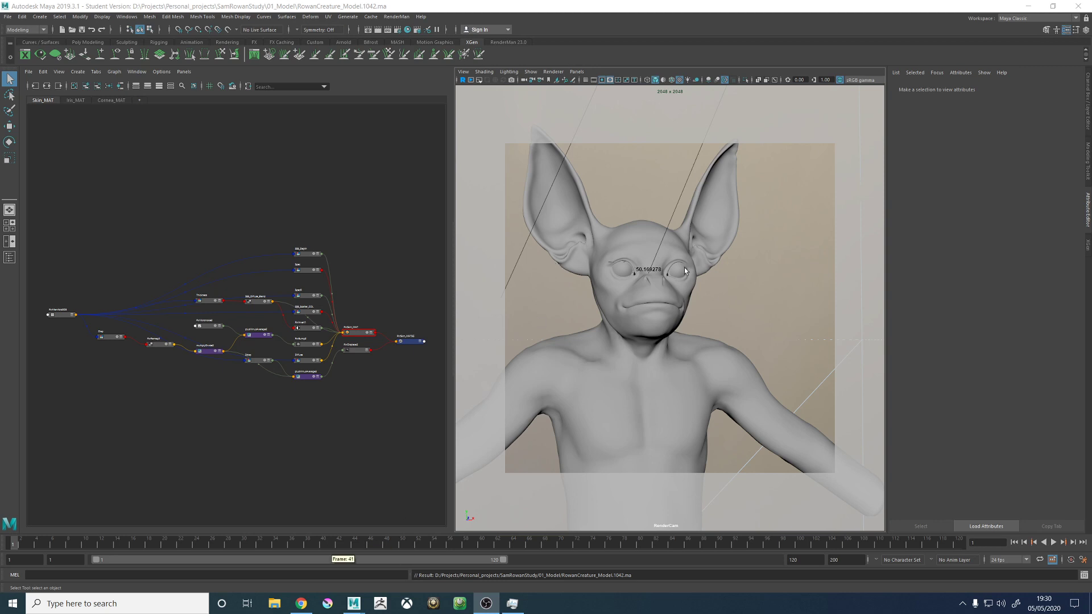
click(684, 268)
click(612, 463)
click(807, 251)
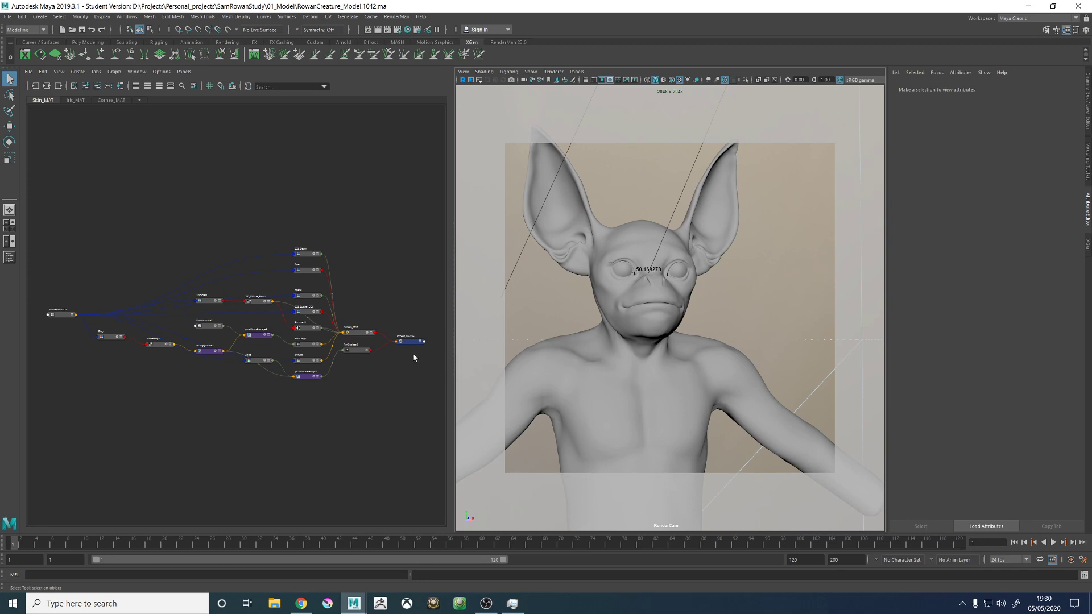
- Open the RowanCreature_1011.jpg render from File Explorer, compare it with RowanCreature_1009.jpg, and close the viewer
click(275, 605)
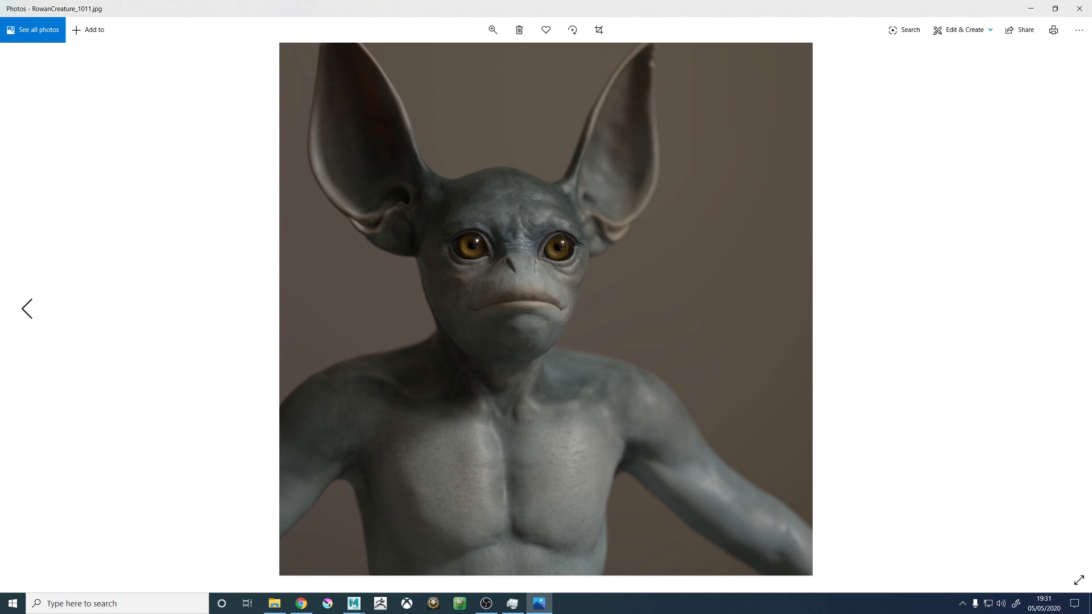
key(Left)
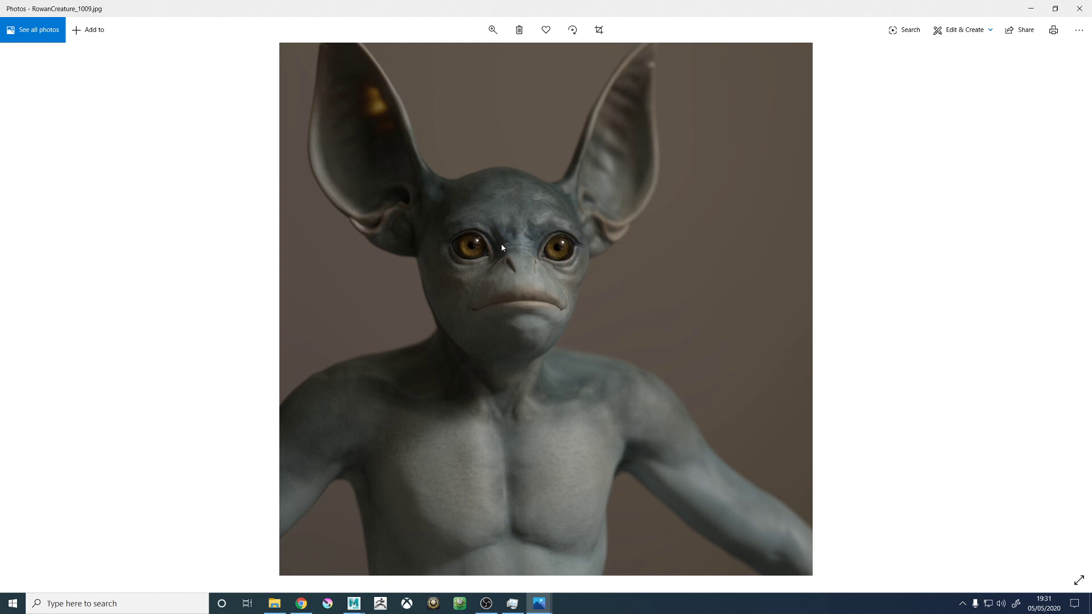
click(1079, 8)
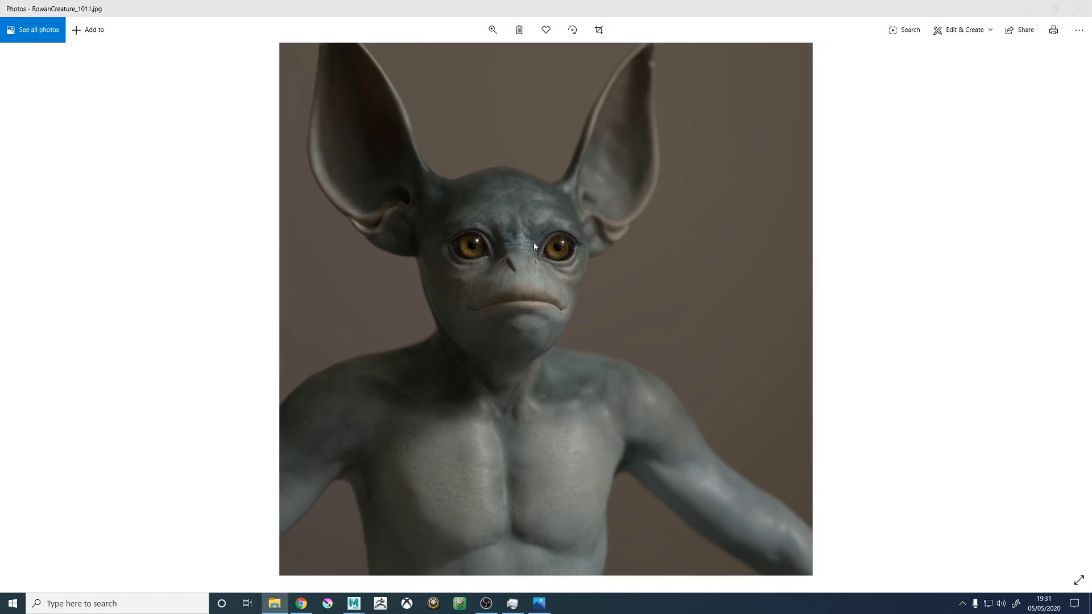
- Compare the RowanCreature_1011.jpg render with RowanCreature_1010_Wireframe.jpg and return to the skin render
click(561, 244)
key(Left)
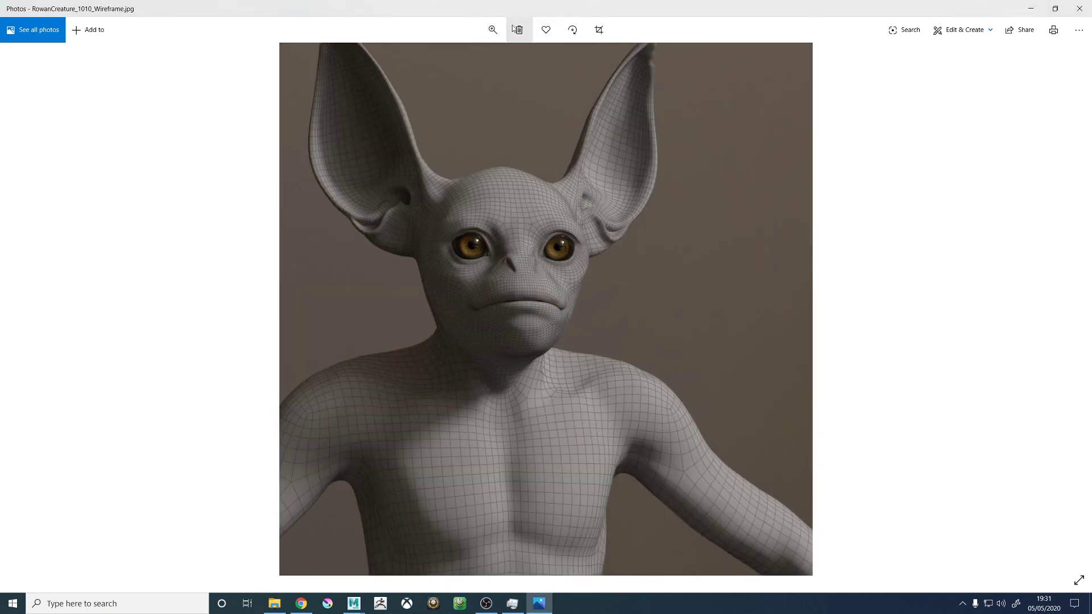
key(Right)
- Examine the eyes, eyelids and skin detail of the RowanCreature_1011.jpg render up close, and close the image
click(493, 30)
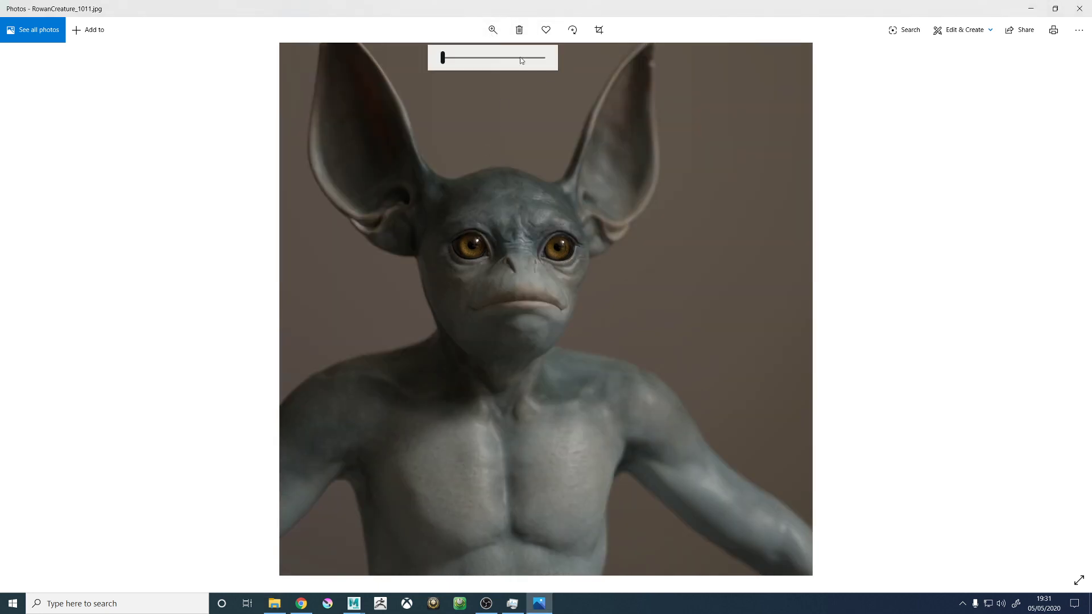
drag(480, 56, 508, 60)
drag(466, 250, 559, 390)
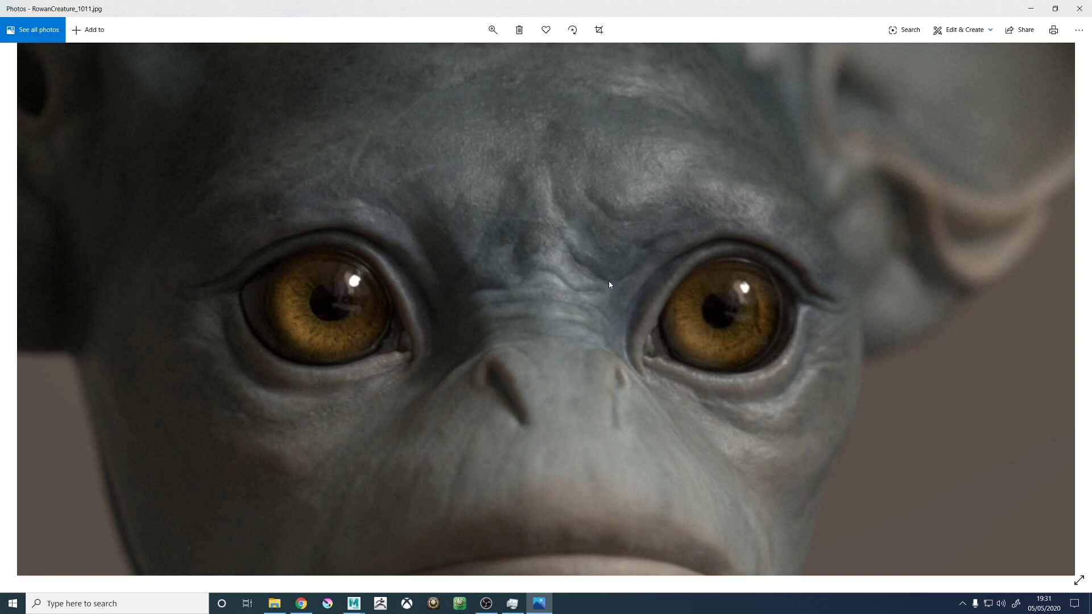
drag(537, 299, 540, 286)
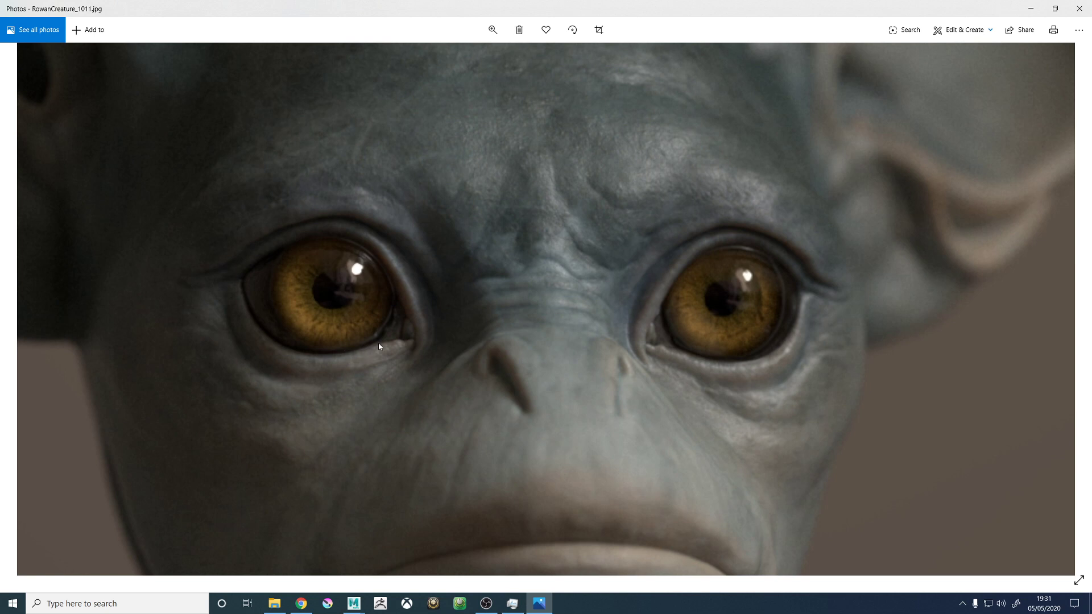
drag(392, 363, 440, 399)
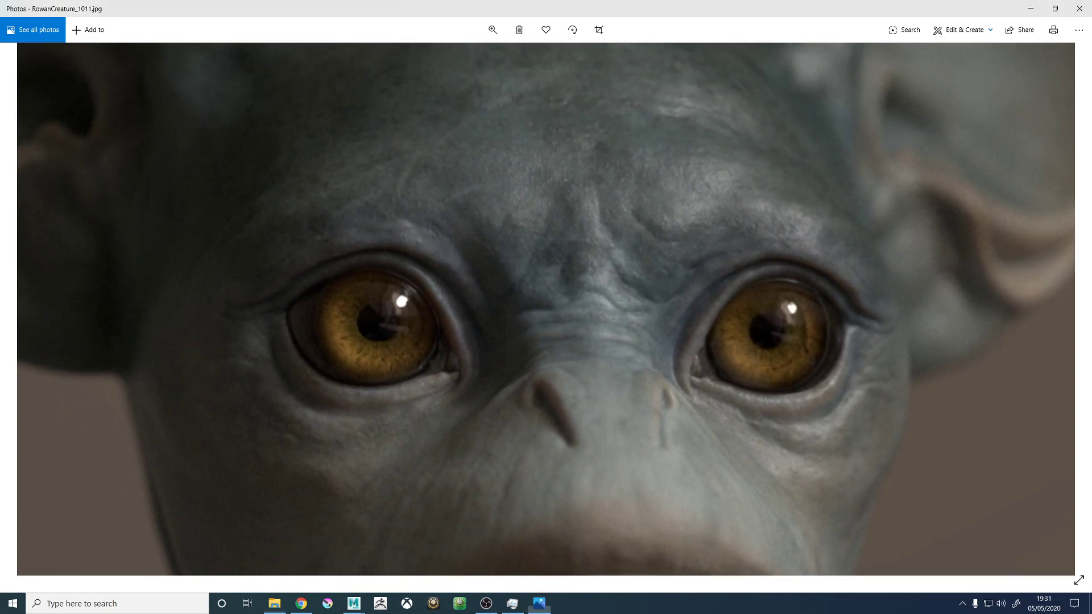
drag(458, 311, 480, 248)
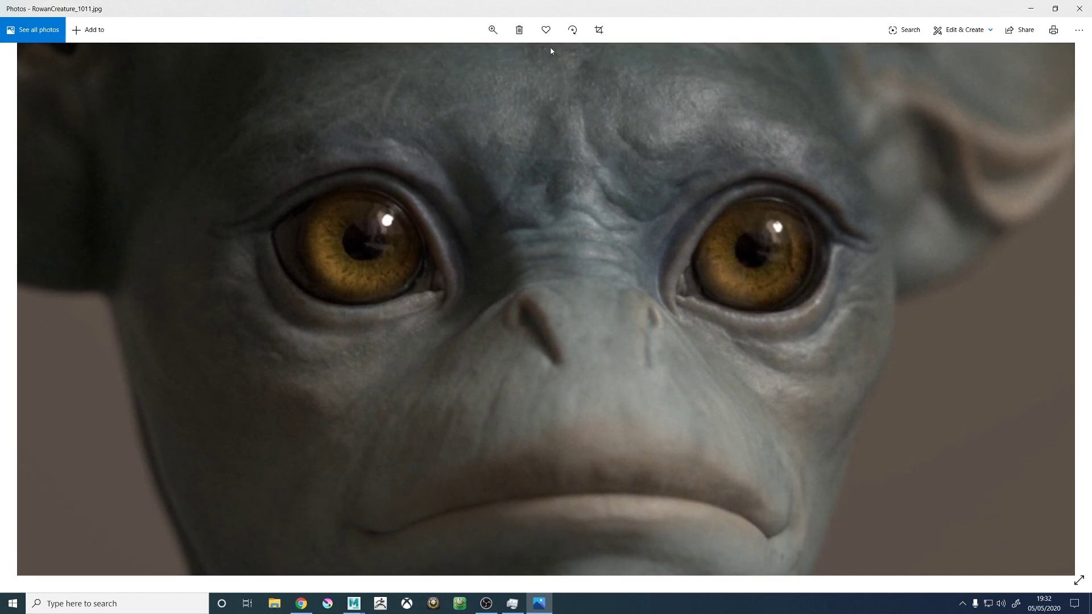
click(493, 30)
drag(504, 57, 351, 84)
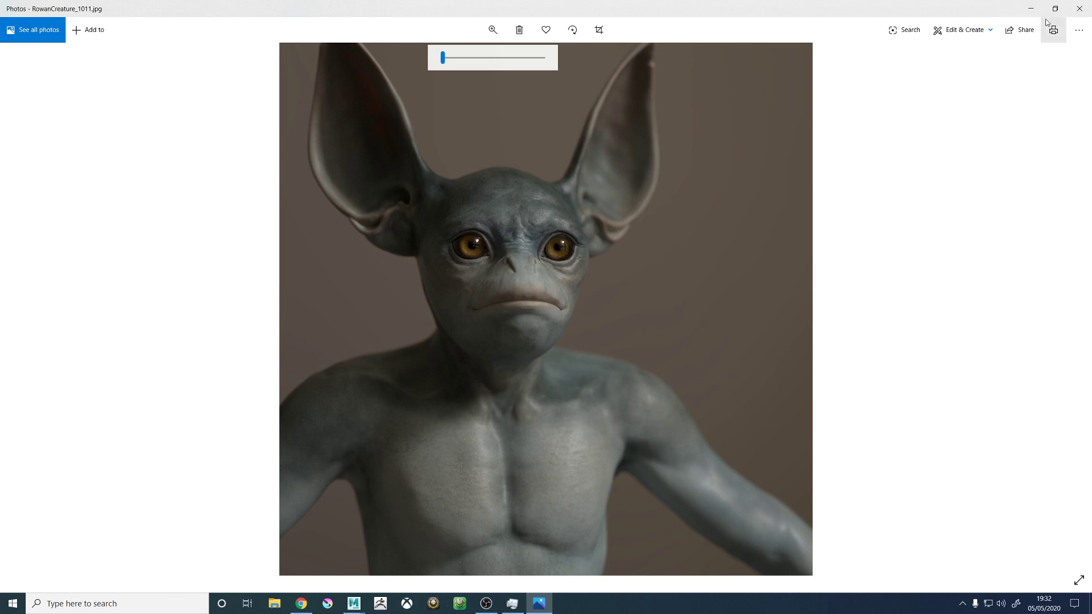
click(1079, 9)
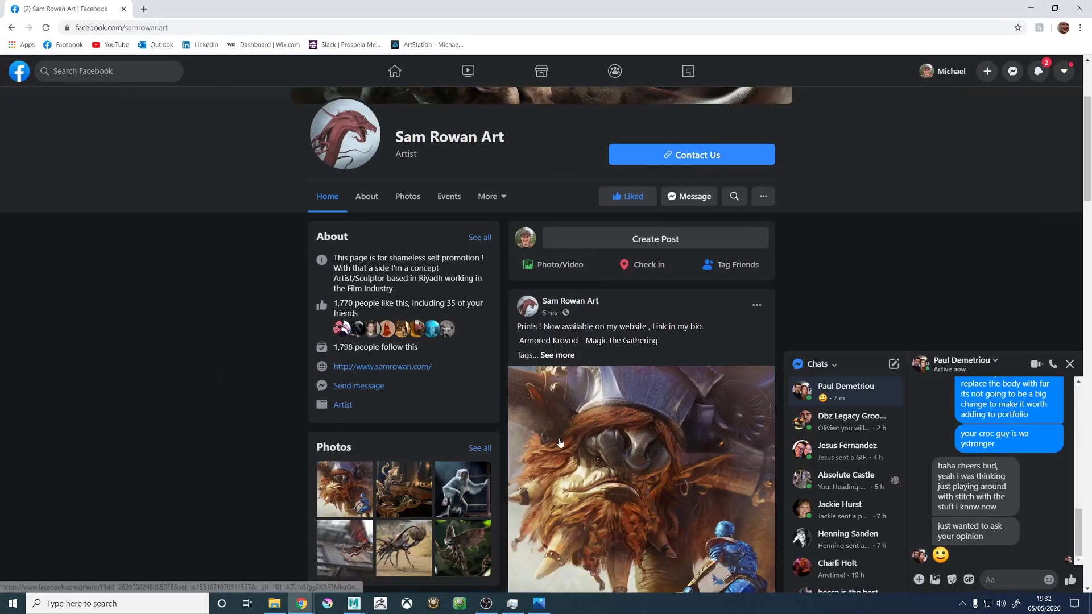
- View the Armored Krovod artwork full size on the concept artist's Facebook page in Chrome and move the browser window off this screen
scroll(602, 387, down, 2)
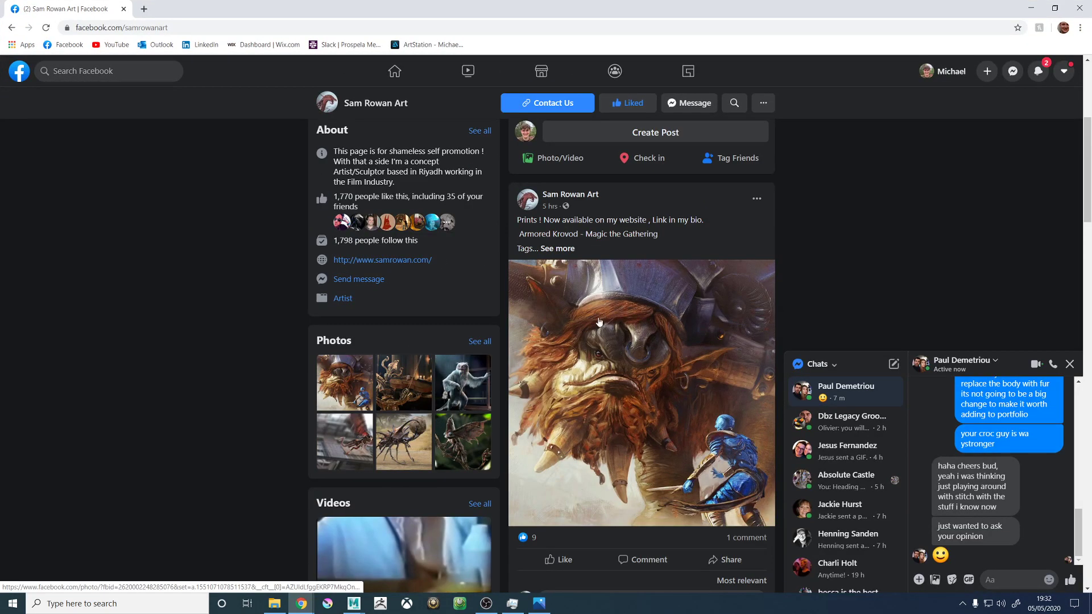
click(618, 383)
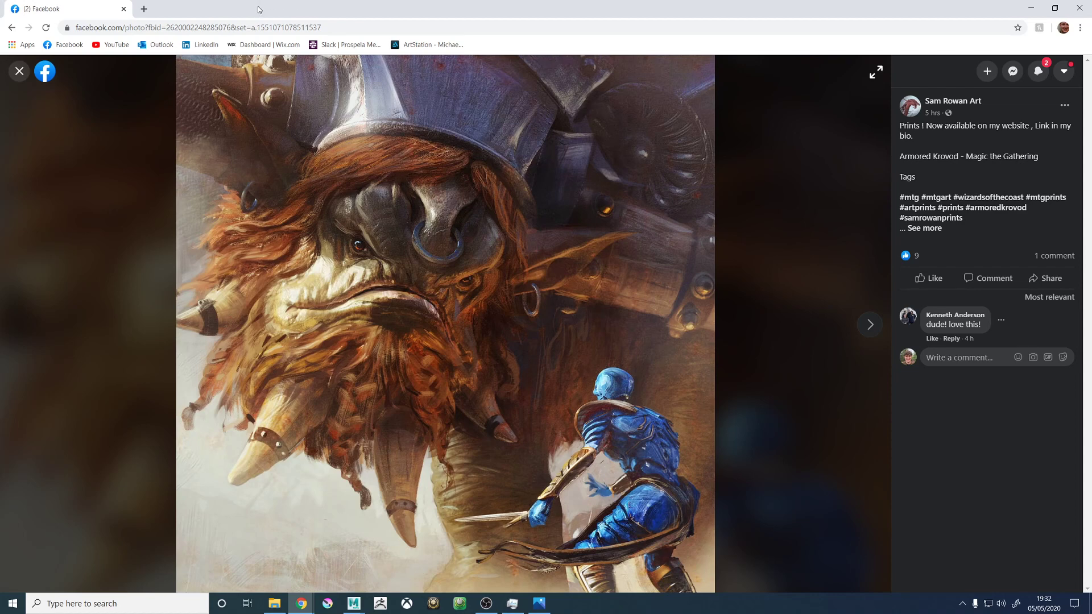
drag(76, 3, 1091, 155)
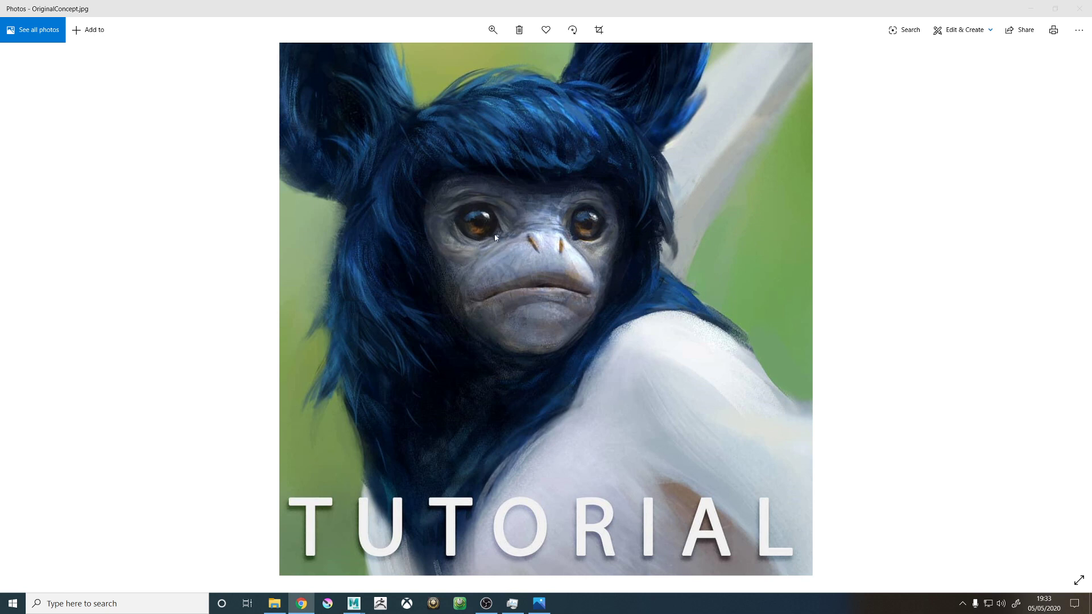
- Examine the face in OriginalConcept.jpg up close, covering the eyes, surrounding wrinkles, nose, mouth and fur edges
click(510, 233)
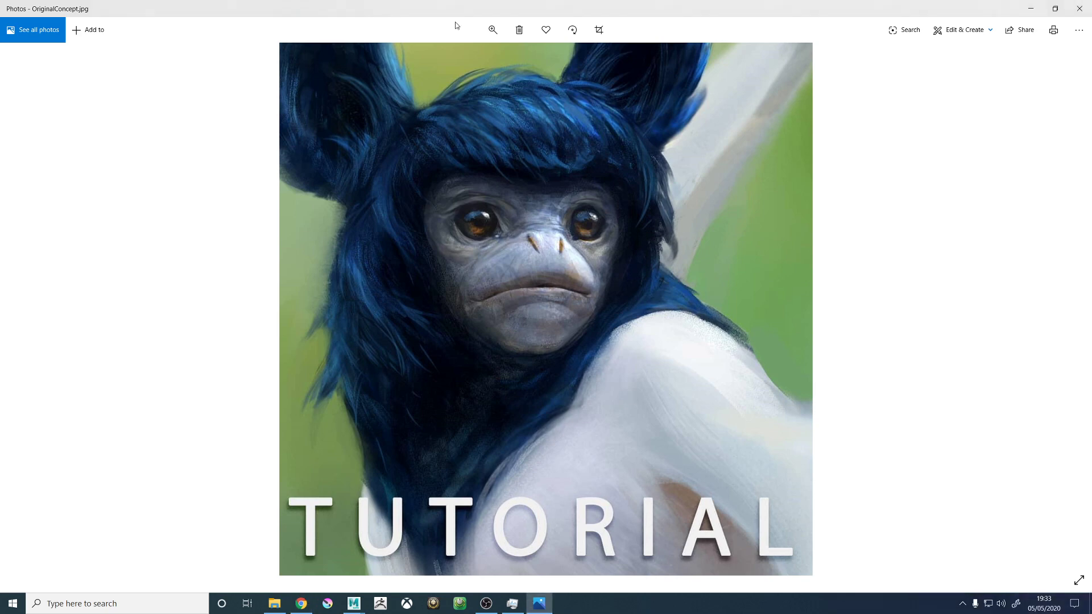
click(488, 28)
drag(444, 60, 516, 59)
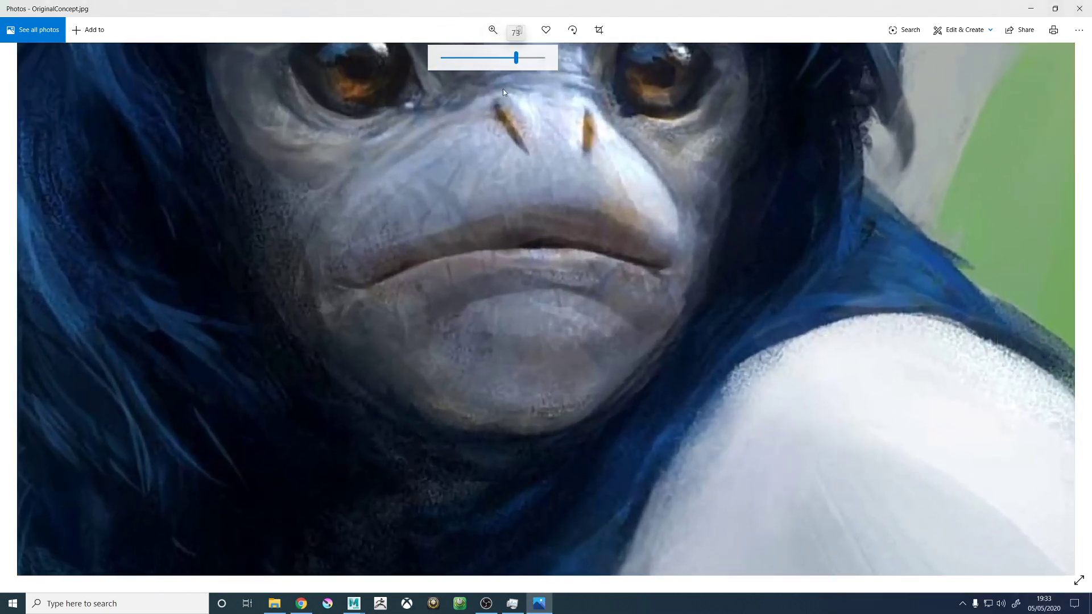
drag(494, 157, 524, 332)
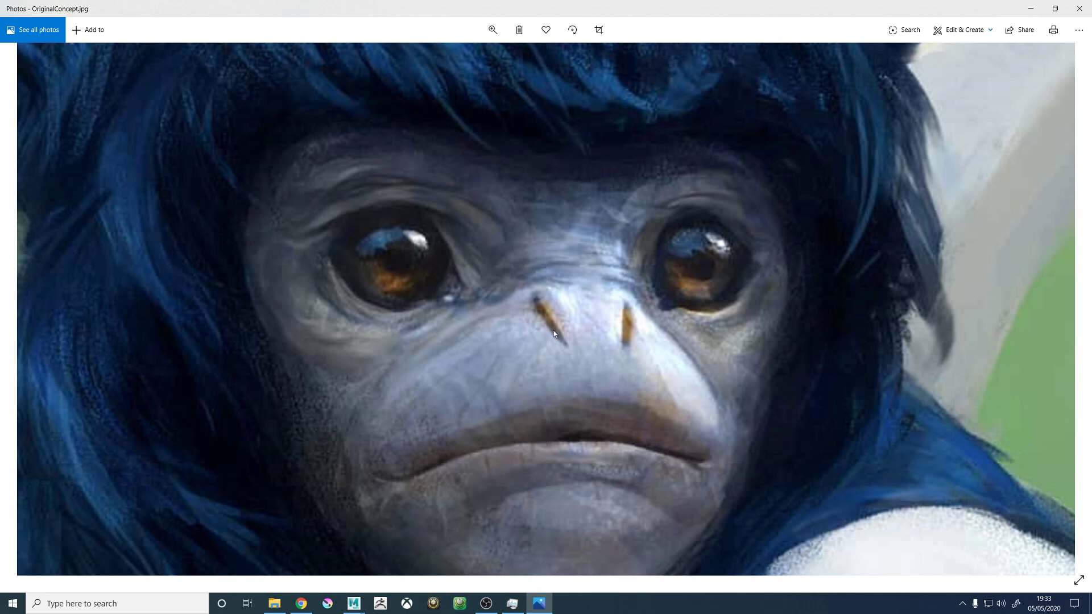
drag(452, 356, 511, 279)
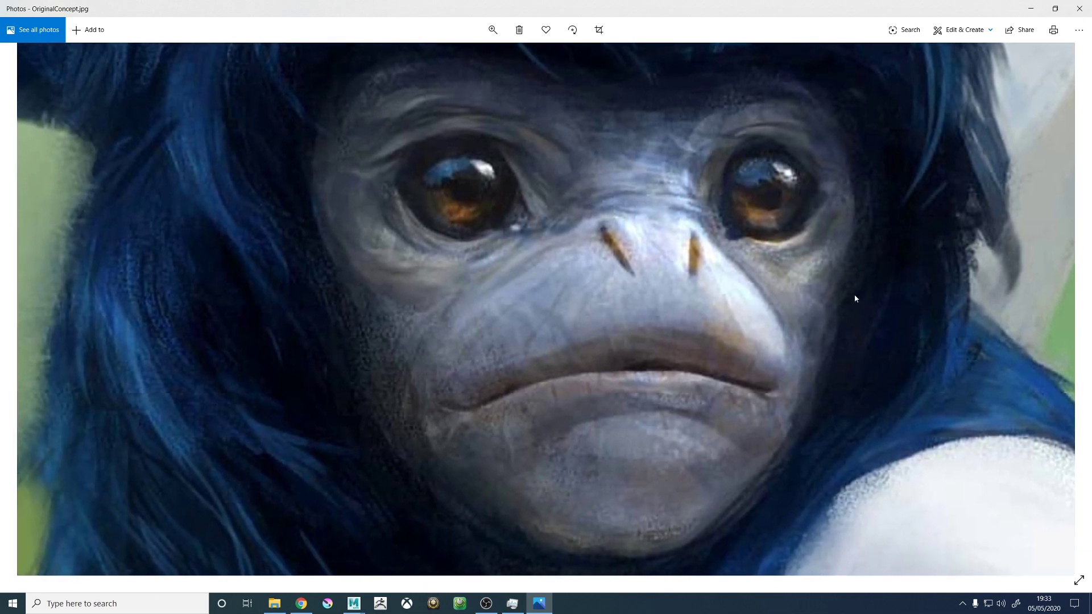
drag(728, 257, 754, 298)
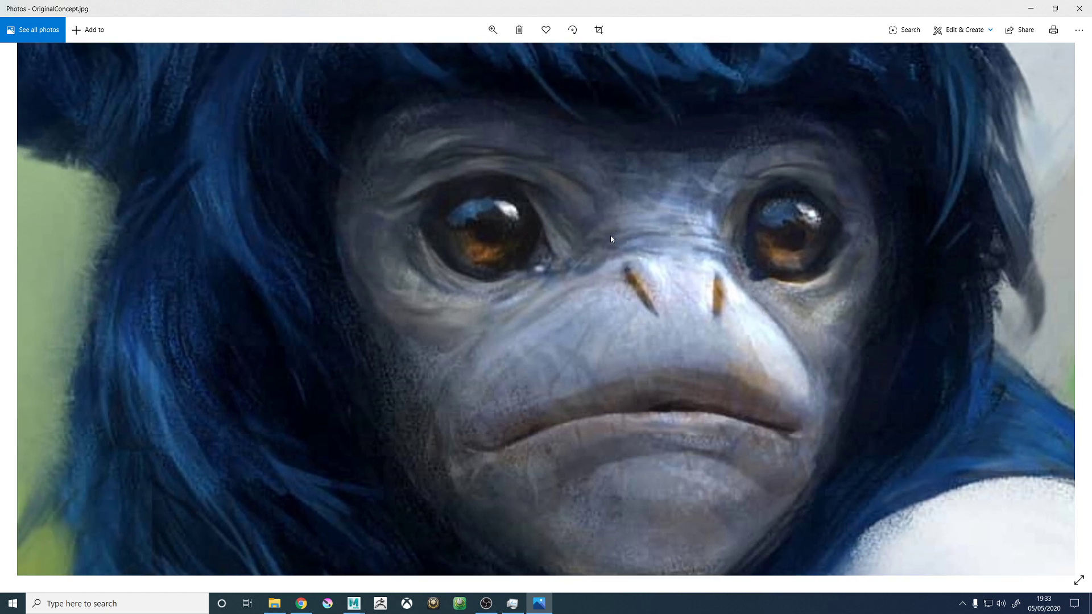
drag(496, 231, 510, 254)
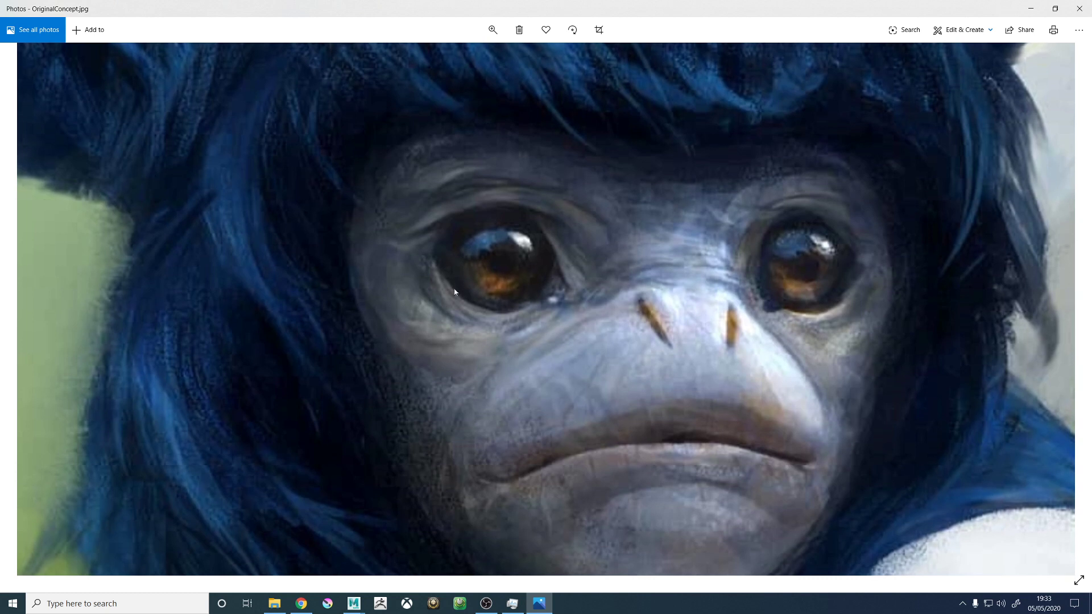
drag(464, 293, 476, 302)
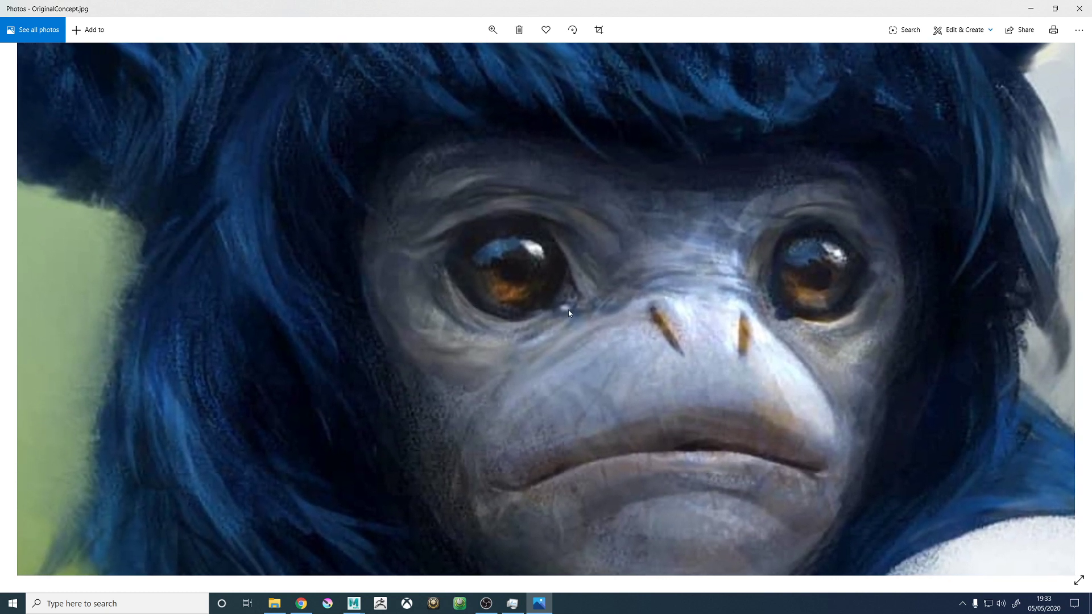
drag(523, 321, 524, 310)
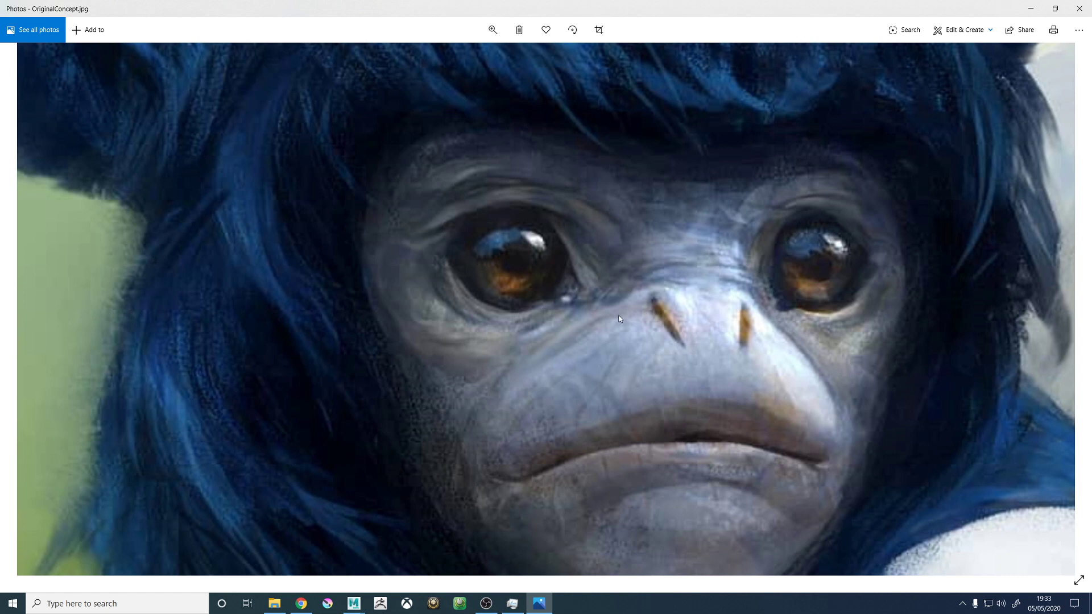
drag(619, 315, 567, 306)
mouse_move(654, 261)
mouse_down()
mouse_move(650, 273)
mouse_move(660, 273)
mouse_up()
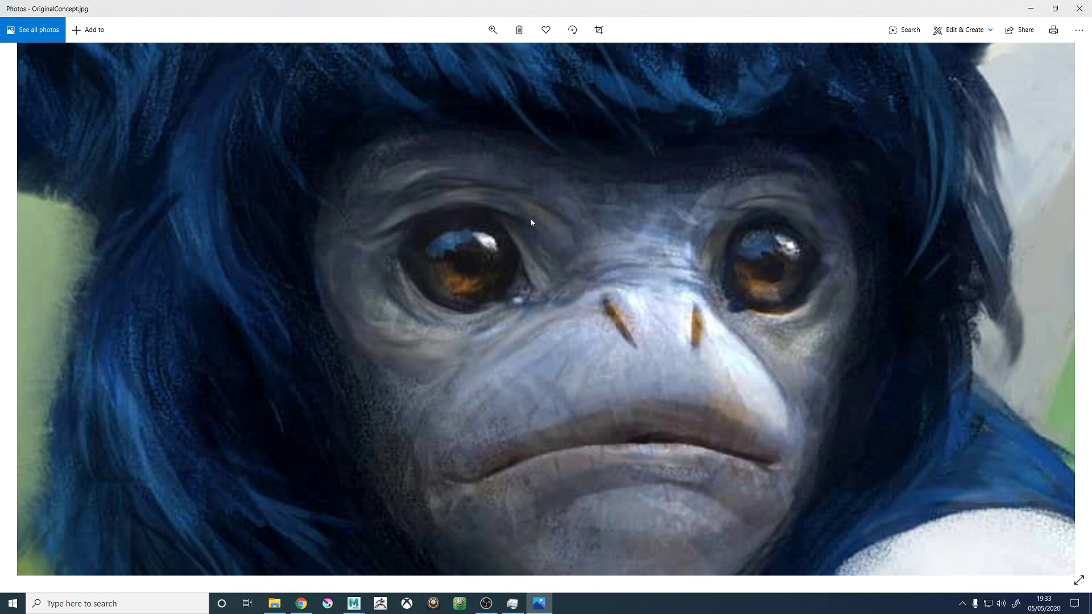
drag(543, 308, 586, 341)
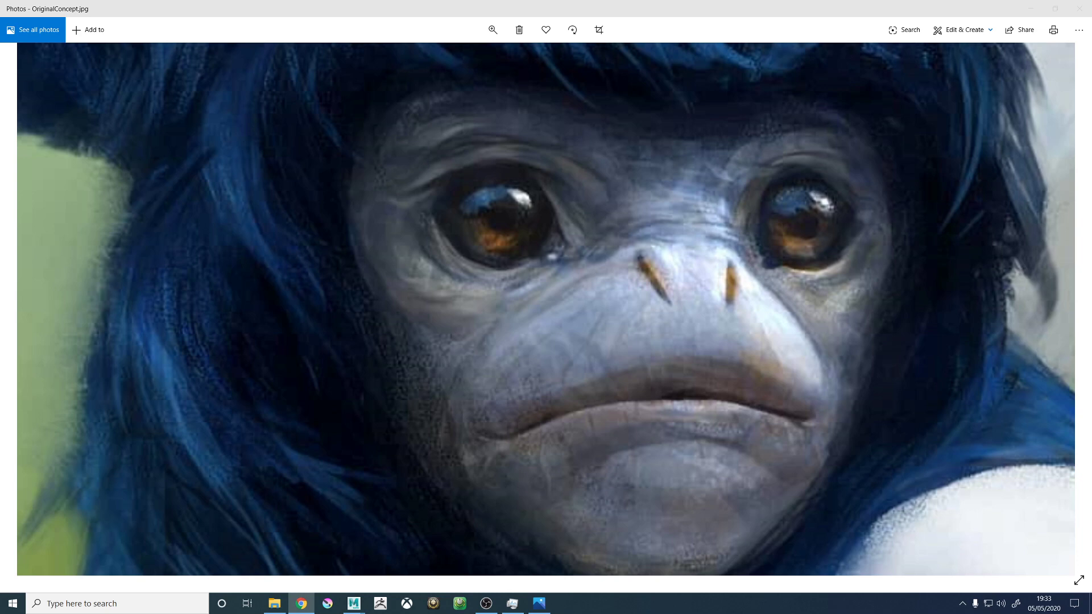
- Switch to the chimp whiskers image search in Chrome and preview several chimpanzee face photos as whisker references
key(alt+Tab)
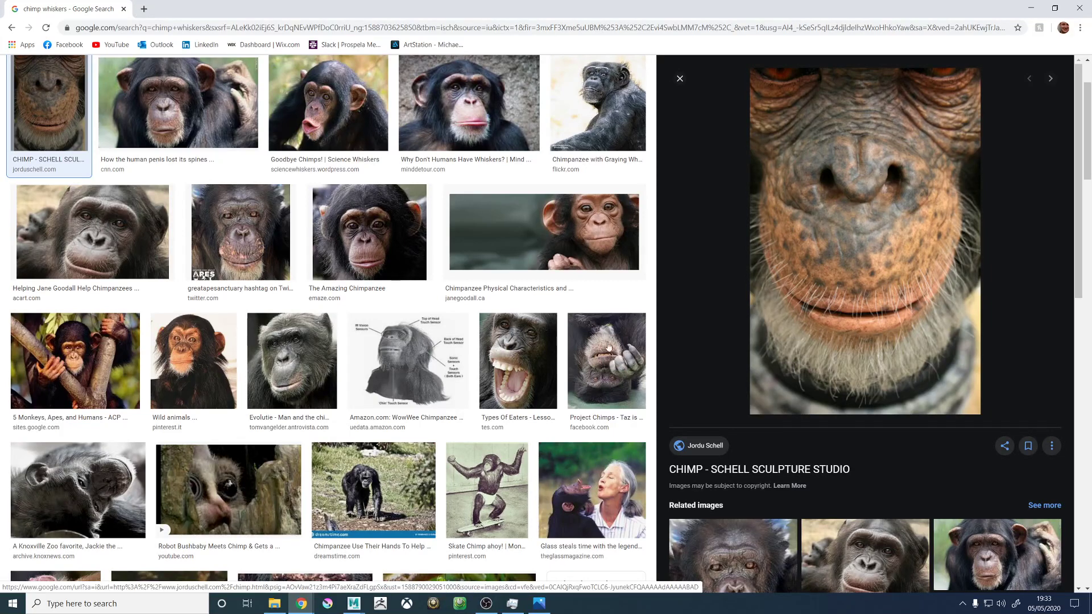
click(449, 114)
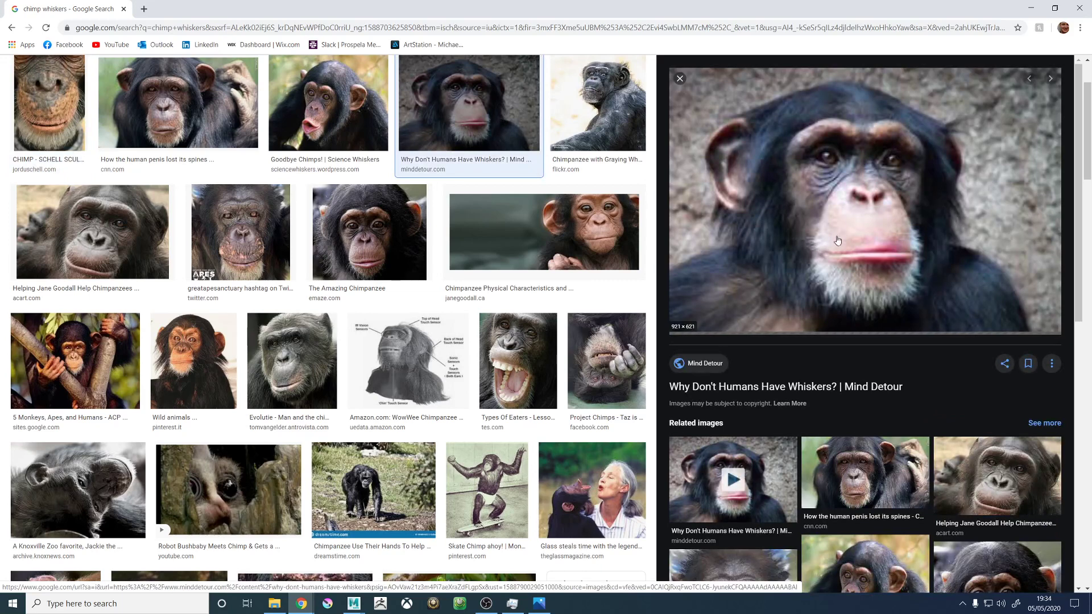
click(534, 348)
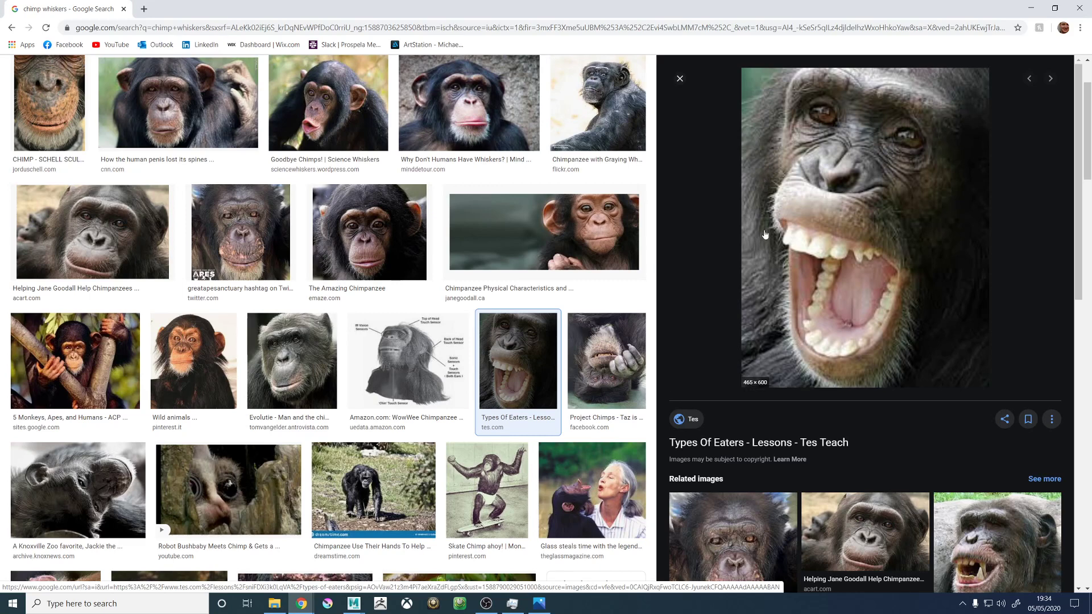
click(292, 372)
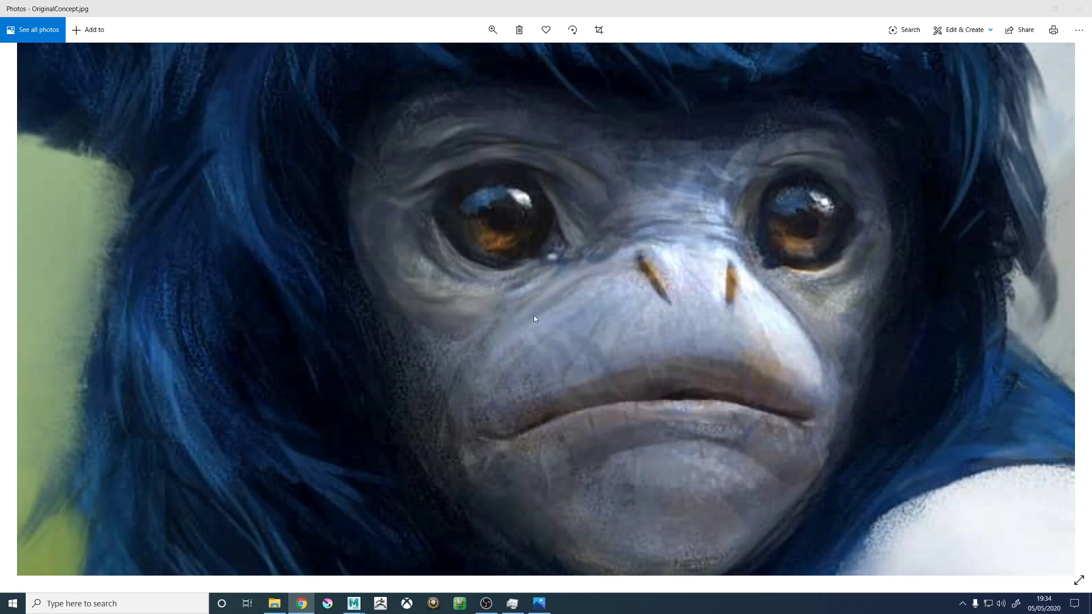
- View the whole OriginalConcept.jpg painting and examine the blue fur around the creature's head
click(493, 30)
click(465, 59)
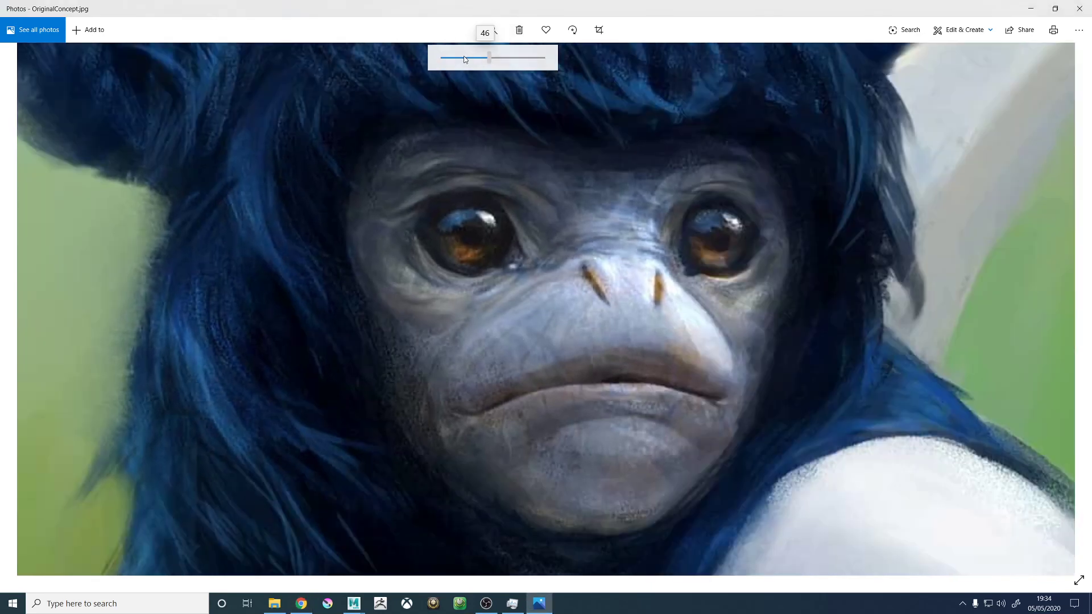
drag(465, 59, 444, 58)
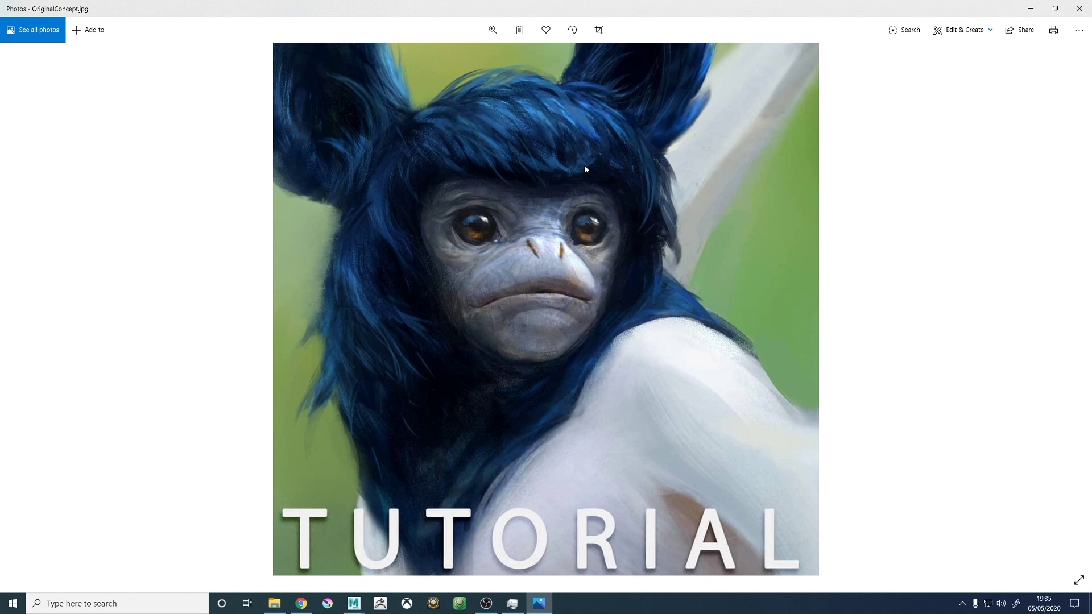
drag(357, 195, 435, 253)
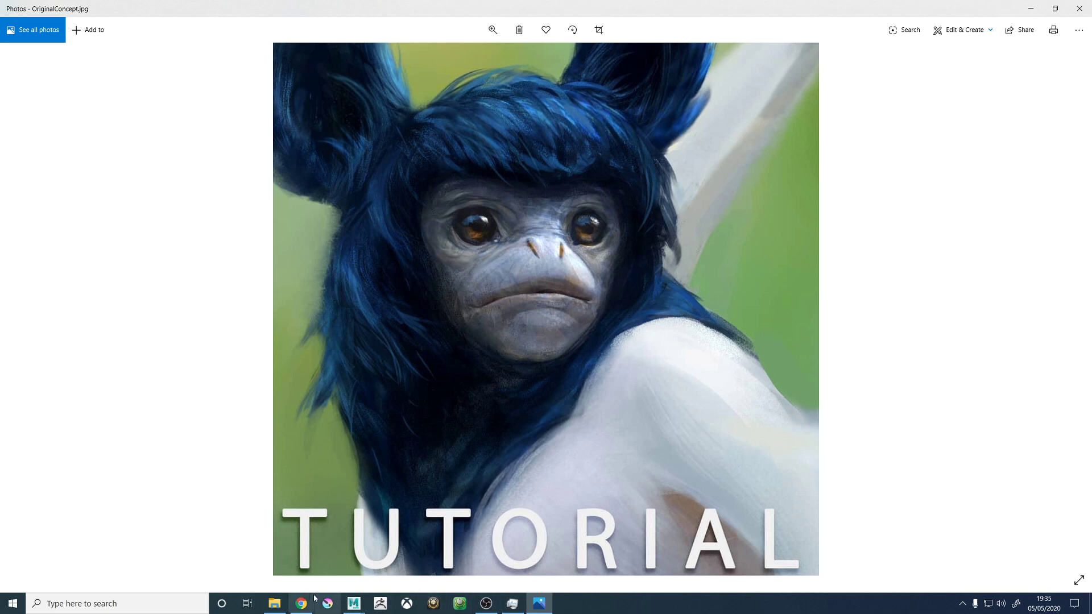
- Open RowanCreature_1011.jpg in a smaller window beside the concept painting to compare the two, and close the render
click(275, 606)
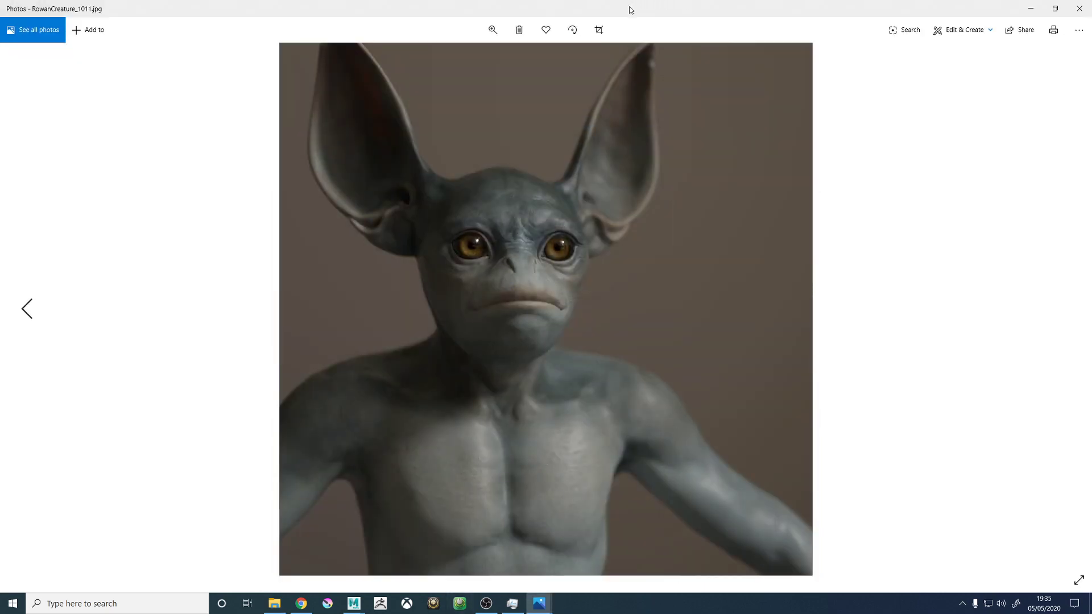
drag(628, 6, 321, 84)
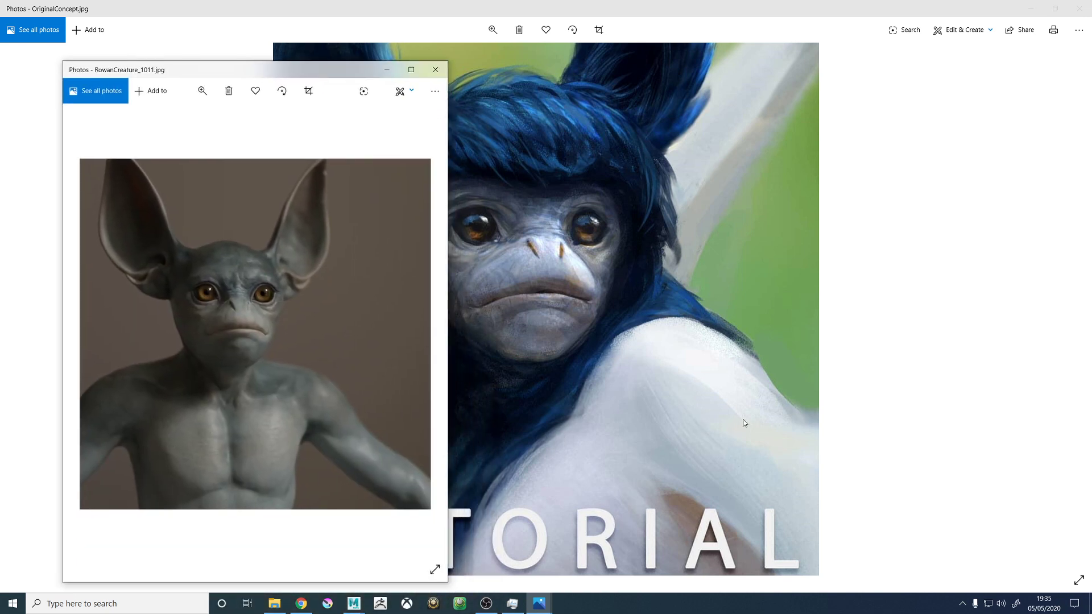
click(435, 69)
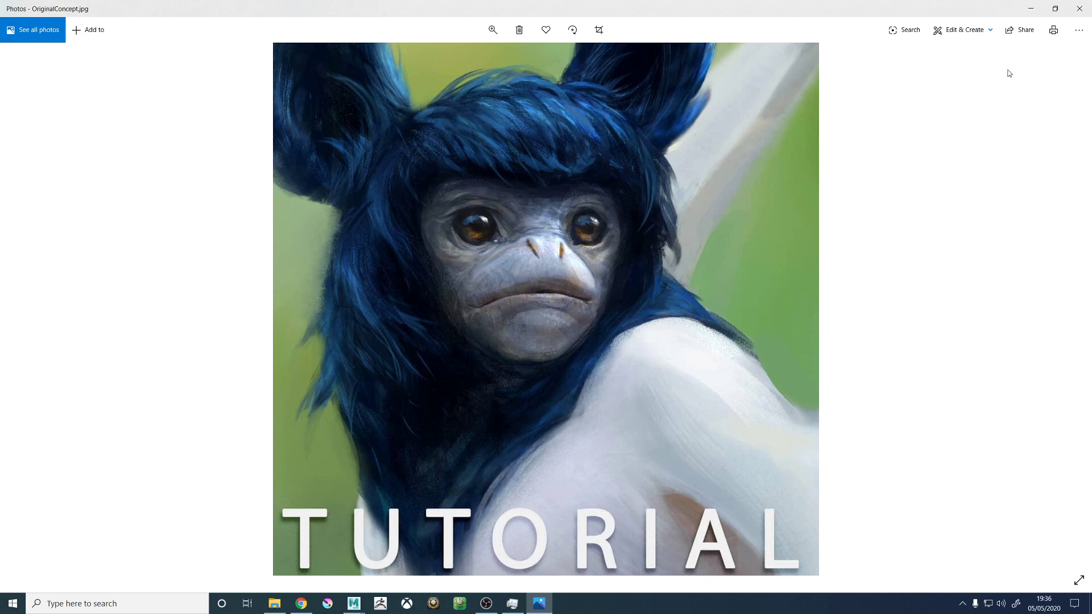
- Close OriginalConcept.jpg and switch the Maya viewport from the render camera to the persp camera
click(1055, 9)
click(1072, 10)
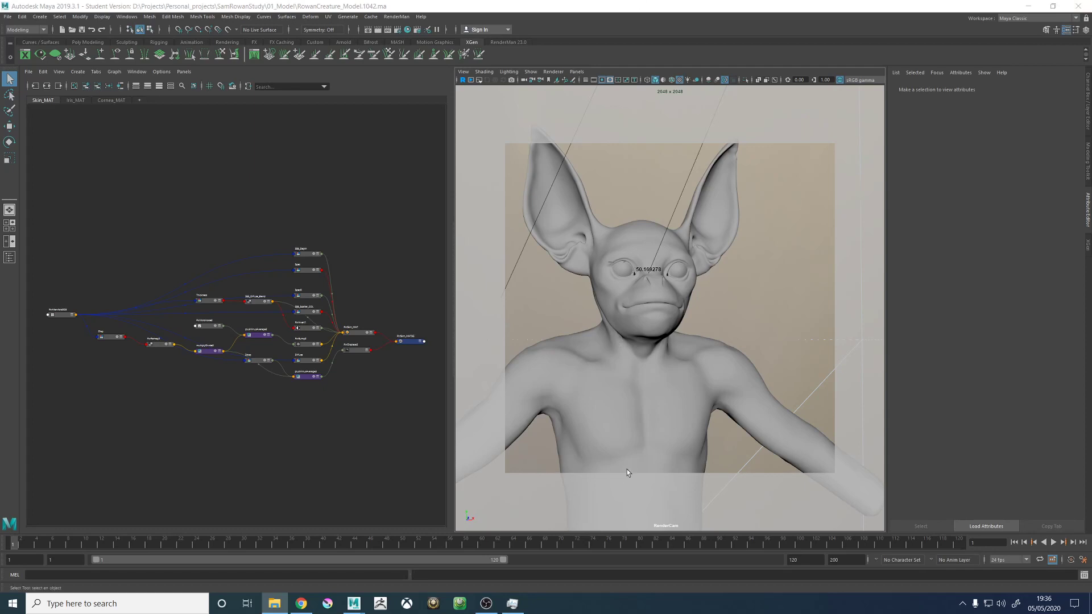
click(576, 71)
mouse_move(585, 85)
click(688, 91)
- Examine the shaded creature model as a whole, from the ears and head down to the arms and lower torso
alt+drag(748, 352, 655, 405)
scroll(705, 373, down, 6)
alt+middle_drag(655, 409, 631, 348)
alt+drag(631, 343, 656, 344)
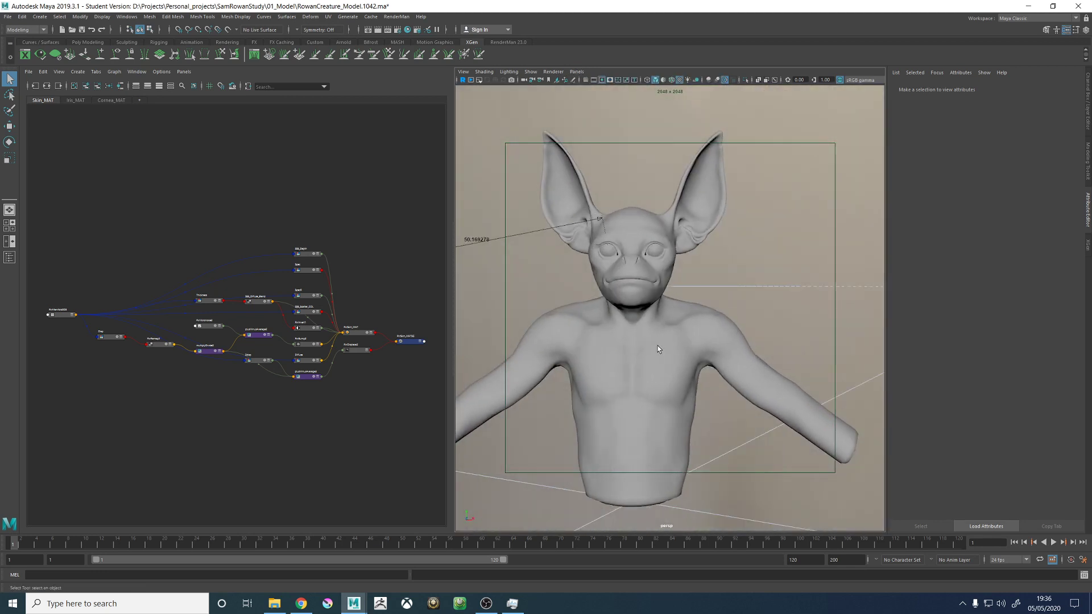
scroll(622, 351, down, 3)
alt+middle_drag(706, 422, 708, 362)
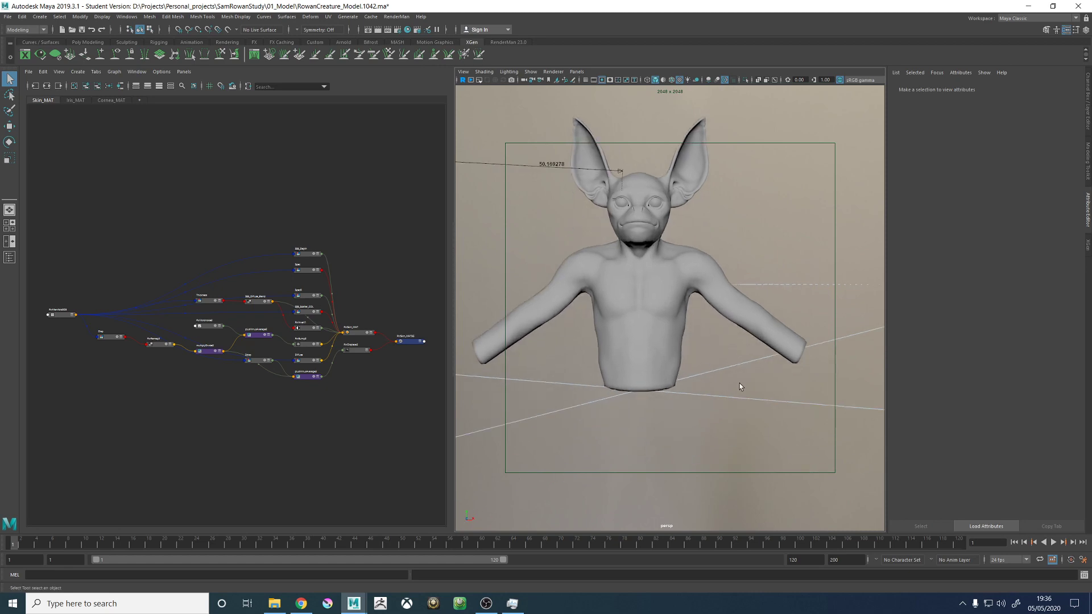
alt+drag(836, 288, 811, 342)
alt+drag(603, 390, 636, 343)
- Select the body mesh Body_GEO and examine its wireframe topology around the face, ears and shoulders from several sides
click(643, 301)
alt+middle_drag(586, 261, 607, 329)
alt+right_drag(608, 329, 767, 352)
alt+middle_drag(641, 239, 649, 272)
mouse_move(606, 276)
alt+mouse_down()
mouse_move(654, 274)
mouse_move(626, 275)
alt+mouse_up()
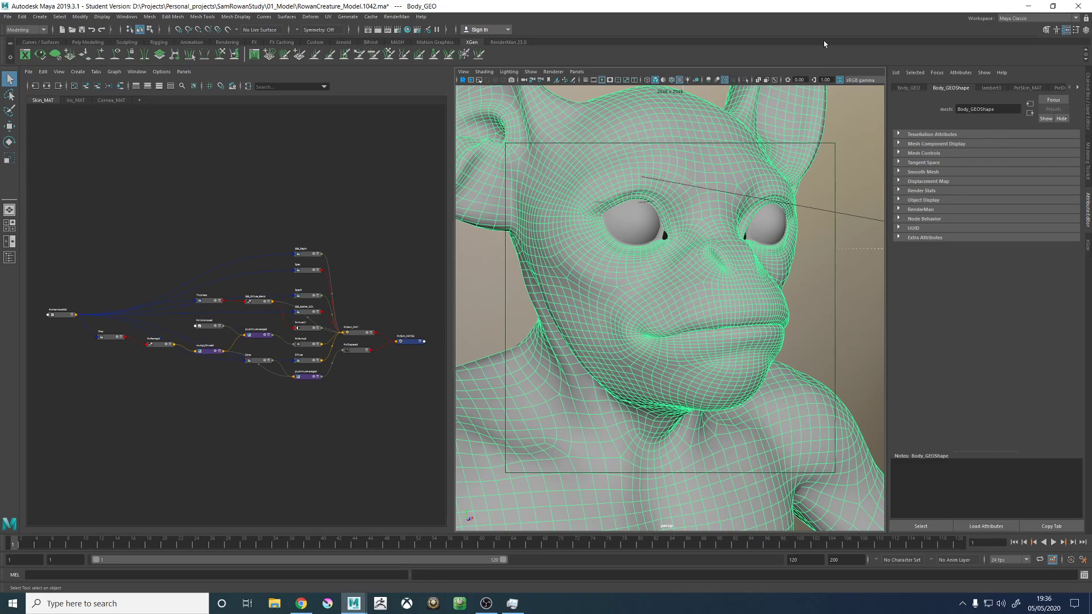
alt+right_drag(652, 314, 574, 318)
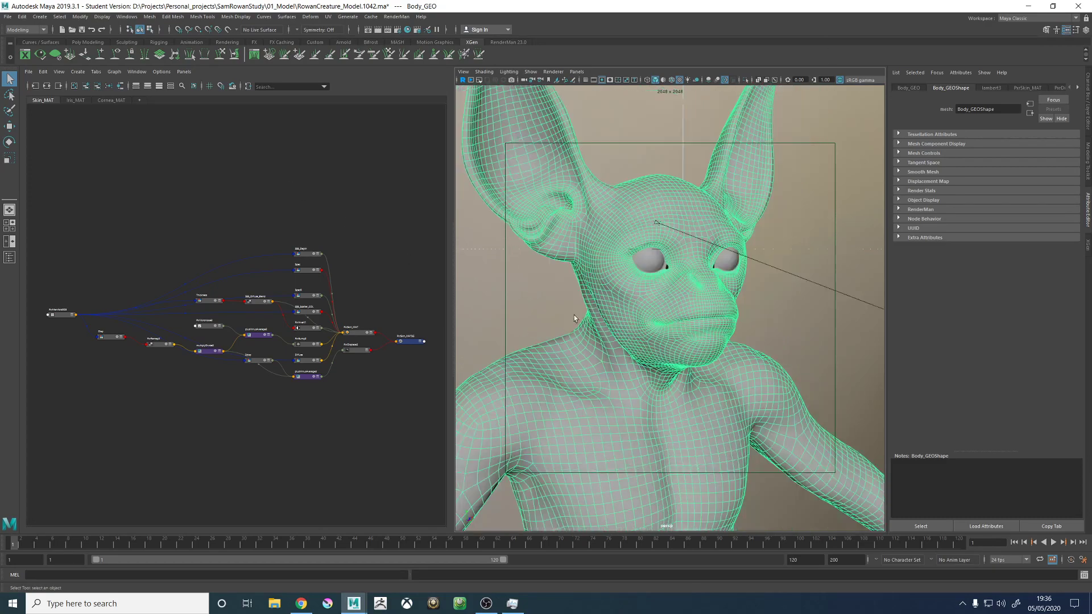
alt+drag(574, 318, 664, 397)
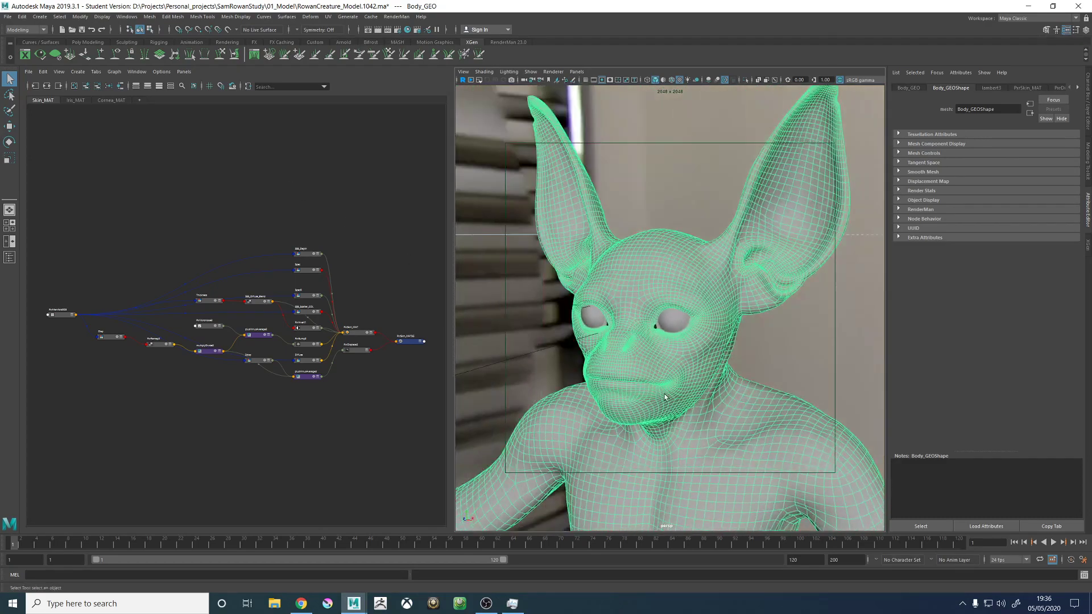
alt+drag(607, 358, 659, 360)
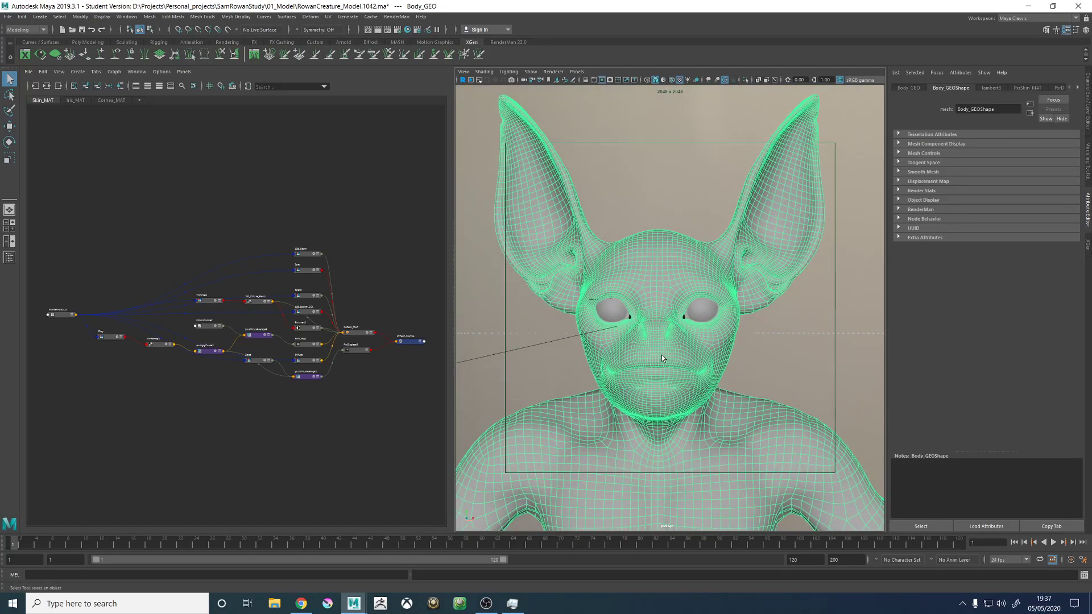
alt+drag(714, 324, 688, 323)
alt+middle_drag(685, 324, 733, 280)
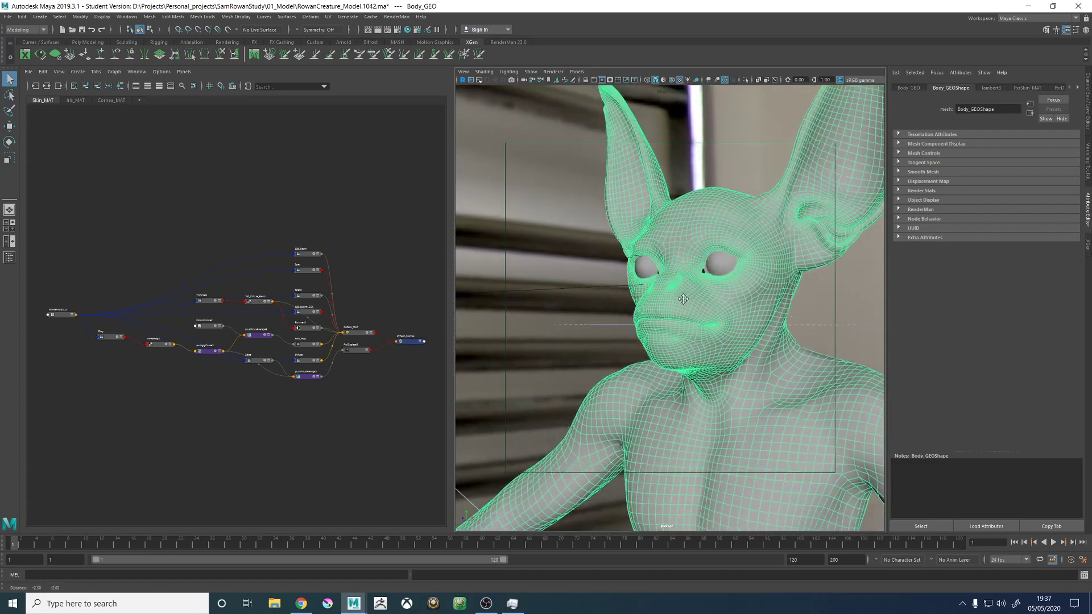
- Examine the edge flow around the mouth, nostrils and eyes up close, with the body mesh displayed smoothed and unsmoothed
alt+right_drag(696, 313, 736, 363)
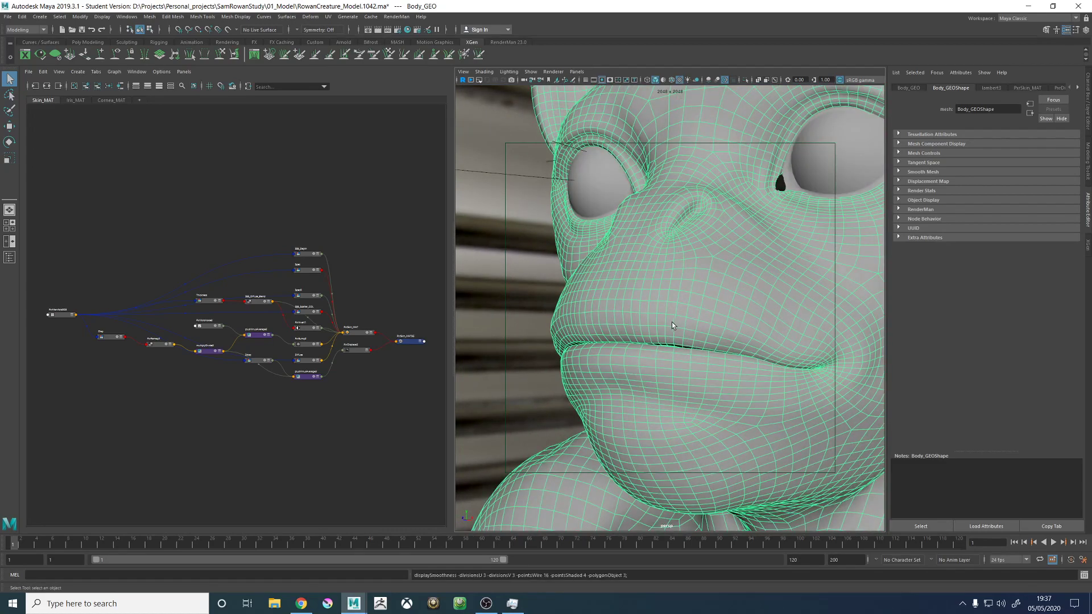
alt+middle_drag(621, 327, 619, 354)
alt+right_drag(619, 355, 686, 375)
alt+drag(686, 375, 727, 340)
key(1)
alt+right_drag(787, 331, 749, 337)
alt+drag(749, 337, 646, 337)
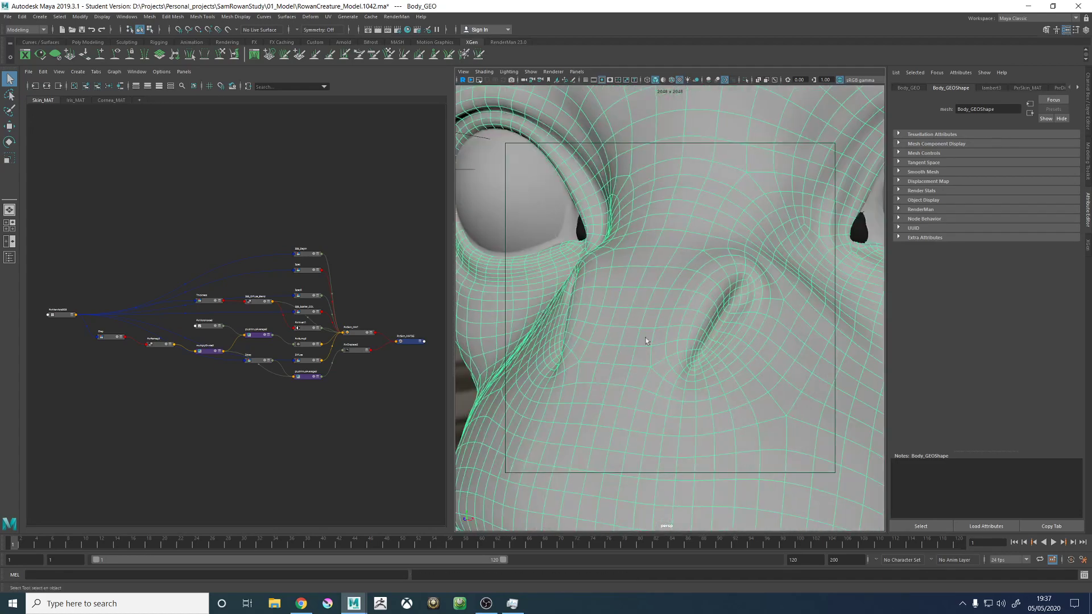
alt+right_drag(738, 317, 658, 341)
alt+drag(721, 348, 725, 316)
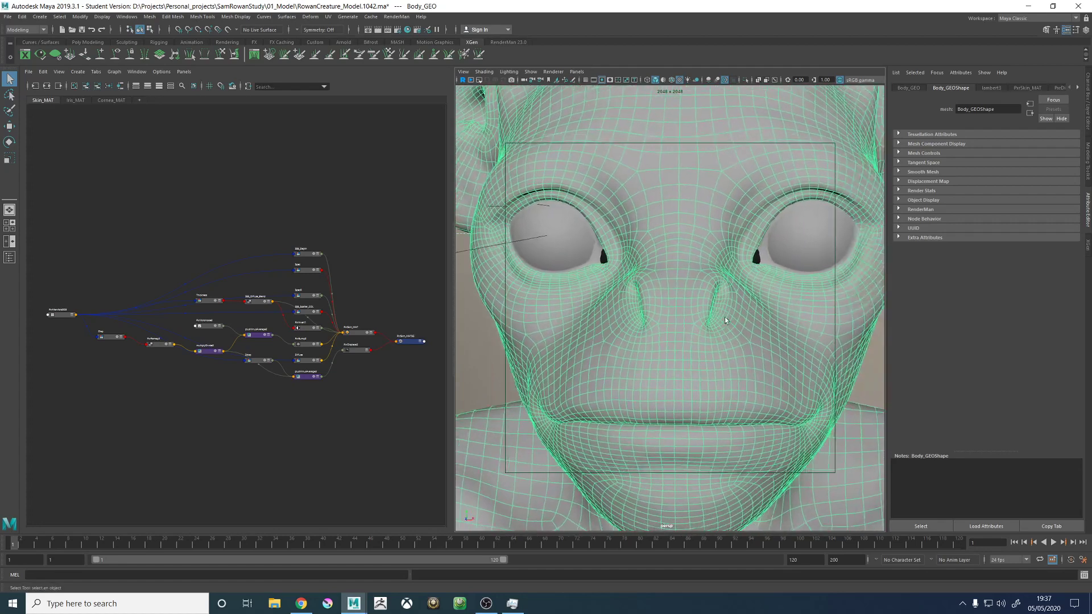
key(1)
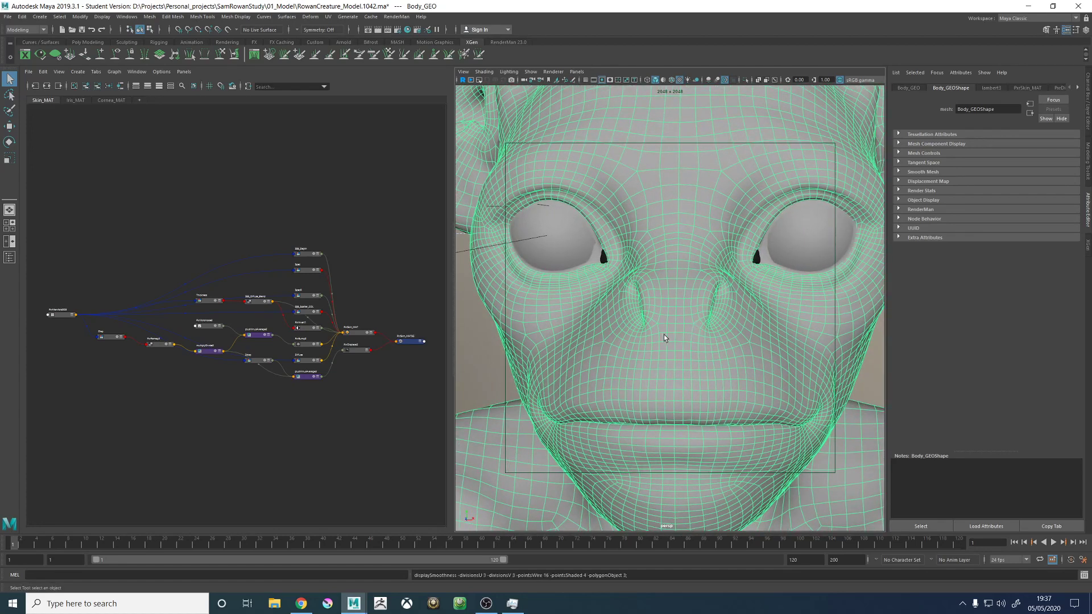
- Deselect the body to check the face's shaded surface without wireframe, and reselect Body_GEO
alt+drag(662, 337, 712, 359)
click(858, 330)
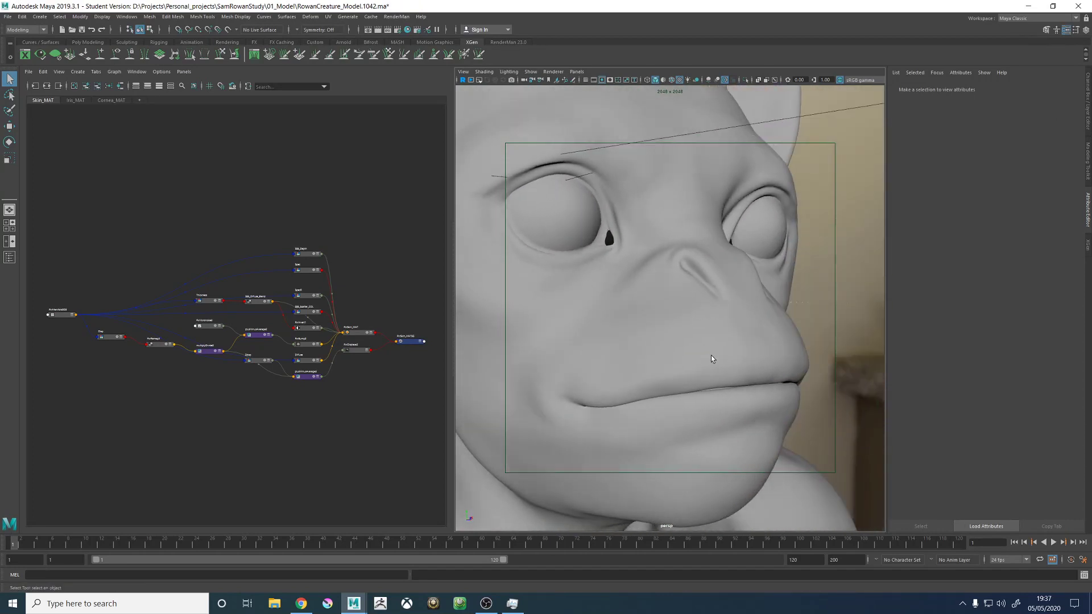
alt+drag(629, 300, 759, 319)
click(706, 357)
scroll(772, 335, down, 3)
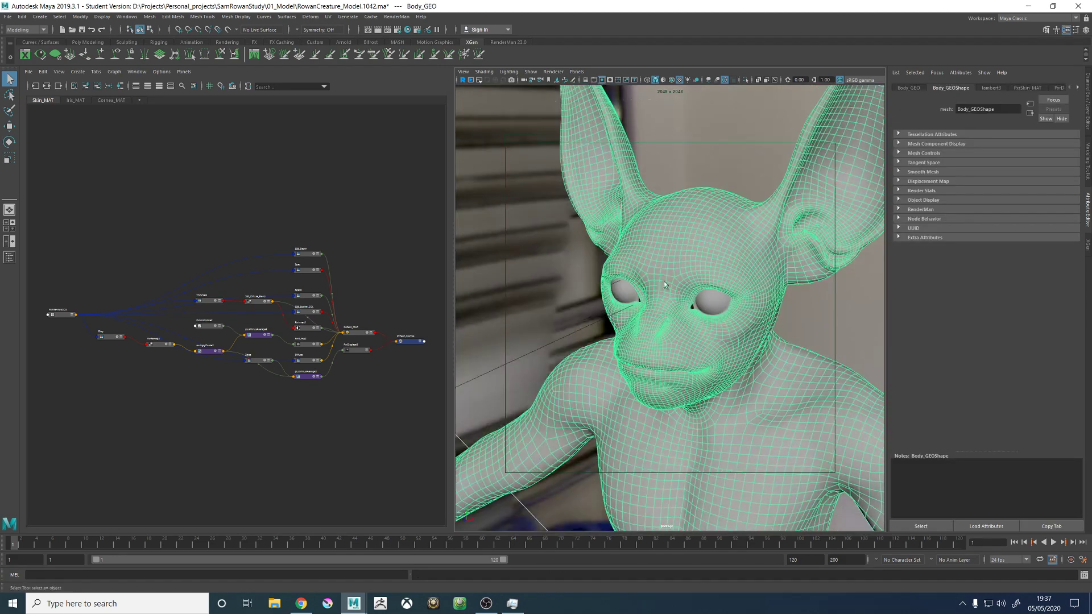
alt+drag(663, 281, 628, 286)
- Open the UV Editor for the body mesh beside the model and close the UV Toolkit
click(328, 17)
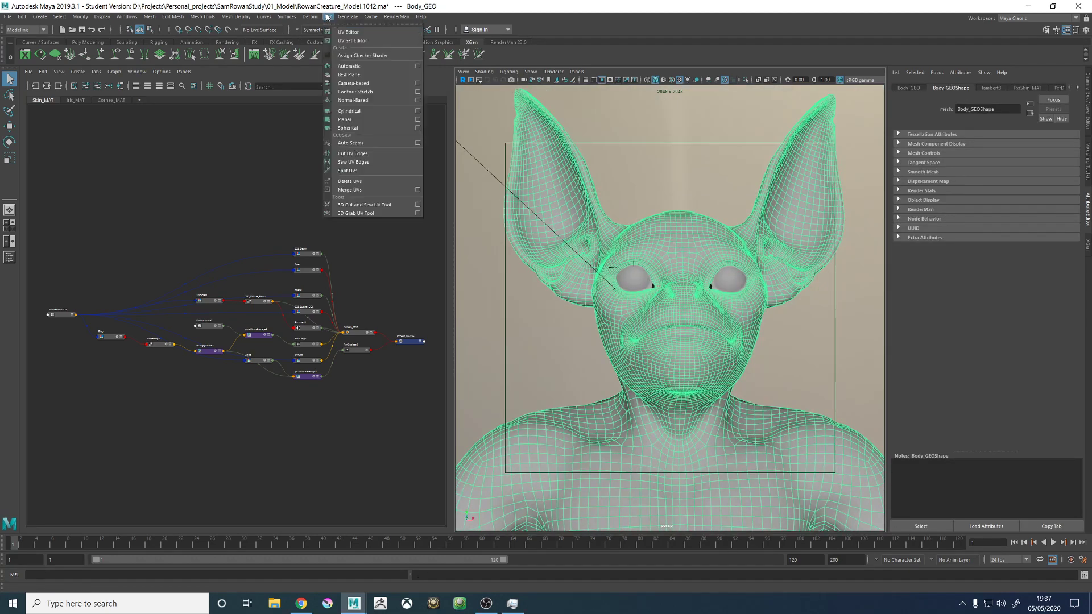
click(353, 32)
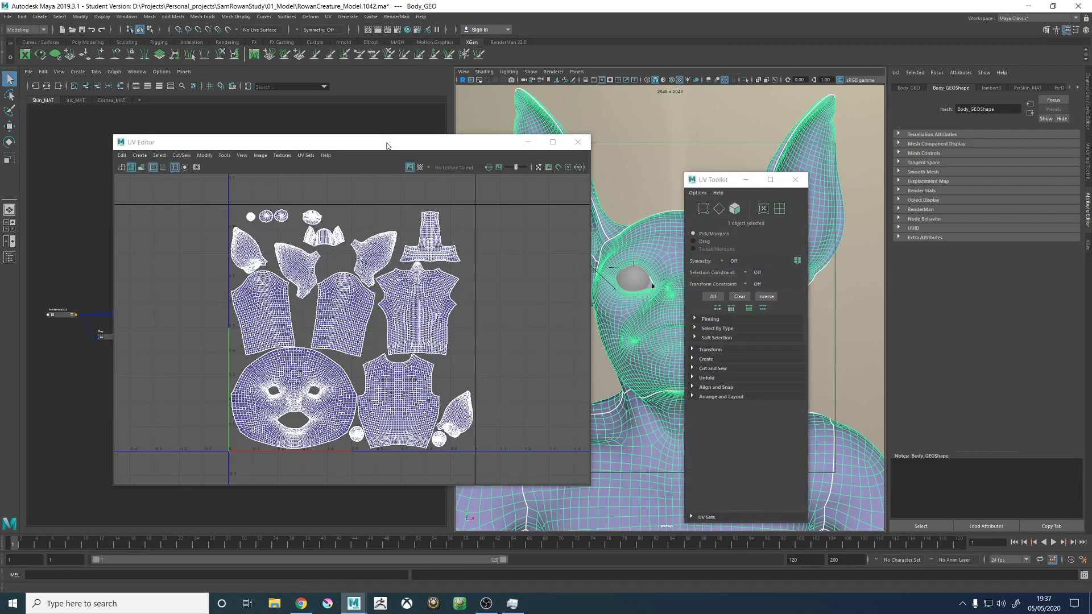
drag(388, 145, 366, 126)
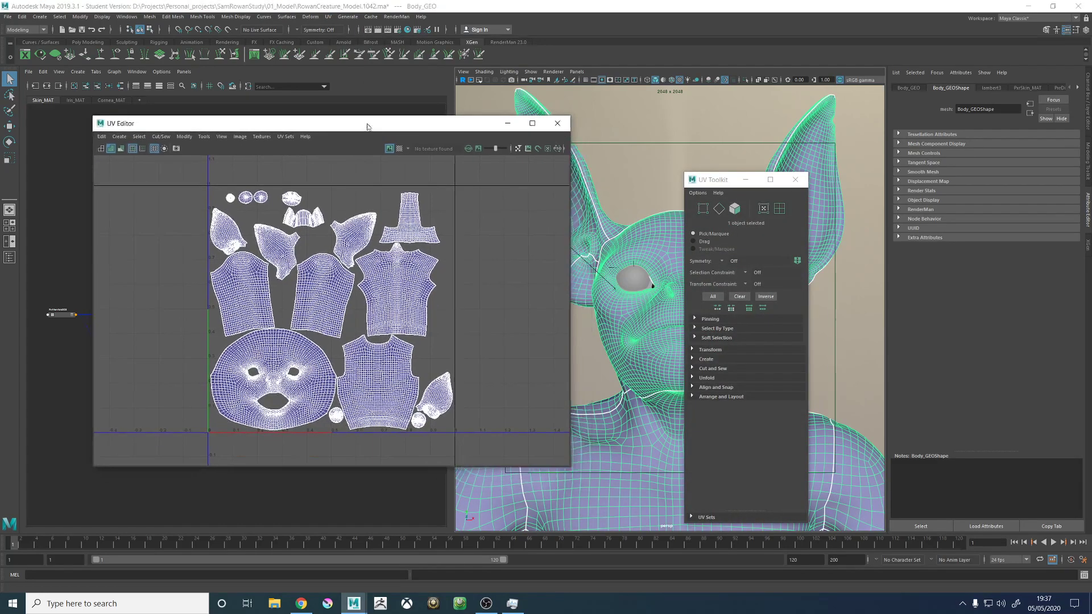
click(794, 178)
alt+drag(713, 297, 677, 299)
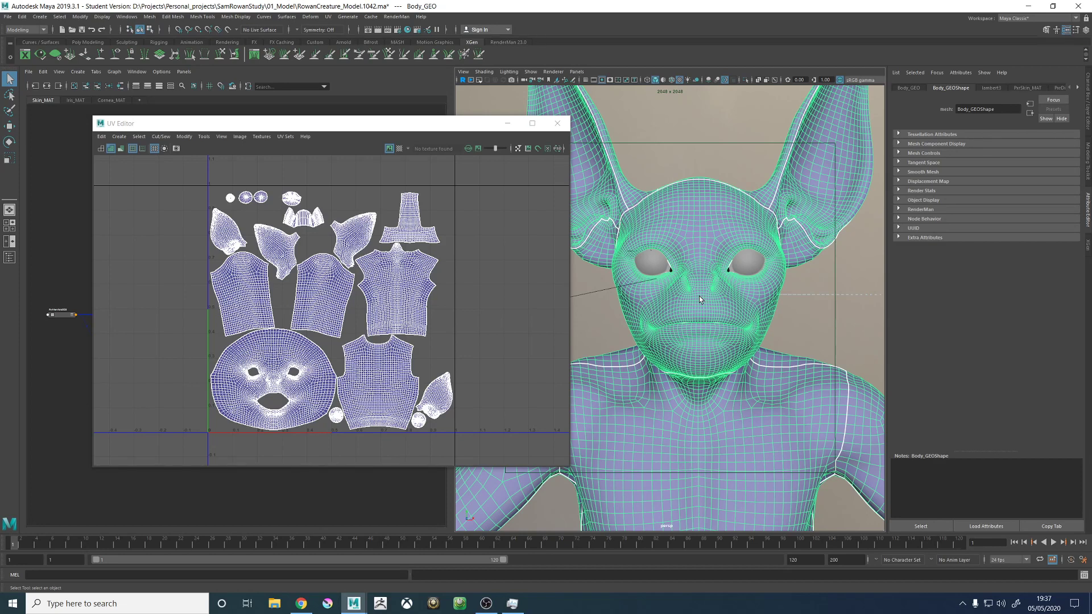
- Switch the body to the UV set laid out over several tiles and examine the shells in each tile
click(285, 137)
click(305, 229)
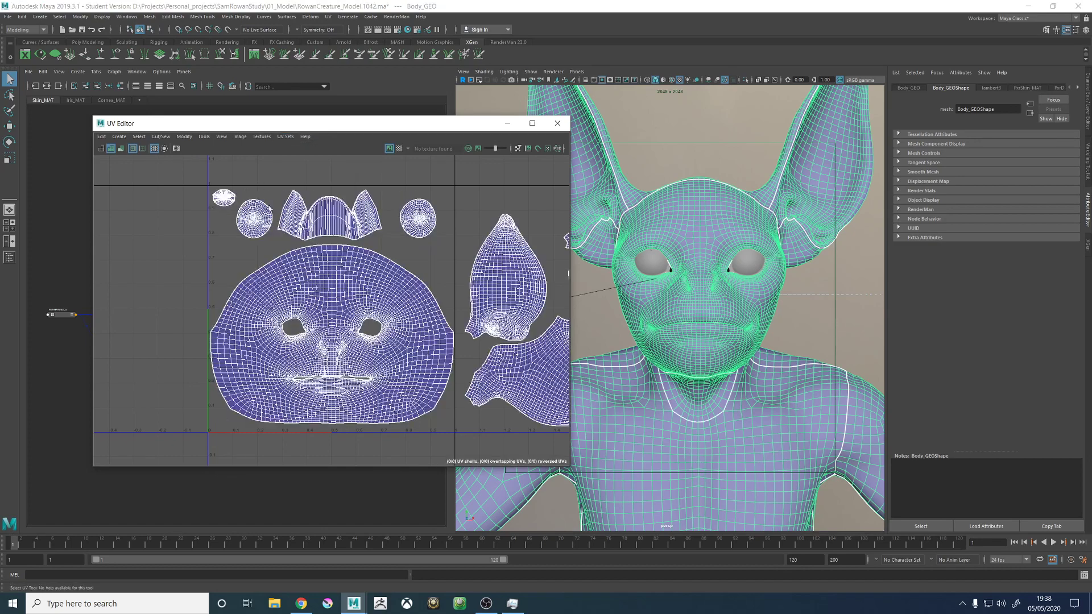
scroll(395, 290, down, 3)
alt+middle_drag(492, 246, 299, 238)
scroll(370, 275, down, 4)
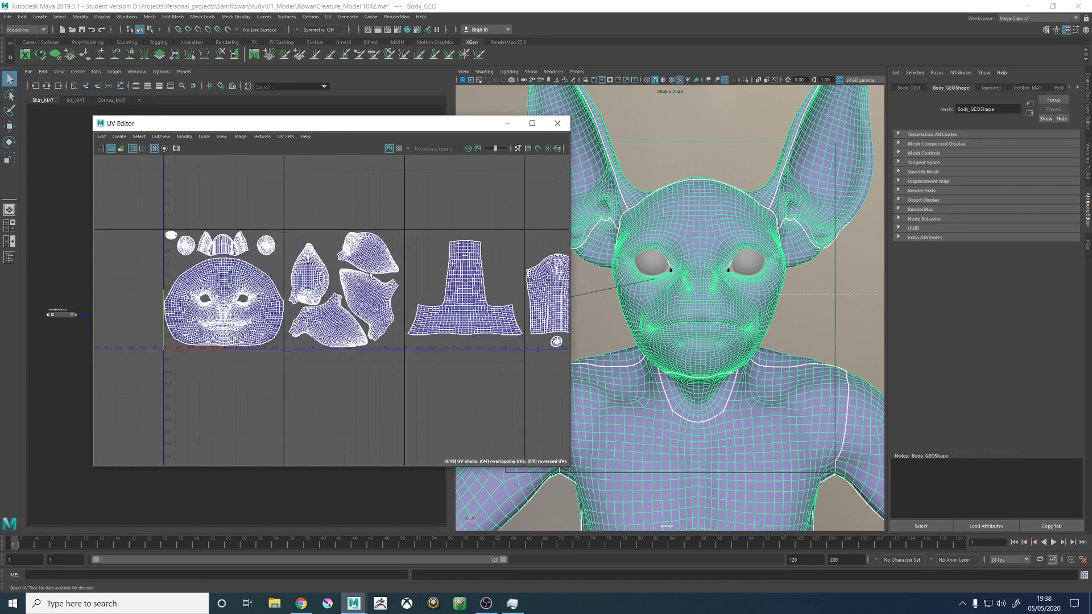
scroll(370, 275, down, 3)
scroll(398, 278, up, 2)
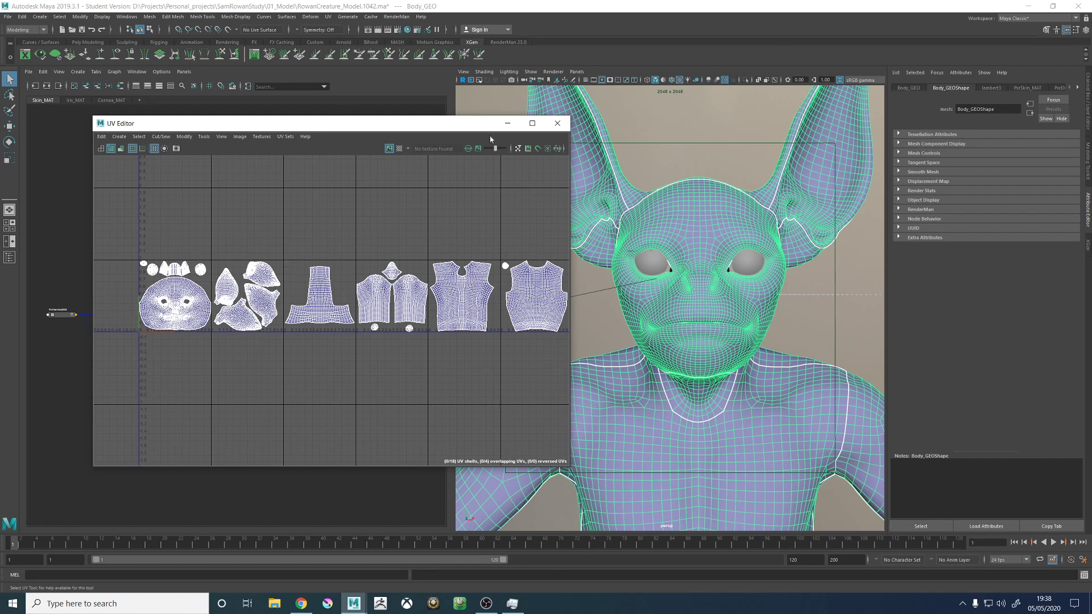
- Minimise the UV Editor and hide the resolution gate in the persp view
click(507, 124)
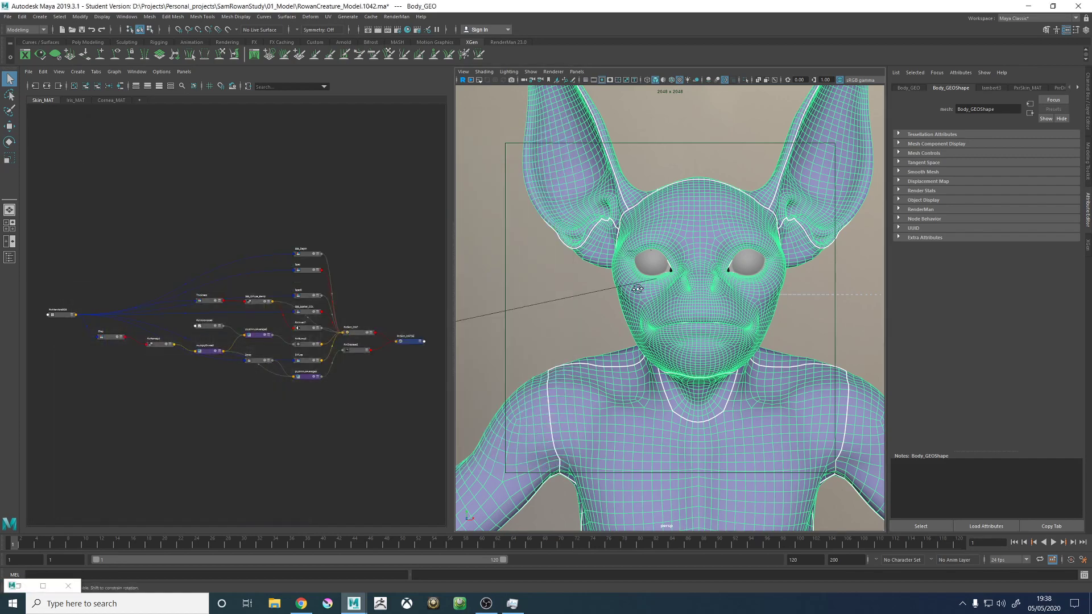
alt+drag(638, 289, 660, 288)
alt+drag(613, 256, 632, 263)
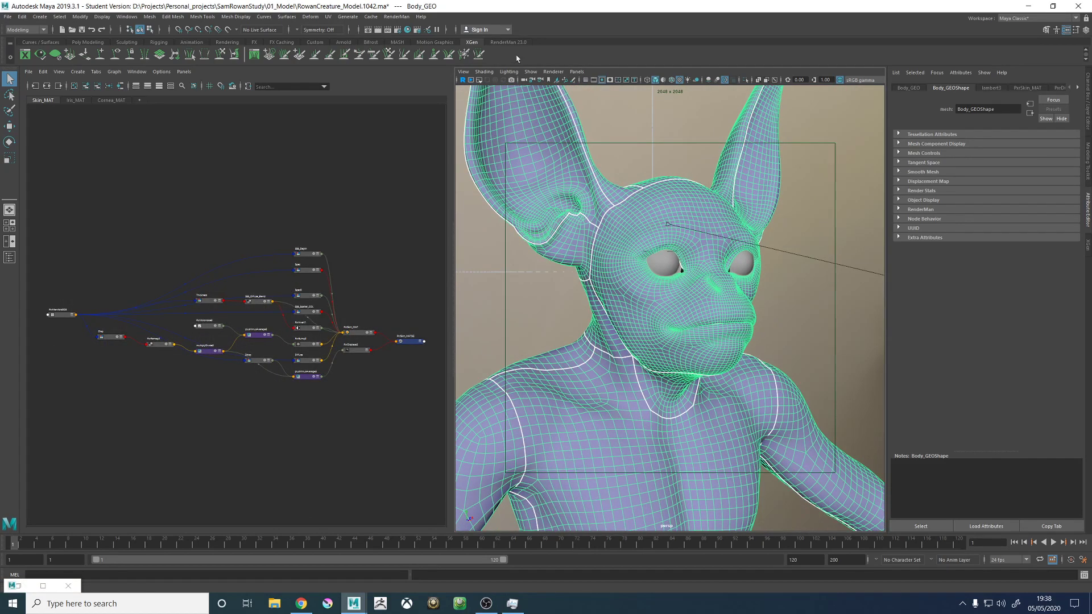
click(602, 79)
- Compare the body mesh's unsmoothed and smooth-preview display up close around the nostril
alt+drag(713, 271, 767, 315)
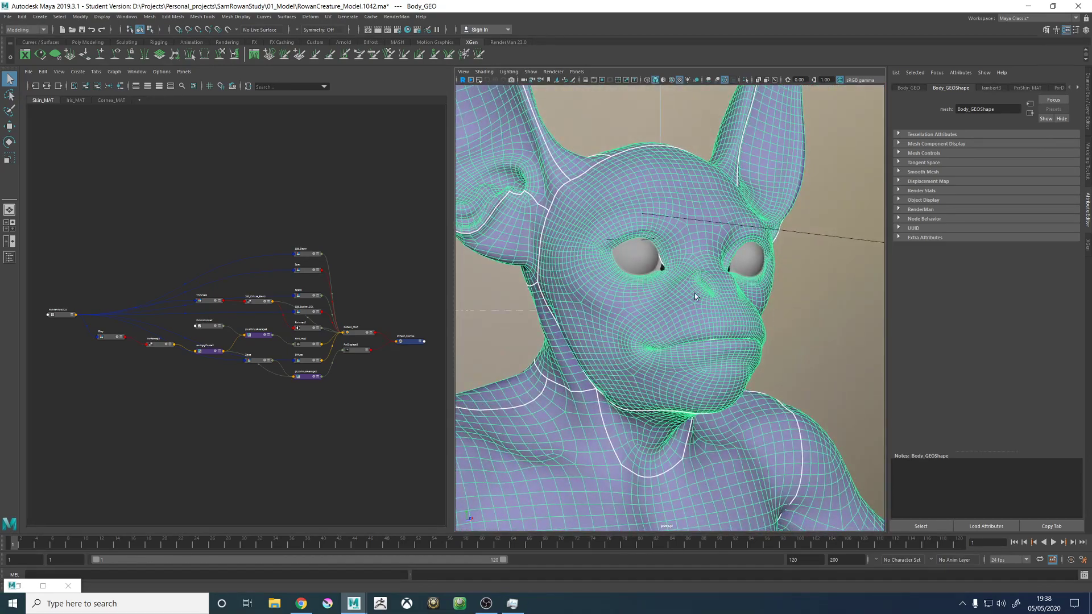
alt+drag(694, 292, 775, 382)
key(3)
key(1)
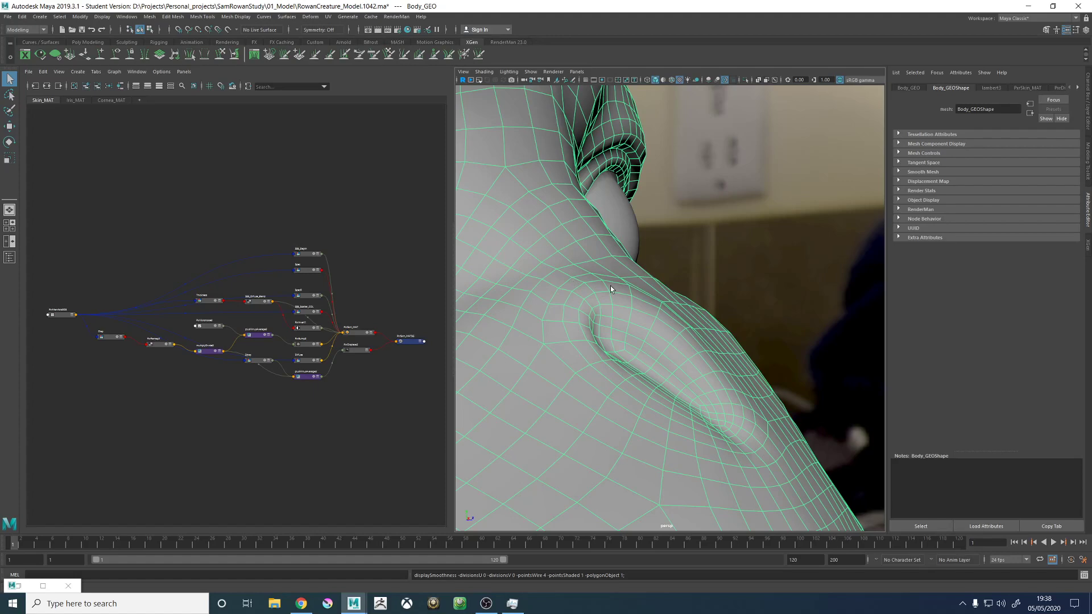
key(3)
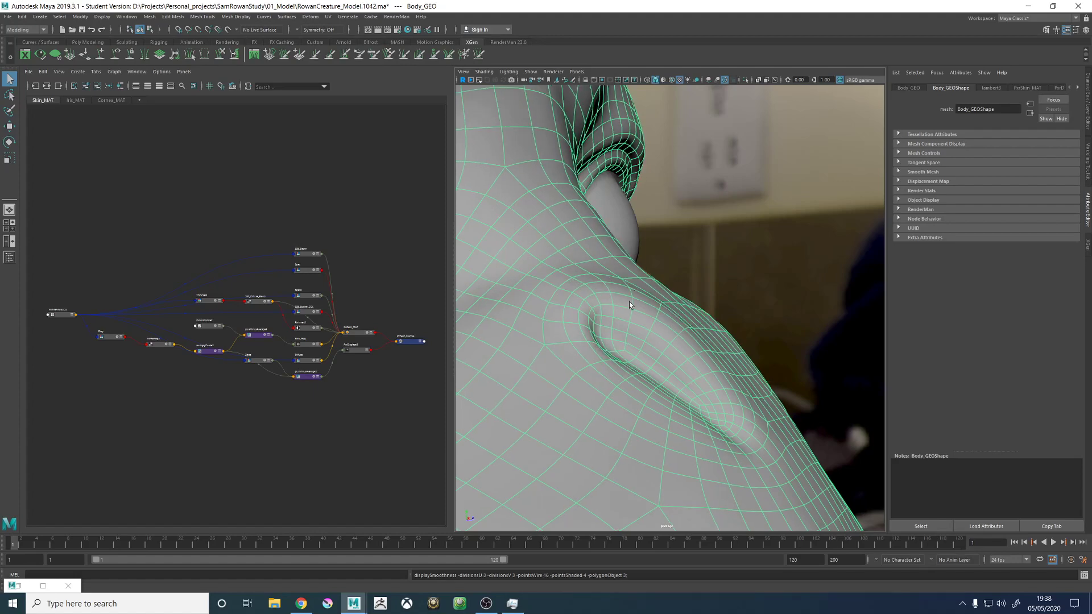
alt+drag(721, 323, 757, 374)
alt+drag(801, 328, 659, 336)
key(3)
key(1)
key(3)
alt+right_drag(784, 315, 757, 318)
mouse_move(757, 318)
alt+mouse_down()
mouse_move(691, 315)
mouse_move(755, 308)
alt+mouse_up()
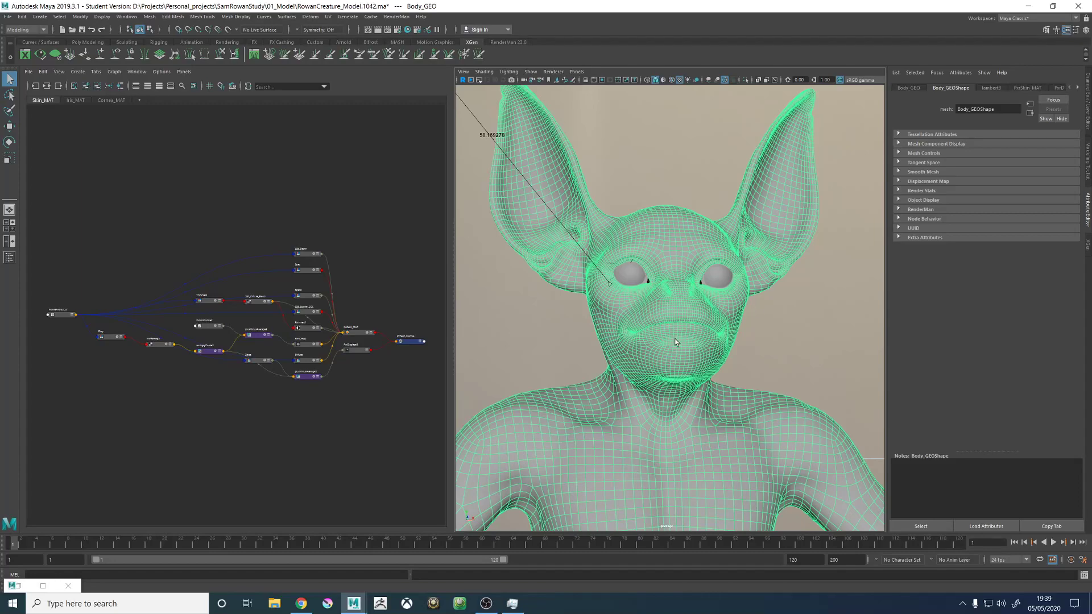
- Deselect the body, create a polygon cube near the base of the torso and frame it in the view
alt+drag(620, 309, 629, 323)
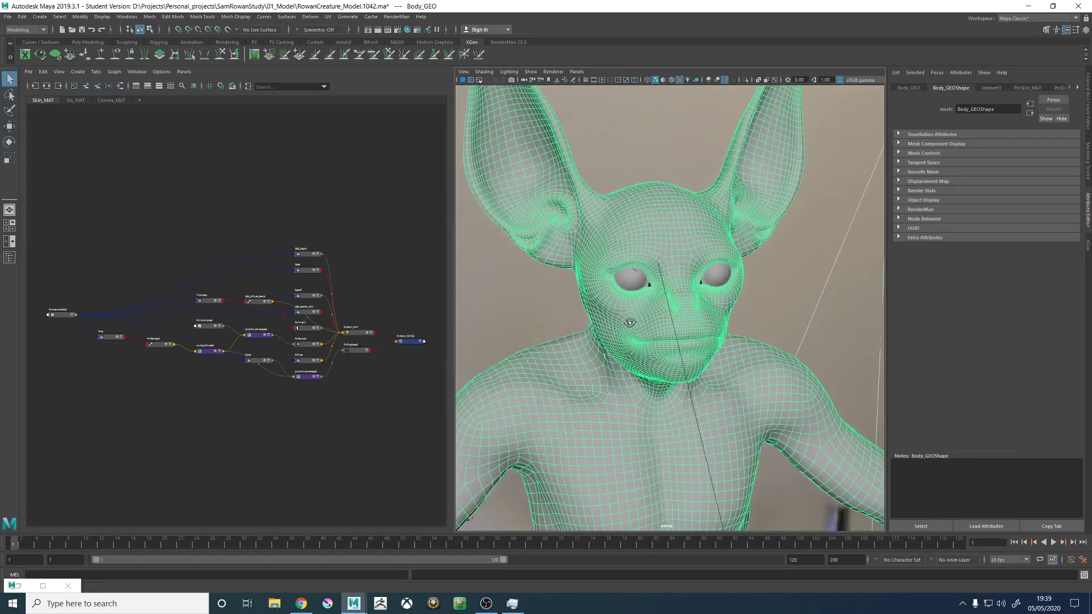
alt+right_drag(629, 323, 456, 304)
click(759, 279)
alt+middle_drag(751, 352, 684, 231)
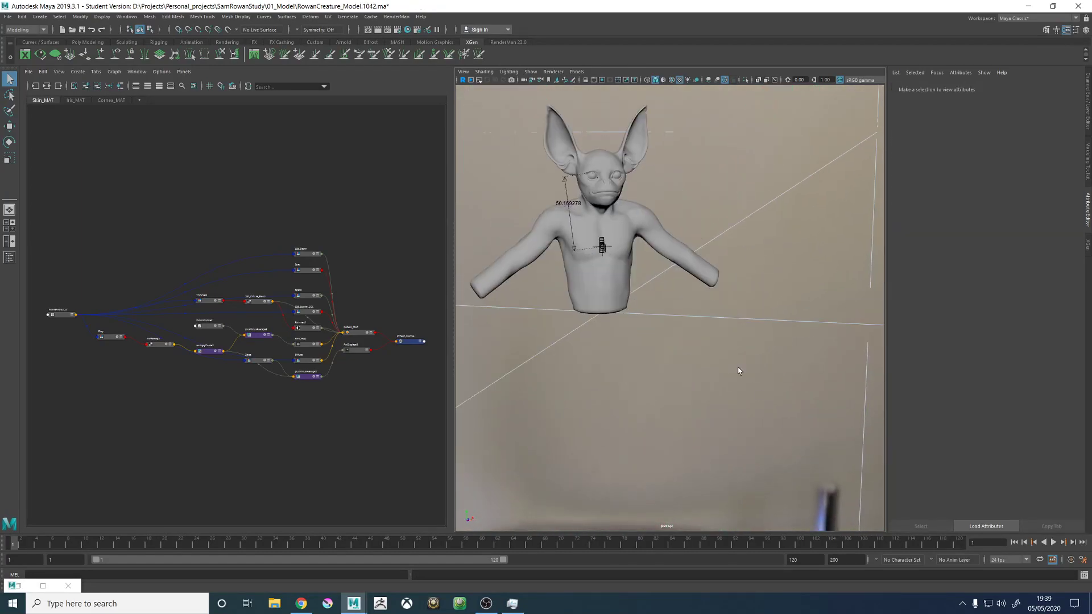
shift+right_drag(732, 360, 732, 384)
alt+drag(644, 366, 595, 339)
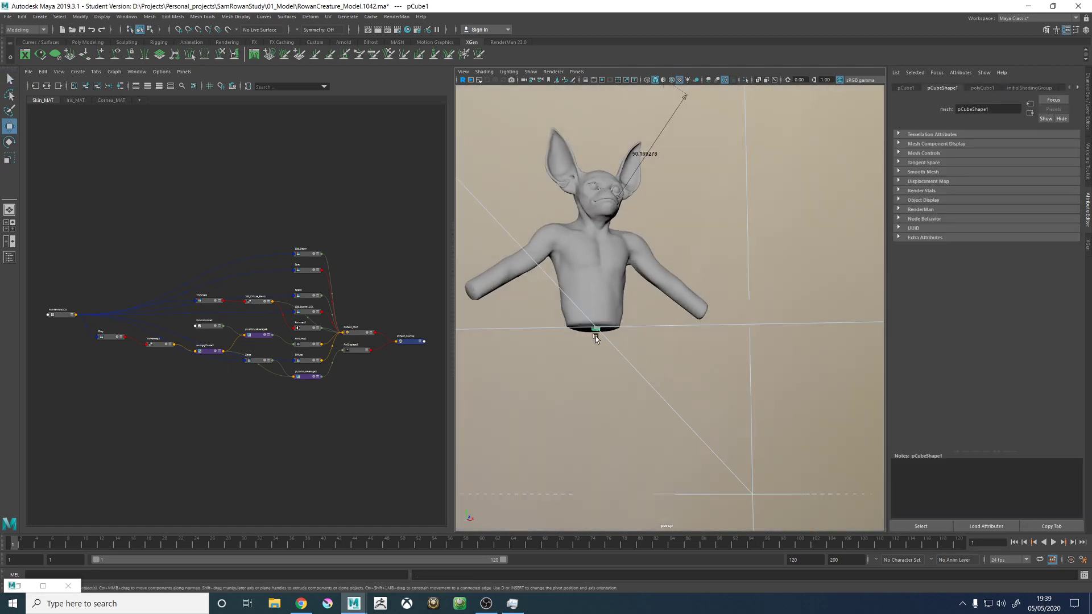
key(f)
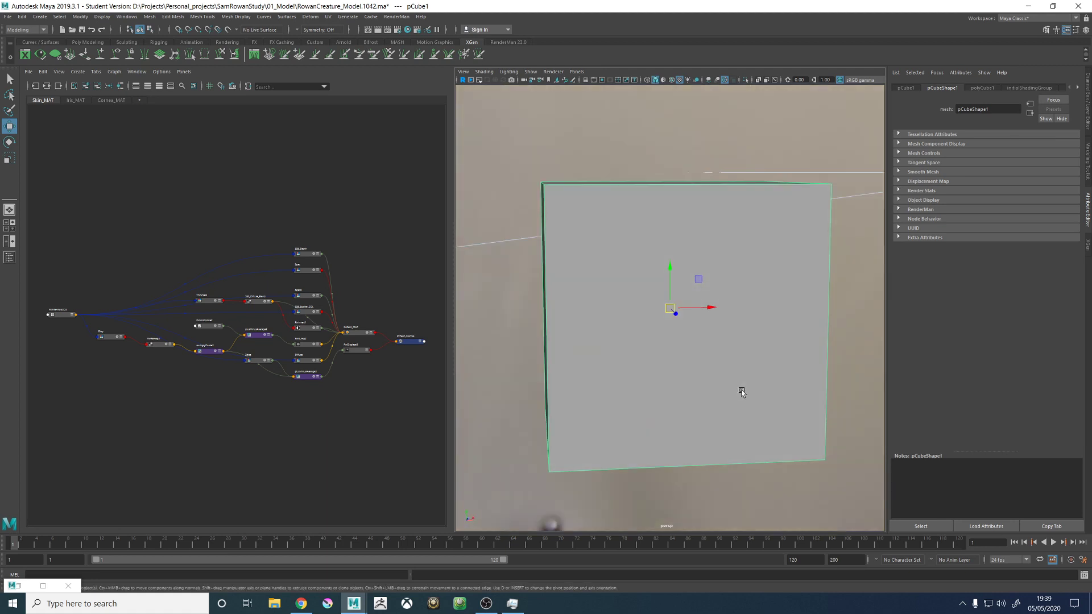
- Preview the cube smoothed to see how its shape rounds off, and return it to its unsmoothed display
alt+right_drag(741, 392, 680, 380)
alt+drag(680, 380, 719, 390)
key(3)
alt+drag(628, 403, 653, 385)
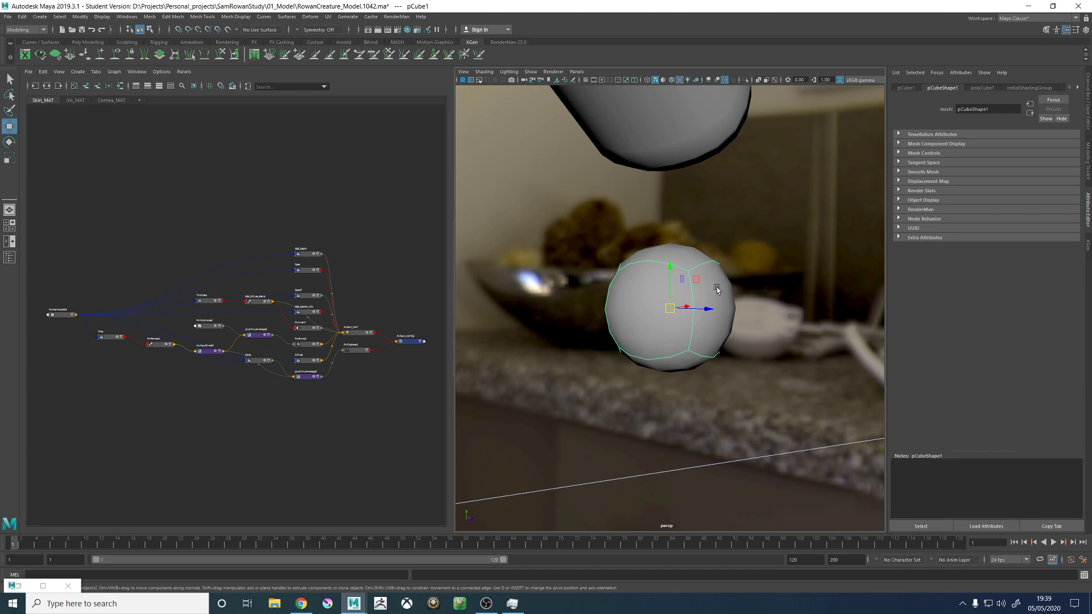
alt+drag(716, 287, 692, 287)
key(1)
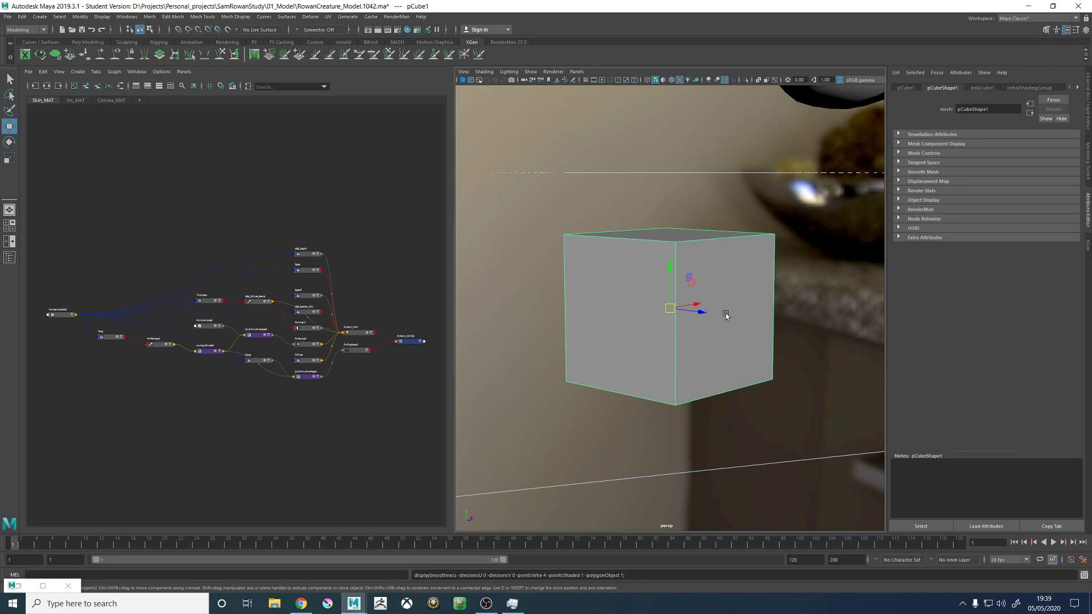
- Delete the demonstration cube and return the view to the creature
alt+drag(726, 315, 664, 308)
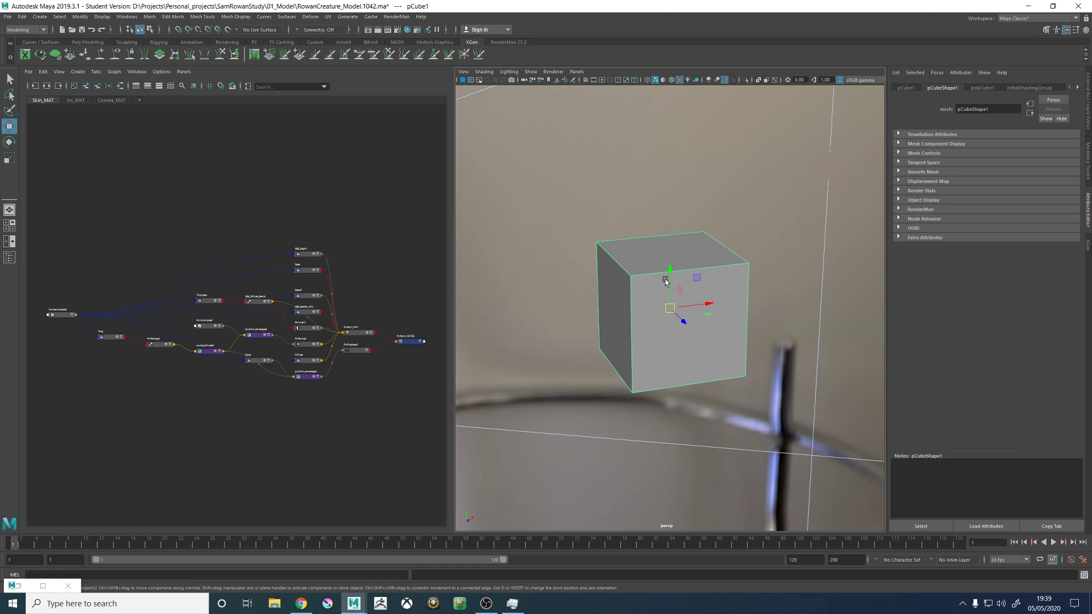
key(Delete)
alt+drag(636, 333, 606, 275)
- Open the render RowanCreature_1011.jpg in Photos and zoom in on the creature's eyes, nose and mouth
click(271, 603)
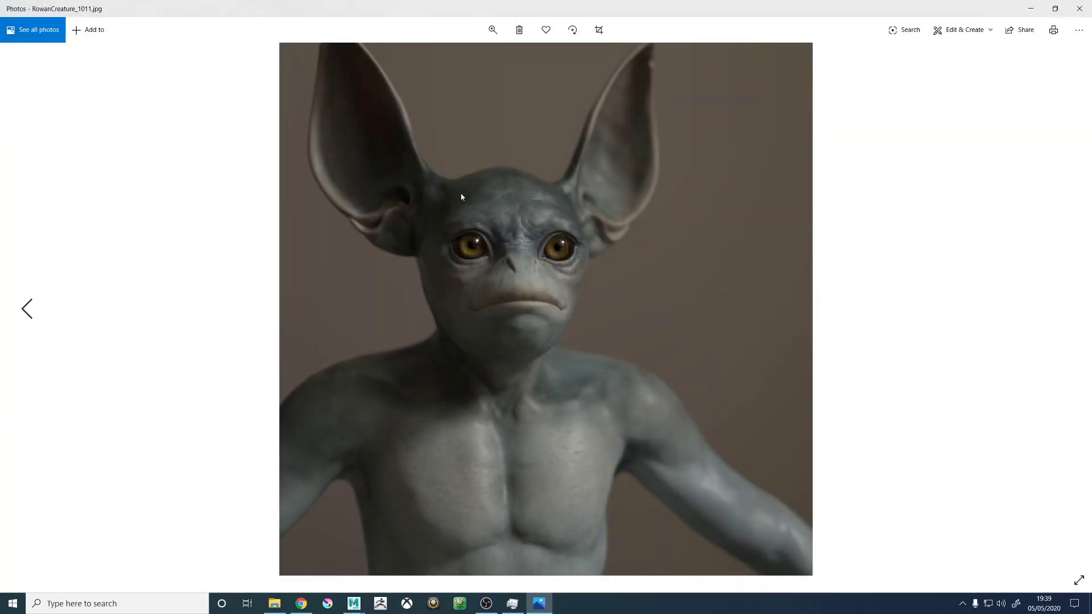
click(492, 29)
drag(443, 58, 495, 58)
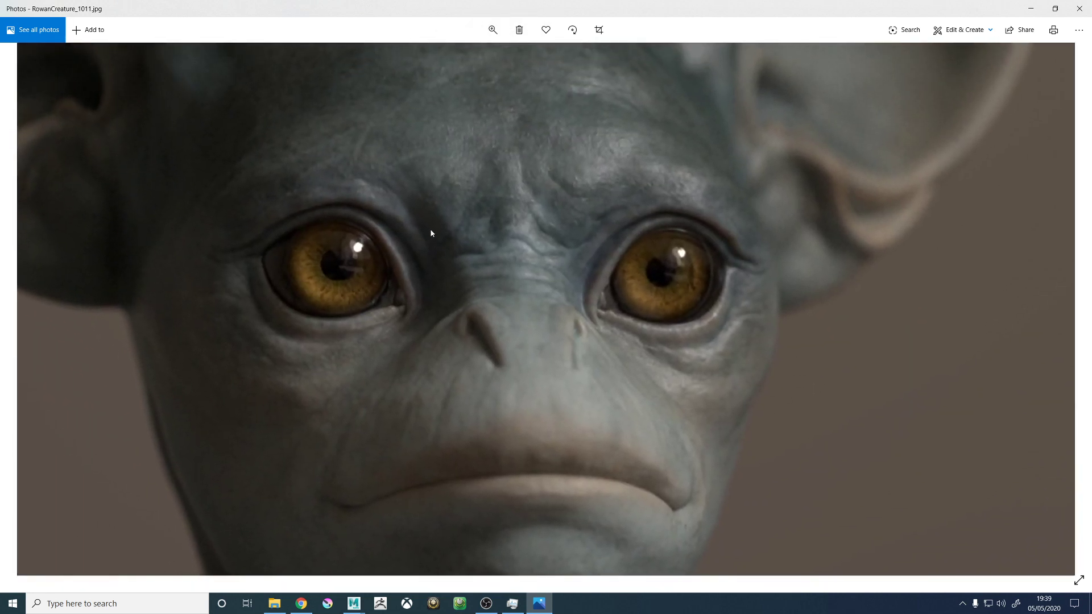
- Examine the skin detail around the creature's eyes in the render and close the image to return to Maya
drag(430, 232, 448, 241)
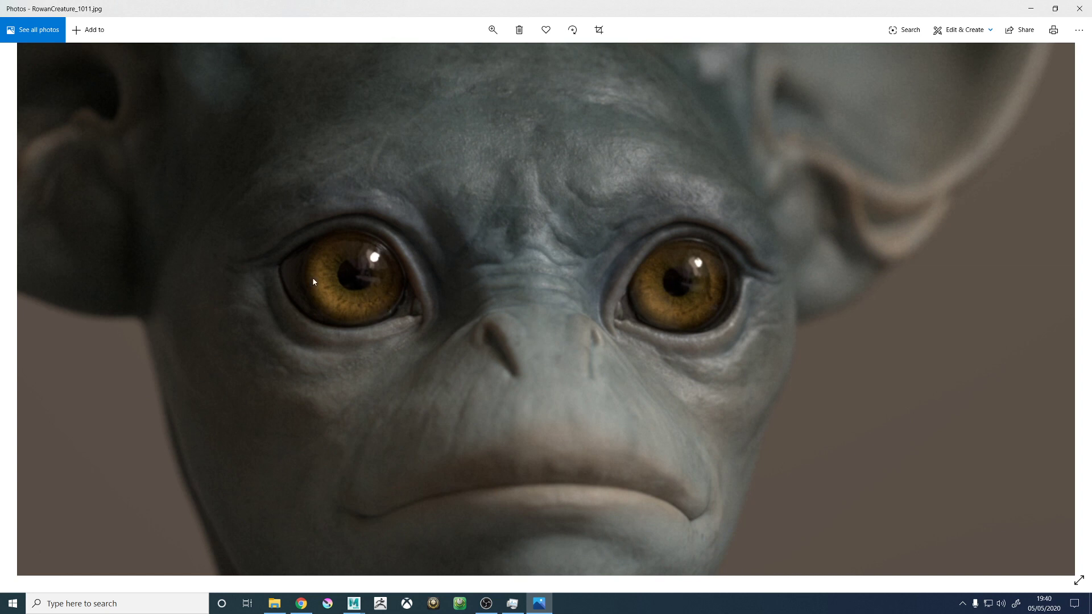
drag(337, 269, 347, 273)
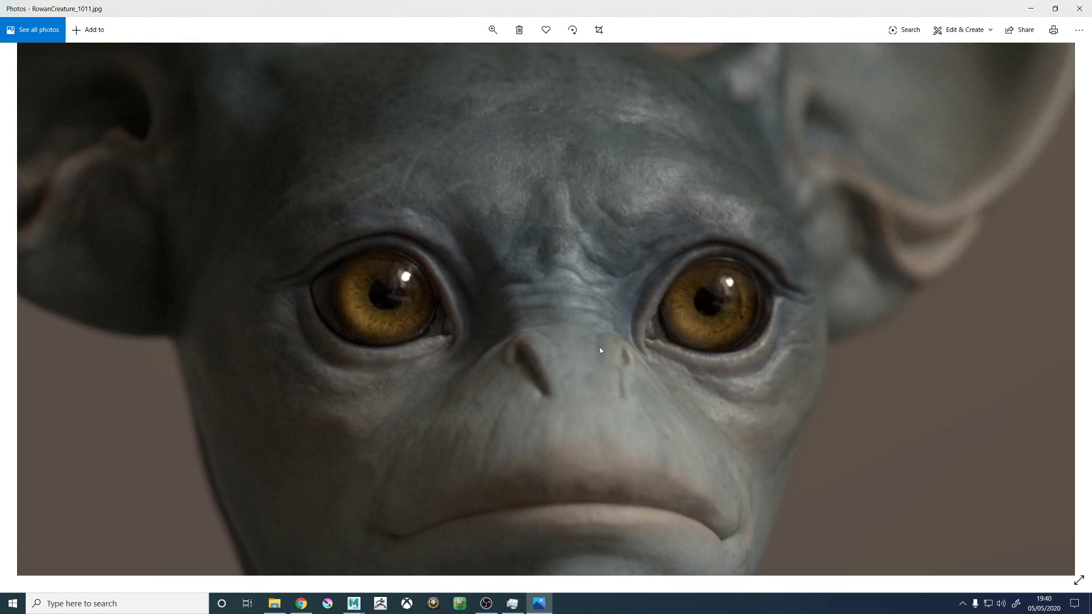
click(1073, 13)
- Frame the creature's body in the perspective view, clear the selection and inspect the shaded model from several angles
scroll(541, 328, down, 10)
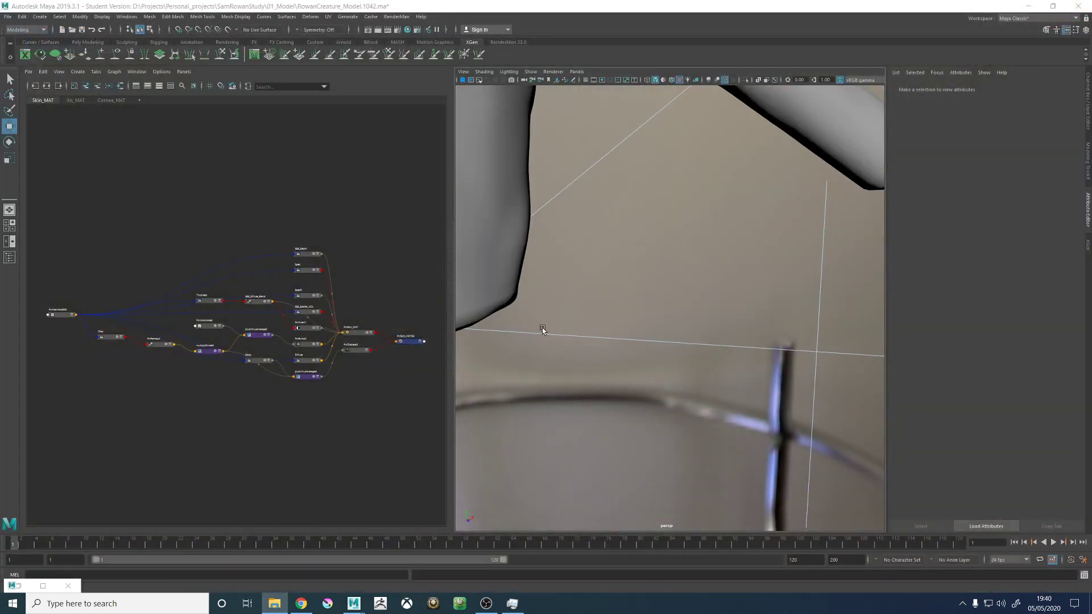
alt+middle_drag(581, 249, 595, 308)
scroll(616, 320, up, 3)
click(615, 320)
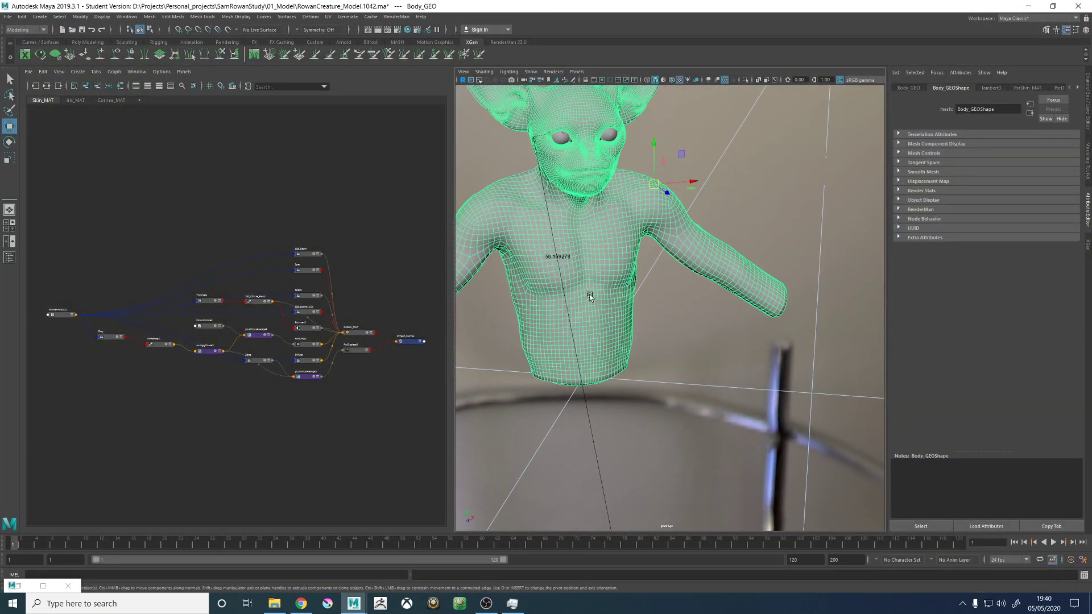
key(f)
alt+drag(687, 414, 675, 402)
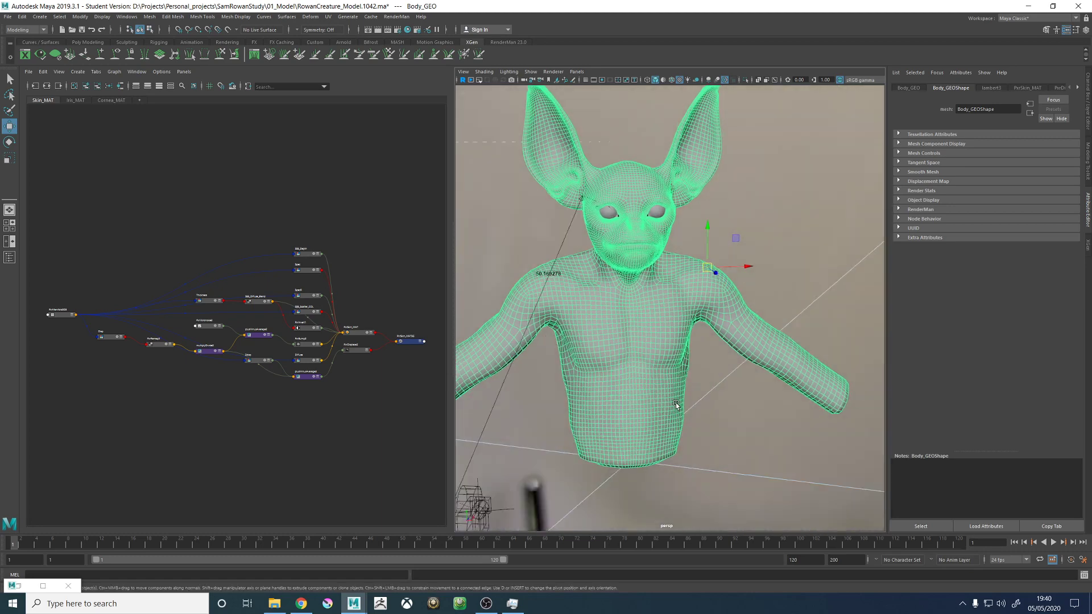
alt+drag(763, 259, 793, 257)
click(794, 257)
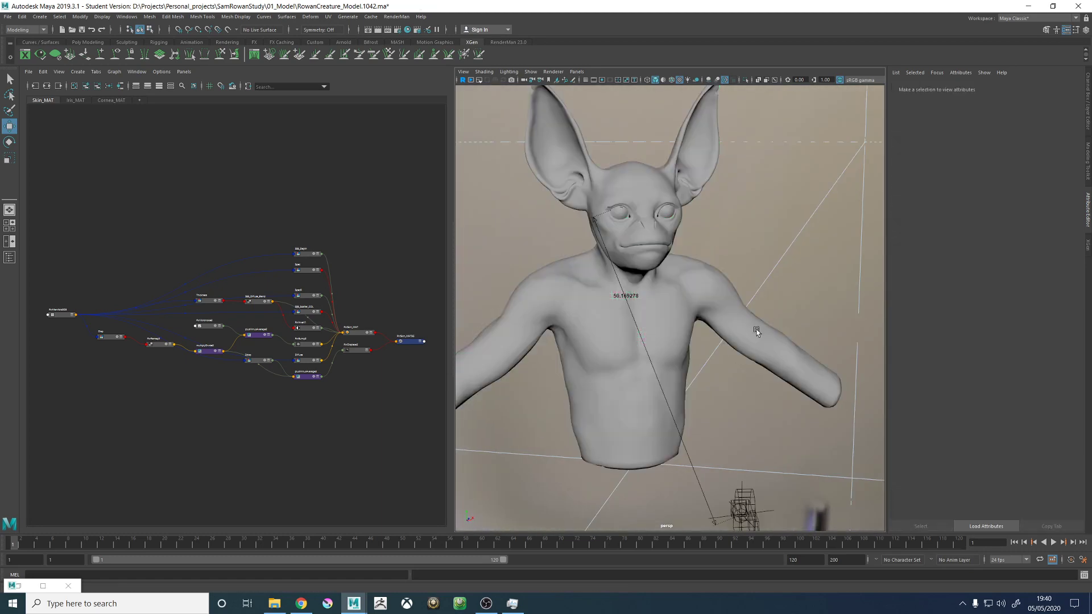
alt+drag(756, 330, 629, 298)
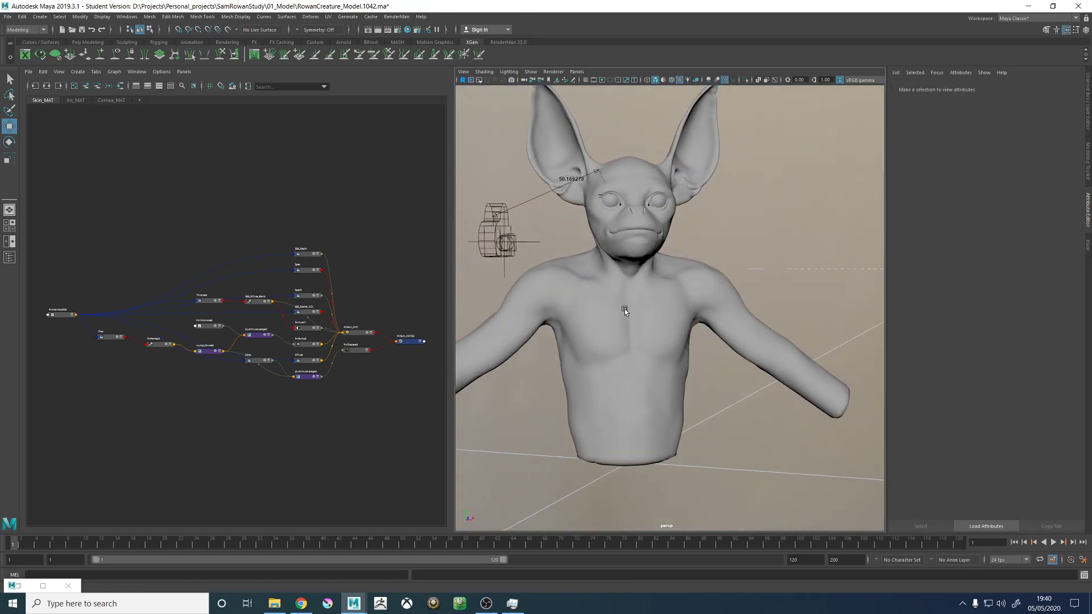
alt+right_drag(571, 266, 602, 292)
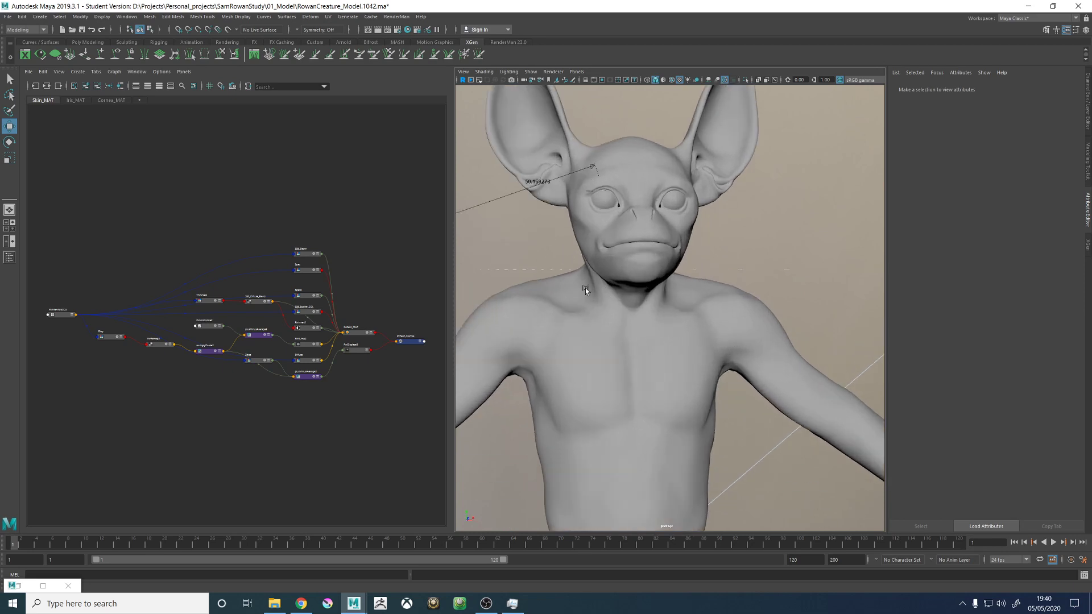
- Select the creature's body and open its UVs in the UV Editor, placing the editor window clear of the shading graph
click(585, 288)
click(328, 17)
click(347, 32)
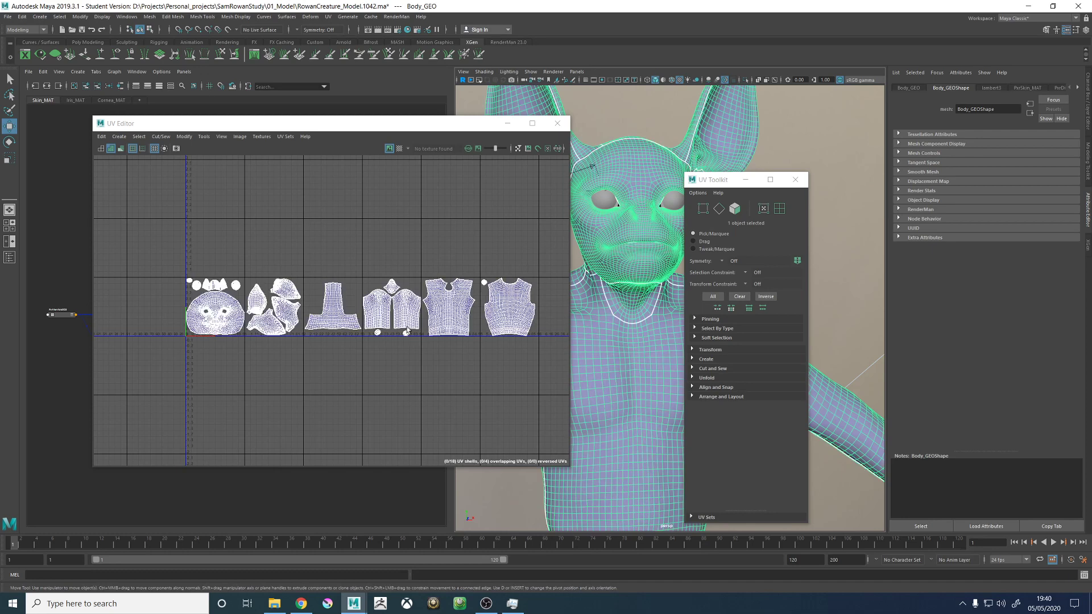
scroll(406, 331, up, 2)
drag(315, 129, 771, 187)
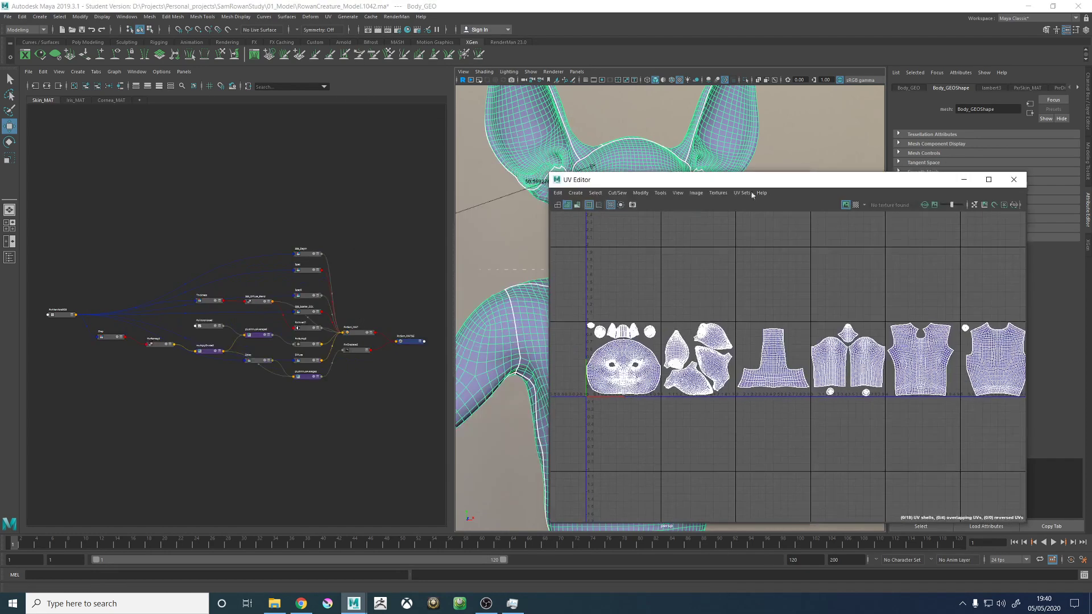
- Find the PxrManifold2D3 node in the skin shading graph and highlight its Primvar S/T entry TextureUVs
scroll(314, 240, up, 5)
click(317, 175)
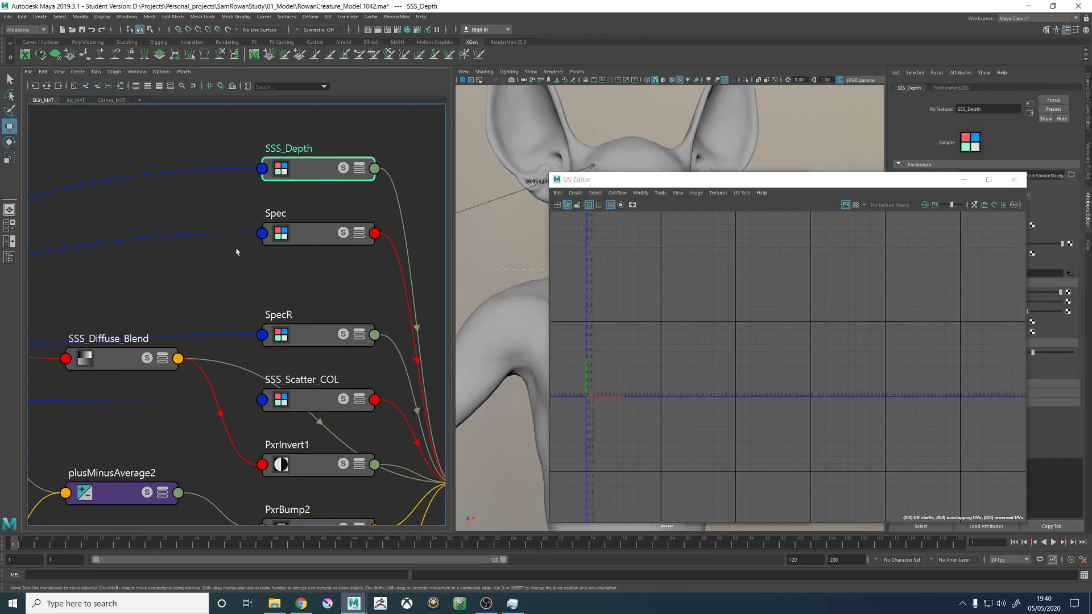
alt+middle_drag(167, 268, 486, 218)
scroll(398, 245, down, 5)
scroll(146, 293, up, 8)
click(120, 250)
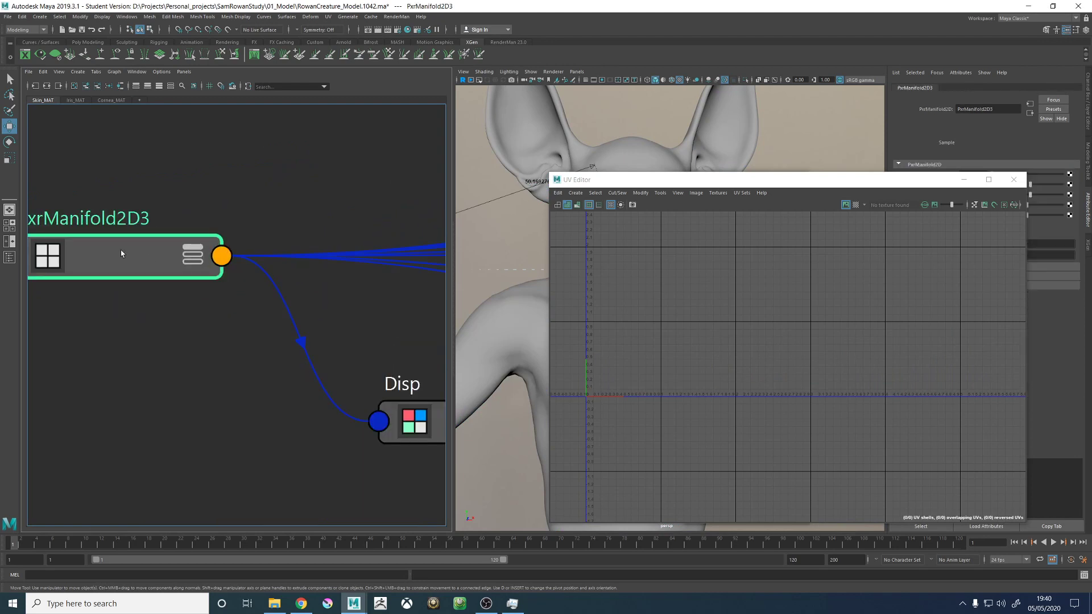
drag(841, 178, 429, 170)
double_click(1018, 245)
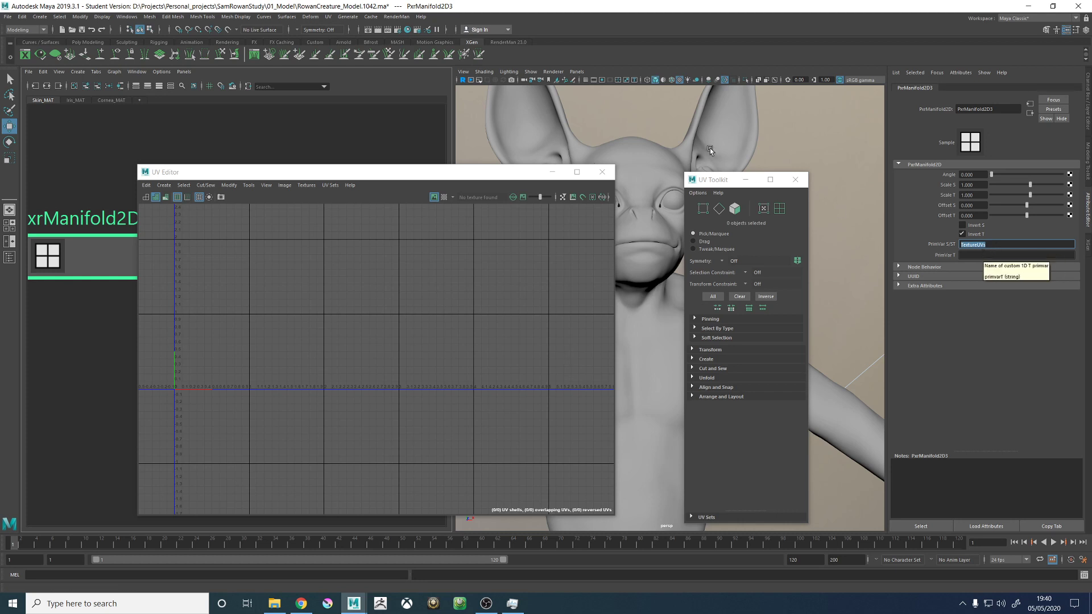
- Reselect the creature's body and switch its current UV set to map1
click(664, 157)
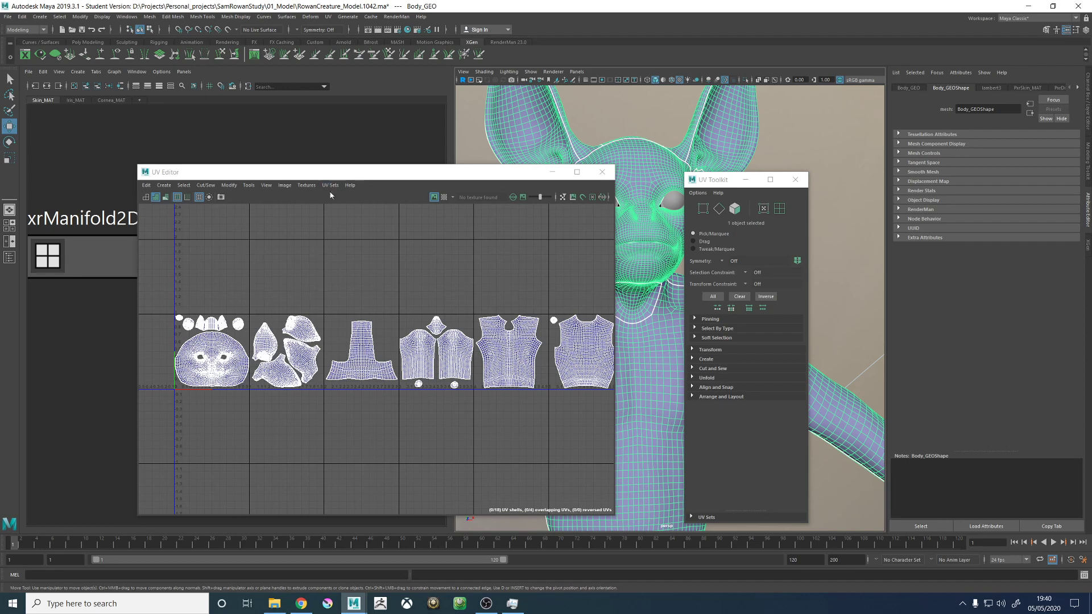
scroll(470, 356, down, 2)
alt+middle_drag(507, 320, 467, 304)
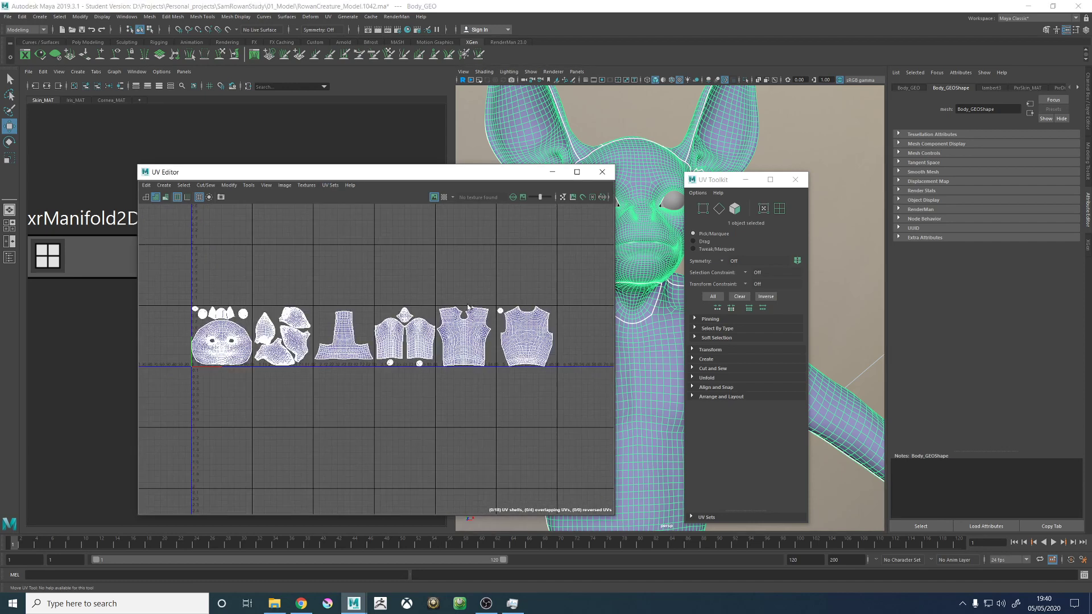
click(331, 185)
click(343, 271)
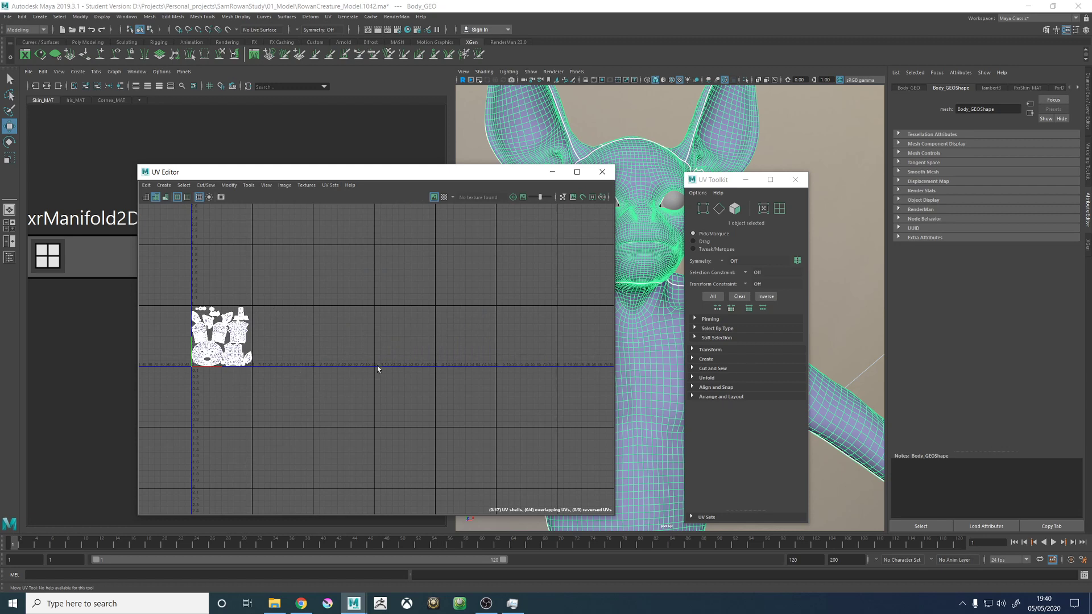
- Close the UV Toolkit and inspect the map1 layout of the head, ear, arm and torso shells up close
click(795, 179)
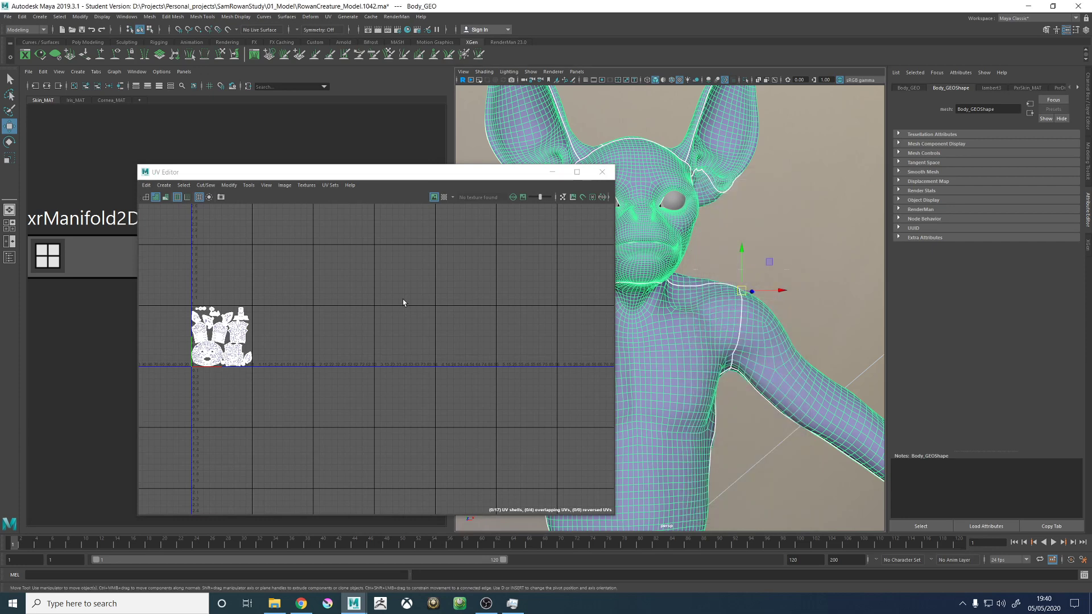
alt+middle_drag(408, 302, 497, 307)
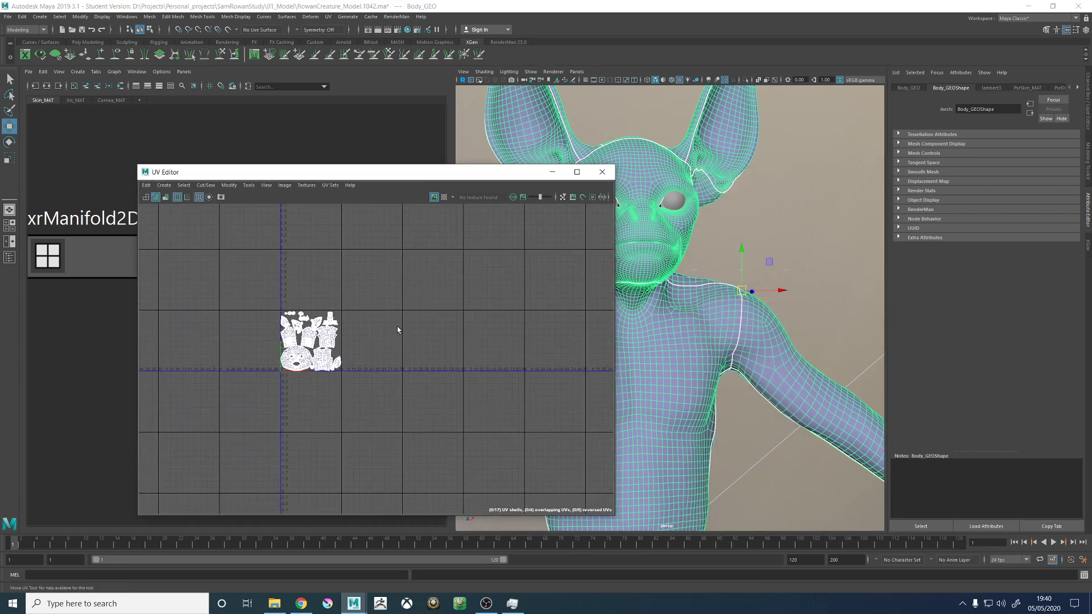
alt+right_drag(301, 326, 674, 374)
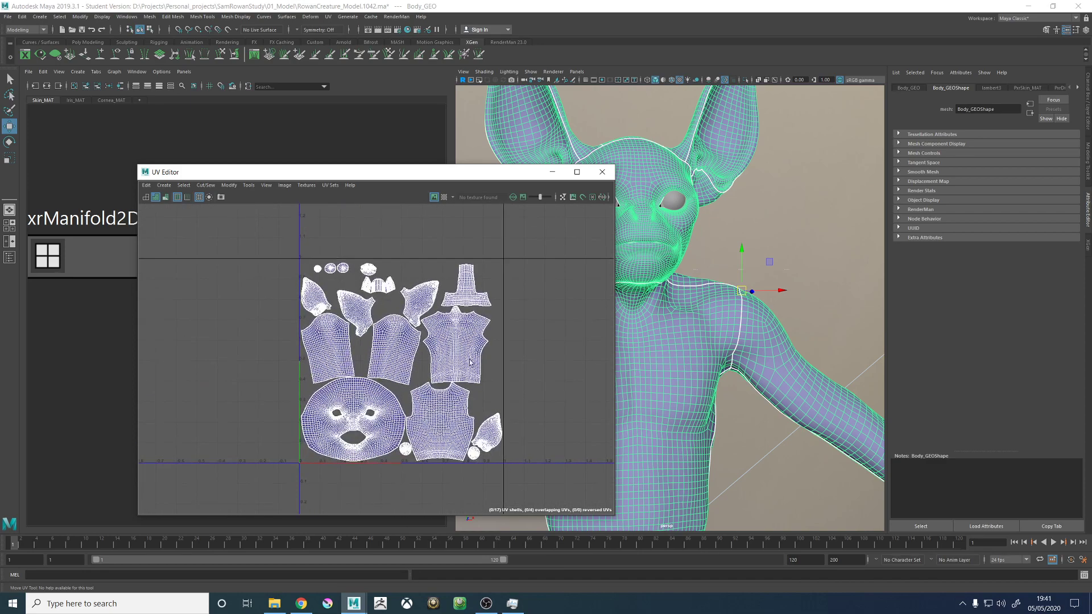
alt+middle_drag(428, 365, 423, 338)
alt+right_drag(360, 348, 501, 332)
alt+middle_drag(500, 332, 471, 353)
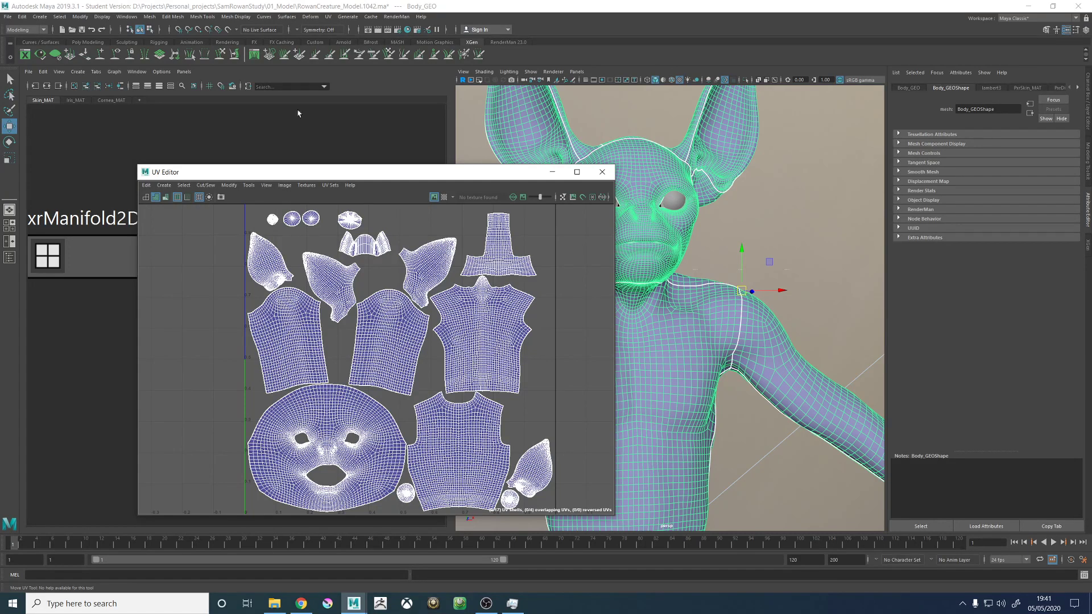
- Compare the TextureUVs set with the map1 set, leave map1 current and close the UV Editor
click(330, 185)
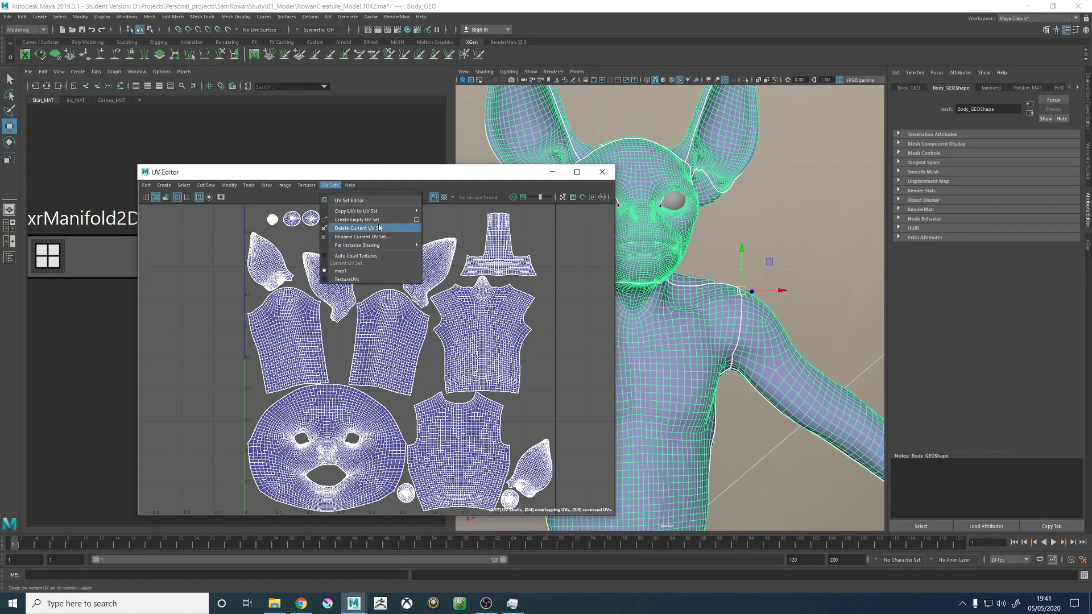
click(348, 279)
scroll(446, 357, down, 3)
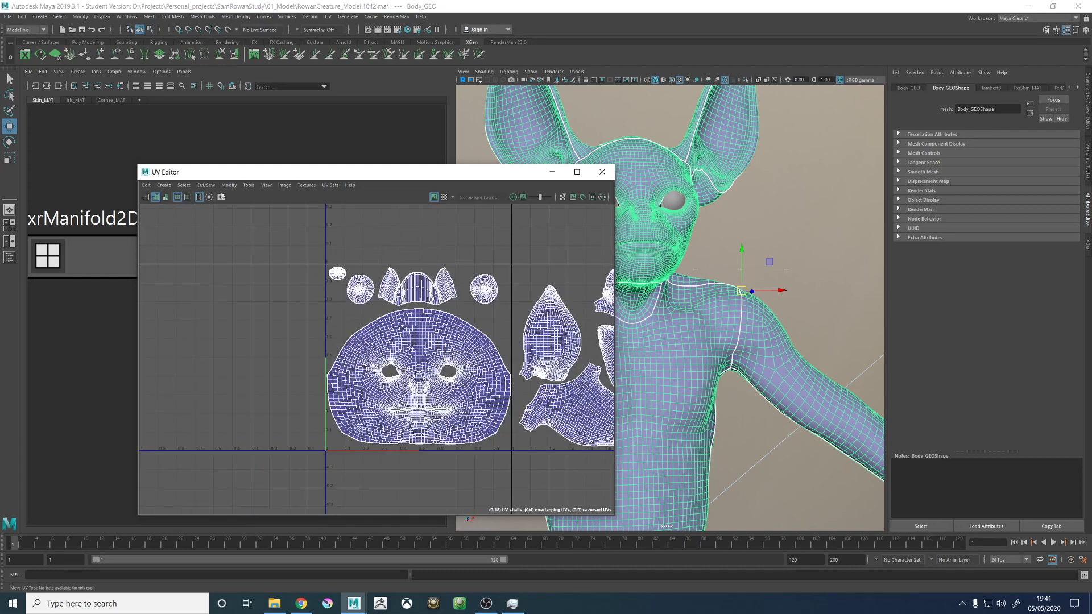
click(330, 184)
click(340, 275)
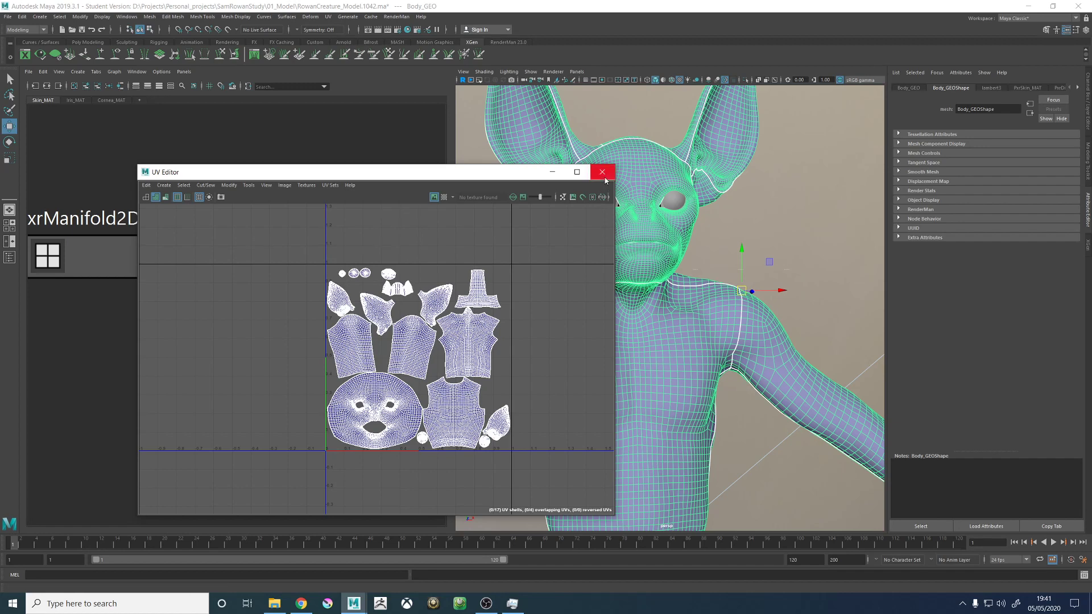
click(603, 171)
- Deselect the creature's body and save the scene, accepting the student version notice
alt+drag(537, 344, 690, 339)
scroll(690, 339, down, 5)
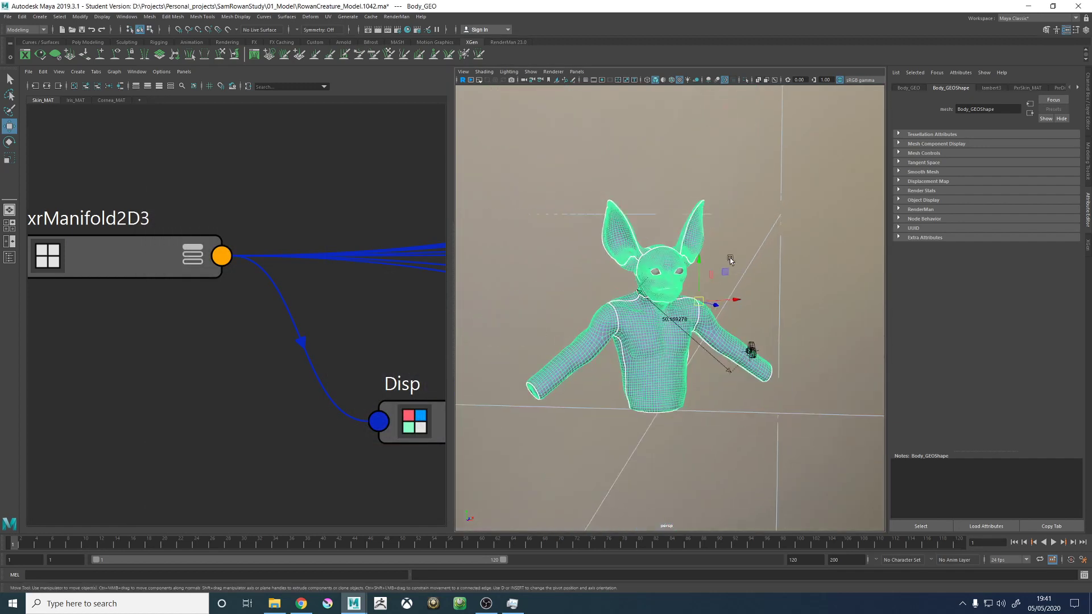
click(751, 280)
alt+drag(752, 284, 731, 294)
key(ctrl+s)
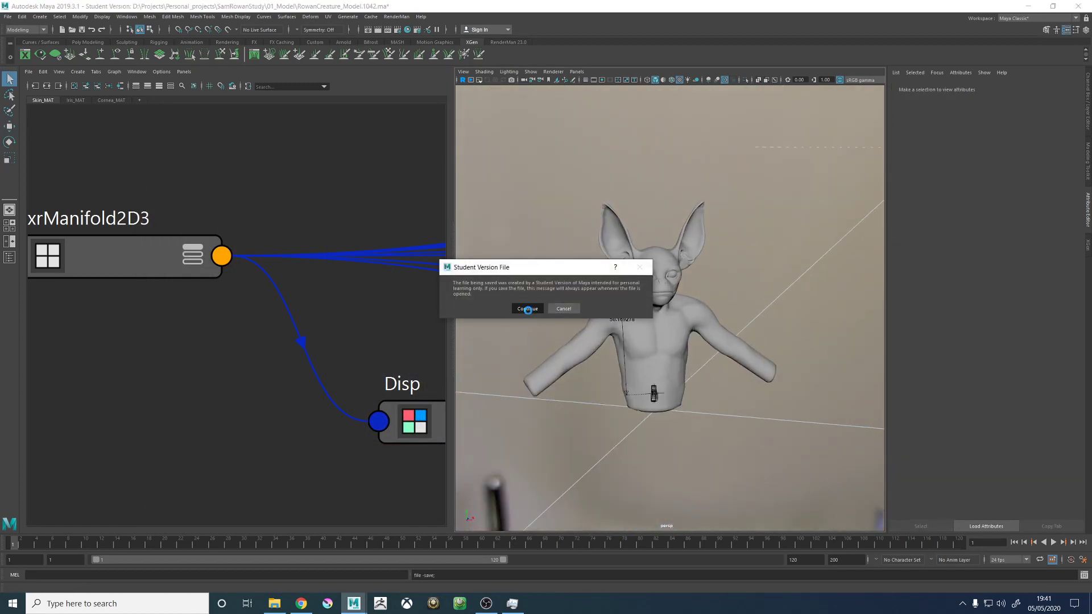
click(528, 309)
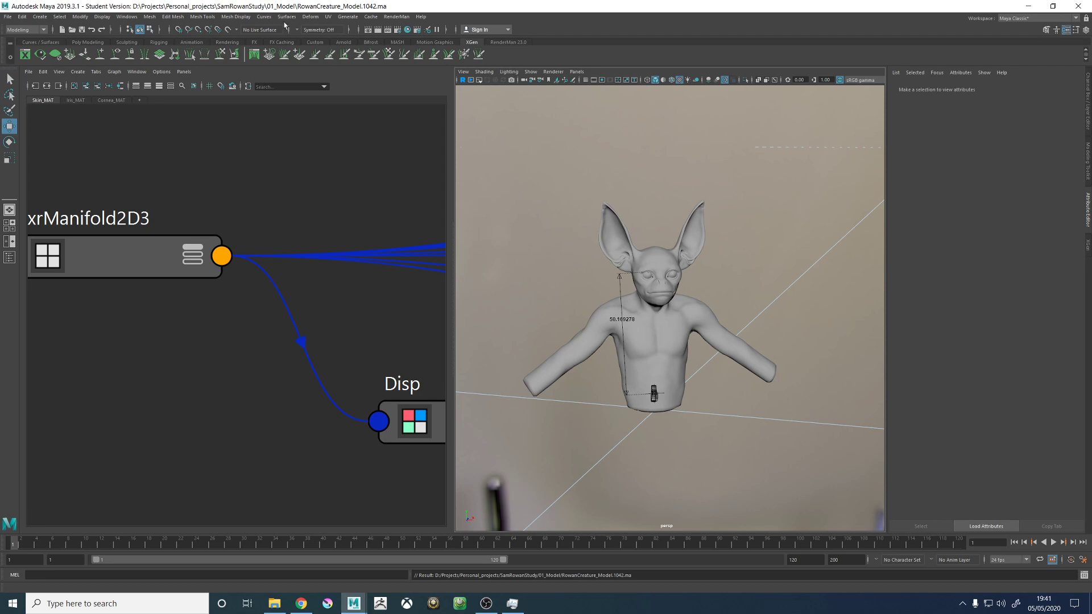
- Review the render RowanCreature_1011.jpg at full view in Photos and close it to return to the Maya scene
alt+drag(578, 318, 633, 311)
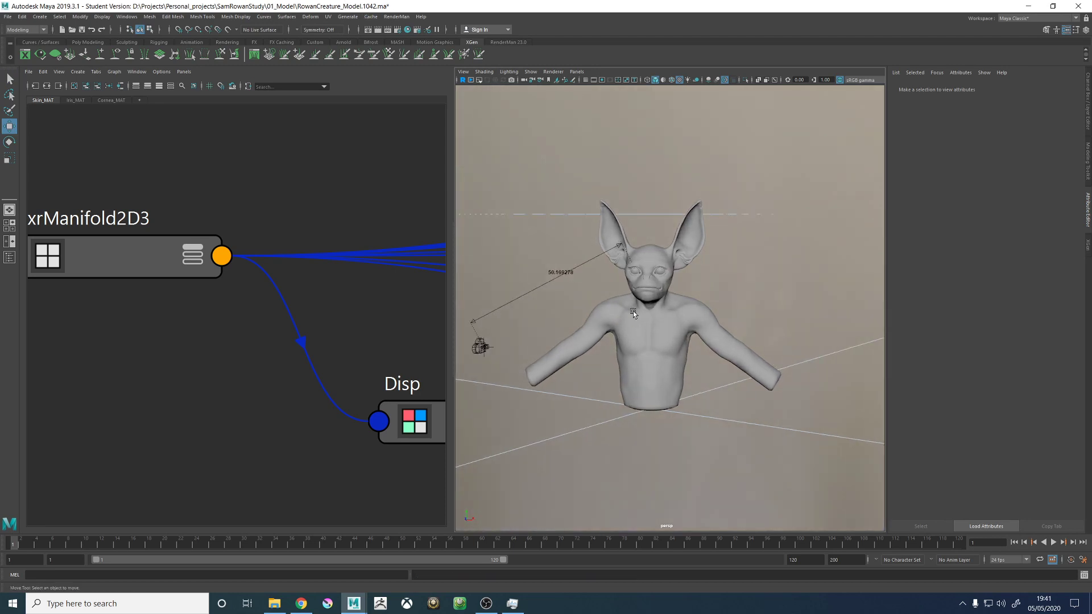
scroll(688, 353, up, 3)
scroll(304, 269, down, 3)
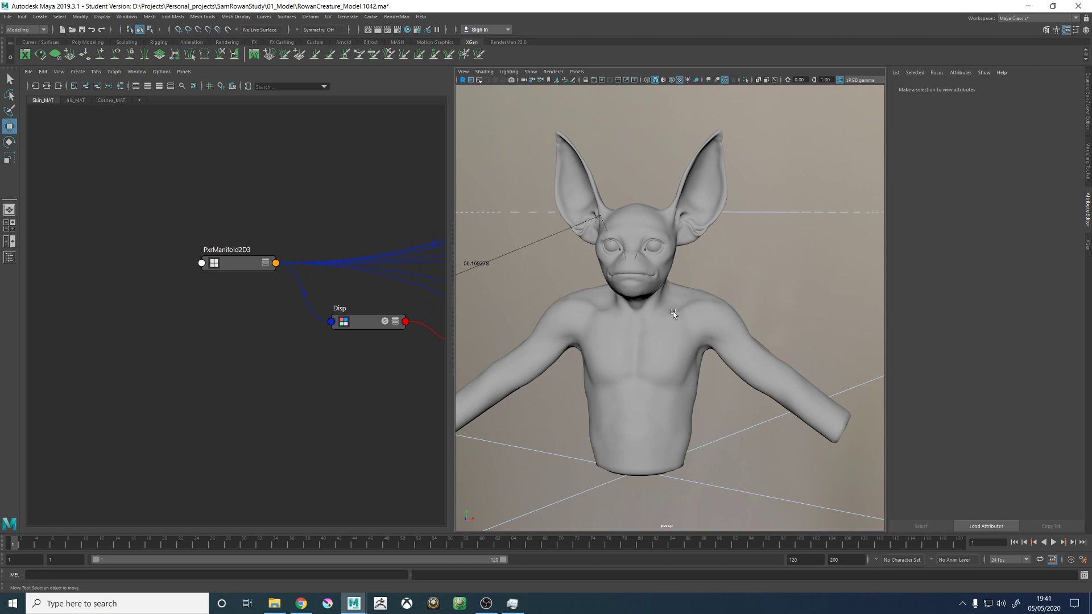
alt+middle_drag(335, 230, 251, 249)
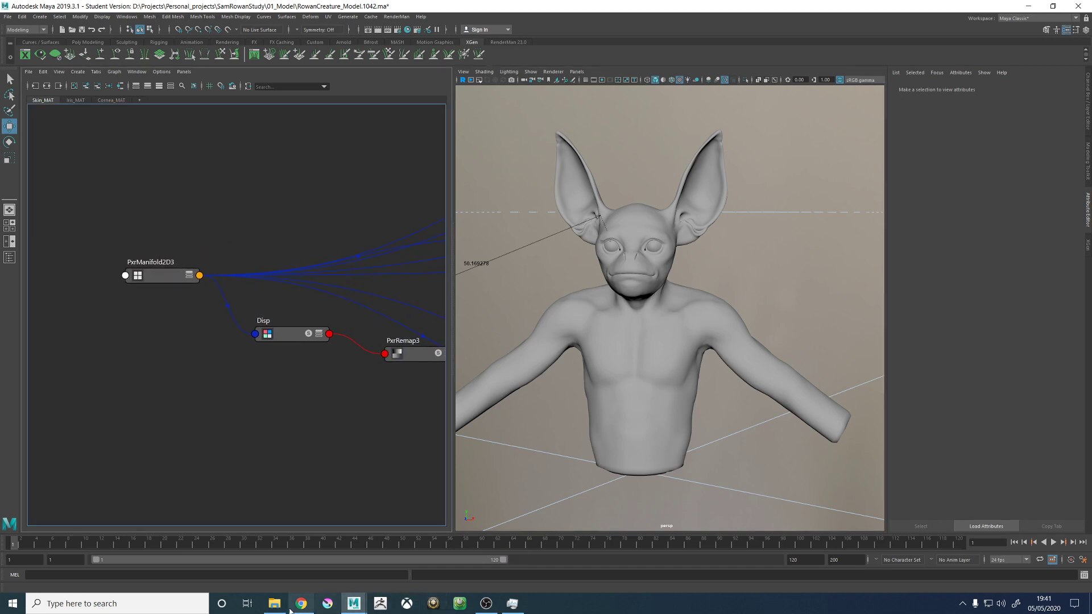
click(274, 604)
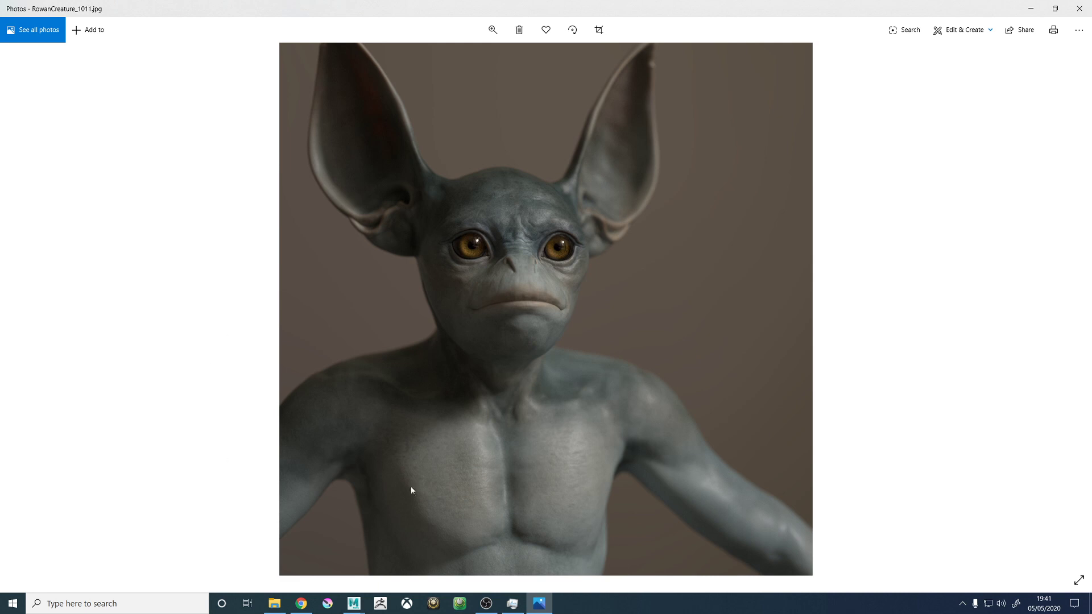
click(1078, 8)
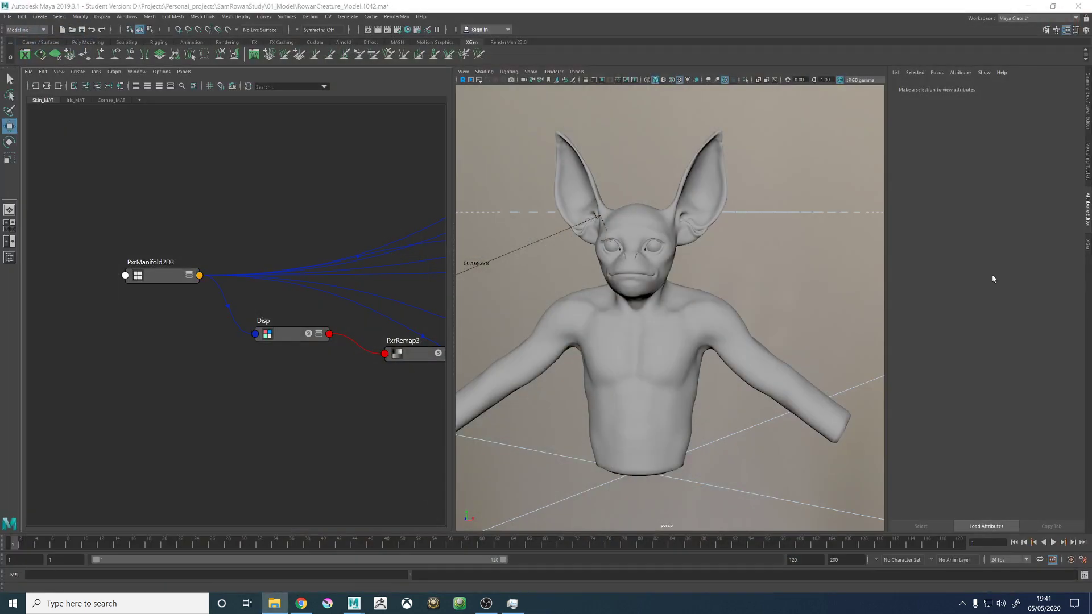
- Select the creature's body mesh and examine its wireframe from the front and side
click(719, 281)
alt+drag(626, 353, 659, 345)
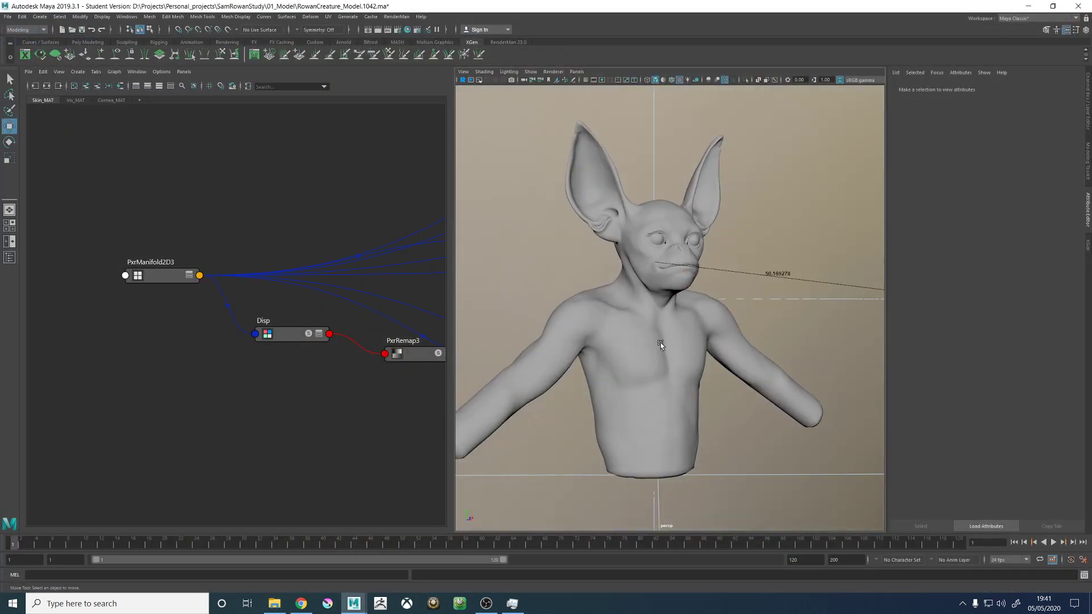
click(659, 345)
alt+drag(745, 353, 721, 359)
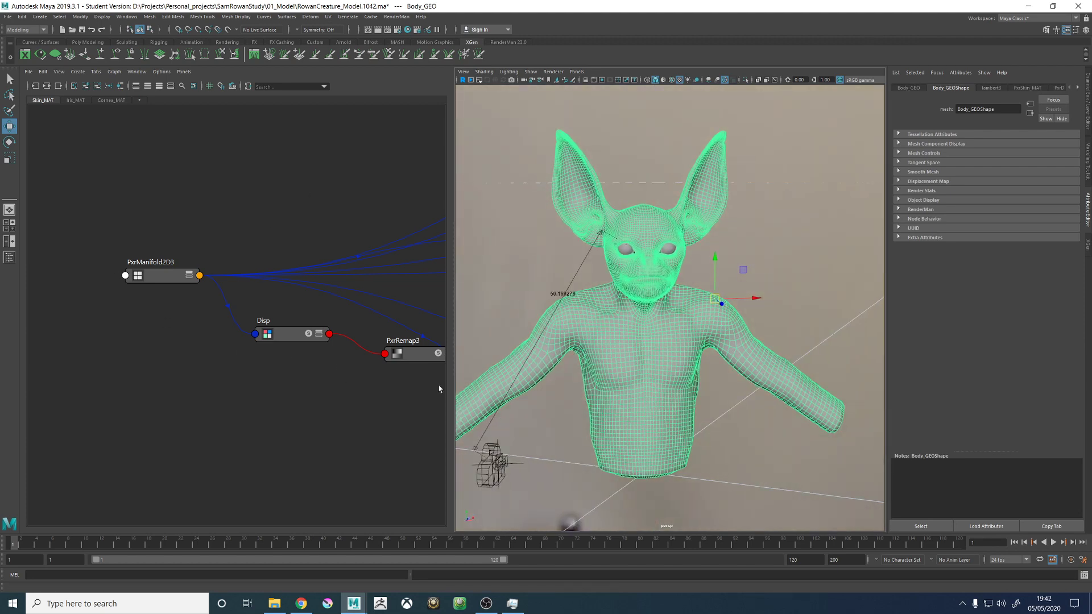
alt+drag(563, 316, 604, 312)
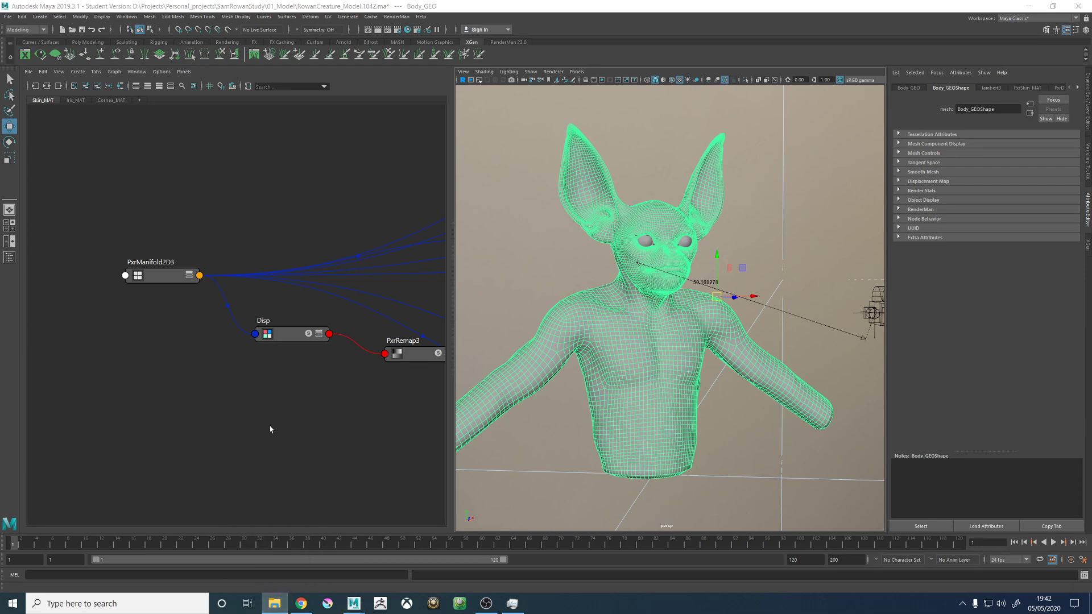
alt+drag(587, 251, 593, 250)
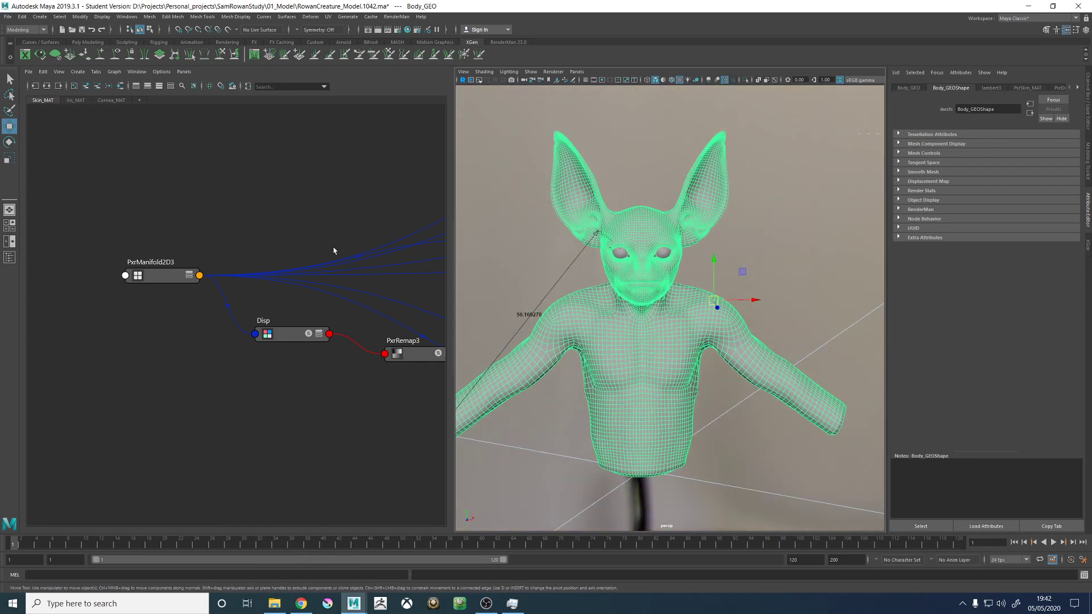
- Switch the node graph from the skin material to Iris_MAT and widen the Node Editor pane to fit the network
scroll(355, 237, down, 6)
alt+middle_drag(363, 231, 260, 250)
click(76, 100)
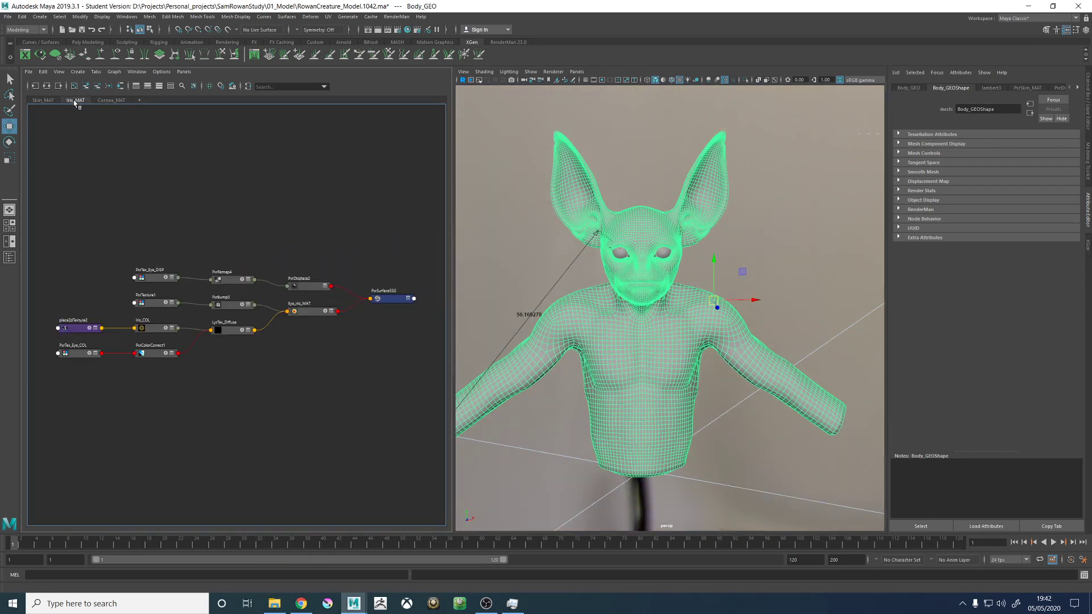
key(f)
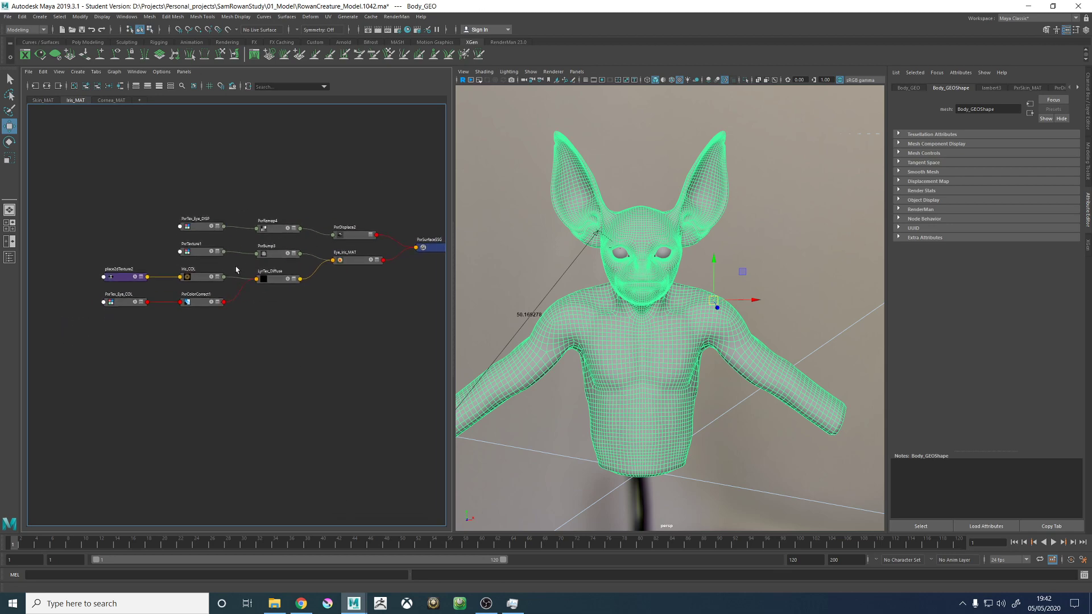
alt+middle_drag(275, 294, 277, 321)
drag(452, 295, 562, 307)
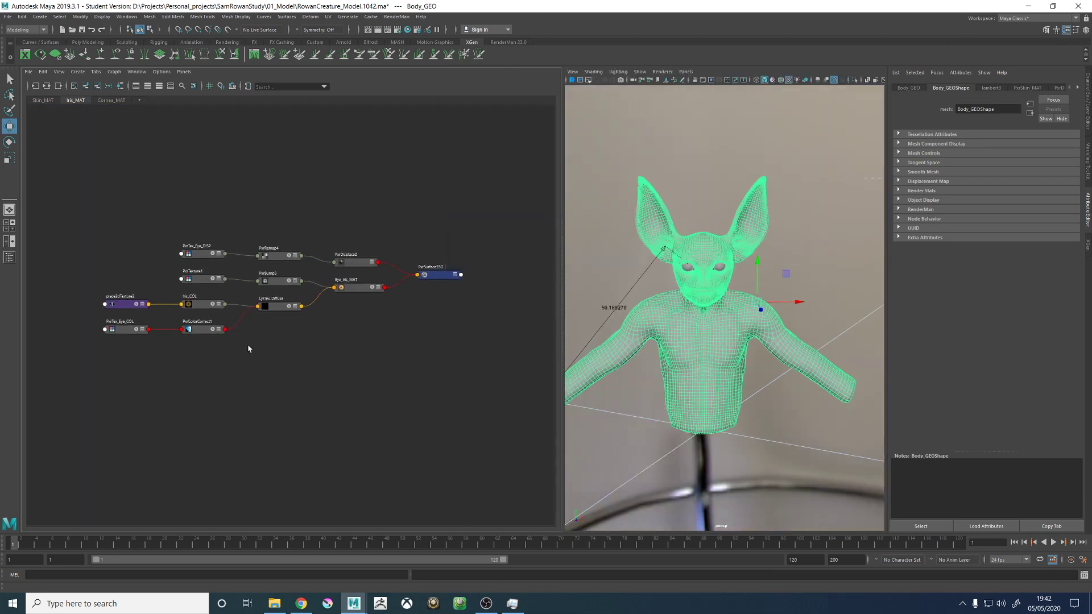
scroll(210, 342, up, 5)
scroll(309, 370, down, 8)
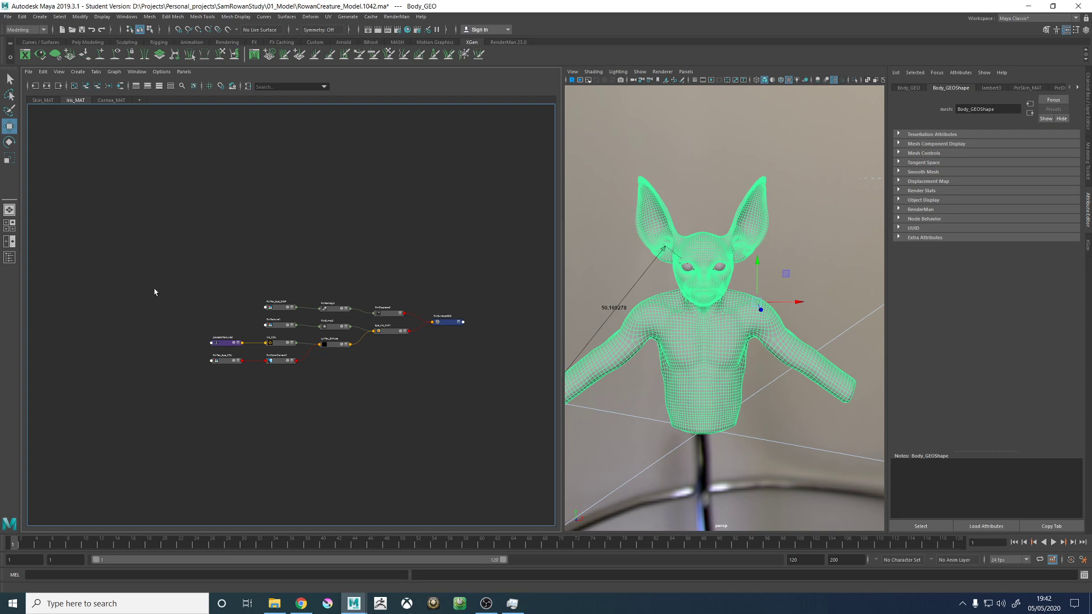
alt+middle_drag(134, 271, 199, 250)
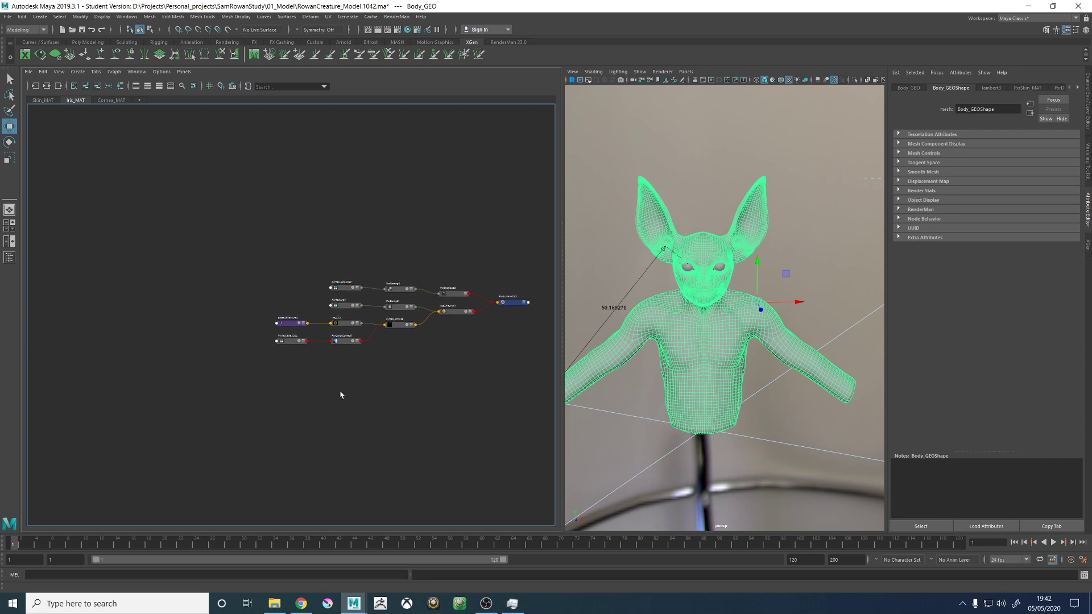
alt+middle_drag(390, 419, 317, 414)
scroll(324, 324, up, 5)
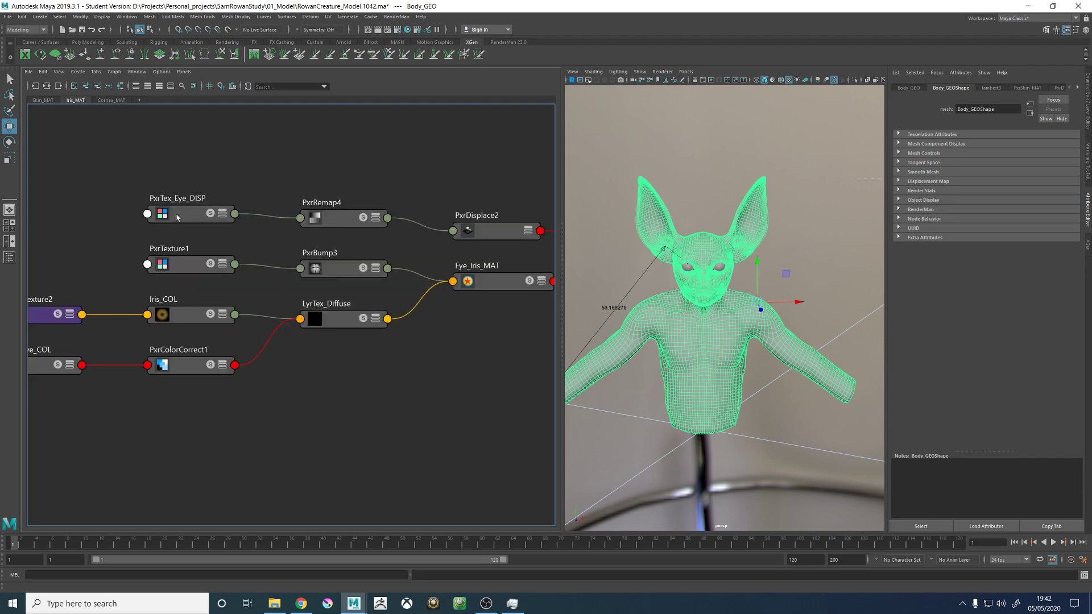
- Inspect the iris displacement branch: PxrTex_Eye_DISP, the output range of PxrRemap4, and PxrDisplace2
click(176, 217)
alt+middle_drag(413, 172, 368, 174)
click(296, 224)
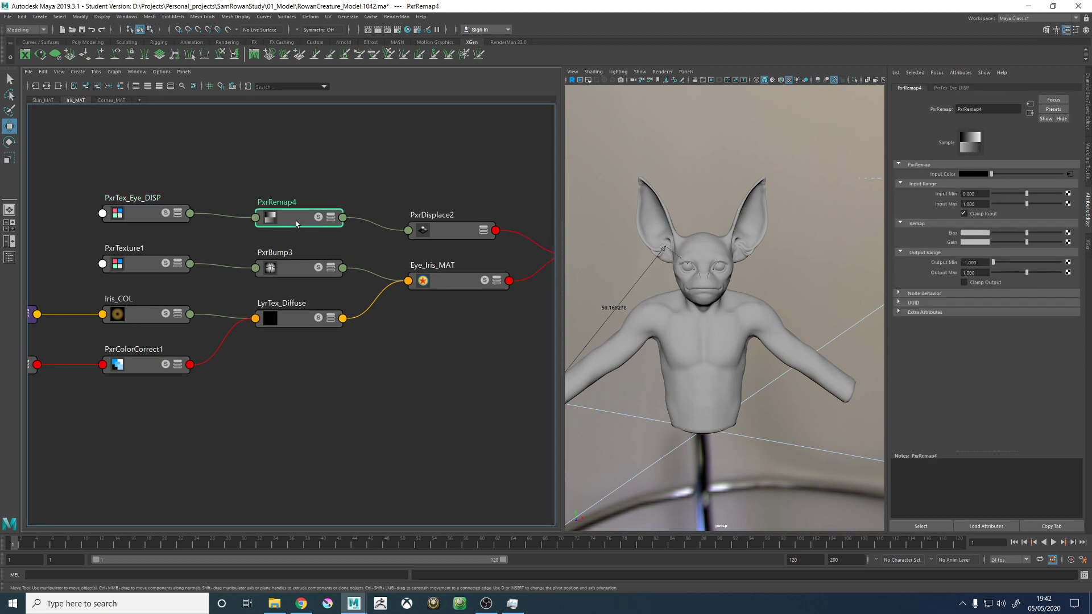
click(969, 263)
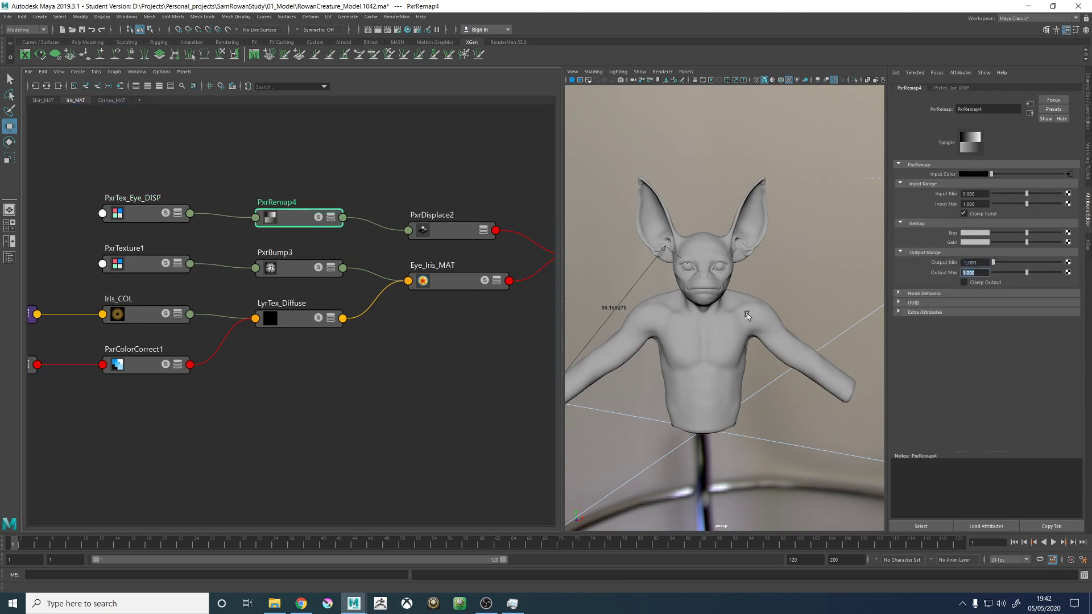
alt+middle_drag(439, 193, 351, 206)
click(366, 248)
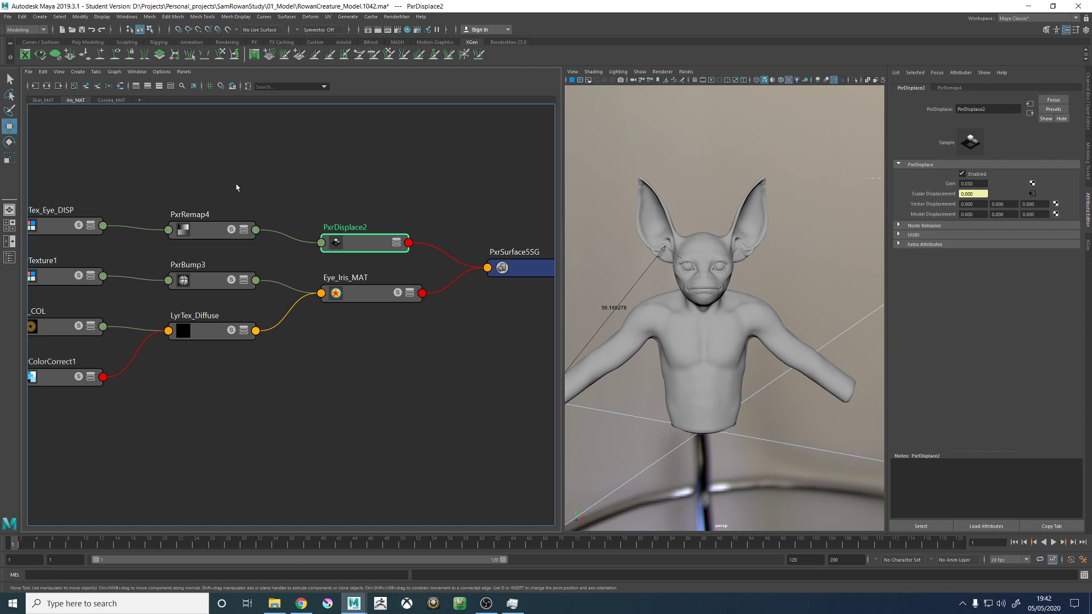
- Check the file path of PxrTexture1 and rename the node PxrTex_Eye_BUMP, reusing the name of the eye displacement texture
alt+middle_drag(108, 300, 198, 291)
click(148, 275)
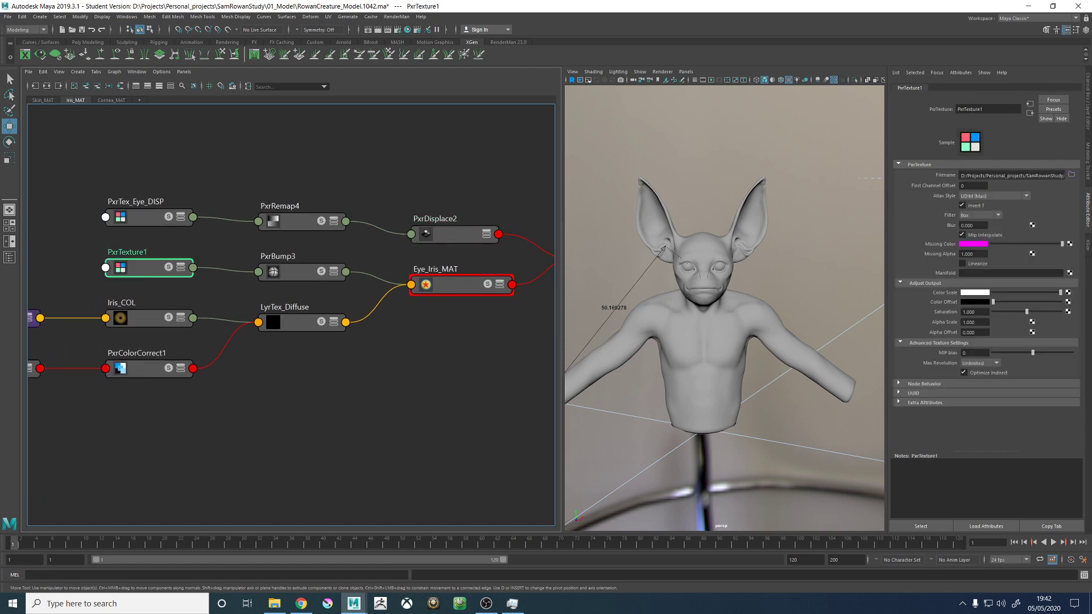
click(1001, 175)
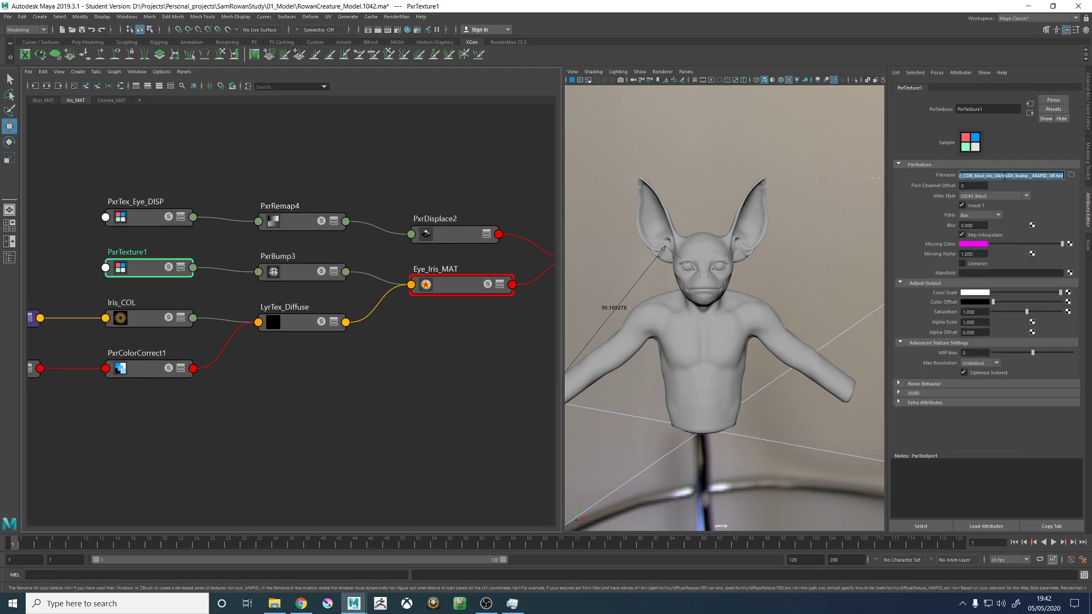
double_click(135, 201)
key(ctrl+c)
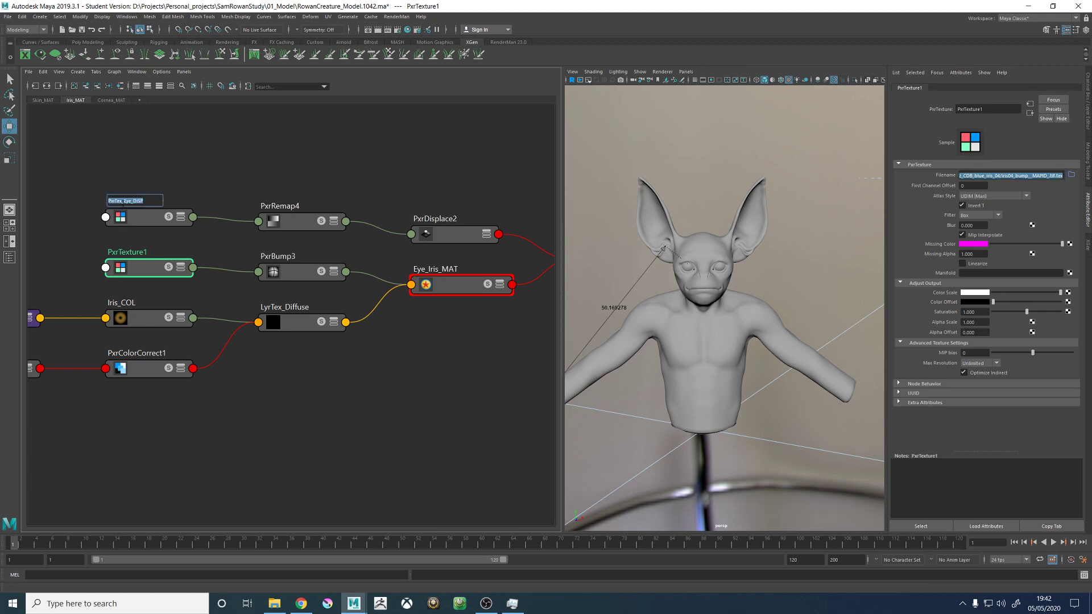
double_click(140, 252)
key(ctrl+v)
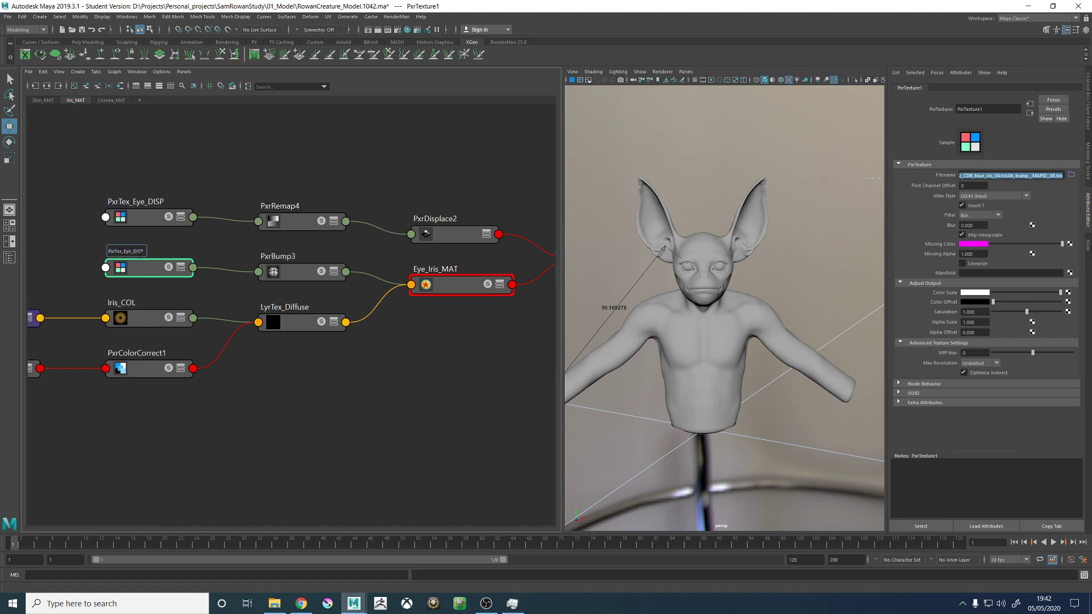
text(BUMP)
key(Return)
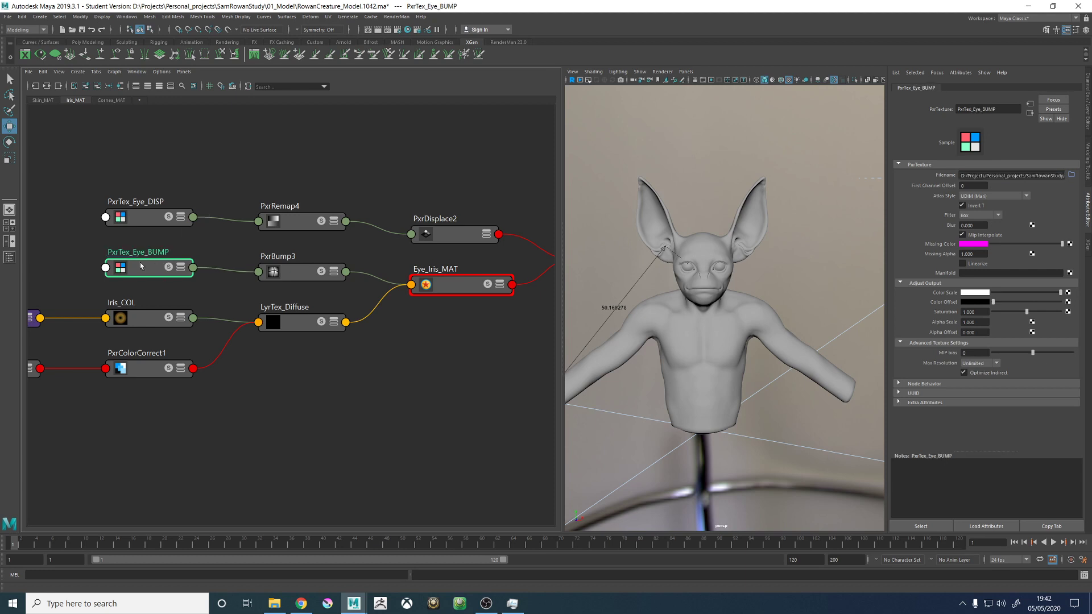
- Examine the iris colour inputs: the Iris_COL circular ramp, LyrTex_Diffuse and the PxrTex_Eye_COL texture
alt+middle_drag(194, 184, 259, 185)
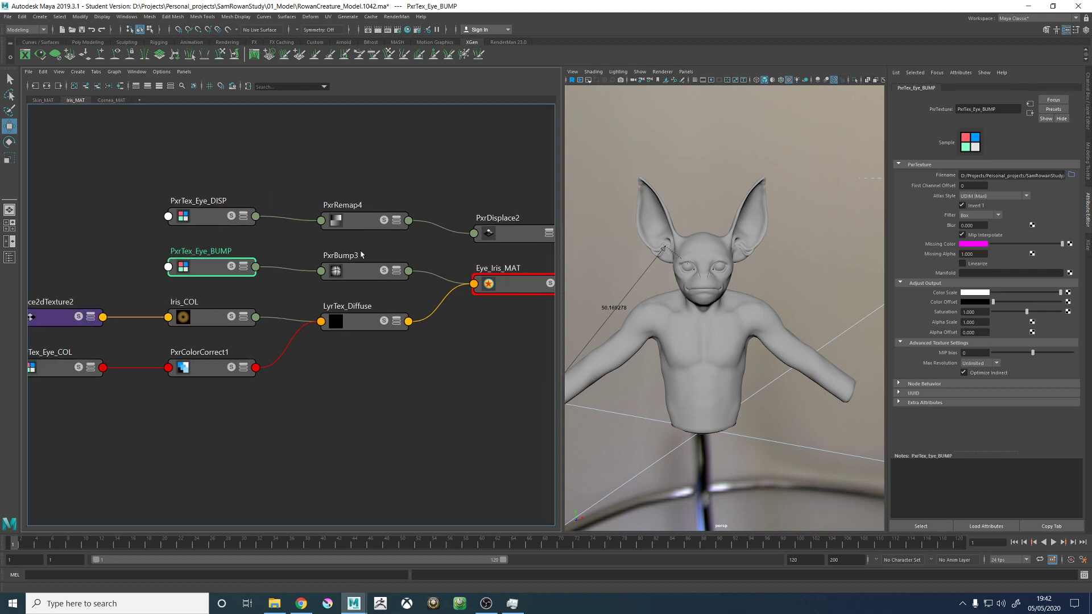
alt+middle_drag(225, 276, 319, 263)
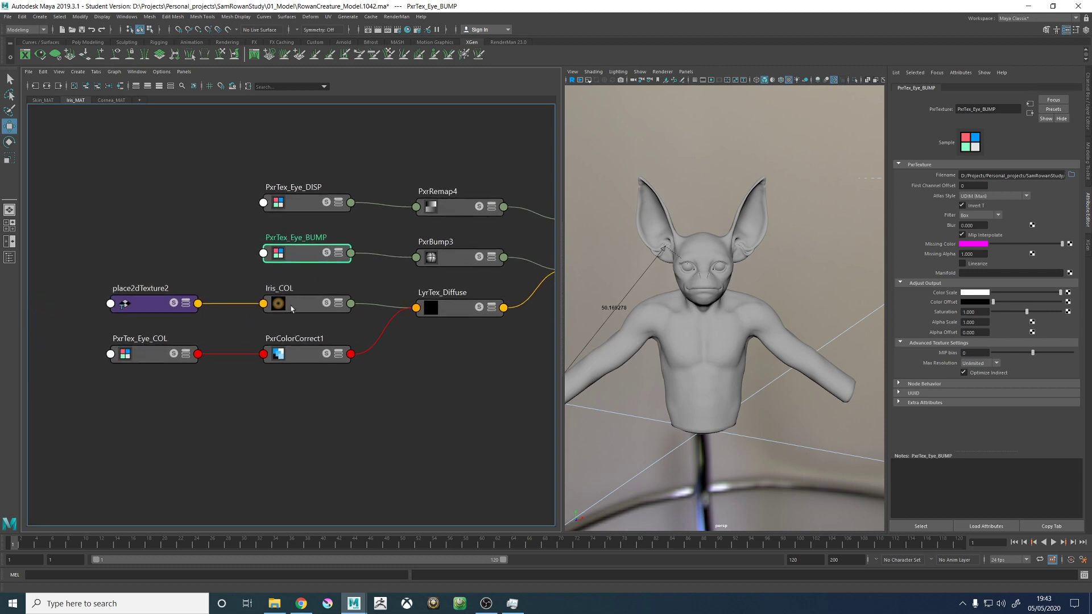
drag(291, 308, 290, 309)
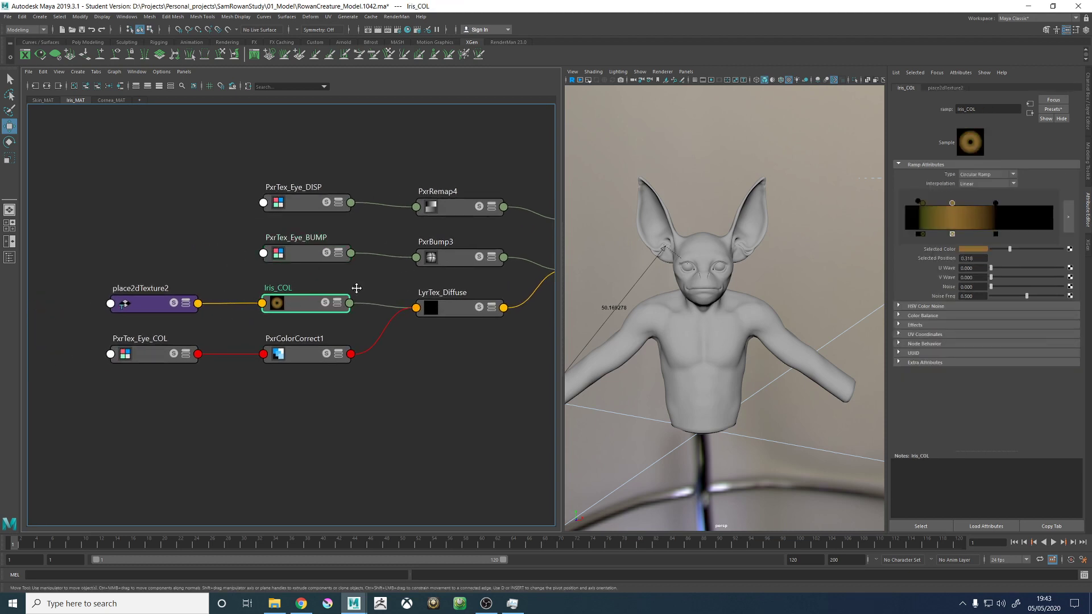
alt+middle_drag(356, 288, 349, 285)
click(424, 307)
click(131, 352)
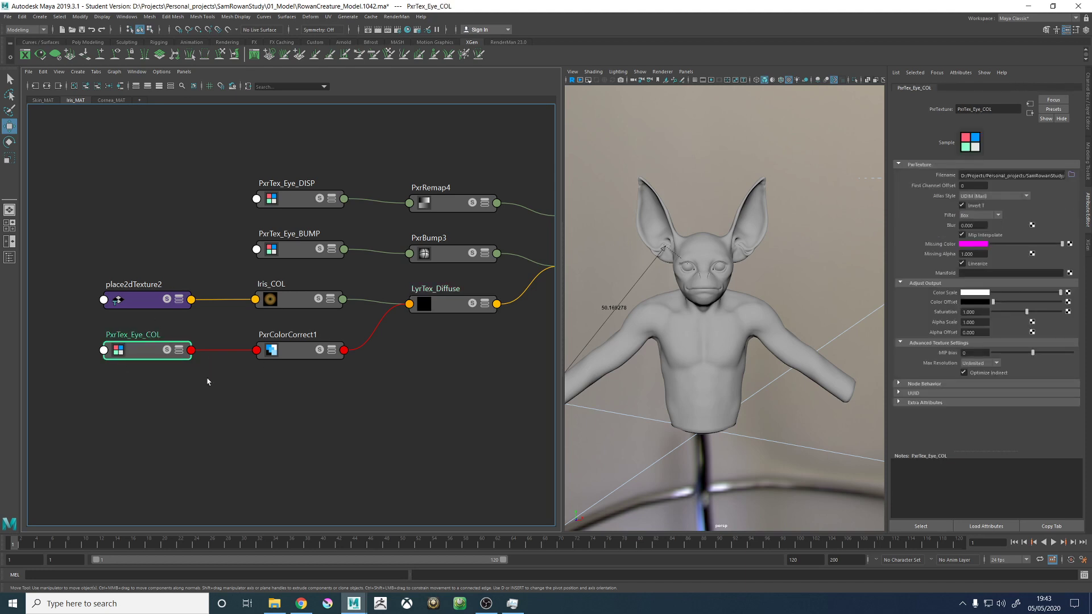
alt+middle_drag(405, 396, 383, 402)
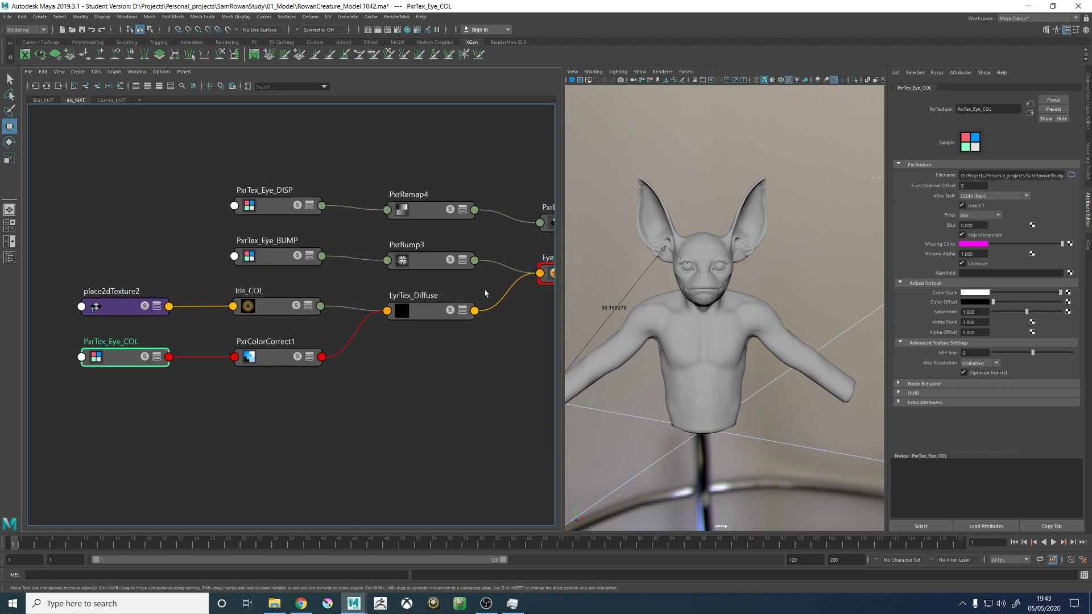
click(274, 313)
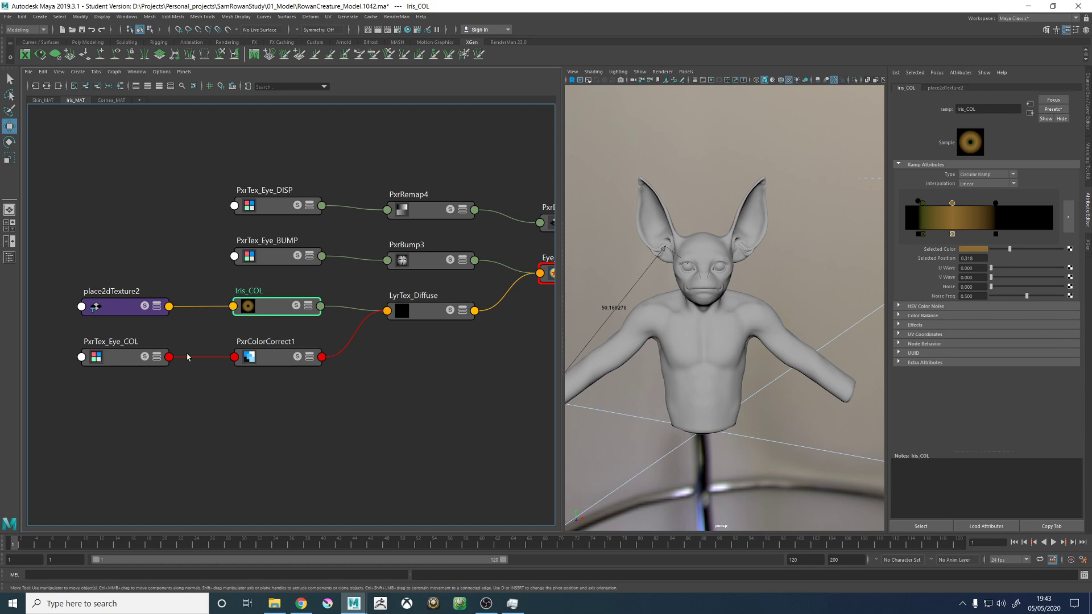
- Inspect the PxrColorCorrect1 settings, including its Output Max values, and clear the selection
alt+middle_drag(404, 396, 392, 399)
click(268, 364)
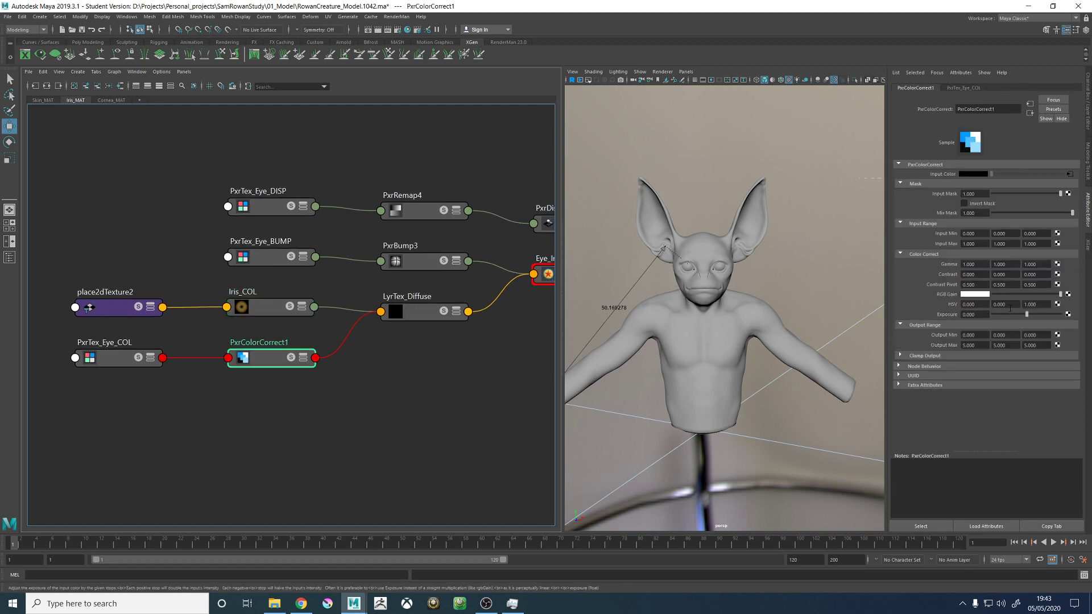
click(276, 473)
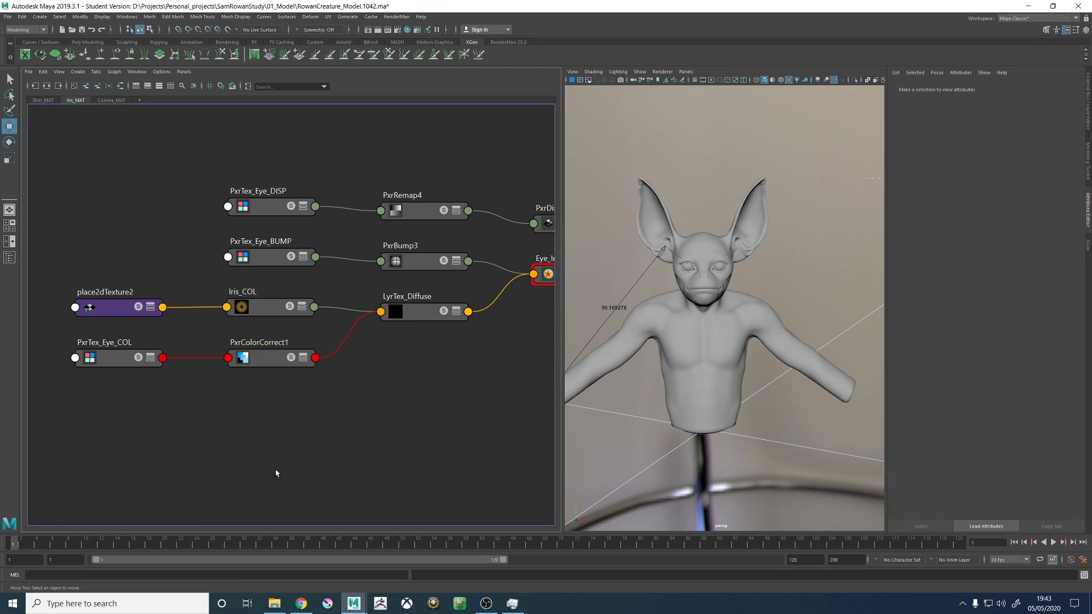
click(265, 362)
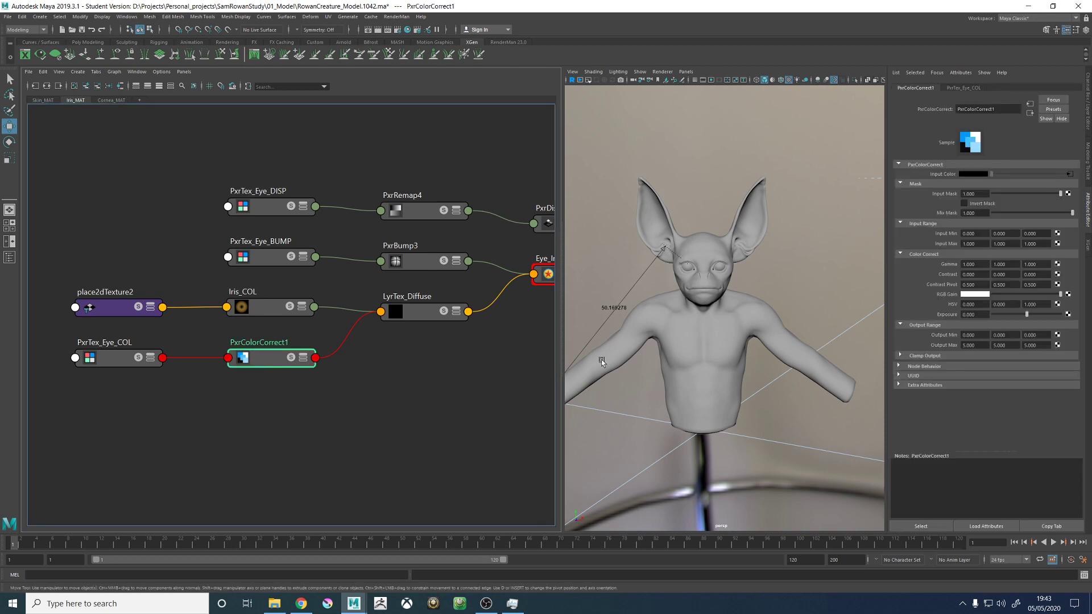
click(983, 344)
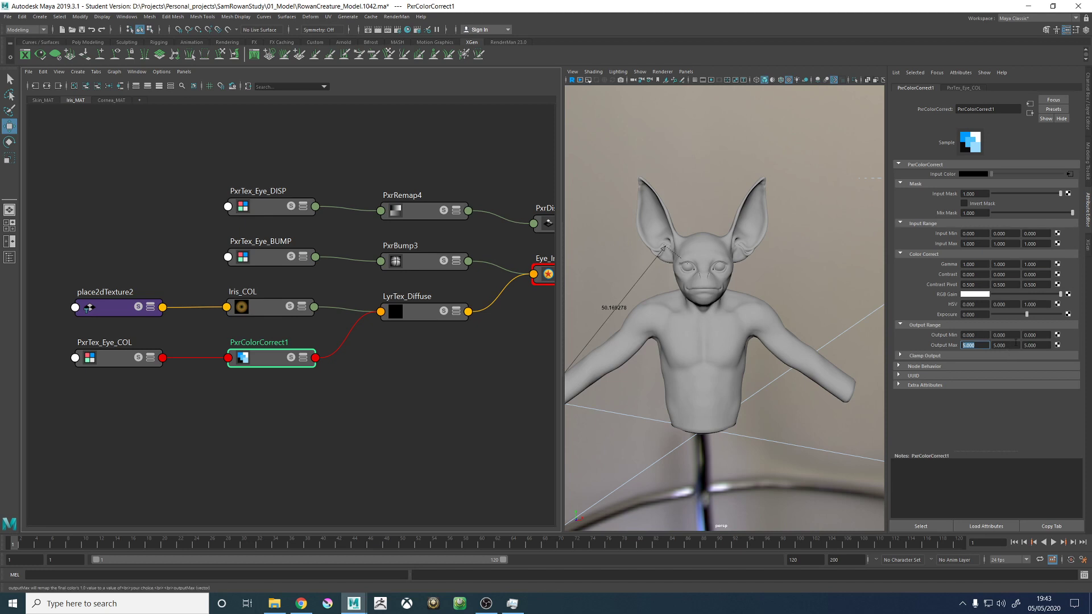
key(Tab)
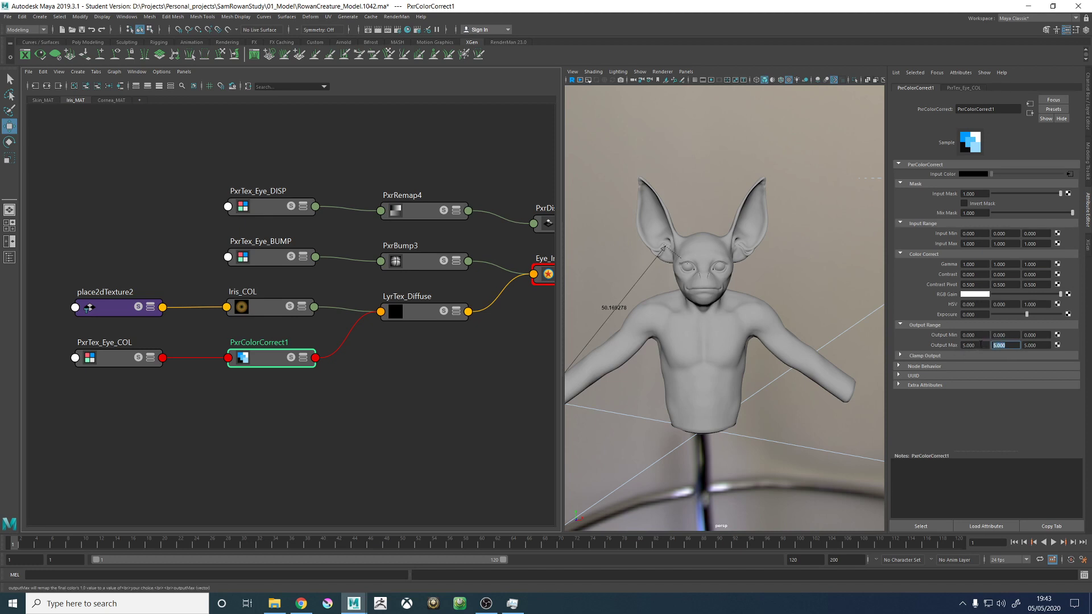
click(321, 387)
- Trace the iris colour from Iris_COL through LyrTex_Diffuse and Eye_Iris_MAT to the PxrSurface5SG shading group
alt+middle_drag(394, 379, 285, 402)
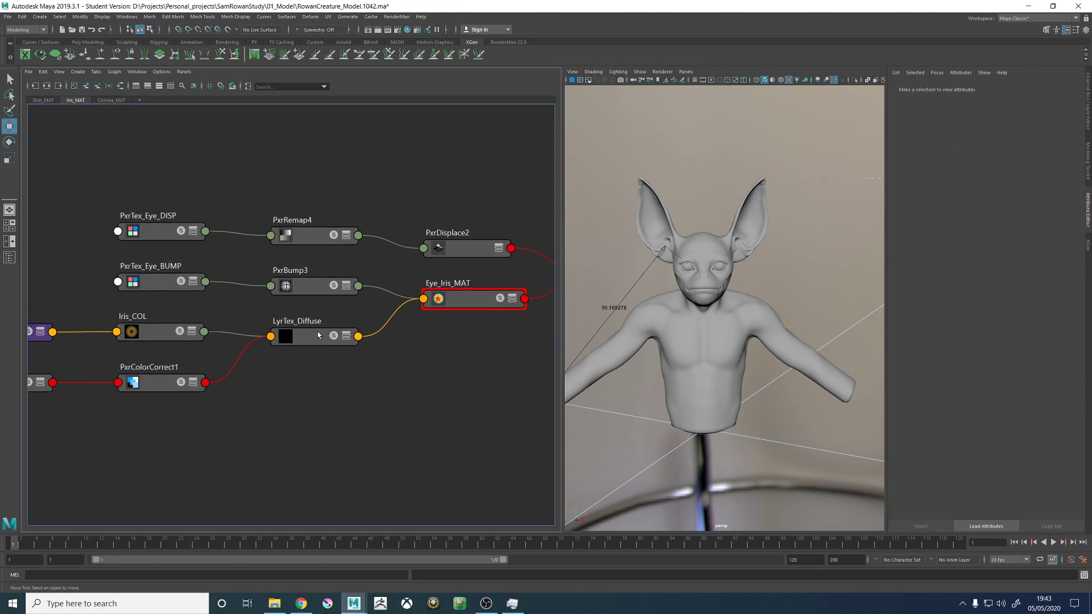
click(298, 326)
click(154, 339)
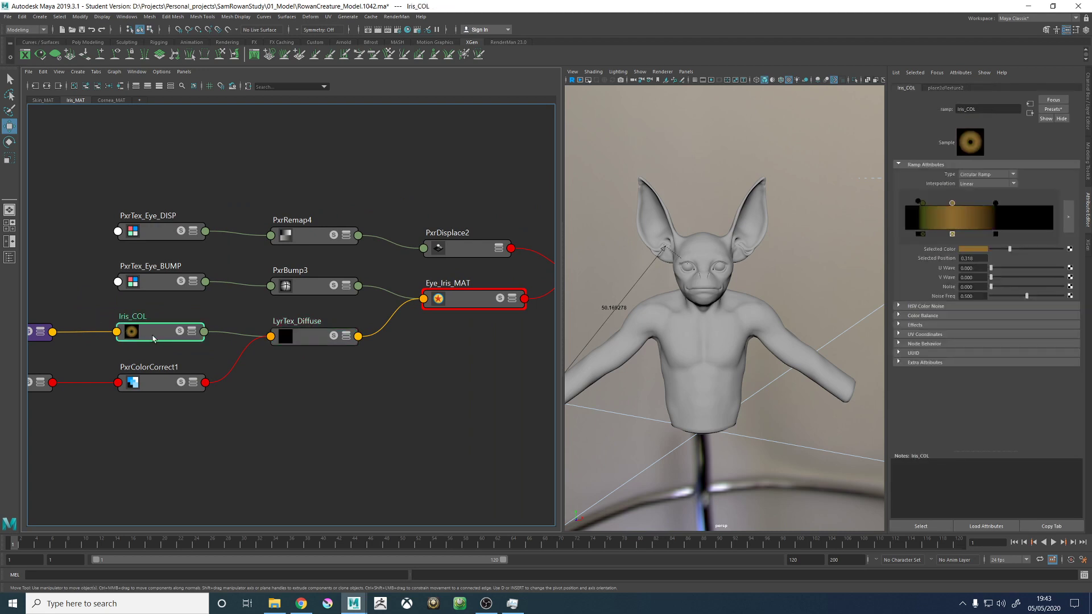
click(310, 458)
alt+middle_drag(385, 429, 218, 431)
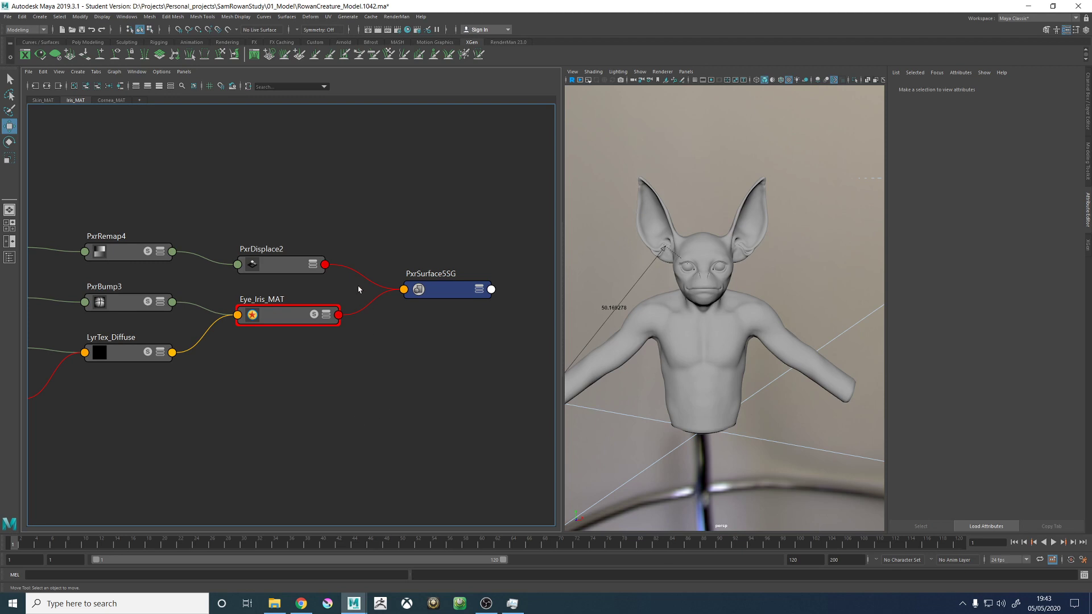
- Return to the Skin_MAT graph, review its texture network and inspect the PxrBump2 node's attributes
click(43, 100)
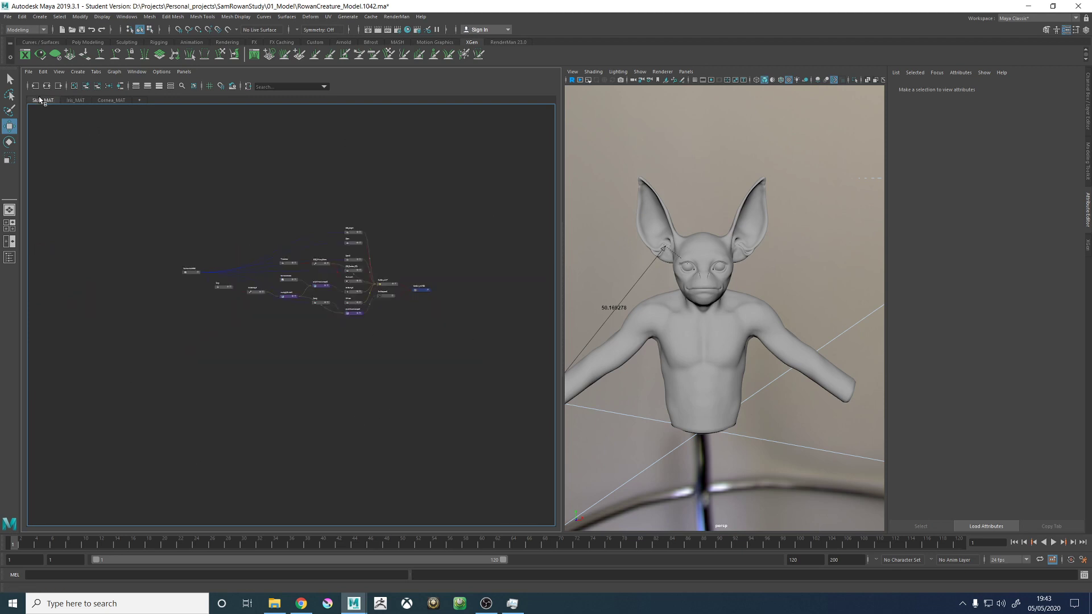
alt+right_drag(356, 221, 401, 269)
alt+middle_drag(400, 269, 411, 257)
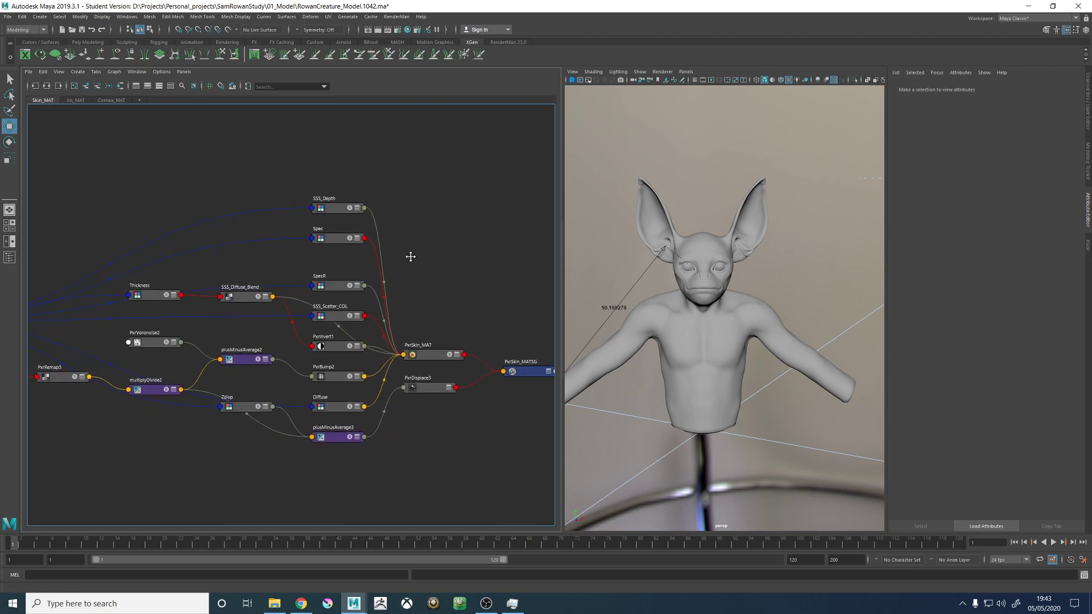
alt+right_drag(411, 257, 456, 268)
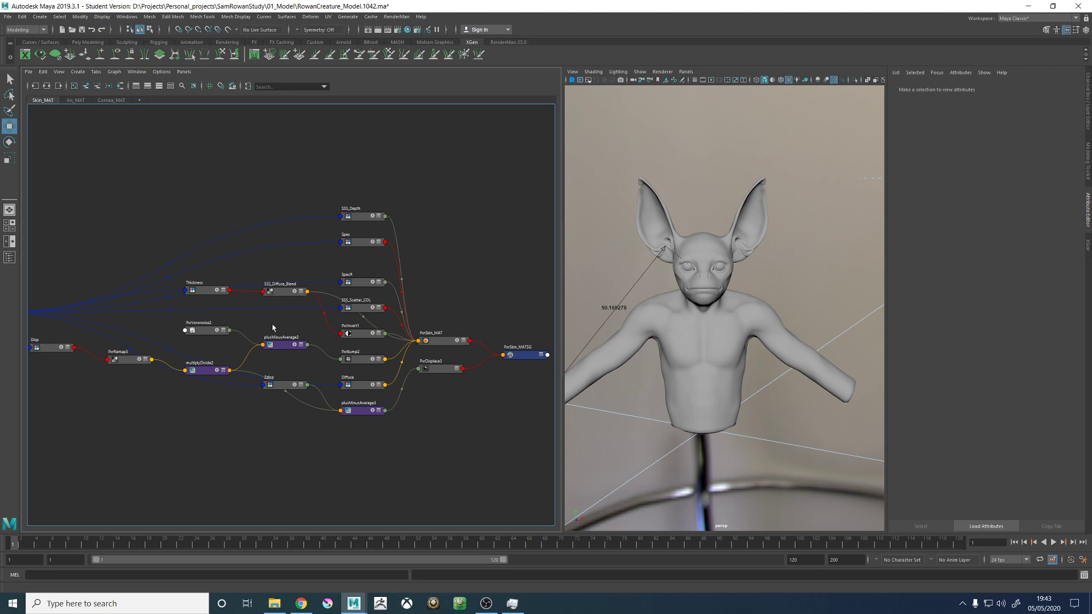
alt+middle_drag(277, 322, 319, 316)
alt+right_drag(399, 349, 425, 360)
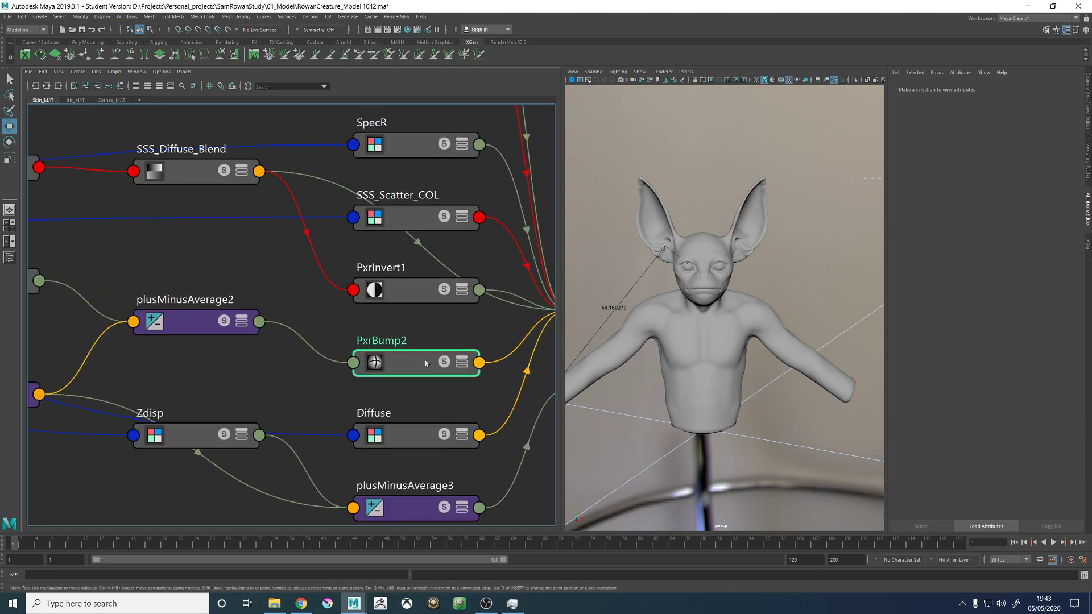
click(425, 360)
scroll(302, 307, down, 3)
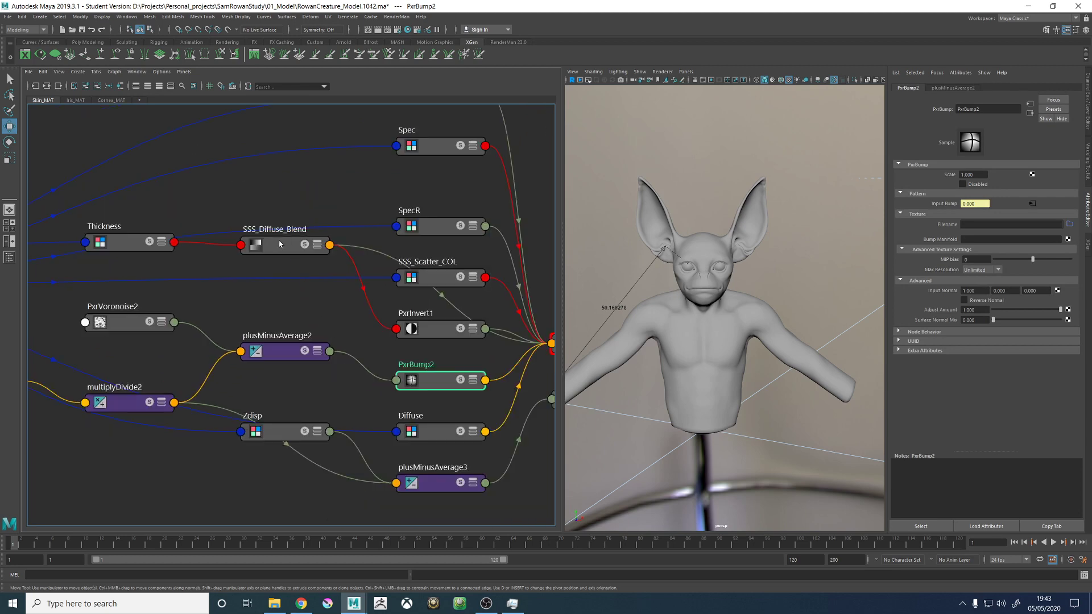
- Inspect the attributes of the SSS_Diffuse_Blend remap node and the Disp texture in the skin network
drag(279, 245, 286, 256)
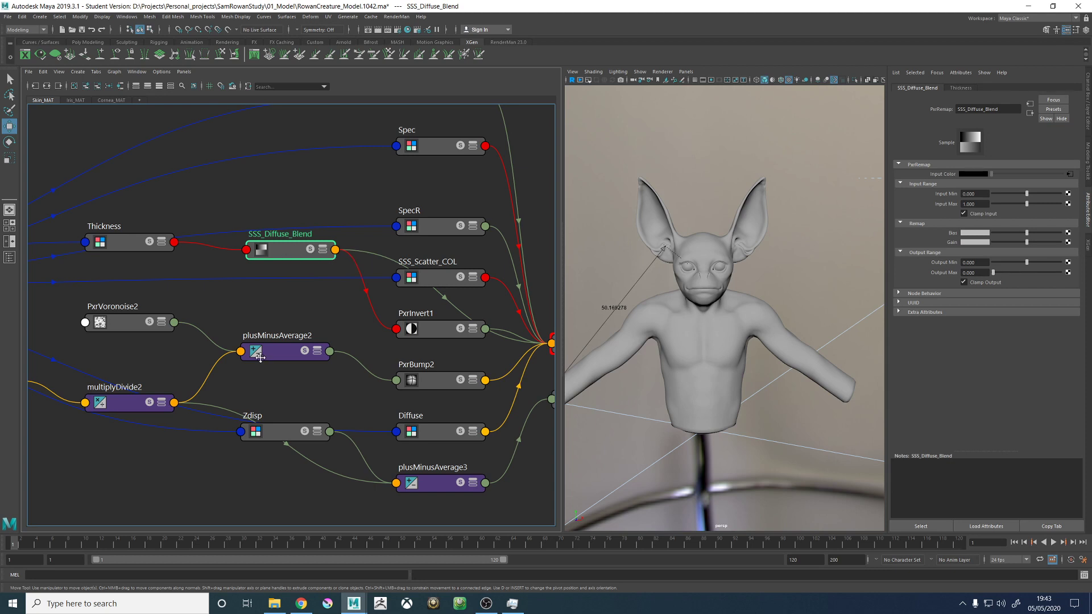
alt+middle_drag(286, 254, 348, 320)
mouse_move(97, 345)
mouse_down()
mouse_move(85, 364)
mouse_move(91, 353)
mouse_up()
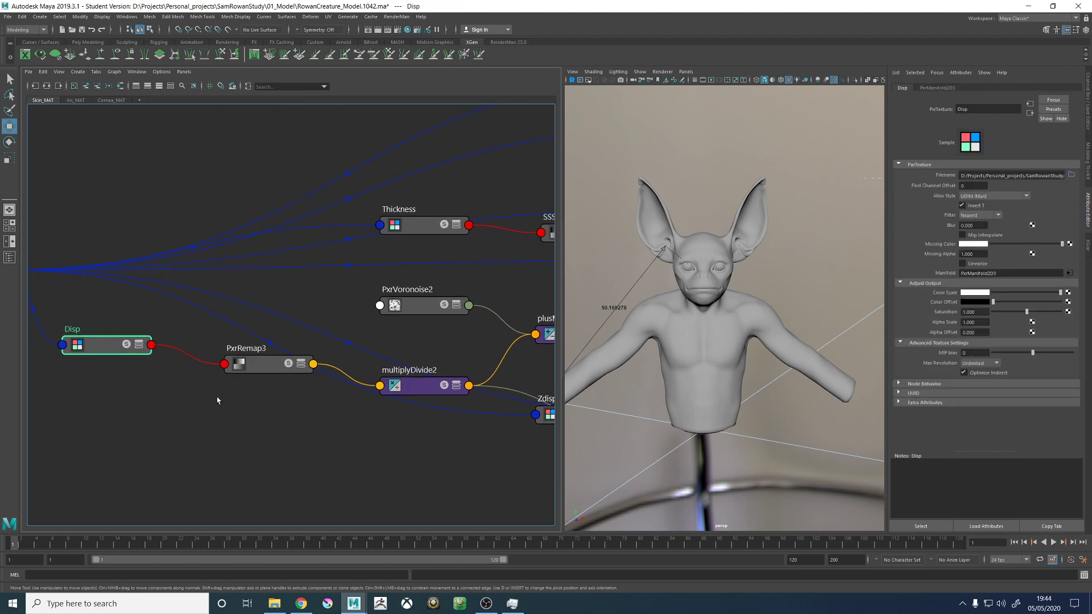
- Turn off Clamp Output on the PxrRemap3 node feeding multiplyDivide2 and save the scene
click(264, 366)
alt+middle_drag(324, 433, 277, 433)
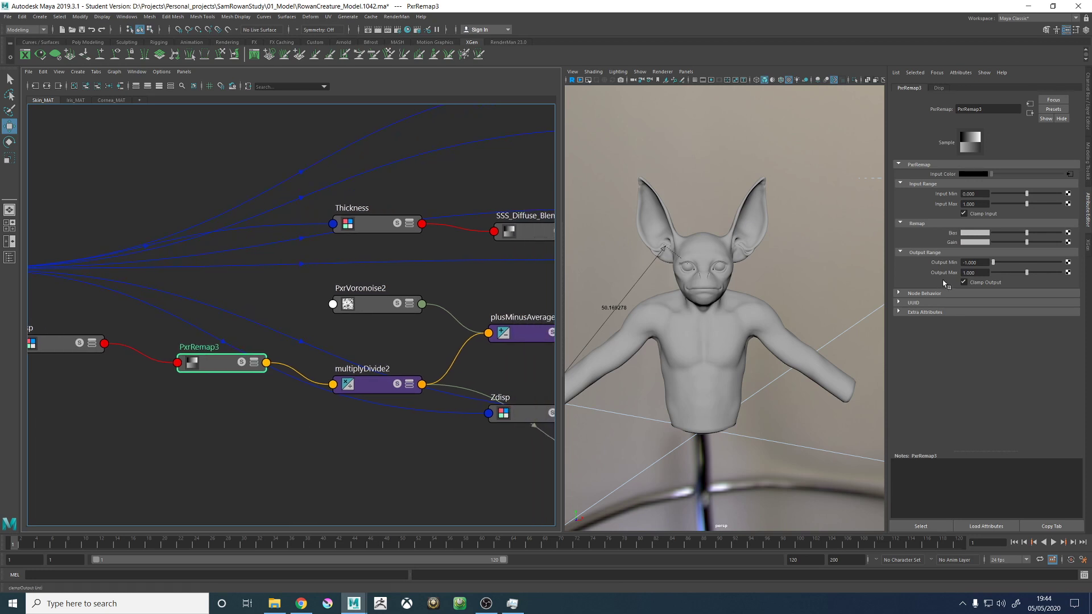
alt+middle_drag(488, 444, 391, 434)
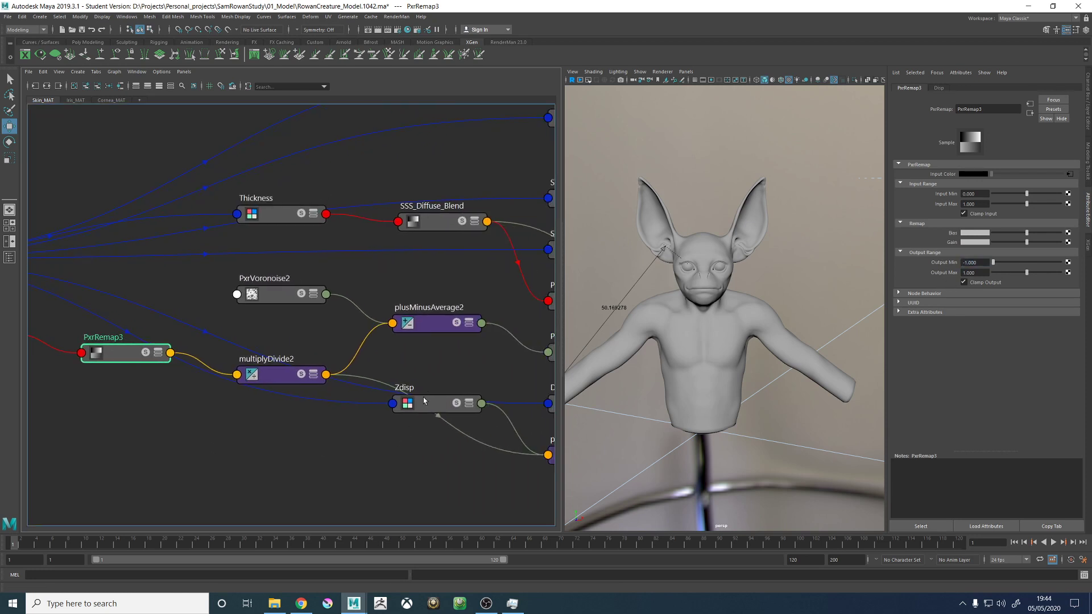
click(974, 284)
key(q)
click(759, 286)
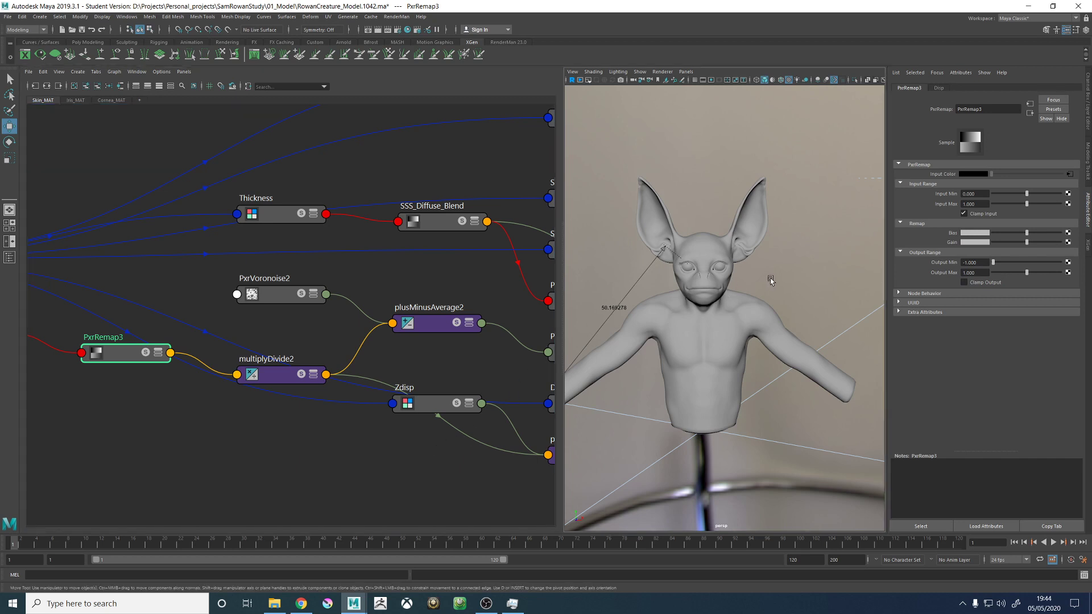
key(ctrl+s)
click(527, 308)
key(w)
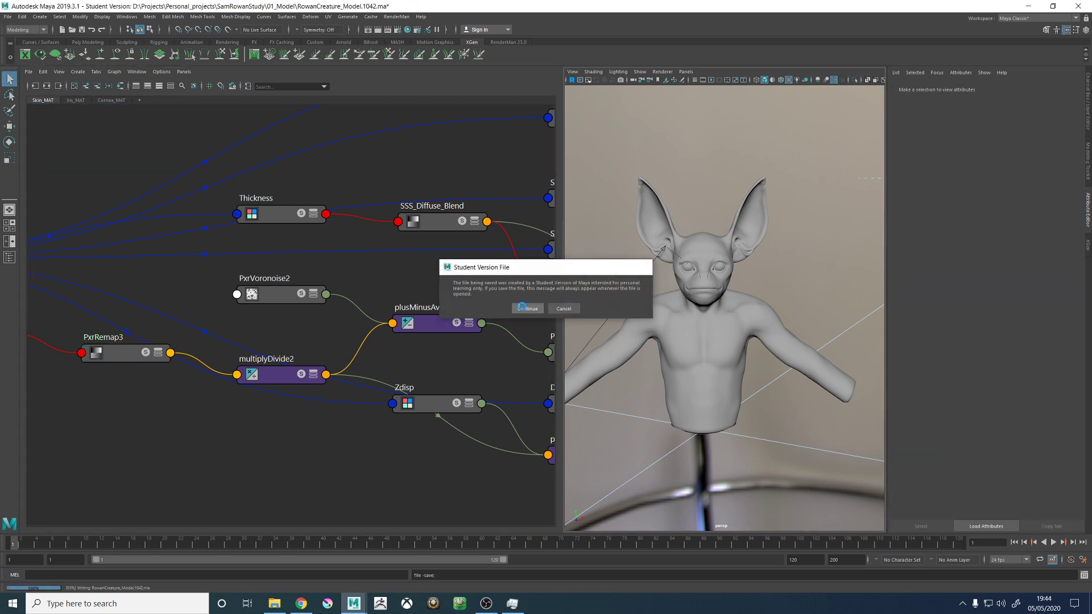
- Inspect the displacement chain from PxrRemap3 through multiplyDivide2, including its Input 2 values, to plusMinusAverage2
click(114, 360)
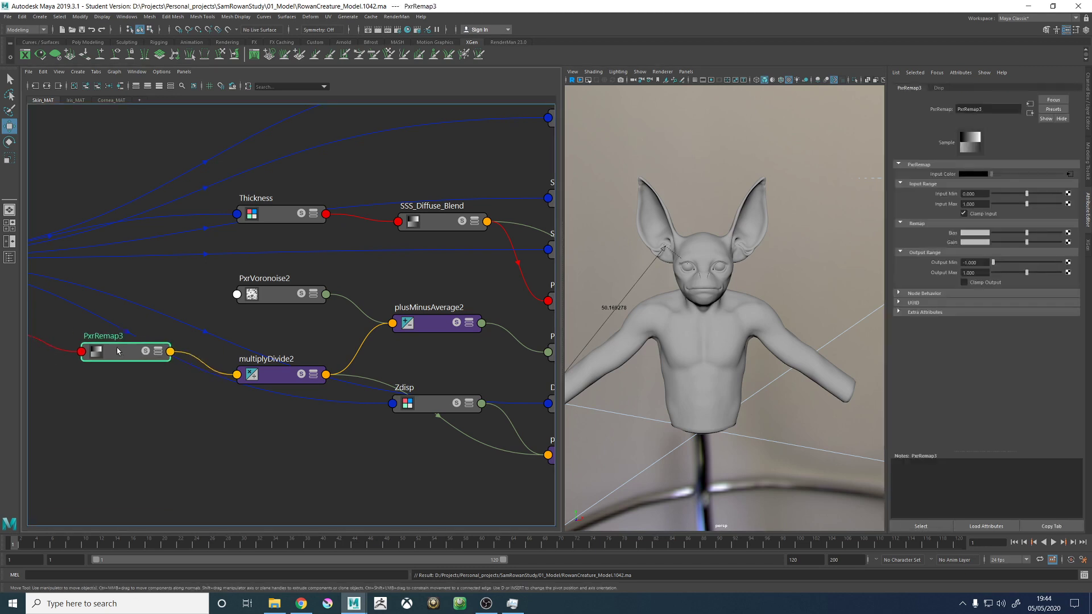
drag(113, 360, 105, 361)
alt+middle_drag(326, 336, 343, 329)
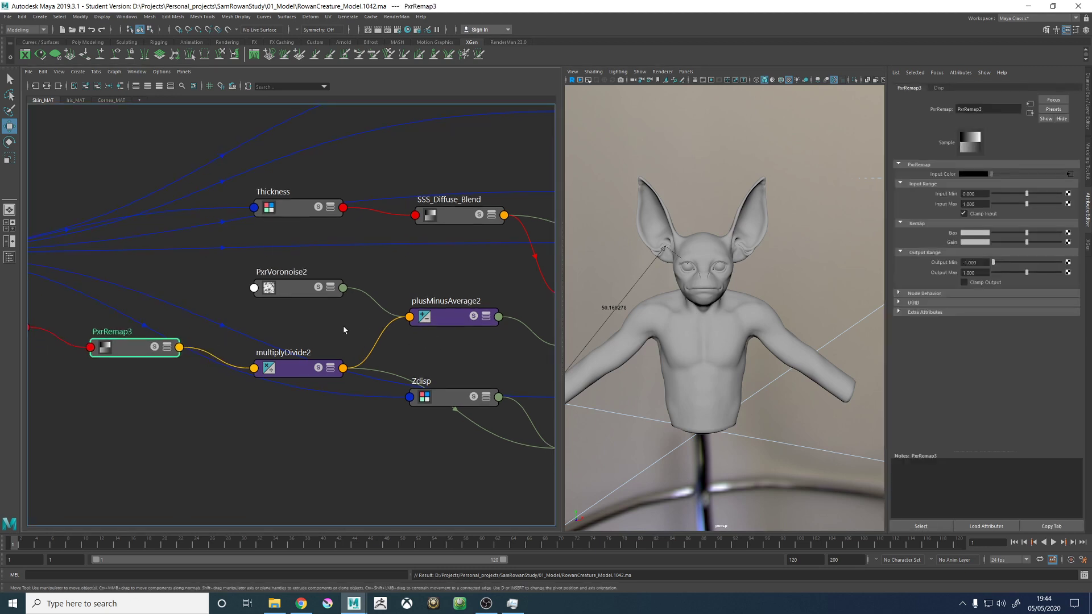
click(293, 377)
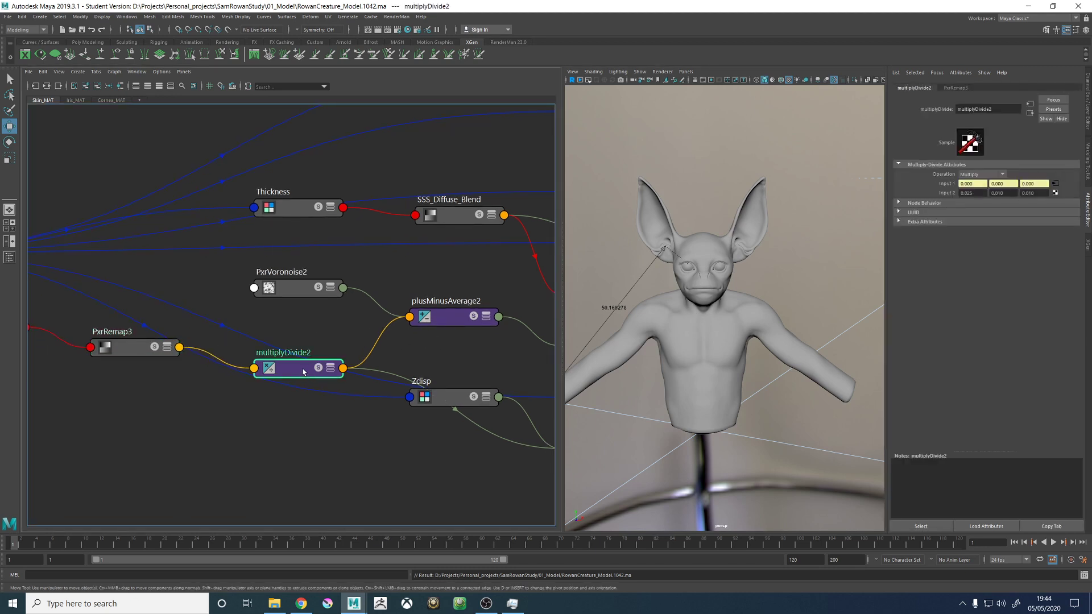
drag(986, 193, 937, 192)
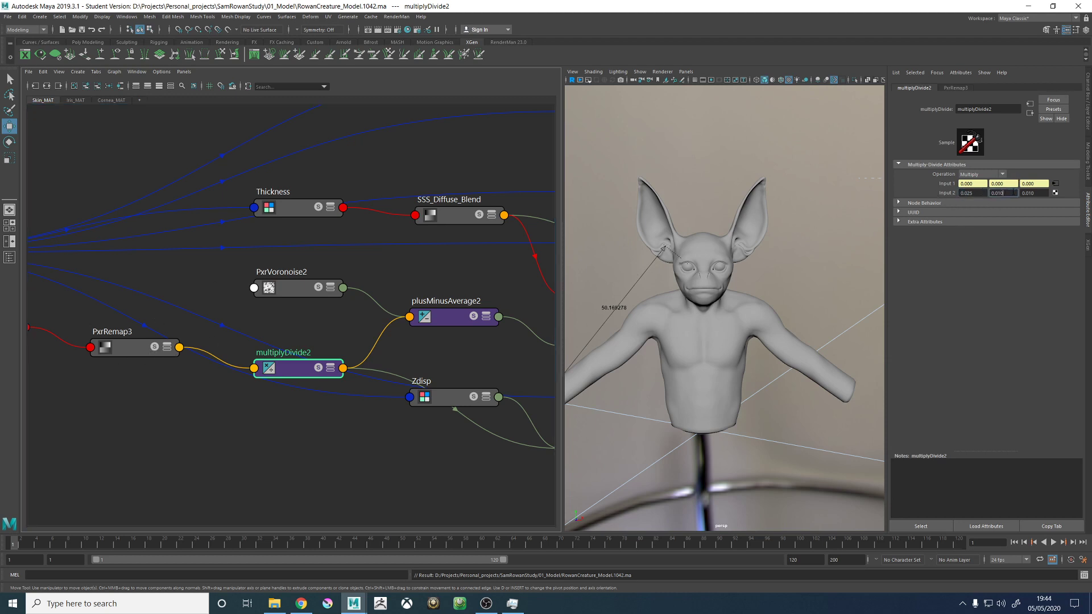
click(389, 361)
click(443, 316)
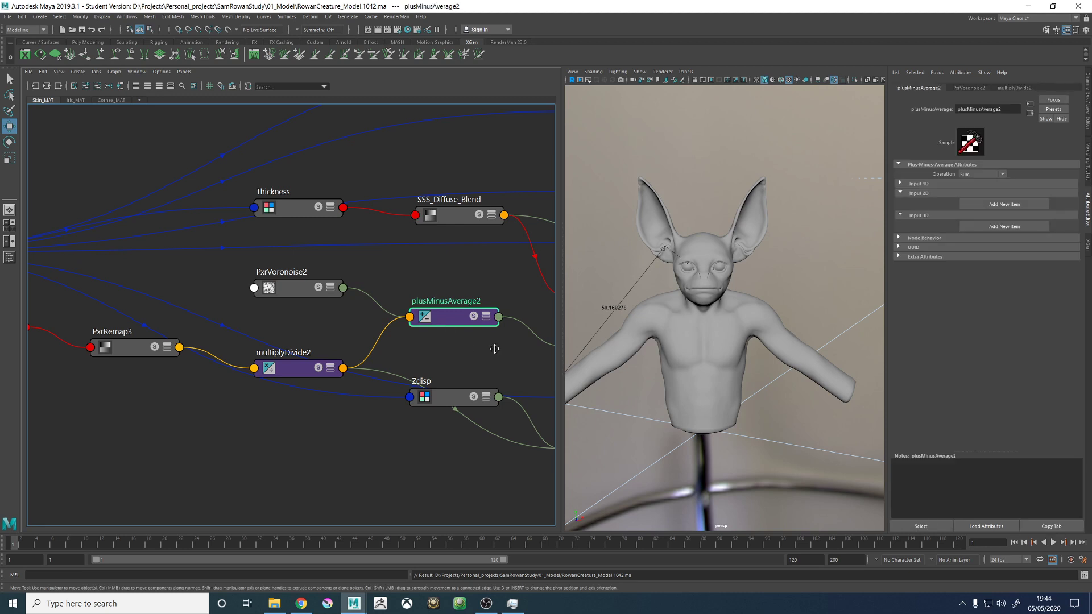
- Reposition the Zdisp and multiplyDivide2 nodes to clarify their connections, and inspect plusMinusAverage2 and the PxrVoronoise2 noise settings
middle_drag(495, 345, 396, 330)
click(367, 392)
drag(367, 391, 334, 414)
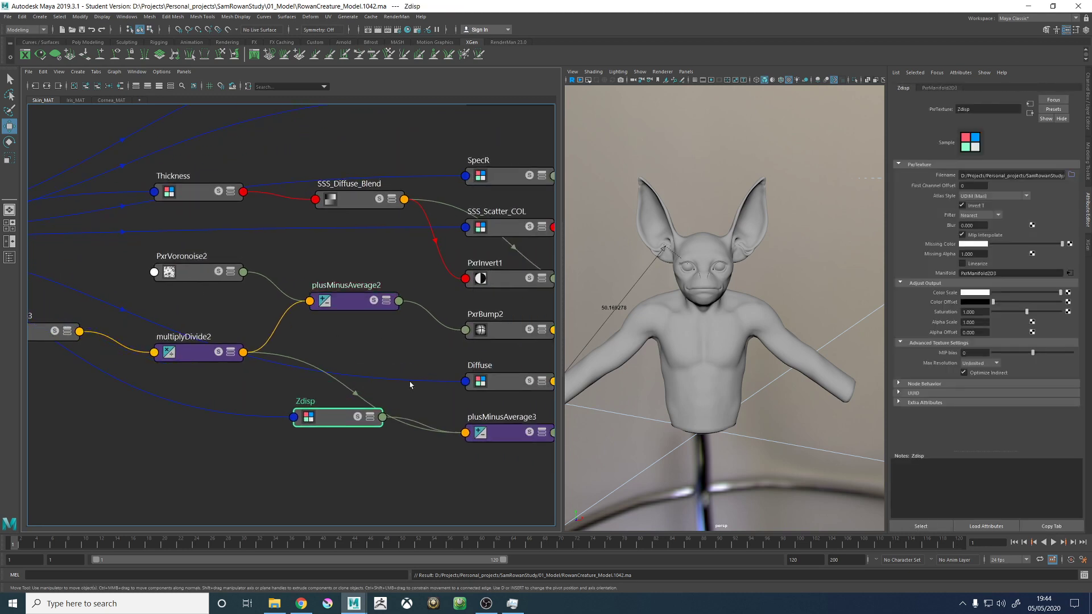
click(202, 359)
drag(202, 359, 199, 369)
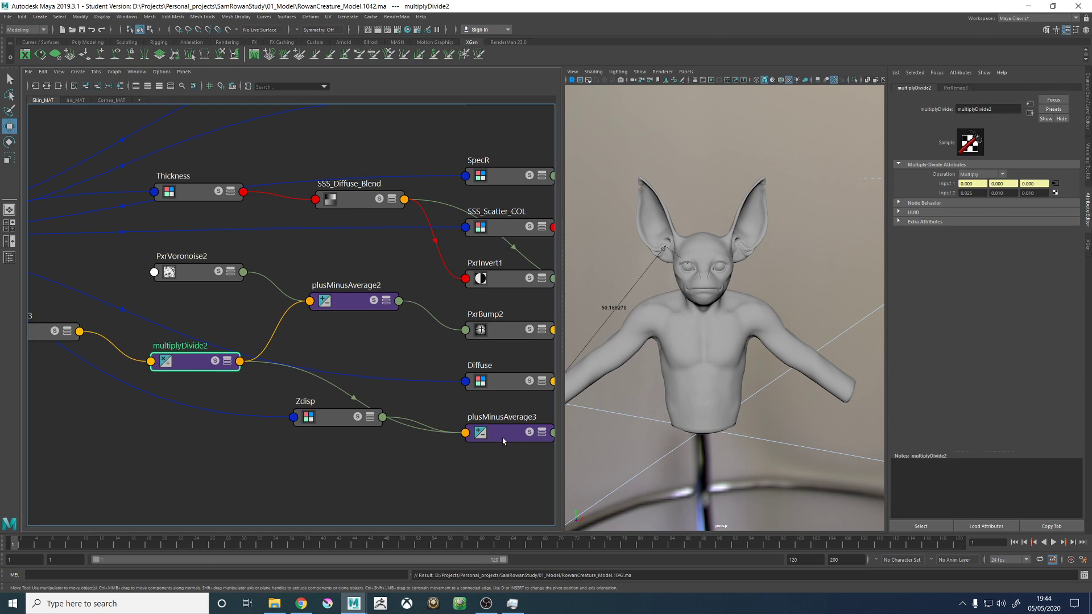
click(346, 299)
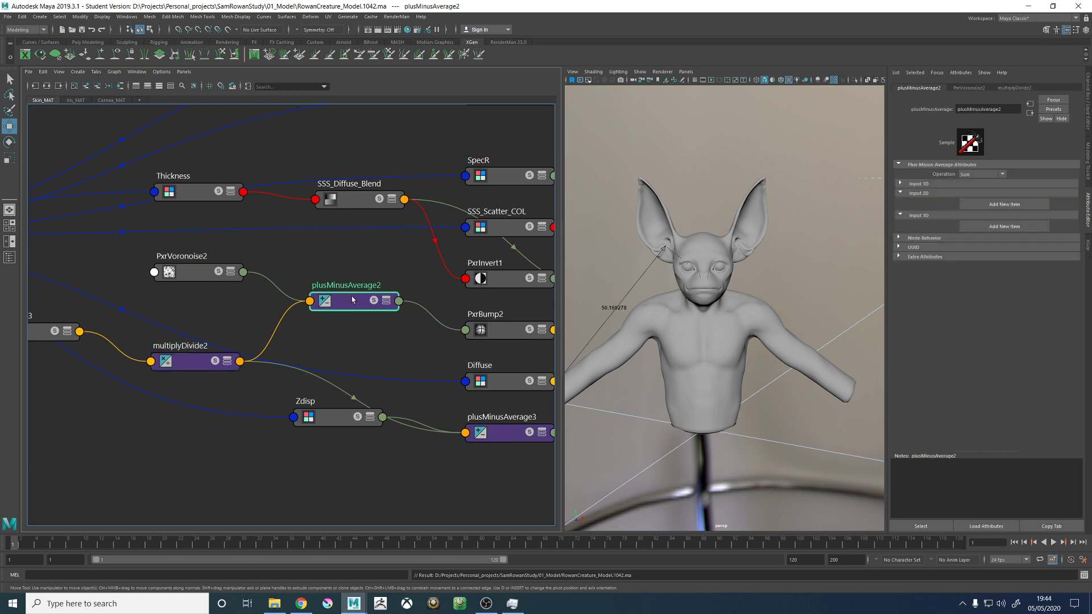
click(196, 273)
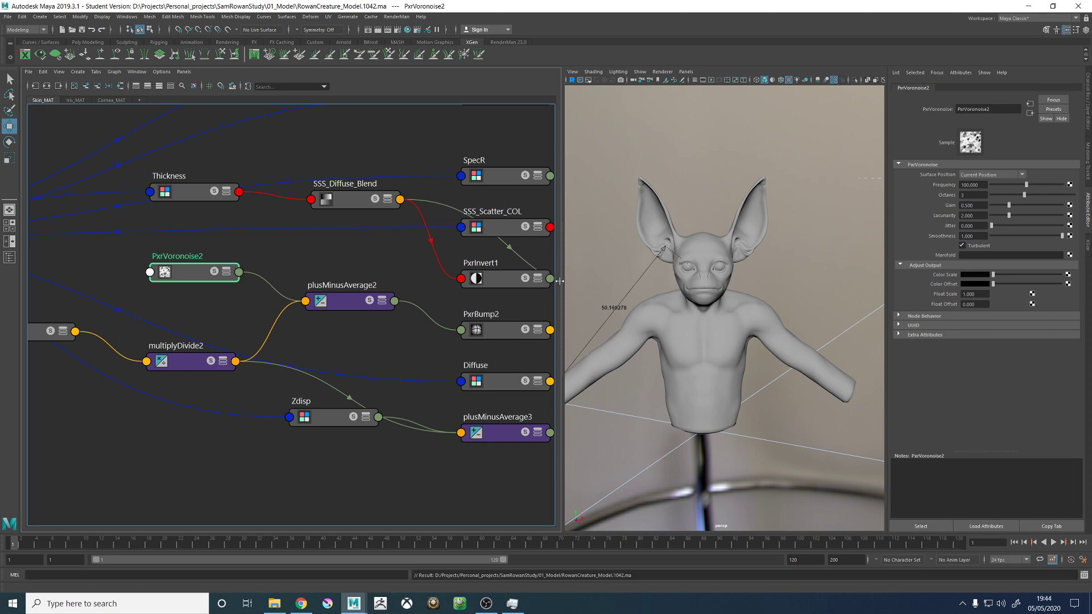
- Move the PxrSkin_MAT node slightly higher in the skin network and widen the viewport showing the creature
scroll(433, 289, down, 5)
alt+middle_drag(433, 289, 340, 317)
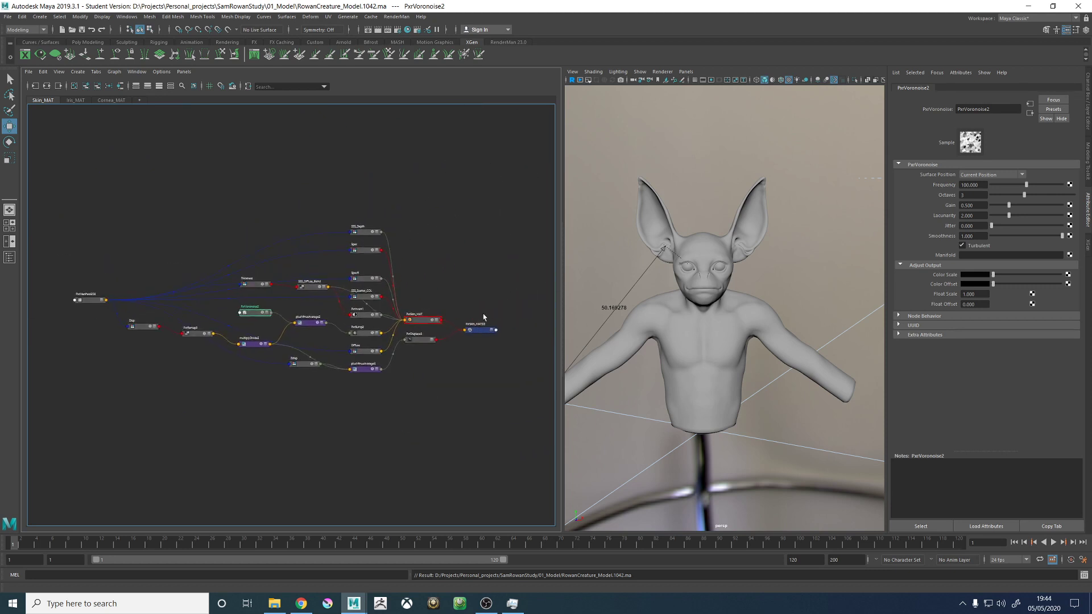
drag(419, 322, 418, 299)
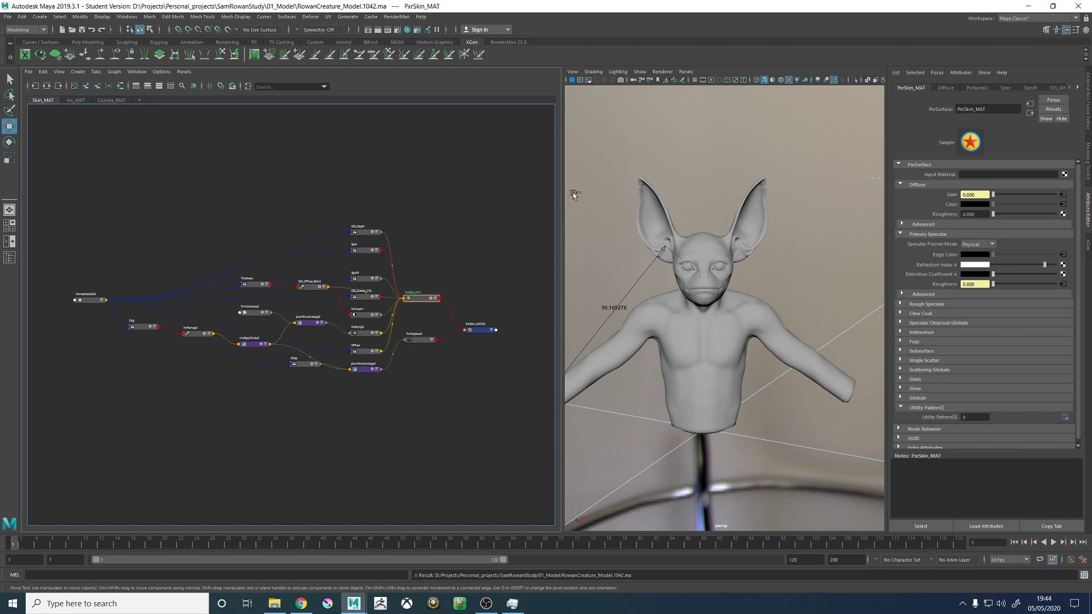
drag(563, 198, 493, 200)
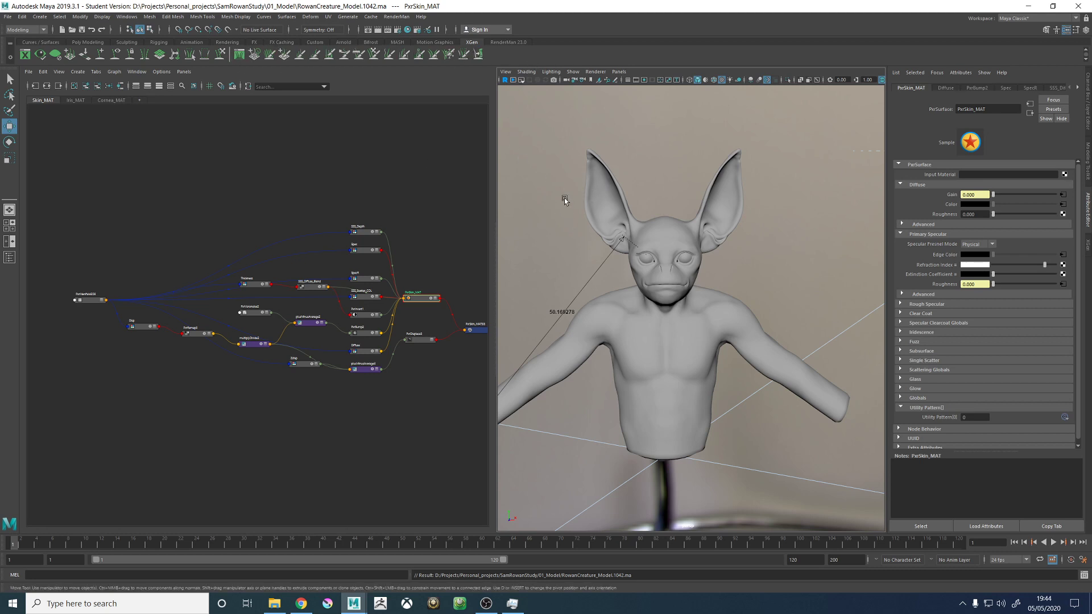
alt+drag(581, 252, 676, 243)
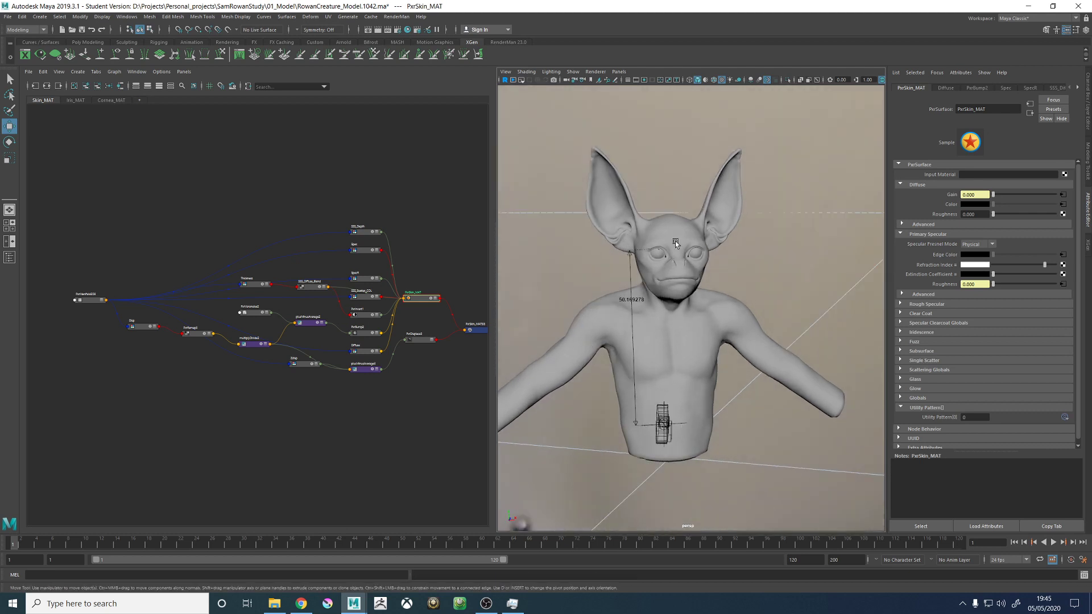
click(528, 309)
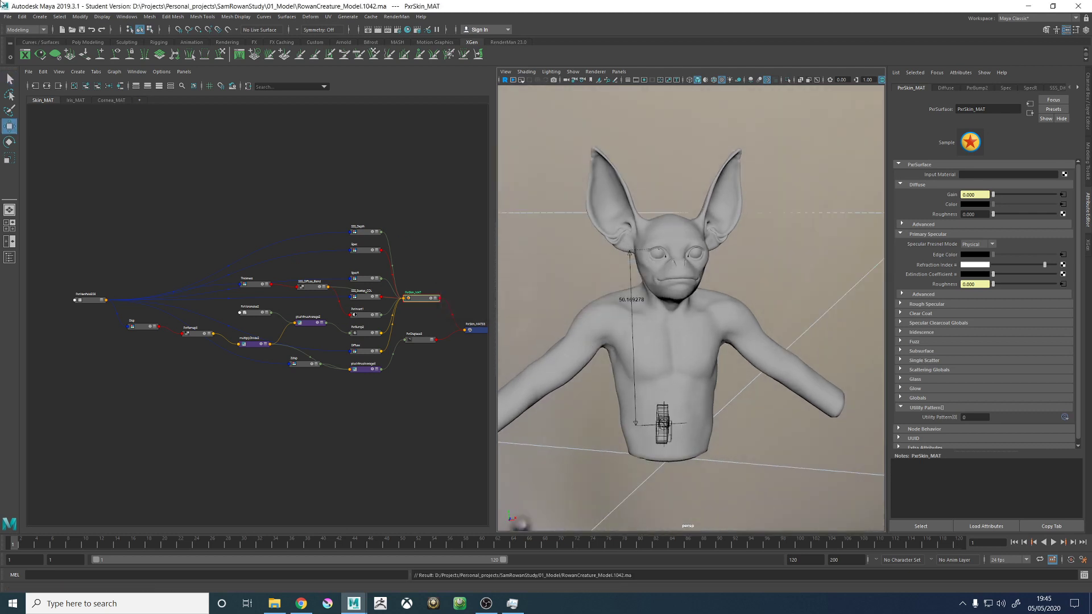
- Start saving the scene under a new name and create and open a 03_Groom folder inside SamRowanStudy
click(12, 17)
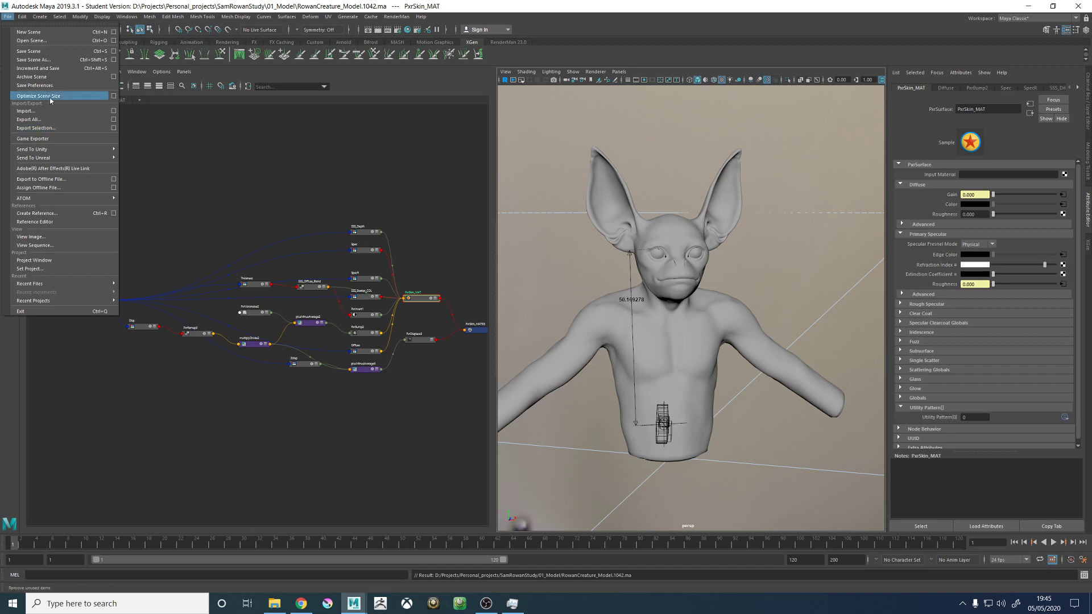
click(35, 60)
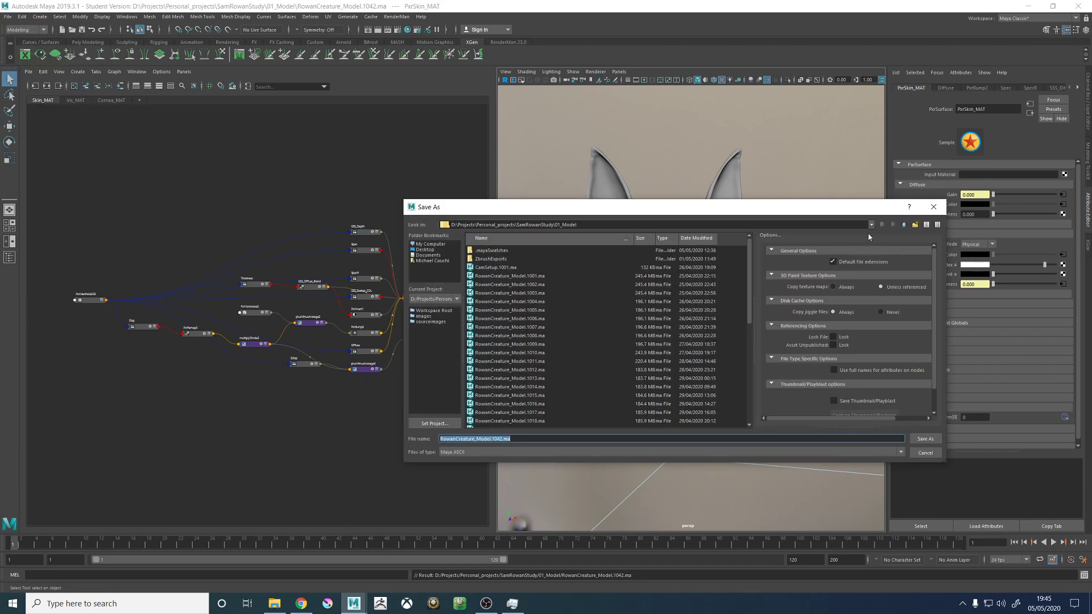
click(907, 224)
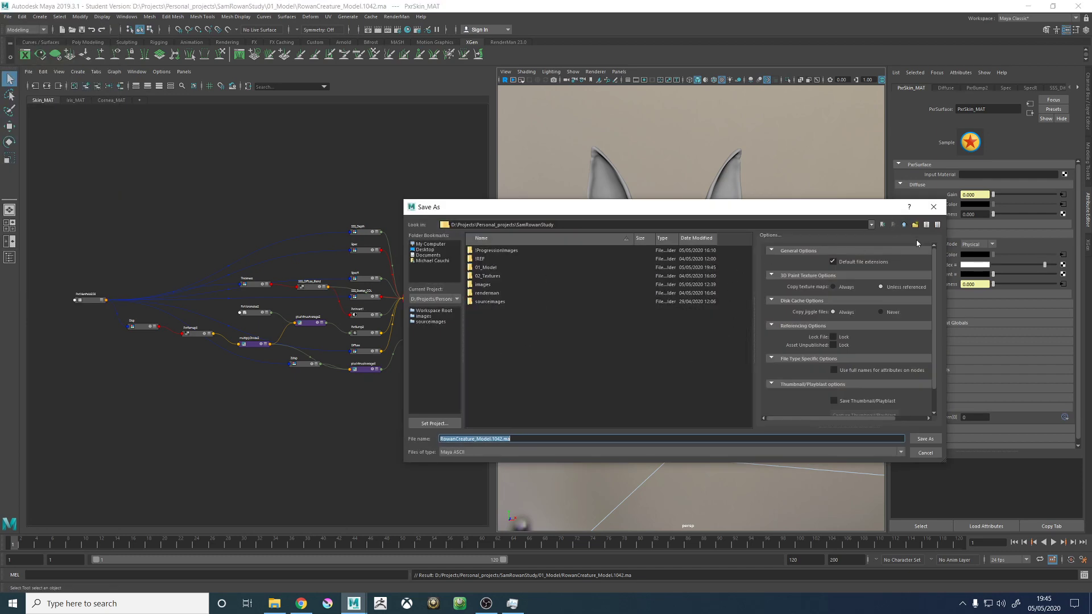
click(915, 226)
text(03)
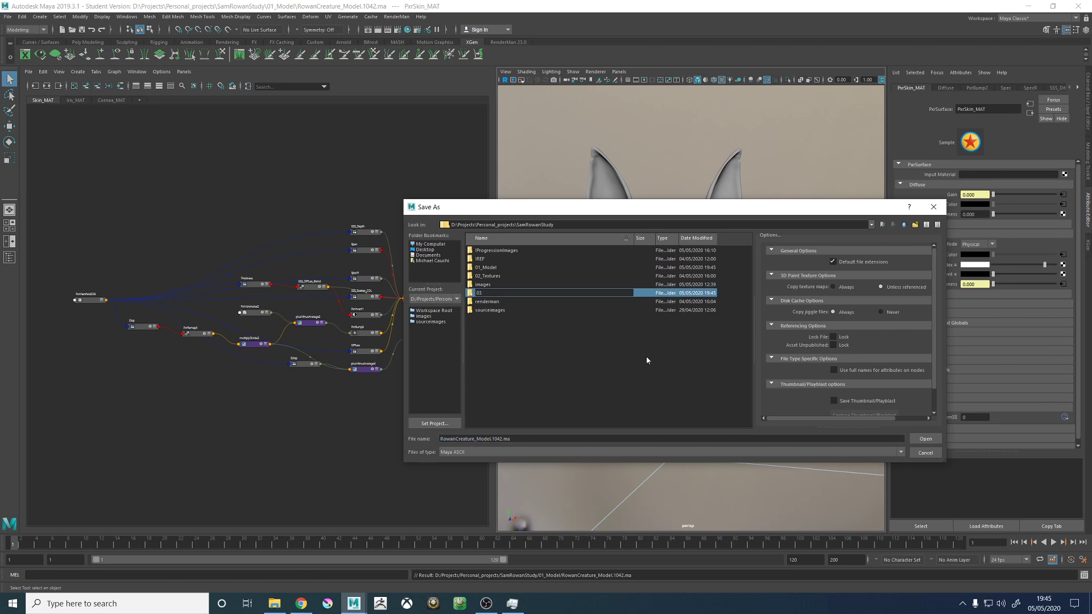
text(_Groom)
key(Return)
double_click(493, 294)
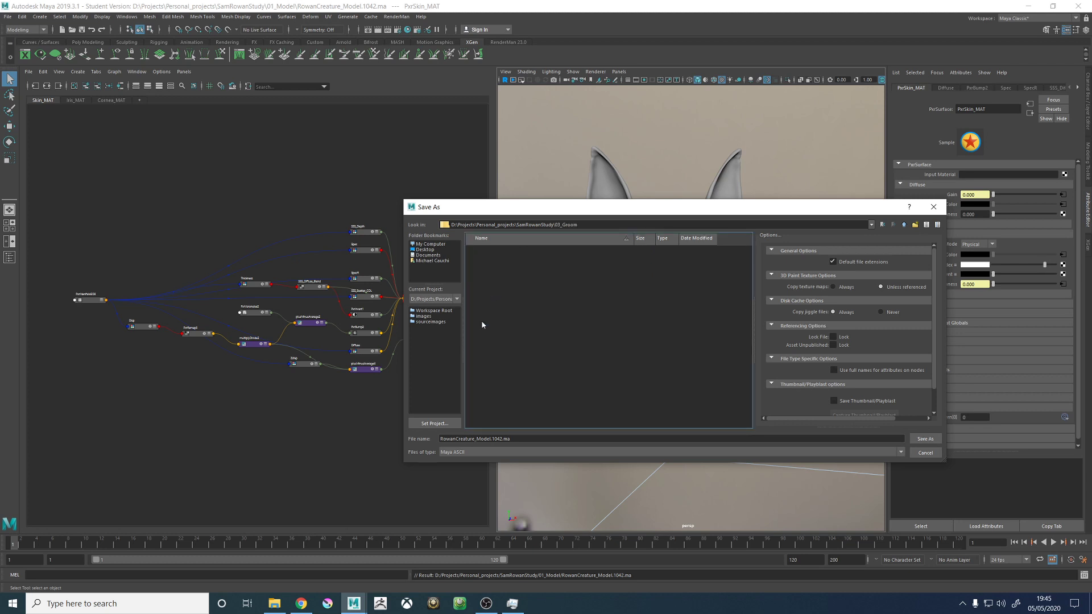
- Save the scene in the 03_Groom folder as RowanCreature_groom.1001.ma, accepting the student version notice
drag(491, 439, 481, 439)
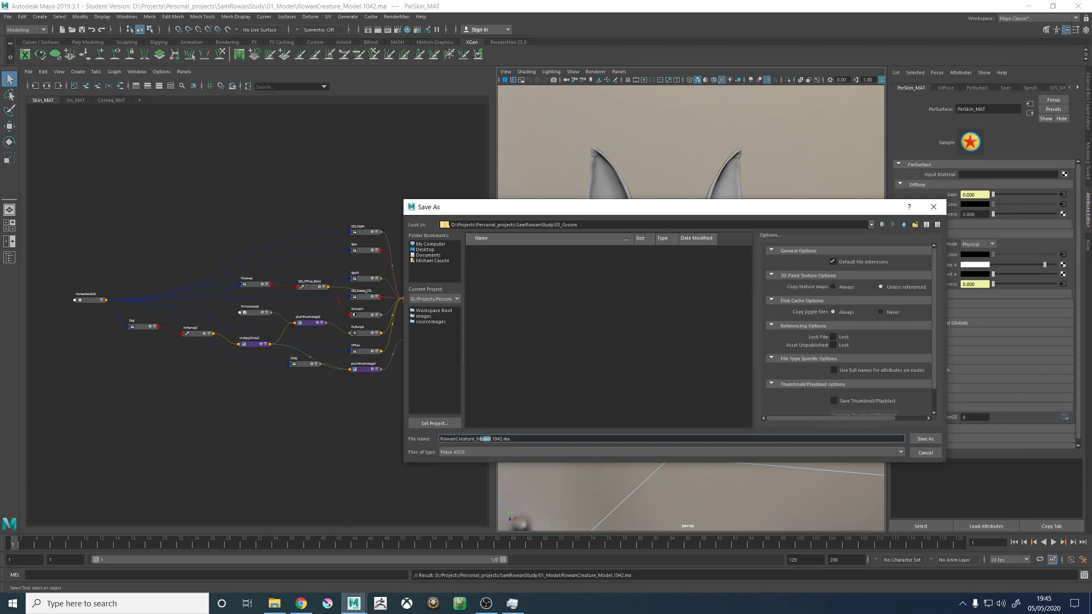
text(groom)
key(Return)
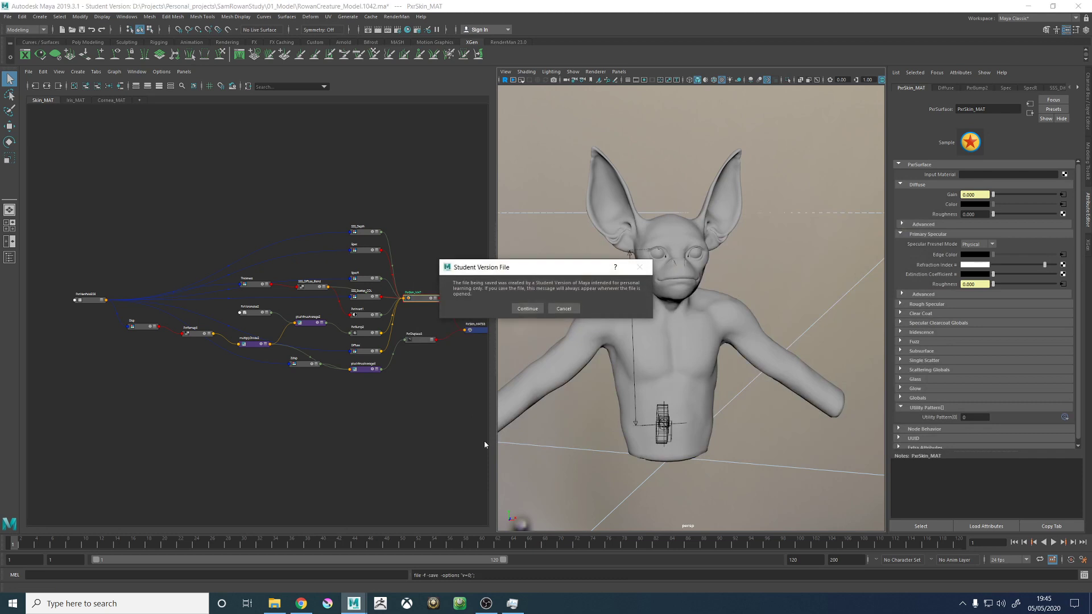
click(527, 308)
key(w)
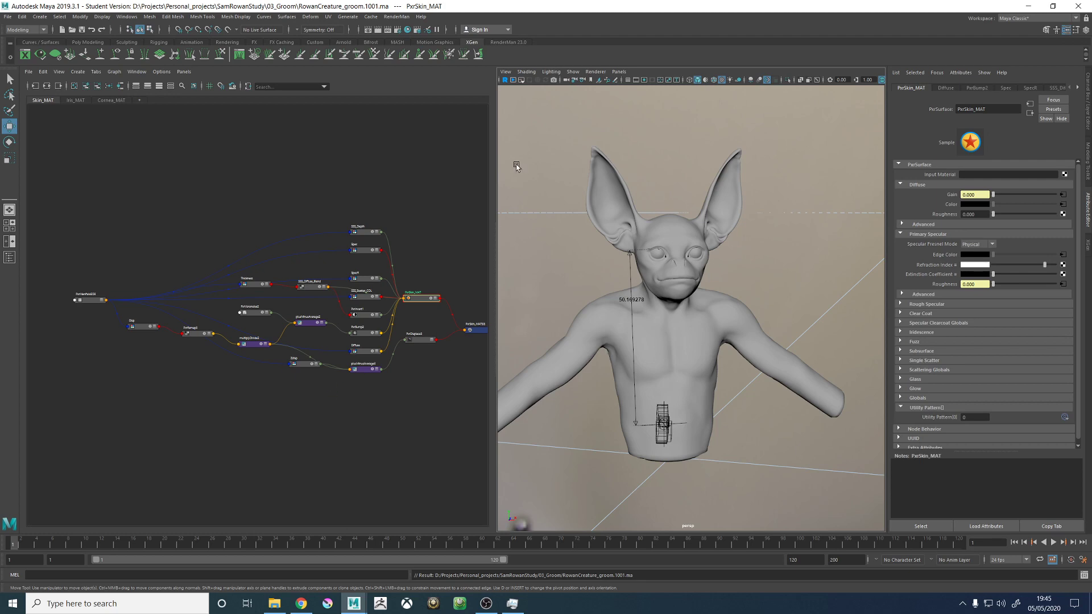
- Assign a new RenderMan PxrSurface material to the creature's Body_GEO mesh
click(701, 306)
alt+drag(696, 320, 785, 232)
right_drag(787, 233, 796, 468)
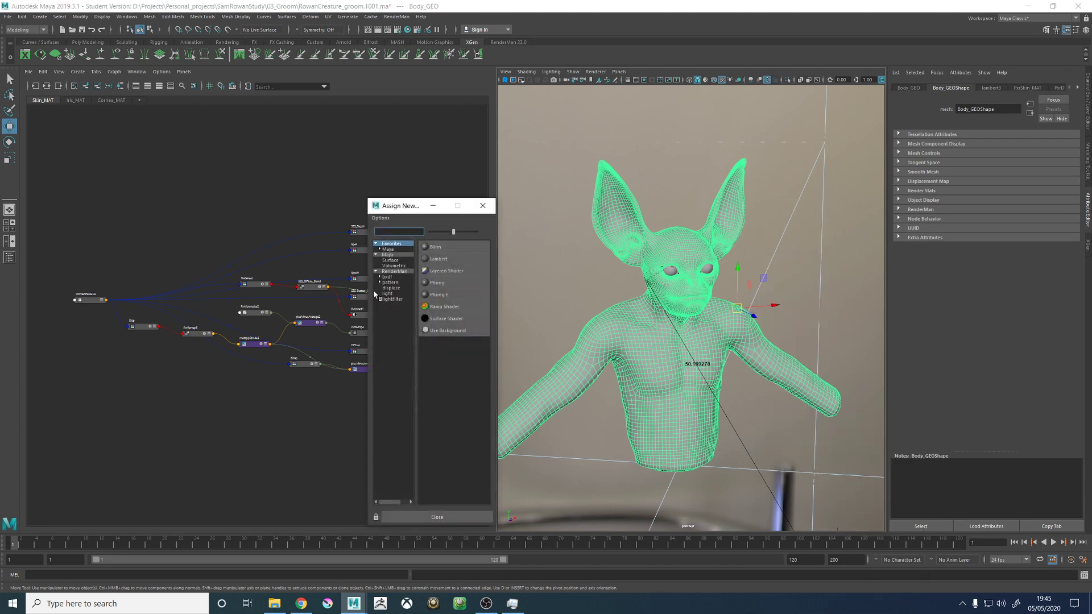
click(390, 277)
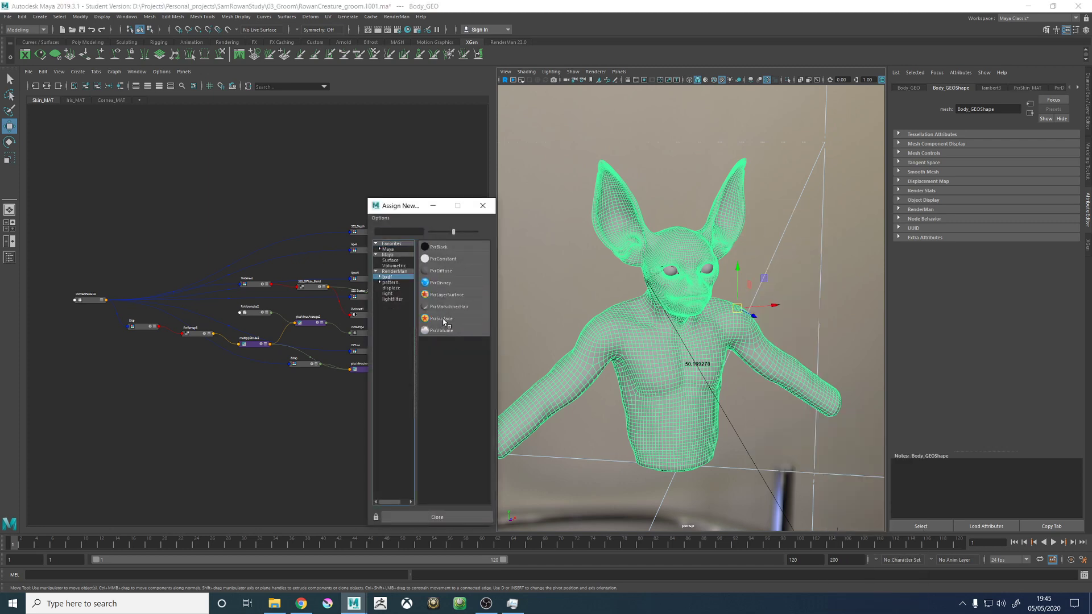
click(441, 318)
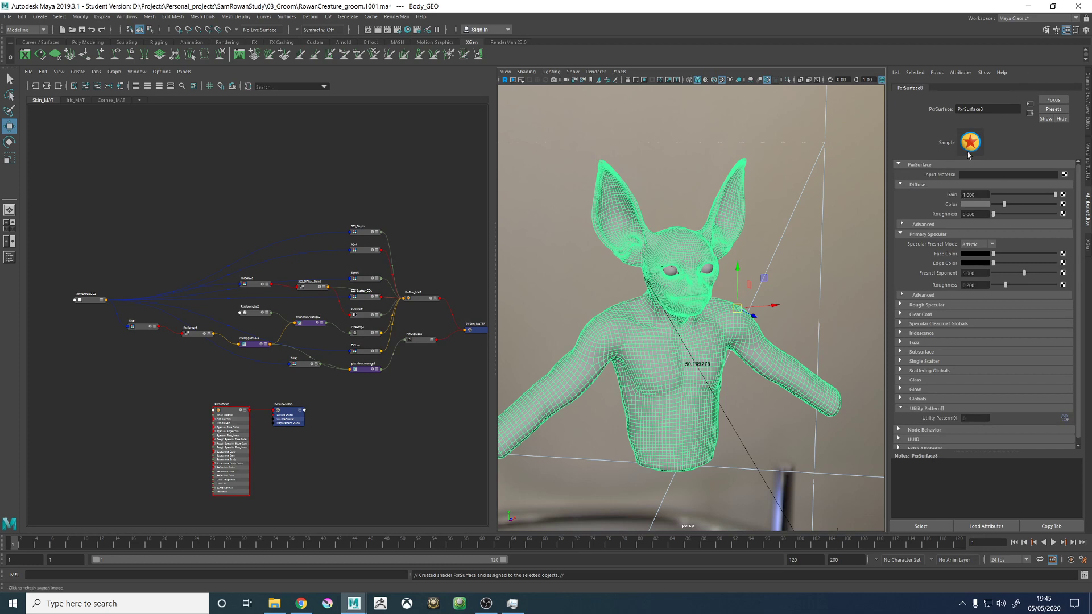
- Rename the body's new PxrSurface material to GreySurface_MAT
drag(1004, 110, 928, 113)
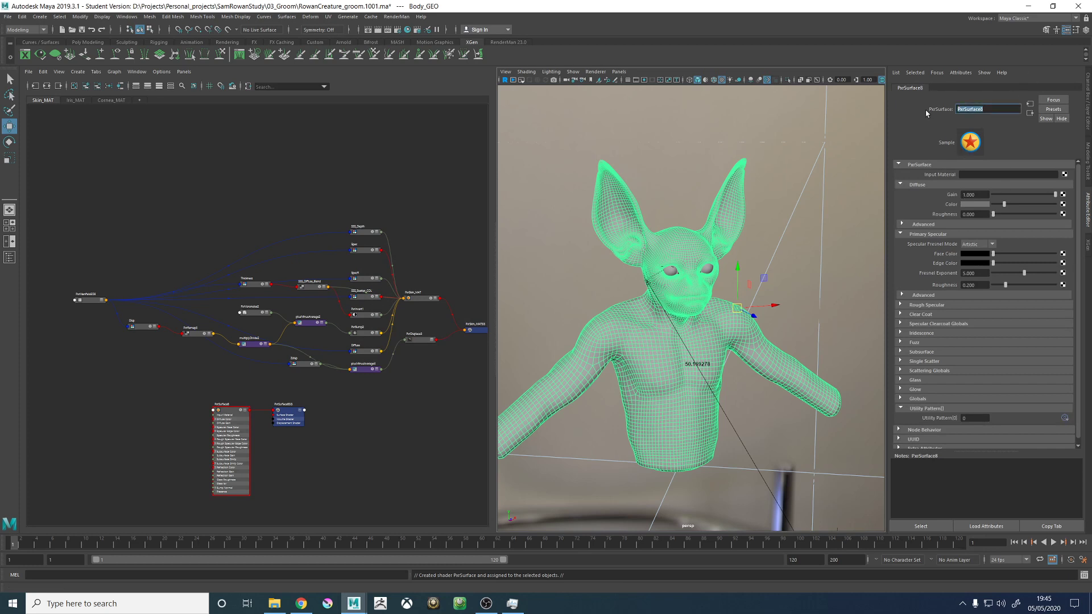
text(Grey)
key(Return)
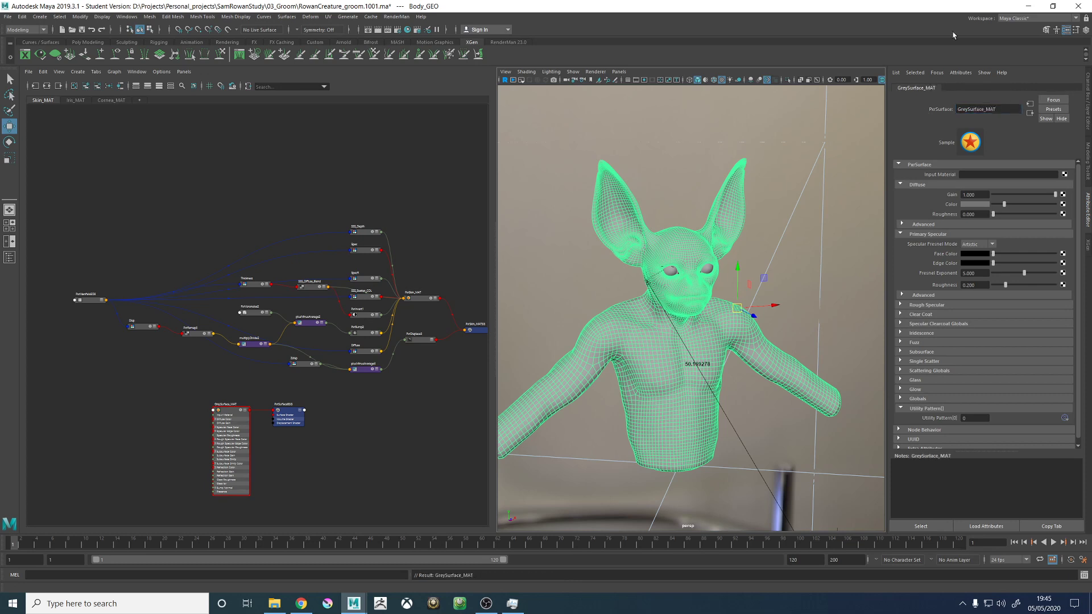
click(970, 206)
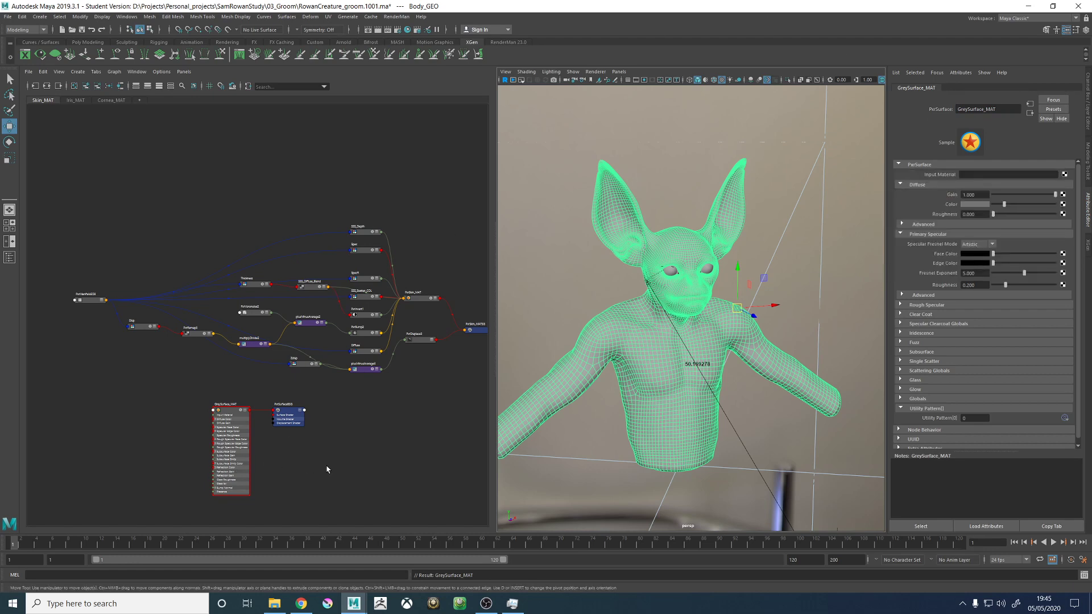
- Assign the existing GreySurface_MAT material to the eyes' Meniscus_GEO and Caruncle_GEO meshes
scroll(664, 247, up, 5)
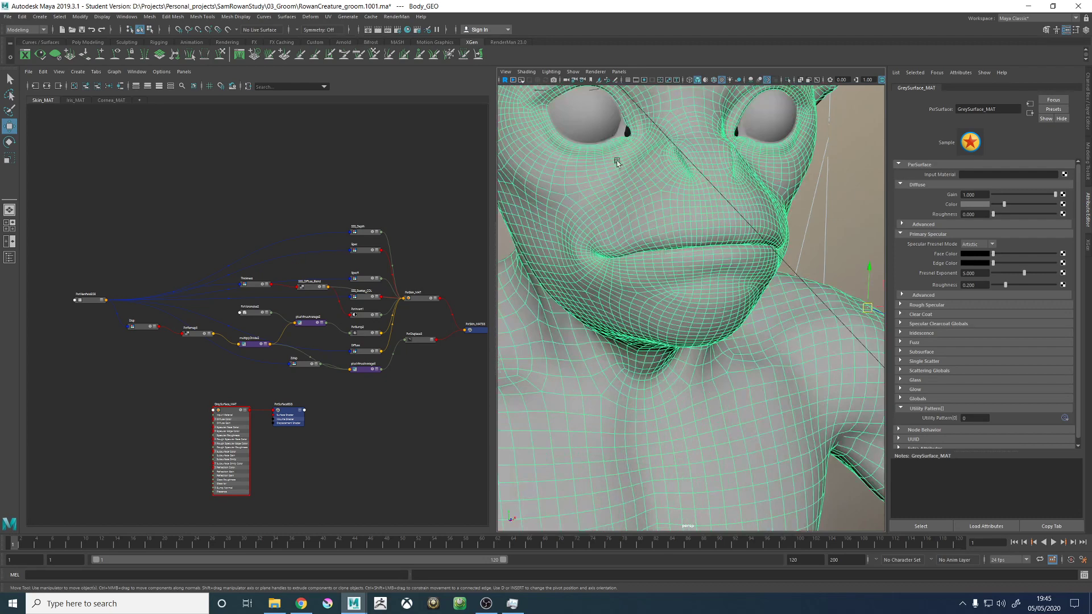
click(620, 131)
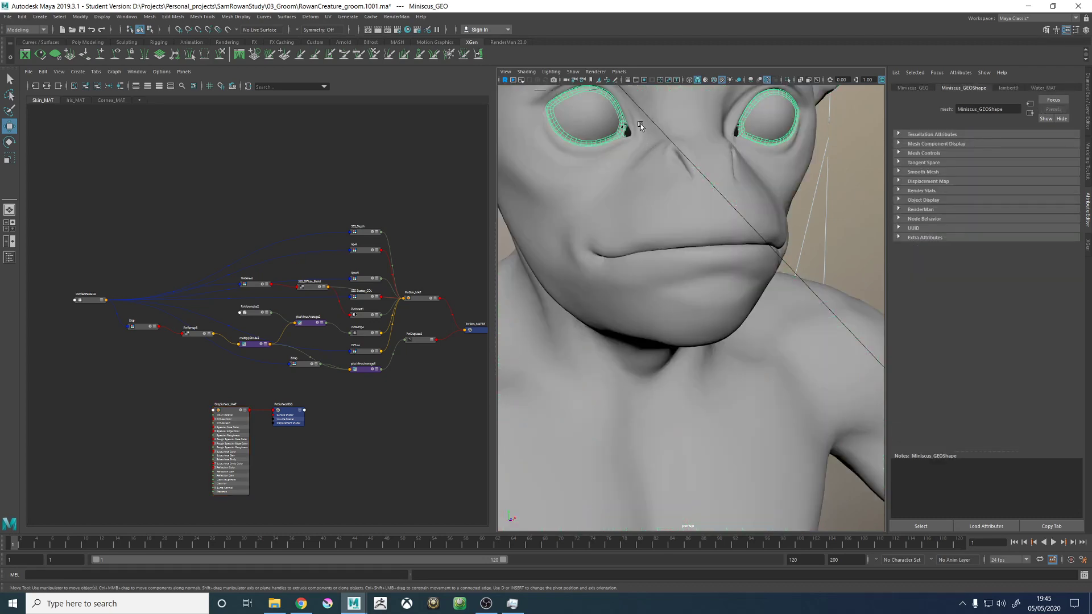
alt+middle_drag(642, 122, 680, 210)
scroll(680, 210, up, 3)
click(669, 222)
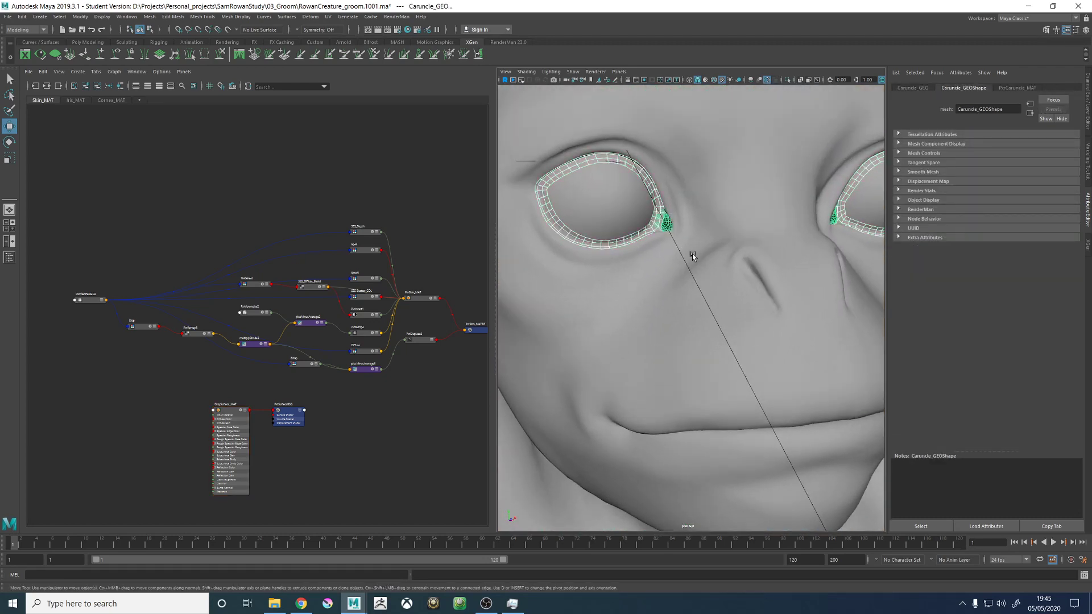
scroll(616, 247, down, 6)
right_drag(560, 290, 641, 463)
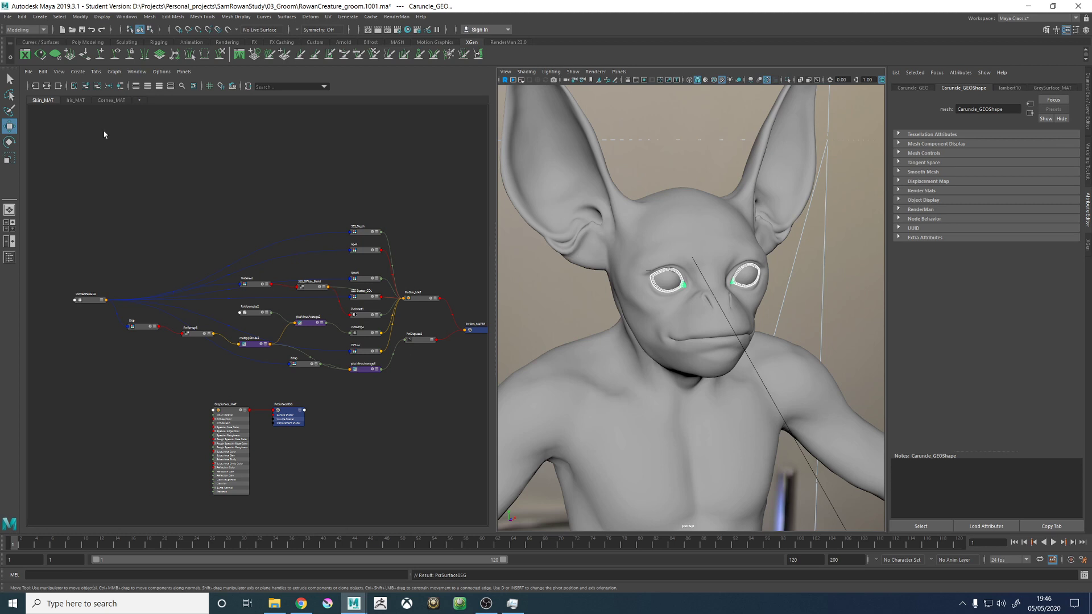
- Show the Outliner, expand the model and eye groups, and assign GreySurface_MAT to both eyes' iris and lens meshes
click(9, 257)
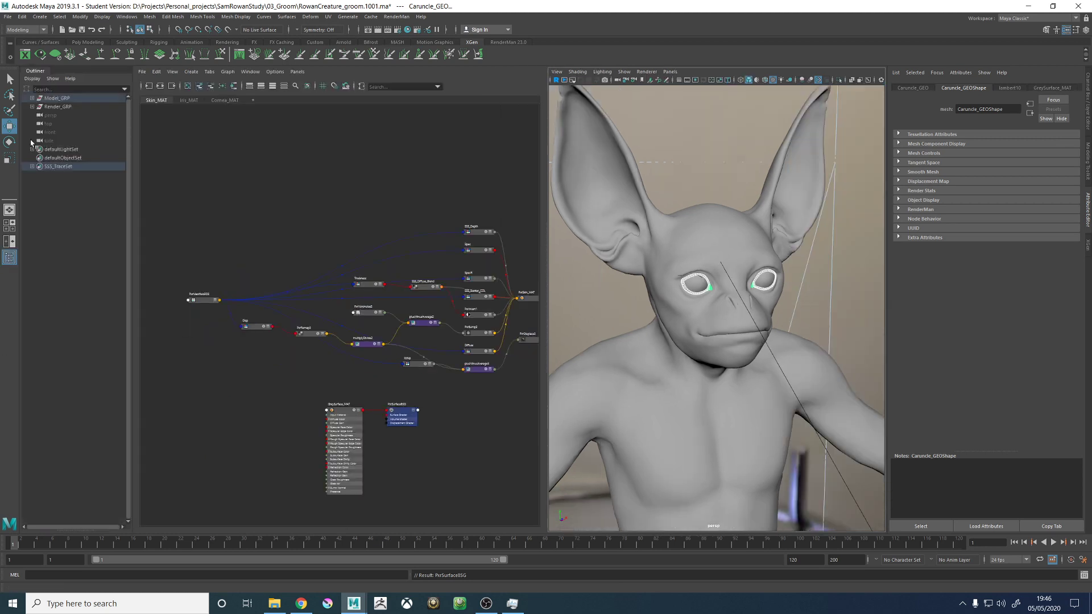
click(33, 97)
click(37, 107)
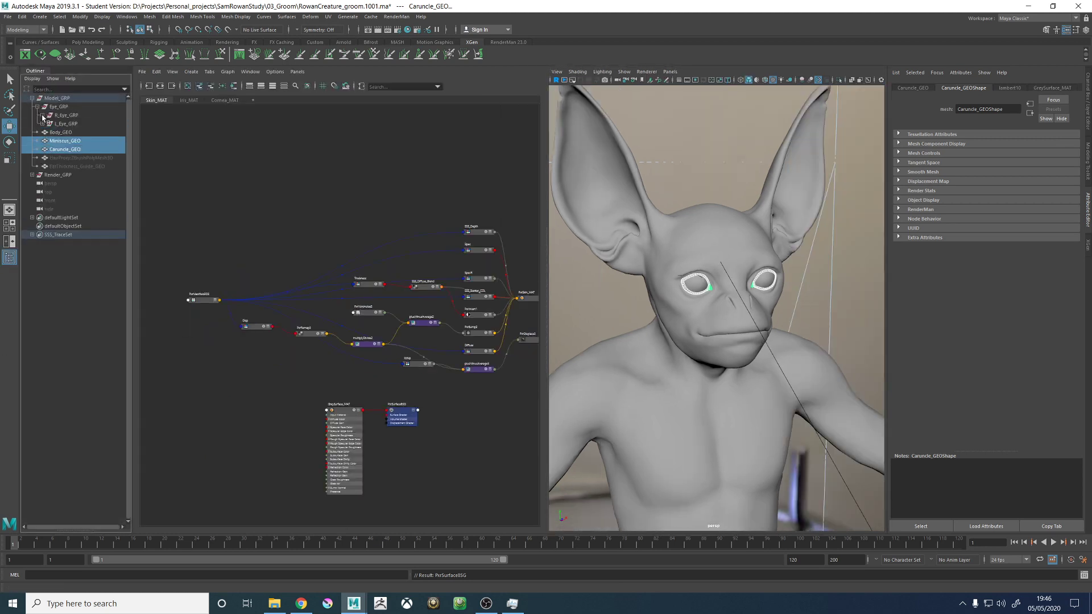
click(42, 115)
click(42, 149)
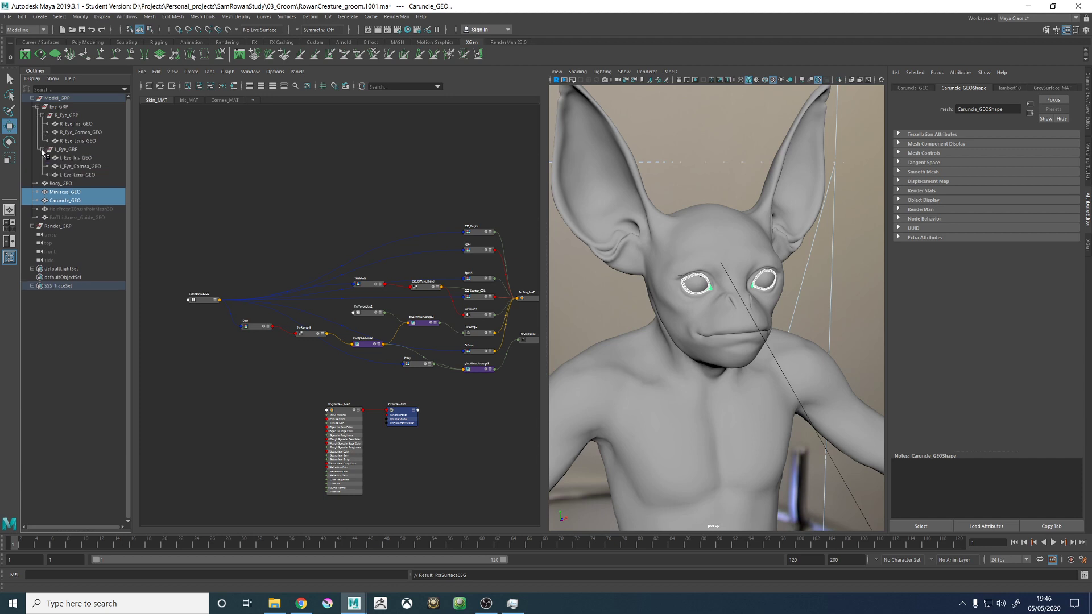
click(79, 124)
ctrl+click(90, 140)
ctrl+click(85, 158)
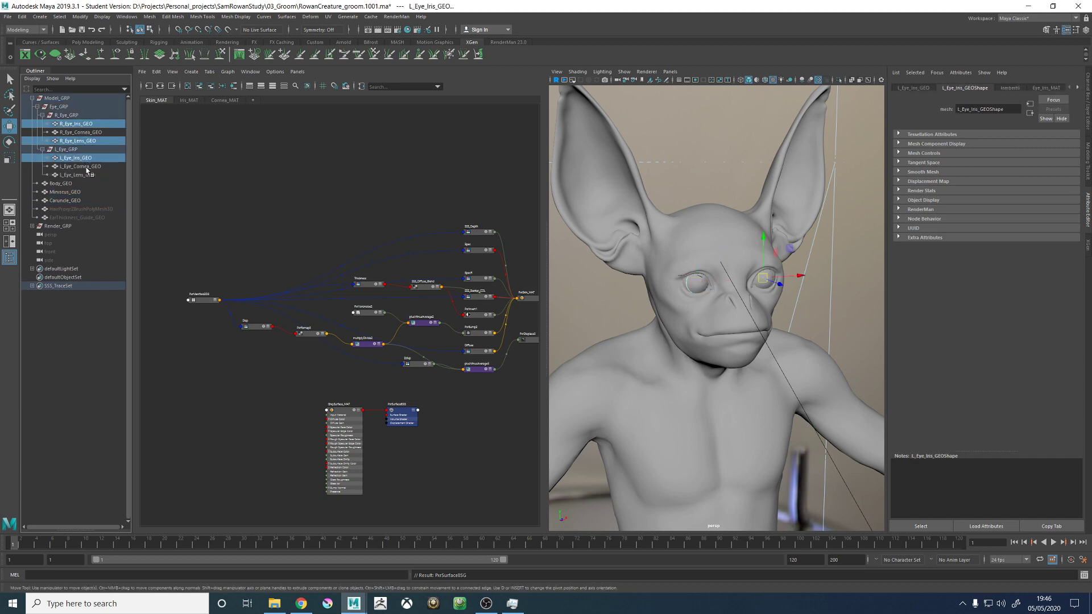
ctrl+click(80, 175)
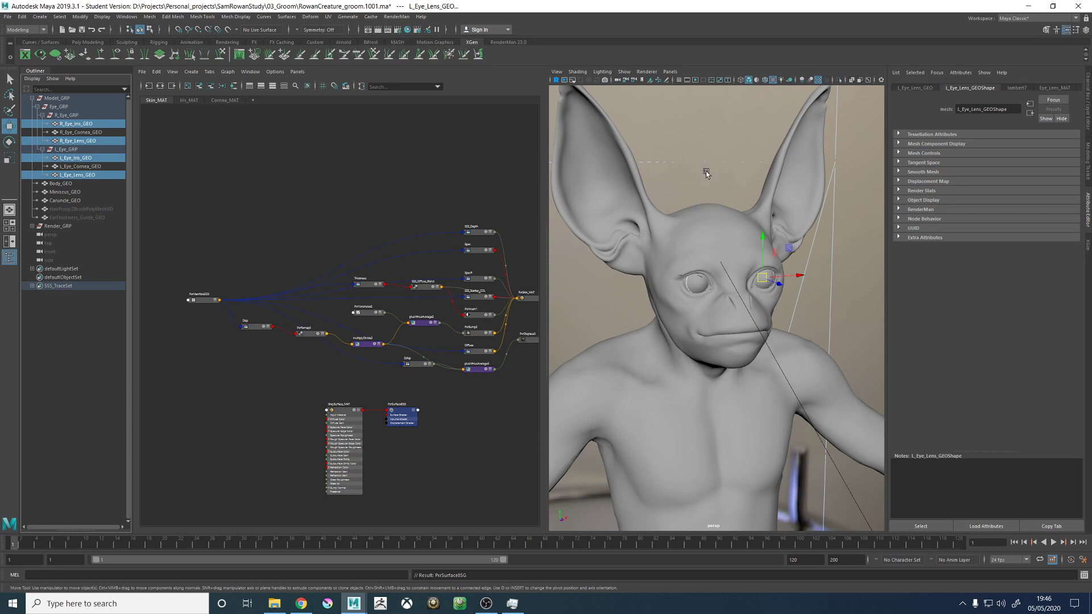
right_drag(706, 172, 786, 466)
- Assign a new RenderMan PxrSurface material to both cornea meshes, L_Eye_Cornea_GEO and R_Eye_Cornea_GEO
click(91, 166)
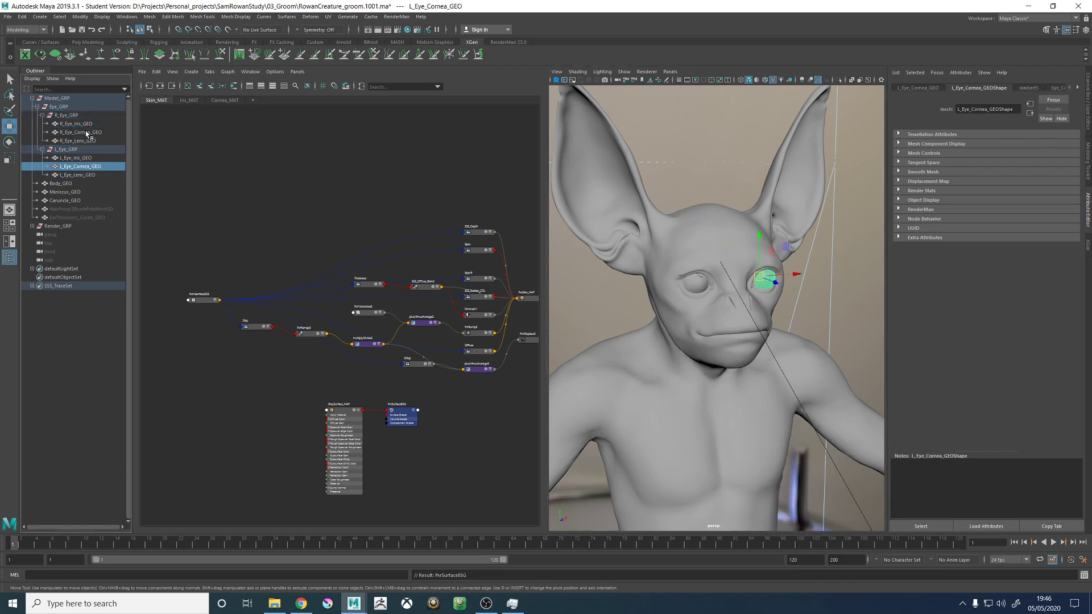
ctrl+click(90, 133)
right_drag(696, 133, 692, 349)
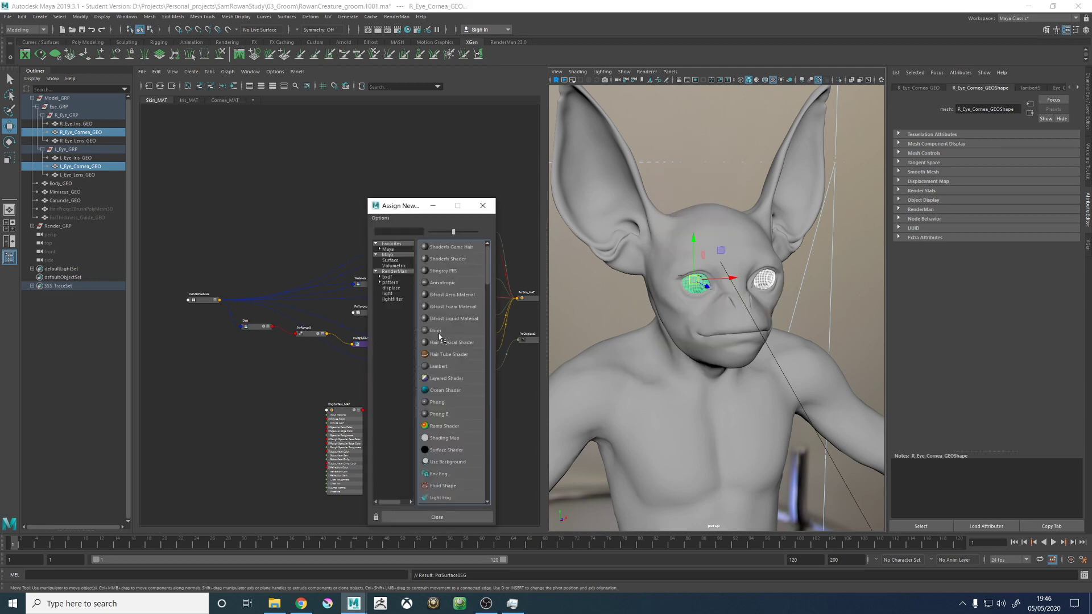
click(387, 277)
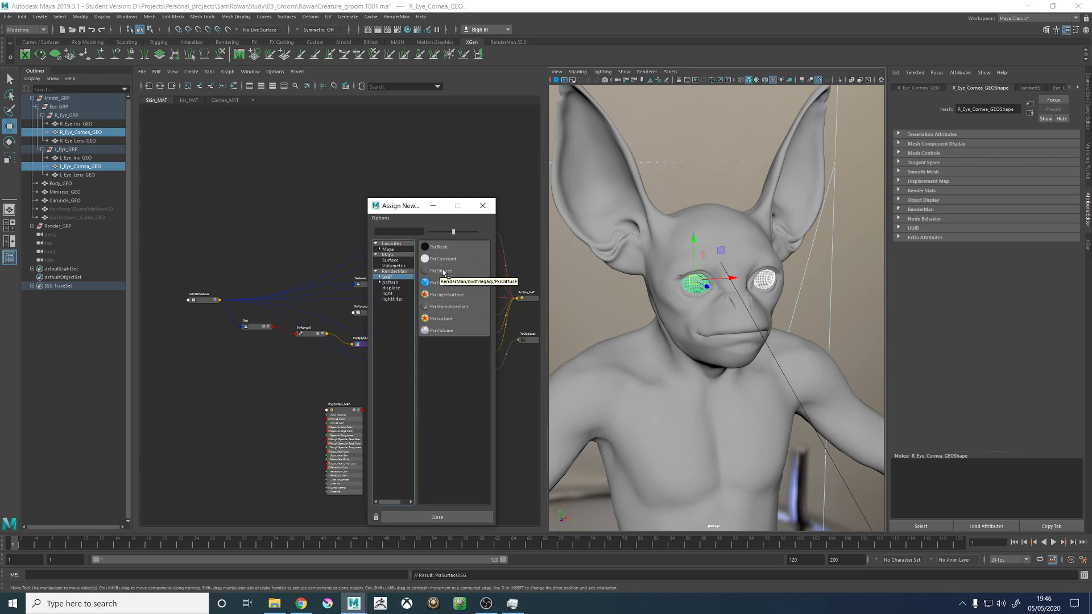
click(441, 319)
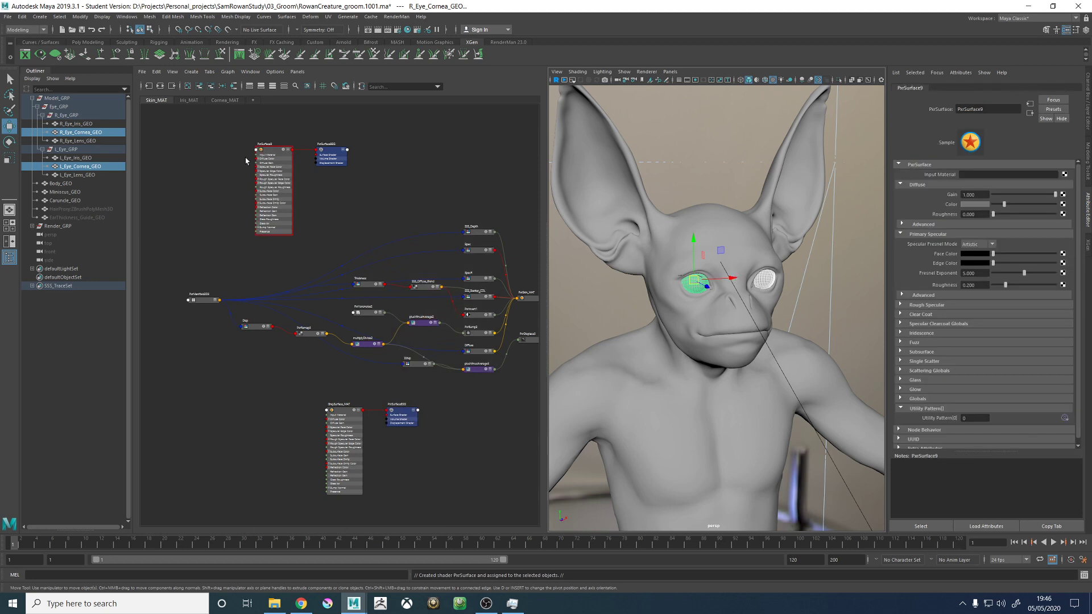
- Rename the corneas' new PxrSurface material to GreyShiny_MAT
double_click(269, 145)
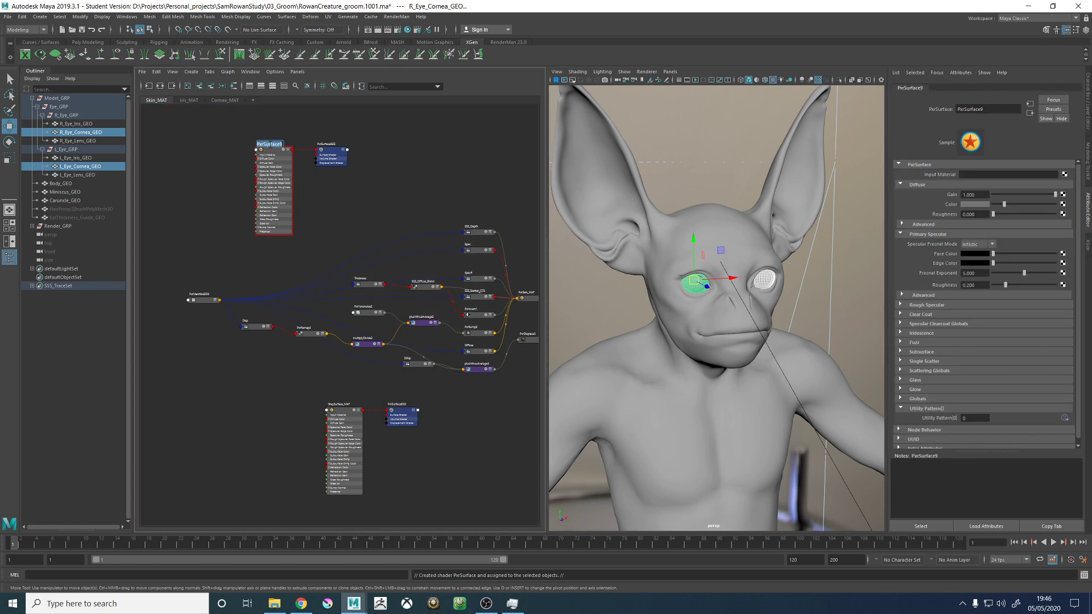
text(G)
text(reyShiny_MAT)
key(Return)
- Check which material is assigned to the left and right eye cornea meshes
scroll(269, 147, up, 8)
click(268, 165)
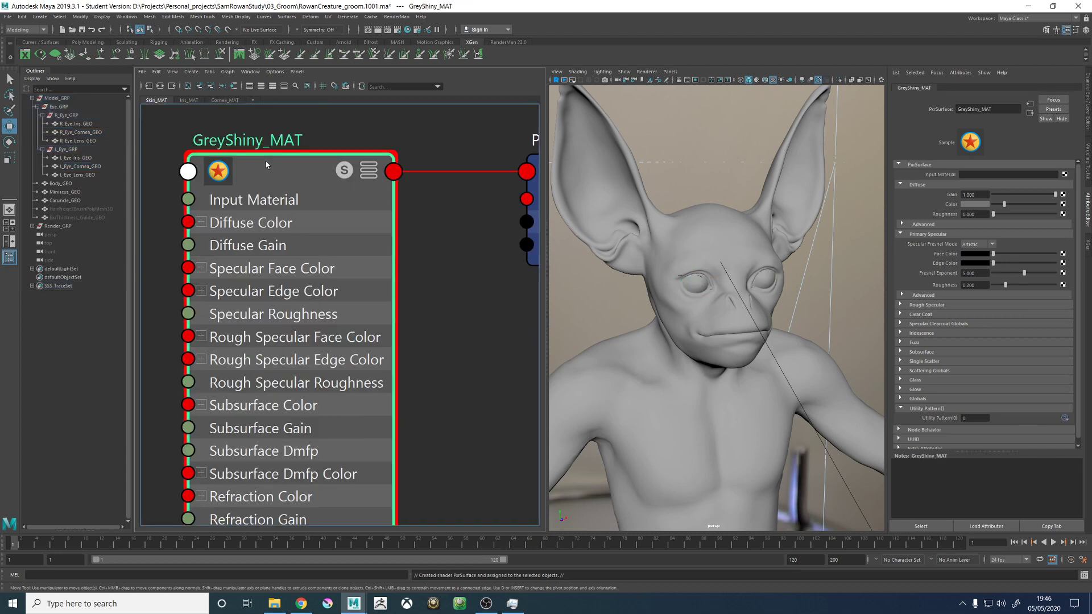
click(80, 132)
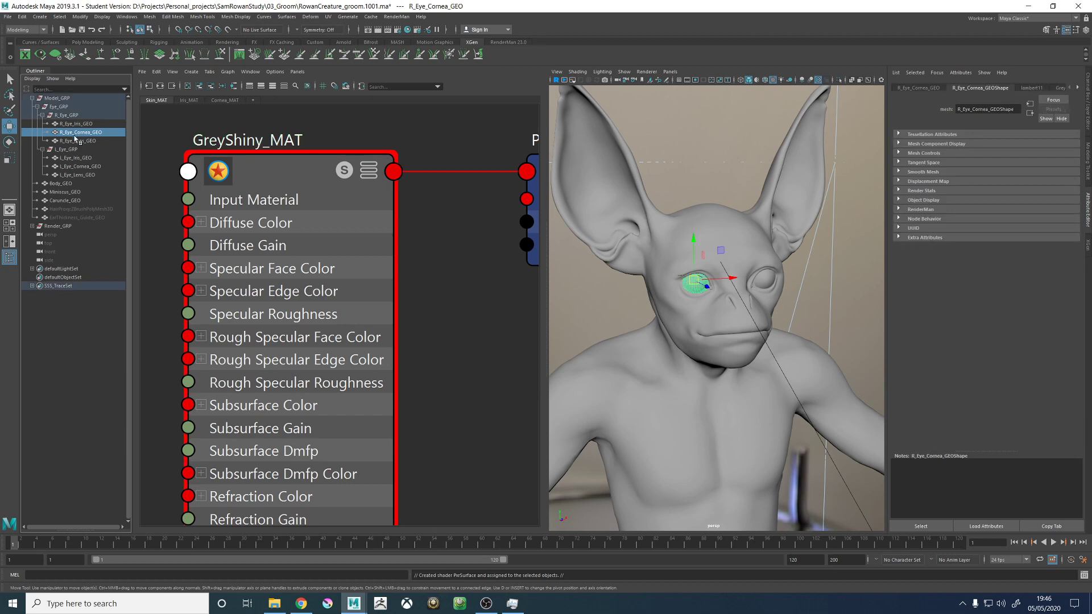
ctrl+click(79, 166)
click(274, 166)
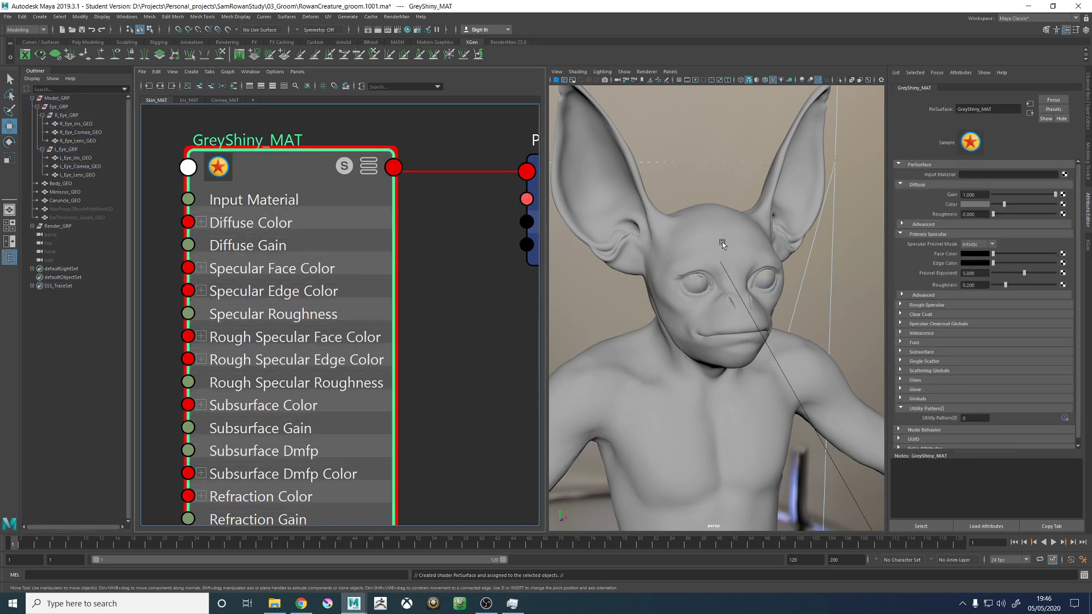
click(78, 124)
click(80, 132)
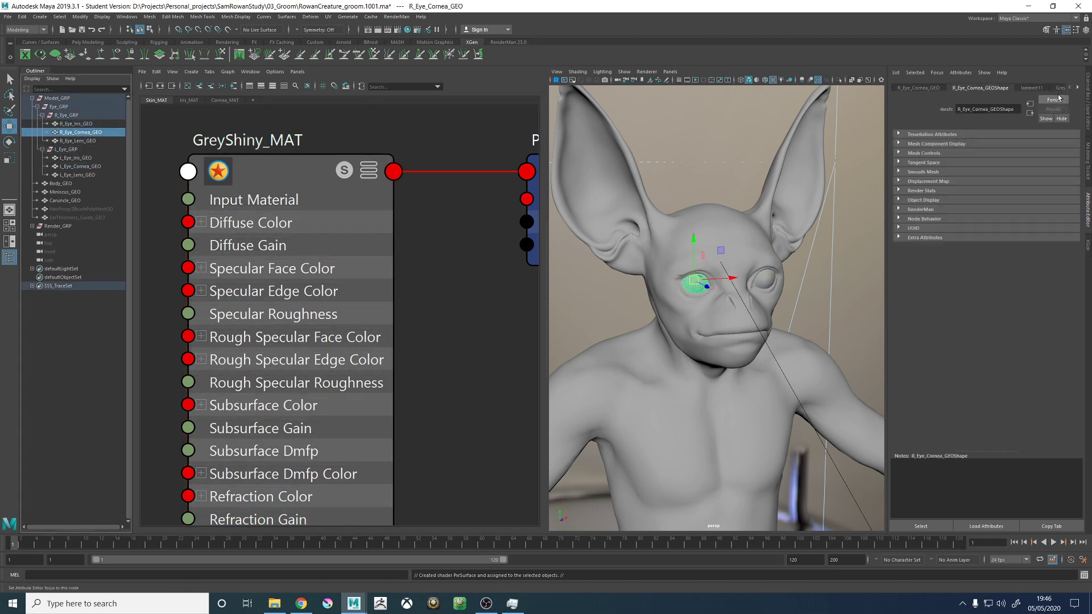
click(1078, 89)
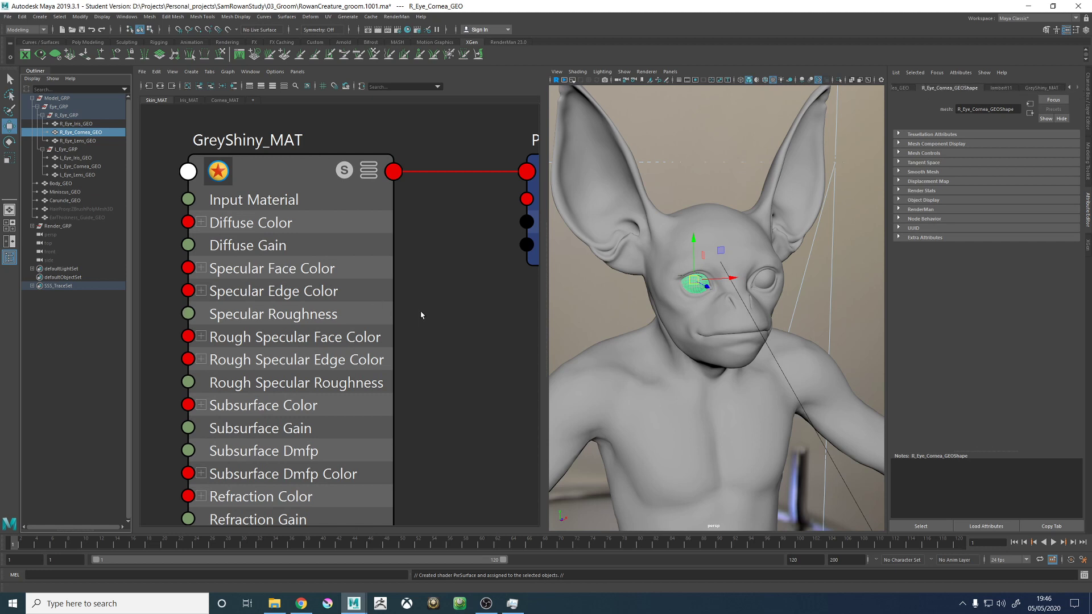
- Give GreyShiny_MAT a Physical primary specular with a white edge color and a refractive index of 1.334
scroll(421, 312, down, 3)
click(348, 216)
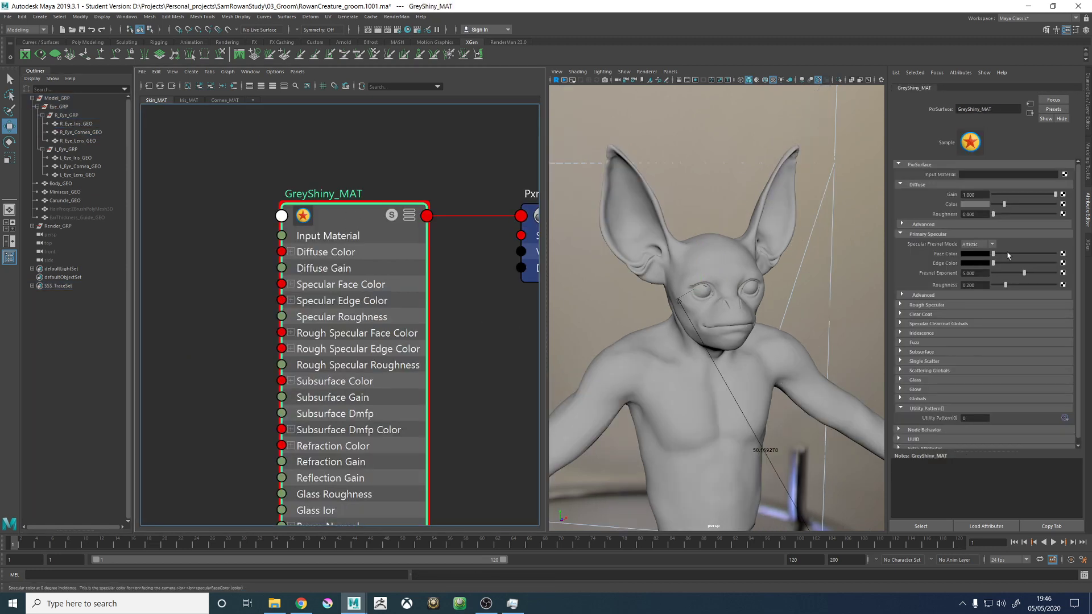
click(978, 244)
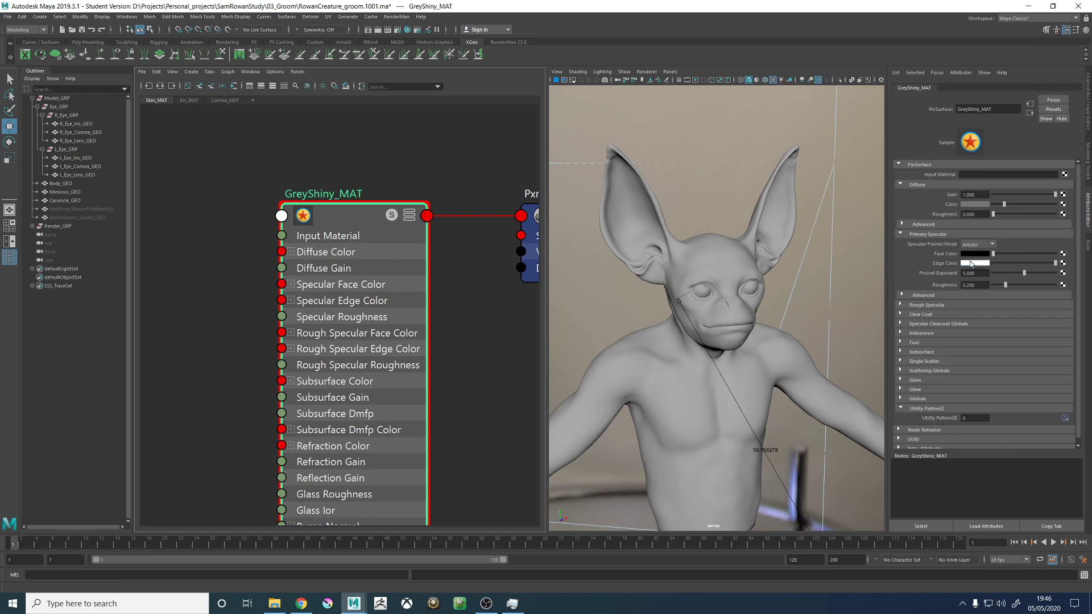
click(974, 260)
click(971, 264)
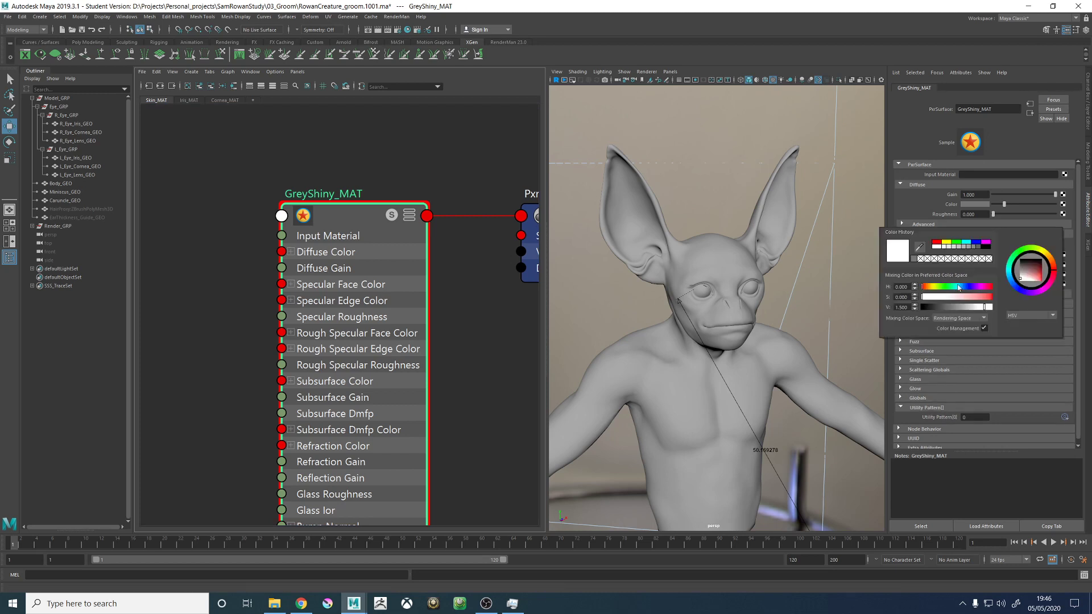
click(905, 307)
text(1.334)
key(Return)
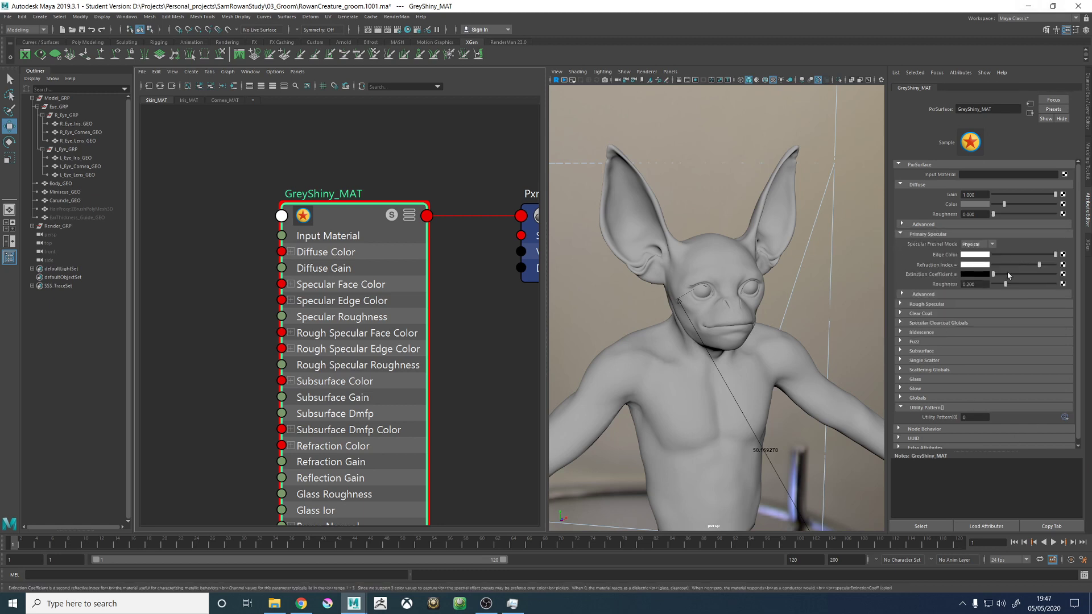
click(971, 284)
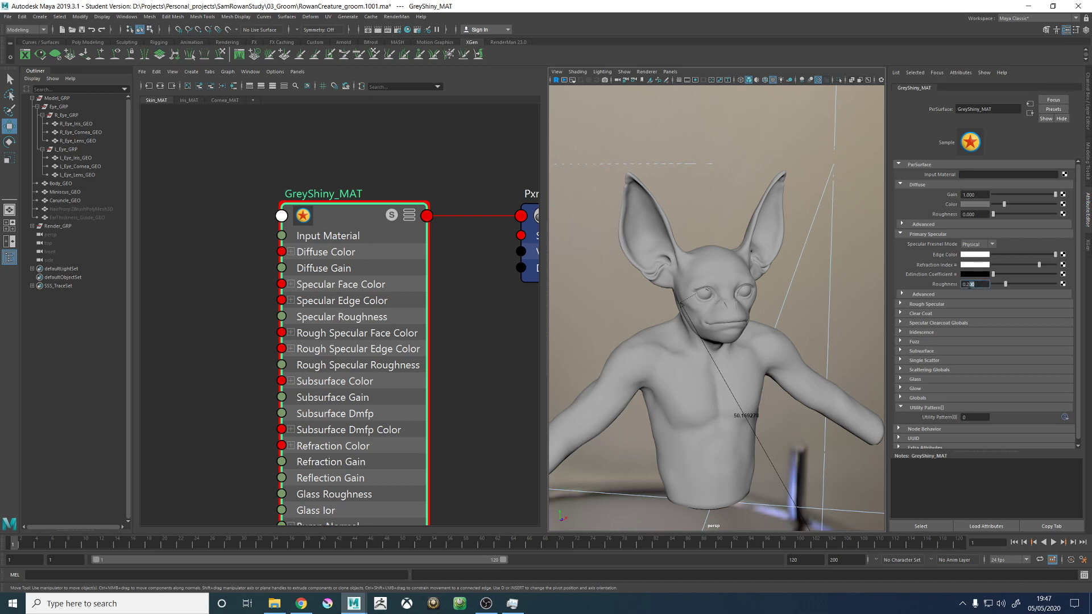
- Delete all unused shading nodes and check the Iris_MAT, Cornea_MAT and Skin_MAT graphs for leftovers
click(715, 192)
alt+drag(734, 268, 712, 267)
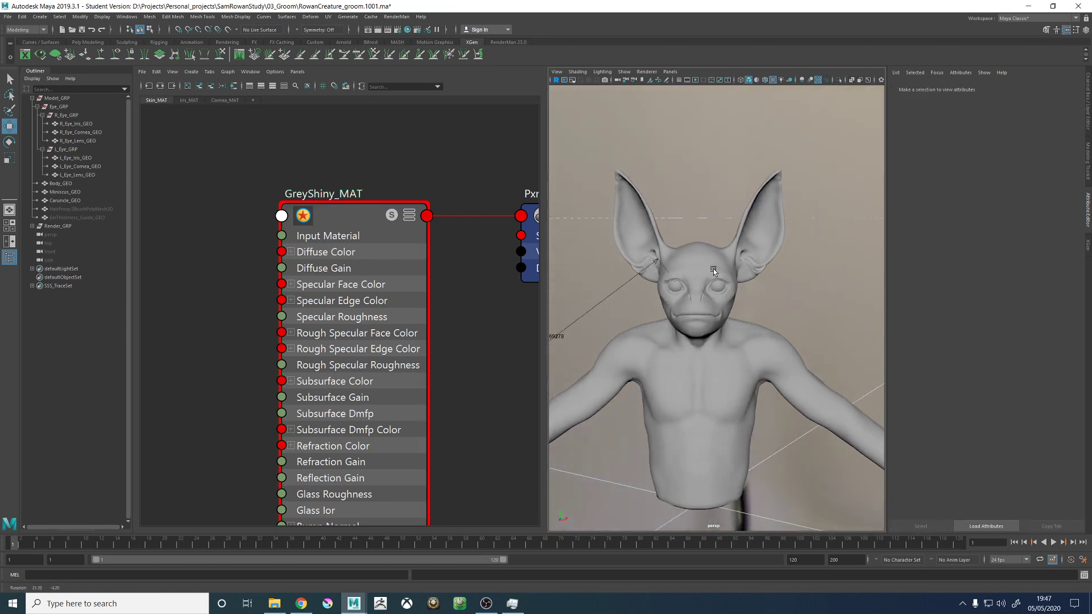
alt+middle_drag(758, 275, 763, 254)
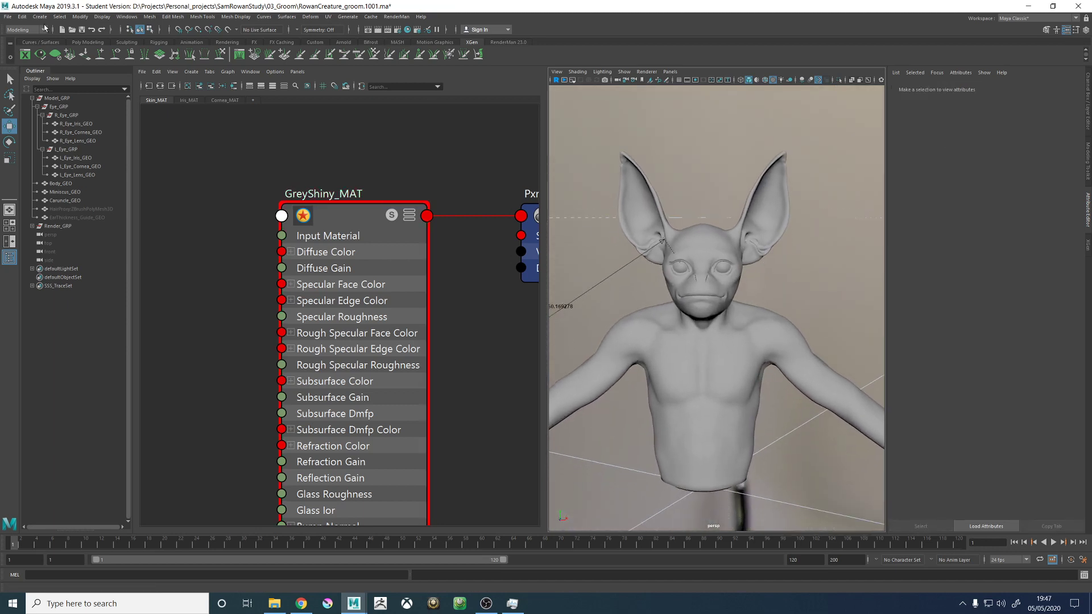
click(156, 73)
click(177, 98)
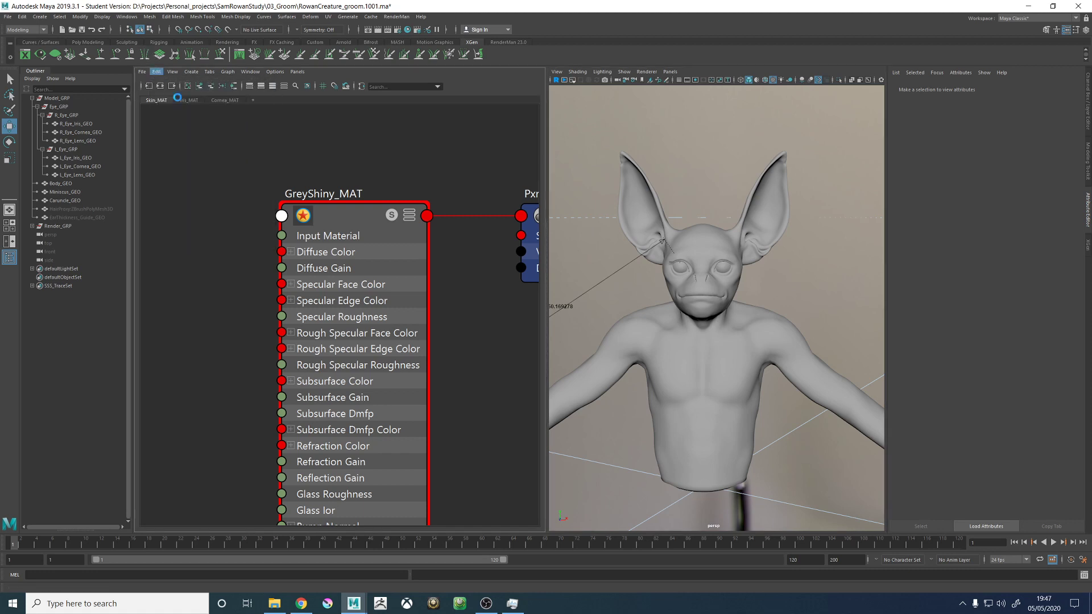
click(190, 101)
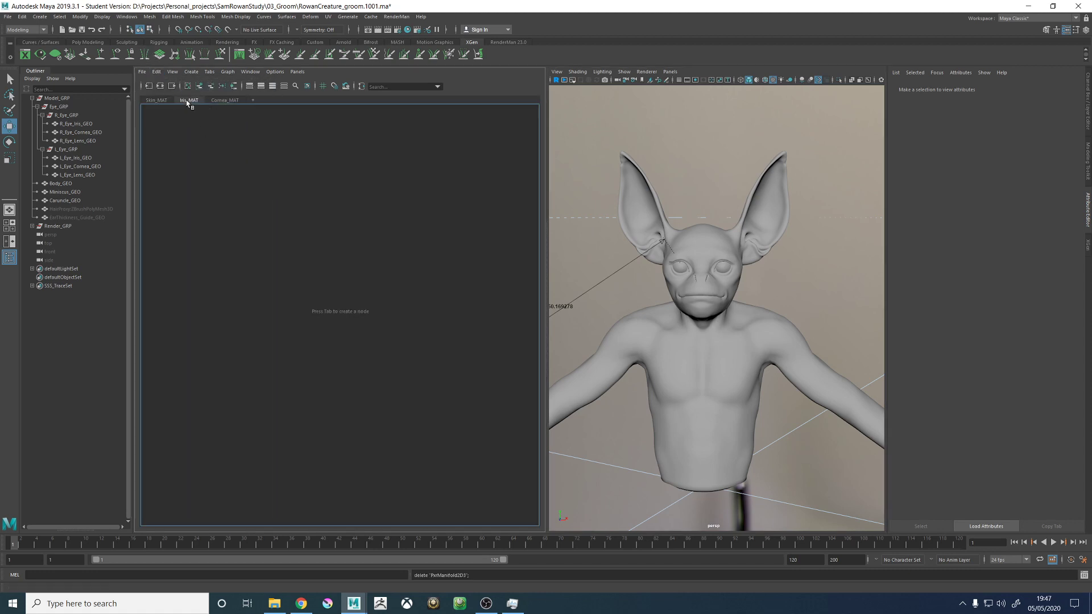
click(218, 102)
click(151, 100)
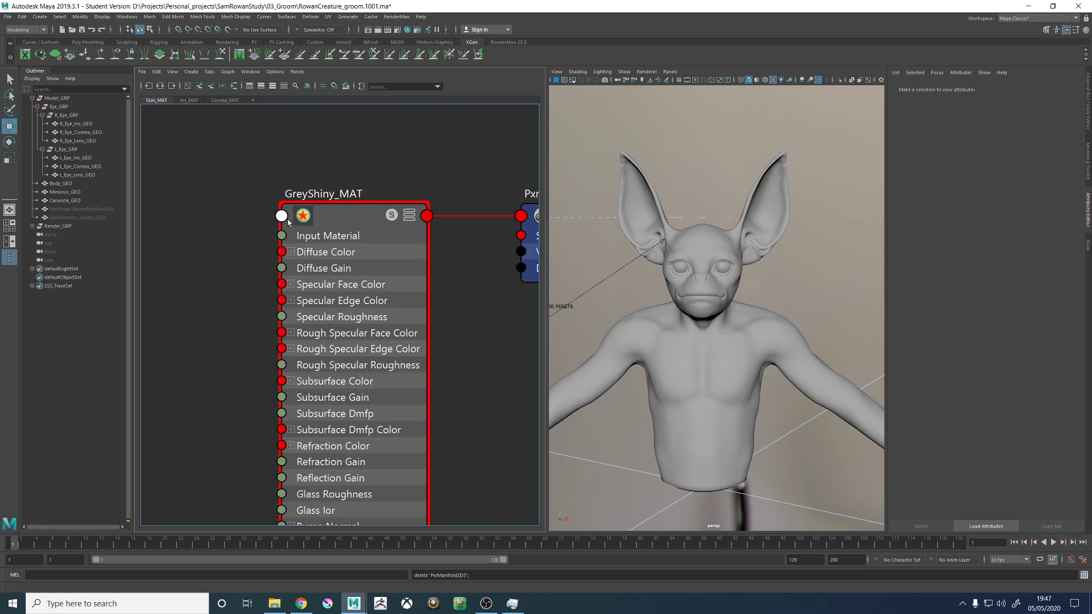
- Save the groom scene under its current name, accepting the student version notice
scroll(320, 181, down, 5)
mouse_move(409, 236)
alt+middle_down()
mouse_move(420, 338)
mouse_move(395, 270)
mouse_move(395, 225)
alt+middle_up()
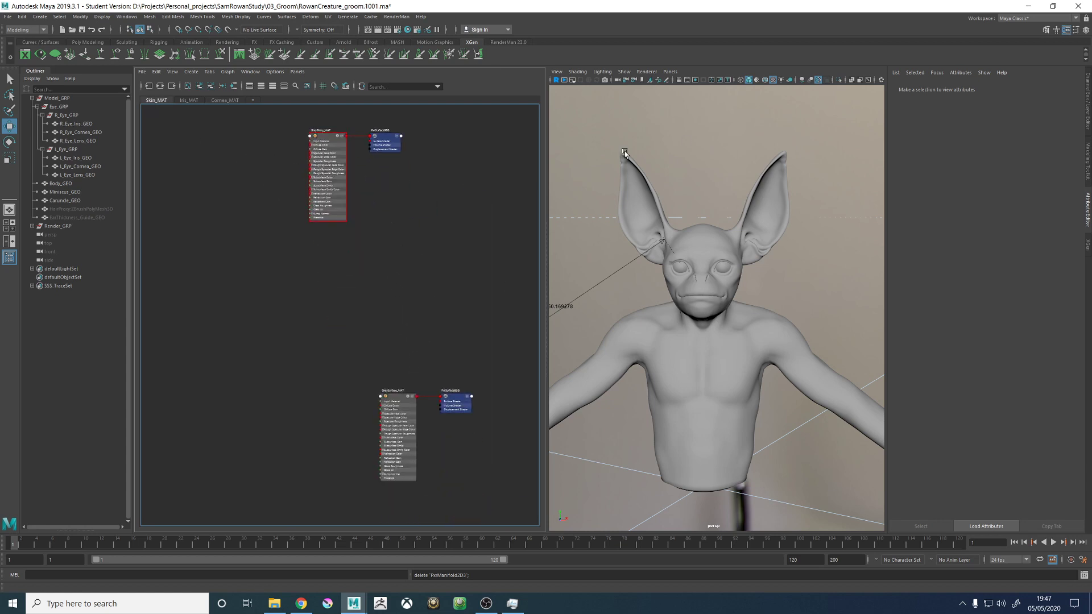
key(ctrl+s)
click(527, 310)
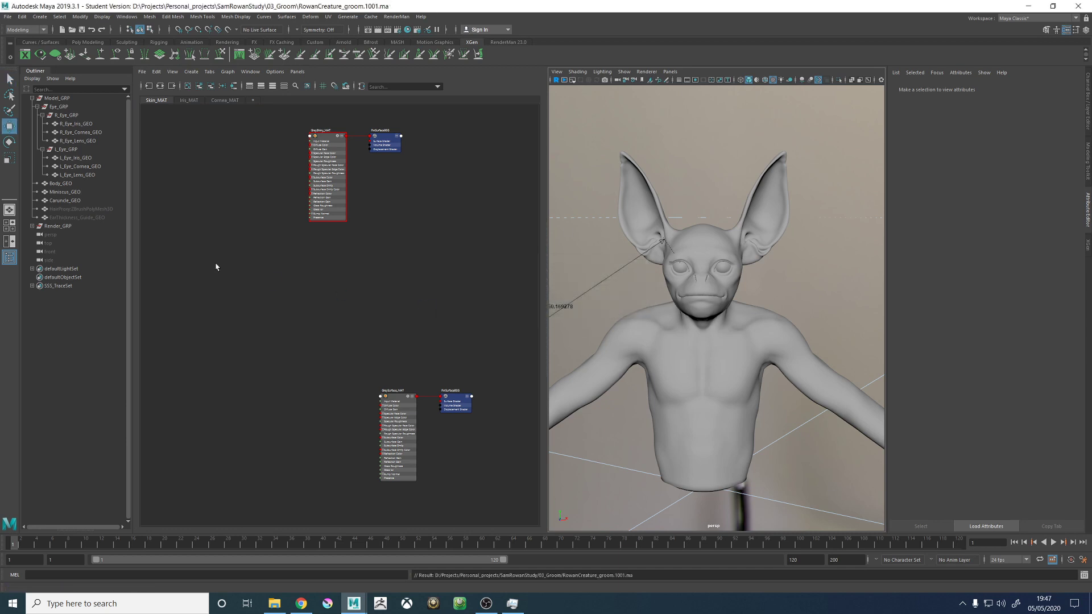
- Delete the hidden EarThickness_Guide_GEO mesh from the model group
click(74, 209)
key(w)
click(77, 218)
key(Delete)
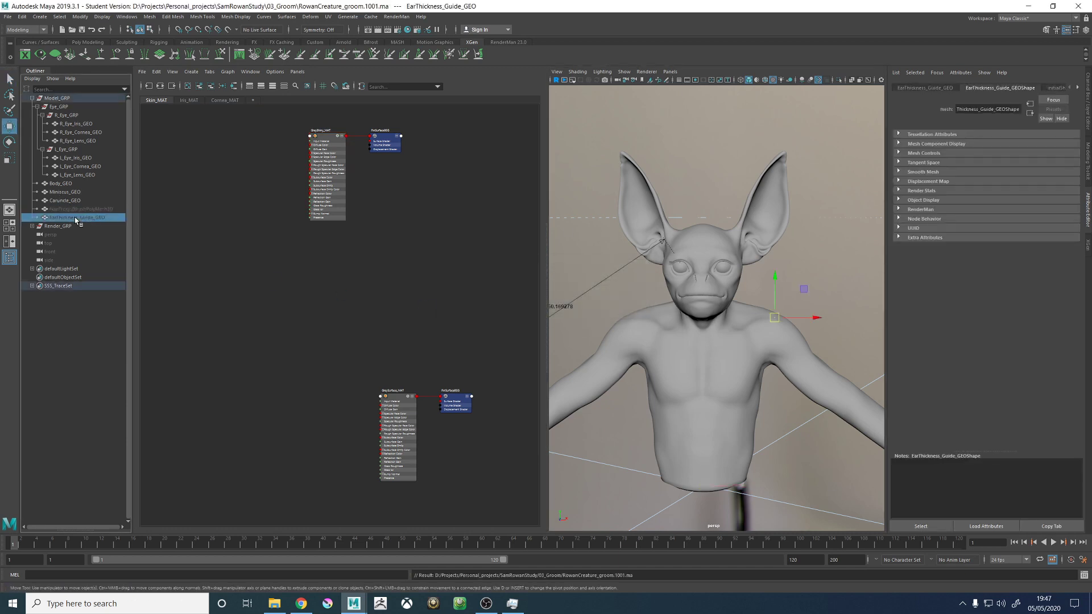
- Unhide the HairProxy:ZBrushPolyMesh3D hair mesh, inspect it around the creature's head, and select it
click(76, 210)
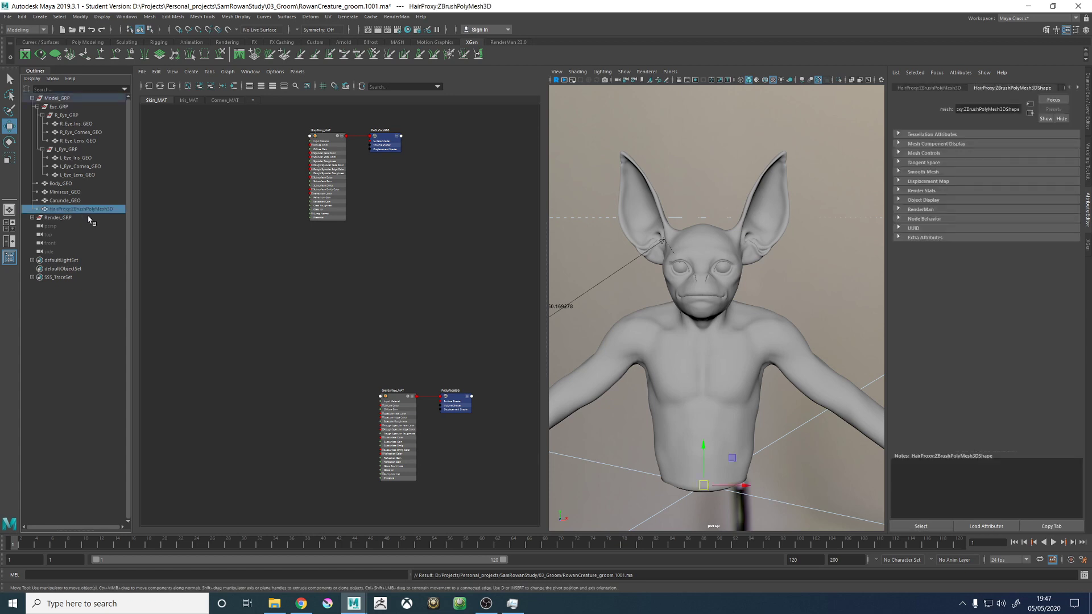
key(h)
click(744, 132)
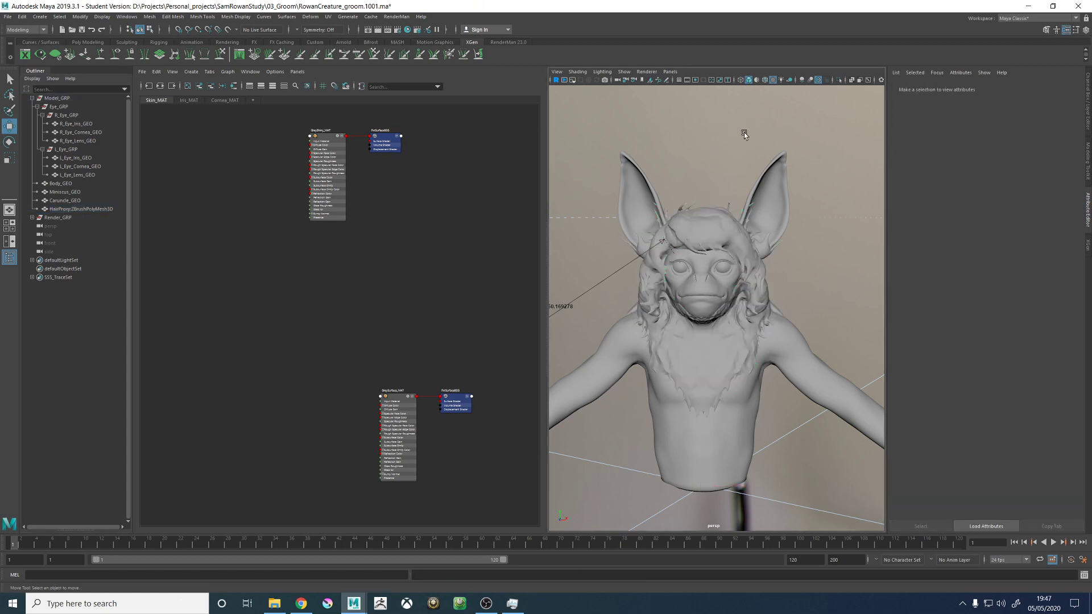
alt+drag(744, 132, 688, 188)
alt+right_drag(688, 187, 733, 211)
click(623, 276)
alt+middle_drag(654, 218, 661, 256)
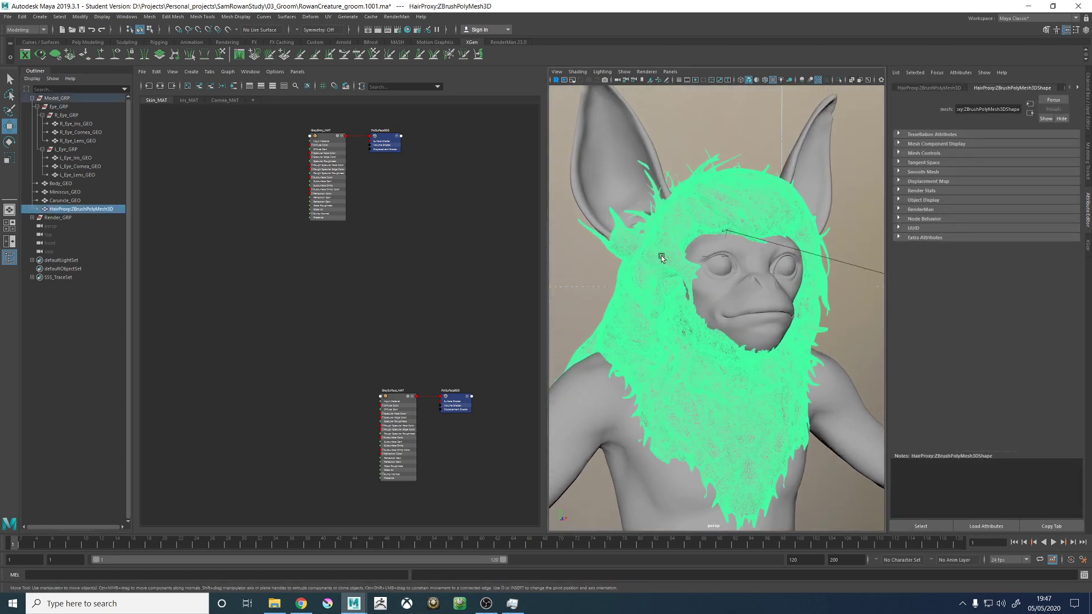
- Examine the hair proxy mesh around the creature's head, face and neck from several angles
alt+drag(780, 227, 725, 227)
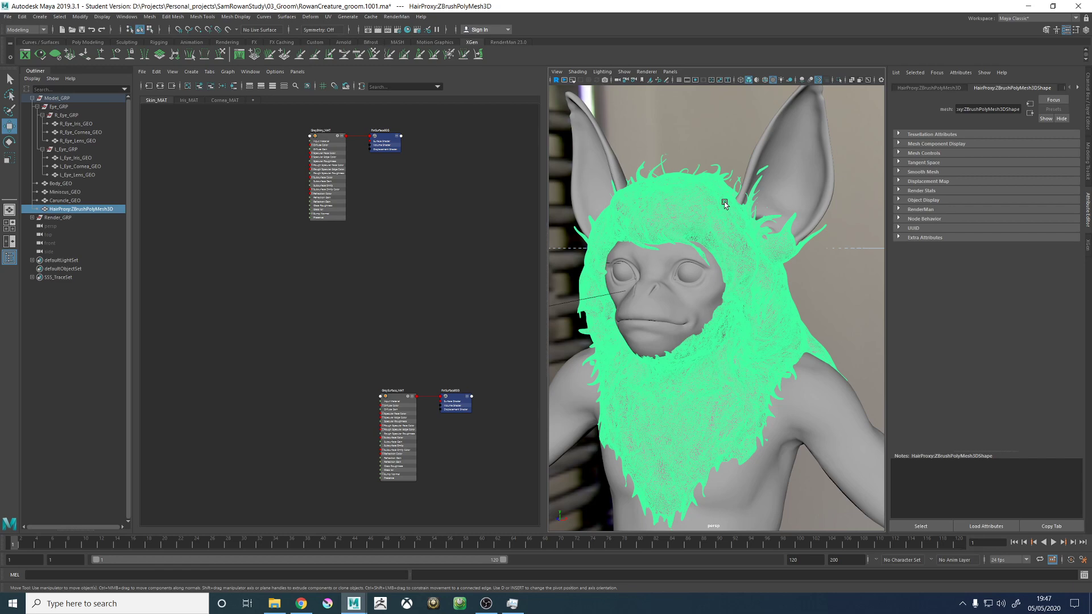
click(842, 262)
alt+drag(757, 262, 798, 311)
click(601, 199)
alt+drag(626, 301, 788, 293)
alt+drag(681, 260, 726, 340)
click(850, 301)
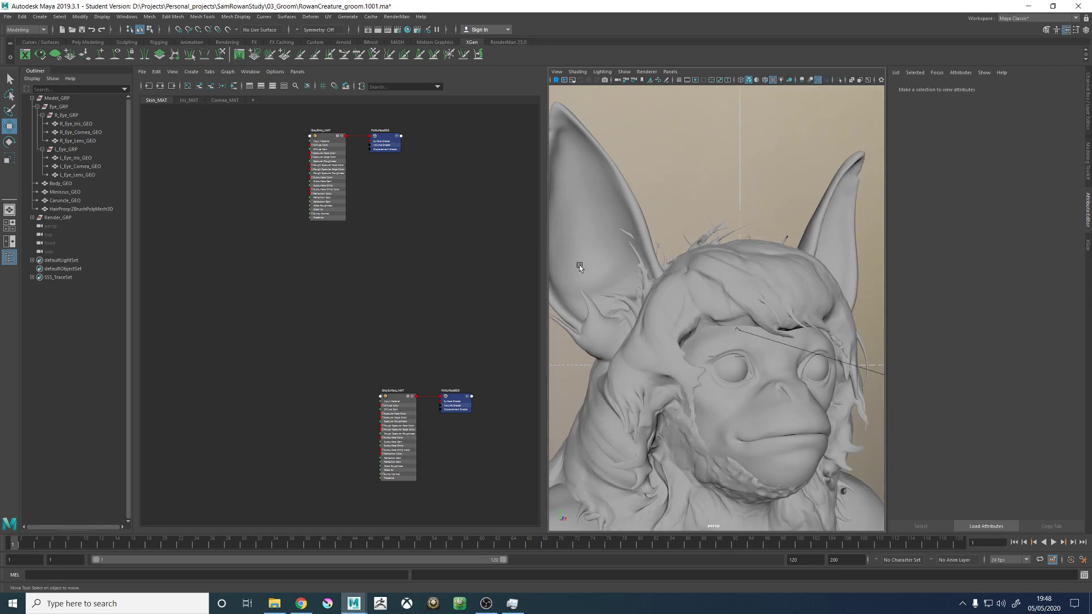
alt+drag(783, 281, 710, 278)
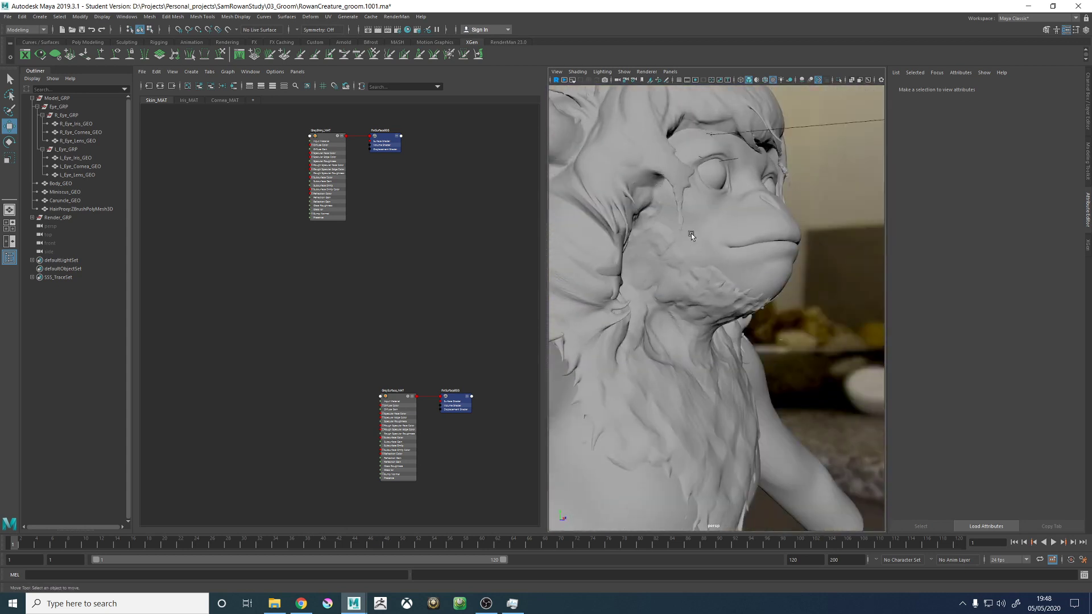
alt+drag(698, 246, 636, 226)
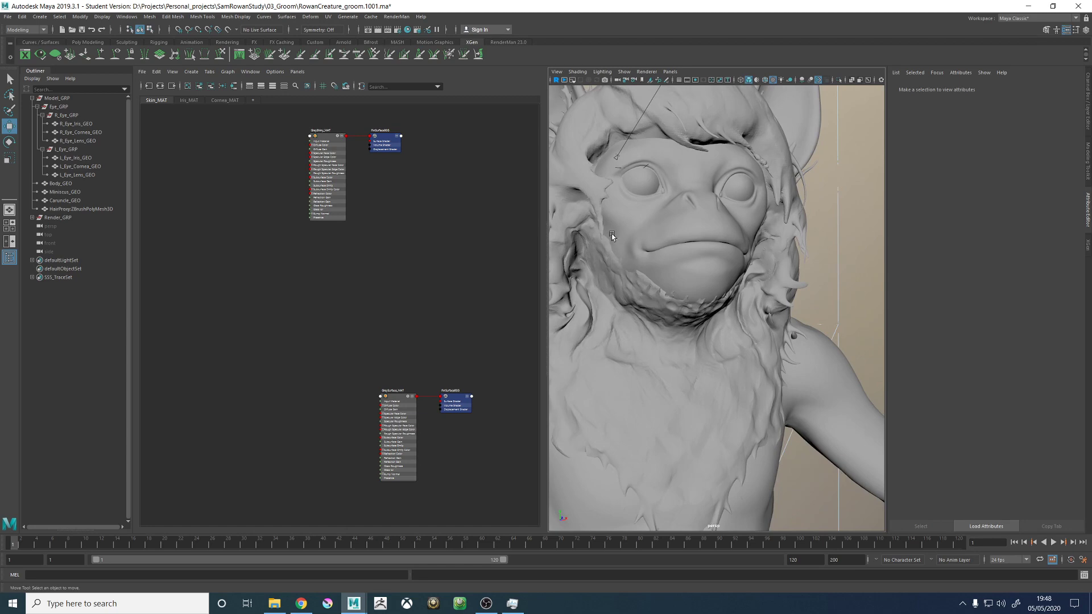
alt+drag(699, 265, 734, 345)
click(632, 293)
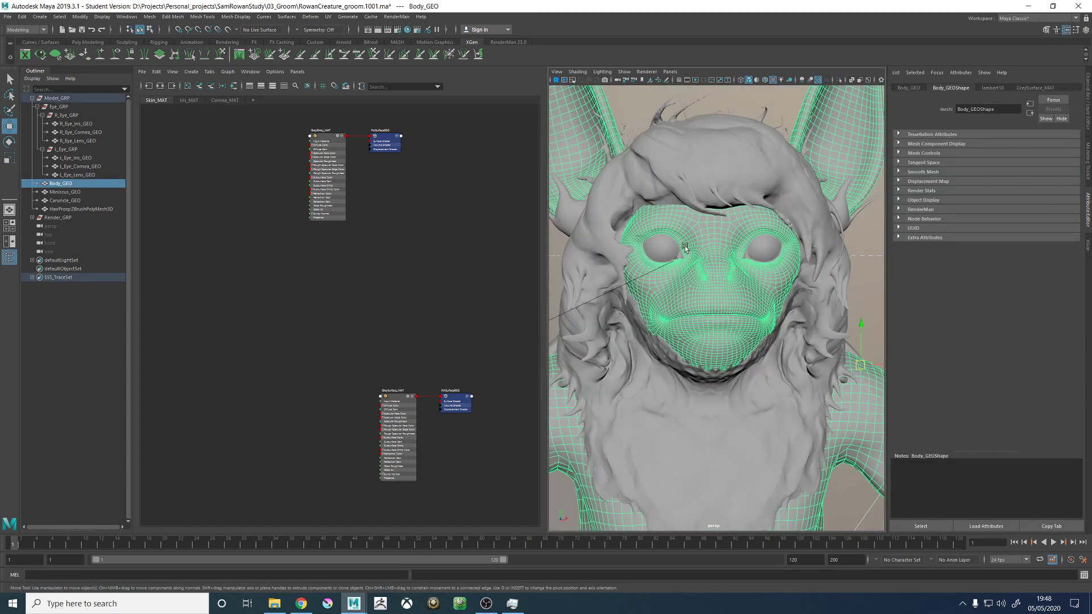
- Maximize the perspective view and preview the creature with the live RenderMan renderer before returning to the regular viewport renderer
key(space)
scroll(745, 278, down, 4)
scroll(763, 262, down, 6)
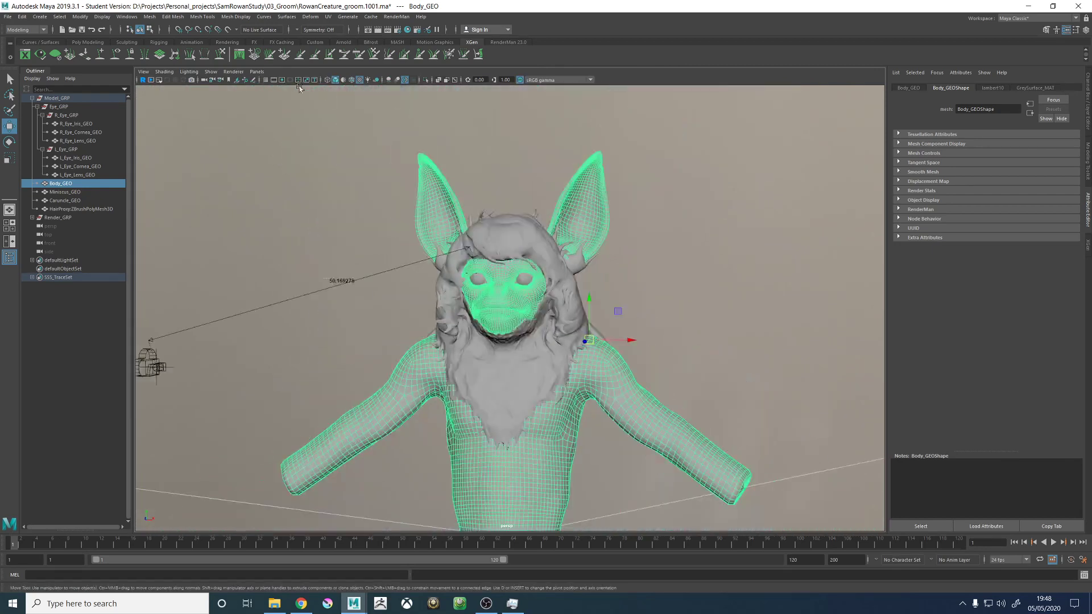
click(233, 72)
click(242, 96)
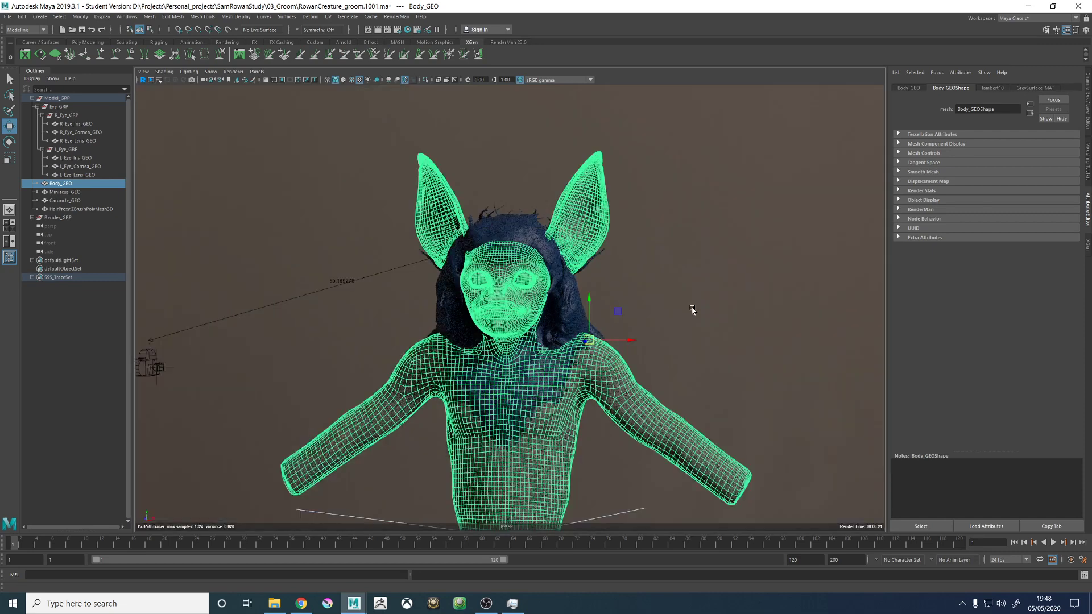
click(707, 287)
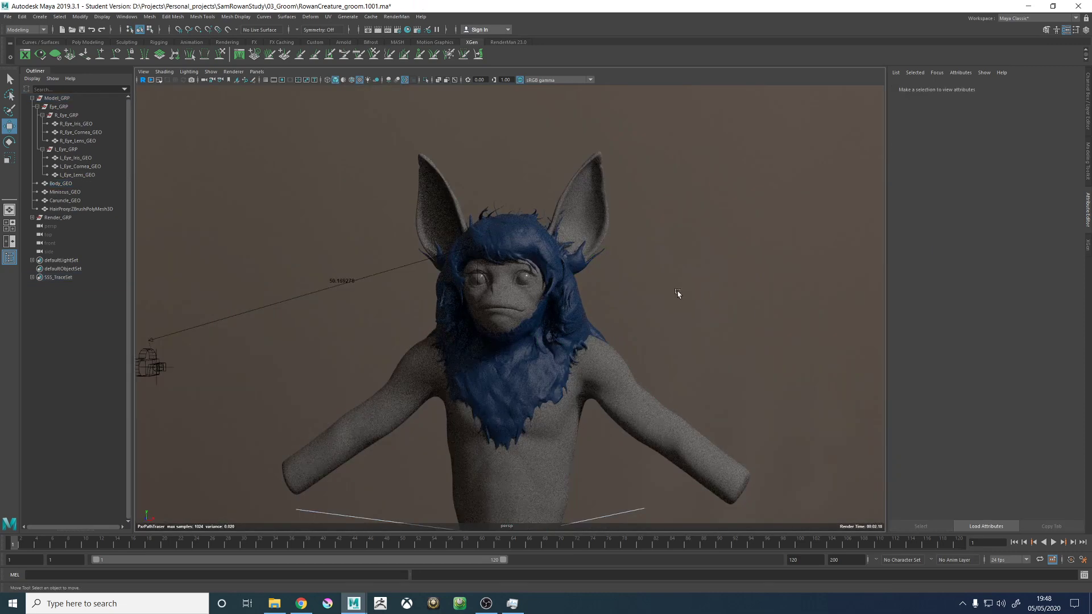
scroll(678, 295, up, 3)
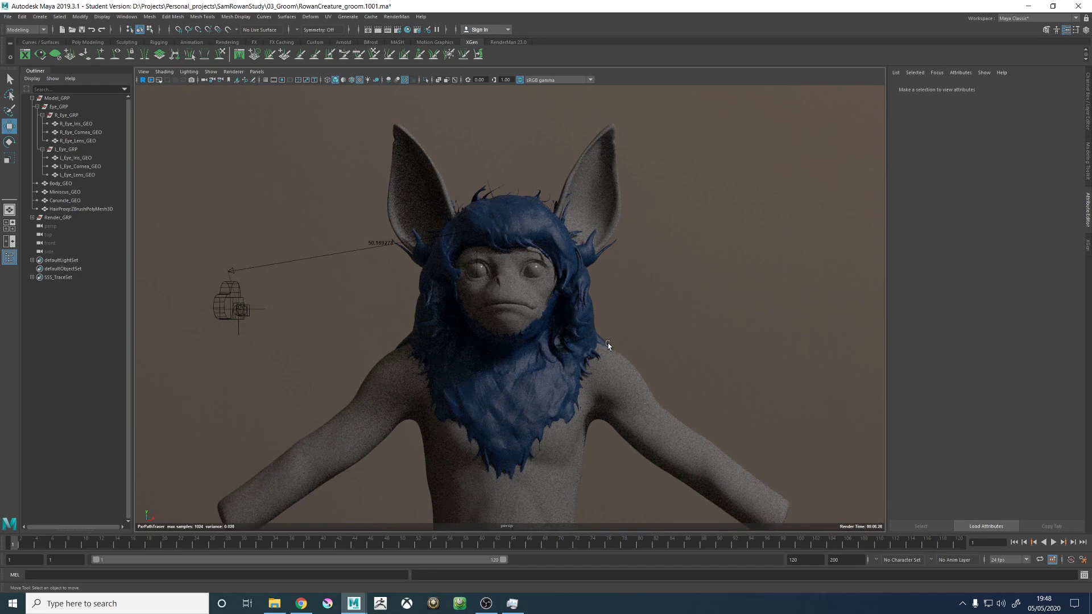
alt+drag(614, 316, 691, 307)
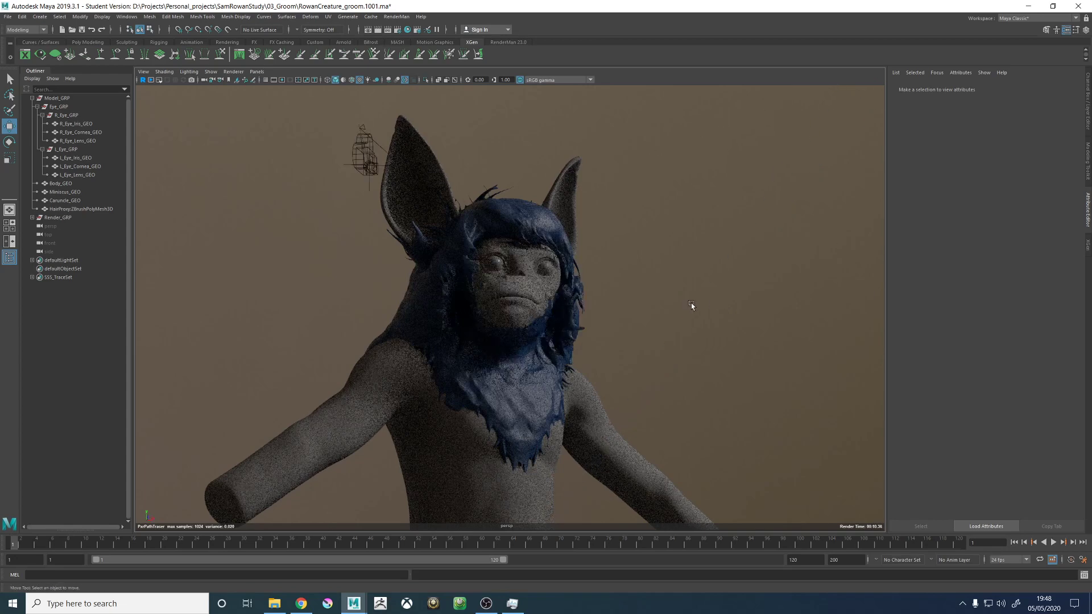
click(232, 72)
click(246, 87)
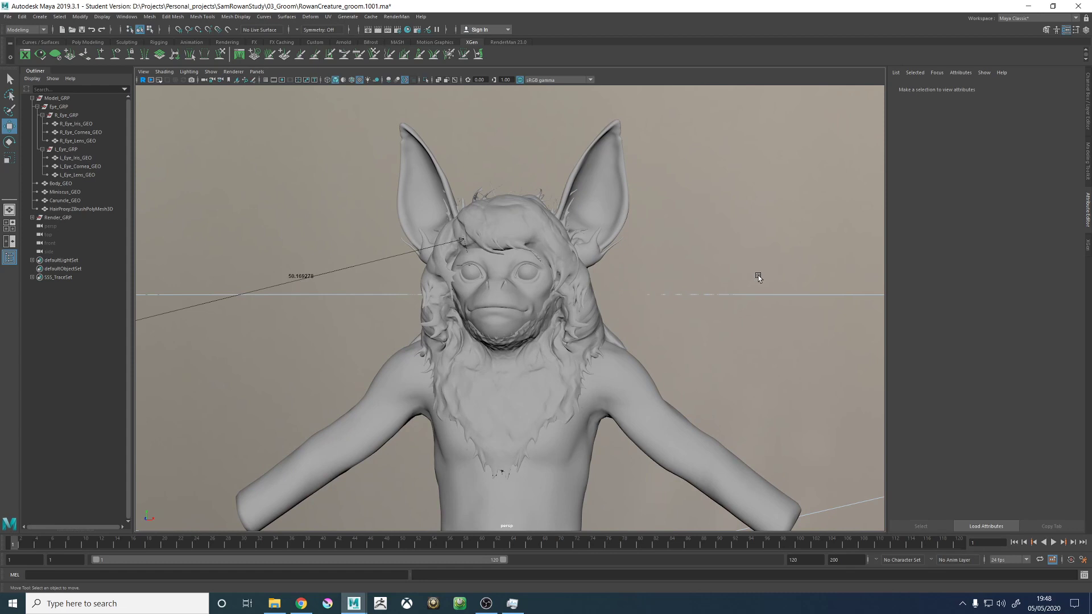
- Bring up the display layers alongside the channel attributes and hide the RenderSetup_LYR layer
click(525, 210)
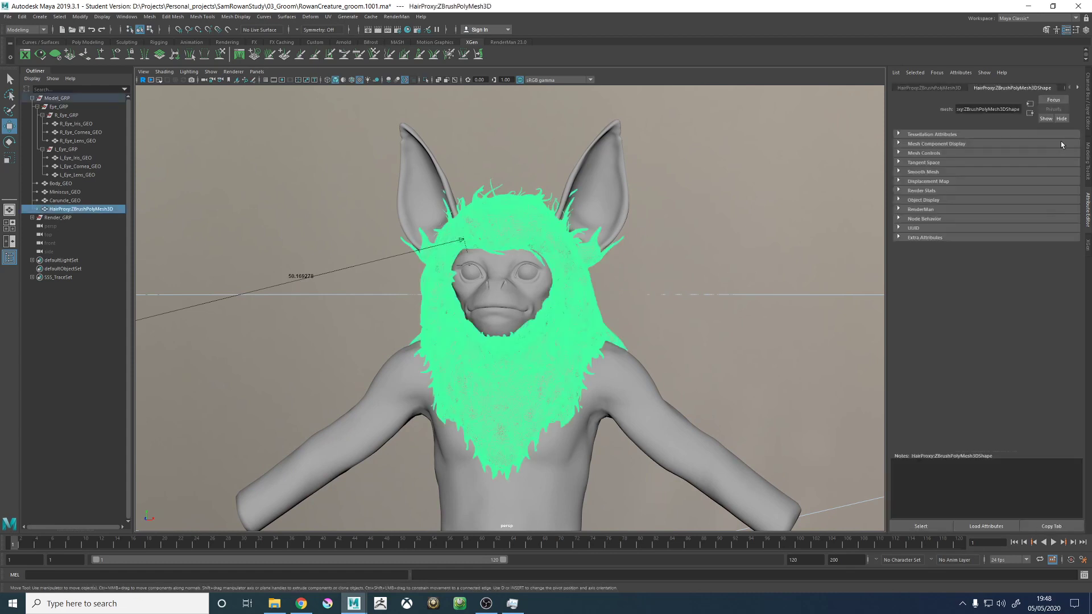
click(1086, 106)
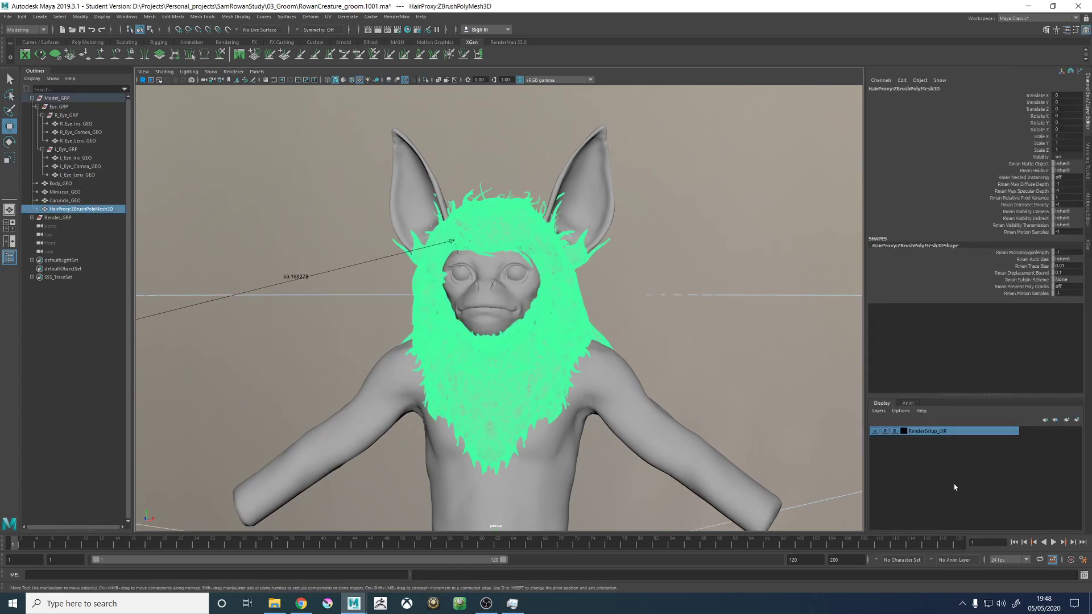
click(876, 431)
click(618, 358)
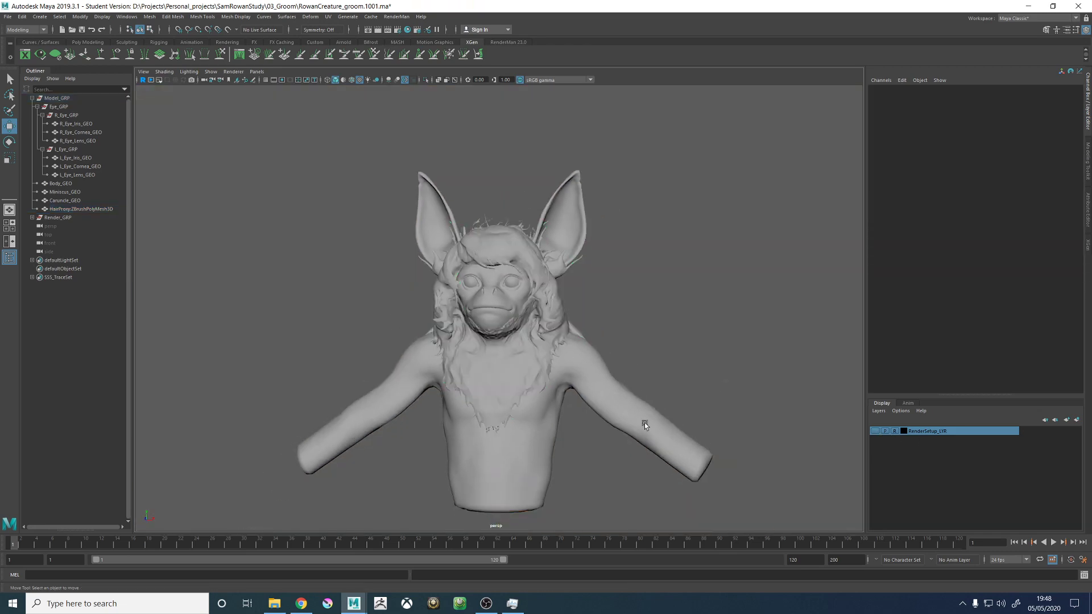
- Select both the L_Eye_GRP and R_Eye_GRP groups together with the meniscus and caruncle meshes
click(644, 422)
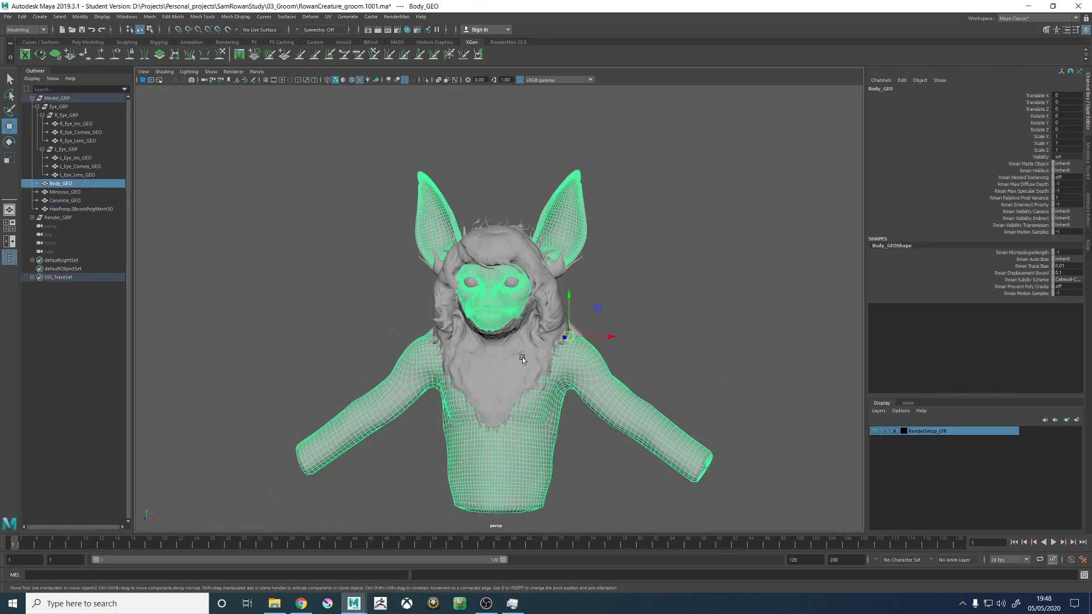
click(64, 201)
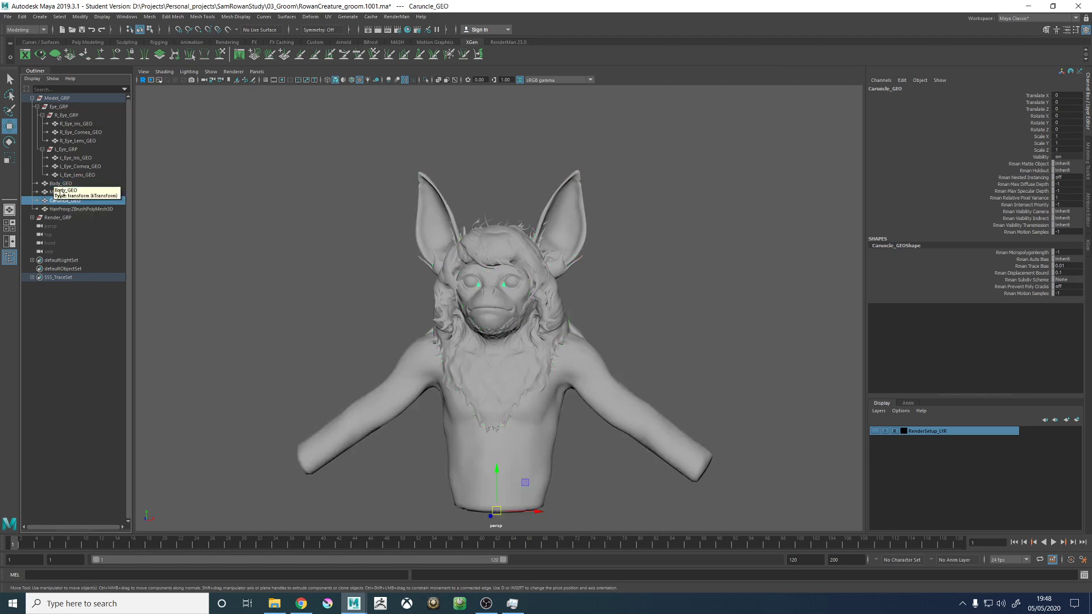
ctrl+click(59, 192)
ctrl+click(67, 175)
ctrl+click(70, 167)
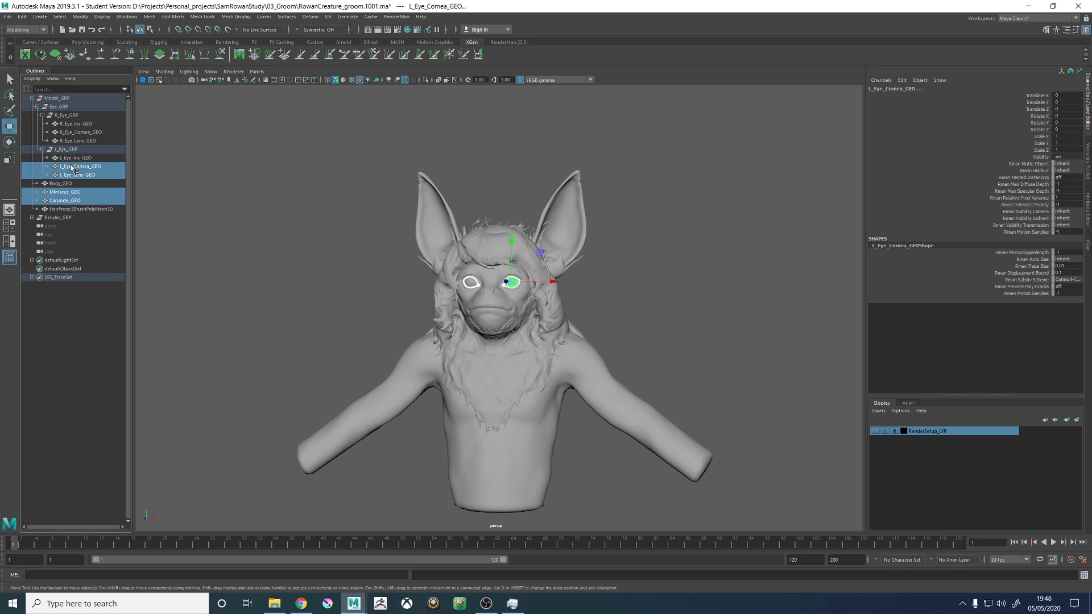
click(66, 150)
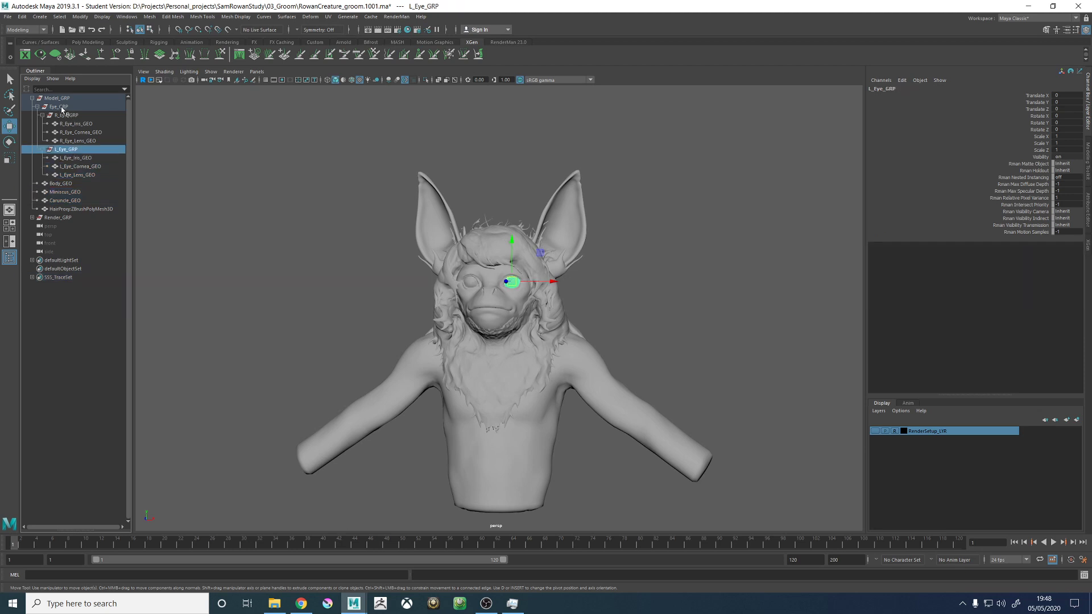
ctrl+click(66, 115)
ctrl+click(60, 193)
ctrl+click(62, 201)
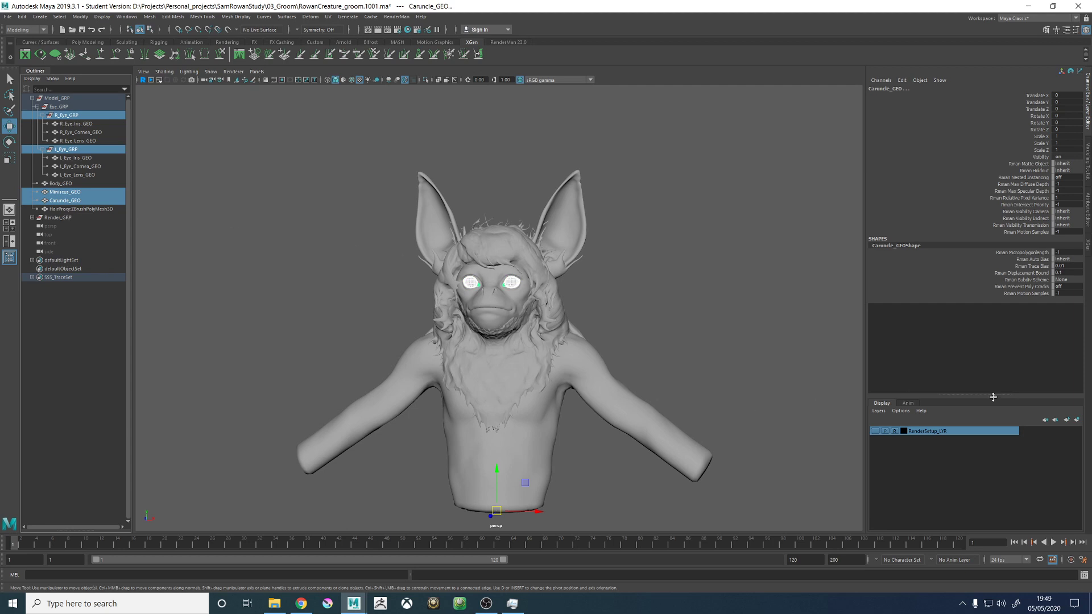
- Create a display layer from the selected eye geometry, naming it GEO_Secondary_LYR and colouring it black
click(1077, 420)
double_click(916, 432)
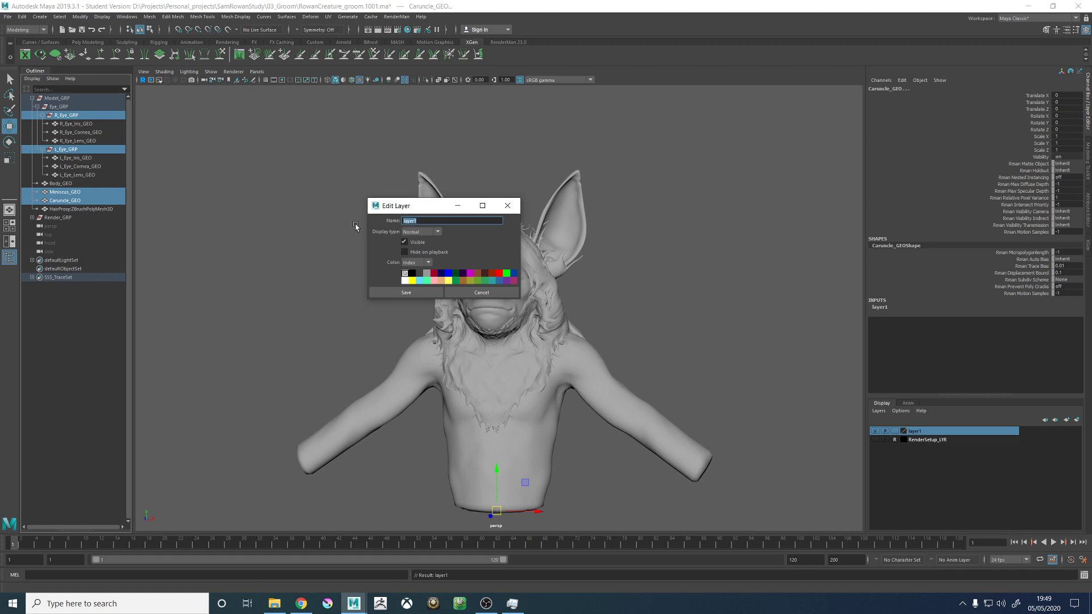
text(GEO_Secondary_LYR)
click(412, 274)
click(406, 292)
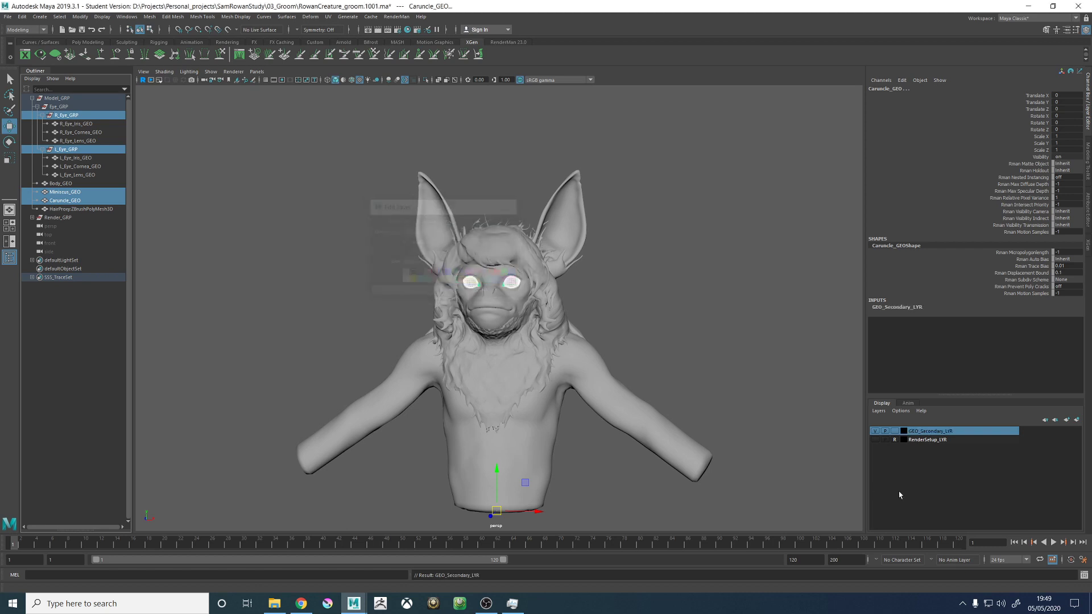
- Set the GEO_Secondary_LYR layer to reference mode and test that its eye geometry cannot be selected
click(895, 432)
click(283, 182)
drag(253, 128, 563, 474)
click(689, 283)
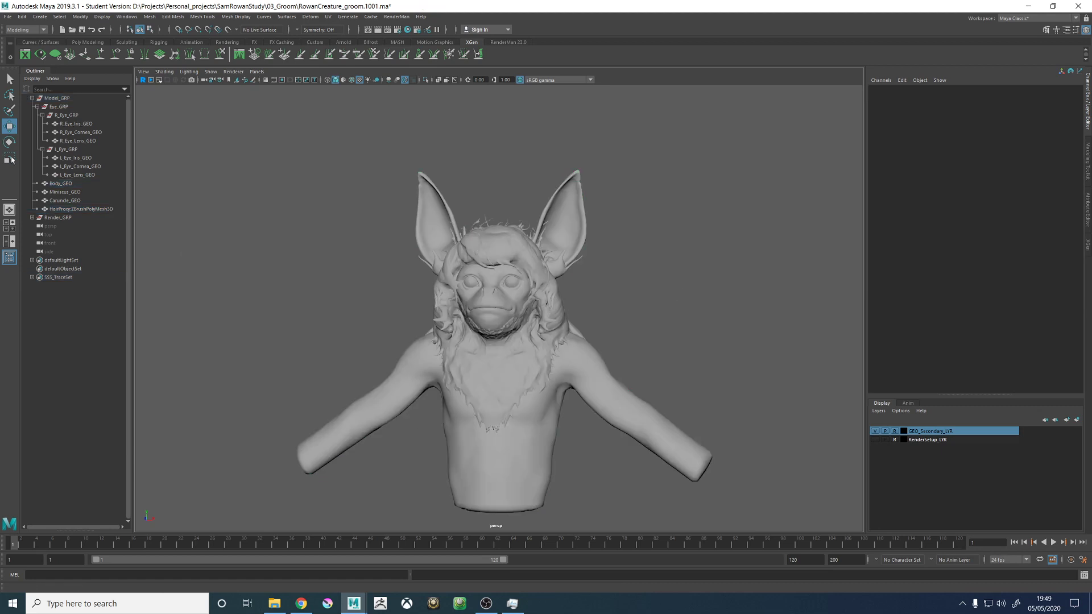
- Create a black display layer named GEO_HairProxy_LYR containing the hair proxy mesh
click(561, 315)
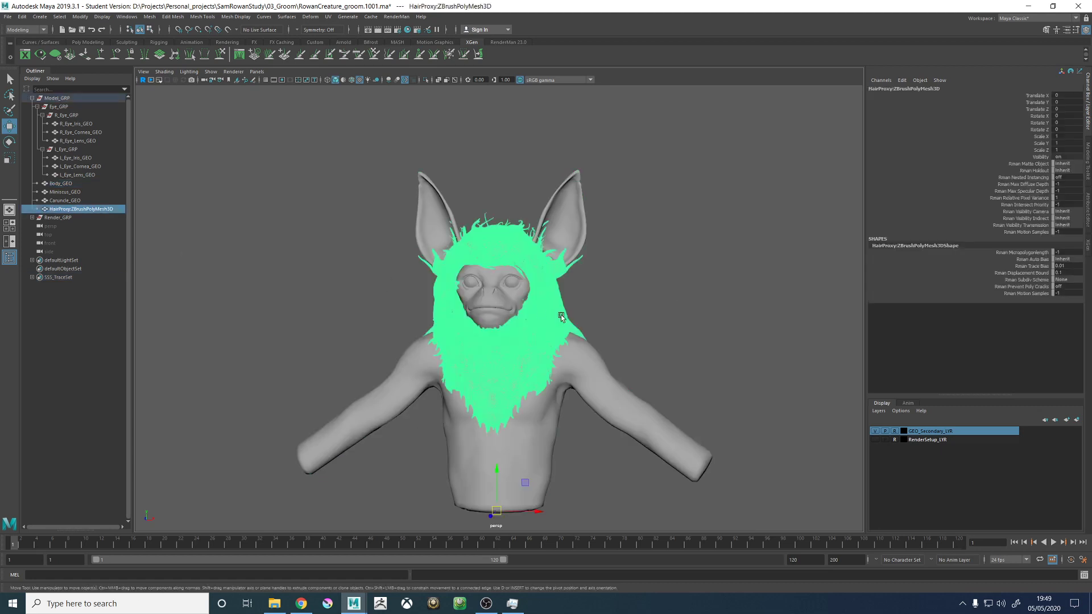
click(1077, 420)
click(916, 432)
double_click(916, 434)
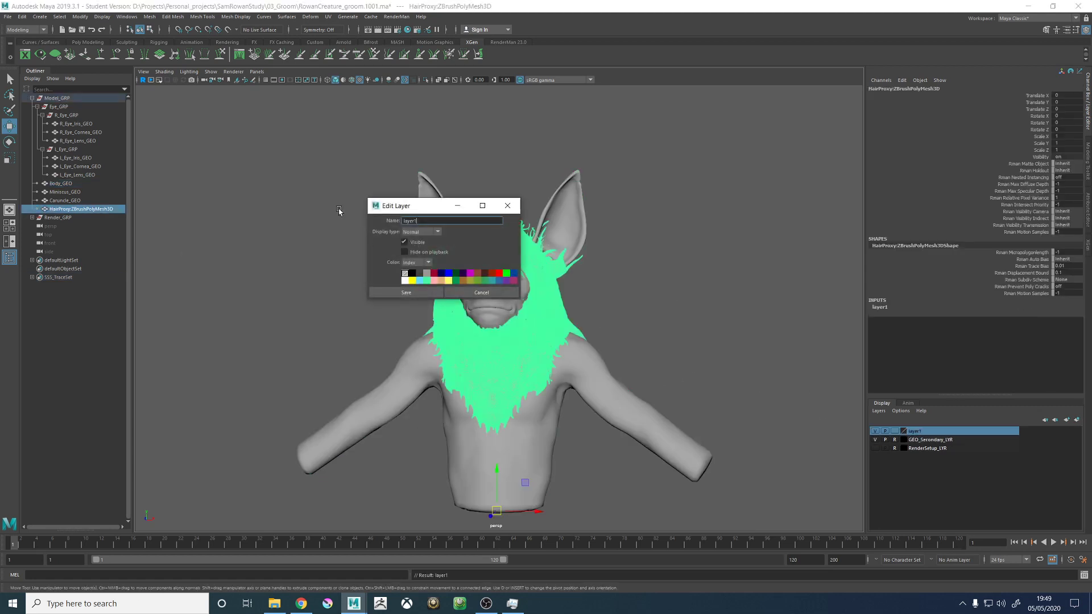
drag(421, 221, 359, 221)
text(_)
key(BackSpace)
click(406, 292)
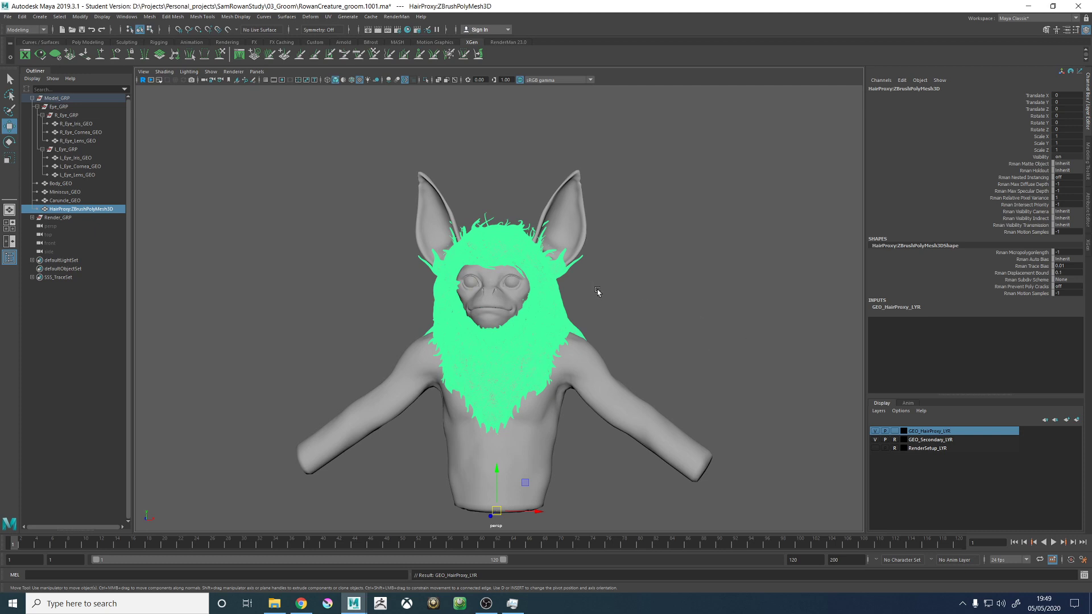
- Rename the HairProxy:ZBrushPolyMesh3D mesh as HairProxy_GEO
alt+drag(539, 317, 462, 331)
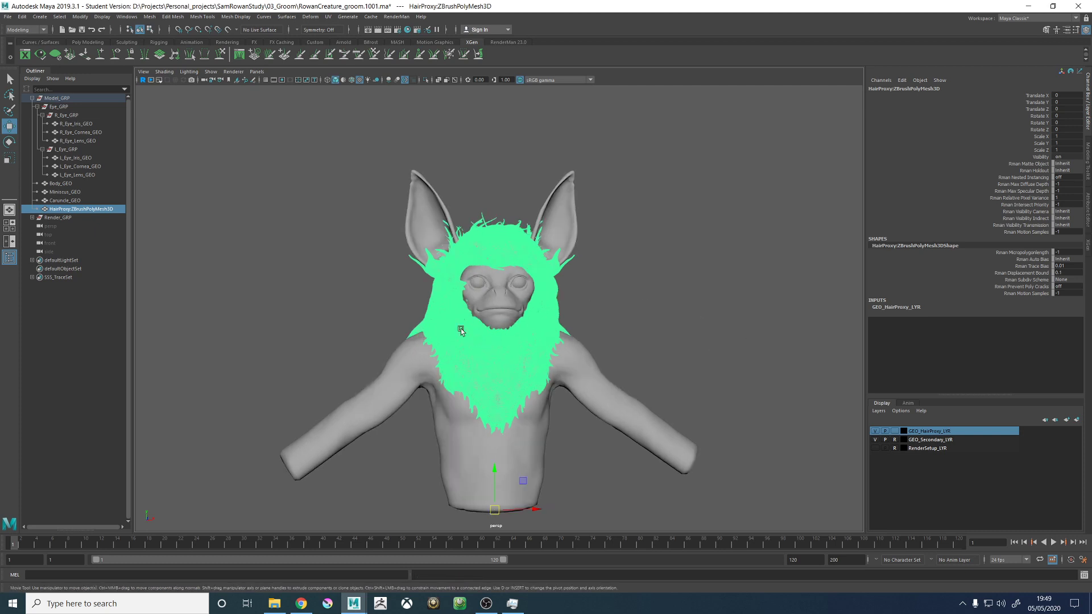
double_click(79, 210)
text(HairProxy_GEO)
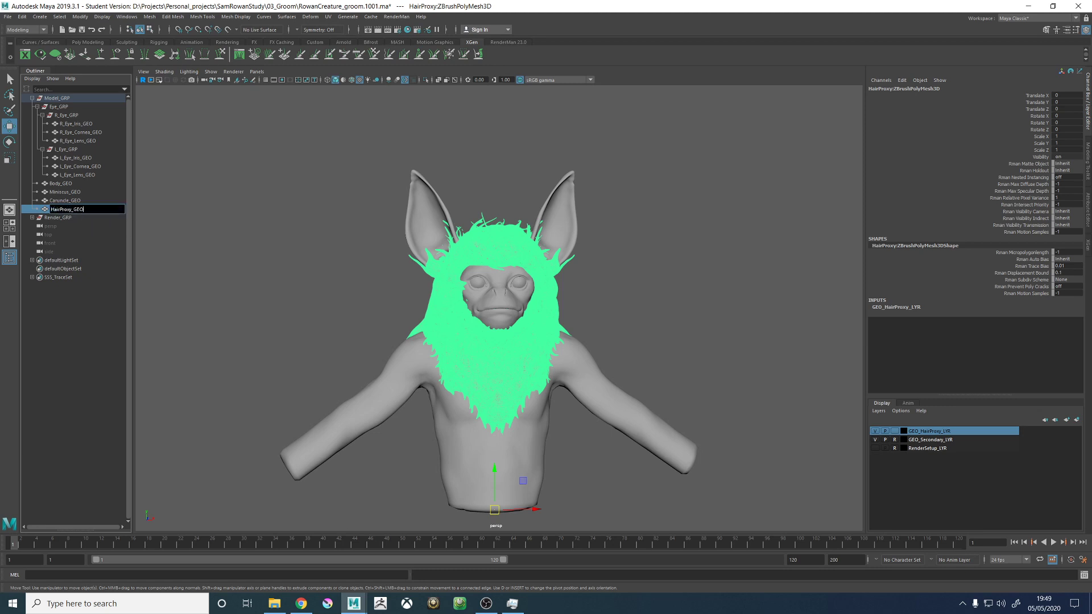
key(Return)
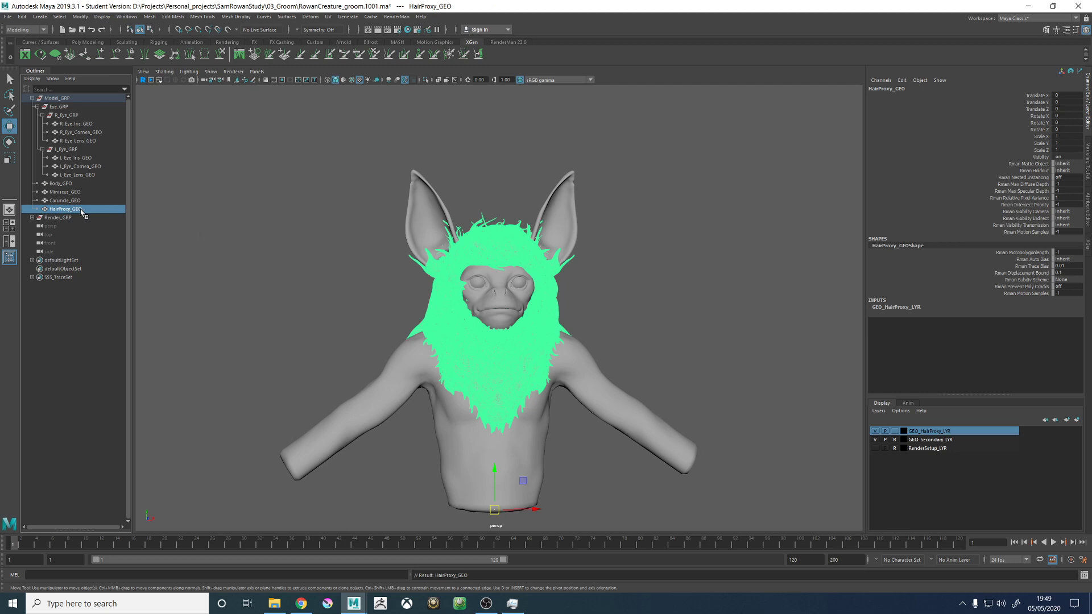
- Set the GEO_HairProxy_LYR layer to reference mode and clear the selection
alt+drag(377, 227, 409, 219)
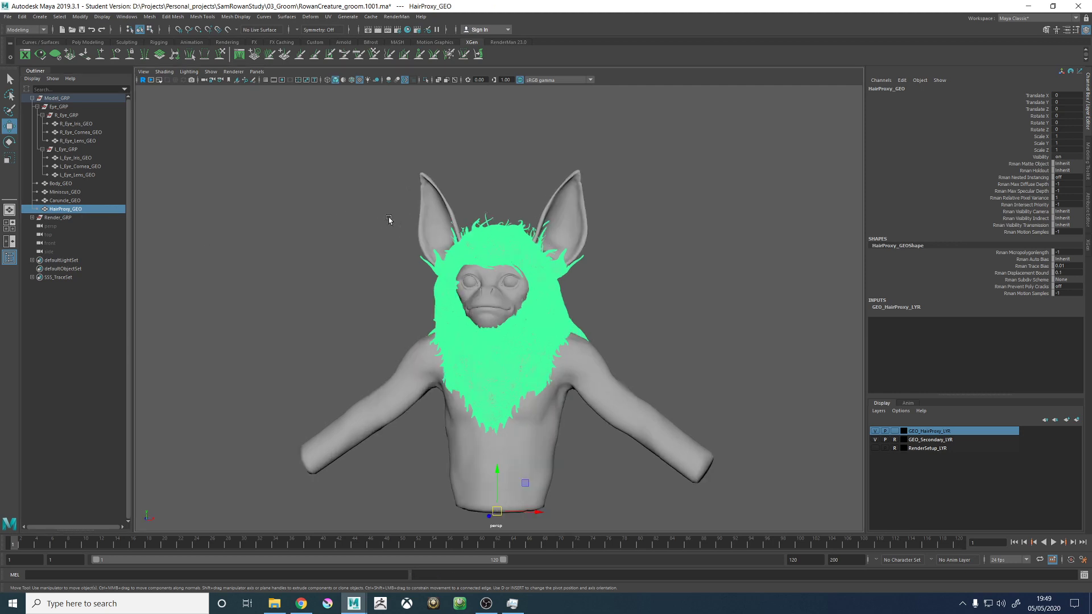
click(894, 431)
click(702, 358)
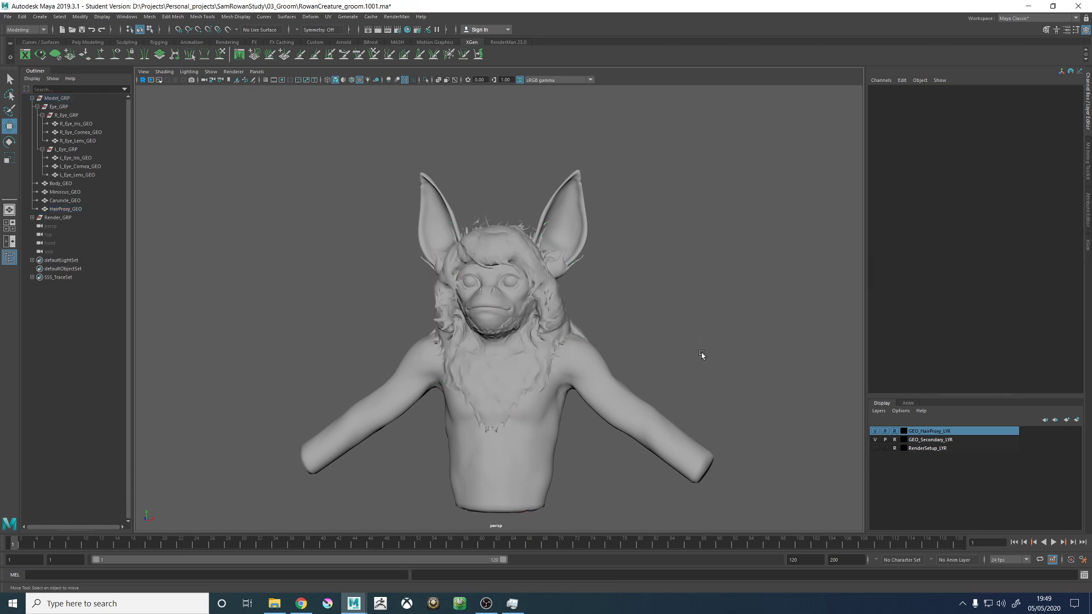
- Create a black display layer named GEO_Body_LYR containing the Body_GEO mesh
click(494, 242)
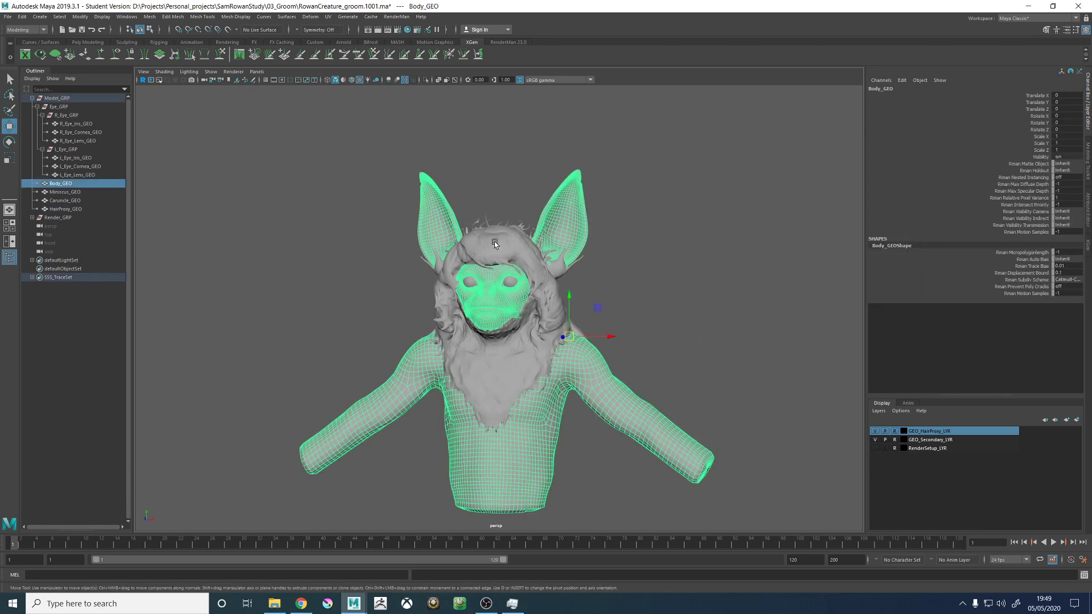
click(1076, 419)
double_click(910, 431)
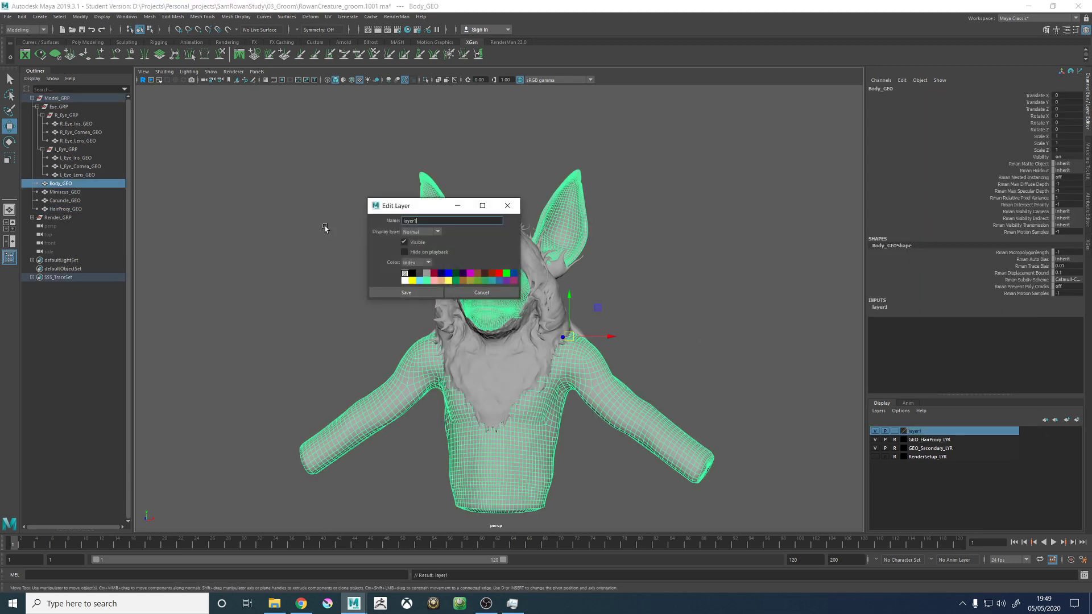
drag(422, 222, 379, 224)
text(GEO_Body_LYR)
click(406, 292)
click(850, 410)
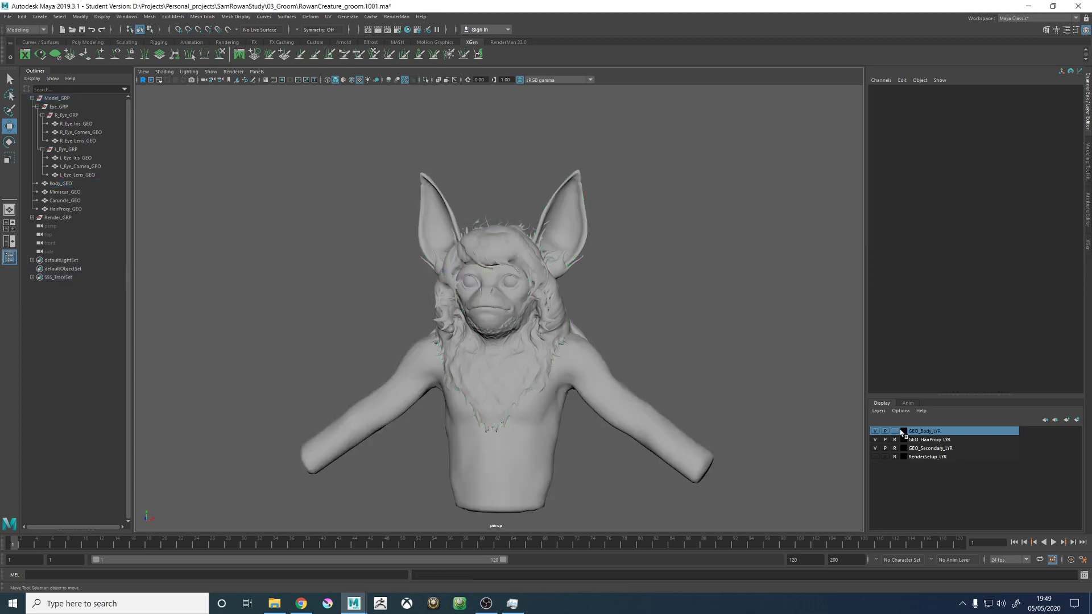
- Switch the GEO_HairProxy_LYR layer to template mode and check how the hair displays over the body
alt+drag(619, 391, 506, 356)
alt+drag(648, 280, 531, 237)
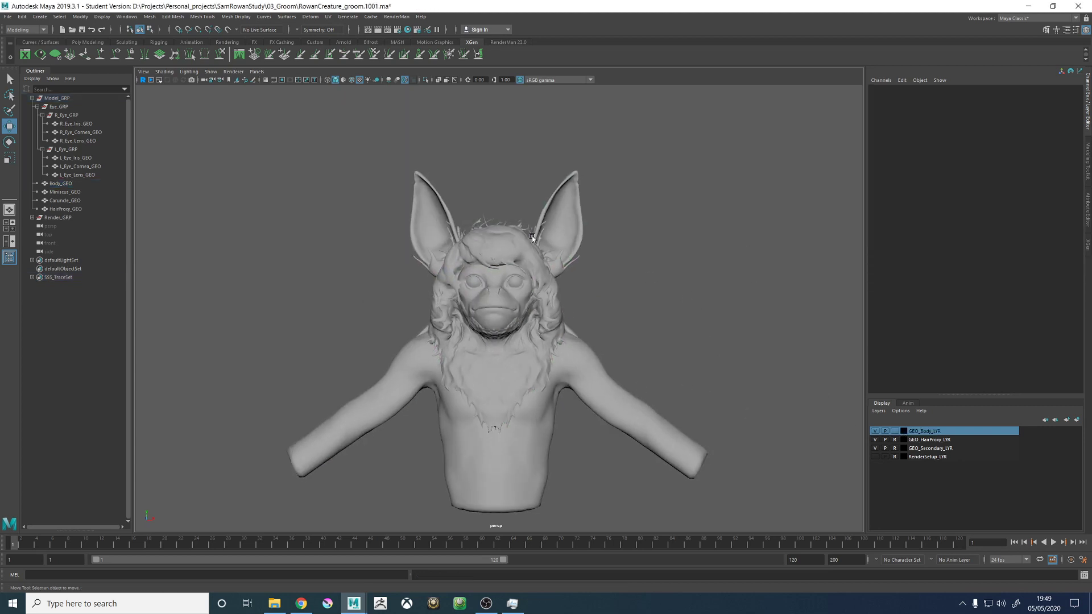
click(895, 439)
alt+drag(642, 309, 599, 307)
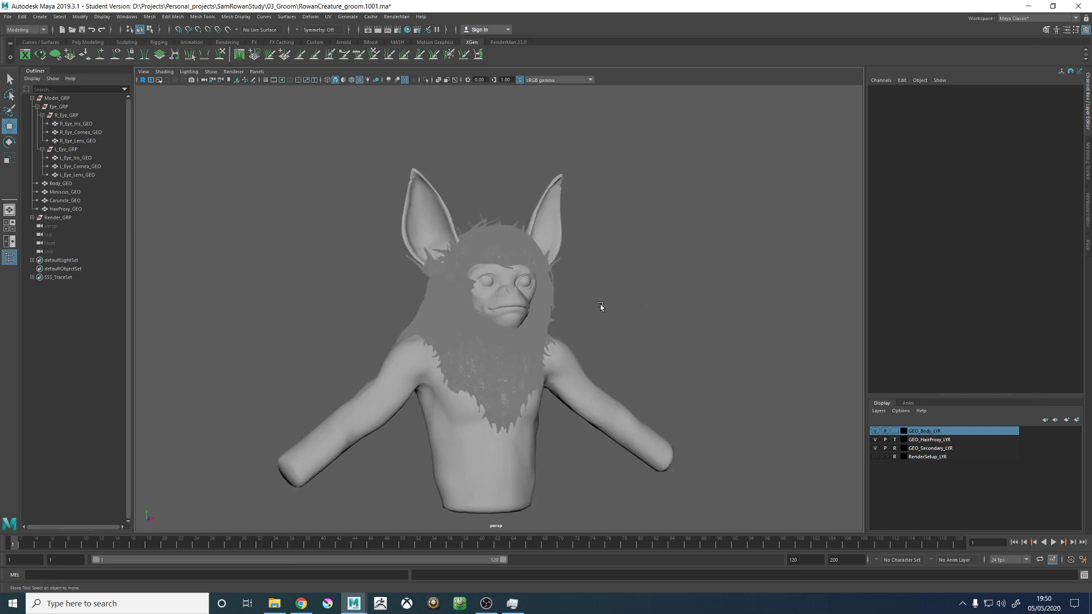
- Select the Body_GEO mesh and show its UVs in the UV Editor
alt+right_drag(599, 307, 755, 323)
alt+drag(755, 323, 723, 303)
click(530, 325)
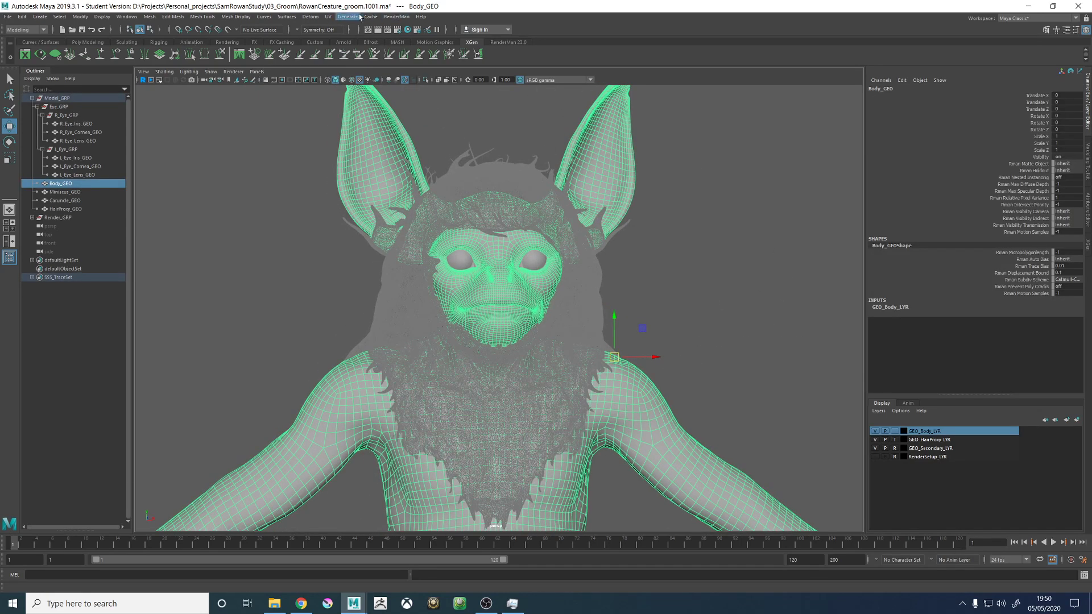
click(328, 17)
click(348, 27)
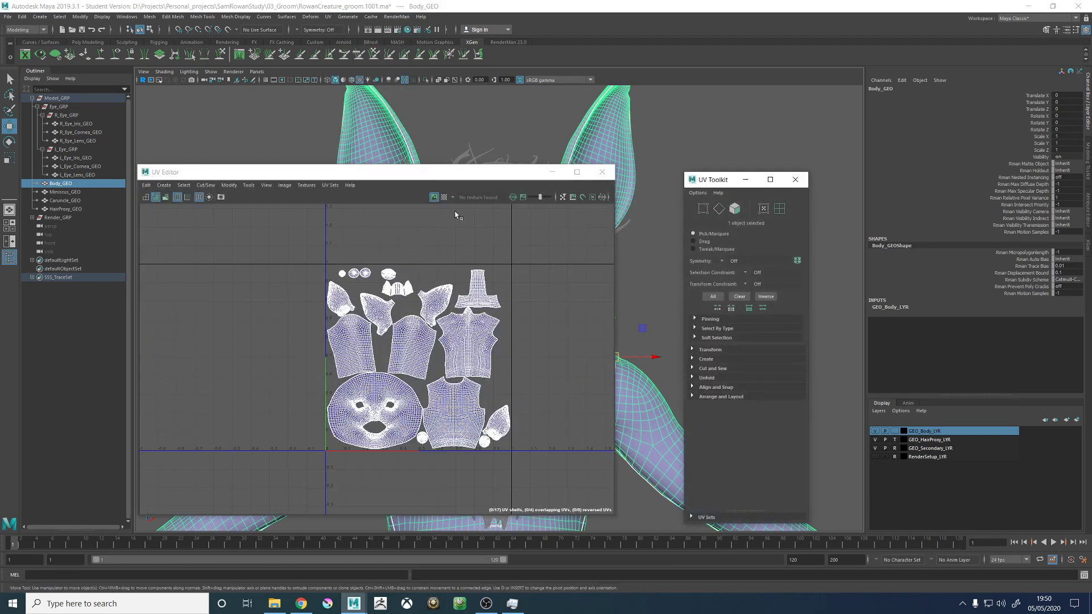
- Display the TextureUVs set of the Body_GEO mesh and close the UV Toolkit
click(329, 185)
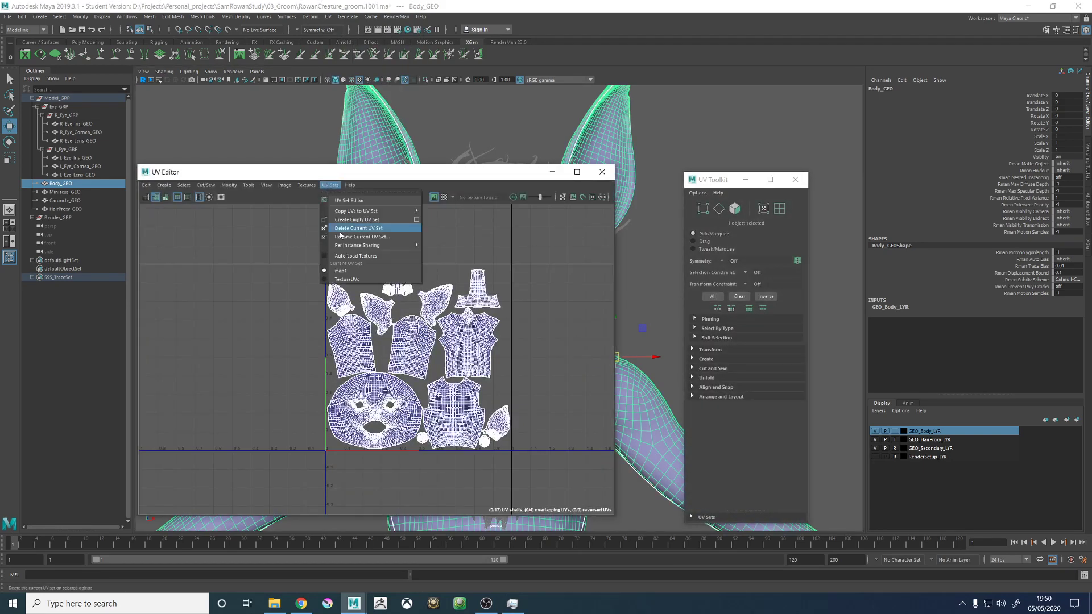
click(346, 279)
scroll(483, 341, down, 3)
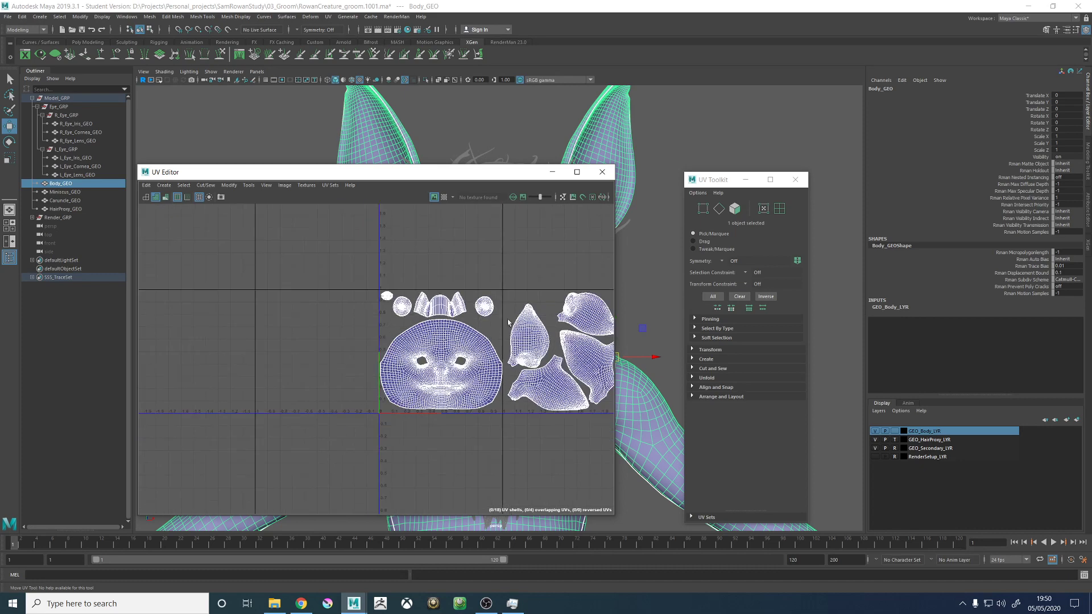
click(794, 179)
scroll(455, 326, down, 2)
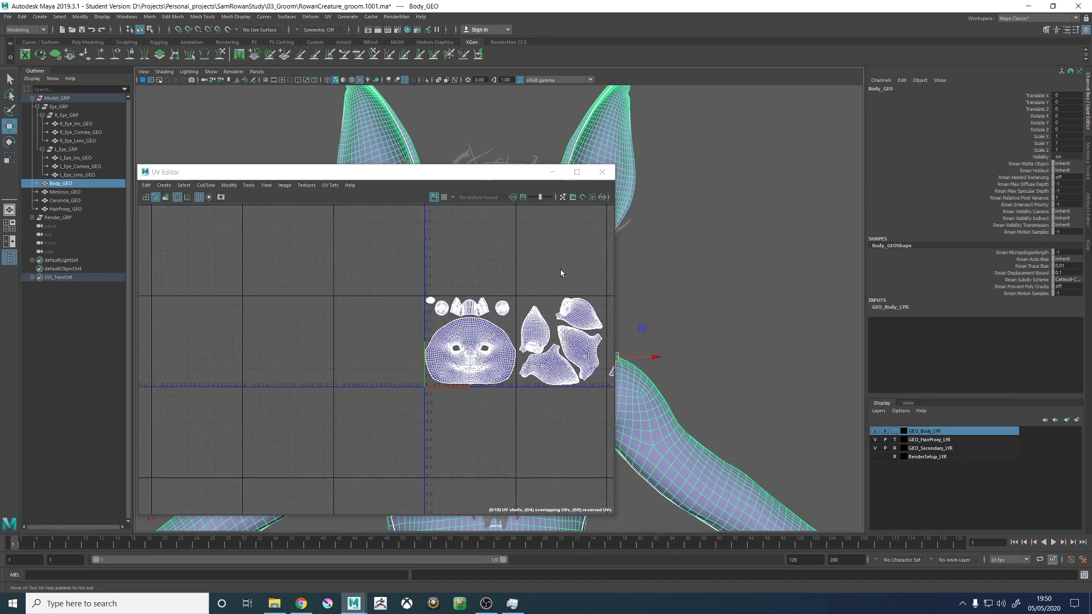
scroll(561, 273, up, 2)
- Make map1 the current UV set of the Body_GEO mesh
click(329, 185)
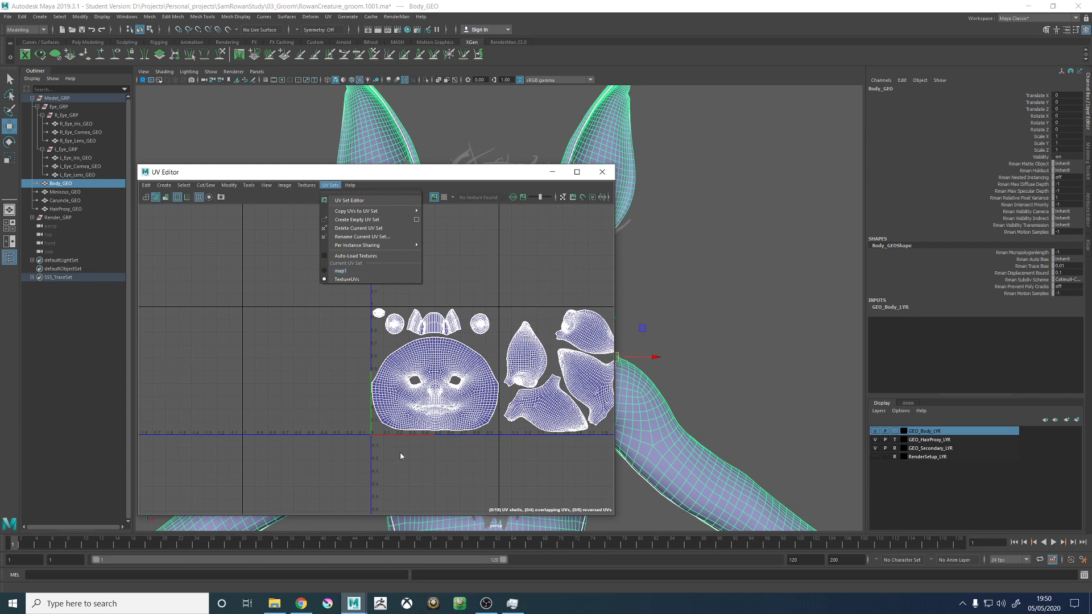
click(340, 272)
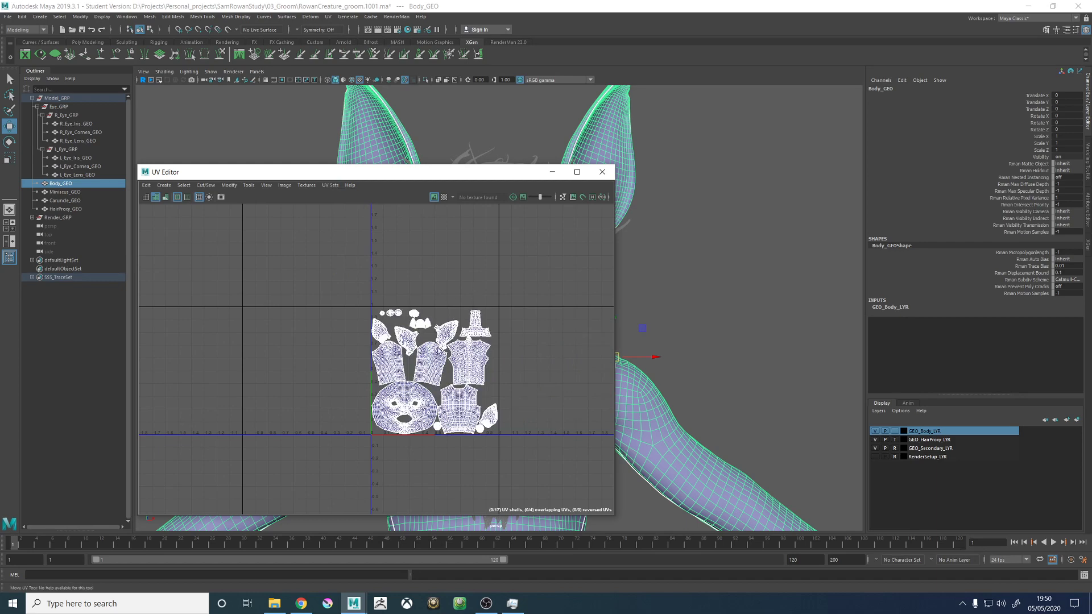
scroll(479, 398, up, 3)
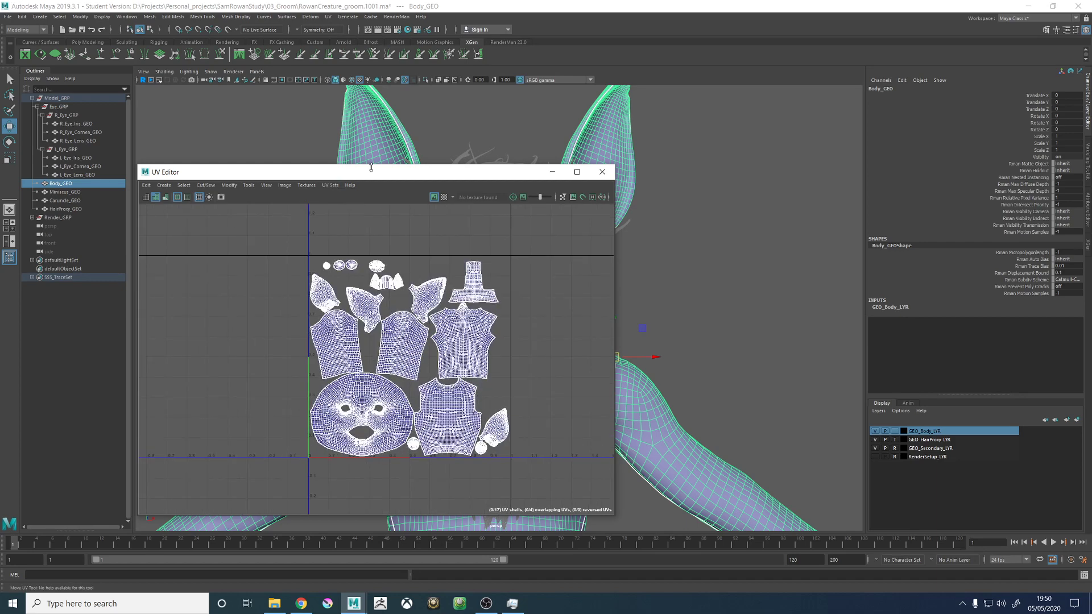
- Apply the checker map to the body UVs, examine the shells for stretching, and turn the checker map off
click(444, 197)
alt+middle_drag(388, 279, 392, 351)
scroll(392, 265, up, 4)
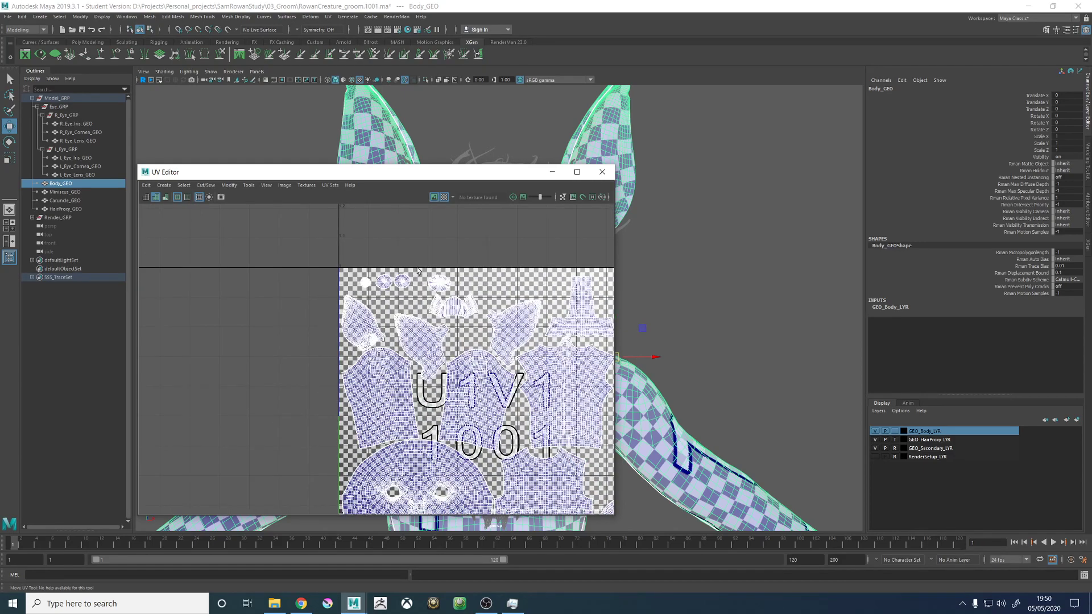
scroll(370, 276, up, 10)
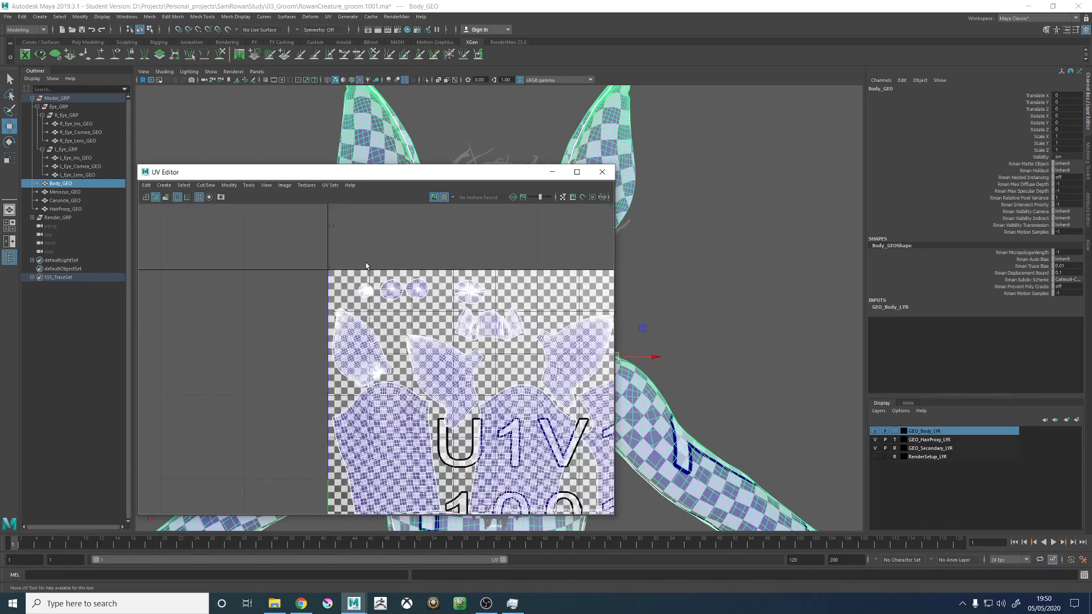
scroll(300, 311, up, 4)
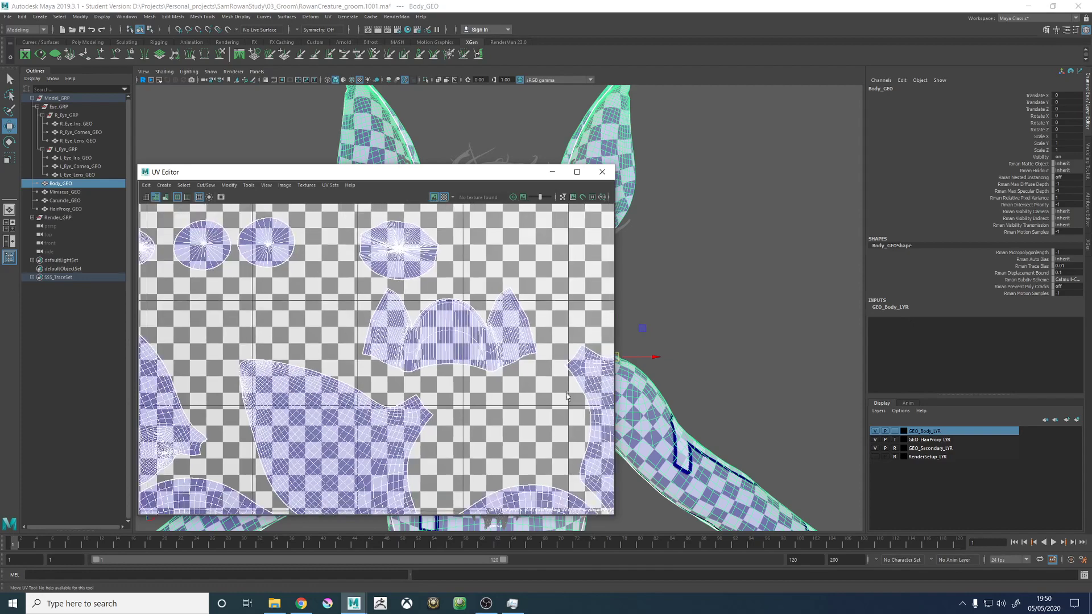
scroll(511, 314, up, 5)
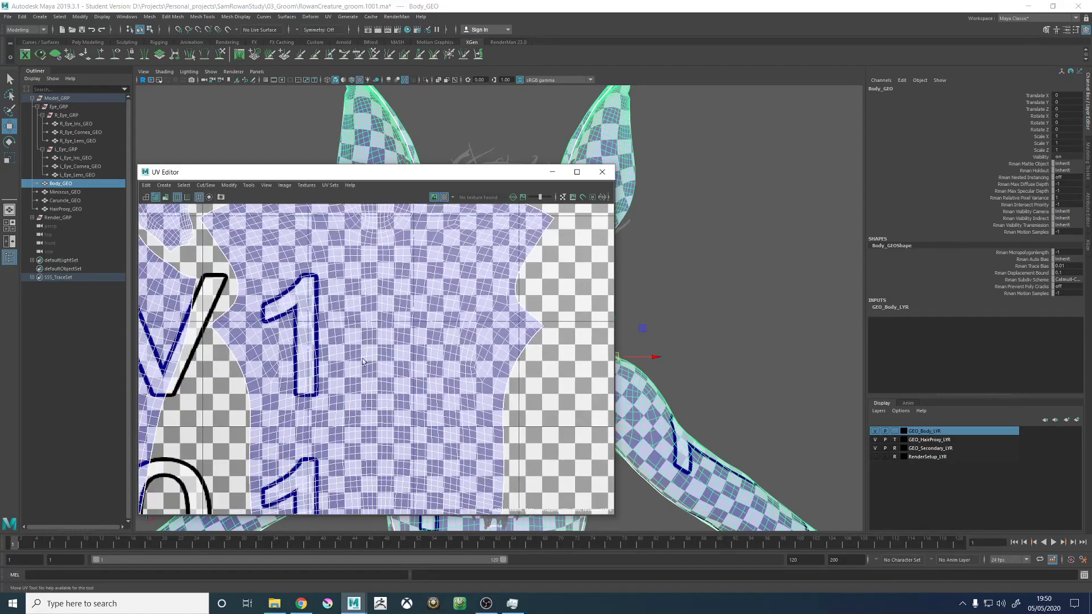
scroll(362, 361, down, 2)
click(444, 197)
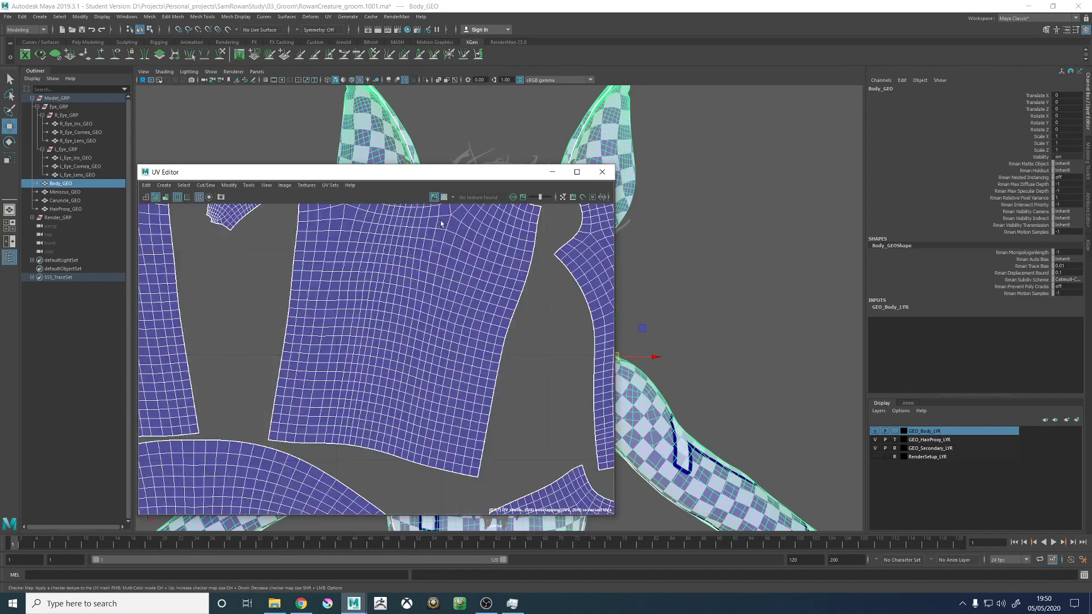
- Examine the arm, torso, ear and face shells of the body's map1 UV layout up close
scroll(393, 375, down, 2)
alt+middle_drag(309, 460, 381, 289)
alt+middle_drag(462, 337, 421, 302)
scroll(414, 360, up, 4)
alt+middle_drag(415, 360, 221, 300)
alt+middle_drag(475, 304, 292, 358)
alt+middle_drag(499, 337, 336, 325)
scroll(357, 322, down, 4)
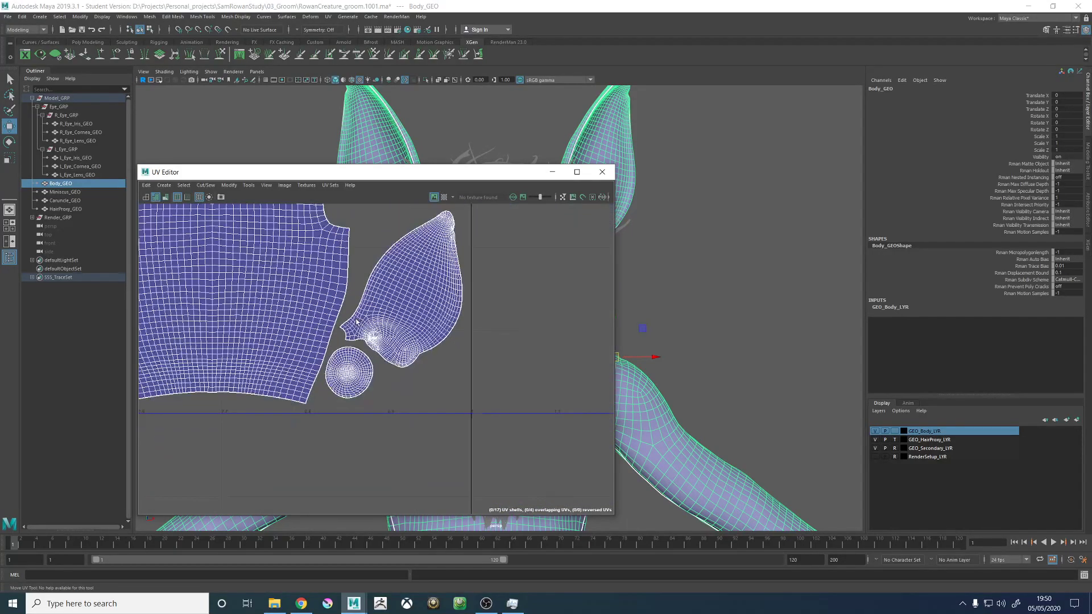
scroll(356, 322, down, 3)
alt+middle_drag(208, 245, 438, 325)
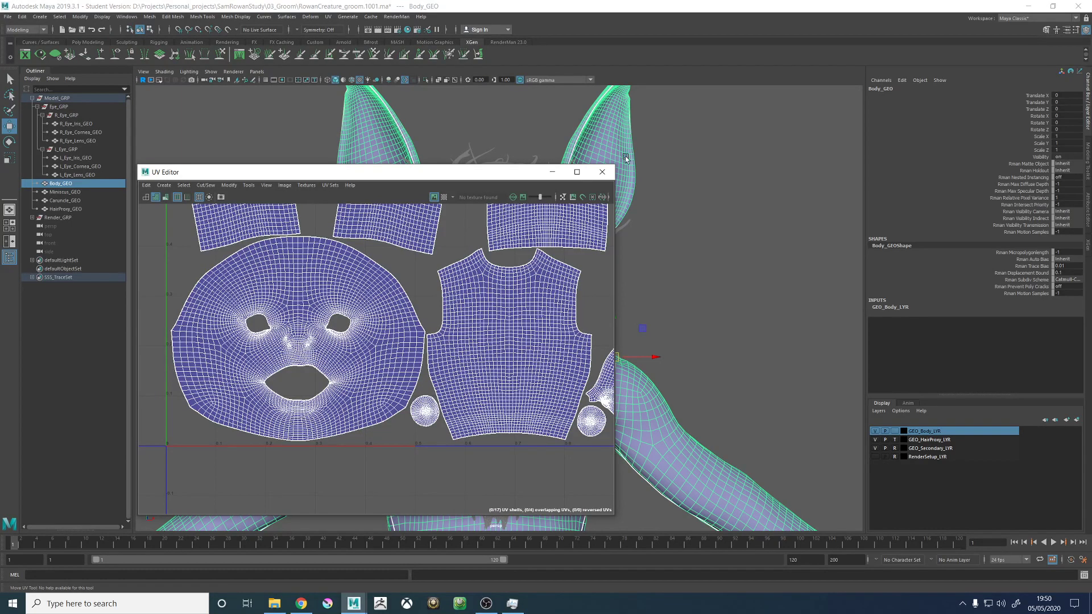
- Inspect the UV seams on the body from above and from the front, and close the UV Editor
drag(524, 174, 476, 485)
alt+drag(478, 257, 415, 212)
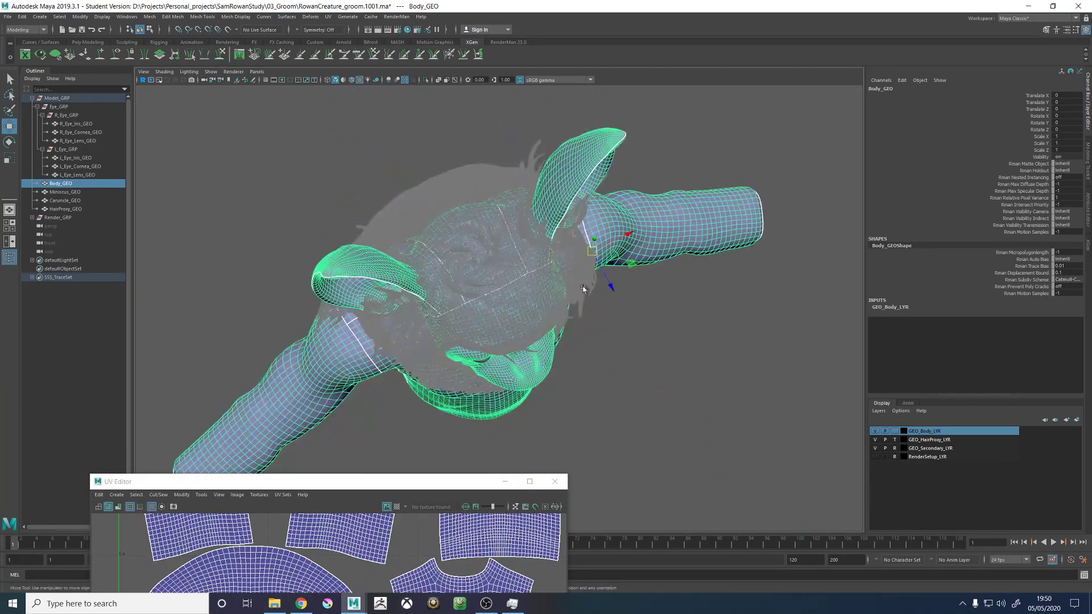
alt+drag(471, 403, 449, 352)
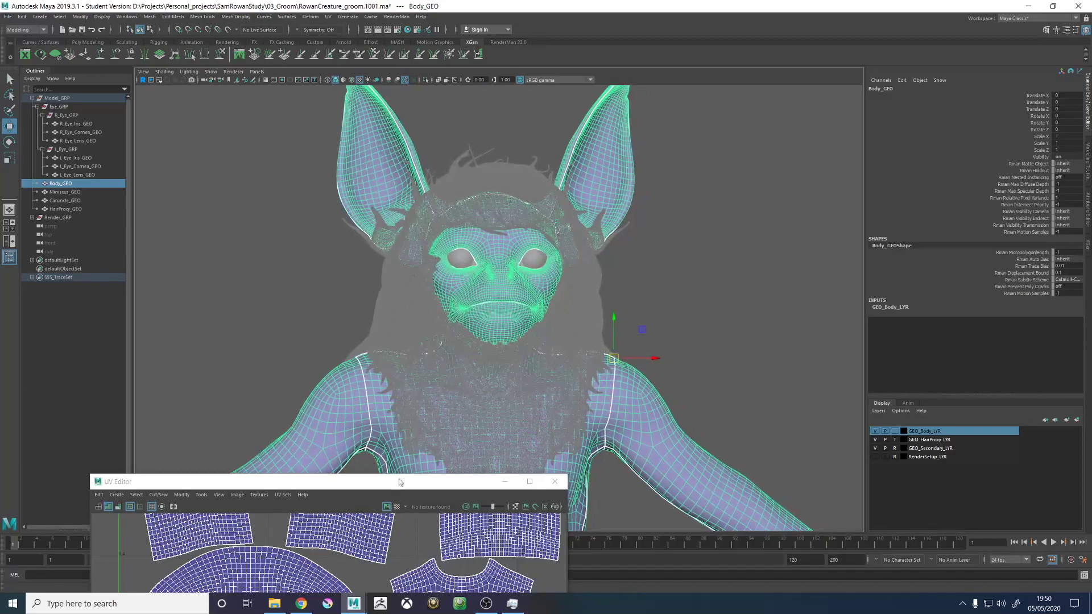
drag(393, 484, 433, 126)
click(593, 123)
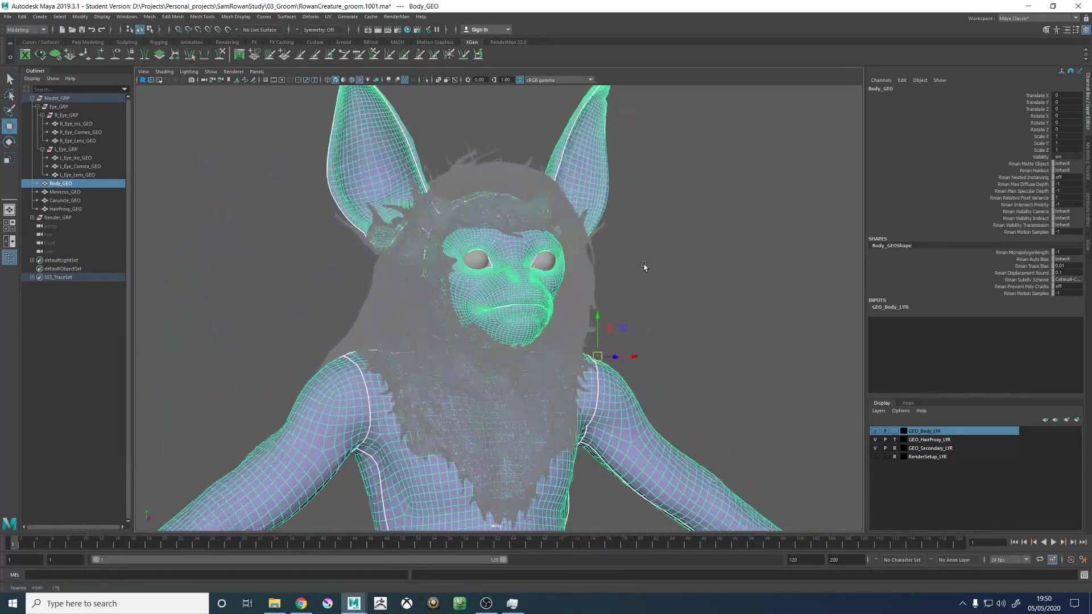
- Clear the selection and save the current groom scene under its existing file name
click(673, 238)
key(ctrl+s)
click(529, 308)
key(w)
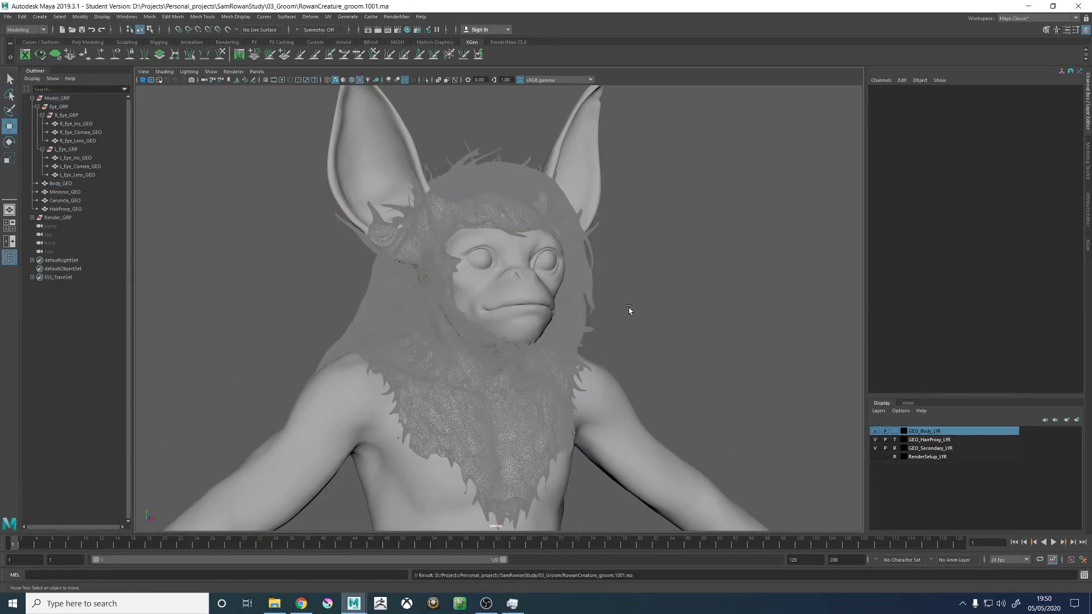
- Save an incremented version of the scene as RowanCreature_groom.1002.ma
alt+drag(701, 302, 651, 297)
scroll(651, 298, down, 2)
alt+right_drag(651, 298, 623, 296)
alt+drag(623, 296, 654, 292)
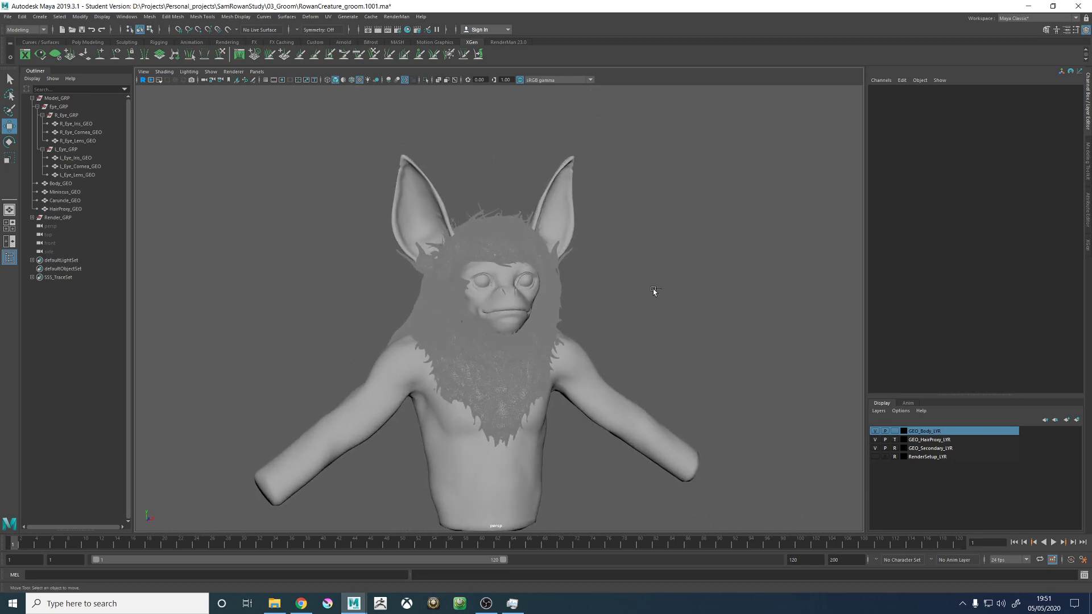
key(ctrl+alt+s)
click(527, 307)
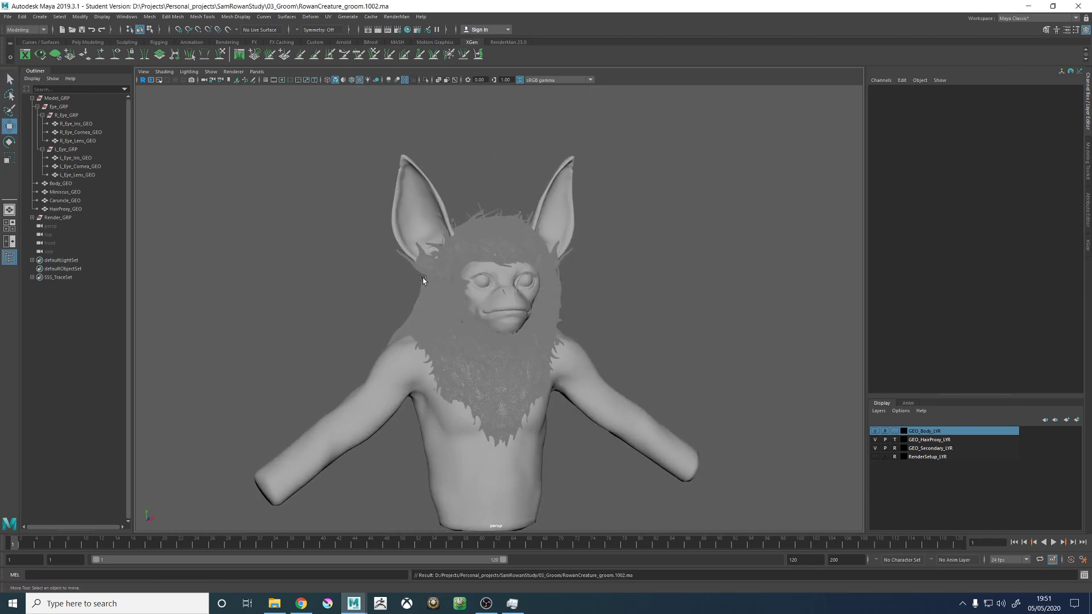
alt+drag(422, 278, 407, 278)
click(8, 16)
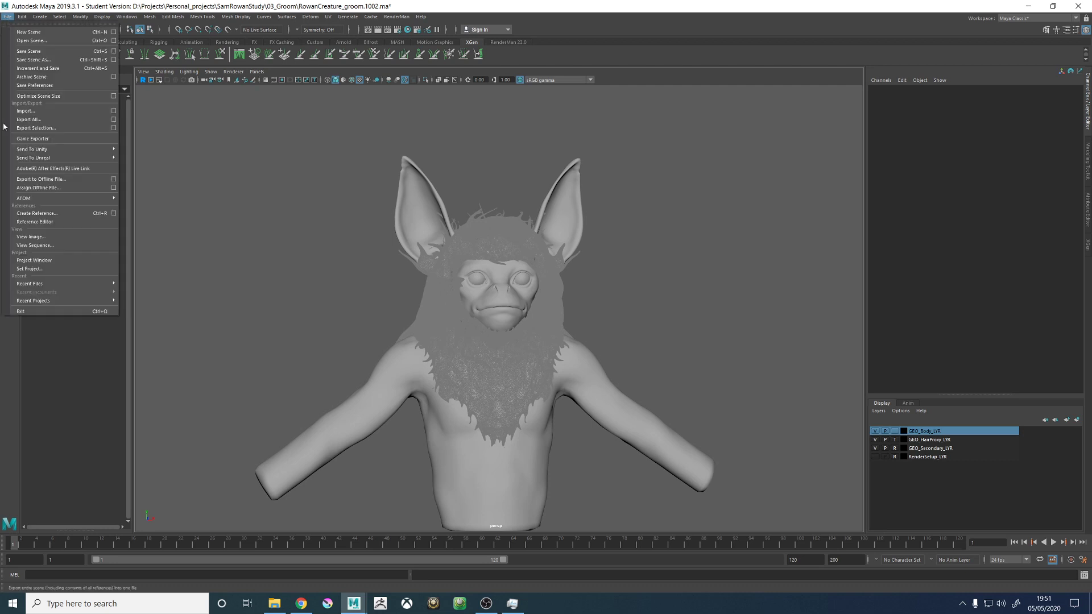
click(29, 268)
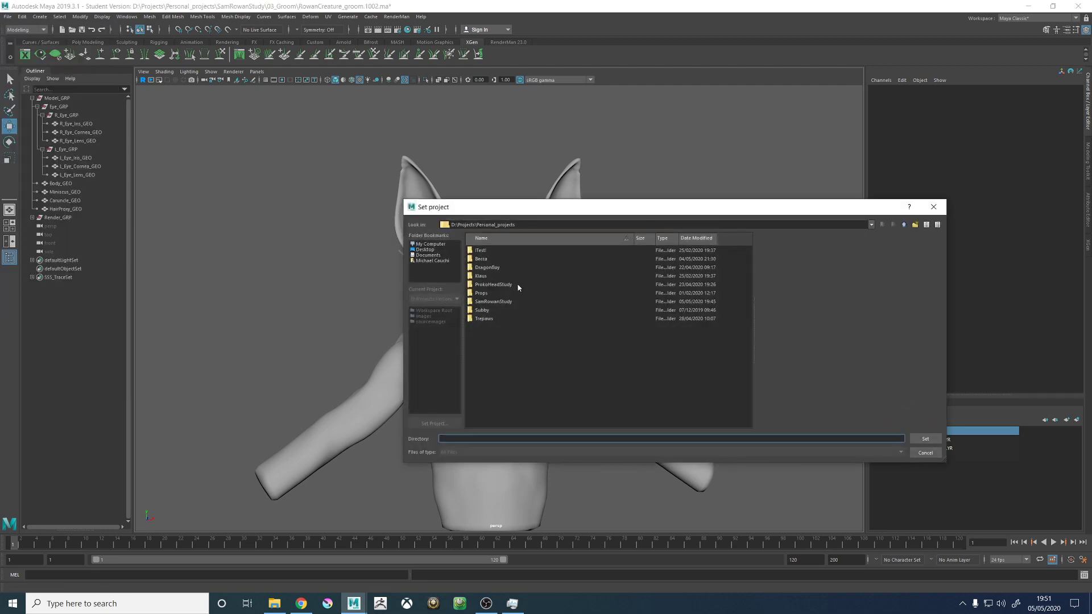
click(496, 302)
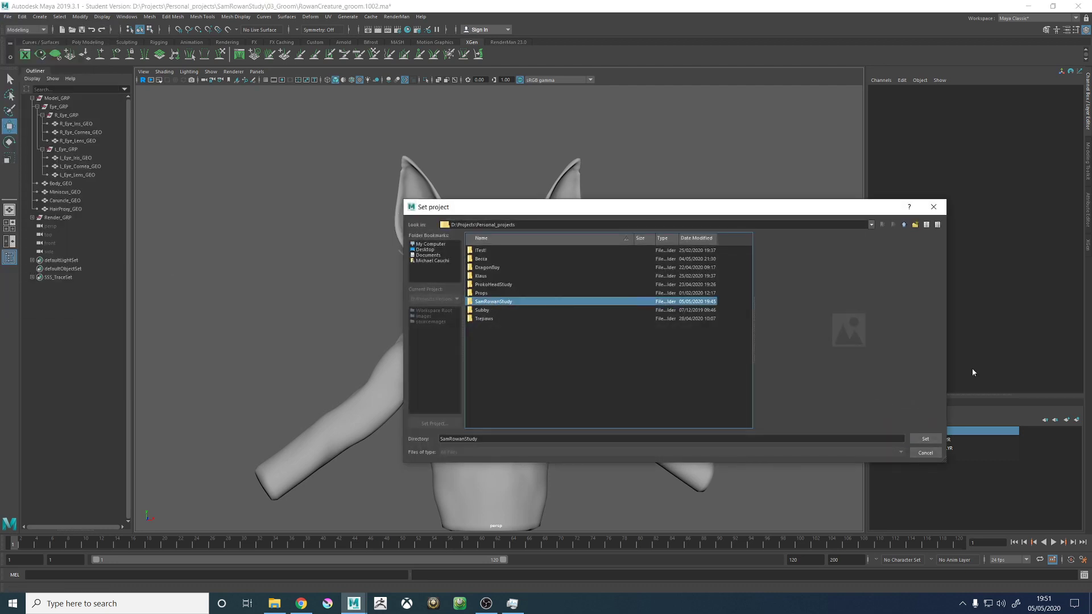
click(922, 440)
alt+drag(641, 262, 651, 245)
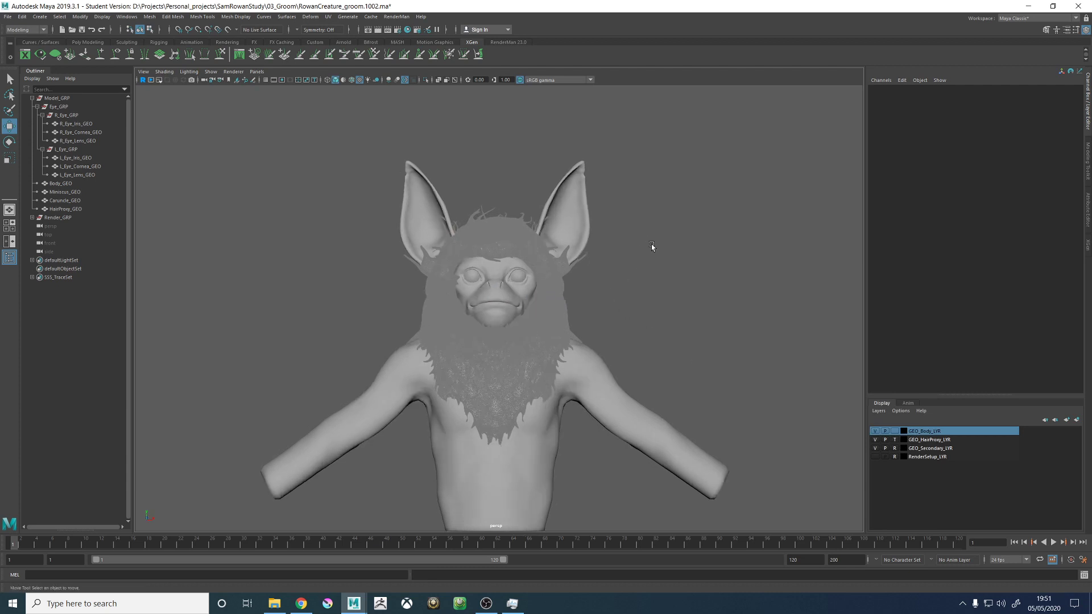
- Select the Body_GEO mesh and start a new XGen description for it
alt+drag(596, 337, 535, 352)
click(562, 396)
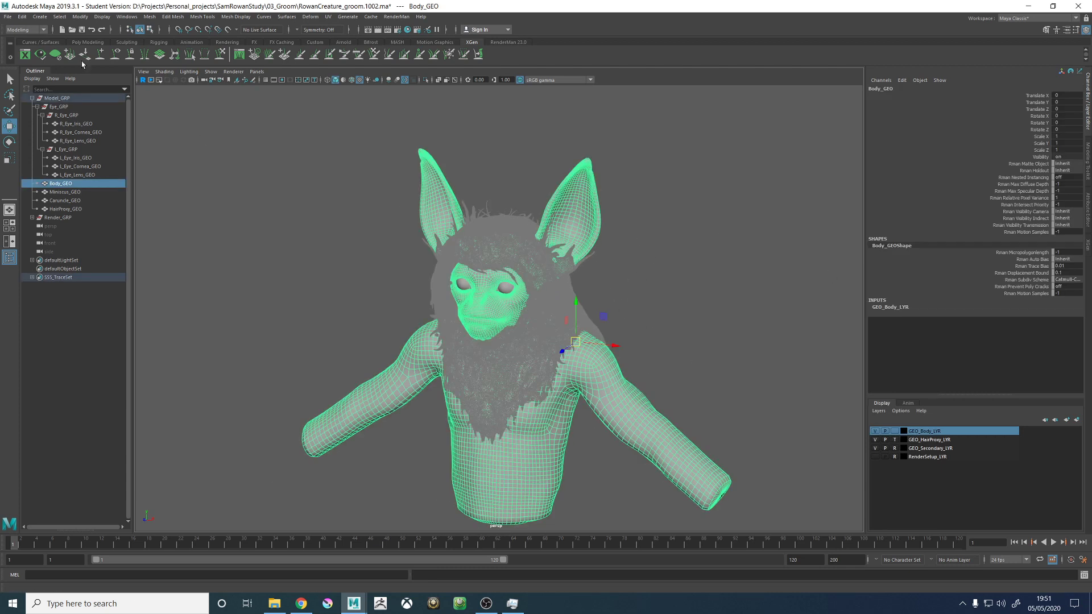
click(25, 54)
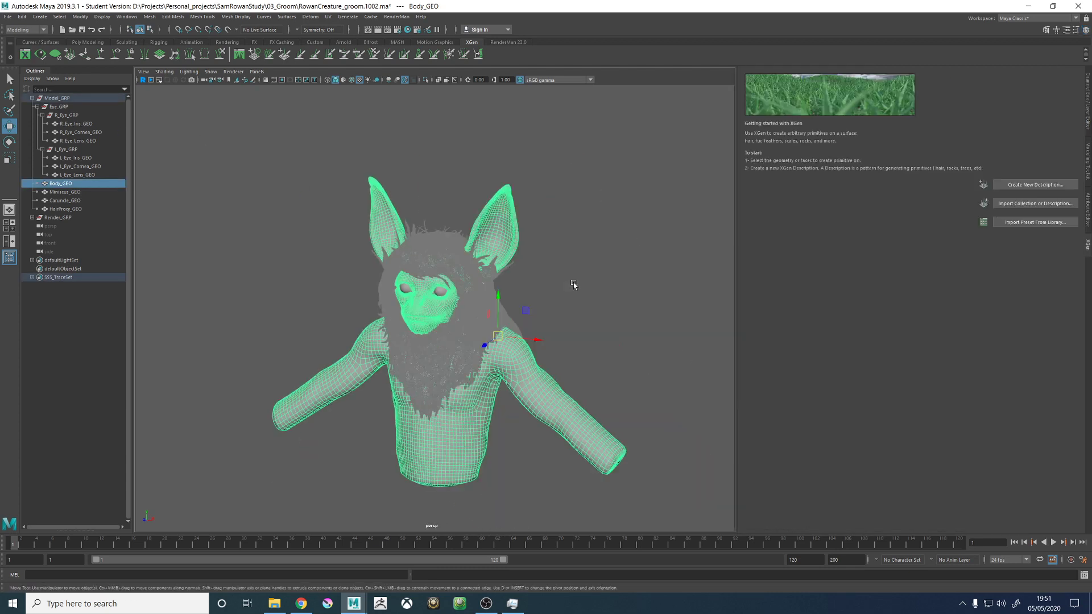
click(1034, 185)
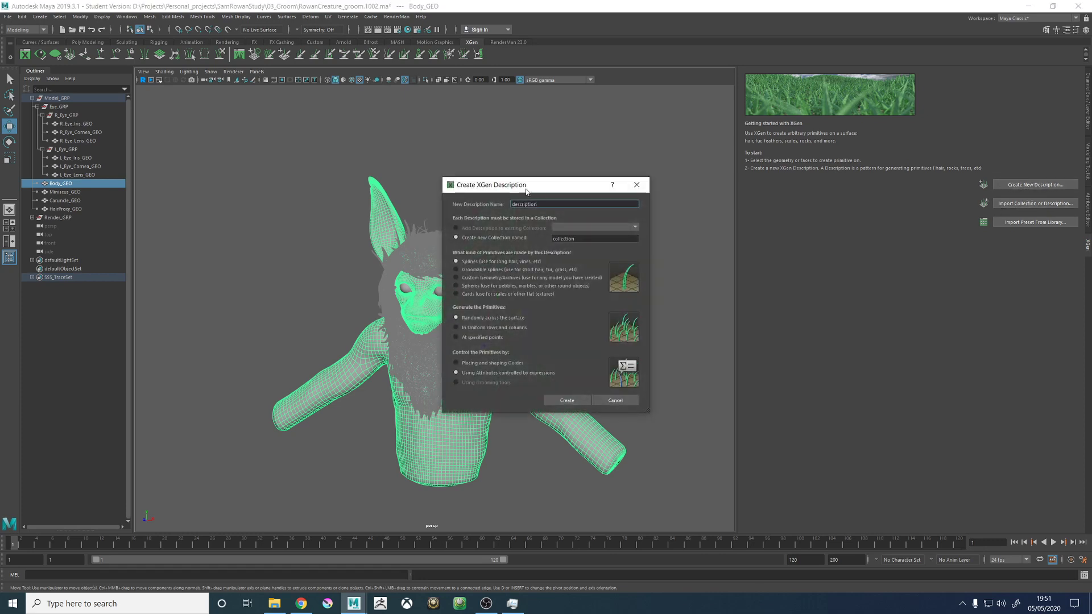
- Name the new XGen collection RowanCreature_01_COL
click(501, 238)
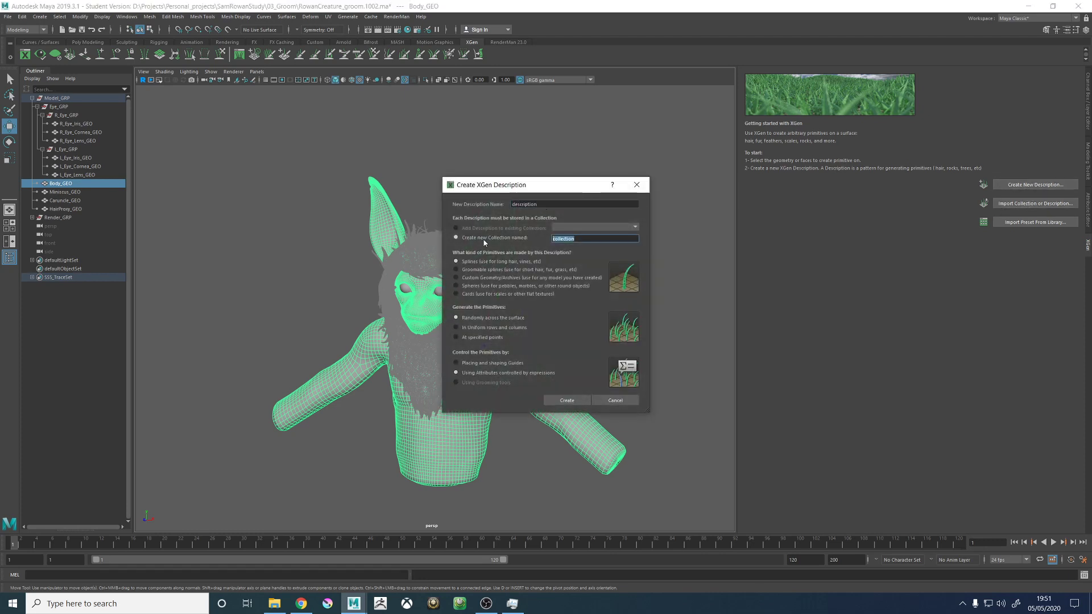
text(RowanCreature_01_COL)
- Name the new XGen description furHead_01_DESC and switch to File Explorer
drag(542, 205, 502, 204)
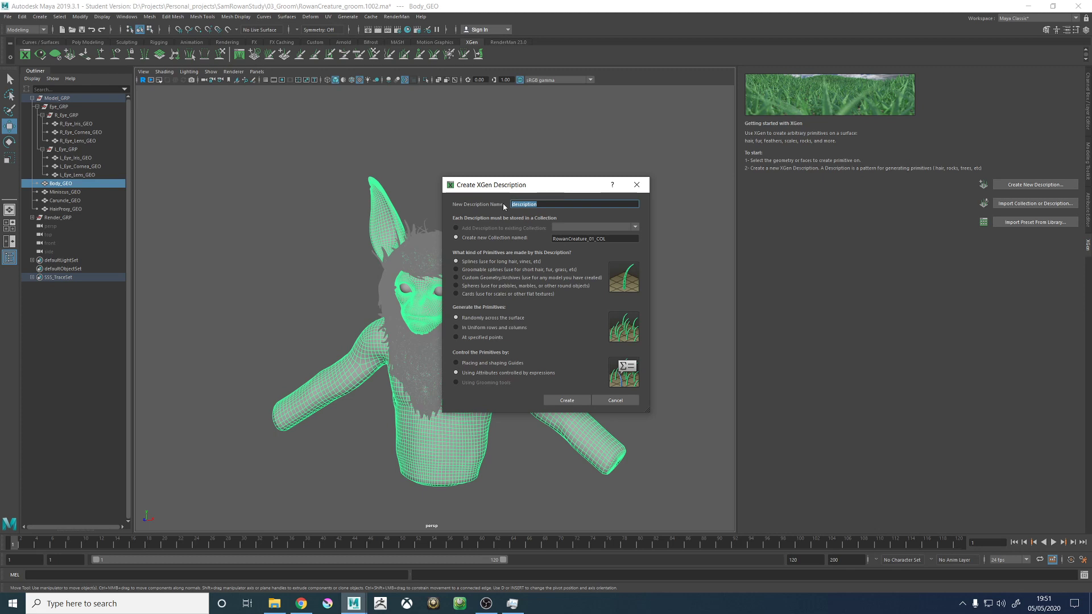
text(furHead_01_DESC)
drag(529, 185, 592, 142)
click(274, 603)
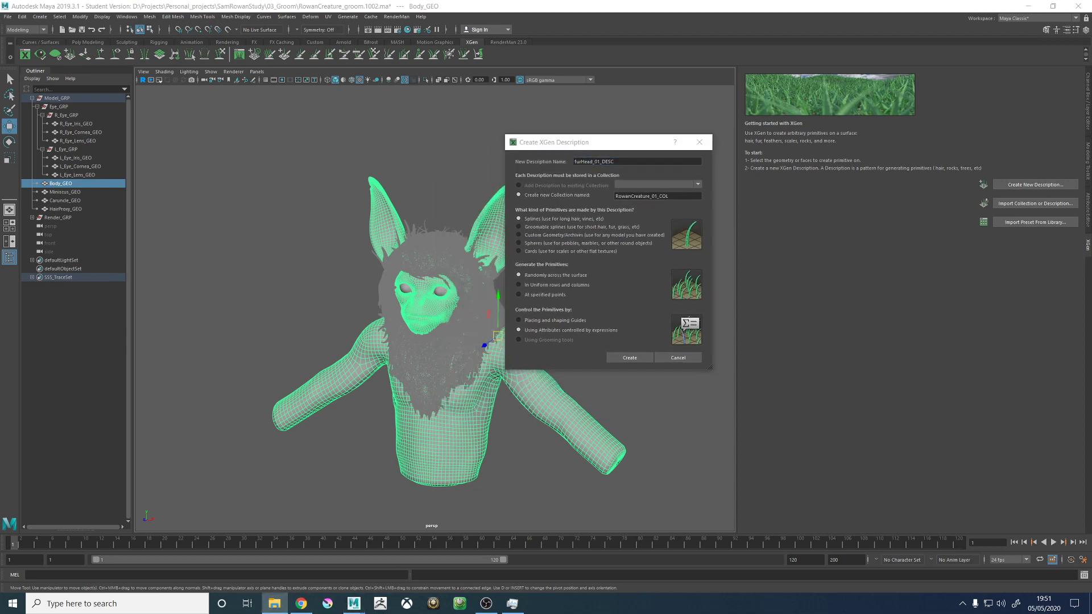
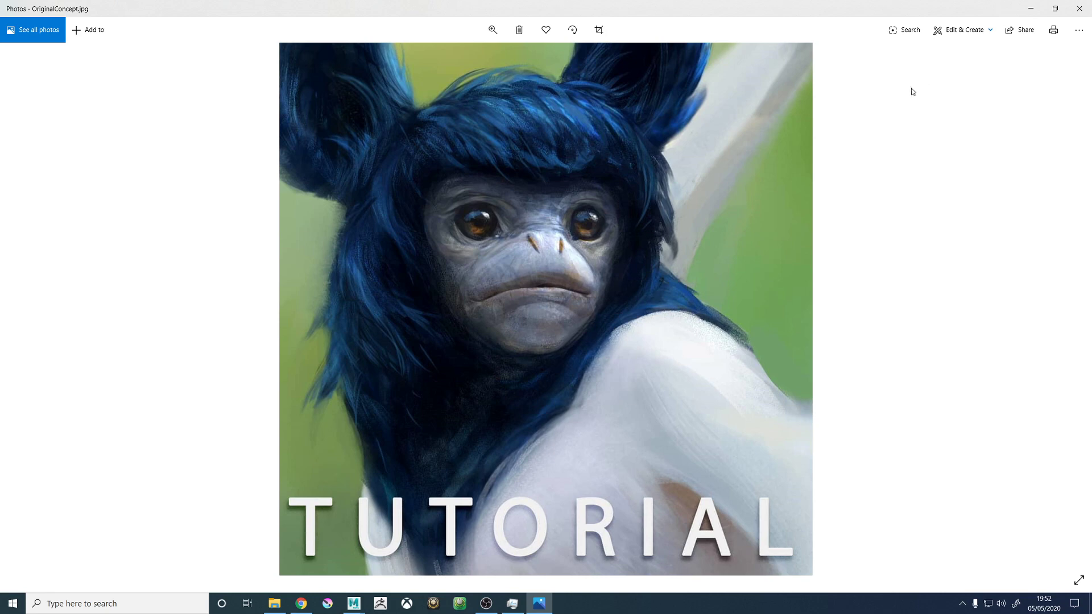
- Close the concept image, set the description's primitives to be controlled by placing and shaping guides, and create the description
click(1082, 9)
drag(617, 145, 461, 137)
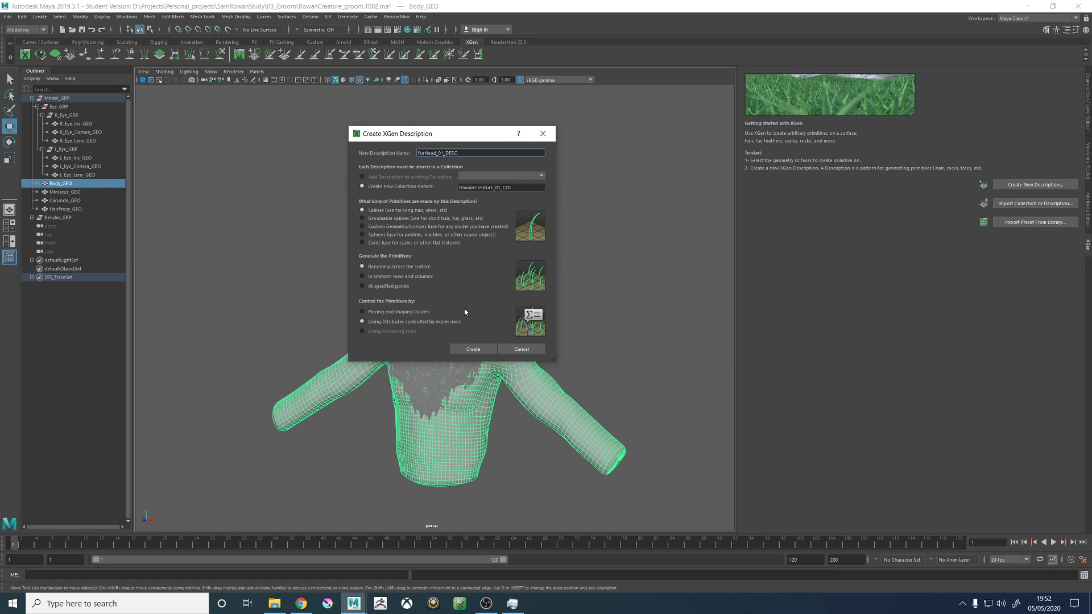
click(391, 311)
drag(425, 135, 511, 133)
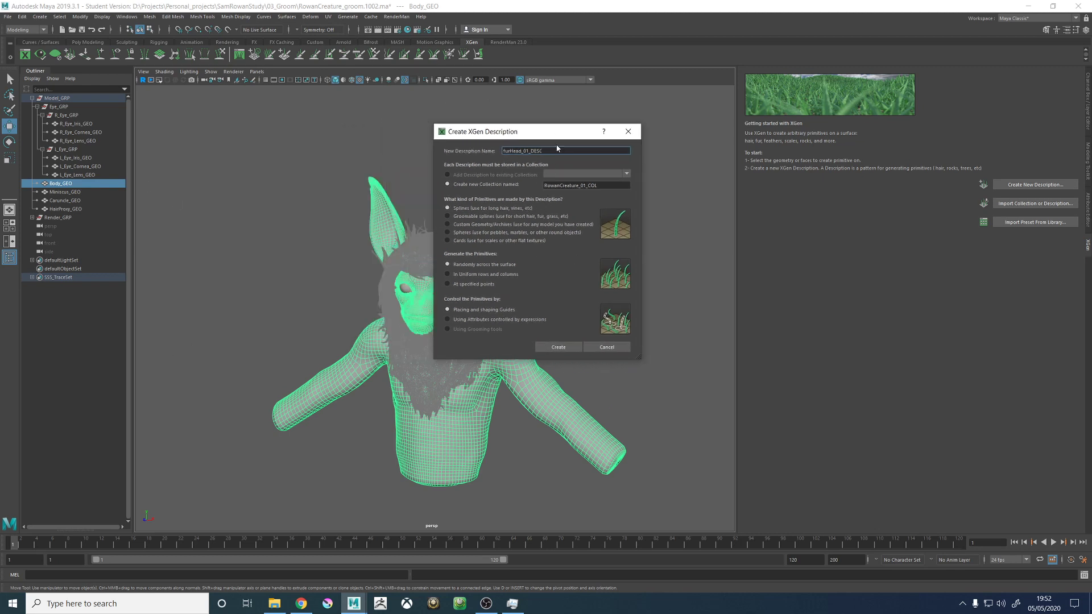
drag(556, 151, 531, 151)
double_click(528, 151)
double_click(592, 187)
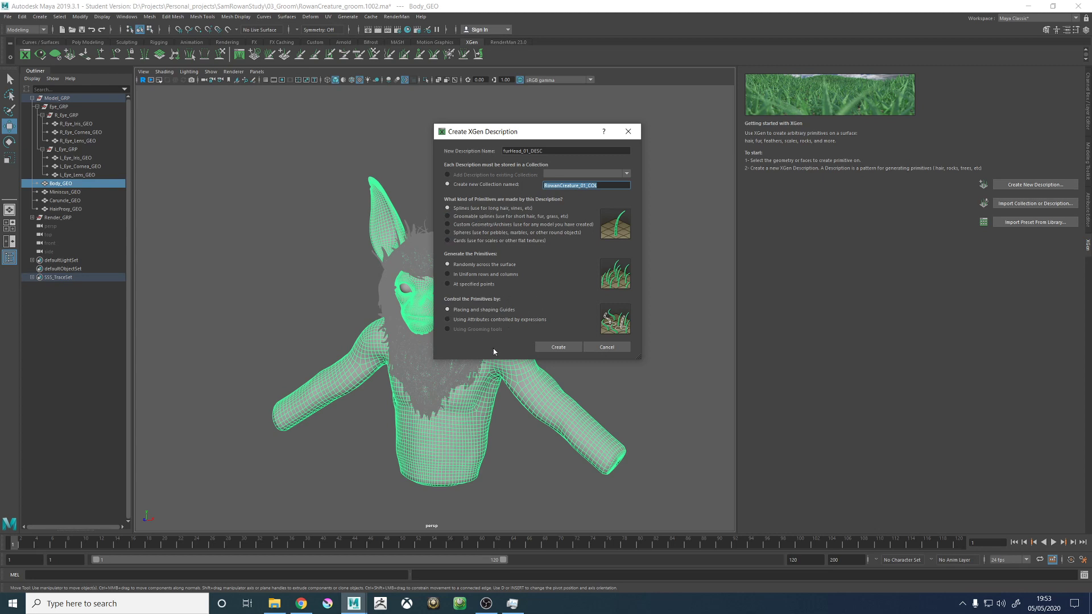
click(558, 346)
click(551, 343)
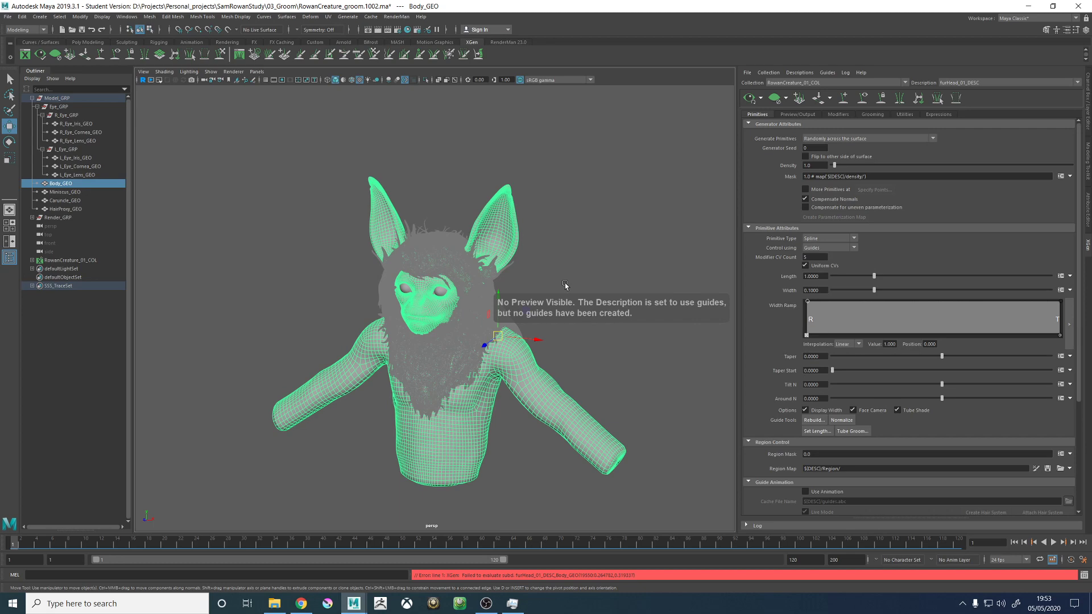
- Place four guides on the top of the creature's head, two on each side of the crown
scroll(571, 280, up, 6)
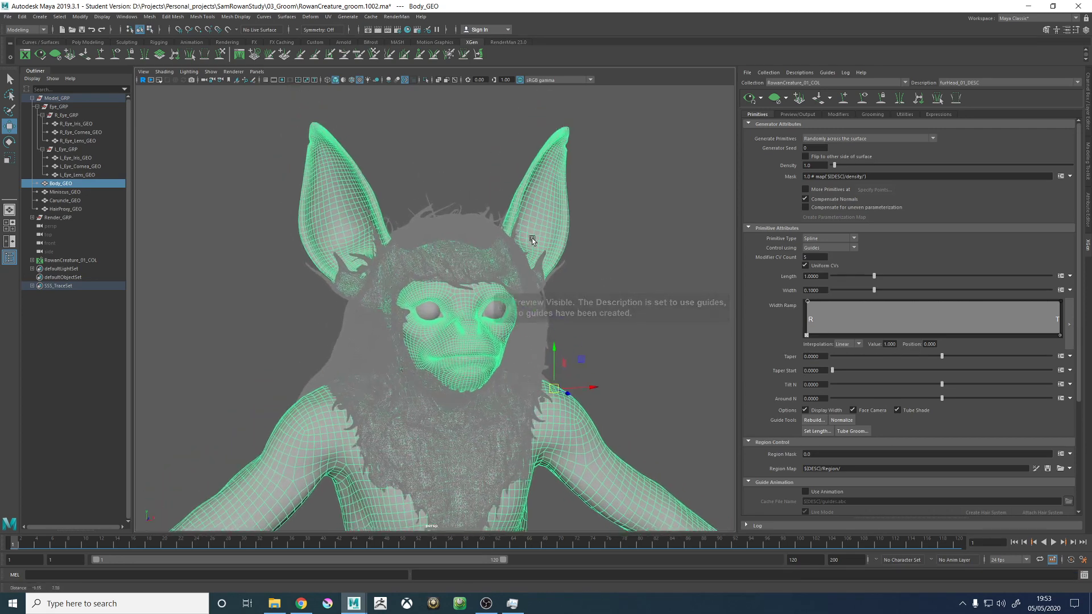
scroll(453, 321, up, 4)
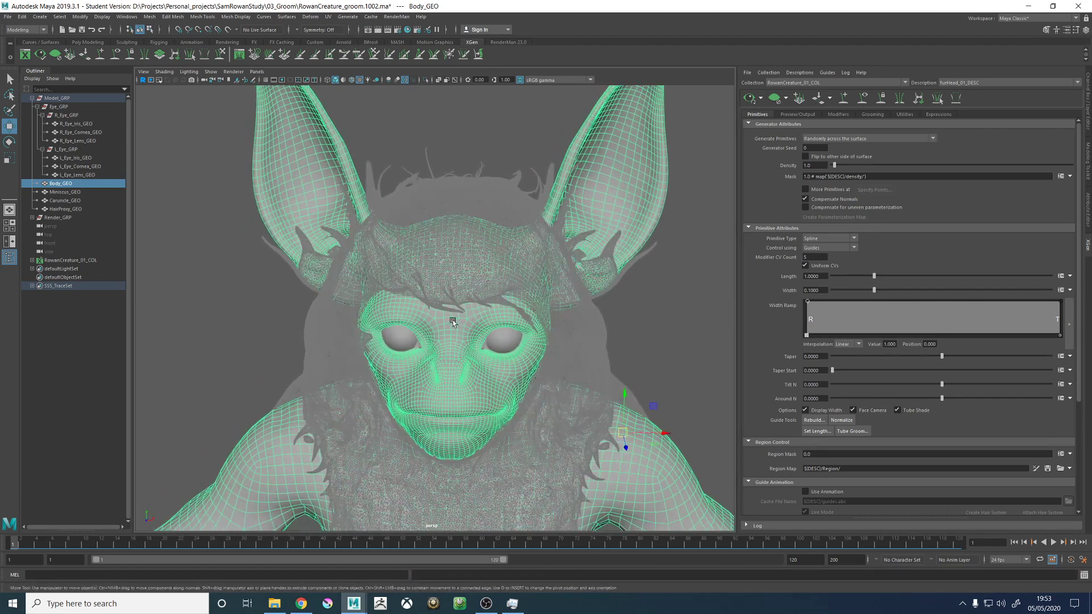
alt+drag(449, 322, 499, 325)
scroll(499, 325, up, 5)
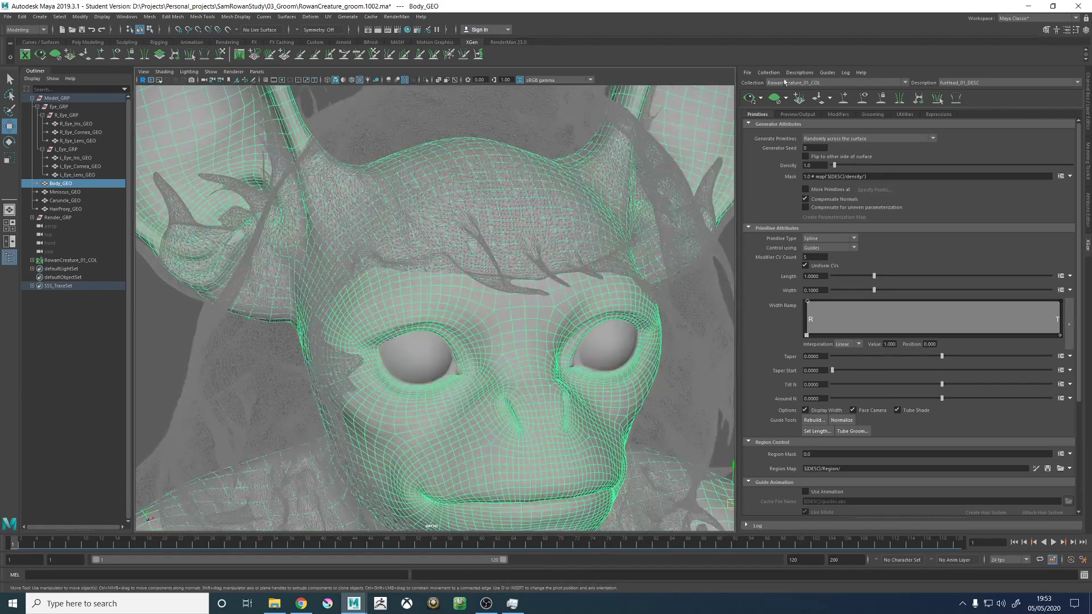
alt+drag(435, 233, 468, 289)
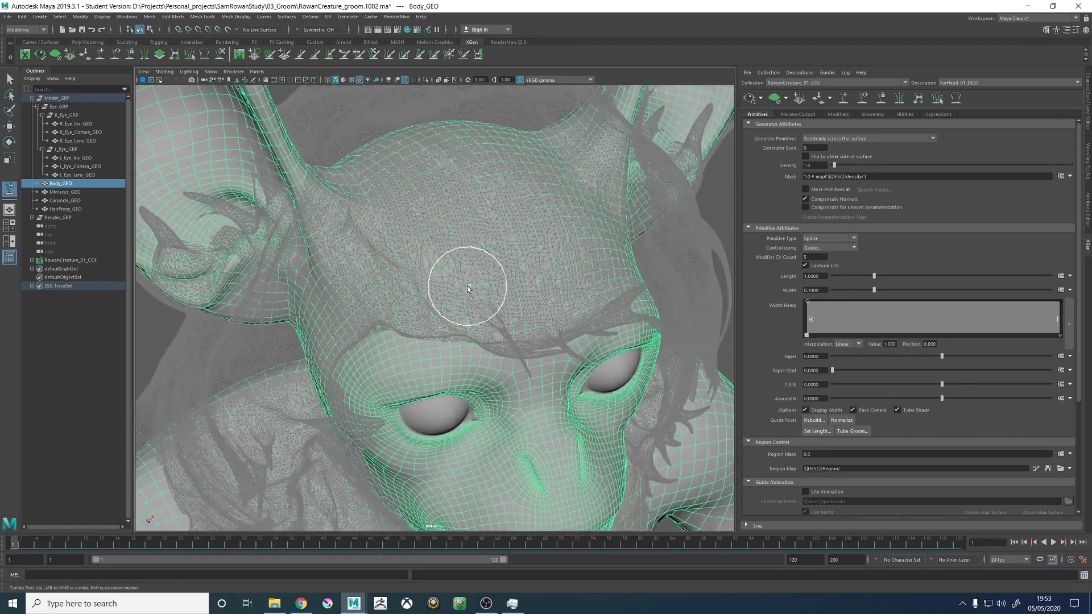
click(443, 237)
alt+drag(544, 256, 463, 325)
click(518, 258)
click(415, 235)
click(572, 283)
alt+drag(420, 376, 469, 330)
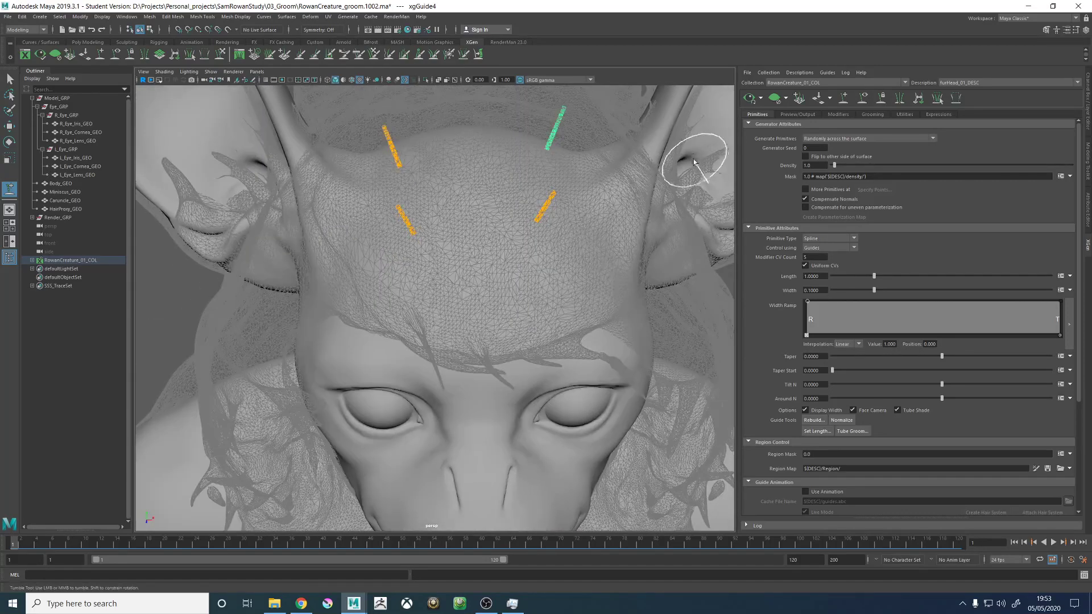
- Generate the XGen preview of the head fur and review the evaluation errors in the Script Editor
click(750, 98)
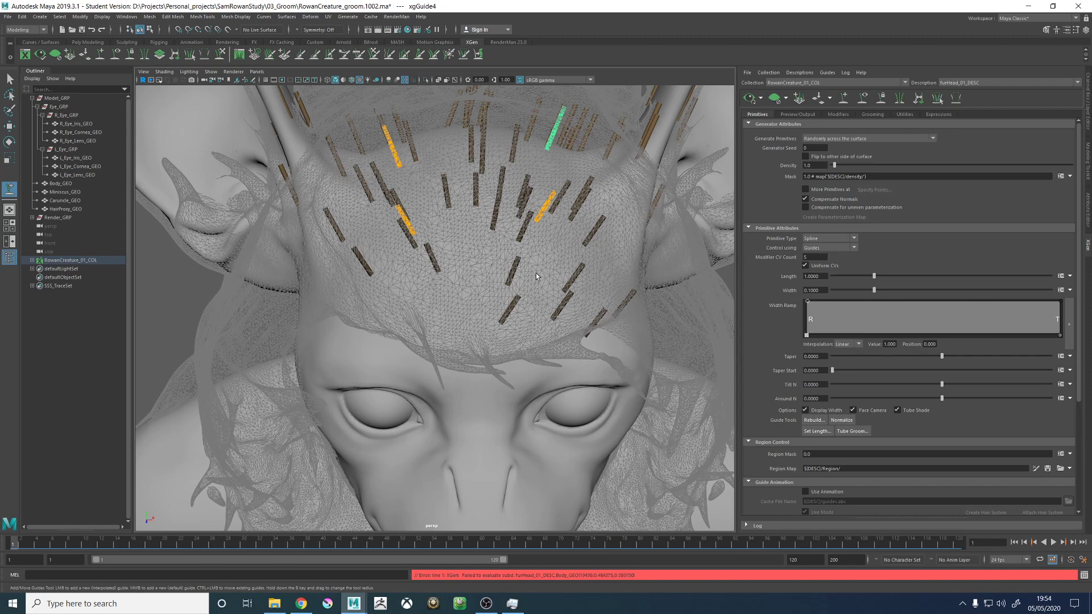
alt+right_drag(535, 273, 464, 274)
mouse_move(419, 237)
alt+mouse_down()
mouse_move(584, 242)
mouse_move(578, 288)
mouse_move(555, 241)
mouse_move(353, 238)
mouse_move(400, 244)
alt+mouse_up()
alt+right_drag(399, 244, 560, 274)
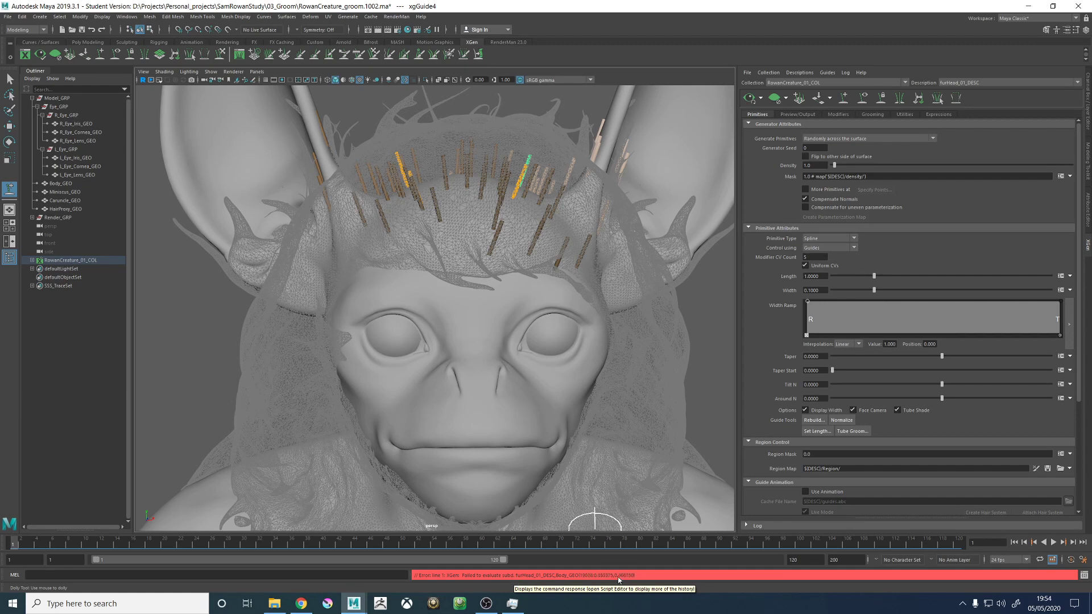
click(1083, 575)
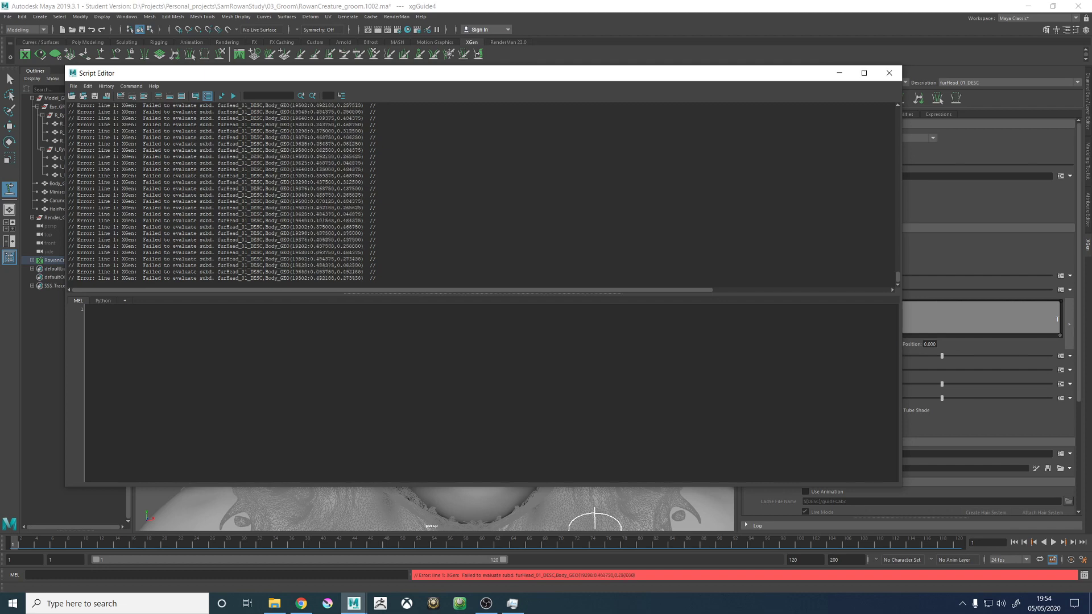
click(889, 73)
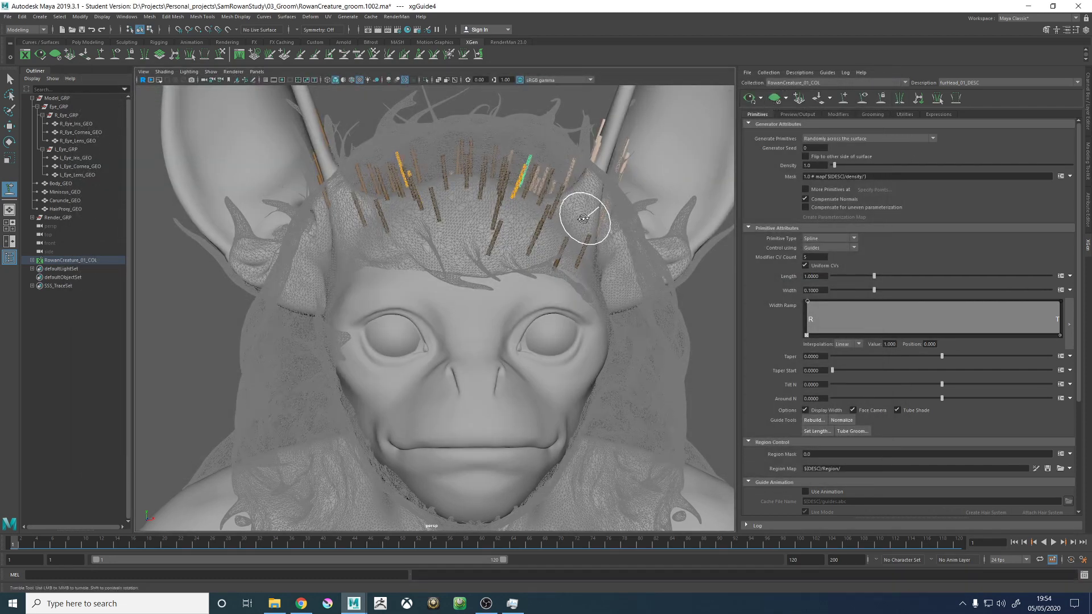
- Leave guide placement and select the Body_GEO mesh with the Move tool
alt+drag(580, 215, 560, 224)
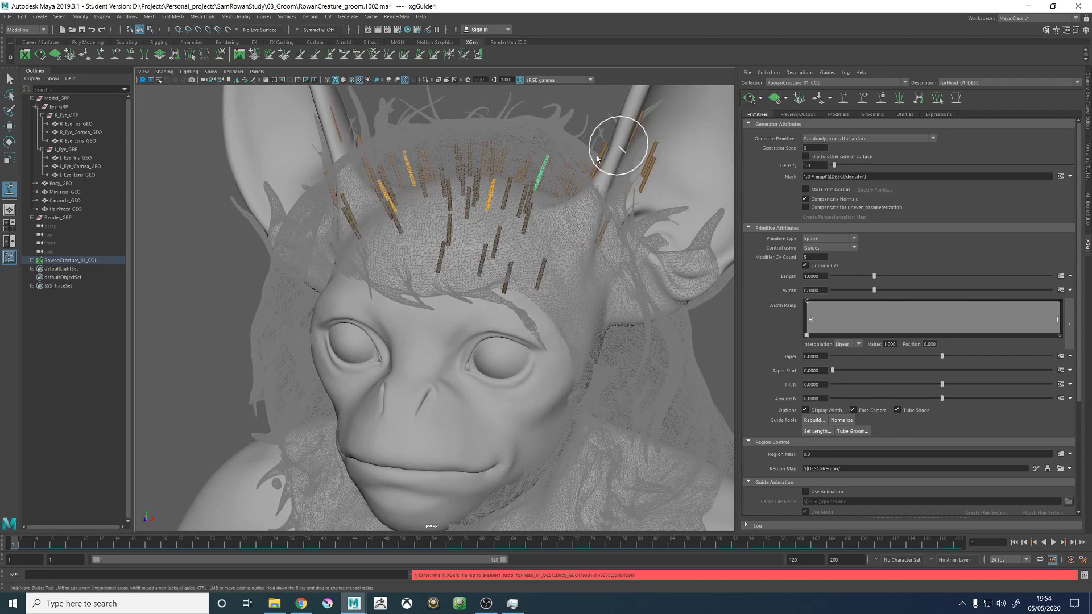
alt+drag(617, 147, 467, 180)
key(w)
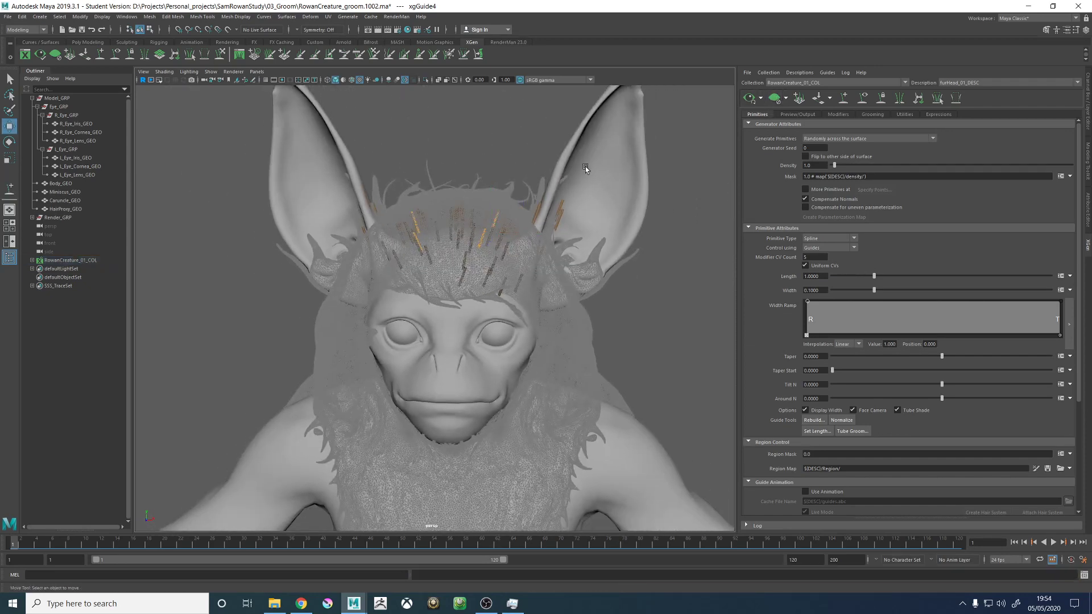
click(585, 166)
alt+drag(454, 213, 483, 208)
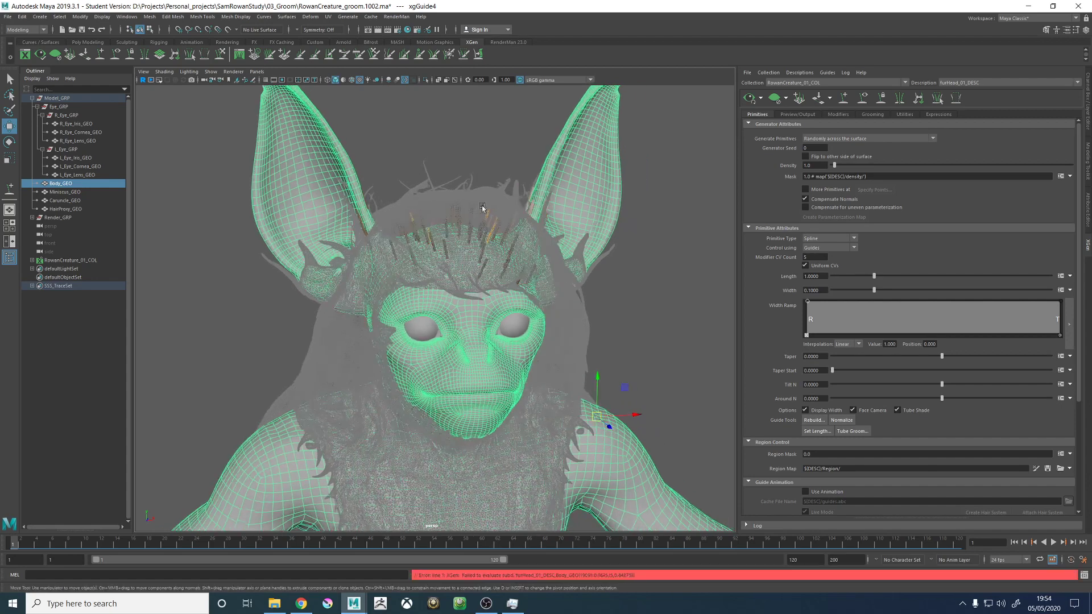
alt+drag(605, 224, 607, 221)
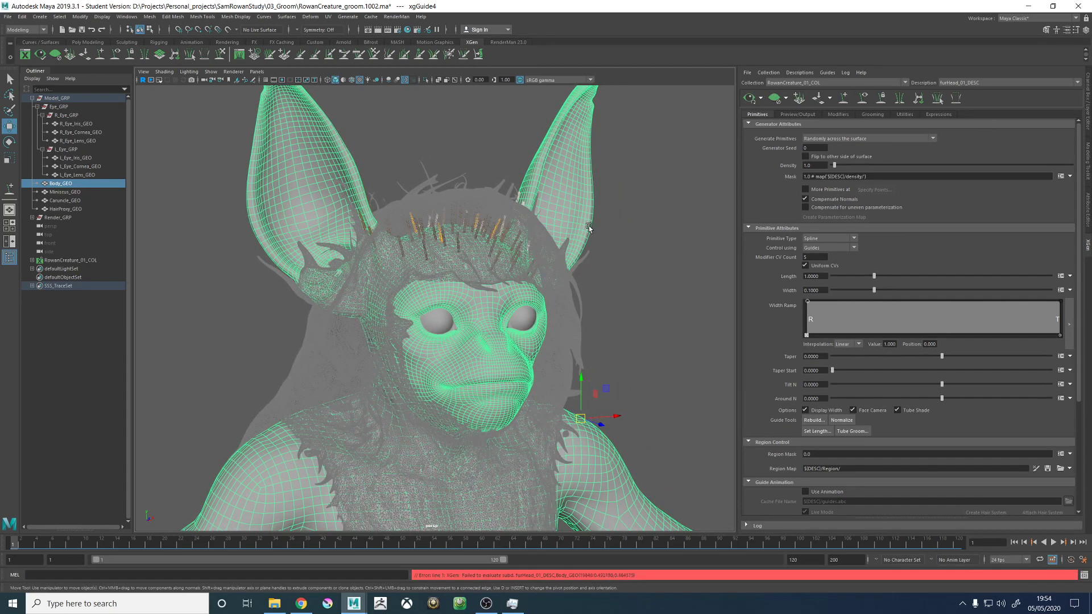
alt+drag(589, 226, 482, 233)
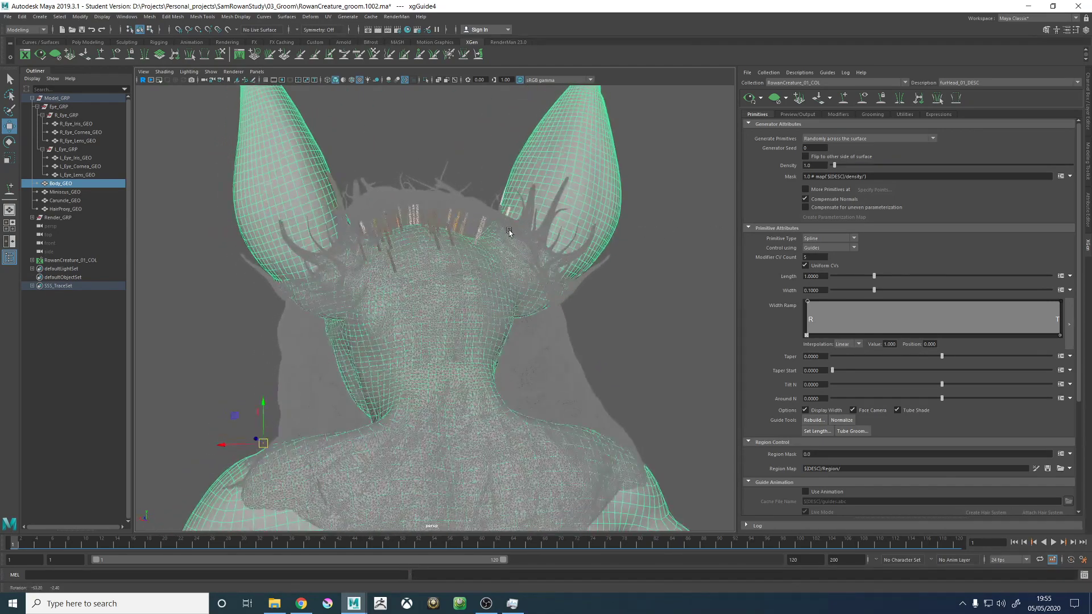
- Show Body_GEO's connections in the Node Editor and spread out the shading group and Body_GEO nodes
click(127, 16)
mouse_move(149, 90)
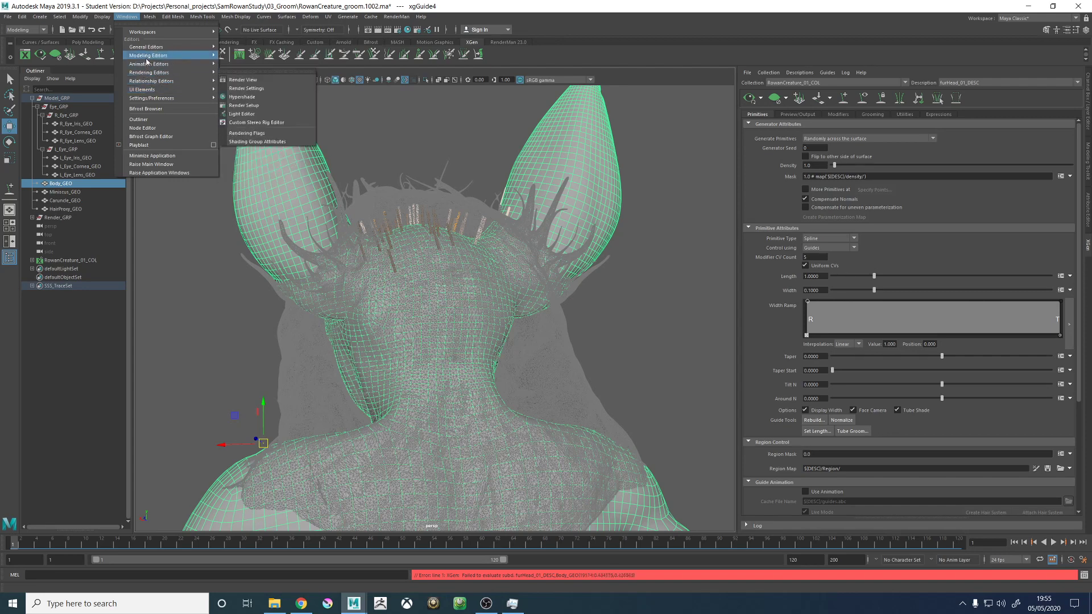
click(142, 128)
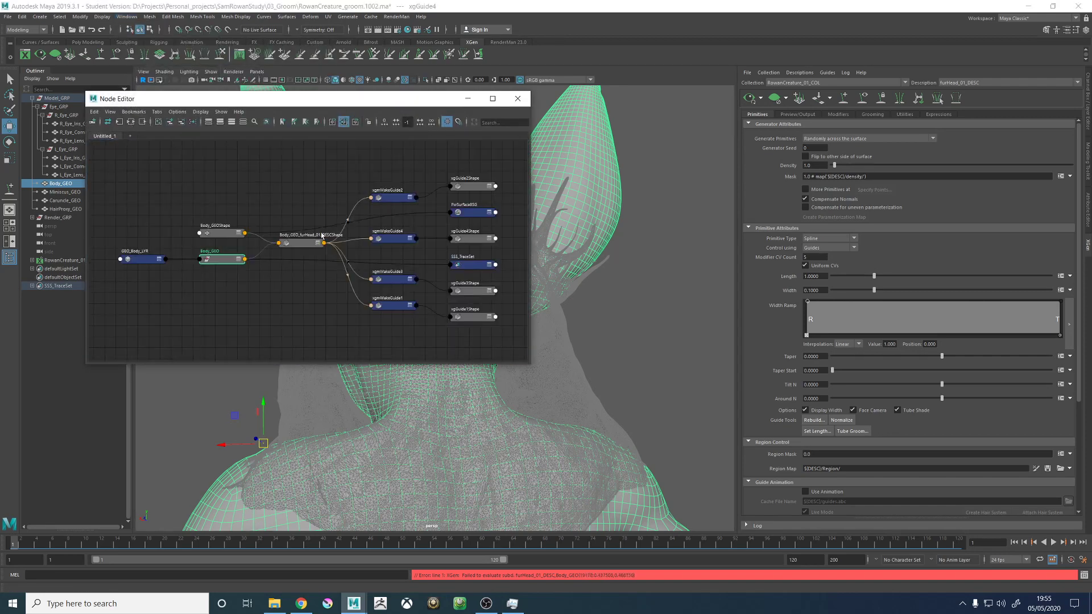
drag(469, 212, 304, 171)
mouse_move(224, 261)
mouse_down()
mouse_move(220, 288)
mouse_move(223, 277)
mouse_up()
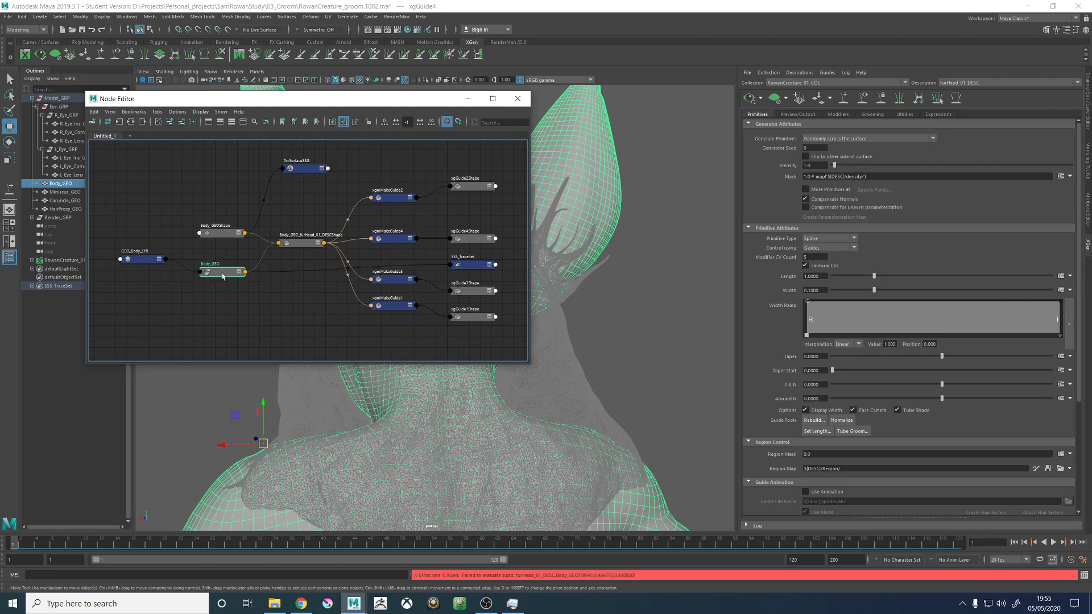
- Delete the SSS_TraceSet node connected to Body_GEO and reposition the Body_GEOShape node
click(464, 266)
key(Delete)
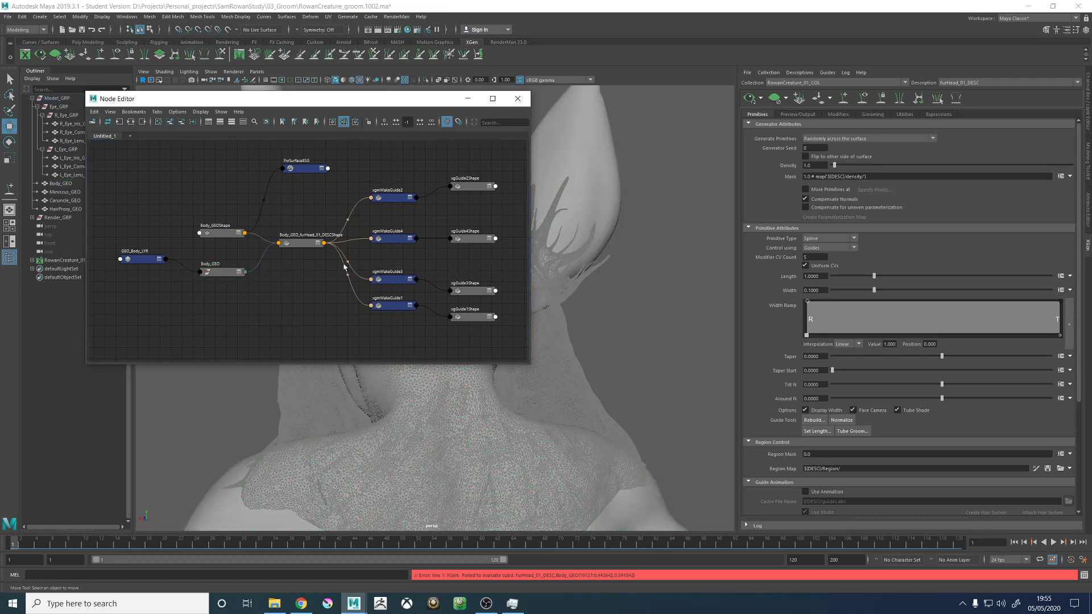
drag(210, 237, 212, 243)
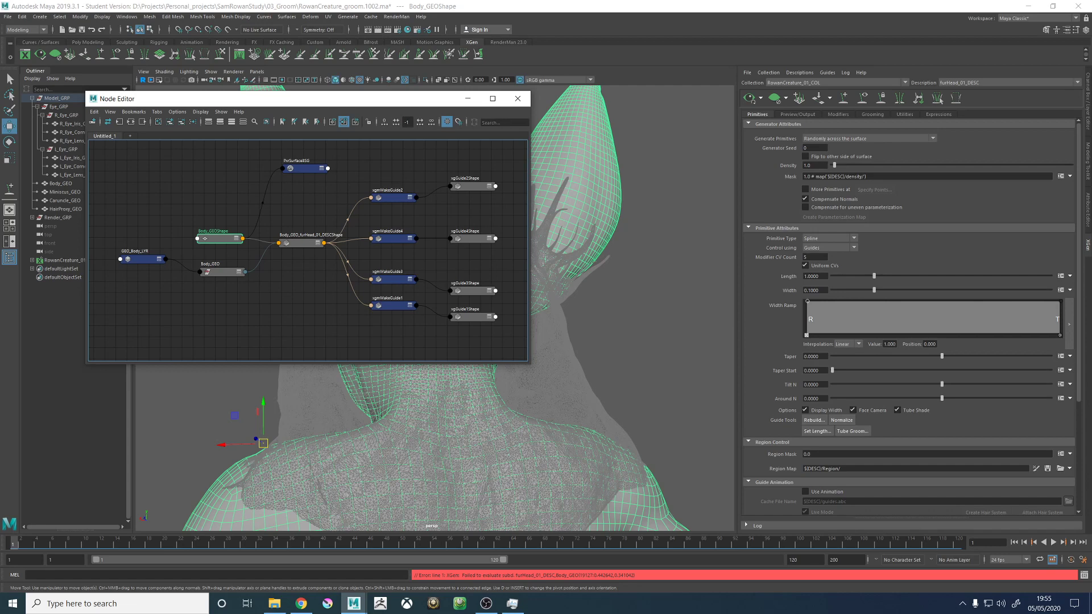
- Switch to Chrome and search the web for "xgen failed to evaluate subd"
key(alt+Tab)
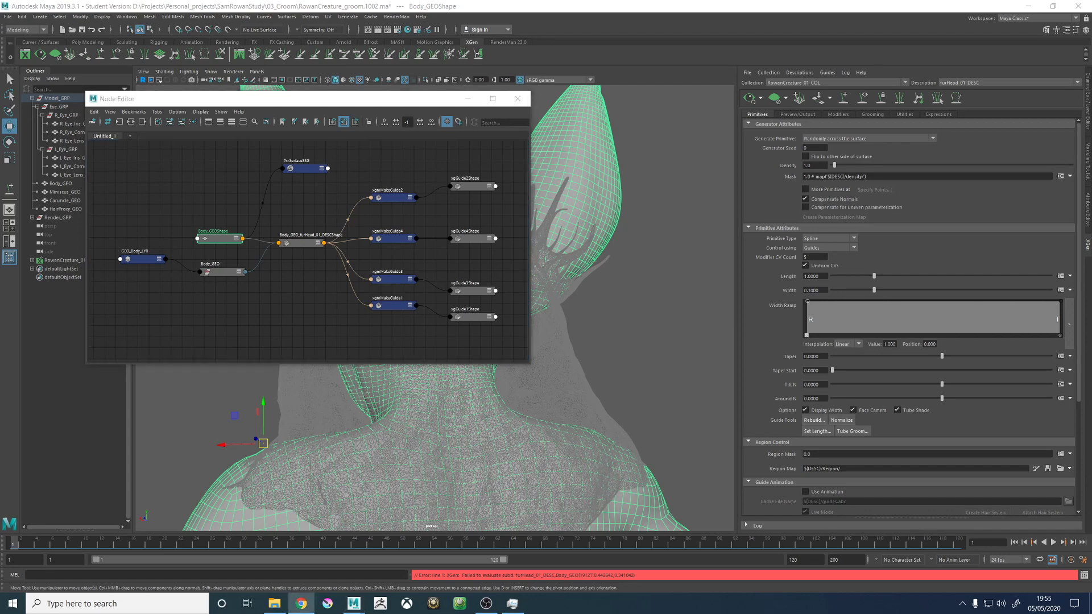
drag(1091, 244, 480, 0)
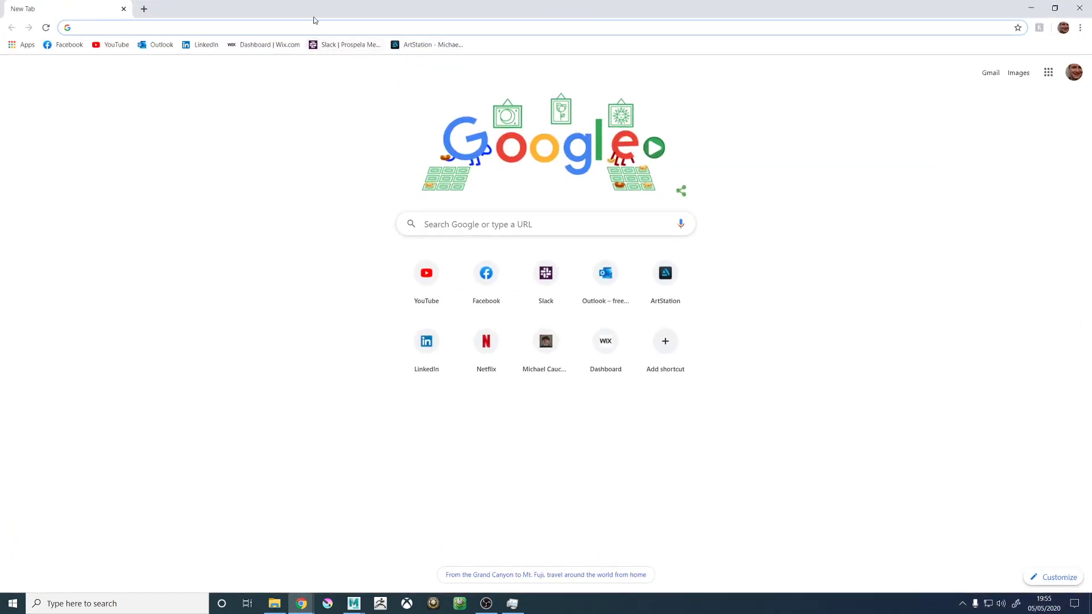
text(xgen )
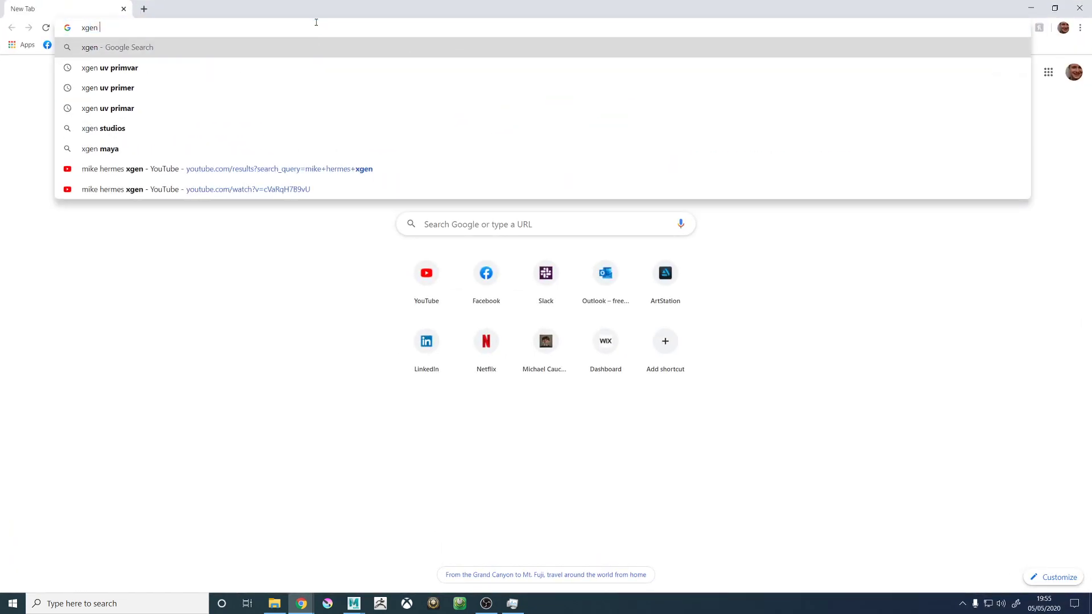
text(failed to eva)
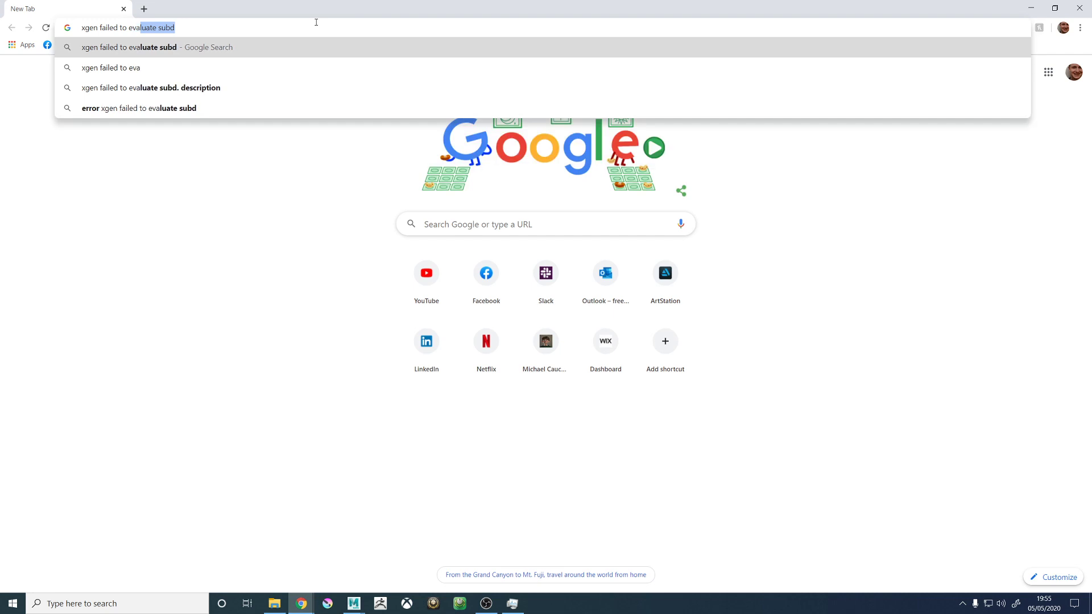
text(luate subd)
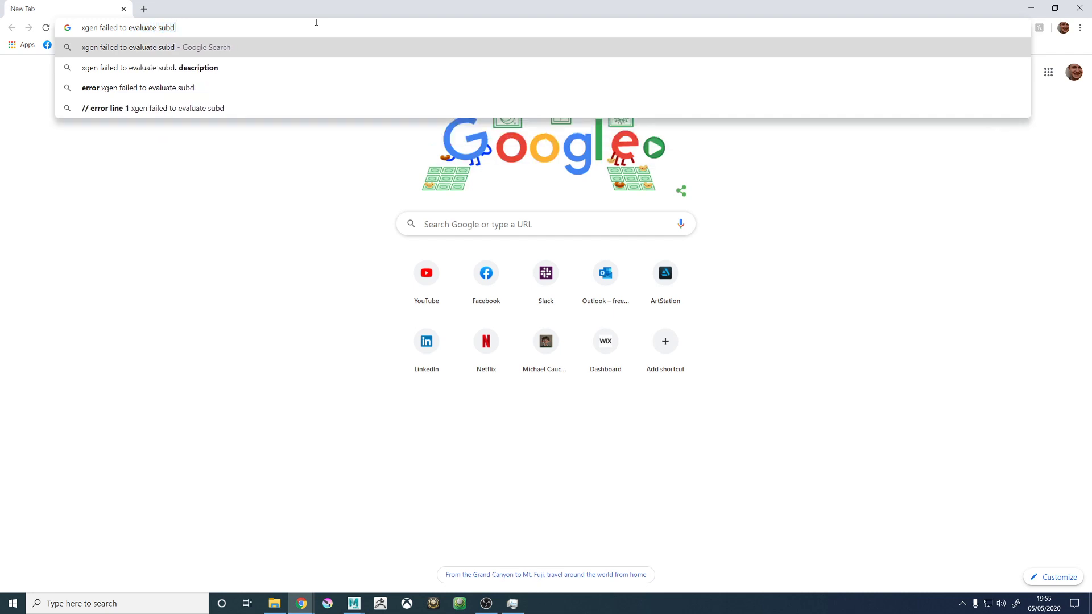
key(Return)
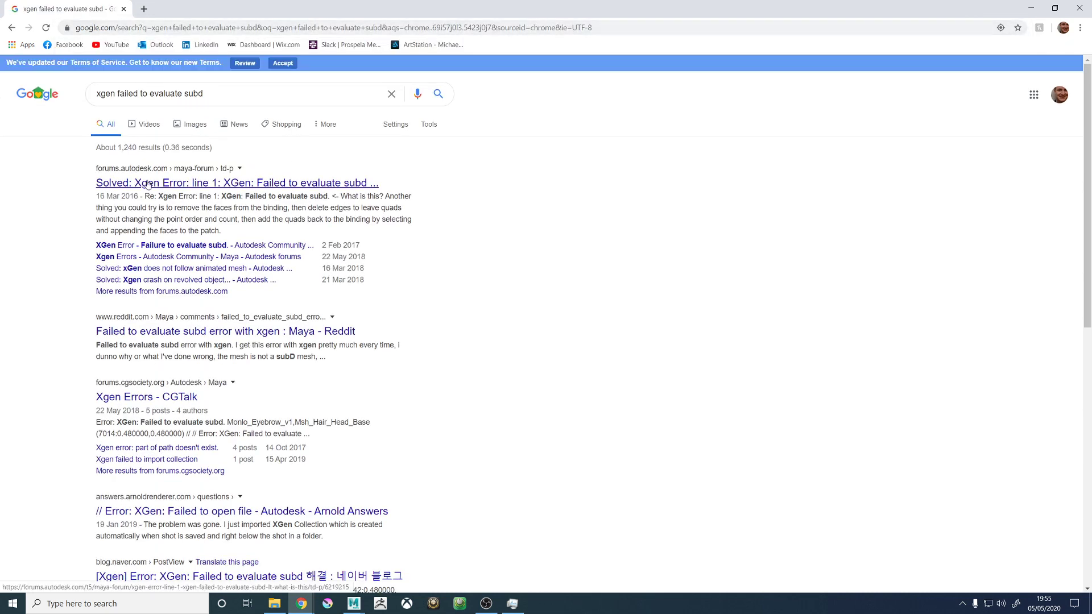
- Open the Autodesk forum thread on the failed subd evaluation error and read the opening post and first replies
click(155, 184)
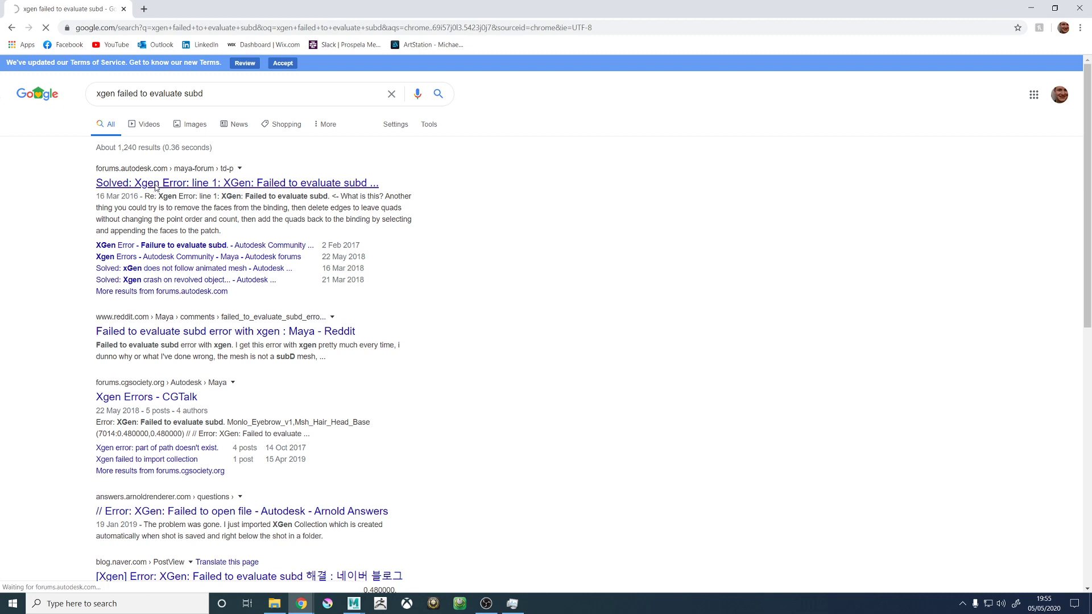
scroll(332, 361, down, 1)
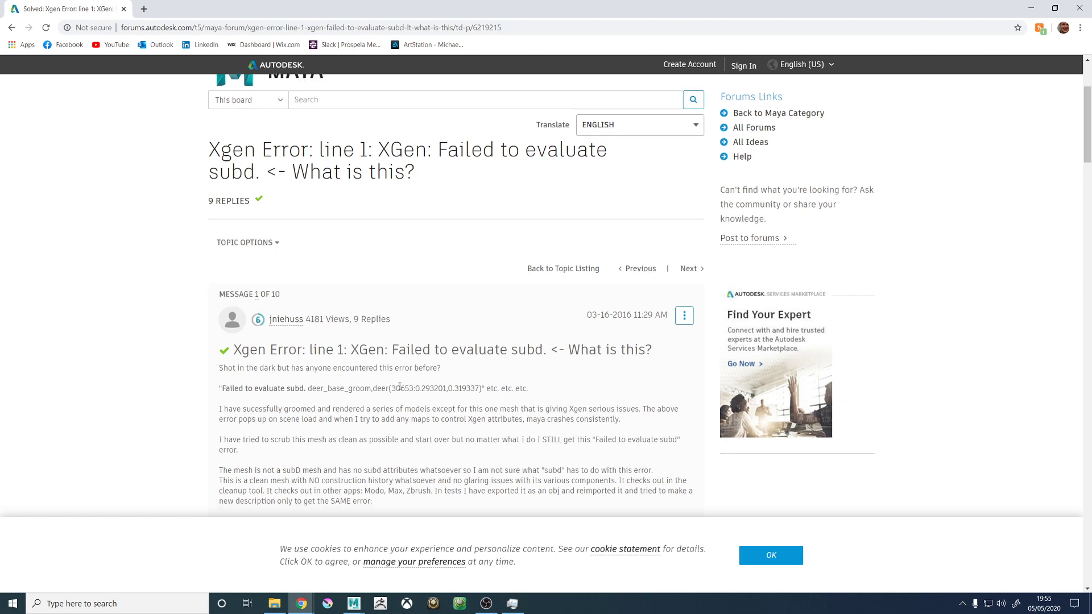
scroll(439, 385, down, 1)
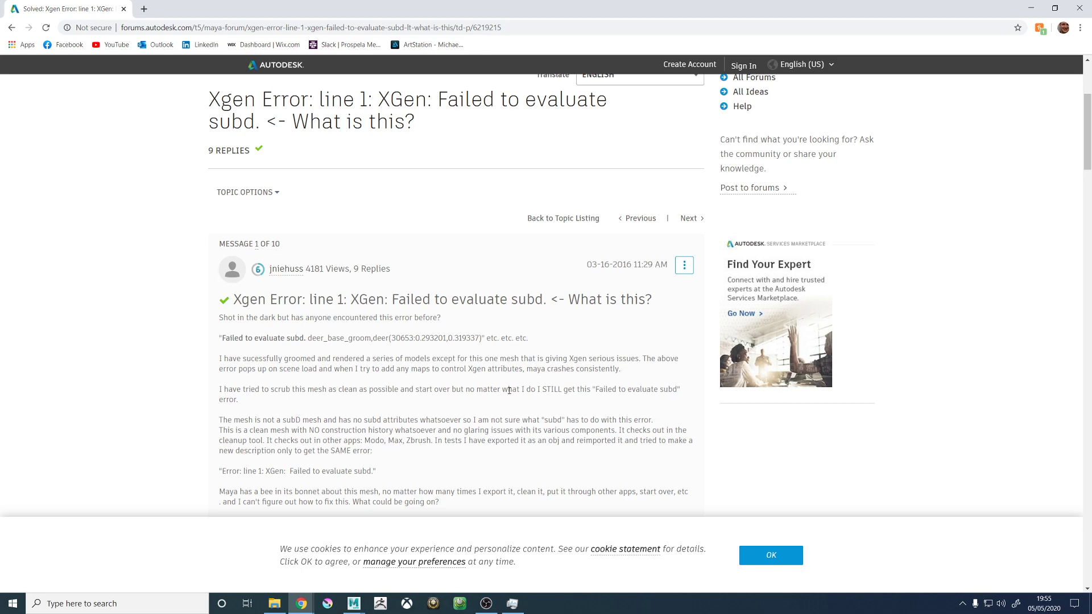
scroll(509, 391, down, 1)
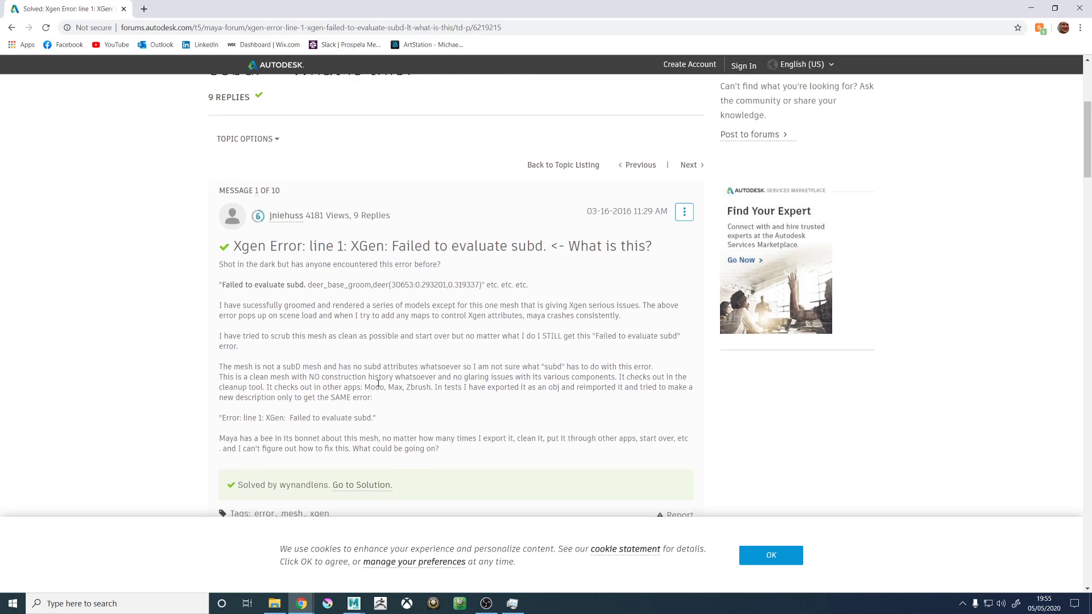
scroll(385, 378, down, 4)
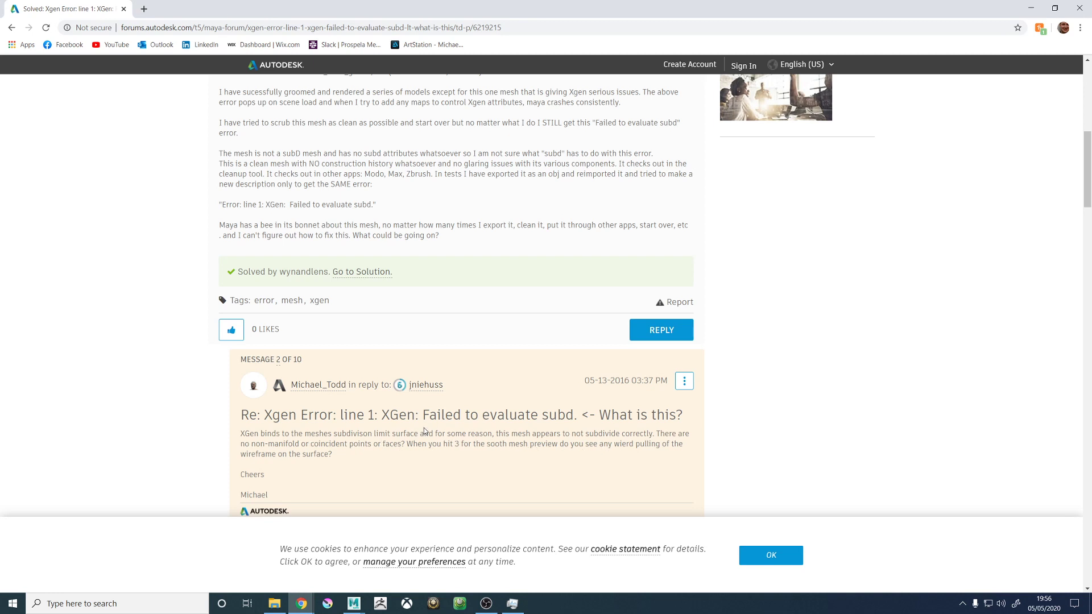
scroll(299, 308, down, 5)
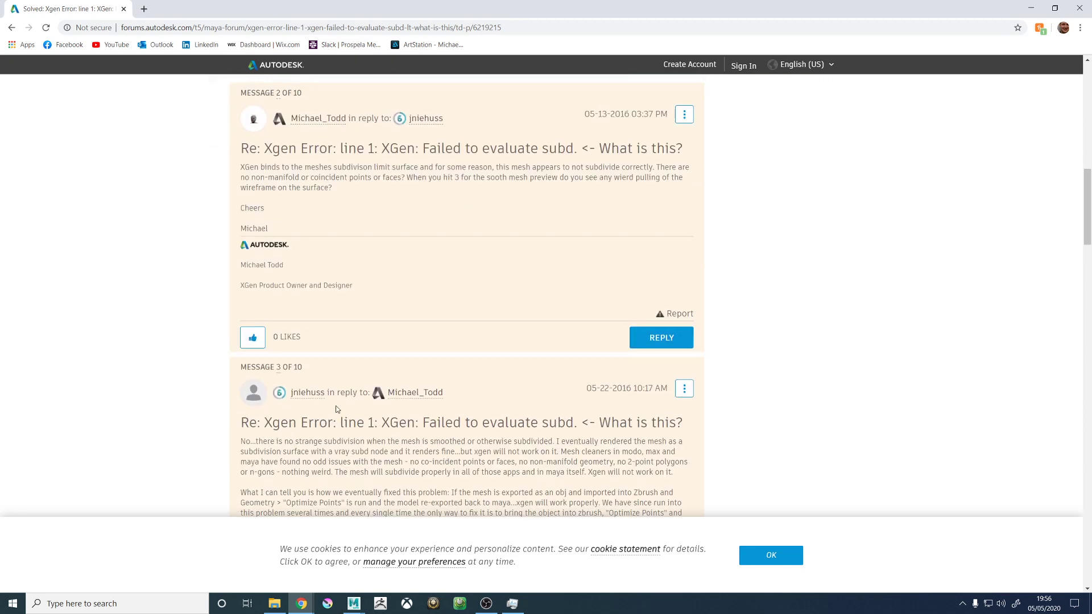
scroll(340, 408, down, 1)
scroll(377, 418, down, 5)
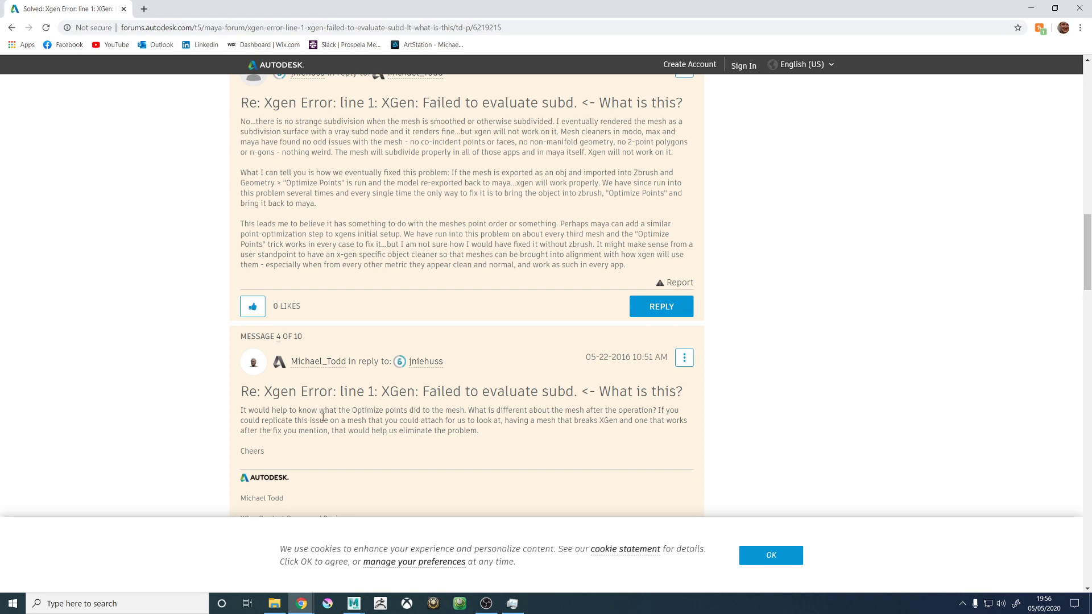
scroll(406, 423, down, 4)
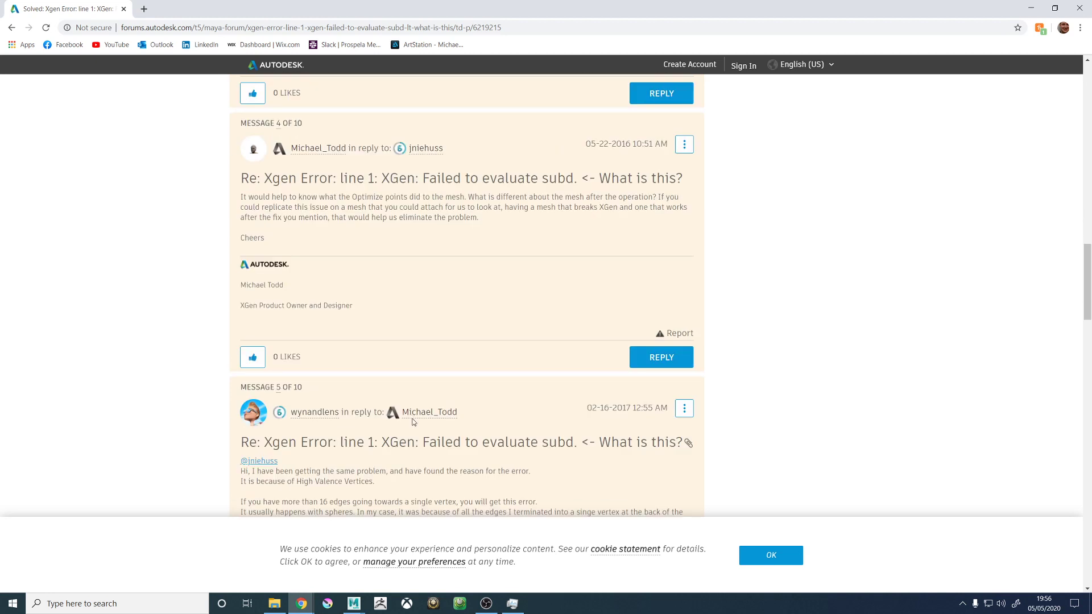
scroll(414, 422, down, 1)
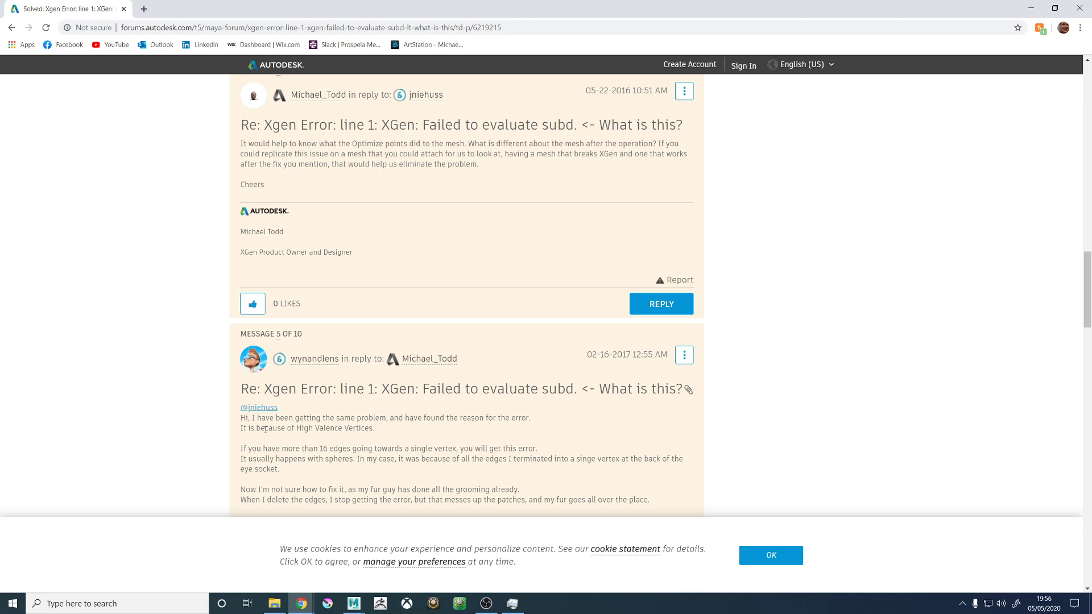
- Highlight "of High Valence" in the fifth message and read the replies covering the error's cause and accepted solution
drag(344, 427, 284, 428)
scroll(310, 434, down, 1)
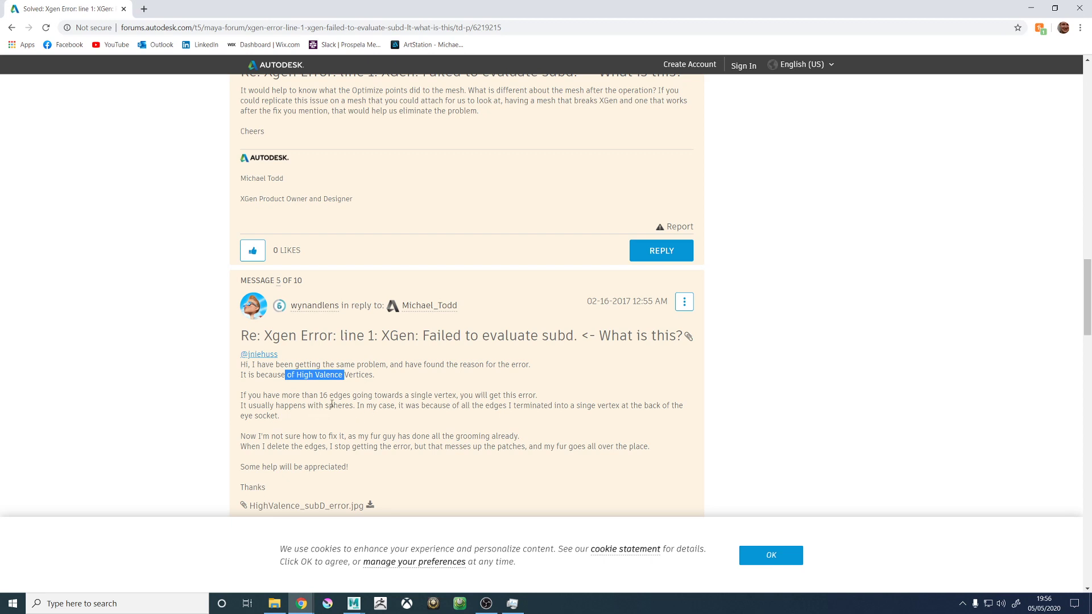
scroll(331, 403, down, 7)
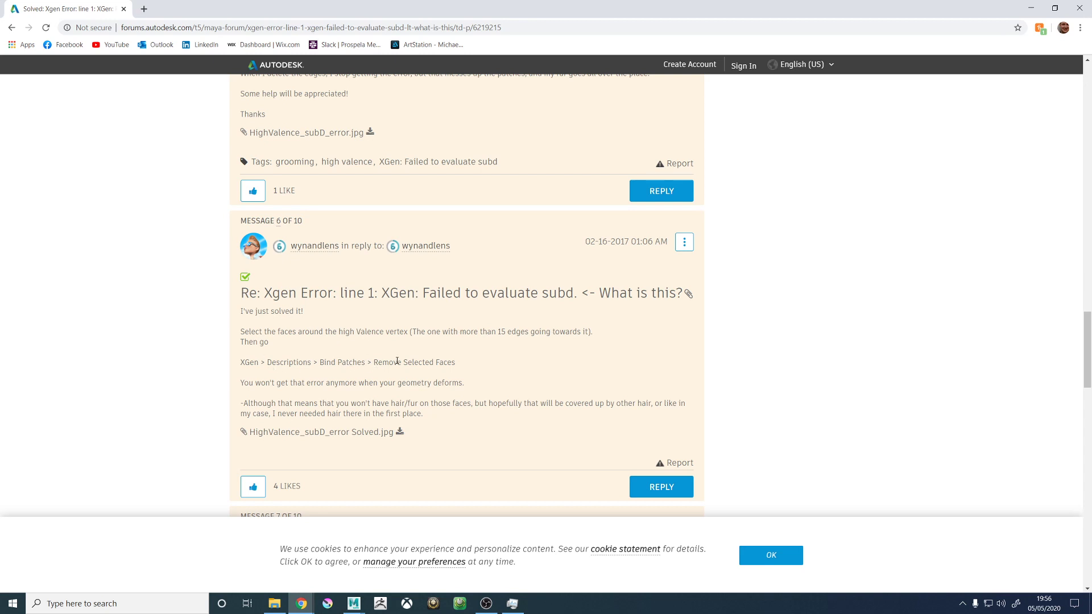
scroll(394, 408, down, 3)
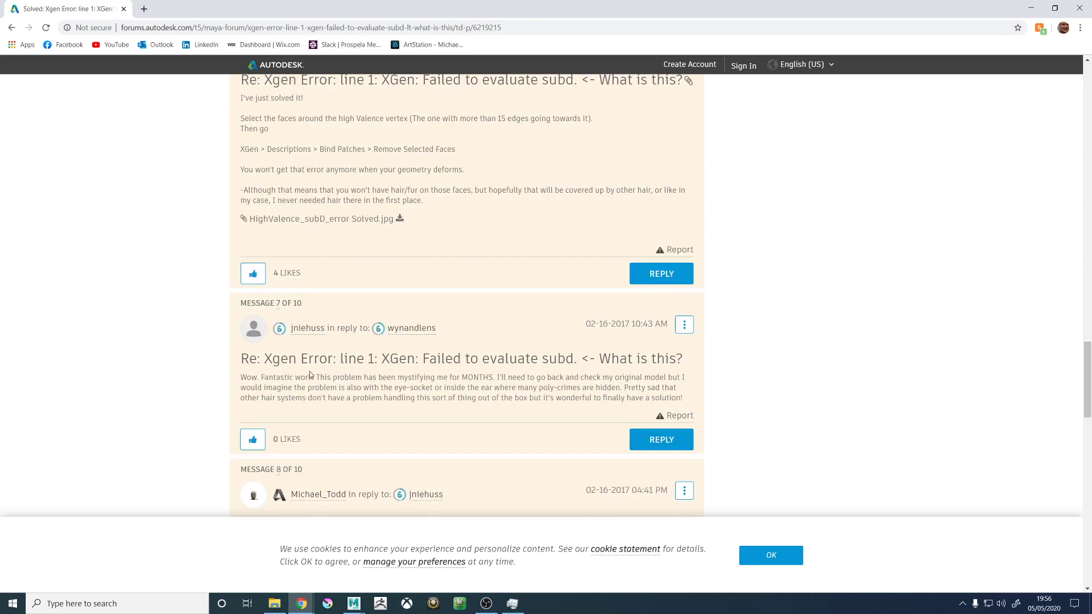
scroll(381, 196, up, 7)
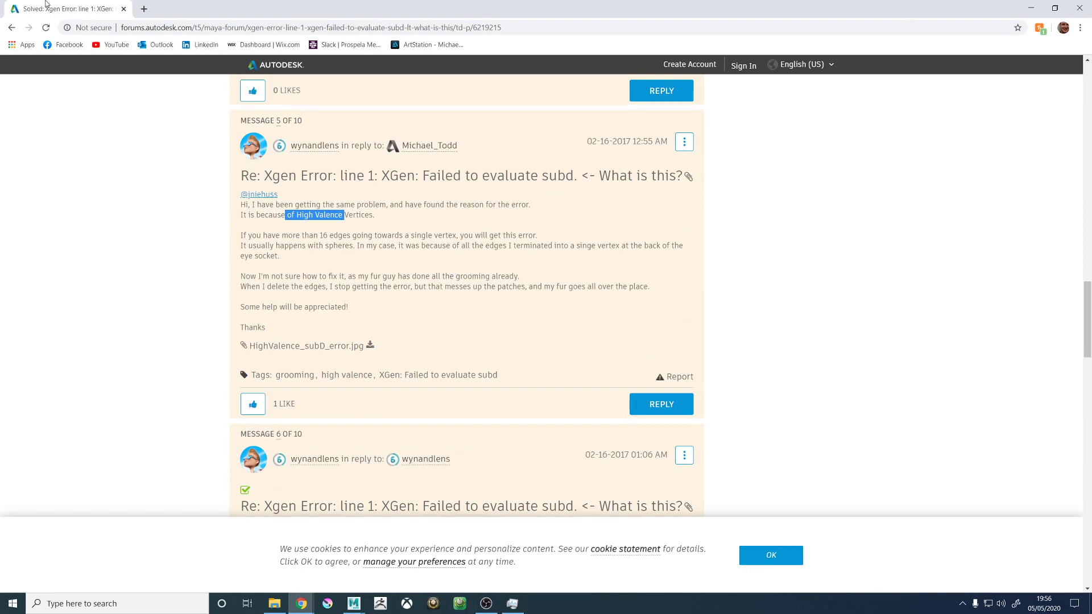
- Switch back to Maya, close the Node Editor and isolate the Body_GEO mesh in the viewport
key(alt+Tab)
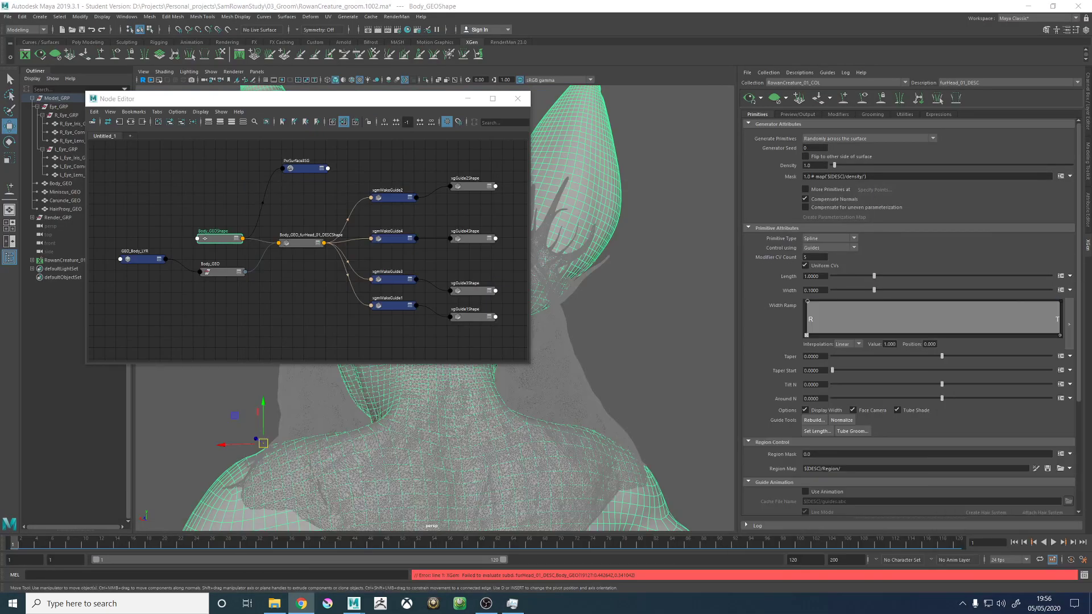
click(518, 99)
alt+drag(339, 342, 455, 346)
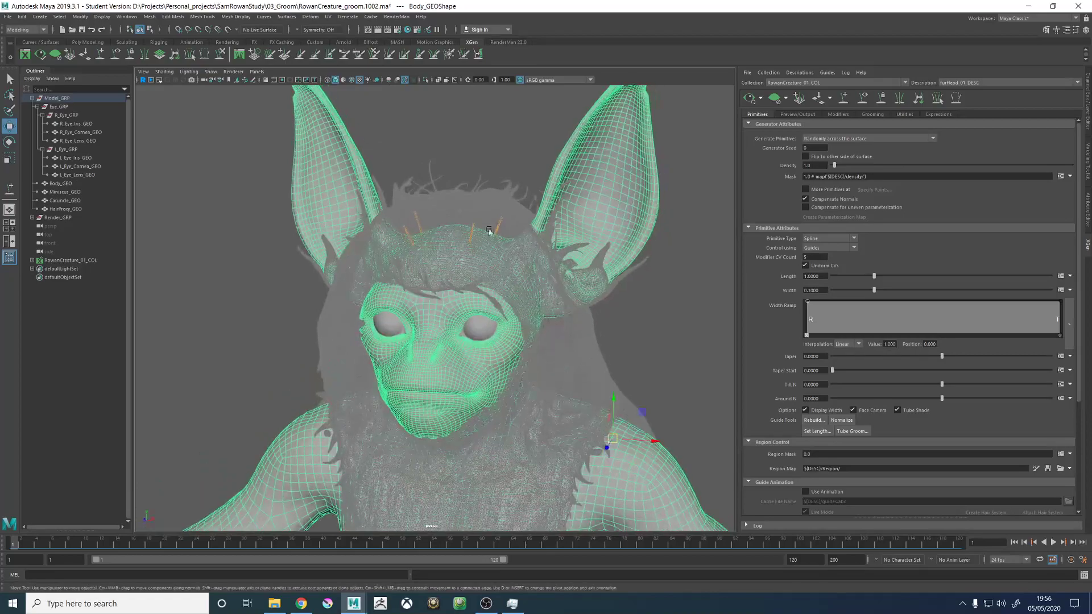
click(425, 80)
scroll(509, 274, up, 10)
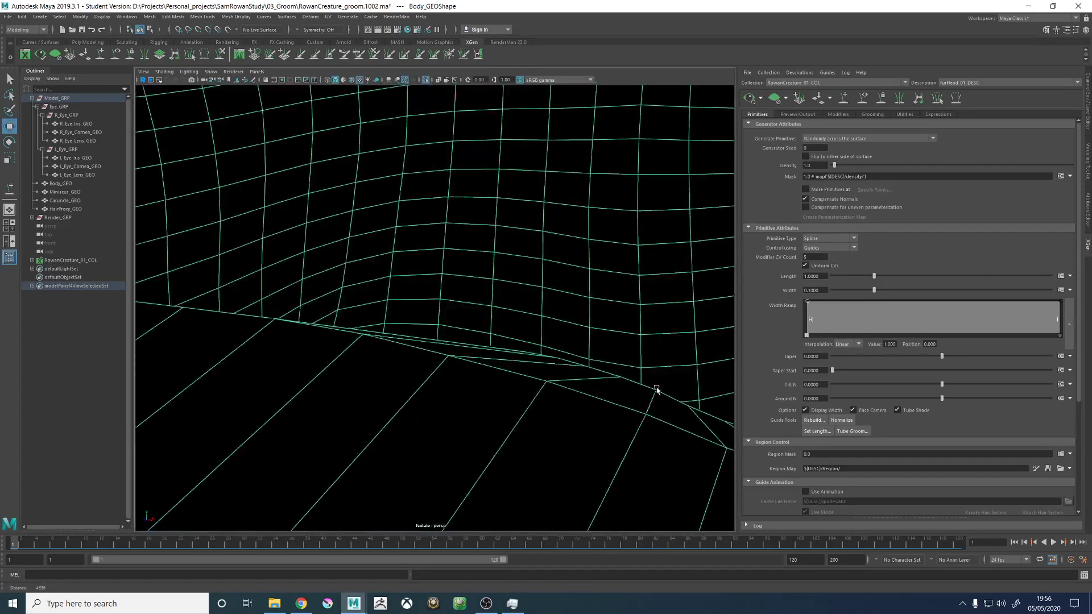
- Select the fan of faces converging on the high-valence vertex inside the mouth and remove them from the furHead_01_DESC description's bound patches
alt+drag(656, 388, 494, 367)
alt+right_drag(494, 366, 381, 360)
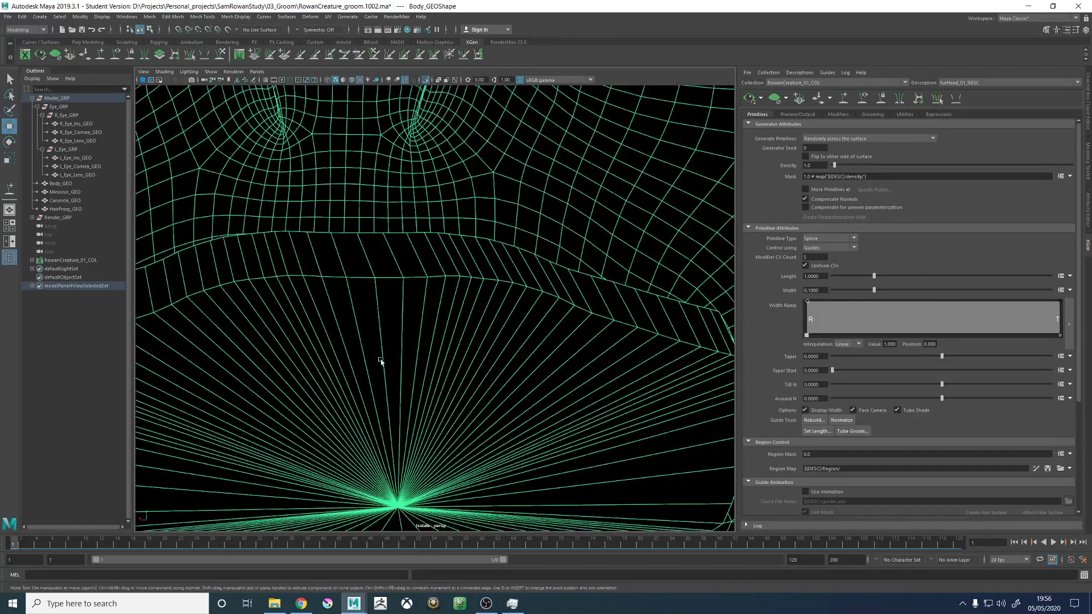
alt+drag(381, 361, 394, 387)
alt+middle_drag(394, 387, 453, 189)
right_drag(408, 231, 405, 255)
alt+drag(397, 264, 449, 281)
scroll(449, 281, up, 3)
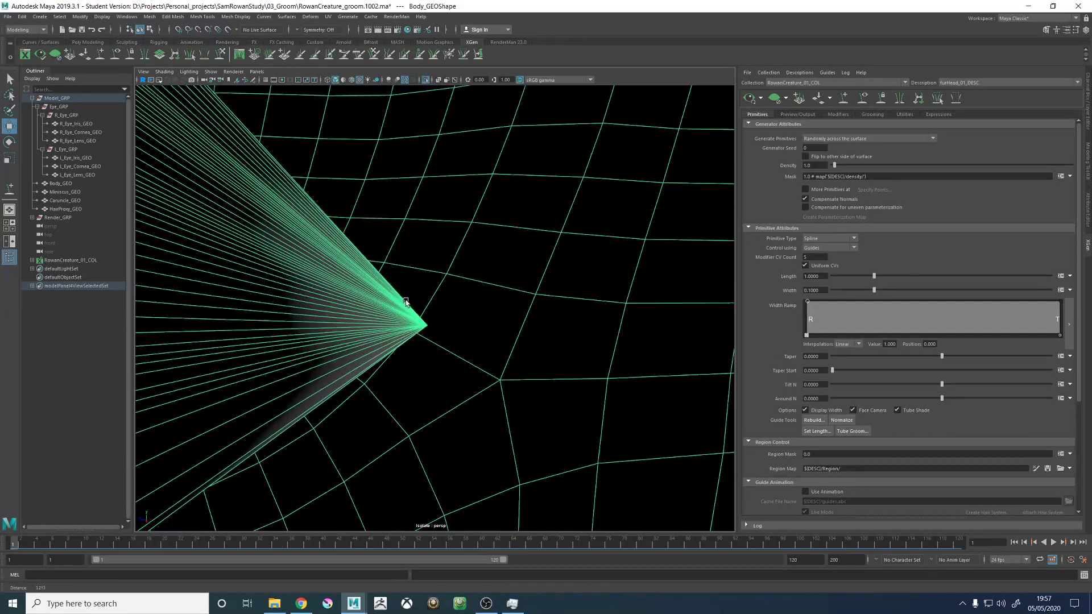
click(479, 298)
scroll(479, 299, down, 3)
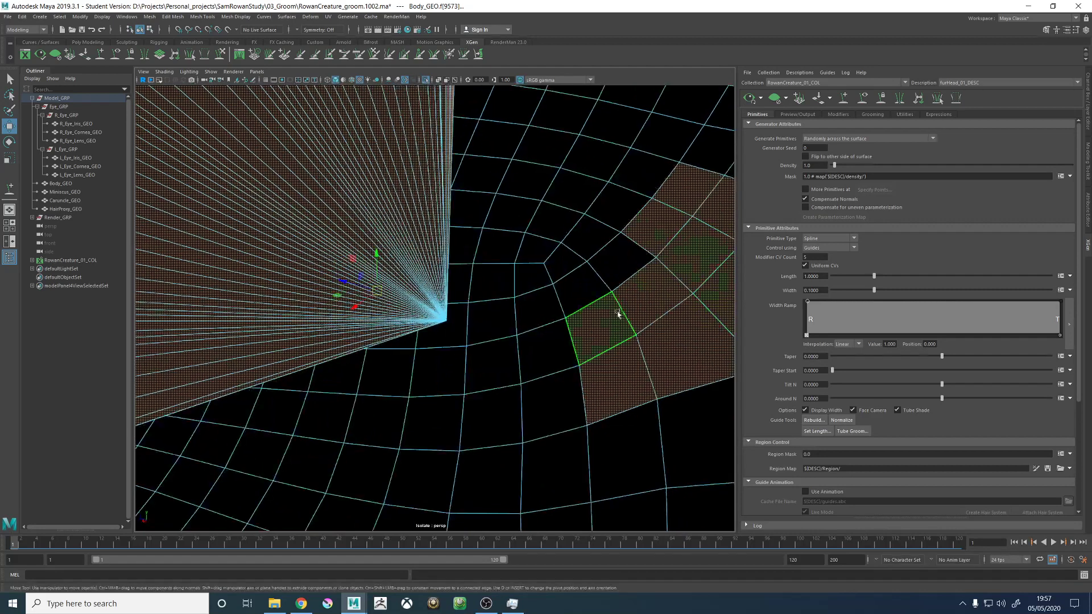
drag(567, 147, 816, 521)
scroll(632, 349, down, 5)
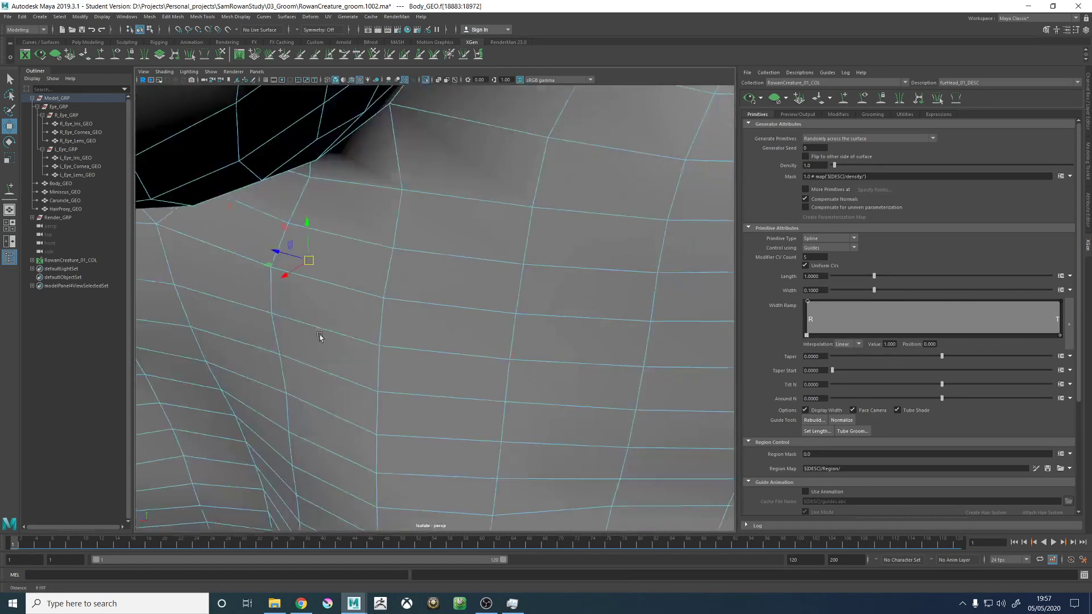
click(830, 100)
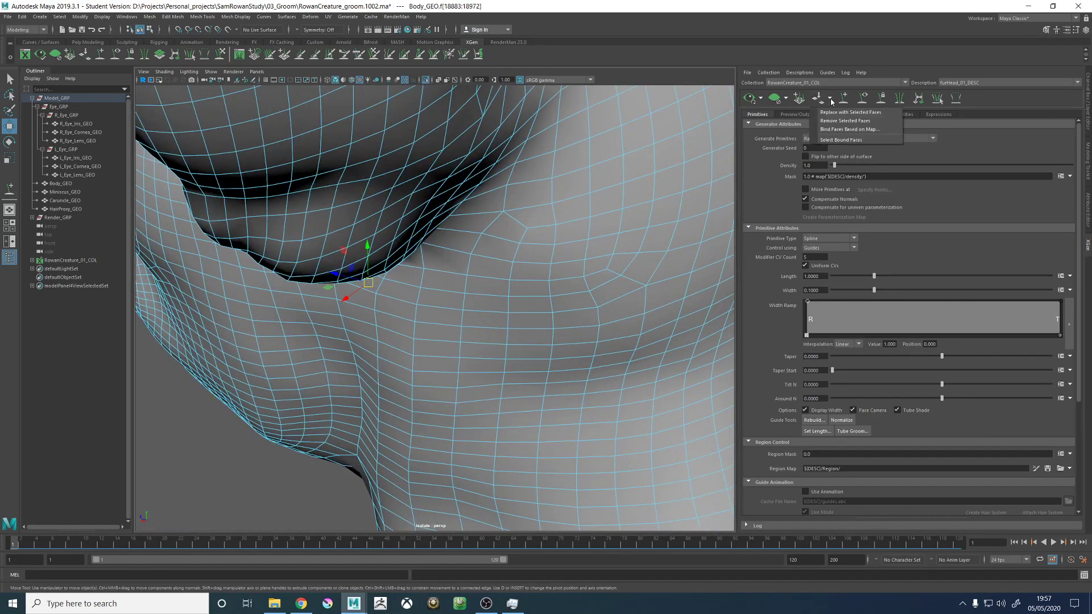
click(836, 121)
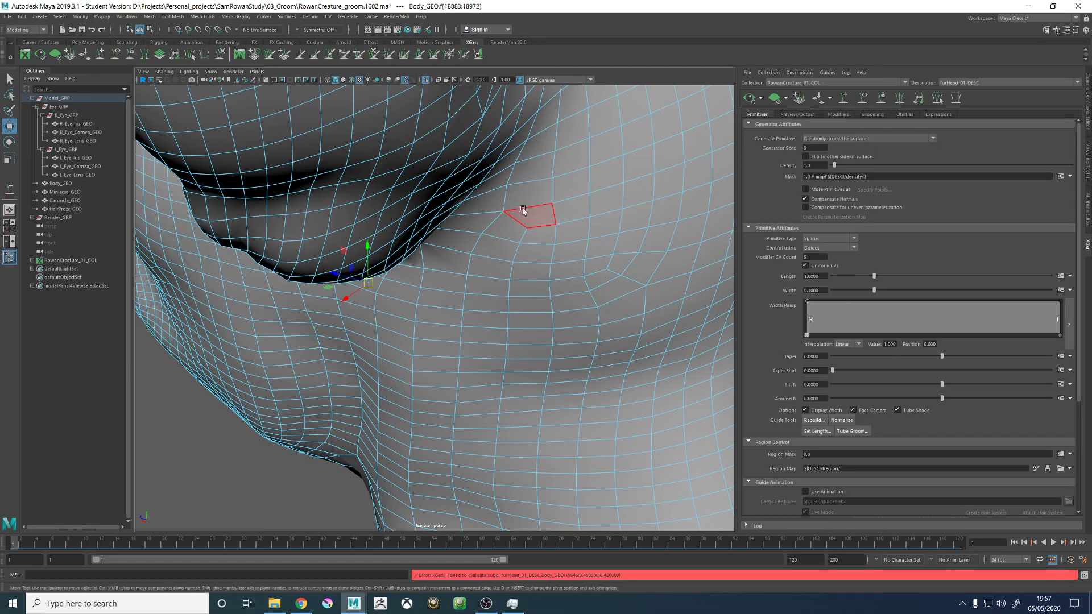
- In wireframe display, select the converging fans of faces inside both ears and remove them from the description's bound patches
alt+drag(380, 205, 602, 261)
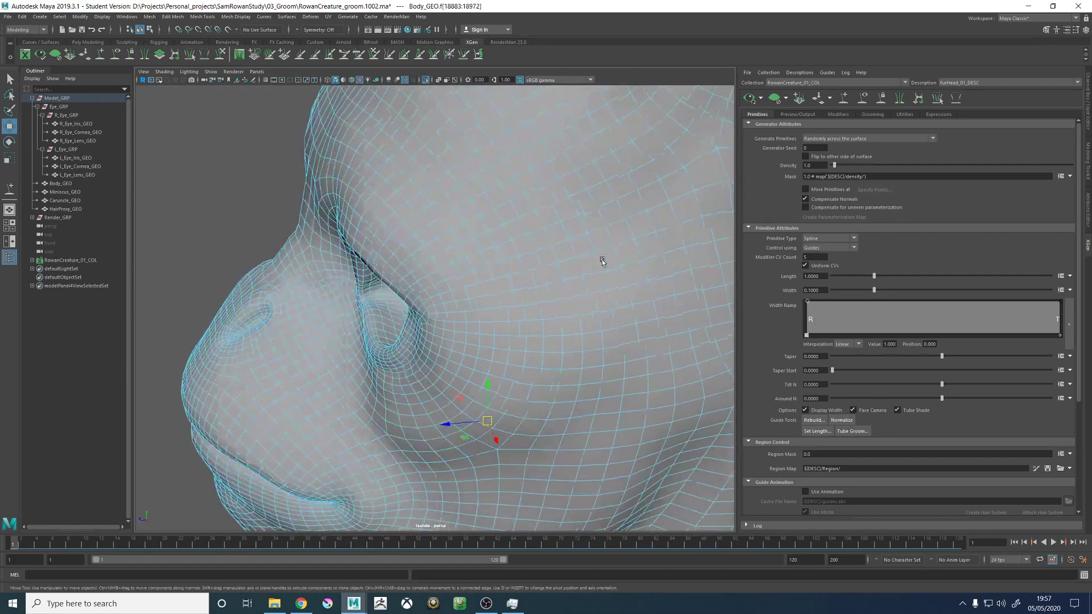
alt+middle_drag(602, 261, 310, 300)
alt+right_drag(309, 299, 409, 279)
scroll(435, 314, up, 5)
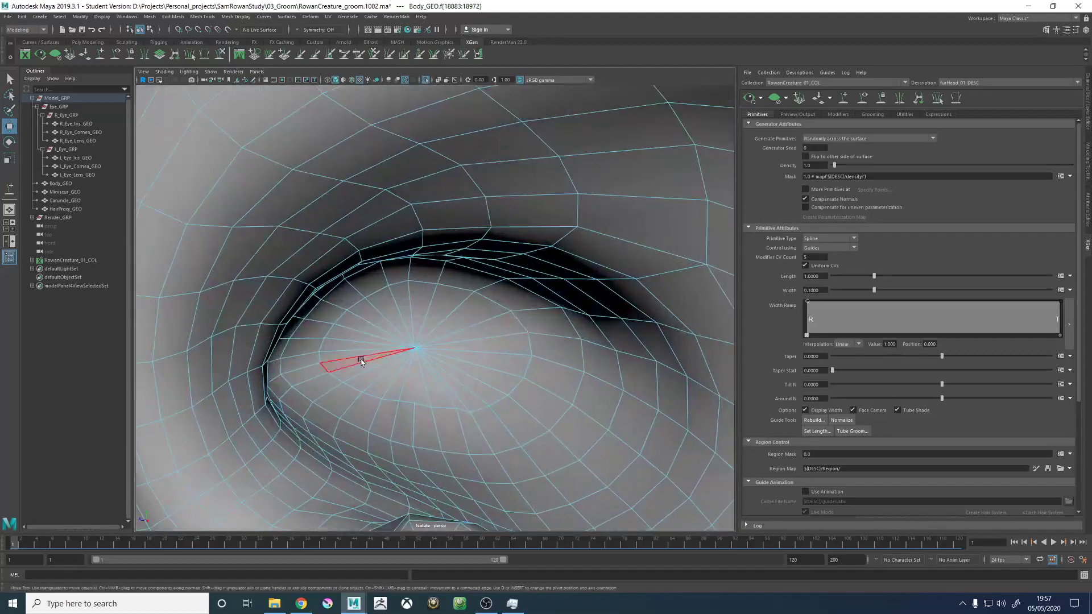
drag(385, 320, 452, 366)
key(4)
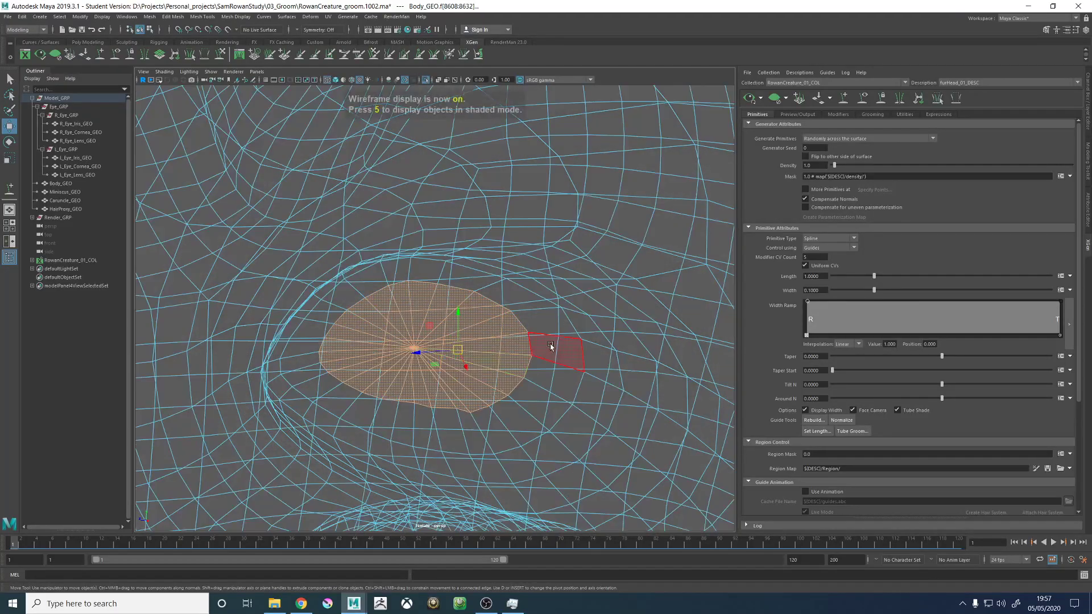
mouse_move(551, 347)
alt+mouse_down()
mouse_move(572, 353)
mouse_move(602, 295)
mouse_move(604, 327)
mouse_move(570, 424)
mouse_move(433, 331)
mouse_move(548, 353)
mouse_move(546, 327)
mouse_move(571, 312)
mouse_move(538, 322)
alt+mouse_up()
click(579, 340)
ctrl+drag(602, 262, 703, 365)
alt+right_drag(703, 365, 529, 324)
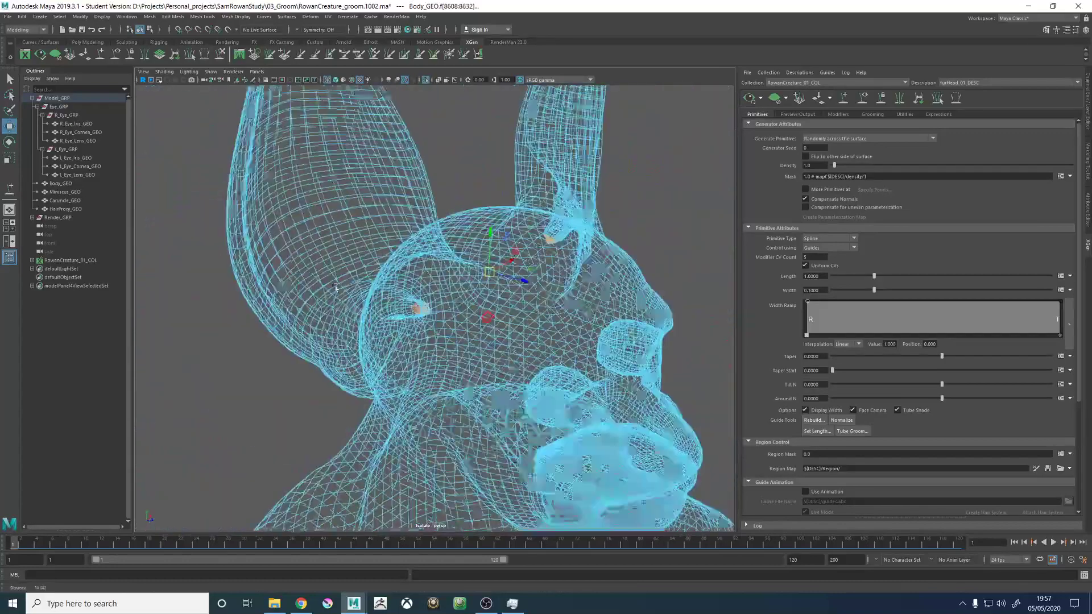
alt+drag(529, 324, 550, 340)
alt+middle_drag(550, 340, 543, 154)
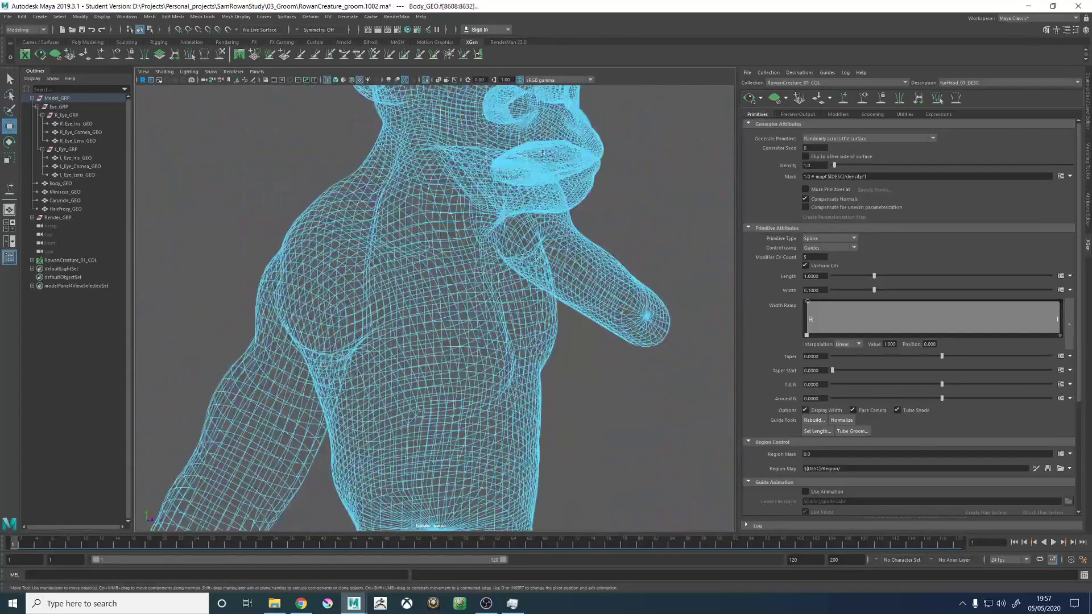
click(820, 99)
click(834, 121)
- Select the fan of faces capping the end of one arm
alt+right_drag(528, 355, 429, 339)
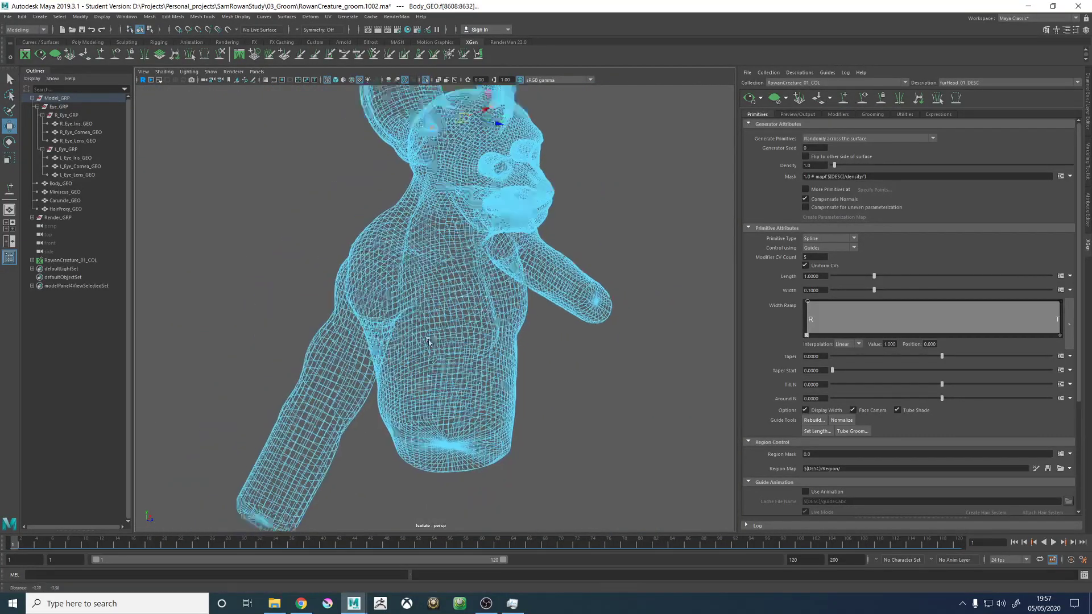
alt+middle_drag(428, 340, 614, 285)
alt+drag(614, 285, 495, 283)
drag(457, 239, 508, 277)
alt+drag(508, 277, 560, 278)
ctrl+drag(426, 292, 312, 201)
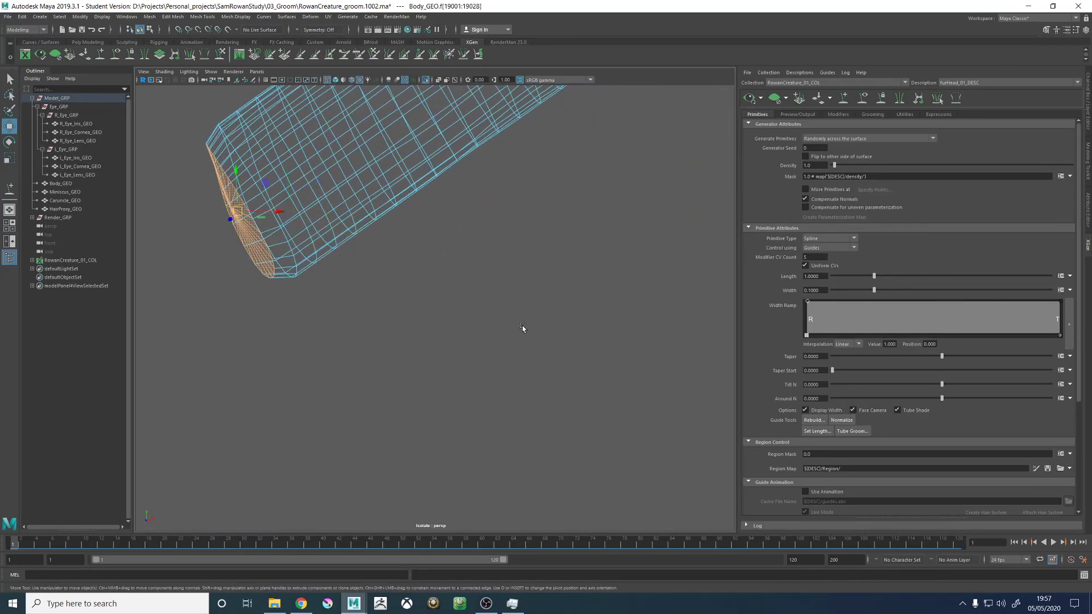
- Add the fan of faces capping the underside of the torso to the face selection
alt+drag(521, 330, 448, 275)
alt+middle_drag(449, 274, 502, 294)
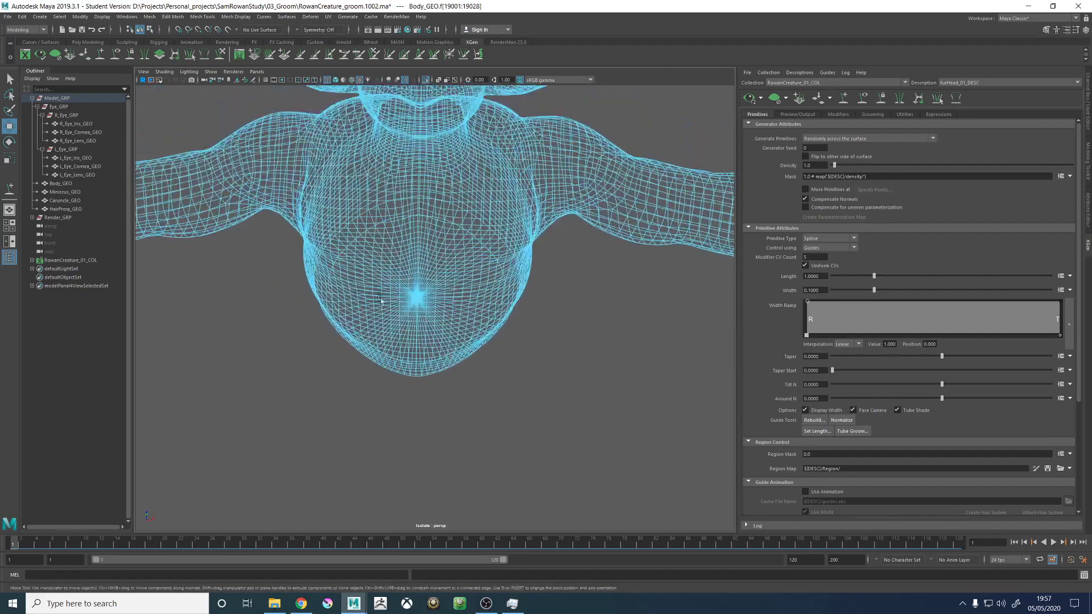
alt+right_drag(501, 295, 597, 307)
shift+drag(367, 262, 419, 310)
alt+drag(324, 274, 467, 327)
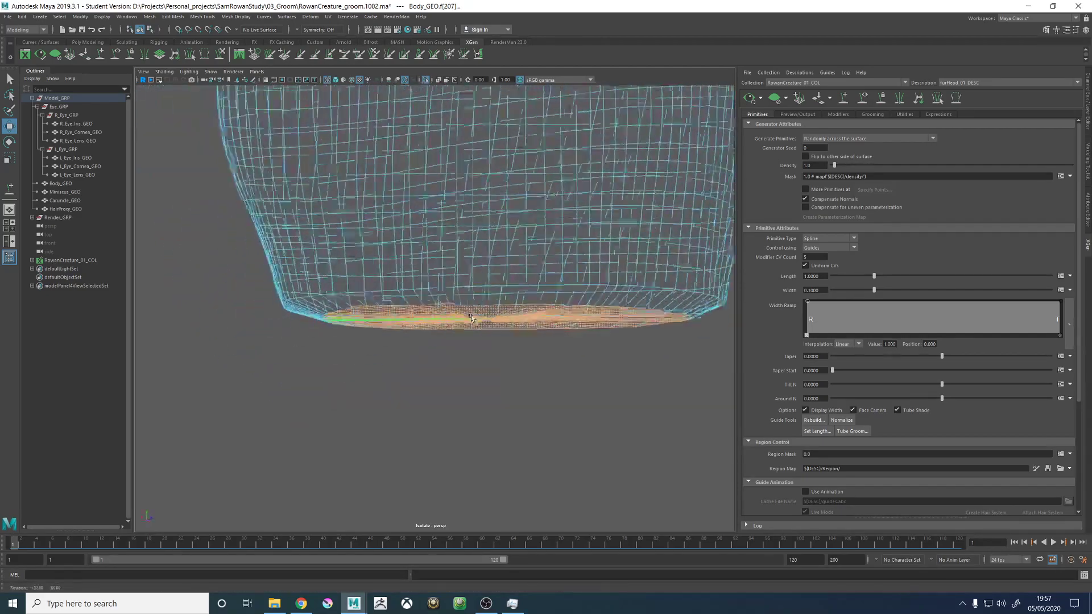
alt+right_drag(466, 327, 364, 284)
alt+middle_drag(364, 171, 432, 311)
ctrl+drag(417, 196, 504, 323)
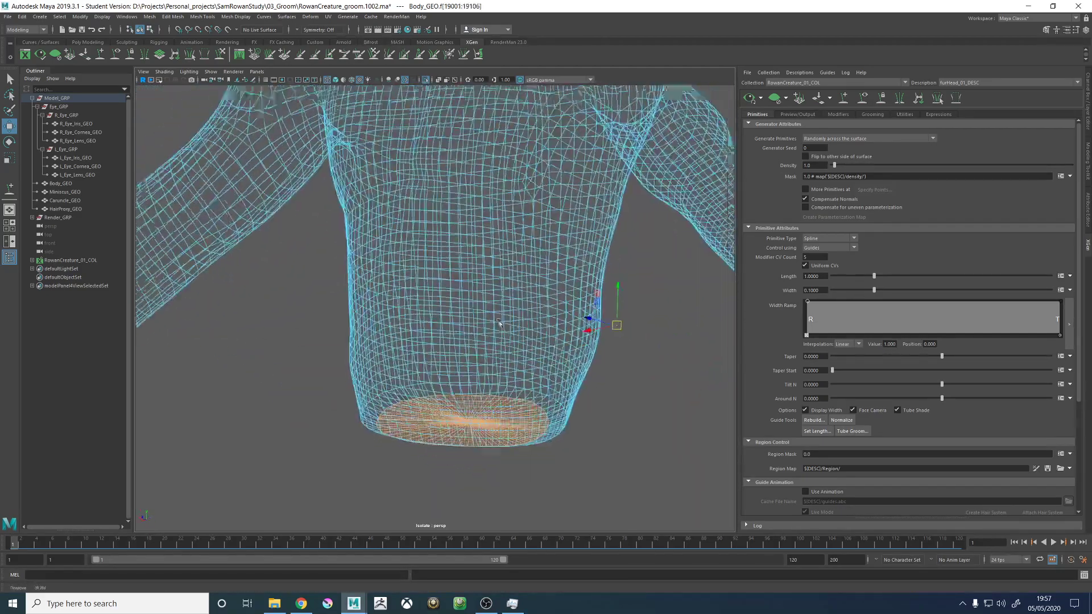
- Add the other arm's end cap faces to the selection and remove all the selected caps from the description's bound patches
alt+right_drag(504, 323, 318, 293)
alt+middle_drag(318, 293, 427, 312)
alt+right_drag(426, 312, 522, 426)
alt+drag(521, 426, 557, 418)
alt+middle_drag(557, 417, 353, 383)
alt+drag(352, 382, 327, 369)
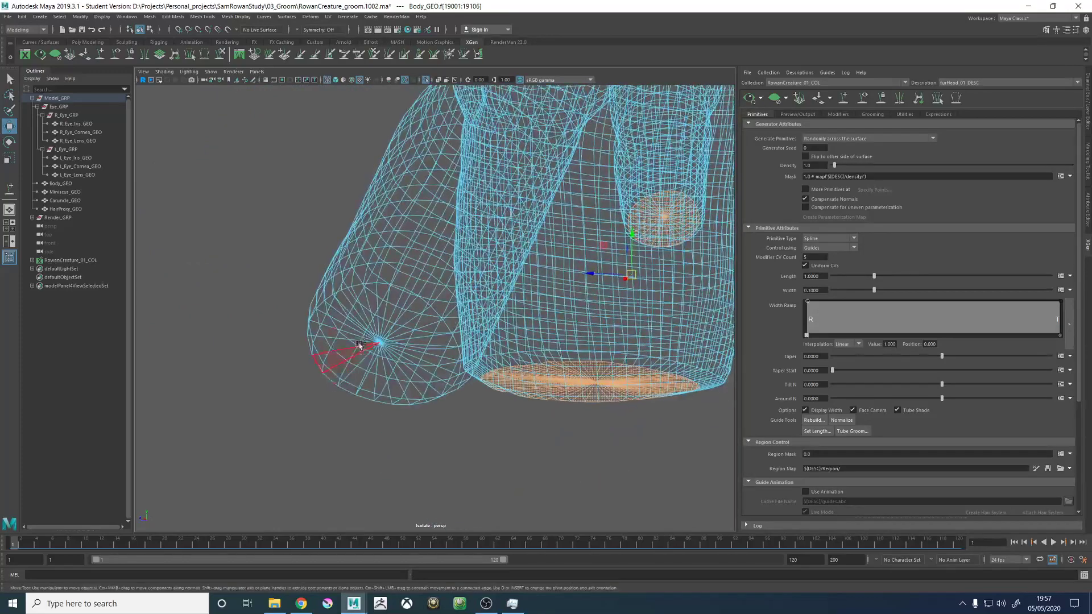
shift+drag(365, 328, 397, 359)
alt+drag(478, 353, 353, 361)
ctrl+drag(189, 327, 278, 382)
click(819, 100)
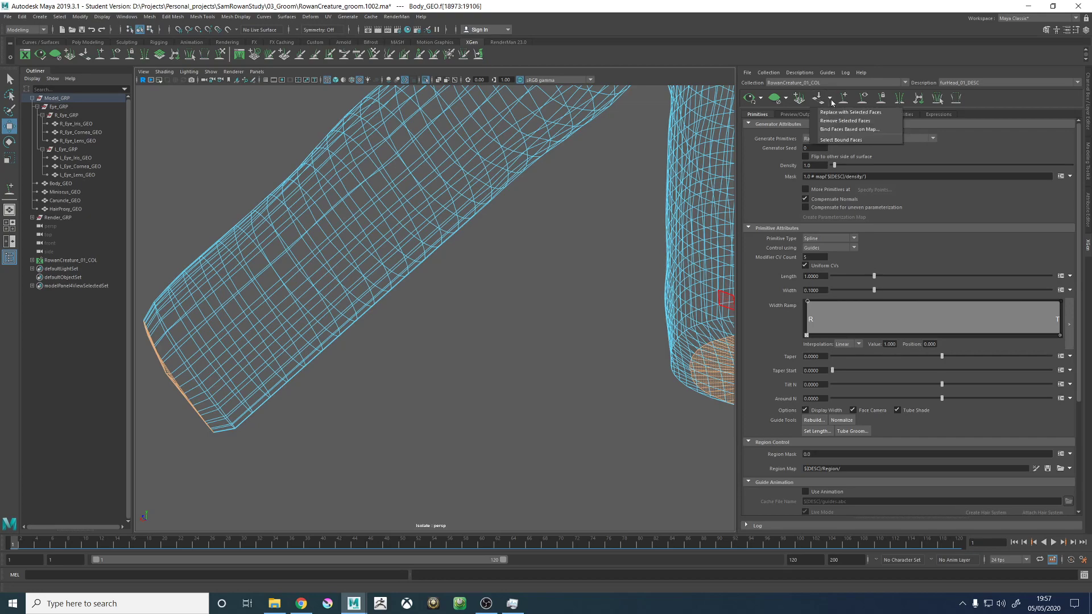
click(847, 114)
- Return the viewport to shaded display and select the whole Body_GEO mesh in object mode
alt+right_drag(455, 230, 168, 221)
alt+middle_drag(474, 188, 419, 295)
right_drag(444, 274, 553, 219)
alt+drag(339, 234, 443, 216)
key(5)
alt+middle_drag(269, 126, 395, 255)
alt+drag(394, 255, 399, 295)
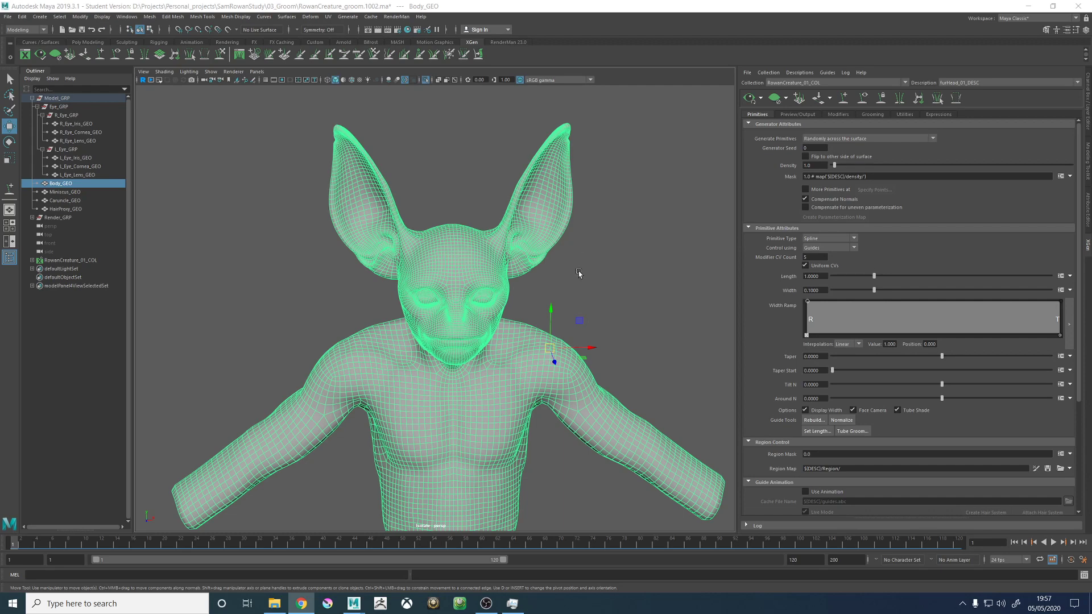
- Expand the RowanCreature_01_COL collection down to the head description's guides and select all four guides
alt+drag(534, 270, 519, 231)
scroll(496, 226, up, 5)
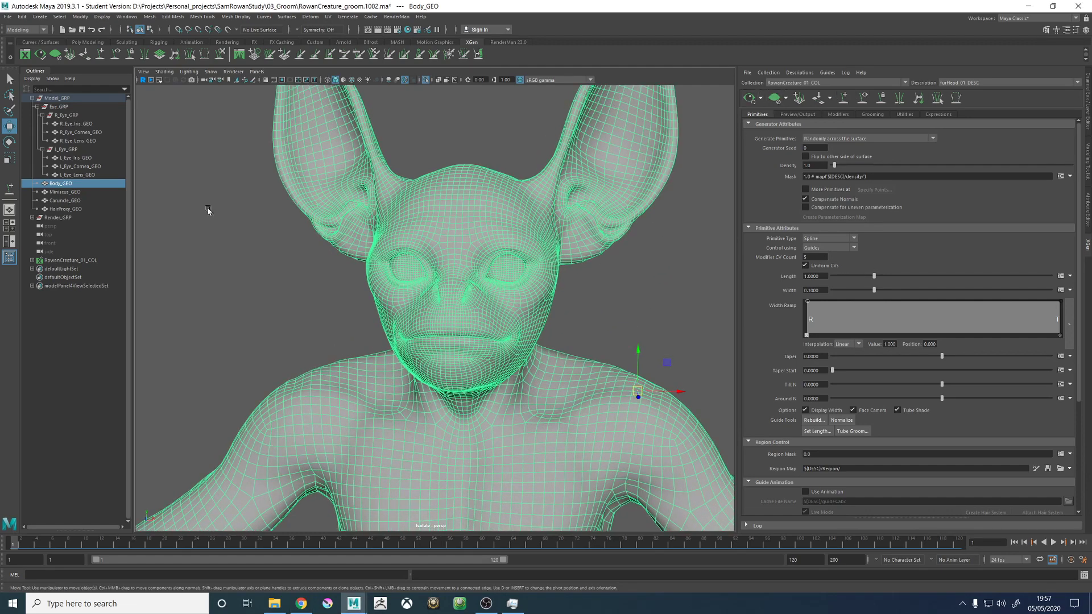
click(66, 261)
alt+drag(421, 256, 484, 254)
scroll(477, 264, down, 6)
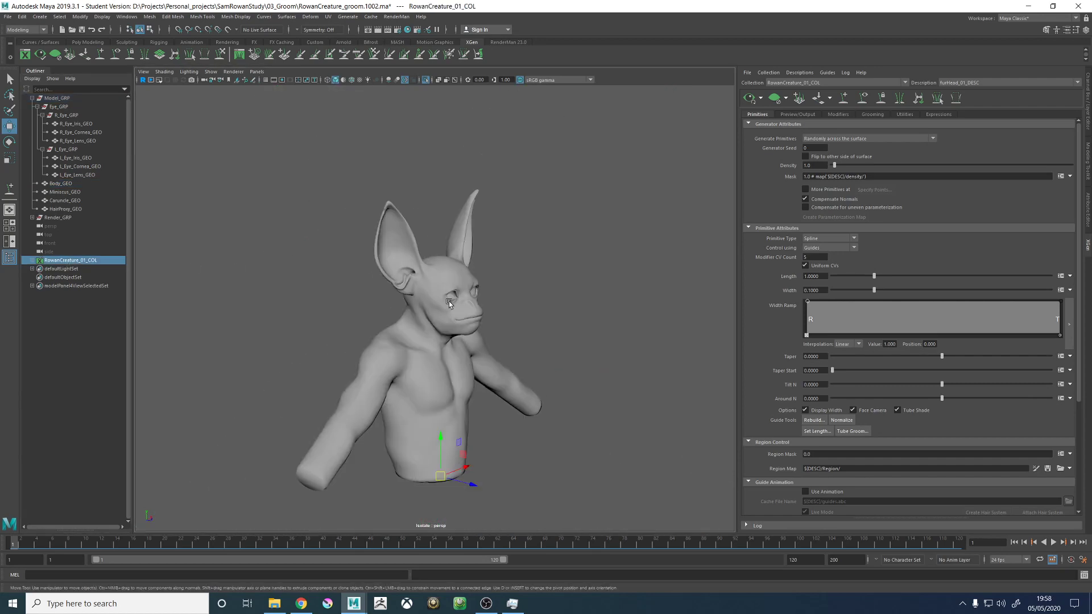
alt+drag(448, 302, 413, 303)
click(33, 260)
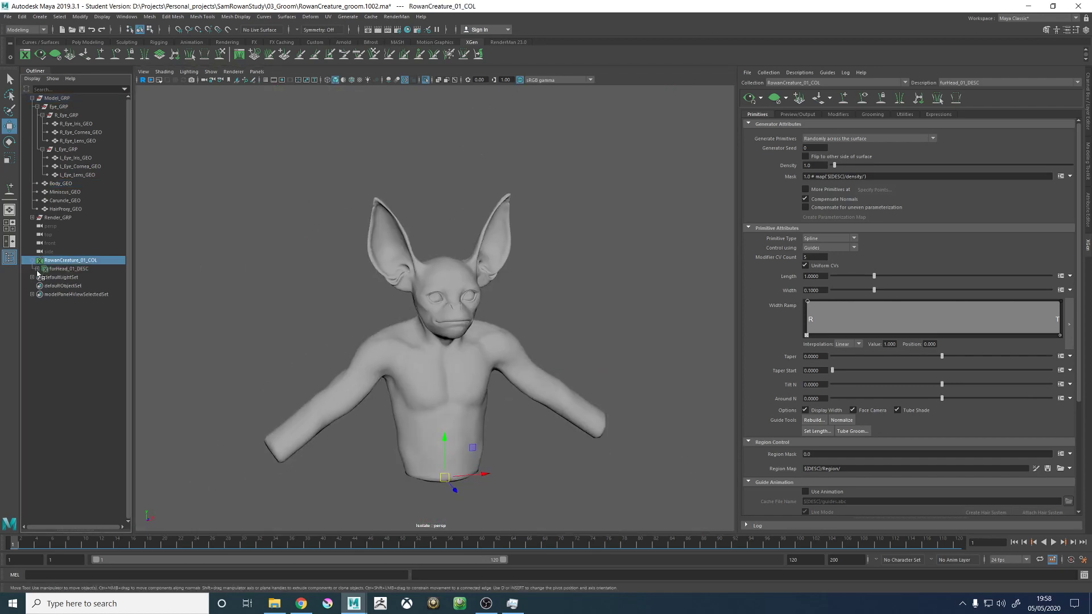
click(37, 269)
click(43, 277)
click(78, 286)
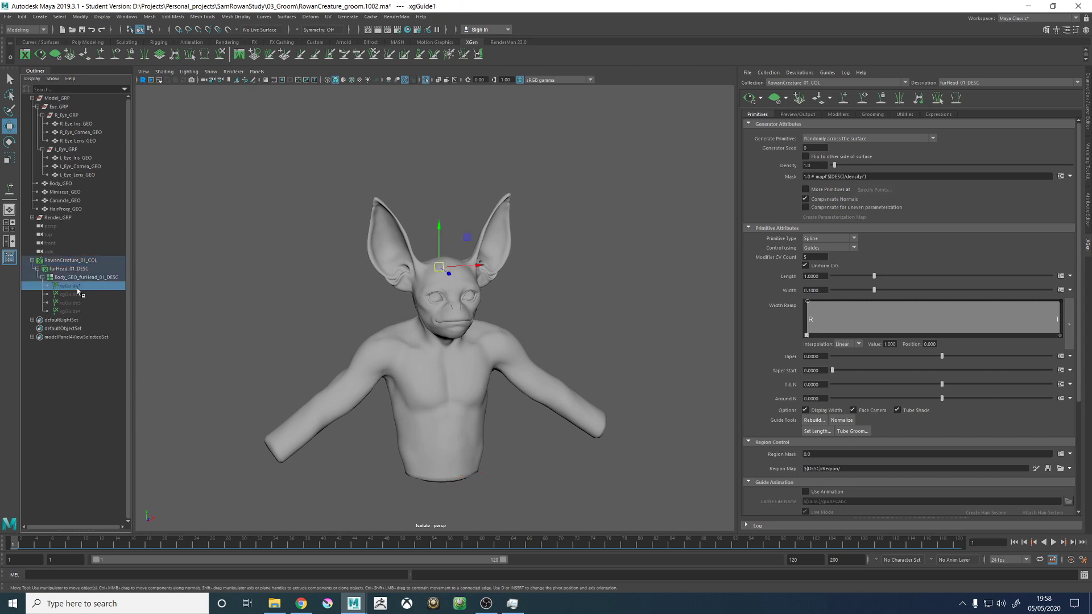
shift+click(84, 306)
shift+click(76, 309)
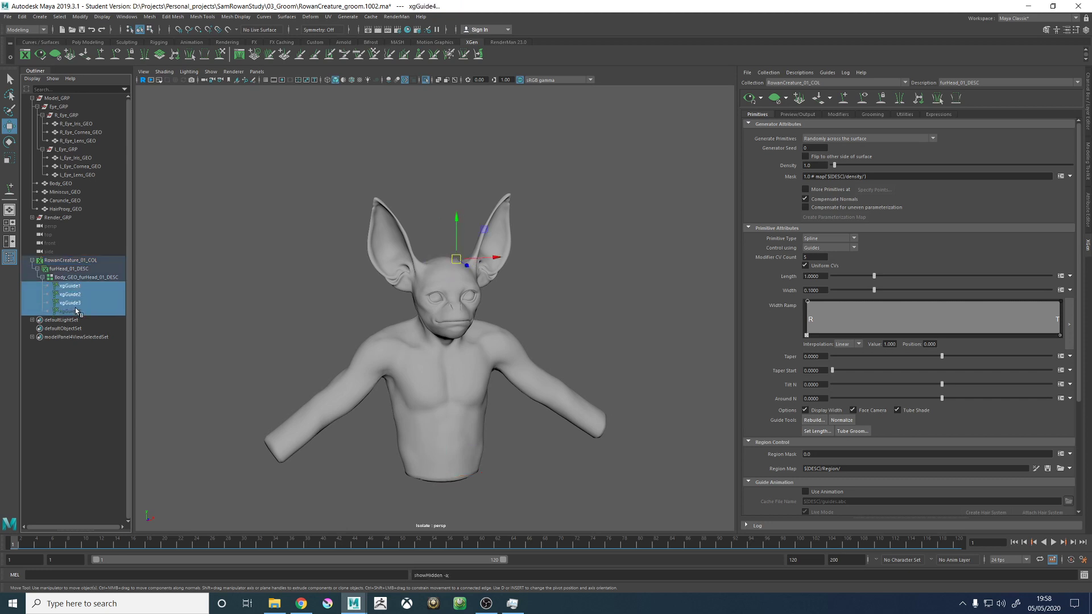
- Make the guides visible again and frame xgGuide1 with the viewport's object isolation turned off
click(862, 97)
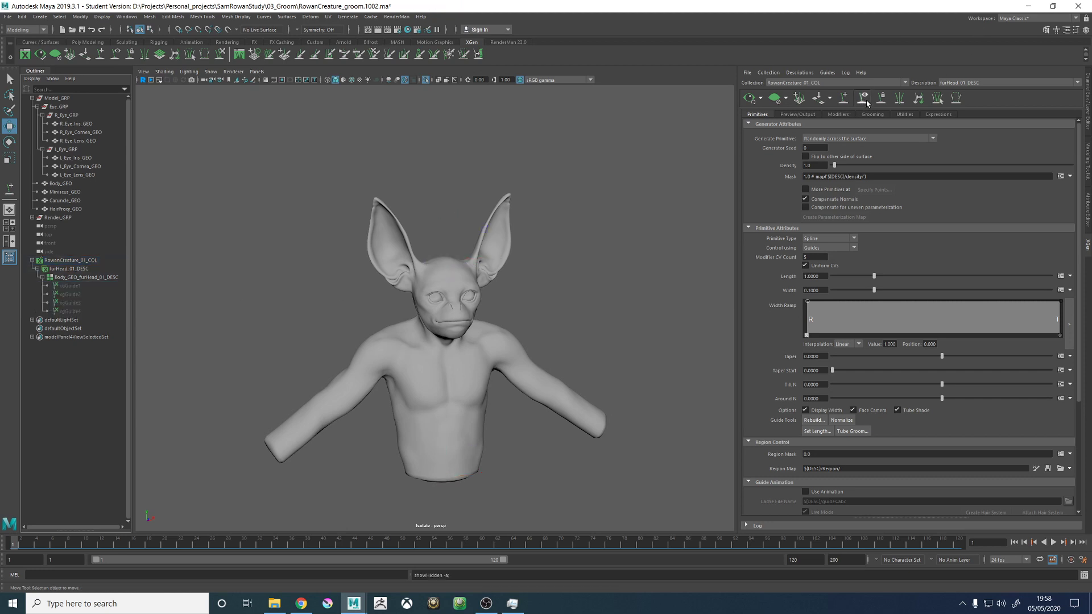
click(862, 98)
click(78, 286)
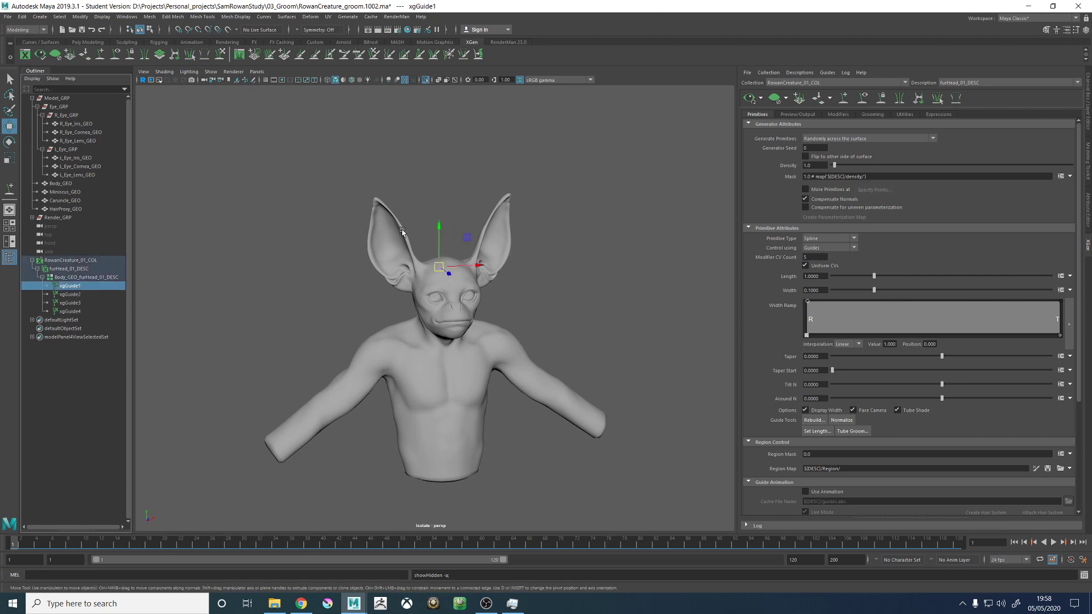
click(427, 80)
key(f)
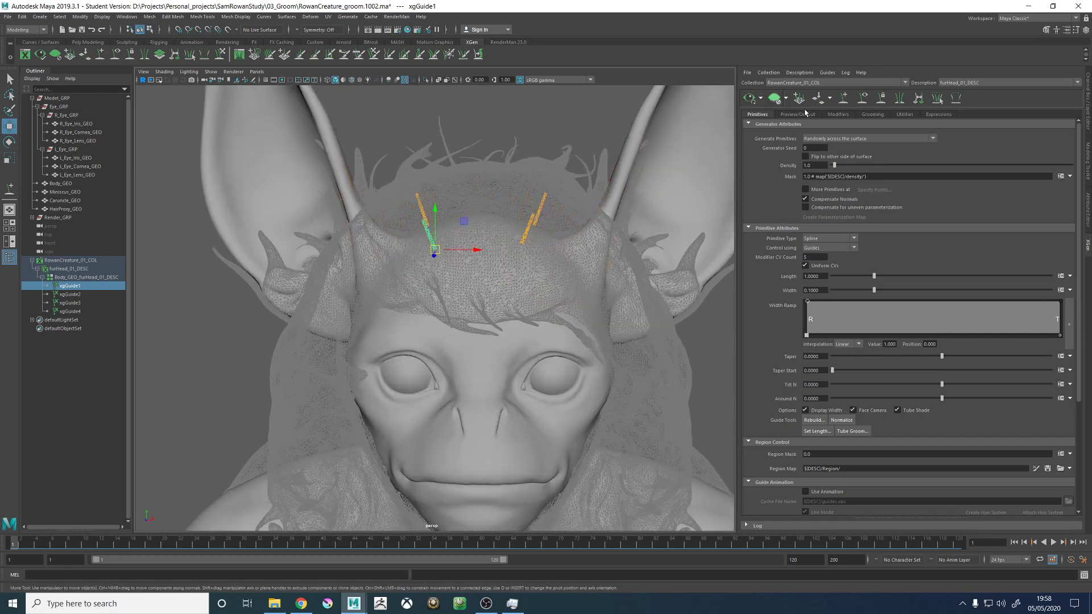
- Place one more guide on the side of the head with the Add or Move Guides tool
click(843, 98)
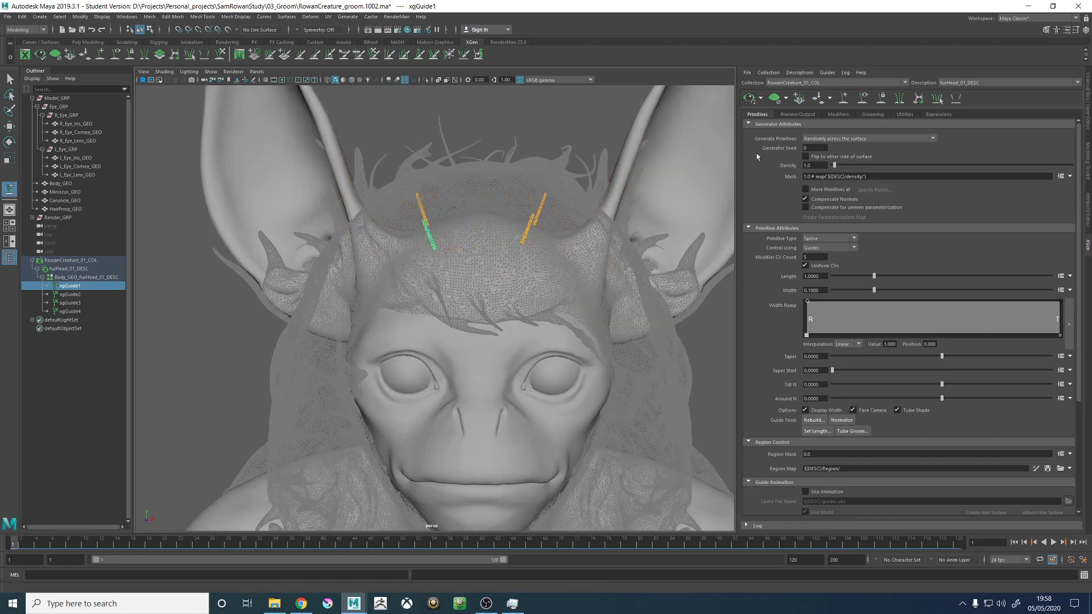
mouse_move(549, 171)
alt+mouse_down()
mouse_move(522, 237)
mouse_move(483, 232)
mouse_move(470, 243)
mouse_move(516, 243)
mouse_move(480, 243)
mouse_move(487, 251)
mouse_move(469, 264)
mouse_move(490, 254)
mouse_move(446, 268)
mouse_move(438, 244)
mouse_move(421, 260)
mouse_move(543, 275)
alt+mouse_up()
click(510, 264)
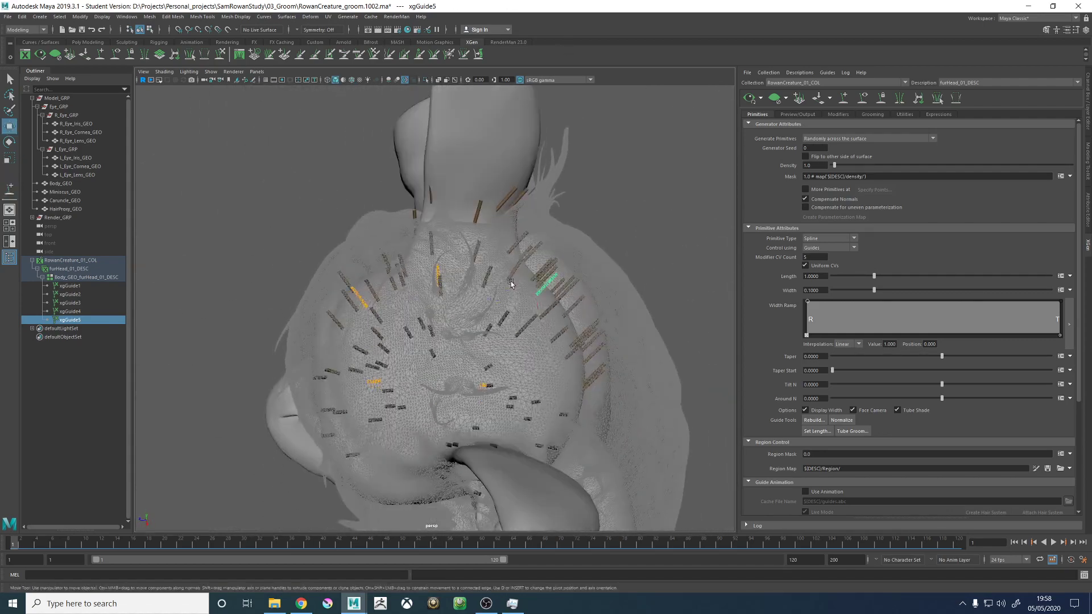
key(w)
- Delete all the existing guides from the creature's head
click(1088, 110)
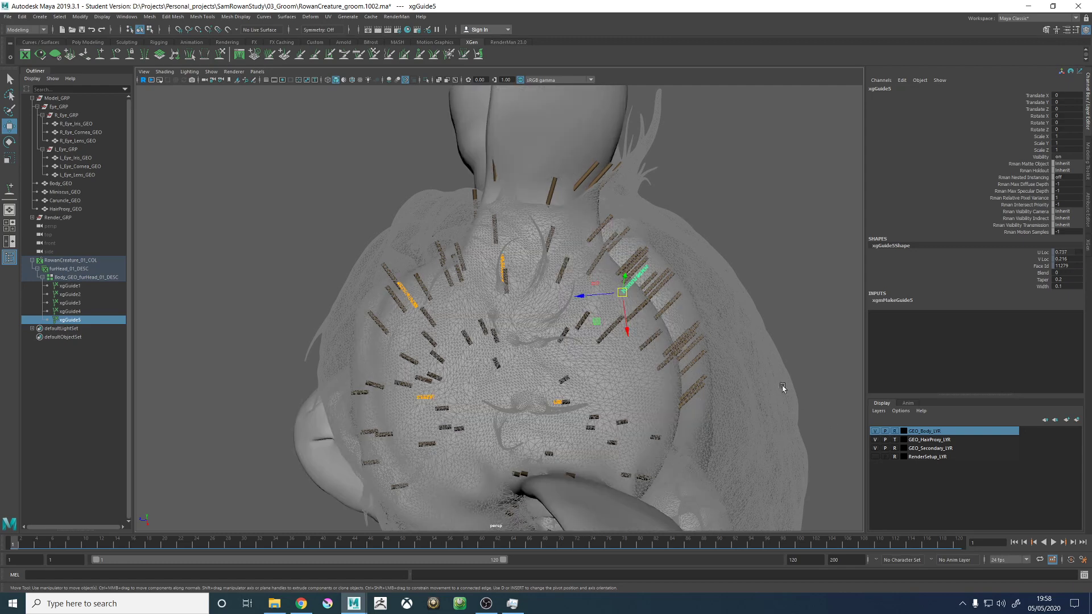
alt+drag(484, 330, 617, 297)
click(617, 297)
drag(466, 255, 671, 381)
key(Delete)
alt+drag(513, 376, 573, 330)
drag(476, 234, 709, 316)
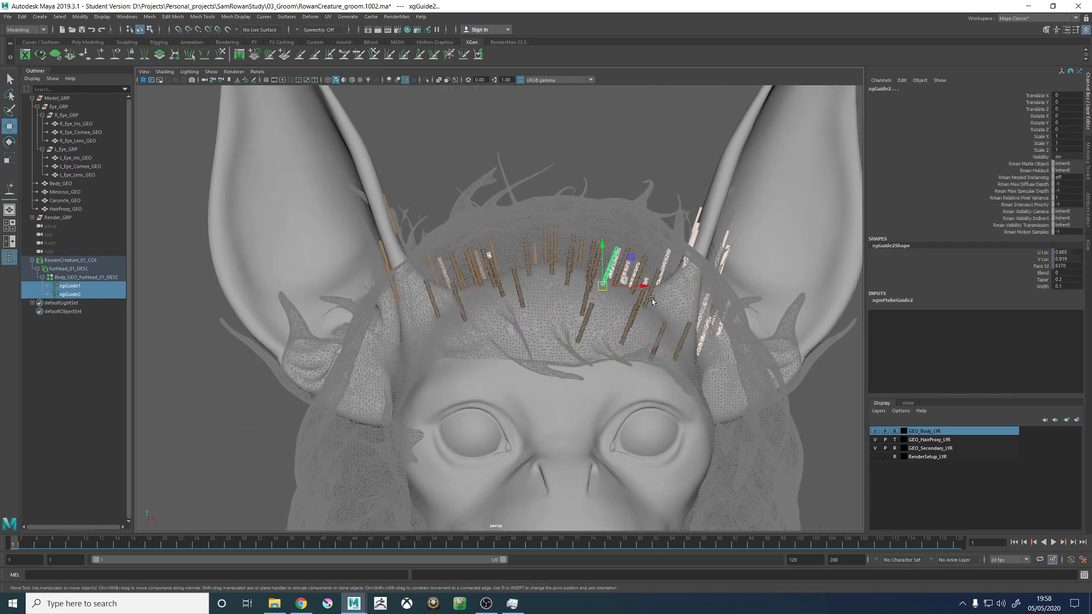
key(Delete)
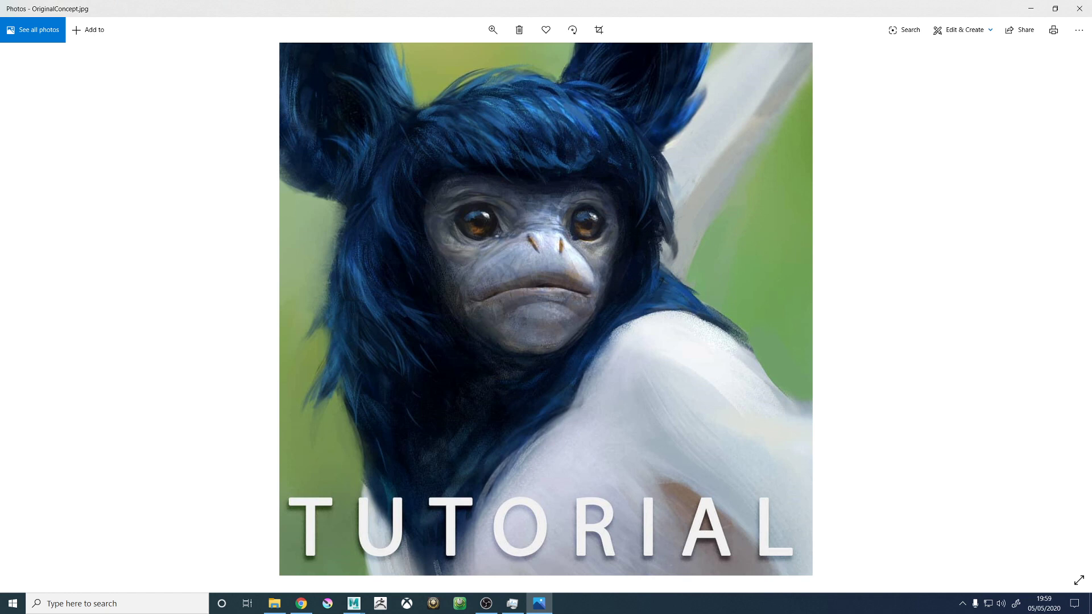
- Study the fur in the OriginalConcept.jpg reference in Photos and return to the Maya scene
key(alt+Tab)
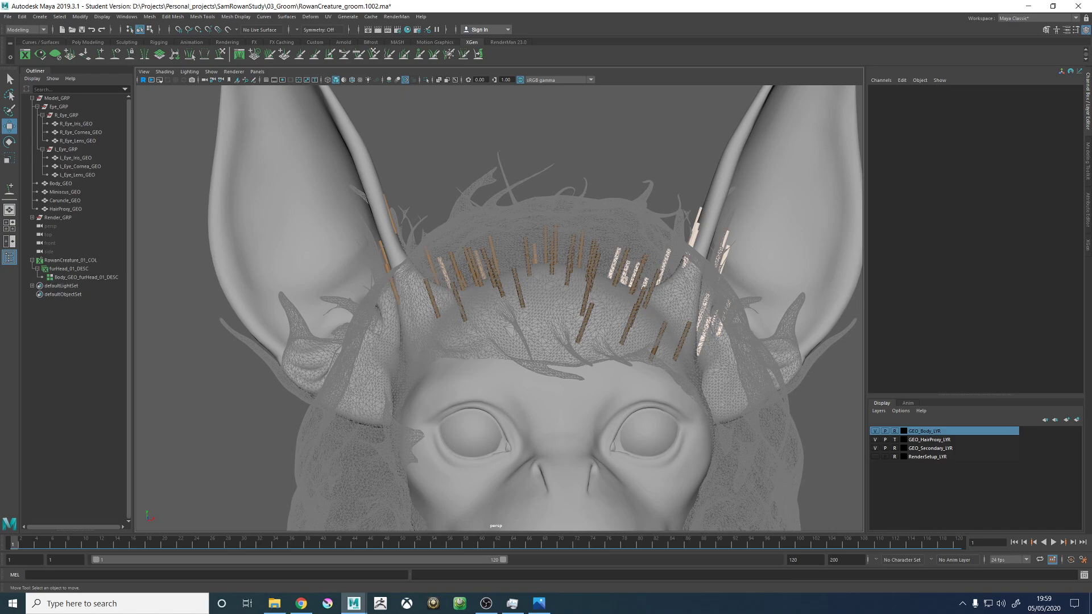
key(alt+Tab)
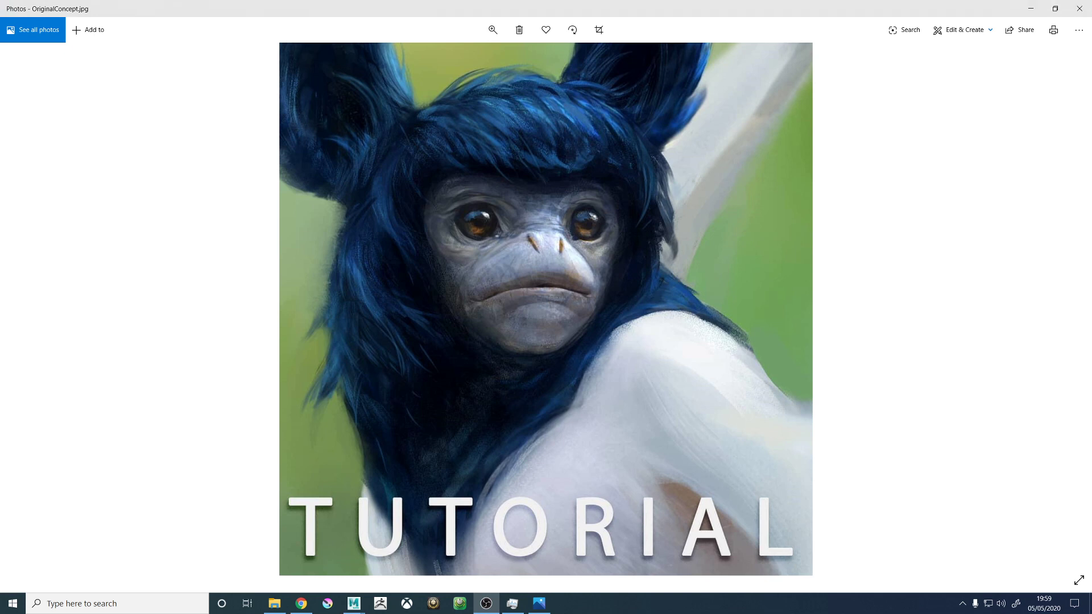
key(super+Down)
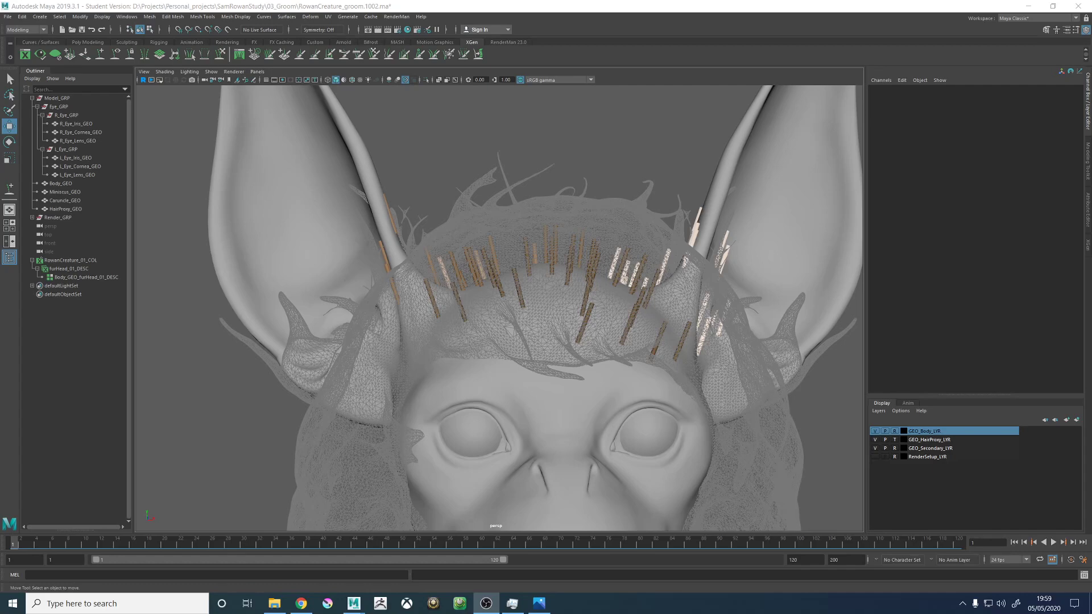
key(alt+Tab)
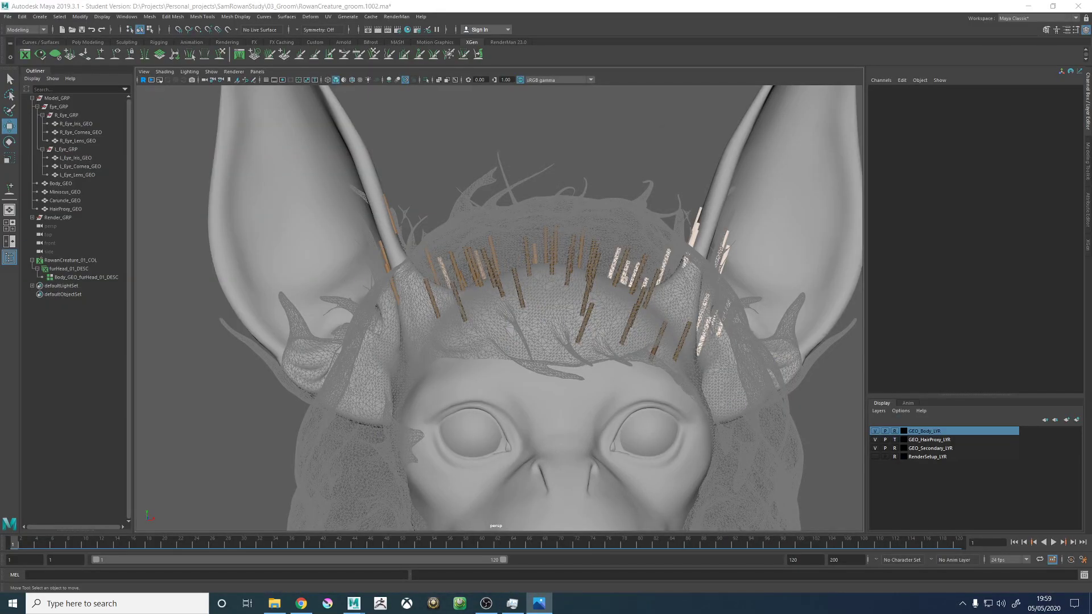
key(alt+Tab)
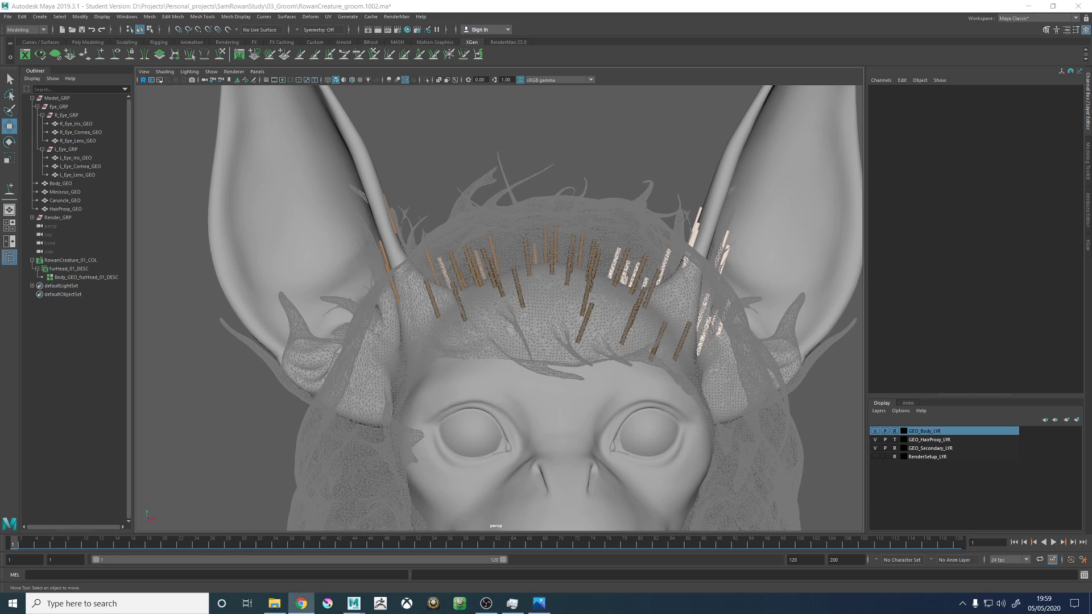
- Bring back the XGen editor and collapse the furHead_01_DESC branch in the Outliner
alt+drag(740, 290, 668, 299)
scroll(669, 299, down, 5)
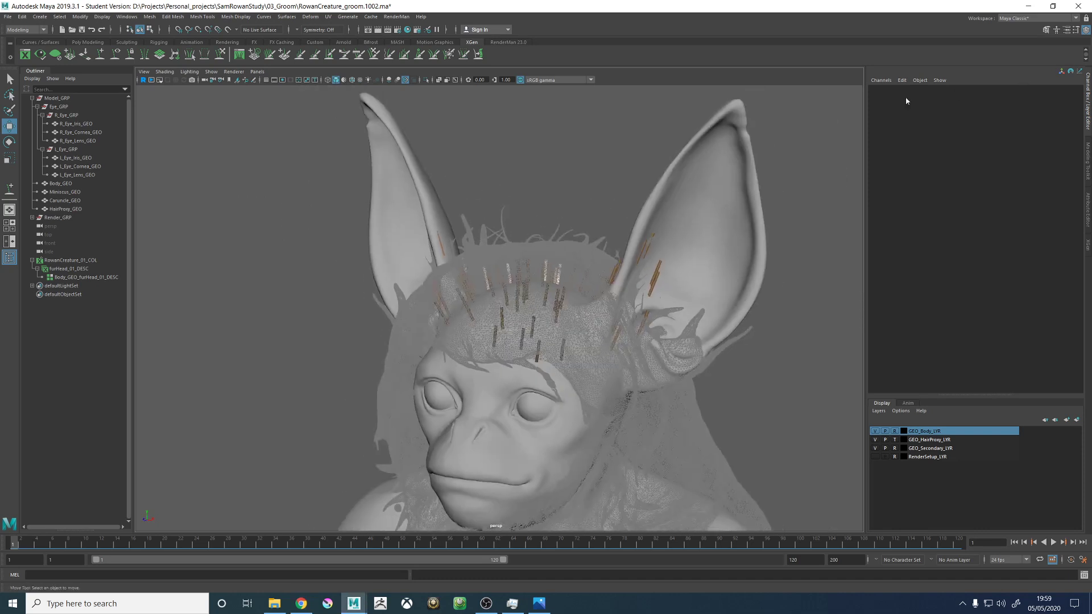
click(1085, 246)
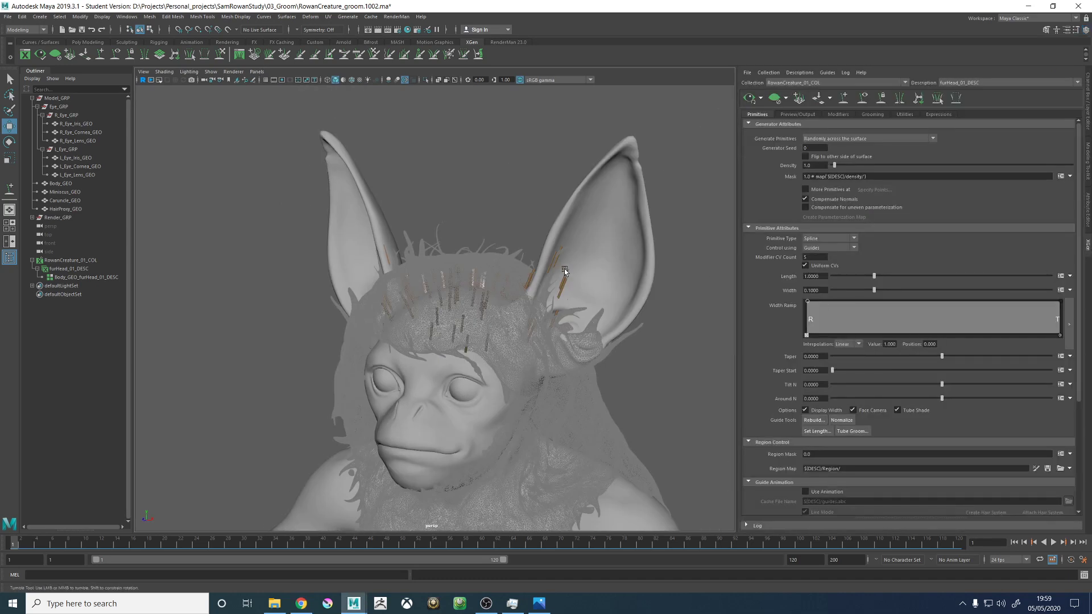
alt+drag(512, 393, 475, 395)
scroll(475, 376, down, 5)
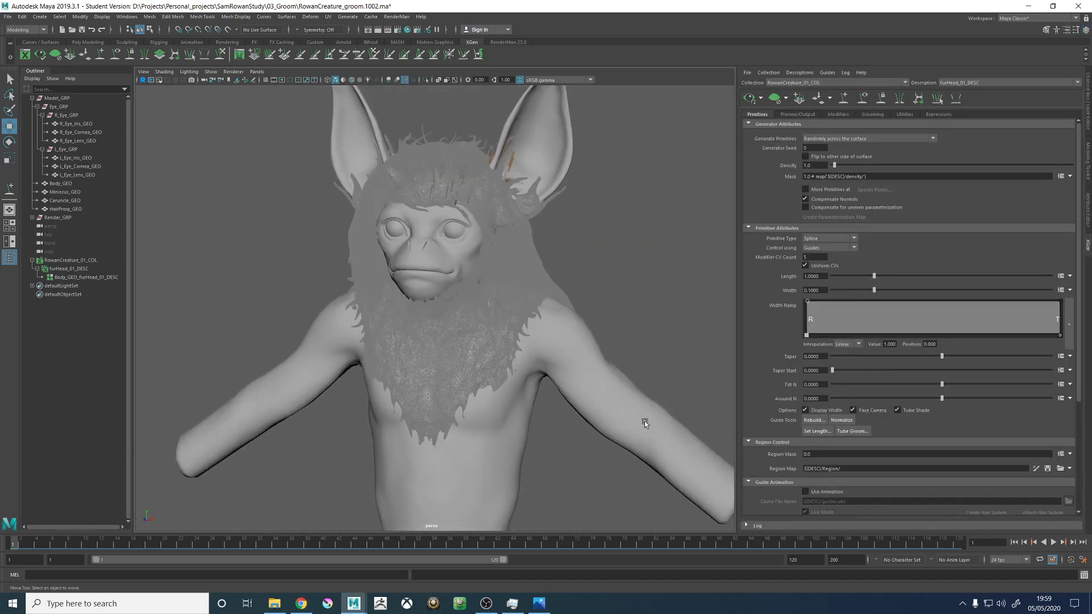
click(38, 269)
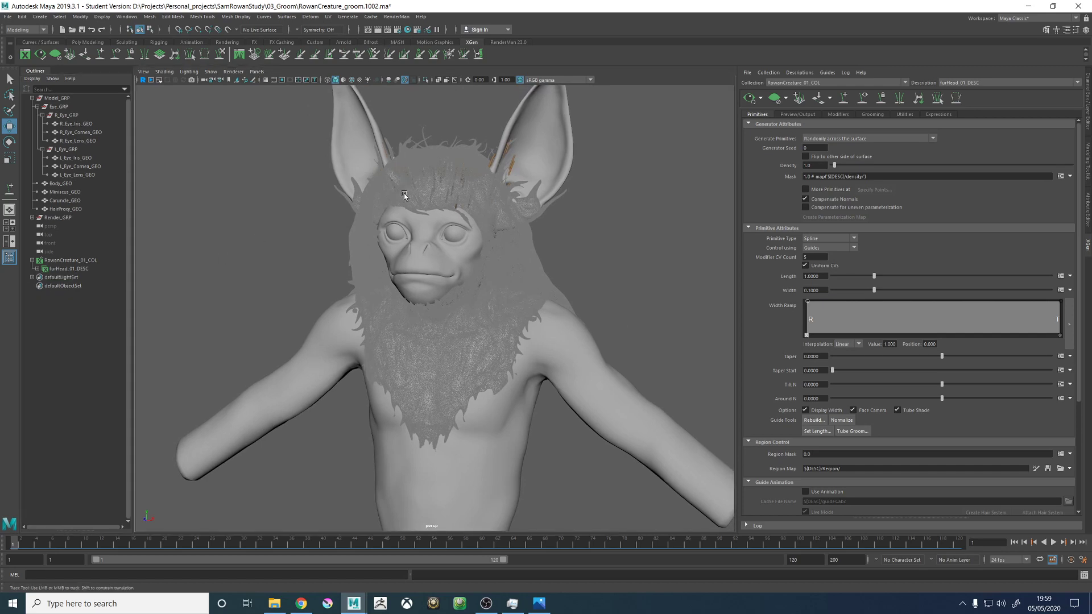
- Hide the GEO_HairProxy_LYR display layer and turn off Tube Shade for the head fur description
scroll(455, 250, up, 10)
alt+drag(454, 250, 464, 248)
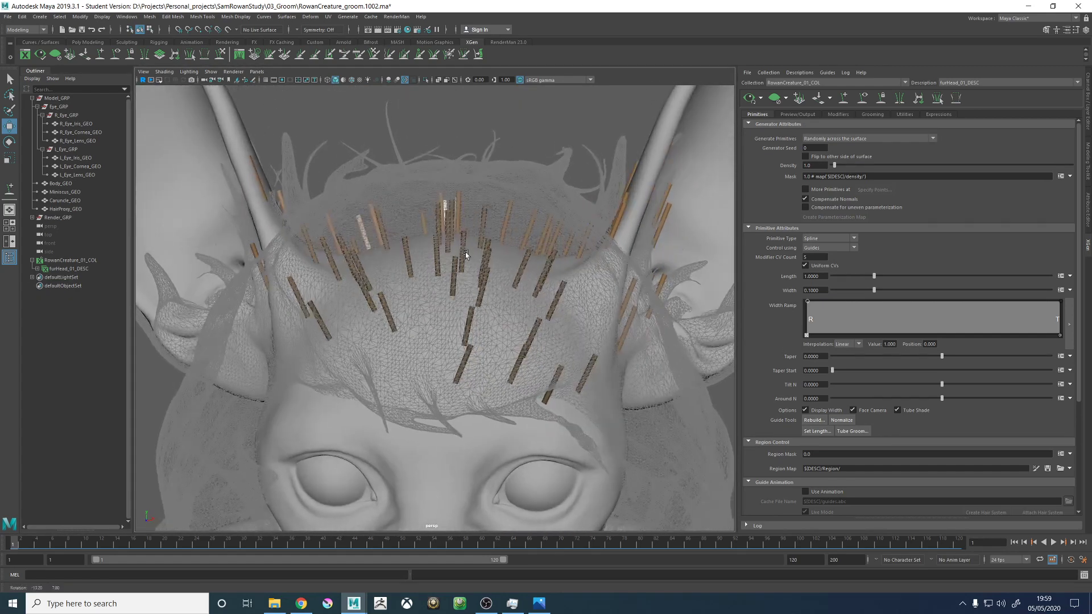
click(1087, 195)
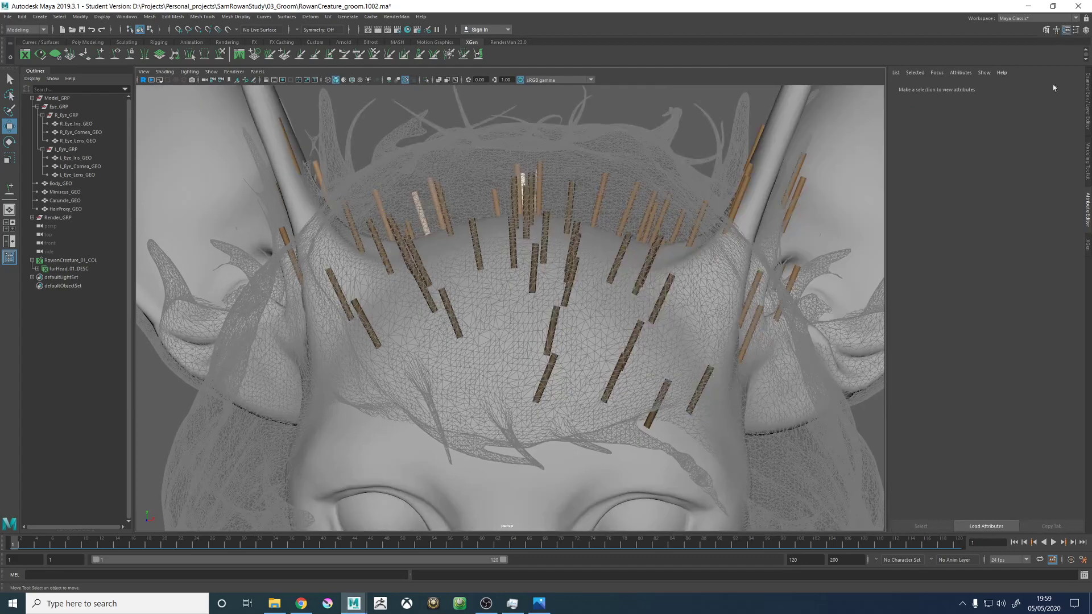
click(1089, 146)
click(1088, 114)
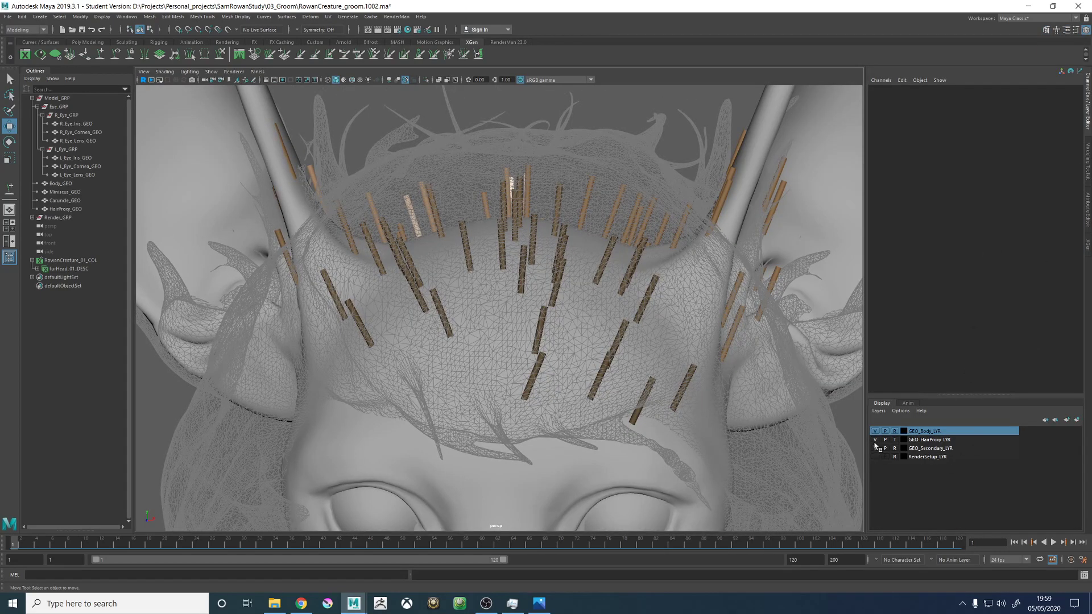
click(875, 440)
click(1087, 248)
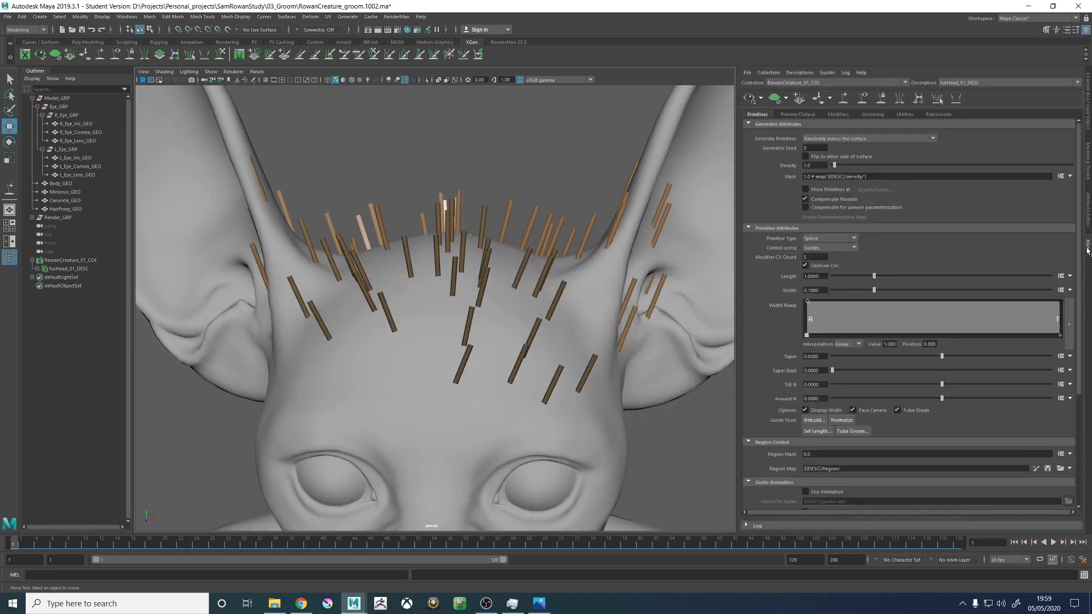
click(904, 410)
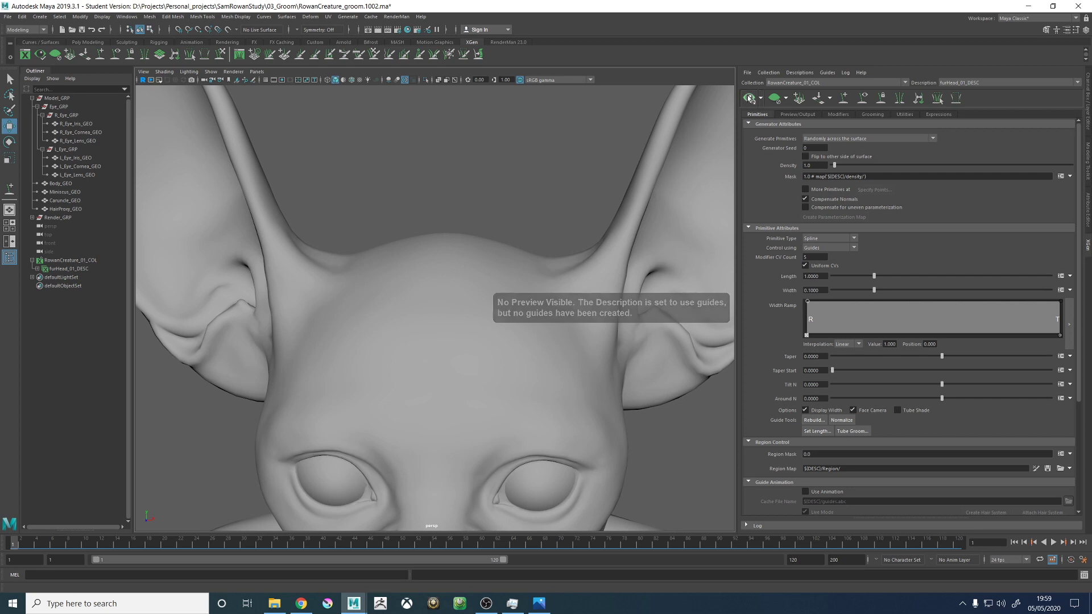
- Place a new guide on the upper forehead, slightly to one side of the centre line
alt+drag(470, 254, 493, 244)
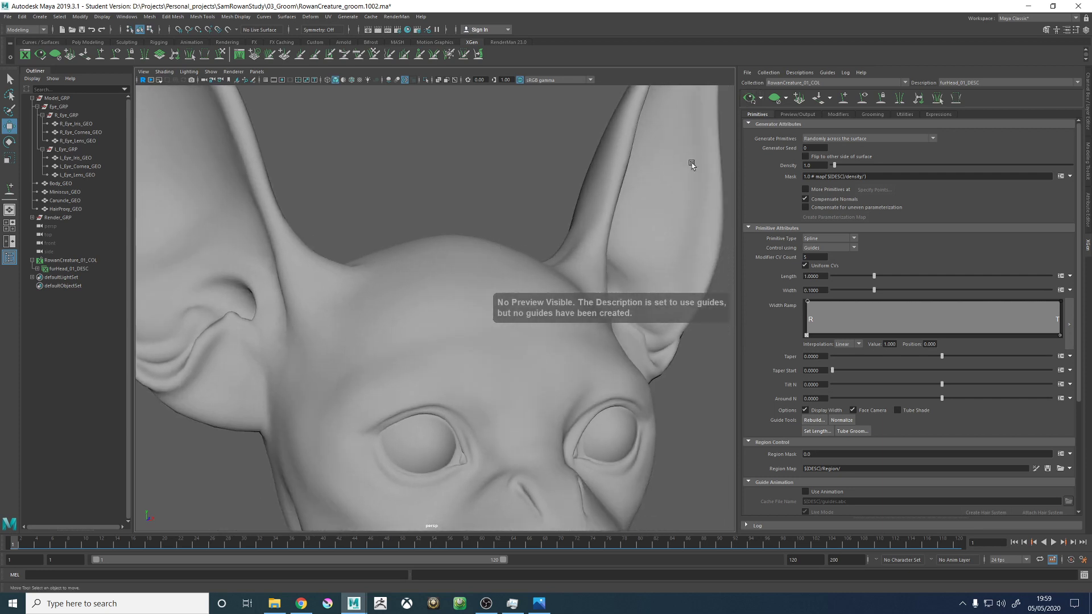
click(842, 98)
alt+drag(551, 287, 483, 365)
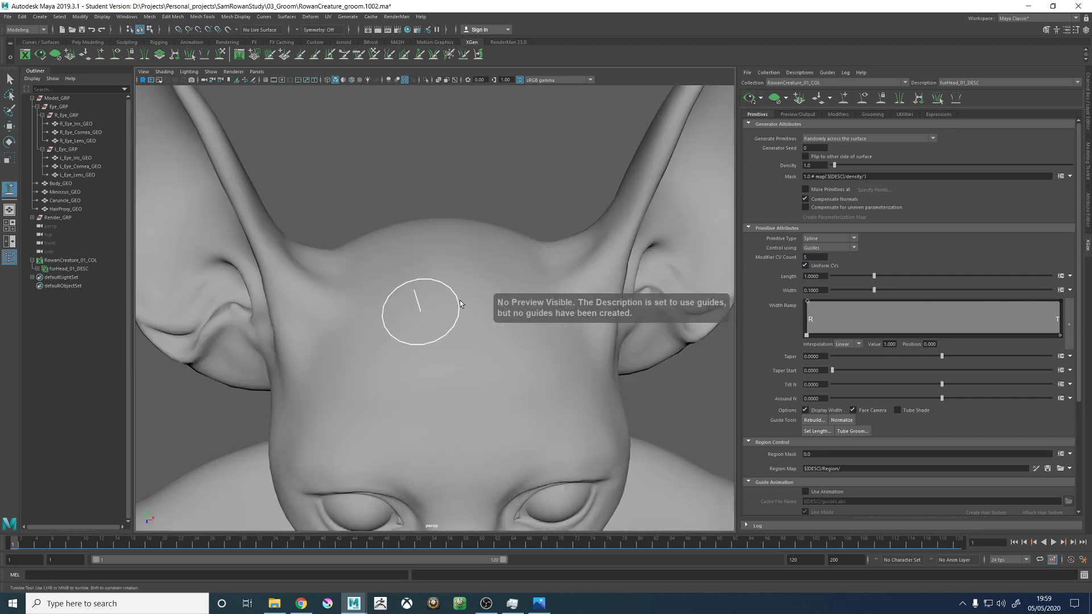
click(419, 311)
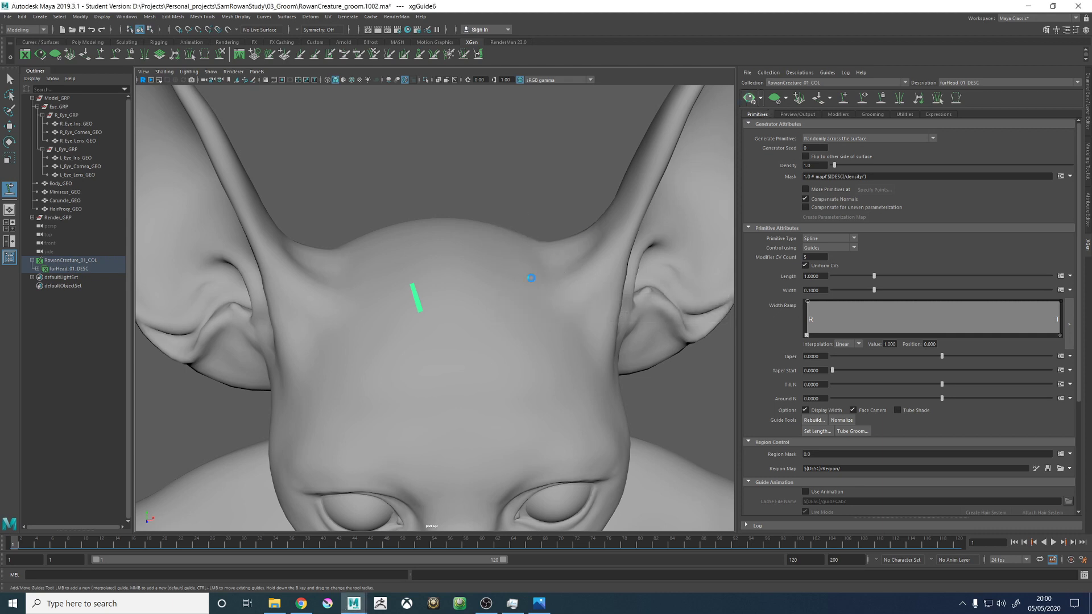
- Place three more guides around the forehead and crown using wireframe display, and preview the fur in shaded display
scroll(530, 278, down, 5)
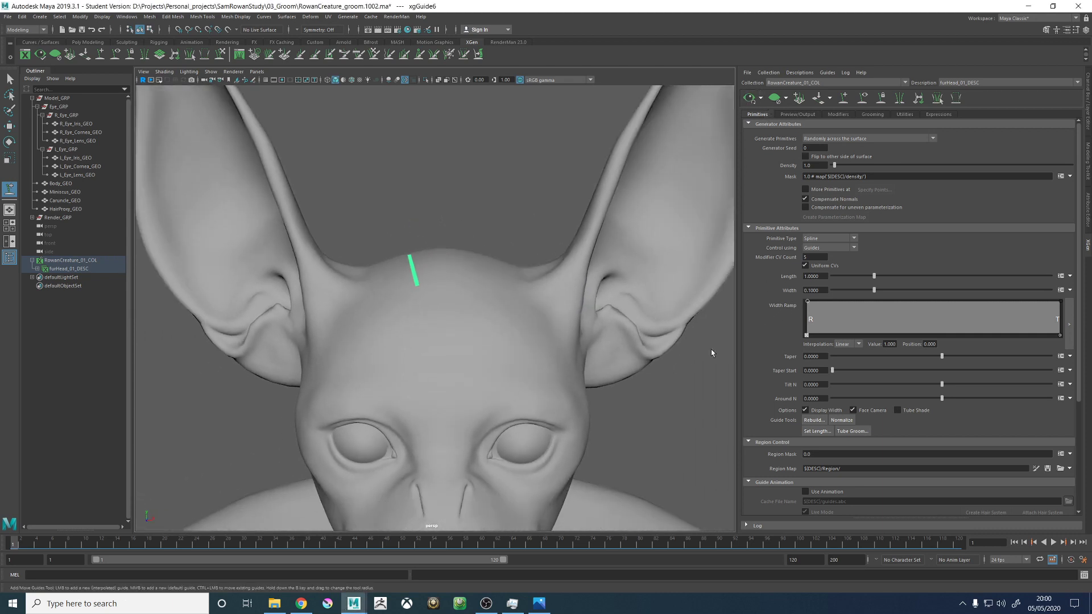
alt+drag(512, 288, 692, 235)
key(4)
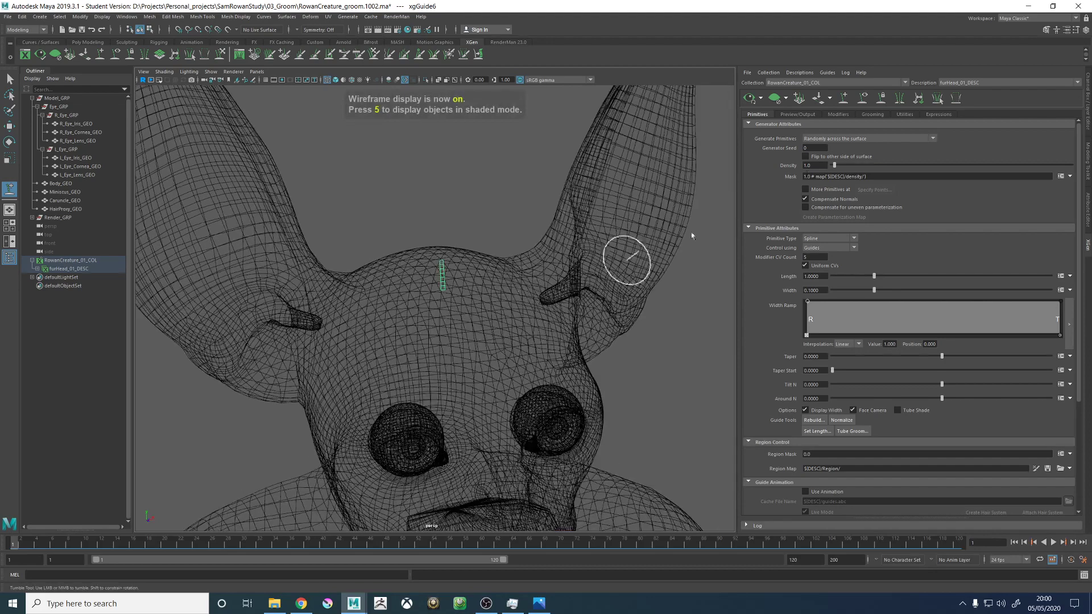
alt+drag(555, 307, 450, 271)
click(426, 257)
click(482, 263)
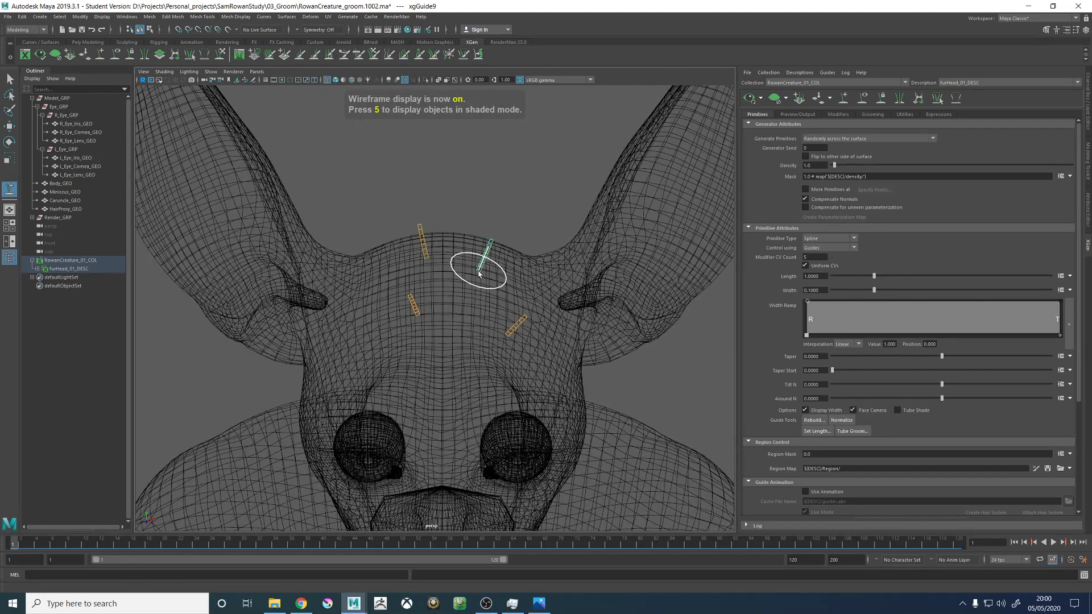
click(509, 333)
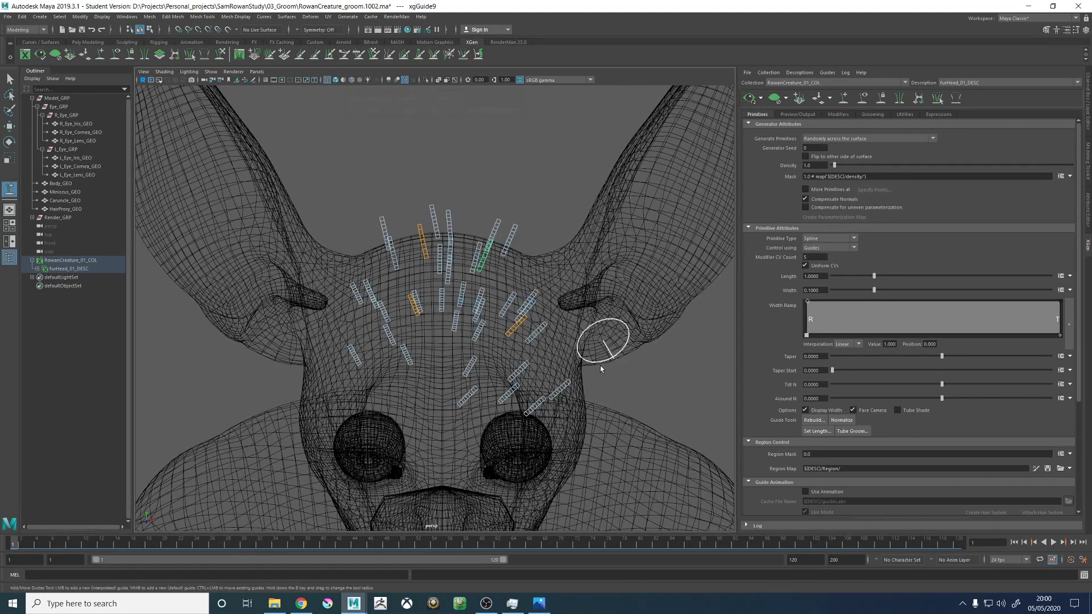
mouse_move(605, 336)
alt+mouse_down()
mouse_move(614, 341)
mouse_move(599, 312)
alt+mouse_up()
key(5)
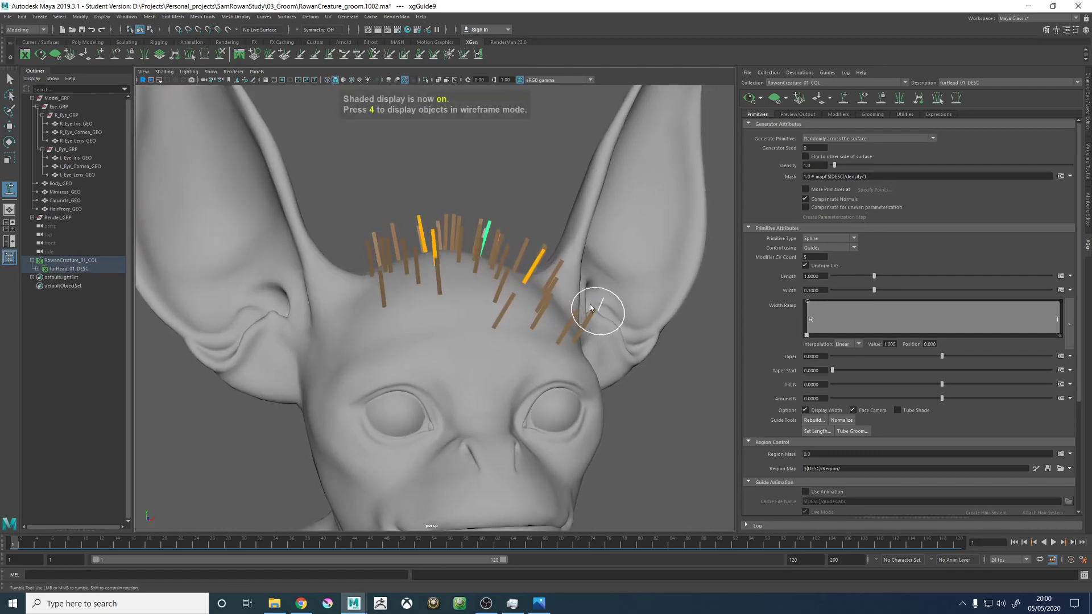
- Compare the head fur preview with Tube Shade turned on and off
key(w)
click(485, 172)
scroll(494, 186, up, 5)
scroll(493, 185, down, 2)
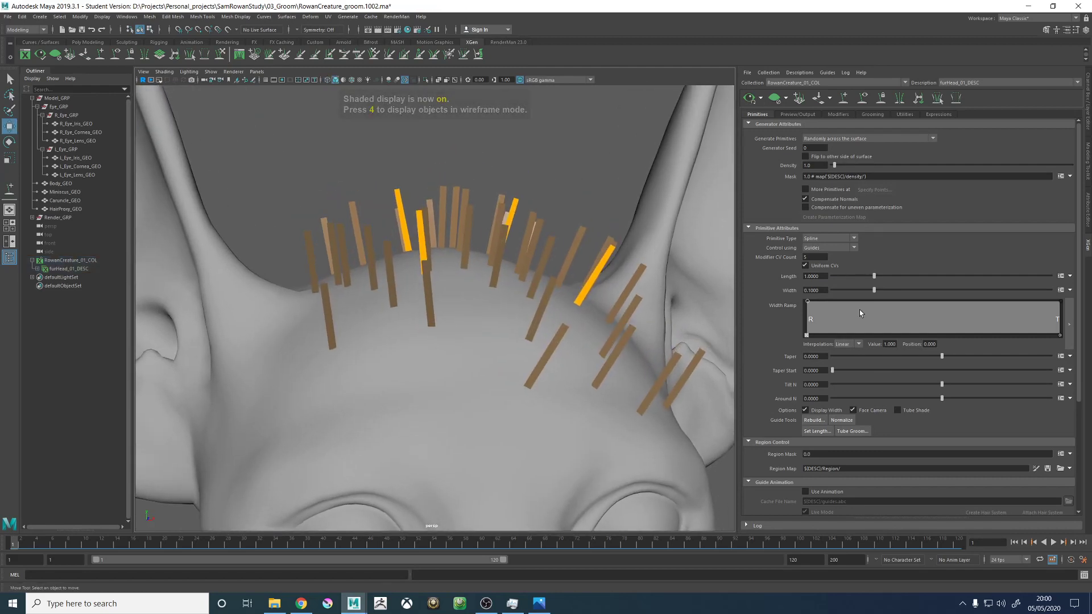
click(905, 411)
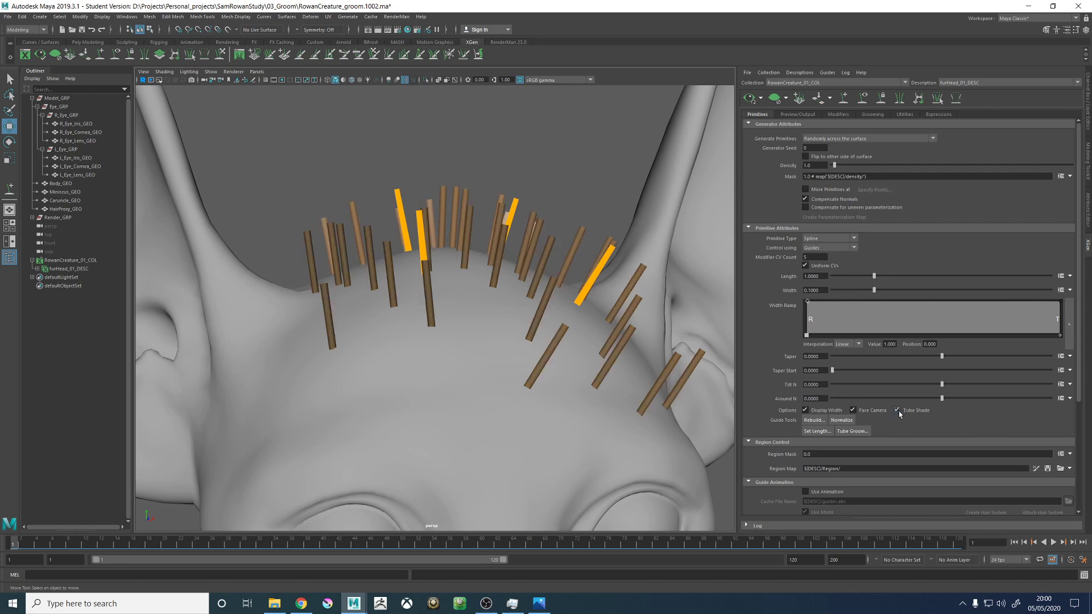
click(898, 411)
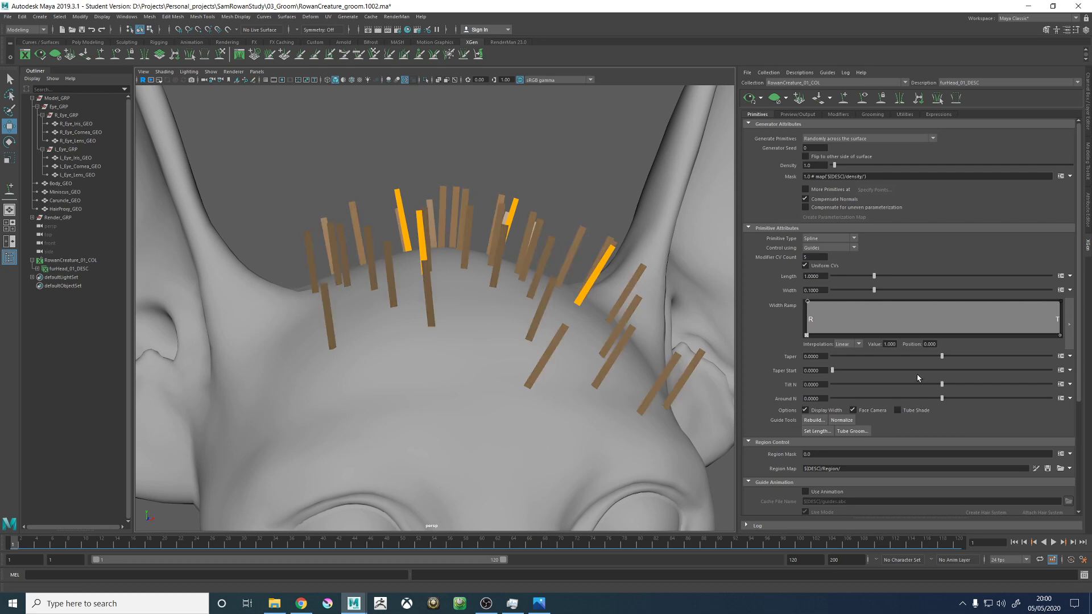
- Open the description's preview and output settings and look over the fur from other angles
click(799, 115)
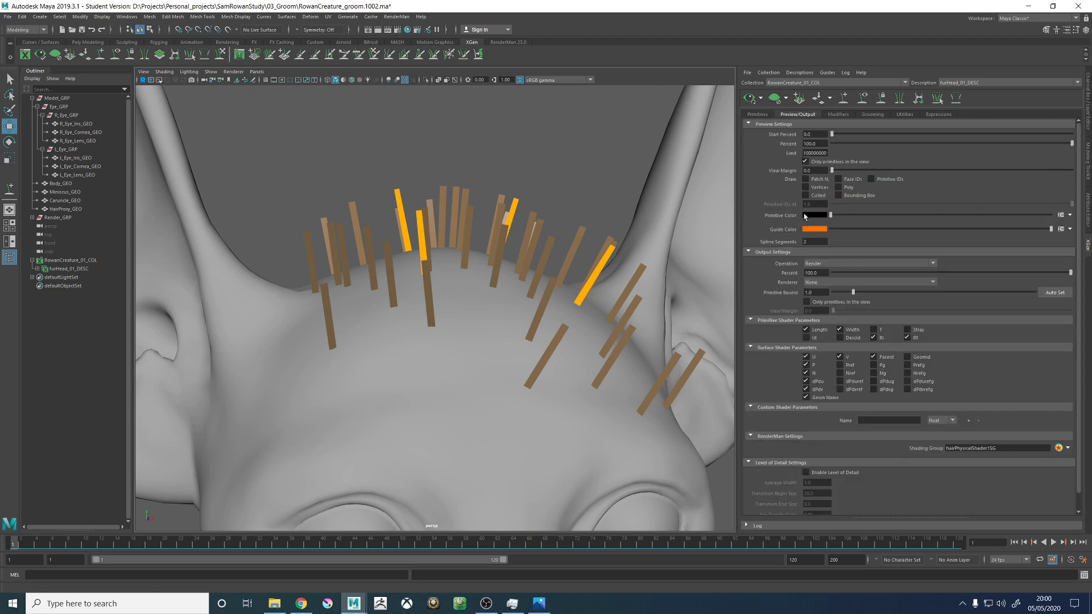
scroll(508, 250, down, 5)
alt+drag(508, 251, 513, 293)
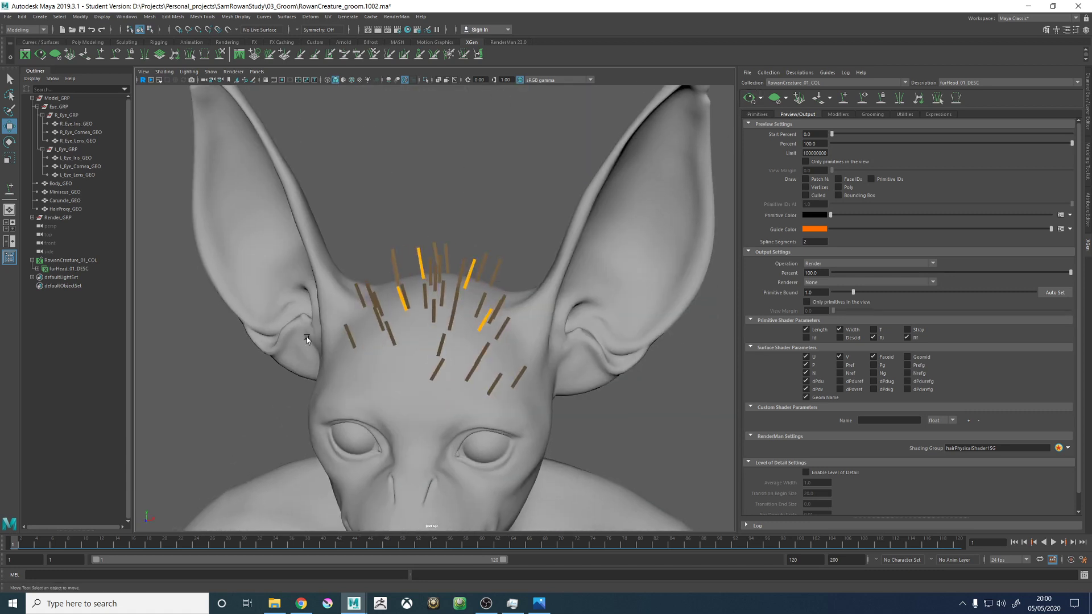
alt+drag(307, 340, 424, 330)
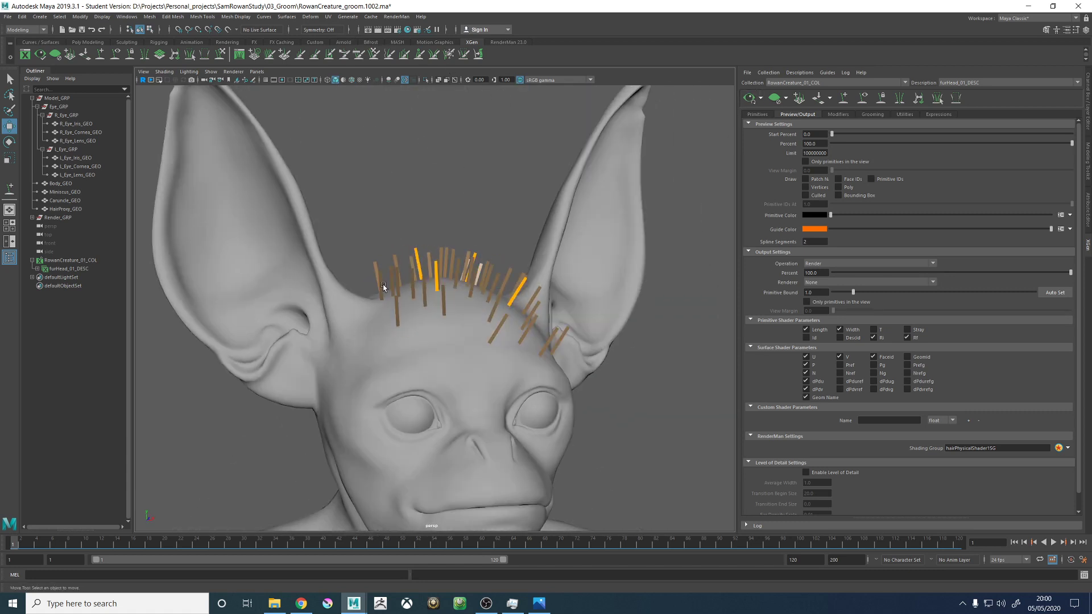
- Create a hair tube shader in the Skin_MAT material graph and place it above the existing nodes
key(space)
scroll(375, 320, down, 3)
click(376, 321)
key(Tab)
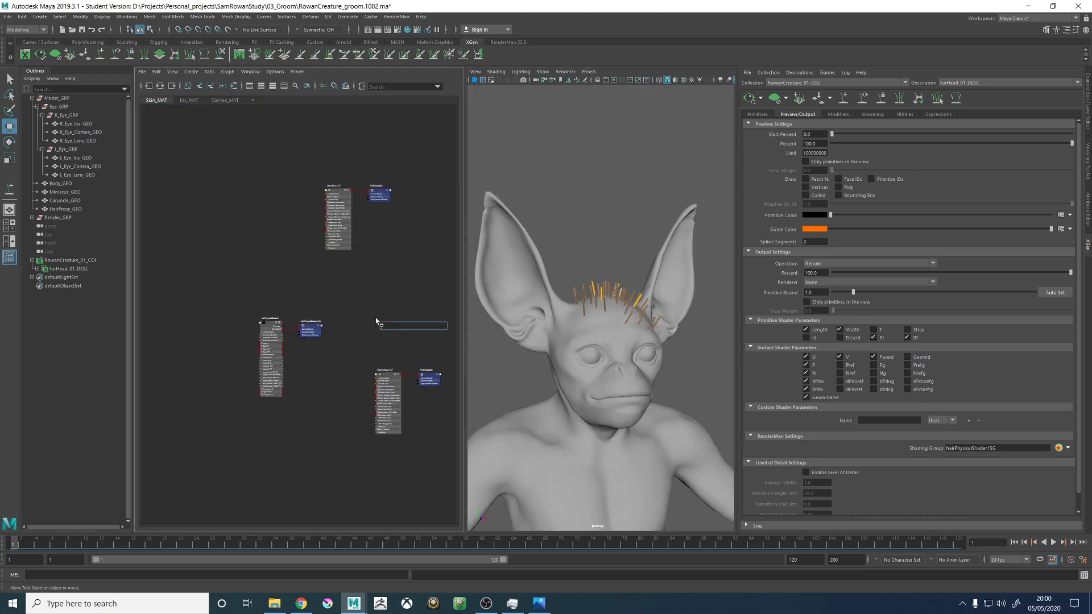
text(hairT)
key(Return)
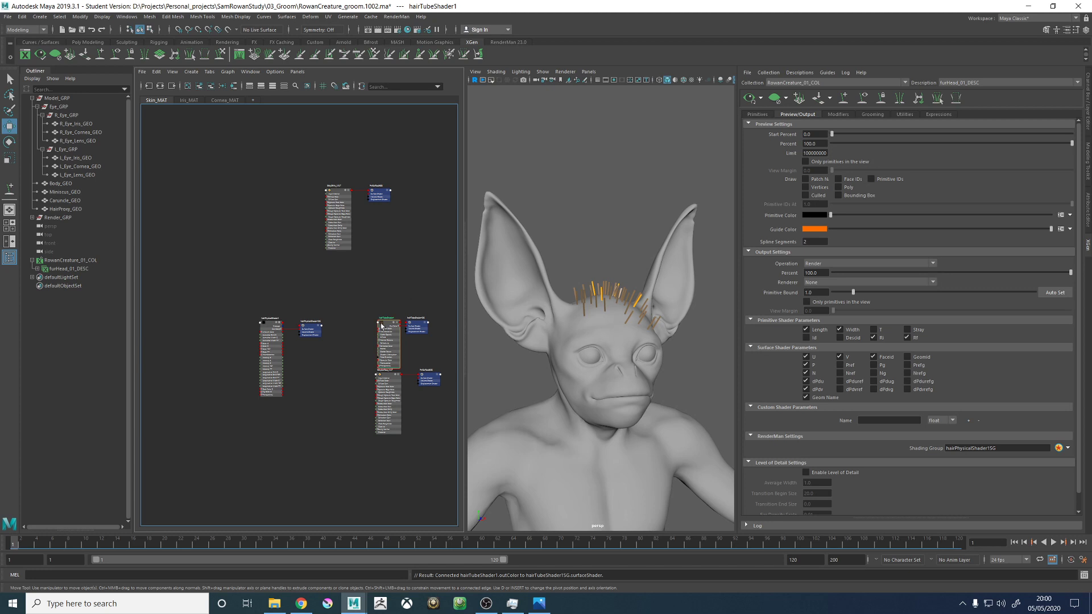
drag(382, 326, 381, 309)
- Assign the new hair tube shader to furHead_01_DESC and rename the shader Hair_Blue_Preview_MAT
click(61, 270)
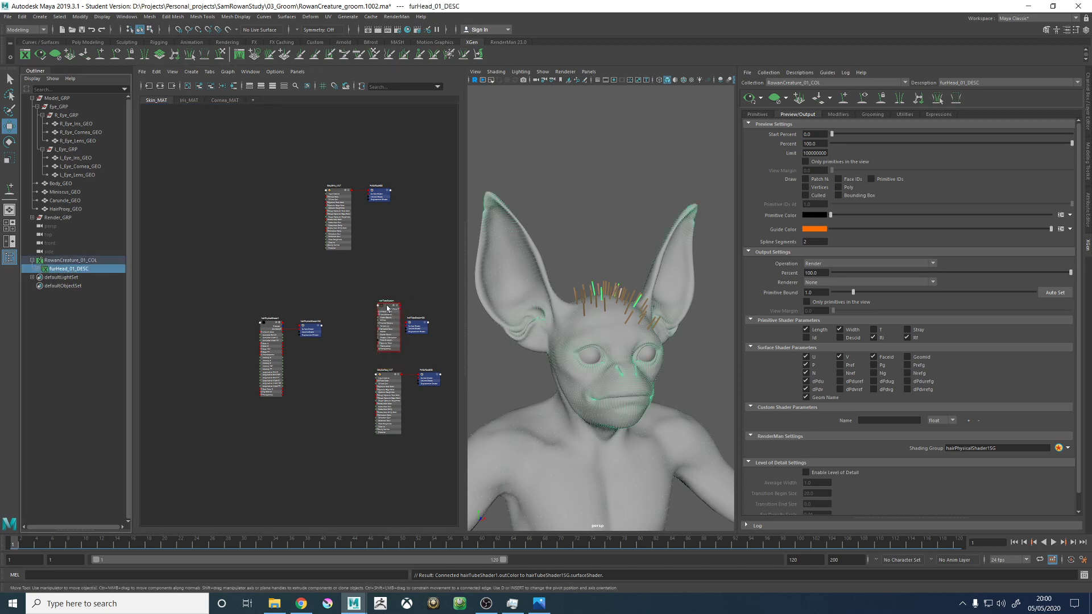
right_drag(386, 306, 388, 280)
scroll(396, 317, up, 7)
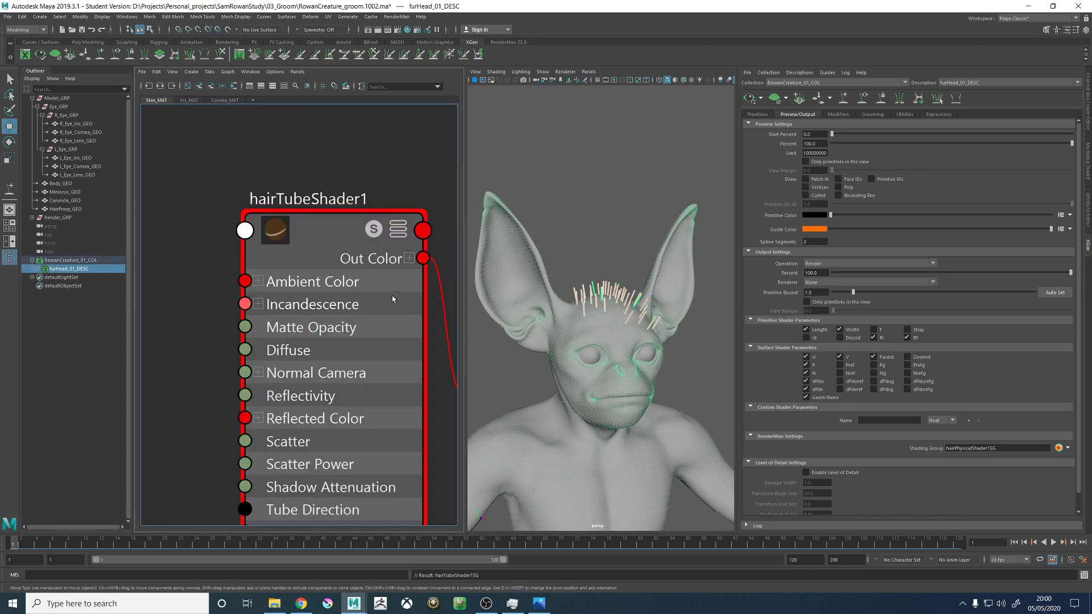
double_click(340, 206)
text(Hair_Blue_Preview_MAT)
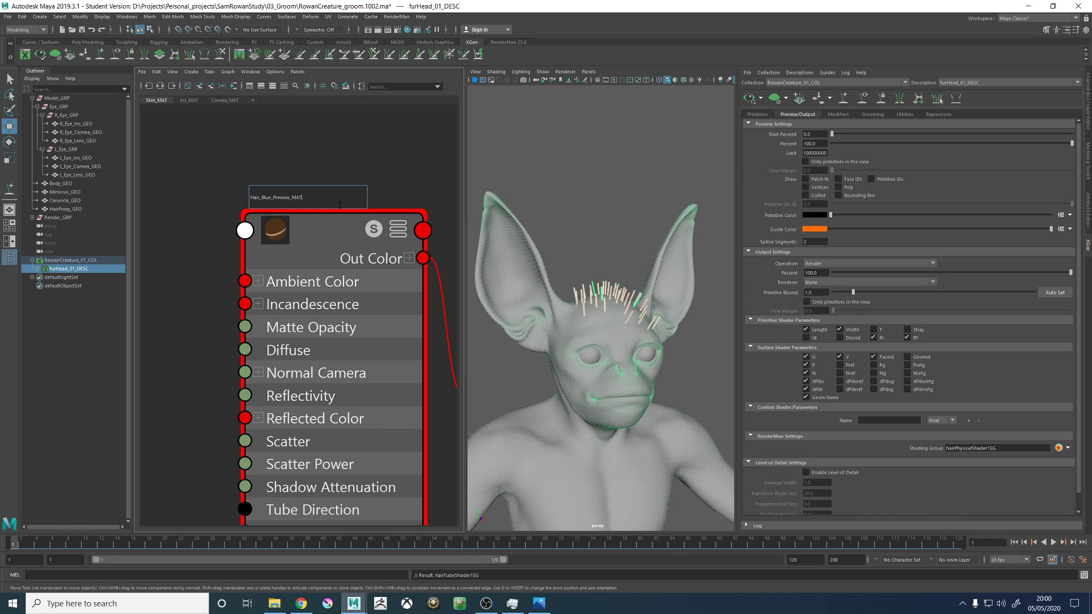
key(Return)
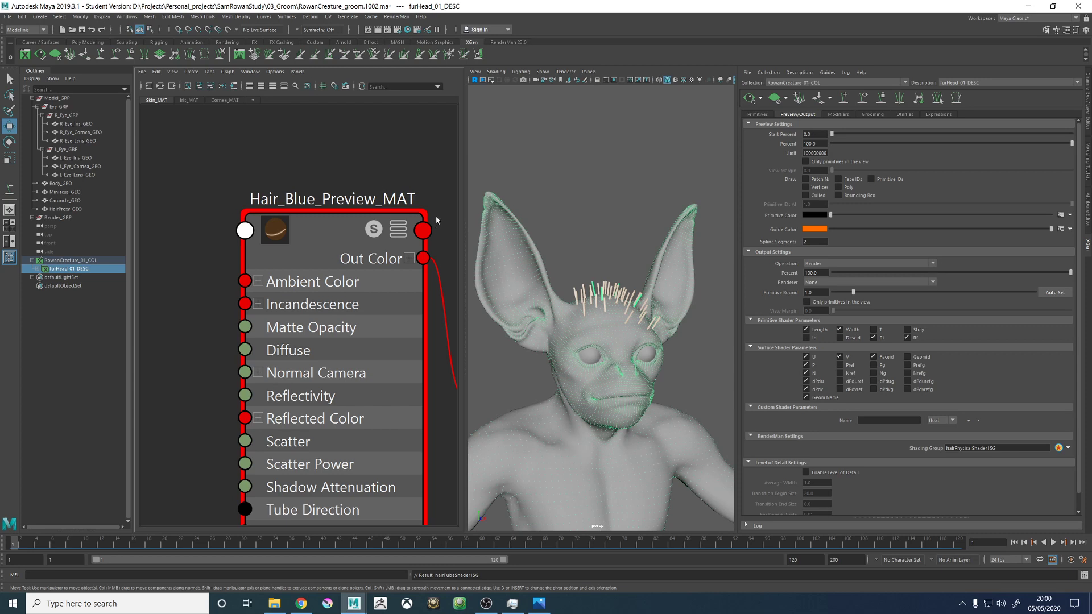
- Show the attributes of Hair_Blue_Preview_MAT beside a single perspective view and stop them from following the selection
scroll(526, 253, down, 6)
alt+drag(599, 275, 546, 272)
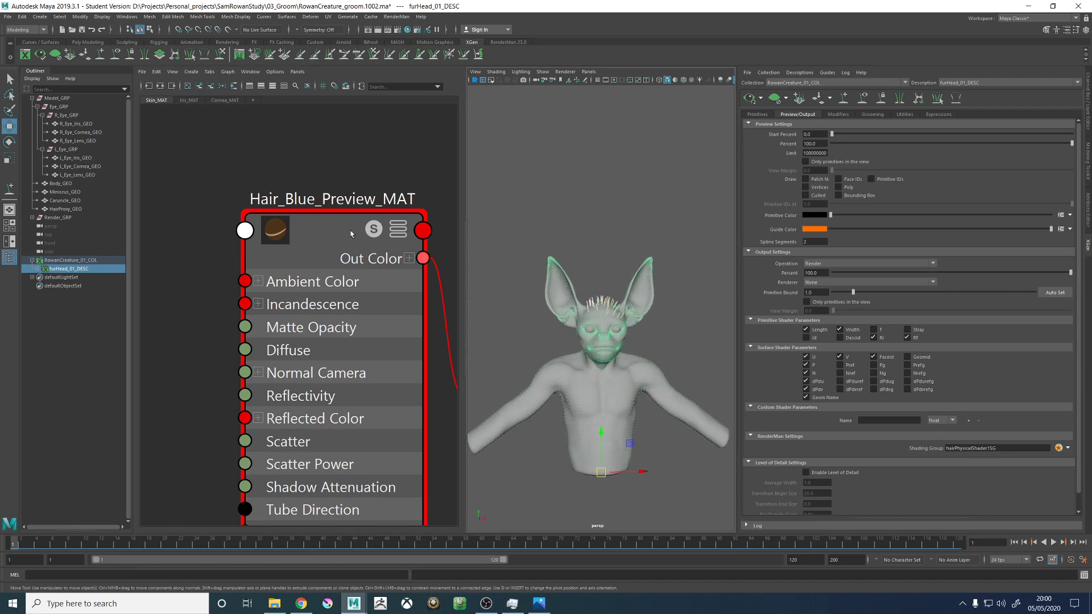
click(351, 233)
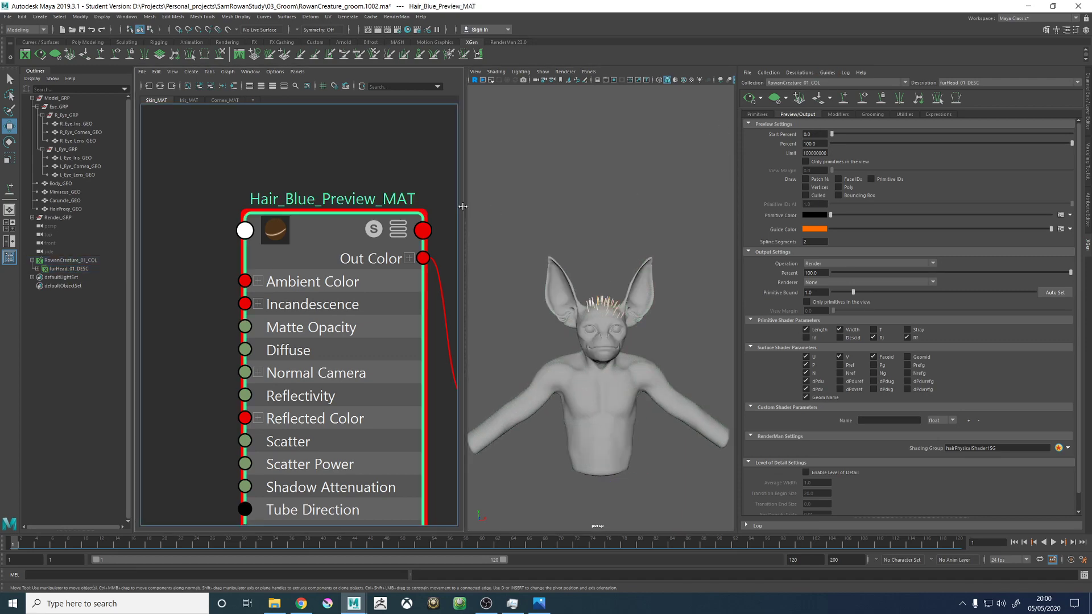
key(space)
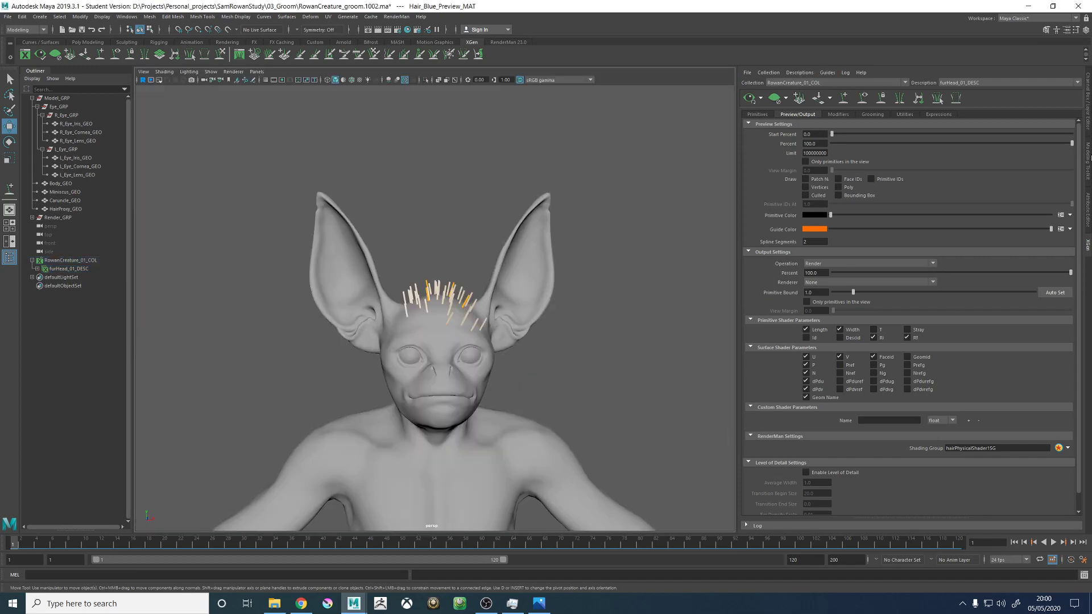
click(1086, 213)
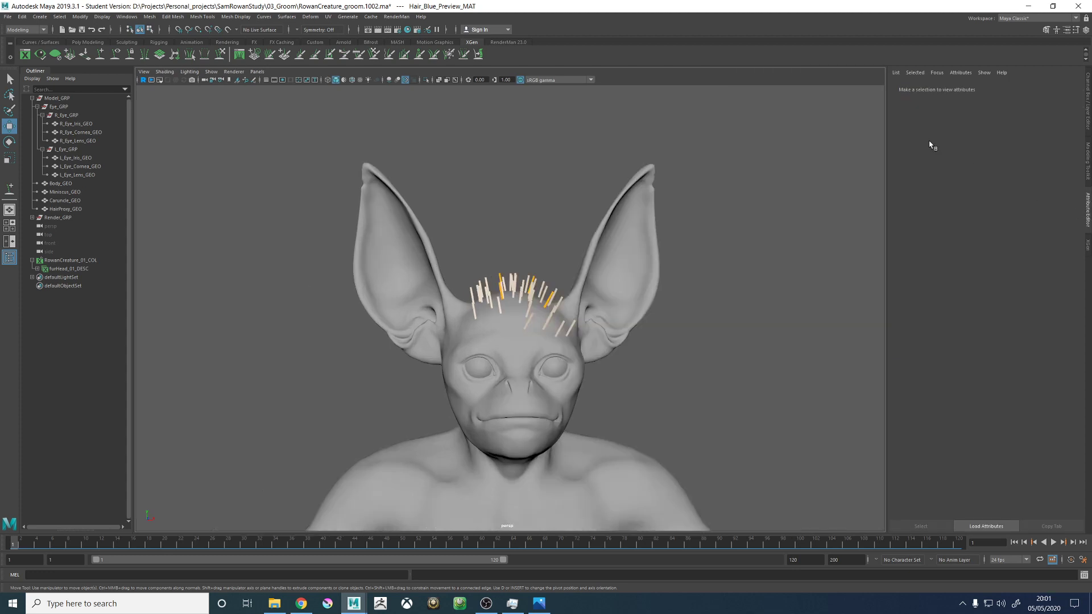
click(896, 72)
click(924, 81)
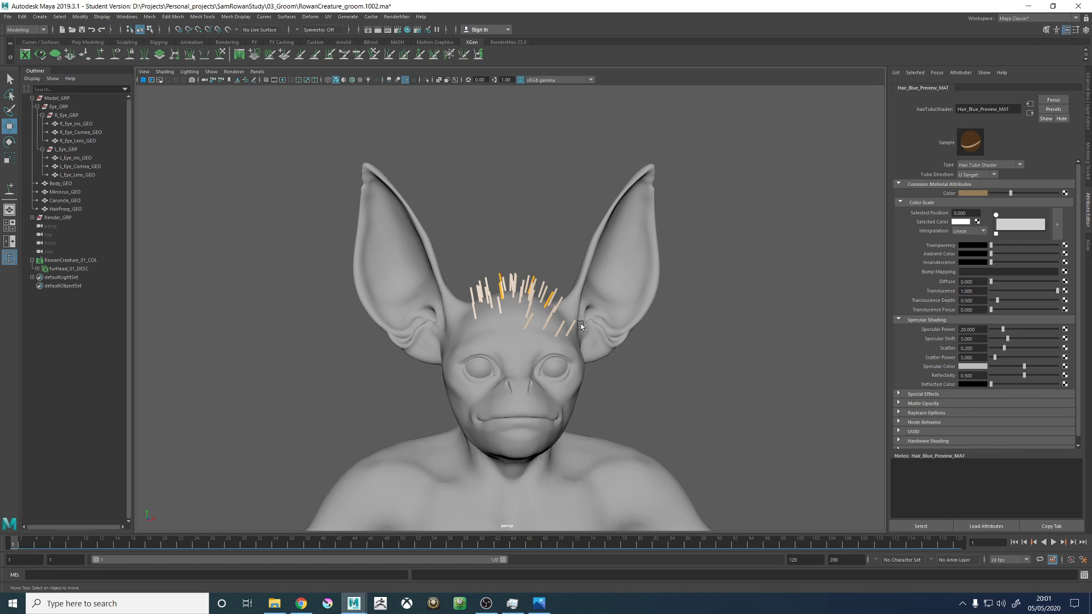
- Set the material's Tube Direction to V Tangent and its base colour to a very dark navy blue
key(f)
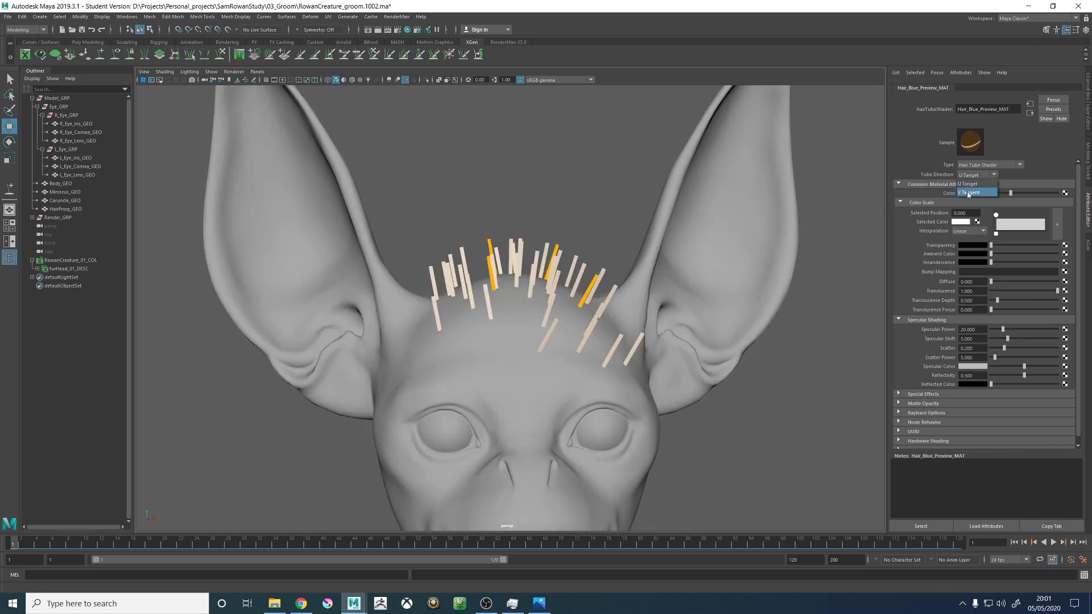
click(973, 192)
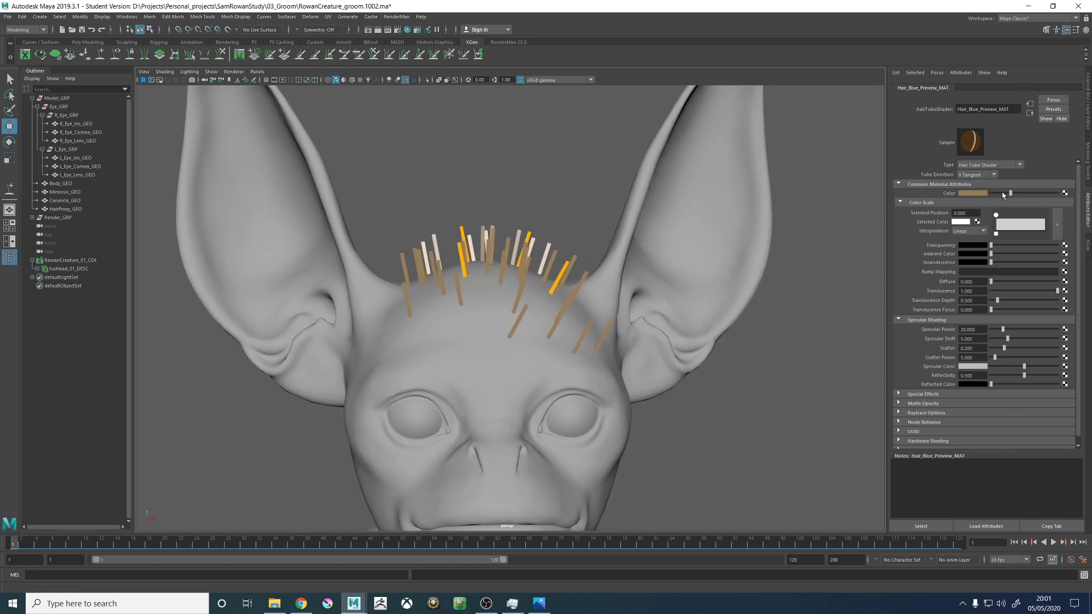
click(973, 193)
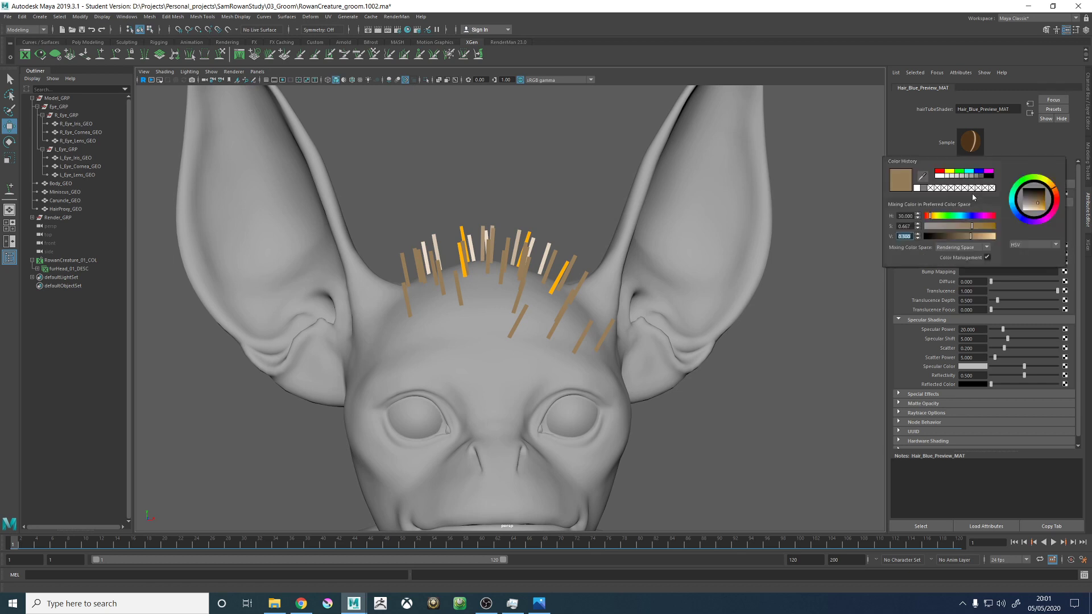
click(923, 176)
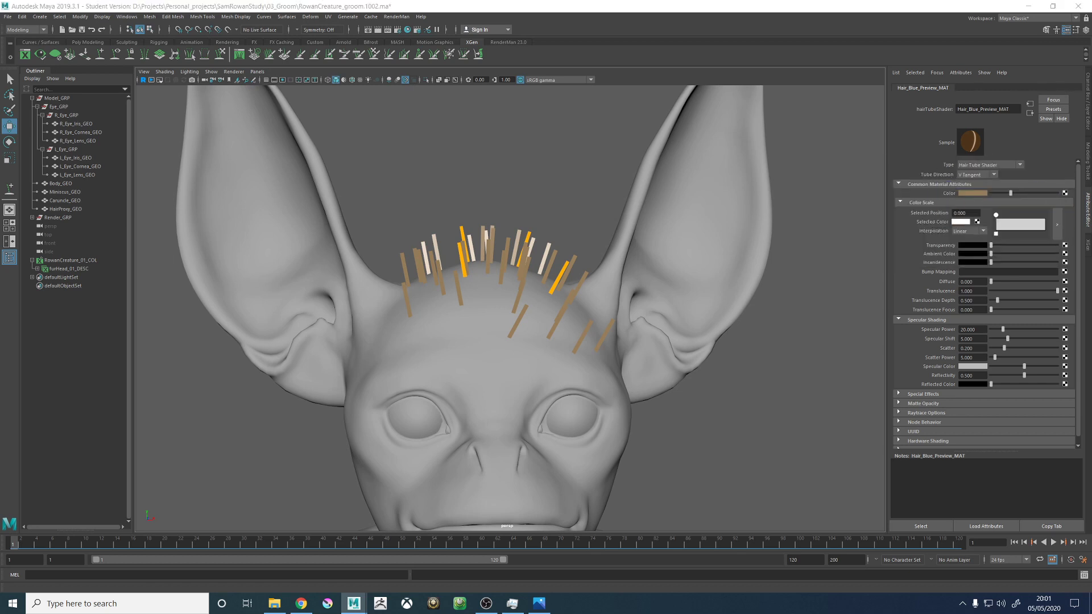
click(978, 198)
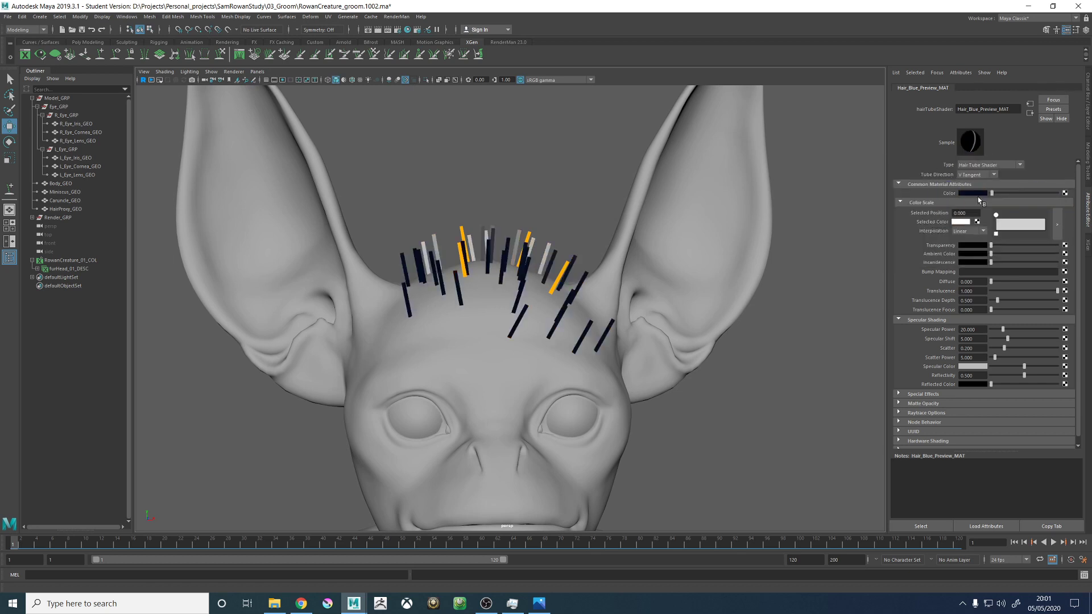
- Set the material's specular colour to a medium blue and check the fur's shading from several angles
click(964, 367)
click(914, 350)
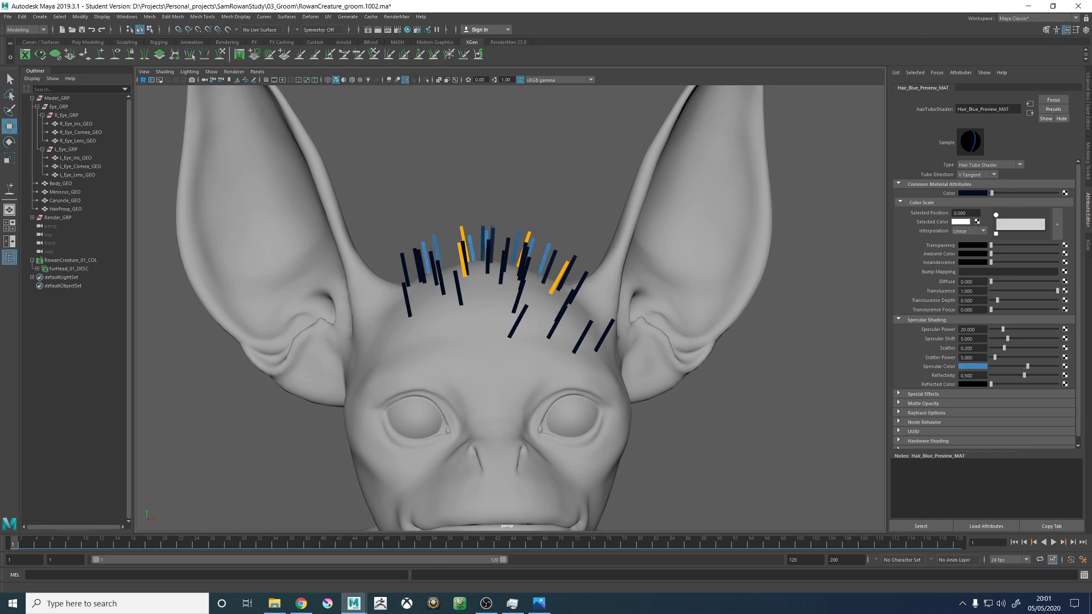
alt+drag(881, 350, 784, 320)
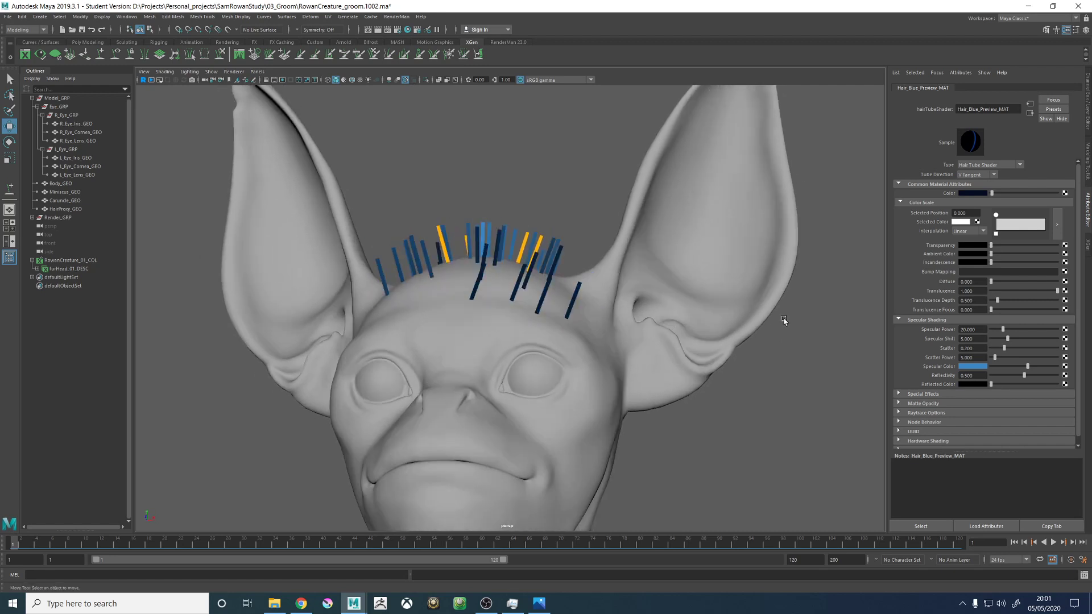
scroll(572, 243, up, 3)
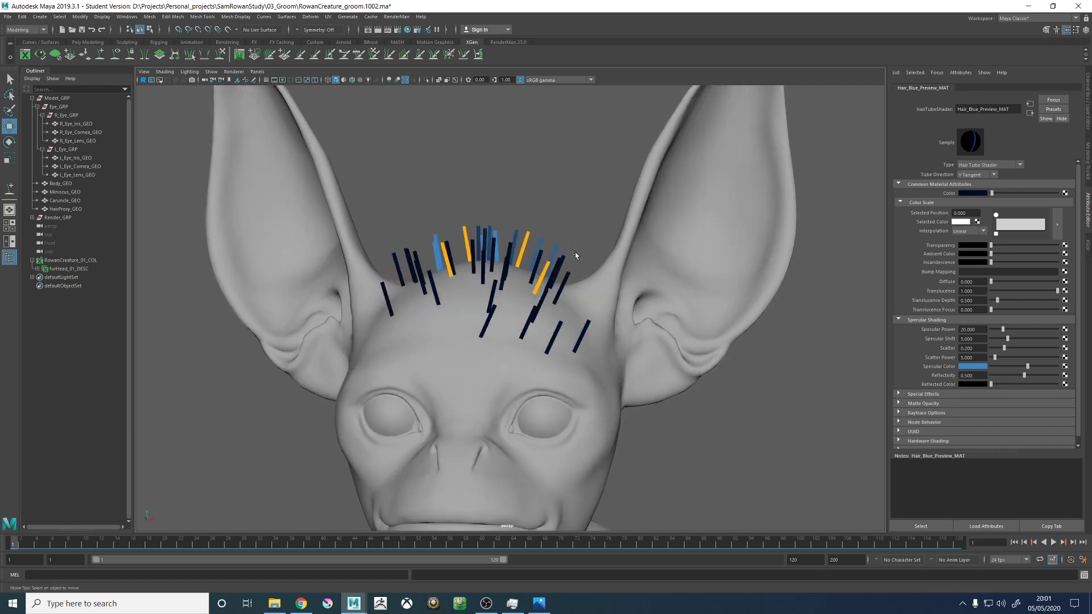
alt+drag(520, 229, 555, 270)
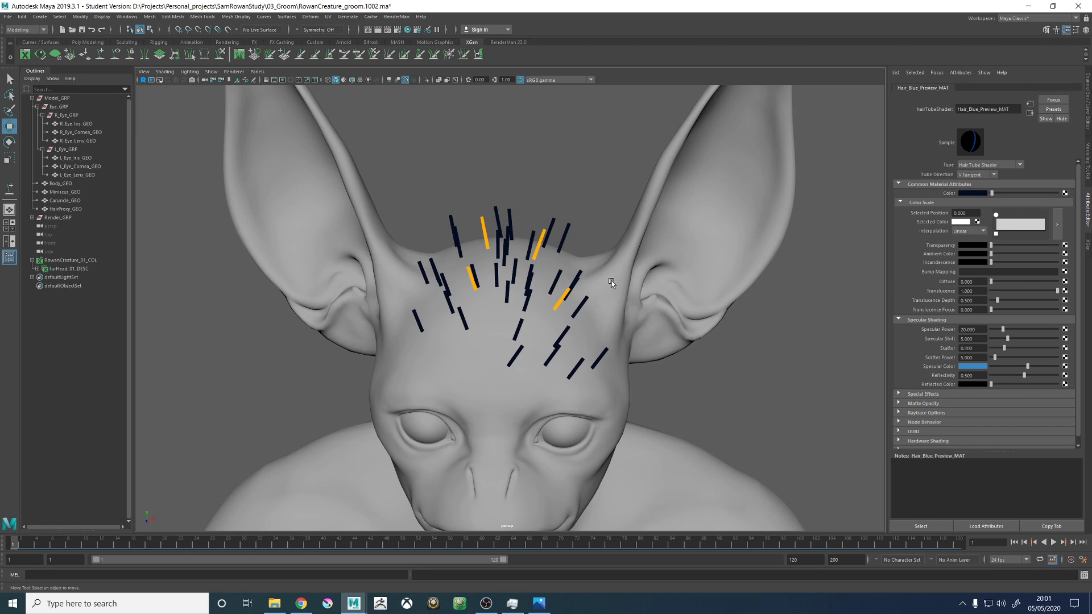
alt+drag(522, 292, 547, 340)
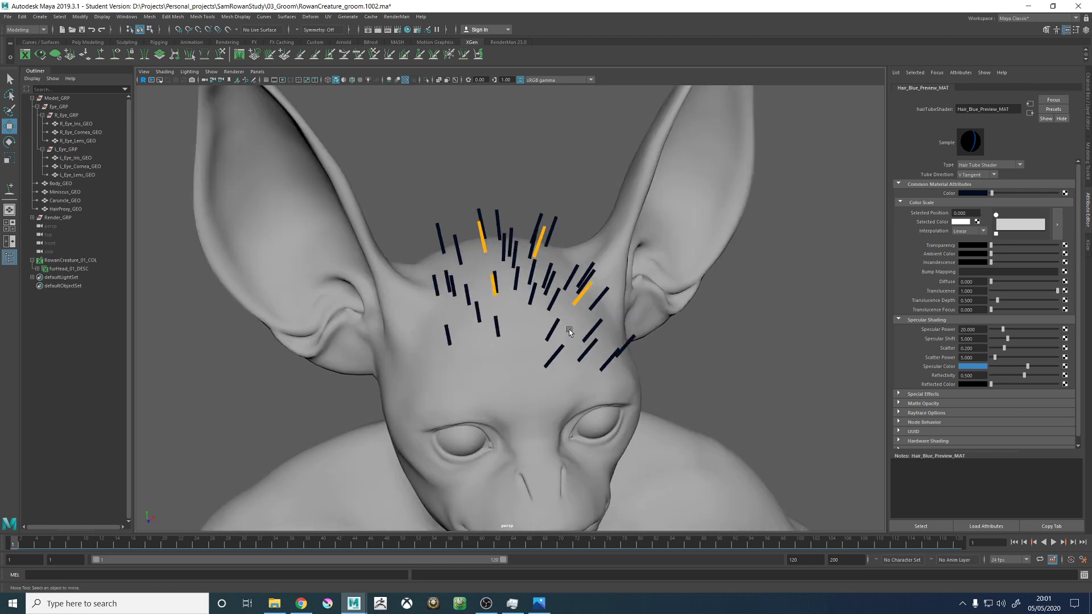
alt+drag(521, 339, 496, 328)
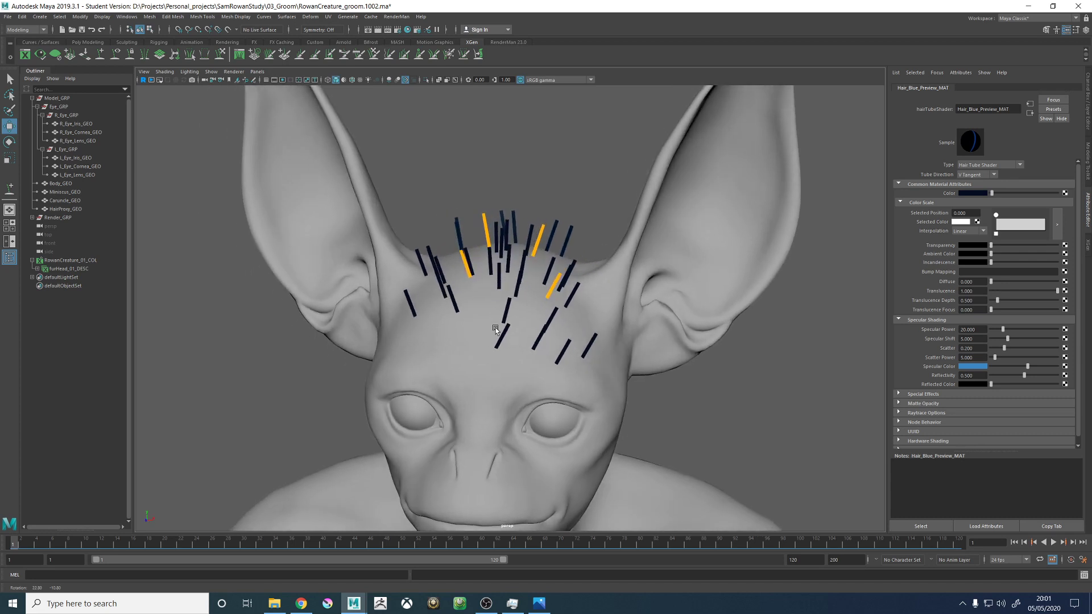
- Return to the XGen editor and turn off Update Preview Automatically for the fur
click(1087, 245)
click(751, 98)
click(761, 100)
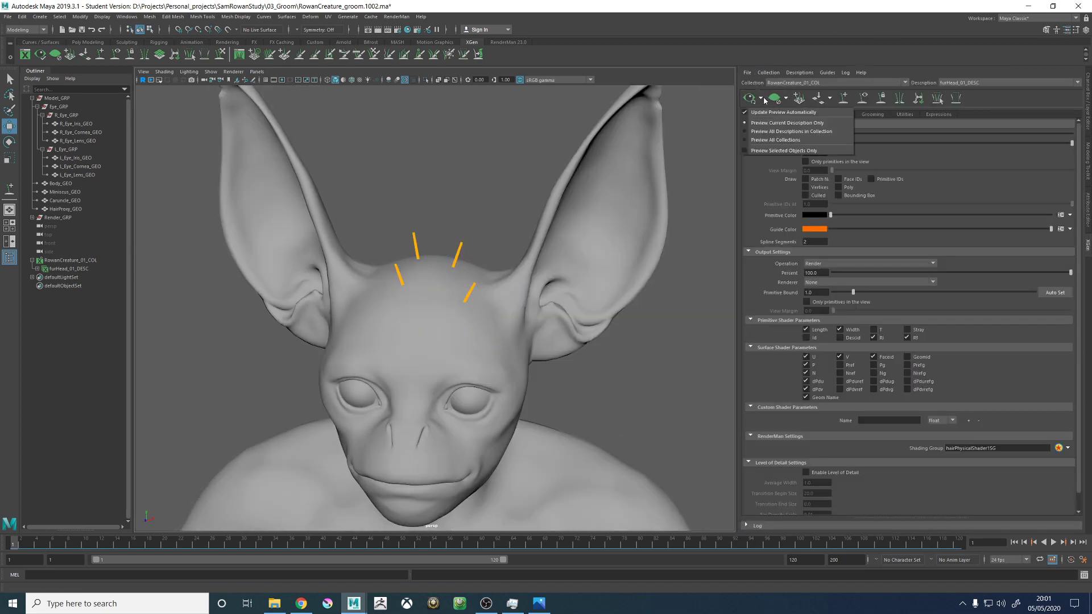
click(767, 110)
- Delete all the existing guides on top of the creature's head
alt+drag(373, 229, 499, 294)
key(Delete)
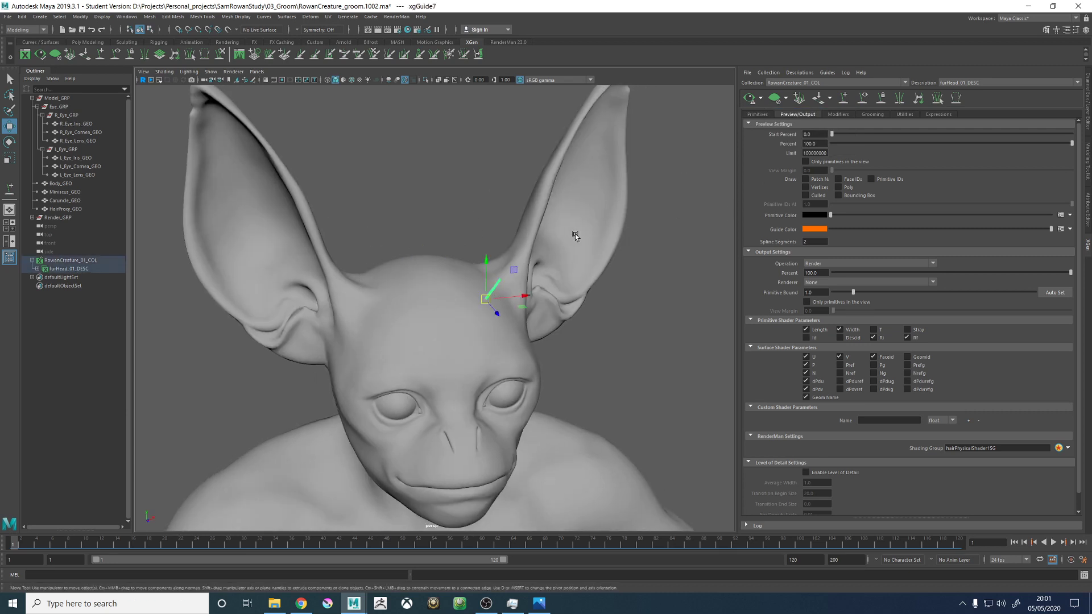
key(Delete)
- Place a single new guide on the top of the head
click(843, 98)
mouse_move(435, 253)
alt+mouse_down()
mouse_move(438, 294)
mouse_move(497, 311)
mouse_move(529, 299)
mouse_move(536, 265)
mouse_move(505, 292)
mouse_move(395, 284)
mouse_move(444, 270)
alt+mouse_up()
click(517, 272)
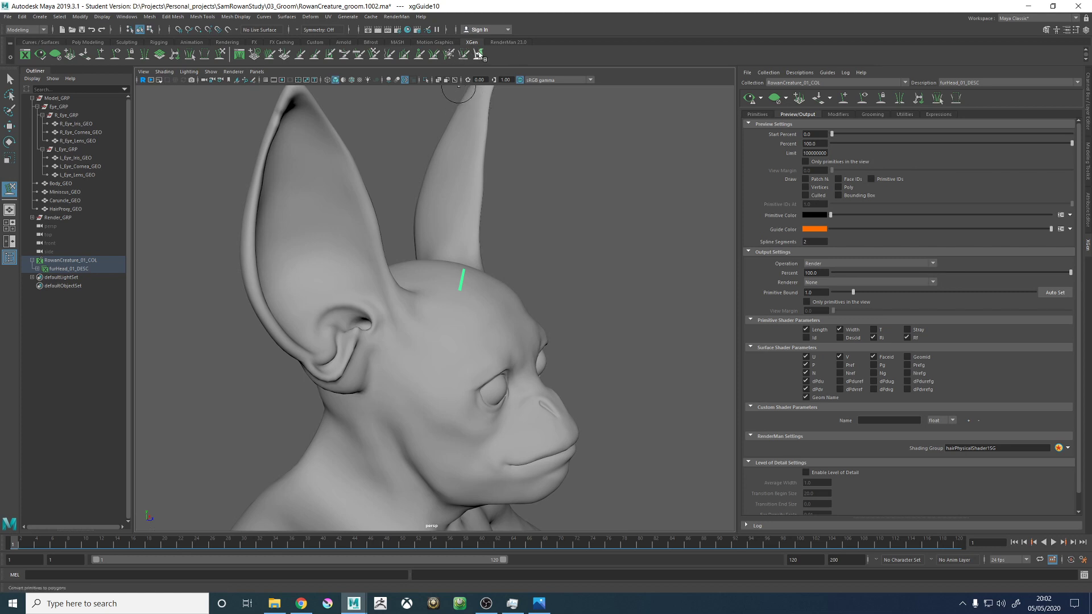
- Move the Convert Primitives to Polygons shelf tool next to the description tools and try running it
middle_drag(480, 54, 233, 55)
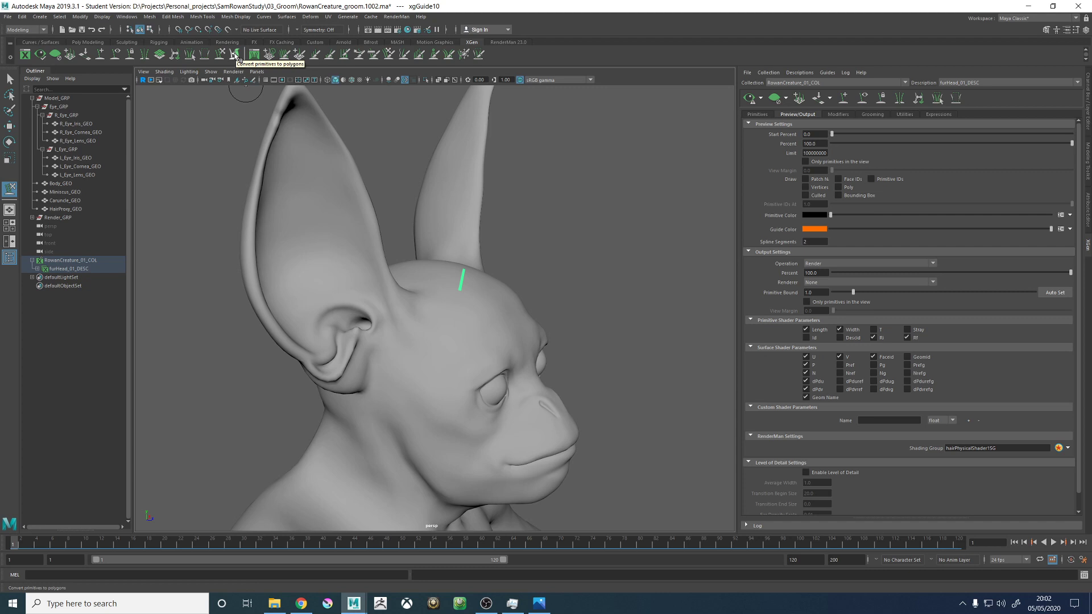
click(237, 55)
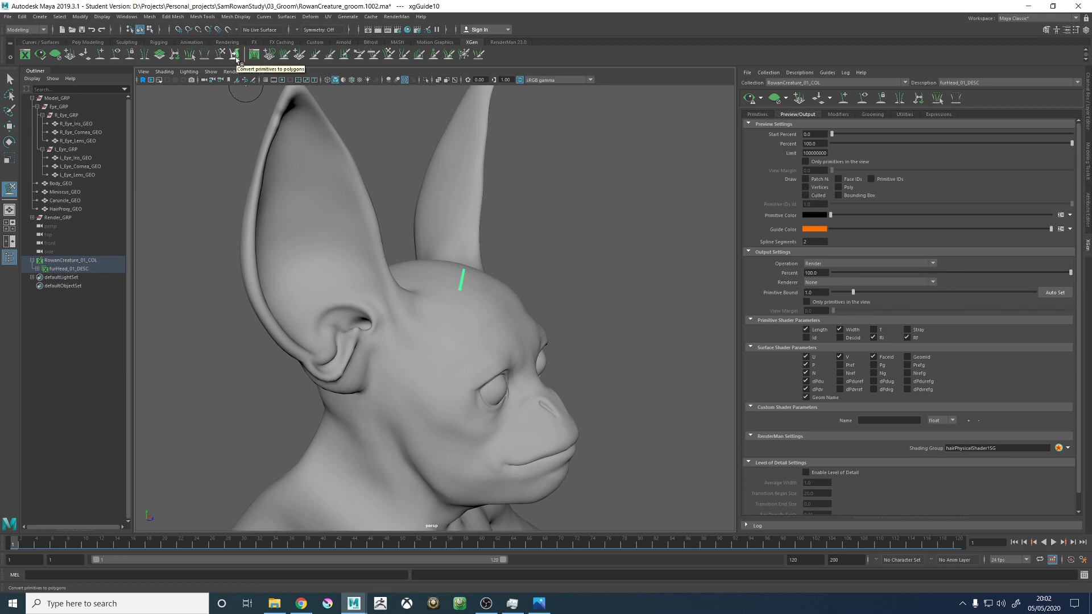
click(236, 56)
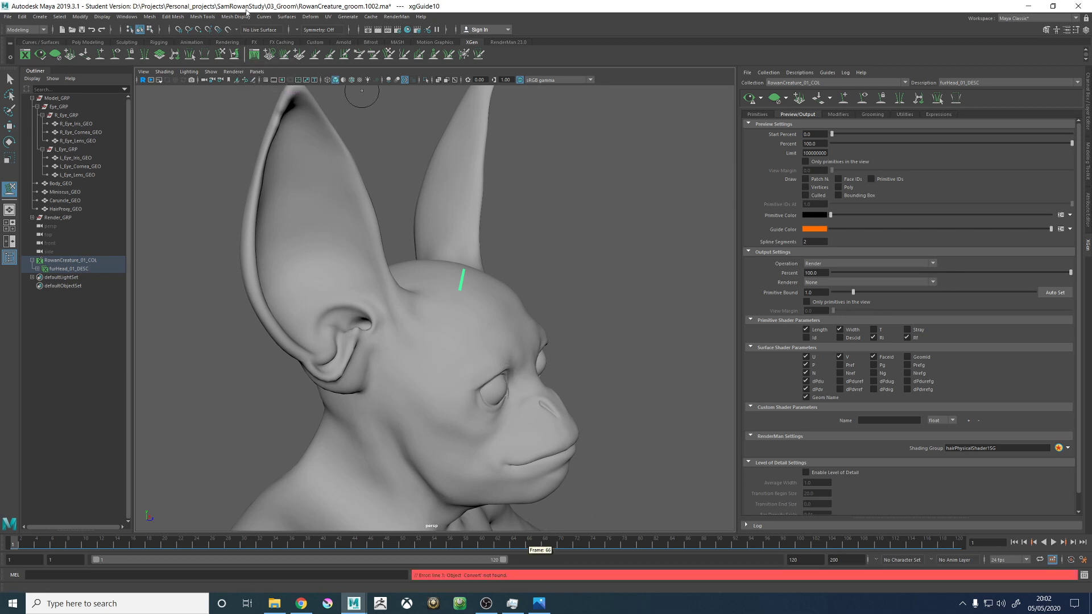
middle_drag(238, 52, 509, 50)
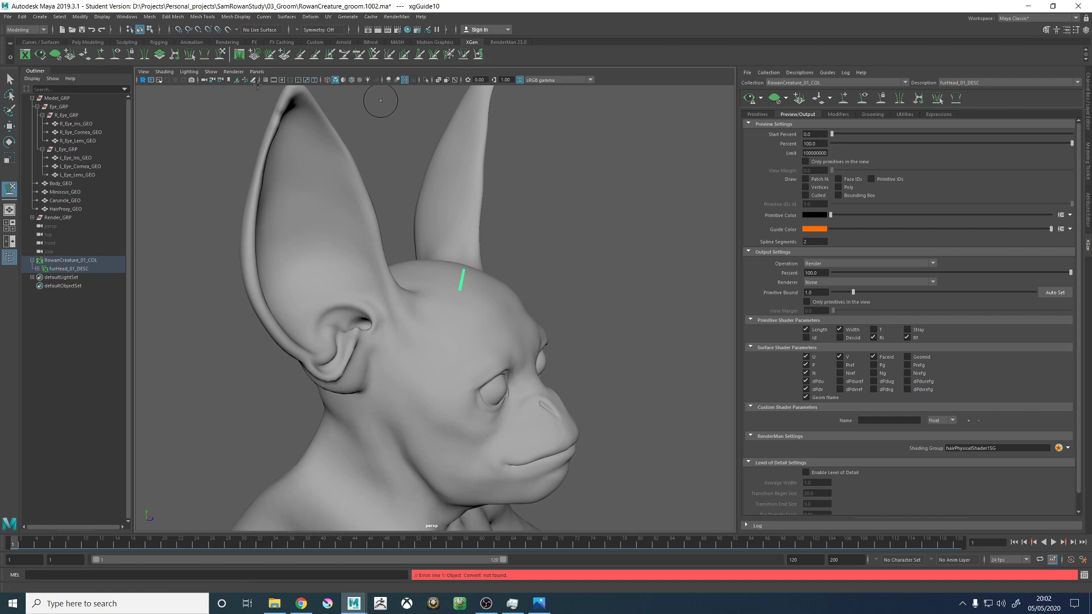
- Open the Sculpt Guides tool settings docked beside the viewport and hide the Outliner
click(1076, 29)
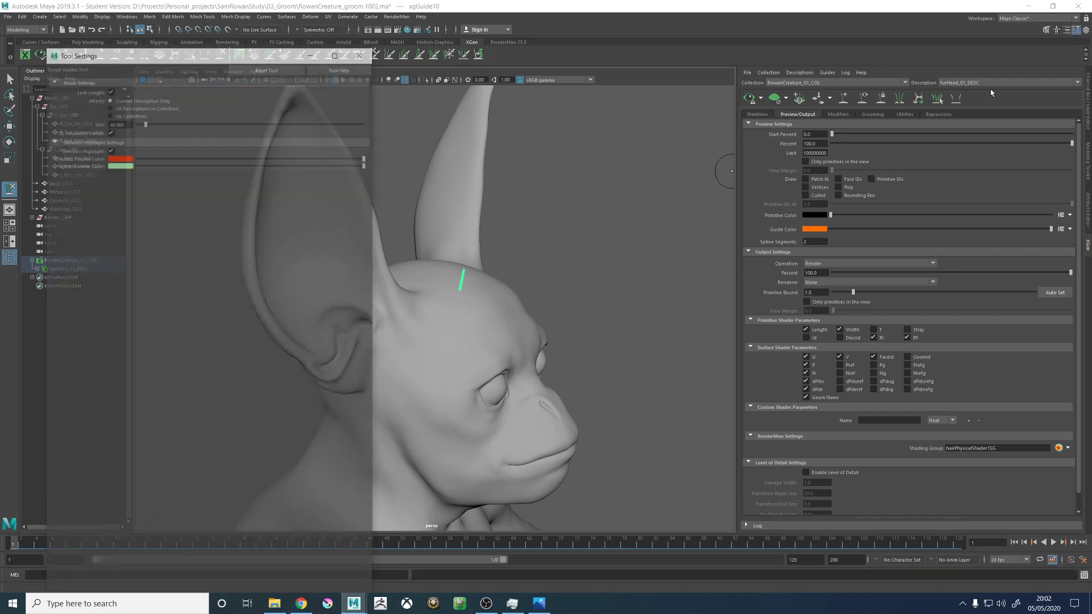
drag(119, 55, 1088, 150)
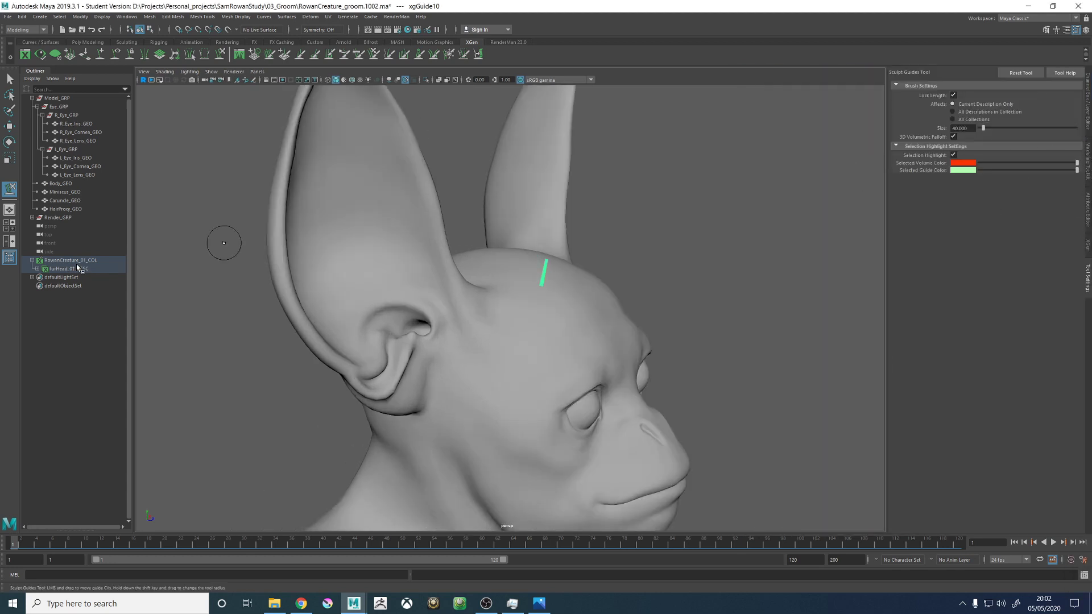
click(9, 258)
- Turn off Lock Length for the Sculpt Guides brush
alt+right_drag(537, 271, 523, 277)
alt+drag(523, 277, 490, 292)
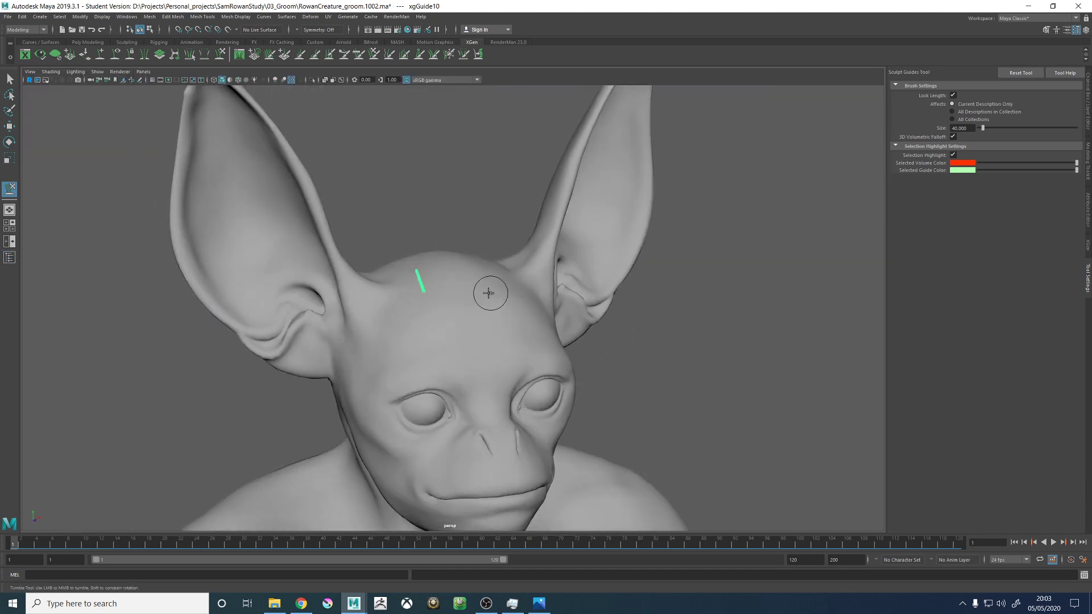
alt+right_drag(489, 292, 554, 274)
click(951, 94)
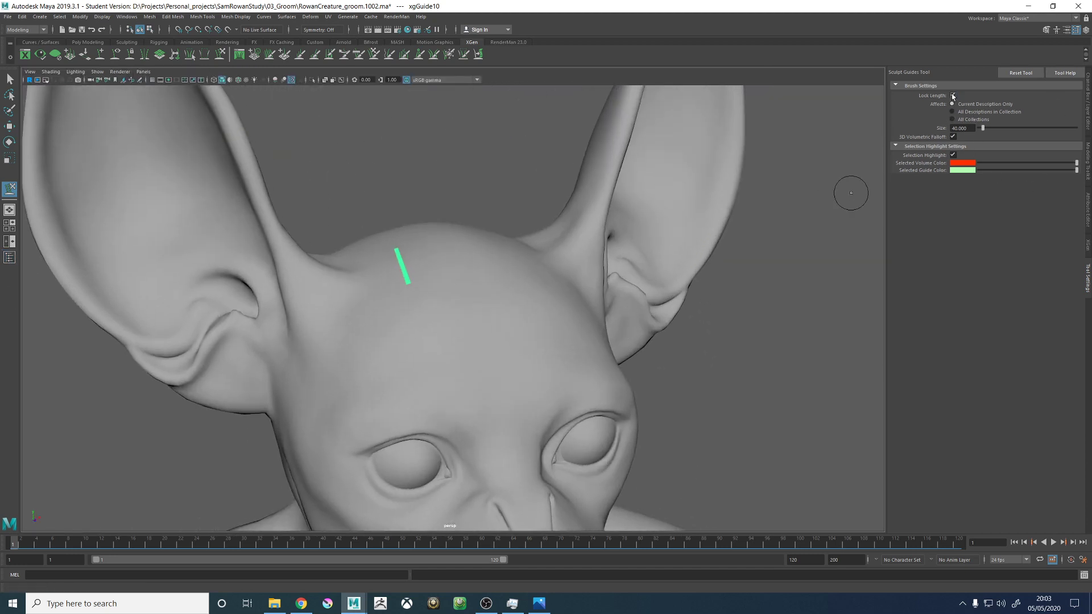
- Lengthen the single head guide with the Sculpt Guides brush and shape it into a curved arch above the head
alt+drag(341, 262, 394, 243)
alt+right_drag(534, 230, 538, 234)
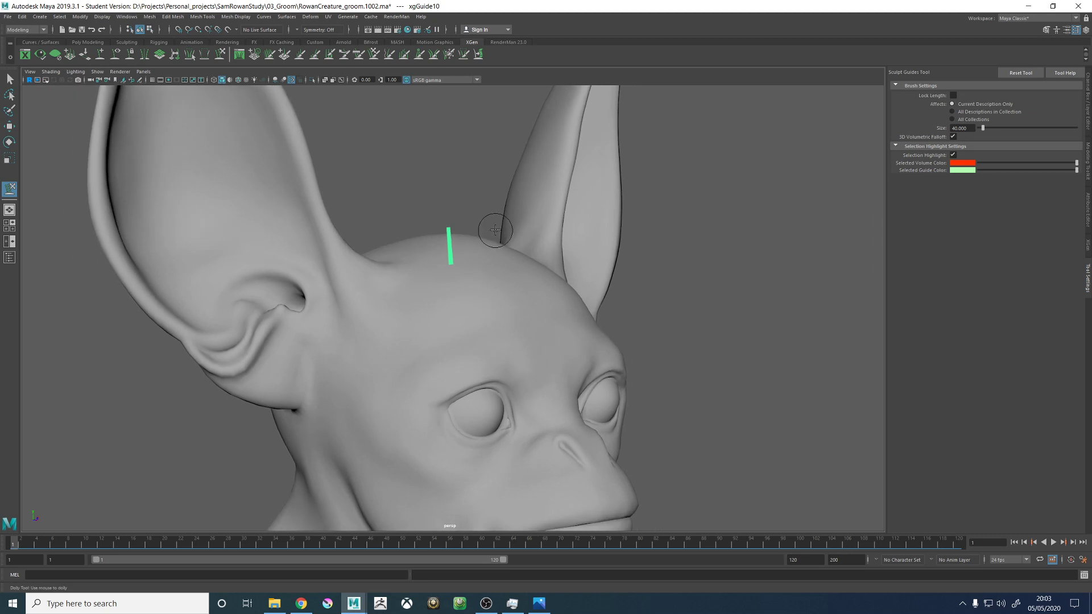
mouse_move(453, 215)
mouse_down()
mouse_move(561, 182)
mouse_move(597, 253)
mouse_move(491, 233)
mouse_up()
drag(538, 197, 724, 160)
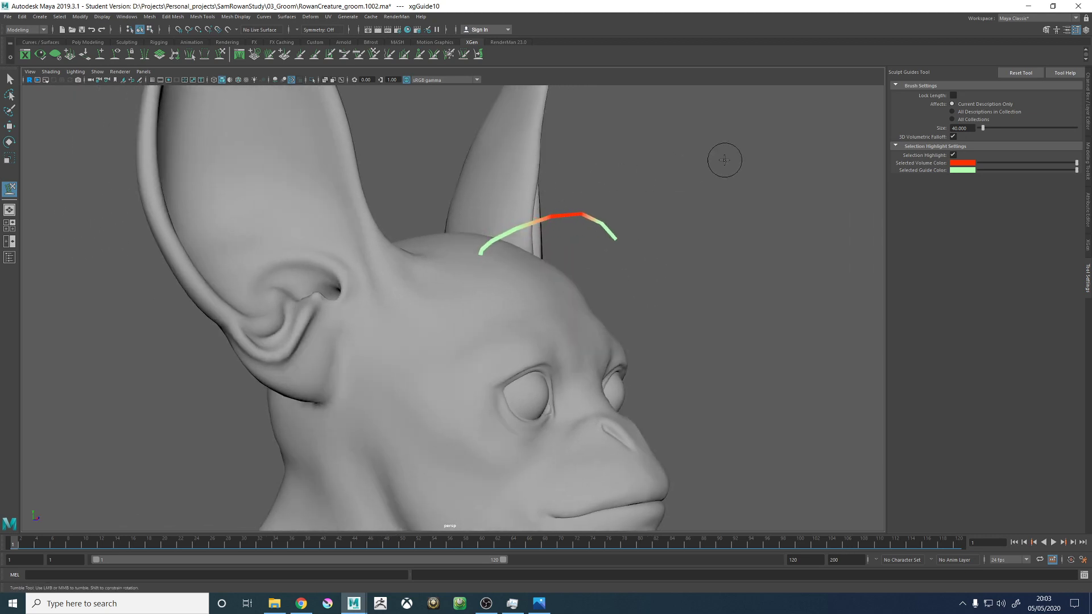
drag(493, 236, 555, 159)
mouse_move(603, 221)
alt+mouse_down()
mouse_move(509, 233)
mouse_move(529, 230)
alt+mouse_up()
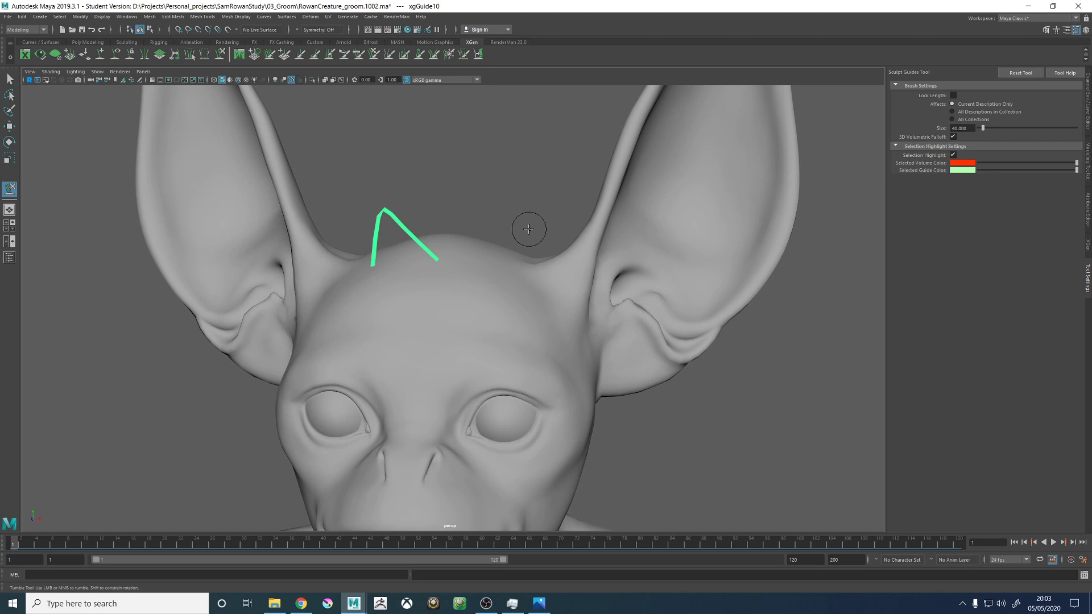
mouse_move(460, 290)
alt+mouse_down()
mouse_move(529, 214)
mouse_move(494, 280)
alt+mouse_up()
mouse_move(481, 366)
mouse_down()
mouse_move(401, 396)
mouse_move(464, 353)
mouse_up()
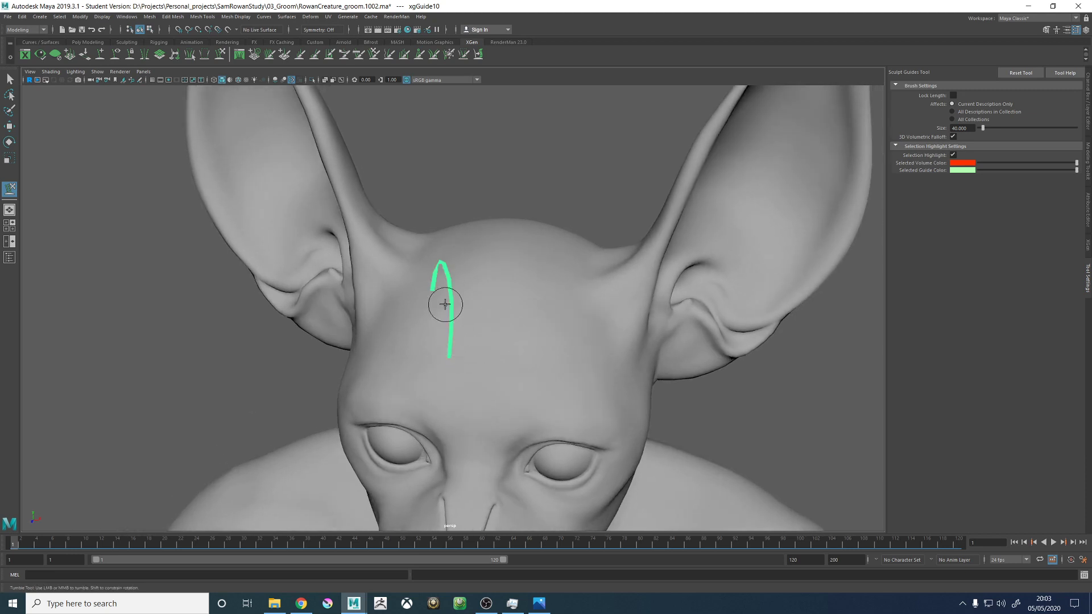
drag(446, 305, 431, 296)
mouse_move(436, 258)
mouse_down()
mouse_move(398, 267)
mouse_move(461, 284)
mouse_up()
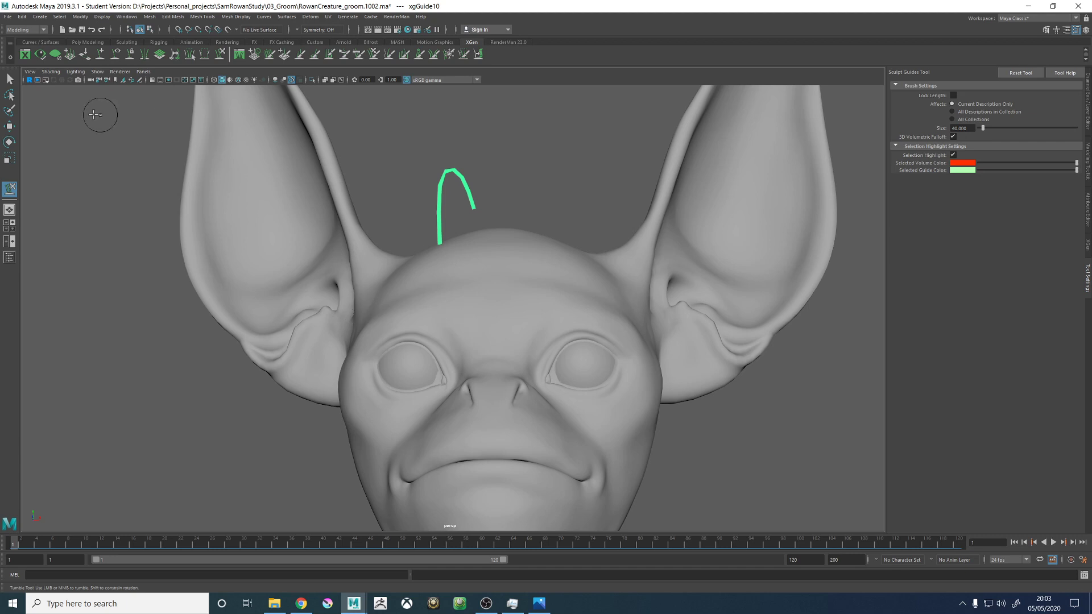
- Look through RenderCam and widen the docked settings area
click(145, 72)
mouse_move(182, 80)
click(250, 88)
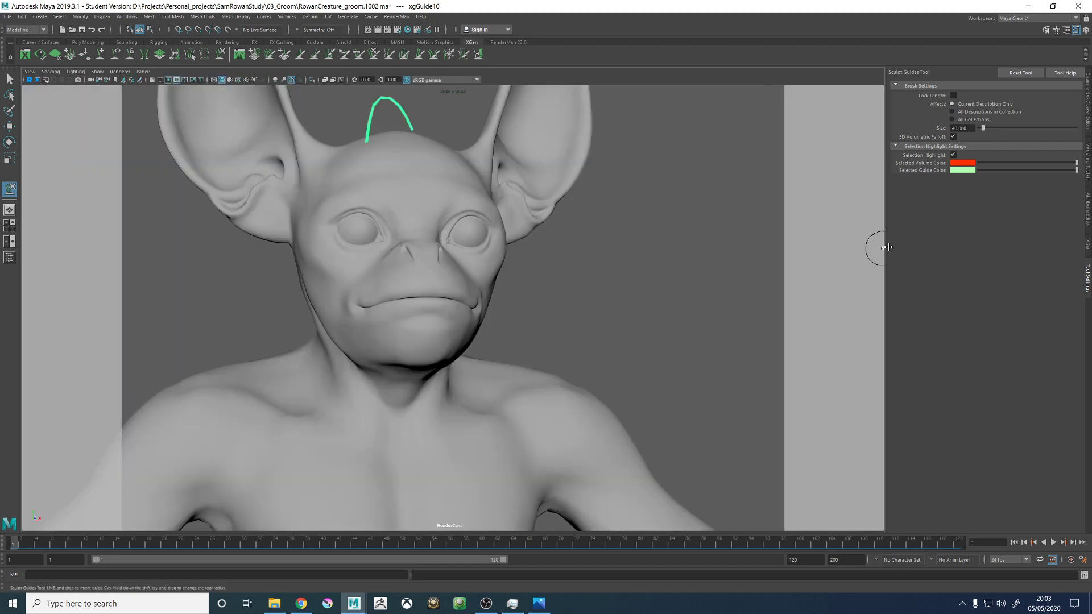
drag(884, 244, 654, 245)
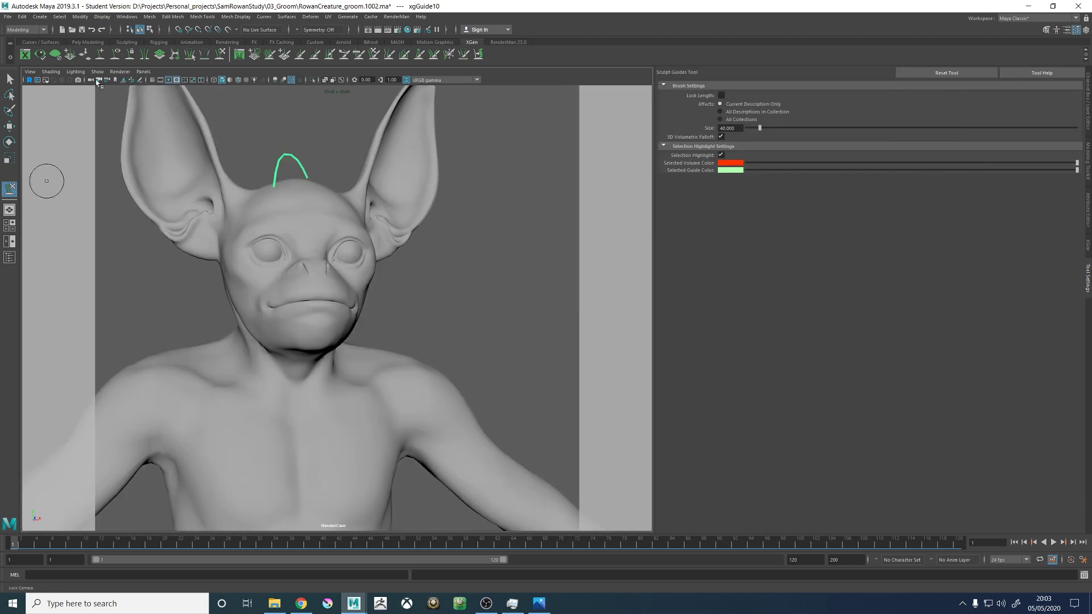
- Select the render camera and load its RenderCamShape attributes in the Attribute Editor
click(78, 80)
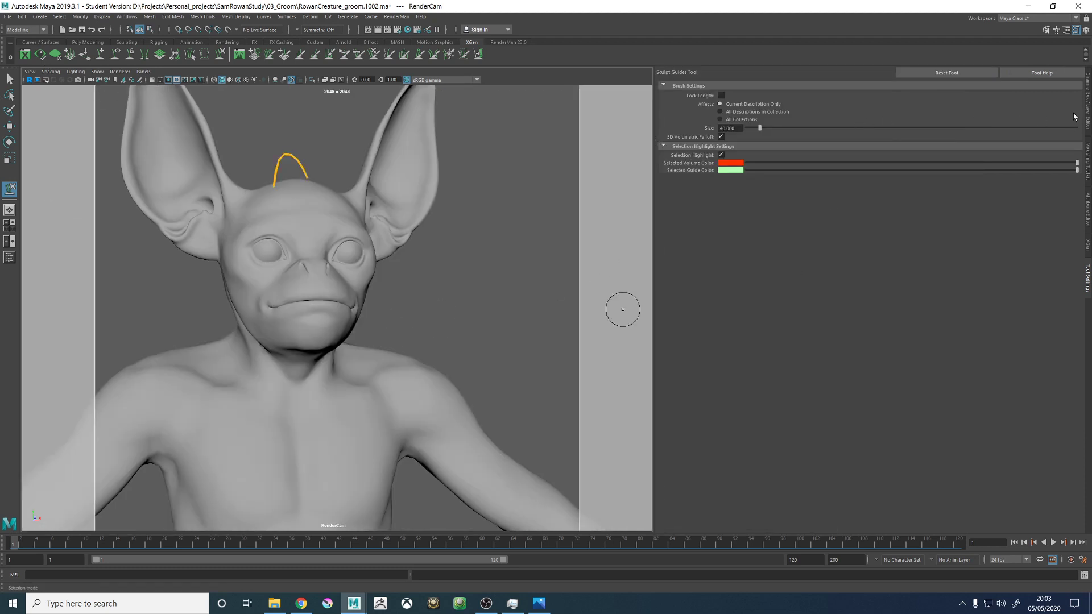
click(1087, 211)
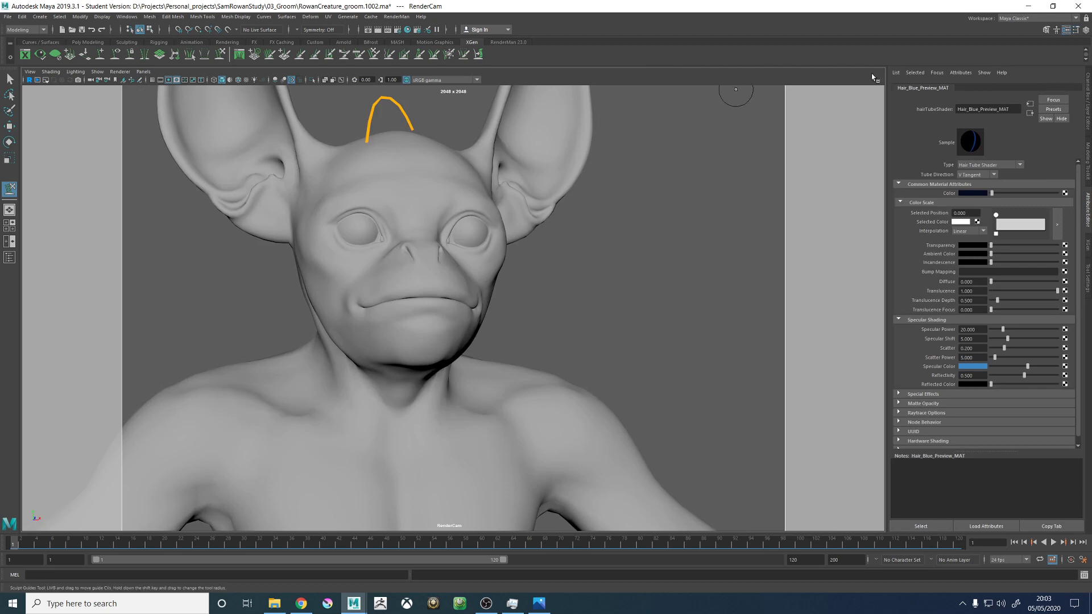
click(895, 72)
click(911, 85)
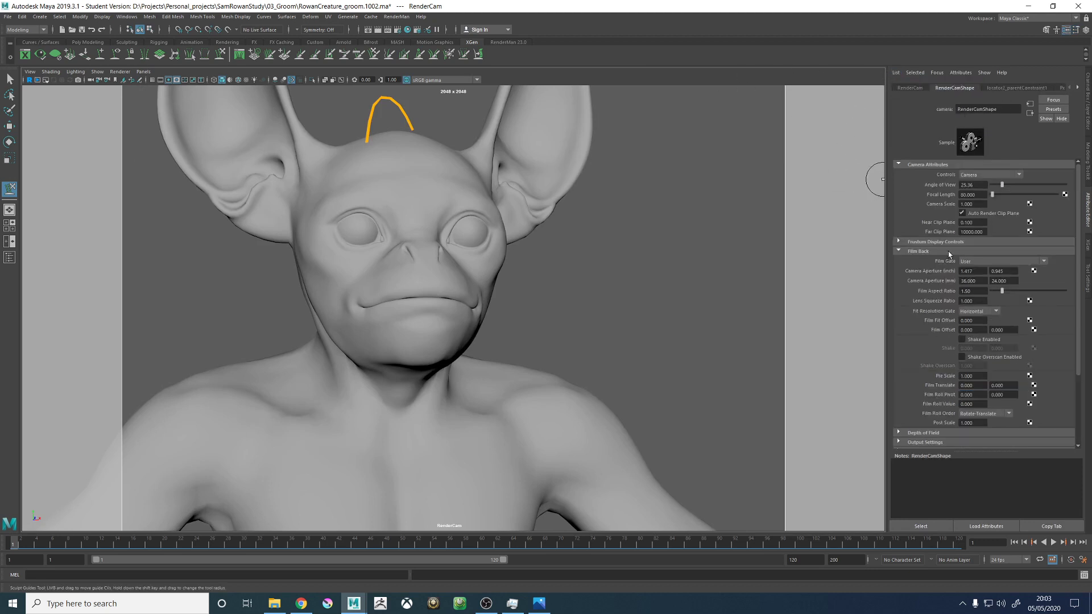
- Create an image plane for RenderCam in its Environment settings
scroll(916, 330, down, 3)
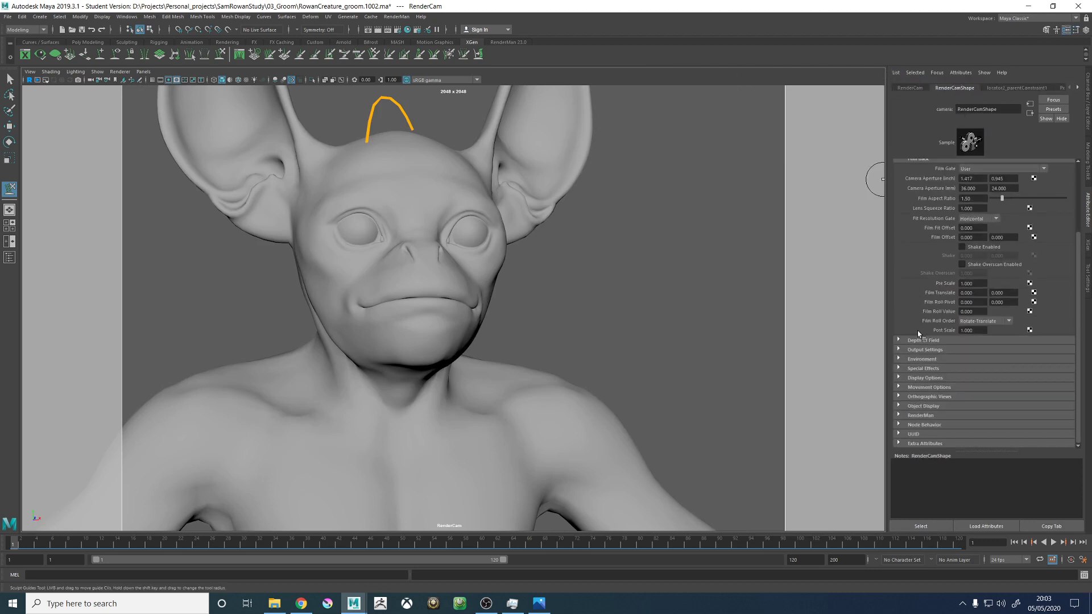
click(921, 359)
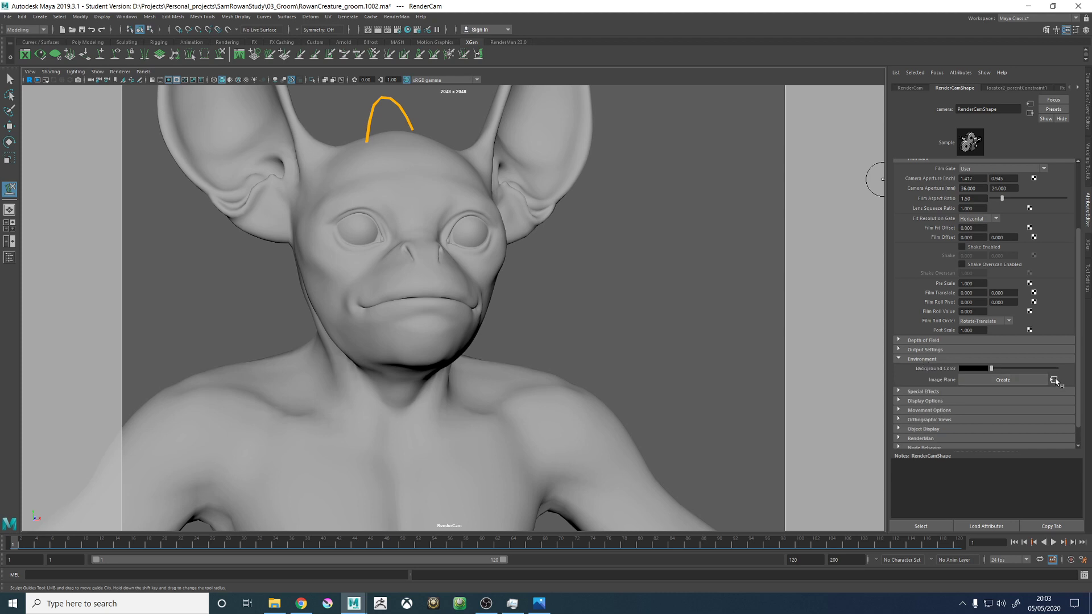
click(1054, 380)
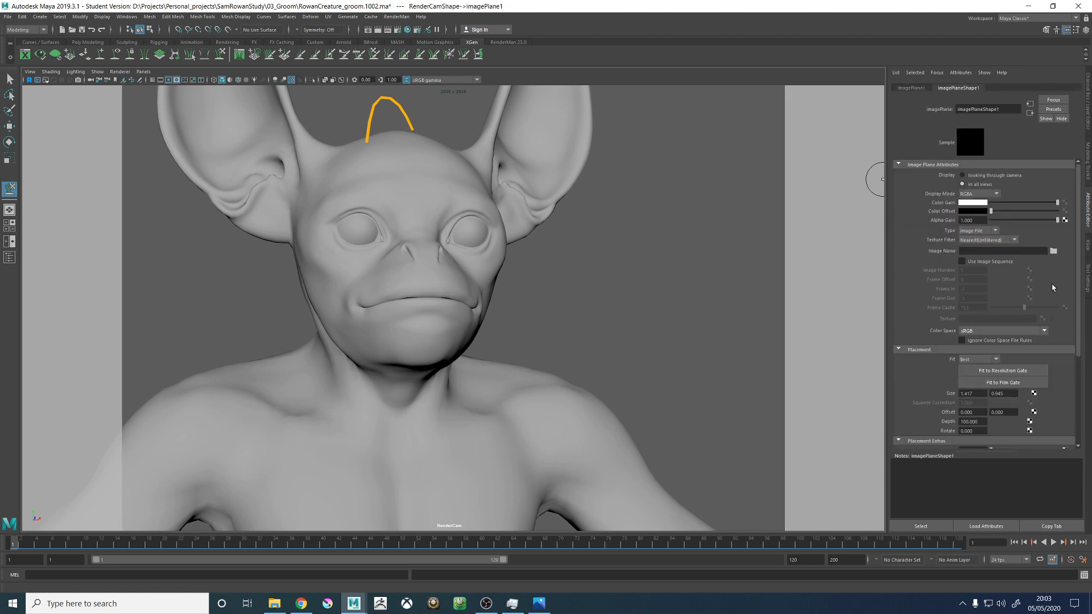
- Load OriginalConcept.jpg from the REF folder into the image plane and set it to display only when looking through the camera
click(1054, 251)
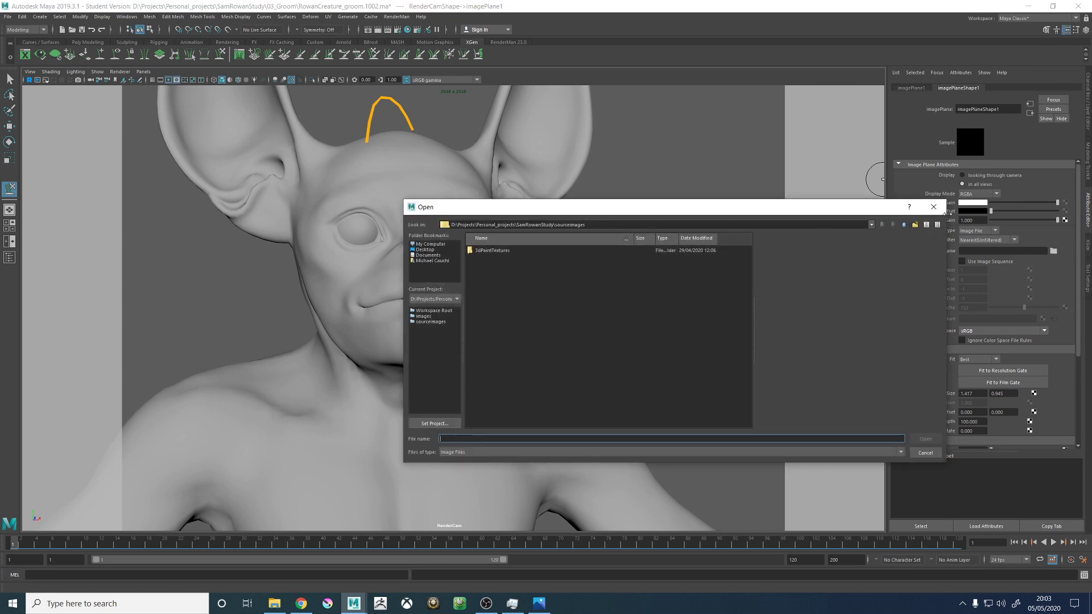
click(903, 225)
double_click(492, 267)
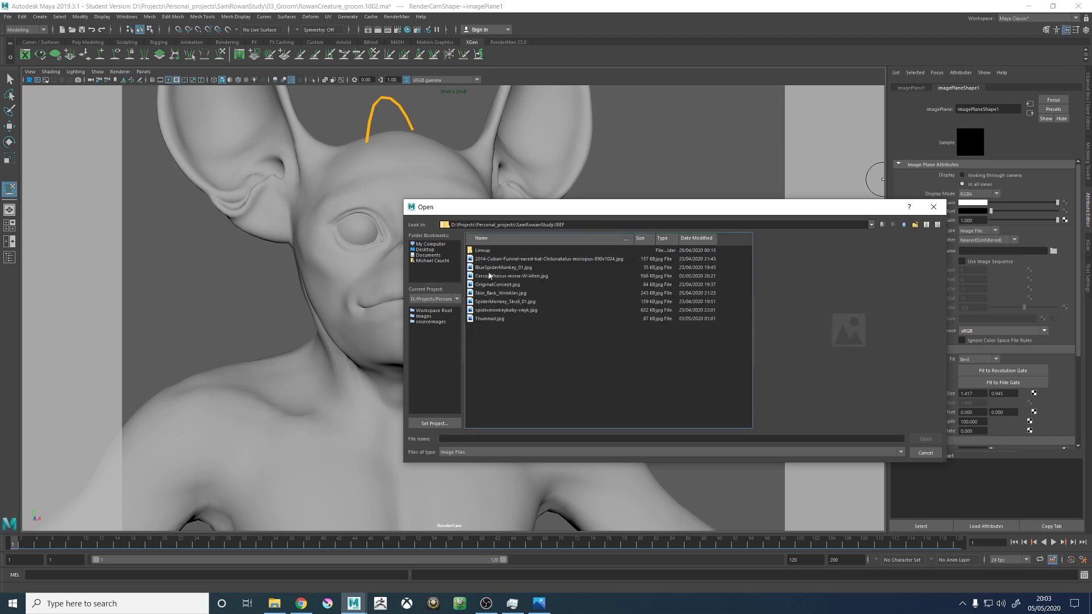
click(497, 285)
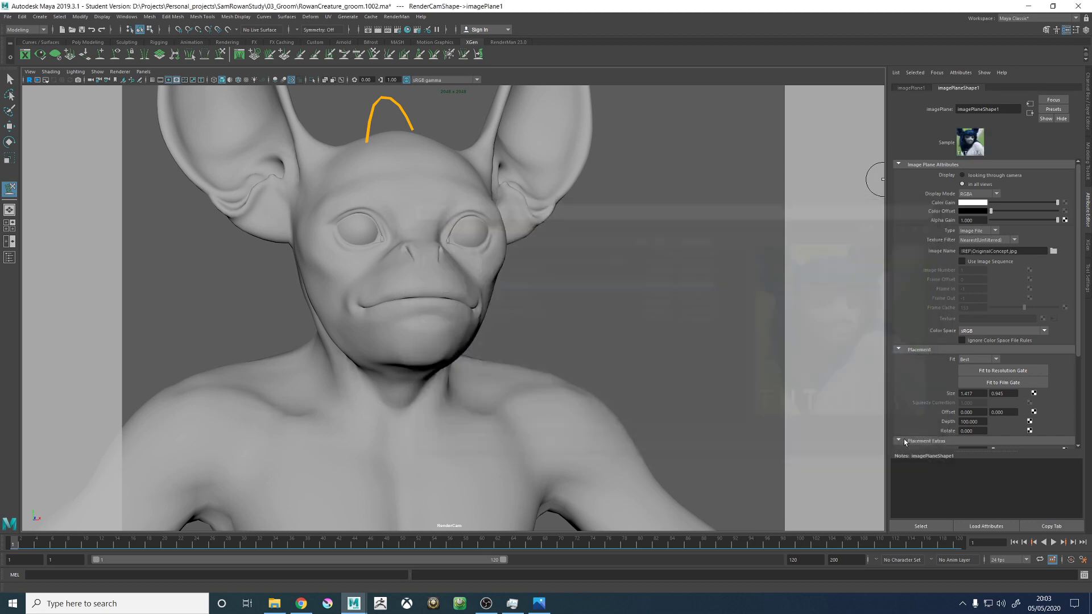
click(923, 439)
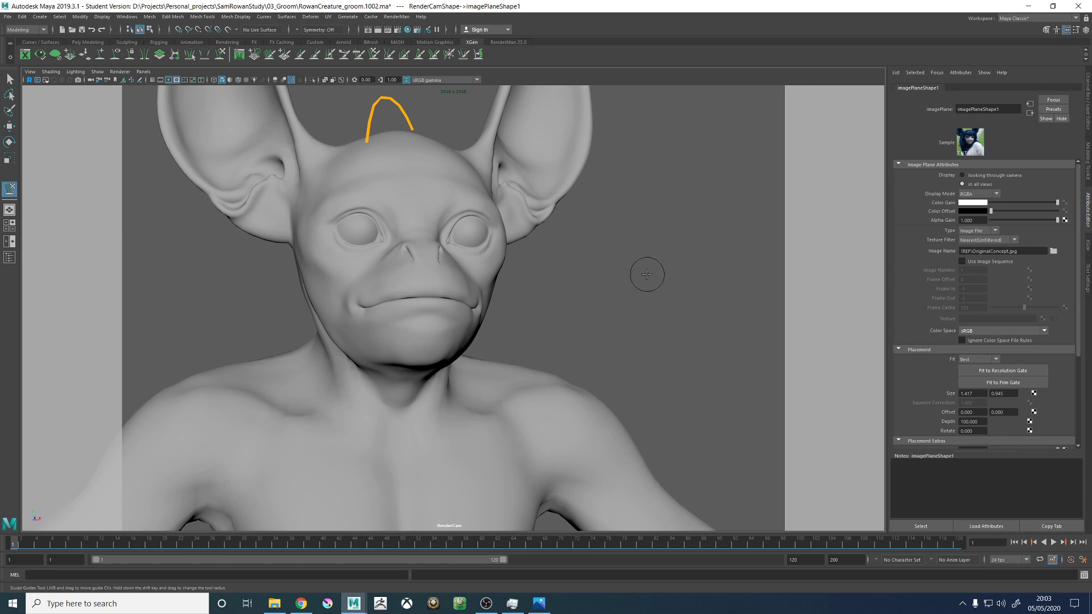
key(4)
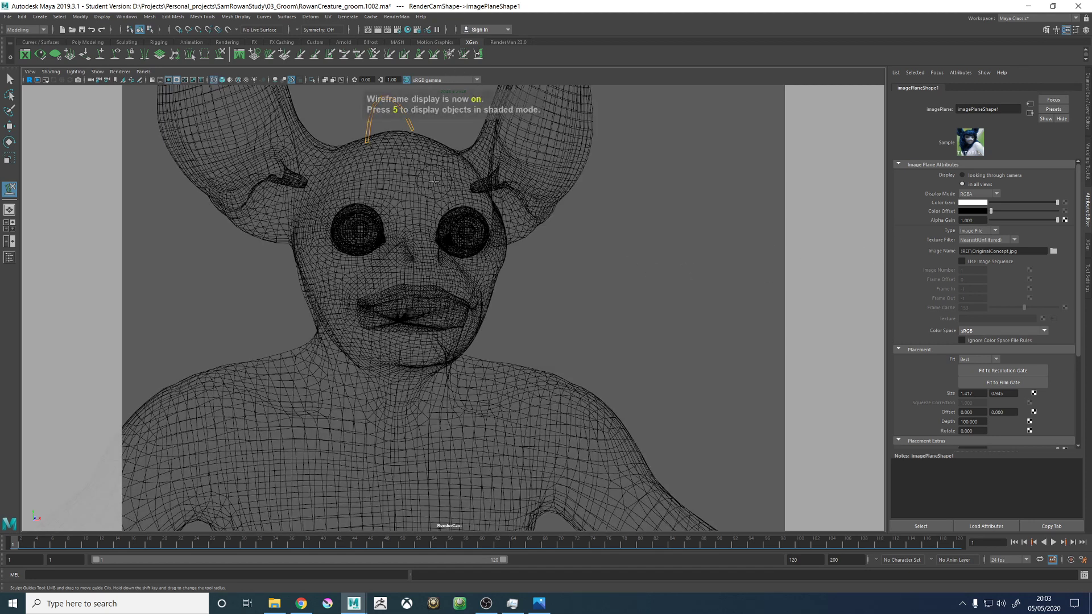
key(5)
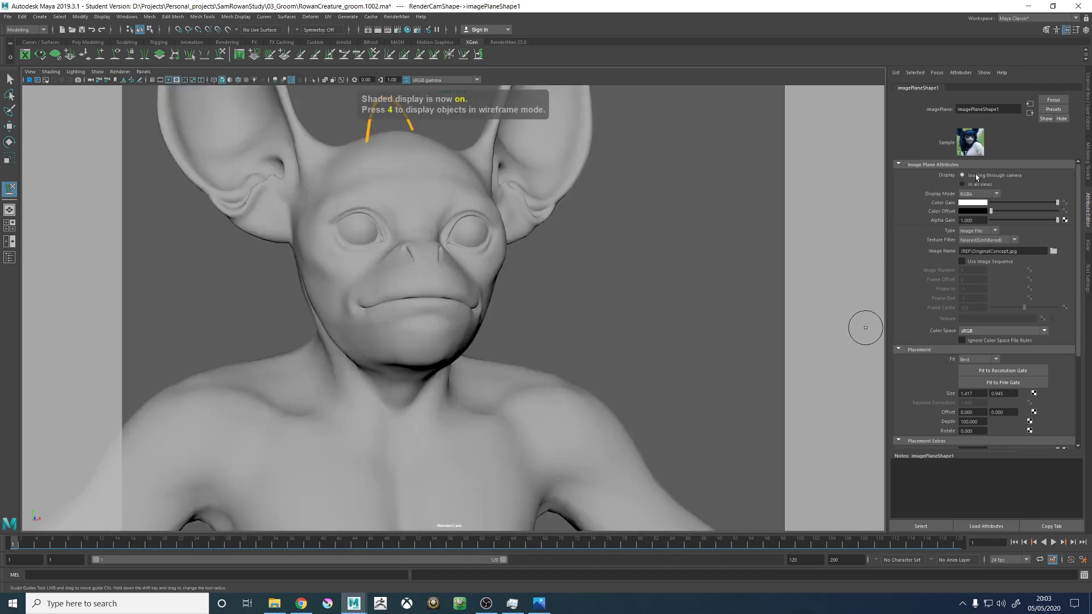
- Select RenderCam under Render_GRP in the Outliner and fit its image plane to the resolution gate
click(9, 257)
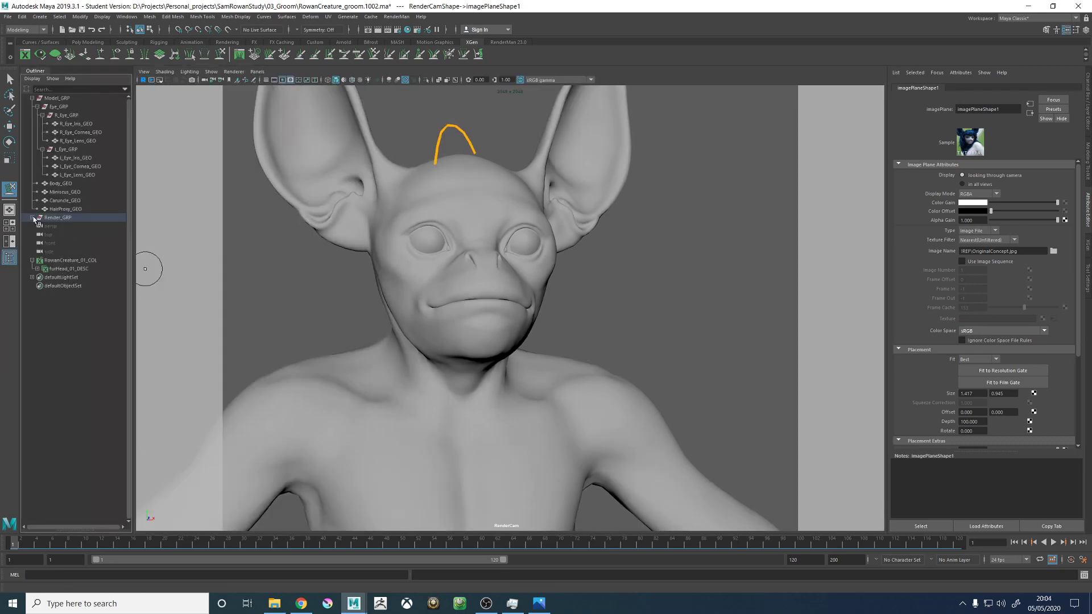
click(33, 217)
click(60, 226)
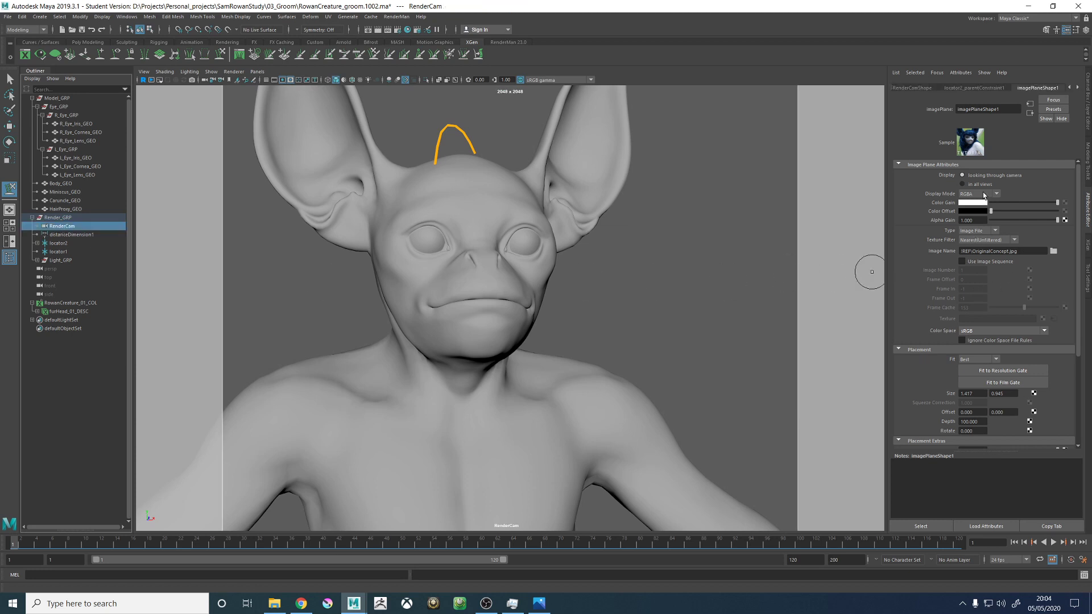
click(1005, 370)
- Look for the image plane around the whole creature through the persp camera and return to the RenderCam view
click(257, 72)
click(370, 81)
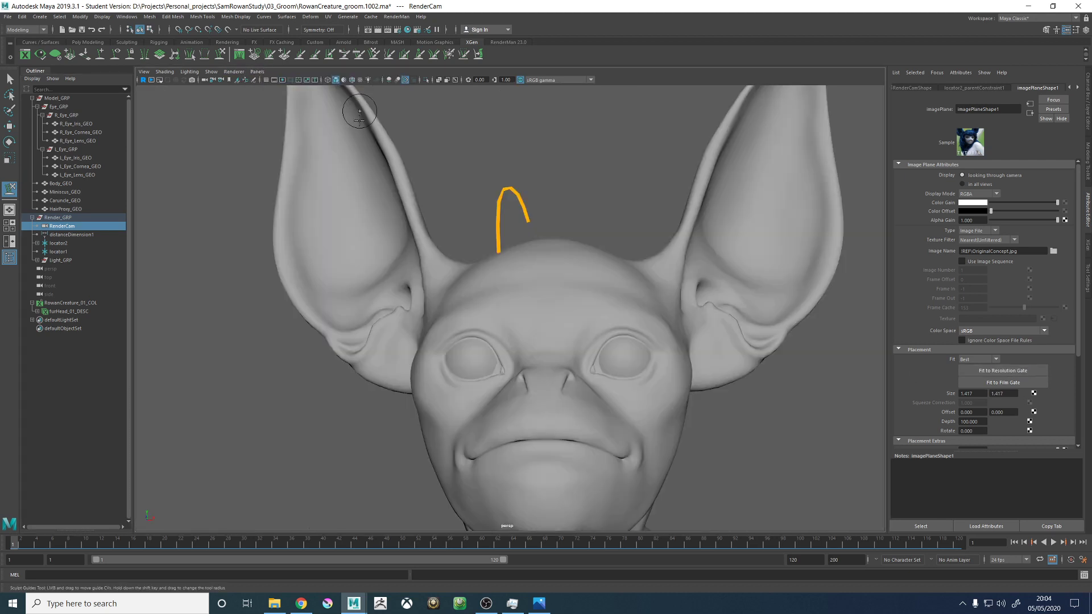
alt+drag(359, 120, 565, 210)
scroll(602, 254, down, 6)
alt+drag(603, 254, 327, 88)
alt+drag(420, 96, 370, 123)
click(234, 71)
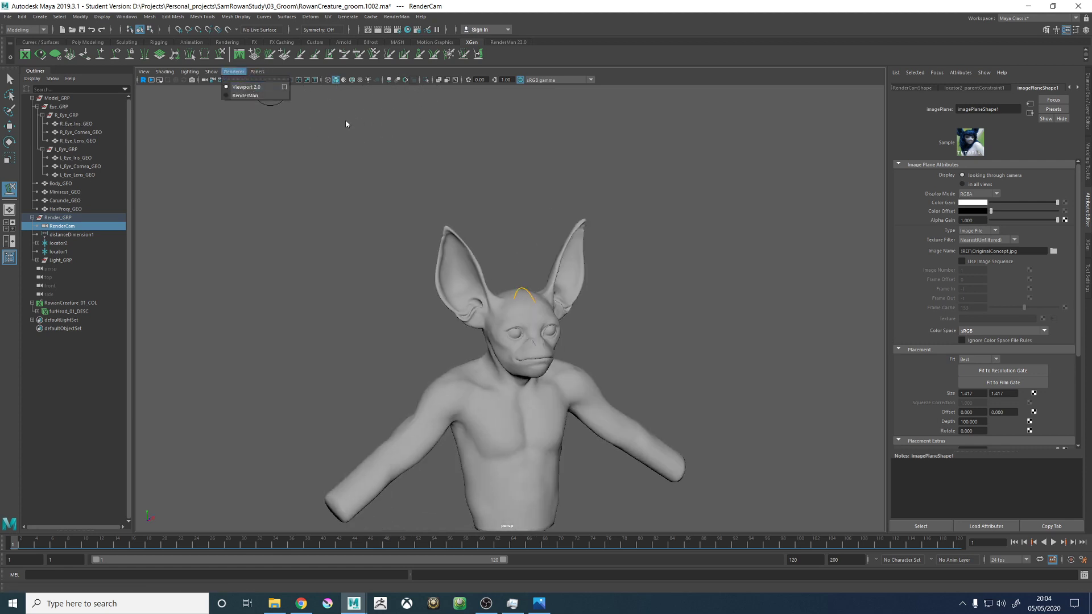
click(234, 72)
click(257, 72)
mouse_move(300, 83)
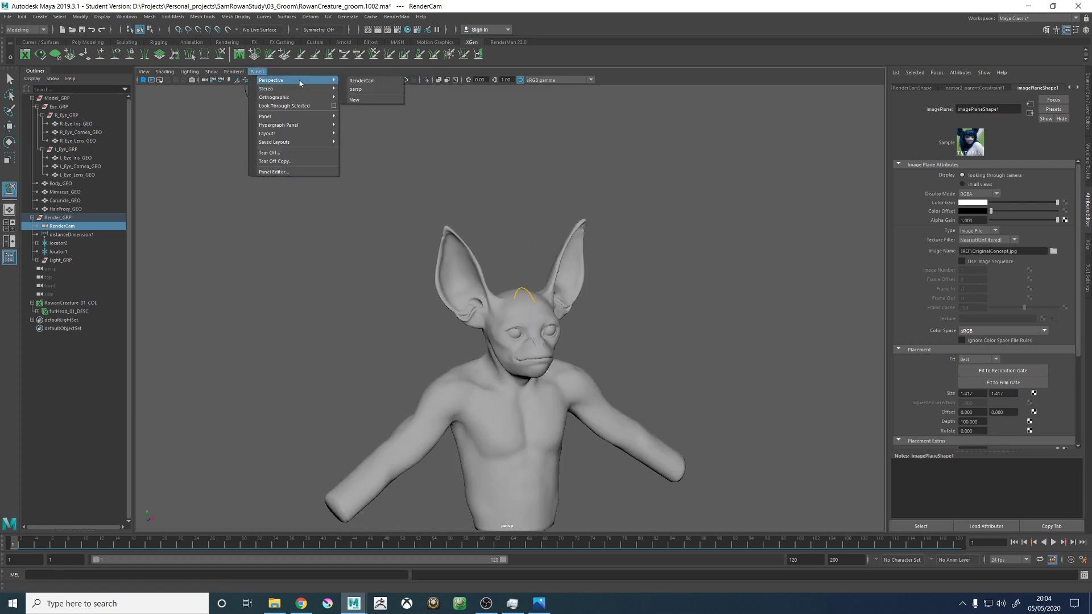
click(362, 80)
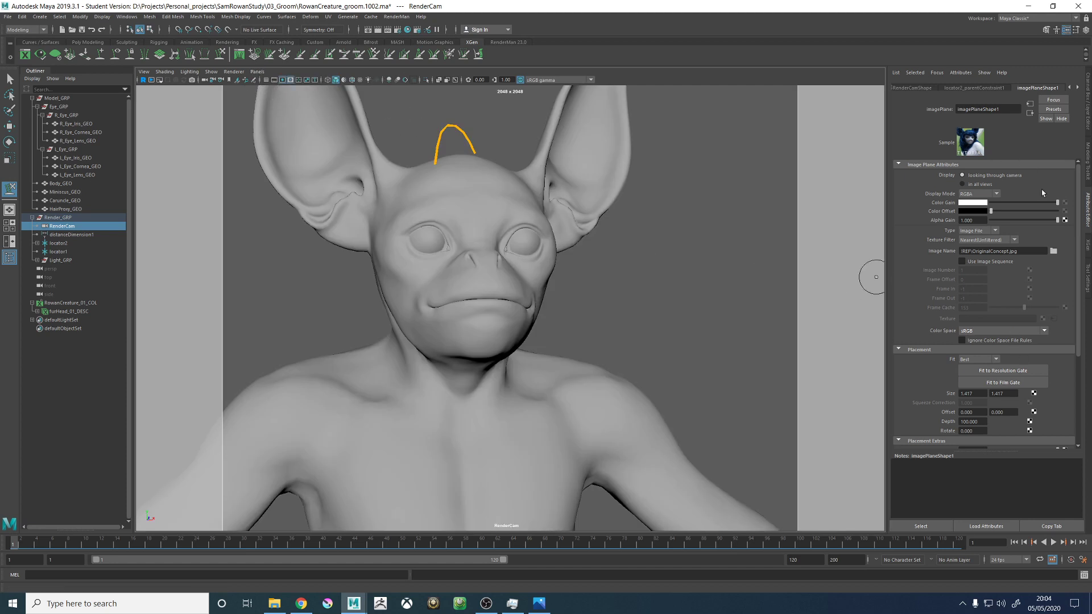
- Examine the image plane's display, placement and placement extras attributes by way of RenderCamShape's Environment settings
scroll(965, 288, down, 2)
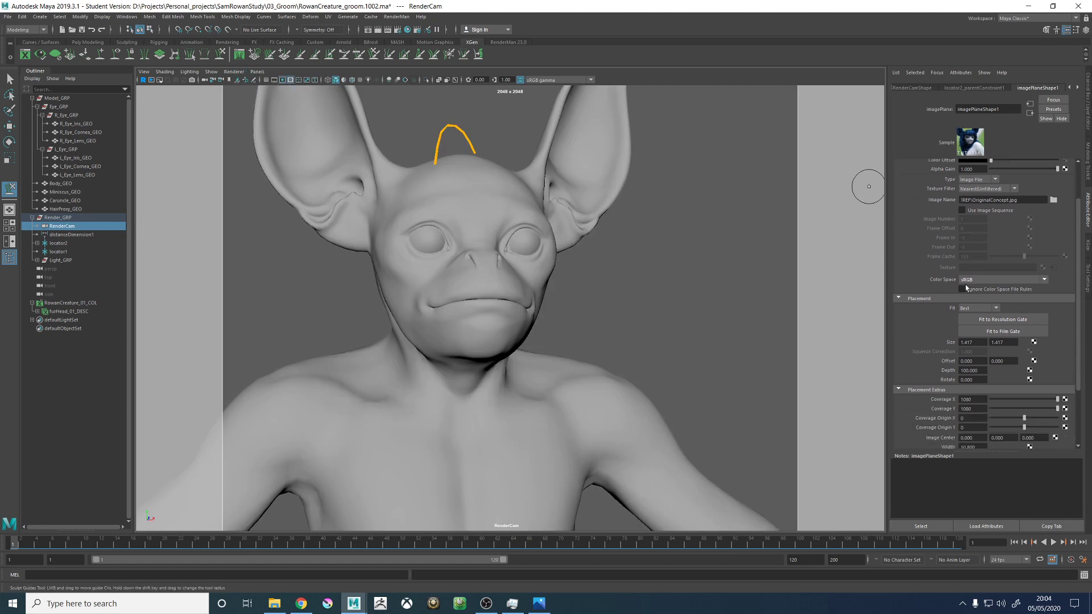
click(925, 88)
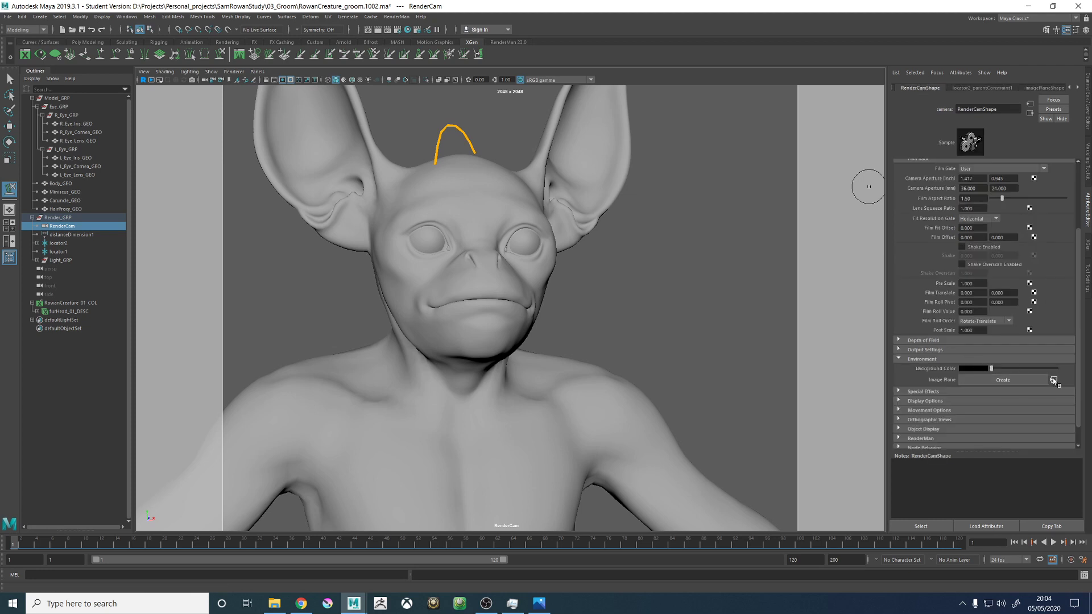
click(1053, 380)
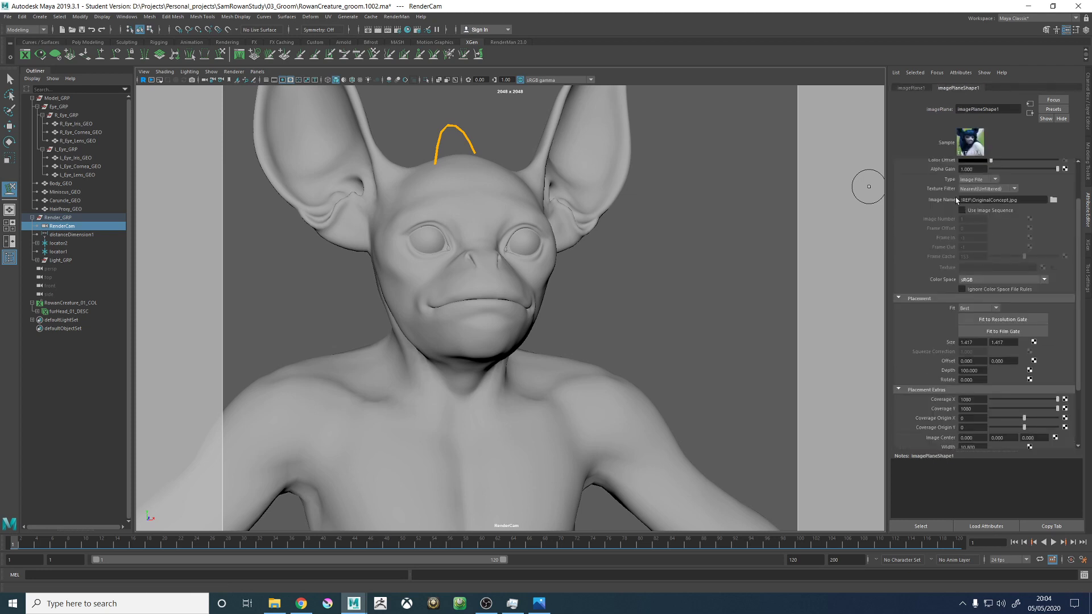
scroll(961, 216, up, 3)
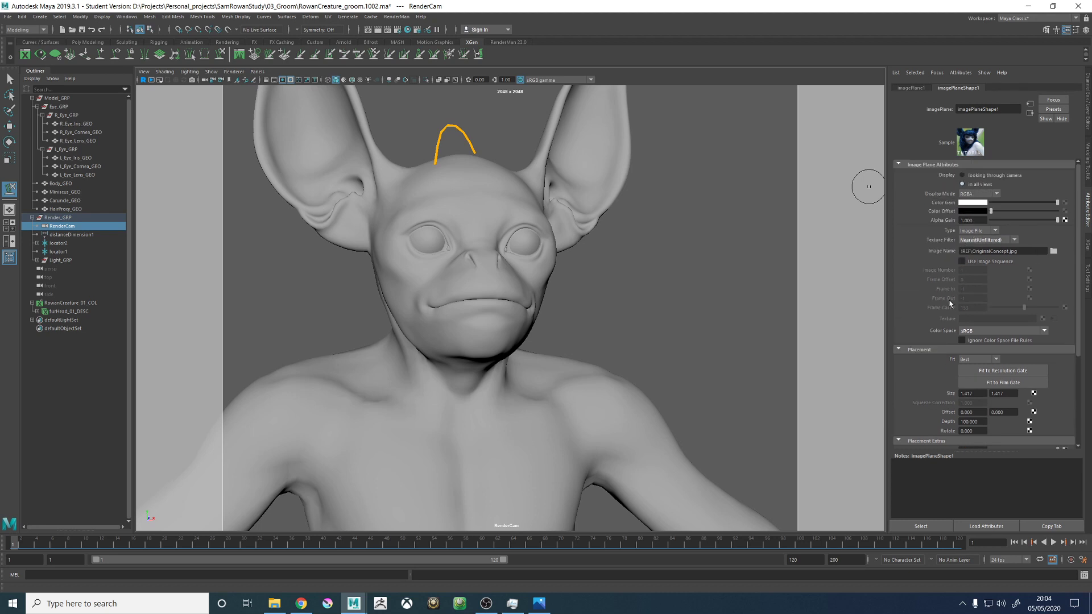
scroll(949, 304, down, 5)
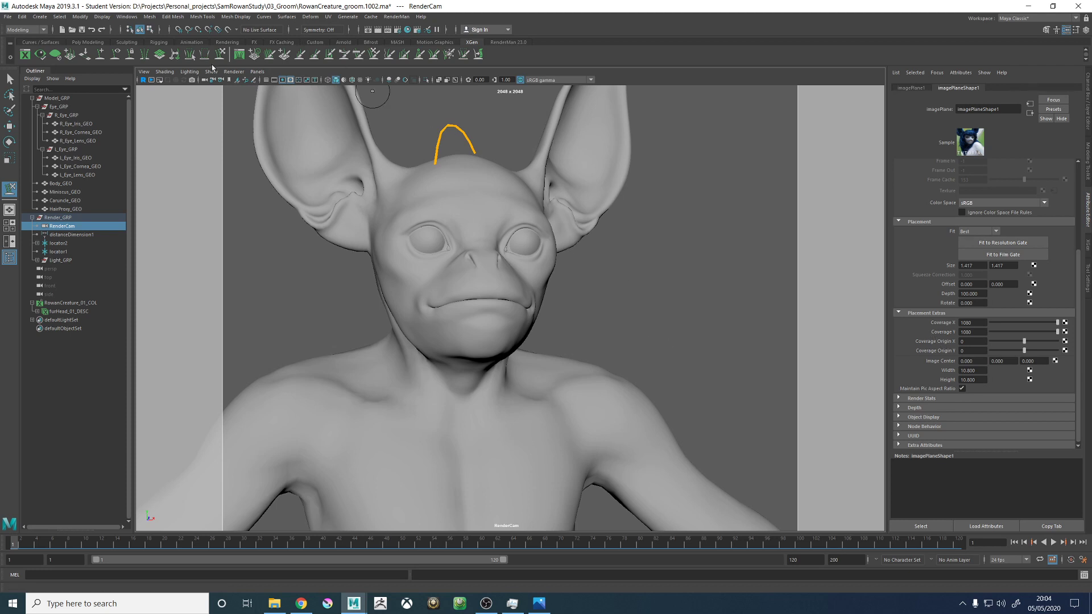
click(258, 72)
mouse_move(265, 82)
click(269, 153)
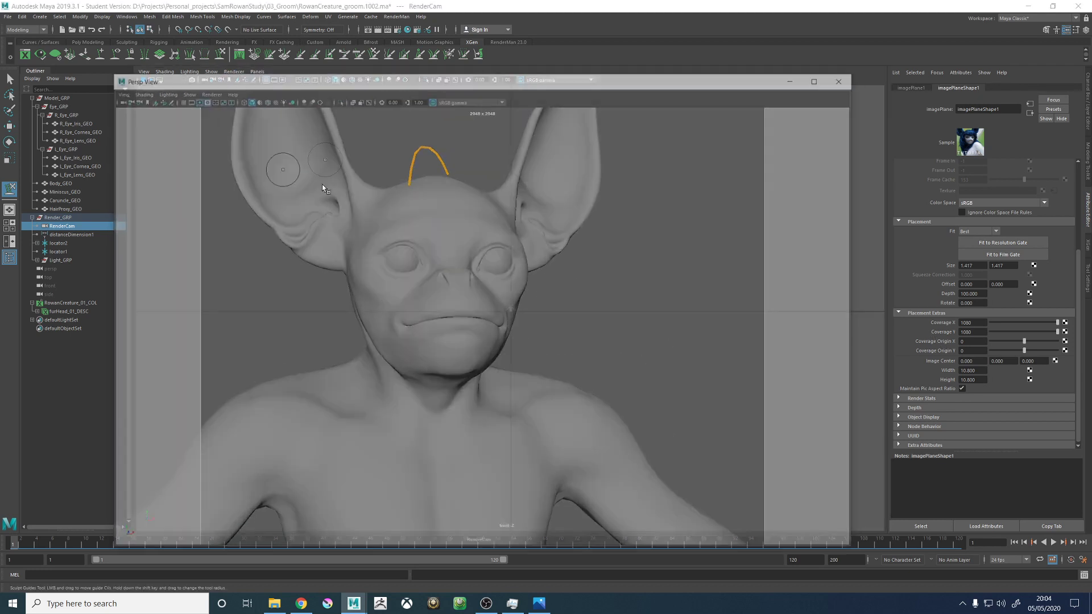
click(845, 78)
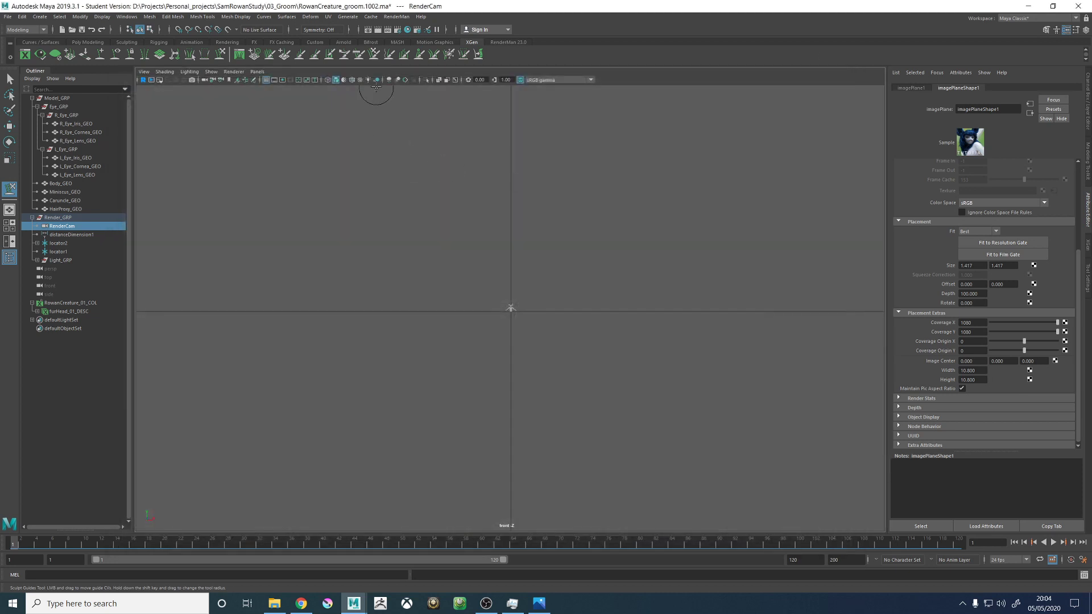
click(257, 72)
mouse_move(272, 81)
click(362, 80)
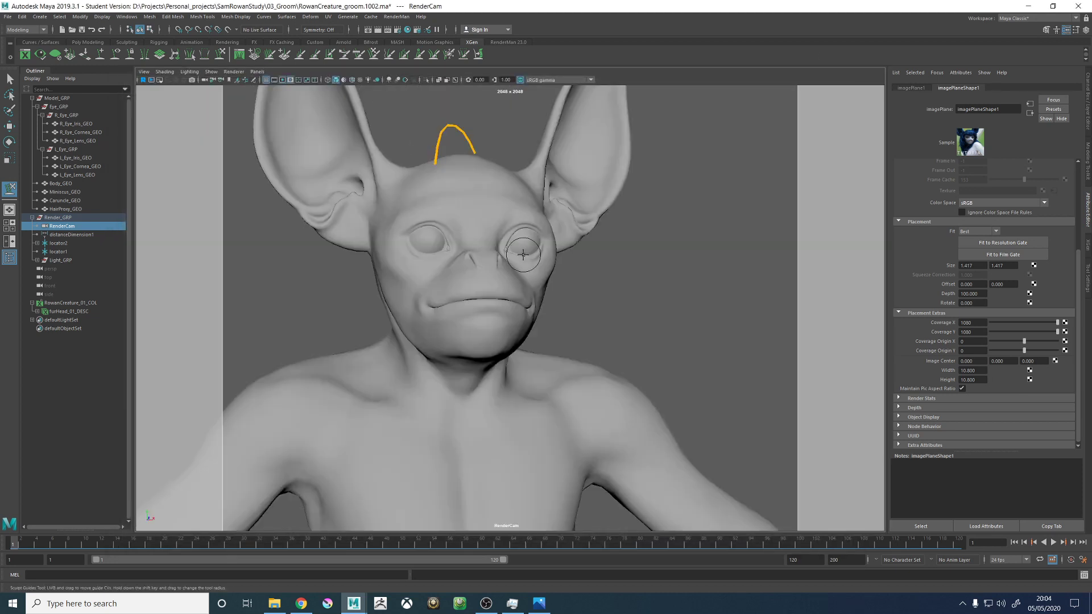
- Select the guide on top of the head and examine its shape and transform attributes
key(w)
drag(397, 101, 465, 140)
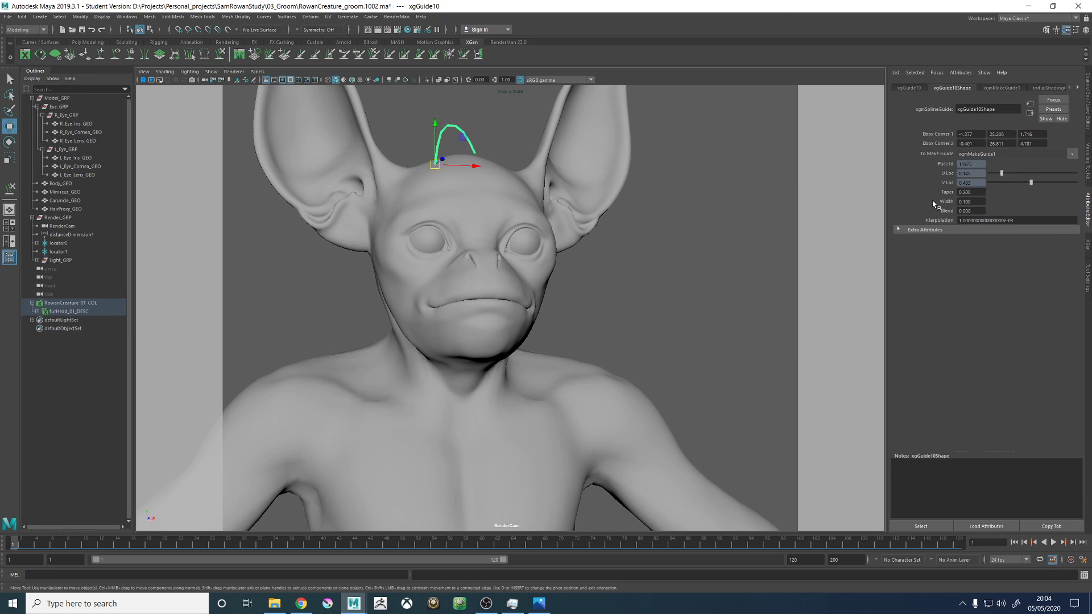
click(910, 88)
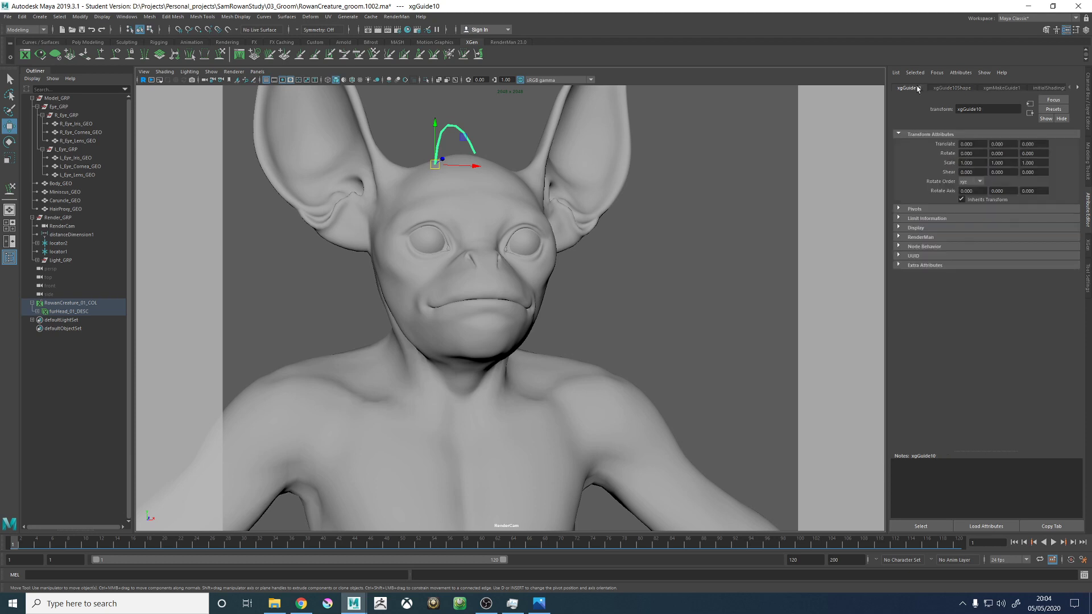
click(654, 215)
- Show the creature through the persp camera and open the XGen settings of the furHead_01_DESC description
click(257, 72)
mouse_move(296, 80)
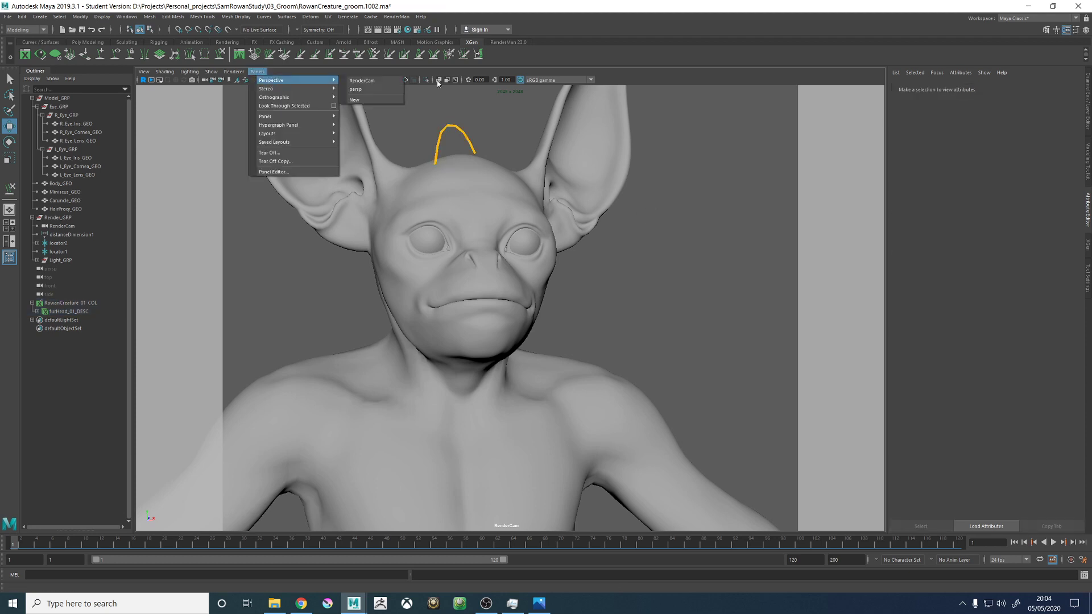
click(367, 90)
scroll(546, 268, up, 5)
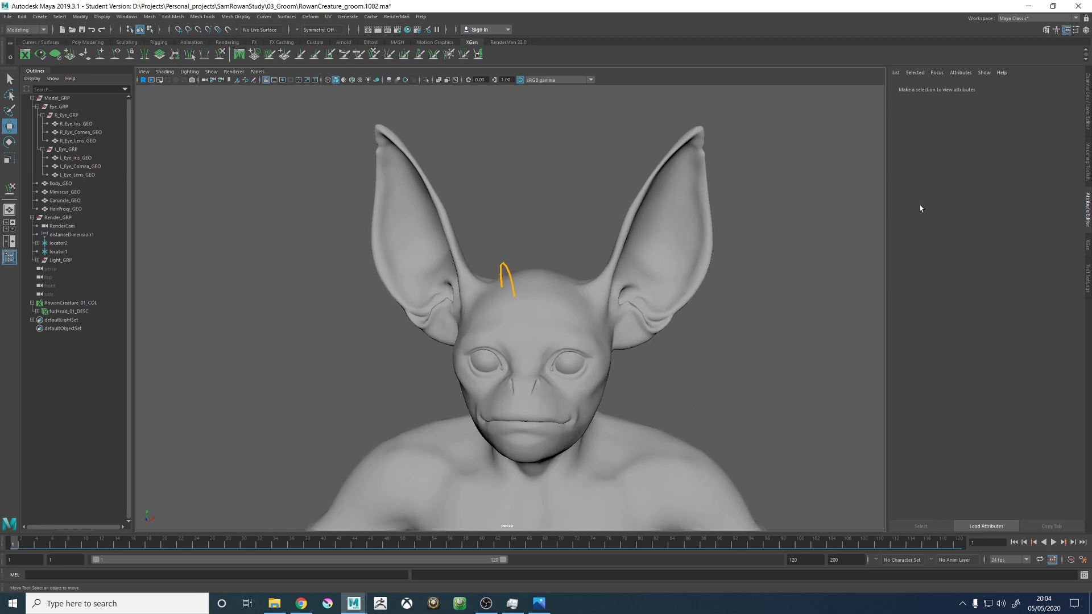
click(1087, 245)
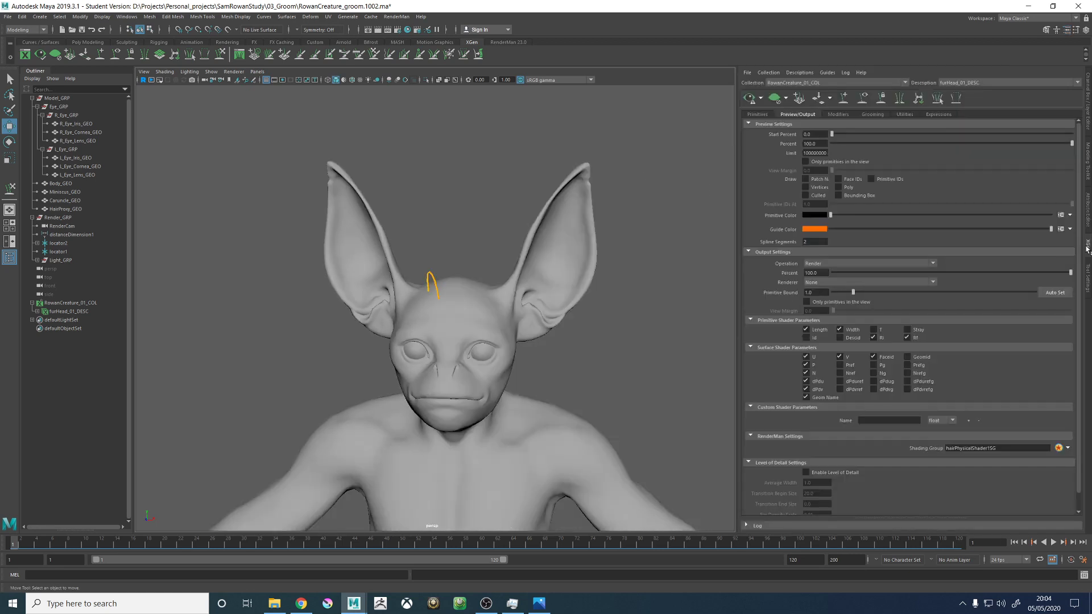
- Bend the head guide slightly outward with the Sculpt Guides tool and check its shape from above
alt+drag(590, 289, 582, 319)
scroll(636, 328, up, 3)
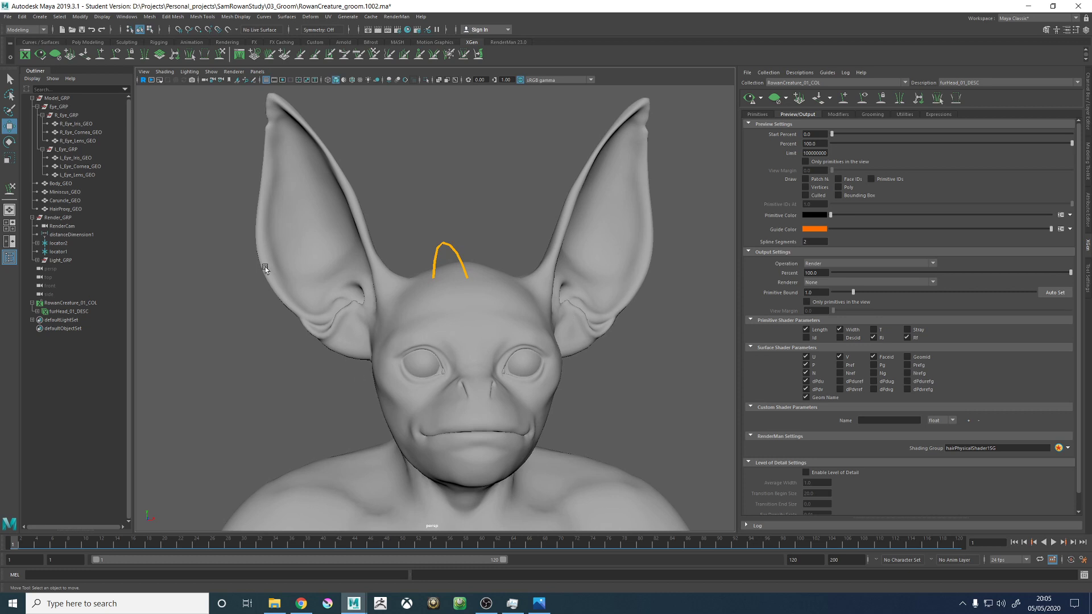
click(221, 54)
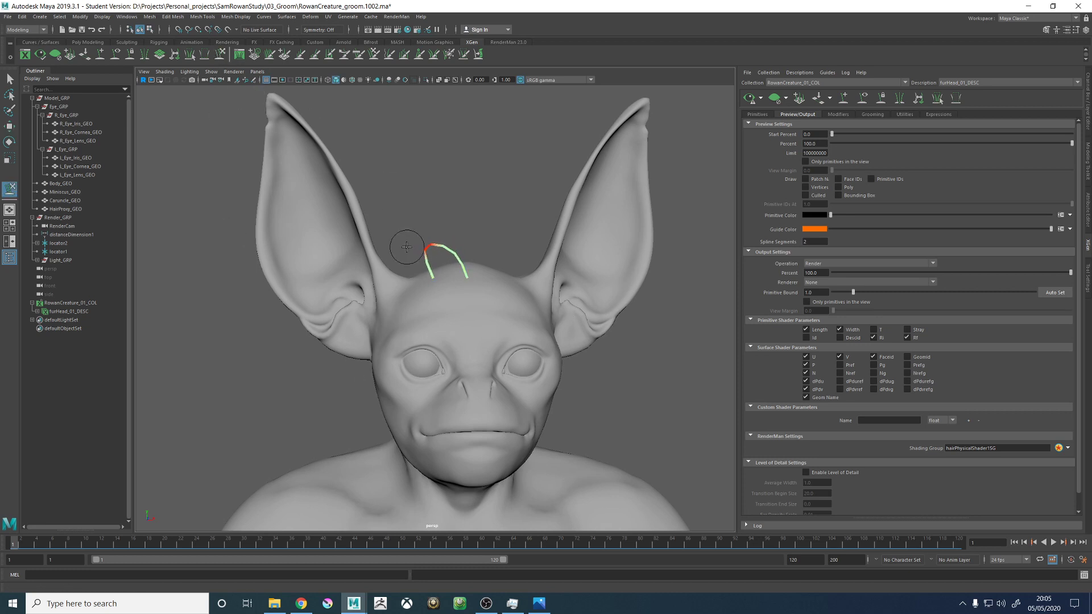
alt+drag(406, 248, 419, 382)
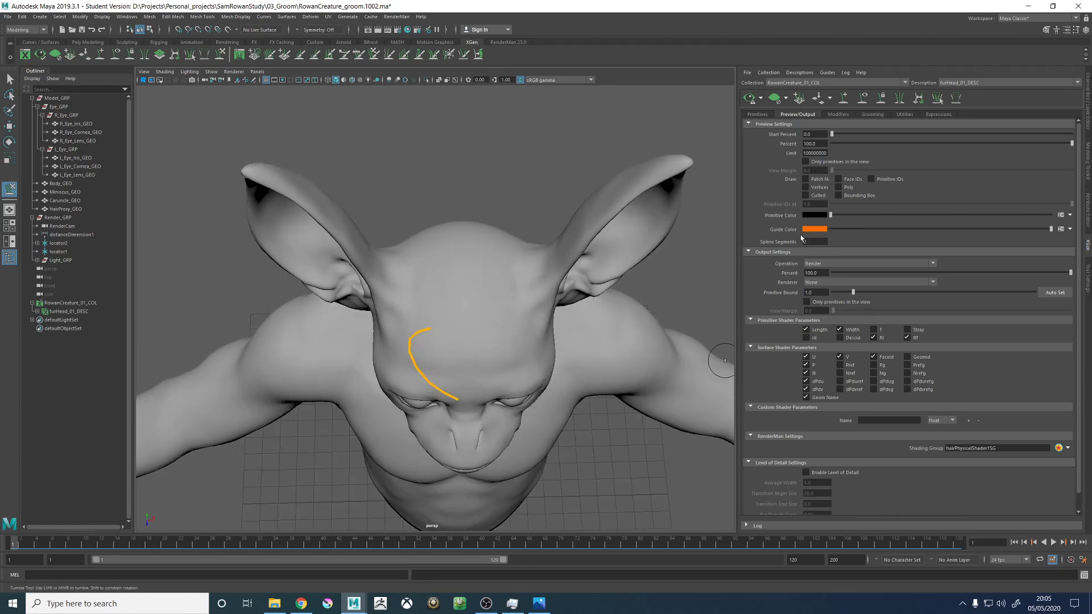
- Set the renderer in the description's output settings to RenderMan
click(813, 284)
click(817, 296)
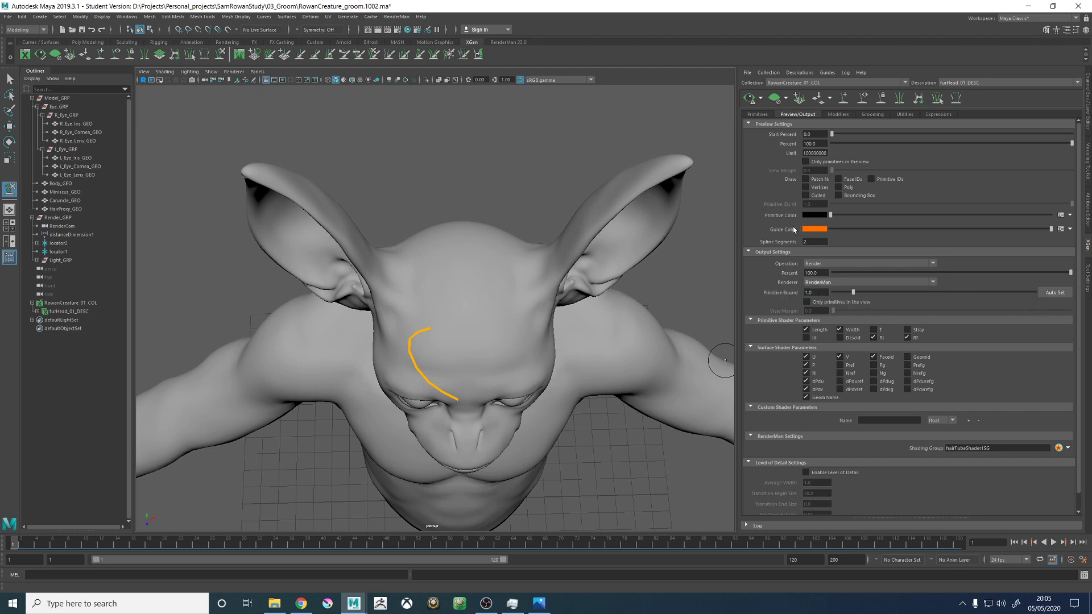
- Select the head guide and rebuild it through the Guide Tools of the description's primitive attributes
click(755, 114)
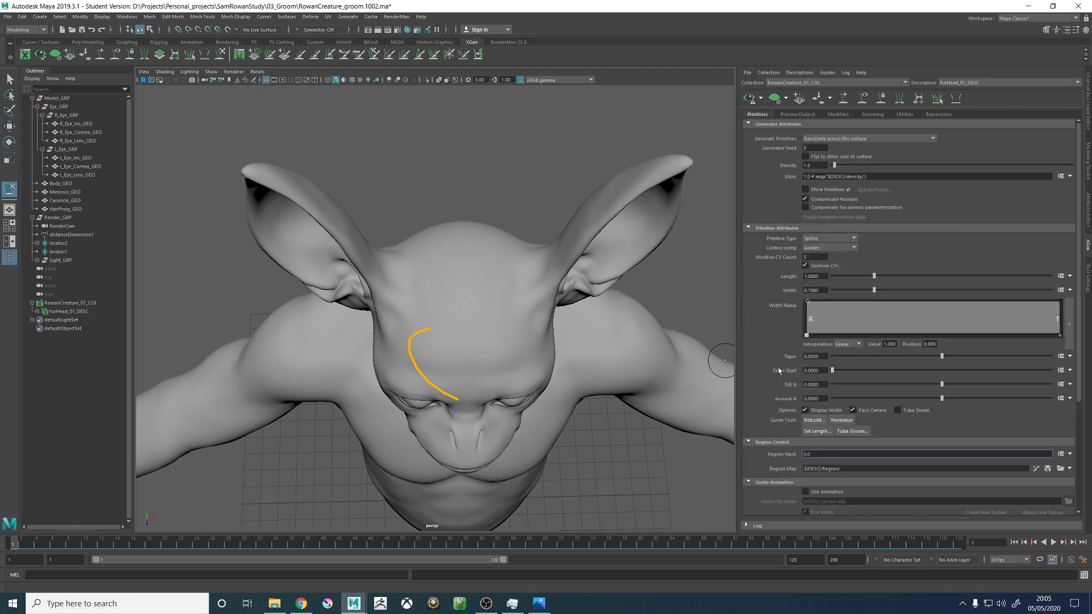
click(813, 420)
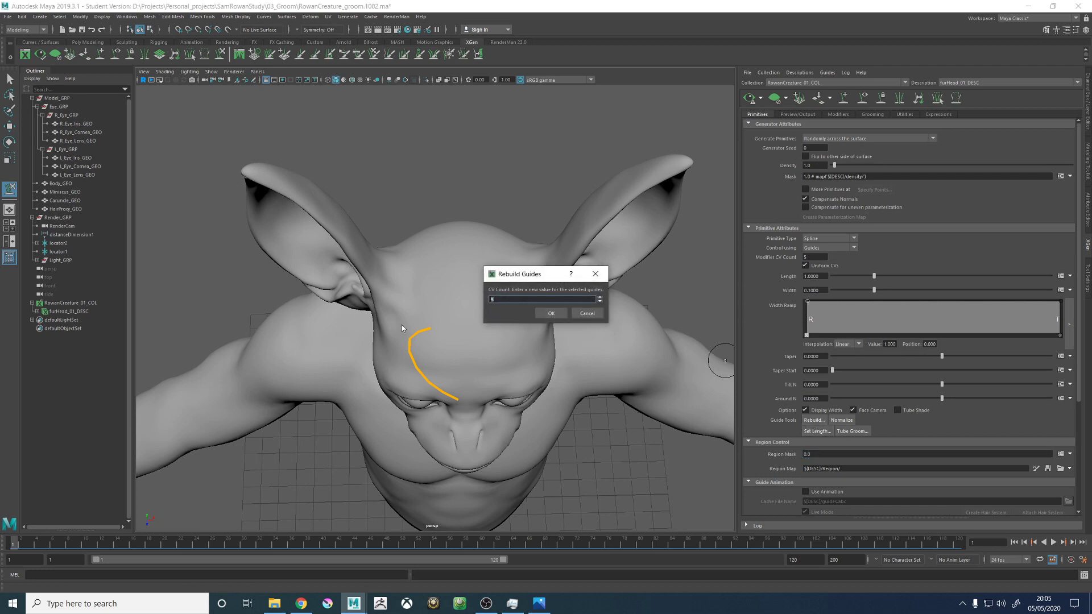
key(Return)
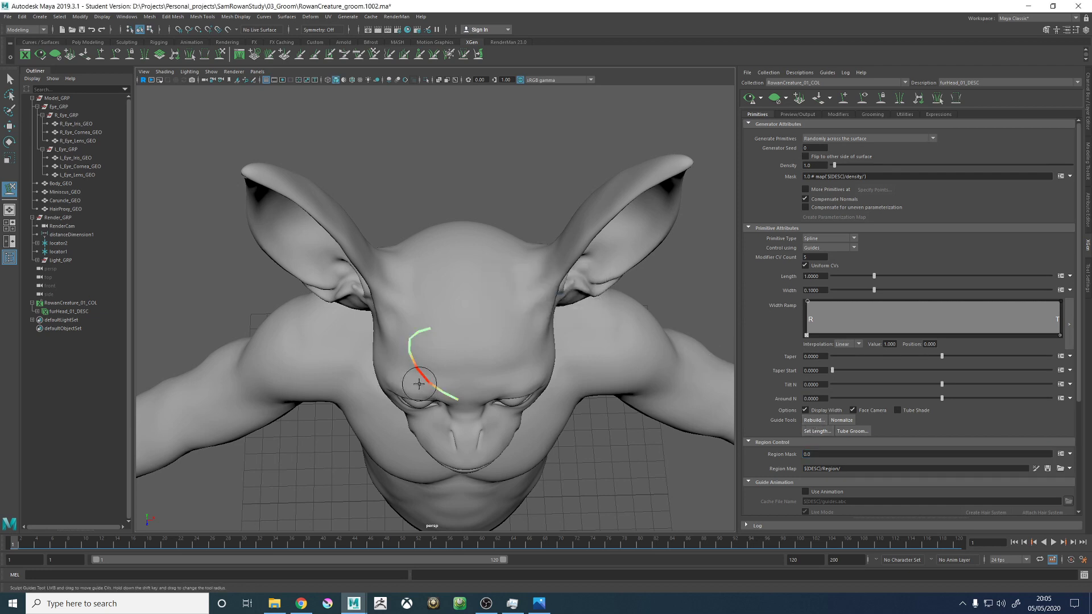
key(w)
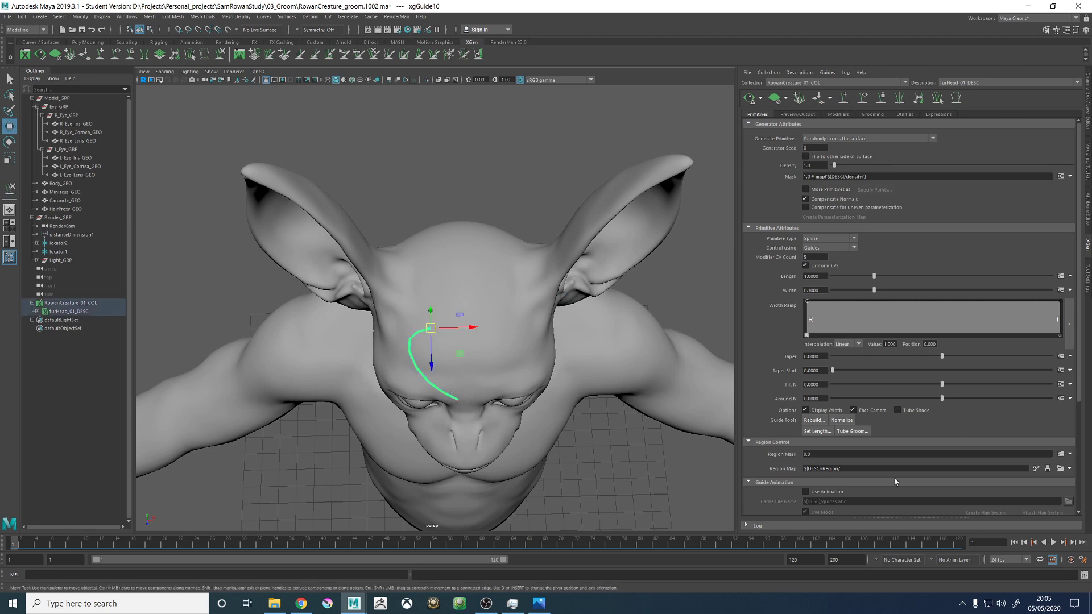
click(815, 420)
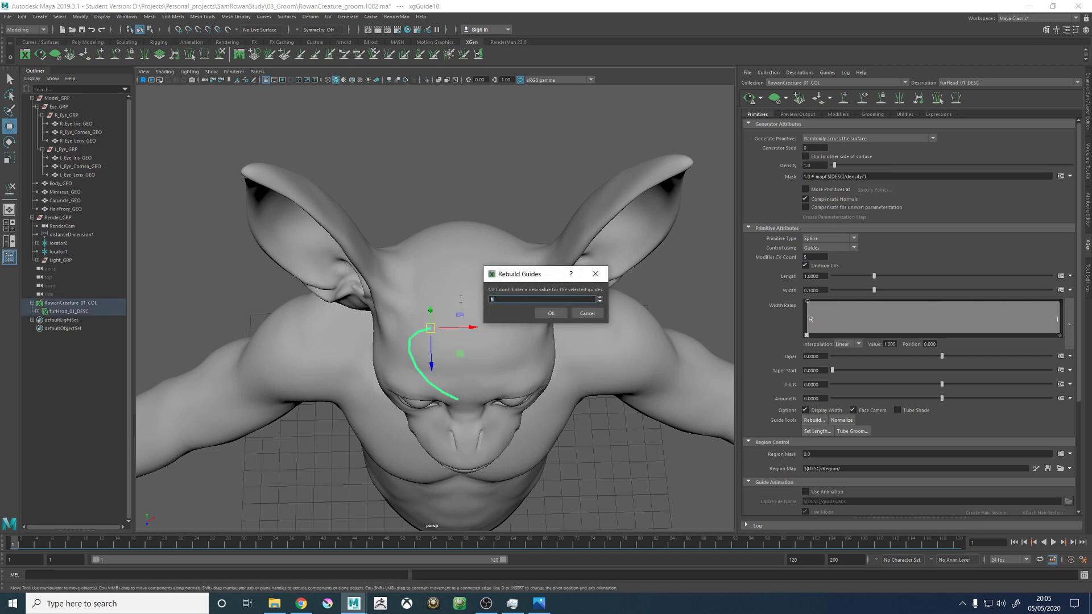
click(548, 313)
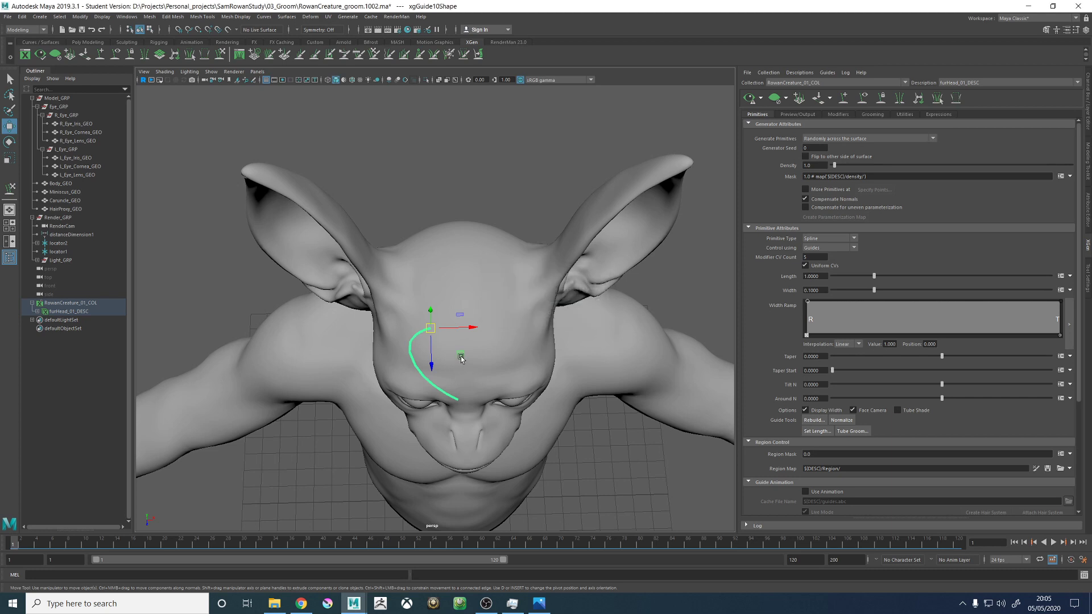
- Enlarge the Sculpt Guides brush and arch the guide forward from the side, curling its tip down over the forehead
alt+drag(548, 313, 620, 295)
alt+middle_drag(620, 296, 572, 323)
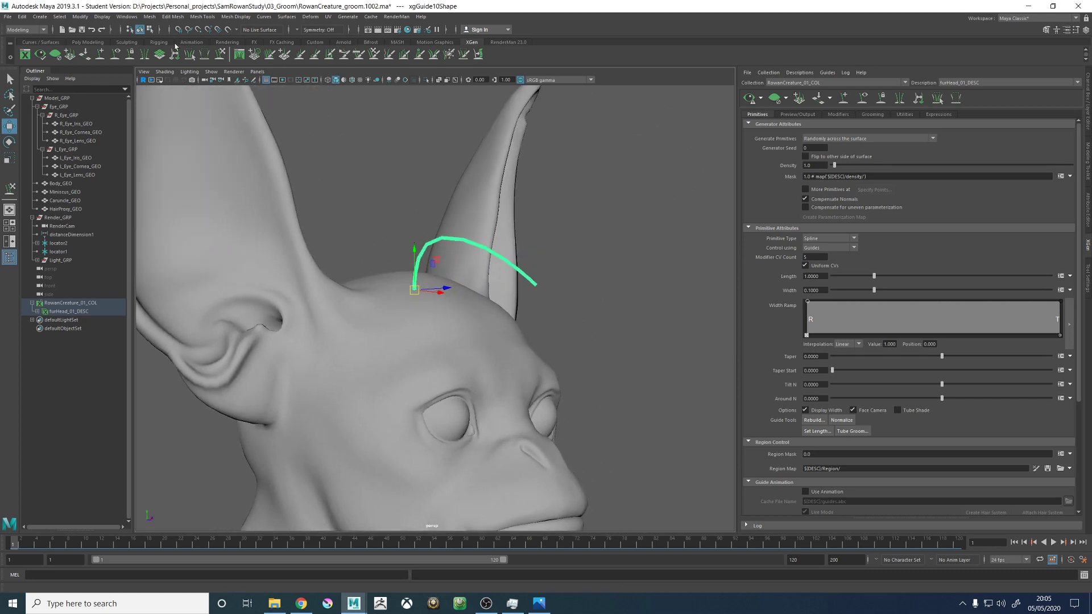
click(220, 54)
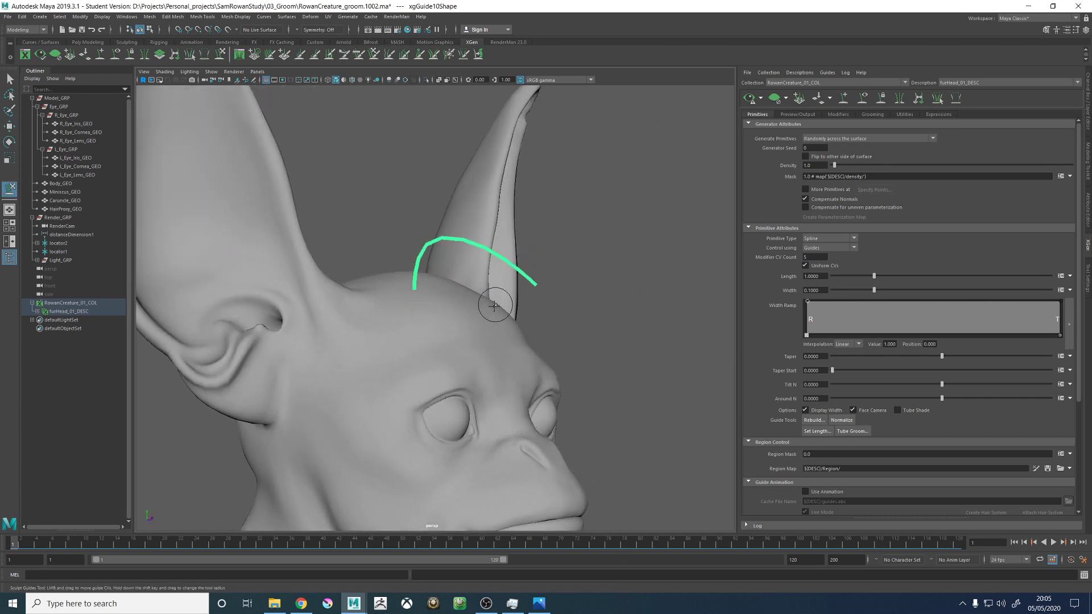
alt+middle_drag(490, 306, 438, 352)
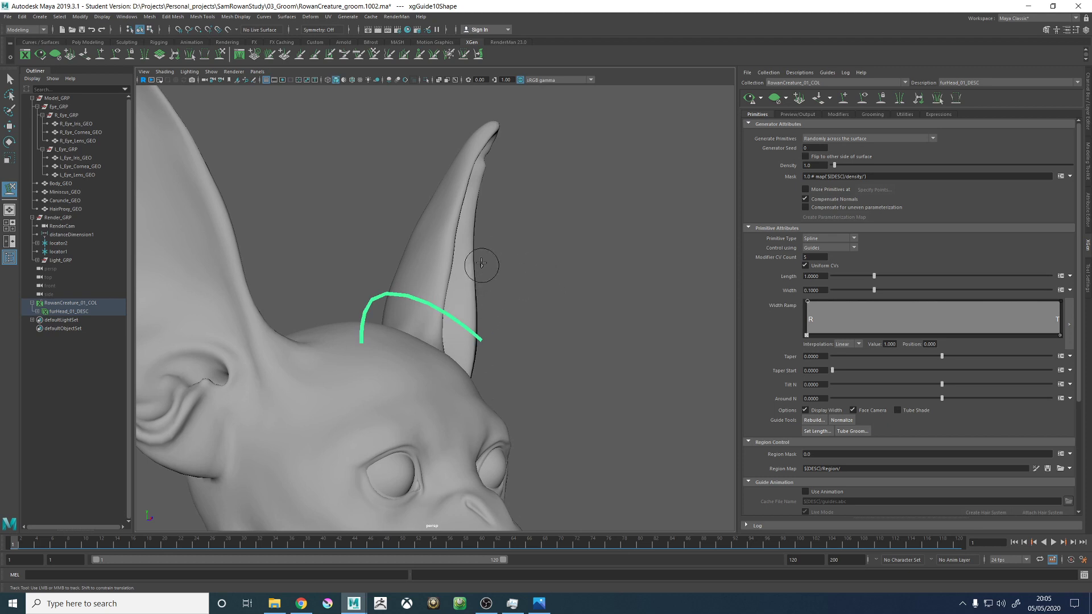
key(b)
drag(482, 252, 544, 252)
mouse_move(503, 341)
alt+mouse_down()
mouse_move(502, 368)
mouse_move(479, 394)
alt+mouse_up()
mouse_move(414, 350)
alt+mouse_down()
mouse_move(399, 347)
mouse_move(415, 341)
alt+mouse_up()
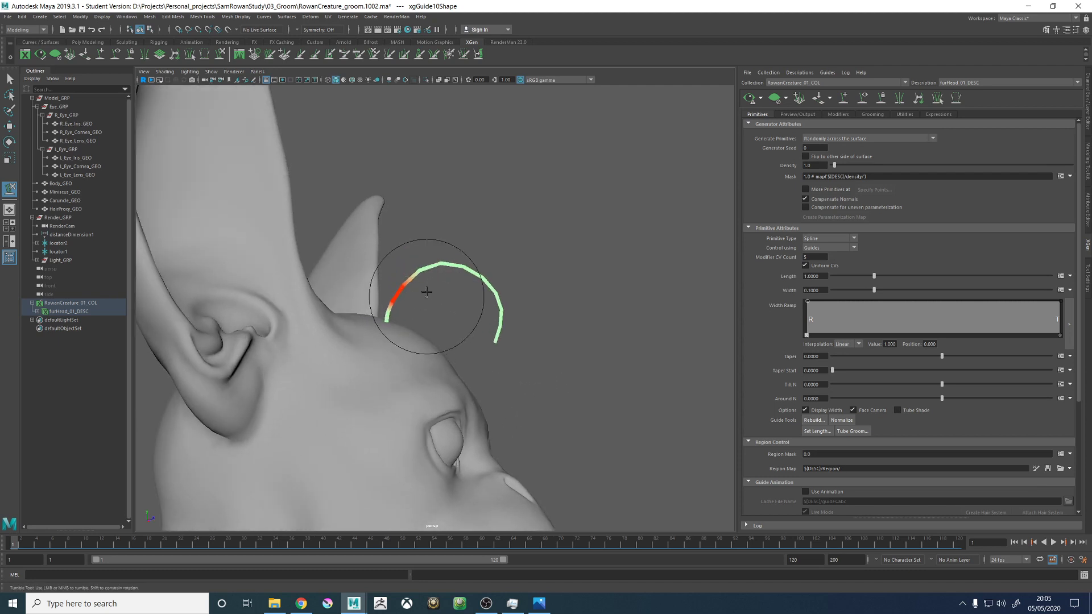
drag(444, 242, 440, 252)
alt+drag(560, 289, 552, 292)
- Sculpt the guide from the front with a smaller brush, sweeping its tip toward the centre of the forehead
mouse_move(519, 325)
mouse_down()
mouse_move(514, 352)
mouse_move(555, 312)
mouse_move(500, 321)
mouse_move(476, 360)
mouse_move(501, 341)
mouse_move(463, 317)
mouse_move(480, 330)
mouse_move(470, 334)
mouse_move(439, 300)
mouse_move(417, 239)
mouse_up()
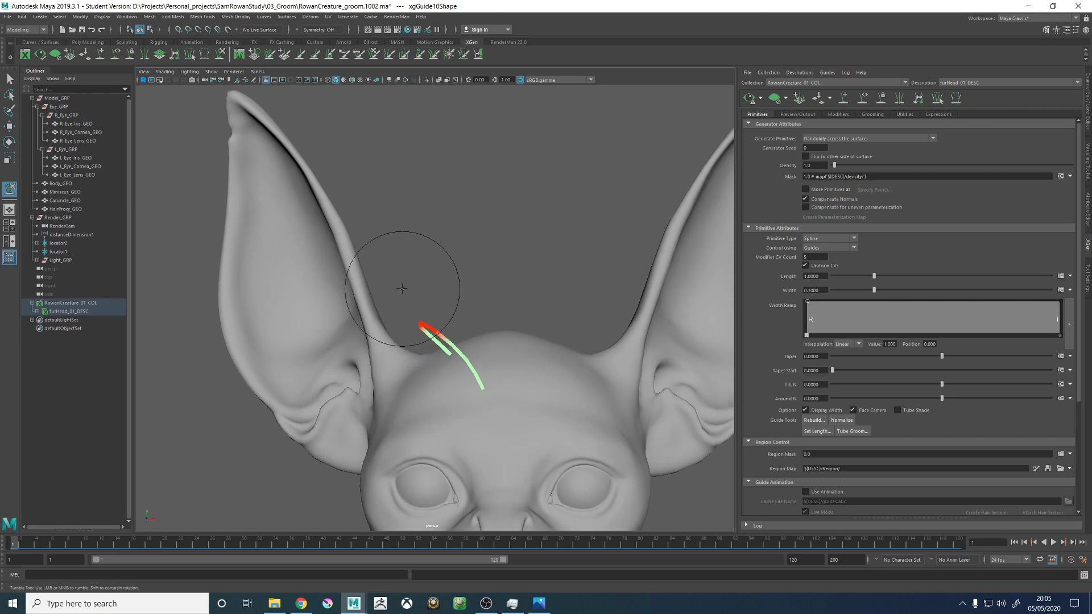
mouse_move(484, 351)
alt+mouse_down()
mouse_move(626, 373)
mouse_move(560, 364)
mouse_move(552, 376)
mouse_move(487, 354)
mouse_move(511, 402)
mouse_move(539, 382)
alt+mouse_up()
alt+middle_drag(539, 383, 558, 311)
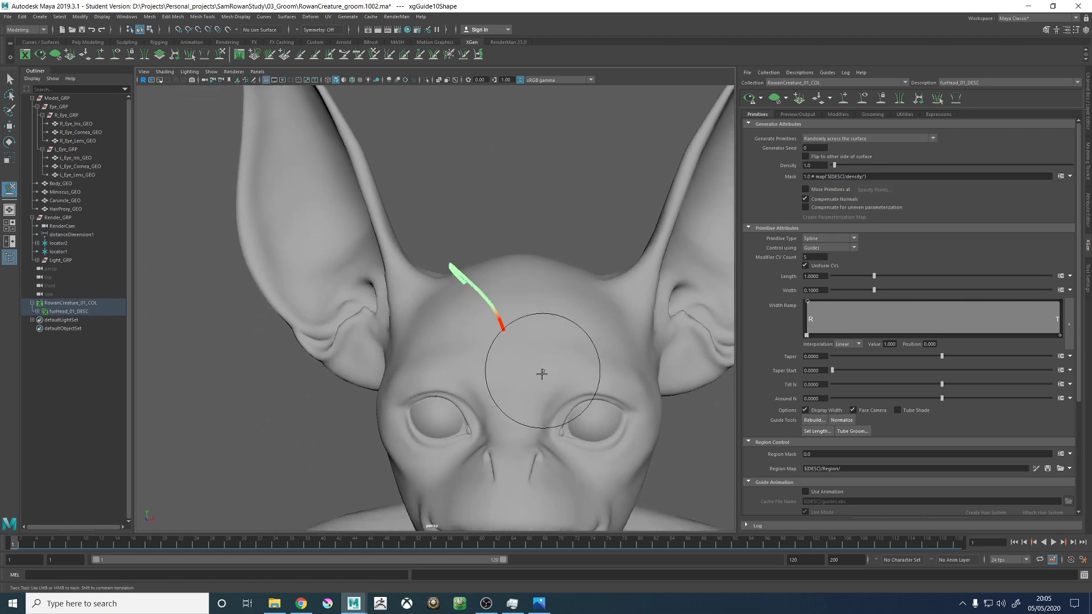
alt+drag(533, 358, 537, 286)
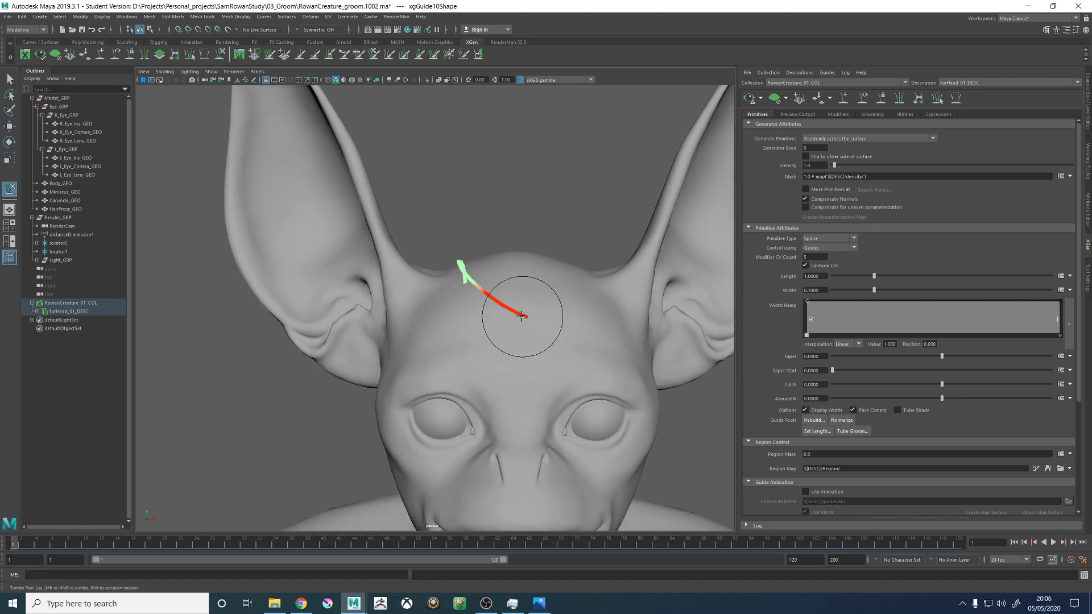
alt+drag(532, 321, 449, 284)
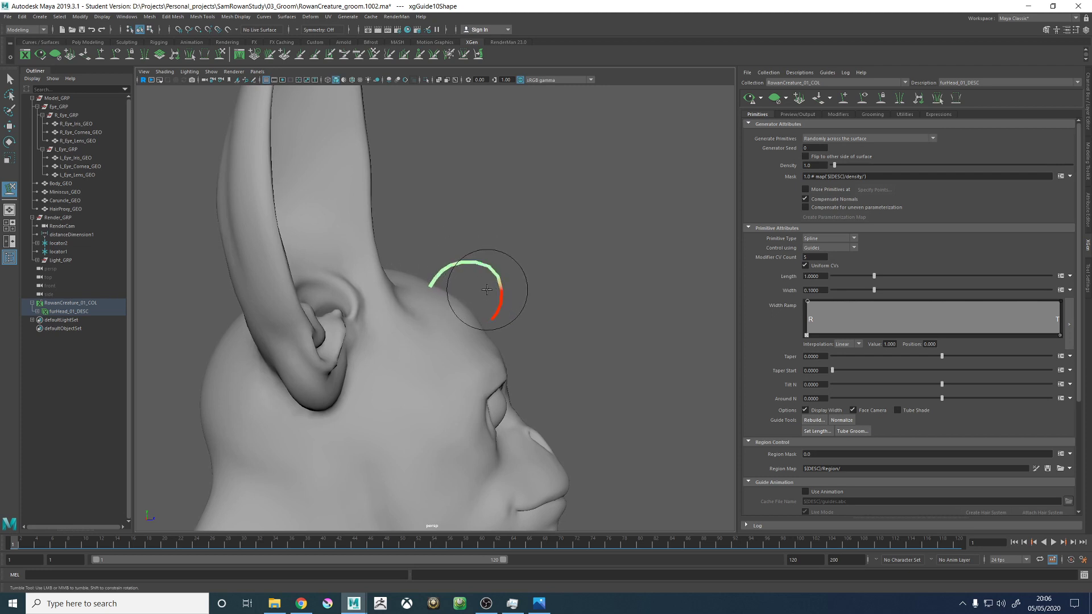
- Refine the guide from side and front, leaning its root forward and lowering its arch closer to the forehead
alt+drag(524, 268, 528, 303)
scroll(528, 302, up, 4)
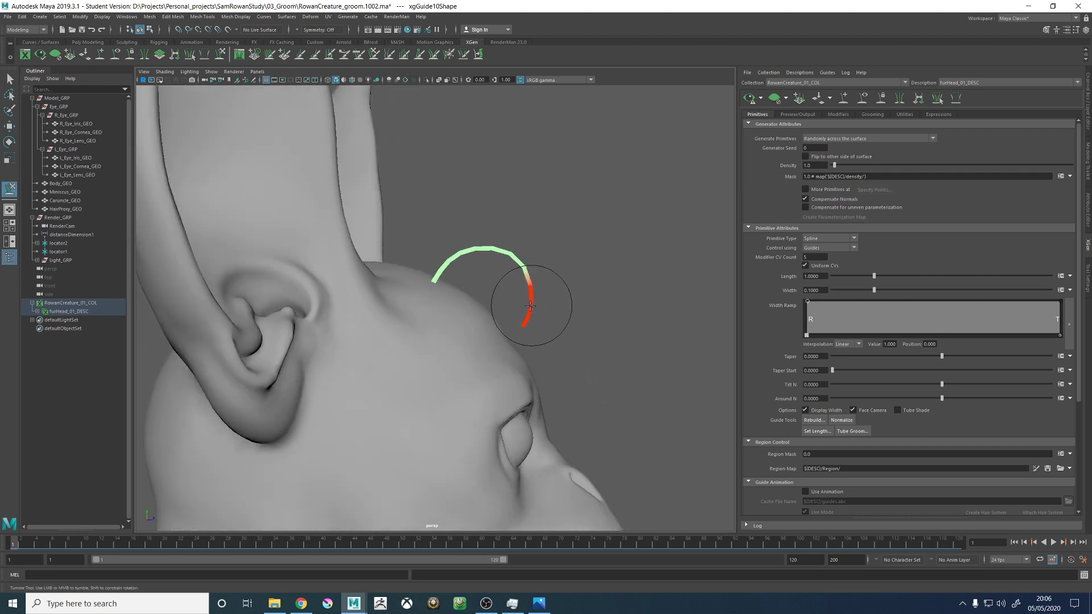
mouse_move(572, 289)
alt+mouse_down()
mouse_move(631, 290)
mouse_move(587, 285)
mouse_move(614, 302)
mouse_move(557, 290)
mouse_move(565, 307)
alt+mouse_up()
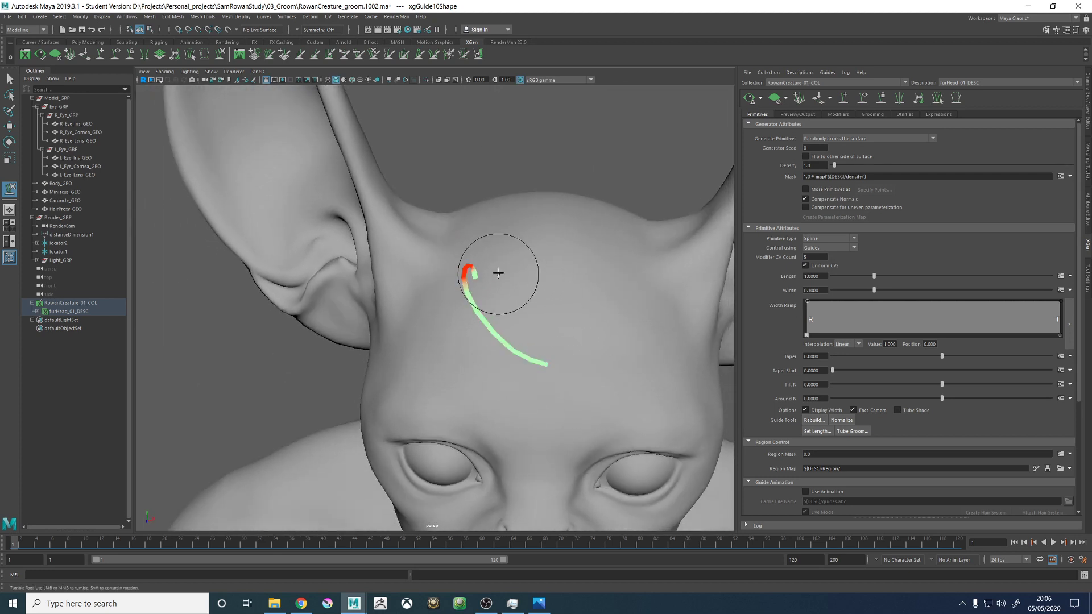
alt+drag(498, 273, 454, 291)
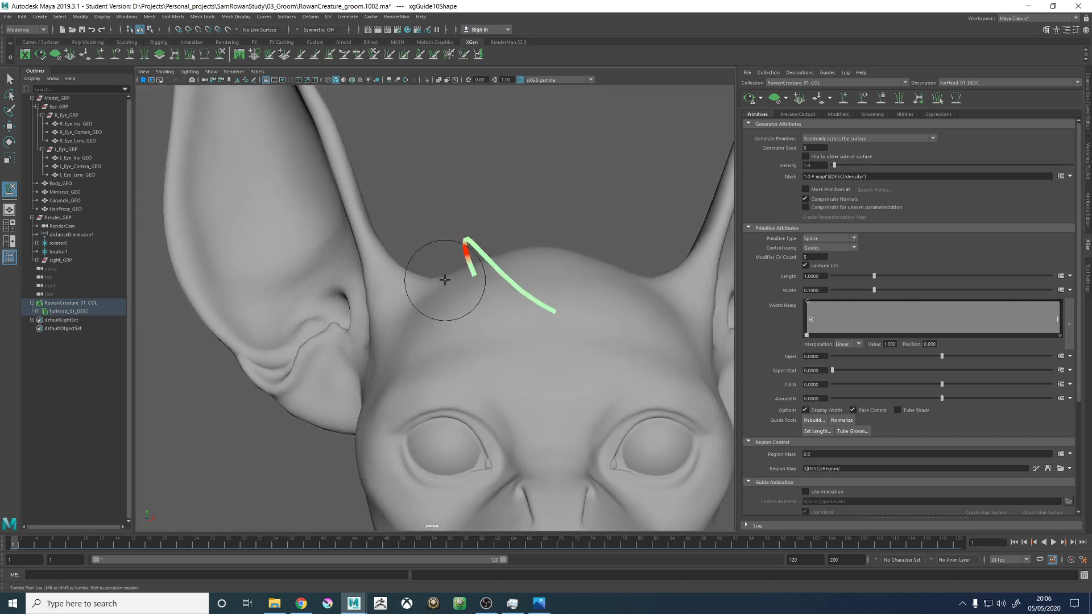
mouse_move(529, 267)
alt+mouse_down()
mouse_move(548, 273)
mouse_move(494, 287)
mouse_move(487, 309)
mouse_move(517, 301)
mouse_move(517, 311)
mouse_move(548, 274)
mouse_move(585, 300)
mouse_move(563, 302)
alt+mouse_up()
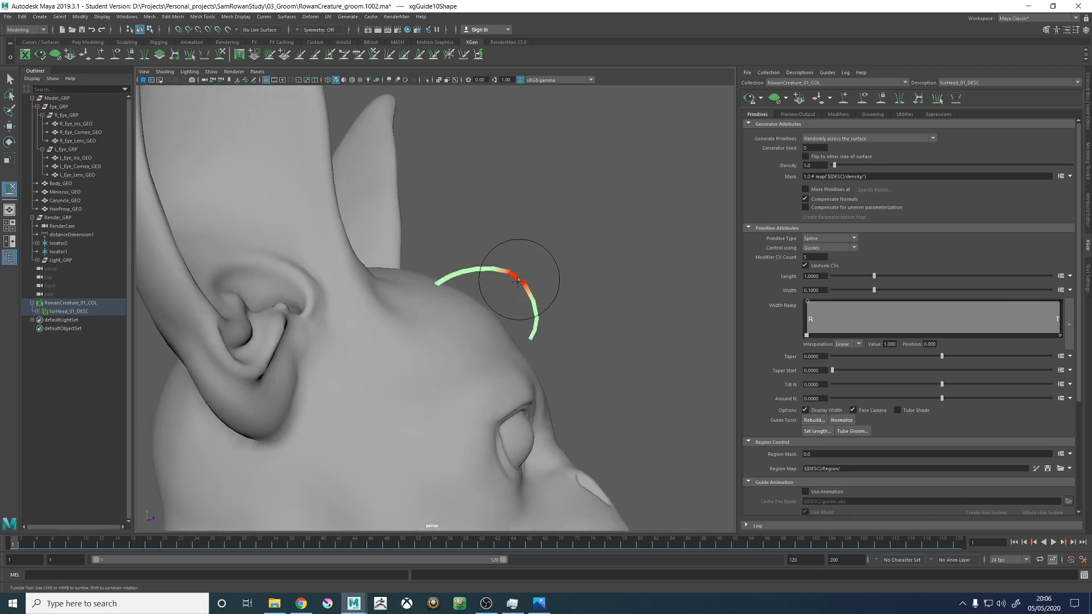
alt+drag(537, 306, 698, 312)
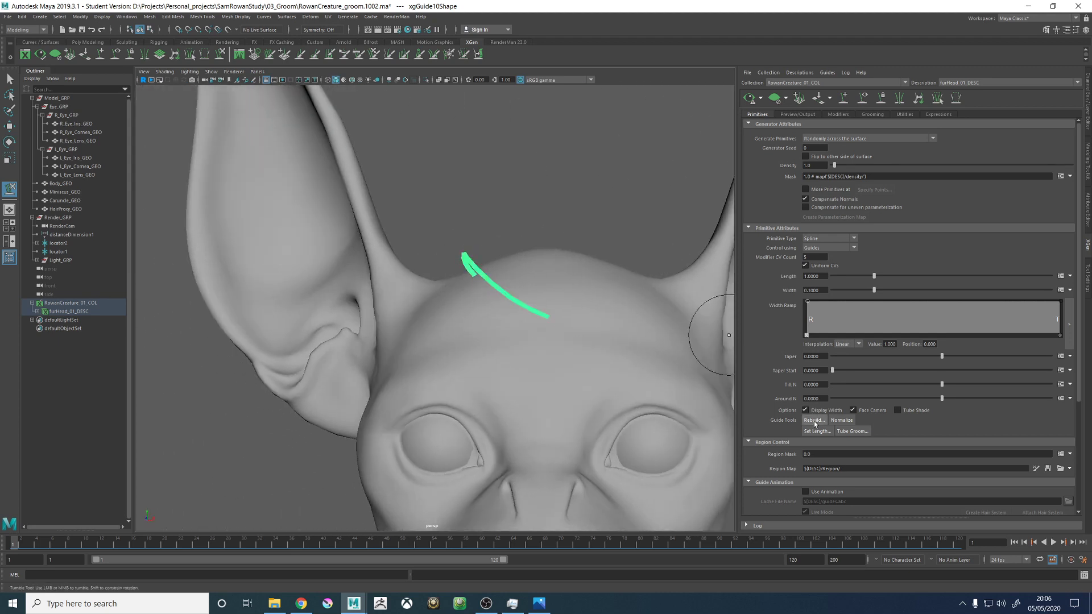
alt+drag(508, 305, 522, 314)
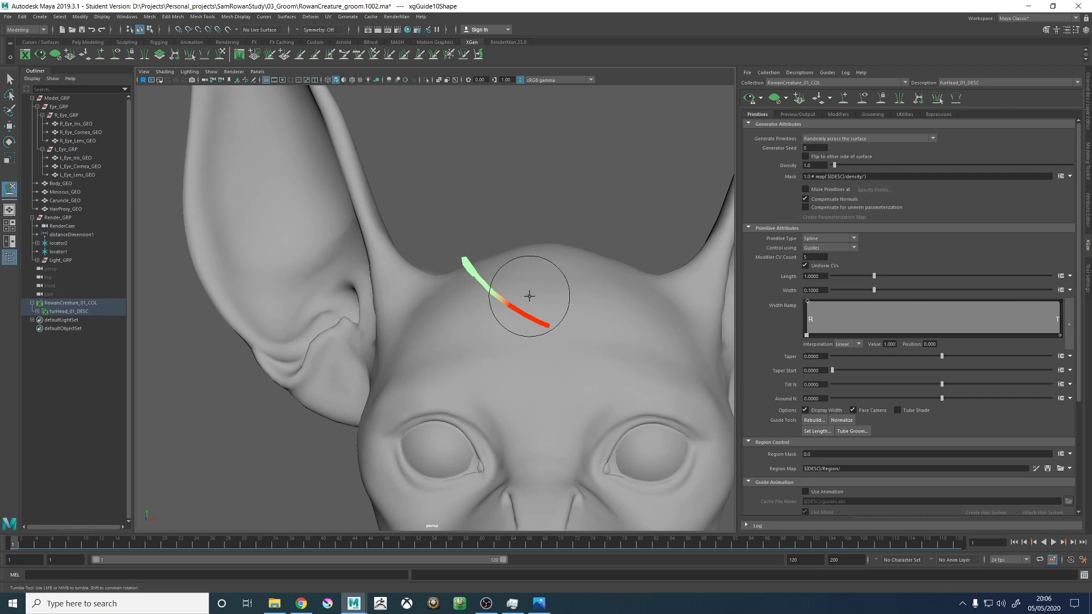
- Return to the RenderCam view and check the sculpted guide on the whole head
click(211, 73)
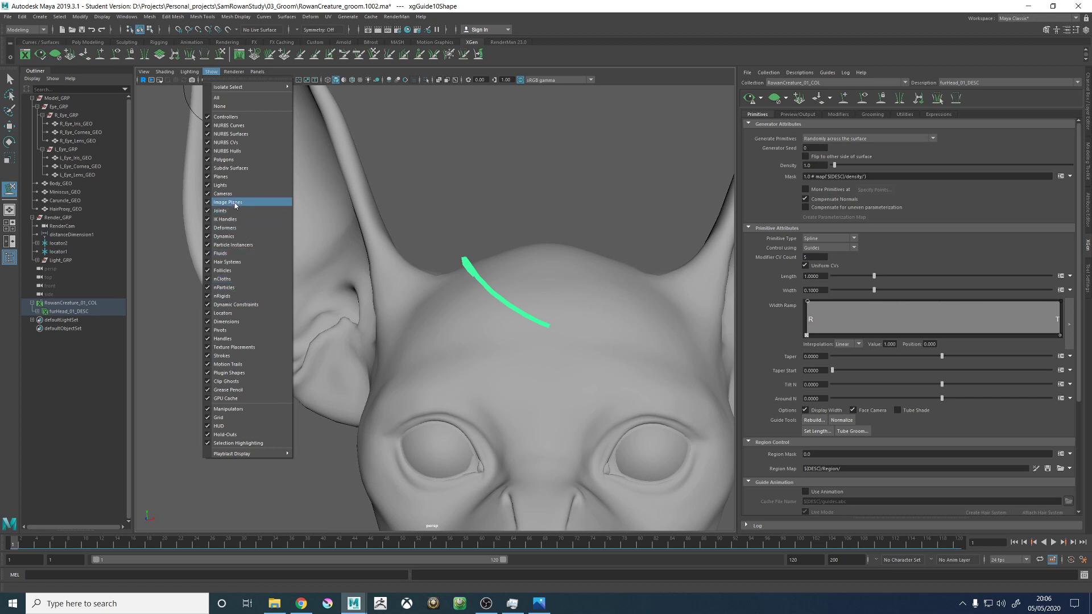
click(446, 176)
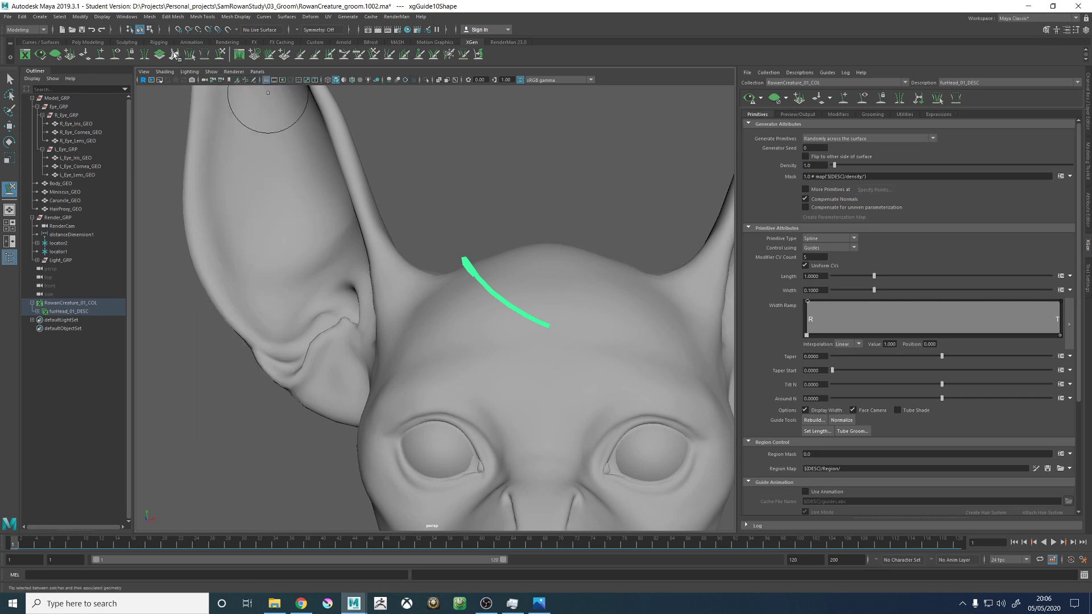
click(257, 71)
mouse_move(268, 80)
click(379, 86)
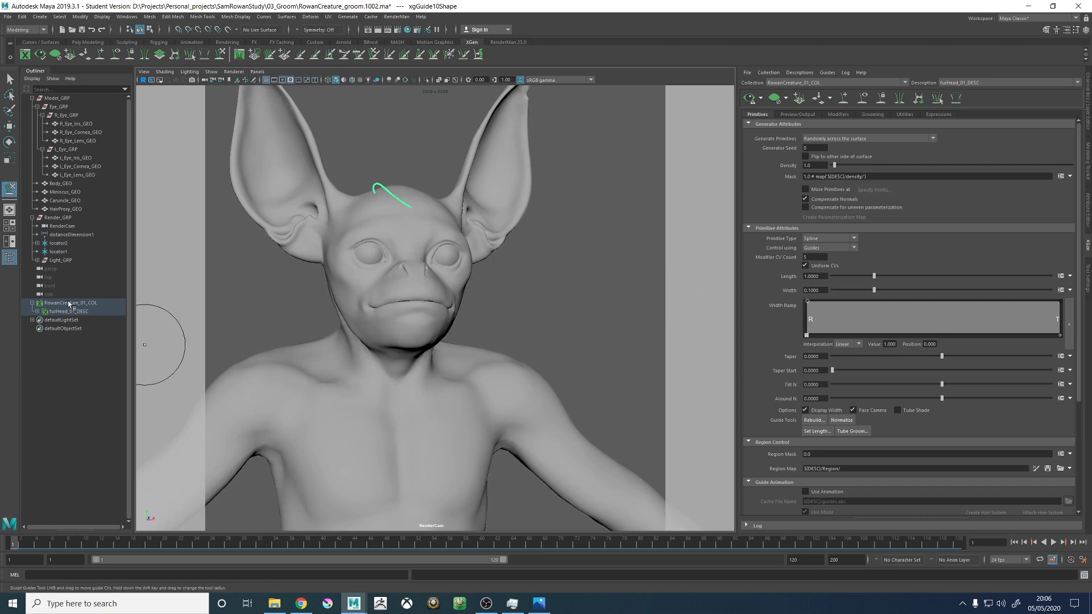
- Select the RenderCam and open its environment settings to check the display options of its OriginalConcept.jpg image plane
click(74, 226)
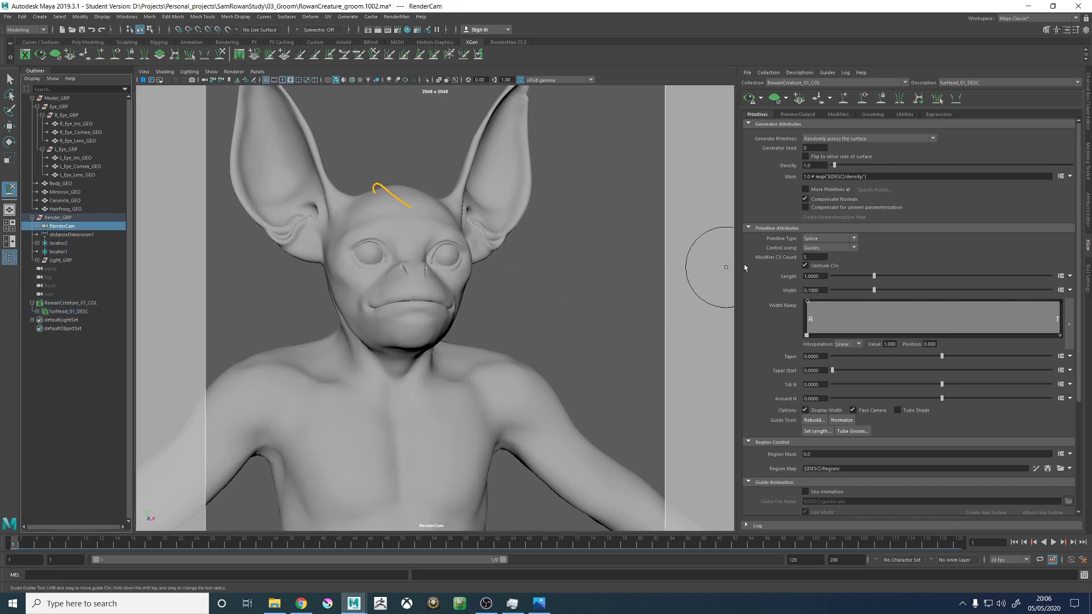
click(803, 115)
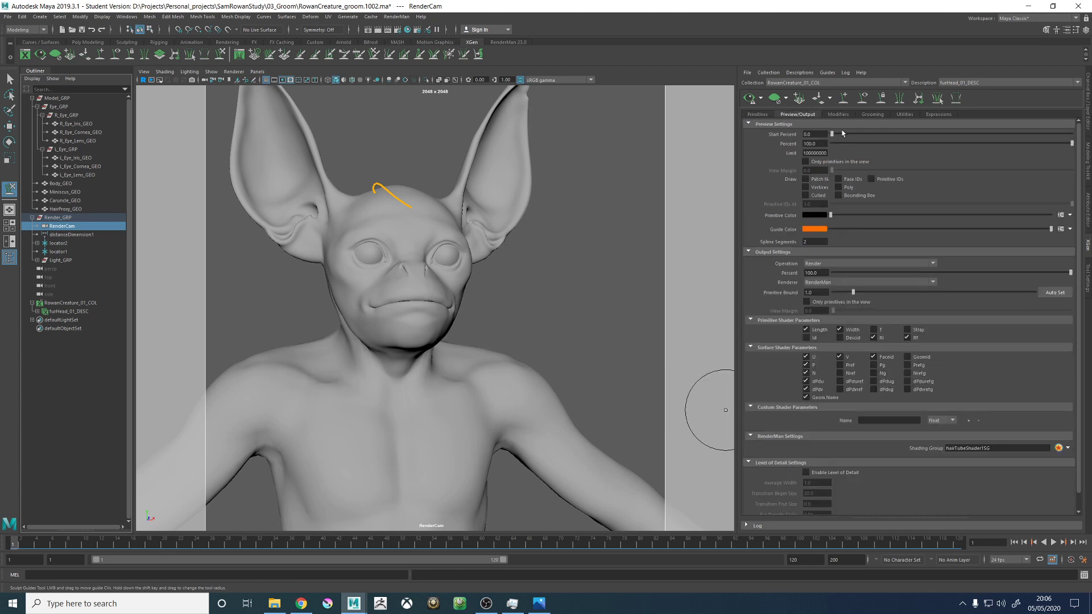
click(1087, 209)
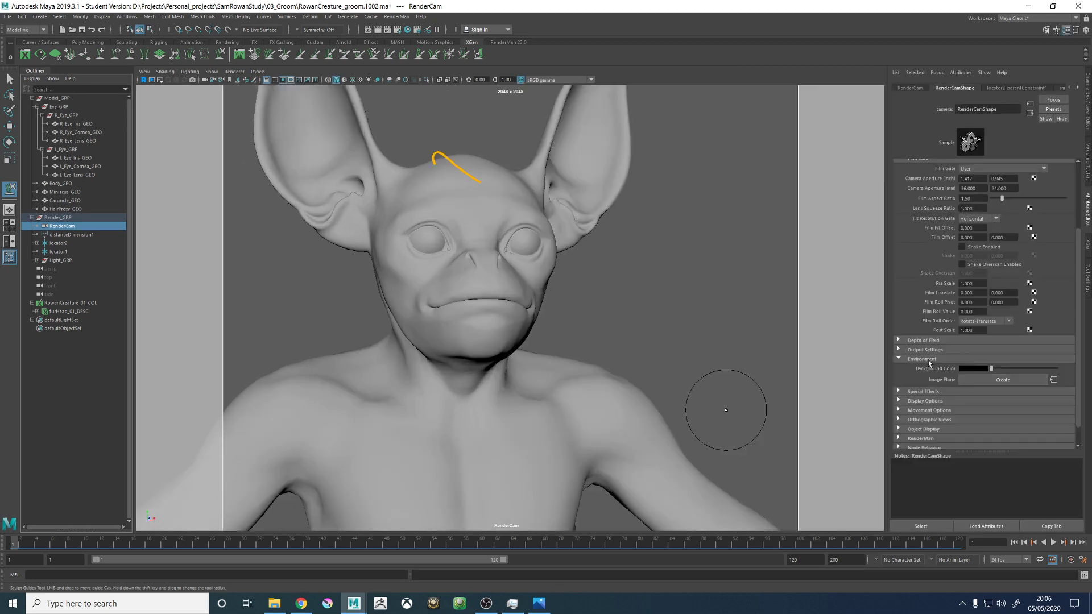
drag(993, 369, 950, 370)
click(1025, 380)
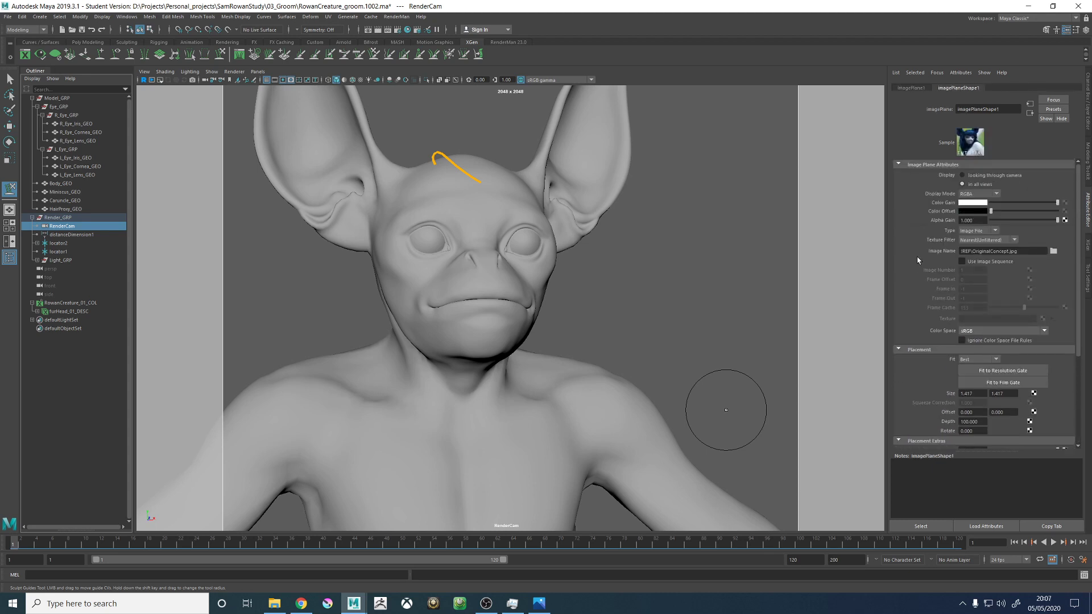
click(980, 176)
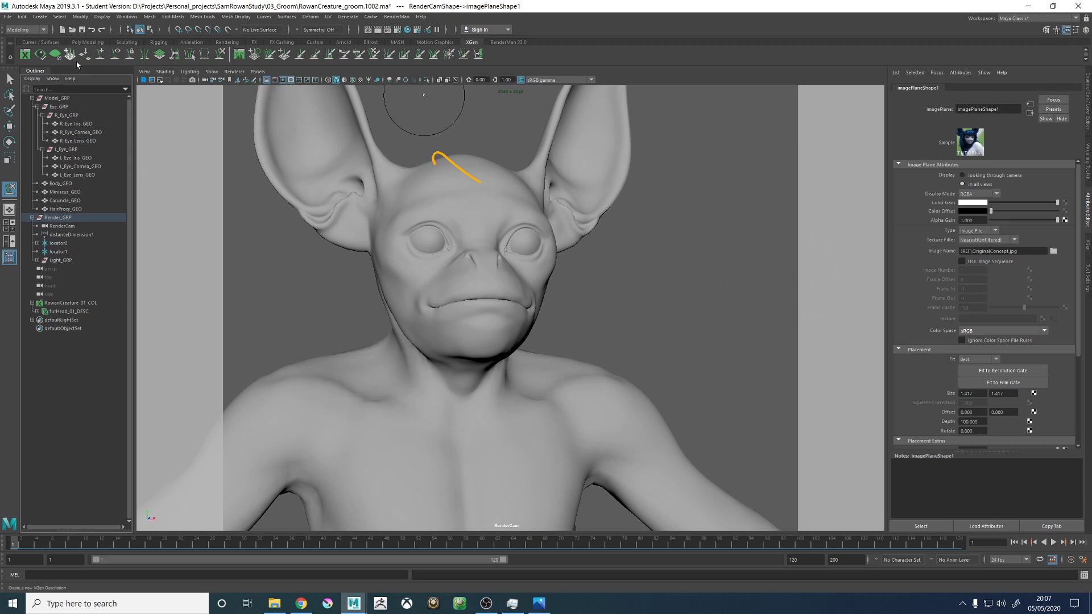
- Look through the creation, viewport visibility and scene display options for a way to show the RenderCam's concept image plane
click(40, 16)
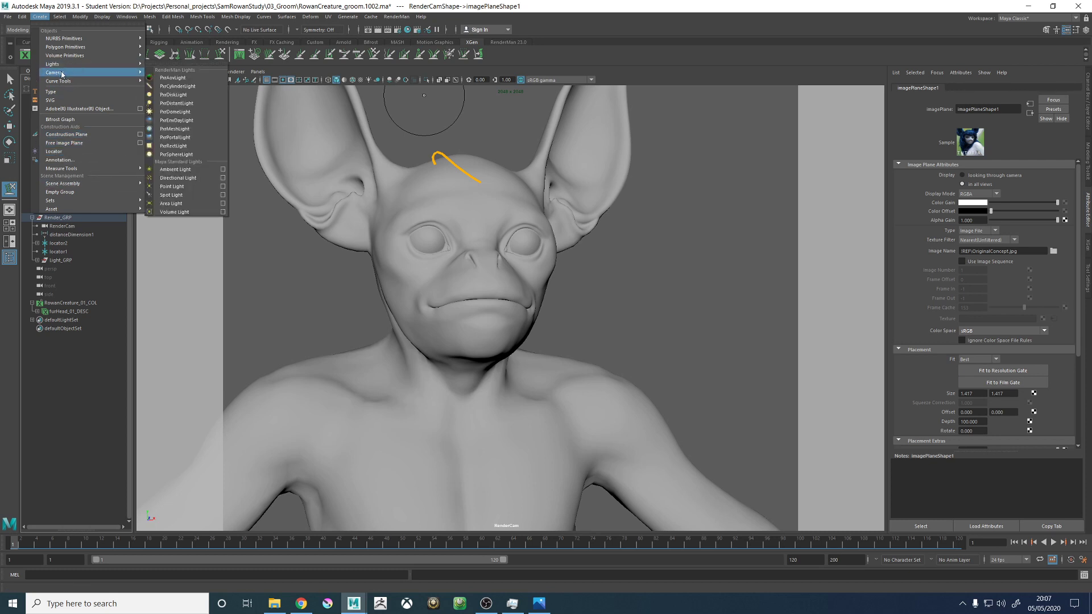
mouse_move(62, 74)
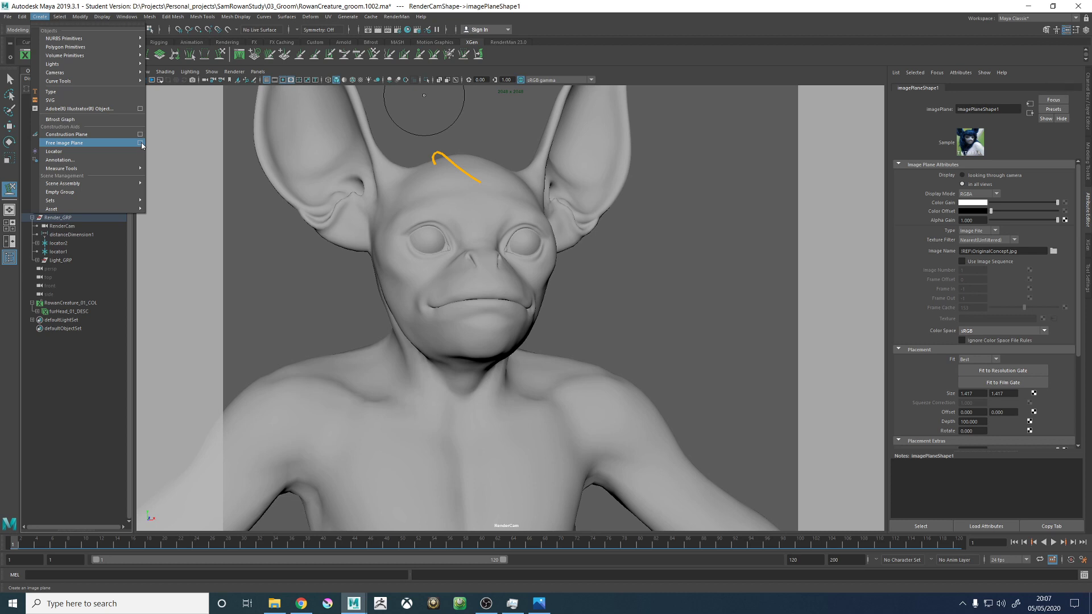
click(566, 199)
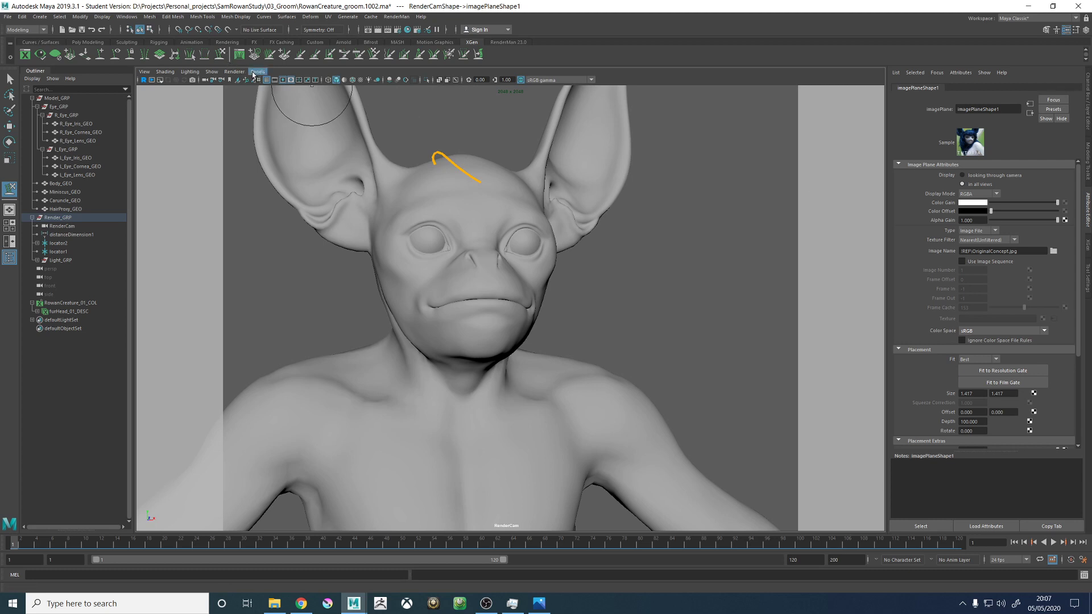
click(197, 72)
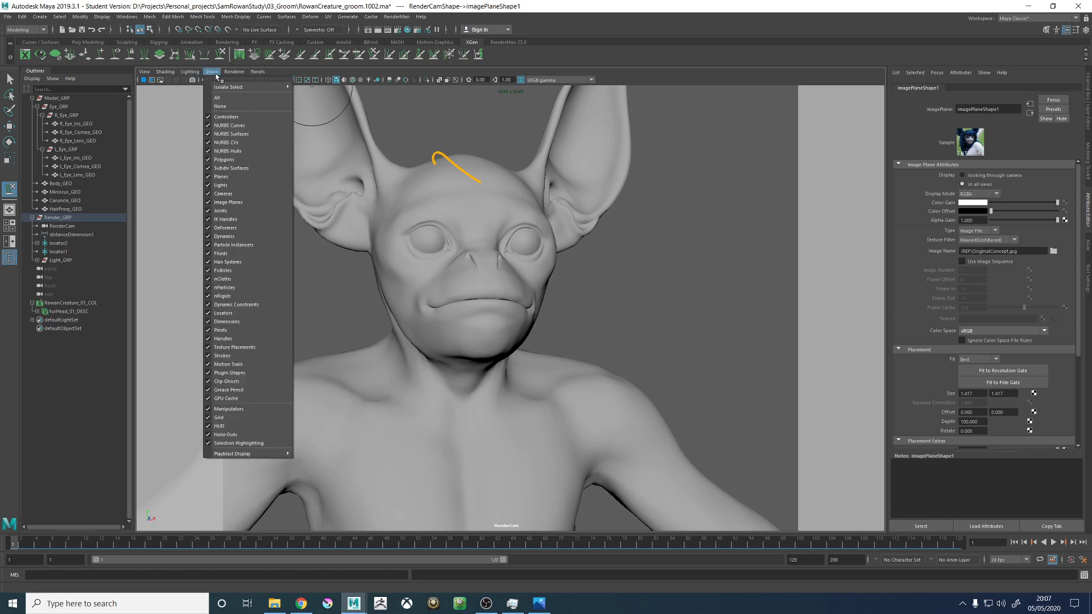
mouse_move(225, 76)
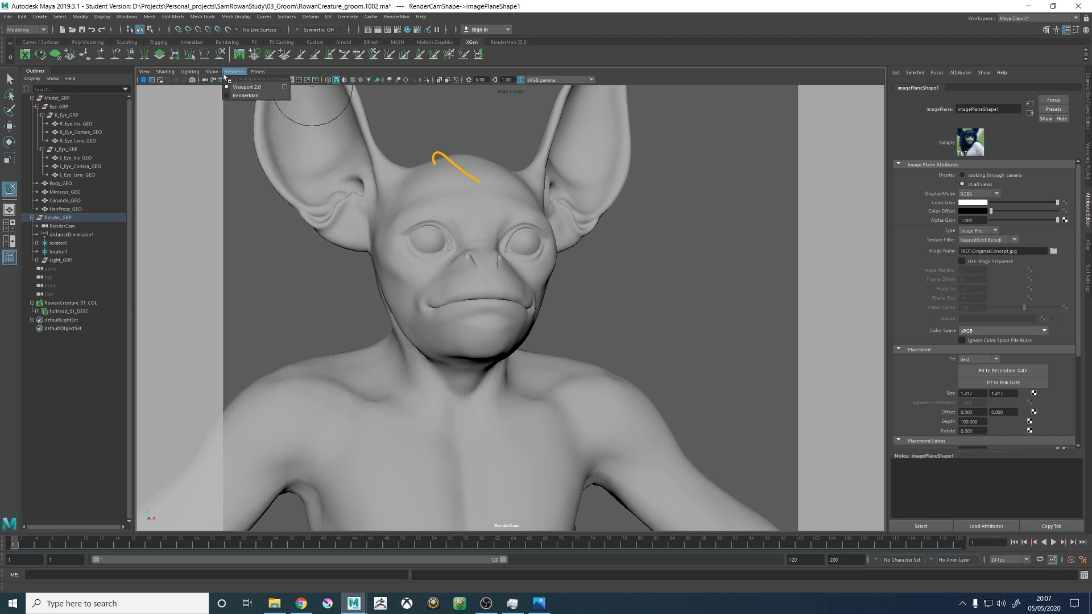
click(664, 170)
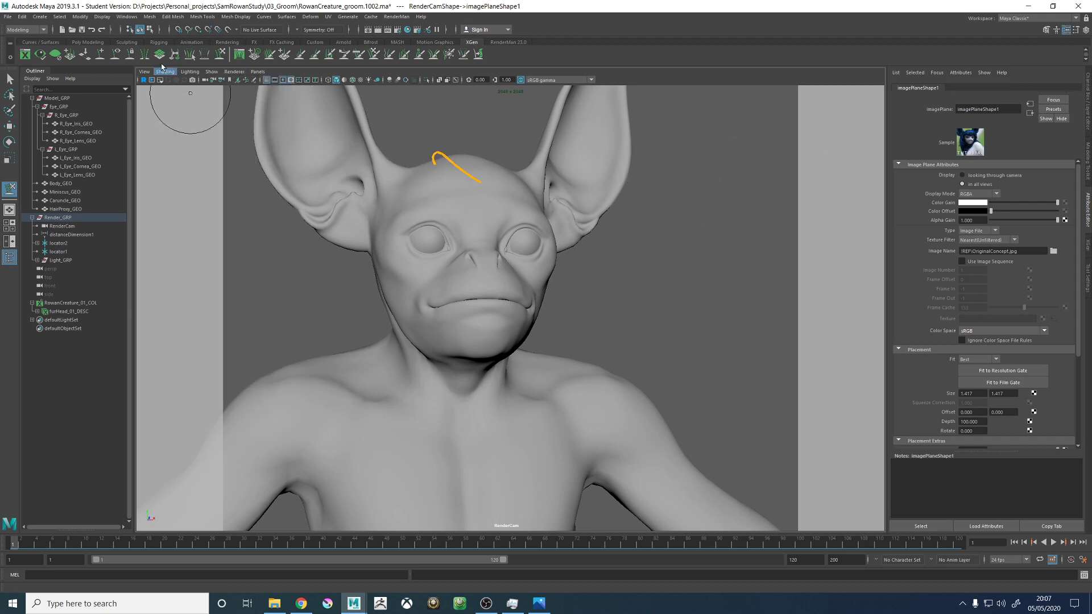
click(204, 76)
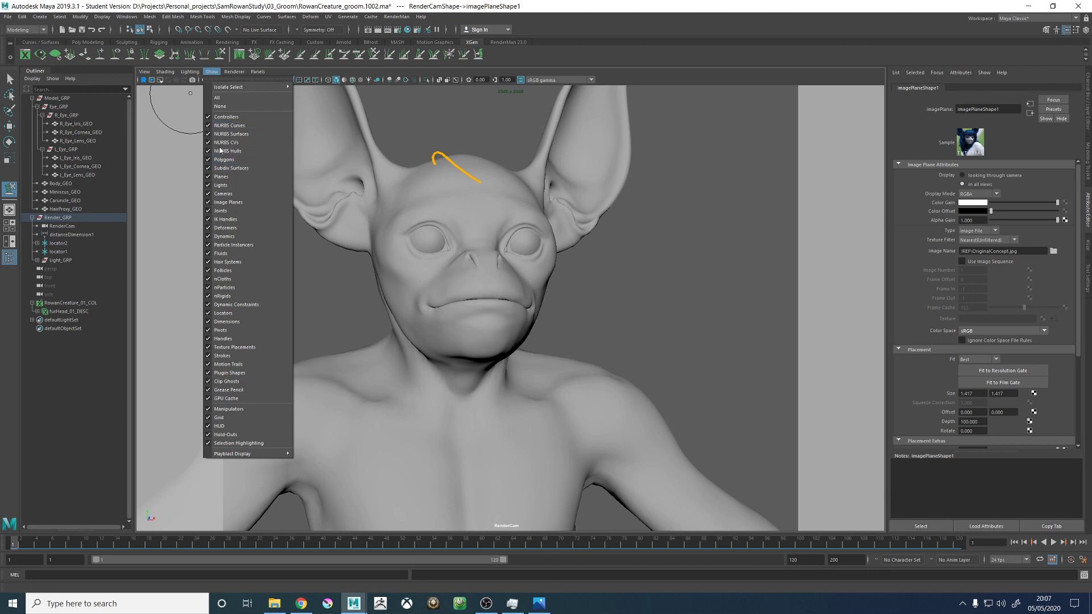
click(212, 71)
click(102, 16)
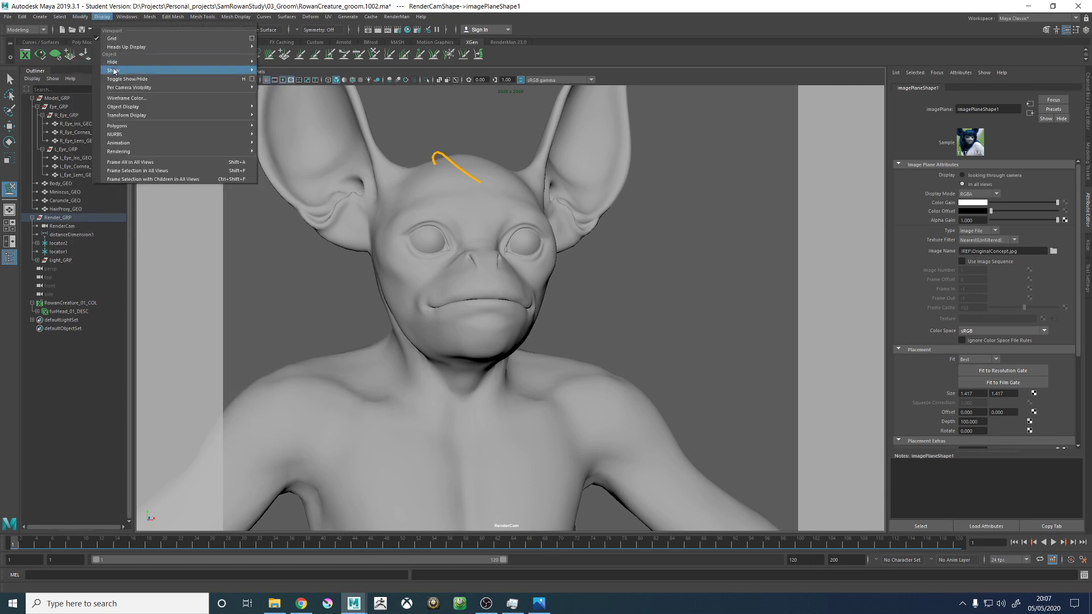
mouse_move(137, 153)
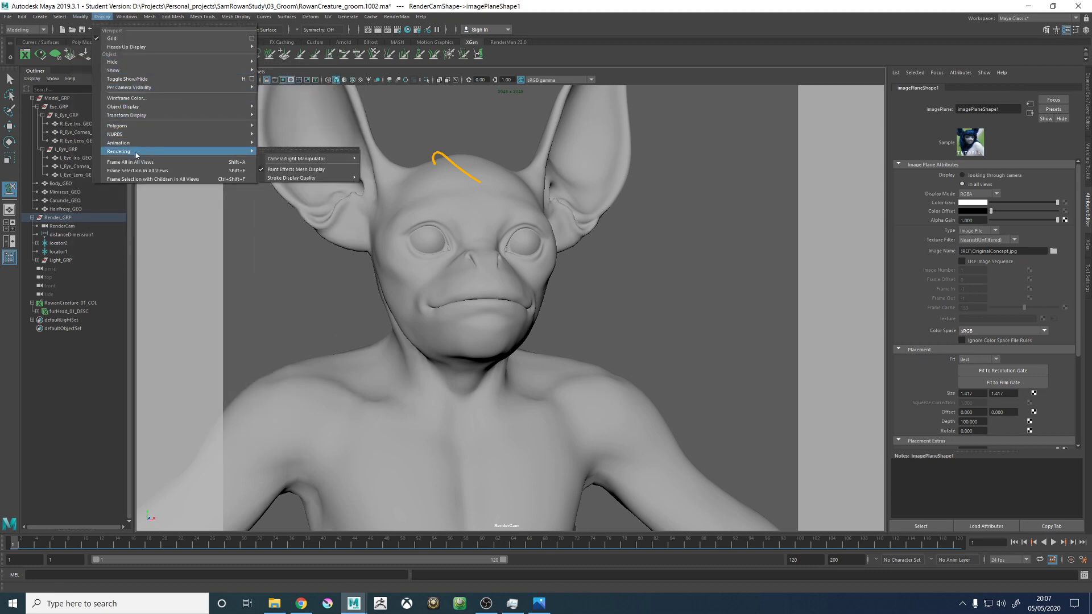
mouse_move(137, 126)
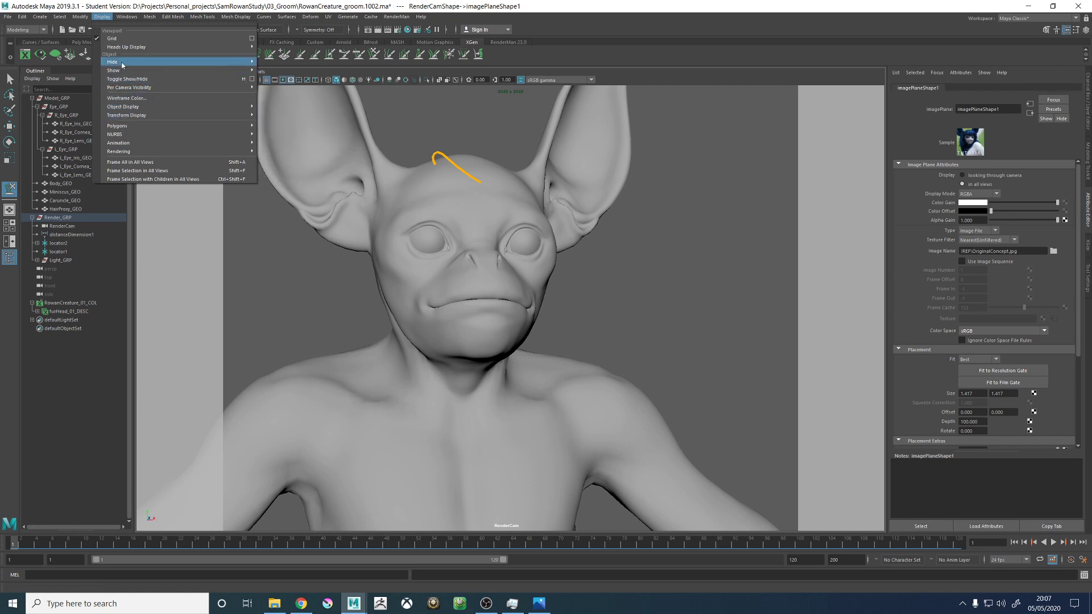
mouse_move(123, 74)
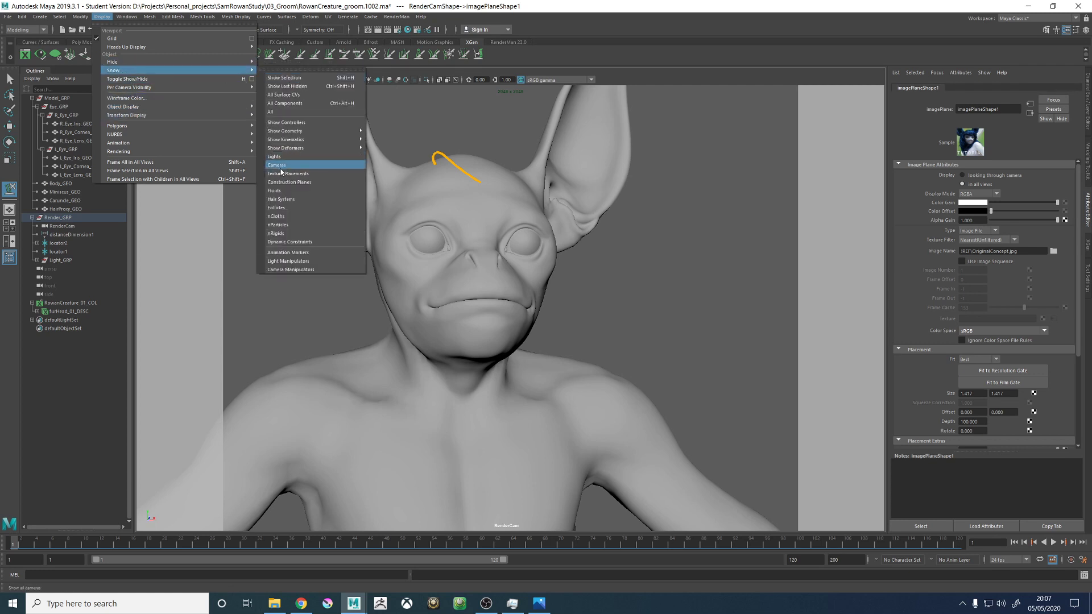
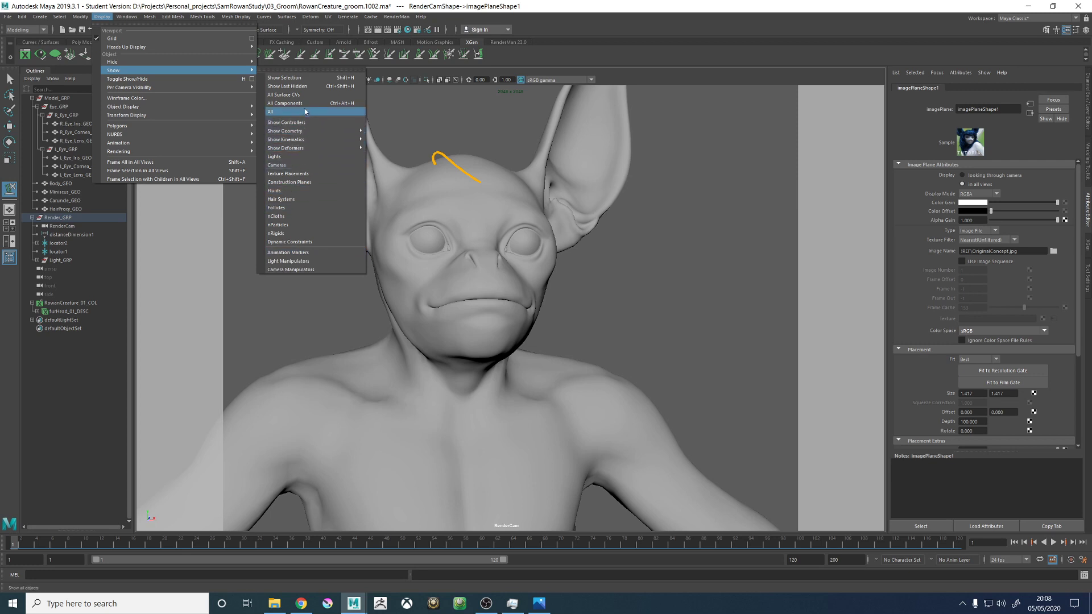
- Leave the display options and switch the viewport from the RenderCam to the perspective view
click(428, 110)
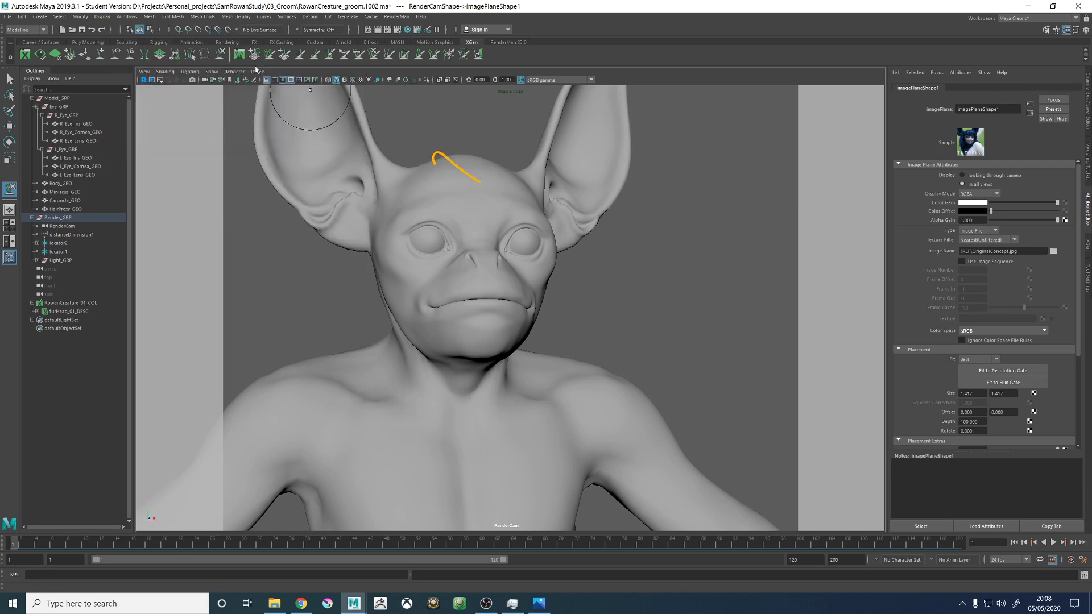
click(257, 72)
mouse_move(307, 80)
click(358, 89)
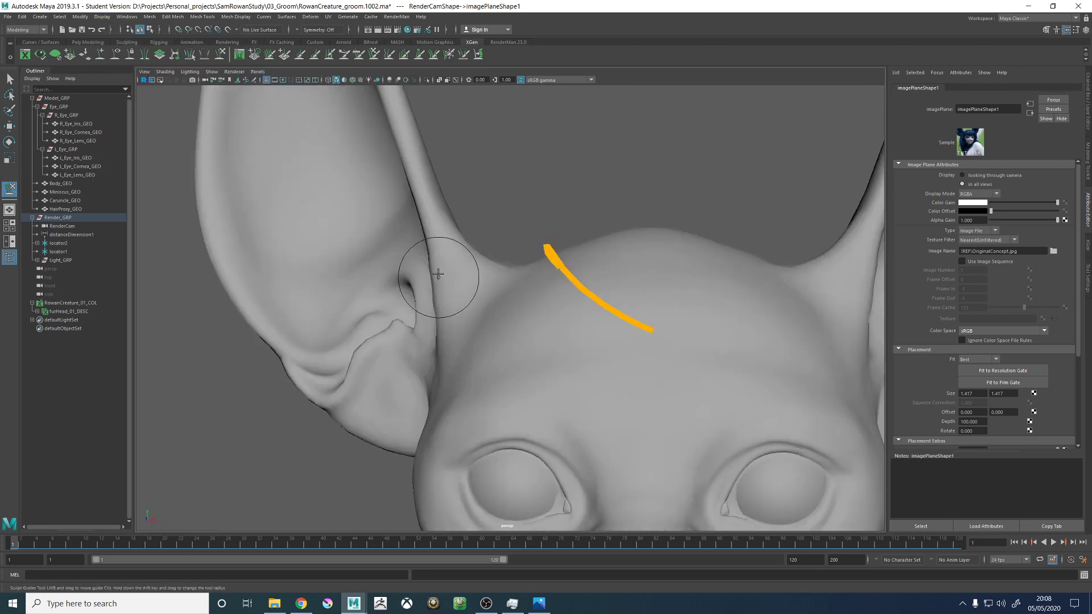
- Refine the arch of the existing head guide from the side and check its curve from the front
alt+drag(434, 275, 631, 278)
alt+right_drag(631, 278, 592, 268)
alt+middle_drag(592, 267, 565, 263)
alt+right_drag(565, 264, 577, 284)
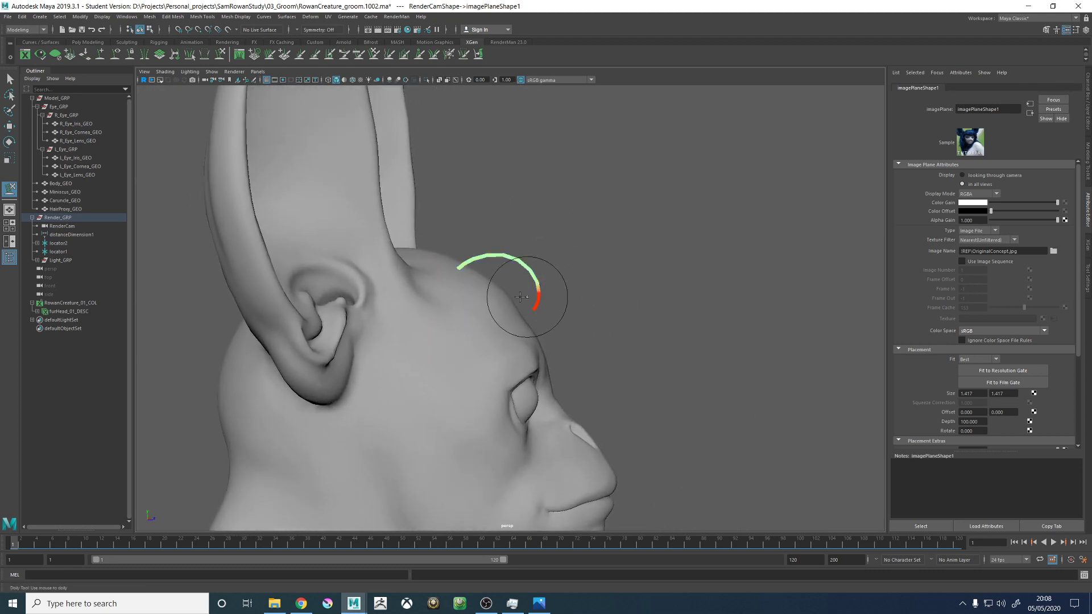
alt+drag(512, 305, 438, 304)
alt+right_drag(438, 304, 507, 312)
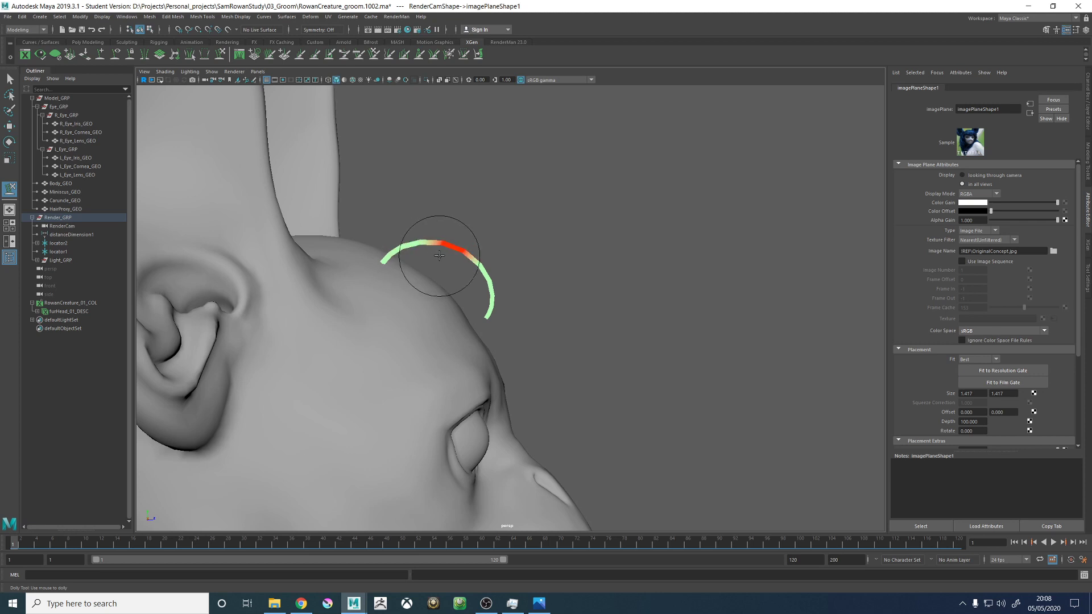
alt+drag(519, 309, 484, 323)
alt+drag(554, 314, 346, 330)
mouse_move(542, 373)
alt+mouse_down()
mouse_move(523, 383)
mouse_move(604, 316)
mouse_move(588, 307)
alt+mouse_up()
mouse_move(804, 214)
alt+mouse_down()
mouse_move(607, 258)
mouse_move(625, 249)
alt+mouse_up()
mouse_move(625, 305)
mouse_down()
mouse_move(604, 342)
mouse_move(581, 302)
mouse_move(590, 327)
mouse_move(490, 312)
mouse_up()
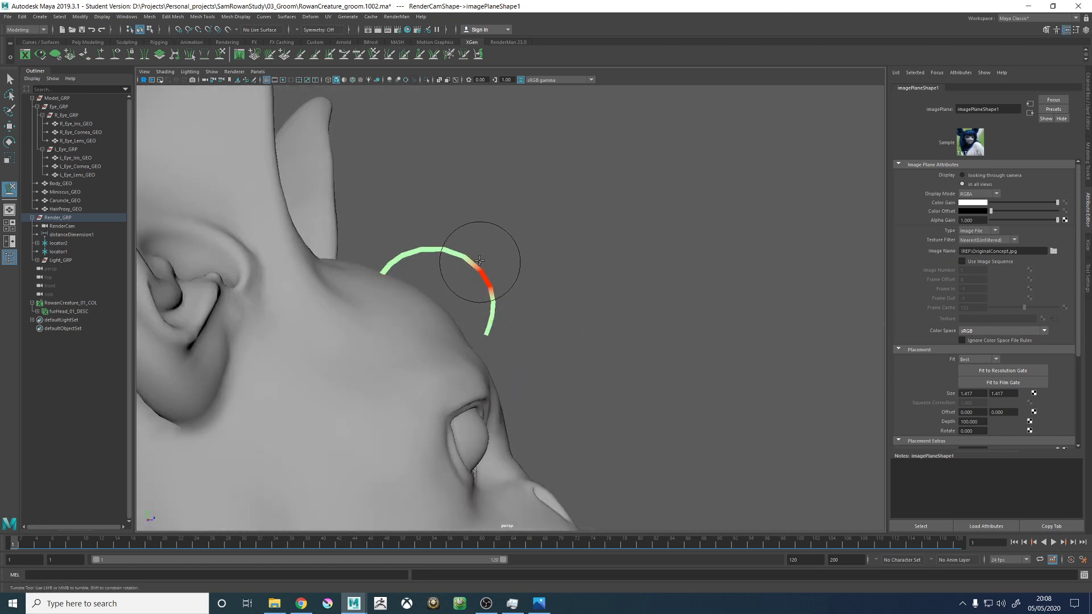
mouse_move(483, 219)
alt+mouse_down()
mouse_move(573, 271)
mouse_move(487, 256)
mouse_move(502, 273)
alt+mouse_up()
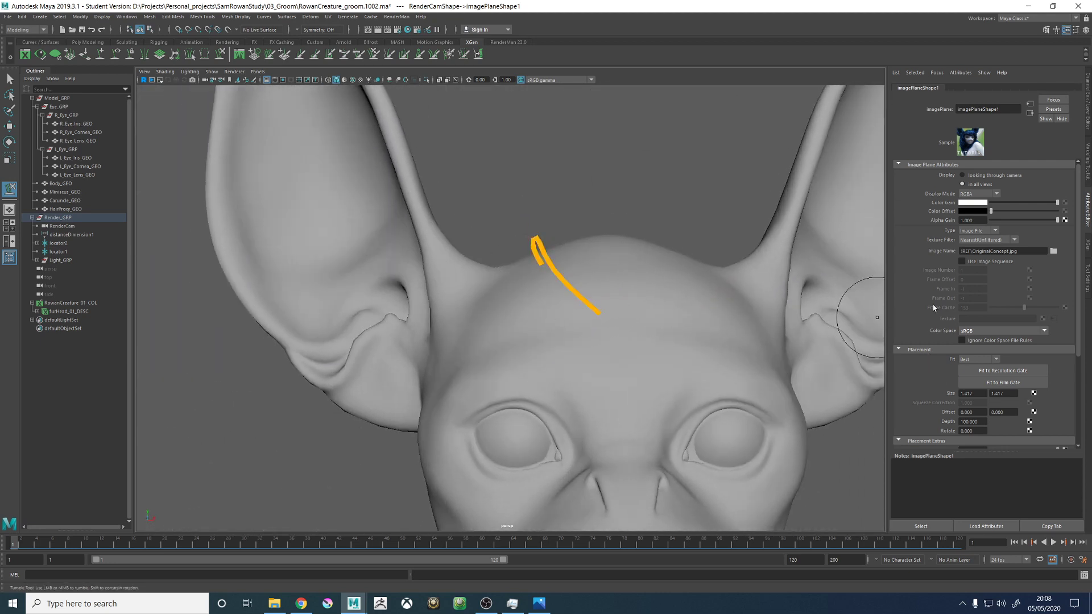
- Show the XGen primitive settings of furHead_01_DESC and select the existing head guide for moving
click(1086, 247)
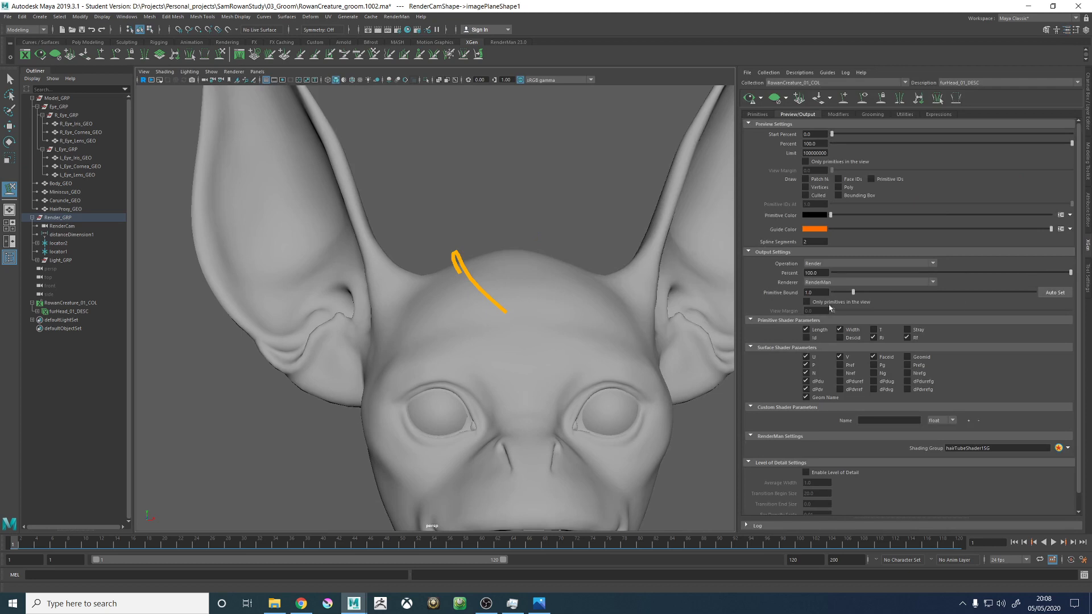
click(758, 114)
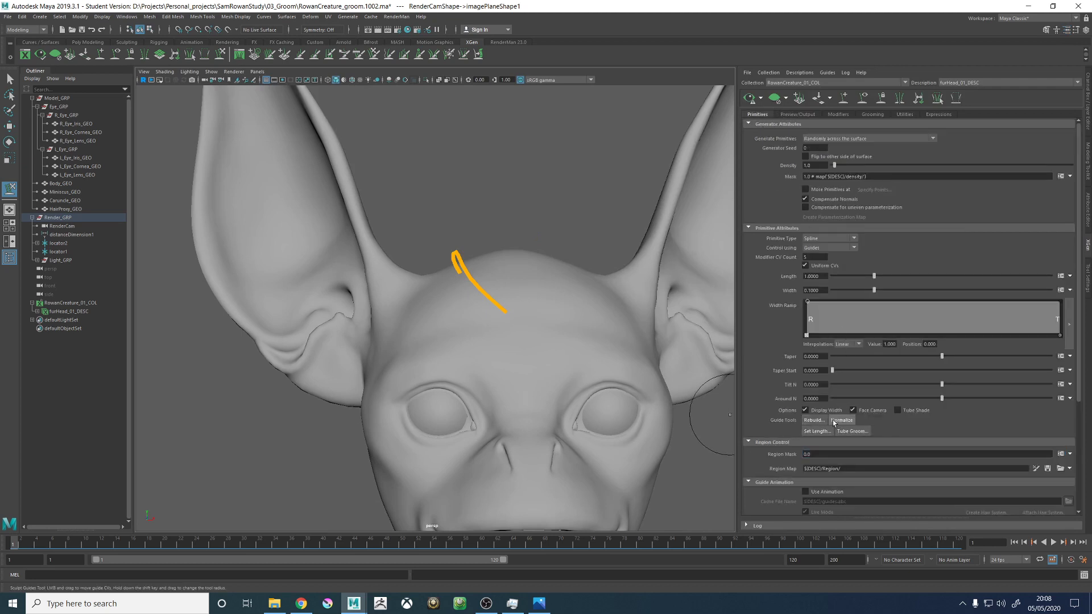
key(w)
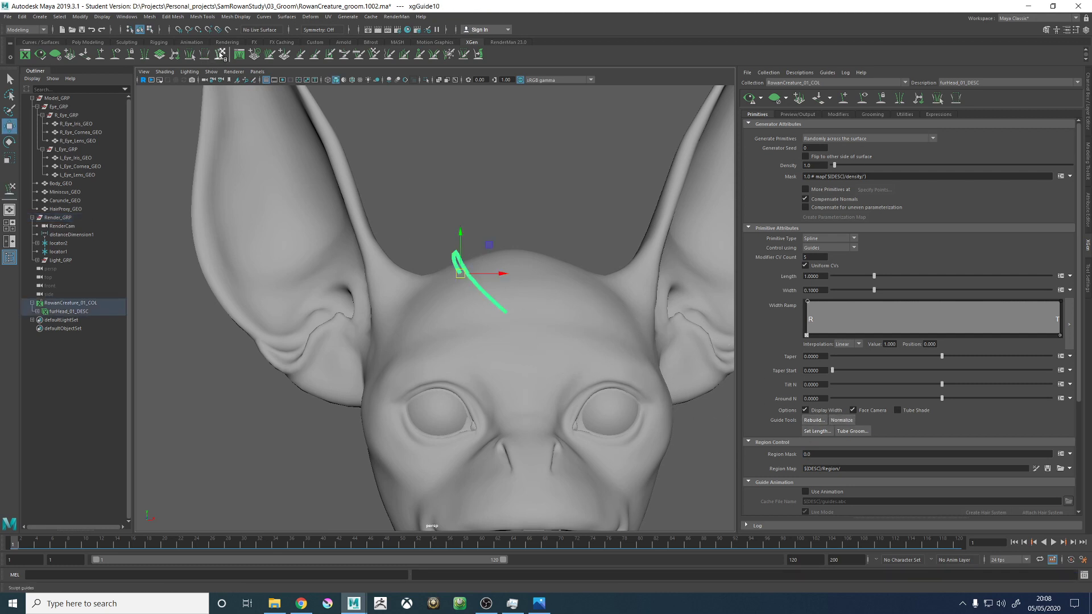
- Sculpt the selected guide from front and side, smoothing its arch and curving its tip inward over the forehead
click(221, 54)
mouse_move(578, 300)
alt+mouse_down()
mouse_move(570, 285)
mouse_move(580, 305)
mouse_move(585, 289)
mouse_move(558, 258)
mouse_move(554, 205)
mouse_move(567, 270)
alt+mouse_up()
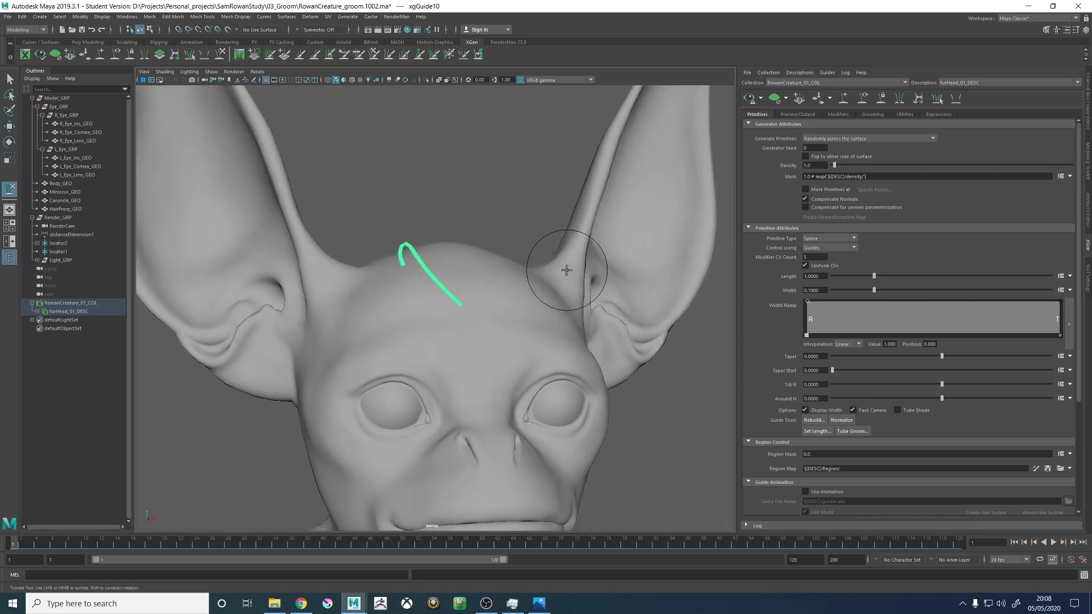
alt+right_drag(567, 270, 405, 172)
mouse_move(495, 256)
alt+mouse_down()
mouse_move(502, 266)
mouse_move(497, 258)
alt+mouse_up()
alt+right_drag(497, 258, 604, 324)
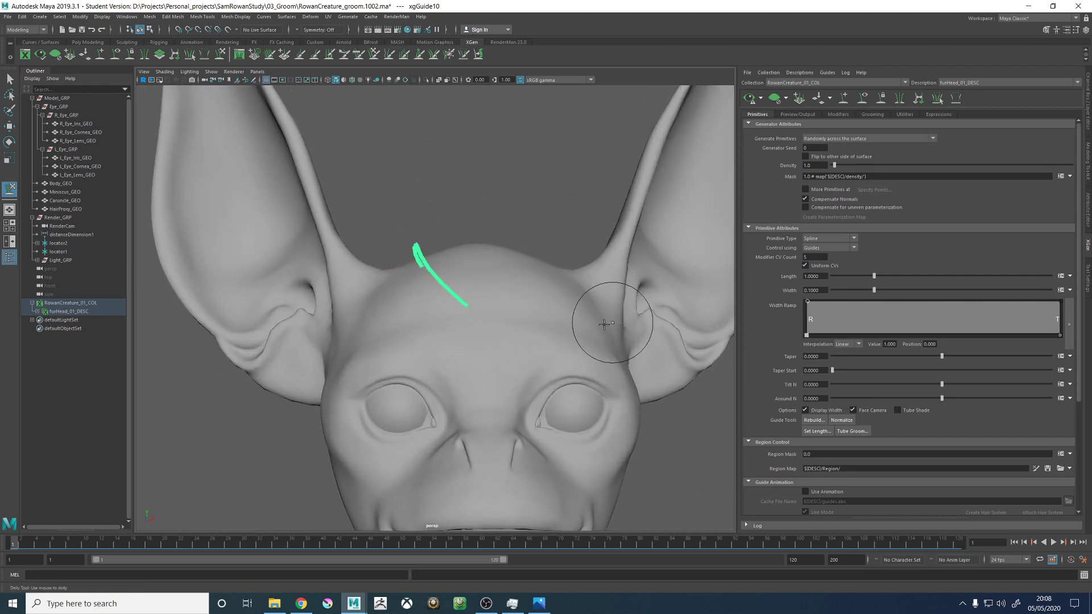
mouse_move(604, 325)
alt+mouse_down()
mouse_move(536, 285)
mouse_move(421, 314)
mouse_move(437, 295)
alt+mouse_up()
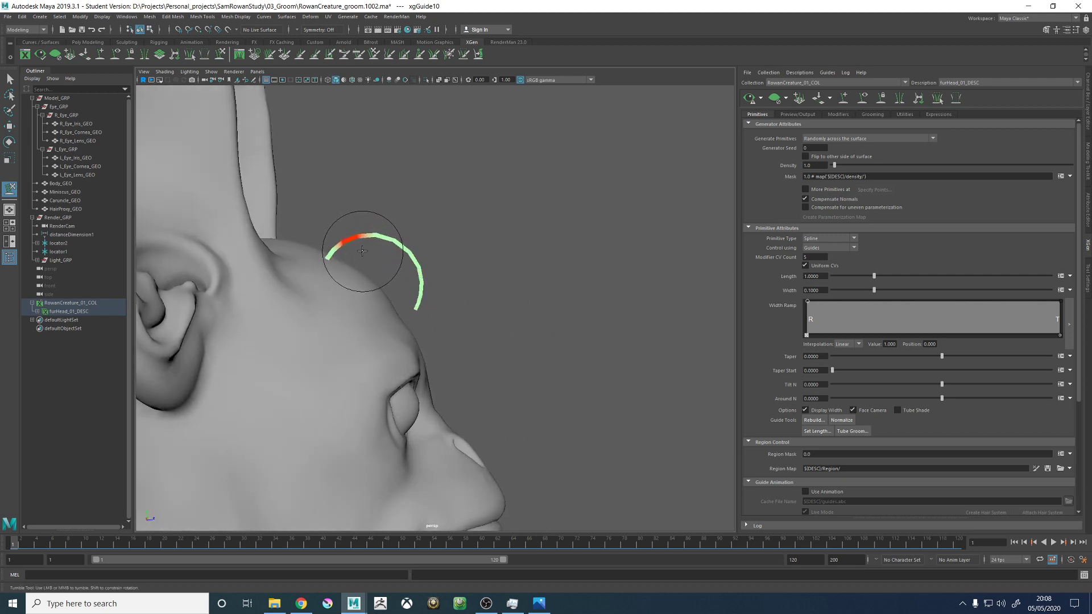
mouse_move(531, 244)
alt+mouse_down()
mouse_move(482, 266)
mouse_move(446, 254)
alt+mouse_up()
mouse_move(486, 256)
alt+middle_down()
mouse_move(421, 271)
mouse_move(524, 273)
alt+middle_up()
scroll(420, 267, up, 4)
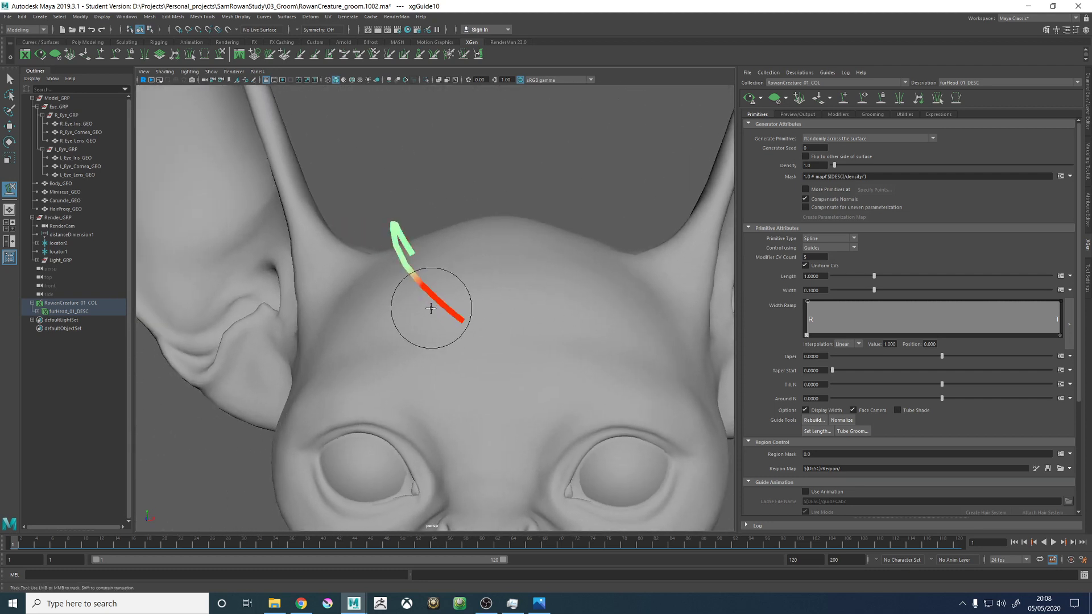
mouse_move(437, 295)
mouse_down()
mouse_move(424, 289)
mouse_move(521, 283)
mouse_up()
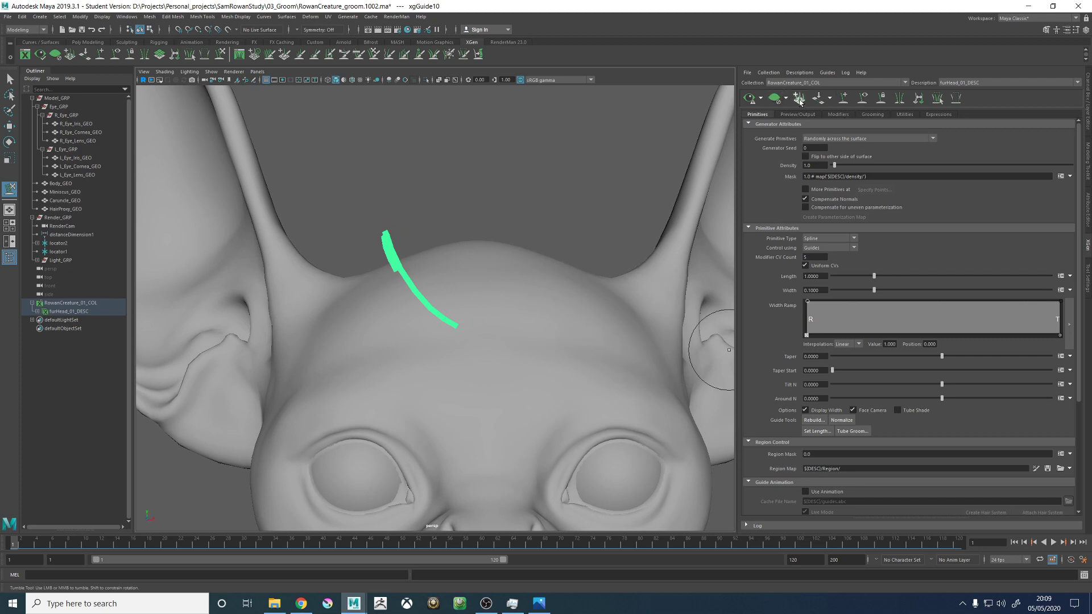
- Copy the sculpted guide's shape and add a new guide beside it near the middle of the head's top
key(w)
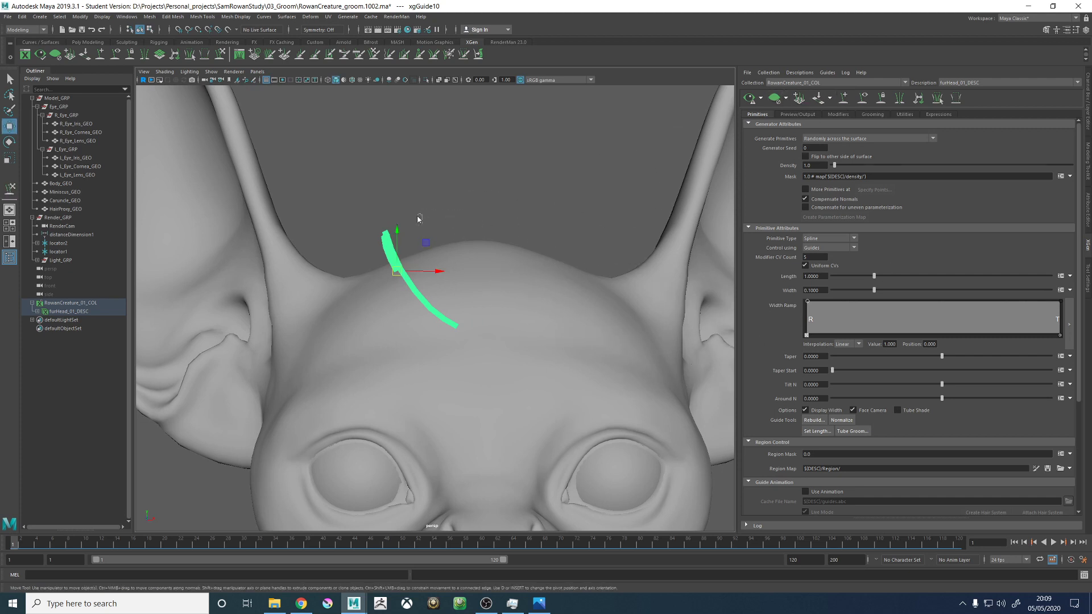
right_drag(418, 219, 442, 223)
mouse_move(513, 220)
alt+mouse_down()
mouse_move(490, 244)
mouse_move(524, 236)
alt+mouse_up()
click(846, 98)
alt+middle_drag(524, 237, 452, 264)
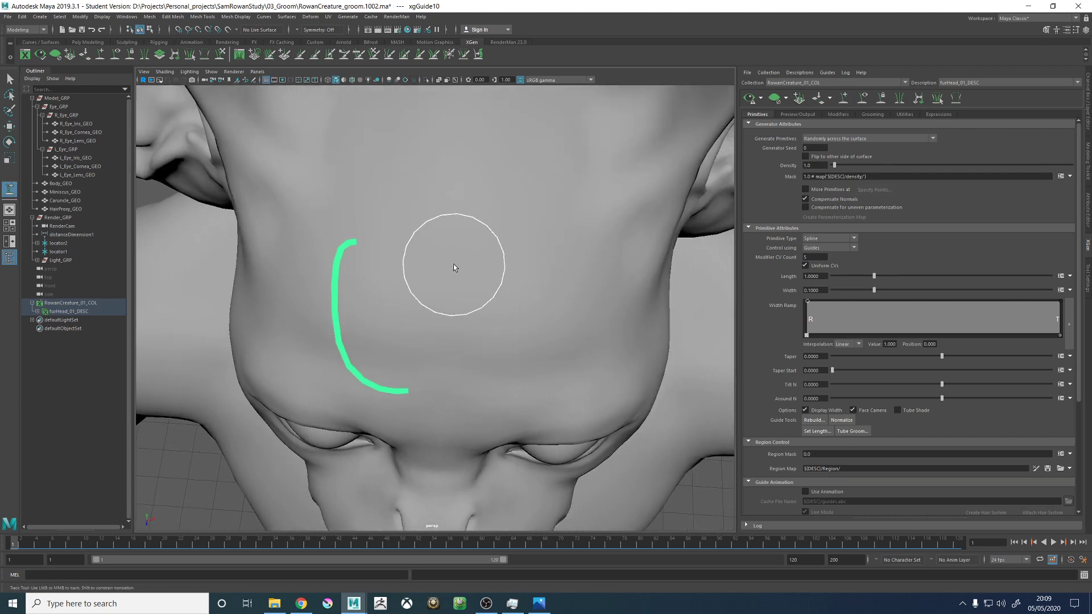
double_click(451, 257)
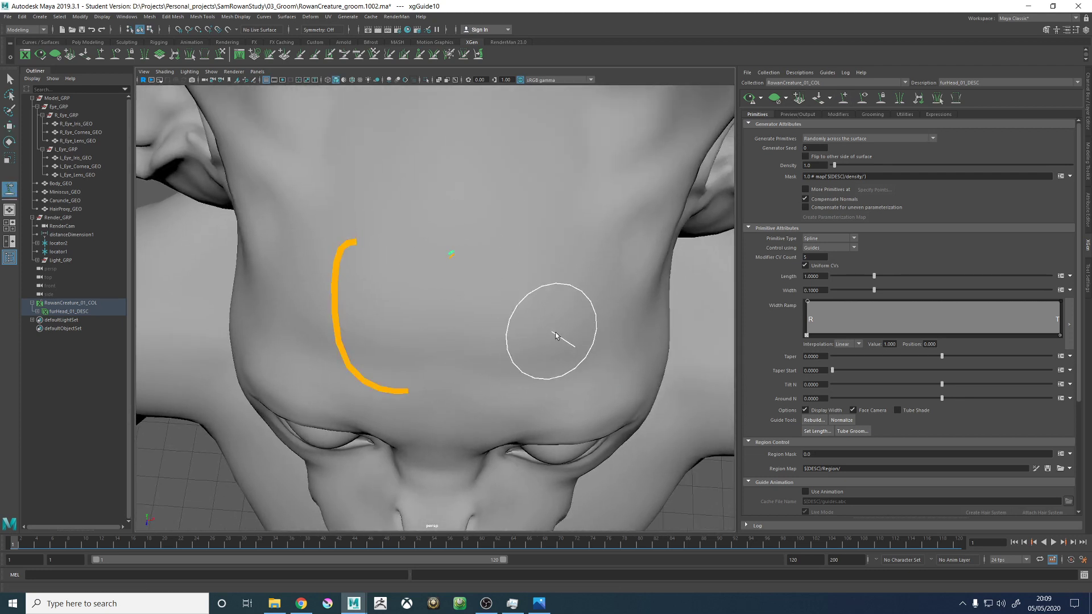
- Select the new middle guide and paste the first guide's arched shape onto it
mouse_move(552, 332)
alt+mouse_down()
mouse_move(550, 302)
mouse_move(435, 230)
alt+mouse_up()
key(w)
click(511, 274)
click(450, 243)
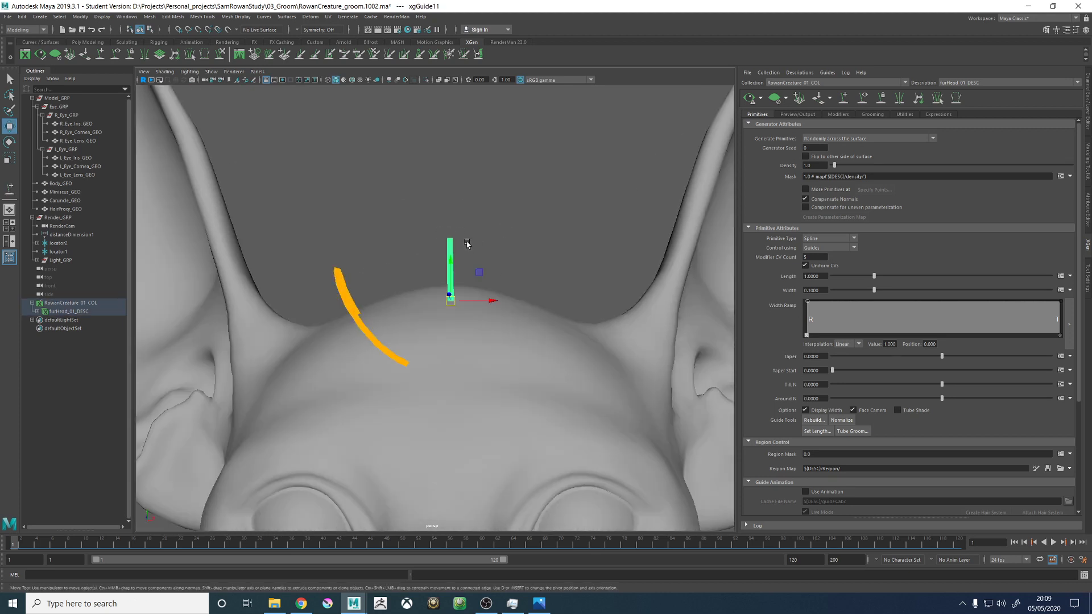
right_click(485, 215)
right_drag(454, 217, 448, 216)
alt+drag(498, 237, 476, 251)
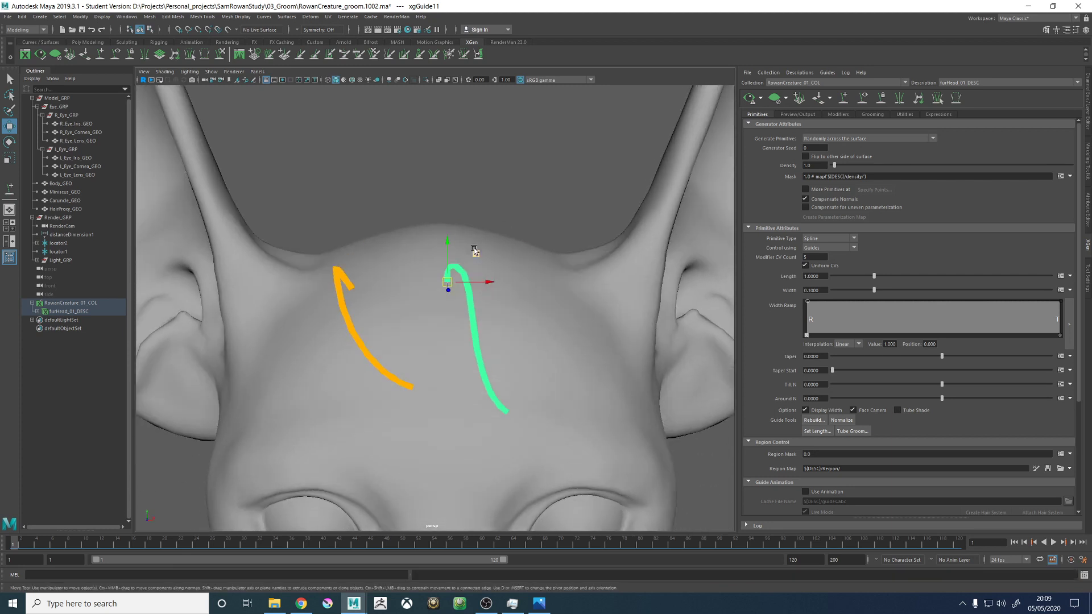
- Sculpt the middle guide from side and front so its arch sweeps forward over the forehead beside the first guide
click(220, 55)
mouse_move(568, 275)
alt+mouse_down()
mouse_move(529, 298)
mouse_move(489, 365)
mouse_move(597, 378)
mouse_move(500, 317)
alt+mouse_up()
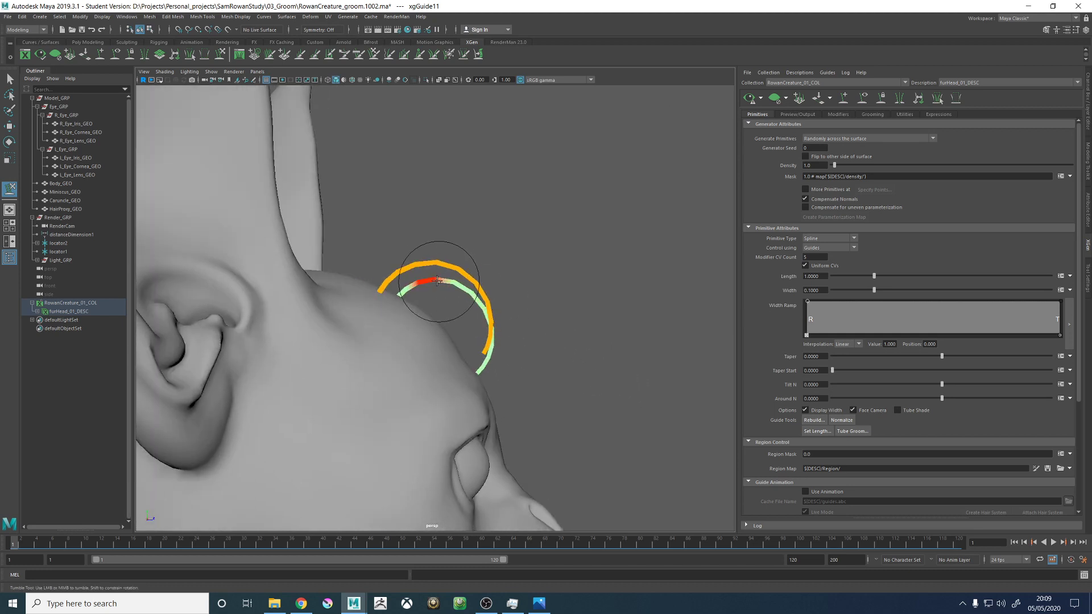
alt+drag(548, 289, 510, 273)
alt+right_drag(510, 272, 612, 352)
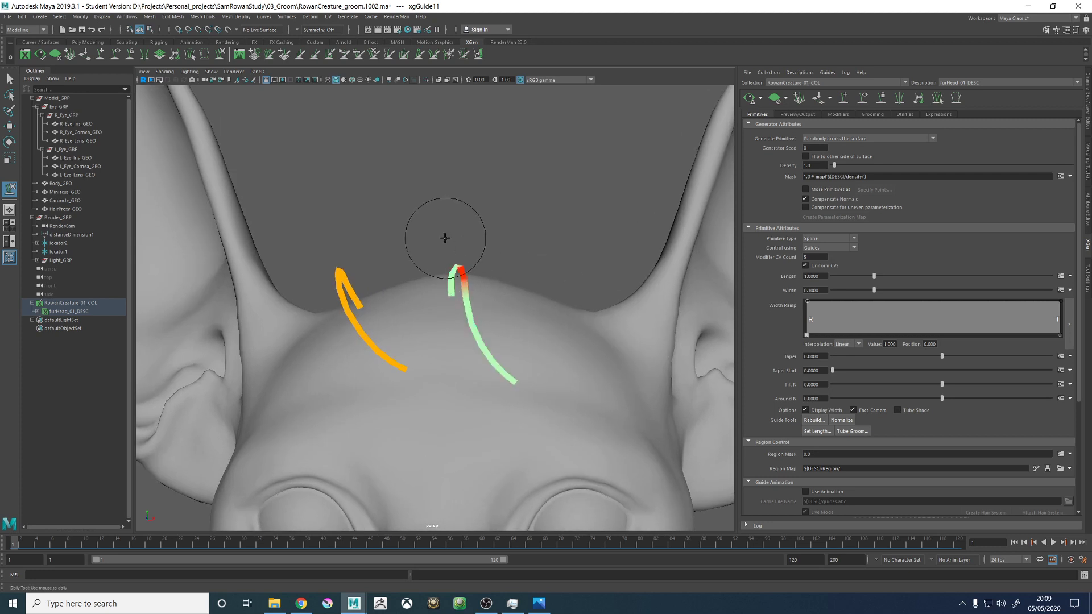
mouse_move(493, 366)
mouse_down()
mouse_move(524, 363)
mouse_move(529, 390)
mouse_move(558, 364)
mouse_move(562, 390)
mouse_move(726, 198)
mouse_up()
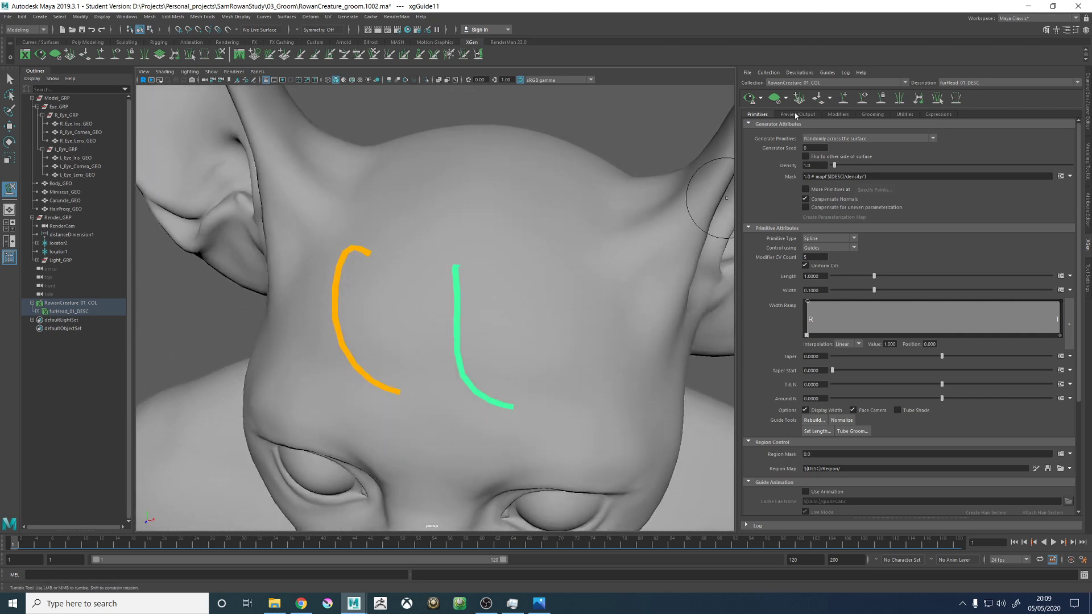
- Add a third guide on the other side of the head's top, toward the ear, and paste the arched shape onto it
mouse_move(690, 251)
alt+mouse_down()
mouse_move(487, 306)
mouse_move(487, 332)
alt+mouse_up()
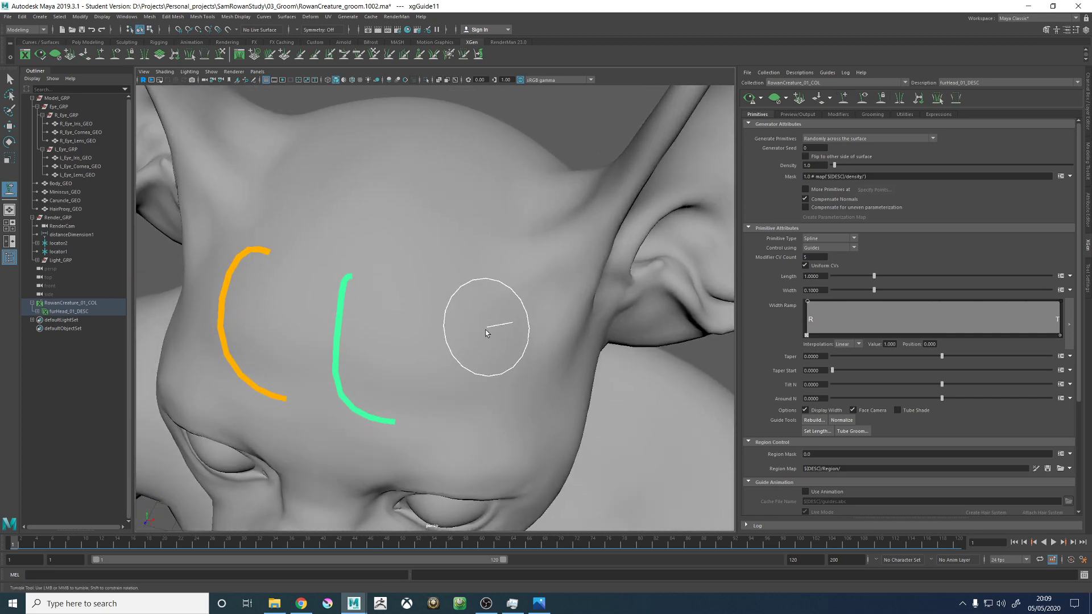
click(476, 285)
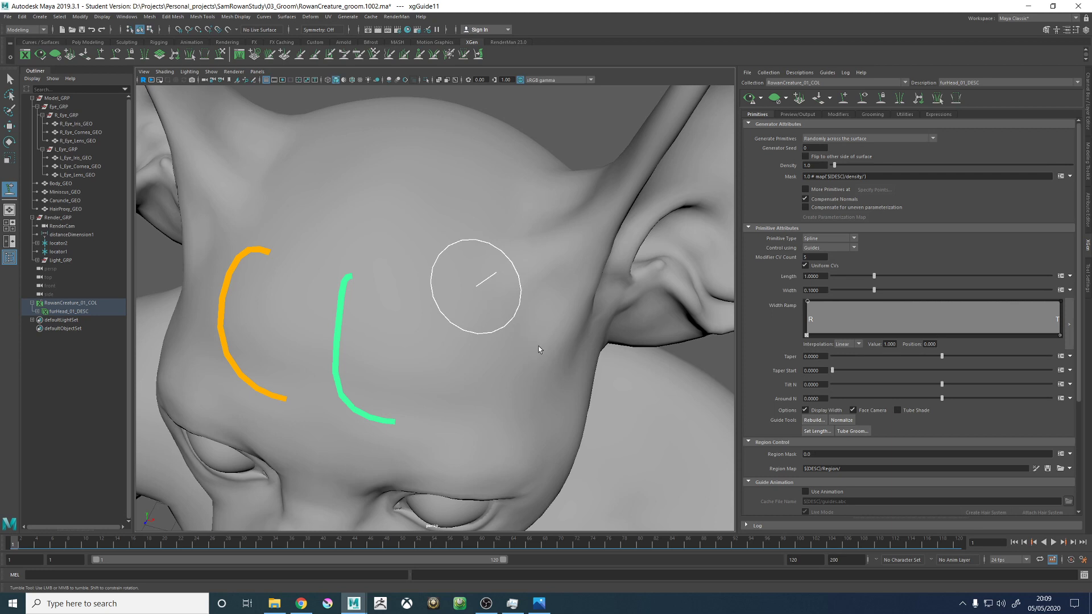
mouse_move(548, 355)
alt+mouse_down()
mouse_move(505, 309)
mouse_move(492, 317)
mouse_move(547, 313)
alt+mouse_up()
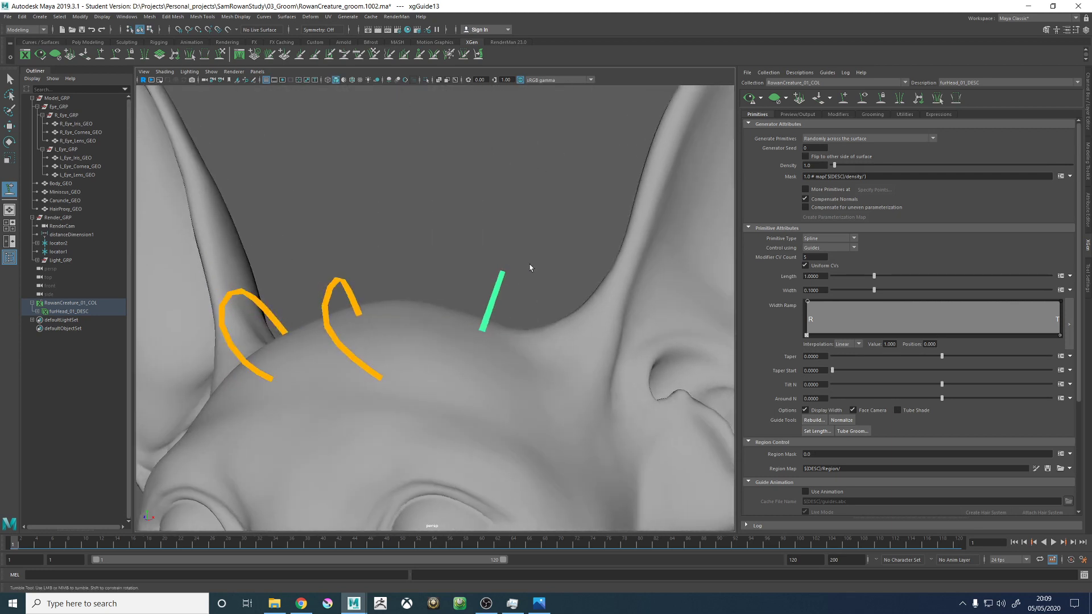
alt+drag(529, 264, 516, 238)
right_drag(506, 218, 470, 222)
alt+drag(473, 227, 523, 265)
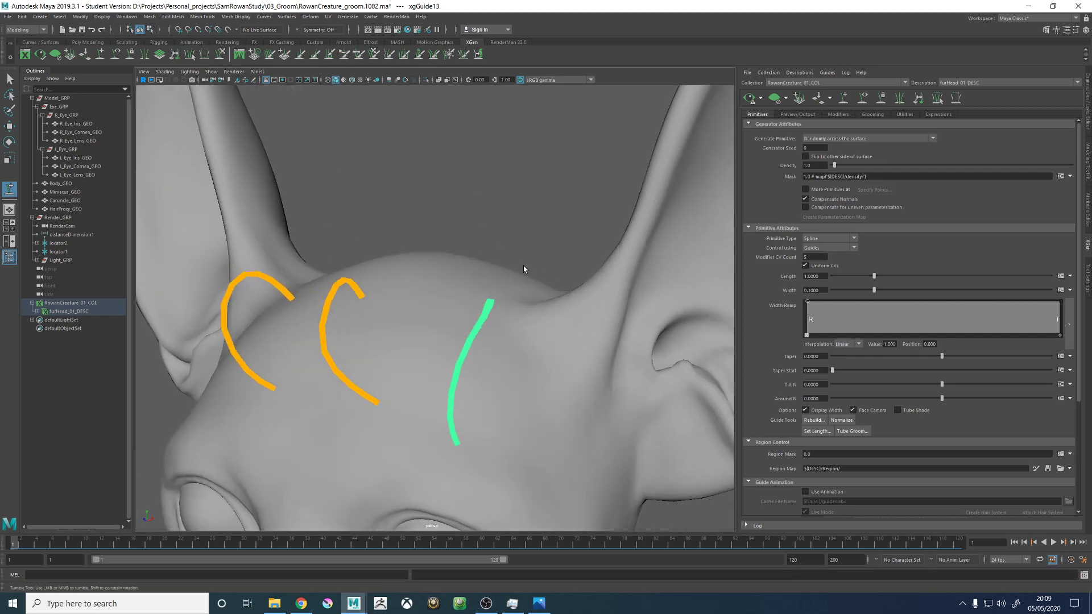
- Activate the Sculpt Guides tool, consult OriginalConcept.jpg in Photos, and move its window off the Maya workspace
click(220, 54)
key(alt+Tab)
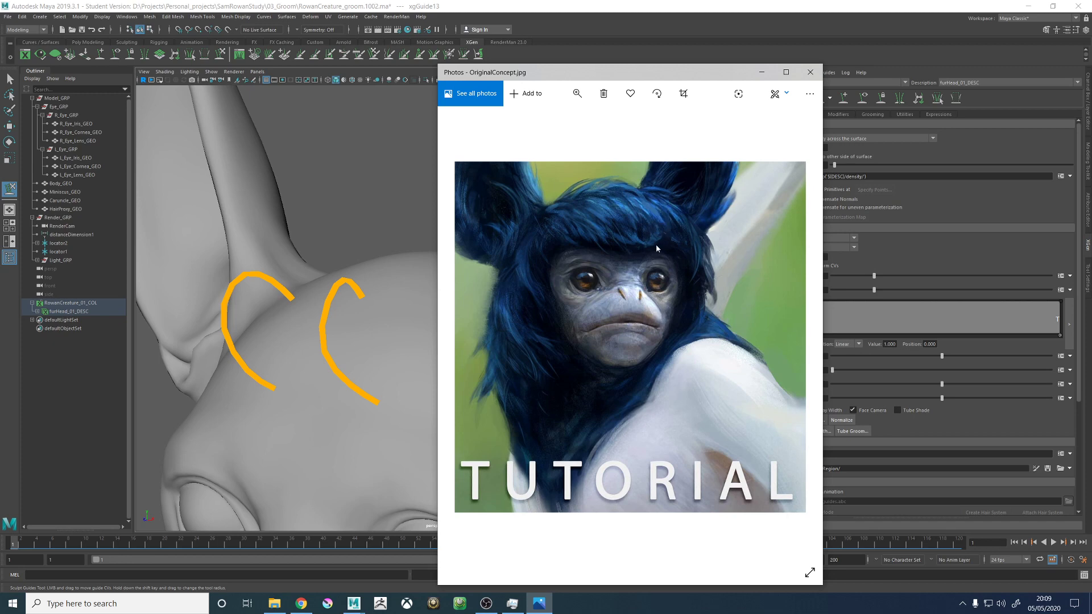
drag(684, 73, 1091, 114)
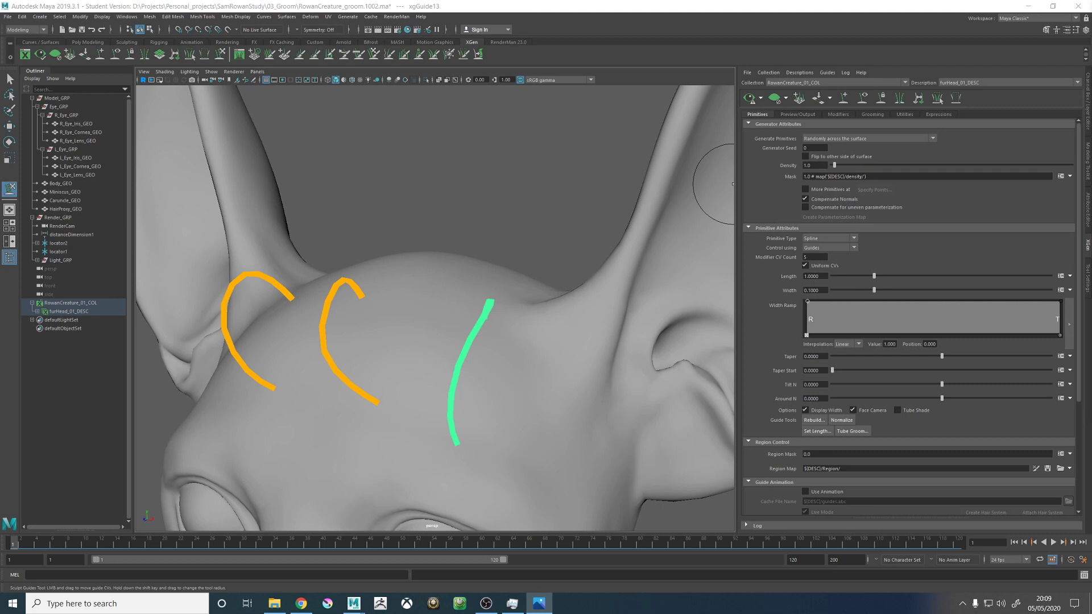
- Check the Sculpt Guides tool's settings and the third guide's shape attributes
scroll(451, 317, down, 5)
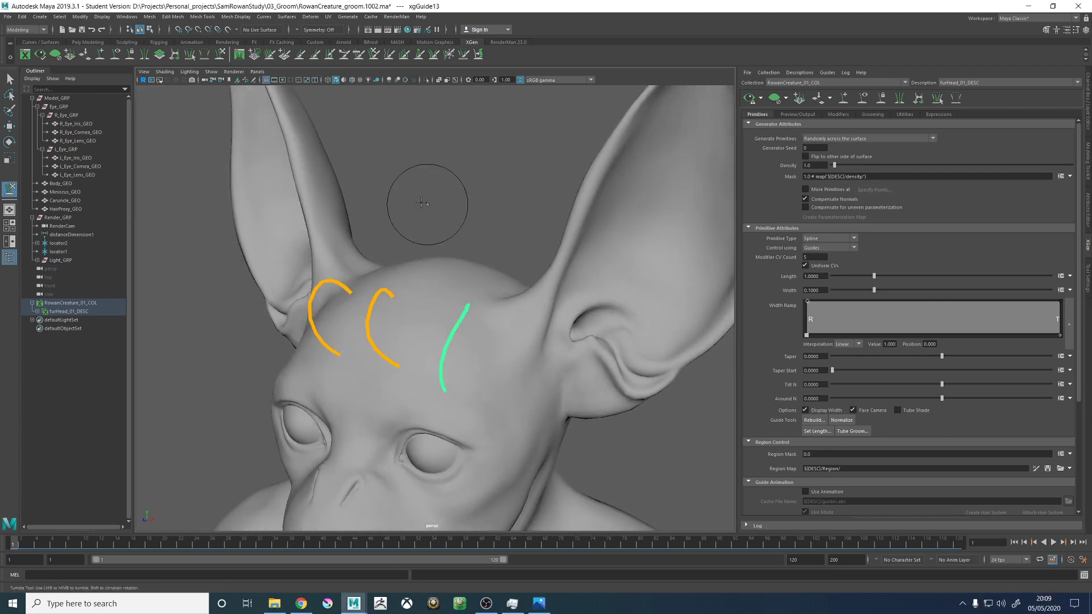
click(1075, 30)
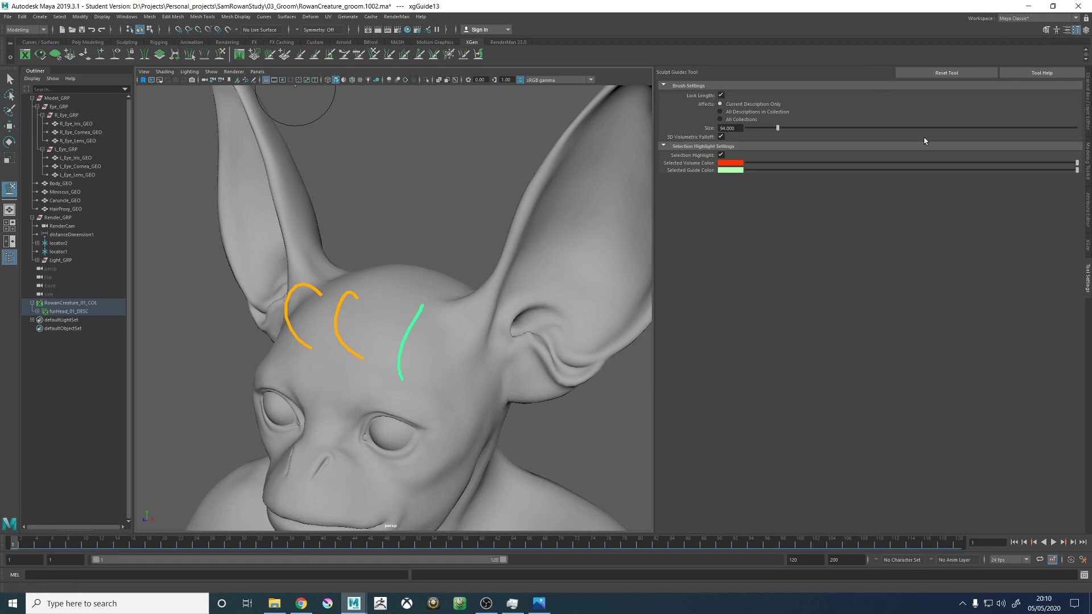
click(1088, 222)
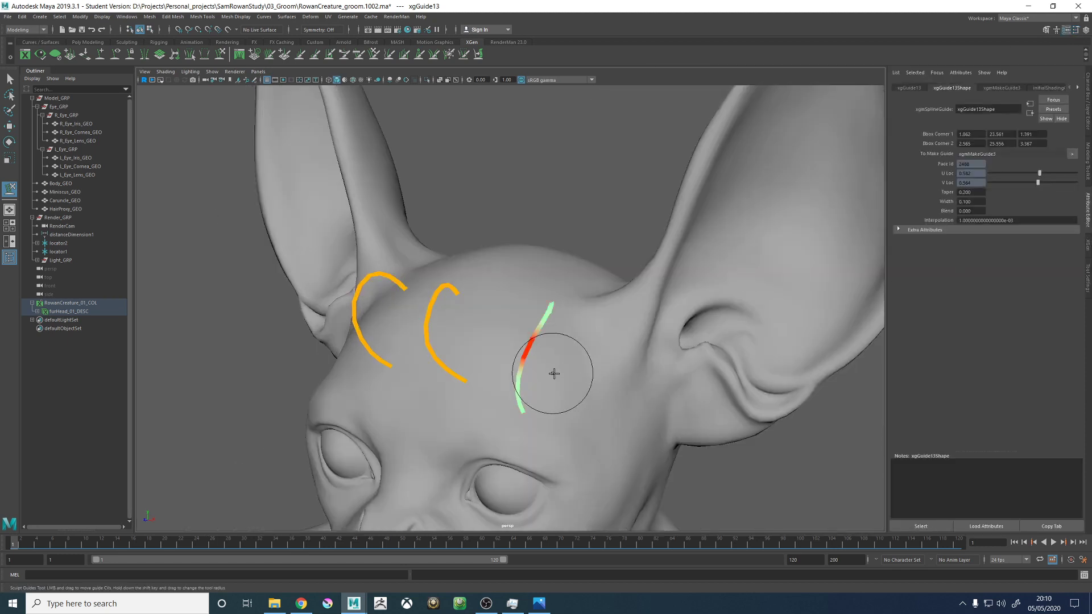
- Sculpt the third guide from front and side so it sweeps outward and down toward the ear, lying closer to the head
mouse_move(554, 373)
alt+mouse_down()
mouse_move(485, 371)
mouse_move(547, 357)
mouse_move(573, 394)
mouse_move(596, 385)
mouse_move(624, 414)
mouse_move(621, 368)
mouse_move(531, 402)
mouse_move(646, 390)
mouse_move(635, 453)
alt+mouse_up()
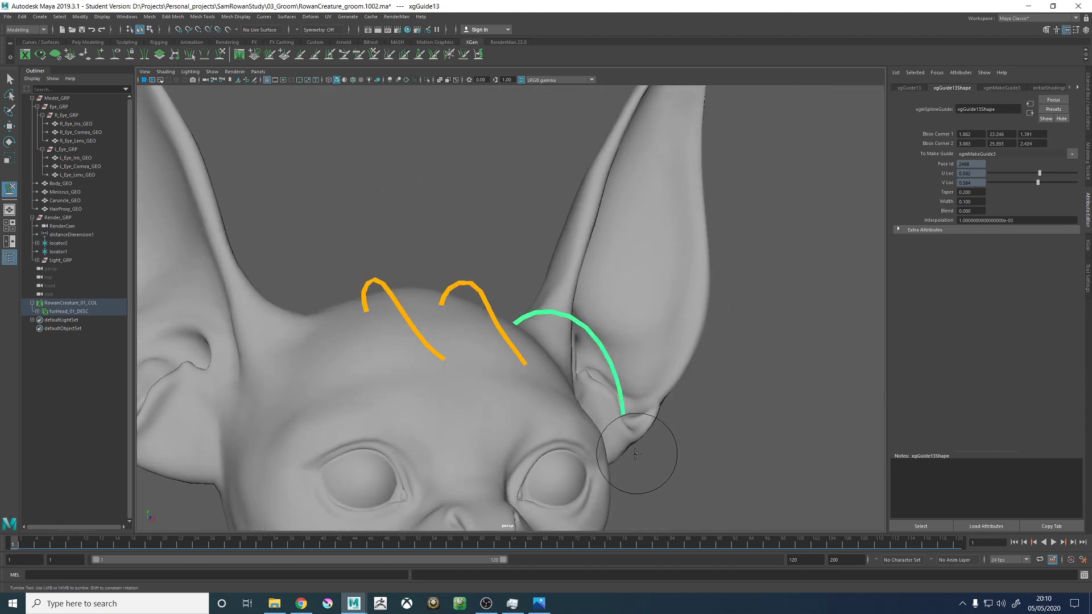
alt+drag(652, 411, 519, 302)
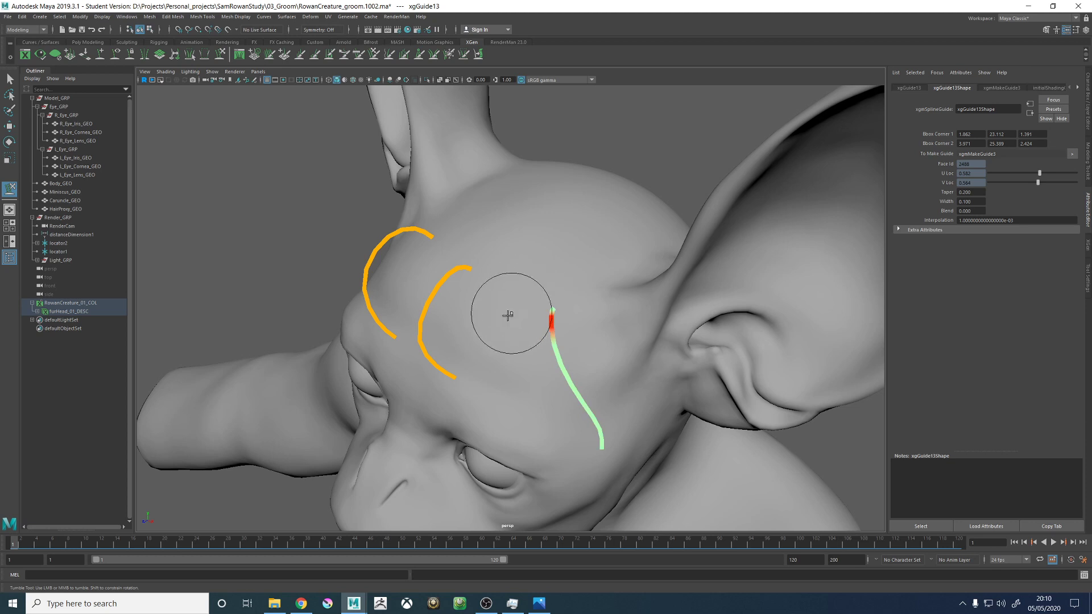
mouse_move(488, 391)
alt+mouse_down()
mouse_move(531, 353)
mouse_move(540, 318)
mouse_move(630, 403)
mouse_move(621, 414)
mouse_move(503, 405)
alt+mouse_up()
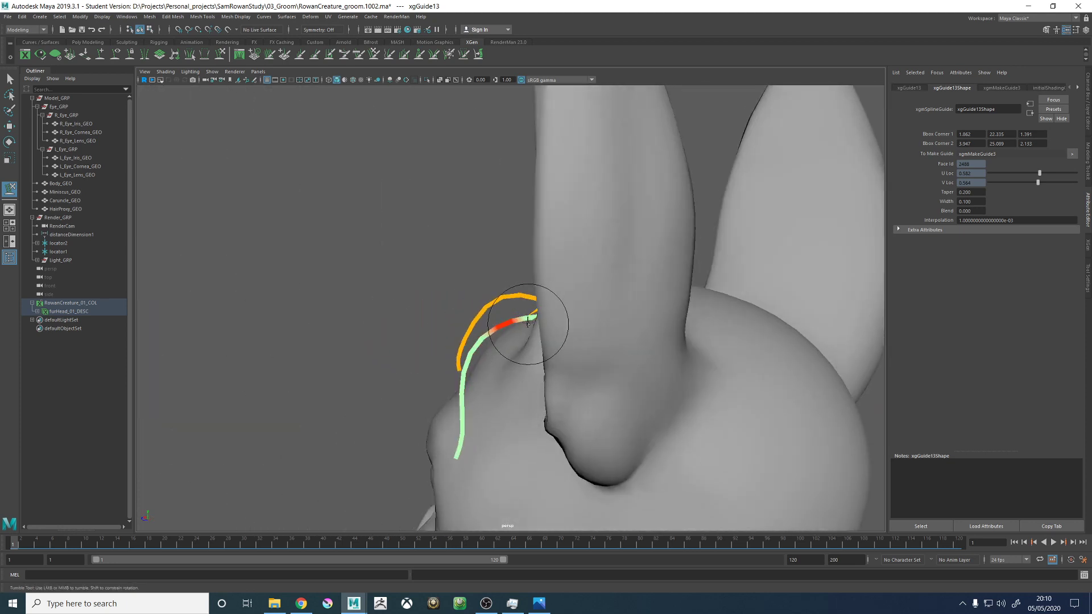
mouse_move(509, 363)
alt+mouse_down()
mouse_move(671, 398)
mouse_move(452, 344)
mouse_move(534, 341)
mouse_move(592, 378)
mouse_move(513, 344)
alt+mouse_up()
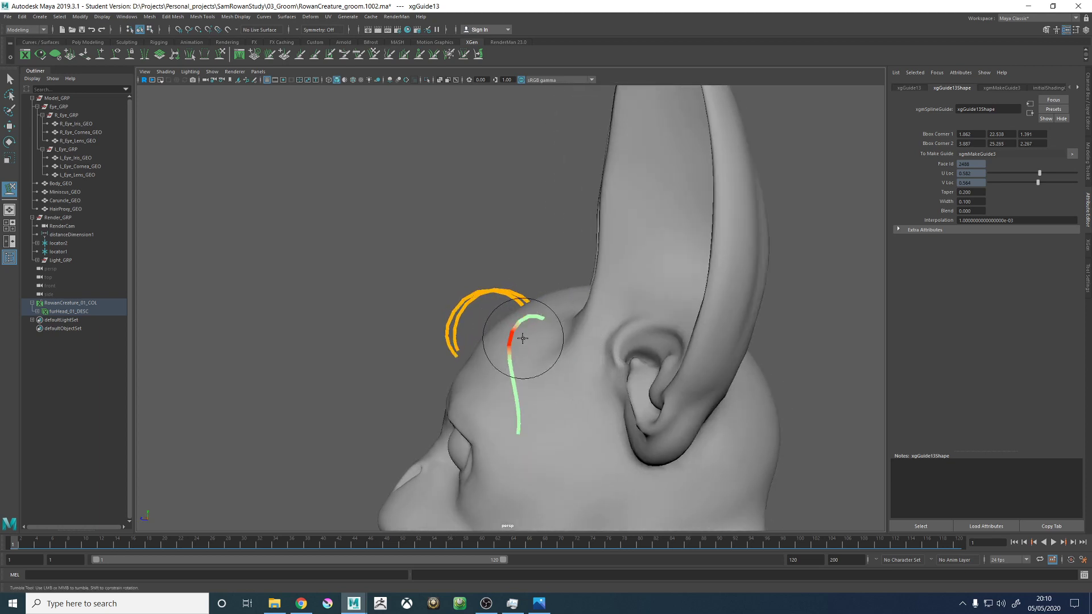
alt+drag(553, 455, 654, 330)
alt+right_drag(653, 330, 811, 323)
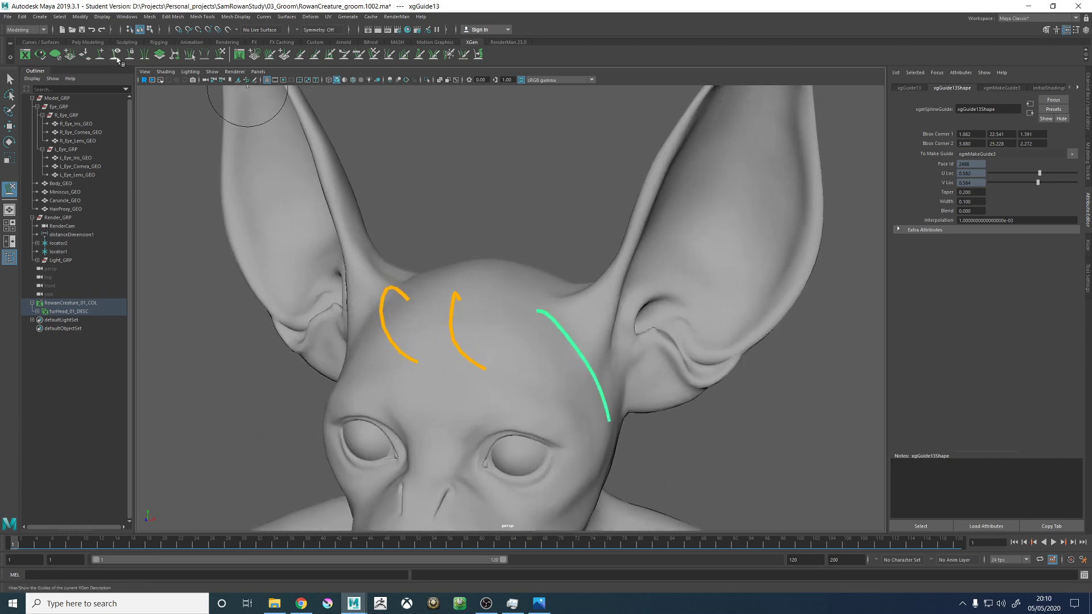
- Add a fourth guide on top of the head between the middle and third guides and paste the arched shape onto it
alt+drag(520, 282, 508, 298)
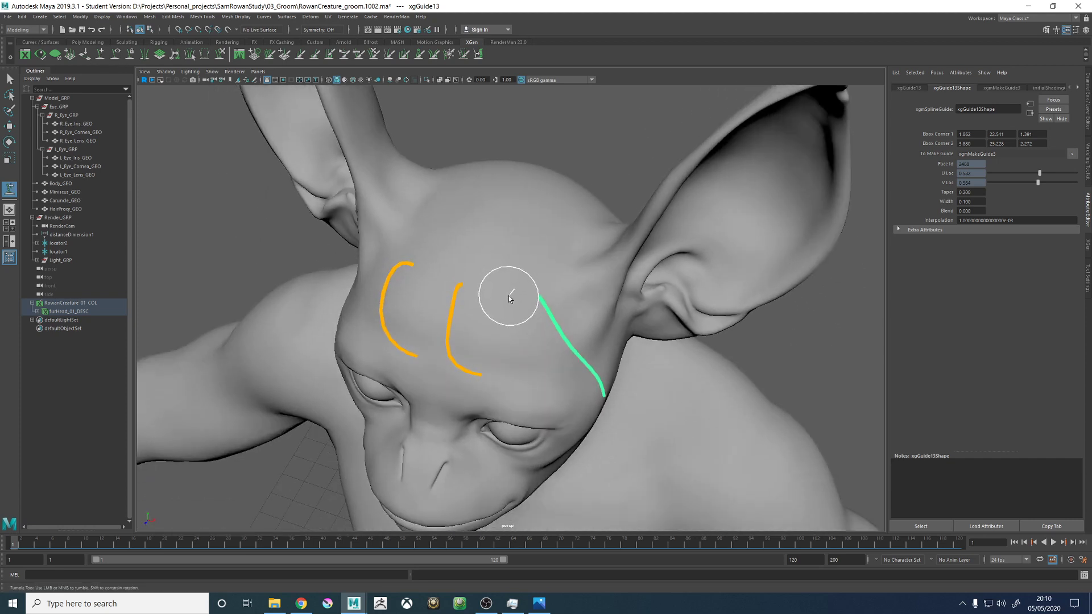
alt+drag(648, 376, 632, 360)
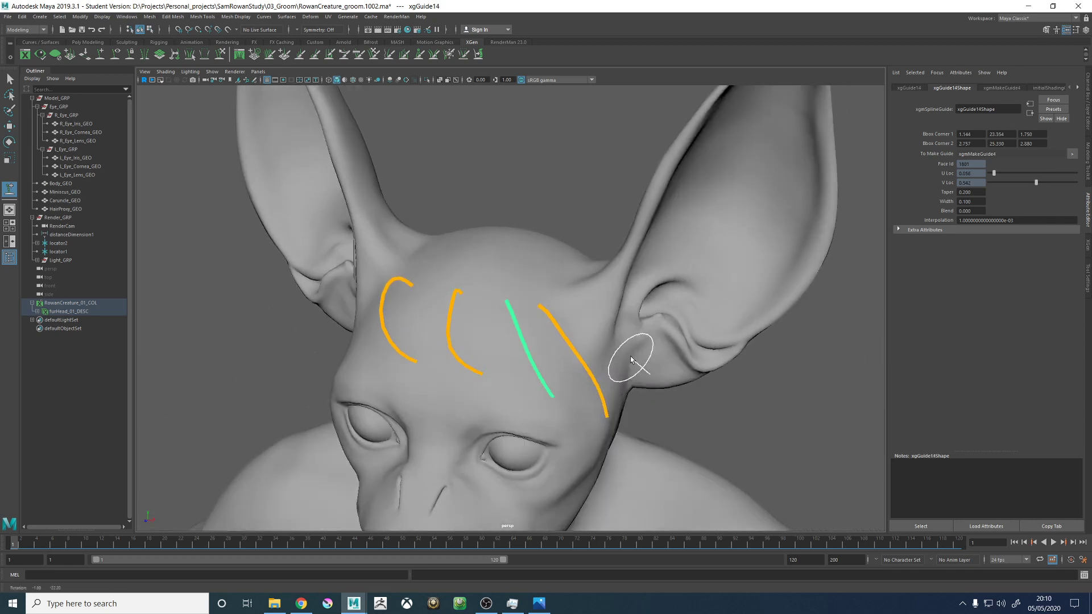
right_drag(528, 173, 508, 176)
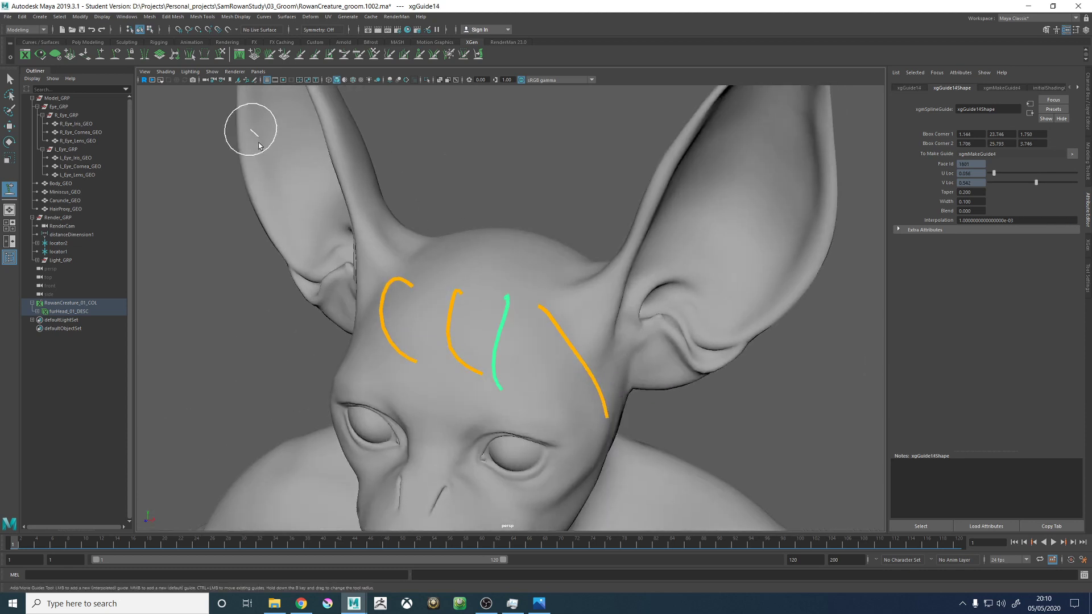
- Sculpt the fourth guide with the Sculpt Guides tool so its length swings sideways toward the third guide
alt+drag(259, 145, 194, 91)
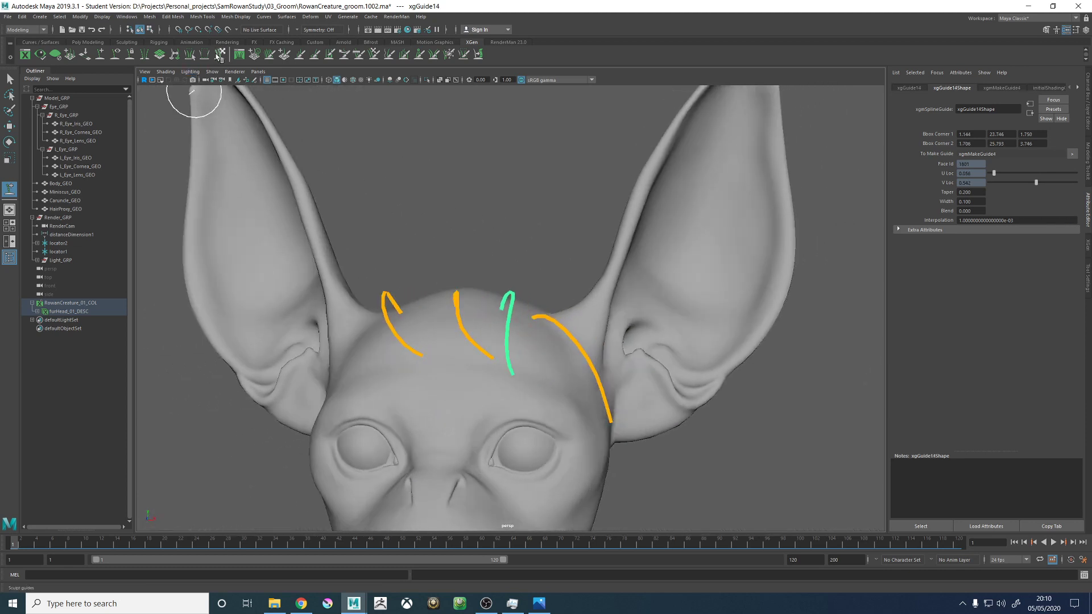
click(218, 55)
mouse_move(513, 379)
mouse_down()
mouse_move(542, 372)
mouse_move(510, 361)
mouse_move(529, 340)
mouse_up()
mouse_move(565, 374)
alt+mouse_down()
mouse_move(548, 387)
mouse_move(625, 364)
mouse_move(614, 375)
alt+mouse_up()
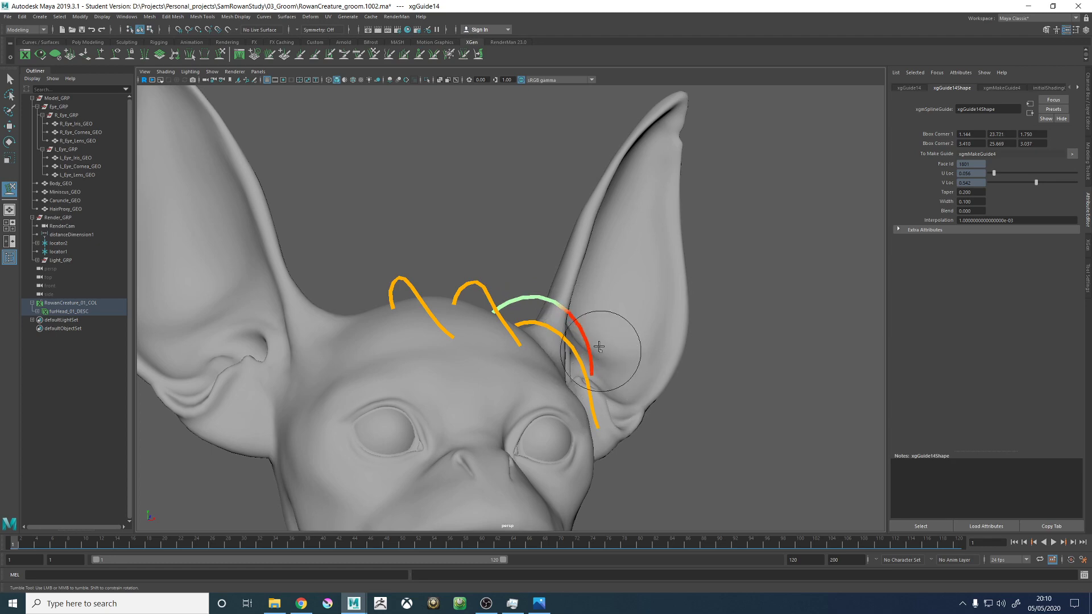
alt+drag(638, 341, 499, 321)
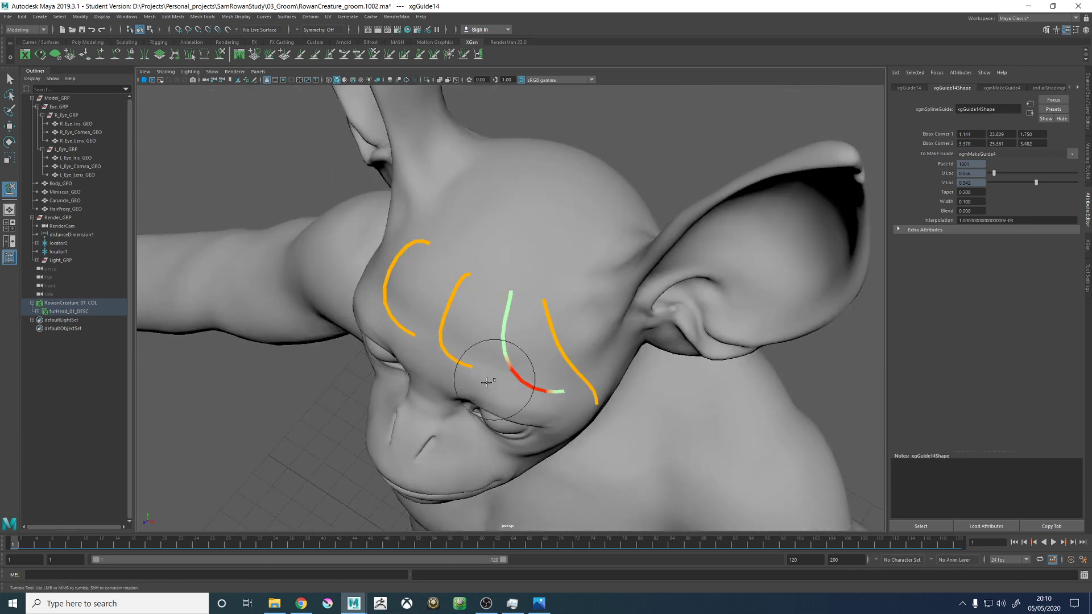
- Refine the fourth guide's forward arch and curled tip from the side and above so it runs alongside the middle guide
alt+drag(532, 380, 489, 286)
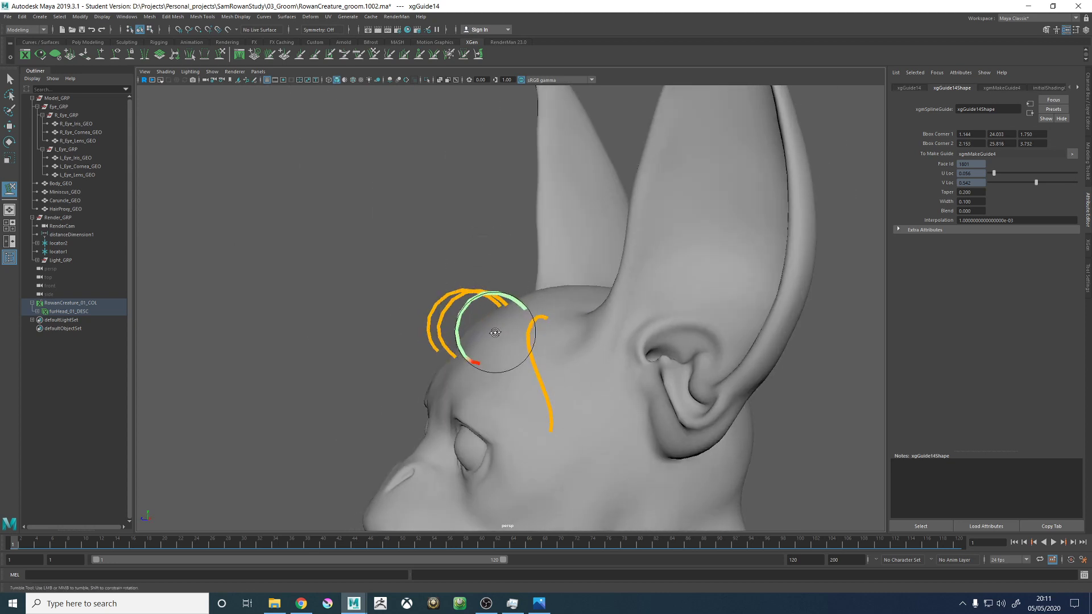
alt+drag(495, 333, 546, 378)
alt+drag(489, 322, 492, 310)
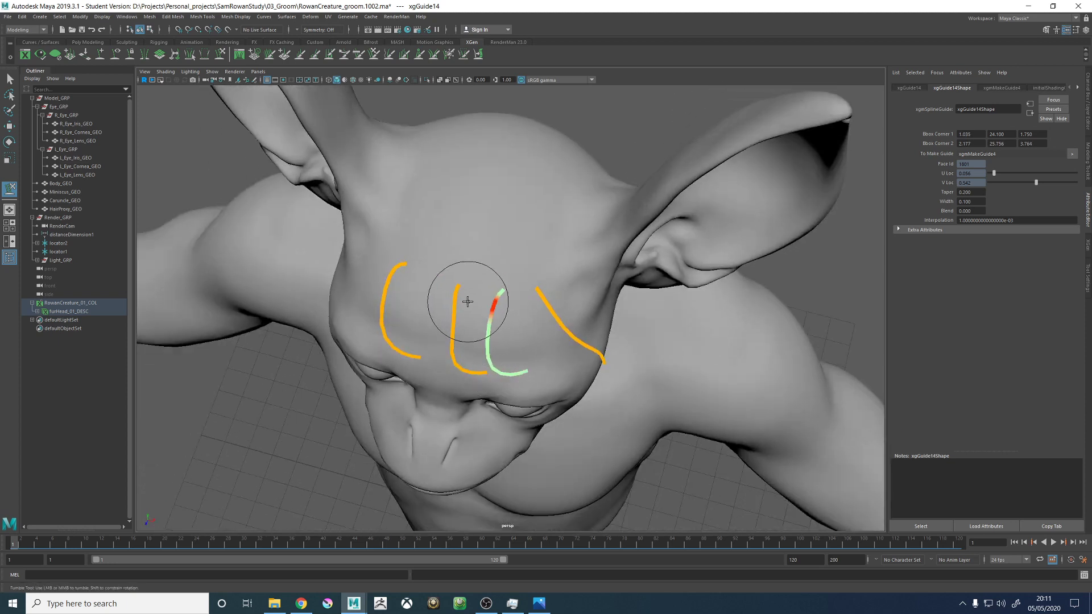
alt+drag(483, 271, 493, 280)
alt+drag(490, 370, 564, 267)
alt+right_drag(564, 267, 619, 340)
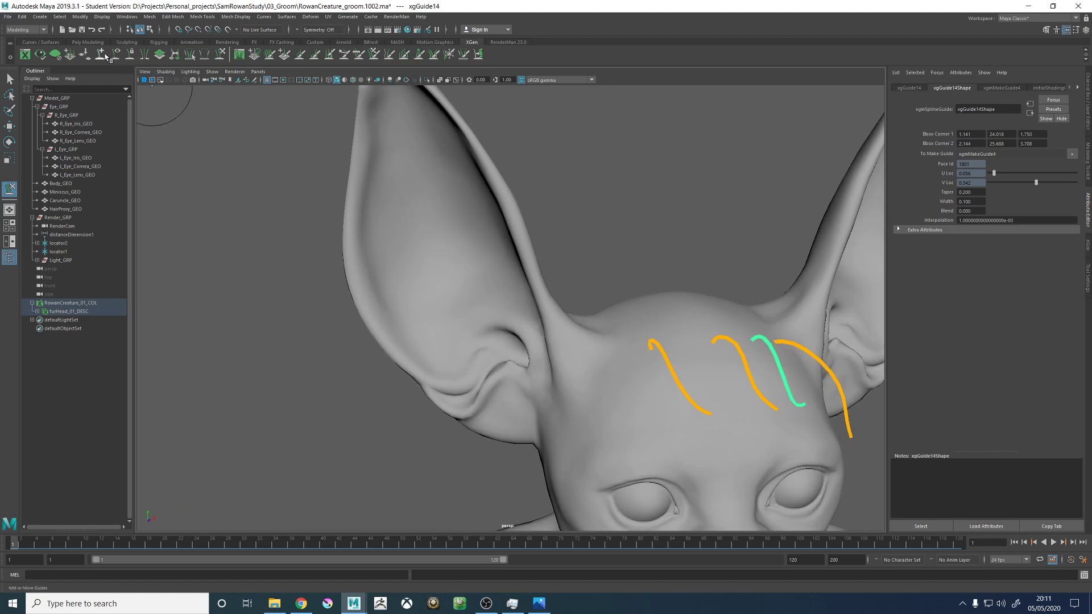
- Add a fifth guide on the opposite side of the head, near the base of the other ear, and paste the copied guide shape onto it
alt+drag(562, 250, 579, 276)
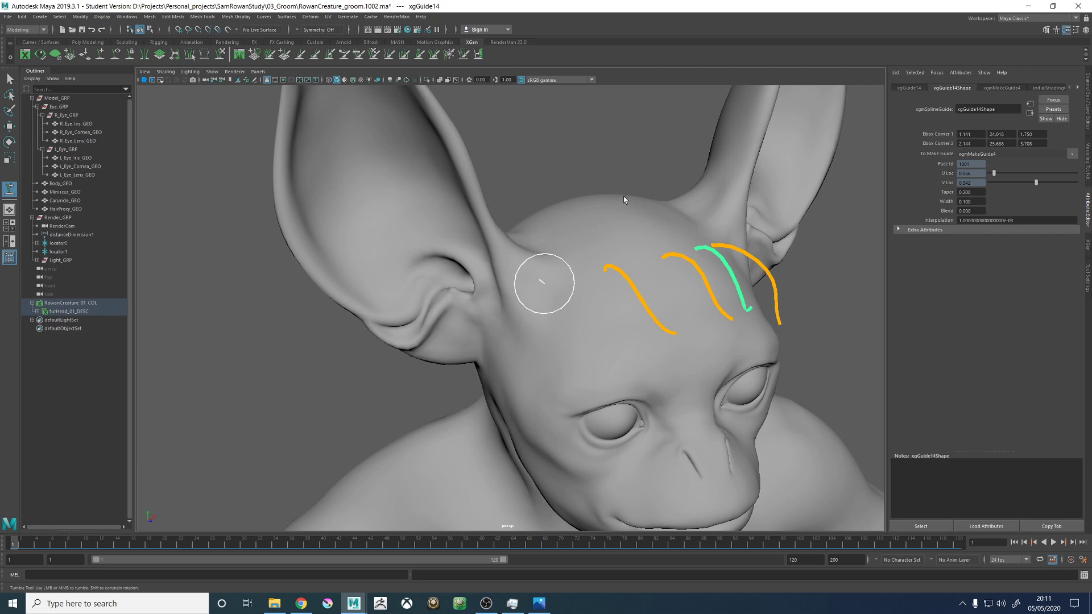
click(545, 286)
alt+drag(643, 231, 657, 252)
right_click(673, 214)
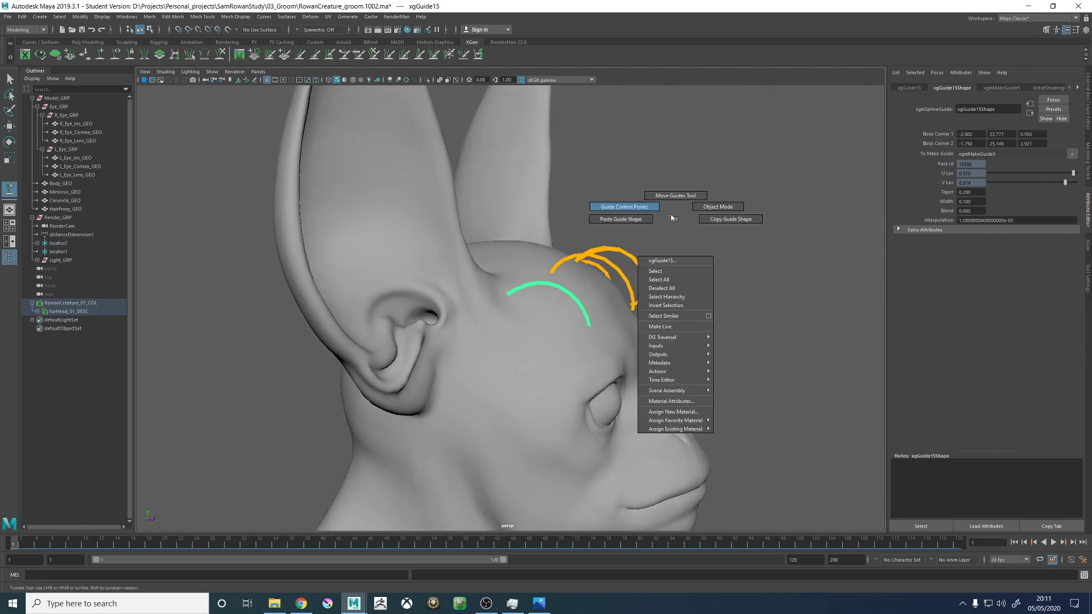
click(639, 223)
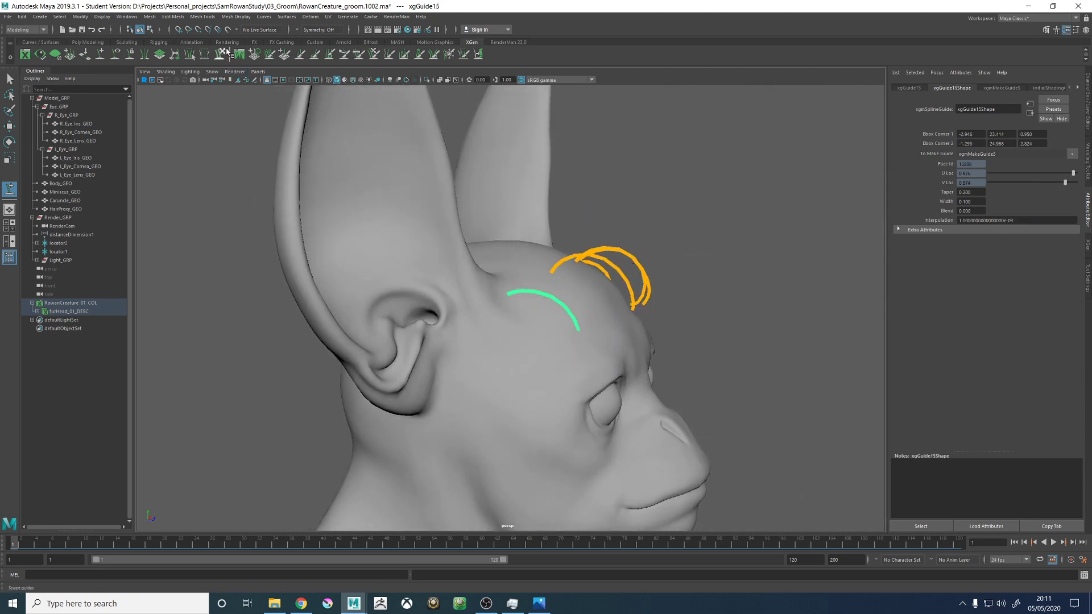
- Sculpt the fifth guide with a larger brush so it curves forward and across the forehead toward the first guide
alt+drag(346, 136, 592, 246)
key(b)
drag(524, 318, 644, 312)
mouse_move(542, 340)
mouse_down()
mouse_move(580, 293)
mouse_move(609, 327)
mouse_move(567, 284)
mouse_move(554, 307)
mouse_up()
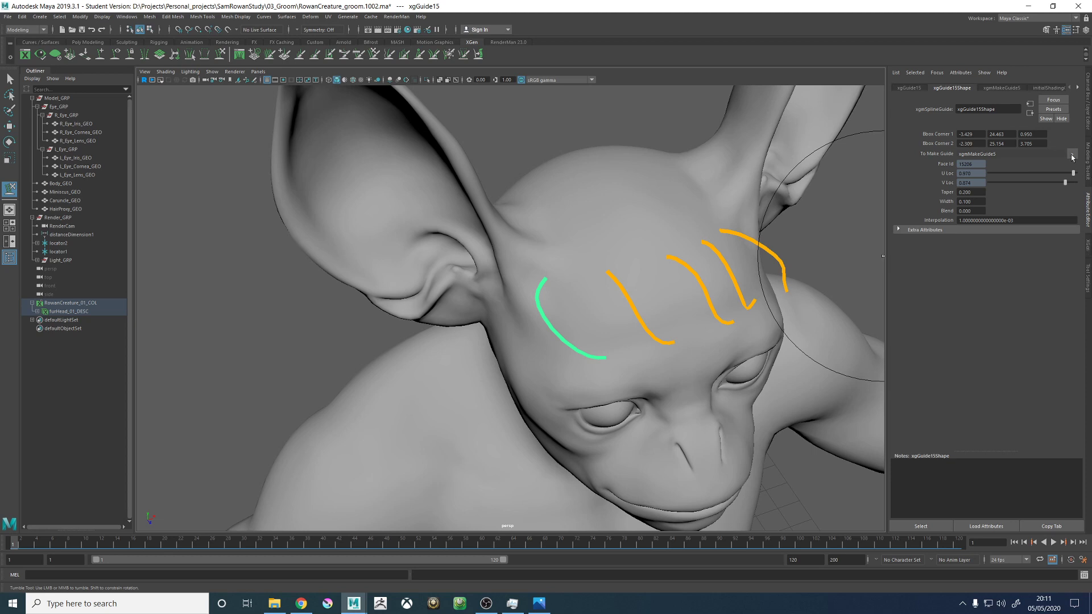
- Show the GEO_HairProxy_LYR display layer, make its geometry selectable, and select HairProxy_GEO
click(1087, 157)
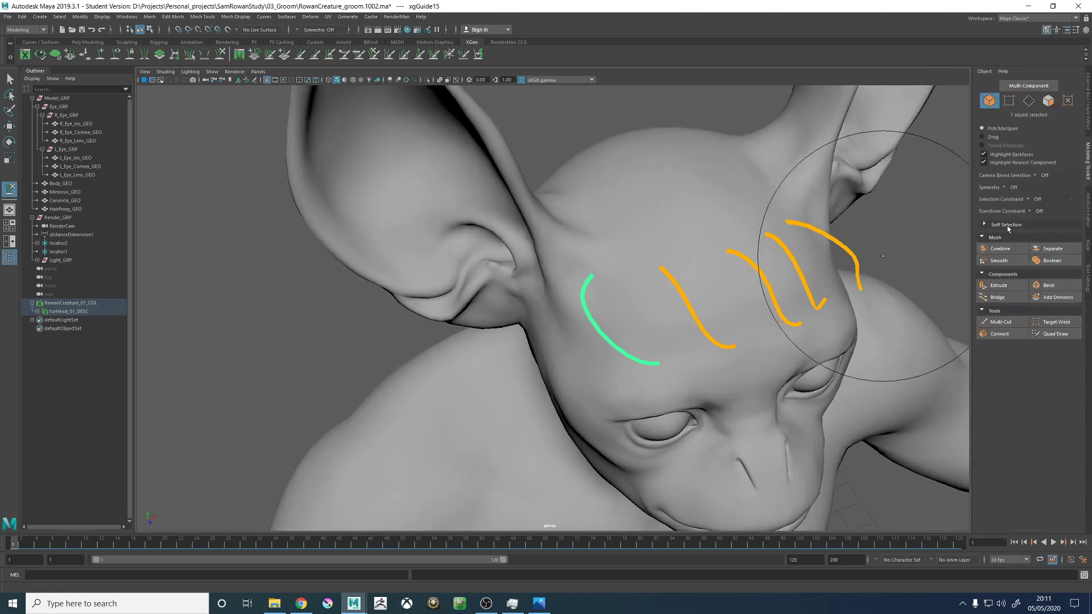
click(1085, 218)
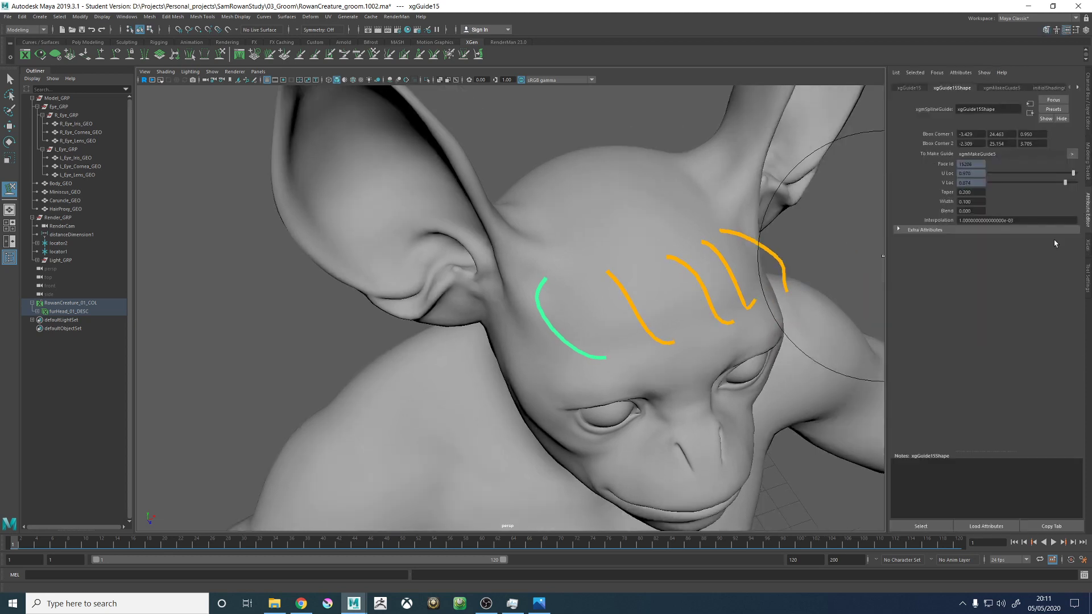
click(1086, 120)
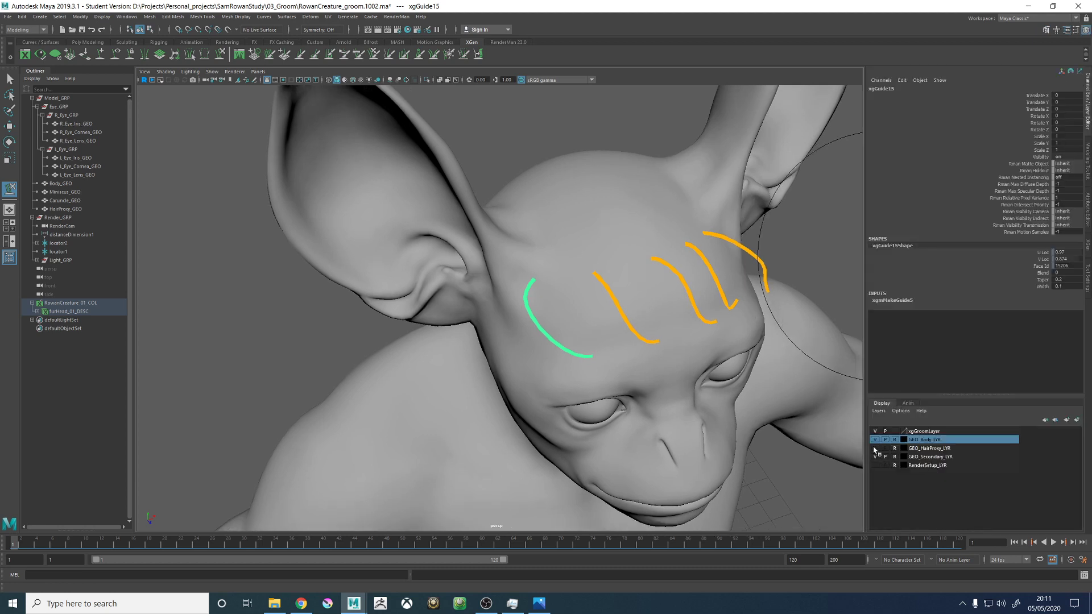
click(874, 449)
alt+drag(698, 383, 667, 290)
key(w)
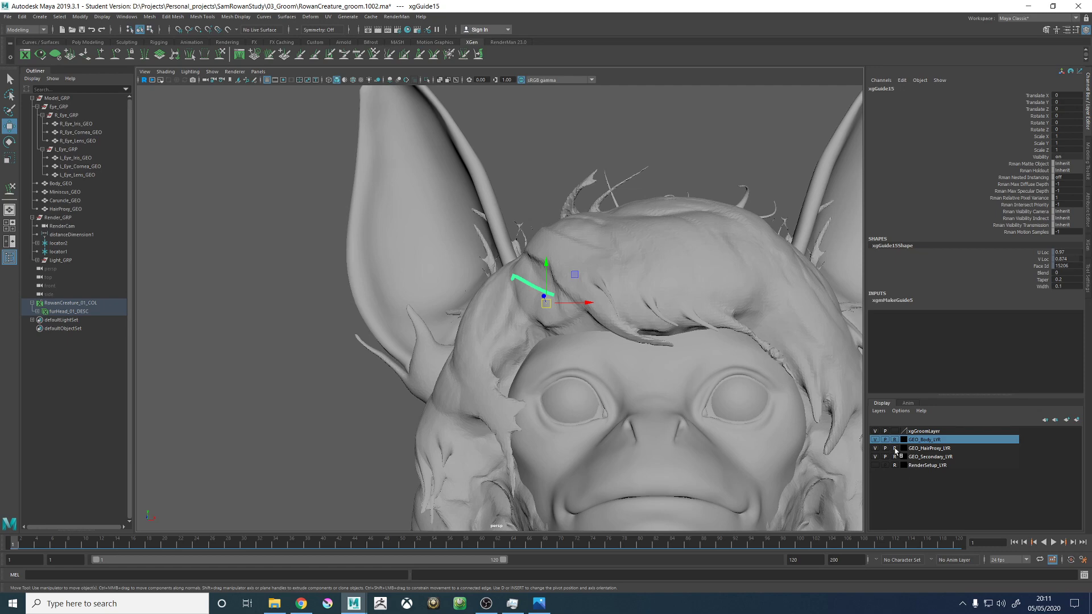
click(736, 254)
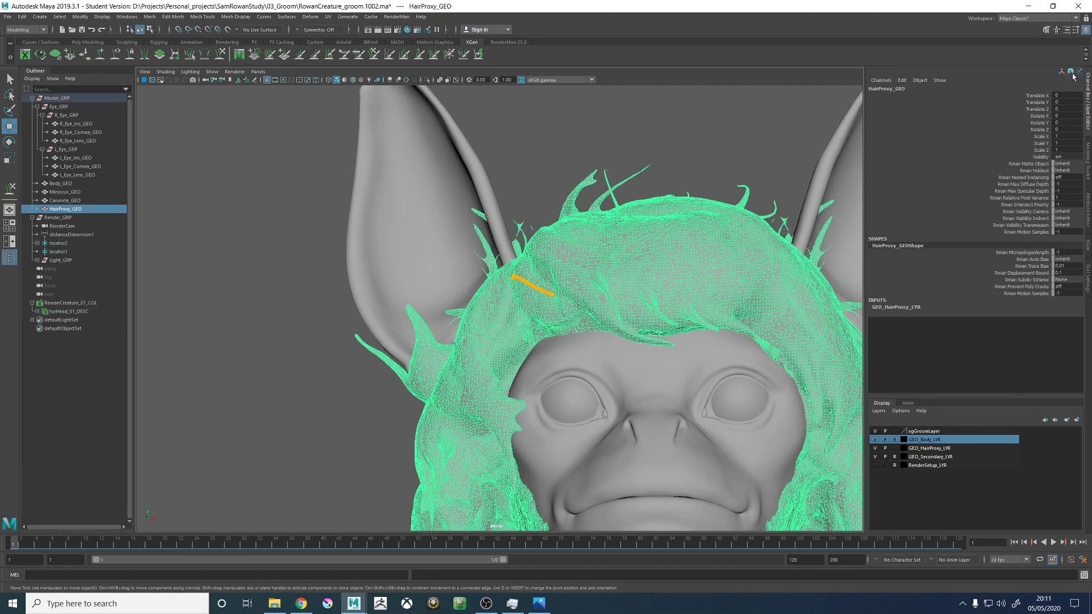
- Save the scene, accepting the student version notice
alt+drag(651, 131, 667, 136)
key(ctrl+s)
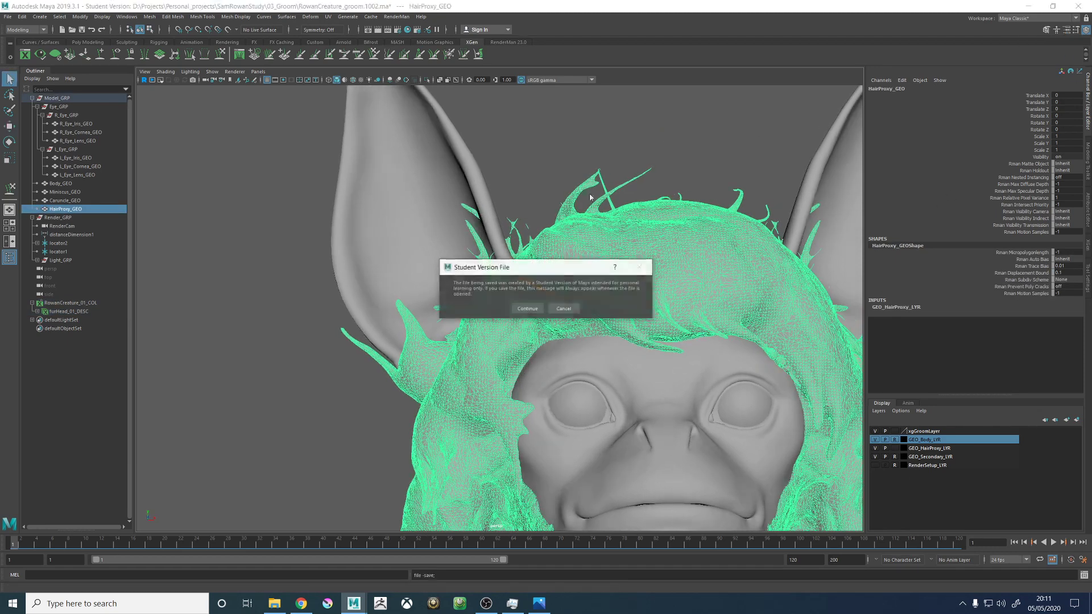
click(532, 308)
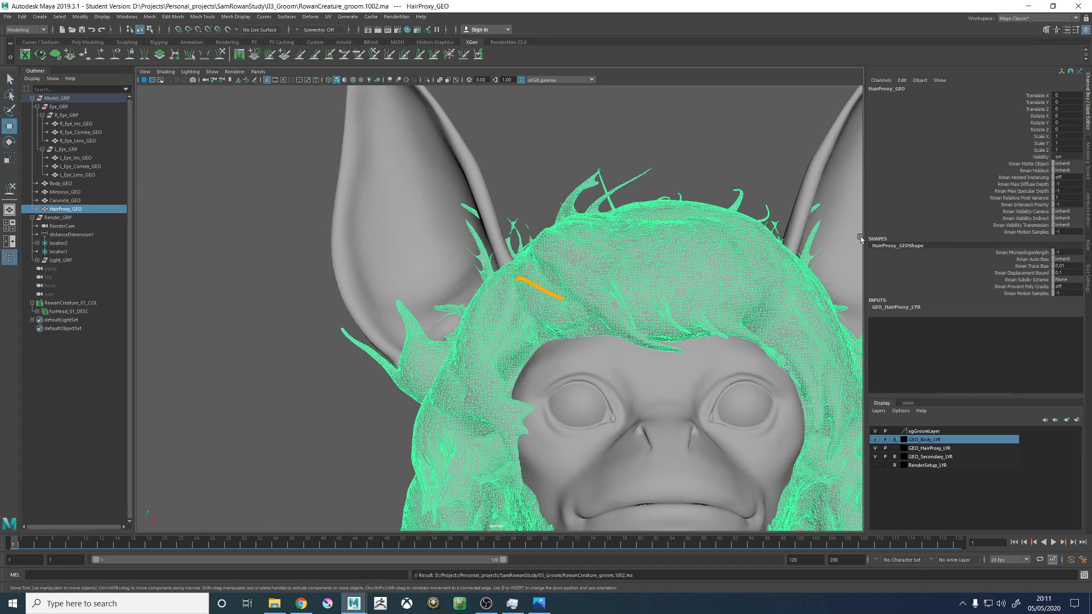
- Turn on X-ray display for HairProxy_GEO, deselect it, and set GEO_HairProxy_LYR back to reference mode
click(1088, 171)
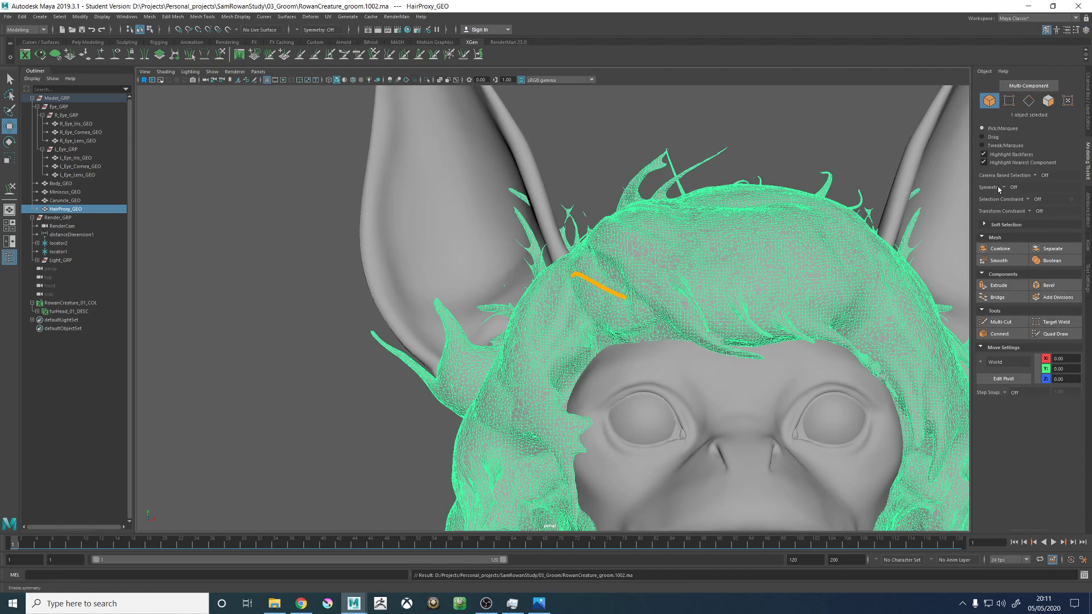
click(988, 72)
click(999, 103)
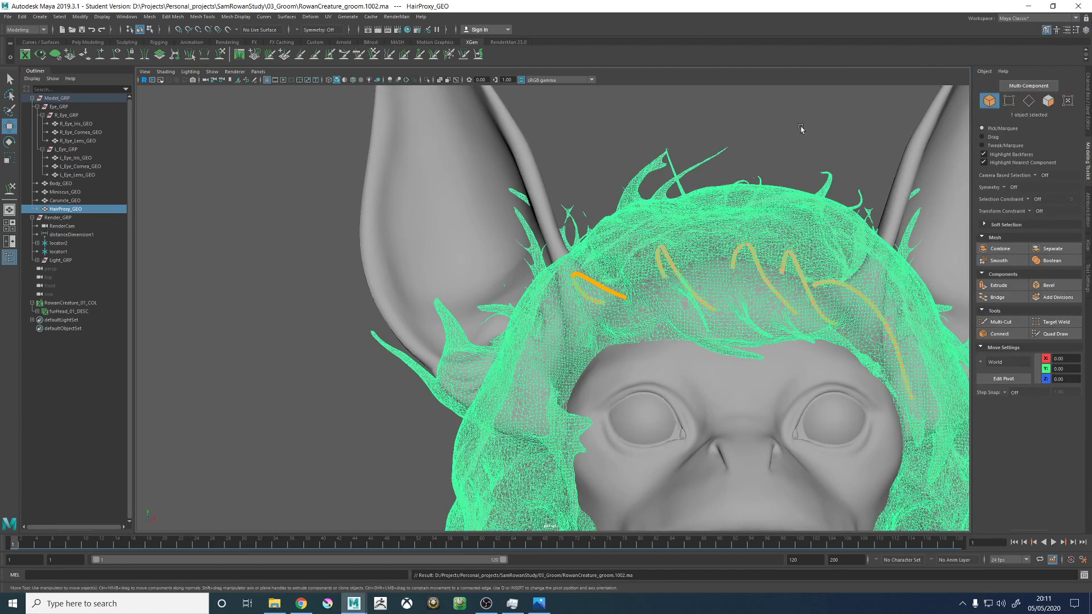
click(792, 135)
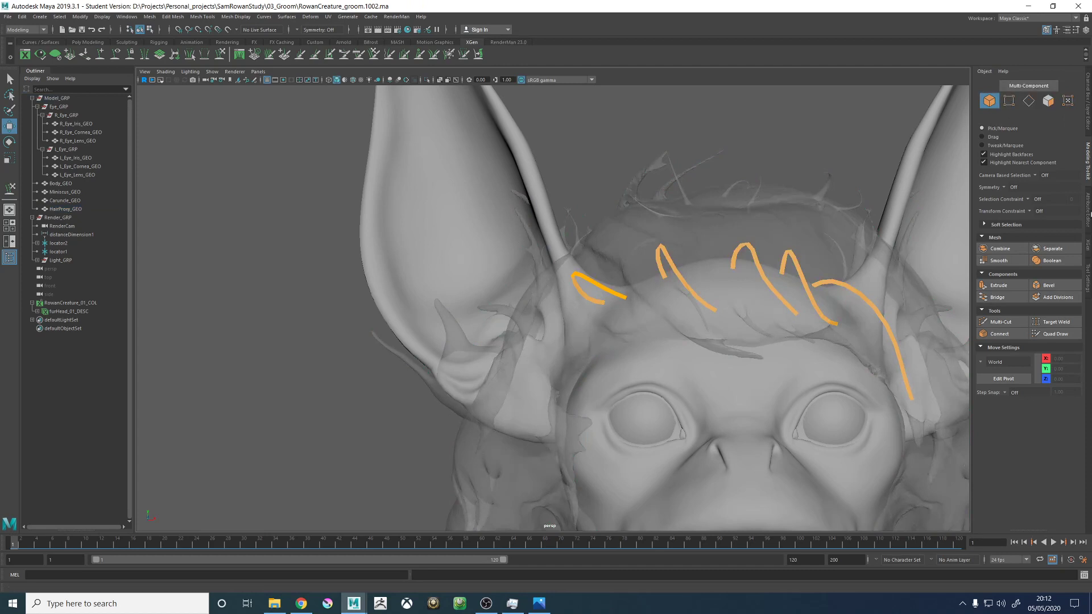
click(1087, 112)
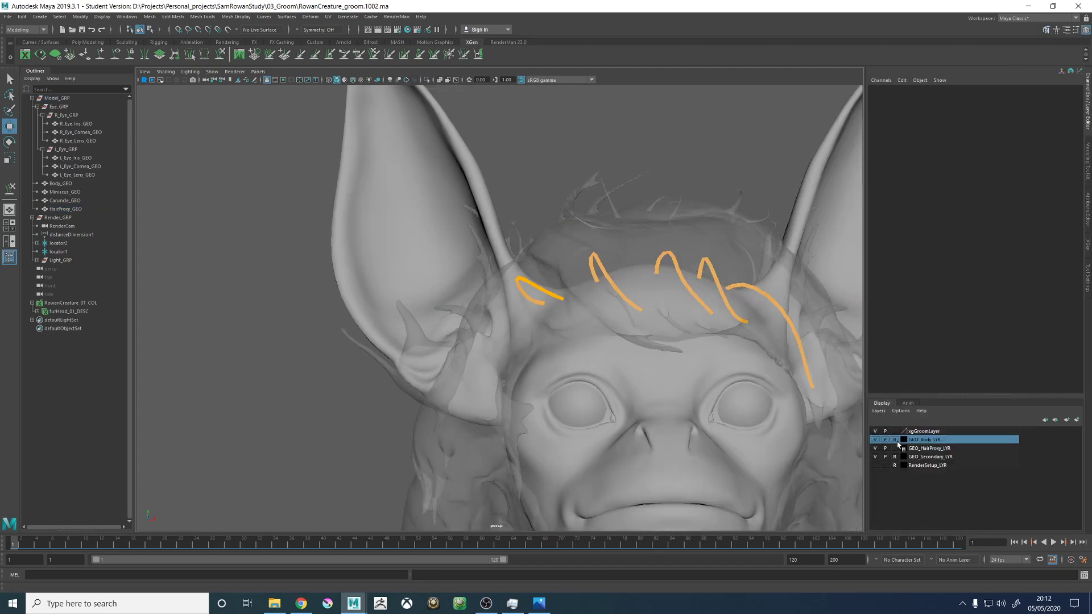
click(895, 448)
- Select the fifth guide near the ear and sculpt it with a smaller brush so it sweeps forward along the hair proxy's fringe
alt+drag(700, 109, 589, 275)
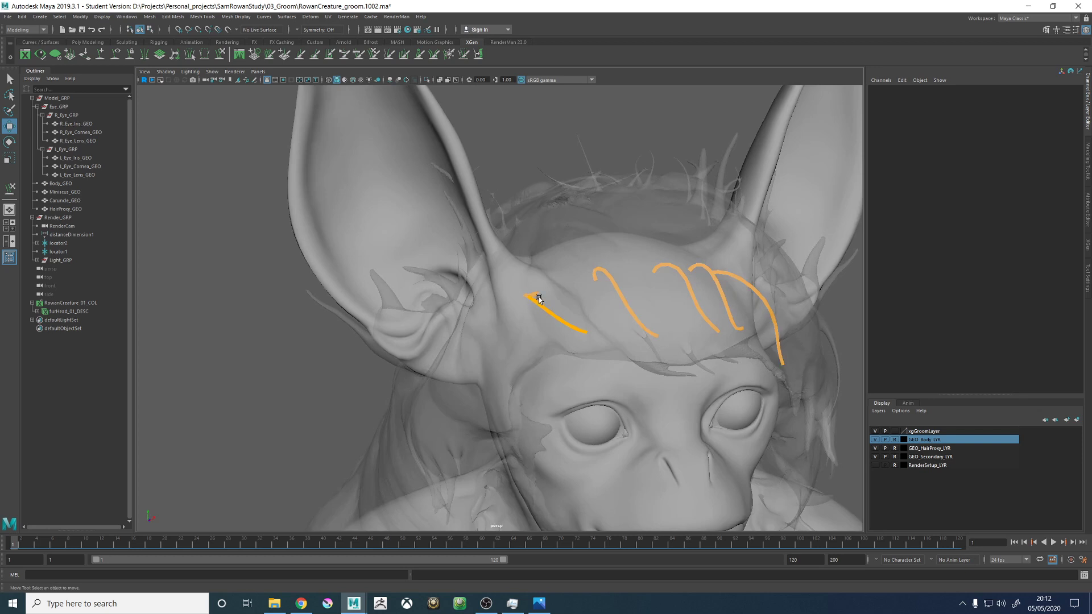
alt+drag(539, 300, 596, 304)
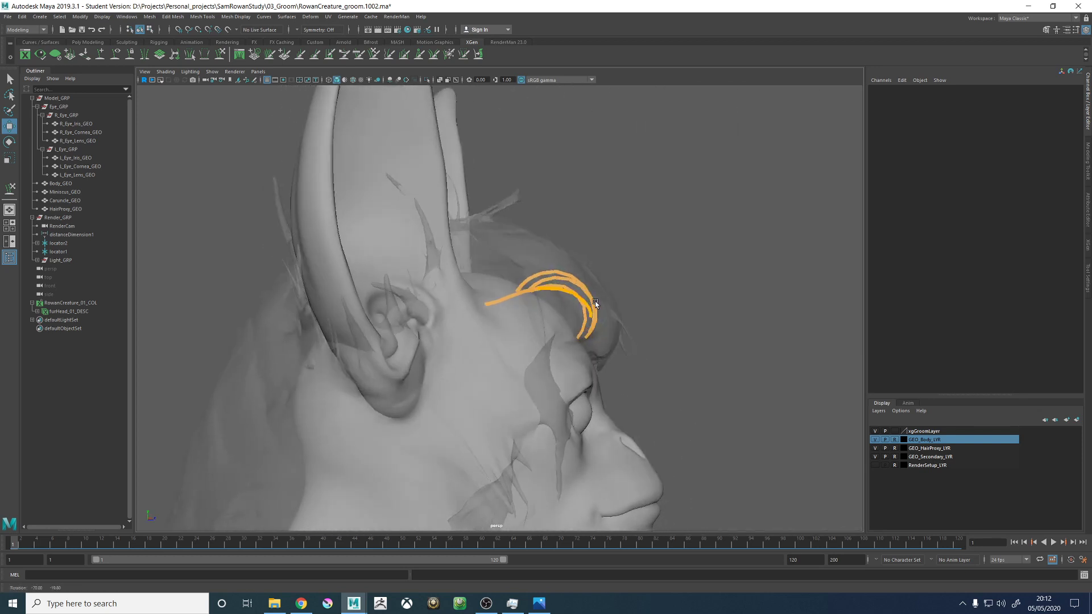
alt+drag(534, 291, 554, 305)
click(535, 288)
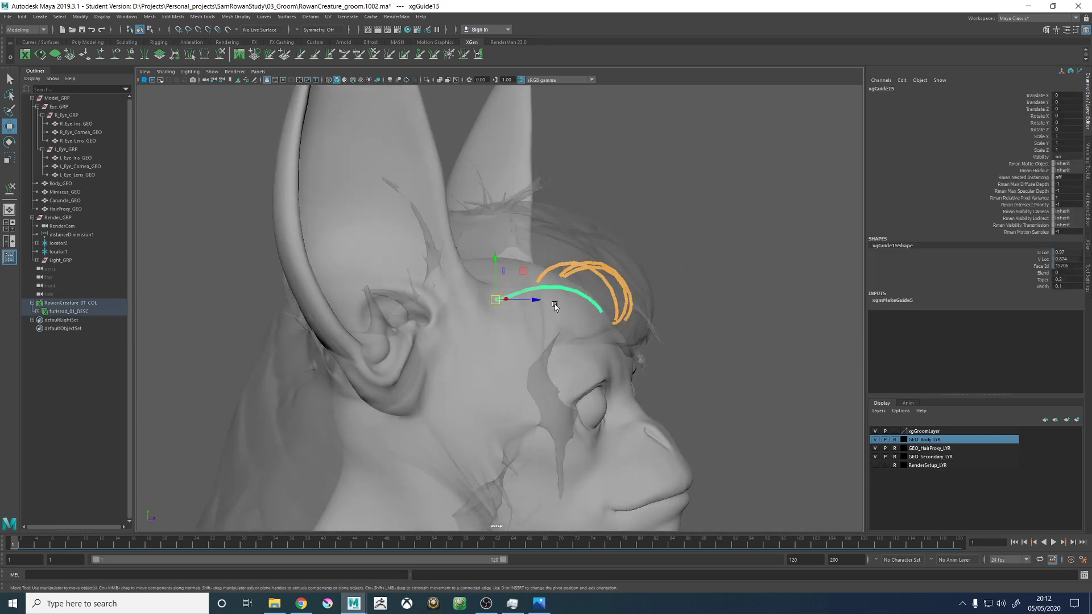
click(221, 55)
alt+drag(531, 260, 547, 267)
mouse_move(523, 304)
mouse_down()
mouse_move(530, 276)
mouse_move(575, 341)
mouse_up()
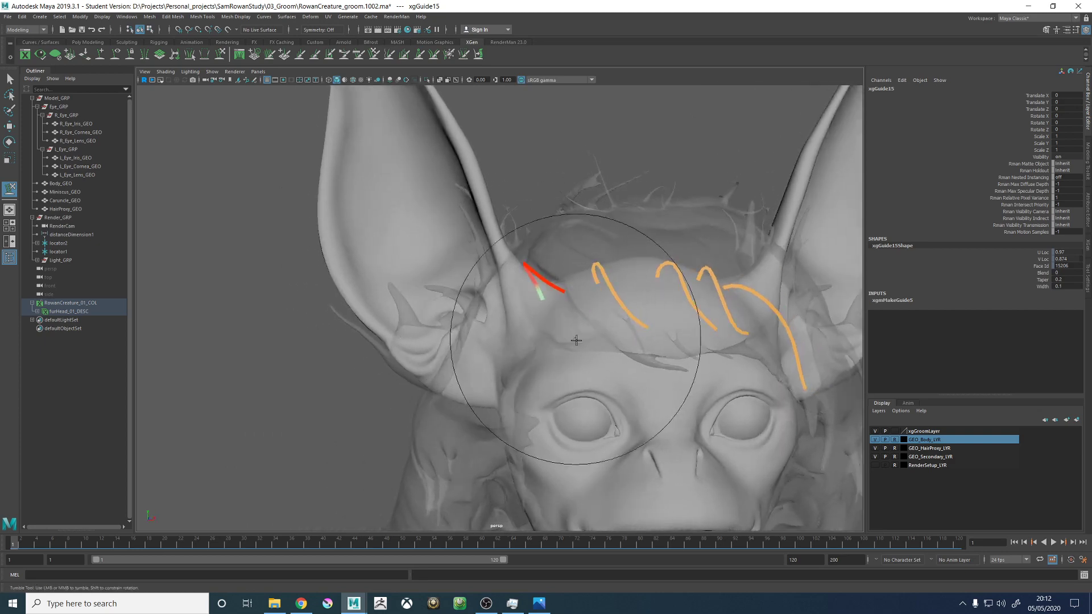
mouse_move(610, 390)
alt+mouse_down()
mouse_move(685, 366)
mouse_move(560, 329)
mouse_move(548, 312)
alt+mouse_up()
drag(480, 303, 460, 300)
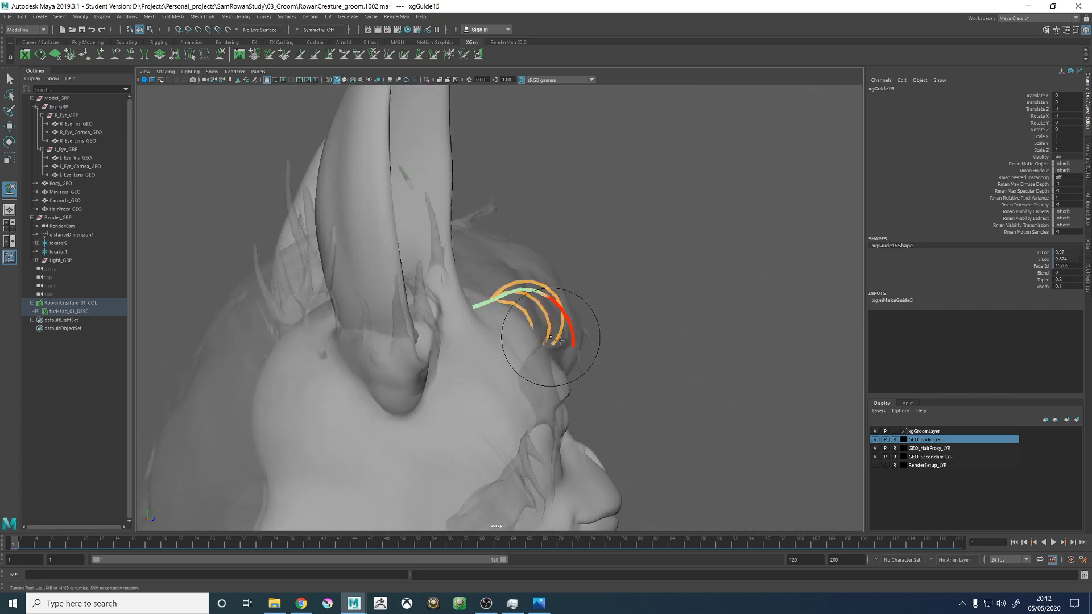
mouse_move(551, 338)
alt+mouse_down()
mouse_move(604, 351)
mouse_move(571, 384)
mouse_move(614, 345)
mouse_move(551, 323)
mouse_move(531, 335)
mouse_move(622, 364)
mouse_move(577, 348)
mouse_move(556, 313)
mouse_move(609, 196)
mouse_move(626, 257)
mouse_move(609, 256)
mouse_move(694, 307)
mouse_move(628, 373)
alt+mouse_up()
alt+drag(579, 289, 463, 250)
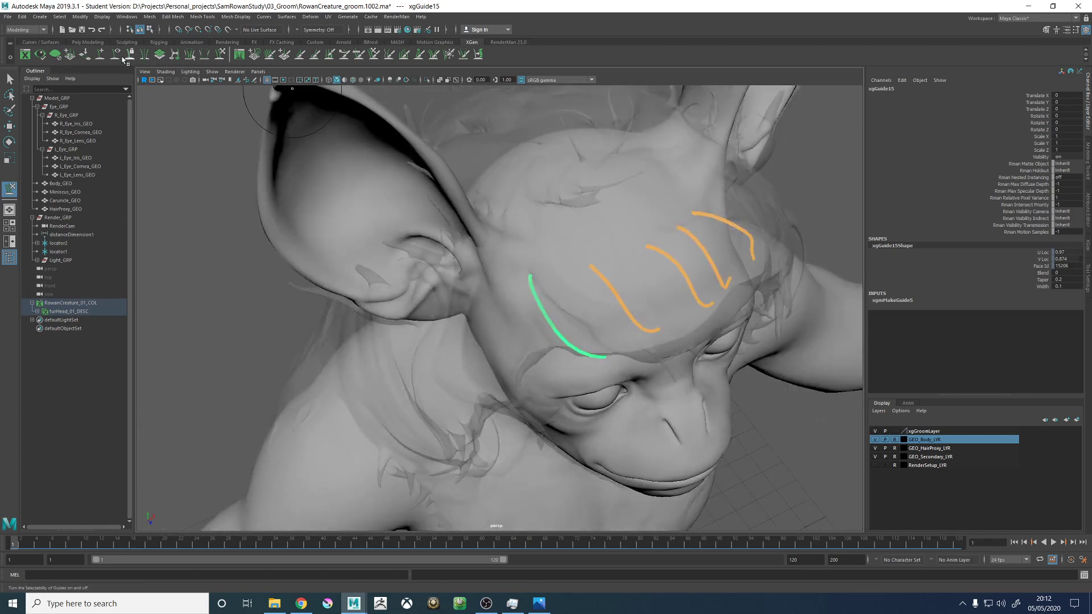
click(102, 56)
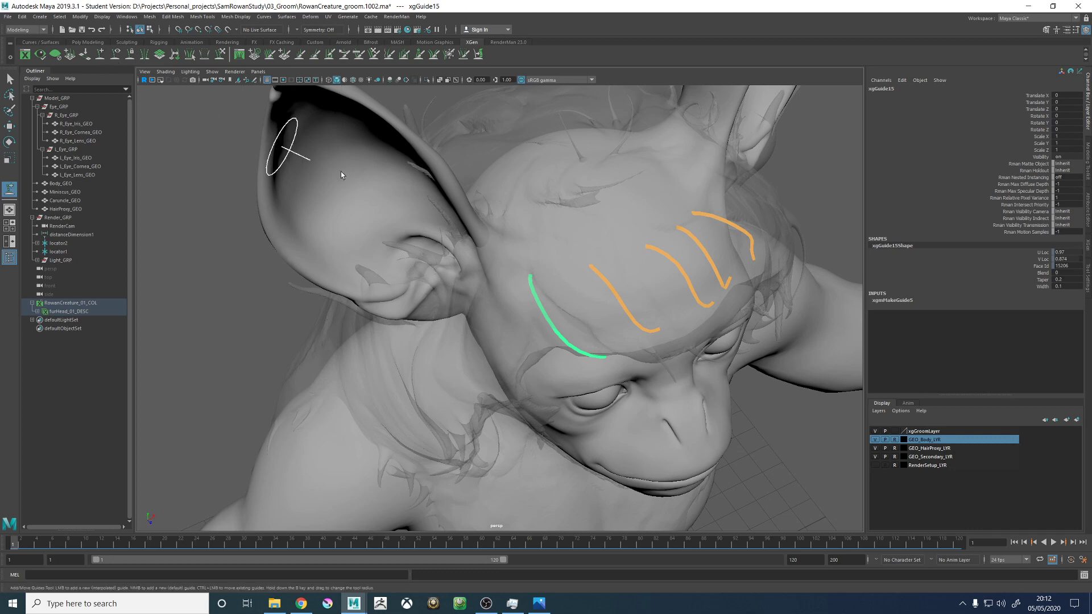
click(538, 295)
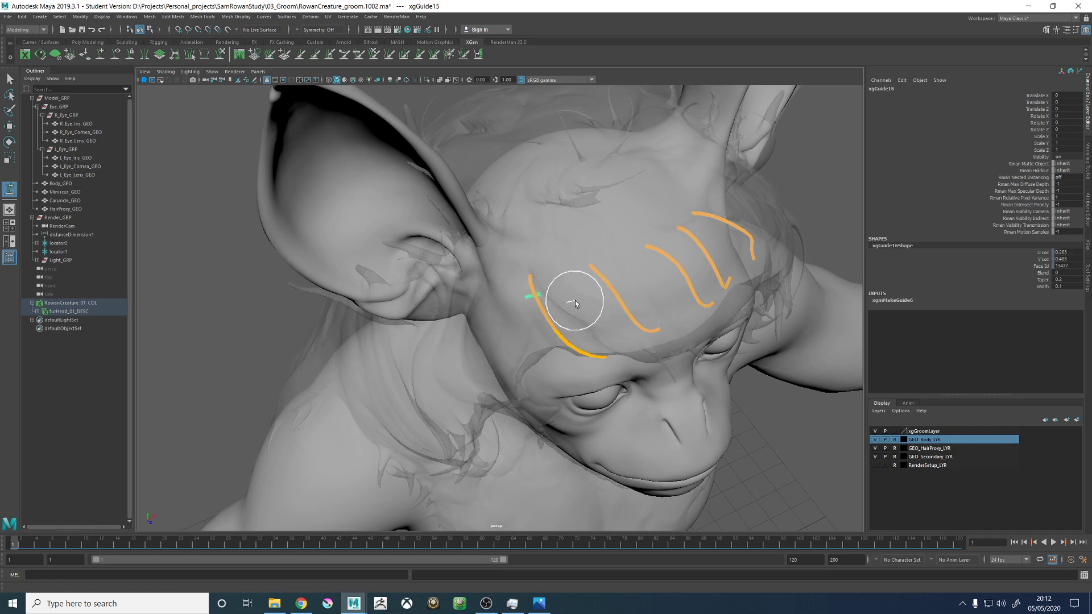
alt+drag(558, 289, 531, 277)
key(ctrl+z)
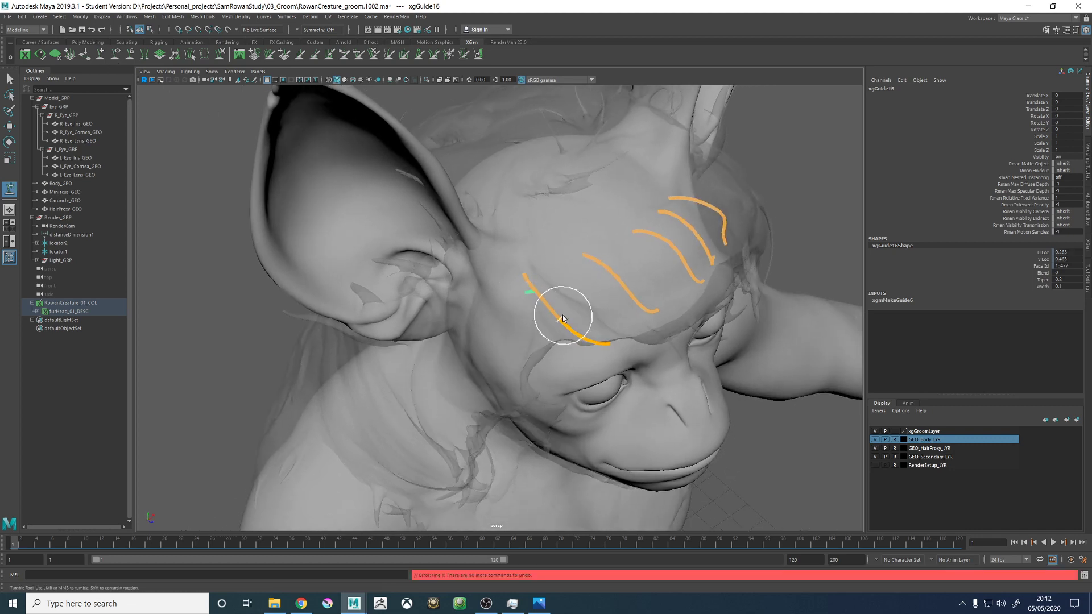
key(Delete)
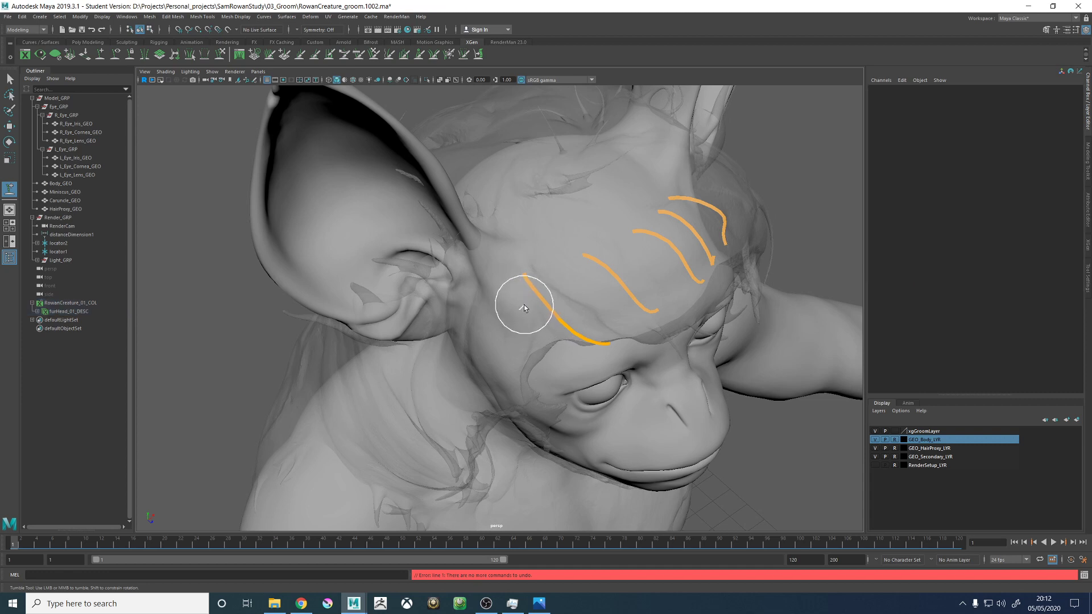
- Select the outermost forehead guide beside the large ear and move its root slightly along the hairline
key(w)
click(524, 276)
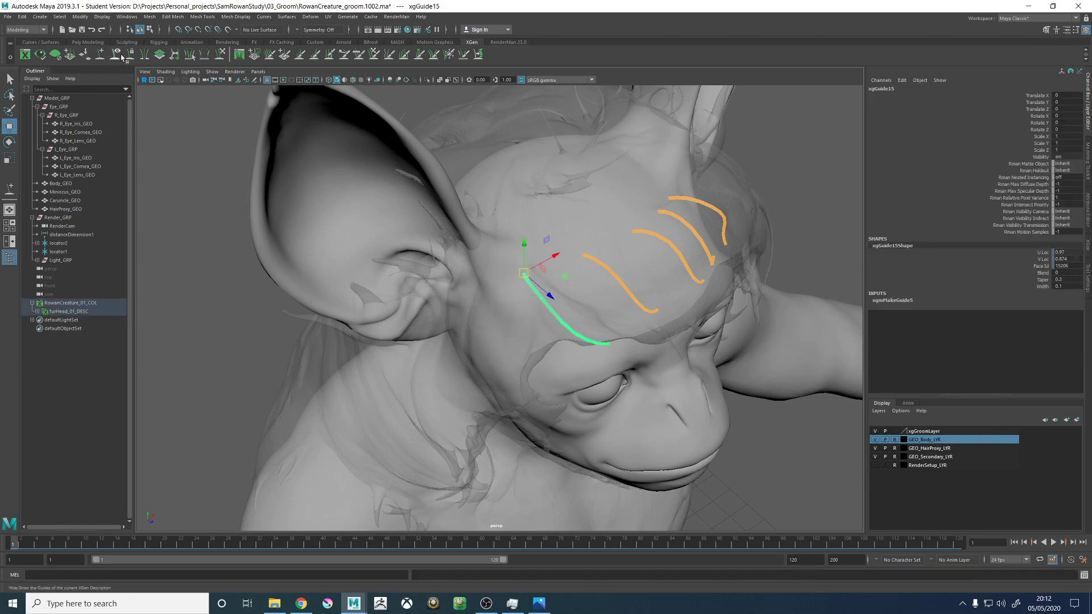
click(100, 54)
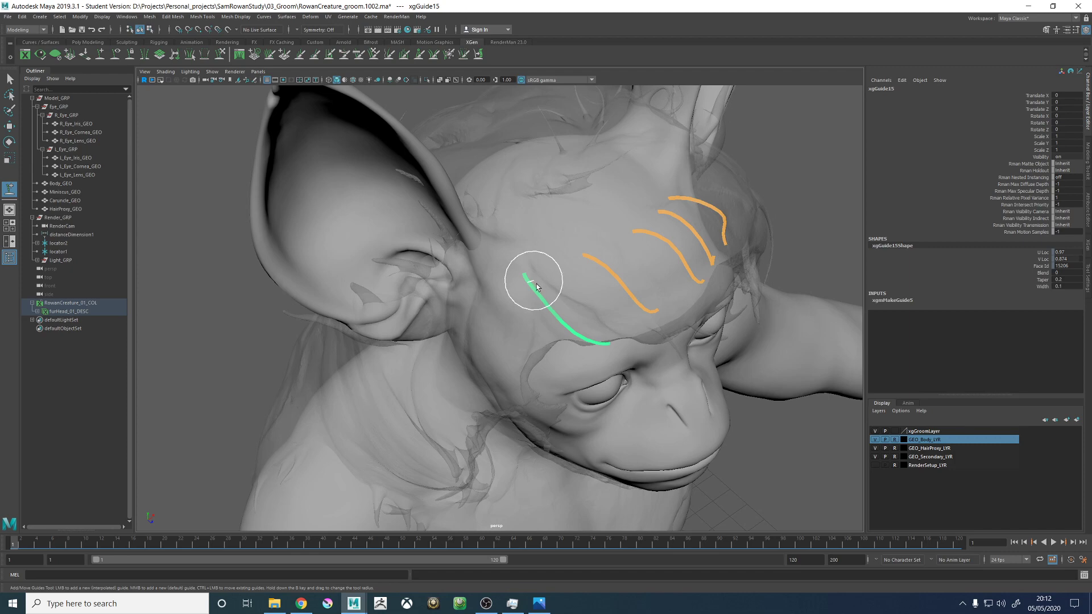
ctrl+drag(537, 287, 397, 219)
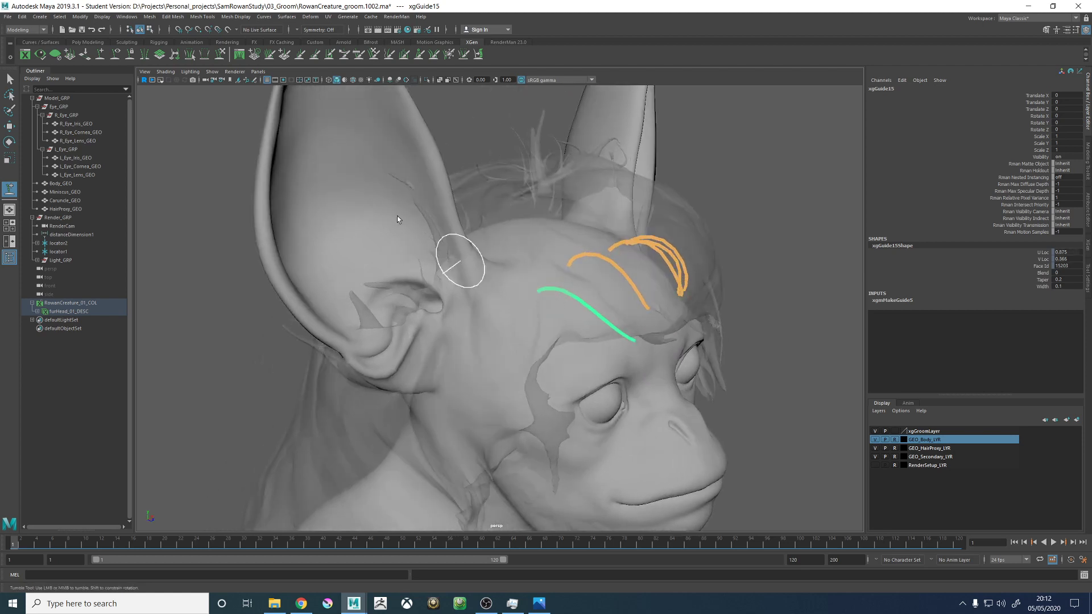
- Sculpt the moved ear-side guide so it arcs over the brow and follows the hair proxy's fringe from side, front and above
click(226, 57)
alt+drag(499, 304, 542, 231)
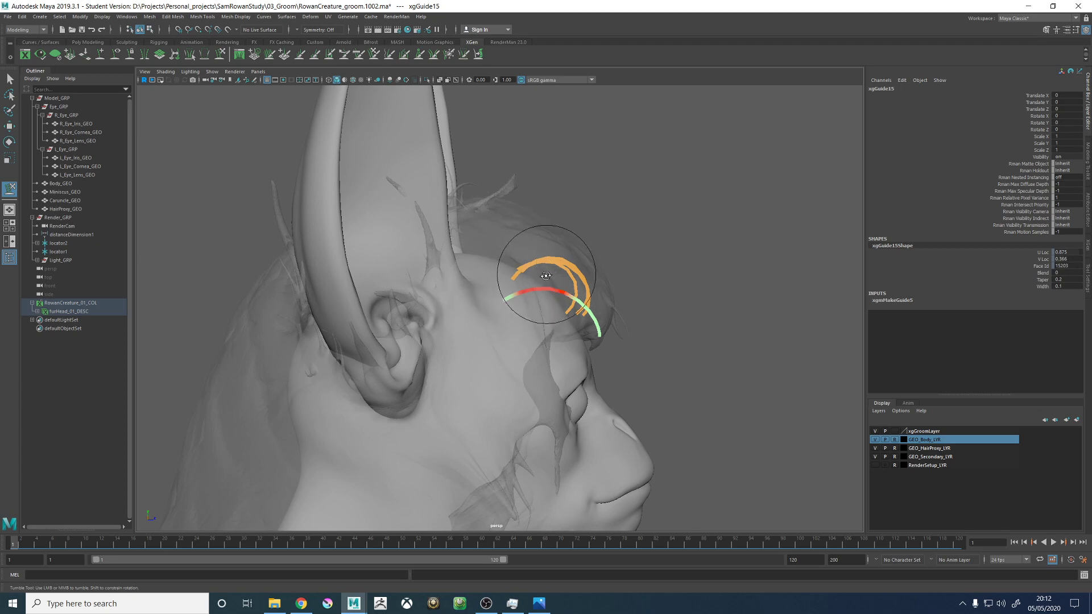
mouse_move(549, 317)
alt+mouse_down()
mouse_move(560, 353)
mouse_move(579, 336)
mouse_move(583, 369)
mouse_move(435, 390)
alt+mouse_up()
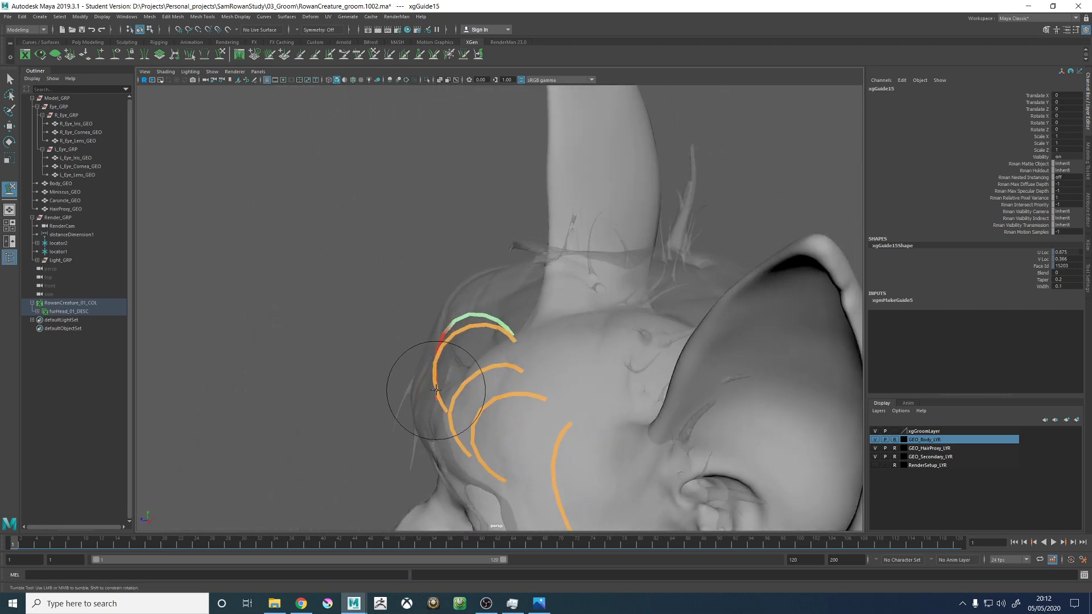
mouse_move(482, 354)
alt+mouse_down()
mouse_move(449, 354)
mouse_move(568, 444)
mouse_move(565, 329)
mouse_move(610, 365)
mouse_move(580, 368)
mouse_move(589, 363)
mouse_move(573, 341)
mouse_move(675, 333)
mouse_move(585, 339)
alt+mouse_up()
alt+right_drag(610, 277, 566, 270)
alt+drag(644, 337, 657, 378)
alt+right_drag(671, 387, 730, 404)
alt+drag(655, 365, 652, 342)
alt+middle_drag(655, 370, 538, 326)
alt+drag(564, 363, 534, 309)
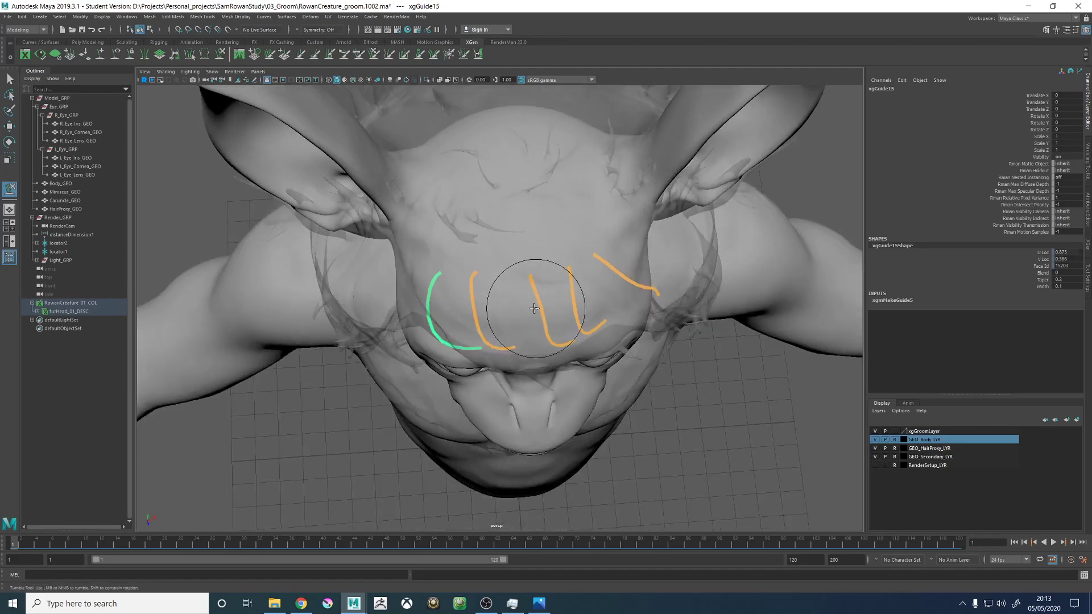
- Select the middle forehead guide and sculpt it with a smaller brush so it runs straighter forward before curling at the fringe
key(w)
click(550, 299)
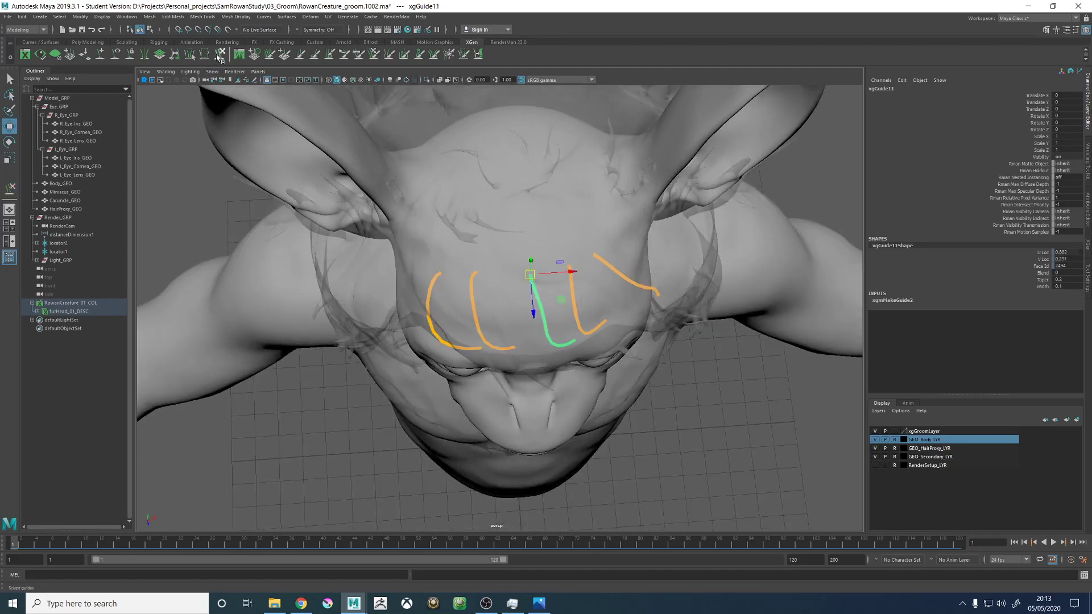
click(218, 58)
alt+drag(558, 316, 556, 305)
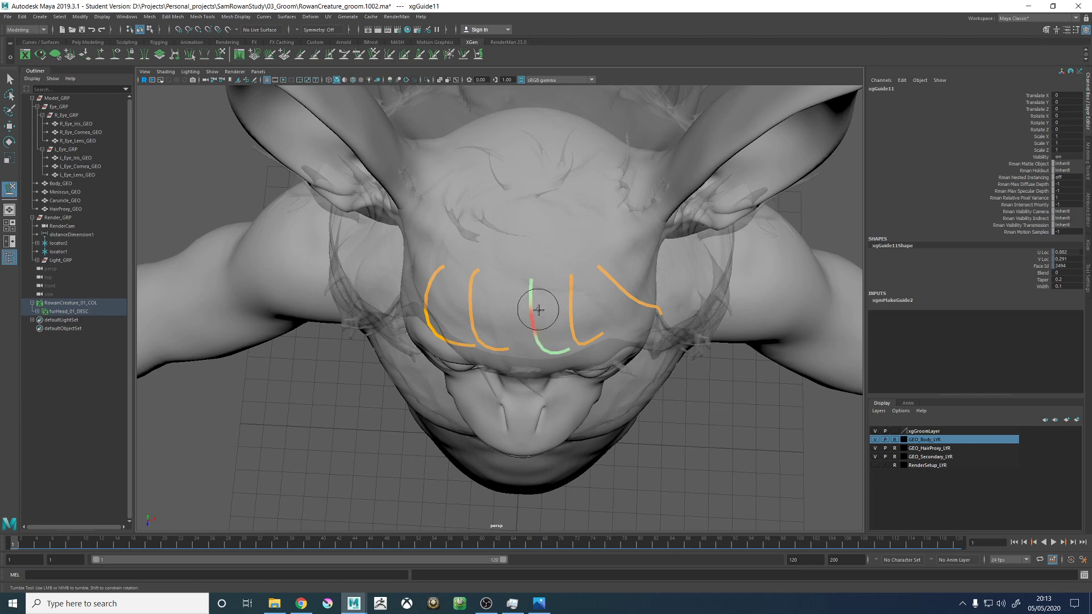
alt+drag(538, 310, 651, 290)
alt+middle_drag(506, 240, 514, 321)
alt+right_drag(514, 322, 560, 259)
alt+drag(565, 263, 725, 255)
- Add a new guide on top of the head, behind the row of forehead guides
alt+right_drag(526, 363, 341, 289)
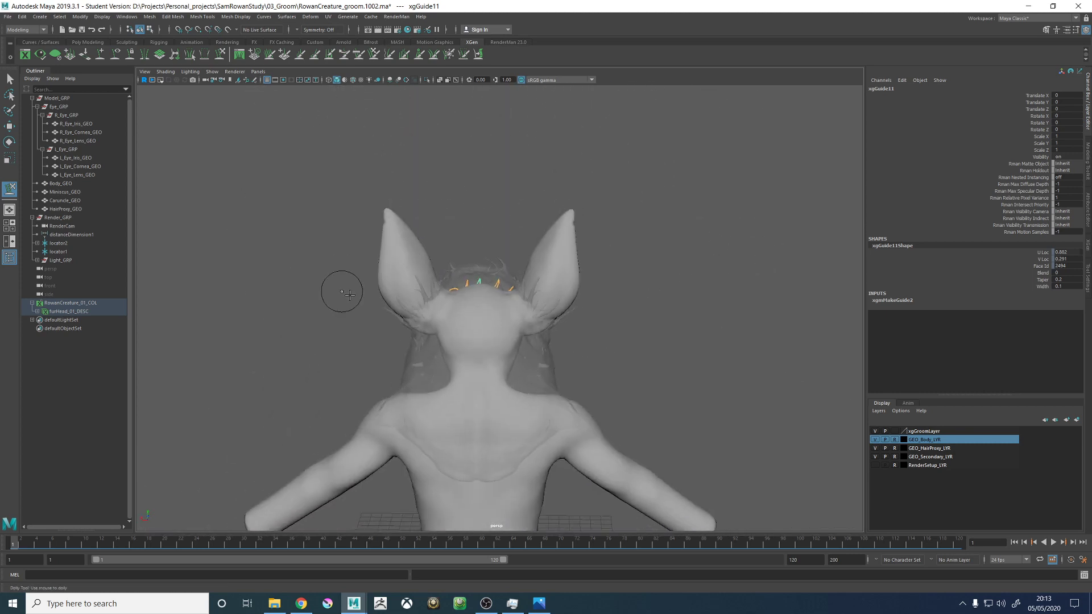
alt+drag(341, 290, 608, 316)
alt+right_drag(608, 316, 752, 346)
alt+drag(607, 310, 737, 194)
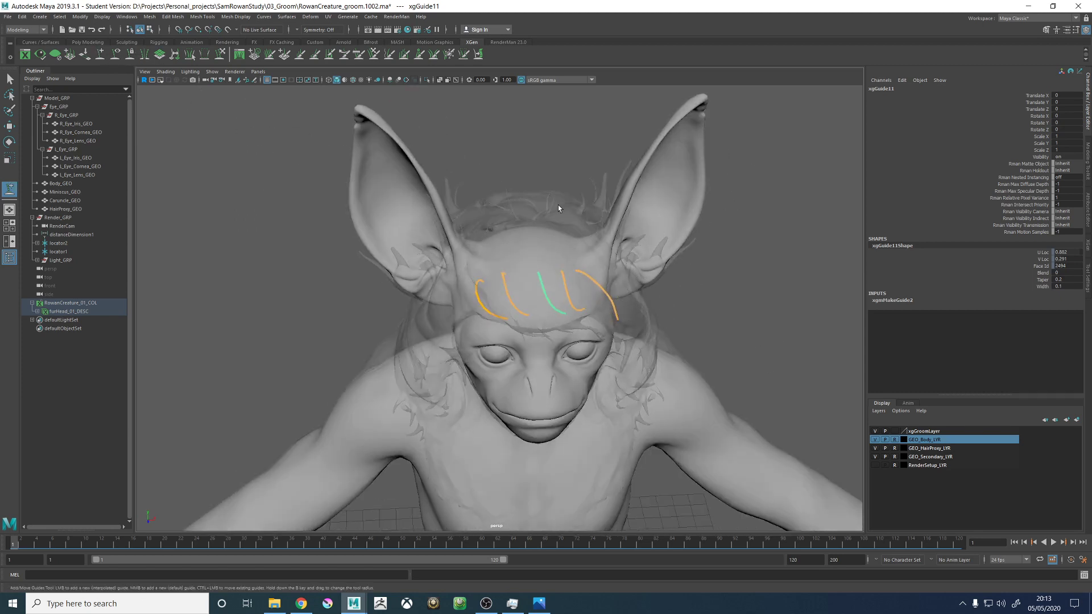
alt+drag(558, 208, 506, 312)
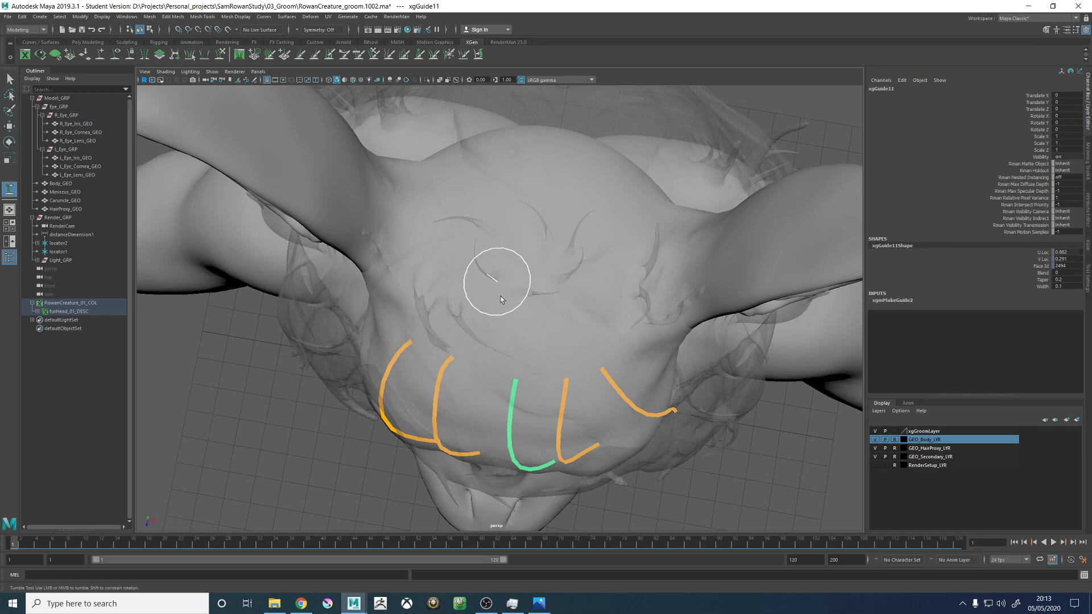
alt+drag(568, 378, 489, 349)
- Scale the new crown guide uniformly to 1.857 and rotate it to -45.64 in X so it rises toward the hair proxy
key(r)
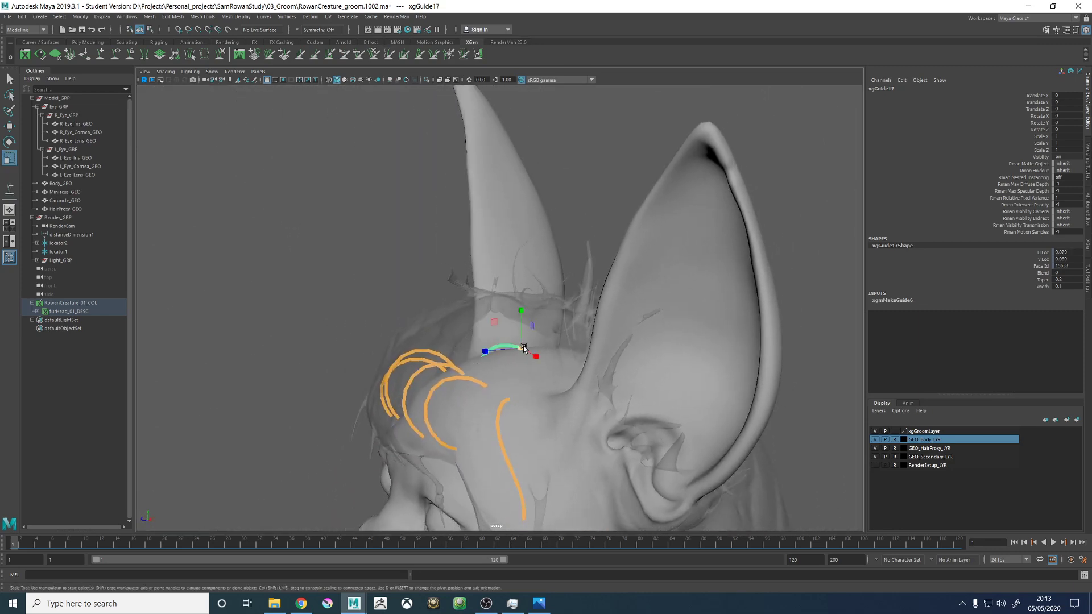
key(w)
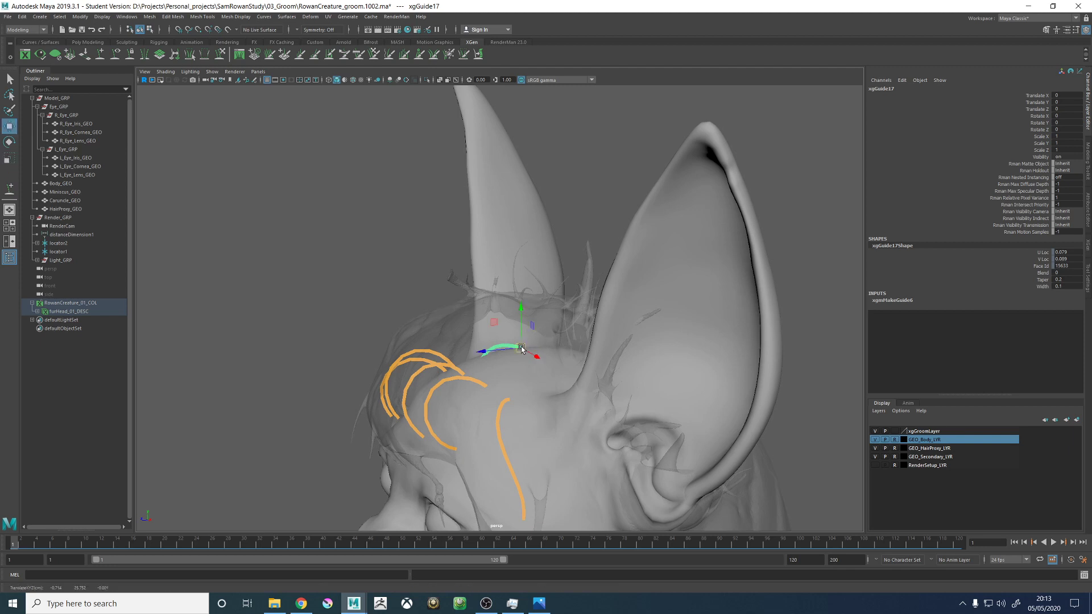
key(r)
drag(521, 349, 544, 347)
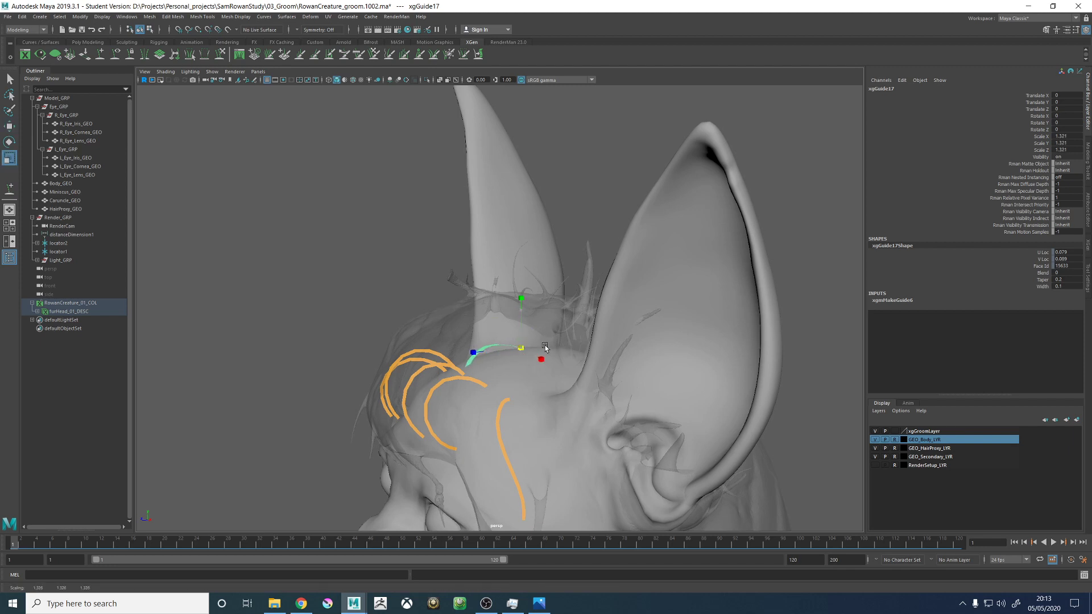
key(e)
drag(500, 320, 521, 308)
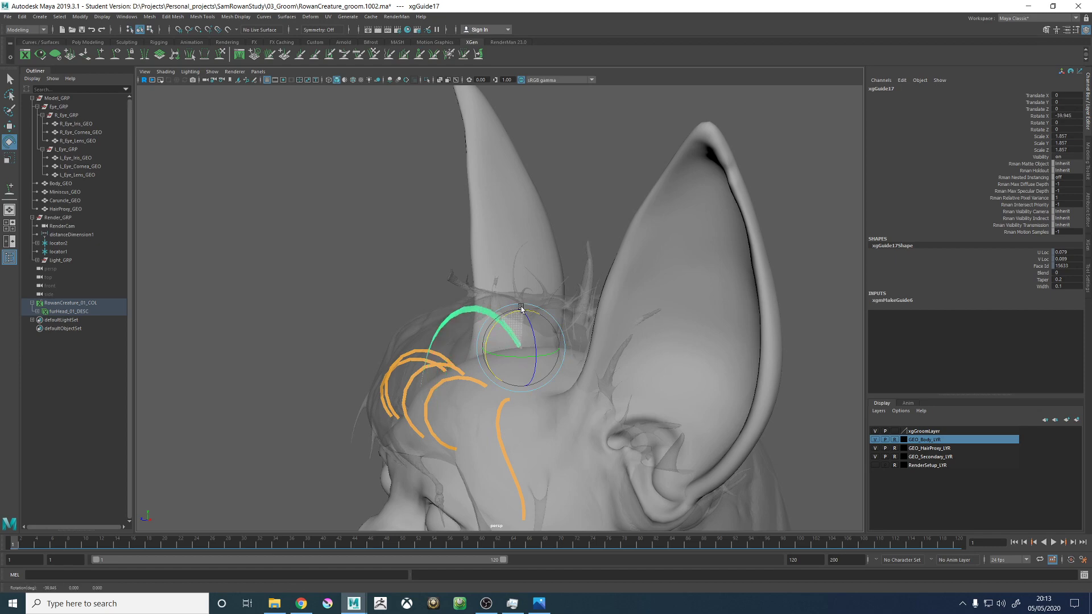
alt+drag(484, 356, 529, 320)
- Sculpt the crown guide with a larger brush so it arcs forward and its tip bends down along the hair proxy
click(220, 53)
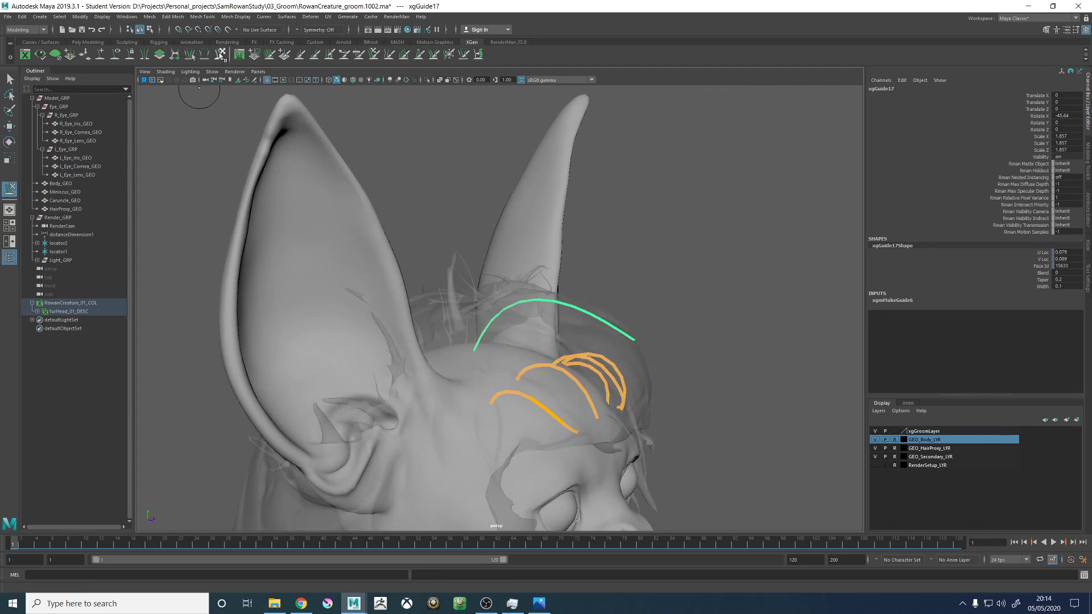
mouse_move(677, 318)
alt+mouse_down()
mouse_move(639, 336)
mouse_move(659, 337)
mouse_move(670, 356)
mouse_move(657, 364)
mouse_move(665, 365)
mouse_move(599, 317)
mouse_move(514, 394)
mouse_move(545, 377)
mouse_move(555, 334)
alt+mouse_up()
key(b)
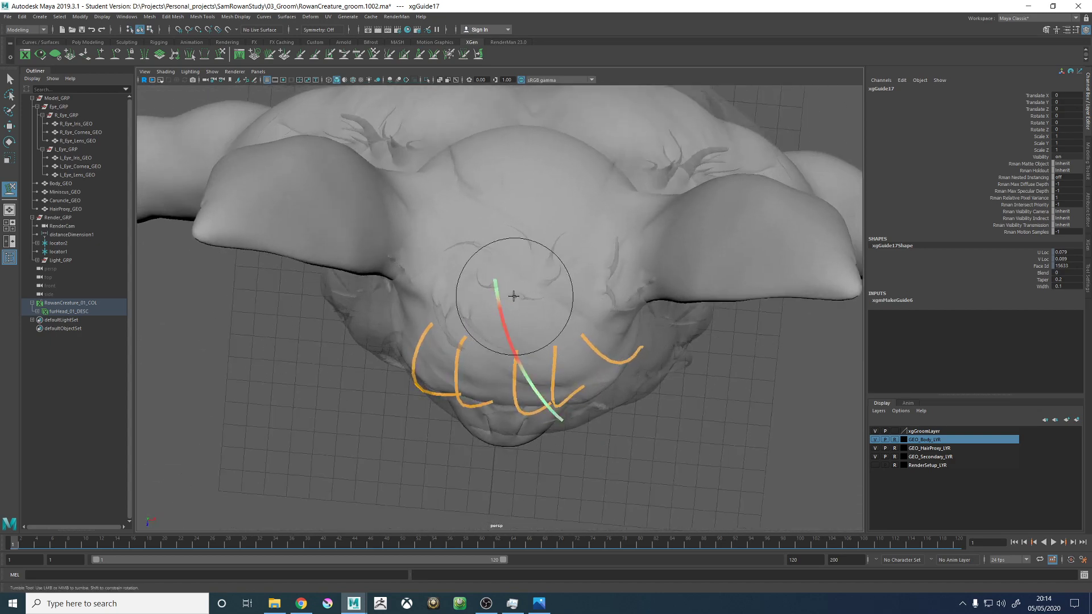
mouse_move(517, 297)
mouse_down()
mouse_move(505, 304)
mouse_move(510, 359)
mouse_move(565, 341)
mouse_move(646, 263)
mouse_up()
drag(487, 340, 496, 341)
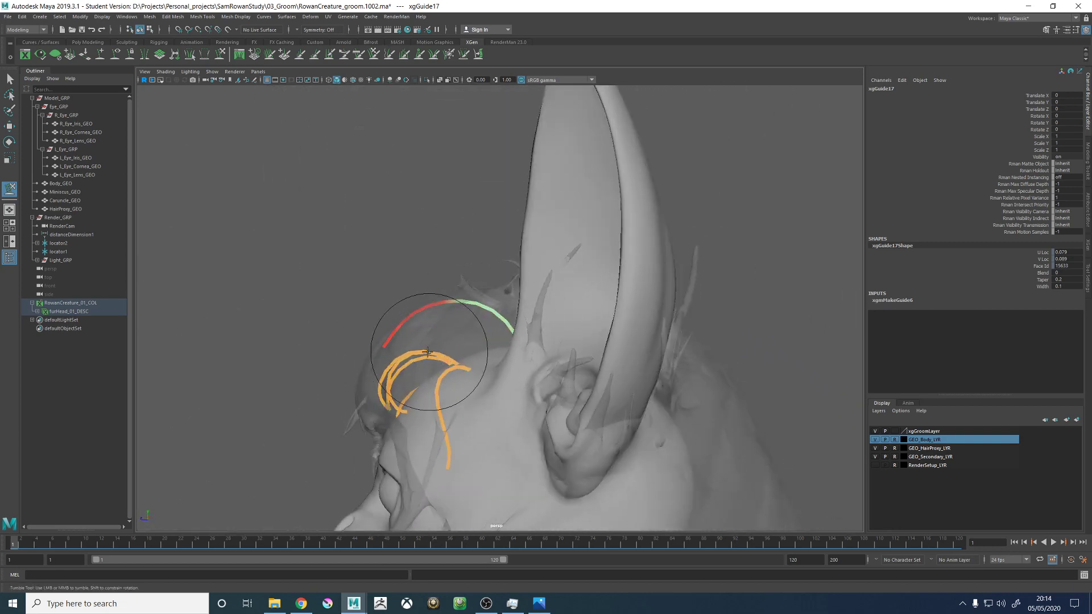
mouse_move(444, 393)
alt+mouse_down()
mouse_move(533, 431)
mouse_move(550, 445)
mouse_move(543, 462)
mouse_move(559, 434)
mouse_move(632, 396)
mouse_move(628, 213)
mouse_move(605, 337)
alt+mouse_up()
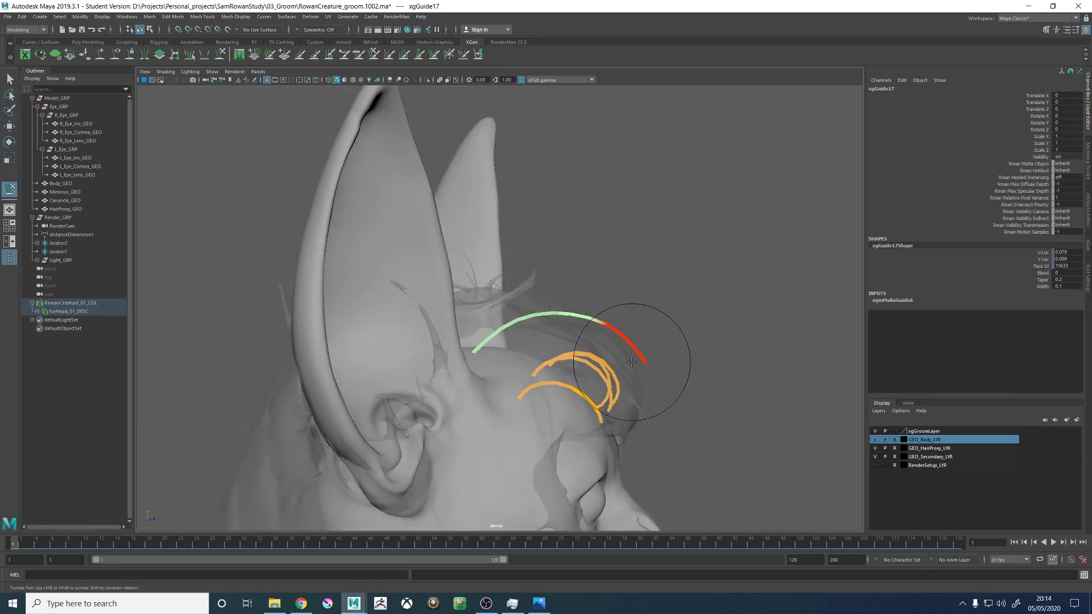
mouse_move(658, 411)
alt+mouse_down()
mouse_move(658, 366)
mouse_move(572, 366)
mouse_move(524, 341)
alt+mouse_up()
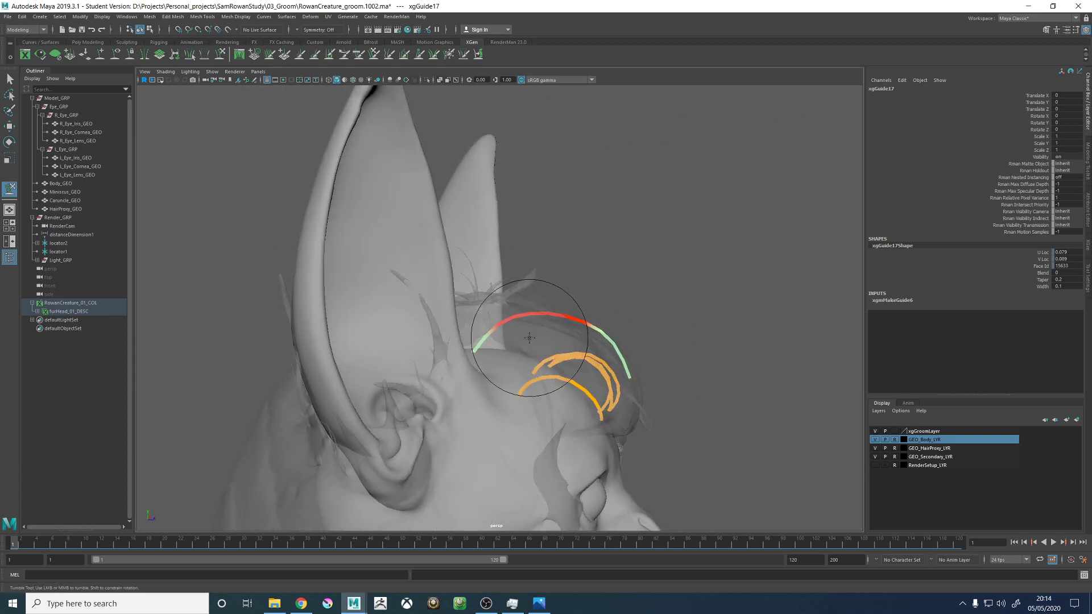
- Refine the crown guide's sideways lean and front end so it hangs over the forehead inside the hair proxy
alt+drag(489, 345, 524, 404)
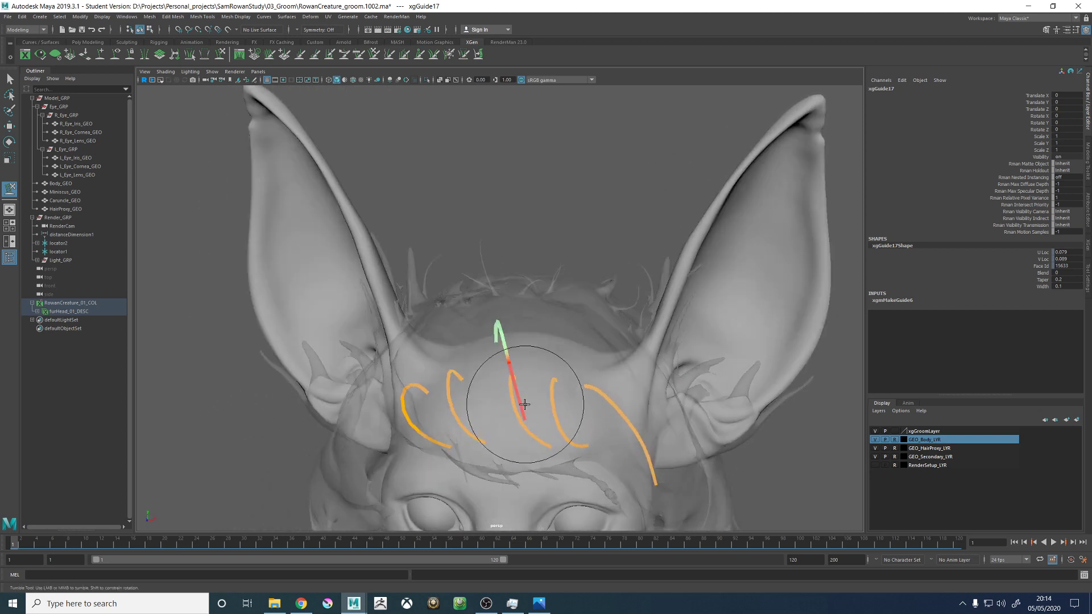
alt+middle_drag(527, 376, 549, 356)
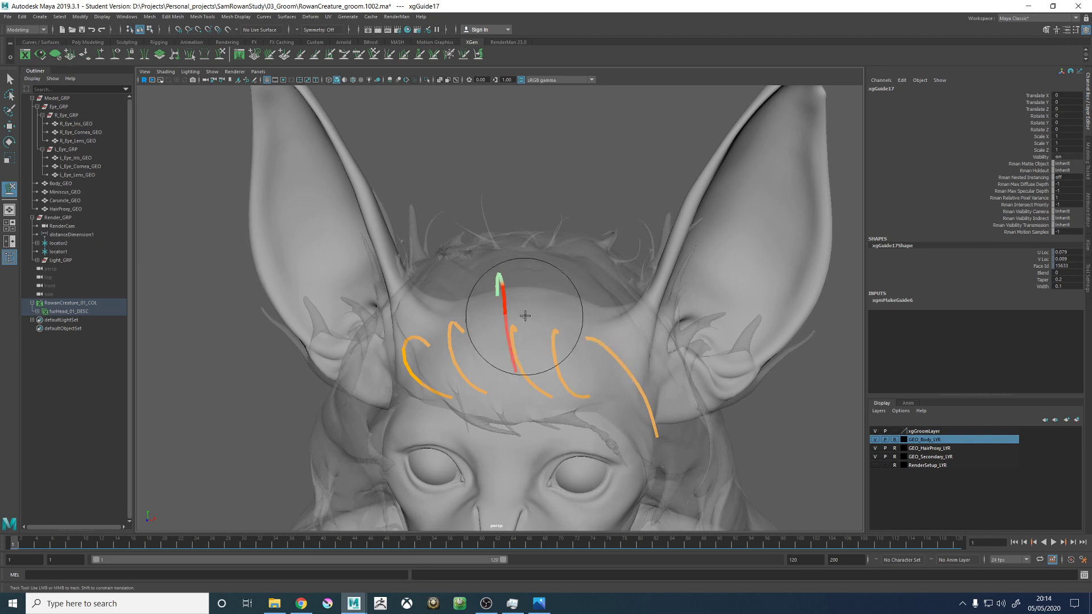
mouse_move(525, 316)
alt+mouse_down()
mouse_move(509, 301)
mouse_move(513, 315)
alt+mouse_up()
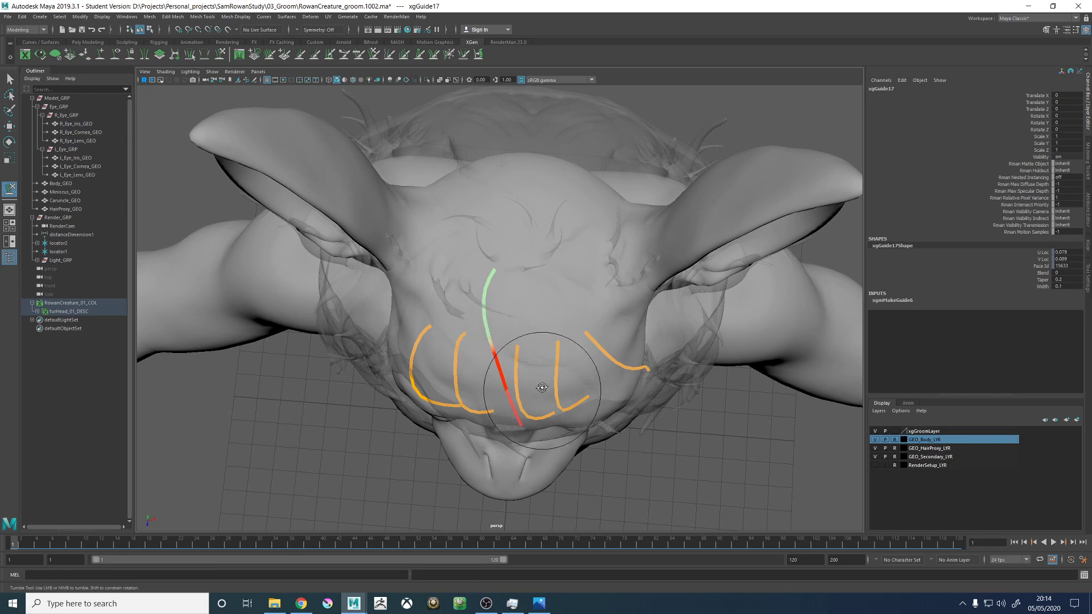
alt+drag(542, 388, 581, 311)
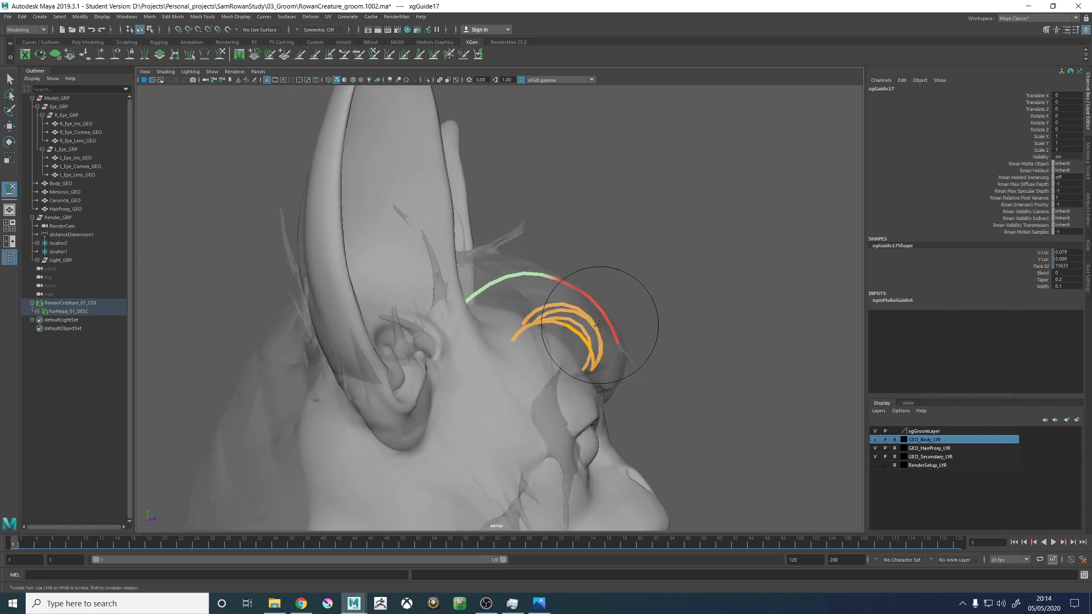
alt+drag(639, 385, 599, 386)
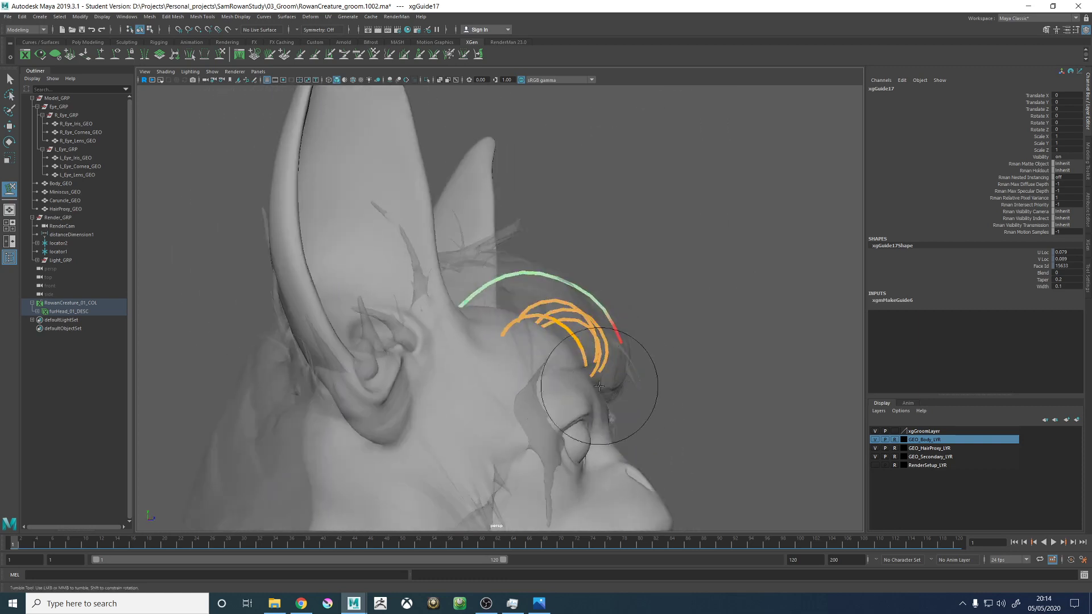
alt+drag(494, 322, 571, 309)
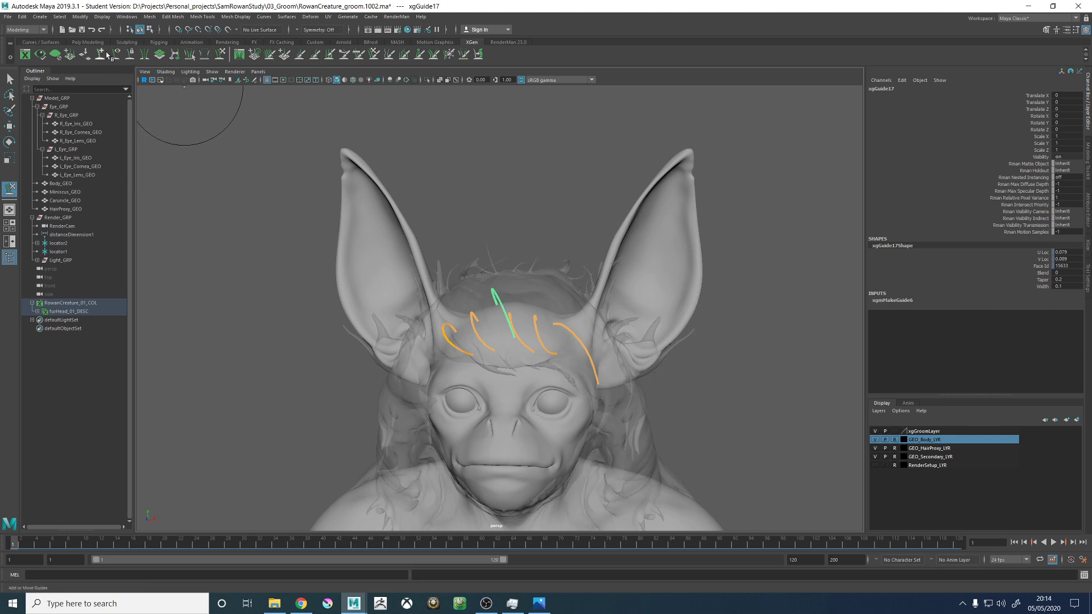
- Lift the crown guide's middle section to the hair proxy's height and even out its curve with a smaller brush
alt+right_drag(519, 215, 575, 244)
mouse_move(574, 244)
alt+mouse_down()
mouse_move(597, 288)
mouse_move(502, 251)
mouse_move(498, 269)
mouse_move(505, 261)
alt+mouse_up()
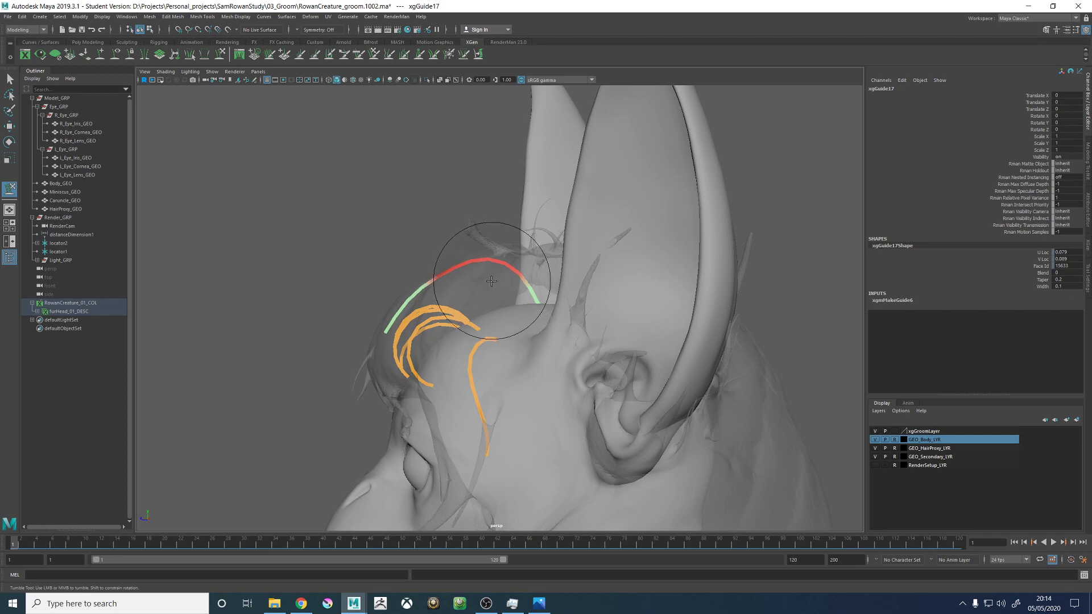
alt+drag(440, 318, 522, 376)
alt+drag(534, 437, 498, 350)
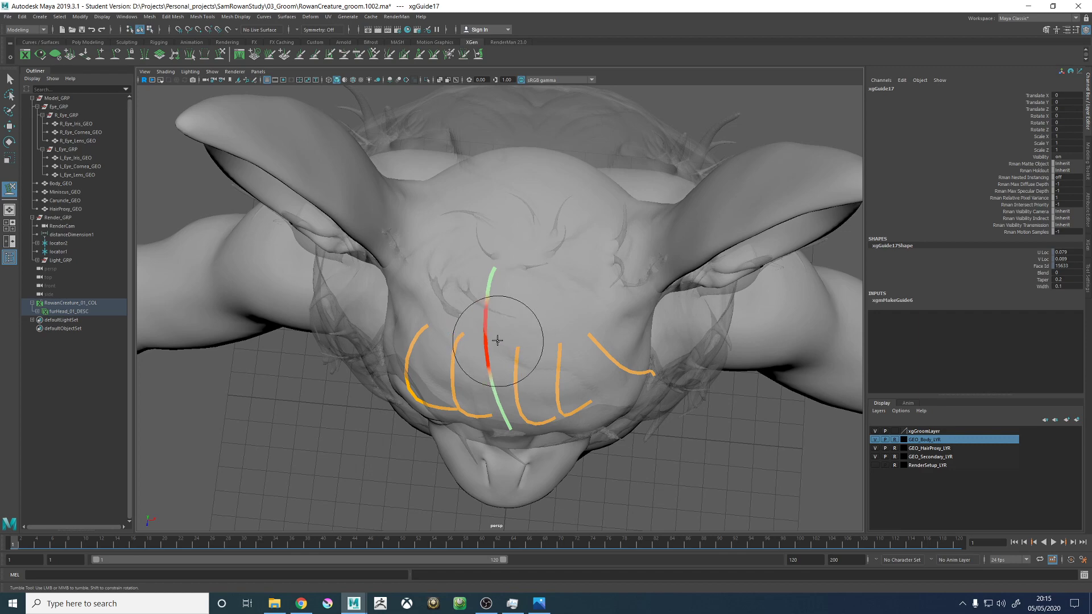
- Sweep the front half of the crown guide sideways across the forehead toward the creature's left ear
mouse_move(529, 355)
alt+mouse_down()
mouse_move(535, 341)
mouse_move(505, 310)
mouse_move(531, 346)
alt+mouse_up()
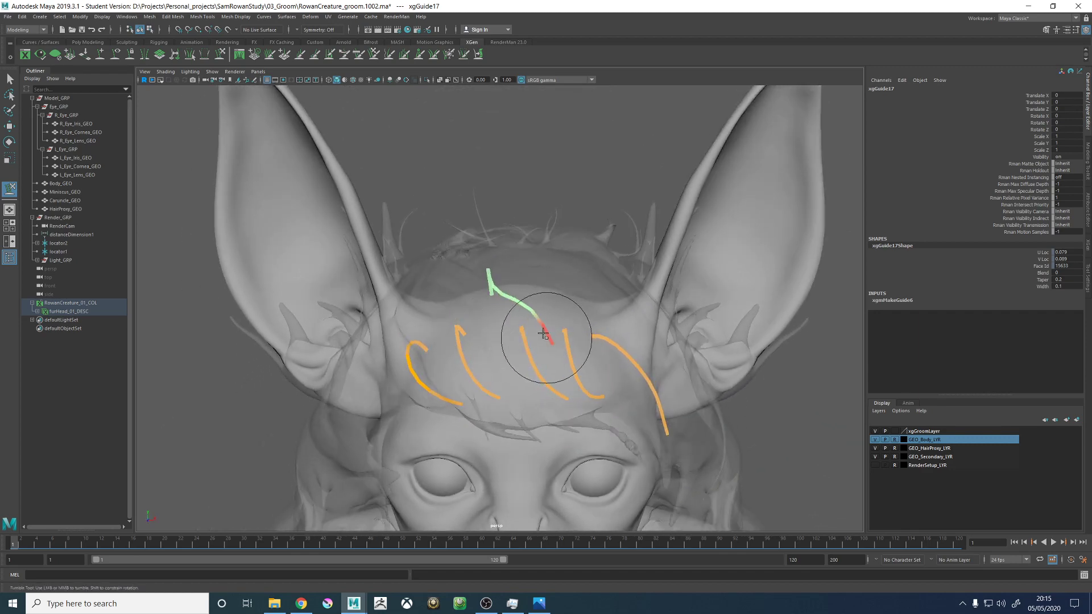
alt+drag(547, 292, 507, 338)
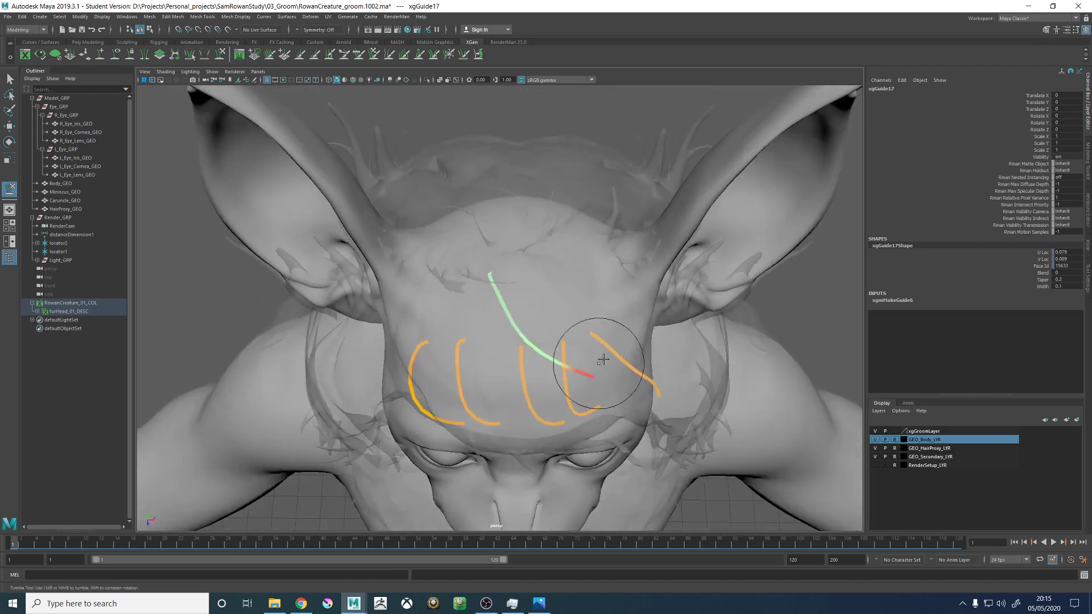
alt+drag(574, 377, 453, 263)
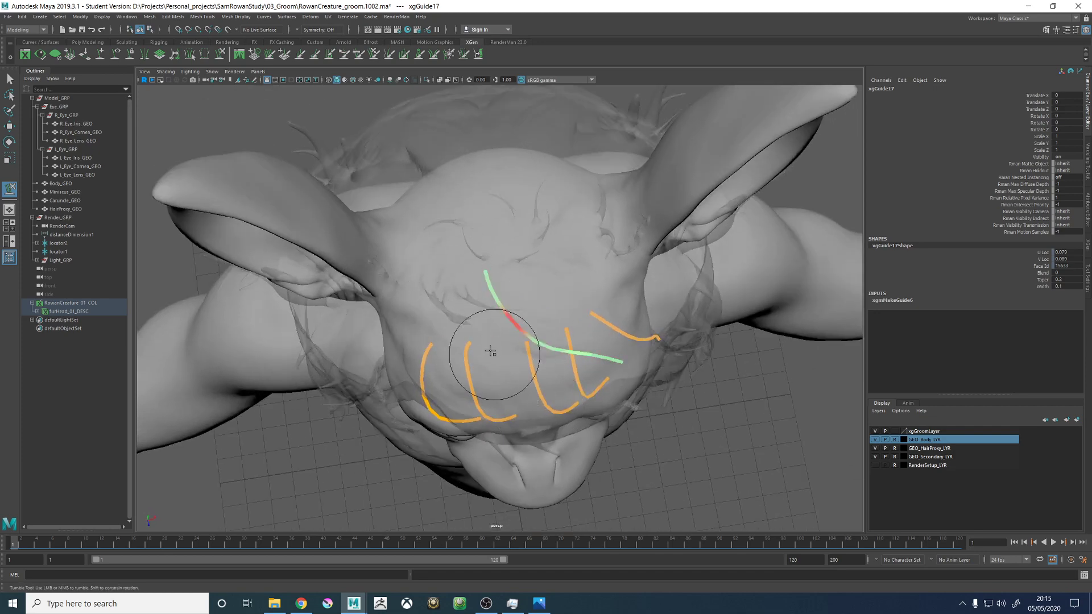
- Undo the sideways sweep of the crown guide and bend its front end down over the forehead along the hair proxy
mouse_move(577, 394)
alt+mouse_down()
mouse_move(548, 370)
mouse_move(556, 349)
mouse_move(537, 339)
mouse_move(573, 372)
mouse_move(514, 419)
mouse_move(522, 443)
mouse_move(628, 399)
alt+mouse_up()
key(ctrl+z)
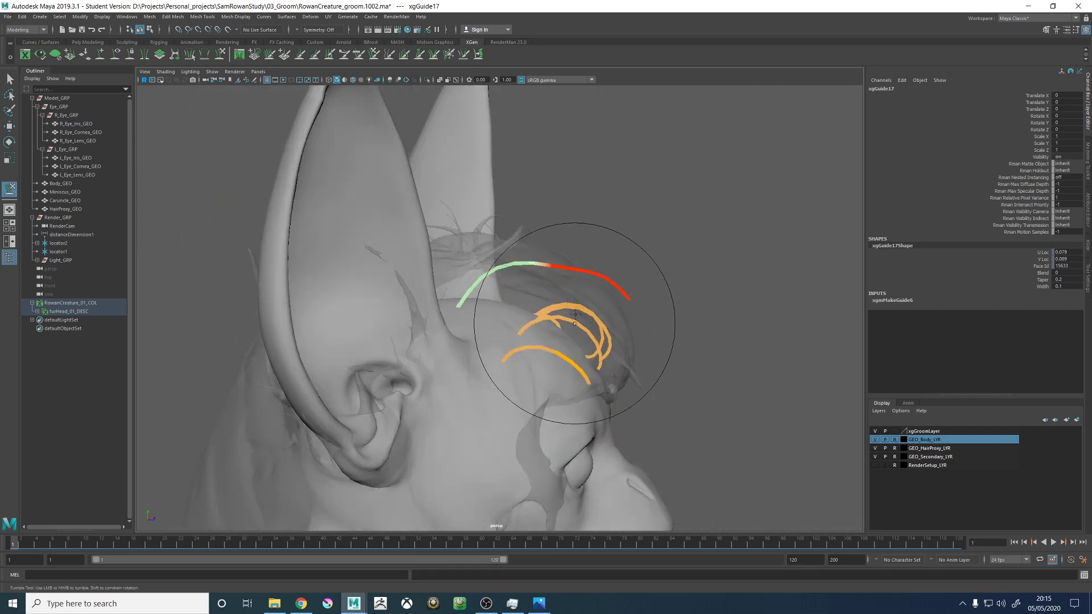
alt+drag(628, 327, 641, 354)
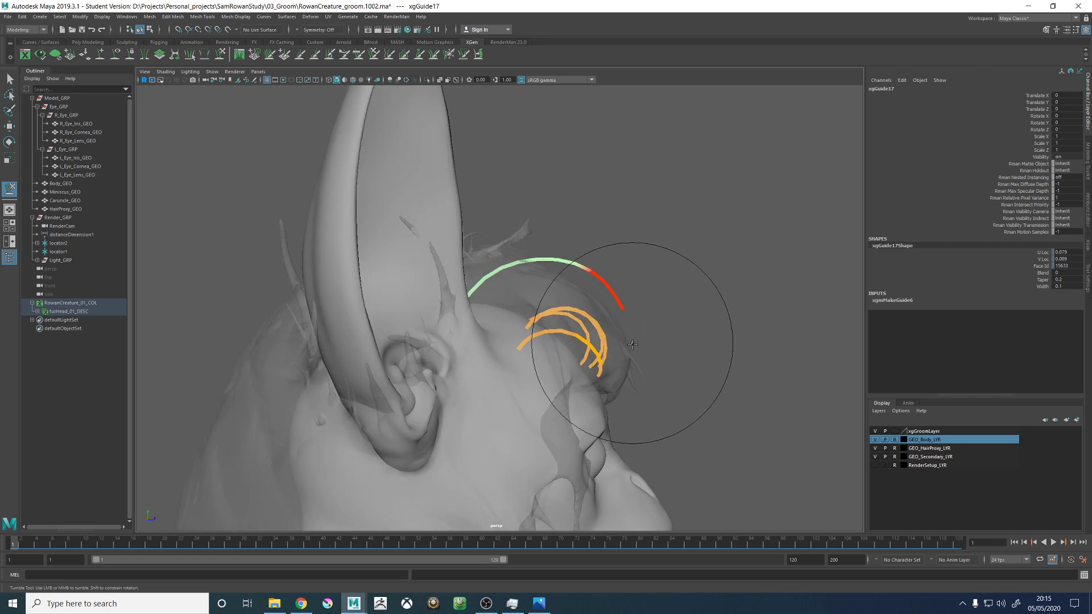
mouse_move(655, 364)
alt+mouse_down()
mouse_move(578, 365)
mouse_move(572, 214)
mouse_move(590, 301)
mouse_move(572, 316)
mouse_move(640, 353)
alt+mouse_up()
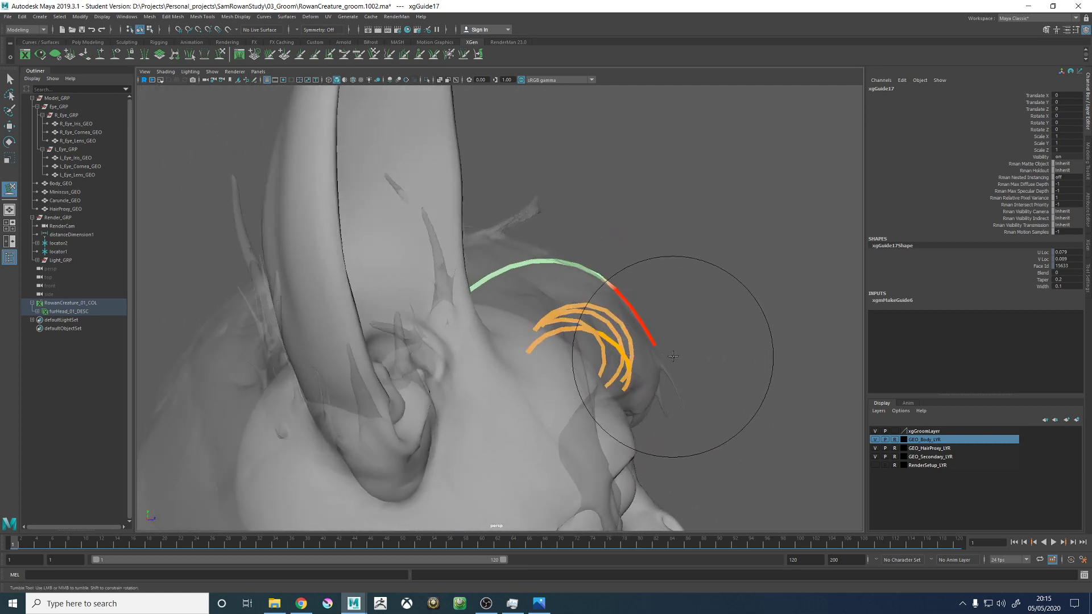
mouse_move(532, 324)
alt+mouse_down()
mouse_move(517, 333)
mouse_move(478, 211)
mouse_move(568, 250)
alt+mouse_up()
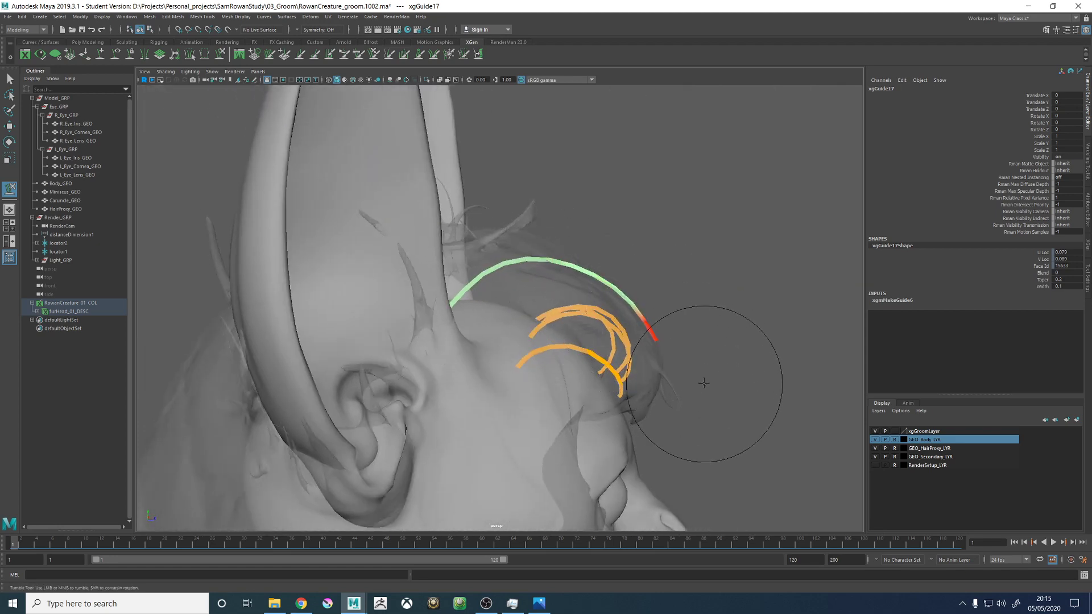
mouse_move(700, 370)
alt+mouse_down()
mouse_move(705, 378)
mouse_move(546, 397)
mouse_move(577, 422)
mouse_move(498, 368)
mouse_move(493, 318)
alt+mouse_up()
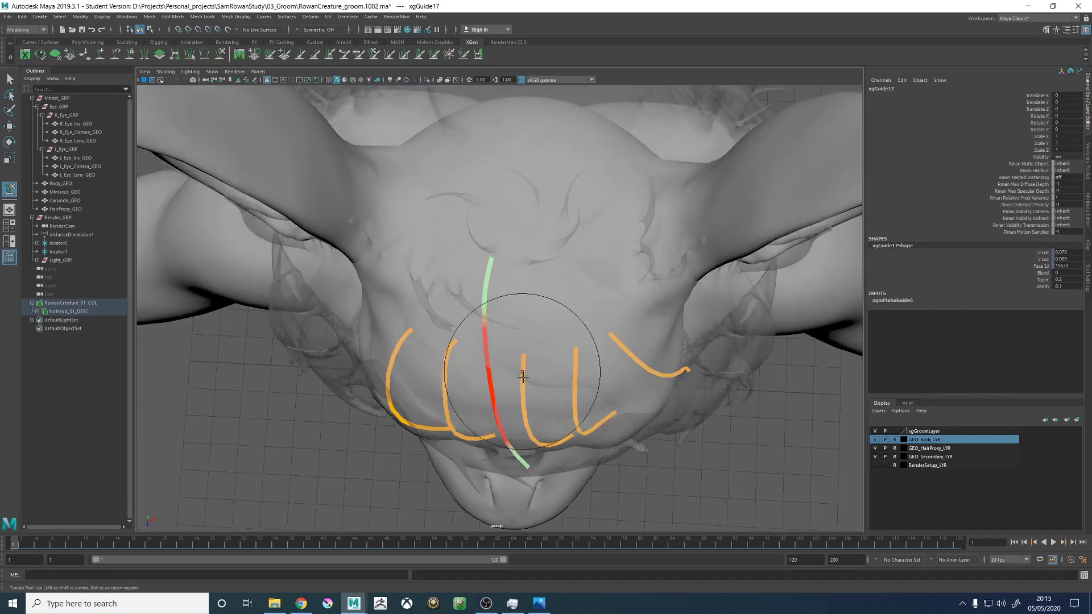
- Refine the crown guide's sideways lean and tip, and smooth its arc near the root with a smaller brush
mouse_move(523, 377)
alt+mouse_down()
mouse_move(609, 240)
mouse_move(631, 337)
alt+mouse_up()
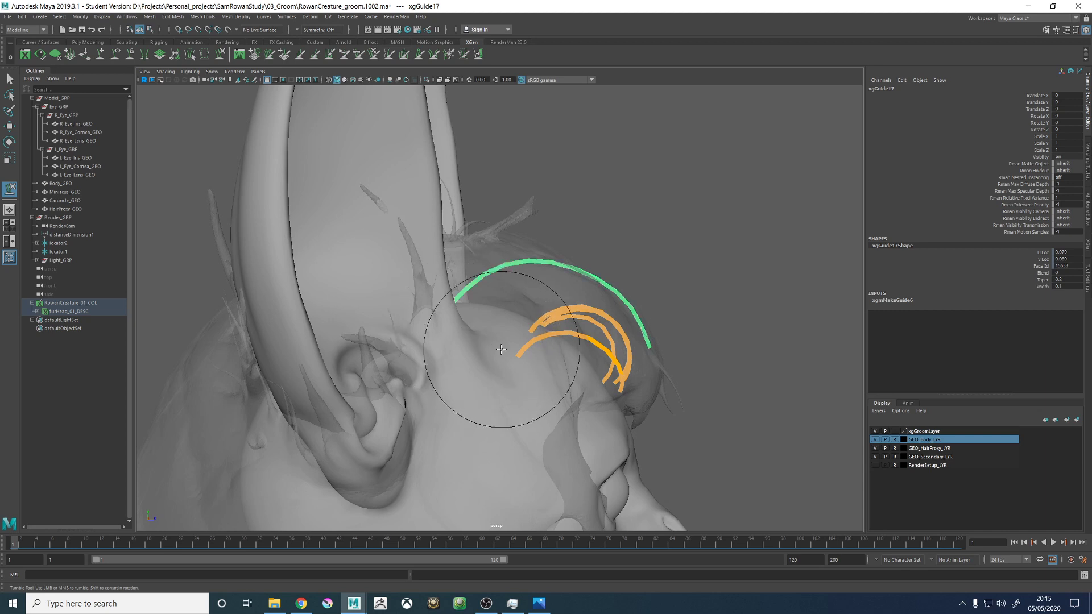
alt+drag(585, 183, 632, 247)
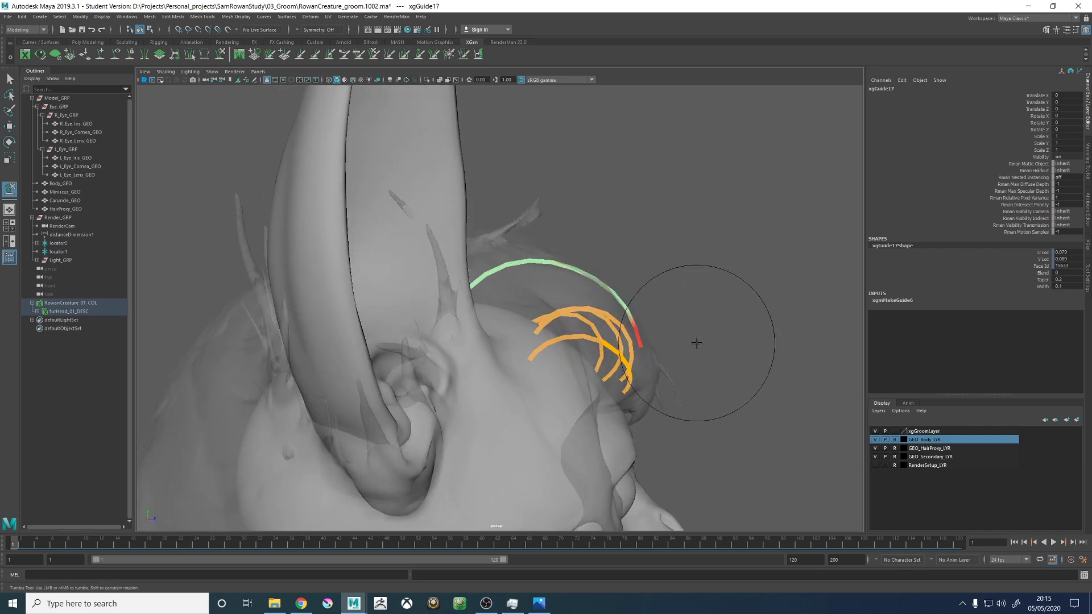
mouse_move(697, 343)
alt+mouse_down()
mouse_move(585, 120)
mouse_move(583, 341)
mouse_move(597, 352)
mouse_move(562, 376)
mouse_move(508, 353)
alt+mouse_up()
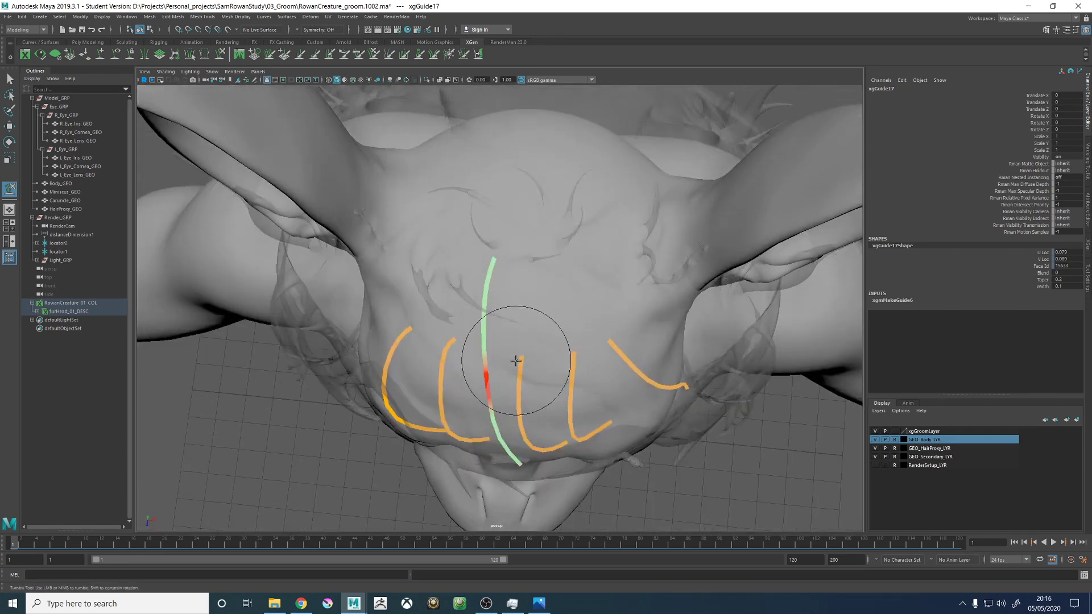
mouse_move(525, 352)
alt+mouse_down()
mouse_move(585, 319)
mouse_move(556, 313)
mouse_move(565, 320)
mouse_move(585, 256)
mouse_move(628, 303)
mouse_move(575, 366)
mouse_move(629, 329)
mouse_move(645, 334)
alt+mouse_up()
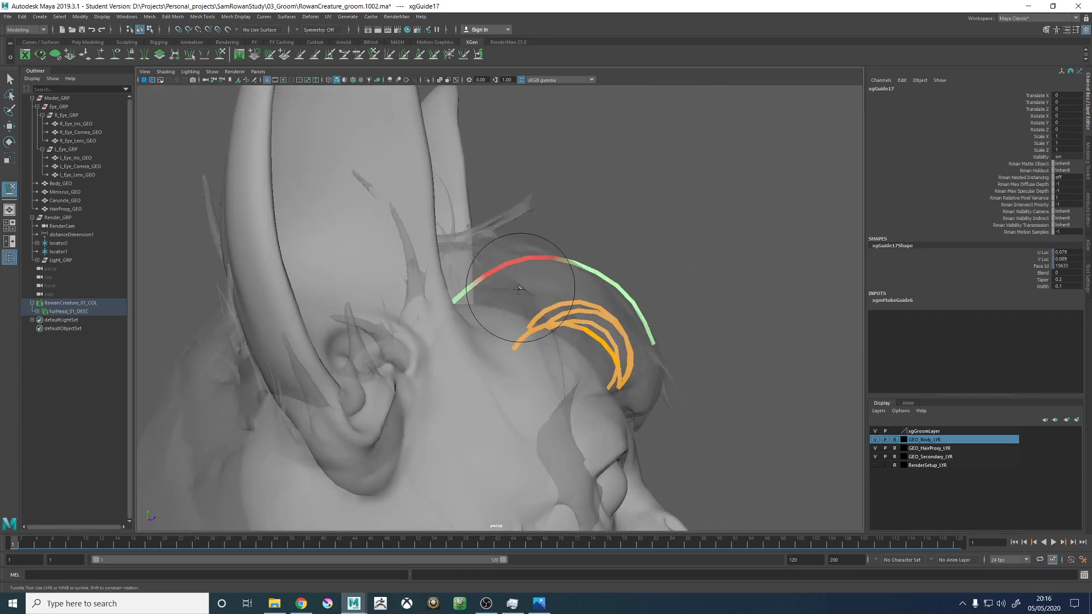
mouse_move(500, 305)
alt+mouse_down()
mouse_move(546, 319)
mouse_move(481, 334)
mouse_move(531, 346)
mouse_move(580, 295)
mouse_move(564, 381)
mouse_move(540, 373)
mouse_move(585, 341)
mouse_move(426, 297)
mouse_move(524, 280)
mouse_move(500, 329)
alt+mouse_up()
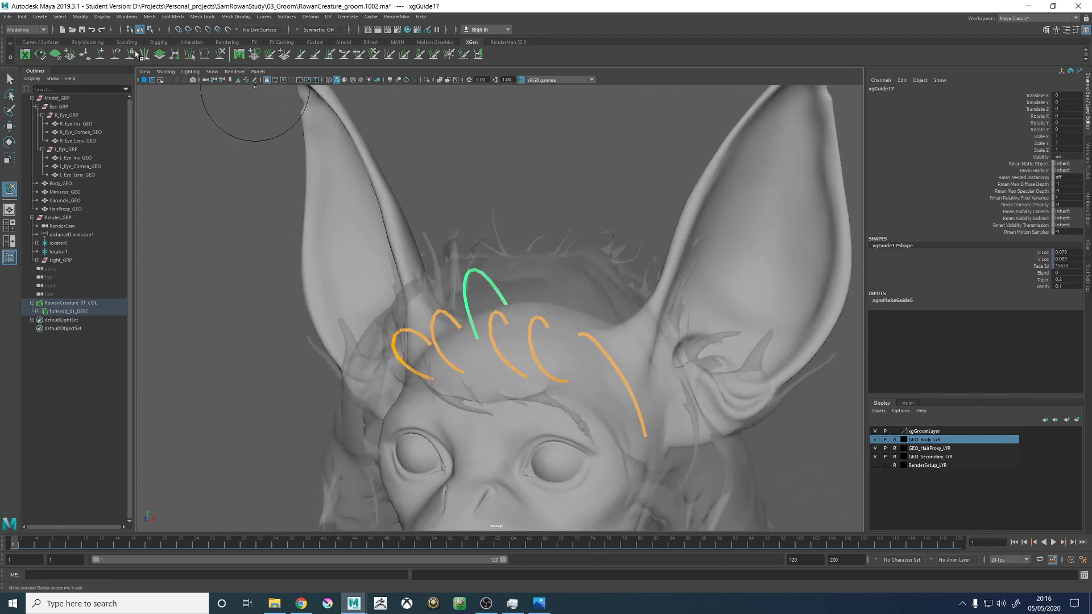
- Add a second guide on the crown, beside the existing crown guide toward the creature's left ear
alt+drag(529, 245, 543, 302)
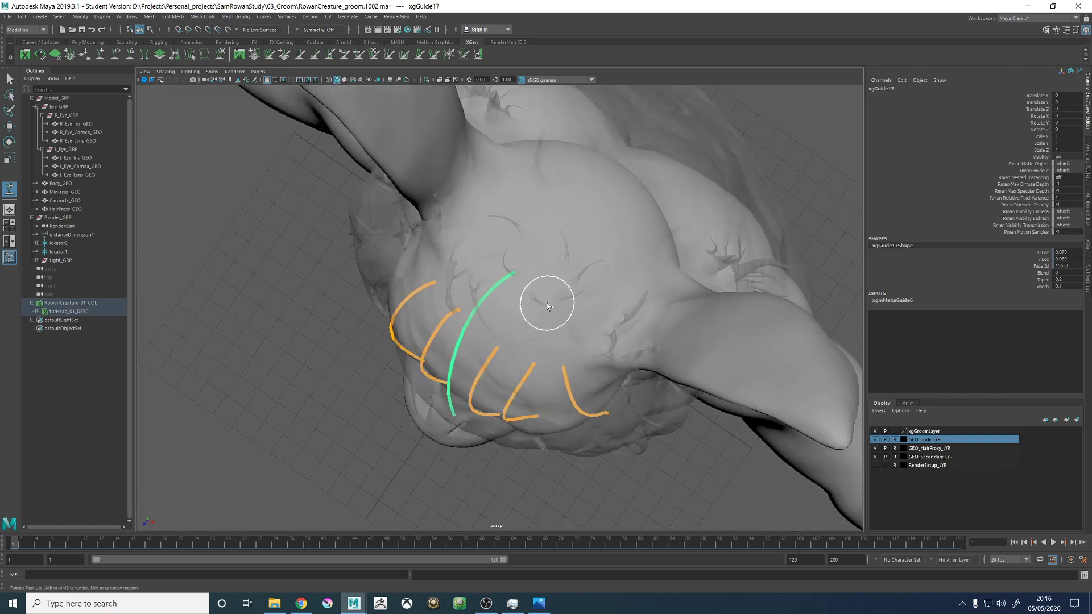
click(547, 303)
alt+drag(582, 382, 585, 336)
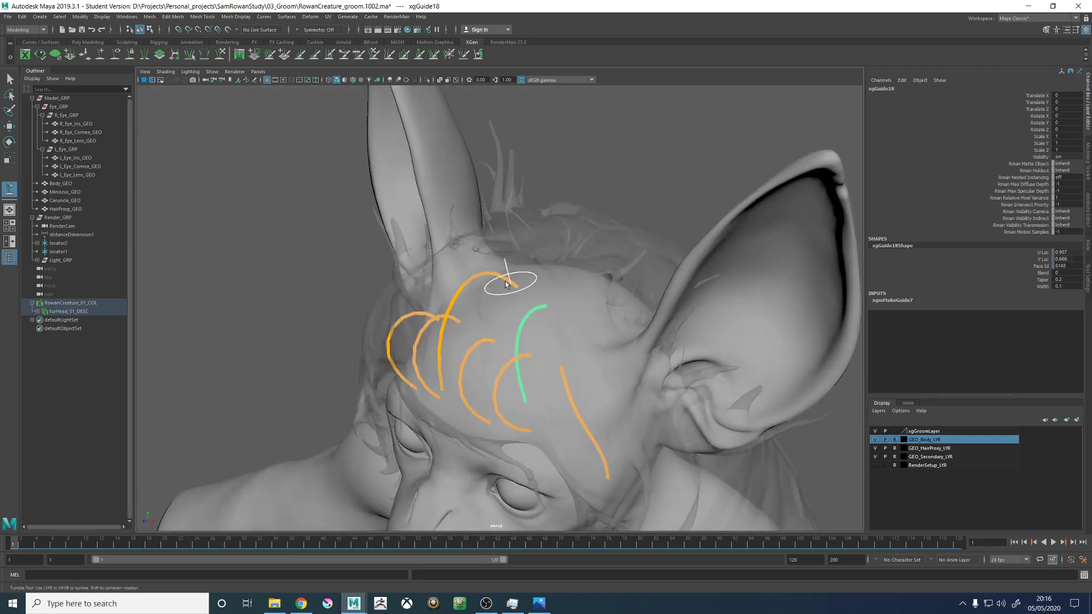
key(w)
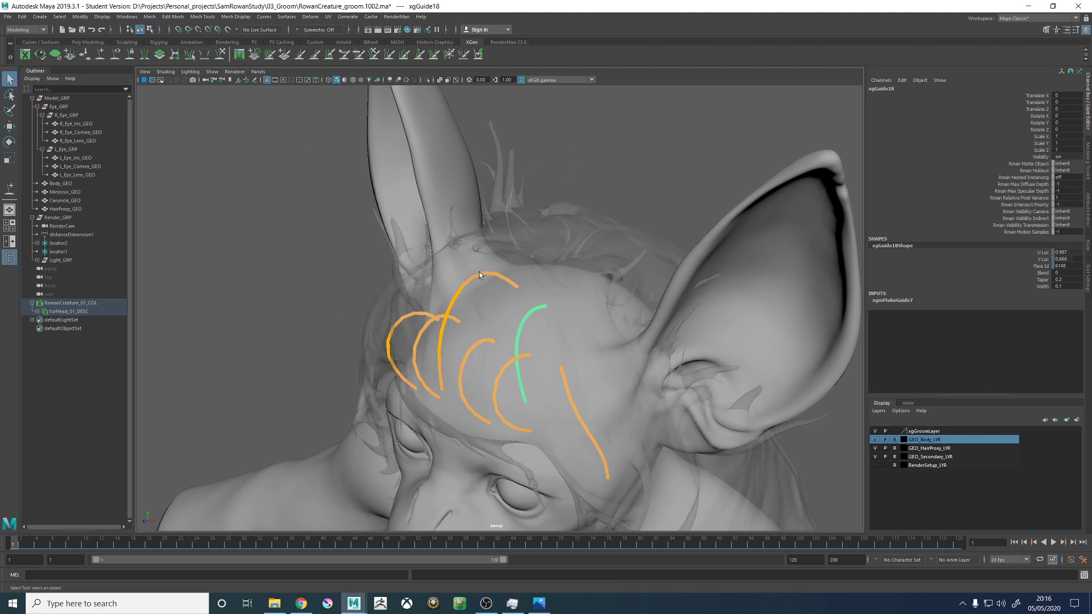
click(483, 270)
mouse_move(507, 227)
right_down()
mouse_move(496, 221)
mouse_move(558, 228)
mouse_move(549, 199)
right_up()
alt+drag(547, 241, 581, 232)
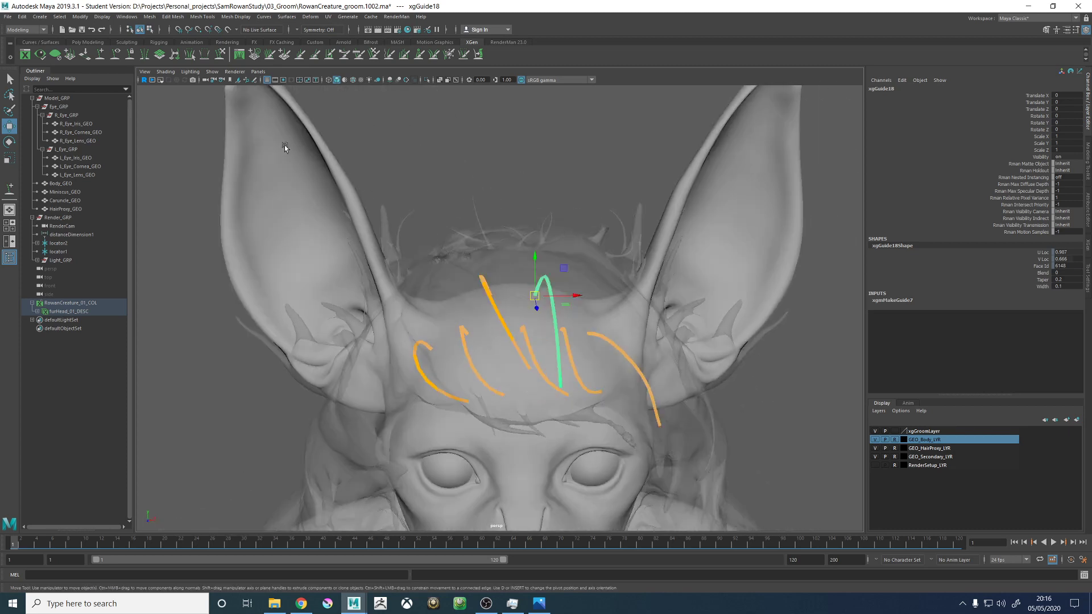
- Sculpt the second crown guide so it bows toward the creature's left ear and arcs forward at the hair proxy's height
click(219, 53)
mouse_move(548, 353)
mouse_down()
mouse_move(560, 370)
mouse_move(593, 372)
mouse_move(567, 389)
mouse_up()
mouse_move(566, 356)
mouse_down()
mouse_move(590, 344)
mouse_move(607, 354)
mouse_up()
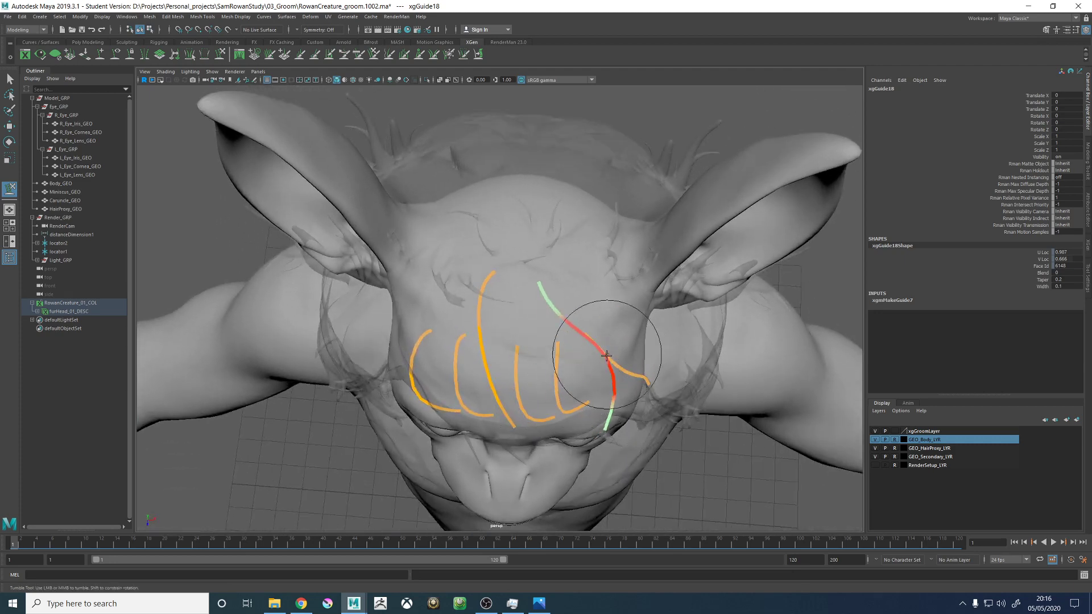
mouse_move(615, 448)
alt+mouse_down()
mouse_move(626, 310)
mouse_move(654, 364)
mouse_move(630, 373)
mouse_move(640, 384)
mouse_move(629, 353)
mouse_move(604, 366)
mouse_move(579, 328)
alt+mouse_up()
mouse_move(547, 366)
alt+mouse_down()
mouse_move(585, 360)
mouse_move(550, 426)
mouse_move(653, 384)
alt+mouse_up()
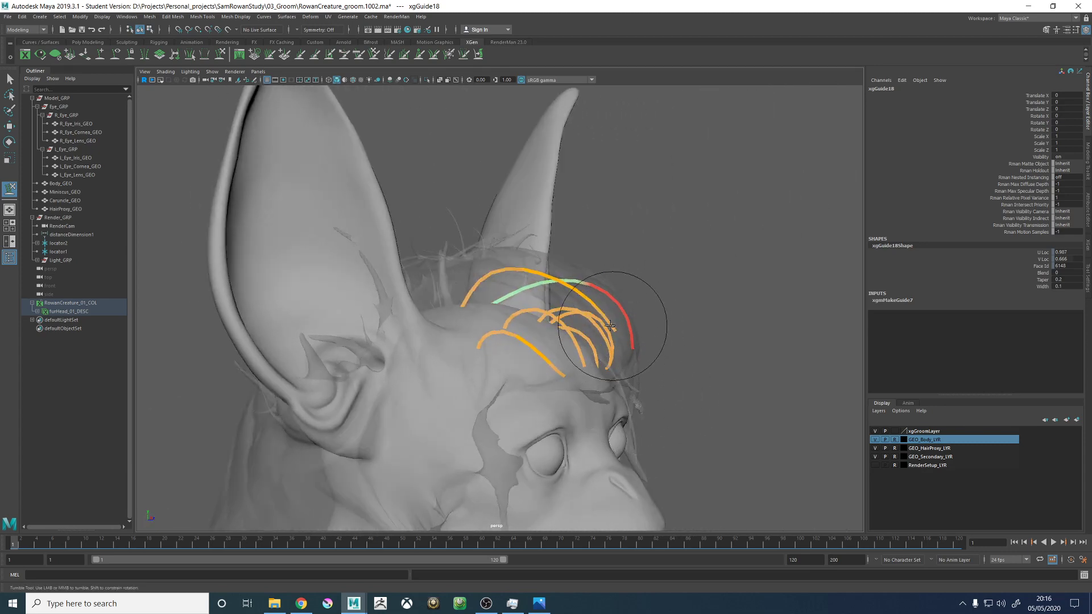
mouse_move(611, 325)
alt+mouse_down()
mouse_move(603, 307)
mouse_move(500, 318)
mouse_move(531, 227)
mouse_move(513, 293)
alt+mouse_up()
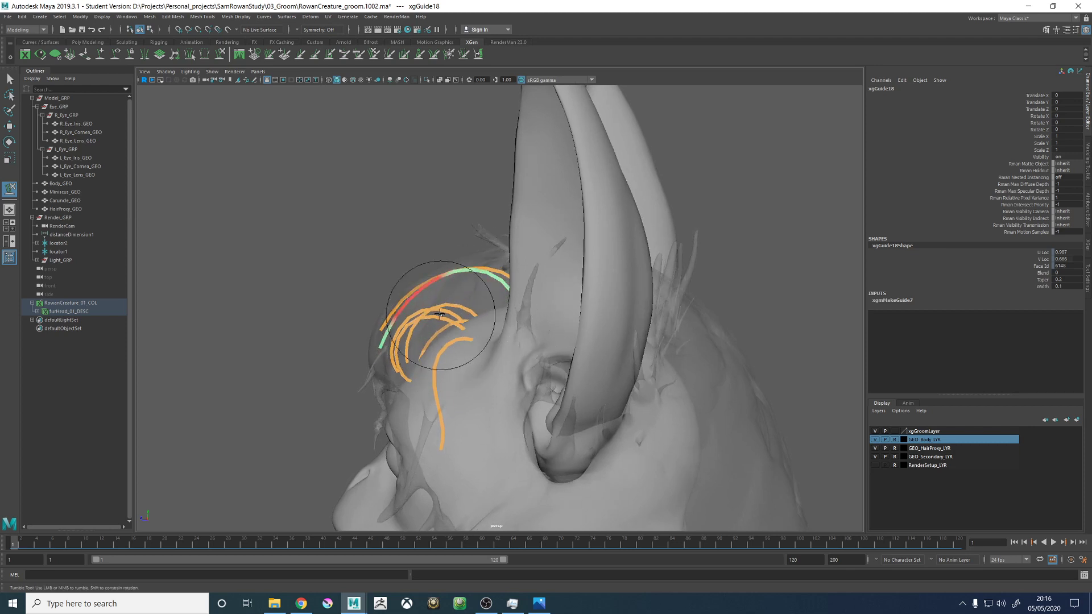
mouse_move(421, 342)
alt+mouse_down()
mouse_move(500, 341)
mouse_move(551, 367)
alt+mouse_up()
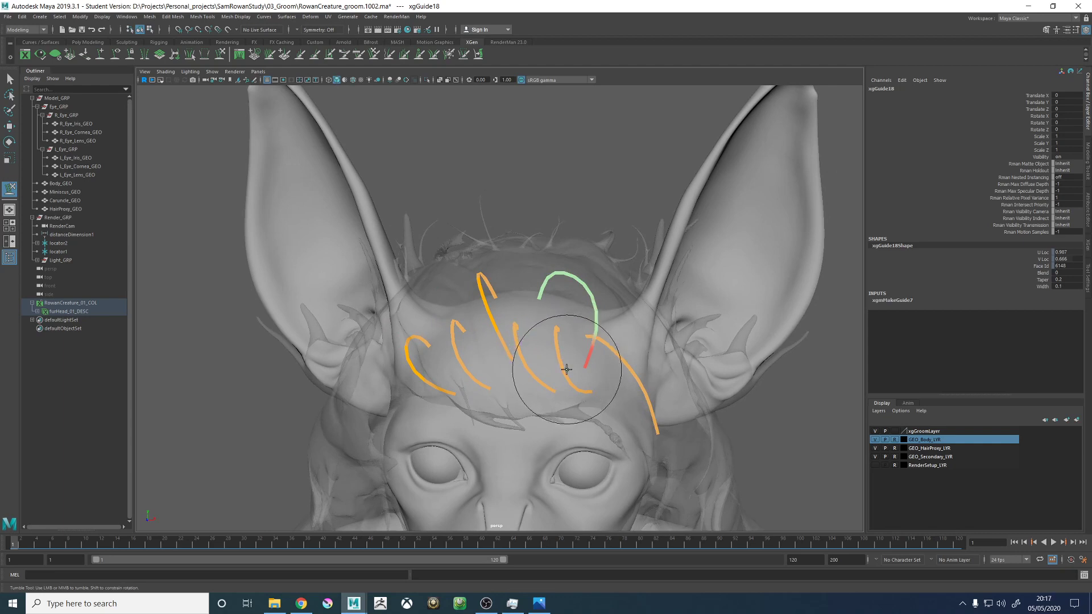
- Refine the second crown guide's curve and turn its tip inward over the creature's left forehead
alt+drag(569, 233, 555, 163)
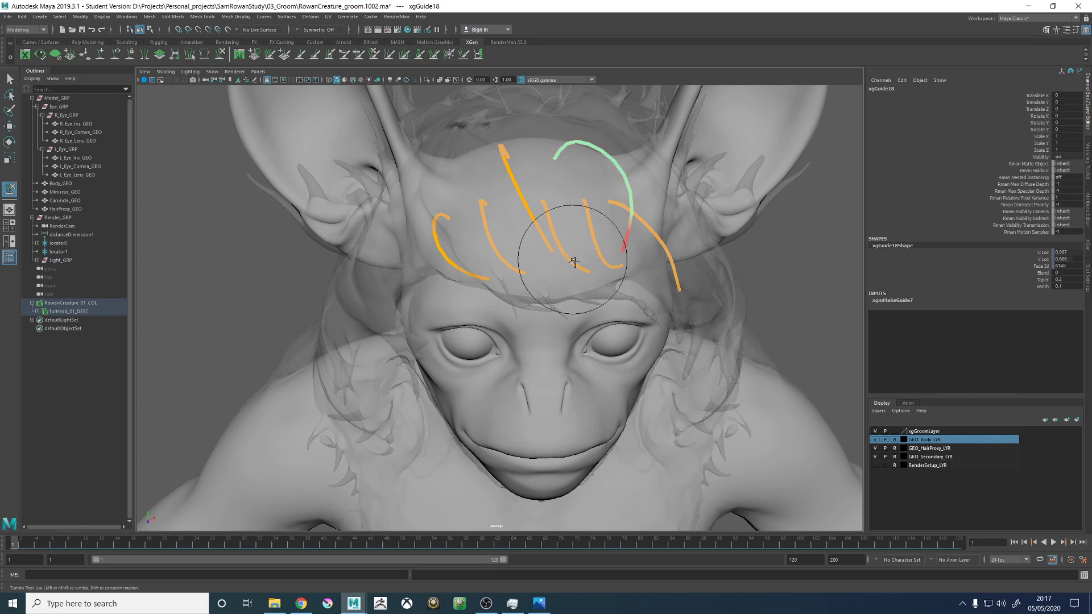
alt+middle_drag(575, 258, 618, 337)
alt+drag(618, 337, 603, 295)
alt+right_drag(602, 295, 742, 368)
alt+drag(631, 302, 618, 269)
alt+drag(616, 276, 386, 224)
alt+drag(495, 284, 524, 232)
- Add a guide near the base of the creature's left ear and sweep it forward along the side of the head
alt+drag(529, 149, 533, 290)
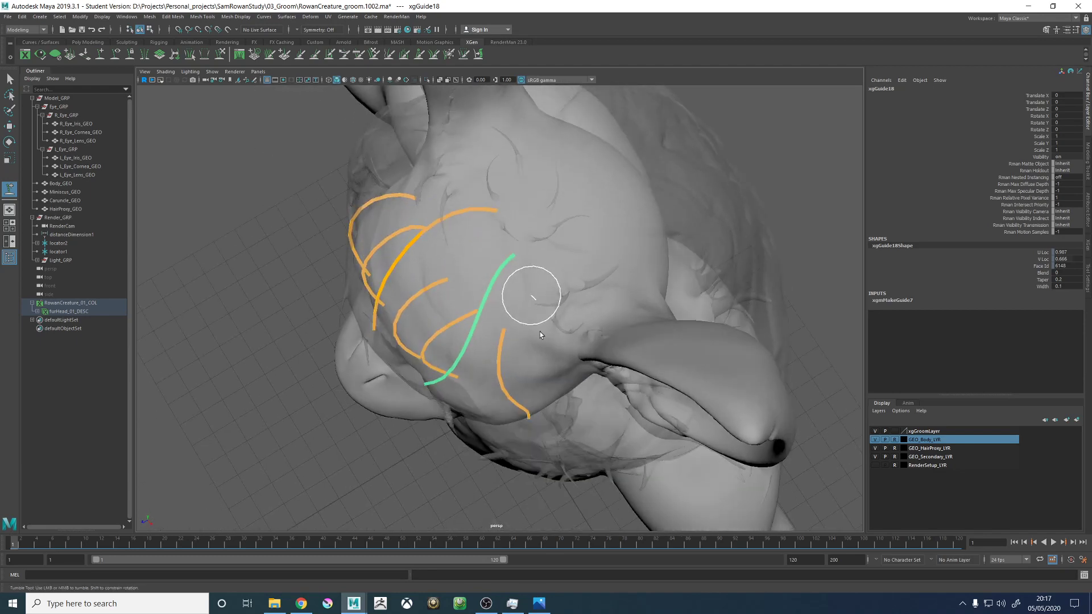
alt+drag(545, 382, 608, 168)
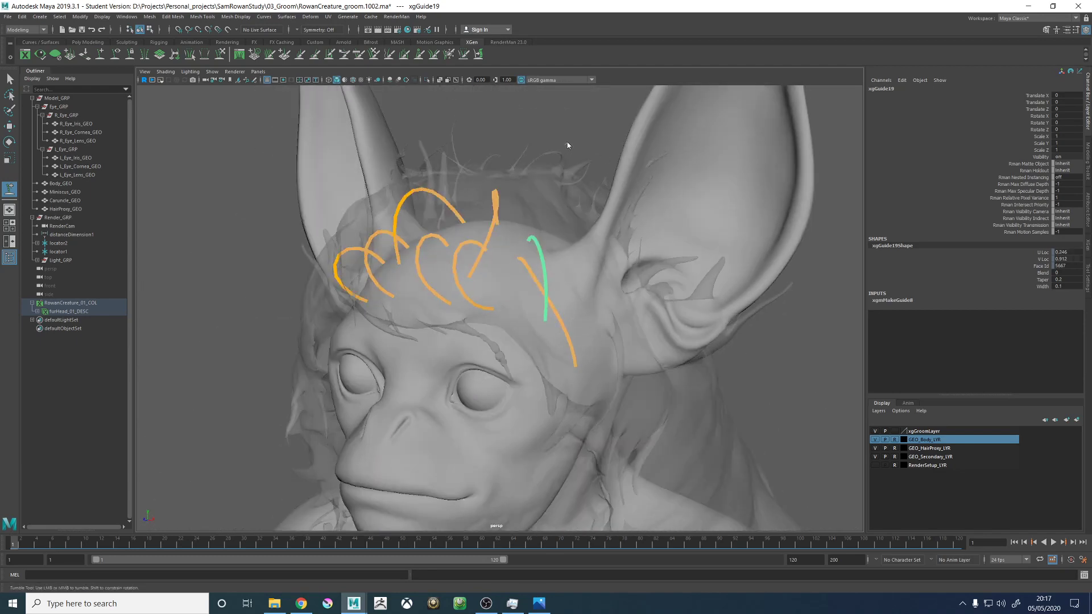
right_drag(537, 149, 527, 159)
mouse_move(473, 231)
alt+mouse_down()
mouse_move(539, 267)
mouse_move(603, 264)
alt+mouse_up()
mouse_move(541, 276)
mouse_down()
mouse_move(626, 318)
mouse_move(553, 324)
mouse_move(561, 351)
mouse_up()
mouse_move(529, 392)
mouse_down()
mouse_move(552, 389)
mouse_move(561, 403)
mouse_move(624, 385)
mouse_move(491, 326)
mouse_up()
key(w)
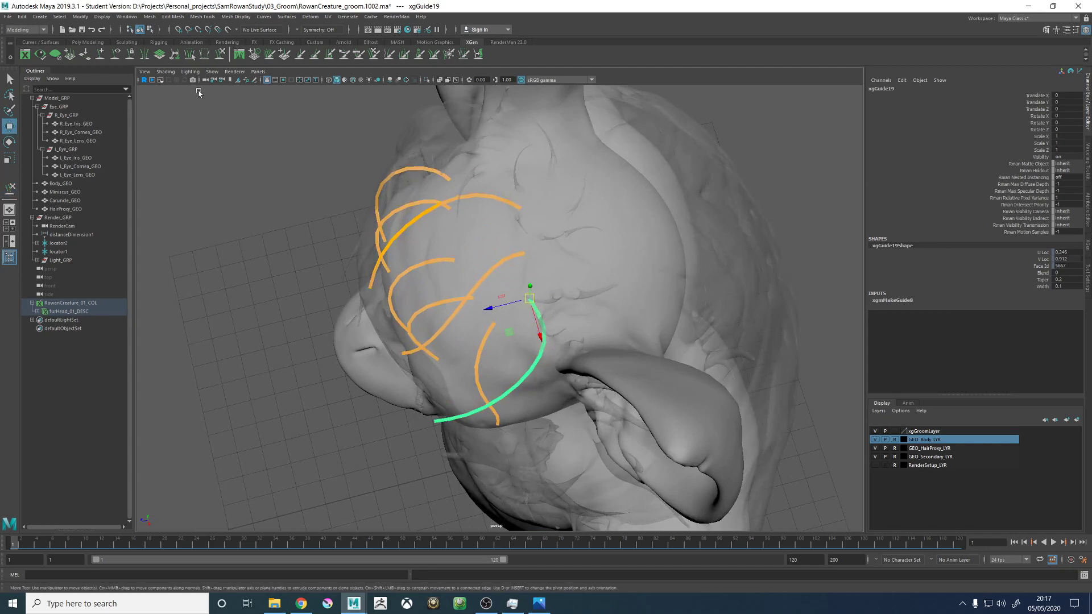
click(223, 173)
click(540, 321)
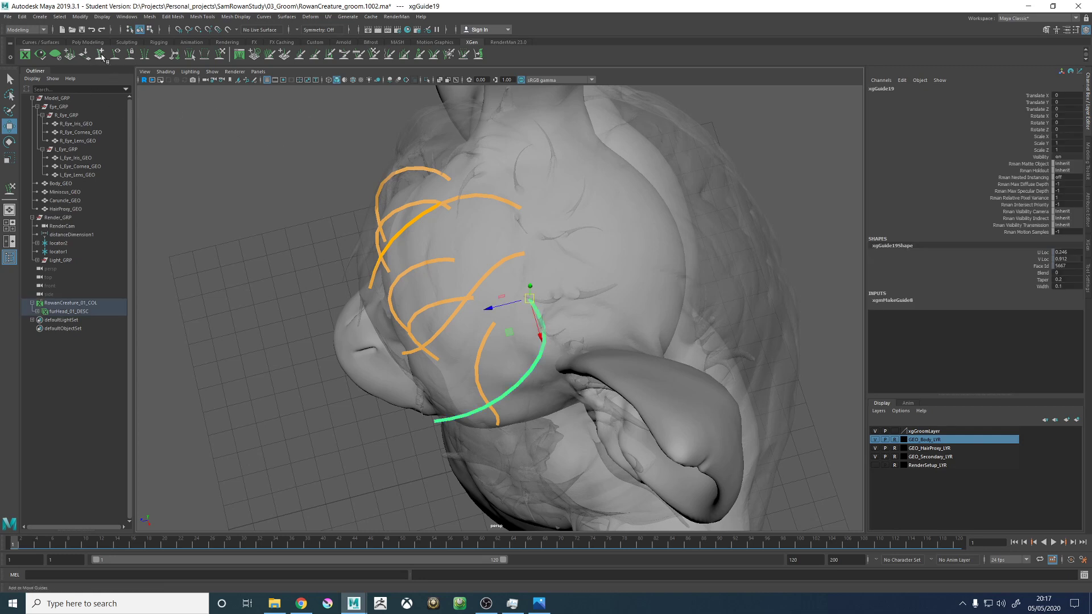
click(546, 296)
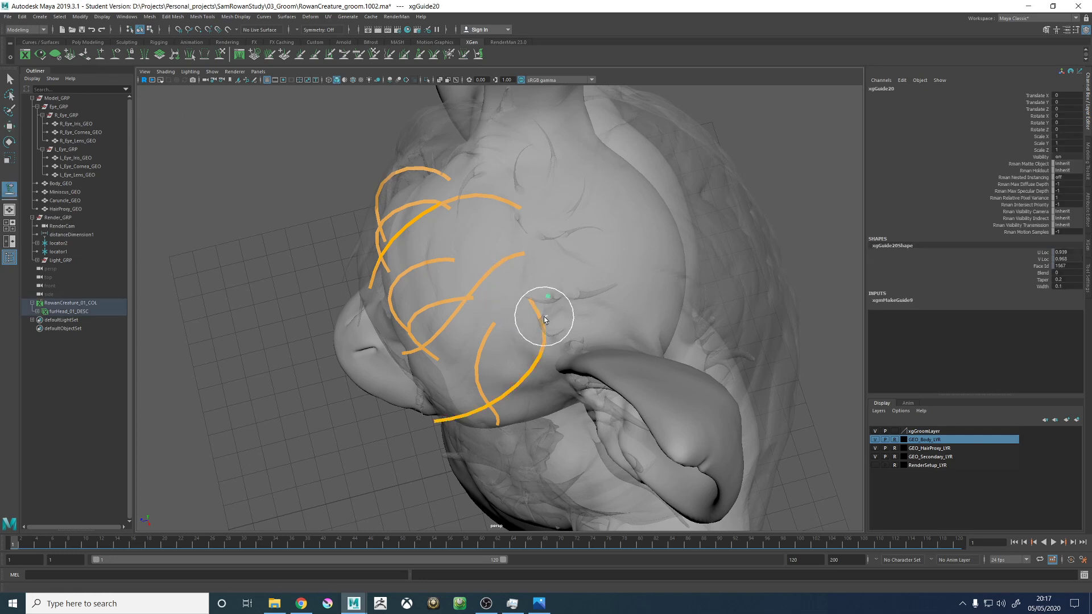
key(ctrl+z)
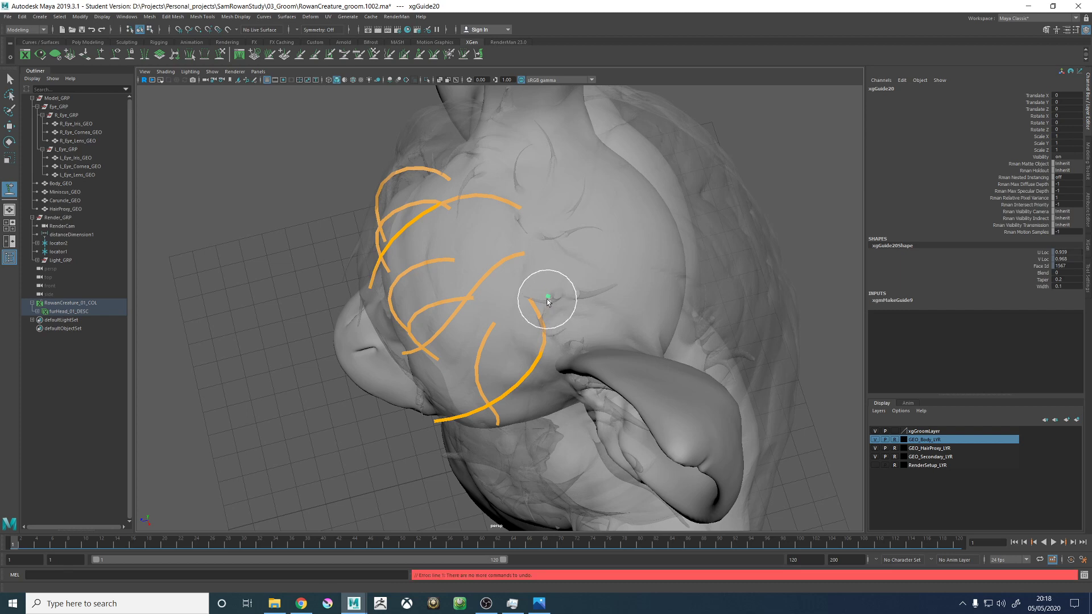
key(Delete)
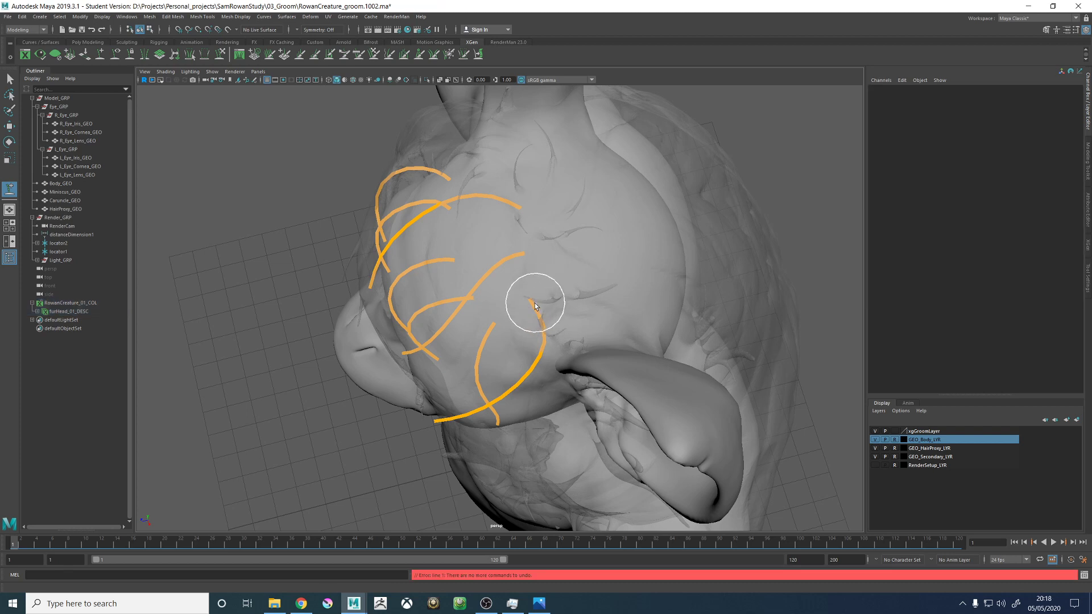
- Move the root of the guide near the left ear slightly farther back on the head
click(532, 308)
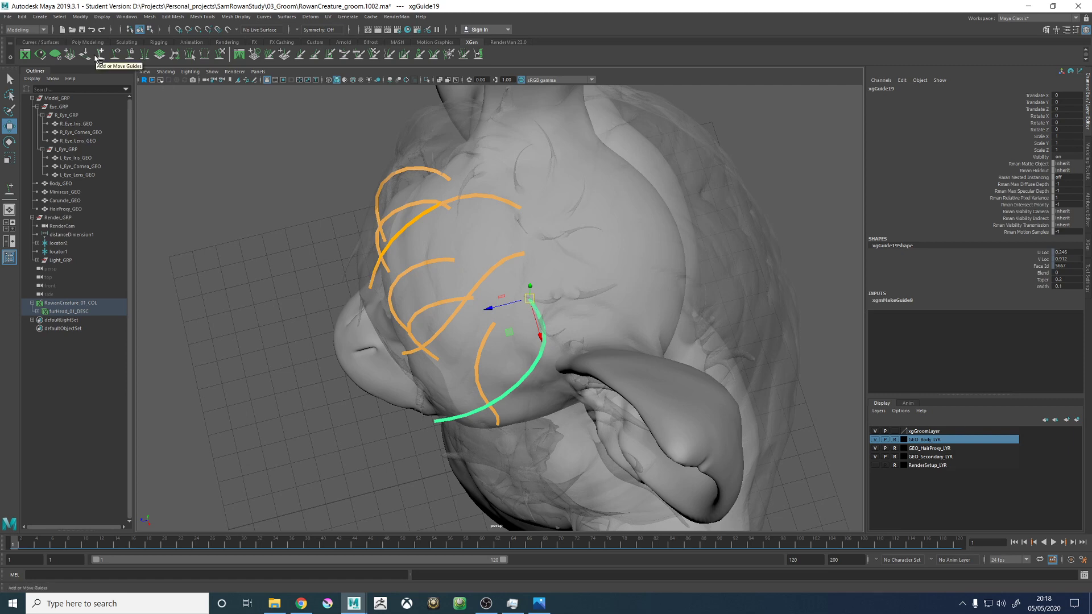
ctrl+click(546, 297)
alt+drag(530, 345, 530, 311)
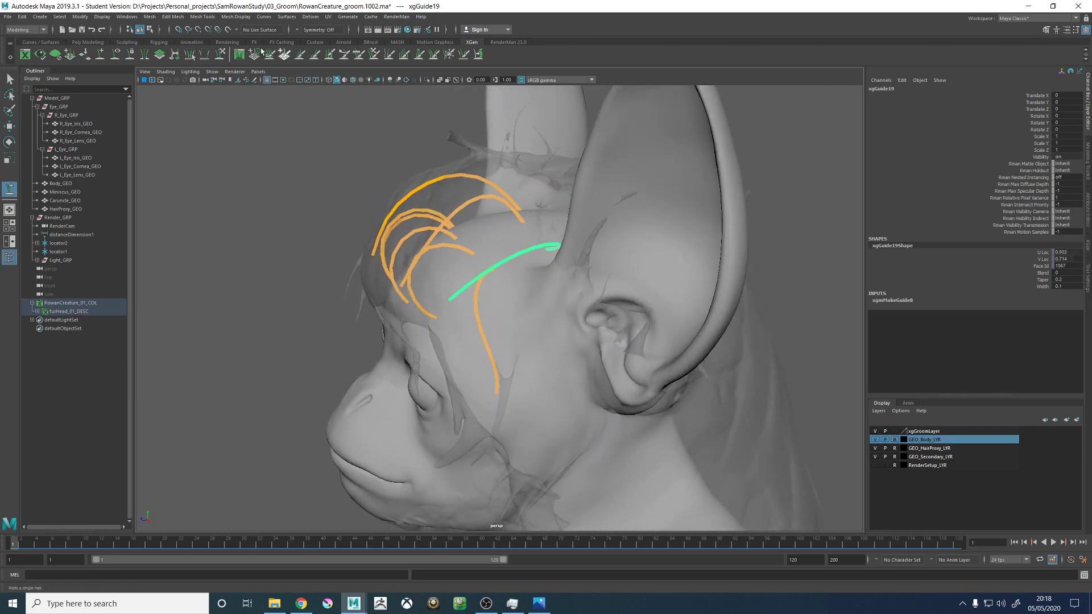
- Sculpt the left-ear guide with a larger brush so it arcs outward and falls down the side of the head
mouse_move(527, 211)
alt+mouse_down()
mouse_move(507, 263)
mouse_move(560, 307)
mouse_move(554, 378)
mouse_move(507, 417)
mouse_move(527, 378)
mouse_move(549, 418)
mouse_move(568, 245)
alt+mouse_up()
alt+drag(577, 287, 583, 202)
alt+middle_drag(532, 231, 491, 266)
alt+drag(492, 266, 623, 375)
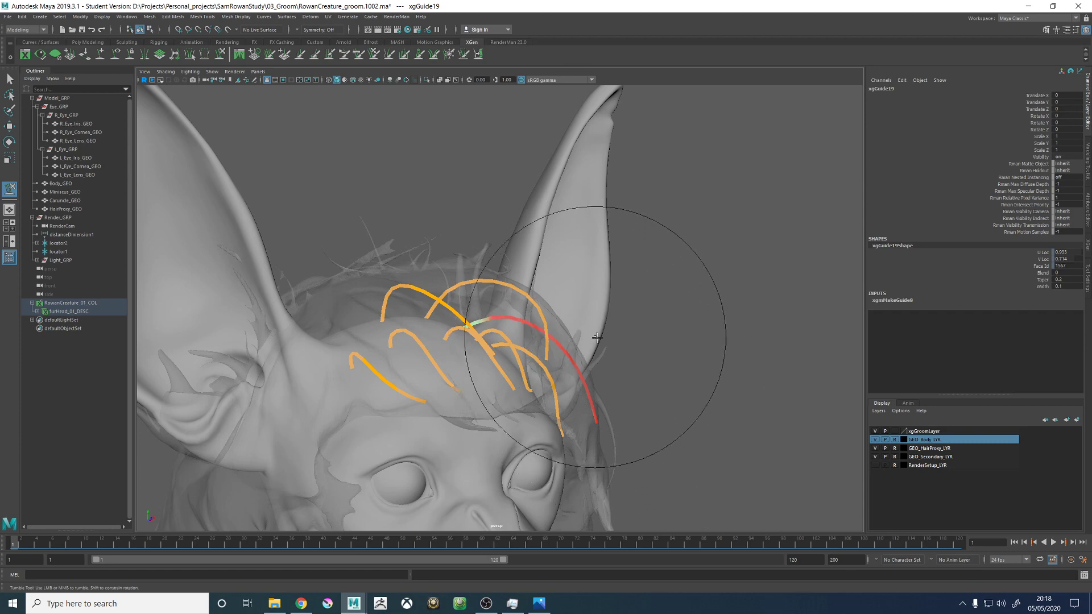
mouse_move(597, 337)
alt+mouse_down()
mouse_move(614, 275)
mouse_move(370, 309)
mouse_move(485, 258)
mouse_move(557, 316)
mouse_move(565, 288)
mouse_move(608, 366)
mouse_move(694, 366)
mouse_move(639, 402)
mouse_move(572, 390)
mouse_move(560, 401)
mouse_move(500, 290)
mouse_move(529, 327)
alt+mouse_up()
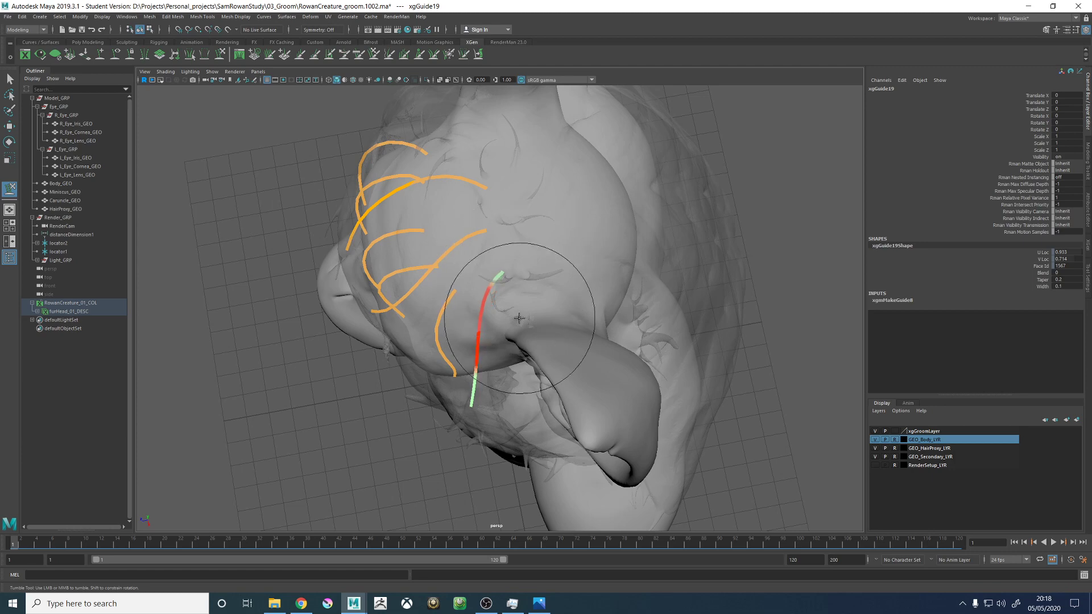
- Refine the left-ear guide's arch and hanging tip with a smaller brush so it follows the hair proxy in front of the ear
mouse_move(527, 372)
alt+mouse_down()
mouse_move(597, 317)
mouse_move(595, 396)
alt+mouse_up()
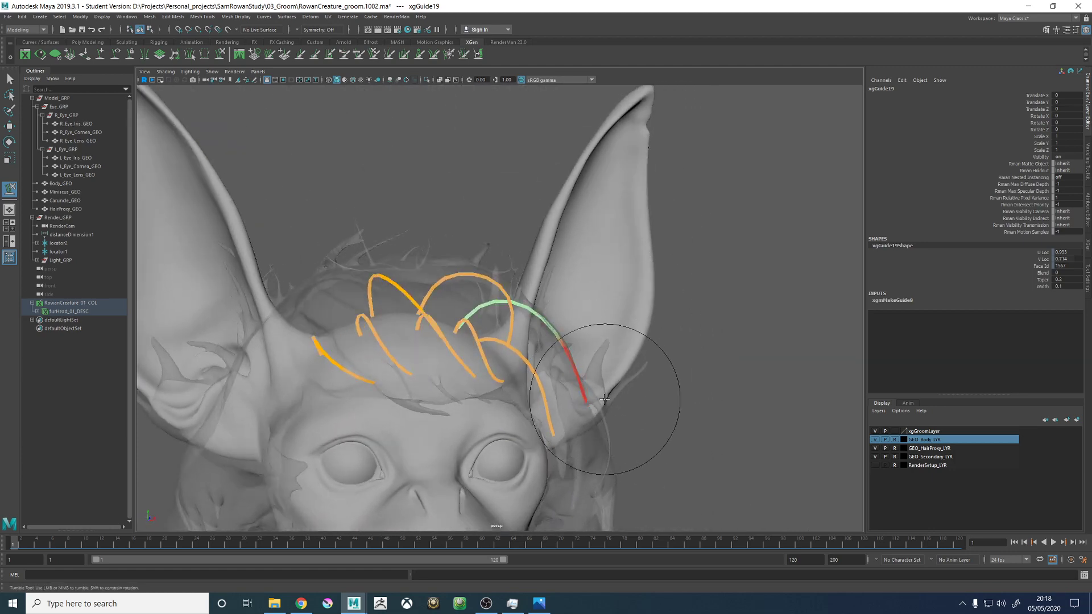
mouse_move(604, 399)
alt+mouse_down()
mouse_move(658, 287)
mouse_move(646, 317)
mouse_move(512, 287)
mouse_move(518, 311)
mouse_move(561, 298)
mouse_move(573, 263)
mouse_move(546, 299)
mouse_move(557, 306)
alt+mouse_up()
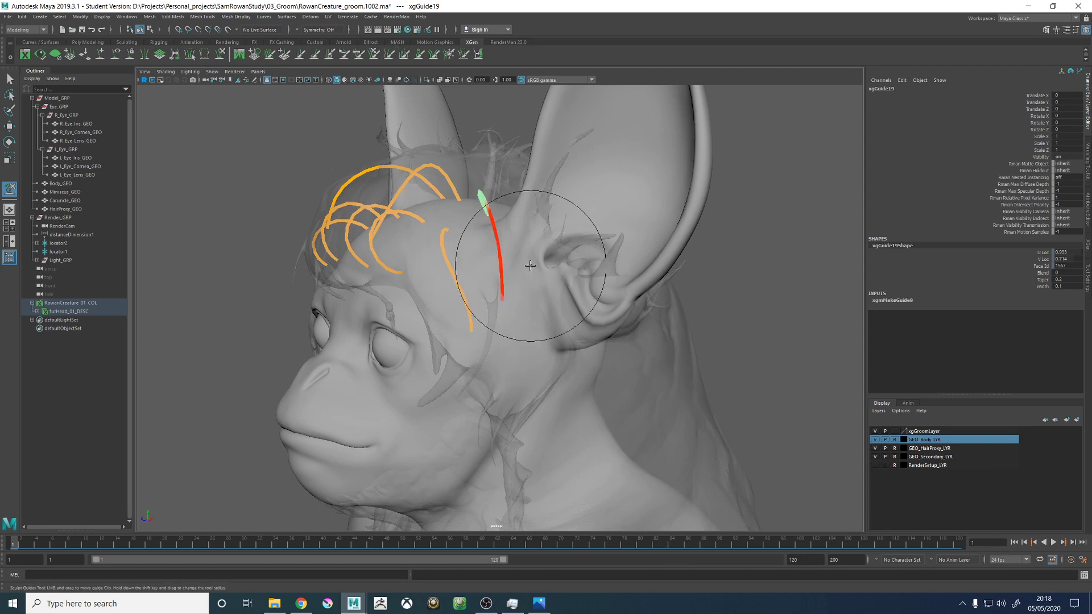
alt+drag(530, 265, 574, 214)
mouse_move(589, 270)
alt+mouse_down()
mouse_move(522, 284)
mouse_move(498, 270)
mouse_move(512, 253)
mouse_move(598, 244)
mouse_move(594, 224)
mouse_move(536, 281)
mouse_move(500, 271)
mouse_move(508, 280)
mouse_move(563, 233)
mouse_move(506, 268)
mouse_move(417, 241)
mouse_move(359, 245)
mouse_move(569, 230)
alt+mouse_up()
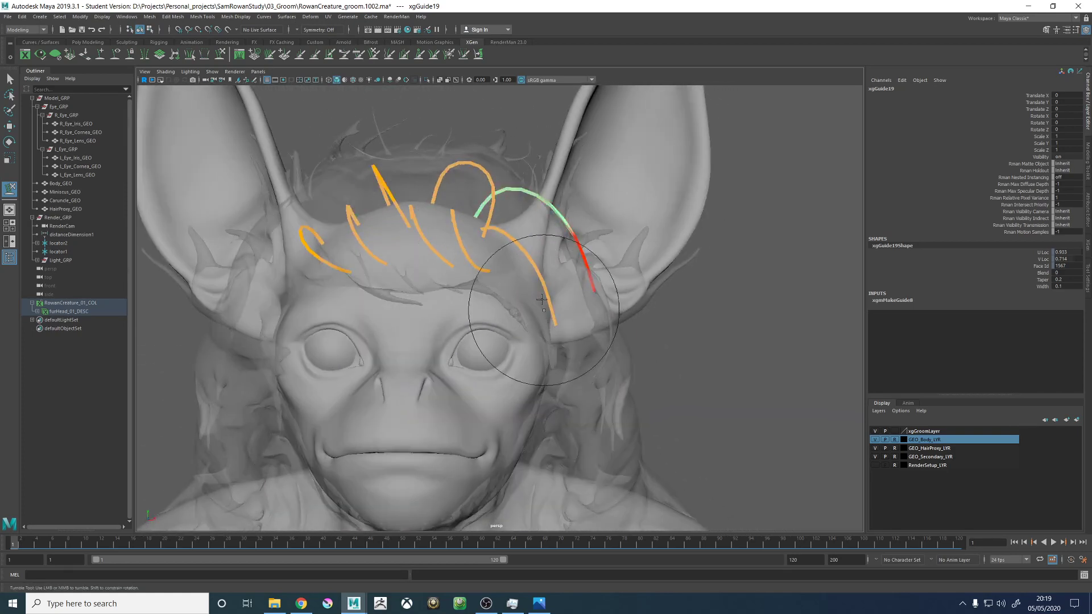
mouse_move(575, 289)
alt+mouse_down()
mouse_move(466, 259)
mouse_move(500, 279)
mouse_move(531, 275)
mouse_move(555, 256)
mouse_move(684, 217)
alt+mouse_up()
- Add a guide at the base of the creature's right ear, near the side of the forehead
alt+drag(476, 192, 191, 92)
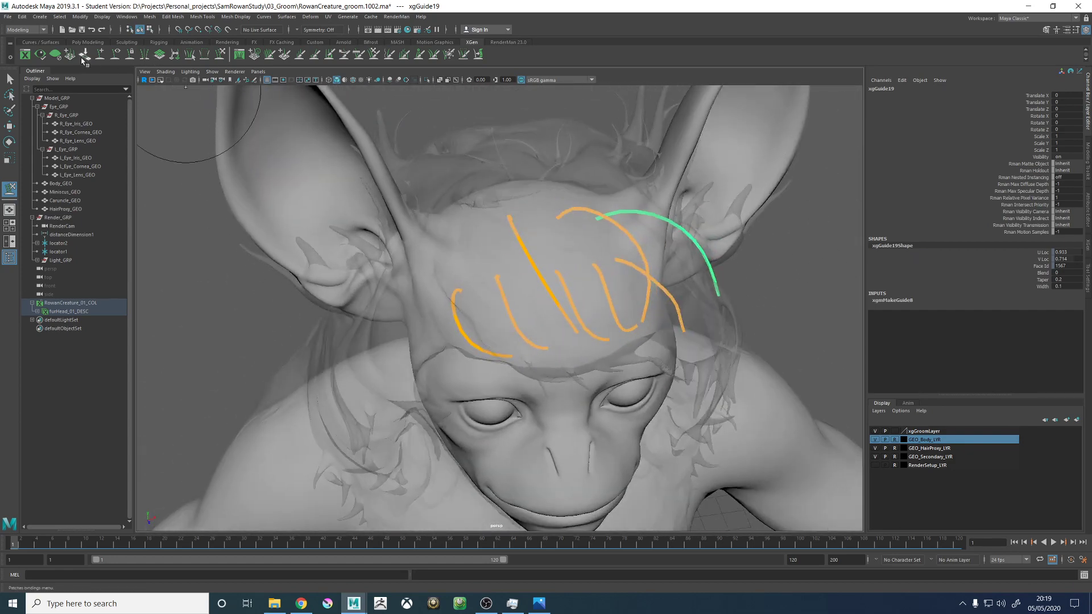
alt+drag(419, 244, 449, 286)
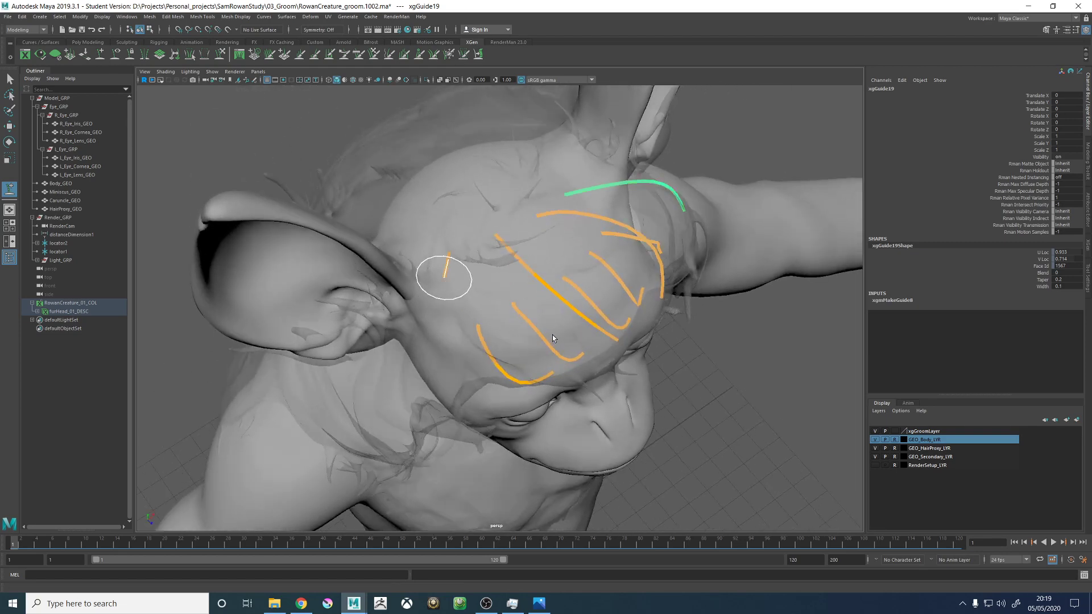
alt+drag(551, 339, 480, 200)
right_drag(466, 123, 430, 186)
- Sculpt the guide at the right ear base so it arches up and sweeps forward over the forehead like its neighbours
click(220, 56)
alt+drag(571, 215, 484, 228)
drag(468, 266, 448, 269)
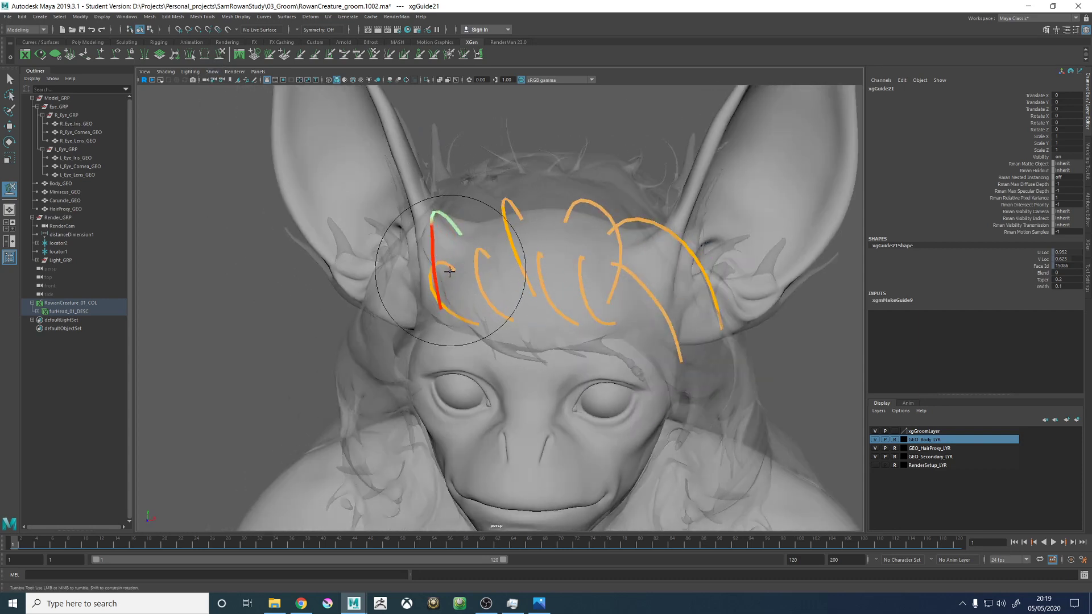
mouse_move(472, 316)
alt+mouse_down()
mouse_move(507, 322)
mouse_move(522, 309)
mouse_move(512, 277)
mouse_move(489, 322)
mouse_move(622, 291)
mouse_move(500, 280)
mouse_move(510, 331)
mouse_move(488, 283)
mouse_move(512, 267)
mouse_move(481, 229)
alt+mouse_up()
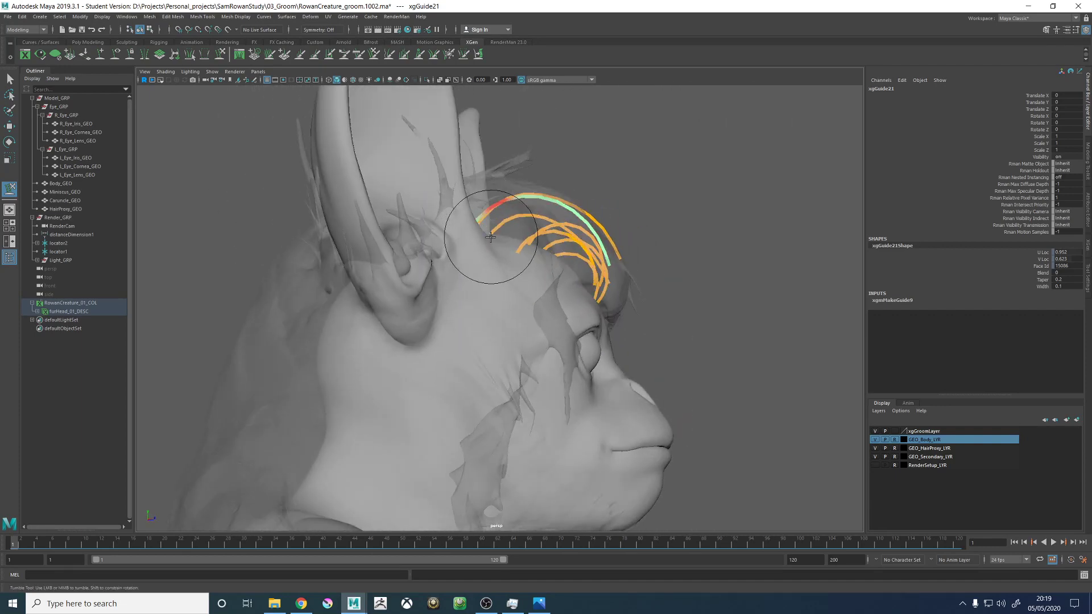
alt+drag(581, 222, 555, 307)
scroll(622, 358, up, 5)
key(w)
alt+right_drag(554, 307, 468, 171)
click(468, 171)
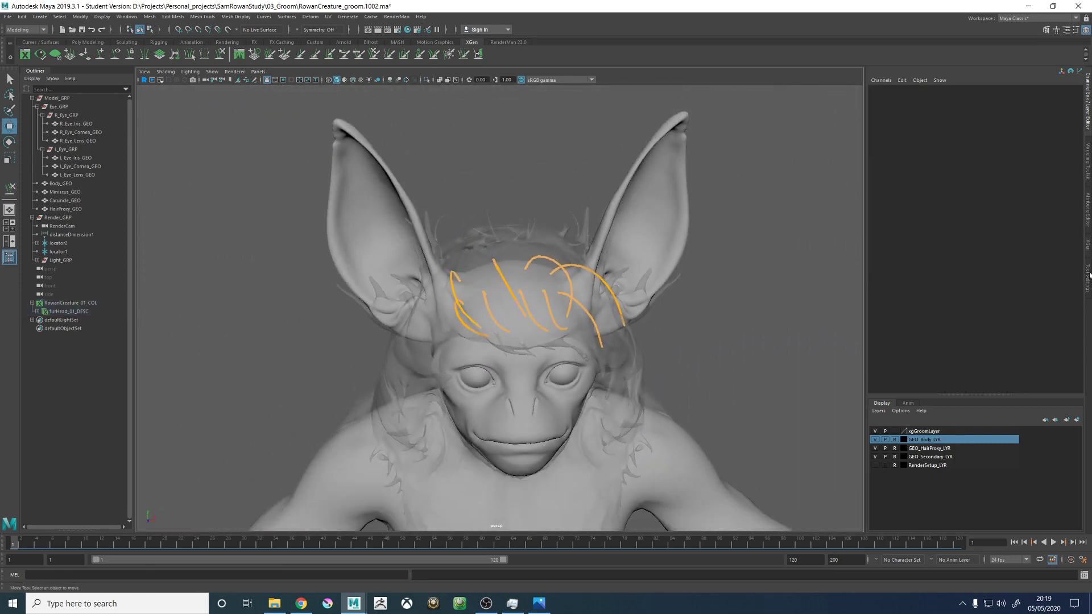
- Bring up the XGen description settings and generate a preview of the head fur to inspect it around the guides
click(1087, 214)
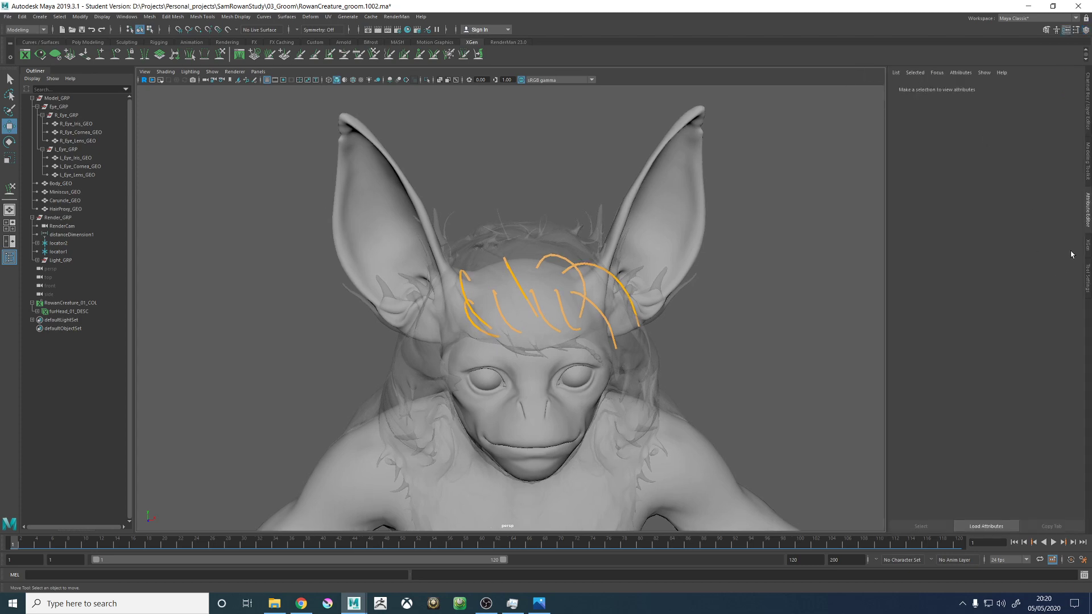
click(1088, 246)
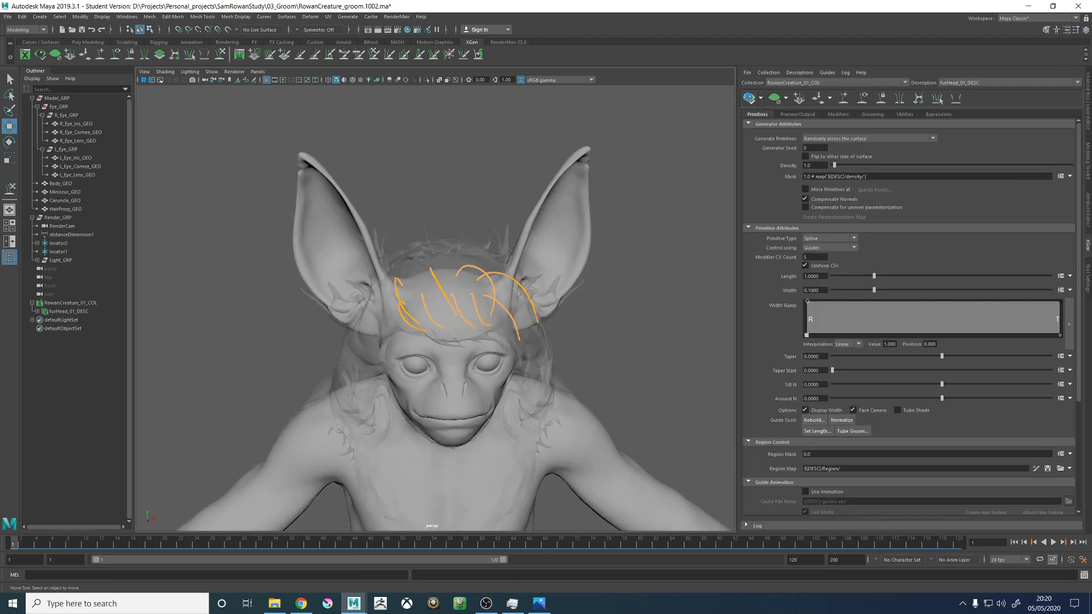
click(749, 98)
alt+right_drag(484, 284, 580, 289)
alt+drag(580, 288, 623, 288)
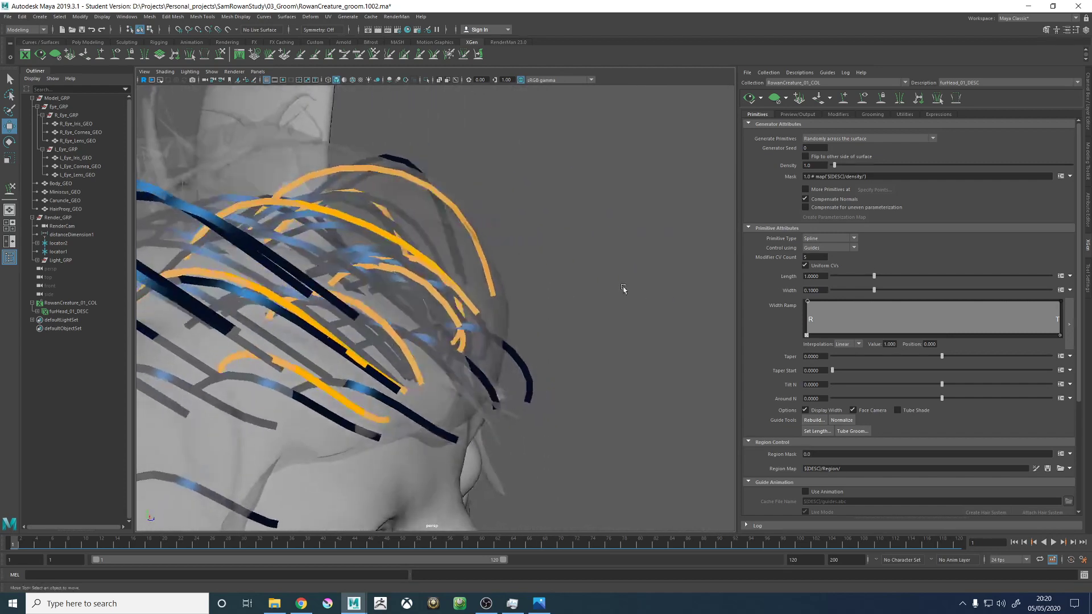
alt+right_drag(623, 289, 426, 275)
alt+drag(427, 275, 399, 269)
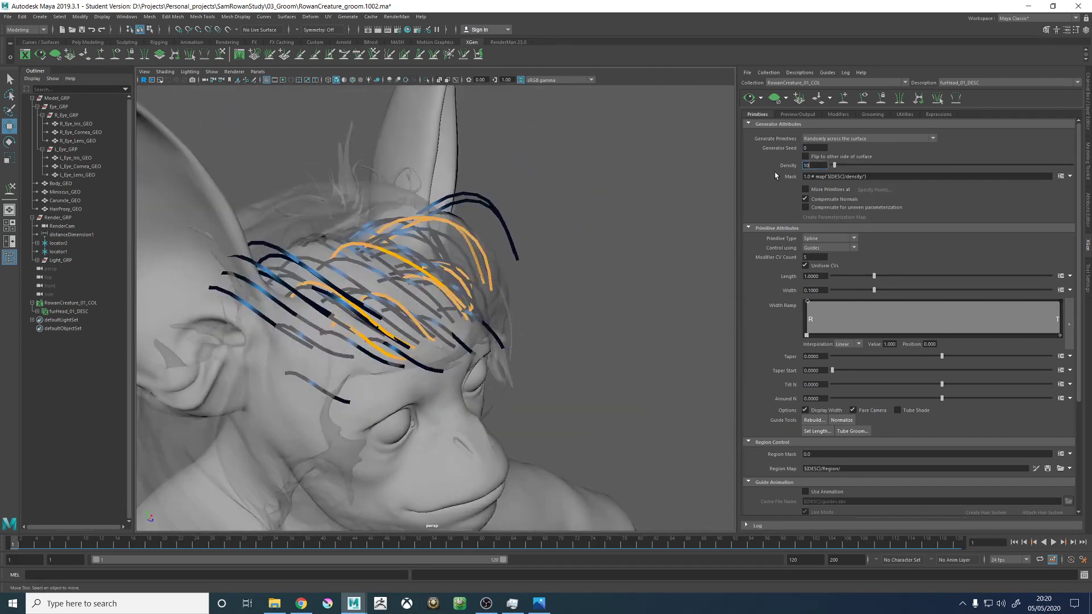
- Set the fur density to 10 and update the XGen preview
text(10)
key(Return)
click(749, 100)
- Set the Modifier CV Count to 12, update the preview to check the fur's curvature, and clear the preview
alt+drag(398, 279, 412, 296)
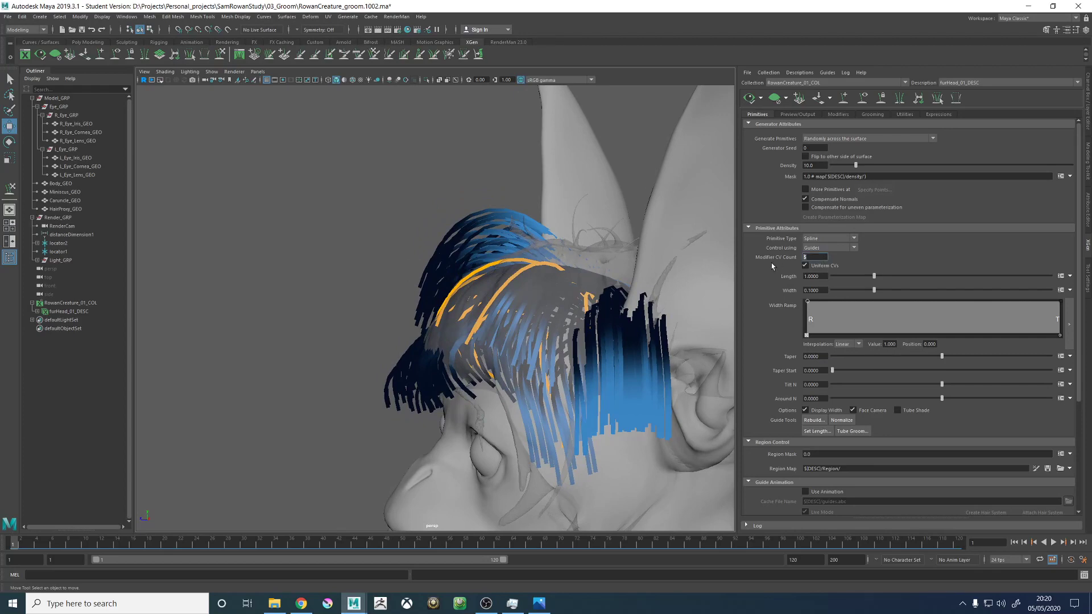
click(749, 99)
alt+drag(576, 197, 646, 197)
alt+right_drag(509, 226, 603, 284)
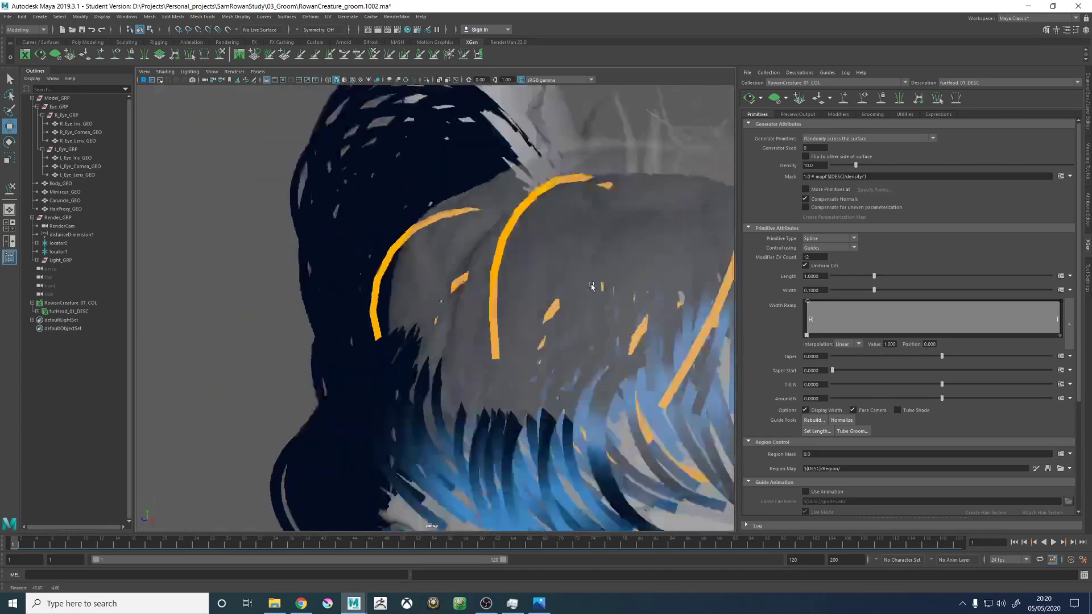
mouse_move(603, 284)
alt+mouse_down()
mouse_move(541, 285)
mouse_move(586, 285)
alt+mouse_up()
alt+right_drag(586, 285, 403, 272)
alt+drag(403, 271, 516, 259)
click(774, 99)
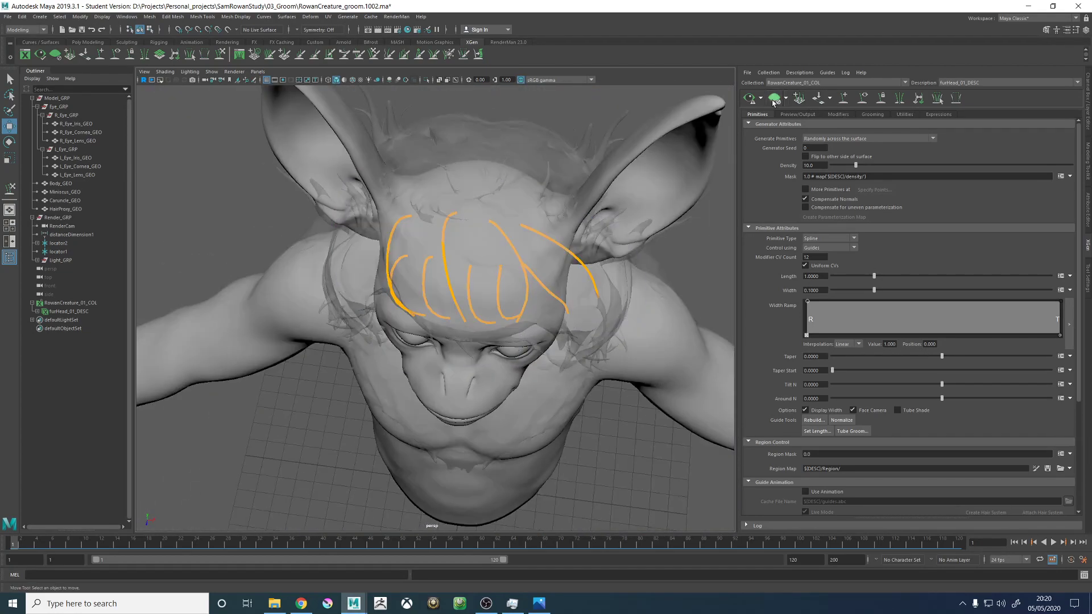
- Add a guide on the temple just in front of the creature's right ear, below the existing forehead guides
alt+drag(398, 258, 441, 235)
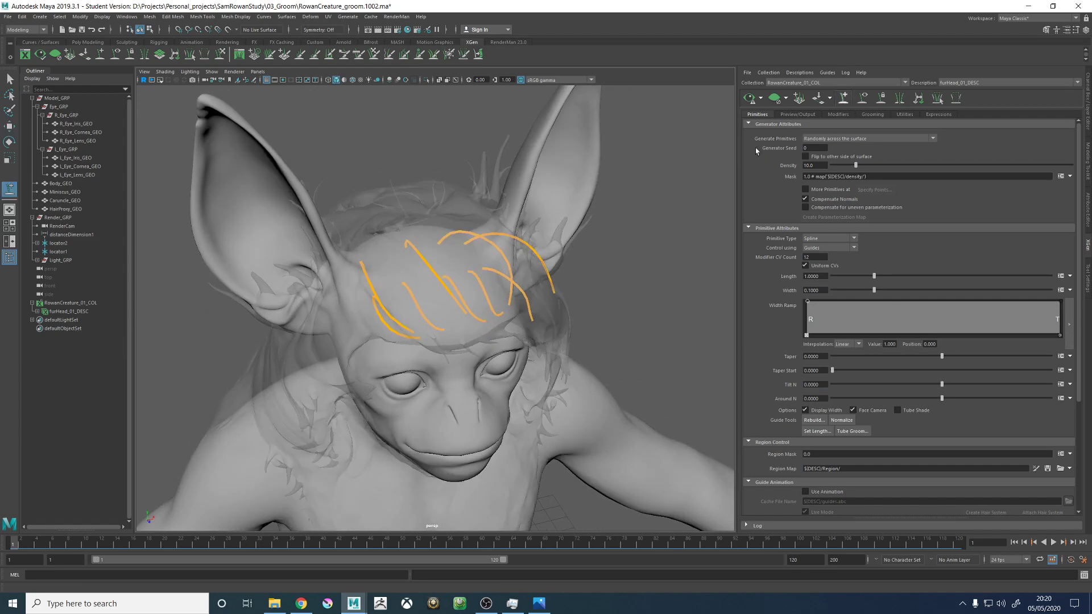
alt+drag(416, 292, 563, 296)
alt+right_drag(455, 305, 546, 318)
alt+middle_drag(353, 329, 495, 284)
alt+drag(494, 284, 517, 296)
alt+right_drag(517, 296, 414, 281)
alt+drag(415, 281, 454, 236)
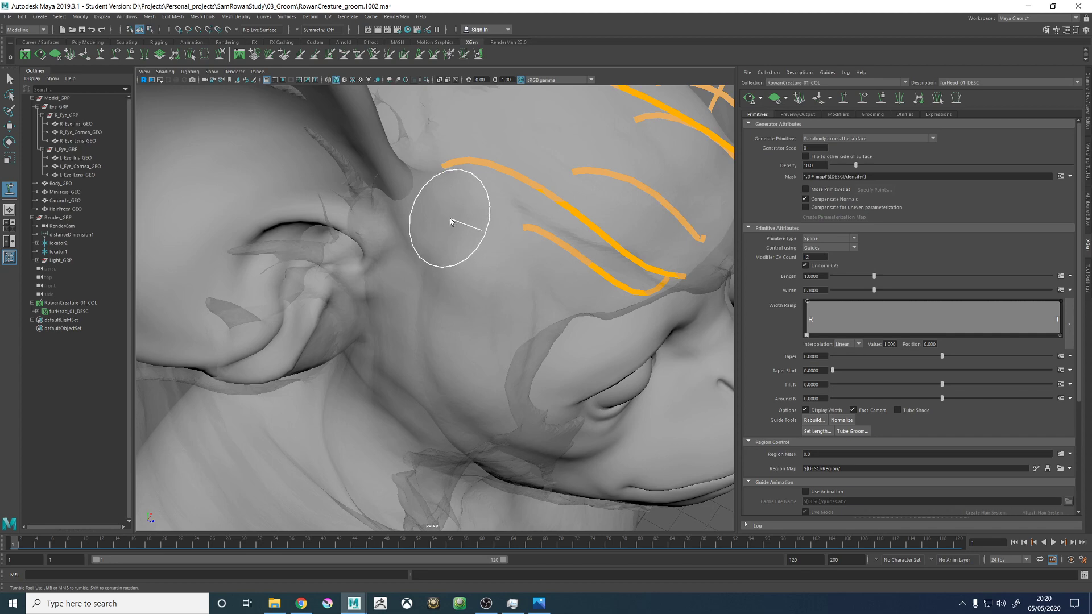
drag(449, 218, 659, 307)
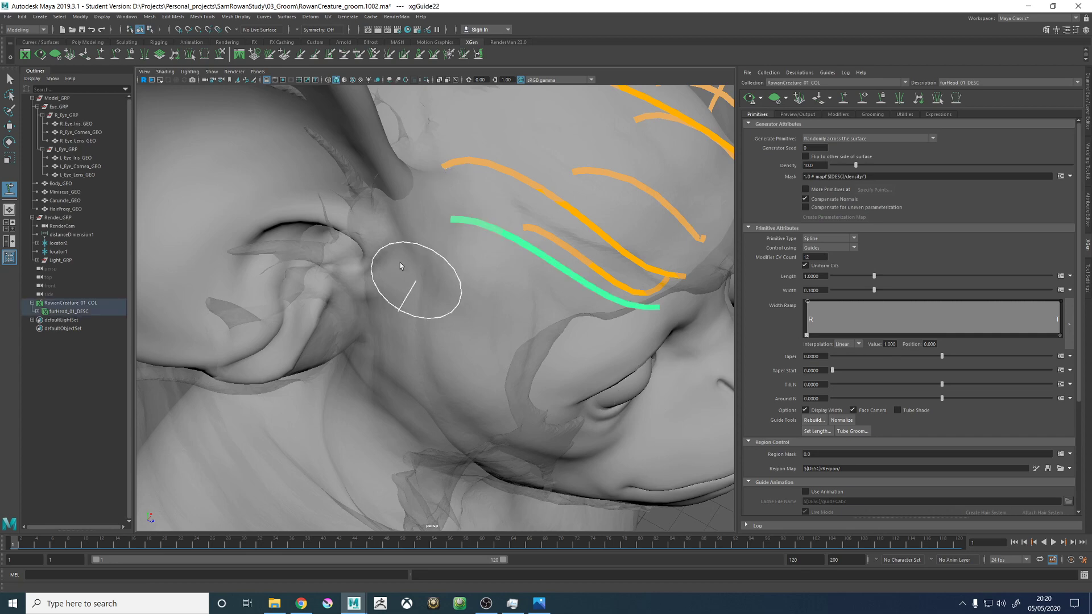
alt+drag(579, 340, 573, 307)
alt+drag(524, 273, 505, 293)
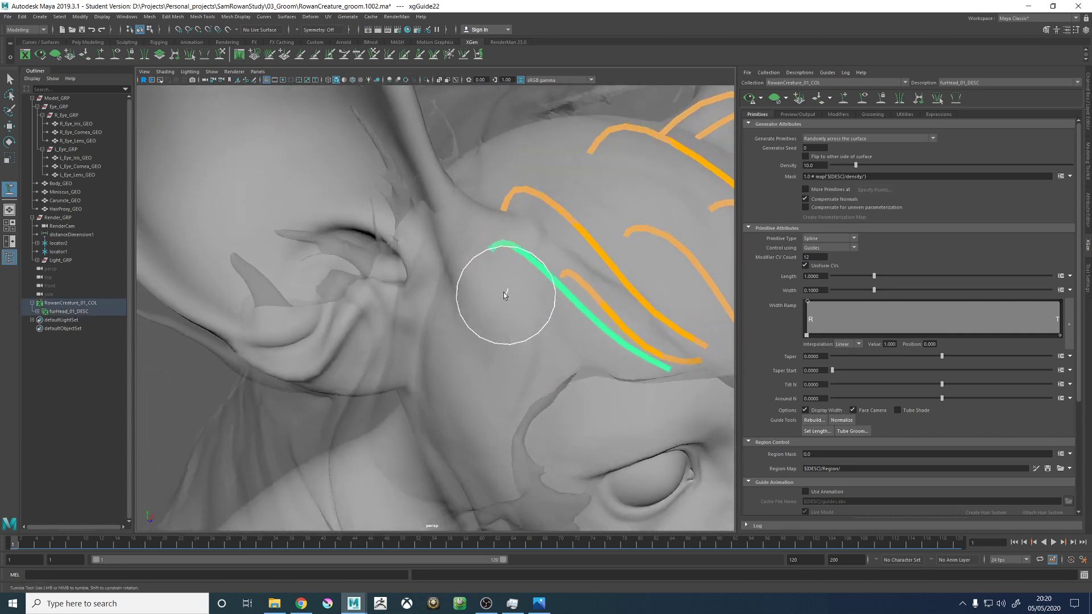
- Copy the guide shape from the neighbouring right-ear guide and paste it onto the new temple guide
key(w)
key(q)
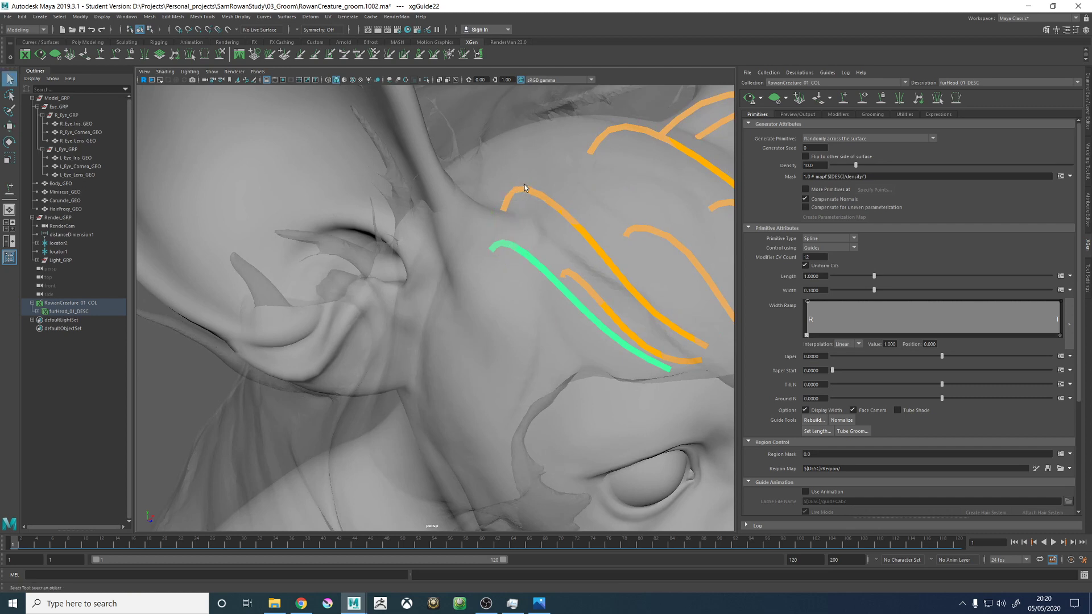
click(525, 185)
click(528, 189)
right_click(523, 182)
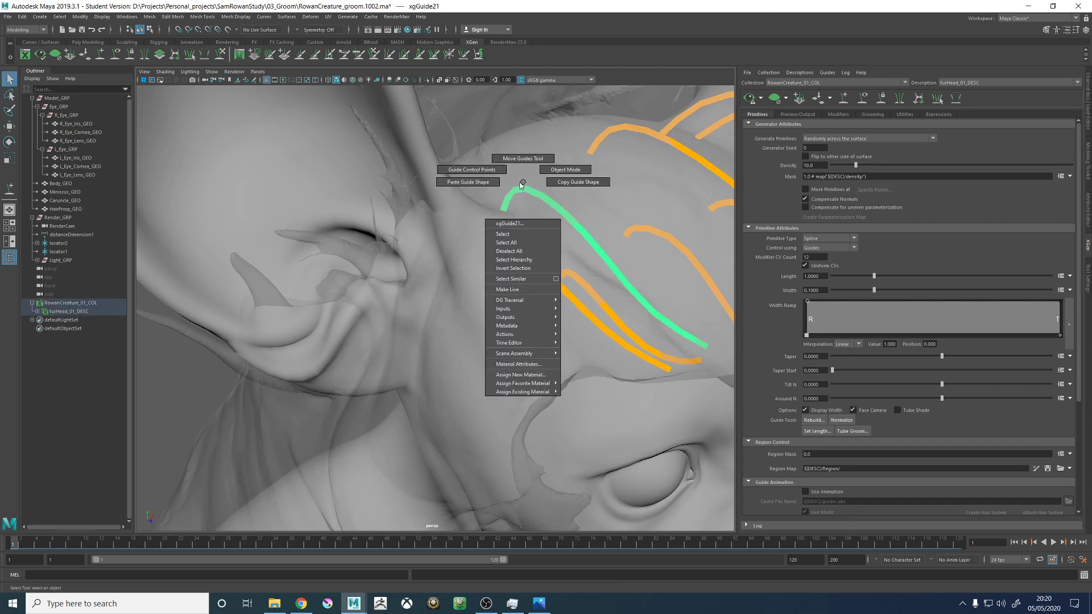
click(566, 183)
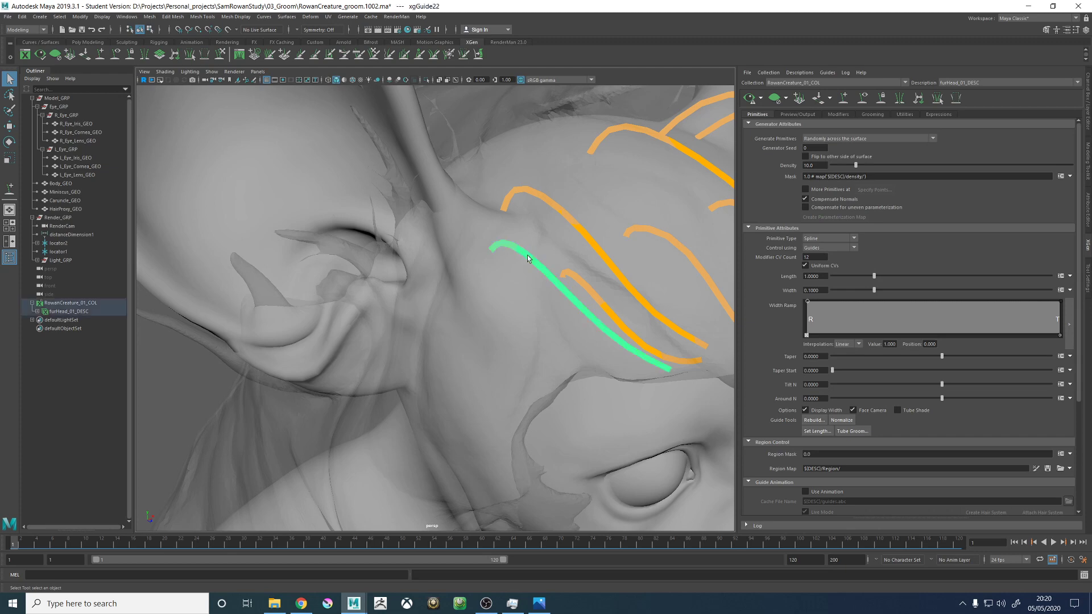
right_drag(528, 254, 484, 255)
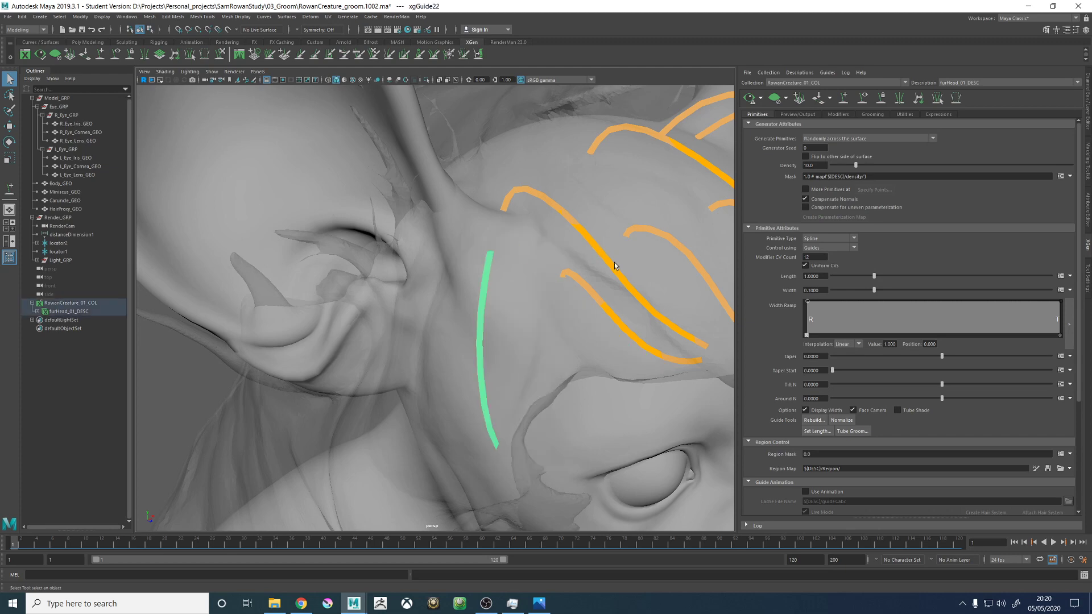
- Sculpt the right temple guide with a large brush so it arcs outward and falls down the side of the head
alt+right_drag(615, 262, 458, 275)
alt+drag(458, 275, 554, 234)
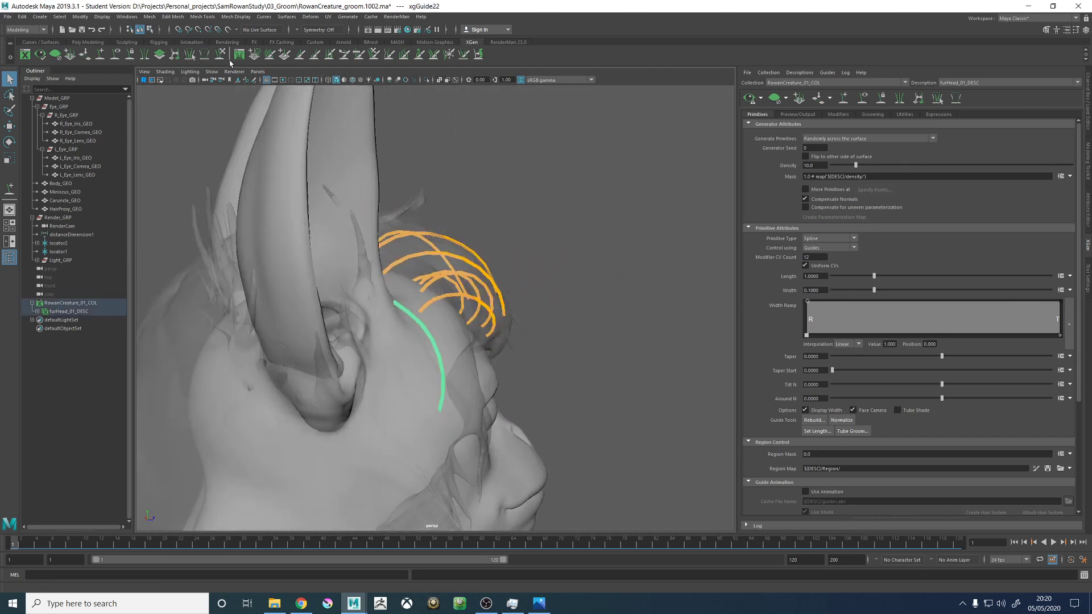
key(y)
alt+drag(418, 273, 462, 289)
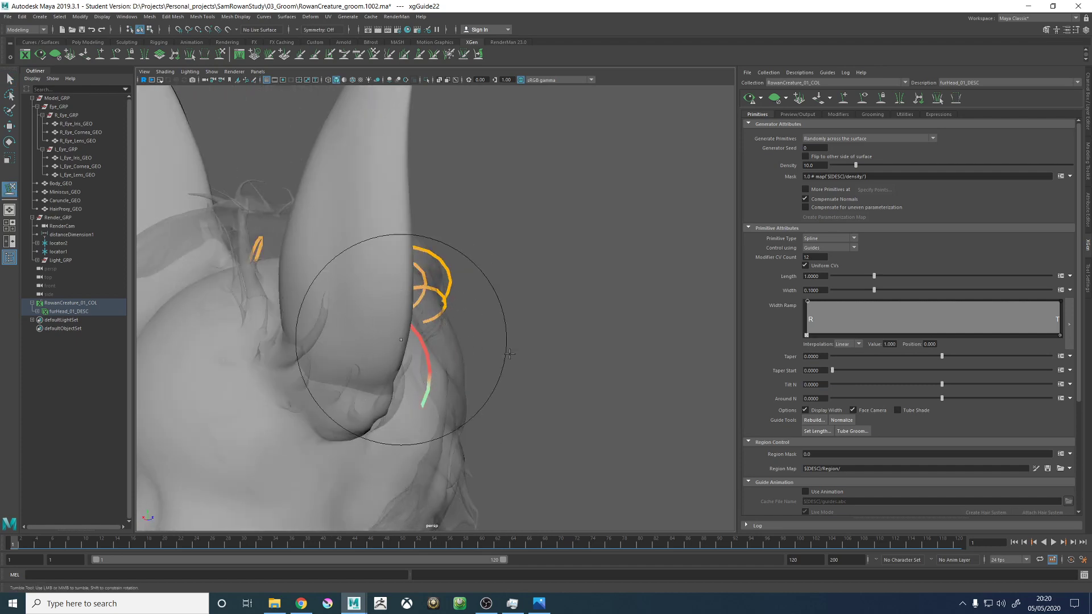
alt+drag(509, 353, 485, 280)
alt+right_drag(504, 296, 490, 316)
alt+drag(486, 311, 483, 302)
alt+middle_drag(483, 302, 524, 285)
alt+right_drag(524, 284, 561, 351)
alt+drag(562, 351, 530, 372)
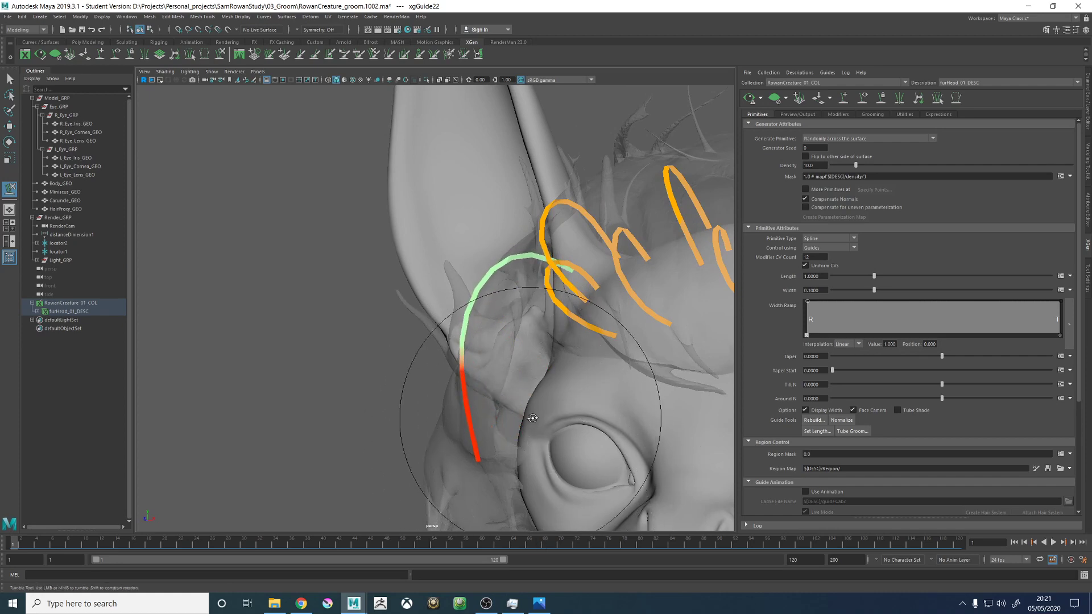
- Bend the lower half of the right temple guide forward along the cheek to follow the hair proxy
alt+drag(532, 417, 520, 222)
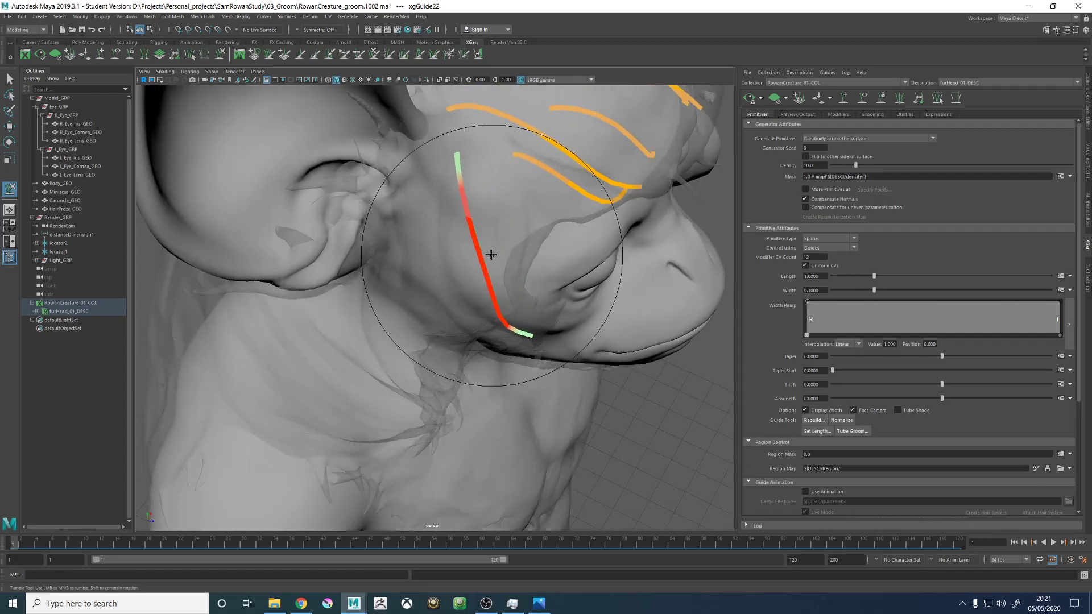
alt+drag(491, 254, 464, 284)
alt+drag(512, 310, 503, 338)
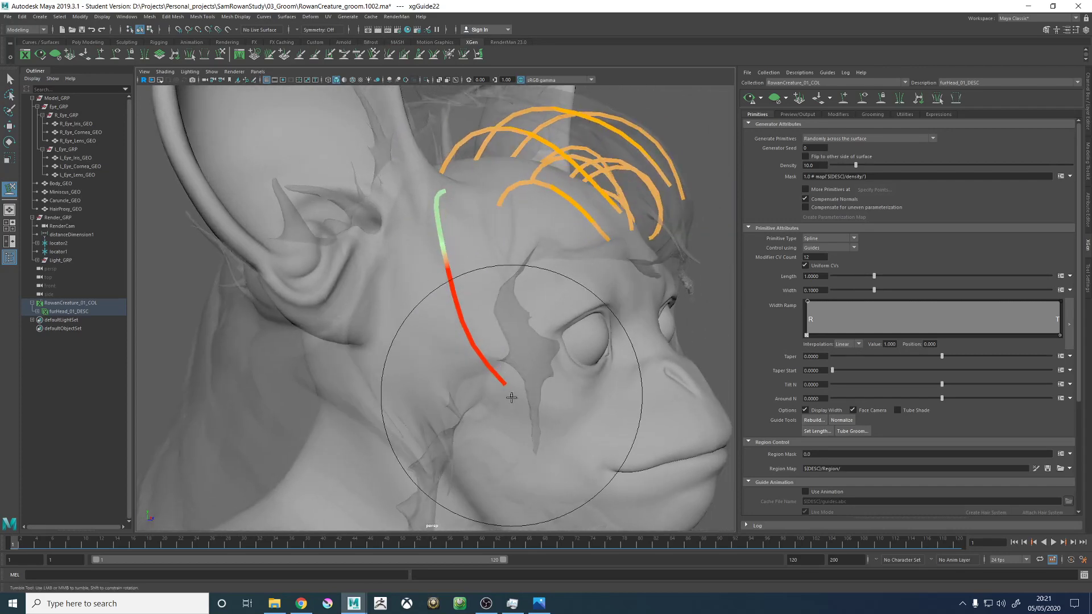
alt+drag(511, 397, 527, 400)
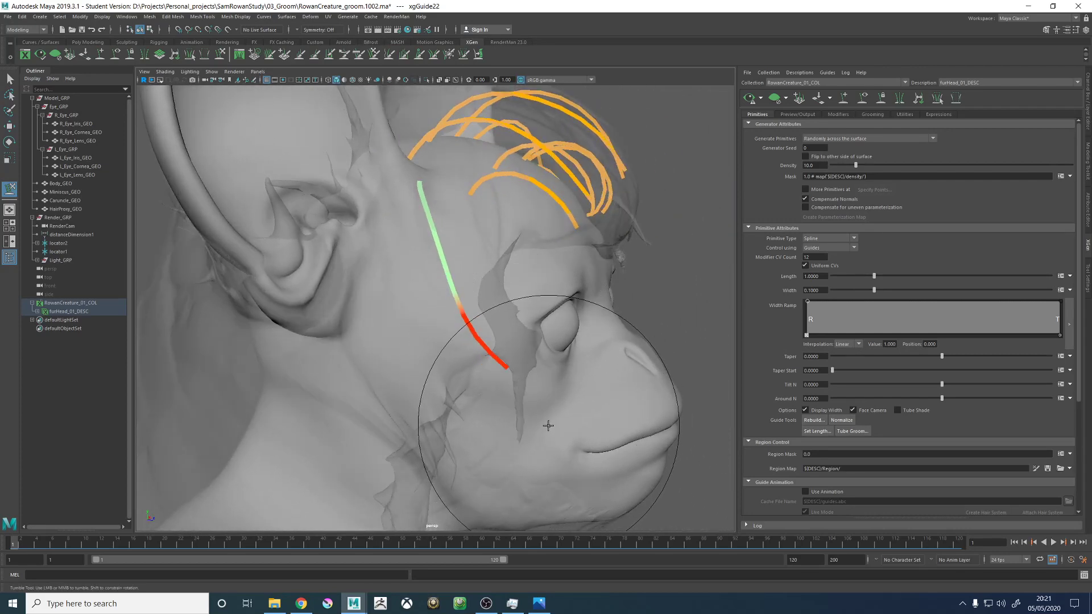
mouse_move(555, 401)
alt+mouse_down()
mouse_move(568, 411)
mouse_move(554, 360)
alt+mouse_up()
- Refine the upper curve of the right temple guide near its root with a smaller sculpt brush
mouse_move(488, 340)
alt+mouse_down()
mouse_move(491, 283)
mouse_move(459, 251)
mouse_move(480, 235)
mouse_move(437, 232)
mouse_move(594, 213)
mouse_move(540, 247)
alt+mouse_up()
scroll(455, 217, down, 5)
mouse_move(461, 219)
alt+mouse_down()
mouse_move(381, 219)
mouse_move(449, 227)
alt+mouse_up()
alt+middle_drag(489, 222, 477, 284)
scroll(475, 289, up, 5)
alt+drag(475, 289, 511, 256)
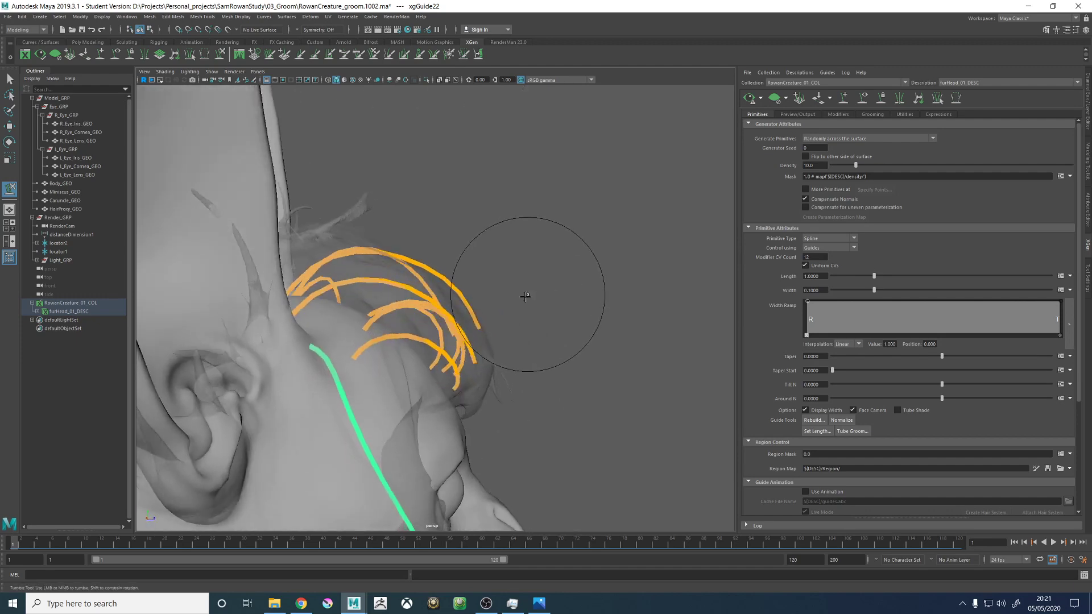
- Select the front row of forehead guides and scale them up to lengthen them
key(w)
alt+drag(400, 348, 336, 381)
scroll(537, 291, down, 4)
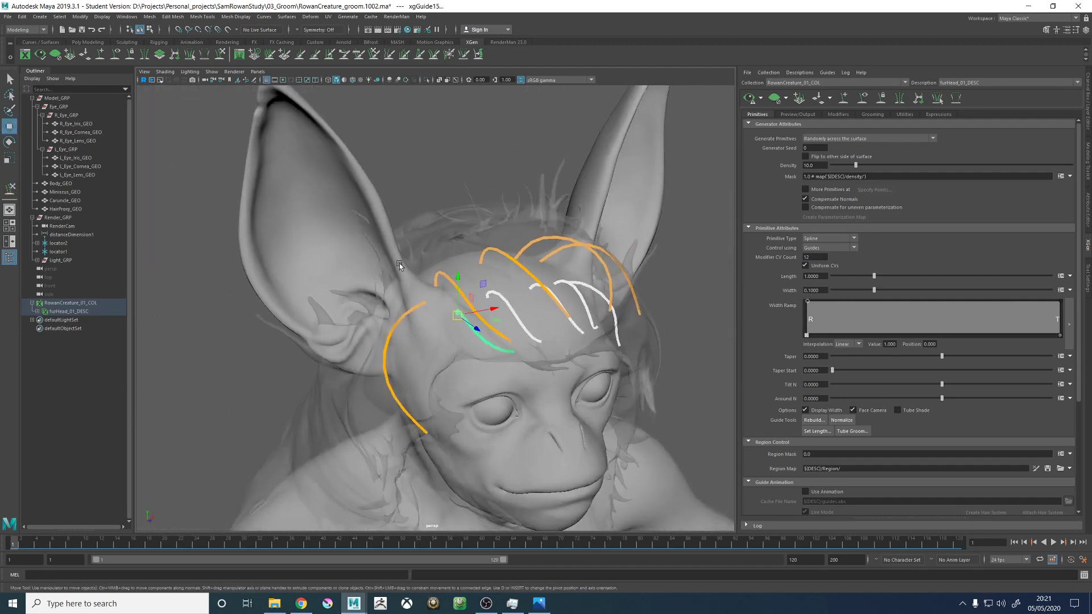
alt+drag(538, 291, 562, 259)
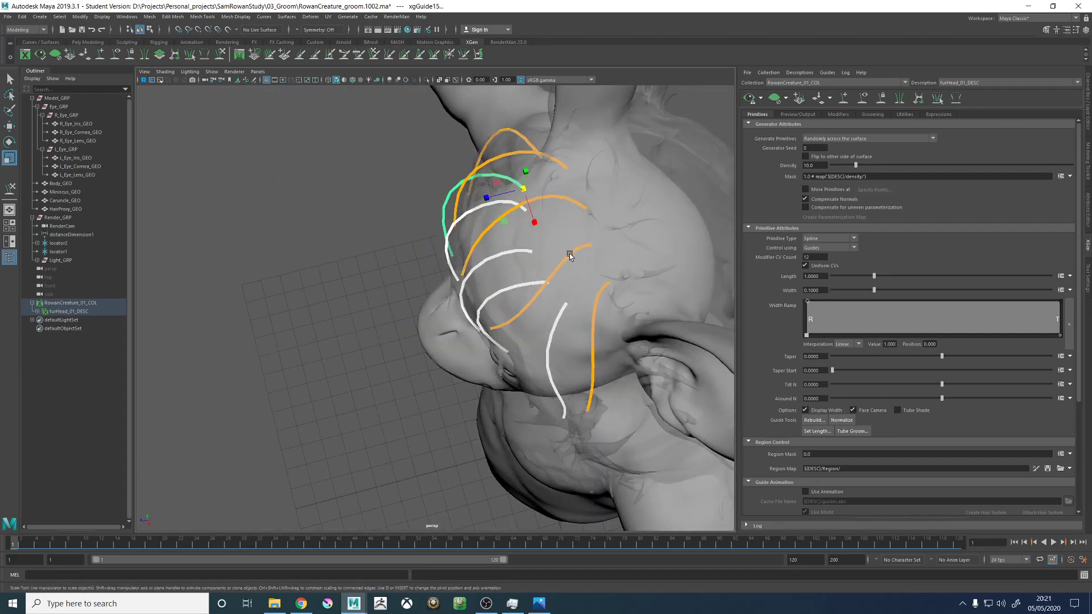
alt+drag(506, 291, 603, 239)
scroll(348, 188, up, 5)
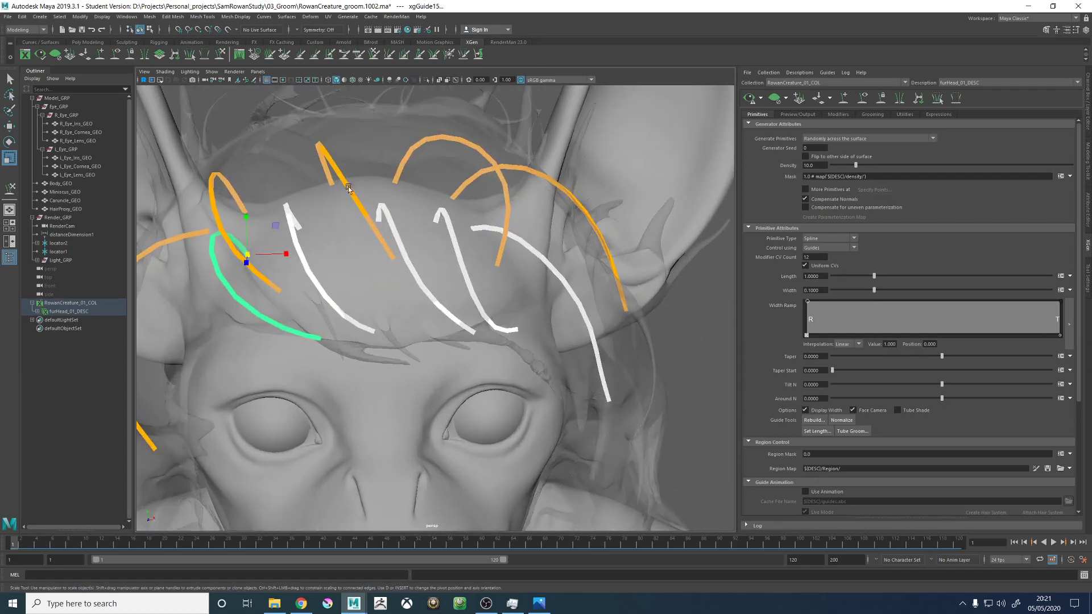
- Sculpt the tips of the selected forehead guides back in toward the brow, then deselect them
click(221, 55)
alt+drag(328, 278, 472, 293)
alt+drag(413, 311, 497, 298)
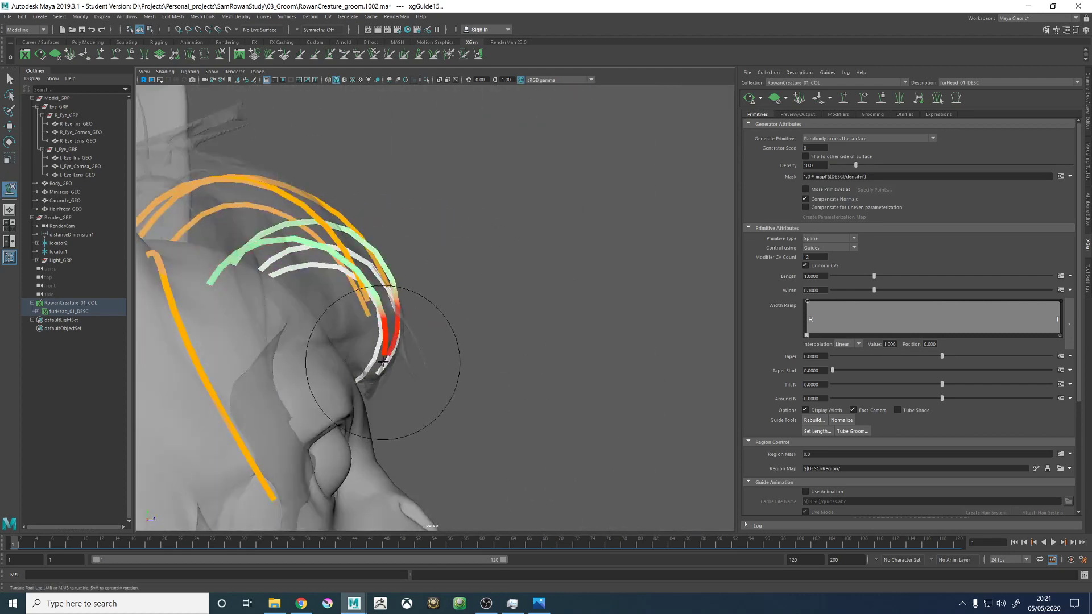
alt+drag(390, 360, 316, 378)
key(w)
click(251, 142)
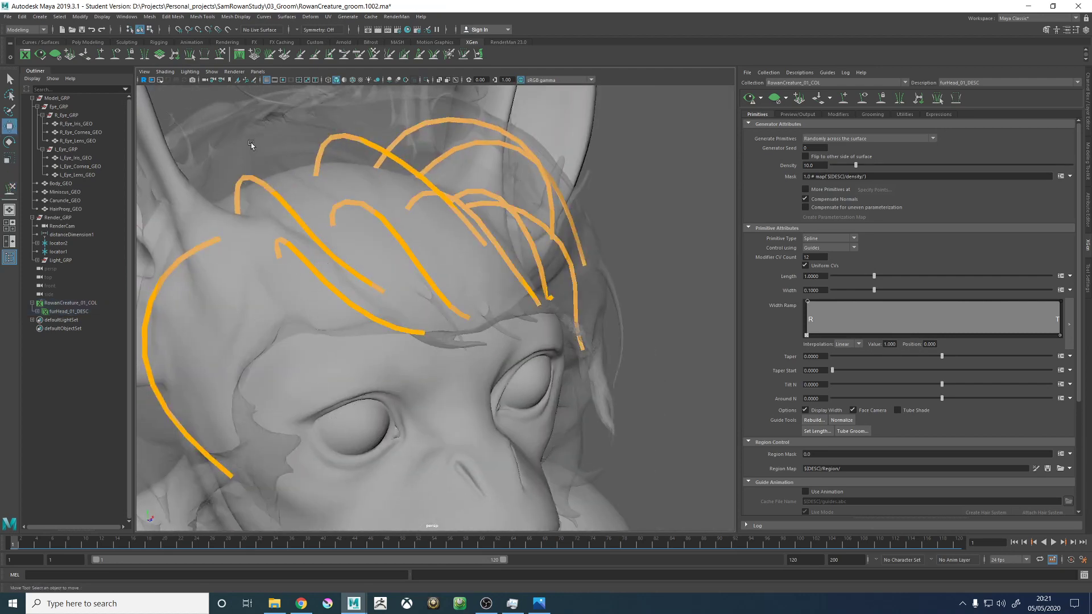
- Sculpt the outermost right forehead guide so its lower half follows the hair proxy along the right brow
click(340, 307)
click(221, 55)
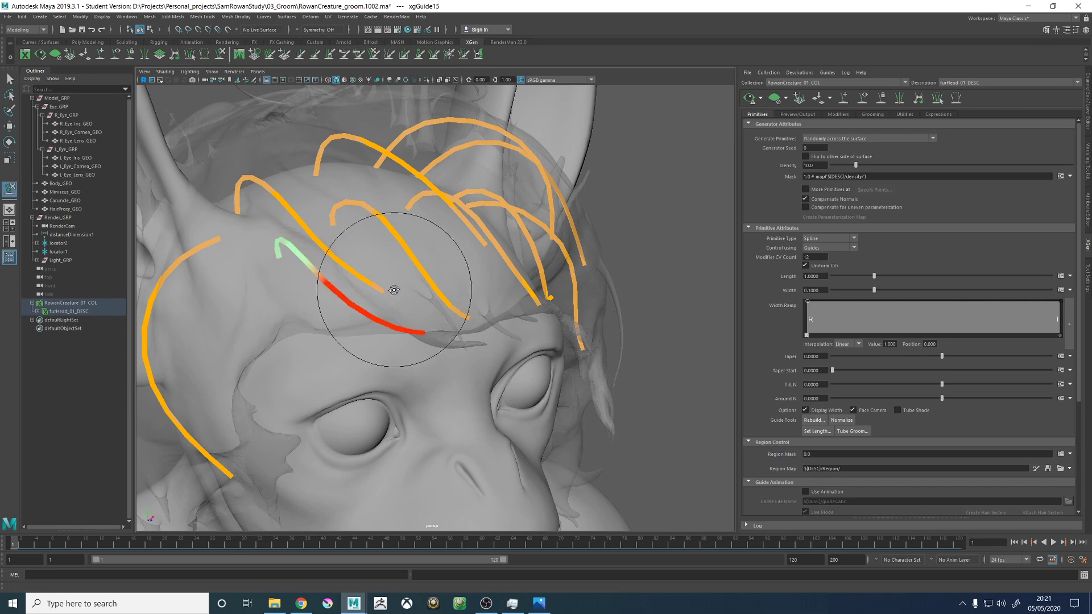
mouse_move(390, 297)
alt+mouse_down()
mouse_move(439, 285)
mouse_move(348, 317)
mouse_move(432, 341)
mouse_move(431, 356)
mouse_move(500, 336)
mouse_move(417, 313)
mouse_move(461, 338)
mouse_move(463, 304)
mouse_move(402, 305)
mouse_move(370, 463)
mouse_move(461, 408)
alt+mouse_up()
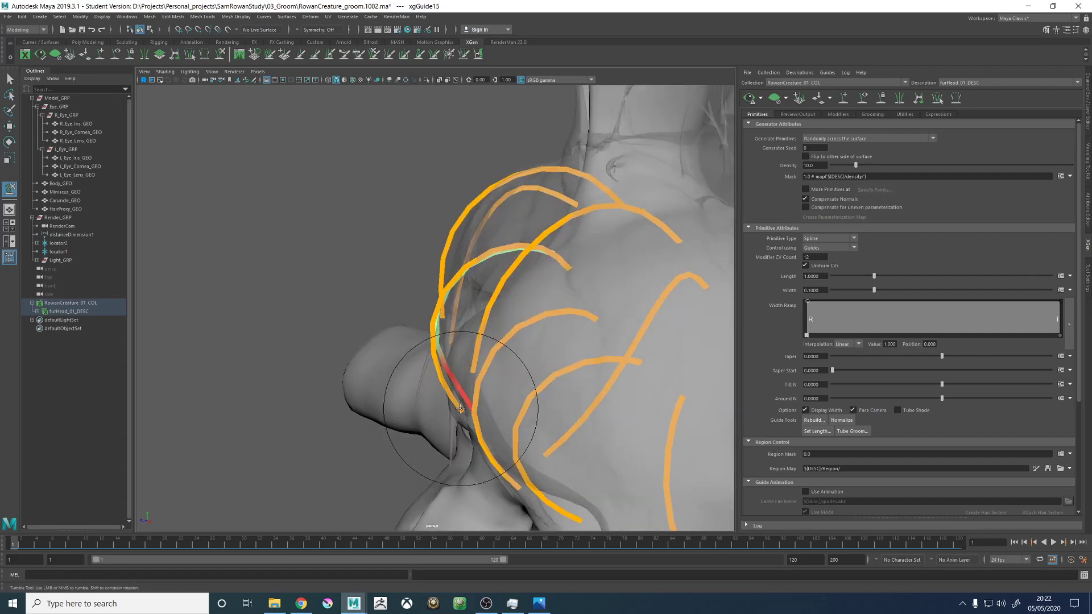
mouse_move(448, 362)
alt+mouse_down()
mouse_move(546, 296)
mouse_move(446, 370)
mouse_move(439, 402)
mouse_move(468, 419)
alt+mouse_up()
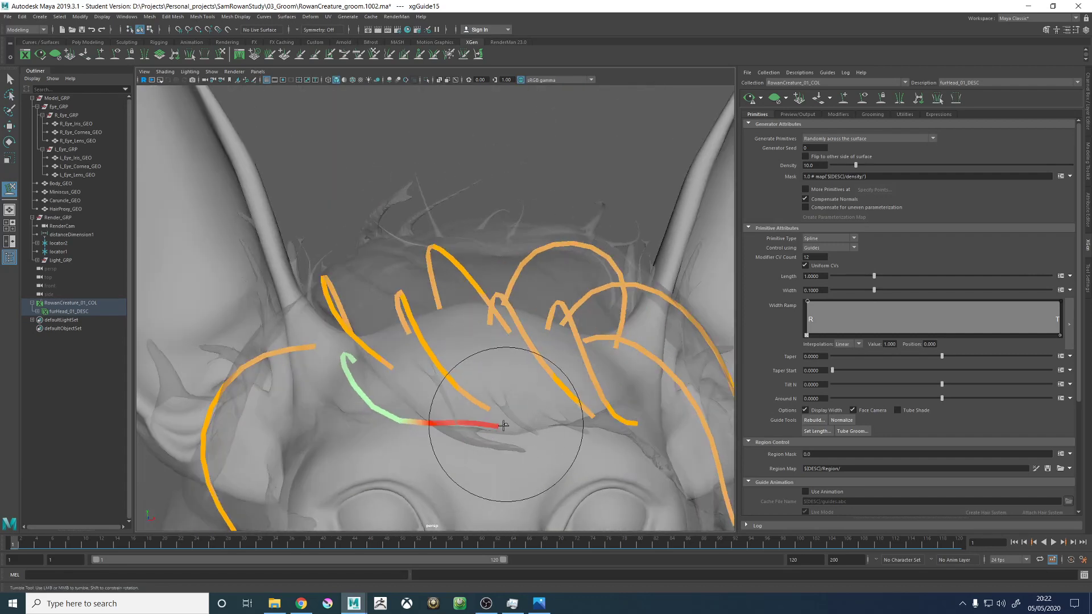
mouse_move(468, 366)
alt+mouse_down()
mouse_move(466, 415)
mouse_move(500, 424)
alt+mouse_up()
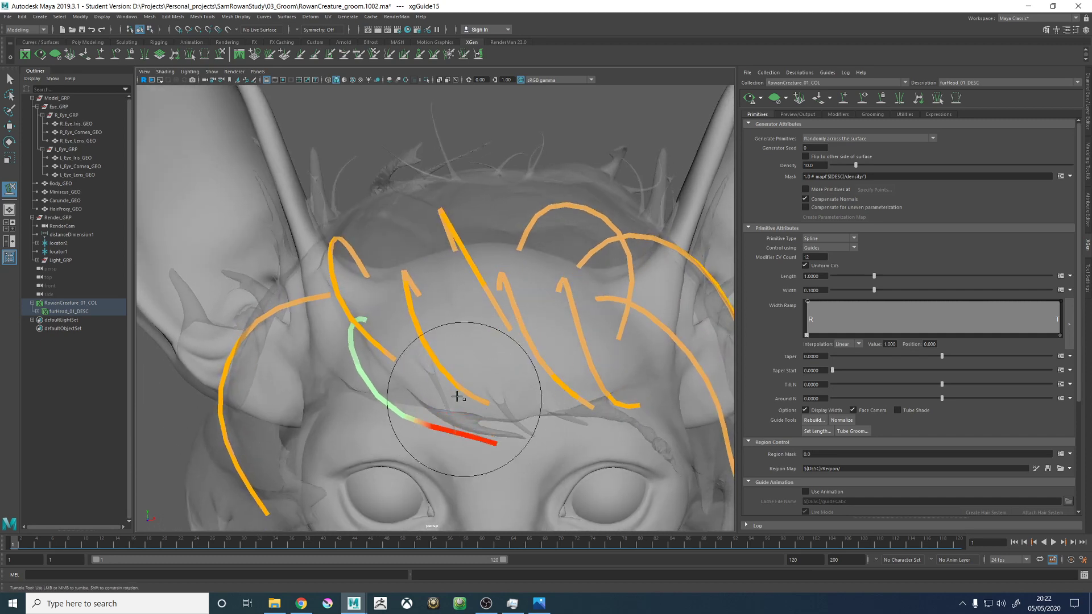
mouse_move(416, 369)
alt+mouse_down()
mouse_move(434, 356)
mouse_move(487, 361)
mouse_move(390, 365)
alt+mouse_up()
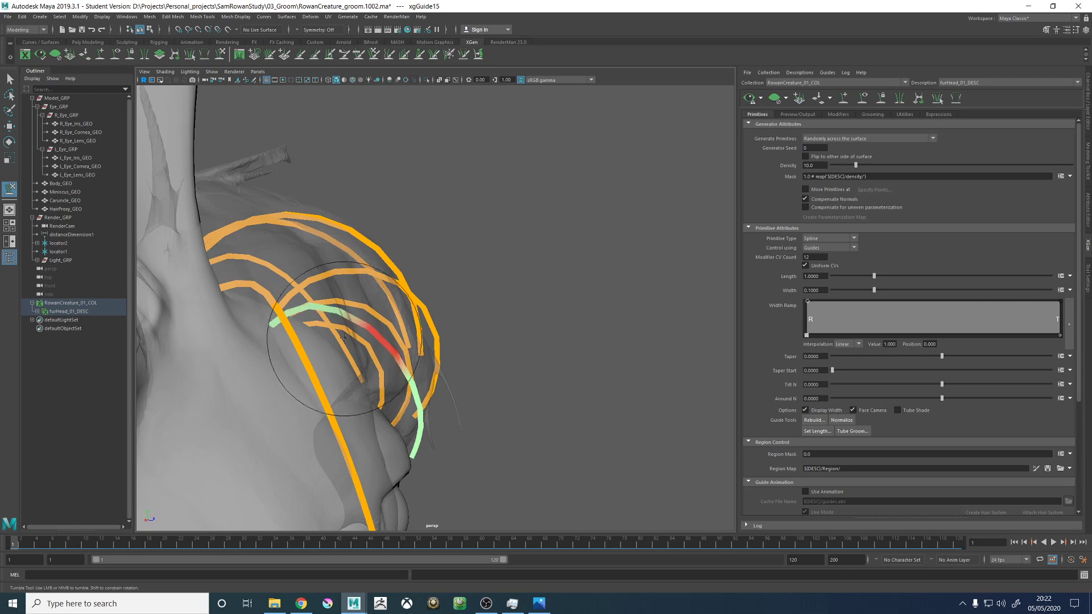
mouse_move(439, 378)
alt+mouse_down()
mouse_move(451, 427)
mouse_move(475, 398)
mouse_move(390, 399)
alt+mouse_up()
- Select the three inner front forehead guides and sculpt them together down across the brow
key(w)
click(439, 344)
alt+drag(440, 346, 311, 353)
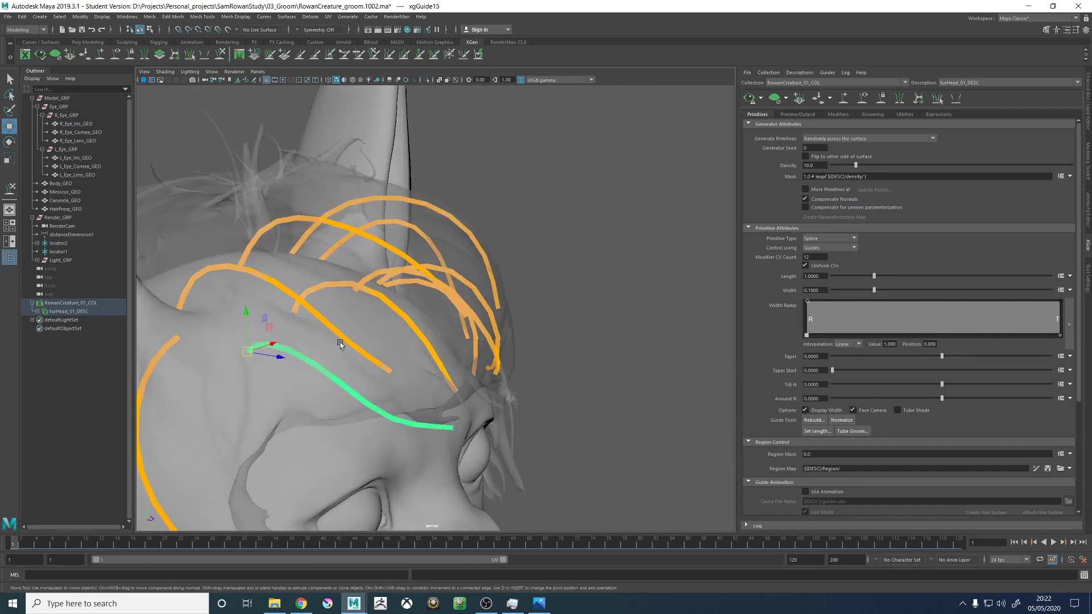
right_click(551, 234)
right_drag(552, 235, 594, 235)
alt+drag(500, 261, 397, 276)
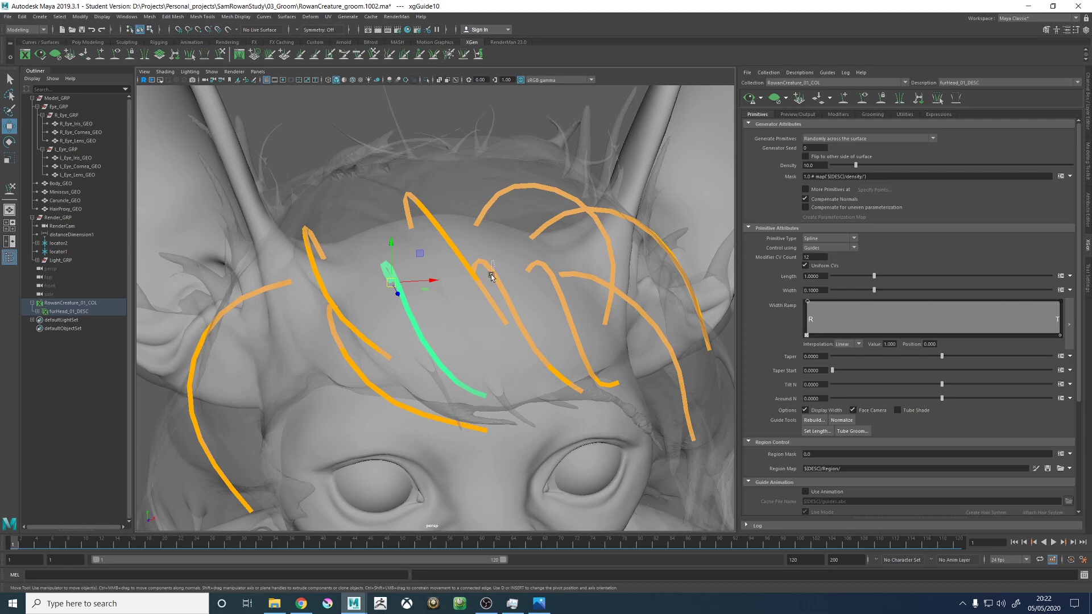
click(492, 275)
alt+drag(492, 275, 529, 283)
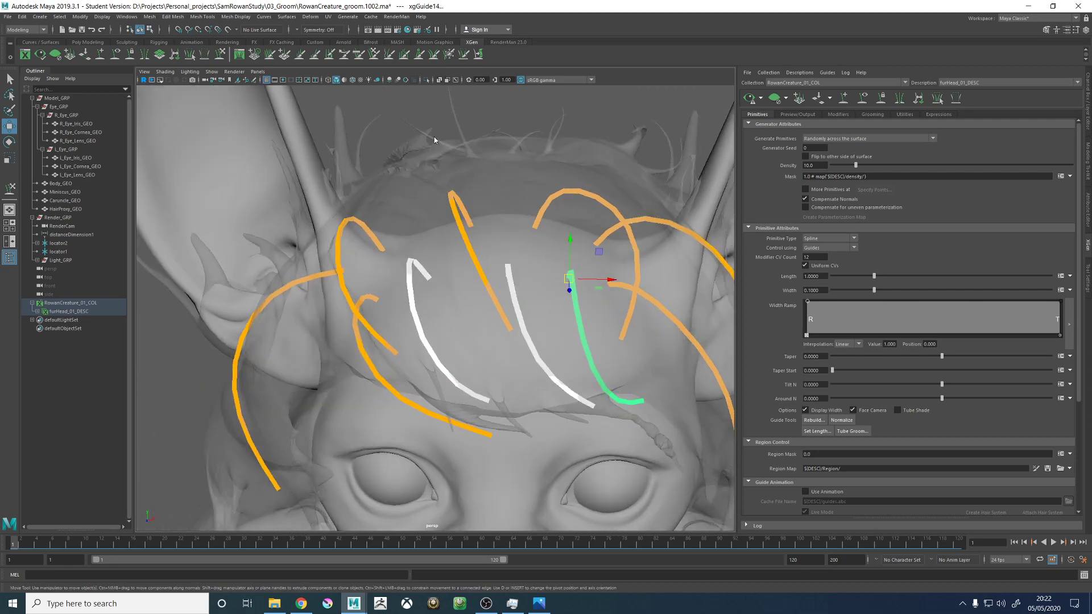
right_drag(434, 139, 402, 143)
alt+drag(451, 285, 222, 112)
alt+drag(484, 221, 460, 228)
- Sculpt the second forehead guide from the creature's right so its tip sweeps inward along the proxy's brow edge
click(406, 254)
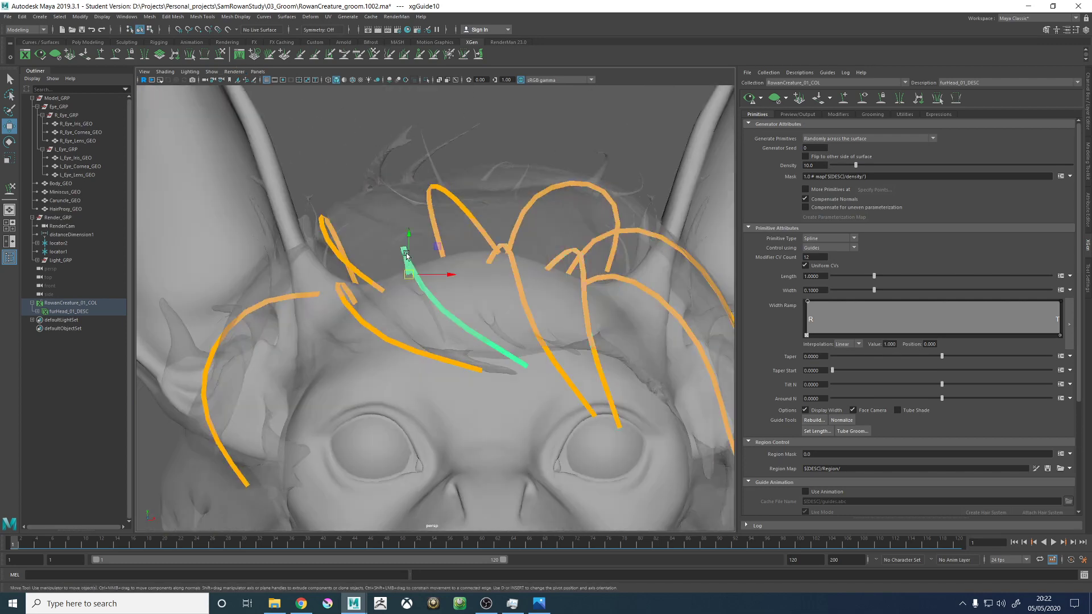
key(y)
mouse_move(539, 307)
alt+mouse_down()
mouse_move(509, 302)
mouse_move(540, 289)
alt+mouse_up()
alt+right_drag(597, 330, 421, 274)
alt+drag(422, 274, 435, 290)
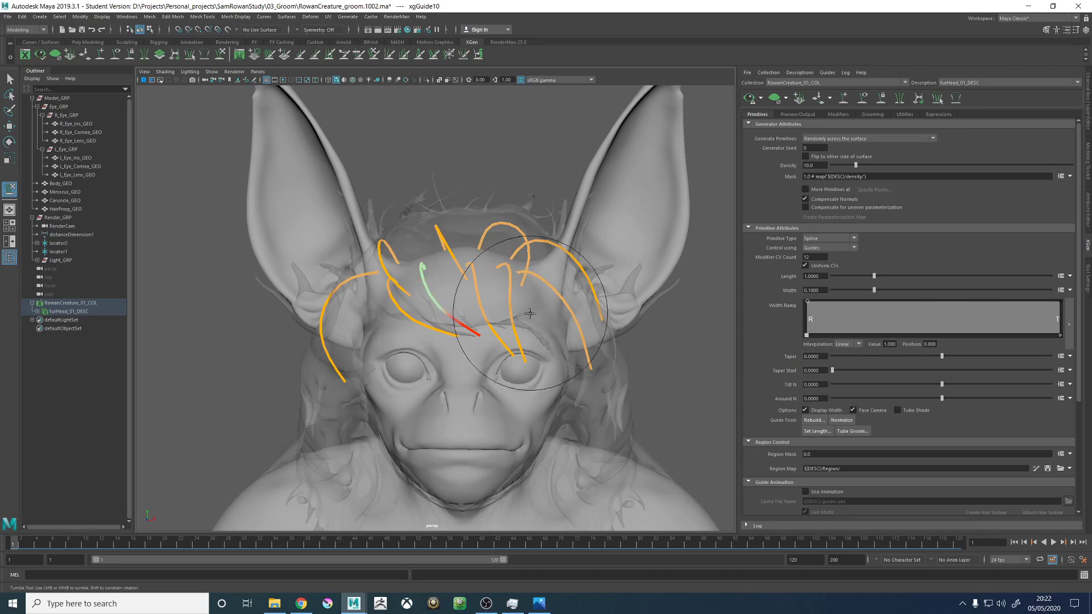
alt+right_drag(530, 313, 617, 334)
alt+drag(560, 312, 466, 377)
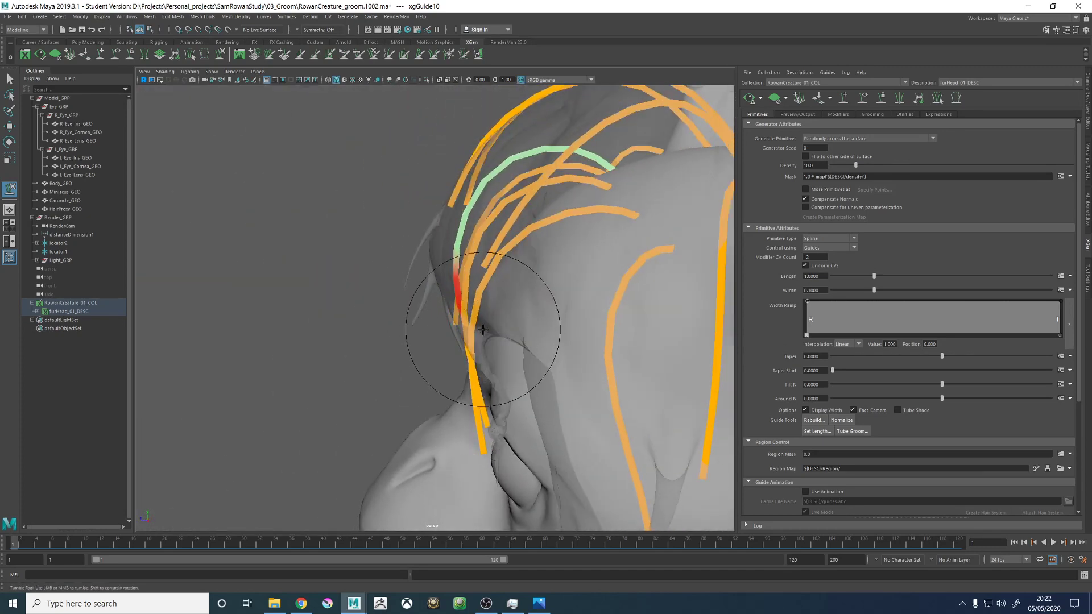
alt+drag(483, 330, 517, 368)
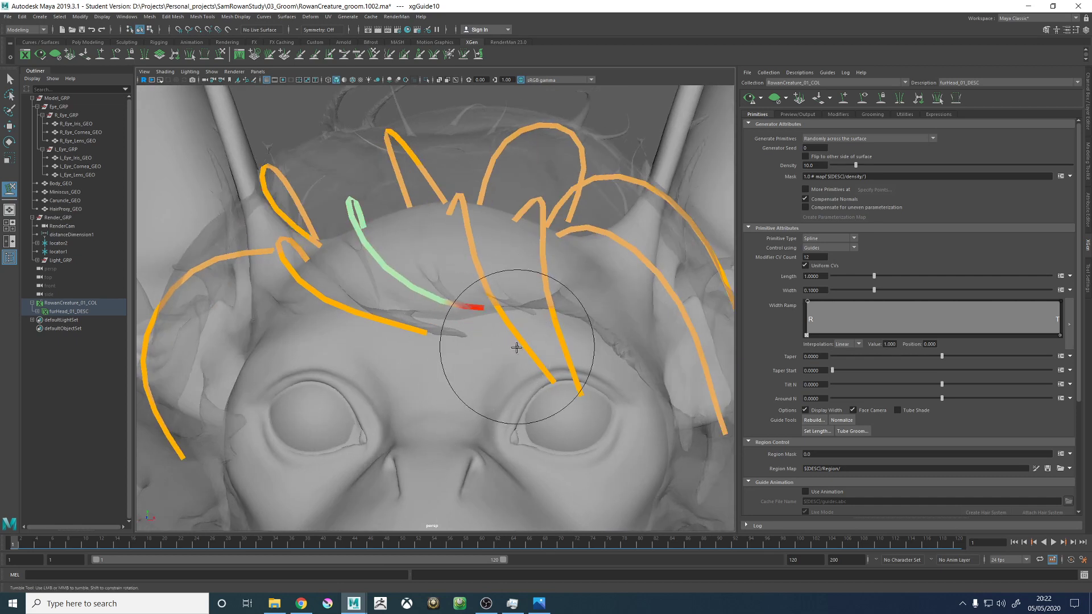
alt+drag(458, 352, 378, 316)
- Reselect the outermost right forehead guide and lift its tip into the brow line
key(w)
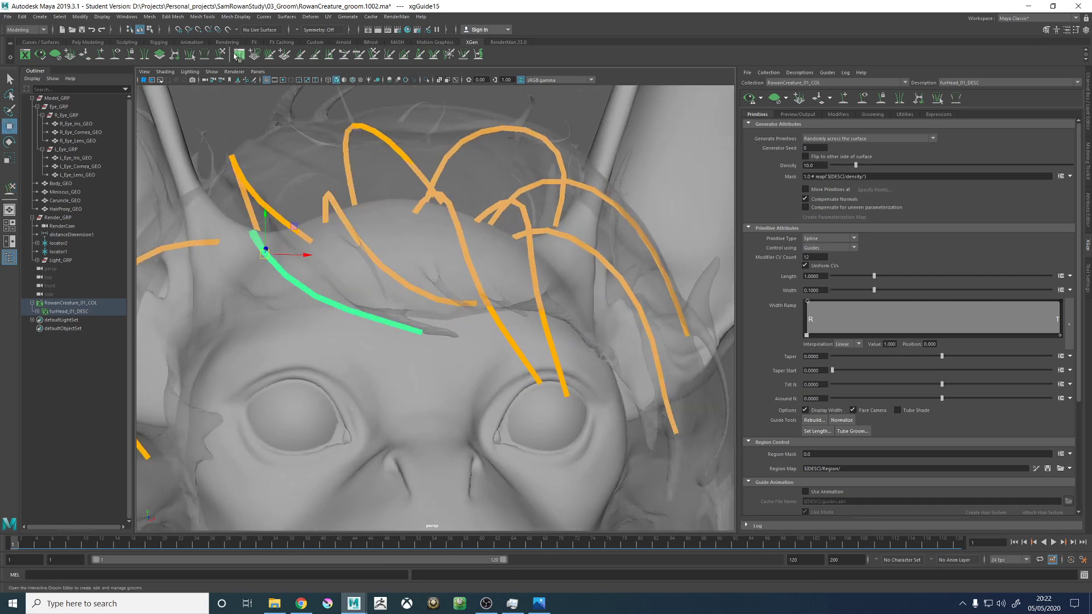
key(y)
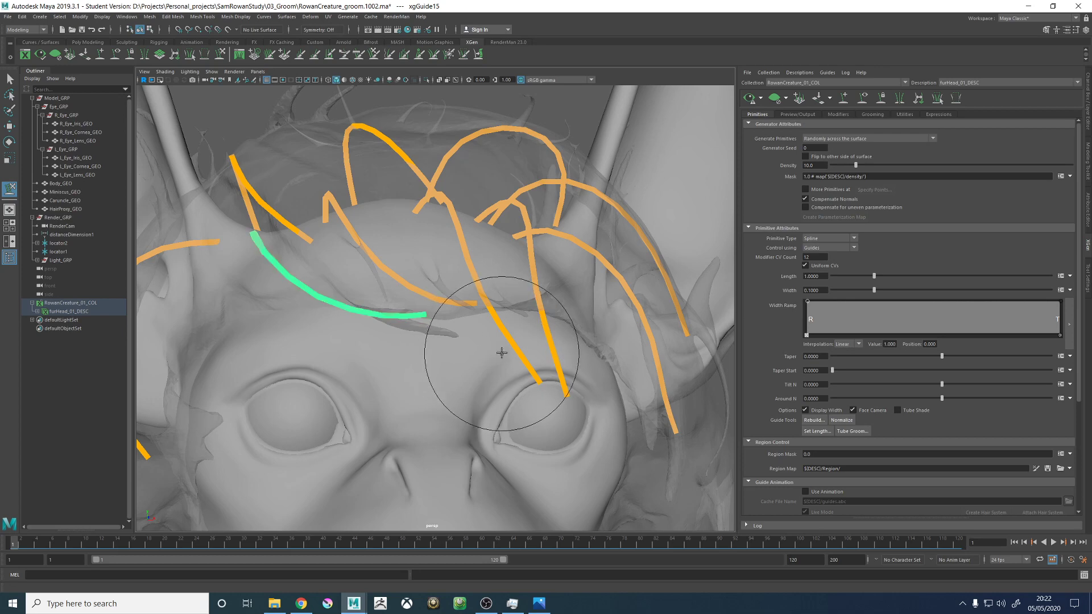
alt+drag(502, 353, 541, 327)
alt+right_drag(540, 327, 540, 340)
- Sculpt the central forehead guide above the left eye to arc over the forehead and follow the proxy's brow edge
key(w)
mouse_move(541, 340)
alt+mouse_down()
mouse_move(514, 333)
mouse_move(414, 222)
alt+mouse_up()
mouse_move(494, 353)
alt+mouse_down()
mouse_move(476, 336)
mouse_move(444, 424)
mouse_move(481, 424)
alt+mouse_up()
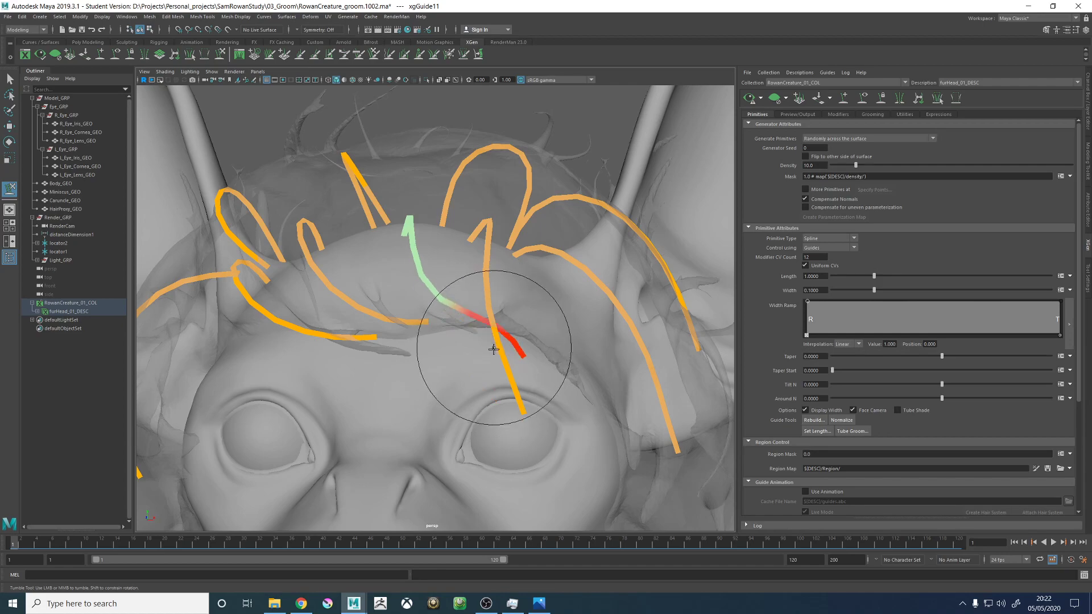
mouse_move(493, 349)
alt+mouse_down()
mouse_move(499, 366)
mouse_move(390, 341)
mouse_move(463, 390)
mouse_move(595, 377)
mouse_move(575, 390)
mouse_move(451, 317)
mouse_move(486, 396)
alt+mouse_up()
mouse_move(454, 351)
alt+mouse_down()
mouse_move(451, 341)
mouse_move(500, 353)
mouse_move(418, 357)
mouse_move(402, 207)
mouse_move(433, 213)
alt+mouse_up()
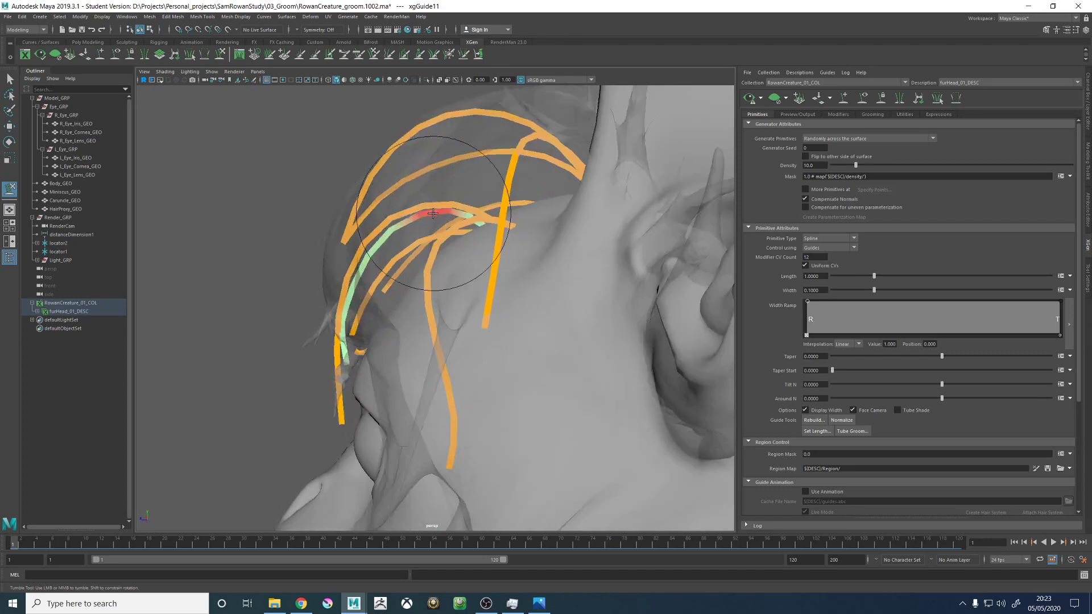
alt+drag(389, 275, 509, 300)
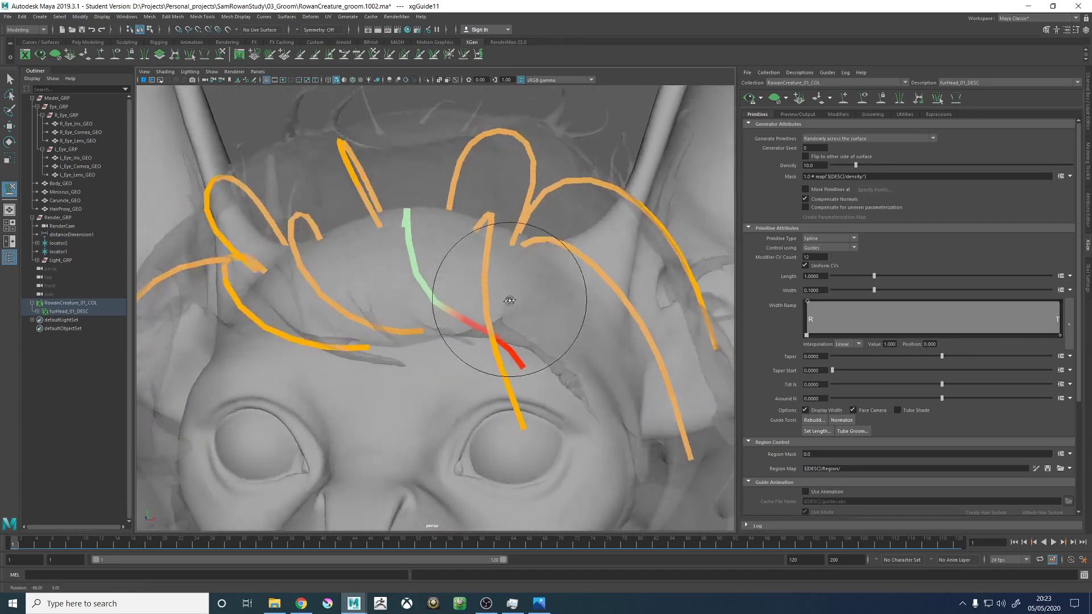
- Bend the leftmost front forehead guide outward above the left eye toward the left temple
key(w)
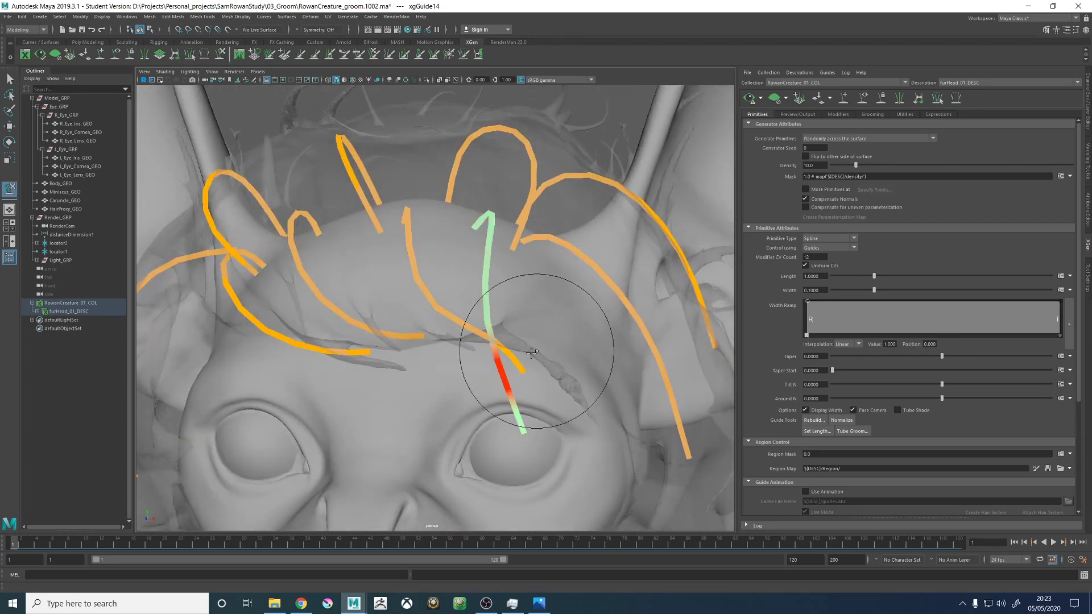
mouse_move(540, 417)
alt+mouse_down()
mouse_move(463, 390)
mouse_move(497, 385)
mouse_move(531, 403)
alt+mouse_up()
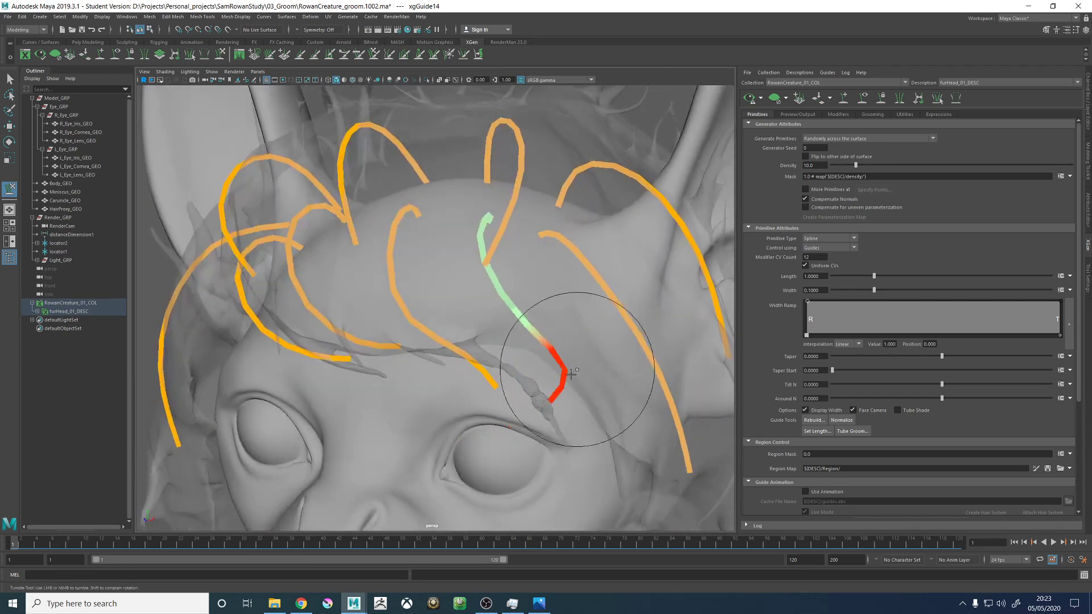
alt+drag(592, 437, 517, 334)
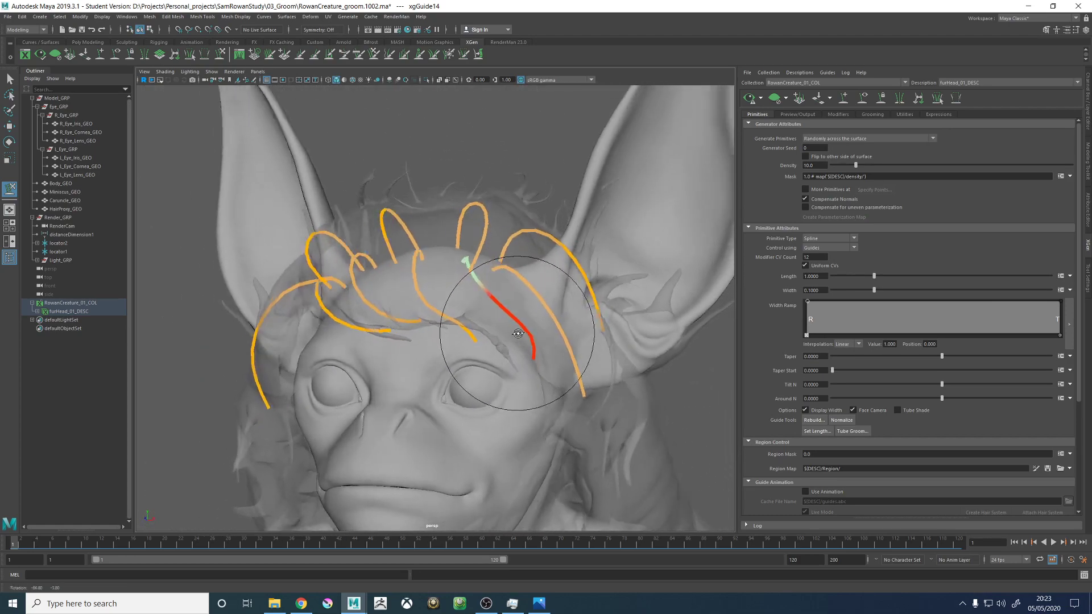
alt+right_drag(517, 334, 568, 359)
alt+drag(540, 340, 490, 359)
drag(437, 215, 398, 202)
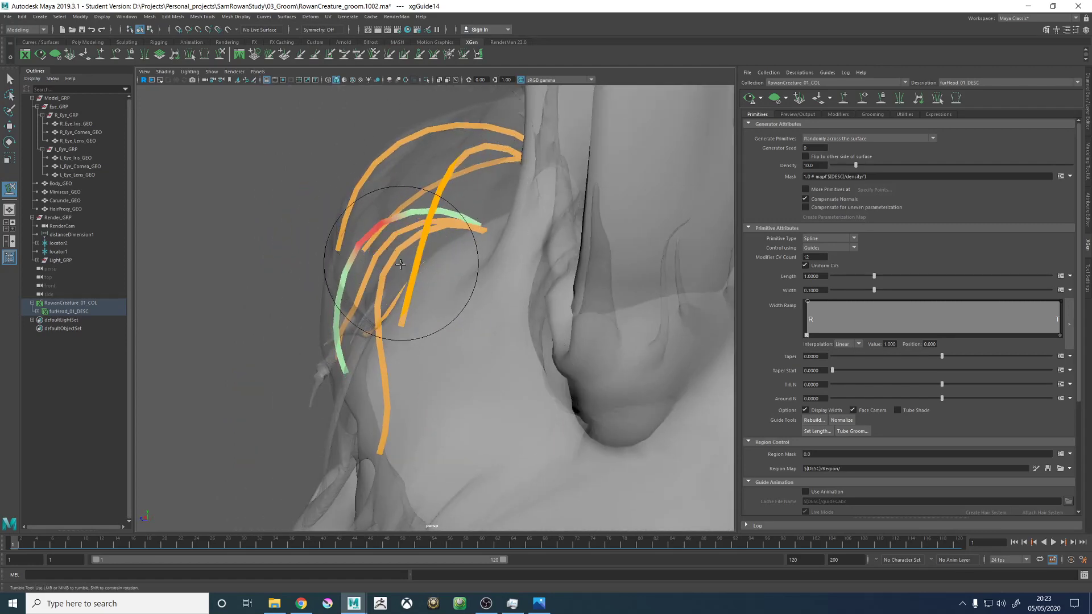
mouse_move(400, 264)
alt+mouse_down()
mouse_move(531, 297)
mouse_move(512, 349)
mouse_move(573, 407)
mouse_move(601, 418)
mouse_move(561, 329)
alt+mouse_up()
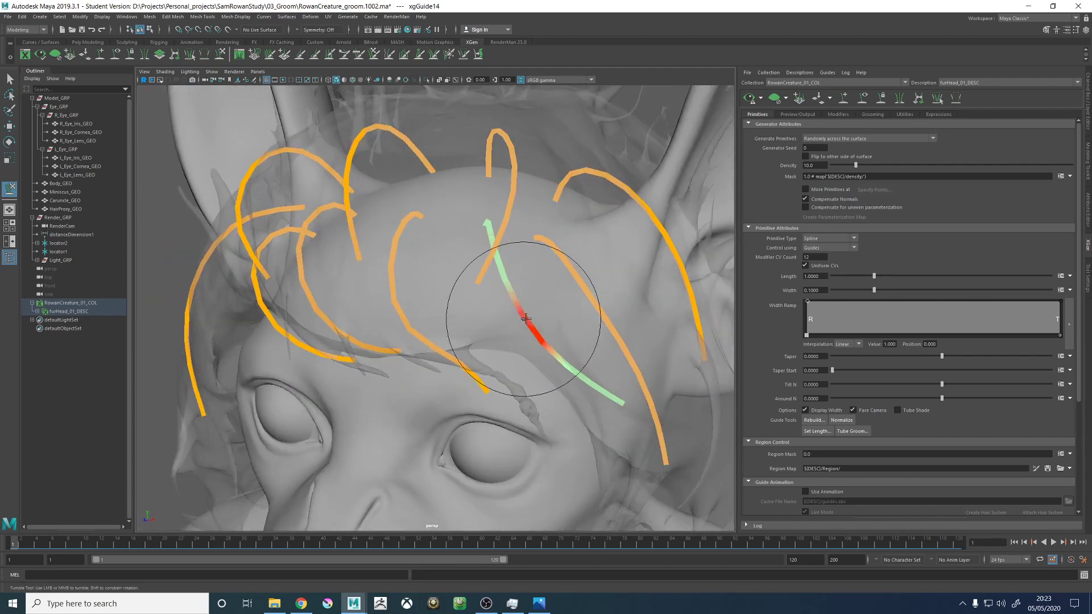
- Smooth the middle of the left front forehead guide into an even sweep toward the left temple
alt+drag(520, 314, 508, 244)
alt+right_drag(508, 244, 455, 238)
alt+drag(537, 284, 526, 277)
alt+right_drag(531, 270, 455, 298)
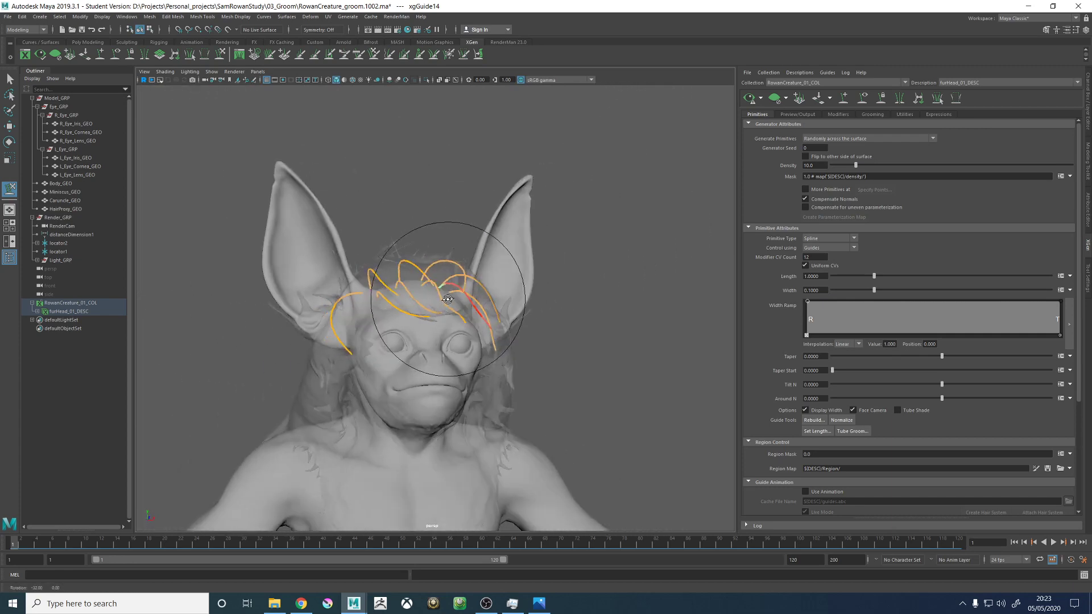
alt+drag(455, 298, 430, 245)
alt+right_drag(431, 257, 590, 250)
alt+drag(563, 295, 529, 324)
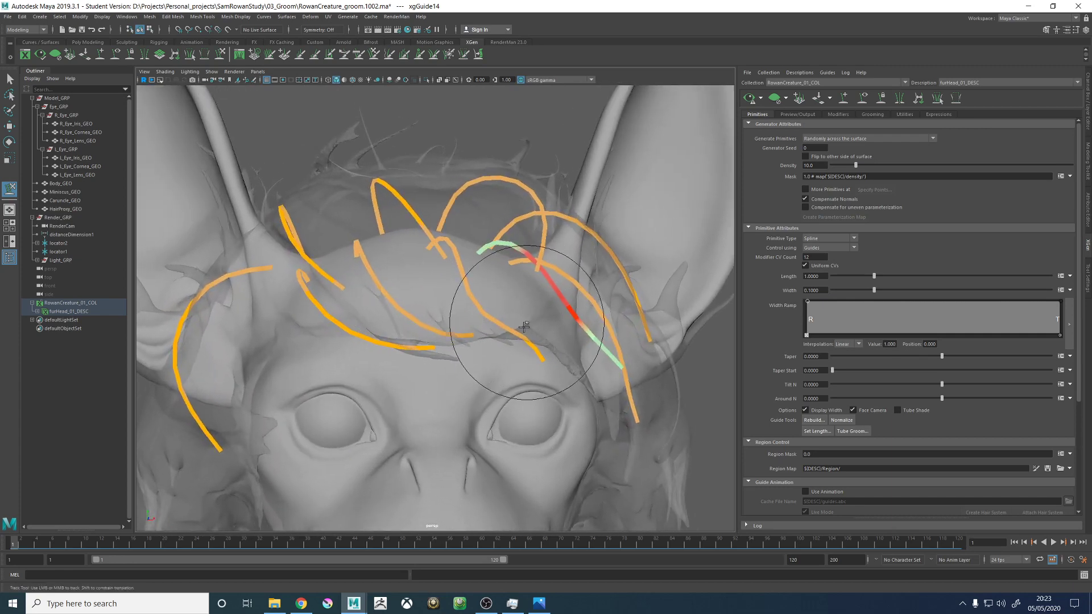
- Add a new guide on the right temple, between the lowest forehead guide and the right eye
alt+middle_drag(373, 333, 614, 280)
alt+right_drag(614, 281, 432, 310)
alt+drag(418, 316, 504, 296)
mouse_move(504, 296)
alt+right_down()
mouse_move(461, 298)
mouse_move(507, 295)
alt+right_up()
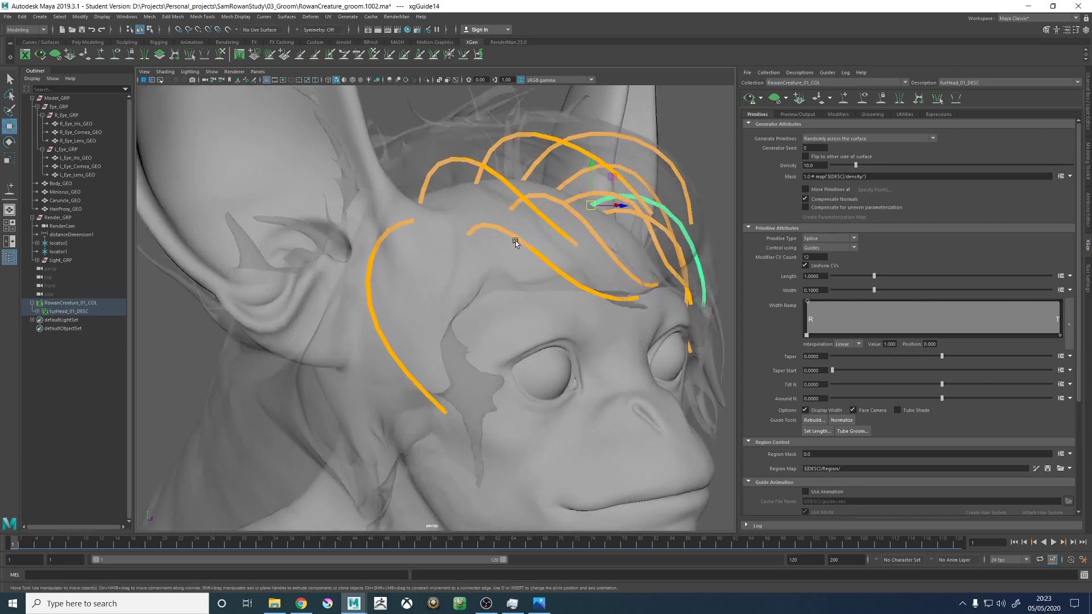
click(845, 102)
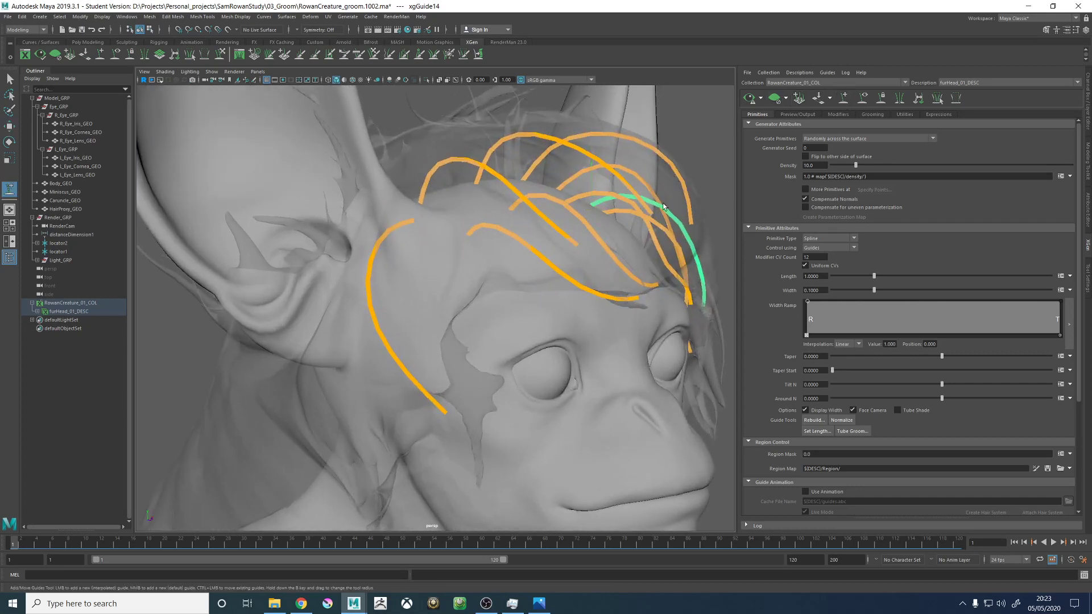
alt+right_drag(475, 260, 395, 265)
alt+drag(394, 265, 427, 289)
alt+right_drag(426, 289, 466, 287)
alt+drag(466, 287, 422, 257)
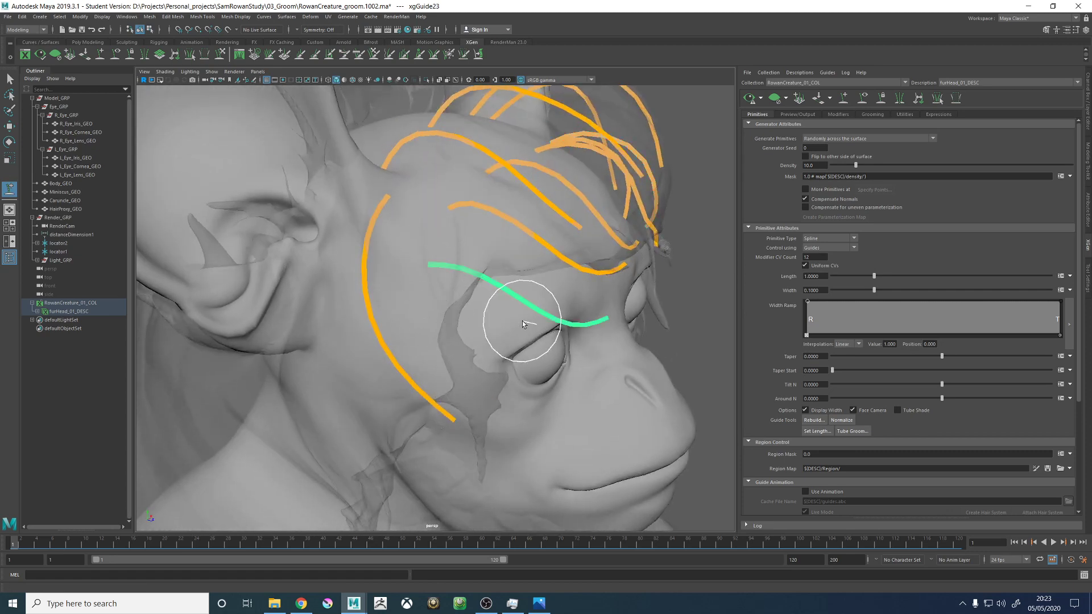
alt+drag(522, 322, 582, 294)
right_drag(607, 240, 585, 252)
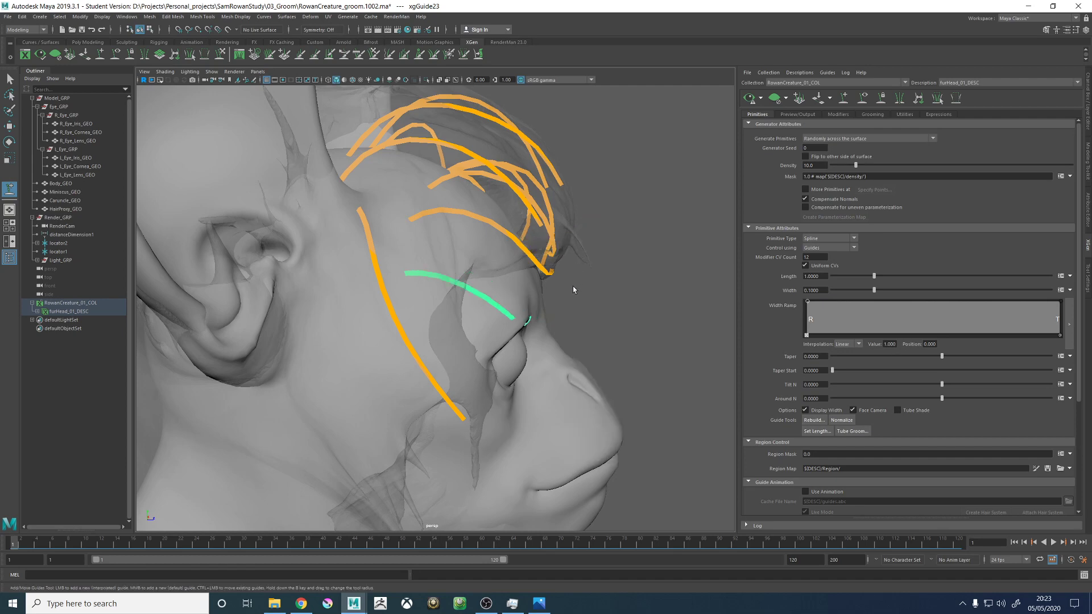
- Sculpt the new right temple guide away from the eye and down along the side of the cheek
alt+drag(572, 285, 466, 255)
drag(523, 319, 435, 378)
drag(524, 348, 438, 394)
mouse_move(499, 362)
alt+mouse_down()
mouse_move(485, 361)
mouse_move(472, 407)
alt+mouse_up()
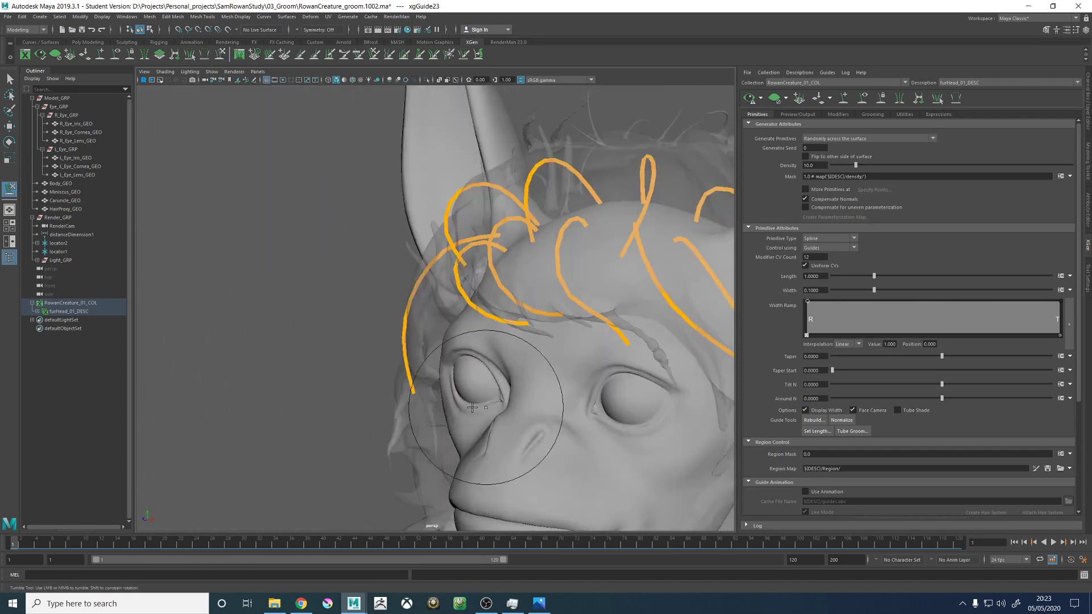
alt+drag(483, 352, 572, 356)
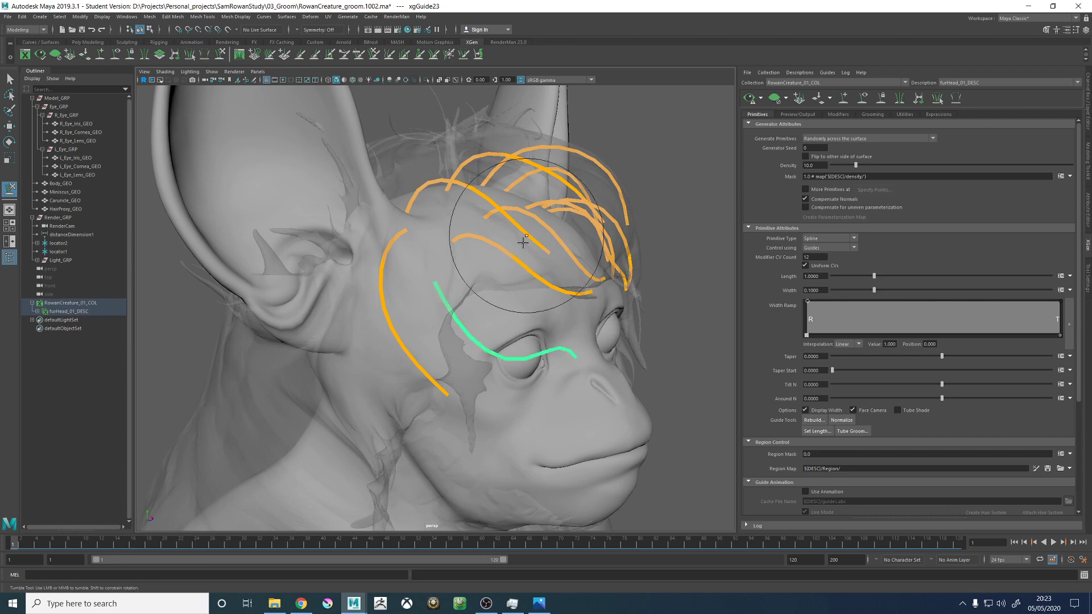
mouse_move(523, 241)
alt+mouse_down()
mouse_move(412, 268)
mouse_move(484, 369)
mouse_move(474, 393)
mouse_move(545, 381)
mouse_move(528, 365)
mouse_move(571, 372)
mouse_move(565, 381)
alt+mouse_up()
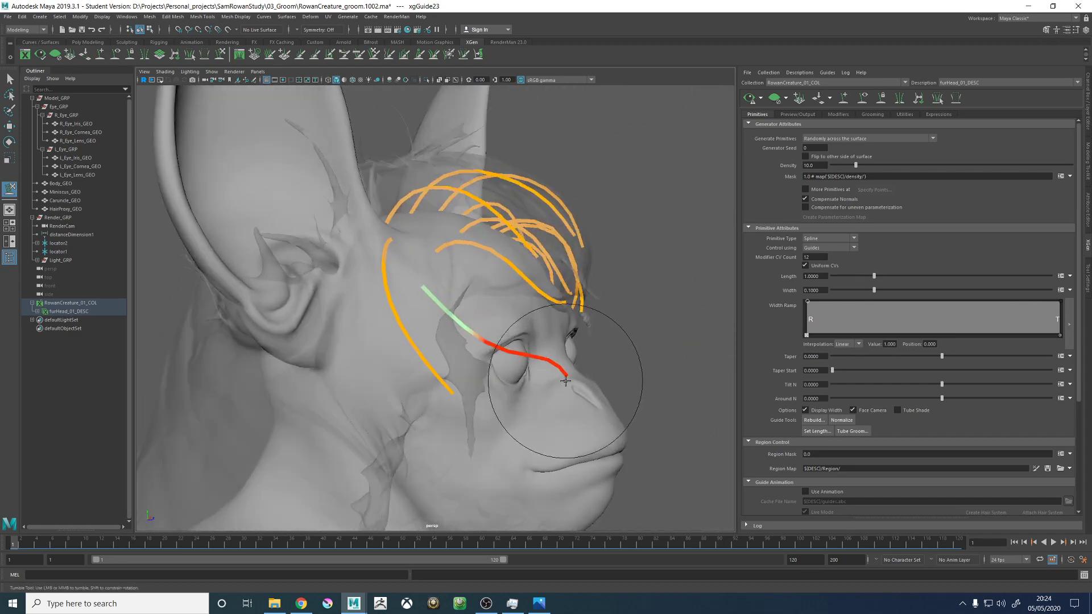
alt+drag(500, 395, 447, 392)
mouse_move(469, 435)
alt+mouse_down()
mouse_move(449, 412)
mouse_move(441, 450)
mouse_move(471, 400)
mouse_move(524, 388)
mouse_move(522, 369)
mouse_move(488, 351)
mouse_move(516, 312)
mouse_move(524, 267)
mouse_move(565, 280)
mouse_move(499, 390)
mouse_move(548, 365)
alt+mouse_up()
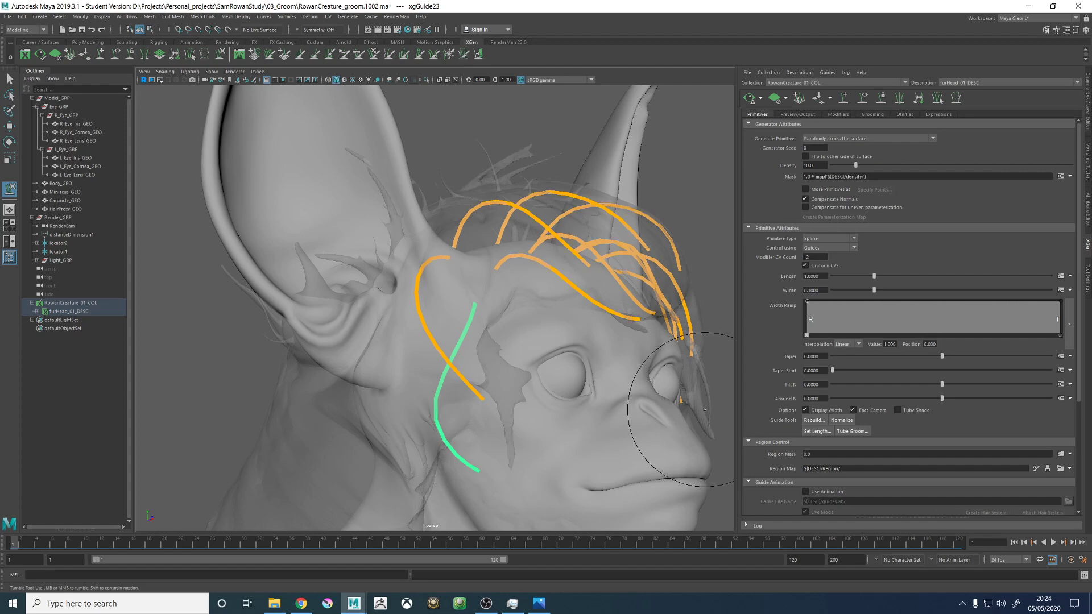
- Switch to OriginalConcept.jpg in Photos to examine the fur flow around the face, and return to the Maya groom
drag(1091, 170, 483, 1)
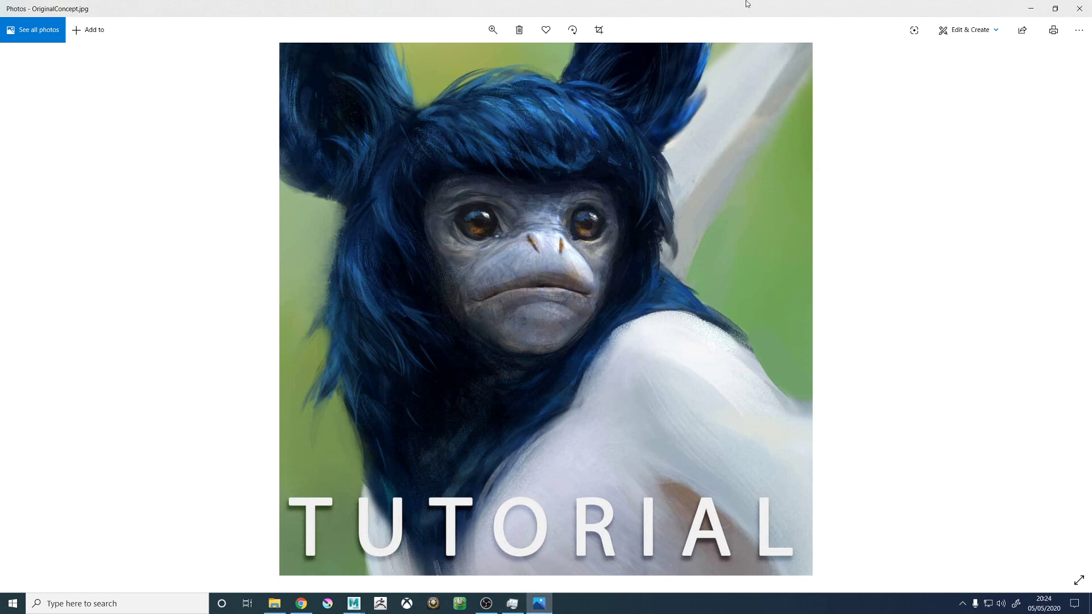
drag(734, 8, 1091, 79)
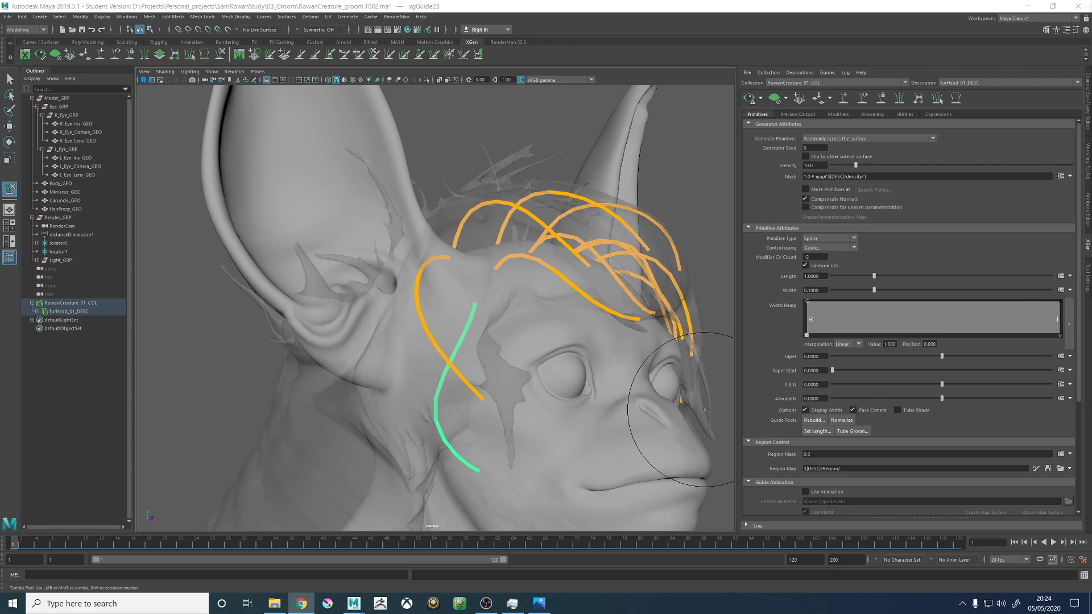
alt+drag(522, 316, 465, 334)
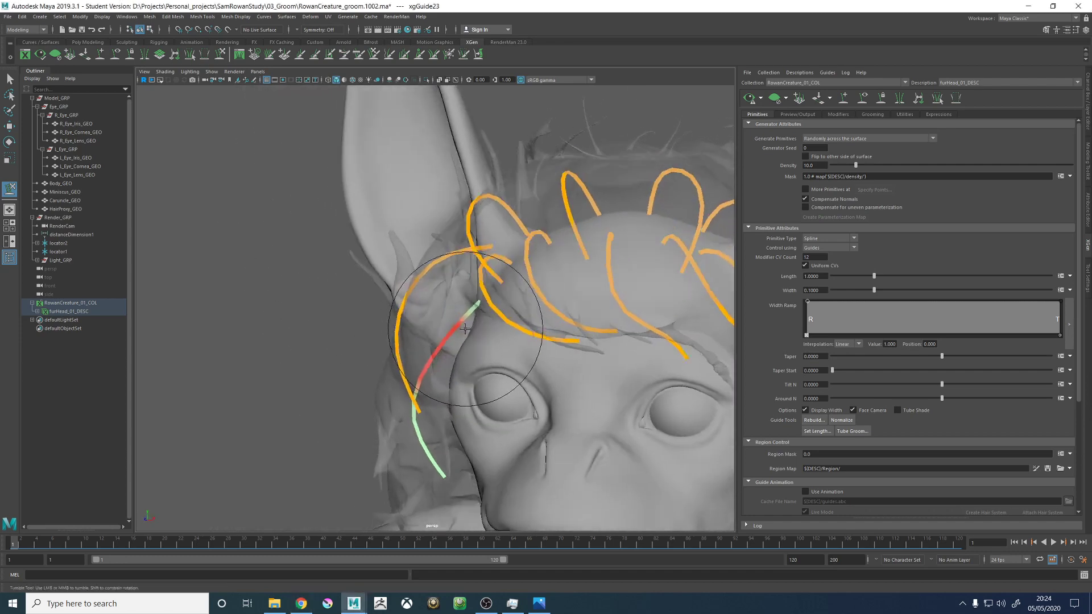
- Disable f.lux until sunrise from the Windows system tray
click(963, 603)
right_click(966, 561)
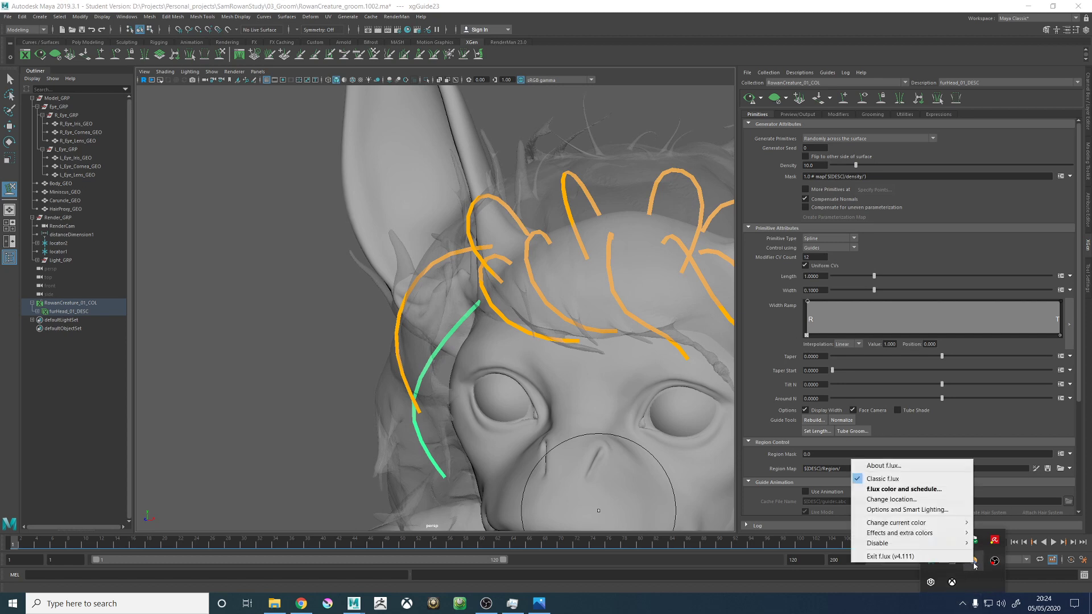
mouse_move(891, 545)
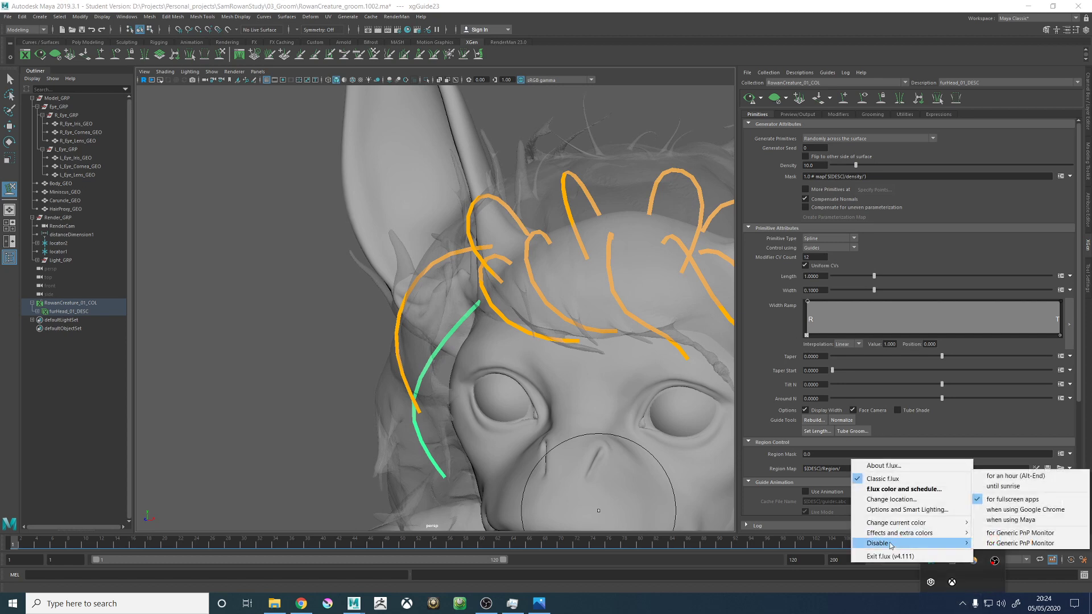
click(993, 487)
- Quit the Xbox app running in the system tray and return to the Maya groom
right_click(952, 569)
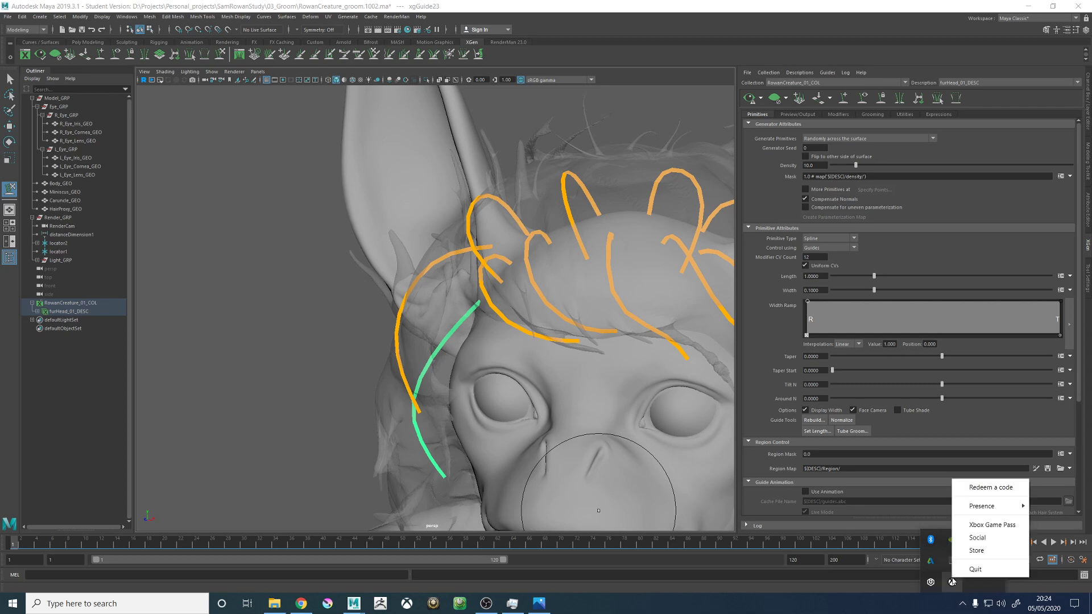
click(976, 569)
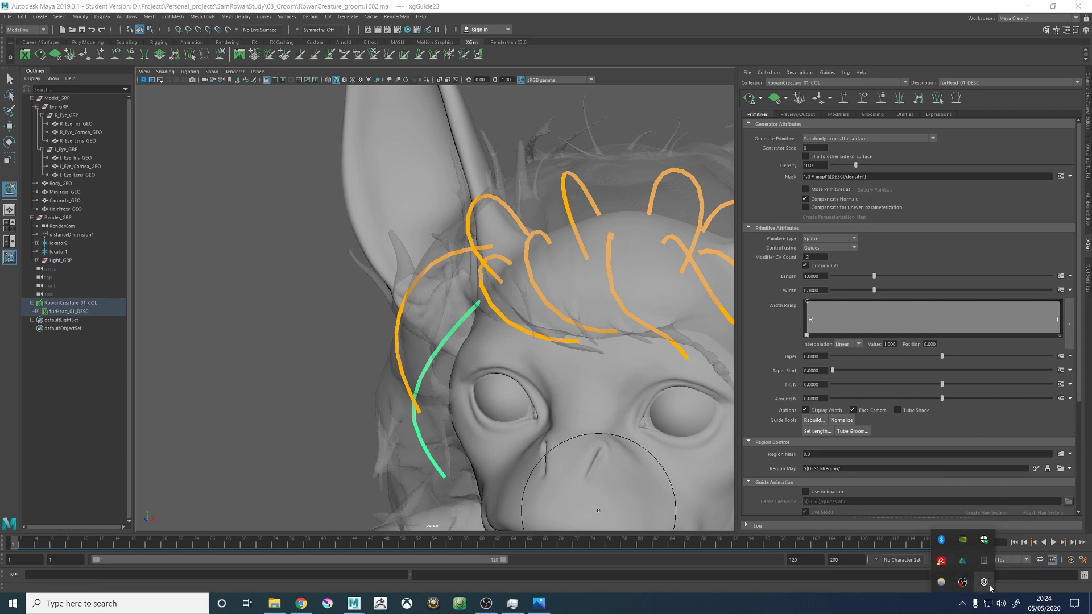
click(246, 264)
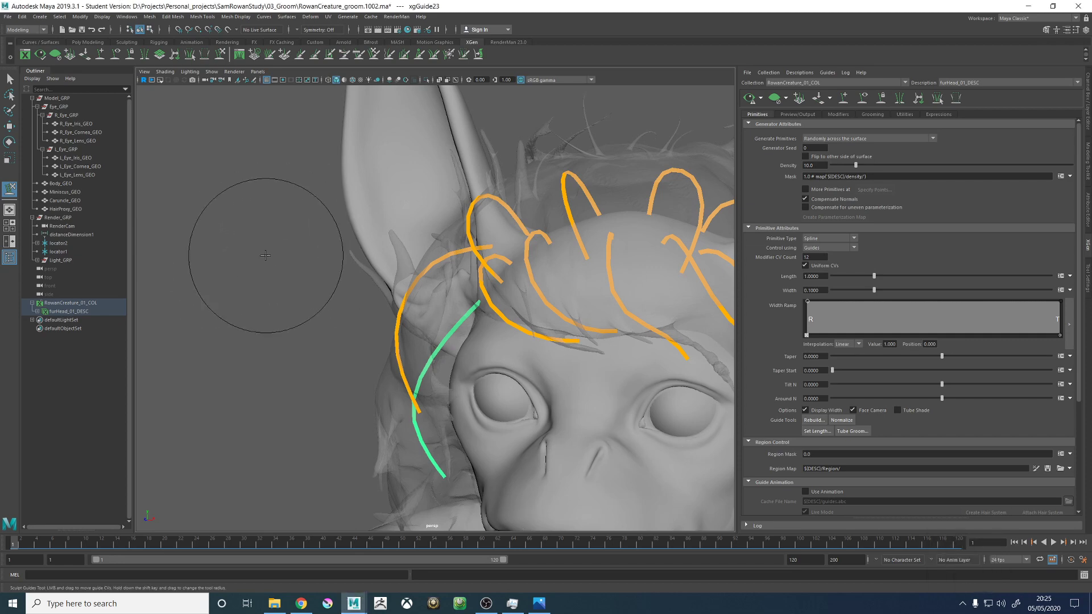
- Sculpt the lower right temple guide into a rounded curve that bows away from the cheek
alt+drag(499, 293, 482, 317)
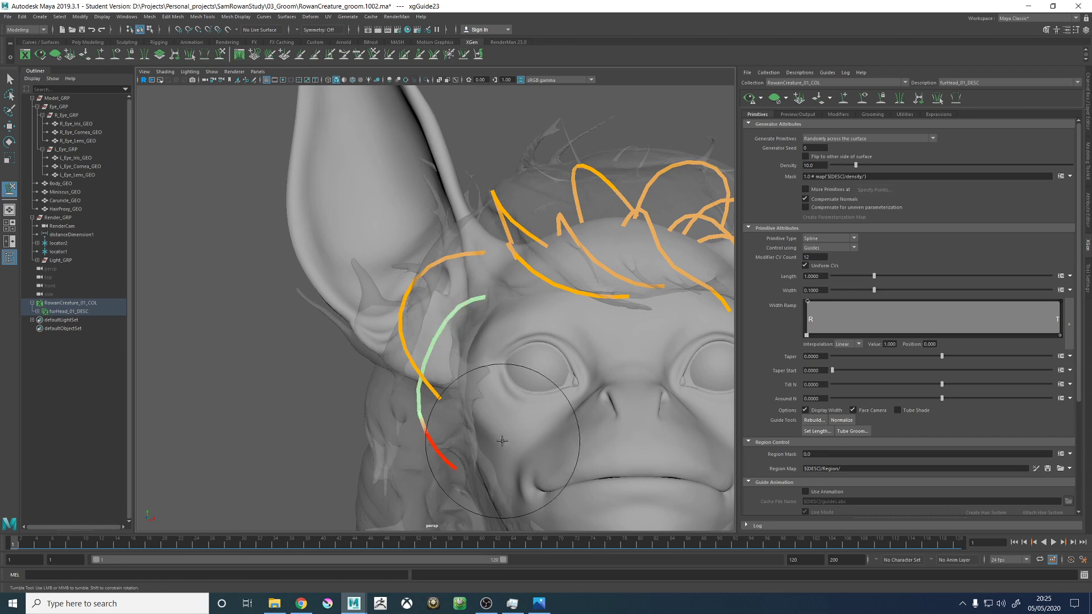
mouse_move(523, 420)
alt+mouse_down()
mouse_move(607, 439)
mouse_move(515, 409)
alt+mouse_up()
scroll(449, 256, up, 3)
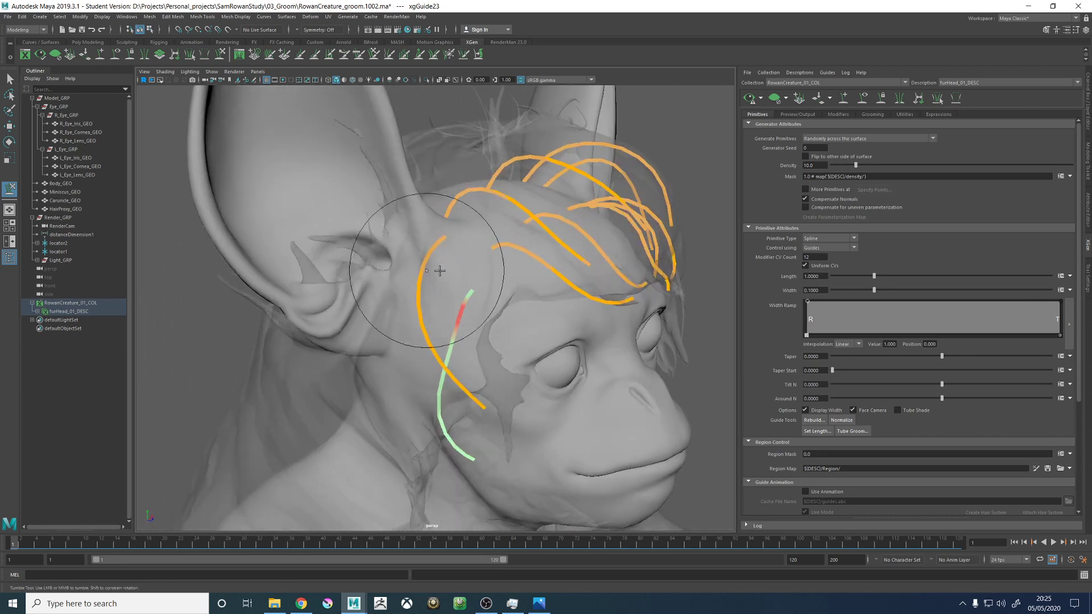
mouse_move(458, 271)
alt+mouse_down()
mouse_move(501, 267)
mouse_move(428, 274)
mouse_move(515, 320)
mouse_move(546, 299)
mouse_move(488, 354)
mouse_move(415, 342)
mouse_move(492, 420)
mouse_move(475, 401)
mouse_move(447, 285)
mouse_move(491, 339)
alt+mouse_up()
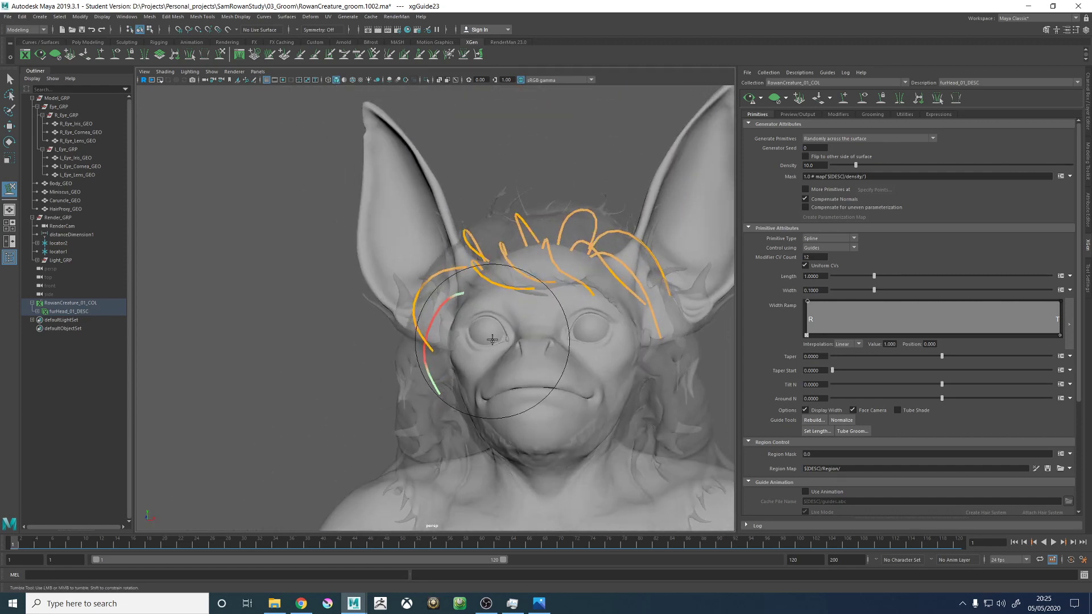
alt+drag(502, 281, 522, 327)
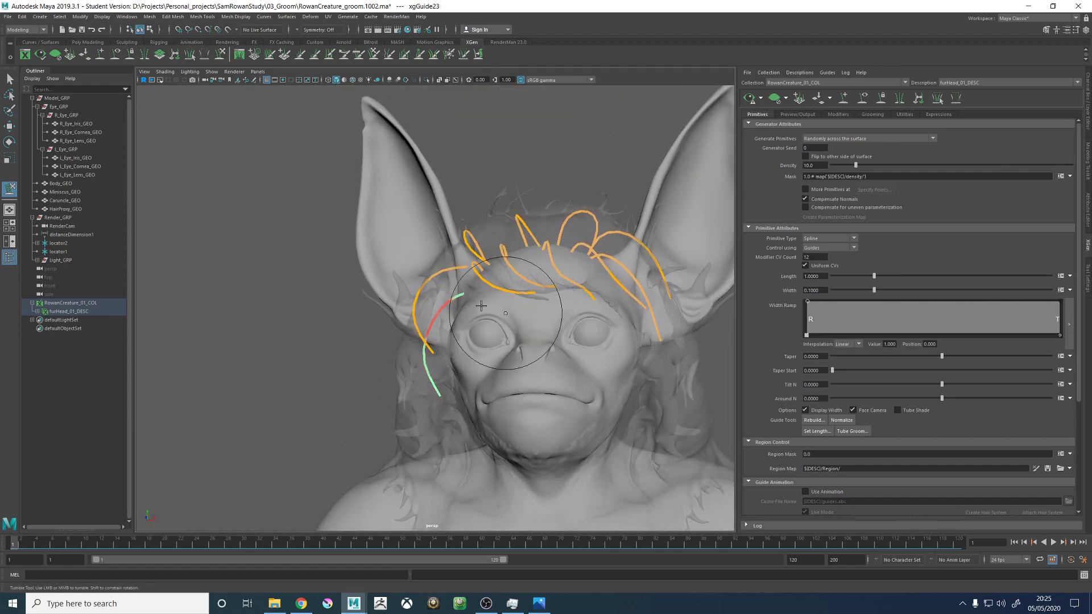
- Select the upper right temple guide near the ear base and sculpt it into a back-bowed arc ending beside the eye
key(w)
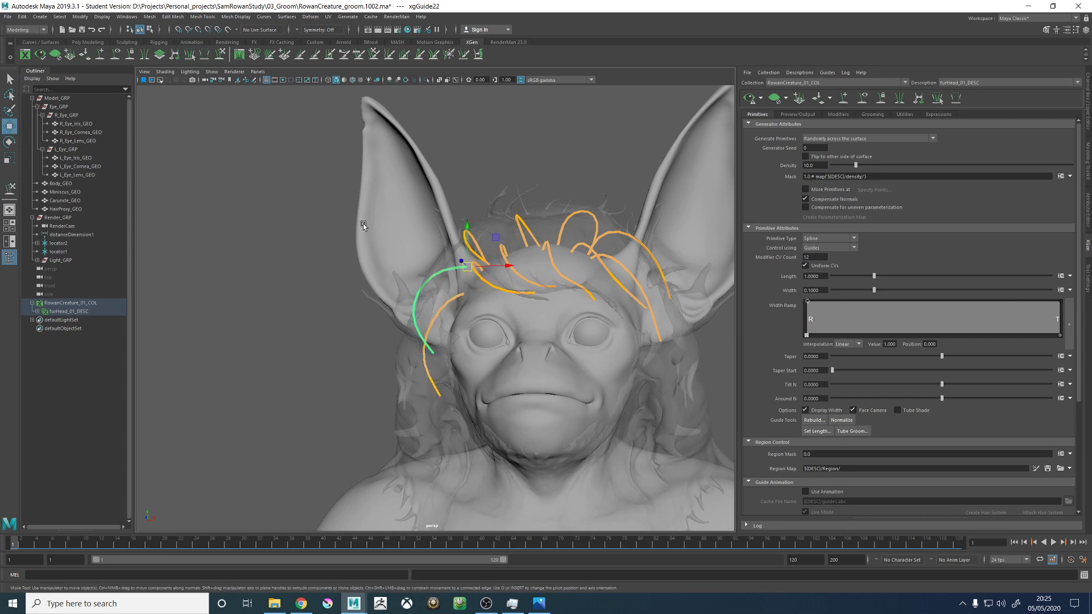
click(220, 55)
alt+drag(461, 224, 602, 256)
mouse_move(518, 315)
alt+mouse_down()
mouse_move(508, 335)
mouse_move(563, 334)
mouse_move(489, 360)
mouse_move(434, 316)
mouse_move(451, 329)
mouse_move(432, 393)
mouse_move(449, 341)
mouse_move(484, 335)
mouse_move(479, 296)
mouse_move(500, 285)
mouse_move(561, 287)
mouse_move(499, 326)
mouse_move(512, 307)
mouse_move(629, 312)
mouse_move(597, 321)
mouse_move(555, 270)
alt+mouse_up()
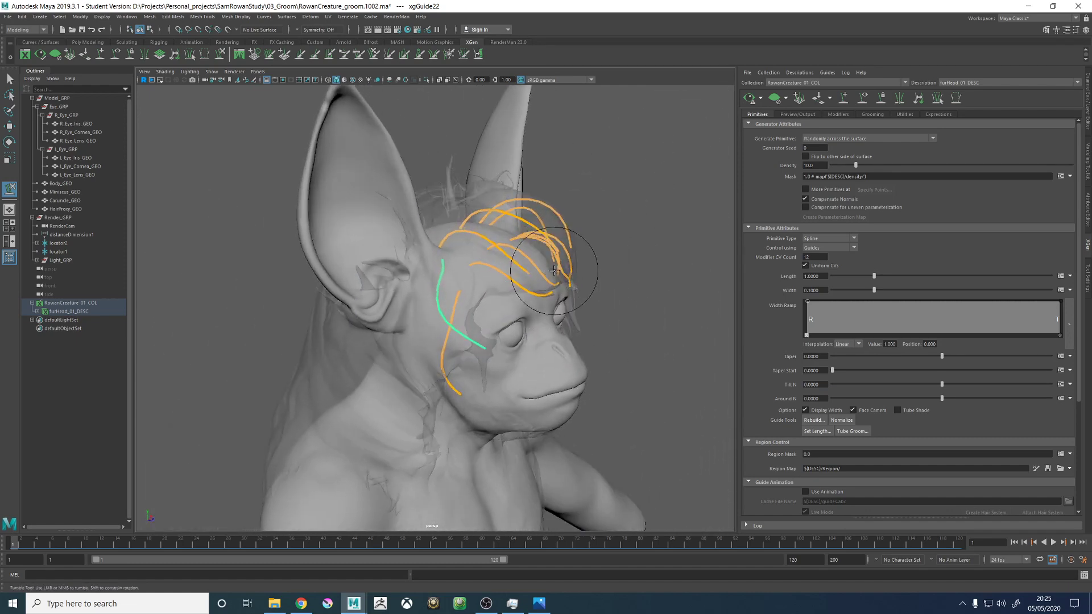
scroll(626, 292, up, 5)
mouse_move(427, 299)
alt+mouse_down()
mouse_move(479, 301)
mouse_move(333, 294)
alt+mouse_up()
- Add a new guide between the right ear and the lower temple guide
scroll(611, 348, down, 5)
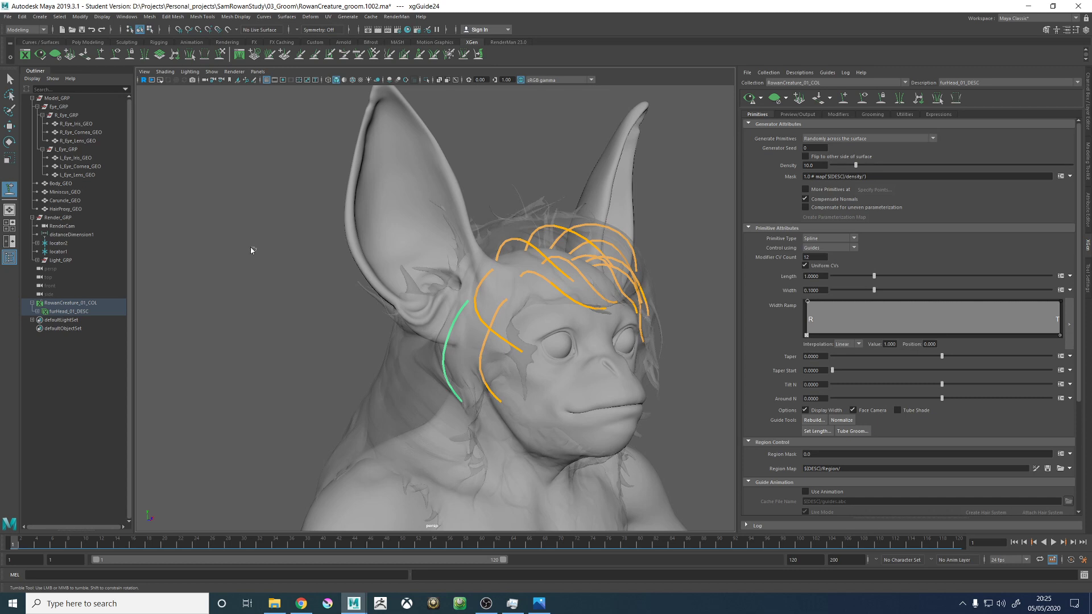
right_drag(251, 246, 230, 260)
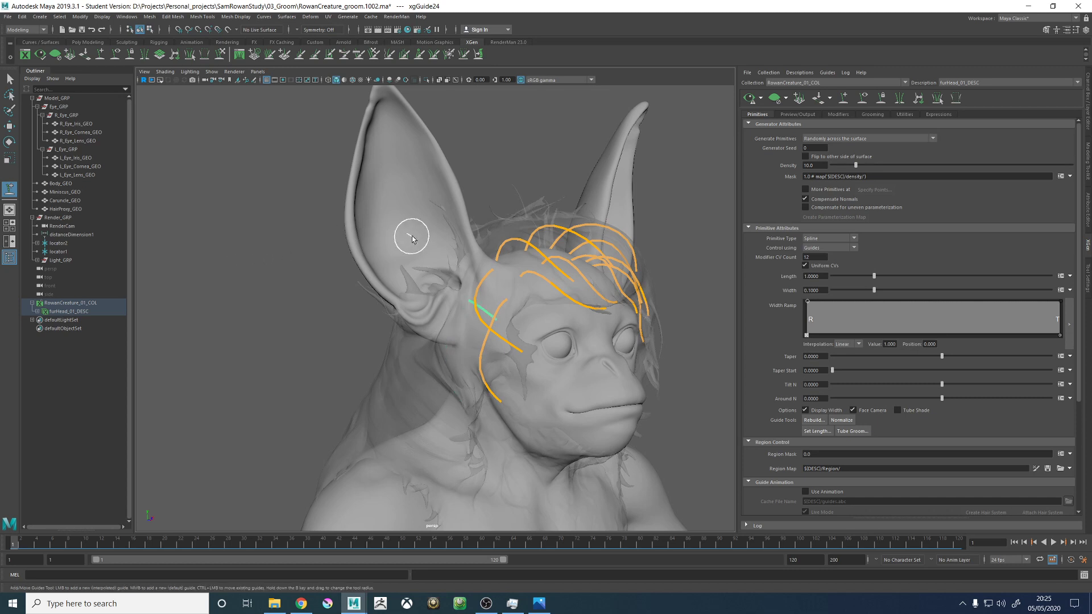
alt+drag(574, 310, 489, 320)
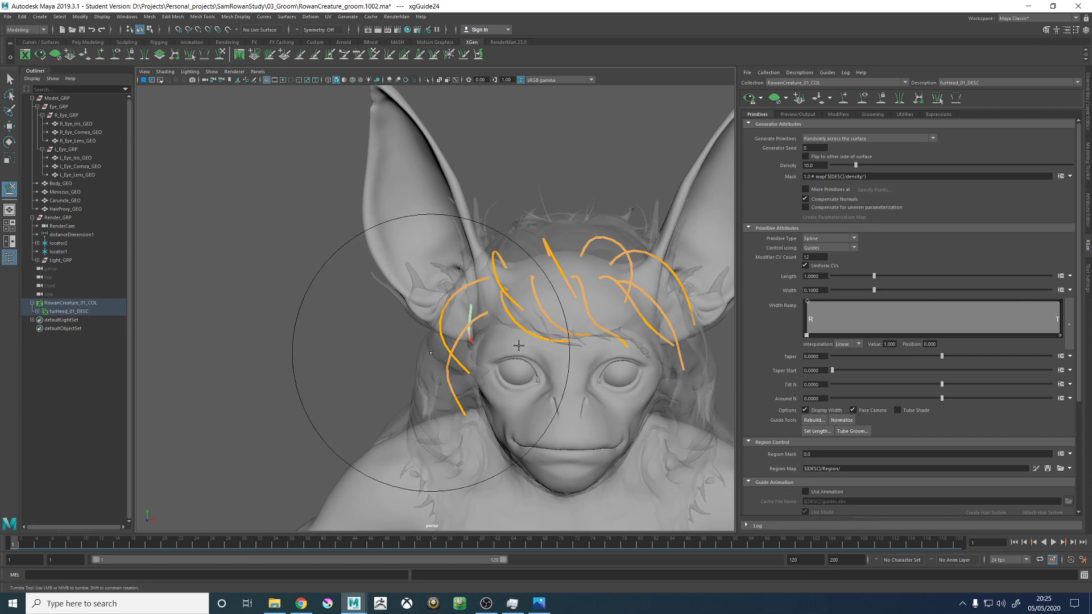
- Sculpt the new guide in front of the right ear outward from the head and down along the cheek
alt+drag(518, 345, 440, 283)
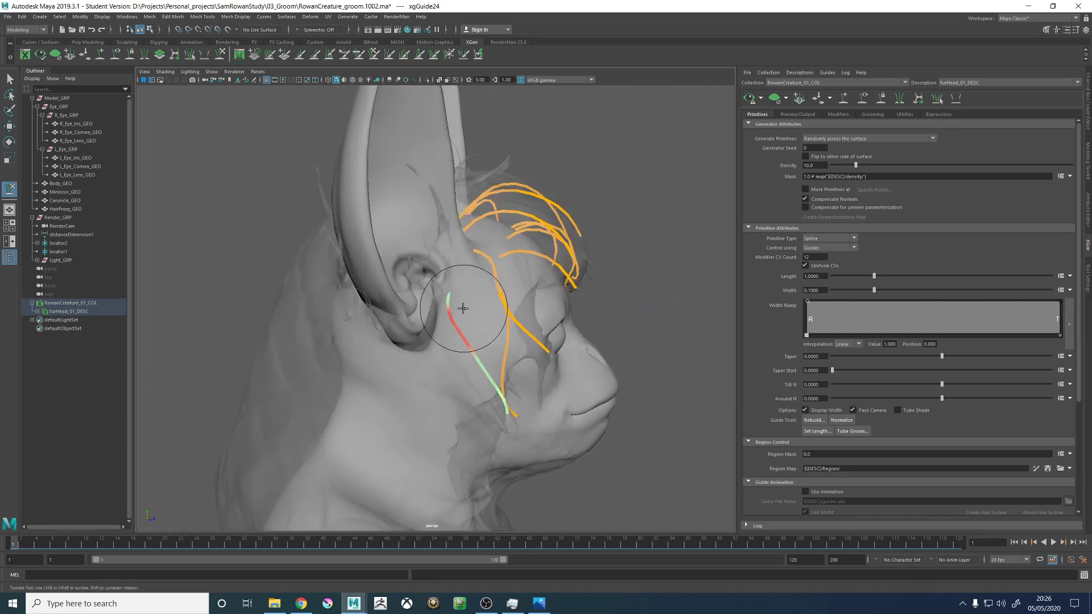
alt+drag(503, 295, 415, 330)
alt+right_drag(415, 330, 487, 281)
alt+drag(488, 280, 466, 302)
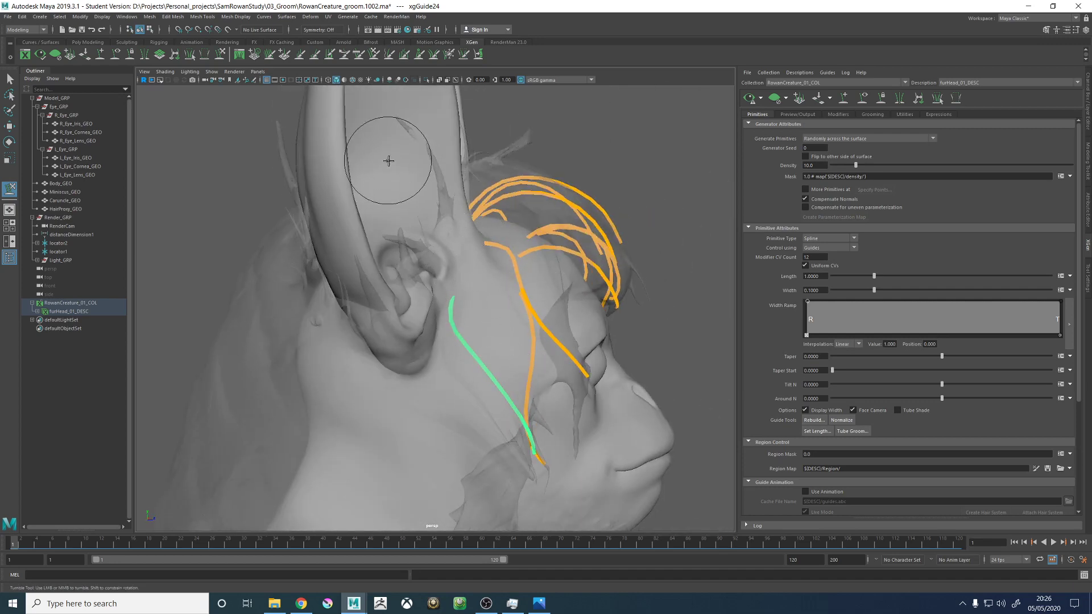
alt+drag(389, 161, 421, 240)
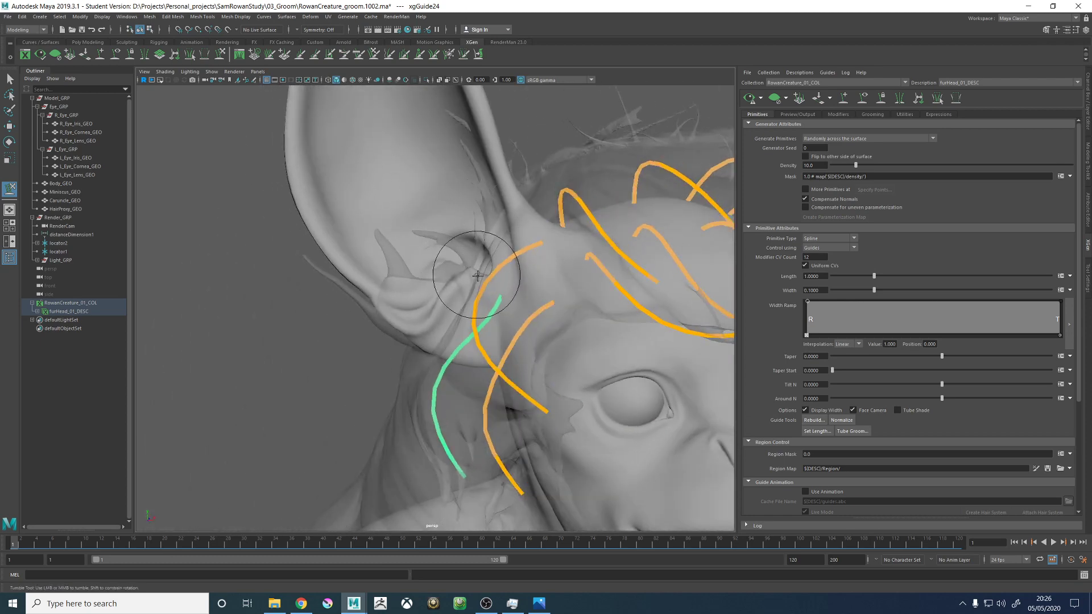
mouse_move(478, 276)
alt+mouse_down()
mouse_move(475, 250)
mouse_move(377, 231)
mouse_move(446, 266)
mouse_move(458, 312)
mouse_move(432, 267)
mouse_move(478, 312)
mouse_move(504, 287)
mouse_move(545, 296)
mouse_move(517, 306)
mouse_move(538, 338)
mouse_move(512, 317)
mouse_move(434, 341)
mouse_move(456, 341)
mouse_move(487, 317)
mouse_move(478, 295)
mouse_move(483, 316)
mouse_move(500, 304)
mouse_move(502, 317)
mouse_move(463, 313)
mouse_move(473, 344)
mouse_move(486, 342)
mouse_move(424, 334)
mouse_move(455, 343)
mouse_move(489, 327)
mouse_move(433, 328)
mouse_move(515, 330)
mouse_move(421, 332)
mouse_move(353, 357)
mouse_move(434, 366)
mouse_move(451, 376)
mouse_move(448, 395)
mouse_move(474, 392)
mouse_move(443, 401)
mouse_move(404, 390)
mouse_move(458, 390)
mouse_move(446, 394)
mouse_move(468, 350)
mouse_move(458, 355)
mouse_move(472, 351)
mouse_move(390, 346)
mouse_move(409, 330)
mouse_move(402, 304)
mouse_move(390, 365)
mouse_move(414, 347)
alt+mouse_up()
- Reselect the lower right temple guide and sculpt it to hang down the cheek alongside the ear-front guide
key(w)
click(221, 54)
mouse_move(454, 352)
alt+mouse_down()
mouse_move(350, 335)
mouse_move(369, 351)
mouse_move(353, 342)
mouse_move(439, 344)
mouse_move(461, 392)
mouse_move(410, 355)
mouse_move(341, 364)
mouse_move(352, 359)
alt+mouse_up()
alt+drag(408, 318, 459, 296)
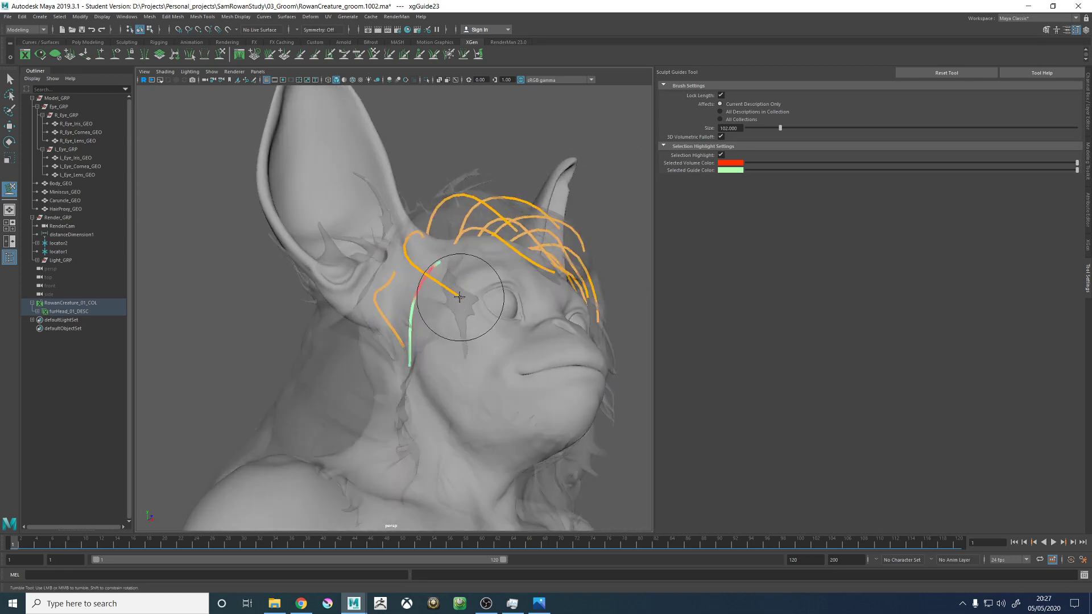
mouse_move(444, 434)
alt+mouse_down()
mouse_move(471, 271)
mouse_move(438, 366)
mouse_move(507, 378)
mouse_move(487, 381)
mouse_move(450, 272)
mouse_move(484, 295)
mouse_move(442, 292)
alt+mouse_up()
- Select the upper right temple guide again and smooth its curve from the ear base toward the right eye
key(w)
click(430, 250)
click(220, 54)
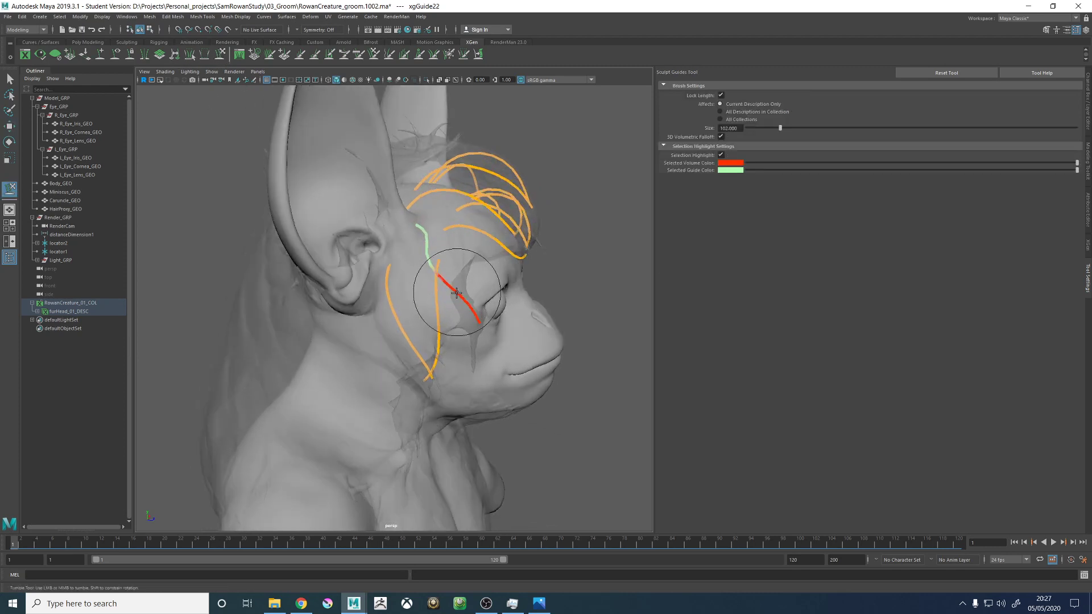
mouse_move(496, 351)
alt+mouse_down()
mouse_move(475, 330)
mouse_move(452, 328)
mouse_move(458, 319)
alt+mouse_up()
alt+middle_drag(431, 247, 432, 292)
alt+drag(426, 271, 381, 270)
- Look through RenderCam to check the head guides in the render framing
alt+right_drag(381, 269, 341, 253)
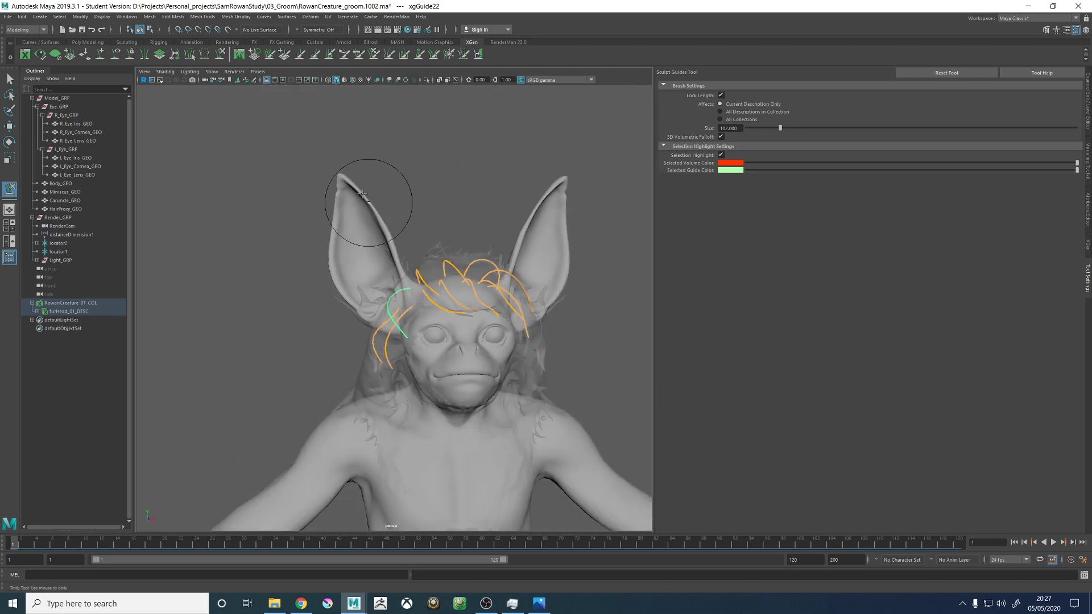
click(258, 72)
mouse_move(317, 83)
click(365, 81)
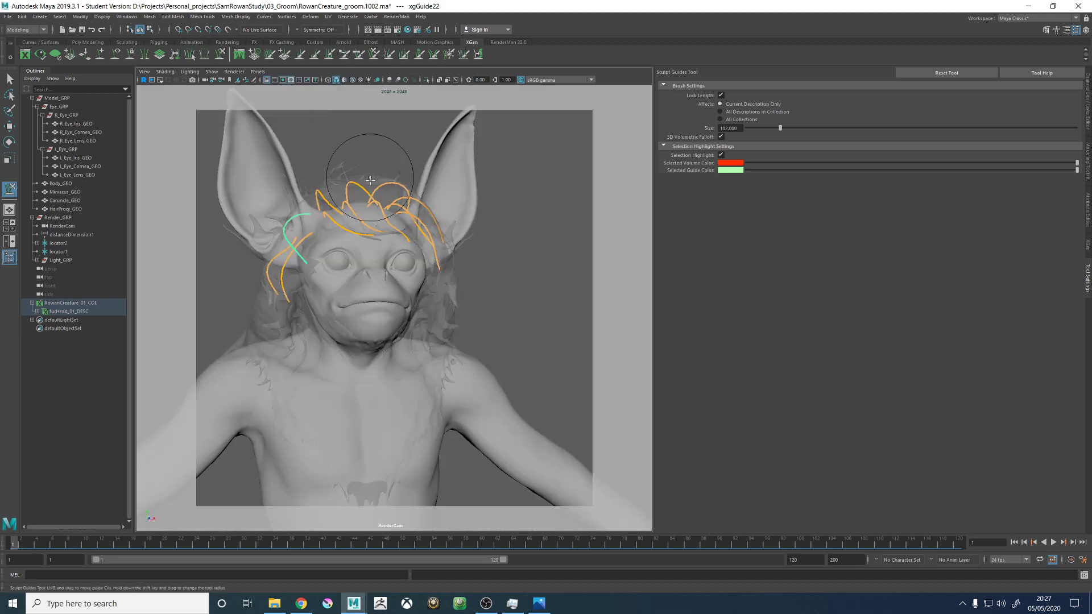
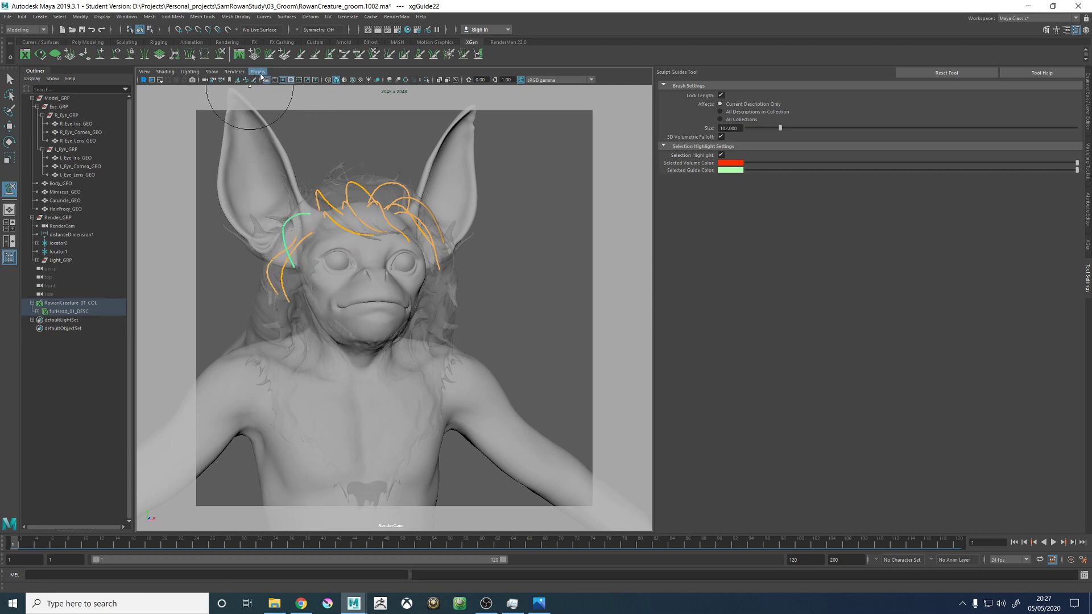
- Switch the viewport from RenderCam back to the persp camera
click(260, 73)
mouse_move(285, 80)
click(366, 83)
click(256, 72)
mouse_move(303, 81)
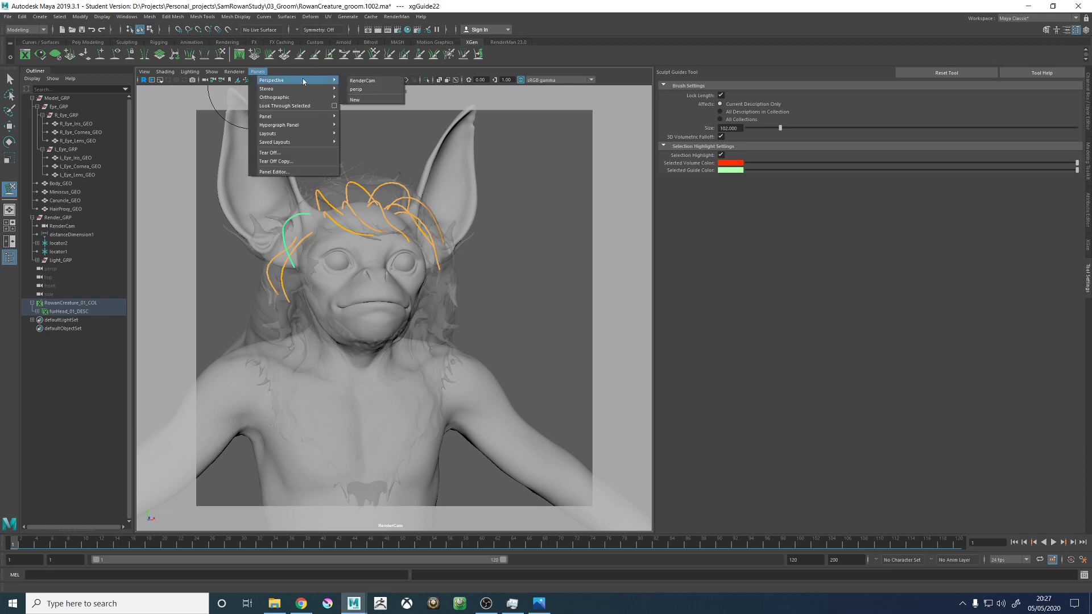
click(362, 90)
- Examine the right temple and ear-front guides from the front, three-quarter and side views
alt+drag(428, 293, 471, 307)
alt+right_drag(435, 312, 472, 359)
alt+drag(473, 358, 446, 365)
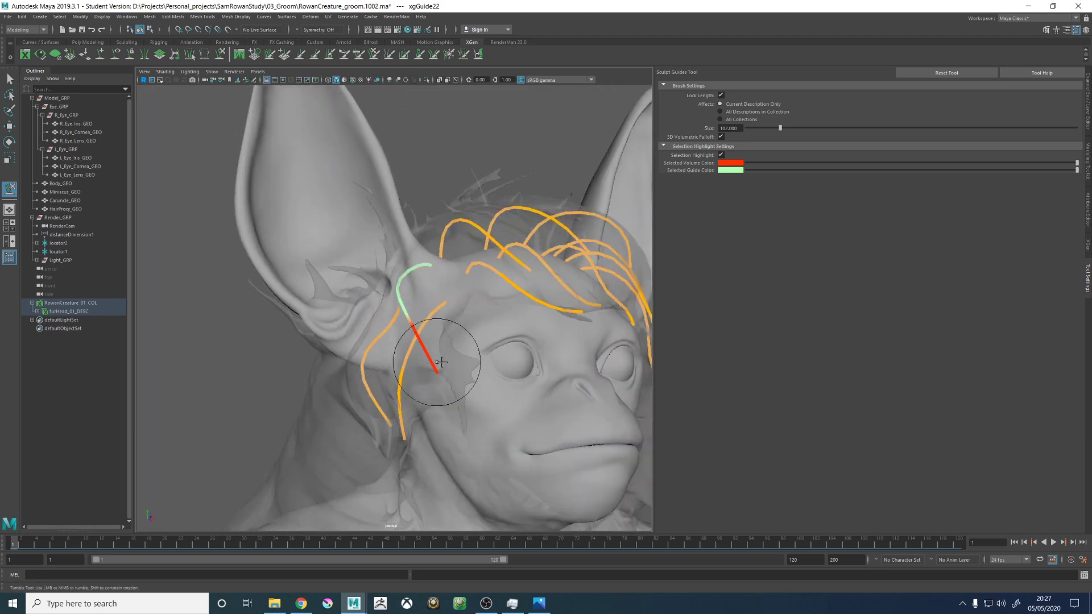
alt+middle_drag(442, 363, 392, 297)
alt+right_drag(504, 299, 455, 295)
alt+drag(455, 294, 420, 308)
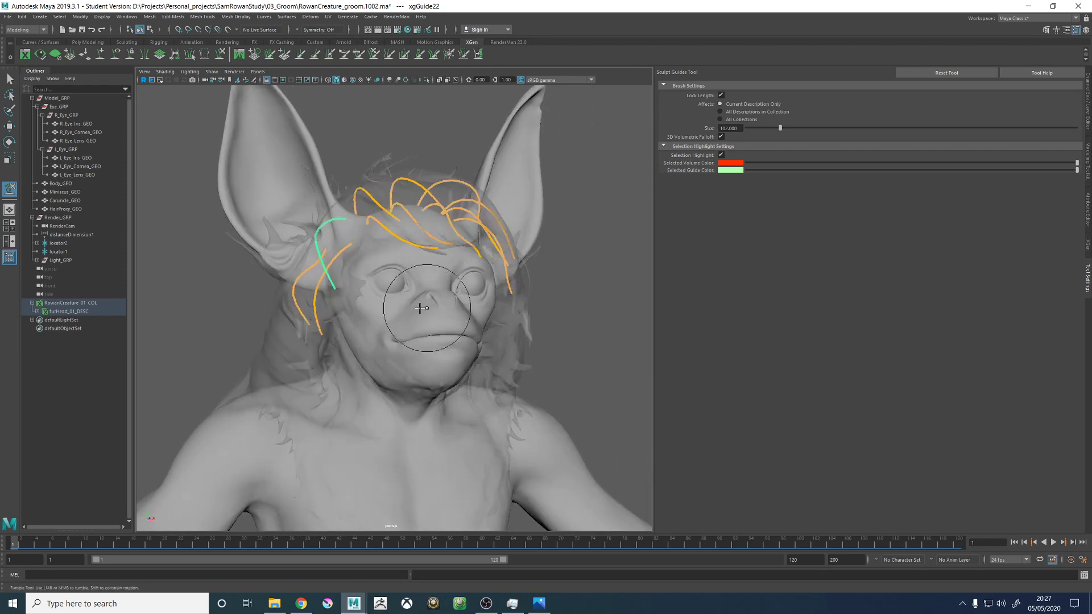
mouse_move(340, 316)
alt+mouse_down()
mouse_move(372, 276)
mouse_move(406, 293)
alt+mouse_up()
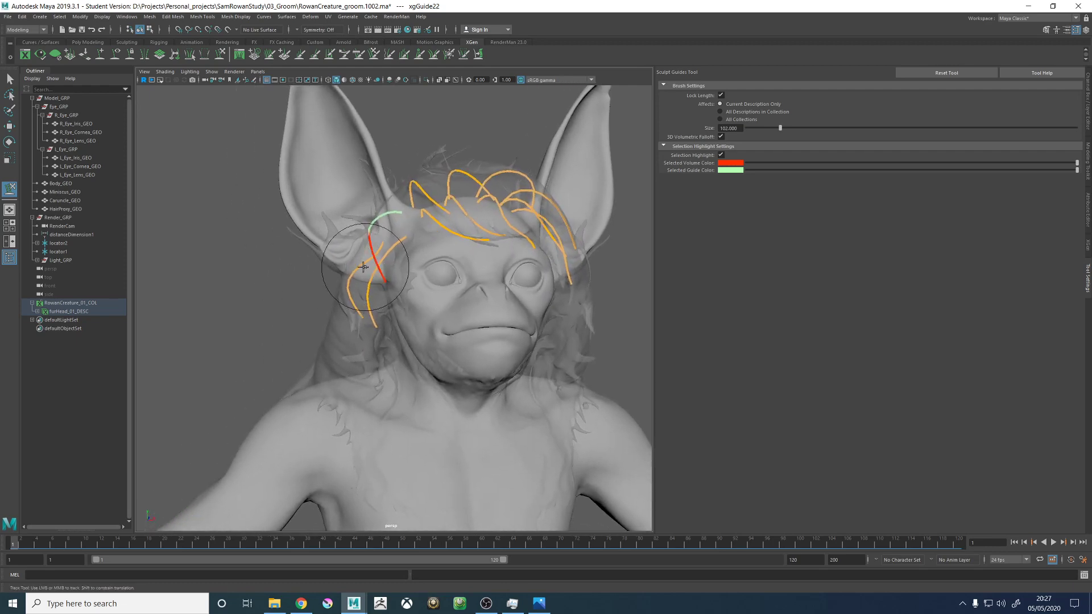
alt+right_drag(367, 256, 455, 298)
alt+drag(410, 257, 459, 265)
alt+middle_drag(370, 236, 395, 290)
alt+drag(395, 290, 626, 152)
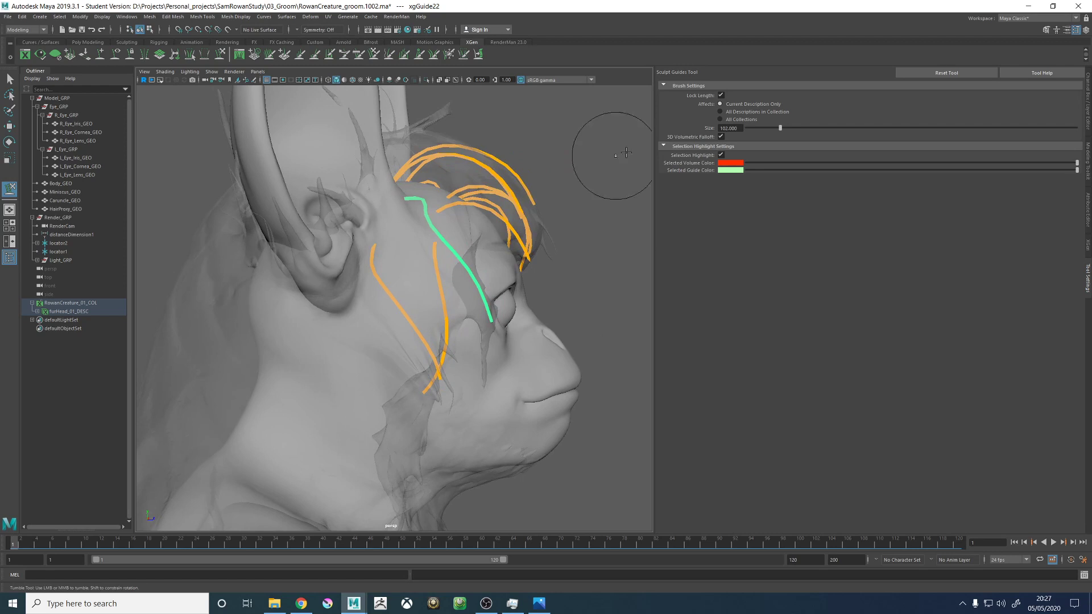
- Add a new guide on the right cheek below the ear-front guides
click(100, 54)
alt+drag(447, 266, 409, 268)
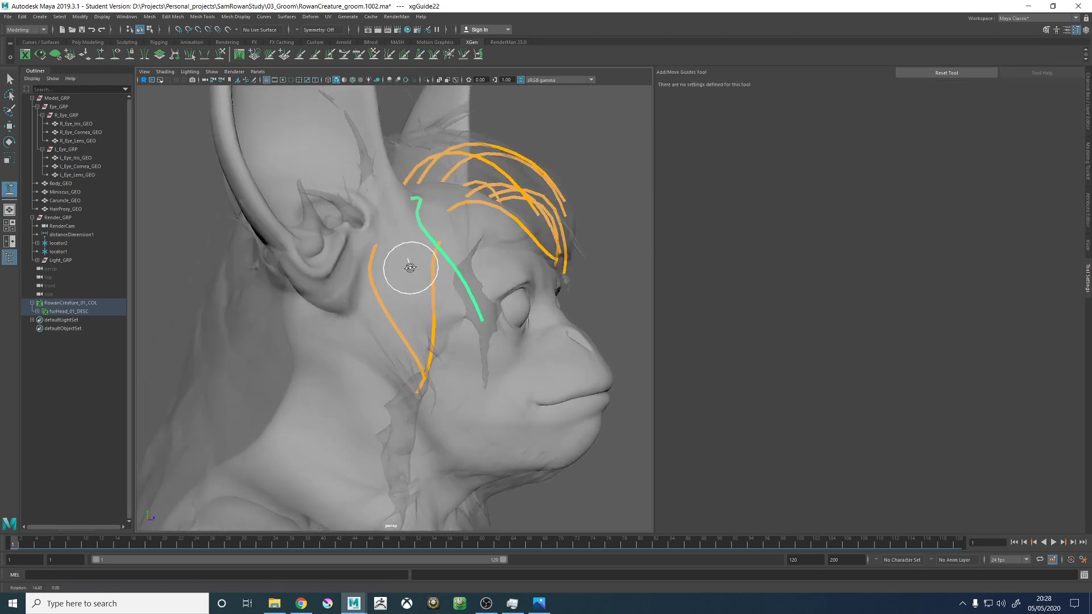
click(376, 302)
alt+drag(445, 309, 382, 304)
right_drag(206, 280, 178, 284)
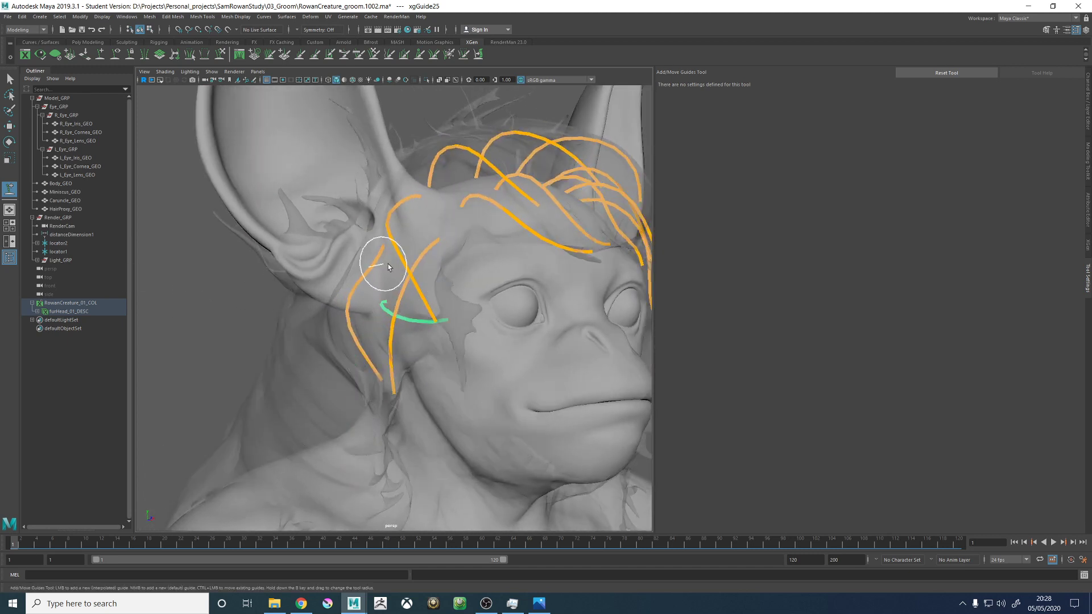
- Sculpt the new lower cheek guide so it extends outward and back from the right side of the face
click(217, 58)
alt+right_drag(441, 256, 569, 305)
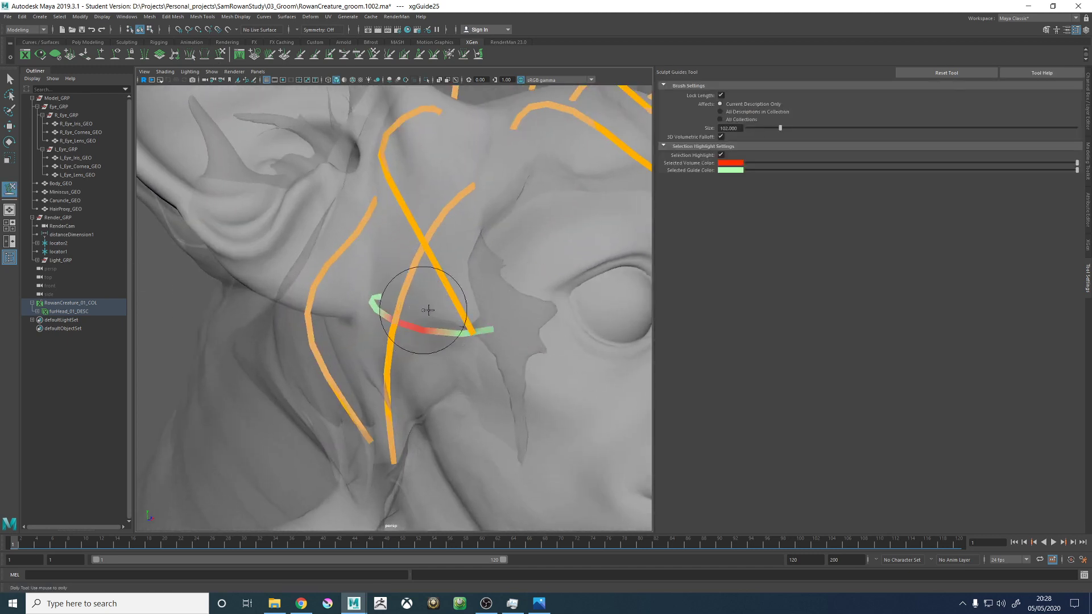
alt+right_drag(435, 302, 338, 250)
drag(446, 320, 335, 381)
mouse_move(412, 369)
alt+mouse_down()
mouse_move(348, 398)
mouse_move(354, 369)
alt+mouse_up()
alt+drag(377, 313, 410, 322)
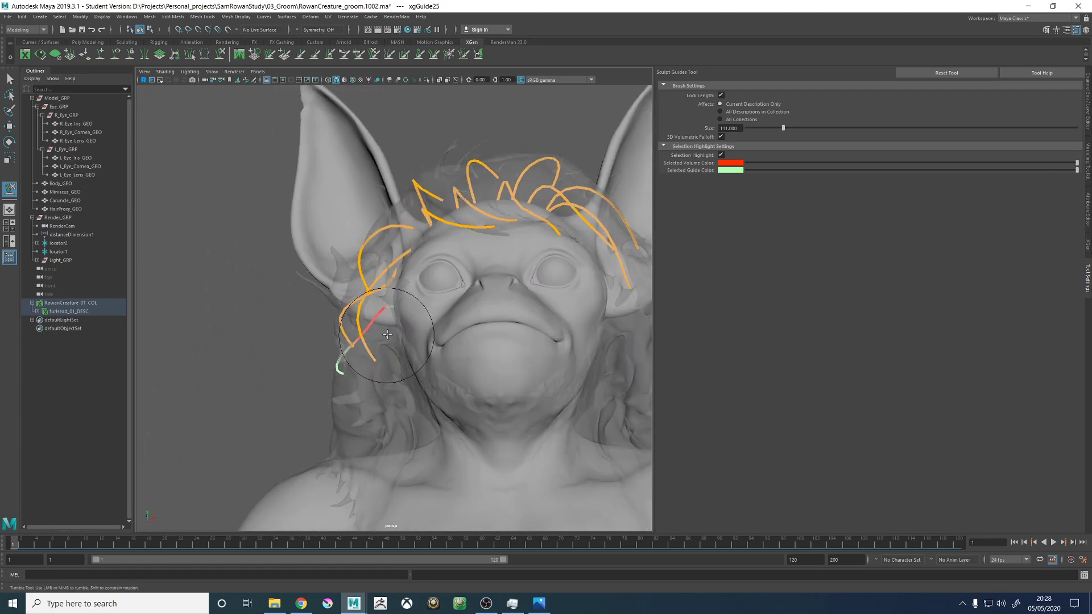
mouse_move(357, 367)
alt+mouse_down()
mouse_move(336, 361)
mouse_move(364, 386)
mouse_move(426, 382)
mouse_move(341, 389)
mouse_move(385, 382)
mouse_move(384, 285)
mouse_move(348, 364)
mouse_move(342, 351)
mouse_move(512, 349)
mouse_move(441, 408)
mouse_move(457, 352)
mouse_move(322, 365)
mouse_move(420, 300)
mouse_move(400, 318)
mouse_move(419, 341)
mouse_move(381, 322)
mouse_move(344, 356)
mouse_move(374, 356)
alt+mouse_up()
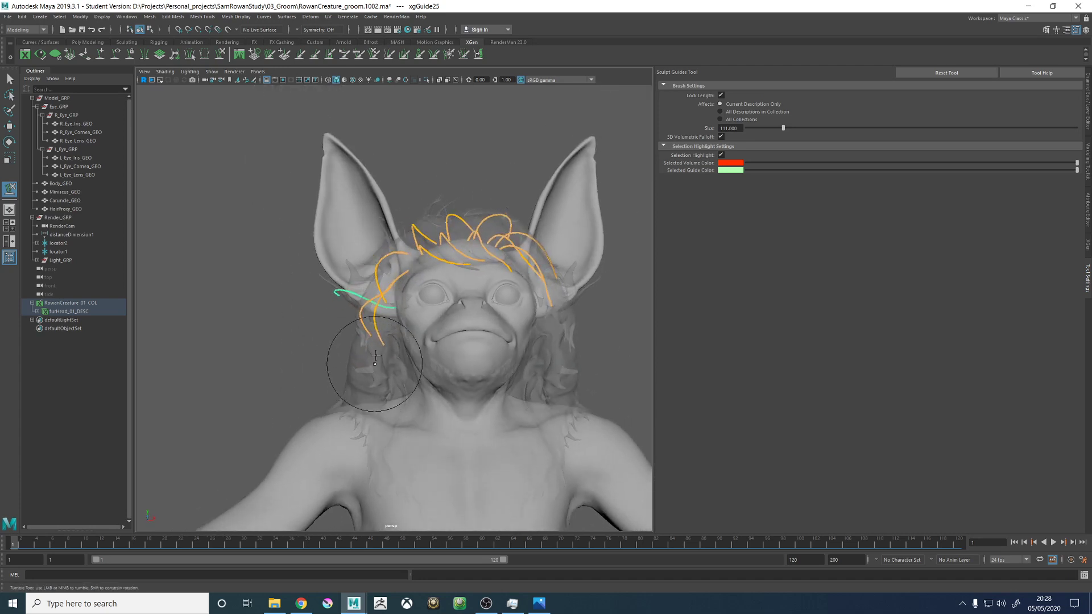
alt+drag(416, 403, 399, 388)
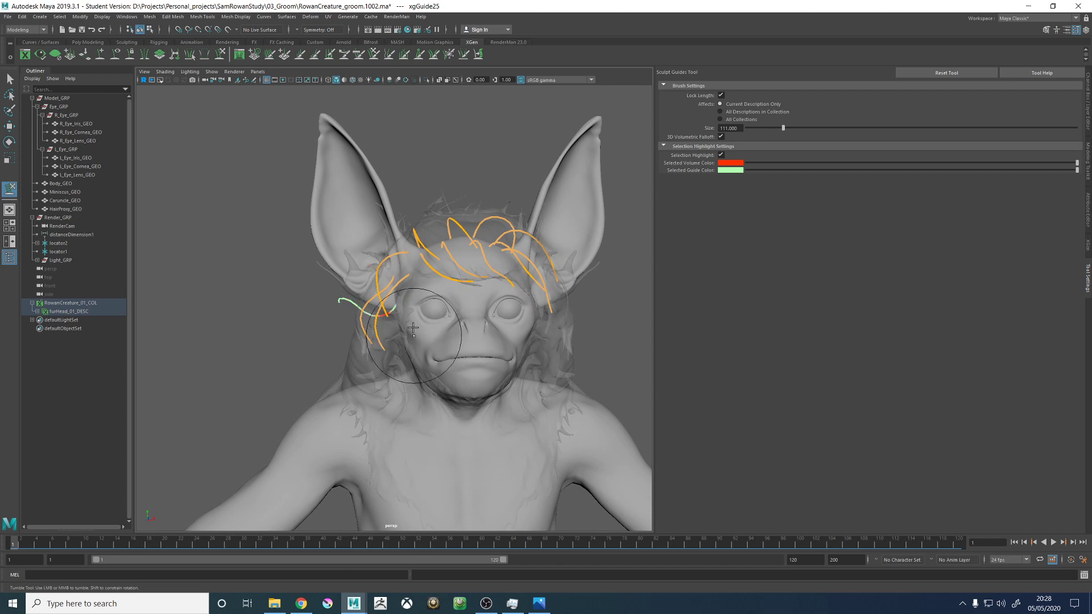
- Sculpt the lower cheek guide downward and curl its tip inward toward the neck, following the hair proxy
alt+drag(392, 328, 369, 326)
drag(334, 307, 323, 391)
mouse_move(401, 352)
alt+mouse_down()
mouse_move(394, 319)
mouse_move(406, 295)
alt+mouse_up()
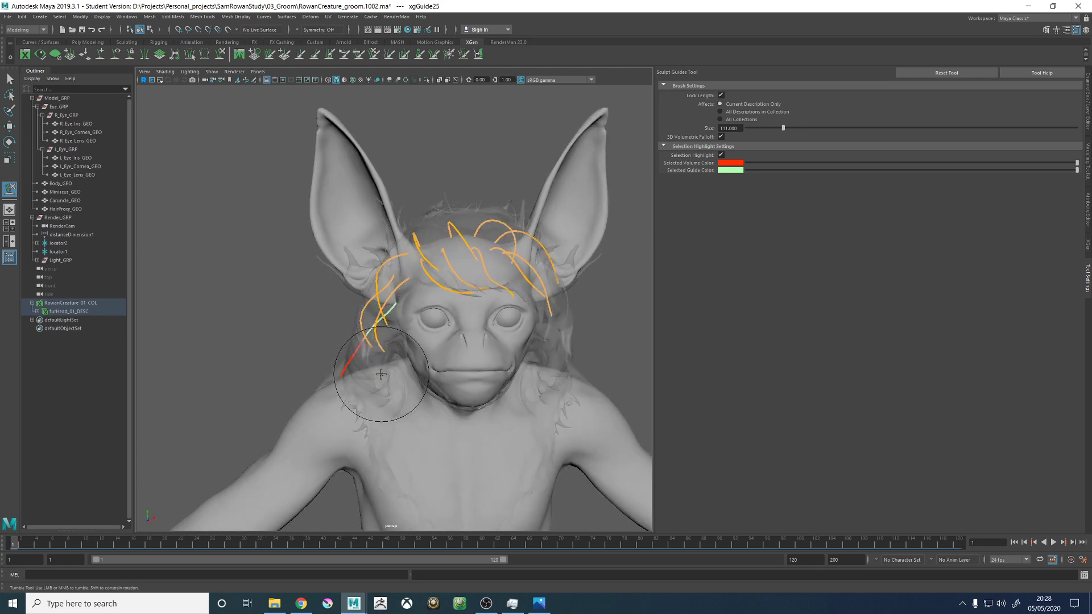
mouse_move(365, 398)
alt+mouse_down()
mouse_move(500, 349)
mouse_move(409, 324)
mouse_move(480, 317)
mouse_move(366, 341)
mouse_move(312, 317)
mouse_move(349, 348)
mouse_move(351, 385)
mouse_move(329, 341)
alt+mouse_up()
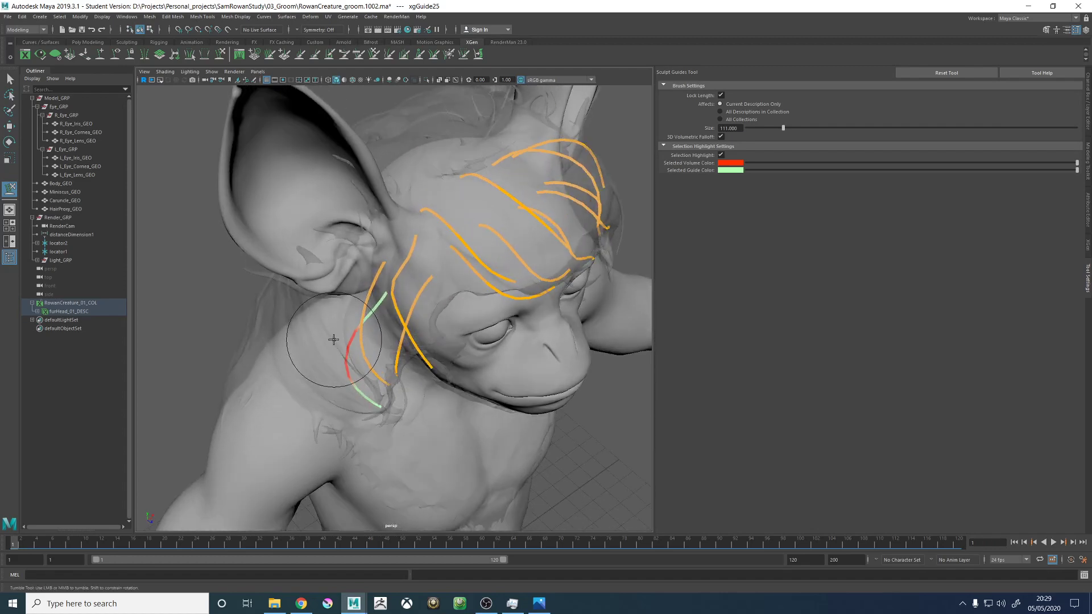
mouse_move(389, 307)
alt+mouse_down()
mouse_move(410, 288)
mouse_move(487, 261)
mouse_move(438, 360)
mouse_move(385, 413)
mouse_move(403, 399)
mouse_move(418, 427)
mouse_move(376, 424)
mouse_move(419, 371)
mouse_move(428, 380)
alt+mouse_up()
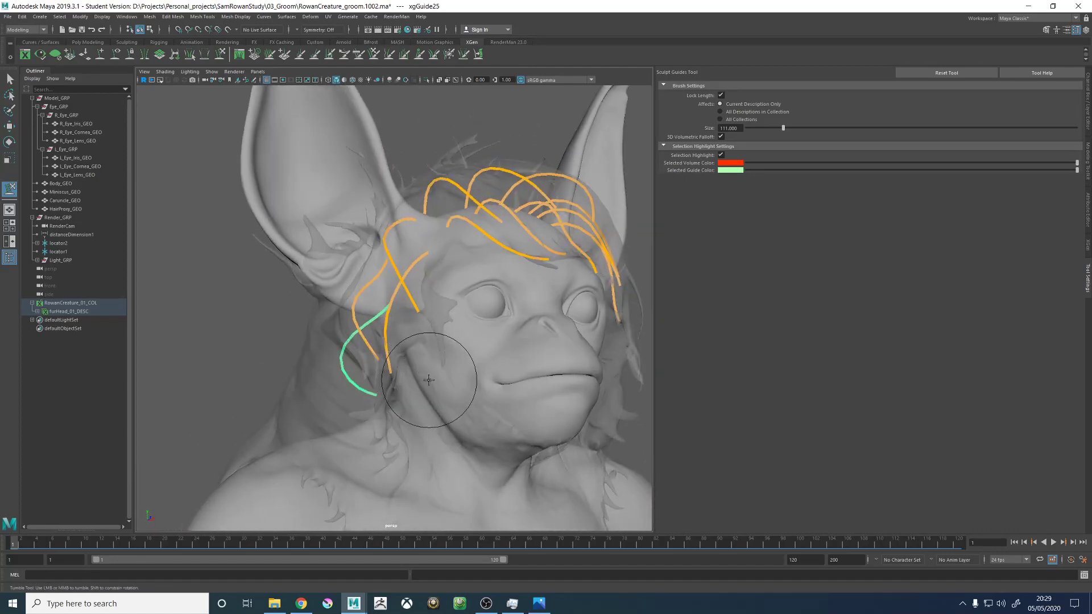
- Examine the lower cheek guide against the hair proxy from below, the front and the side
alt+drag(420, 327, 386, 310)
alt+right_drag(386, 310, 531, 342)
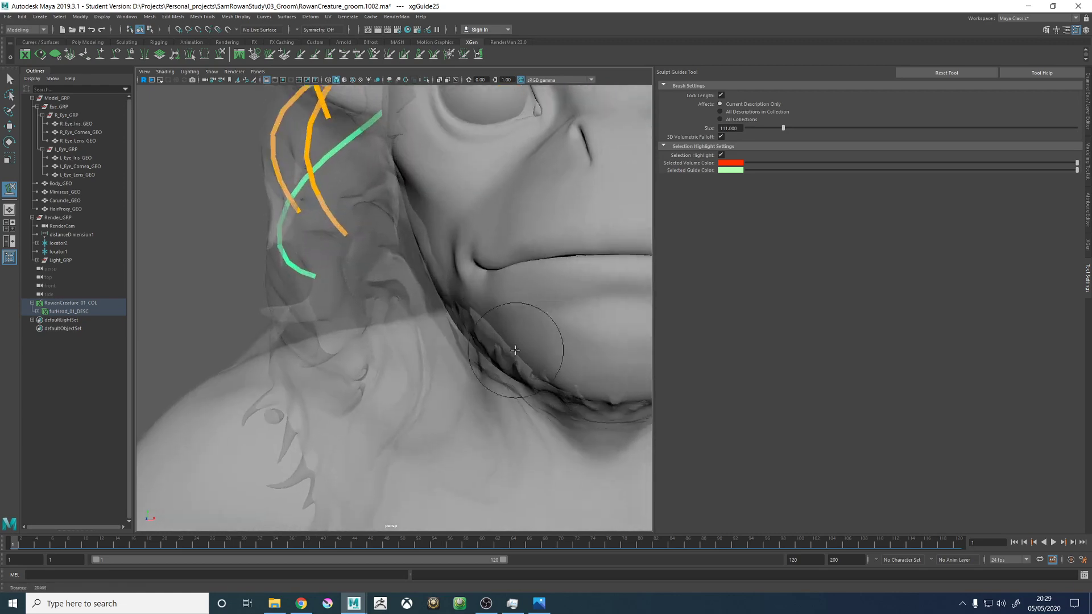
mouse_move(391, 337)
alt+mouse_down()
mouse_move(410, 320)
mouse_move(402, 281)
alt+mouse_up()
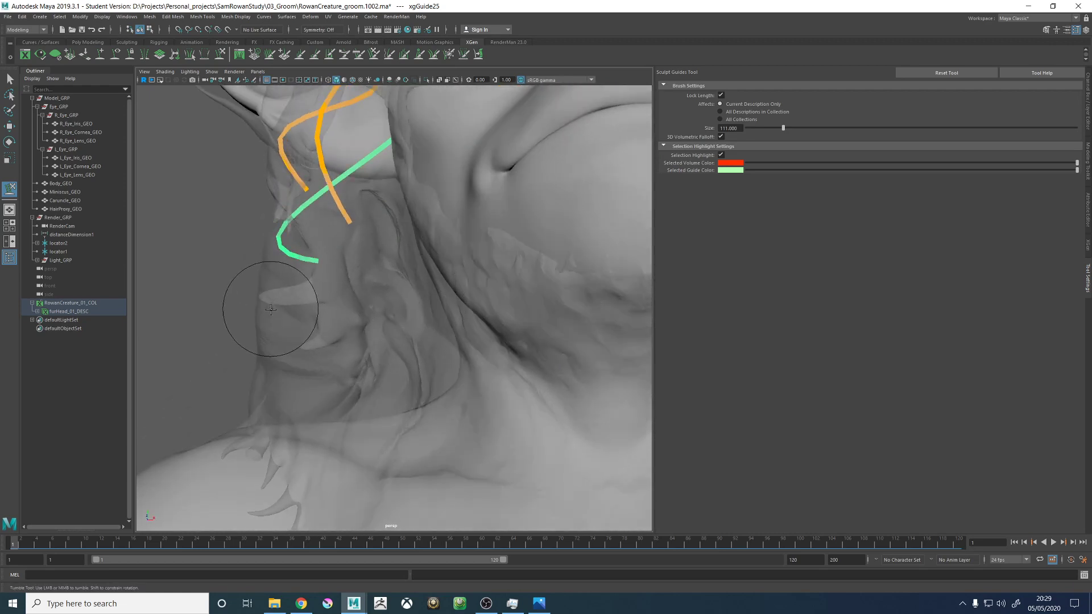
alt+drag(271, 309, 318, 317)
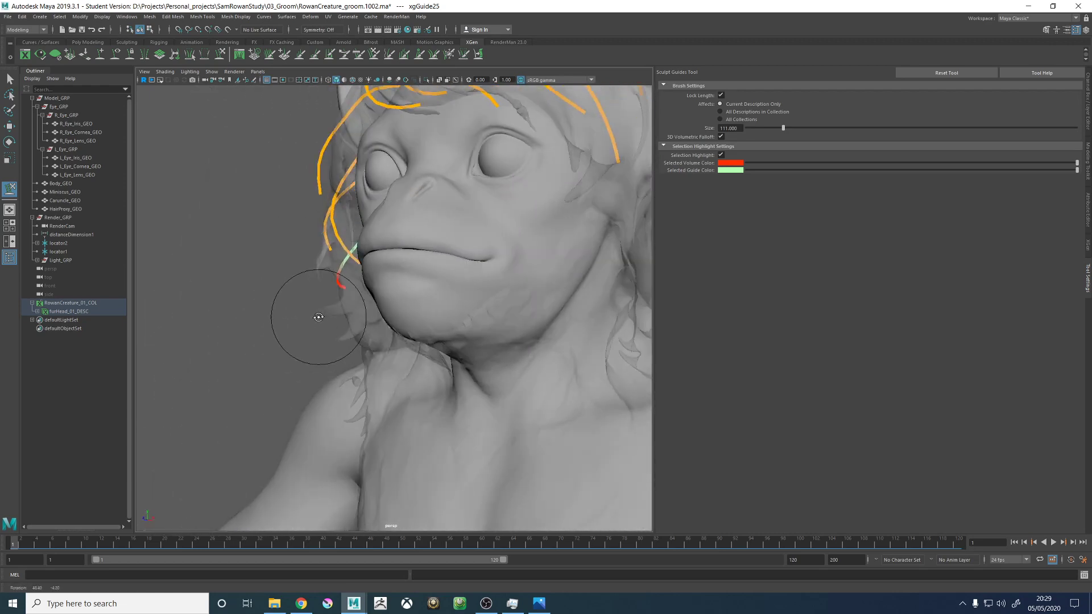
alt+drag(435, 316, 426, 365)
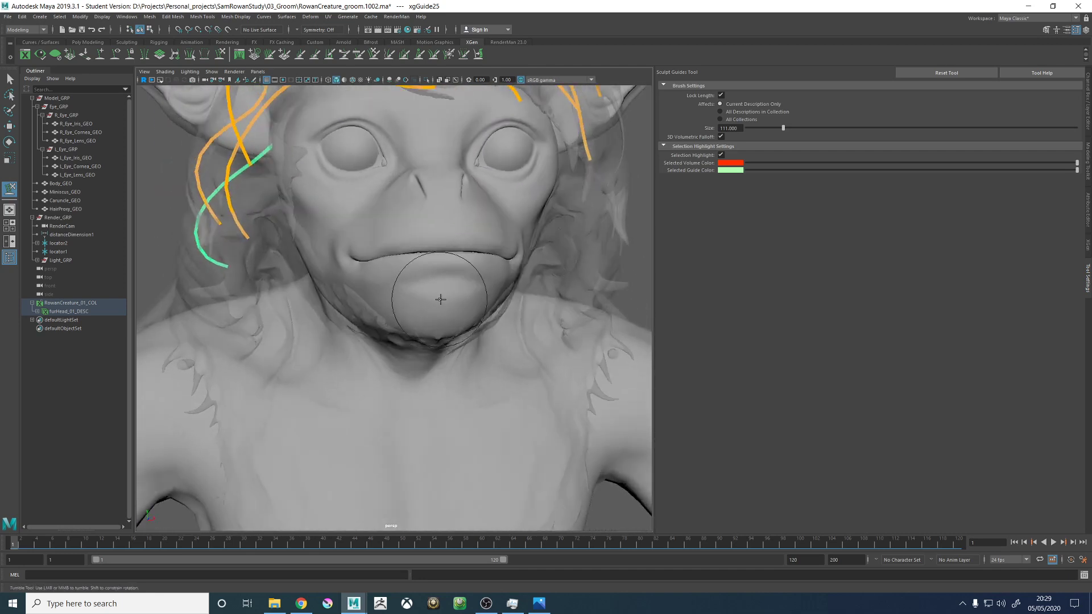
alt+right_drag(427, 366, 486, 301)
alt+drag(540, 333, 507, 305)
alt+middle_drag(422, 288, 479, 326)
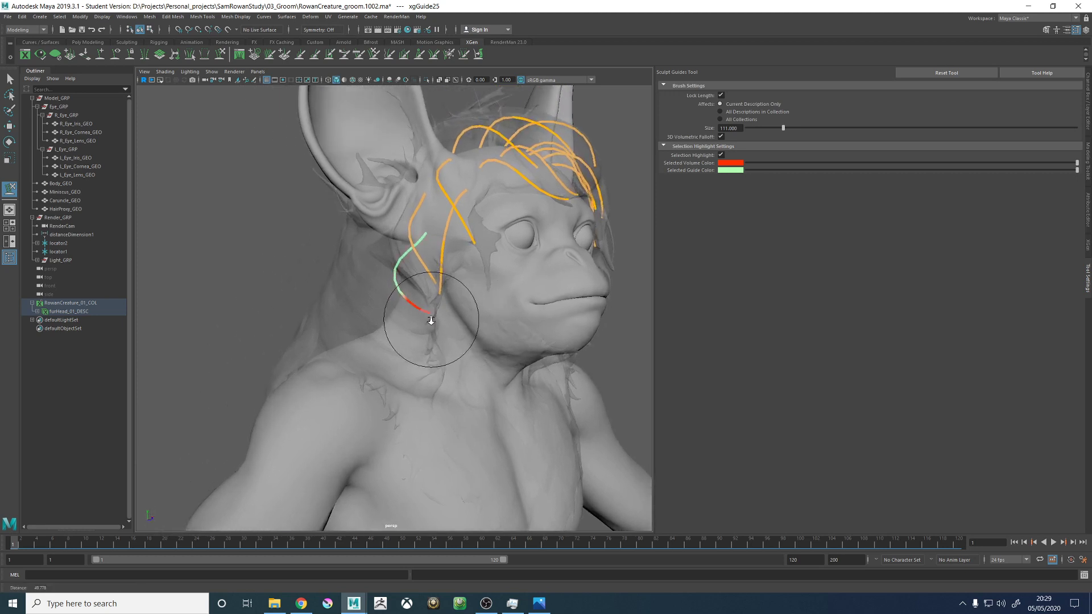
alt+right_drag(432, 317, 421, 312)
mouse_move(421, 312)
alt+mouse_down()
mouse_move(385, 300)
mouse_move(401, 314)
alt+mouse_up()
alt+middle_drag(401, 313, 494, 349)
alt+right_drag(495, 350, 367, 294)
mouse_move(367, 293)
alt+mouse_down()
mouse_move(415, 250)
mouse_move(453, 281)
alt+mouse_up()
alt+right_drag(453, 281, 407, 285)
alt+middle_drag(407, 284, 382, 305)
alt+right_drag(383, 305, 461, 303)
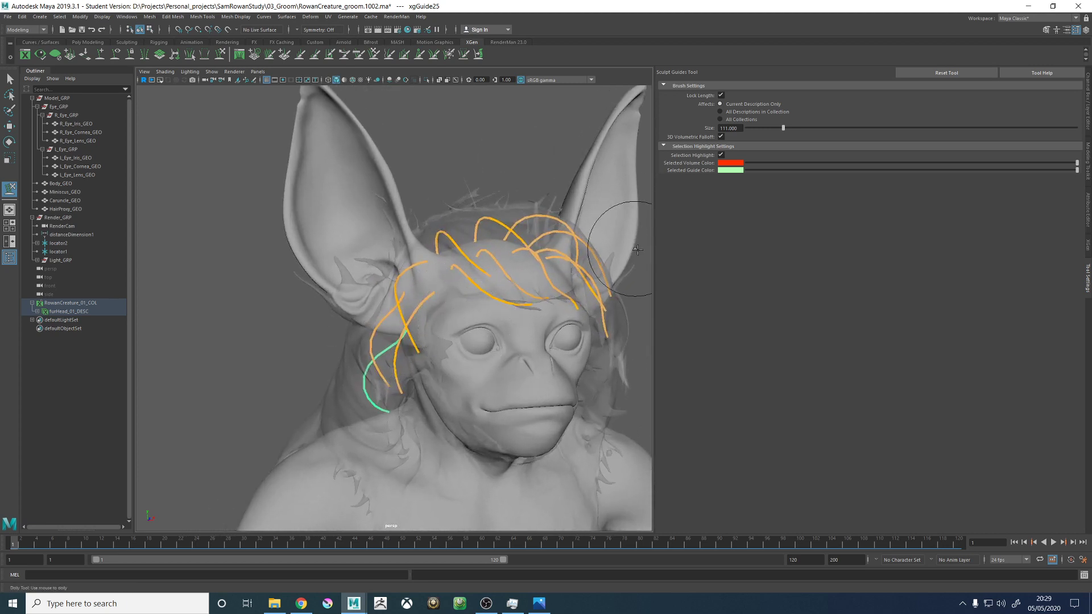
- Widen the viewport and add a new guide on top of the head between the central crown guides
drag(652, 247, 476, 282)
alt+right_drag(476, 283, 582, 322)
alt+drag(449, 273, 477, 295)
alt+middle_drag(477, 296, 424, 219)
alt+right_drag(423, 219, 555, 287)
alt+drag(498, 273, 485, 227)
alt+middle_drag(485, 210, 471, 304)
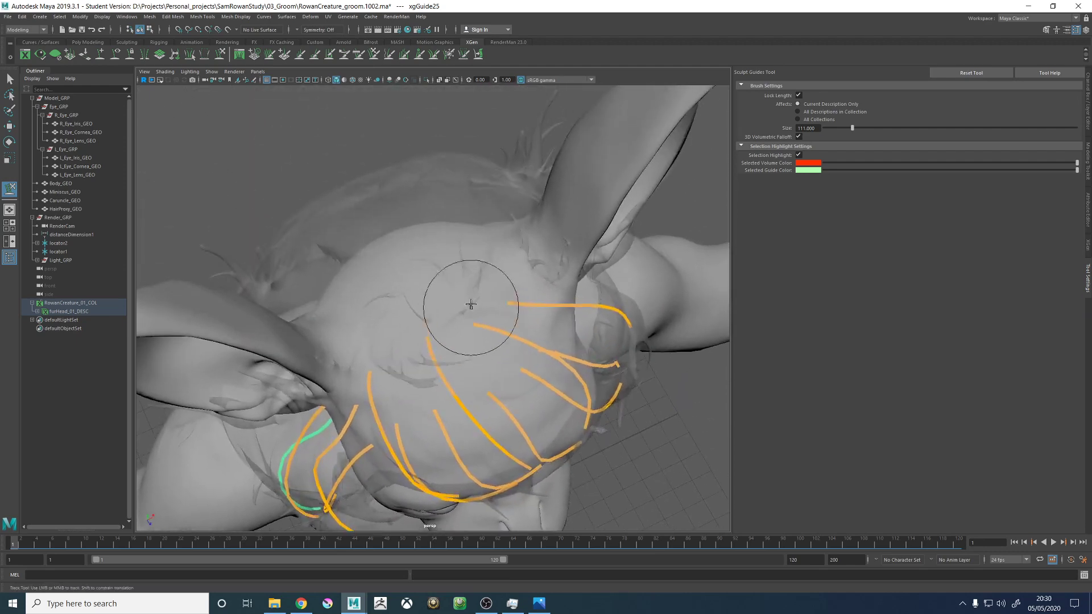
alt+drag(503, 271, 509, 185)
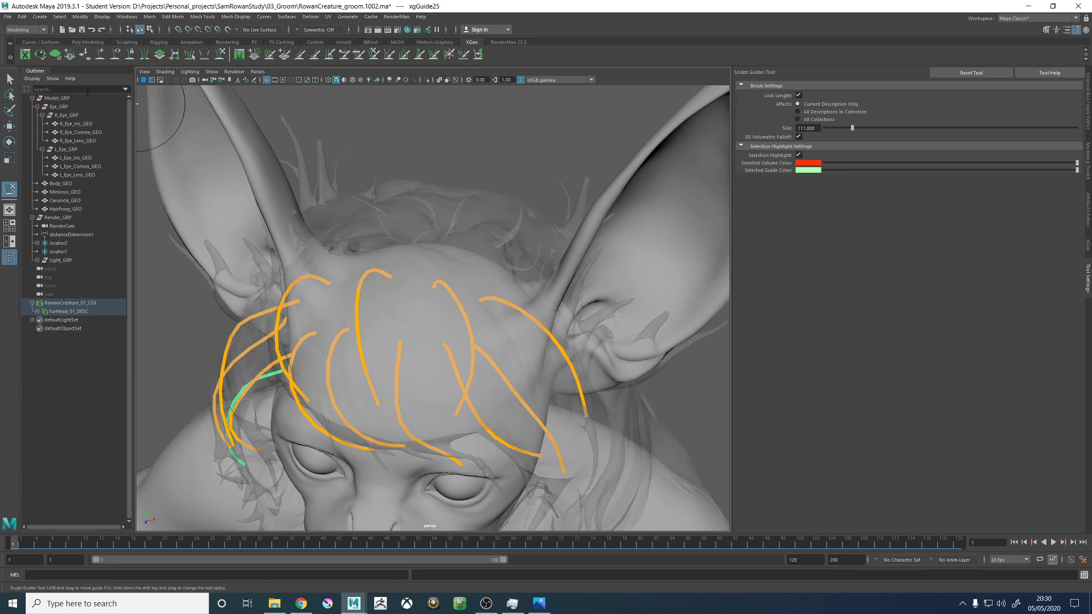
click(101, 55)
mouse_move(224, 135)
alt+mouse_down()
mouse_move(398, 232)
mouse_move(319, 224)
mouse_move(397, 219)
mouse_move(358, 227)
mouse_move(398, 280)
mouse_move(461, 258)
mouse_move(482, 280)
alt+mouse_up()
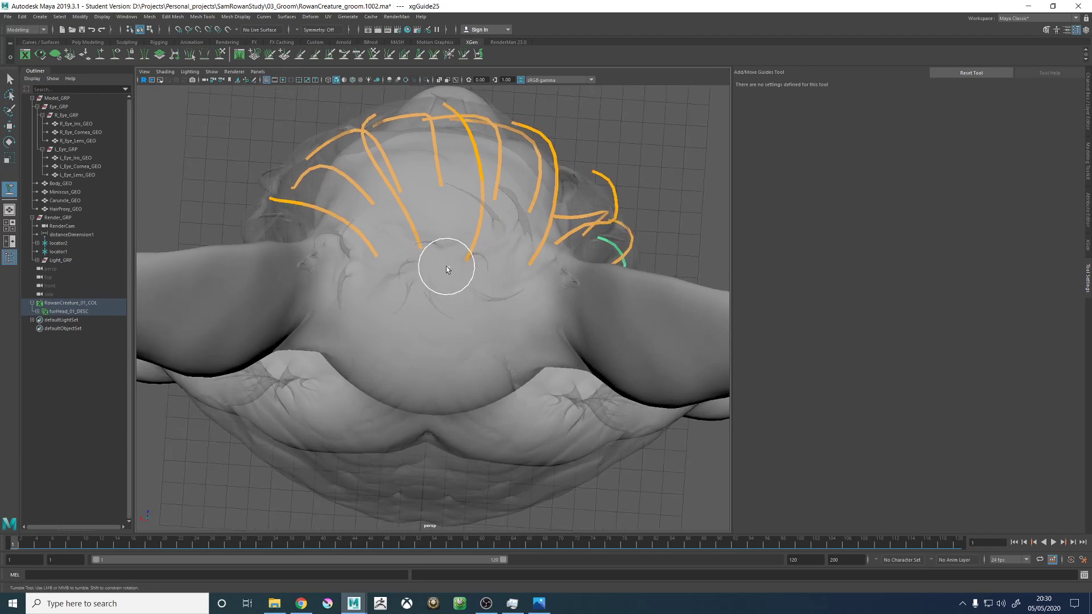
click(464, 288)
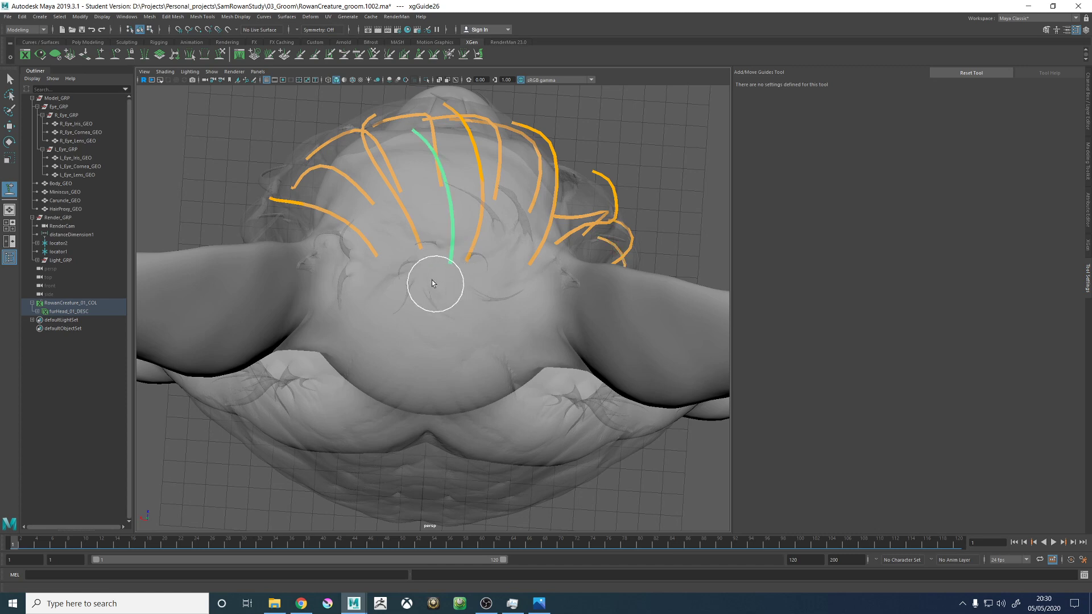
- Copy the guide shape of the tall arched neighbouring crown guide and paste it onto the new crown guide
alt+drag(431, 280, 397, 144)
key(w)
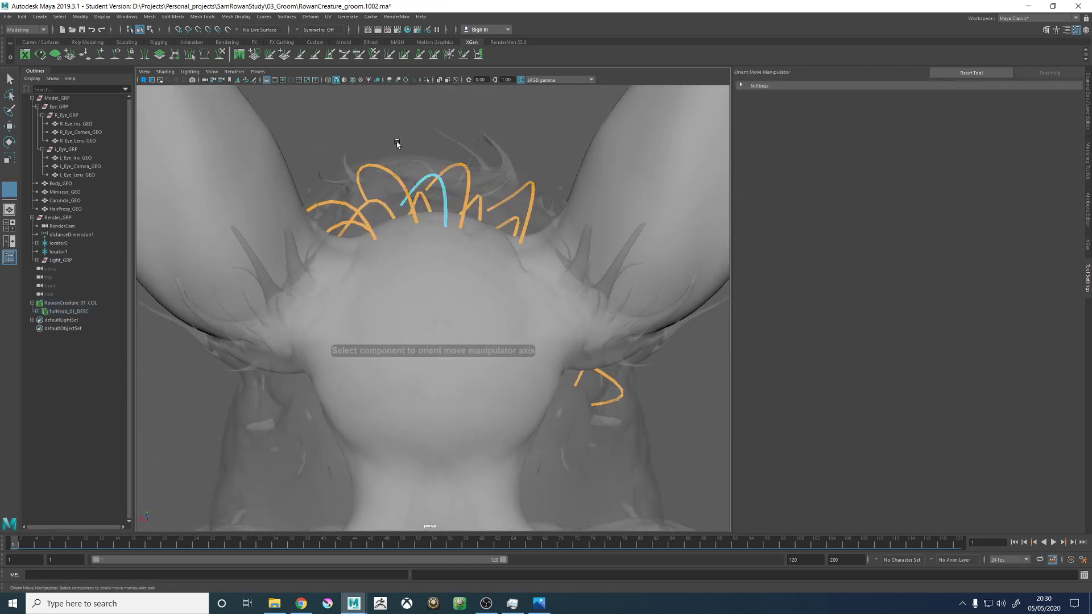
key(q)
right_drag(428, 174, 443, 141)
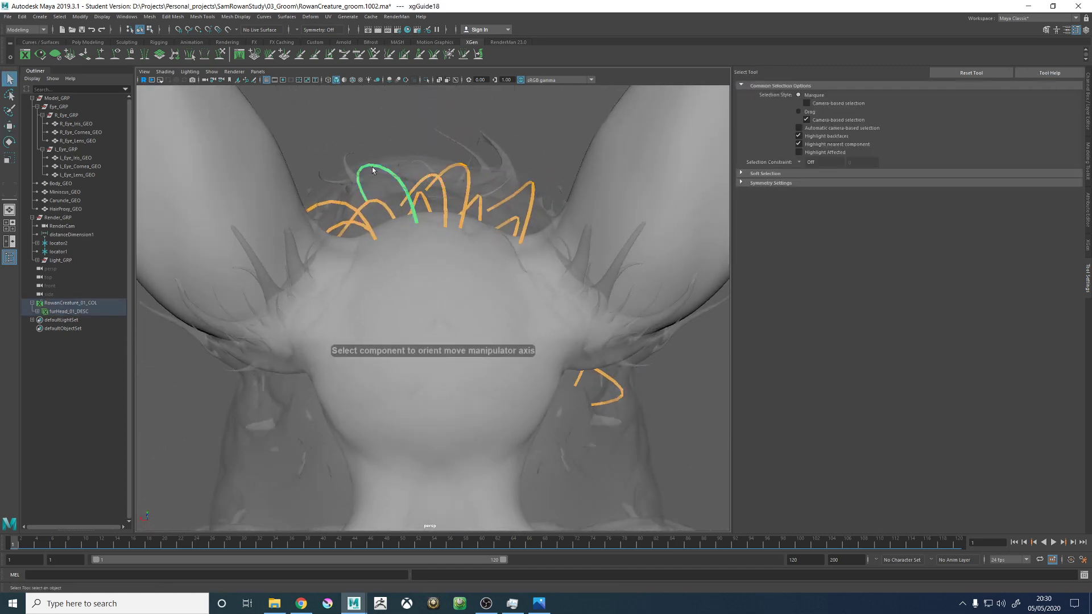
mouse_move(372, 170)
right_down()
mouse_move(424, 166)
mouse_move(421, 177)
mouse_move(412, 153)
mouse_move(389, 156)
right_up()
click(421, 174)
click(430, 175)
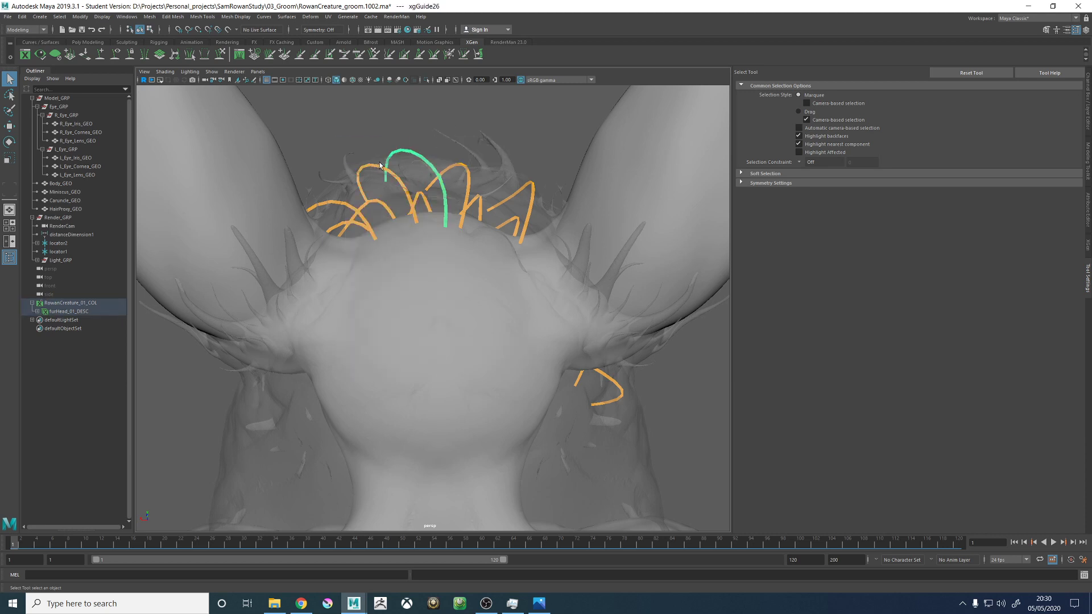
- Sculpt the new crown guide so it sweeps forward over the top of the head between its neighbours
click(219, 59)
mouse_move(352, 284)
alt+mouse_down()
mouse_move(458, 230)
mouse_move(612, 200)
mouse_move(487, 329)
mouse_move(499, 350)
mouse_move(486, 350)
alt+mouse_up()
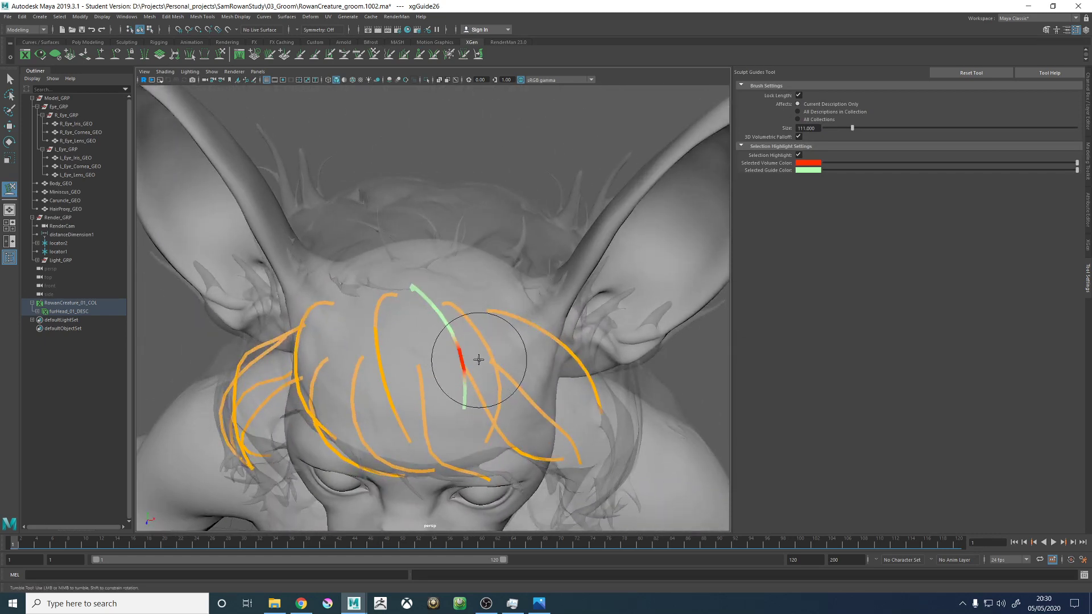
mouse_move(451, 304)
alt+mouse_down()
mouse_move(356, 273)
mouse_move(380, 311)
mouse_move(362, 303)
alt+mouse_up()
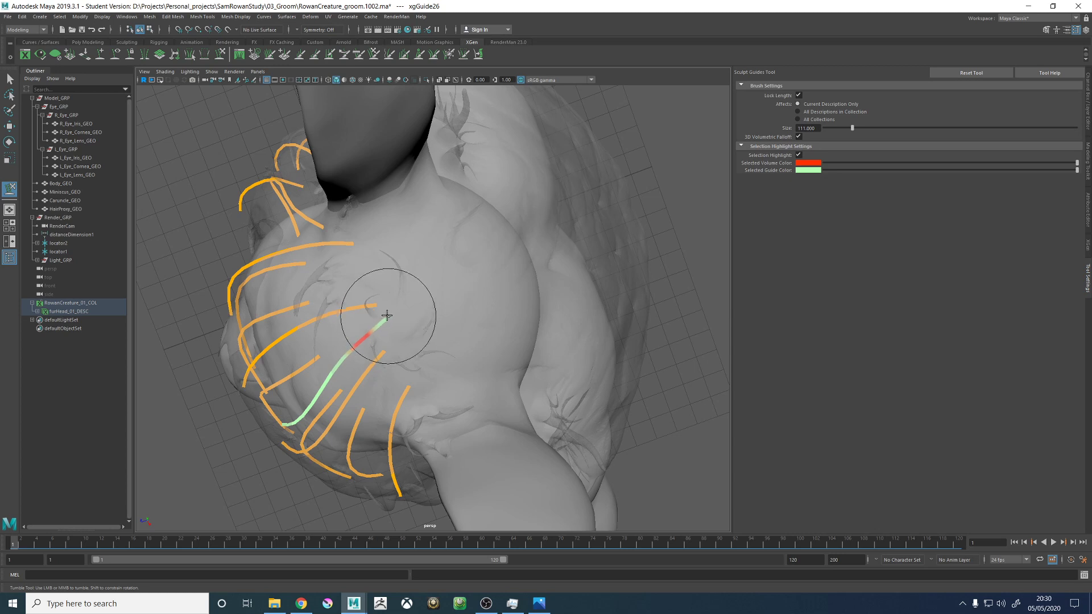
mouse_move(388, 330)
alt+mouse_down()
mouse_move(354, 279)
mouse_move(374, 320)
alt+mouse_up()
- Select the two guides flanking the new crown guide and activate the Add/Move Guides tool to reposition them
key(w)
click(342, 257)
click(374, 320)
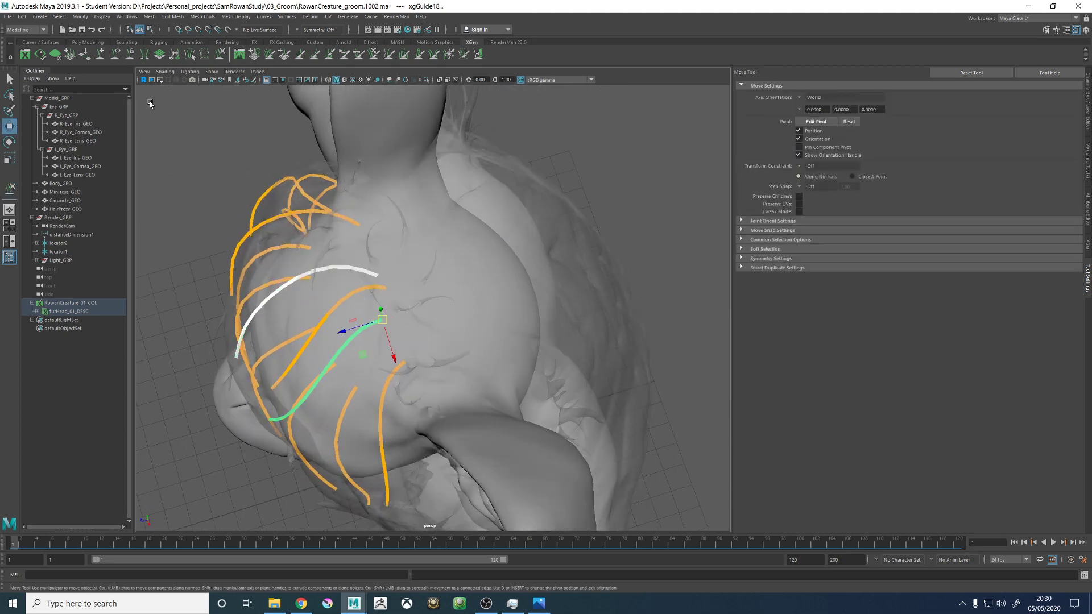
click(101, 54)
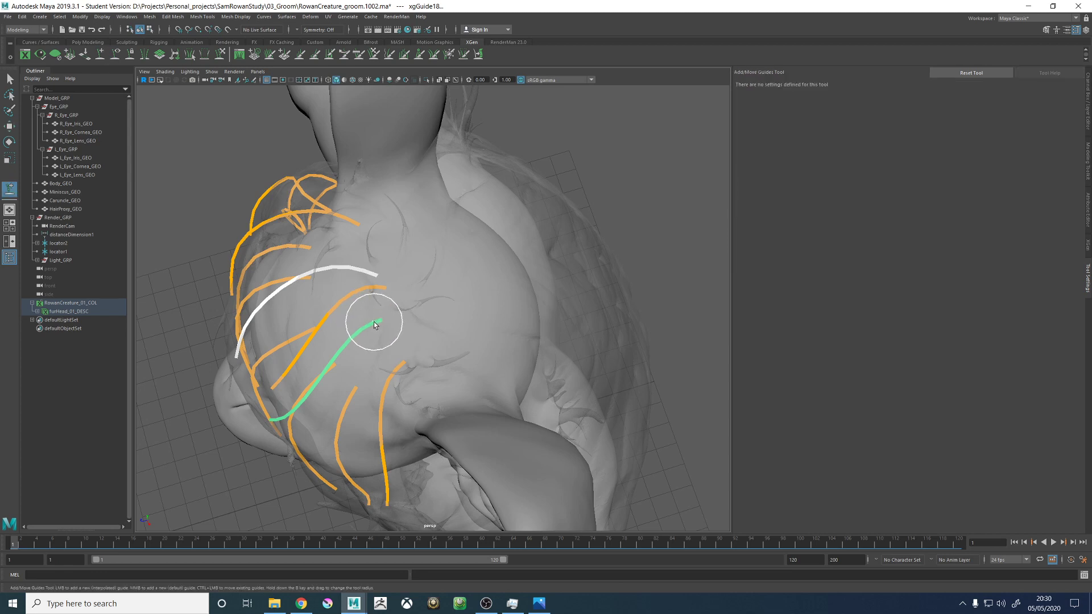
alt+drag(368, 300, 547, 268)
- Copy the guide shape of the crown guide reaching furthest forward and return to Object Mode with the Move tool
key(w)
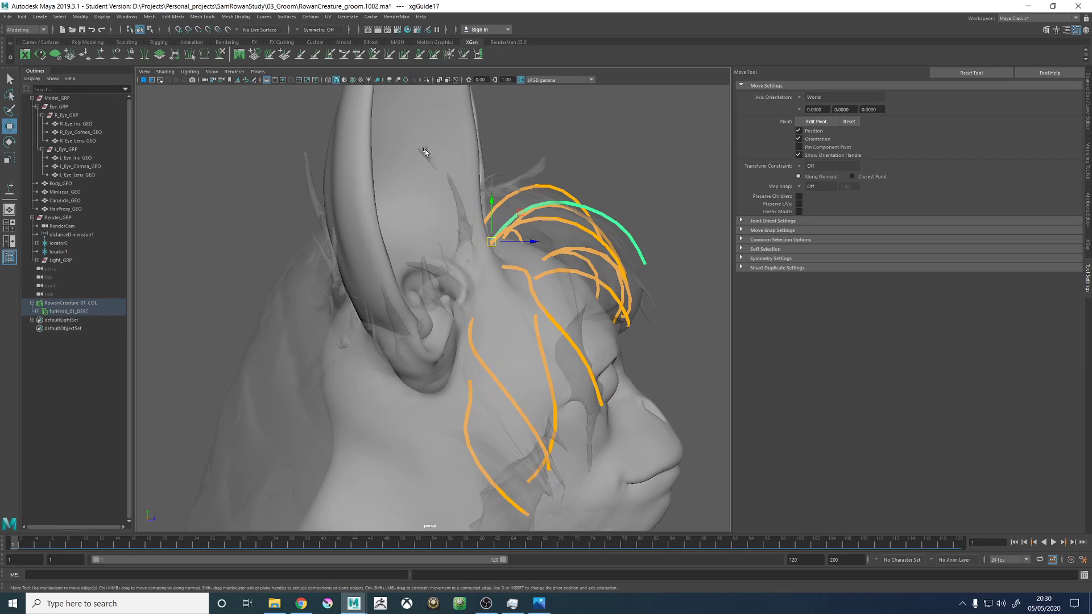
click(221, 54)
alt+drag(489, 268, 505, 285)
click(516, 306)
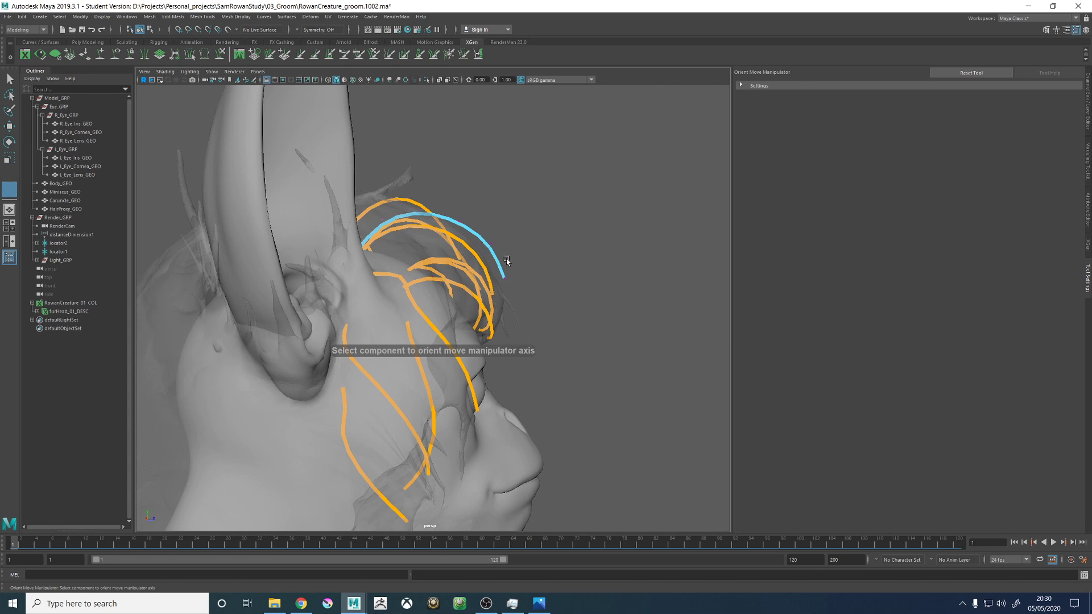
right_click(488, 253)
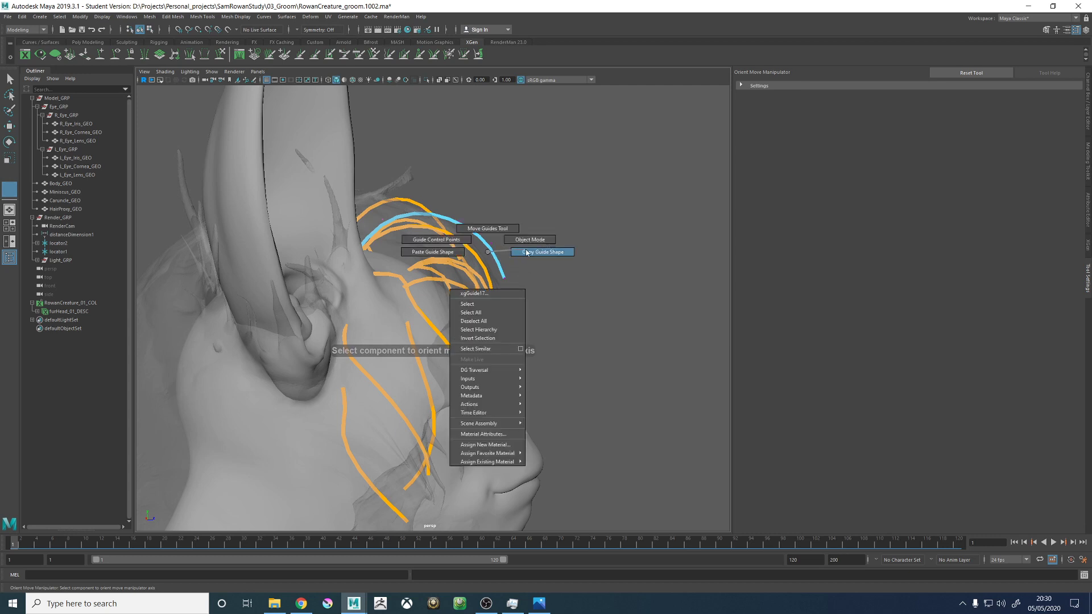
click(527, 252)
right_drag(490, 249, 523, 240)
key(w)
click(489, 249)
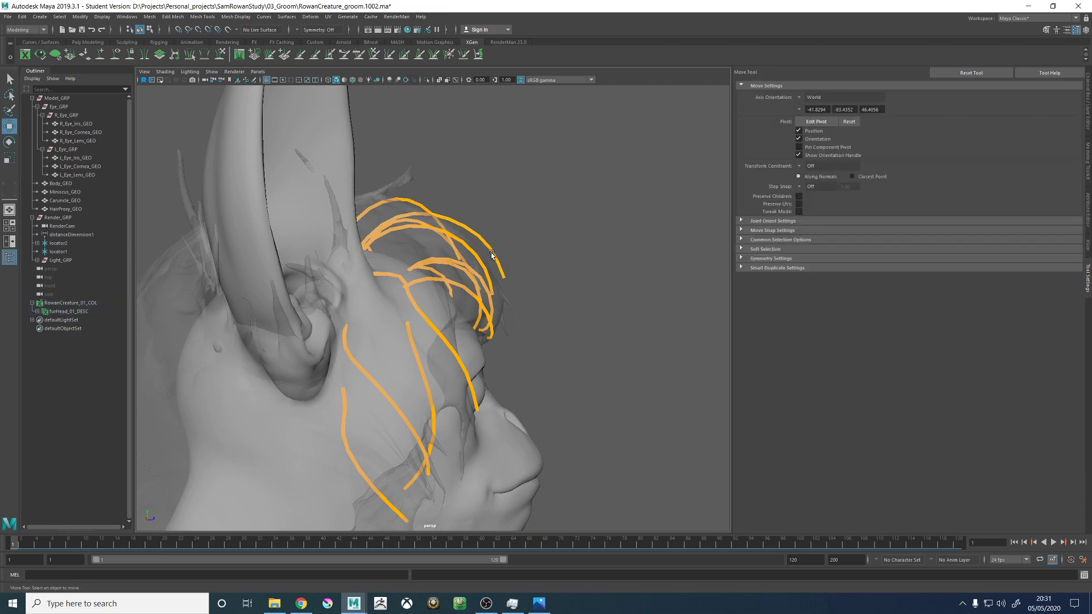
- Select the crown guide reaching furthest forward and resculpt its protruding tip with the Sculpt Guides tool
click(488, 247)
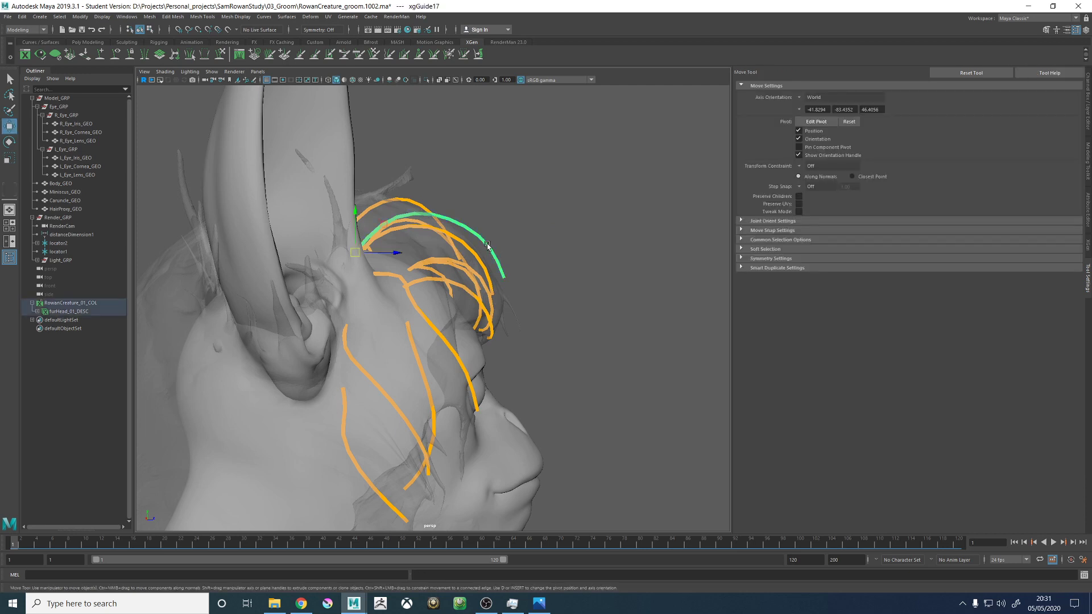
click(218, 59)
mouse_move(529, 272)
alt+mouse_down()
mouse_move(516, 287)
mouse_move(648, 239)
mouse_move(455, 261)
mouse_move(410, 296)
mouse_move(417, 348)
mouse_move(419, 273)
mouse_move(415, 288)
mouse_move(390, 263)
mouse_move(490, 225)
alt+mouse_up()
- Sculpt the upright guide above the left side of the forehead so it arches forward and its tip drops towards the brow
key(w)
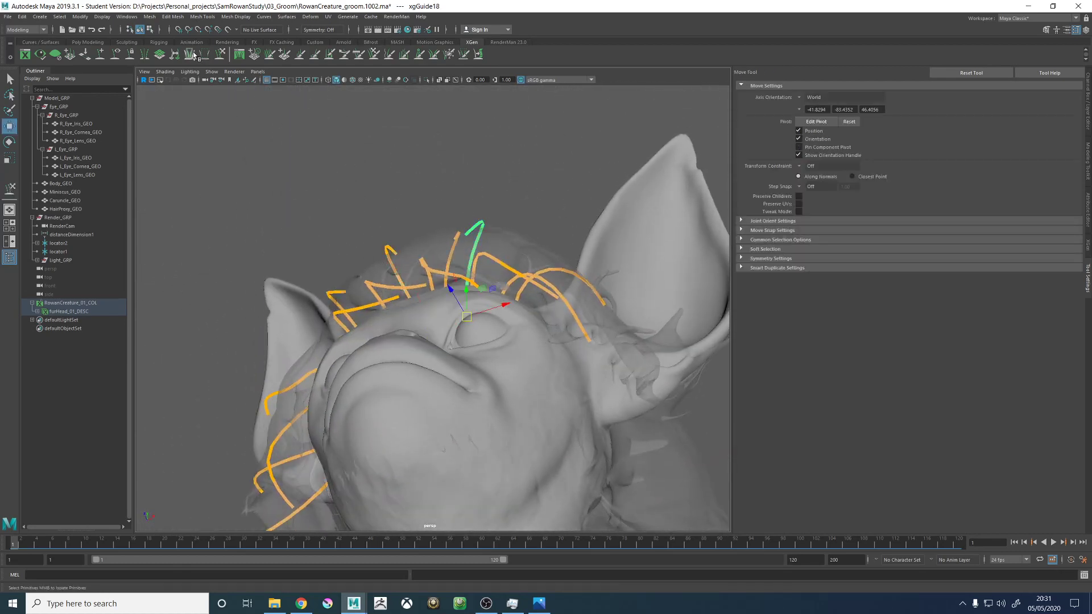
click(220, 56)
mouse_move(418, 182)
alt+mouse_down()
mouse_move(446, 235)
mouse_move(523, 241)
mouse_move(441, 213)
mouse_move(500, 239)
mouse_move(527, 301)
mouse_move(477, 249)
alt+mouse_up()
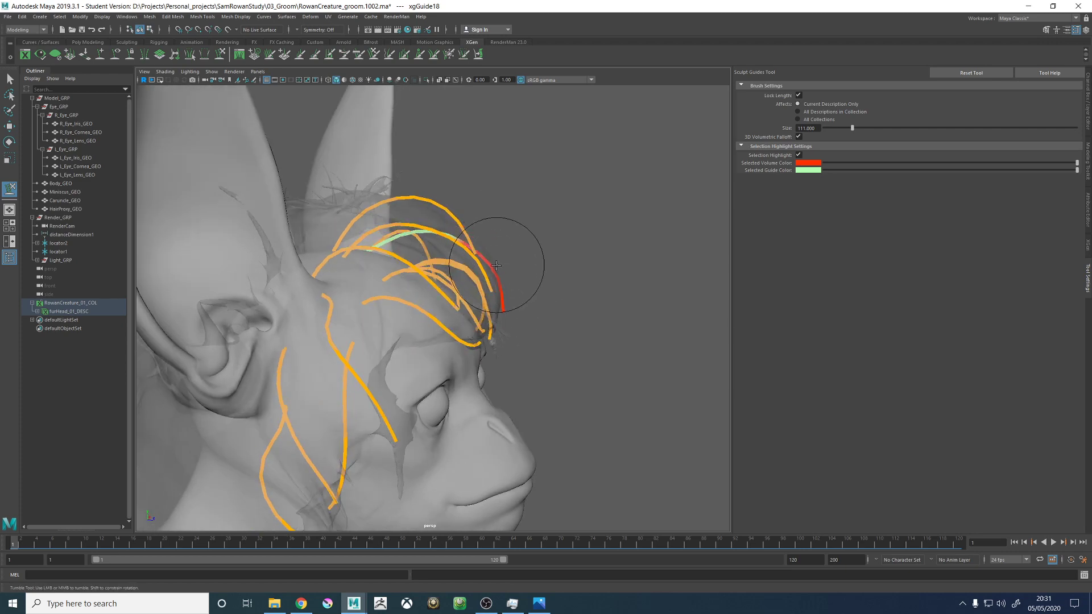
mouse_move(510, 315)
alt+mouse_down()
mouse_move(463, 300)
mouse_move(443, 261)
mouse_move(472, 290)
mouse_move(525, 298)
mouse_move(548, 217)
alt+mouse_up()
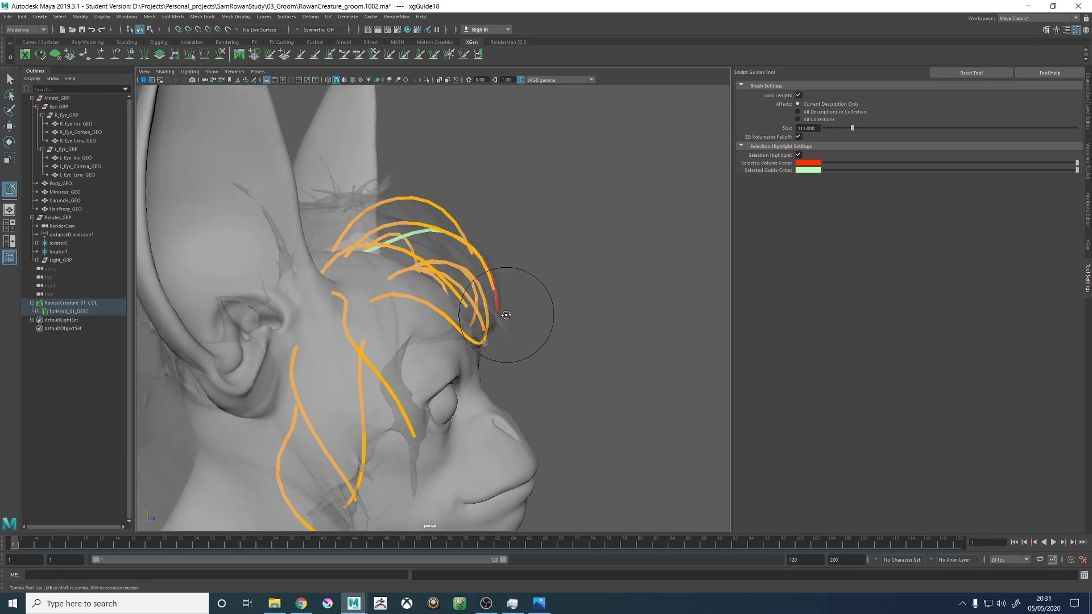
alt+drag(398, 244, 389, 233)
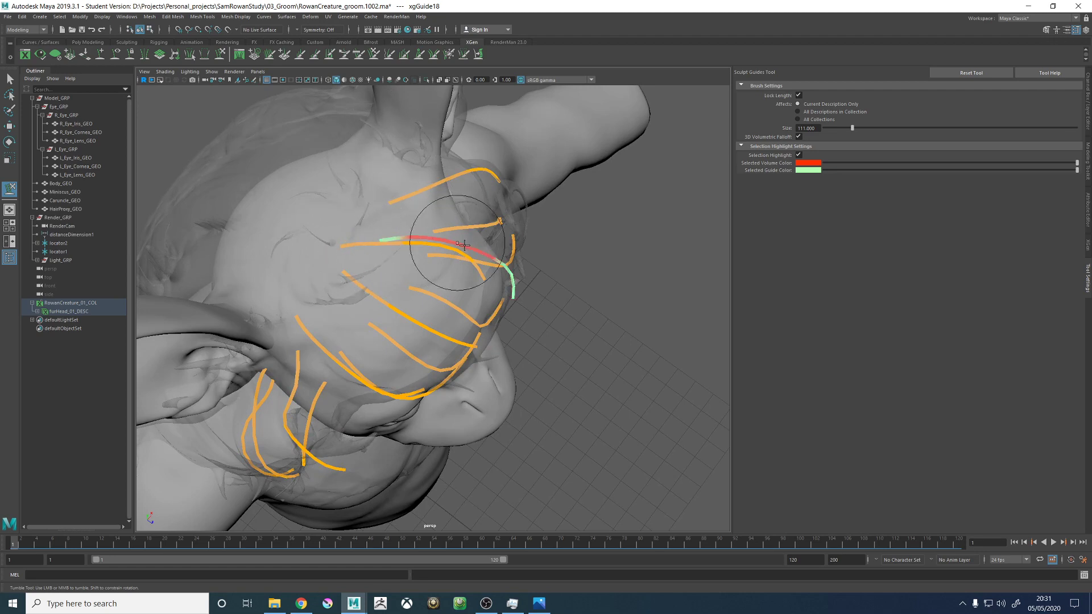
mouse_move(462, 243)
alt+mouse_down()
mouse_move(481, 212)
mouse_move(540, 195)
mouse_move(507, 307)
mouse_move(515, 337)
alt+mouse_up()
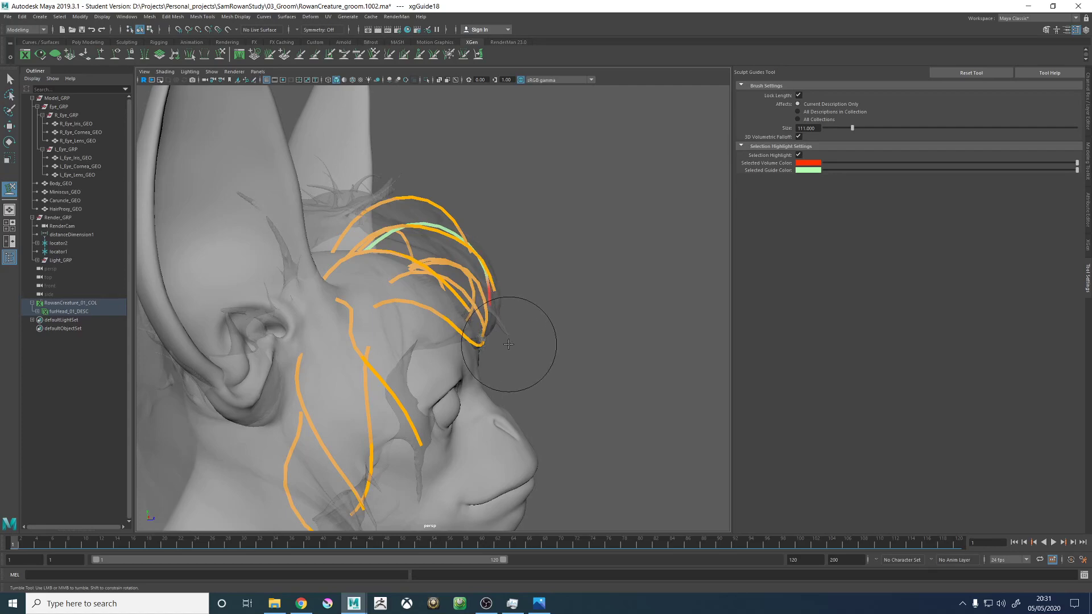
mouse_move(542, 285)
alt+mouse_down()
mouse_move(438, 182)
mouse_move(572, 304)
mouse_move(448, 304)
alt+mouse_up()
- Select the rear crown guide and sculpt it into a smooth curve sweeping towards the left ear
key(w)
click(452, 282)
alt+drag(444, 262, 455, 258)
alt+right_drag(456, 258, 432, 256)
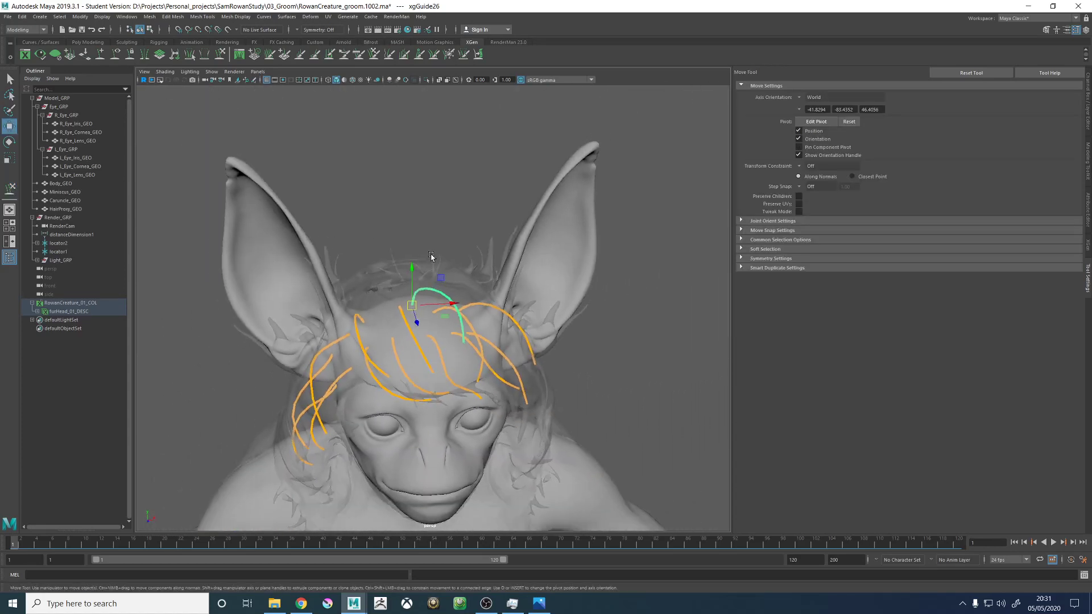
mouse_move(432, 255)
alt+mouse_down()
mouse_move(413, 259)
mouse_move(456, 305)
mouse_move(463, 366)
mouse_move(530, 327)
mouse_move(500, 317)
mouse_move(553, 295)
mouse_move(506, 321)
mouse_move(519, 307)
mouse_move(496, 312)
mouse_move(498, 287)
mouse_move(477, 256)
mouse_move(456, 250)
mouse_move(505, 312)
mouse_move(499, 321)
mouse_move(444, 298)
mouse_move(409, 304)
mouse_move(402, 273)
mouse_move(434, 353)
mouse_move(439, 316)
mouse_move(484, 378)
mouse_move(492, 369)
mouse_move(455, 367)
mouse_move(446, 316)
mouse_move(444, 358)
mouse_move(432, 353)
mouse_move(408, 375)
alt+mouse_up()
click(221, 55)
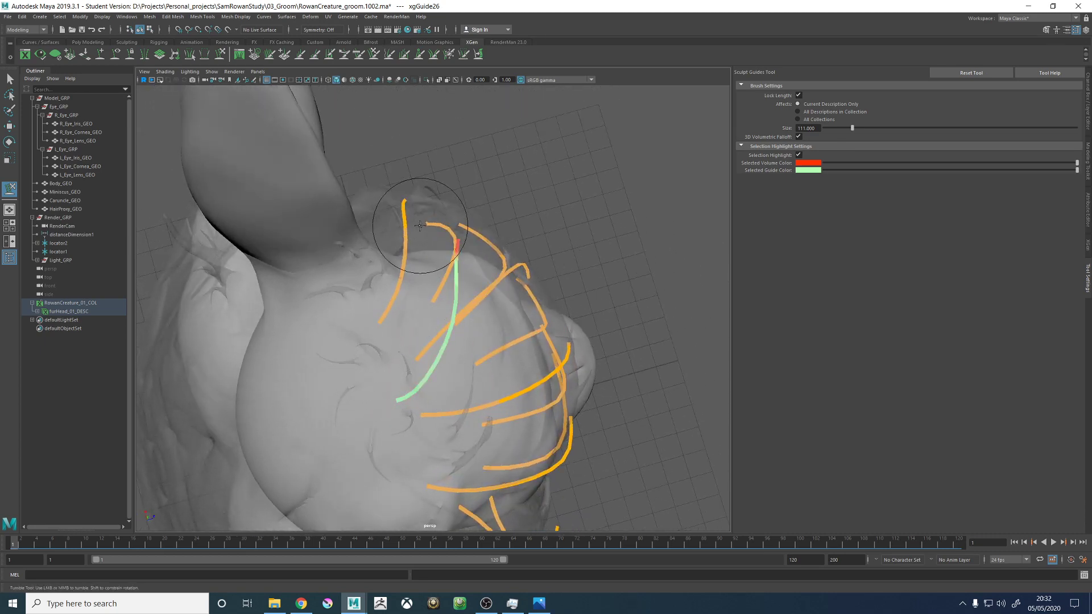
mouse_move(330, 337)
alt+mouse_down()
mouse_move(463, 317)
mouse_move(341, 297)
mouse_move(415, 316)
mouse_move(418, 287)
mouse_move(501, 239)
mouse_move(552, 245)
mouse_move(445, 256)
mouse_move(482, 244)
mouse_move(462, 256)
mouse_move(488, 303)
mouse_move(666, 152)
alt+mouse_up()
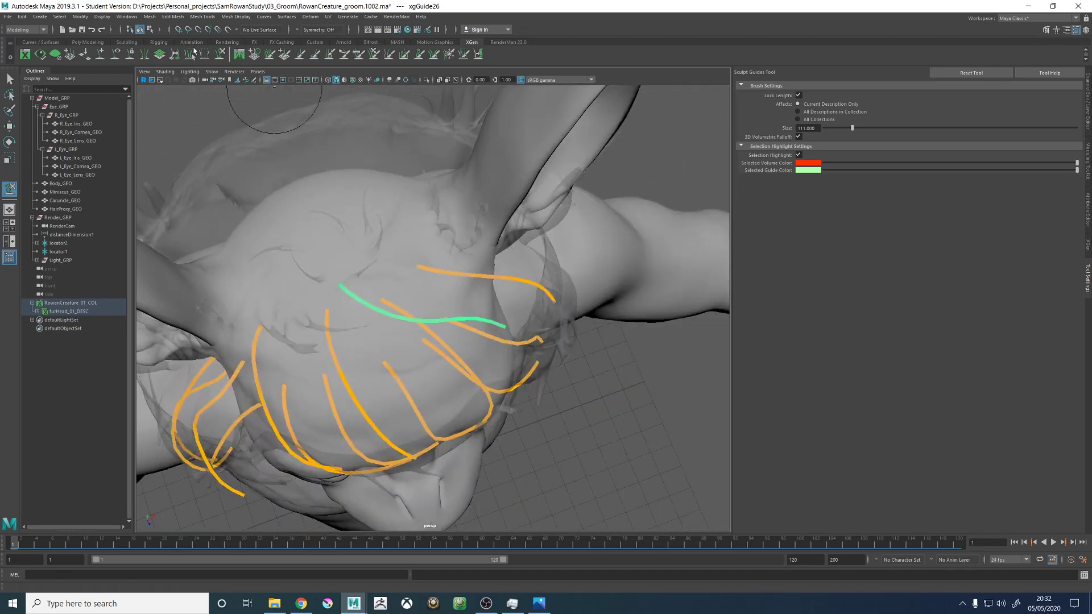
- Add a guide on the crown between the rear central guide and the guide nearest the left ear
click(100, 54)
alt+drag(377, 207, 377, 280)
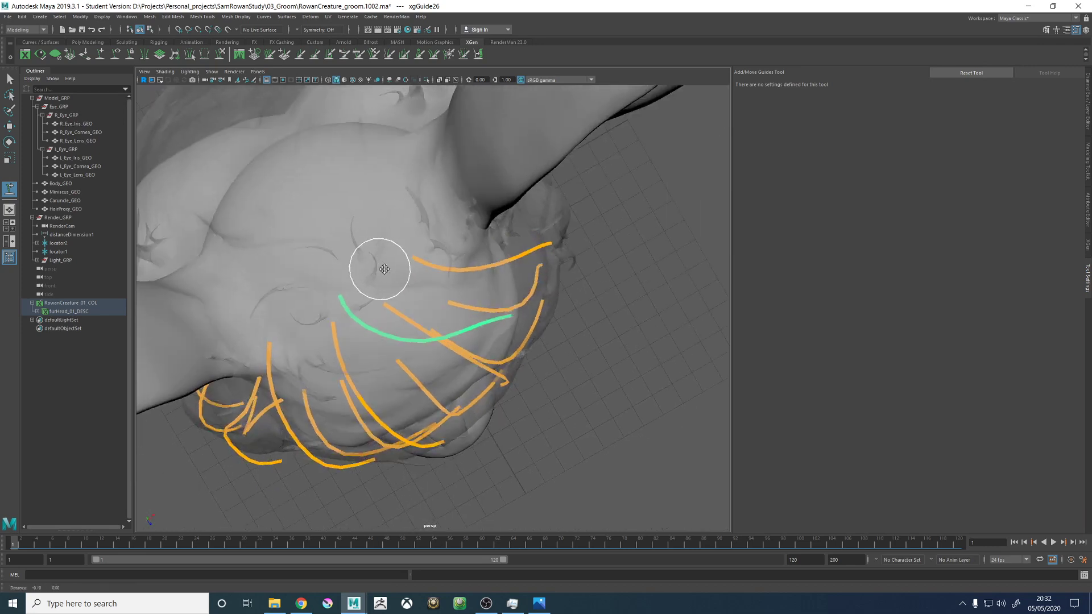
alt+middle_drag(377, 280, 419, 280)
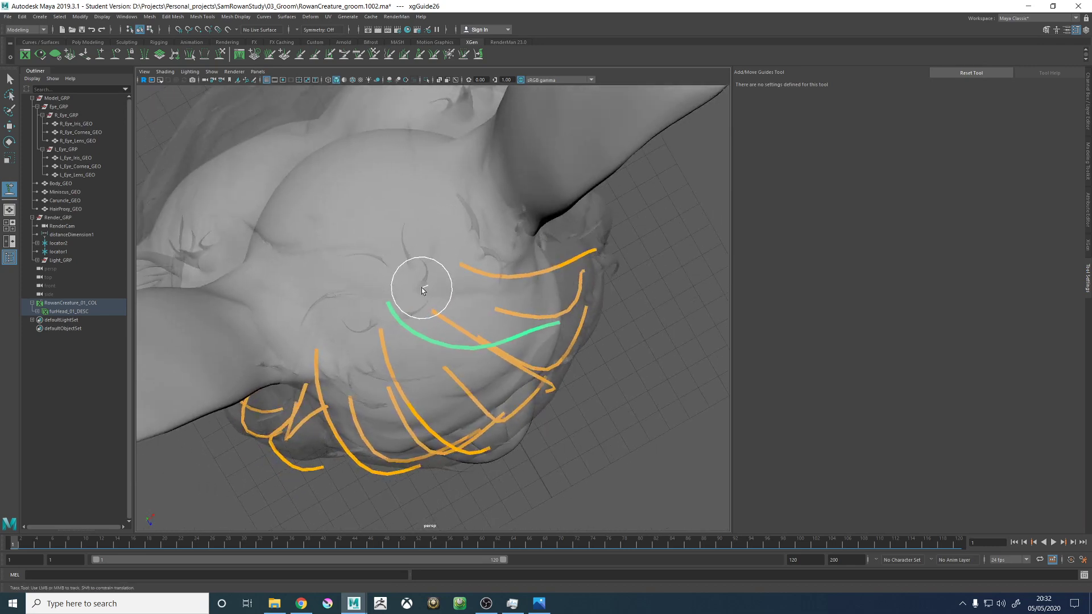
click(428, 287)
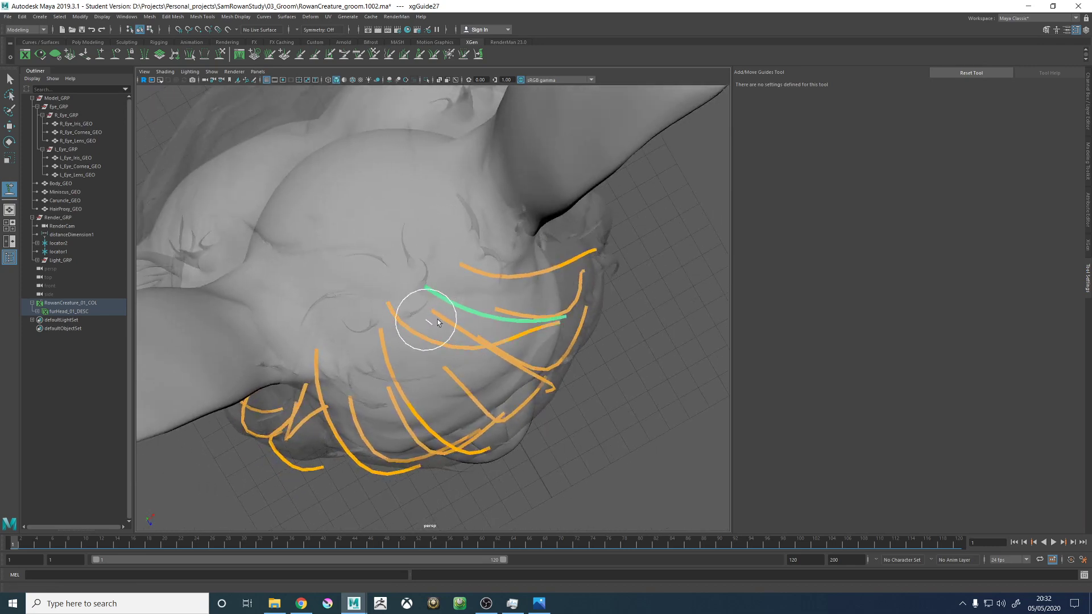
mouse_move(438, 319)
alt+mouse_down()
mouse_move(458, 267)
mouse_move(518, 216)
alt+mouse_up()
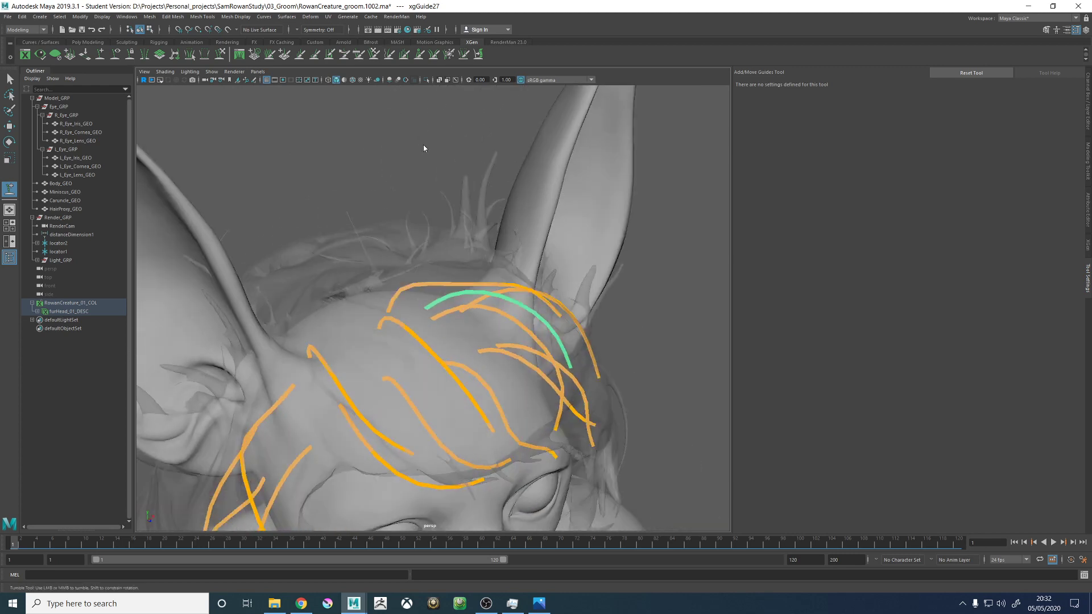
right_drag(424, 148, 393, 151)
alt+drag(430, 189, 427, 224)
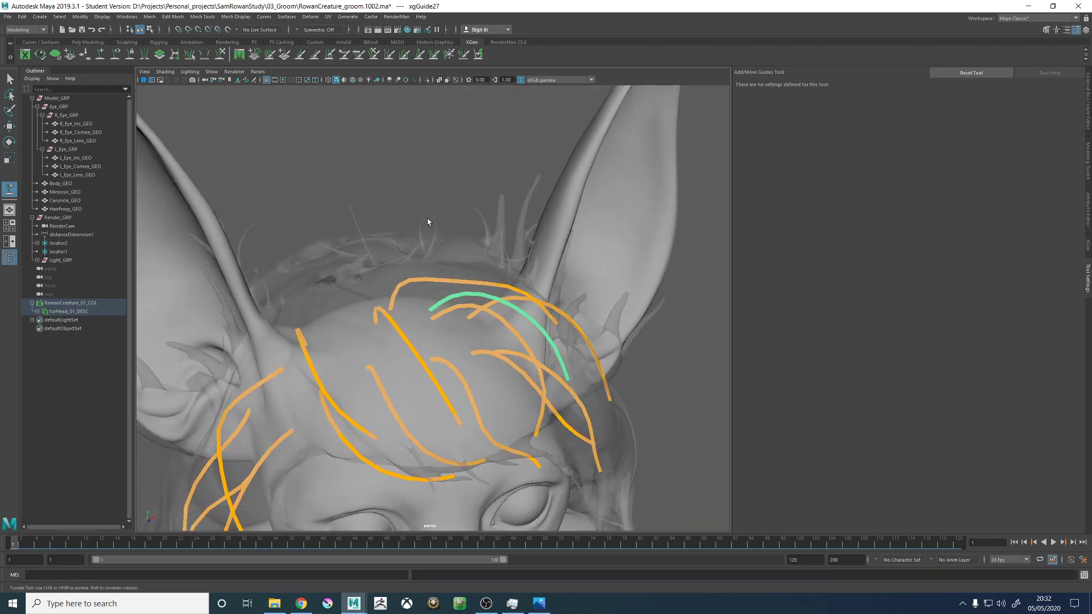
- Copy the guide shape of the arched rear crown guide and select the newly added guide
key(w)
key(q)
click(419, 281)
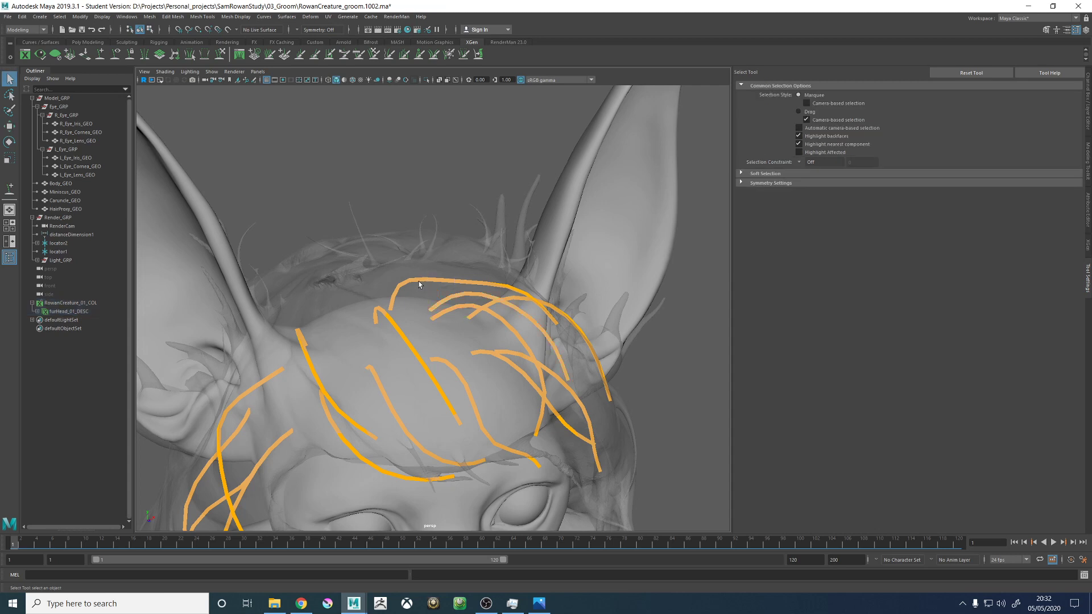
click(419, 278)
right_click(419, 275)
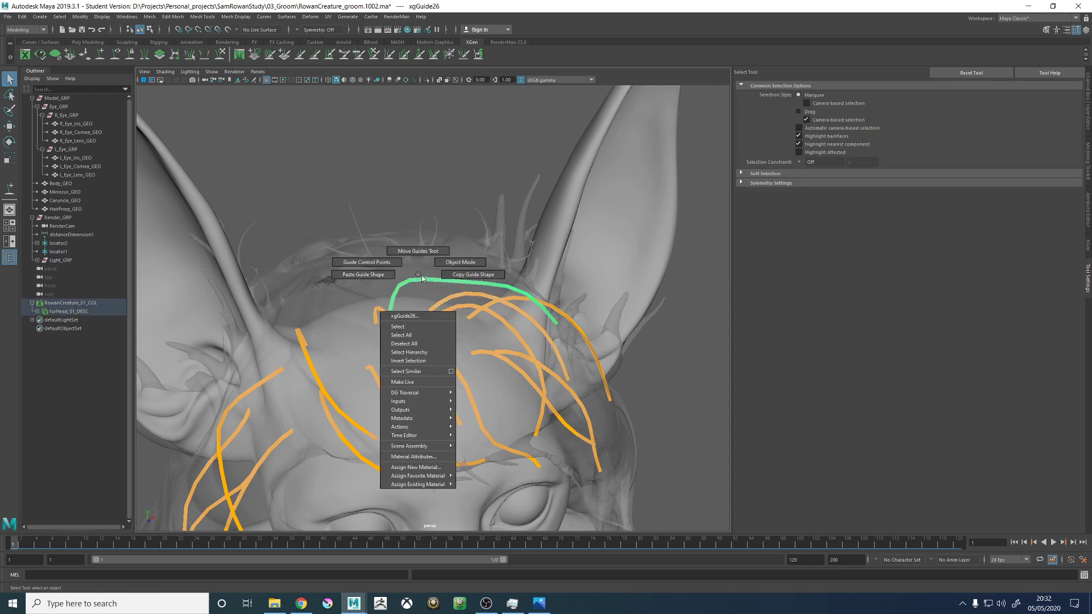
click(453, 275)
click(471, 292)
alt+drag(494, 264, 442, 185)
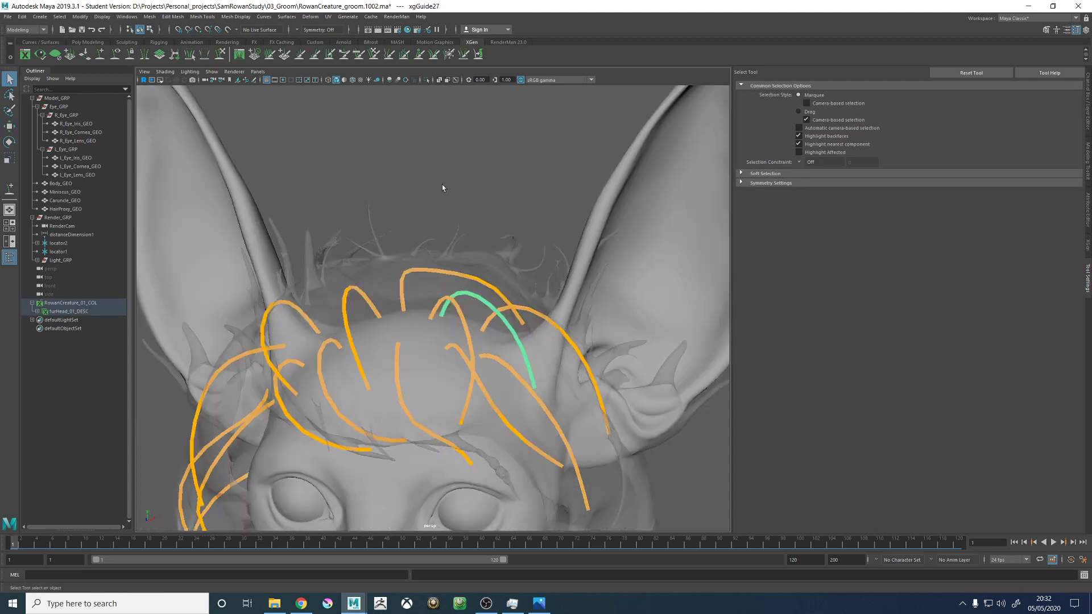
- Sculpt the new crown guide so it arches over the head beneath the tall rear crown guide
right_drag(442, 183, 408, 186)
mouse_move(428, 207)
alt+mouse_down()
mouse_move(449, 227)
mouse_move(434, 256)
mouse_move(466, 352)
mouse_move(508, 314)
alt+mouse_up()
click(221, 55)
drag(457, 354, 493, 291)
mouse_move(479, 339)
alt+mouse_down()
mouse_move(511, 317)
mouse_move(517, 279)
mouse_move(501, 264)
mouse_move(547, 277)
alt+mouse_up()
drag(554, 327, 571, 323)
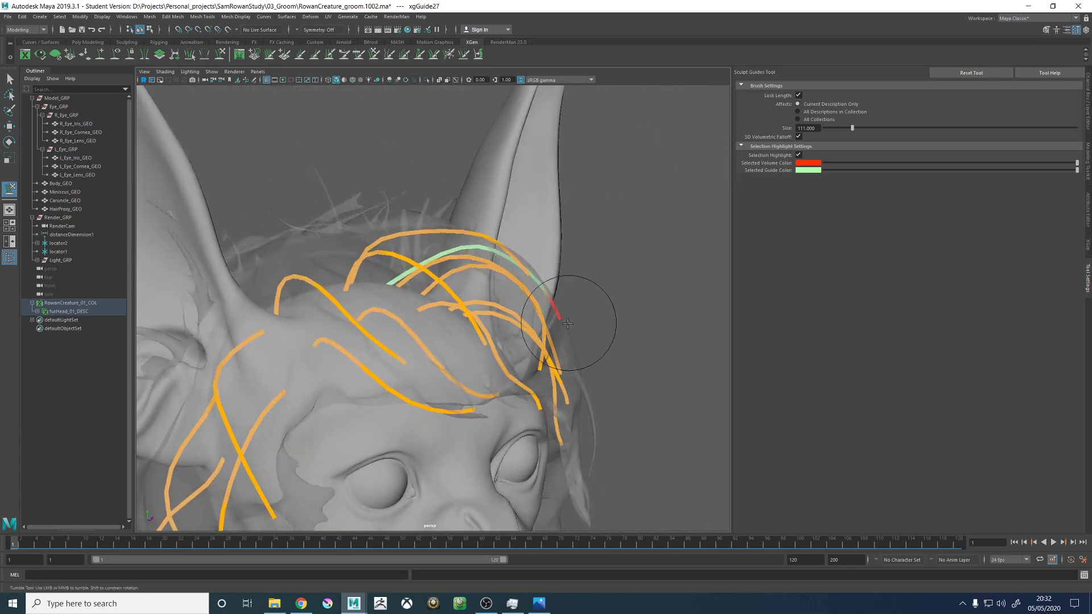
mouse_move(496, 296)
alt+mouse_down()
mouse_move(476, 293)
mouse_move(455, 250)
alt+mouse_up()
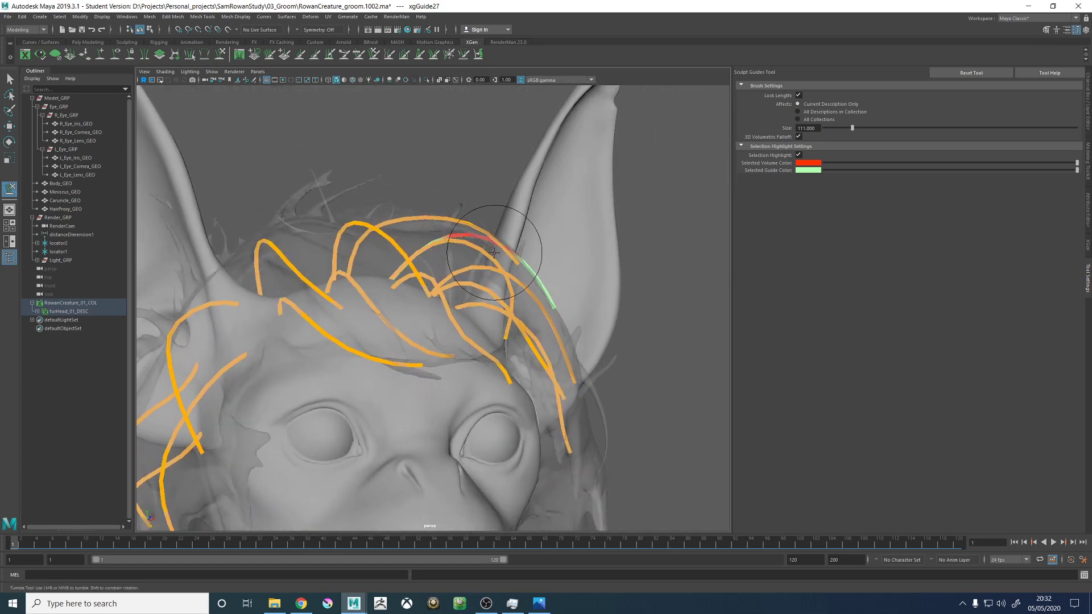
mouse_move(533, 256)
alt+mouse_down()
mouse_move(450, 250)
mouse_move(466, 331)
mouse_move(500, 280)
mouse_move(480, 182)
mouse_move(539, 280)
mouse_move(476, 288)
mouse_move(451, 268)
mouse_move(476, 195)
mouse_move(479, 351)
mouse_move(470, 342)
mouse_move(488, 305)
mouse_move(523, 281)
mouse_move(576, 285)
mouse_move(592, 262)
mouse_move(549, 267)
mouse_move(569, 293)
mouse_move(515, 208)
mouse_move(562, 294)
mouse_move(528, 260)
alt+mouse_up()
- Sculpt the guide nearest the left ear so it bows outward and its tip curls in along the temple
key(w)
click(220, 55)
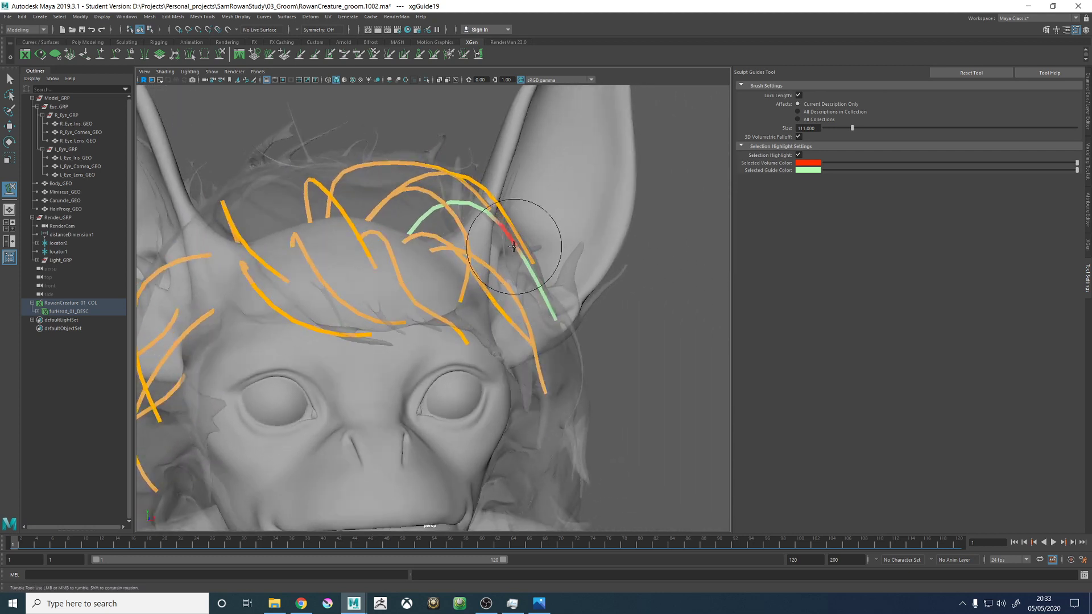
mouse_move(499, 253)
alt+mouse_down()
mouse_move(438, 230)
mouse_move(562, 301)
mouse_move(558, 339)
alt+mouse_up()
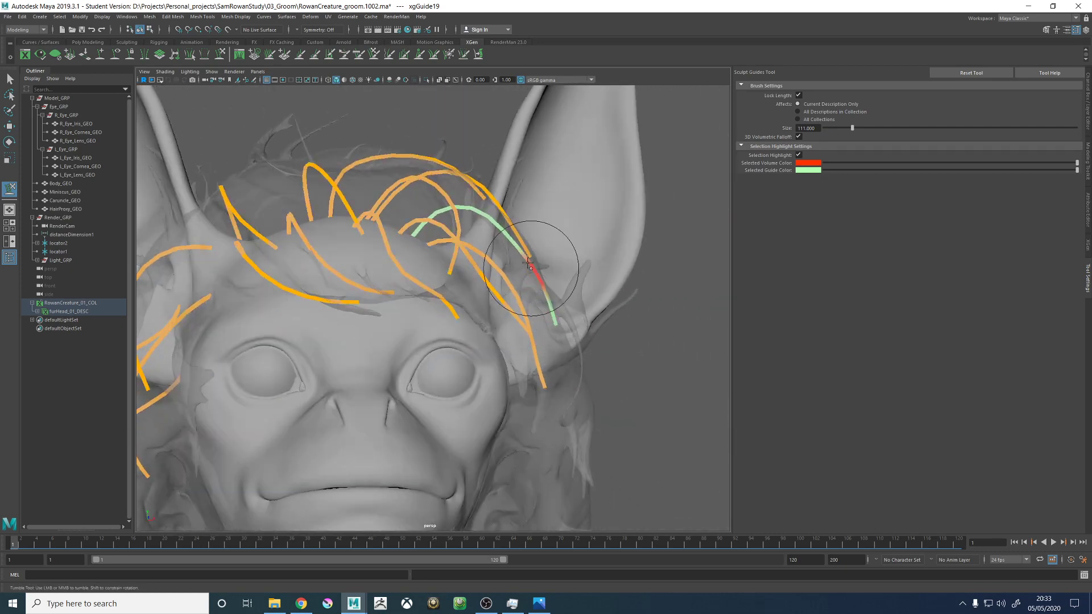
mouse_move(528, 263)
alt+mouse_down()
mouse_move(562, 267)
mouse_move(560, 327)
mouse_move(500, 291)
mouse_move(451, 305)
mouse_move(462, 320)
mouse_move(483, 295)
mouse_move(458, 321)
mouse_move(465, 338)
alt+mouse_up()
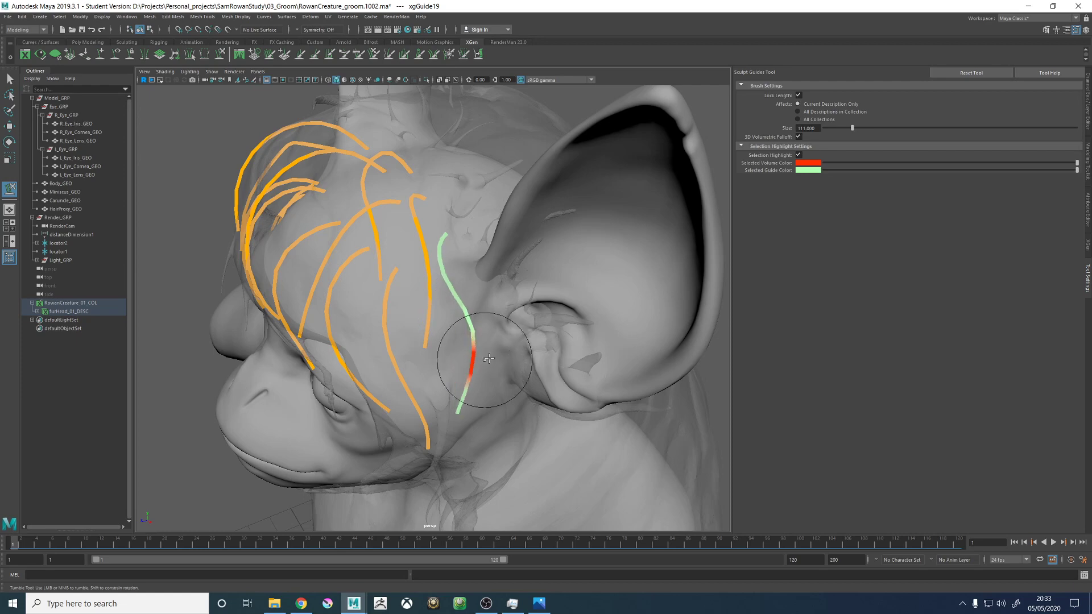
alt+drag(476, 382, 447, 307)
- Select the new rear crown guide and sculpt its length to fall diagonally towards the left ear
key(w)
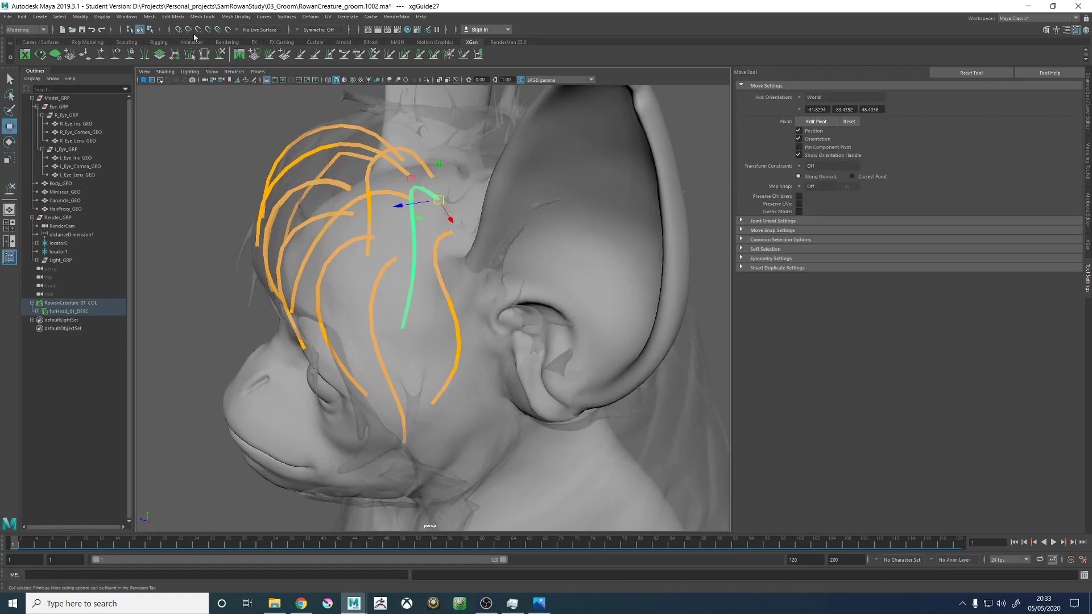
click(220, 54)
alt+drag(418, 351, 486, 256)
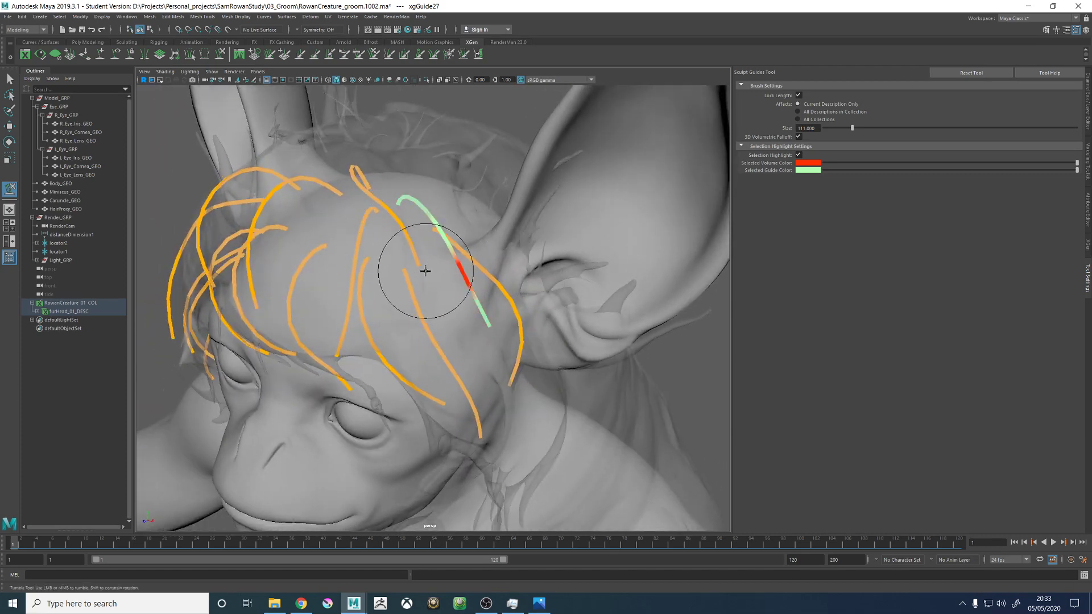
mouse_move(425, 271)
alt+mouse_down()
mouse_move(427, 251)
mouse_move(402, 227)
mouse_move(366, 253)
alt+mouse_up()
- Select the guide above the left side of the forehead and resculpt its sweep, undoing the stroke that bends it sideways
key(w)
click(370, 248)
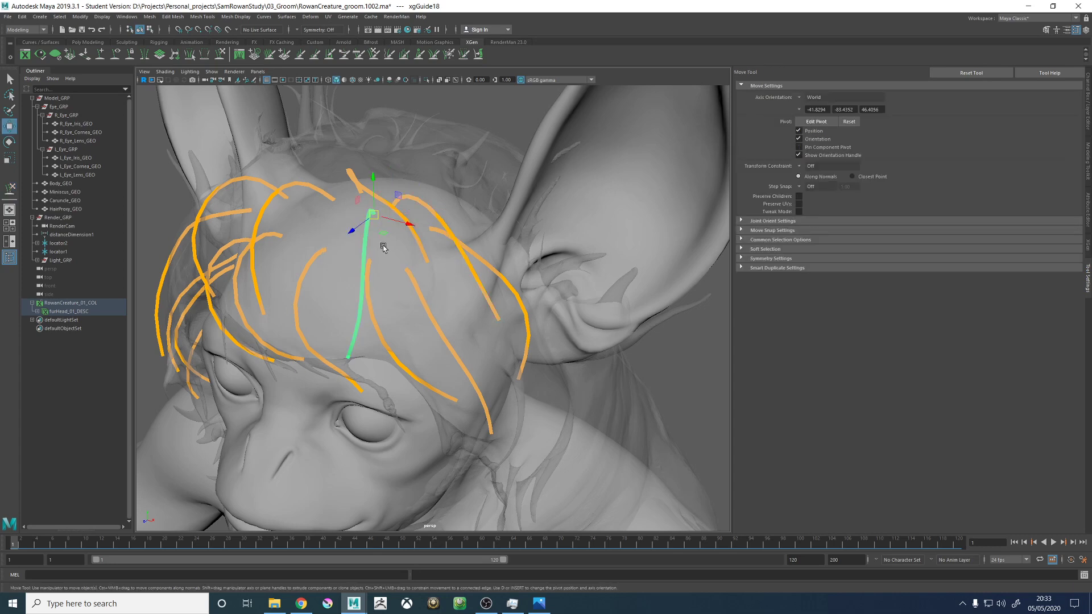
click(219, 55)
alt+drag(364, 347, 351, 362)
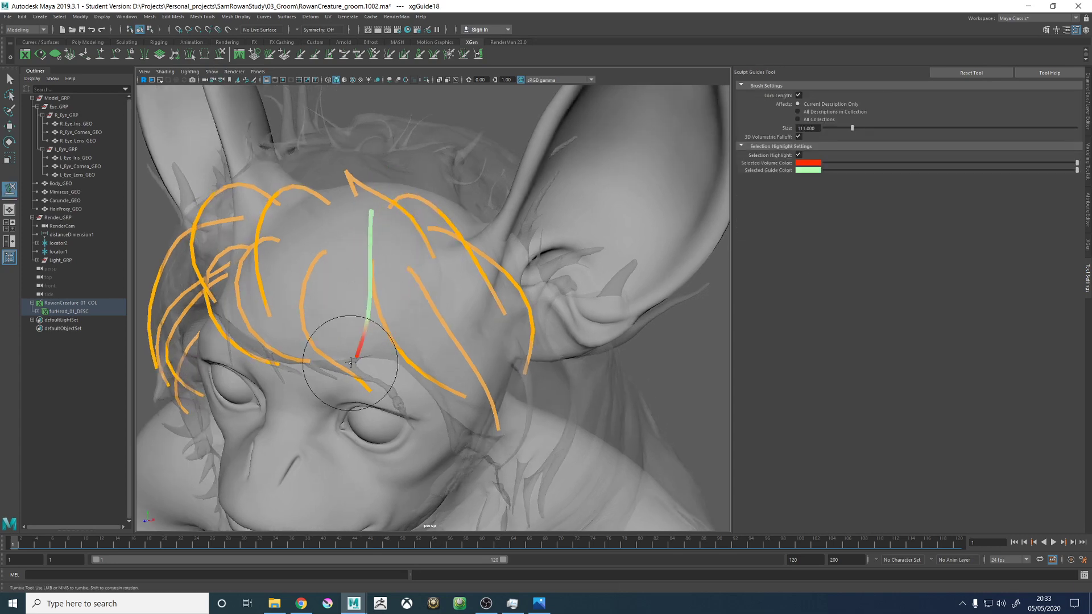
alt+drag(409, 310, 448, 307)
key(ctrl+z)
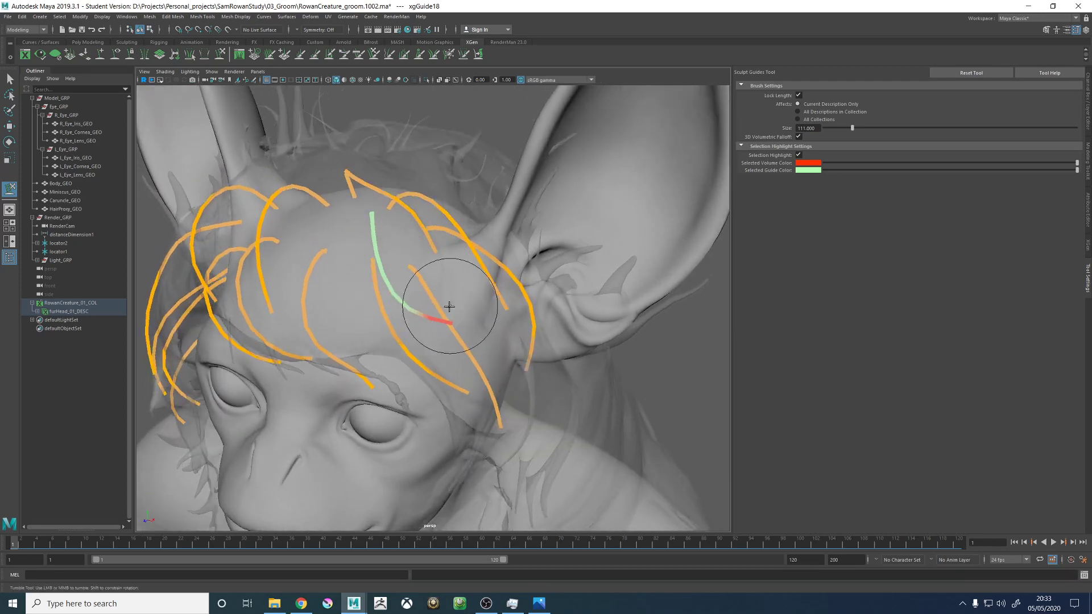
mouse_move(397, 335)
alt+mouse_down()
mouse_move(426, 263)
mouse_move(556, 244)
mouse_move(562, 280)
alt+mouse_up()
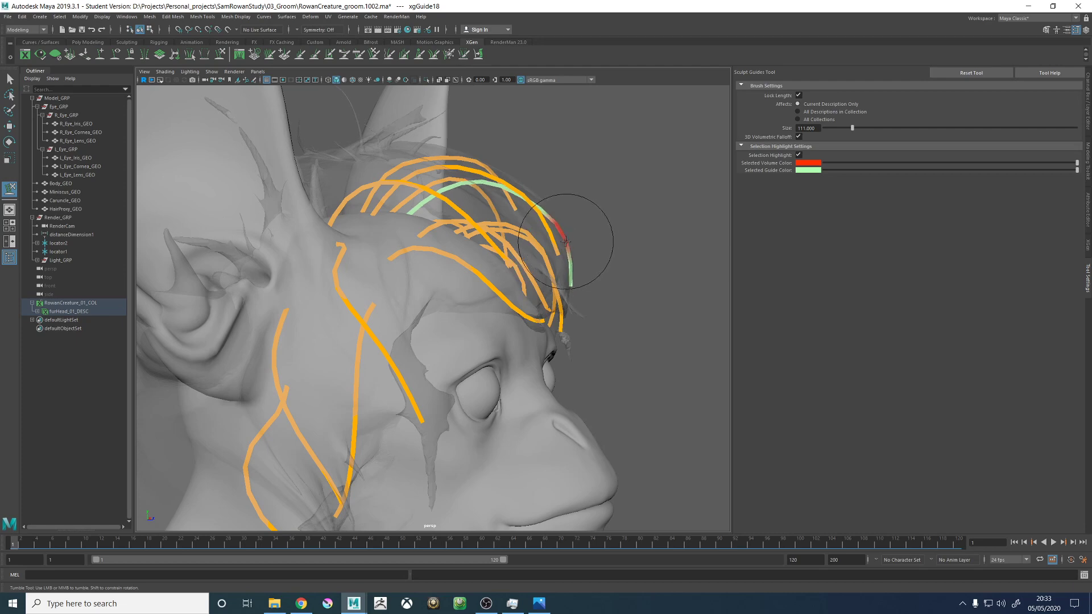
mouse_move(565, 241)
alt+mouse_down()
mouse_move(426, 267)
mouse_move(390, 282)
mouse_move(375, 343)
mouse_move(396, 317)
mouse_move(367, 321)
alt+mouse_up()
- Refine the left forehead guide's root and middle so it bends smoothly and follows its neighbours' flow
alt+drag(398, 382, 402, 378)
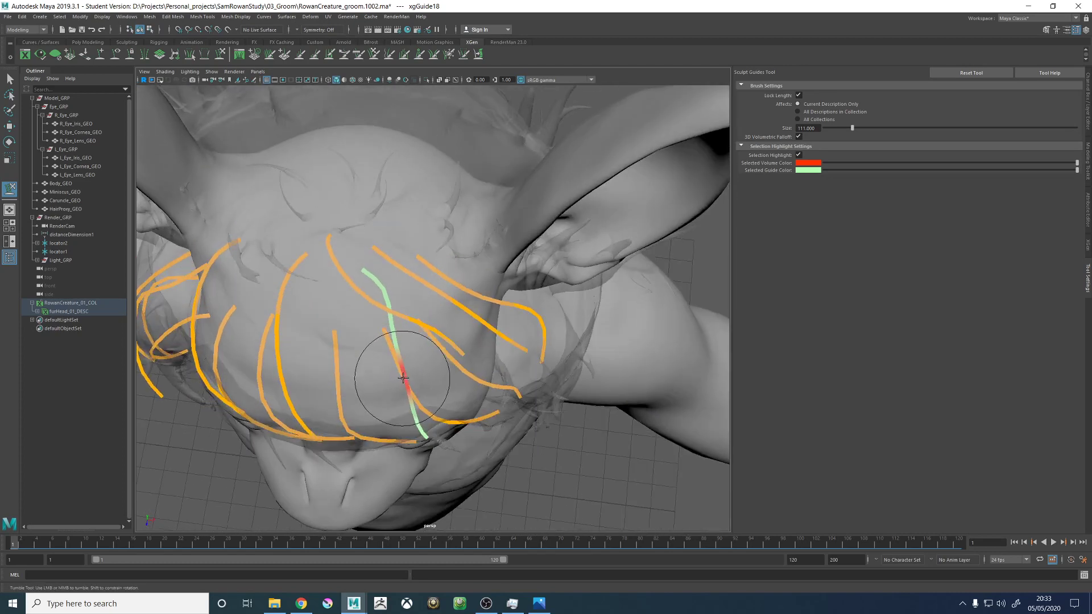
alt+drag(416, 335, 414, 339)
drag(392, 266, 380, 275)
alt+right_drag(391, 322, 361, 241)
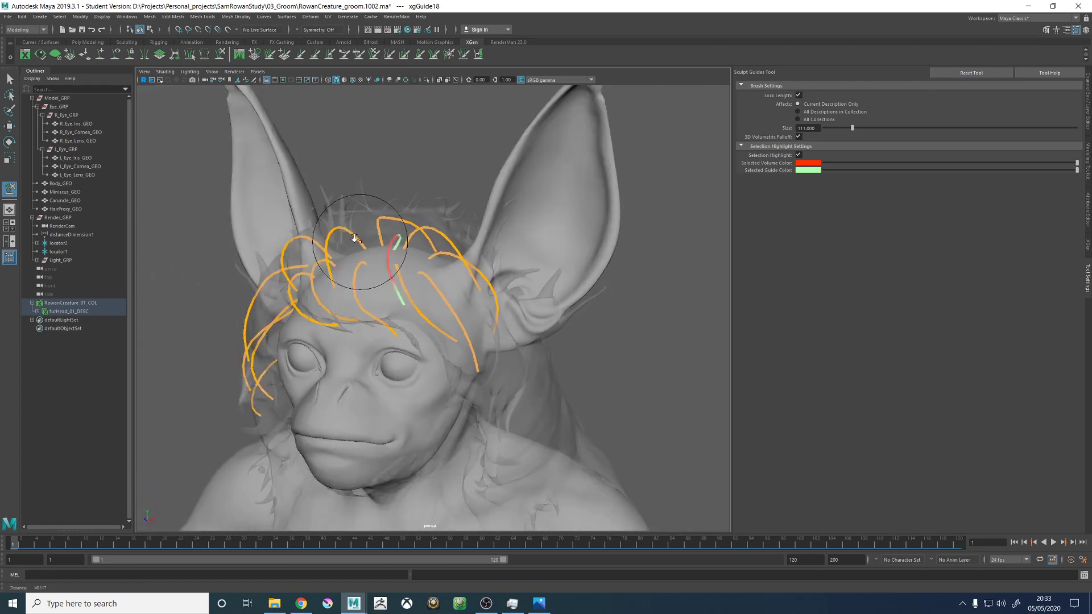
alt+drag(361, 241, 395, 270)
alt+right_drag(394, 271, 466, 300)
mouse_move(466, 301)
alt+mouse_down()
mouse_move(366, 275)
mouse_move(426, 244)
mouse_move(434, 287)
alt+mouse_up()
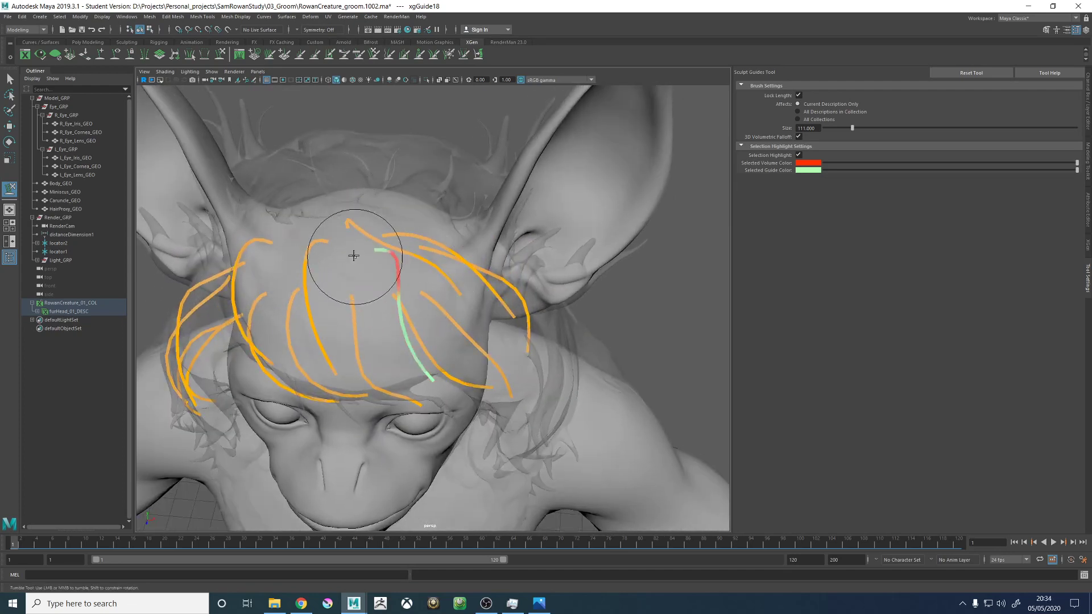
mouse_move(370, 244)
alt+mouse_down()
mouse_move(378, 251)
mouse_move(316, 253)
mouse_move(367, 277)
mouse_move(324, 222)
mouse_move(399, 241)
mouse_move(439, 224)
mouse_move(390, 182)
mouse_move(353, 244)
mouse_move(391, 203)
mouse_move(428, 210)
mouse_move(403, 223)
mouse_move(449, 278)
mouse_move(452, 364)
mouse_move(475, 374)
alt+mouse_up()
- Select the new rear crown guide again and smooth its curve between the neighbouring crown guides
key(w)
click(430, 195)
click(223, 55)
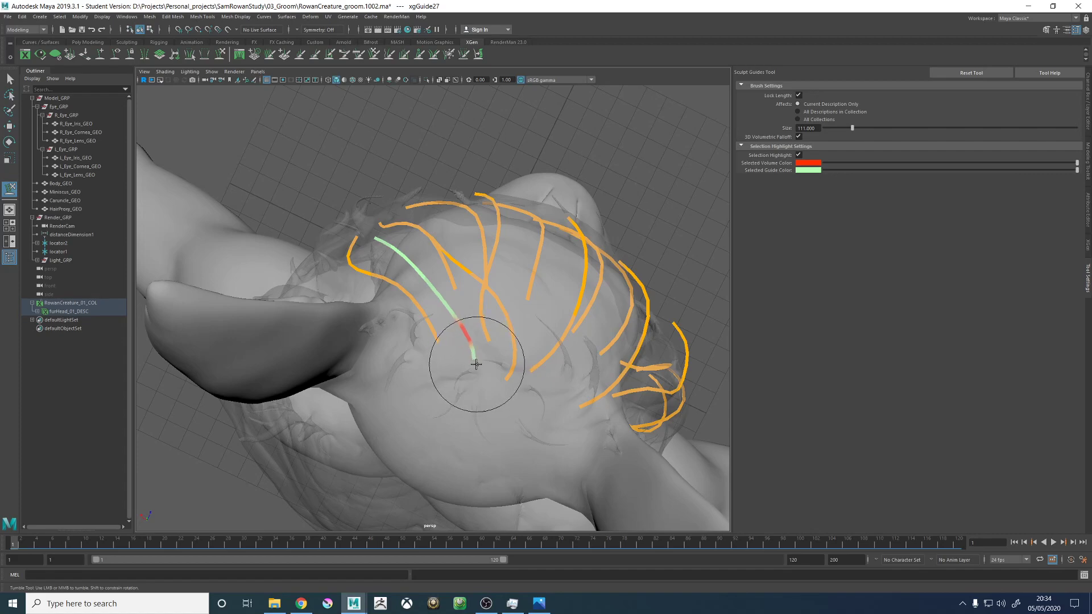
mouse_move(460, 333)
alt+mouse_down()
mouse_move(467, 345)
mouse_move(495, 267)
mouse_move(377, 228)
mouse_move(456, 254)
alt+mouse_up()
alt+middle_drag(456, 254, 392, 317)
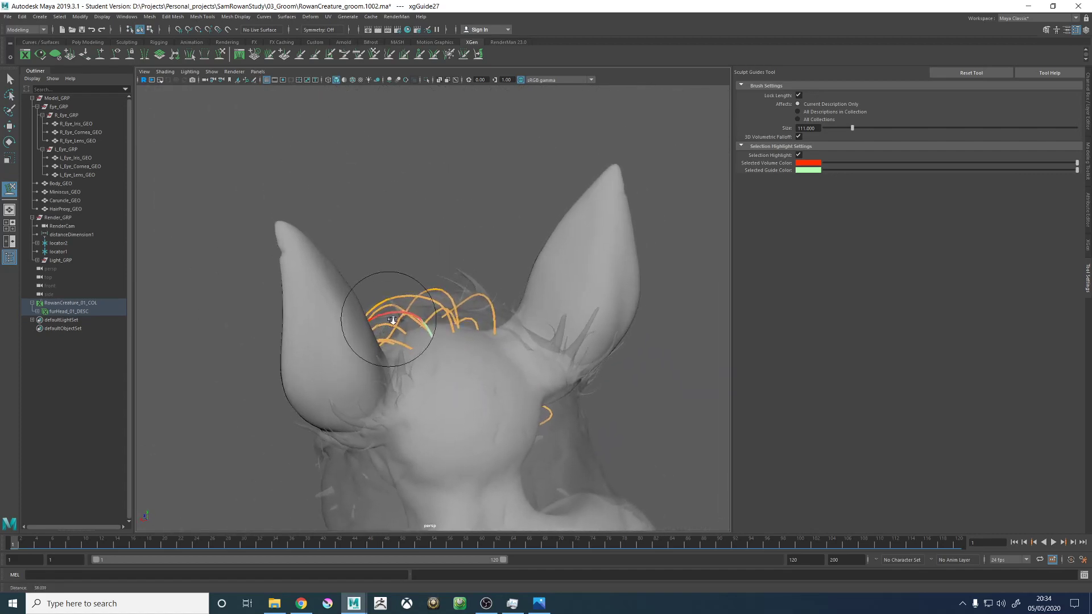
alt+right_drag(392, 317, 388, 261)
- Add a new guide on the back of the crown, just behind the selected rear crown guide on the left side
click(100, 53)
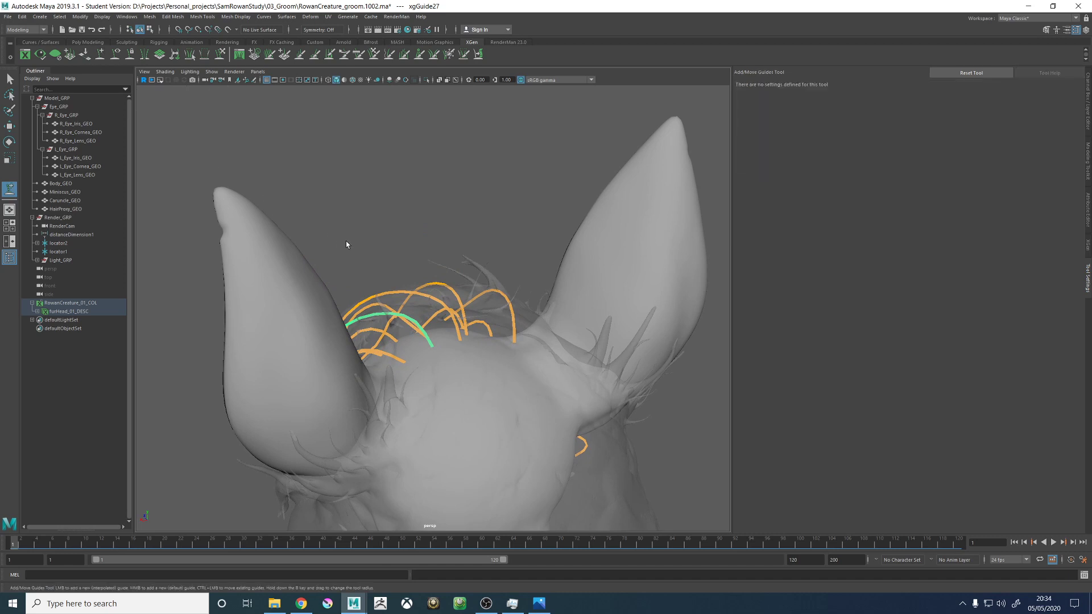
alt+drag(345, 243, 363, 238)
alt+right_drag(362, 237, 422, 189)
alt+drag(423, 189, 427, 241)
mouse_move(427, 242)
alt+middle_down()
mouse_move(425, 208)
mouse_move(420, 259)
alt+middle_up()
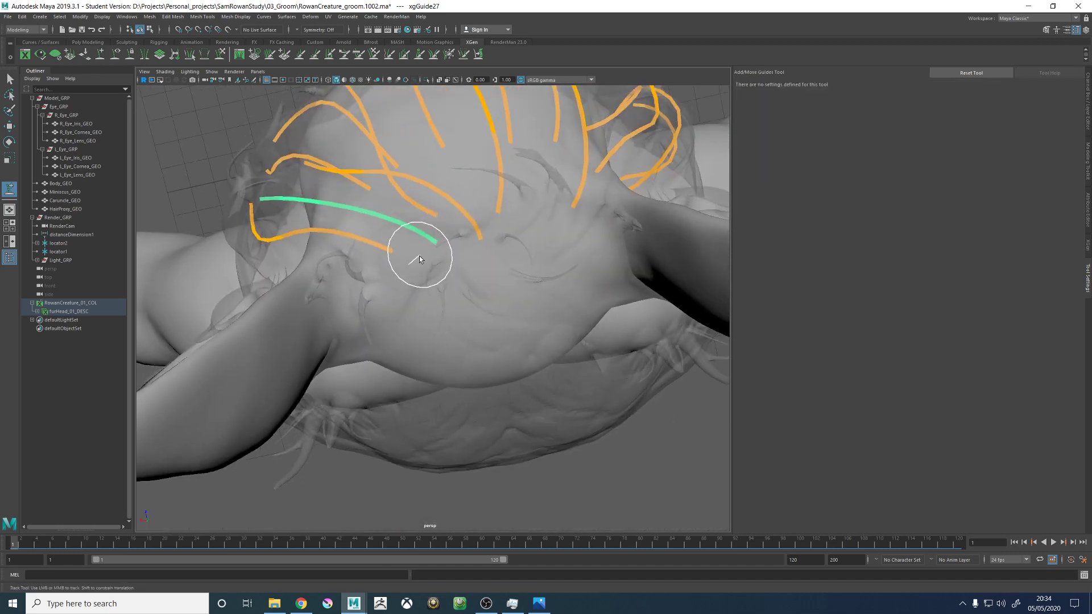
click(425, 266)
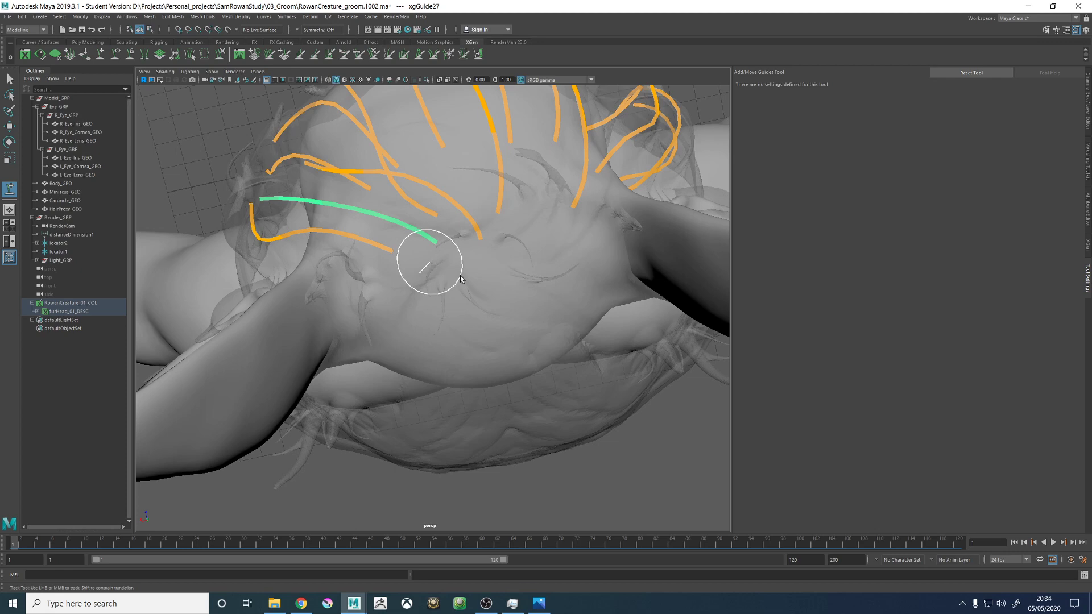
alt+drag(454, 284, 404, 218)
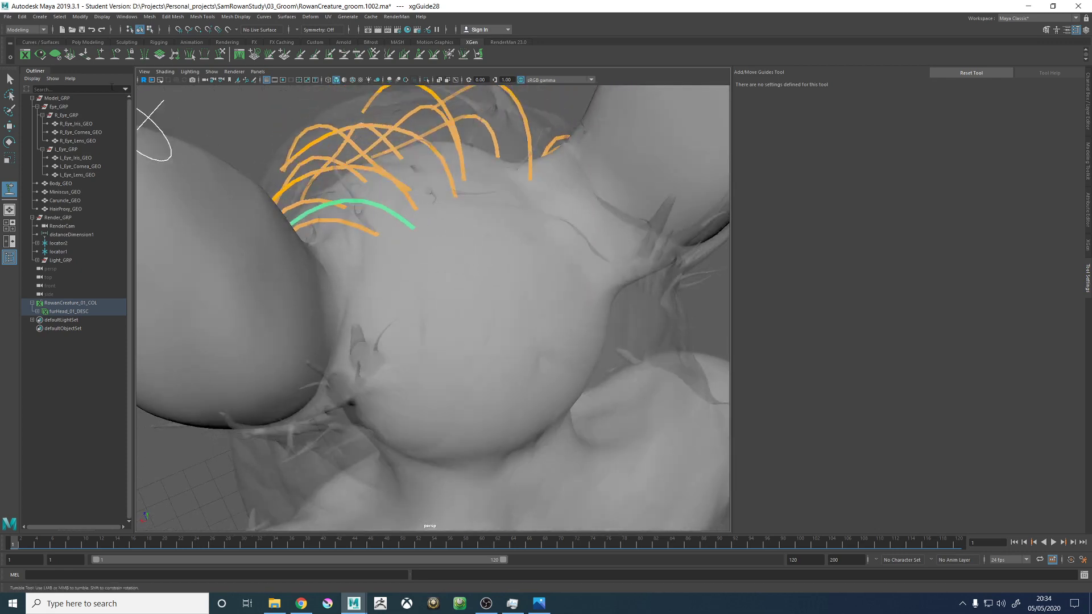
- Sculpt the newly added back-of-crown guide into an arch that bends over towards the left ear
click(221, 55)
alt+drag(346, 267, 423, 307)
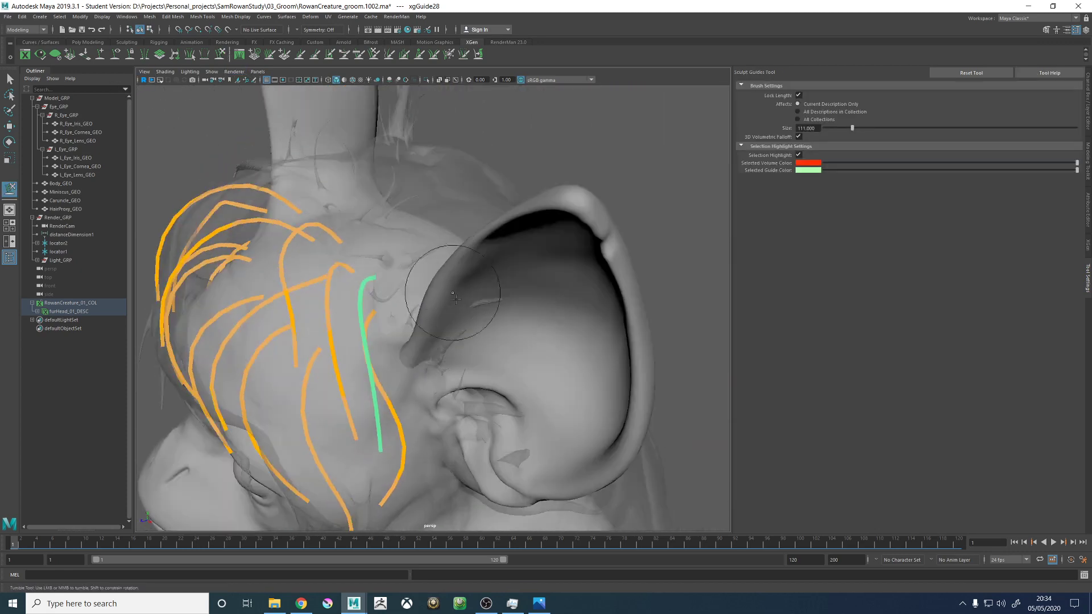
alt+right_drag(424, 307, 379, 298)
alt+drag(378, 304, 398, 342)
mouse_move(415, 379)
alt+mouse_down()
mouse_move(437, 386)
mouse_move(488, 329)
alt+mouse_up()
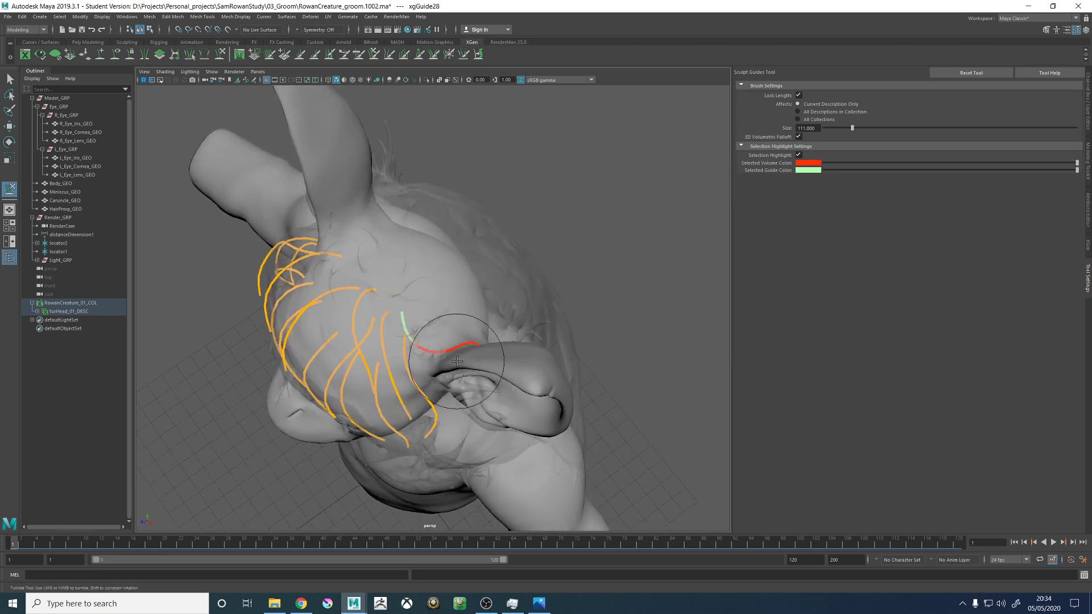
mouse_move(472, 365)
alt+mouse_down()
mouse_move(547, 294)
mouse_move(527, 312)
mouse_move(538, 304)
alt+mouse_up()
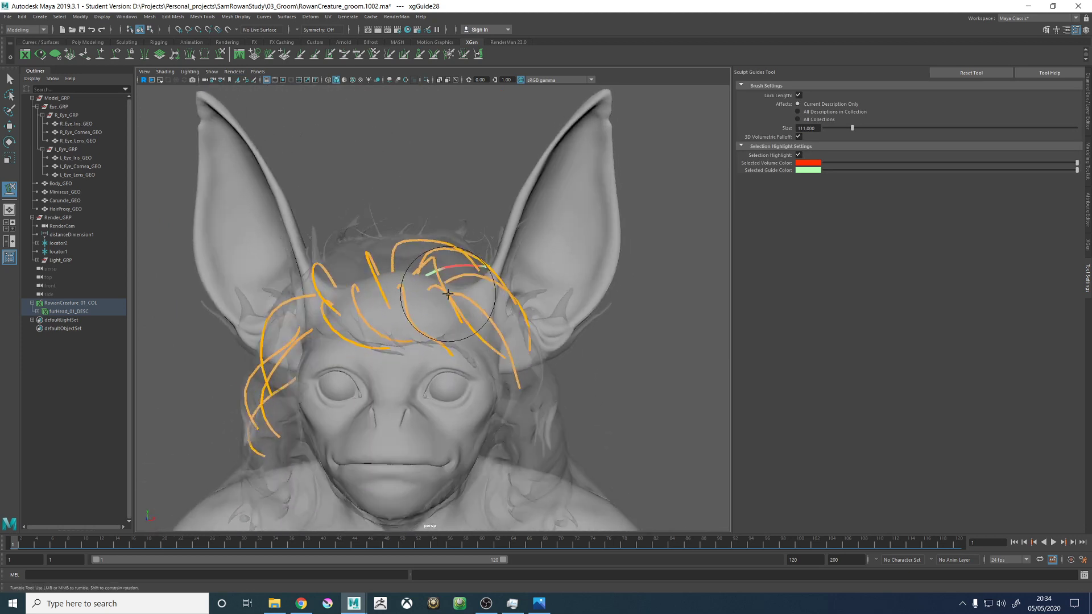
mouse_move(502, 262)
alt+mouse_down()
mouse_move(570, 277)
mouse_move(459, 244)
mouse_move(538, 236)
mouse_move(595, 210)
mouse_move(432, 272)
mouse_move(365, 324)
mouse_move(439, 312)
mouse_move(404, 339)
mouse_move(402, 280)
mouse_move(334, 279)
alt+mouse_up()
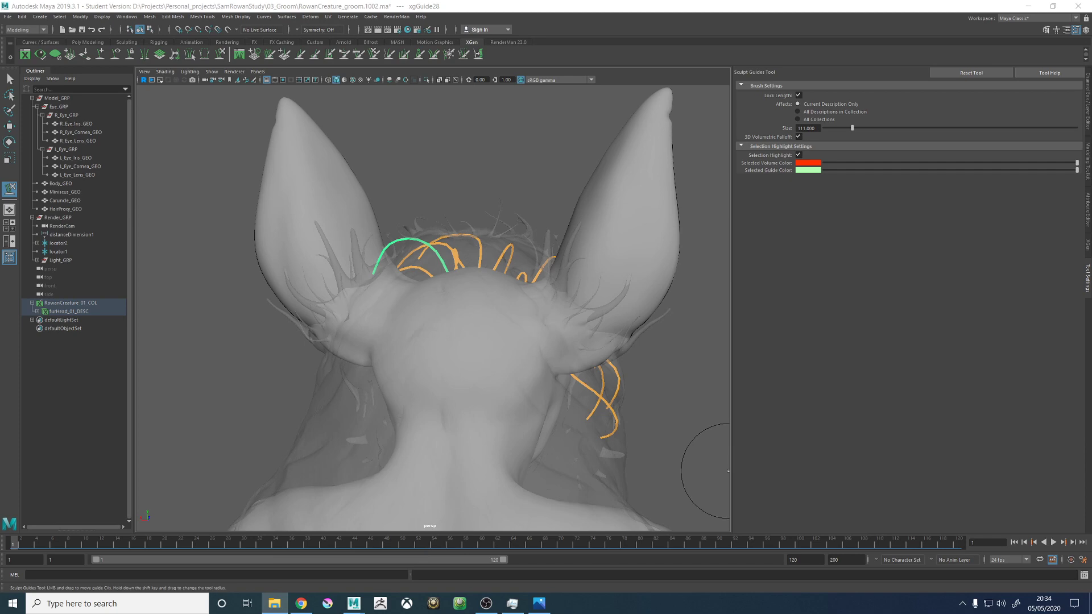
- Switch to Photos to study fur direction in the monkey and bat references, and examine the dog photo in the browser
key(alt+Tab)
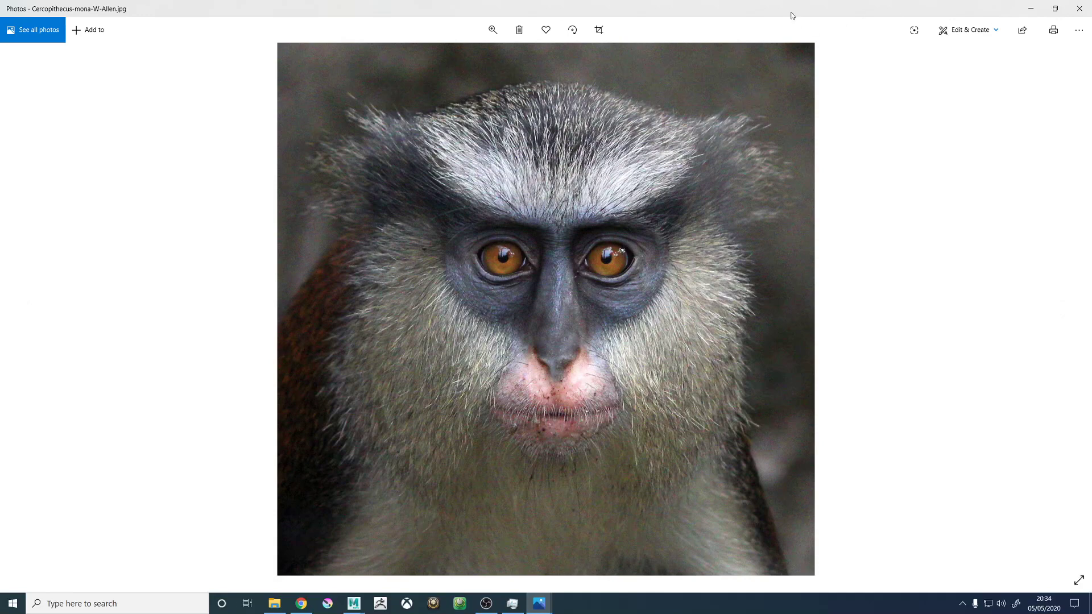
drag(793, 15, 839, 50)
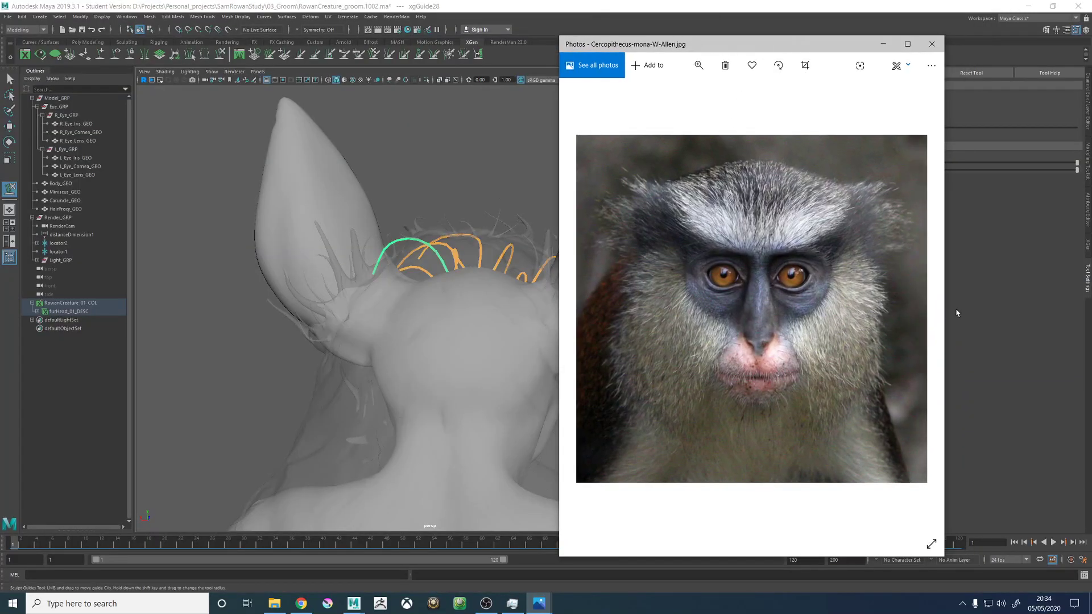
click(920, 310)
click(922, 312)
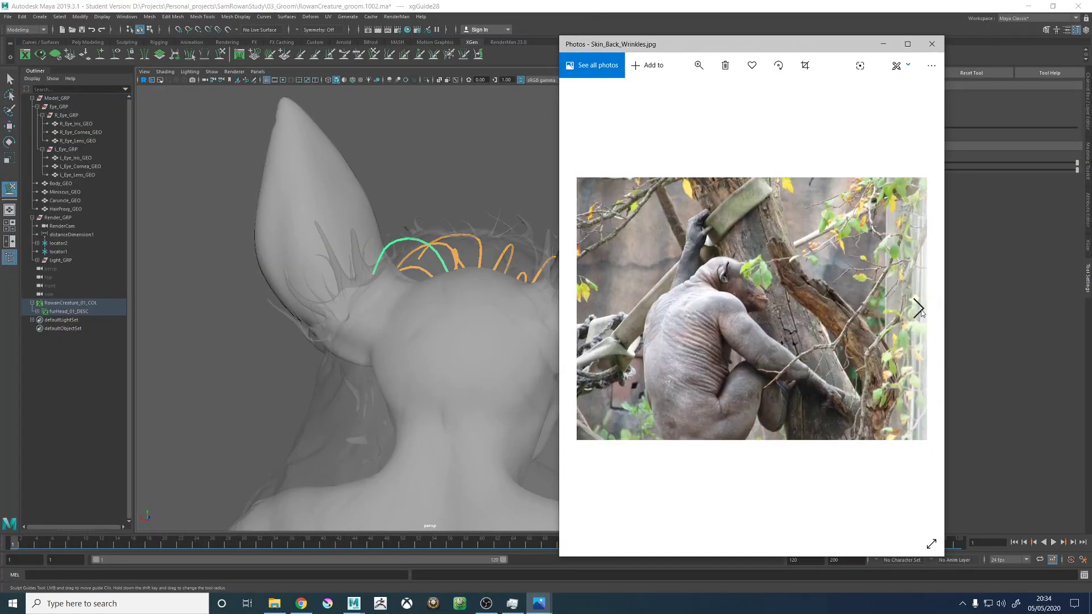
click(920, 310)
click(920, 310)
click(921, 312)
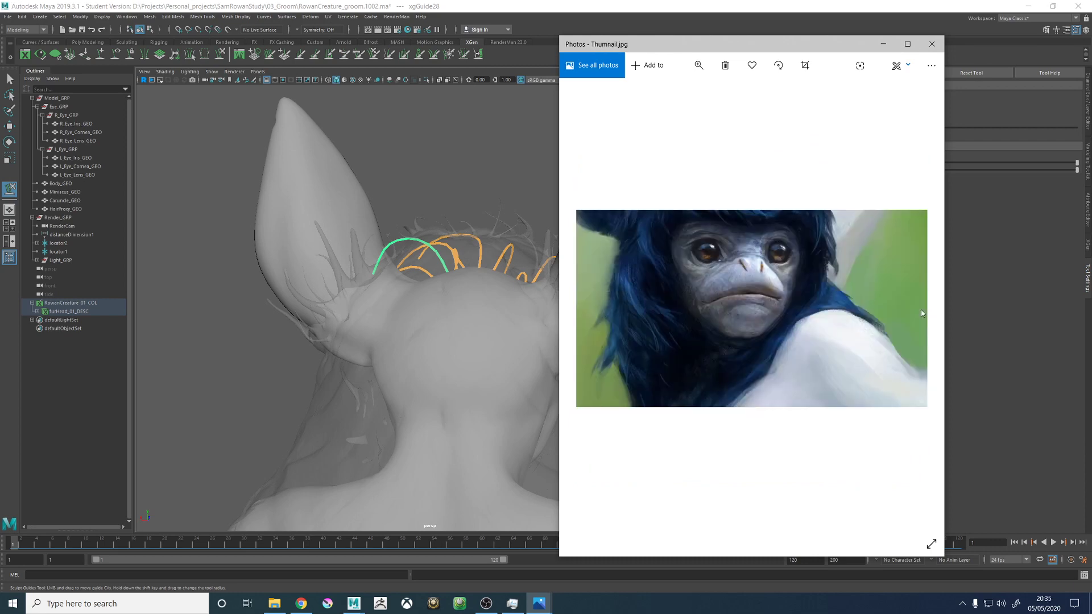
click(586, 308)
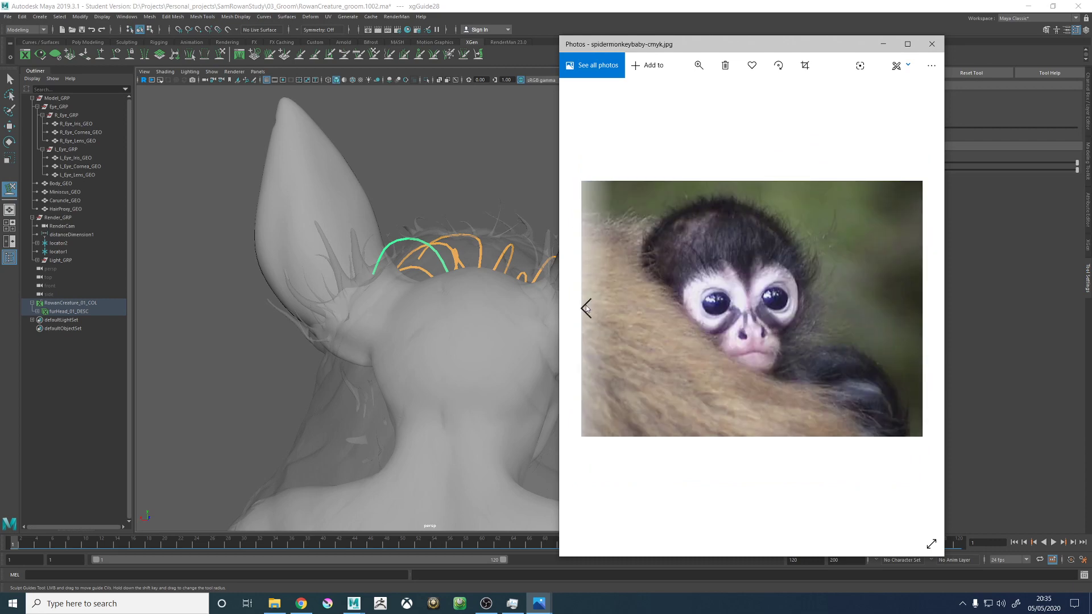
click(585, 309)
click(587, 309)
click(586, 309)
click(587, 308)
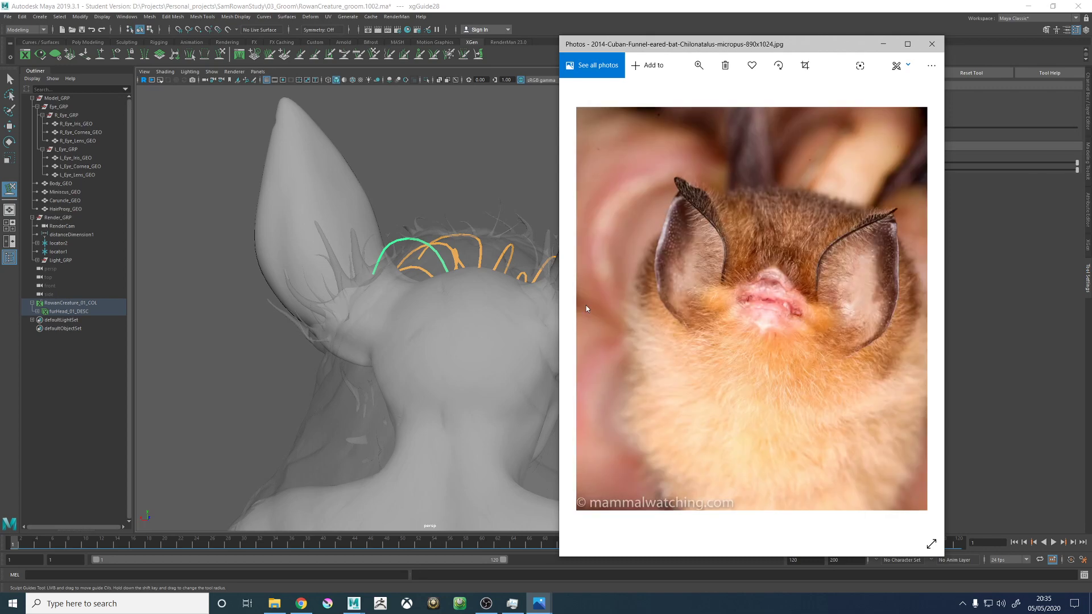
click(932, 44)
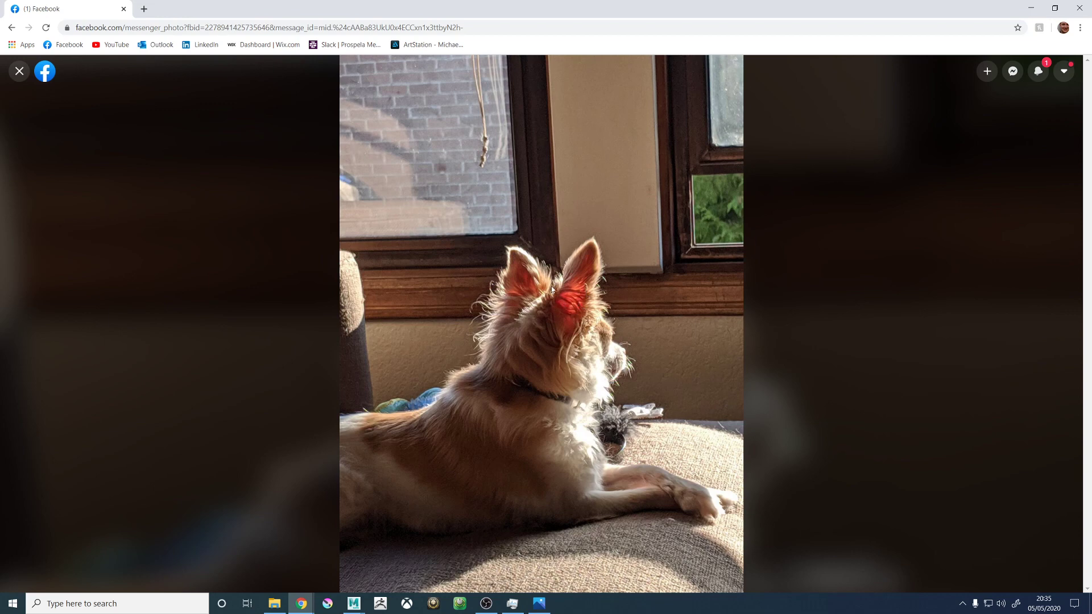
drag(284, 6, 1091, 142)
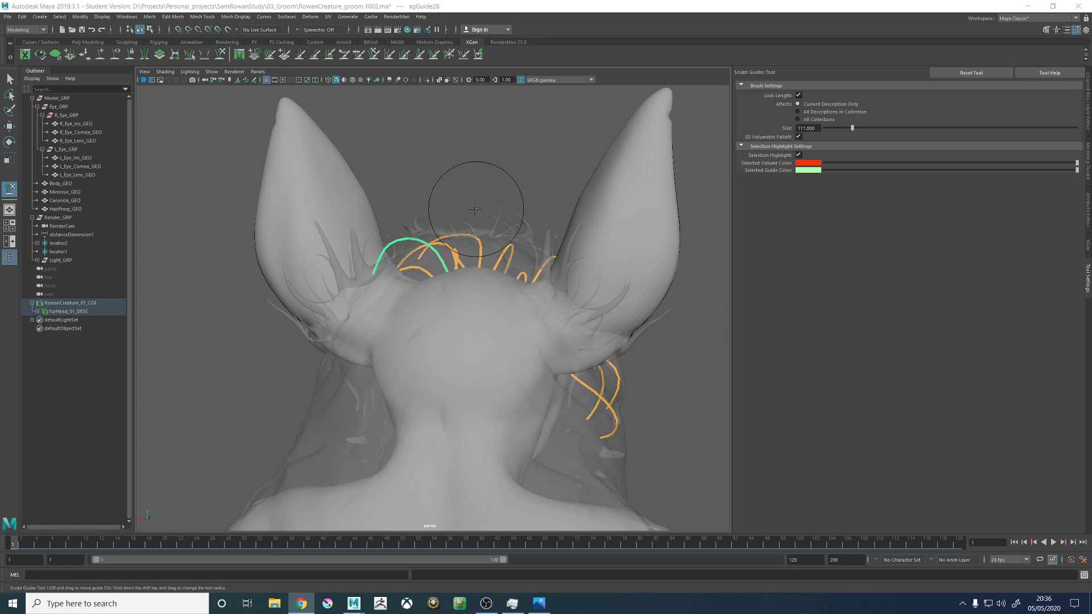
- Resculpt the back-of-crown guide so it sweeps backwards and falls down the back of the head
mouse_move(463, 200)
alt+mouse_down()
mouse_move(483, 188)
mouse_move(584, 212)
mouse_move(537, 267)
mouse_move(432, 251)
mouse_move(487, 329)
mouse_move(546, 331)
mouse_move(529, 331)
mouse_move(505, 361)
mouse_move(514, 319)
mouse_move(496, 325)
mouse_move(572, 323)
mouse_move(560, 333)
mouse_move(450, 316)
mouse_move(418, 290)
mouse_move(479, 277)
mouse_move(439, 333)
mouse_move(505, 344)
alt+mouse_up()
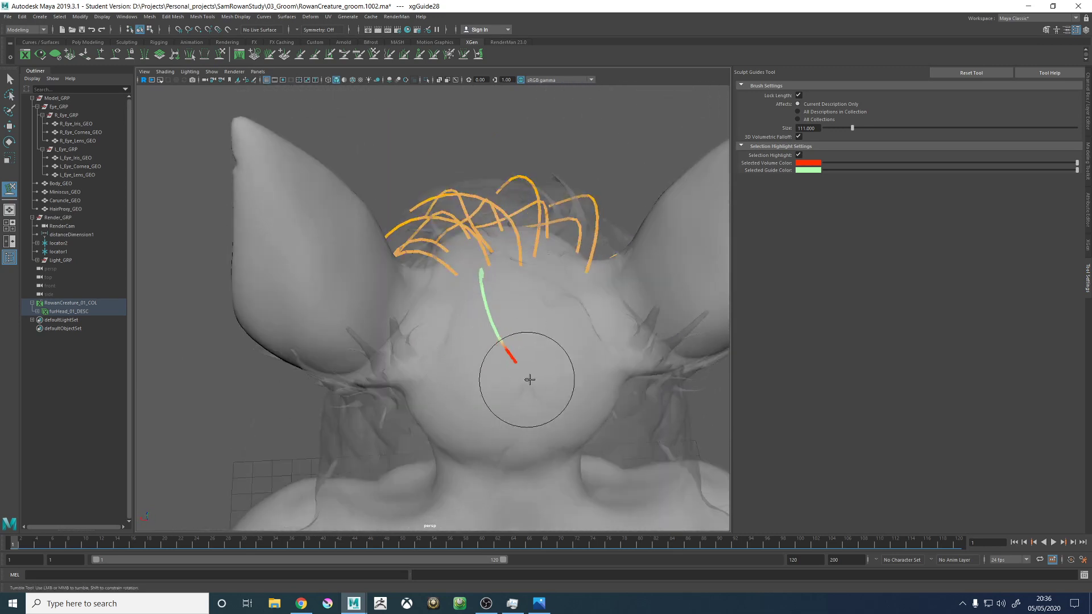
mouse_move(529, 379)
alt+mouse_down()
mouse_move(498, 366)
mouse_move(500, 353)
mouse_move(497, 365)
mouse_move(464, 272)
mouse_move(419, 283)
mouse_move(494, 339)
mouse_move(452, 314)
mouse_move(451, 268)
mouse_move(317, 280)
mouse_move(336, 292)
mouse_move(402, 288)
mouse_move(520, 322)
mouse_move(434, 324)
mouse_move(472, 374)
mouse_move(443, 382)
alt+mouse_up()
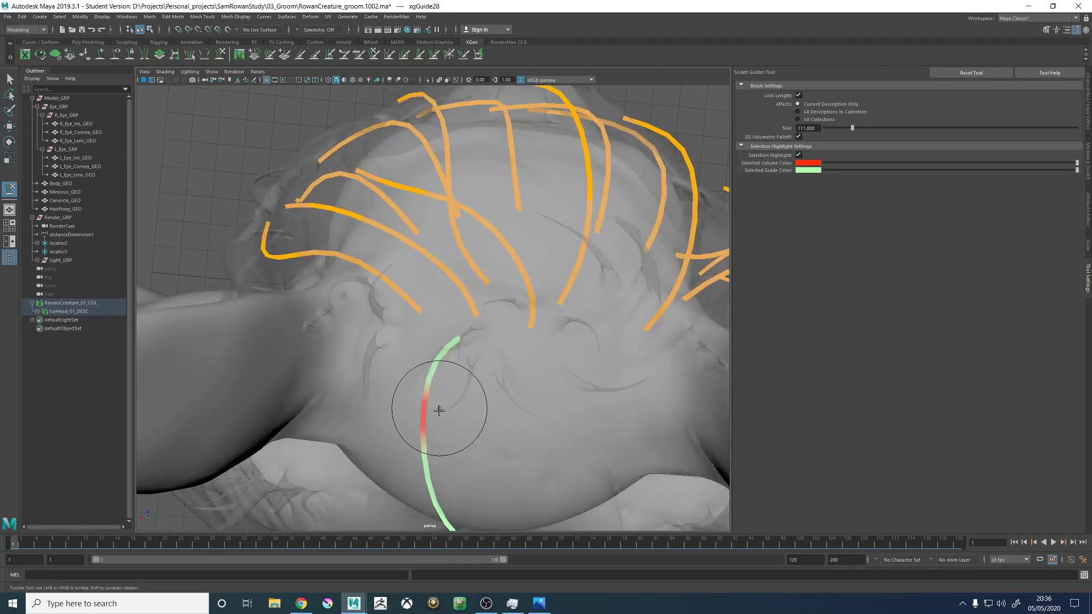
mouse_move(446, 433)
alt+mouse_down()
mouse_move(463, 480)
mouse_move(512, 390)
mouse_move(590, 389)
mouse_move(438, 315)
mouse_move(568, 309)
mouse_move(570, 342)
mouse_move(537, 324)
mouse_move(436, 331)
mouse_move(480, 368)
mouse_move(467, 300)
mouse_move(398, 236)
alt+mouse_up()
- Select the crown guide in front of the backward-falling one and sculpt it to arch over towards the left ear
key(w)
click(433, 273)
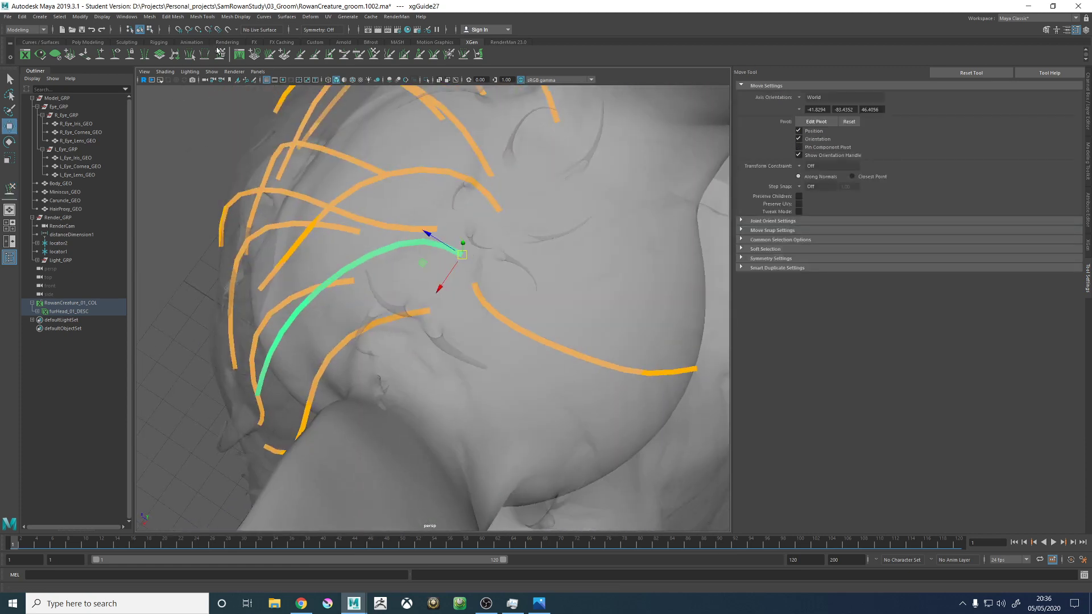
click(219, 52)
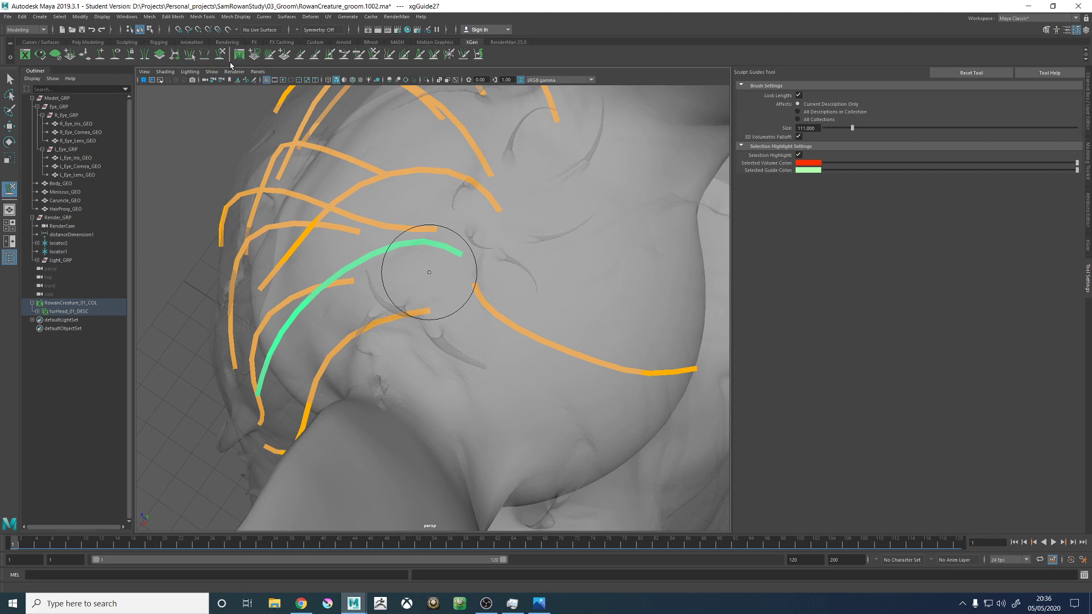
mouse_move(494, 305)
alt+mouse_down()
mouse_move(536, 287)
mouse_move(495, 296)
alt+mouse_up()
scroll(380, 297, down, 3)
mouse_move(379, 297)
alt+mouse_down()
mouse_move(449, 311)
mouse_move(561, 243)
mouse_move(465, 246)
mouse_move(438, 199)
mouse_move(452, 219)
alt+mouse_up()
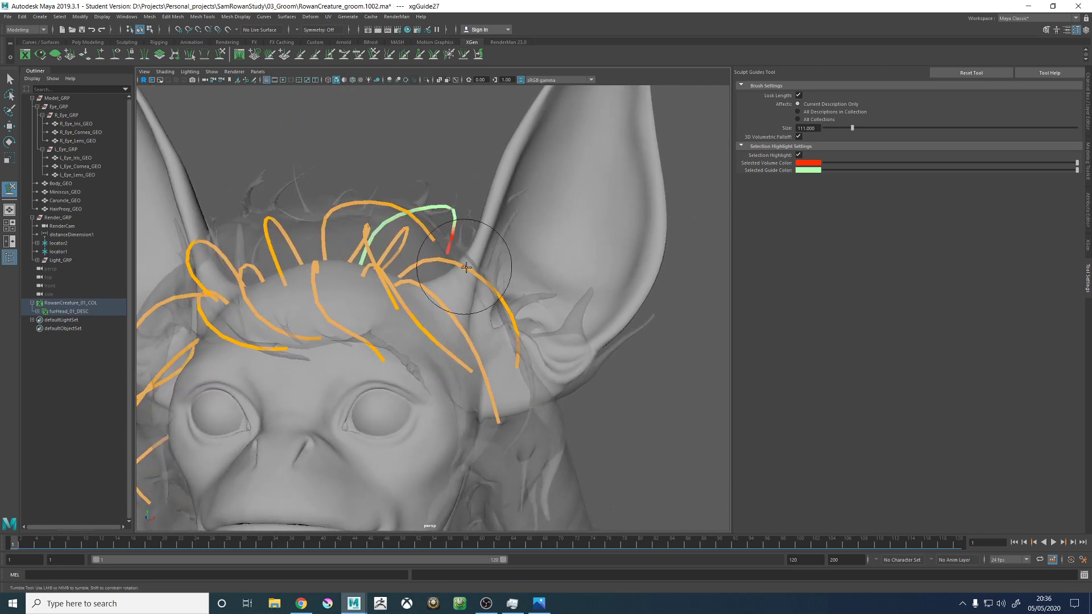
alt+drag(471, 222, 495, 317)
alt+middle_drag(494, 317, 452, 384)
alt+right_drag(452, 384, 403, 275)
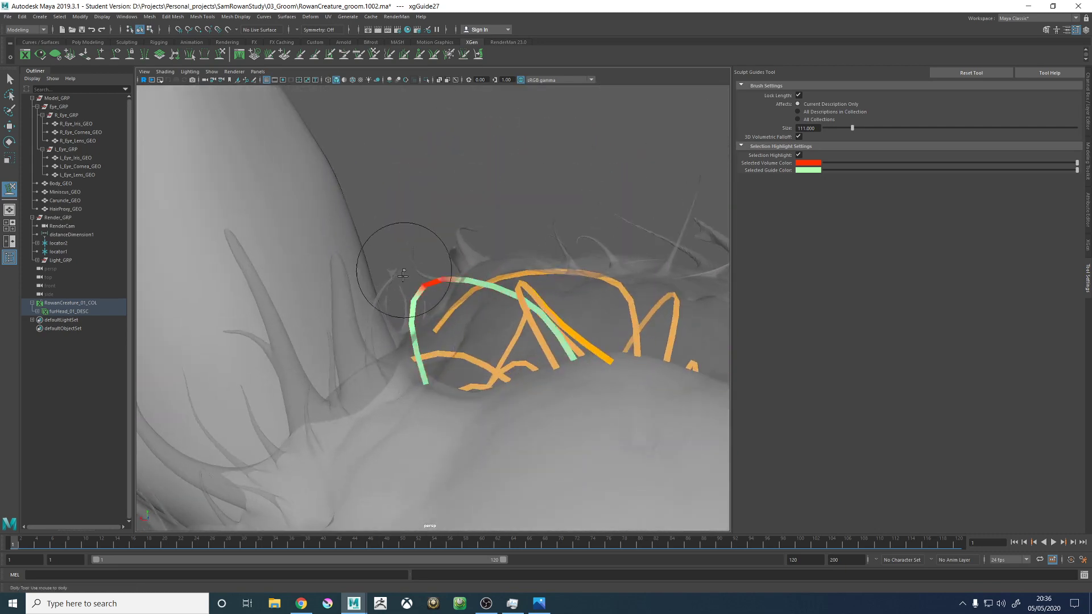
alt+drag(505, 311, 392, 316)
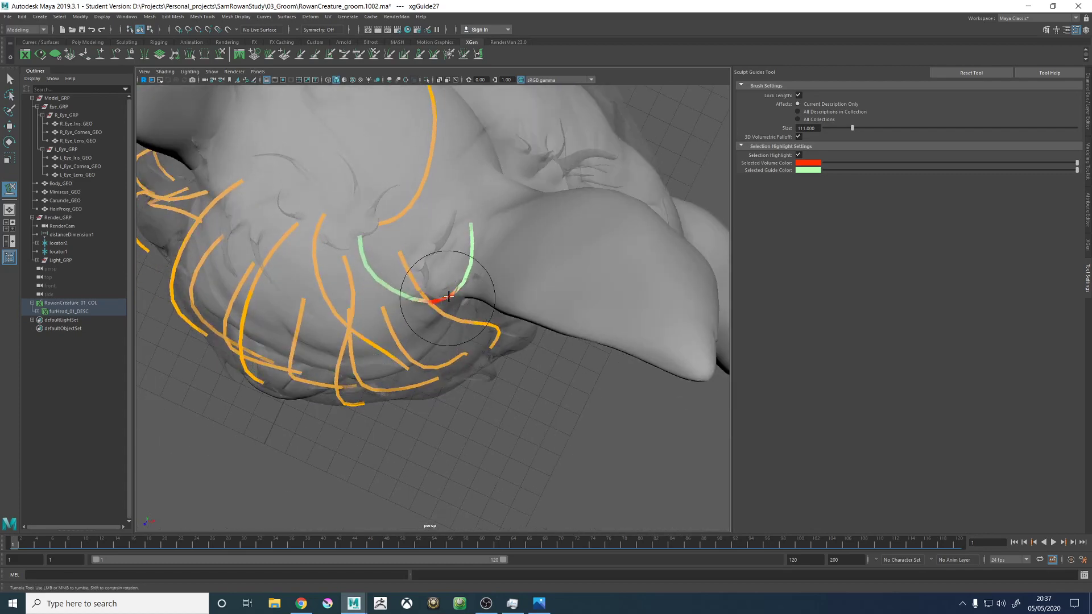
- Refine the middle and tip of the ear-facing crown guide so it flows smoothly outwards over the left ear's base
alt+drag(499, 212, 488, 234)
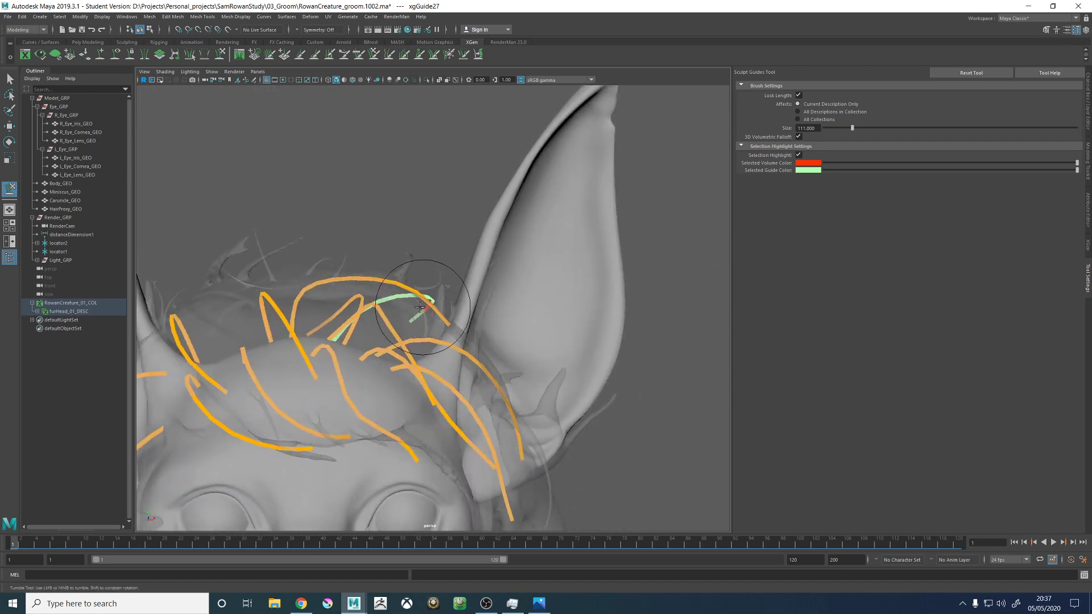
mouse_move(419, 307)
alt+mouse_down()
mouse_move(377, 309)
mouse_move(390, 280)
mouse_move(365, 316)
mouse_move(469, 256)
alt+mouse_up()
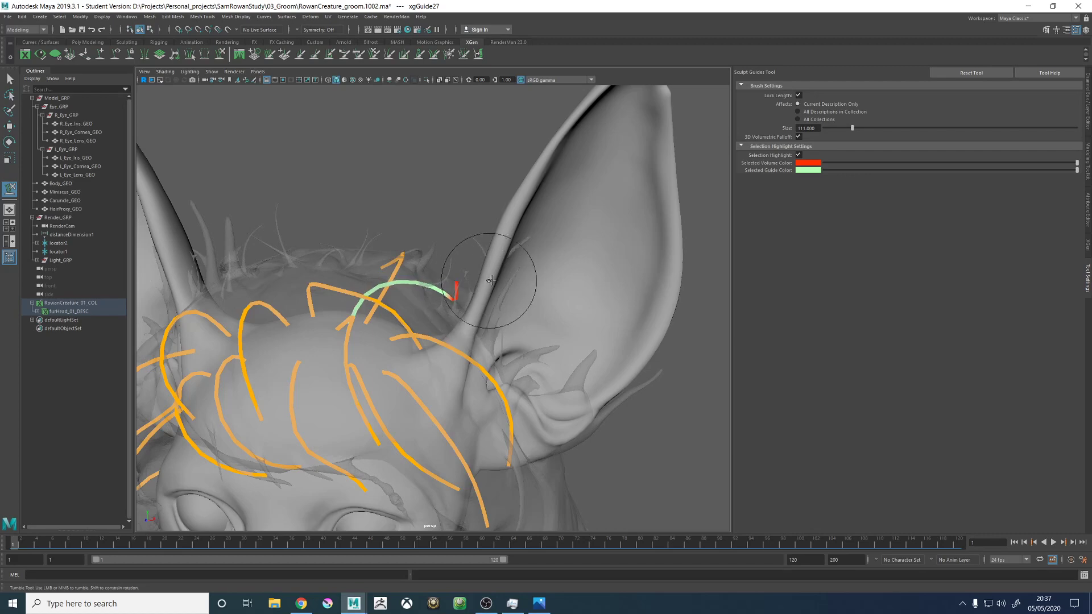
alt+drag(490, 280, 505, 332)
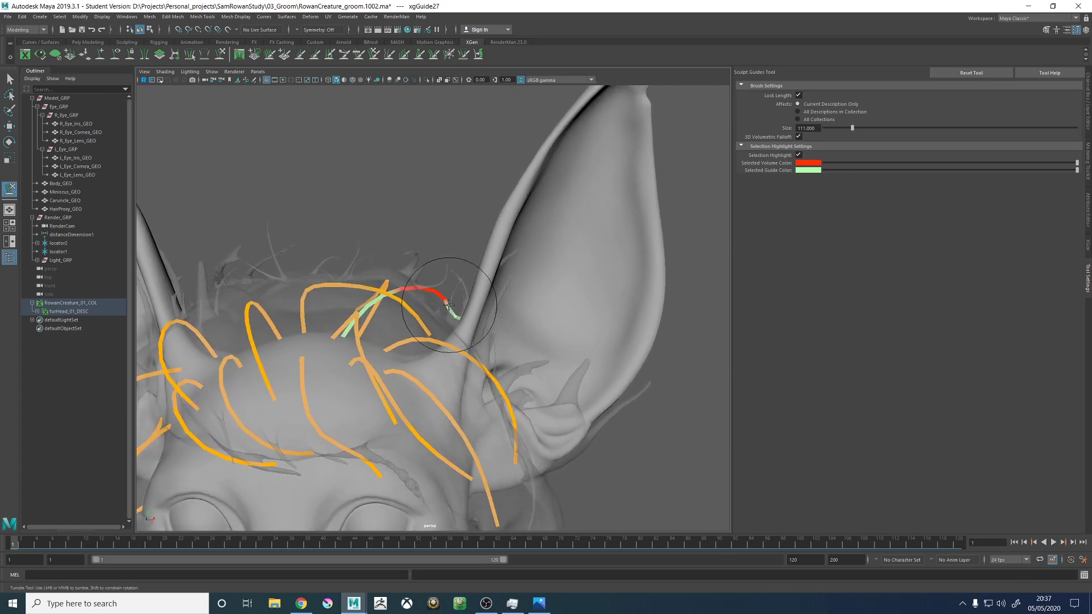
mouse_move(476, 313)
alt+mouse_down()
mouse_move(447, 365)
mouse_move(402, 328)
mouse_move(419, 317)
mouse_move(408, 347)
mouse_move(421, 359)
mouse_move(398, 343)
alt+mouse_up()
- Select the neighbouring crown guide further forward and sculpt it into a higher arch sweeping towards the left temple
key(w)
click(386, 320)
click(219, 56)
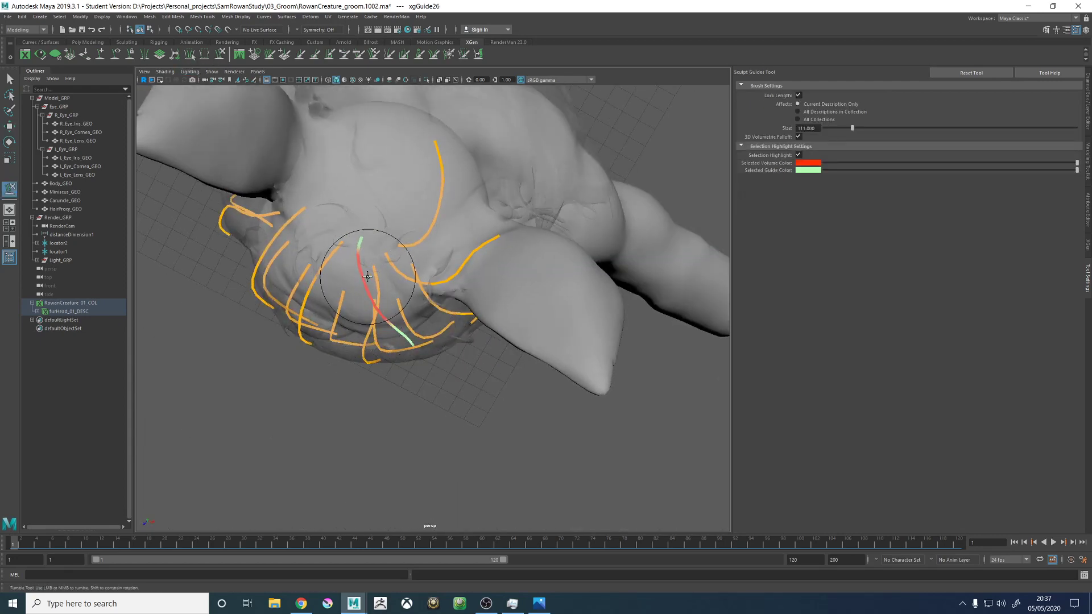
mouse_move(384, 294)
alt+mouse_down()
mouse_move(402, 308)
mouse_move(376, 261)
mouse_move(398, 273)
mouse_move(504, 276)
mouse_move(377, 297)
mouse_move(414, 270)
alt+mouse_up()
mouse_move(404, 272)
alt+right_down()
mouse_move(353, 271)
mouse_move(372, 240)
alt+right_up()
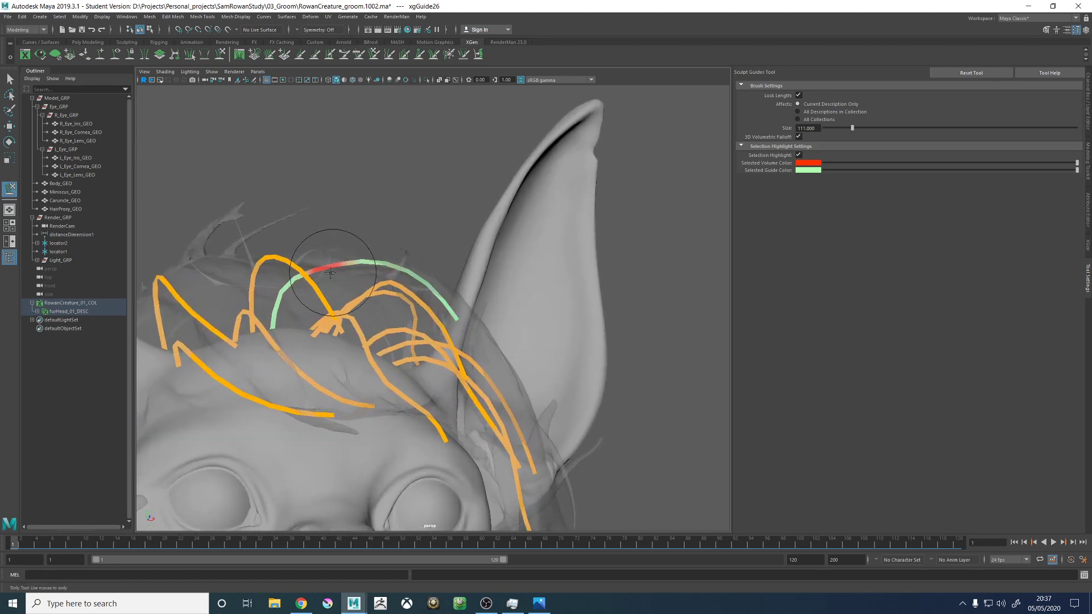
alt+drag(418, 281, 452, 287)
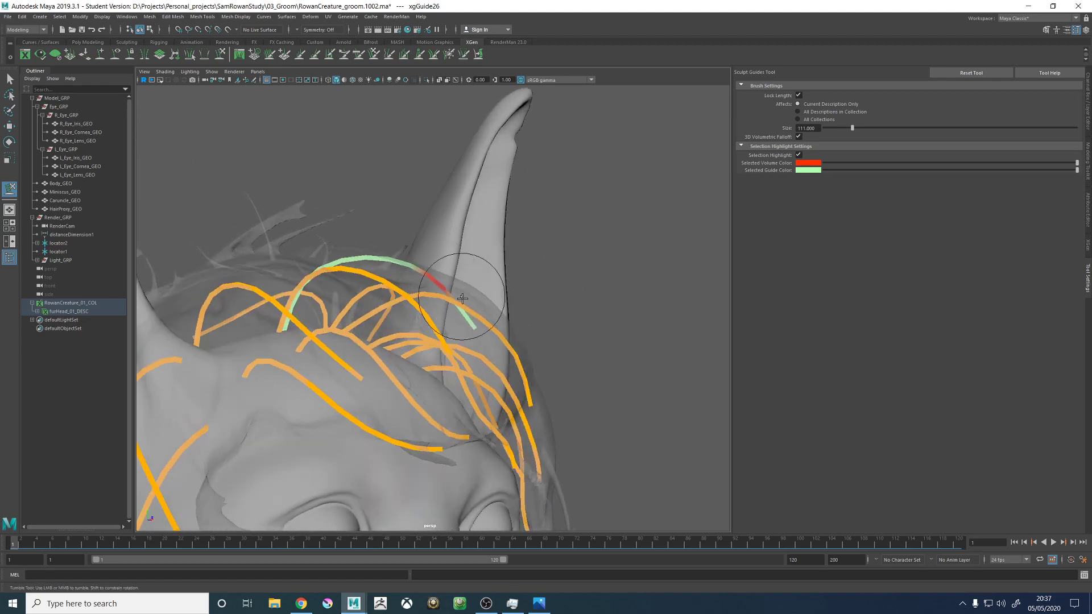
alt+right_drag(461, 298, 443, 242)
- Smooth the forward crown guide's root, middle and tip so it falls diagonally alongside the left forehead guides
alt+drag(479, 302, 433, 300)
alt+right_drag(434, 300, 520, 355)
alt+drag(520, 356, 394, 334)
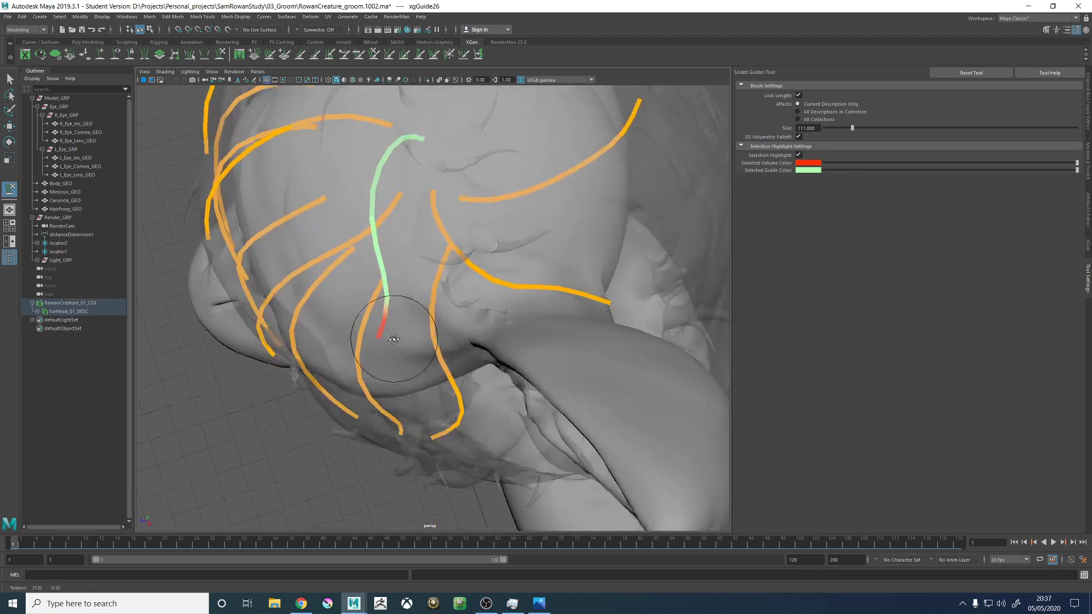
alt+right_drag(394, 334, 381, 256)
alt+drag(381, 256, 335, 278)
alt+middle_drag(426, 267, 387, 327)
alt+drag(387, 326, 537, 239)
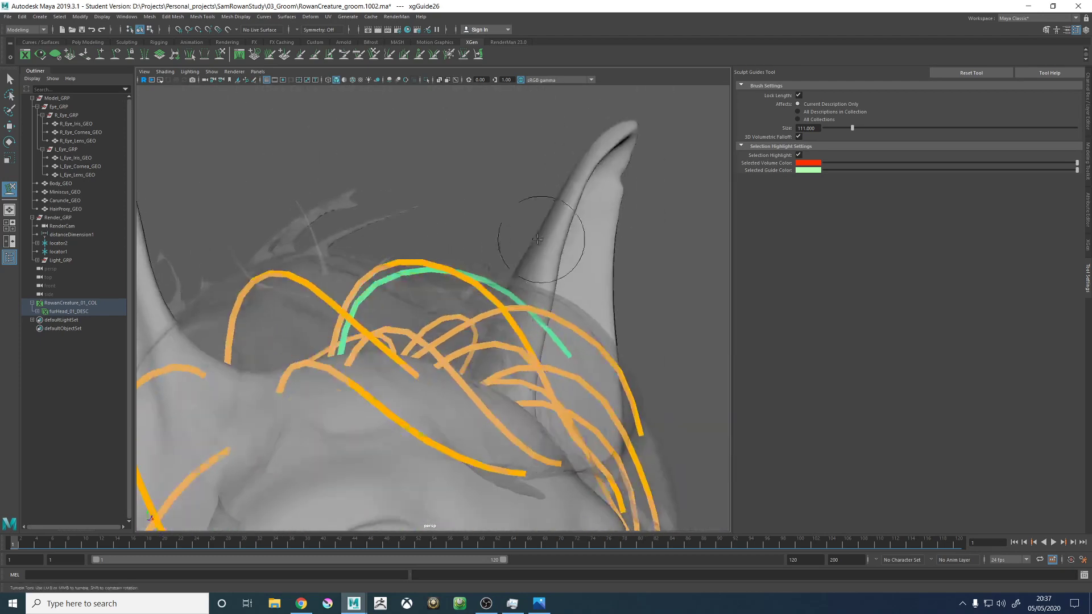
mouse_move(505, 277)
alt+mouse_down()
mouse_move(445, 276)
mouse_move(483, 251)
mouse_move(483, 315)
mouse_move(423, 301)
mouse_move(504, 263)
mouse_move(437, 297)
mouse_move(535, 334)
mouse_move(560, 334)
mouse_move(589, 306)
mouse_move(520, 310)
mouse_move(609, 309)
mouse_move(528, 344)
mouse_move(536, 292)
alt+mouse_up()
mouse_move(460, 326)
alt+mouse_down()
mouse_move(548, 263)
mouse_move(487, 329)
mouse_move(488, 395)
mouse_move(509, 338)
mouse_move(469, 298)
alt+mouse_up()
- Select the ear-facing crown guide again, reshape its root and middle to blend between its neighbours, and clear the selection
key(w)
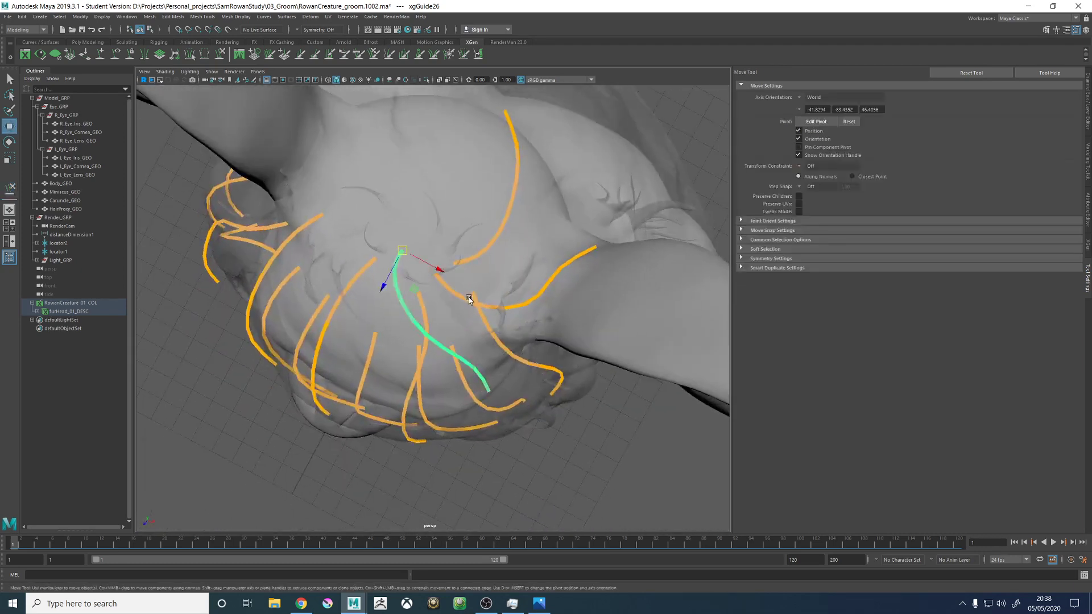
click(221, 55)
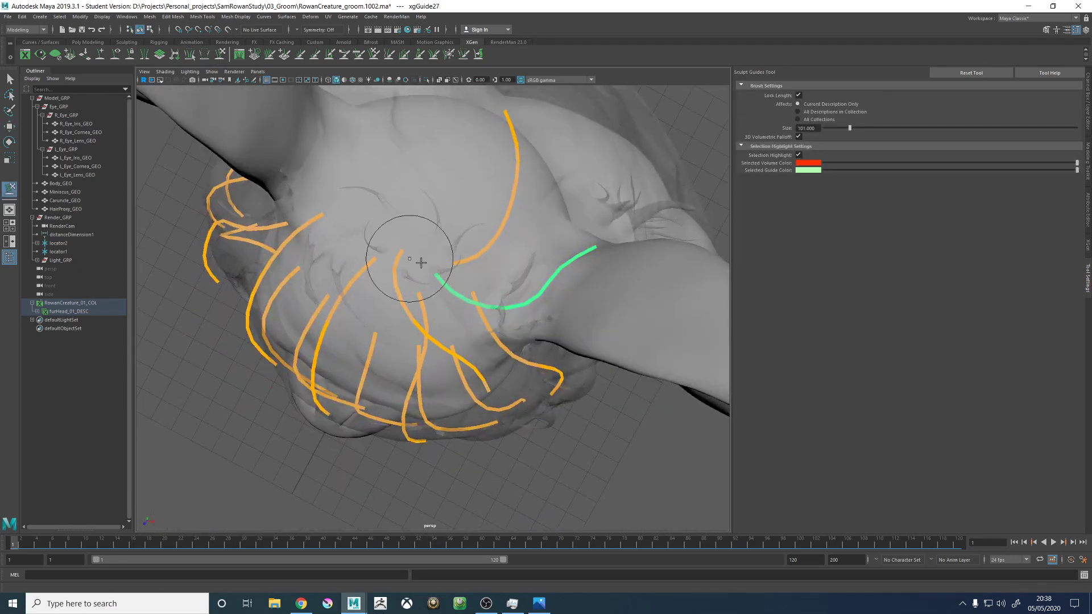
alt+drag(425, 266, 445, 283)
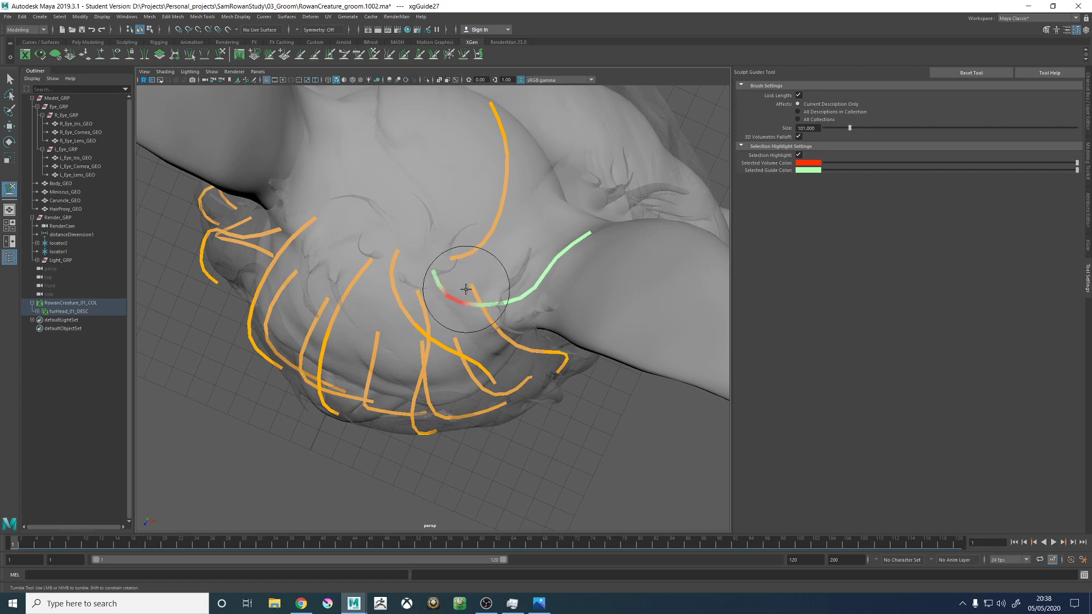
mouse_move(489, 290)
alt+mouse_down()
mouse_move(455, 224)
mouse_move(438, 327)
mouse_move(454, 341)
mouse_move(477, 275)
mouse_move(415, 244)
mouse_move(427, 287)
alt+mouse_up()
key(w)
click(455, 159)
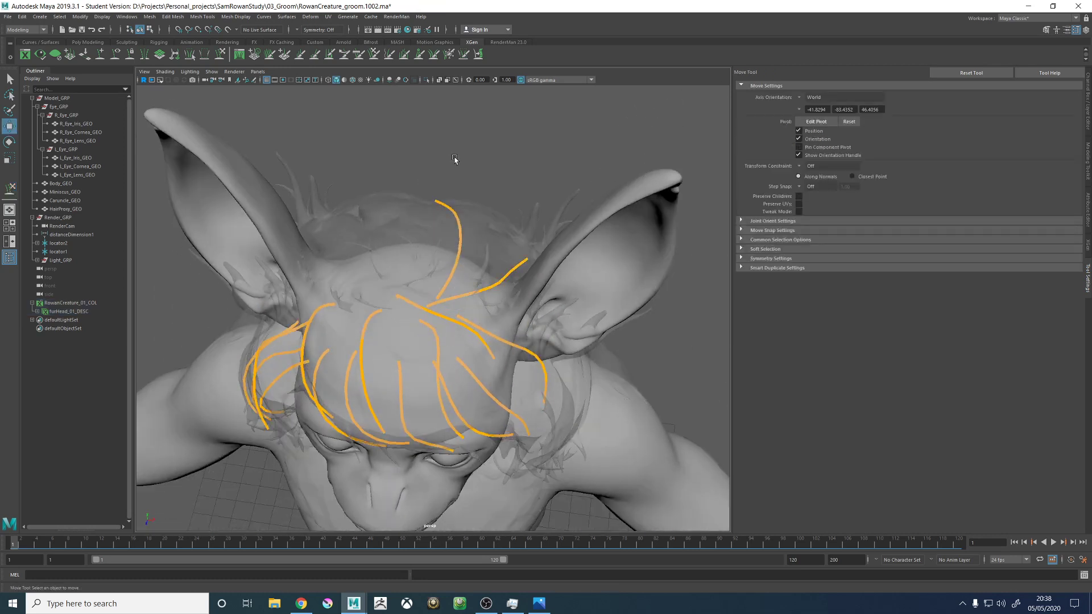
- Sculpt the tip of the upright crown guide so it sweeps backwards over the back of the head
click(219, 54)
alt+middle_drag(425, 197, 459, 224)
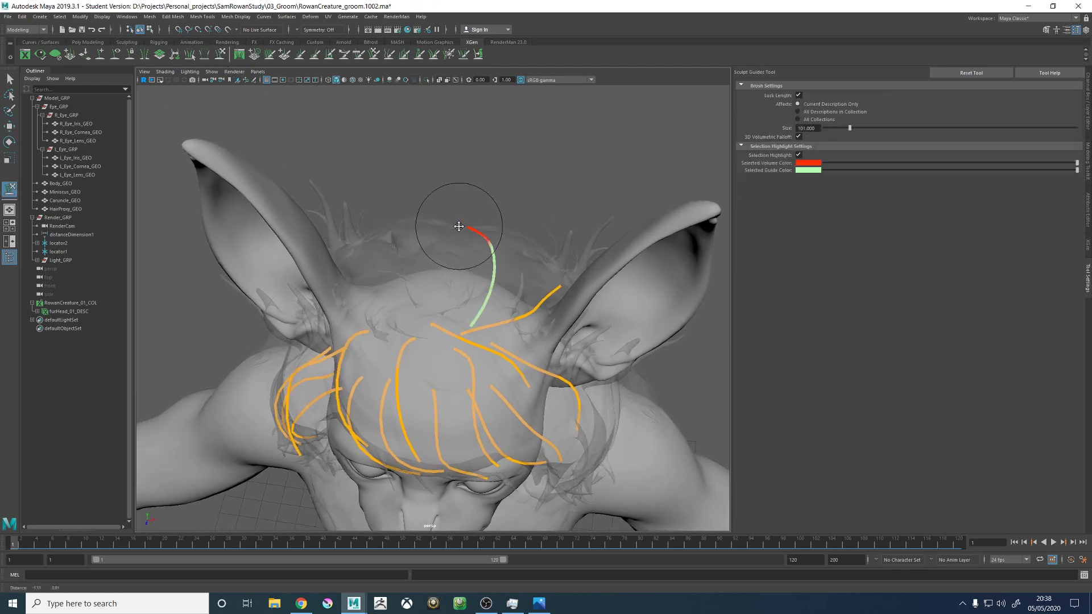
mouse_move(427, 205)
alt+mouse_down()
mouse_move(424, 237)
mouse_move(436, 252)
mouse_move(366, 219)
alt+mouse_up()
click(100, 54)
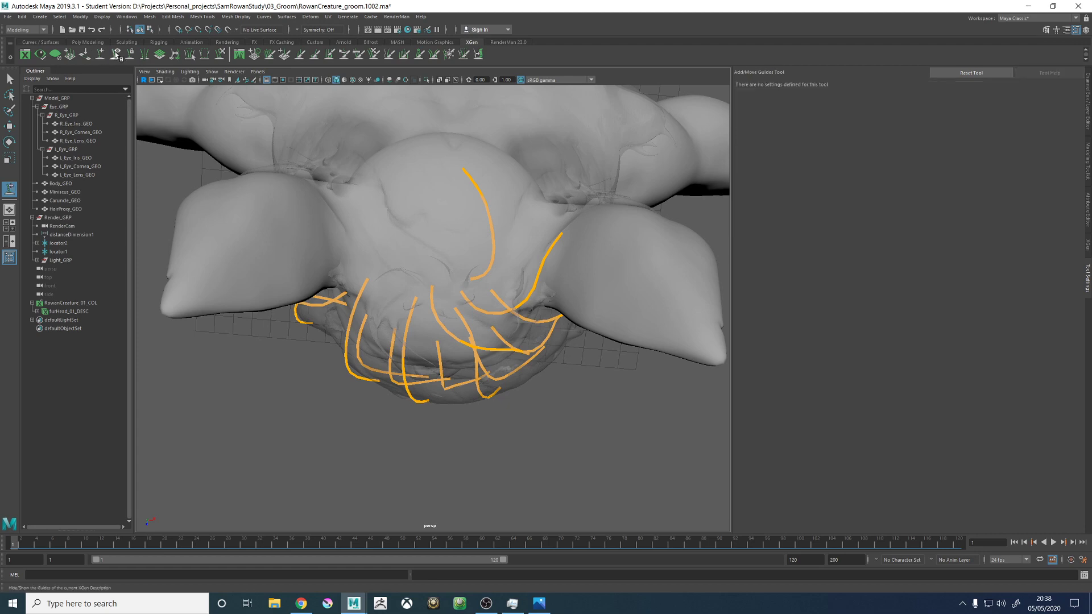
scroll(555, 288, up, 5)
alt+middle_drag(555, 288, 548, 355)
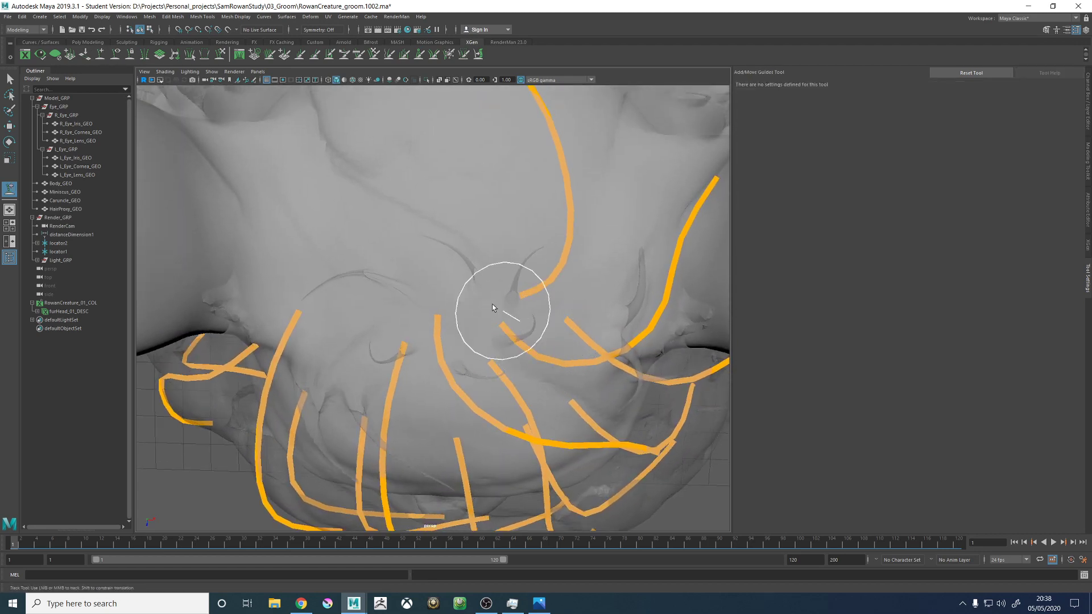
mouse_move(492, 308)
alt+mouse_down()
mouse_move(429, 273)
mouse_move(357, 287)
mouse_move(478, 246)
mouse_move(482, 297)
alt+mouse_up()
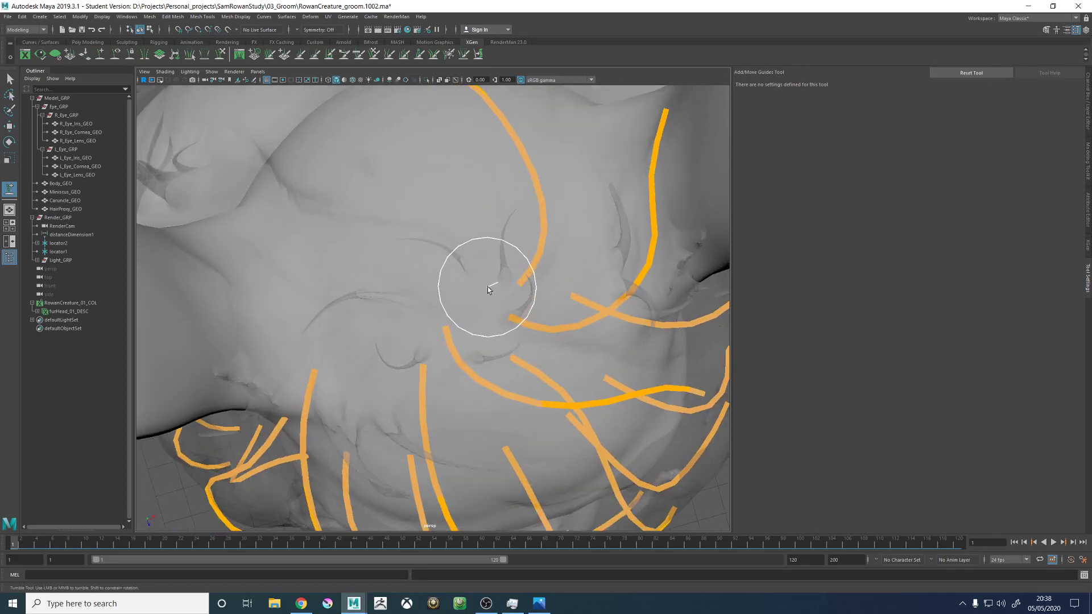
click(526, 281)
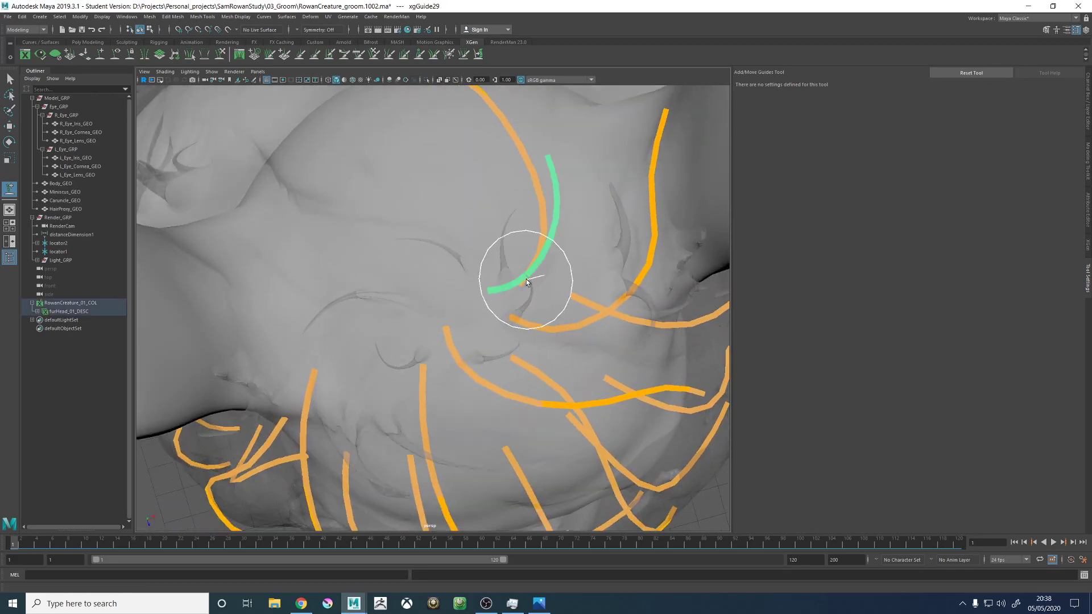
mouse_move(527, 281)
alt+mouse_down()
mouse_move(505, 244)
mouse_move(467, 267)
mouse_move(538, 288)
alt+mouse_up()
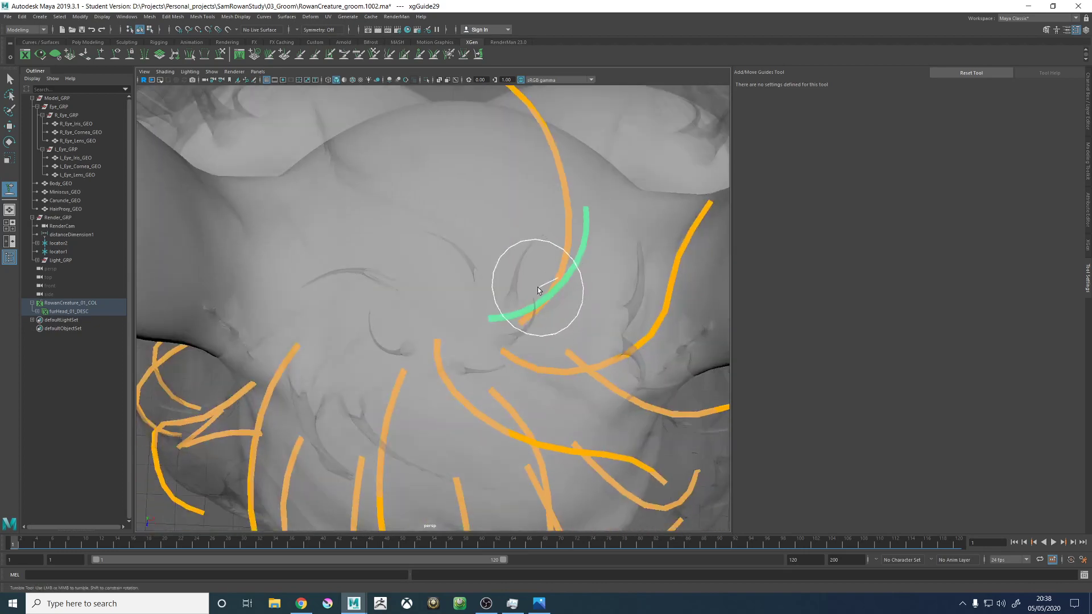
key(Delete)
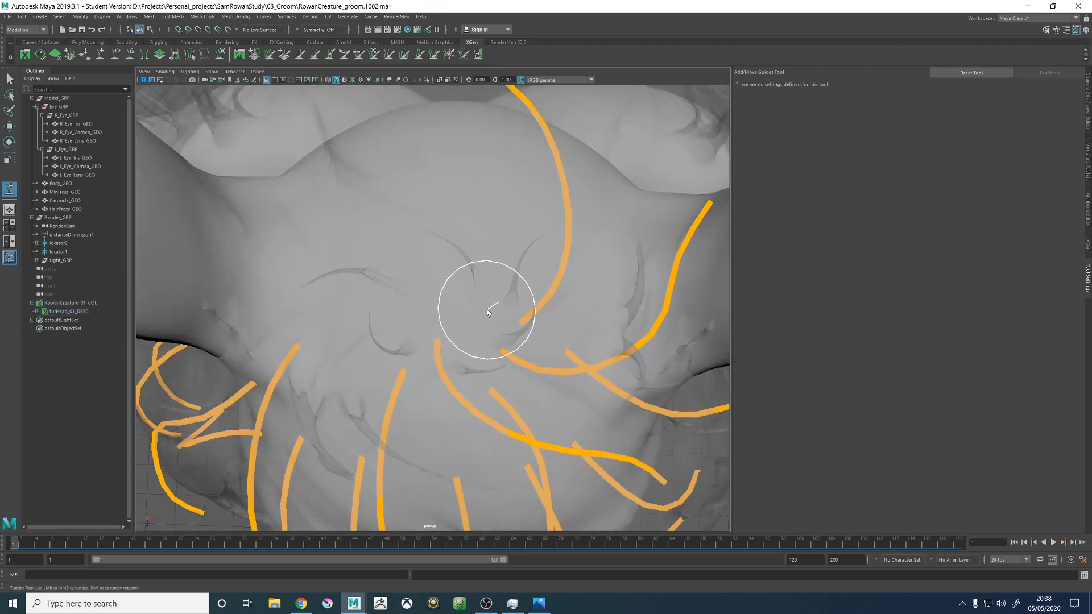
- Add a guide on the crown beside the back-sweeping guide's root and start sculpting it upwards and backwards
click(485, 307)
alt+drag(501, 325, 449, 290)
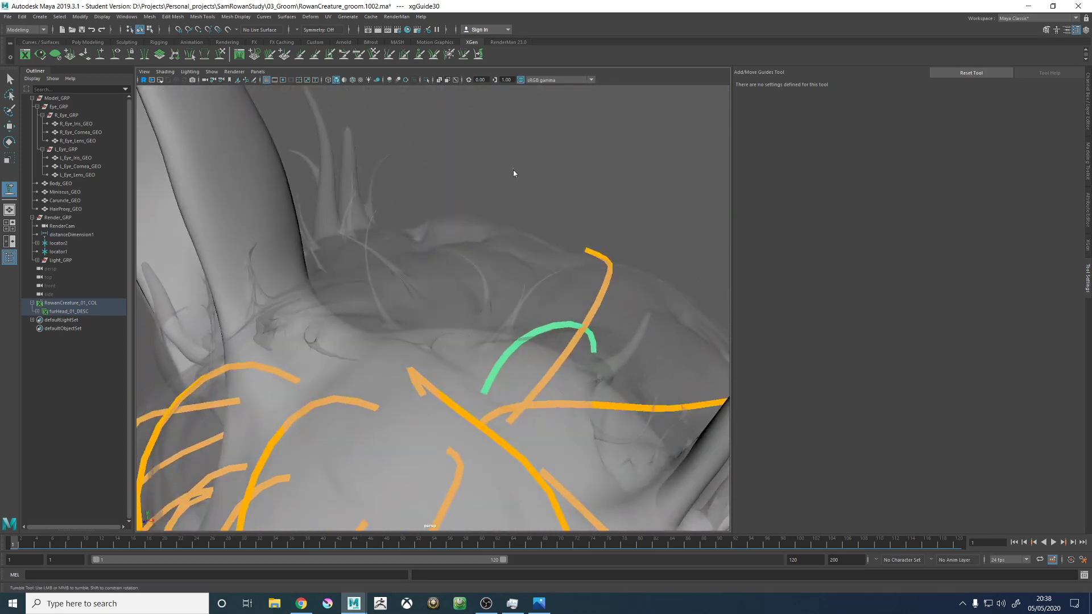
right_drag(512, 169, 474, 172)
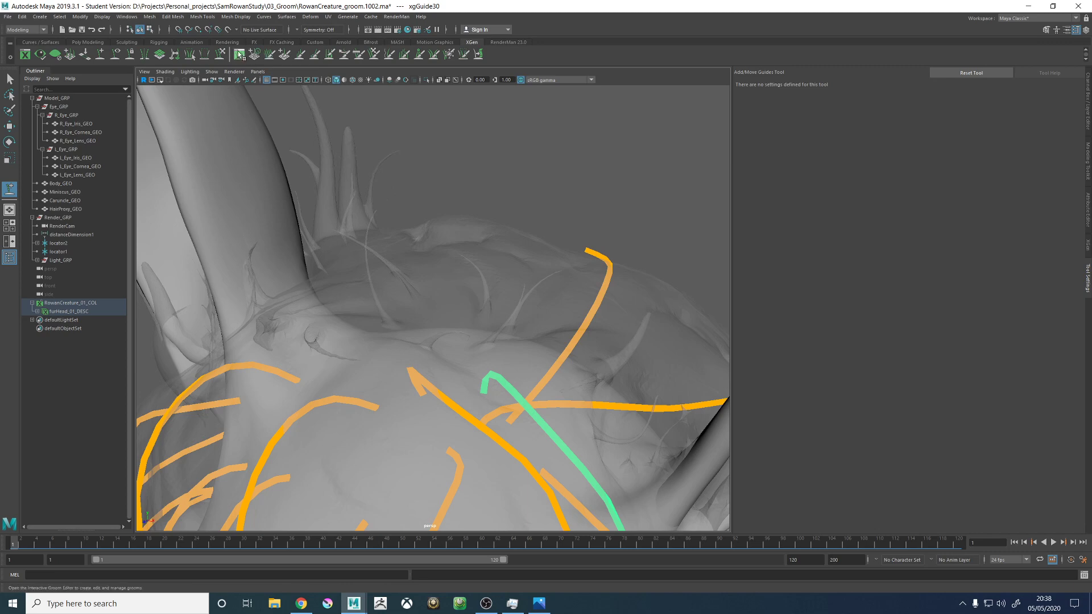
click(220, 55)
scroll(380, 226, down, 5)
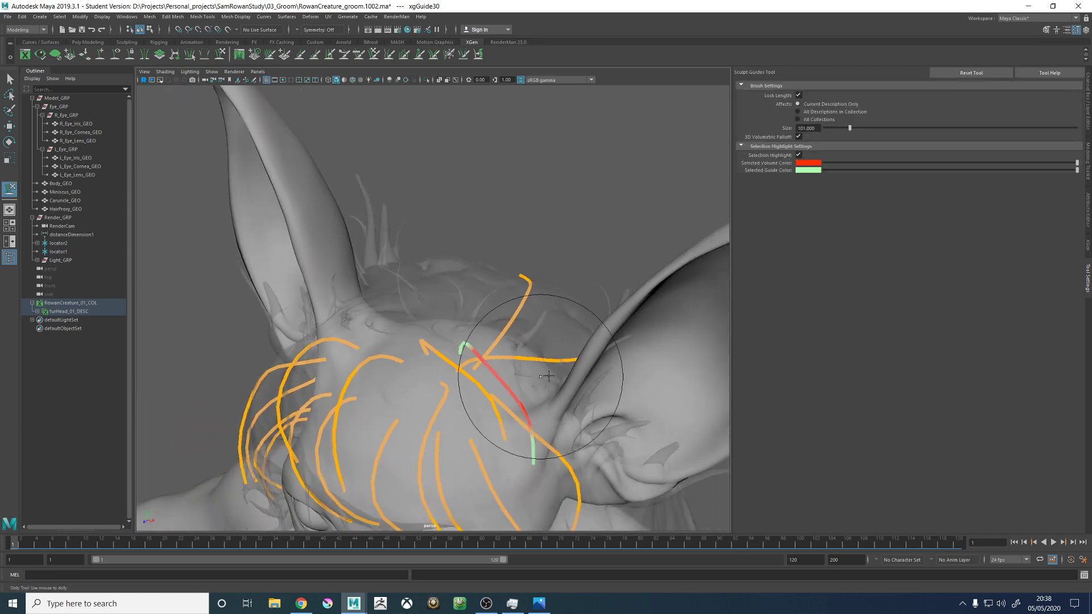
drag(536, 444, 510, 228)
alt+drag(538, 326, 576, 310)
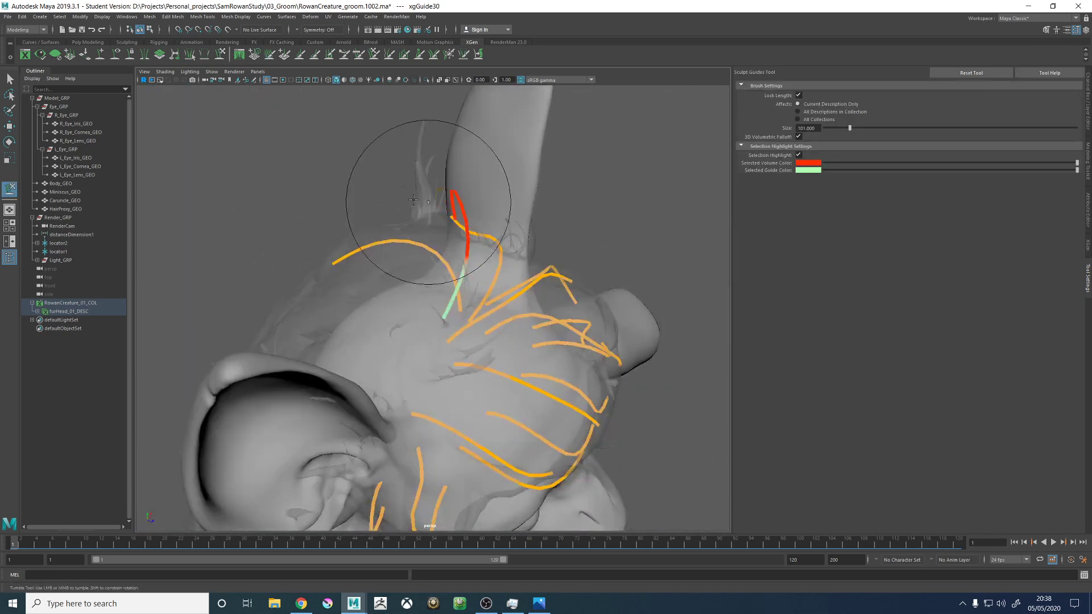
- Shape the new crown guide into a smooth arch that falls over the back of the head
mouse_move(414, 200)
mouse_down()
mouse_move(316, 170)
mouse_move(347, 279)
mouse_move(380, 216)
mouse_move(421, 295)
mouse_move(463, 341)
mouse_move(540, 255)
mouse_move(561, 346)
mouse_move(500, 409)
mouse_move(468, 383)
mouse_move(526, 407)
mouse_move(576, 291)
mouse_move(572, 316)
mouse_move(621, 313)
mouse_move(586, 307)
mouse_up()
alt+drag(617, 355, 505, 402)
alt+middle_drag(504, 402, 526, 321)
alt+drag(526, 322, 500, 322)
alt+middle_drag(499, 322, 398, 347)
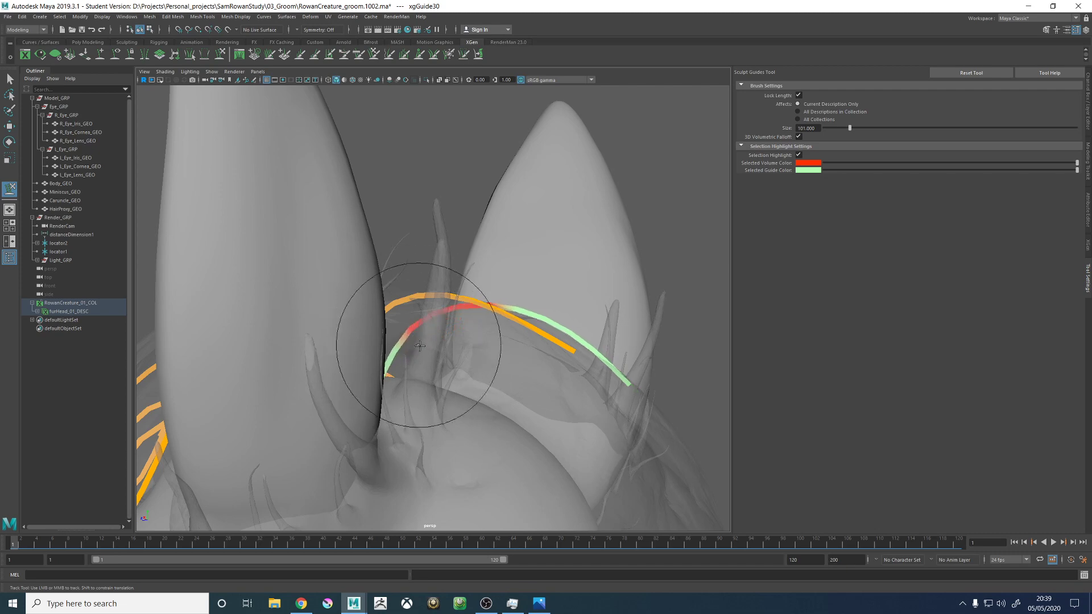
alt+drag(456, 371, 462, 266)
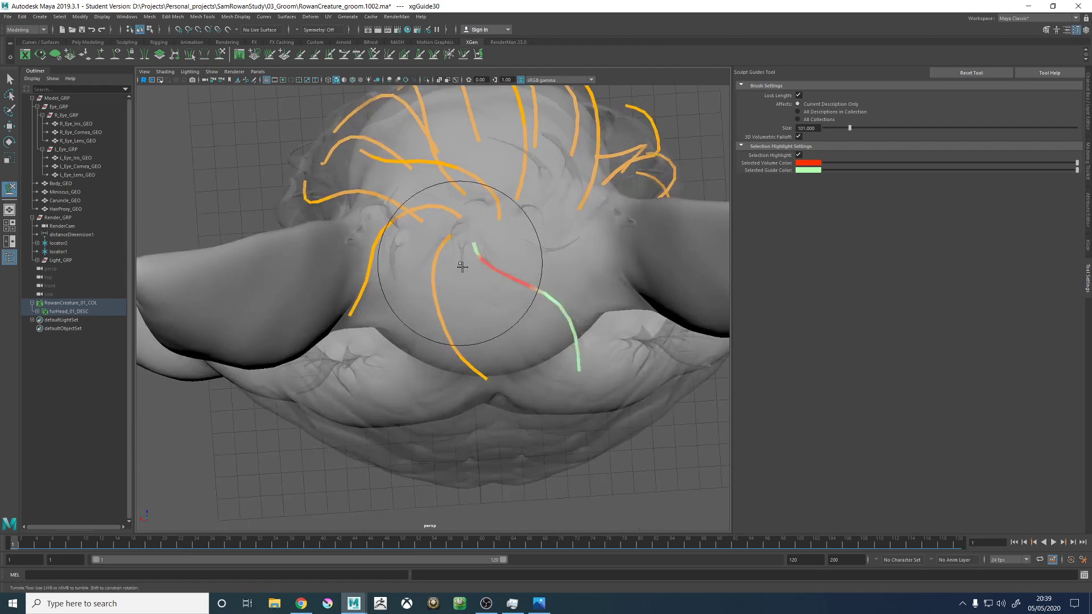
alt+drag(552, 361, 479, 301)
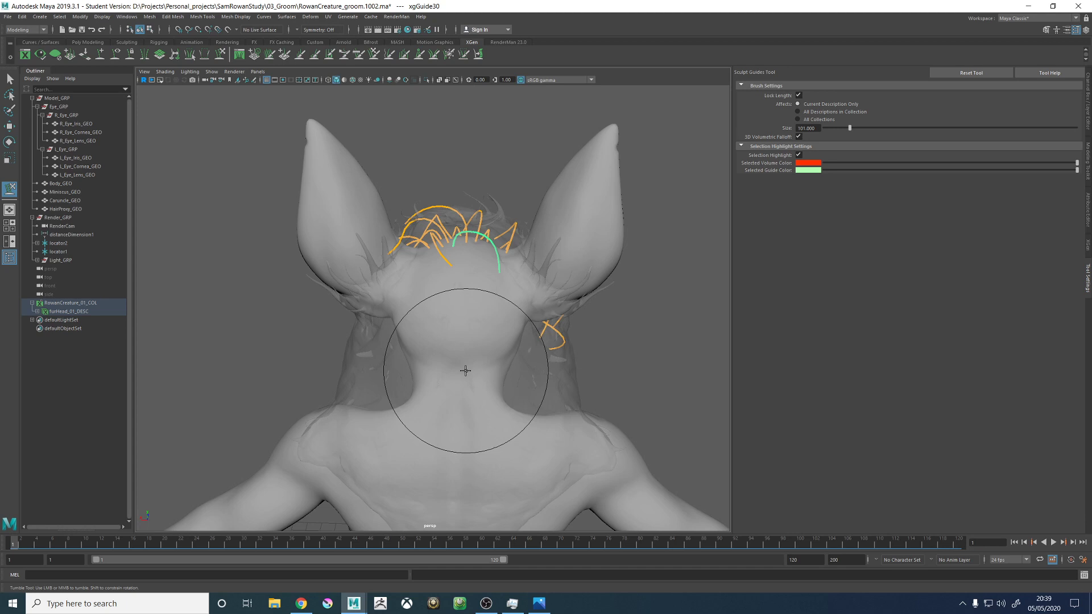
- Select the neighbouring back-sweeping guide to adjust its fall, and reselect the new guide for sculpting with a brush size of 192
mouse_move(494, 251)
alt+mouse_down()
mouse_move(568, 244)
mouse_move(523, 309)
mouse_move(523, 361)
mouse_move(509, 278)
mouse_move(524, 293)
mouse_move(500, 426)
mouse_move(512, 438)
mouse_move(521, 361)
mouse_move(427, 365)
mouse_move(446, 387)
mouse_move(476, 365)
mouse_move(456, 340)
mouse_move(481, 361)
mouse_move(452, 187)
mouse_move(407, 224)
mouse_move(455, 305)
alt+mouse_up()
key(w)
click(453, 320)
click(219, 57)
key(w)
click(466, 328)
click(220, 56)
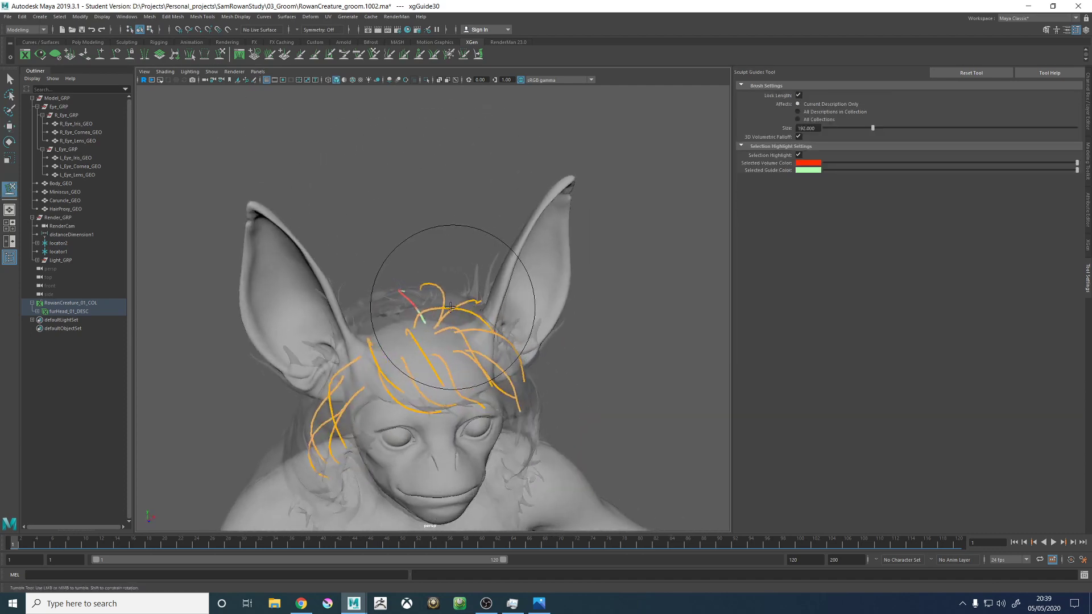
- Sculpt the new guide's root, middle and tip so it runs down the back of the head alongside its neighbour
alt+right_drag(455, 306, 575, 331)
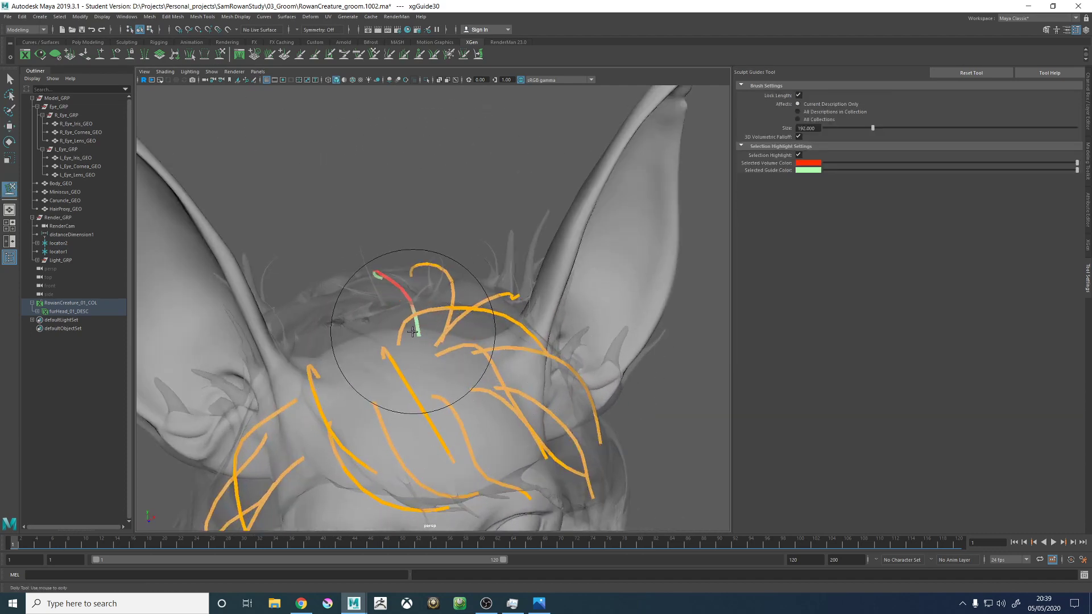
alt+drag(419, 336, 512, 402)
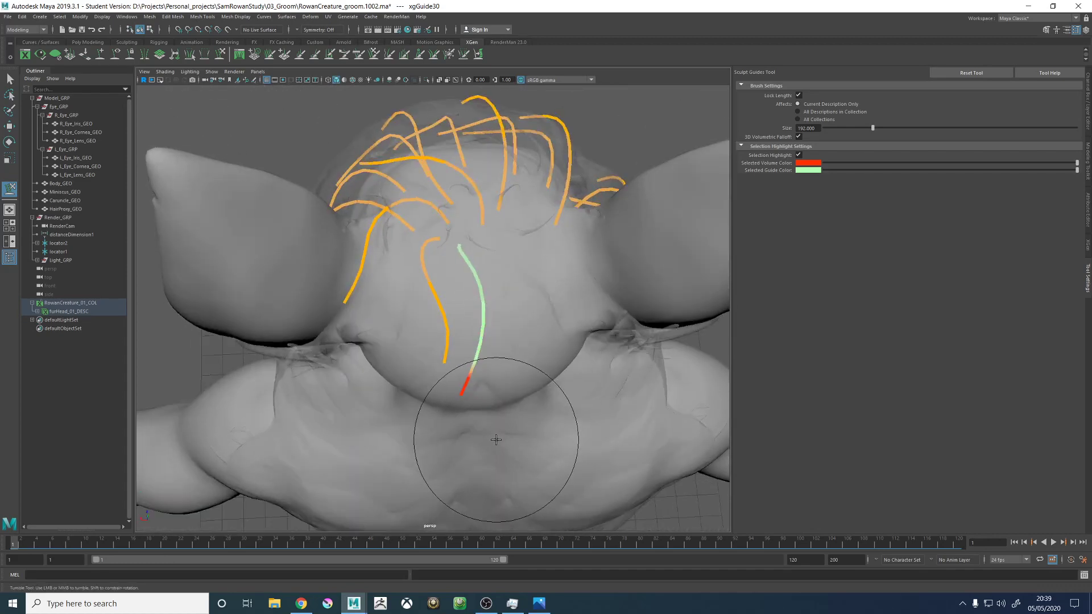
alt+drag(494, 439, 415, 312)
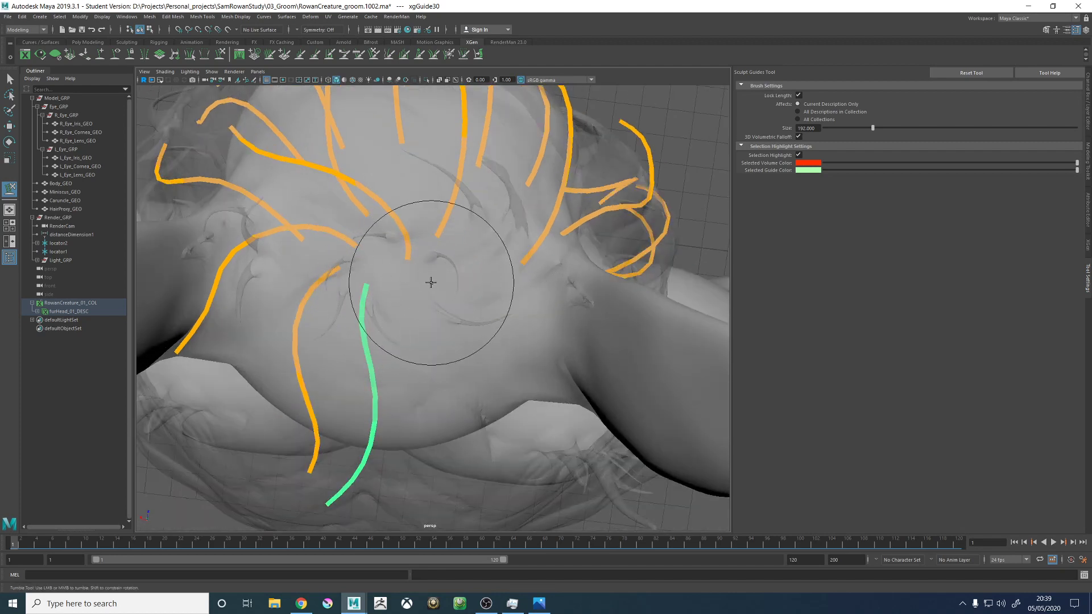
alt+right_drag(516, 235, 410, 196)
alt+drag(419, 301, 442, 246)
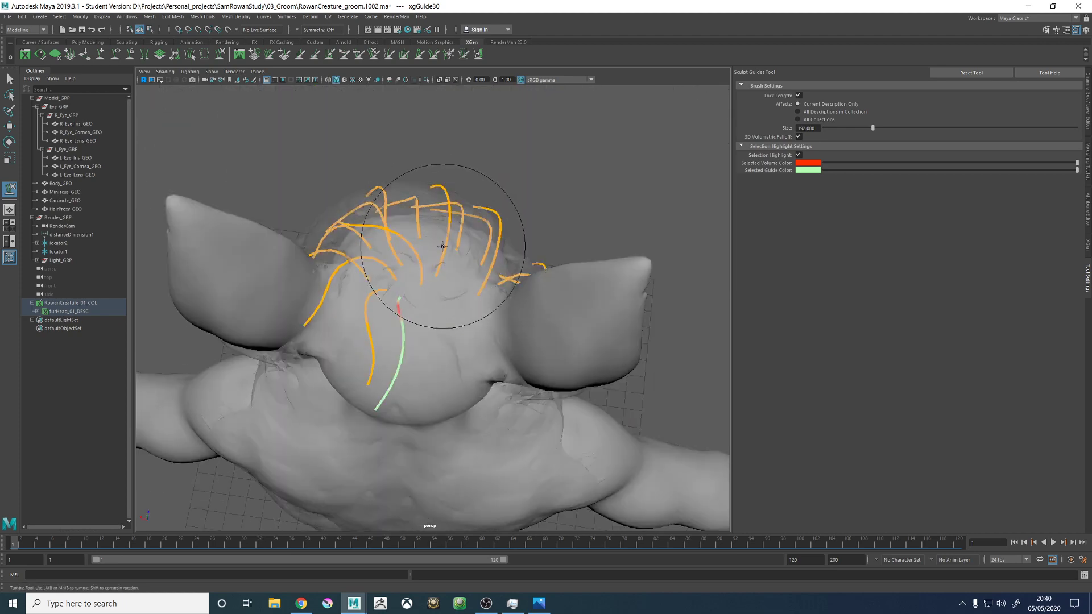
alt+right_drag(418, 293, 590, 332)
alt+drag(410, 250, 446, 290)
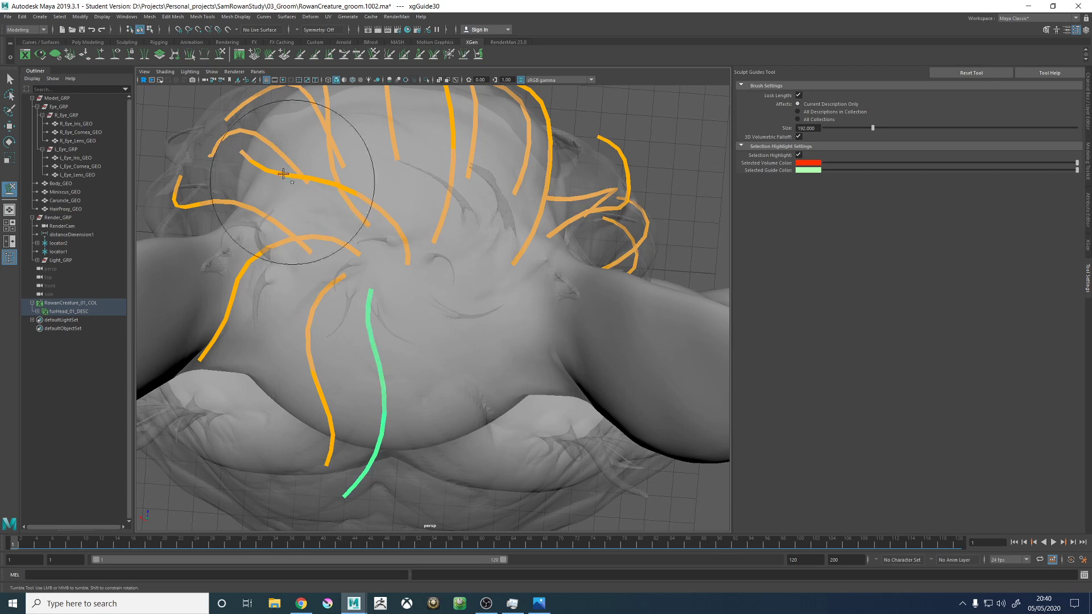
- Delete the stray guide placed on the forward crown guide's root and shift that root slightly towards the forehead
click(100, 54)
alt+drag(422, 267, 407, 289)
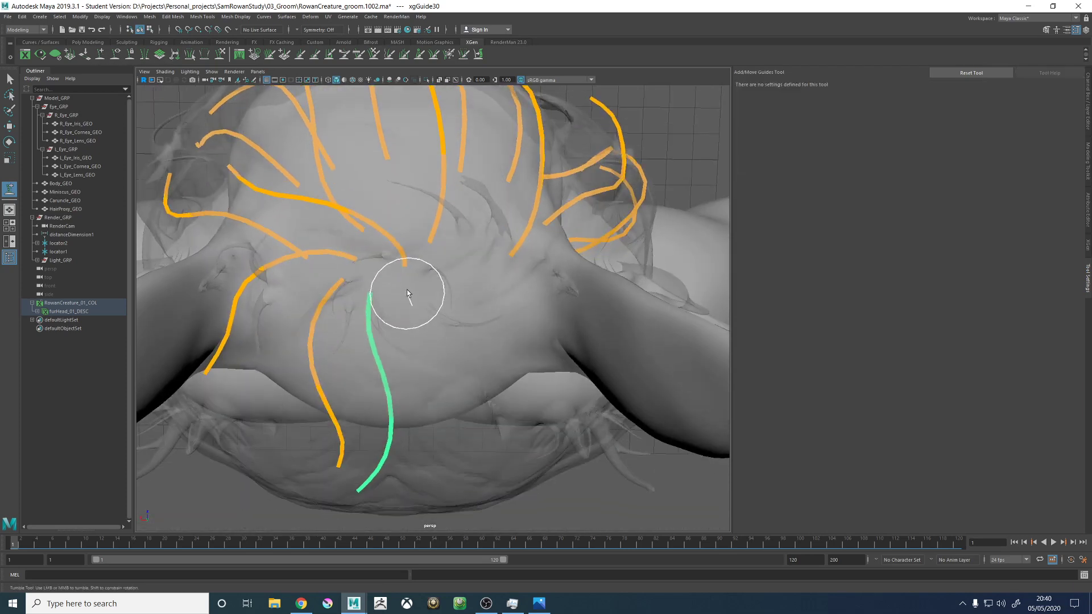
key(w)
click(100, 55)
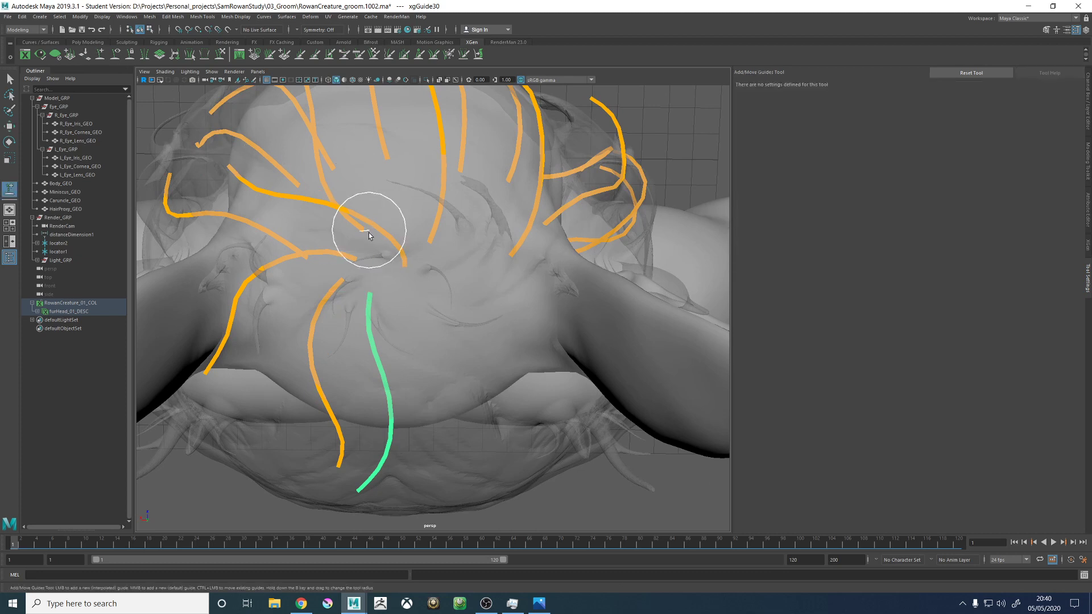
click(400, 262)
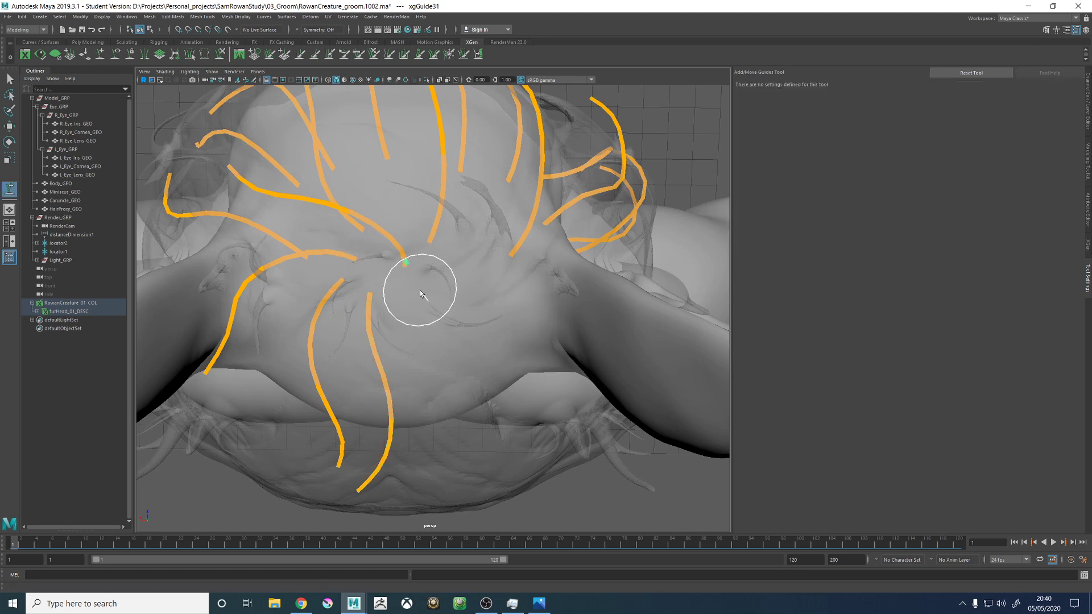
key(Delete)
click(402, 261)
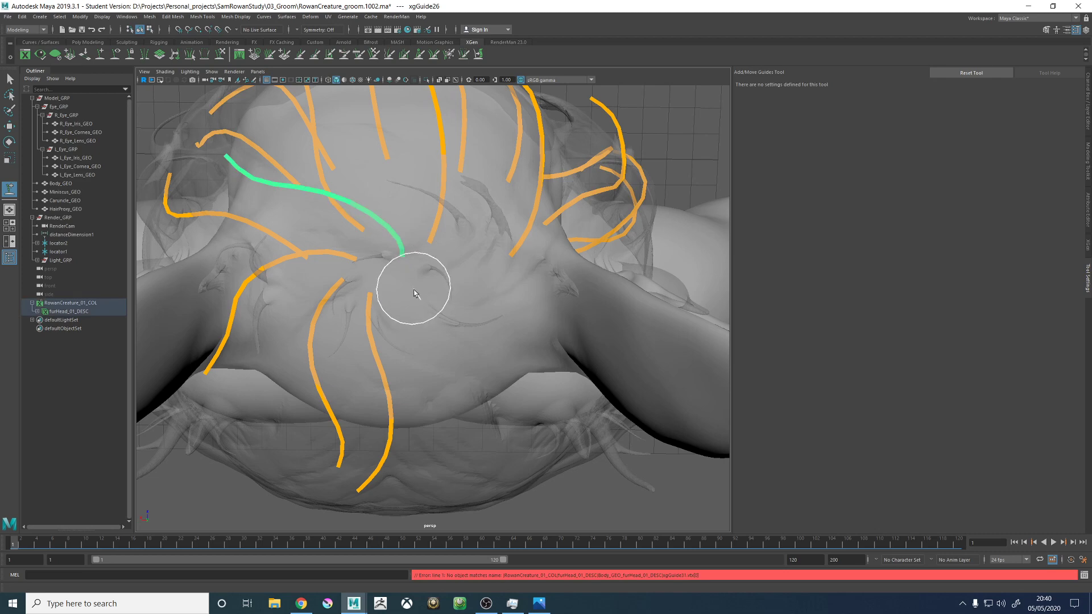
- Add a guide on the right of the crown's rear guides and sculpt it down the back of the head
mouse_move(414, 293)
alt+mouse_down()
mouse_move(418, 245)
mouse_move(405, 300)
alt+mouse_up()
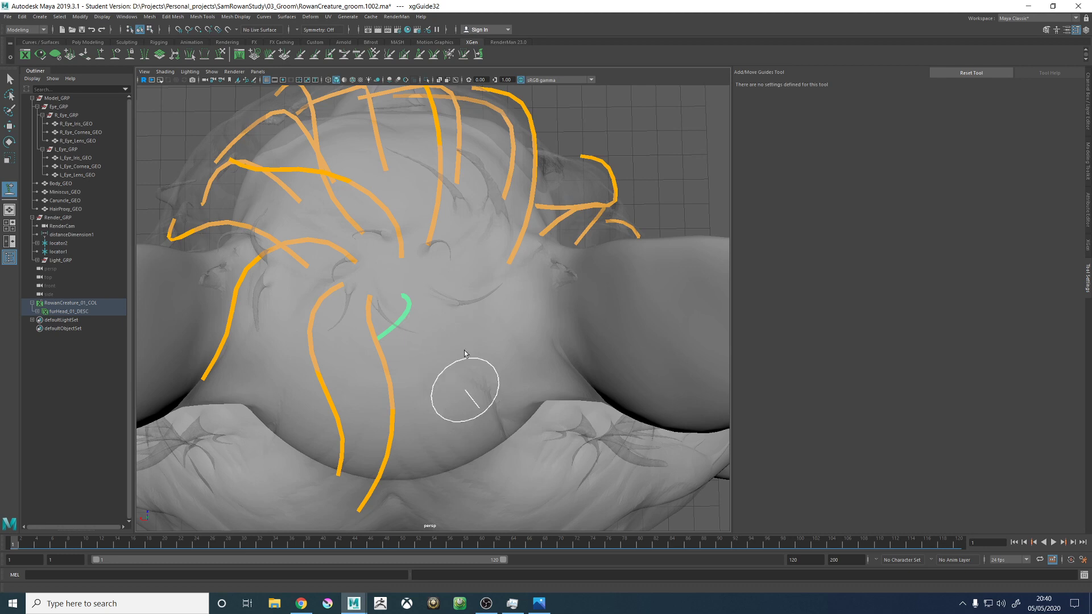
alt+drag(463, 385, 466, 165)
right_drag(466, 156, 445, 160)
scroll(485, 197, down, 5)
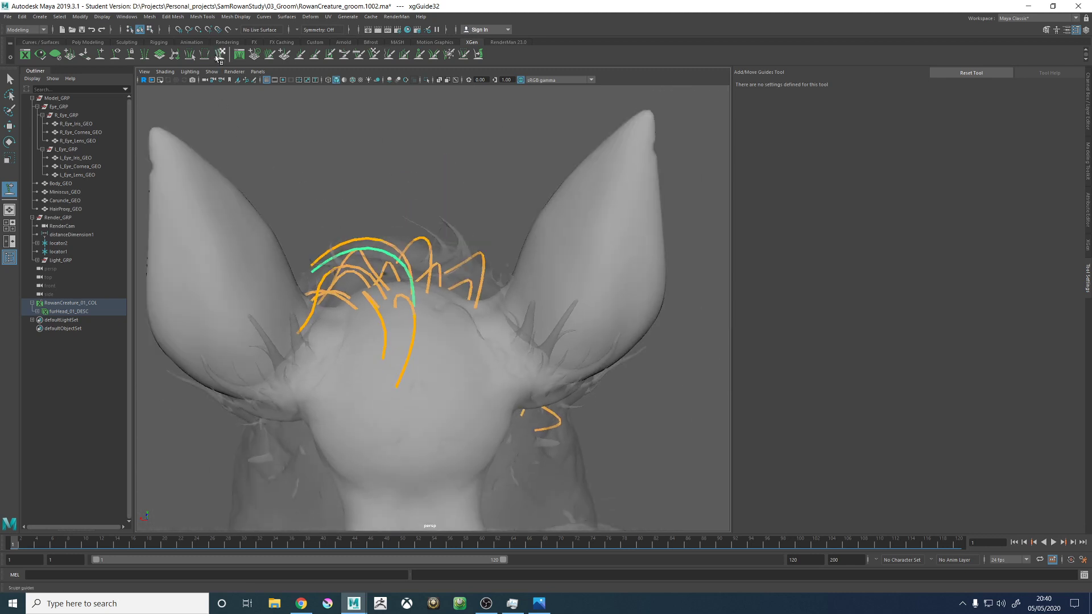
click(219, 54)
mouse_move(385, 134)
alt+mouse_down()
mouse_move(359, 318)
mouse_move(449, 409)
mouse_move(460, 443)
mouse_move(496, 430)
mouse_move(502, 346)
alt+mouse_up()
mouse_move(546, 401)
alt+mouse_down()
mouse_move(536, 307)
mouse_move(527, 374)
mouse_move(566, 374)
mouse_move(544, 356)
alt+mouse_up()
alt+drag(544, 351, 431, 436)
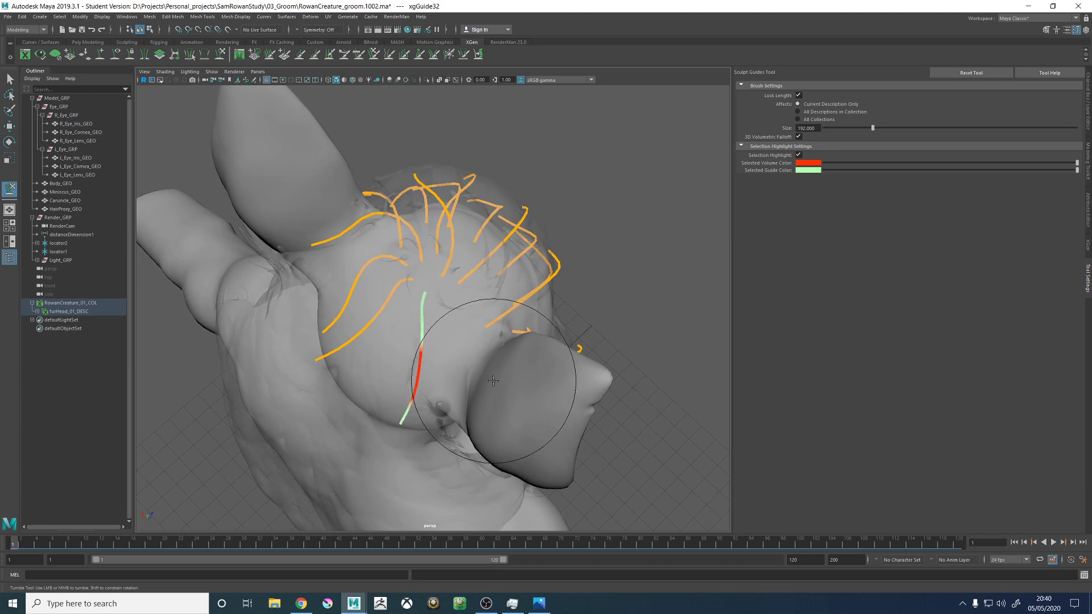
- Refine the right rear guide's tip, arch and root with a brush size of 135, fanning it towards the back right
alt+drag(496, 376, 564, 325)
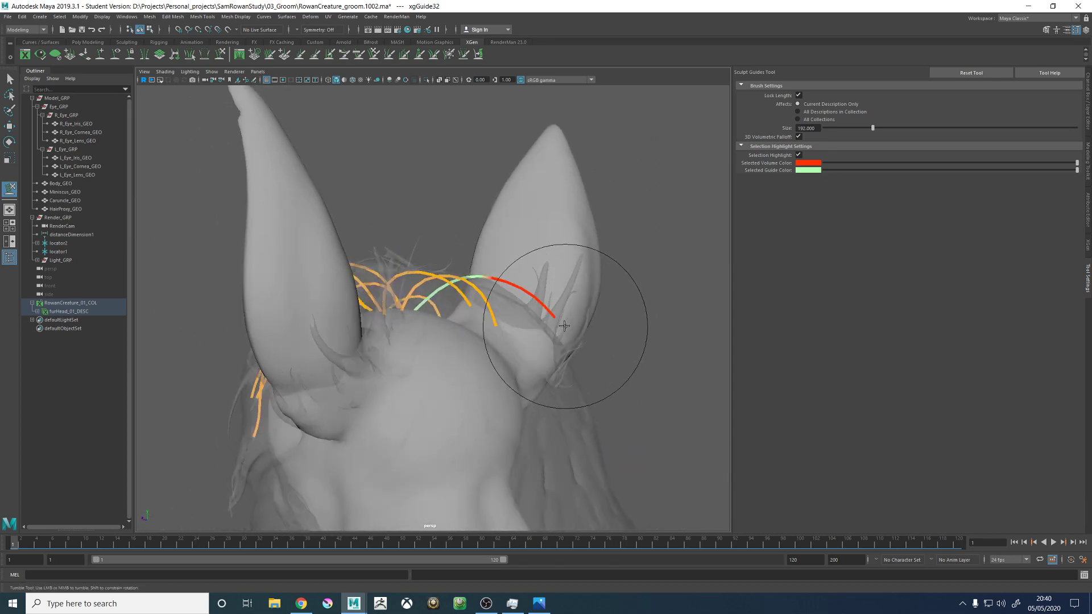
mouse_move(621, 366)
alt+mouse_down()
mouse_move(523, 426)
mouse_move(540, 437)
mouse_move(560, 376)
mouse_move(413, 285)
alt+mouse_up()
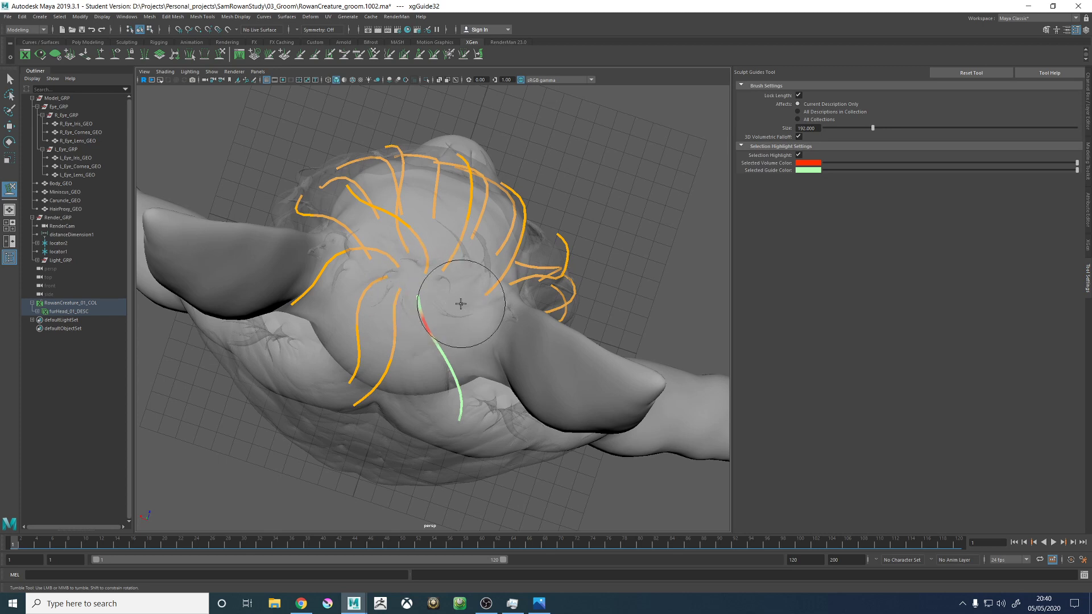
mouse_move(462, 313)
alt+mouse_down()
mouse_move(479, 317)
mouse_move(438, 195)
mouse_move(521, 238)
mouse_move(499, 288)
mouse_move(455, 300)
alt+mouse_up()
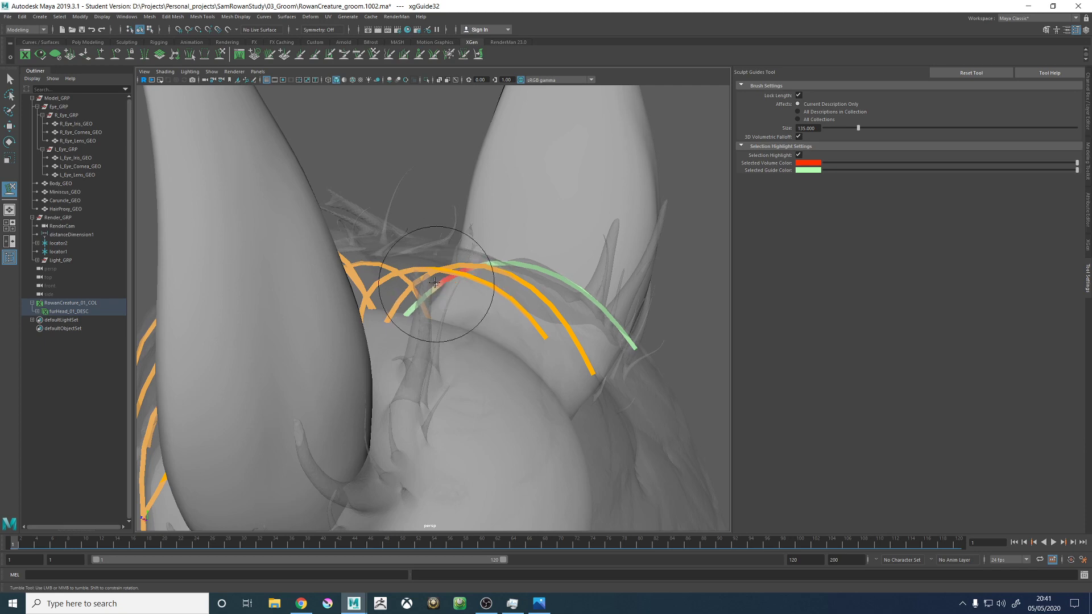
mouse_move(463, 260)
alt+mouse_down()
mouse_move(458, 323)
mouse_move(403, 338)
mouse_move(385, 451)
mouse_move(415, 366)
alt+mouse_up()
mouse_move(440, 312)
alt+mouse_down()
mouse_move(495, 290)
mouse_move(419, 325)
mouse_move(456, 305)
alt+mouse_up()
- Add a guide at the crown between the right rear guide and the forward-sweeping guides
click(100, 55)
alt+right_drag(456, 305, 463, 290)
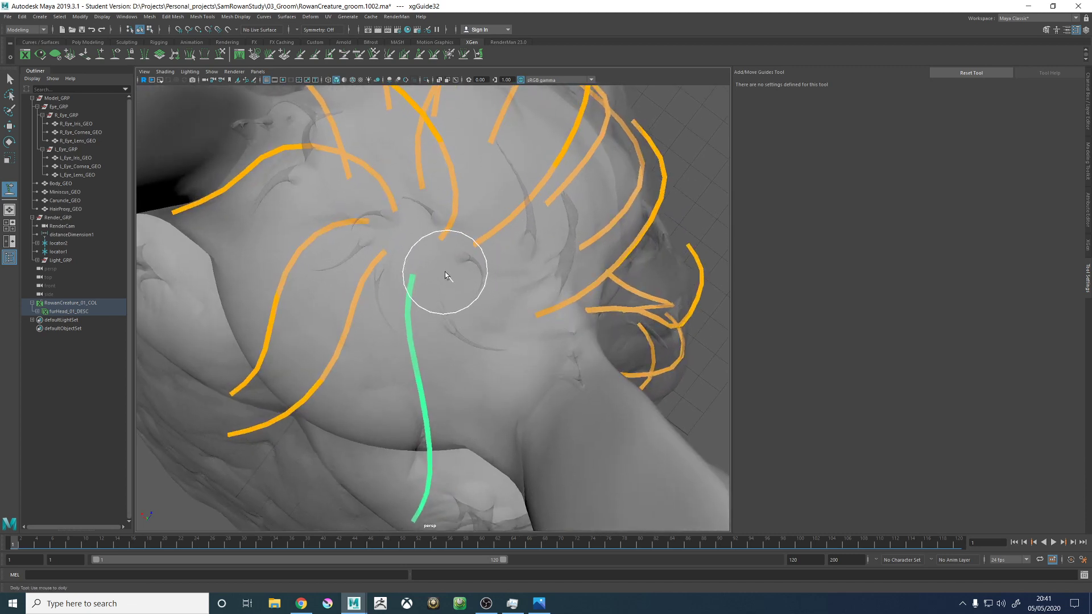
click(445, 272)
alt+drag(476, 314, 461, 184)
right_drag(495, 134, 473, 134)
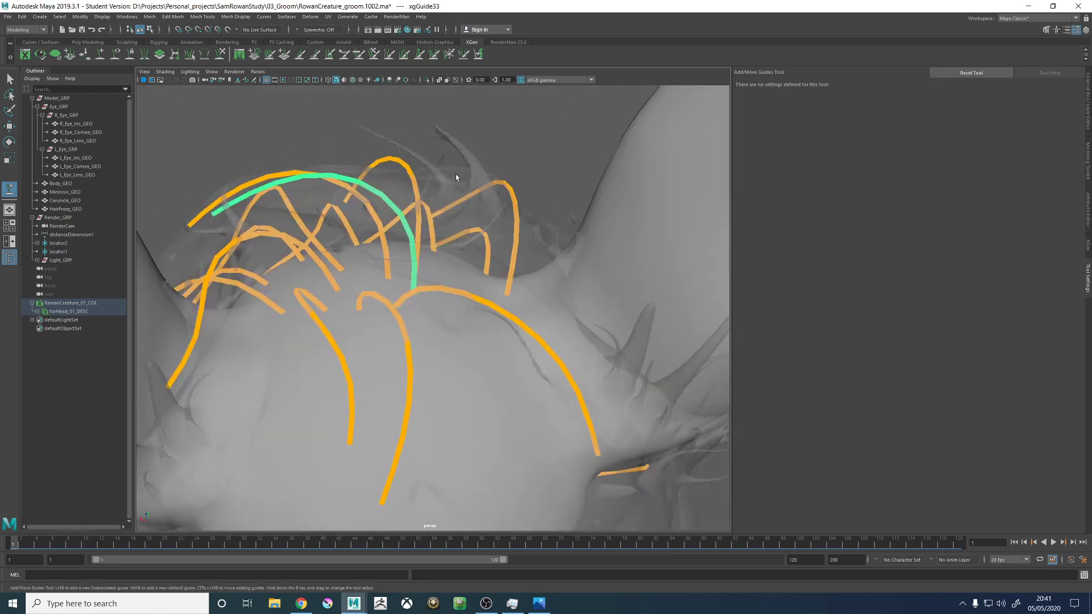
alt+drag(456, 174, 311, 135)
- Sculpt the newly placed crown guide away from the left temple so it arches forwards over the top of the head
click(221, 55)
mouse_move(406, 103)
alt+mouse_down()
mouse_move(396, 232)
mouse_move(419, 221)
alt+mouse_up()
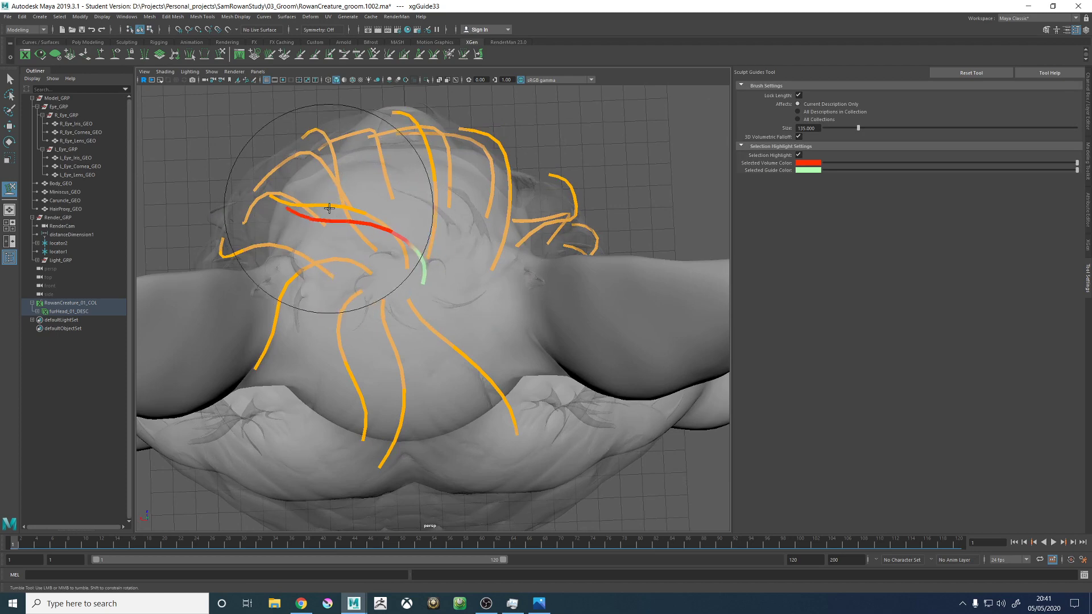
drag(327, 209, 433, 178)
drag(363, 182, 436, 173)
mouse_move(378, 212)
alt+mouse_down()
mouse_move(429, 309)
mouse_move(516, 327)
alt+mouse_up()
- Enlarge the sculpt brush and refine the crown guide's root, middle and tip into a smooth forward arch over the top of the head
alt+drag(487, 370, 514, 415)
mouse_move(481, 256)
alt+mouse_down()
mouse_move(458, 305)
mouse_move(486, 357)
mouse_move(488, 388)
mouse_move(472, 398)
mouse_move(462, 365)
mouse_move(511, 292)
mouse_move(561, 305)
mouse_move(546, 258)
mouse_move(531, 285)
alt+mouse_up()
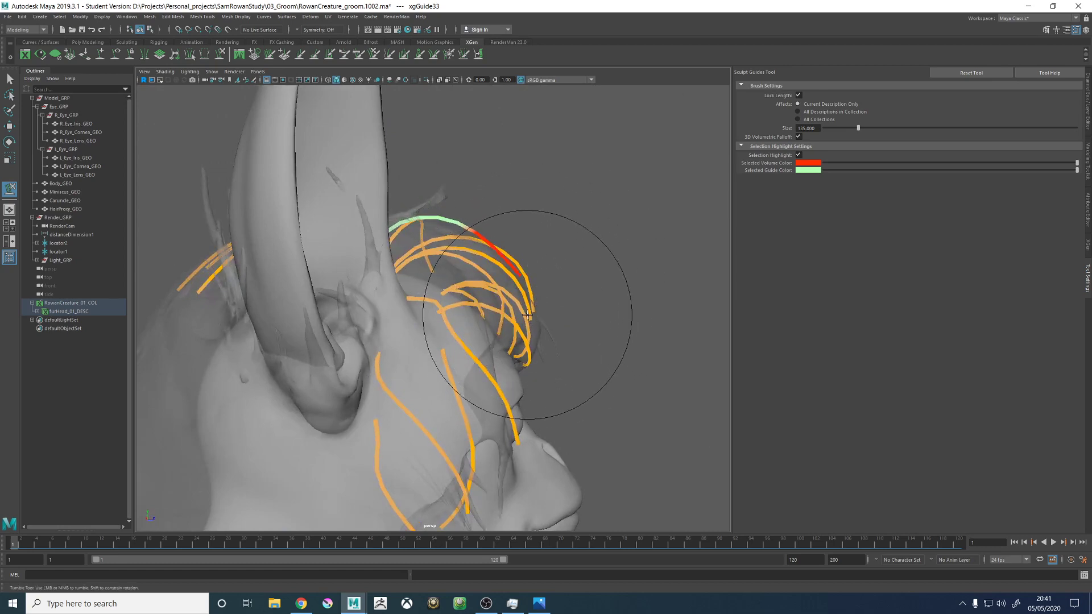
alt+drag(535, 310, 485, 316)
alt+drag(465, 366, 499, 260)
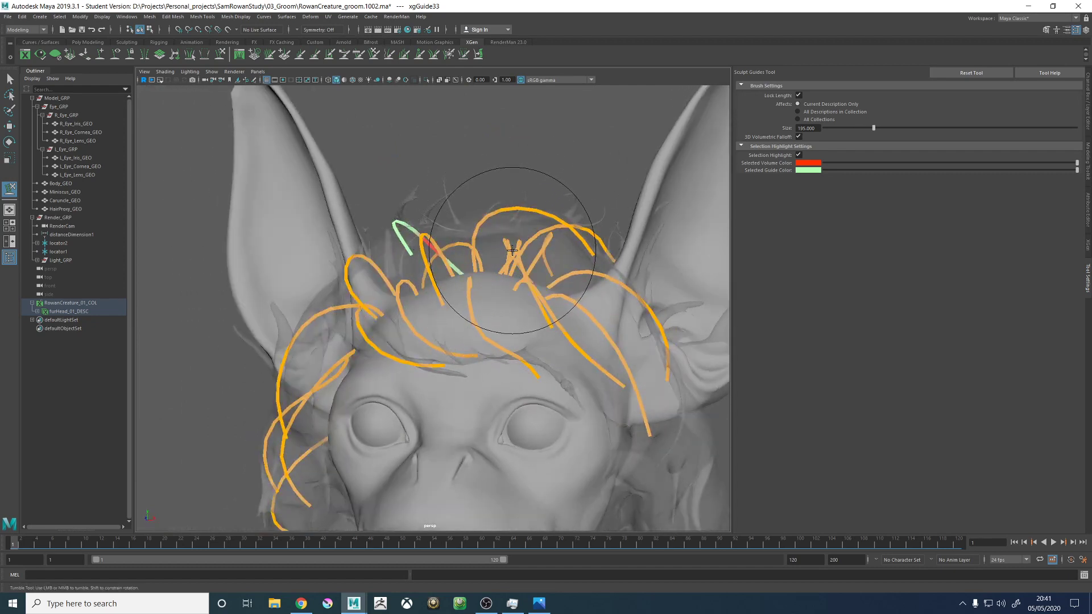
alt+right_drag(513, 251, 497, 284)
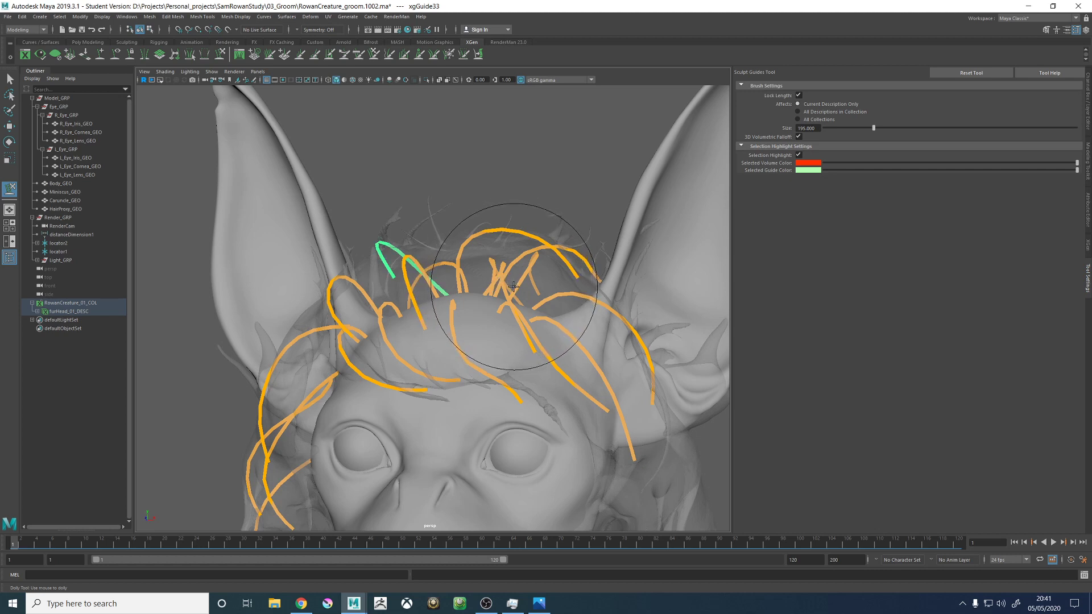
alt+right_drag(512, 246, 503, 278)
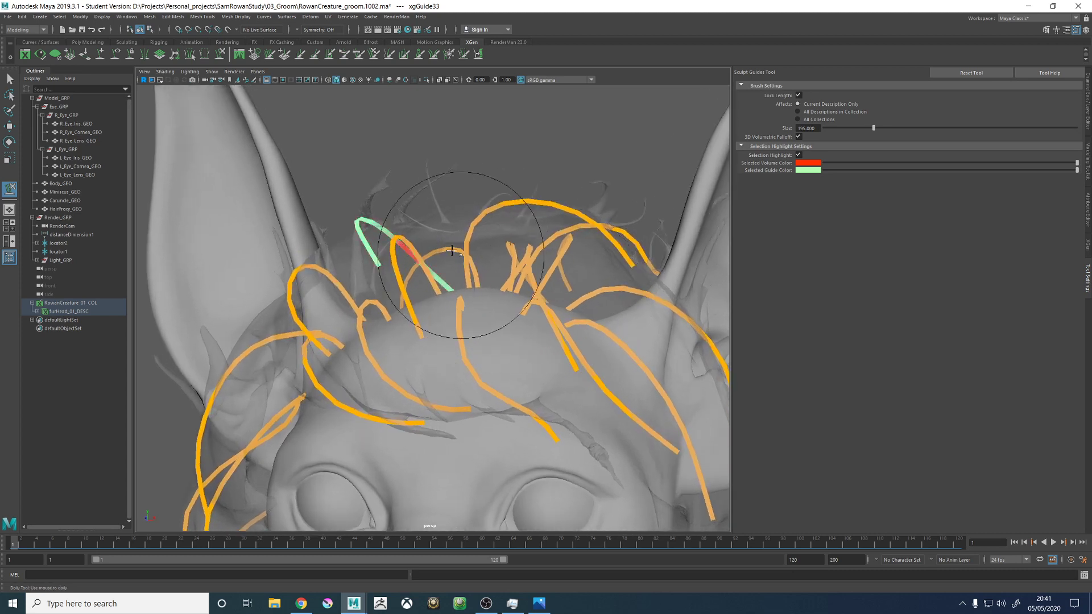
alt+drag(498, 252, 486, 280)
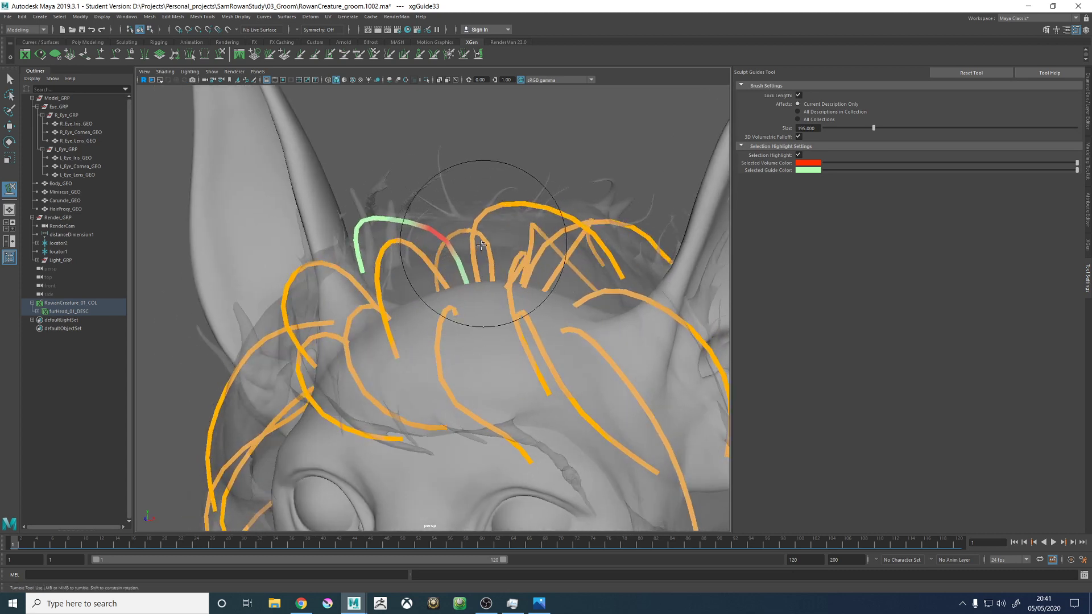
mouse_move(452, 213)
alt+mouse_down()
mouse_move(450, 180)
mouse_move(500, 237)
mouse_move(463, 236)
mouse_move(438, 220)
mouse_move(426, 242)
mouse_move(435, 280)
mouse_move(446, 250)
mouse_move(445, 310)
mouse_move(442, 287)
mouse_move(397, 250)
mouse_move(434, 319)
mouse_move(456, 100)
mouse_move(537, 261)
mouse_move(477, 297)
mouse_move(463, 219)
mouse_move(434, 281)
mouse_move(500, 195)
alt+mouse_up()
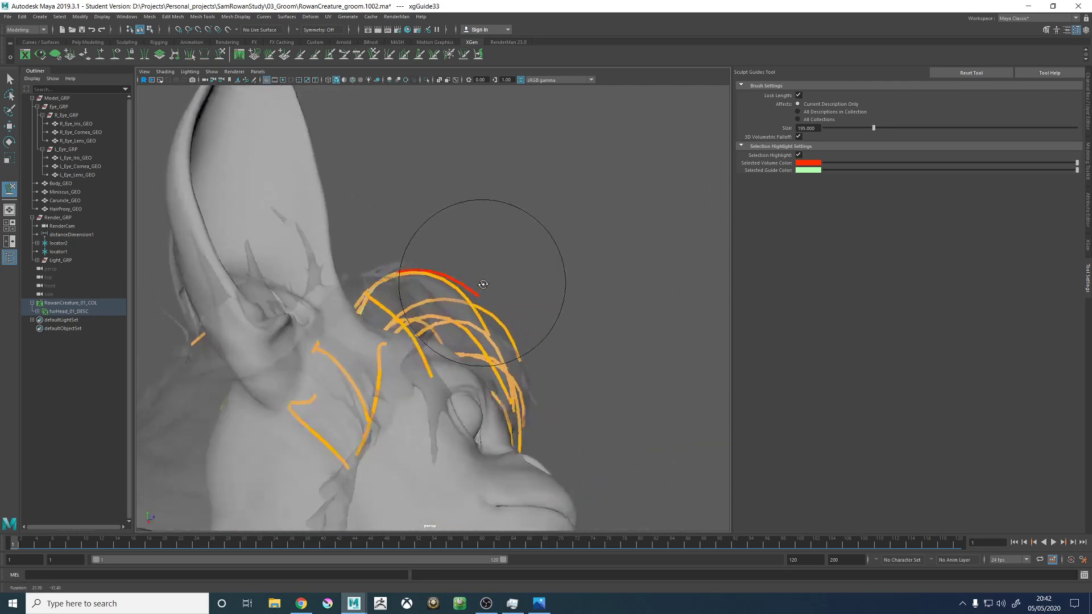
- Select the forward-sweeping guide beside the crown guide and sculpt its arch and tip to follow the hair proxy
key(w)
click(219, 55)
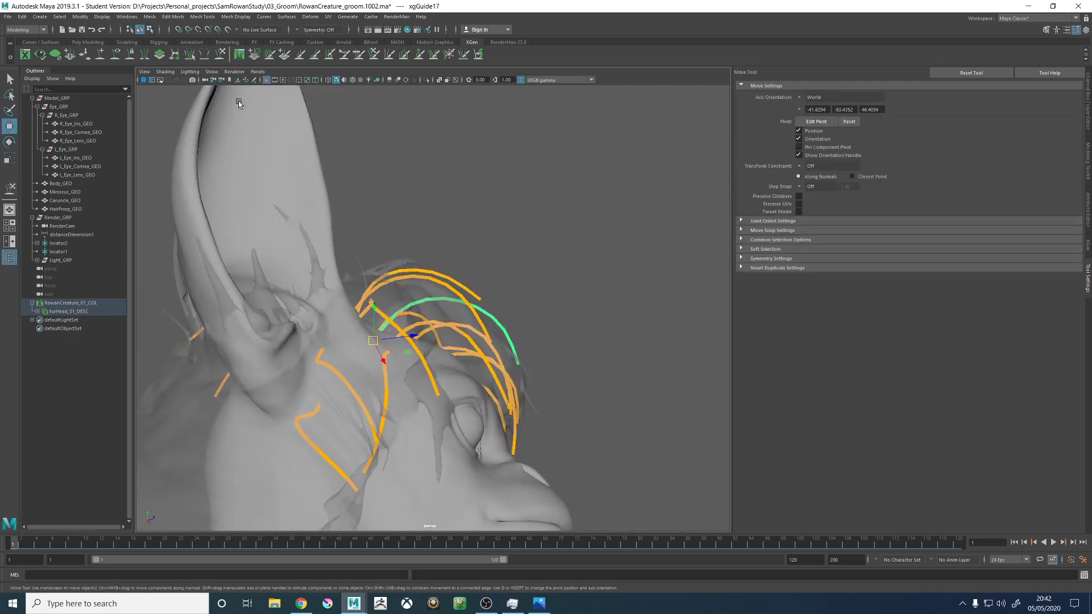
alt+drag(444, 301, 467, 340)
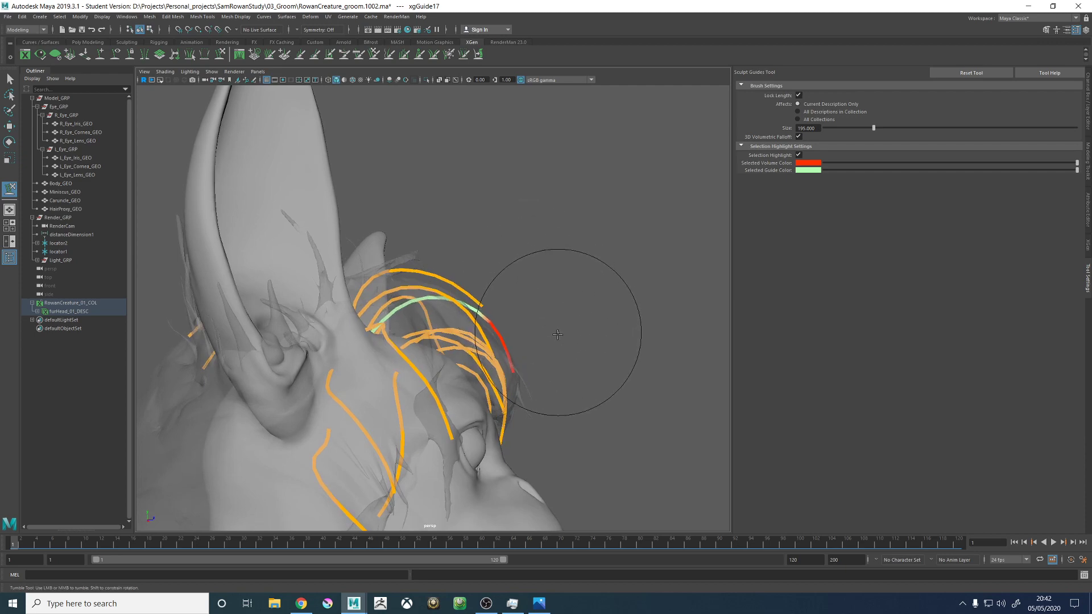
alt+drag(555, 316, 402, 207)
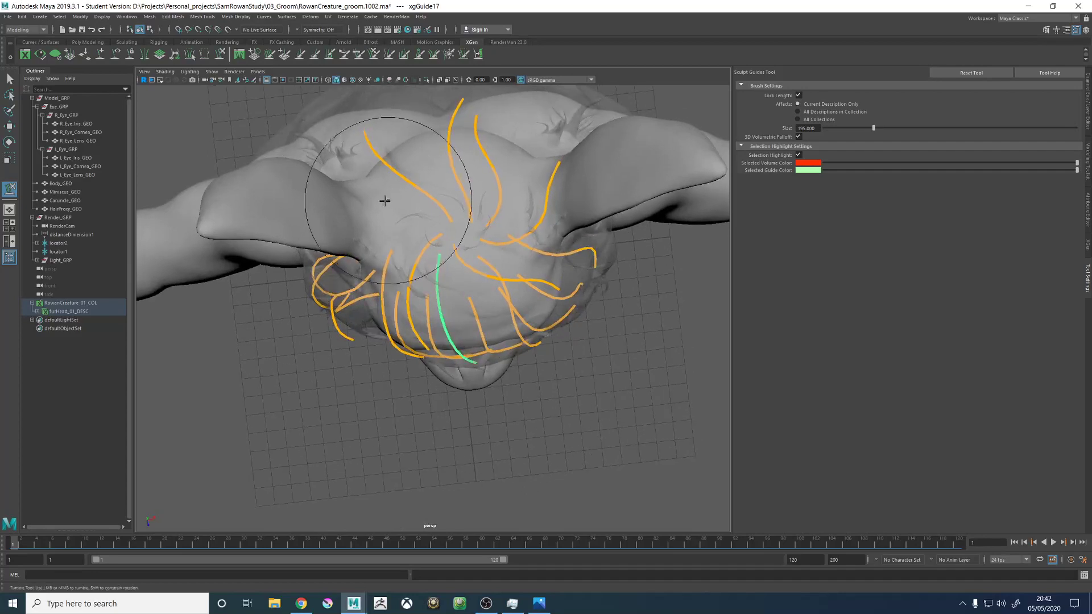
- Add a guide on the right side of the crown, between the right rear guide and the right ear
click(100, 57)
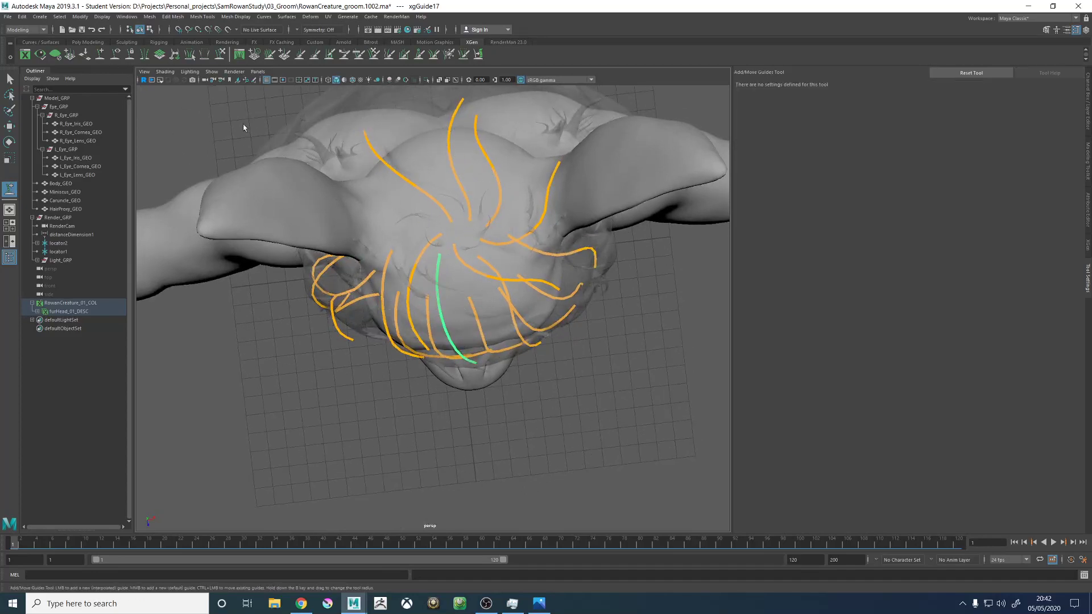
click(417, 221)
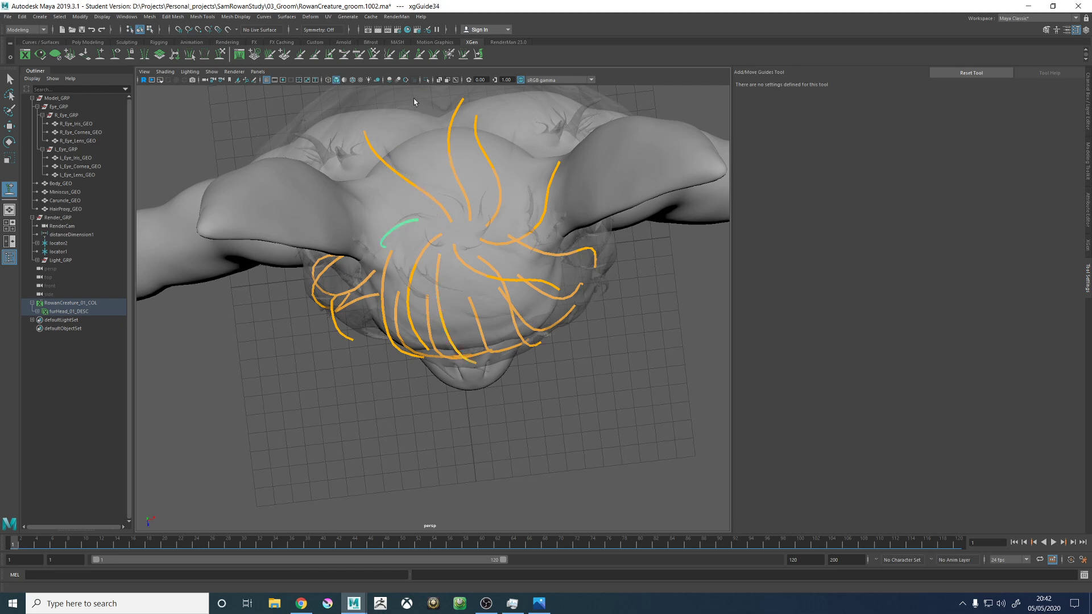
right_drag(413, 103, 375, 100)
alt+middle_drag(406, 180, 436, 213)
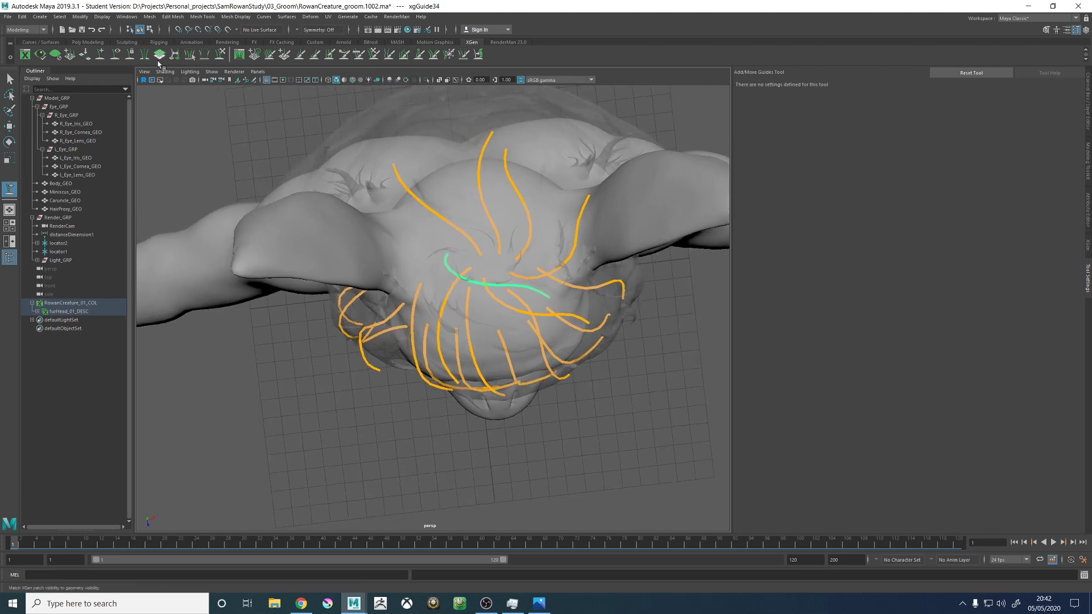
- Sculpt the newly placed crown guide backwards, arching it down behind the right ear
click(222, 54)
mouse_move(443, 273)
mouse_down()
mouse_move(342, 183)
mouse_move(337, 194)
mouse_up()
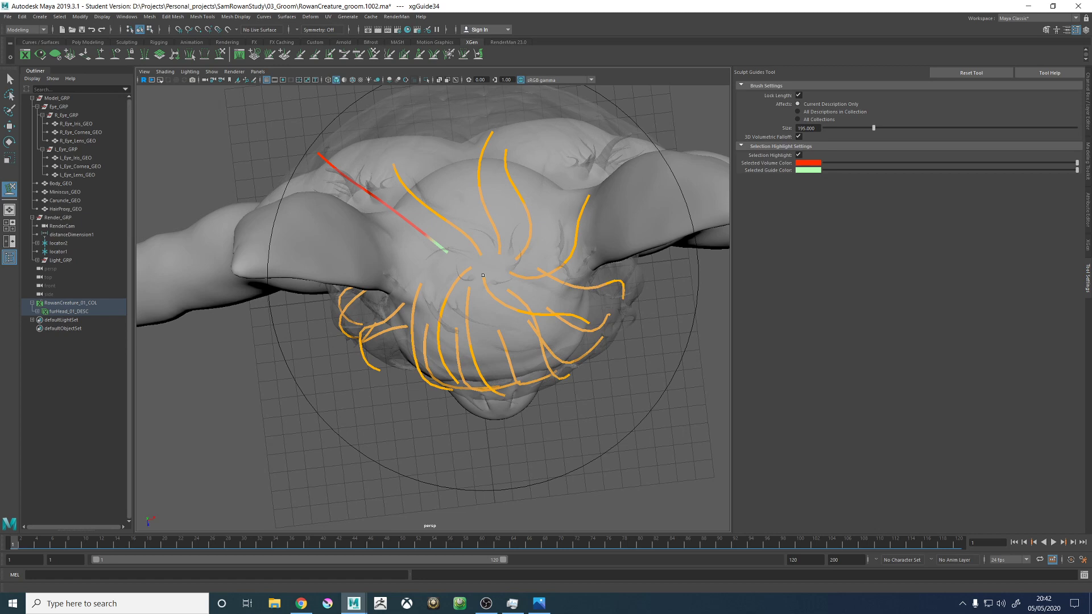
alt+drag(438, 261, 560, 295)
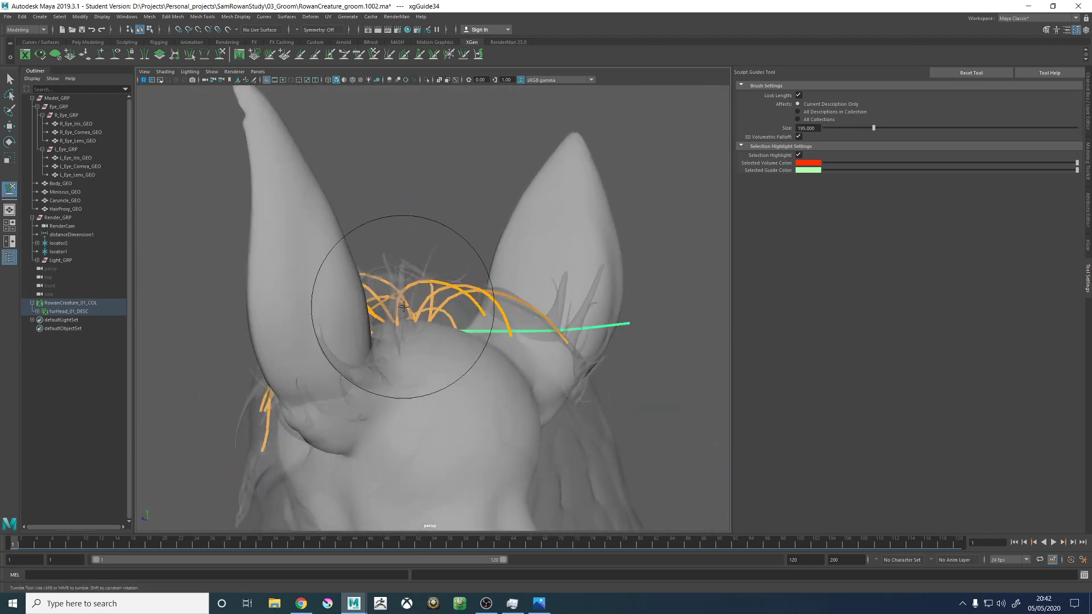
mouse_move(451, 305)
mouse_down()
mouse_move(646, 353)
mouse_move(620, 406)
mouse_up()
mouse_move(590, 366)
alt+mouse_down()
mouse_move(510, 385)
mouse_move(488, 348)
mouse_move(426, 409)
alt+mouse_up()
alt+drag(461, 359, 558, 285)
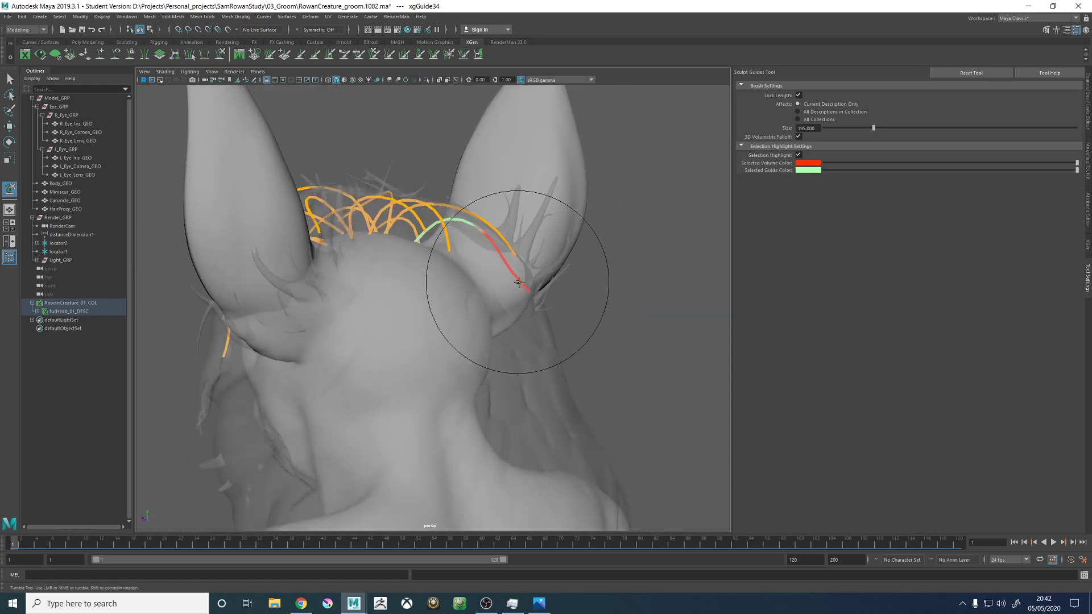
- Refine the root, bend and tip of the guide behind the right ear so it fans out beside the right rear guide
alt+drag(505, 285, 475, 324)
alt+middle_drag(476, 324, 519, 353)
alt+right_drag(520, 353, 560, 367)
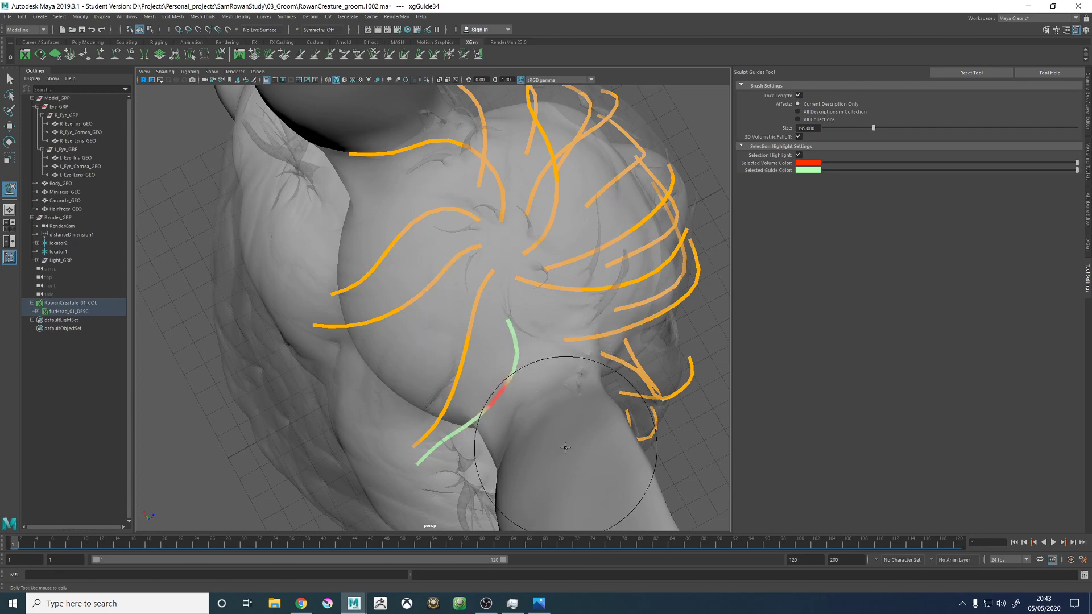
alt+drag(558, 446, 414, 306)
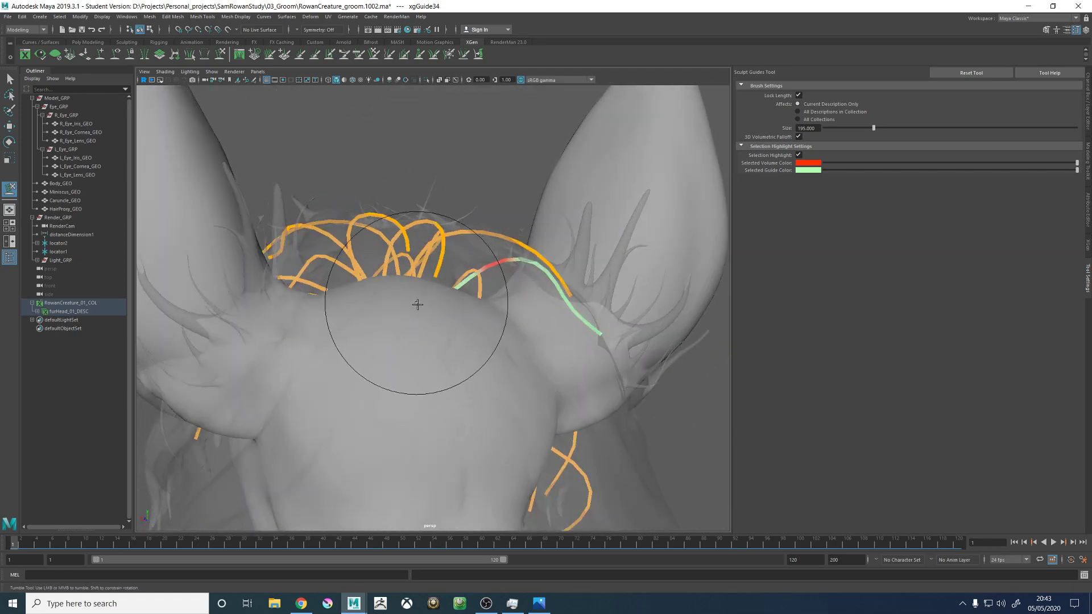
mouse_move(572, 288)
alt+mouse_down()
mouse_move(497, 338)
mouse_move(434, 336)
mouse_move(441, 381)
mouse_move(438, 367)
mouse_move(561, 347)
mouse_move(460, 359)
mouse_move(540, 361)
mouse_move(460, 454)
alt+mouse_up()
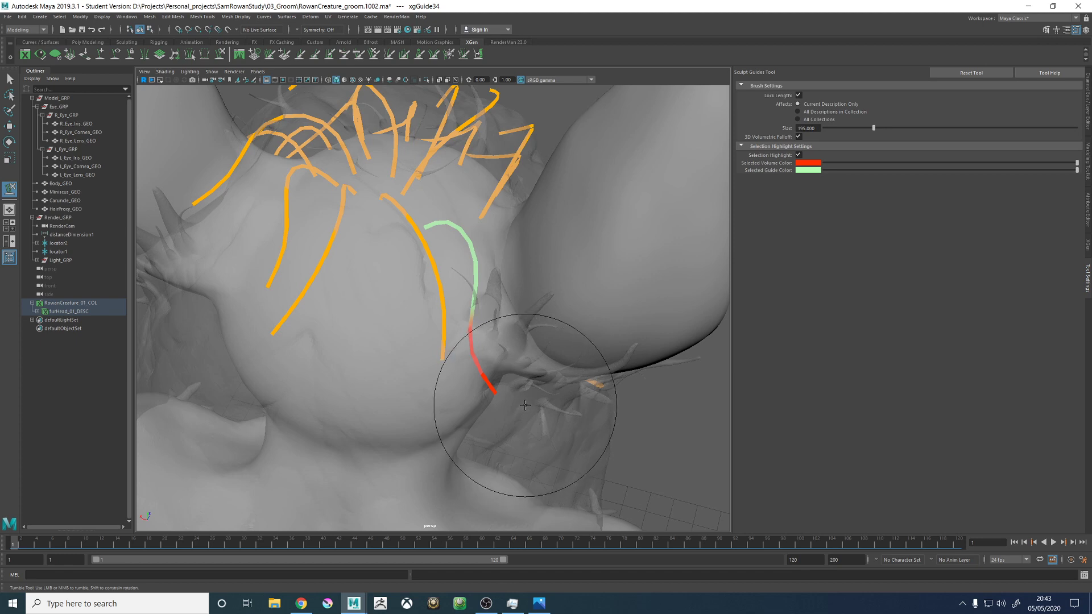
alt+drag(490, 251, 443, 268)
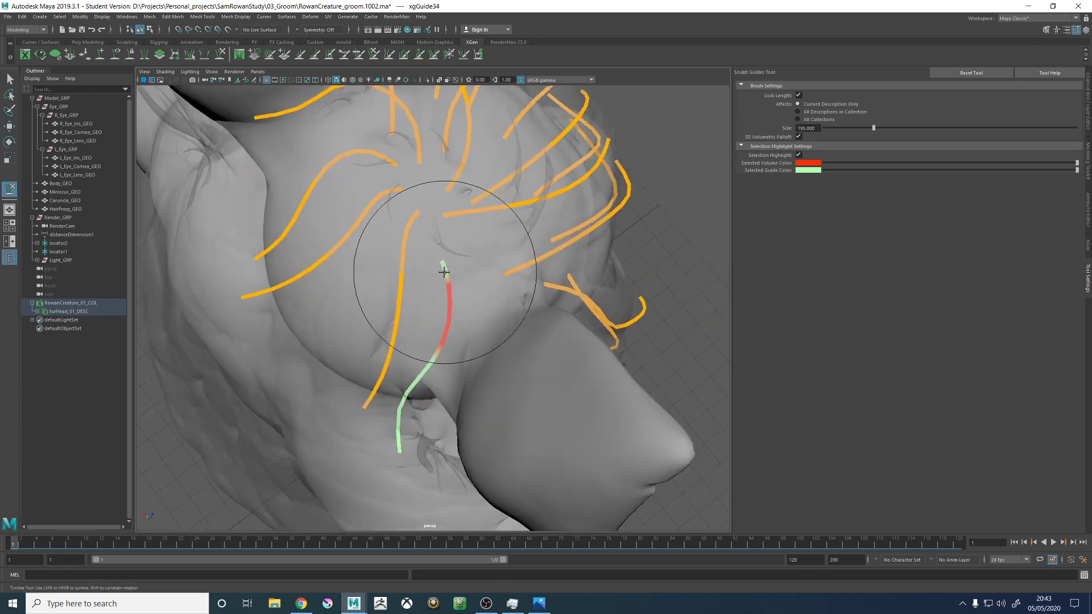
alt+middle_drag(443, 267, 428, 302)
- Add a guide on the right of the crown, between the guide behind the ear and the forward-sweeping guides
click(100, 54)
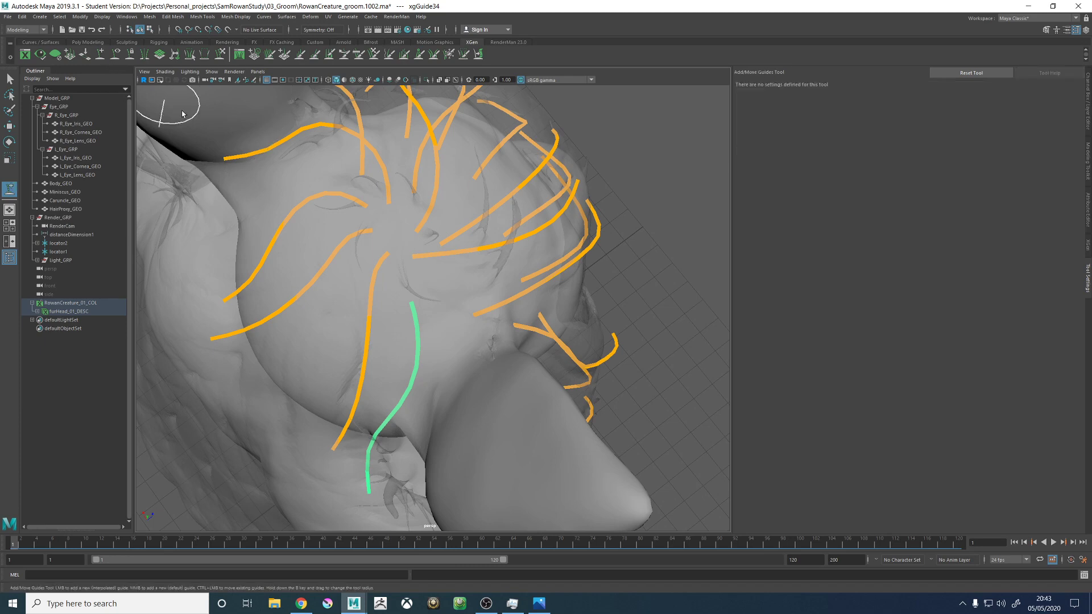
alt+drag(449, 253, 452, 257)
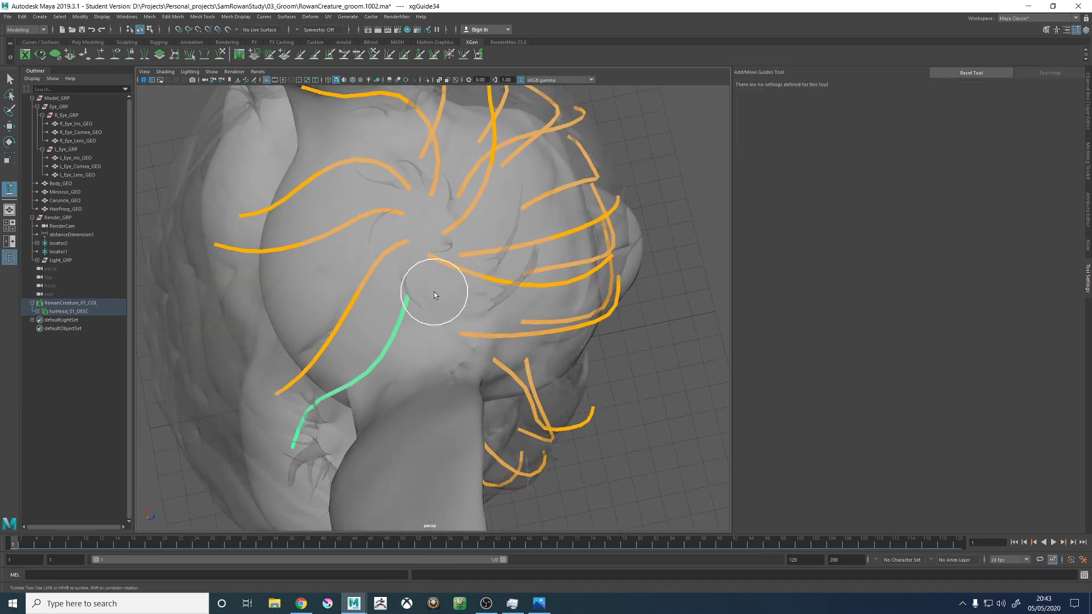
alt+drag(486, 292, 344, 105)
right_drag(341, 104, 313, 103)
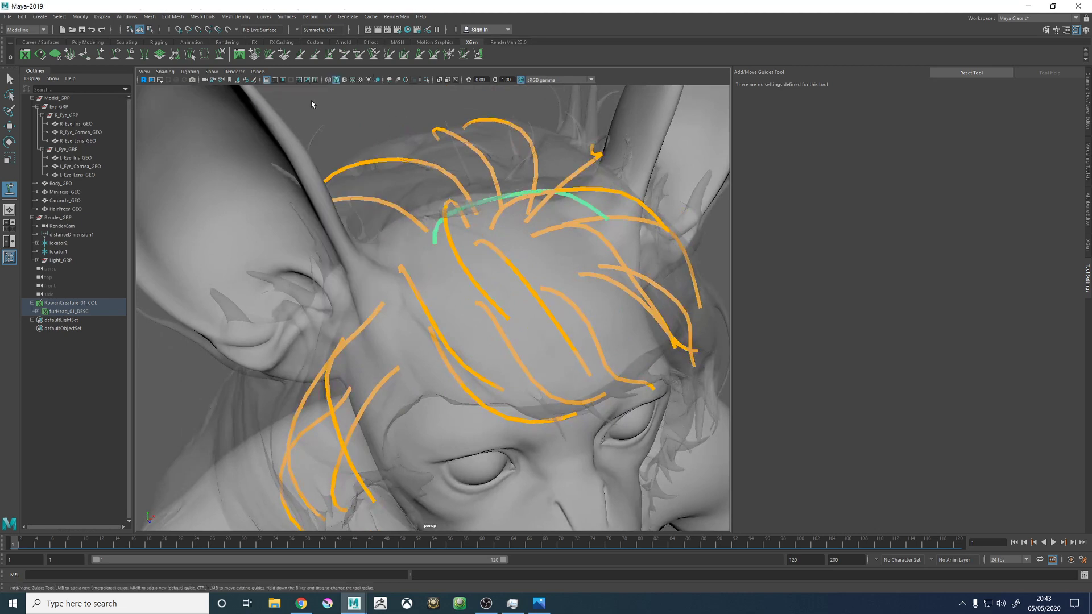
alt+middle_drag(422, 204, 440, 241)
- Set the sculpt brush size to 214 and pull the newly placed guide out towards the right side of the head
click(224, 57)
alt+right_drag(443, 221, 378, 203)
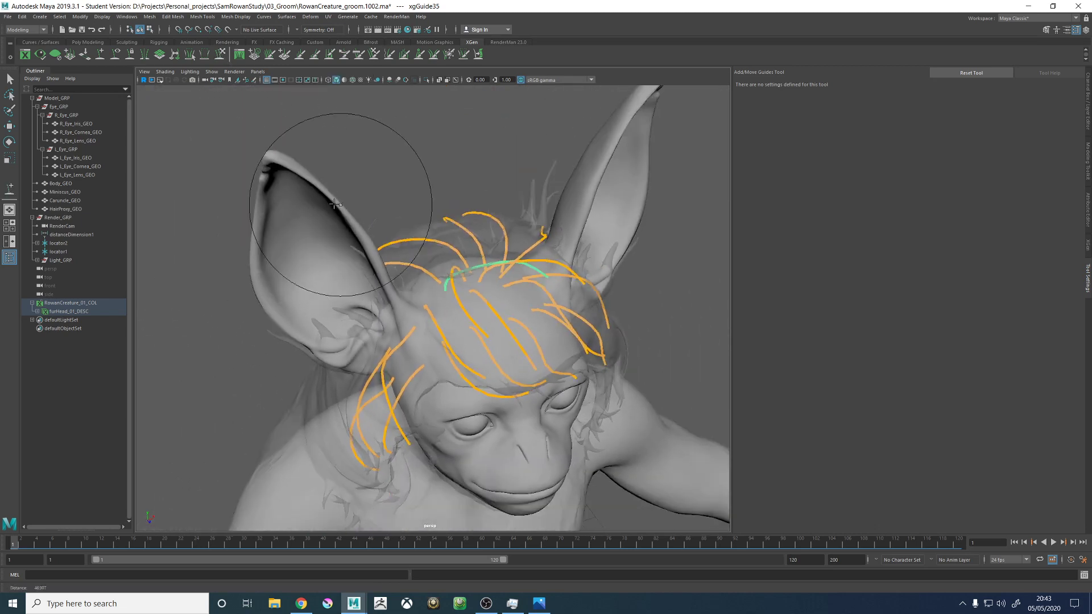
alt+drag(377, 202, 409, 278)
drag(479, 322, 437, 390)
alt+drag(483, 361, 480, 339)
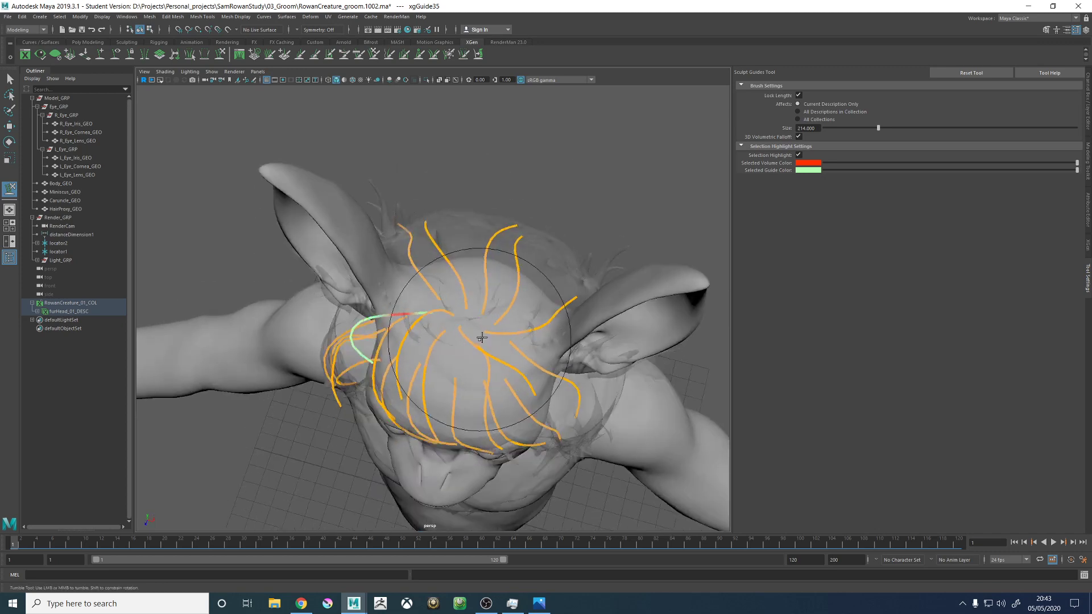
alt+drag(543, 350, 512, 322)
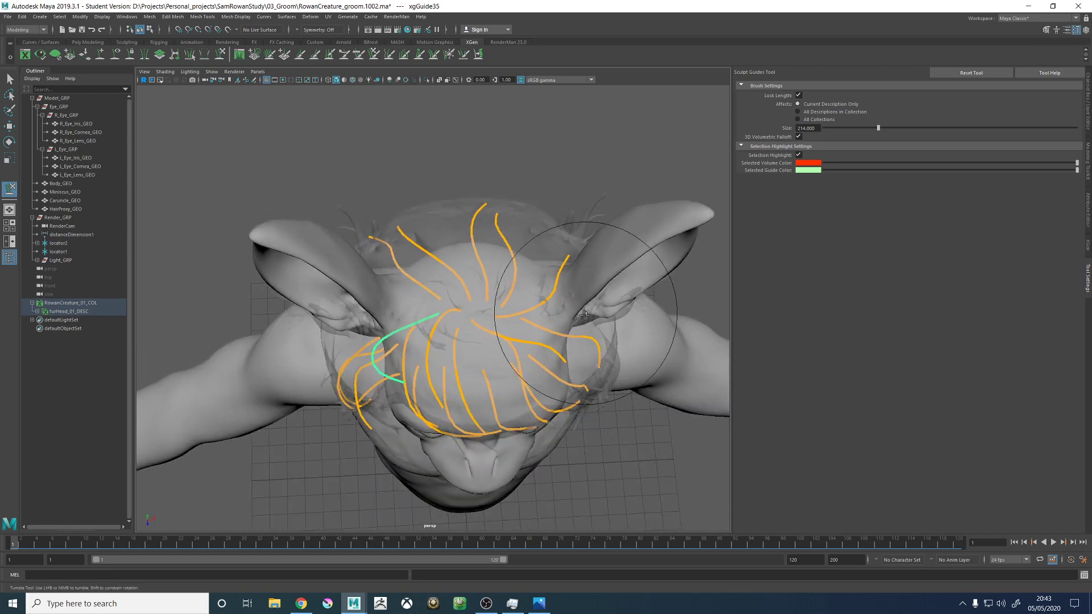
- Sculpt the right crown guide outwards from its root, curving its tip forwards above the right temple
alt+drag(606, 319, 524, 402)
alt+middle_drag(583, 307, 443, 266)
alt+drag(443, 266, 546, 263)
alt+middle_drag(549, 272, 703, 293)
alt+right_drag(703, 292, 418, 287)
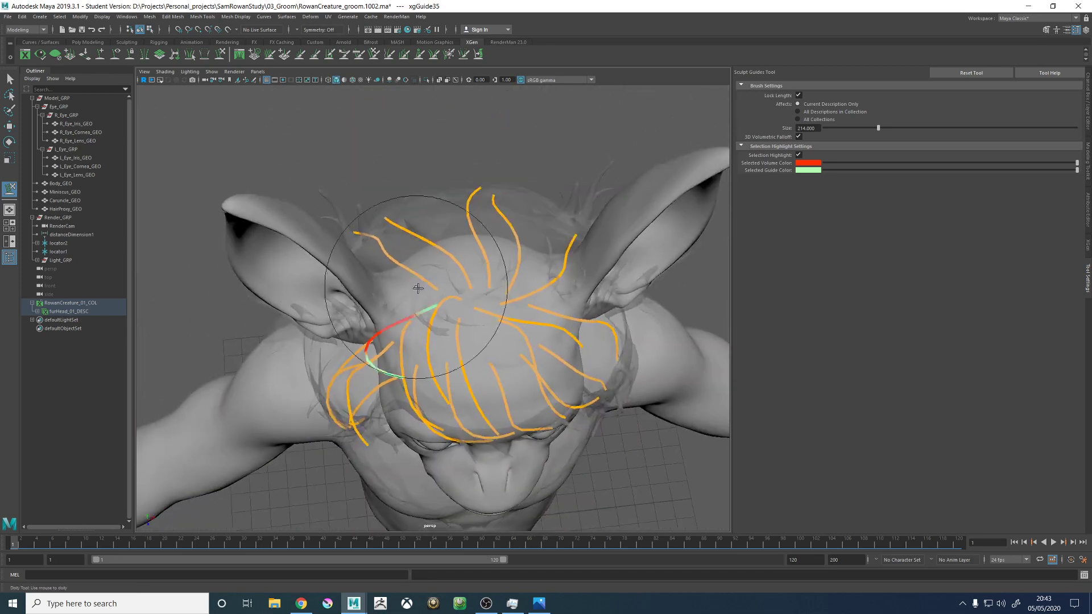
mouse_move(421, 302)
alt+mouse_down()
mouse_move(416, 271)
mouse_move(588, 273)
mouse_move(535, 254)
mouse_move(398, 298)
mouse_move(514, 316)
mouse_move(500, 290)
mouse_move(597, 207)
mouse_move(561, 240)
mouse_move(646, 138)
mouse_move(551, 336)
alt+mouse_up()
mouse_move(528, 249)
alt+mouse_down()
mouse_move(500, 305)
mouse_move(517, 297)
mouse_move(504, 268)
mouse_move(524, 300)
alt+mouse_up()
alt+drag(537, 298, 478, 280)
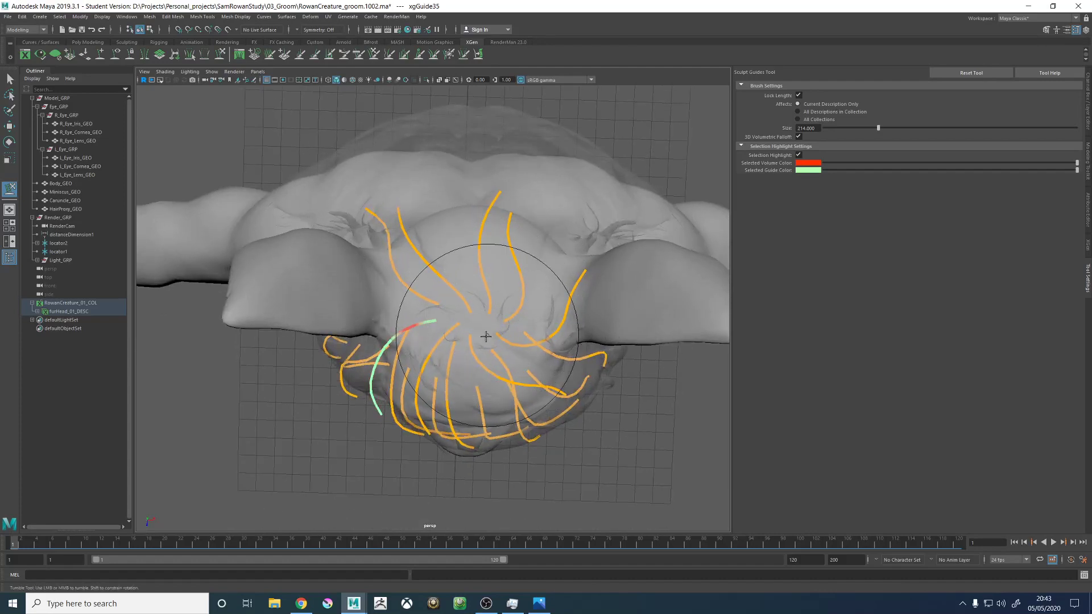
- Straighten the kink near the right crown guide's root and form an even arch towards the front of the head
alt+drag(487, 315, 463, 293)
alt+right_drag(463, 292, 595, 381)
alt+drag(595, 382, 530, 375)
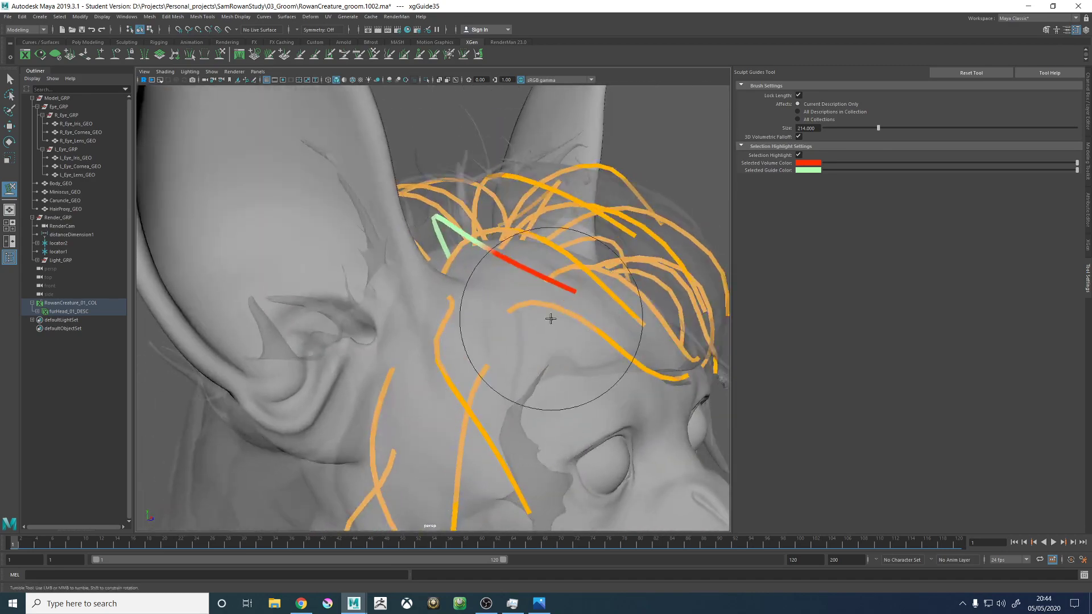
alt+drag(551, 319, 358, 373)
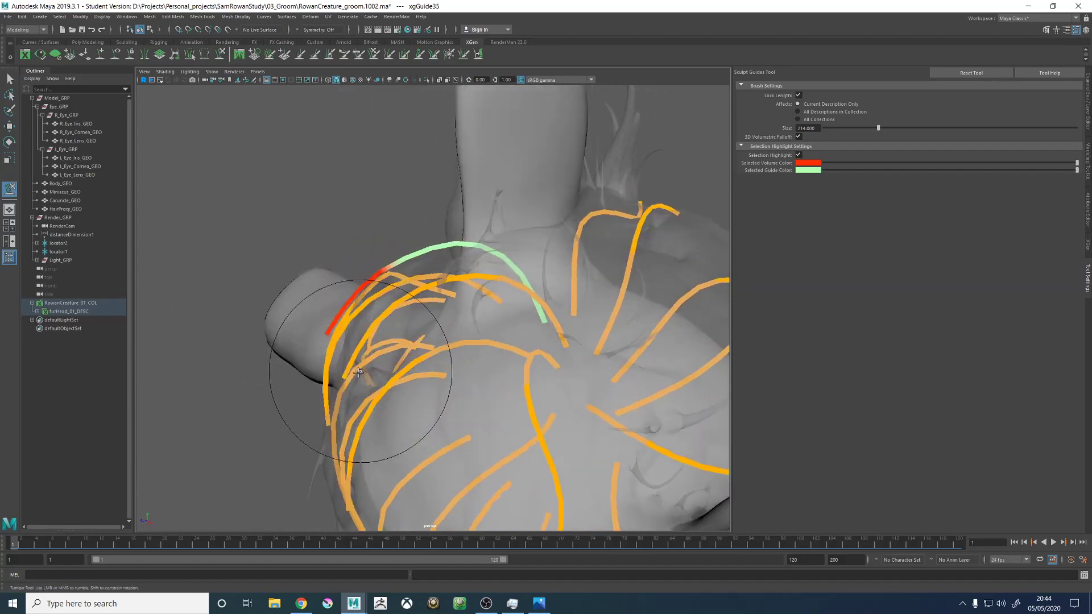
alt+drag(382, 419, 344, 394)
- Select the adjacent forward-sweeping guide above the right side of the forehead and adjust the middle of its arch
key(w)
click(312, 319)
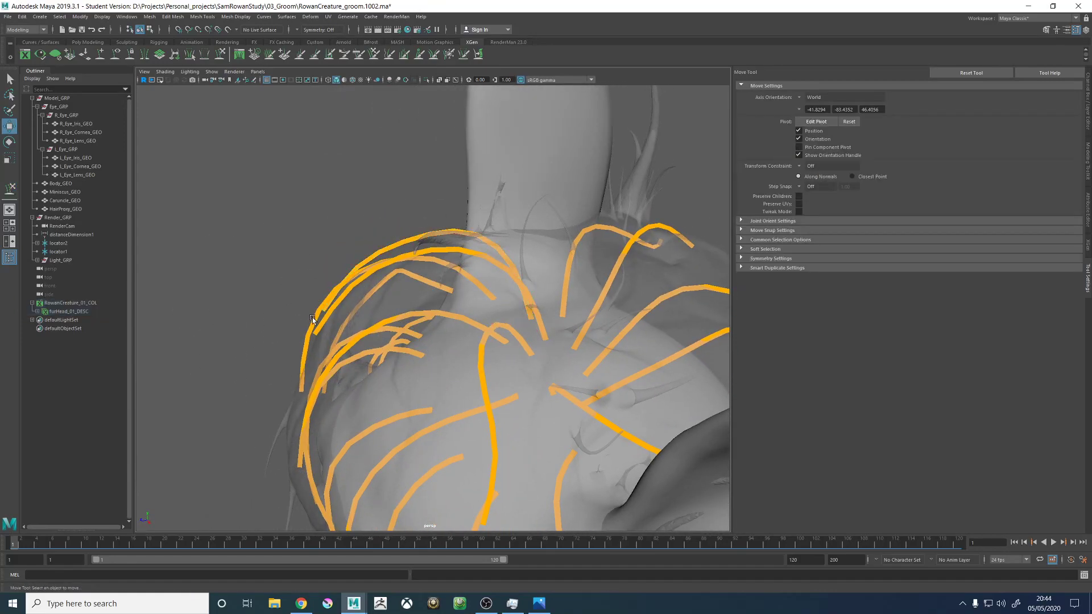
click(312, 319)
click(221, 55)
alt+middle_drag(410, 313, 443, 315)
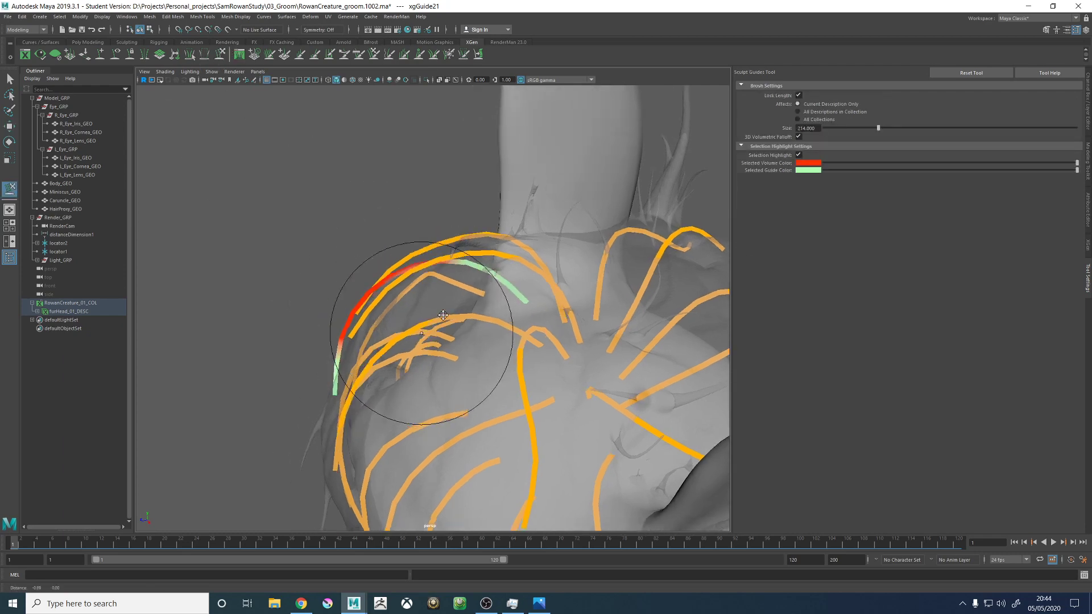
mouse_move(443, 315)
alt+mouse_down()
mouse_move(414, 321)
mouse_move(403, 399)
mouse_move(436, 373)
mouse_move(500, 402)
mouse_move(446, 381)
mouse_move(487, 329)
mouse_move(427, 304)
mouse_move(523, 244)
mouse_move(534, 269)
mouse_move(466, 302)
alt+mouse_up()
- Reselect the right crown guide and sculpt its tip down and around the right temple, matching the forehead guides' sweep
key(w)
click(404, 310)
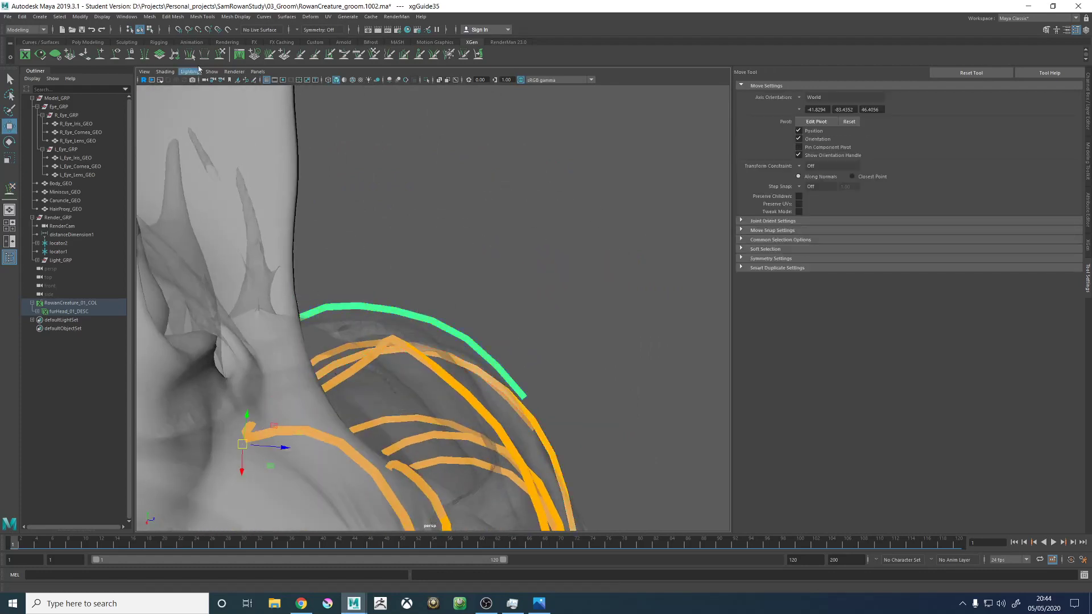
click(221, 54)
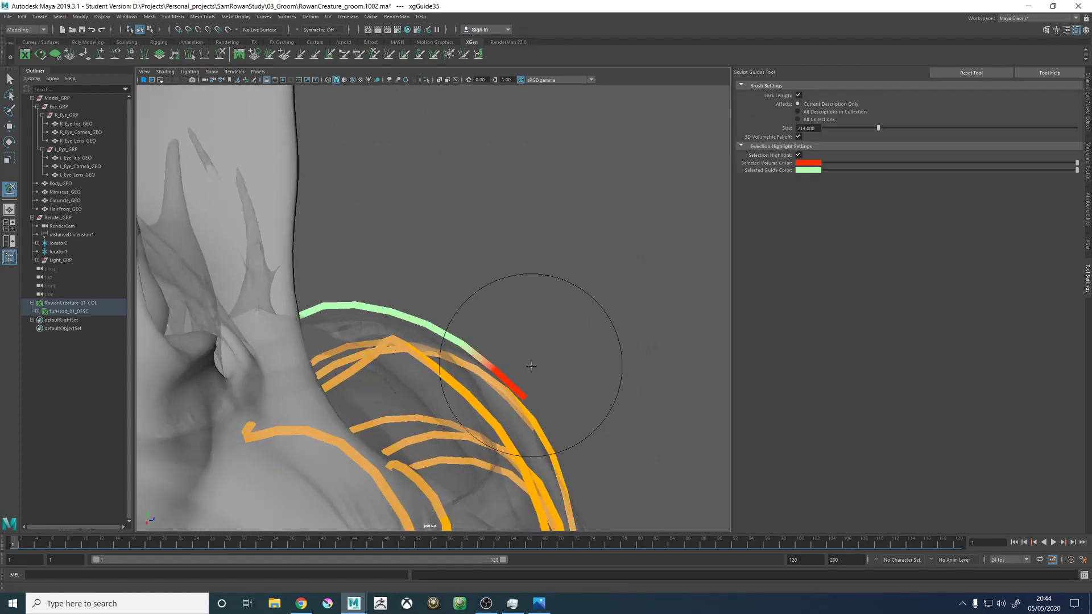
alt+drag(536, 334, 512, 146)
alt+right_drag(512, 146, 561, 337)
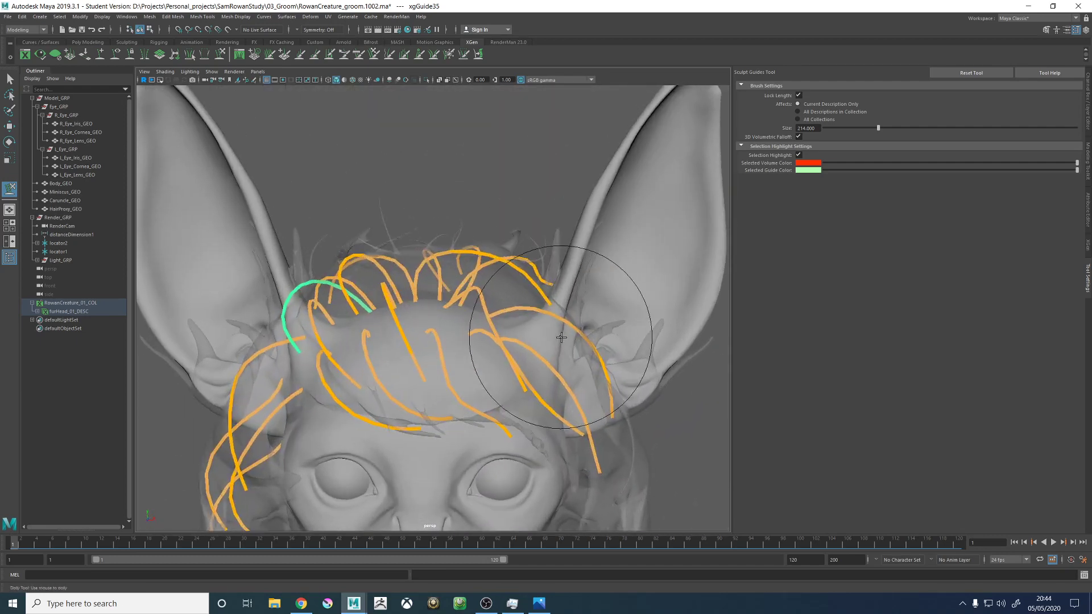
alt+drag(561, 338, 491, 308)
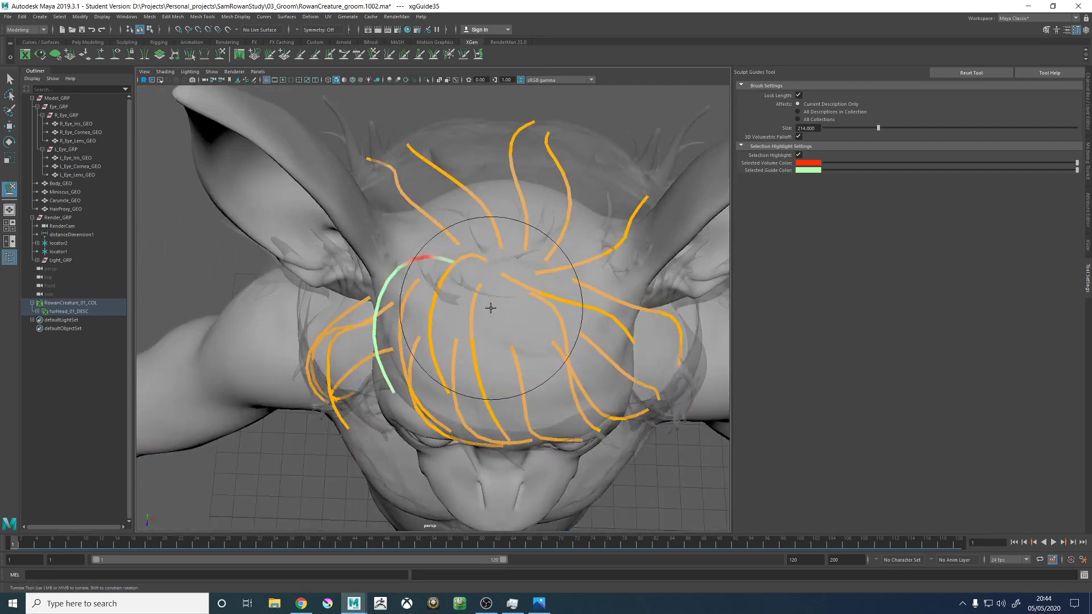
- Select the central guide at the front of the crown and adjust its root and arch over the forehead
key(w)
click(475, 297)
click(477, 301)
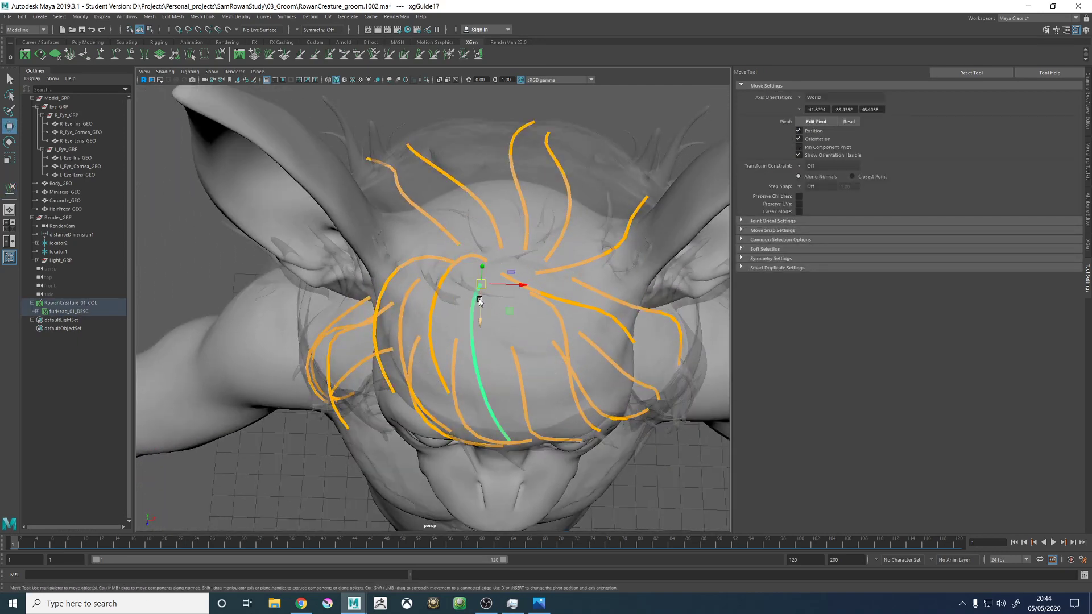
click(220, 54)
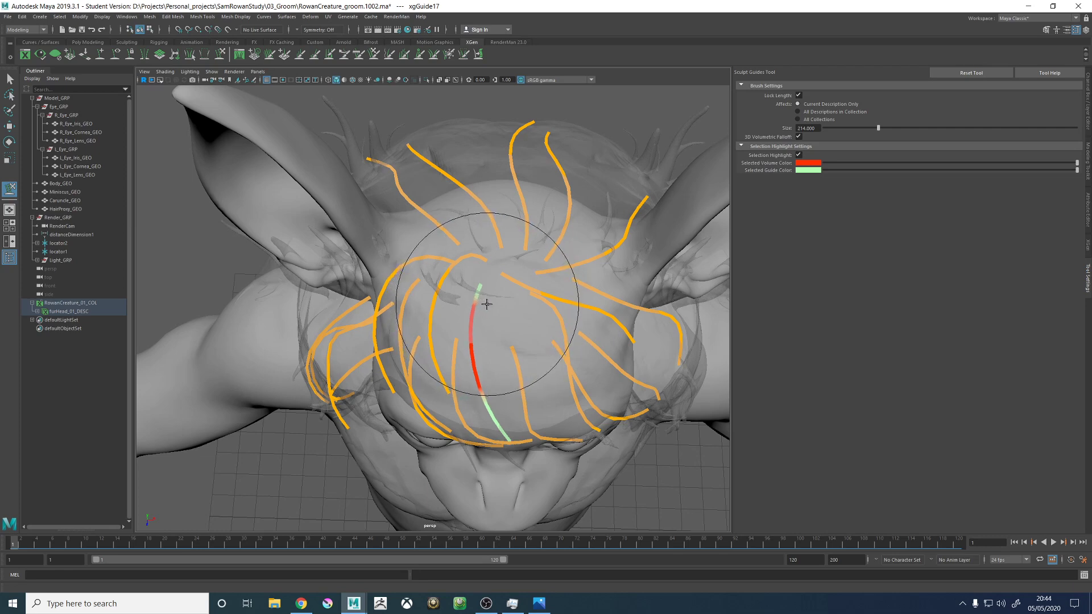
alt+drag(487, 260, 450, 261)
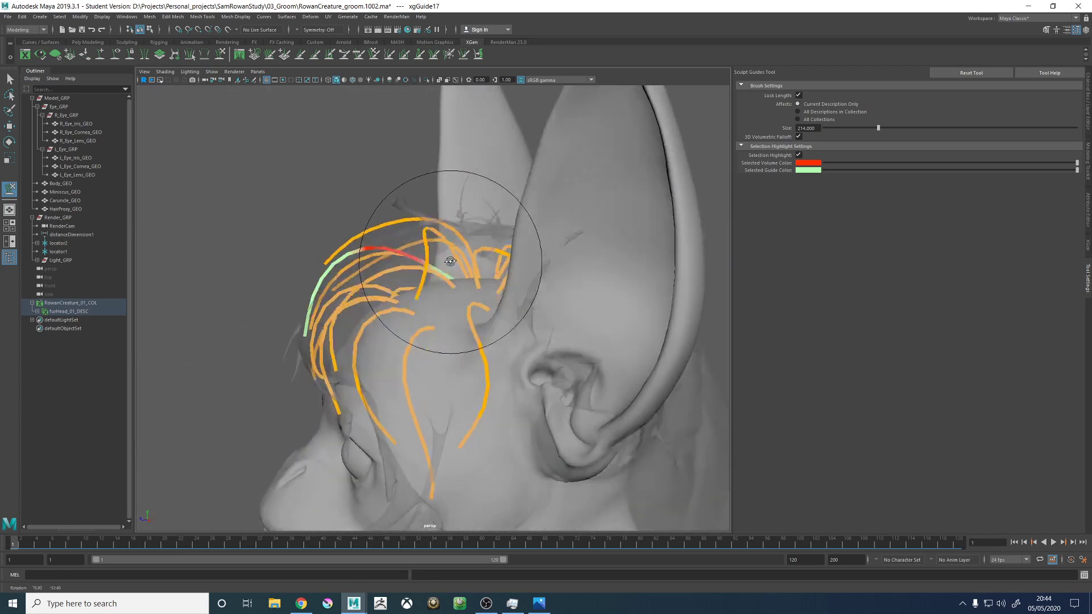
click(101, 55)
mouse_move(435, 277)
alt+mouse_down()
mouse_move(475, 293)
mouse_move(489, 326)
mouse_move(480, 341)
mouse_move(438, 287)
mouse_move(549, 276)
mouse_move(591, 314)
mouse_move(617, 316)
alt+mouse_up()
click(220, 56)
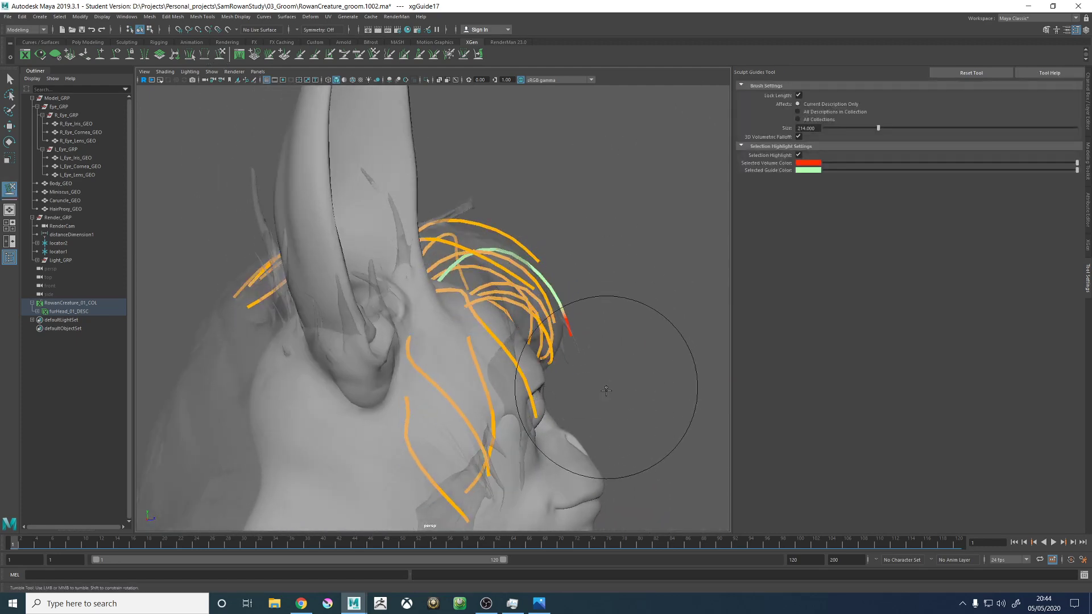
- Sculpt the central guide down over the forehead, curving its tip towards the left brow
alt+drag(609, 270, 505, 325)
scroll(504, 325, down, 2)
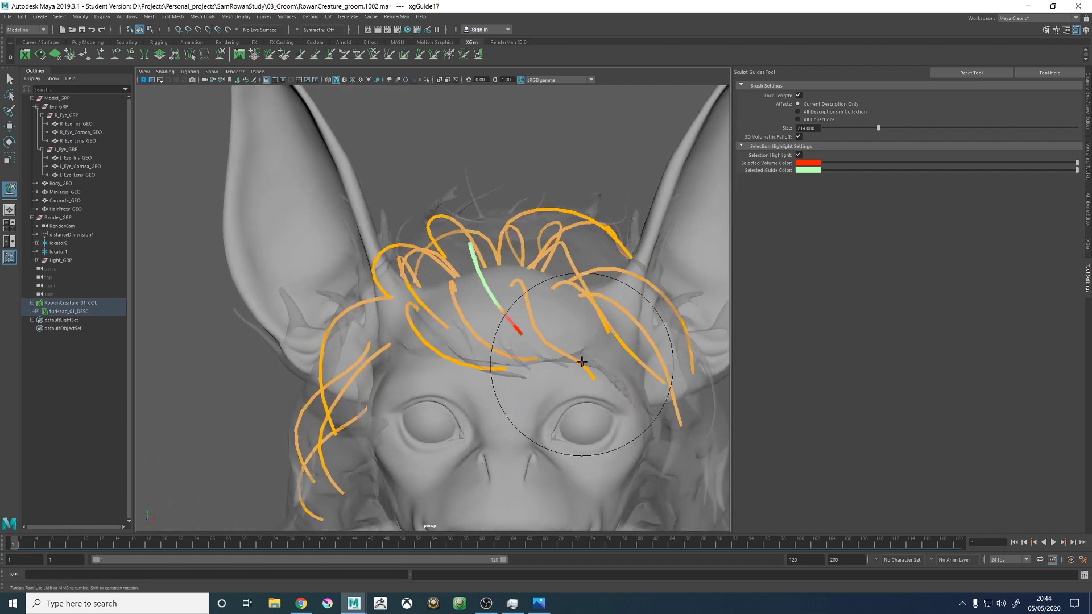
scroll(494, 268, down, 2)
mouse_move(495, 268)
alt+mouse_down()
mouse_move(576, 280)
mouse_move(550, 310)
alt+mouse_up()
alt+right_drag(551, 309, 642, 350)
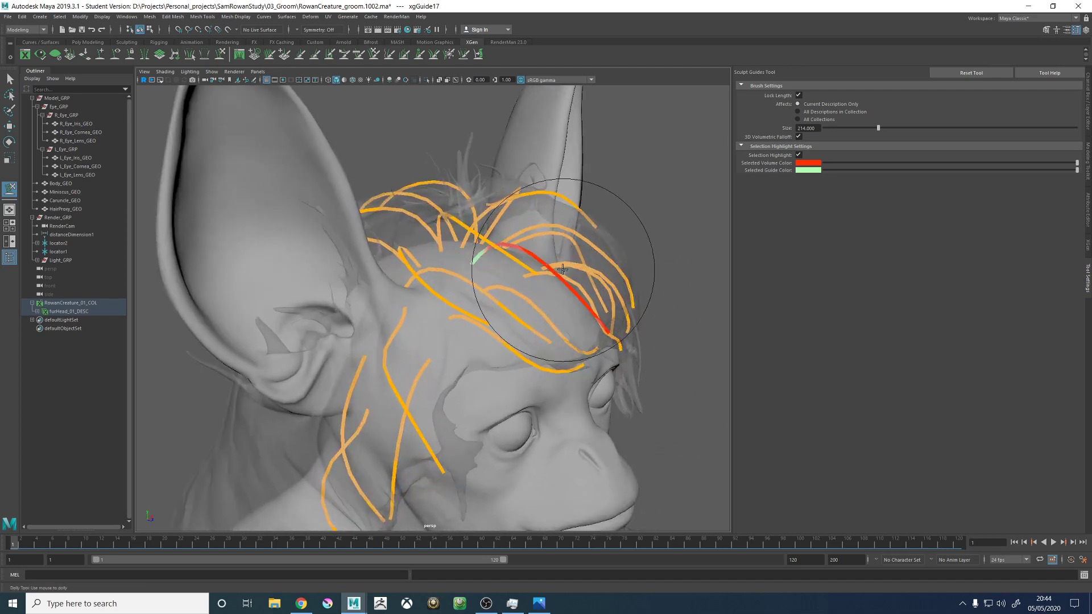
mouse_move(514, 268)
alt+mouse_down()
mouse_move(494, 288)
mouse_move(500, 244)
alt+mouse_up()
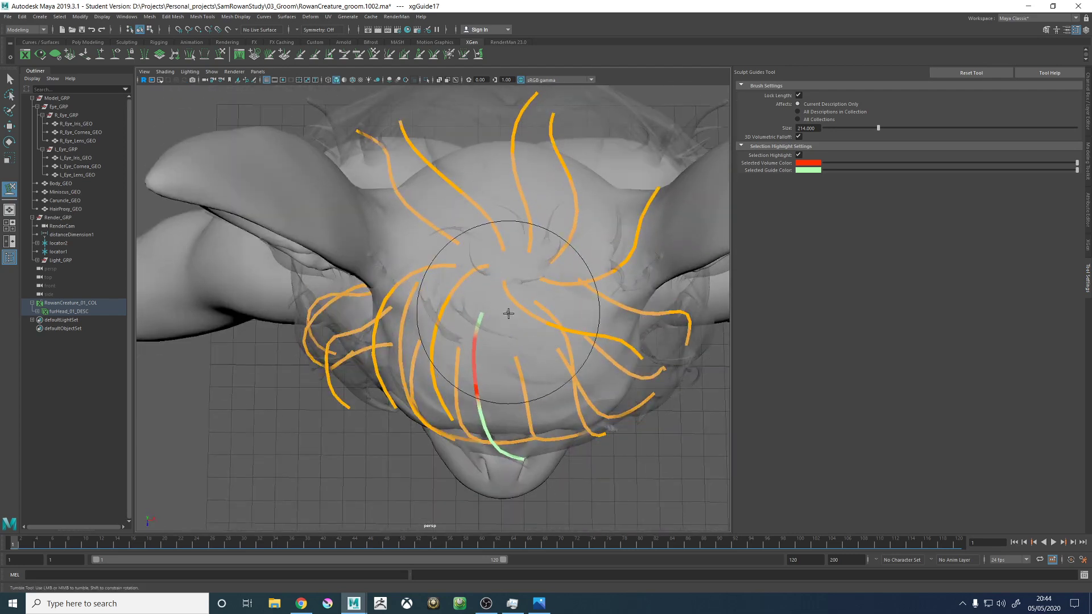
- Reduce the sculpt brush size to 120 and refine the central guide's tip above the brows
key(b)
mouse_move(485, 367)
mouse_down()
mouse_move(431, 370)
mouse_move(444, 401)
mouse_move(500, 282)
mouse_move(609, 305)
mouse_move(601, 327)
mouse_up()
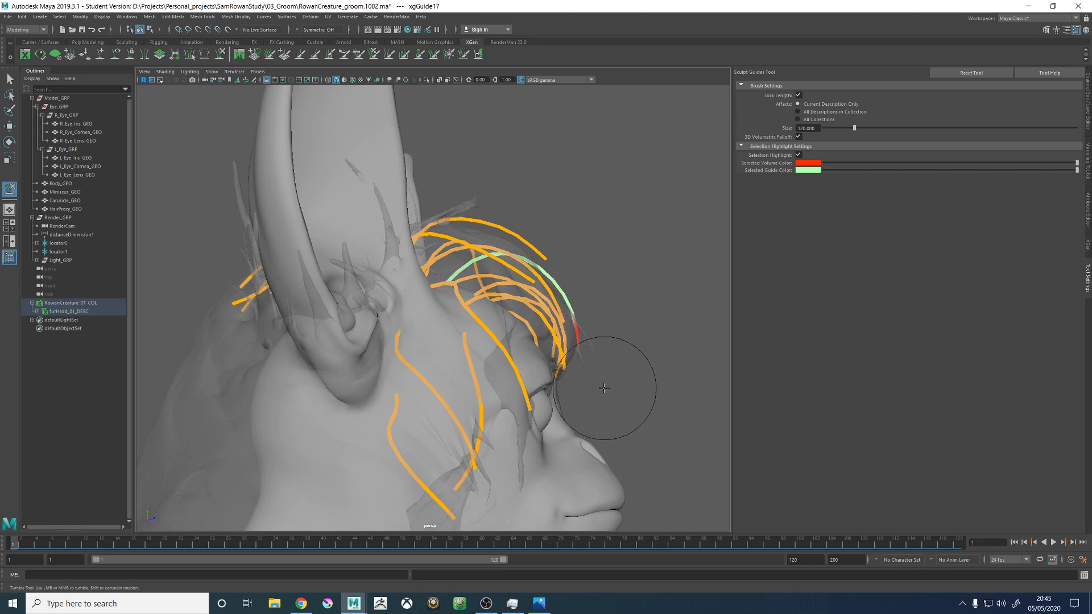
alt+drag(609, 341, 519, 304)
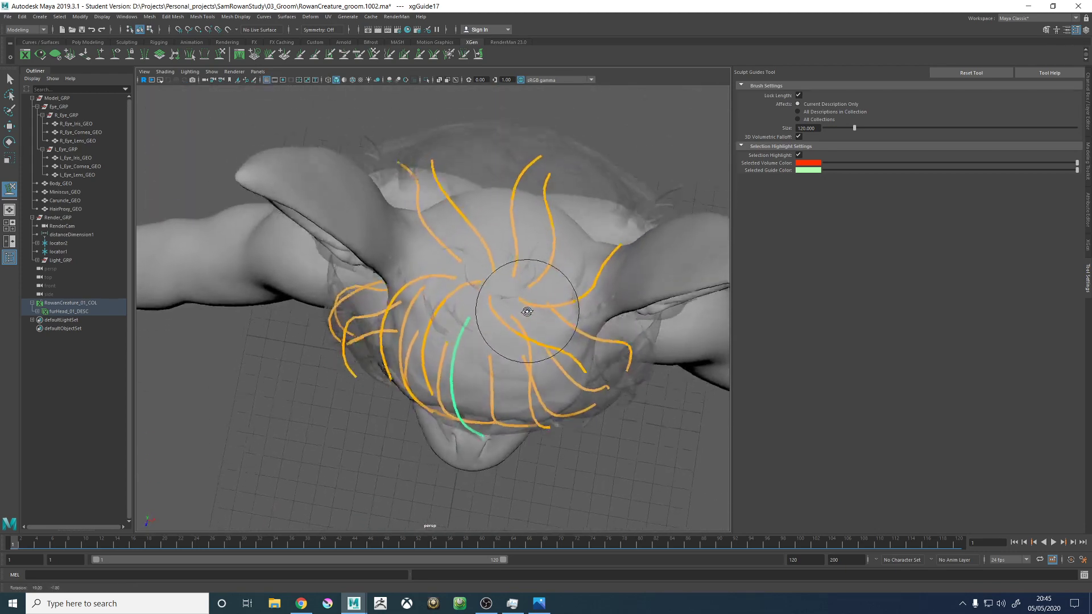
alt+right_drag(519, 305, 592, 348)
alt+middle_drag(592, 348, 477, 319)
alt+middle_drag(390, 277, 446, 284)
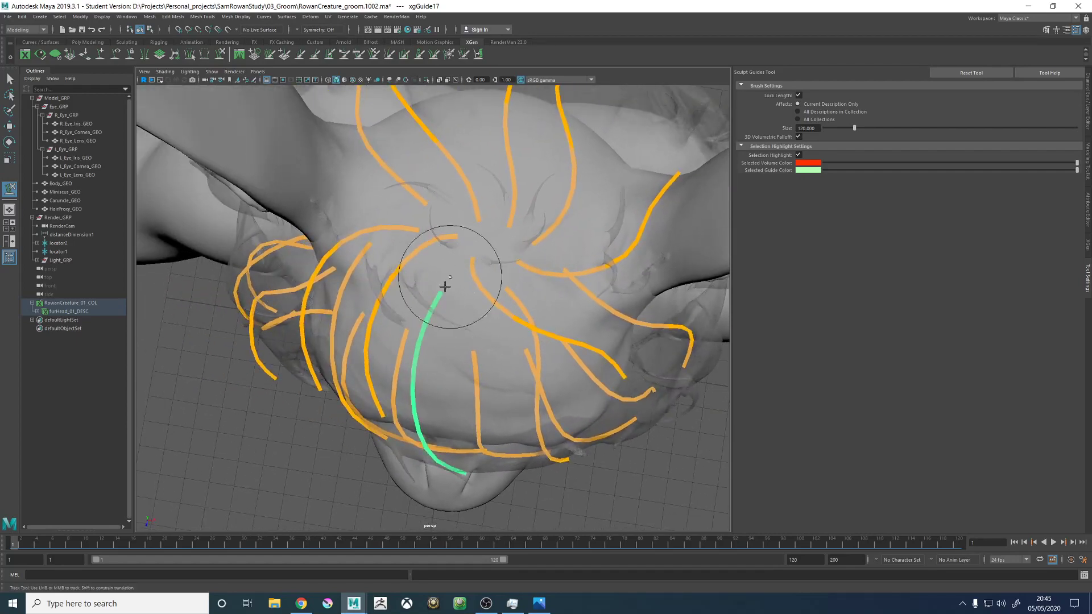
alt+drag(470, 290, 484, 292)
- Select the inner right crown guide and sculpt its arch and tip inwards towards the middle of the forehead
key(w)
click(490, 293)
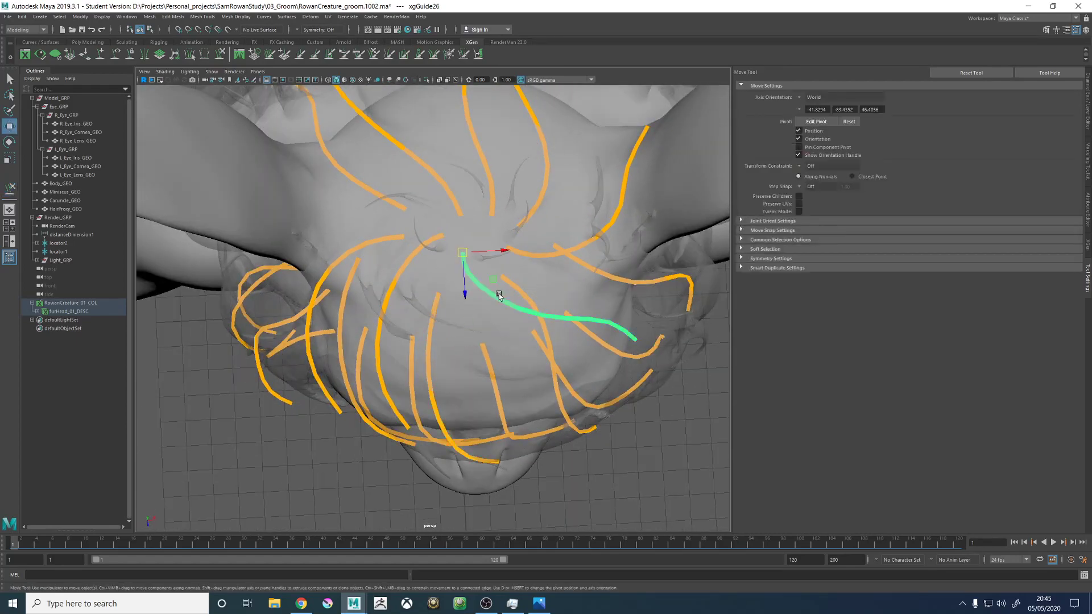
alt+right_drag(500, 293, 394, 266)
alt+drag(393, 265, 437, 274)
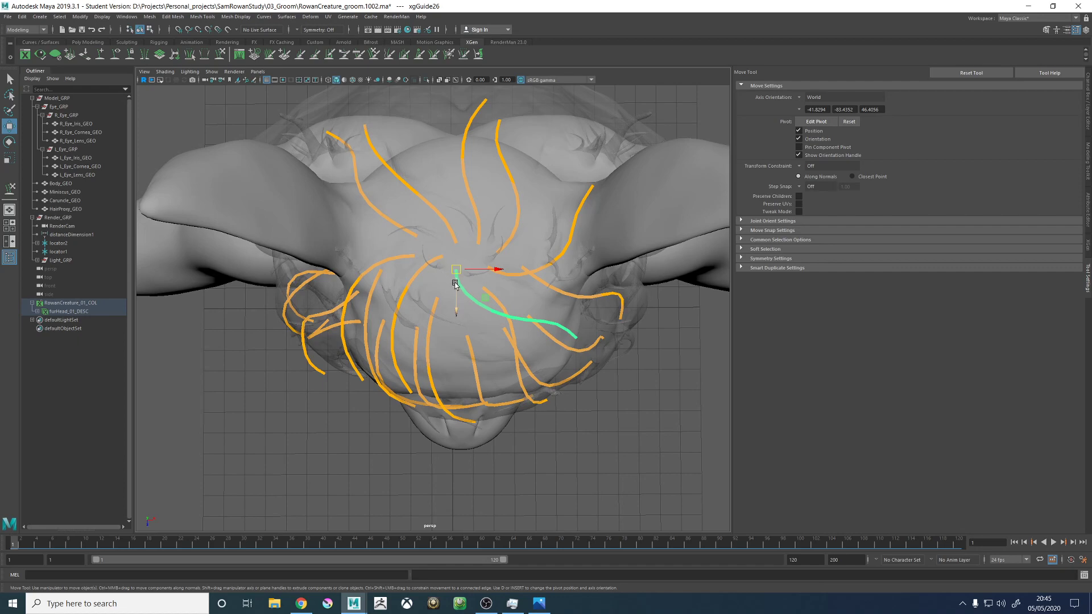
click(435, 265)
mouse_move(435, 265)
alt+mouse_down()
mouse_move(441, 274)
mouse_move(439, 257)
alt+mouse_up()
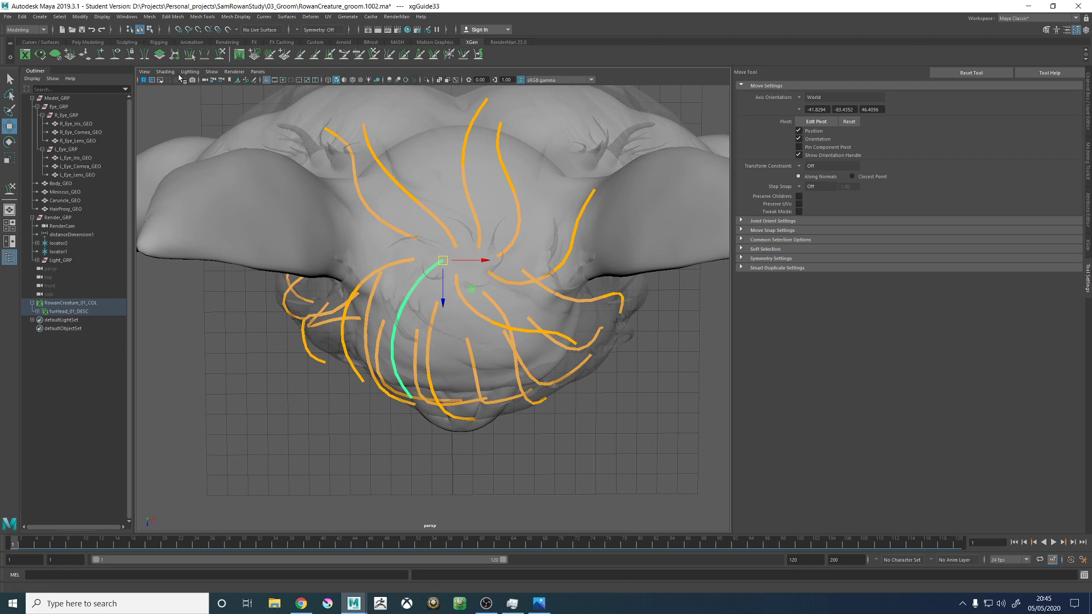
click(221, 54)
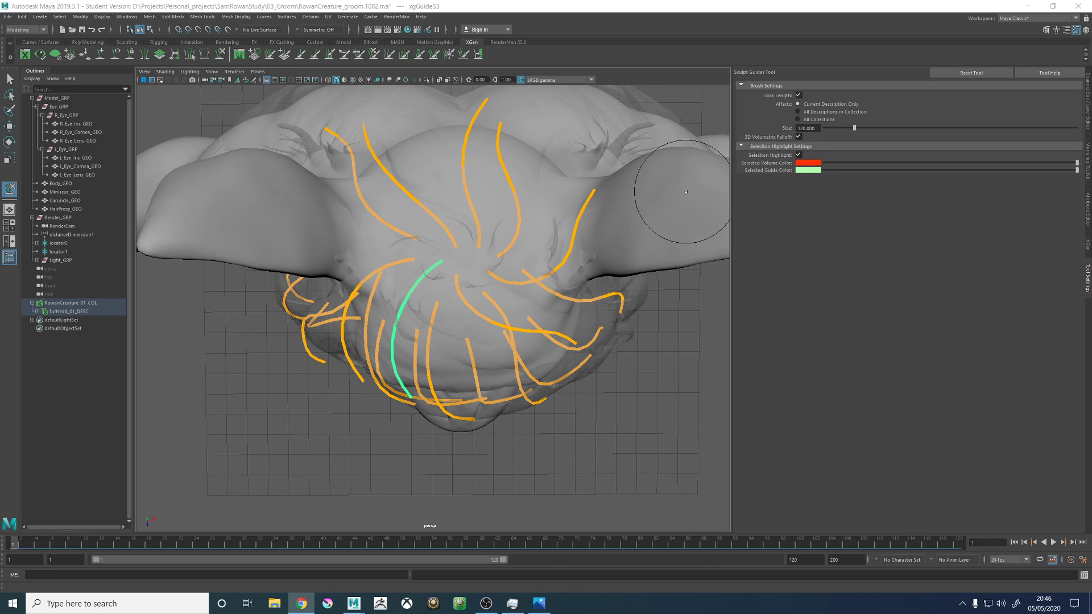
alt+drag(526, 330, 545, 330)
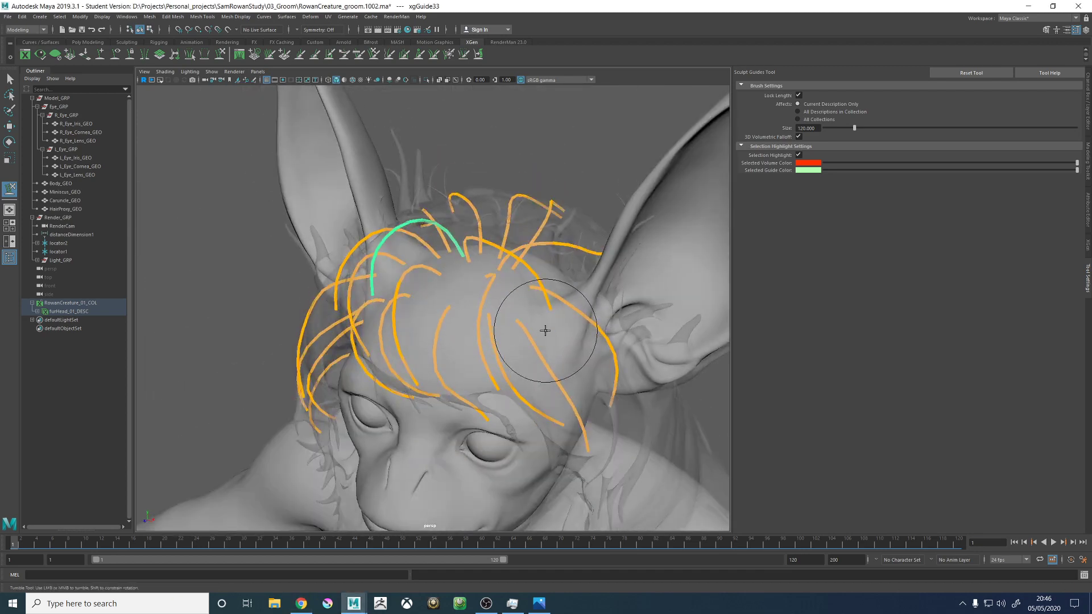
alt+drag(390, 243, 318, 188)
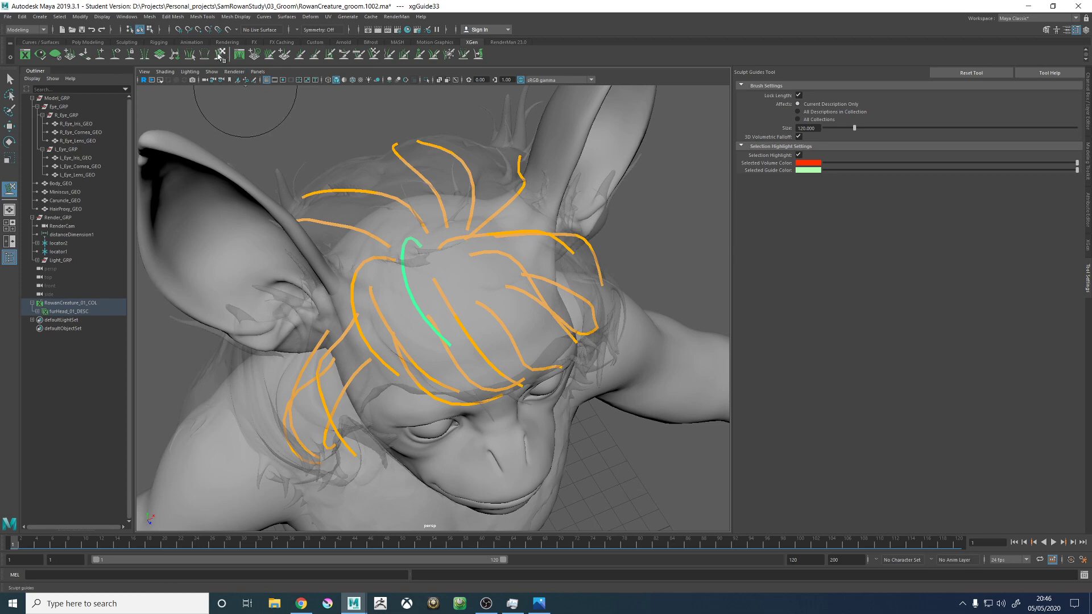
mouse_move(455, 264)
alt+mouse_down()
mouse_move(441, 304)
mouse_move(472, 324)
mouse_move(468, 344)
mouse_move(500, 227)
mouse_move(506, 280)
mouse_move(496, 243)
mouse_move(466, 309)
alt+mouse_up()
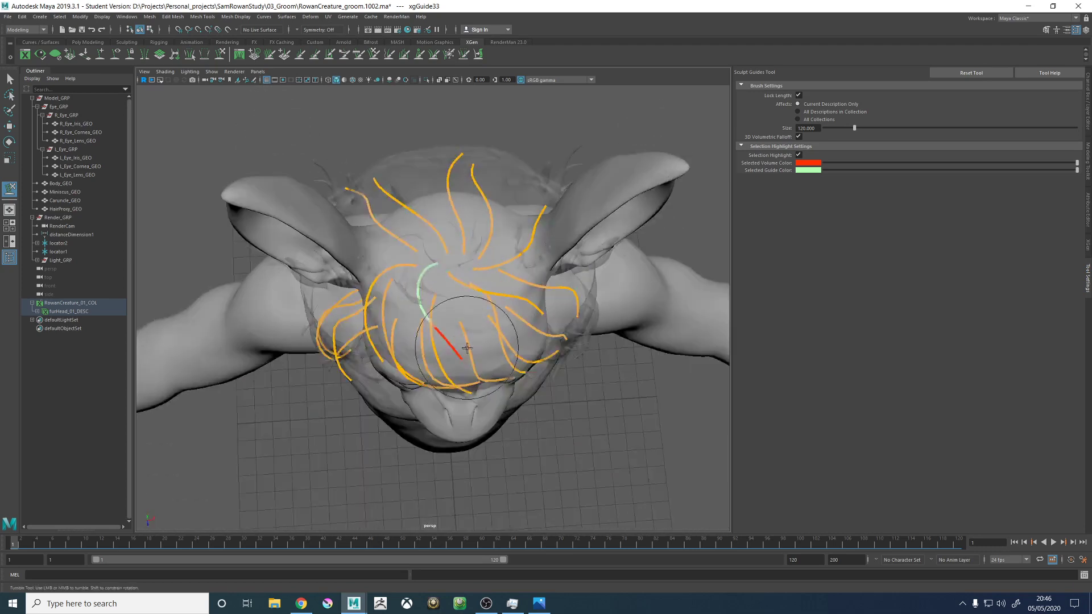
alt+middle_drag(466, 310, 469, 301)
alt+right_drag(469, 302, 470, 285)
alt+drag(471, 285, 480, 298)
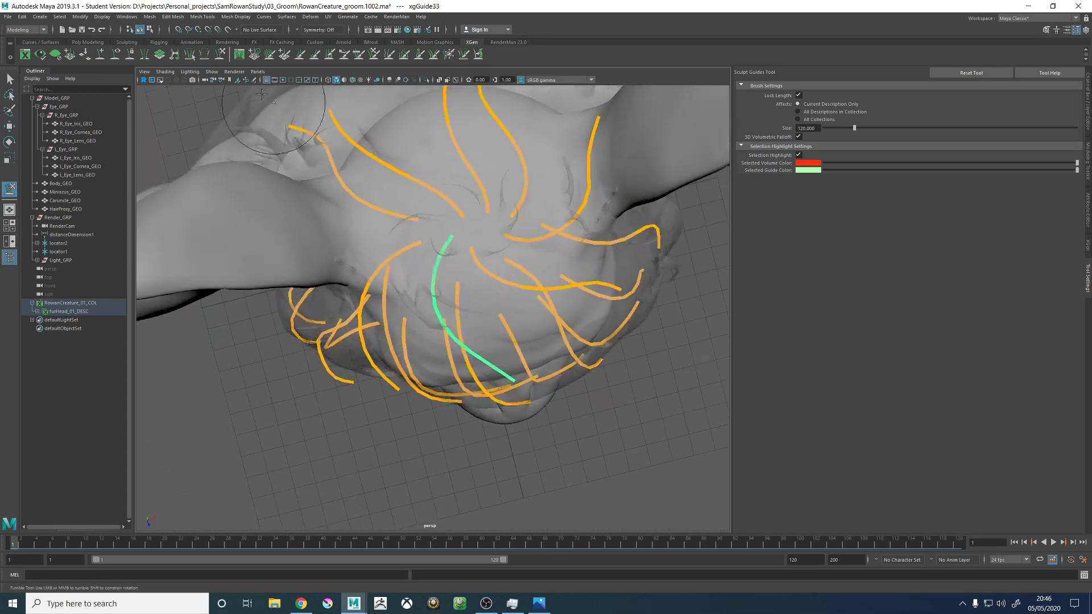
mouse_move(232, 89)
alt+mouse_down()
mouse_move(426, 182)
mouse_move(521, 210)
mouse_move(520, 195)
mouse_move(556, 258)
mouse_move(536, 290)
mouse_move(580, 319)
mouse_move(500, 256)
mouse_move(460, 248)
alt+mouse_up()
- Reselect the central forehead guide and refine its arch and tip so it follows the hair proxy in profile
key(w)
click(535, 280)
click(220, 54)
alt+right_drag(545, 265, 500, 219)
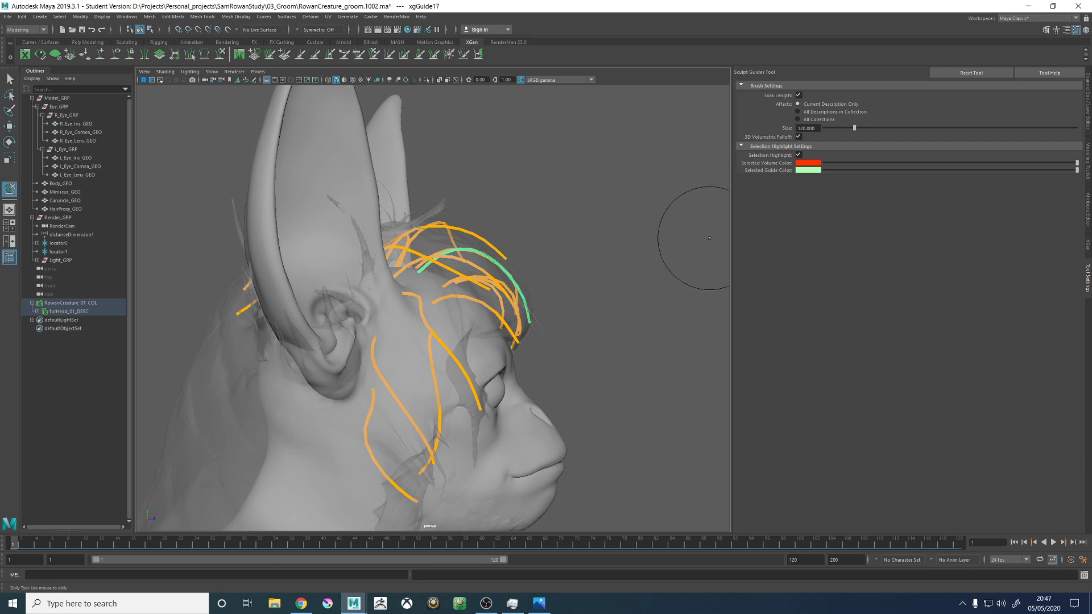
key(alt+Tab)
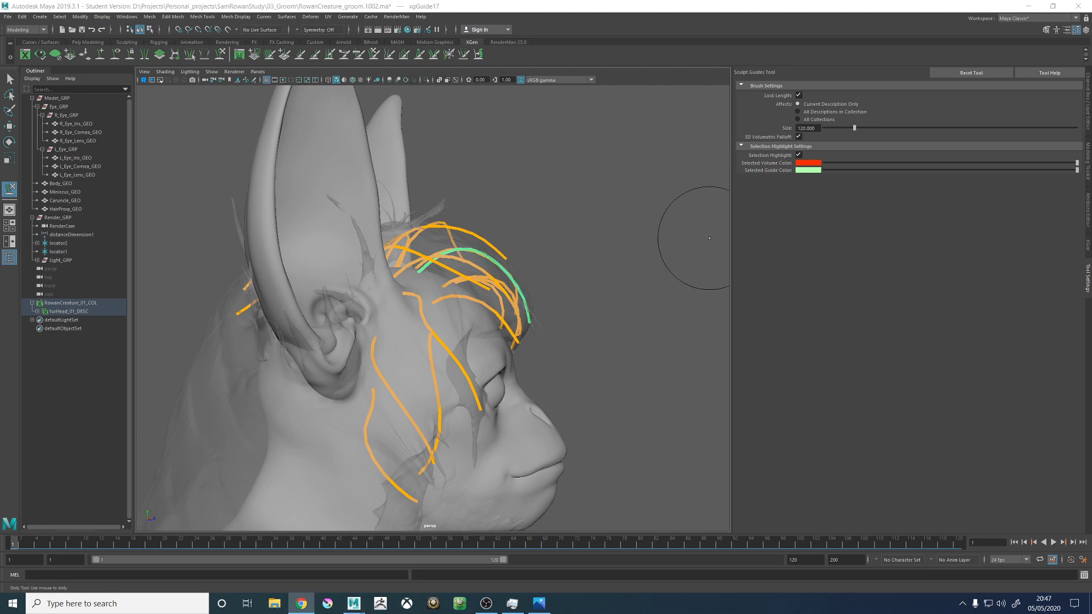
alt+drag(433, 232, 410, 239)
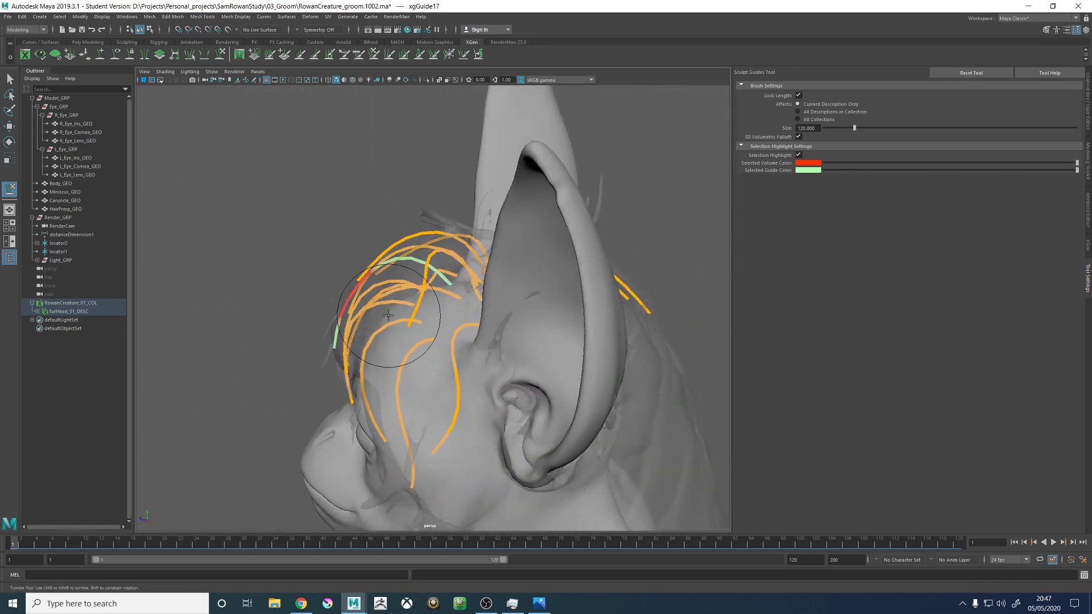
mouse_move(374, 343)
alt+mouse_down()
mouse_move(458, 288)
mouse_move(500, 304)
mouse_move(475, 311)
mouse_move(534, 293)
mouse_move(462, 324)
mouse_move(499, 288)
mouse_move(432, 251)
mouse_move(445, 237)
alt+mouse_up()
- Reselect the inner right crown guide and smooth its arch from the root towards the forehead
key(w)
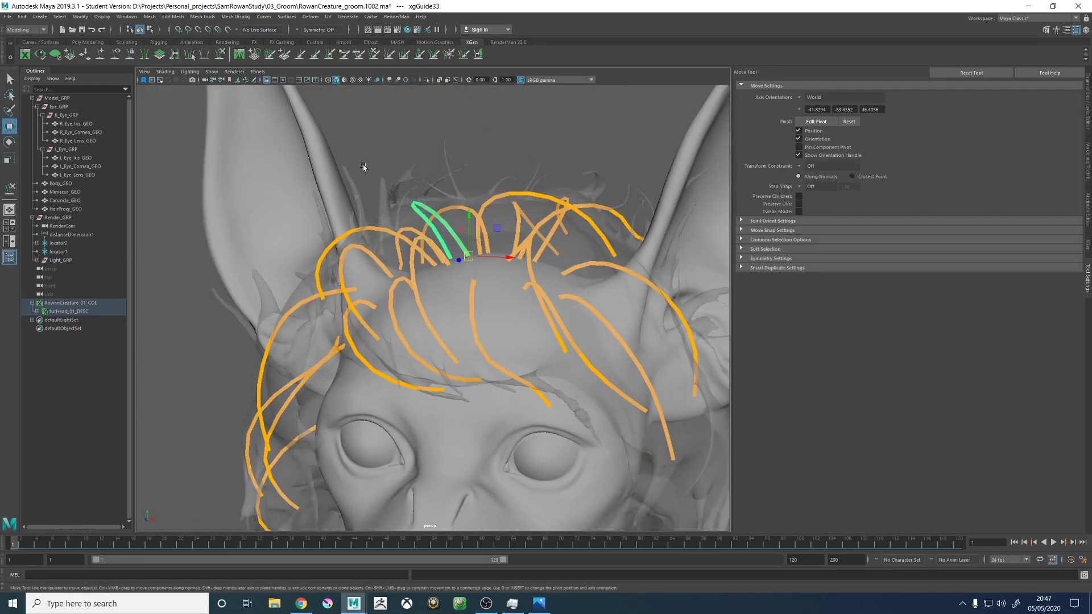
click(222, 56)
mouse_move(511, 238)
alt+mouse_down()
mouse_move(474, 231)
mouse_move(520, 220)
alt+mouse_up()
mouse_move(387, 249)
alt+mouse_down()
mouse_move(566, 210)
mouse_move(570, 196)
mouse_move(576, 210)
mouse_move(512, 166)
mouse_move(512, 114)
alt+mouse_up()
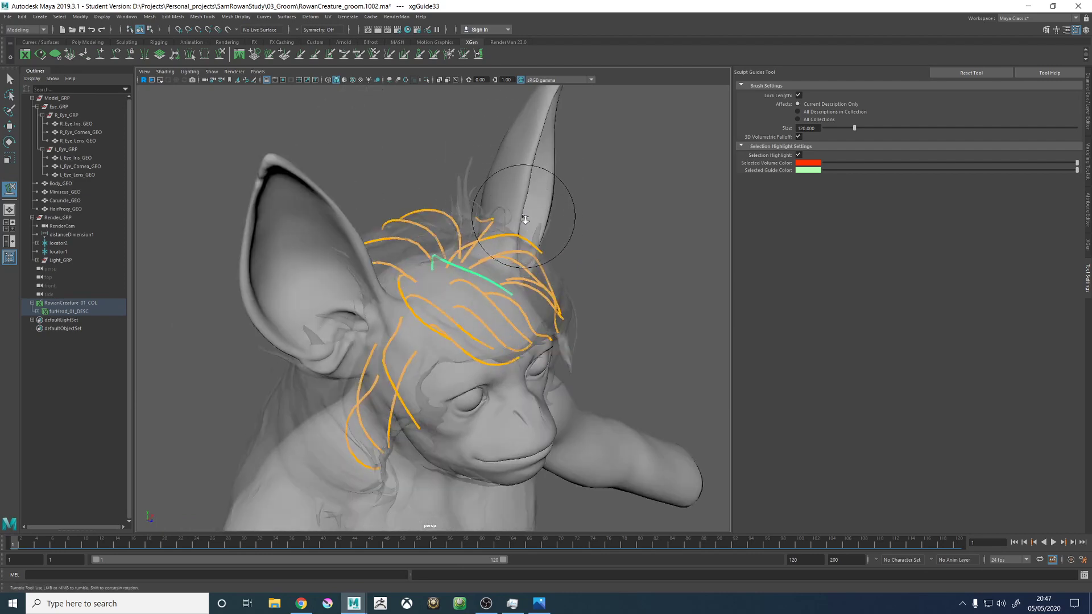
mouse_move(525, 219)
alt+mouse_down()
mouse_move(462, 244)
mouse_move(468, 272)
mouse_move(398, 94)
alt+mouse_up()
- Add a guide on the crown above the left ear, just behind the existing left temple guide
click(106, 56)
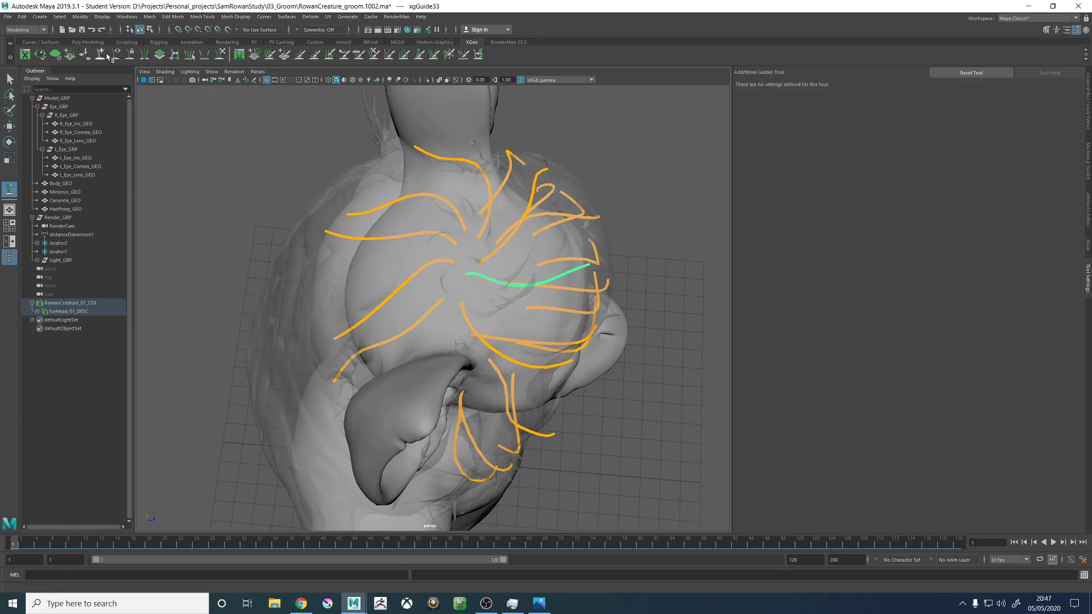
alt+drag(398, 256, 450, 297)
alt+right_drag(451, 297, 536, 310)
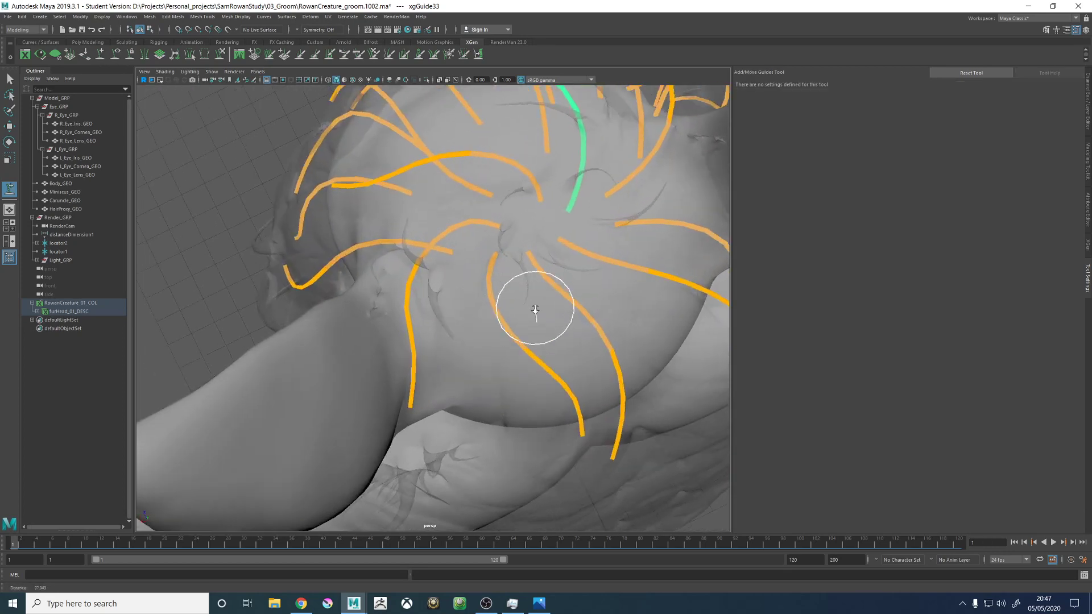
click(455, 266)
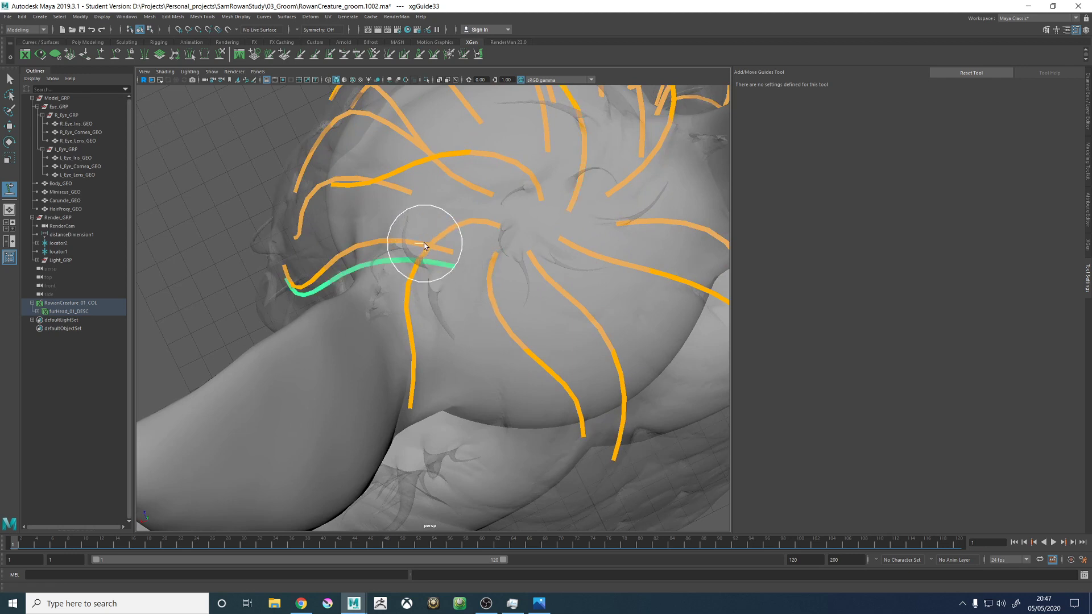
alt+drag(231, 158, 323, 216)
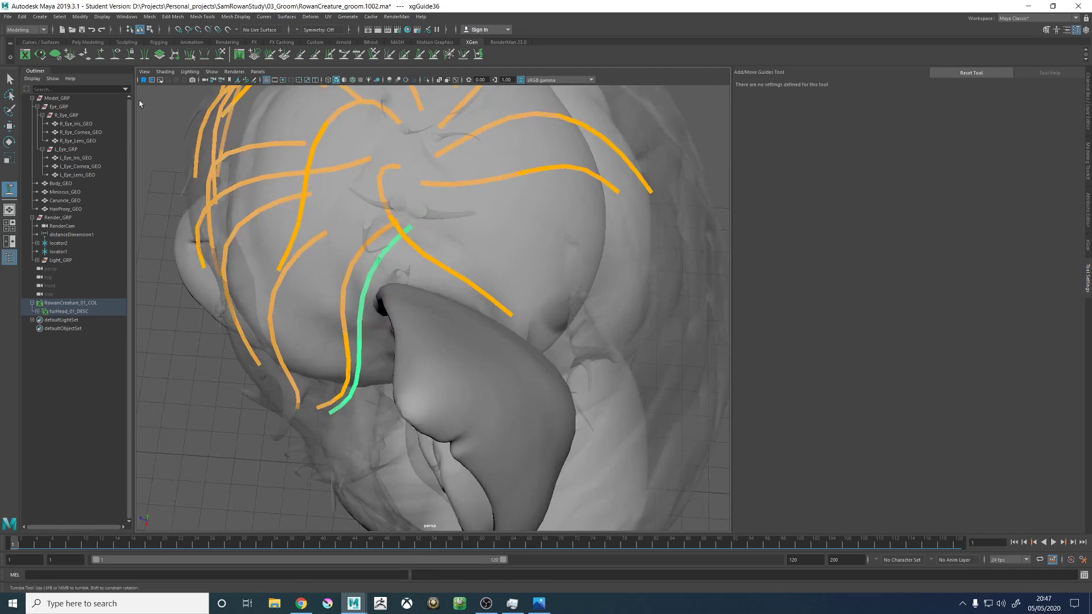
- Enlarge the sculpt brush to 272 and sculpt the new guide outwards over the base of the left ear
click(220, 54)
alt+right_drag(327, 164, 306, 240)
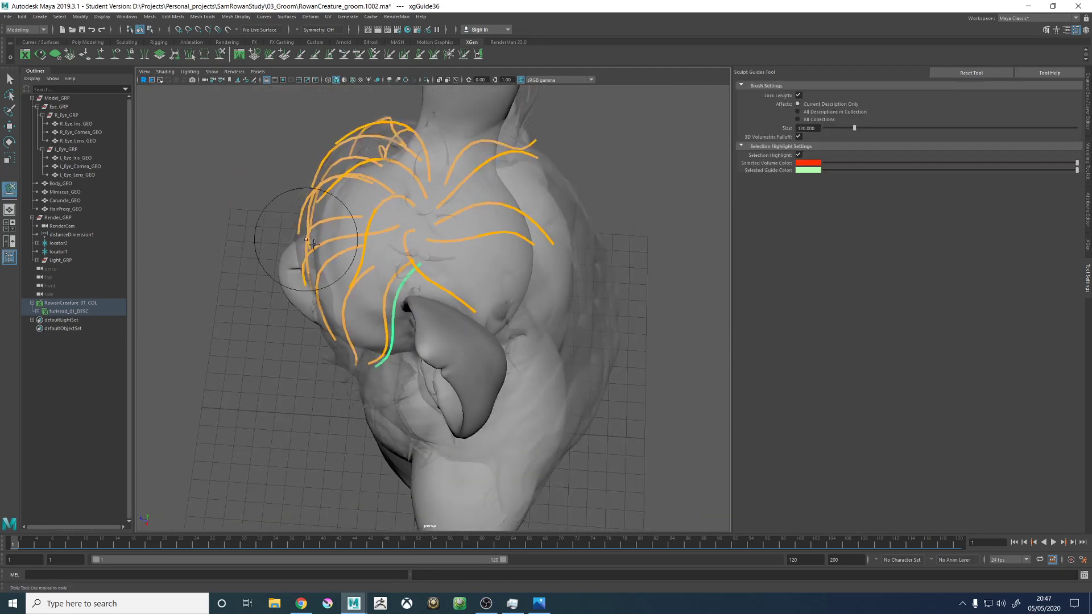
alt+drag(400, 313, 454, 320)
key(b)
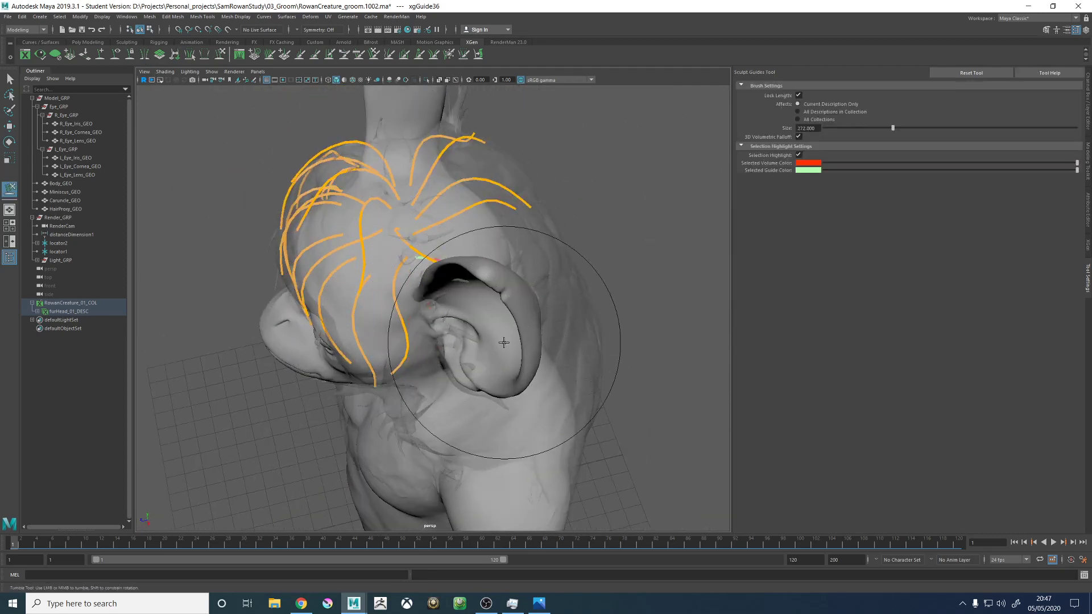
alt+drag(506, 344, 443, 349)
mouse_move(446, 395)
alt+mouse_down()
mouse_move(445, 369)
mouse_move(490, 399)
mouse_move(370, 354)
mouse_move(452, 304)
alt+mouse_up()
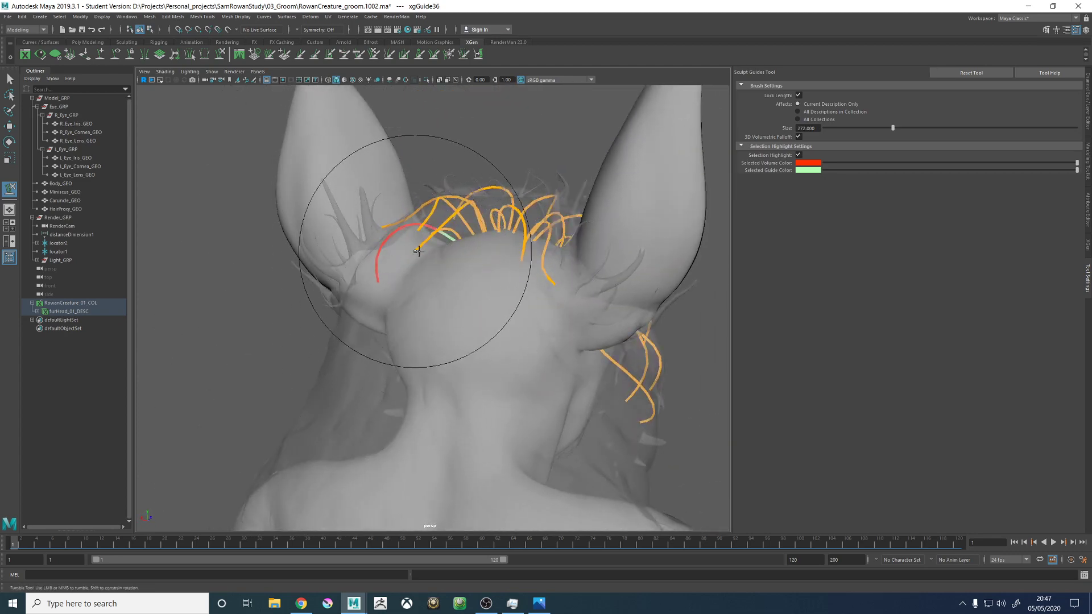
drag(416, 249, 344, 244)
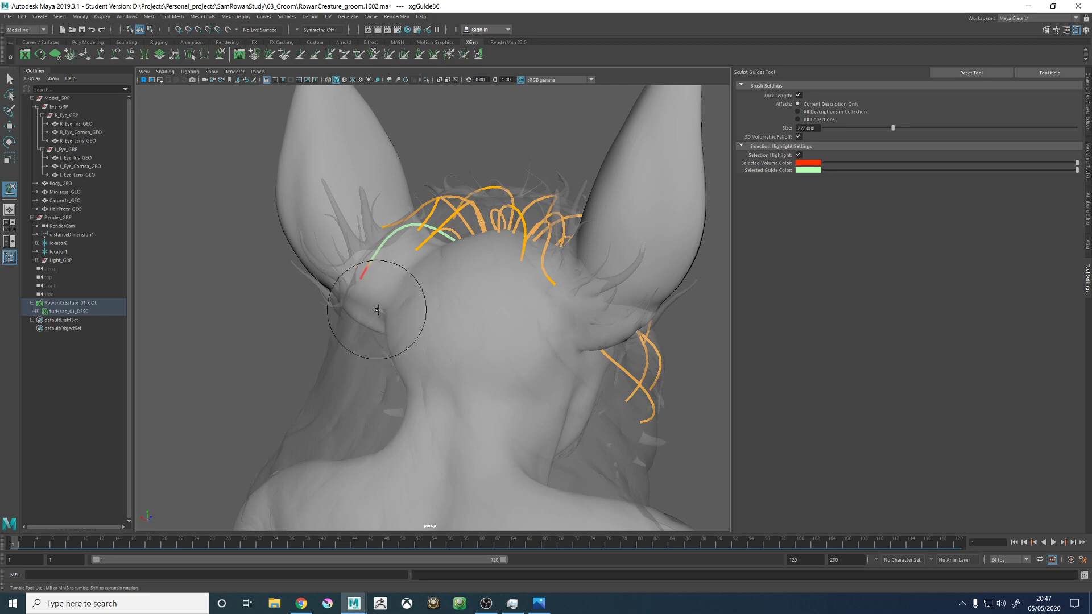
- Shape the new guide into a smooth arch from its root and curve its tip outwards across the left ear
alt+right_drag(434, 256, 524, 299)
alt+middle_drag(427, 244, 438, 331)
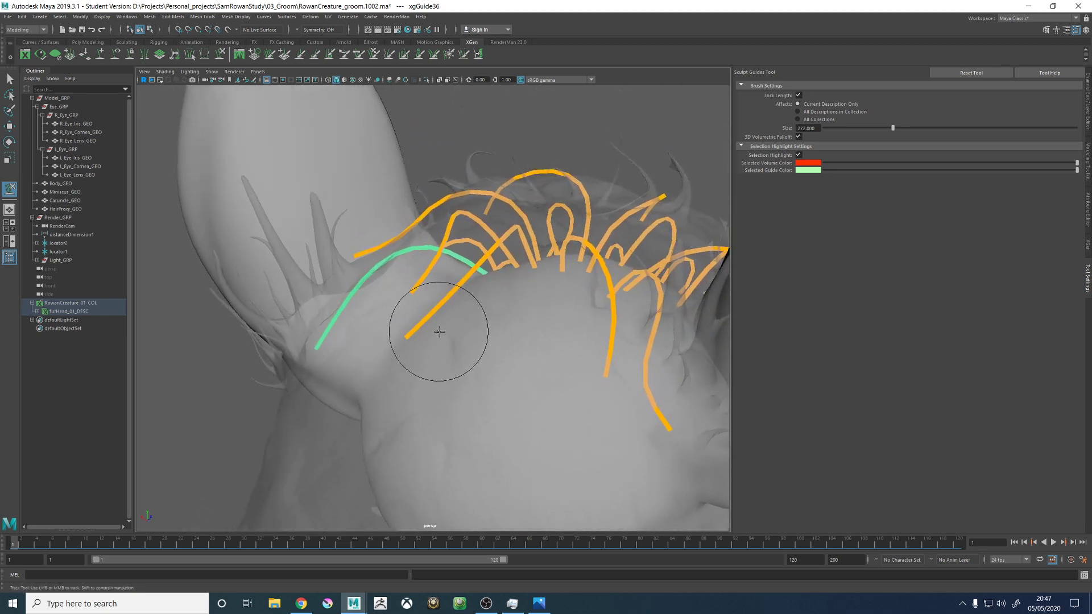
alt+drag(505, 253, 457, 264)
mouse_move(456, 277)
mouse_down()
mouse_move(481, 236)
mouse_move(454, 288)
mouse_move(555, 287)
mouse_move(458, 267)
mouse_move(487, 273)
mouse_move(500, 287)
mouse_move(489, 297)
mouse_up()
alt+drag(514, 348, 346, 347)
drag(285, 300, 278, 292)
alt+drag(398, 280, 403, 319)
- Select the crown guide above the left ear and reshape its tip with a size 116 sculpt brush, following the hair proxy
key(w)
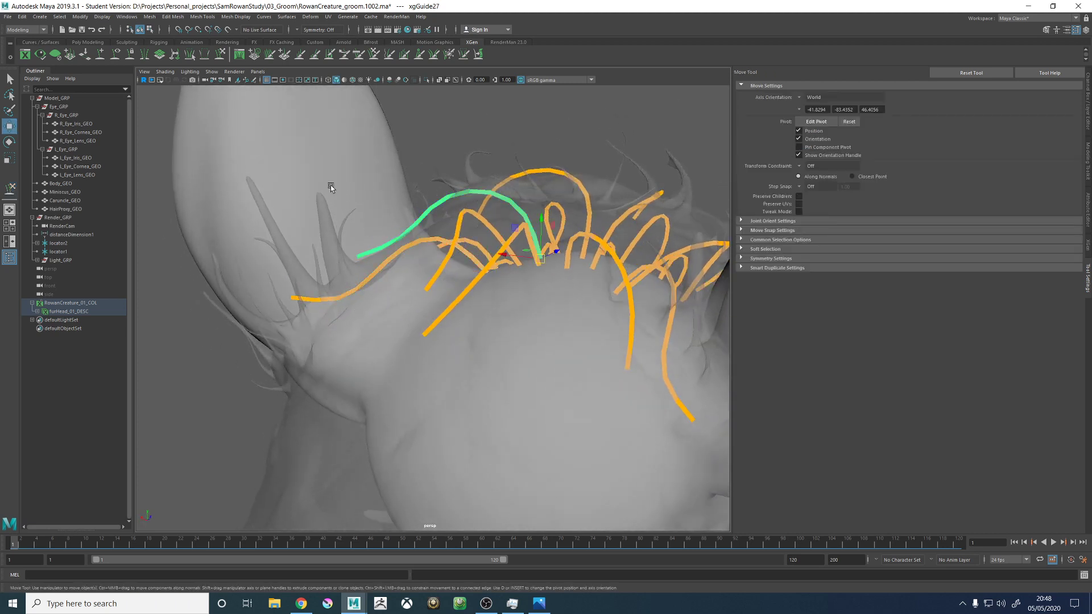
click(220, 54)
mouse_move(382, 233)
alt+mouse_down()
mouse_move(463, 231)
mouse_move(499, 268)
mouse_move(463, 305)
alt+mouse_up()
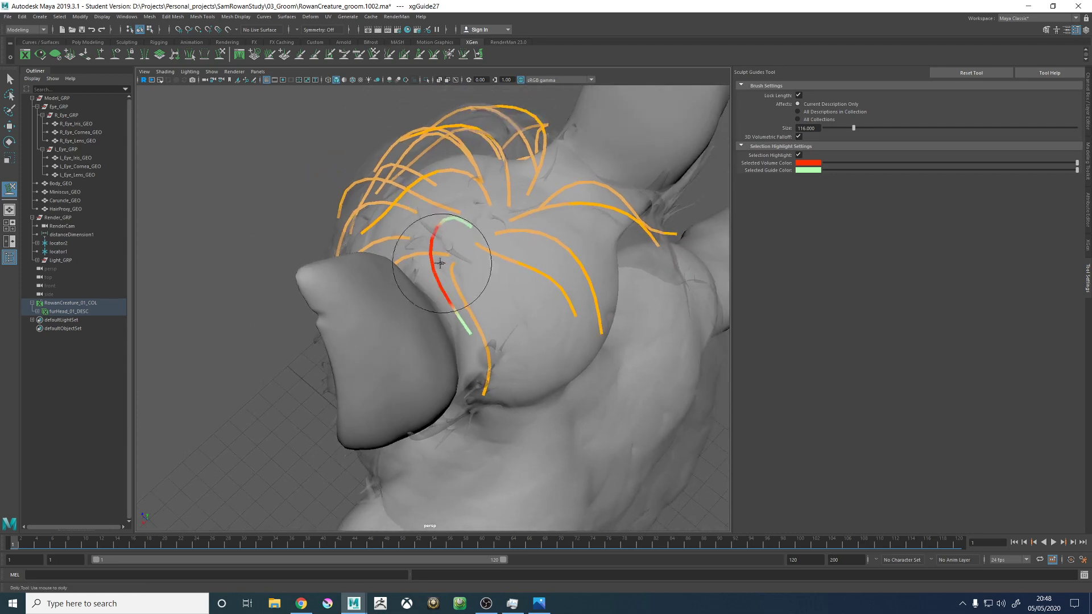
alt+middle_drag(463, 292, 449, 311)
alt+drag(447, 310, 571, 273)
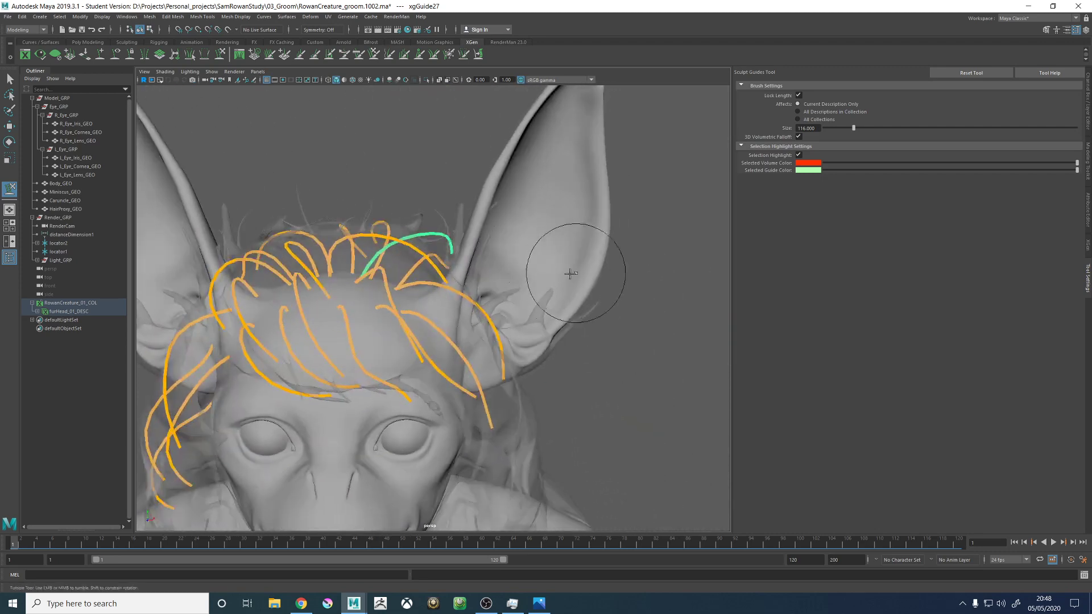
mouse_move(448, 261)
alt+mouse_down()
mouse_move(490, 243)
mouse_move(445, 219)
alt+mouse_up()
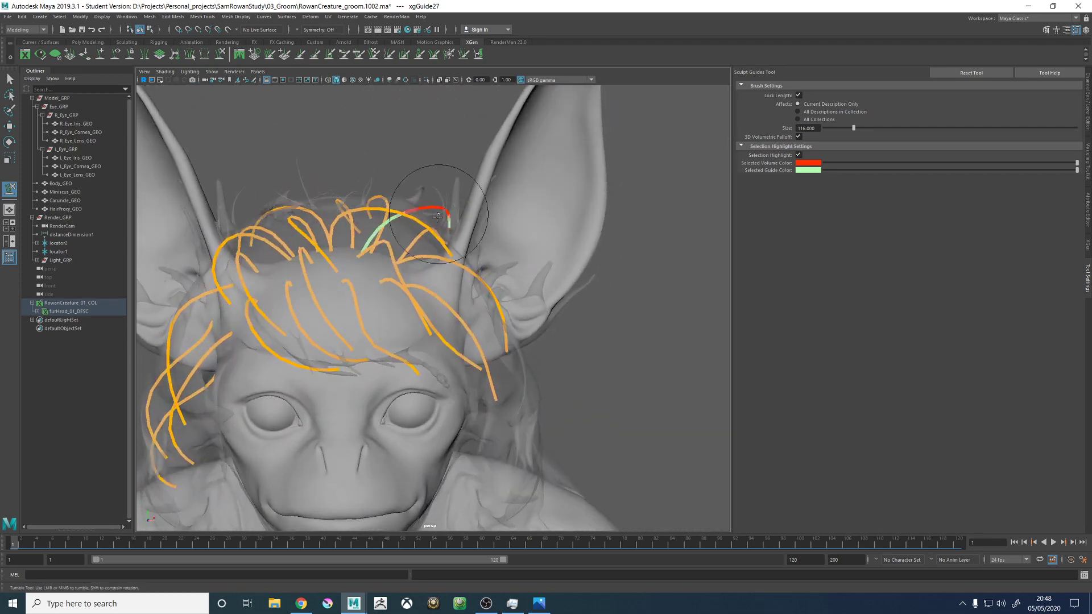
alt+middle_drag(449, 210, 510, 288)
alt+drag(510, 287, 567, 254)
key(w)
click(673, 316)
alt+drag(673, 317, 639, 329)
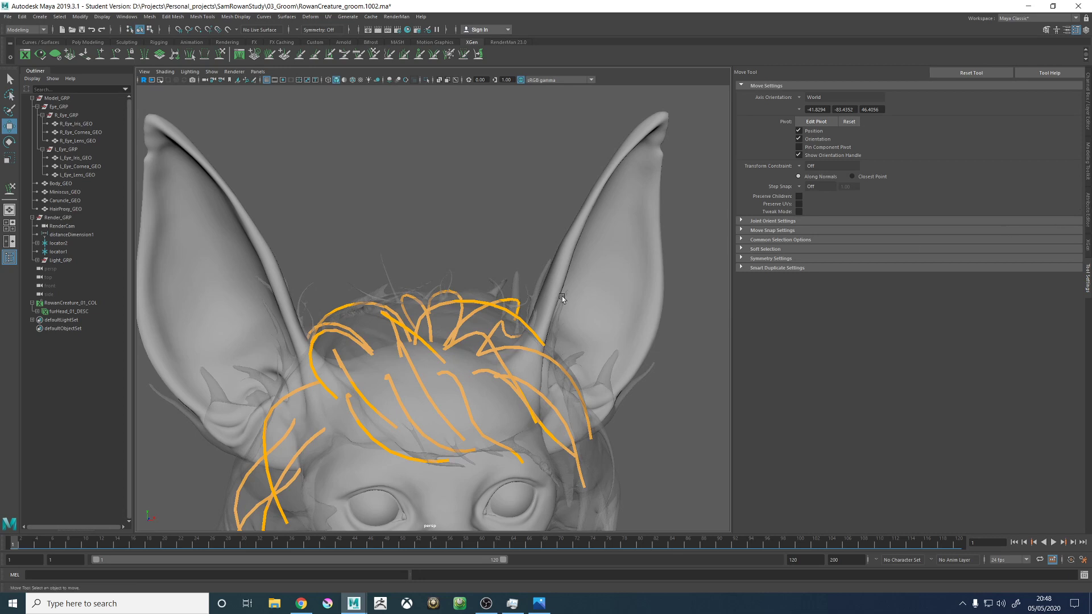
- Display the XGen settings of the furHead_01_DESC description
scroll(421, 344, down, 5)
alt+middle_drag(456, 357, 469, 248)
alt+drag(469, 248, 415, 273)
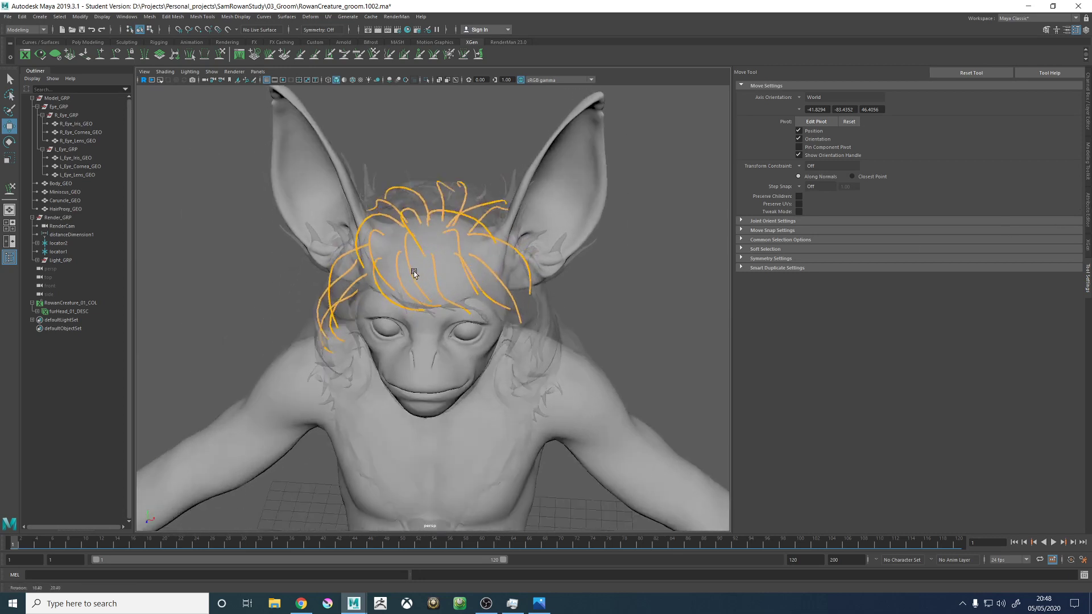
click(1088, 225)
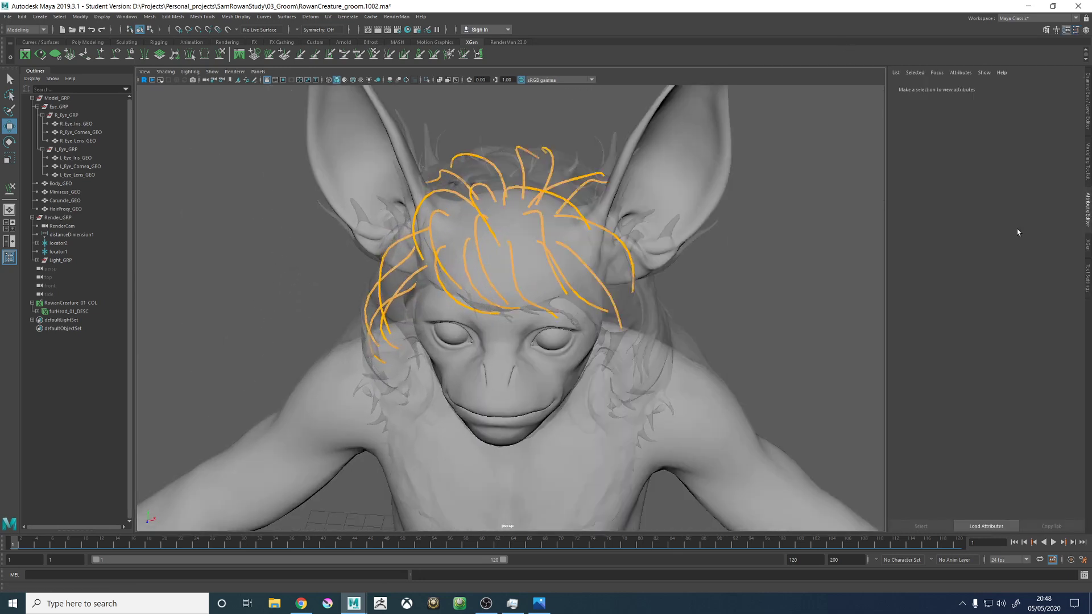
click(1088, 245)
alt+drag(668, 266, 673, 245)
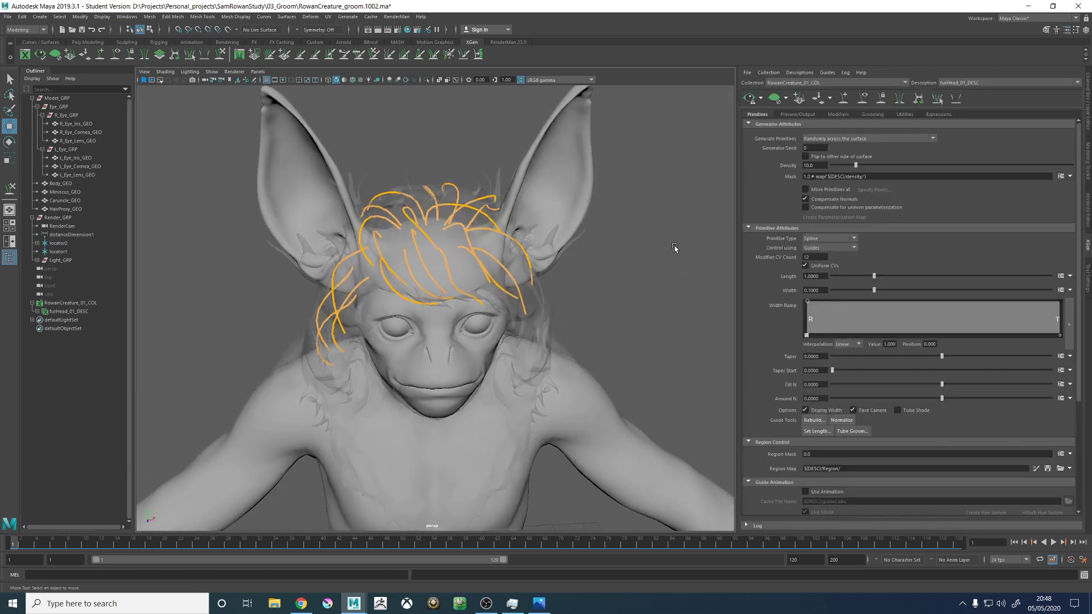
- Save the scene, and save it again as the incremental version RowanCreature_groom.1003.ma
key(ctrl+s)
click(532, 309)
key(w)
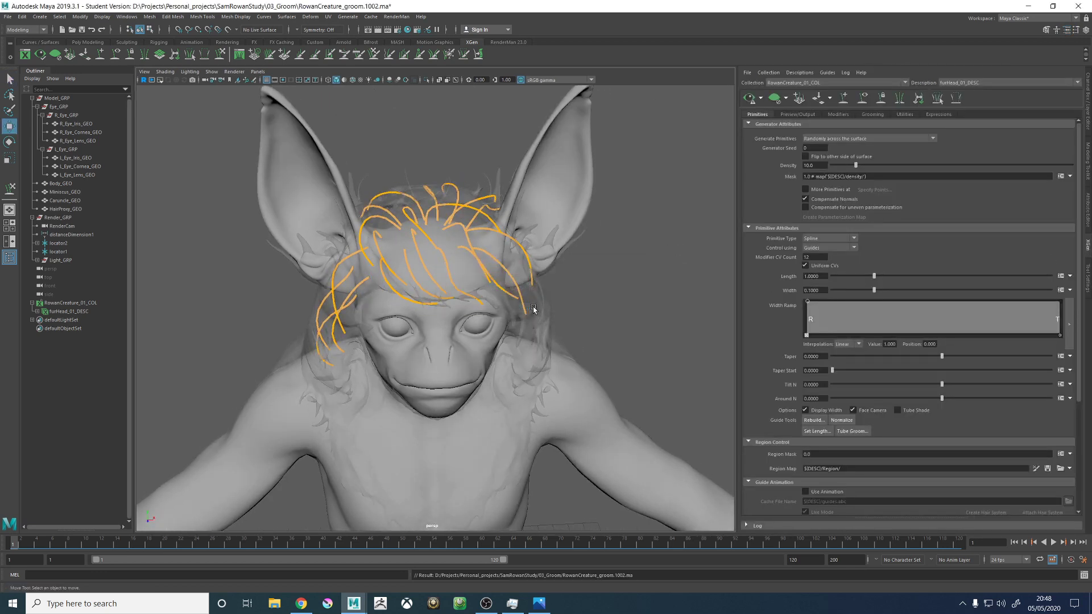
mouse_move(614, 273)
alt+mouse_down()
mouse_move(584, 285)
mouse_move(602, 286)
alt+mouse_up()
key(ctrl+s)
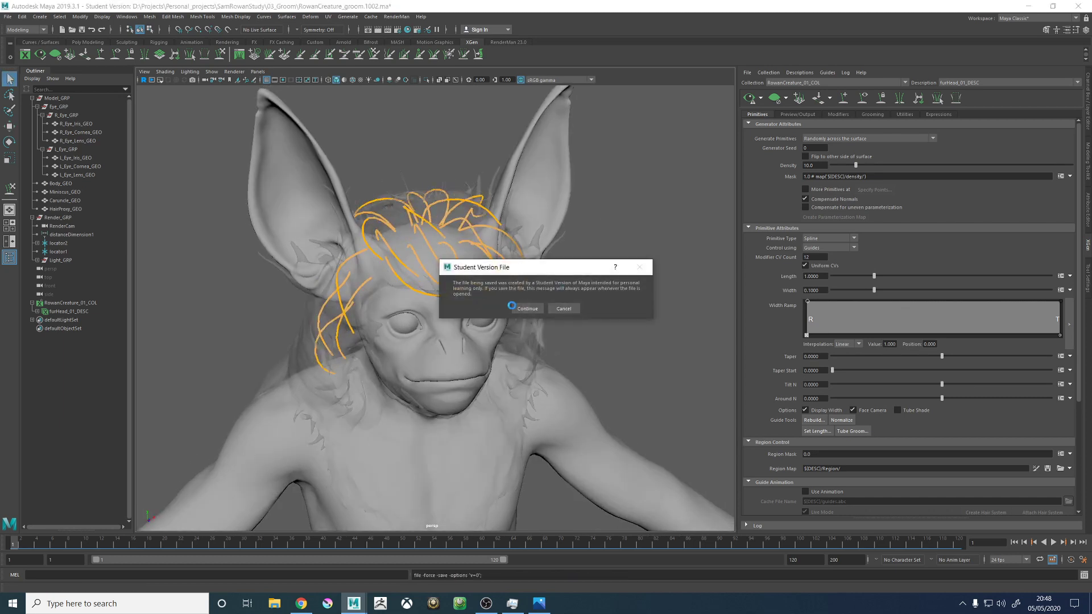
click(526, 310)
key(w)
alt+drag(592, 297, 647, 313)
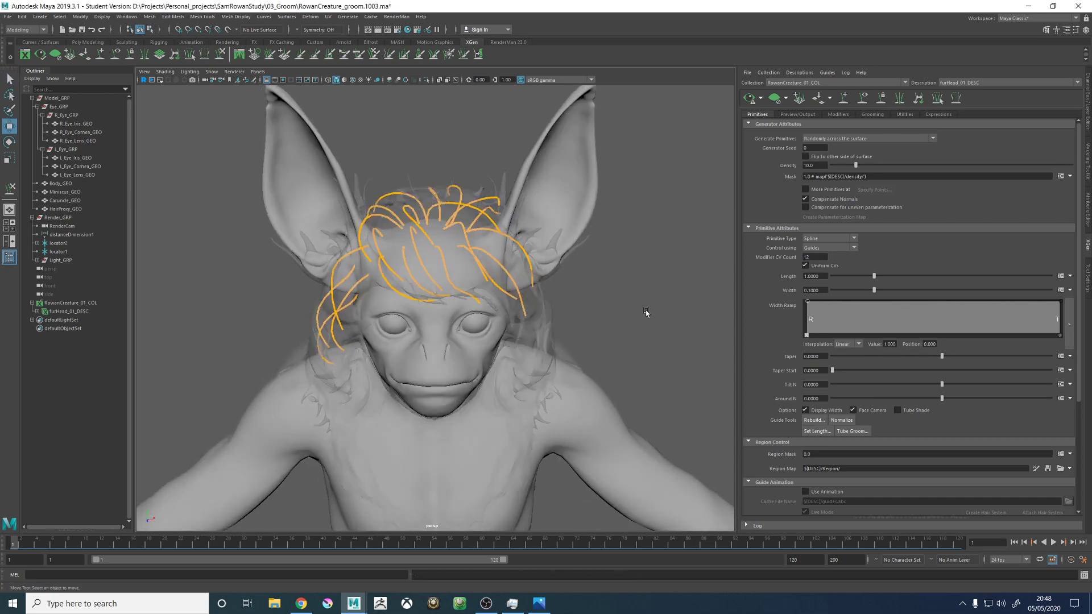
- Create a density mask map named furHead_01_Density with map resolution 30 and a black start colour
click(1069, 178)
click(1034, 189)
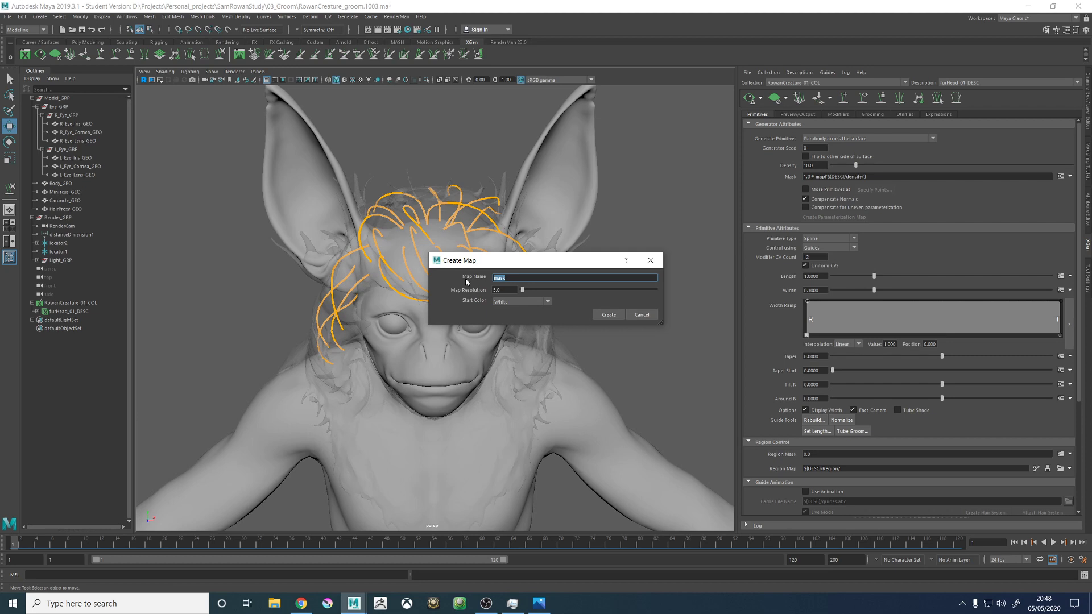
text(fur)
text(Head_01_Density)
key(Tab)
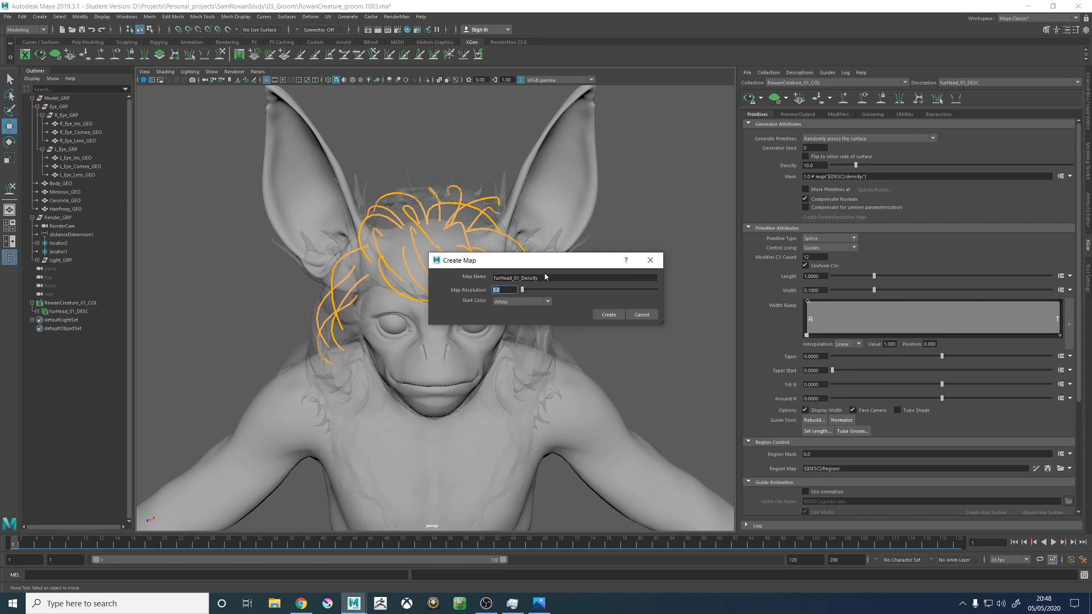
click(547, 279)
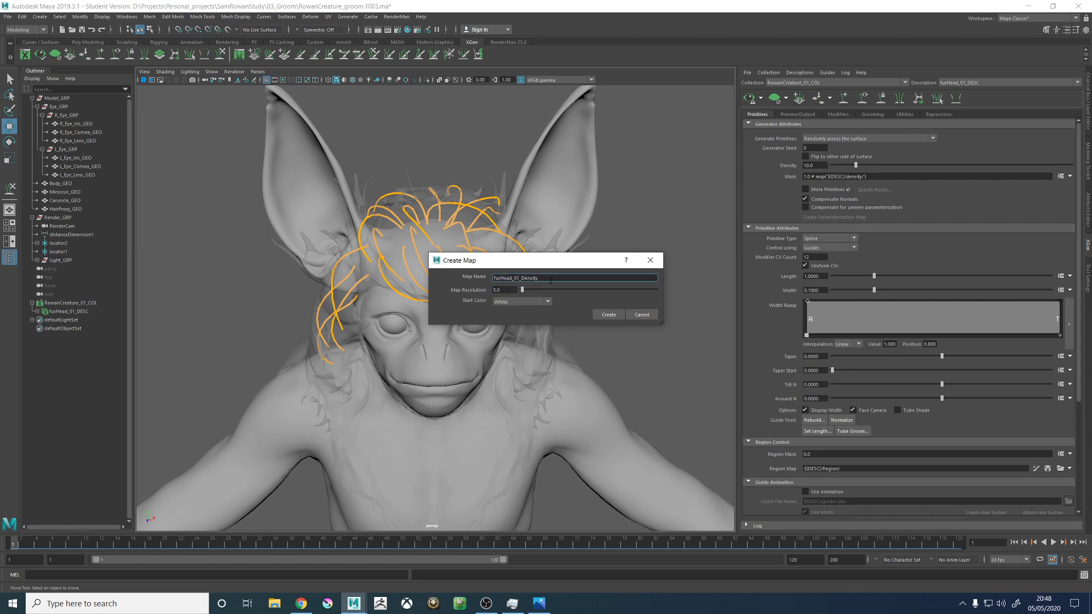
click(506, 290)
click(520, 302)
click(515, 322)
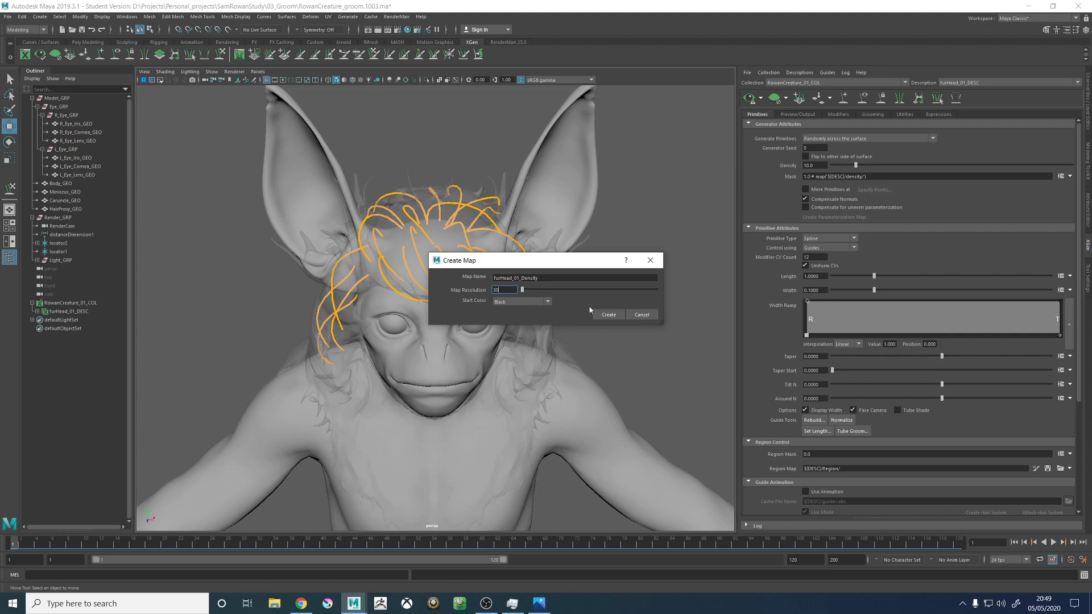
click(613, 316)
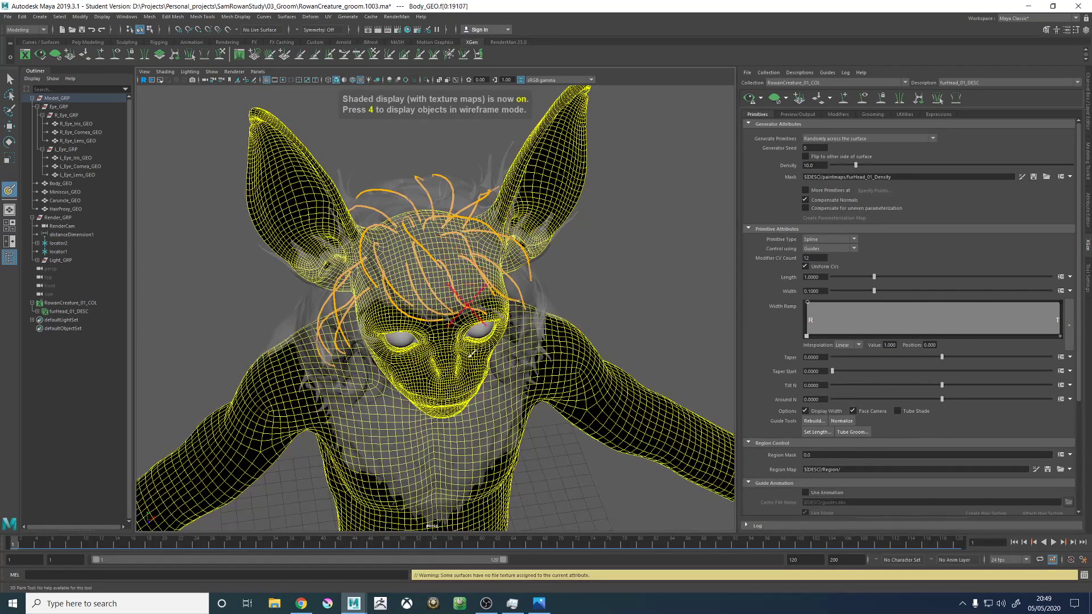
- Refresh the textured display and try the paint brush on the front of the crown
alt+middle_drag(458, 324, 484, 378)
alt+right_drag(484, 378, 725, 379)
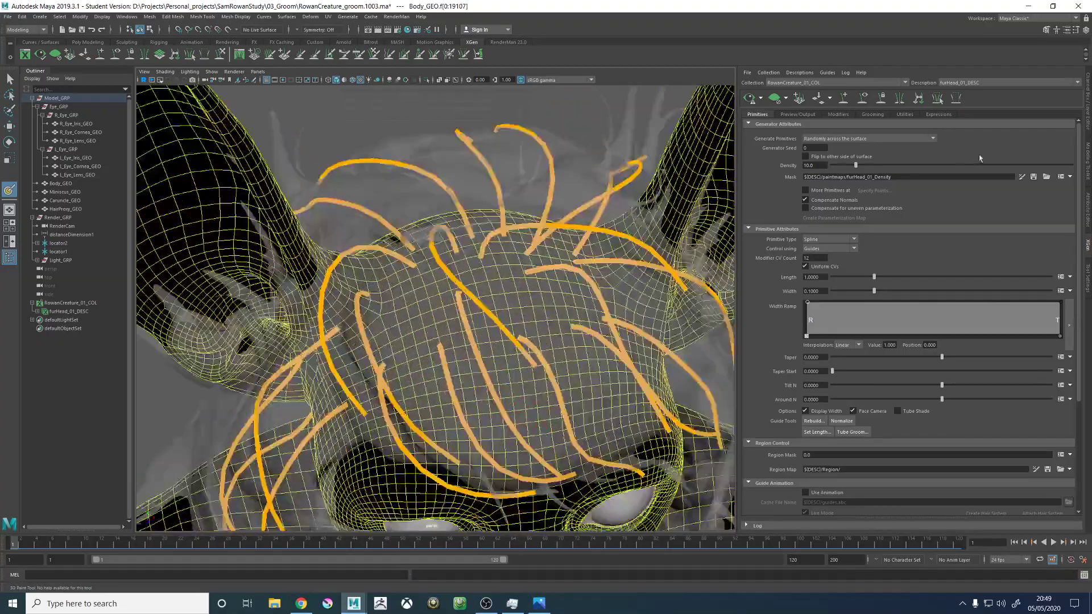
key(5)
key(6)
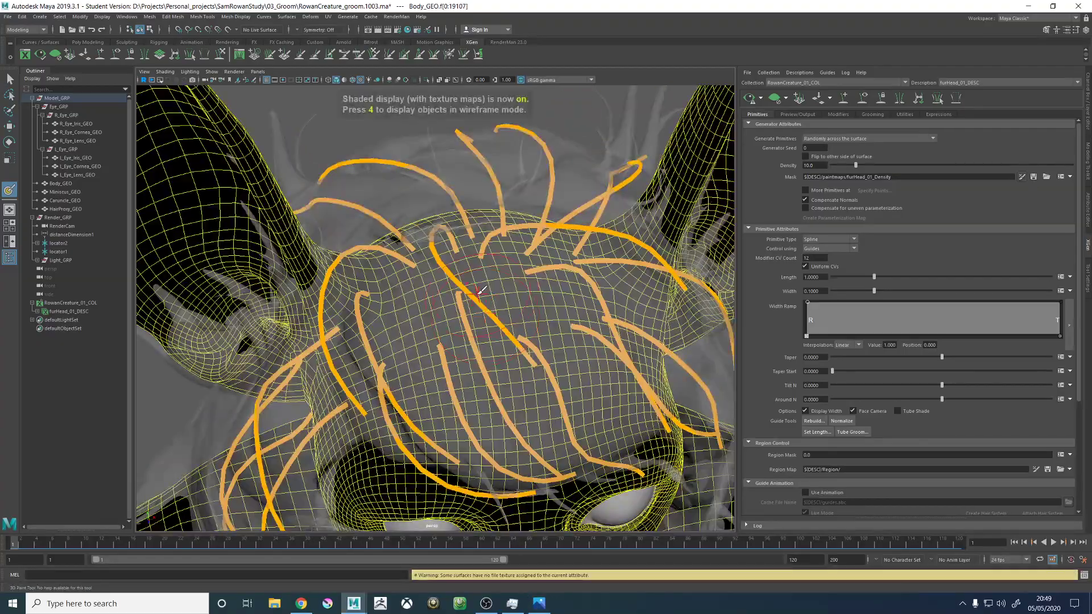
drag(489, 293, 514, 296)
alt+right_drag(551, 340, 468, 336)
mouse_move(467, 337)
alt+mouse_down()
mouse_move(549, 287)
mouse_move(597, 302)
mouse_move(475, 332)
alt+mouse_up()
alt+right_drag(511, 324, 602, 295)
- Show the 3D Paint Tool settings, set the paint colour to white and paint a first patch on the front of the crown
click(1075, 29)
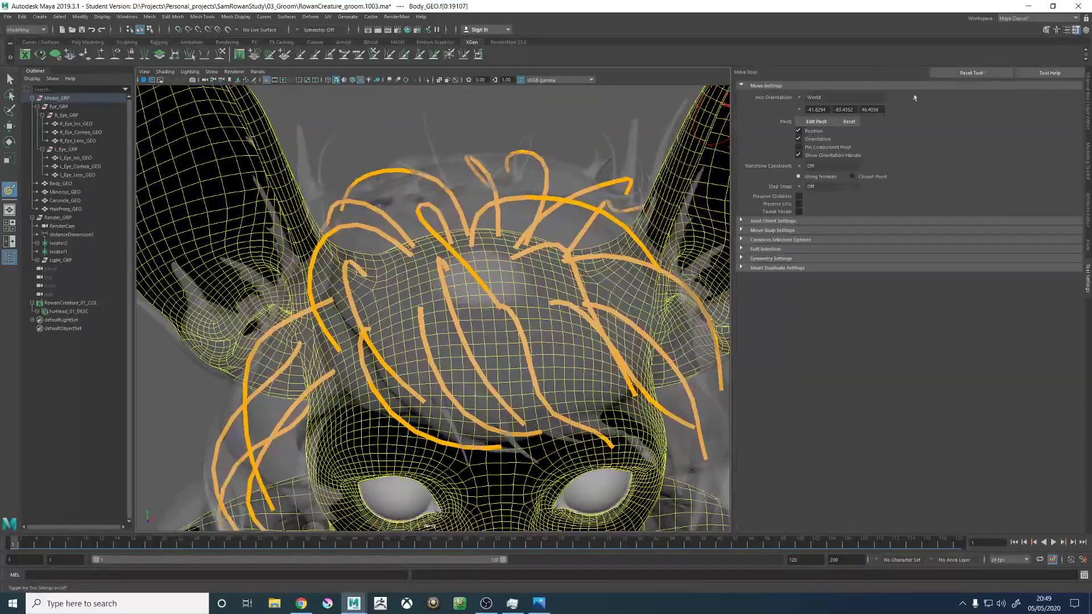
click(817, 121)
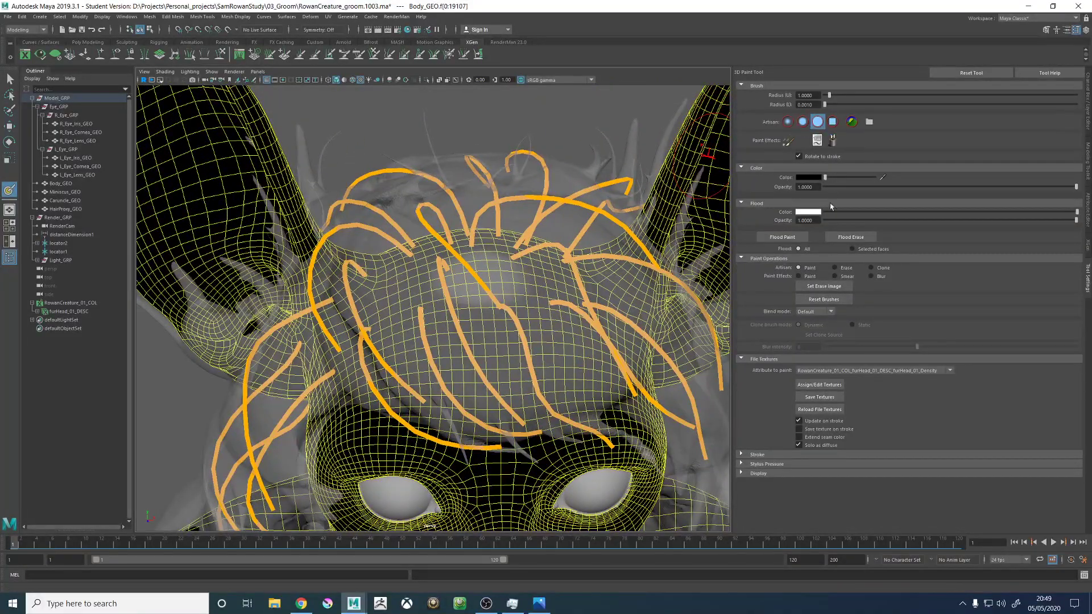
alt+drag(510, 280, 472, 318)
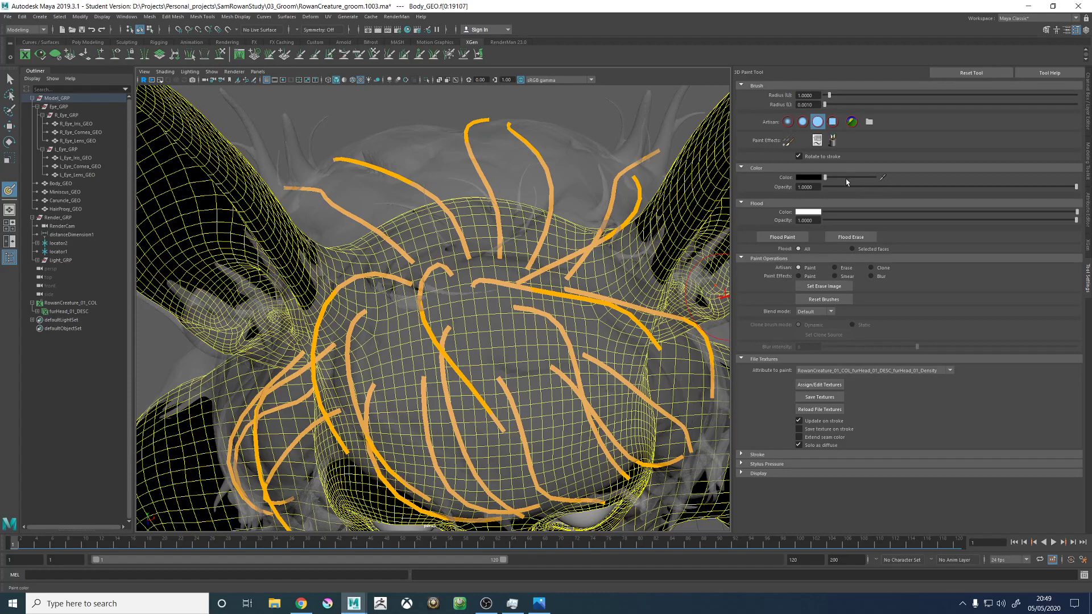
mouse_move(448, 318)
mouse_down()
mouse_move(493, 322)
mouse_move(470, 280)
mouse_up()
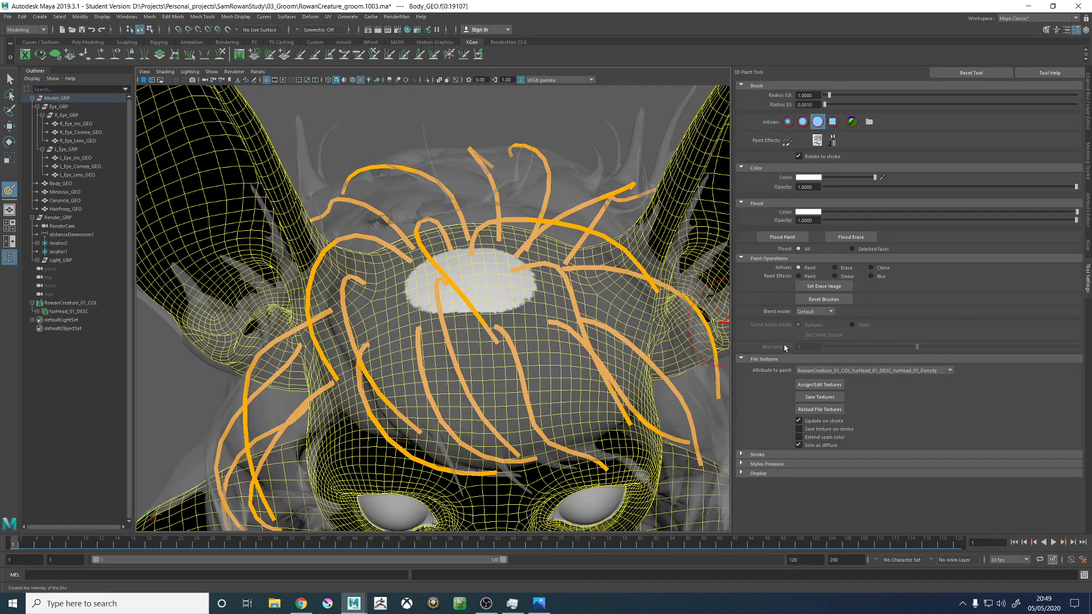
- Inspect the paint tool's stroke and stylus pressure settings
click(753, 455)
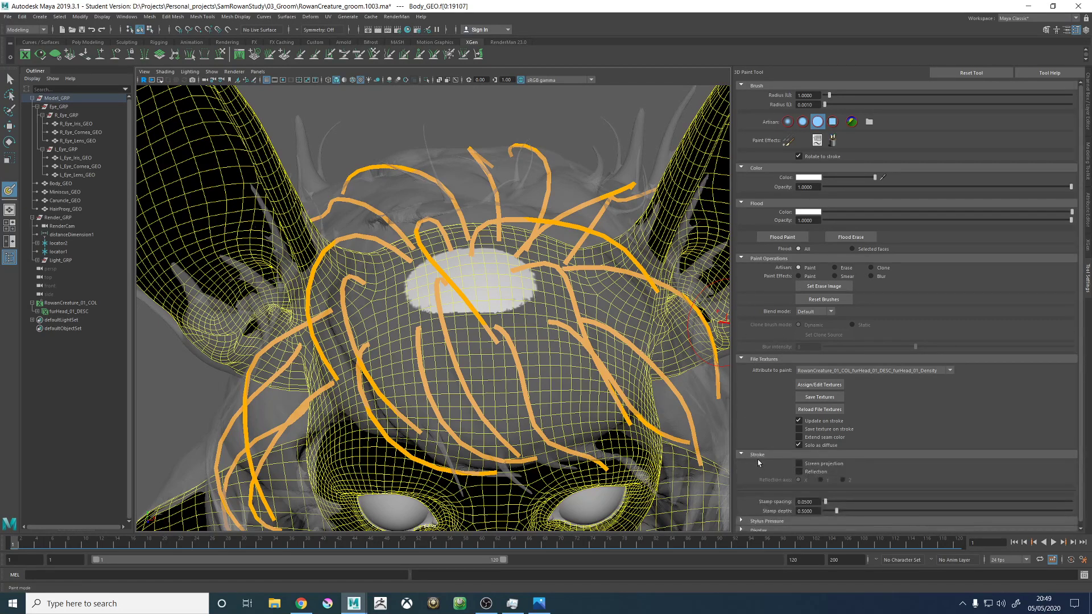
click(762, 454)
click(766, 463)
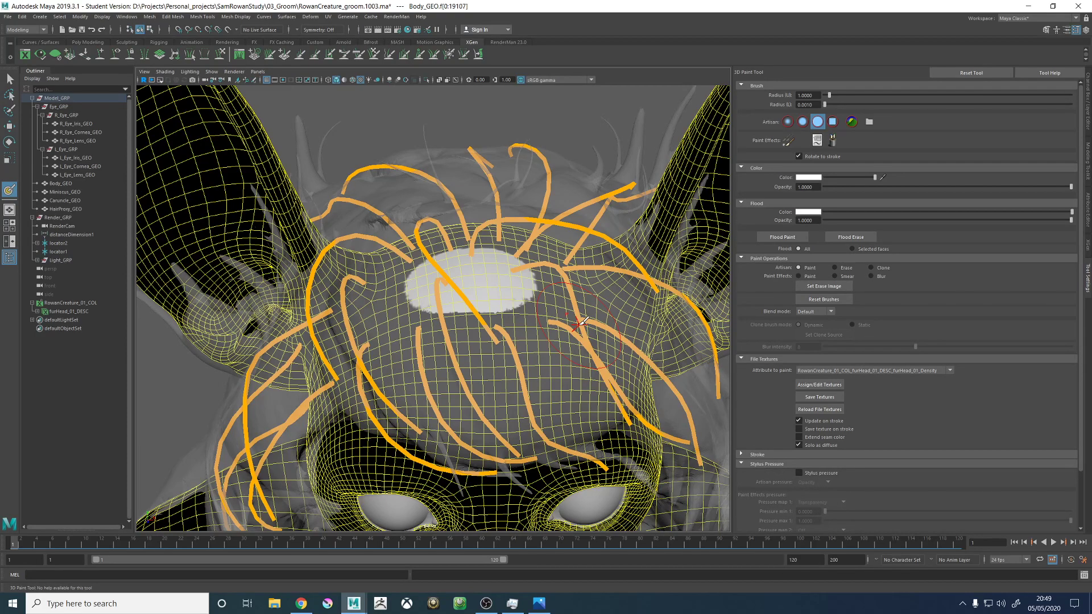
- Reduce Radius (U) to 0.4402 and extend the white mask across the crown and down the right temple in front of the ear
mouse_move(505, 251)
alt+mouse_down()
mouse_move(442, 337)
mouse_move(569, 319)
mouse_move(560, 361)
mouse_move(517, 312)
mouse_move(510, 345)
alt+mouse_up()
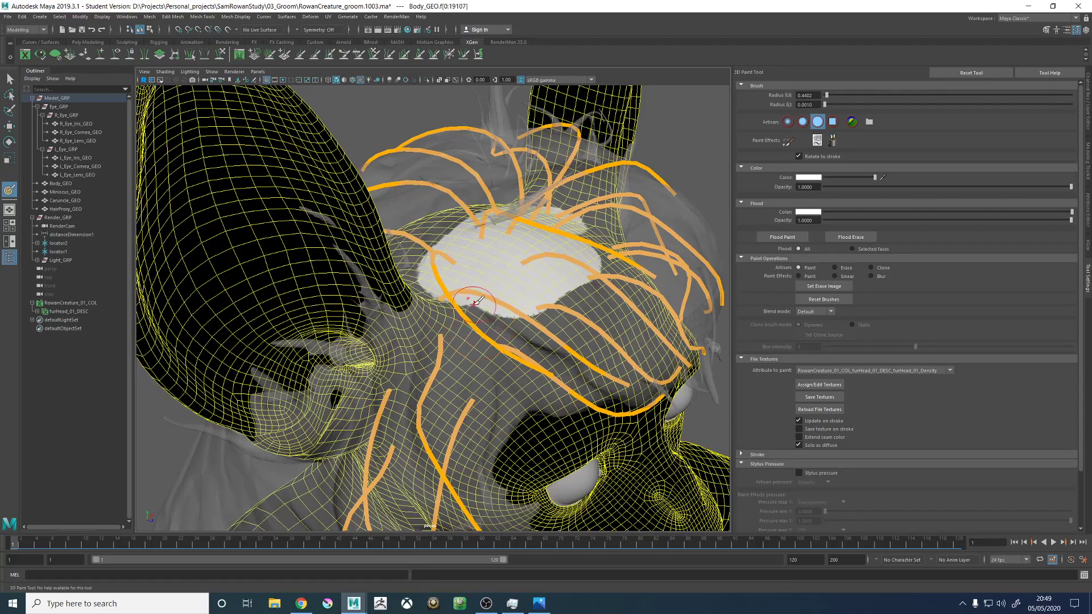
mouse_move(475, 302)
mouse_down()
mouse_move(458, 335)
mouse_move(472, 364)
mouse_move(515, 330)
mouse_move(532, 296)
mouse_up()
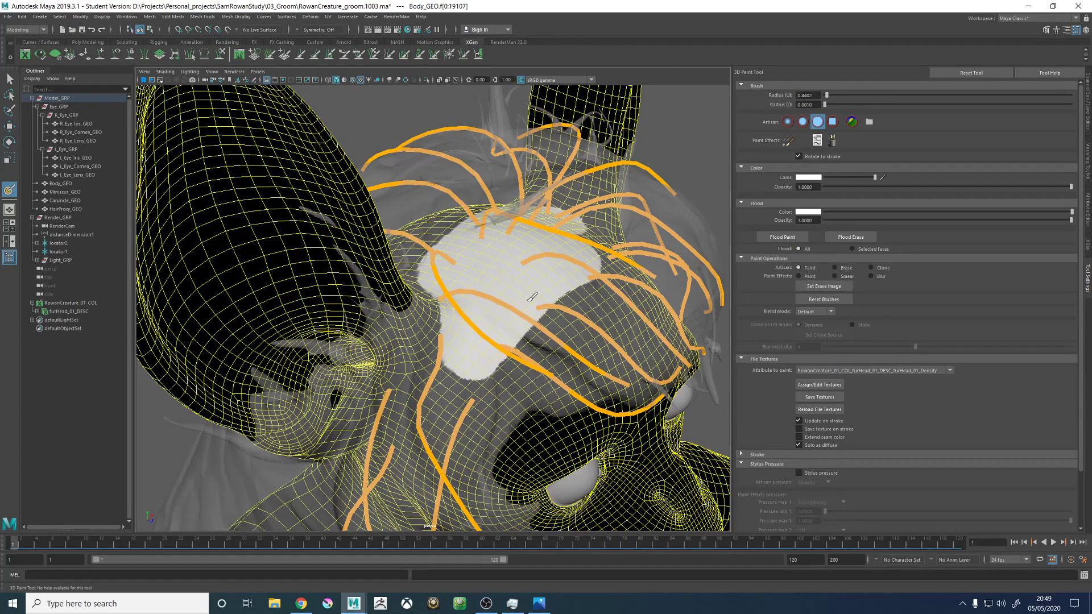
mouse_move(492, 342)
alt+mouse_down()
mouse_move(516, 323)
mouse_move(497, 375)
alt+mouse_up()
alt+middle_drag(498, 384, 504, 294)
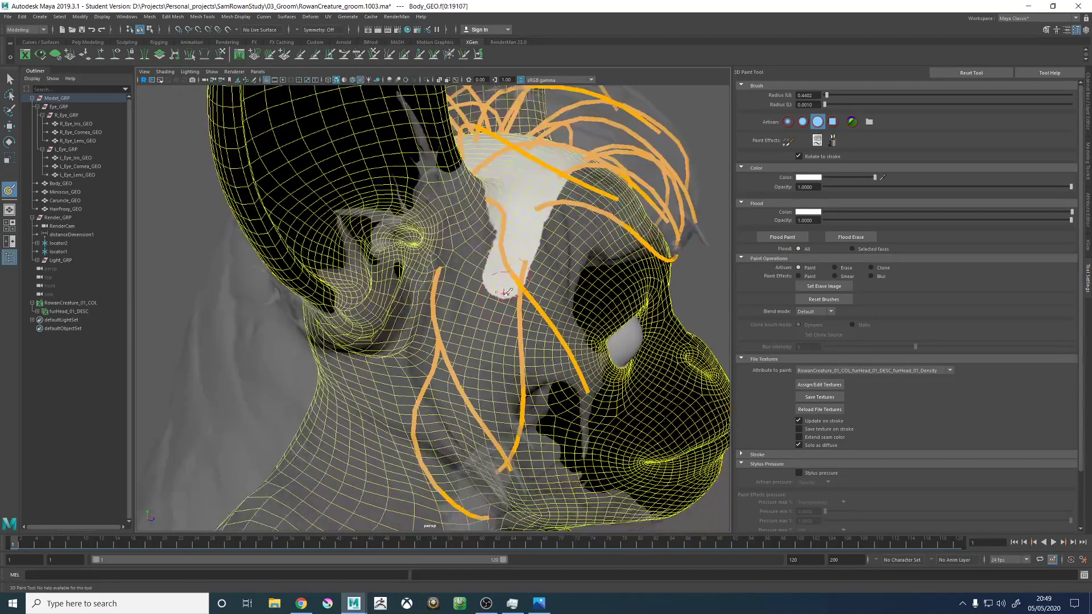
alt+drag(503, 294, 507, 292)
mouse_move(461, 332)
mouse_down()
mouse_move(463, 289)
mouse_move(505, 228)
mouse_move(535, 293)
mouse_up()
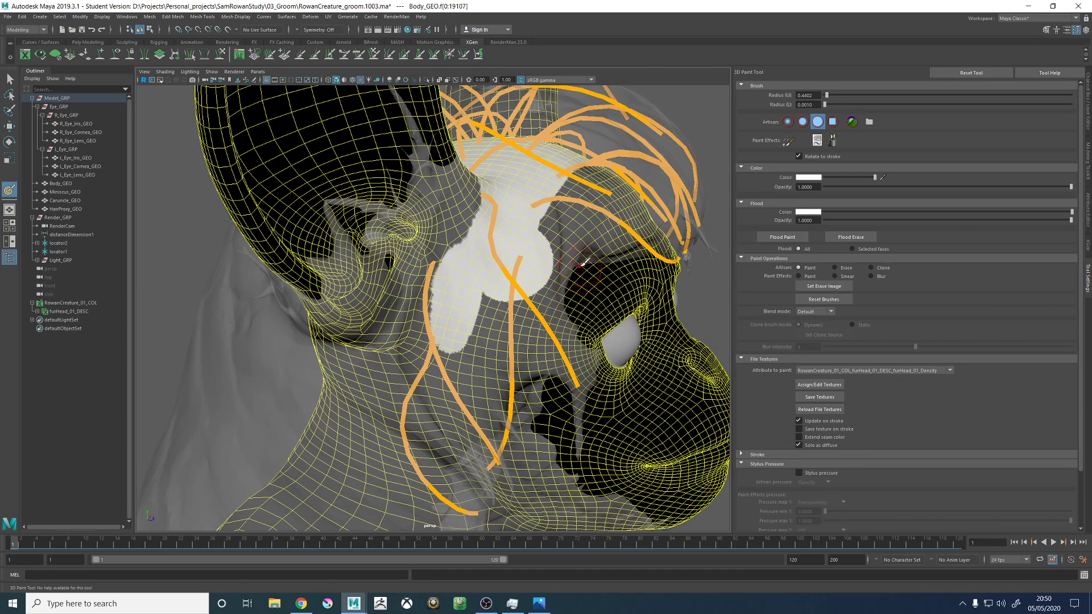
- Set the paint colour to black and trim the front edge of the white mask on the right temple
alt+drag(542, 254, 546, 285)
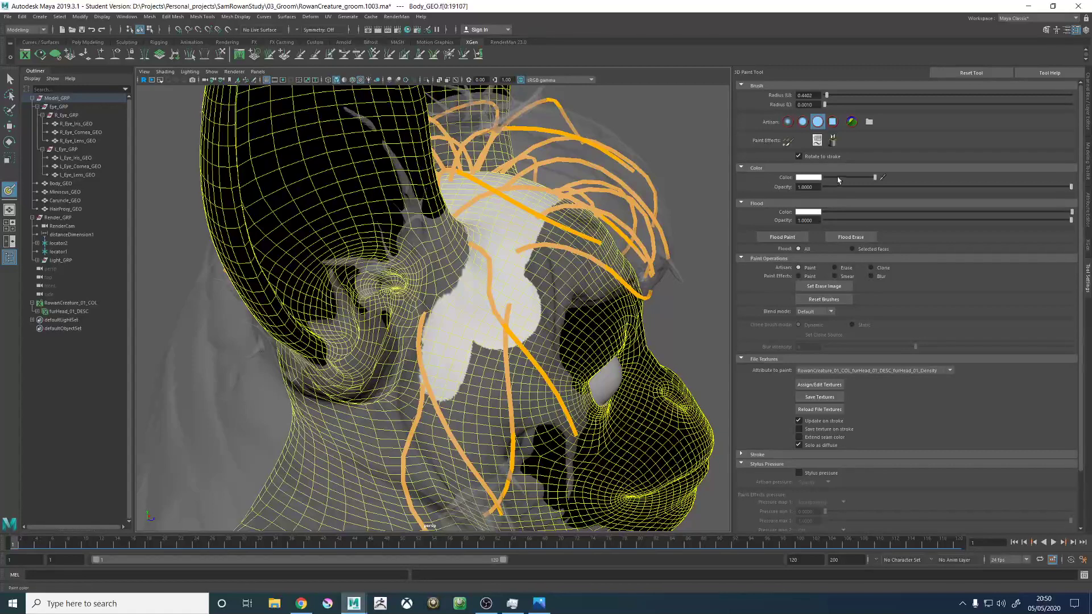
drag(541, 344, 538, 333)
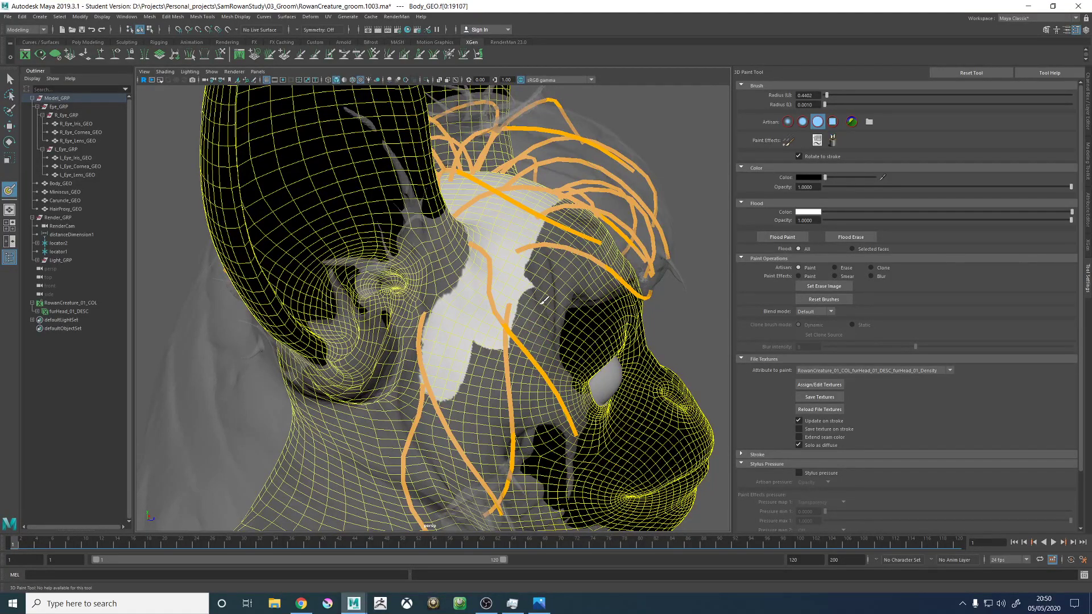
alt+drag(597, 282, 730, 200)
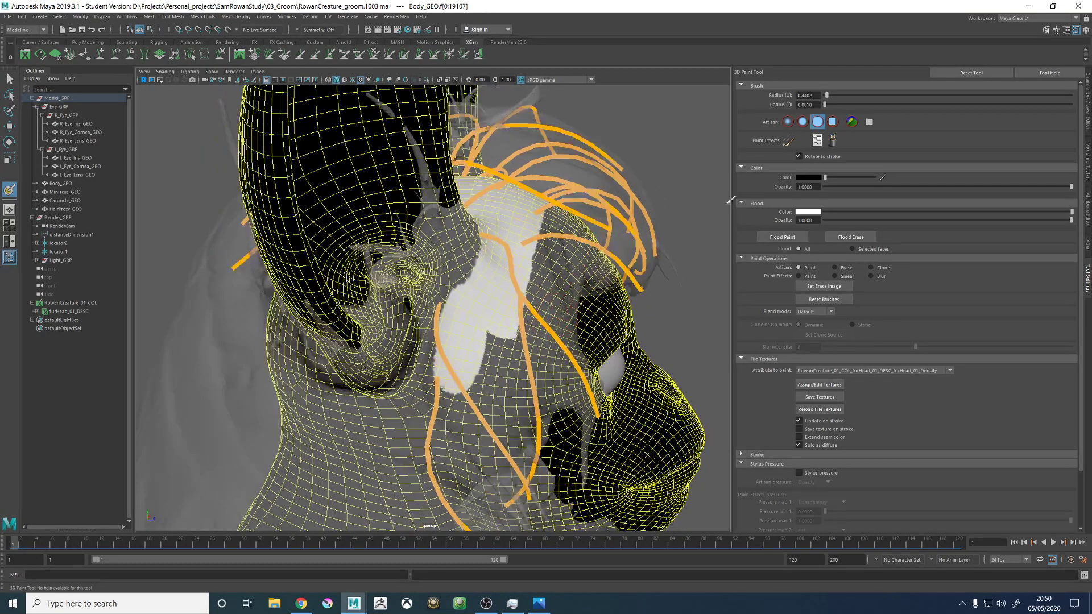
- Set the paint colour back to white and extend the density mask over the crown towards the left temple guide roots
drag(878, 182, 881, 184)
mouse_move(459, 368)
mouse_down()
mouse_move(507, 319)
mouse_move(520, 226)
mouse_up()
alt+right_drag(520, 226, 543, 239)
alt+drag(543, 239, 484, 255)
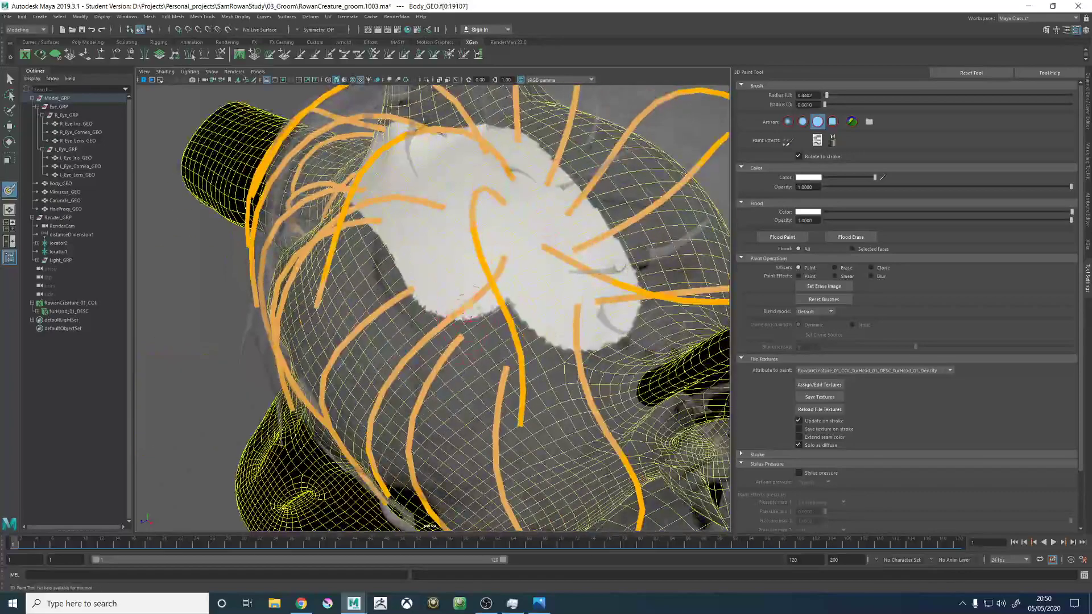
drag(460, 298, 510, 338)
mouse_move(523, 377)
alt+mouse_down()
mouse_move(487, 284)
mouse_move(454, 267)
alt+mouse_up()
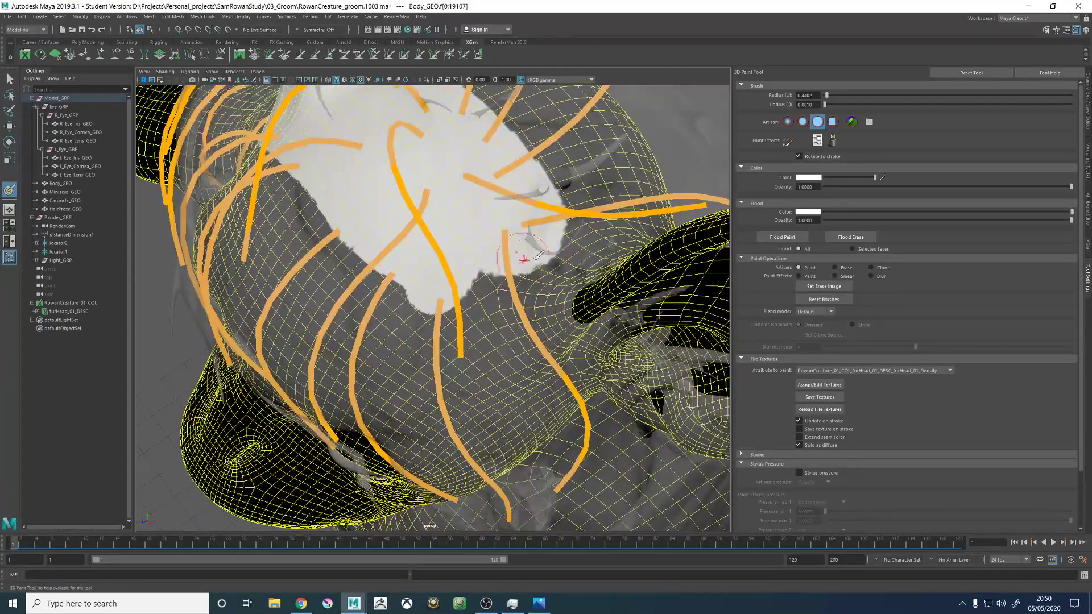
- Set the paint colour to black and trim the edge of the white mask beside the left ear
alt+drag(537, 244, 540, 260)
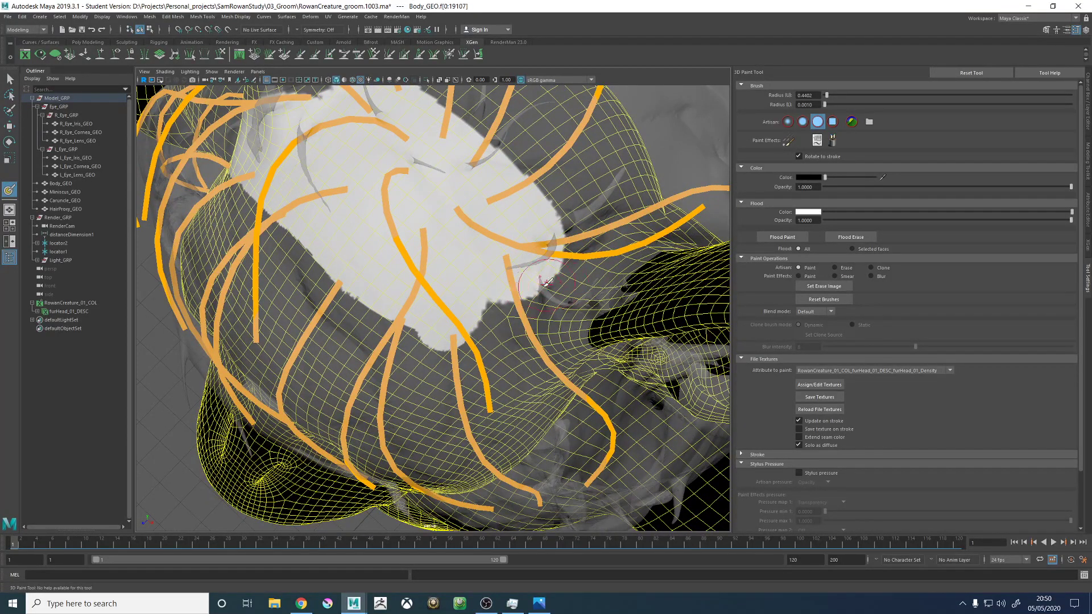
alt+drag(565, 331, 510, 343)
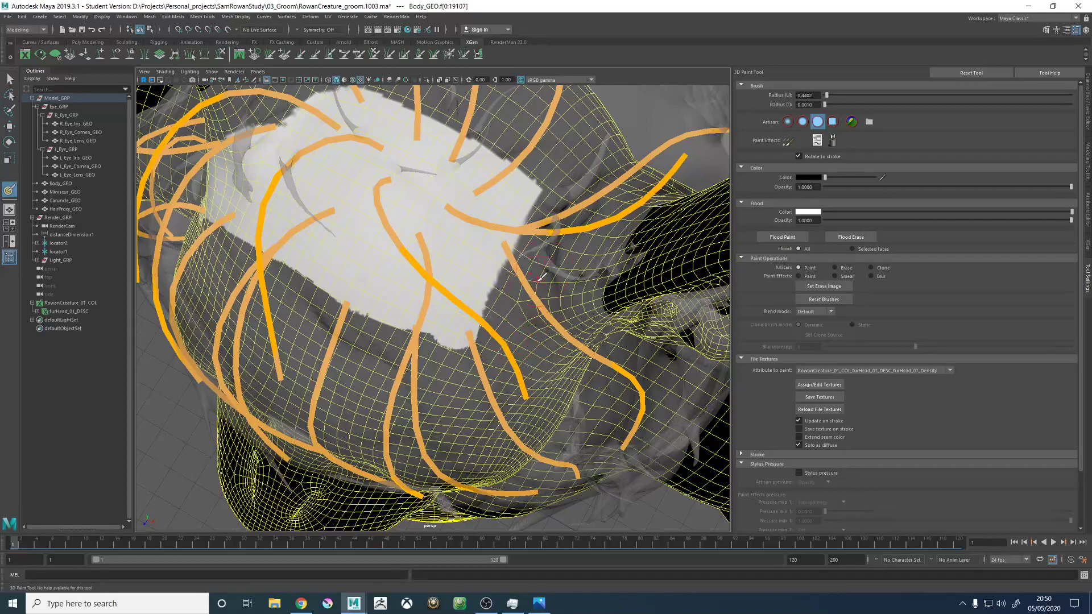
- Save the painted furHead_01 density texture of the head to disk from the 3D Paint Tool
alt+drag(539, 277, 434, 227)
mouse_move(386, 194)
mouse_down()
mouse_move(535, 249)
mouse_move(379, 305)
mouse_move(446, 249)
mouse_move(449, 227)
mouse_move(506, 297)
mouse_up()
alt+drag(553, 279, 469, 330)
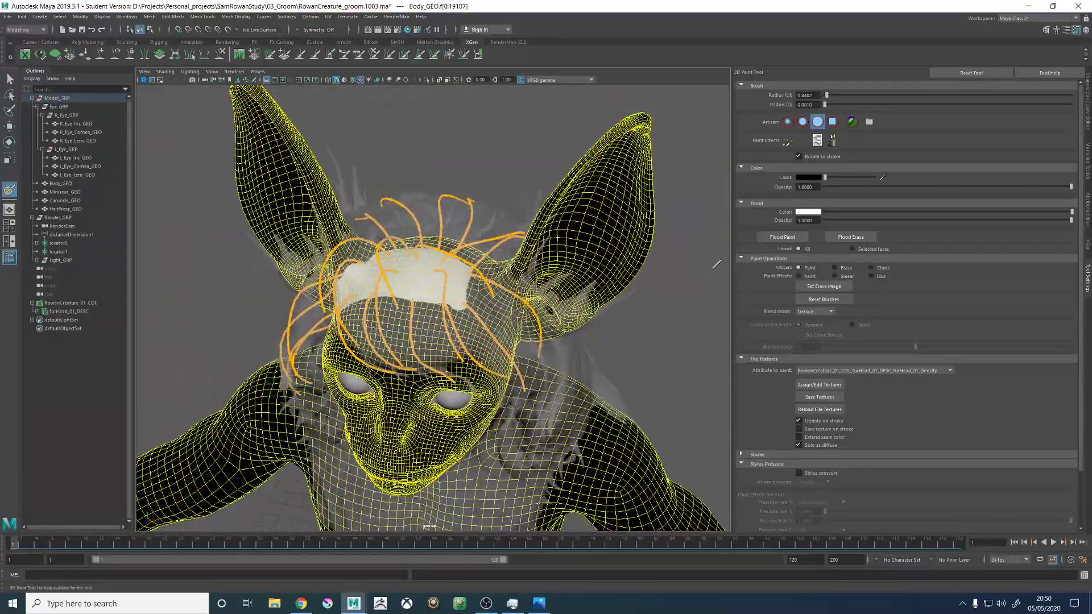
scroll(819, 398, down, 2)
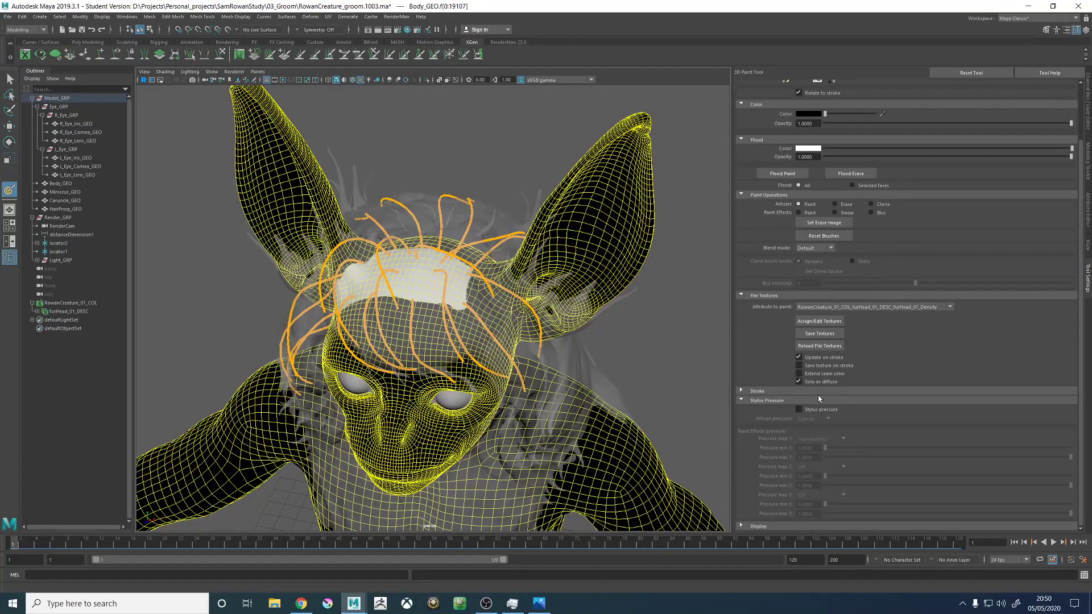
click(819, 334)
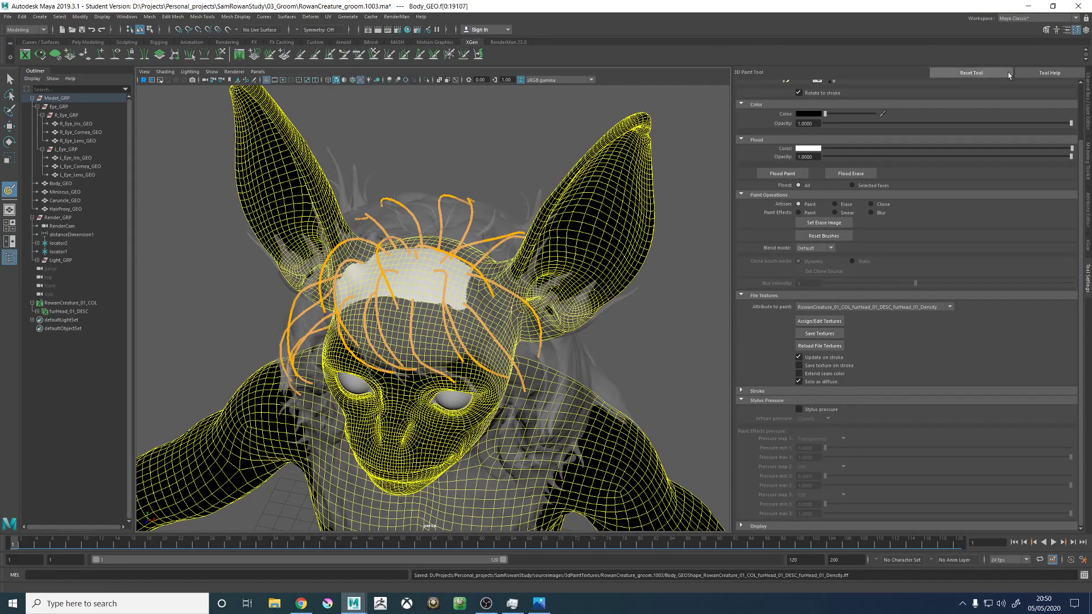
- Try to save the furHead_01_Density mask as a Ptex map in XGen, and accept the recovery save of the scene
scroll(862, 122, up, 2)
scroll(816, 341, down, 2)
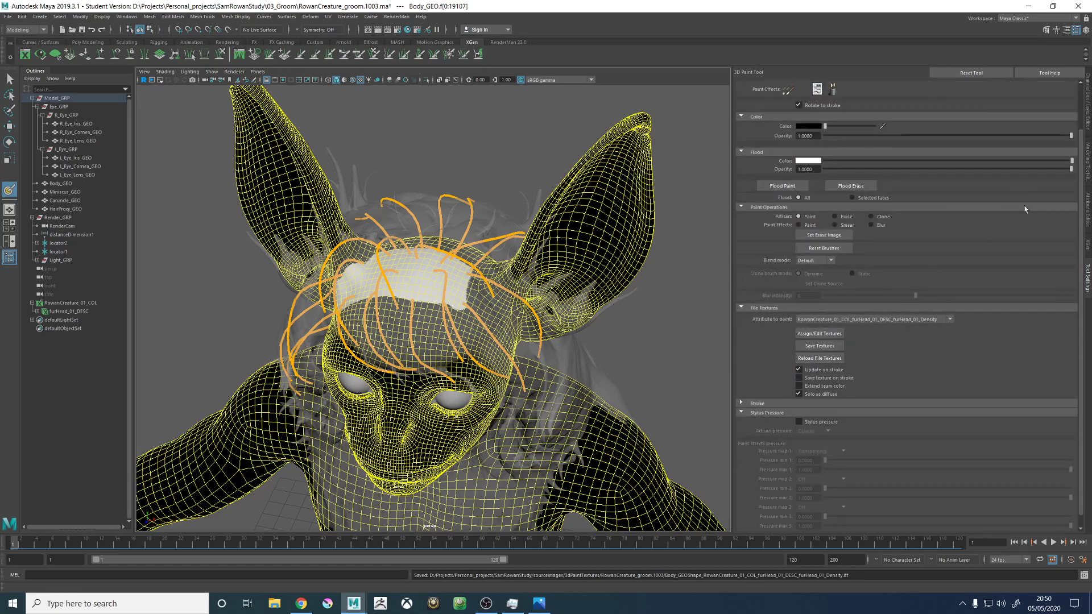
click(1087, 243)
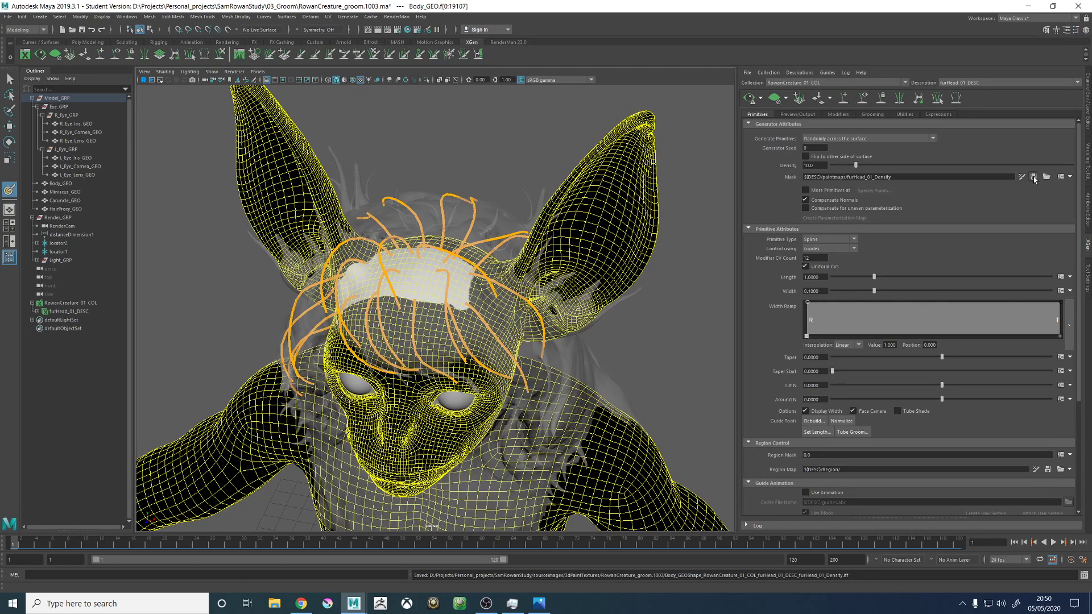
click(1033, 177)
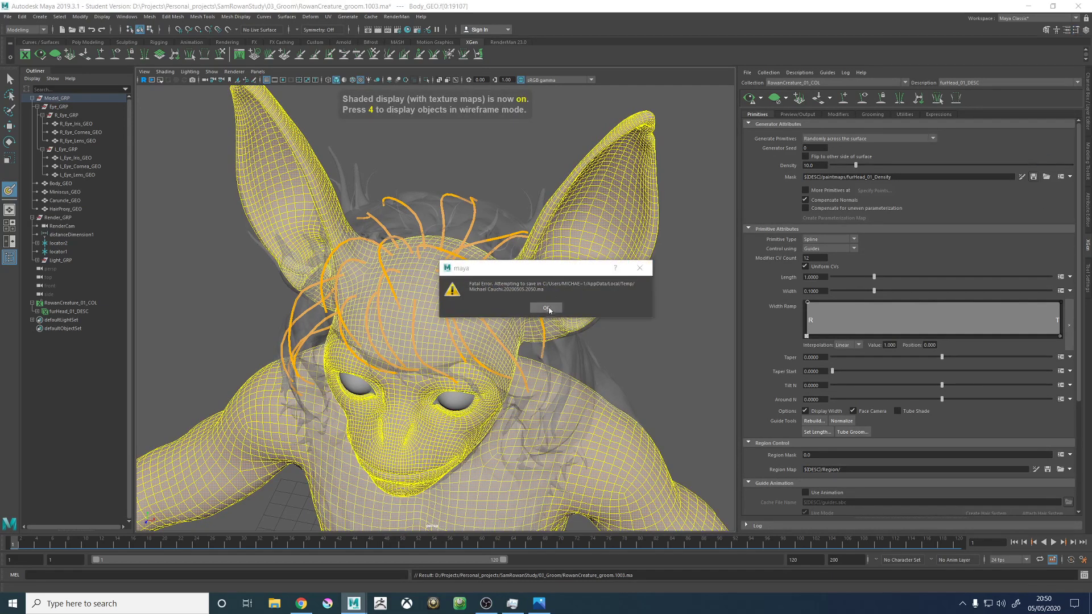
click(547, 308)
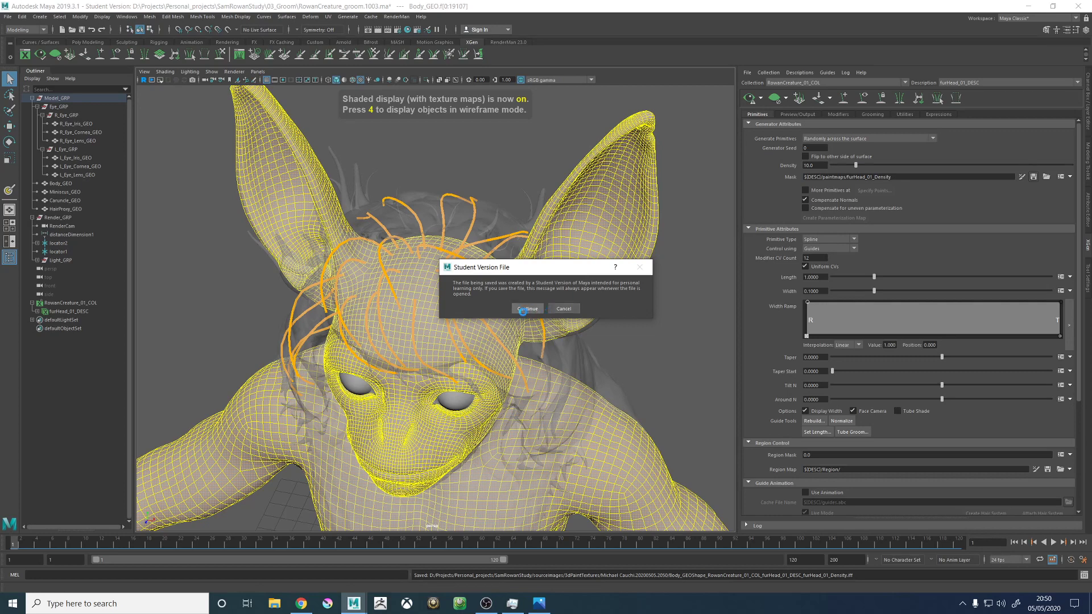
click(522, 309)
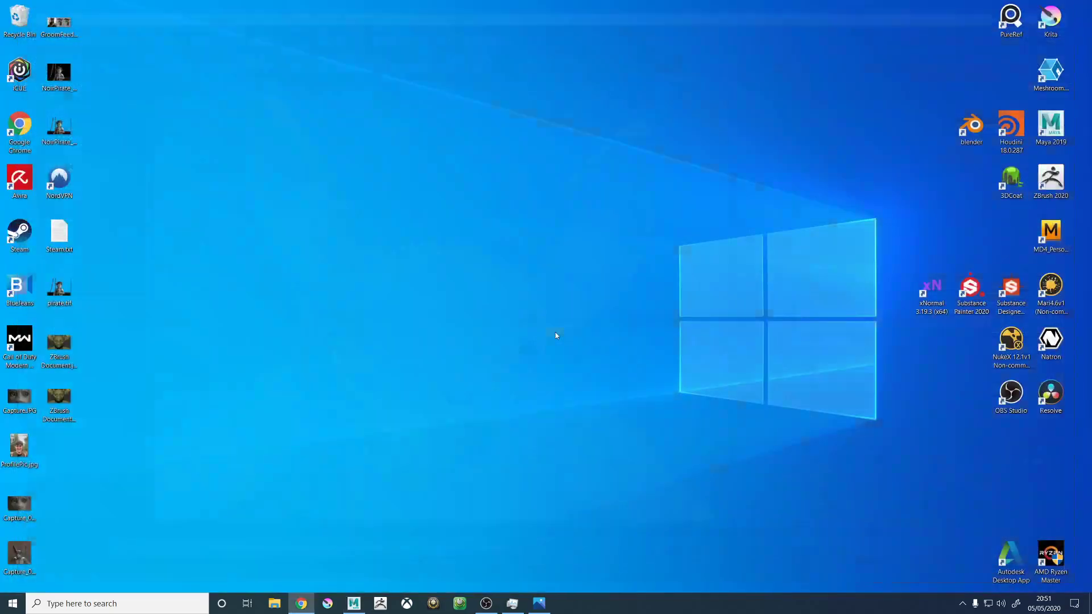
- Relaunch Maya, continue past the student version notice and inspect the recovered creature scene
click(358, 607)
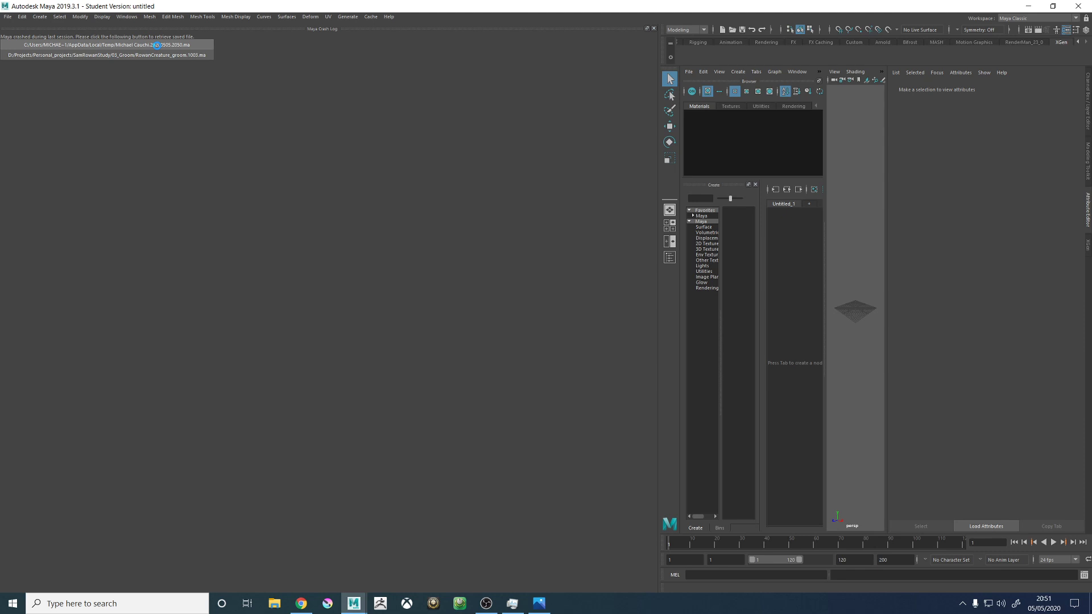
click(526, 307)
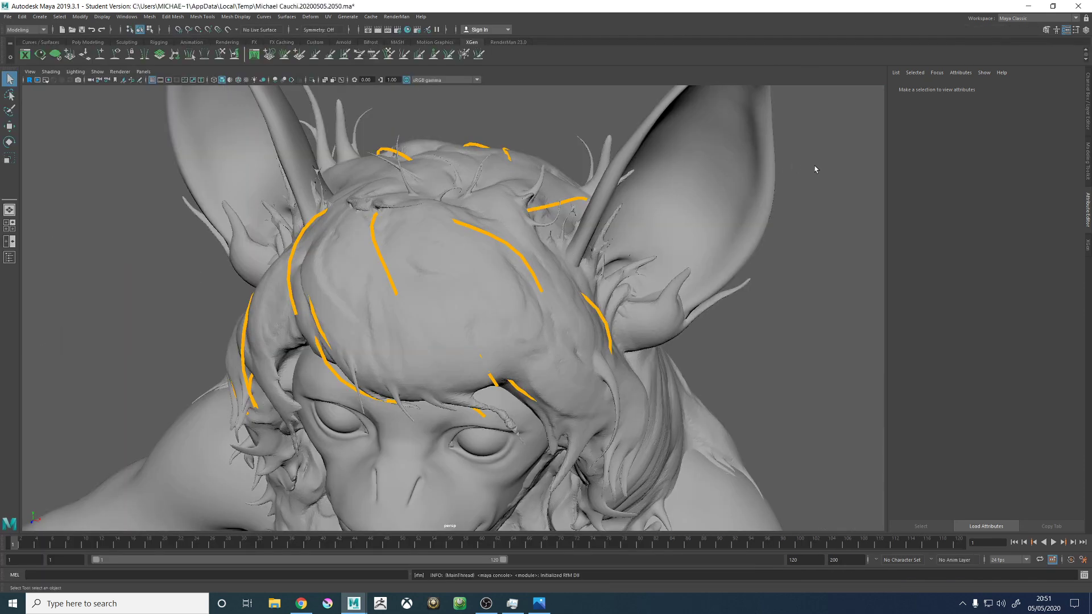
scroll(425, 338, down, 3)
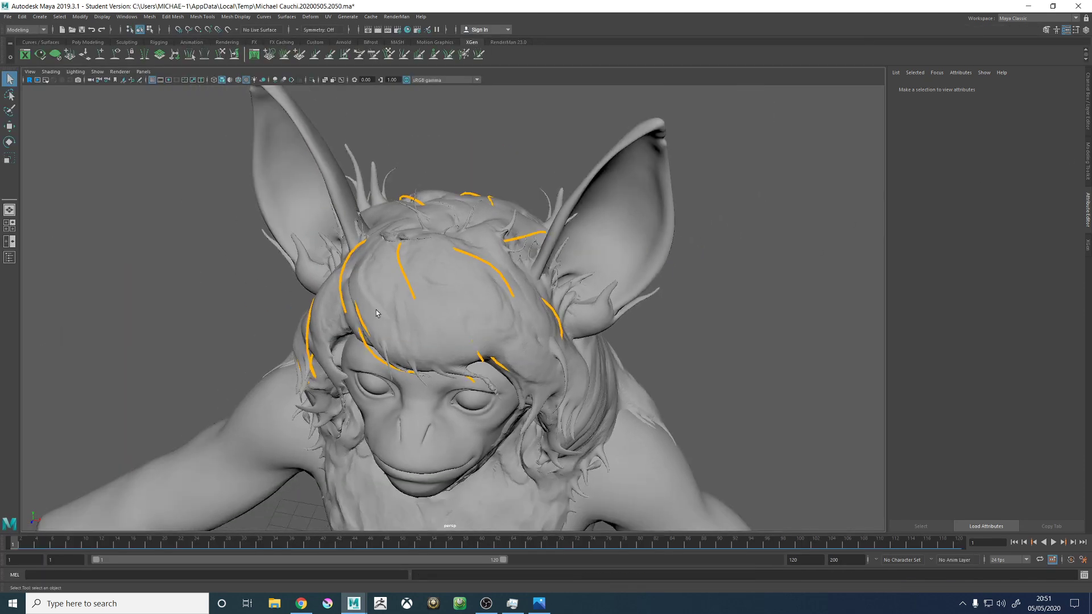
alt+drag(375, 313, 957, 234)
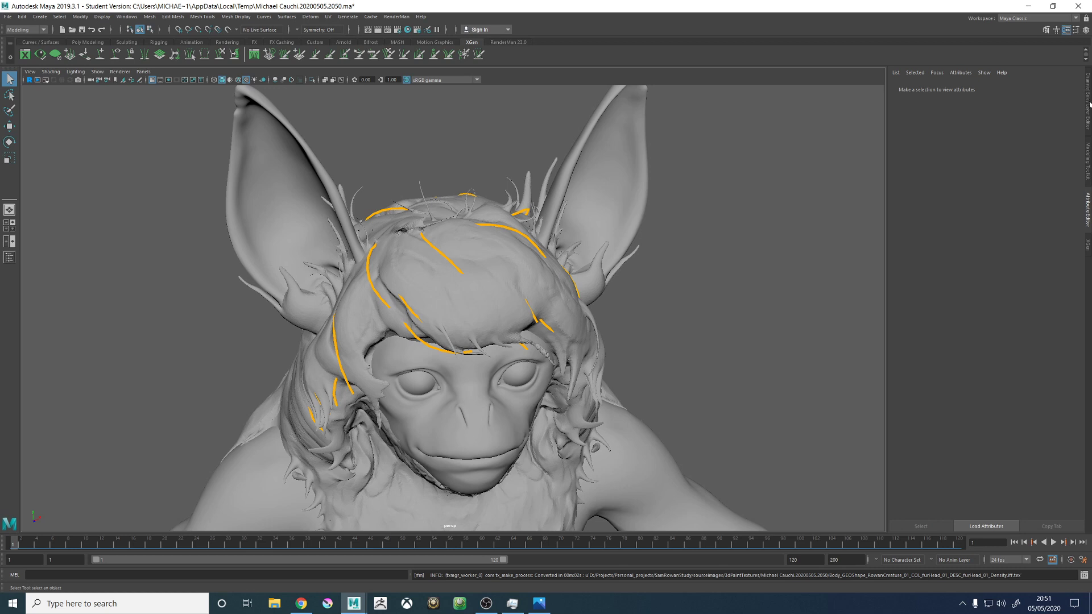
- Set the GEO_HairProxy_LYR display layer to template mode so the hair proxy shows as unselectable wireframe
click(1088, 173)
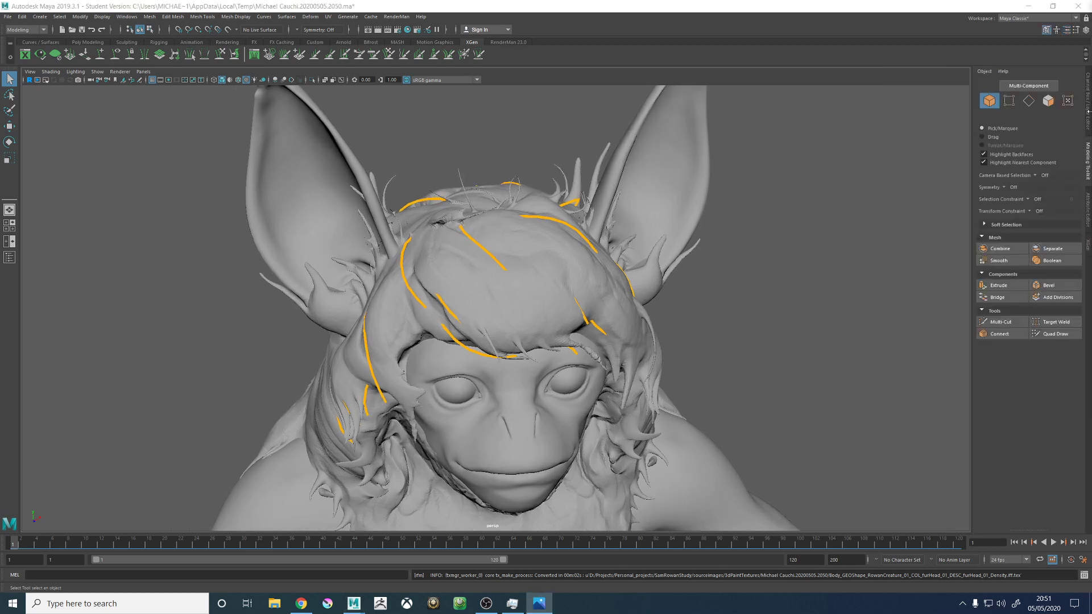
click(1087, 114)
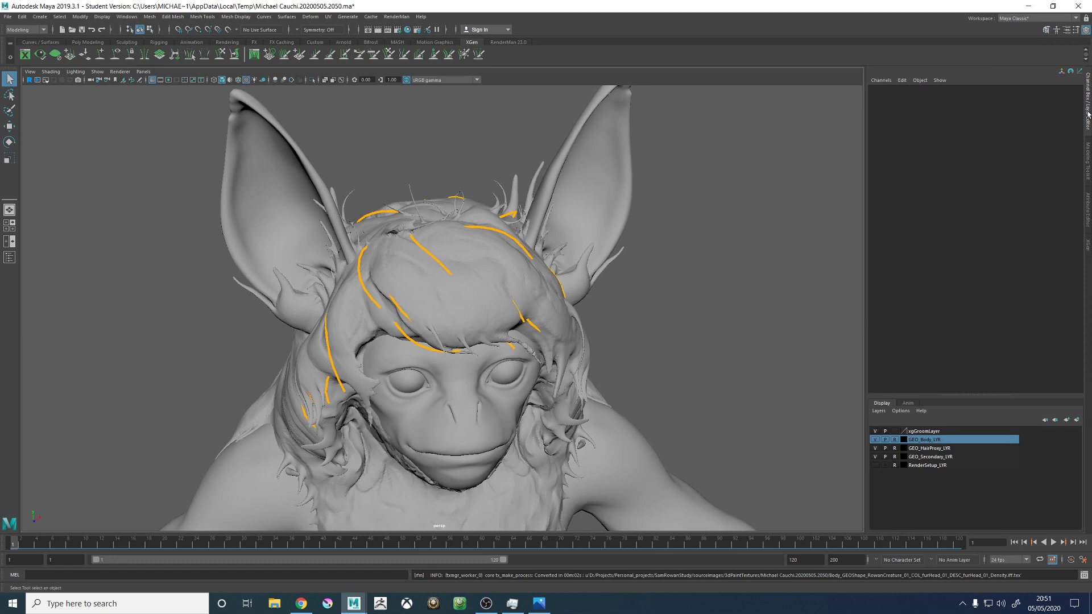
click(895, 449)
click(895, 450)
alt+drag(679, 333, 747, 332)
- Reload the furHead_01_Density mask for painting from XGen and try again to save it, accepting the recovery save
click(1087, 246)
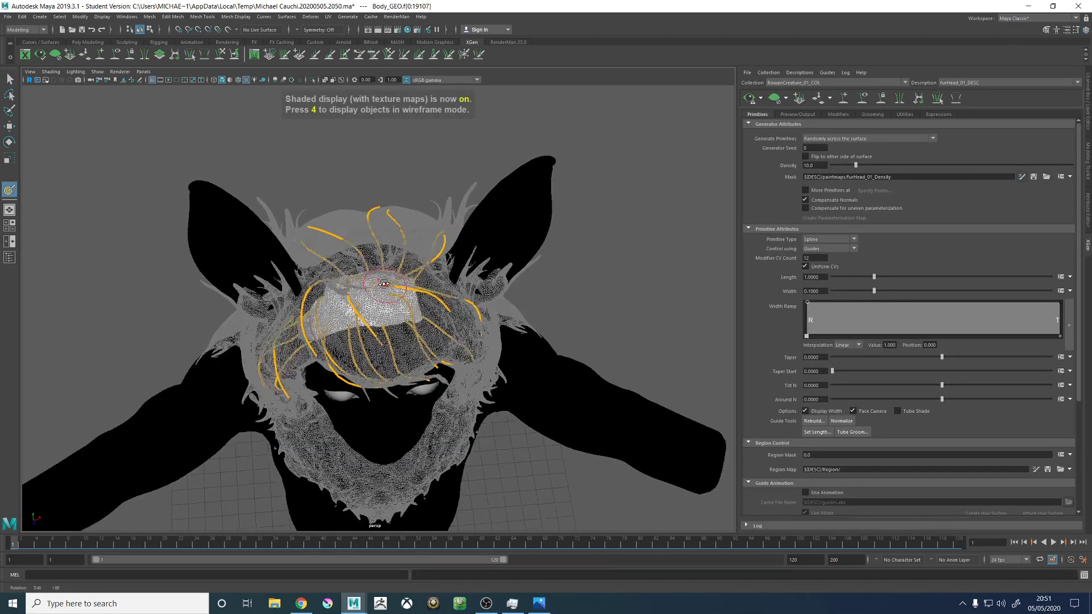
alt+right_drag(459, 316, 538, 287)
mouse_move(540, 284)
alt+mouse_down()
mouse_move(475, 318)
mouse_move(485, 315)
alt+mouse_up()
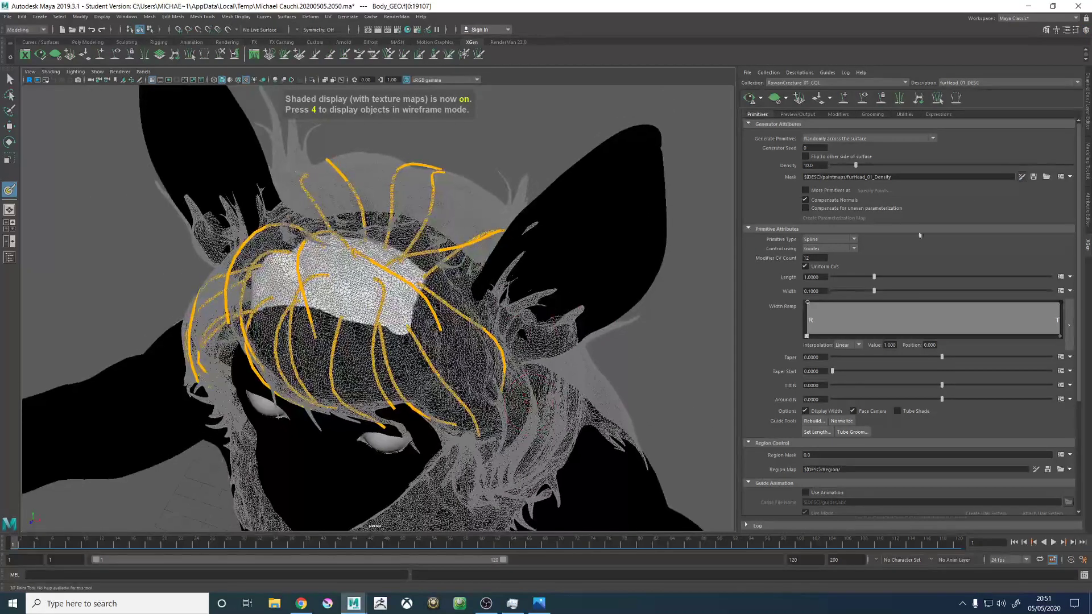
click(1033, 177)
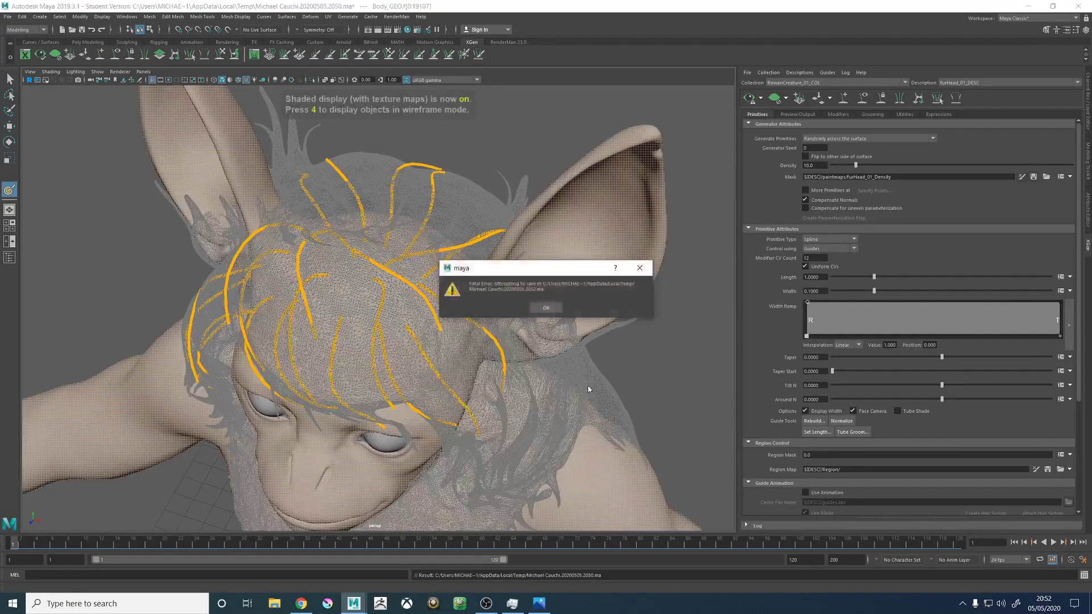
click(546, 310)
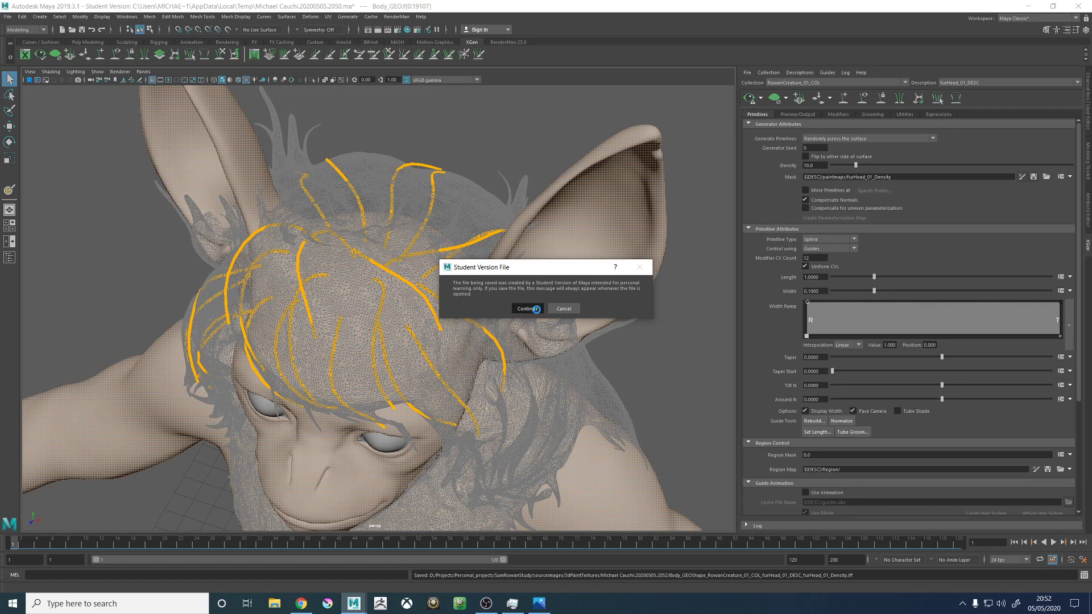
click(535, 309)
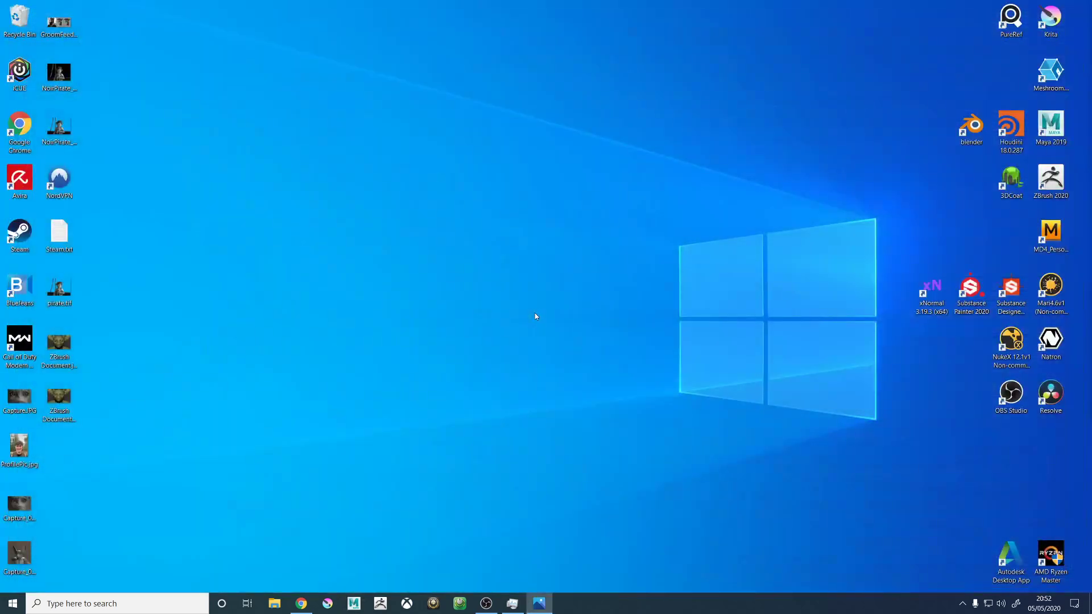
- Relaunch Maya and, while it loads, switch to Chrome to search the web for "maya fatal error on xgen save"
click(355, 608)
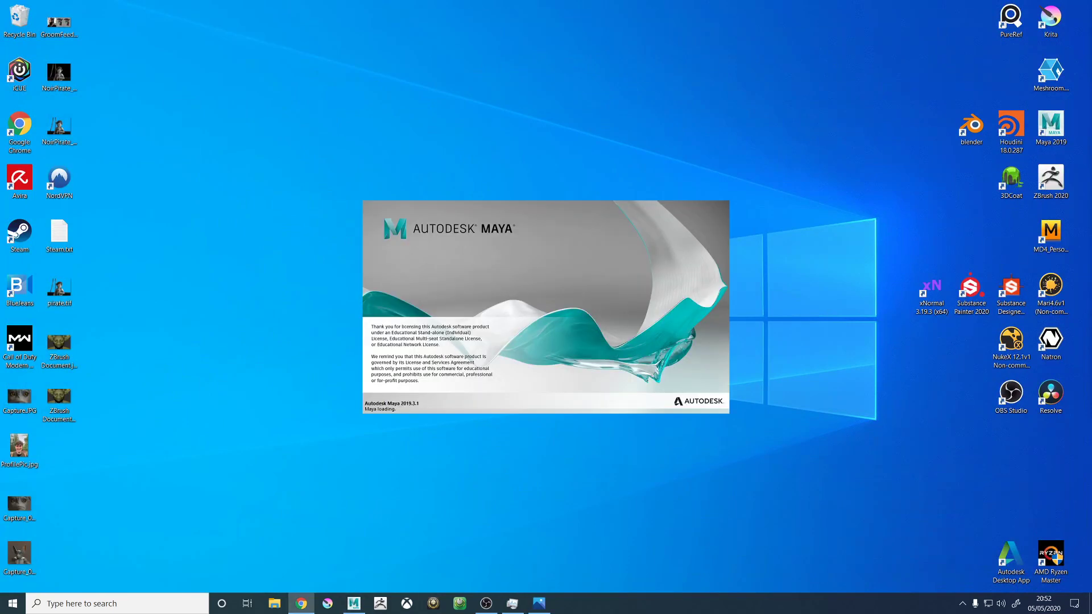
click(301, 604)
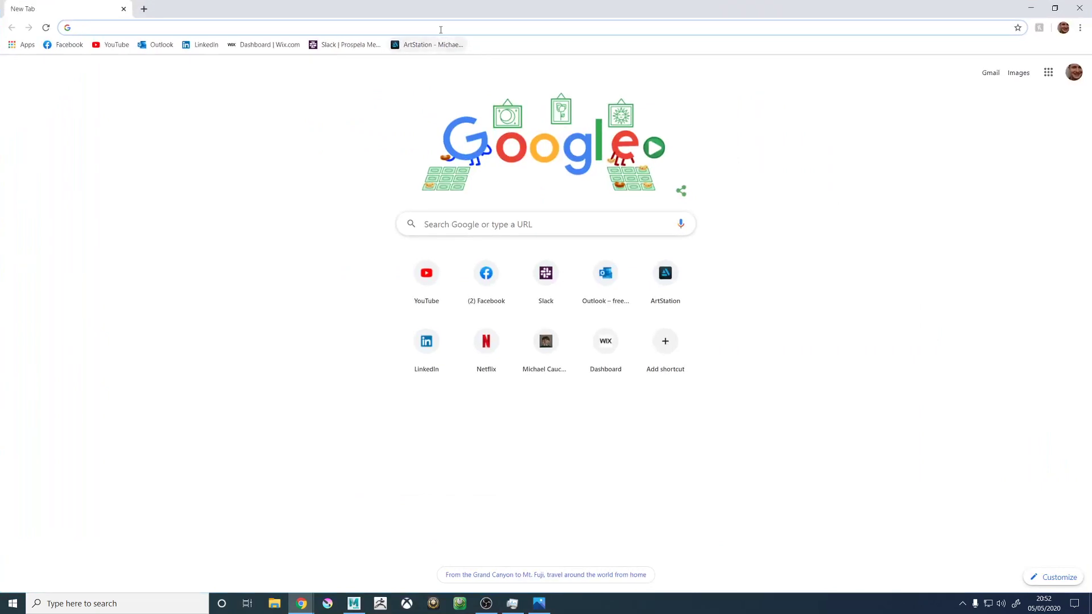
text(maya fatal)
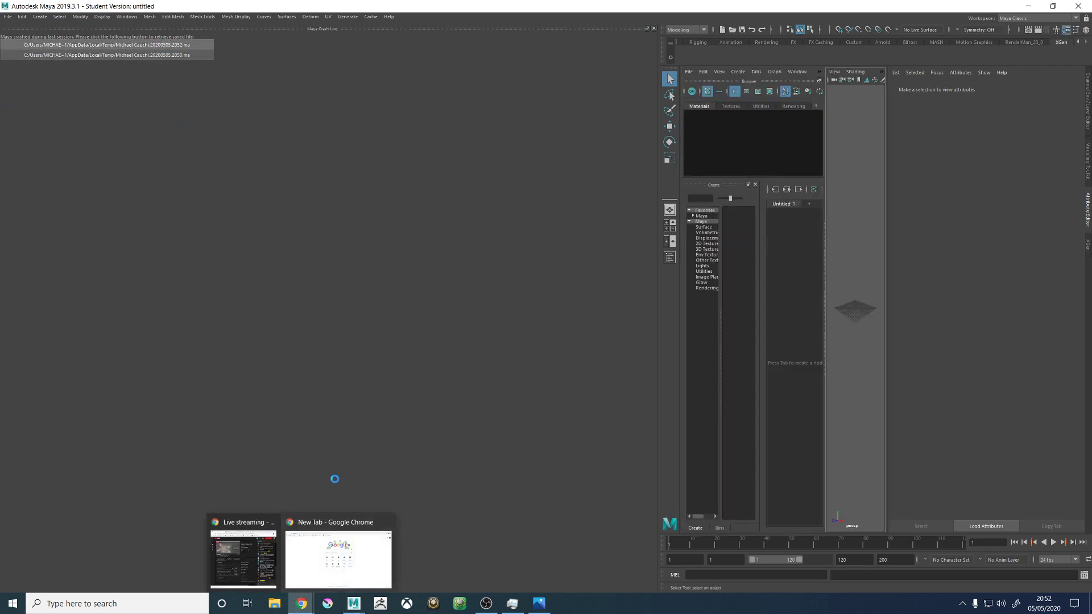
click(336, 546)
click(137, 29)
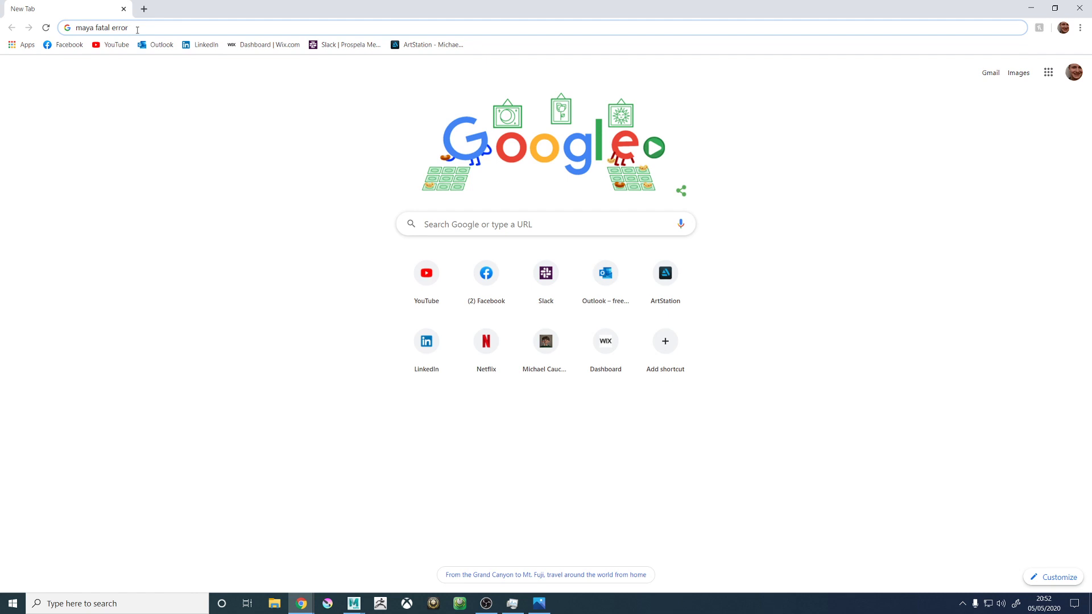
text(on xgen )
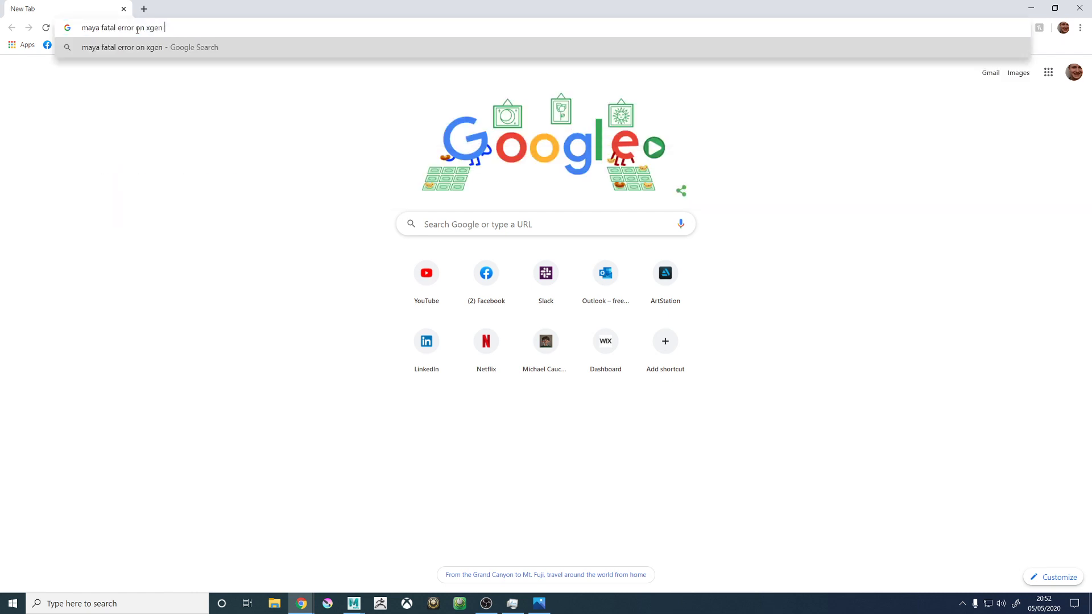
text(save)
key(Return)
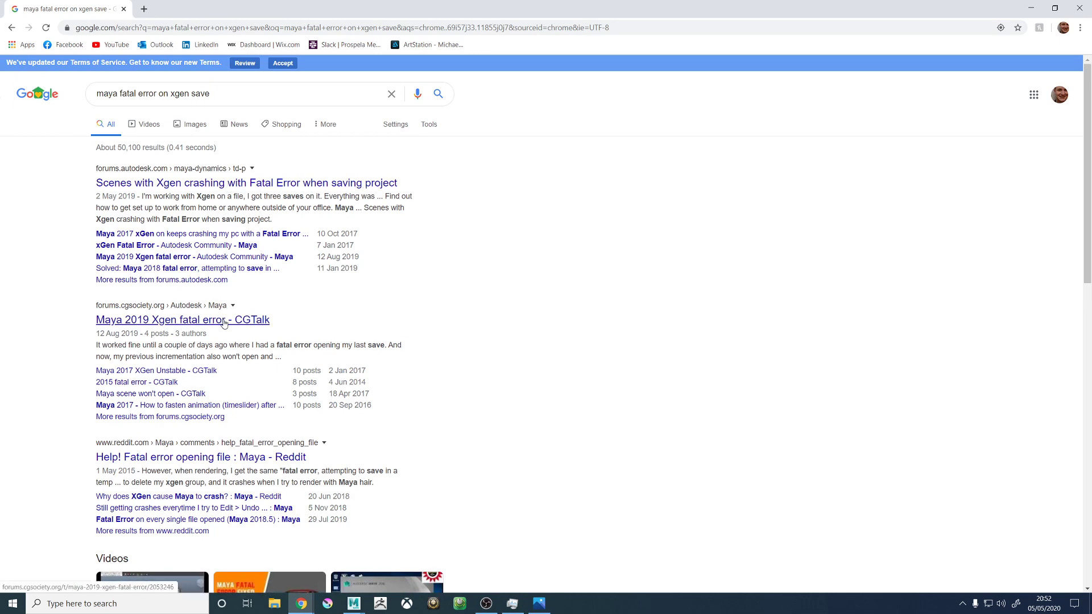
- Skim the search results and refine the query to "maya fatal error on xgen save ptex"
scroll(224, 324, down, 5)
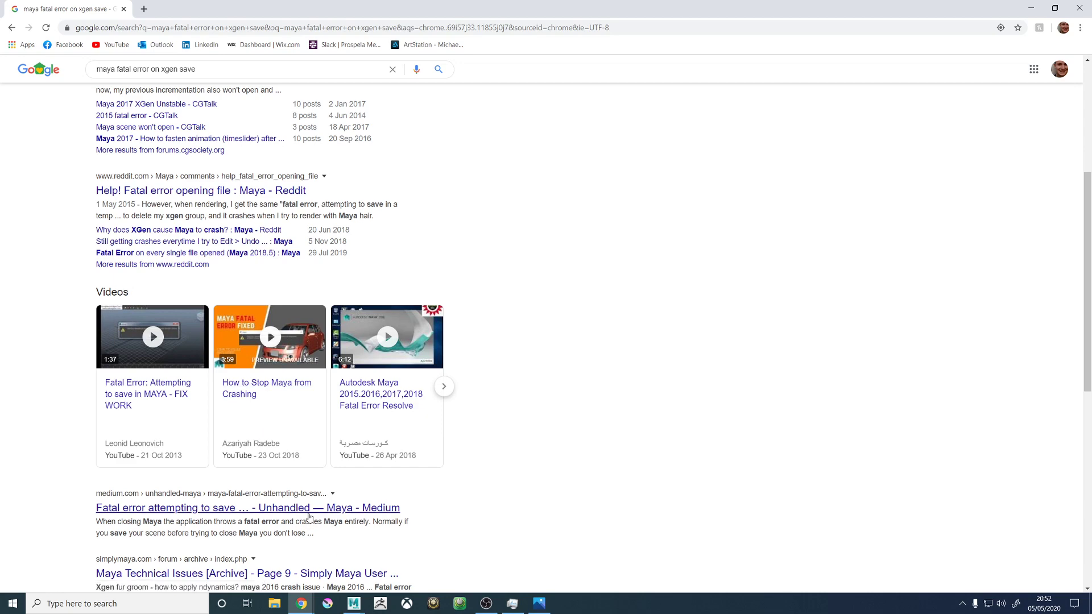
scroll(291, 518, down, 3)
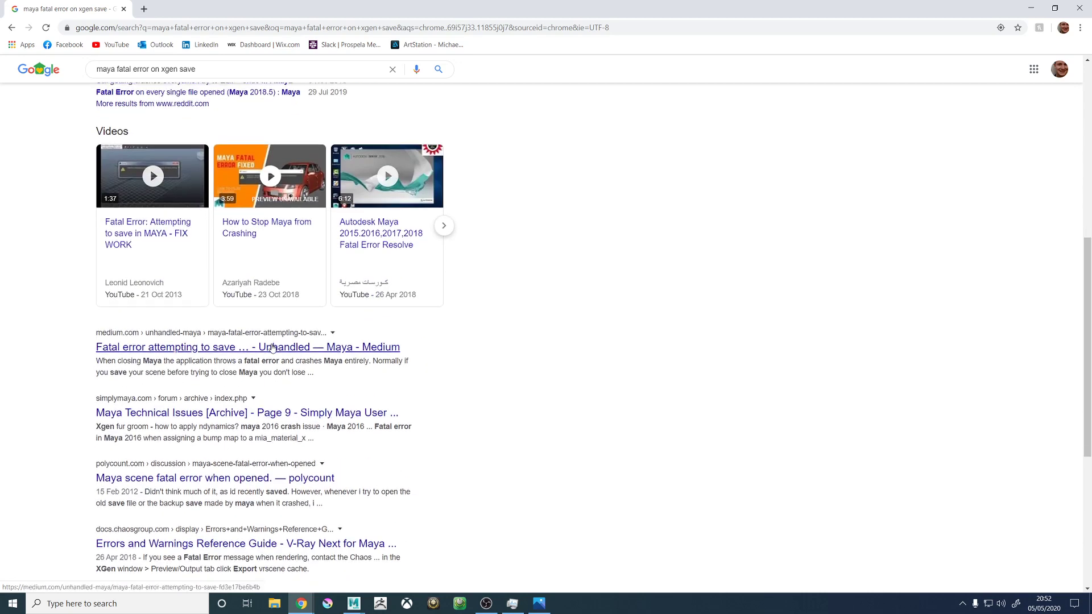
scroll(273, 348, down, 6)
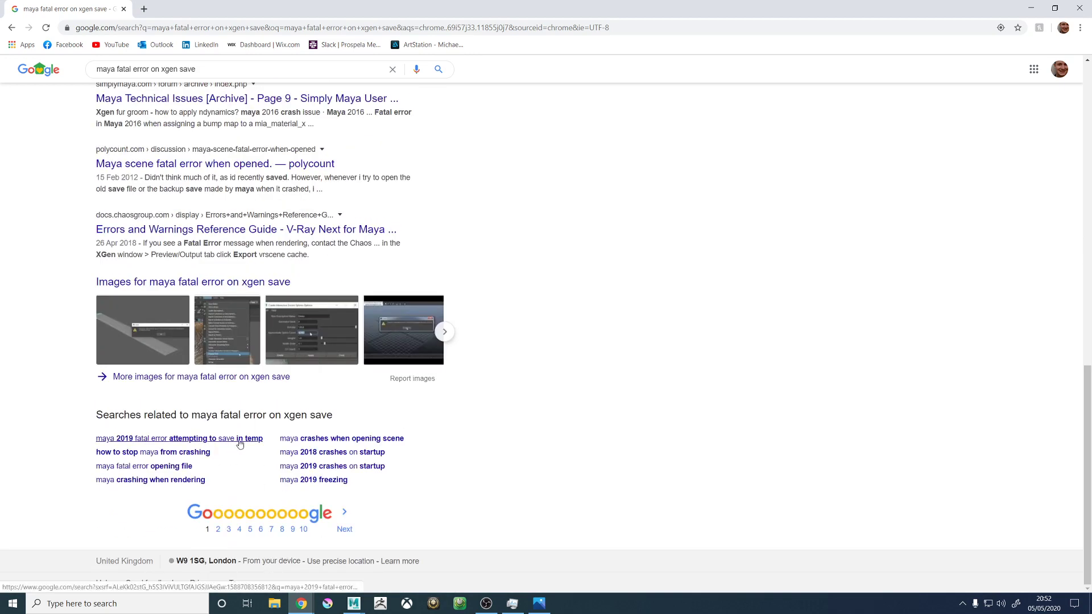
scroll(302, 280, up, 20)
click(215, 94)
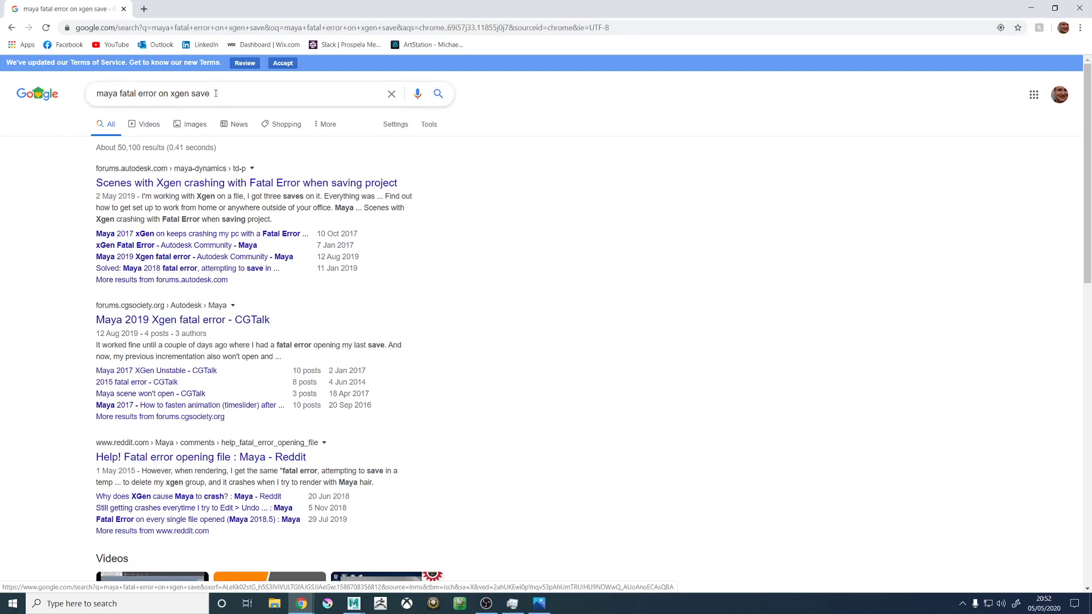
drag(206, 95, 219, 100)
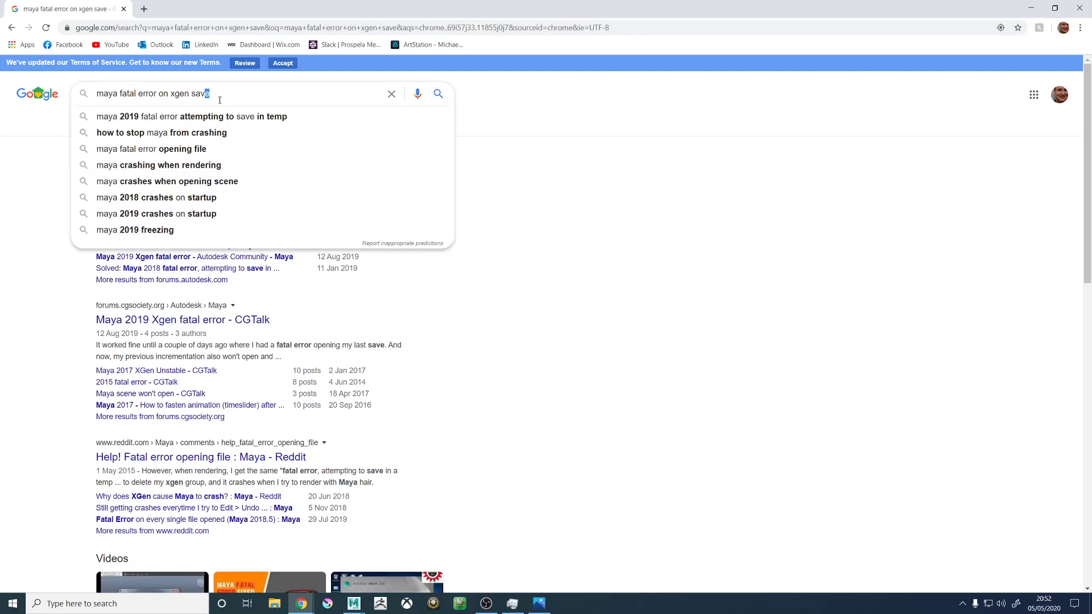
click(219, 100)
text(ptex)
key(Return)
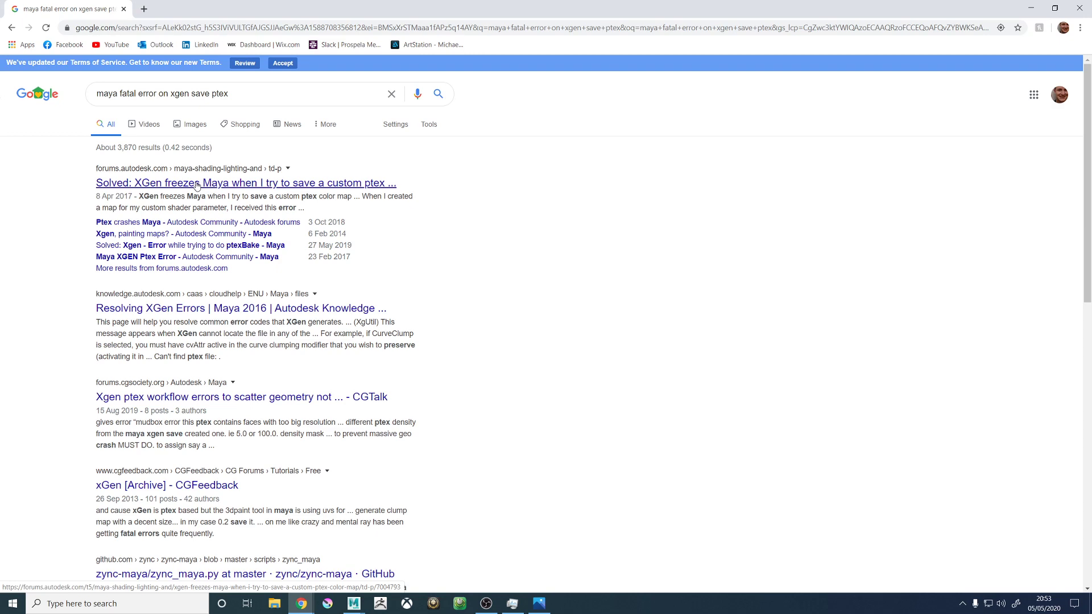
- Open the Autodesk forum thread on XGen freezing when saving a custom ptex color map and read its replies
click(197, 184)
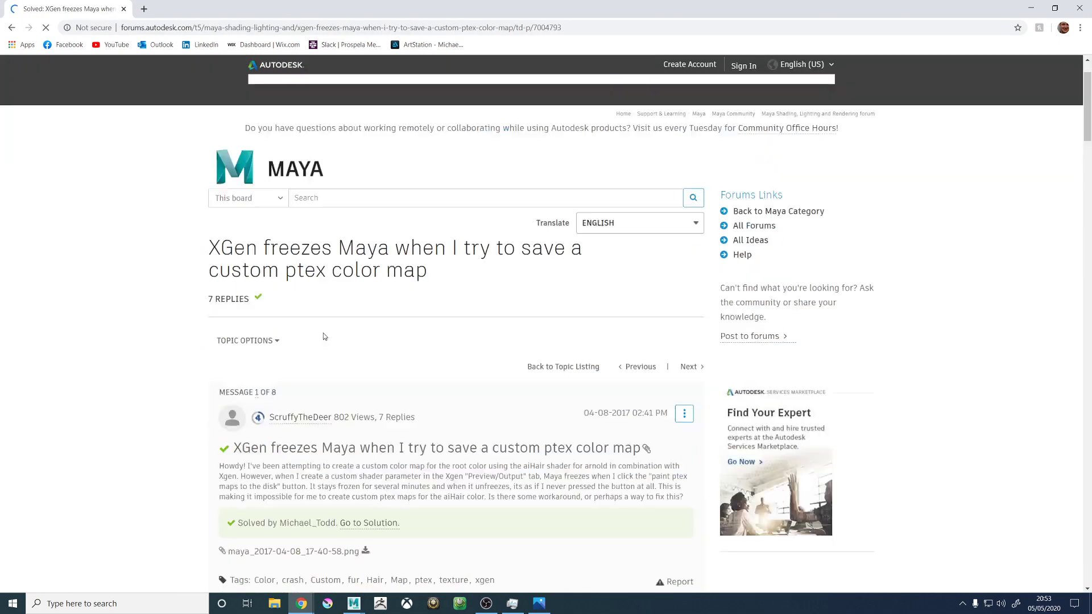
scroll(460, 276, down, 3)
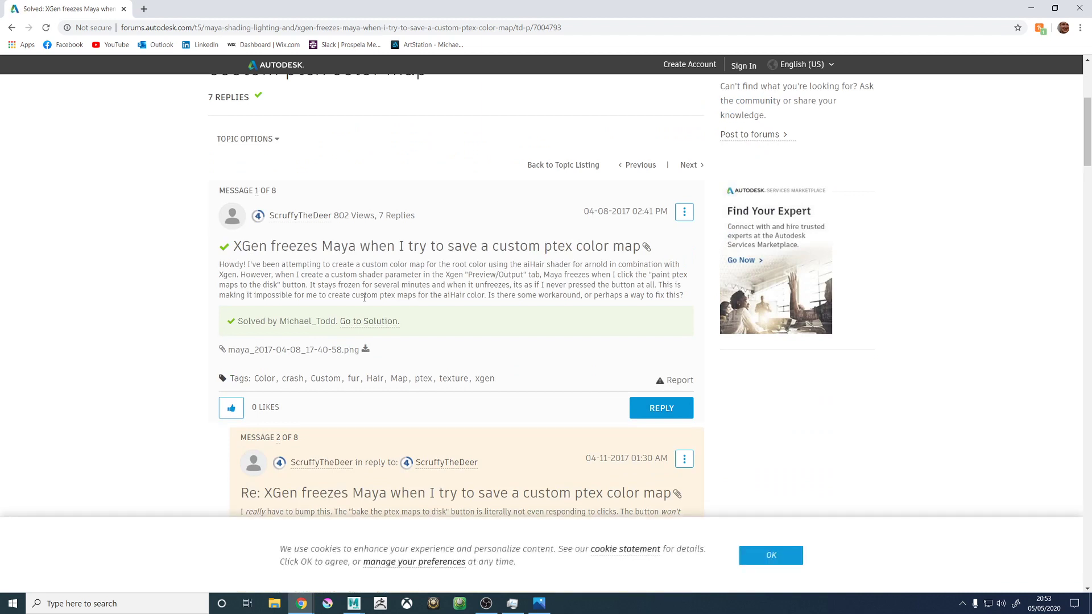
scroll(286, 268, down, 3)
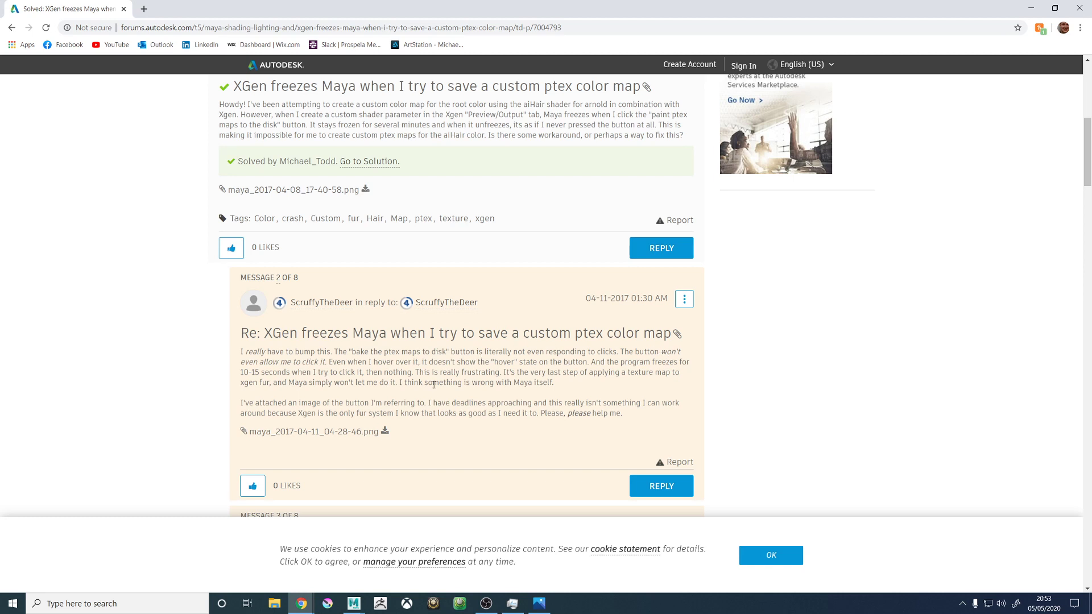
scroll(381, 373, down, 3)
scroll(417, 359, down, 2)
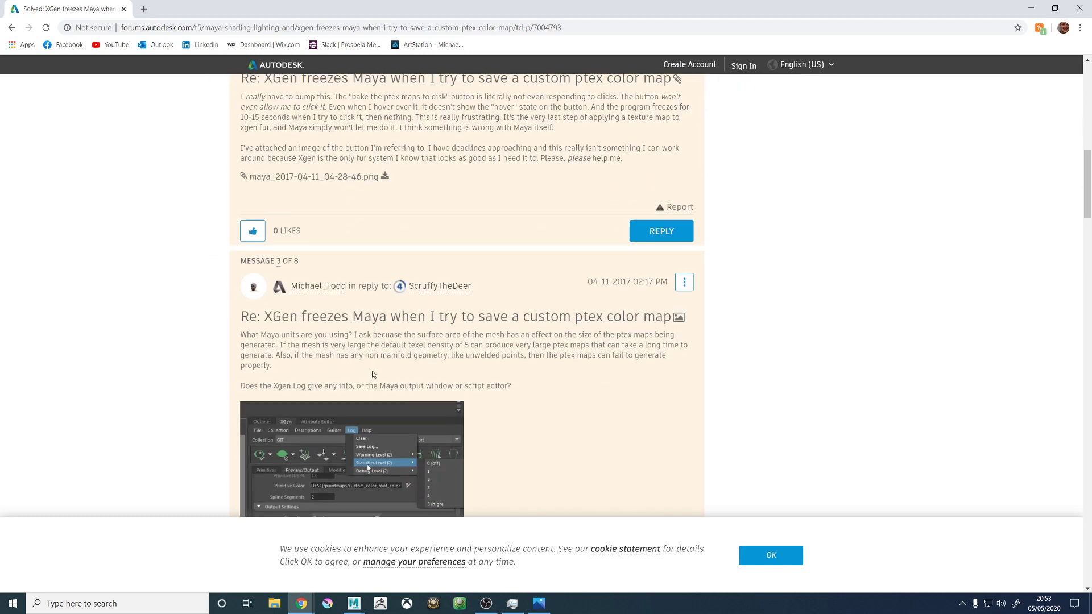
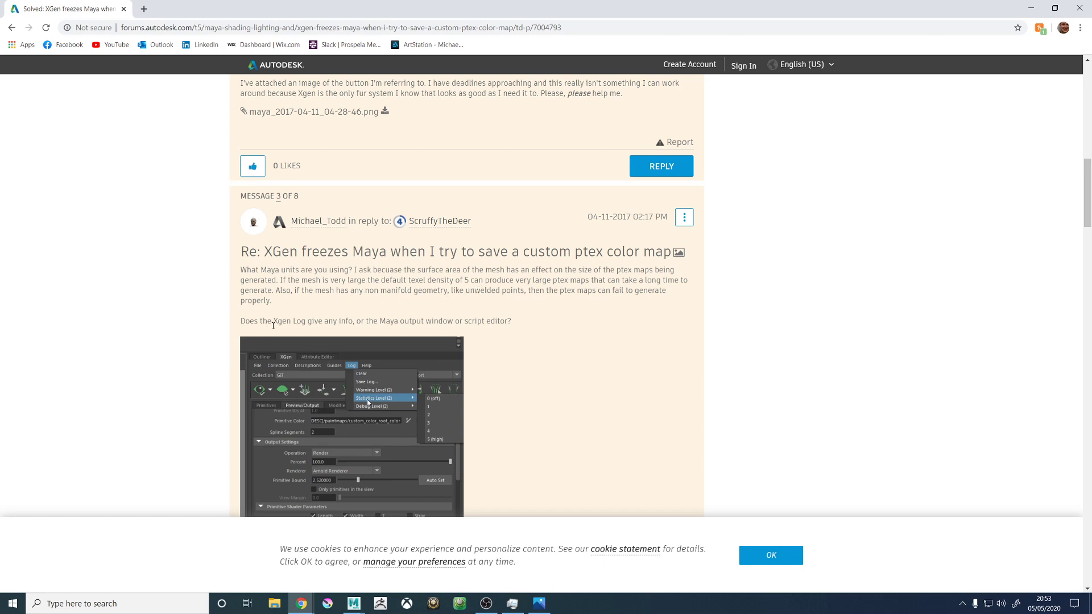
- Read through the Autodesk forum replies about XGen freezing when saving a custom ptex color map, down to the accepted solution
scroll(265, 316, down, 2)
scroll(265, 316, down, 5)
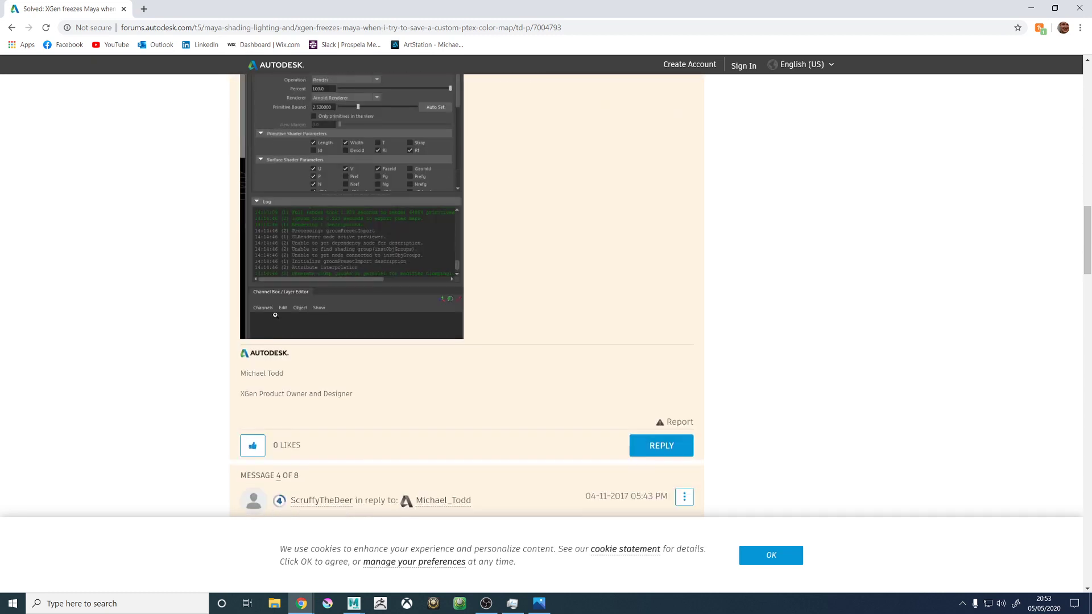
scroll(282, 322, down, 2)
scroll(282, 322, down, 1)
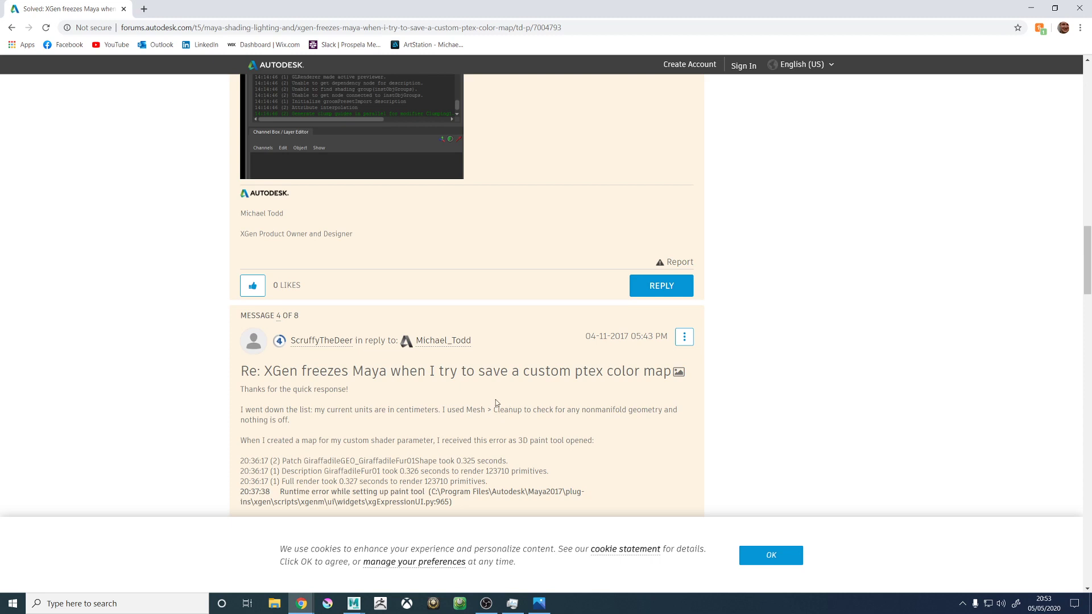
scroll(439, 390, down, 2)
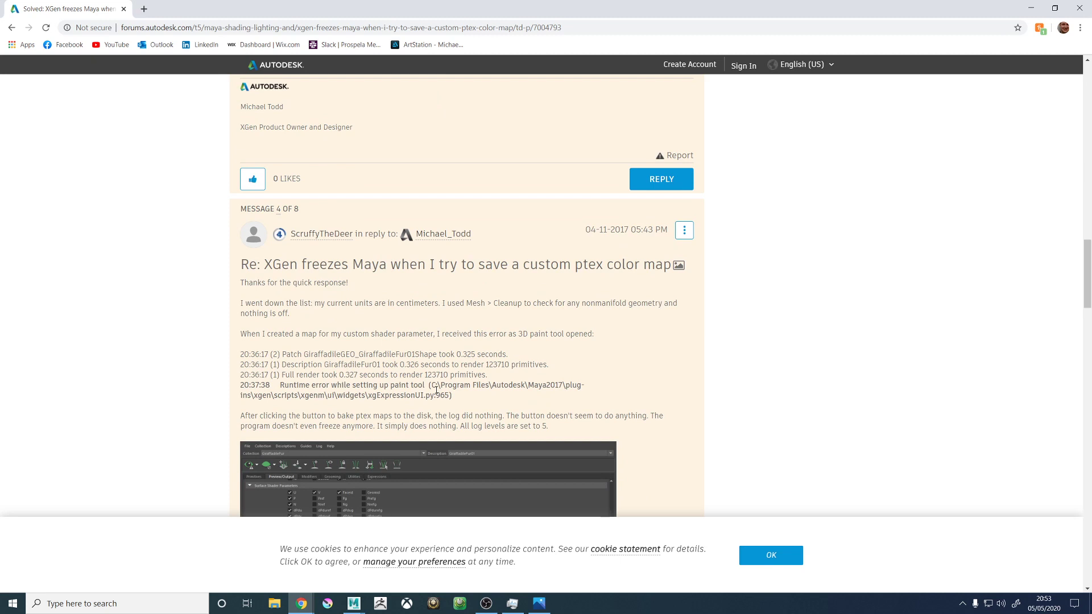
scroll(436, 391, down, 1)
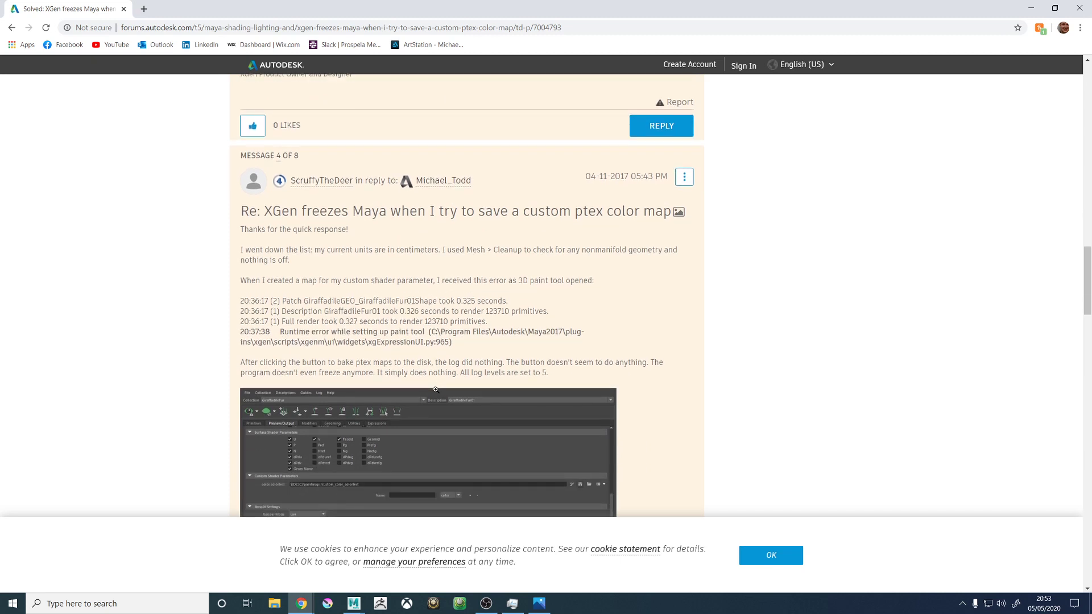
scroll(436, 389, down, 1)
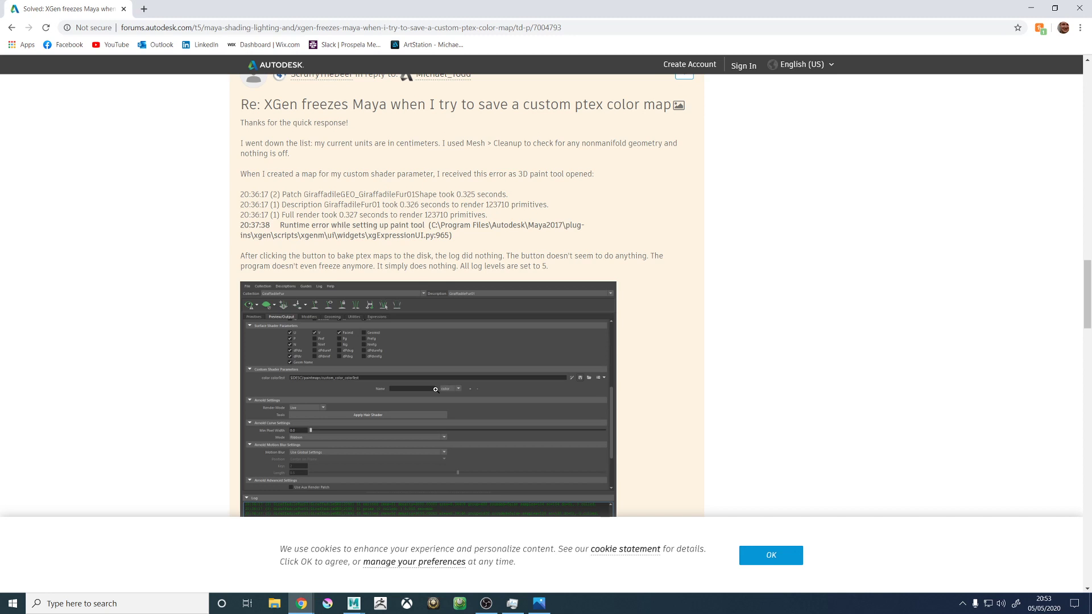
scroll(466, 296, down, 10)
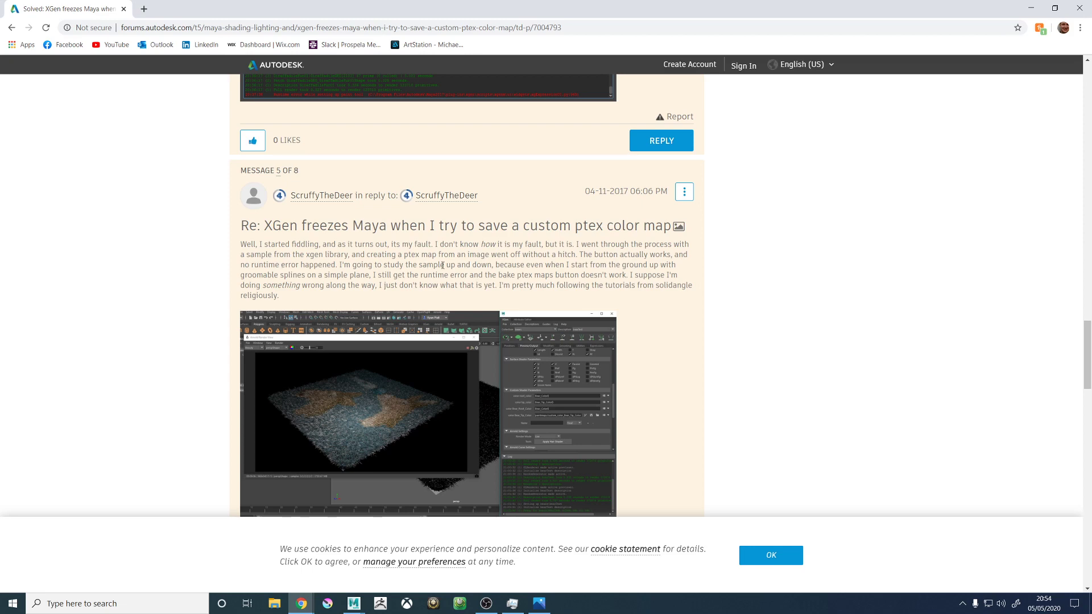
scroll(405, 272, down, 8)
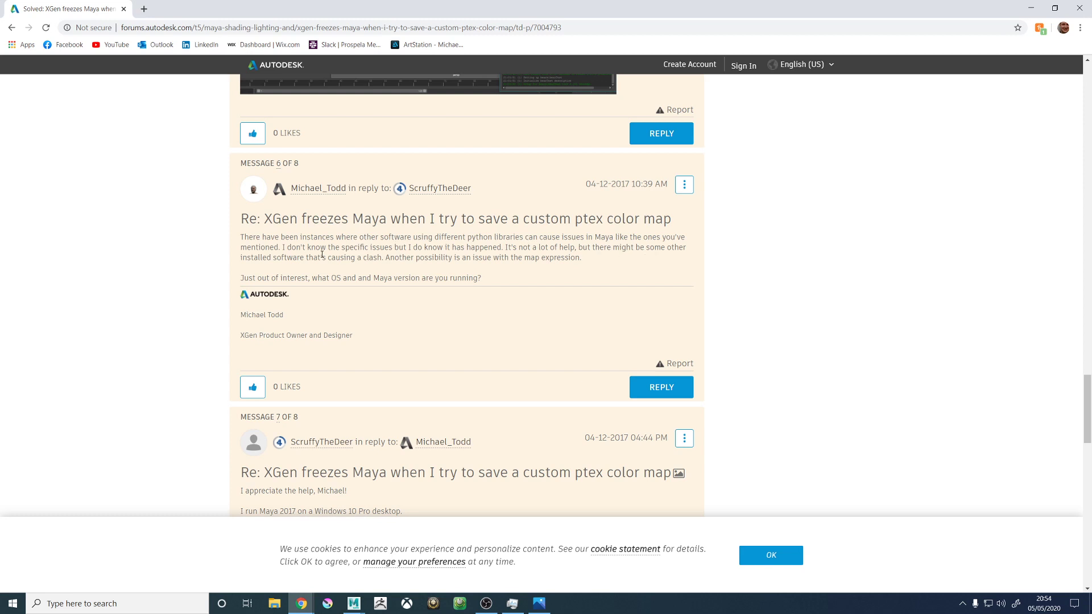
scroll(319, 398, down, 2)
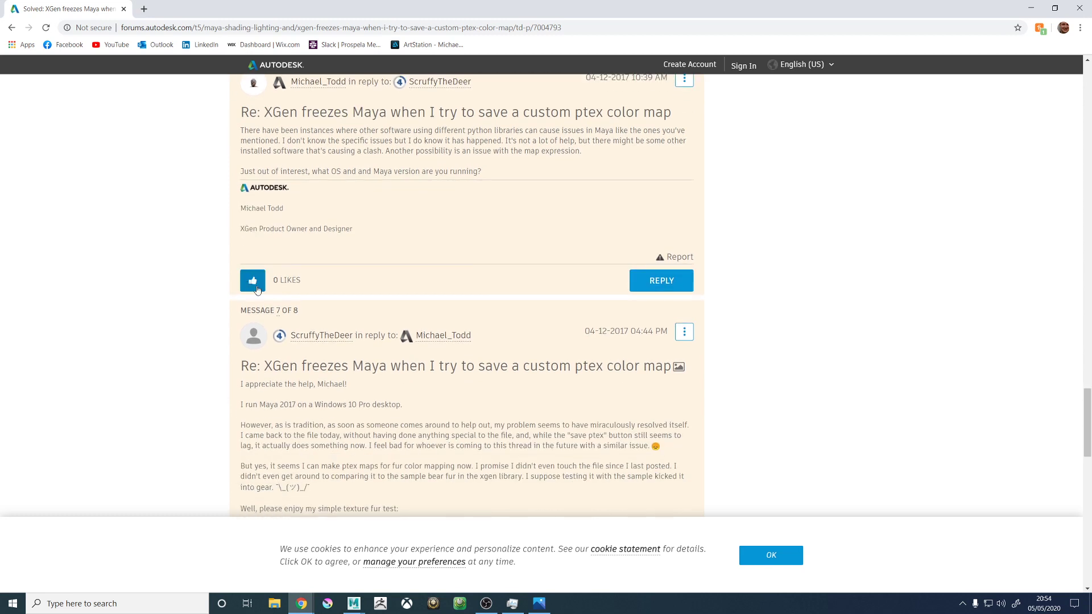
scroll(298, 386, down, 3)
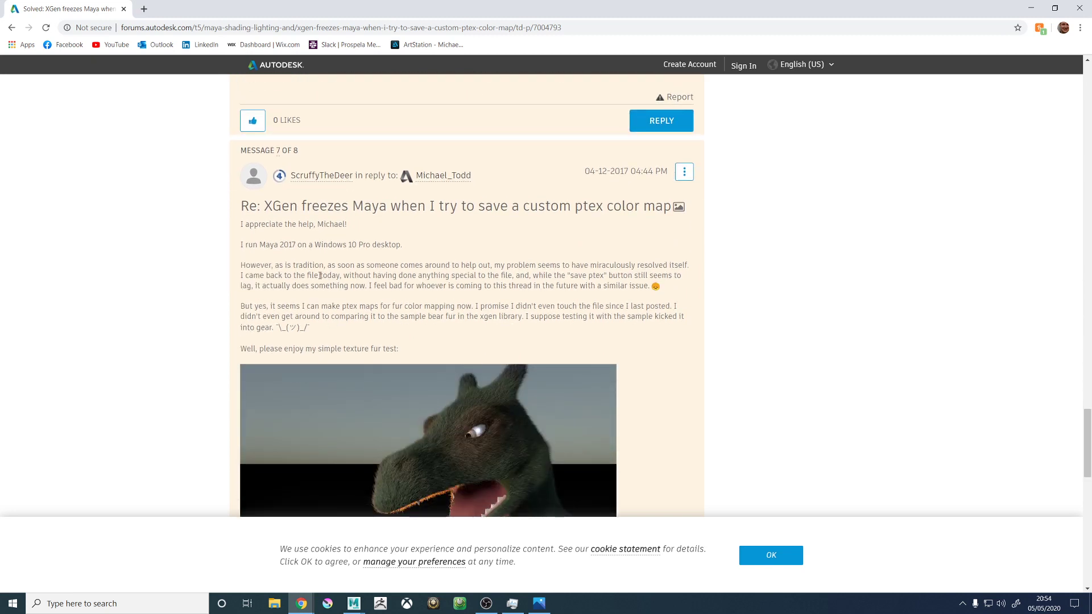
scroll(322, 276, down, 6)
scroll(296, 287, down, 1)
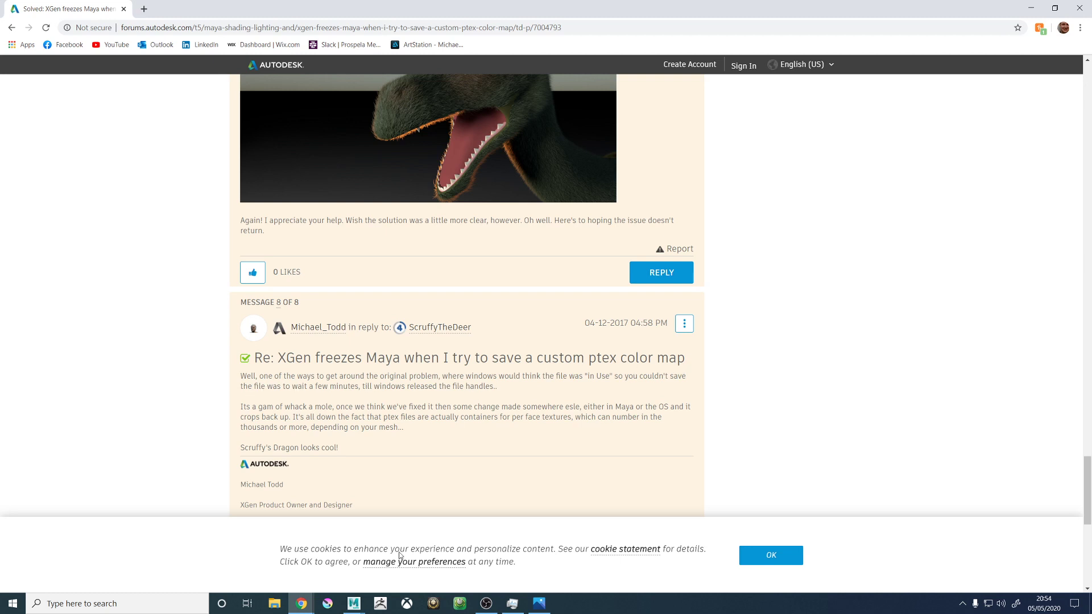
- Switch to Maya, accept the student version notice to load the recovered 20200505.2052 scene, and close the Maya Crash Log
mouse_move(354, 603)
click(388, 576)
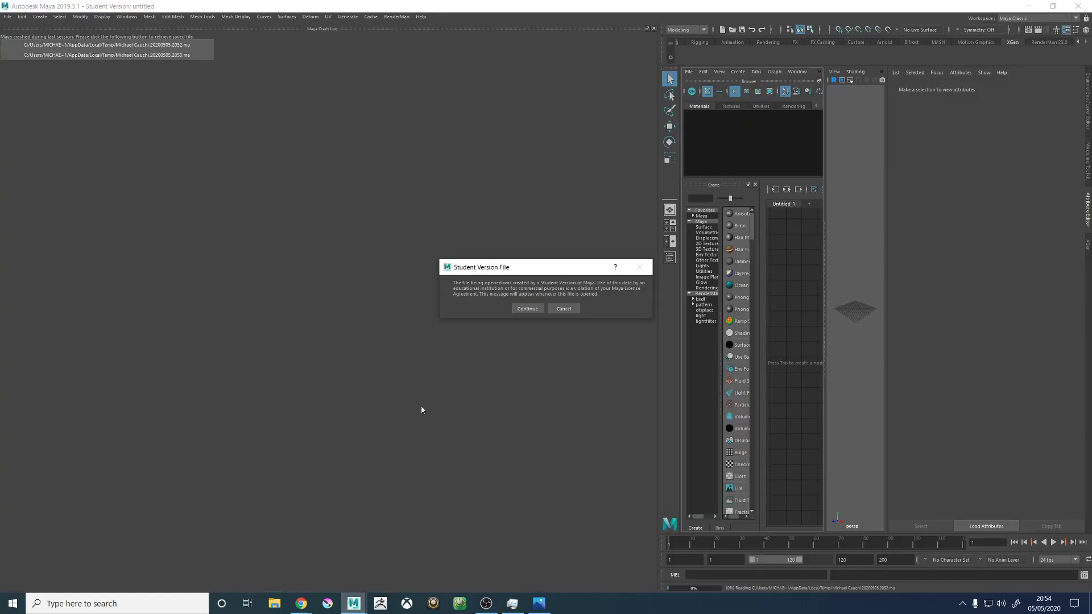
click(529, 308)
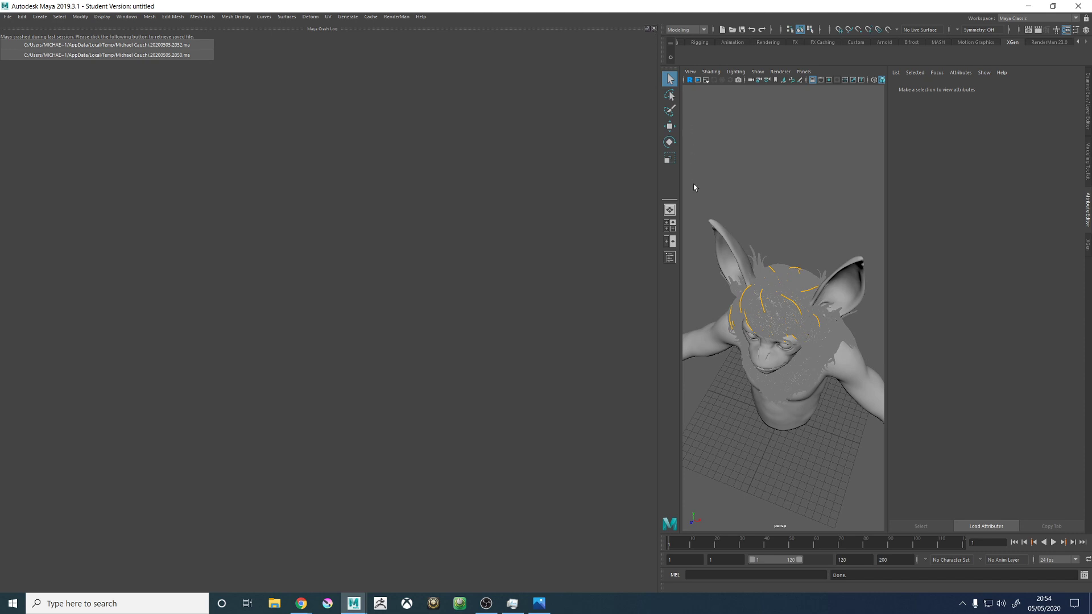
click(654, 29)
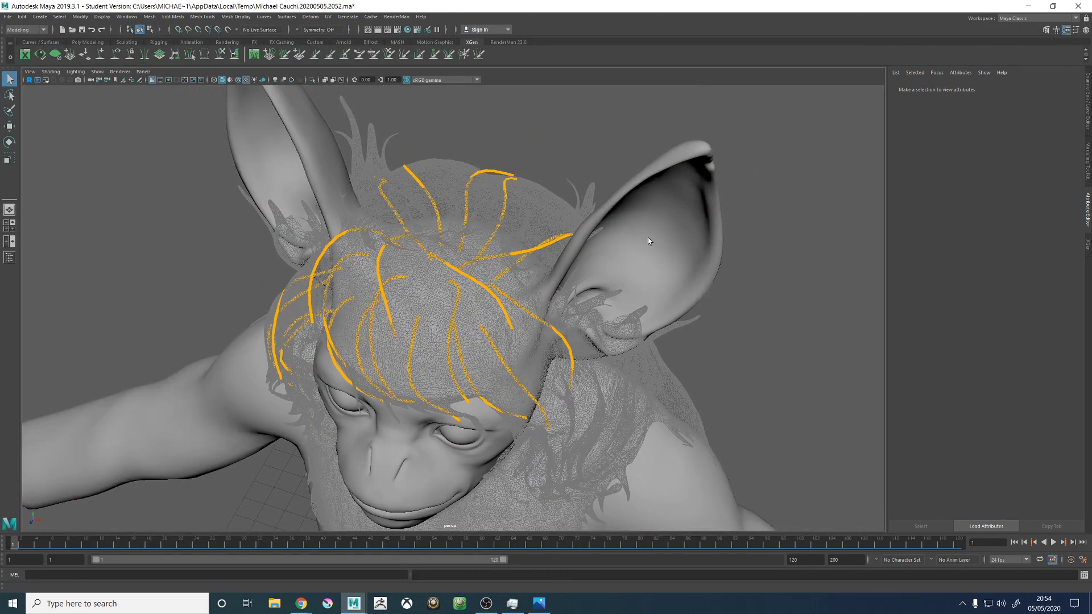
- Show the Channel Box / Layer Editor in place of the Attribute Editor
alt+drag(552, 262, 575, 251)
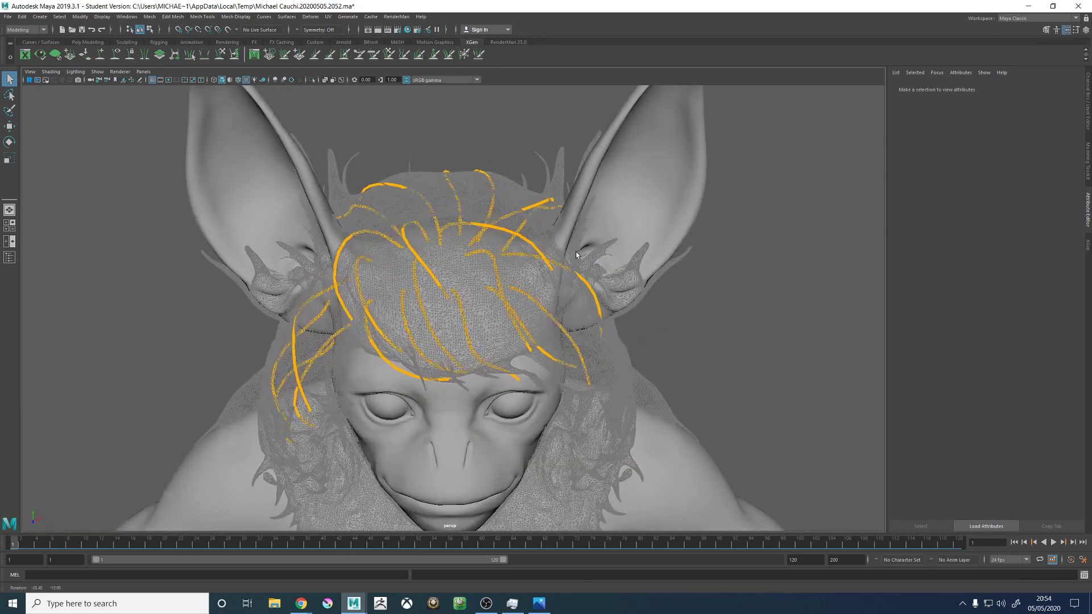
alt+drag(645, 291, 638, 288)
scroll(630, 220, down, 1)
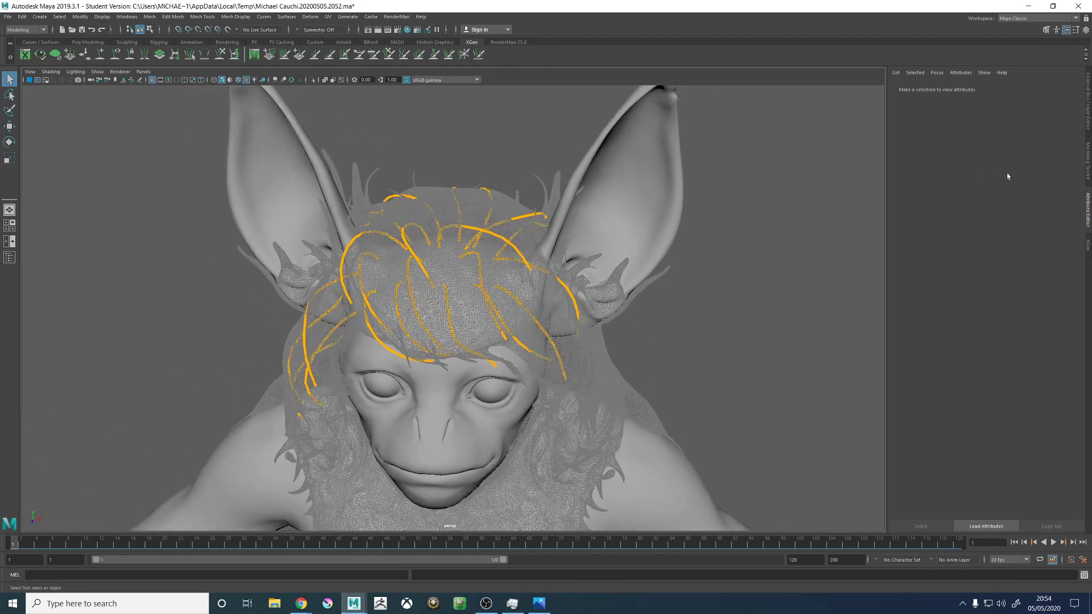
click(1085, 157)
click(1088, 117)
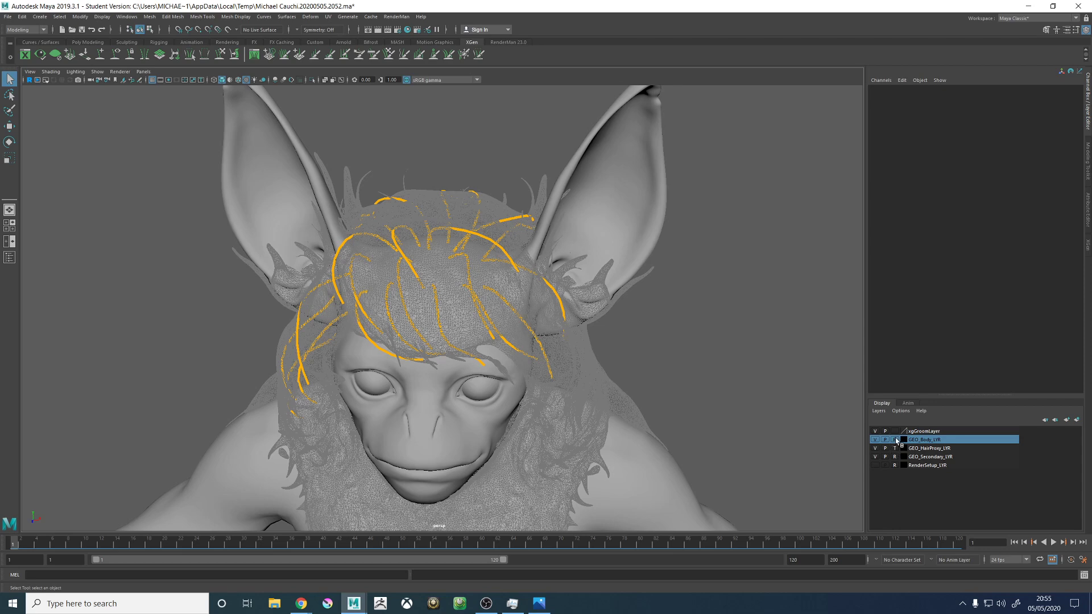
- Run Mesh Cleanup on the Body_GEO mesh with Nonmanifold geometry enabled under Remove Geometry, keeping Normals and geometry
key(w)
click(604, 164)
key(f)
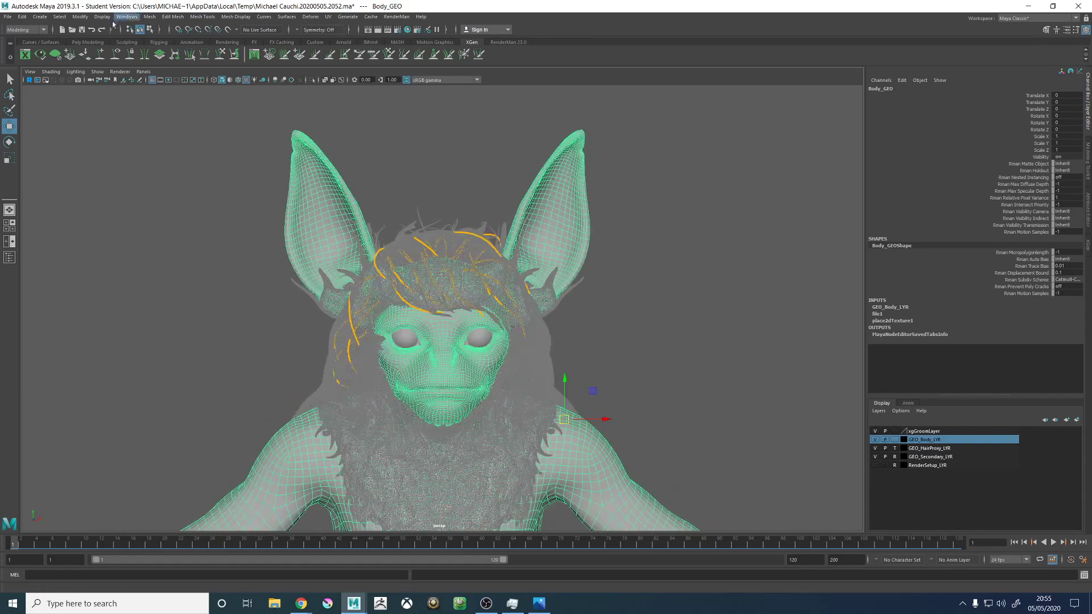
click(149, 16)
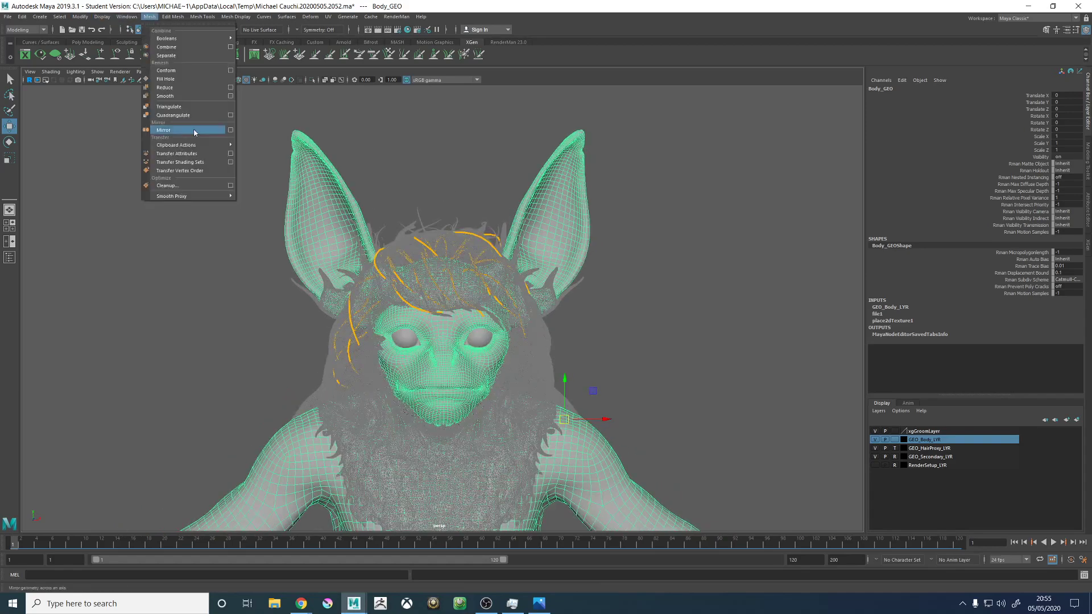
click(230, 186)
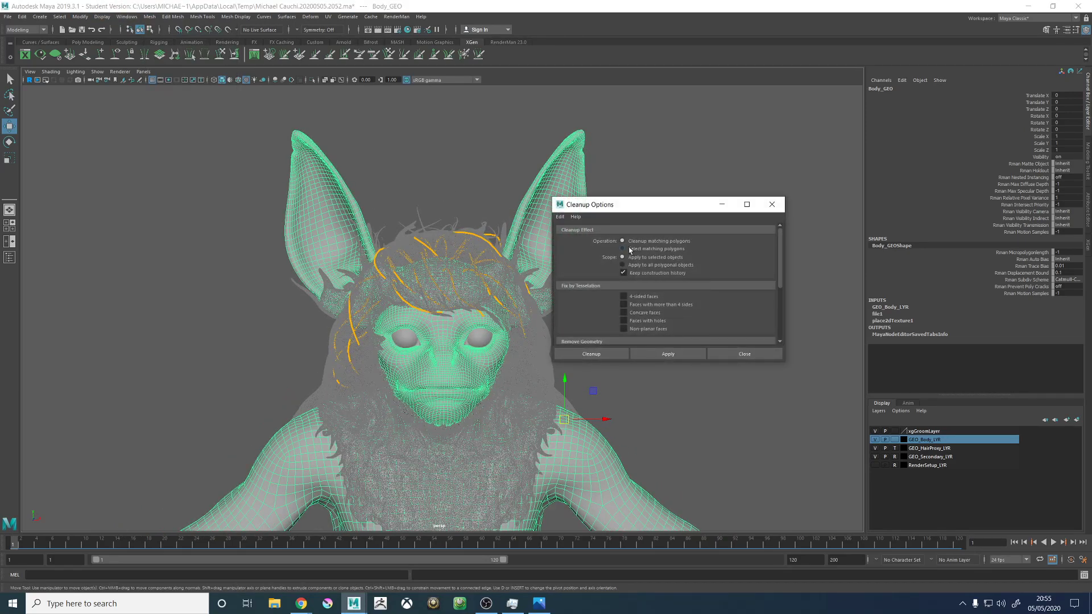
scroll(611, 310, down, 2)
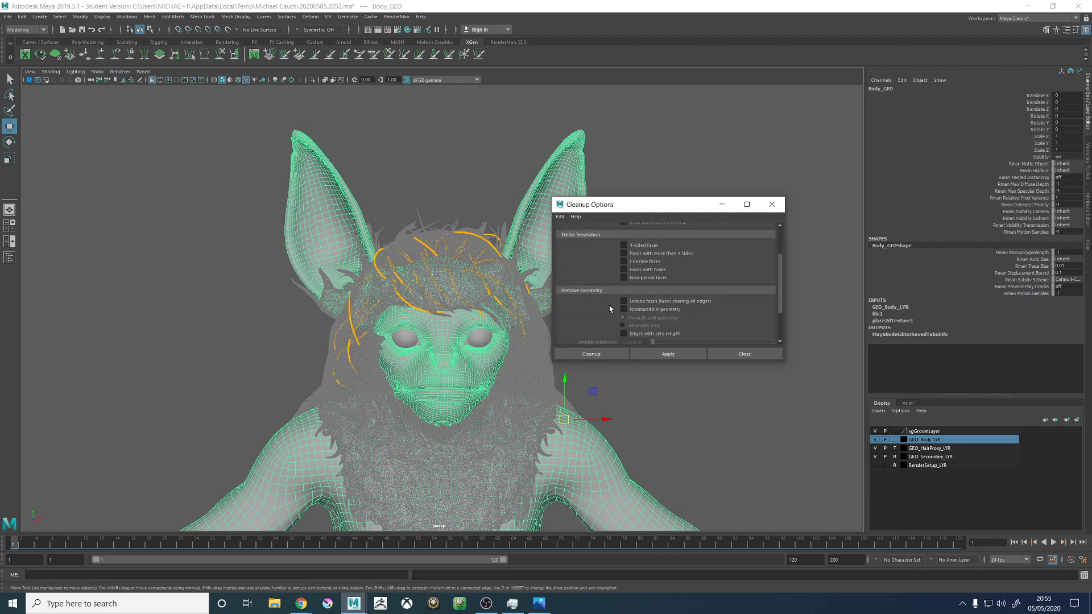
scroll(613, 308, down, 1)
click(622, 283)
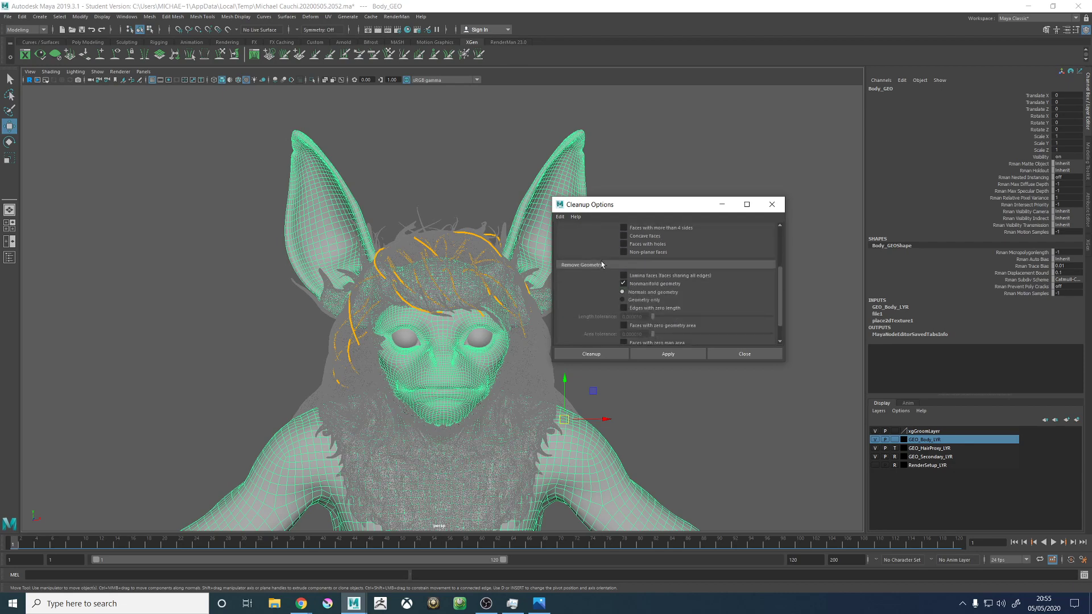
scroll(603, 253, down, 1)
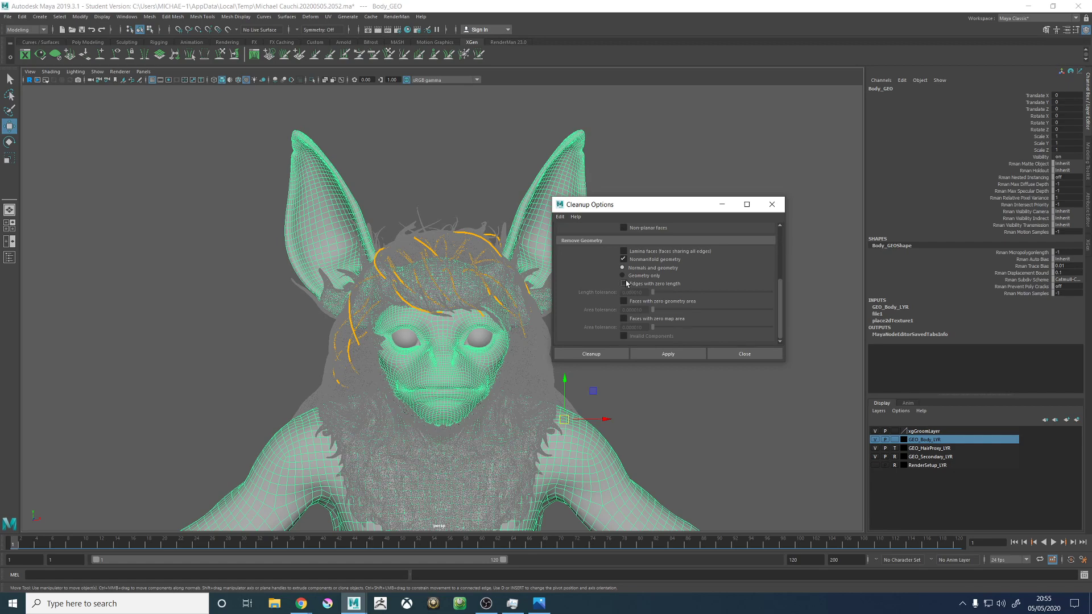
click(650, 354)
- Turn off Nonmanifold geometry in the Cleanup Options and close them
drag(634, 207, 713, 182)
scroll(530, 298, down, 3)
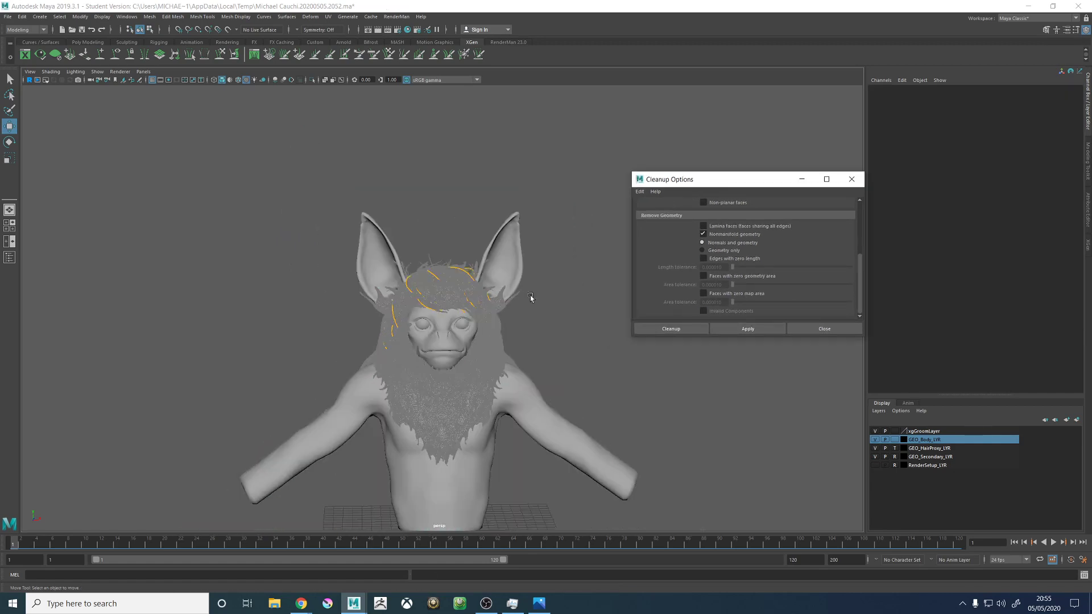
alt+drag(530, 298, 524, 275)
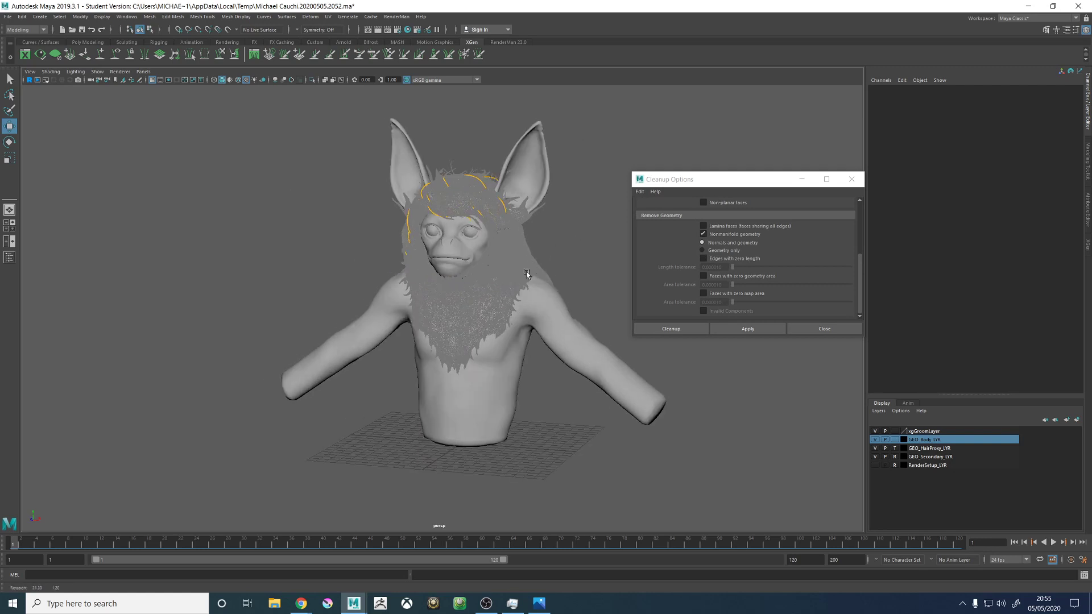
click(704, 235)
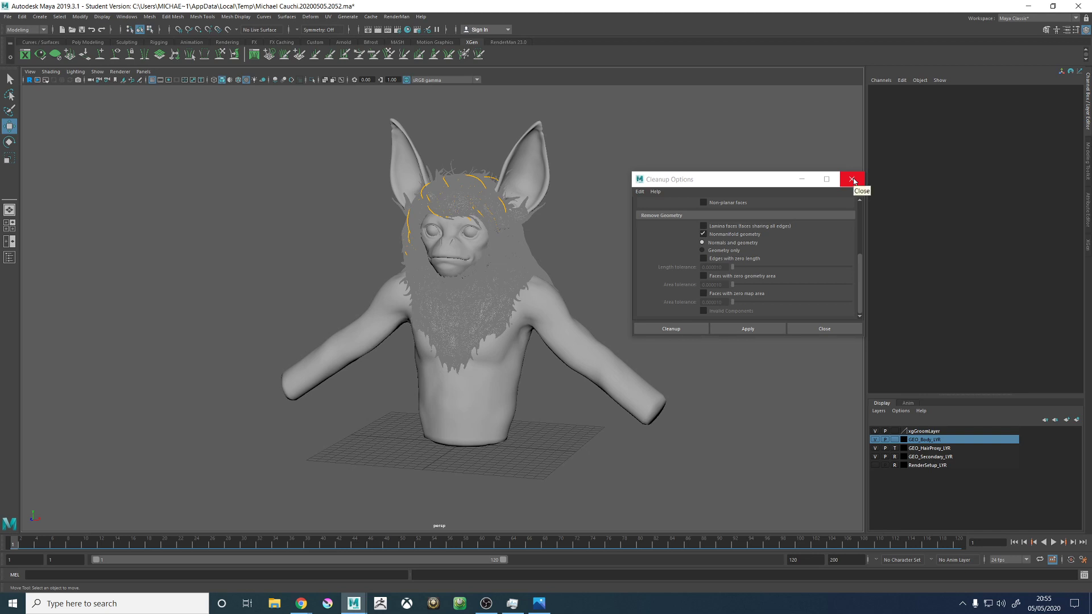
click(853, 179)
- Change the 3dpaint value in the XGen mask expression for the furHead_01_Density map and accept it
scroll(770, 199, up, 6)
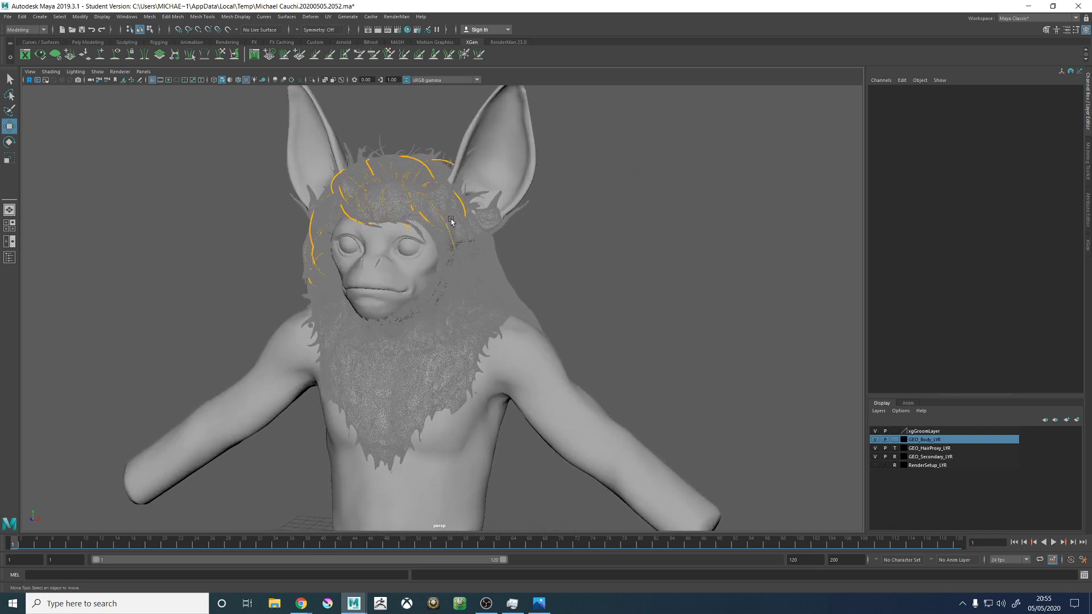
scroll(490, 320, up, 2)
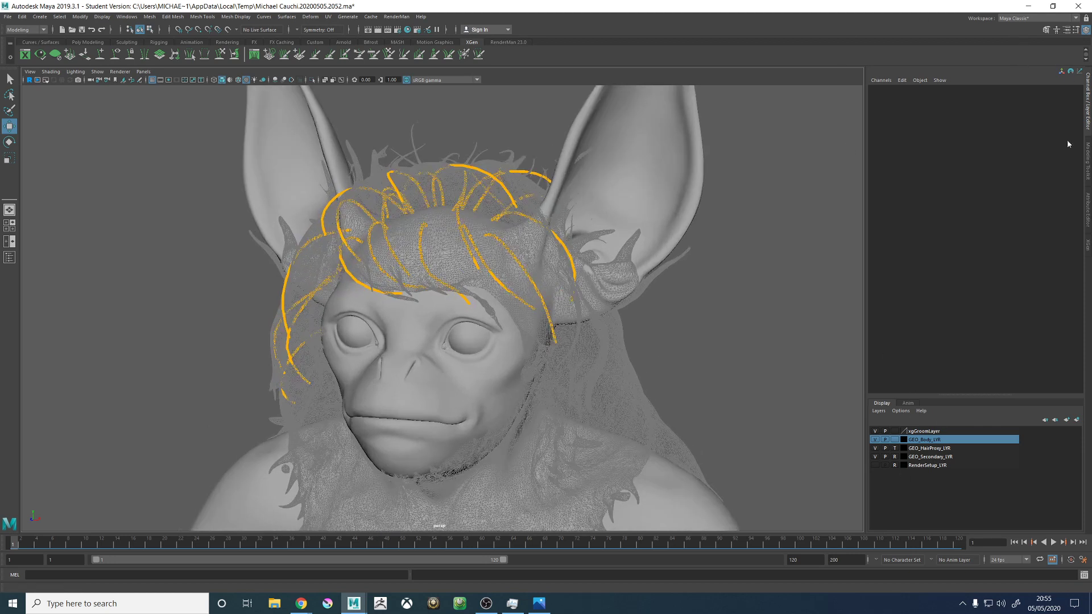
click(1087, 246)
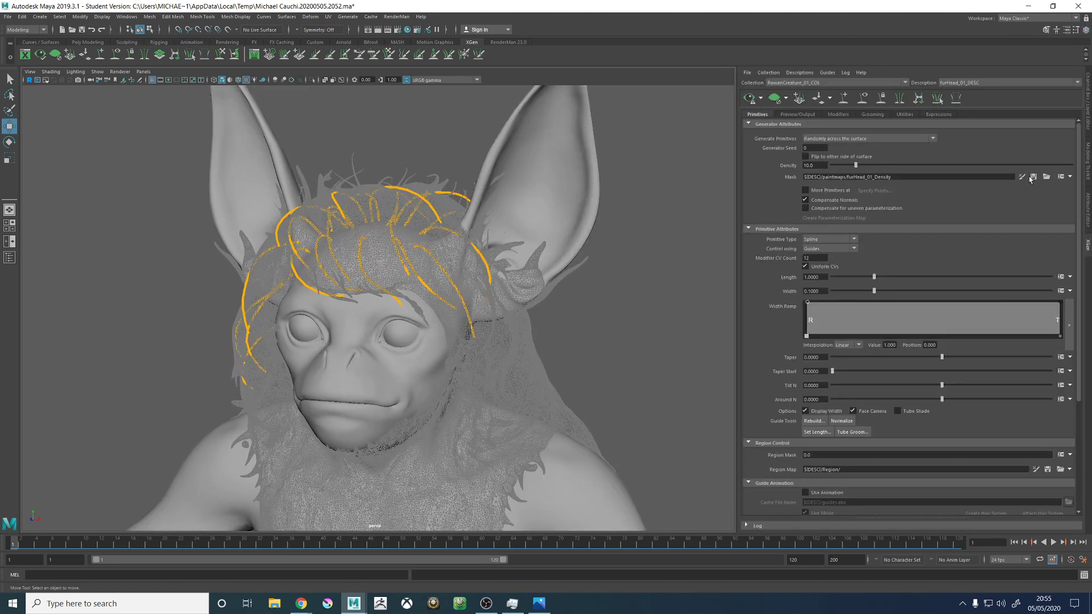
click(1070, 178)
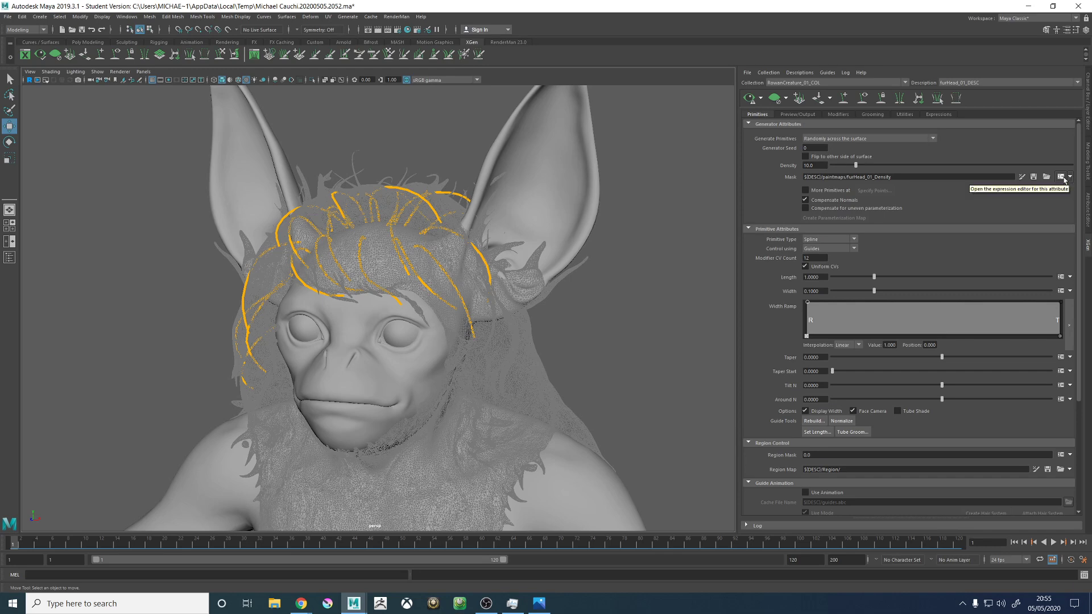
click(1058, 190)
click(568, 324)
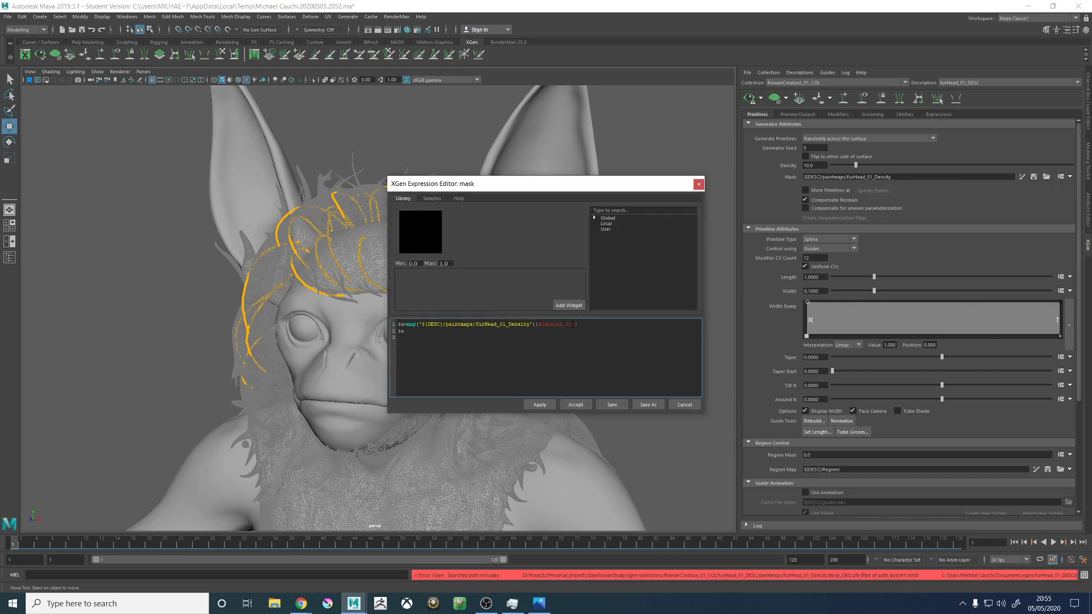
click(575, 405)
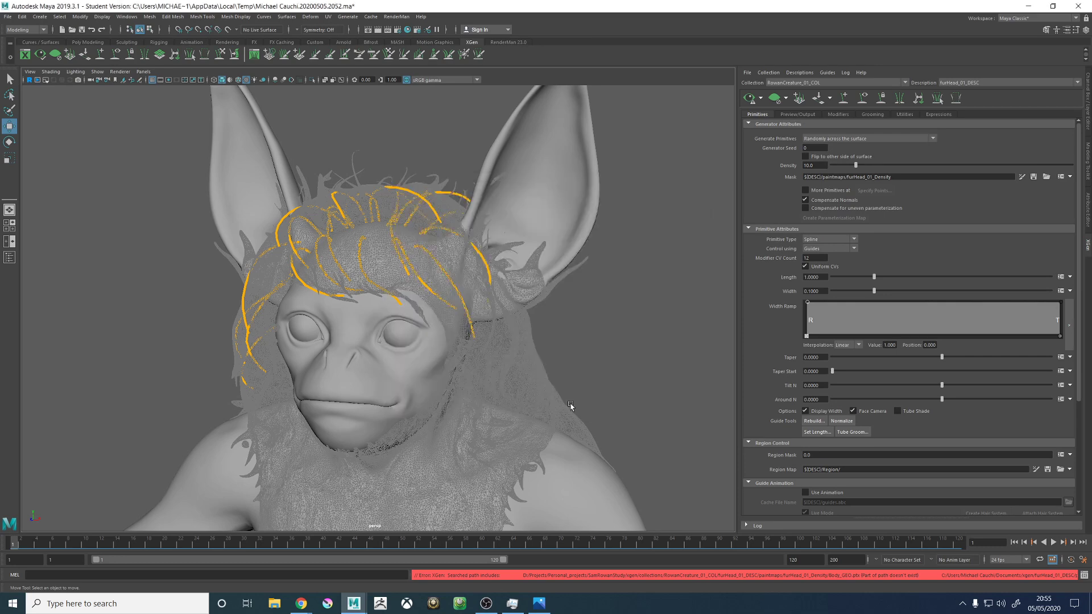
- Load the furHead_01_Density mask into the 3D Paint Tool and inspect the painted area on the head
click(1022, 177)
mouse_move(390, 185)
alt+mouse_down()
mouse_move(412, 238)
mouse_move(424, 234)
alt+mouse_up()
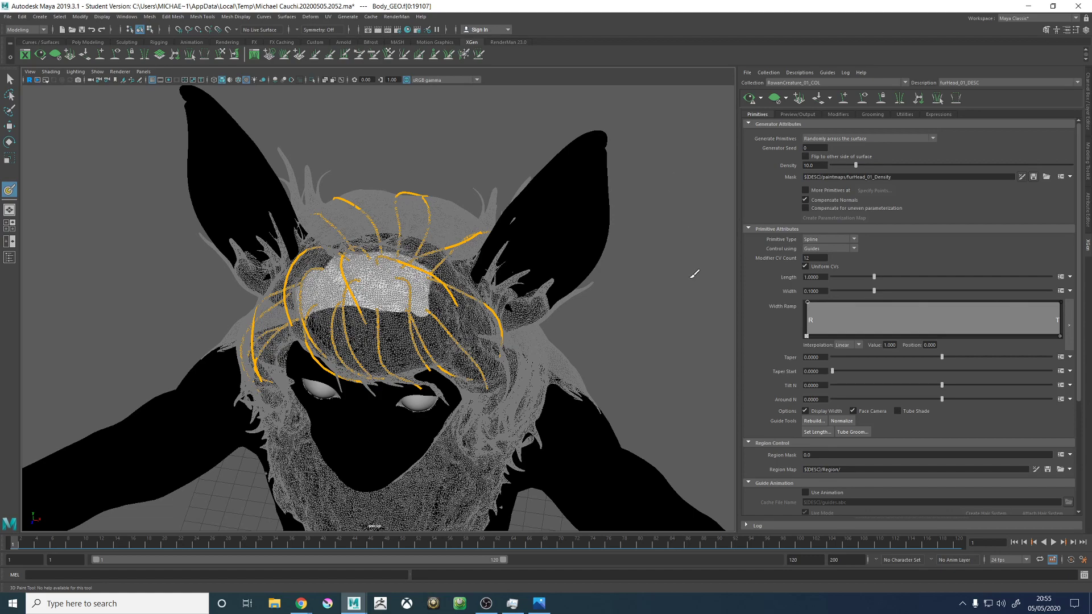
mouse_move(694, 286)
alt+mouse_down()
mouse_move(661, 263)
mouse_move(678, 257)
alt+mouse_up()
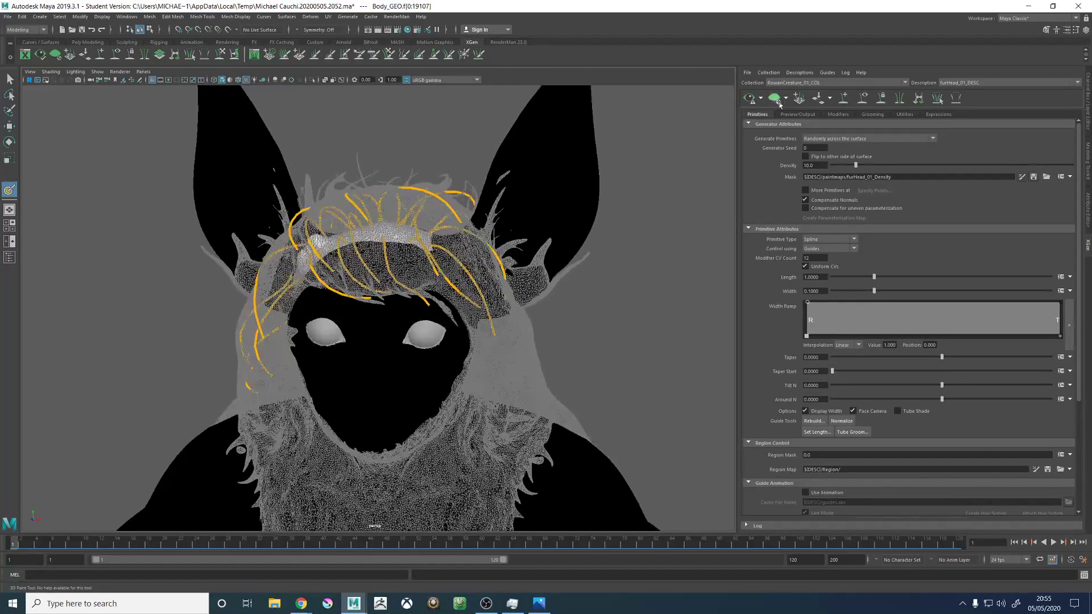
- Leave the paint tool and update the XGen preview of the furHead_01_DESC fur, viewing it up close
key(w)
click(749, 98)
mouse_move(516, 194)
alt+mouse_down()
mouse_move(456, 201)
mouse_move(414, 227)
mouse_move(464, 271)
mouse_move(575, 195)
mouse_move(692, 216)
mouse_move(617, 260)
alt+mouse_up()
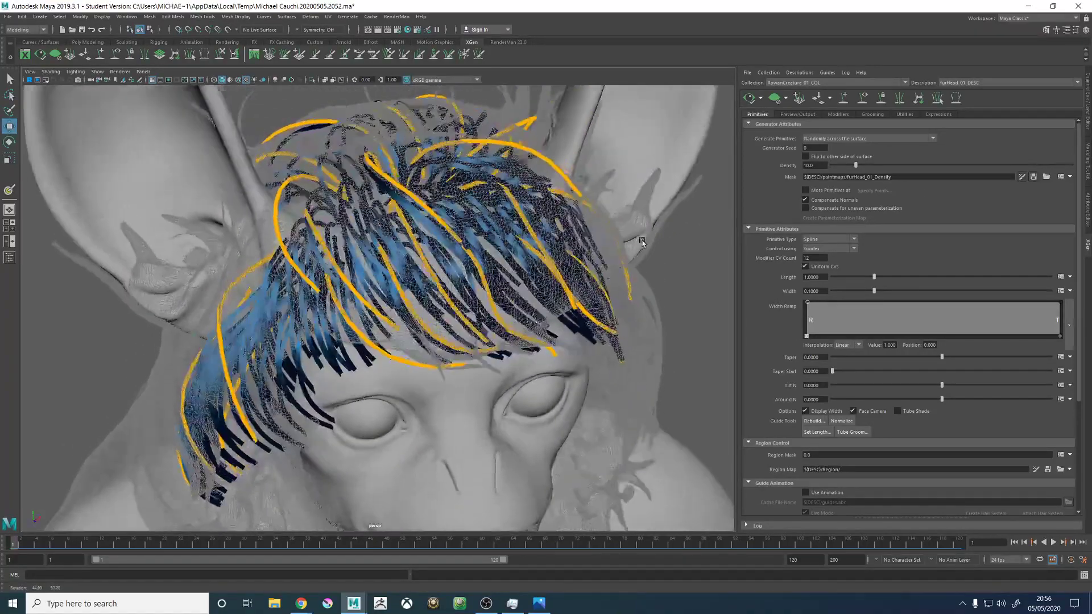
- Change the 3dpaint value in the mask expression for the furHead_01_Density map, apply it and accept it
click(1059, 177)
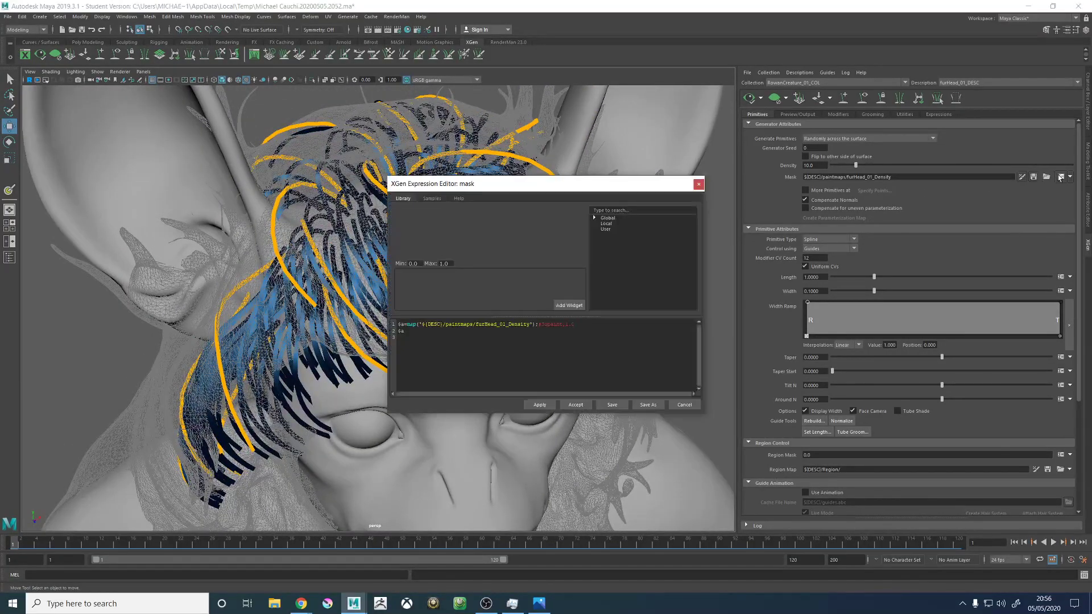
click(568, 324)
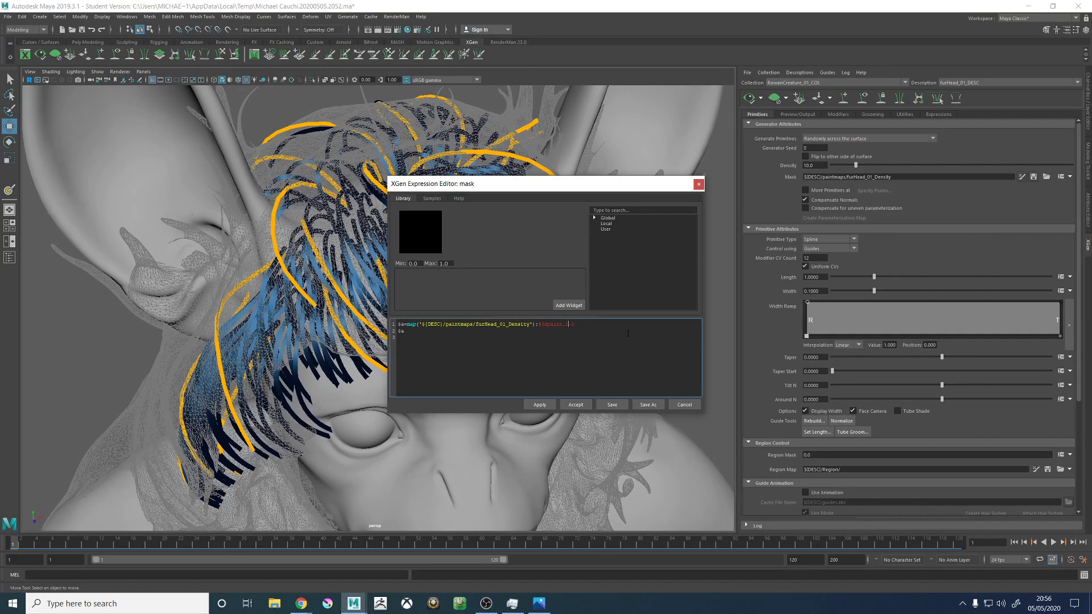
click(538, 406)
click(575, 405)
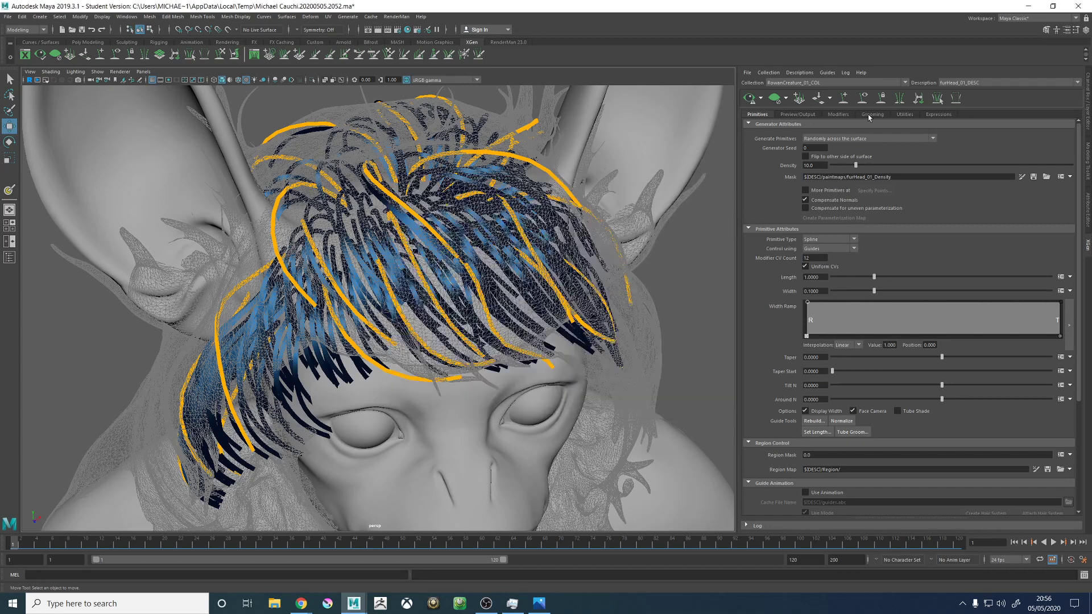
- Try to save the furHead_01_Density mask map and dismiss the dialogs that come up
click(1033, 177)
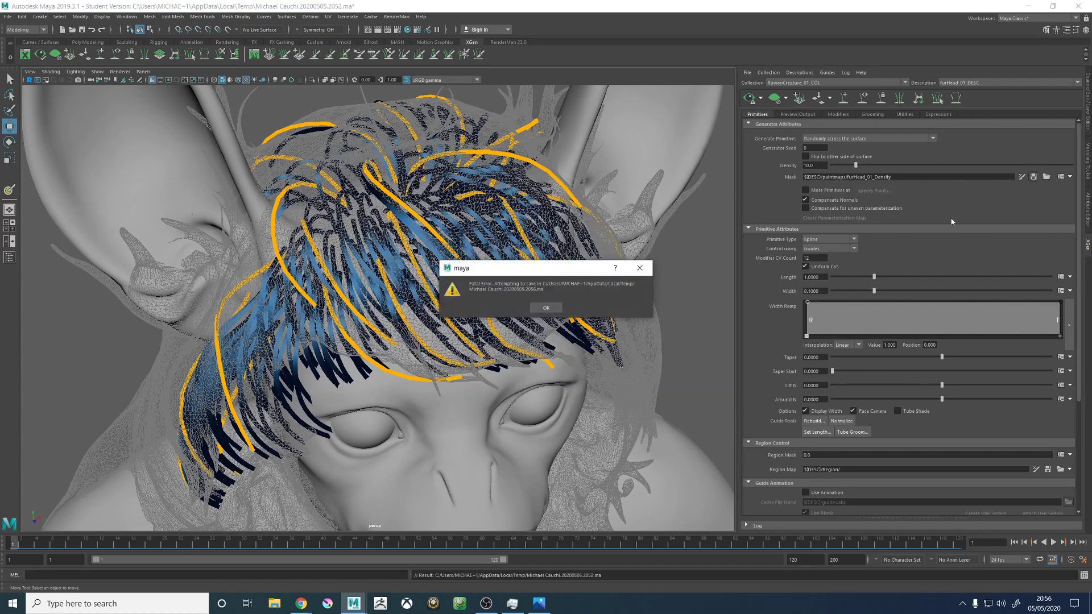
click(542, 308)
click(567, 308)
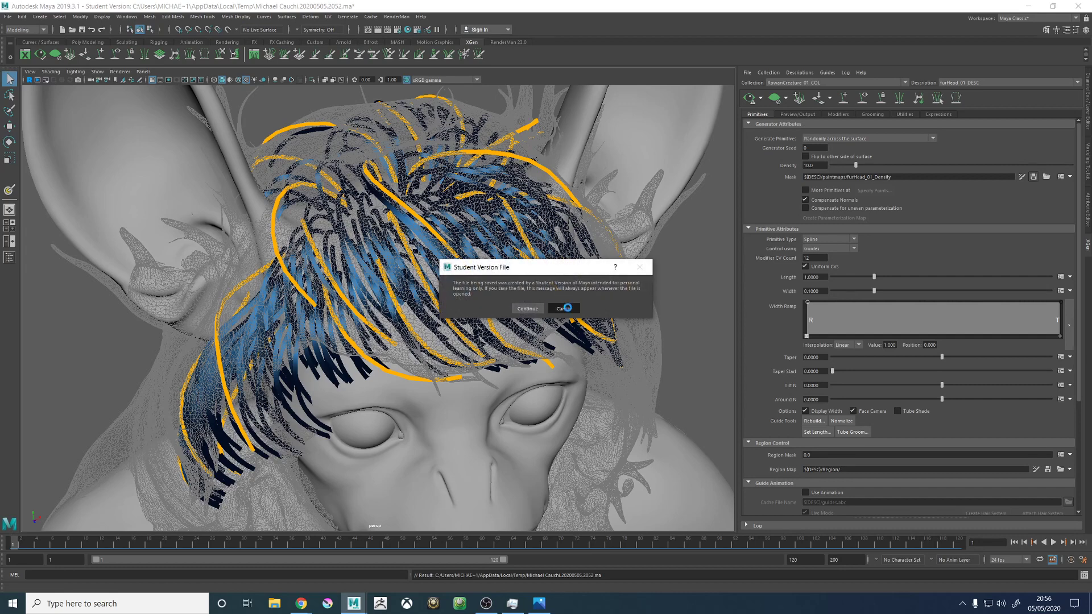
click(546, 308)
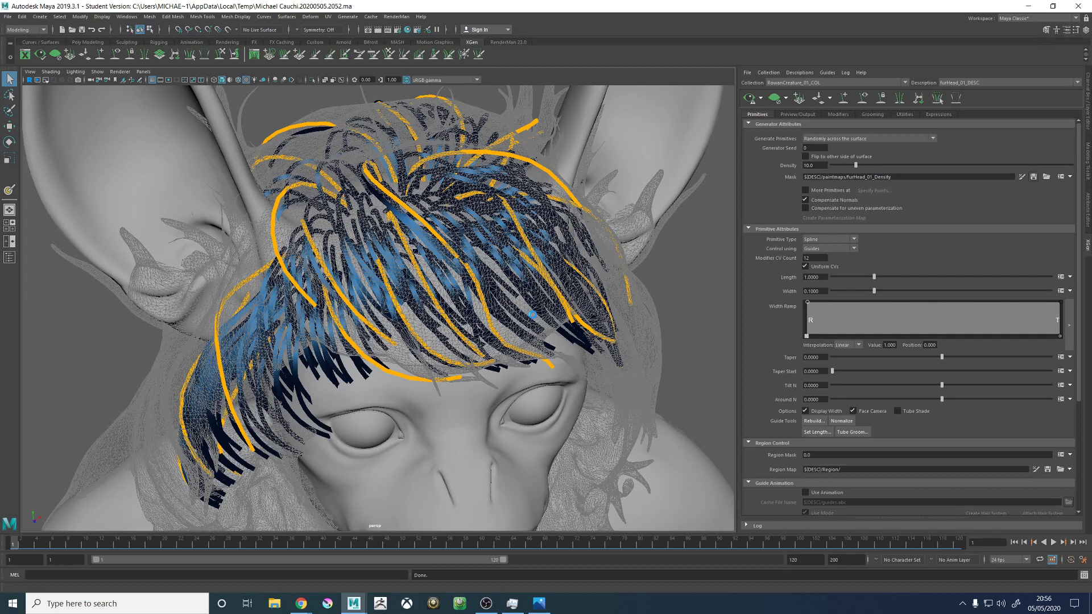
- Relaunch Maya from the desktop after leaving the crashed session
key(alt+Tab)
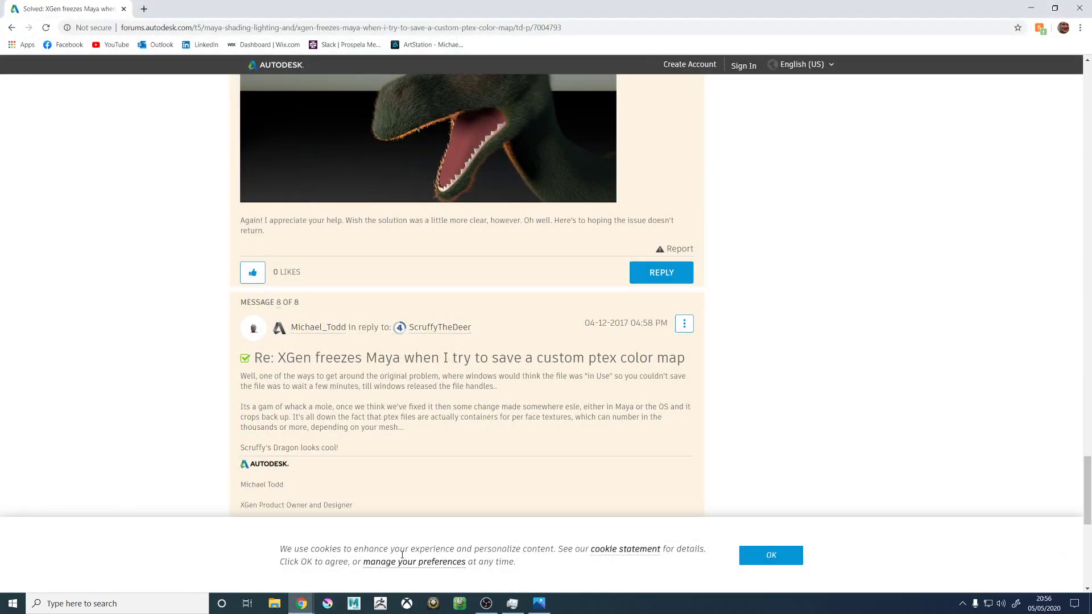
click(353, 603)
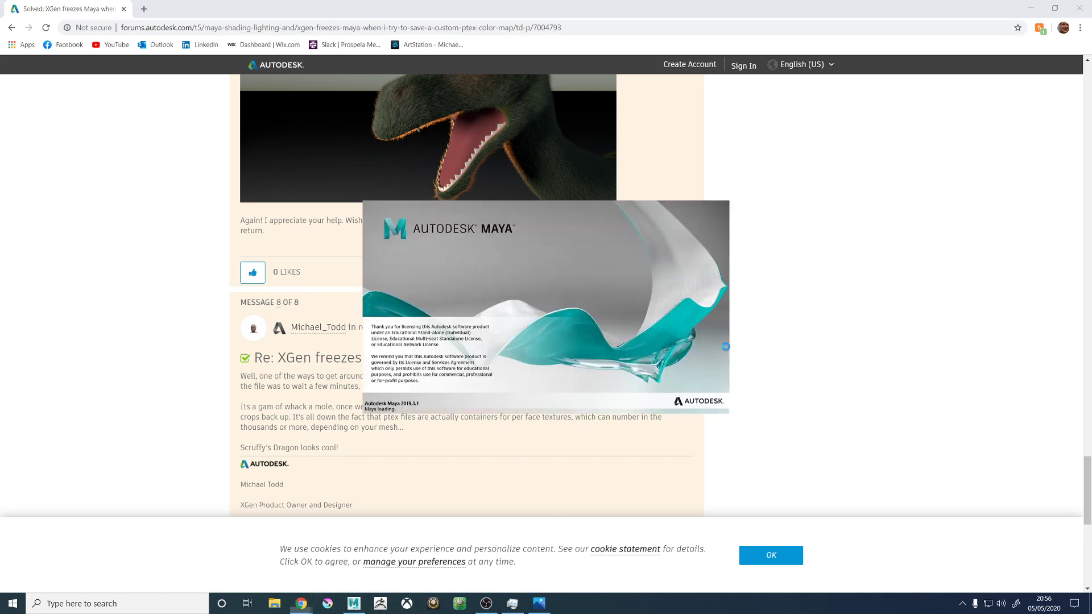
right_click(641, 602)
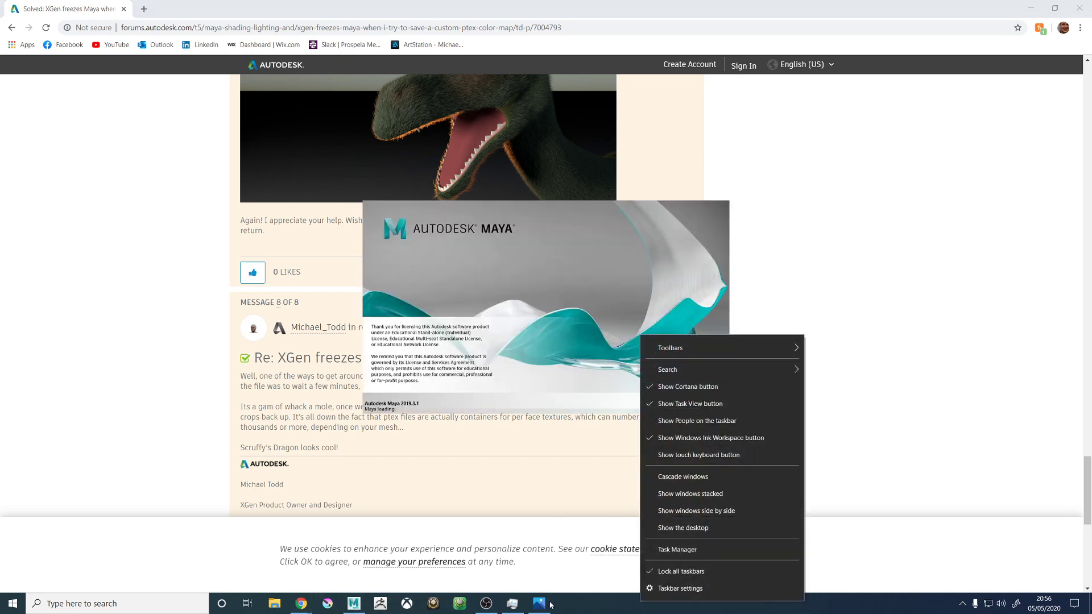
click(516, 608)
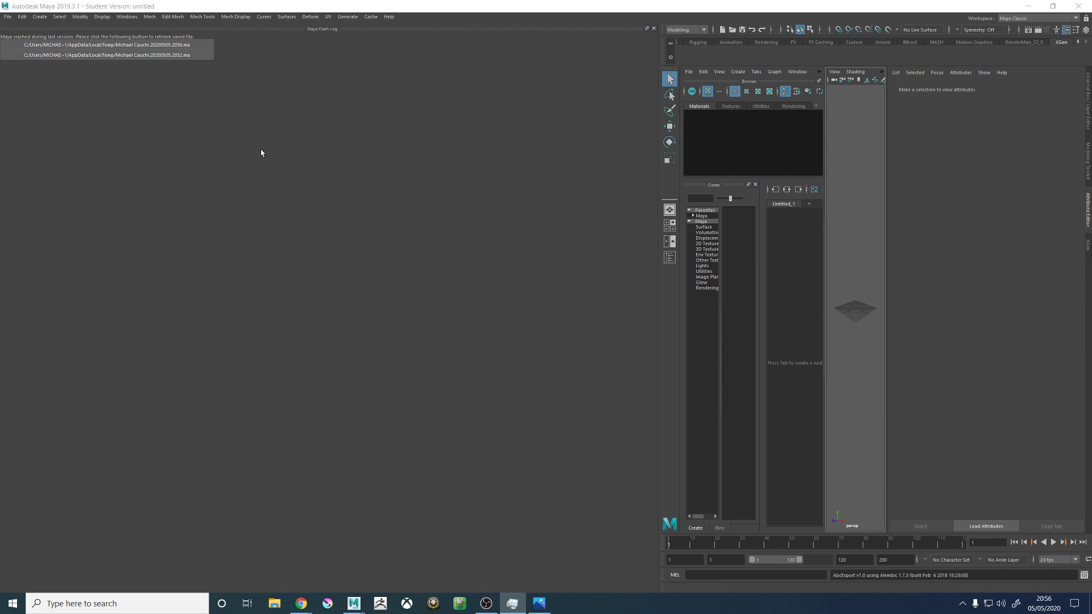
- Open the recovered scene ending in 20200505.2052.ma from the crash log, accept the student version notice and close the log
click(188, 44)
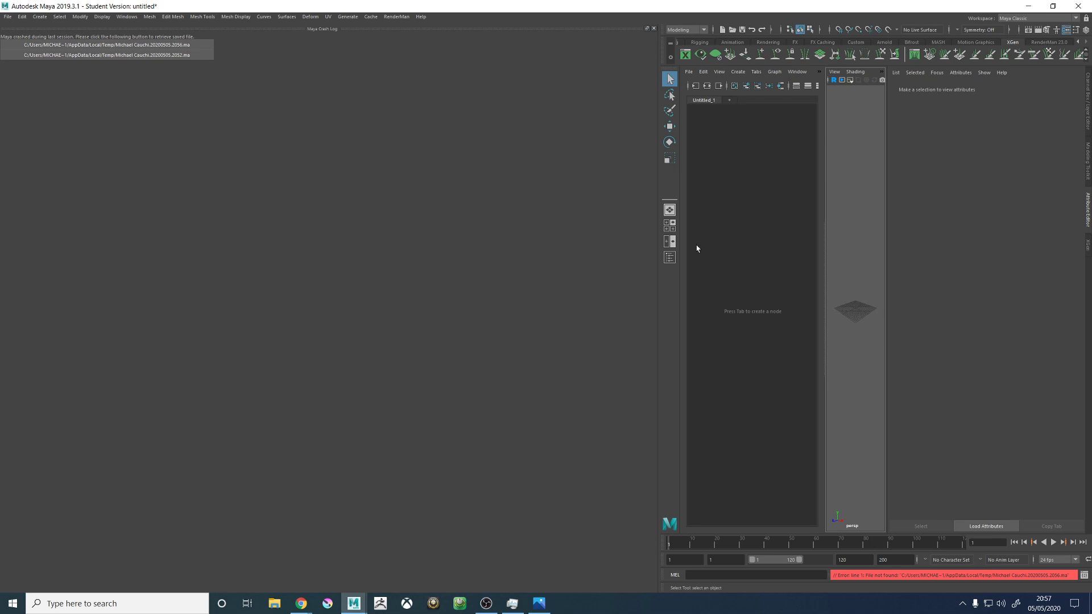
click(122, 55)
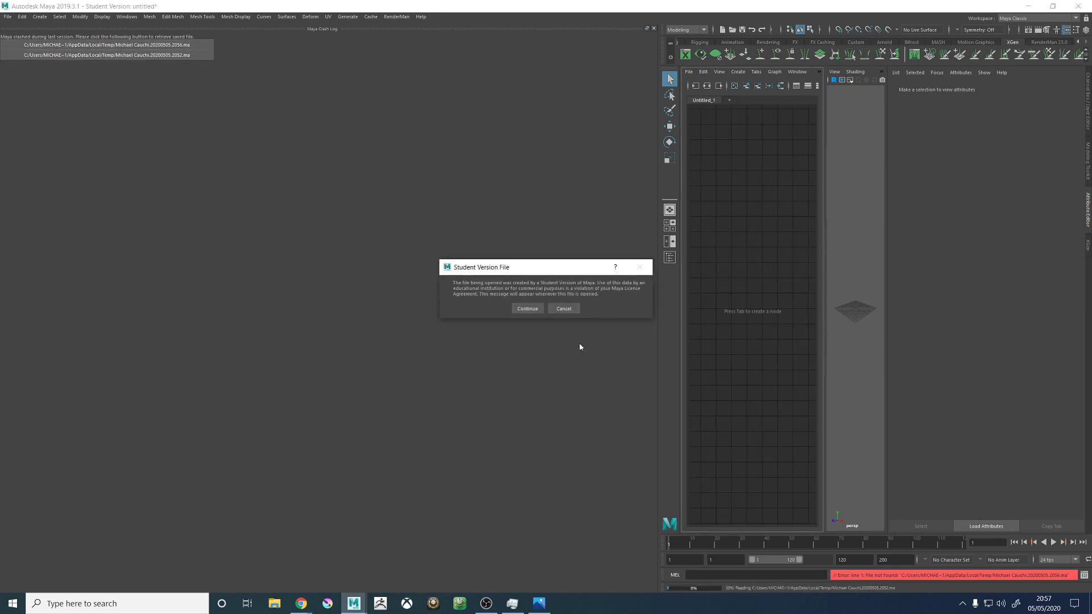
click(526, 308)
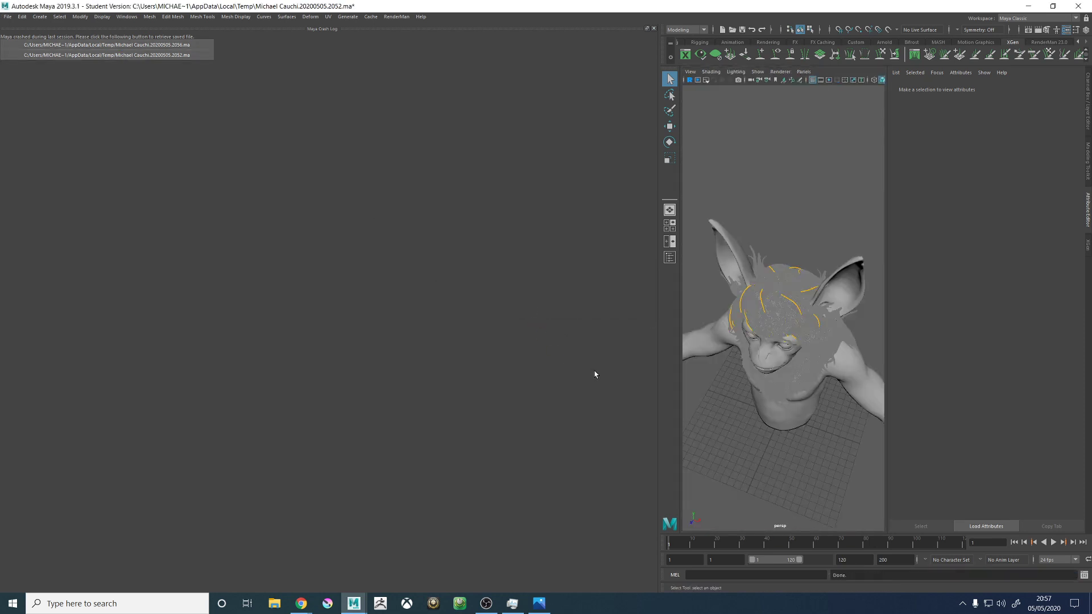
click(653, 29)
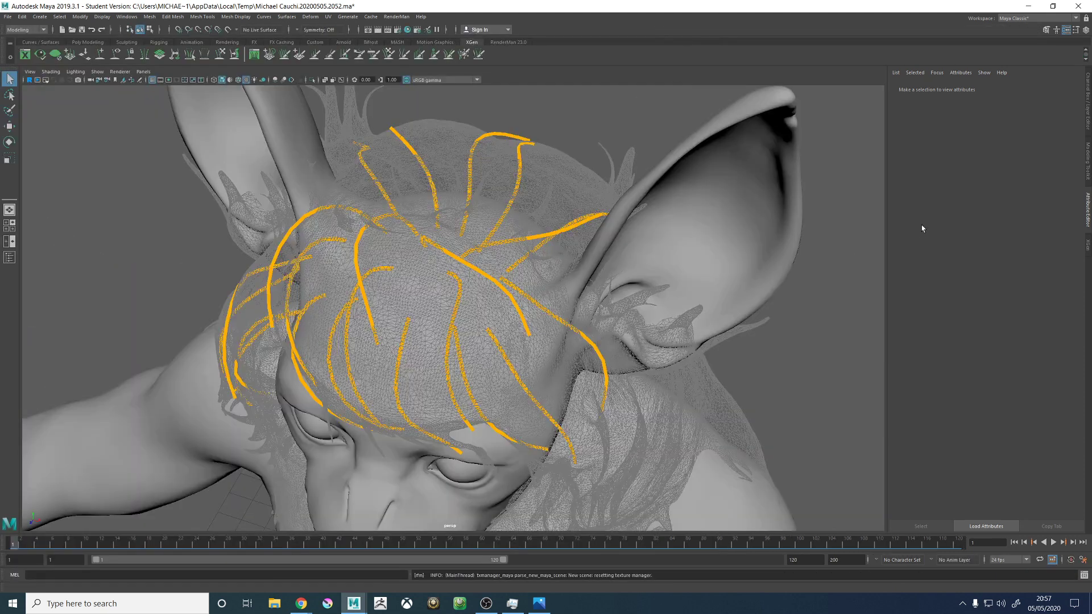
- Show the XGen settings and load the furHead_01_Density mask into the 3D Paint Tool on the head
click(1087, 246)
alt+drag(671, 273, 730, 237)
click(1022, 177)
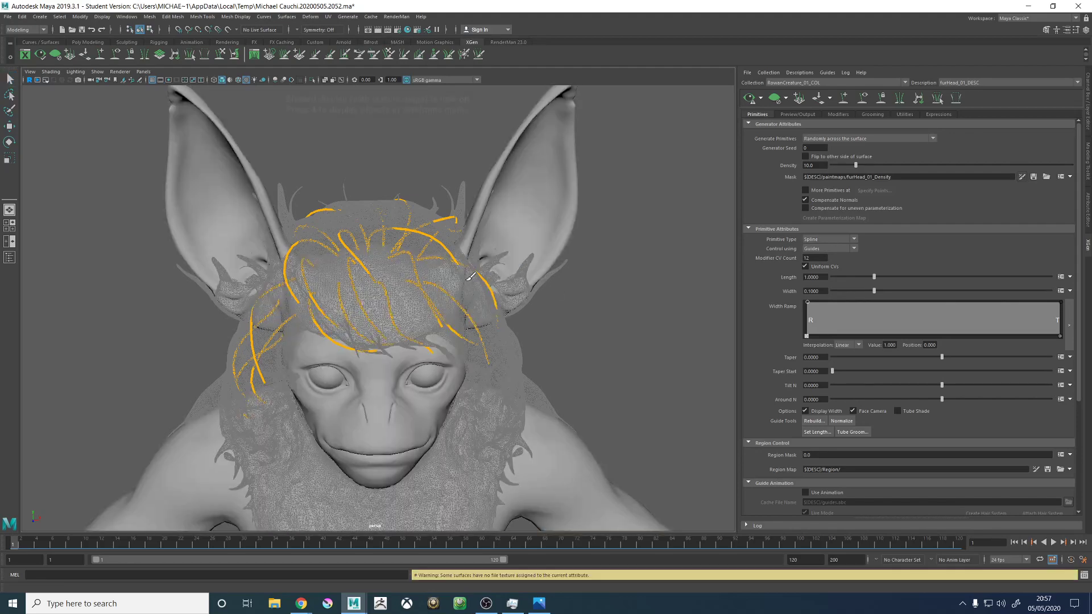
- Change the 3dpaint value in the recovered scene's furHead_01_Density mask expression and accept it
click(1066, 176)
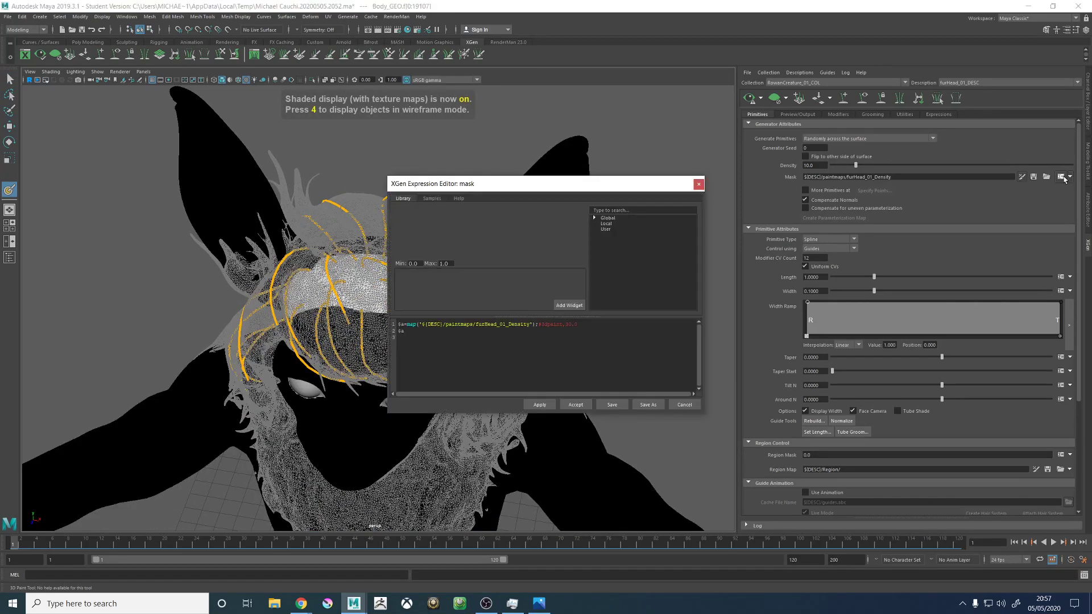
click(575, 325)
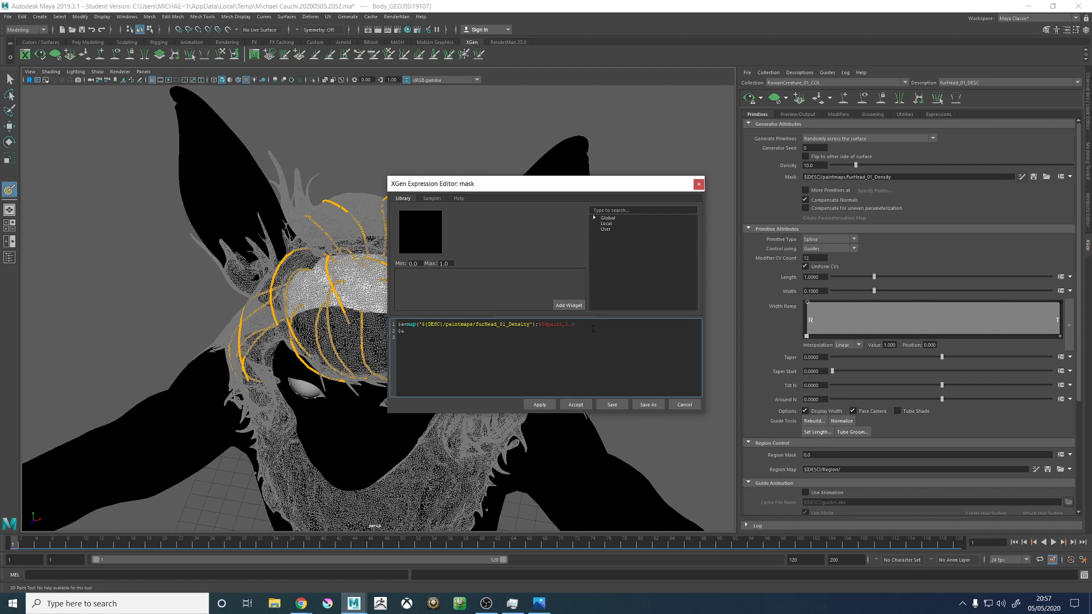
click(575, 404)
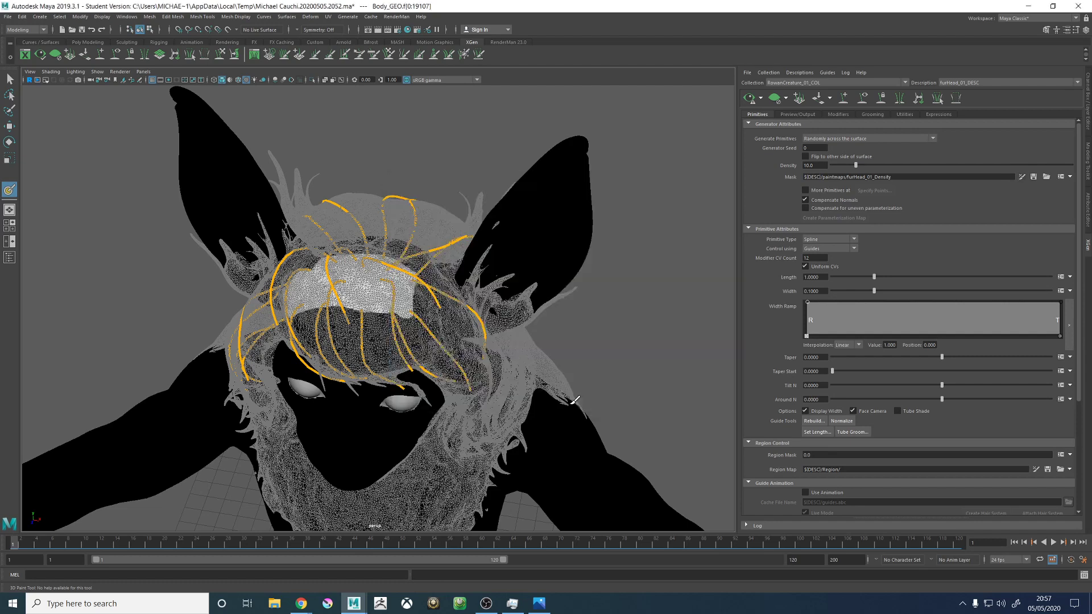
- Leave the paint tool, reload the furHead_01_Density mask for painting and check the 3dpaint value in its expression
mouse_move(604, 310)
alt+mouse_down()
mouse_move(591, 309)
mouse_move(605, 305)
alt+mouse_up()
key(w)
click(593, 312)
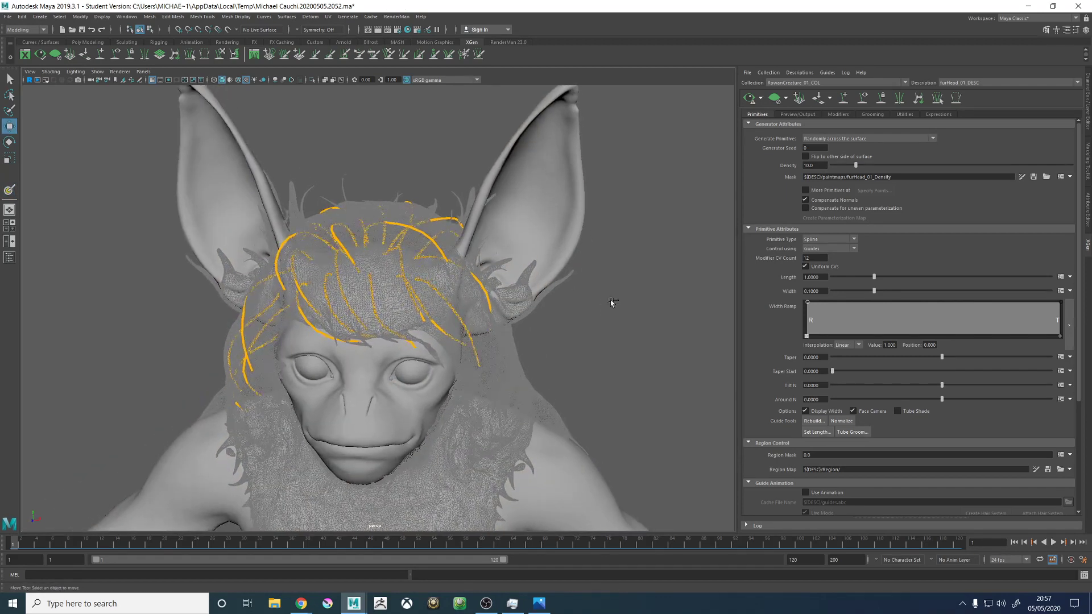
click(1021, 177)
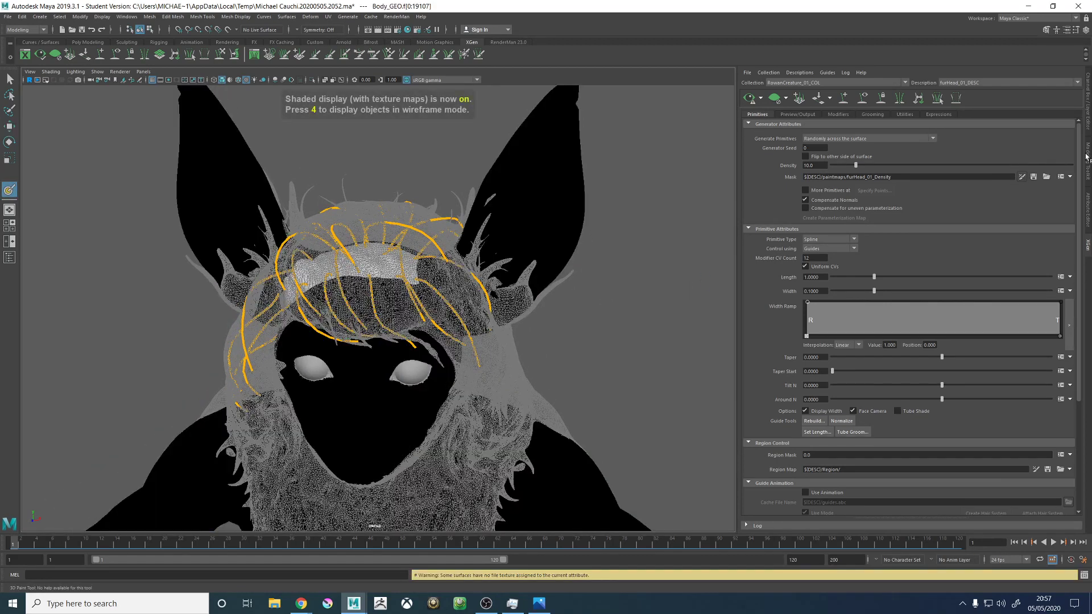
click(1060, 176)
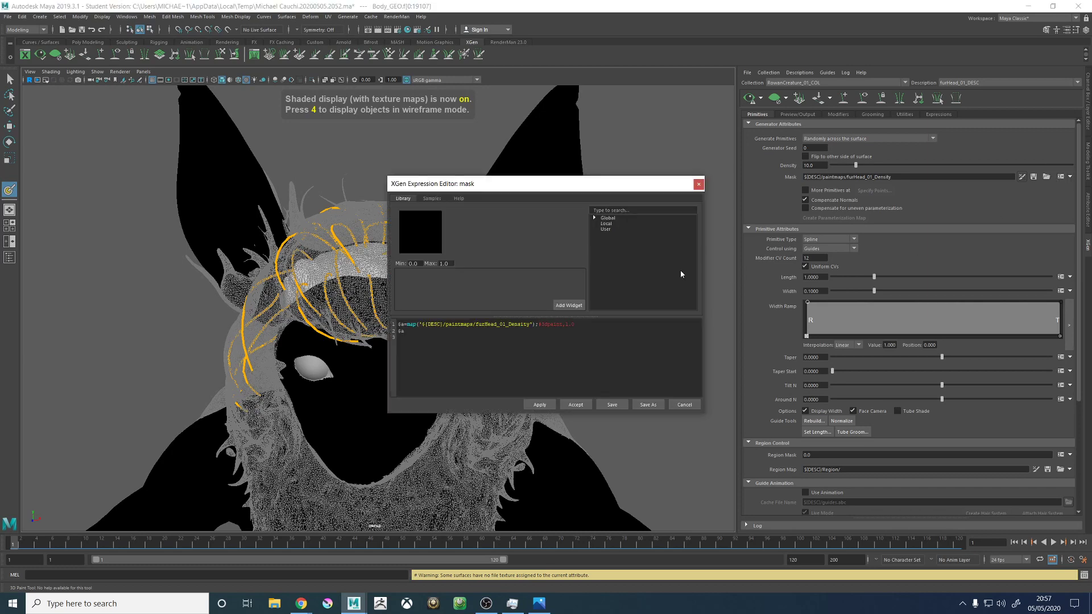
click(697, 185)
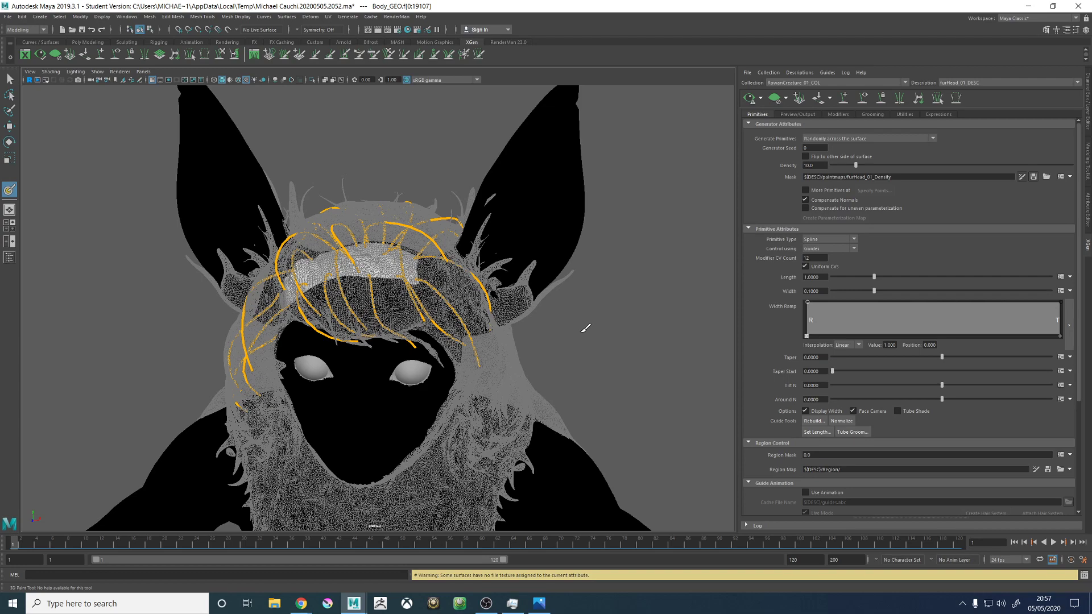
- Set the 3D Paint Tool's color to white and paint a small round spot on the back of the head
mouse_move(560, 335)
alt+mouse_down()
mouse_move(606, 317)
mouse_move(573, 326)
alt+mouse_up()
alt+right_drag(572, 327, 549, 278)
alt+middle_drag(522, 270, 526, 297)
alt+right_drag(525, 297, 570, 278)
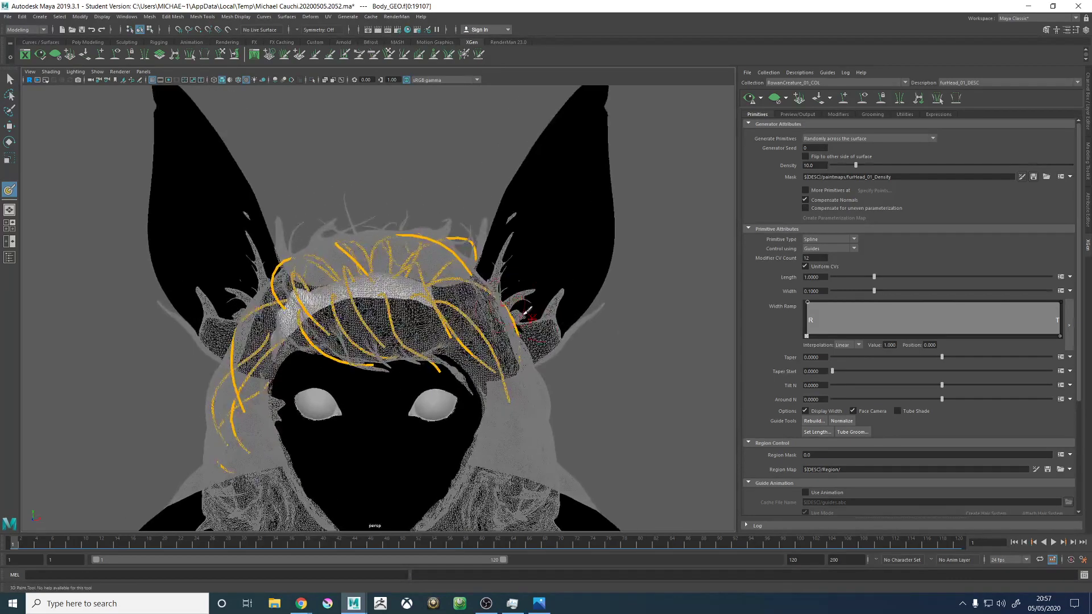
alt+drag(571, 278, 421, 302)
alt+right_drag(421, 301, 467, 291)
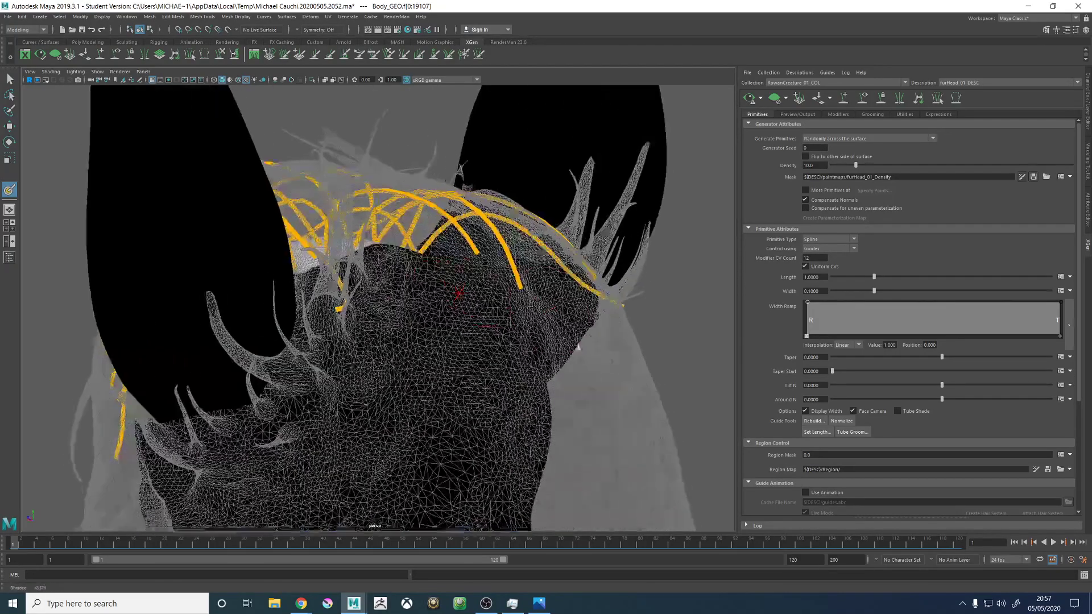
alt+drag(466, 291, 435, 298)
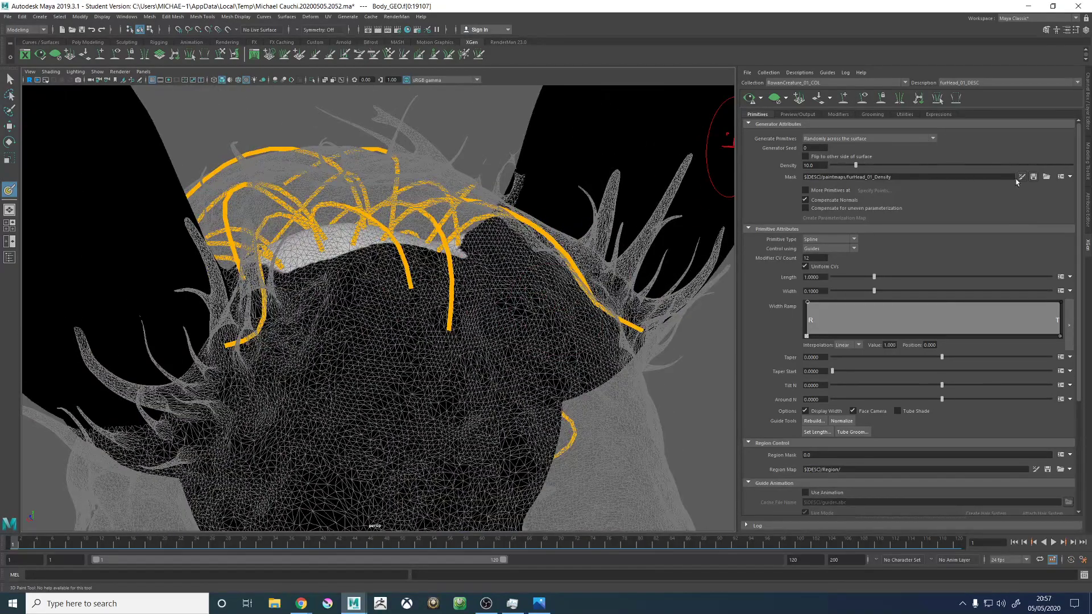
key(6)
scroll(396, 328, up, 3)
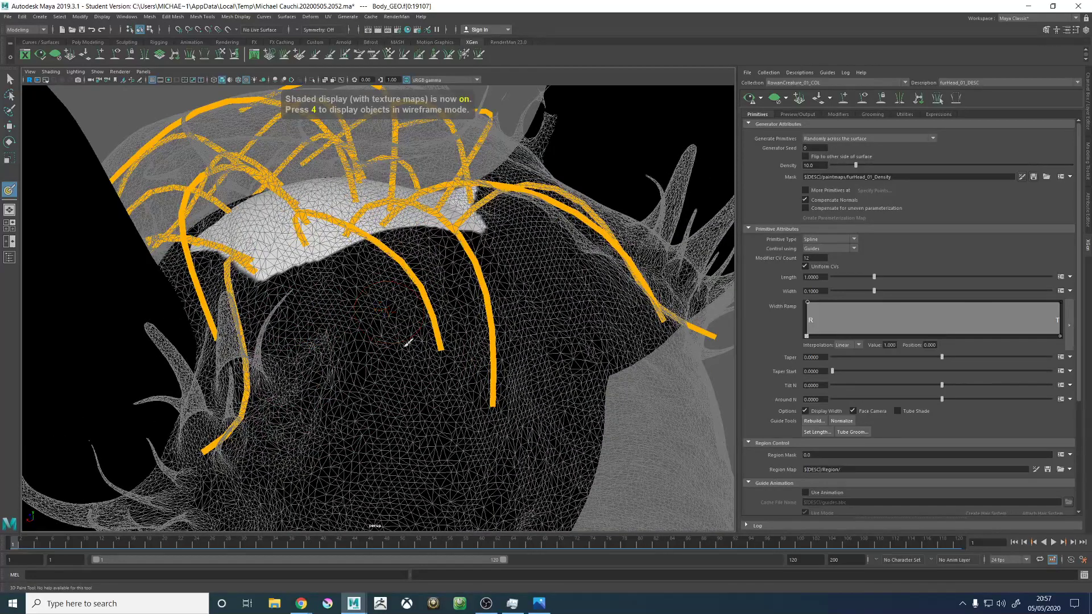
click(1076, 30)
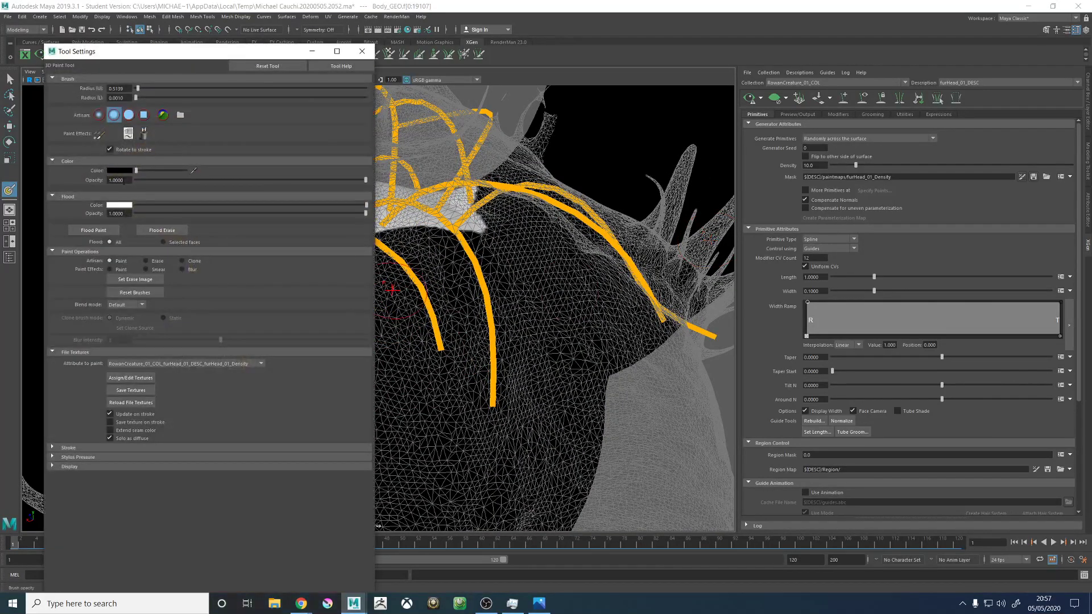
drag(137, 170, 186, 170)
drag(442, 316, 460, 321)
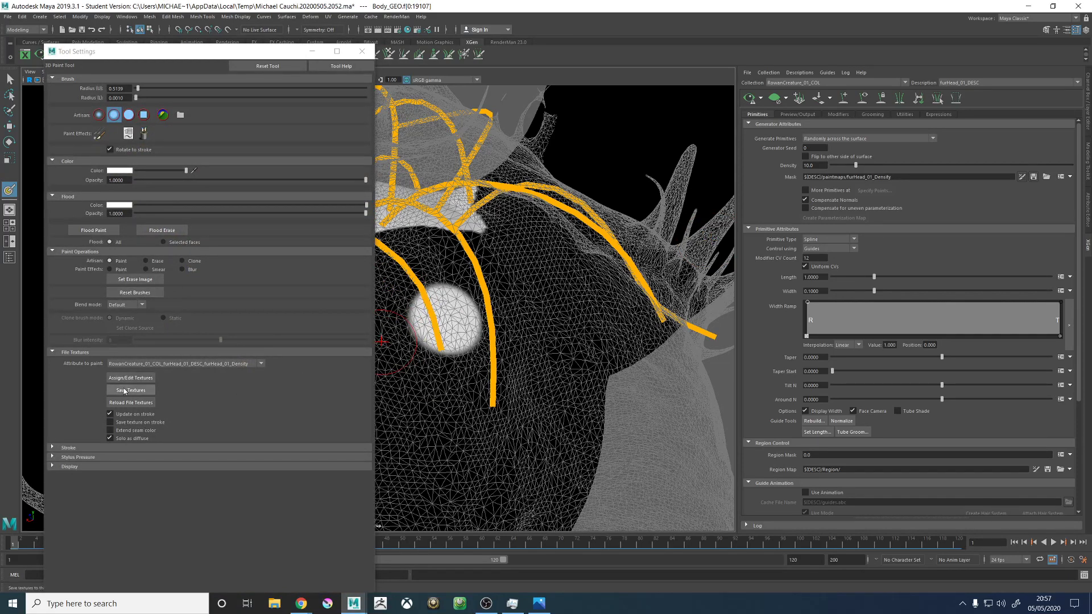
- Save the painted furHead_01_Density textures, close the tool settings and leave the 3D Paint Tool
click(131, 390)
click(361, 50)
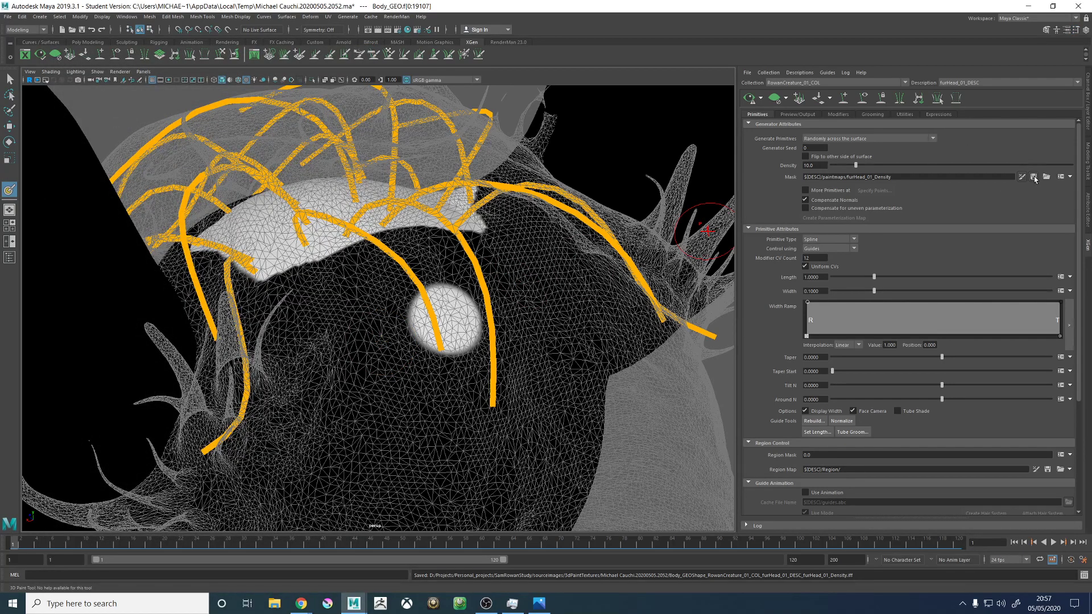
scroll(370, 285, down, 3)
key(w)
click(398, 131)
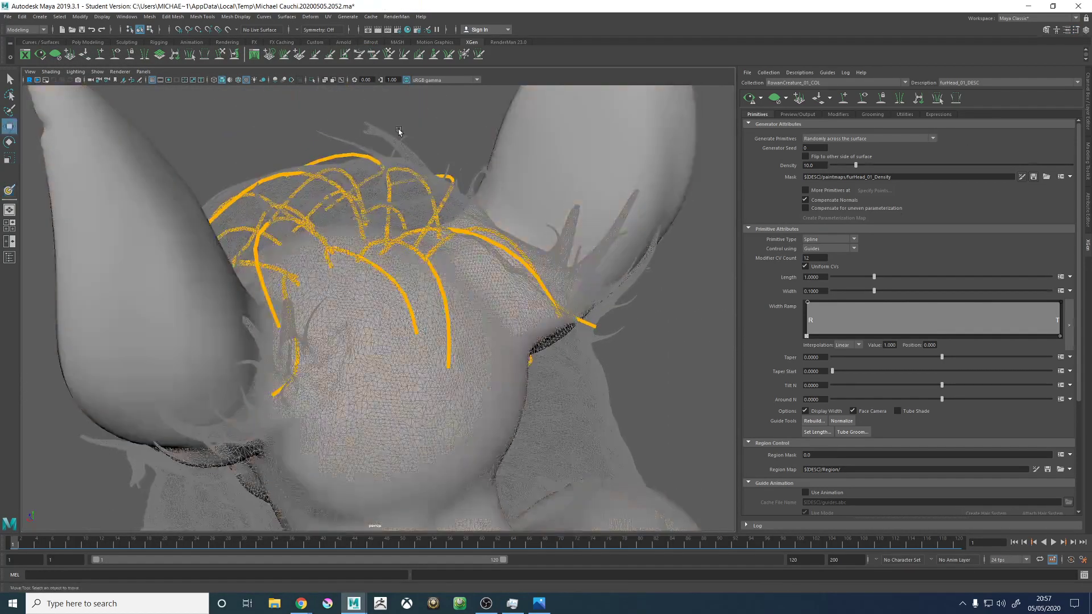
- Update the XGen preview of the furHead_01_DESC fur and view it on the back of the head
click(749, 98)
mouse_move(383, 359)
alt+mouse_down()
mouse_move(351, 358)
mouse_move(373, 368)
alt+mouse_up()
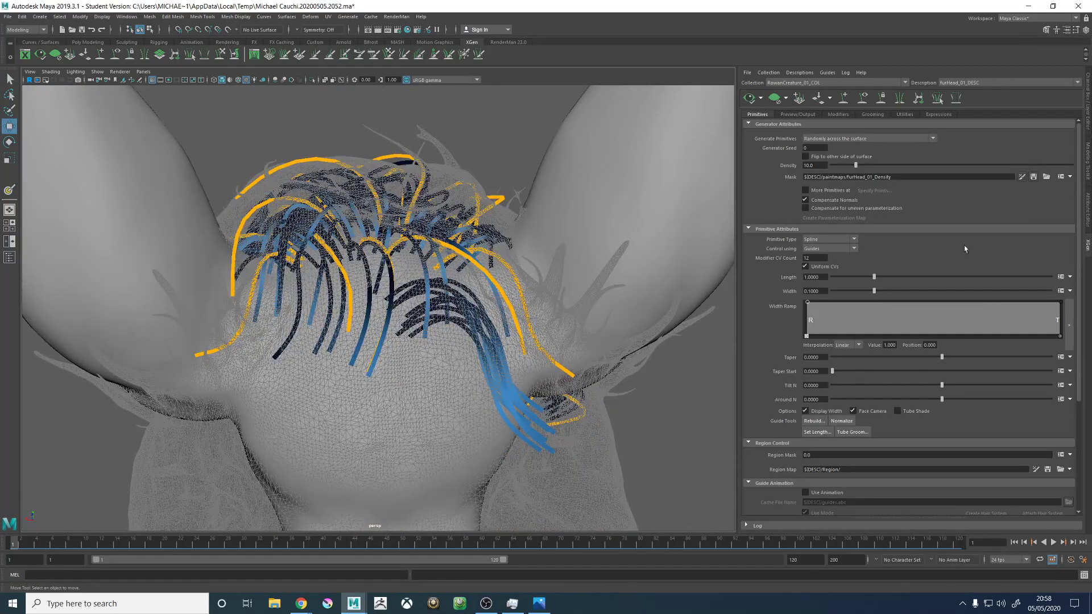
alt+drag(467, 341, 309, 123)
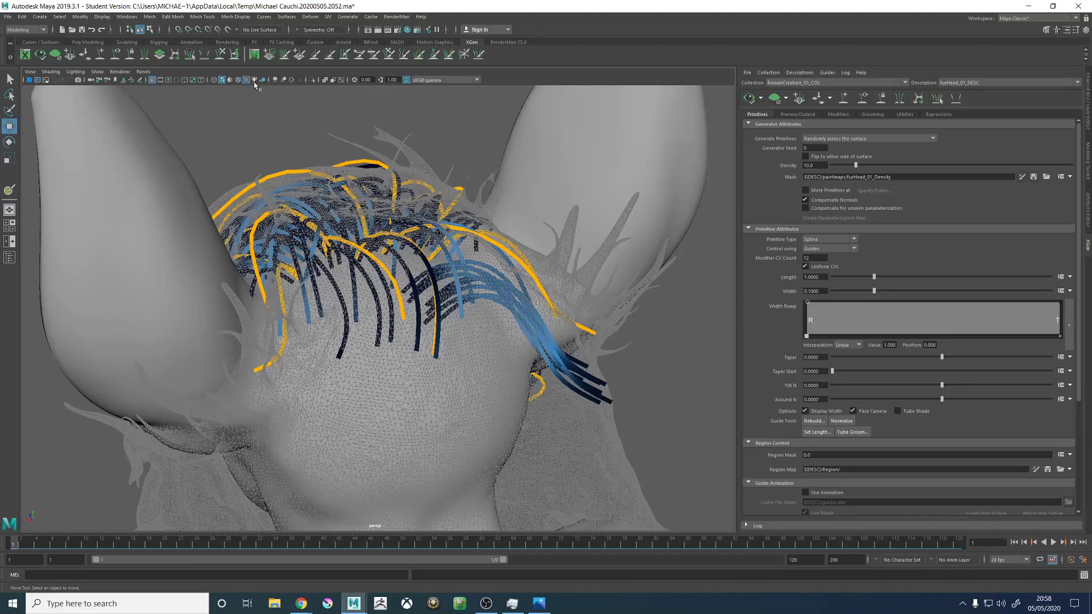
- Turn on wireframe on shaded and inspect the creature's mesh topology around the head and body
click(237, 80)
alt+right_drag(476, 207, 270, 227)
alt+drag(271, 227, 417, 252)
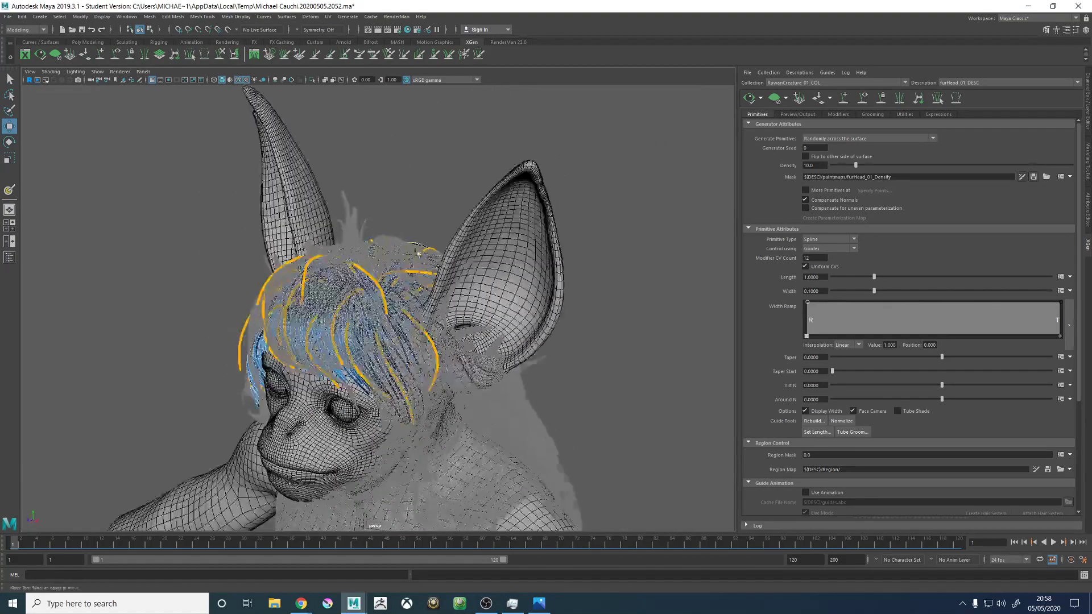
alt+right_drag(418, 253, 318, 267)
alt+middle_drag(318, 415, 310, 194)
alt+drag(290, 216, 335, 222)
alt+middle_drag(336, 222, 407, 295)
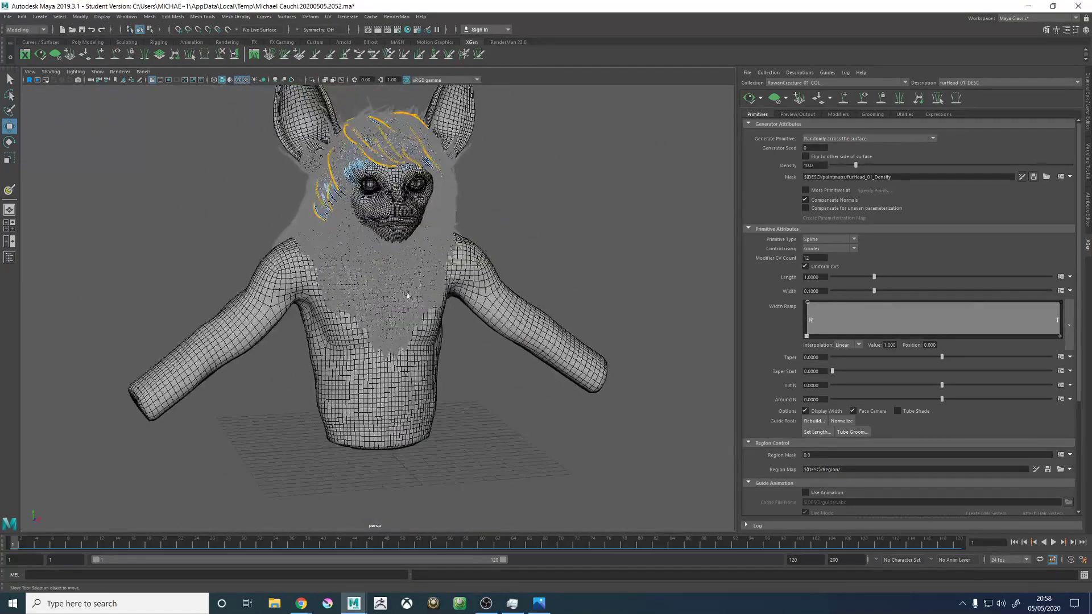
- Start painting the furHead_01_Density mask on the back of the head and dock the 3D Paint Tool settings
alt+drag(298, 279, 256, 285)
alt+middle_drag(279, 245, 287, 353)
alt+right_drag(288, 353, 651, 381)
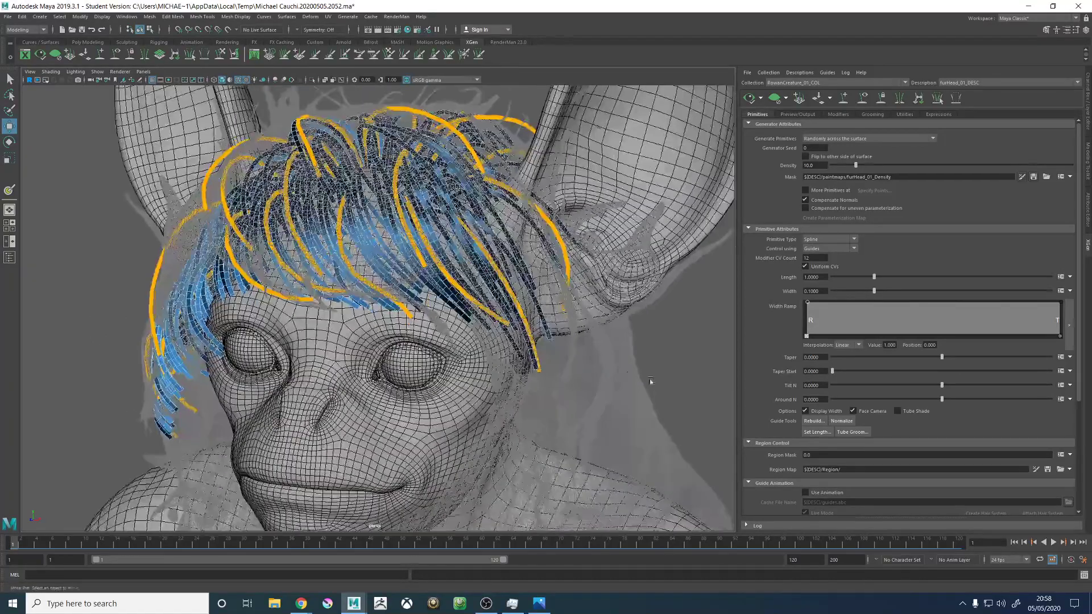
alt+drag(651, 381, 406, 352)
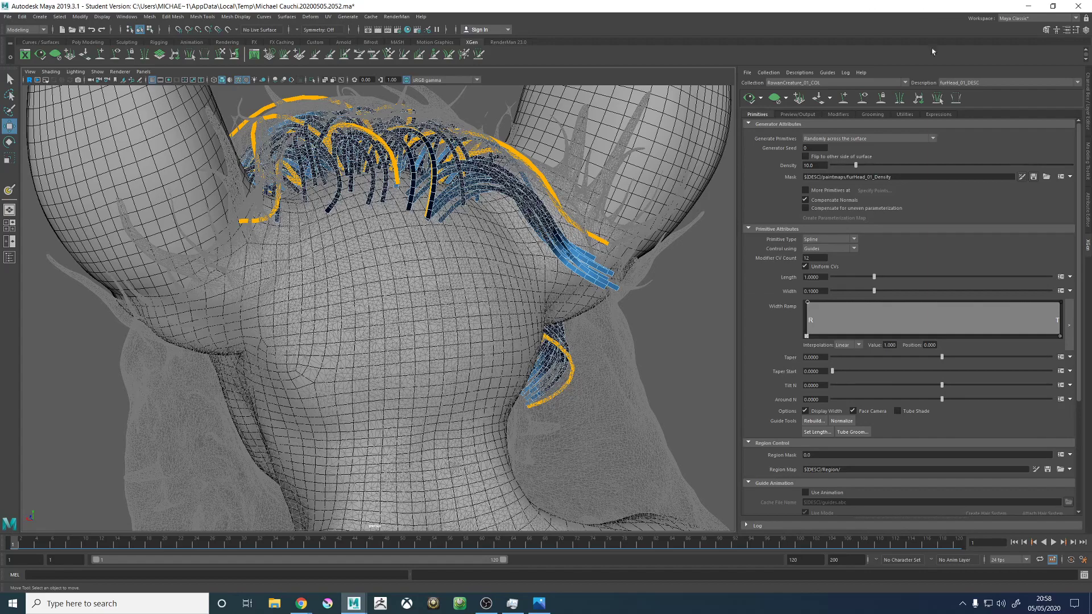
mouse_move(614, 239)
alt+mouse_down()
mouse_move(591, 241)
mouse_move(606, 245)
alt+mouse_up()
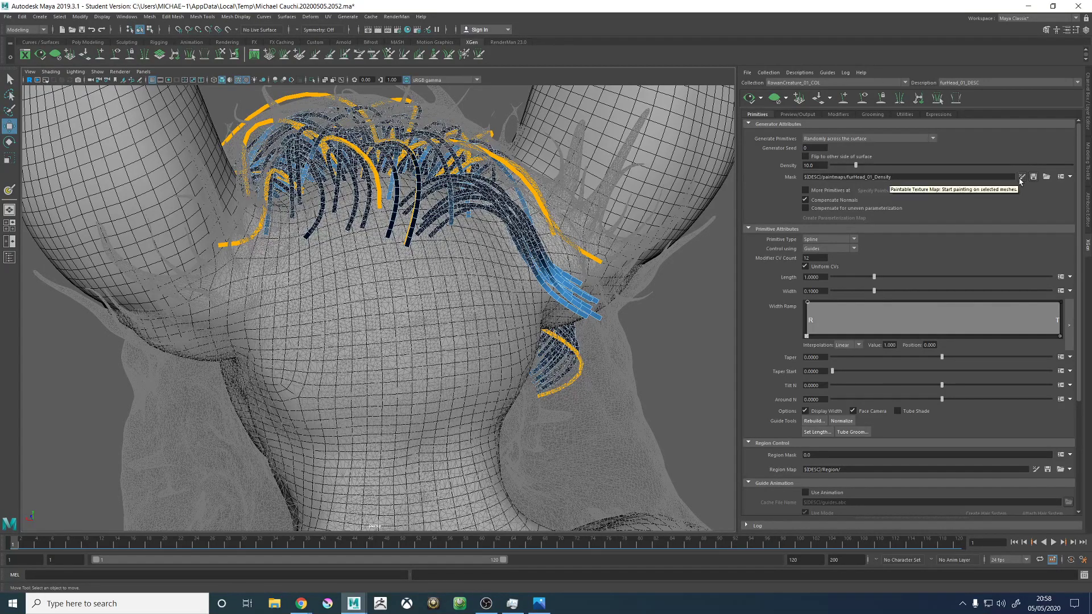
click(1022, 177)
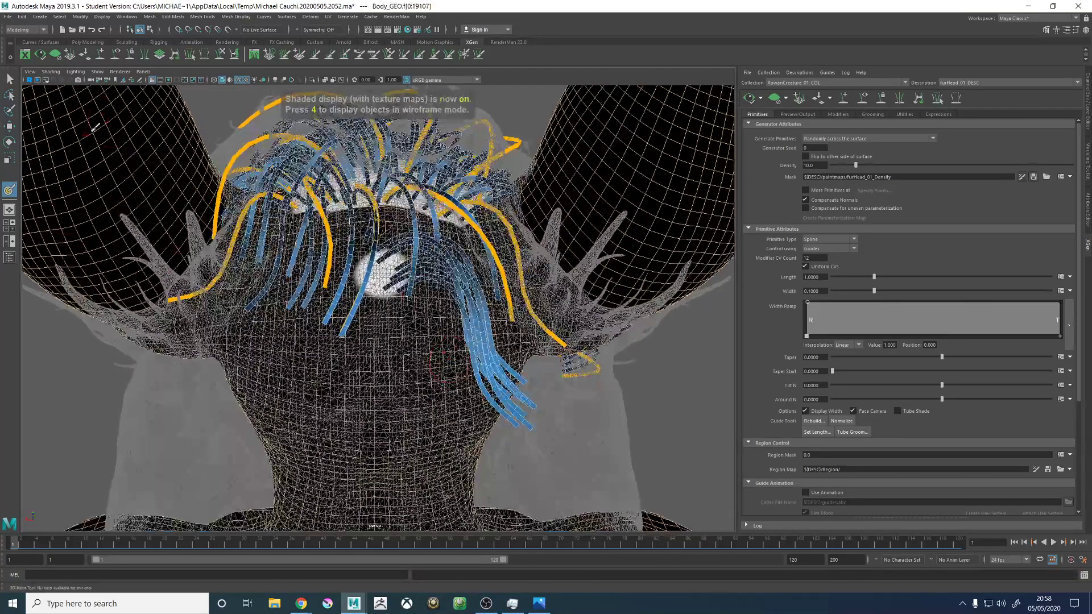
click(1076, 30)
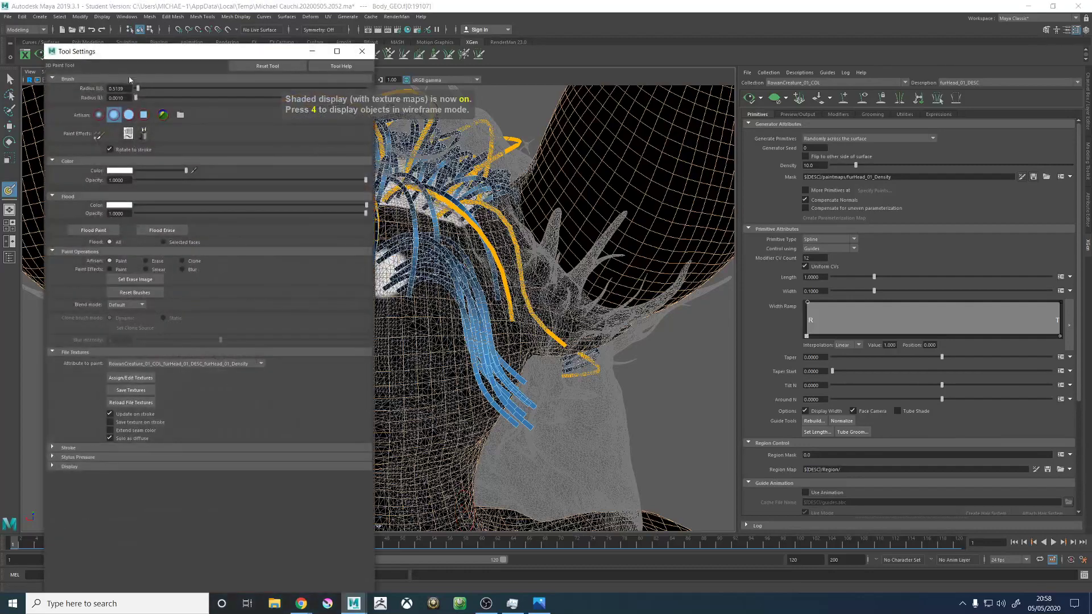
drag(114, 55, 1085, 221)
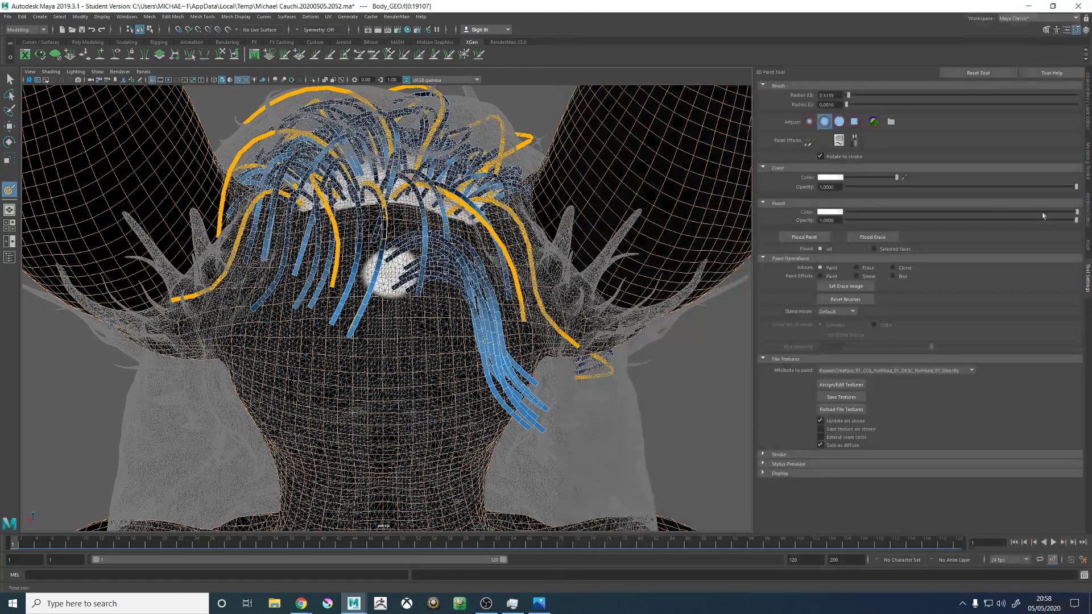
- Choose the solid round brush, set the paint color to black and paint over the white spot on the back of the head
click(839, 121)
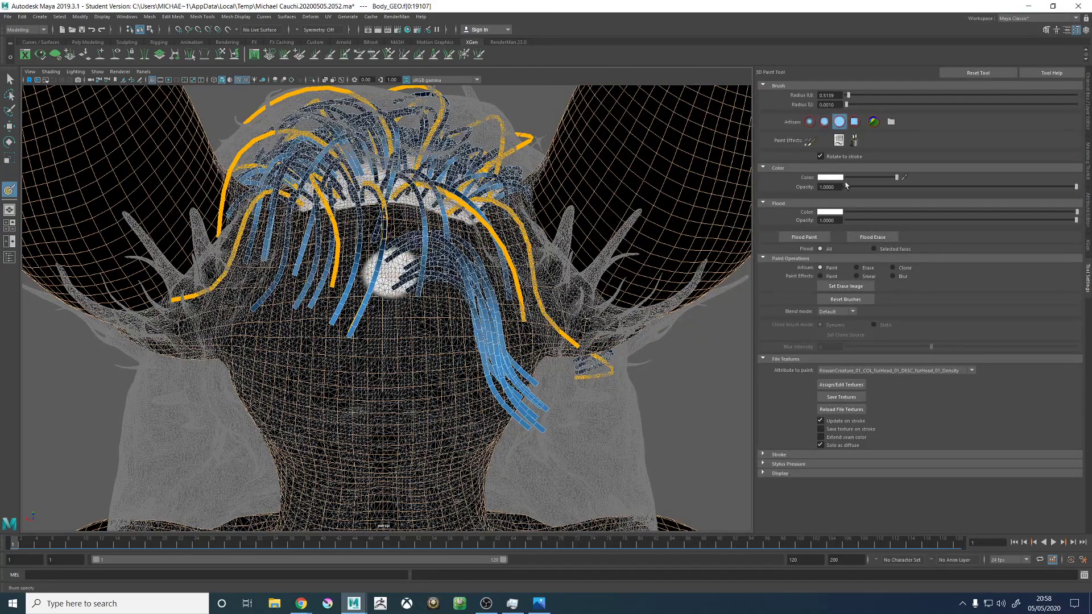
drag(856, 182, 846, 182)
alt+drag(450, 269, 398, 329)
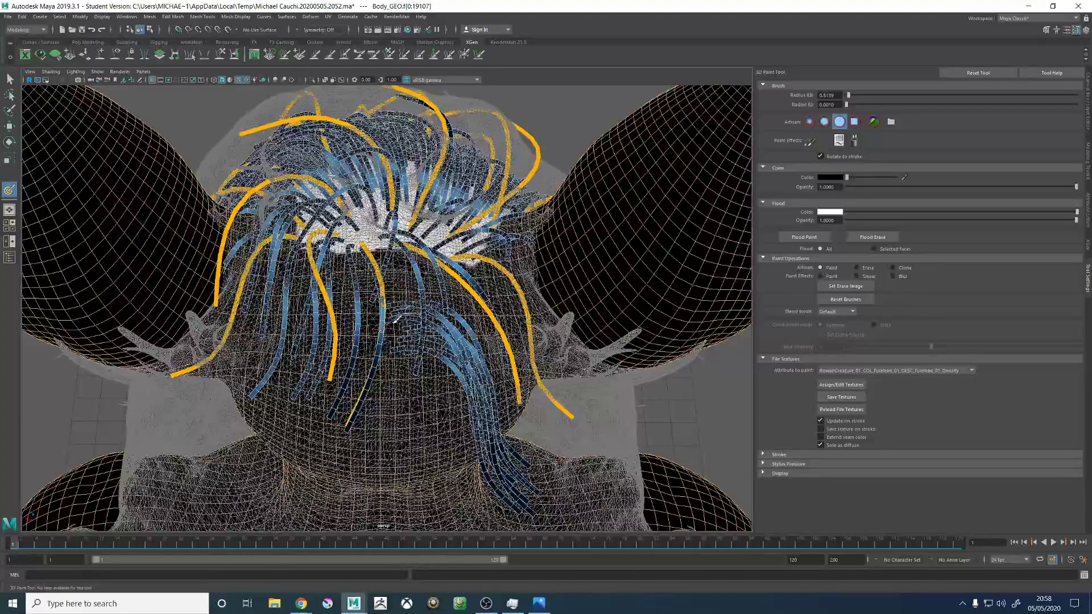
- Save the painted furHead_01_Density textures and update the XGen preview of the furHead_01_DESC fur
click(836, 399)
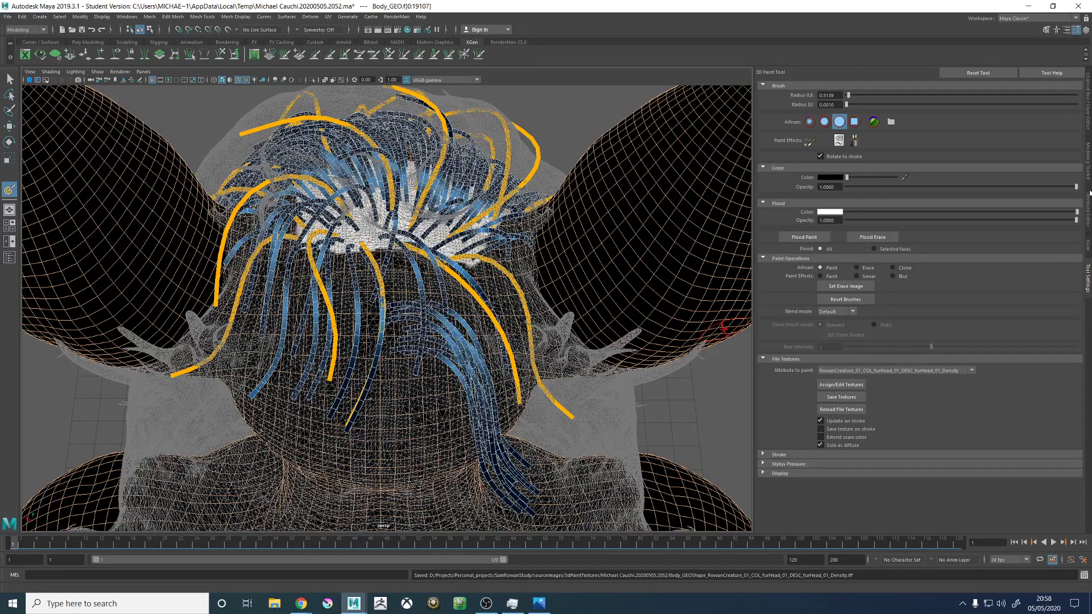
click(1086, 105)
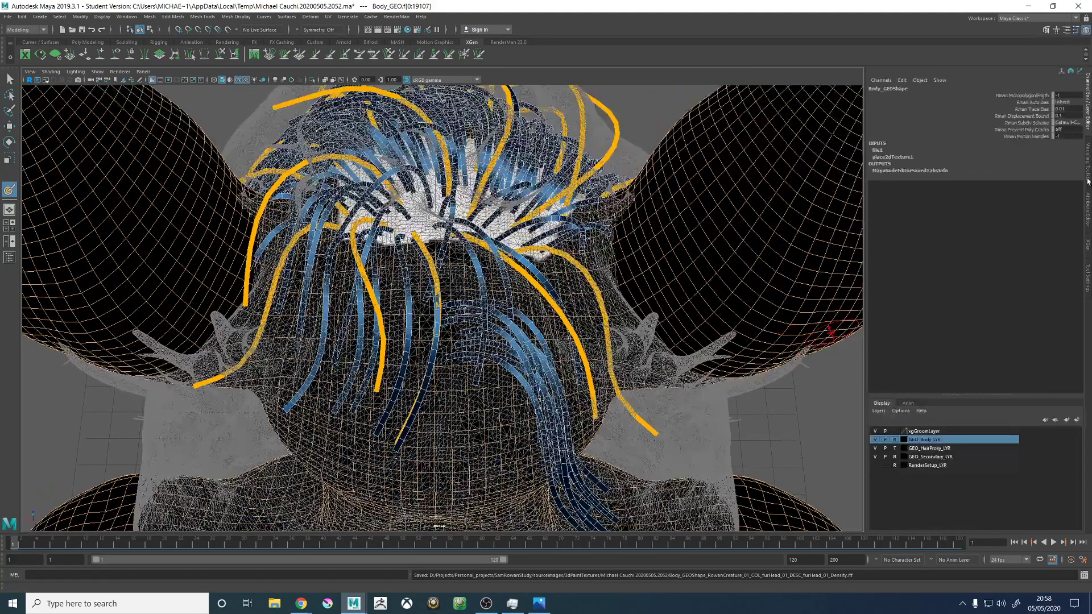
click(1088, 243)
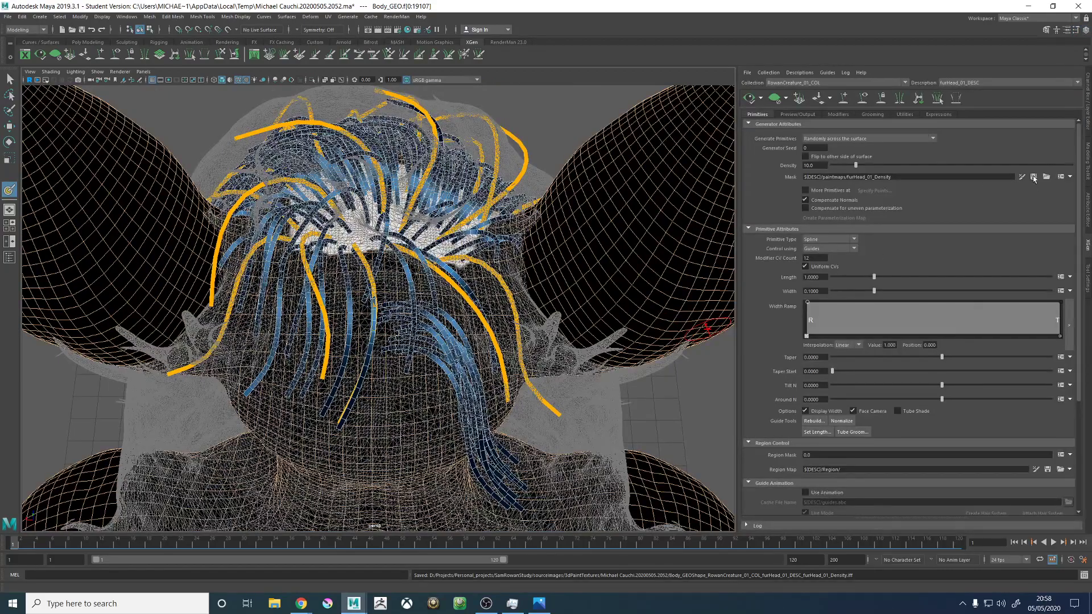
click(750, 99)
mouse_move(357, 304)
alt+mouse_down()
mouse_move(399, 289)
mouse_move(489, 284)
mouse_move(512, 297)
alt+mouse_up()
key(w)
scroll(512, 298, up, 3)
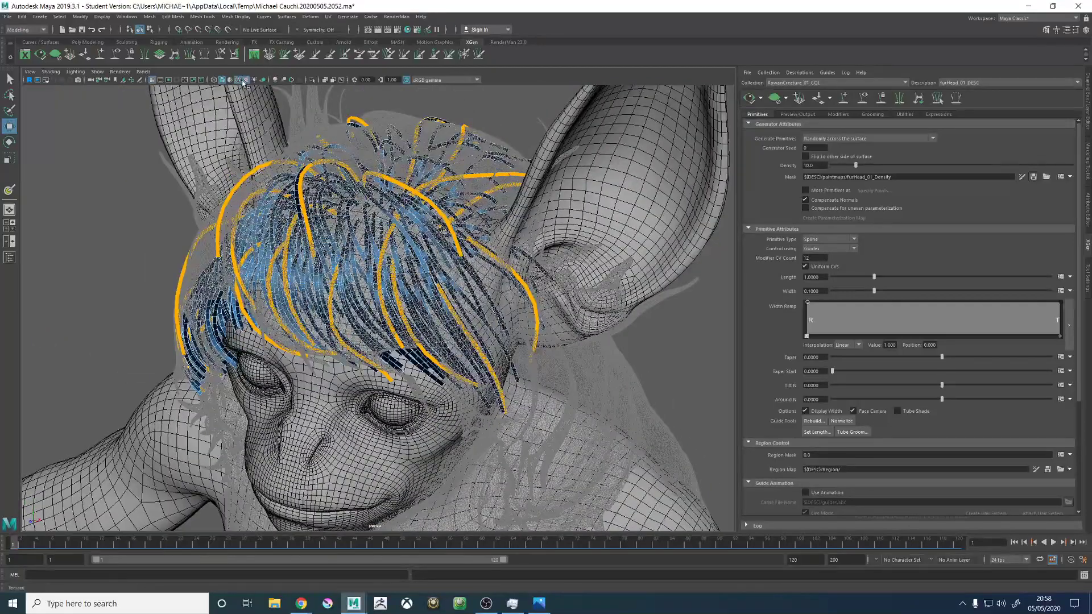
- Turn off wireframe on shaded and view the head fur from the front
click(239, 80)
mouse_move(401, 327)
alt+mouse_down()
mouse_move(468, 291)
mouse_move(547, 294)
alt+mouse_up()
alt+drag(592, 199, 653, 173)
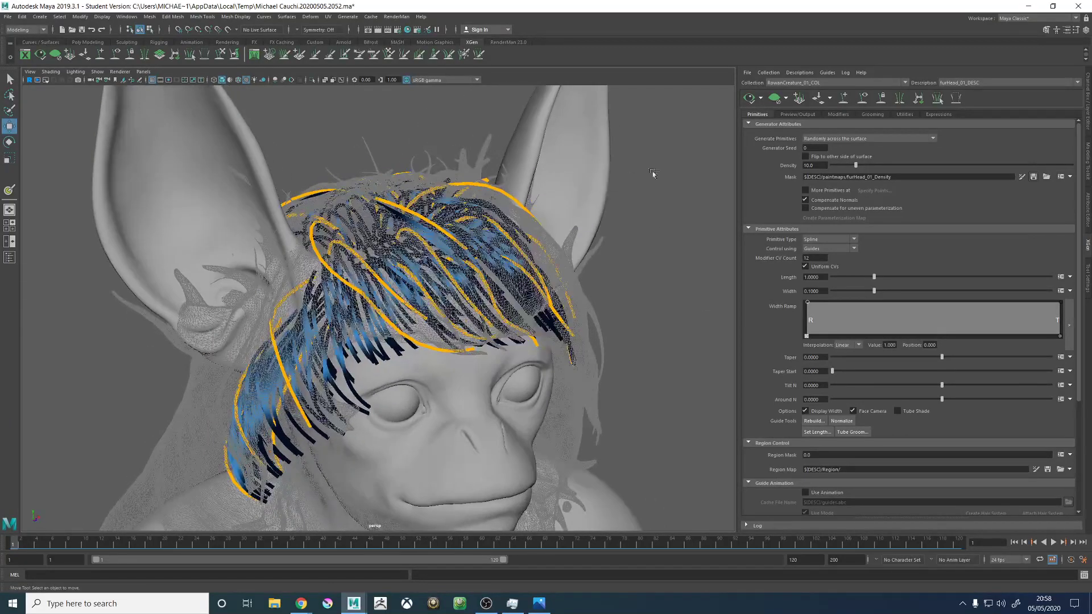
- Save the scene in the 03_Groom folder as RowanCreature_groom.1003.ma, replacing the existing file
click(8, 17)
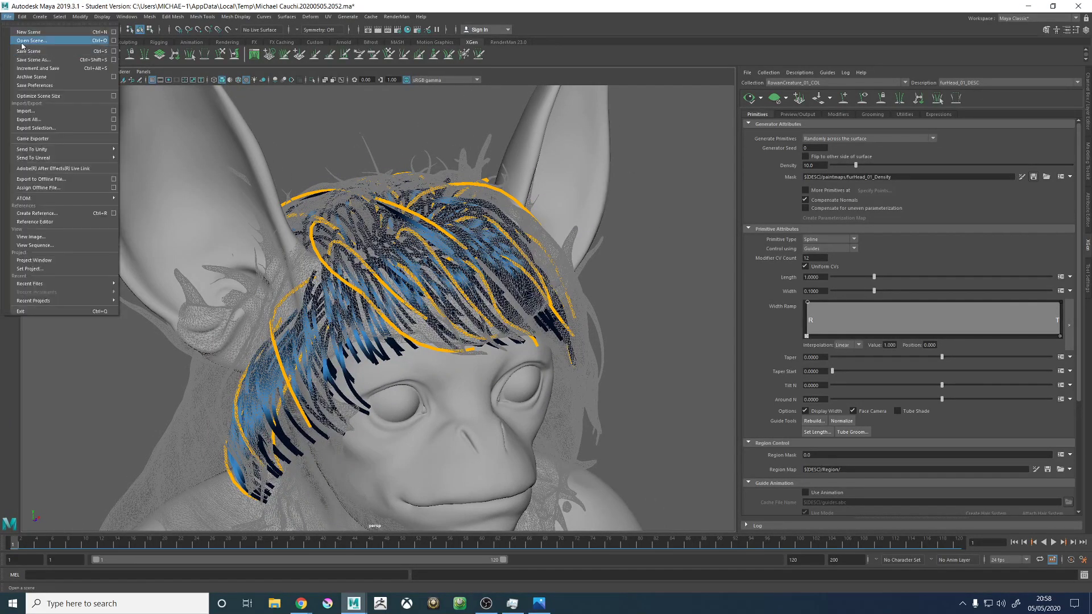
click(34, 59)
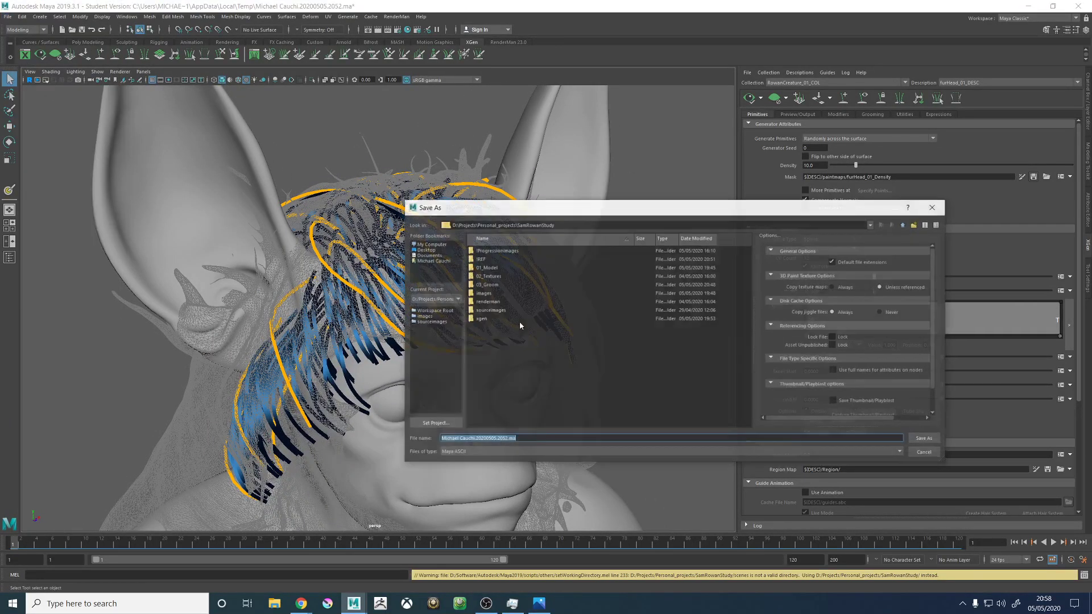
double_click(487, 284)
click(497, 268)
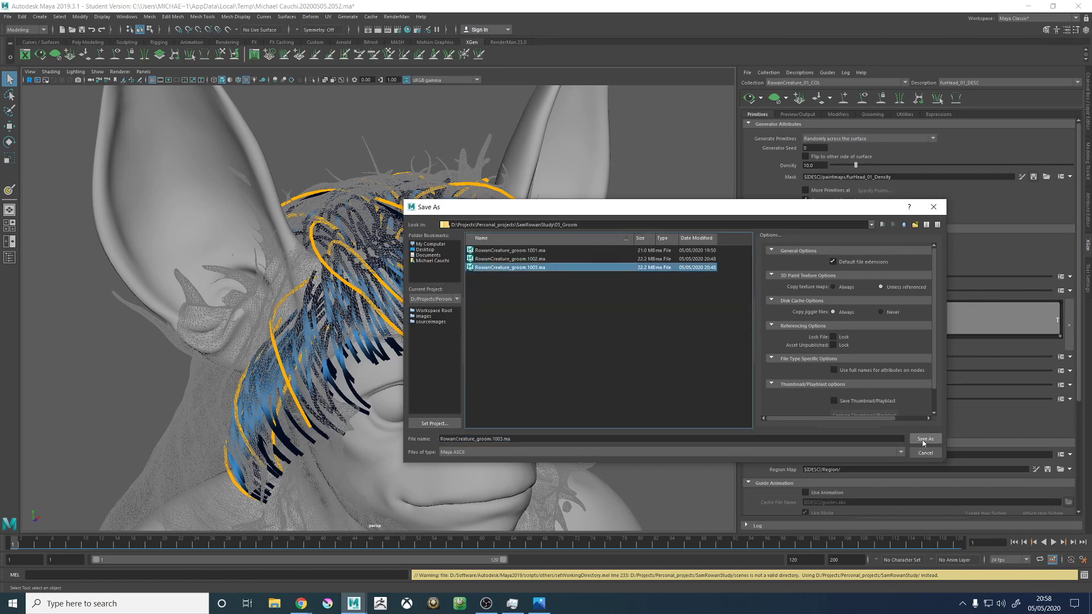
click(925, 439)
click(657, 349)
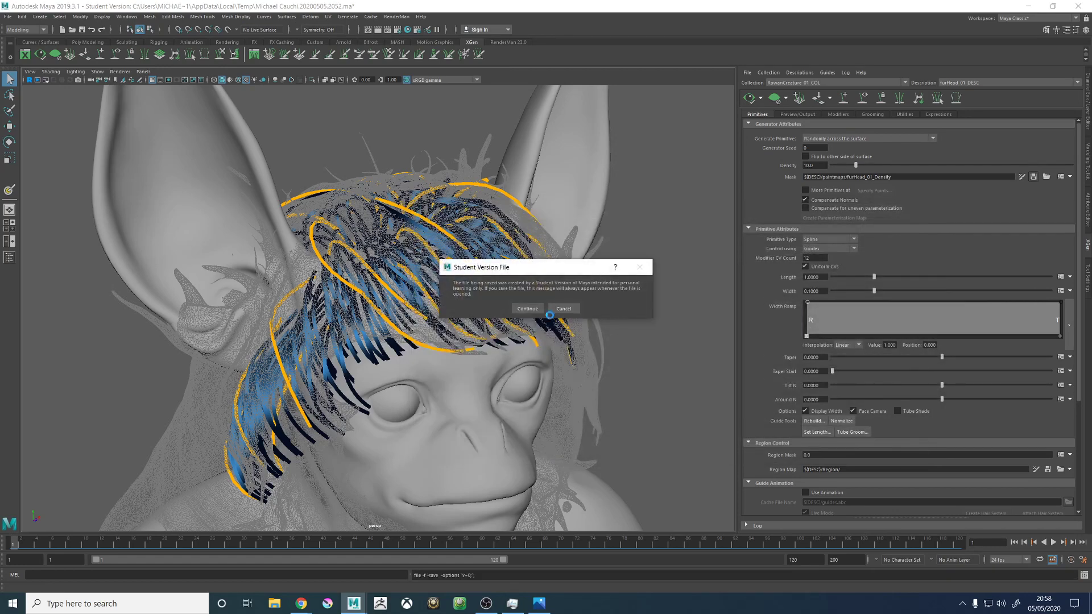
key(w)
- Switch to File Explorer and browse SamRowanStudy's xgen collections to furHead_01_DESC's paintmaps folder furHead_01_Density
click(275, 603)
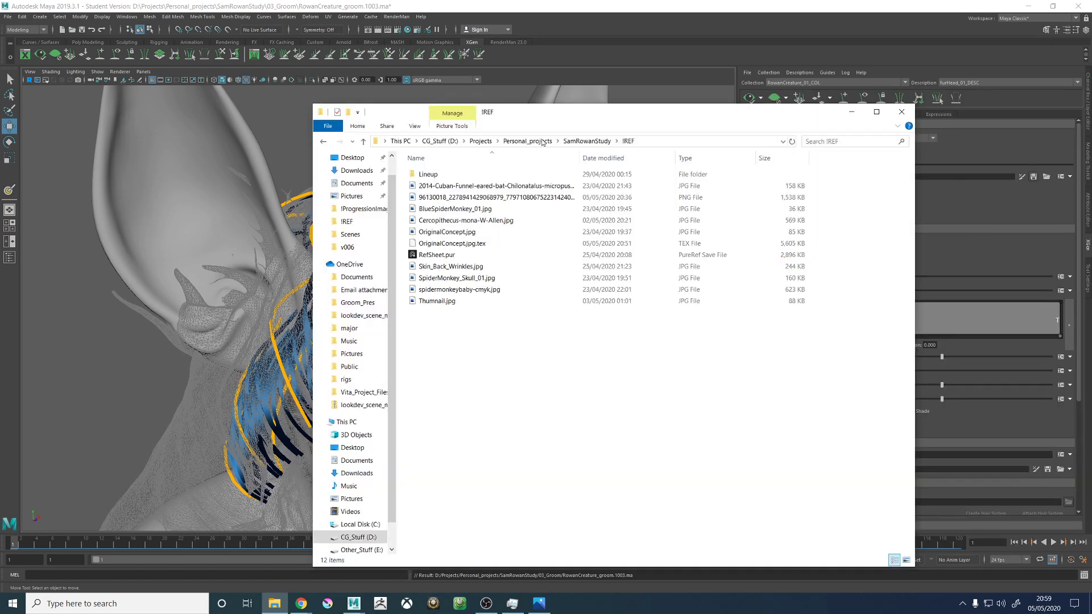
click(586, 141)
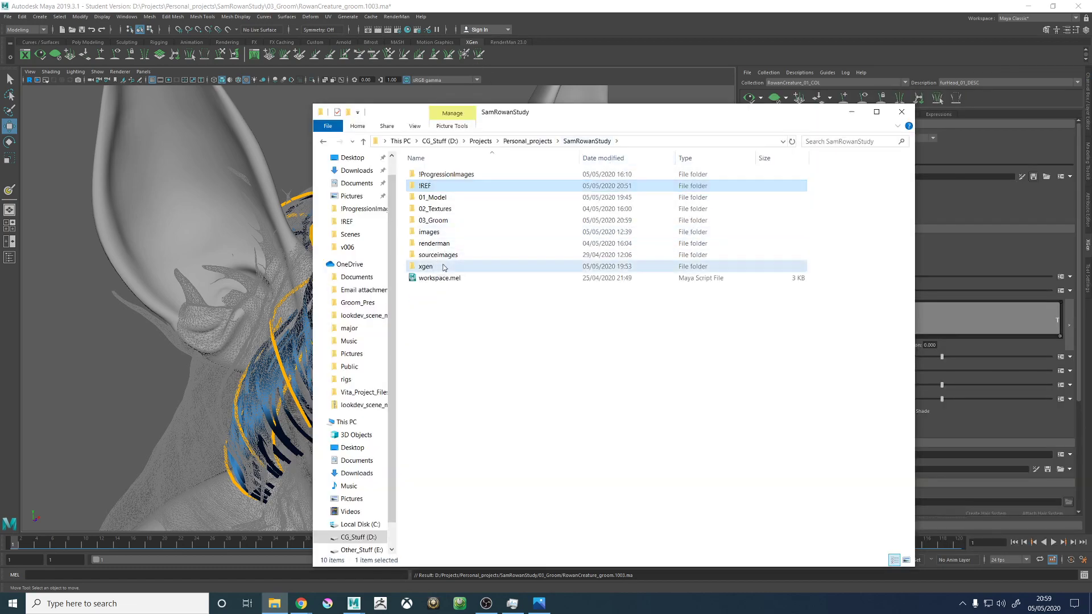
double_click(443, 266)
double_click(427, 175)
double_click(438, 175)
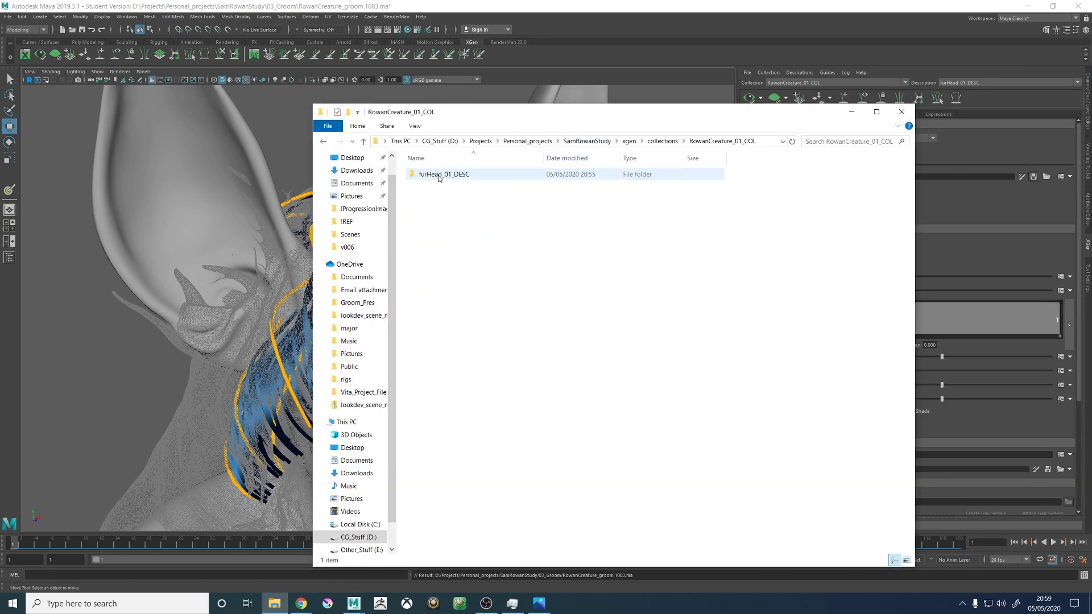
click(438, 175)
double_click(437, 175)
double_click(438, 174)
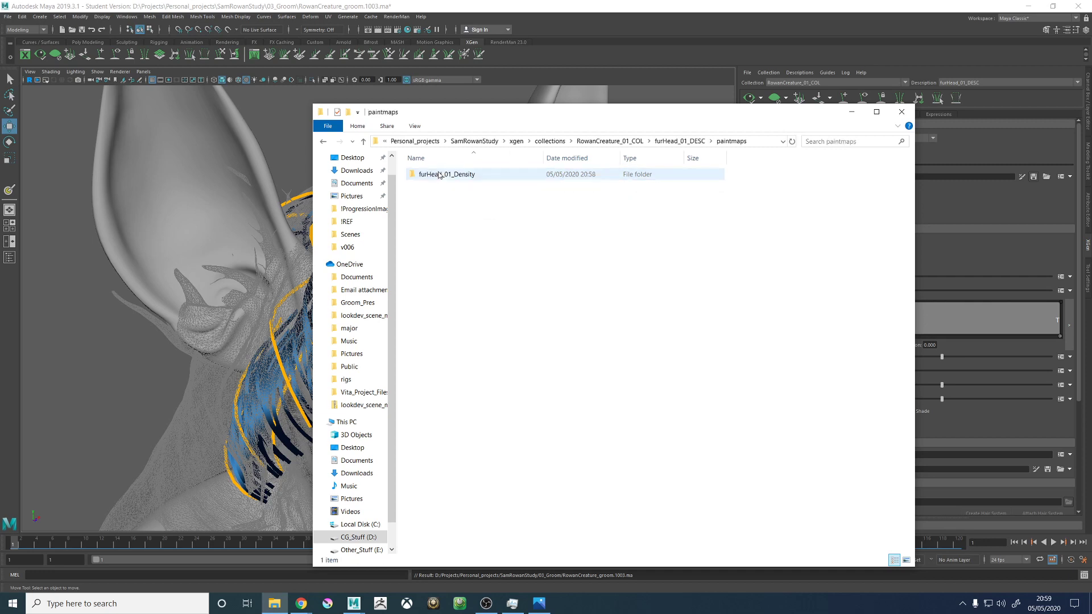
double_click(442, 175)
- Inspect the Body_GEO.ptx density map file and its available actions, and close File Explorer
click(447, 194)
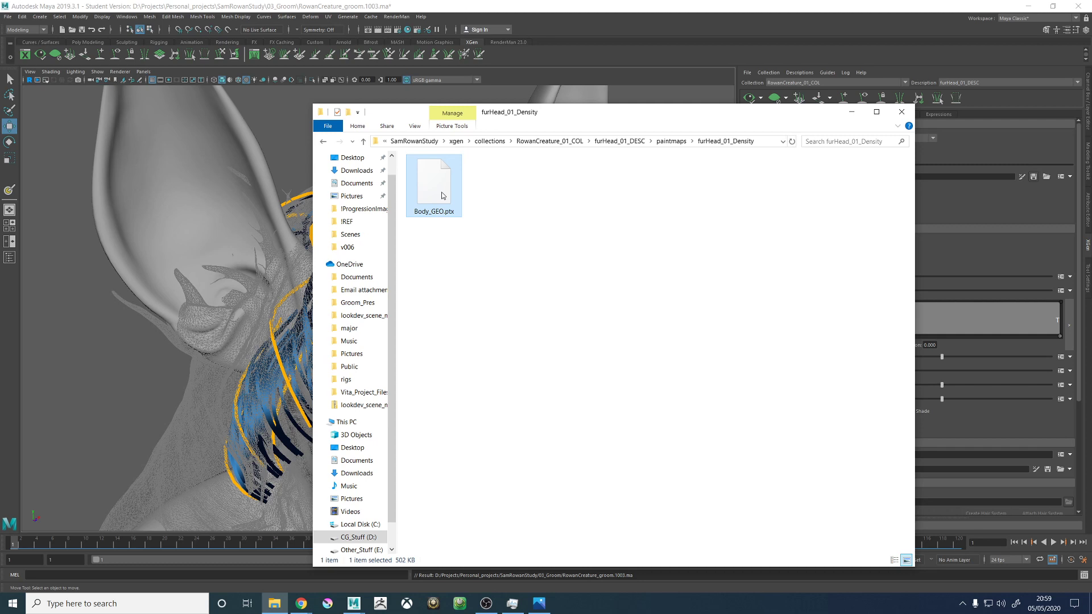
right_click(442, 203)
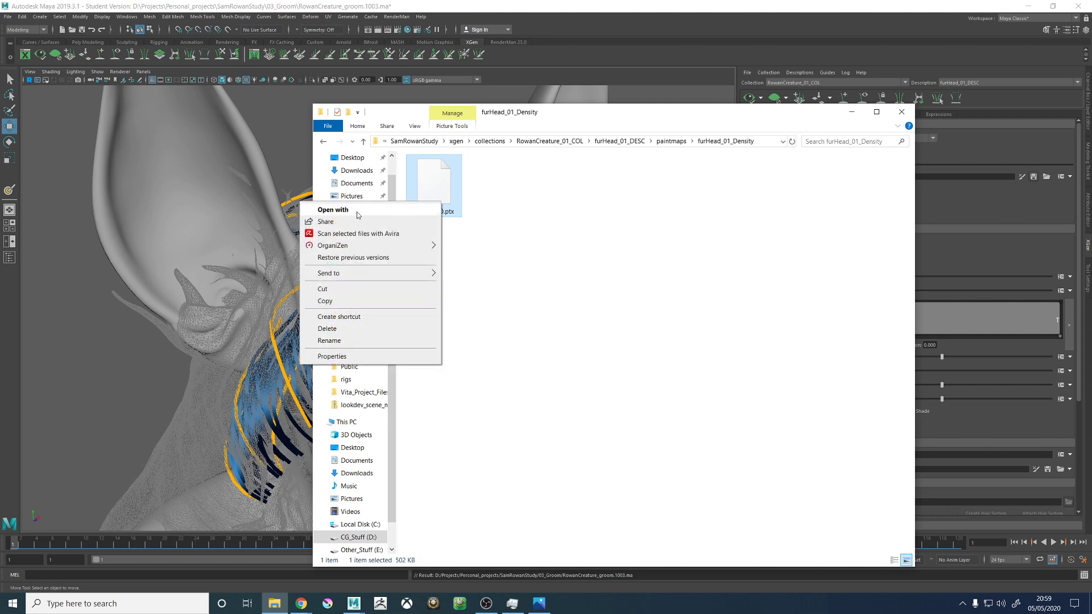
click(552, 271)
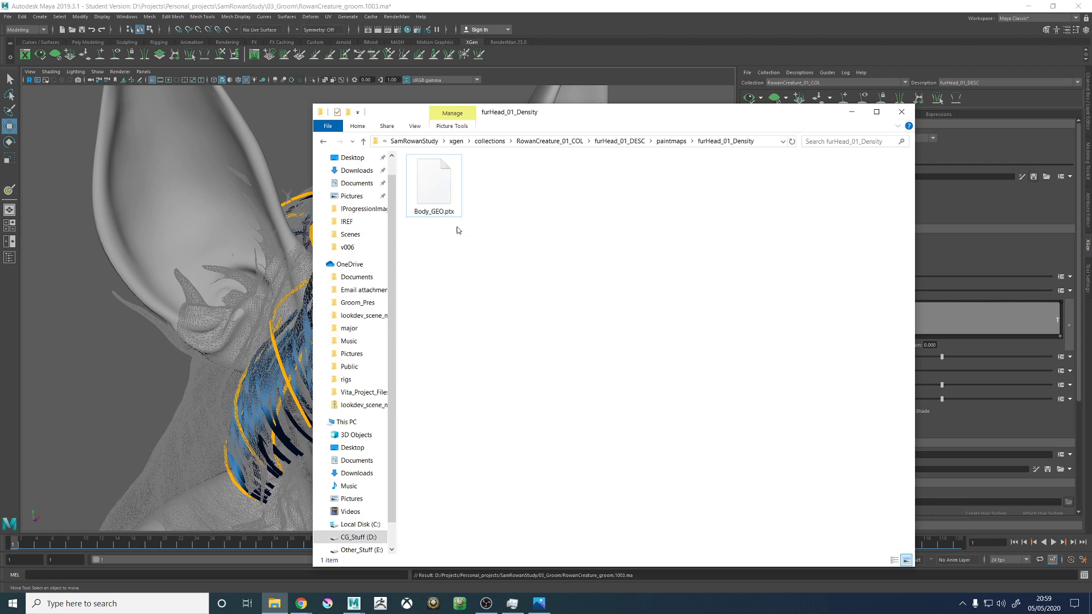
click(902, 112)
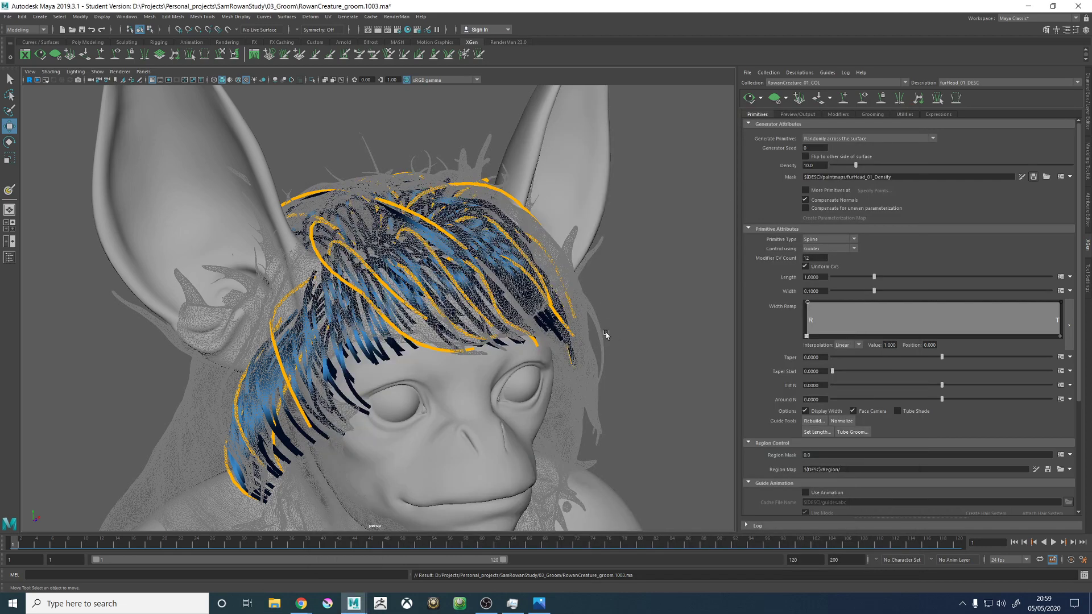
- Hide the GEO_HairProxy_LYR display layer to leave only the XGen fur on the creature's head
alt+drag(605, 332, 712, 296)
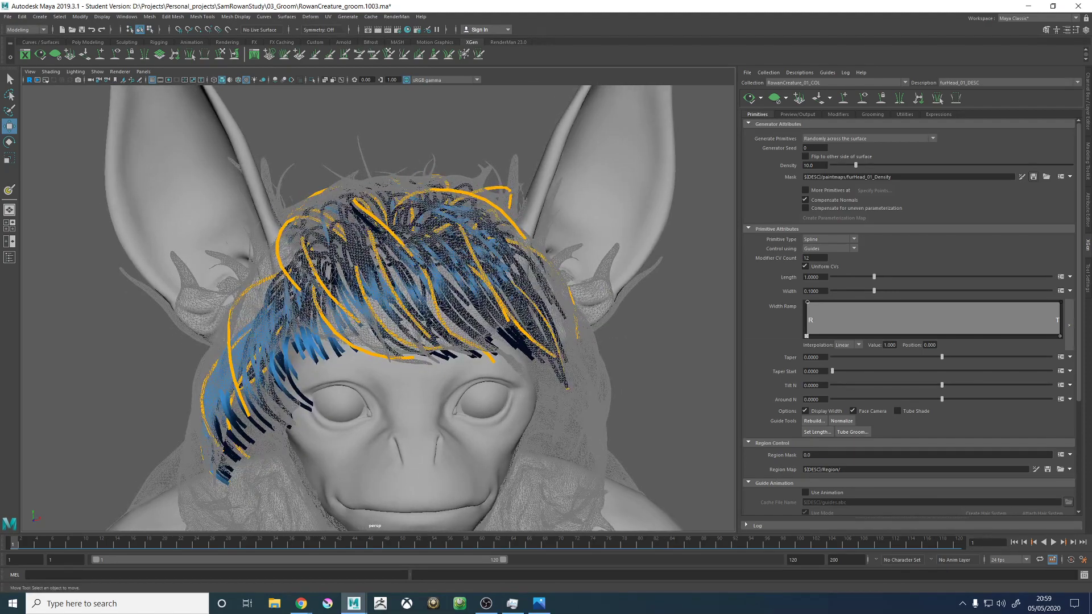
alt+drag(484, 278, 441, 296)
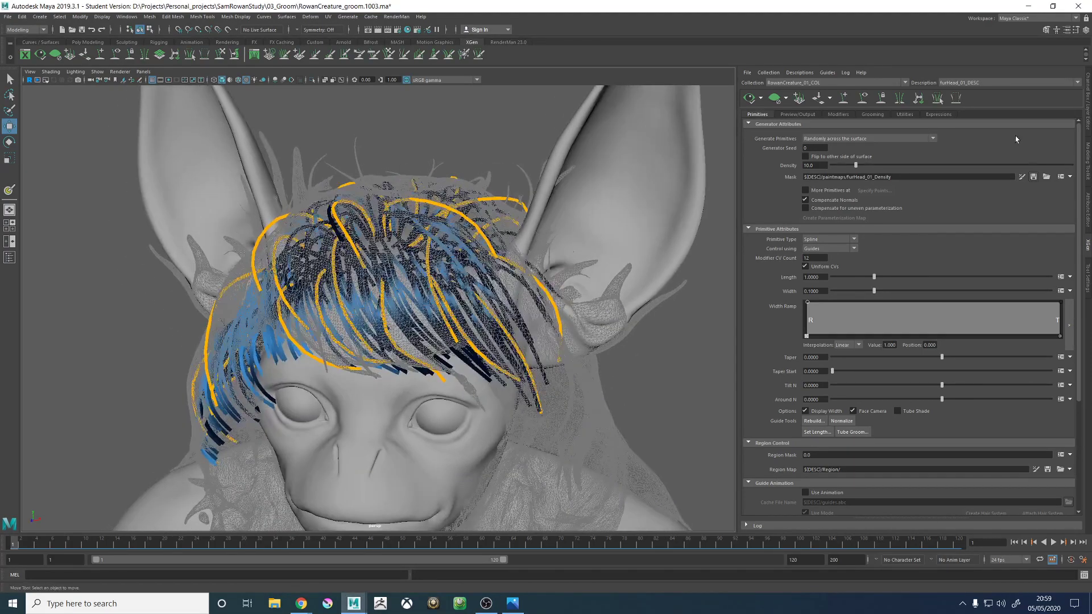
click(1087, 118)
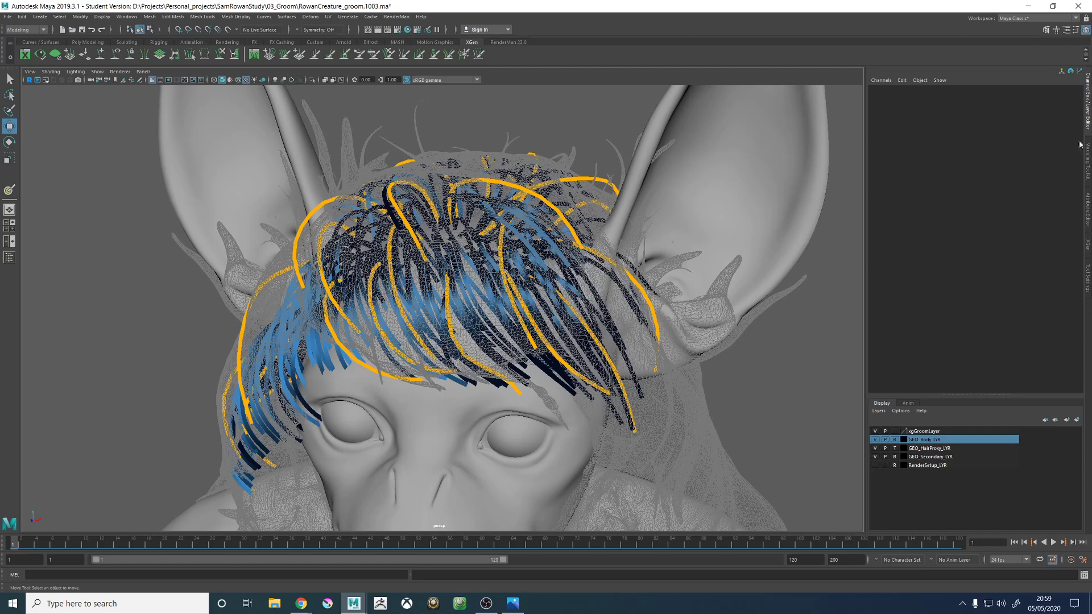
click(875, 448)
scroll(614, 291, down, 5)
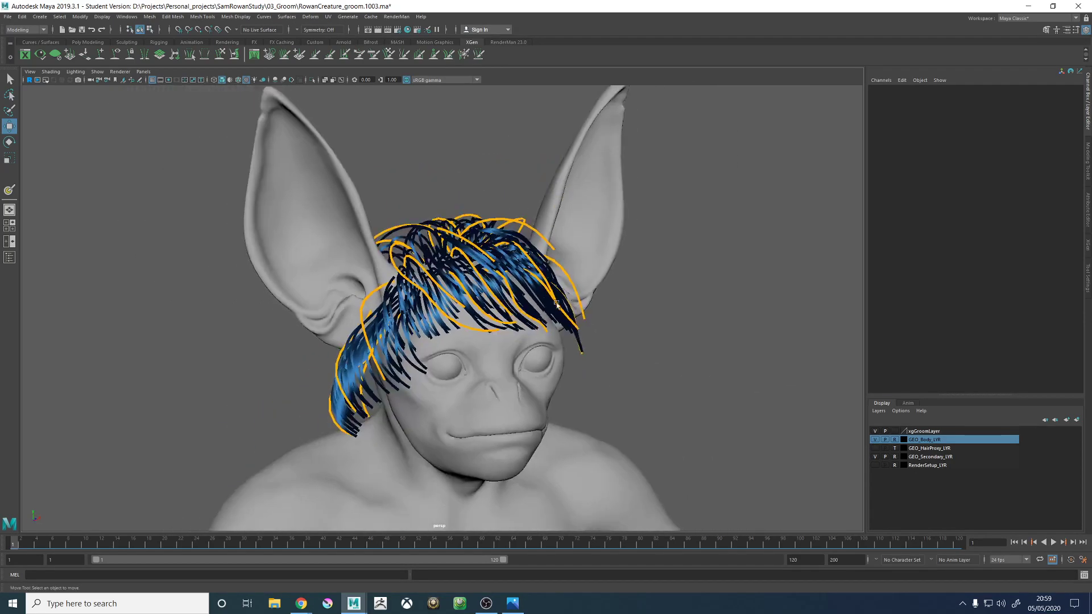
alt+drag(584, 260, 552, 182)
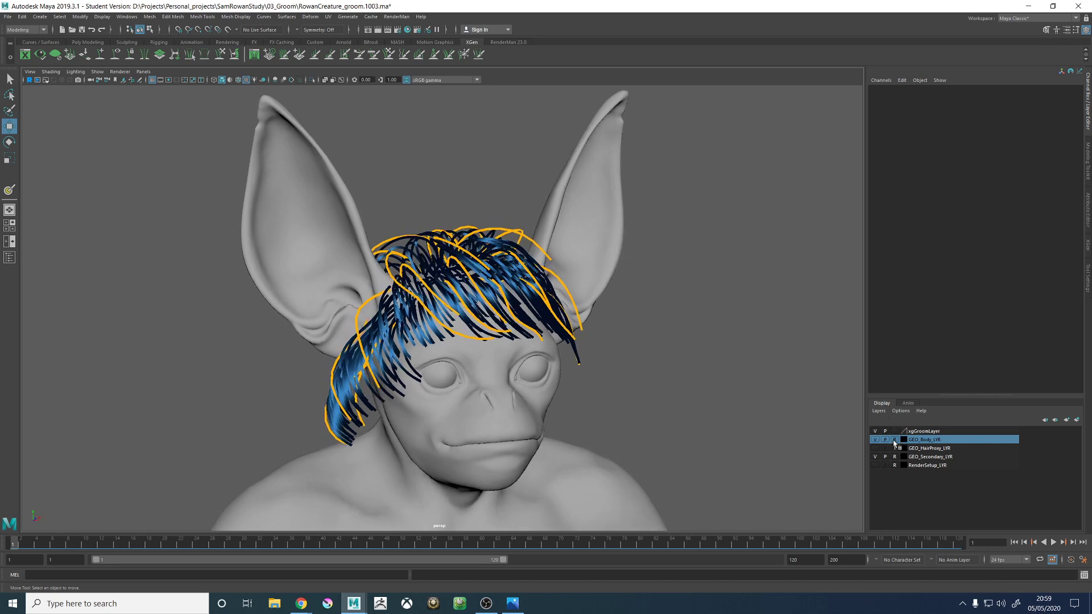
- Clear the reference display type of GEO_Body_LYR and select the Body_GEO mesh
click(588, 216)
alt+drag(610, 236, 605, 294)
alt+right_drag(605, 294, 804, 383)
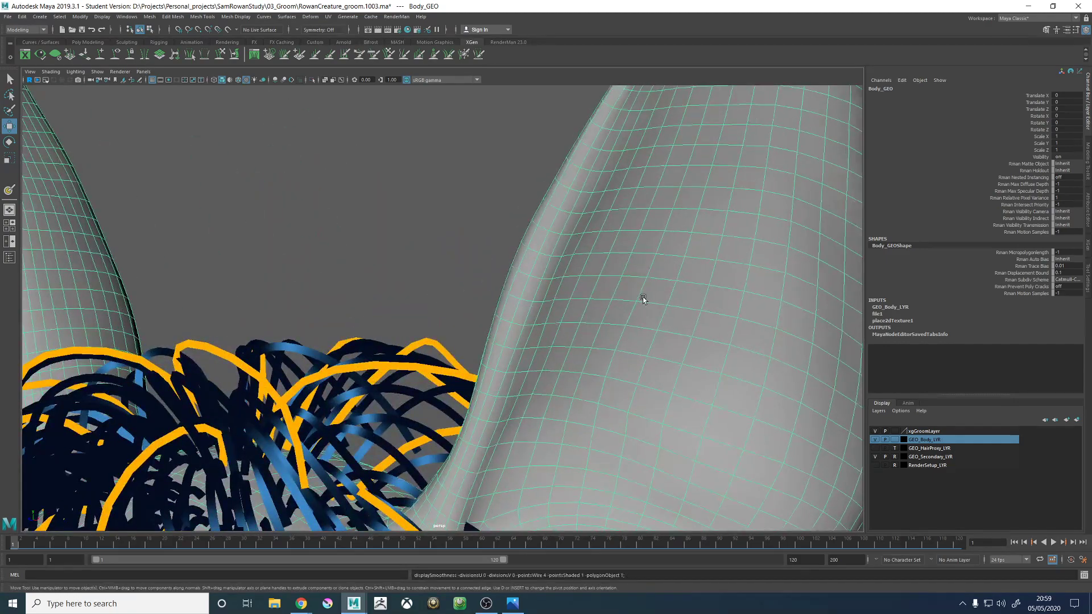
- Examine the unsmoothed wireframe topology of Body_GEO around the ears and head
alt+right_drag(643, 299, 412, 241)
click(412, 241)
click(619, 278)
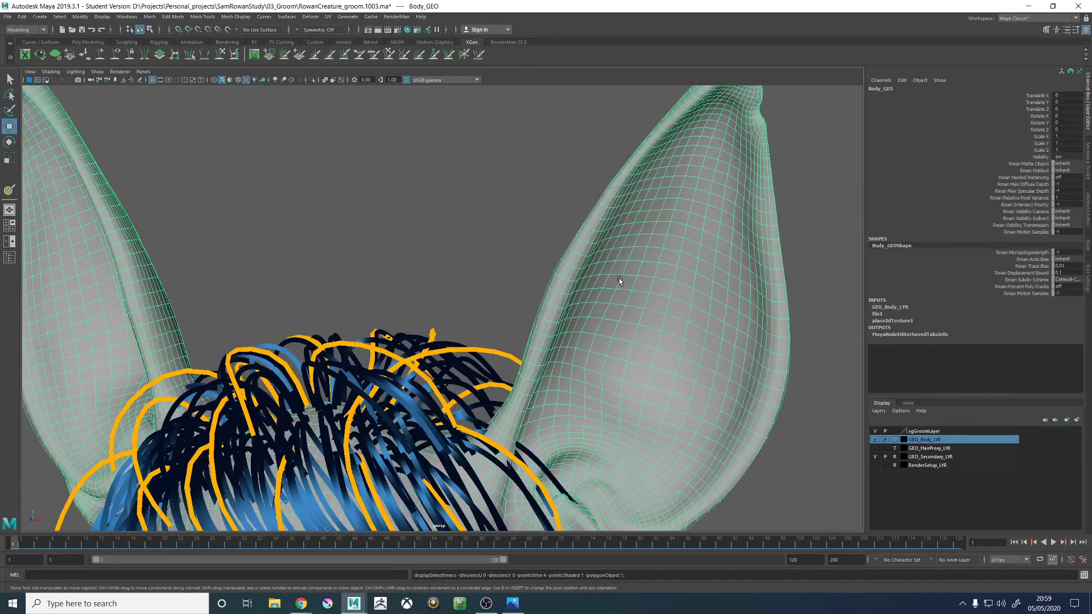
alt+right_drag(618, 278, 419, 251)
click(419, 250)
alt+drag(419, 251, 597, 247)
click(597, 247)
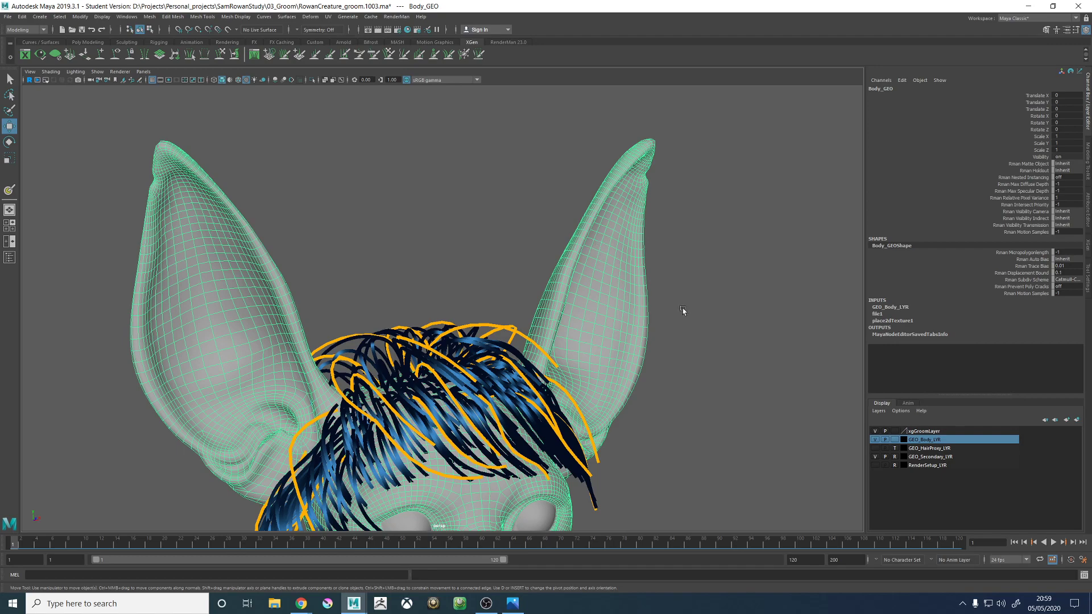
alt+drag(682, 309, 600, 289)
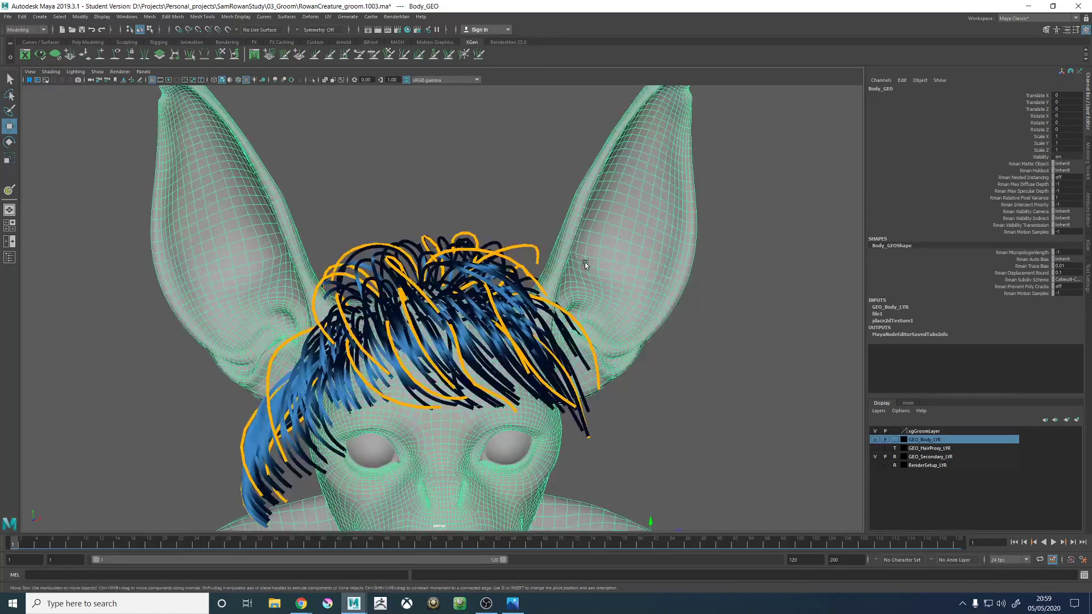
- Turn on the Poly Count heads-up display to show the geometry statistics in the viewport
alt+right_drag(585, 262, 509, 108)
click(99, 18)
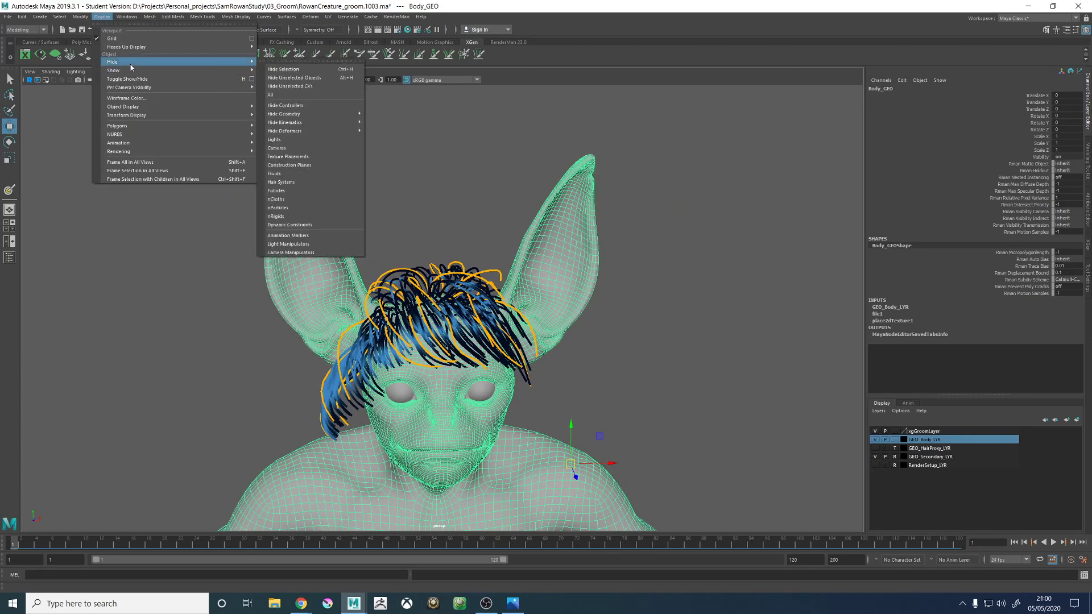
mouse_move(170, 46)
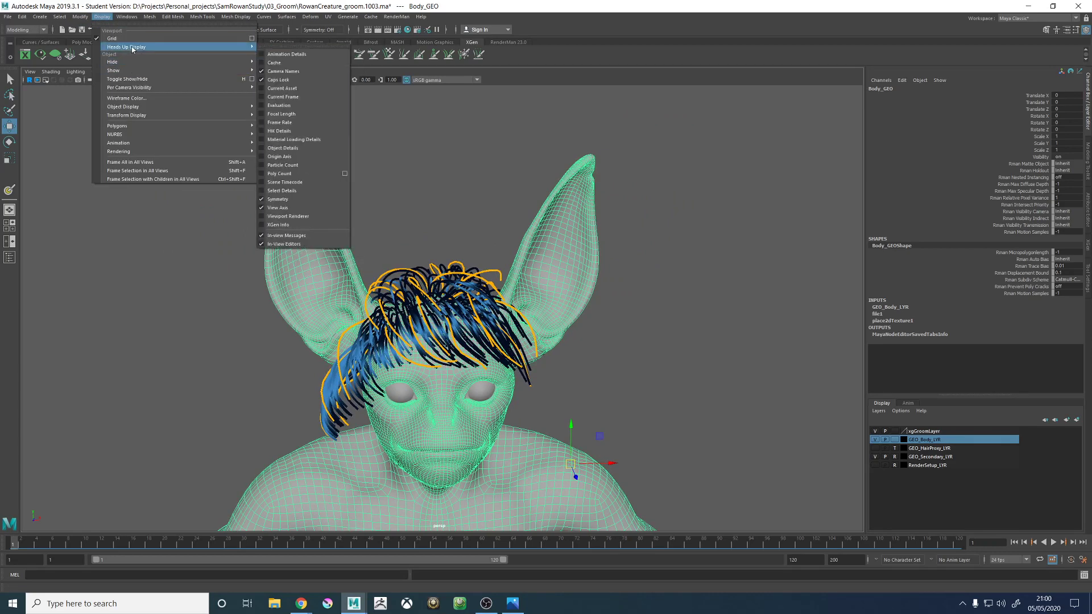
click(287, 173)
alt+middle_drag(333, 230, 354, 71)
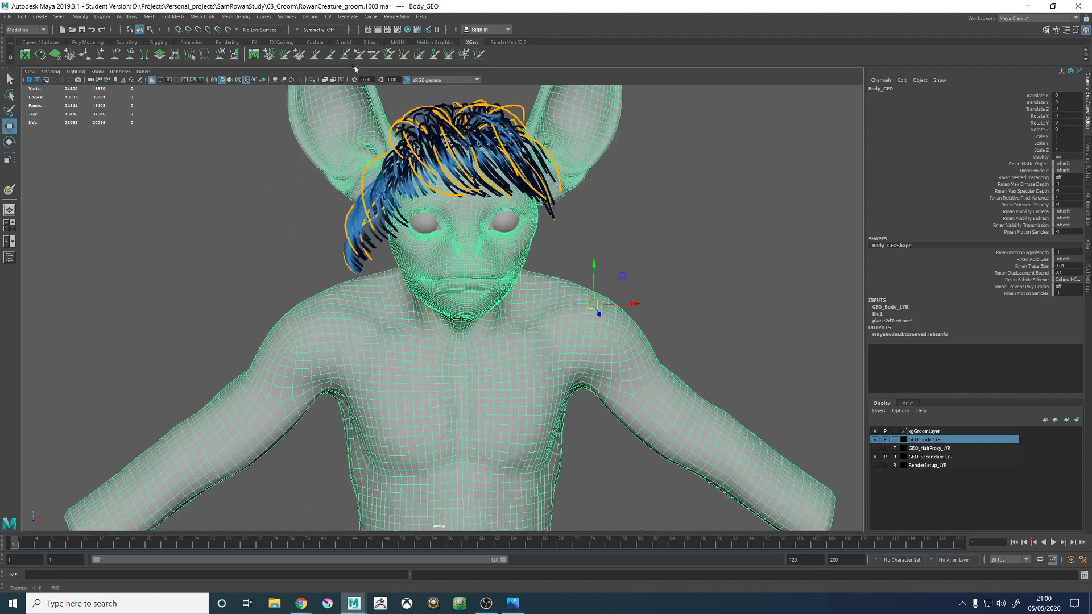
- Examine Body_GEO's wireframe density across the face, torso and ears, and clear the selection
alt+right_drag(631, 347, 574, 334)
alt+drag(574, 334, 533, 312)
scroll(490, 275, up, 5)
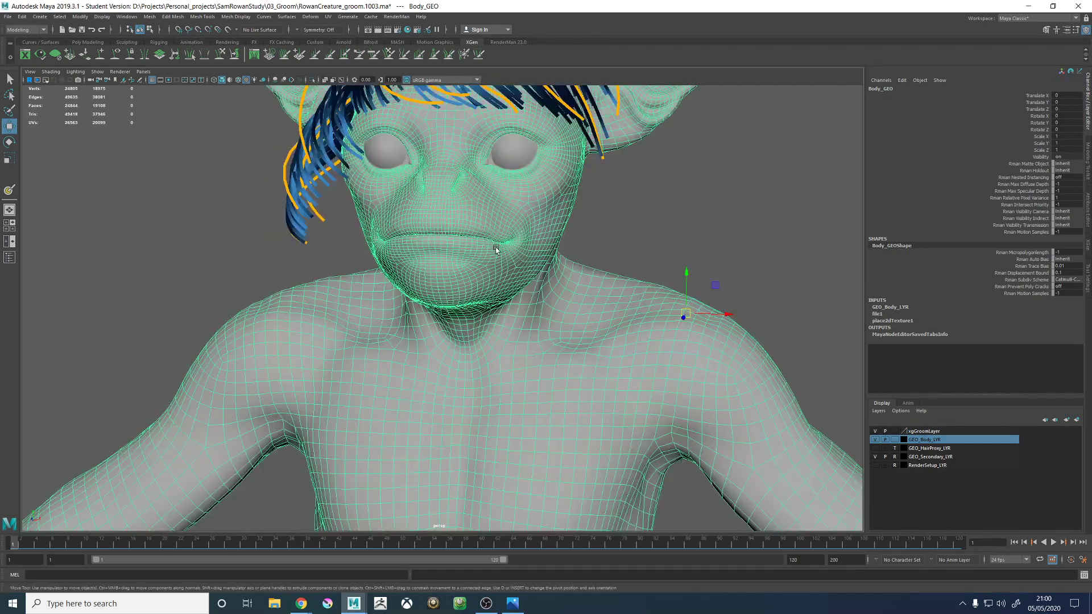
alt+middle_drag(478, 224, 443, 304)
alt+drag(384, 276, 423, 251)
alt+middle_drag(423, 251, 411, 305)
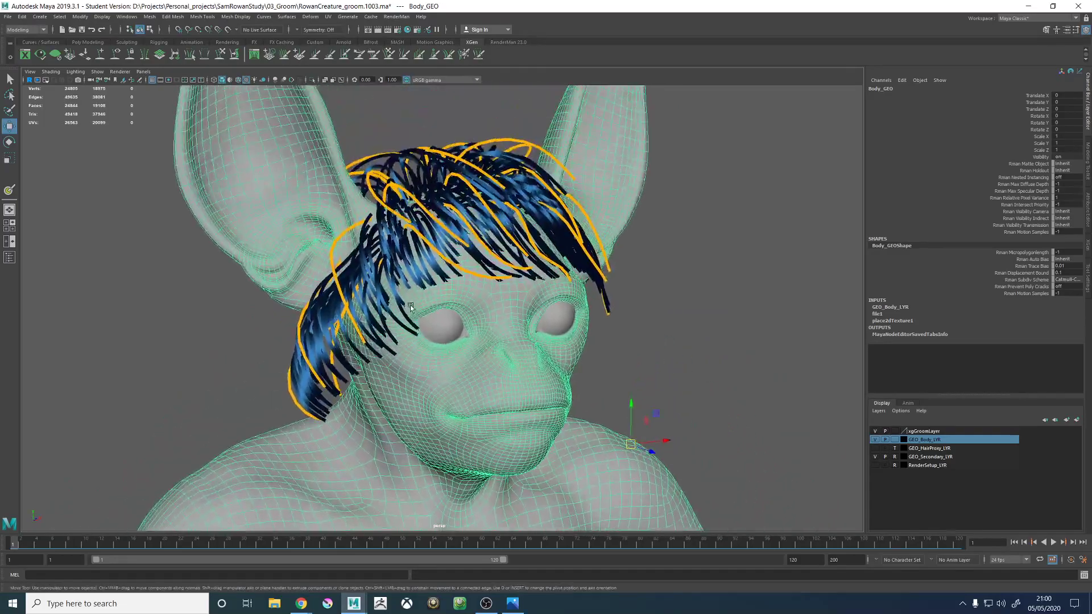
alt+drag(410, 305, 478, 322)
click(671, 335)
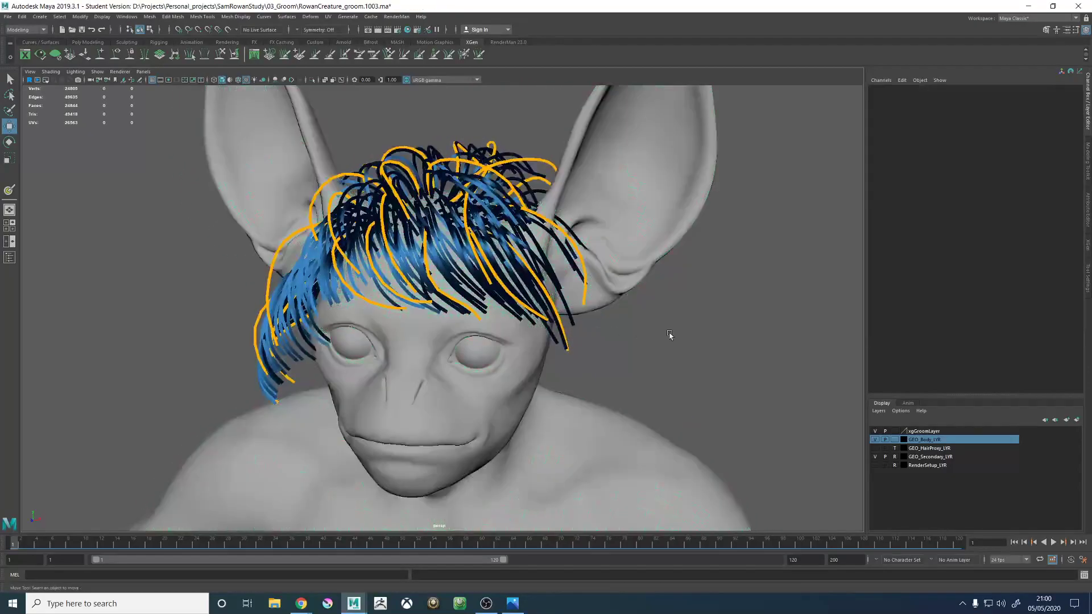
alt+drag(610, 303, 859, 209)
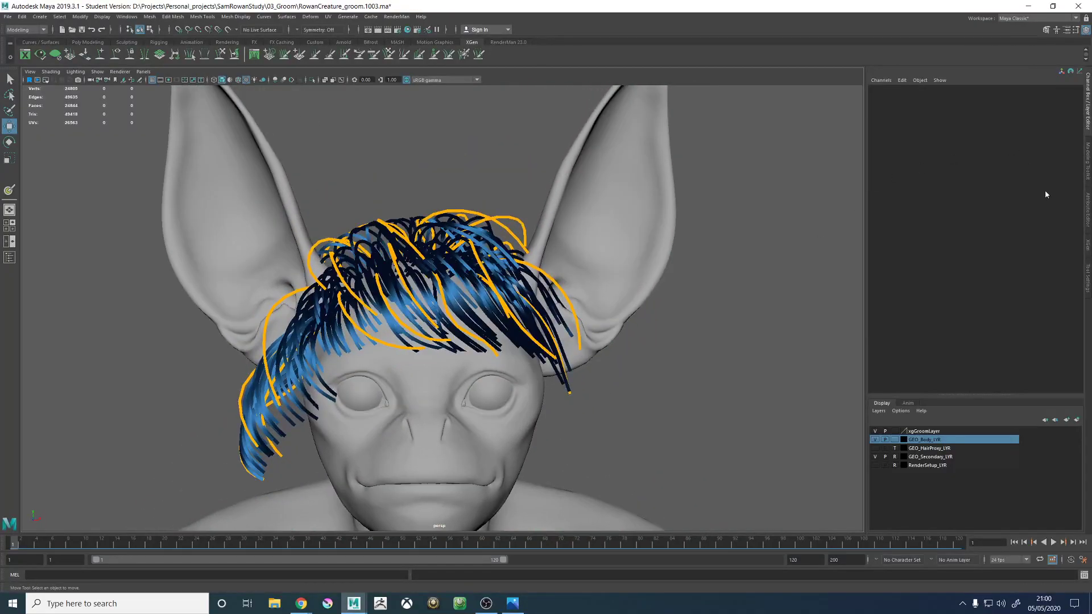
- Set the furHead_01_DESC width to 0.01, taper to about 0.71 and taper start to about 0.41, and refresh the fur preview
click(1087, 243)
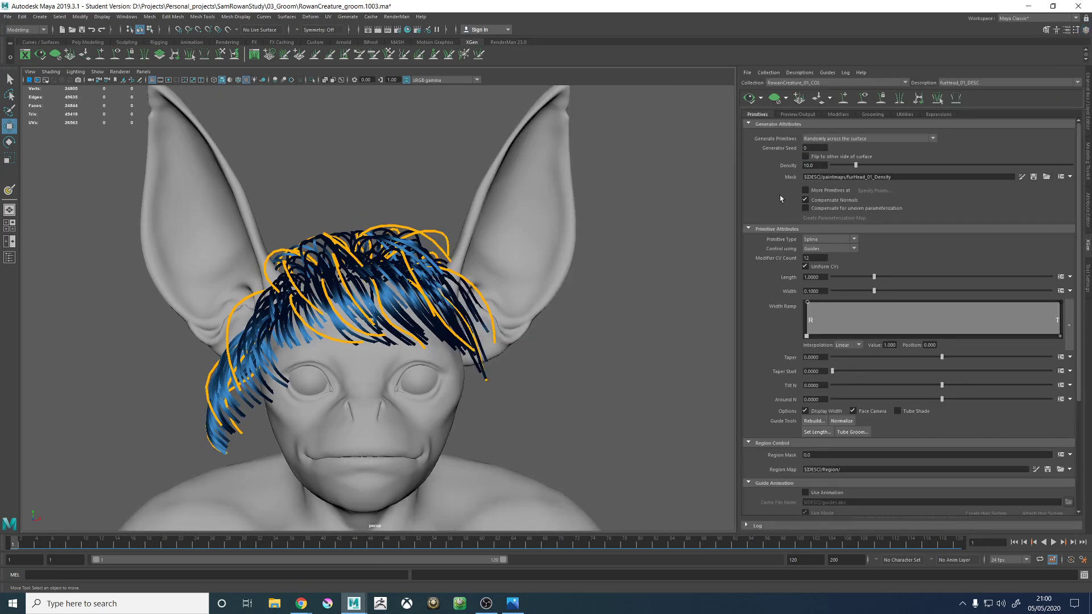
drag(824, 291, 809, 293)
drag(1018, 357, 1020, 357)
drag(903, 371, 919, 371)
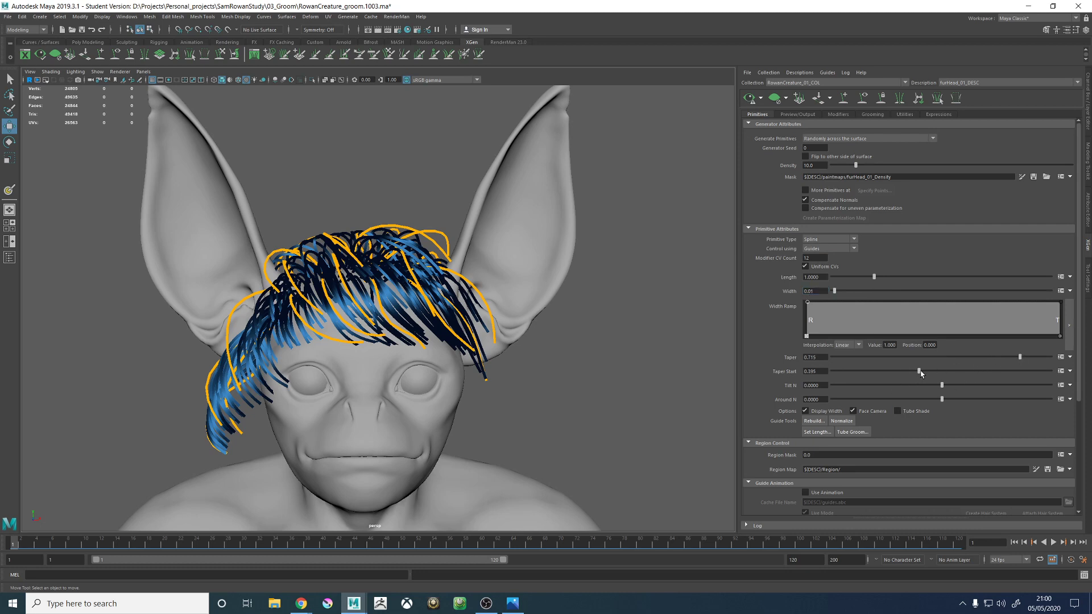
click(747, 101)
scroll(411, 310, up, 7)
alt+drag(455, 329, 761, 215)
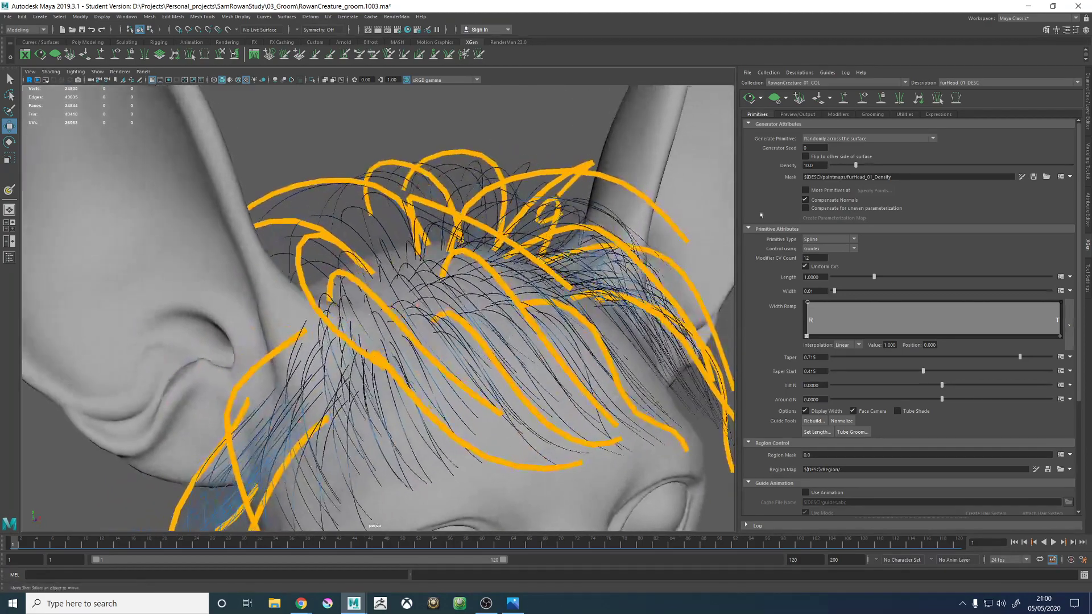
- Set the head fur's density to 500 and refresh the XGen preview
click(812, 165)
text(0)
key(Return)
click(750, 98)
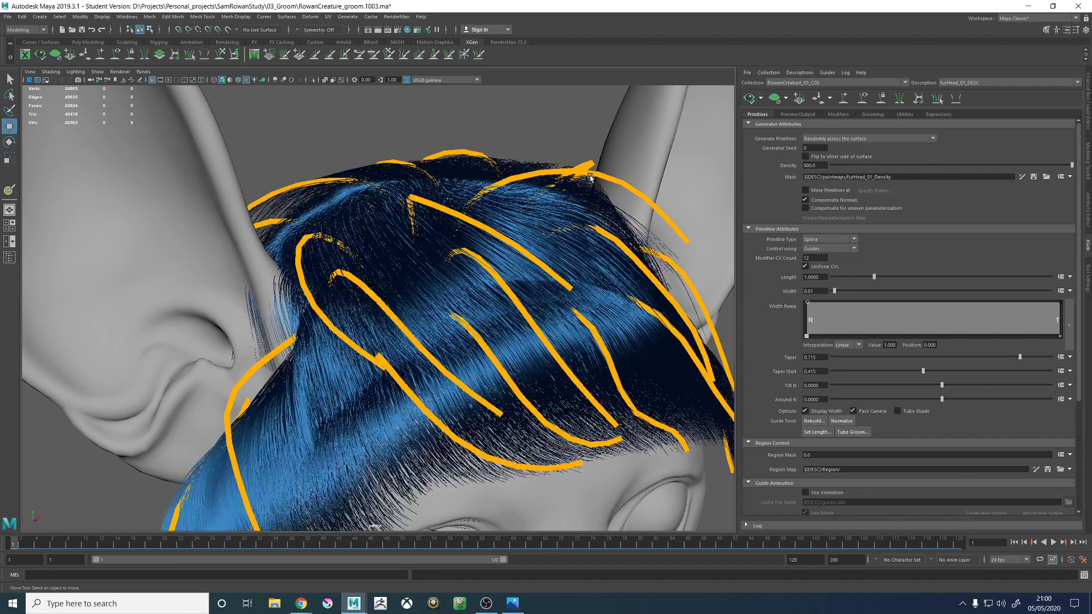
alt+right_drag(576, 225, 493, 242)
alt+drag(493, 241, 412, 230)
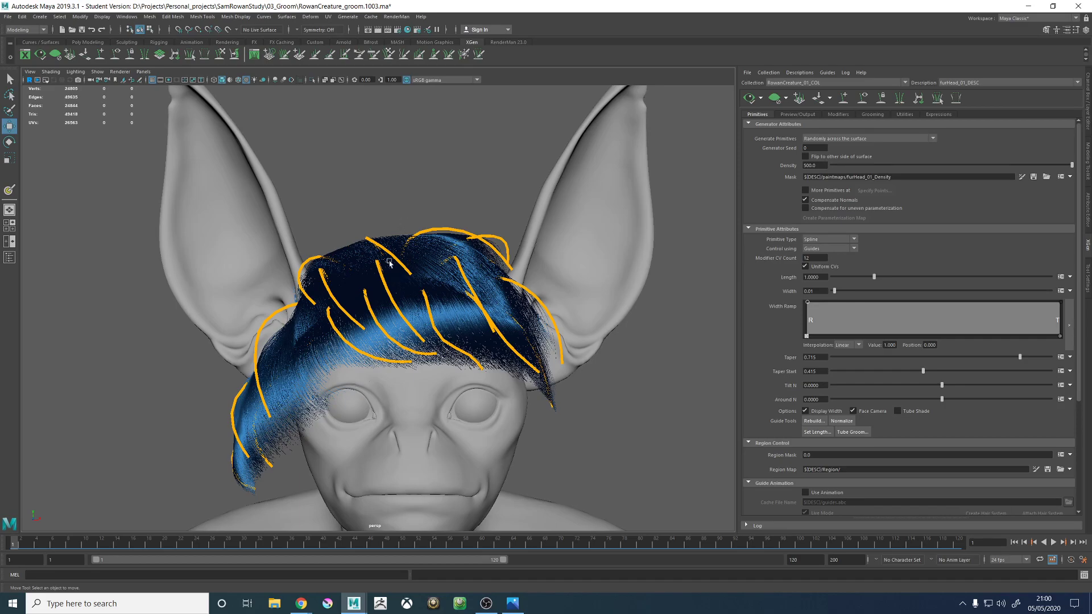
- Check the dense fur from several angles and turn on viewport anti-aliasing to smooth the strands
alt+drag(375, 244, 446, 273)
alt+middle_drag(446, 273, 419, 241)
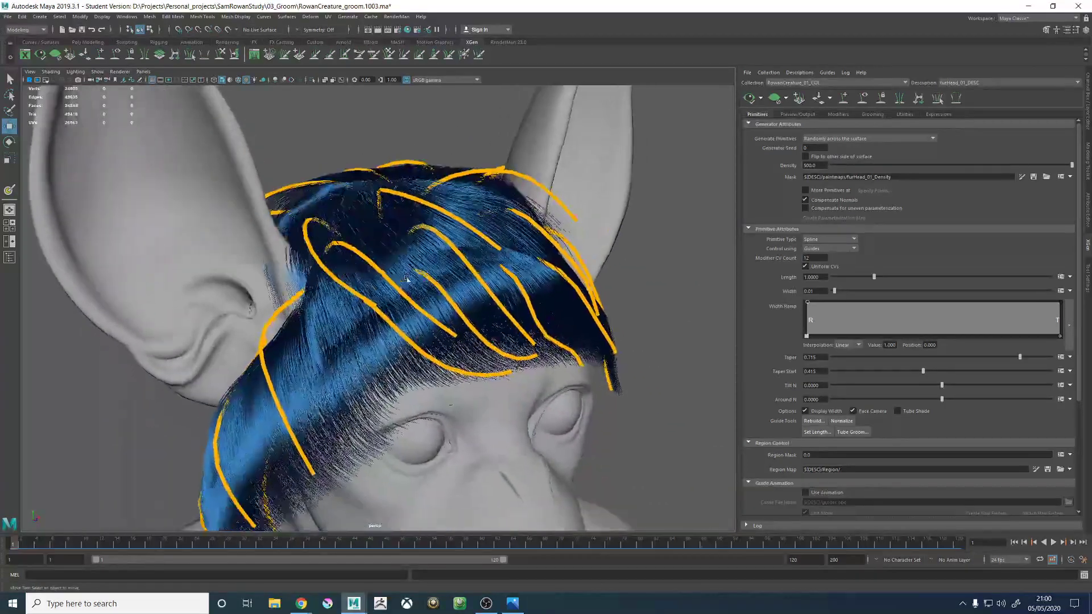
alt+right_drag(419, 242, 506, 233)
alt+drag(506, 233, 476, 221)
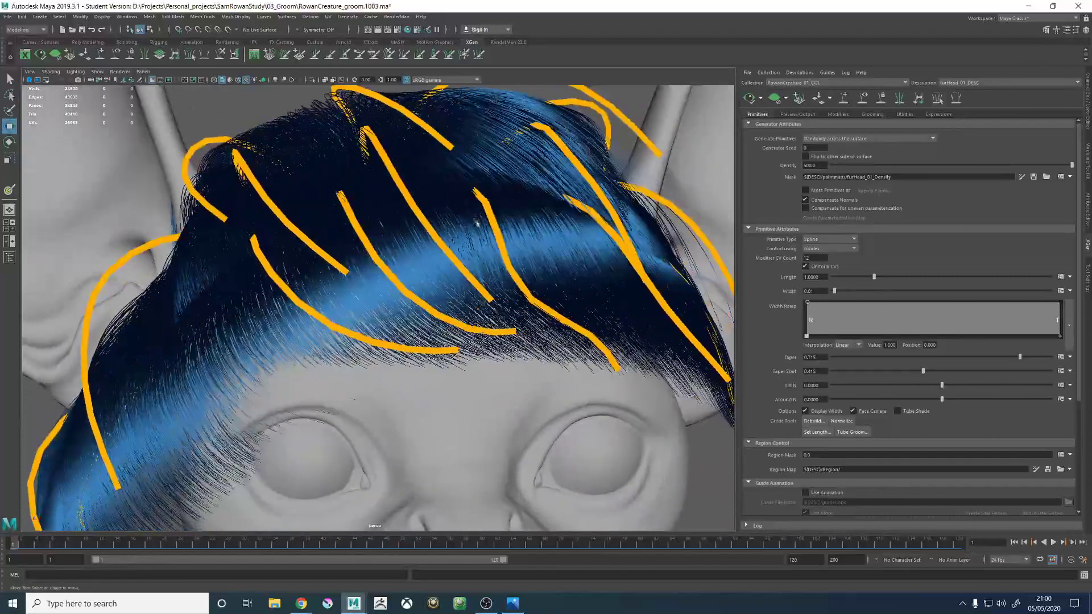
click(292, 81)
alt+right_drag(556, 245, 449, 240)
mouse_move(449, 240)
alt+mouse_down()
mouse_move(419, 257)
mouse_move(436, 265)
mouse_move(453, 251)
alt+mouse_up()
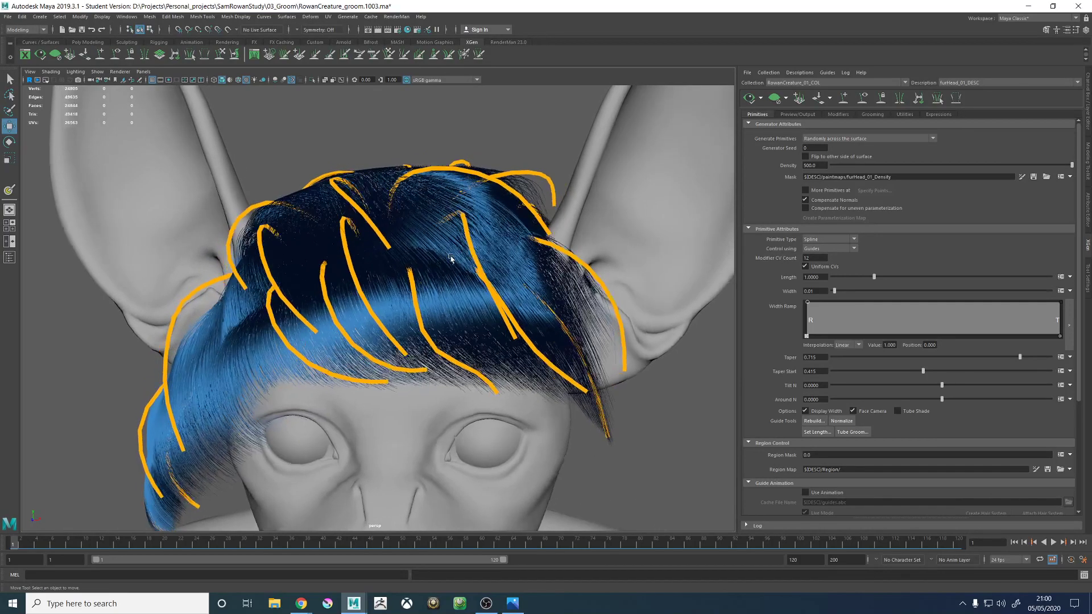
- Try a fur width of 0.005 and set it back to 0.01
click(822, 291)
mouse_move(458, 228)
alt+mouse_down()
mouse_move(468, 224)
mouse_move(347, 231)
mouse_move(462, 224)
alt+mouse_up()
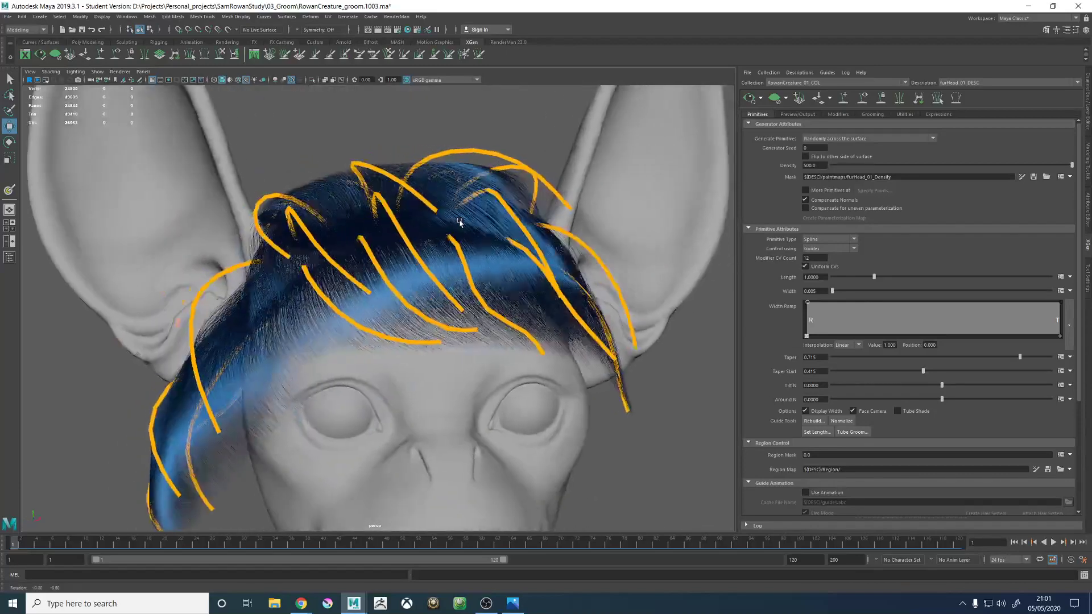
click(816, 291)
text(0.01)
key(Return)
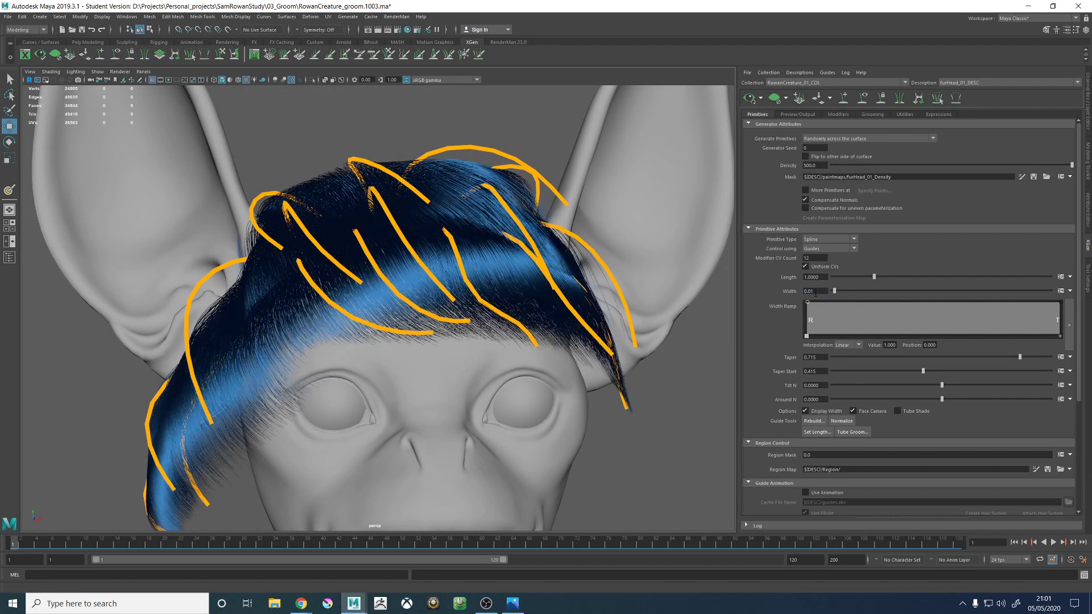
- Set the head fur's width to 0.02 and check its thickness around the head
click(817, 292)
key(BackSpace)
text(2)
key(Return)
alt+drag(535, 210, 555, 255)
alt+right_drag(555, 255, 457, 275)
alt+drag(457, 275, 420, 260)
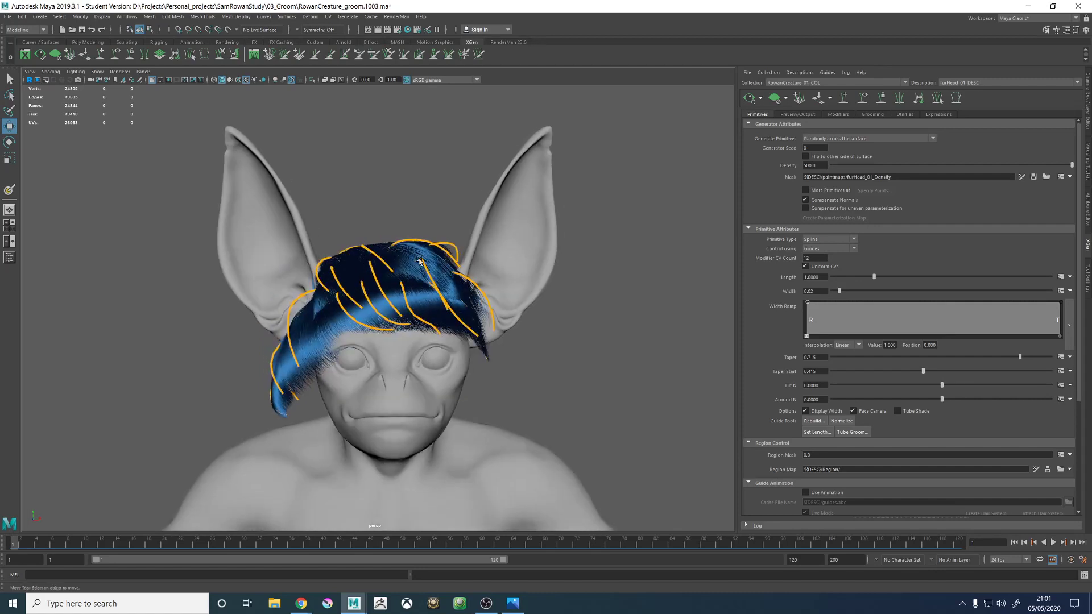
alt+right_drag(420, 260, 720, 260)
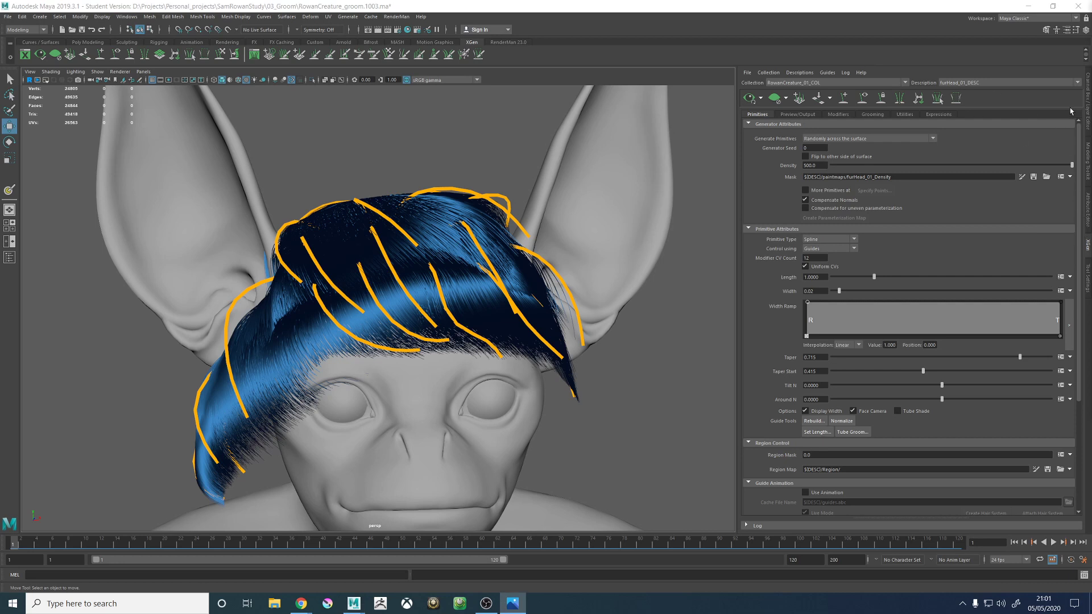
- Open the Hypershade and arrange it so its node work area is visible
click(355, 169)
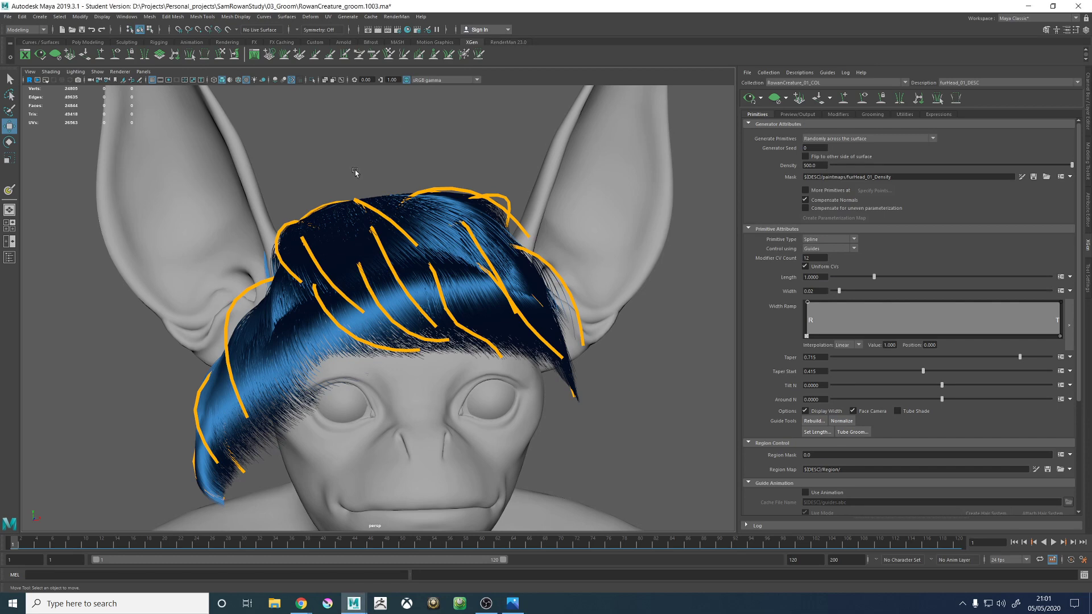
key(space)
key(space)
click(407, 30)
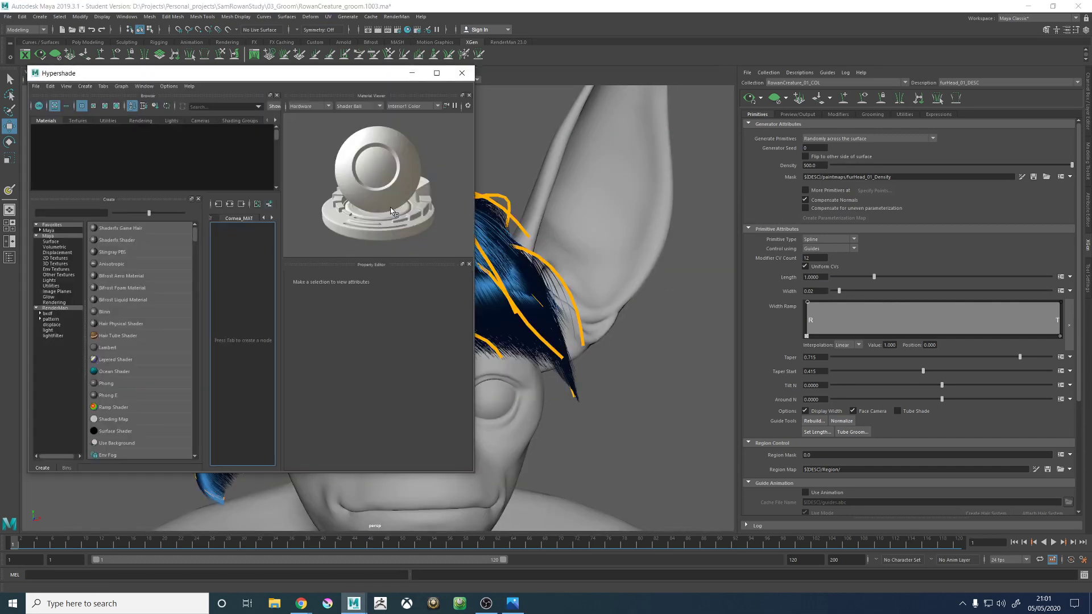
drag(272, 75, 401, 88)
- Select the furHead_01_DESC description and graph its hair shader with the input connections
click(9, 257)
click(33, 148)
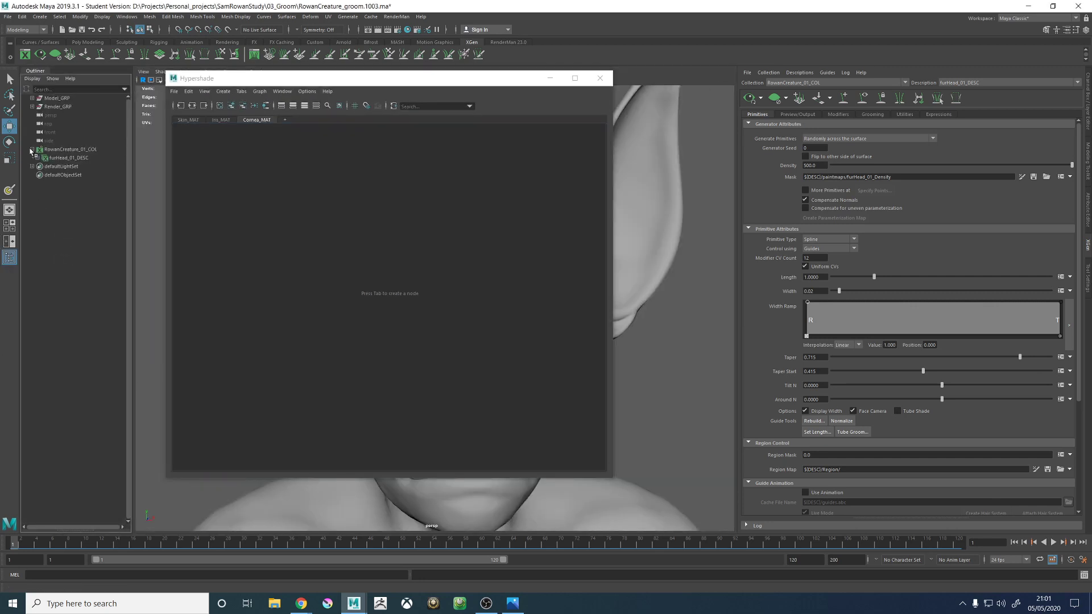
click(59, 158)
click(266, 106)
click(373, 251)
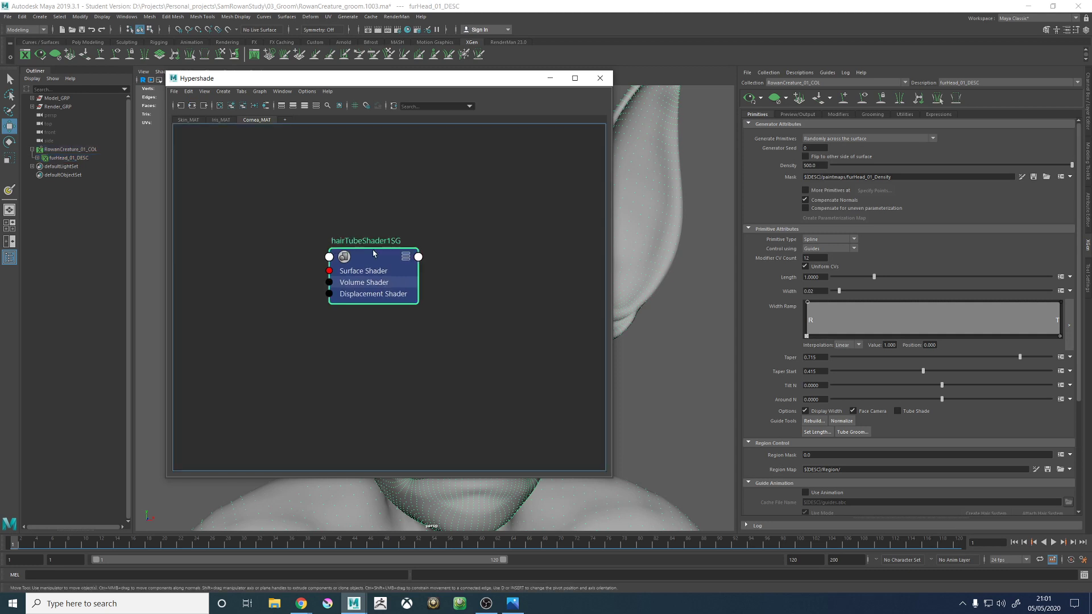
click(193, 106)
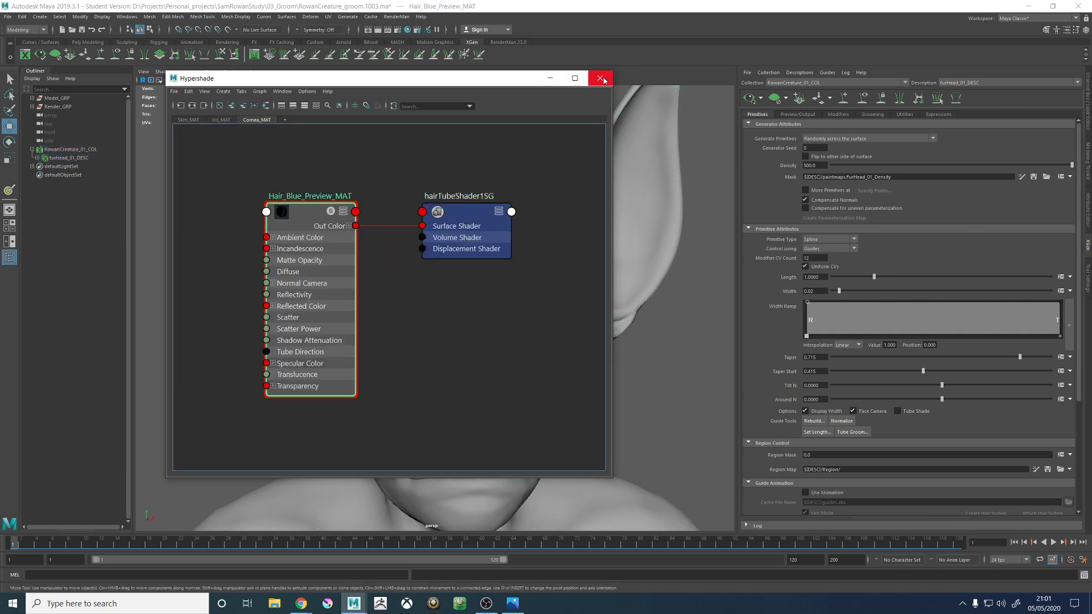
- Show Hair_Blue_Preview_MAT's attributes, close the Hypershade, and set the material's Specular Power to about 7.05
click(1087, 210)
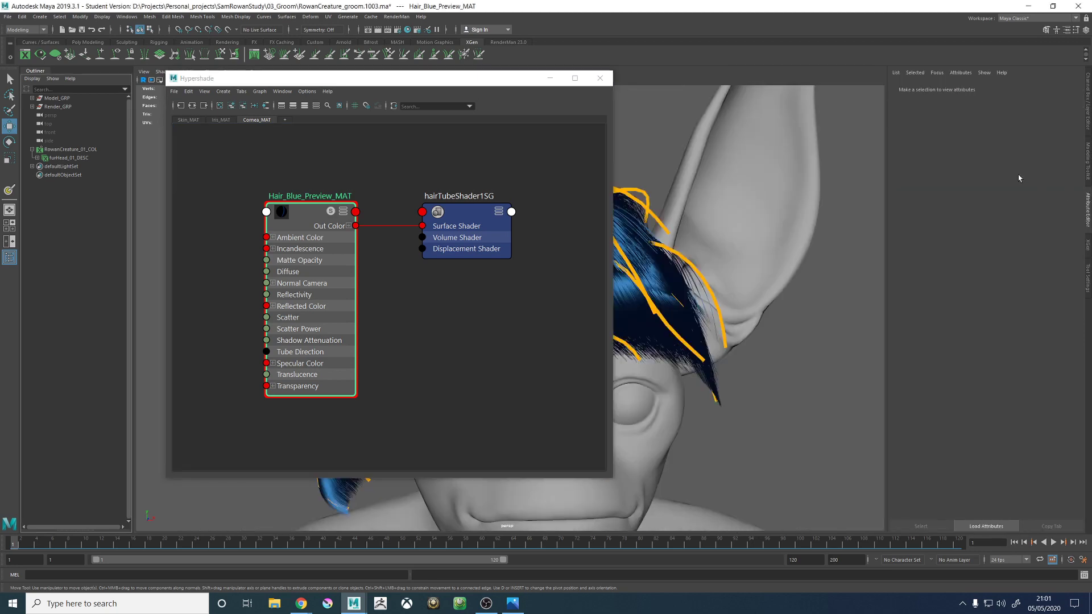
click(599, 78)
scroll(529, 308, up, 5)
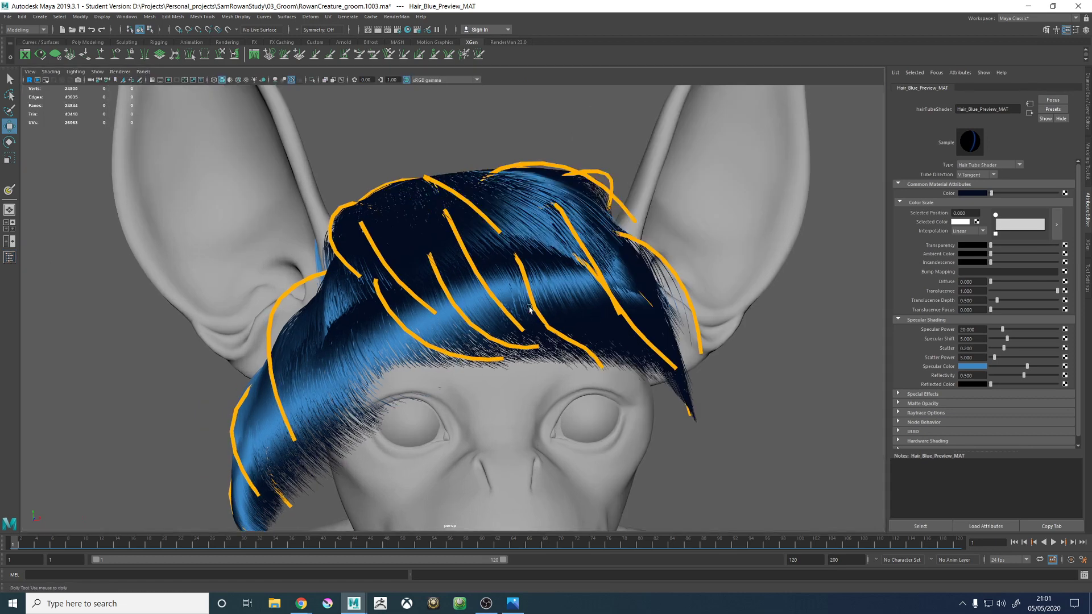
scroll(528, 309, down, 3)
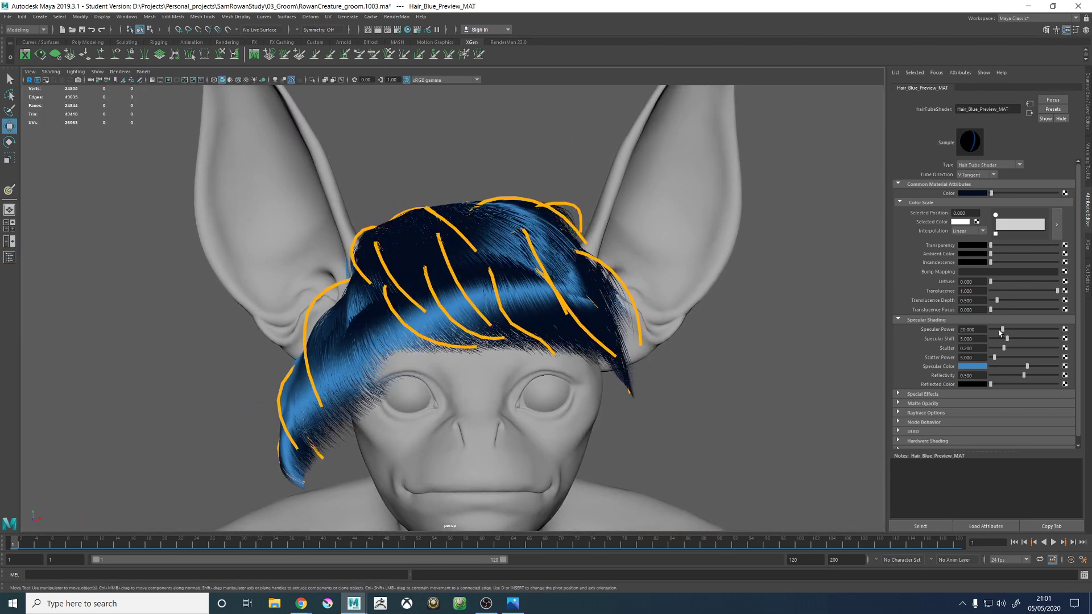
drag(1001, 331, 994, 334)
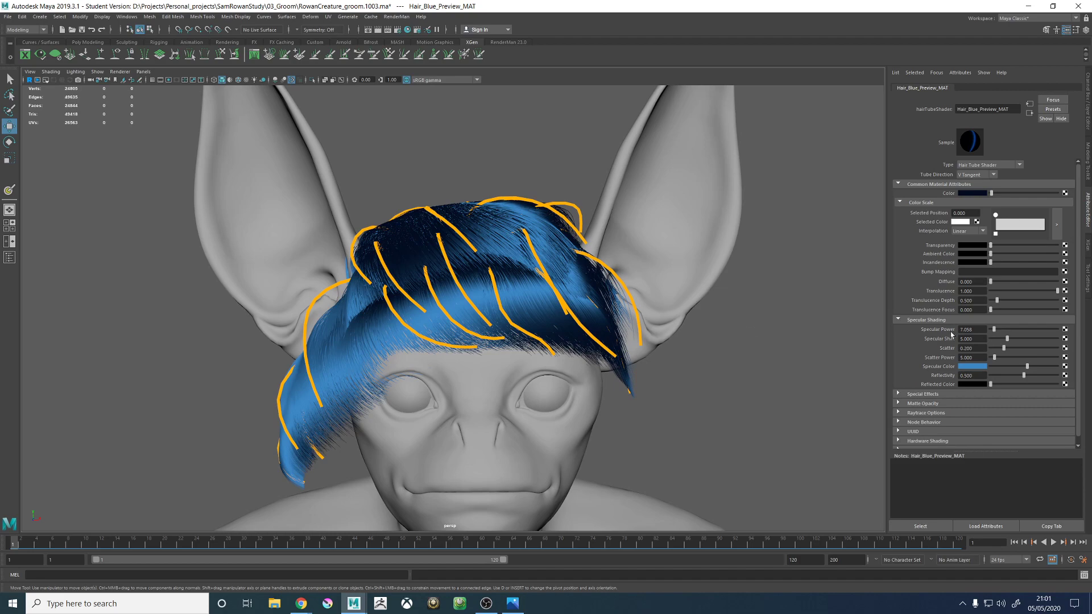
alt+drag(550, 317, 589, 298)
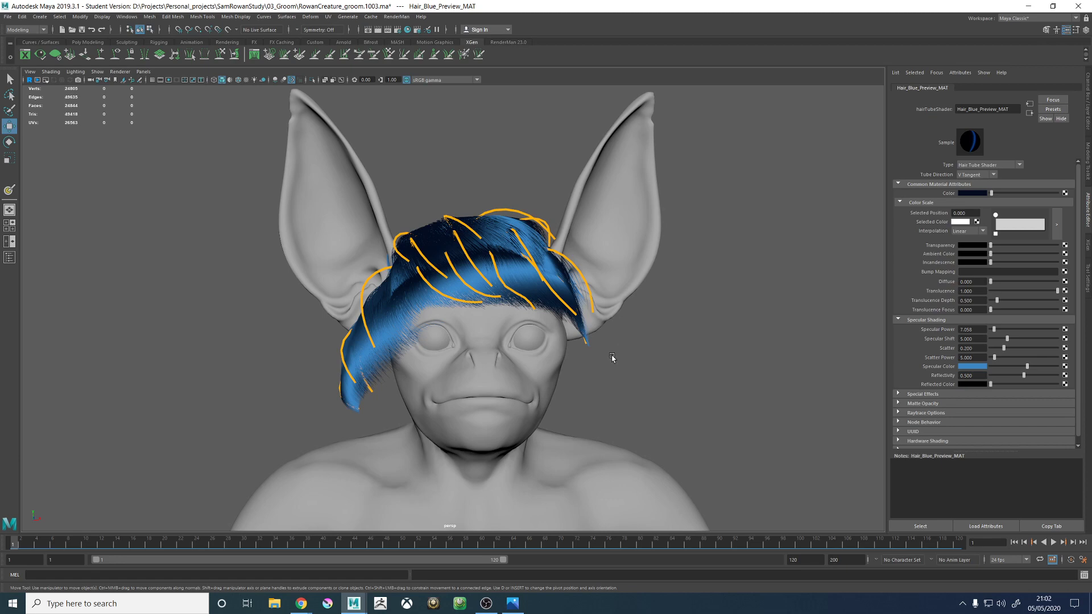
- Inspect the fur's highlights and coverage around the head, and select the Body_GEO mesh
alt+middle_drag(572, 283, 547, 279)
alt+right_drag(547, 279, 604, 338)
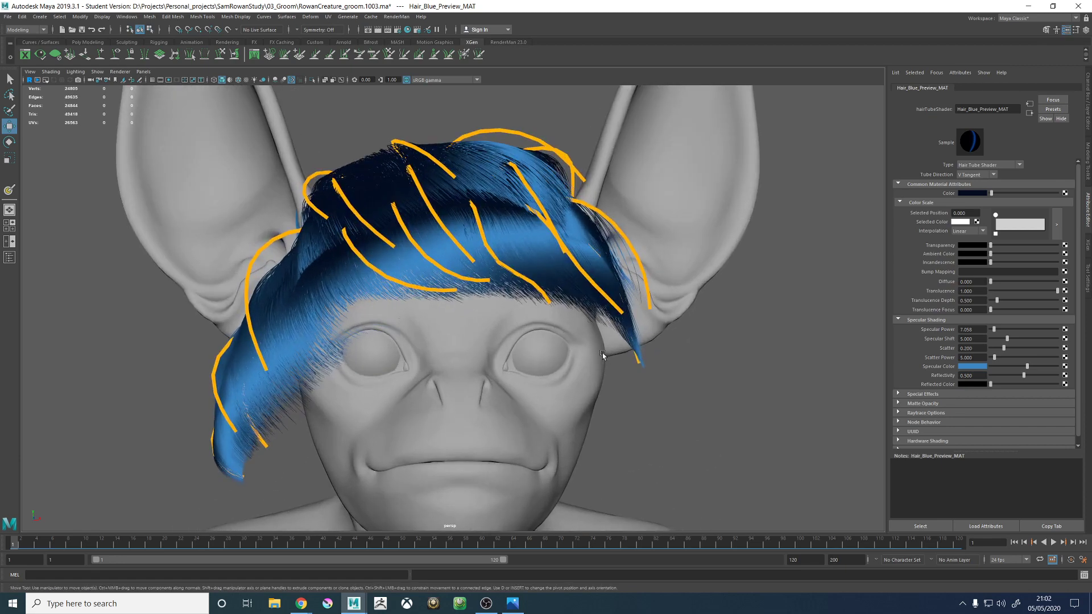
mouse_move(603, 337)
alt+mouse_down()
mouse_move(612, 370)
mouse_move(592, 356)
alt+mouse_up()
alt+right_drag(561, 305, 586, 324)
click(541, 275)
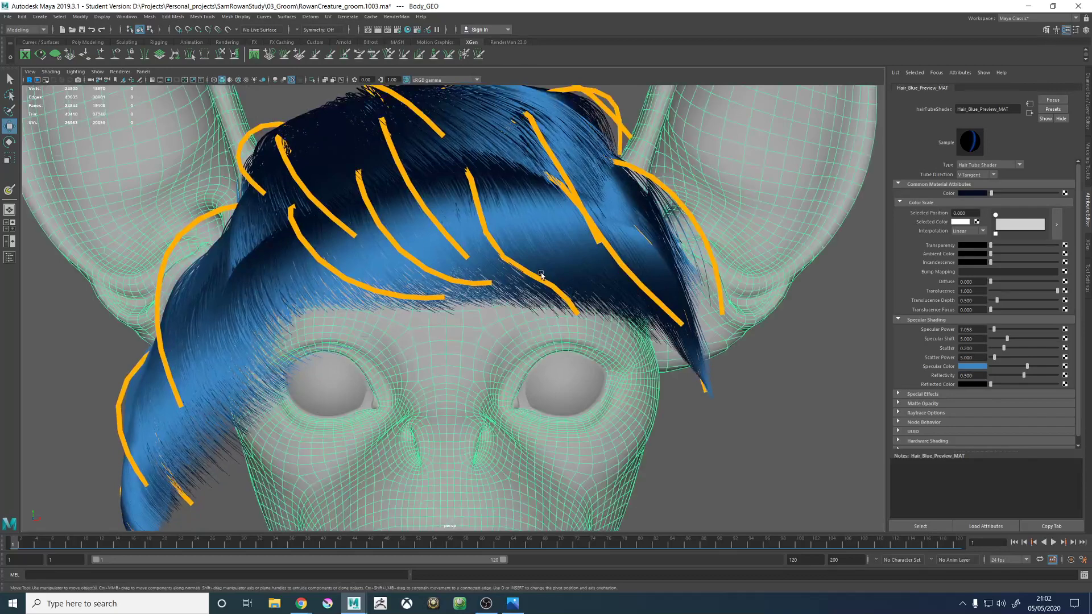
alt+drag(557, 291, 550, 292)
click(816, 367)
click(719, 220)
scroll(776, 255, down, 4)
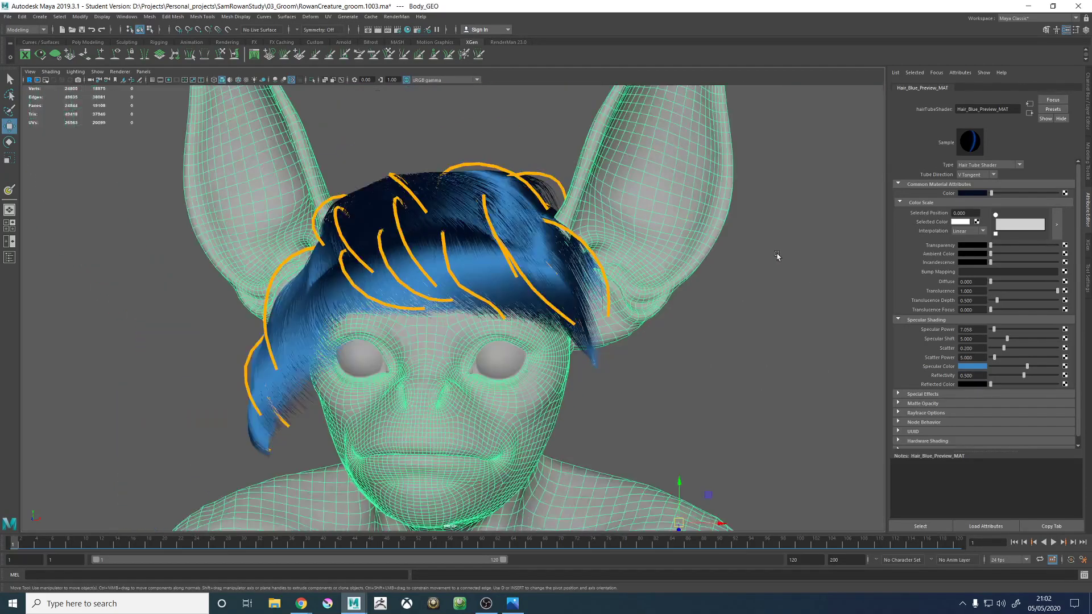
alt+drag(640, 254, 658, 253)
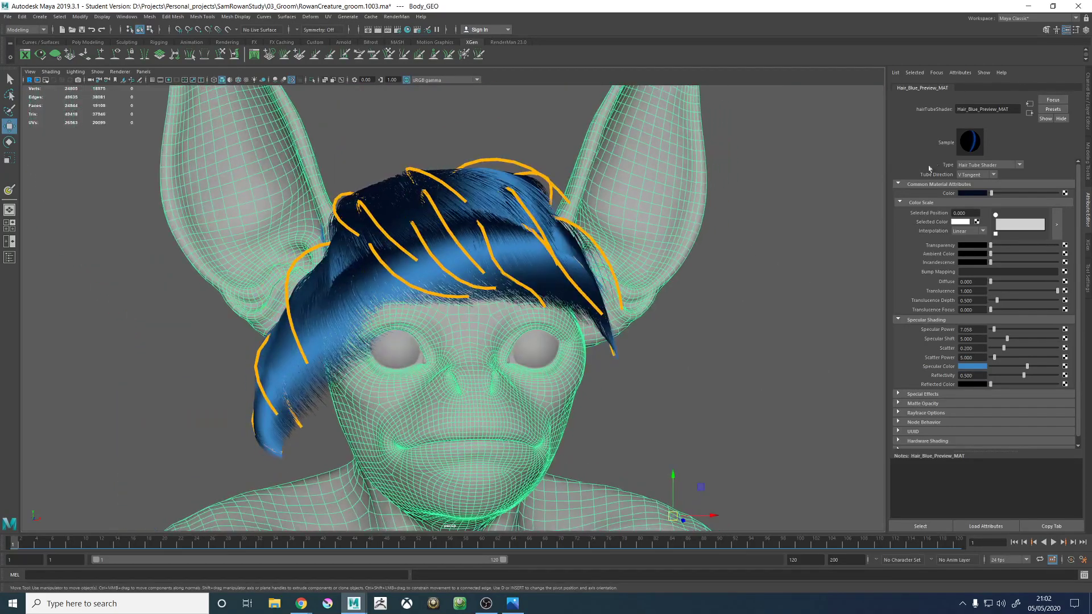
- Review the Move tool's settings and return to the XGen primitive settings of furHead_01_DESC
click(1088, 250)
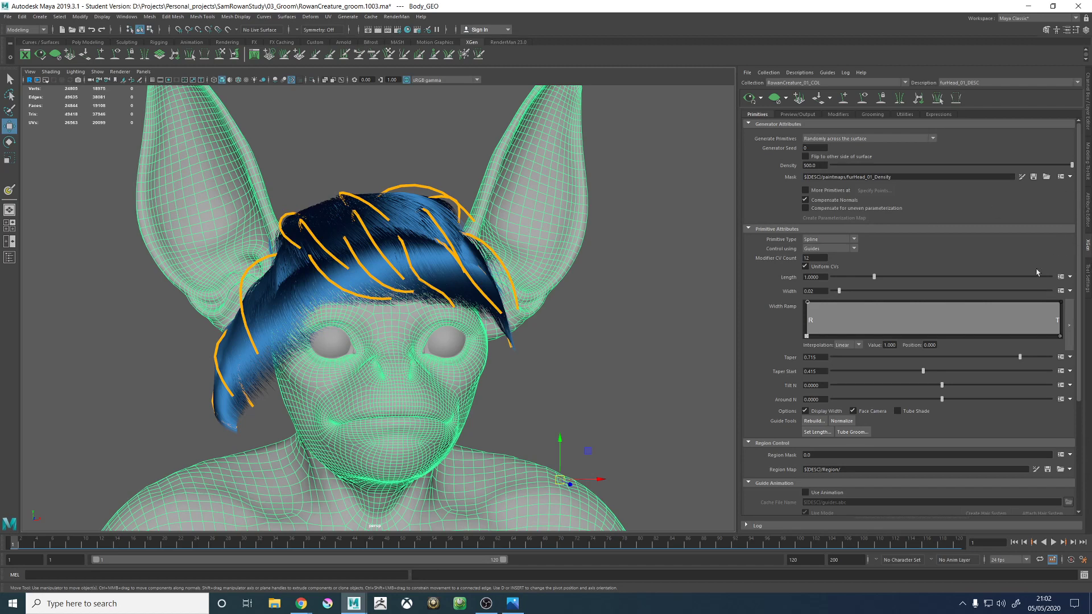
click(1088, 277)
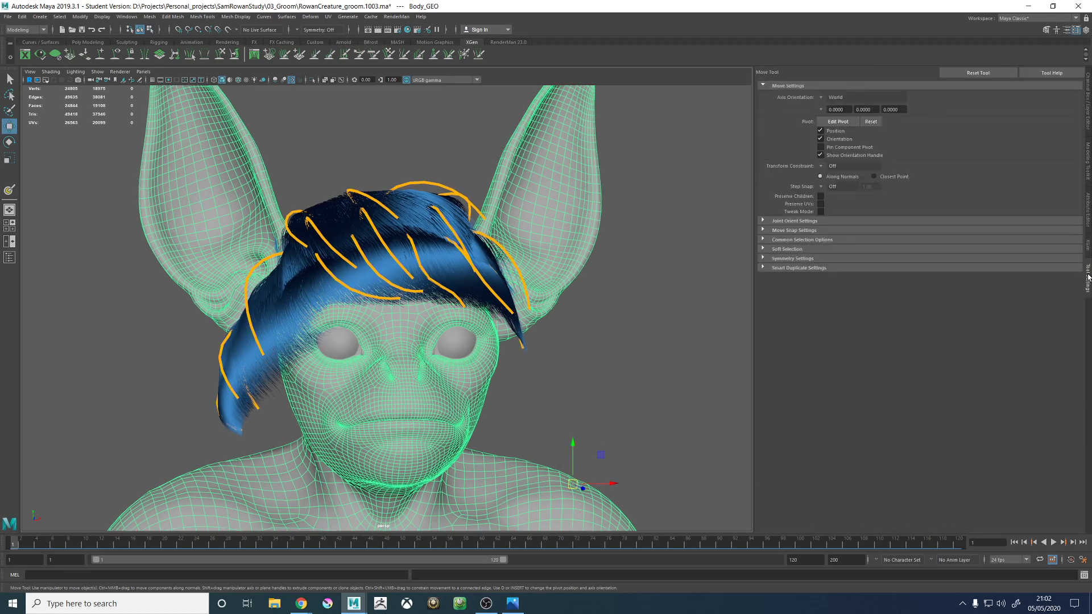
click(1088, 244)
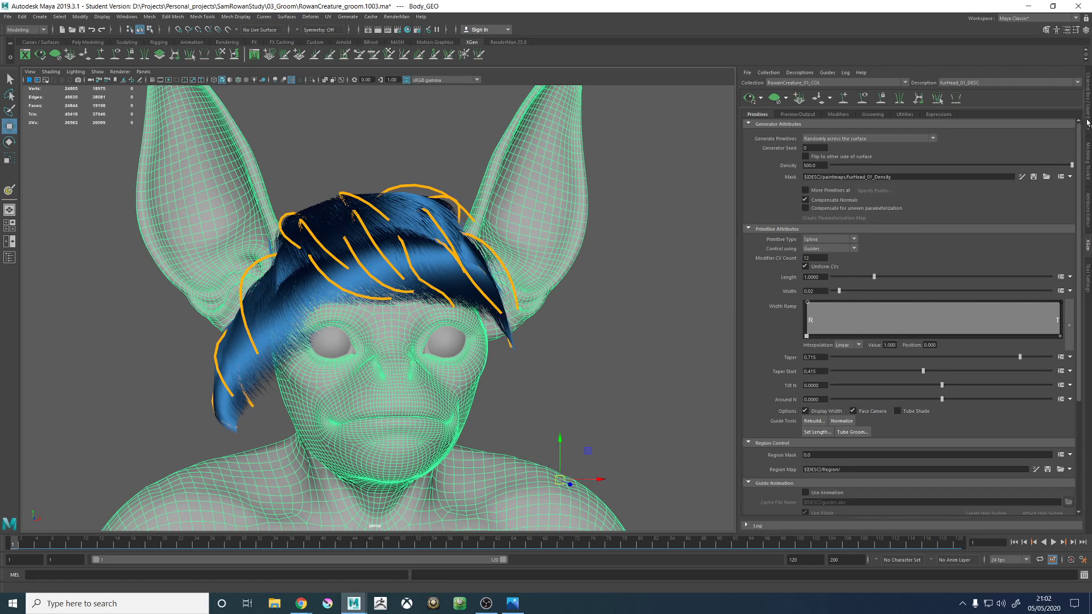
- Set GEO_Body_LYR and GEO_HairProxy_LYR to reference display and make the hair proxy layer visible
click(1087, 123)
click(894, 439)
click(894, 440)
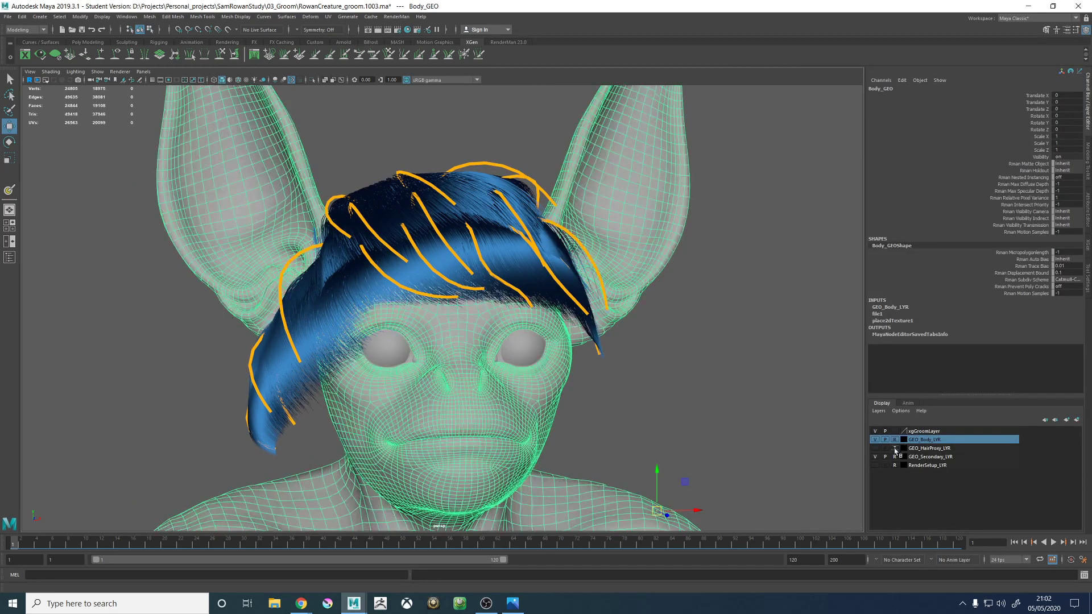
click(895, 449)
click(876, 448)
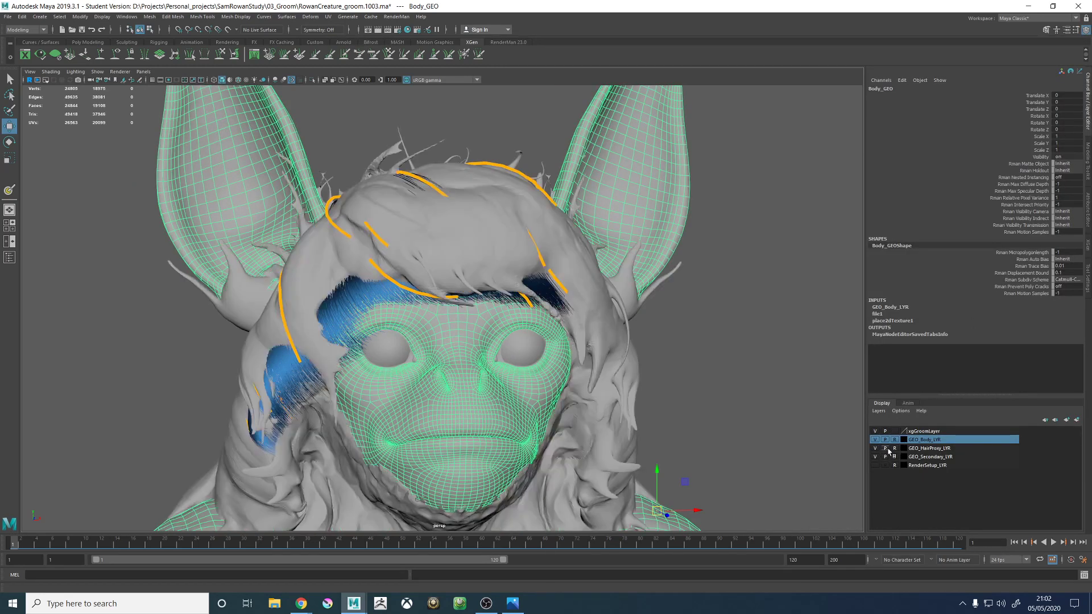
- Select the objects on GEO_HairProxy_LYR, turn on X-ray display for them, and clear the selection
click(921, 449)
right_click(921, 449)
click(950, 449)
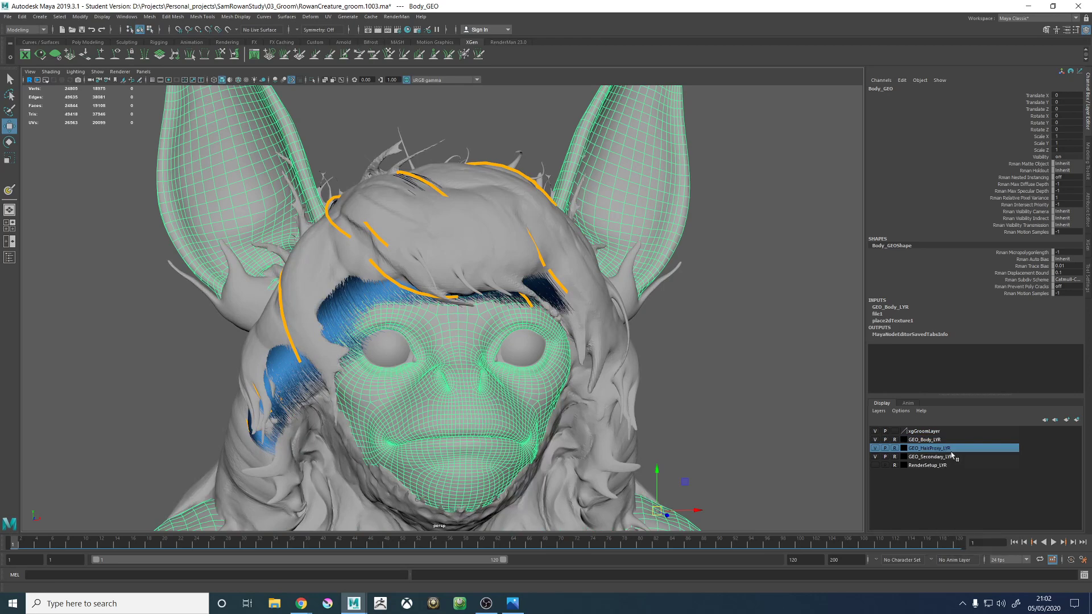
right_click(945, 450)
click(970, 487)
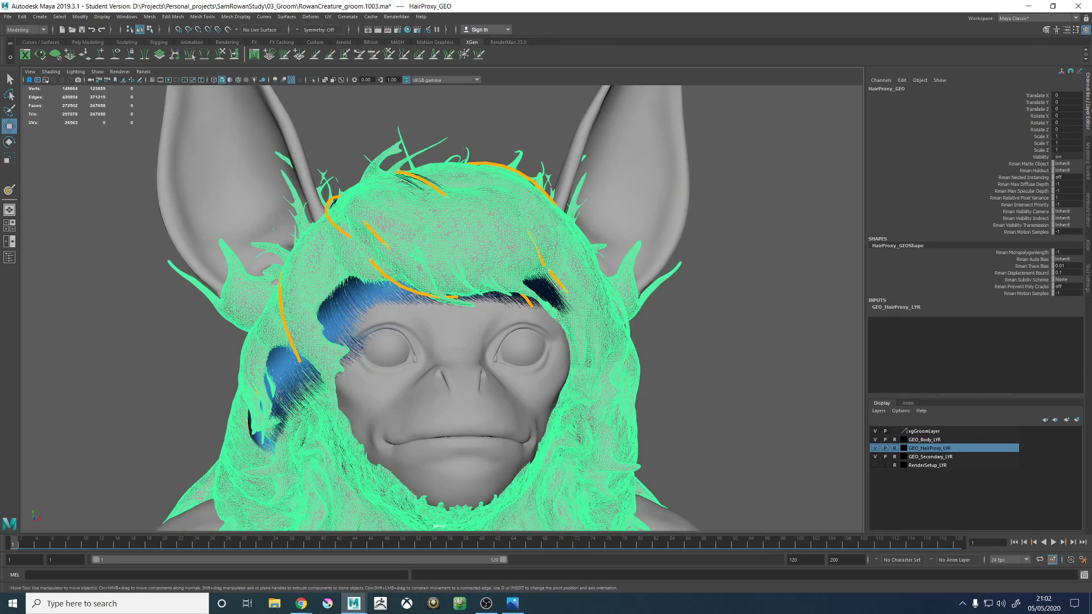
click(1087, 170)
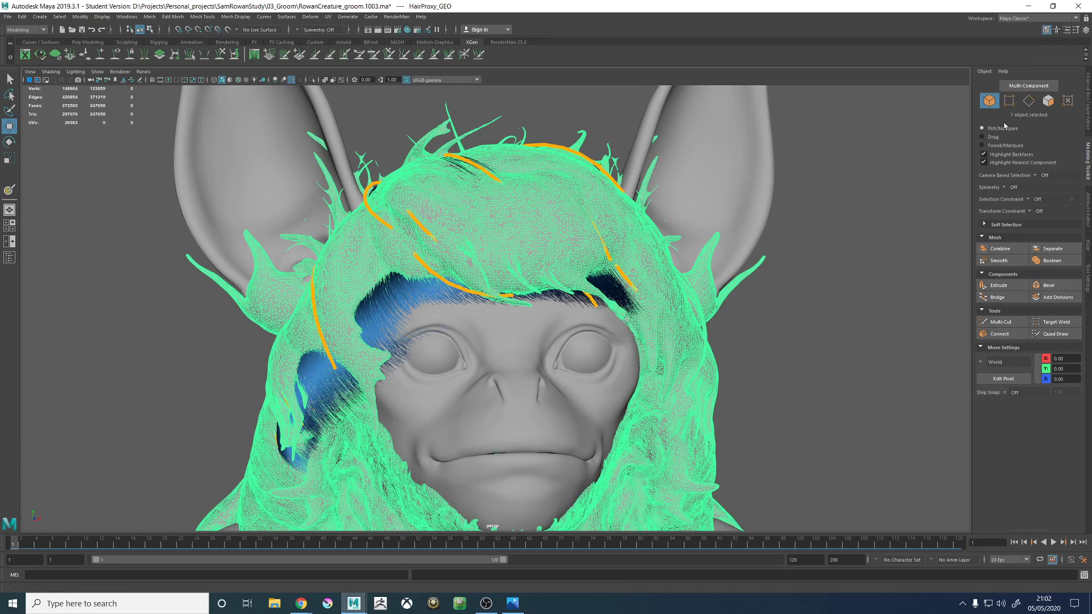
click(983, 71)
click(999, 105)
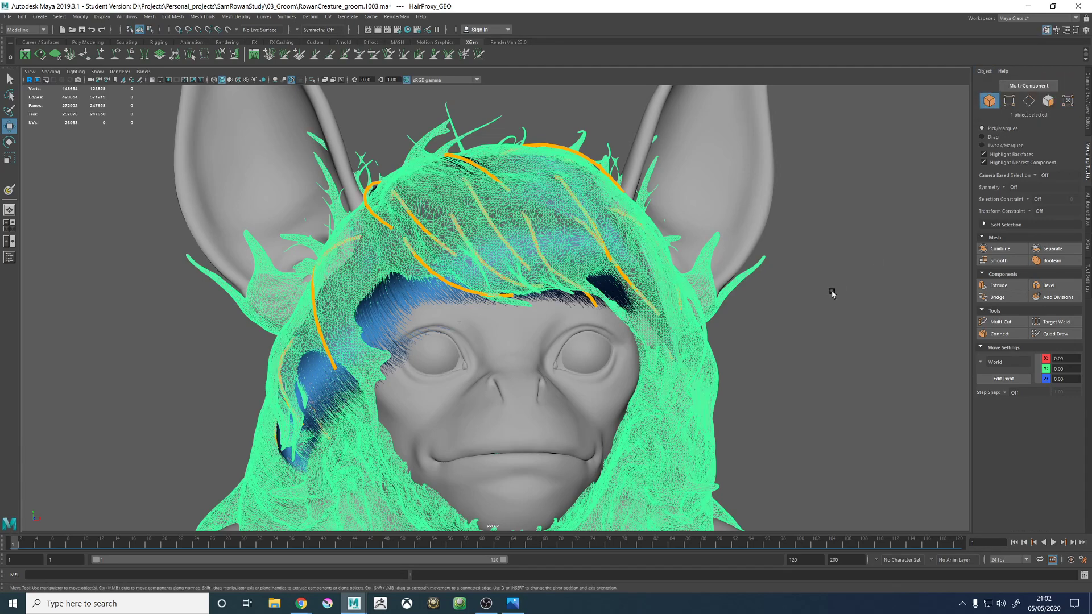
click(832, 293)
alt+drag(841, 290, 714, 282)
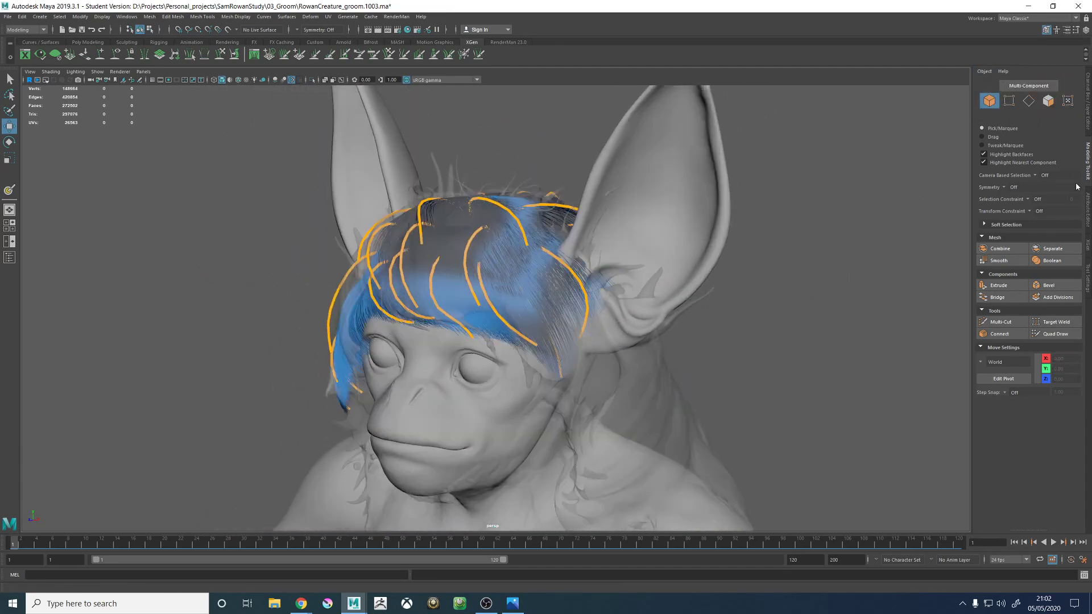
- Close the docked Attribute Editor and return to the XGen settings of furHead_01_DESC
click(1088, 246)
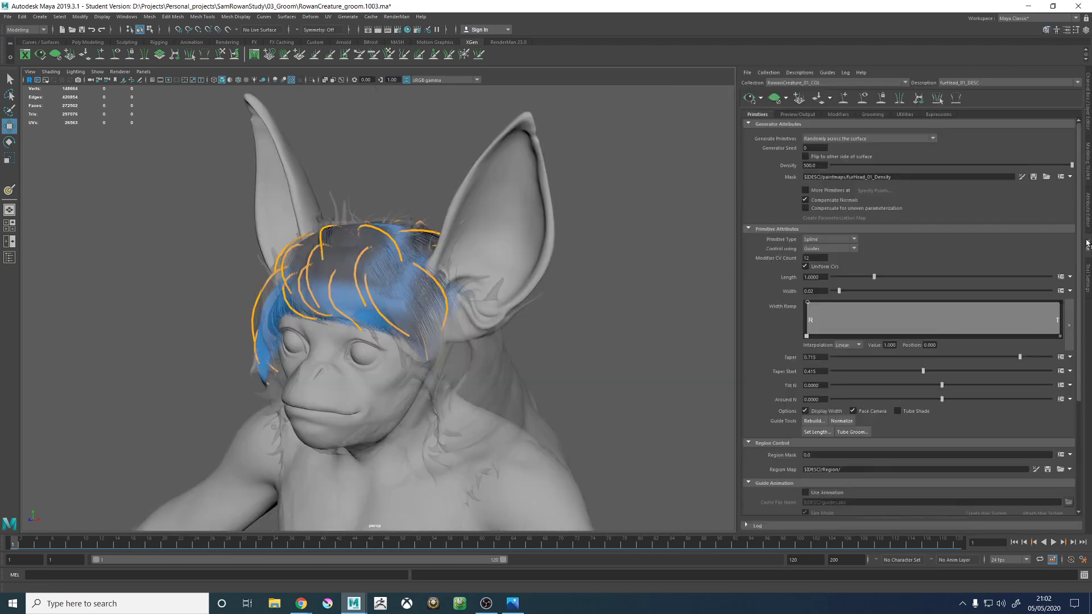
click(1088, 198)
right_click(1089, 209)
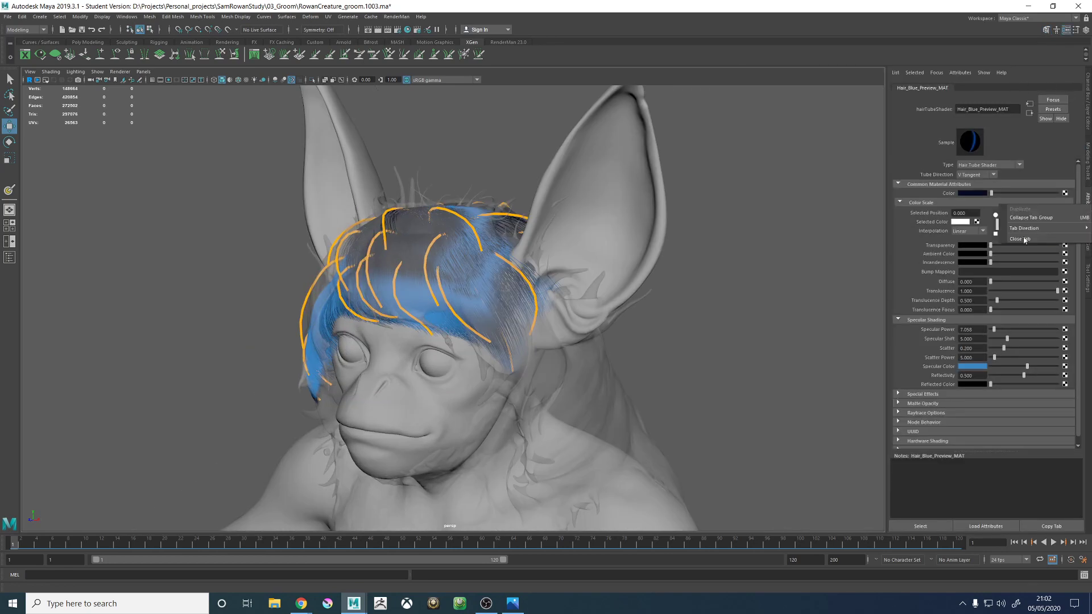
click(1024, 239)
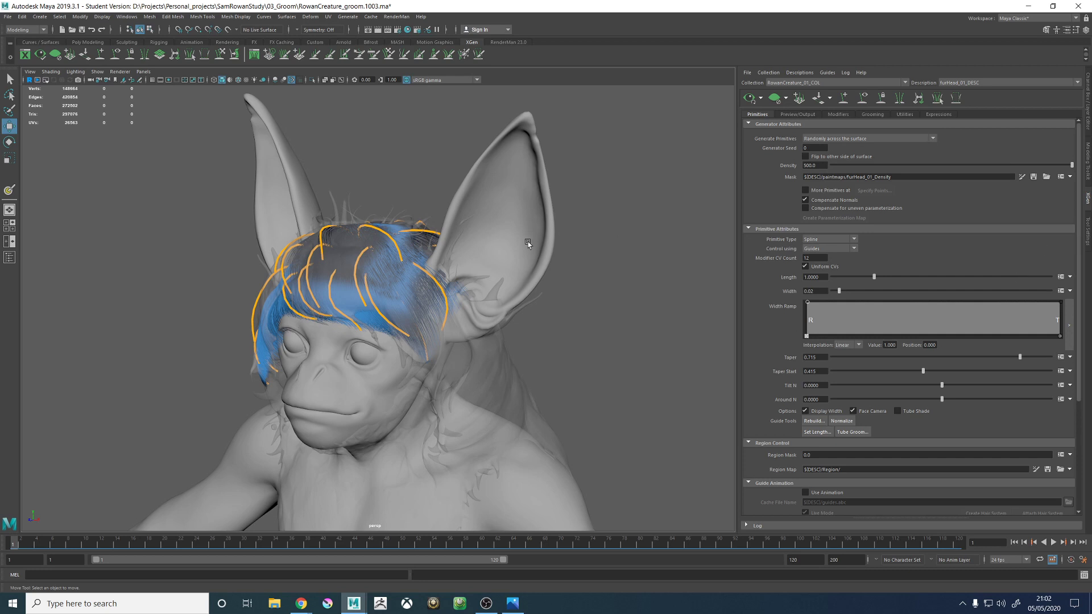
- Clear the head fur preview to leave only the guides over the X-rayed proxy, and save the scene
alt+drag(445, 263, 466, 261)
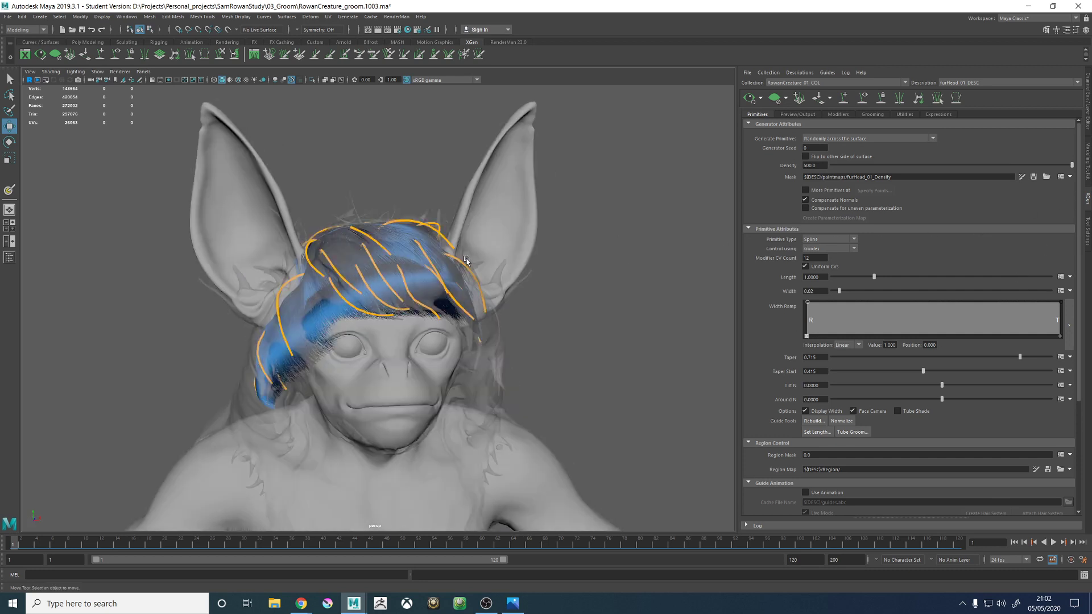
alt+right_drag(466, 261, 507, 262)
alt+drag(507, 263, 475, 262)
click(777, 99)
click(761, 101)
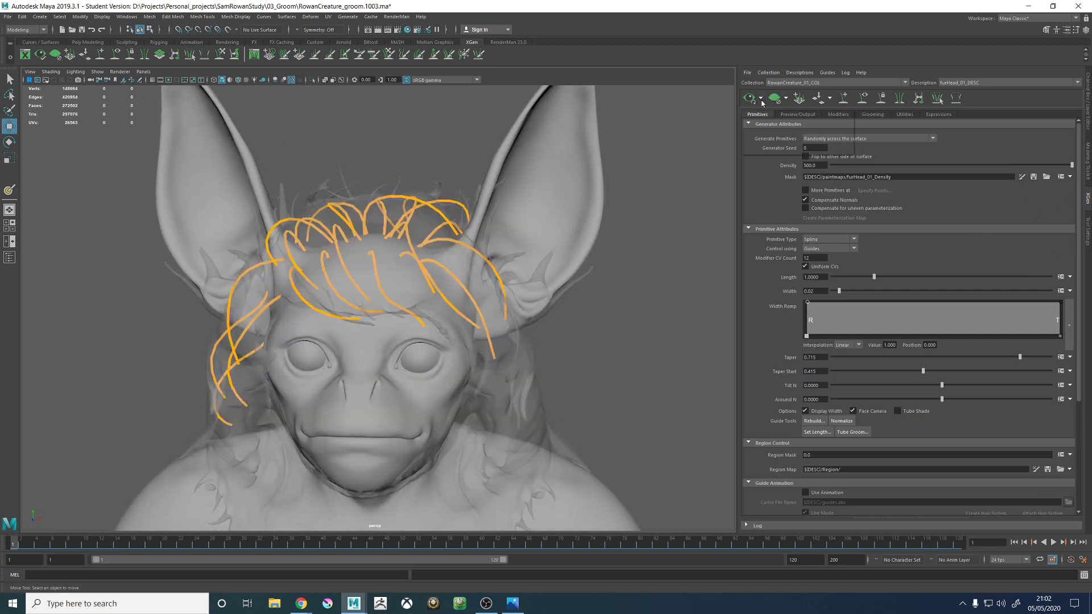
click(768, 113)
alt+drag(619, 217, 641, 219)
alt+drag(611, 253, 602, 256)
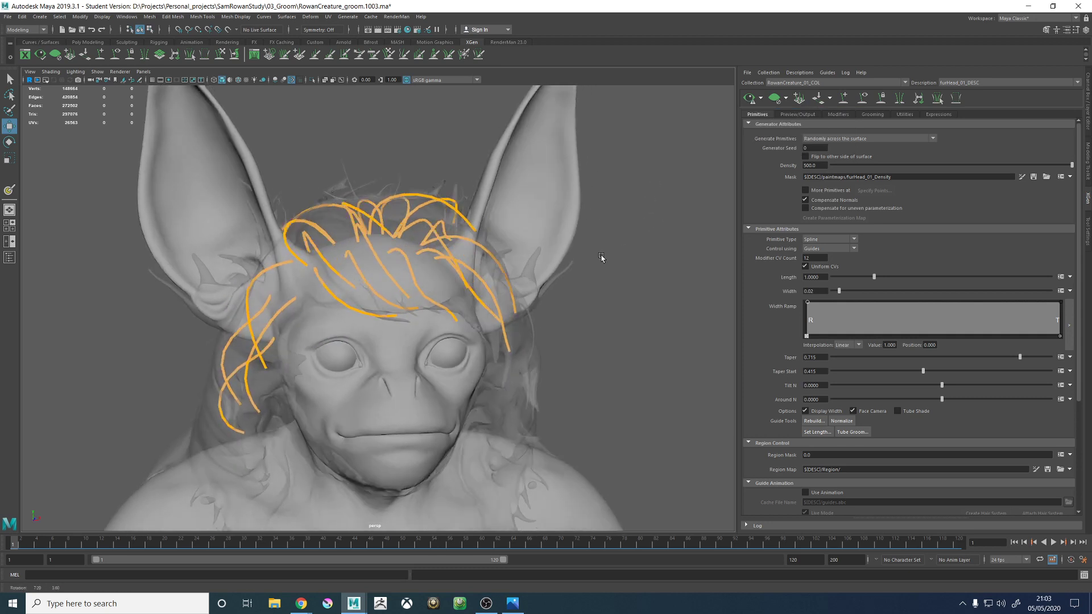
key(ctrl+s)
click(531, 307)
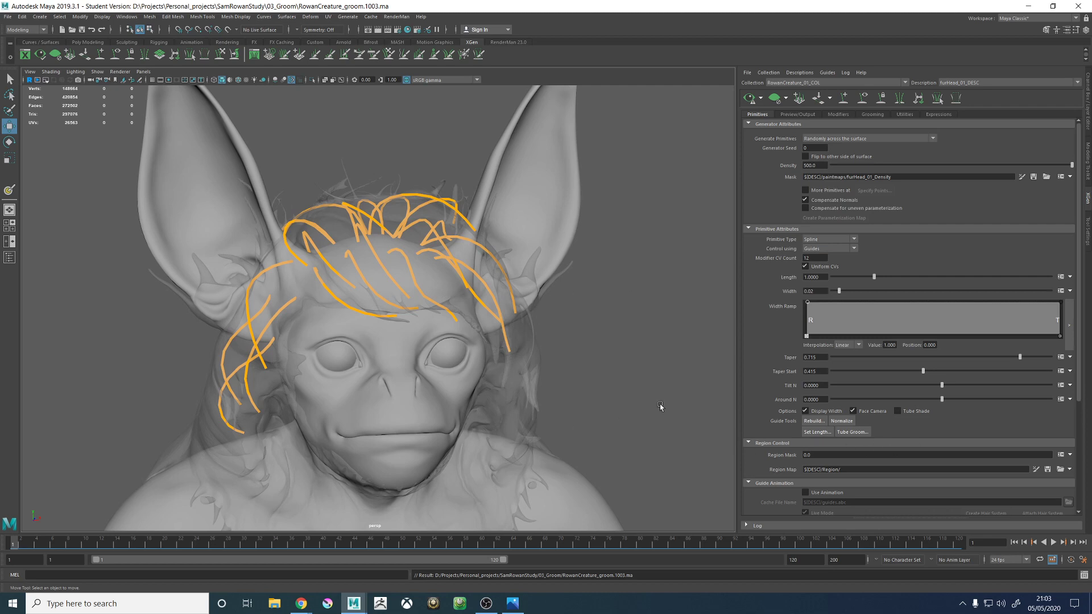
- Select the central forehead guide and sculpt its tip to follow the fringe of the hair proxy
alt+drag(604, 278, 560, 319)
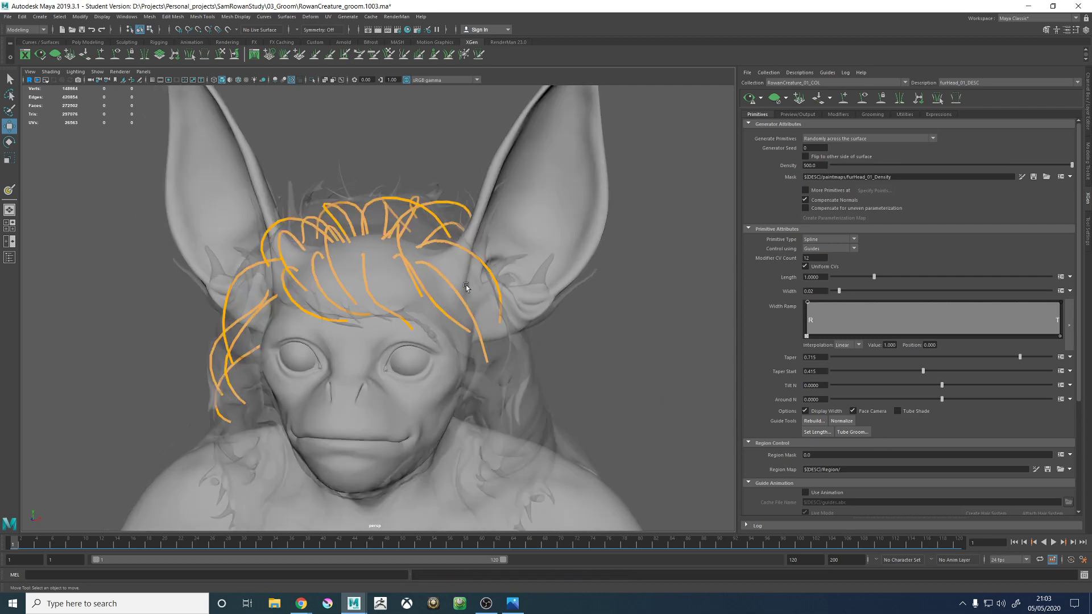
scroll(432, 309, up, 5)
alt+drag(432, 310, 442, 322)
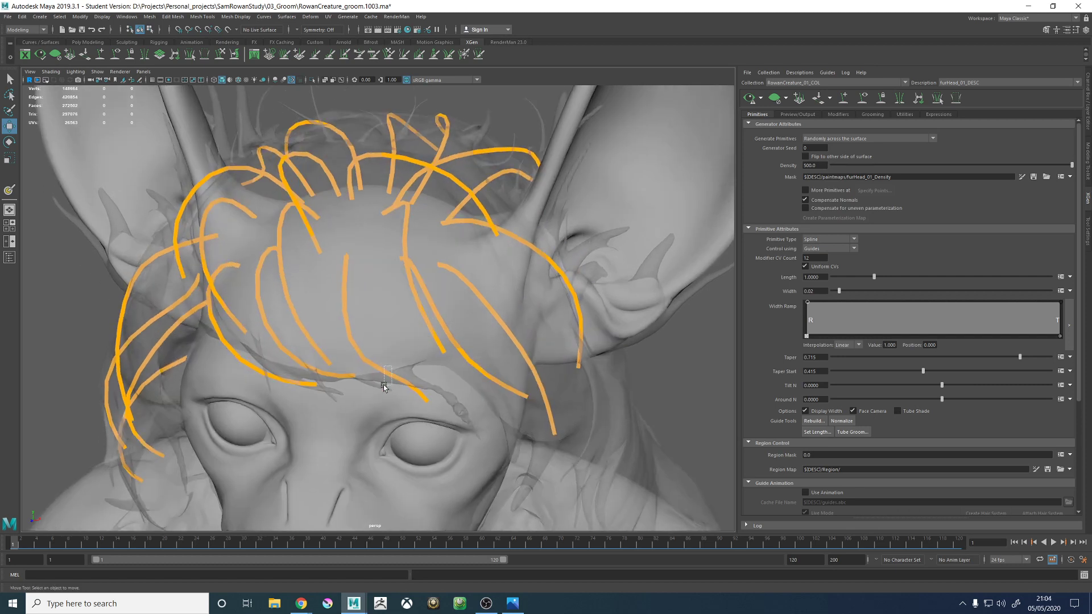
drag(390, 367, 385, 387)
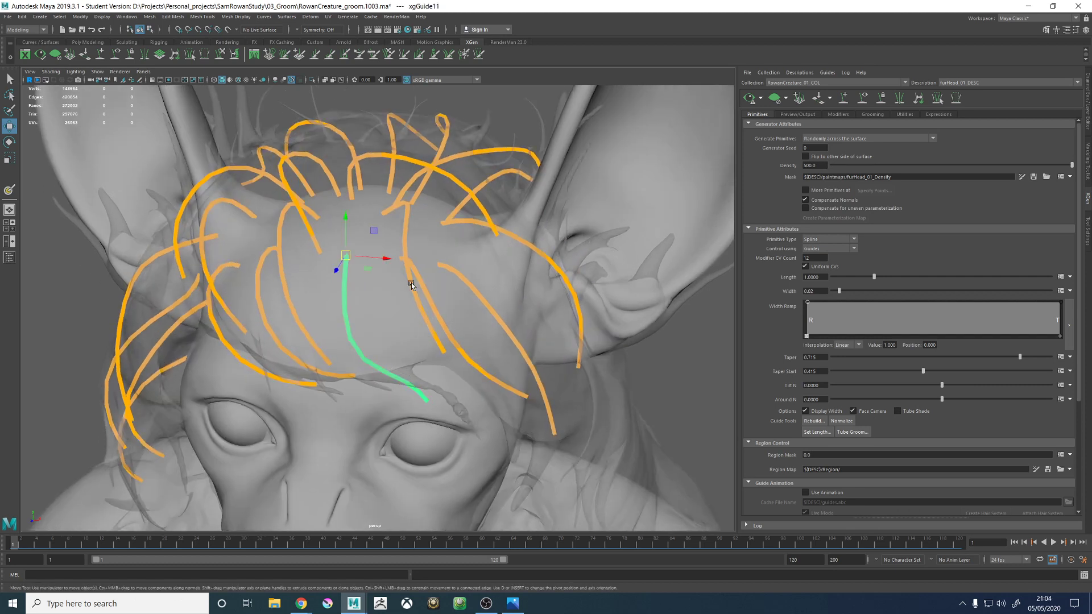
click(221, 54)
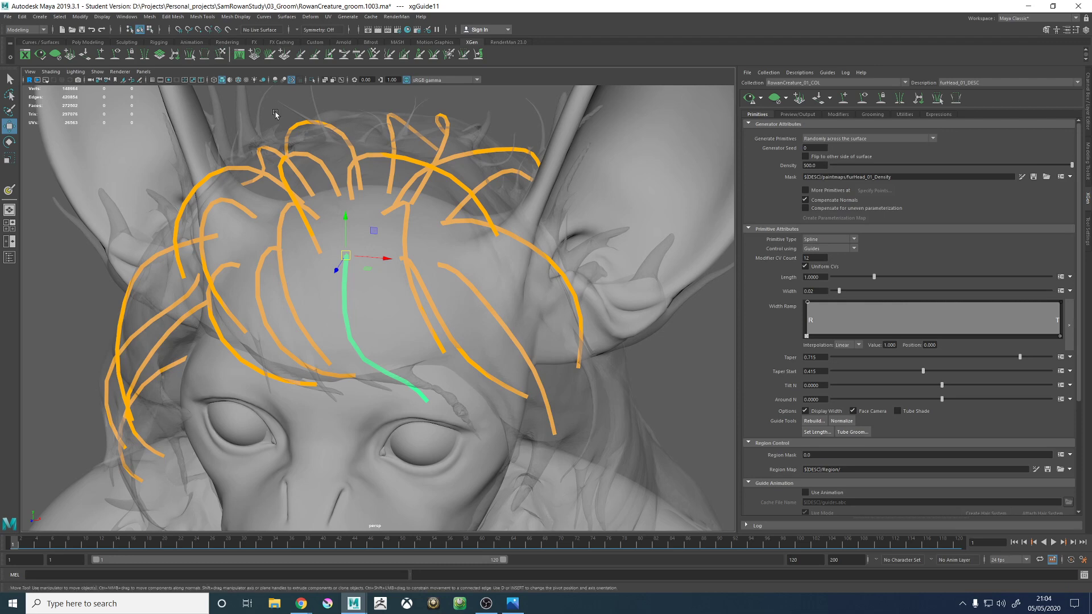
alt+middle_drag(460, 253, 482, 185)
mouse_move(475, 298)
alt+mouse_down()
mouse_move(434, 317)
mouse_move(487, 324)
mouse_move(562, 292)
alt+mouse_up()
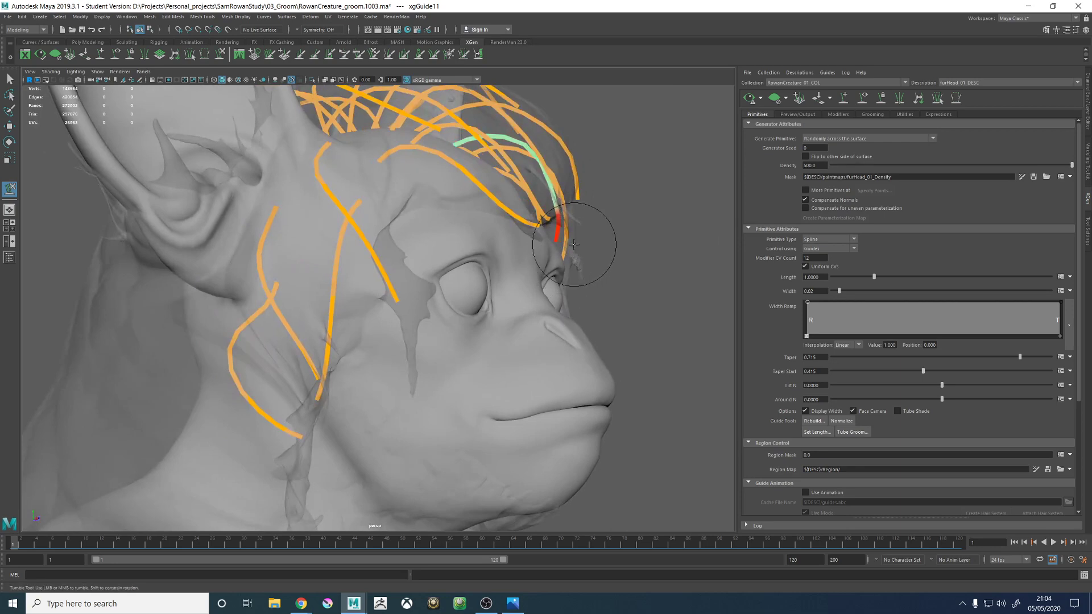
alt+drag(575, 245, 528, 263)
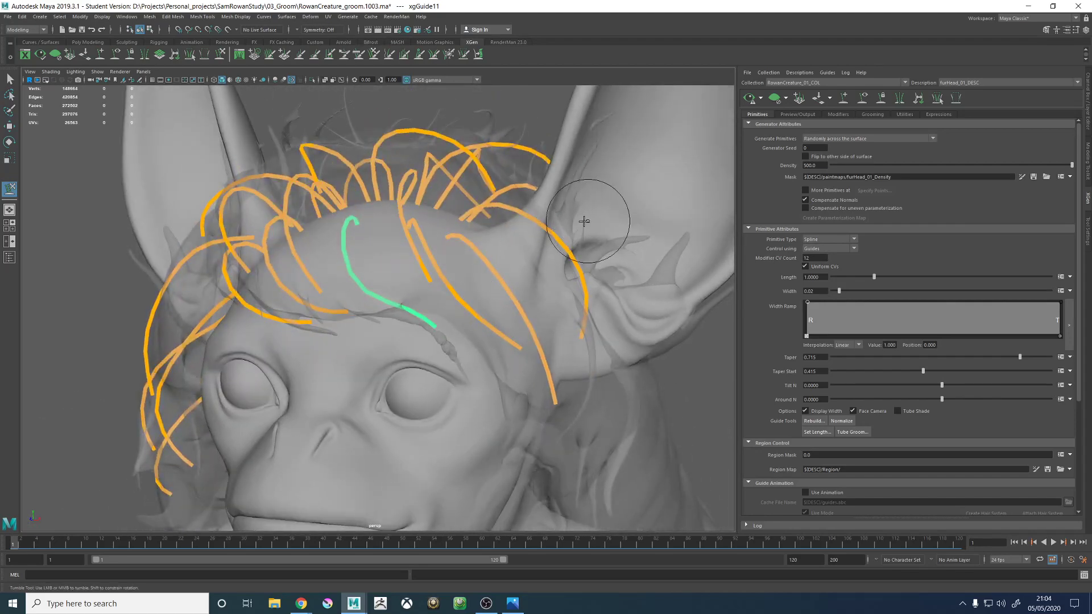
alt+drag(584, 221, 560, 234)
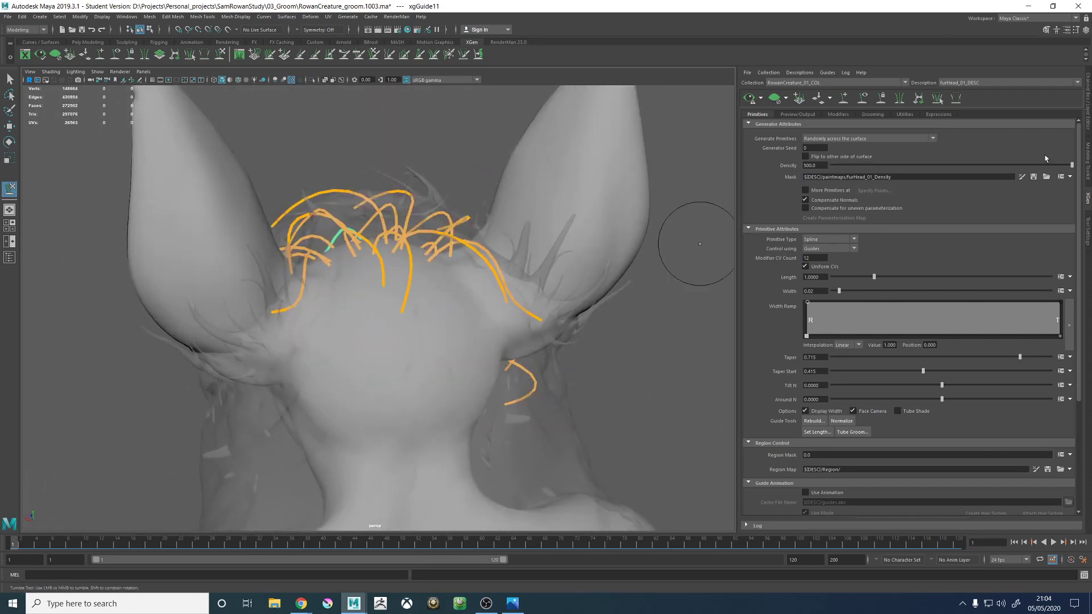
- Add a guide behind the creature's right ear and sculpt it downward along the side of the neck
mouse_move(344, 226)
alt+mouse_down()
mouse_move(409, 212)
mouse_move(348, 228)
alt+mouse_up()
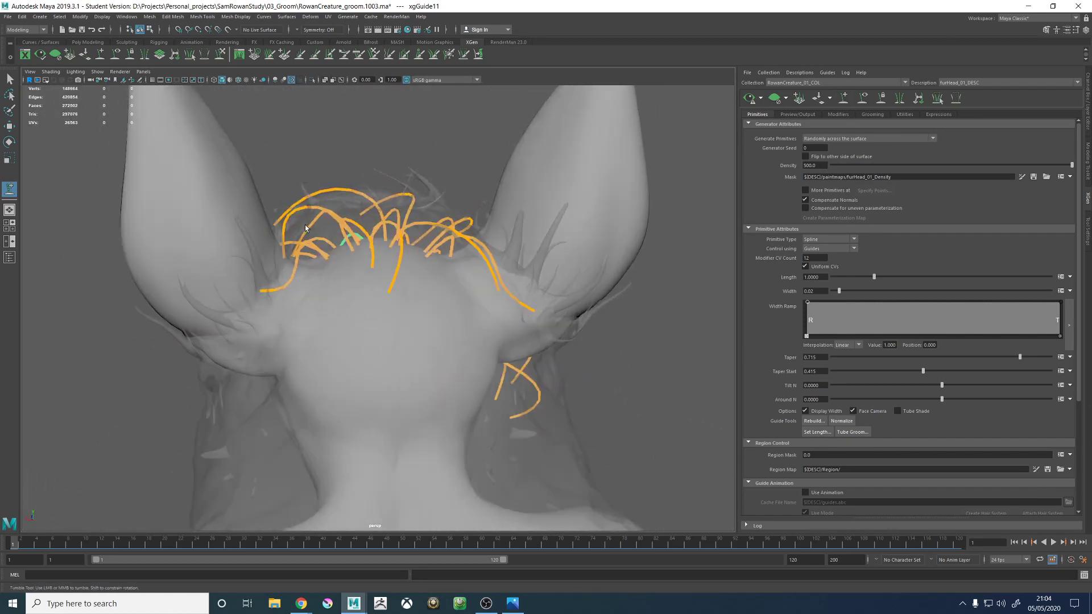
alt+right_drag(348, 229, 372, 269)
alt+middle_drag(372, 269, 392, 282)
alt+right_drag(392, 282, 406, 376)
alt+drag(407, 377, 445, 361)
alt+right_drag(445, 360, 357, 351)
alt+drag(358, 351, 475, 357)
mouse_move(498, 407)
alt+mouse_down()
mouse_move(373, 378)
mouse_move(224, 317)
mouse_move(349, 281)
mouse_move(407, 316)
mouse_move(455, 320)
mouse_move(350, 279)
alt+mouse_up()
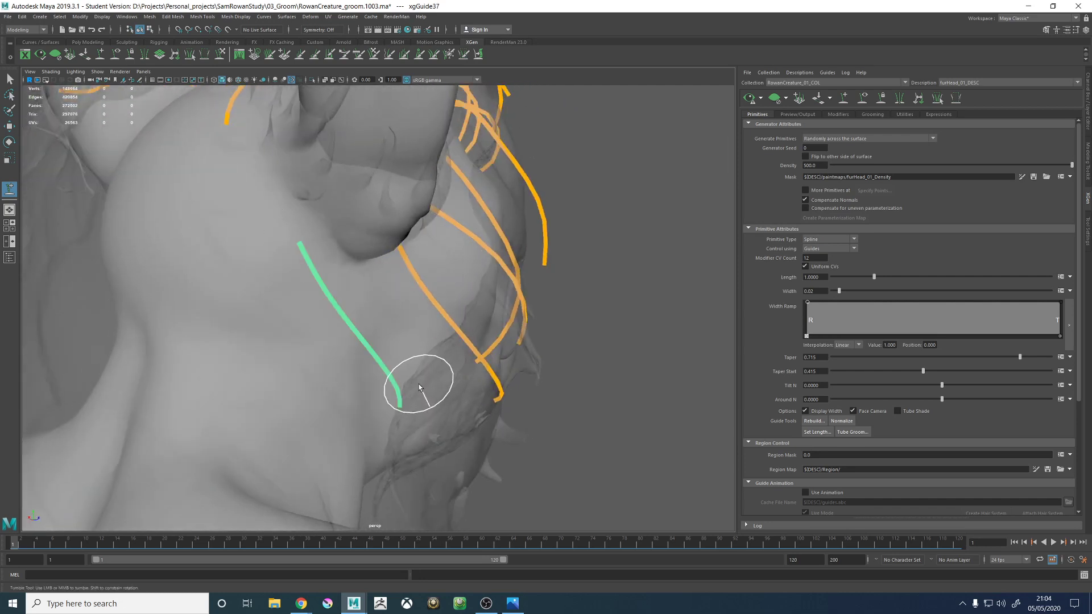
alt+drag(419, 388, 398, 377)
- Check the neighbouring ear guide, then reselect the new guide behind the ear and sculpt it into a backward curve
key(w)
click(451, 336)
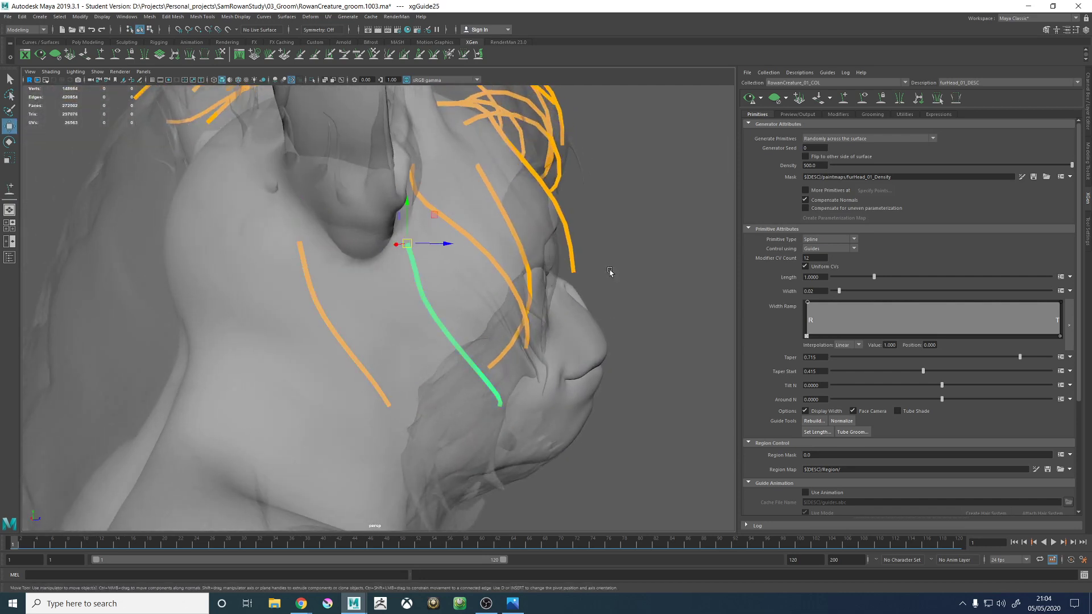
right_drag(609, 271, 705, 260)
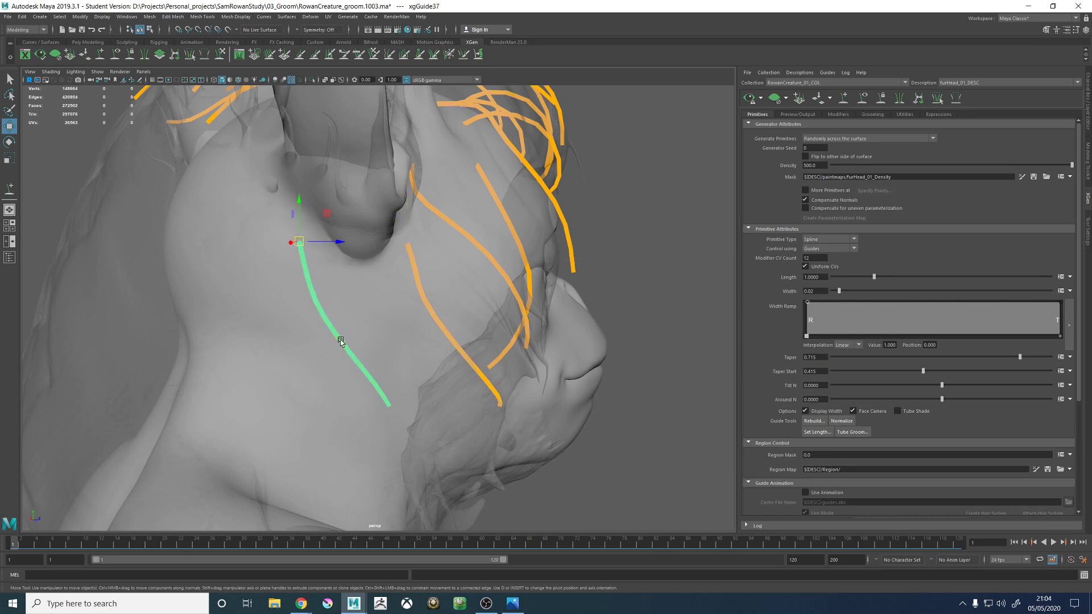
right_drag(616, 284, 561, 287)
alt+drag(546, 293, 263, 258)
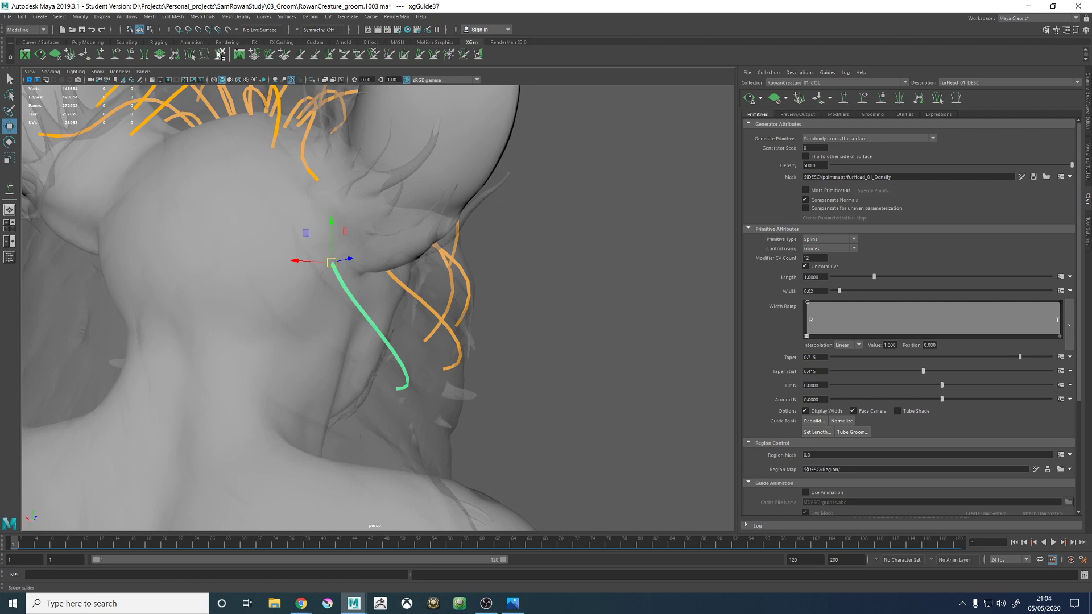
click(219, 55)
mouse_move(318, 296)
alt+mouse_down()
mouse_move(296, 301)
mouse_move(362, 307)
alt+mouse_up()
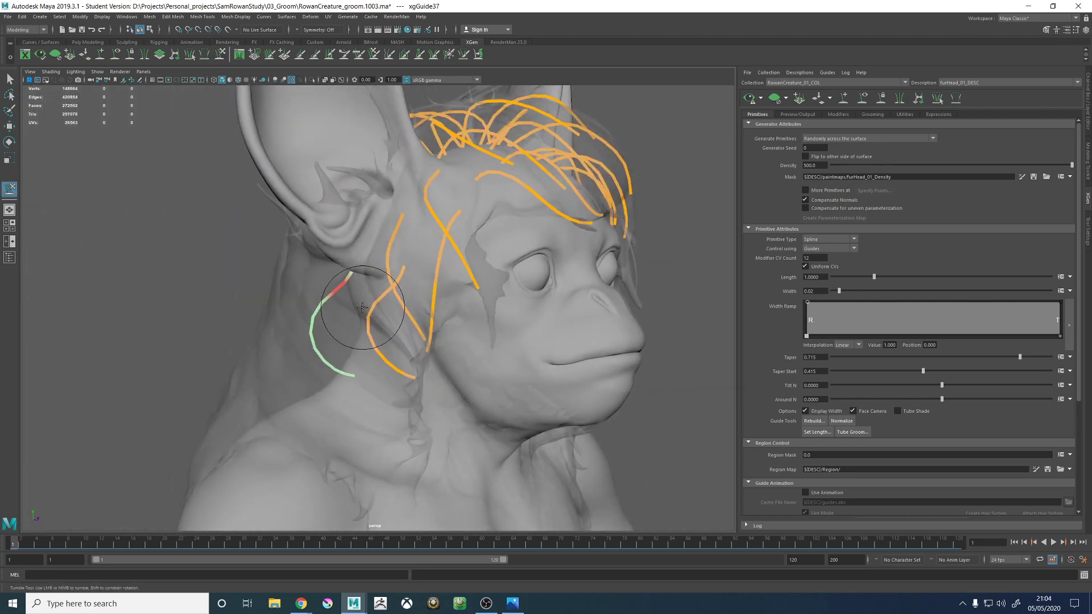
- Scale the guide behind the right ear up uniformly to about 1.1
key(r)
drag(358, 269, 360, 265)
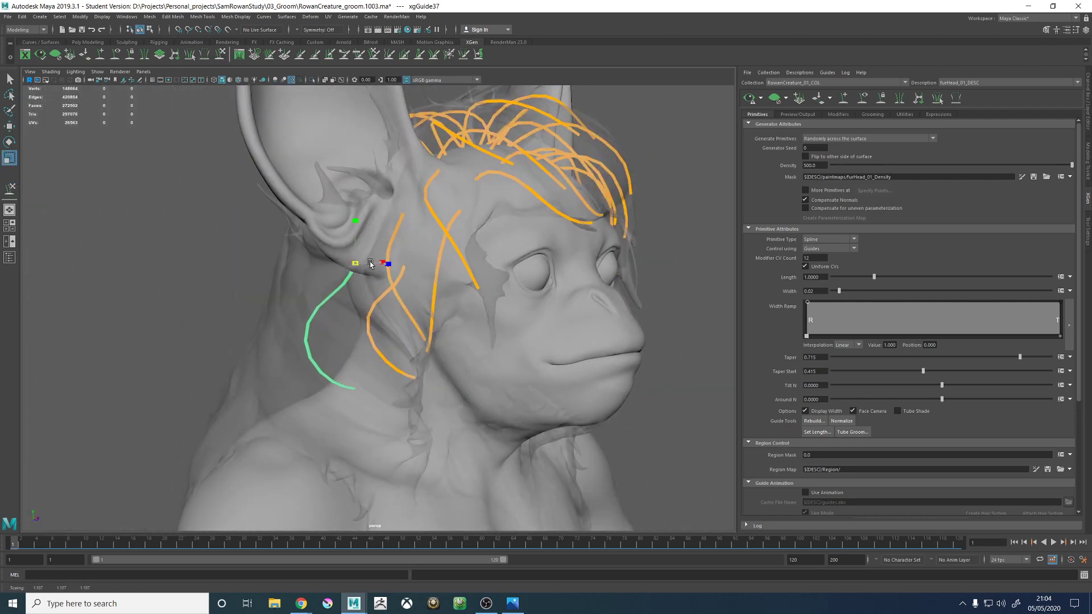
alt+drag(411, 320, 364, 324)
- Bend the middle and lower end of the guide behind the ear with Sculpt Guides from front, side and back views
click(220, 54)
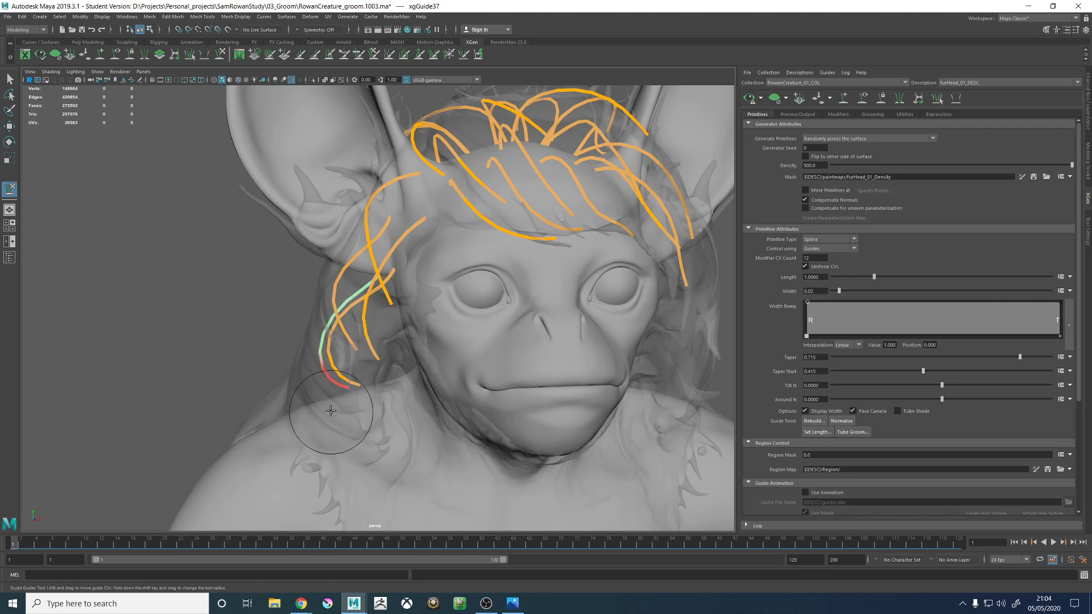
alt+drag(341, 387, 400, 329)
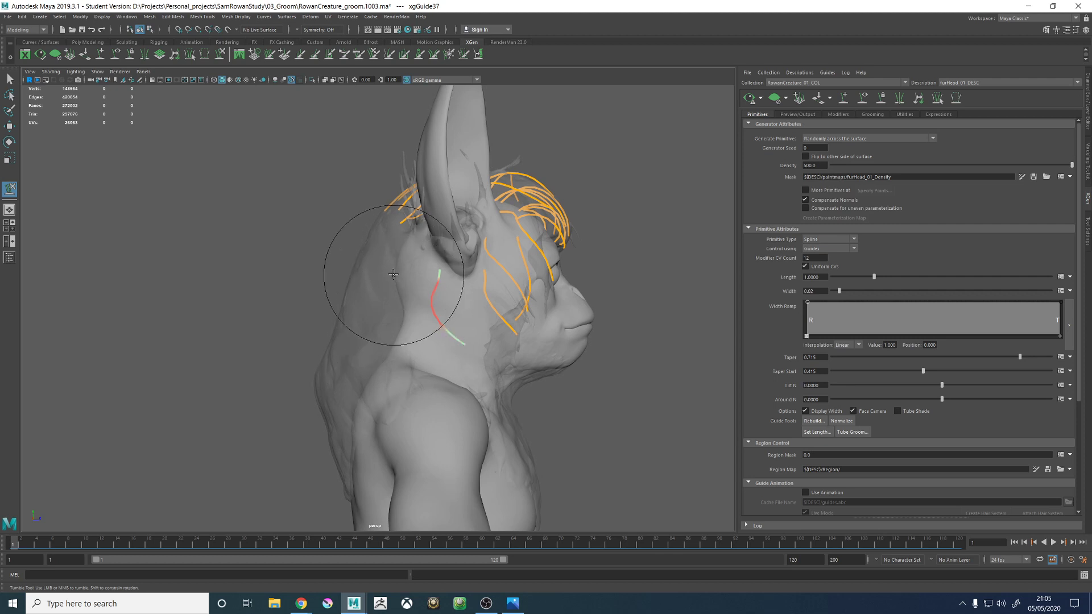
mouse_move(402, 325)
alt+mouse_down()
mouse_move(393, 347)
mouse_move(449, 317)
mouse_move(342, 317)
mouse_move(383, 404)
mouse_move(451, 385)
mouse_move(463, 402)
mouse_move(503, 389)
mouse_move(470, 370)
mouse_move(479, 402)
mouse_move(463, 407)
mouse_move(488, 415)
mouse_move(473, 406)
mouse_move(561, 390)
mouse_move(572, 360)
mouse_move(446, 365)
mouse_move(489, 330)
mouse_move(565, 336)
mouse_move(431, 300)
mouse_move(442, 294)
alt+mouse_up()
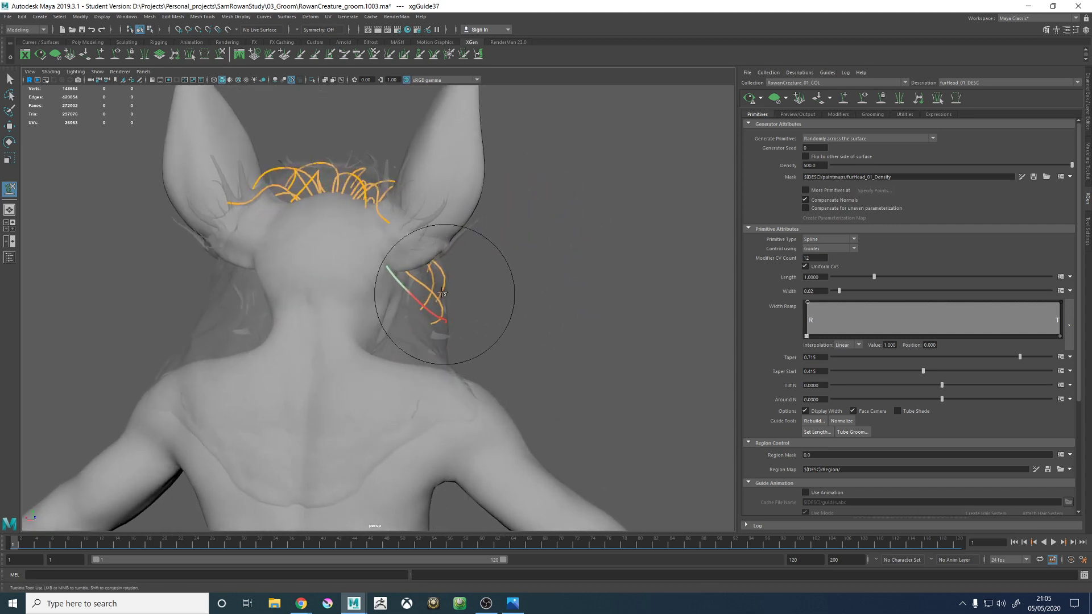
mouse_move(497, 371)
alt+mouse_down()
mouse_move(427, 322)
mouse_move(479, 395)
mouse_move(421, 378)
mouse_move(438, 449)
mouse_move(458, 395)
mouse_move(395, 284)
alt+mouse_up()
mouse_move(426, 342)
alt+mouse_down()
mouse_move(414, 341)
mouse_move(429, 332)
mouse_move(398, 346)
mouse_move(449, 443)
mouse_move(499, 415)
mouse_move(452, 296)
mouse_move(492, 309)
mouse_move(402, 322)
mouse_move(387, 338)
mouse_move(451, 322)
mouse_move(295, 250)
mouse_move(409, 256)
mouse_move(421, 220)
alt+mouse_up()
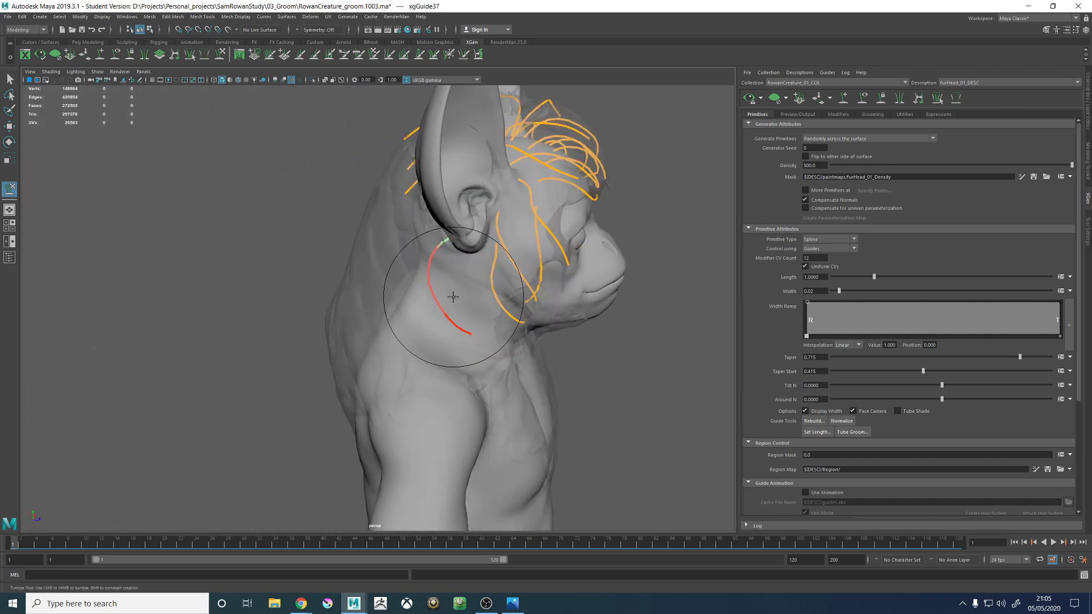
- Sculpt the lower end of the ear guide toward the hair proxy's outer edge above the shoulder
mouse_move(452, 296)
alt+mouse_down()
mouse_move(402, 273)
mouse_move(429, 316)
mouse_move(463, 297)
mouse_move(488, 299)
mouse_move(365, 287)
mouse_move(487, 366)
mouse_move(438, 317)
alt+mouse_up()
alt+middle_drag(438, 317, 429, 343)
alt+drag(429, 342, 378, 304)
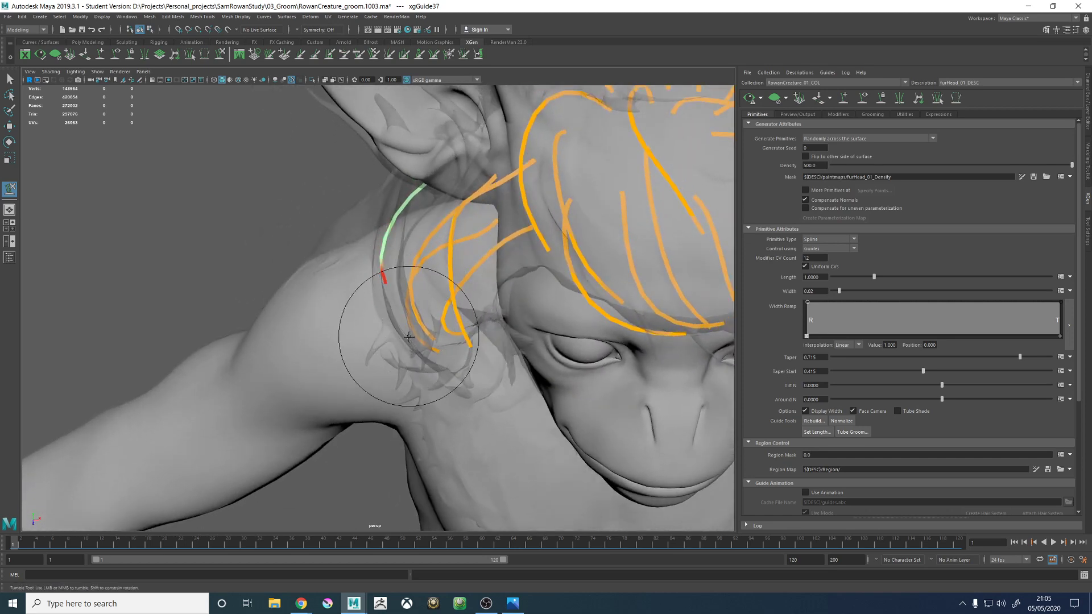
alt+drag(394, 311, 463, 285)
alt+middle_drag(463, 285, 450, 310)
alt+drag(451, 310, 512, 315)
alt+right_drag(511, 314, 419, 309)
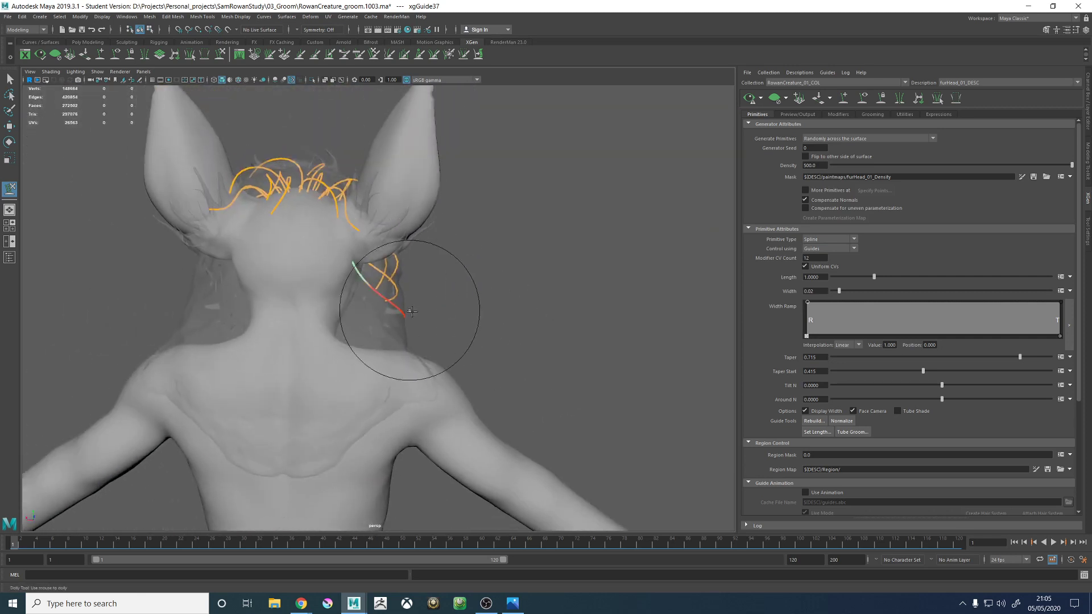
- Refine the ear guide's tip and overall arc into a smooth curve from behind the ear toward the shoulder
alt+drag(419, 310, 422, 312)
alt+right_drag(422, 312, 535, 357)
alt+drag(311, 228, 328, 228)
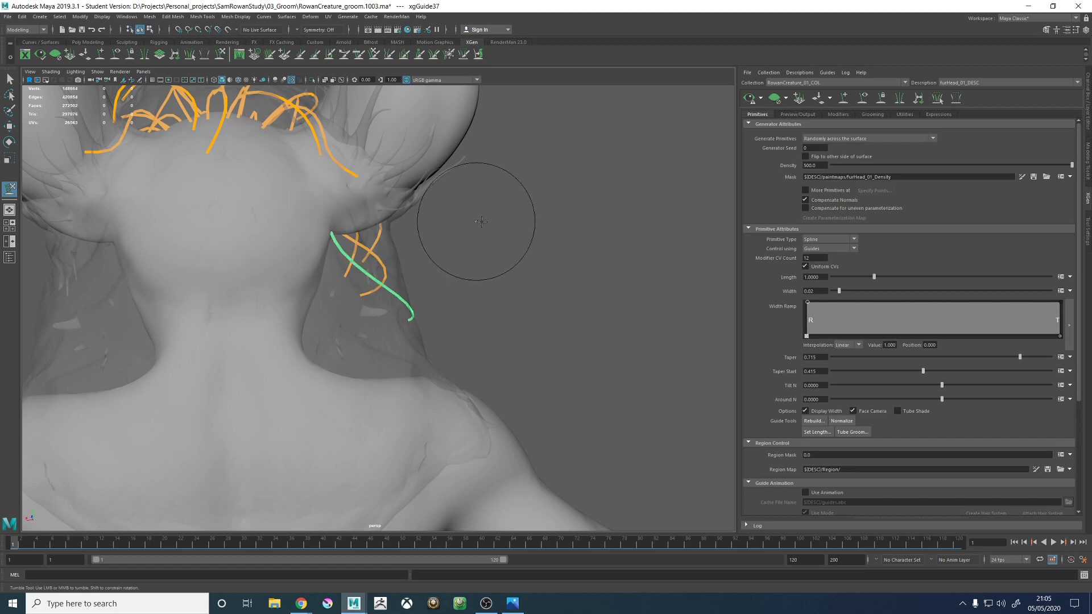
alt+drag(481, 221, 428, 196)
alt+right_drag(428, 196, 381, 189)
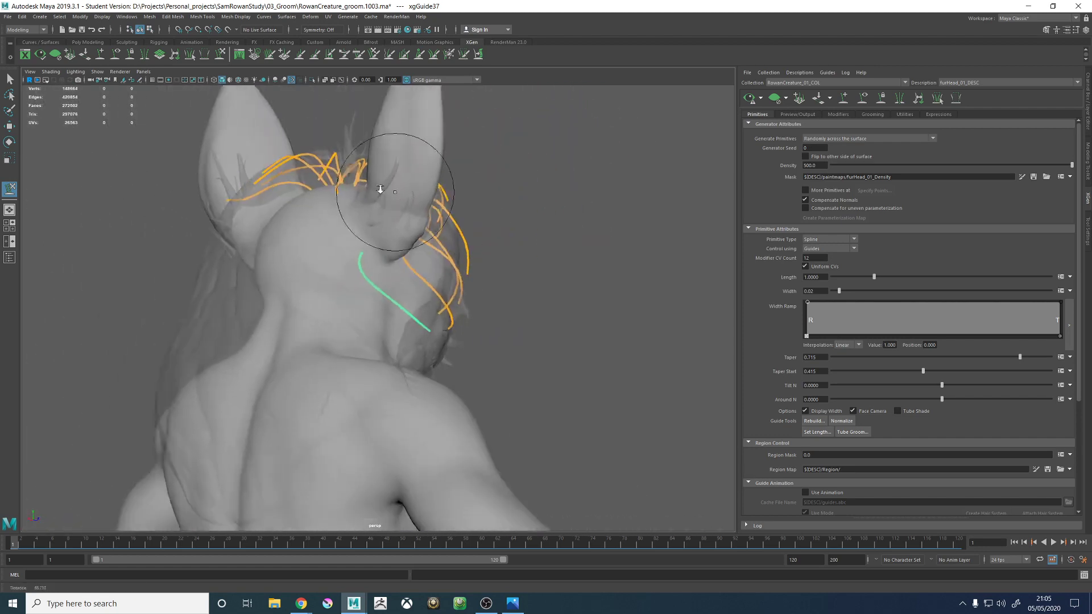
alt+drag(380, 190, 298, 226)
alt+drag(427, 305, 448, 273)
alt+middle_drag(448, 273, 328, 297)
alt+right_drag(328, 297, 514, 324)
alt+middle_drag(310, 246, 371, 267)
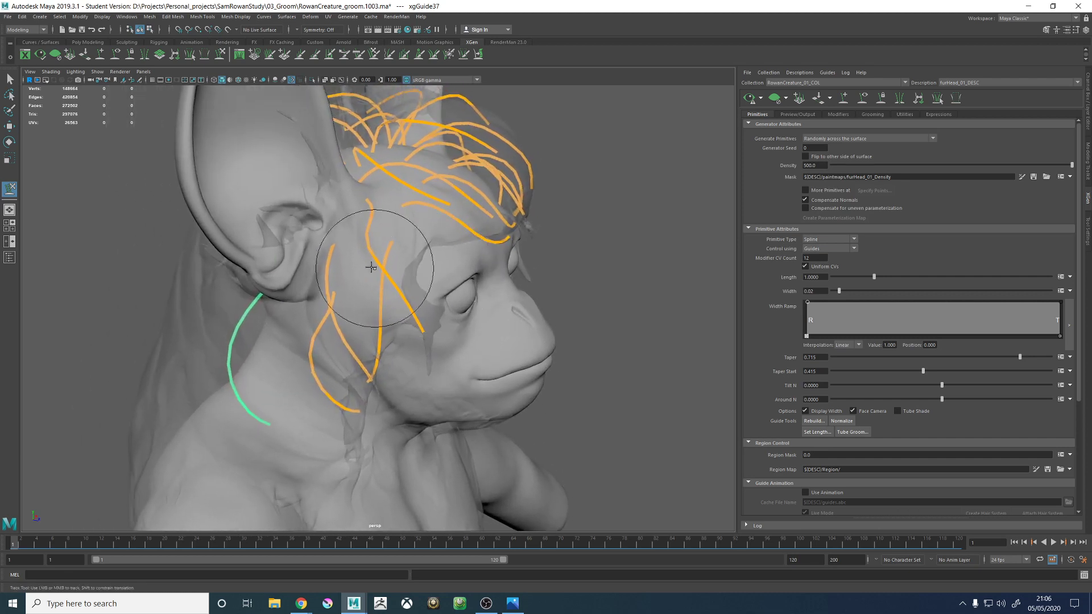
- Inspect the temple, ear and crown guides against the hair proxy around the side and back of the head
key(w)
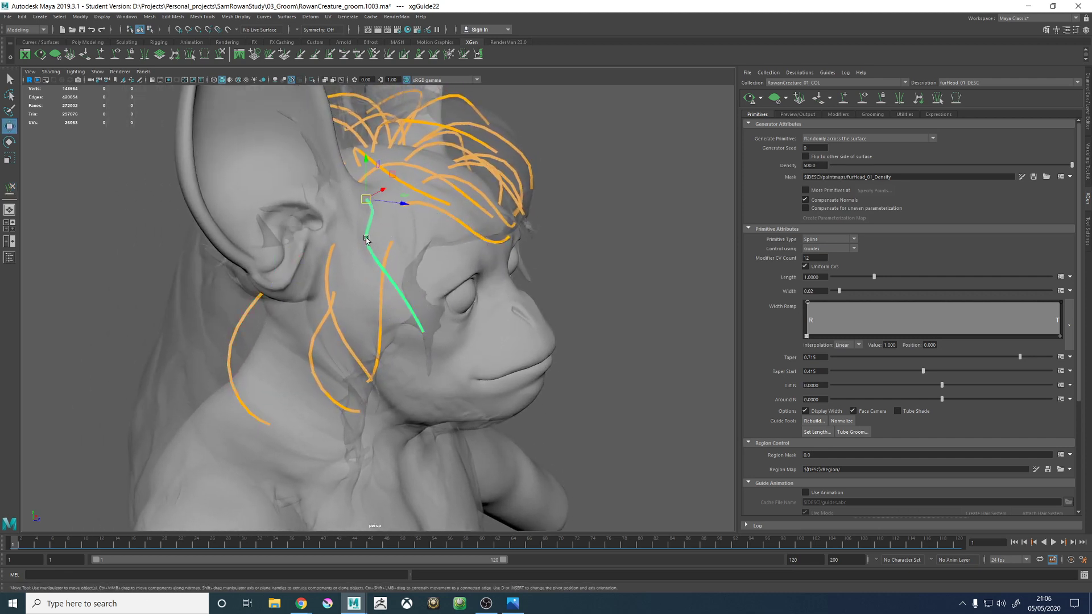
alt+drag(491, 219, 574, 215)
alt+right_drag(574, 215, 360, 190)
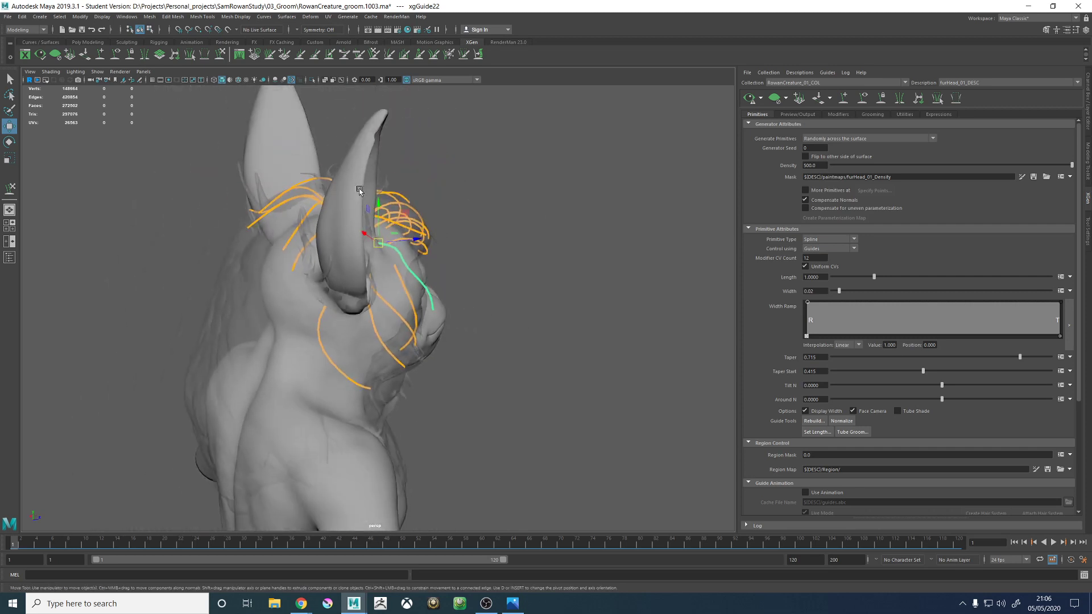
alt+drag(360, 190, 504, 224)
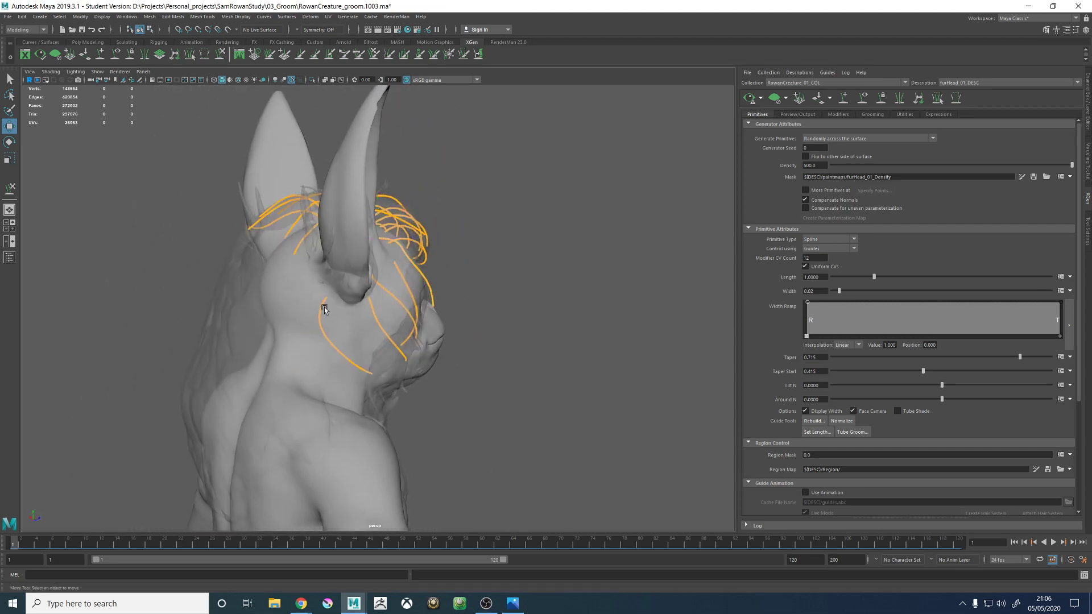
alt+drag(324, 307, 441, 288)
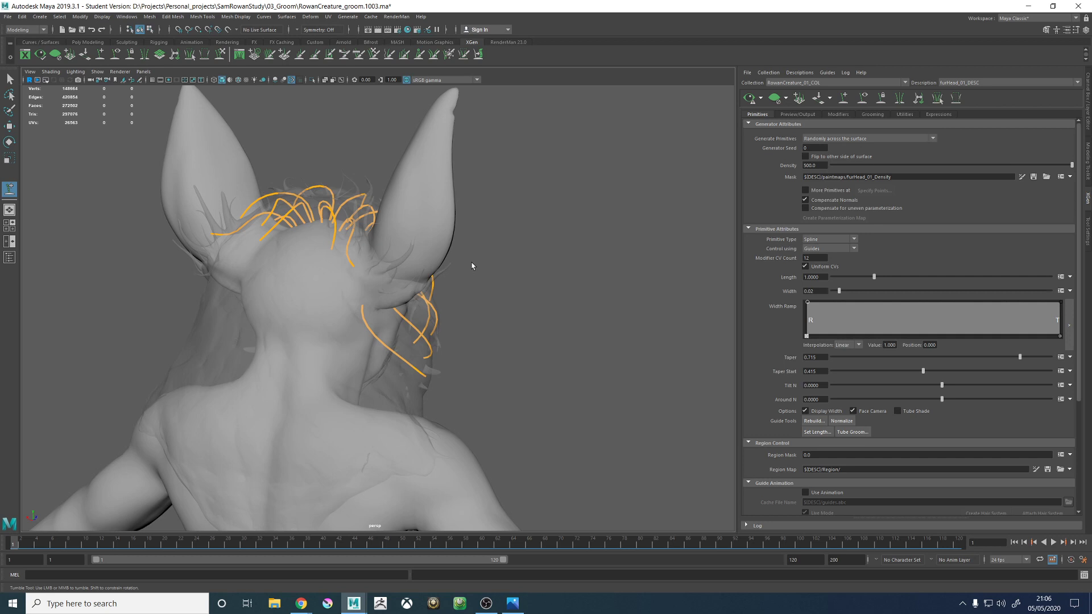
alt+drag(330, 270, 409, 283)
alt+right_drag(409, 282, 471, 357)
alt+drag(471, 357, 463, 246)
alt+right_drag(463, 246, 491, 326)
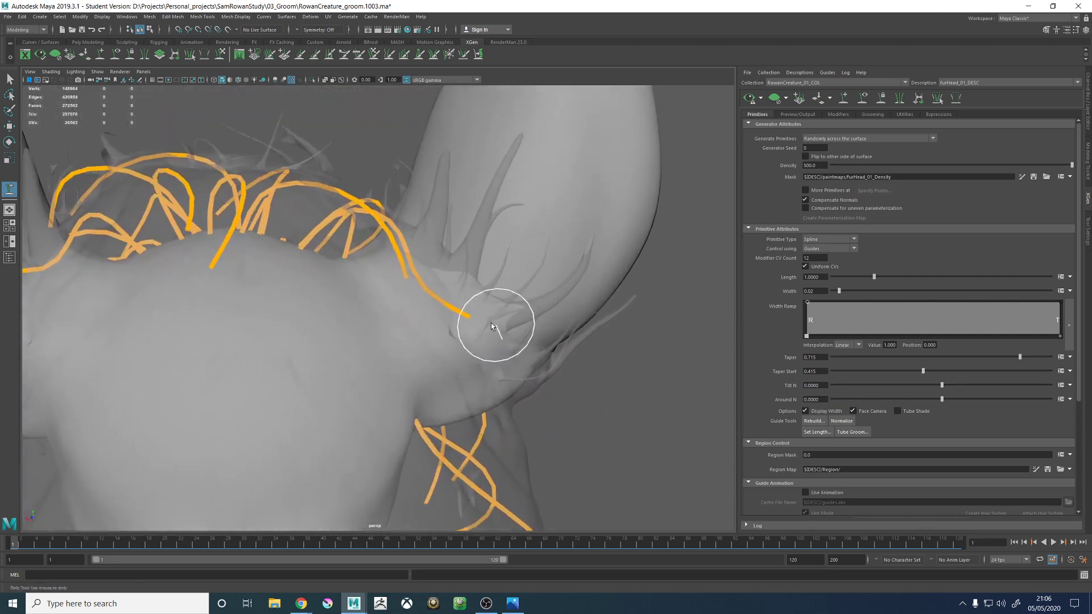
- Sculpt the crown guide beside the right ear with Sculpt Guides so its tip curves down behind the ear base
click(446, 305)
click(221, 55)
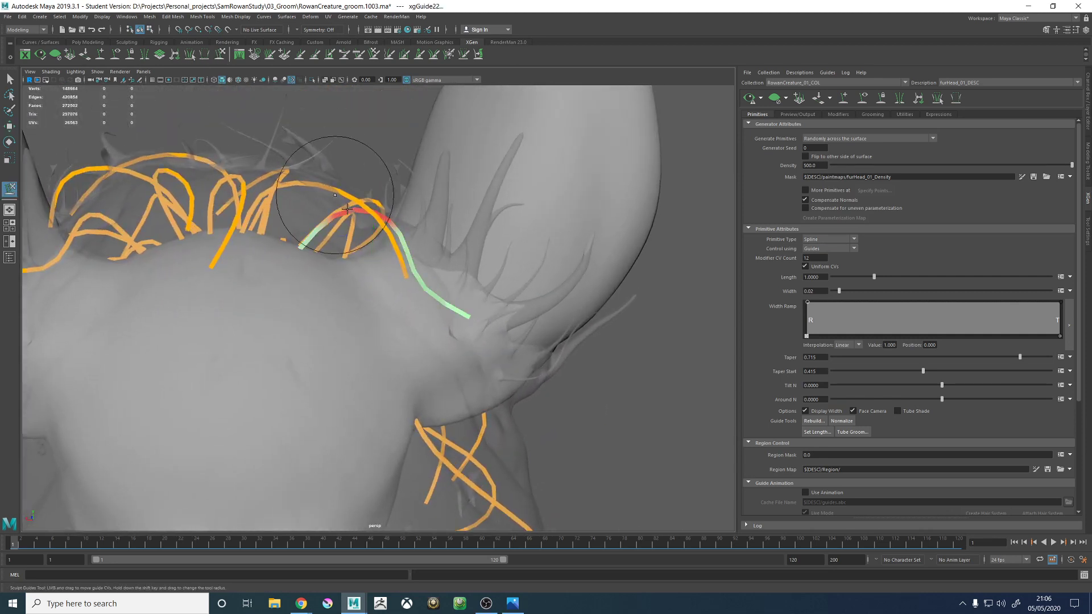
mouse_move(467, 341)
alt+mouse_down()
mouse_move(499, 293)
mouse_move(539, 175)
mouse_move(497, 210)
mouse_move(506, 182)
mouse_move(365, 131)
alt+mouse_up()
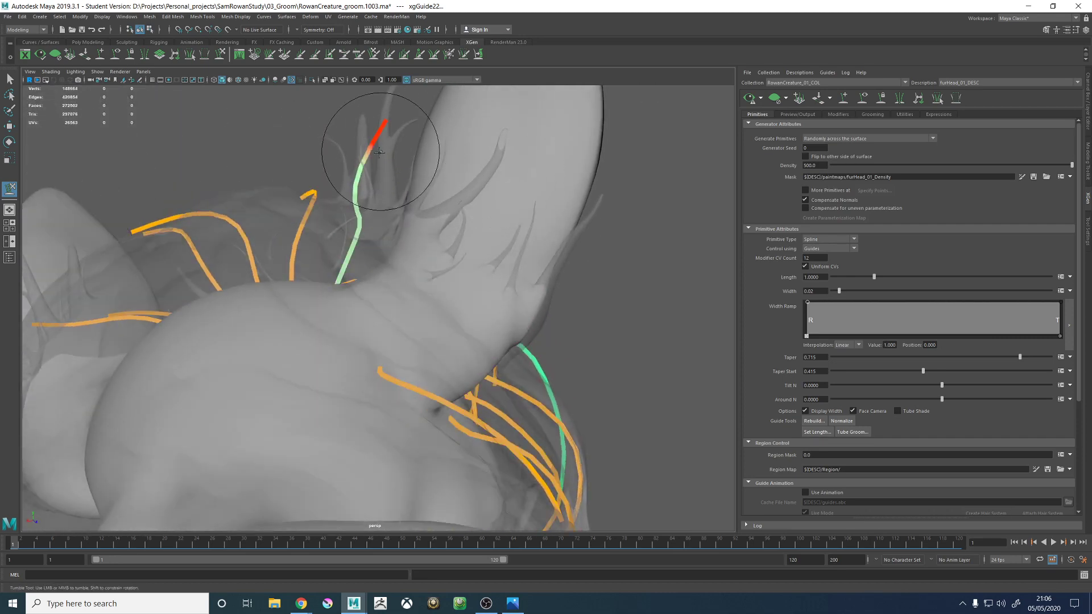
mouse_move(391, 207)
alt+mouse_down()
mouse_move(438, 182)
mouse_move(476, 256)
mouse_move(548, 232)
mouse_move(542, 212)
mouse_move(556, 312)
mouse_move(537, 342)
mouse_move(508, 320)
mouse_move(415, 341)
mouse_move(439, 273)
alt+mouse_up()
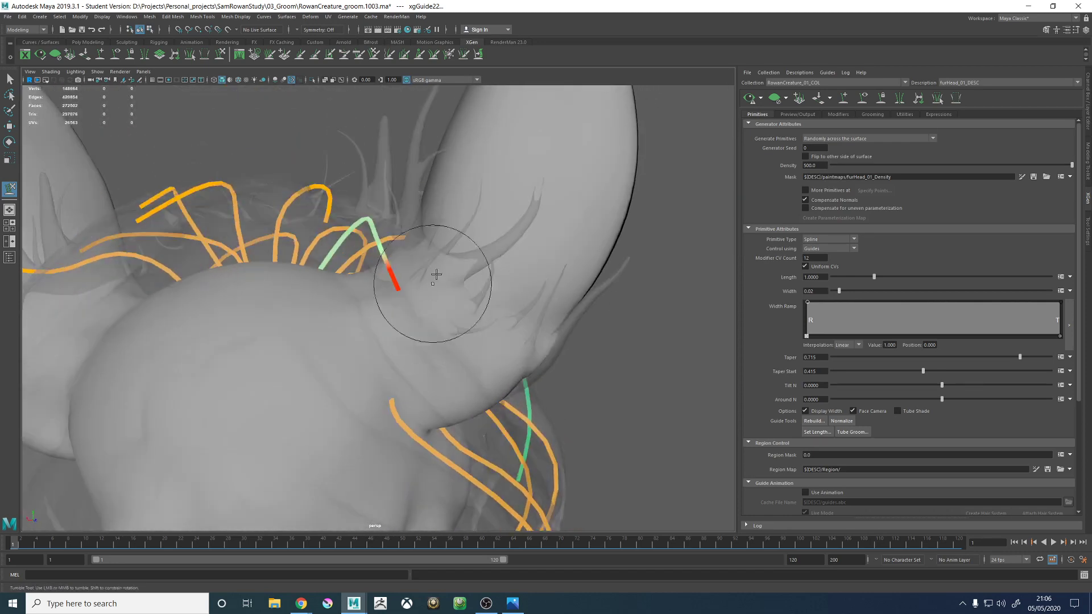
mouse_move(404, 206)
alt+mouse_down()
mouse_move(523, 250)
mouse_move(487, 317)
mouse_move(451, 312)
alt+mouse_up()
mouse_move(438, 360)
alt+mouse_down()
mouse_move(550, 335)
mouse_move(524, 280)
mouse_move(458, 297)
mouse_move(414, 256)
mouse_move(434, 269)
mouse_move(420, 243)
mouse_move(455, 259)
mouse_move(390, 317)
mouse_move(404, 291)
alt+mouse_up()
key(b)
alt+right_drag(445, 275, 390, 229)
alt+drag(390, 229, 446, 222)
- Rebuild all the head guides with a CV count of 7
key(w)
mouse_move(281, 183)
mouse_down()
mouse_move(476, 323)
mouse_move(437, 223)
mouse_move(403, 345)
mouse_up()
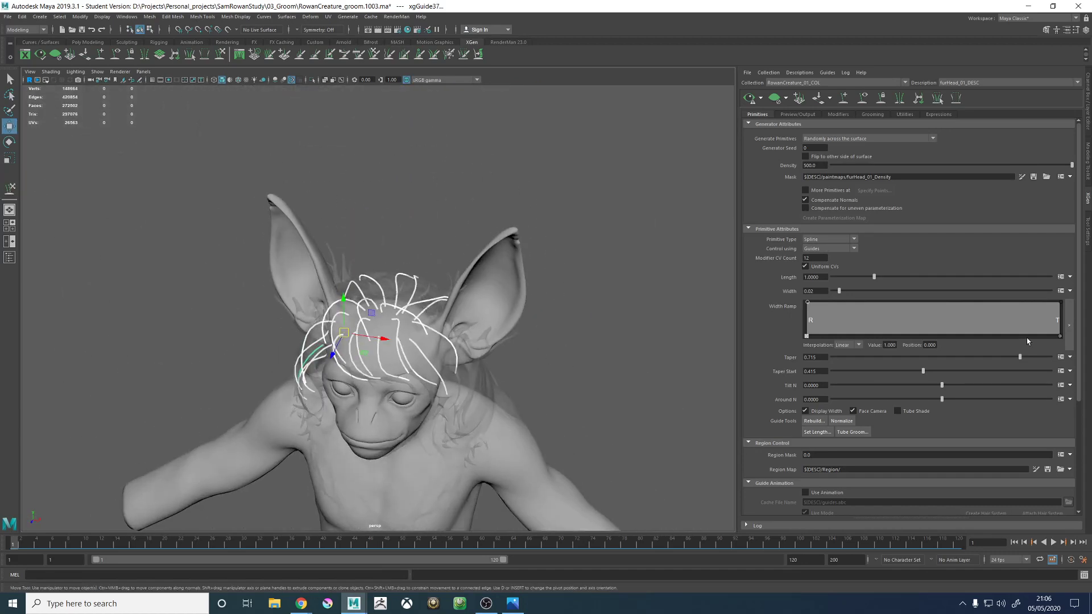
click(815, 422)
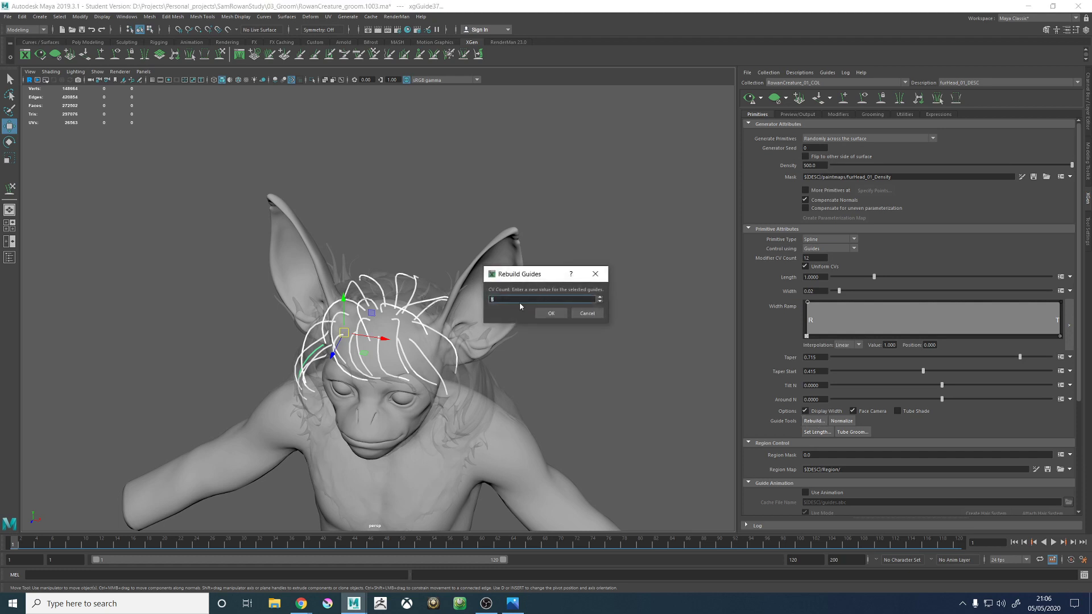
text(7)
click(549, 314)
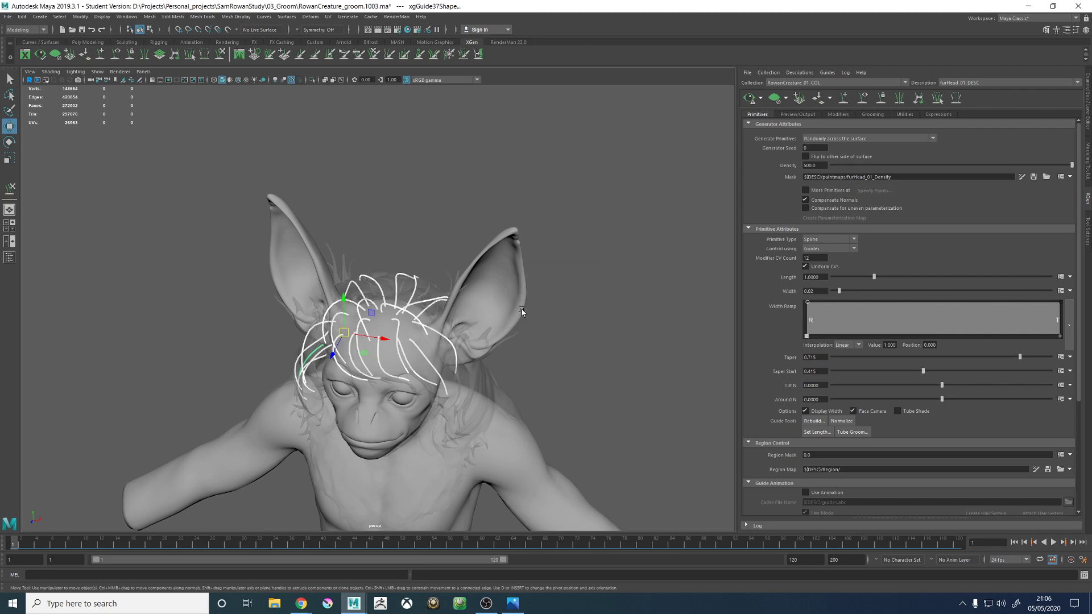
- Copy the guide shape from the curved guide behind the right ear
alt+drag(550, 313, 400, 365)
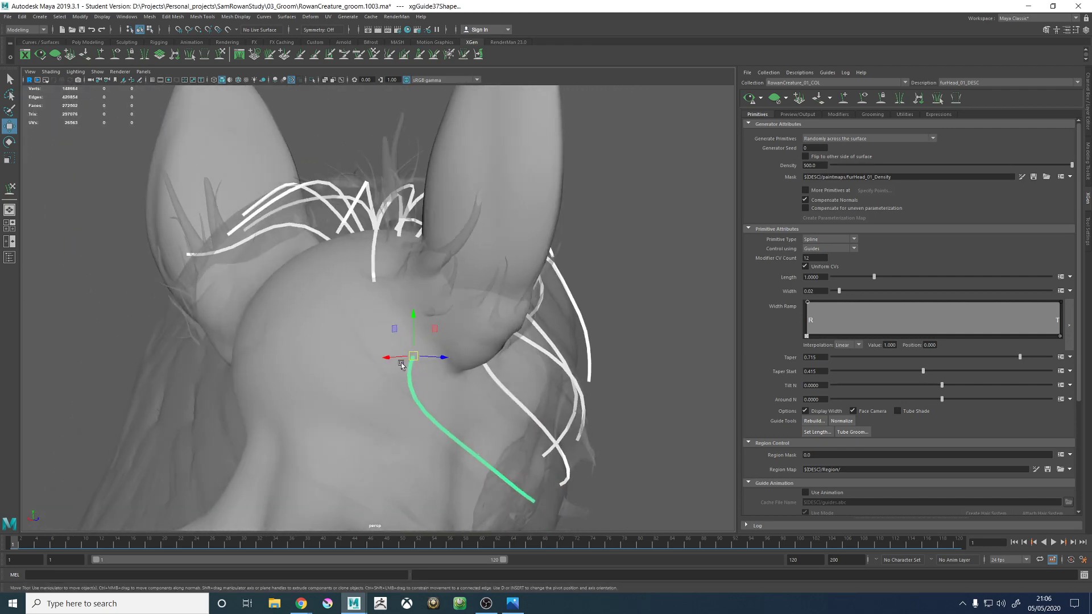
right_click(413, 389)
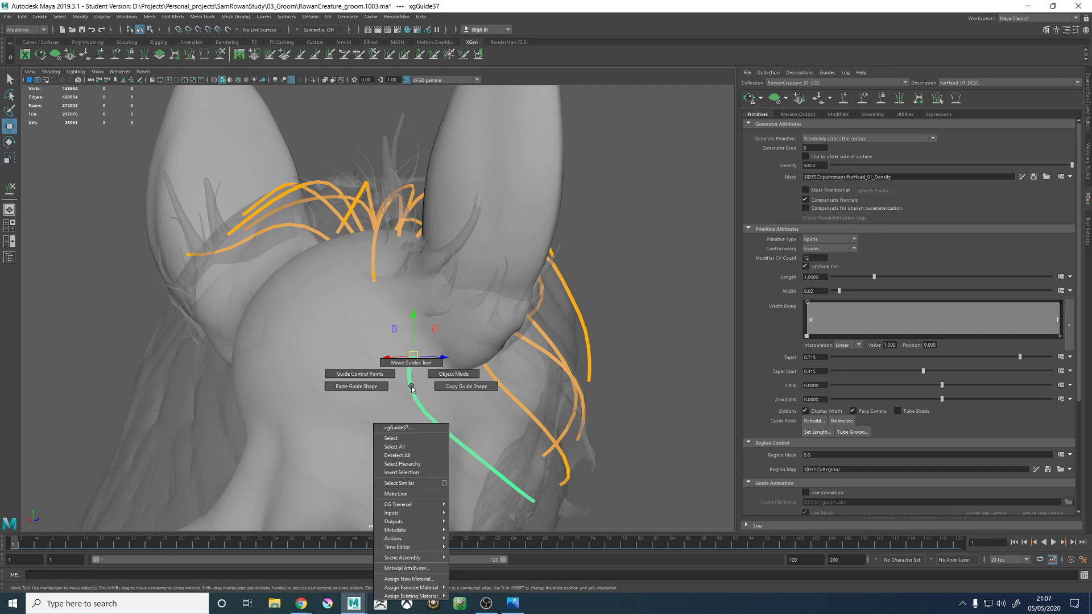
click(449, 387)
- Add a guide at the centre back of the head and paste the copied guide shape onto it
click(846, 102)
alt+drag(358, 293, 375, 311)
scroll(364, 313, down, 5)
scroll(378, 329, up, 5)
alt+middle_drag(380, 346, 366, 312)
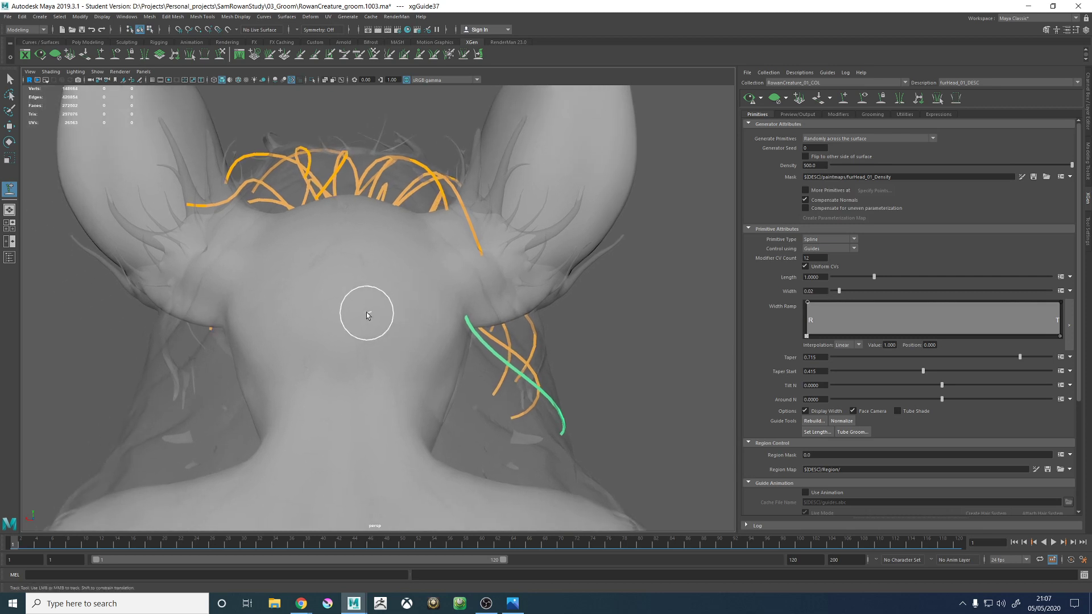
click(388, 357)
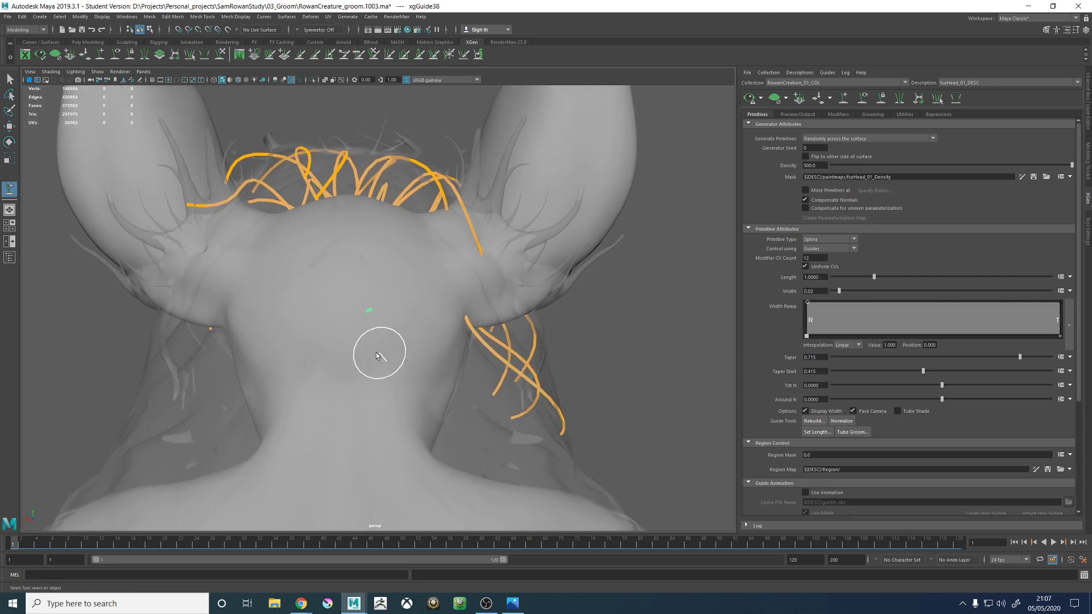
alt+drag(377, 353, 476, 351)
right_drag(728, 312, 657, 312)
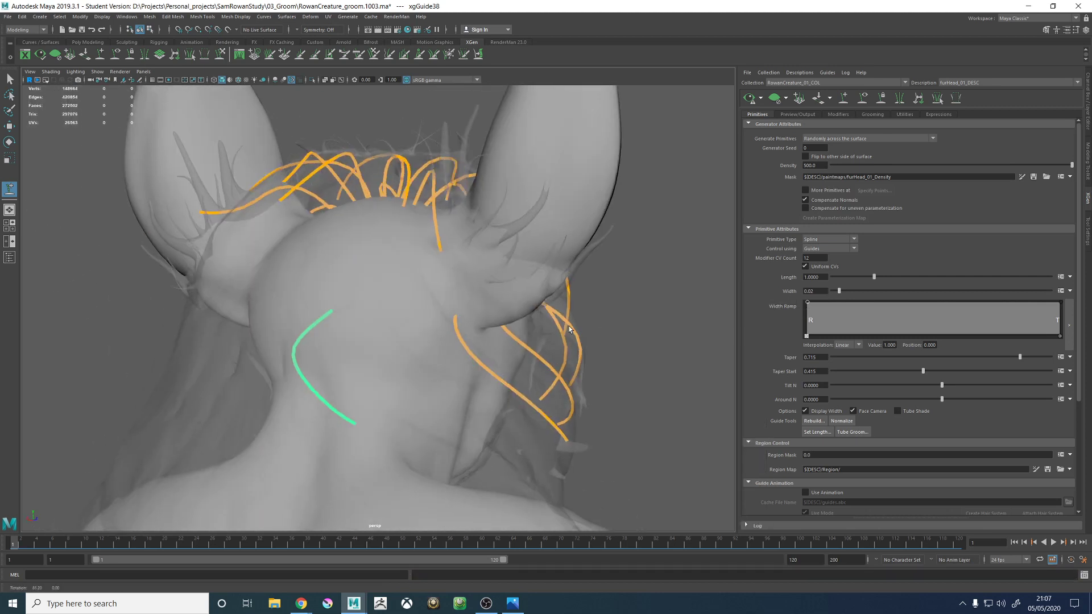
- Sculpt the new back-of-head guide into a downward curve that follows the hair proxy in back and side views
alt+drag(336, 348, 407, 354)
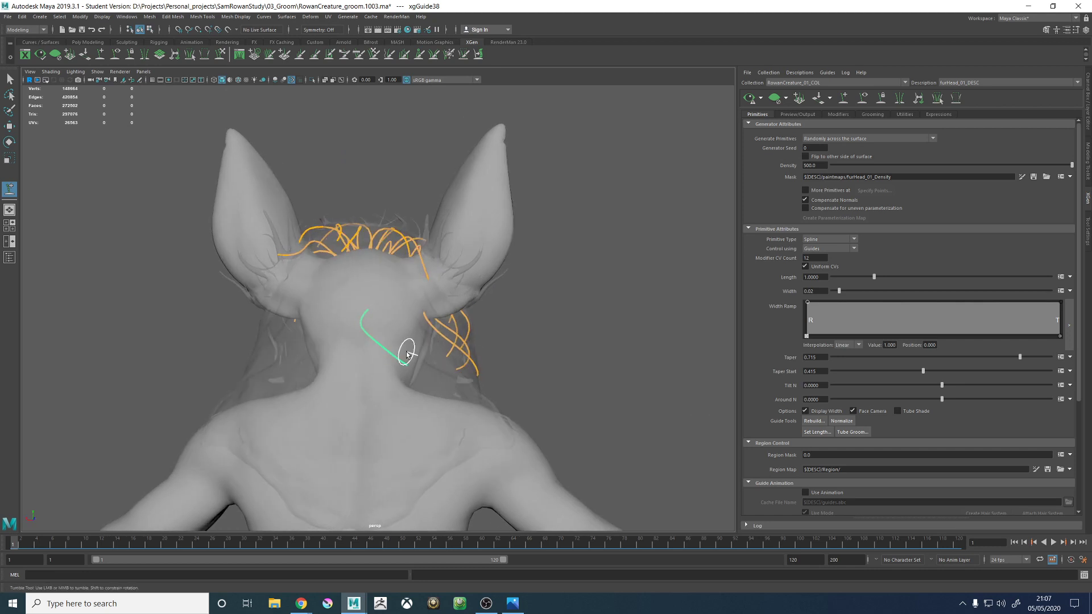
alt+middle_drag(407, 355, 446, 323)
alt+right_drag(445, 322, 490, 309)
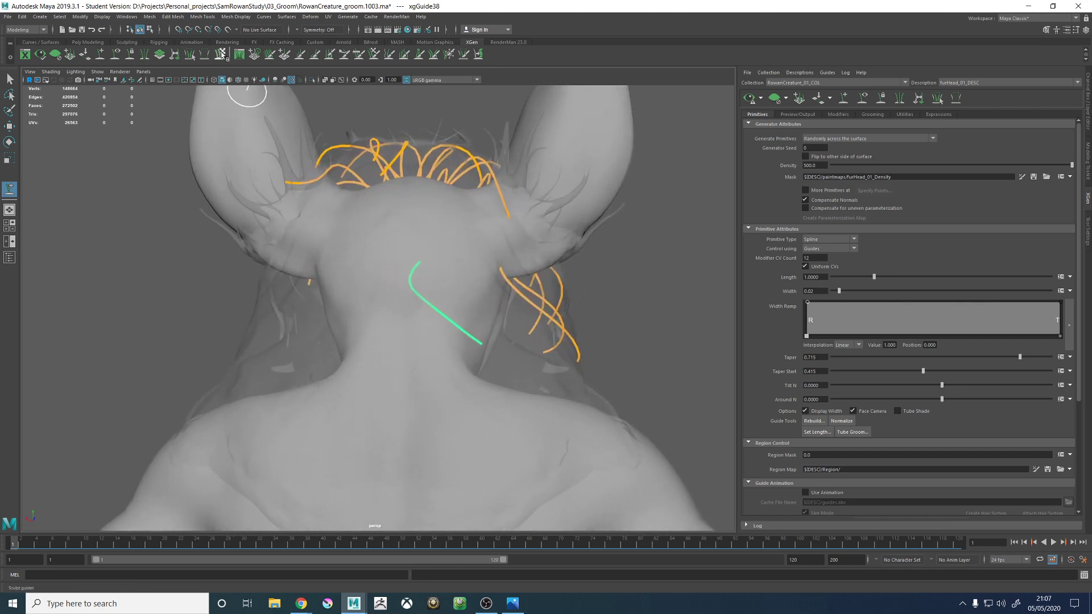
alt+drag(460, 327, 467, 328)
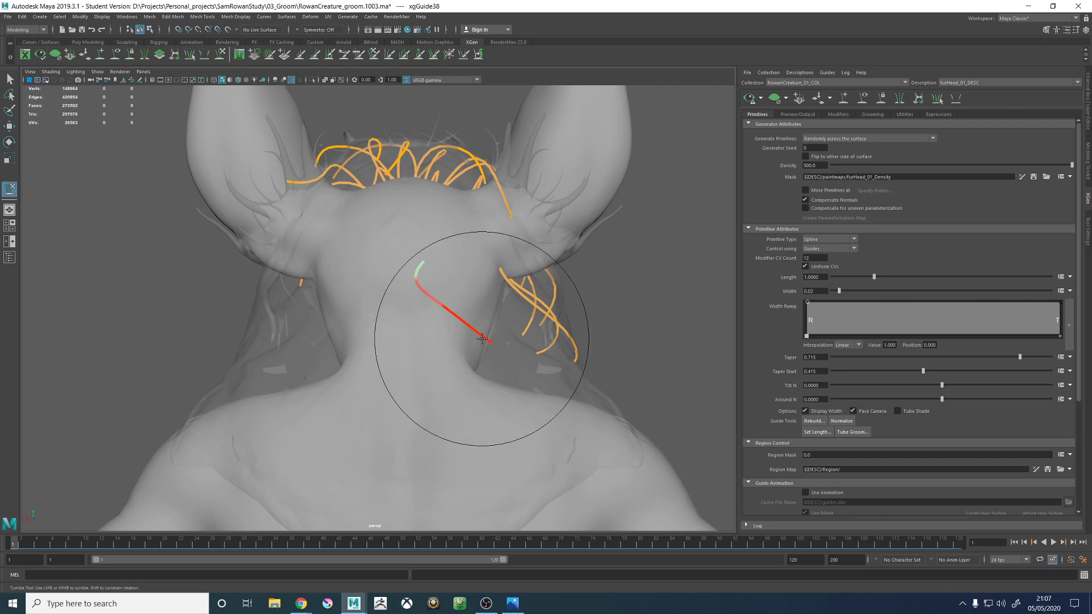
mouse_move(509, 348)
alt+mouse_down()
mouse_move(422, 348)
mouse_move(307, 293)
alt+mouse_up()
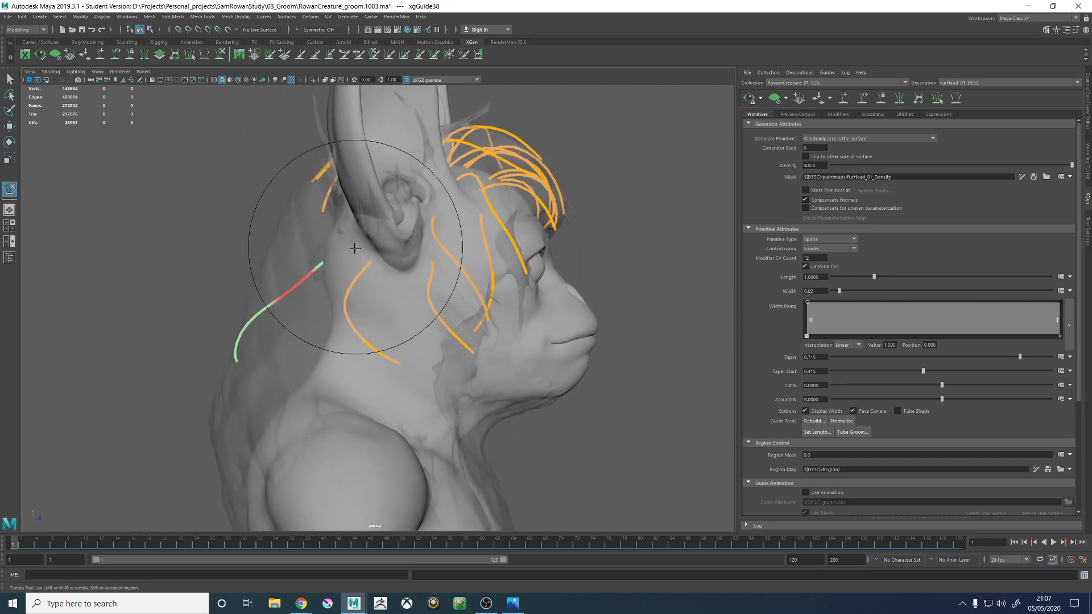
mouse_move(355, 248)
alt+mouse_down()
mouse_move(345, 308)
mouse_move(319, 350)
alt+mouse_up()
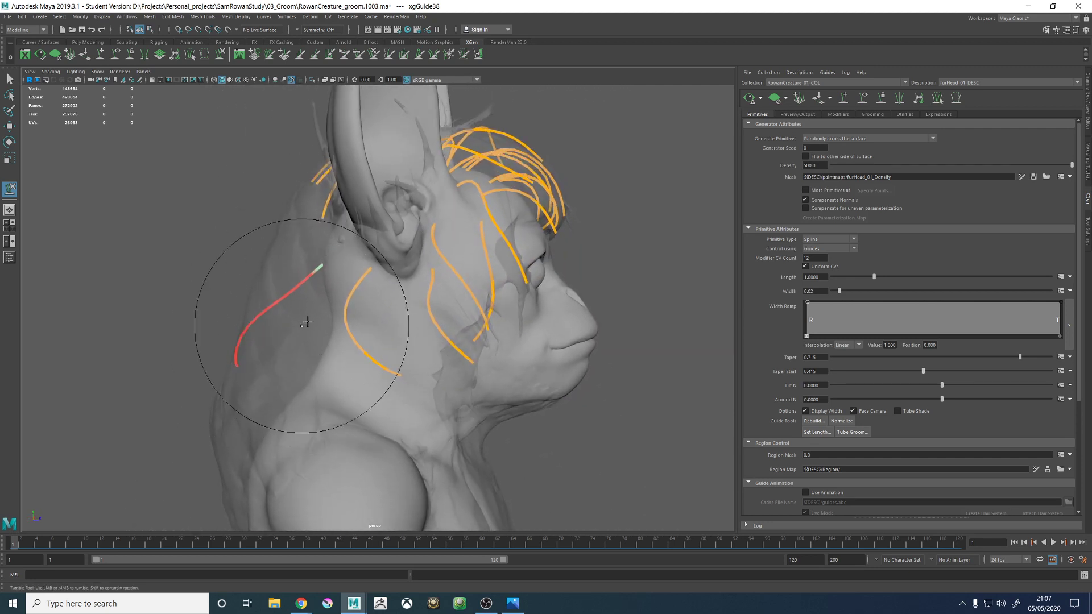
alt+drag(318, 304, 444, 217)
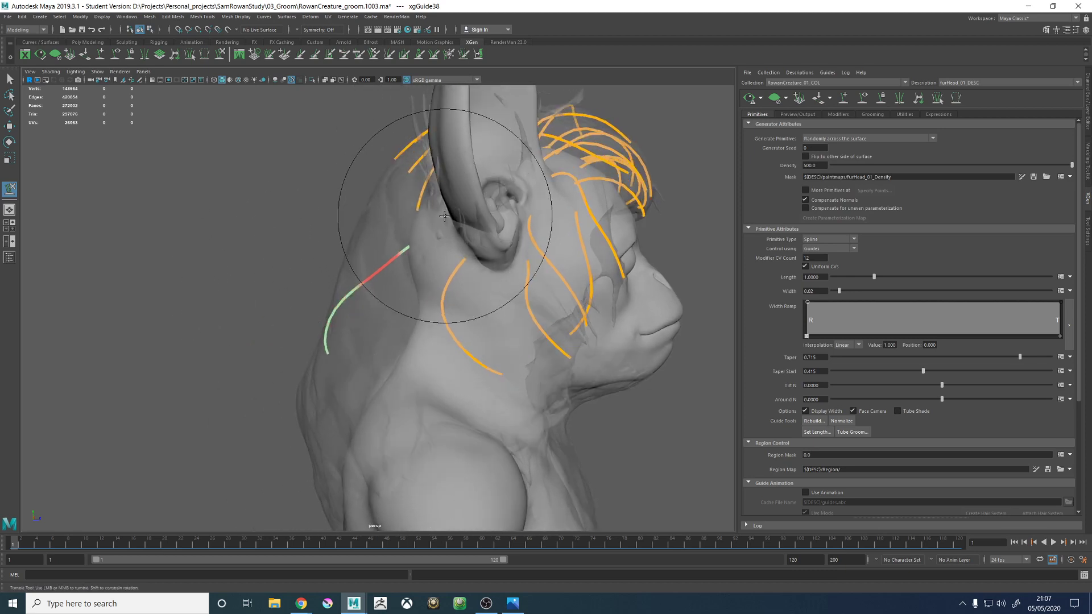
mouse_move(396, 266)
alt+mouse_down()
mouse_move(405, 297)
mouse_move(499, 316)
mouse_move(511, 334)
mouse_move(443, 362)
mouse_move(398, 344)
mouse_move(391, 358)
mouse_move(379, 223)
alt+mouse_up()
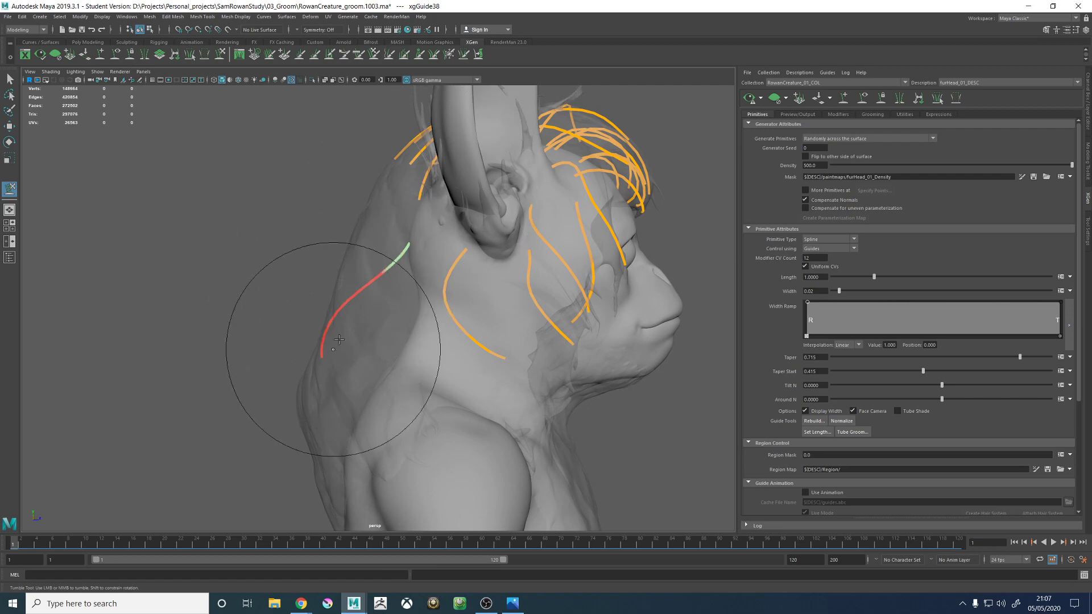
mouse_move(285, 387)
alt+mouse_down()
mouse_move(378, 365)
mouse_move(438, 330)
mouse_move(427, 263)
mouse_move(499, 244)
mouse_move(458, 314)
mouse_move(441, 280)
mouse_move(511, 275)
mouse_move(341, 259)
mouse_move(351, 262)
mouse_move(363, 221)
mouse_move(288, 272)
mouse_move(427, 256)
mouse_move(551, 304)
mouse_move(446, 264)
mouse_move(360, 298)
mouse_move(453, 322)
mouse_move(419, 353)
mouse_move(442, 279)
mouse_move(466, 250)
alt+mouse_up()
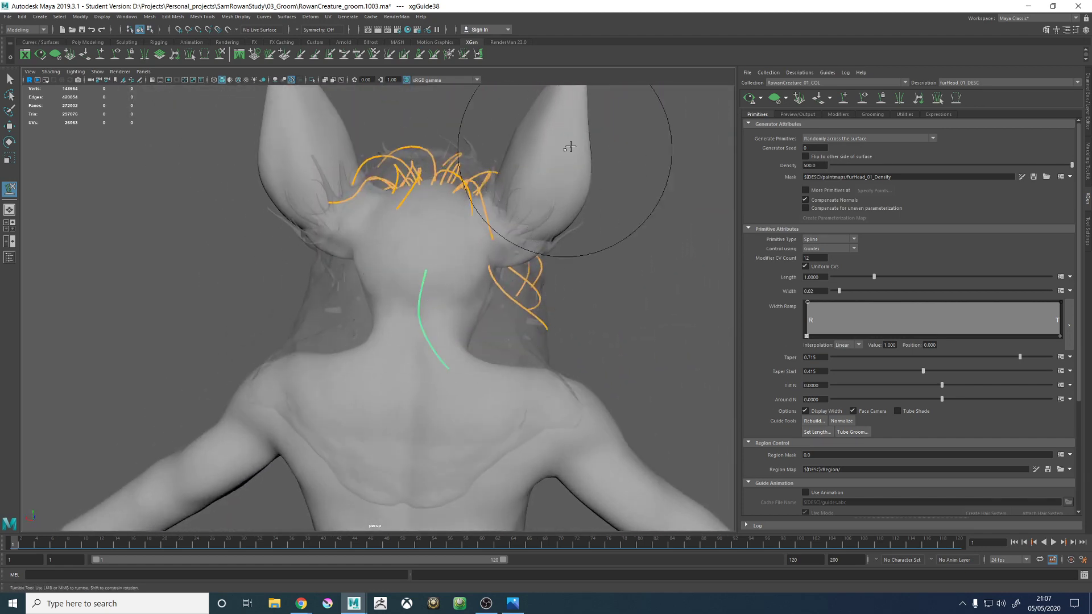
- Add a guide on the nape below the previous one and paste the copied guide shape onto it
click(844, 98)
alt+middle_drag(440, 273, 387, 231)
alt+right_drag(398, 245, 502, 301)
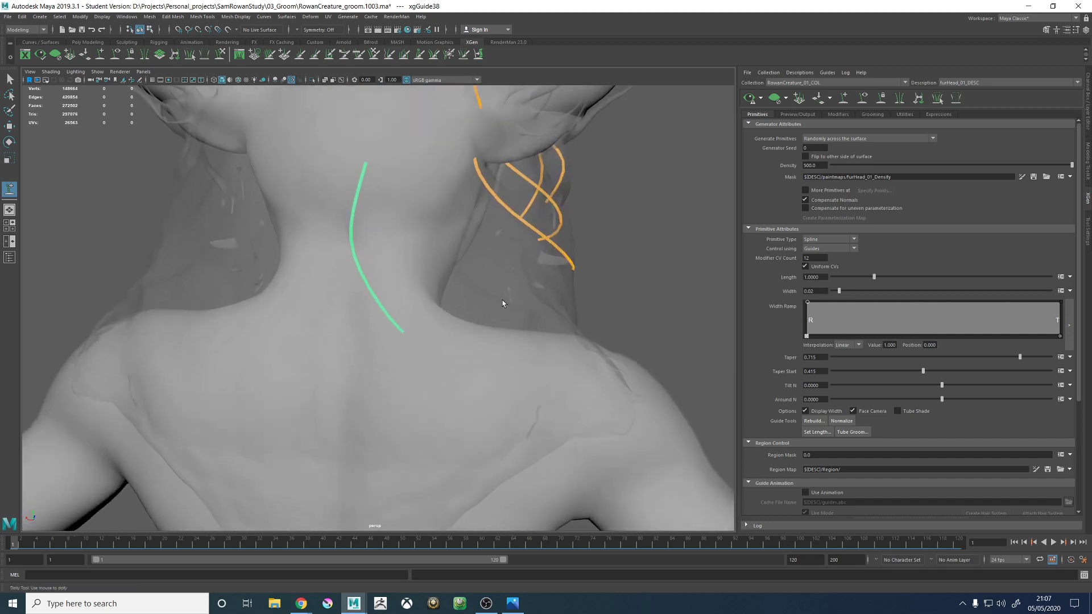
alt+middle_drag(412, 289, 417, 233)
mouse_move(392, 279)
alt+mouse_down()
mouse_move(414, 291)
mouse_move(411, 392)
mouse_move(390, 322)
mouse_move(402, 297)
mouse_move(460, 284)
mouse_move(367, 296)
alt+mouse_up()
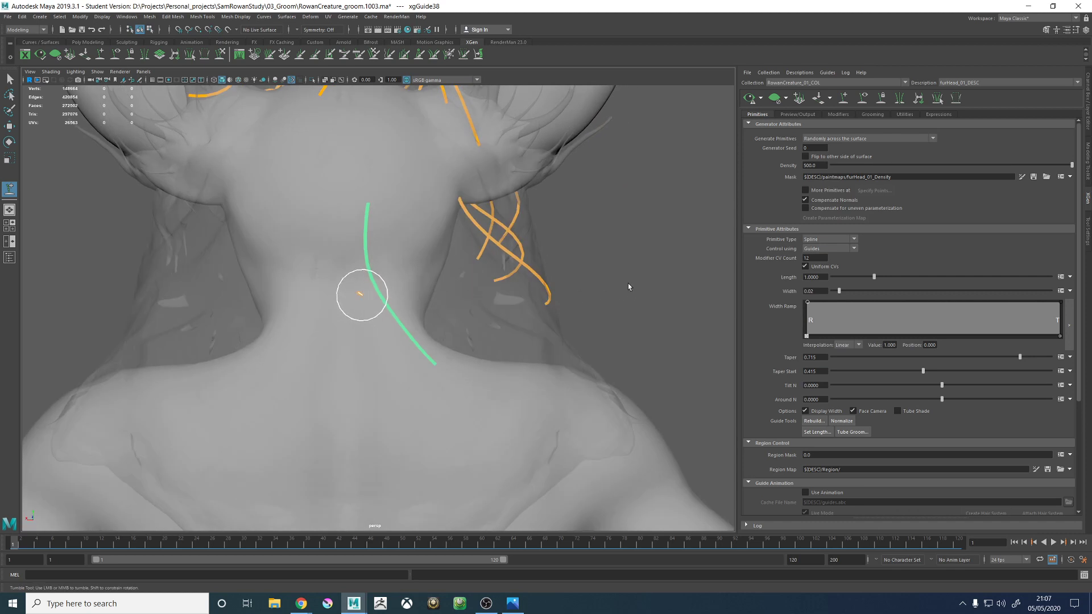
right_click(640, 265)
click(582, 265)
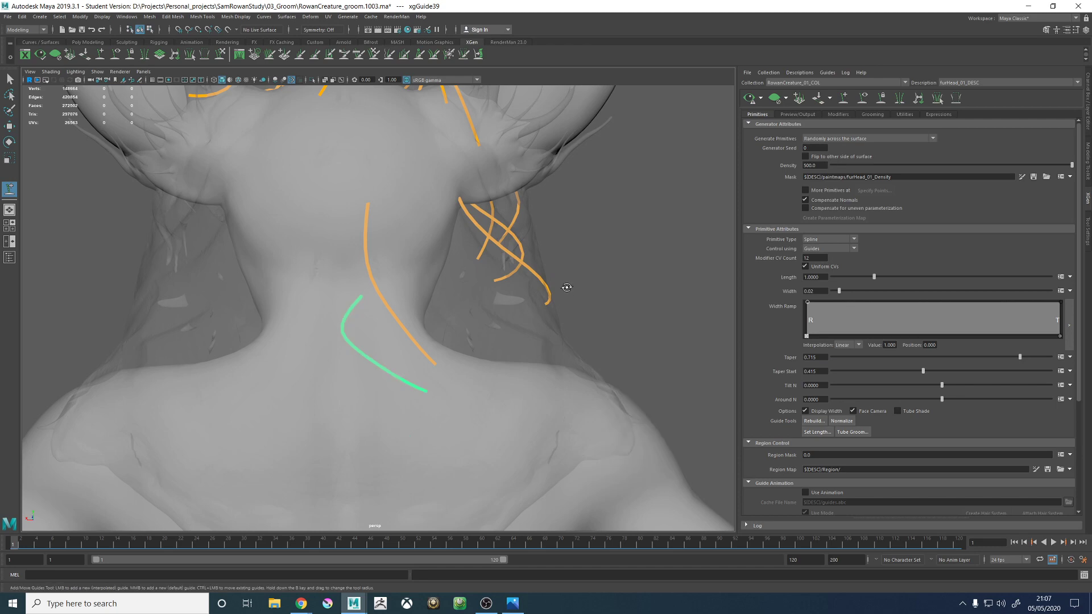
- Sculpt the nape guide down the upper back and outward from the neck toward the hair proxy's edge
alt+drag(563, 287, 220, 125)
mouse_move(424, 263)
alt+mouse_down()
mouse_move(292, 336)
mouse_move(267, 407)
mouse_move(383, 307)
mouse_move(359, 254)
mouse_move(380, 195)
alt+mouse_up()
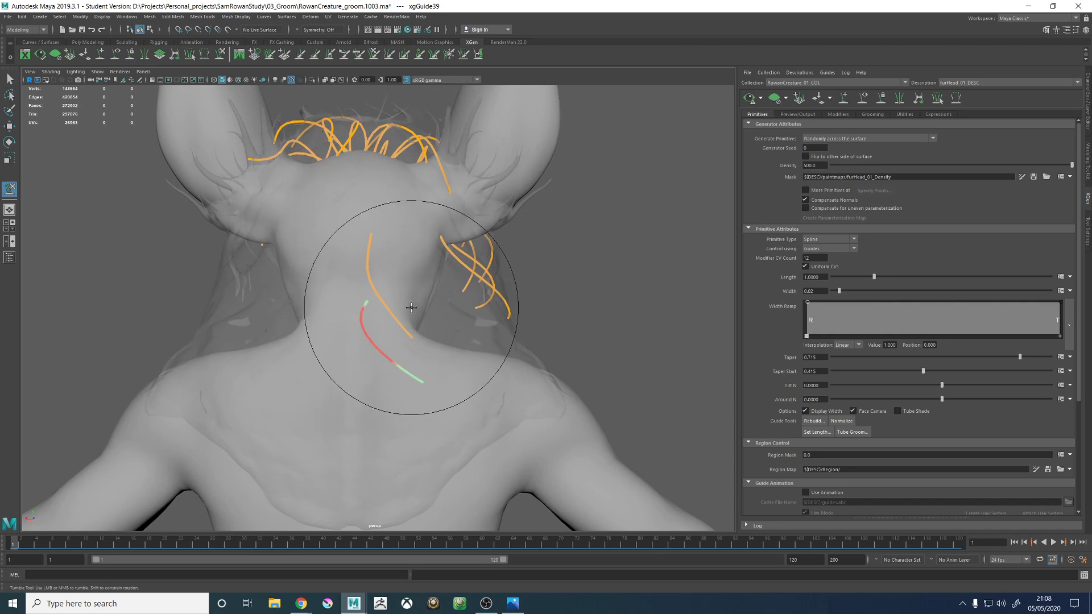
alt+drag(445, 340, 429, 388)
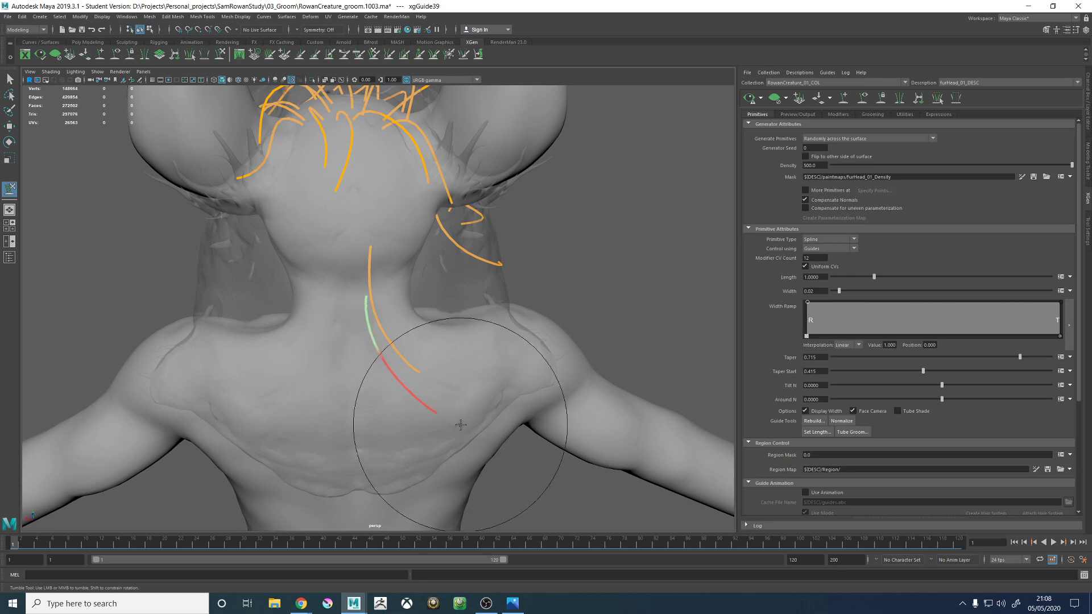
alt+drag(458, 424, 390, 432)
mouse_move(449, 449)
alt+mouse_down()
mouse_move(452, 435)
mouse_move(470, 432)
mouse_move(472, 457)
mouse_move(497, 443)
mouse_move(472, 415)
mouse_move(529, 409)
mouse_move(463, 370)
alt+mouse_up()
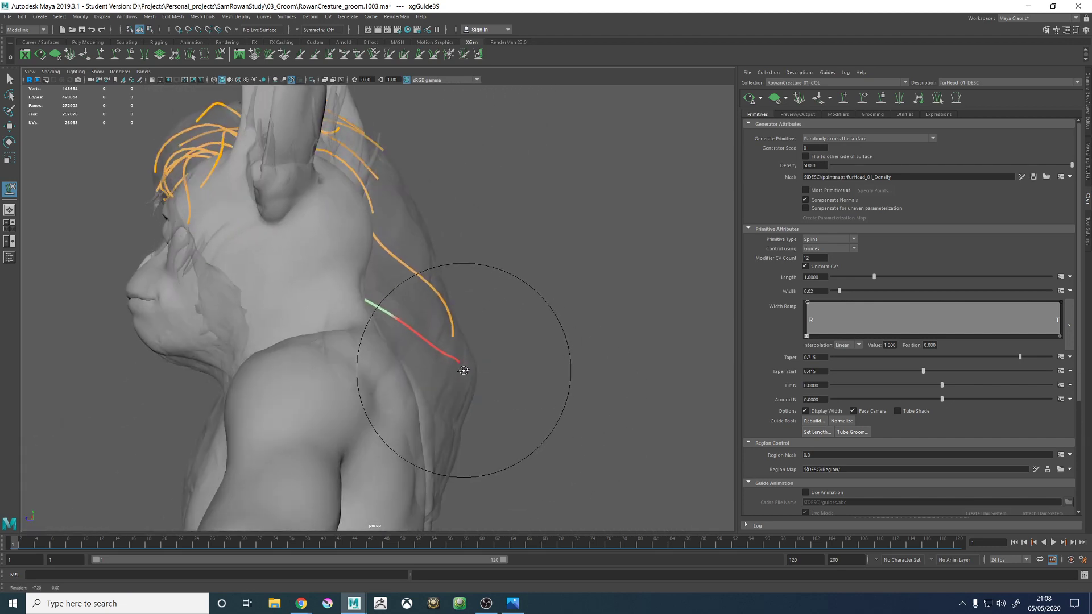
- Sculpt the middle and tip of the nape guide to follow the hair proxy in back and side views
alt+drag(537, 427, 492, 441)
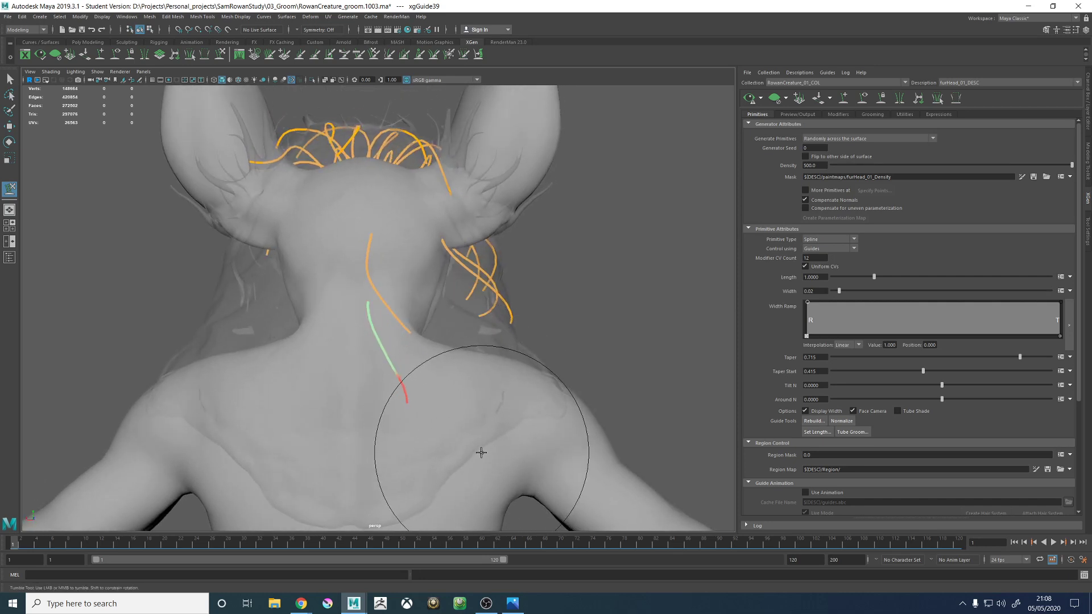
alt+drag(392, 348, 401, 357)
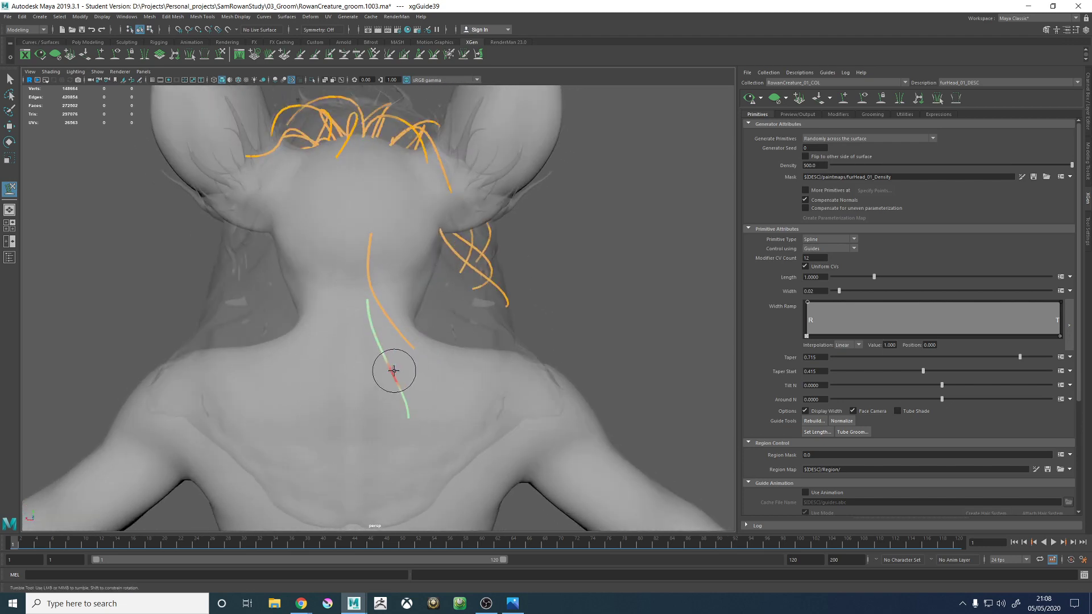
mouse_move(398, 373)
alt+mouse_down()
mouse_move(364, 327)
mouse_move(394, 324)
mouse_move(385, 316)
alt+mouse_up()
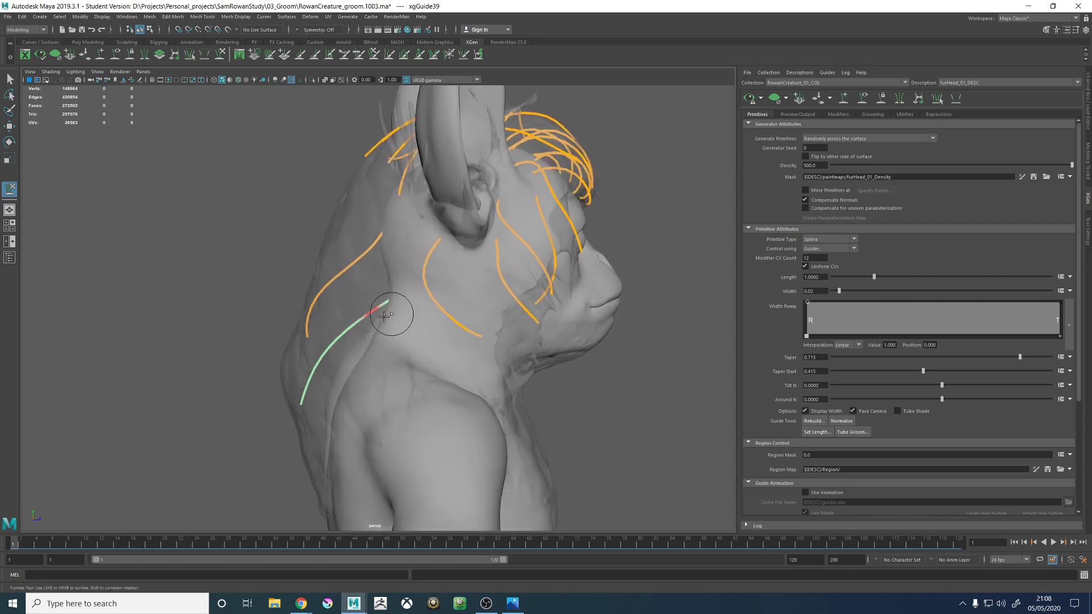
alt+drag(324, 351, 348, 351)
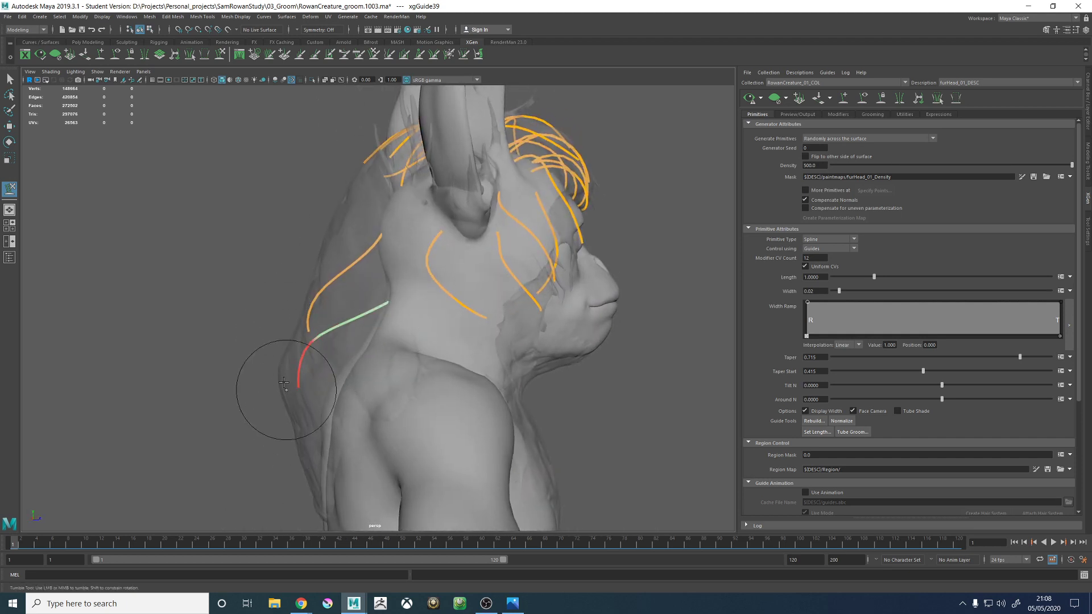
alt+drag(284, 382, 389, 313)
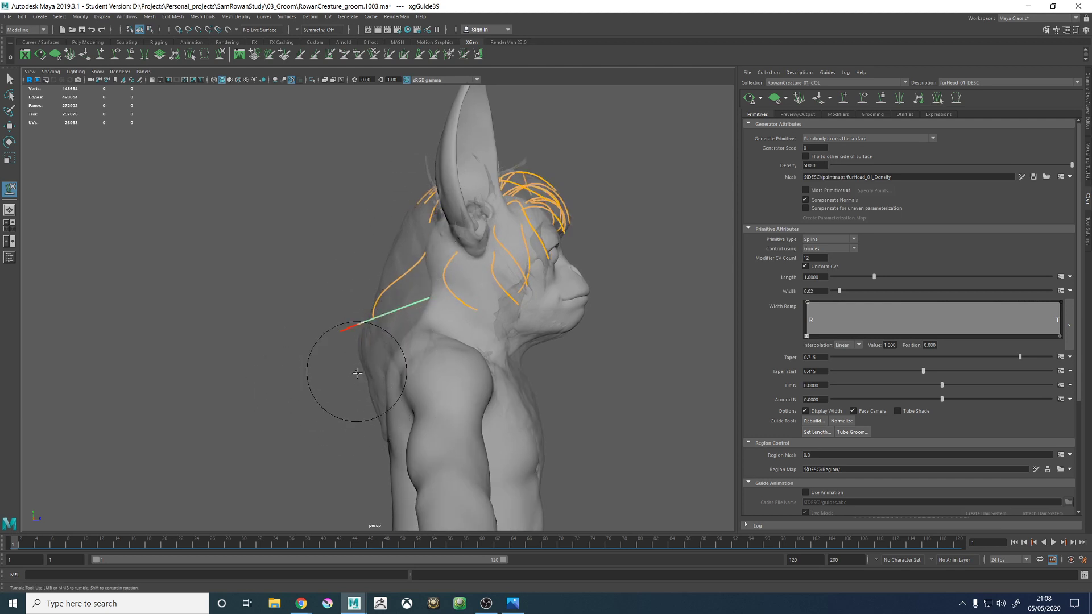
- Bend the nape guide's tip downward so it arches along the proxy's outer edge and drops down the upper back
alt+drag(357, 373, 336, 364)
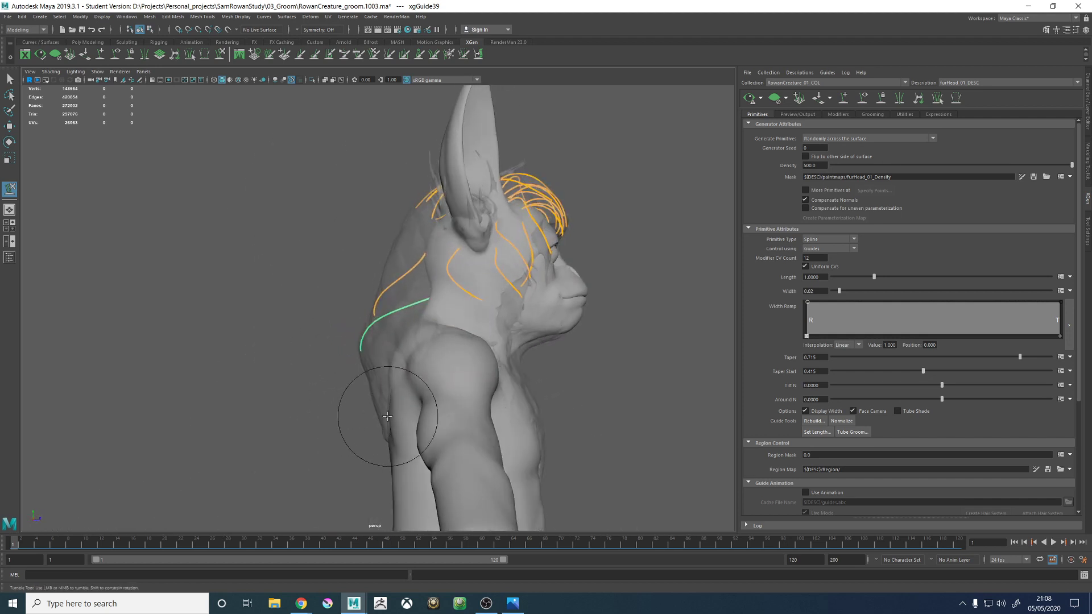
alt+drag(387, 416, 437, 270)
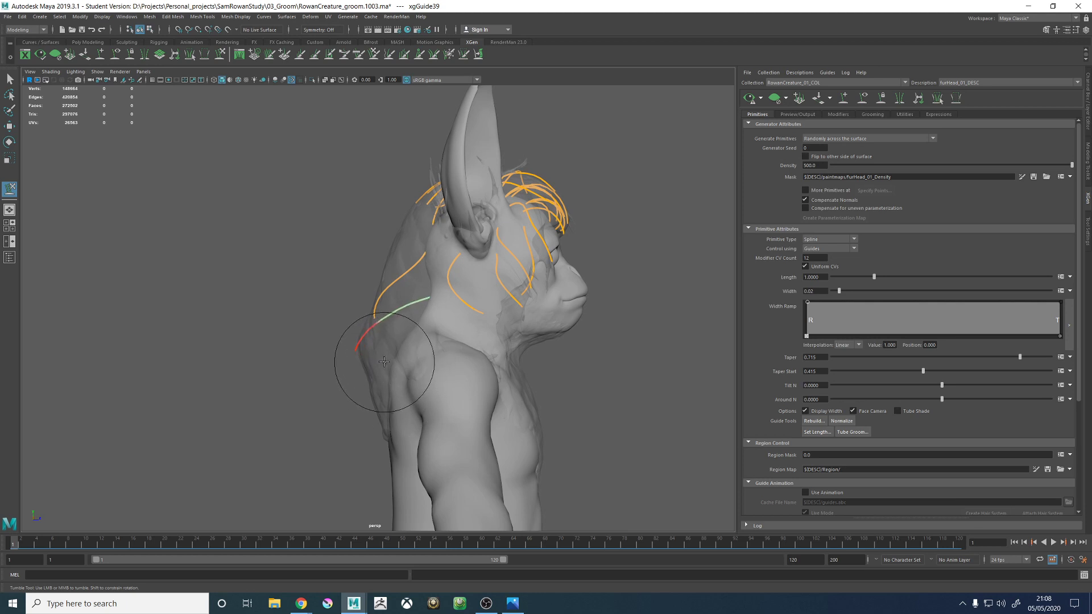
mouse_move(396, 368)
alt+mouse_down()
mouse_move(438, 366)
mouse_move(429, 272)
mouse_move(476, 288)
mouse_move(477, 312)
mouse_move(406, 364)
alt+mouse_up()
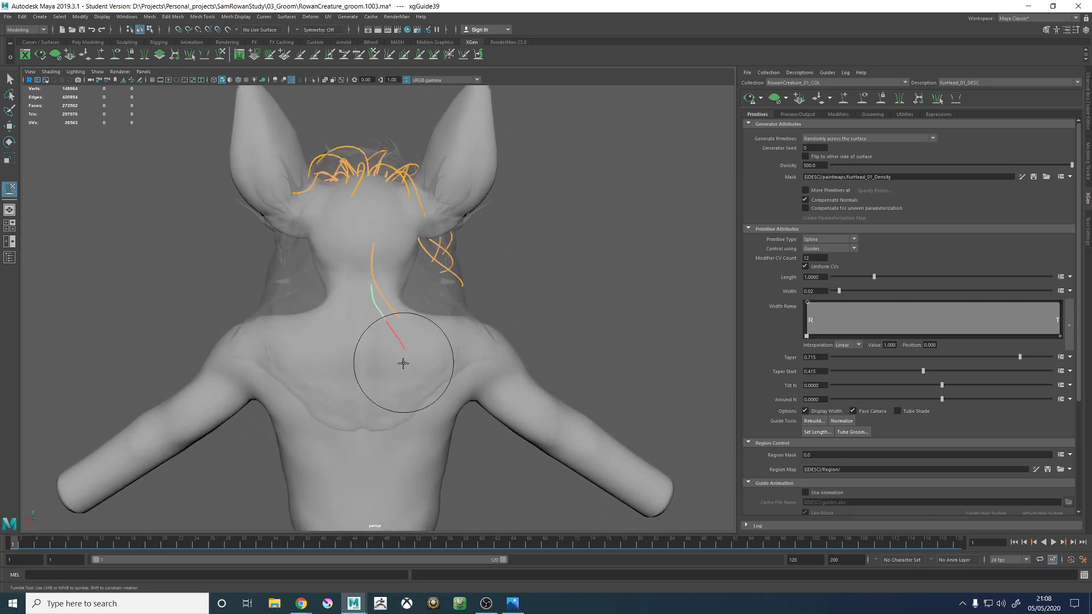
mouse_move(403, 372)
alt+mouse_down()
mouse_move(399, 314)
mouse_move(449, 292)
mouse_move(504, 295)
mouse_move(410, 312)
mouse_move(385, 298)
mouse_move(394, 311)
mouse_move(463, 280)
mouse_move(439, 251)
mouse_move(476, 261)
mouse_move(461, 259)
mouse_move(366, 345)
mouse_move(439, 341)
mouse_move(622, 210)
alt+mouse_up()
alt+drag(475, 259, 415, 254)
alt+right_drag(415, 254, 429, 254)
alt+middle_drag(428, 253, 426, 314)
- Add a guide on the upper back below the nape guide and sculpt it into a downward arch inside the proxy
alt+drag(425, 314, 418, 221)
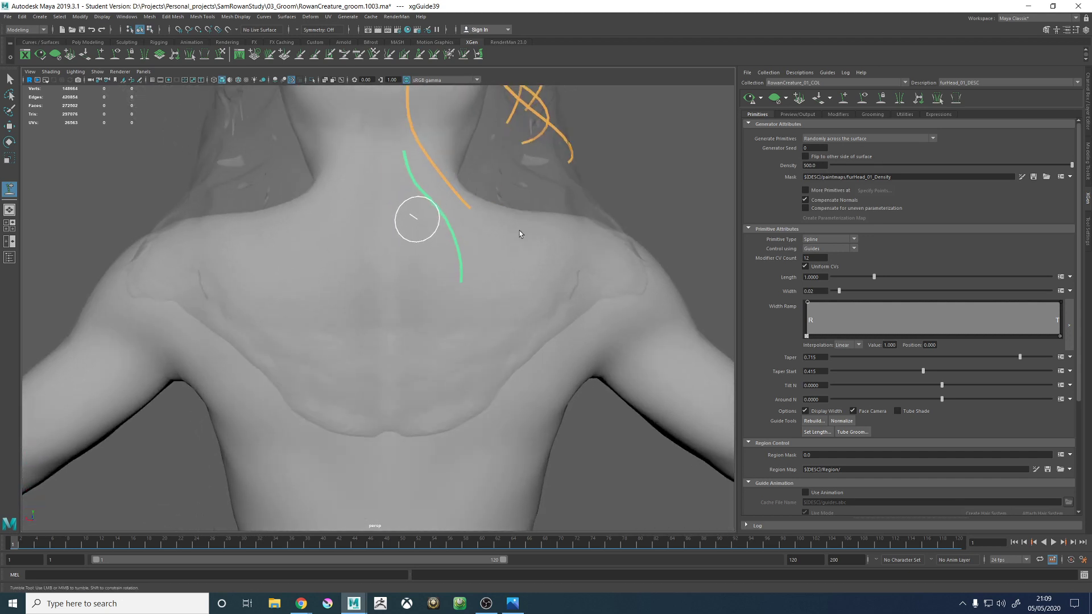
right_drag(631, 148, 590, 157)
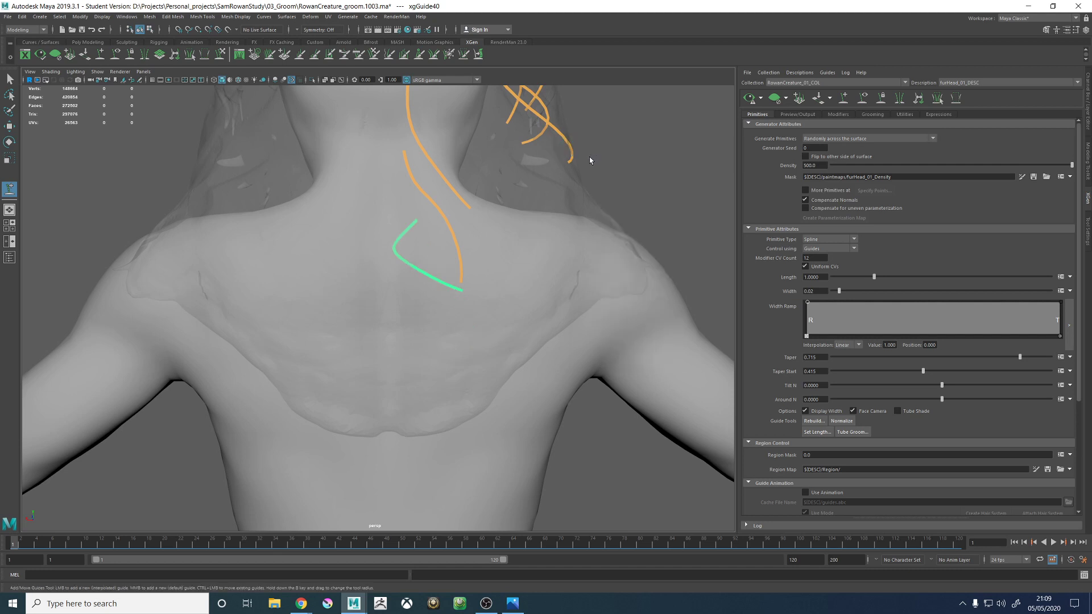
click(221, 55)
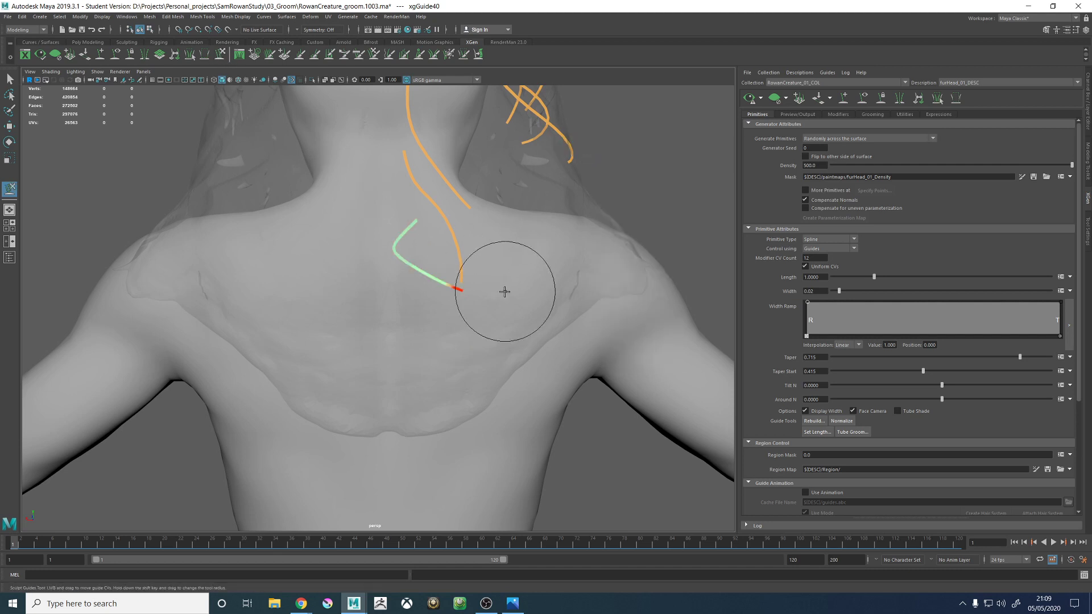
mouse_move(473, 293)
mouse_down()
mouse_move(468, 326)
mouse_move(333, 401)
mouse_up()
drag(405, 346, 378, 341)
drag(403, 296, 435, 268)
alt+right_drag(459, 336, 307, 241)
alt+drag(414, 273, 502, 273)
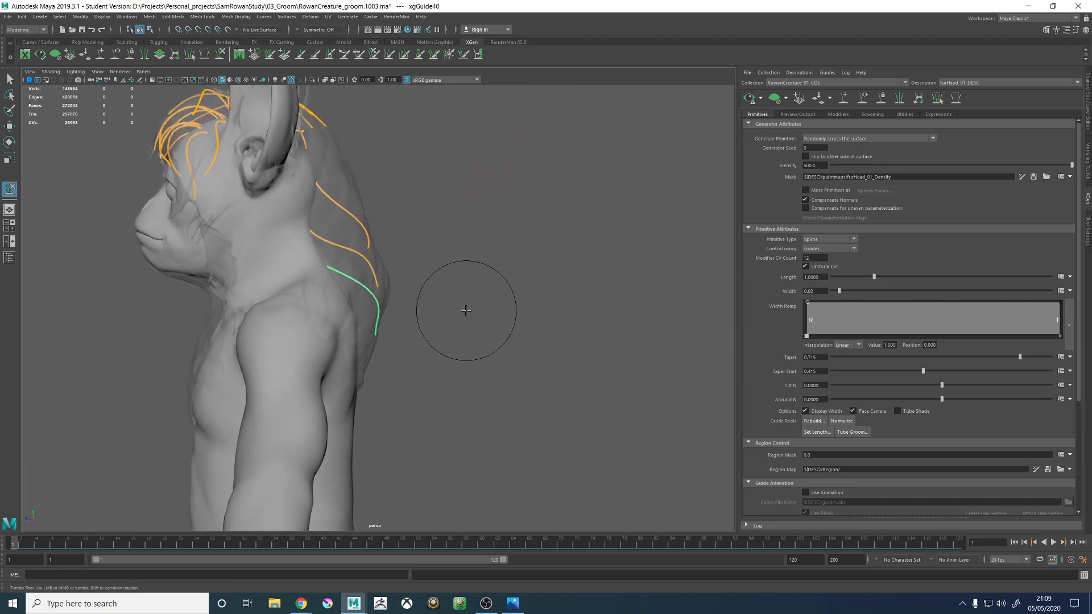
- Sculpt the new upper-back guide into an S-curve whose tip crosses the spine, opposite to the guide above
alt+drag(465, 311, 354, 305)
alt+right_drag(353, 305, 454, 319)
alt+drag(453, 319, 408, 257)
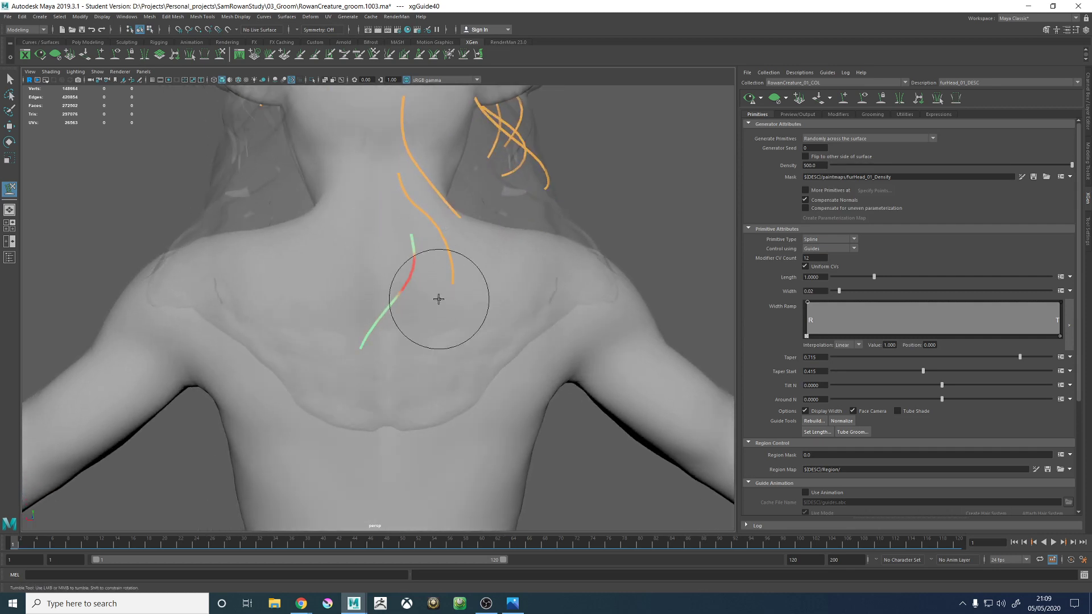
alt+drag(440, 286, 339, 268)
alt+drag(437, 324, 354, 300)
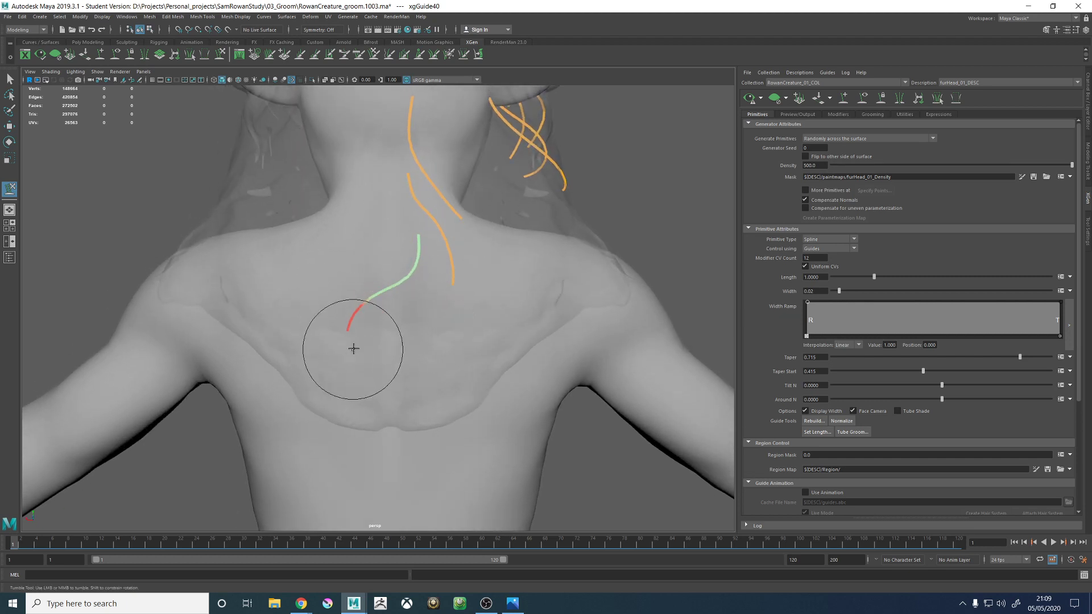
mouse_move(416, 362)
alt+mouse_down()
mouse_move(426, 361)
mouse_move(419, 224)
alt+mouse_up()
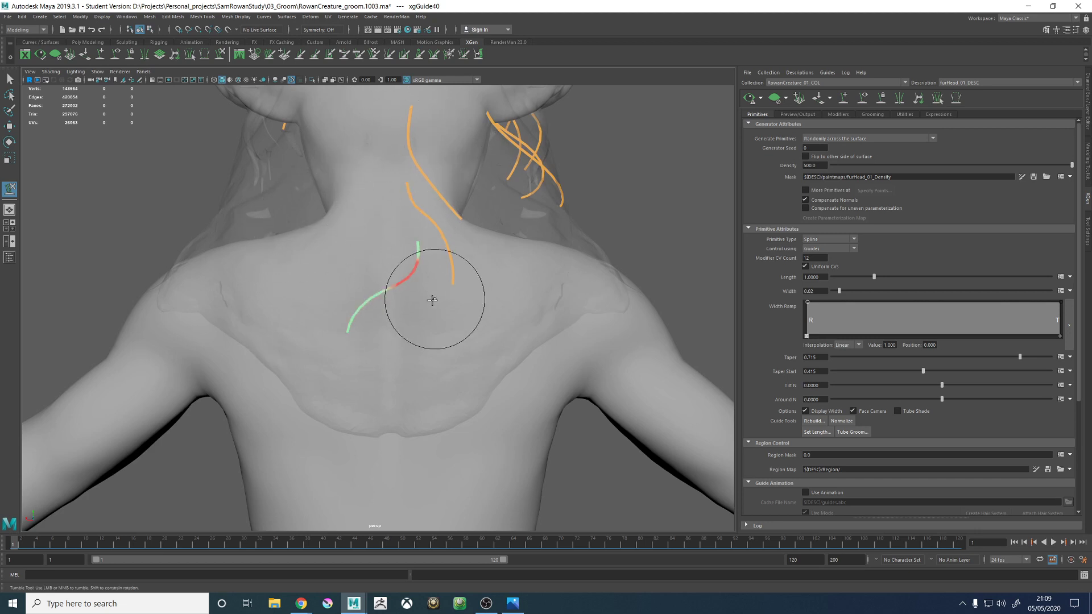
mouse_move(390, 336)
alt+mouse_down()
mouse_move(451, 317)
mouse_move(397, 244)
alt+mouse_up()
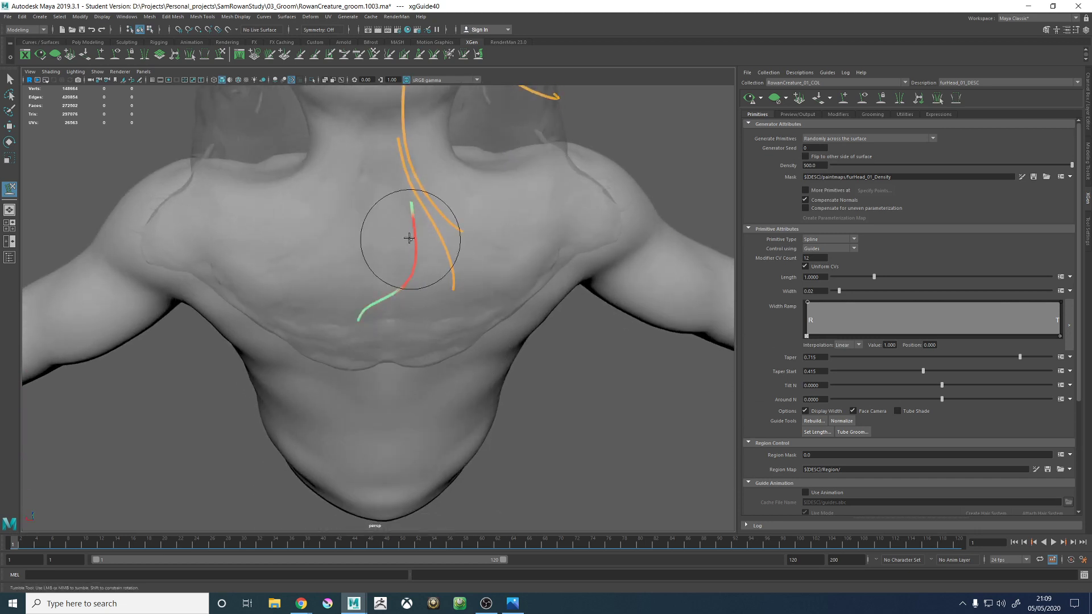
- Scale the upper-back guide down and sculpt its lower half to hang straighter along the proxy
mouse_move(384, 348)
alt+mouse_down()
mouse_move(483, 329)
mouse_move(430, 389)
mouse_move(394, 261)
mouse_move(309, 235)
alt+mouse_up()
key(r)
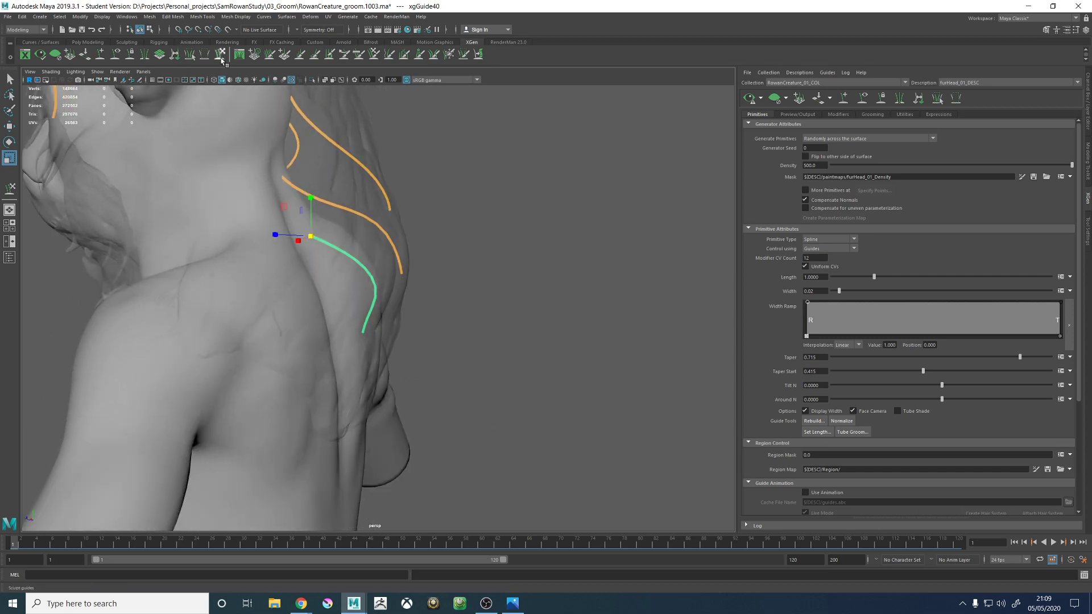
click(221, 59)
alt+drag(398, 274, 415, 271)
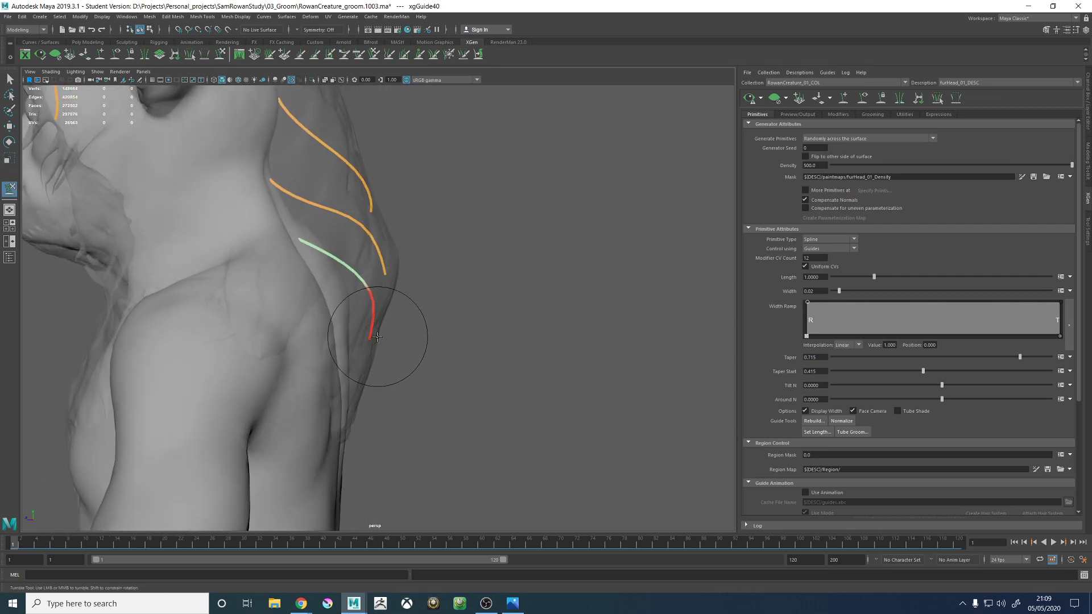
mouse_move(377, 336)
alt+mouse_down()
mouse_move(366, 304)
mouse_move(453, 275)
mouse_move(490, 280)
mouse_move(441, 195)
mouse_move(418, 316)
mouse_move(402, 288)
mouse_move(521, 298)
mouse_move(421, 349)
mouse_move(418, 336)
mouse_move(355, 351)
mouse_move(398, 383)
mouse_move(407, 375)
mouse_move(398, 347)
alt+mouse_up()
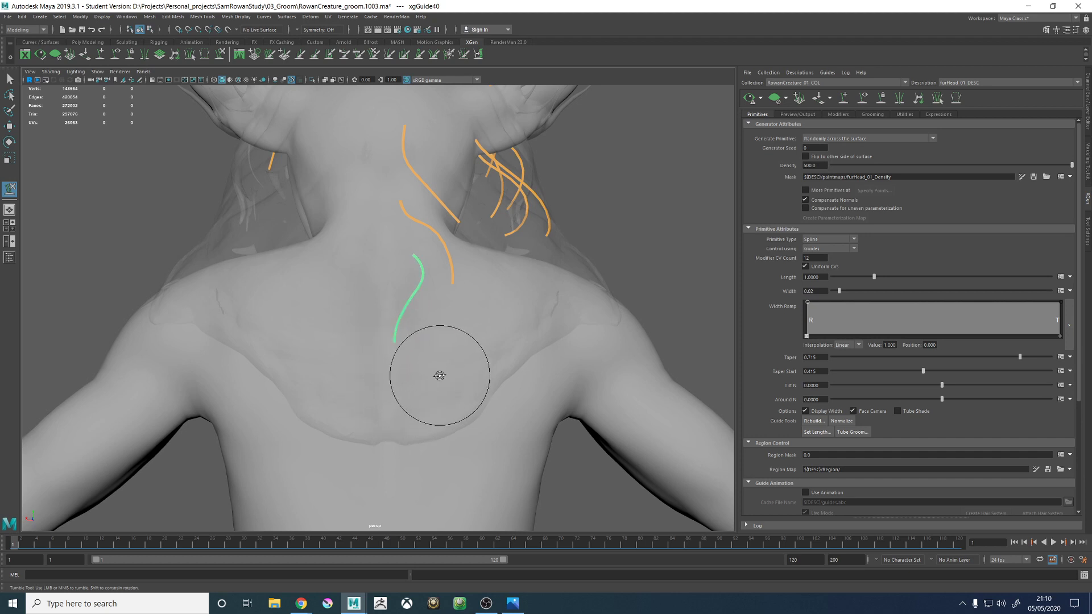
- Add another guide lower on the back beside the spine and scale it down
alt+drag(439, 375, 426, 356)
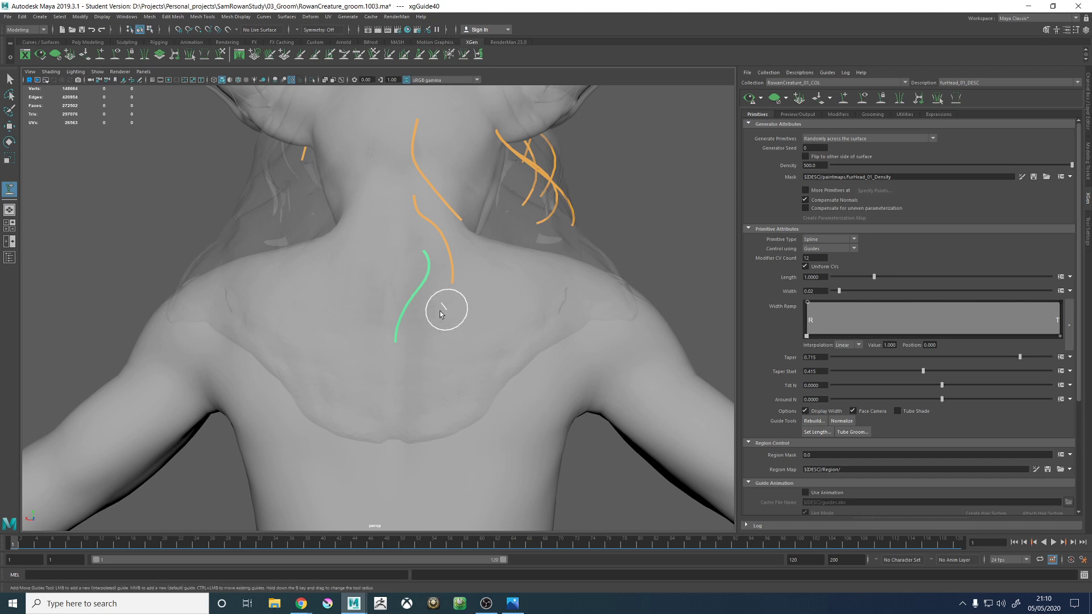
alt+drag(441, 313, 422, 319)
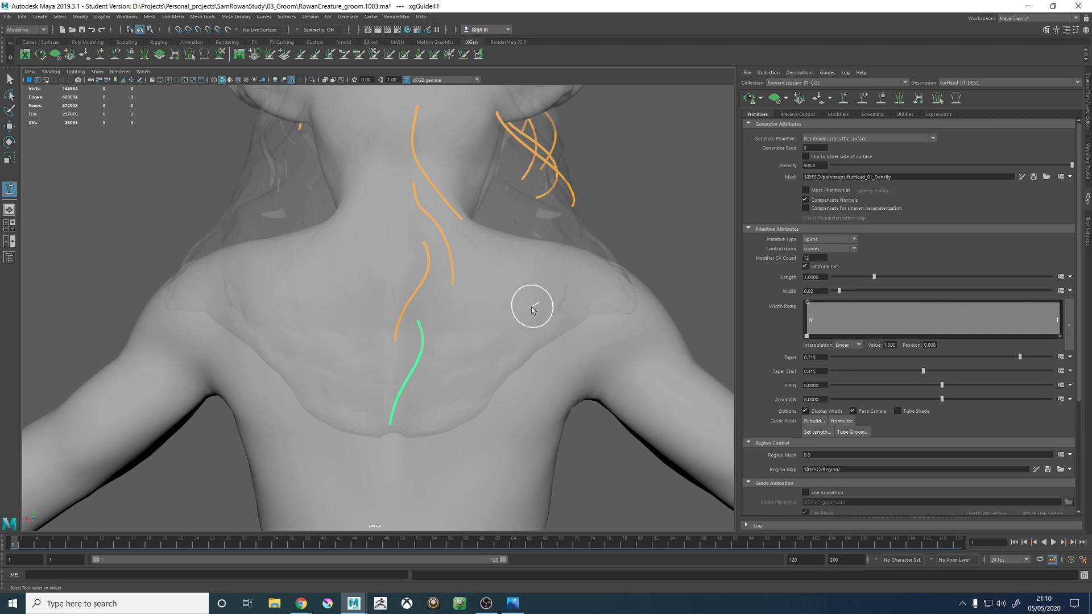
alt+drag(494, 314, 319, 319)
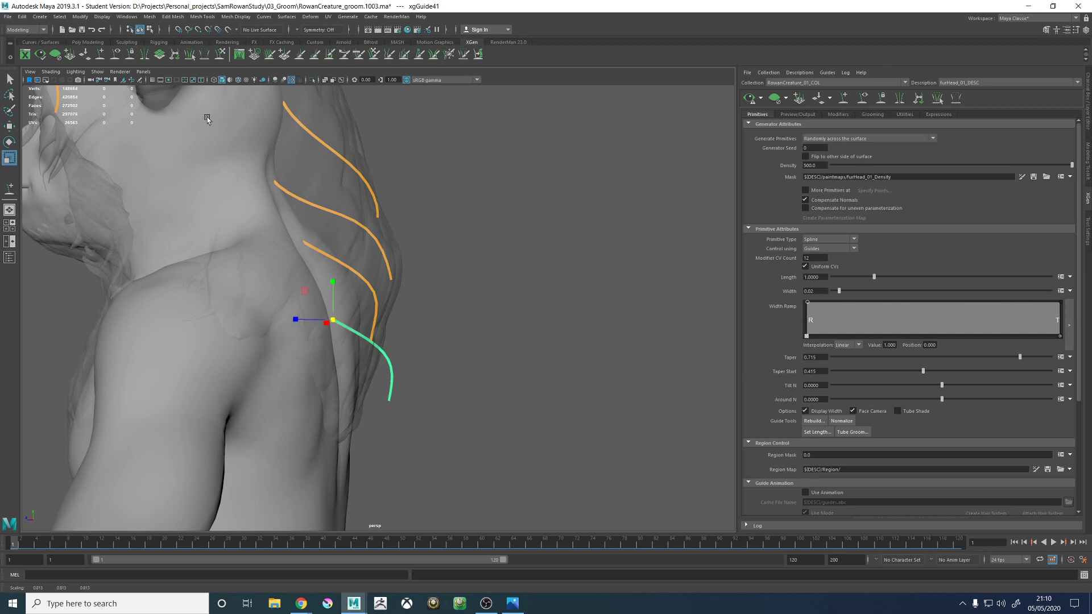
- Sculpt the lower back guide to curve down close to the body and stay inside the hair proxy
click(222, 56)
mouse_move(421, 251)
alt+mouse_down()
mouse_move(434, 283)
mouse_move(392, 328)
alt+mouse_up()
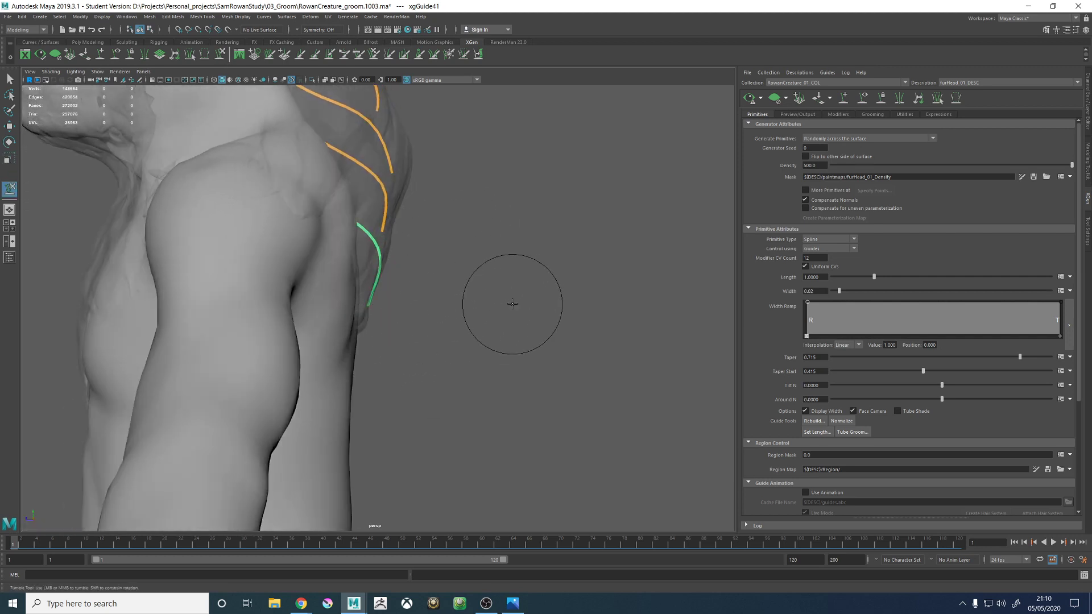
mouse_move(512, 297)
alt+mouse_down()
mouse_move(462, 305)
mouse_move(446, 273)
mouse_move(519, 324)
mouse_move(500, 305)
mouse_move(410, 312)
mouse_move(414, 341)
alt+mouse_up()
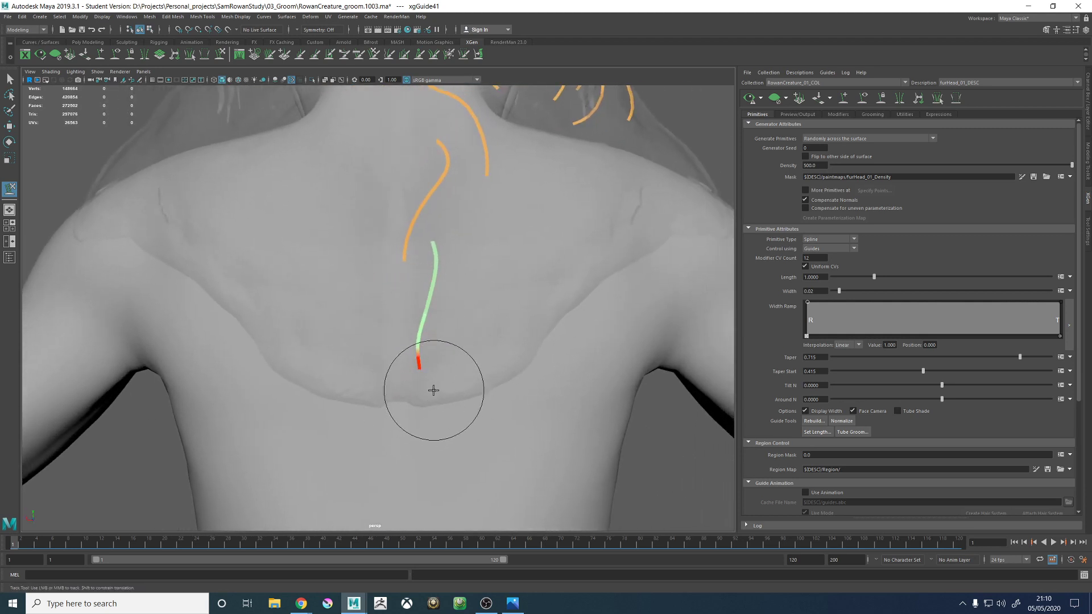
mouse_move(488, 360)
alt+mouse_down()
mouse_move(397, 361)
mouse_move(385, 351)
mouse_move(434, 329)
mouse_move(451, 341)
mouse_move(405, 257)
mouse_move(433, 313)
mouse_move(357, 341)
alt+mouse_up()
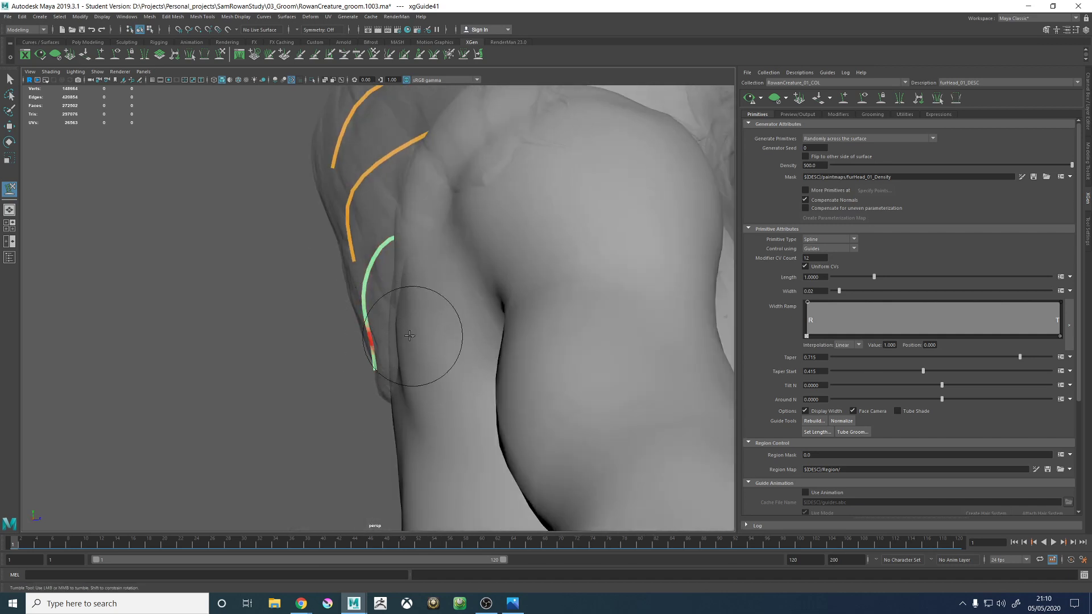
alt+drag(410, 335, 481, 327)
alt+drag(417, 341, 434, 339)
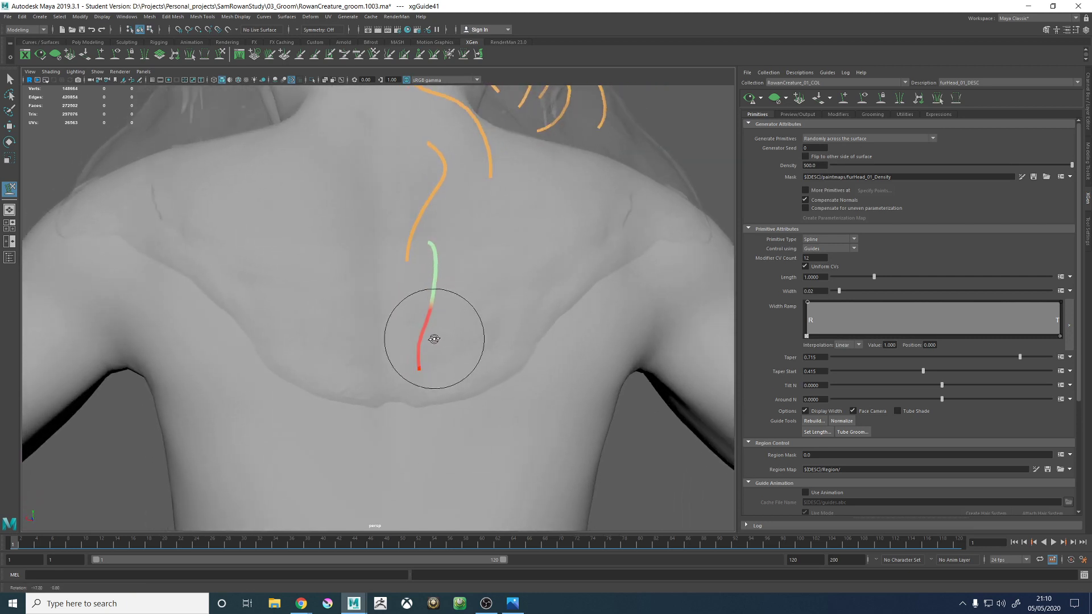
- Reshape the lower back guide so it runs down beside the spine with its tip swept outward near the proxy's lower edge
mouse_move(446, 392)
alt+mouse_down()
mouse_move(504, 385)
mouse_move(426, 383)
mouse_move(393, 334)
mouse_move(470, 396)
mouse_move(422, 354)
mouse_move(447, 405)
alt+mouse_up()
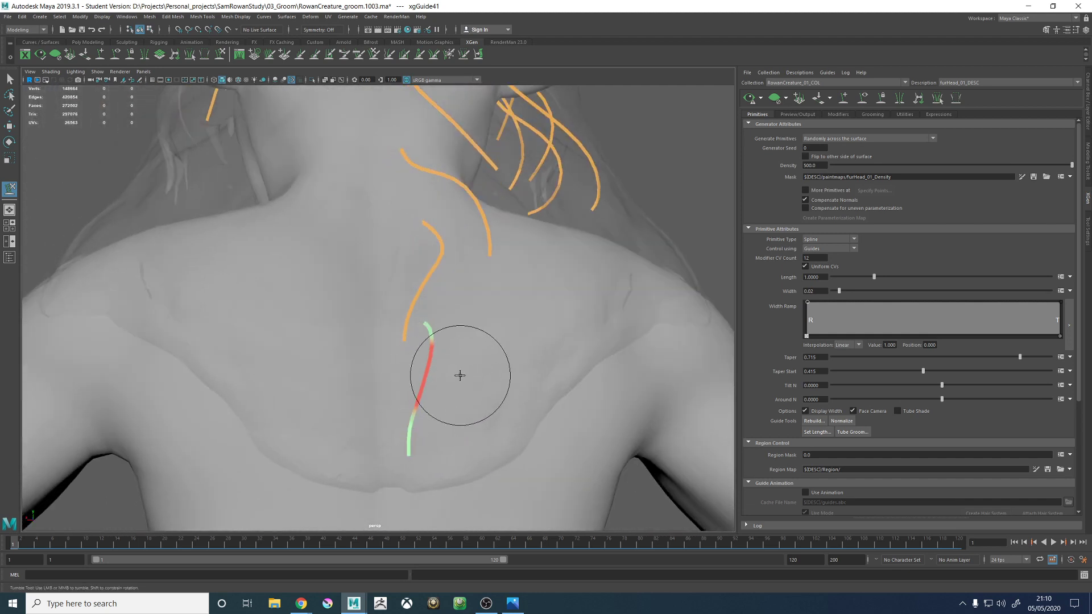
alt+drag(483, 373, 484, 389)
alt+middle_drag(466, 376, 463, 310)
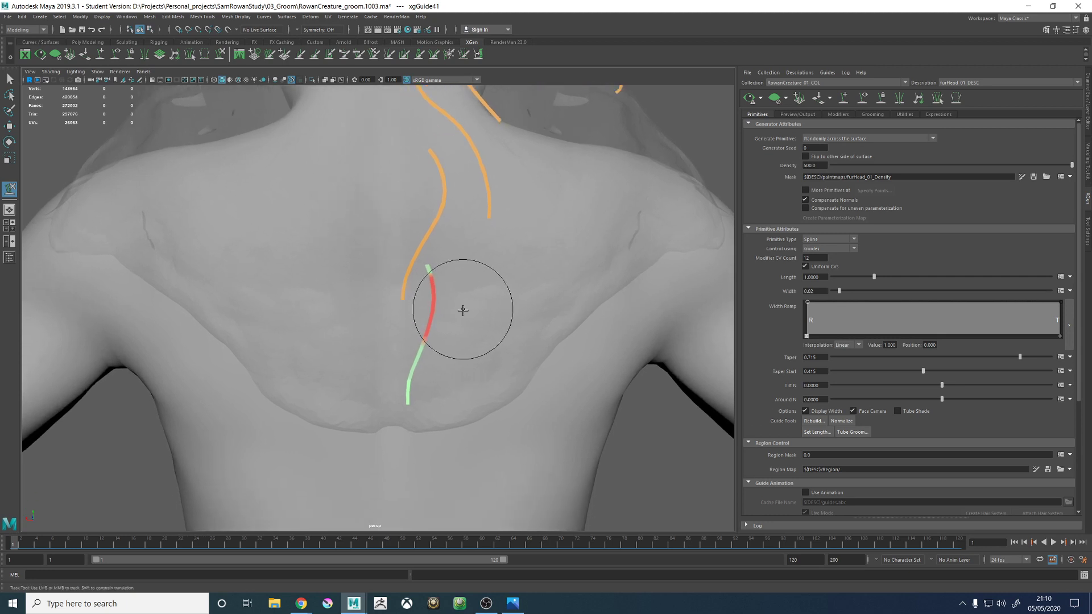
alt+drag(463, 310, 469, 323)
mouse_move(421, 395)
mouse_down()
mouse_move(466, 426)
mouse_move(463, 395)
mouse_move(370, 402)
mouse_move(471, 407)
mouse_move(476, 421)
mouse_move(462, 385)
mouse_move(482, 398)
mouse_move(451, 434)
mouse_up()
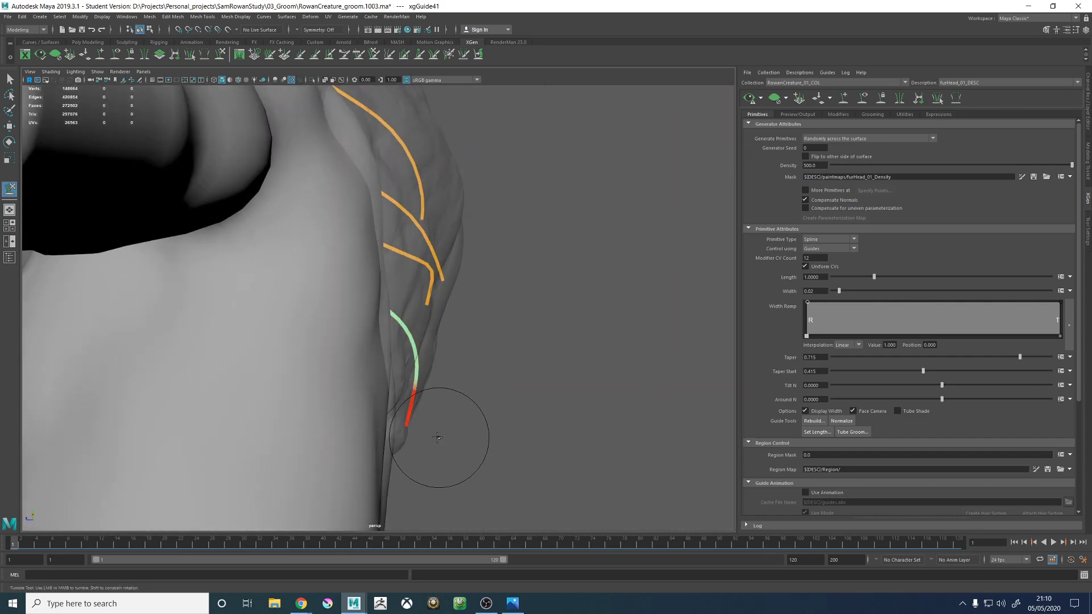
alt+drag(500, 404, 329, 292)
alt+middle_drag(330, 292, 473, 390)
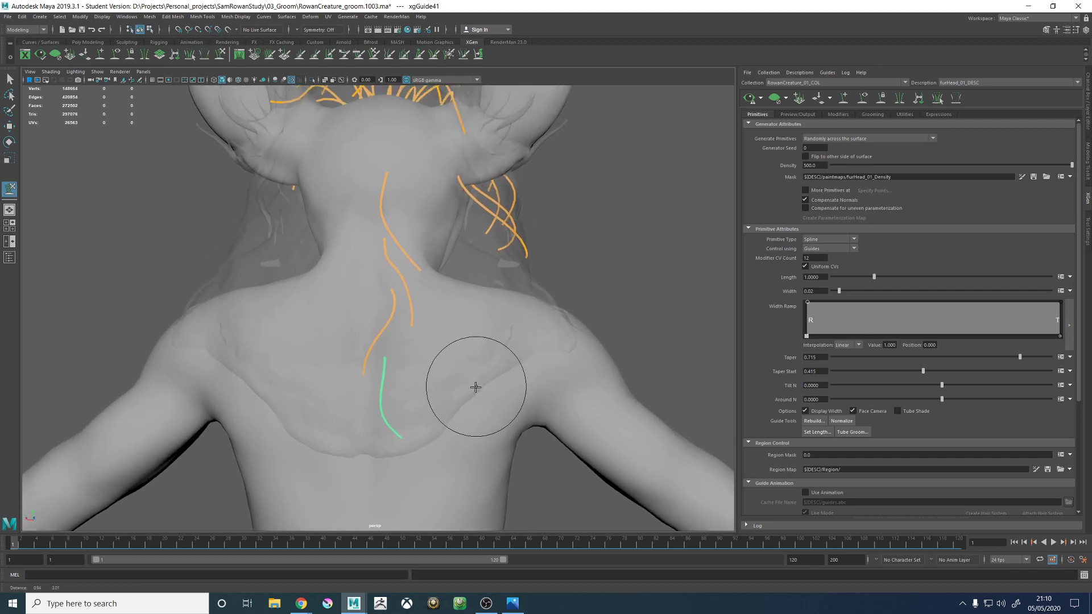
- Add a guide just below the root of the previous one, near the proxy's lower edge, and prepare it for scaling
alt+drag(645, 345, 733, 230)
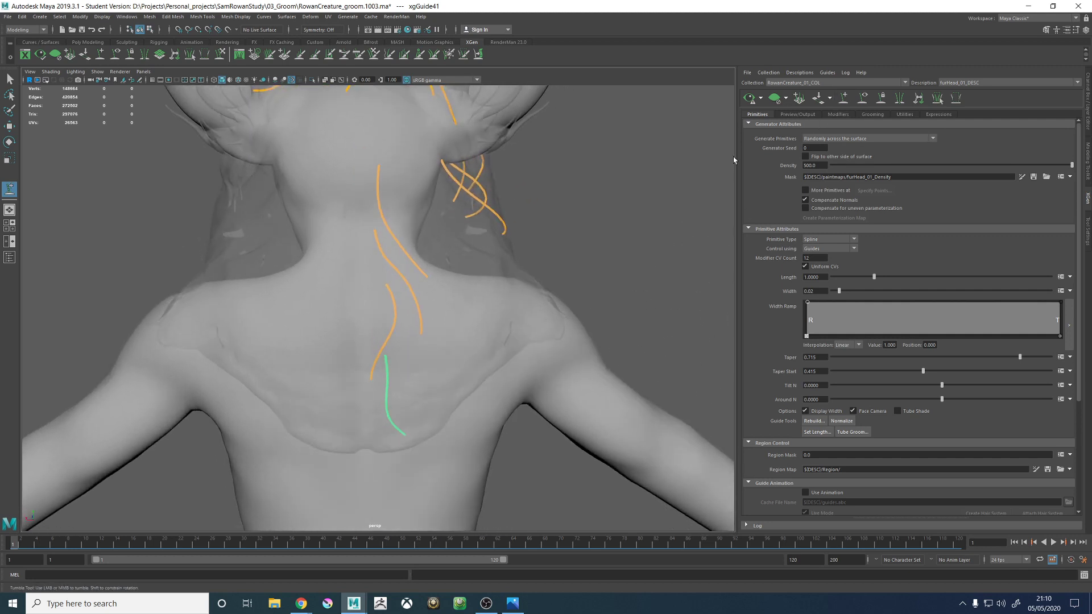
mouse_move(467, 284)
alt+mouse_down()
mouse_move(434, 300)
mouse_move(522, 317)
mouse_move(417, 292)
mouse_move(438, 283)
mouse_move(429, 295)
mouse_move(458, 303)
alt+mouse_up()
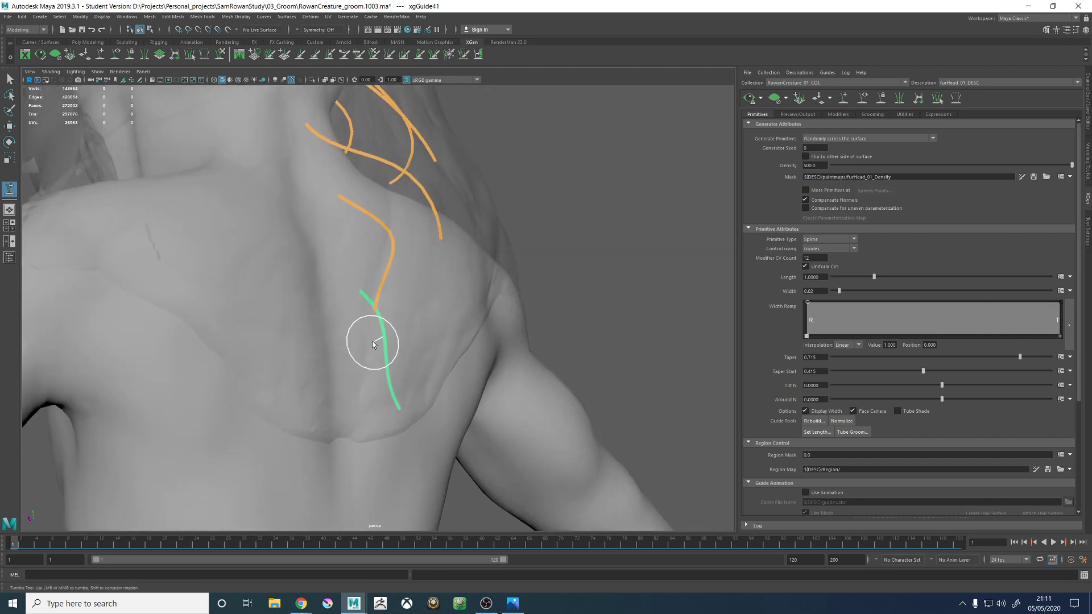
alt+drag(373, 343, 350, 349)
click(401, 348)
key(r)
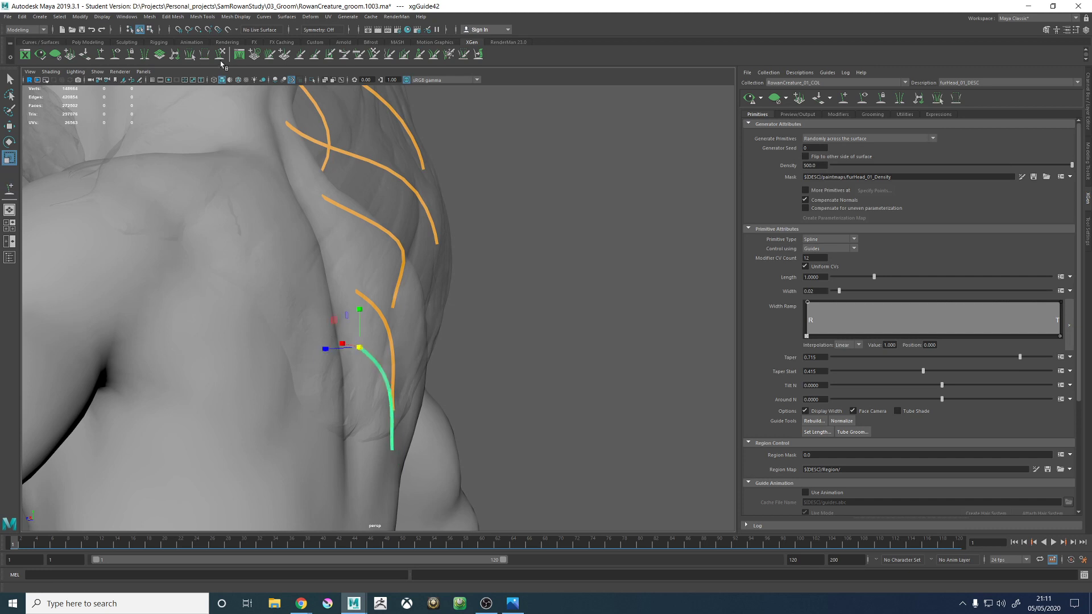
- Sculpt the lowest back guide into a C-shaped curve ending at the hair proxy's lower edge
click(220, 56)
alt+middle_drag(388, 323, 469, 241)
mouse_move(469, 241)
alt+mouse_down()
mouse_move(449, 332)
mouse_move(414, 320)
alt+mouse_up()
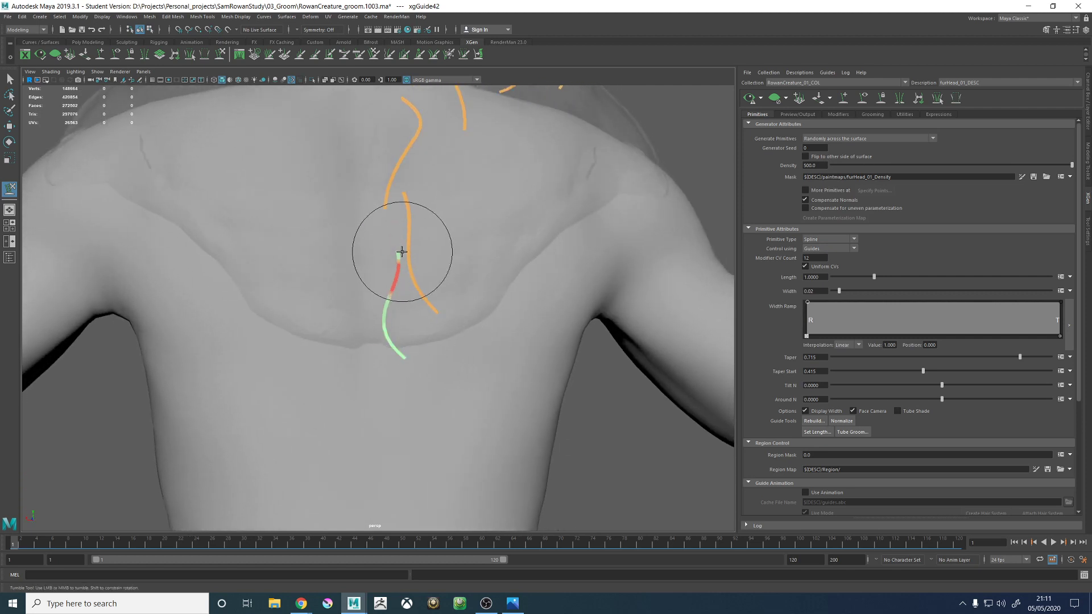
mouse_move(402, 252)
alt+mouse_down()
mouse_move(390, 285)
mouse_move(336, 275)
mouse_move(292, 361)
mouse_move(340, 400)
mouse_move(397, 359)
alt+mouse_up()
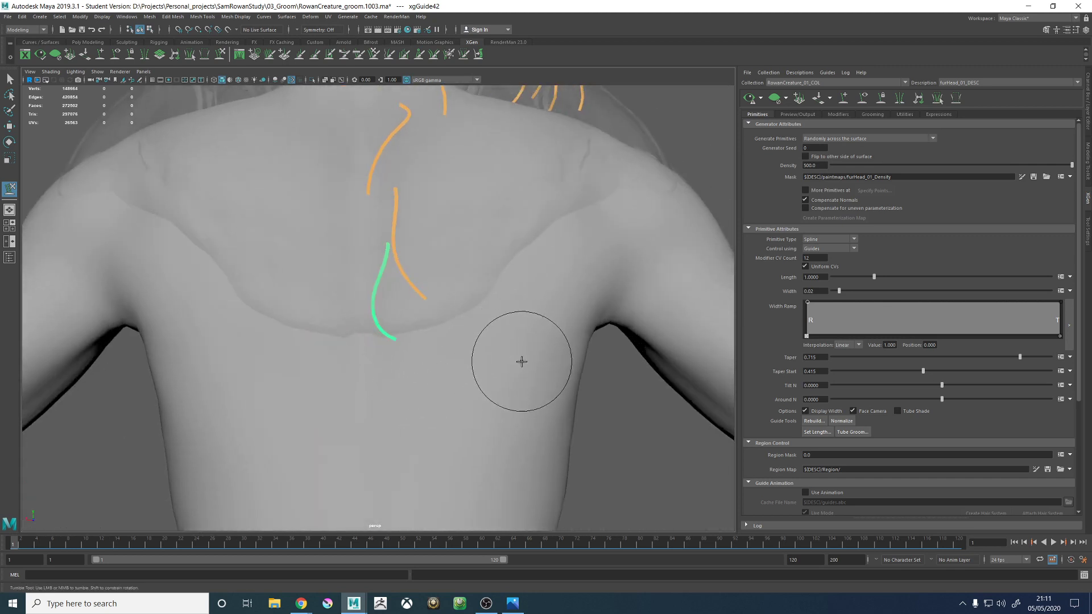
- Refine the lowest back guide in side profile so its lower half follows the body inside the hair proxy
alt+drag(407, 286, 499, 311)
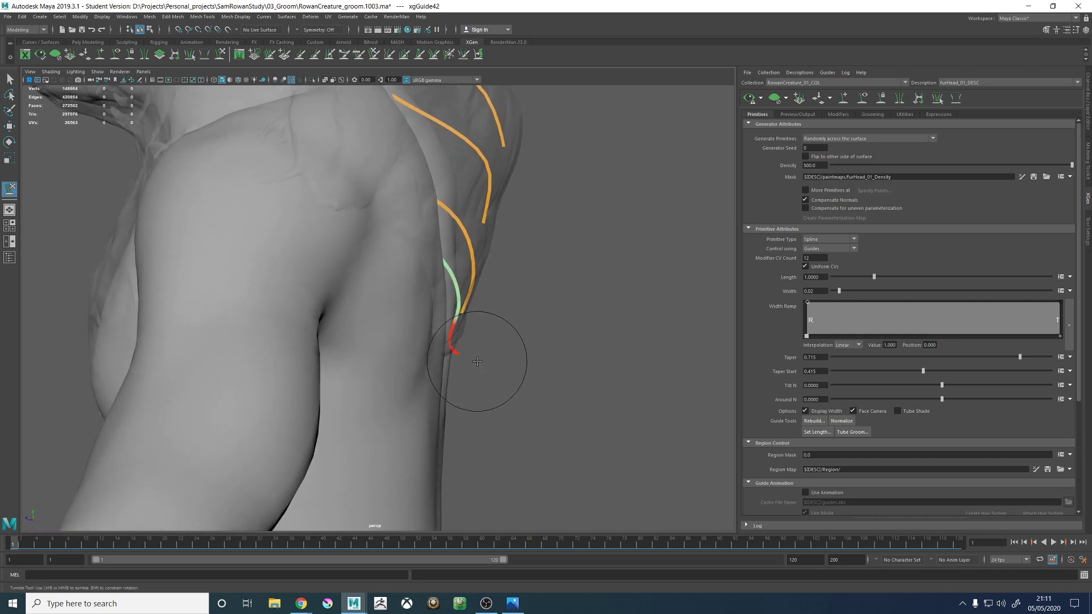
mouse_move(487, 361)
alt+mouse_down()
mouse_move(501, 360)
mouse_move(483, 352)
mouse_move(500, 329)
mouse_move(459, 324)
mouse_move(455, 306)
alt+mouse_up()
alt+middle_drag(455, 306, 487, 360)
alt+right_drag(487, 361, 426, 341)
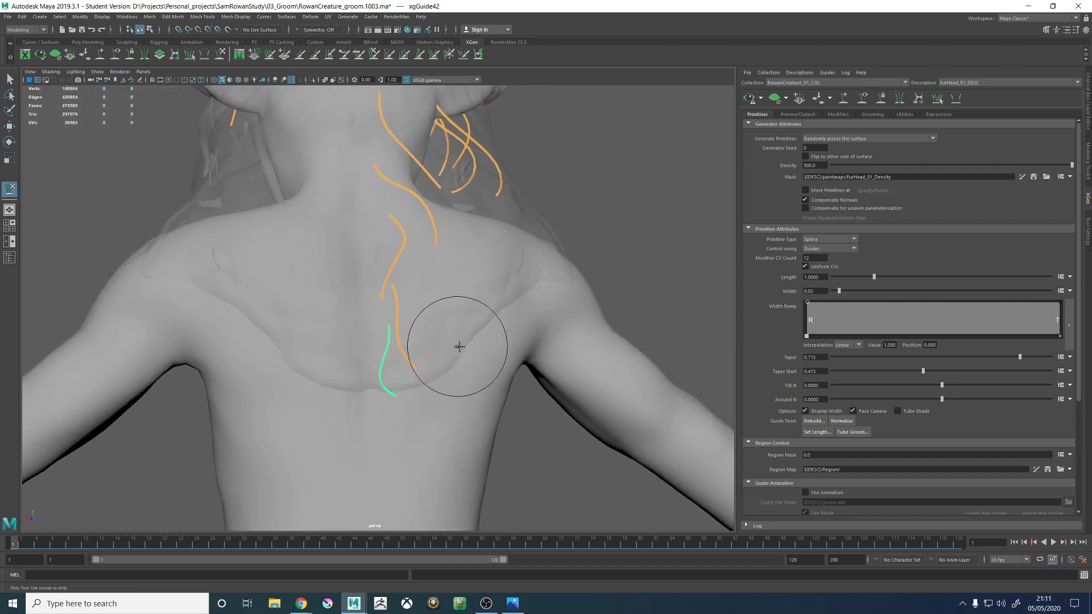
- Select the guide just above the lowest one and sculpt its curve and tip closer to the spine
mouse_move(443, 324)
alt+mouse_down()
mouse_move(424, 319)
mouse_move(475, 317)
mouse_move(437, 328)
mouse_move(441, 336)
alt+mouse_up()
key(w)
click(220, 55)
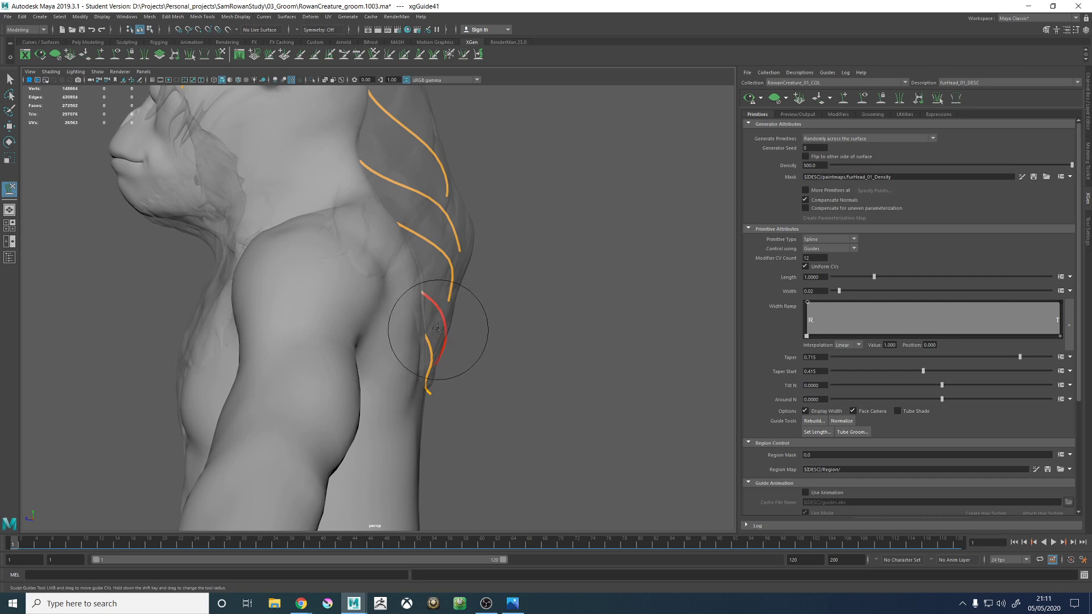
mouse_move(464, 371)
alt+mouse_down()
mouse_move(478, 345)
mouse_move(414, 341)
mouse_move(380, 383)
alt+mouse_up()
- Select the lowest back guide again and sculpt it into an S-curve with its tip swept across the spine
key(w)
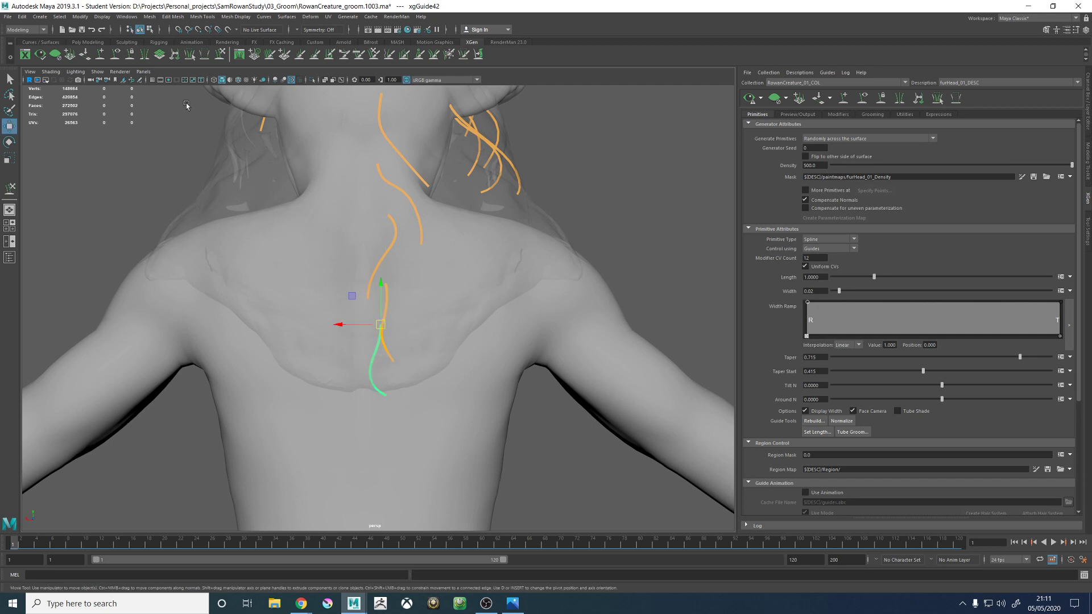
click(218, 57)
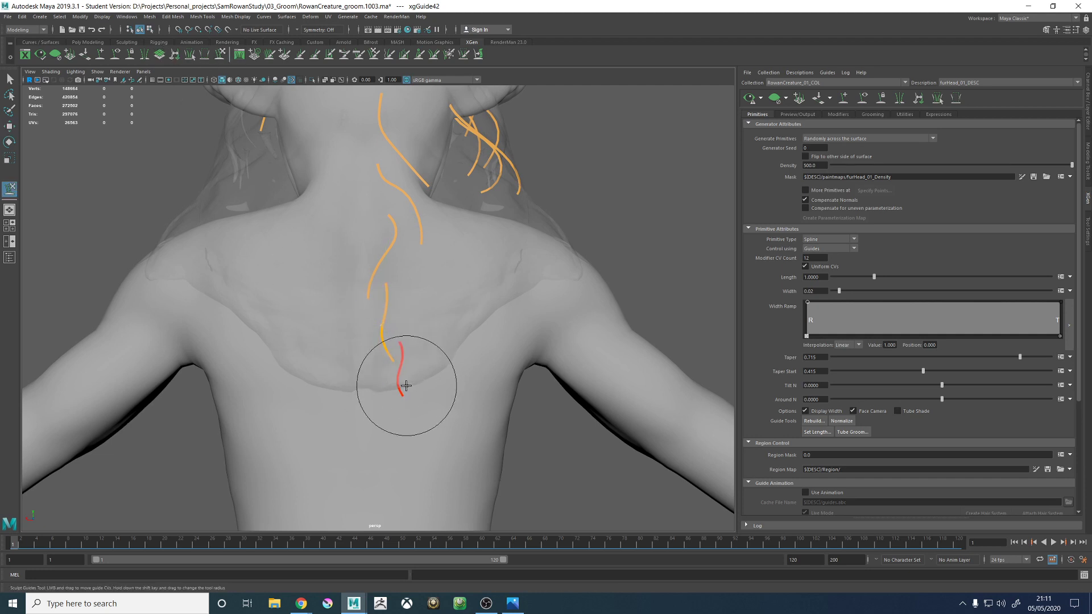
mouse_move(405, 385)
alt+mouse_down()
mouse_move(417, 382)
mouse_move(326, 357)
mouse_move(446, 361)
mouse_move(391, 385)
mouse_move(406, 378)
alt+mouse_up()
drag(399, 420, 375, 421)
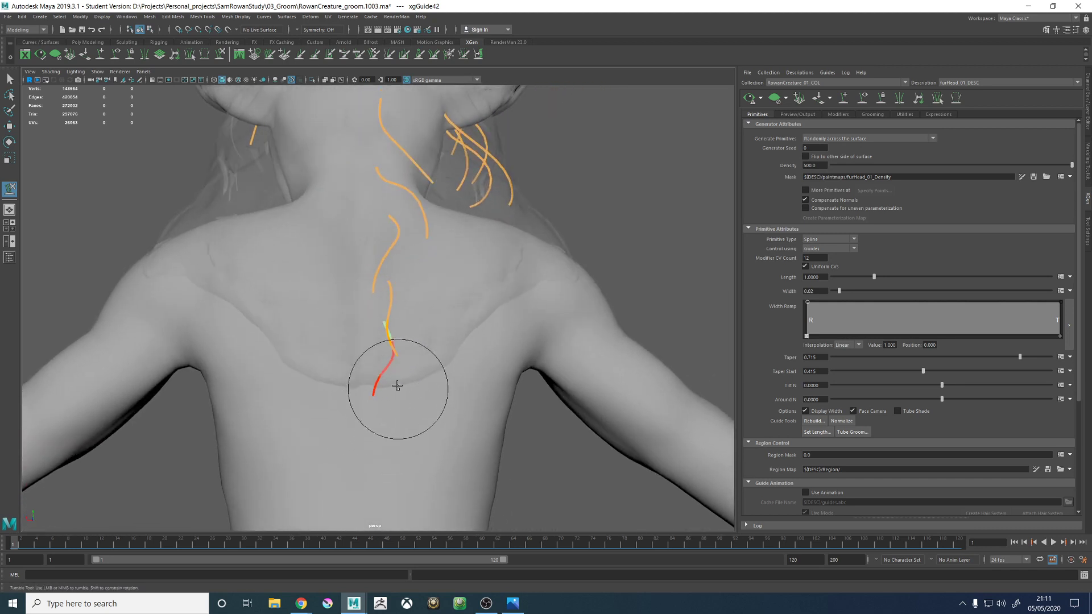
drag(422, 349, 402, 327)
mouse_move(387, 407)
mouse_down()
mouse_move(415, 425)
mouse_move(349, 389)
mouse_move(309, 394)
mouse_up()
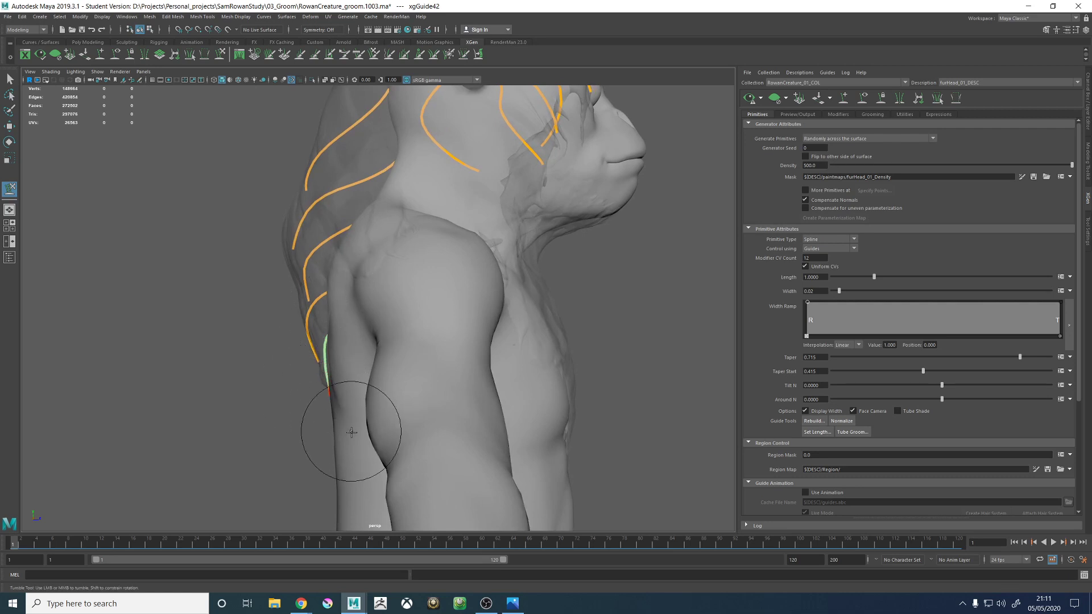
- Resculpt the lowest back guide so it lies close to the body with its tip swept toward the opposite side
alt+drag(344, 425, 438, 410)
alt+right_drag(438, 410, 402, 285)
mouse_move(402, 285)
alt+mouse_down()
mouse_move(504, 324)
mouse_move(414, 248)
mouse_move(419, 285)
alt+mouse_up()
alt+drag(380, 341, 384, 363)
key(w)
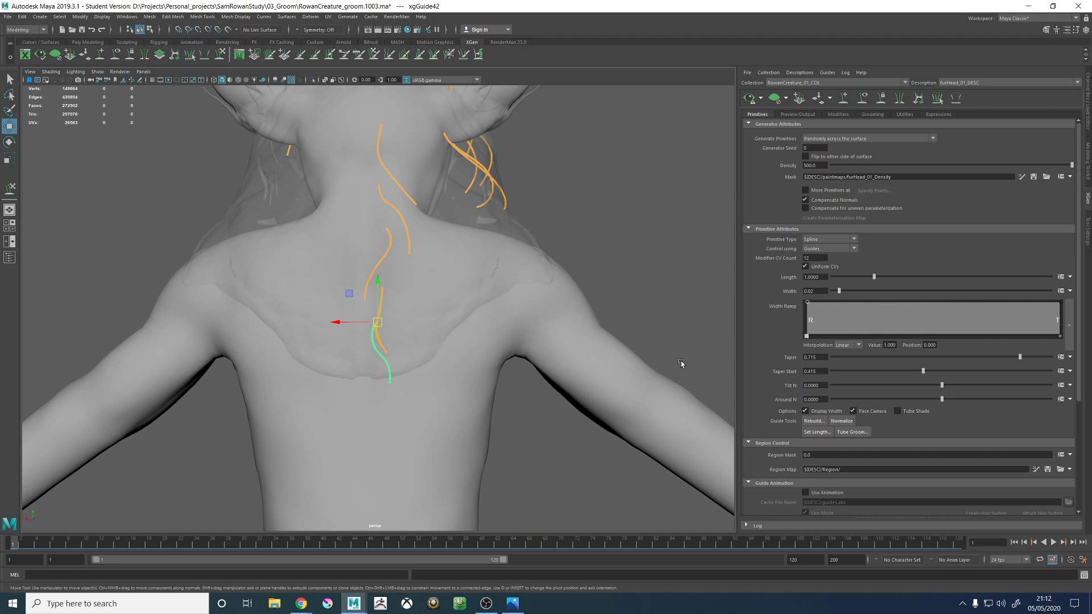
- Add a guide on the right side of the back, level with the root of the lowest spine guide
scroll(495, 384, up, 4)
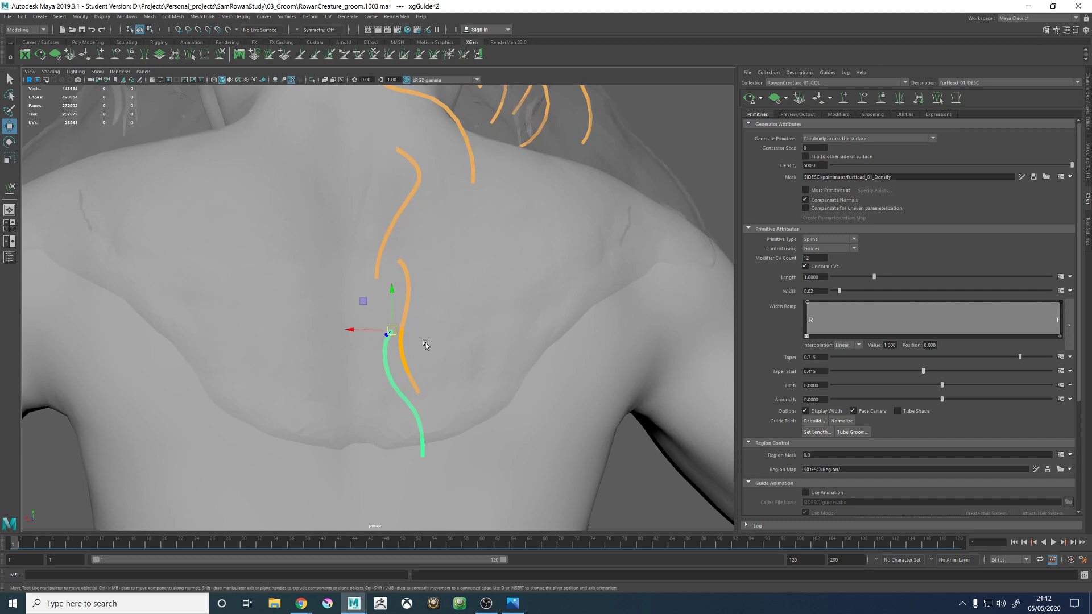
alt+drag(425, 343, 412, 341)
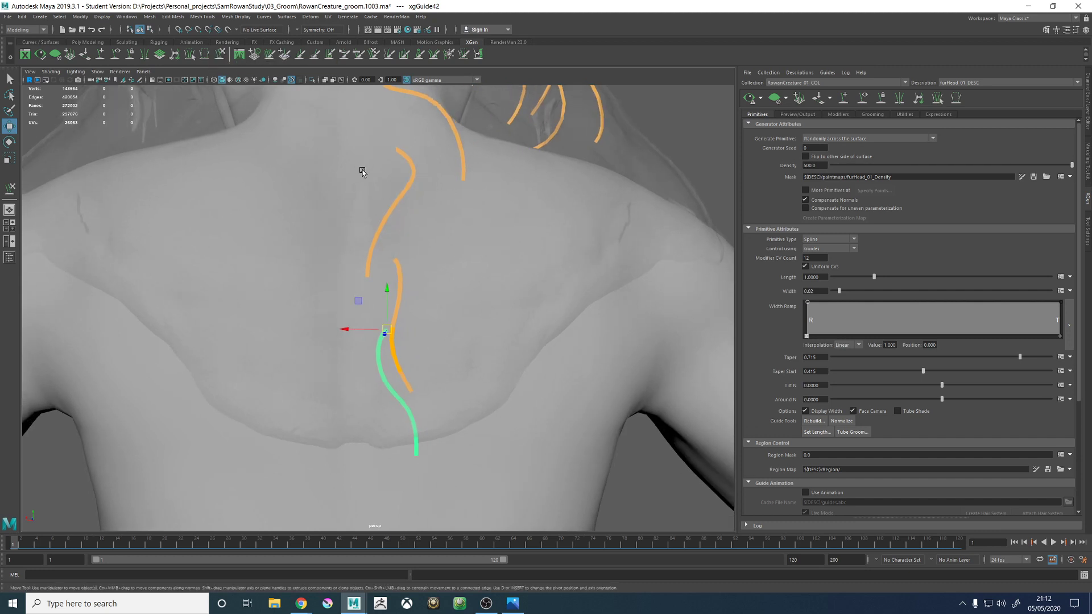
alt+drag(362, 171, 332, 167)
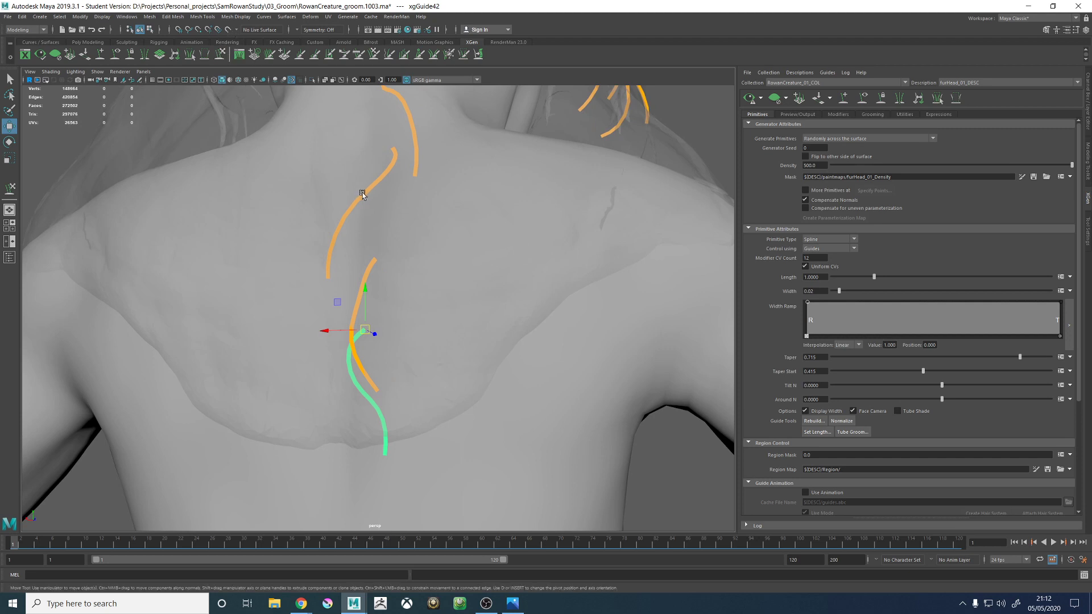
alt+drag(253, 177, 319, 140)
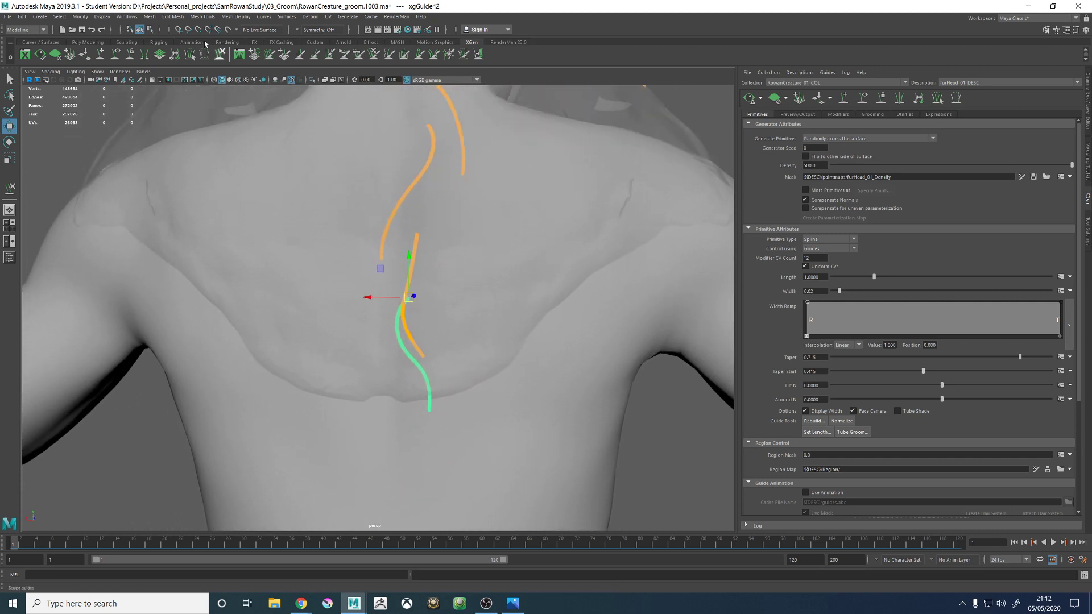
click(100, 58)
alt+drag(475, 326, 507, 331)
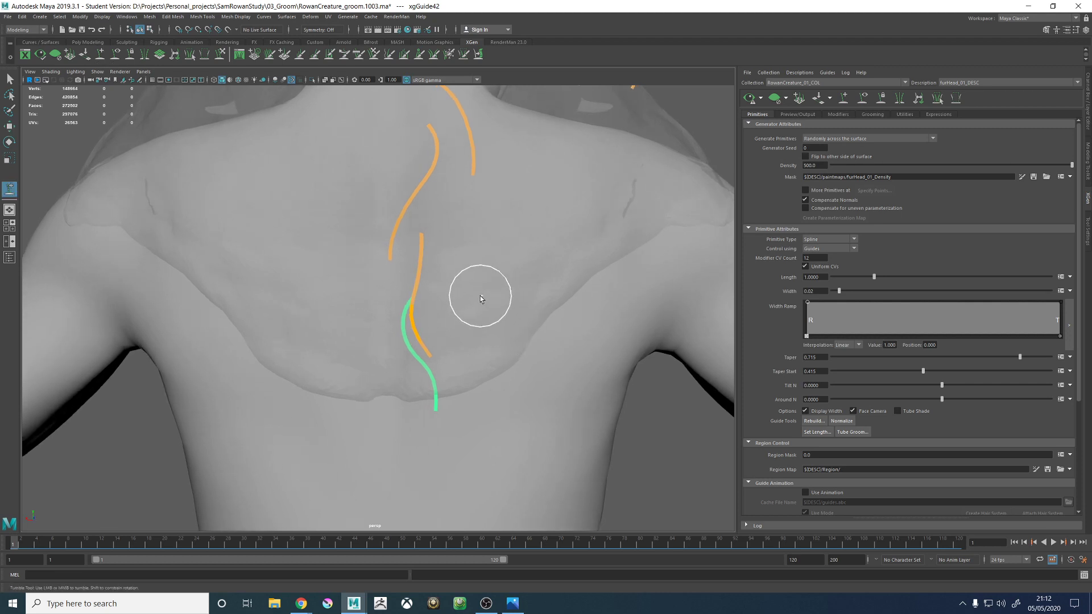
click(473, 312)
mouse_move(463, 316)
alt+mouse_down()
mouse_move(441, 390)
mouse_move(461, 377)
alt+mouse_up()
- Select the second-lowest spine guide and add a matching guide to its right on the mid back
key(w)
right_drag(602, 352, 565, 349)
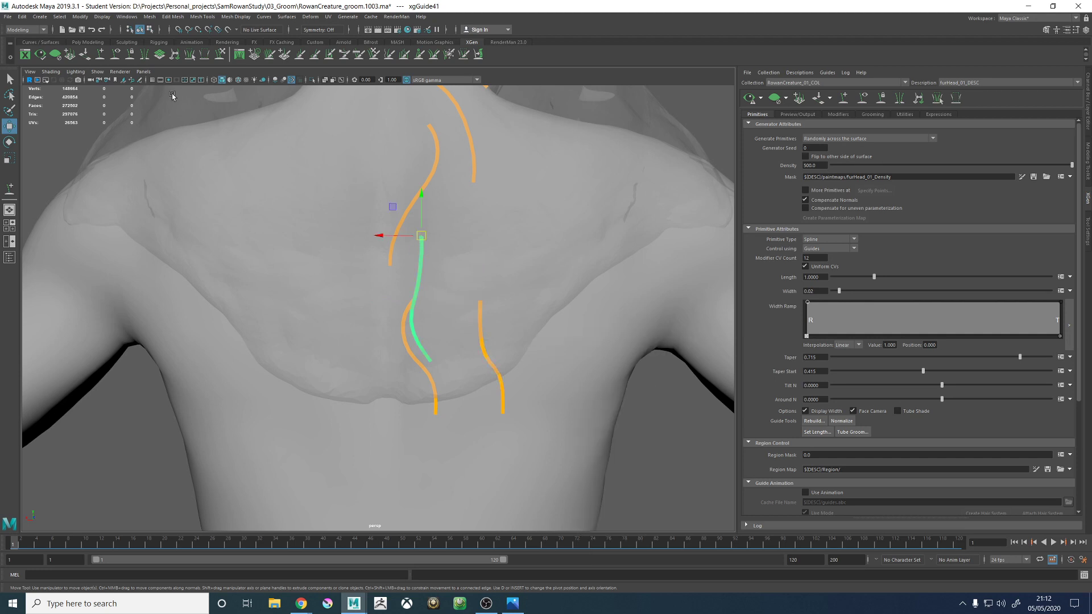
right_drag(481, 229, 531, 231)
click(99, 56)
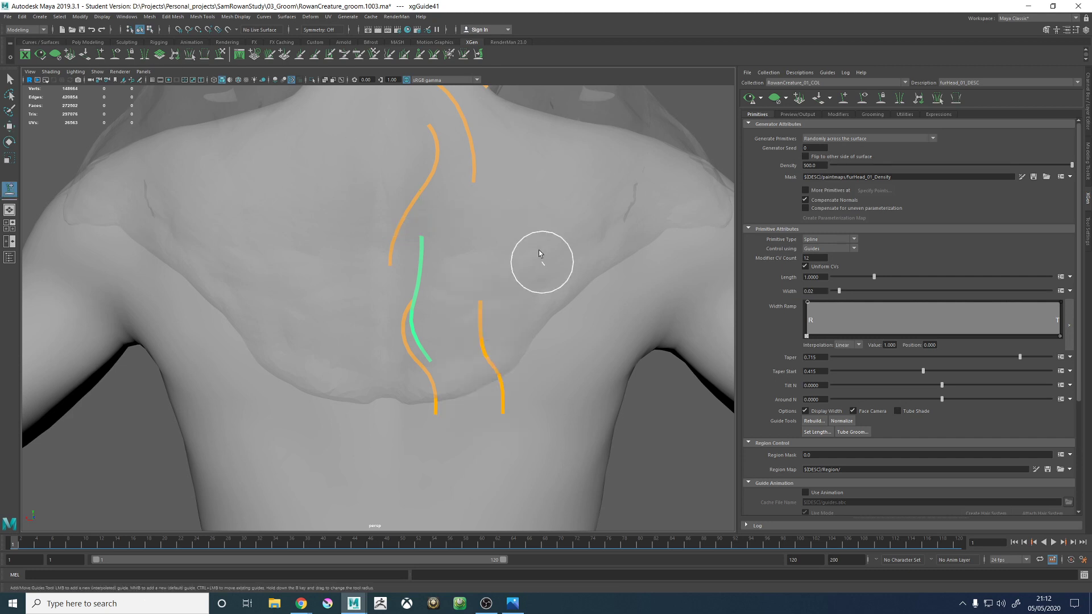
alt+drag(486, 225, 479, 226)
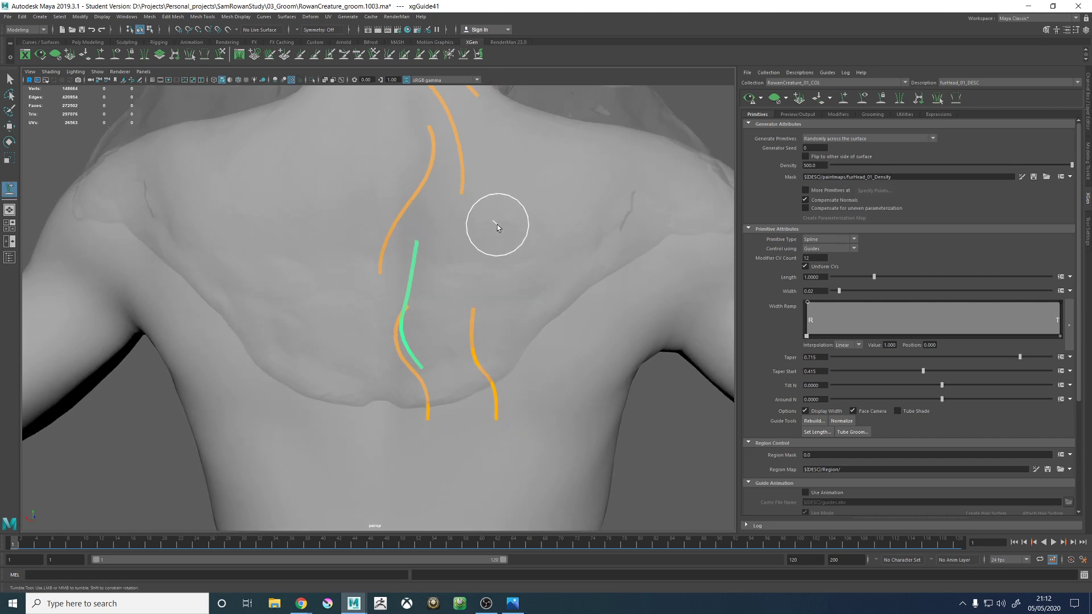
alt+drag(500, 289, 537, 272)
right_drag(592, 243, 554, 244)
alt+middle_drag(568, 203, 503, 307)
- Select the upper-back spine guide and add a guide to its right, just below the base of the neck
key(w)
click(400, 234)
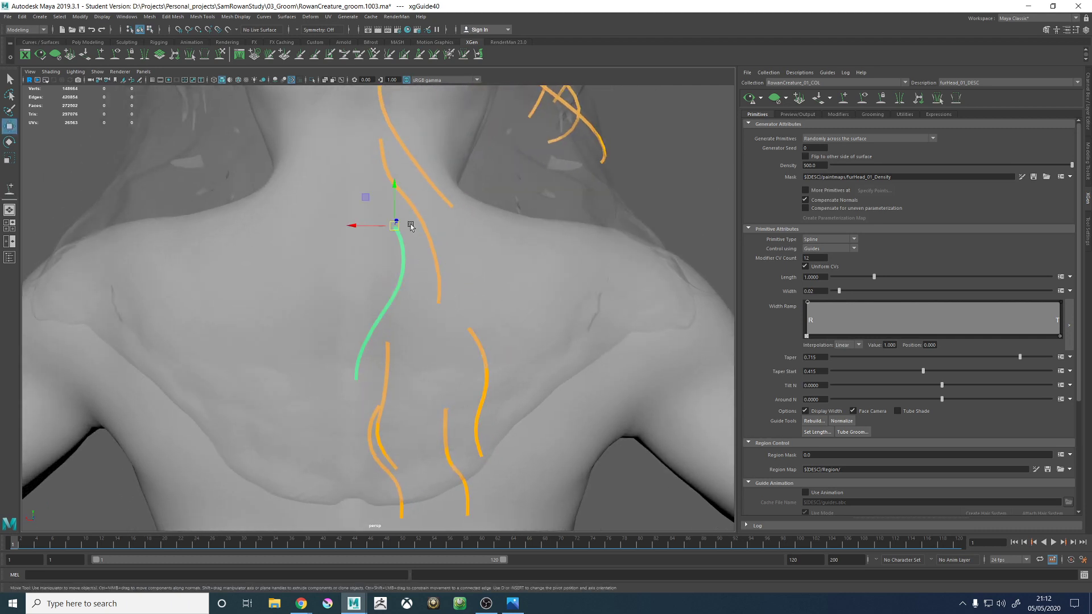
right_drag(396, 244, 437, 245)
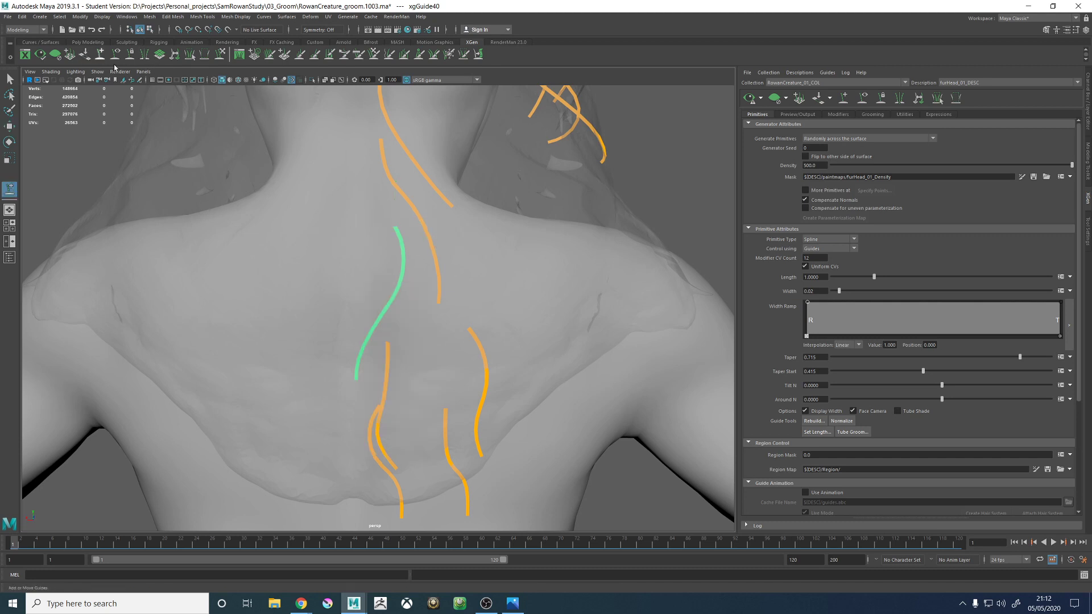
alt+drag(557, 224, 473, 253)
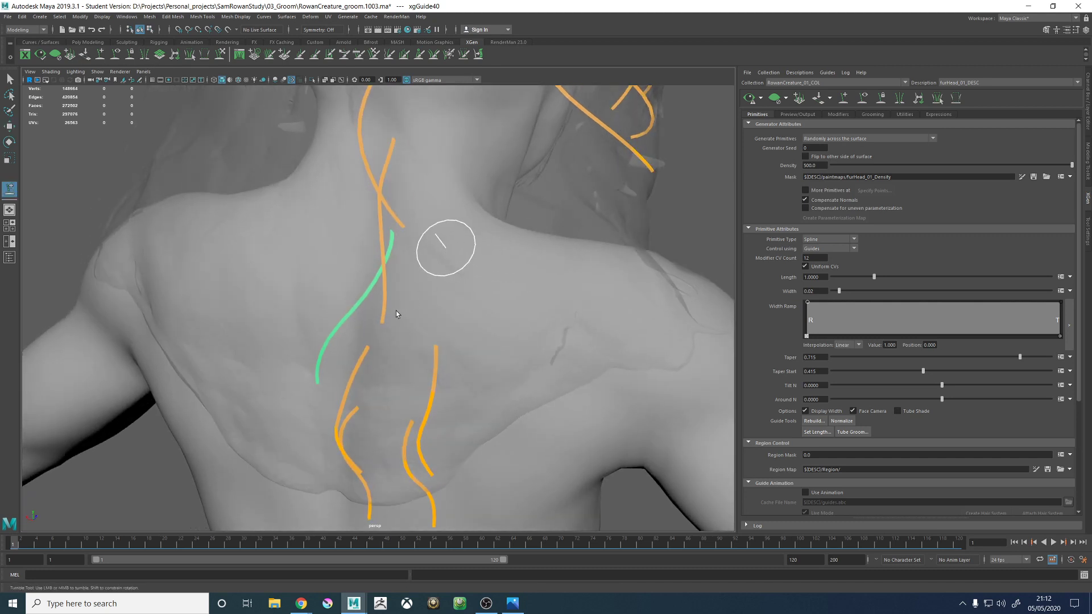
click(445, 248)
alt+drag(375, 290, 425, 293)
alt+right_drag(511, 287, 392, 287)
alt+drag(632, 250, 662, 245)
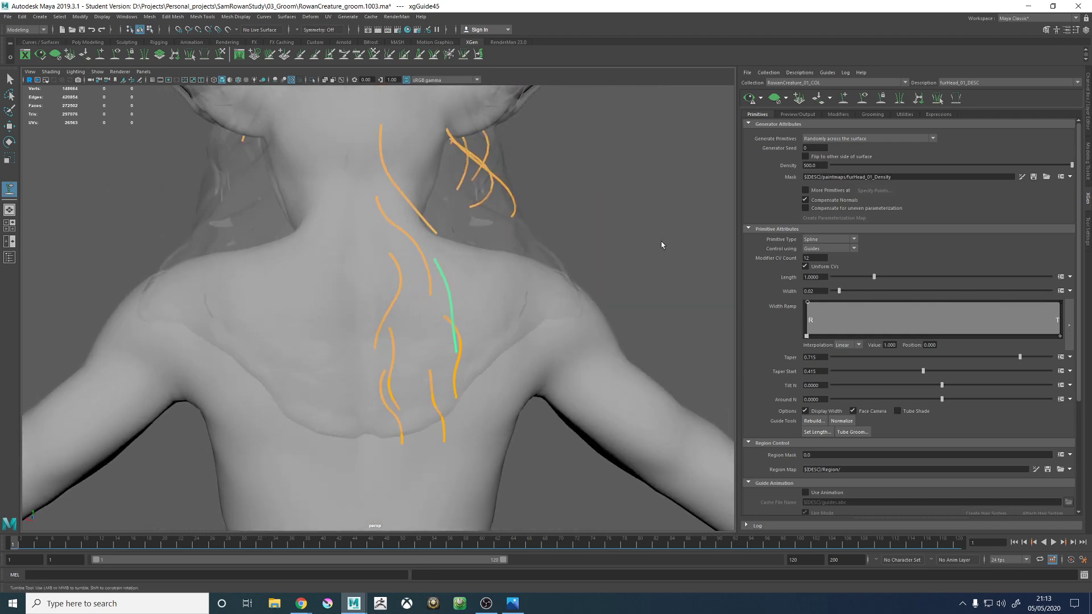
- Select the lower nape guide and add a guide to its right on the side of the neck
right_drag(661, 242, 608, 241)
alt+drag(559, 263, 475, 275)
alt+right_drag(424, 277, 465, 275)
alt+middle_drag(444, 216, 432, 333)
key(w)
drag(375, 252, 388, 263)
alt+drag(388, 264, 412, 264)
right_drag(638, 303, 670, 307)
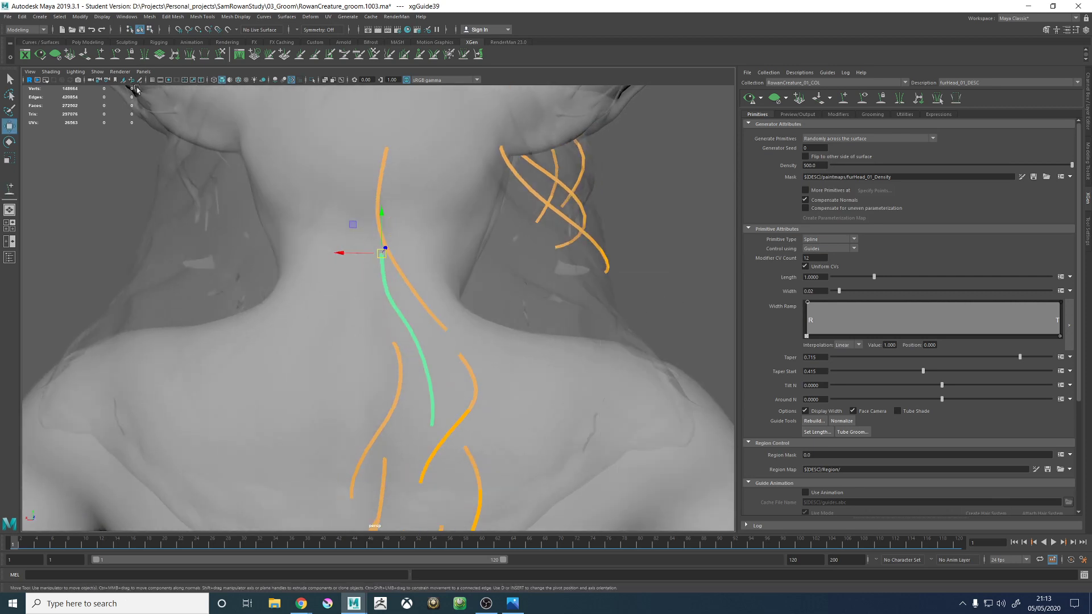
click(106, 53)
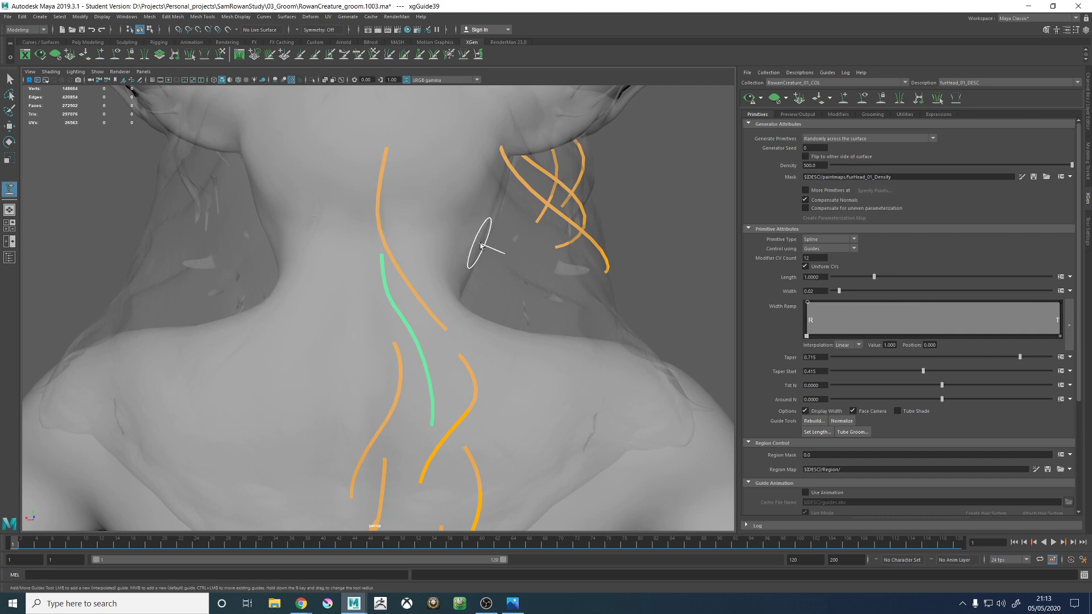
alt+drag(512, 233, 406, 260)
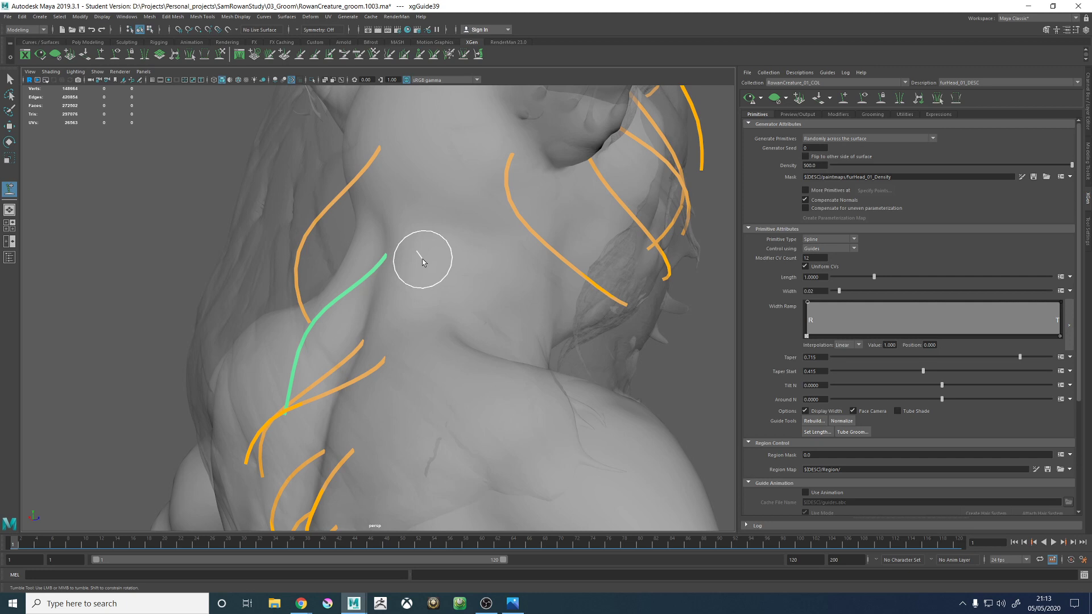
alt+drag(422, 258, 421, 256)
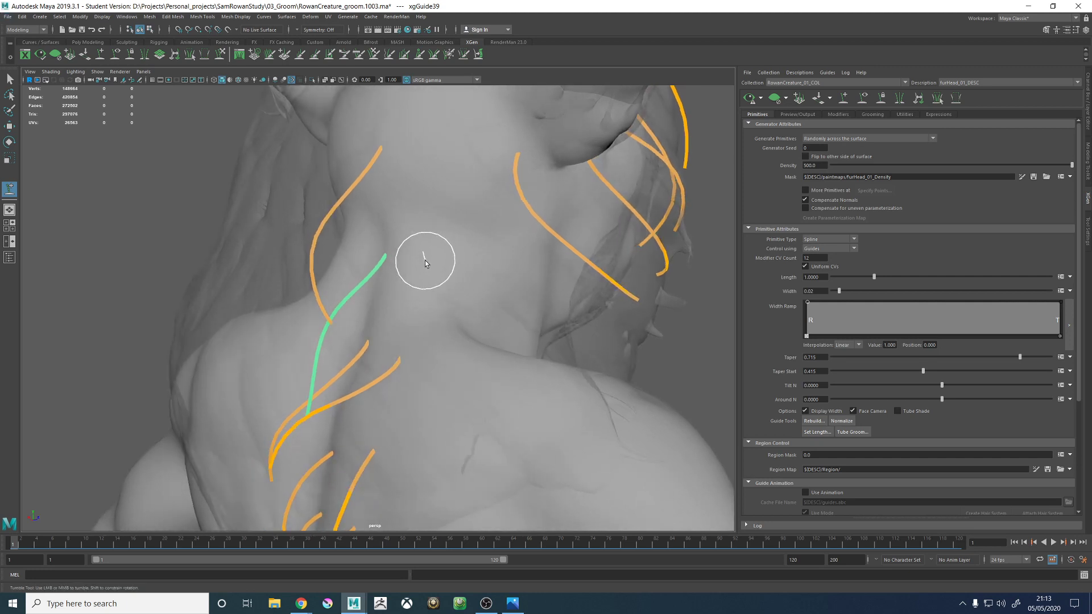
mouse_move(398, 273)
alt+mouse_down()
mouse_move(505, 287)
mouse_move(403, 286)
mouse_move(474, 281)
mouse_move(407, 275)
mouse_move(306, 284)
mouse_move(309, 249)
mouse_move(422, 271)
alt+mouse_up()
right_click(571, 301)
click(512, 299)
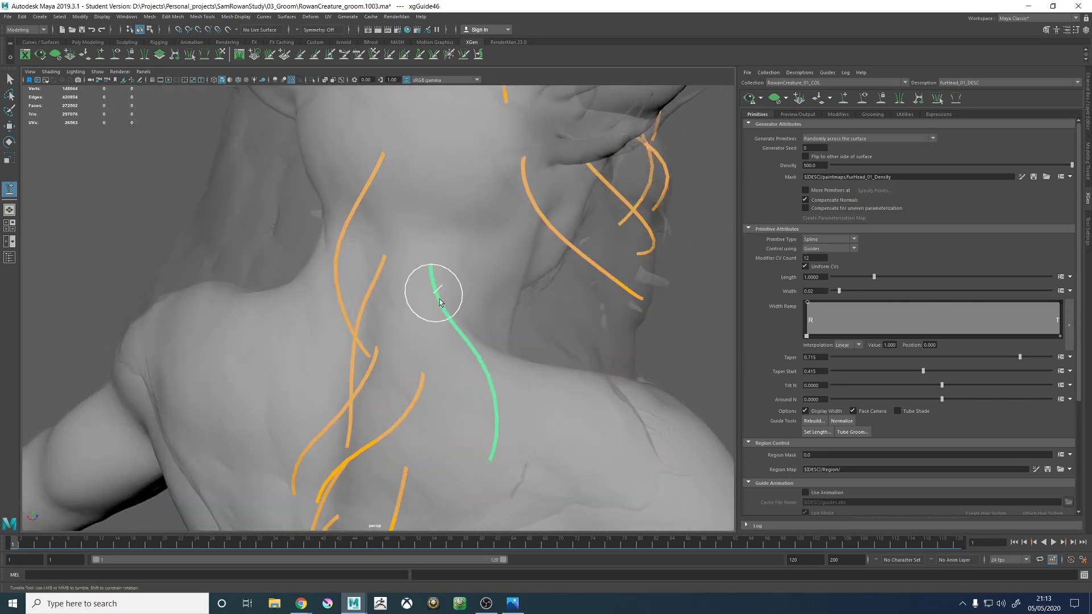
- Select the uppermost nape guide and add a guide to its right, between it and the ear
key(w)
right_drag(548, 317, 593, 317)
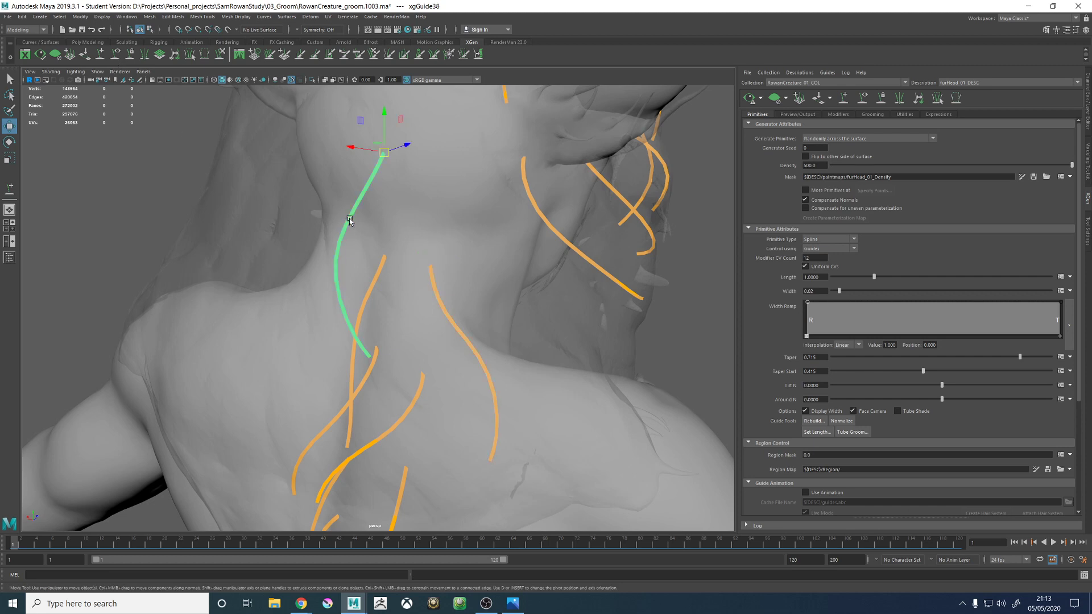
right_click(249, 202)
right_drag(206, 205, 304, 202)
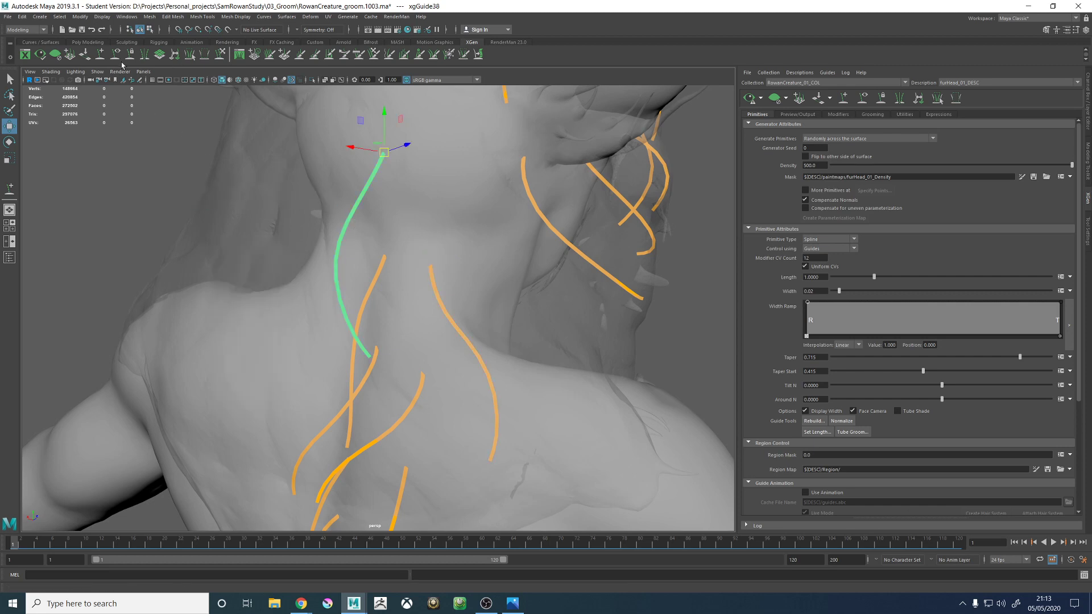
click(100, 55)
alt+middle_drag(489, 130, 473, 190)
mouse_move(472, 190)
alt+mouse_down()
mouse_move(454, 249)
mouse_move(437, 220)
alt+mouse_up()
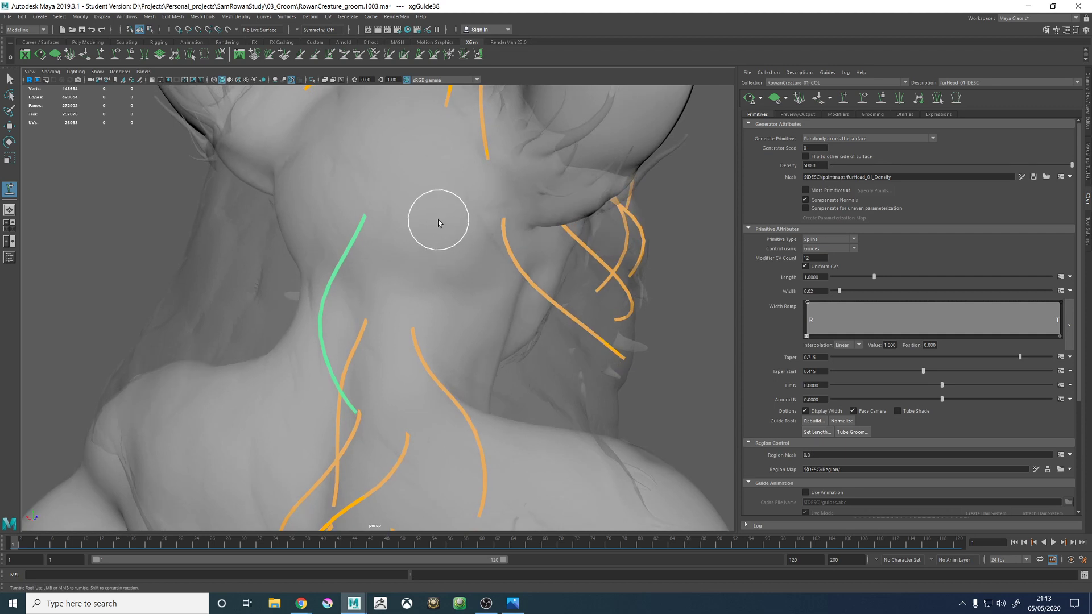
click(438, 221)
- Sculpt the new upper nape guide so its profile curves down the neck inside the hair proxy like the neighbouring guide
alt+drag(435, 265, 500, 262)
right_drag(649, 262, 596, 262)
alt+drag(376, 270, 496, 251)
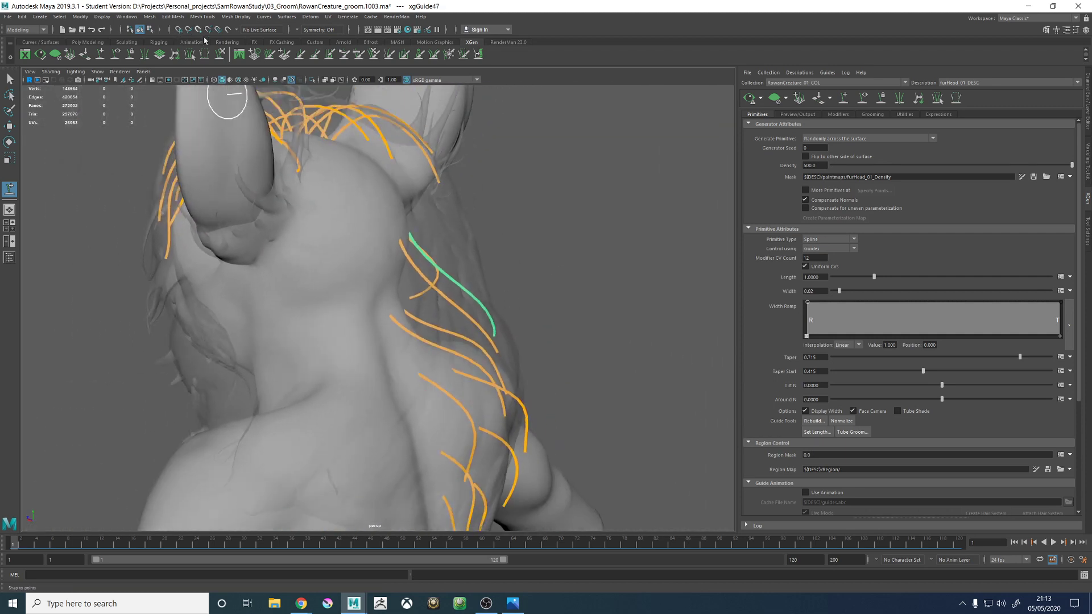
click(222, 58)
alt+drag(659, 250, 536, 255)
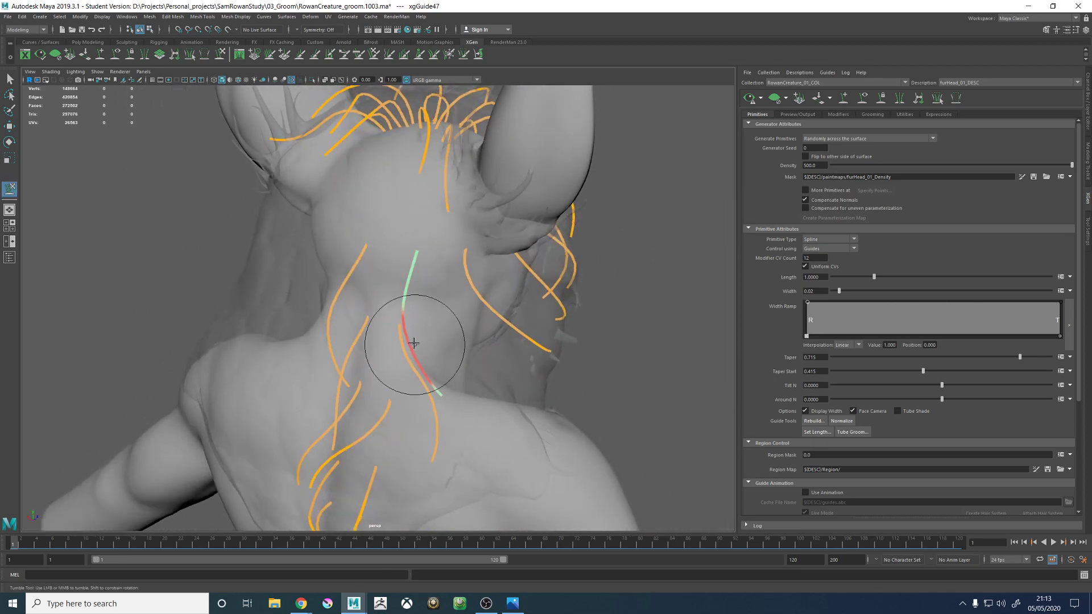
alt+drag(414, 344, 481, 304)
alt+middle_drag(502, 314, 442, 325)
mouse_move(442, 325)
alt+mouse_down()
mouse_move(475, 299)
mouse_move(470, 340)
mouse_move(482, 366)
mouse_move(419, 385)
mouse_move(443, 393)
mouse_move(472, 339)
mouse_move(402, 343)
mouse_move(444, 302)
mouse_move(488, 292)
mouse_move(446, 285)
mouse_move(439, 301)
alt+mouse_up()
mouse_move(448, 271)
alt+mouse_down()
mouse_move(480, 349)
mouse_move(434, 415)
alt+mouse_up()
mouse_move(481, 374)
alt+mouse_down()
mouse_move(404, 373)
mouse_move(403, 352)
alt+mouse_up()
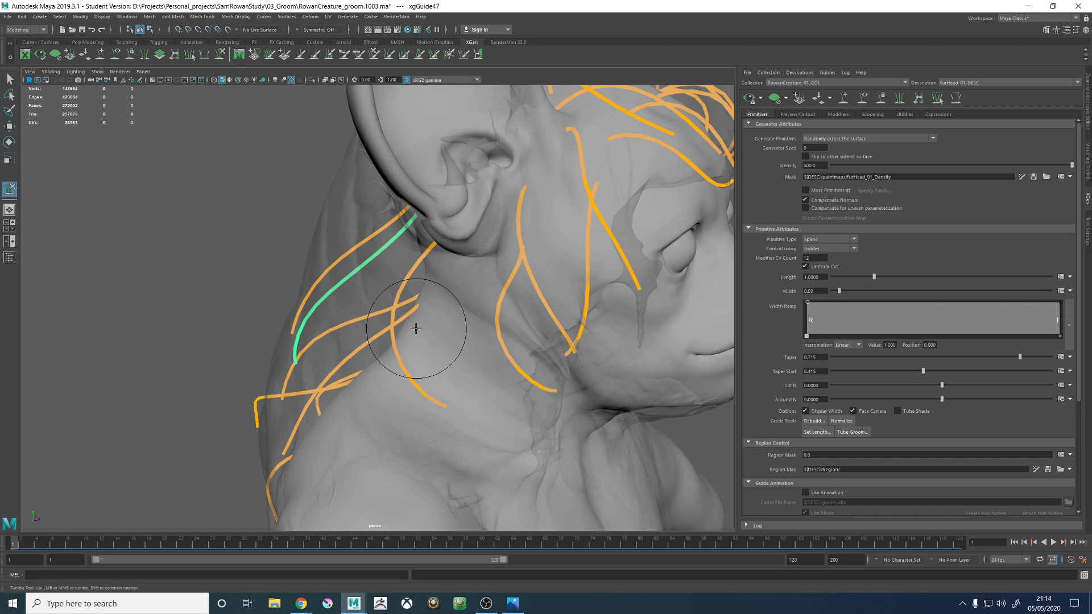
- Bend the upper nape guide into a curve whose lower half sweeps outward toward the right shoulder
alt+drag(429, 206, 436, 312)
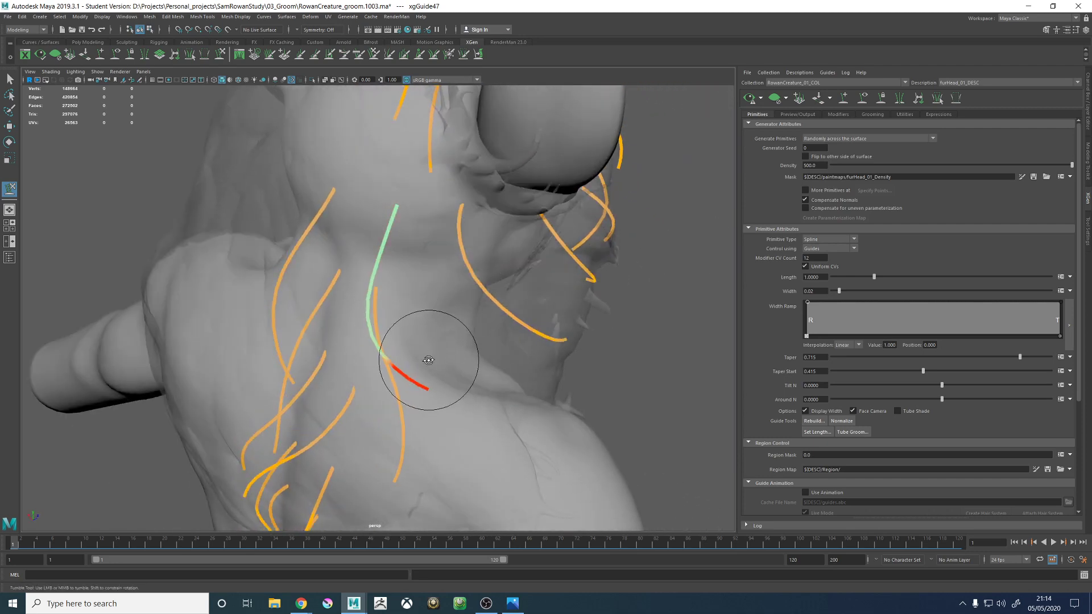
alt+drag(428, 360, 463, 350)
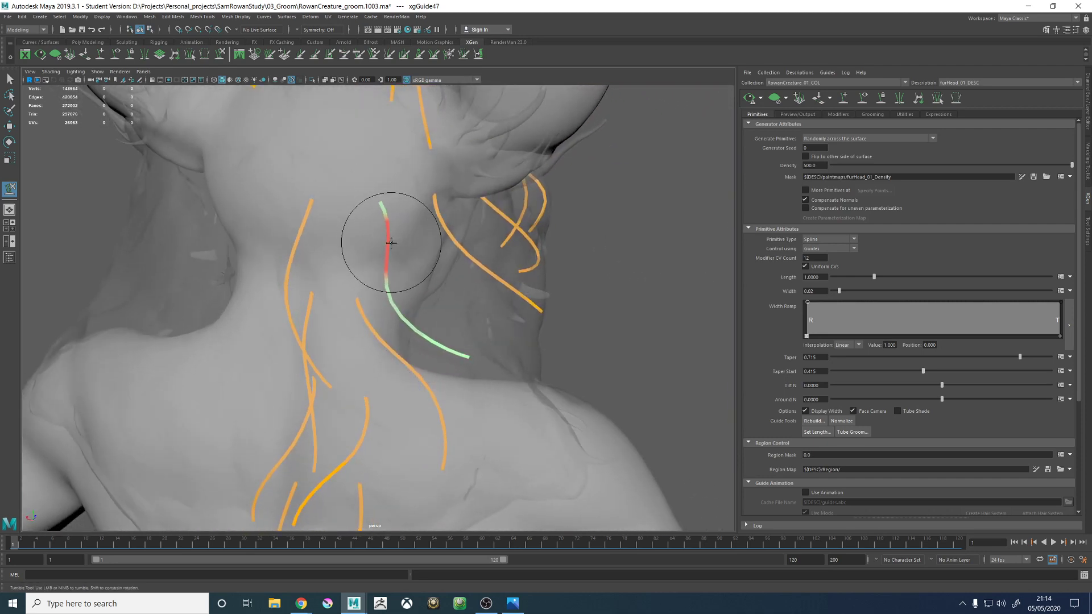
mouse_move(453, 267)
alt+mouse_down()
mouse_move(370, 267)
mouse_move(336, 250)
alt+mouse_up()
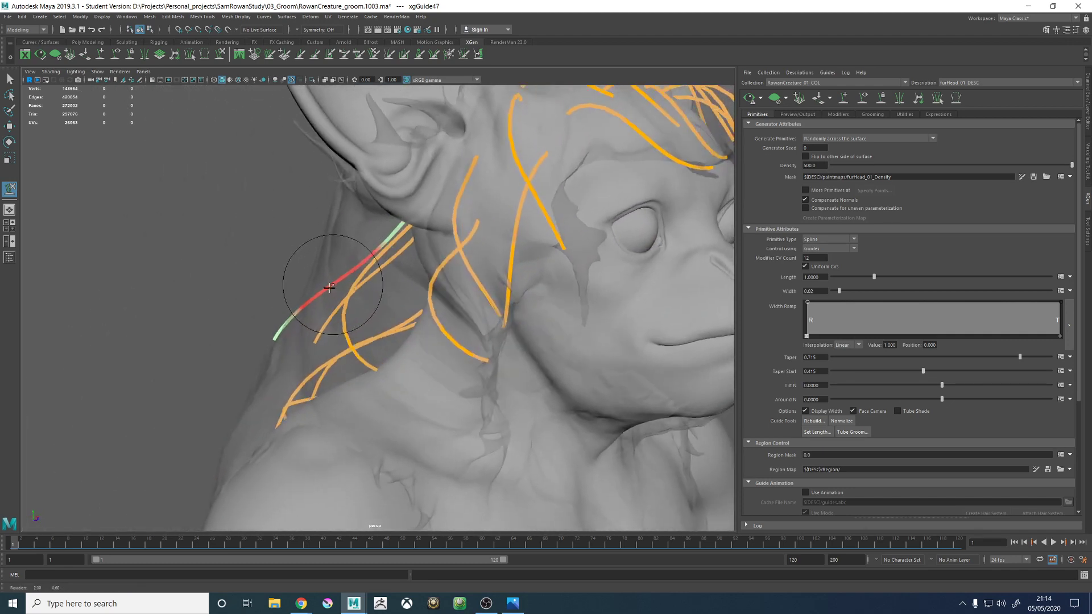
mouse_move(320, 318)
mouse_down()
mouse_move(285, 354)
mouse_move(458, 263)
mouse_move(451, 316)
mouse_move(470, 317)
mouse_move(419, 312)
mouse_up()
alt+right_drag(419, 312, 299, 256)
alt+drag(375, 257, 405, 259)
alt+right_drag(404, 259, 460, 260)
alt+drag(418, 263, 482, 315)
- Select the right upper-back guide below the neck base and sculpt its lower half toward the spine
key(w)
click(472, 273)
mouse_move(473, 274)
alt+mouse_down()
mouse_move(510, 312)
mouse_move(564, 325)
alt+mouse_up()
click(221, 55)
mouse_move(509, 402)
alt+mouse_down()
mouse_move(540, 370)
mouse_move(466, 365)
mouse_move(456, 377)
mouse_move(458, 346)
alt+mouse_up()
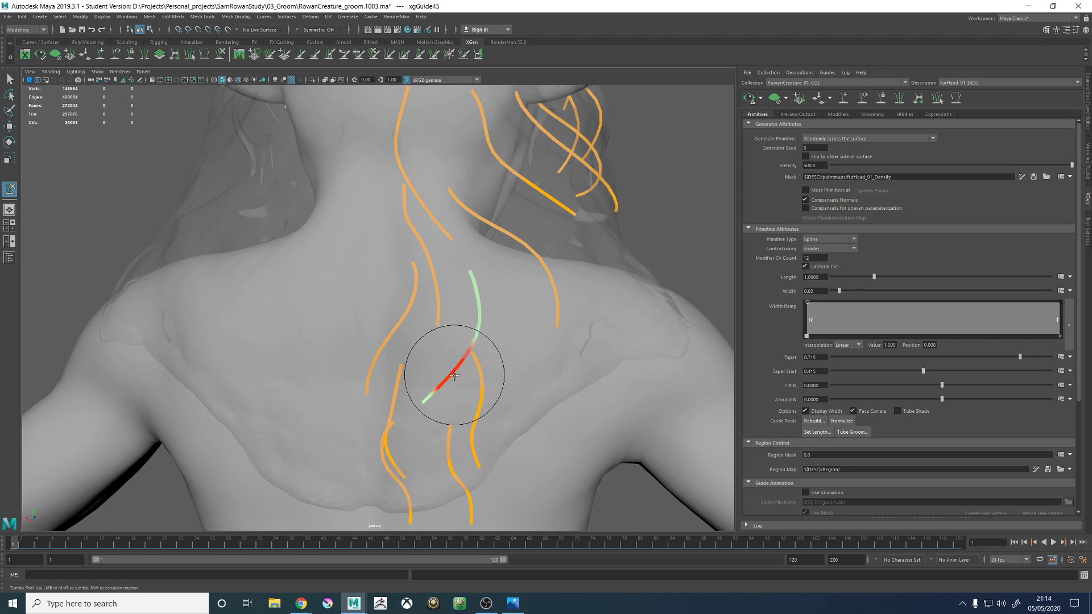
mouse_move(472, 410)
alt+mouse_down()
mouse_move(494, 398)
mouse_move(414, 400)
mouse_move(470, 402)
mouse_move(481, 286)
alt+mouse_up()
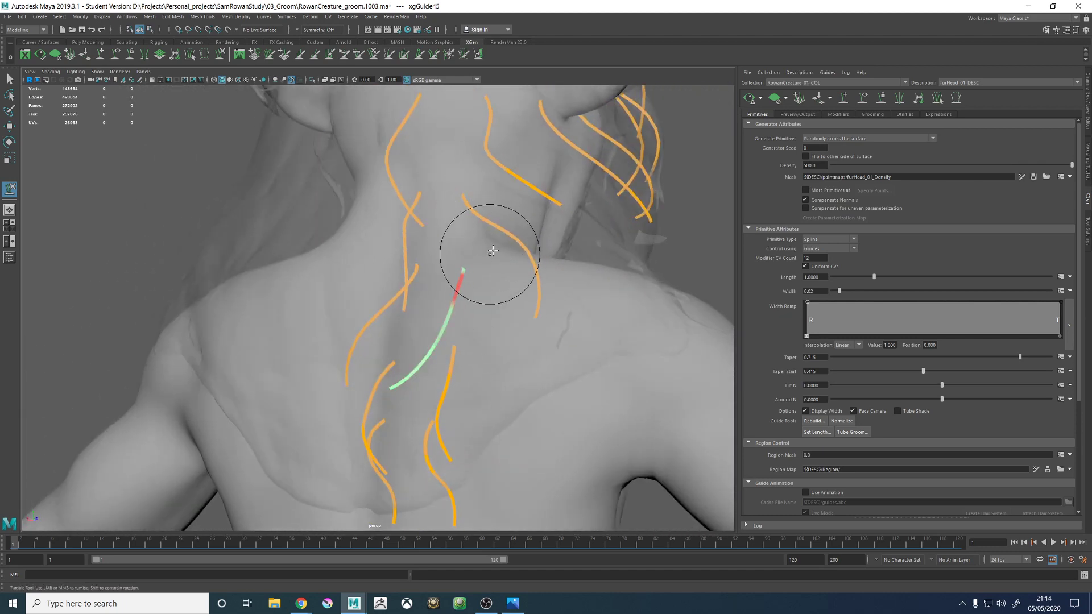
- Try sweeping the right upper-back guide's tip outward over the shoulder blade and curving it back toward the spine
mouse_move(489, 245)
alt+mouse_down()
mouse_move(458, 265)
mouse_move(495, 251)
mouse_move(482, 365)
mouse_move(480, 314)
alt+mouse_up()
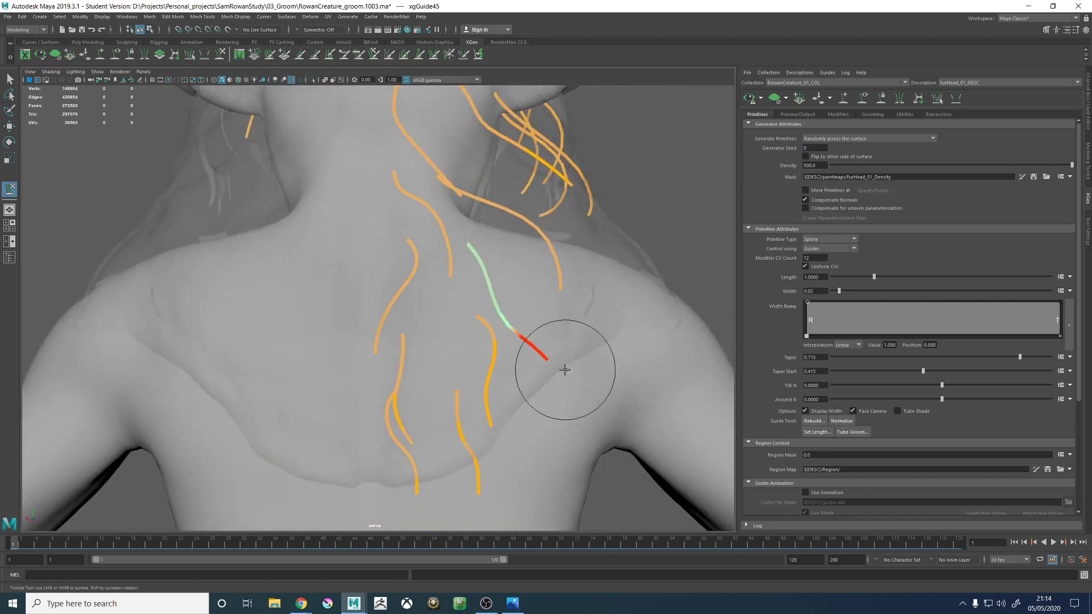
alt+right_drag(555, 366, 393, 236)
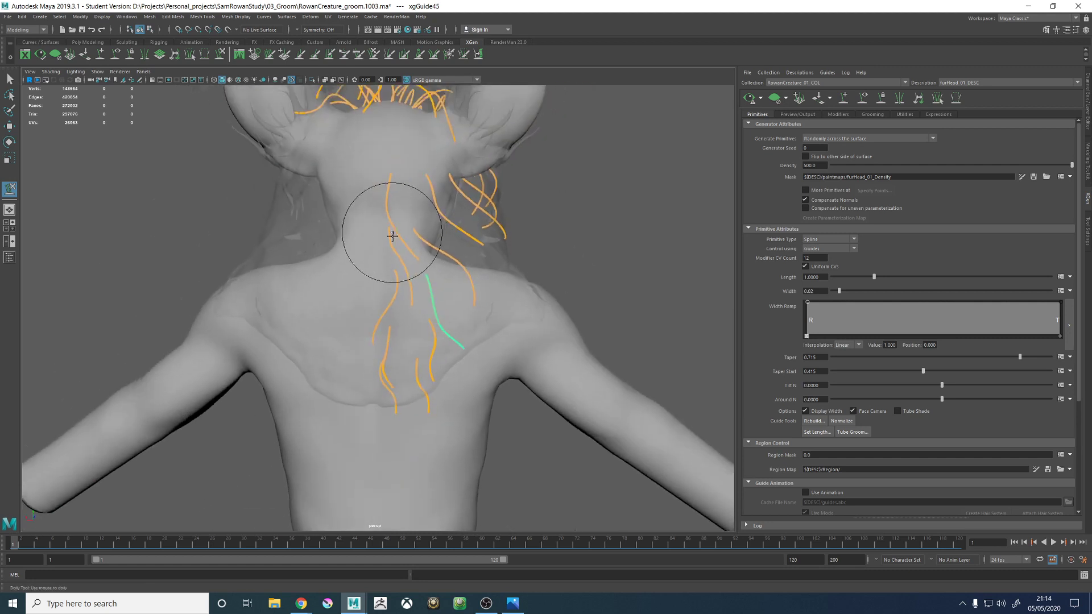
alt+right_drag(428, 314, 556, 354)
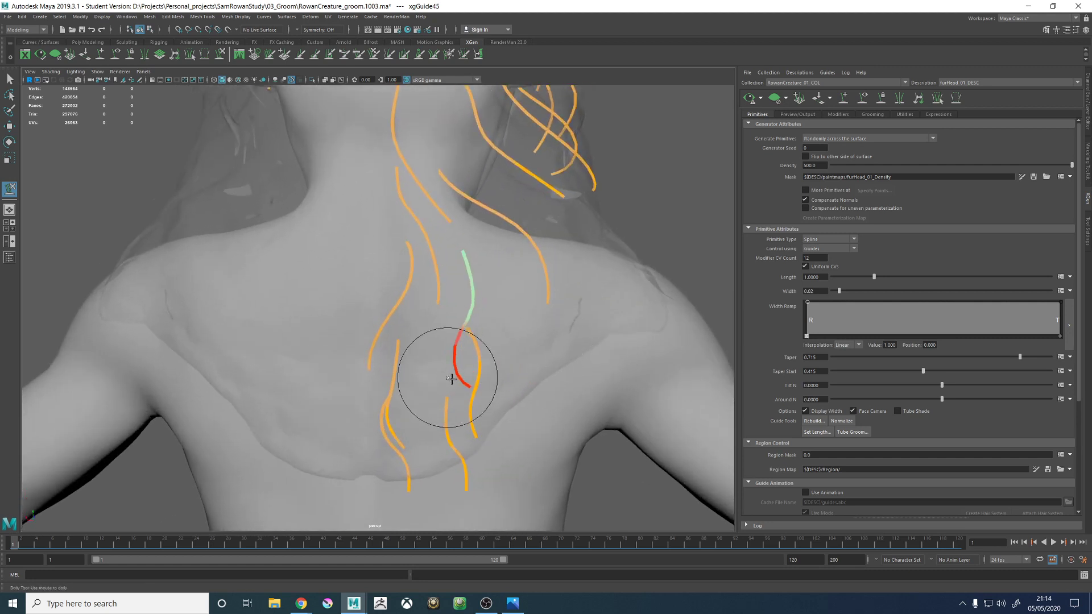
alt+drag(435, 364, 483, 397)
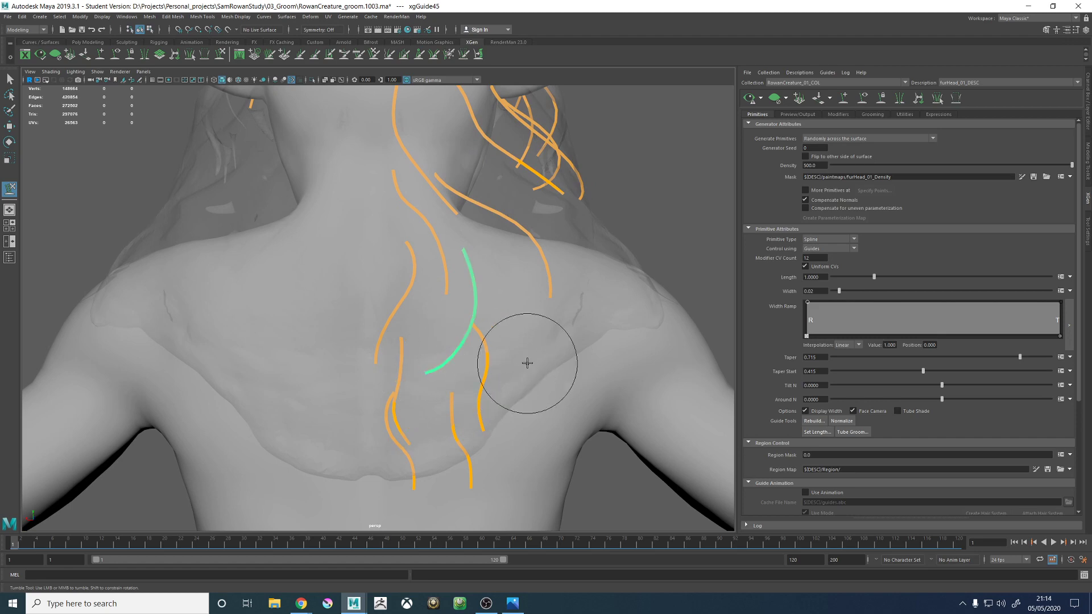
alt+drag(527, 363, 445, 262)
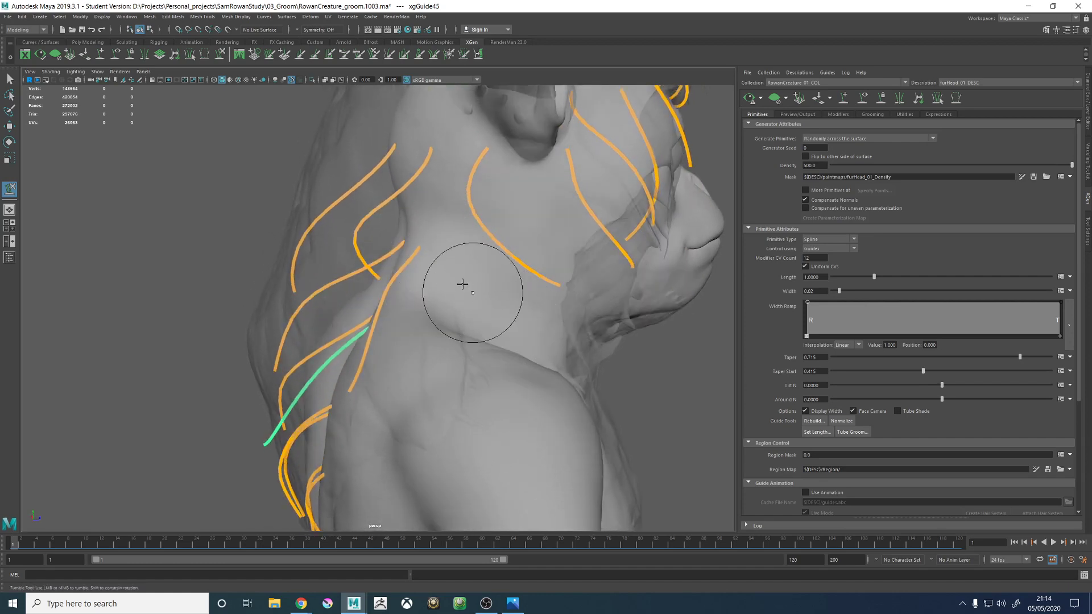
alt+drag(421, 257, 512, 288)
scroll(511, 288, down, 3)
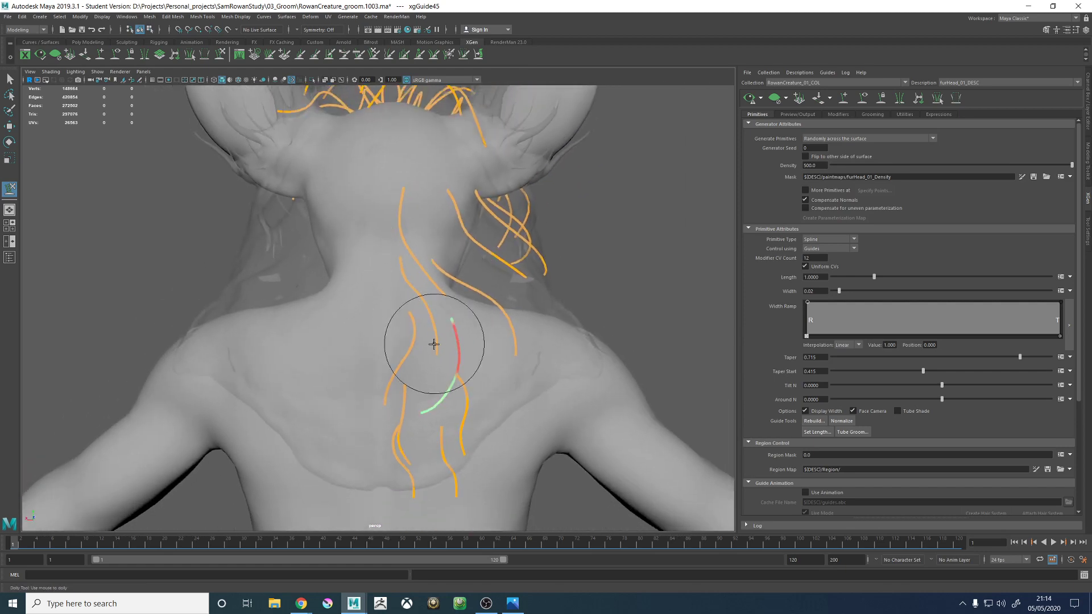
- Sculpt the right upper-back guide into a smooth diagonal sweeping from the neck base outward over the right shoulder blade
alt+middle_drag(434, 343, 441, 302)
alt+drag(441, 302, 351, 280)
mouse_move(326, 355)
alt+mouse_down()
mouse_move(327, 370)
mouse_move(434, 370)
mouse_move(416, 373)
alt+mouse_up()
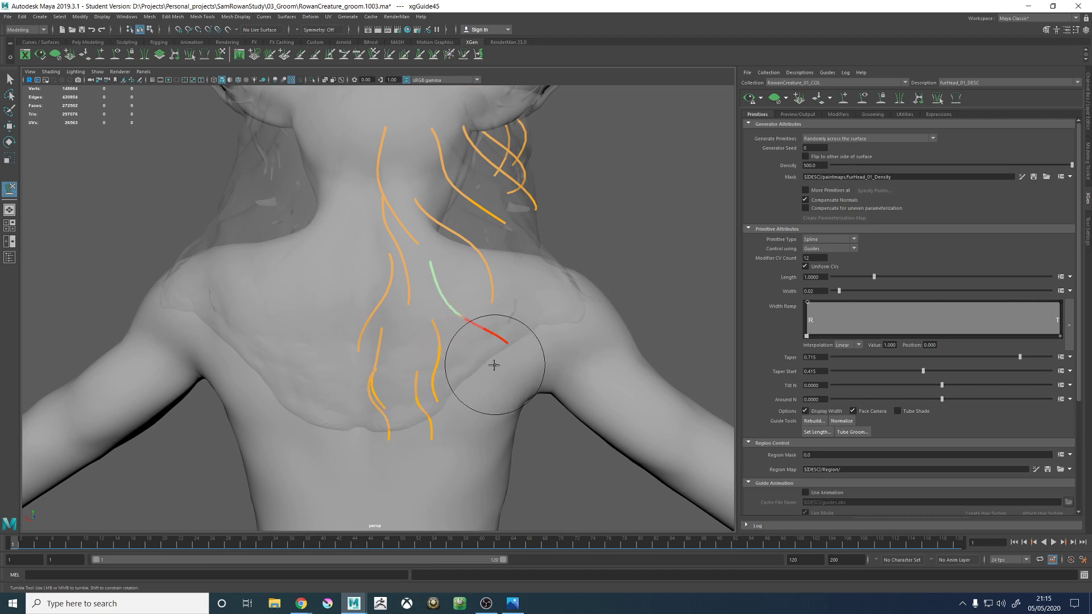
alt+drag(499, 377, 398, 203)
alt+drag(414, 330, 431, 368)
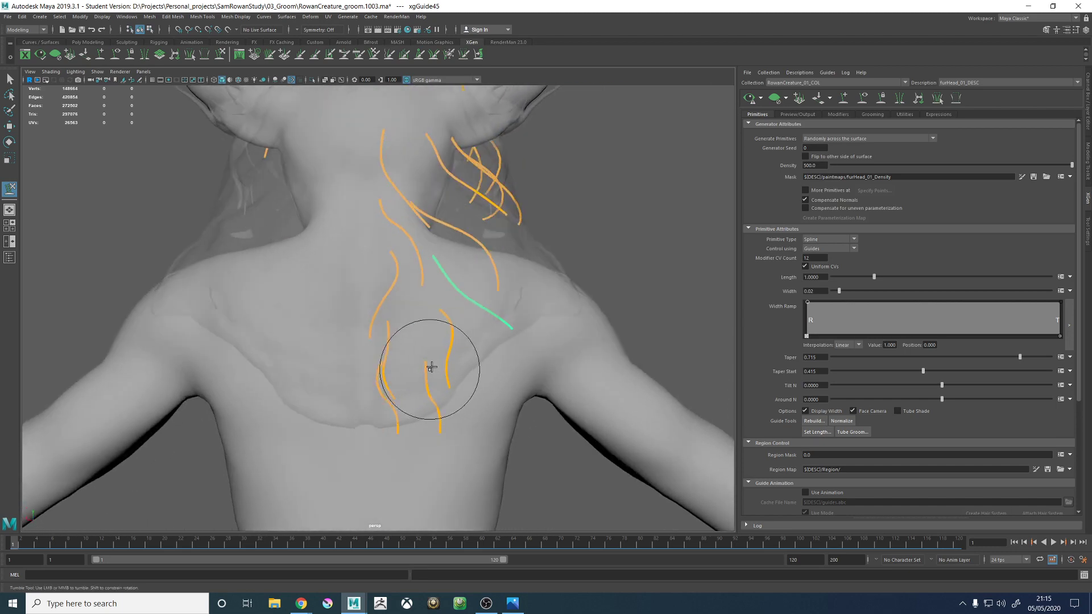
alt+right_drag(431, 368, 504, 365)
- Select the right mid-back guide below it and sculpt its lower half in profile, turning the tip slightly away from the spine
key(w)
click(488, 367)
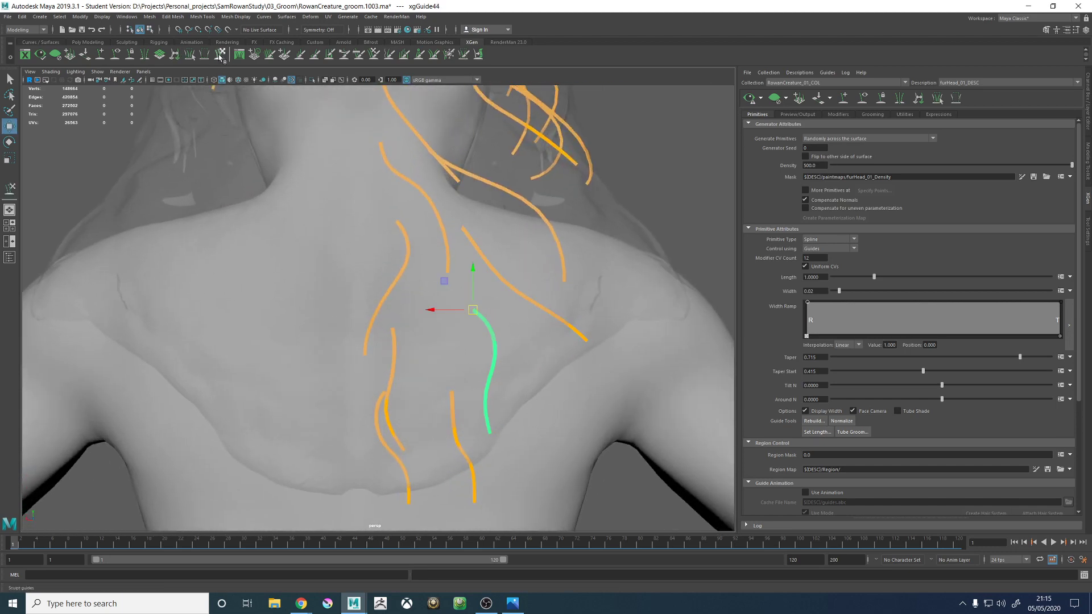
click(221, 55)
mouse_move(419, 288)
alt+mouse_down()
mouse_move(451, 358)
mouse_move(524, 370)
alt+mouse_up()
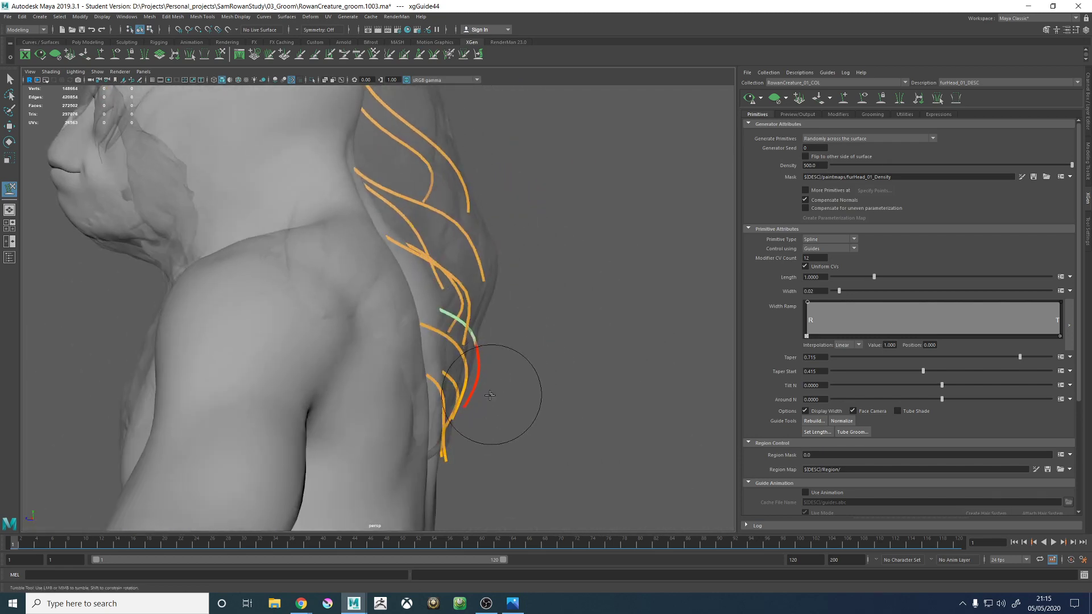
alt+drag(574, 396, 504, 390)
alt+middle_drag(504, 390, 429, 358)
alt+right_drag(428, 358, 478, 380)
alt+drag(477, 380, 412, 393)
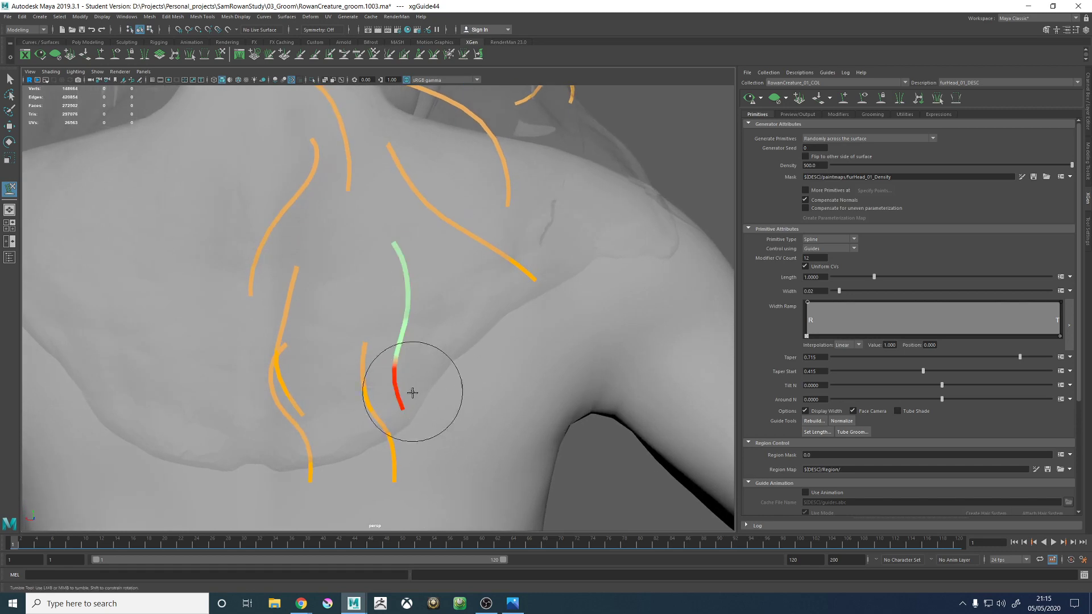
- Sweep the right mid-back guide's lower half outward toward the armpit and curve its tip back toward the body in profile
mouse_move(473, 406)
alt+mouse_down()
mouse_move(541, 390)
mouse_move(502, 413)
alt+mouse_up()
mouse_move(547, 365)
alt+mouse_down()
mouse_move(506, 309)
mouse_move(400, 322)
mouse_move(317, 353)
mouse_move(324, 365)
mouse_move(390, 309)
mouse_move(517, 309)
alt+mouse_up()
alt+middle_drag(517, 309, 405, 384)
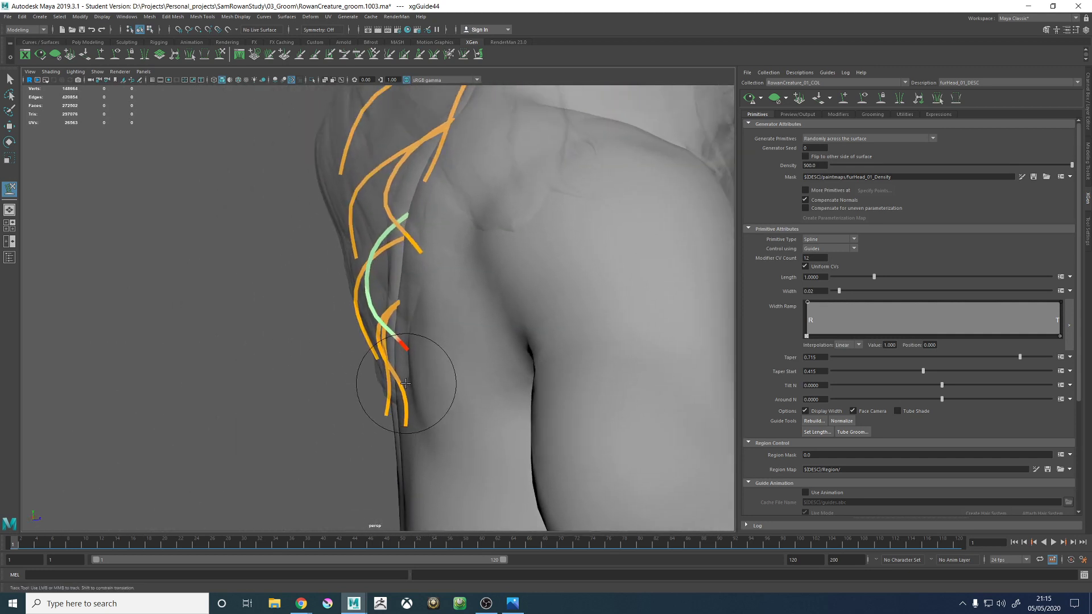
alt+middle_drag(406, 295, 408, 323)
mouse_move(411, 362)
alt+mouse_down()
mouse_move(418, 349)
mouse_move(370, 353)
mouse_move(385, 361)
mouse_move(384, 351)
mouse_move(468, 329)
mouse_move(551, 333)
mouse_move(551, 343)
mouse_move(496, 347)
mouse_move(492, 335)
mouse_move(414, 349)
mouse_move(316, 345)
mouse_move(345, 350)
mouse_move(441, 312)
mouse_move(364, 317)
mouse_move(451, 329)
mouse_move(418, 347)
alt+mouse_up()
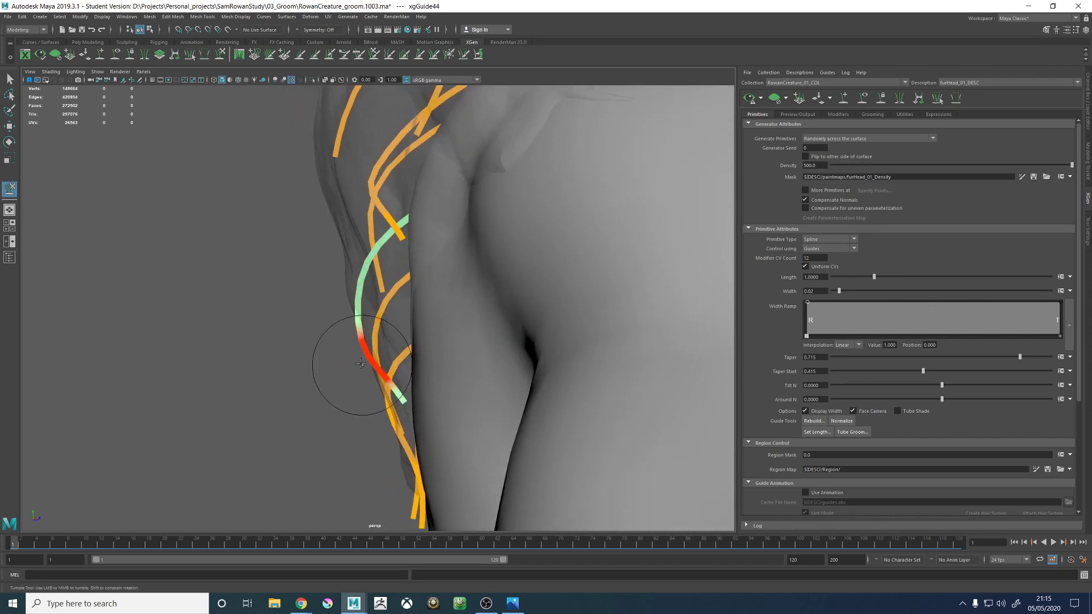
- Try adding an extra guide between the right mid-back guide and the guides along the spine
key(w)
click(404, 365)
alt+drag(414, 366, 384, 329)
click(99, 54)
mouse_move(398, 256)
alt+mouse_down()
mouse_move(378, 232)
mouse_move(358, 286)
alt+mouse_up()
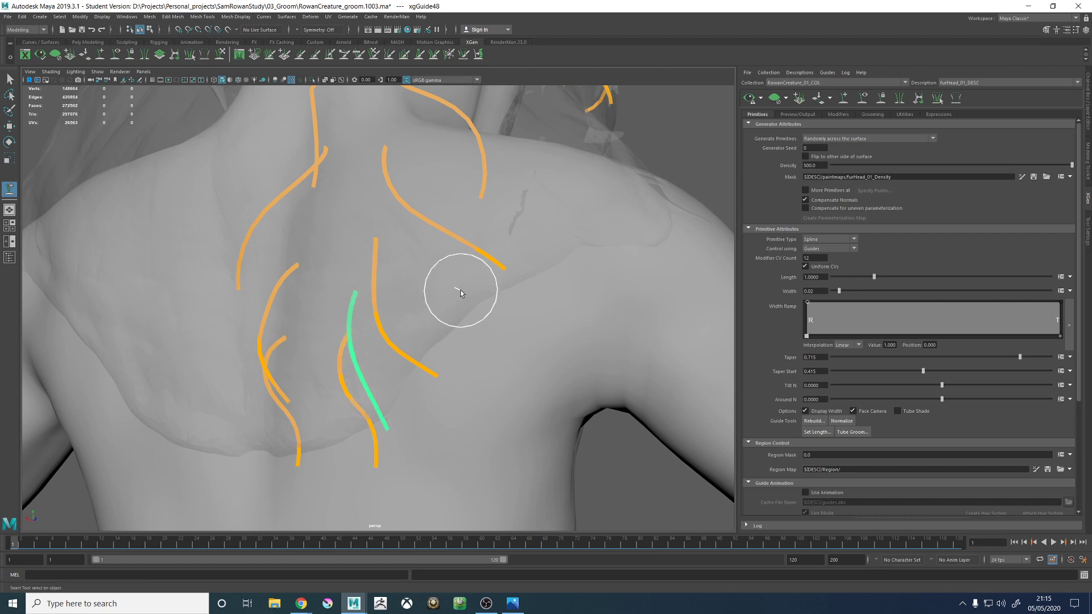
alt+drag(458, 292, 382, 305)
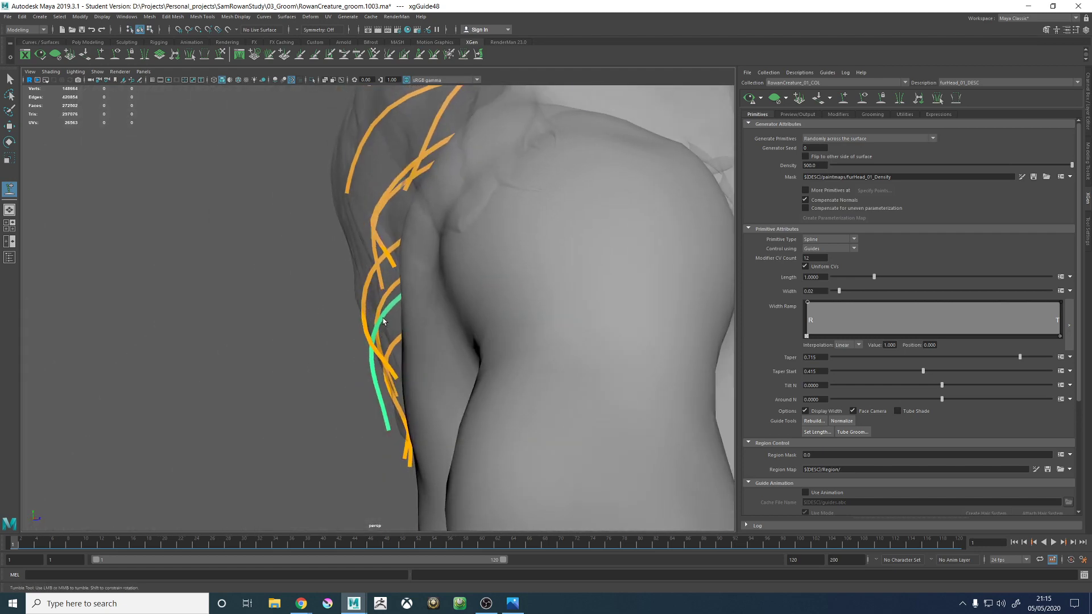
mouse_move(373, 365)
alt+mouse_down()
mouse_move(360, 316)
mouse_move(396, 346)
mouse_move(363, 325)
mouse_move(419, 319)
mouse_move(336, 273)
mouse_move(425, 266)
mouse_move(367, 280)
mouse_move(411, 284)
mouse_move(388, 268)
alt+mouse_up()
key(w)
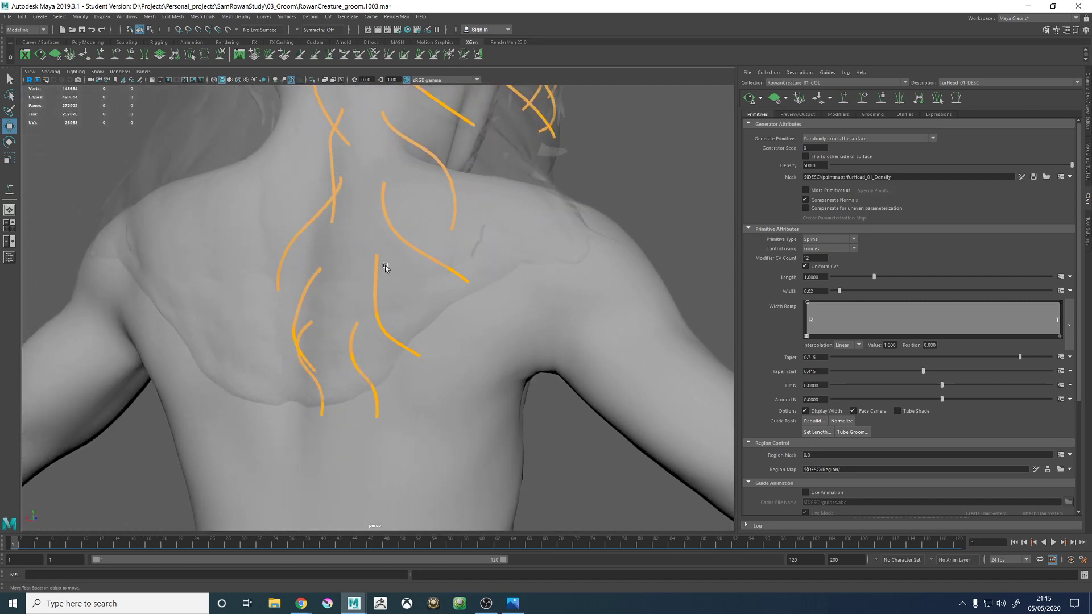
- Try again to place an extra guide above the lowest right back guide, inside the right mid-back guide
mouse_move(385, 265)
alt+mouse_down()
mouse_move(419, 278)
mouse_move(411, 249)
mouse_move(444, 252)
mouse_move(412, 243)
mouse_move(402, 254)
alt+mouse_up()
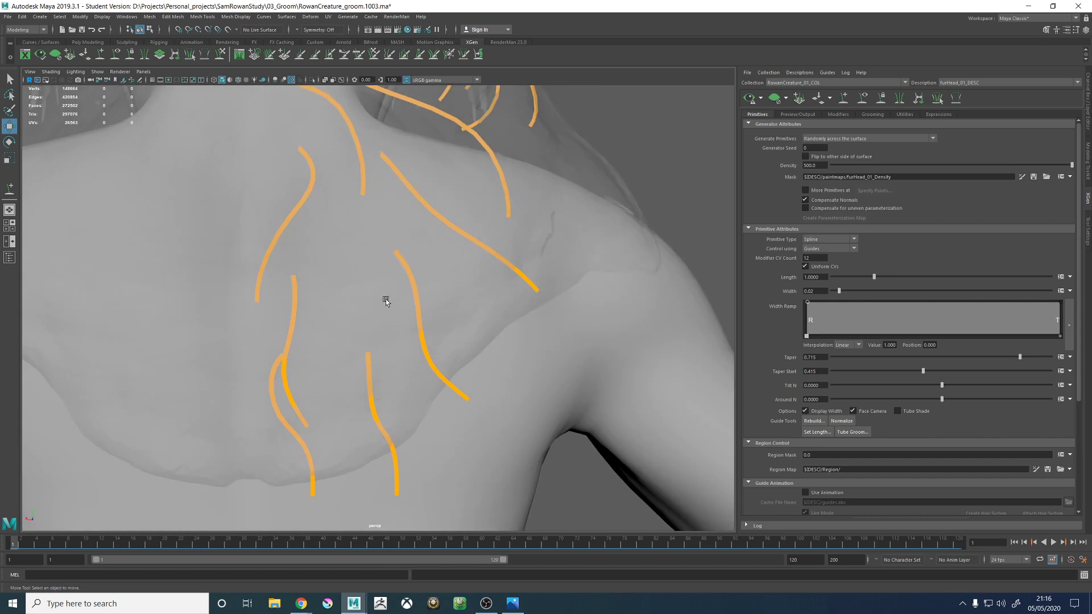
alt+drag(387, 301, 636, 142)
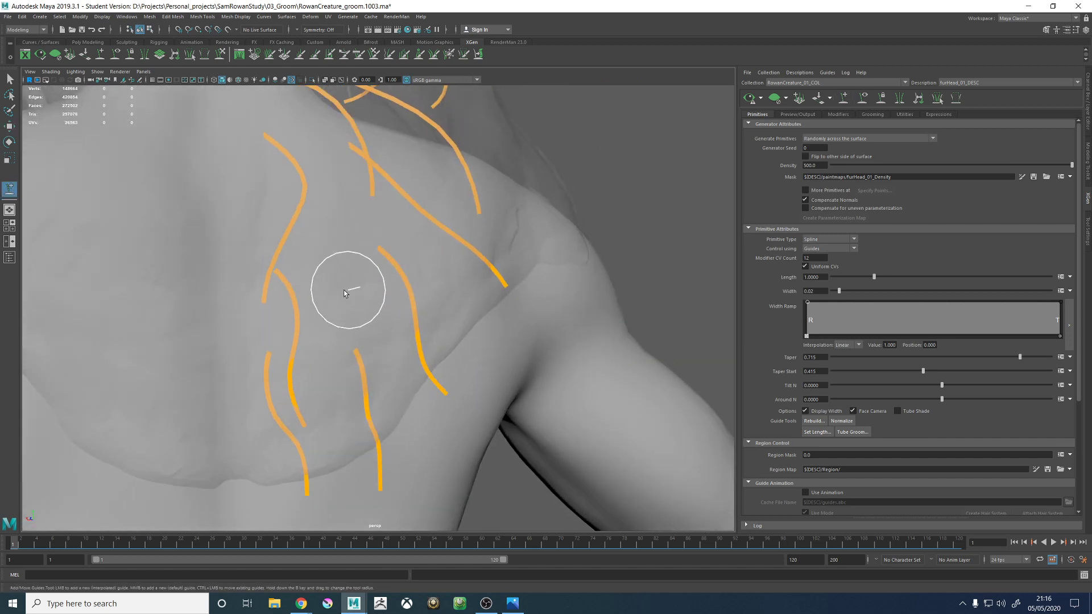
click(379, 320)
mouse_move(379, 320)
alt+mouse_down()
mouse_move(456, 312)
mouse_move(360, 317)
mouse_move(417, 339)
mouse_move(390, 365)
mouse_move(288, 383)
mouse_move(384, 367)
mouse_move(392, 306)
alt+mouse_up()
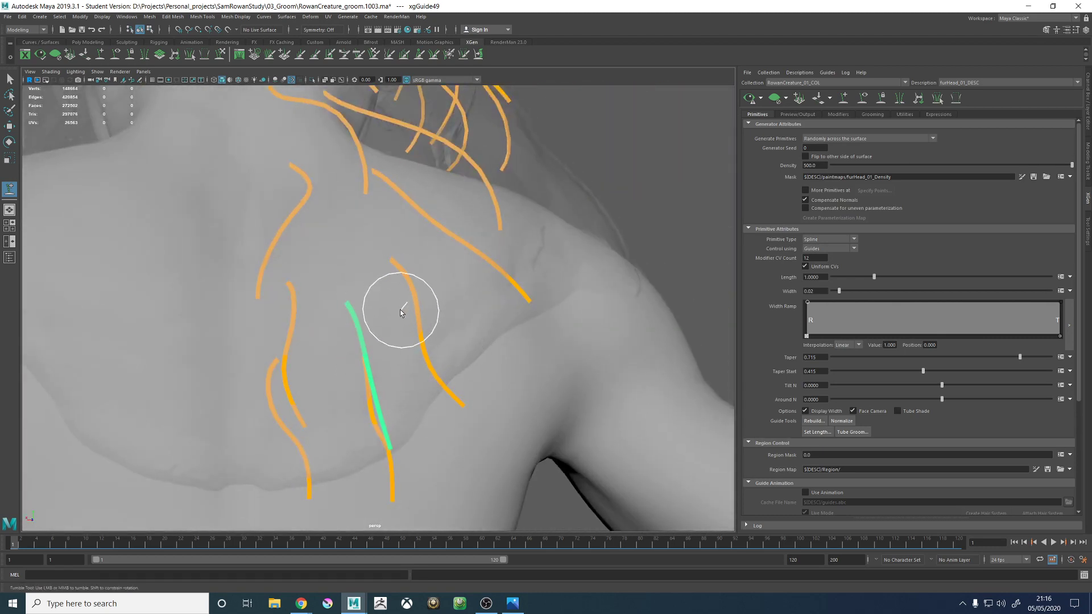
mouse_move(421, 339)
alt+mouse_down()
mouse_move(453, 302)
mouse_move(366, 305)
mouse_move(412, 295)
mouse_move(409, 341)
mouse_move(415, 308)
mouse_move(381, 301)
mouse_move(402, 289)
mouse_move(411, 321)
mouse_move(382, 340)
mouse_move(390, 353)
mouse_move(377, 366)
mouse_move(361, 236)
mouse_move(341, 268)
mouse_move(367, 307)
mouse_move(344, 303)
mouse_move(369, 297)
mouse_move(360, 293)
mouse_move(377, 318)
mouse_move(397, 305)
mouse_move(413, 419)
mouse_move(459, 357)
mouse_move(417, 243)
mouse_move(507, 260)
mouse_move(383, 207)
mouse_move(449, 318)
mouse_move(363, 350)
mouse_move(353, 308)
mouse_move(425, 313)
alt+mouse_up()
- Reselect the right mid-back guide and sculpt its lower half in profile to follow the hair proxy
key(w)
click(374, 347)
scroll(350, 364, down, 2)
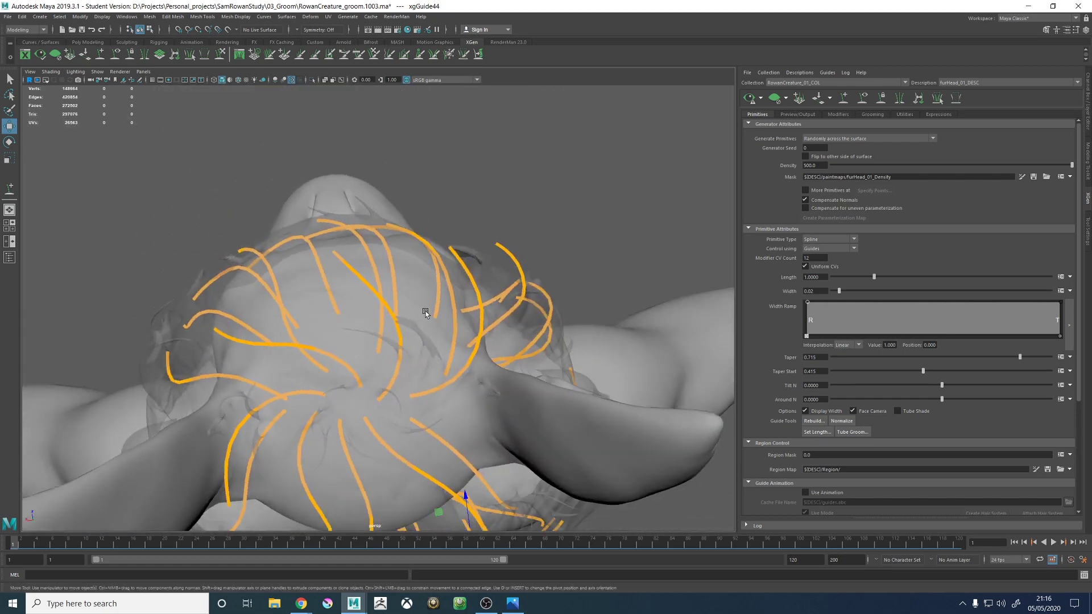
alt+drag(330, 241, 339, 293)
alt+right_drag(339, 292, 383, 295)
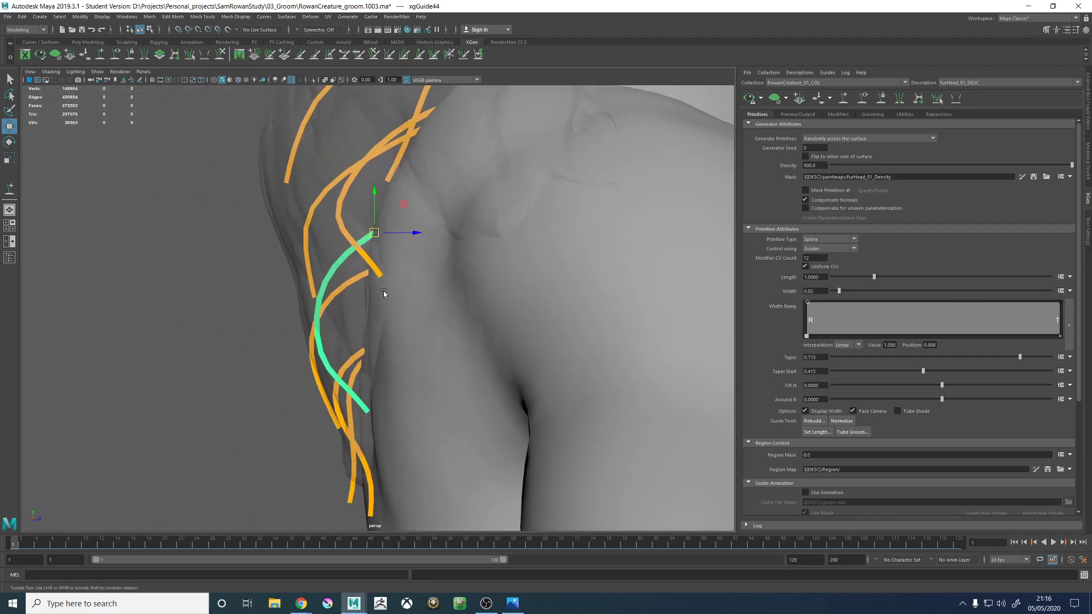
alt+drag(383, 295, 336, 333)
click(220, 60)
alt+middle_drag(368, 376, 363, 245)
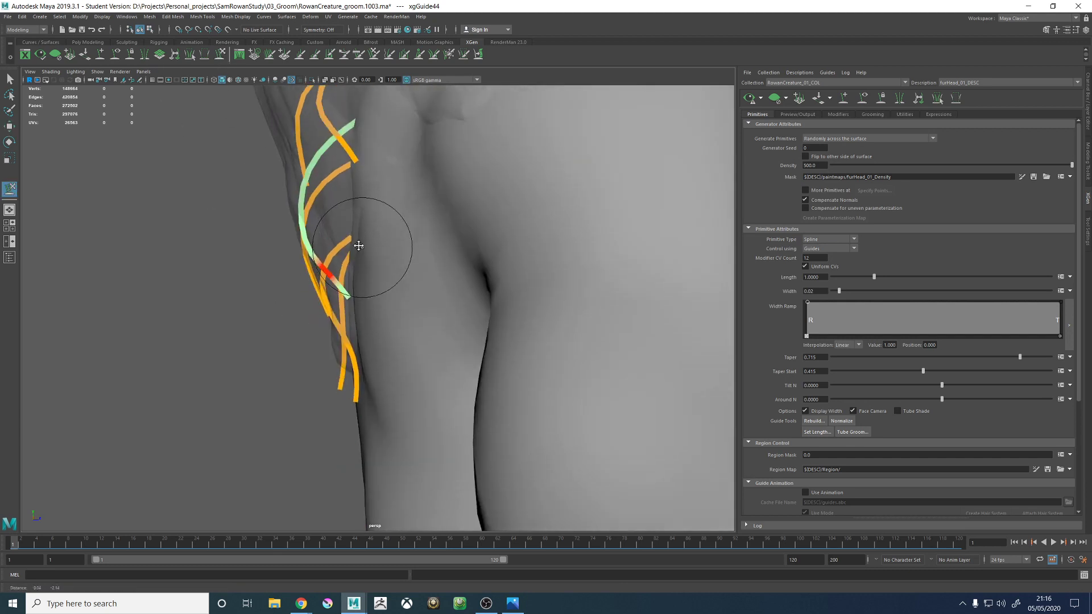
mouse_move(363, 244)
alt+mouse_down()
mouse_move(316, 348)
mouse_move(358, 366)
mouse_move(473, 360)
alt+mouse_up()
- Select the lowest right back guide and sculpt its middle away from the back, keeping it inside the hair proxy
key(w)
click(220, 55)
alt+drag(565, 350, 595, 358)
alt+middle_drag(623, 353, 513, 362)
drag(512, 363, 554, 363)
mouse_move(516, 302)
alt+mouse_down()
mouse_move(421, 310)
mouse_move(383, 281)
mouse_move(397, 275)
alt+mouse_up()
alt+middle_drag(397, 275, 416, 289)
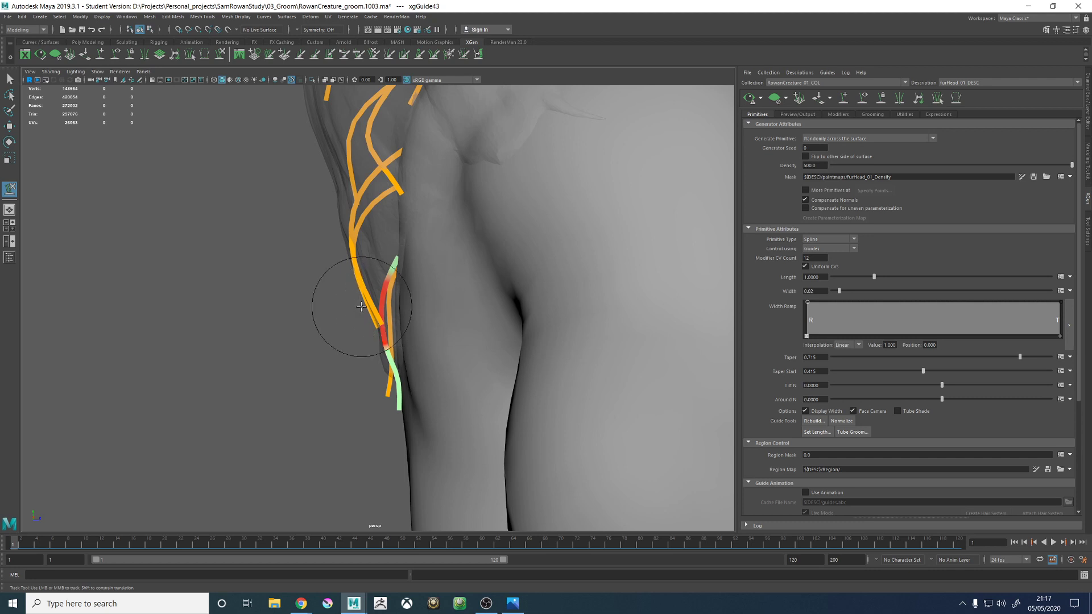
alt+drag(321, 211, 385, 288)
- Select the right mid-back guide again and refine its outward bulge along the hair proxy's profile
key(w)
click(344, 247)
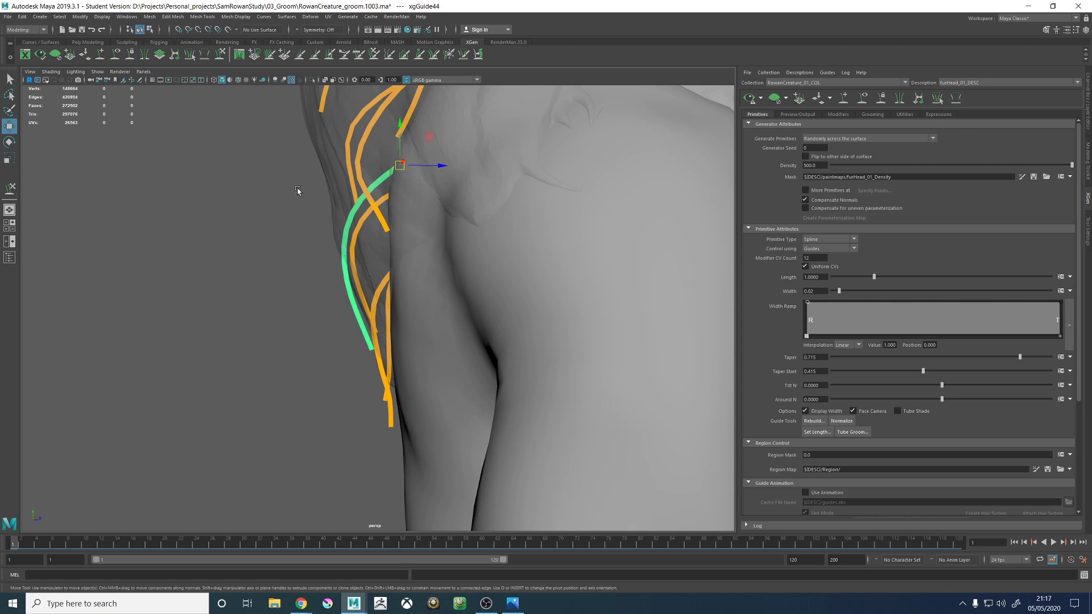
click(220, 54)
mouse_move(355, 222)
alt+mouse_down()
mouse_move(390, 256)
mouse_move(364, 370)
mouse_move(428, 328)
mouse_move(531, 305)
mouse_move(475, 312)
mouse_move(444, 341)
mouse_move(451, 415)
alt+mouse_up()
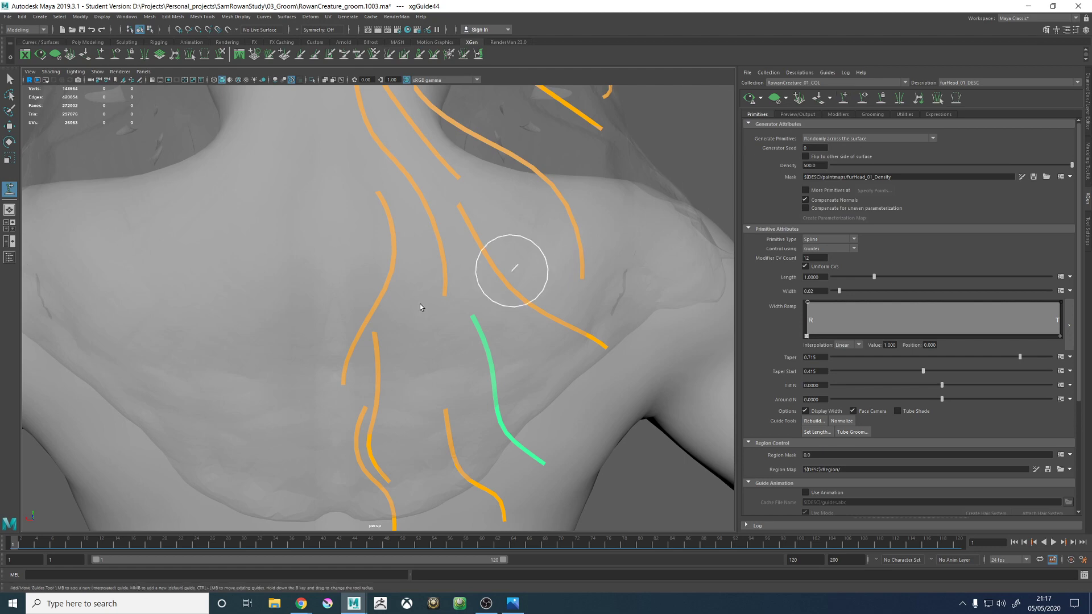
alt+drag(419, 304, 312, 307)
- Select the upper-back guide beside the spine and push its middle outward so its profile fills the hair proxy
key(w)
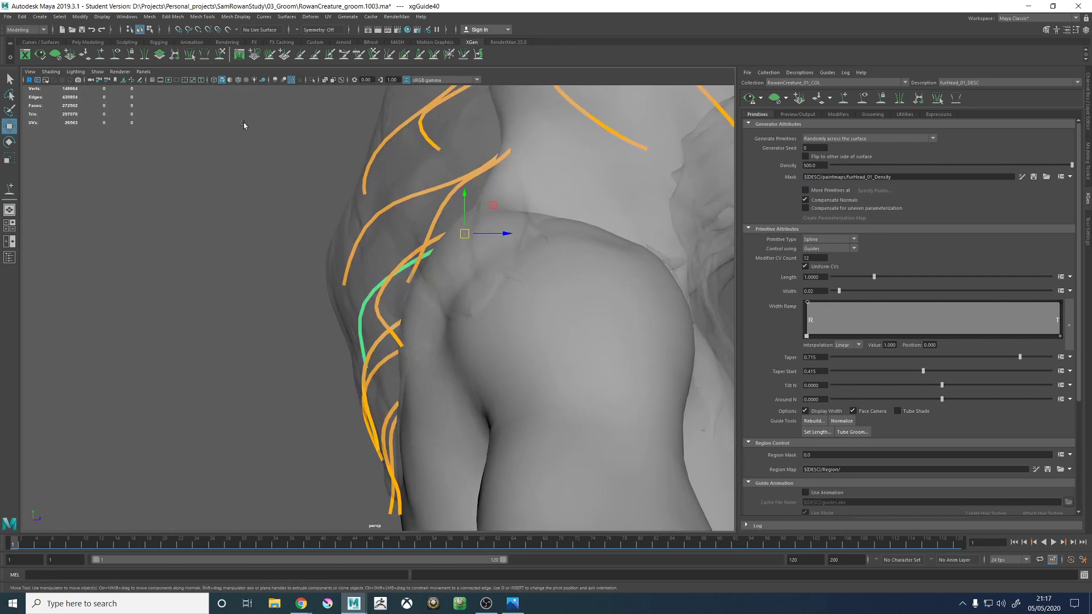
click(220, 55)
alt+drag(378, 284, 362, 296)
mouse_move(359, 342)
alt+mouse_down()
mouse_move(370, 312)
mouse_move(377, 353)
mouse_move(458, 341)
mouse_move(380, 386)
mouse_move(410, 366)
mouse_move(463, 370)
mouse_move(446, 292)
mouse_move(434, 295)
mouse_move(506, 319)
mouse_move(395, 312)
mouse_move(333, 327)
alt+mouse_up()
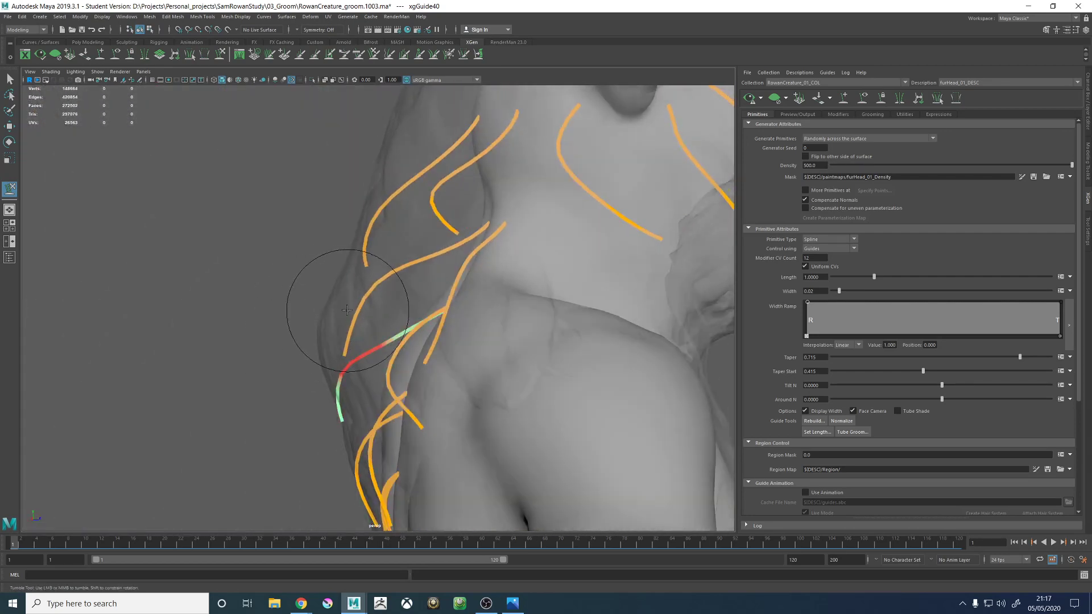
alt+middle_drag(340, 309, 380, 206)
alt+drag(380, 206, 341, 268)
key(w)
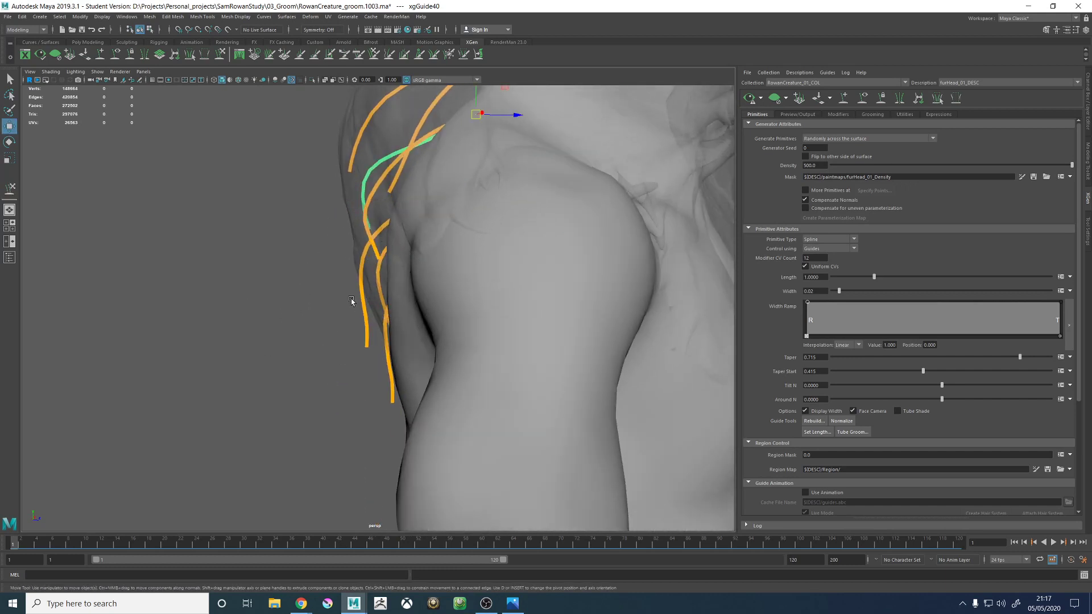
key(y)
mouse_move(268, 183)
alt+mouse_down()
mouse_move(355, 334)
mouse_move(336, 349)
mouse_move(341, 224)
mouse_move(402, 253)
mouse_move(427, 288)
alt+mouse_up()
alt+right_drag(426, 287, 369, 312)
mouse_move(381, 294)
alt+mouse_down()
mouse_move(390, 280)
mouse_move(324, 383)
mouse_move(394, 341)
alt+mouse_up()
- Select the guide at the right side of the neck base and bend it outward from the neck over the shoulder
key(w)
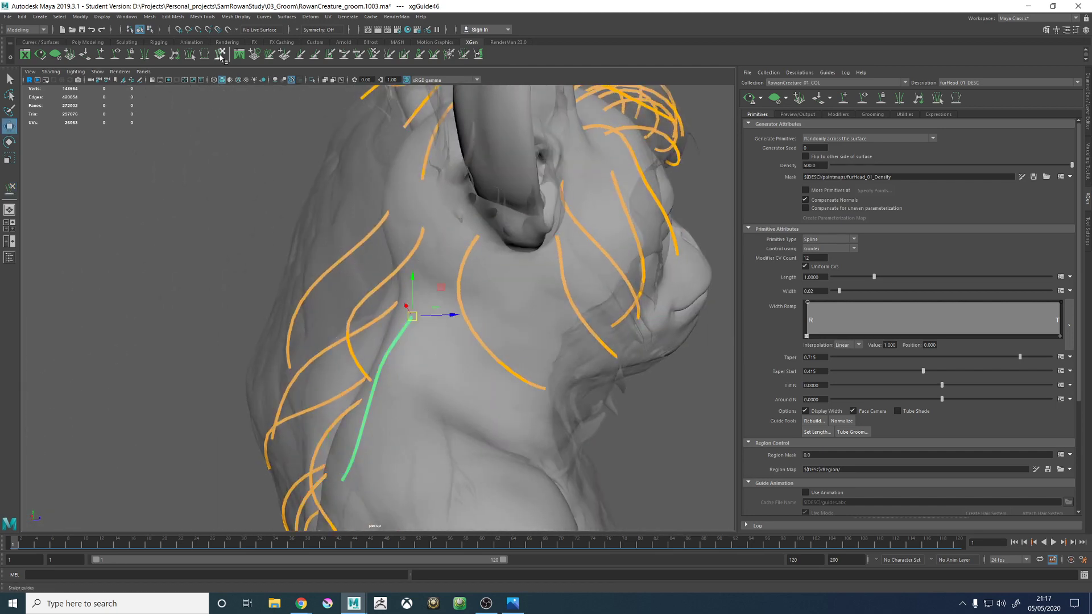
key(y)
mouse_move(334, 227)
alt+mouse_down()
mouse_move(390, 207)
mouse_move(394, 262)
alt+mouse_up()
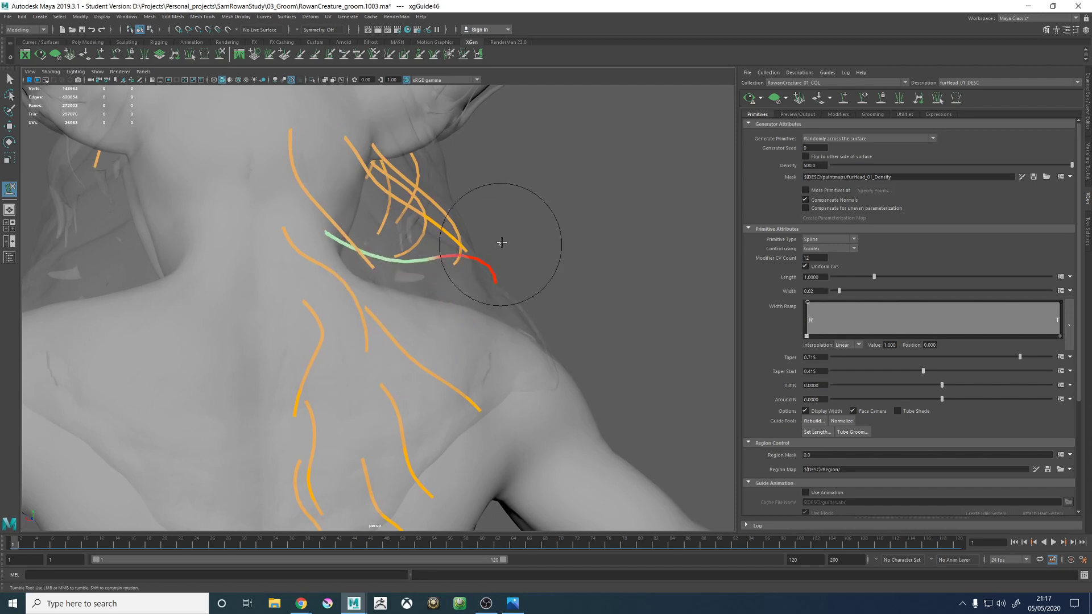
alt+drag(512, 231, 385, 366)
alt+drag(467, 354, 499, 328)
mouse_move(410, 319)
alt+mouse_down()
mouse_move(419, 305)
mouse_move(432, 320)
mouse_move(441, 358)
mouse_move(406, 375)
mouse_move(438, 358)
mouse_move(401, 155)
alt+mouse_up()
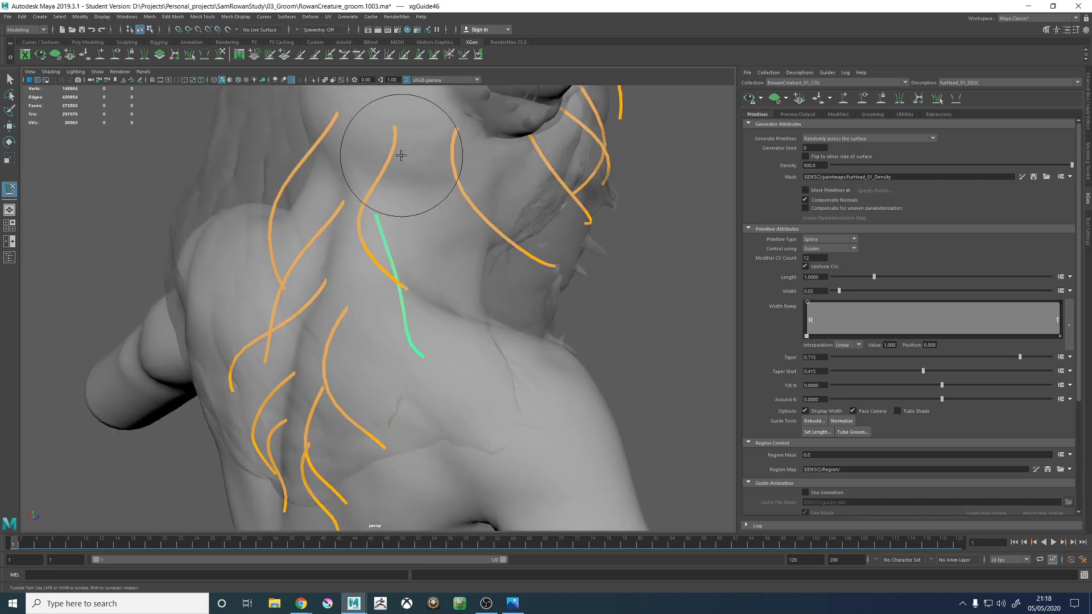
- Reshape the right neck-base guide's curve to echo the guide above it, extending its tip outward to the hair proxy
alt+drag(439, 284, 390, 322)
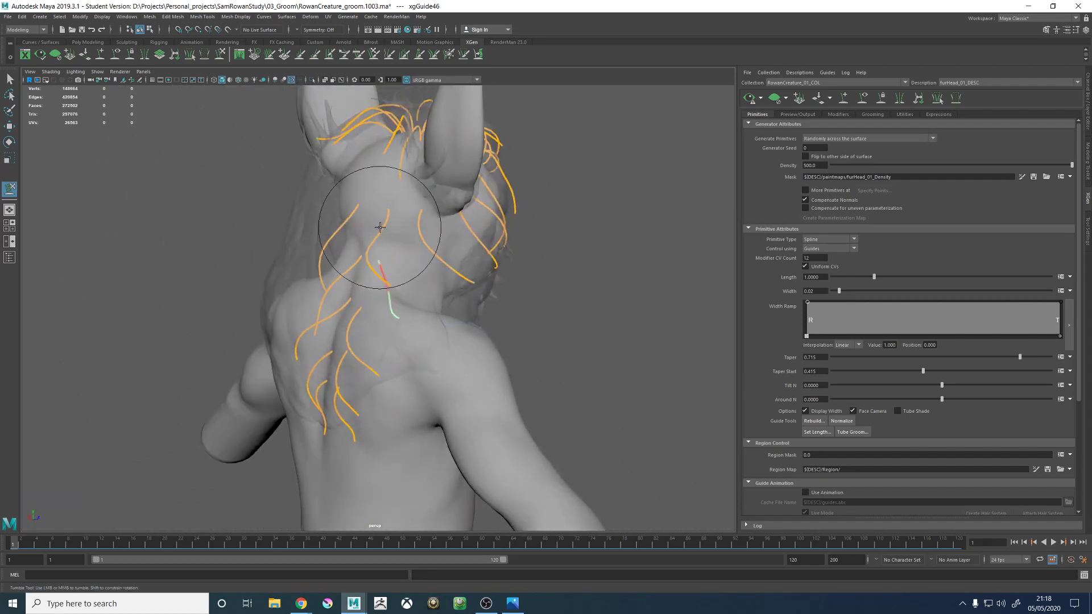
alt+right_drag(390, 321, 423, 223)
alt+drag(423, 223, 416, 247)
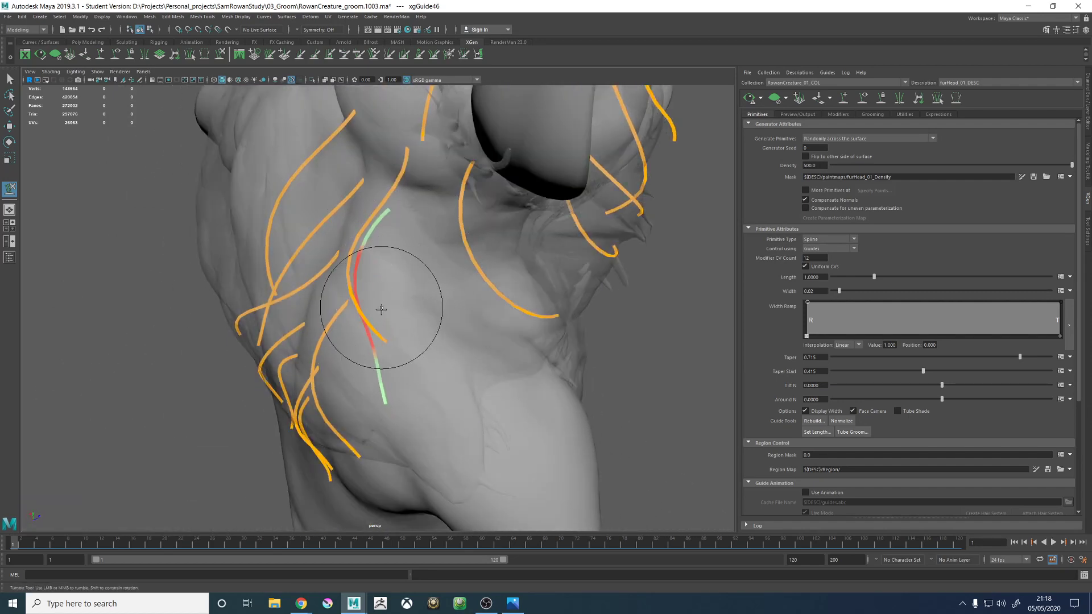
alt+drag(414, 378, 528, 304)
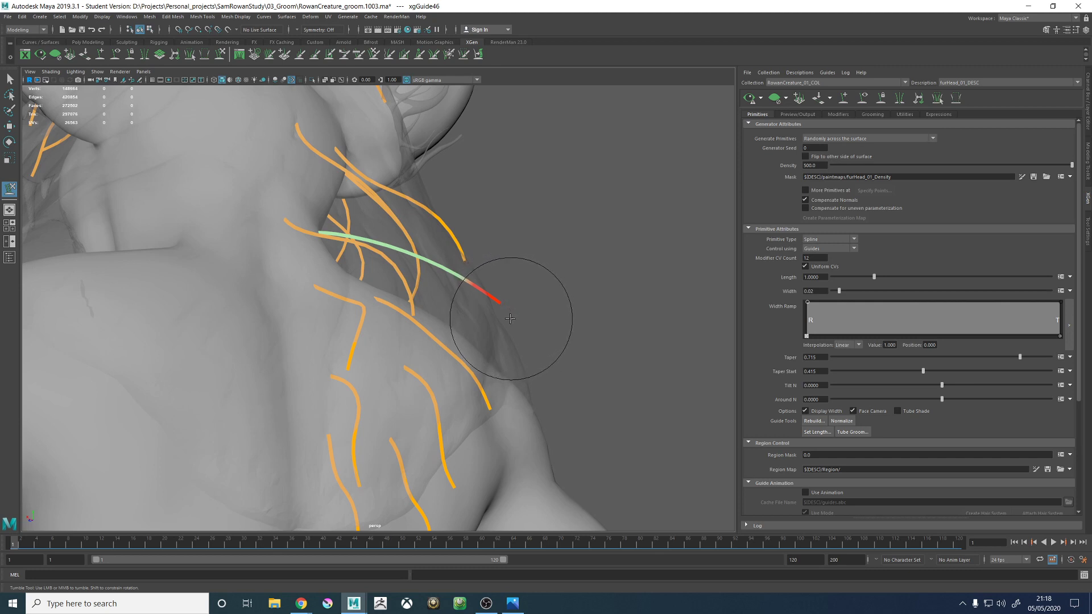
- Smooth the right neck-base guide's root and middle so it hugs the neck before sweeping outward over the shoulder
alt+drag(501, 267, 446, 309)
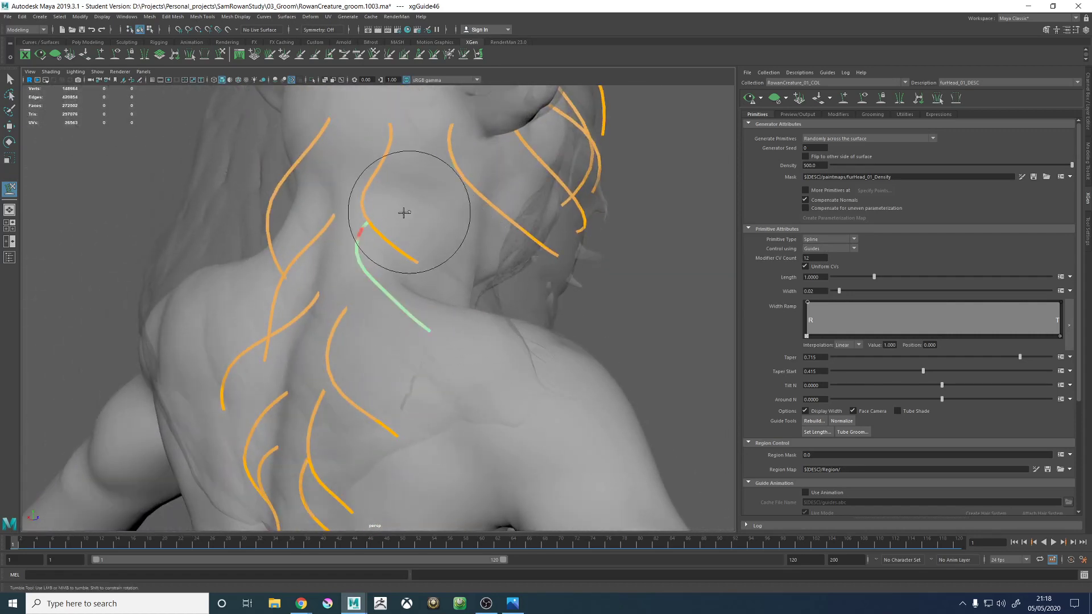
alt+drag(415, 223, 374, 209)
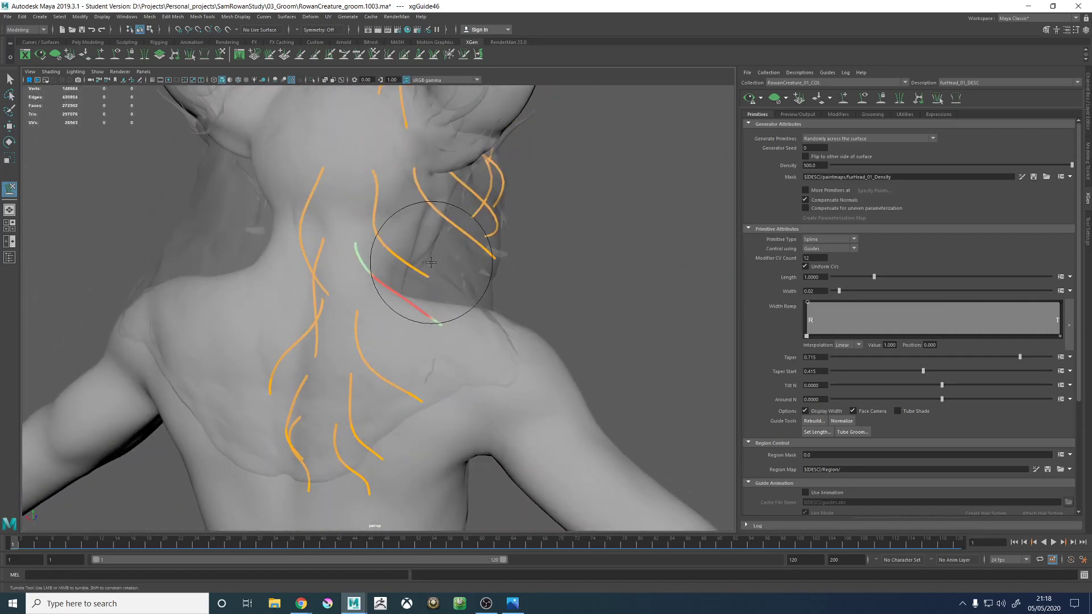
alt+drag(431, 262, 383, 283)
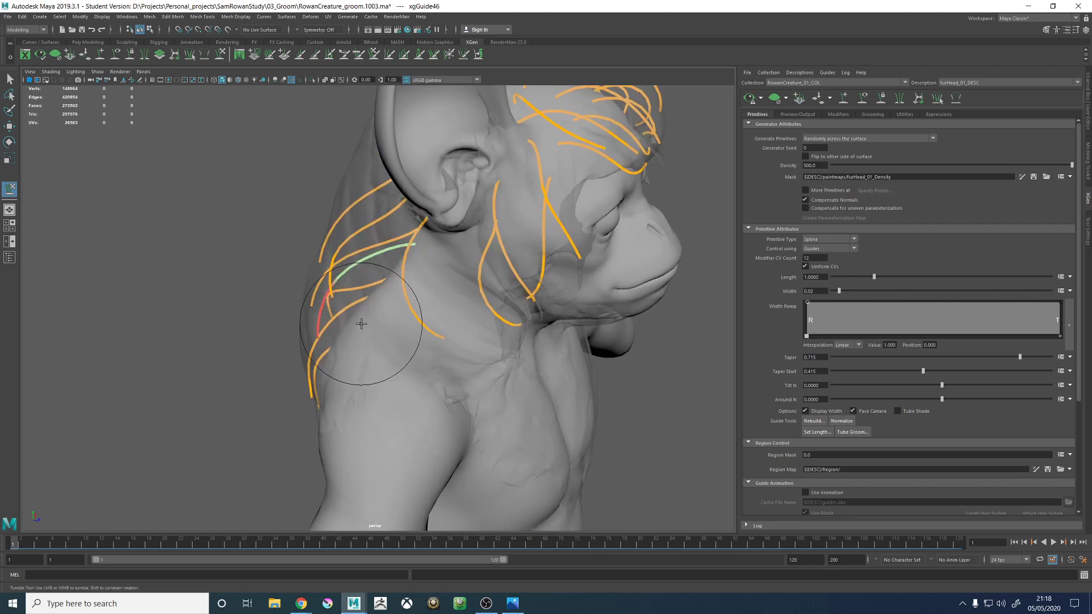
alt+drag(361, 323, 419, 294)
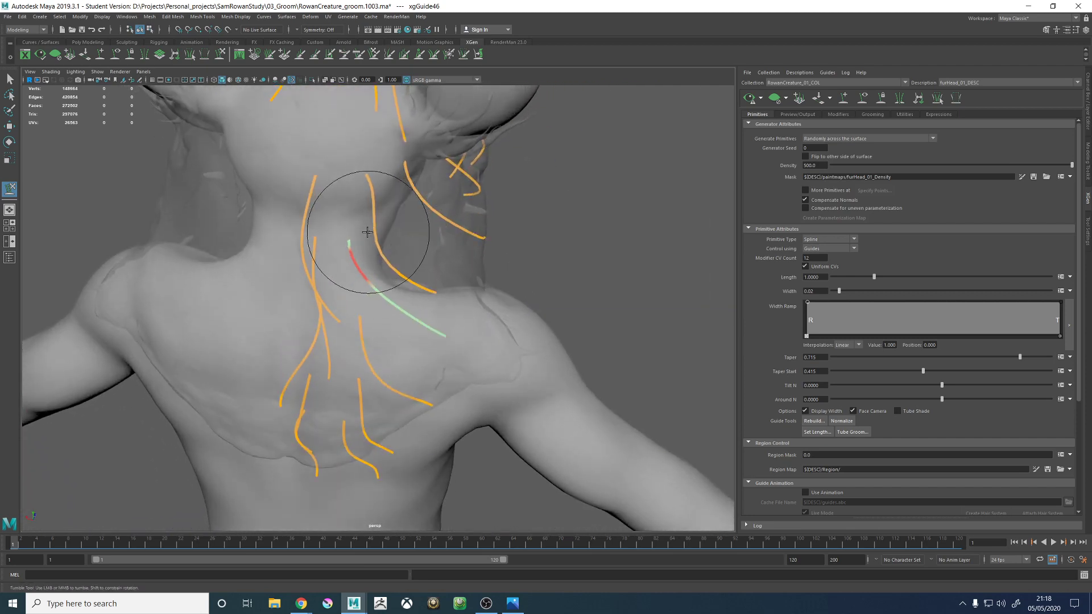
alt+drag(367, 232, 459, 285)
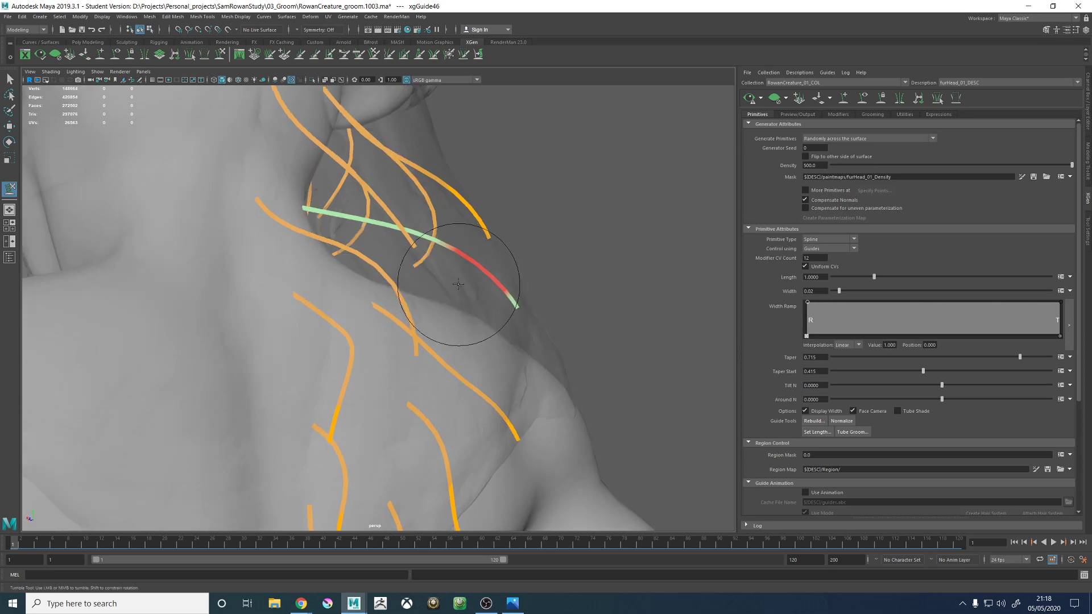
alt+drag(397, 252, 361, 235)
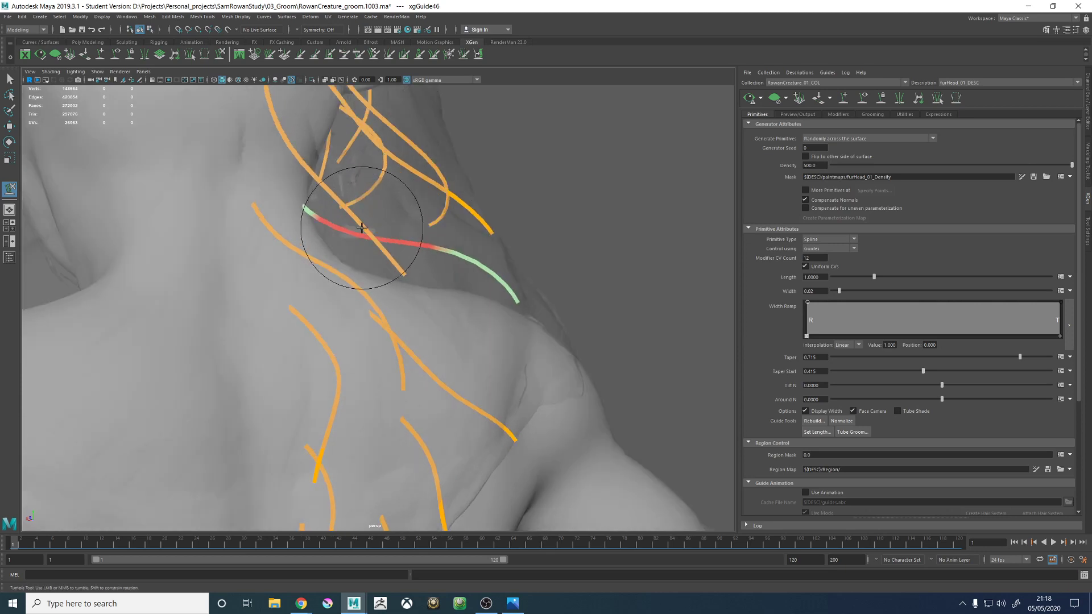
alt+drag(436, 298, 490, 304)
- Select the lower nape guide and sculpt its middle outward so its profile fills the hair proxy
key(w)
click(494, 297)
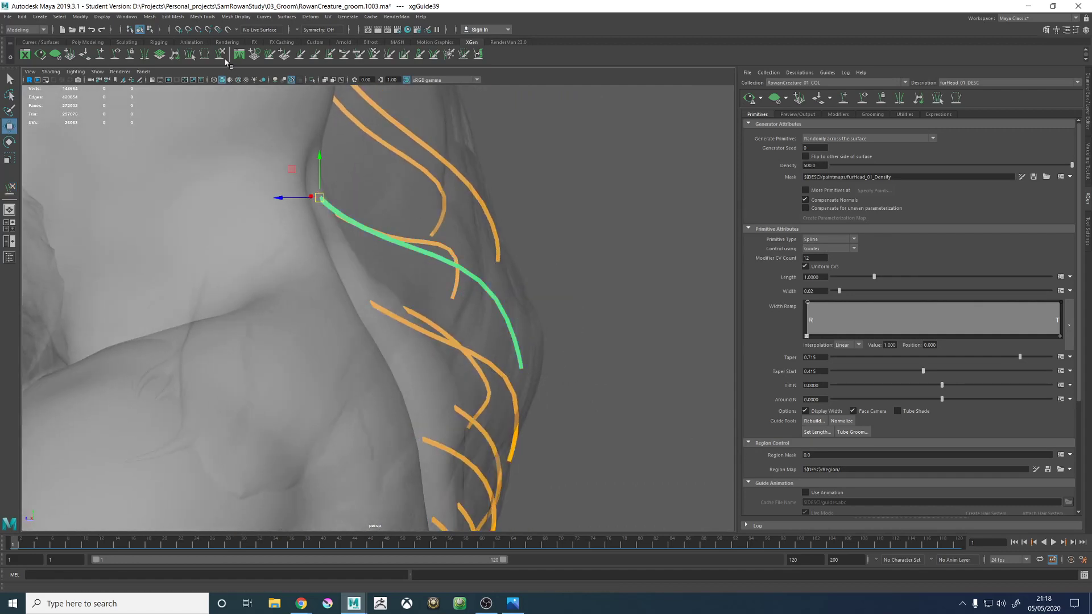
click(220, 56)
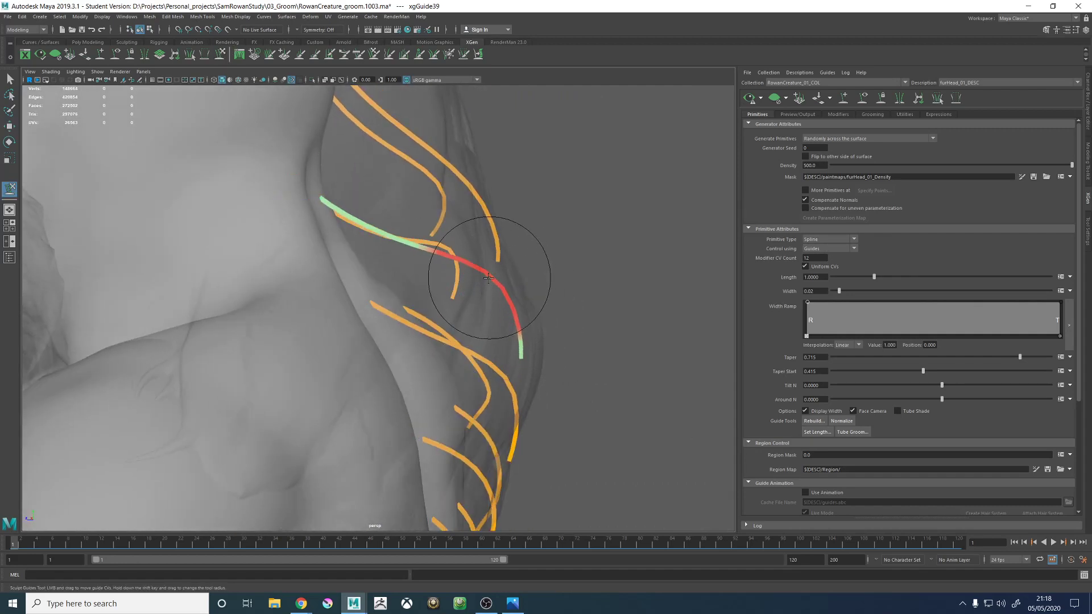
alt+drag(483, 264, 318, 232)
- Select the upper nape guide above it and sculpt its middle and tip into a smooth backward curve inside the hair proxy
key(w)
mouse_move(298, 232)
mouse_down()
mouse_move(274, 220)
mouse_move(266, 196)
mouse_move(279, 218)
mouse_up()
click(220, 55)
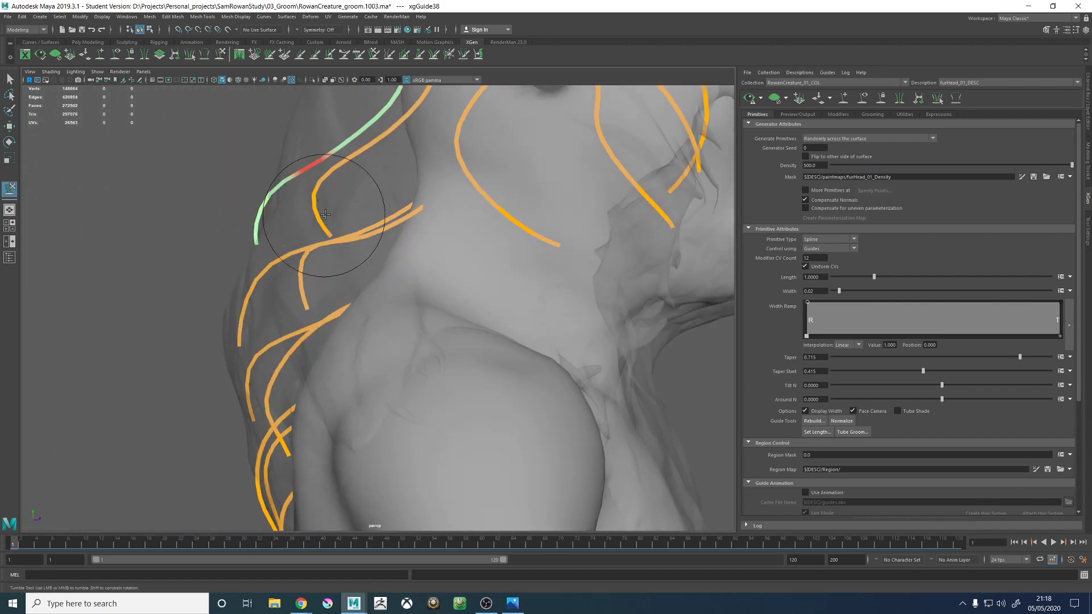
alt+right_drag(325, 215, 302, 185)
alt+middle_drag(353, 231, 350, 305)
alt+drag(347, 307, 435, 284)
alt+middle_drag(435, 285, 415, 236)
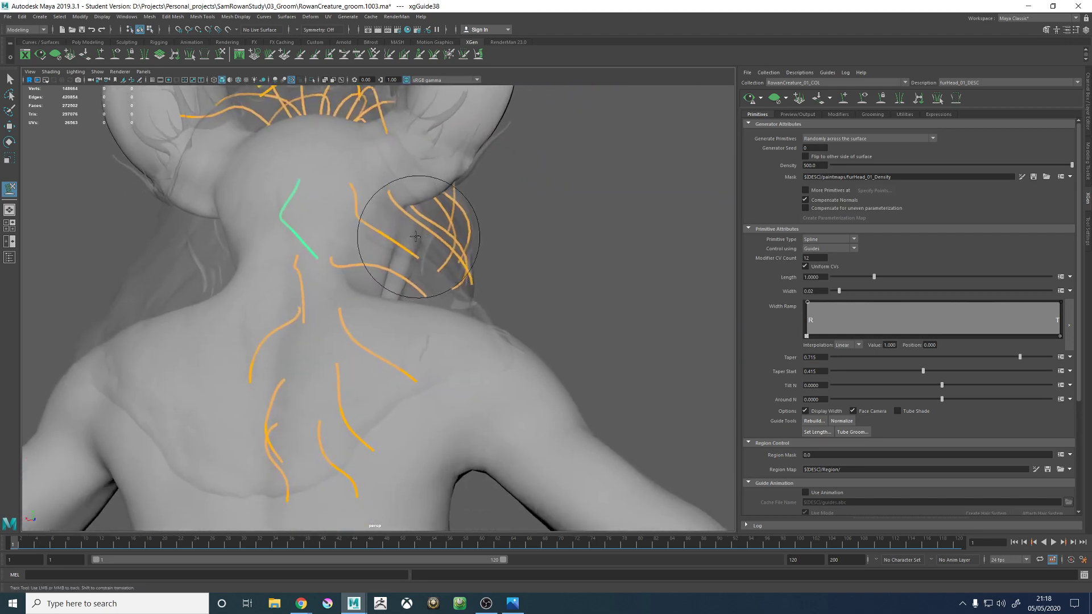
alt+drag(416, 237, 398, 330)
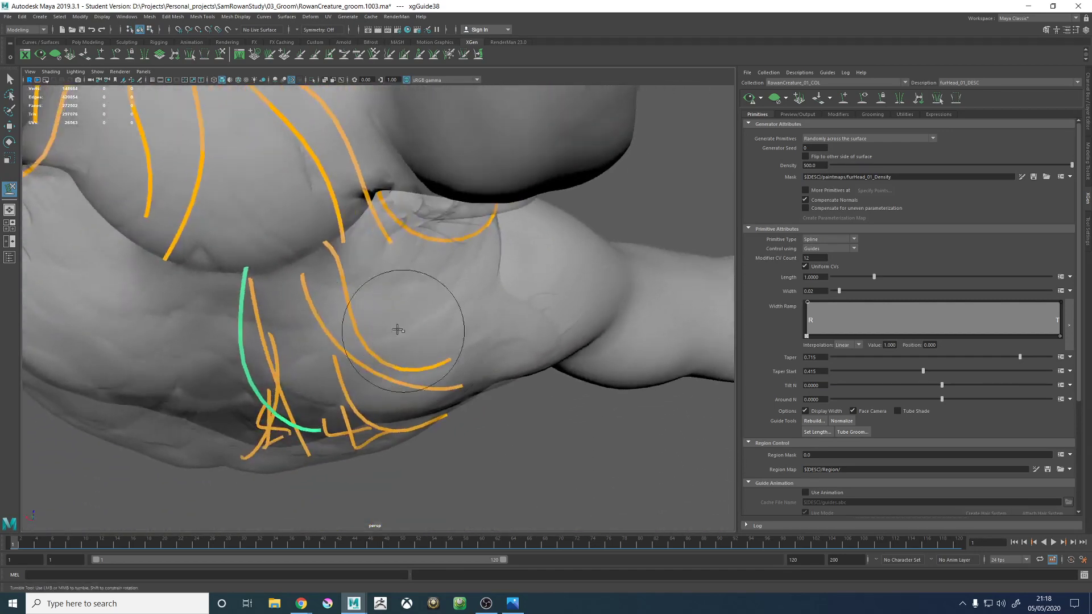
- Select the right neck-base guide and pull its middle and tip backward over the upper back
key(w)
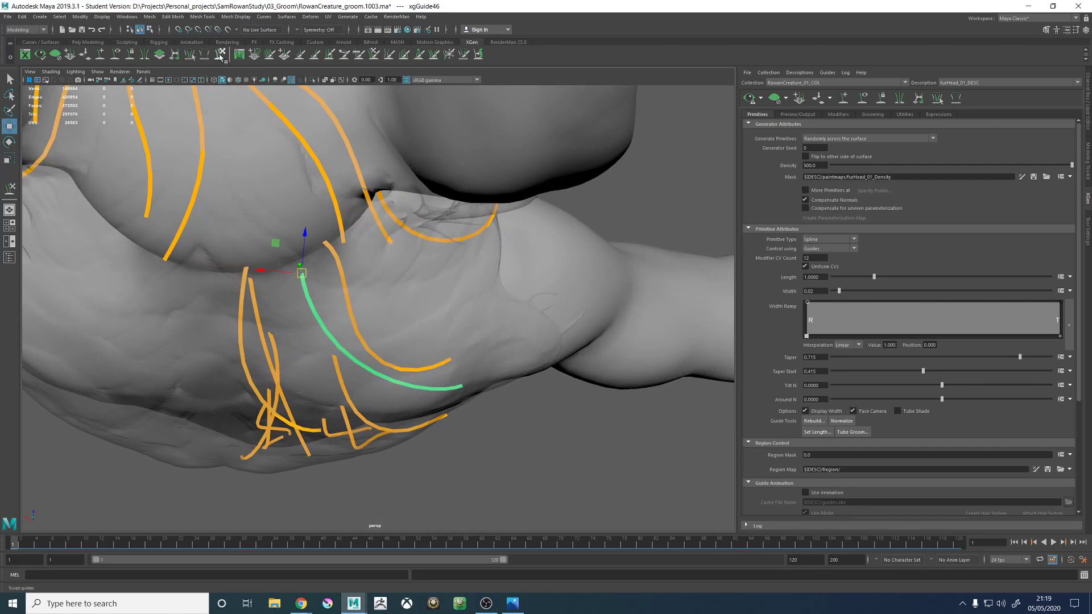
click(221, 55)
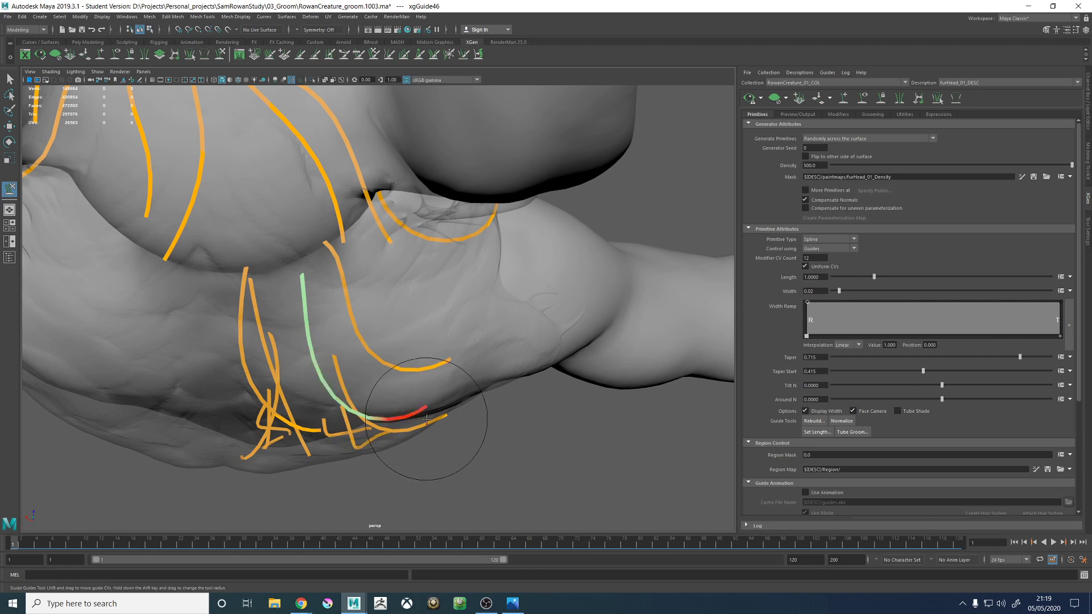
alt+drag(469, 409, 395, 280)
- Select the right upper-nape guide below the hairline and bend its lower half into a curve sweeping outward from the neck
click(349, 162)
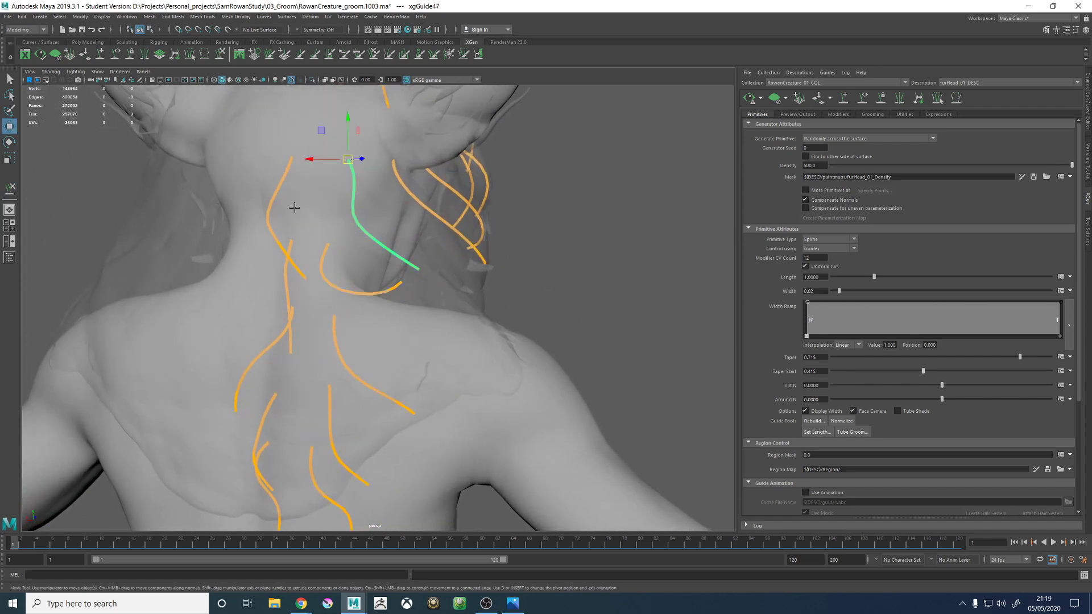
alt+drag(349, 162, 413, 316)
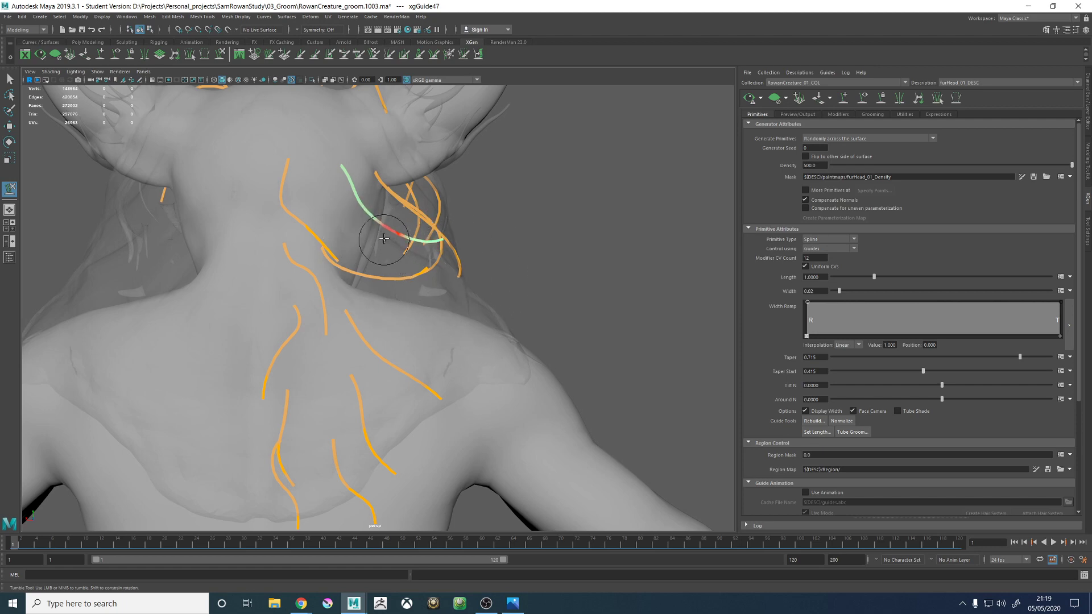
alt+drag(422, 263, 451, 169)
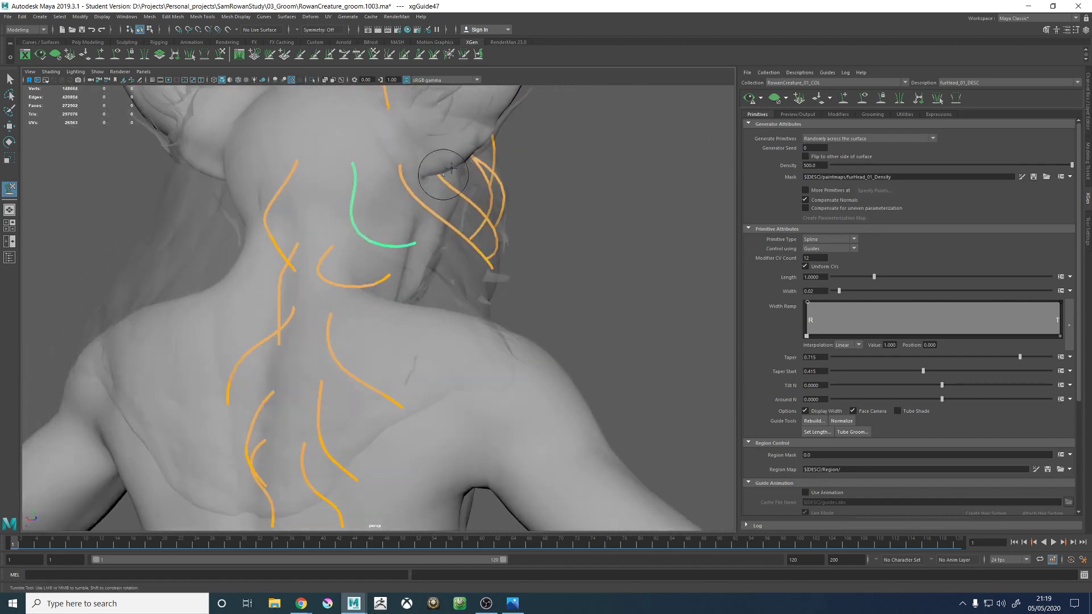
alt+drag(340, 173, 470, 260)
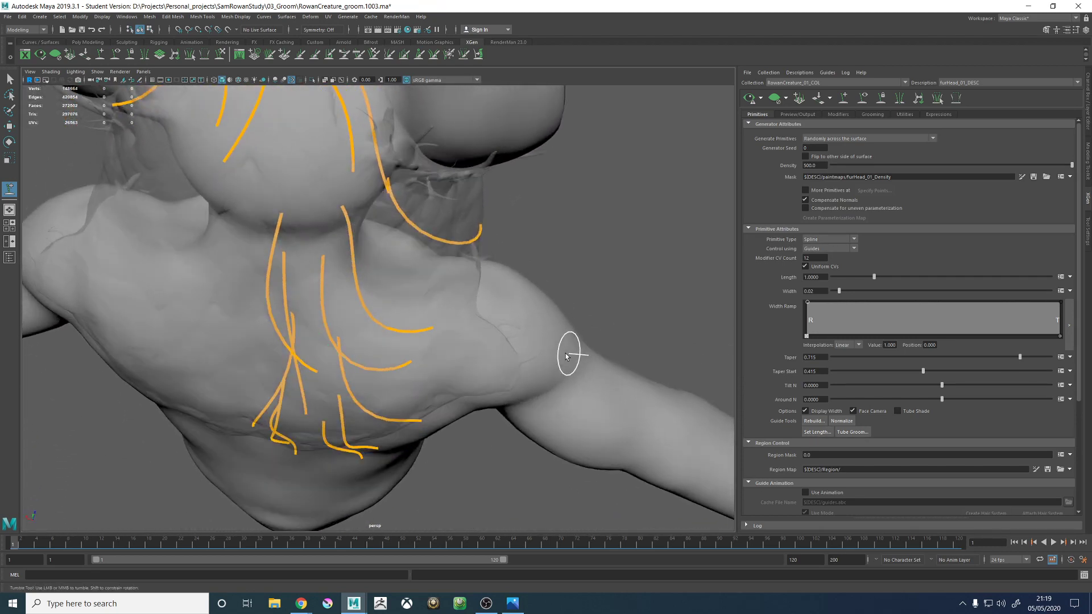
- Add a new guide on the right side of the neck, in the gap in front of the neck-base guide
alt+drag(567, 357, 517, 316)
alt+right_drag(517, 315, 609, 353)
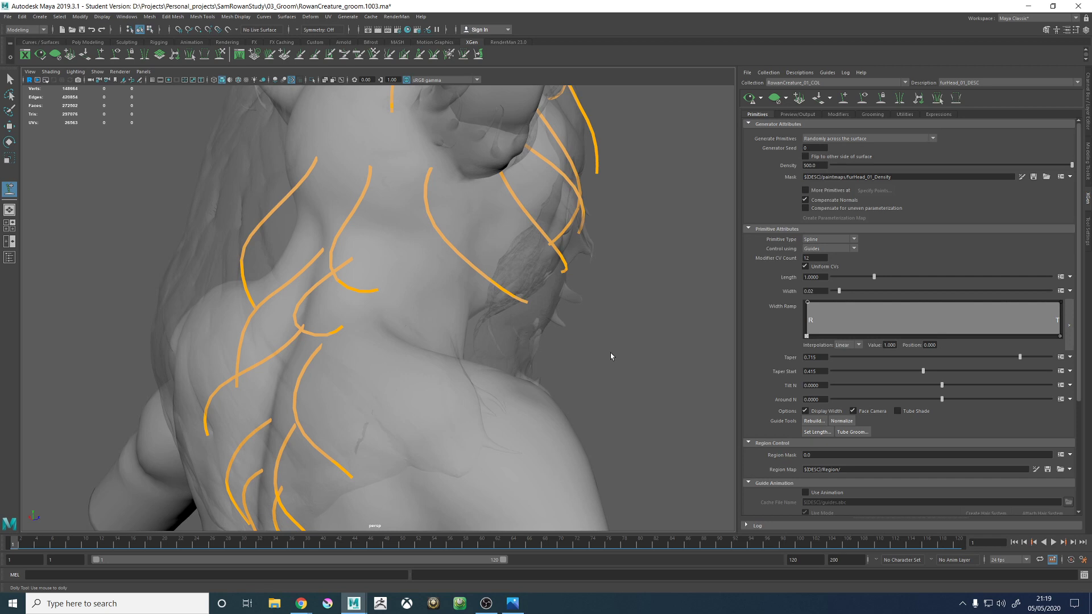
alt+drag(370, 220, 489, 233)
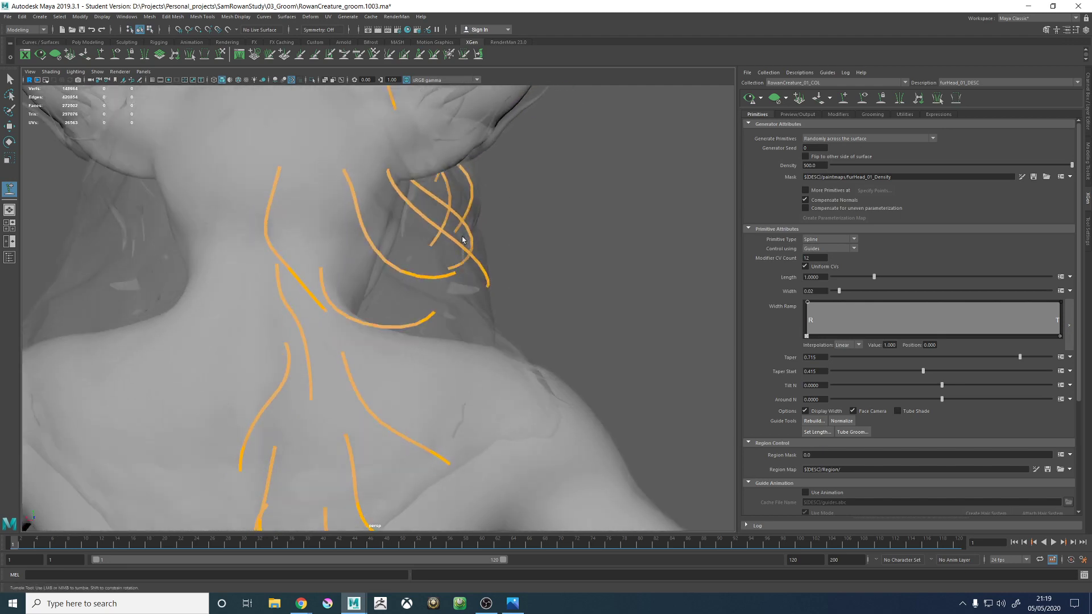
alt+right_drag(523, 256, 441, 291)
alt+drag(441, 291, 367, 310)
alt+right_drag(398, 315, 511, 341)
alt+middle_drag(392, 245, 371, 198)
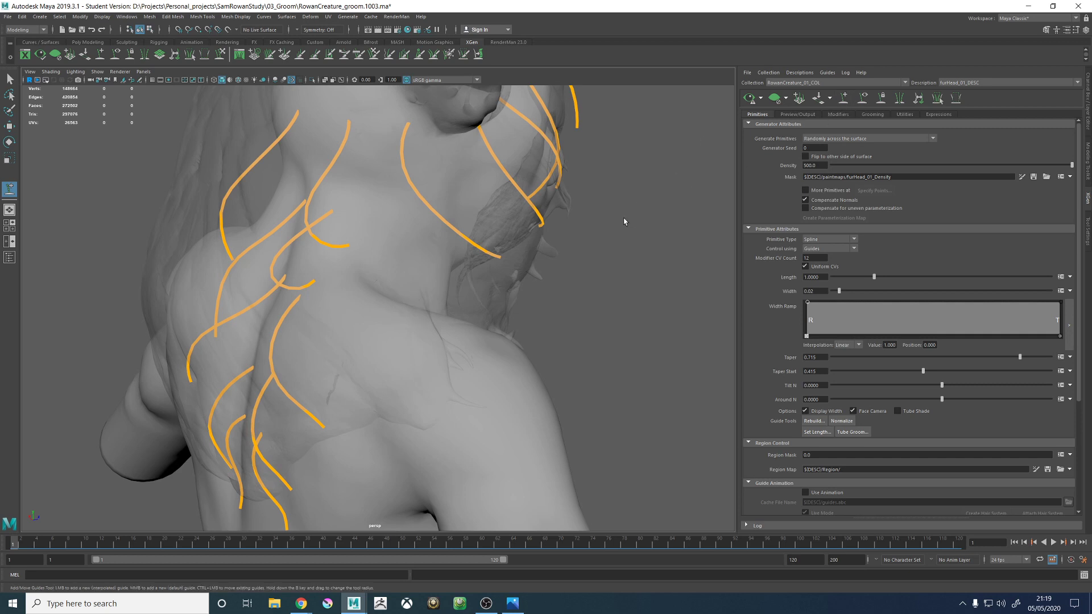
mouse_move(437, 263)
alt+mouse_down()
mouse_move(446, 256)
mouse_move(419, 249)
mouse_move(484, 289)
mouse_move(426, 287)
mouse_move(416, 312)
mouse_move(442, 258)
mouse_move(427, 254)
alt+mouse_up()
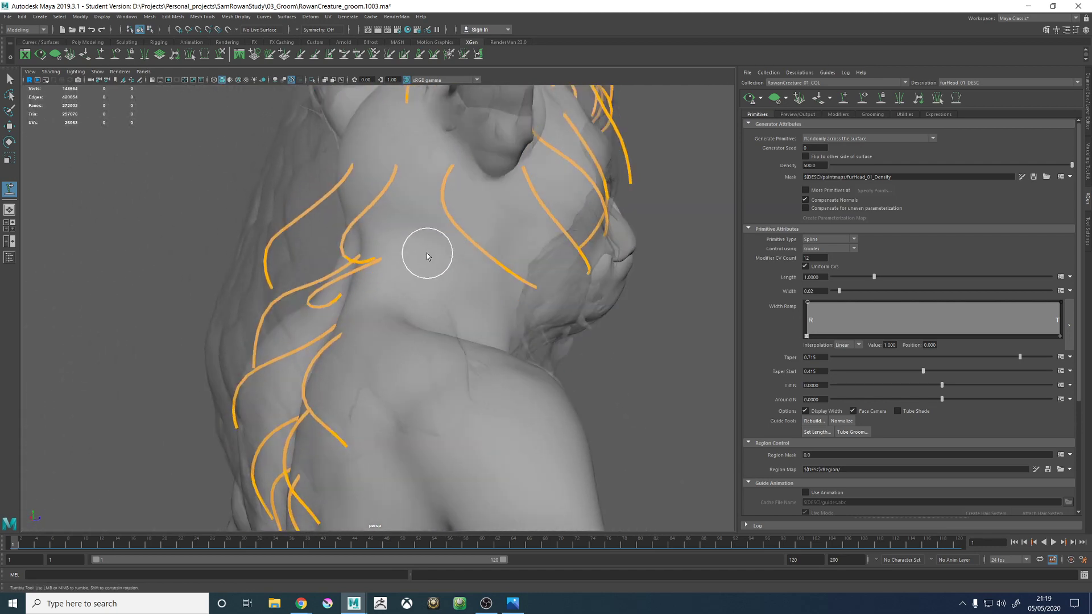
click(485, 292)
alt+drag(485, 293, 343, 274)
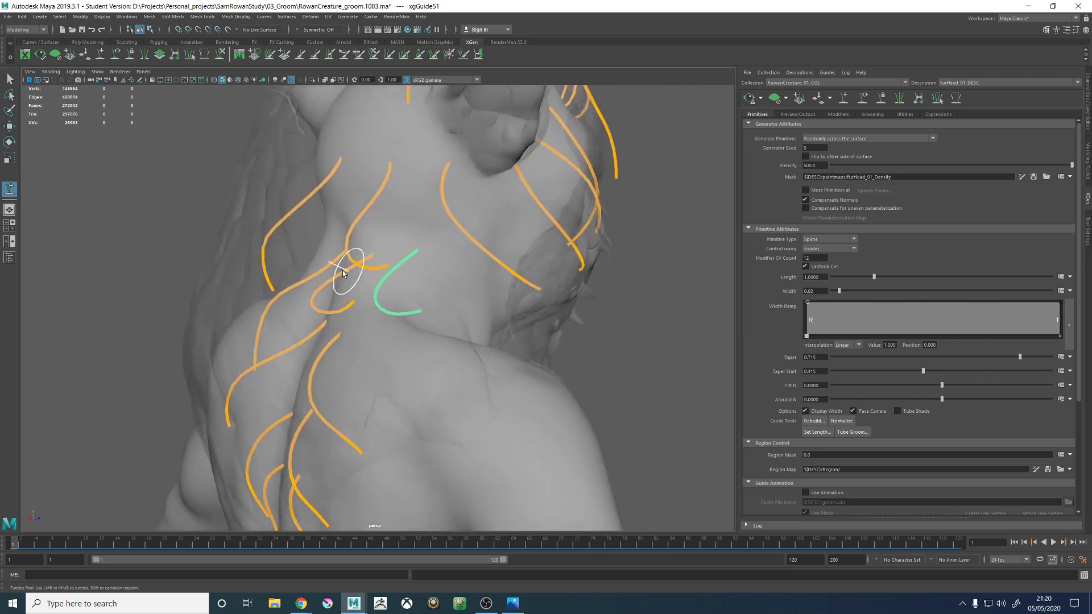
- Copy the guide shape of the right neck-base guide behind the new guide
key(w)
click(366, 268)
right_click(644, 283)
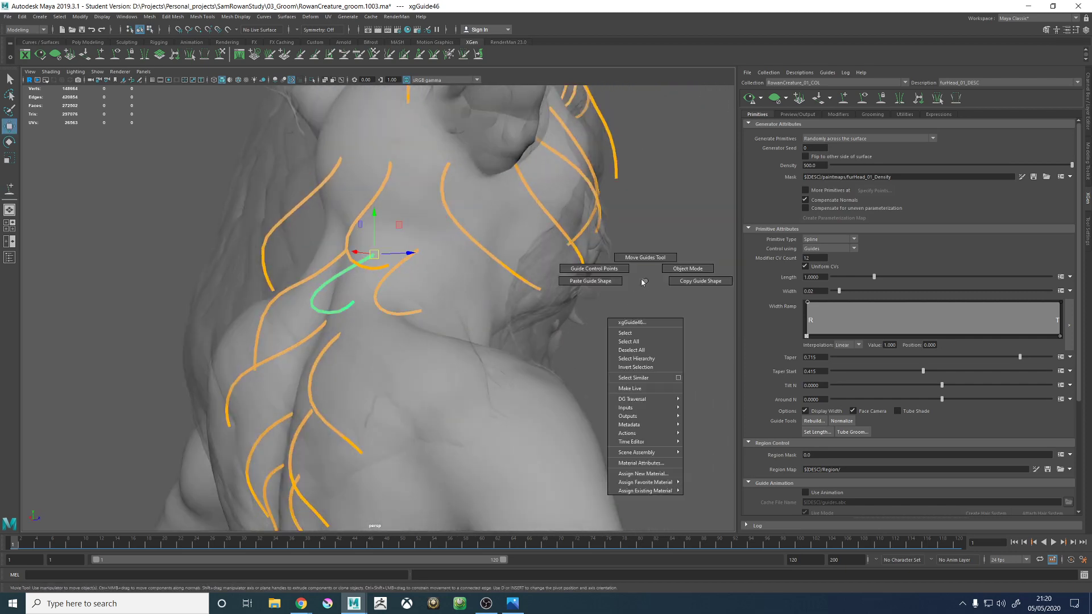
click(673, 283)
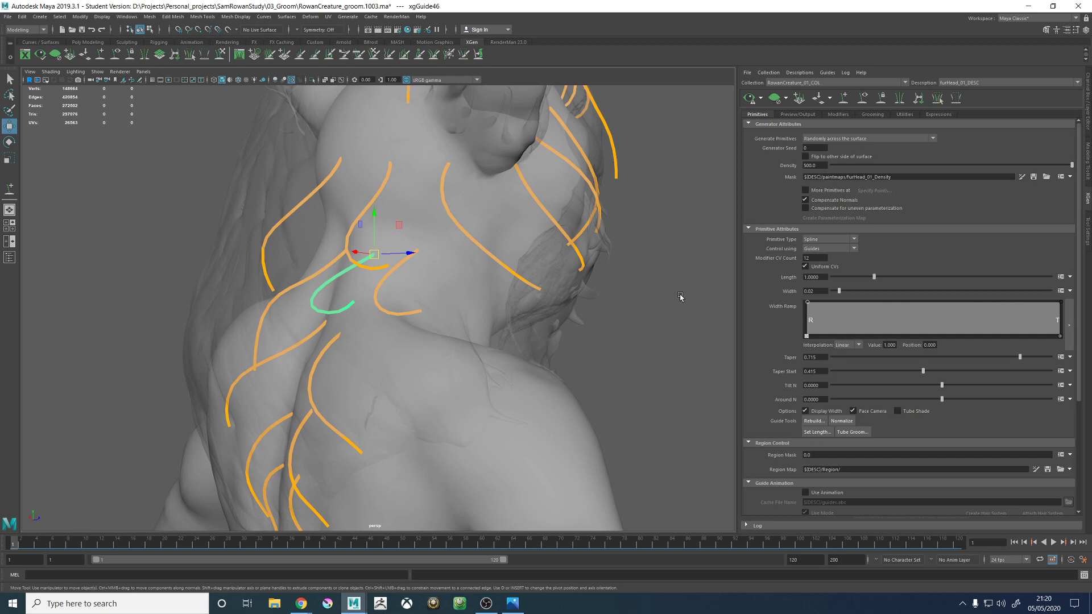
- Select the new neck-side guide and sculpt it to follow the neck and sweep outward and down over the shoulder
alt+drag(447, 346, 427, 325)
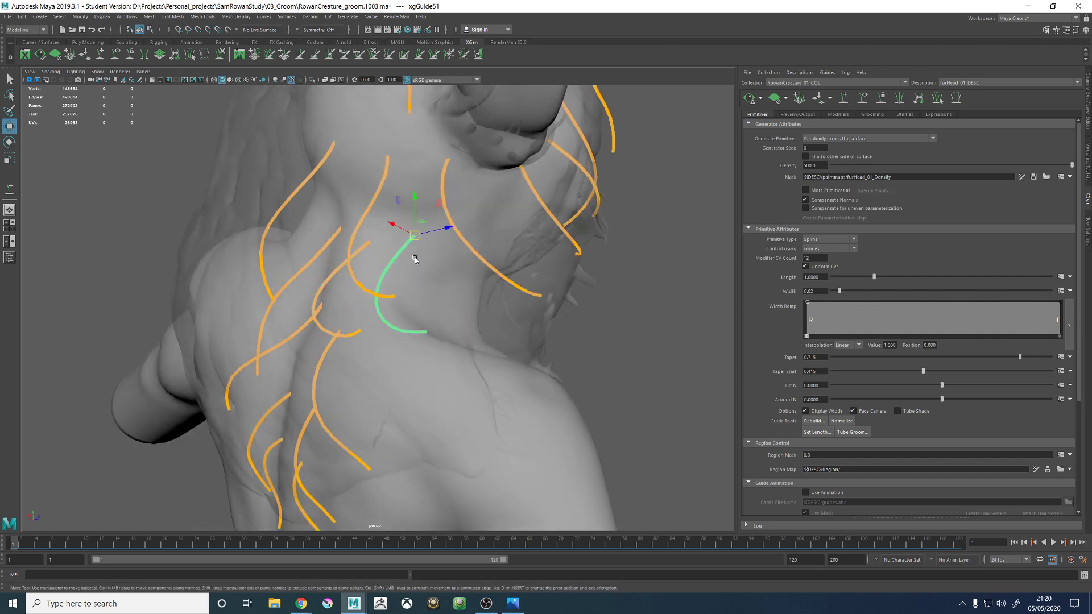
click(223, 54)
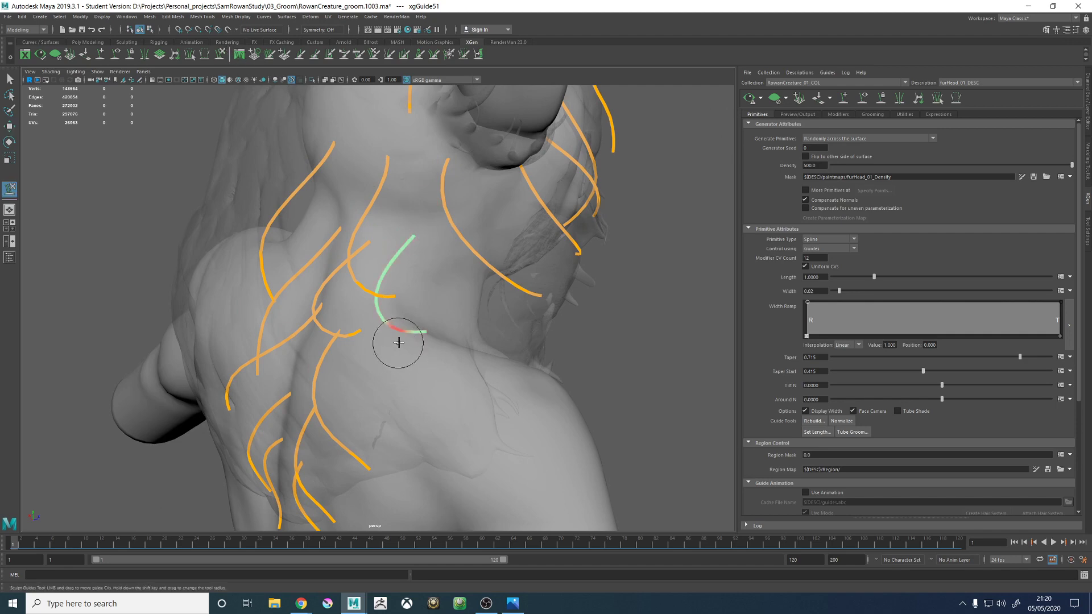
mouse_move(392, 342)
shift+mouse_down()
mouse_move(455, 336)
mouse_move(480, 371)
shift+mouse_up()
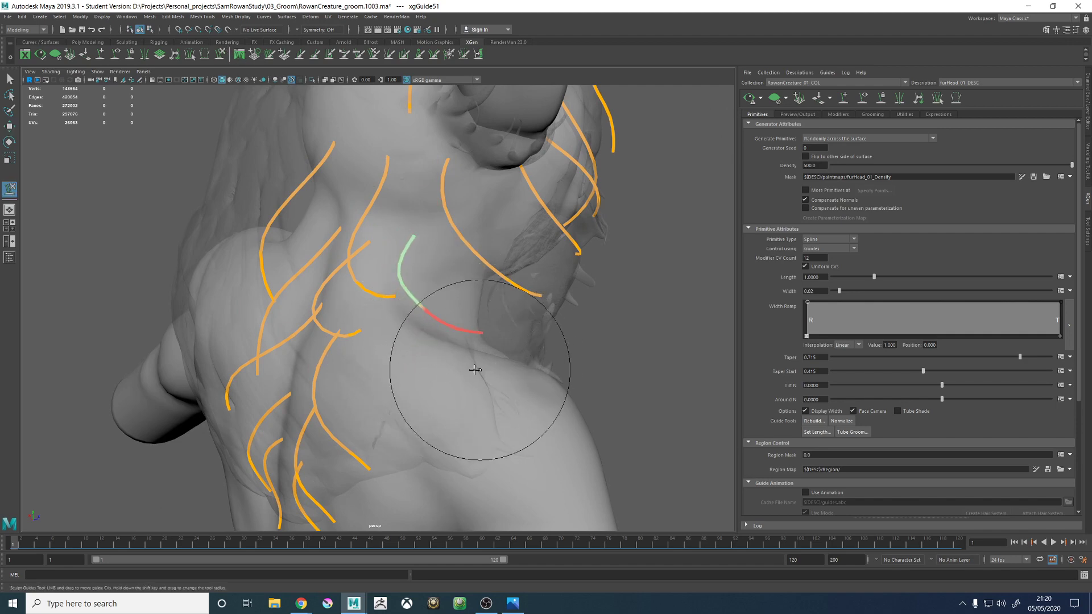
mouse_move(554, 375)
alt+mouse_down()
mouse_move(496, 336)
mouse_move(520, 332)
mouse_move(505, 290)
alt+mouse_up()
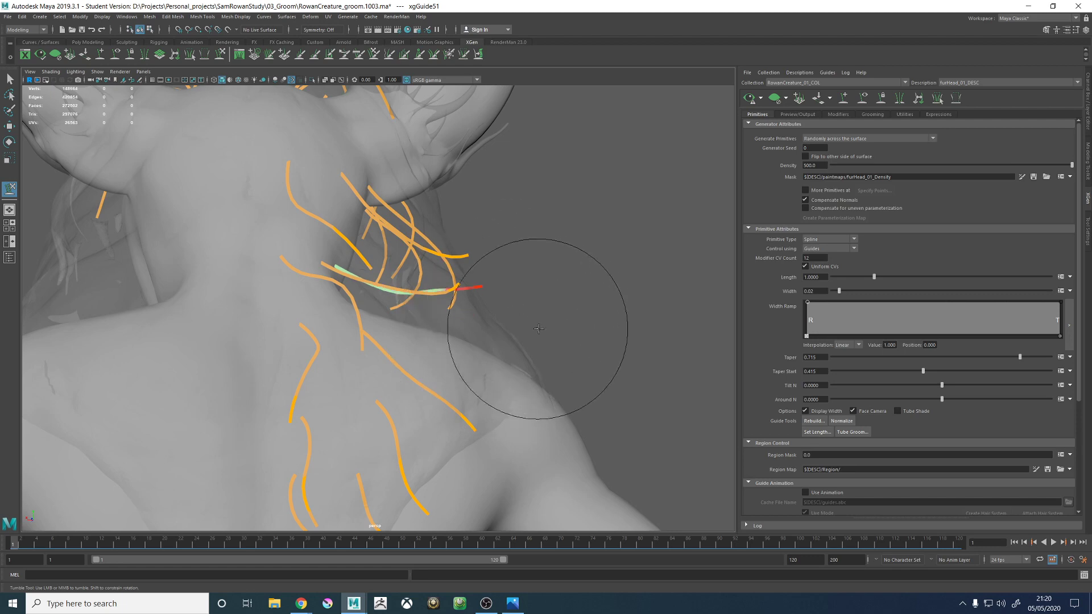
mouse_move(561, 325)
alt+mouse_down()
mouse_move(530, 324)
mouse_move(571, 342)
mouse_move(511, 350)
mouse_move(496, 362)
mouse_move(513, 364)
mouse_move(507, 381)
mouse_move(500, 341)
mouse_move(353, 319)
mouse_move(317, 342)
mouse_move(292, 402)
mouse_move(382, 382)
mouse_move(431, 420)
alt+mouse_up()
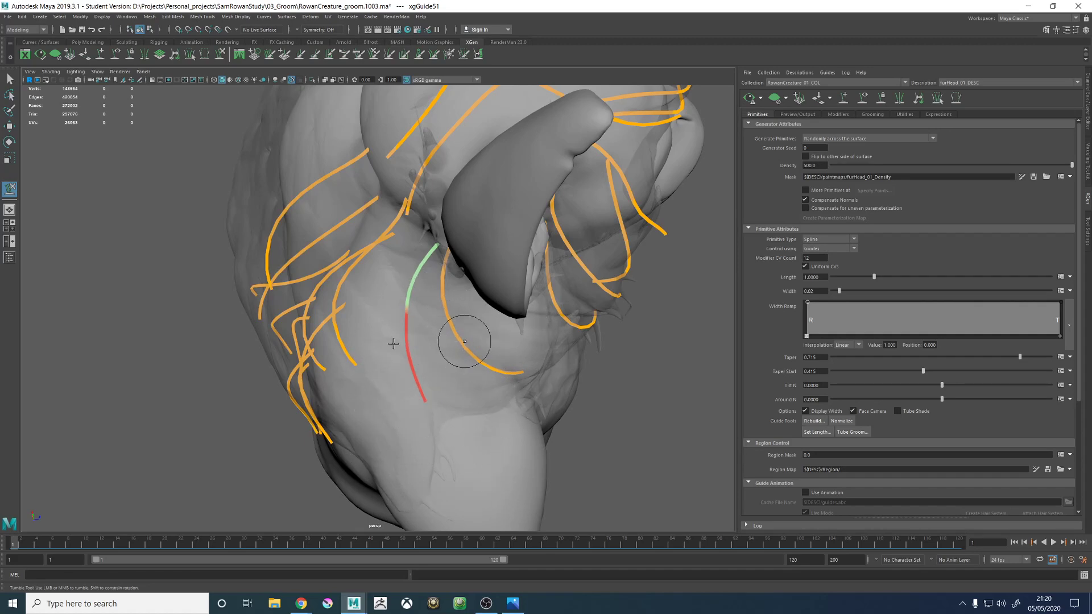
mouse_move(423, 317)
alt+mouse_down()
mouse_move(398, 276)
mouse_move(414, 298)
mouse_move(494, 289)
mouse_move(429, 300)
alt+mouse_up()
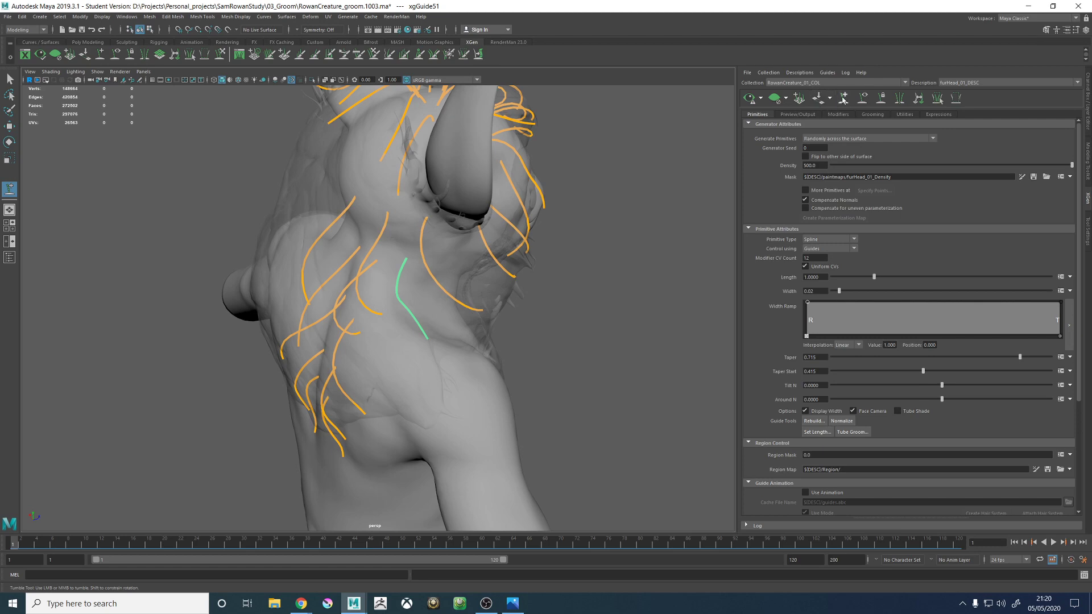
- Add another guide where the neck meets the right shoulder, below the neck-base guides
scroll(280, 324, up, 5)
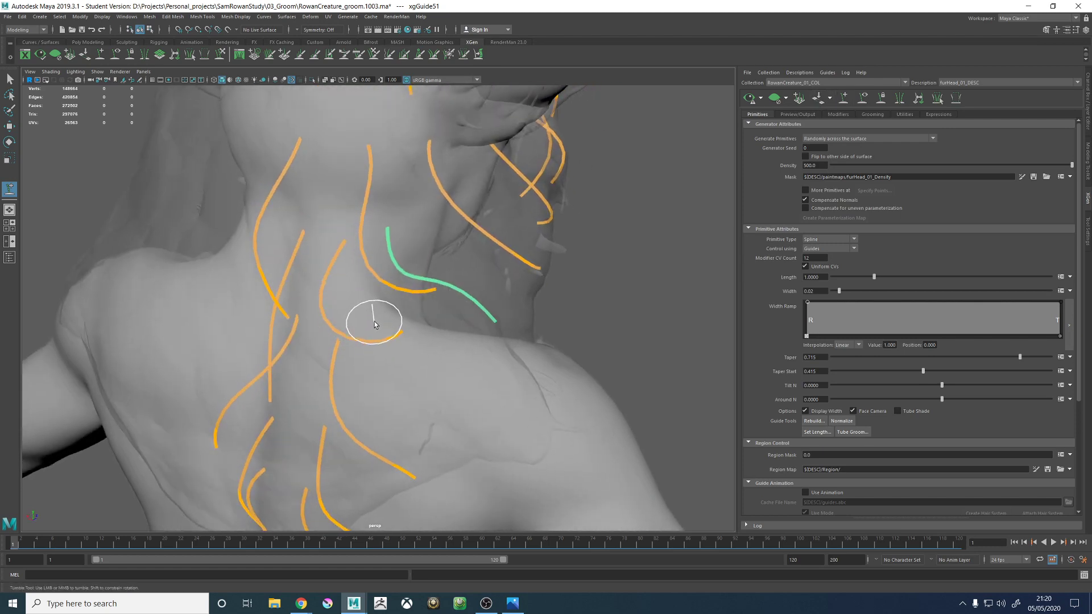
alt+drag(413, 345, 379, 347)
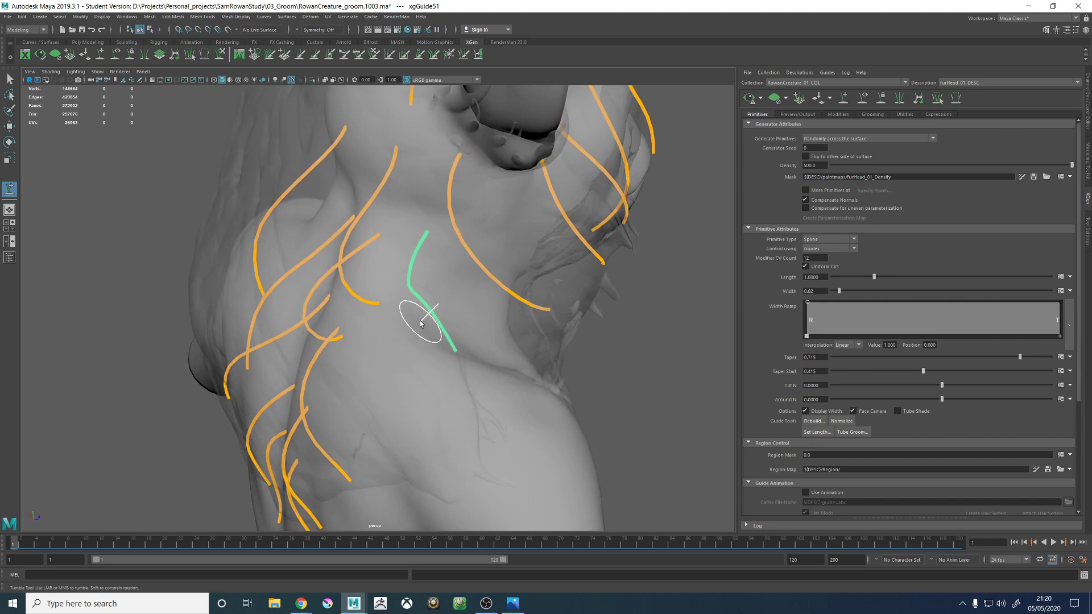
mouse_move(380, 303)
alt+mouse_down()
mouse_move(353, 263)
mouse_move(336, 281)
mouse_move(373, 301)
mouse_move(390, 329)
mouse_move(421, 310)
mouse_move(378, 328)
alt+mouse_up()
click(383, 337)
- Copy the right neck-base guide's shape and paste it onto the new guide at the top of the shoulder
key(w)
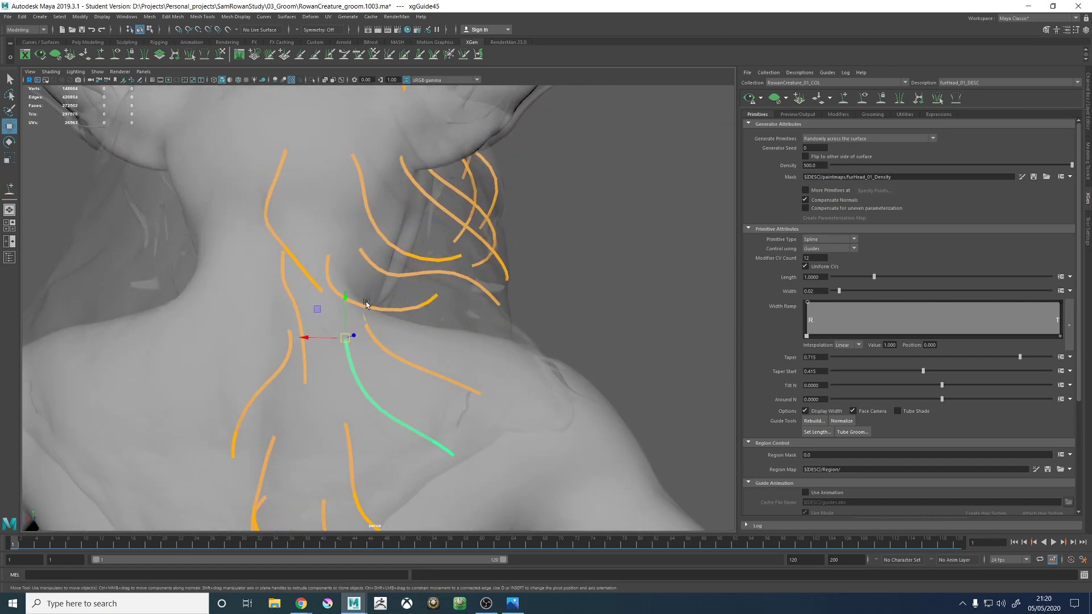
click(368, 307)
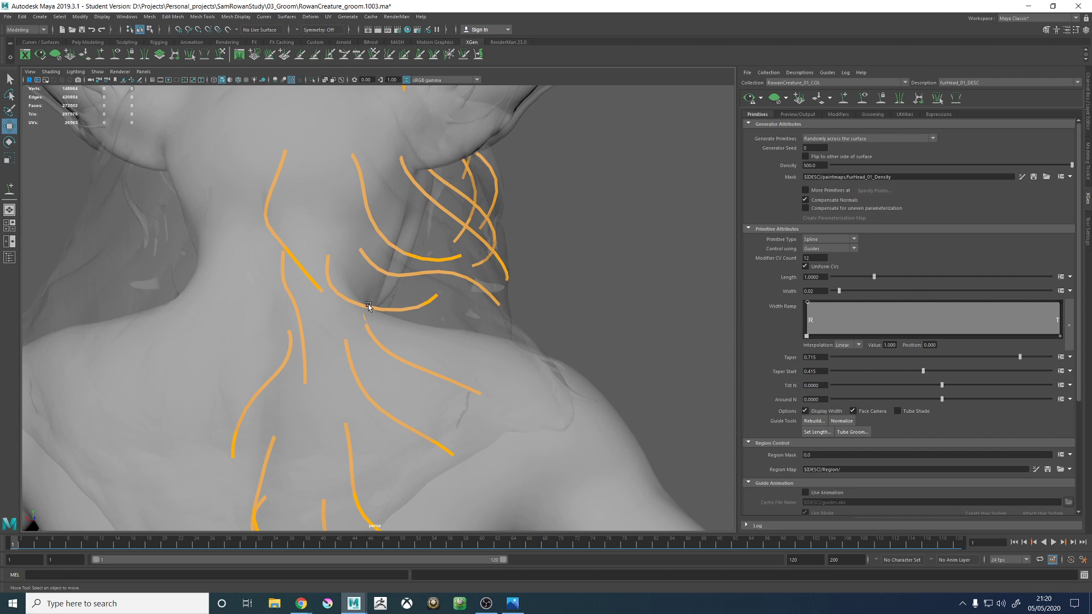
click(409, 309)
right_drag(574, 290, 630, 288)
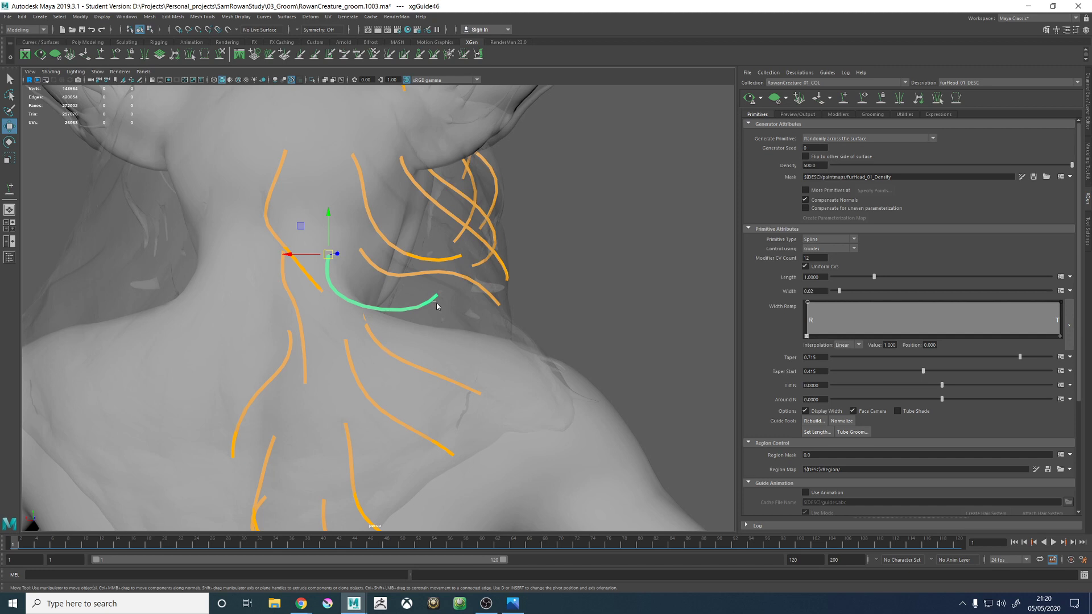
right_drag(436, 306, 446, 342)
click(421, 363)
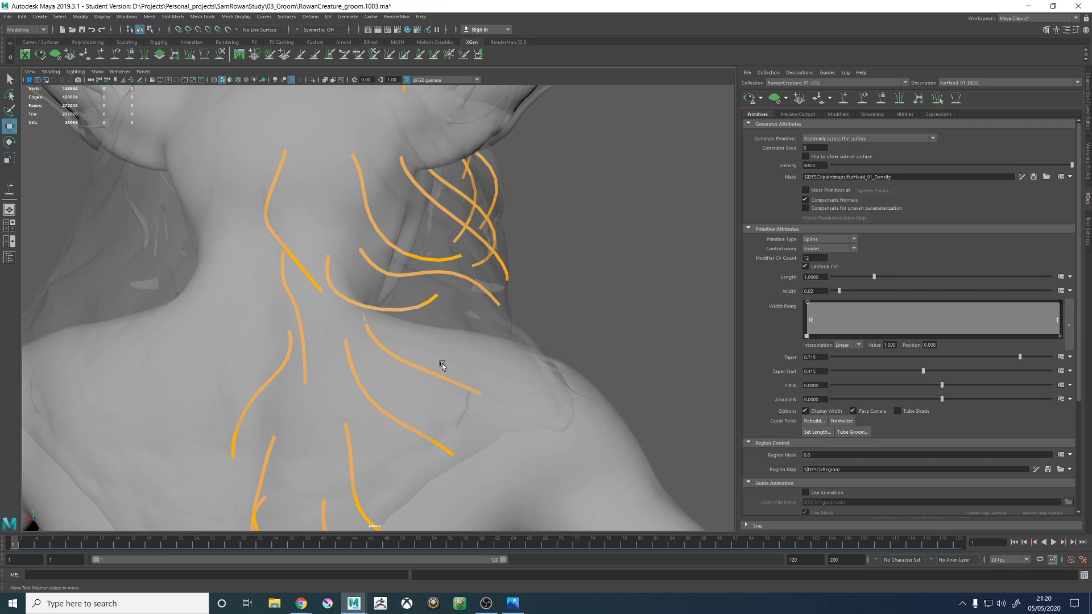
click(441, 376)
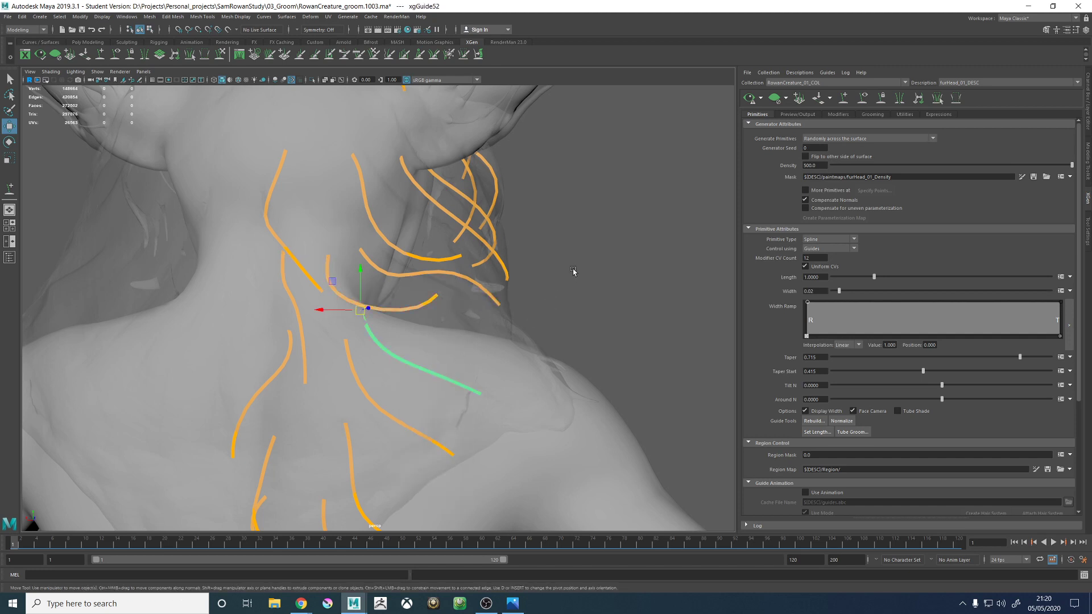
right_drag(573, 270, 522, 277)
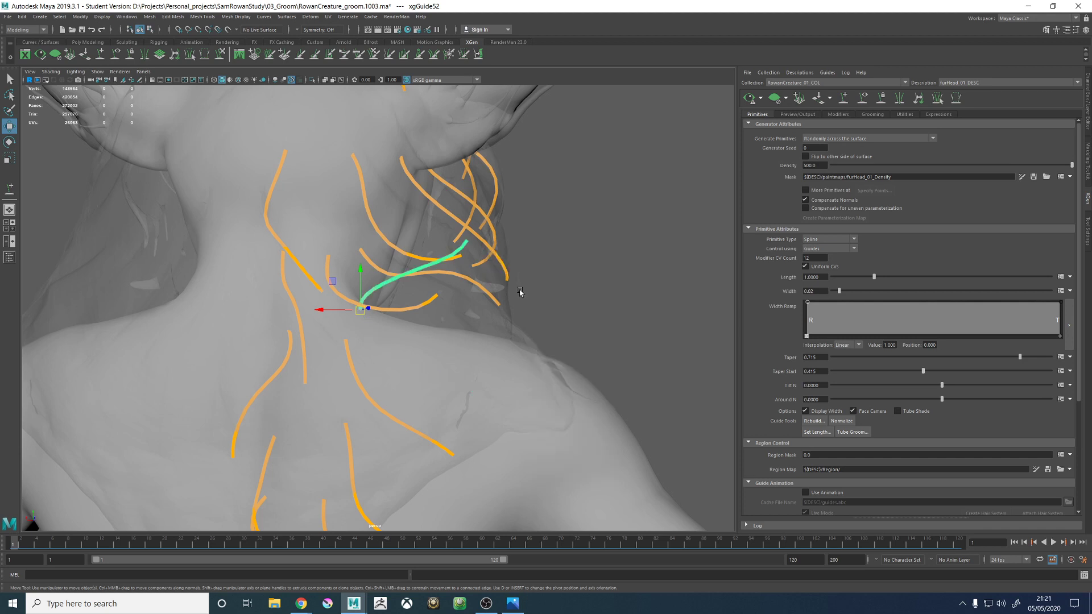
- Sculpt the new shoulder guide downward from its root so it arcs over the top of the right shoulder
click(221, 54)
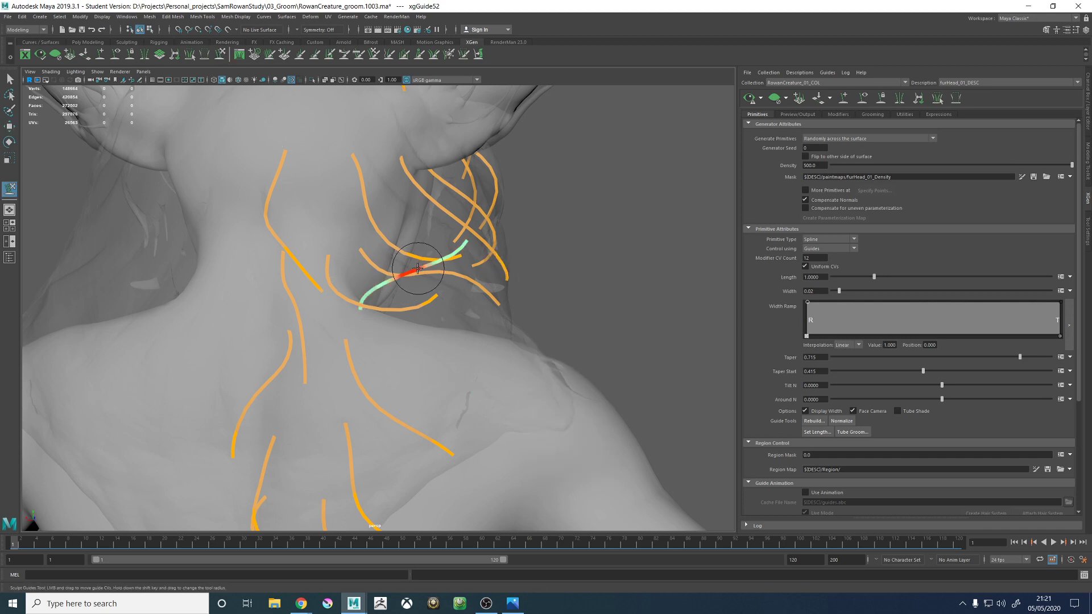
mouse_move(443, 267)
shift+mouse_down()
mouse_move(467, 267)
mouse_move(444, 324)
mouse_move(453, 325)
mouse_move(424, 361)
shift+mouse_up()
alt+middle_drag(424, 361, 478, 286)
mouse_move(366, 351)
mouse_down()
mouse_move(439, 369)
mouse_move(499, 300)
mouse_move(489, 331)
mouse_move(429, 344)
mouse_move(537, 336)
mouse_move(548, 286)
mouse_up()
mouse_move(561, 341)
mouse_down()
mouse_move(550, 326)
mouse_move(612, 303)
mouse_move(529, 339)
mouse_up()
mouse_move(491, 396)
mouse_down()
mouse_move(475, 394)
mouse_move(506, 361)
mouse_move(434, 361)
mouse_move(450, 341)
mouse_move(456, 432)
mouse_move(409, 409)
mouse_move(487, 382)
mouse_move(487, 356)
mouse_move(558, 378)
mouse_up()
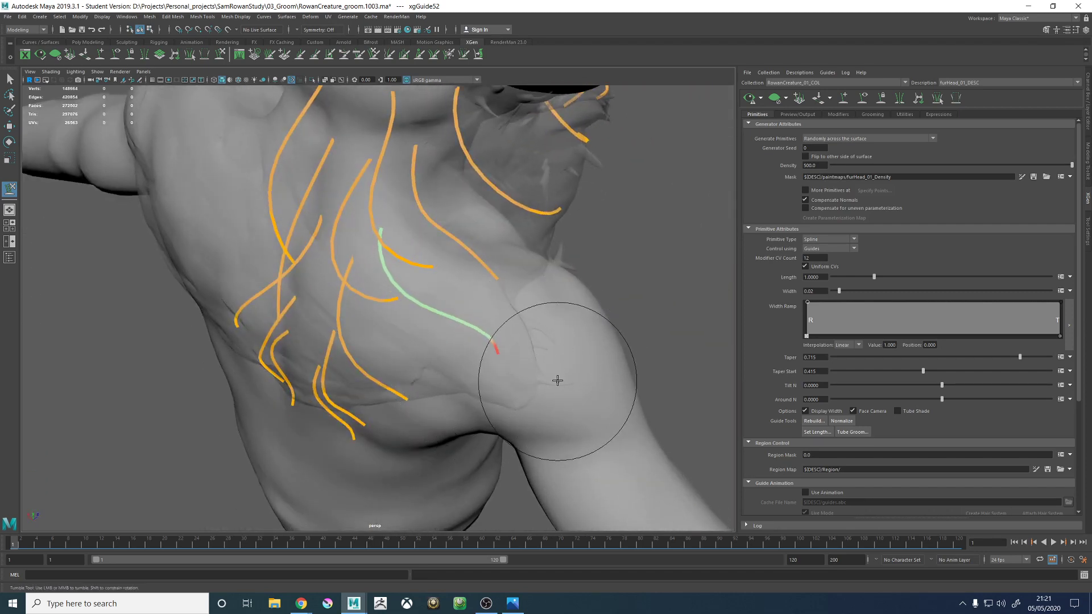
mouse_move(502, 332)
alt+mouse_down()
mouse_move(433, 293)
mouse_move(466, 314)
mouse_move(458, 308)
mouse_move(525, 279)
alt+mouse_up()
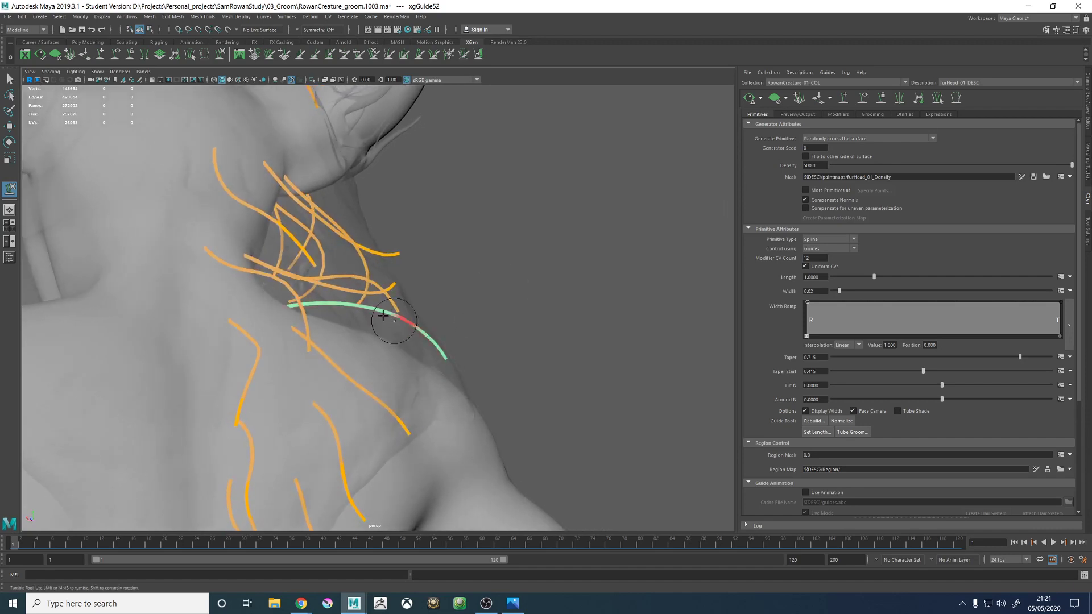
- Sculpt the middle and tip of the guide over the top of the right shoulder to follow the hair proxy's outer contour
key(alt+space)
mouse_move(348, 310)
mouse_down()
mouse_move(375, 310)
mouse_move(386, 325)
mouse_move(328, 340)
mouse_move(394, 316)
mouse_up()
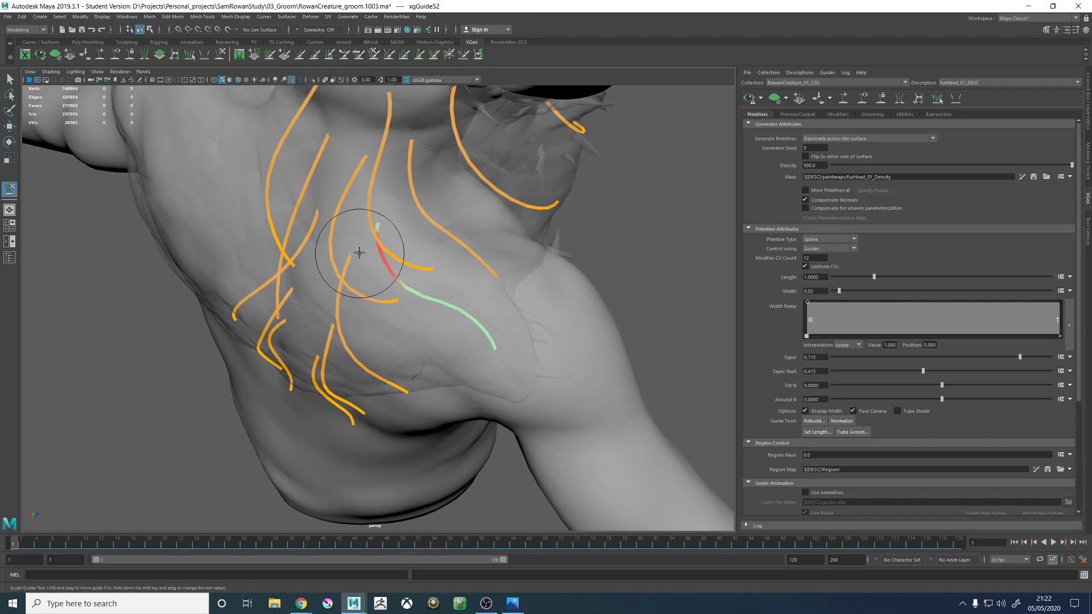
alt+drag(359, 253, 460, 210)
alt+right_drag(461, 210, 518, 314)
mouse_move(518, 314)
alt+mouse_down()
mouse_move(446, 329)
mouse_move(495, 317)
alt+mouse_up()
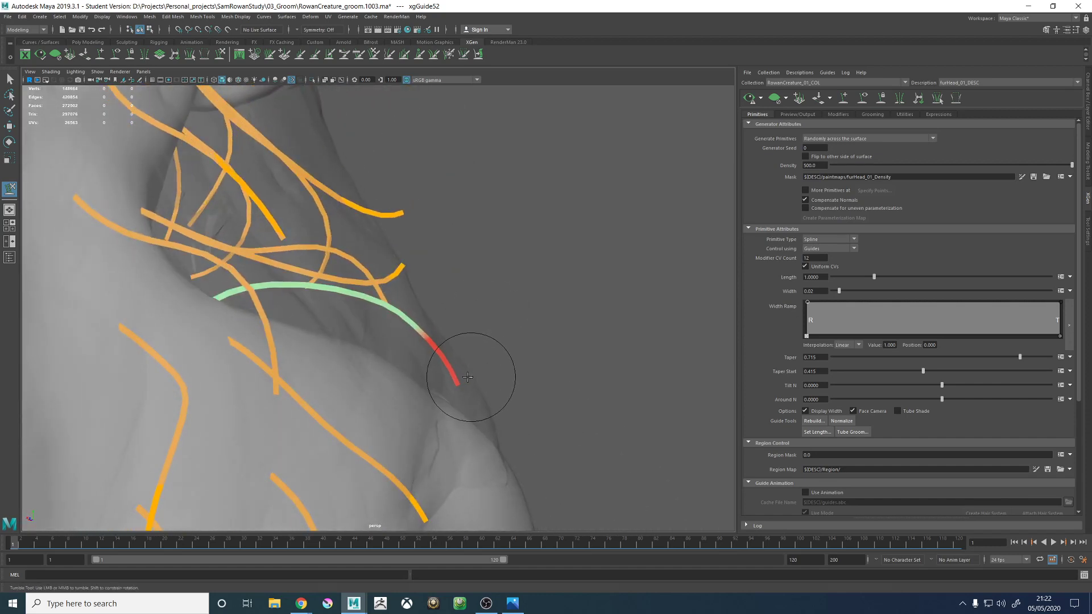
mouse_move(470, 378)
alt+mouse_down()
mouse_move(438, 336)
mouse_move(449, 336)
alt+mouse_up()
mouse_move(516, 344)
alt+mouse_down()
mouse_move(344, 380)
mouse_move(398, 383)
alt+mouse_up()
alt+right_drag(405, 387, 414, 399)
mouse_move(397, 400)
alt+mouse_down()
mouse_move(390, 420)
mouse_move(385, 407)
alt+mouse_up()
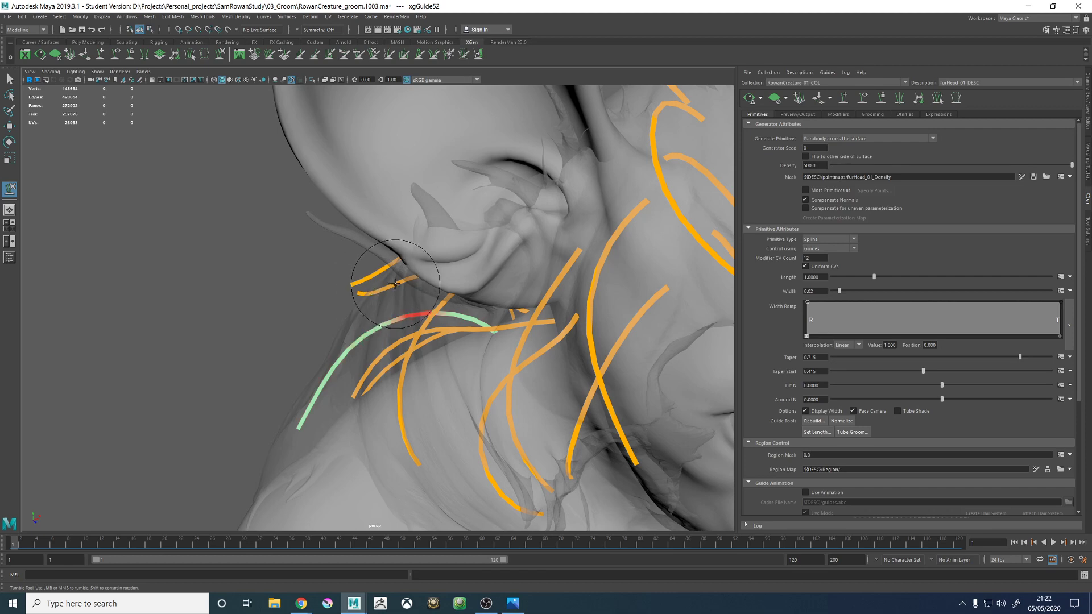
- Refine the root half of the top-of-shoulder guide so it runs close above the shoulder before bending down at the tip
mouse_move(395, 283)
alt+mouse_down()
mouse_move(409, 360)
mouse_move(435, 343)
mouse_move(387, 307)
mouse_move(388, 277)
alt+mouse_up()
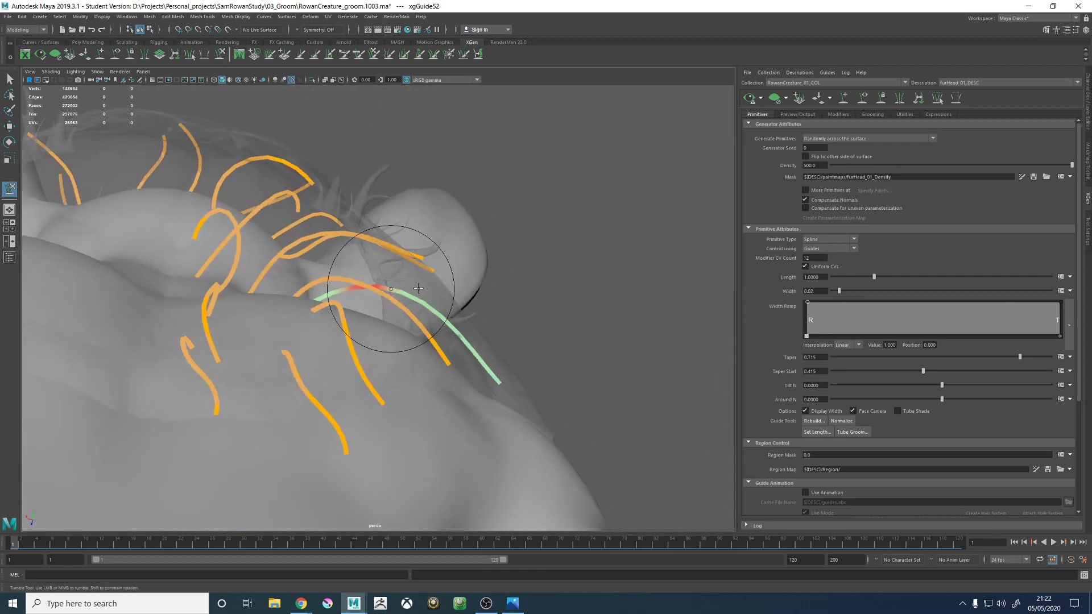
alt+drag(455, 283, 483, 295)
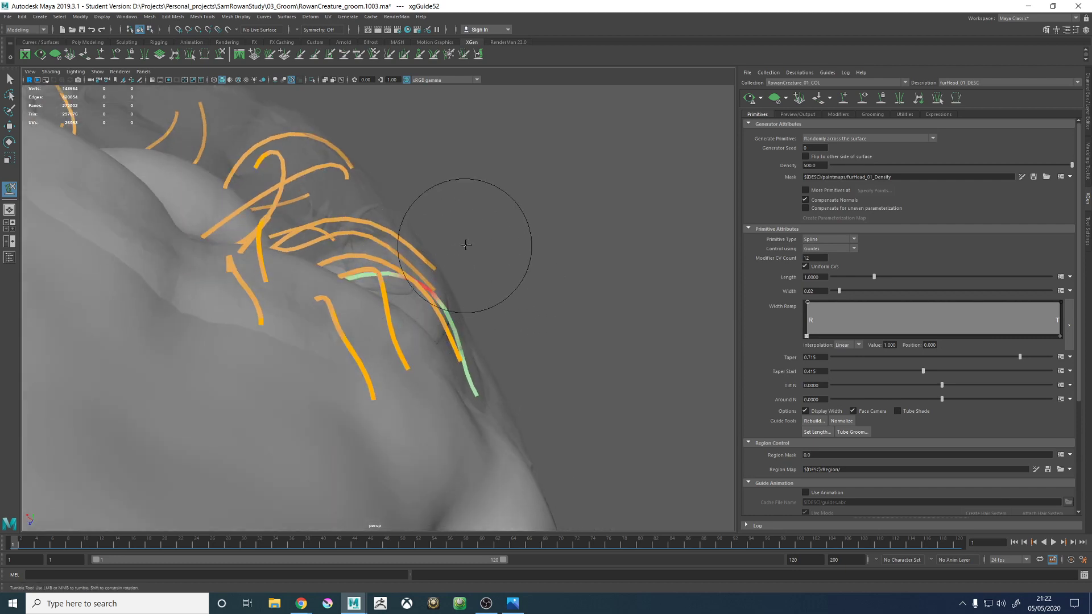
alt+drag(466, 245, 382, 314)
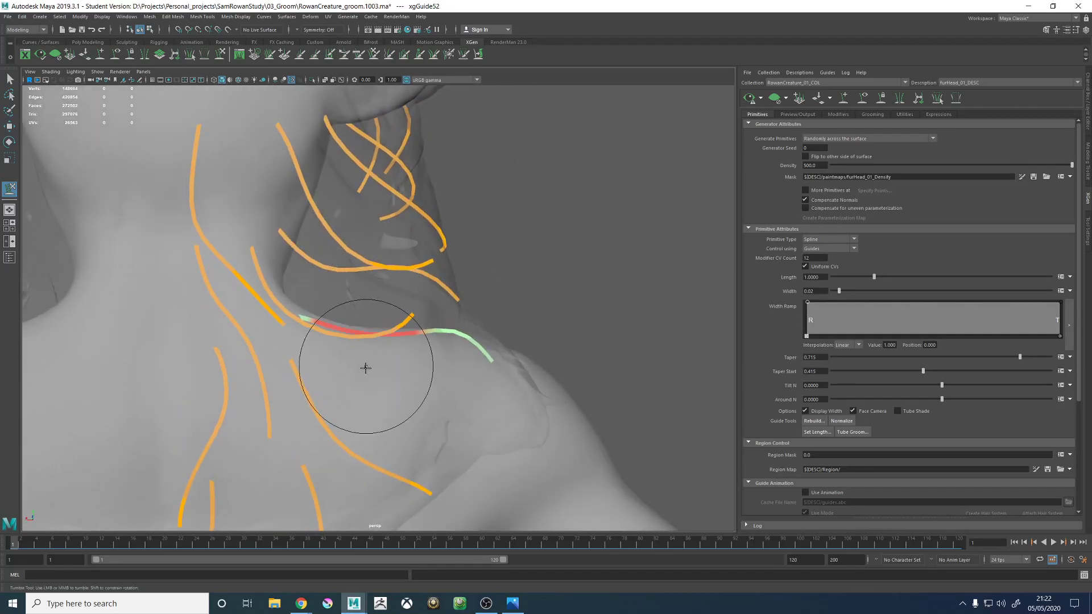
mouse_move(366, 368)
alt+mouse_down()
mouse_move(356, 356)
mouse_move(427, 342)
mouse_move(400, 319)
mouse_move(487, 317)
mouse_move(507, 361)
mouse_move(455, 436)
mouse_move(451, 409)
alt+mouse_up()
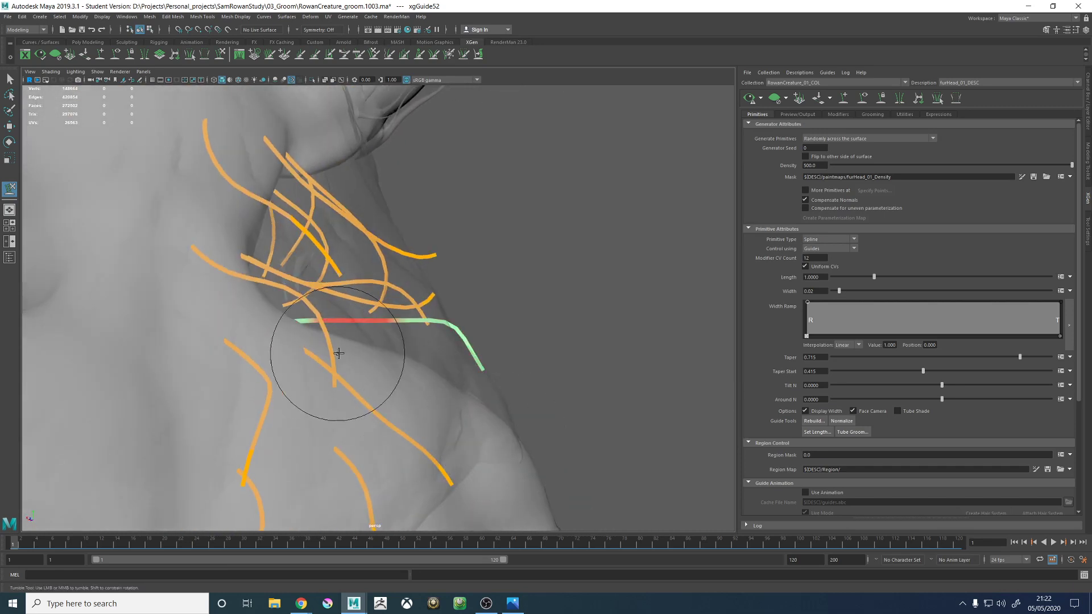
mouse_move(339, 353)
alt+mouse_down()
mouse_move(446, 336)
mouse_move(405, 331)
mouse_move(434, 302)
mouse_move(341, 264)
mouse_move(390, 304)
mouse_move(341, 342)
mouse_move(344, 323)
mouse_move(393, 341)
mouse_move(449, 317)
alt+mouse_up()
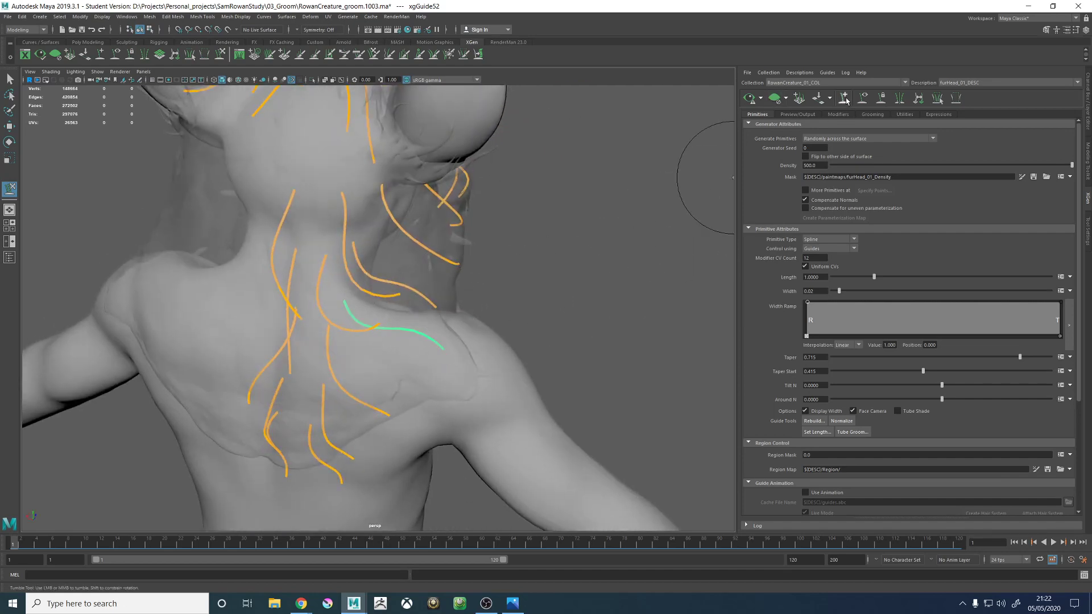
- Add another guide on the back of the right shoulder below the previous one and bend it down over the shoulder
alt+drag(533, 236, 433, 293)
click(418, 376)
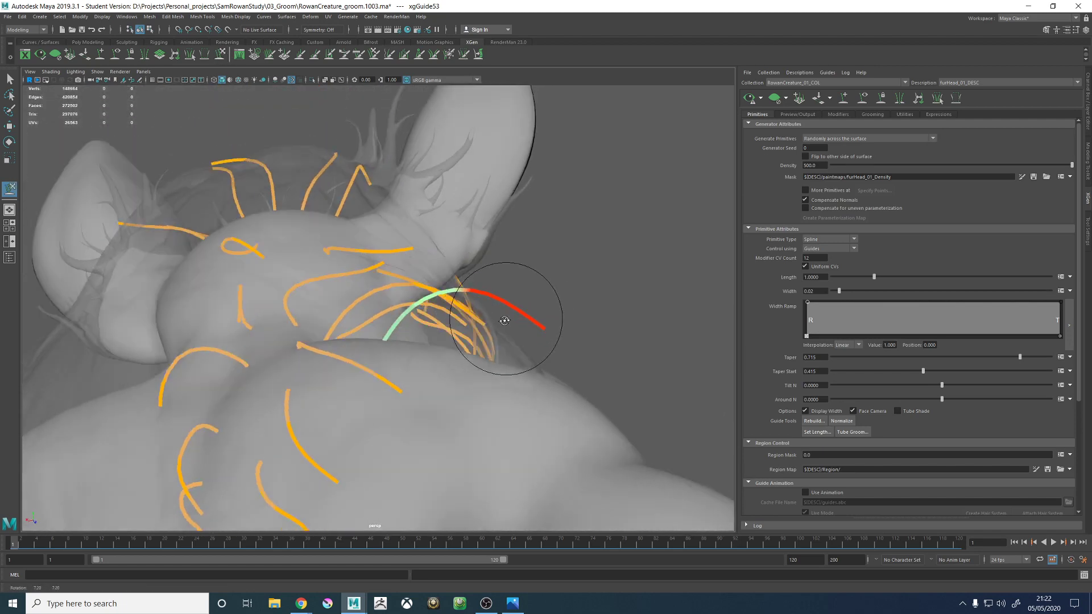
mouse_move(499, 317)
alt+mouse_down()
mouse_move(475, 361)
mouse_move(427, 317)
alt+mouse_up()
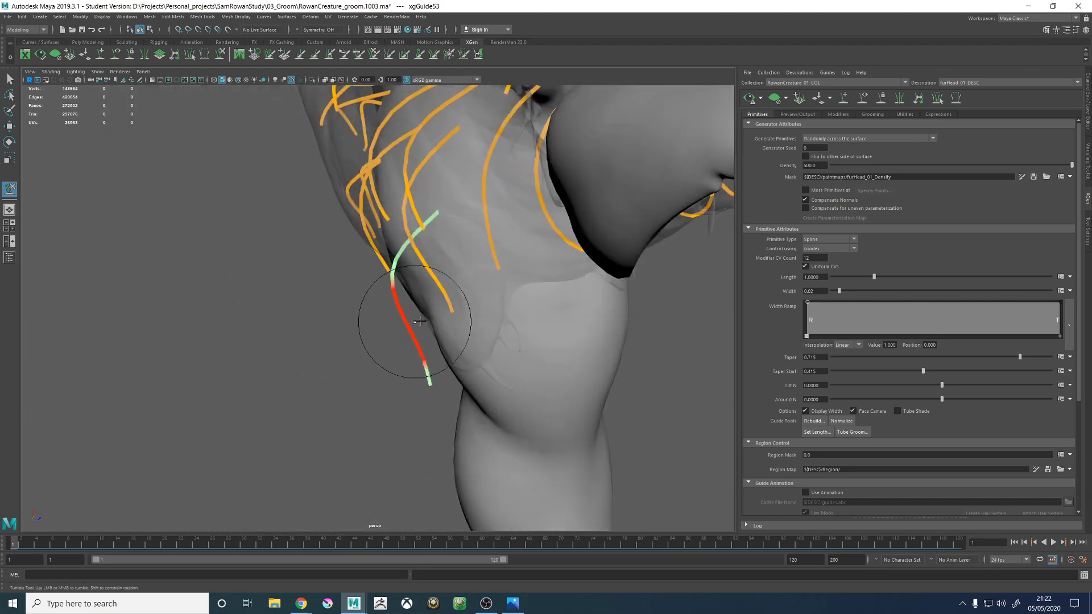
mouse_move(451, 373)
alt+mouse_down()
mouse_move(522, 306)
mouse_move(451, 319)
mouse_move(446, 349)
mouse_move(456, 336)
mouse_move(419, 343)
mouse_move(414, 276)
mouse_move(487, 346)
mouse_move(463, 341)
mouse_move(548, 309)
alt+mouse_up()
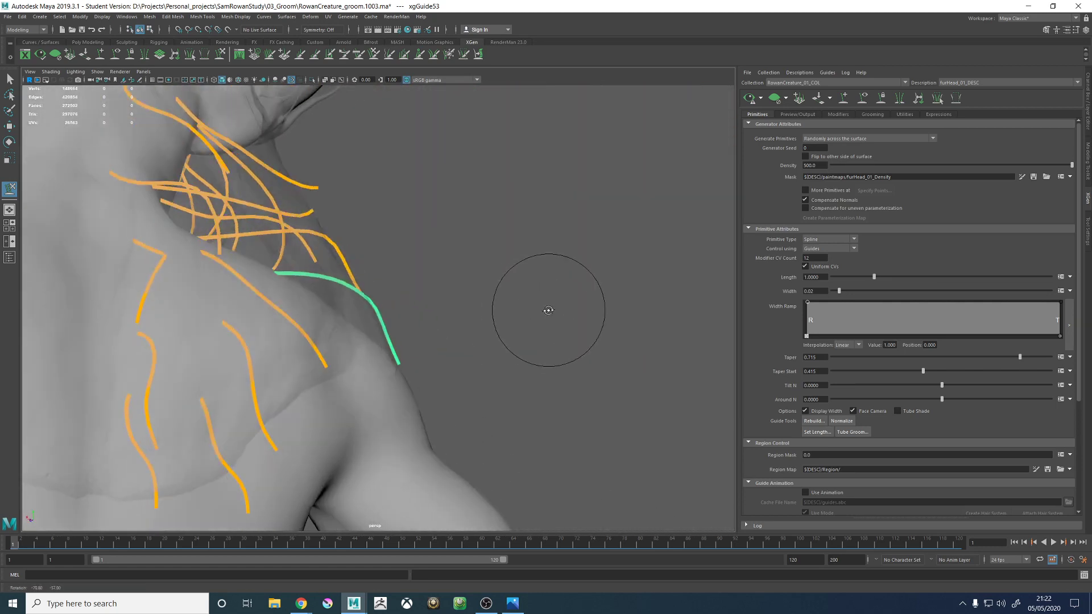
mouse_move(438, 348)
alt+mouse_down()
mouse_move(427, 336)
mouse_move(385, 370)
mouse_move(463, 324)
mouse_move(438, 377)
mouse_move(417, 346)
mouse_move(451, 353)
mouse_move(365, 341)
mouse_move(336, 361)
alt+mouse_up()
- Give the new shoulder guide the same shape as the neighbouring upper-back guide
key(w)
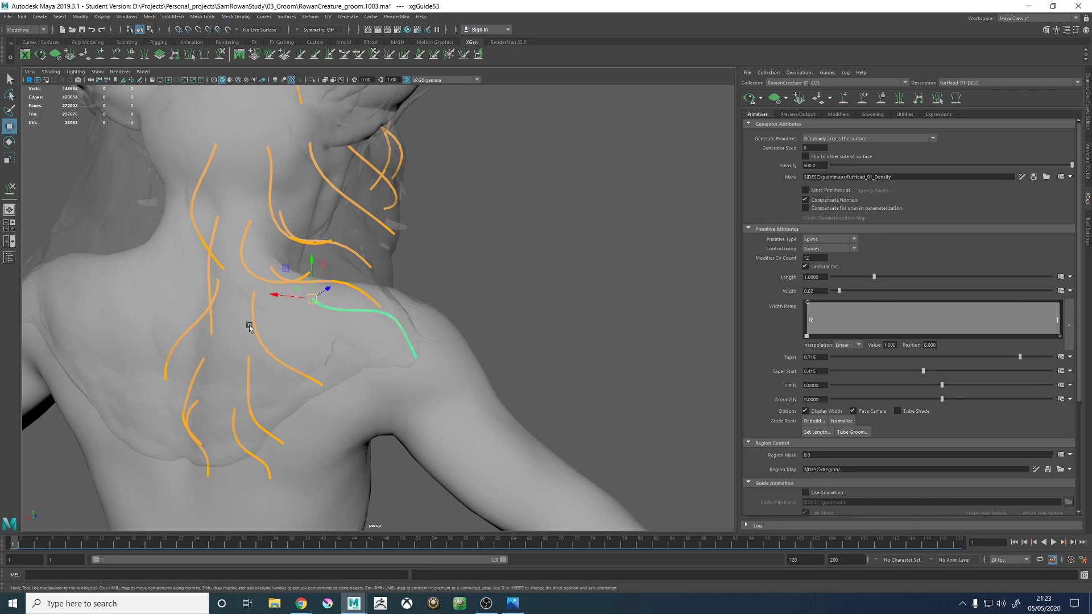
right_drag(518, 255, 560, 259)
right_drag(486, 284, 429, 288)
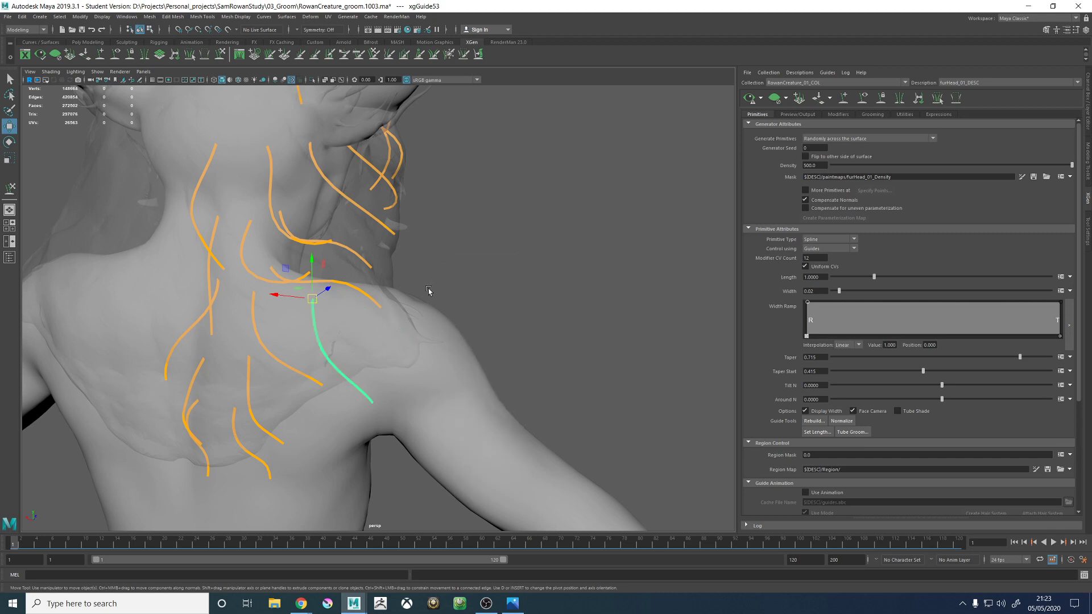
- Sculpt the new back-of-shoulder guide outward so its lower half sweeps across the shoulder and its tip drops toward the arm
click(218, 59)
alt+drag(414, 341, 363, 386)
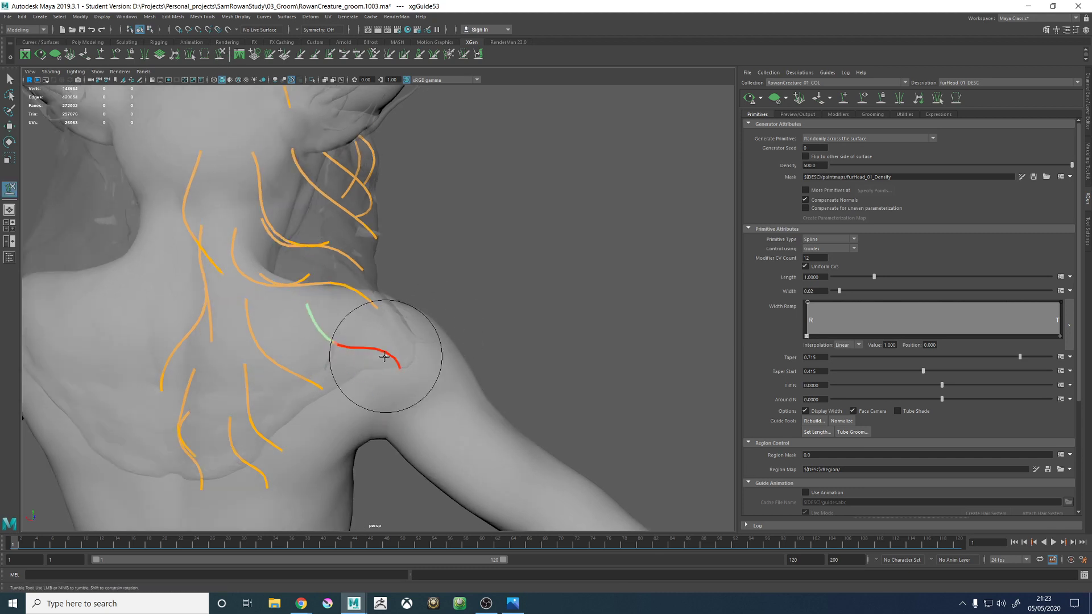
alt+drag(392, 350, 421, 339)
alt+right_drag(421, 339, 516, 389)
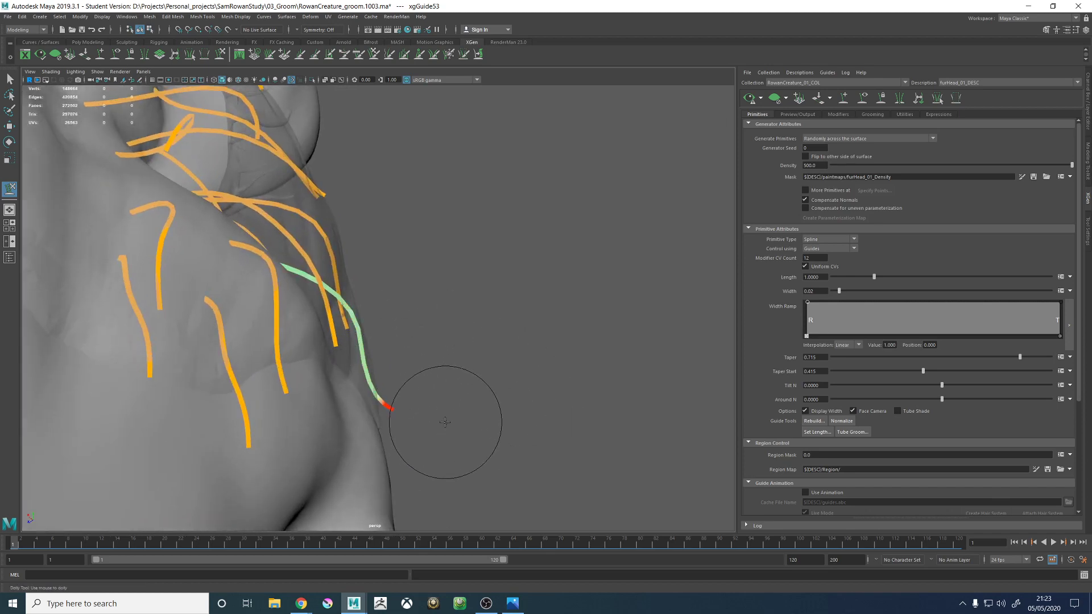
alt+drag(483, 375, 386, 378)
alt+middle_drag(400, 332, 444, 381)
alt+drag(443, 380, 342, 345)
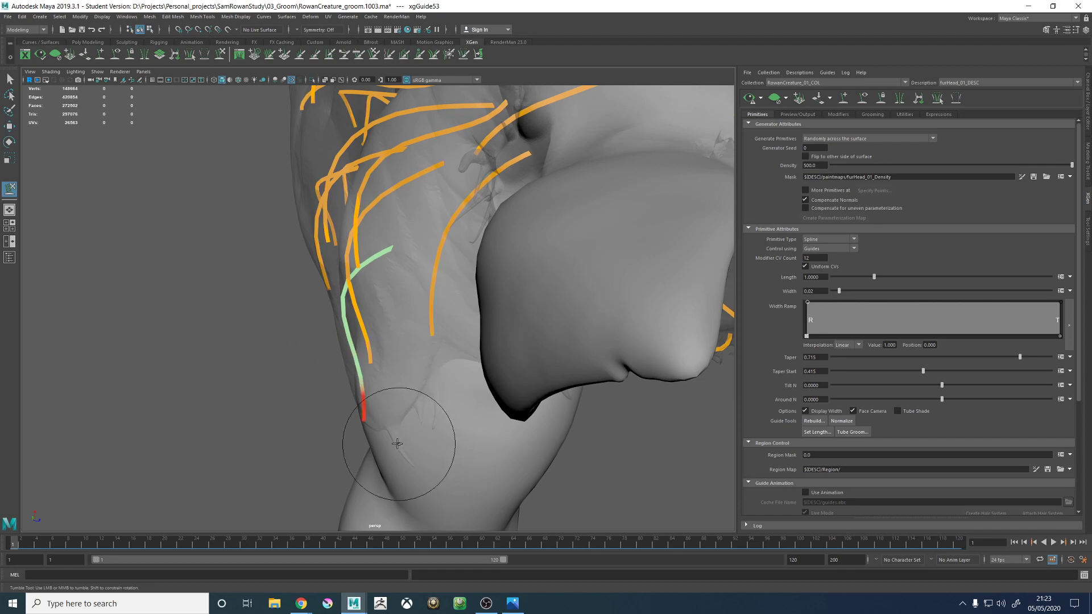
- Refine the back-of-shoulder guide's root arc and tip so it lies along the hair proxy when viewed from front and above
alt+drag(407, 434, 496, 375)
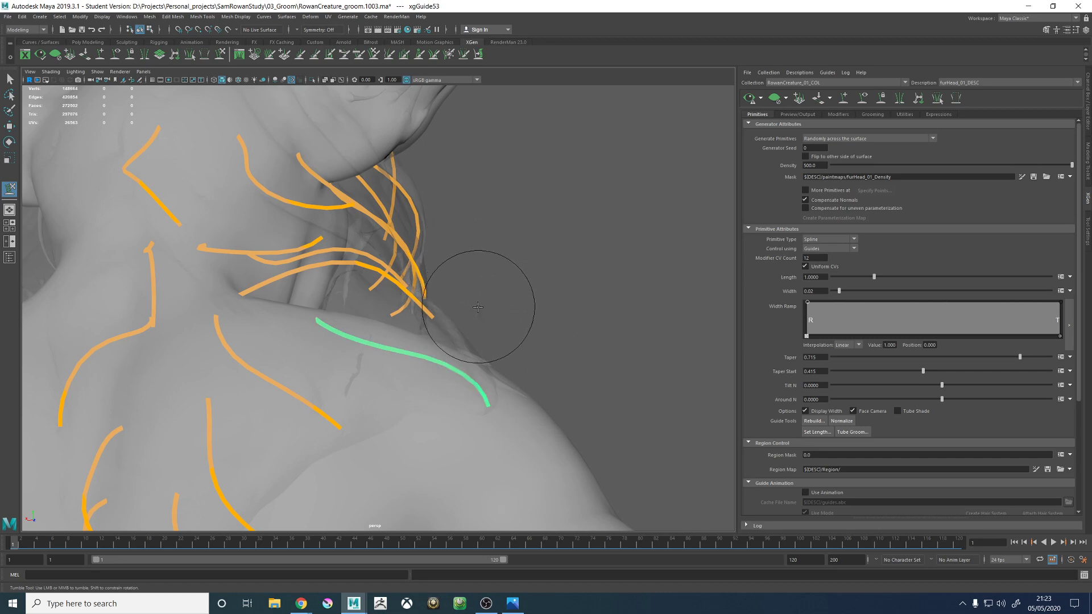
alt+drag(481, 313, 384, 337)
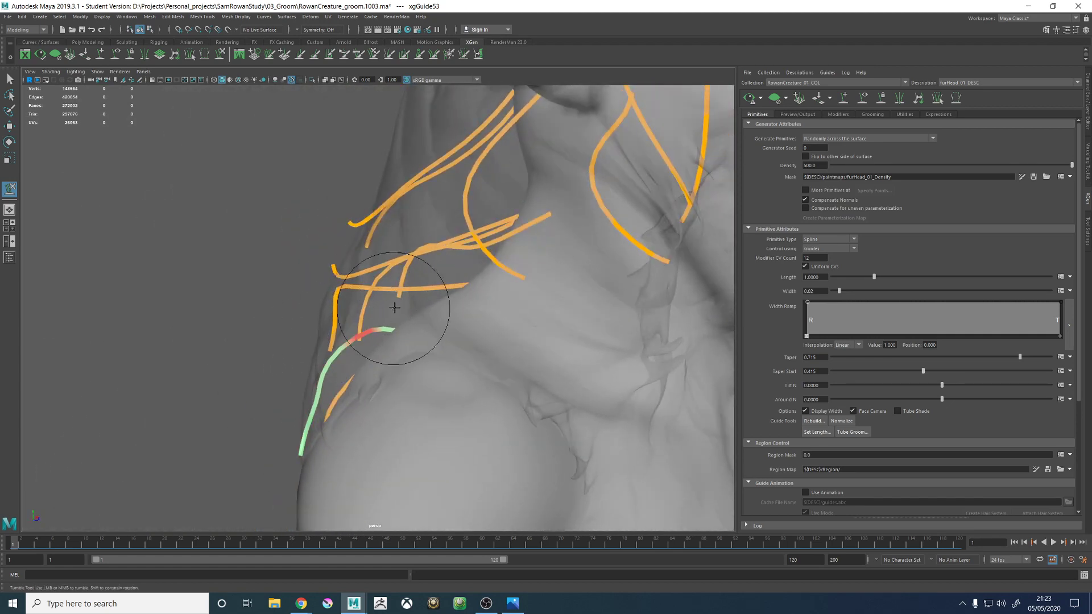
alt+drag(394, 307, 366, 322)
alt+middle_drag(365, 322, 391, 415)
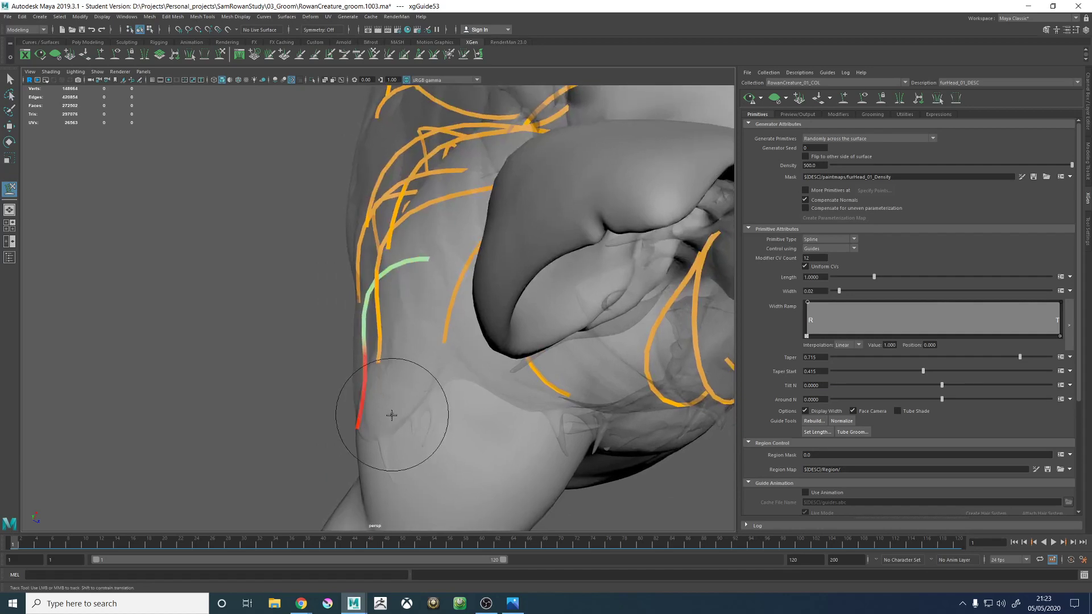
mouse_move(404, 426)
alt+mouse_down()
mouse_move(390, 390)
mouse_move(399, 407)
alt+mouse_up()
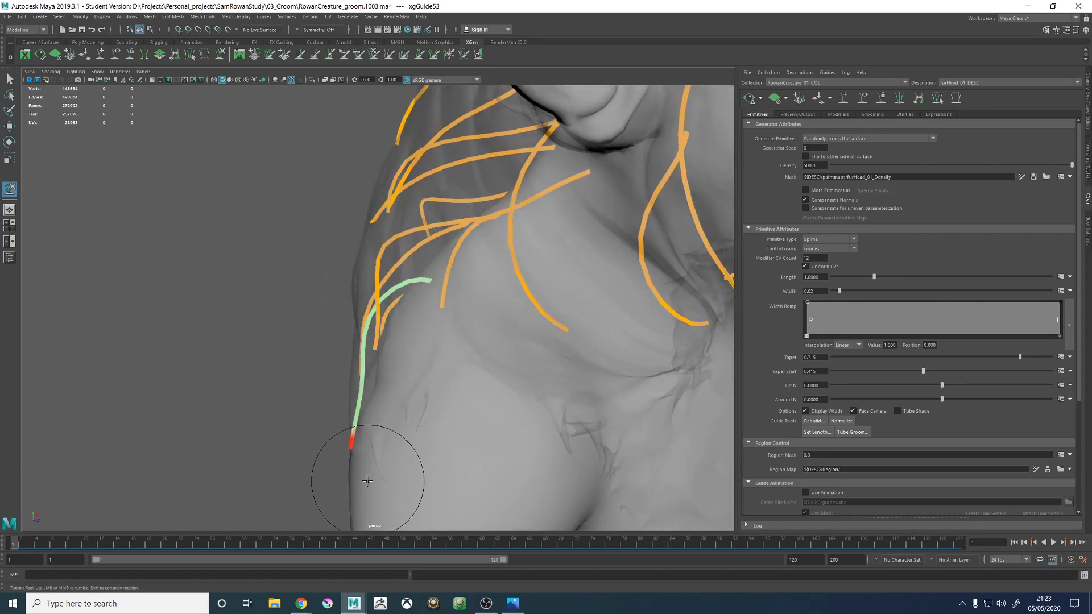
alt+drag(358, 481, 344, 327)
- Select the neck-side guide above the shoulder and sculpt its lower half to follow the hair proxy's outer edge
key(w)
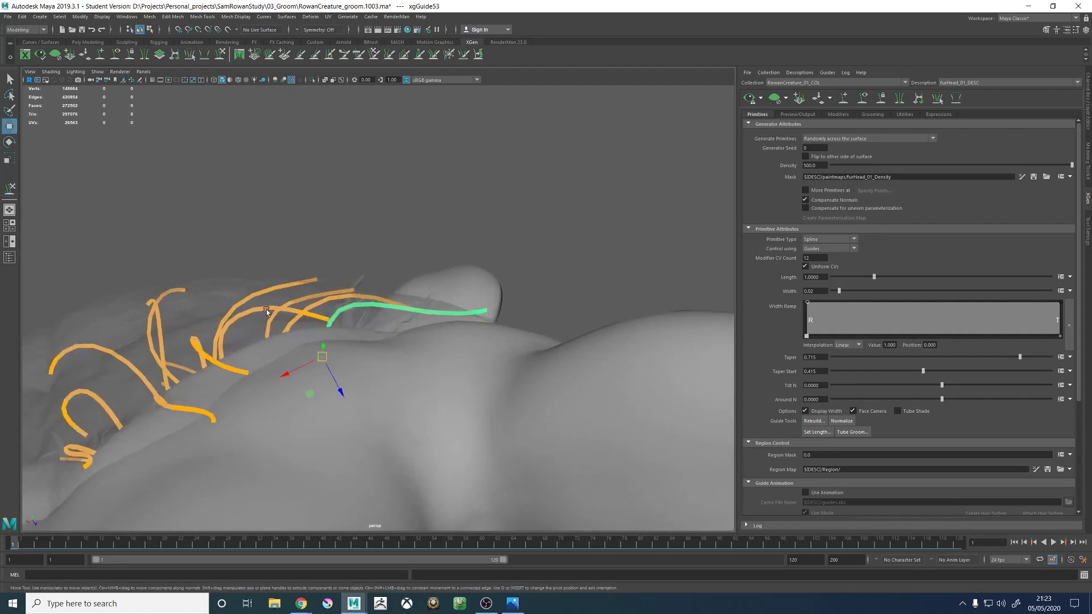
click(221, 54)
mouse_move(440, 242)
alt+mouse_down()
mouse_move(435, 326)
mouse_move(434, 304)
mouse_move(413, 328)
mouse_move(435, 335)
mouse_move(387, 319)
mouse_move(355, 353)
mouse_move(385, 405)
mouse_move(364, 475)
alt+mouse_up()
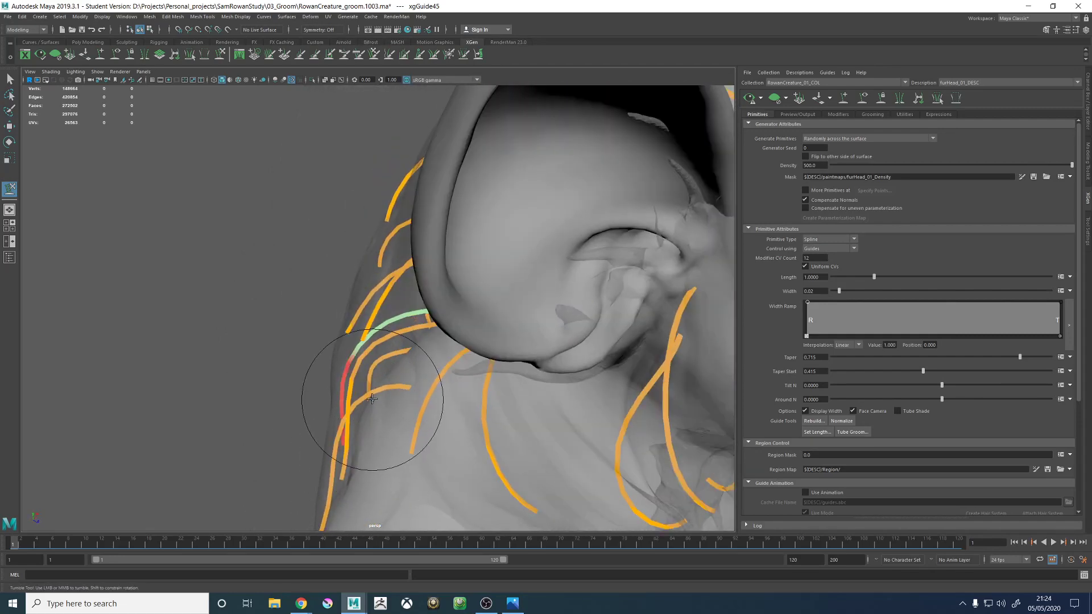
mouse_move(372, 399)
alt+mouse_down()
mouse_move(426, 377)
mouse_move(426, 317)
alt+mouse_up()
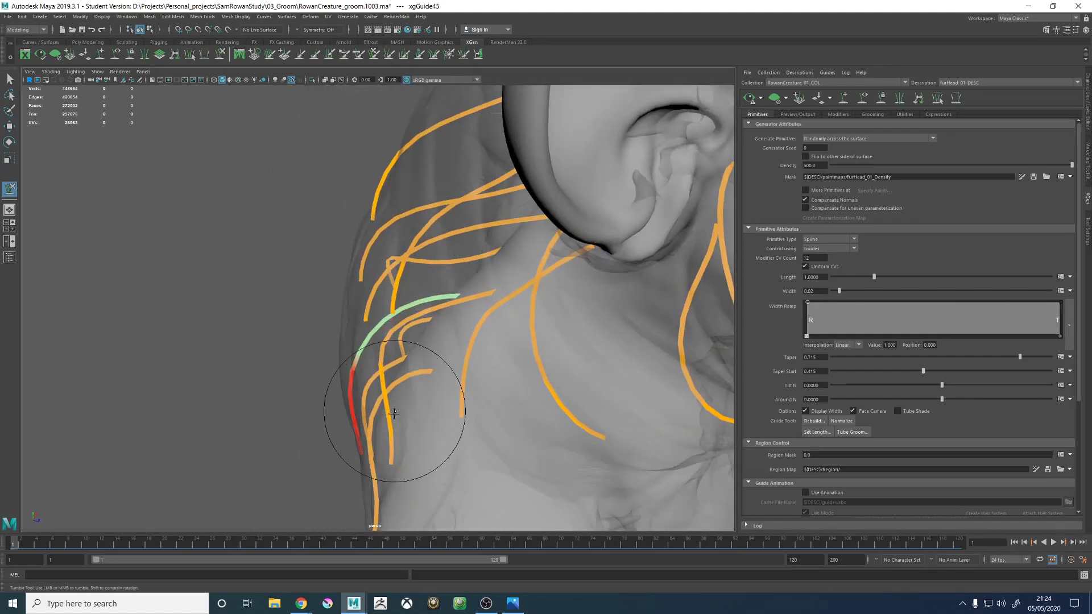
mouse_move(393, 413)
alt+mouse_down()
mouse_move(388, 421)
mouse_move(438, 378)
mouse_move(446, 390)
mouse_move(392, 334)
mouse_move(441, 325)
alt+mouse_up()
- Scale the back-of-shoulder guide from its root and sculpt it into a smooth arc draping down toward the upper arm
key(w)
key(r)
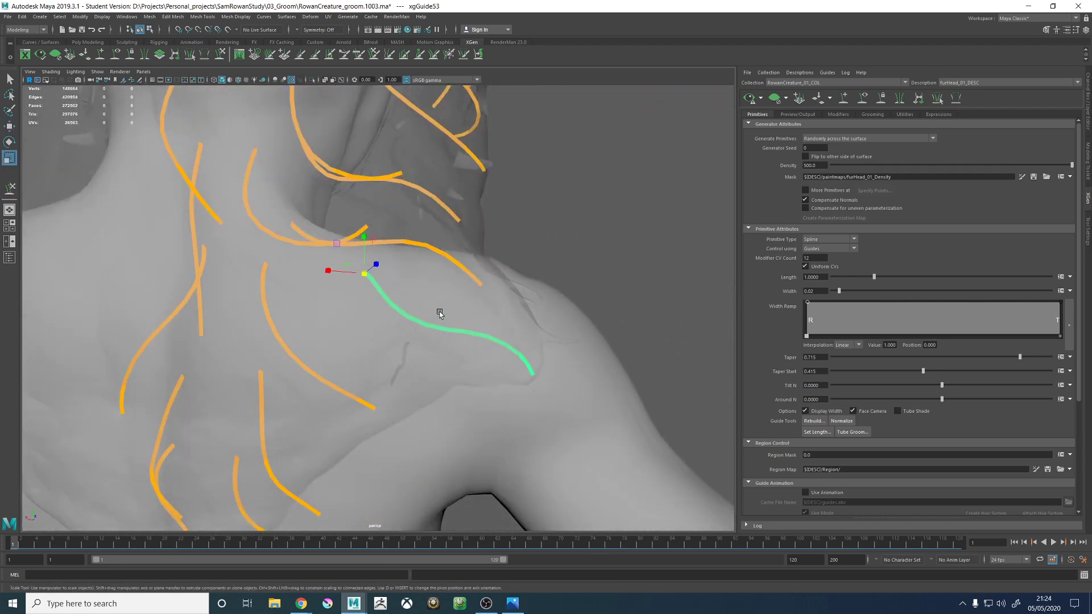
drag(370, 274, 390, 250)
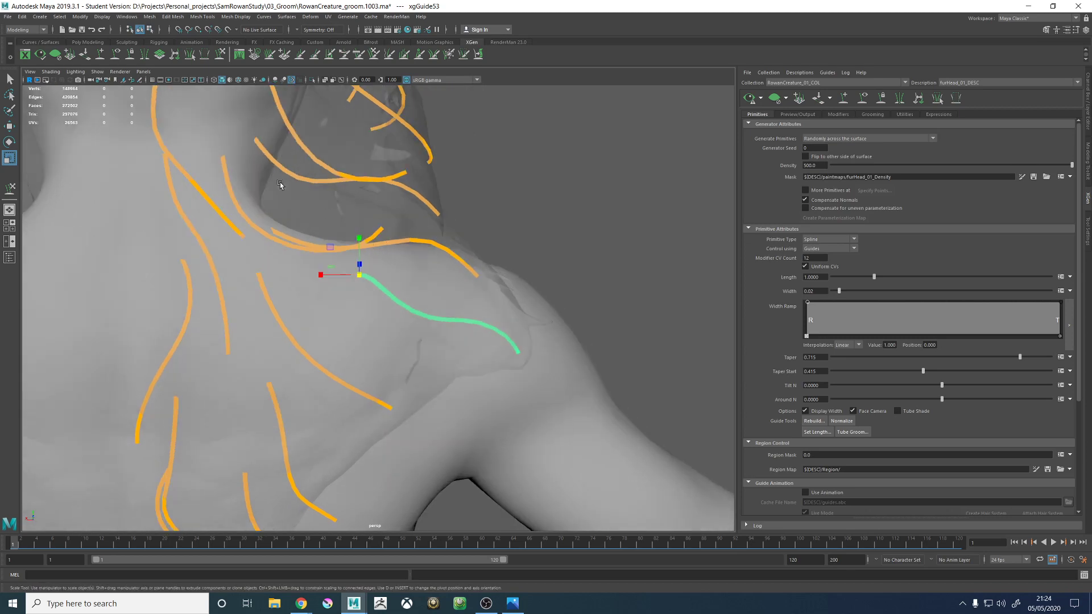
click(220, 54)
mouse_move(473, 316)
alt+mouse_down()
mouse_move(497, 332)
mouse_move(458, 322)
mouse_move(439, 294)
mouse_move(415, 304)
mouse_move(451, 268)
mouse_move(434, 317)
mouse_move(457, 359)
mouse_move(547, 360)
mouse_move(421, 319)
mouse_move(474, 300)
mouse_move(536, 371)
mouse_move(541, 398)
alt+mouse_up()
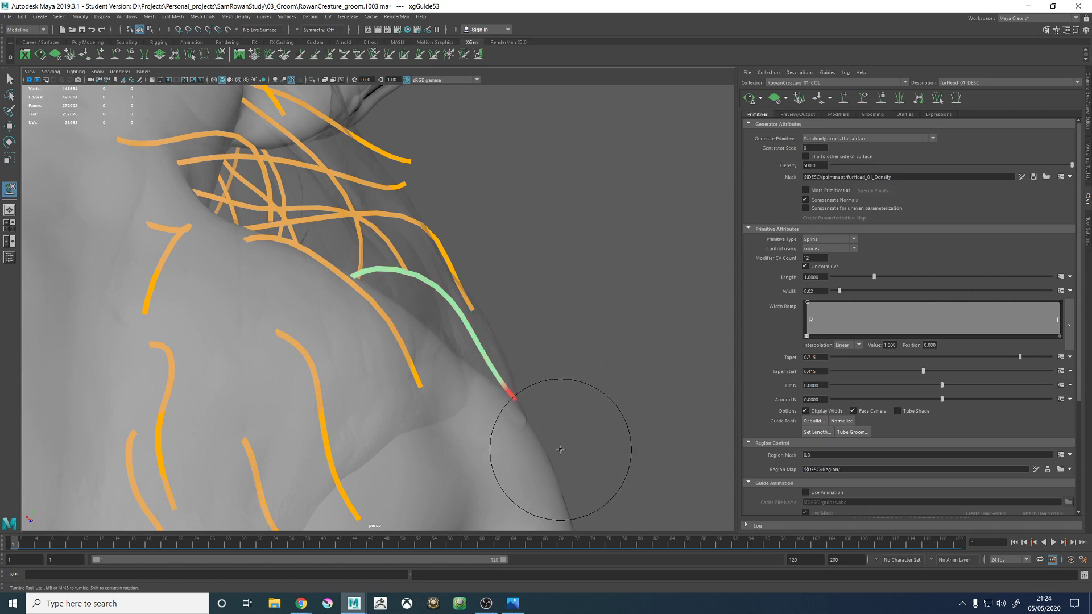
mouse_move(512, 402)
alt+mouse_down()
mouse_move(543, 292)
mouse_move(548, 326)
mouse_move(463, 343)
mouse_move(463, 441)
mouse_move(477, 353)
mouse_move(411, 360)
mouse_move(366, 312)
mouse_move(312, 314)
mouse_move(255, 390)
mouse_move(217, 390)
alt+mouse_up()
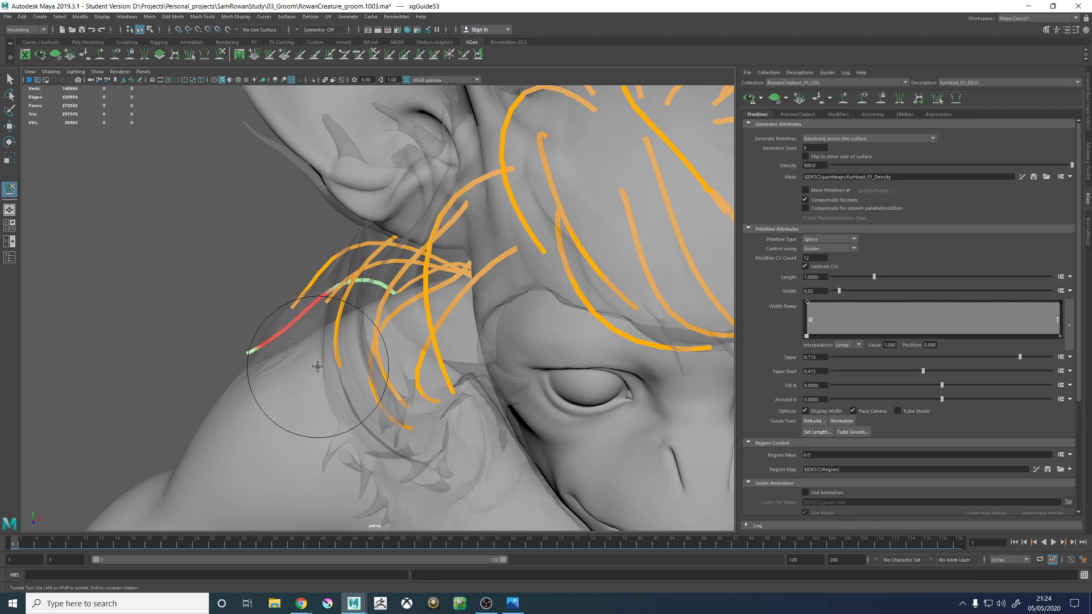
drag(313, 360, 273, 358)
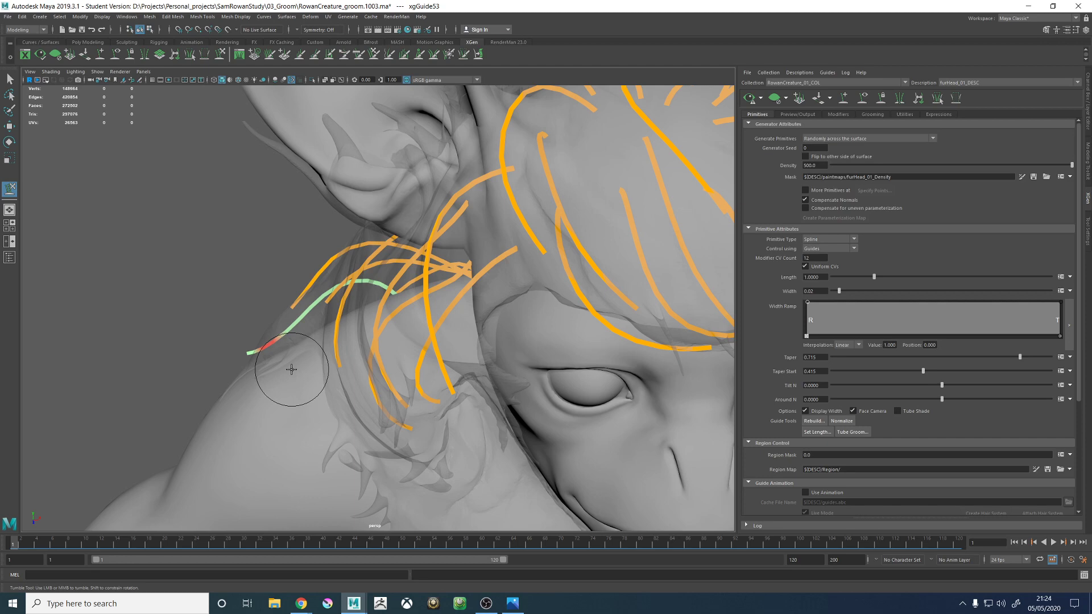
alt+drag(292, 369, 480, 293)
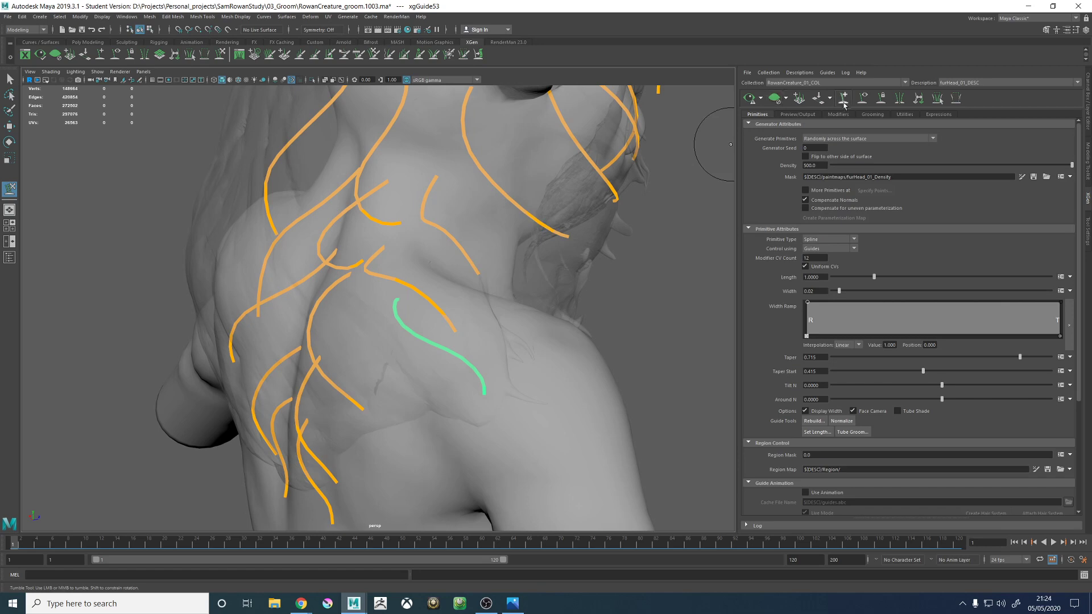
- Add a guide on top of the right shoulder between the two existing shoulder guides, matching the lower one's shape
alt+middle_drag(425, 317, 404, 345)
alt+right_drag(404, 345, 529, 356)
alt+drag(527, 324, 479, 295)
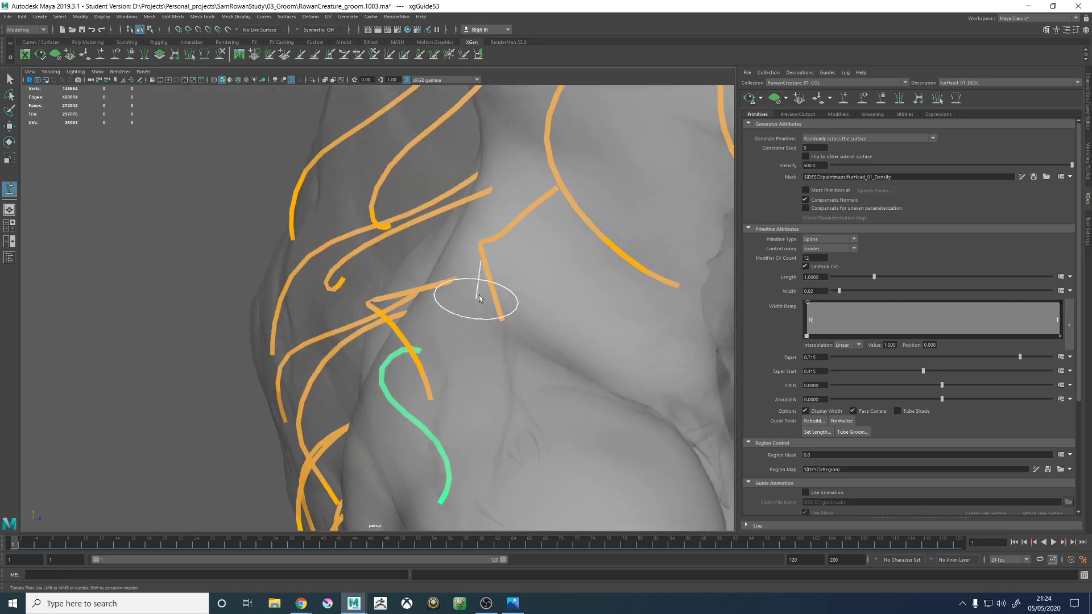
mouse_move(626, 304)
alt+mouse_down()
mouse_move(526, 309)
mouse_move(463, 227)
mouse_move(488, 238)
mouse_move(493, 283)
mouse_move(500, 268)
mouse_move(488, 288)
mouse_move(475, 258)
mouse_move(458, 312)
mouse_move(424, 325)
mouse_move(415, 345)
mouse_move(426, 316)
mouse_move(407, 271)
alt+mouse_up()
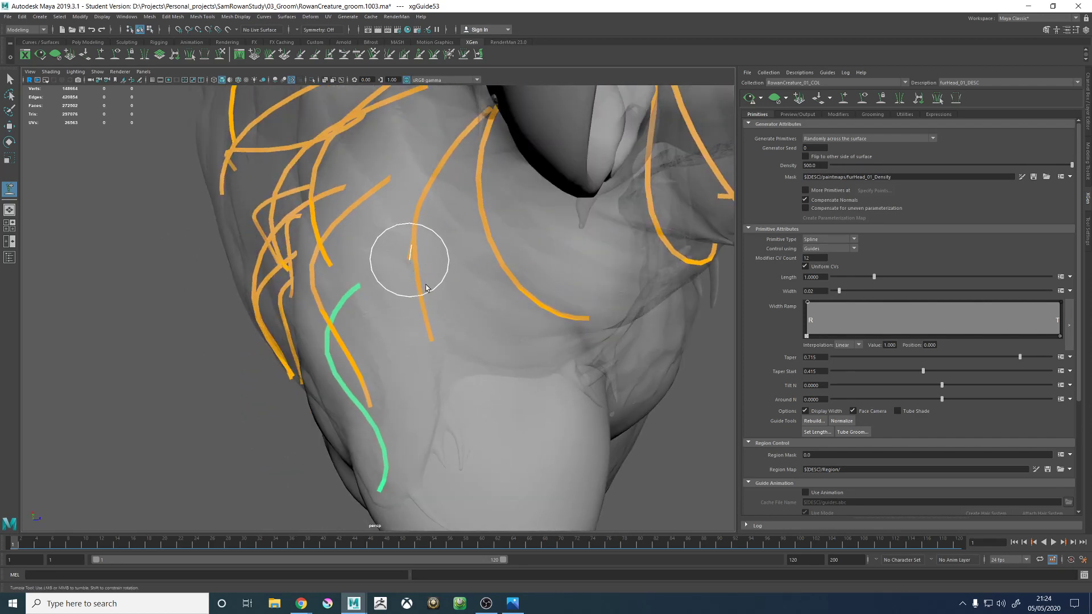
mouse_move(426, 288)
alt+mouse_down()
mouse_move(429, 348)
mouse_move(468, 312)
mouse_move(507, 317)
mouse_move(497, 330)
alt+mouse_up()
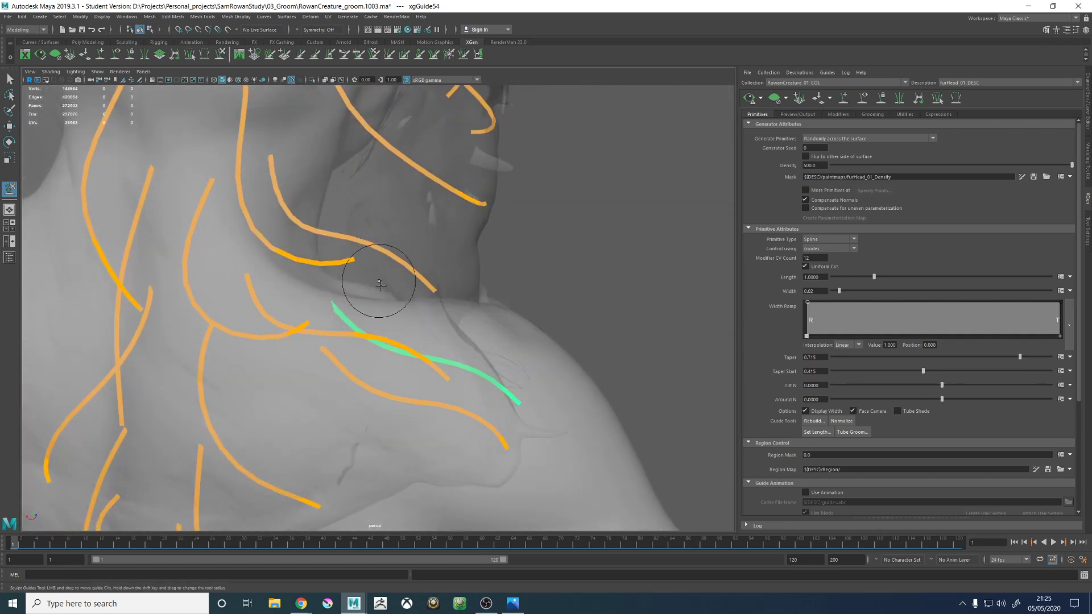
- Sculpt the middle and tip of the top-of-shoulder guide so it arcs over the hair proxy and drapes down the shoulder slope
mouse_move(218, 89)
alt+mouse_down()
mouse_move(389, 287)
mouse_move(341, 301)
alt+mouse_up()
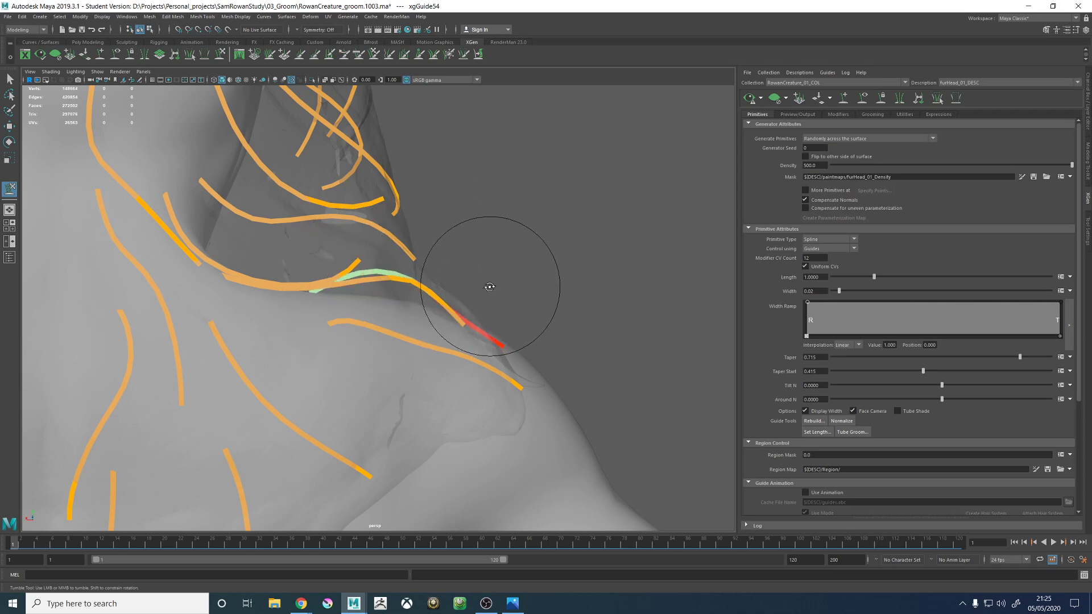
mouse_move(489, 287)
alt+mouse_down()
mouse_move(407, 309)
mouse_move(366, 244)
mouse_move(451, 370)
mouse_move(449, 329)
mouse_move(505, 316)
alt+mouse_up()
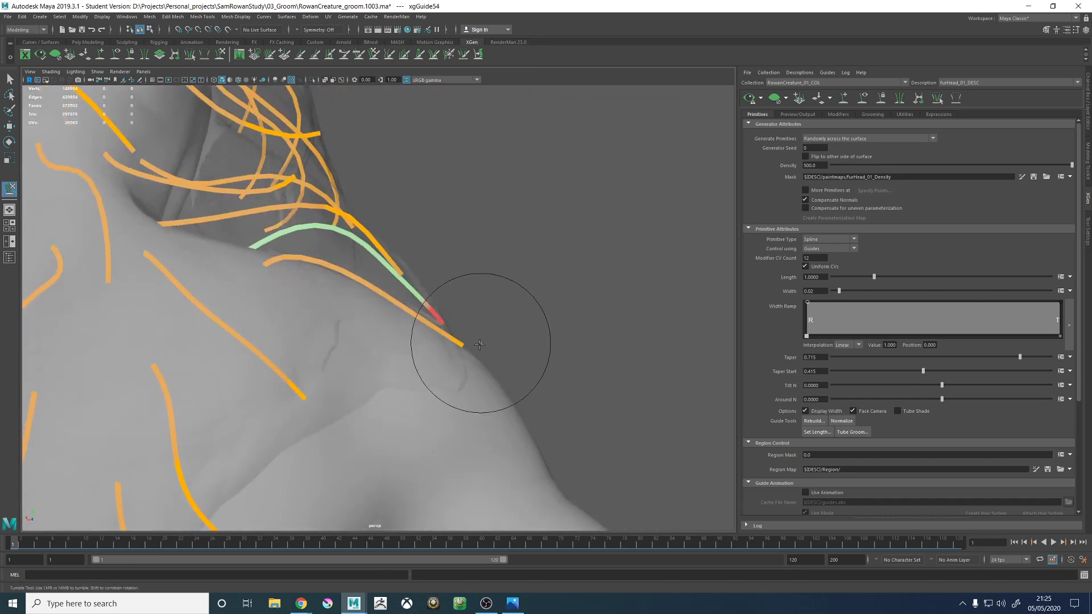
alt+drag(403, 239, 386, 226)
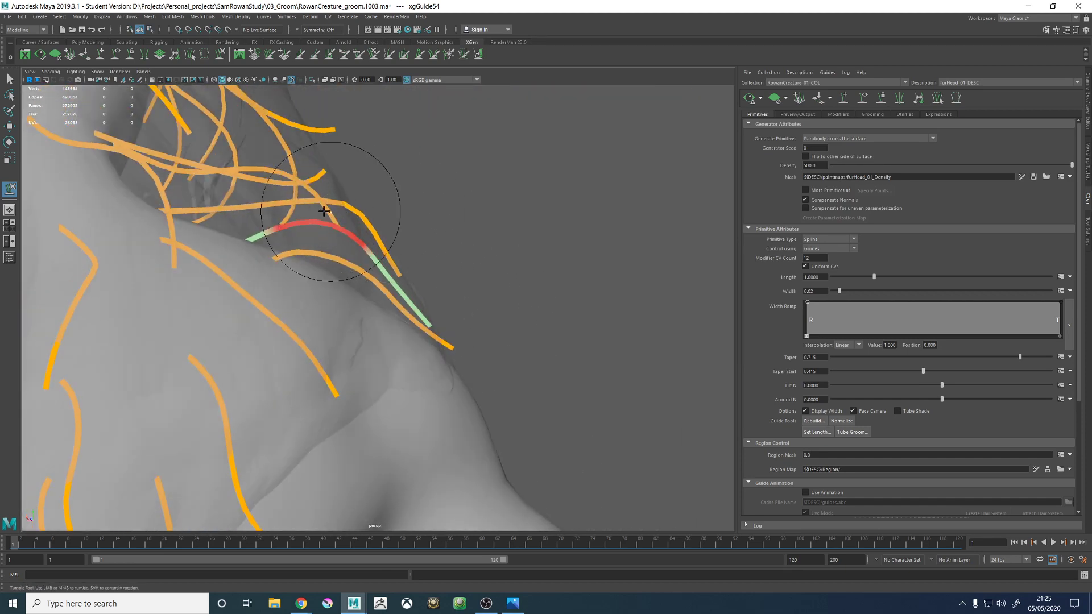
mouse_move(324, 211)
mouse_down()
mouse_move(434, 261)
mouse_move(329, 288)
mouse_move(449, 368)
mouse_move(463, 273)
mouse_move(402, 244)
mouse_move(402, 207)
mouse_move(451, 316)
mouse_move(402, 305)
mouse_move(565, 329)
mouse_move(417, 226)
mouse_move(446, 199)
mouse_move(378, 183)
mouse_move(451, 390)
mouse_move(487, 293)
mouse_move(506, 306)
mouse_up()
key(w)
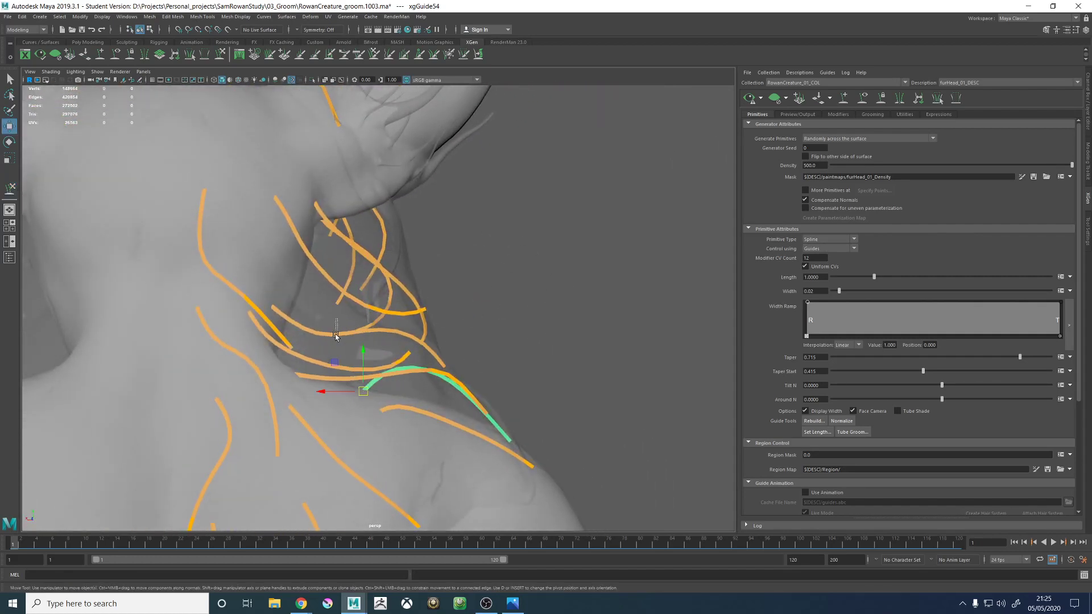
- Select the neck-side guide just above the shoulder guides and sculpt its outer half and tip toward the hair proxy's edge
click(222, 55)
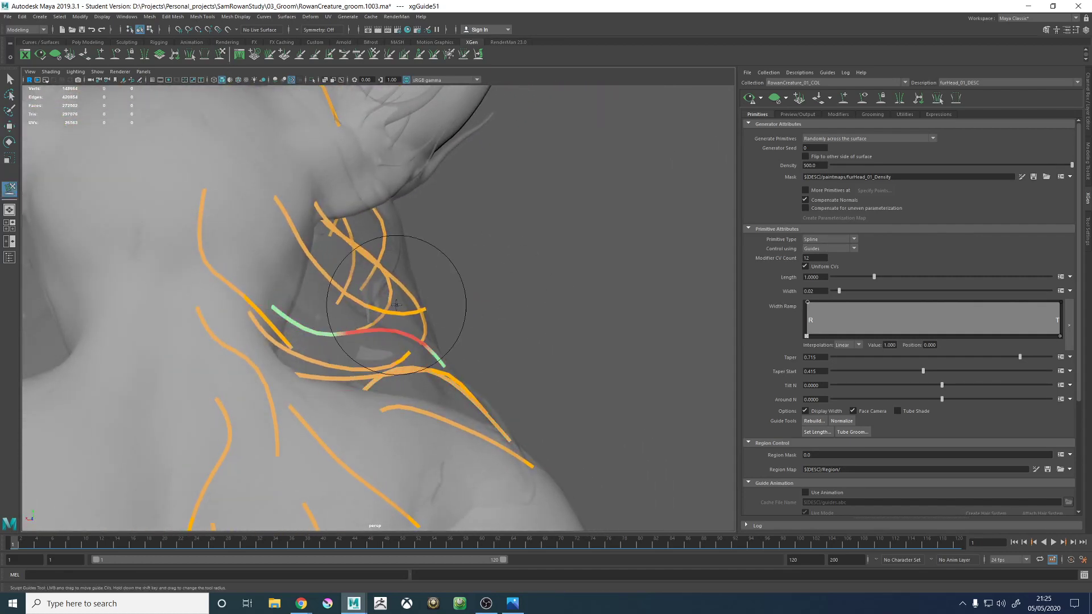
alt+drag(451, 341, 438, 353)
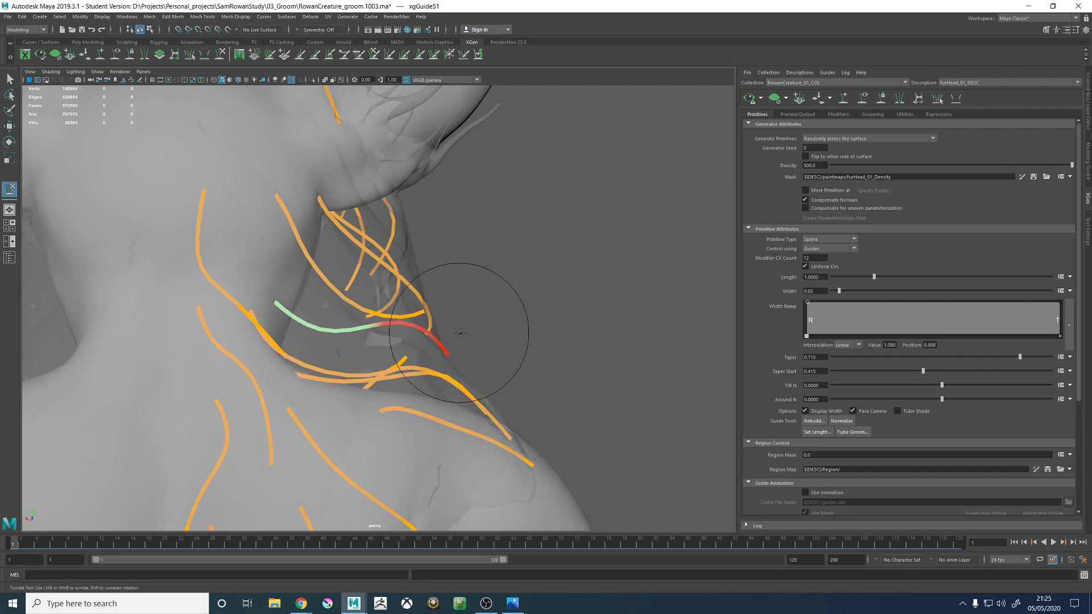
mouse_move(478, 318)
alt+mouse_down()
mouse_move(402, 330)
mouse_move(369, 367)
mouse_move(402, 330)
mouse_move(352, 239)
alt+mouse_up()
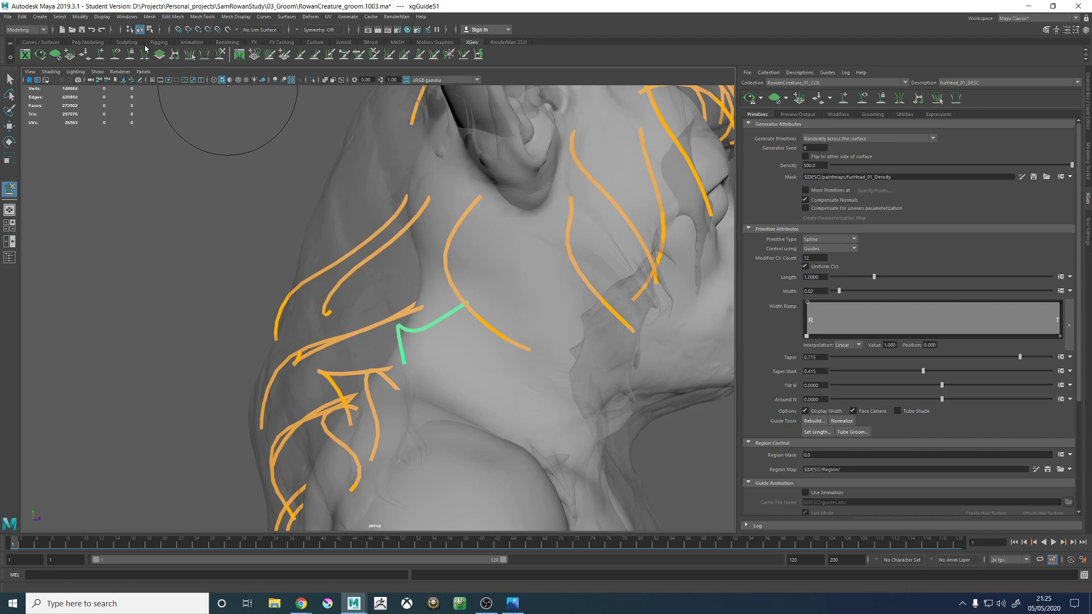
alt+right_drag(556, 278, 426, 200)
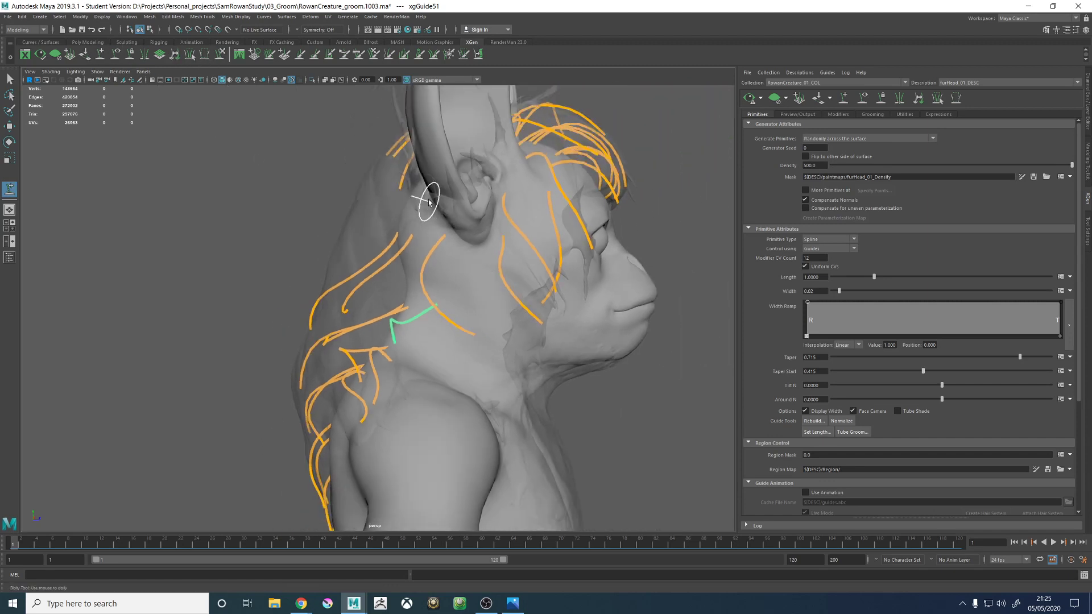
- Examine the sculpted neck-side guide and the spacing of its neighbours against the hair proxy from the side, above and behind
alt+middle_drag(475, 266, 468, 254)
alt+drag(495, 267, 456, 252)
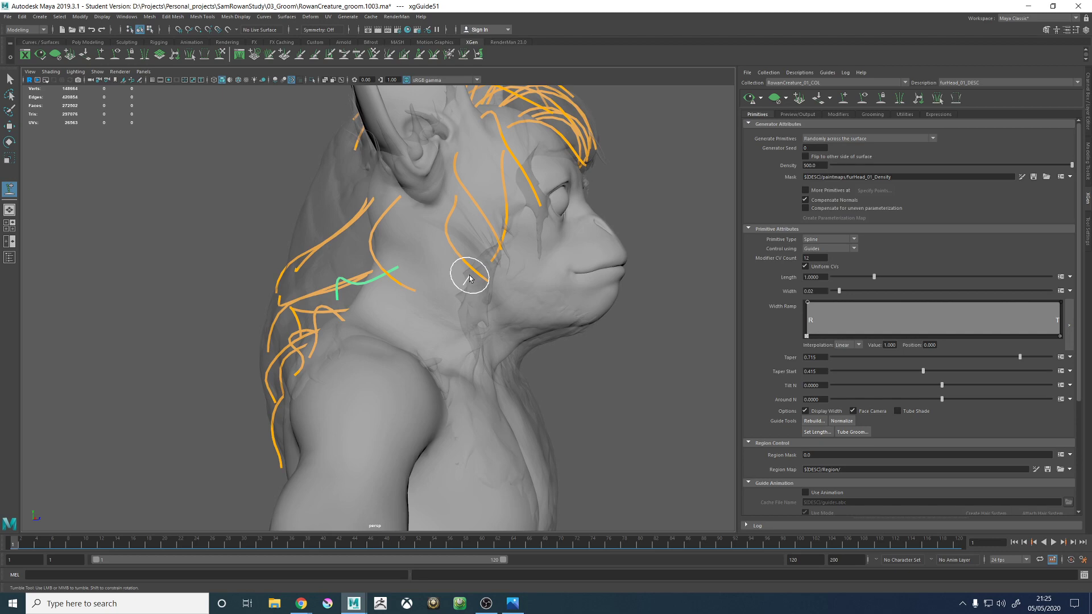
alt+middle_drag(311, 245, 349, 282)
alt+right_drag(349, 282, 460, 319)
alt+drag(461, 319, 431, 331)
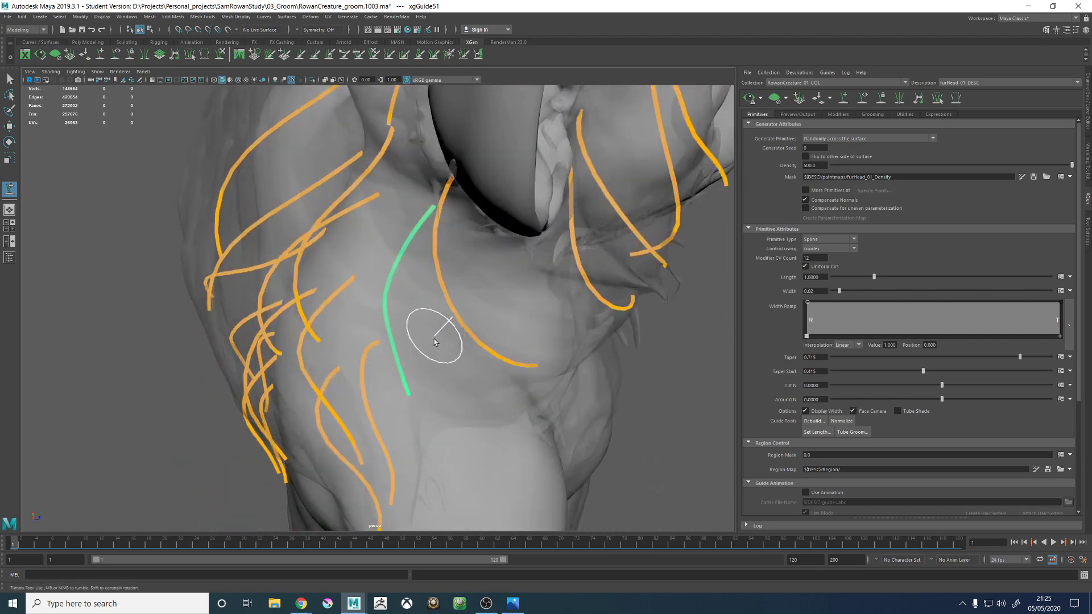
alt+middle_drag(430, 332, 432, 308)
alt+drag(431, 308, 468, 344)
alt+middle_drag(468, 343, 465, 349)
alt+drag(466, 349, 360, 292)
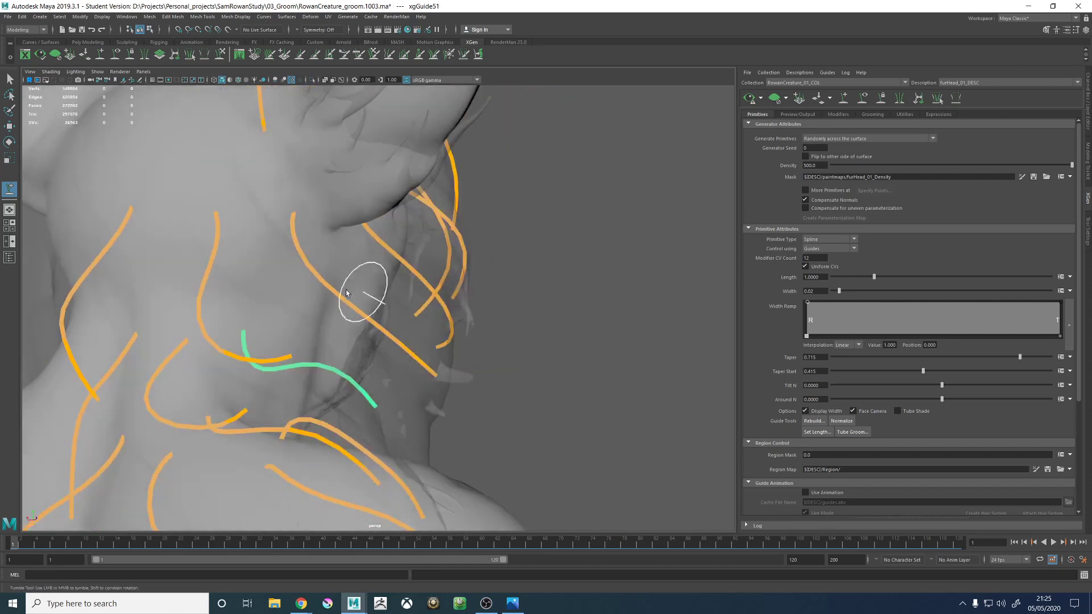
alt+right_drag(361, 292, 320, 256)
alt+drag(319, 256, 416, 320)
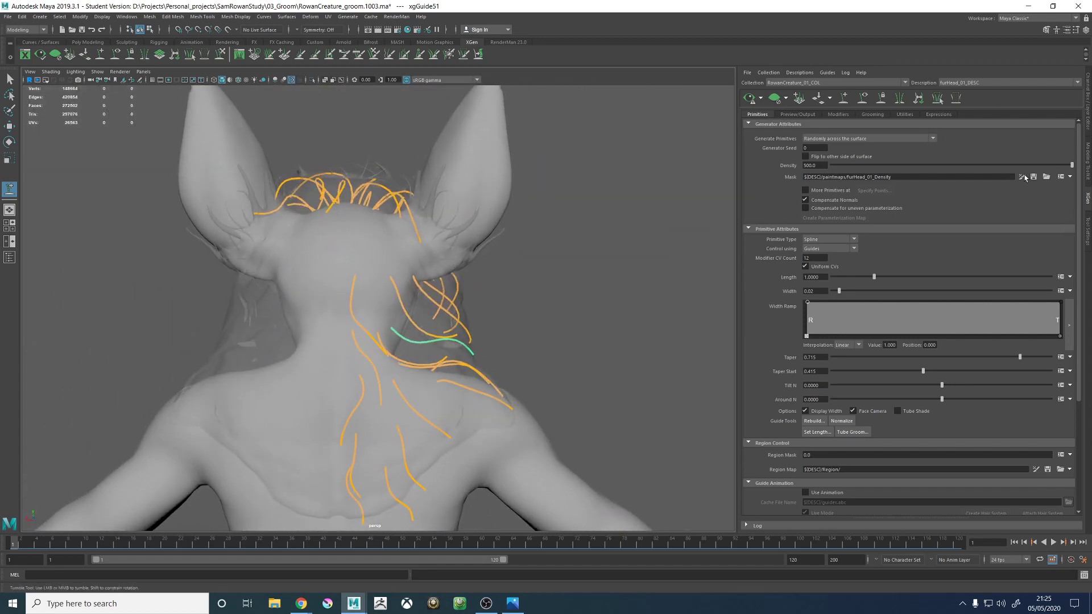
- Deselect the guide and save the groom scene
key(w)
click(619, 259)
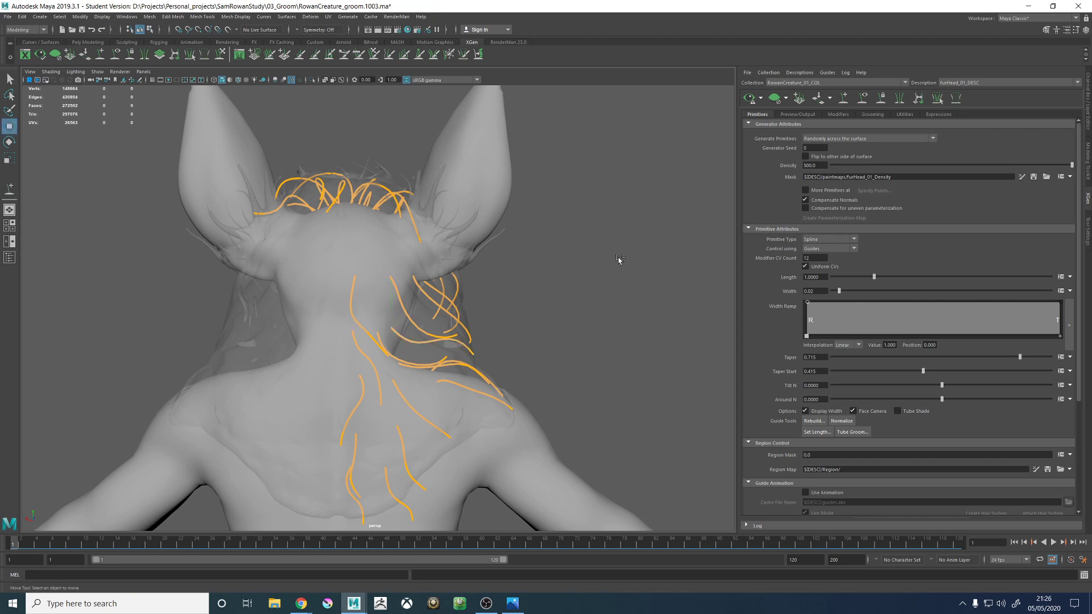
click(520, 310)
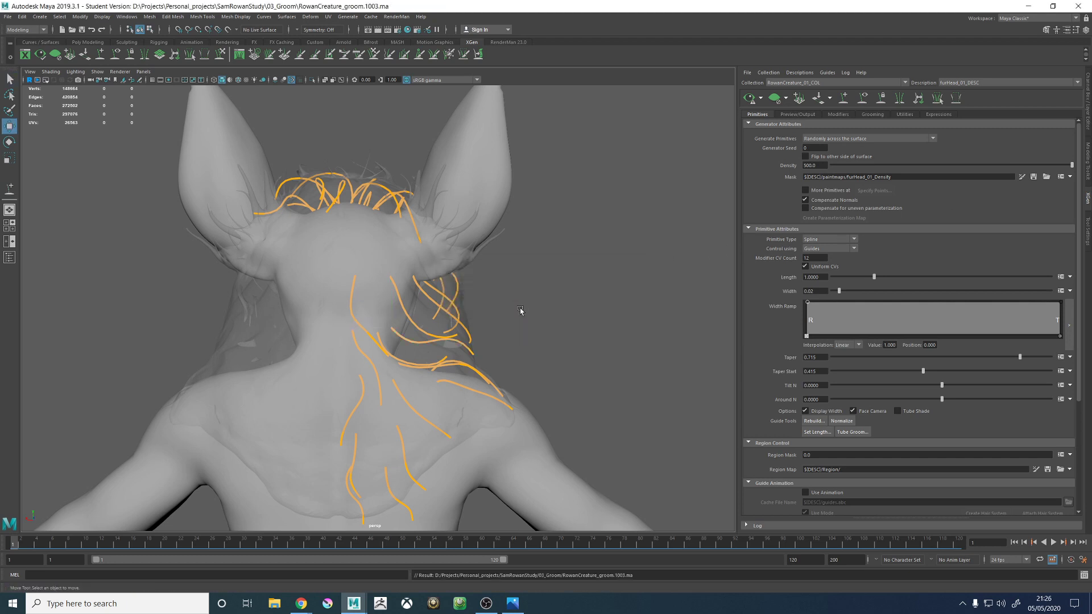
- Open the head fur's density mask for 3D painting and paint a white strip down the back of the head from the crown
click(1022, 177)
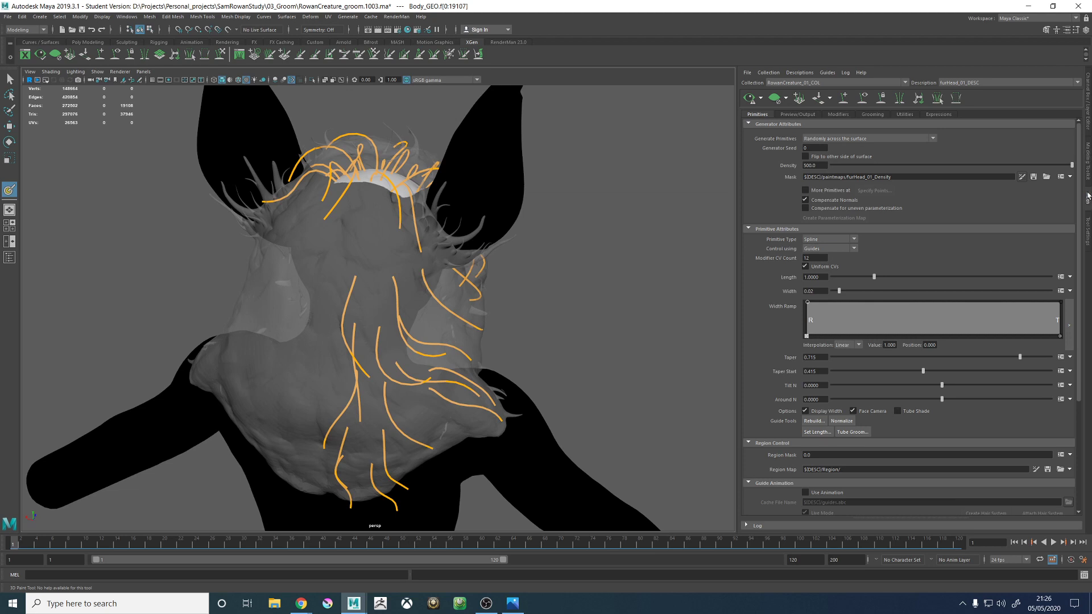
click(1088, 227)
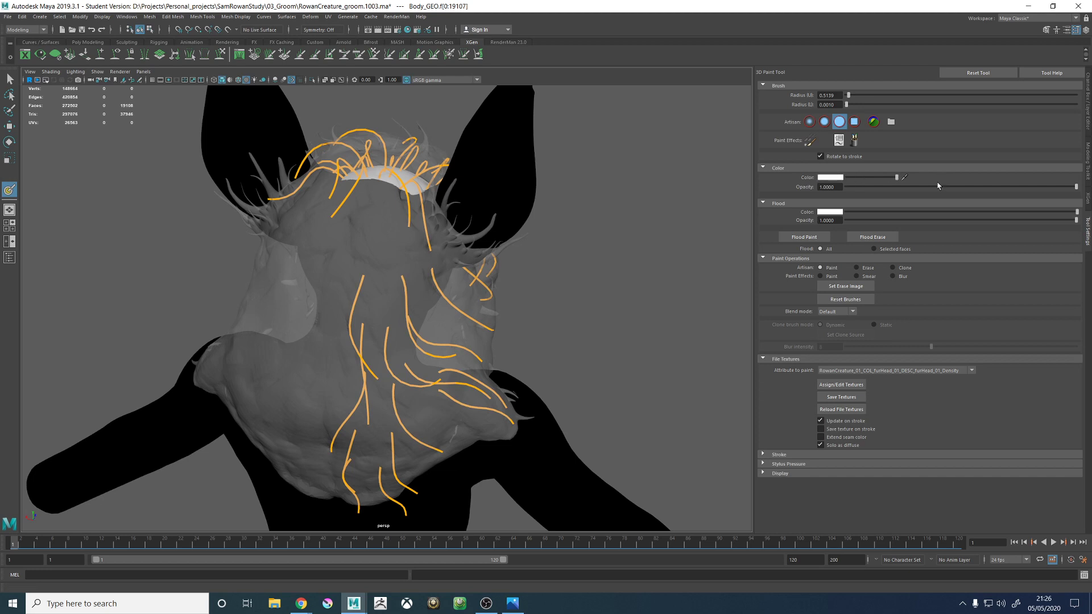
scroll(456, 233, up, 3)
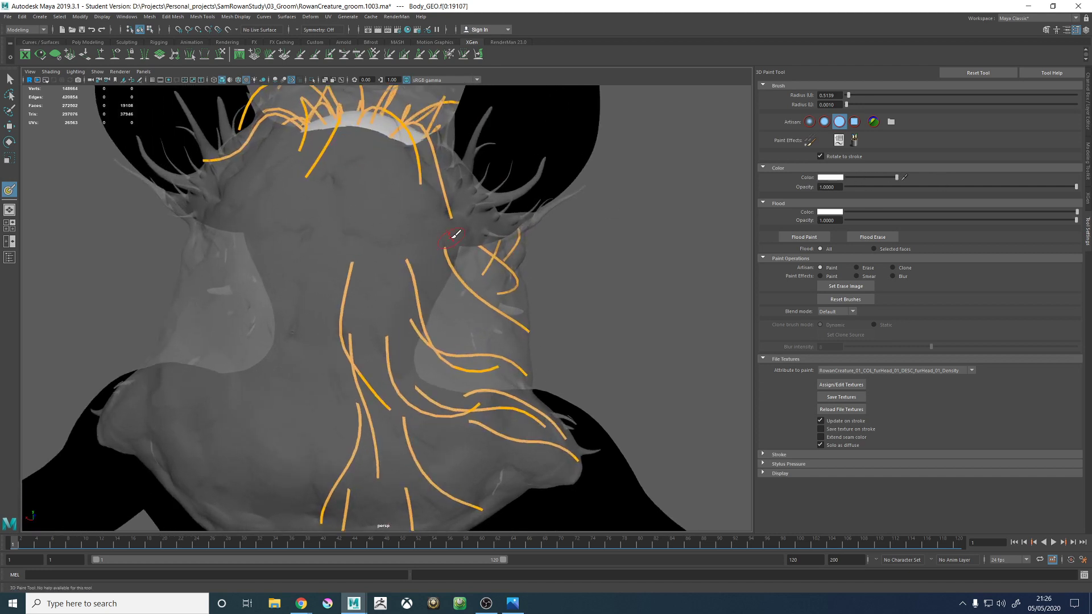
scroll(344, 366, down, 4)
scroll(358, 328, up, 2)
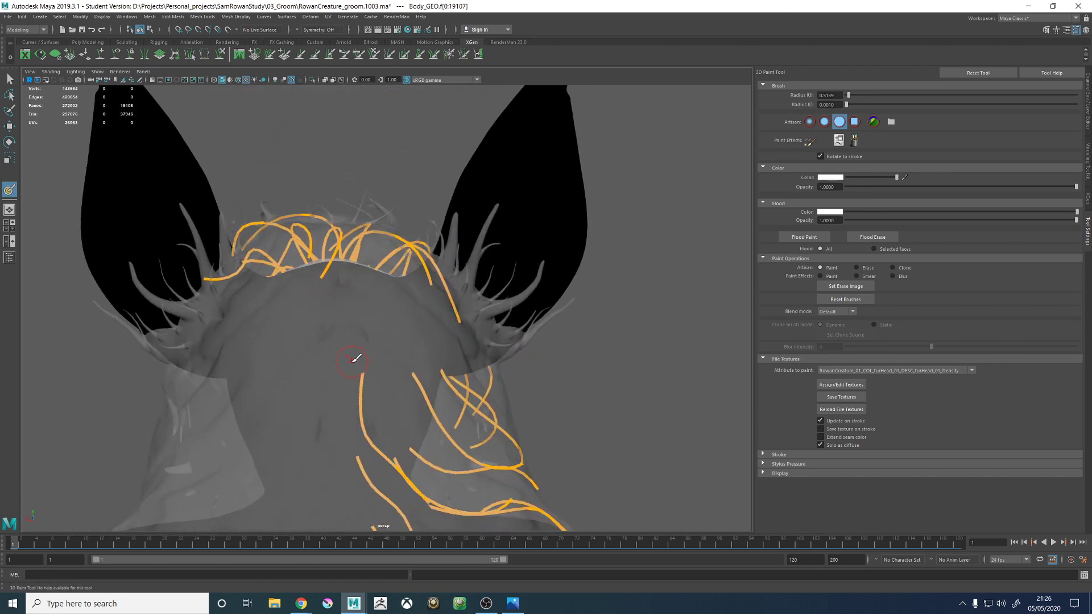
drag(352, 358, 349, 377)
alt+drag(350, 320, 351, 369)
mouse_move(351, 332)
mouse_down()
mouse_move(349, 277)
mouse_move(349, 289)
mouse_up()
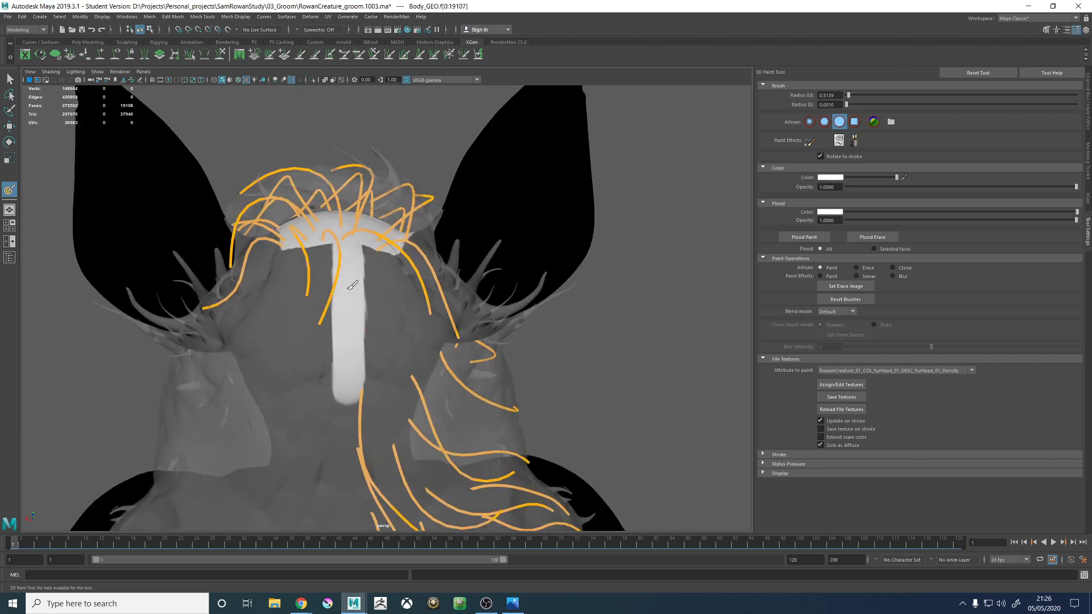
- Paint the density mask white across the back of the head toward the right ear, with the wireframe shown over the shading
mouse_move(392, 358)
alt+mouse_down()
mouse_move(373, 331)
mouse_move(378, 258)
mouse_move(381, 317)
alt+mouse_up()
alt+drag(398, 313, 373, 309)
alt+drag(407, 352, 414, 387)
mouse_move(414, 386)
mouse_down()
mouse_move(405, 321)
mouse_move(409, 340)
mouse_up()
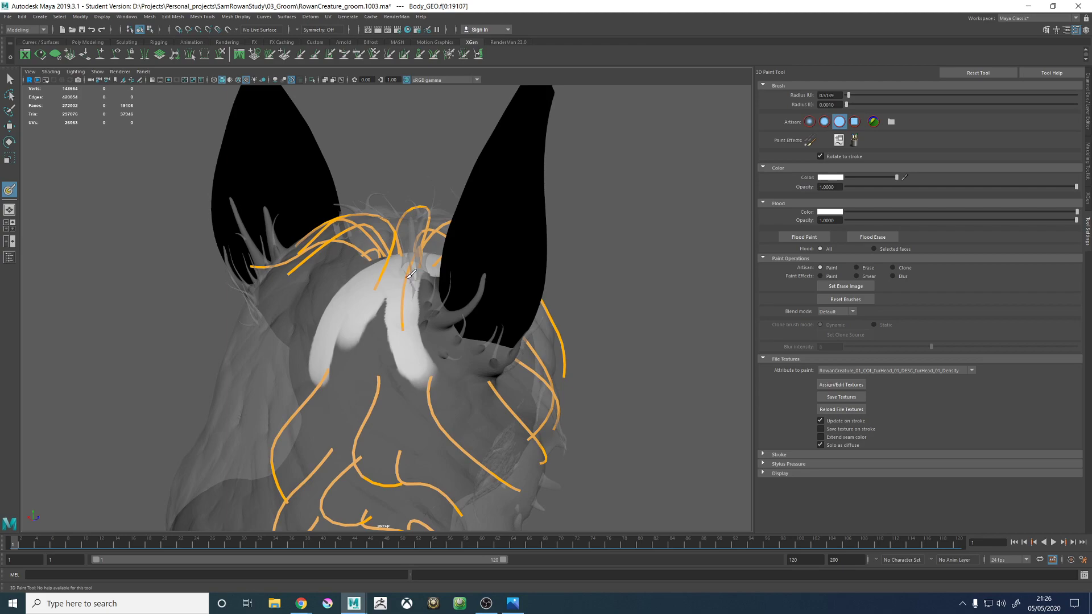
click(238, 80)
alt+drag(348, 251, 379, 302)
alt+right_drag(380, 302, 436, 313)
alt+middle_drag(436, 313, 409, 244)
mouse_move(369, 279)
mouse_down()
mouse_move(375, 310)
mouse_move(357, 289)
mouse_move(367, 332)
mouse_up()
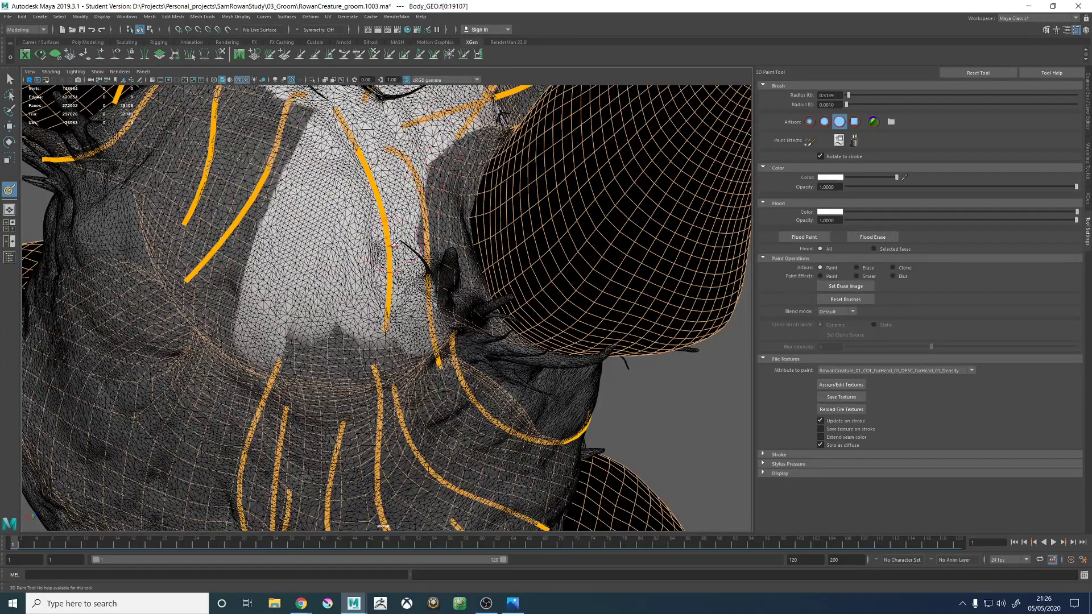
alt+drag(401, 344, 426, 305)
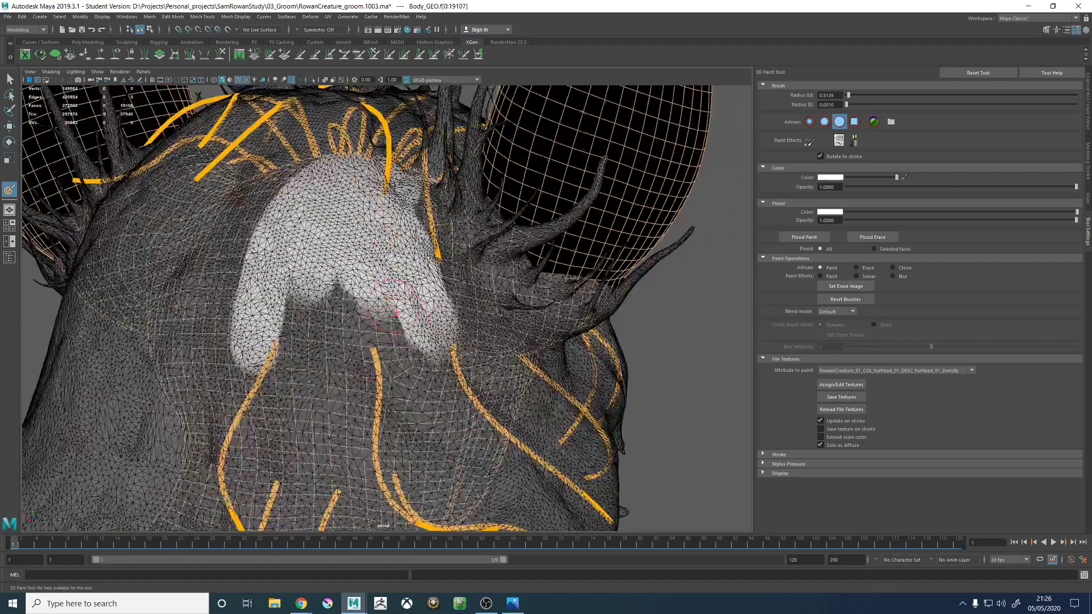
- Extend the white density strip down the nape and along the spine toward the lower edge of the back fur
alt+right_drag(426, 305, 398, 301)
alt+middle_drag(398, 302, 410, 279)
mouse_move(410, 279)
alt+mouse_down()
mouse_move(396, 256)
mouse_move(370, 330)
alt+mouse_up()
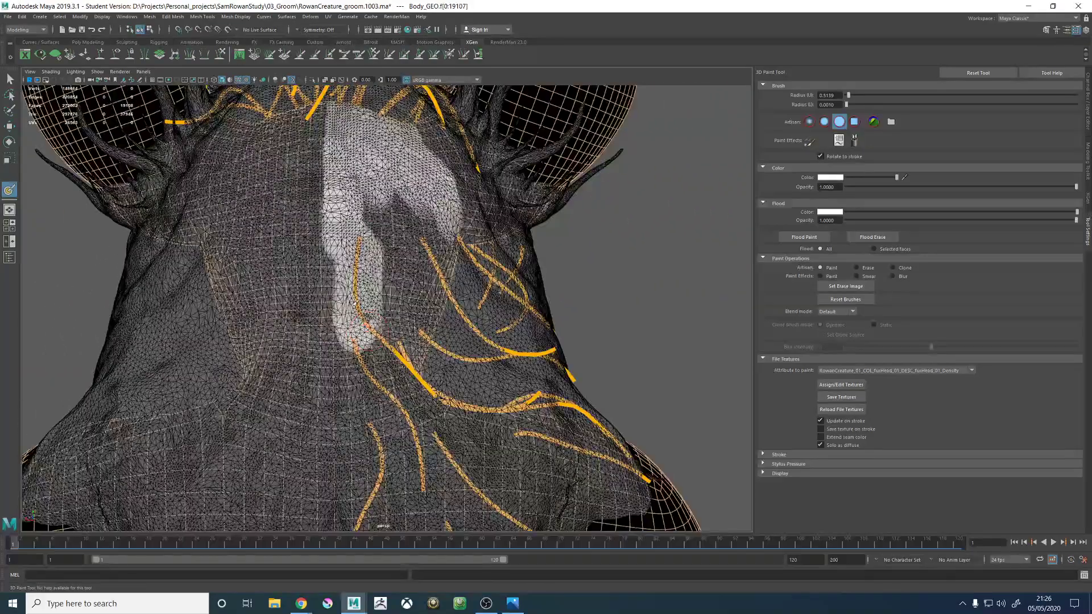
drag(361, 380, 361, 417)
alt+middle_drag(361, 417, 376, 333)
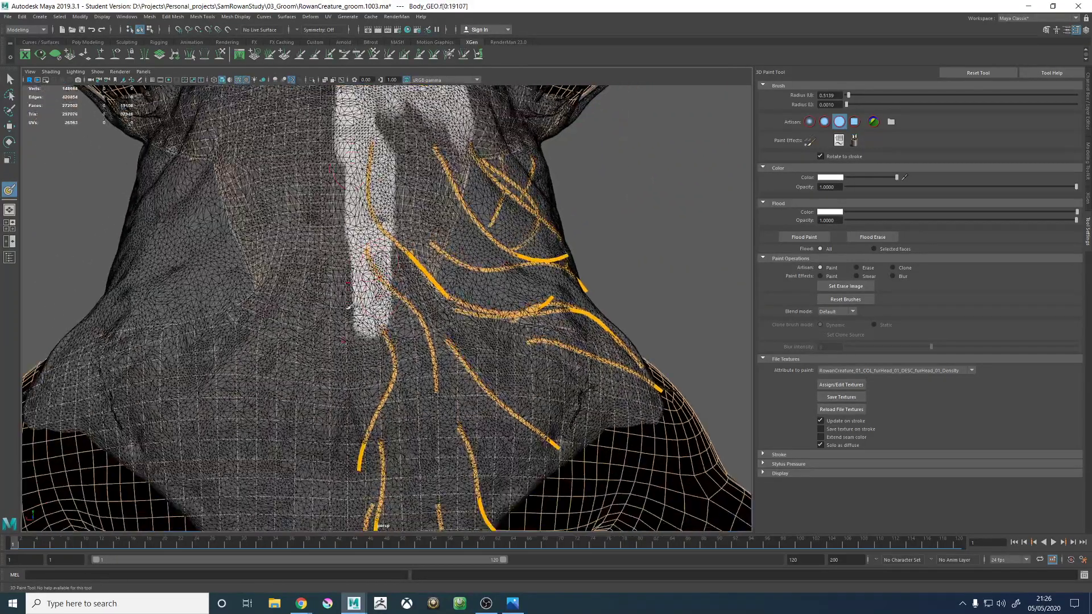
mouse_move(375, 333)
alt+mouse_down()
mouse_move(386, 353)
mouse_move(378, 471)
alt+mouse_up()
alt+middle_drag(378, 471, 380, 298)
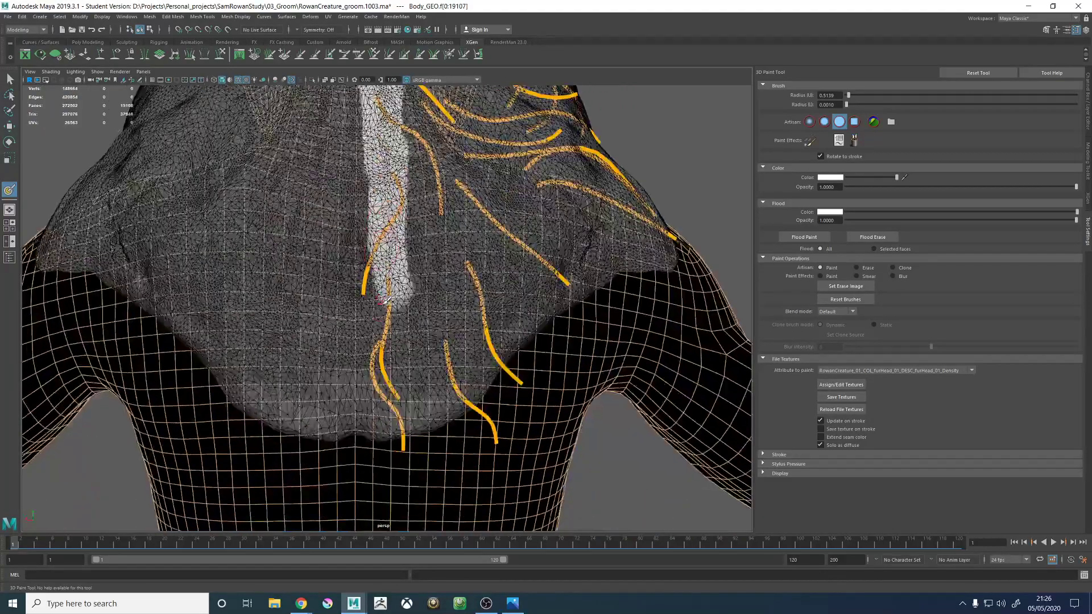
- Paint the right upper back white on the density mask, from the lower spine outward and up toward the right shoulder
alt+drag(435, 331, 428, 332)
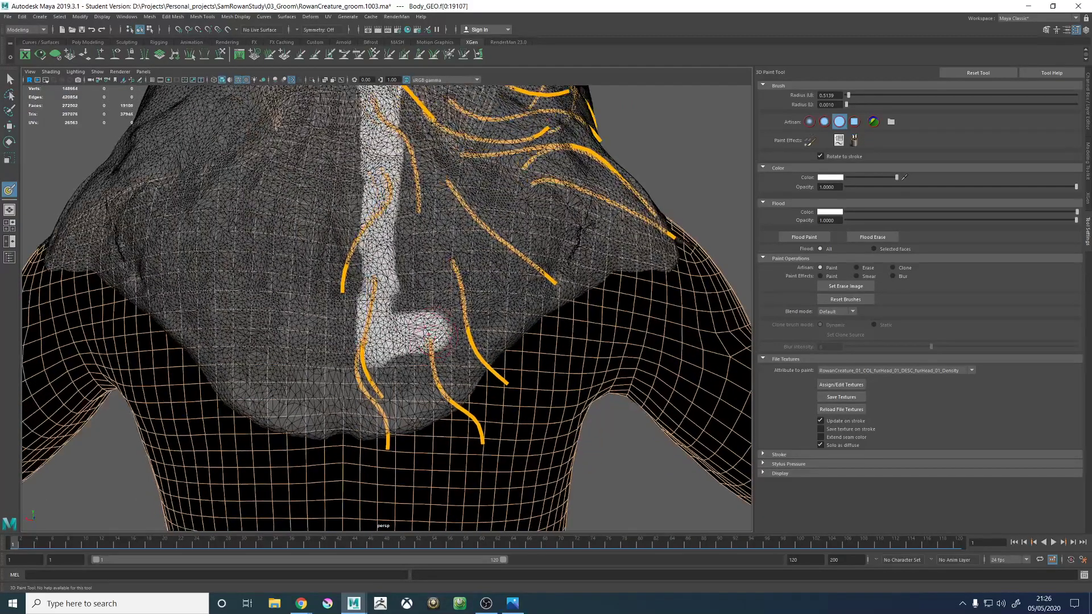
mouse_move(466, 274)
mouse_down()
mouse_move(523, 198)
mouse_move(495, 237)
mouse_up()
drag(436, 265, 424, 297)
alt+right_drag(394, 293, 335, 222)
alt+drag(336, 222, 373, 227)
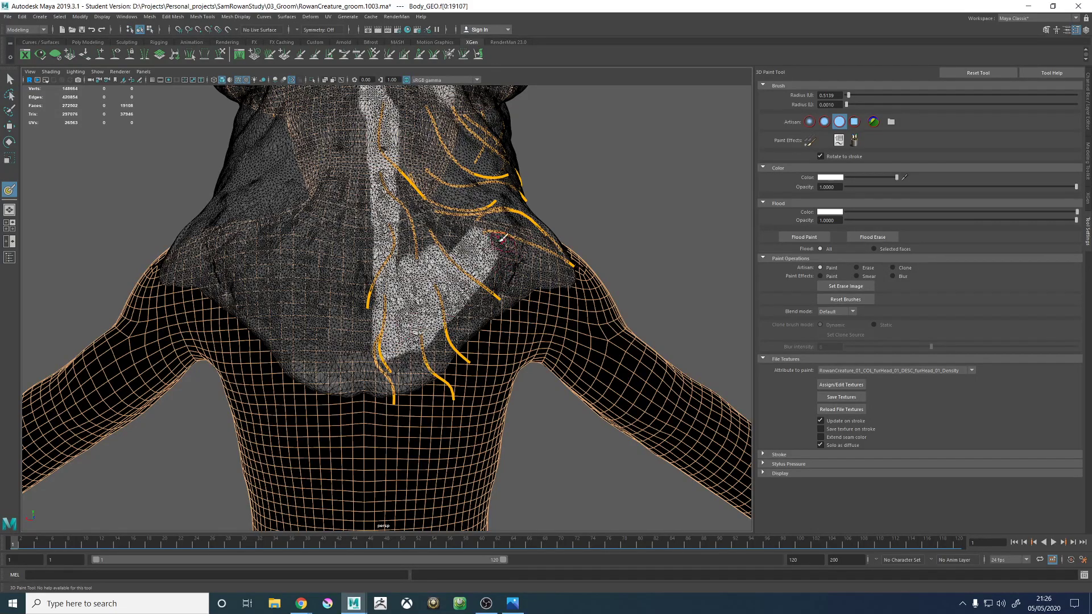
alt+drag(500, 242, 457, 263)
alt+right_drag(446, 264, 483, 303)
mouse_move(483, 303)
alt+mouse_down()
mouse_move(429, 246)
mouse_move(440, 262)
alt+mouse_up()
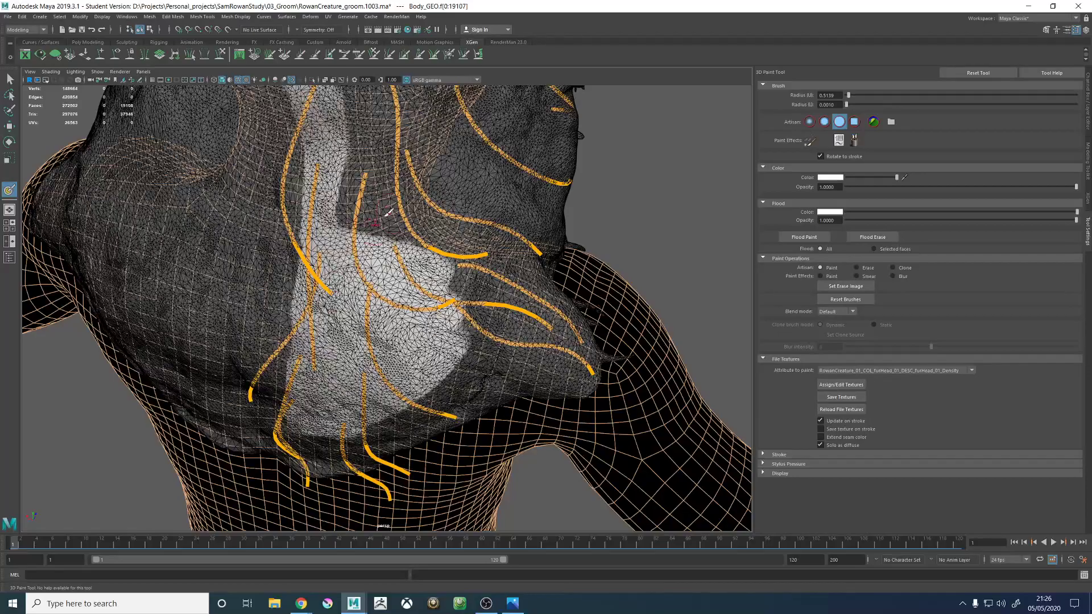
- Continue the white density over the top of the right shoulder and around to the base of the neck
mouse_move(389, 212)
alt+mouse_down()
mouse_move(362, 332)
mouse_move(376, 348)
alt+mouse_up()
mouse_move(341, 384)
mouse_down()
mouse_move(399, 366)
mouse_move(420, 291)
mouse_up()
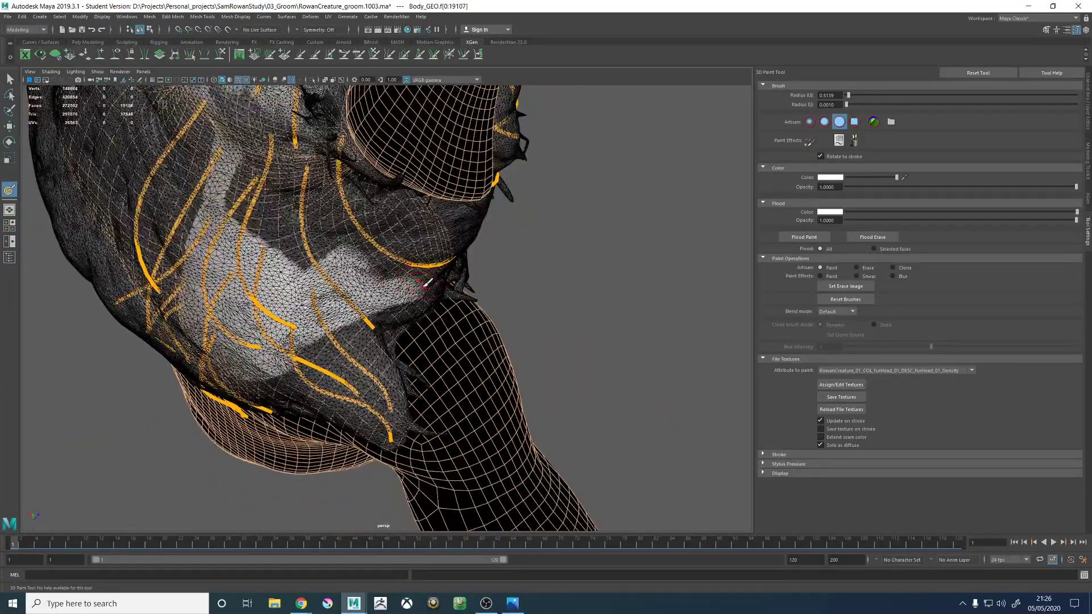
alt+right_drag(423, 290, 482, 320)
mouse_move(494, 363)
alt+mouse_down()
mouse_move(418, 252)
mouse_move(355, 242)
alt+mouse_up()
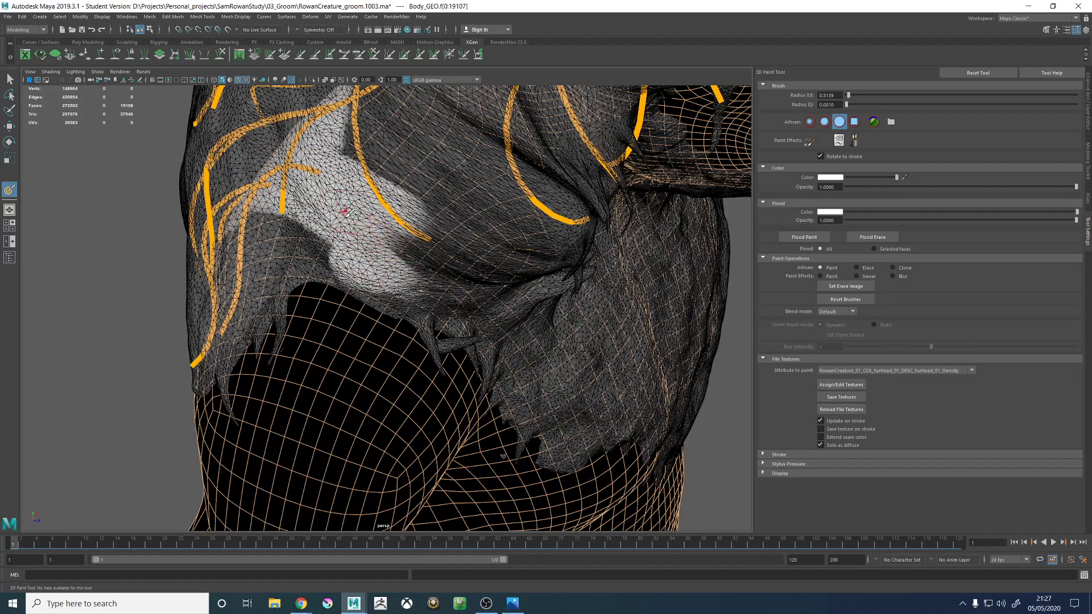
alt+drag(377, 260, 401, 276)
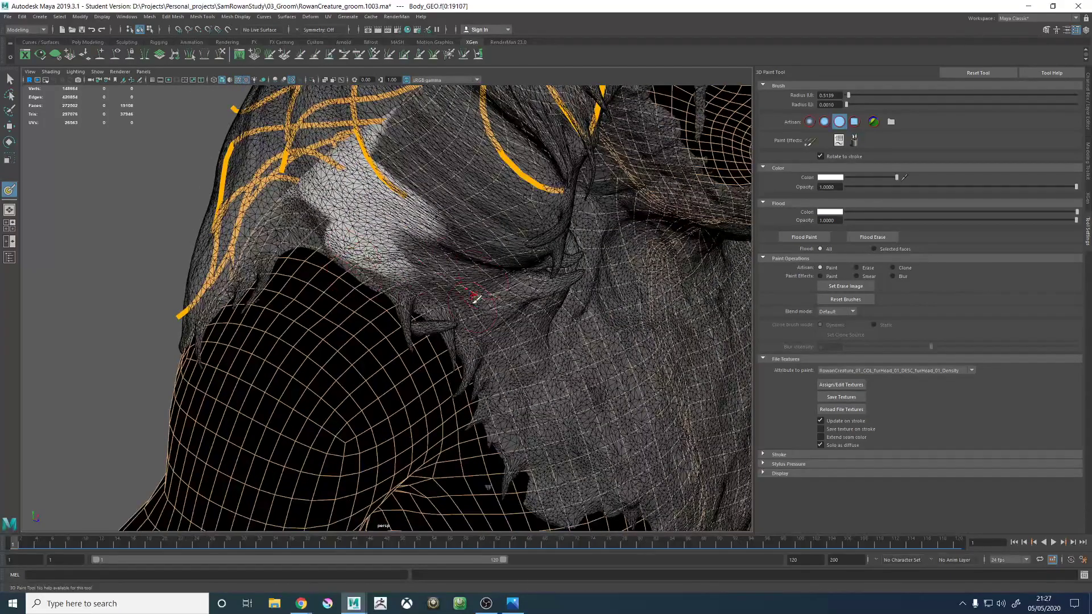
alt+drag(438, 310, 409, 282)
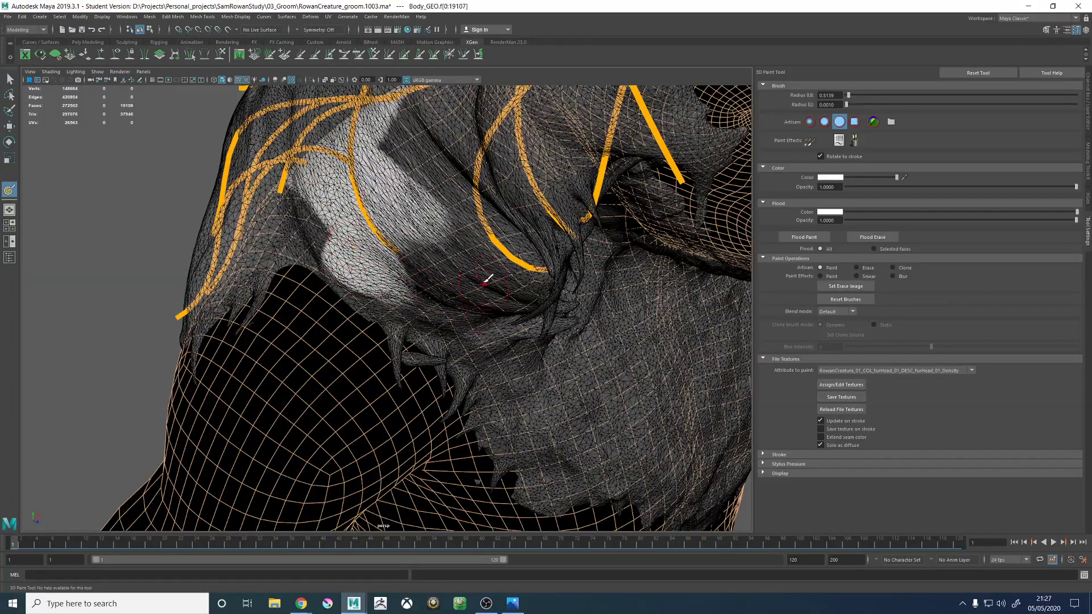
- Paint a white density strip from the front of the right shoulder up the side of the neck toward the jaw
mouse_move(487, 278)
alt+mouse_down()
mouse_move(421, 296)
mouse_move(426, 277)
alt+mouse_up()
alt+drag(462, 274, 517, 263)
alt+drag(443, 170, 422, 164)
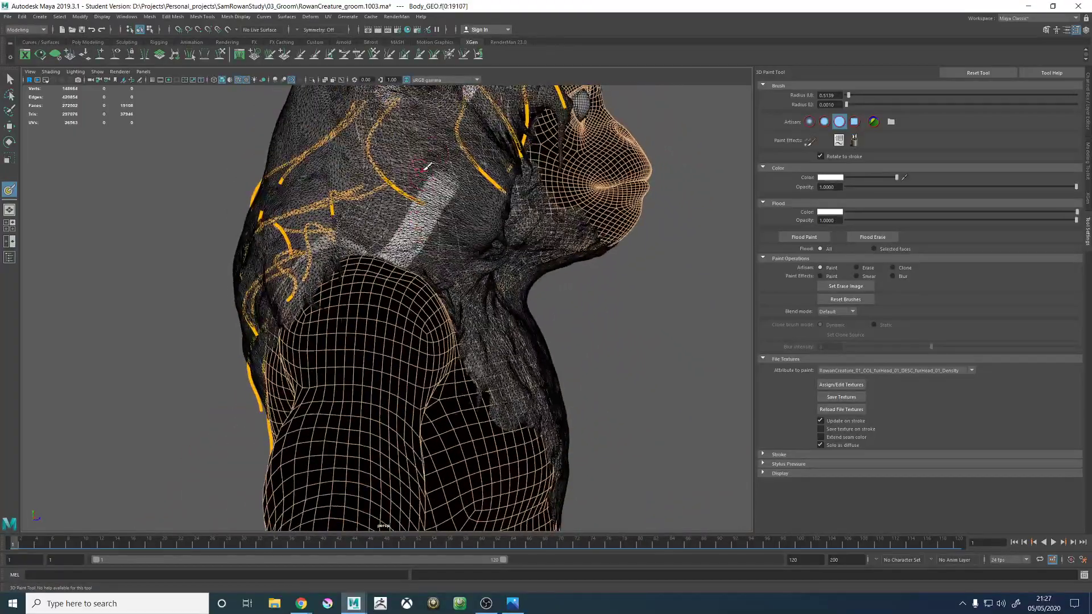
alt+middle_drag(422, 164, 405, 245)
mouse_move(405, 245)
alt+mouse_down()
mouse_move(369, 245)
mouse_move(447, 254)
mouse_move(392, 259)
alt+mouse_up()
- Extend the white density strip across the right cheek and in front of the ear to join the painted hairline at the temple
alt+middle_drag(435, 210, 396, 316)
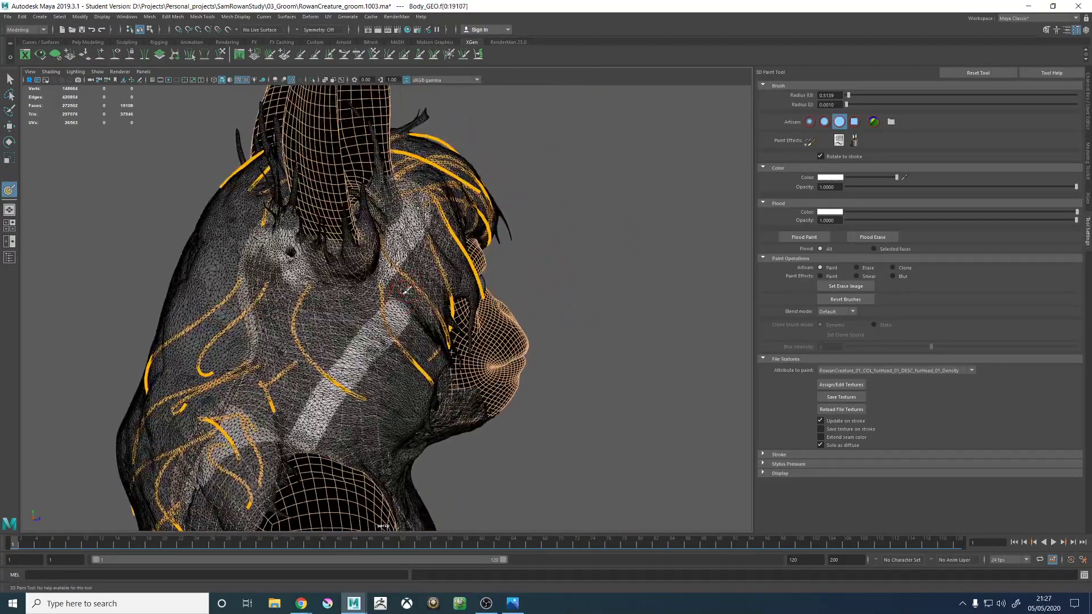
alt+drag(396, 316, 337, 312)
alt+right_drag(337, 312, 418, 274)
alt+drag(418, 274, 452, 276)
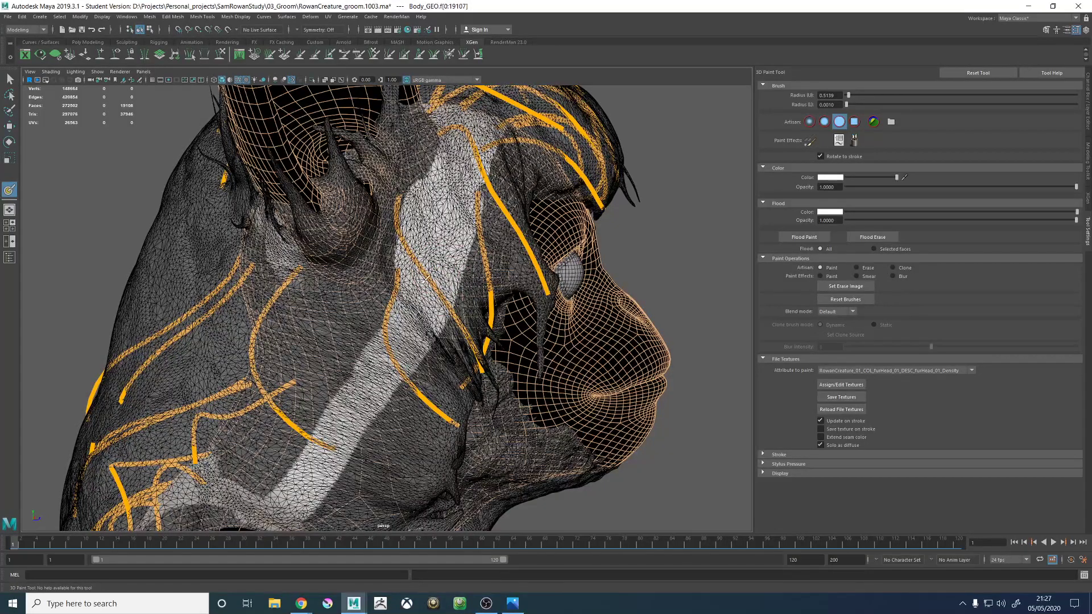
- Paint the density mask white around the base of the right ear, along its lower edge and the area behind it
alt+drag(428, 278, 380, 328)
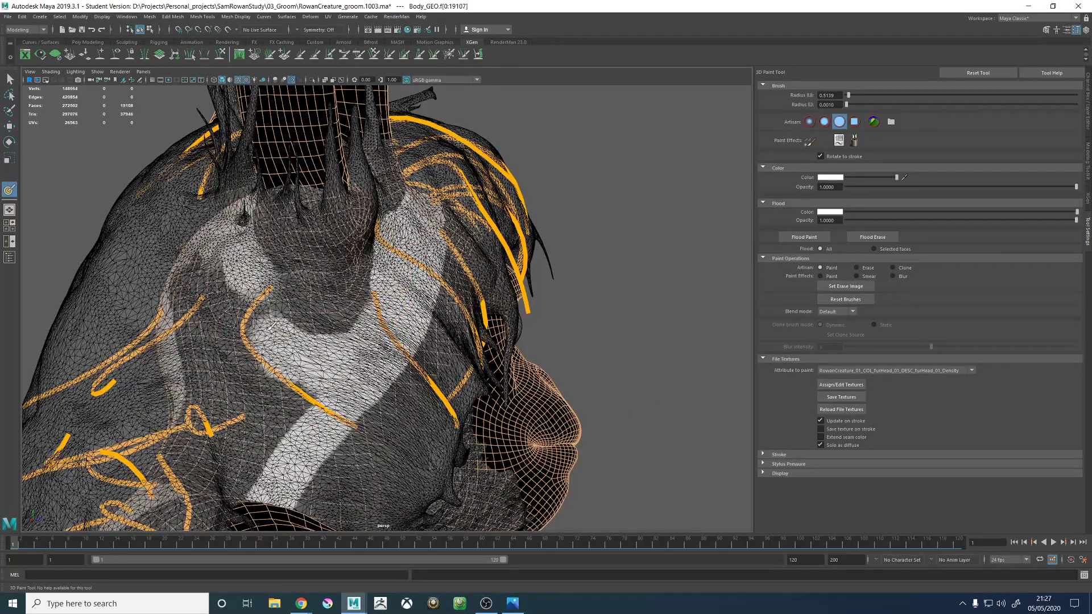
alt+drag(414, 323, 413, 275)
alt+middle_drag(419, 215, 387, 243)
alt+drag(387, 244, 336, 295)
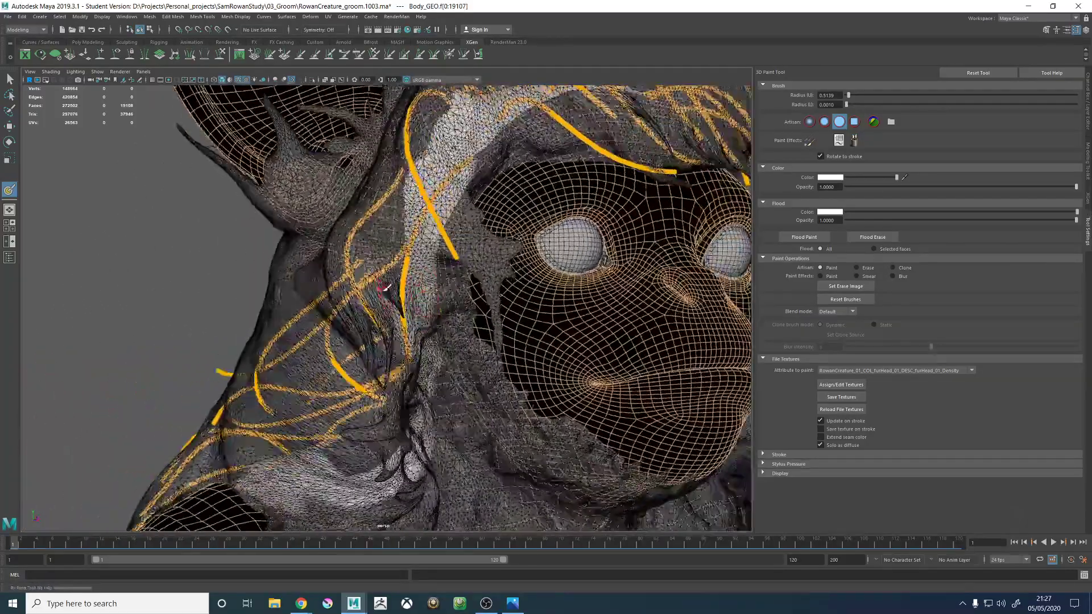
alt+middle_drag(337, 296, 384, 240)
mouse_move(384, 240)
alt+mouse_down()
mouse_move(476, 268)
mouse_move(515, 253)
alt+mouse_up()
alt+middle_drag(515, 253, 407, 309)
alt+drag(407, 309, 324, 338)
alt+middle_drag(324, 338, 377, 349)
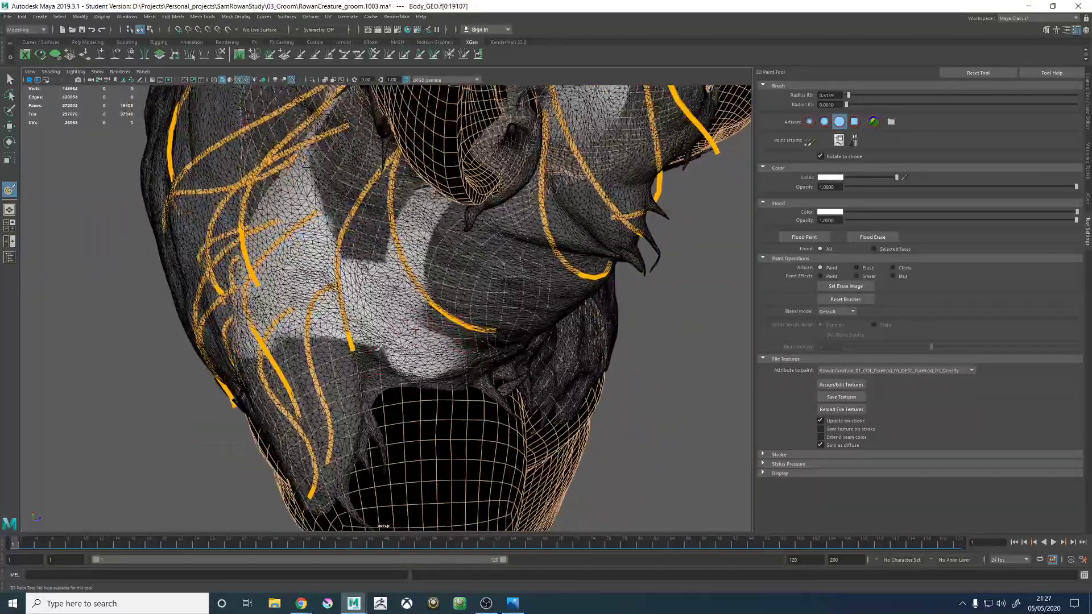
- Trim the white density back from the front of the right shoulder and lower neck by painting it black
alt+drag(377, 349, 381, 364)
alt+drag(370, 322, 369, 348)
drag(863, 178, 843, 178)
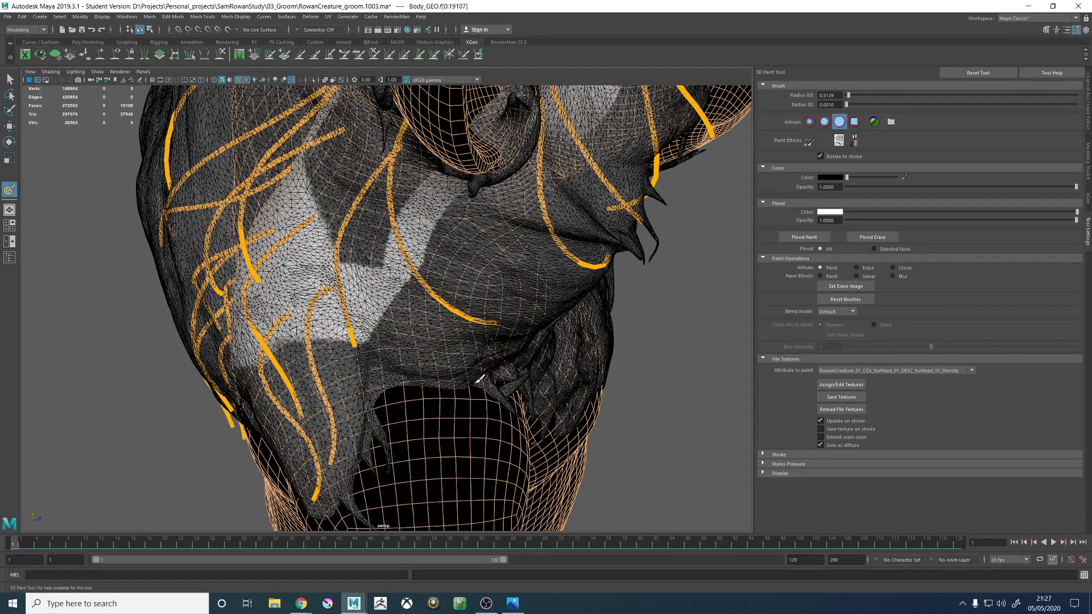
mouse_move(480, 378)
alt+mouse_down()
mouse_move(450, 363)
mouse_move(453, 350)
alt+mouse_up()
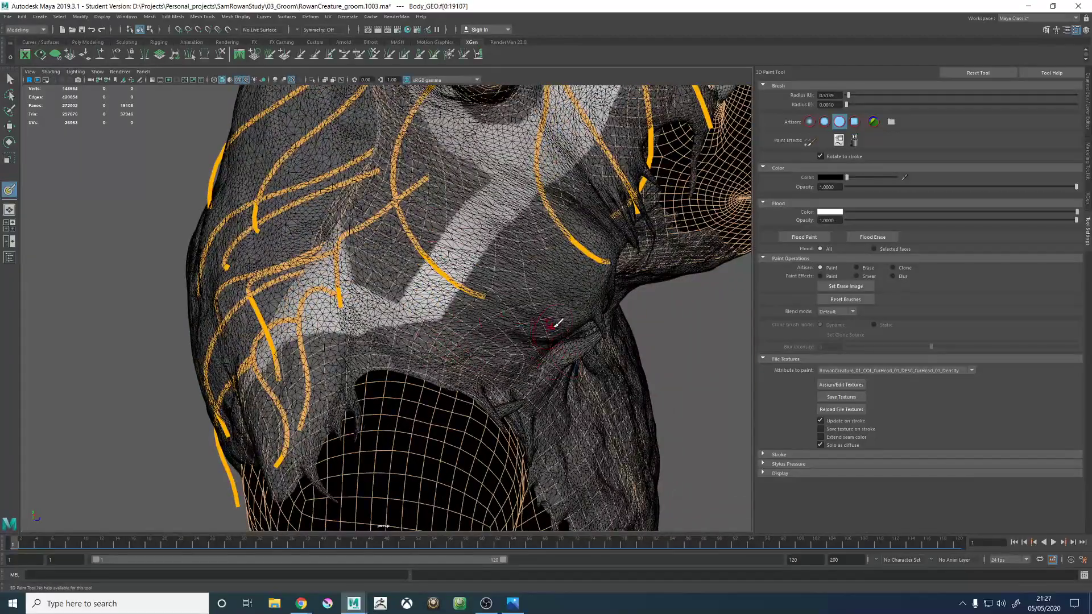
alt+drag(557, 323, 531, 378)
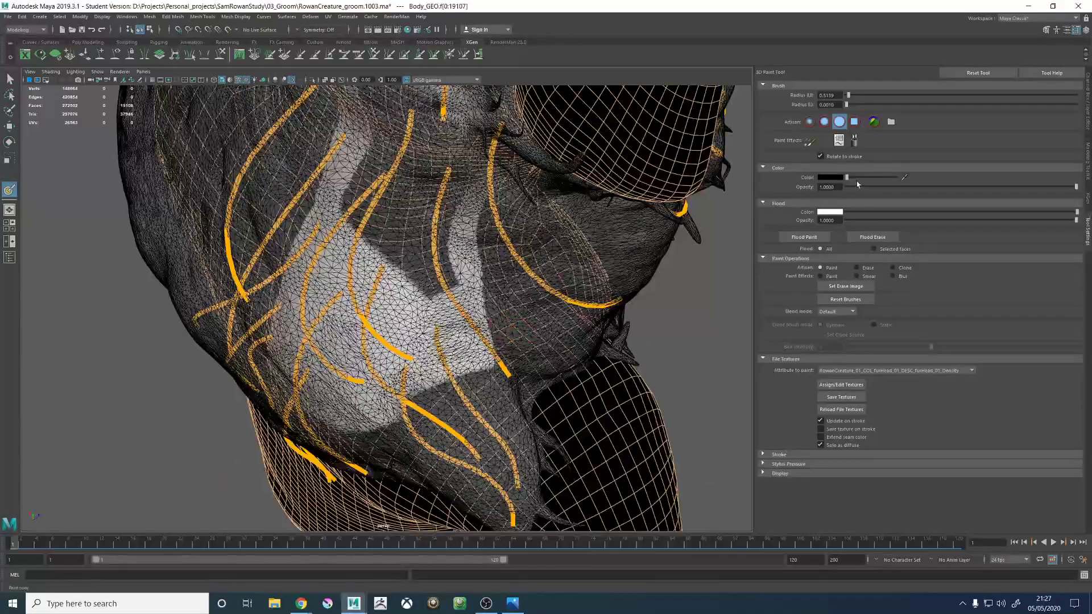
- Switch the paint colour back to white and fill the unpainted gaps between the strips on the neck and shoulder
drag(847, 178, 901, 183)
mouse_move(563, 327)
alt+mouse_down()
mouse_move(540, 310)
mouse_move(525, 254)
mouse_move(466, 244)
mouse_move(562, 278)
alt+mouse_up()
drag(400, 249, 387, 367)
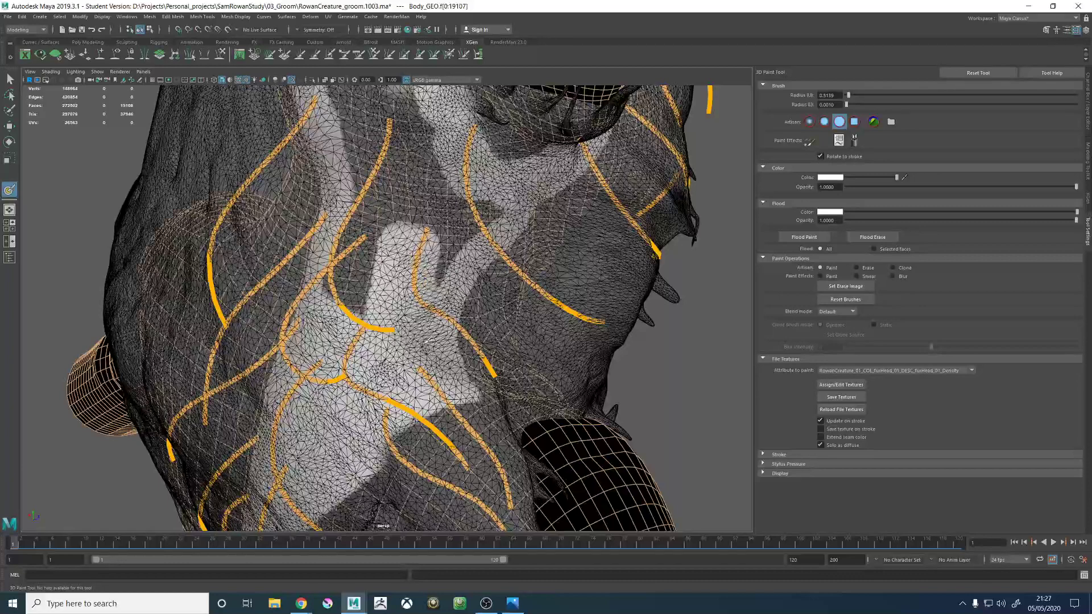
alt+drag(417, 232, 381, 313)
drag(392, 406, 386, 374)
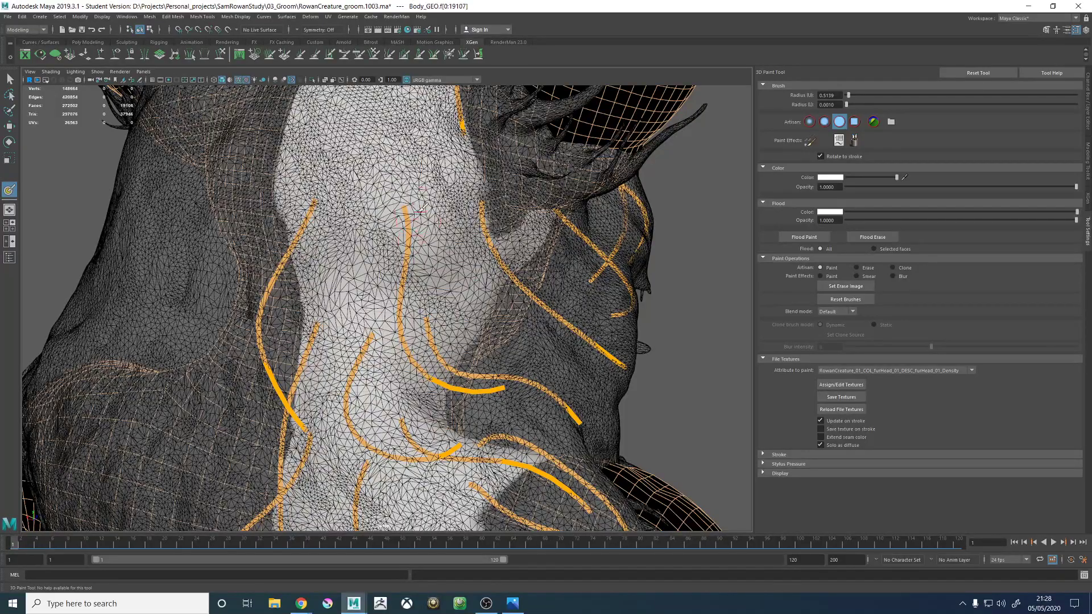
- Fill the remaining gaps on the back of the head and behind the right ear with white density
alt+drag(423, 205, 392, 336)
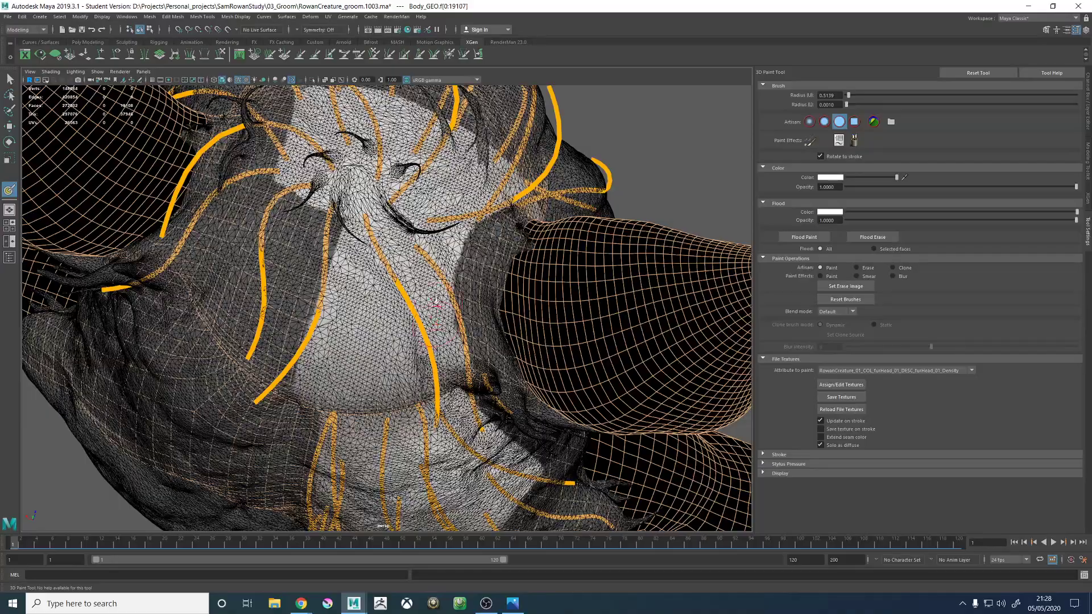
alt+right_drag(436, 300, 337, 277)
alt+drag(406, 337, 380, 282)
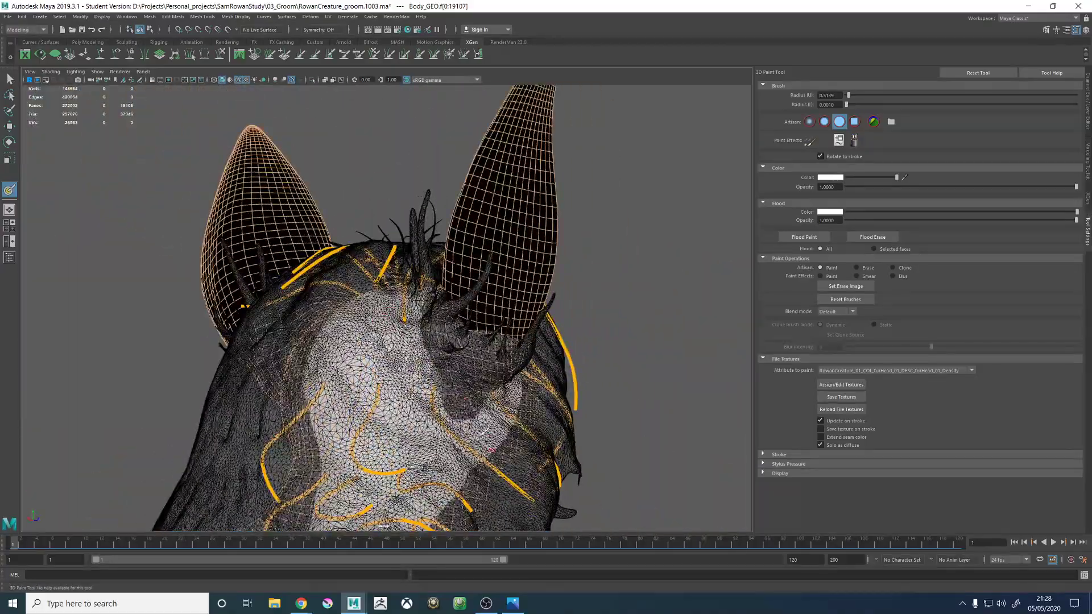
alt+drag(492, 450, 475, 484)
alt+right_drag(364, 318, 428, 325)
mouse_move(398, 342)
alt+mouse_down()
mouse_move(358, 310)
mouse_move(351, 329)
mouse_move(372, 339)
mouse_move(422, 334)
mouse_move(465, 313)
alt+mouse_up()
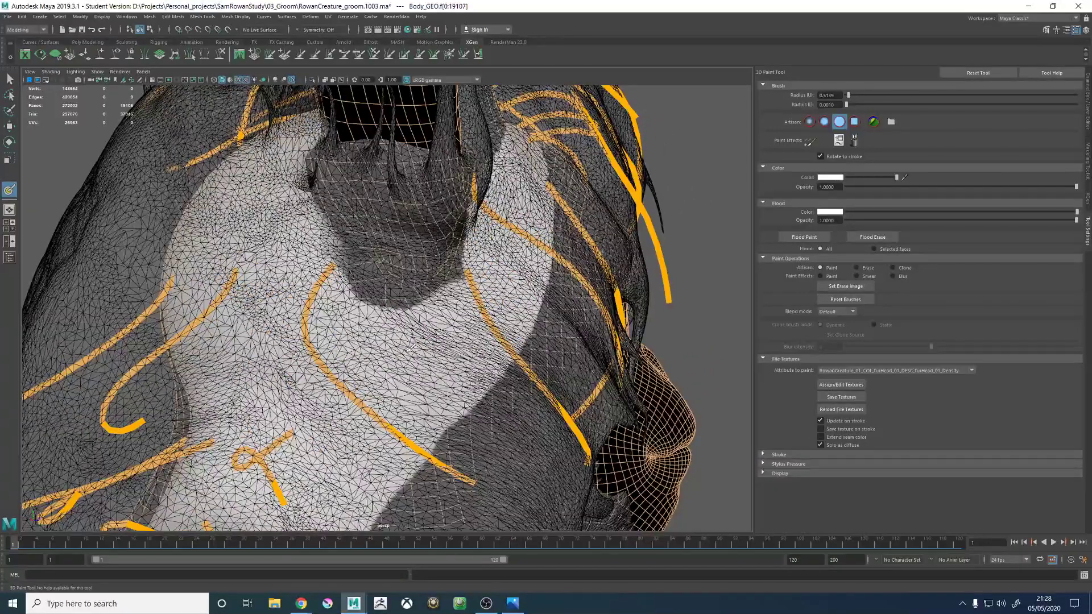
drag(348, 323, 336, 314)
- Save the painted textures, turn off the wireframe overlay and save the furHead_01_Density mask in XGen
click(841, 397)
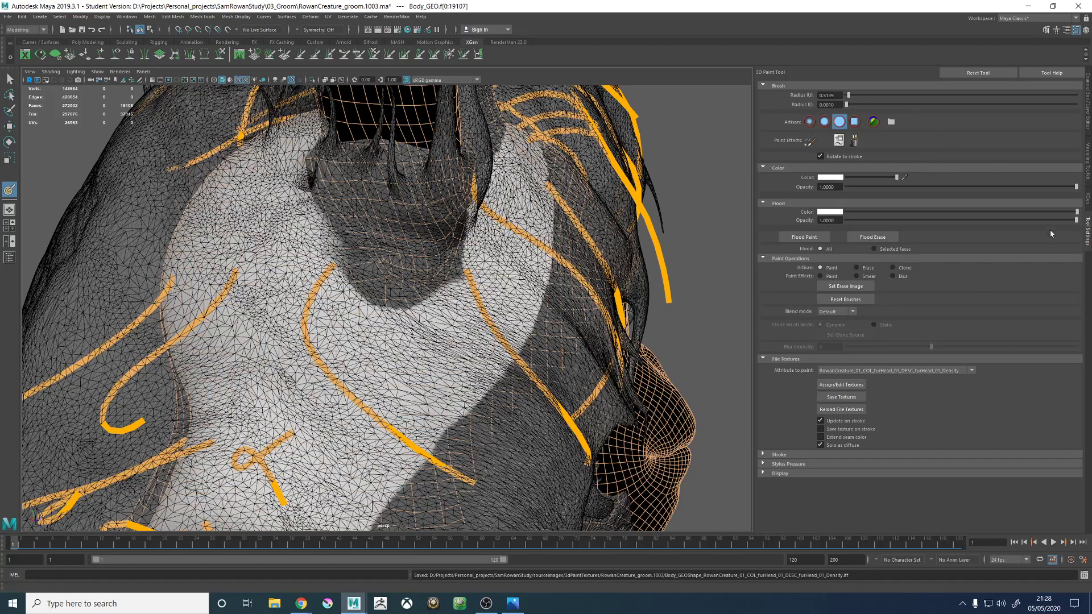
click(1087, 199)
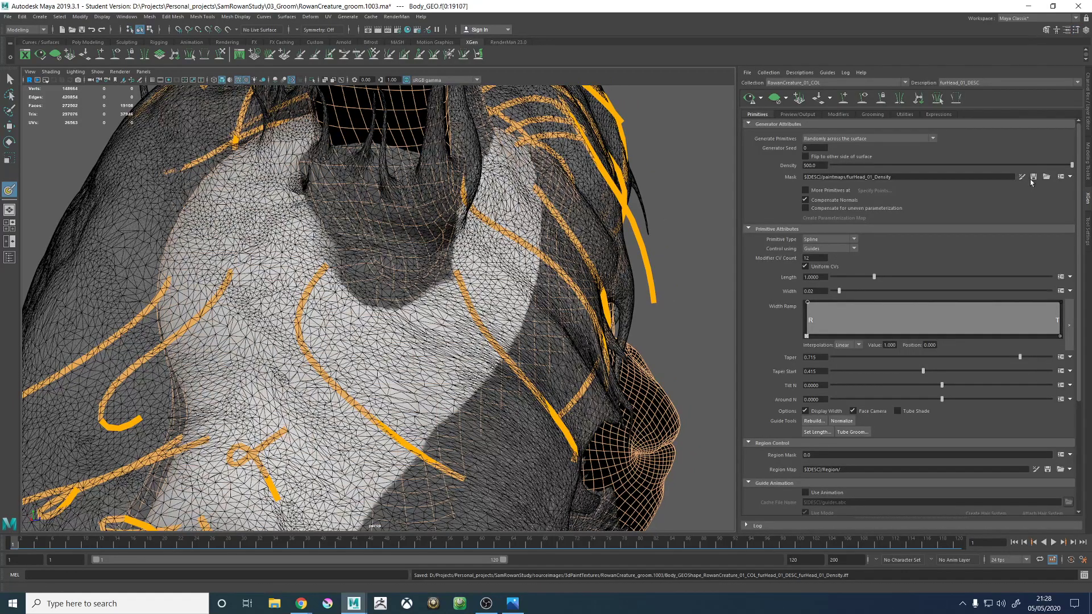
click(237, 80)
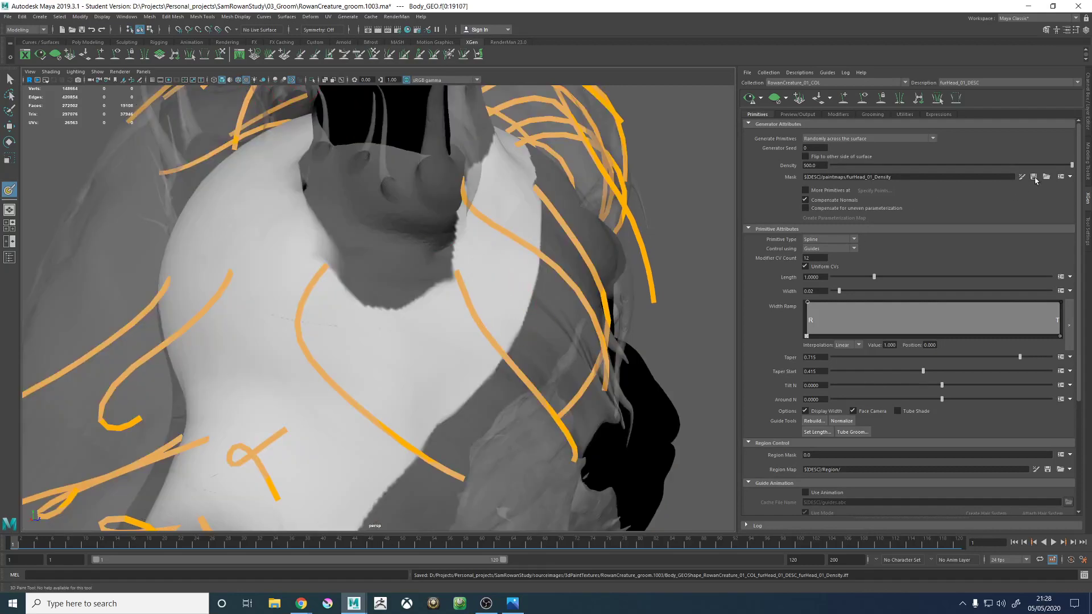
alt+drag(551, 293, 587, 307)
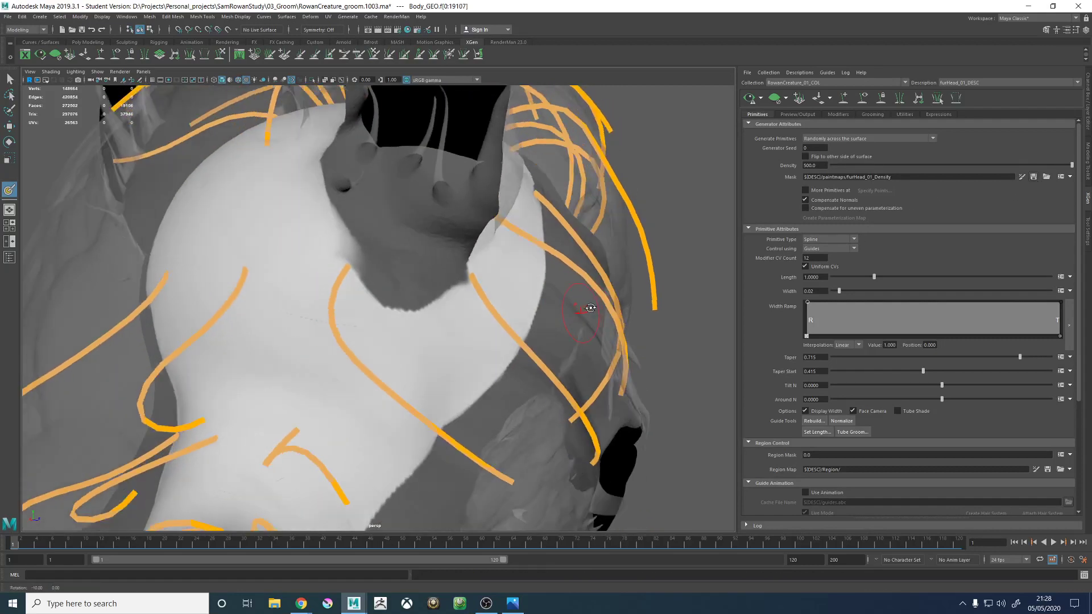
alt+right_drag(588, 307, 377, 285)
alt+drag(378, 285, 450, 295)
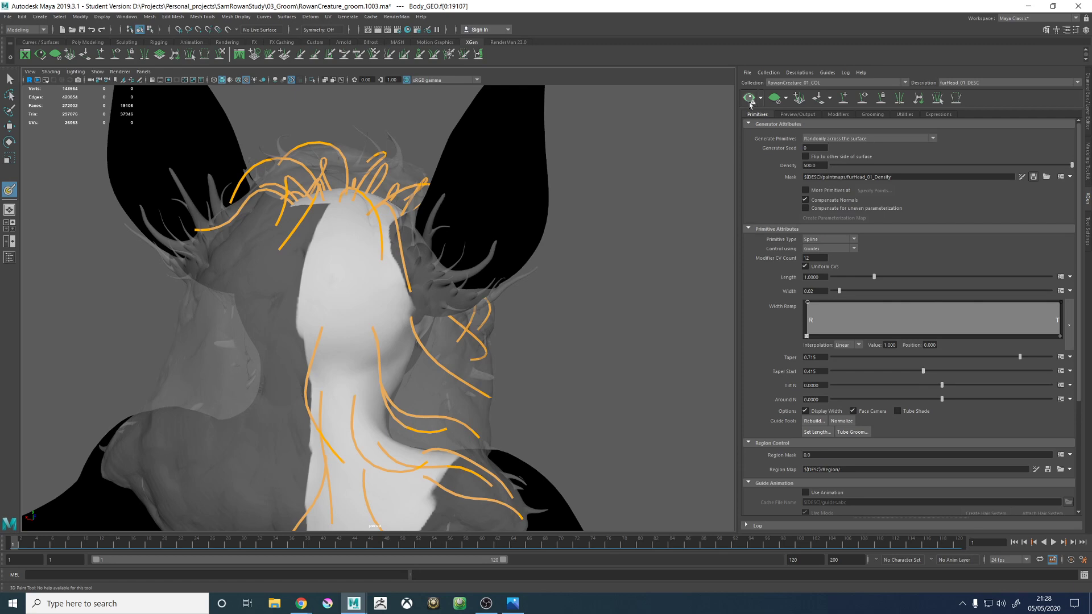
- Update the XGen fur preview for the description and hide its guides
alt+drag(560, 311, 592, 324)
alt+right_drag(593, 324, 293, 323)
alt+drag(293, 323, 375, 337)
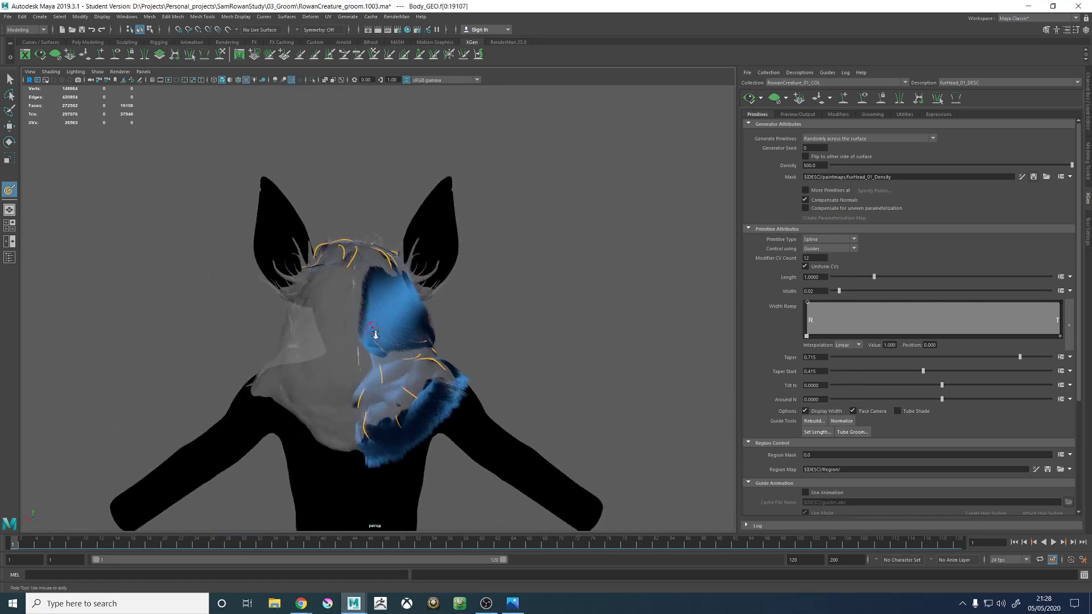
alt+right_drag(376, 338, 482, 344)
alt+drag(482, 344, 519, 294)
click(863, 104)
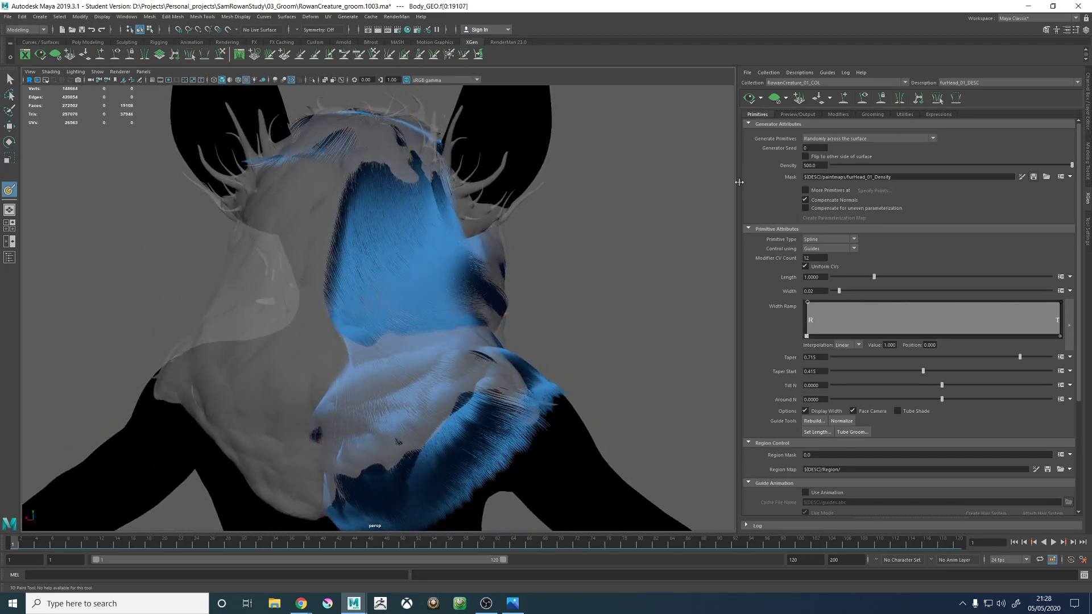
- Hide the GEO_HairProxy_LYR display layer, exit the 3D Paint Tool and deselect the body
alt+right_drag(576, 277, 594, 312)
alt+drag(594, 312, 464, 313)
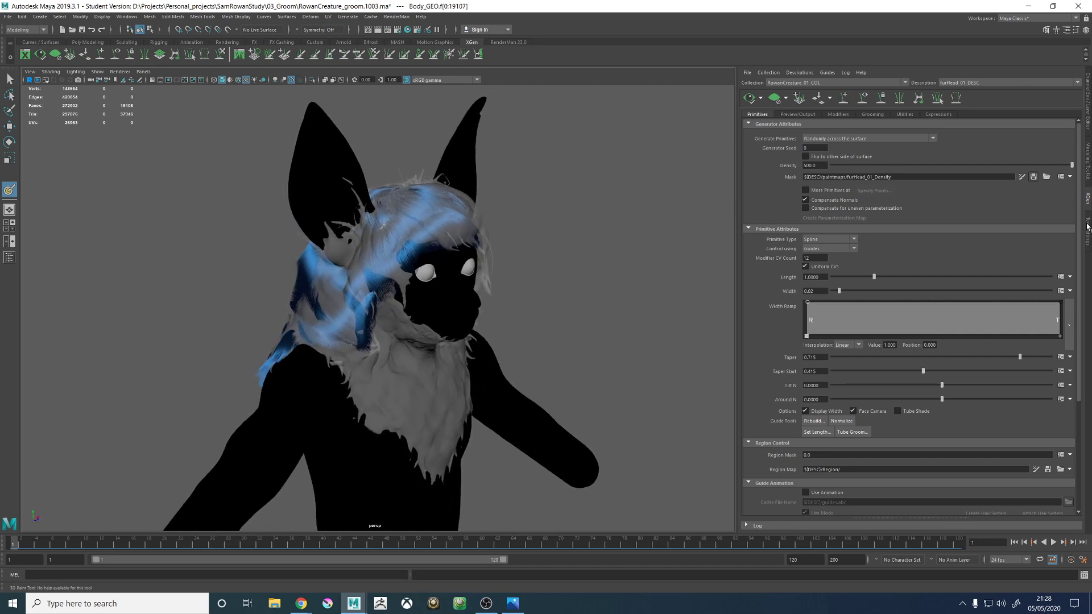
click(1088, 108)
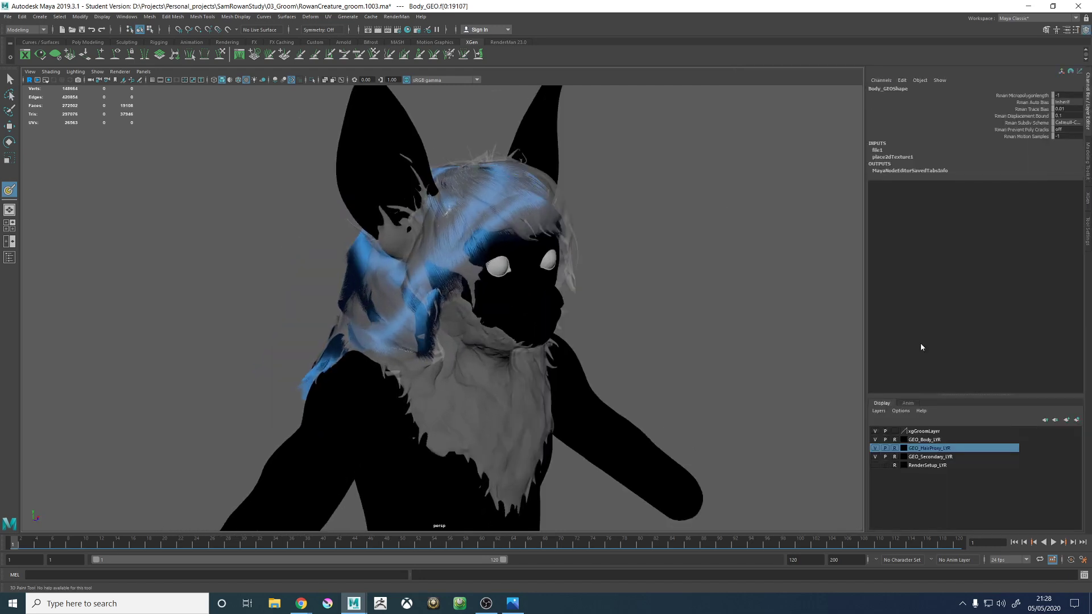
click(876, 448)
alt+drag(239, 288, 387, 286)
alt+middle_drag(387, 286, 382, 224)
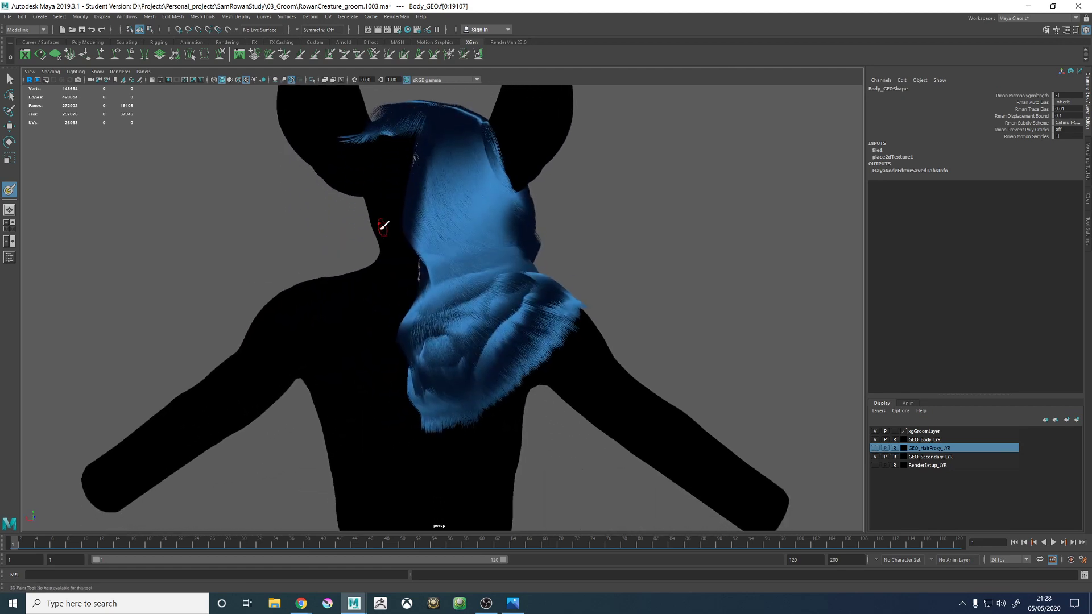
alt+right_drag(464, 323, 548, 342)
mouse_move(549, 343)
alt+mouse_down()
mouse_move(509, 324)
mouse_move(580, 317)
mouse_move(580, 297)
mouse_move(545, 308)
mouse_move(459, 391)
mouse_move(498, 311)
alt+mouse_up()
key(w)
click(433, 411)
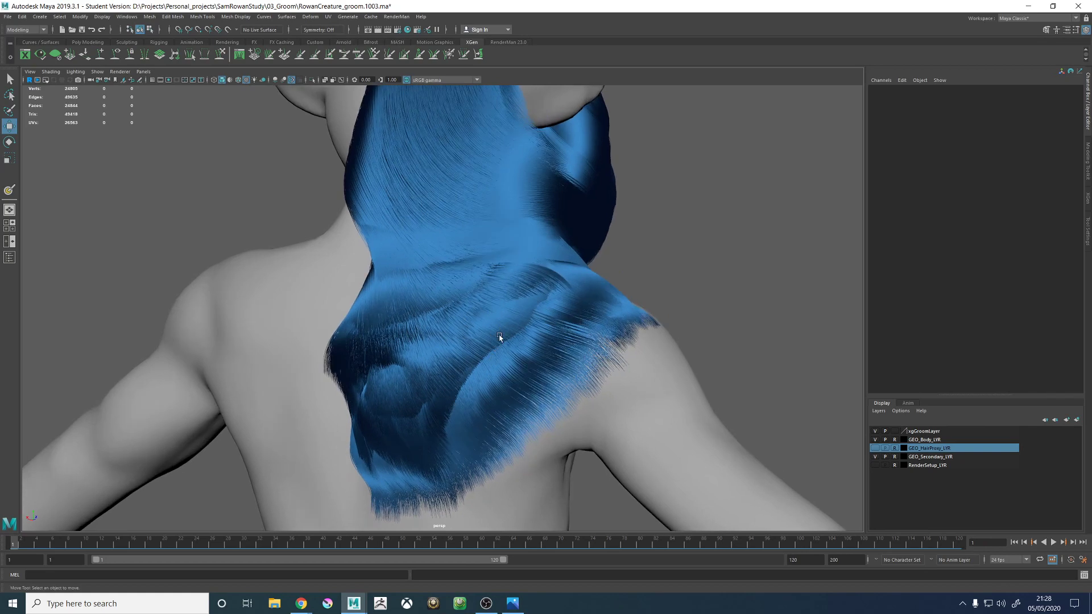
- Examine the previewed fur on the back, shoulder and head from behind, the side and the front
alt+drag(490, 334, 581, 291)
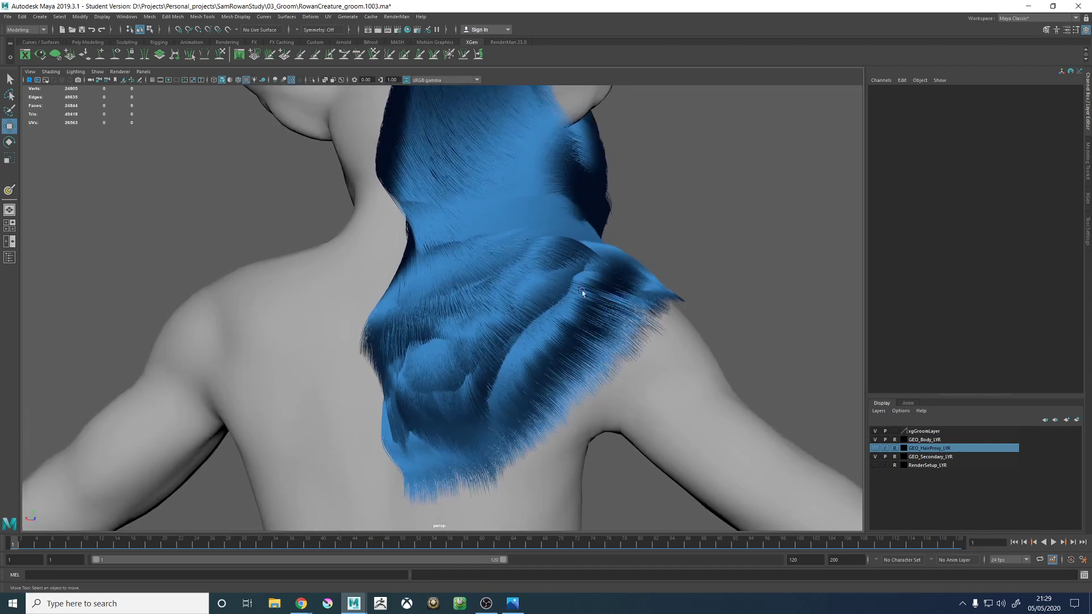
alt+drag(526, 319, 633, 257)
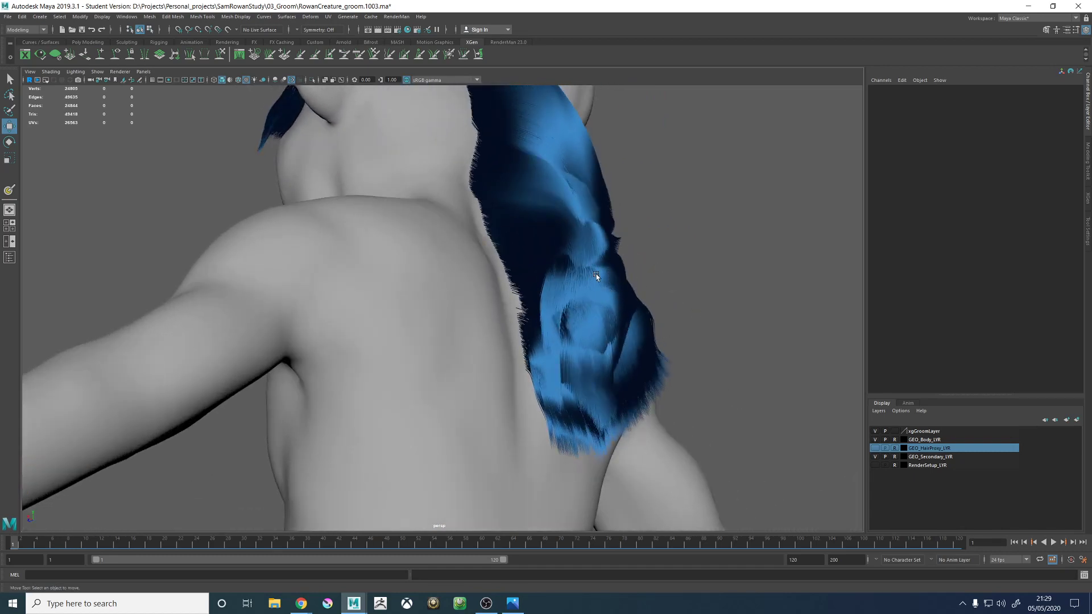
alt+drag(662, 315, 620, 313)
alt+right_drag(620, 314, 455, 308)
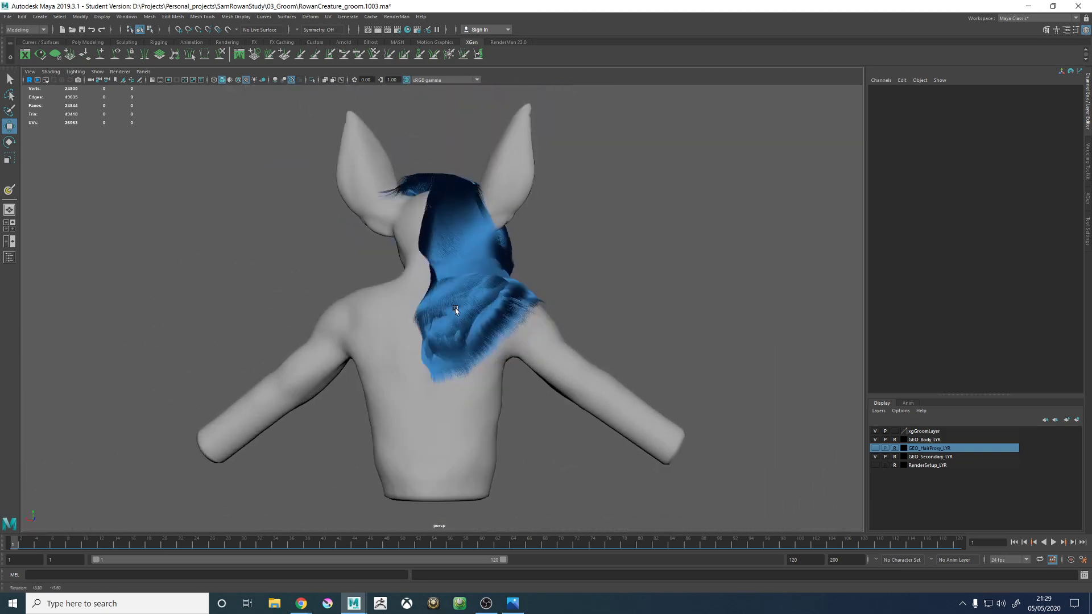
alt+drag(420, 284, 387, 336)
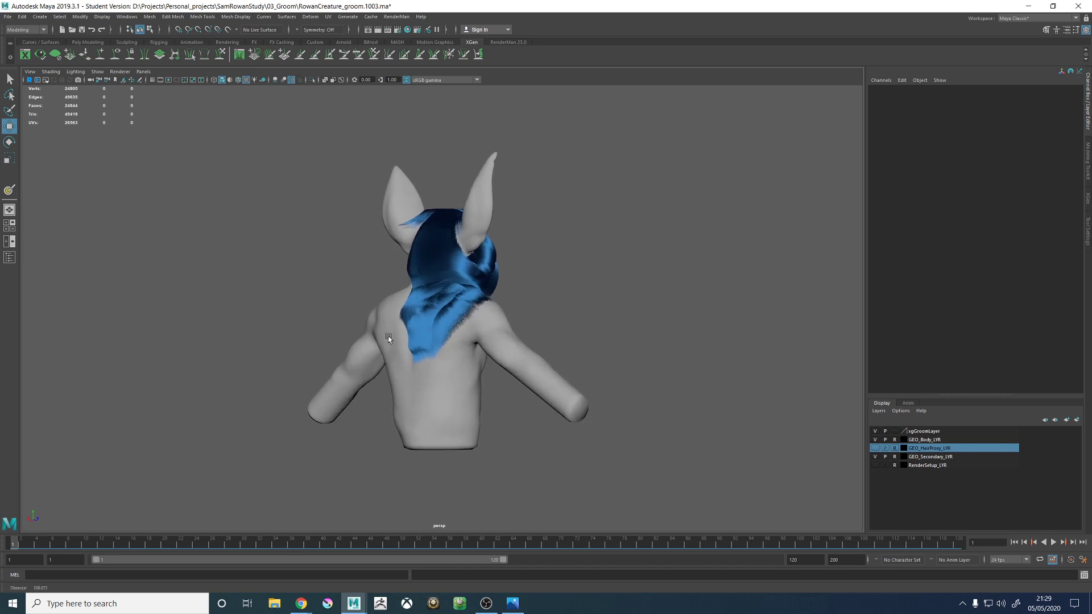
alt+right_drag(387, 336, 402, 294)
alt+drag(402, 294, 460, 205)
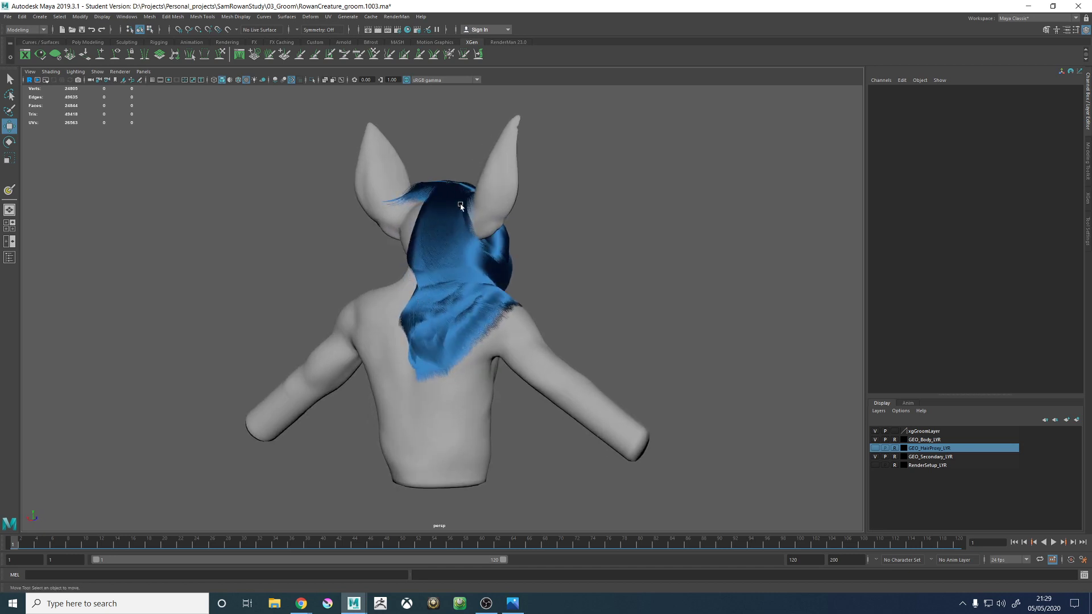
scroll(448, 227, up, 7)
scroll(453, 222, down, 5)
alt+drag(451, 220, 317, 247)
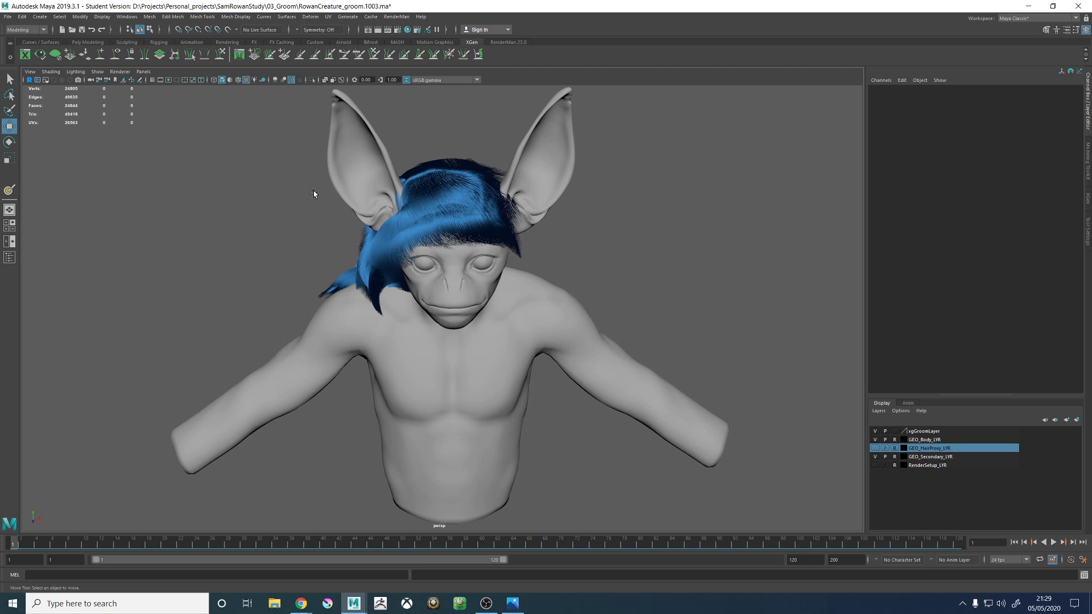
alt+drag(313, 193, 471, 170)
alt+right_drag(472, 170, 591, 202)
alt+drag(591, 202, 600, 181)
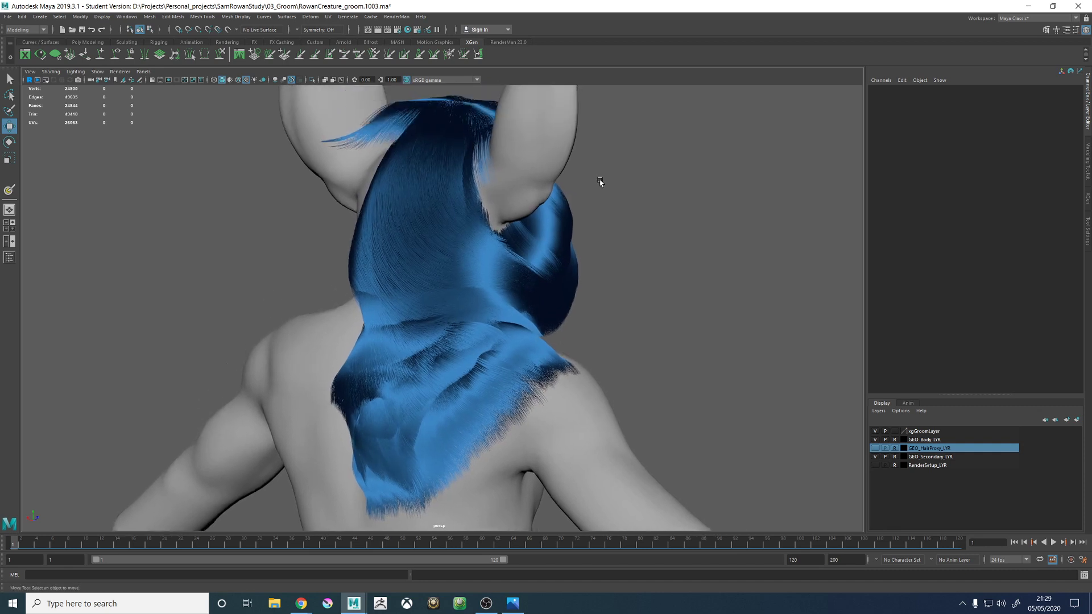
- Clear the XGen fur preview and show the guides again on the back of the head
click(1087, 206)
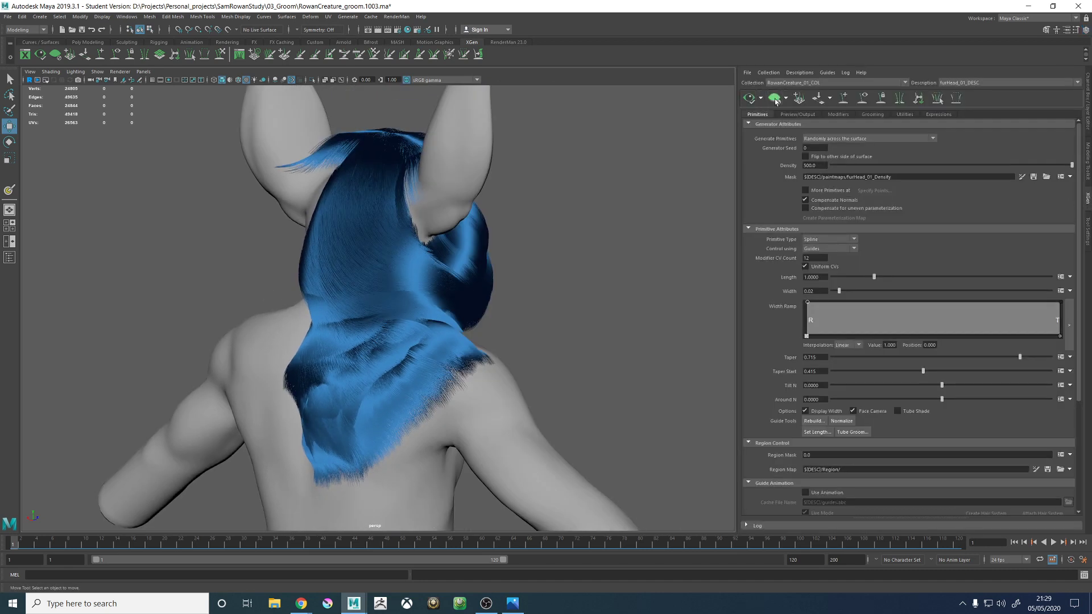
click(775, 101)
click(862, 99)
alt+drag(398, 237, 401, 245)
alt+middle_drag(402, 244, 383, 300)
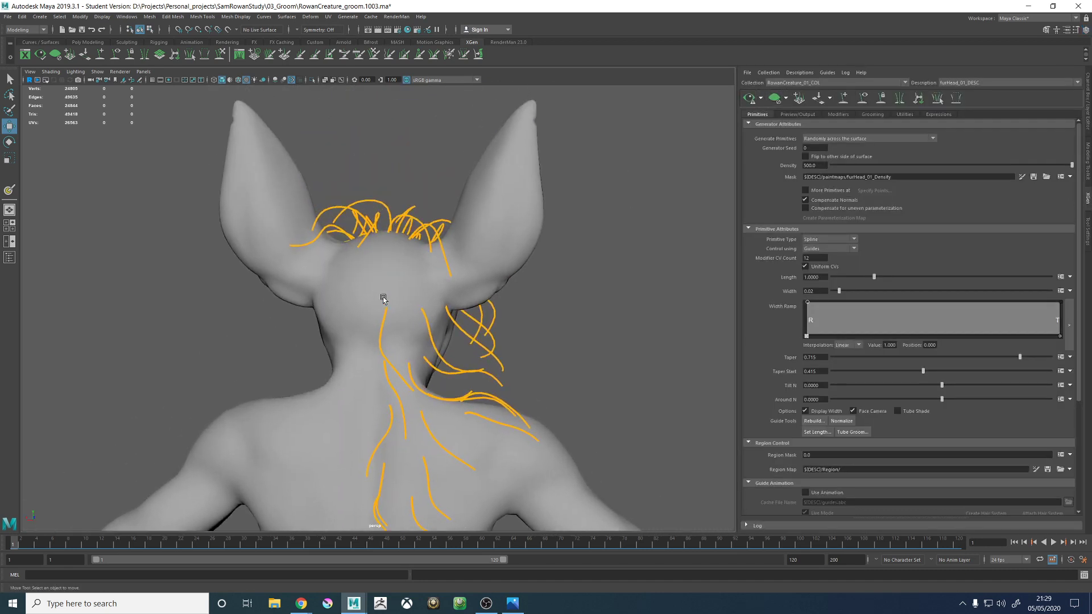
alt+right_drag(383, 299, 466, 277)
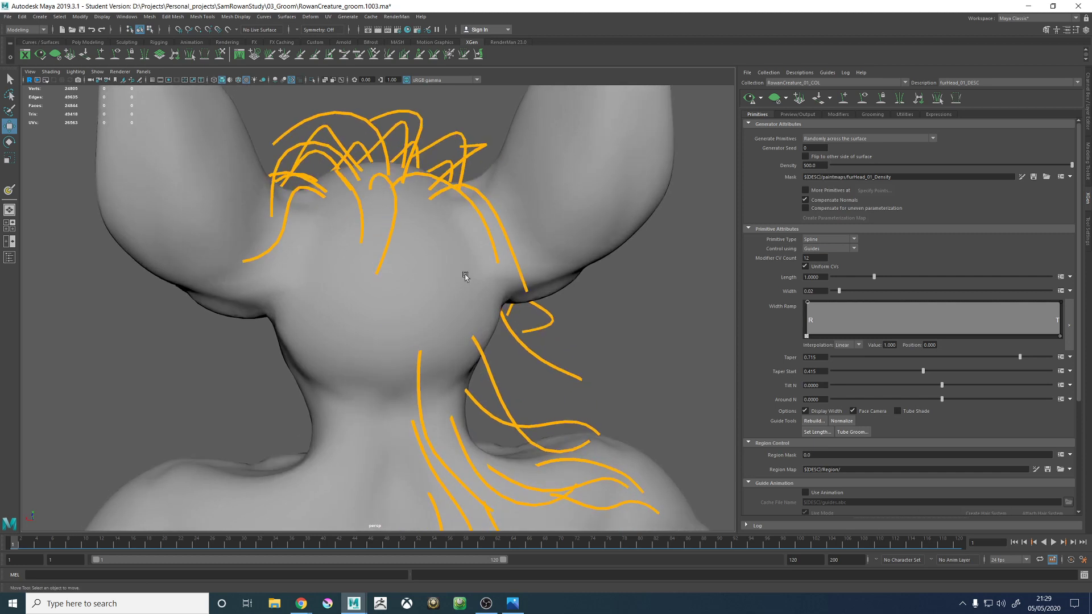
- Add a guide in the middle of the back of the head, between the crown guides and the nape guides
click(843, 99)
mouse_move(373, 297)
alt+mouse_down()
mouse_move(369, 278)
mouse_move(398, 288)
alt+mouse_up()
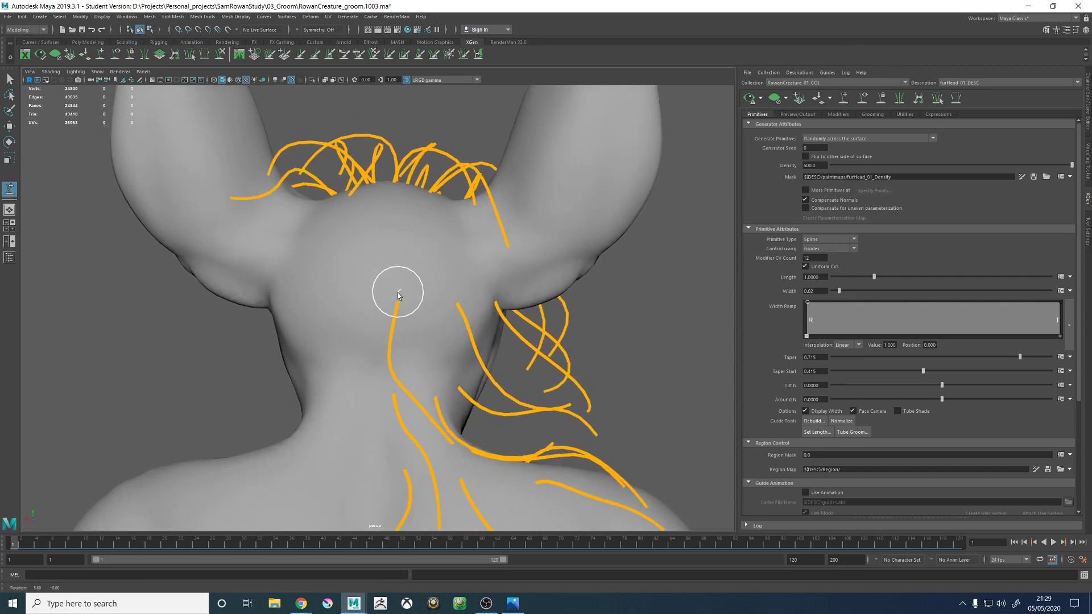
click(398, 299)
right_click(595, 289)
right_drag(595, 289, 647, 287)
click(844, 99)
mouse_move(398, 206)
alt+mouse_down()
mouse_move(410, 243)
mouse_move(393, 246)
alt+mouse_up()
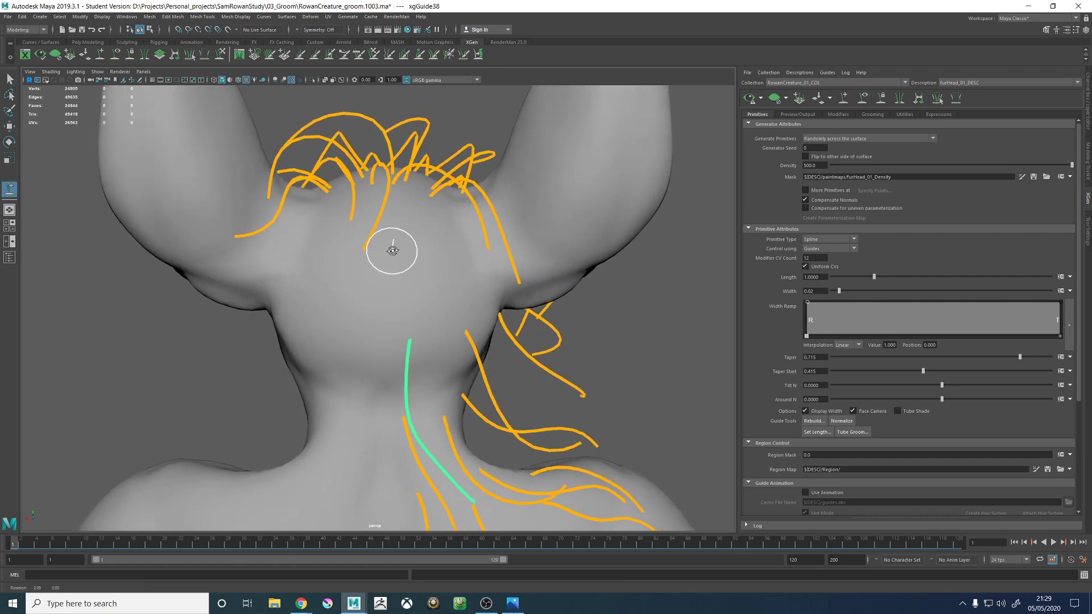
click(390, 255)
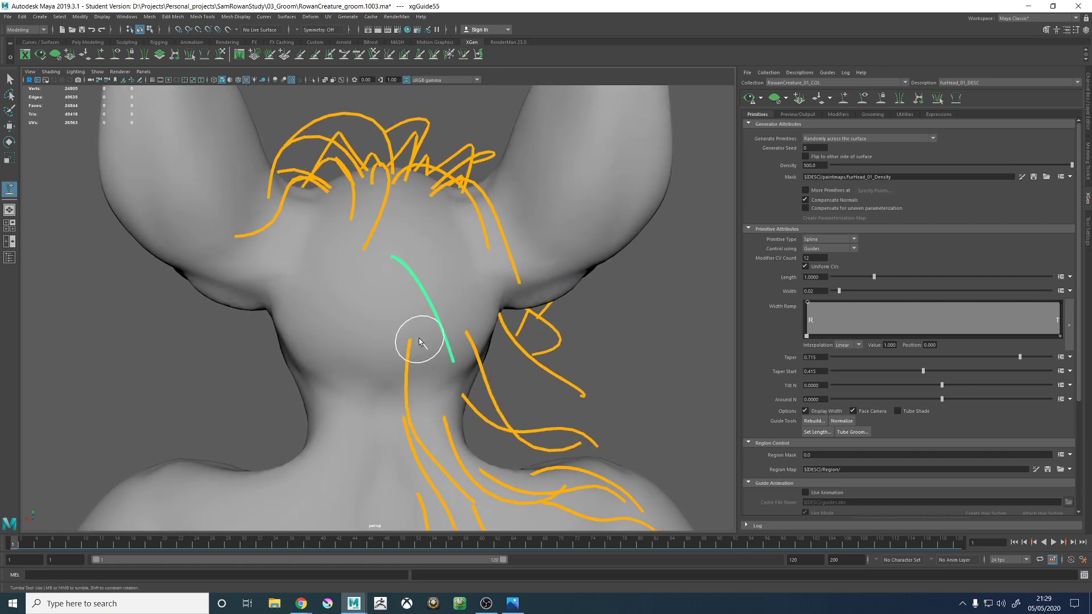
- Show the GEO_HairProxy_LYR display layer over the body as a reference for shaping the new guide
alt+drag(417, 341, 412, 329)
right_drag(621, 321, 563, 321)
alt+drag(563, 324, 440, 281)
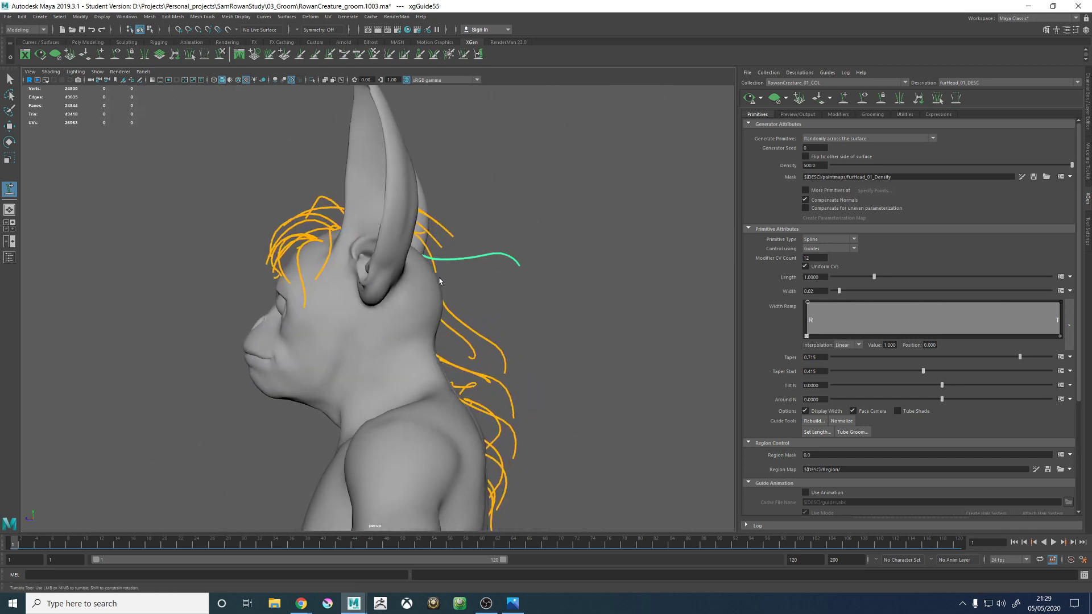
click(1088, 240)
click(1088, 120)
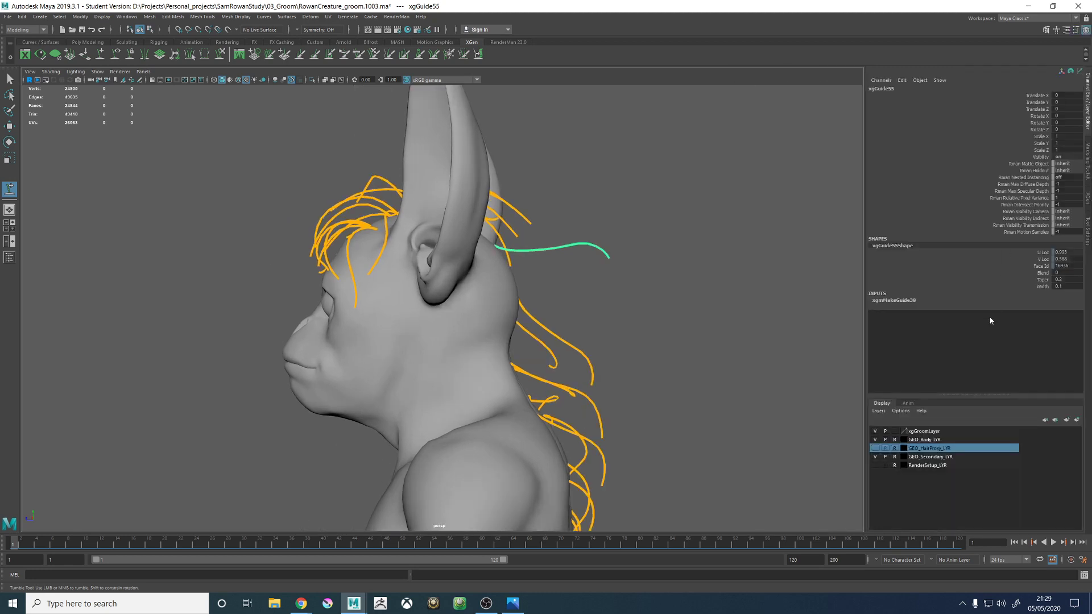
click(875, 448)
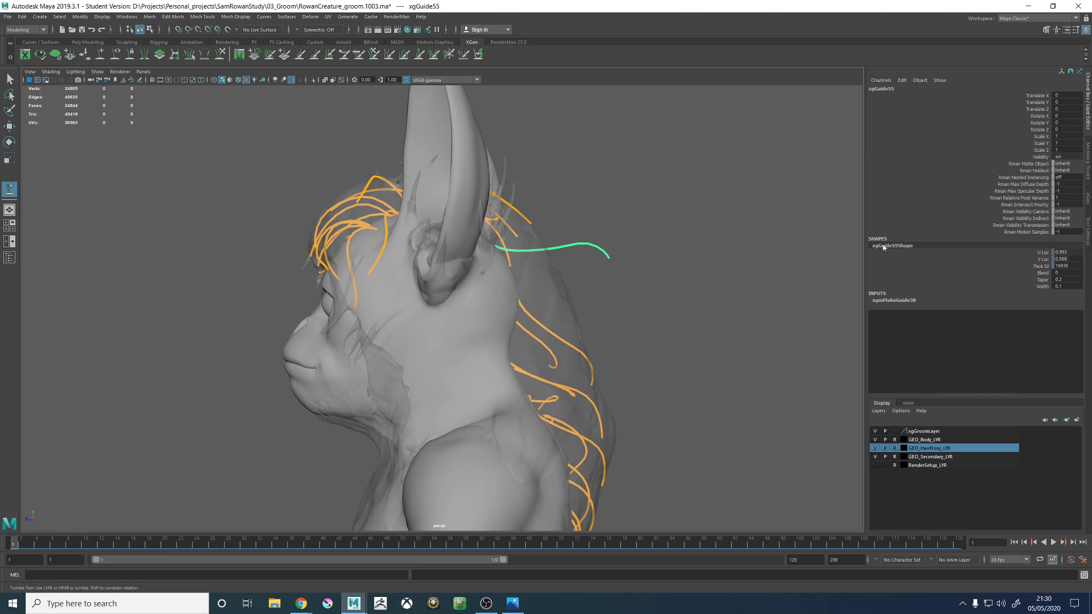
- Sculpt the new guide on the back of the head downward into an arc that follows the hair proxy's outline
click(221, 54)
mouse_move(631, 267)
alt+mouse_down()
mouse_move(545, 256)
mouse_move(586, 329)
alt+mouse_up()
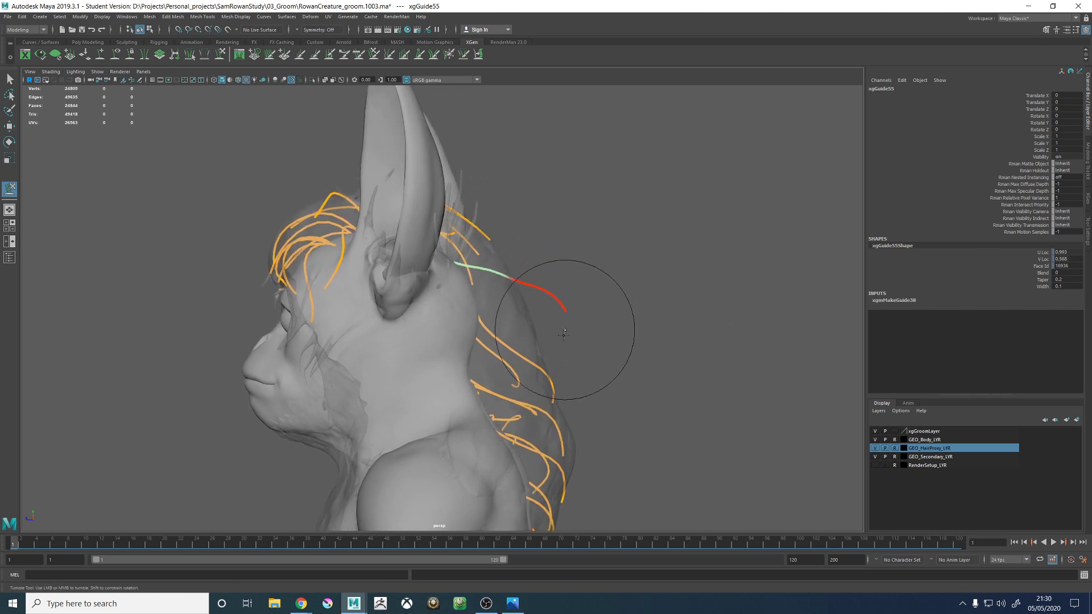
alt+right_drag(585, 341, 478, 307)
alt+drag(477, 307, 452, 293)
alt+drag(423, 257, 580, 341)
alt+right_drag(580, 341, 546, 349)
alt+drag(545, 349, 554, 365)
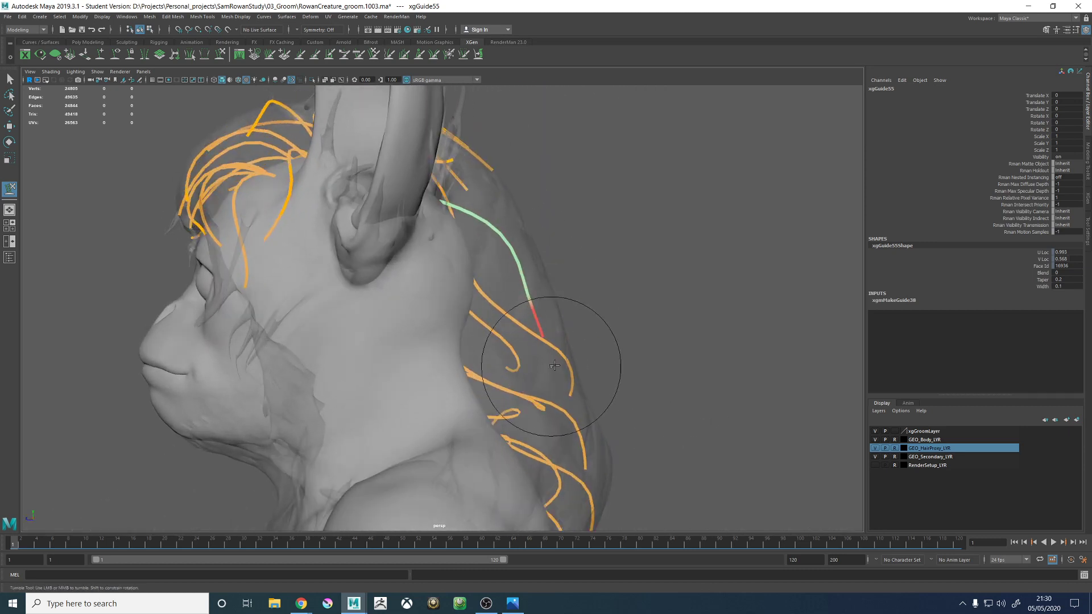
- Sculpt the upper part of the new guide outward from the opposite side of the head to round its arc within the hair proxy
alt+right_drag(573, 325, 438, 366)
alt+drag(510, 389, 502, 336)
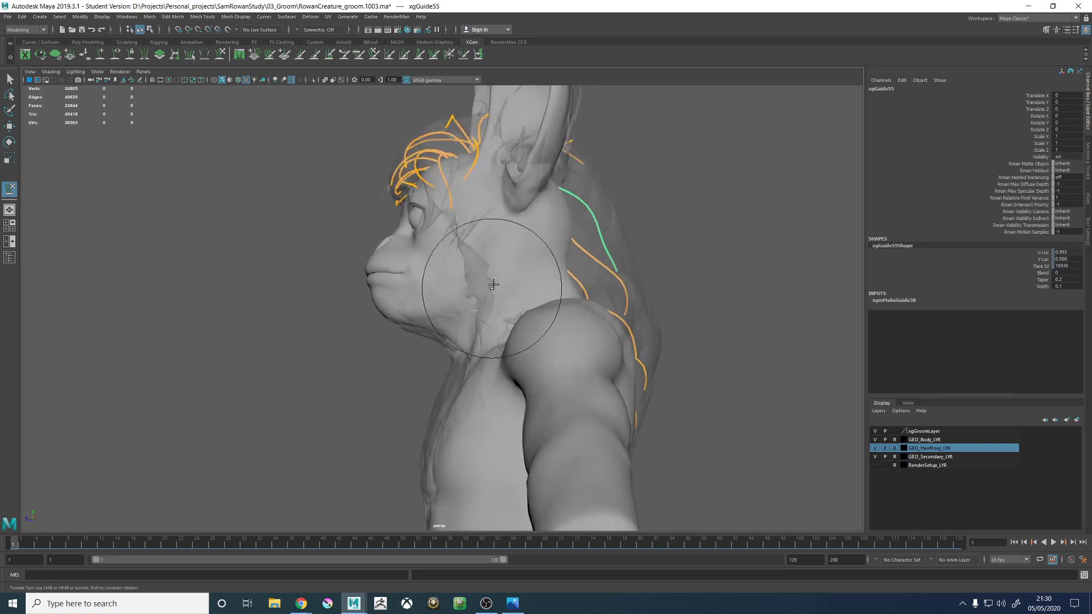
mouse_move(493, 285)
alt+mouse_down()
mouse_move(556, 305)
mouse_move(580, 297)
mouse_move(545, 341)
mouse_move(491, 338)
mouse_move(513, 302)
mouse_move(561, 355)
mouse_move(694, 325)
mouse_move(415, 393)
mouse_move(395, 283)
alt+mouse_up()
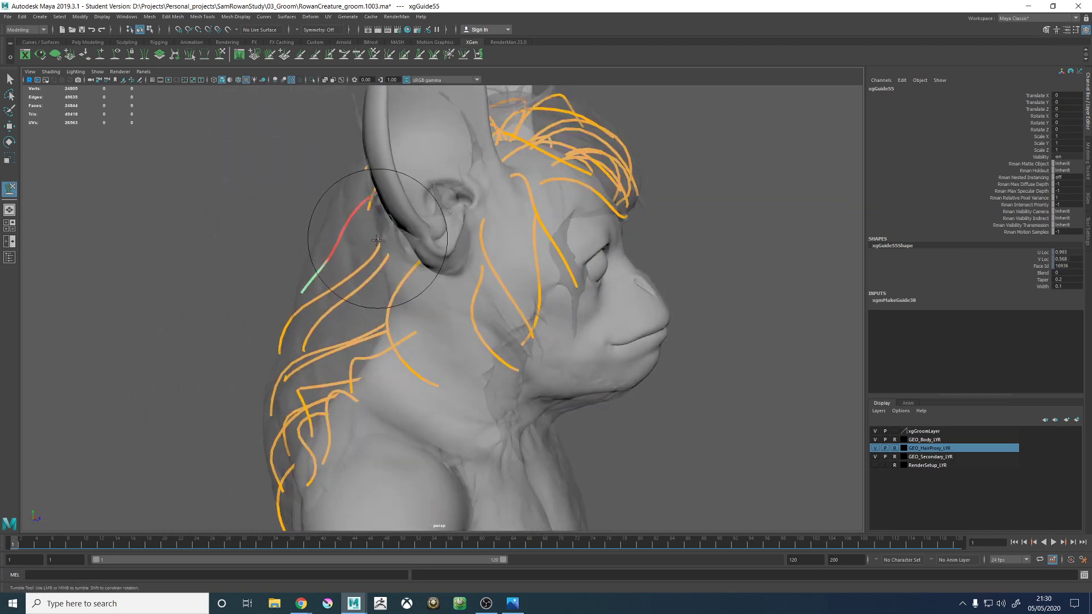
alt+drag(376, 240, 408, 227)
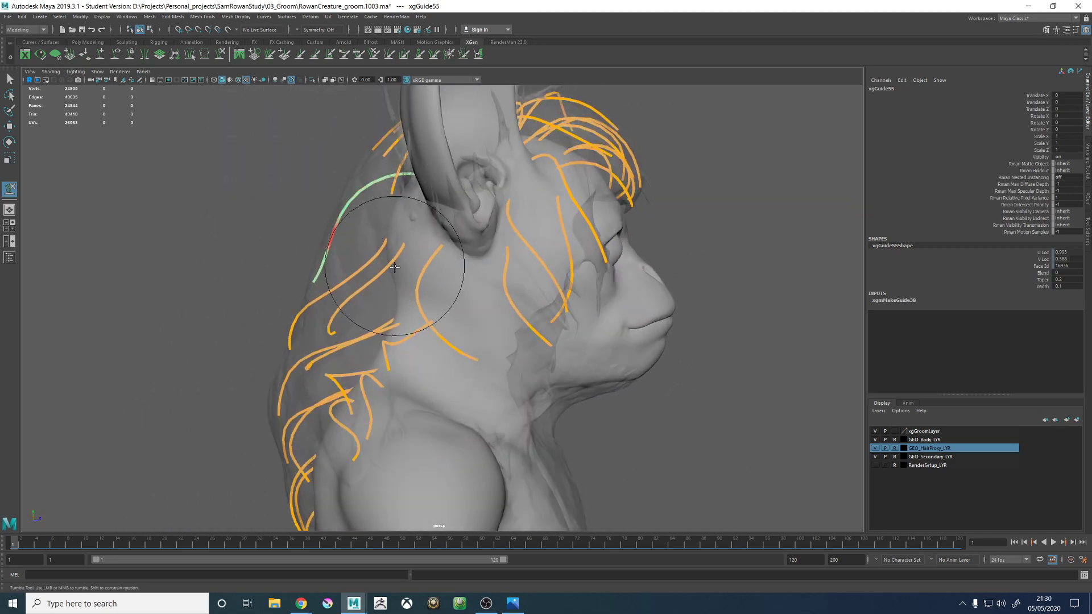
alt+drag(394, 267, 519, 296)
alt+drag(512, 278, 522, 244)
alt+right_drag(521, 244, 510, 292)
alt+drag(510, 293, 423, 281)
alt+drag(446, 336, 541, 308)
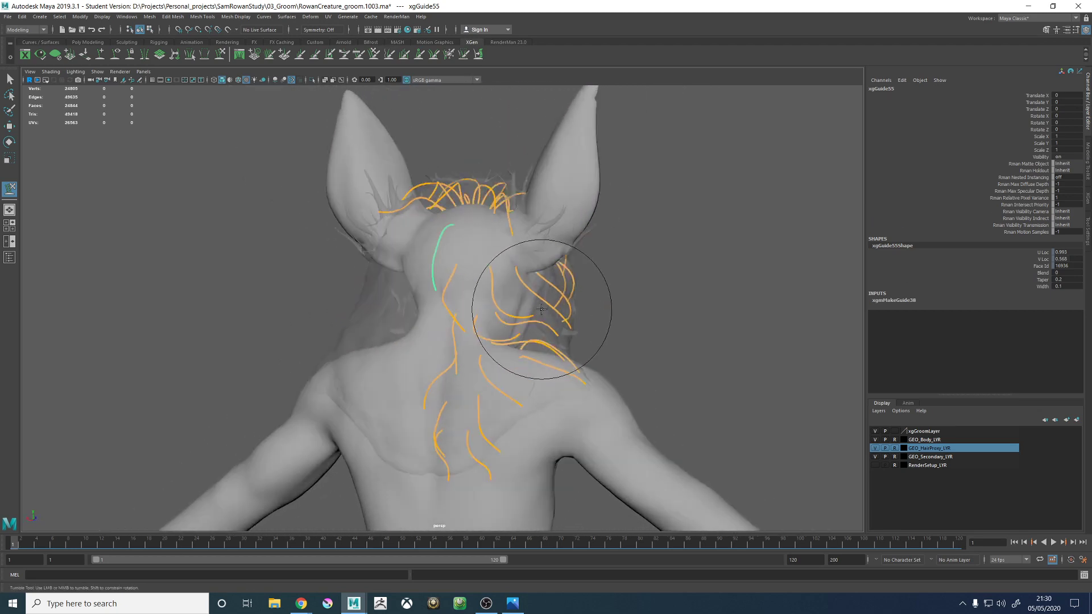
- Sculpt the new guide from behind so it runs down the middle of the head and its lower end veers away from the nape guides
alt+right_drag(541, 307, 611, 375)
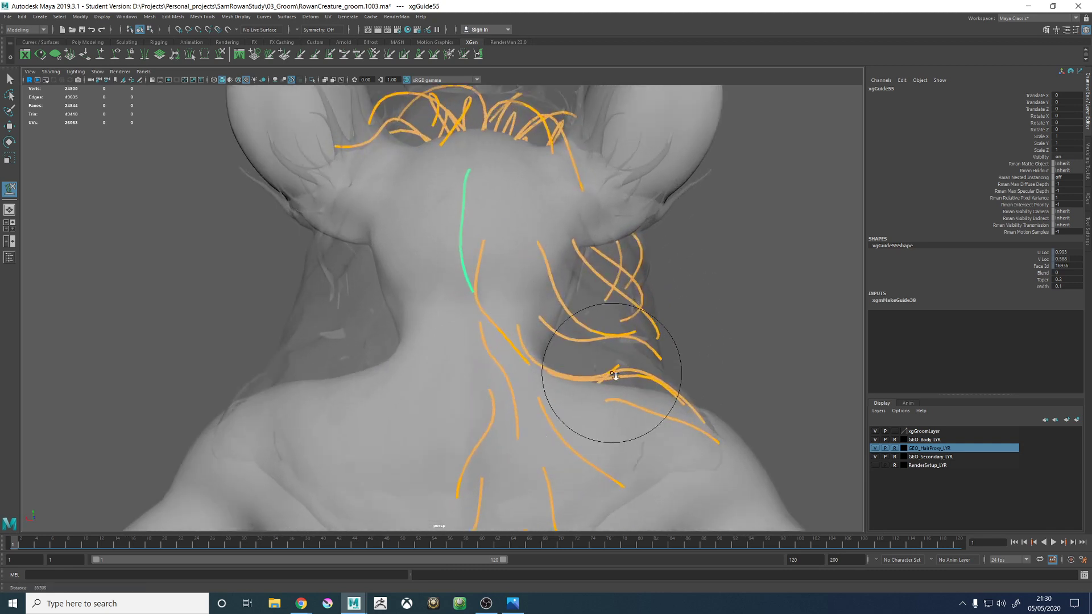
alt+drag(492, 421, 505, 347)
drag(498, 401, 479, 374)
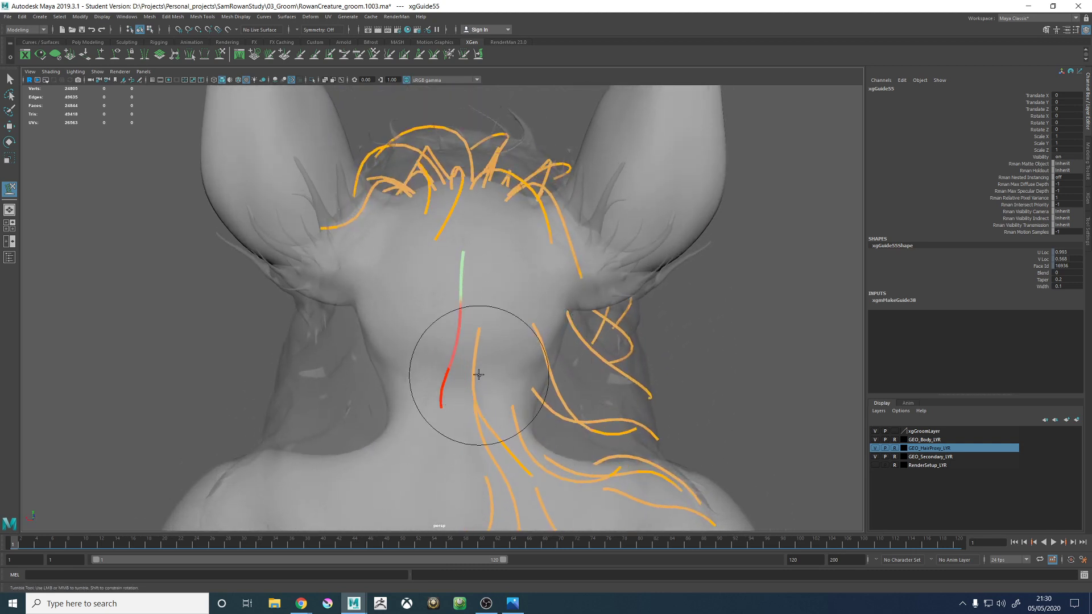
alt+drag(496, 333, 489, 277)
alt+drag(506, 326, 496, 239)
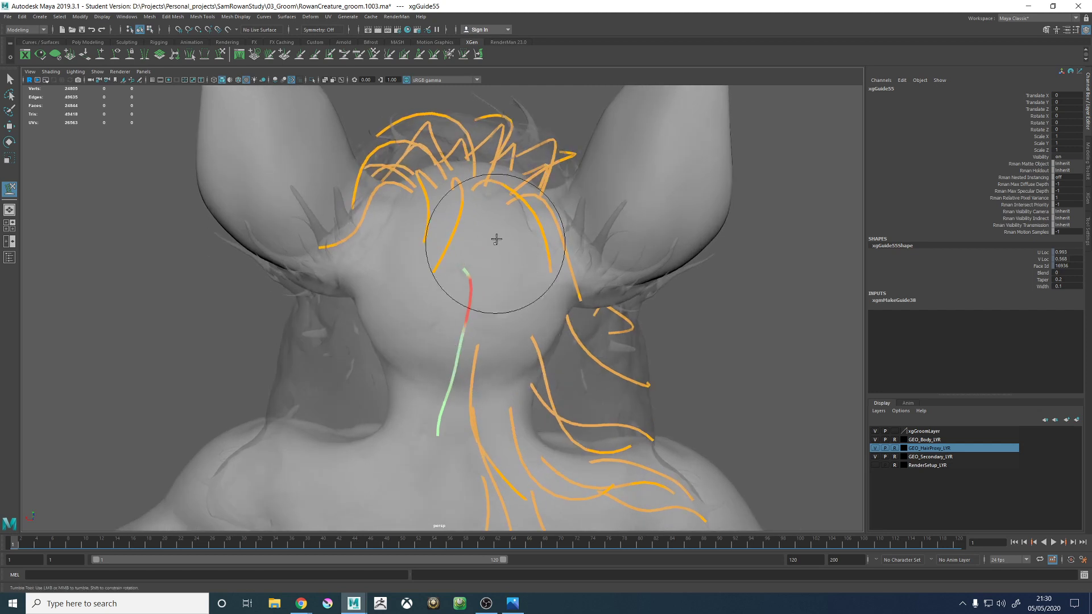
- Refine the new guide's profile in side view, lifting its root section and keeping its lower half inside the hair proxy
alt+drag(474, 356, 487, 273)
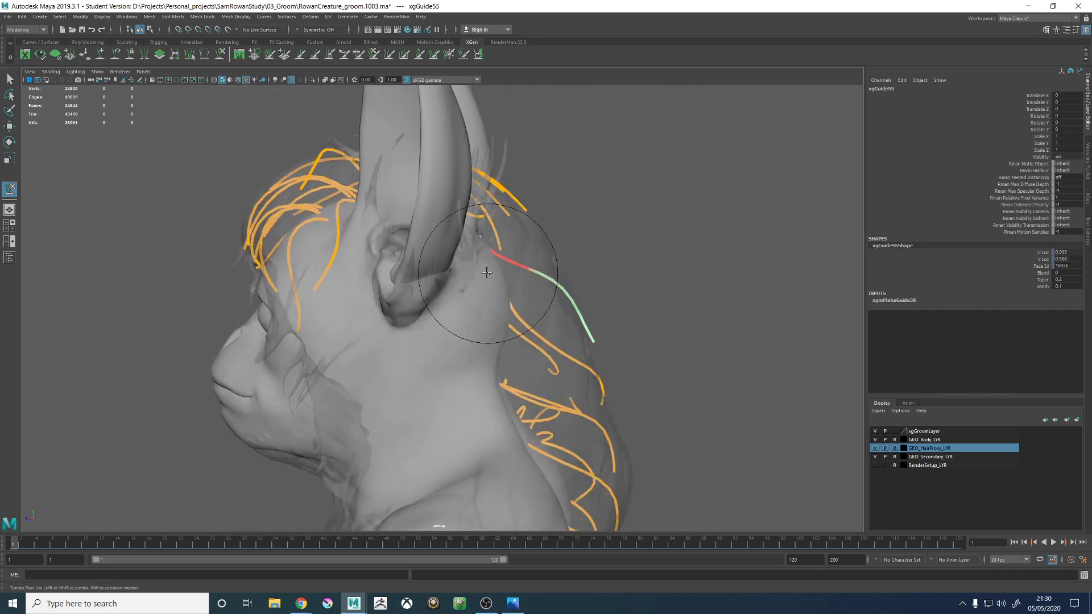
alt+drag(558, 327, 582, 313)
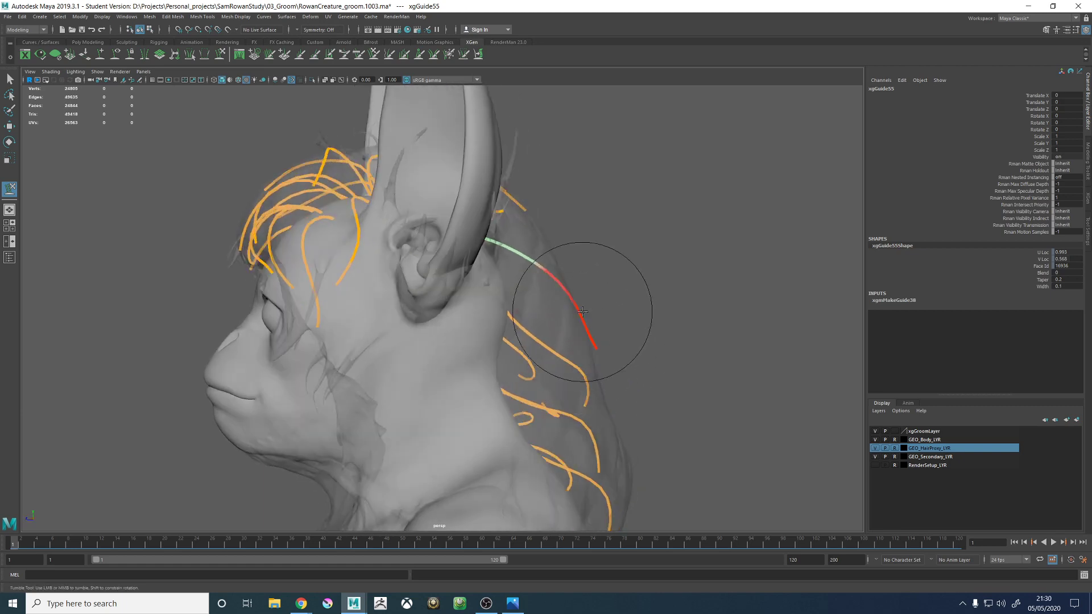
alt+drag(654, 435, 584, 335)
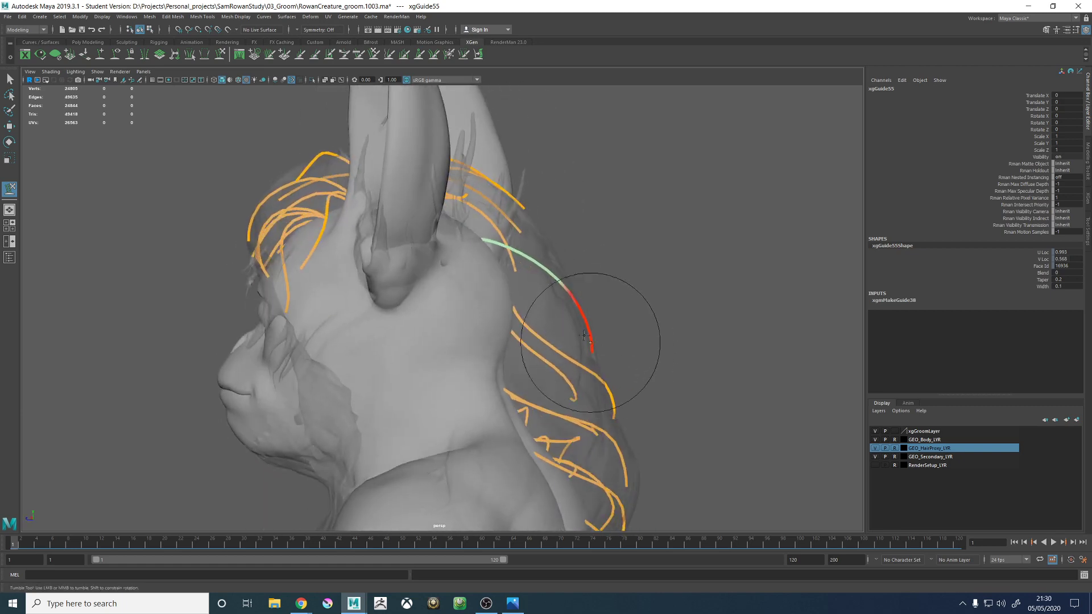
alt+drag(492, 241, 485, 244)
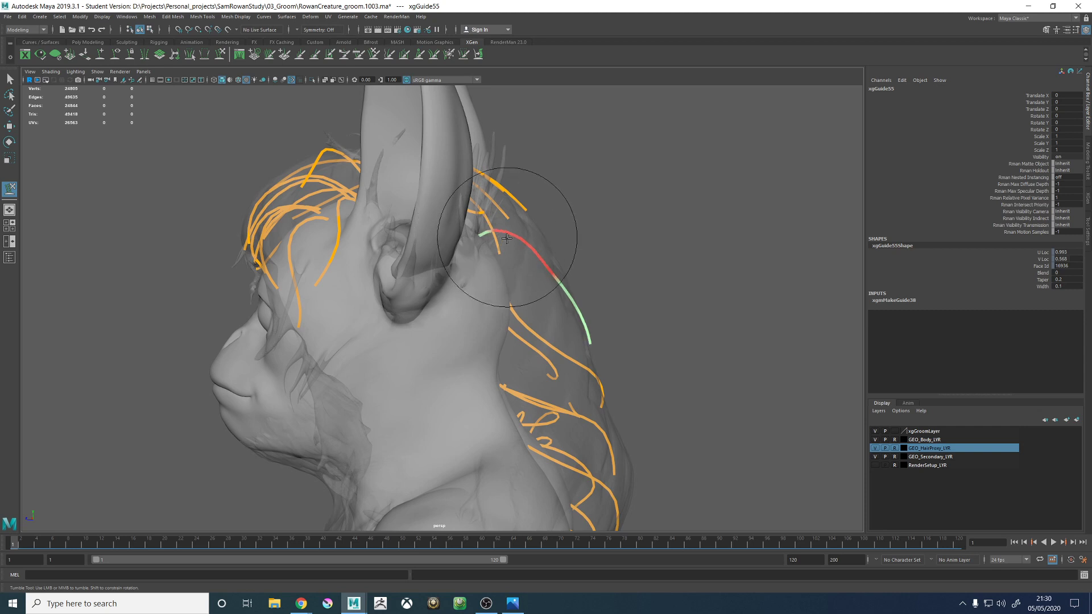
mouse_move(563, 280)
alt+mouse_down()
mouse_move(574, 268)
mouse_move(563, 223)
mouse_move(557, 278)
mouse_move(631, 359)
mouse_move(494, 240)
alt+mouse_up()
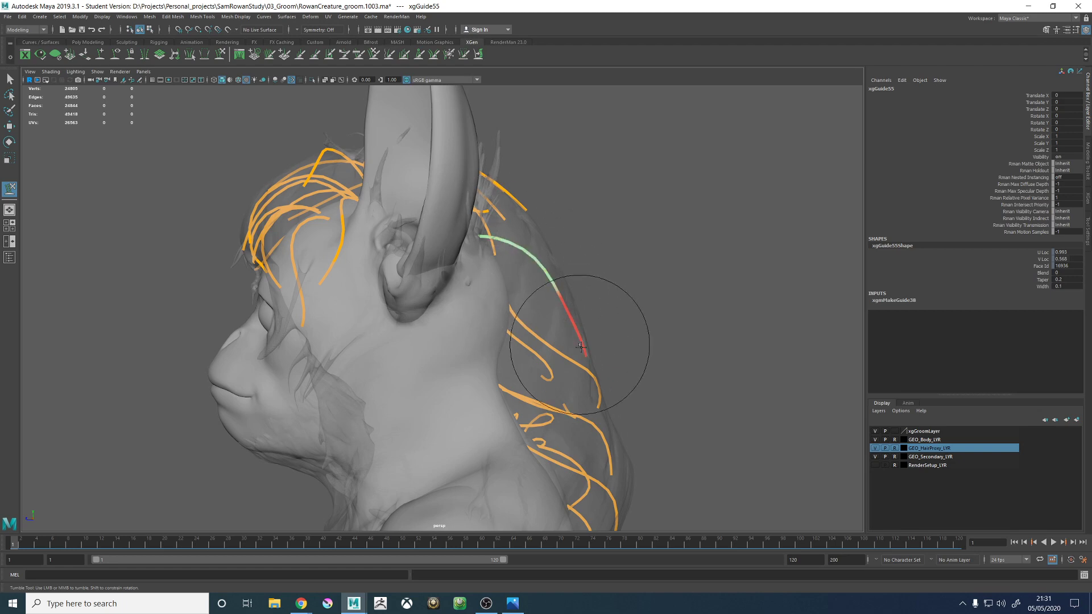
- Curve the new guide's tip from behind toward the nape guides
mouse_move(546, 279)
alt+mouse_down()
mouse_move(628, 216)
mouse_move(541, 364)
mouse_move(541, 299)
mouse_move(485, 275)
mouse_move(519, 324)
alt+mouse_up()
alt+drag(523, 287, 519, 297)
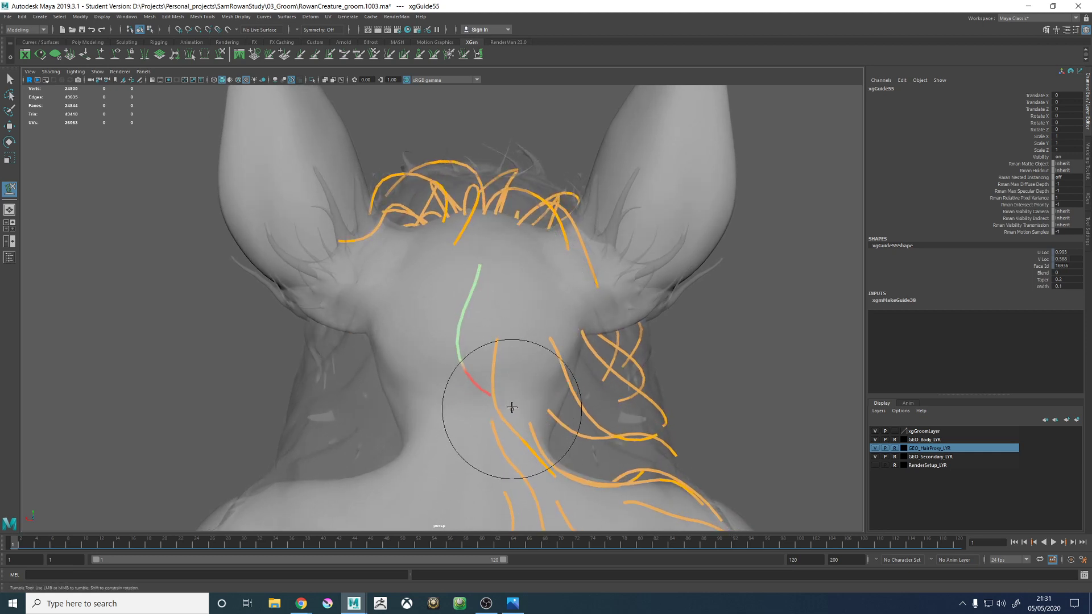
mouse_move(512, 410)
alt+mouse_down()
mouse_move(565, 366)
mouse_move(597, 386)
alt+mouse_up()
- Shape the new guide with a smaller sculpt brush, flattening its upper section and turning the tip down along the hair proxy
alt+drag(663, 269, 552, 307)
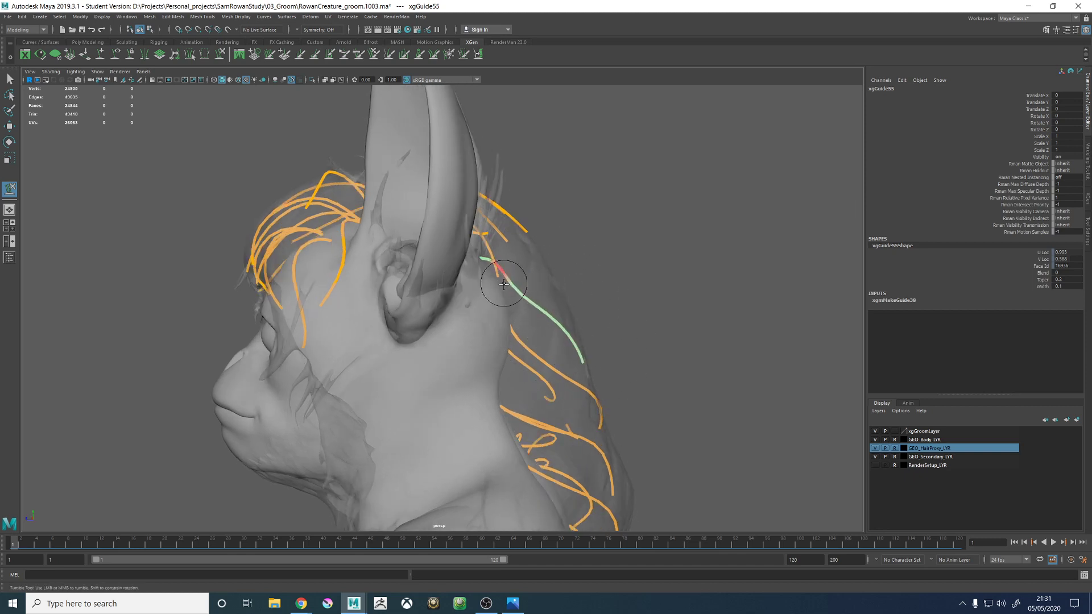
alt+drag(543, 312, 512, 292)
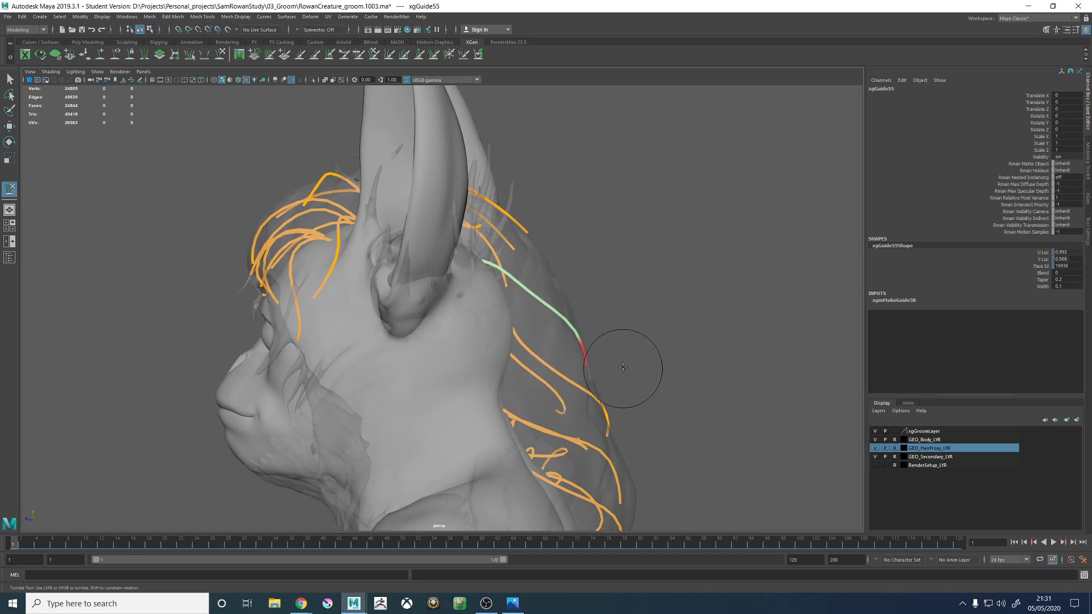
alt+drag(623, 368, 622, 368)
- Sculpt the new guide's lower half into an S-curve from behind and check its shape against the hair proxy from the side
alt+drag(577, 318, 429, 366)
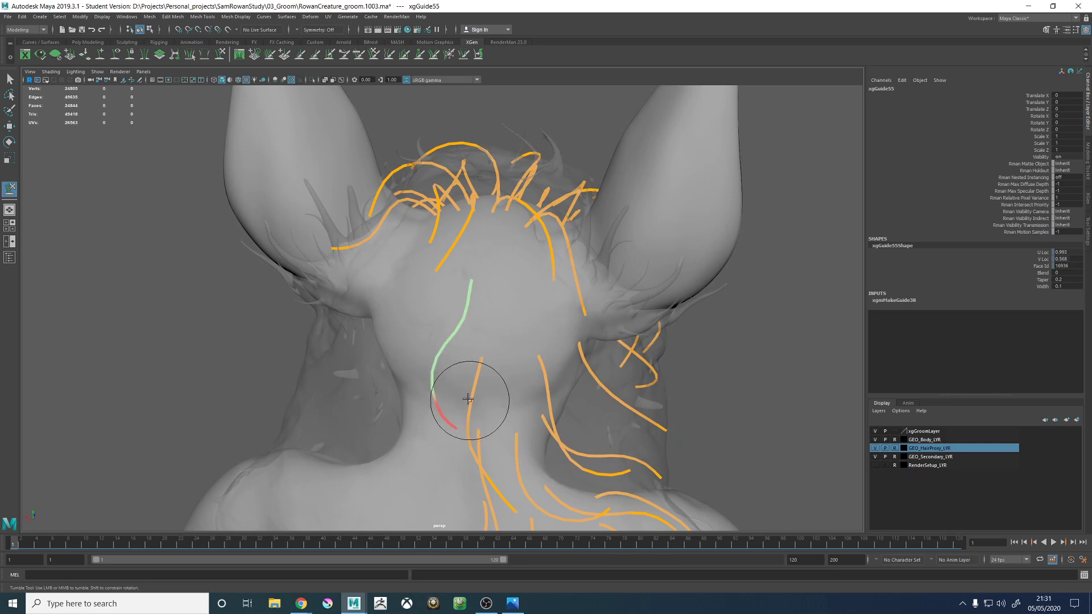
alt+drag(515, 388, 439, 357)
alt+drag(464, 268, 435, 274)
alt+middle_drag(436, 273, 482, 301)
alt+right_drag(482, 302, 471, 373)
alt+drag(470, 373, 446, 371)
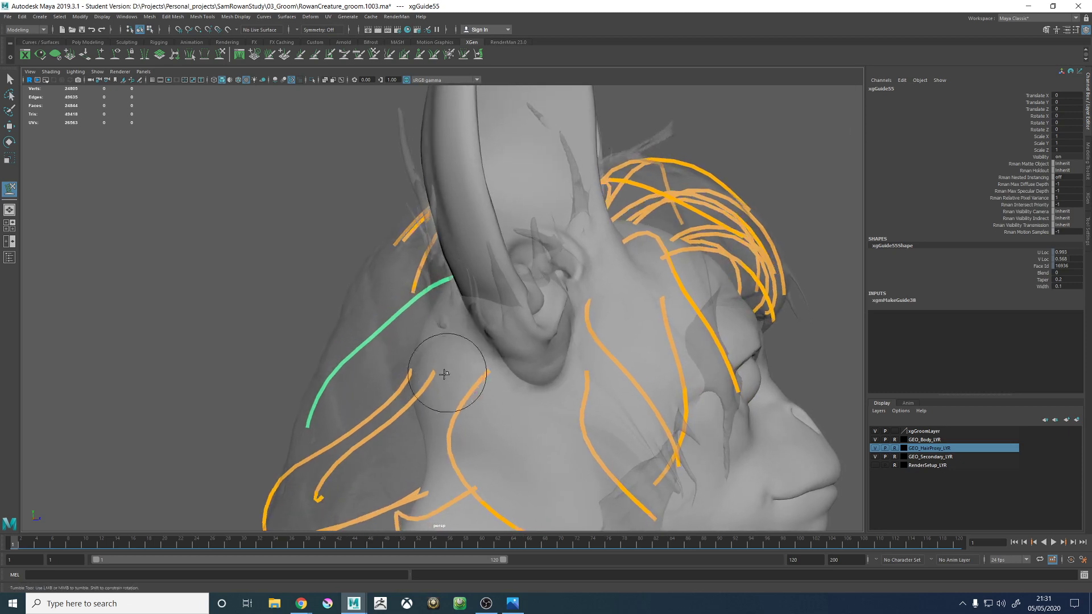
alt+middle_drag(446, 371, 468, 319)
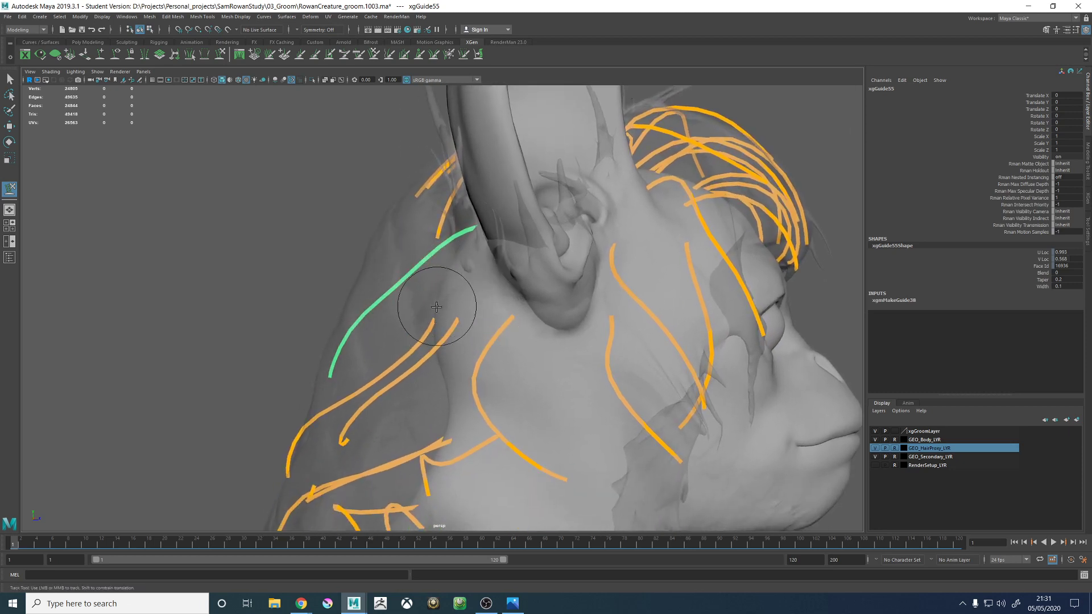
mouse_move(468, 288)
alt+mouse_down()
mouse_move(487, 353)
mouse_move(499, 317)
mouse_move(483, 323)
alt+mouse_up()
mouse_move(514, 273)
alt+mouse_down()
mouse_move(541, 275)
mouse_move(519, 293)
mouse_move(503, 285)
alt+mouse_up()
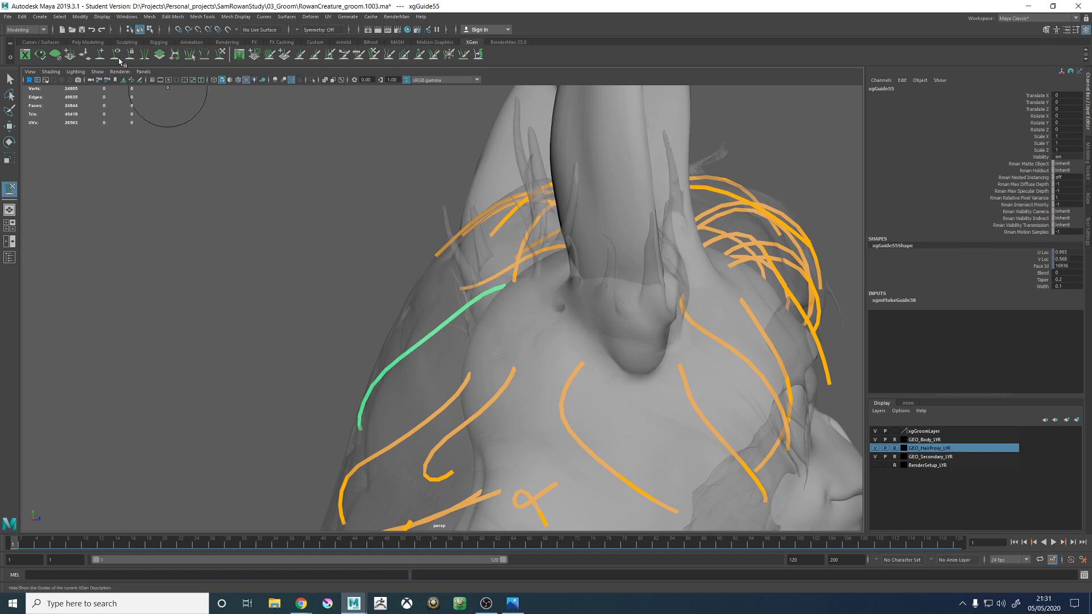
- Leave guide sculpting, deselect the guide and sketch a Grease Pencil arc over the back of the head behind the ear
key(w)
click(252, 183)
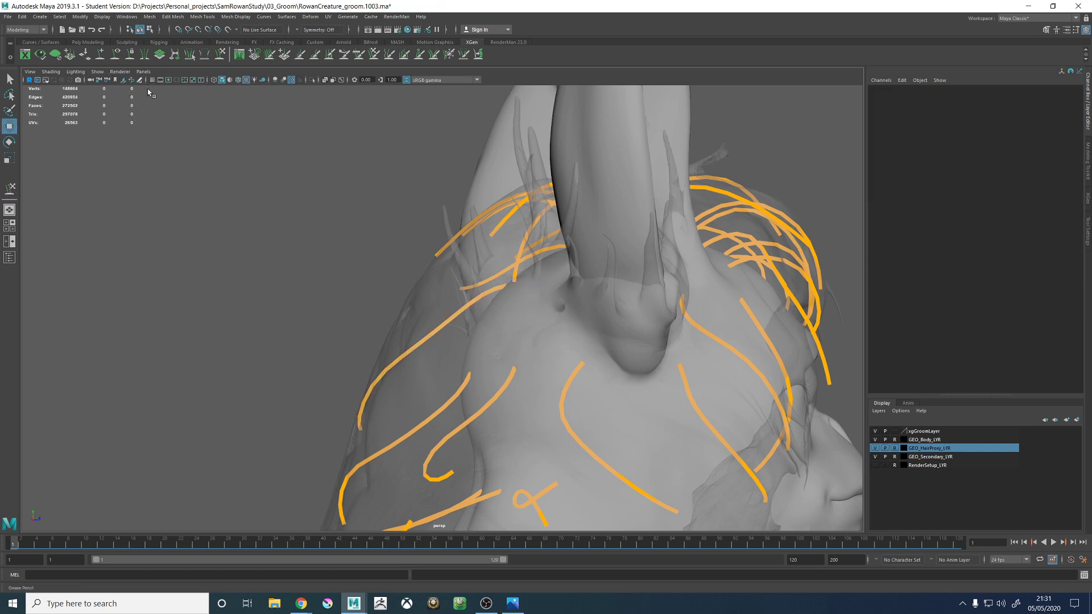
click(140, 81)
click(379, 226)
drag(455, 205, 248, 196)
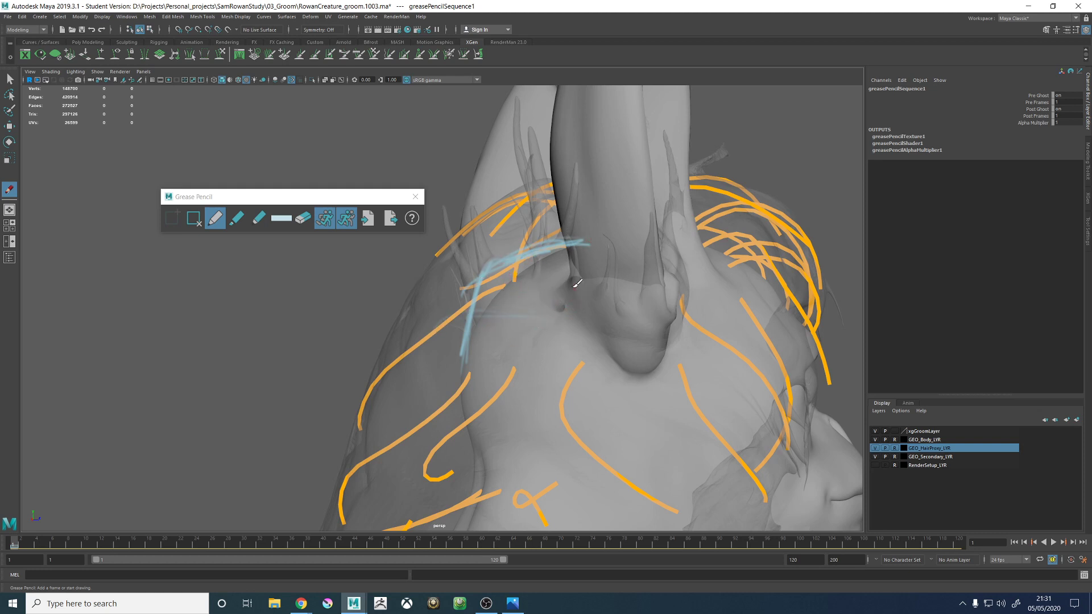
drag(576, 283, 629, 310)
key(ctrl+z)
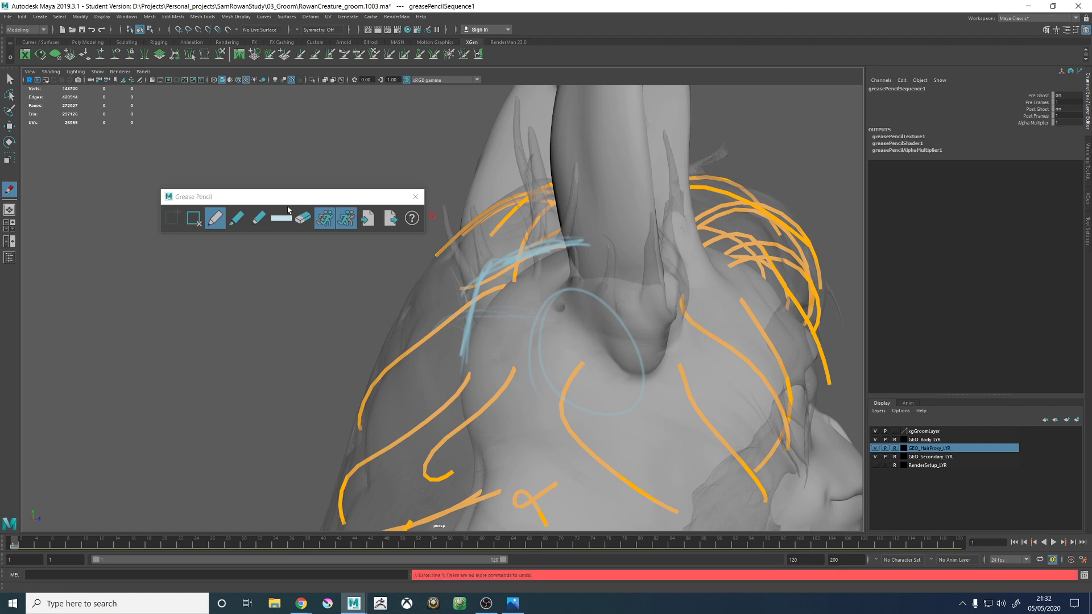
click(238, 218)
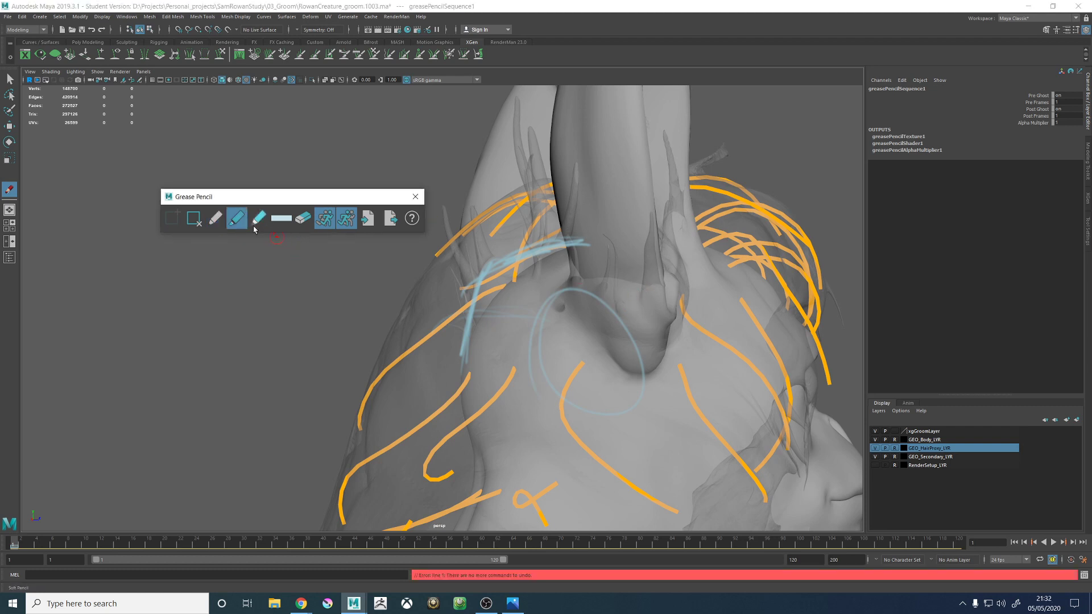
click(214, 218)
click(303, 218)
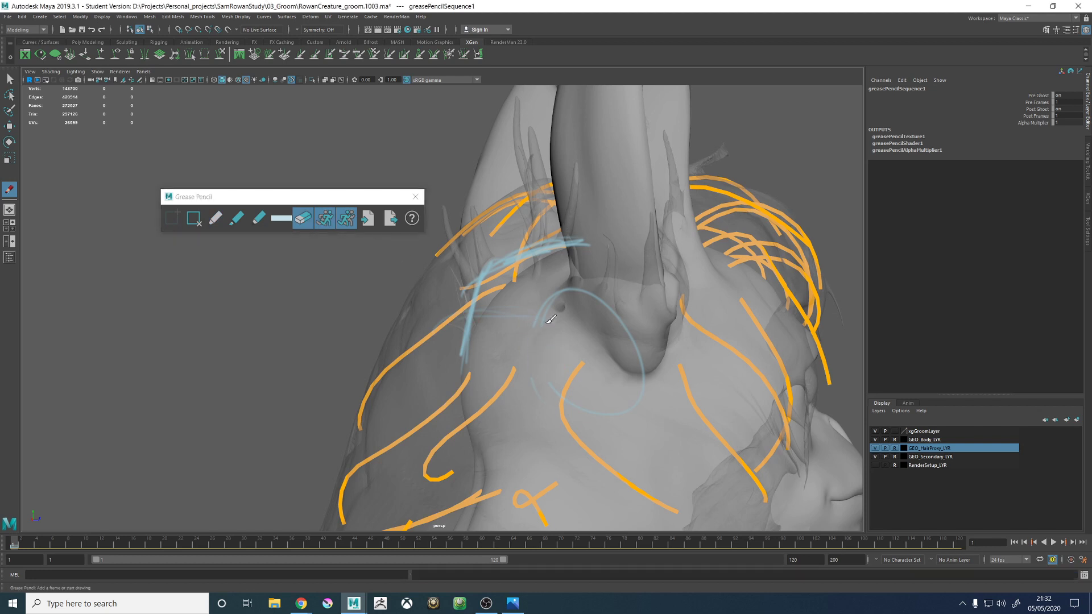
- Sketch another Grease Pencil stroke across the base of the ear
click(216, 220)
drag(663, 278, 600, 313)
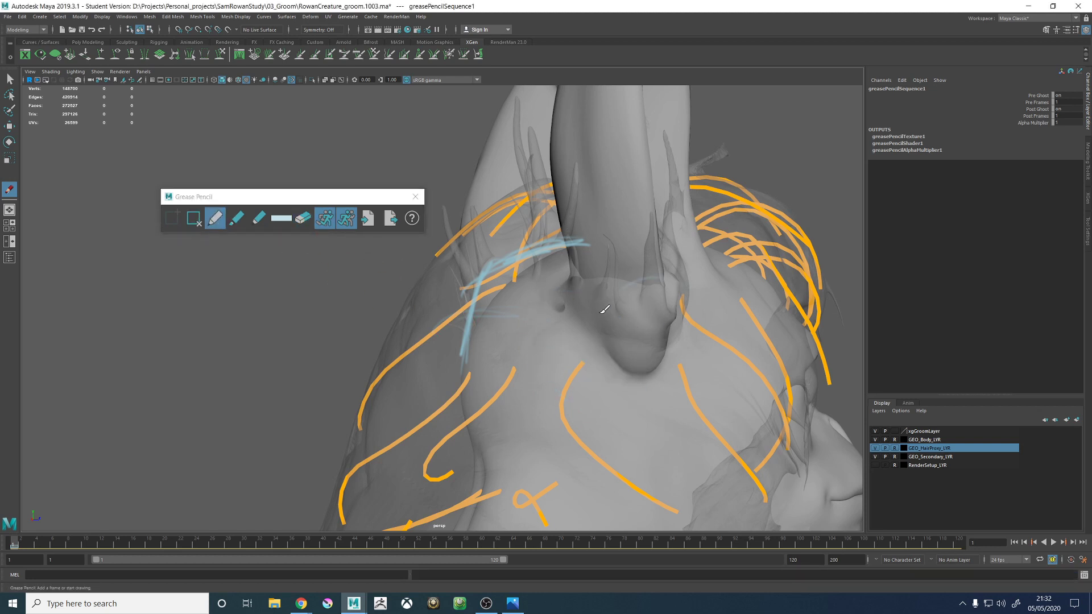
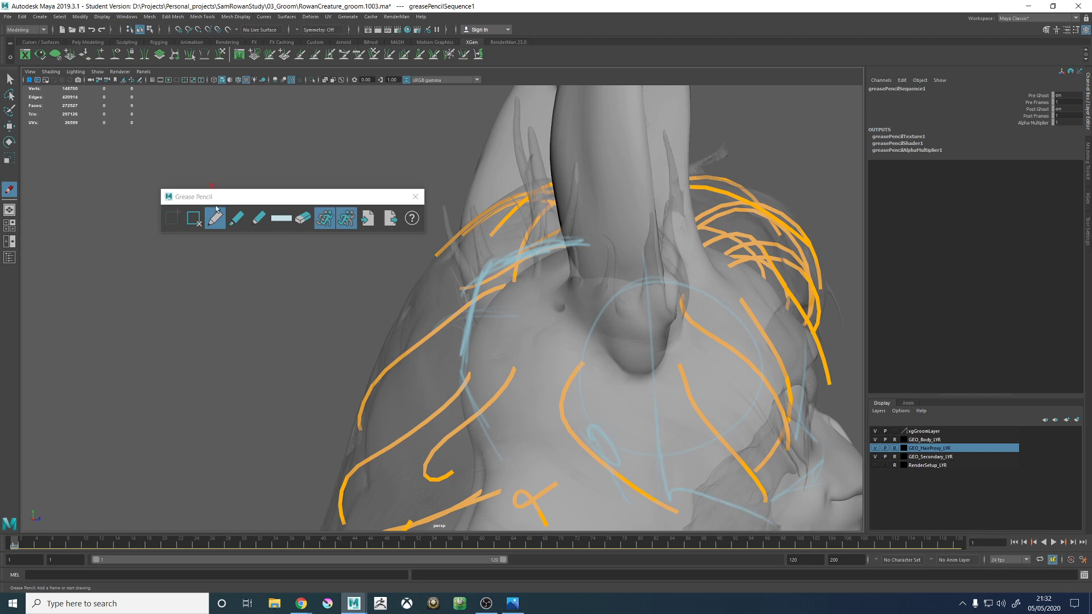
- Delete the Grease Pencil frame holding the sketches and close the Grease Pencil tool
click(196, 220)
click(415, 196)
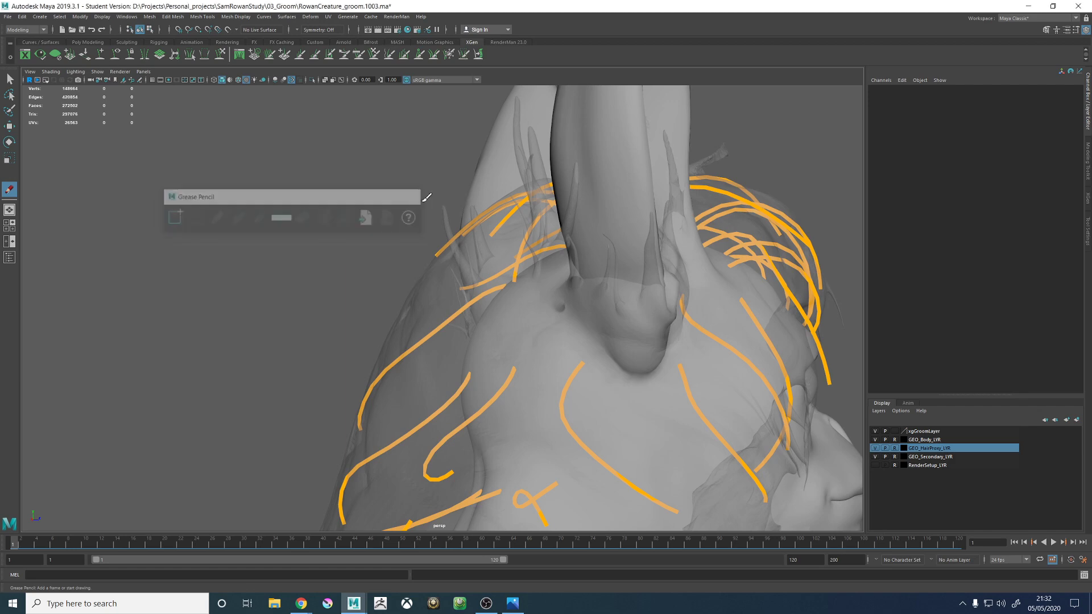
mouse_move(517, 279)
alt+mouse_down()
mouse_move(607, 292)
mouse_move(505, 275)
mouse_move(468, 282)
mouse_move(448, 268)
mouse_move(444, 297)
mouse_move(429, 305)
mouse_move(531, 302)
mouse_move(494, 281)
alt+mouse_up()
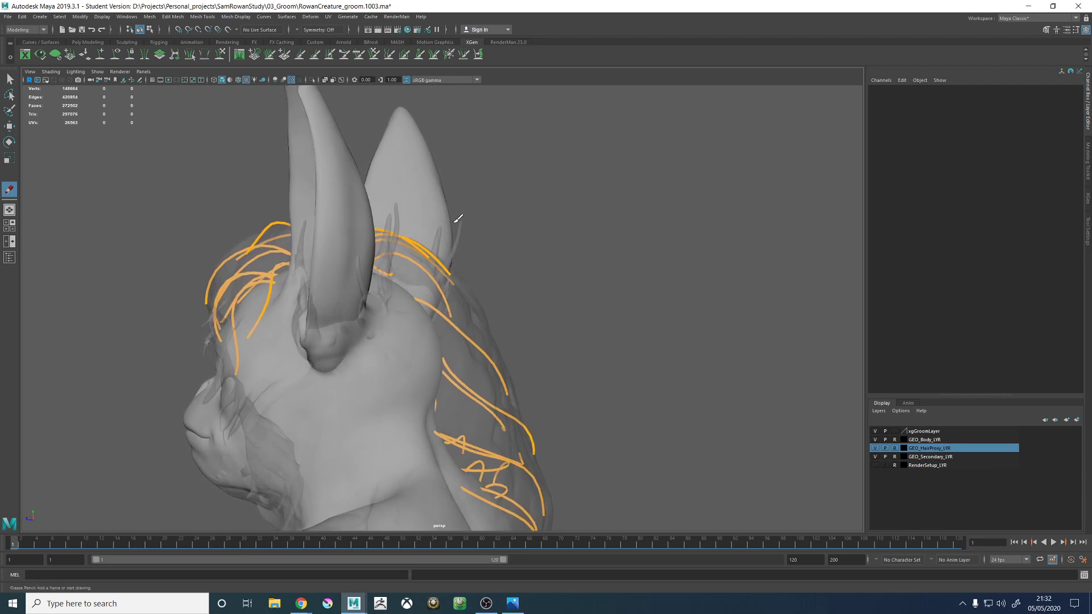
- Bring up the XGen utilities and delete the single guide on the upper back of the head
click(1087, 197)
click(902, 115)
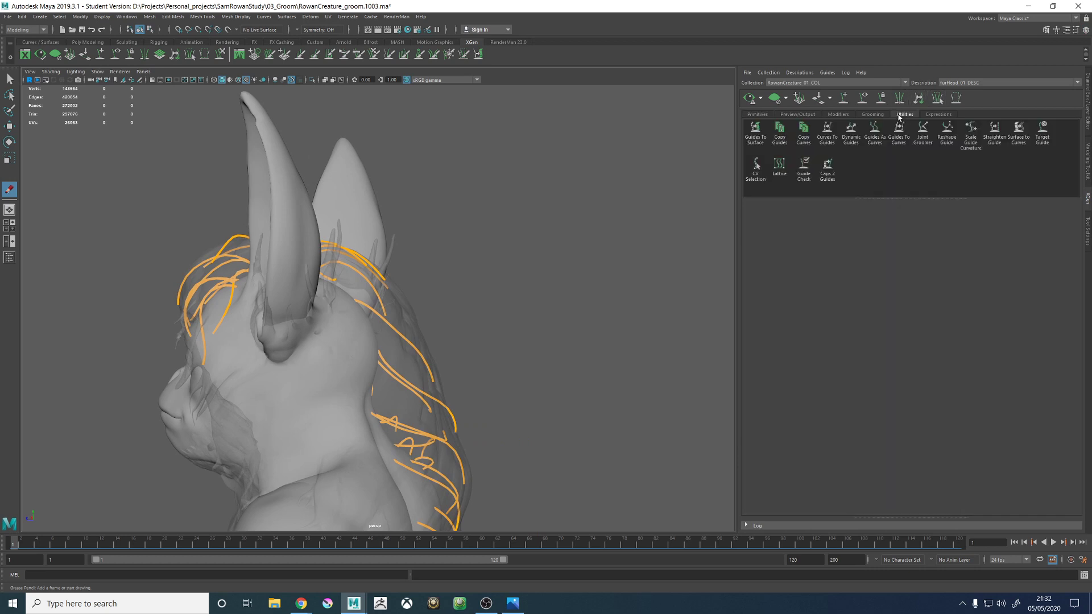
alt+drag(463, 250, 335, 257)
alt+right_drag(335, 257, 392, 290)
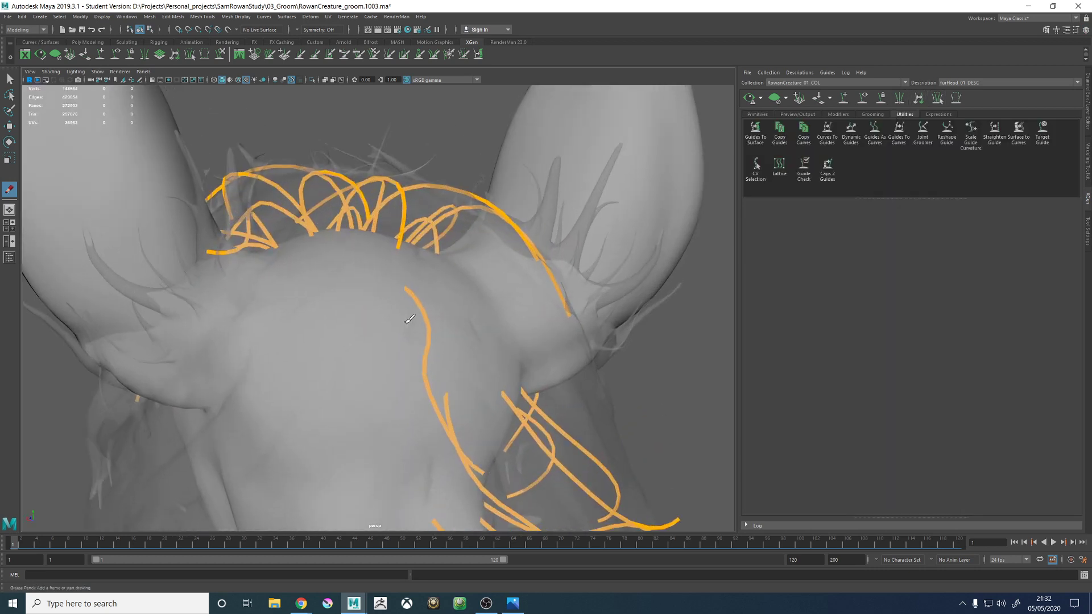
alt+drag(355, 296, 431, 309)
key(w)
click(403, 329)
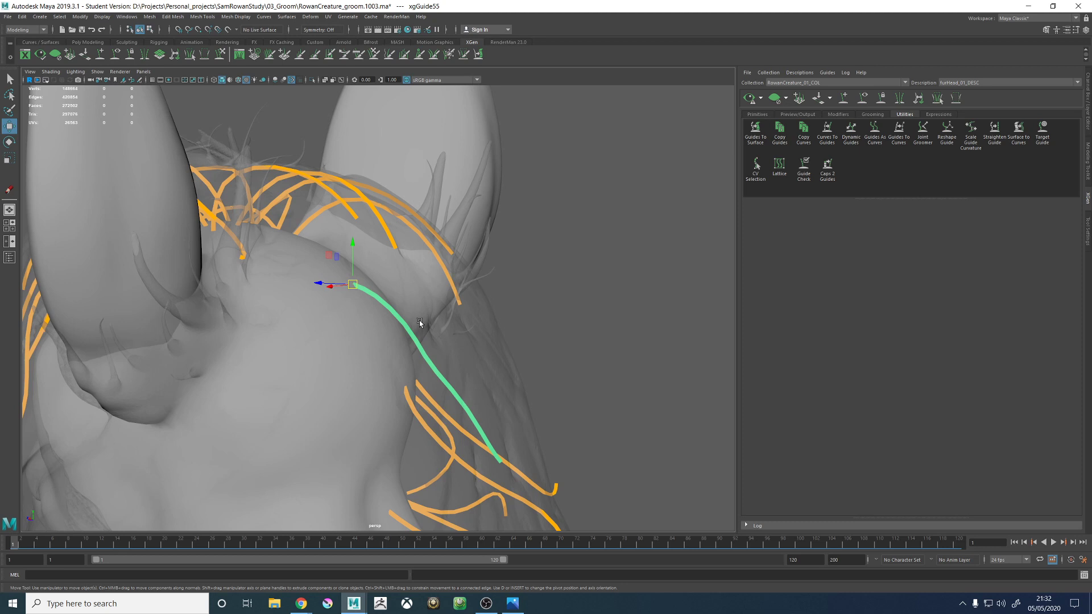
key(Delete)
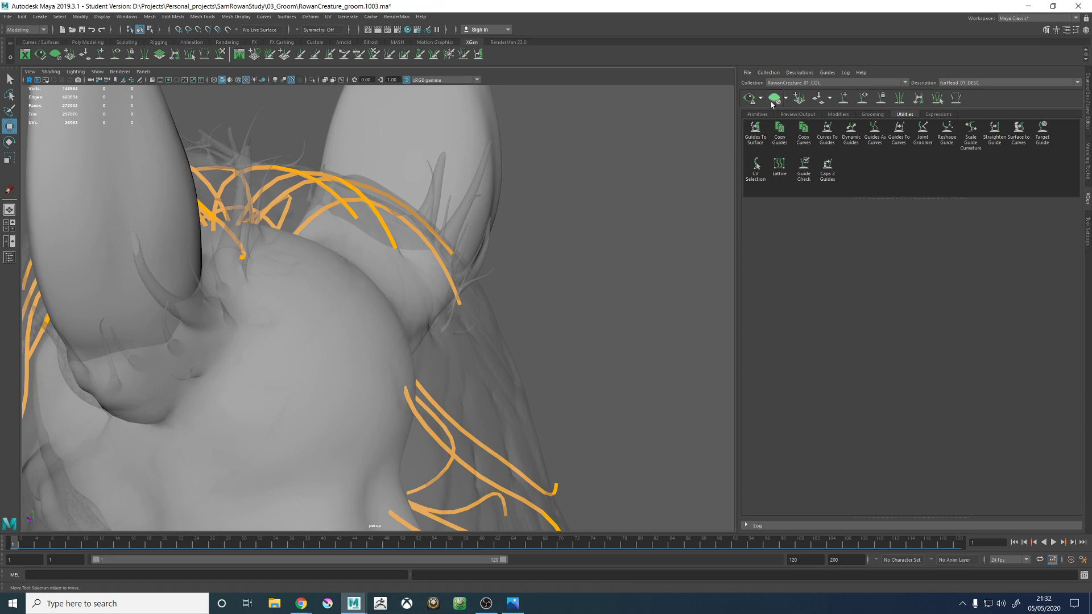
- Hide the XGen guides and save the scene
click(862, 98)
alt+drag(439, 279, 461, 281)
alt+right_drag(461, 281, 304, 300)
mouse_move(305, 299)
alt+mouse_down()
mouse_move(322, 286)
mouse_move(309, 287)
alt+mouse_up()
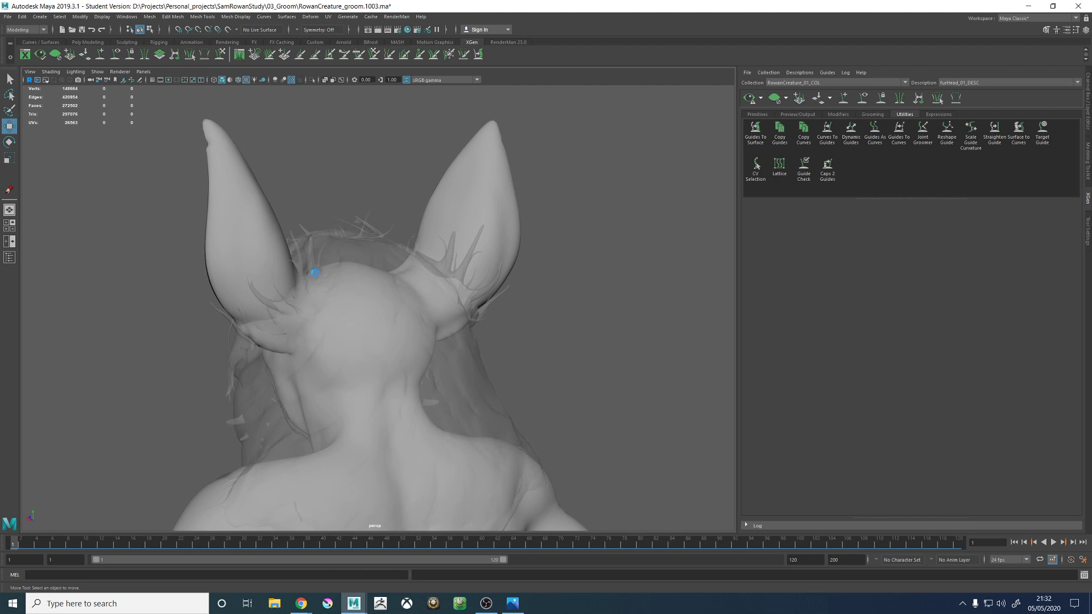
key(q)
key(ctrl+s)
click(527, 307)
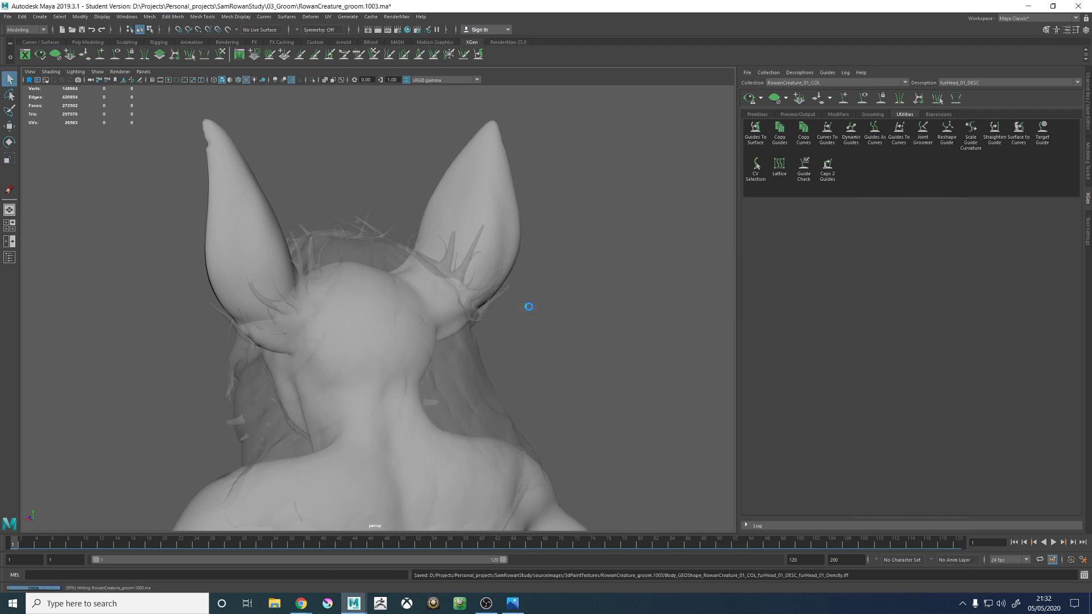
- Preview the head fur, inspect its coverage behind the ears and clear the preview
key(w)
alt+drag(426, 311, 500, 295)
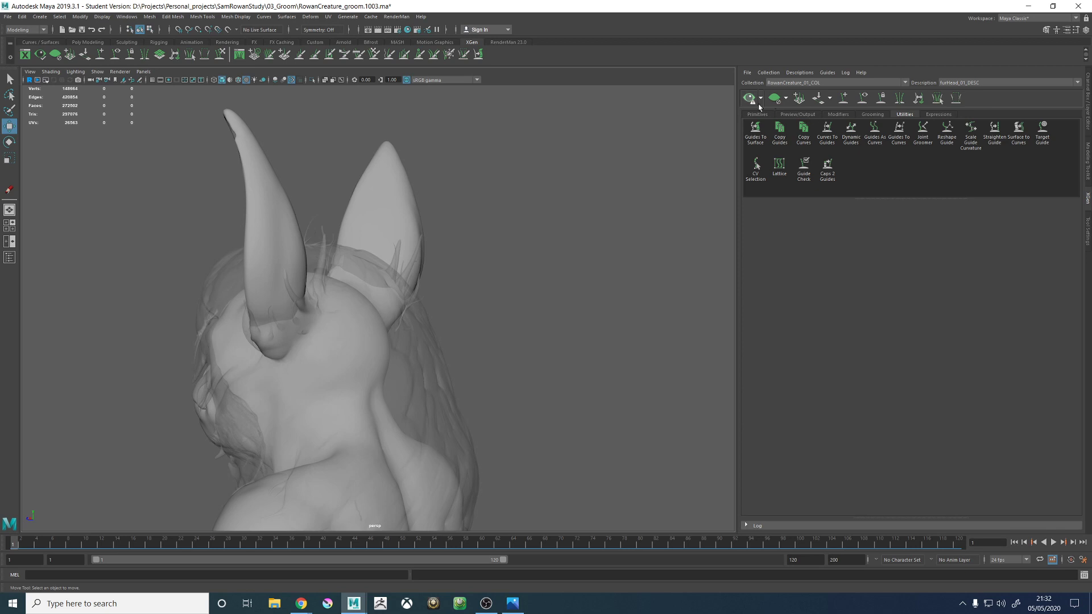
alt+drag(582, 202, 546, 208)
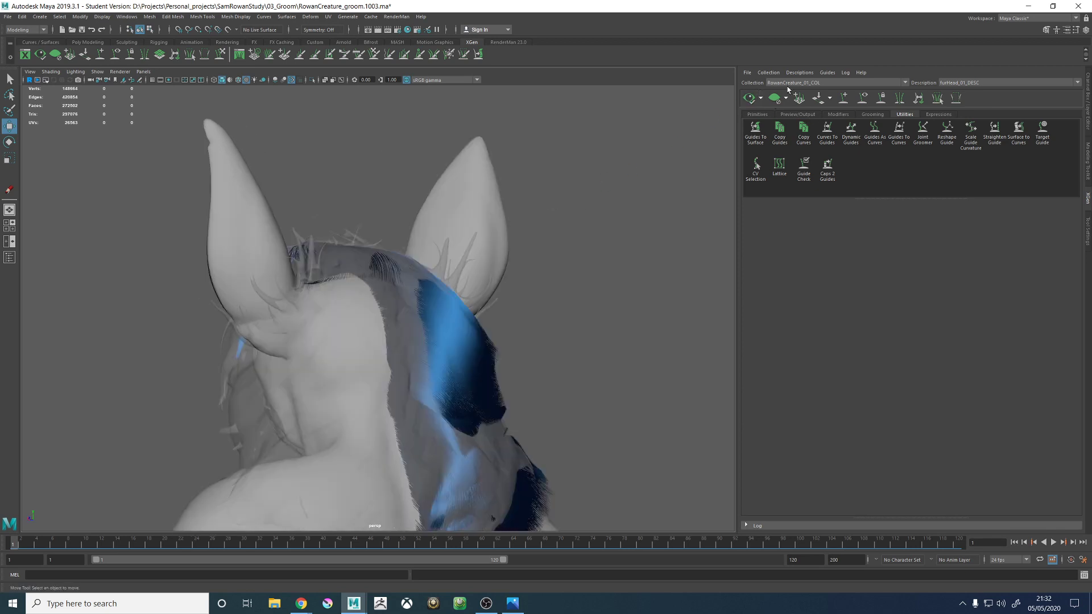
click(780, 100)
- Show the guides again and add a new guide on the upper back of the head, near the centre line
click(865, 101)
alt+drag(398, 307, 432, 306)
alt+right_drag(432, 305, 347, 299)
alt+drag(347, 299, 370, 296)
click(844, 99)
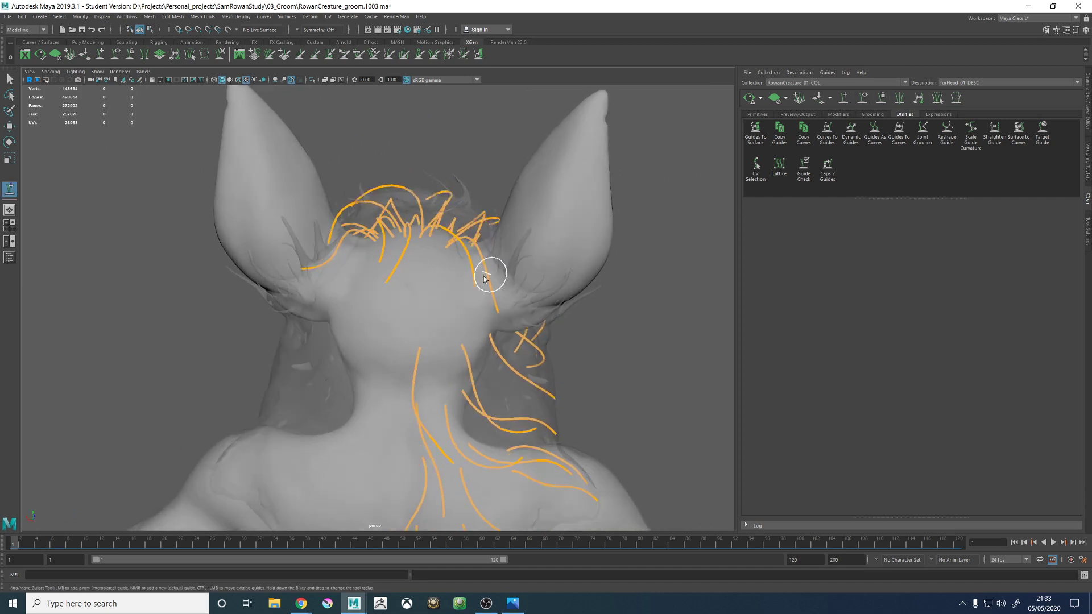
alt+right_drag(343, 281, 391, 283)
alt+drag(391, 283, 418, 261)
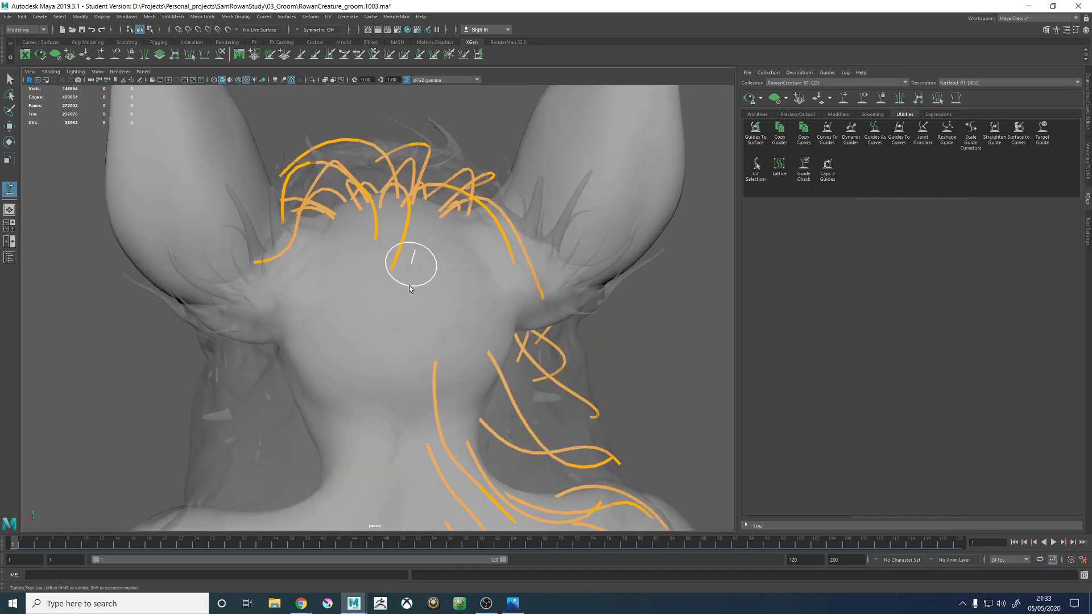
click(408, 286)
- Scale up the new guide slightly so it reaches further along the hair proxy
alt+drag(324, 348, 390, 289)
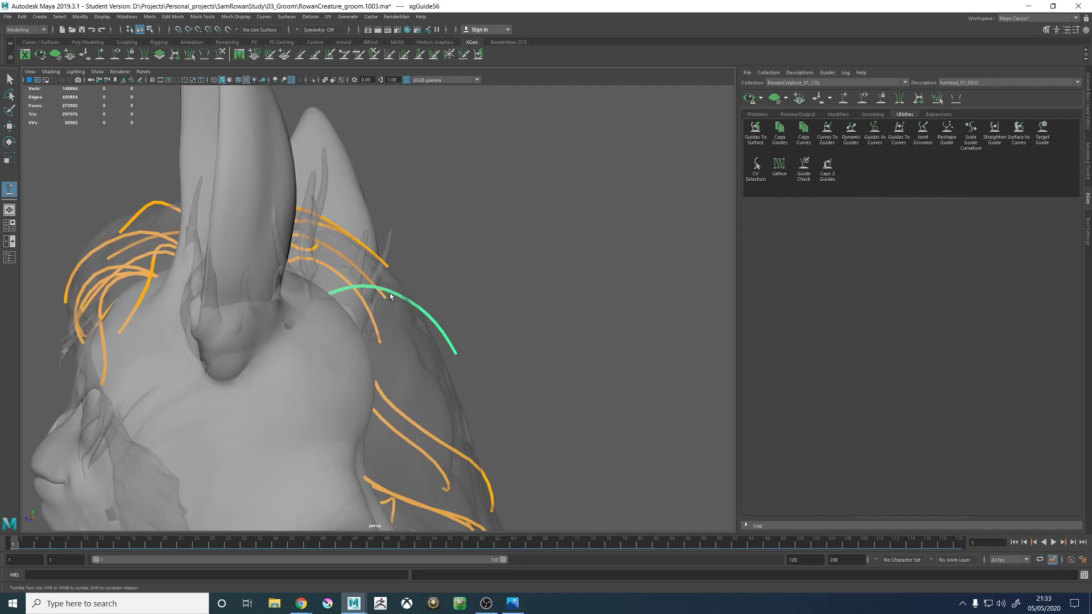
click(221, 53)
mouse_move(442, 341)
alt+mouse_down()
mouse_move(360, 365)
mouse_move(328, 356)
mouse_move(415, 363)
mouse_move(402, 348)
mouse_move(353, 342)
alt+mouse_up()
key(r)
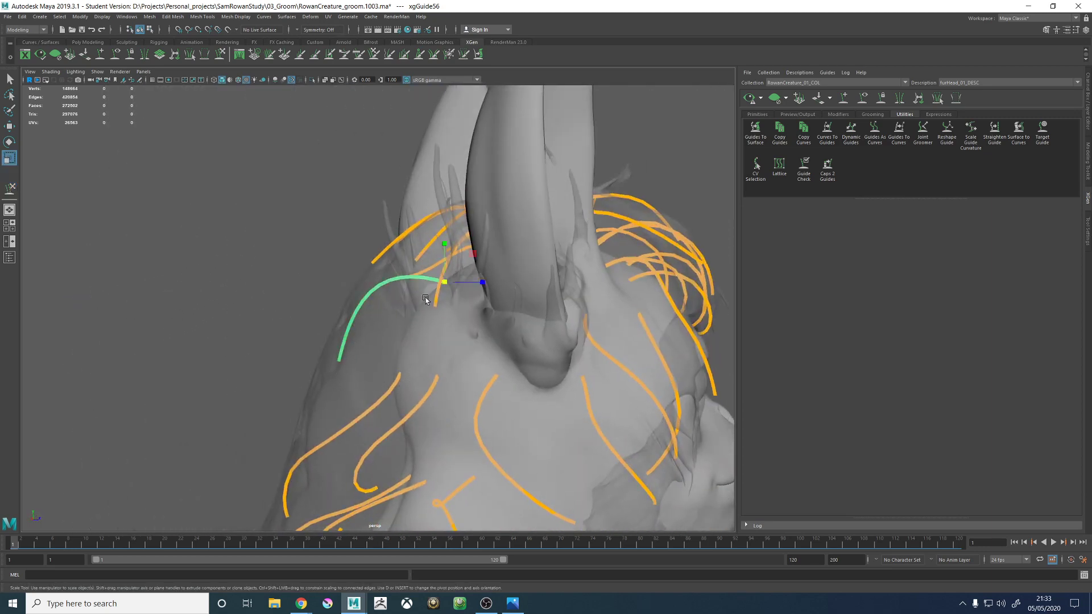
drag(444, 281, 455, 283)
- Sculpt the guide's tip down along the back edge of the hair proxy with a large brush
mouse_move(403, 307)
alt+mouse_down()
mouse_move(438, 307)
mouse_move(497, 360)
mouse_move(444, 398)
mouse_move(487, 381)
mouse_move(597, 373)
alt+mouse_up()
click(223, 54)
key(b)
mouse_move(510, 360)
mouse_down()
mouse_move(519, 361)
mouse_move(513, 412)
mouse_up()
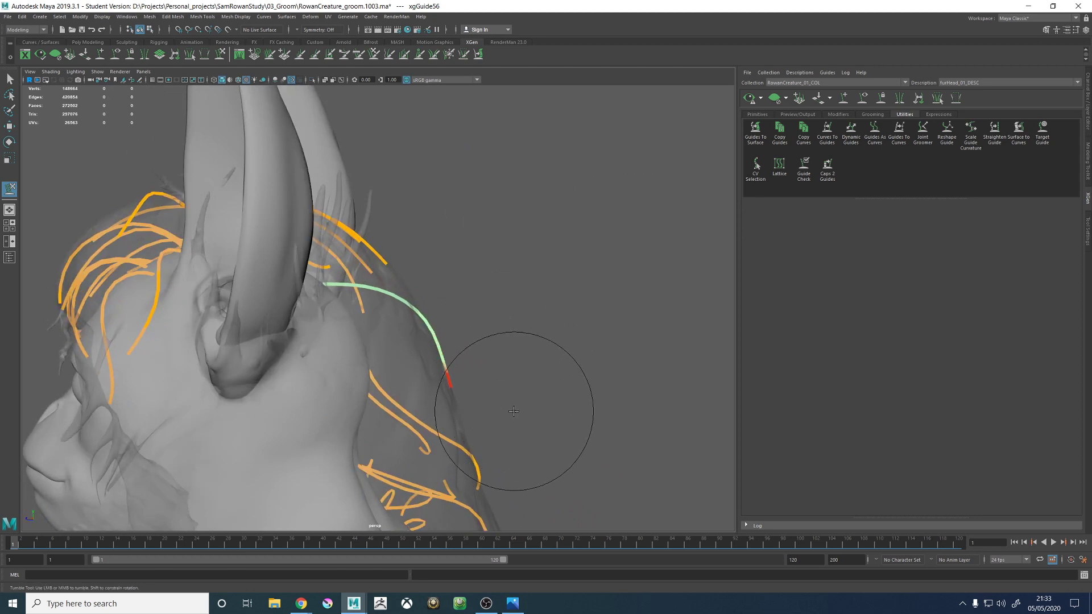
mouse_move(531, 358)
alt+mouse_down()
mouse_move(439, 322)
mouse_move(458, 325)
mouse_move(365, 331)
mouse_move(429, 341)
mouse_move(449, 364)
alt+mouse_up()
- Sweep the guide's lower half sideways across the nape from behind and check its profile against the hair proxy
drag(434, 241, 416, 249)
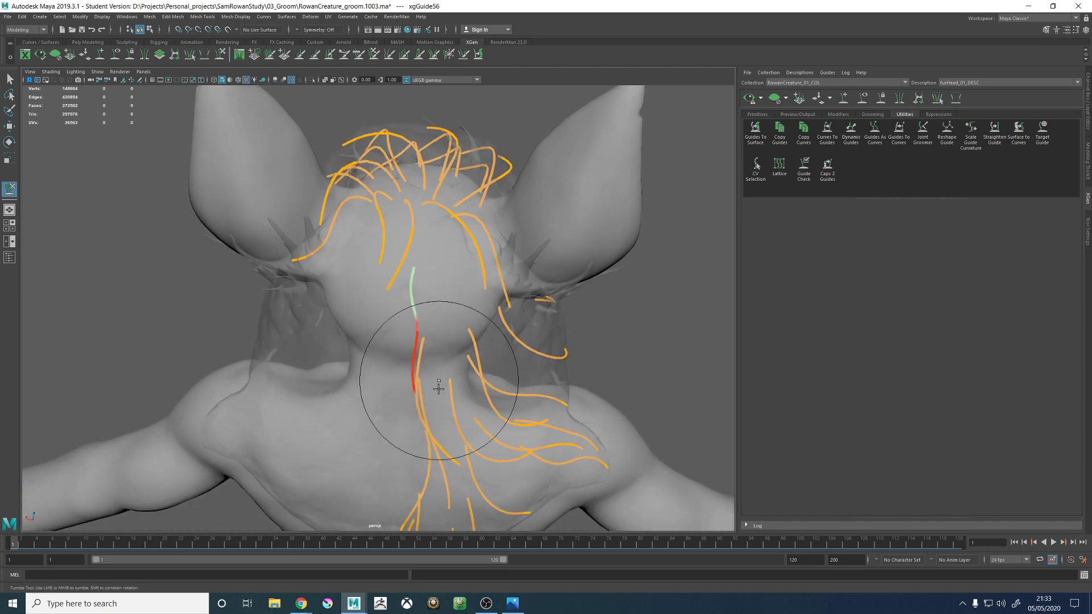
mouse_move(436, 393)
mouse_down()
mouse_move(455, 407)
mouse_move(439, 370)
mouse_up()
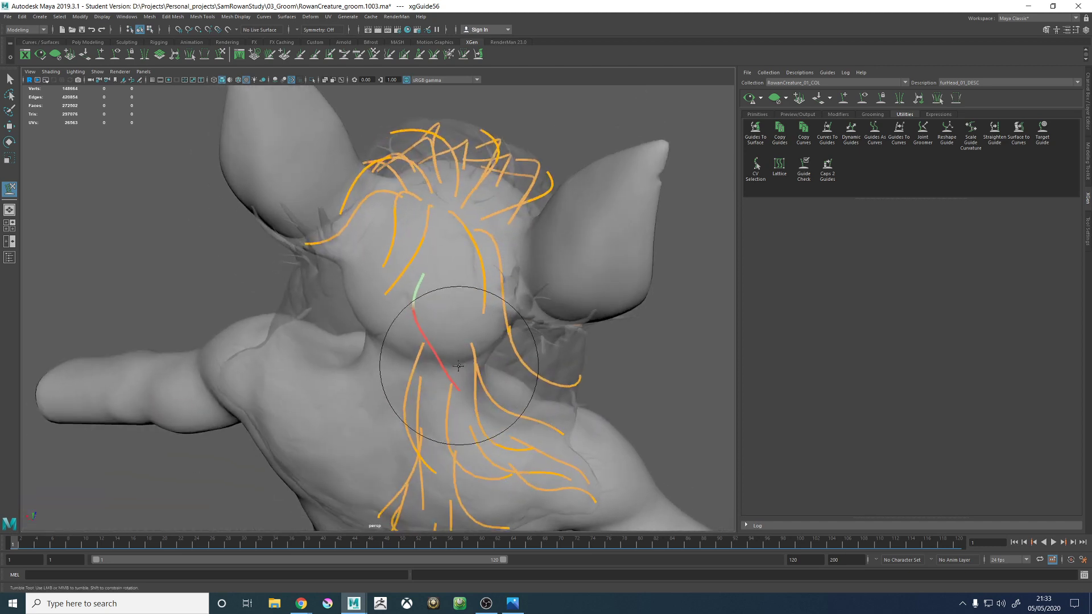
mouse_move(472, 408)
alt+mouse_down()
mouse_move(500, 378)
mouse_move(489, 413)
mouse_move(556, 377)
mouse_move(512, 375)
mouse_move(518, 350)
alt+mouse_up()
mouse_move(510, 424)
alt+mouse_down()
mouse_move(510, 354)
mouse_move(451, 393)
mouse_move(421, 273)
alt+mouse_up()
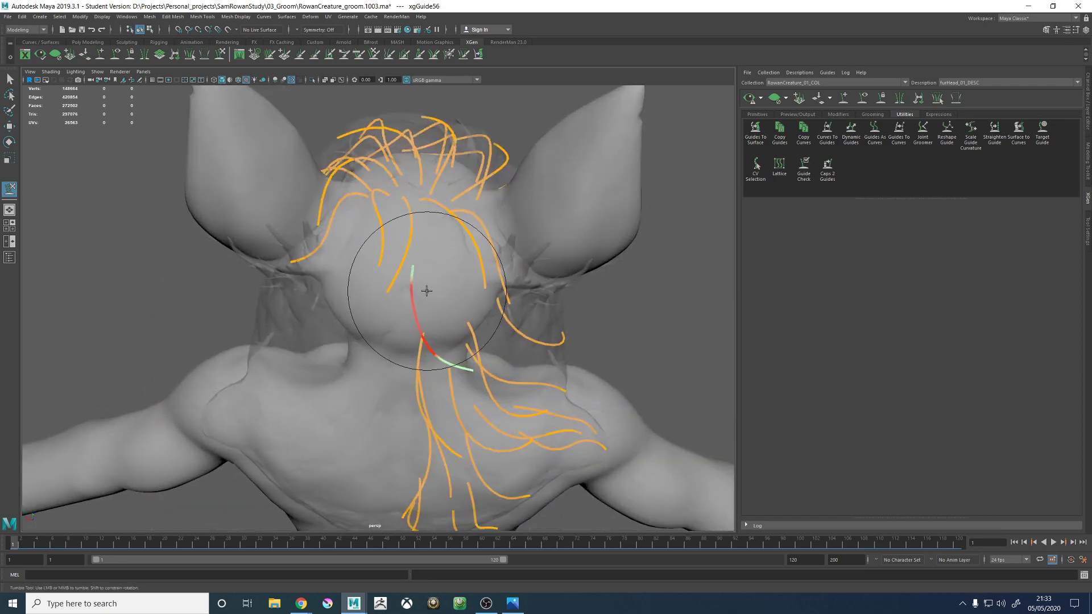
mouse_move(466, 363)
alt+mouse_down()
mouse_move(341, 341)
mouse_move(364, 375)
alt+mouse_up()
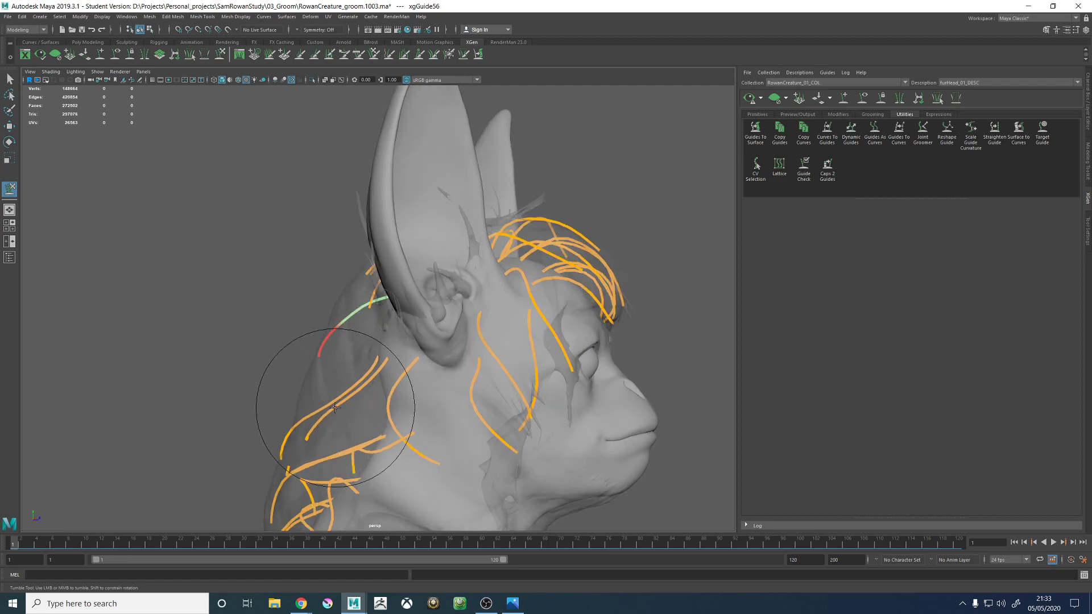
- Refine the guide's middle section with a smaller sculpt brush so its curve follows the hair proxy
alt+drag(364, 386, 558, 441)
alt+right_drag(558, 442, 442, 338)
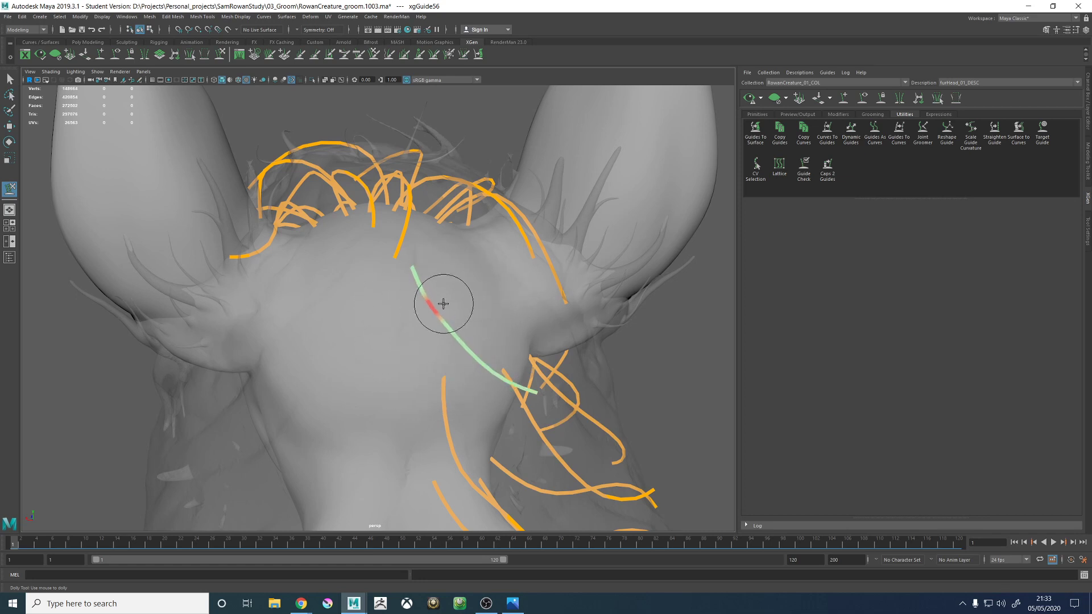
alt+right_drag(460, 325, 370, 292)
alt+drag(370, 292, 402, 277)
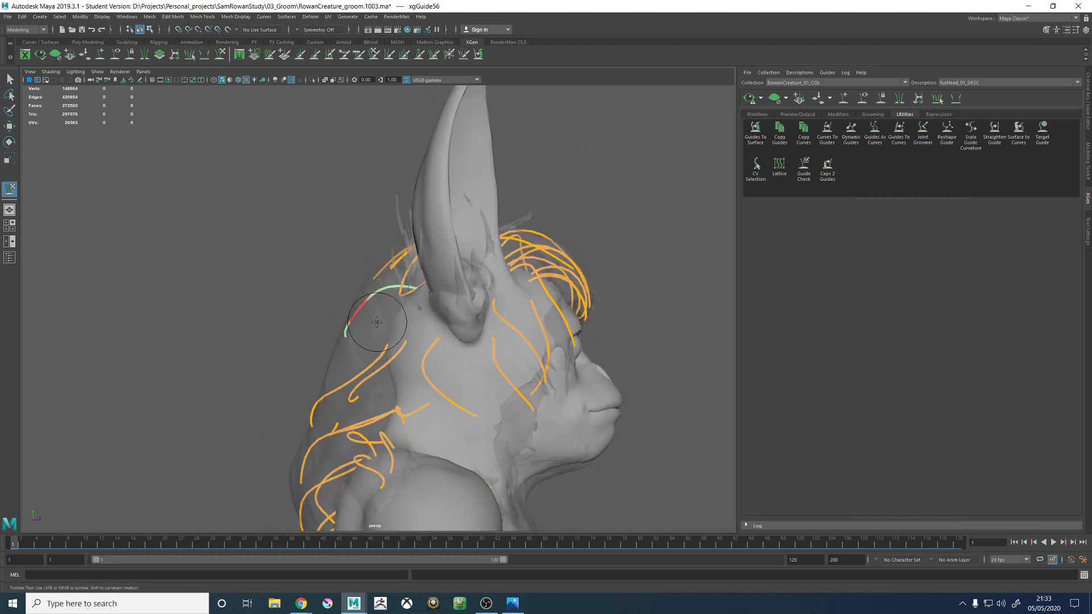
alt+drag(366, 322, 432, 342)
alt+drag(493, 344, 388, 309)
alt+drag(475, 311, 386, 353)
- Add another guide on the back of the head, just behind the base of the ear
alt+right_drag(480, 292, 679, 299)
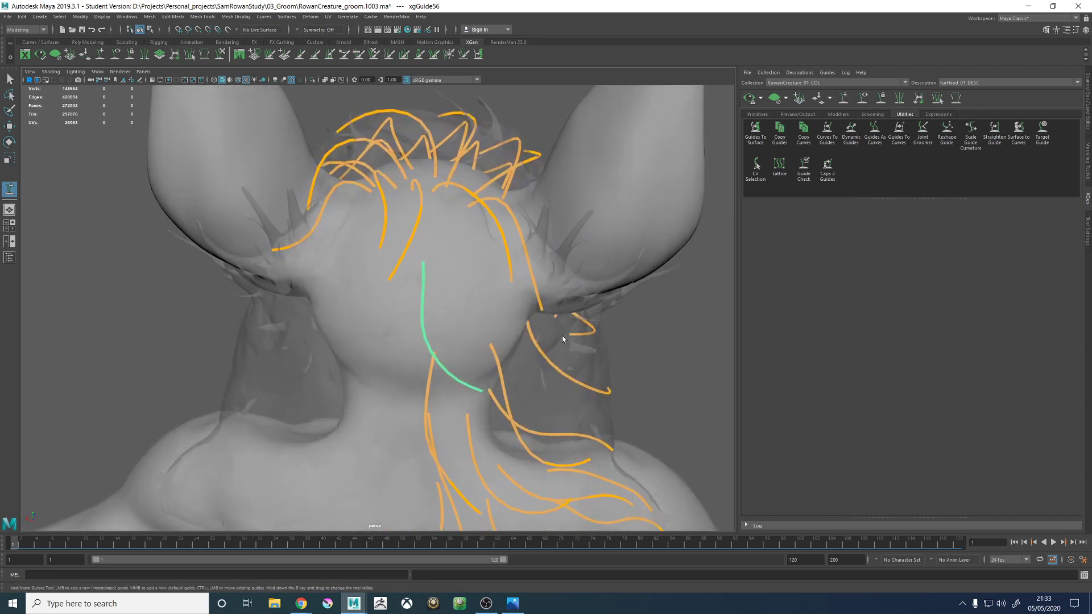
alt+drag(563, 339, 451, 305)
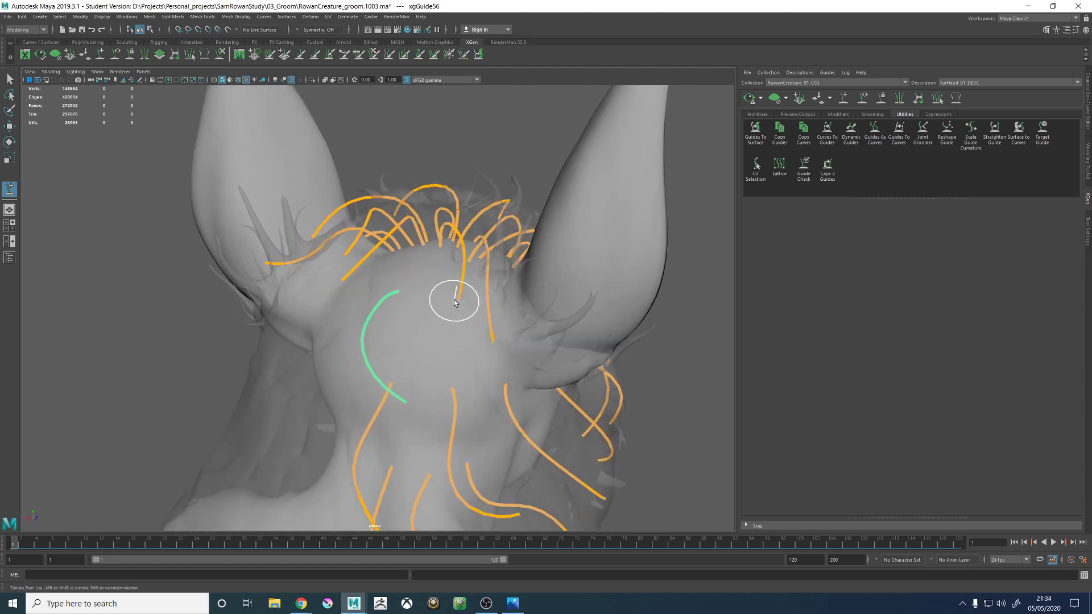
alt+right_drag(461, 301, 528, 318)
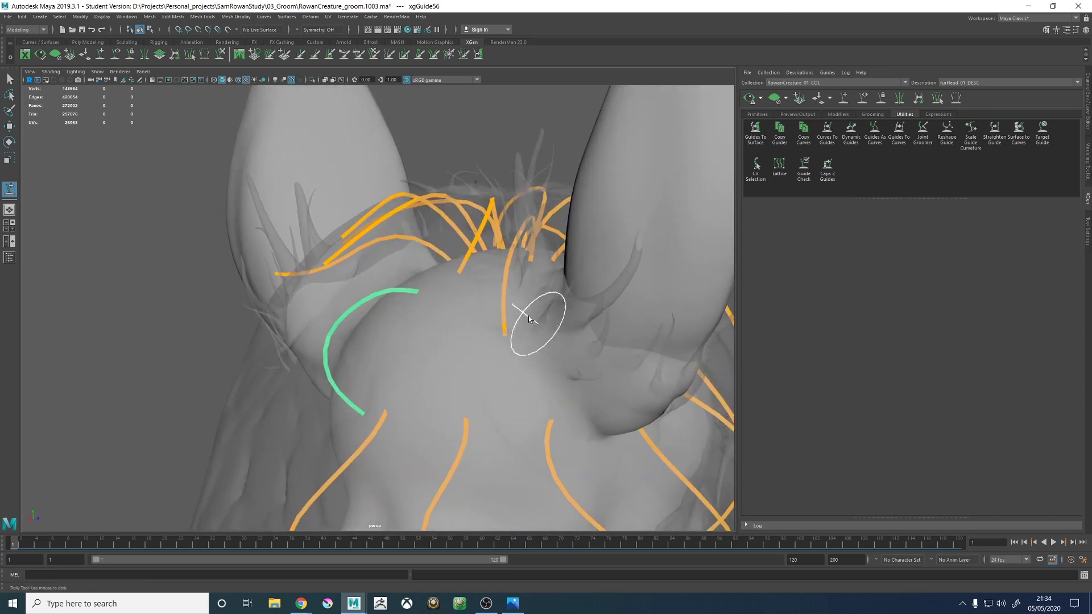
click(518, 303)
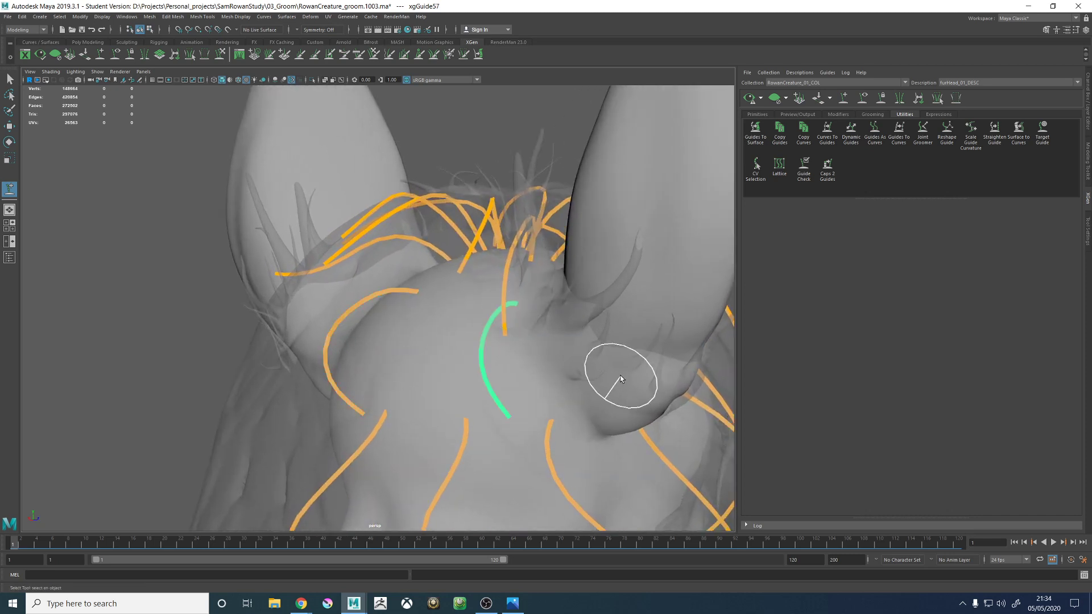
- Enlarge the sculpt brush and pull the guide behind the ear outward across the ear's base
alt+right_drag(620, 376, 456, 341)
alt+drag(456, 342, 497, 335)
key(r)
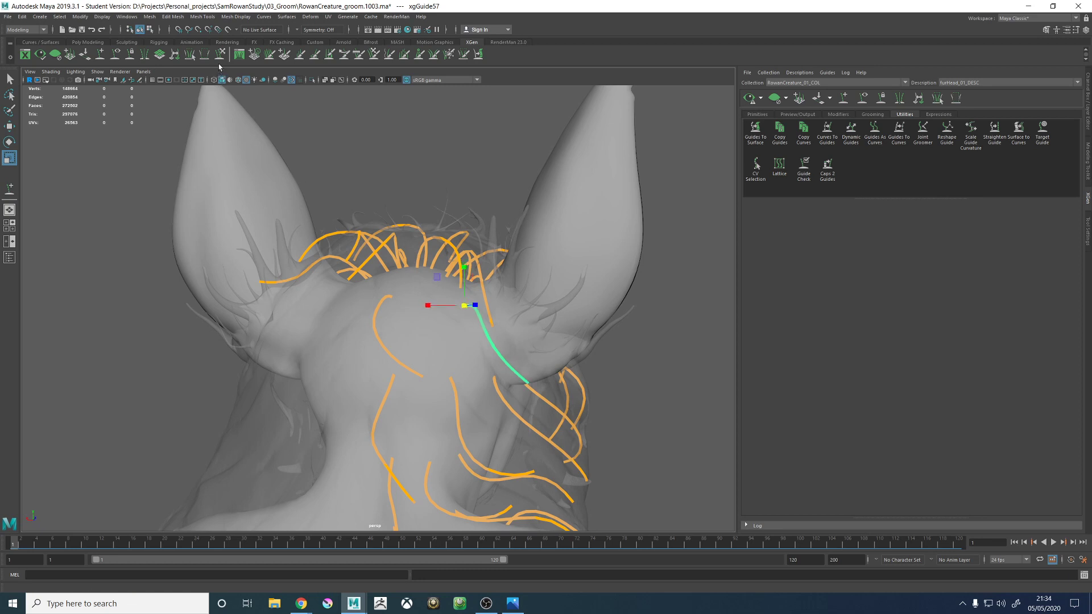
key(y)
mouse_move(427, 268)
alt+mouse_down()
mouse_move(408, 333)
mouse_move(454, 354)
mouse_move(429, 395)
mouse_move(456, 408)
mouse_move(533, 383)
alt+mouse_up()
key(b)
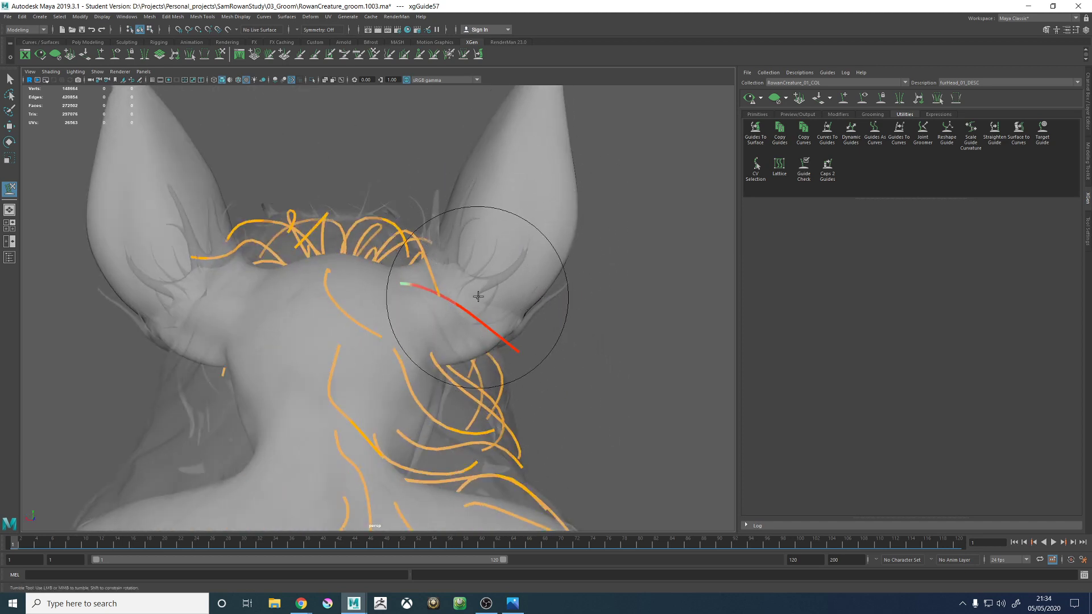
alt+middle_drag(504, 239, 479, 305)
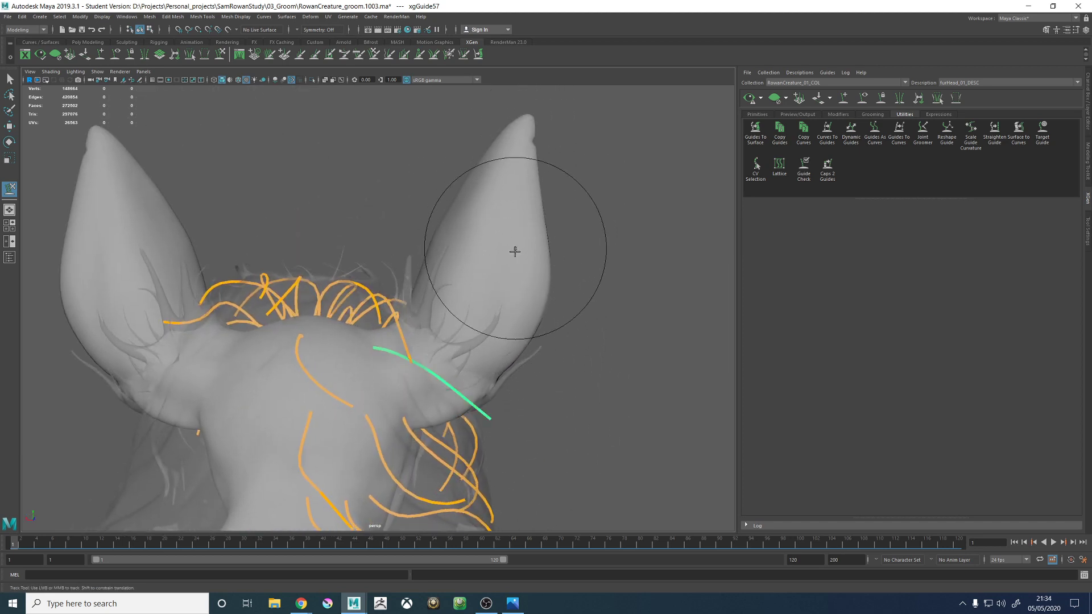
- Bend the lower half of the guide behind the ear down along the outer edge of the hair proxy
mouse_move(481, 341)
alt+mouse_down()
mouse_move(509, 395)
mouse_move(475, 353)
mouse_move(577, 402)
mouse_move(467, 379)
mouse_move(469, 401)
alt+mouse_up()
mouse_move(460, 447)
alt+mouse_down()
mouse_move(456, 370)
mouse_move(533, 371)
mouse_move(461, 358)
alt+mouse_up()
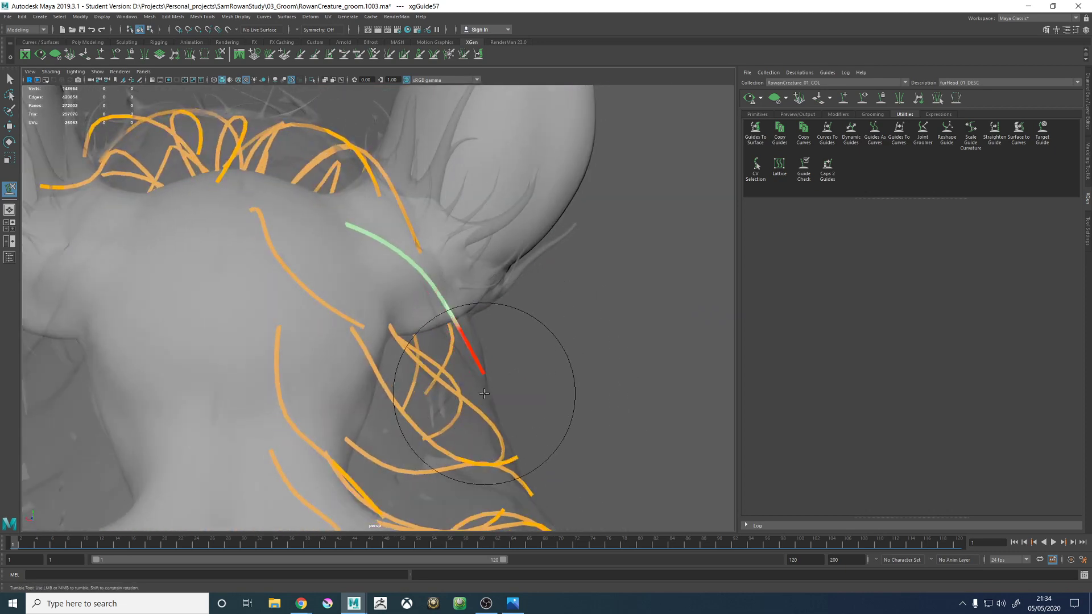
alt+drag(484, 393, 523, 426)
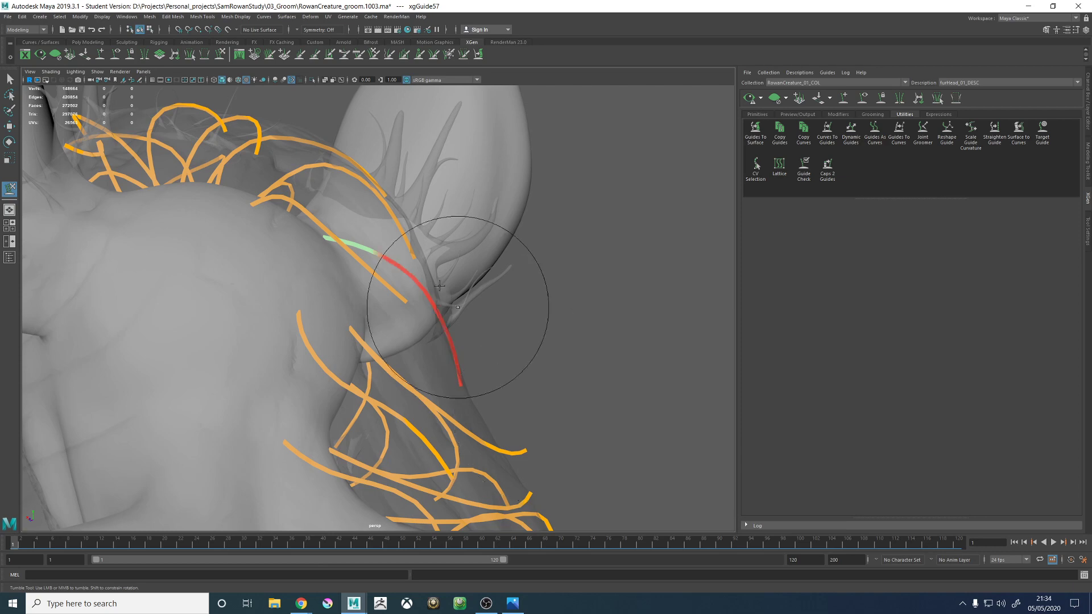
alt+drag(477, 274, 470, 378)
alt+drag(495, 414, 530, 389)
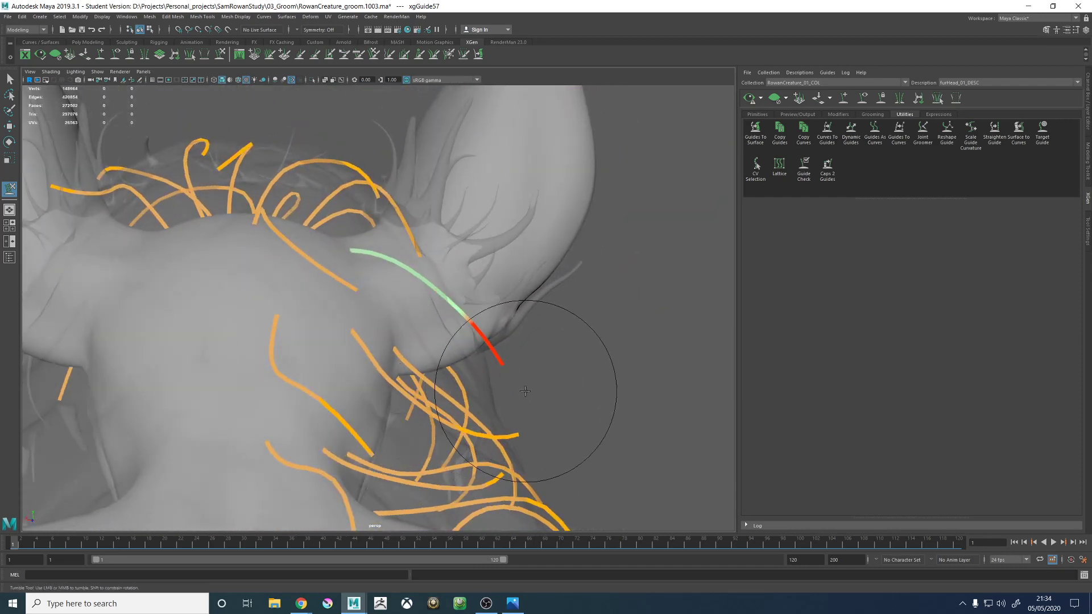
- Sculpt the middle and lower sections of the guide behind the ear into a smoother arc over the ear's base
alt+drag(552, 410, 455, 271)
alt+right_drag(301, 227, 359, 201)
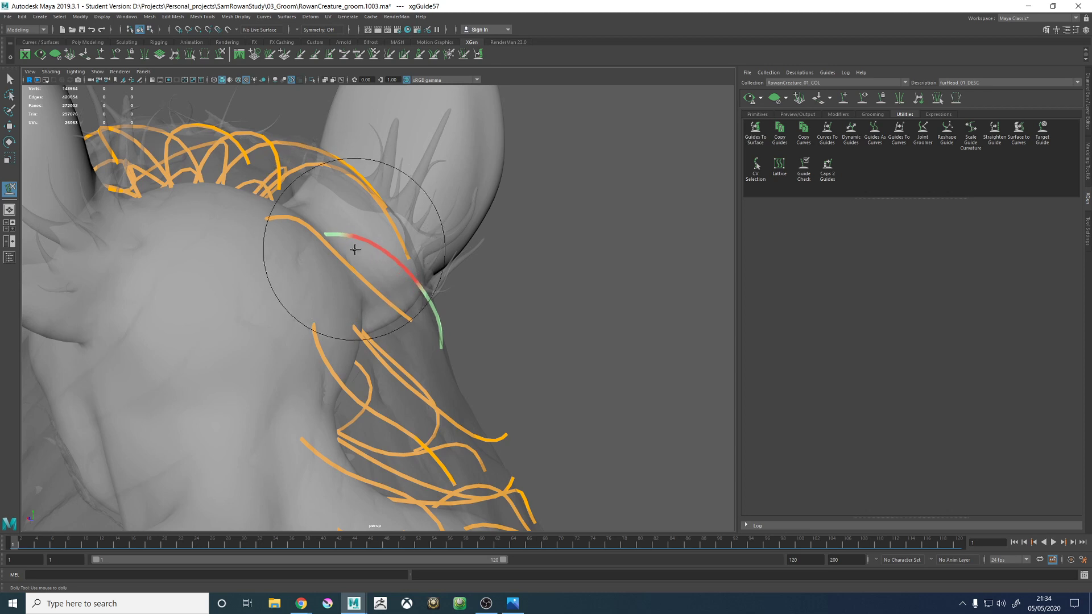
alt+drag(406, 257, 440, 268)
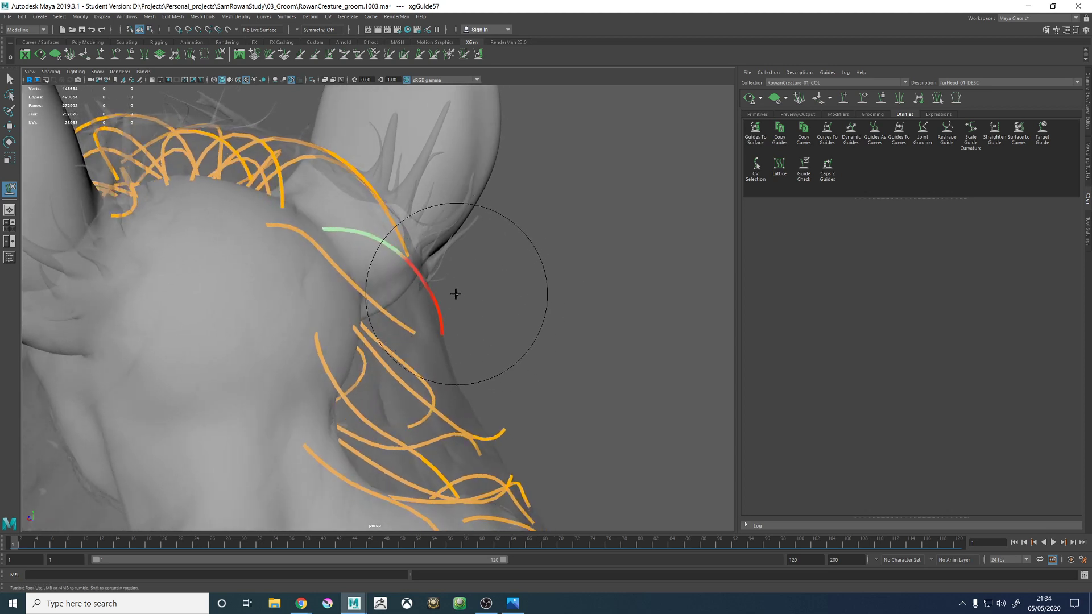
alt+drag(551, 317, 375, 248)
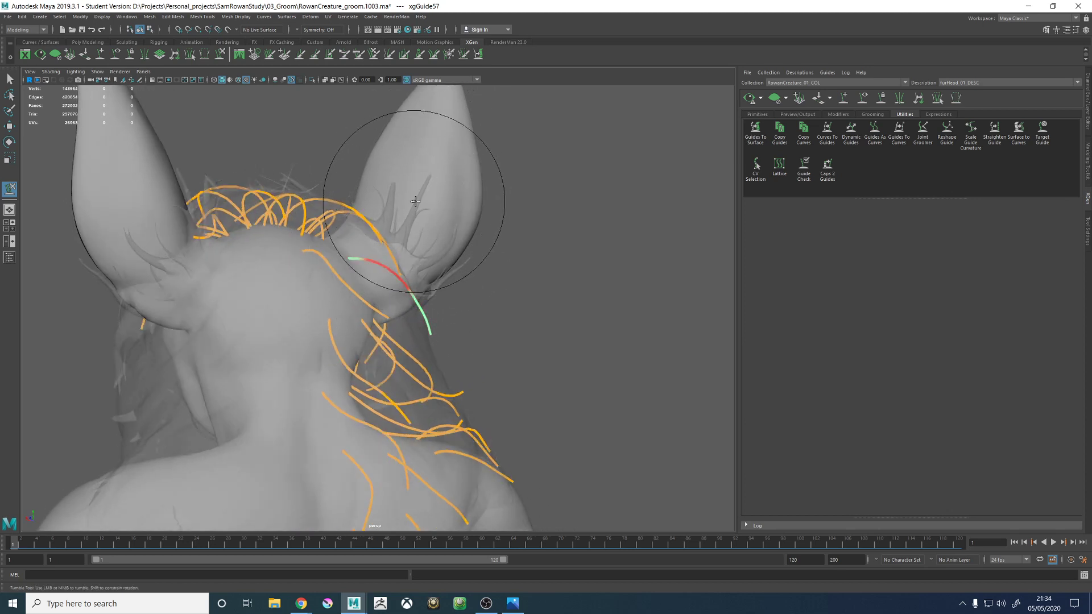
- Adjust the guide's middle section behind the ear so it clears the ear's base when viewed from above
alt+middle_drag(415, 202, 396, 256)
scroll(395, 240, up, 4)
mouse_move(396, 240)
alt+mouse_down()
mouse_move(325, 236)
mouse_move(315, 248)
mouse_move(381, 255)
alt+mouse_up()
alt+middle_drag(381, 255, 369, 328)
alt+drag(368, 328, 376, 379)
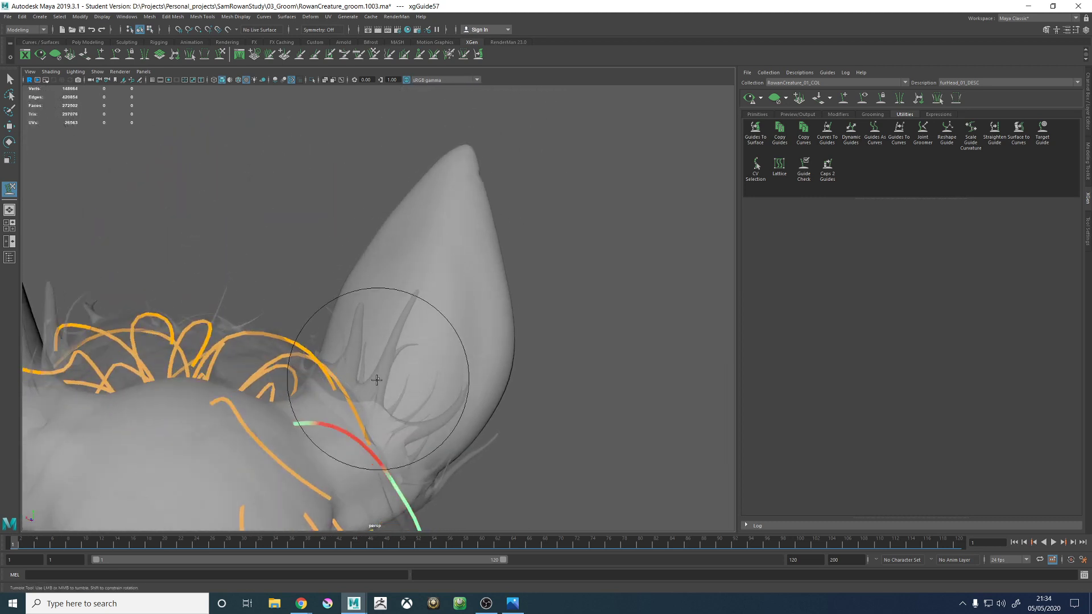
alt+drag(423, 298, 400, 284)
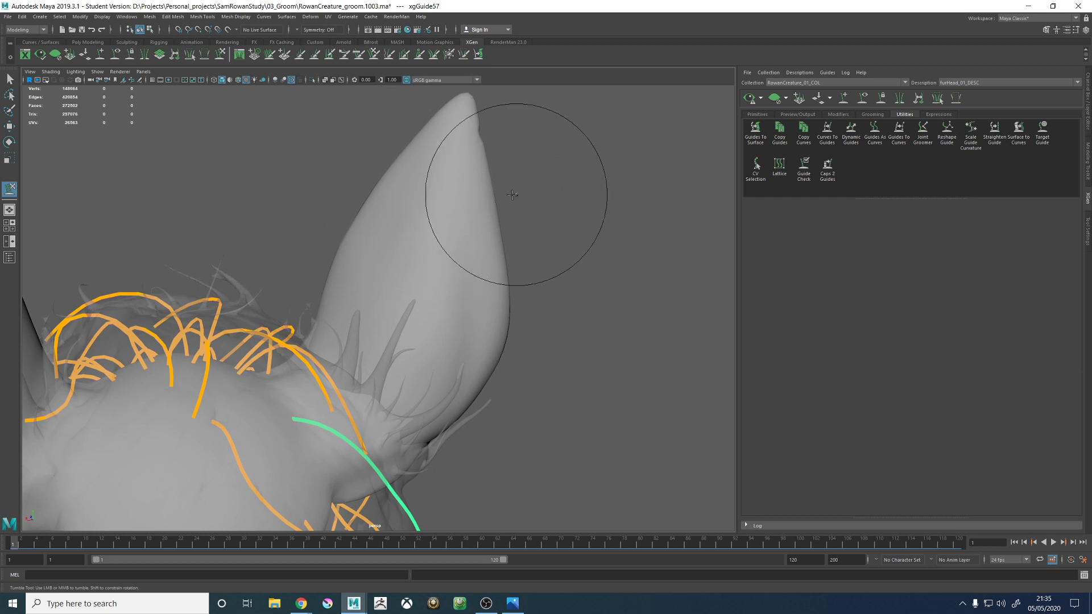
- Refine the guide's upper section near its root so its curve follows the head from above and behind
alt+right_drag(516, 192, 425, 192)
alt+drag(478, 254, 445, 246)
alt+middle_drag(446, 246, 446, 187)
alt+right_drag(446, 187, 490, 251)
alt+drag(490, 252, 426, 283)
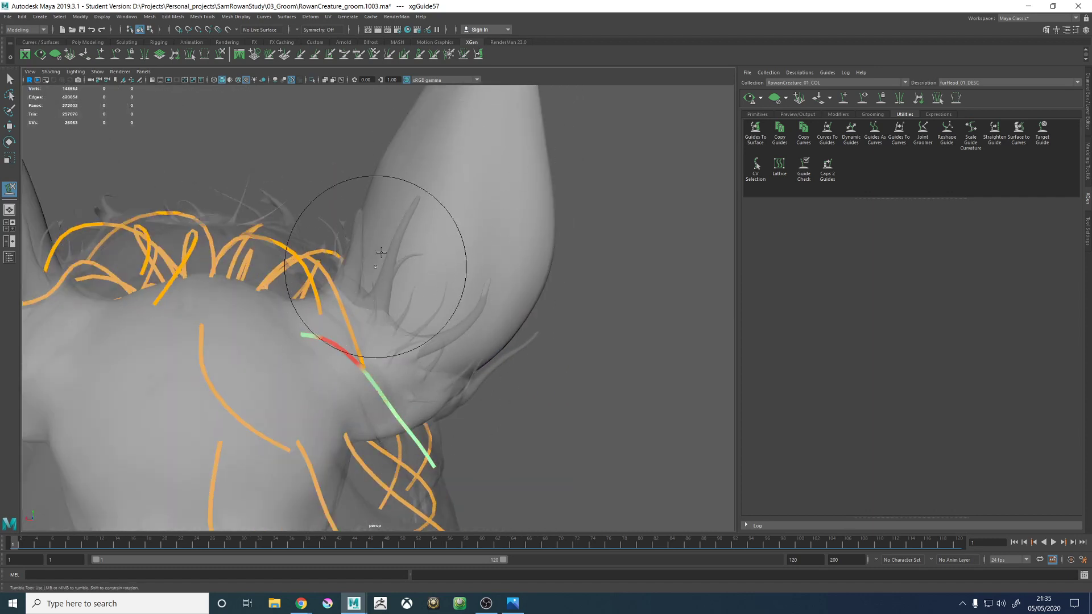
alt+drag(432, 203, 409, 270)
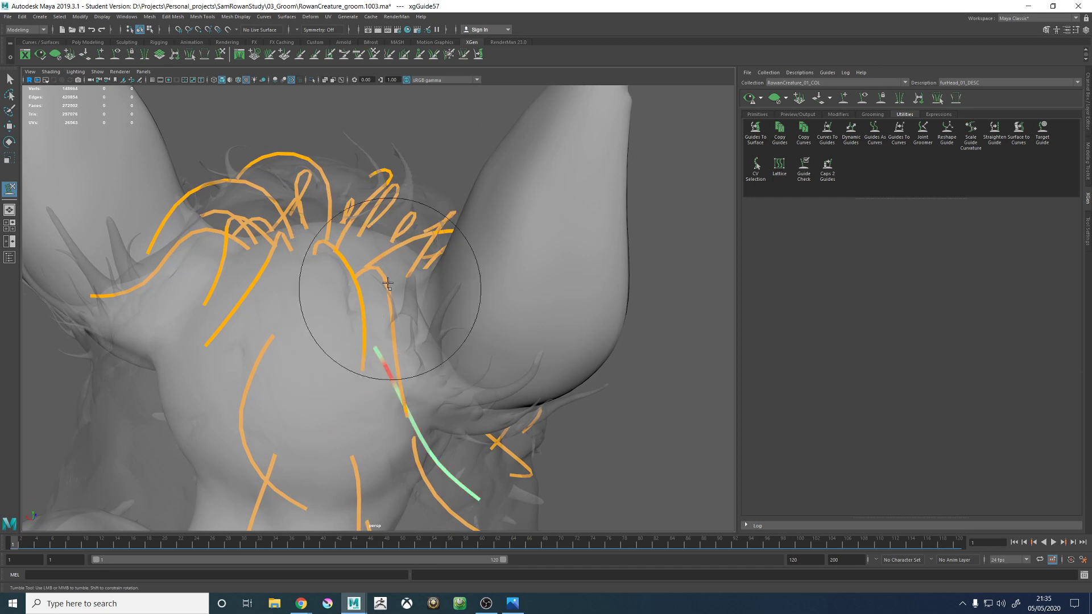
alt+drag(398, 323, 451, 257)
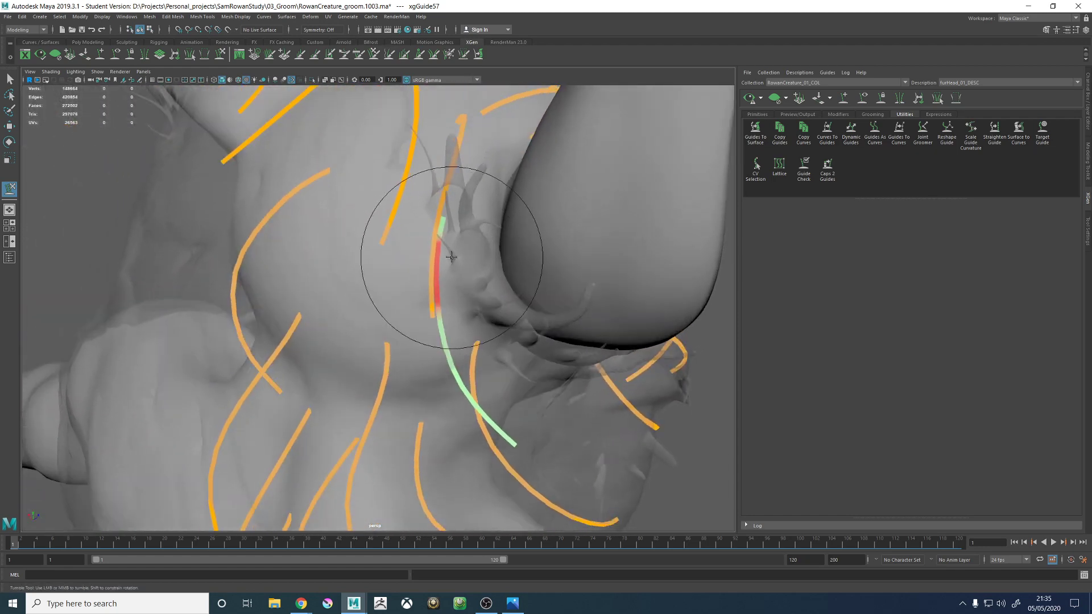
alt+drag(449, 361, 461, 306)
alt+drag(466, 374, 460, 272)
- Examine the guide behind the ear and the overall guide flow against the hair proxy in profile
alt+right_drag(460, 272, 380, 324)
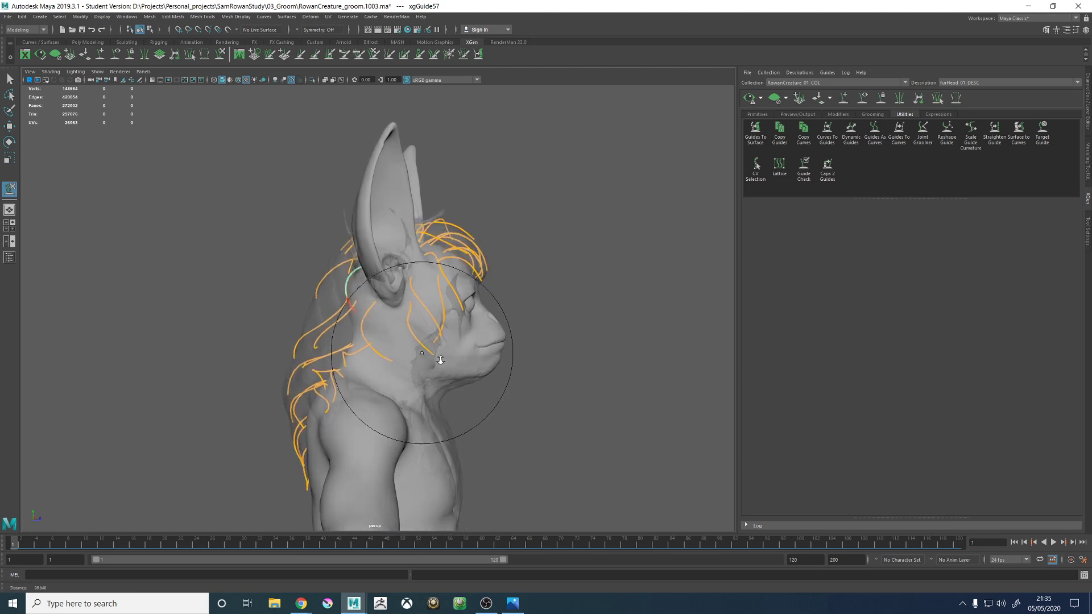
mouse_move(441, 360)
alt+mouse_down()
mouse_move(402, 268)
mouse_move(365, 244)
mouse_move(402, 244)
mouse_move(474, 299)
alt+mouse_up()
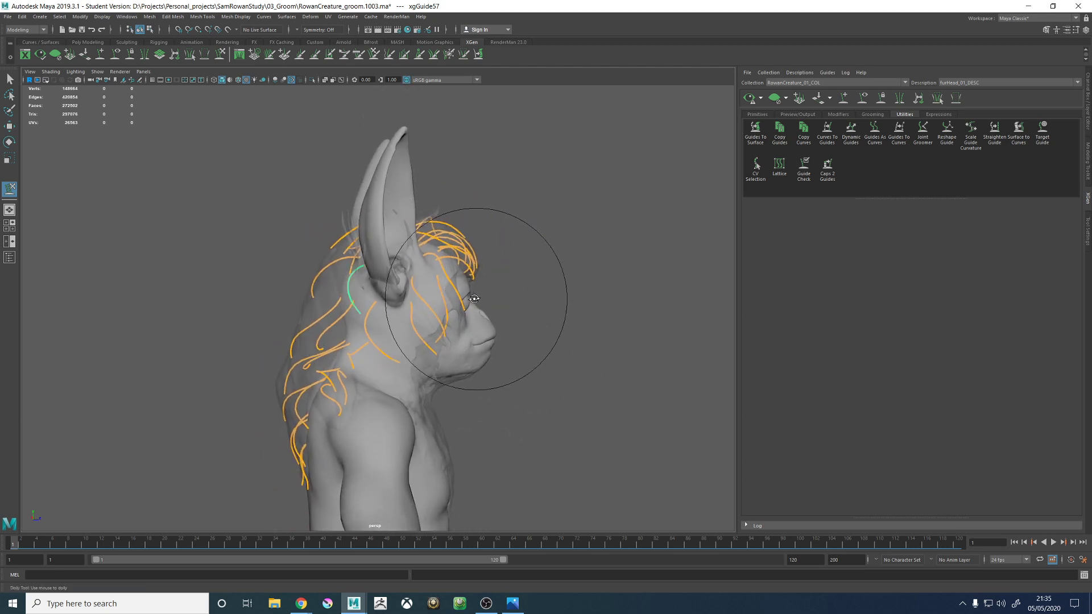
alt+middle_drag(394, 263, 376, 257)
alt+middle_drag(414, 290, 429, 296)
alt+middle_drag(370, 263, 419, 273)
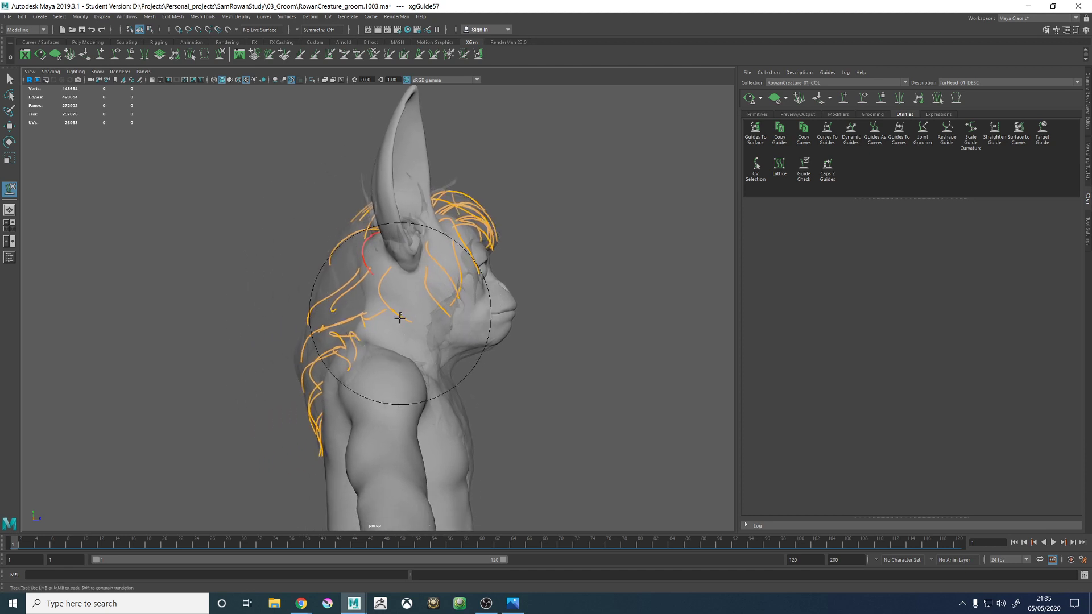
alt+middle_drag(400, 315, 381, 267)
alt+middle_drag(319, 299, 370, 301)
alt+right_drag(370, 301, 373, 311)
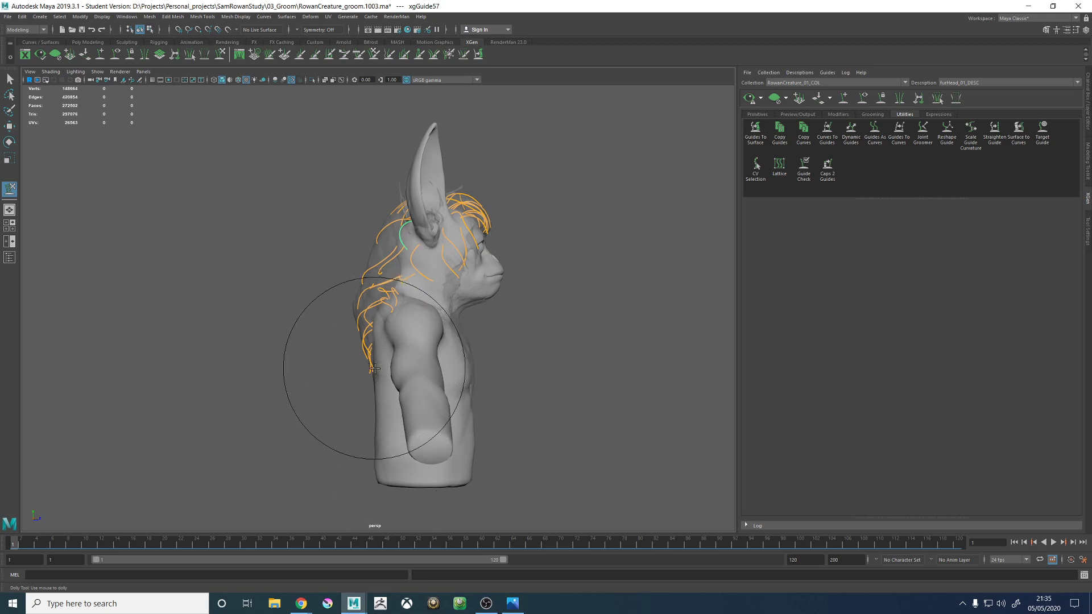
alt+middle_drag(386, 292, 367, 373)
alt+right_drag(367, 373, 577, 377)
alt+drag(369, 316, 416, 330)
alt+right_drag(416, 329, 559, 387)
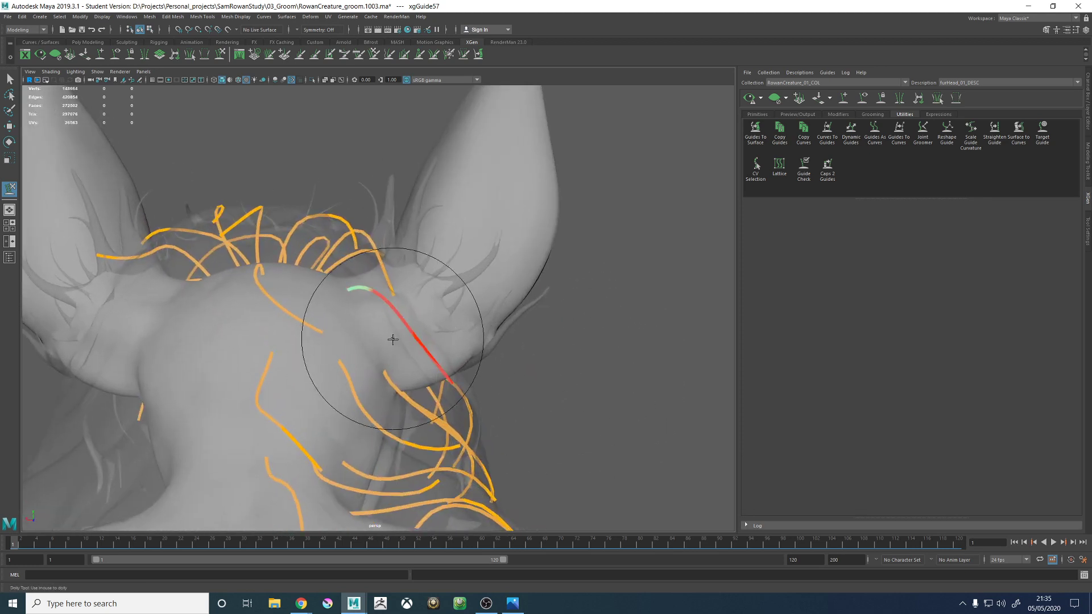
- Select the guide arching in front of the ear base and sculpt its lower end slightly outward
alt+drag(392, 340, 510, 316)
key(w)
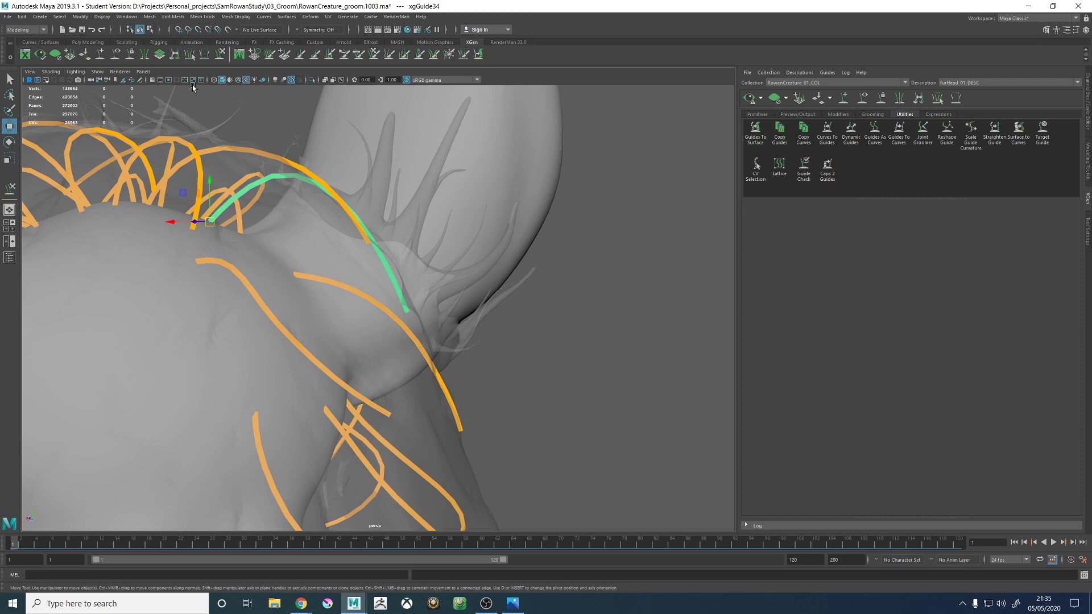
click(220, 54)
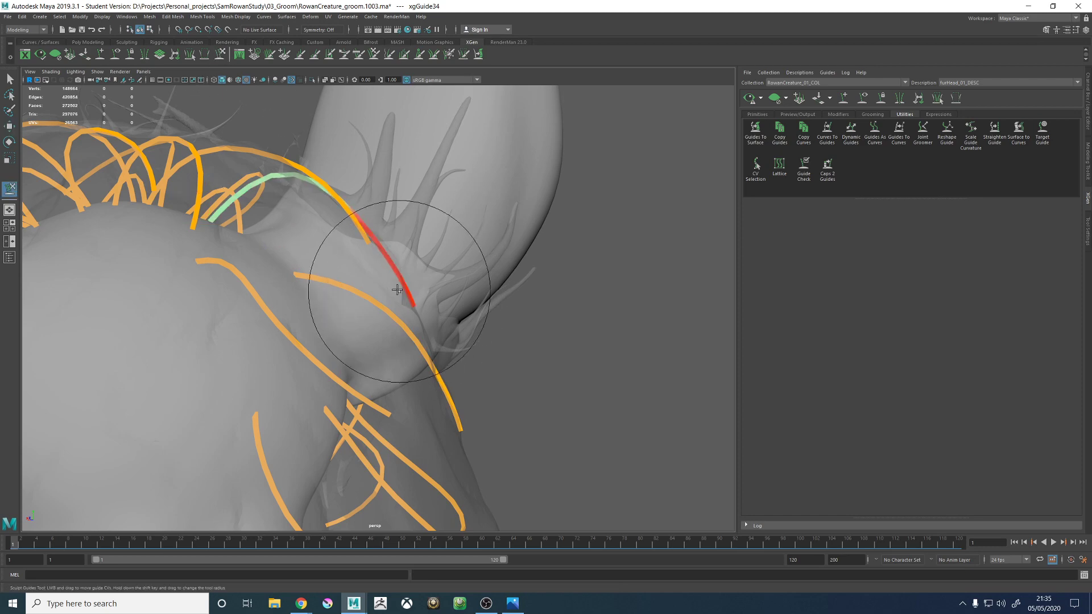
alt+drag(393, 250, 452, 368)
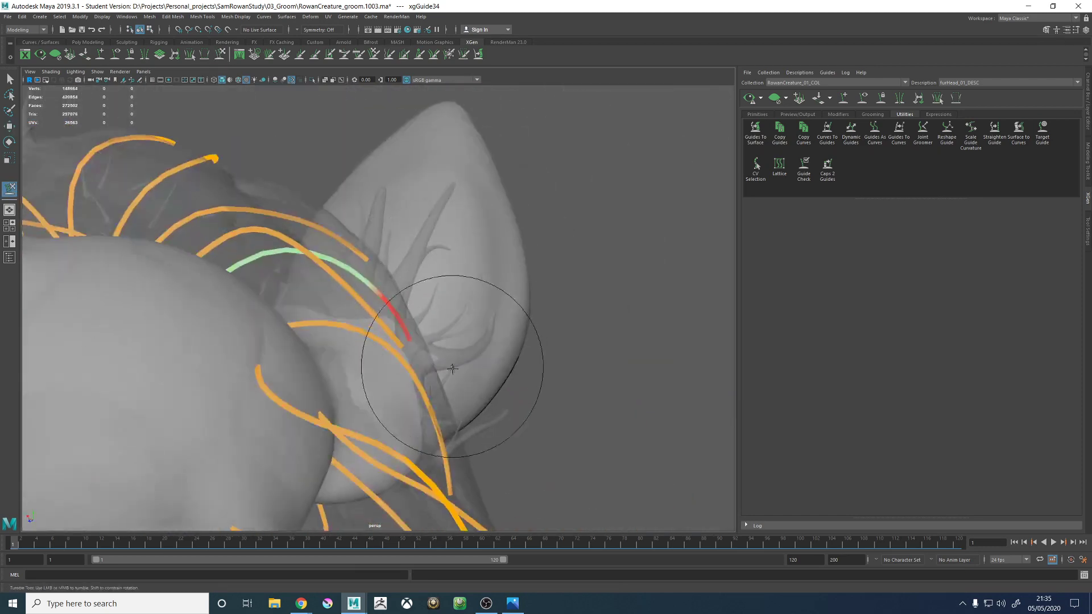
- Reselect the guide behind the ear and sculpt its middle section toward the neighbouring guides' arc
key(w)
click(409, 382)
click(220, 54)
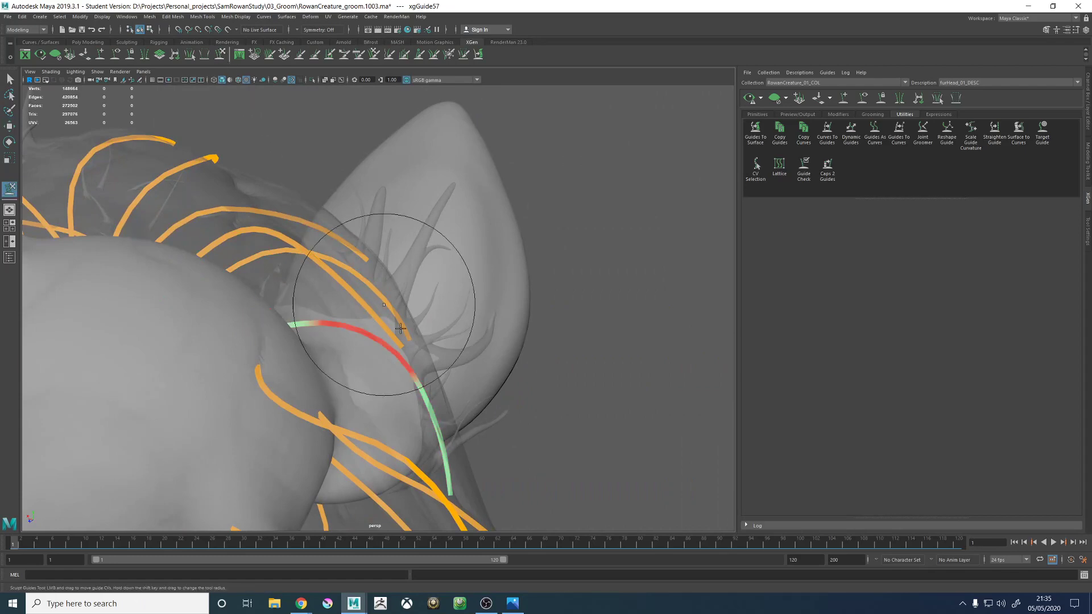
mouse_move(356, 322)
alt+mouse_down()
mouse_move(419, 281)
mouse_move(440, 311)
mouse_move(348, 268)
mouse_move(589, 158)
alt+mouse_up()
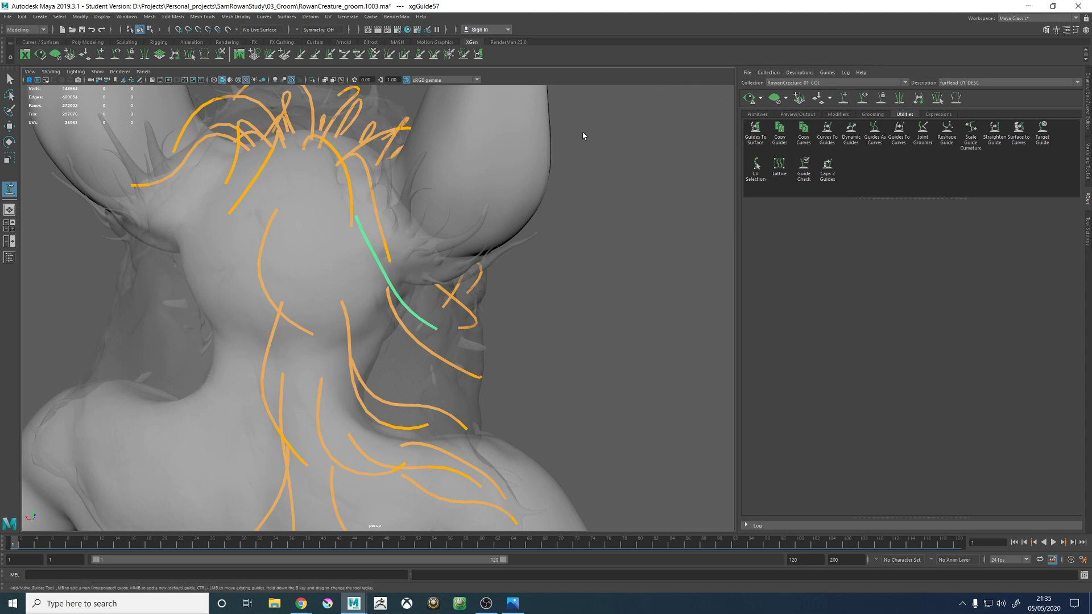
- Add a guide on the back of the head between the central guide and the one behind the ear
alt+middle_drag(299, 203, 345, 252)
scroll(347, 249, up, 3)
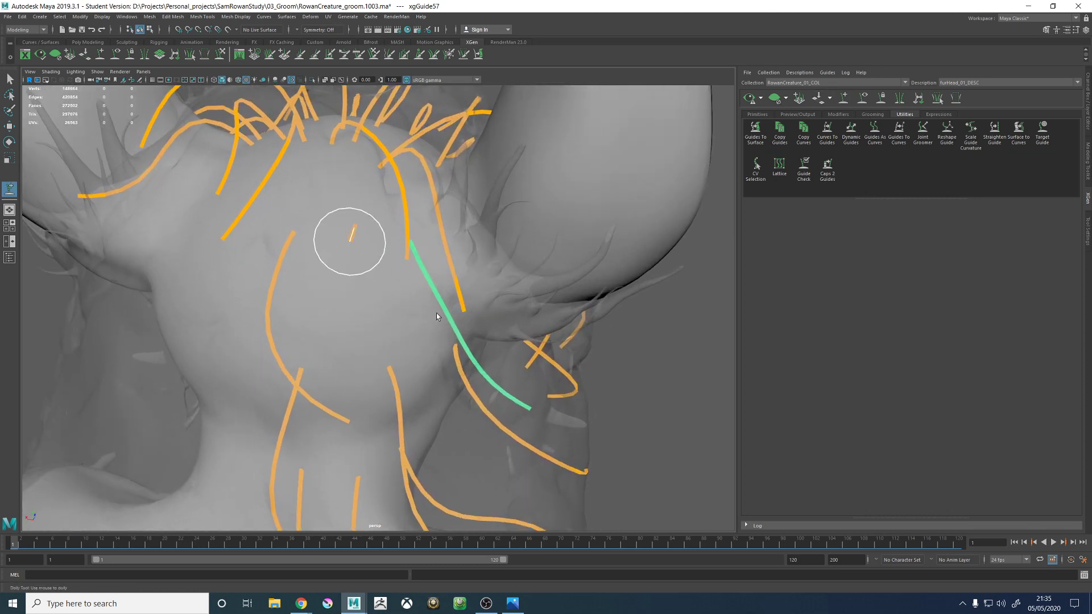
alt+drag(437, 316, 368, 247)
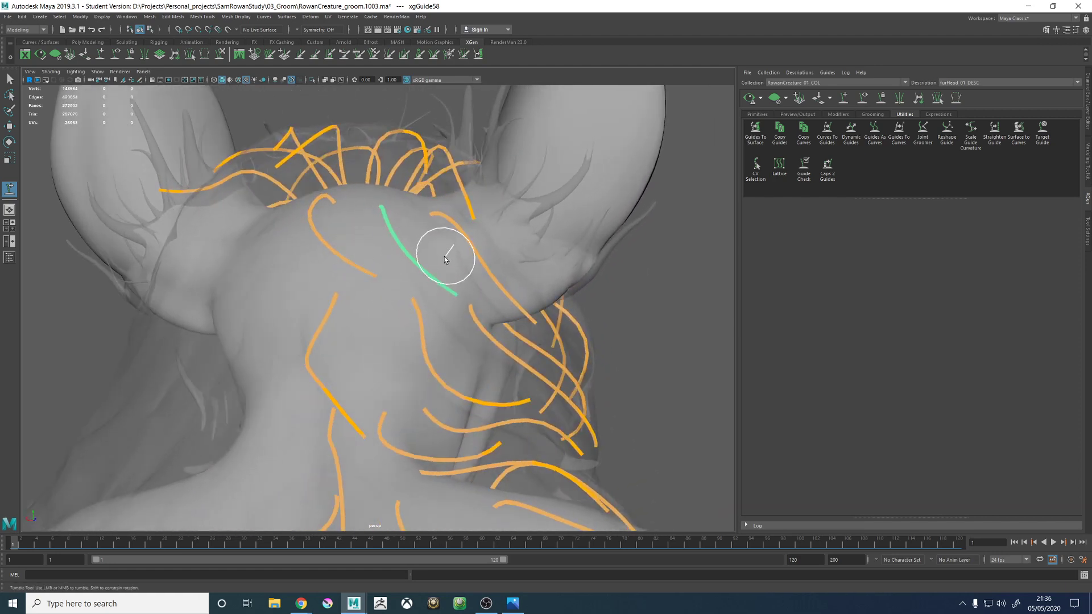
alt+drag(445, 259, 372, 197)
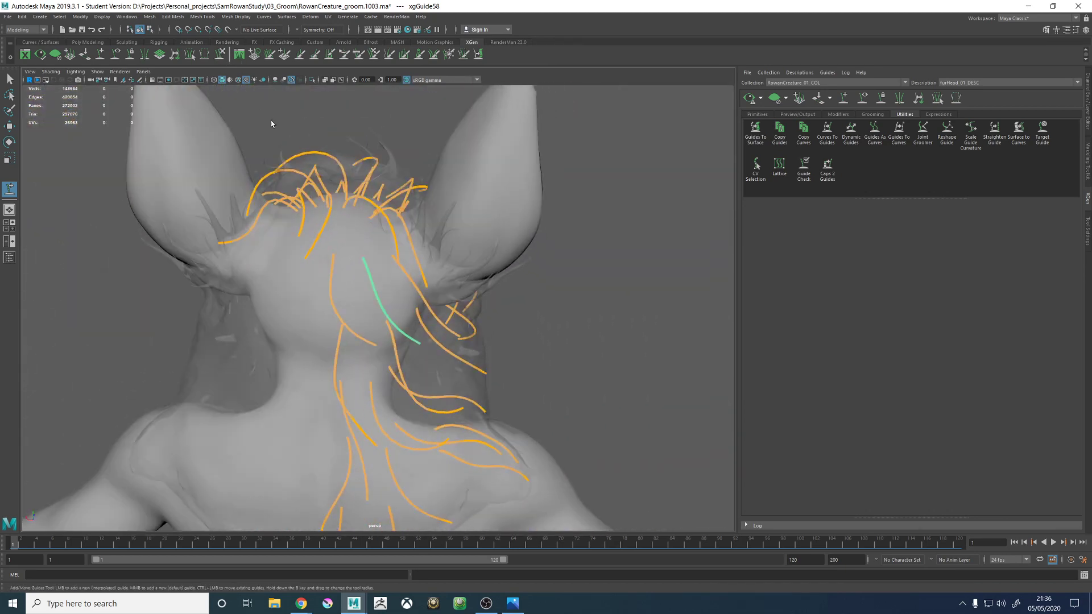
- Sculpt the lower half of the new back-of-head guide to follow the hair proxy's flow
click(220, 54)
scroll(398, 273, up, 5)
mouse_move(428, 356)
mouse_down()
mouse_move(417, 368)
mouse_move(429, 360)
mouse_move(377, 361)
mouse_move(341, 398)
mouse_move(449, 378)
mouse_move(415, 356)
mouse_move(411, 385)
mouse_up()
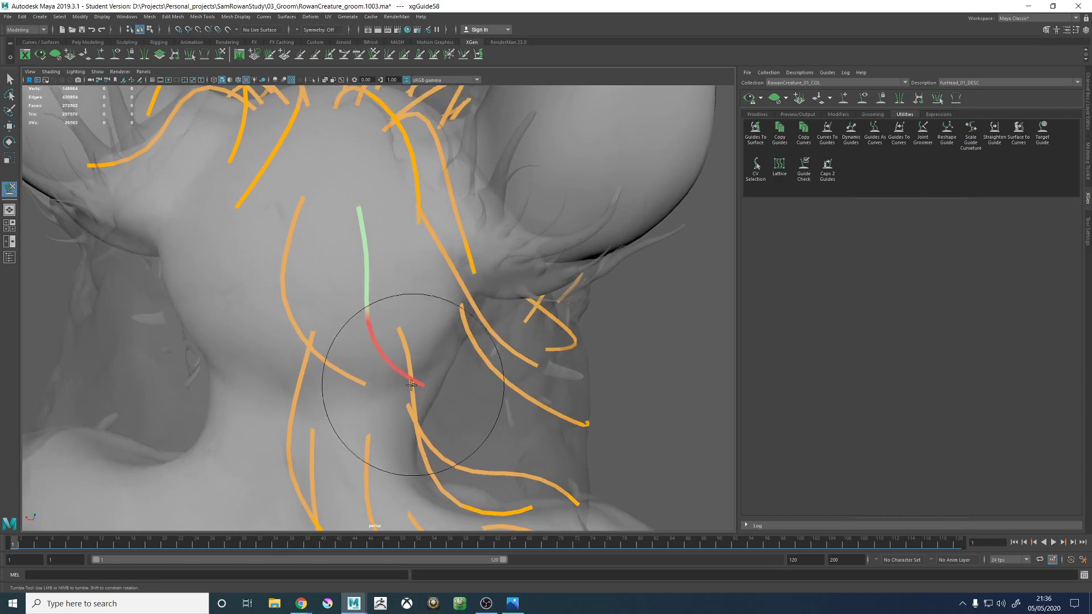
- Shrink the sculpt brush and refine the new guide's upper section to match the adjacent guide's arc
mouse_move(483, 426)
alt+mouse_down()
mouse_move(365, 256)
mouse_move(455, 242)
mouse_move(487, 302)
mouse_move(378, 256)
alt+mouse_up()
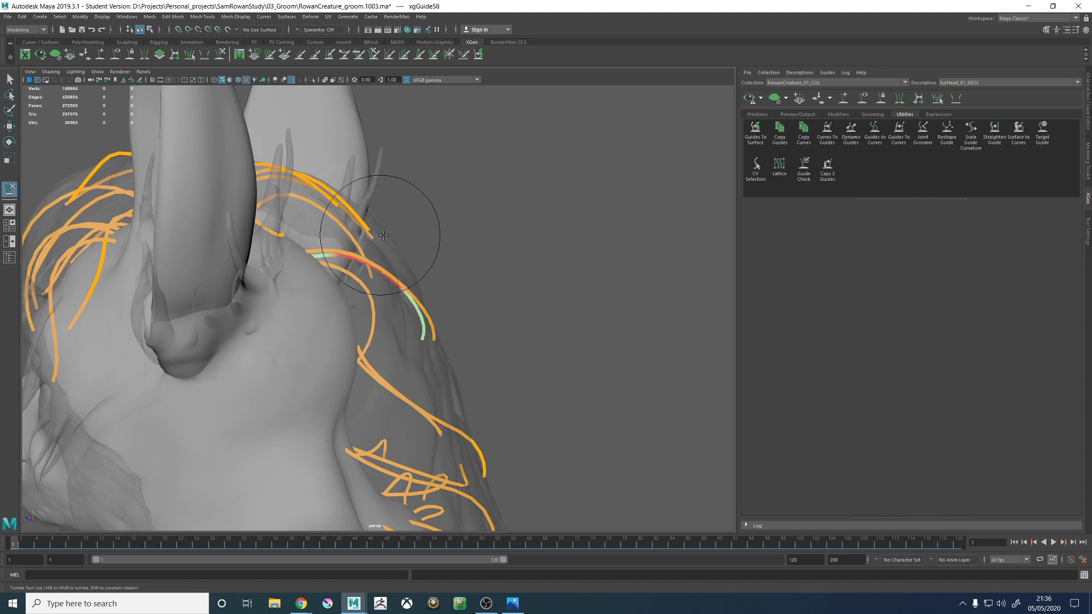
mouse_move(457, 203)
alt+mouse_down()
mouse_move(441, 207)
mouse_move(411, 264)
alt+mouse_up()
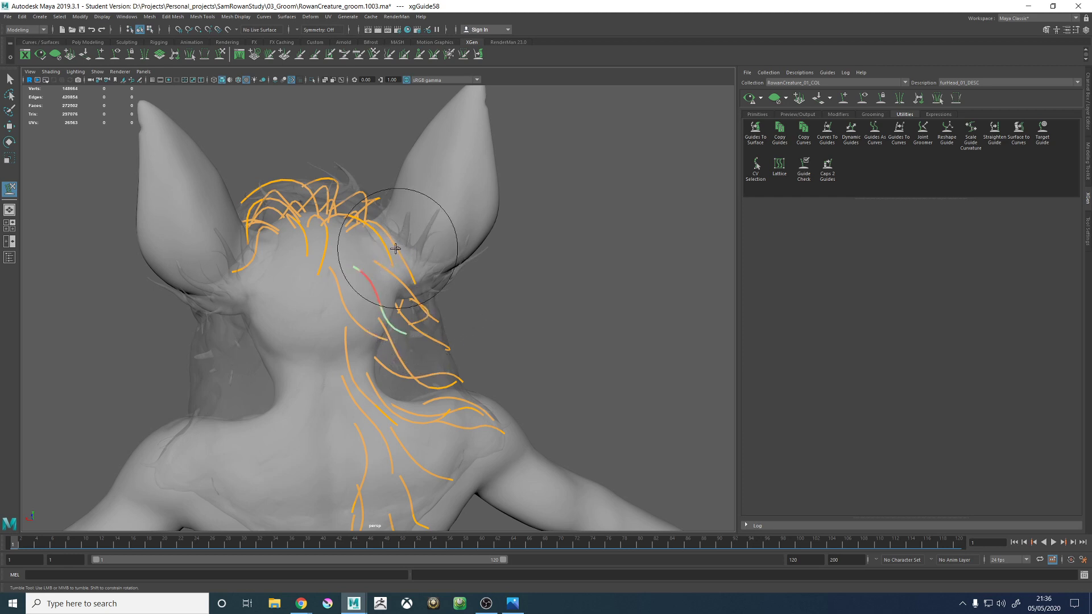
alt+right_drag(451, 286, 505, 308)
alt+middle_drag(401, 267, 414, 339)
alt+drag(389, 291, 401, 305)
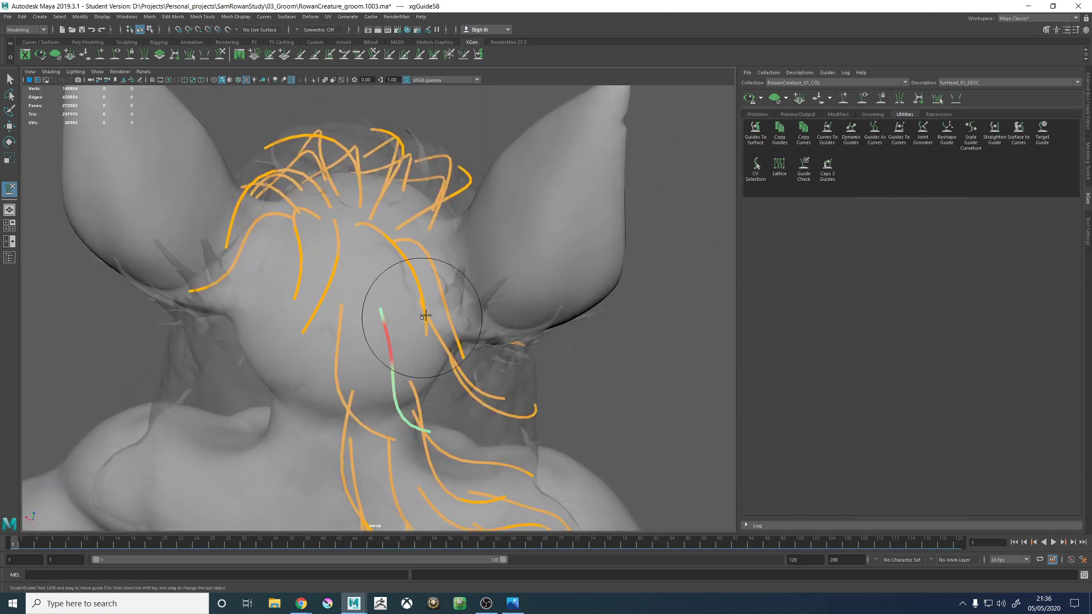
alt+right_drag(422, 318, 332, 239)
alt+drag(461, 326, 459, 309)
- Deselect the guide and save the scene as a student version file
key(w)
click(557, 255)
key(ctrl+s)
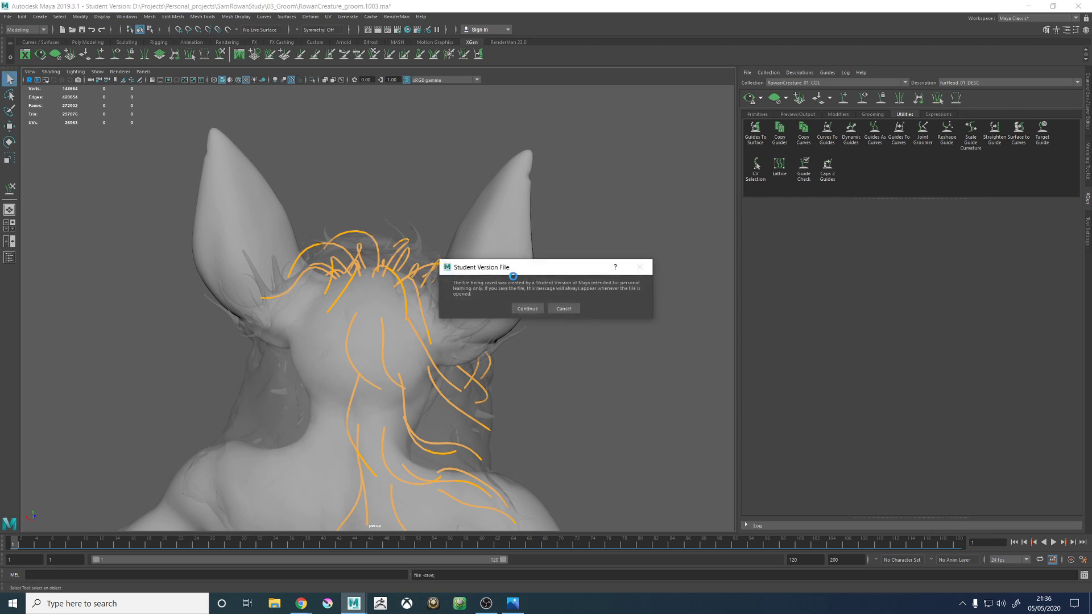
click(539, 307)
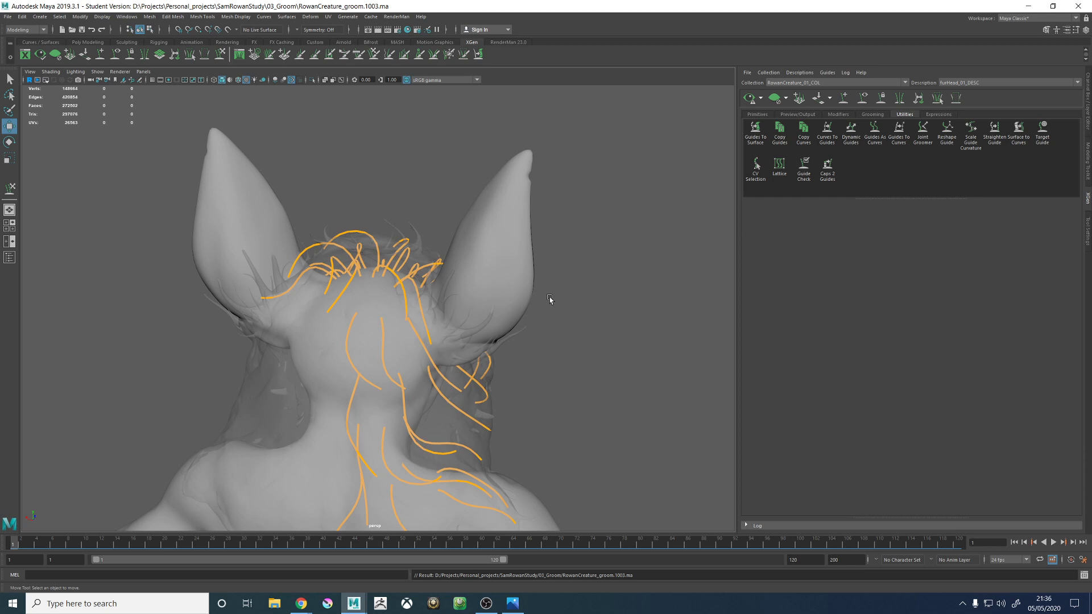
- Add a guide on the side of the neck, below the ear and in front of the existing neck guides
click(840, 101)
alt+right_drag(436, 295, 507, 279)
alt+drag(328, 239, 364, 281)
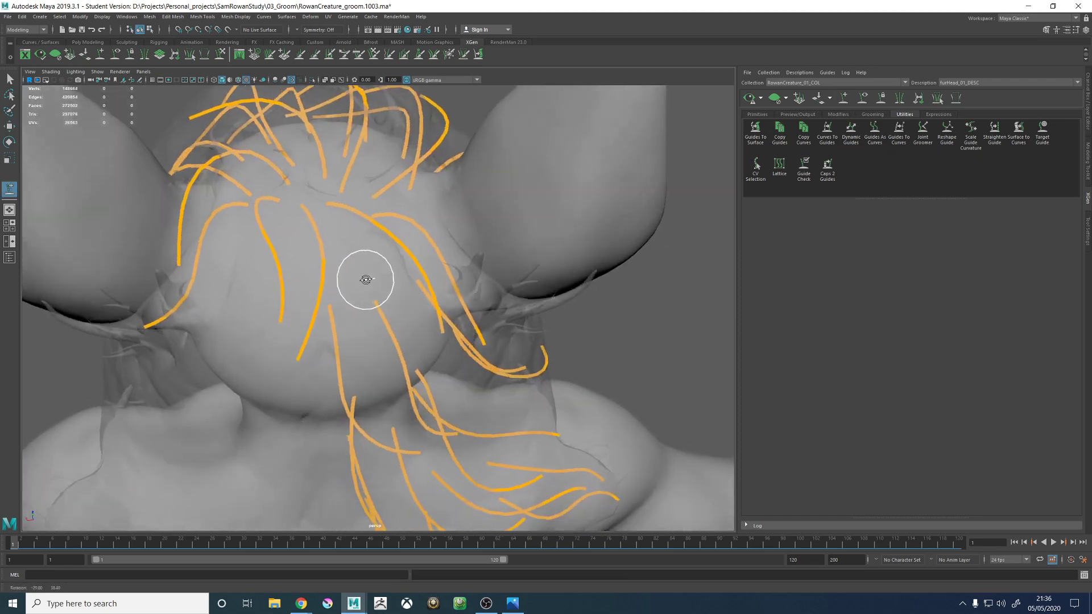
alt+middle_drag(364, 282, 445, 321)
alt+drag(444, 319, 416, 333)
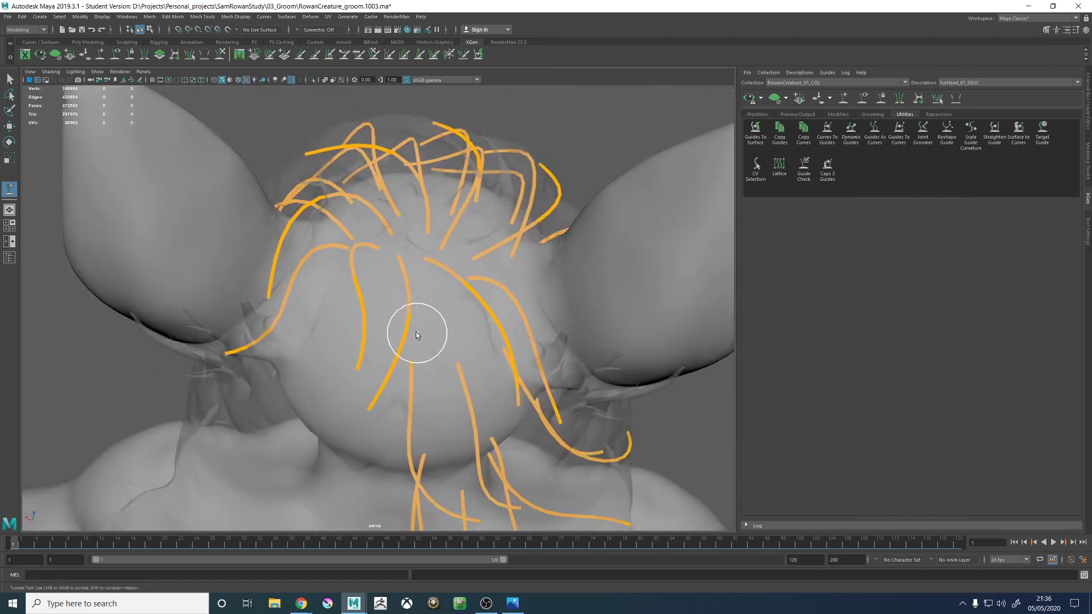
alt+middle_drag(390, 348, 412, 227)
alt+right_drag(412, 227, 370, 231)
alt+drag(464, 329, 419, 288)
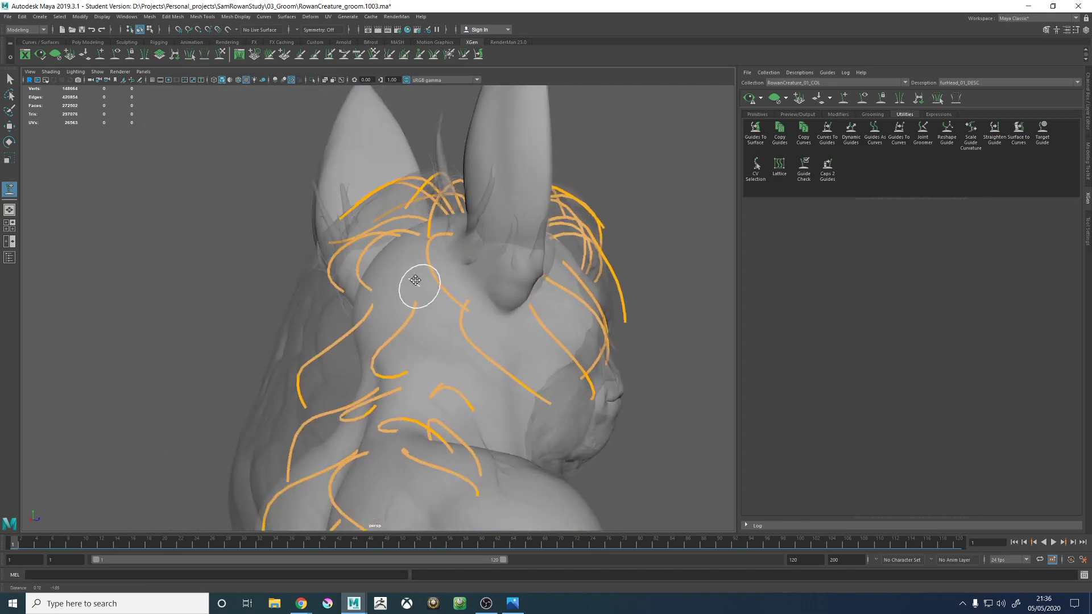
alt+middle_drag(419, 288, 387, 233)
alt+right_drag(386, 233, 440, 214)
mouse_move(423, 204)
alt+mouse_down()
mouse_move(390, 263)
mouse_move(462, 254)
mouse_move(455, 273)
mouse_move(485, 244)
mouse_move(429, 292)
mouse_move(402, 246)
mouse_move(406, 278)
mouse_move(391, 290)
mouse_move(427, 305)
mouse_move(361, 289)
alt+mouse_up()
click(418, 296)
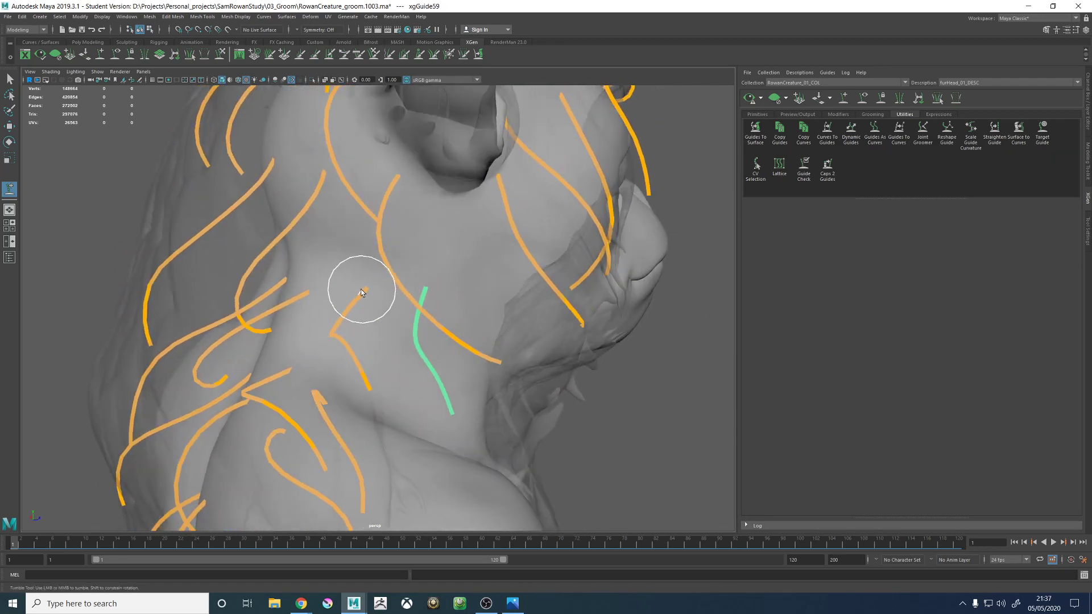
- Copy the shape of the existing guide just below the ear onto the new guide on the side of the neck
alt+drag(456, 315, 367, 312)
scroll(364, 284, down, 3)
alt+middle_drag(359, 268, 483, 293)
scroll(455, 289, up, 3)
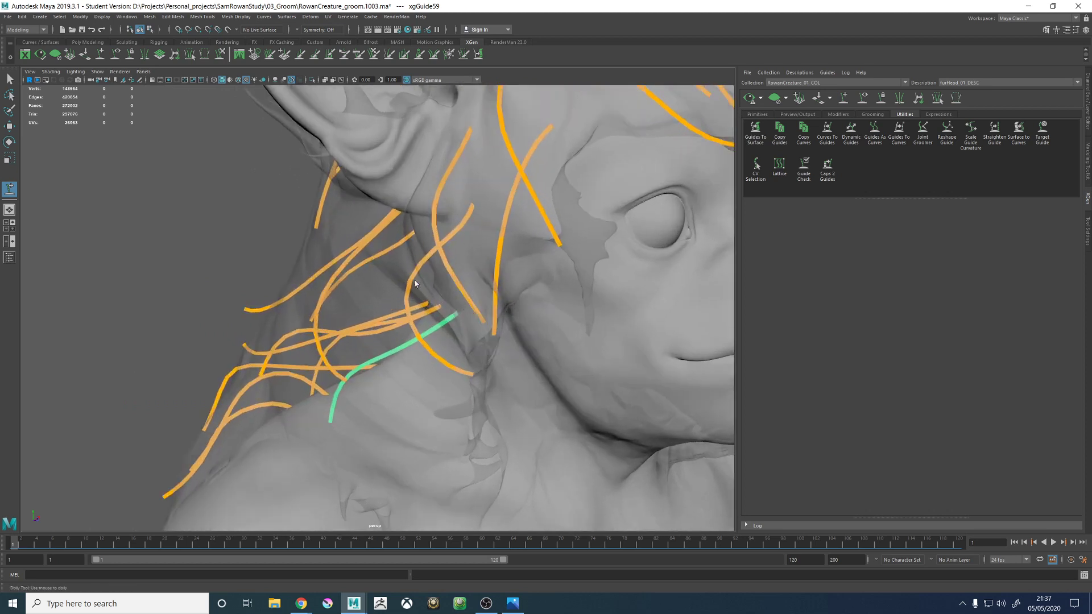
alt+drag(414, 281, 454, 238)
key(w)
click(438, 222)
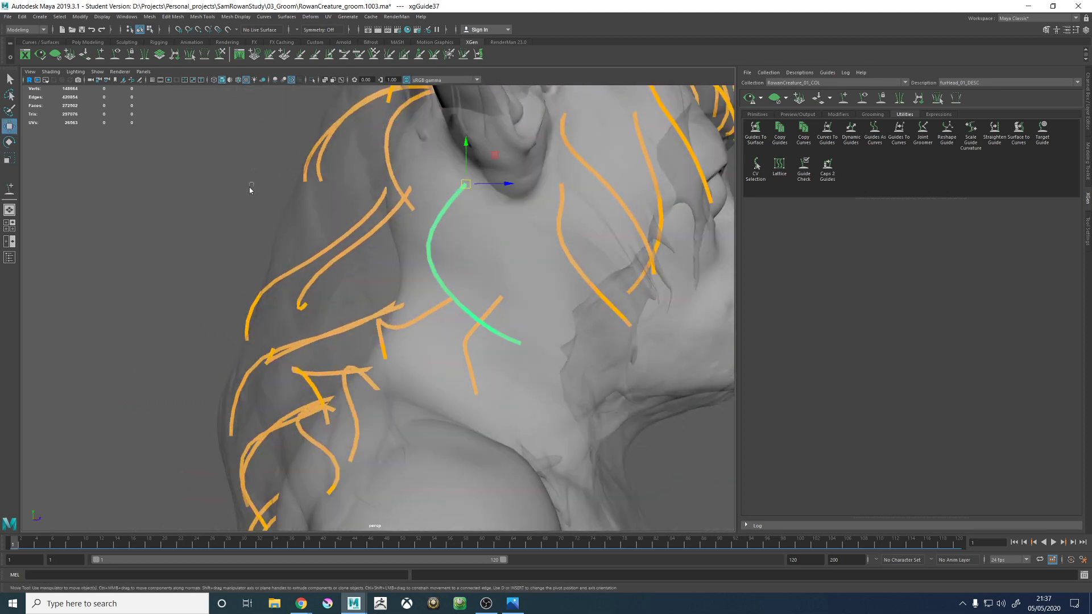
right_drag(250, 190, 287, 190)
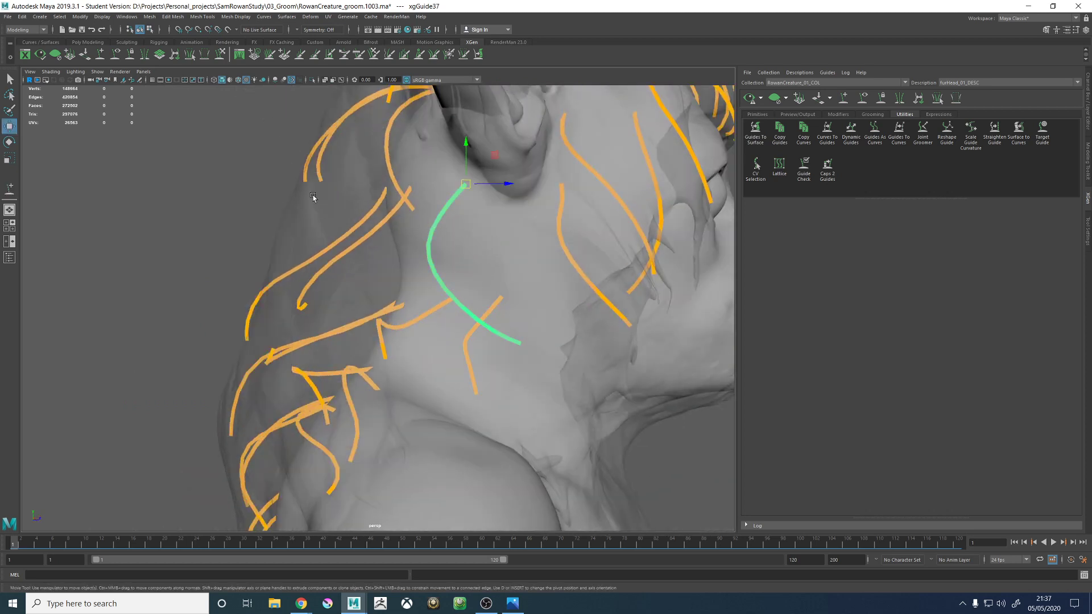
click(473, 343)
alt+drag(470, 335, 496, 333)
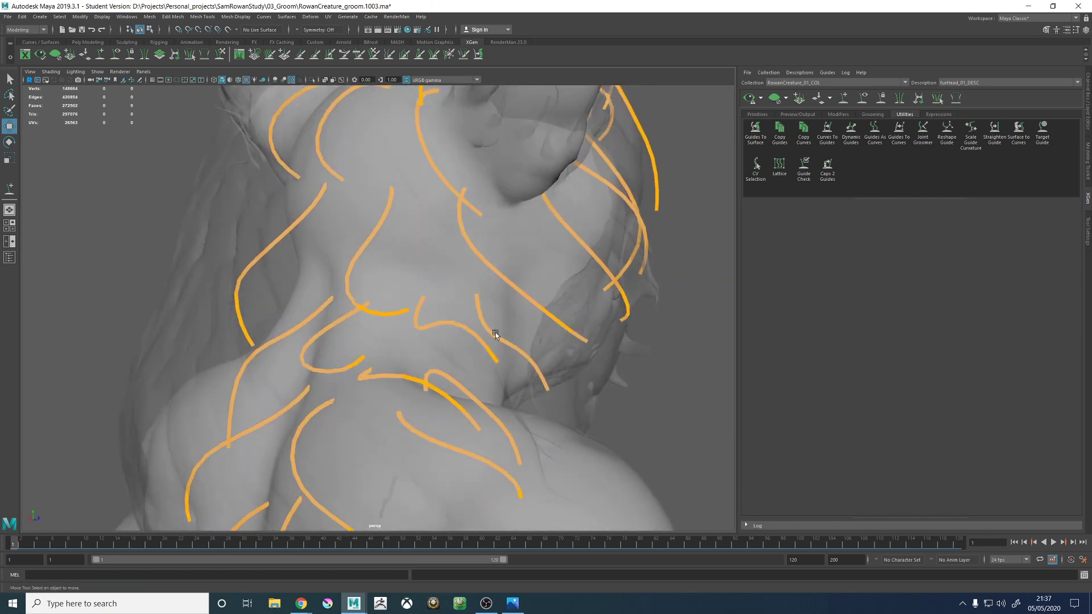
click(484, 322)
right_click(487, 314)
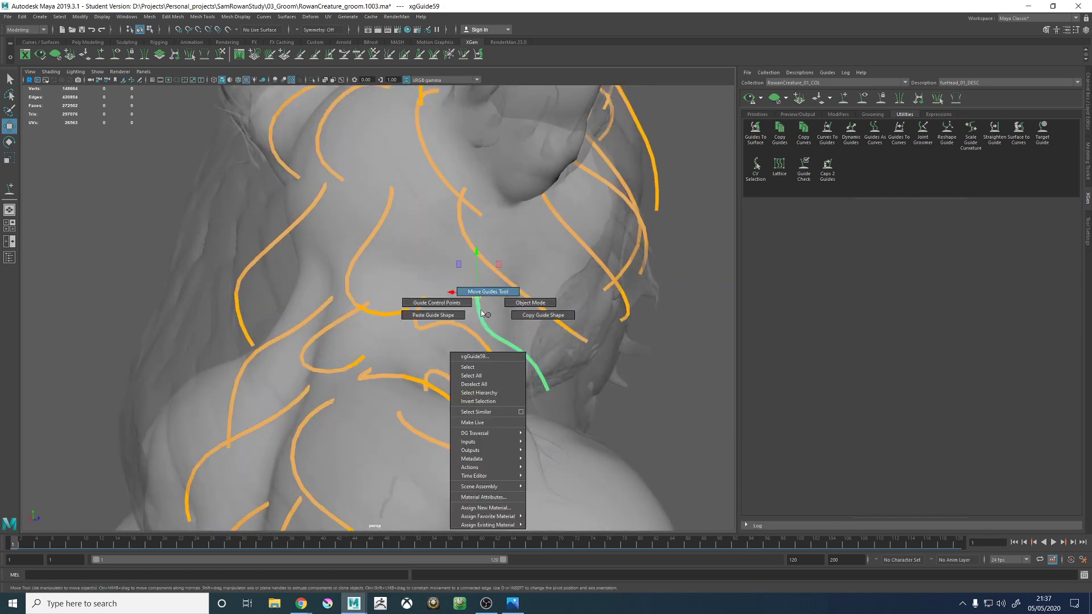
click(449, 315)
- Sculpt the new side-of-neck guide so it curves forward toward the jaw along the hair proxy
alt+drag(449, 315, 357, 278)
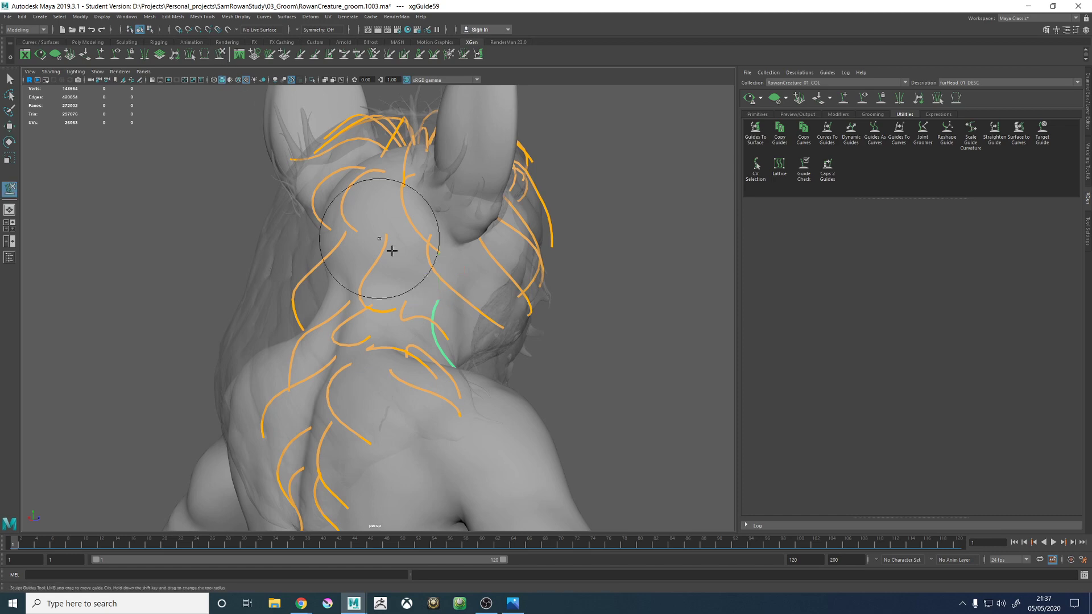
alt+drag(392, 251, 343, 471)
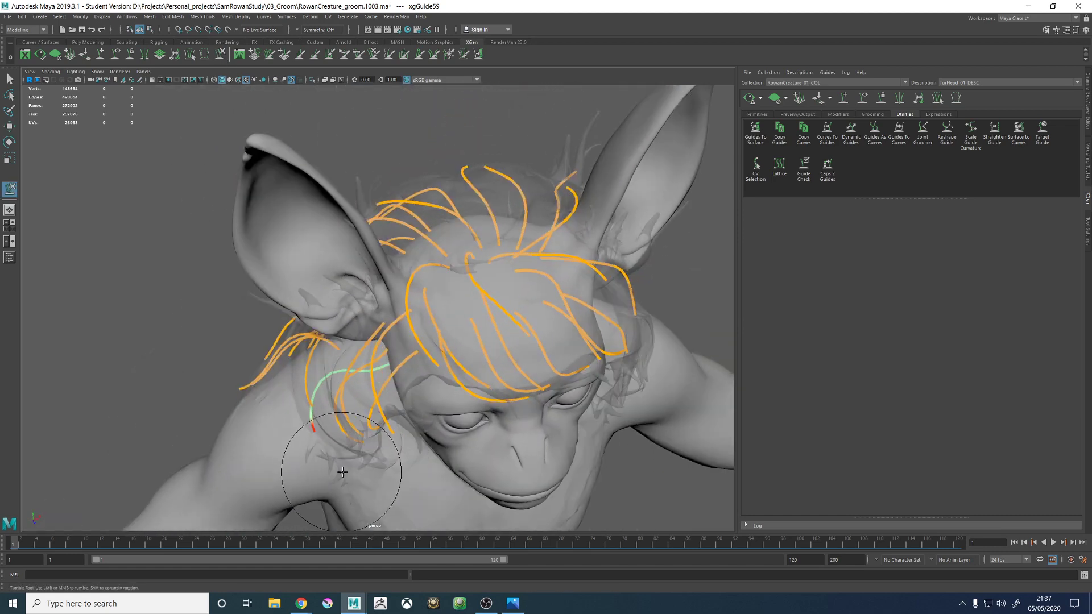
alt+drag(454, 336, 487, 329)
scroll(497, 299, up, 5)
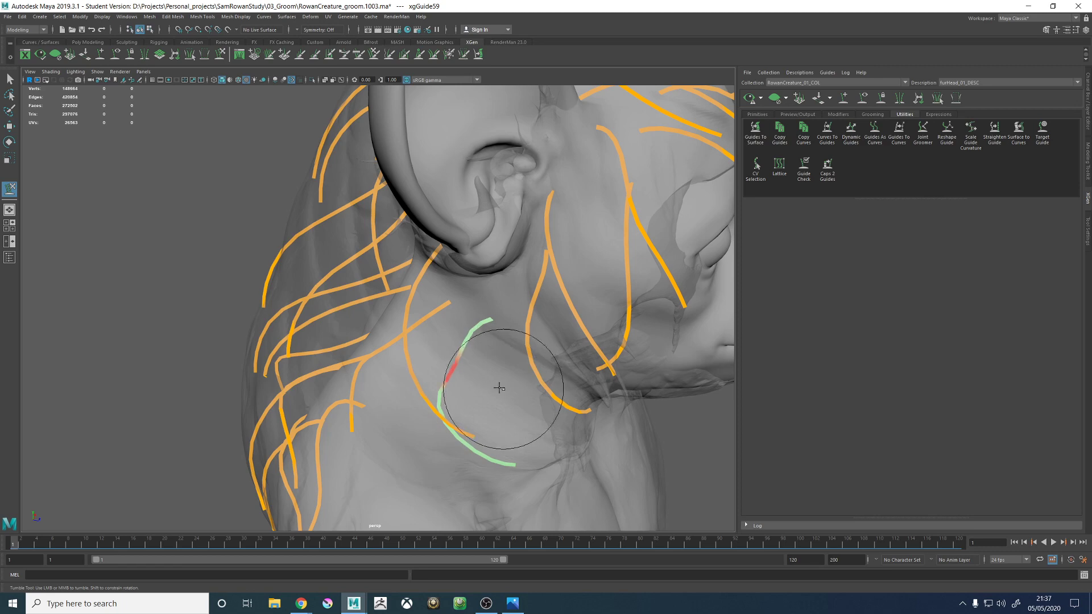
alt+drag(490, 361, 455, 357)
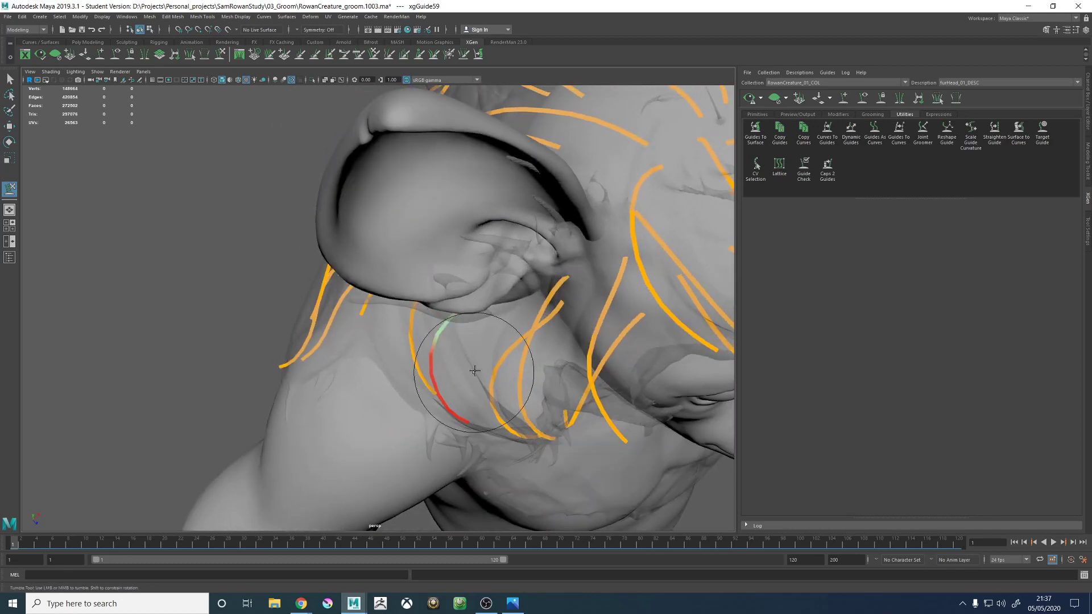
alt+drag(501, 393, 453, 348)
alt+middle_drag(476, 324, 488, 301)
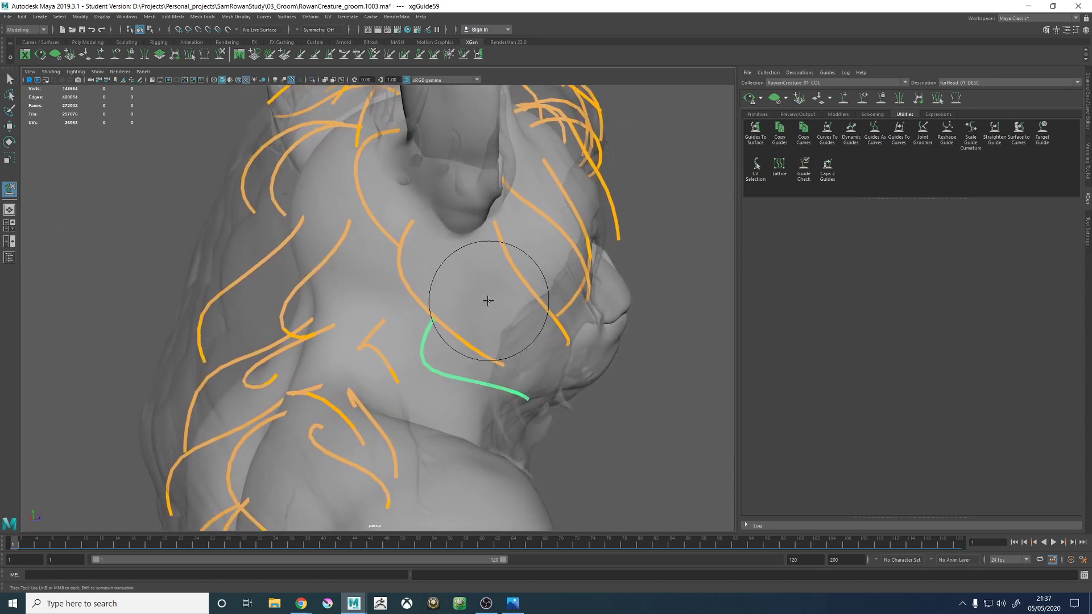
alt+drag(369, 250, 486, 228)
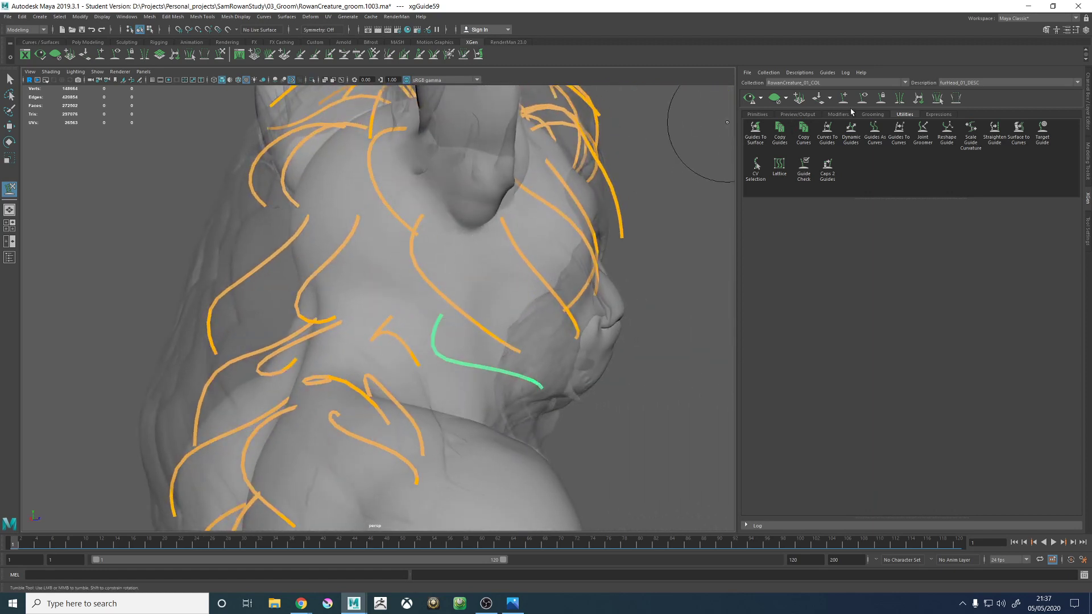
- Show the description's primitive settings and examine guide coverage around the back of the head and neck
click(771, 114)
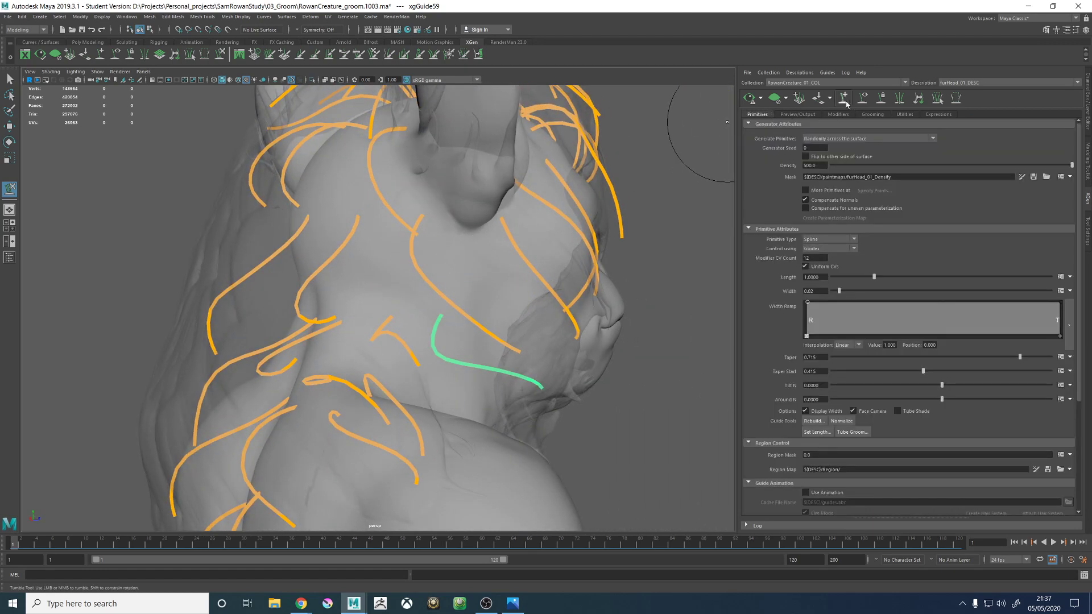
alt+drag(397, 217, 464, 233)
alt+middle_drag(401, 184, 431, 250)
alt+drag(431, 250, 453, 278)
alt+middle_drag(453, 277, 478, 310)
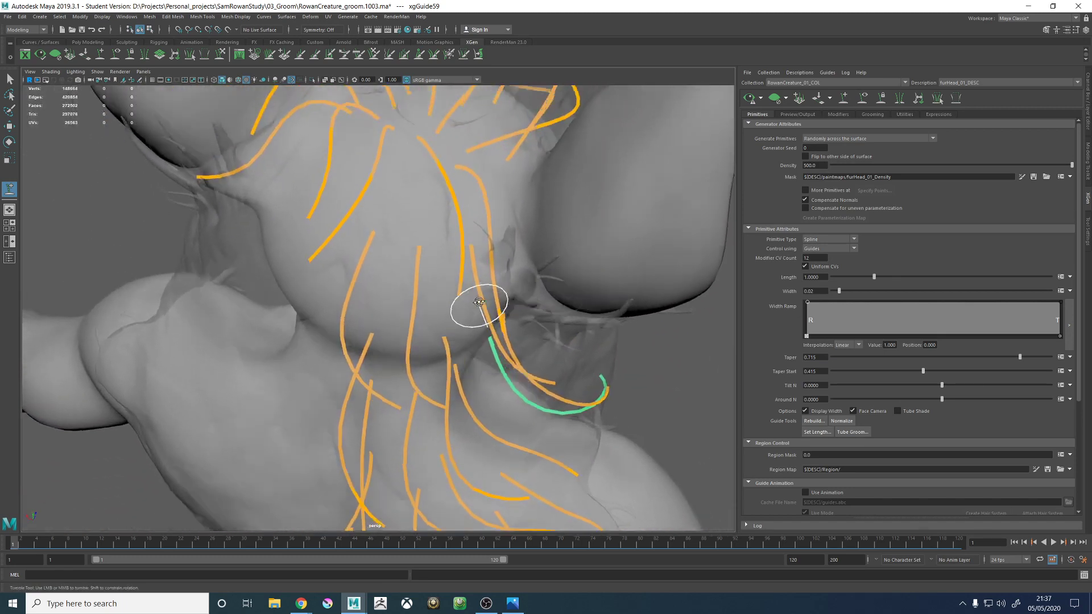
alt+drag(477, 310, 467, 266)
alt+right_drag(466, 265, 446, 242)
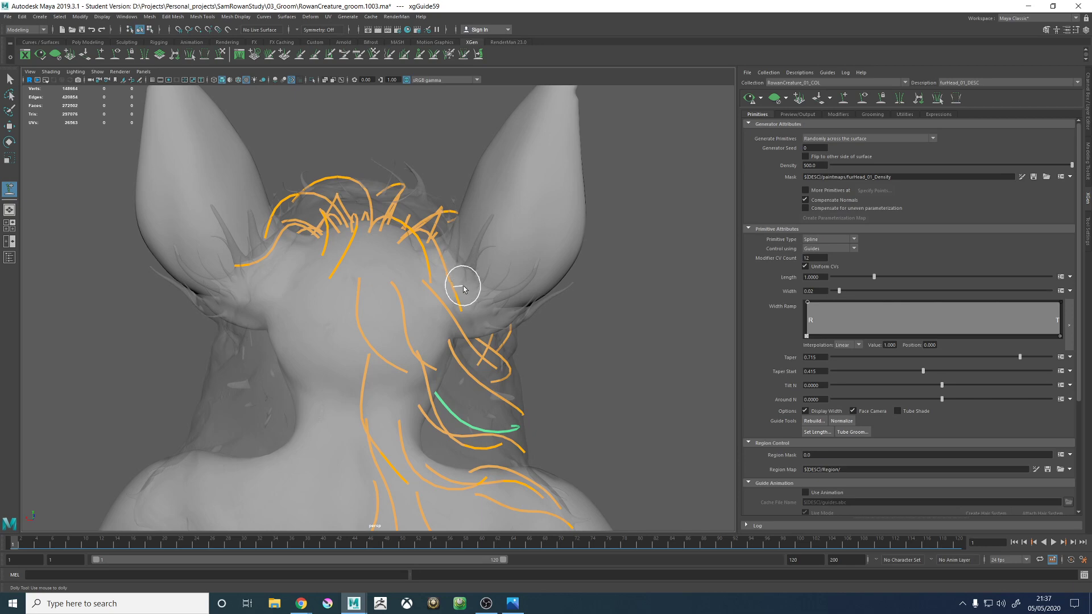
alt+drag(390, 250, 405, 314)
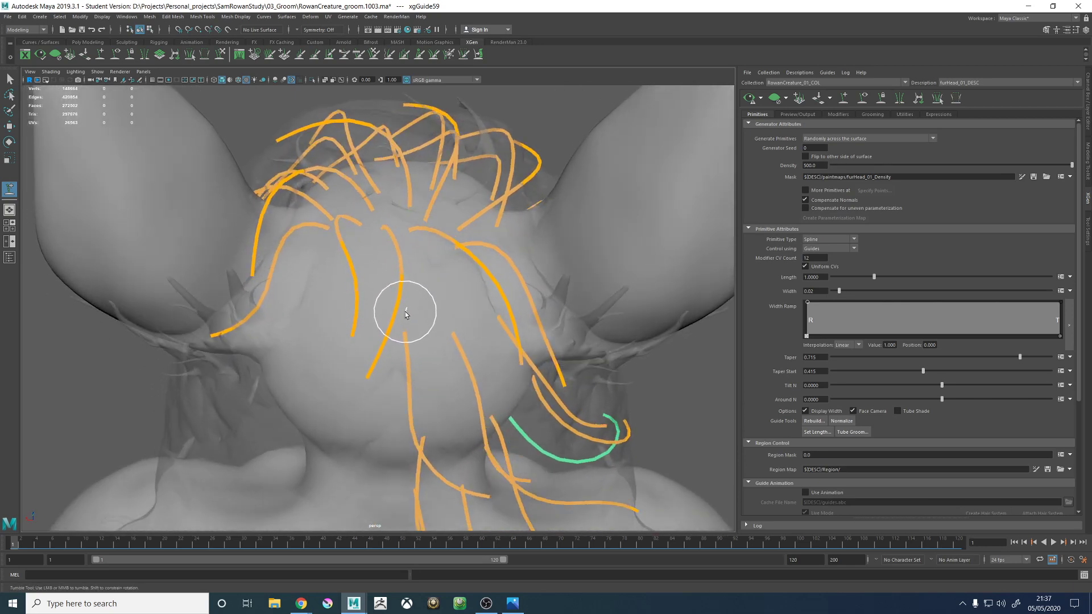
alt+middle_drag(457, 299, 439, 262)
alt+drag(463, 278, 420, 257)
alt+middle_drag(454, 303, 390, 175)
alt+drag(390, 175, 421, 287)
- Examine the sculpted neck guide against the hair proxy and its neighbouring guides on the side of the neck
alt+right_drag(435, 296, 499, 298)
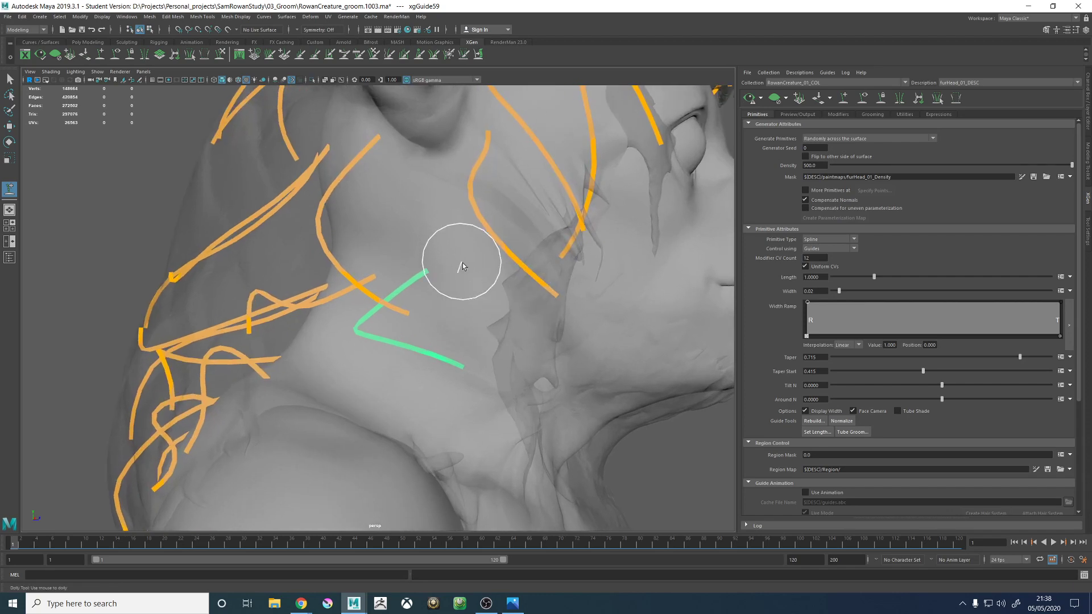
mouse_move(460, 264)
alt+mouse_down()
mouse_move(441, 254)
mouse_move(468, 266)
mouse_move(456, 280)
mouse_move(446, 263)
mouse_move(463, 302)
mouse_move(499, 289)
mouse_move(472, 300)
mouse_move(481, 229)
mouse_move(434, 250)
mouse_move(481, 269)
mouse_move(478, 207)
alt+mouse_up()
alt+middle_drag(478, 207, 453, 281)
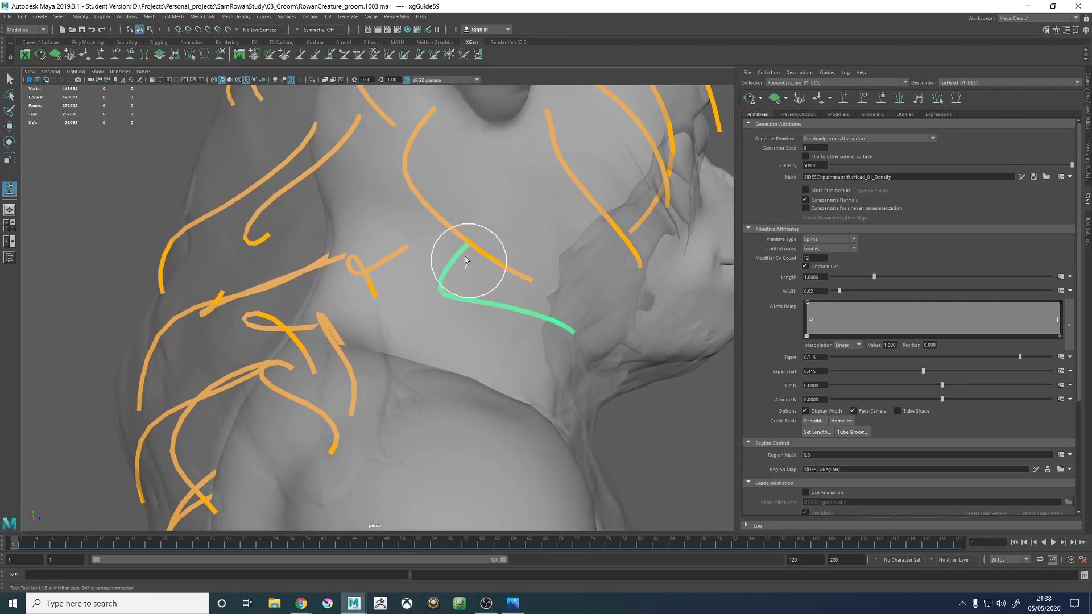
alt+drag(469, 256, 460, 223)
alt+middle_drag(460, 222, 456, 275)
alt+drag(456, 275, 445, 219)
alt+middle_drag(446, 220, 465, 273)
alt+drag(465, 273, 434, 346)
alt+middle_drag(434, 346, 427, 353)
- Refine the tip and upper section of the side-of-neck guide with the Sculpt Guides tool to fit the hair proxy
key(w)
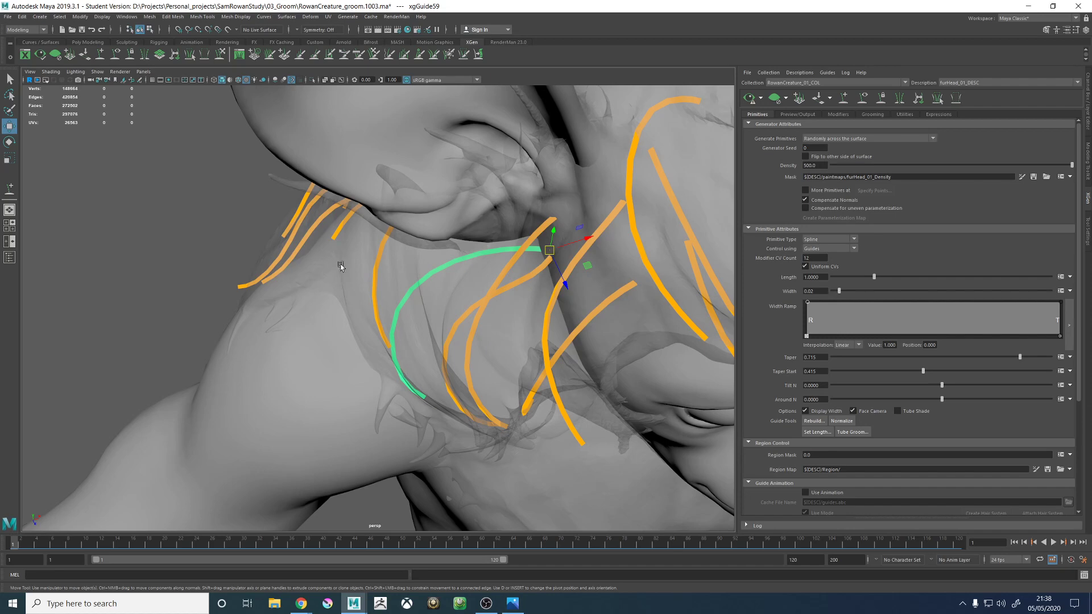
click(219, 56)
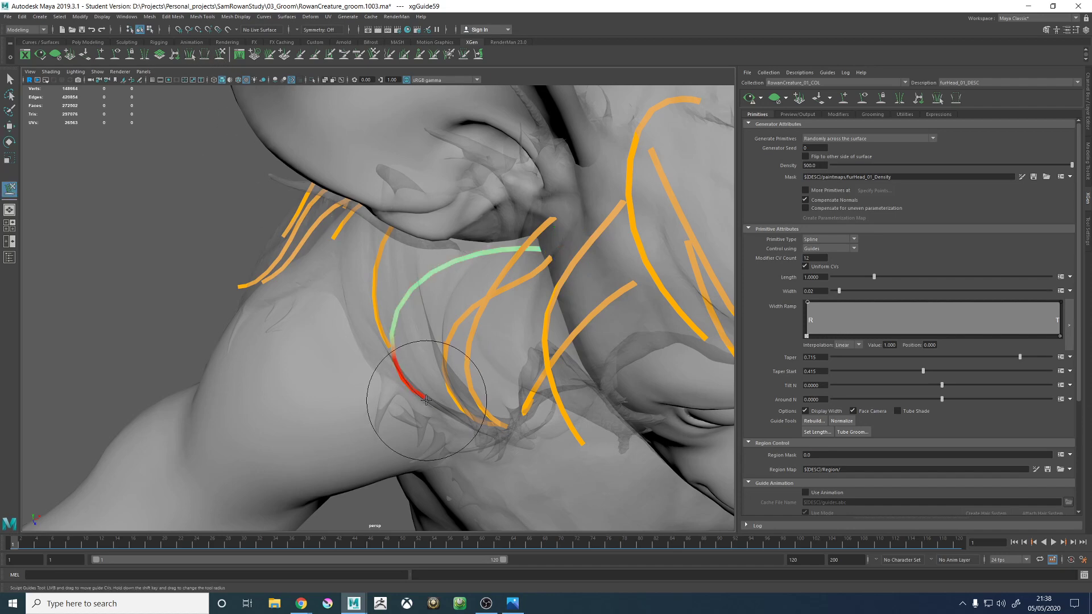
alt+drag(451, 385, 463, 370)
alt+drag(458, 311, 496, 274)
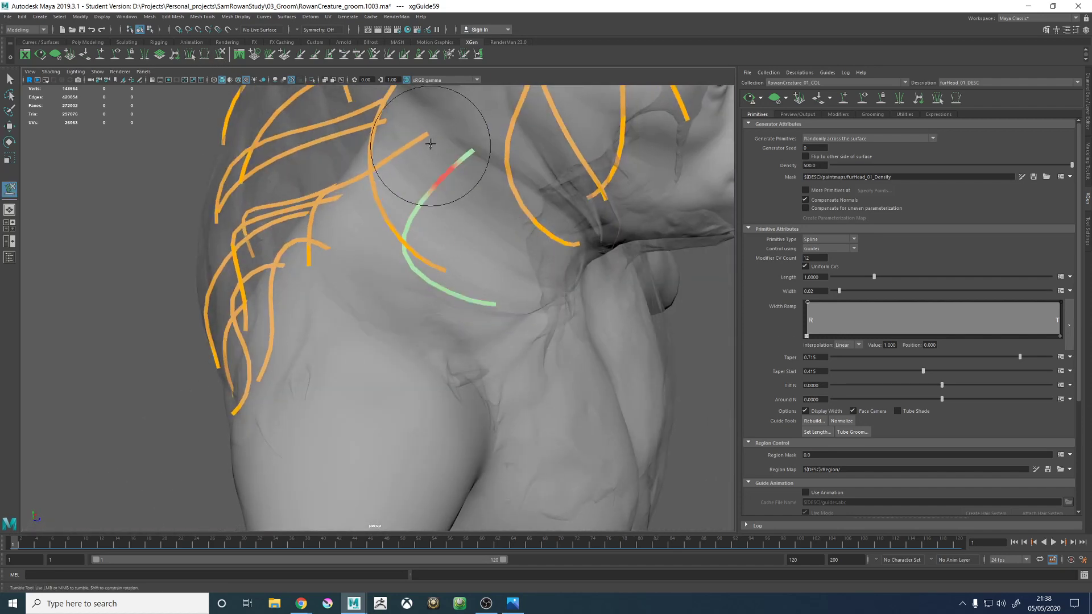
alt+drag(436, 171, 463, 156)
alt+middle_drag(463, 155, 442, 221)
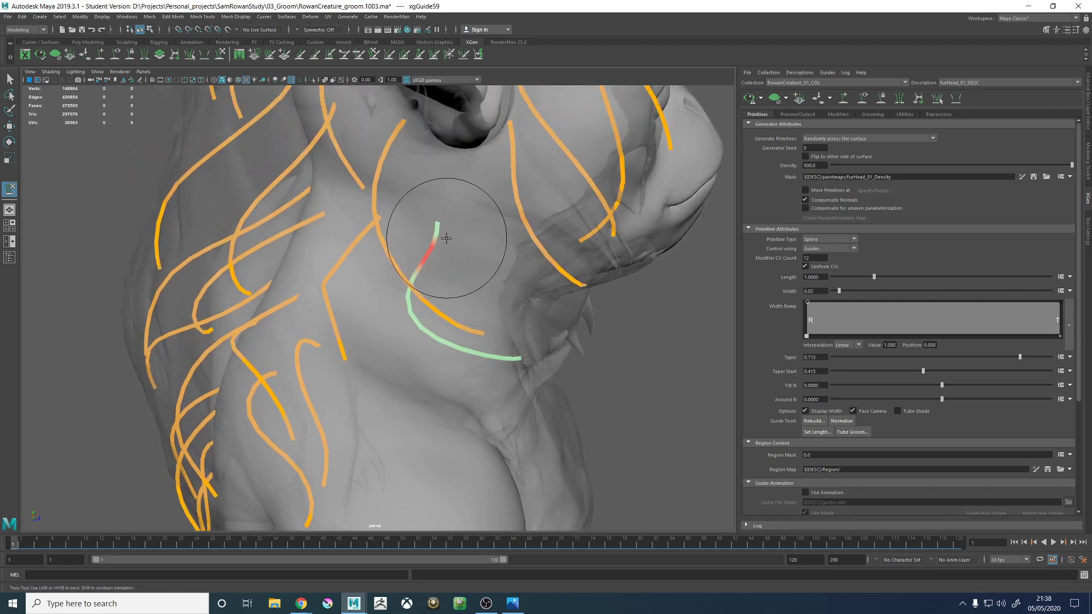
alt+drag(480, 245, 397, 230)
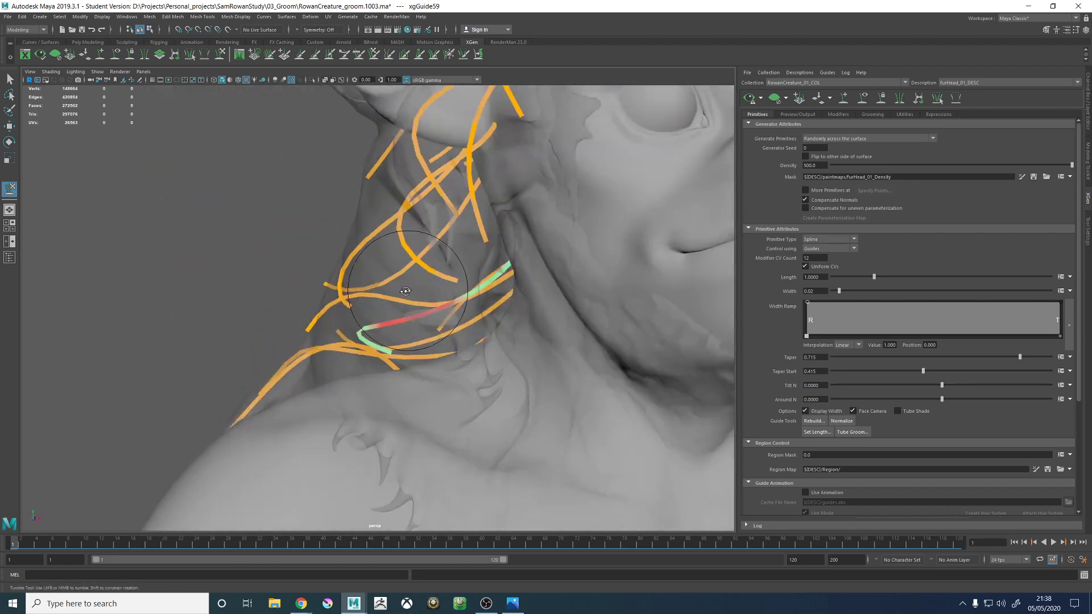
mouse_move(404, 292)
alt+mouse_down()
mouse_move(374, 291)
mouse_move(375, 274)
mouse_move(475, 251)
mouse_move(458, 288)
mouse_move(500, 273)
mouse_move(409, 308)
mouse_move(437, 327)
mouse_move(482, 283)
mouse_move(443, 243)
mouse_move(495, 263)
alt+mouse_up()
alt+middle_drag(494, 263, 501, 242)
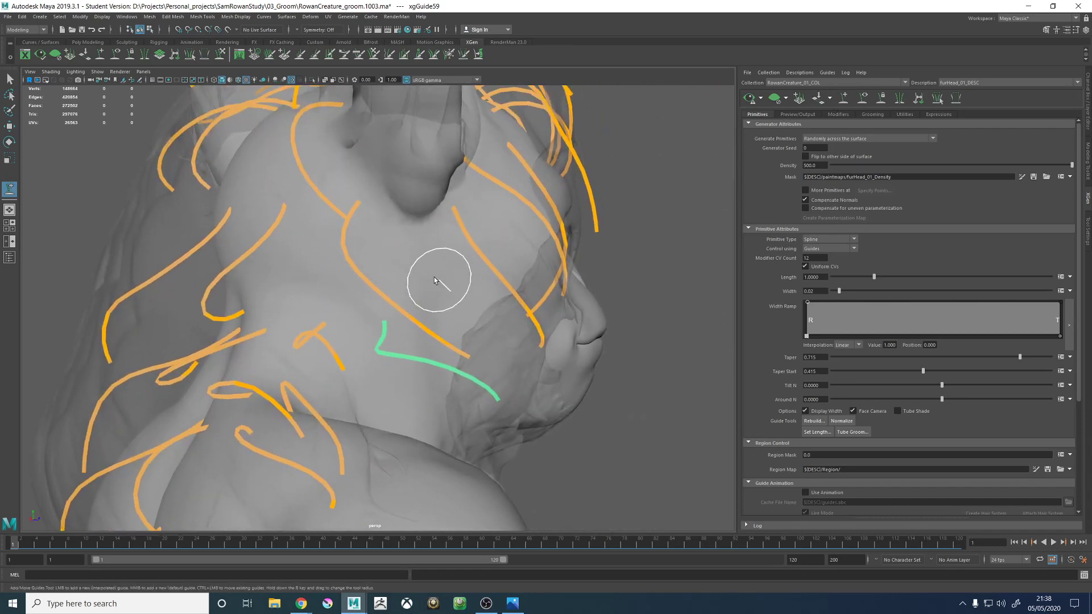
- Add a guide just below the ear, in front of the existing ear guide and above the sculpted neck guide
mouse_move(434, 278)
alt+mouse_down()
mouse_move(402, 285)
mouse_move(387, 307)
alt+mouse_up()
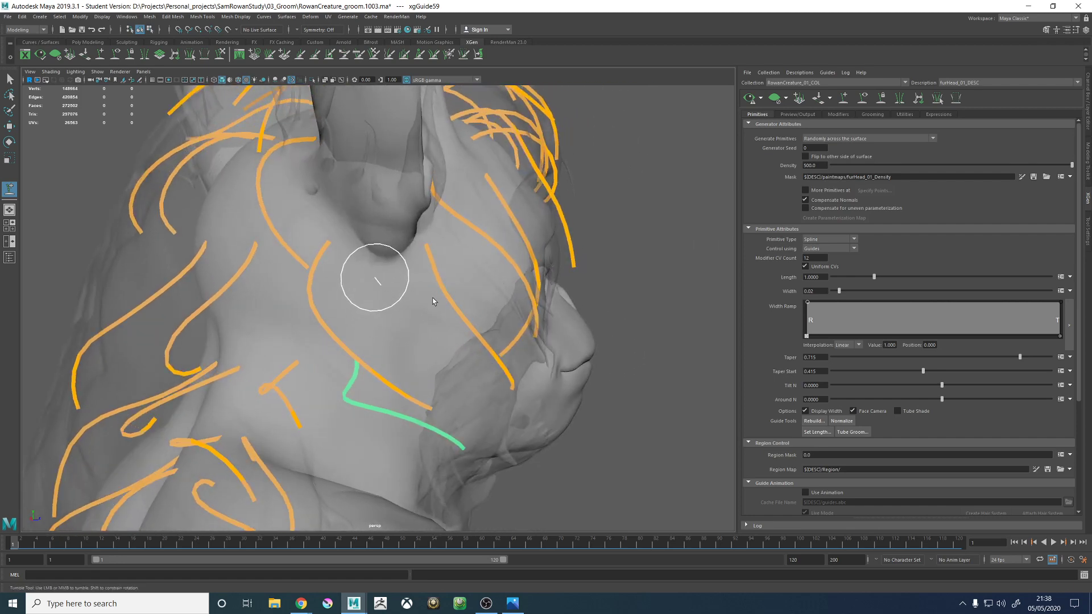
click(373, 276)
alt+drag(409, 288, 453, 285)
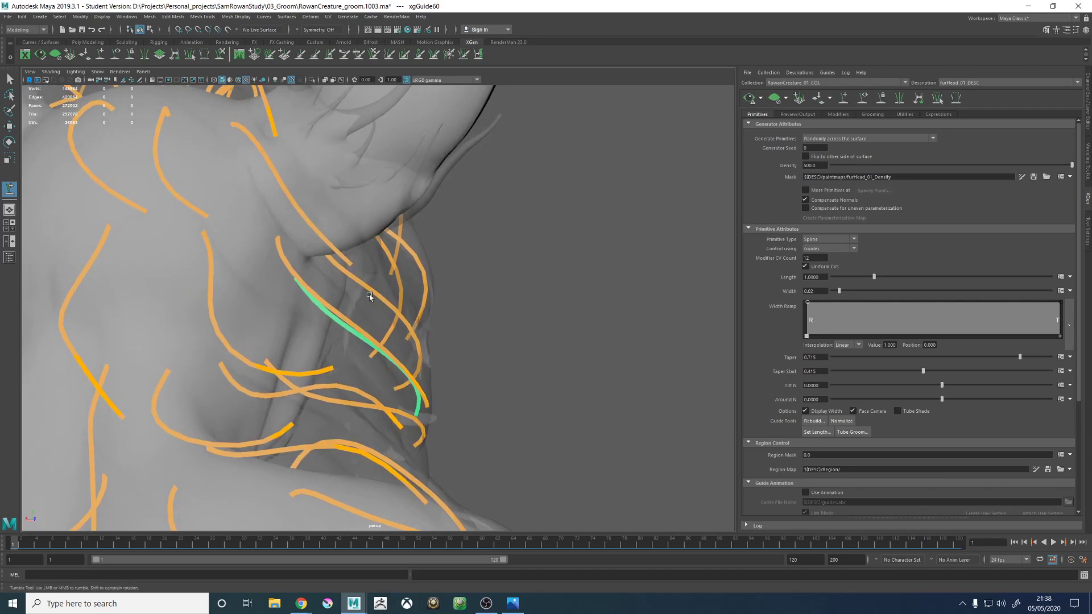
key(w)
click(398, 289)
- Try to sculpt the new below-ear guide so its middle and tip follow the hair proxy toward the jaw
right_drag(479, 248, 512, 253)
alt+drag(487, 261, 364, 306)
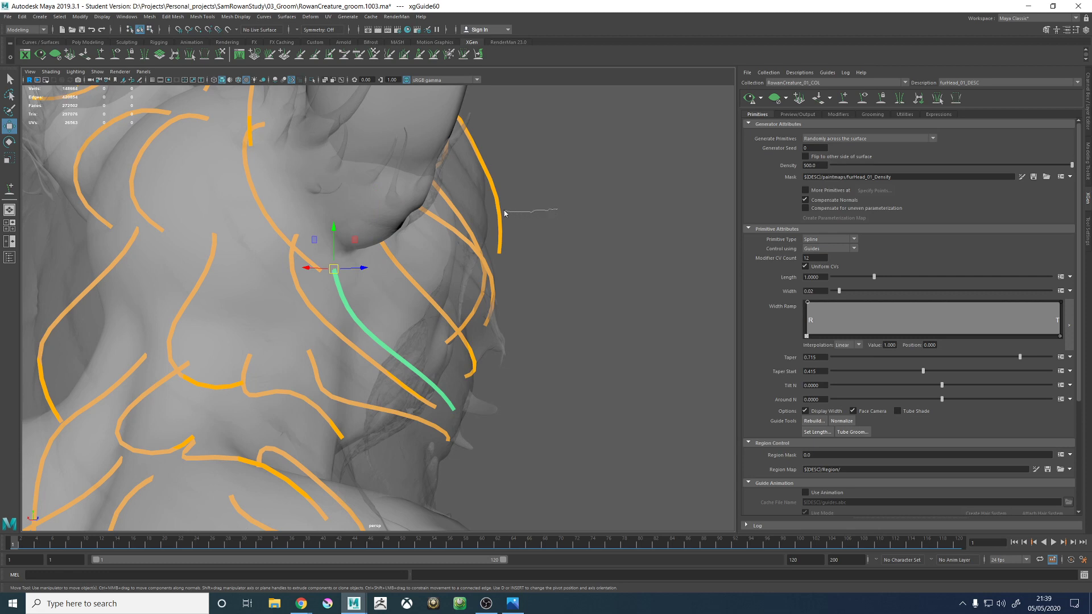
right_drag(505, 214, 504, 213)
alt+drag(445, 243, 423, 273)
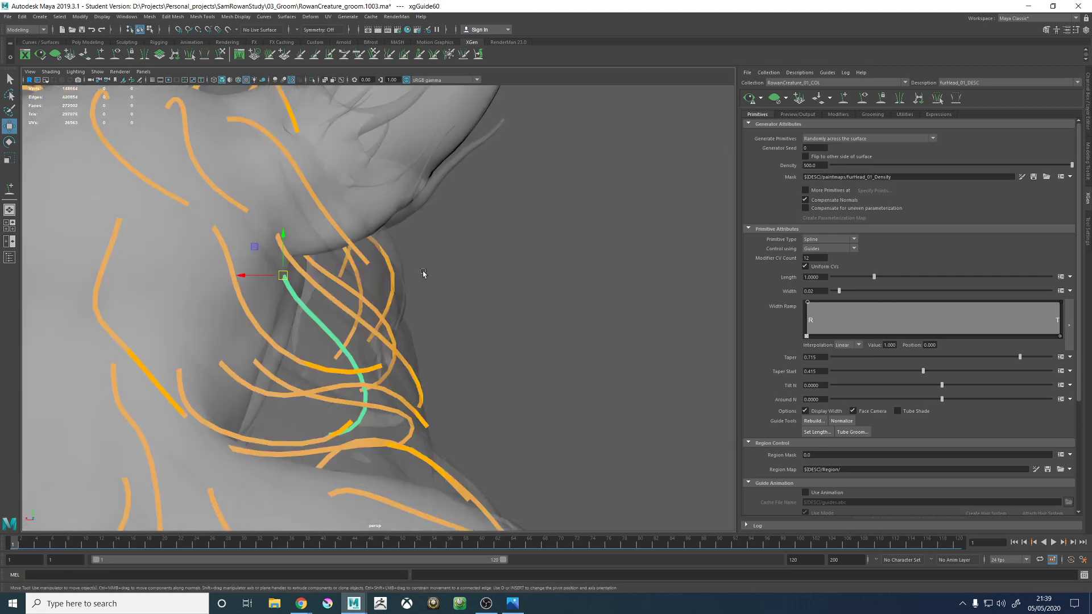
click(220, 55)
alt+drag(397, 340, 385, 348)
mouse_move(353, 434)
mouse_down()
mouse_move(440, 340)
mouse_move(387, 359)
mouse_move(256, 280)
mouse_move(402, 341)
mouse_up()
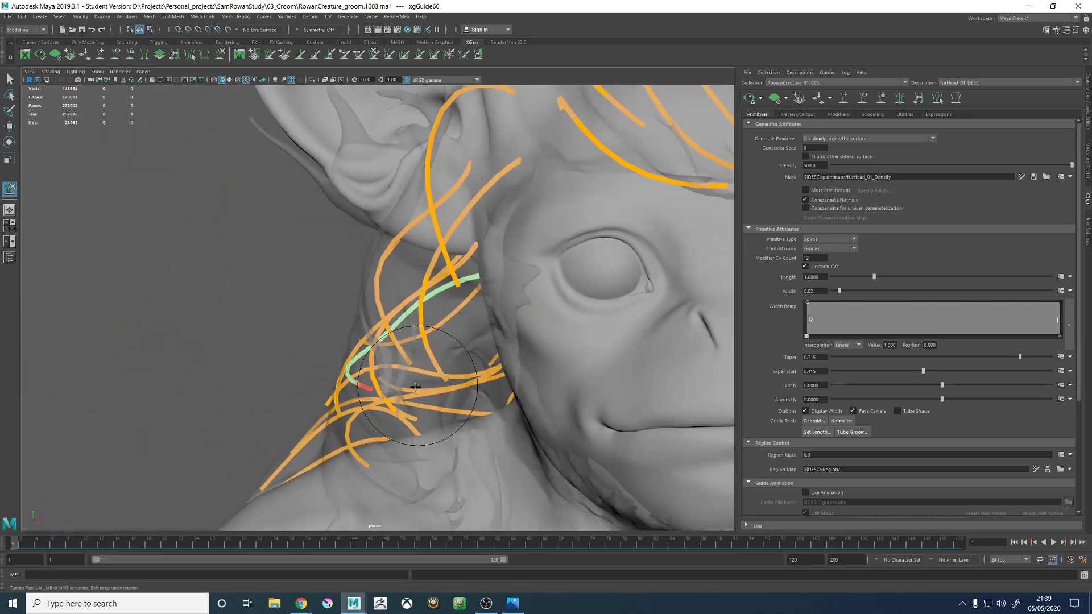
mouse_move(416, 387)
alt+mouse_down()
mouse_move(384, 440)
mouse_move(463, 312)
mouse_move(487, 316)
mouse_move(449, 323)
mouse_move(469, 337)
alt+mouse_up()
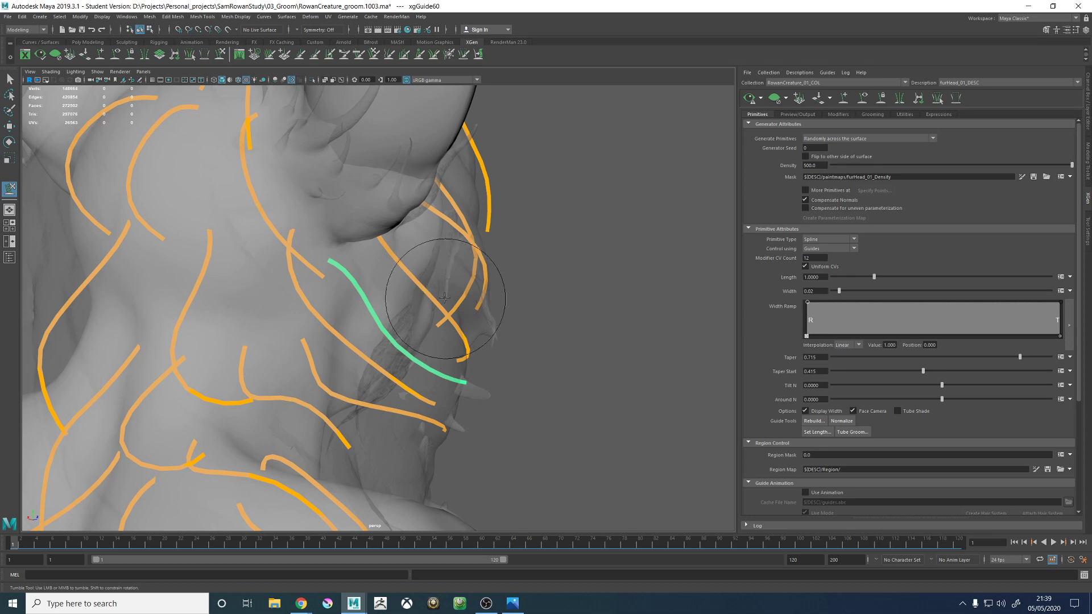
mouse_move(456, 293)
alt+mouse_down()
mouse_move(489, 301)
mouse_move(475, 310)
mouse_move(356, 272)
alt+mouse_up()
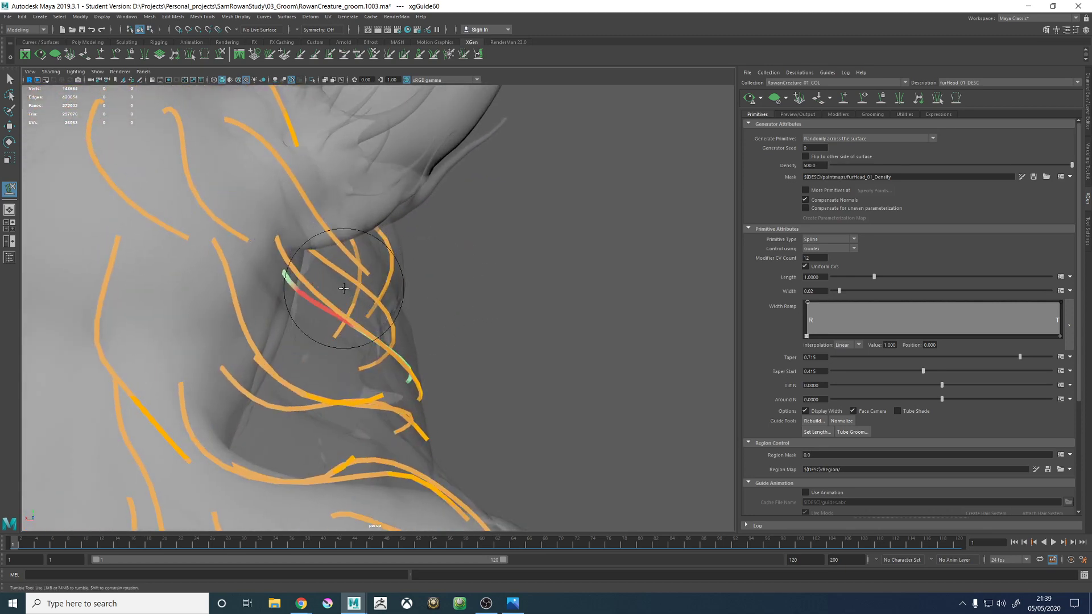
mouse_move(424, 306)
alt+mouse_down()
mouse_move(300, 312)
mouse_move(319, 322)
mouse_move(462, 312)
mouse_move(456, 341)
mouse_move(452, 293)
mouse_move(584, 280)
mouse_move(512, 342)
mouse_move(342, 377)
mouse_move(315, 416)
mouse_move(347, 427)
mouse_move(465, 303)
mouse_move(465, 329)
mouse_move(379, 258)
alt+mouse_up()
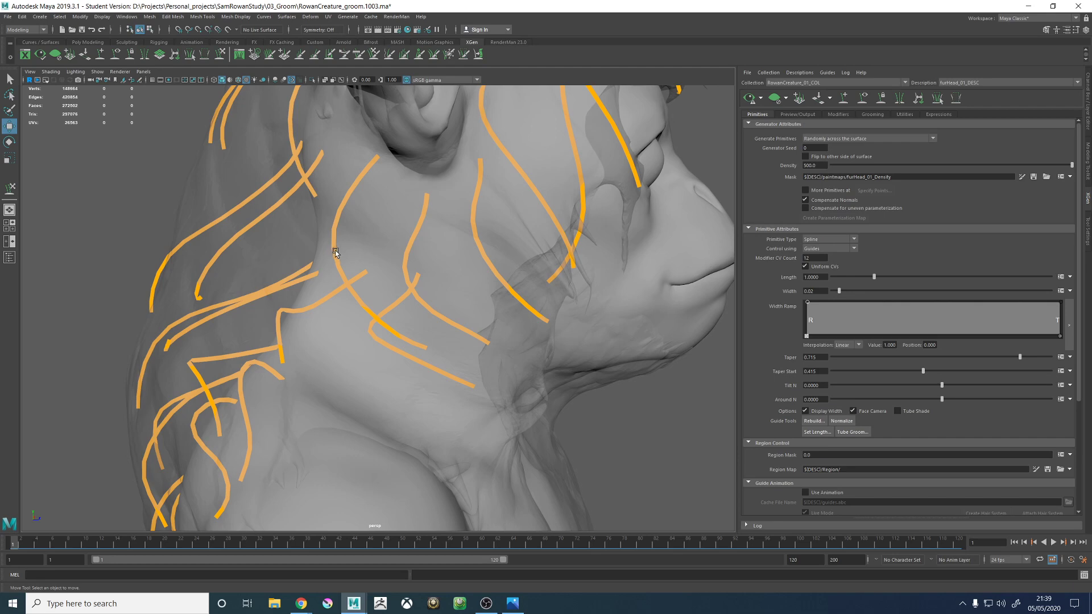
- Copy the shape of the neighbouring guide behind it onto the new guide below the ear
click(340, 216)
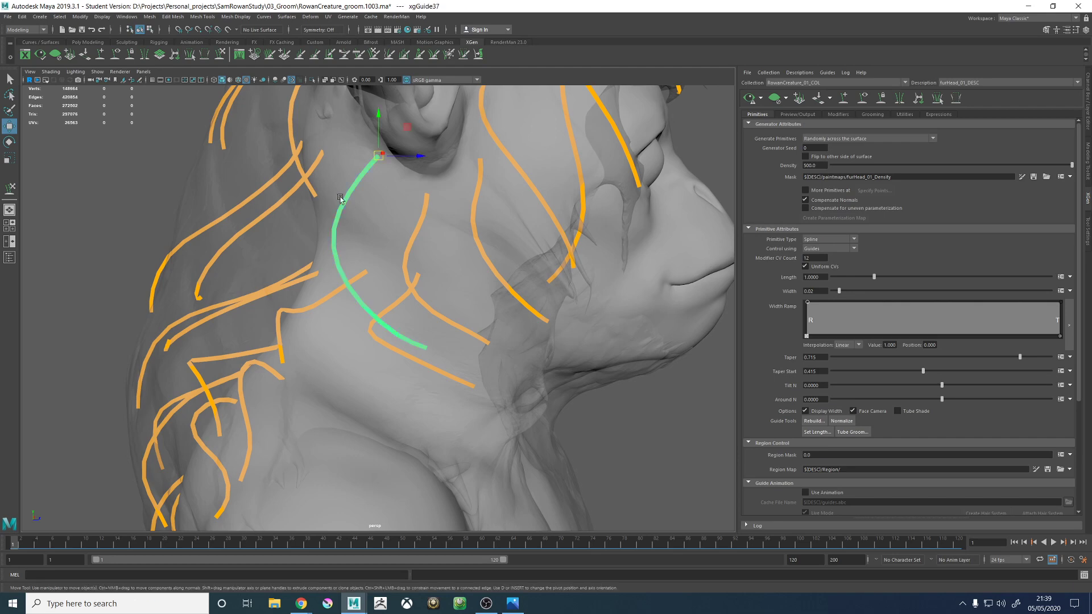
click(219, 54)
mouse_move(307, 216)
alt+mouse_down()
mouse_move(341, 244)
mouse_move(270, 250)
alt+mouse_up()
mouse_move(324, 303)
mouse_down()
mouse_move(404, 204)
mouse_move(390, 195)
mouse_move(451, 182)
mouse_move(462, 211)
mouse_move(417, 246)
mouse_move(434, 238)
mouse_move(417, 278)
mouse_move(413, 268)
mouse_up()
right_click(678, 183)
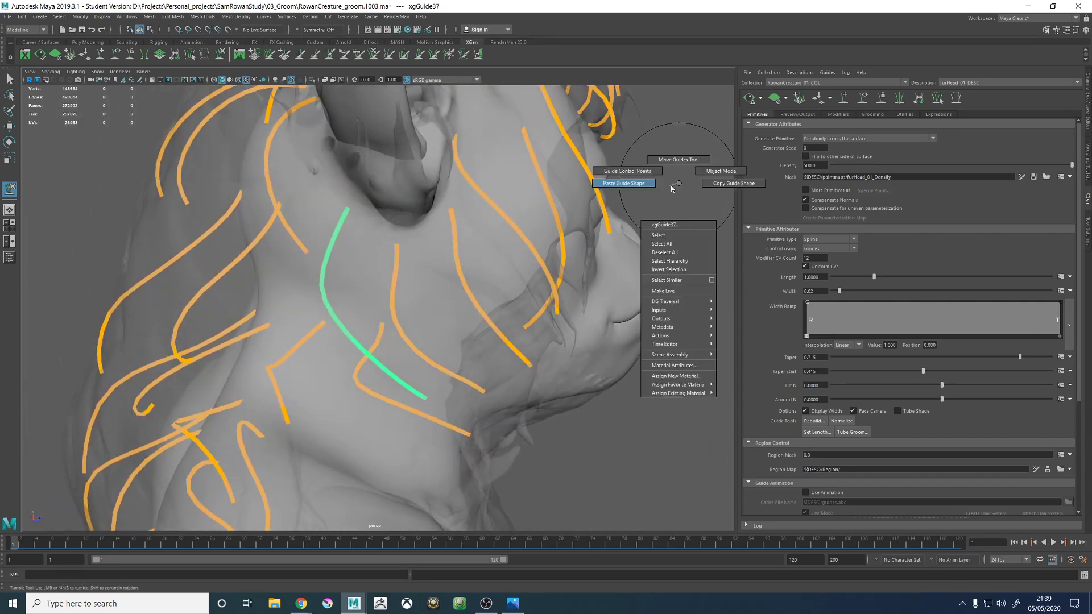
mouse_move(684, 185)
right_down()
mouse_move(727, 182)
mouse_move(604, 183)
right_up()
key(w)
click(400, 270)
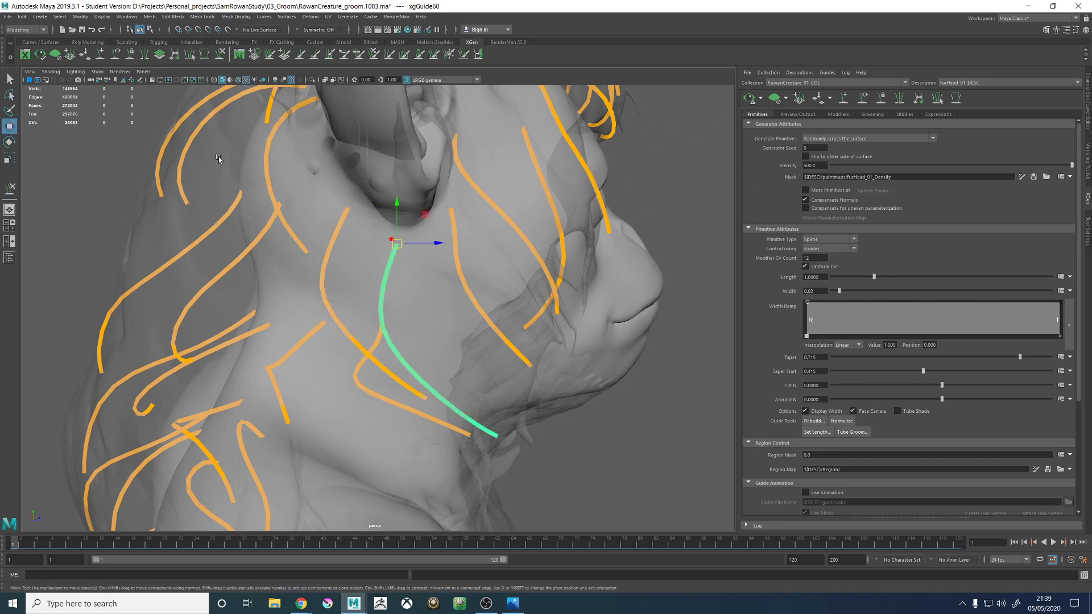
- Sculpt the pasted shape of the below-ear guide to follow the hair proxy's flow along the neck and jaw
click(223, 57)
mouse_move(421, 245)
alt+mouse_down()
mouse_move(427, 256)
mouse_move(377, 273)
mouse_move(429, 371)
alt+mouse_up()
mouse_move(486, 390)
alt+mouse_down()
mouse_move(343, 281)
mouse_move(307, 301)
mouse_move(341, 316)
mouse_move(447, 305)
mouse_move(468, 256)
mouse_move(509, 275)
mouse_move(484, 315)
mouse_move(489, 302)
mouse_move(398, 268)
mouse_move(405, 286)
alt+mouse_up()
mouse_move(487, 250)
alt+mouse_down()
mouse_move(390, 251)
mouse_move(439, 313)
mouse_move(492, 315)
mouse_move(466, 364)
mouse_move(488, 317)
mouse_move(500, 341)
mouse_move(488, 317)
mouse_move(500, 330)
alt+mouse_up()
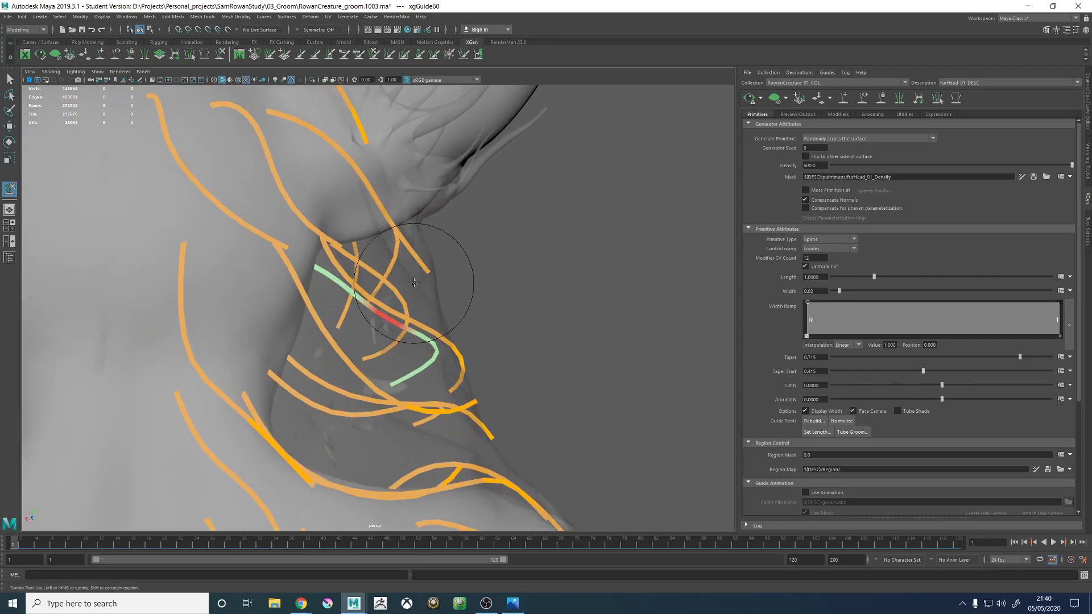
alt+drag(453, 284, 338, 271)
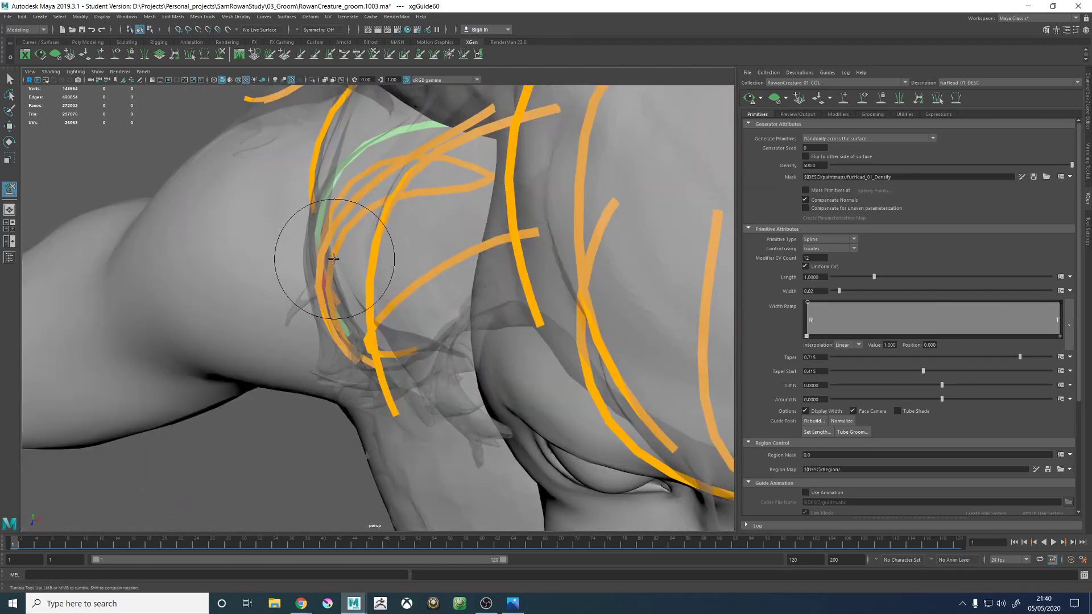
alt+middle_drag(332, 249, 383, 349)
alt+drag(382, 348, 437, 196)
alt+middle_drag(436, 196, 433, 279)
alt+drag(433, 278, 461, 334)
scroll(441, 279, down, 3)
scroll(418, 293, up, 3)
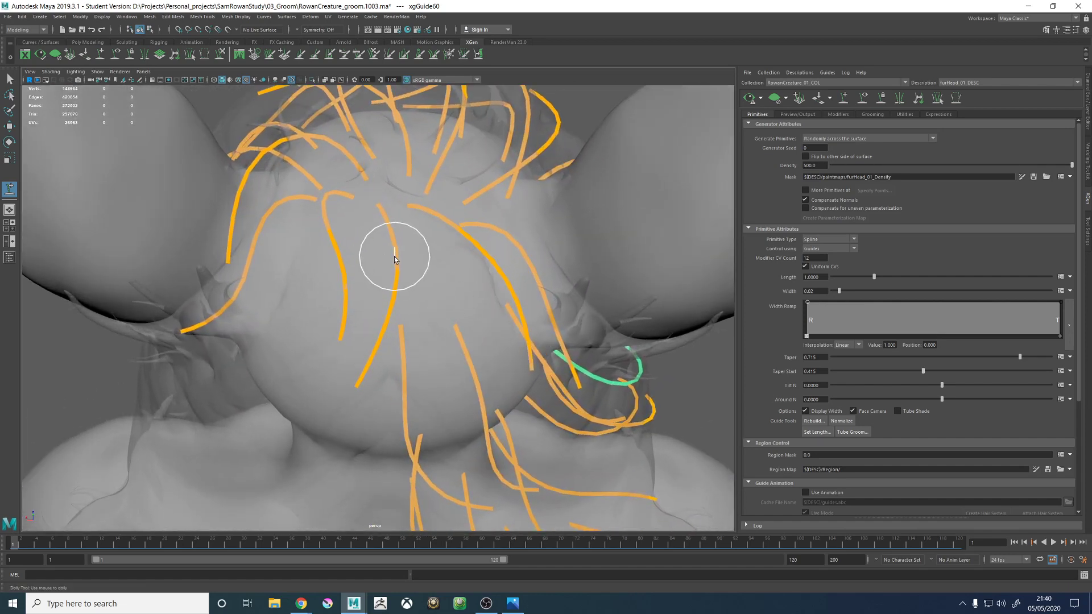
- Add a guide on the back of the head just below the central guide and copy that guide's shape onto it
alt+drag(436, 306, 390, 224)
key(w)
click(384, 238)
click(384, 237)
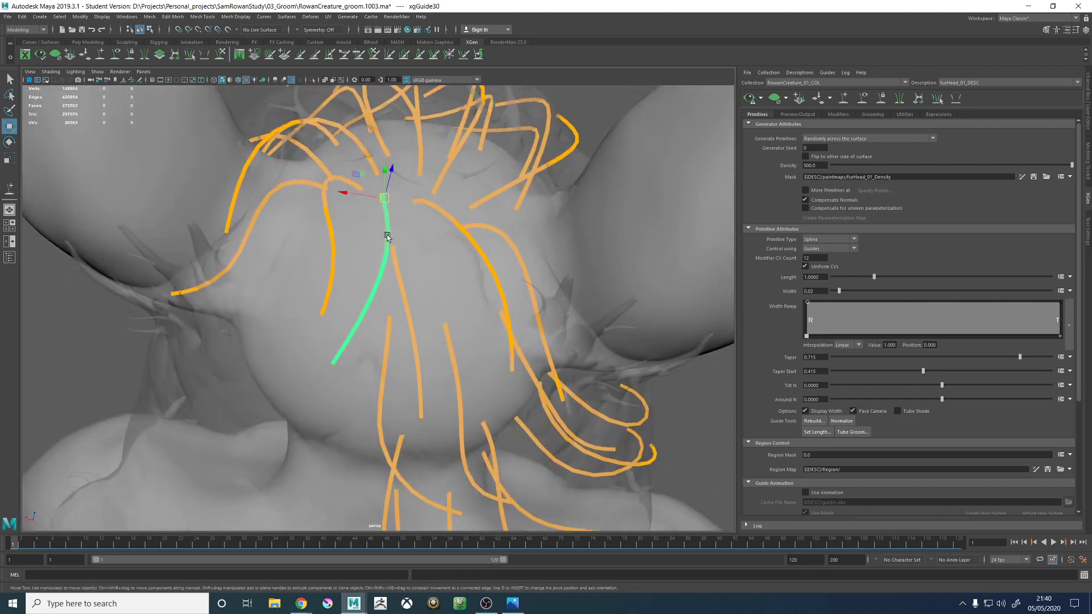
right_drag(398, 238, 394, 267)
right_click(438, 268)
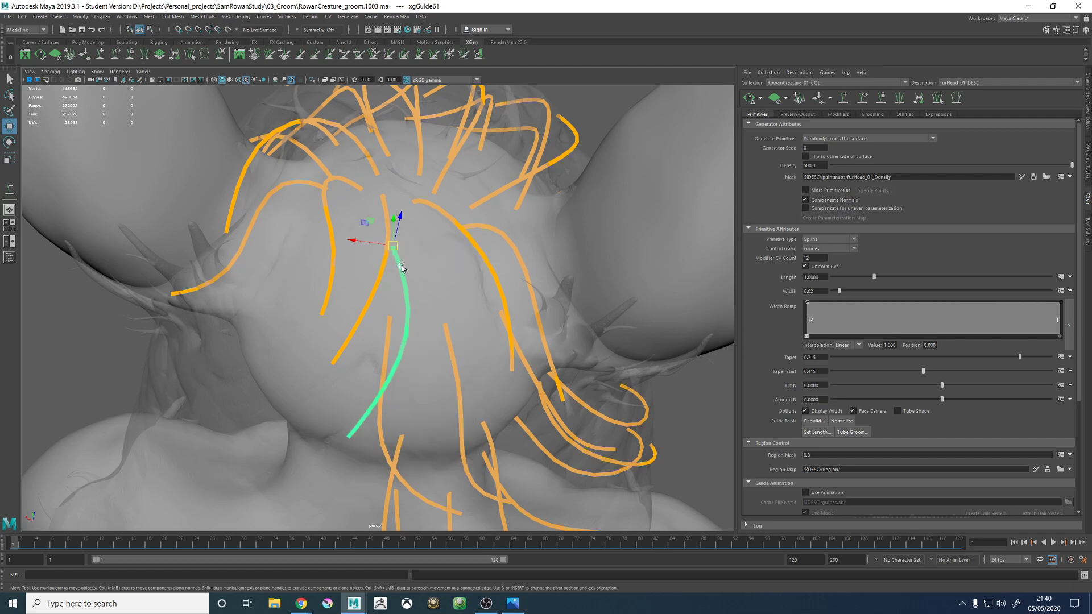
- Sculpt the new central back-head guide's middle and tip into an S-curve that follows the hair proxy
mouse_move(402, 264)
alt+mouse_down()
mouse_move(419, 248)
mouse_move(420, 227)
mouse_move(398, 227)
mouse_move(432, 207)
mouse_move(450, 239)
mouse_move(497, 204)
mouse_move(540, 122)
alt+mouse_up()
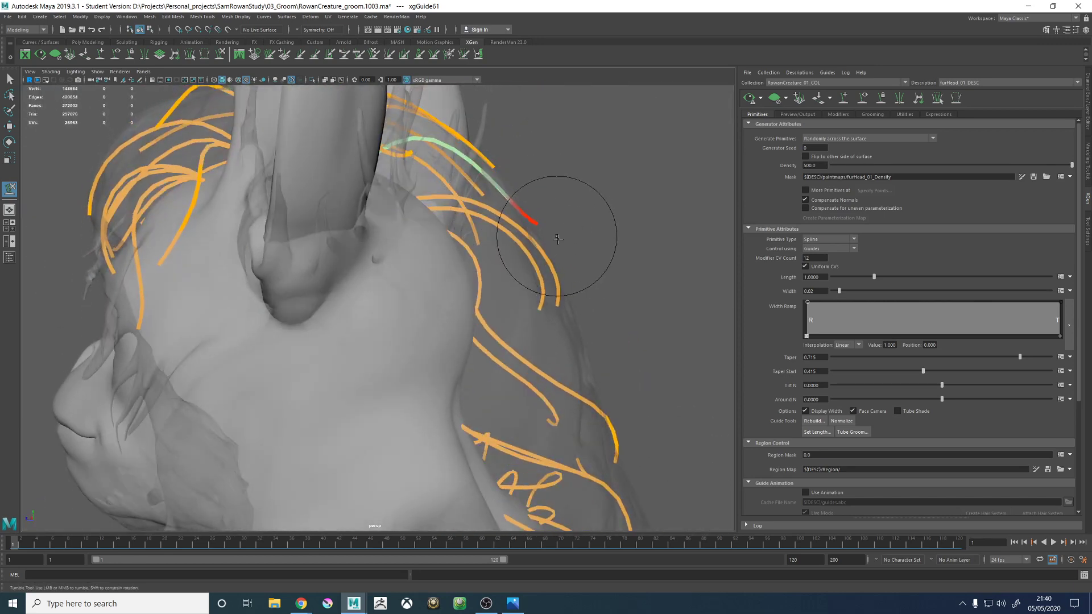
alt+drag(536, 241, 438, 261)
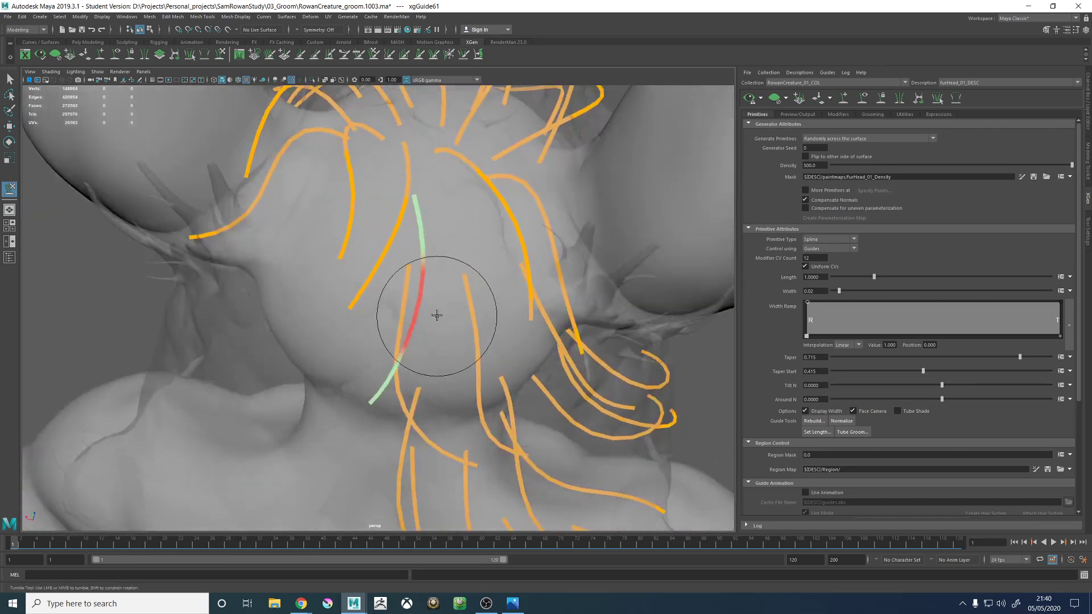
mouse_move(438, 317)
alt+mouse_down()
mouse_move(455, 310)
mouse_move(409, 317)
mouse_move(426, 388)
alt+mouse_up()
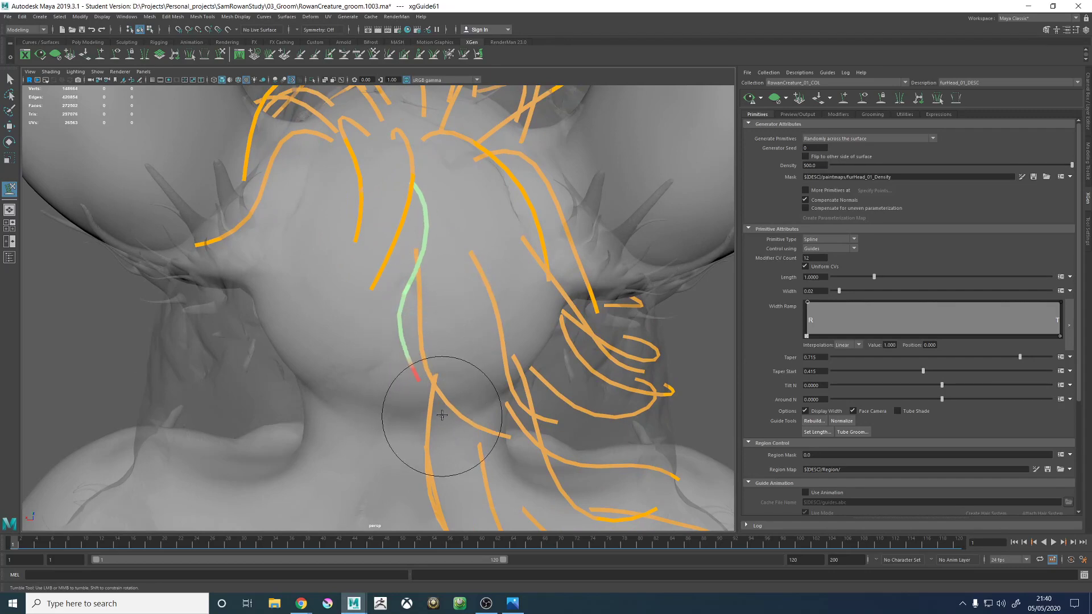
alt+drag(490, 307, 394, 268)
alt+middle_drag(394, 267, 413, 297)
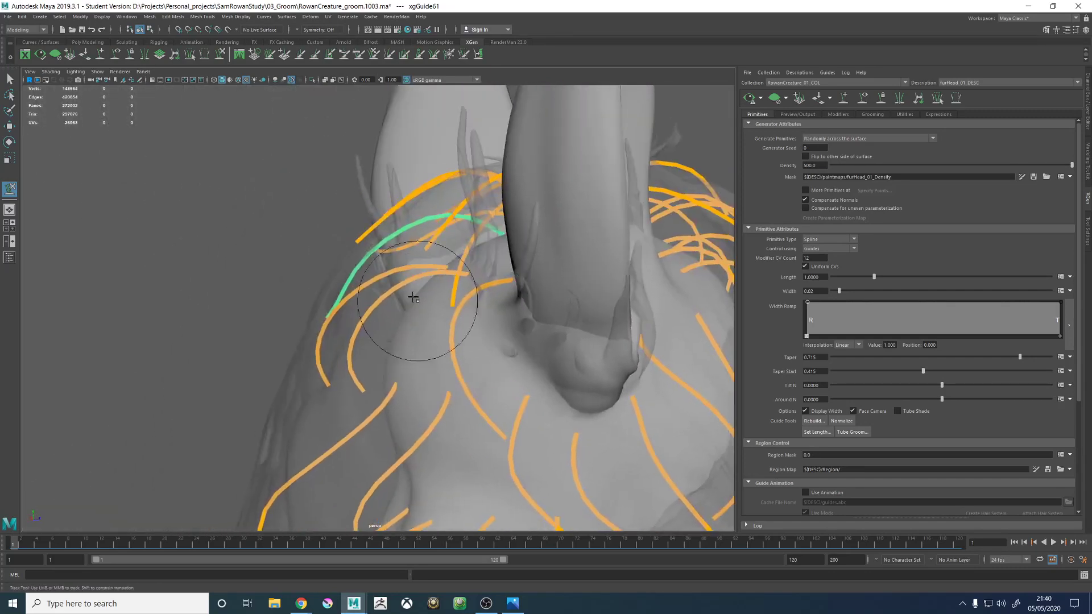
mouse_move(413, 297)
alt+mouse_down()
mouse_move(384, 278)
mouse_move(340, 298)
alt+mouse_up()
mouse_move(423, 259)
alt+mouse_down()
mouse_move(443, 260)
mouse_move(418, 255)
alt+mouse_up()
mouse_move(392, 203)
alt+mouse_down()
mouse_move(378, 189)
mouse_move(387, 195)
alt+mouse_up()
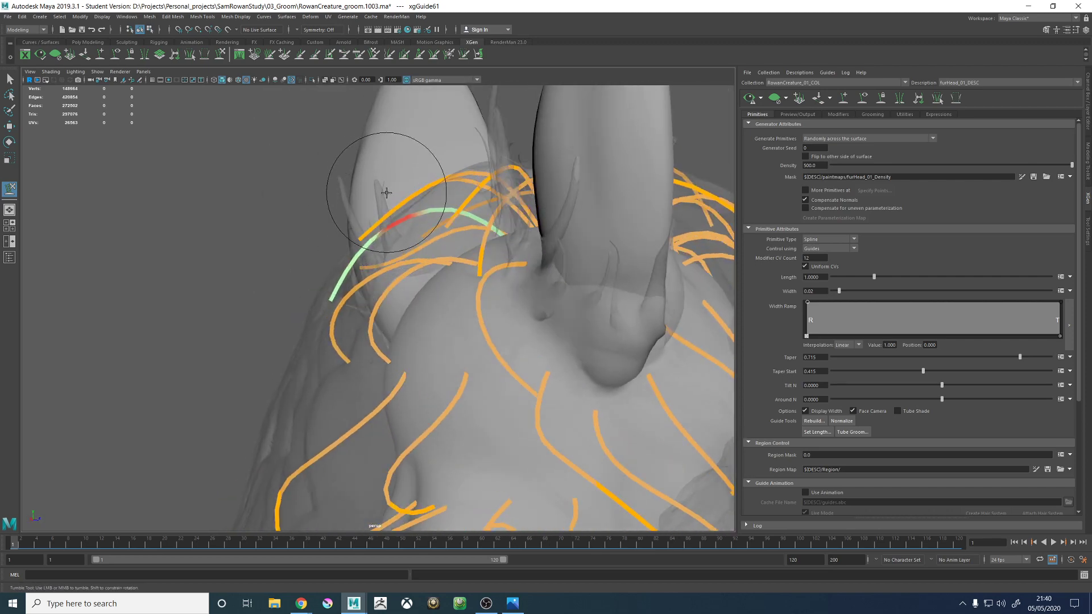
mouse_move(406, 232)
alt+mouse_down()
mouse_move(346, 268)
mouse_move(365, 217)
mouse_move(366, 257)
mouse_move(315, 313)
mouse_move(341, 357)
alt+mouse_up()
- Select the guide below it on the back of the head and sculpt its middle and tip to follow the proxy's flow
key(w)
click(290, 361)
click(220, 54)
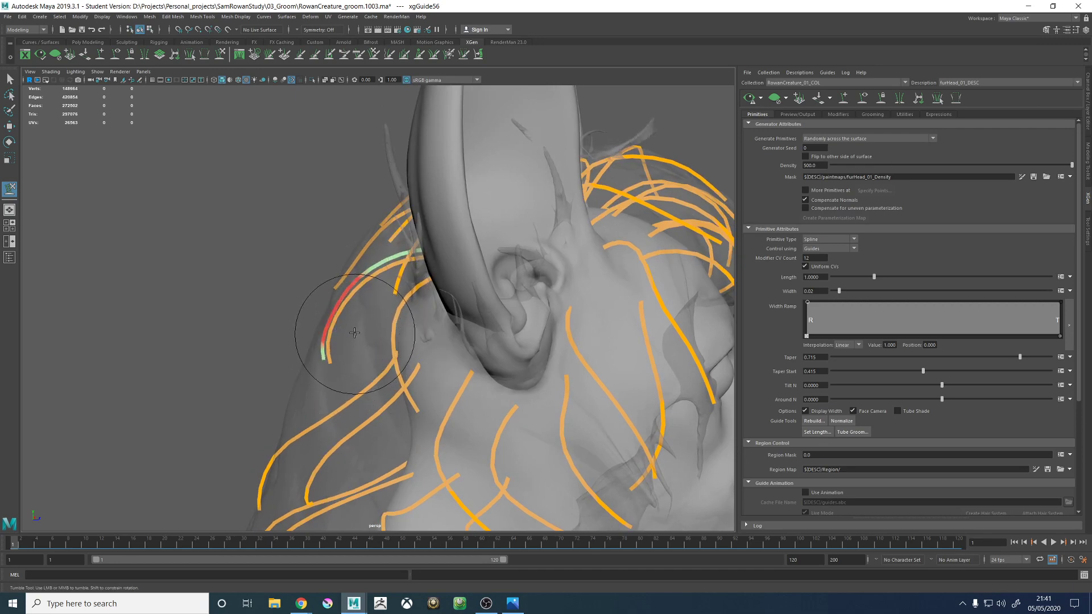
alt+drag(345, 399, 431, 382)
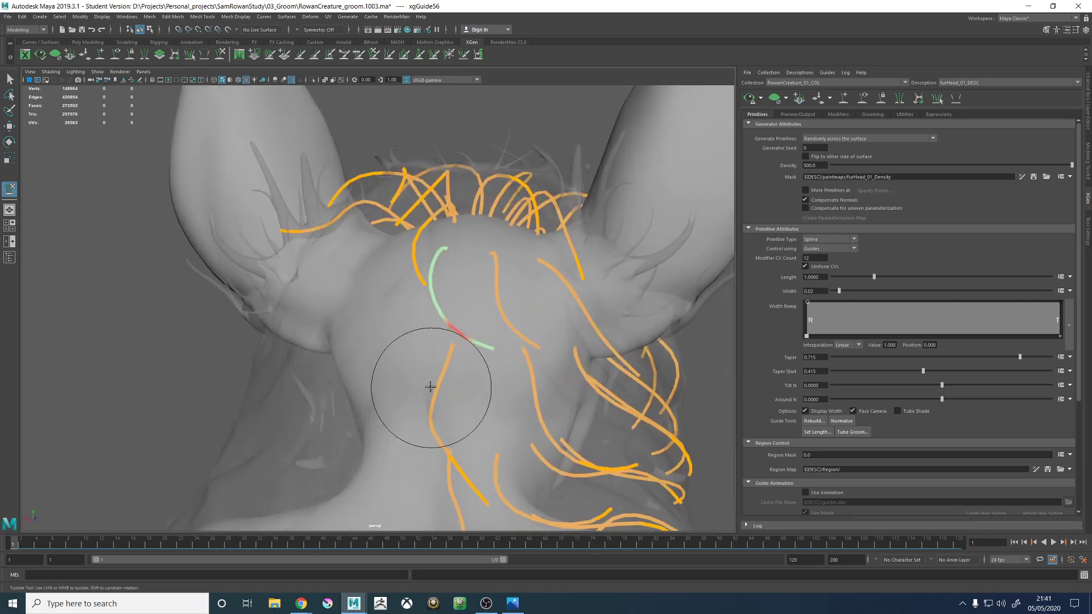
mouse_move(508, 366)
alt+mouse_down()
mouse_move(499, 292)
mouse_move(482, 317)
mouse_move(419, 355)
mouse_move(329, 207)
mouse_move(390, 312)
mouse_move(597, 317)
mouse_move(494, 286)
alt+mouse_up()
key(w)
- Add a guide in the gap on the upper back of the head between the central and ear-side guides and scale it up
alt+right_drag(493, 286, 353, 256)
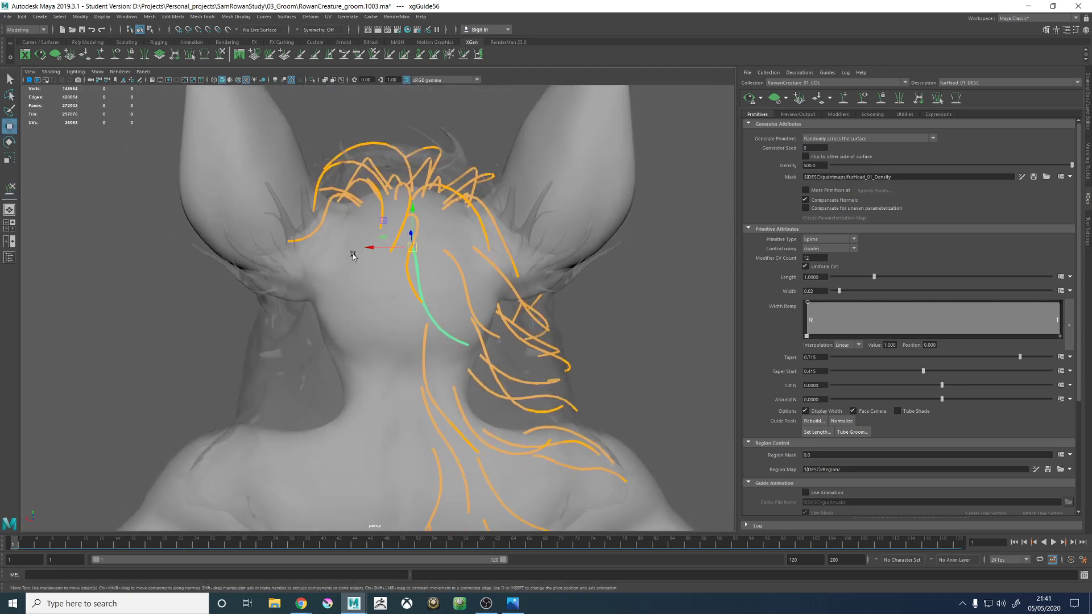
alt+drag(491, 245, 432, 296)
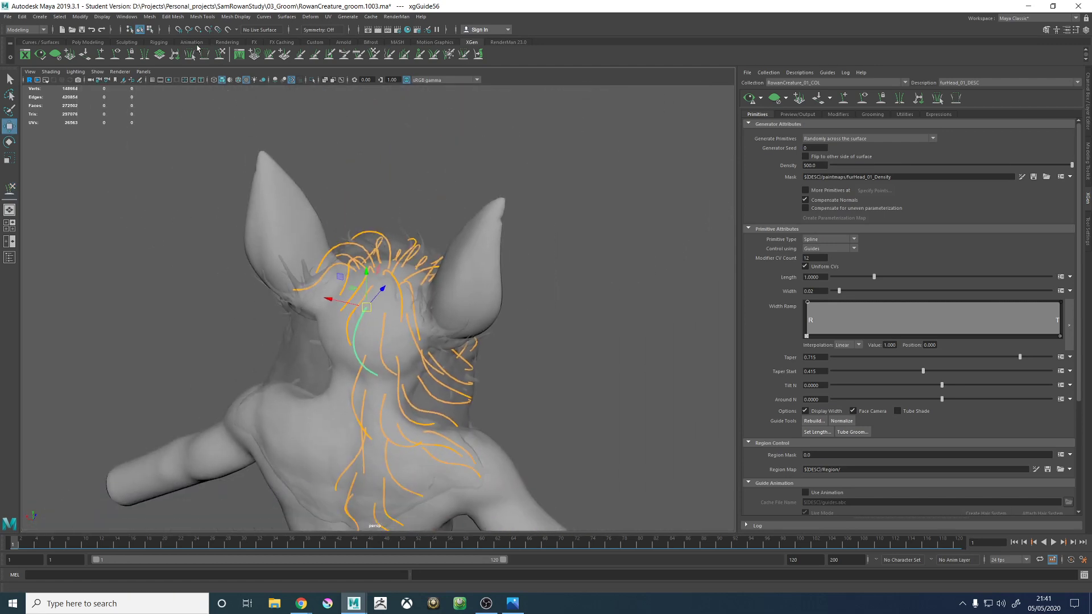
alt+right_drag(297, 193, 640, 365)
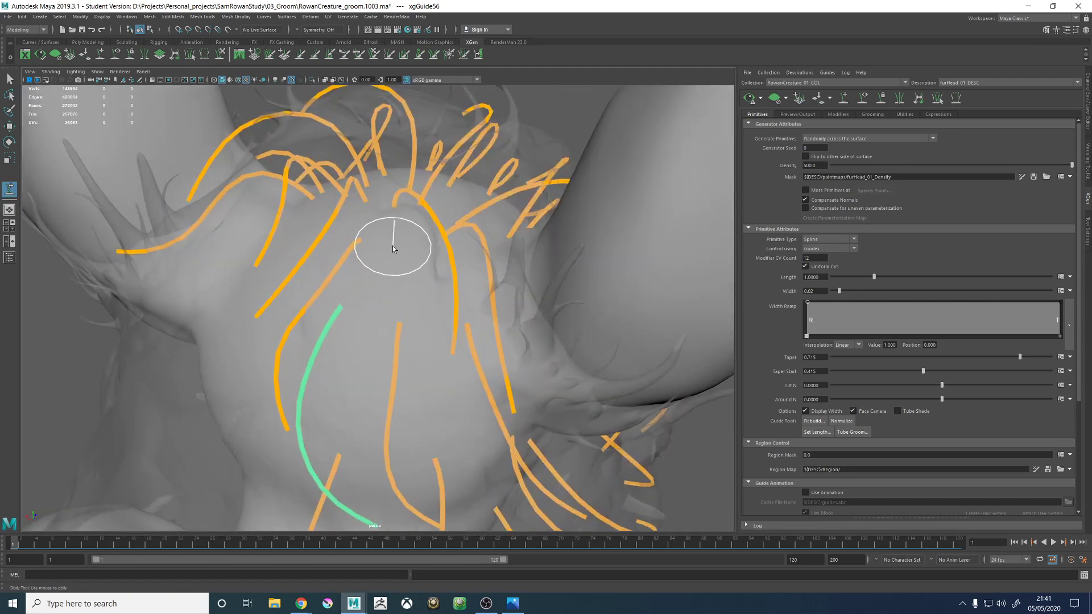
mouse_move(394, 239)
alt+mouse_down()
mouse_move(404, 261)
mouse_move(370, 262)
mouse_move(442, 227)
mouse_move(329, 173)
alt+mouse_up()
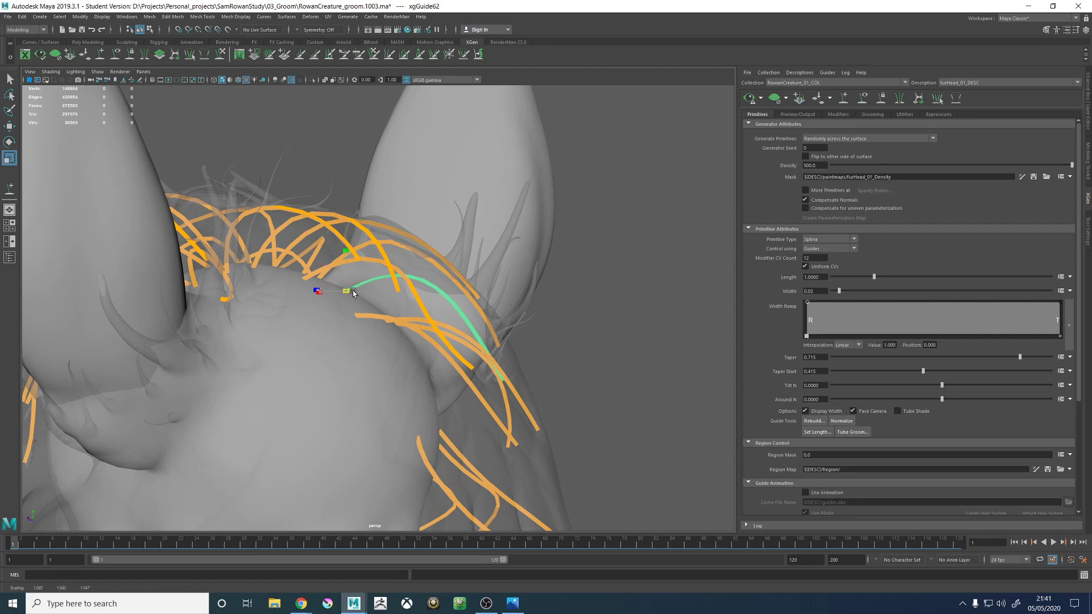
- Sculpt the outer half of the new upper back-head guide to match the hair proxy's profile
click(218, 55)
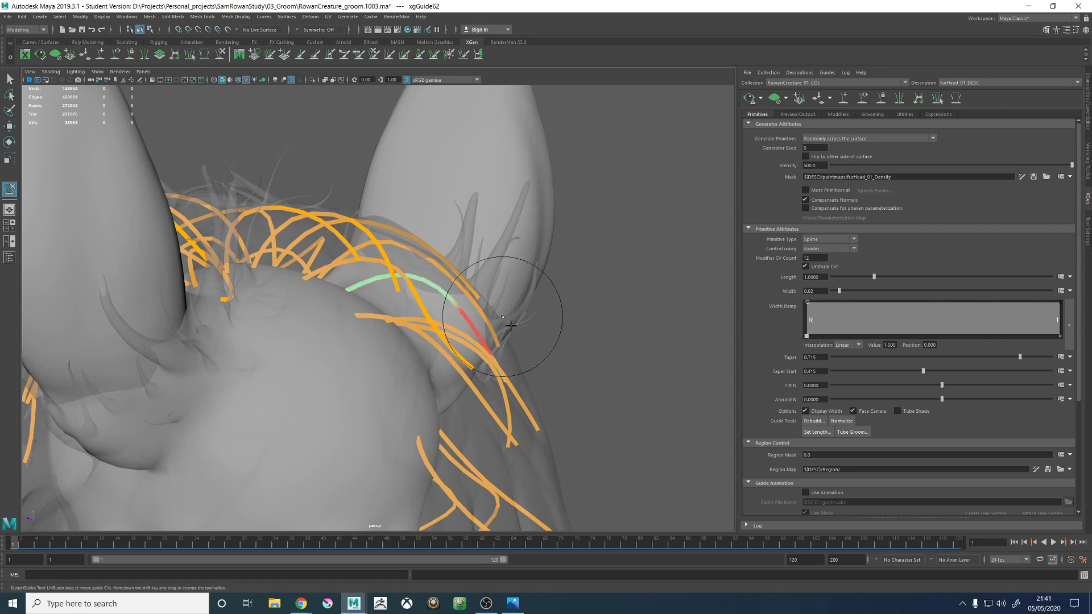
mouse_move(494, 341)
alt+mouse_down()
mouse_move(509, 353)
mouse_move(499, 341)
mouse_move(443, 341)
alt+mouse_up()
alt+right_drag(451, 341, 333, 247)
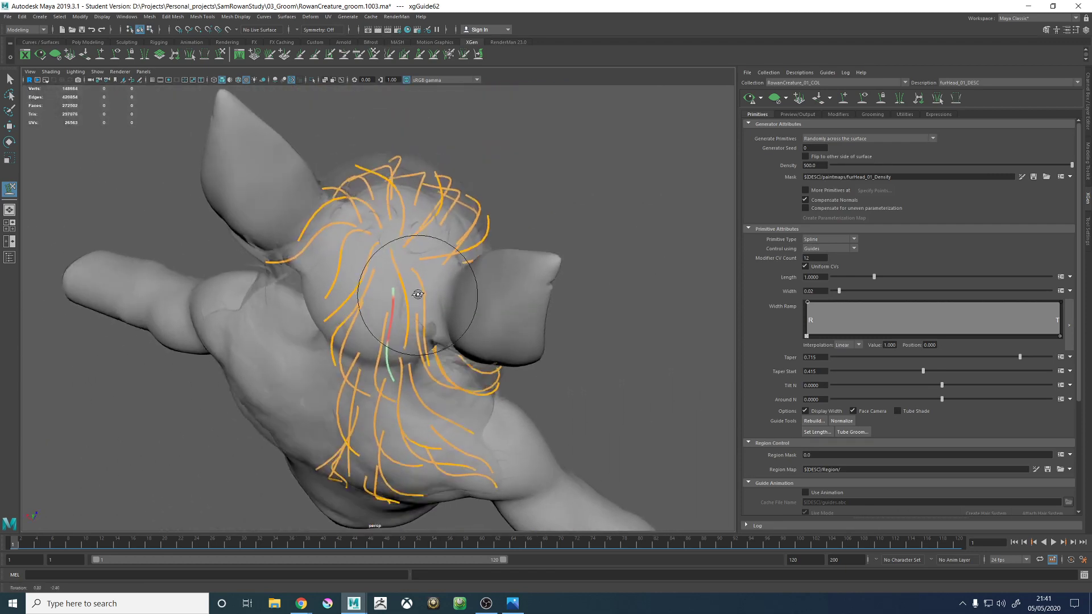
alt+drag(417, 295, 420, 259)
alt+right_drag(444, 310, 510, 343)
alt+drag(424, 309, 461, 314)
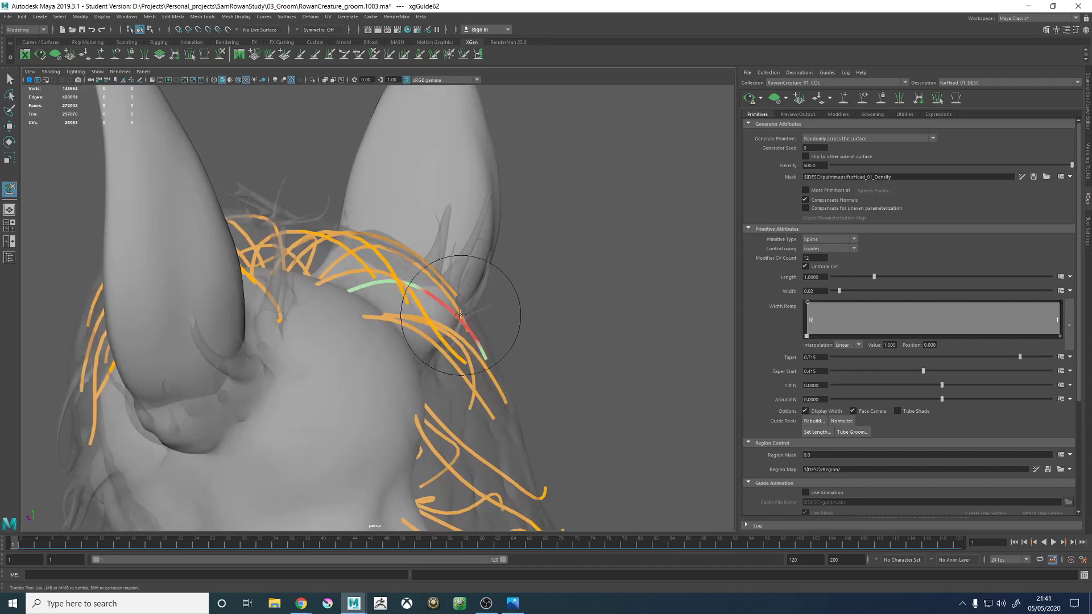
- Sculpt the upper back-head guide's arch near the root and sweep its tip sideways along the neighbouring guides
alt+drag(467, 275, 317, 268)
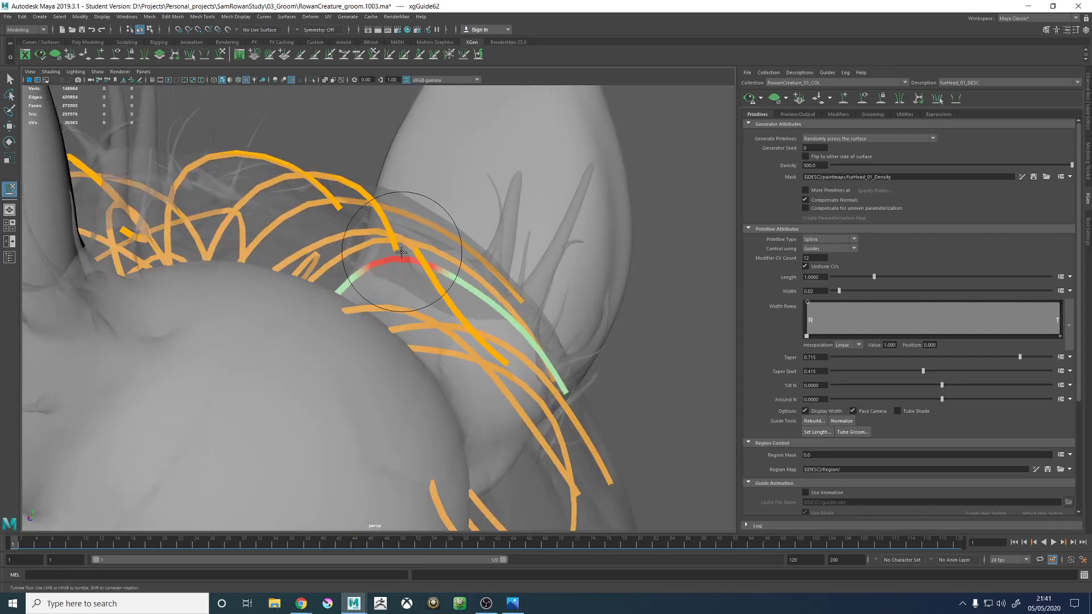
alt+drag(415, 232, 518, 300)
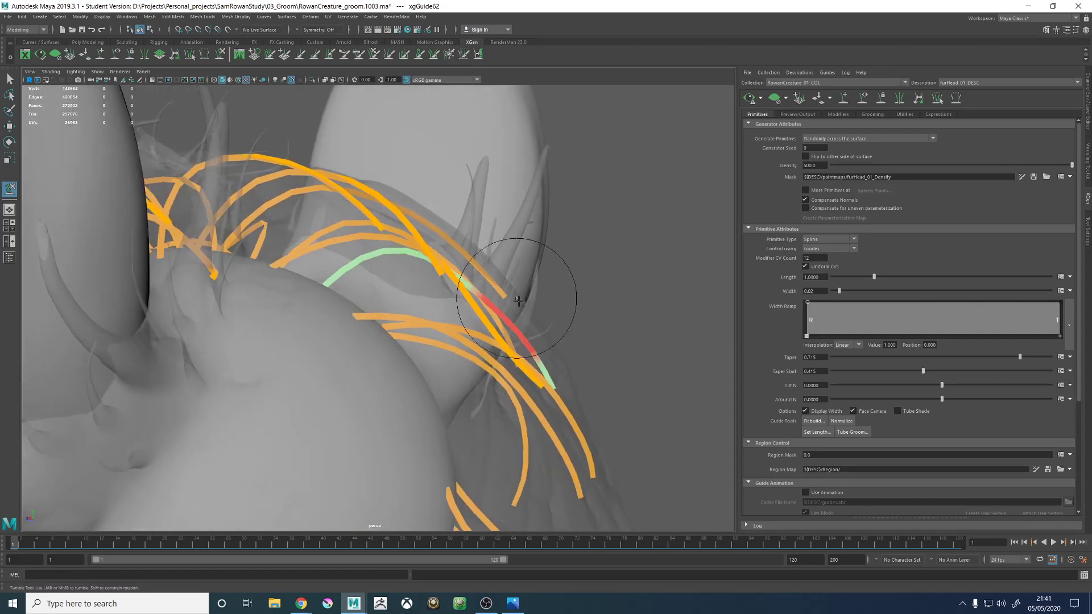
alt+drag(407, 261, 397, 309)
alt+middle_drag(397, 309, 448, 292)
alt+drag(449, 293, 431, 335)
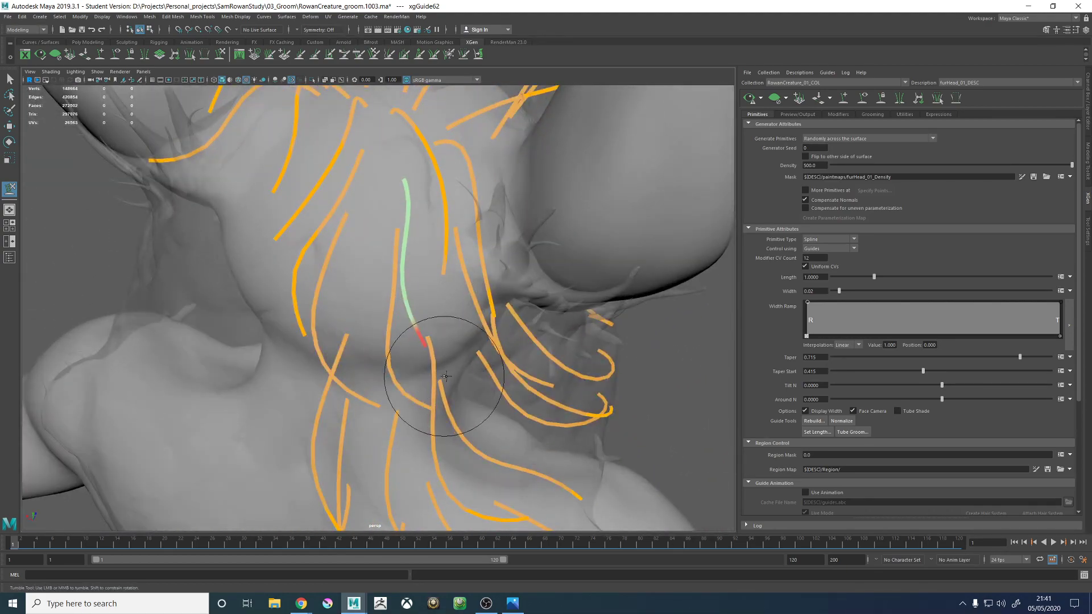
mouse_move(496, 353)
alt+mouse_down()
mouse_move(459, 281)
mouse_move(370, 244)
mouse_move(391, 256)
mouse_move(438, 238)
alt+mouse_up()
alt+middle_drag(437, 238, 441, 305)
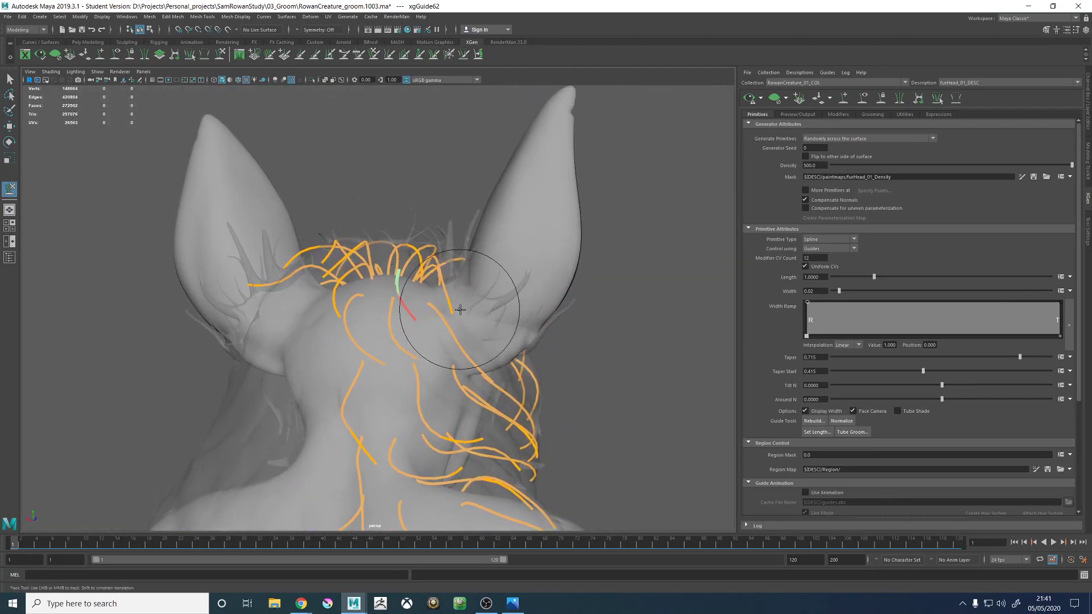
- Refine the upper back-head guide's root and tip from several angles so it curves over the head within the proxy
alt+right_drag(460, 309, 580, 380)
mouse_move(370, 264)
alt+mouse_down()
mouse_move(402, 307)
mouse_move(460, 209)
alt+mouse_up()
alt+middle_drag(461, 209, 441, 295)
alt+right_drag(398, 244, 441, 263)
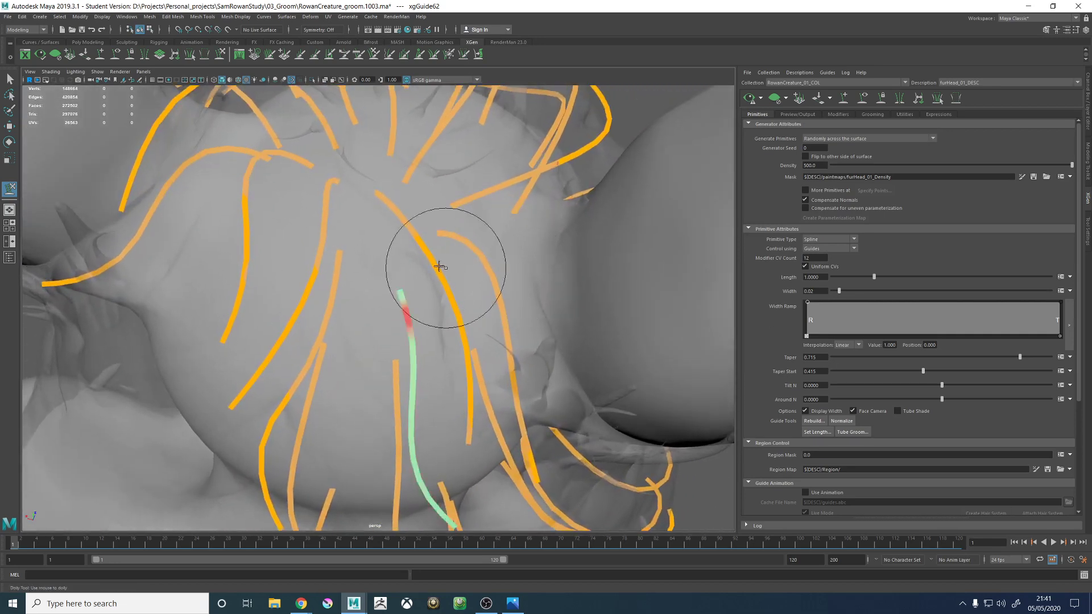
alt+drag(441, 263, 400, 290)
alt+middle_drag(520, 218, 450, 260)
alt+right_drag(449, 260, 390, 358)
alt+drag(391, 358, 421, 234)
alt+right_drag(422, 234, 293, 196)
mouse_move(294, 196)
alt+mouse_down()
mouse_move(419, 232)
mouse_move(366, 244)
mouse_move(356, 224)
mouse_move(363, 234)
alt+mouse_up()
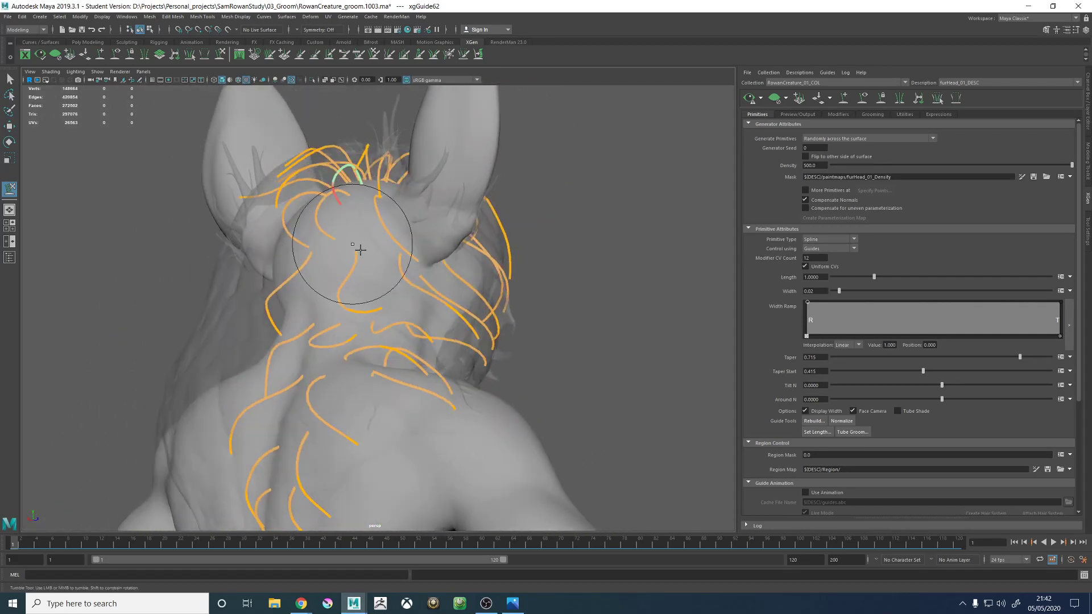
mouse_move(371, 271)
alt+mouse_down()
mouse_move(377, 242)
mouse_move(352, 239)
mouse_move(325, 259)
mouse_move(463, 387)
mouse_move(366, 329)
mouse_move(390, 292)
mouse_move(379, 264)
alt+mouse_up()
mouse_move(425, 317)
alt+mouse_down()
mouse_move(350, 311)
mouse_move(461, 311)
mouse_move(612, 140)
alt+mouse_up()
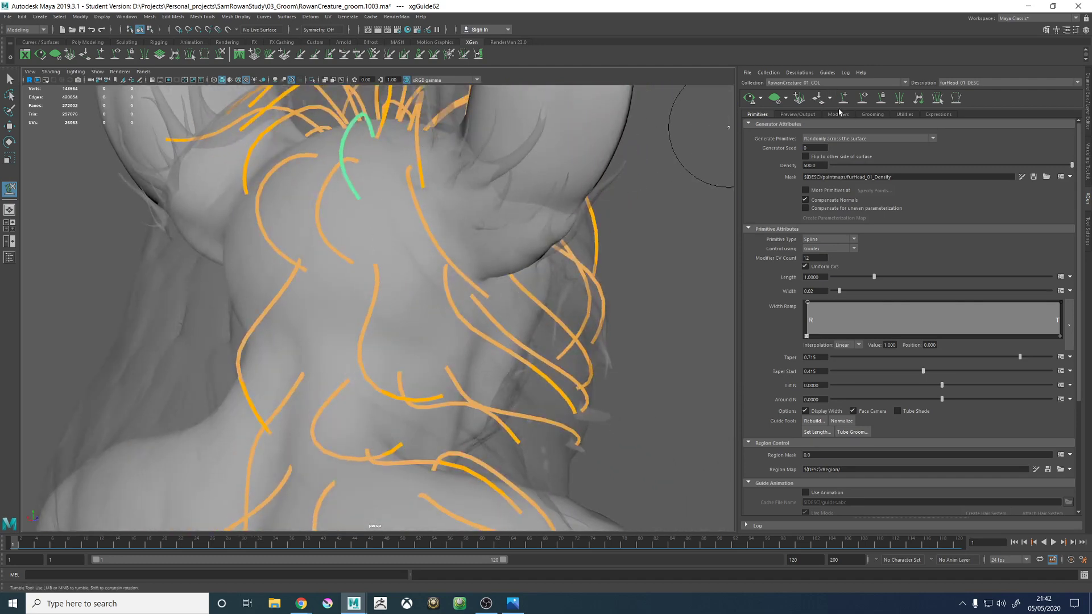
- Add a guide just behind the base of the ear, above the existing neck guides
mouse_move(373, 237)
alt+mouse_down()
mouse_move(339, 239)
mouse_move(366, 224)
mouse_move(386, 240)
mouse_move(424, 226)
mouse_move(373, 230)
mouse_move(421, 227)
alt+mouse_up()
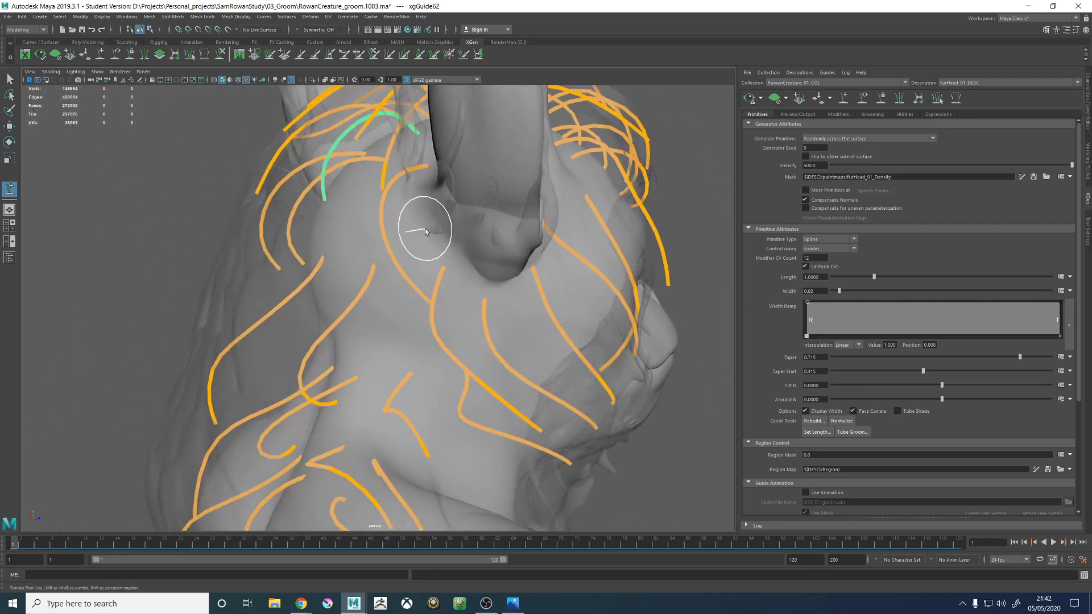
click(425, 230)
mouse_move(409, 280)
alt+mouse_down()
mouse_move(495, 266)
mouse_move(395, 278)
alt+mouse_up()
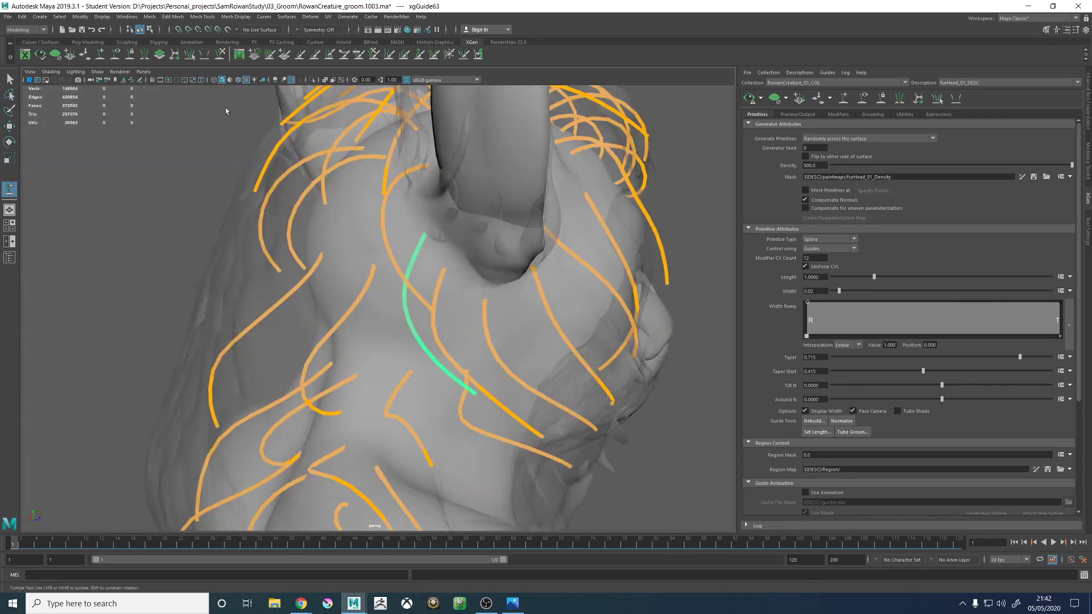
- Sculpt the new behind-ear guide in side view so its middle and tip sweep forward under the ear
click(221, 54)
scroll(401, 195, down, 5)
mouse_move(415, 319)
mouse_down()
mouse_move(443, 347)
mouse_move(451, 341)
mouse_move(322, 393)
mouse_move(602, 392)
mouse_move(507, 353)
mouse_up()
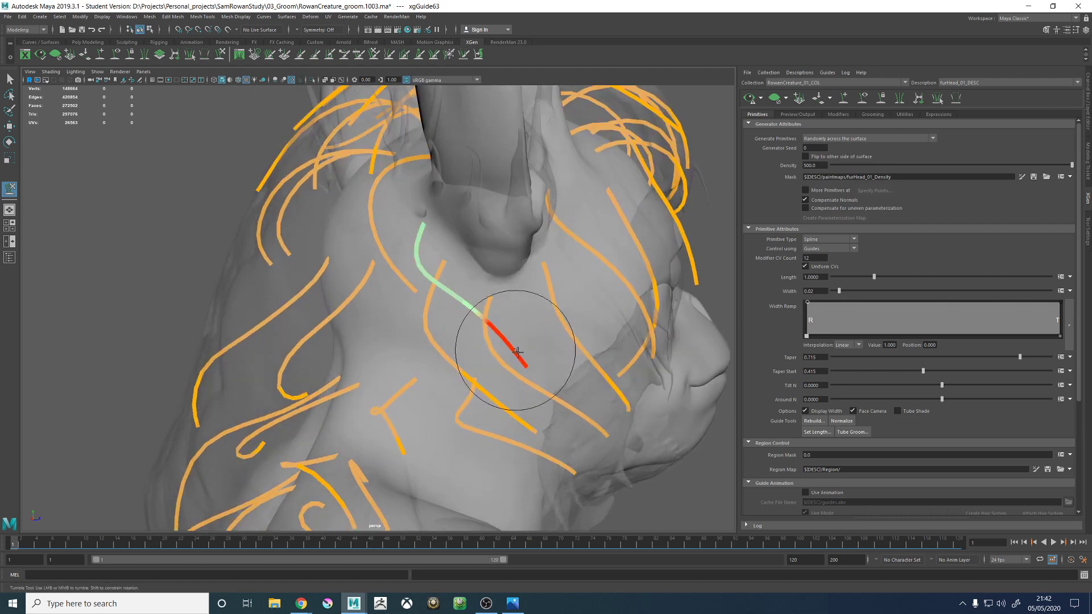
alt+middle_drag(518, 351, 513, 338)
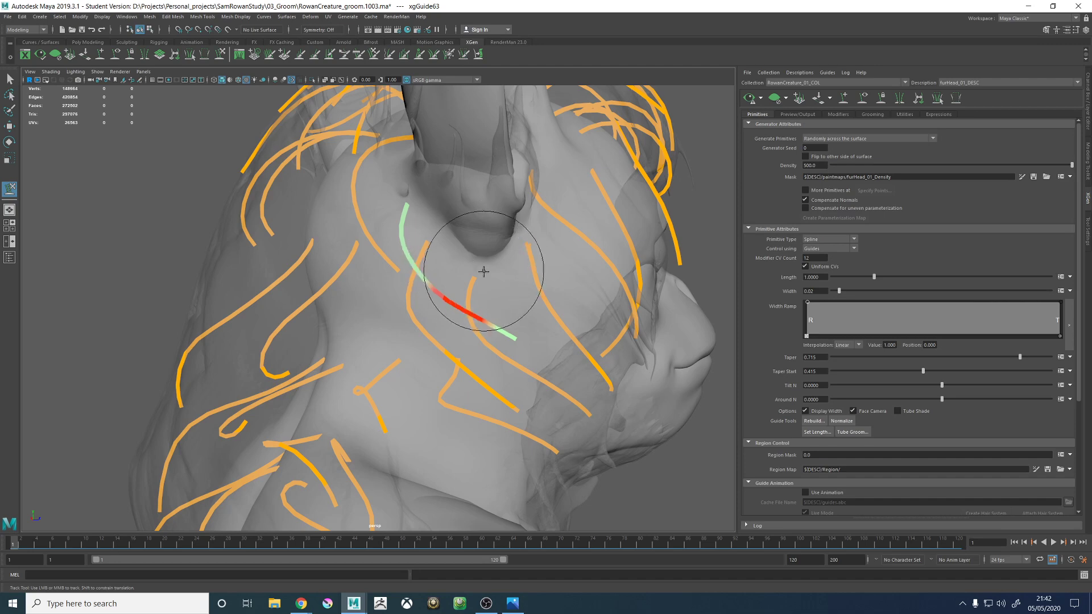
alt+drag(465, 269, 462, 260)
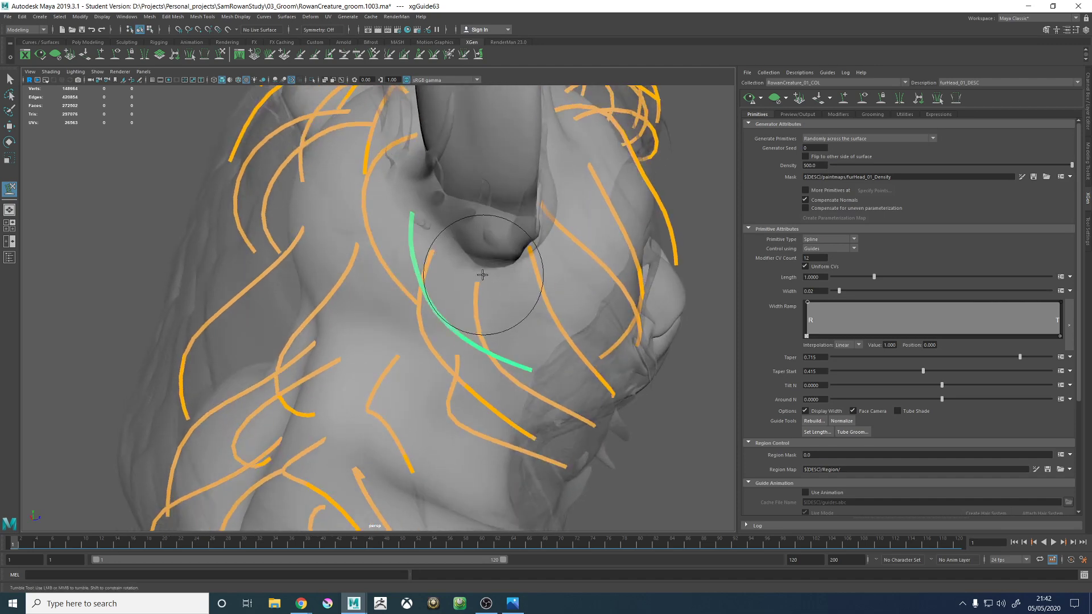
alt+drag(477, 273, 477, 242)
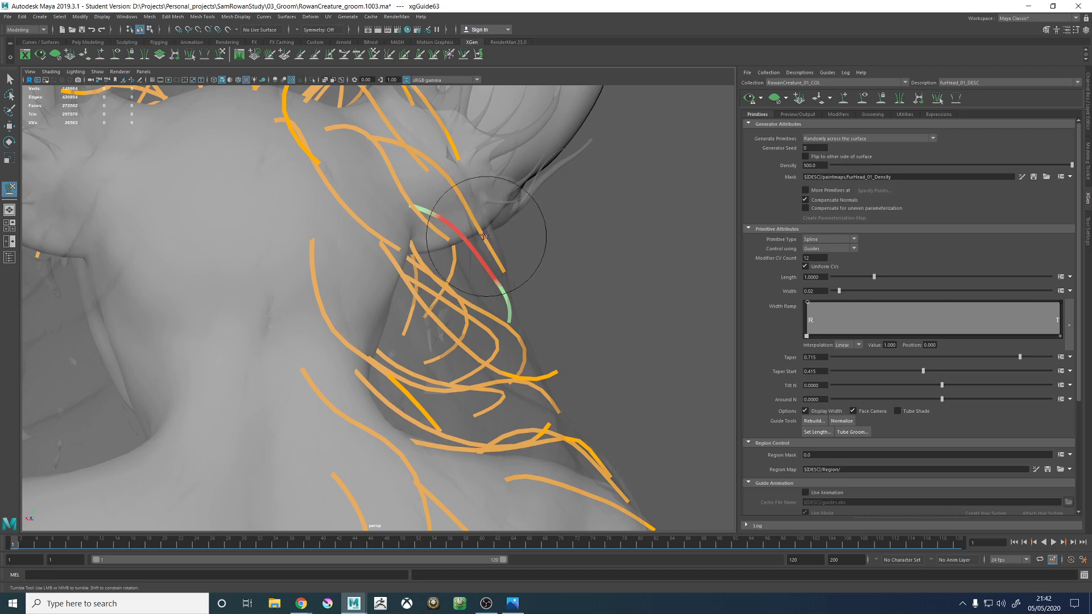
- Sculpt the behind-ear guide from the back and front so it stands off the neck along the hair proxy
mouse_move(508, 235)
alt+mouse_down()
mouse_move(451, 231)
mouse_move(427, 217)
alt+mouse_up()
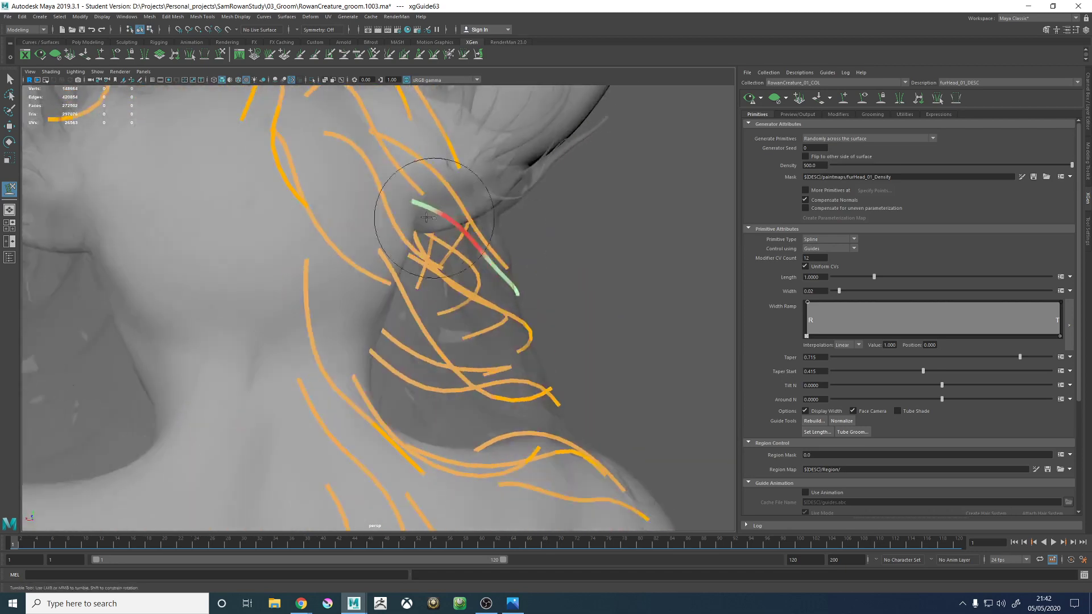
alt+drag(509, 249, 422, 263)
alt+middle_drag(319, 272, 427, 288)
mouse_move(428, 288)
alt+mouse_down()
mouse_move(466, 336)
mouse_move(455, 318)
mouse_move(461, 218)
mouse_move(482, 263)
mouse_move(390, 243)
mouse_move(451, 263)
mouse_move(458, 293)
alt+mouse_up()
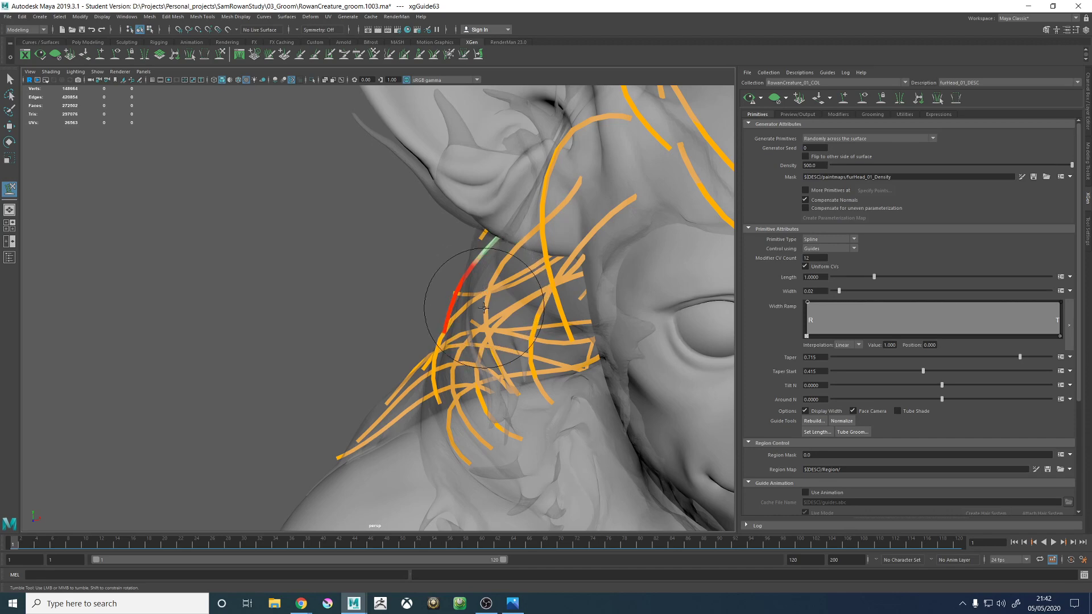
mouse_move(427, 328)
alt+mouse_down()
mouse_move(512, 297)
mouse_move(472, 224)
mouse_move(475, 256)
mouse_move(524, 256)
mouse_move(488, 305)
mouse_move(451, 278)
alt+mouse_up()
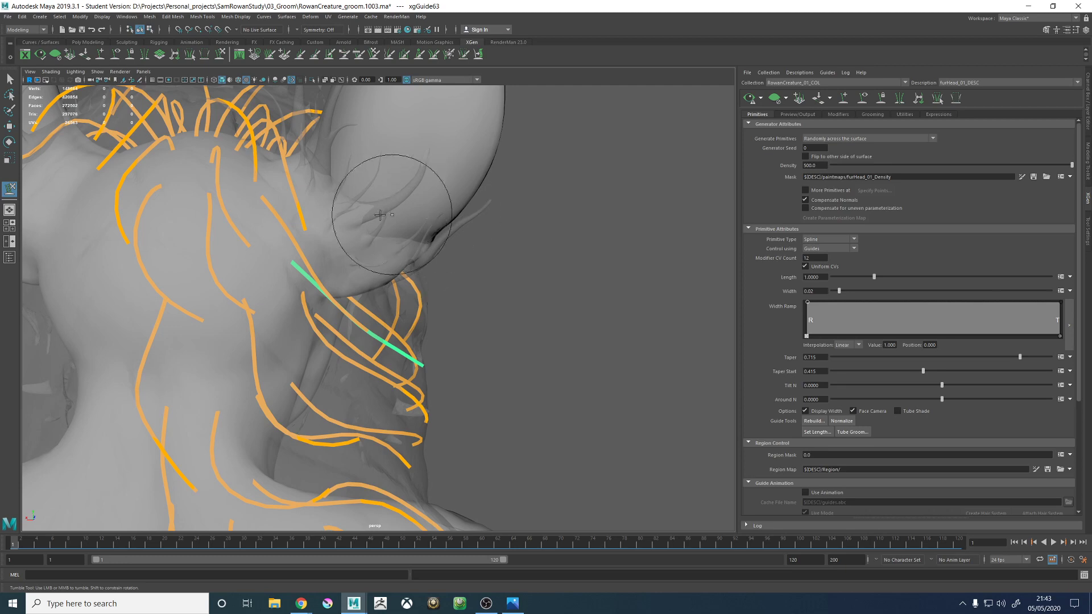
- Add a guide on the upper back near the shoulder blade, beside the existing back guides
mouse_move(386, 209)
alt+mouse_down()
mouse_move(570, 251)
mouse_move(565, 290)
mouse_move(465, 236)
mouse_move(435, 245)
mouse_move(481, 265)
alt+mouse_up()
alt+middle_drag(482, 266, 434, 189)
alt+drag(555, 239, 594, 246)
alt+middle_drag(594, 246, 595, 160)
alt+drag(639, 209, 446, 295)
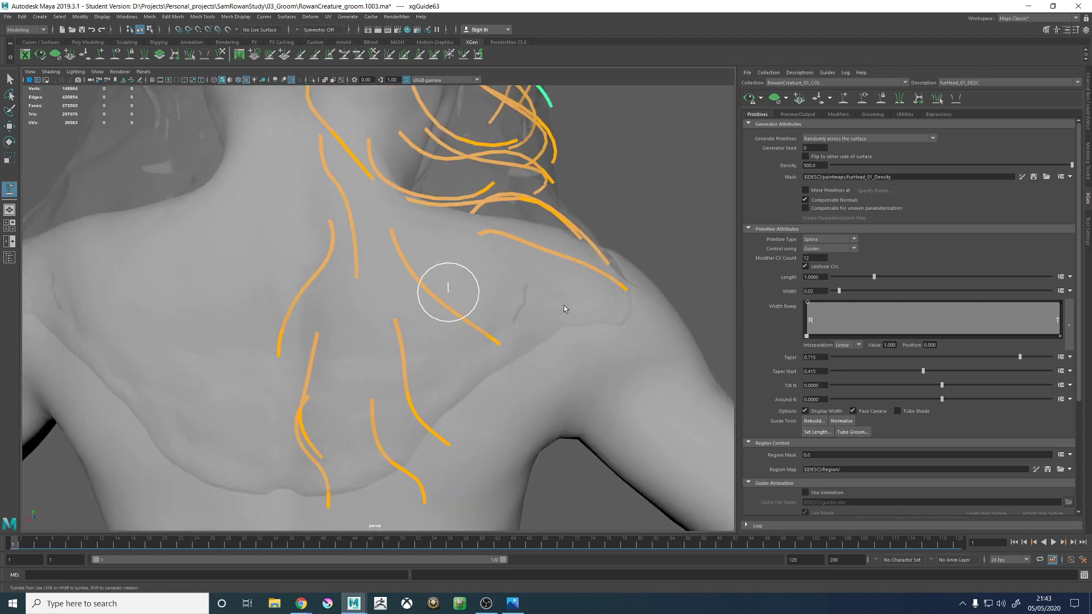
alt+right_drag(558, 300, 494, 237)
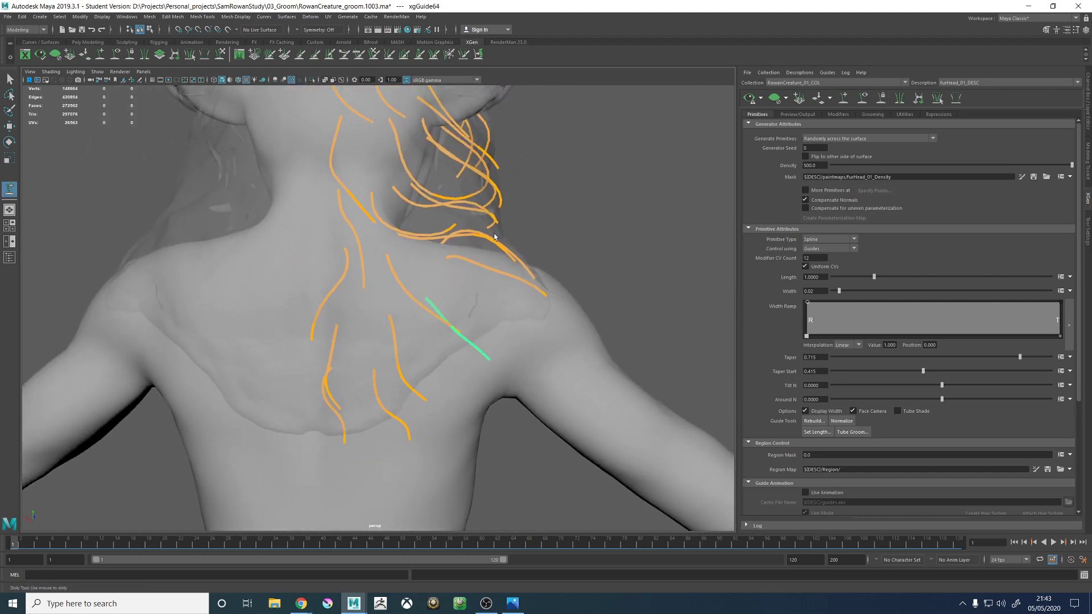
- Sculpt the new upper-back guide near the shoulder blade so its tip bends downward along the body
click(220, 53)
drag(487, 377, 484, 345)
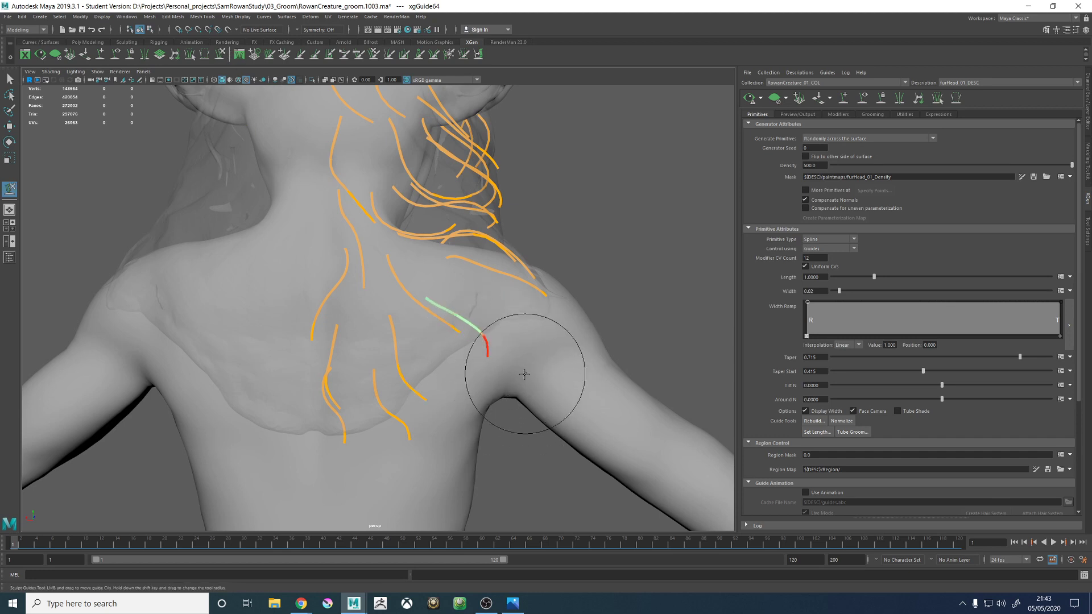
mouse_move(434, 300)
alt+mouse_down()
mouse_move(497, 307)
mouse_move(310, 366)
mouse_move(365, 414)
mouse_move(356, 446)
alt+mouse_up()
- Sculpt the upper-back guide beside it so it curves smoothly away from the neck and down over the back
key(w)
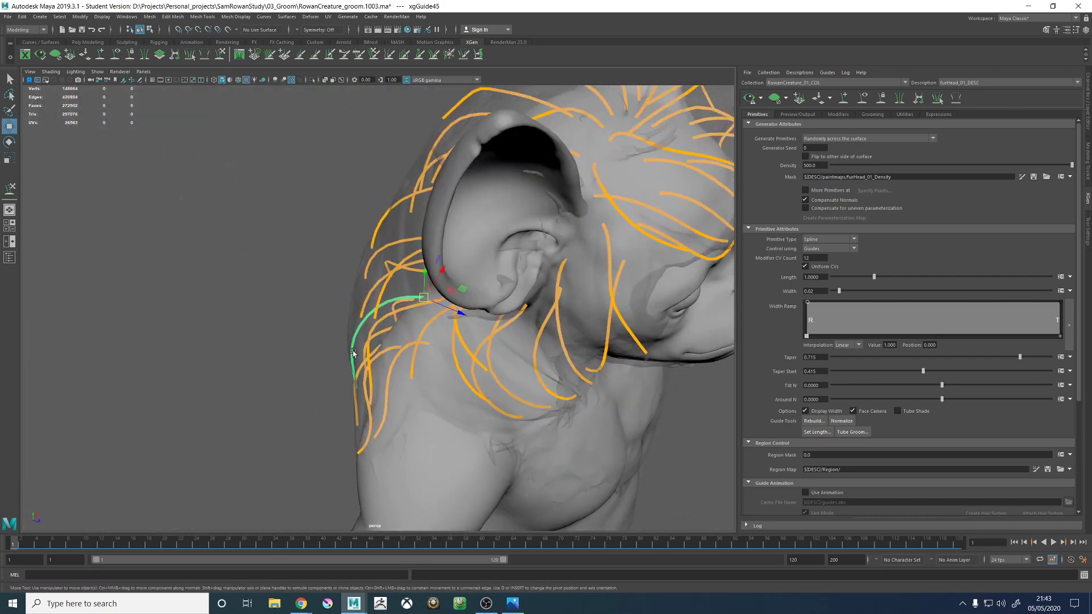
click(221, 54)
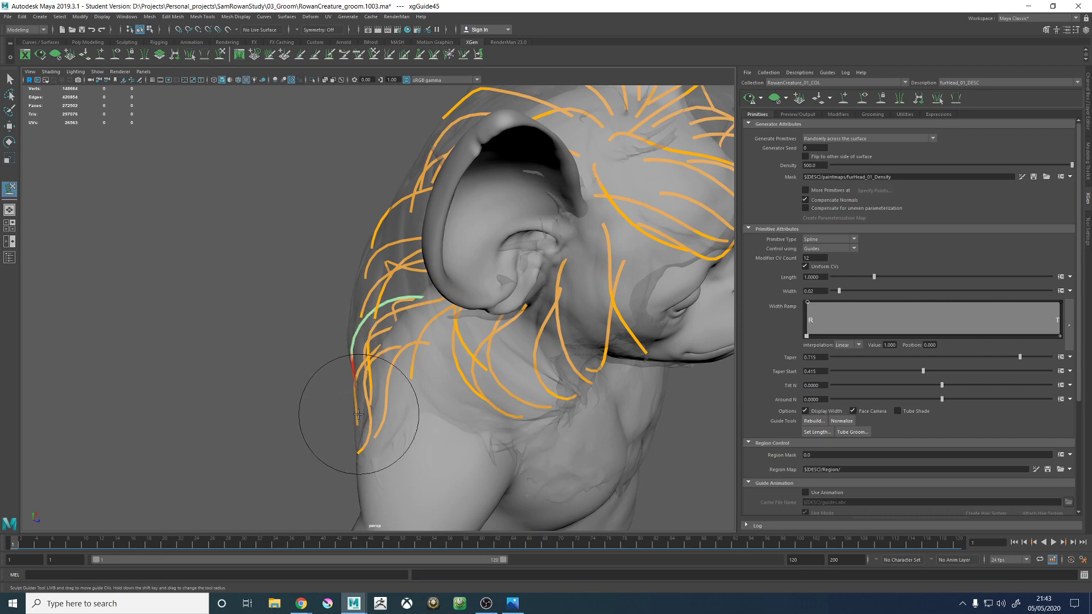
alt+drag(356, 419, 325, 205)
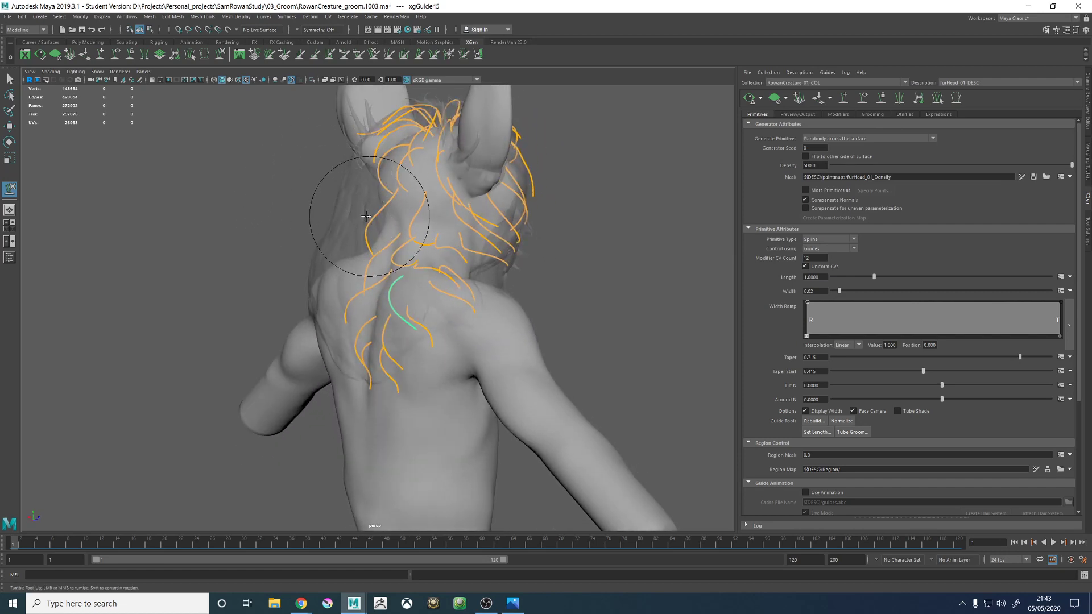
alt+drag(365, 216, 396, 260)
alt+right_drag(396, 260, 491, 211)
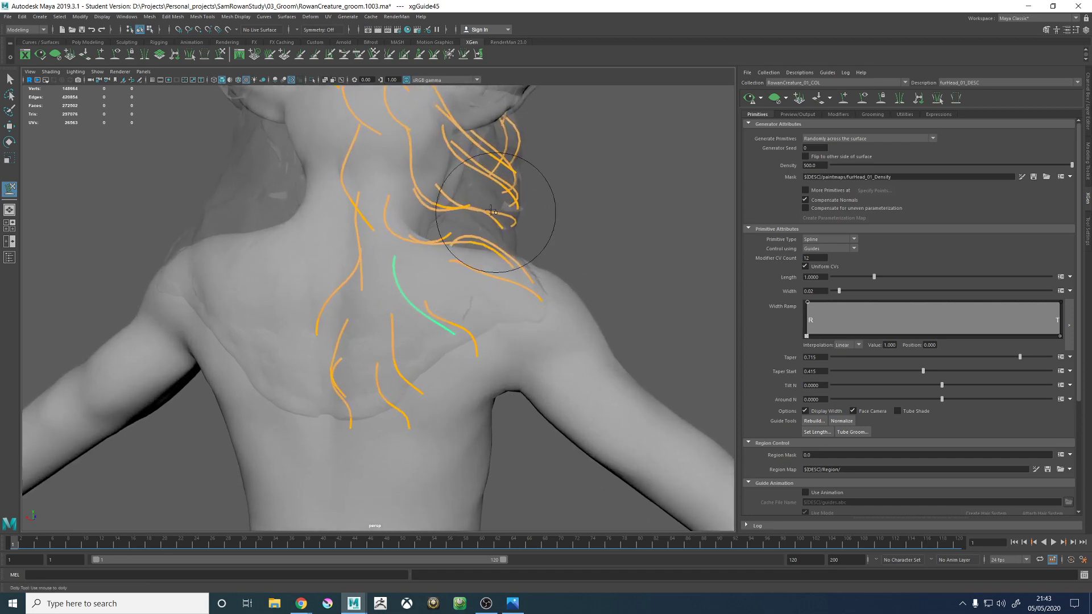
alt+drag(491, 211, 371, 275)
alt+right_drag(372, 276, 456, 295)
alt+drag(455, 295, 364, 307)
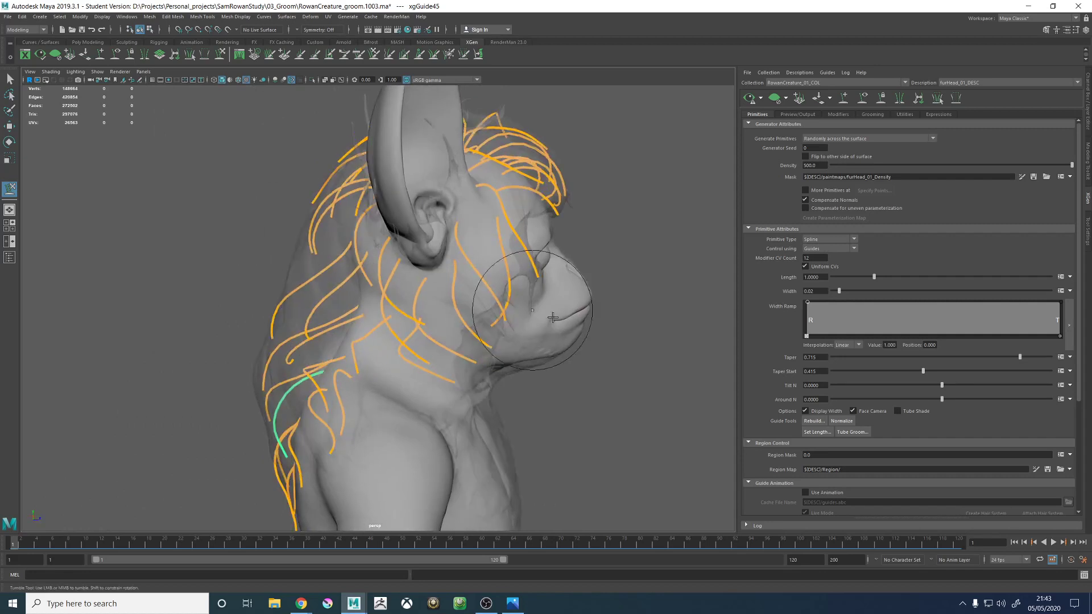
- Save the groom scene, continuing past the student version notice, as the next version RowanCreature_groom.1004.ma
key(w)
key(q)
key(ctrl+s)
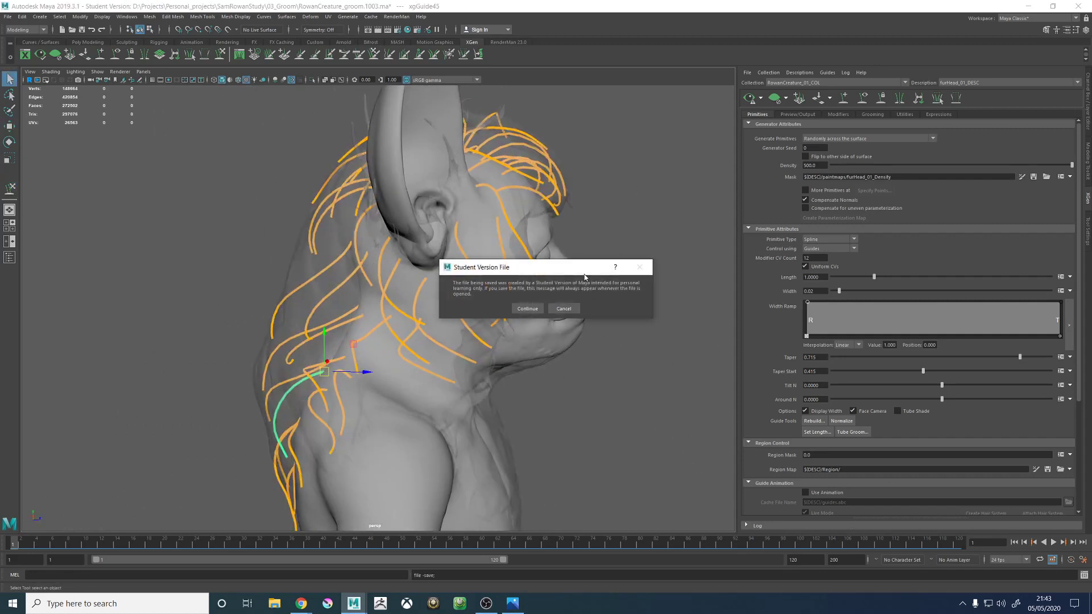
click(529, 309)
key(w)
alt+drag(579, 261, 585, 235)
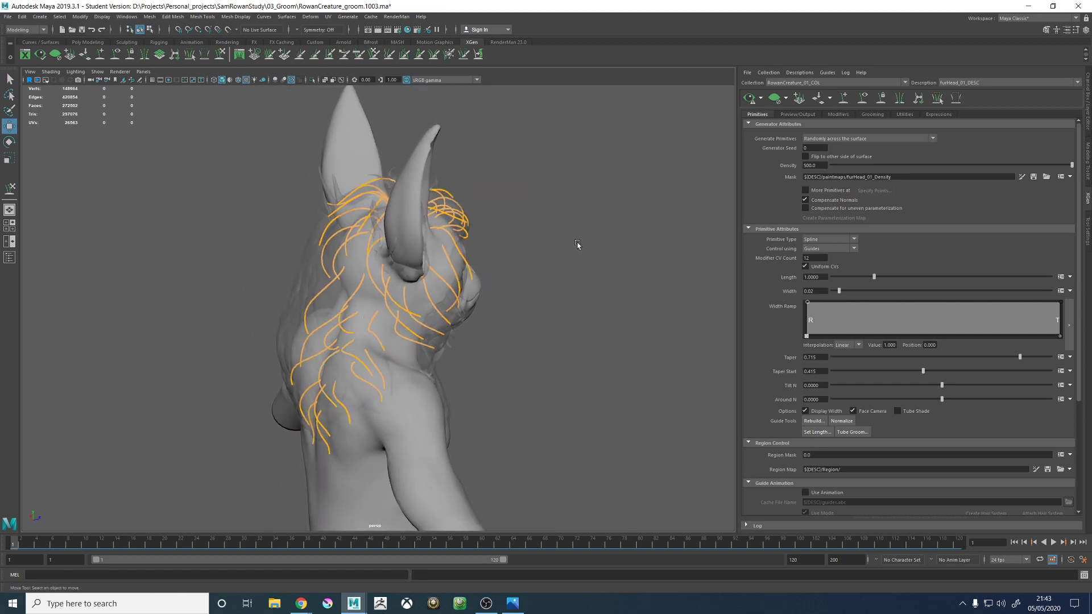
key(q)
click(578, 242)
key(ctrl+s)
click(527, 308)
key(w)
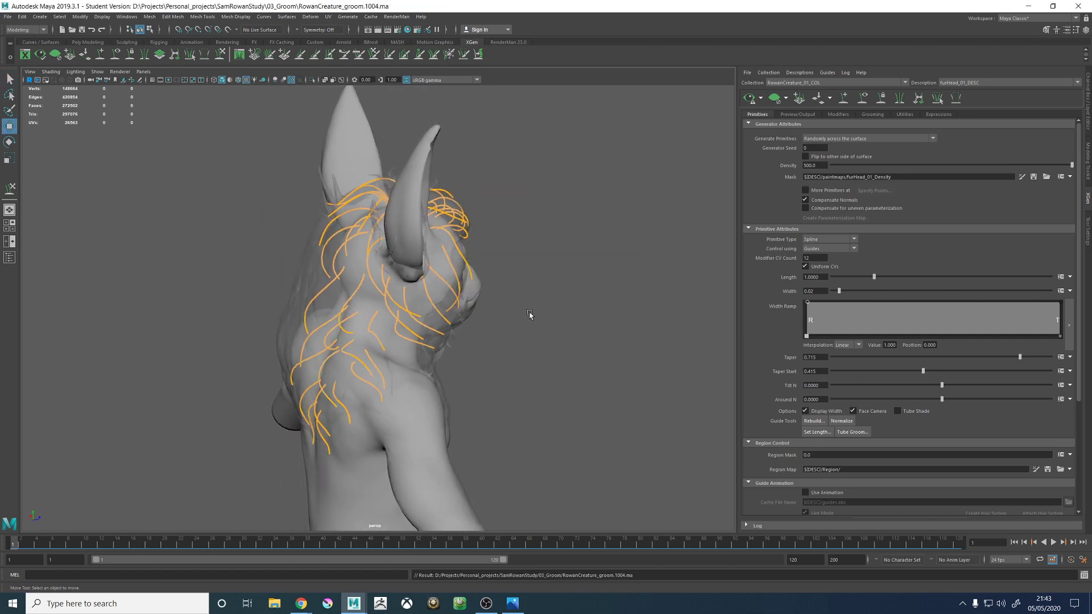
- Generate the fur preview, examine it around the neck, face and ears, and clear it to show the guides again
alt+drag(531, 315, 575, 307)
alt+right_drag(575, 307, 792, 357)
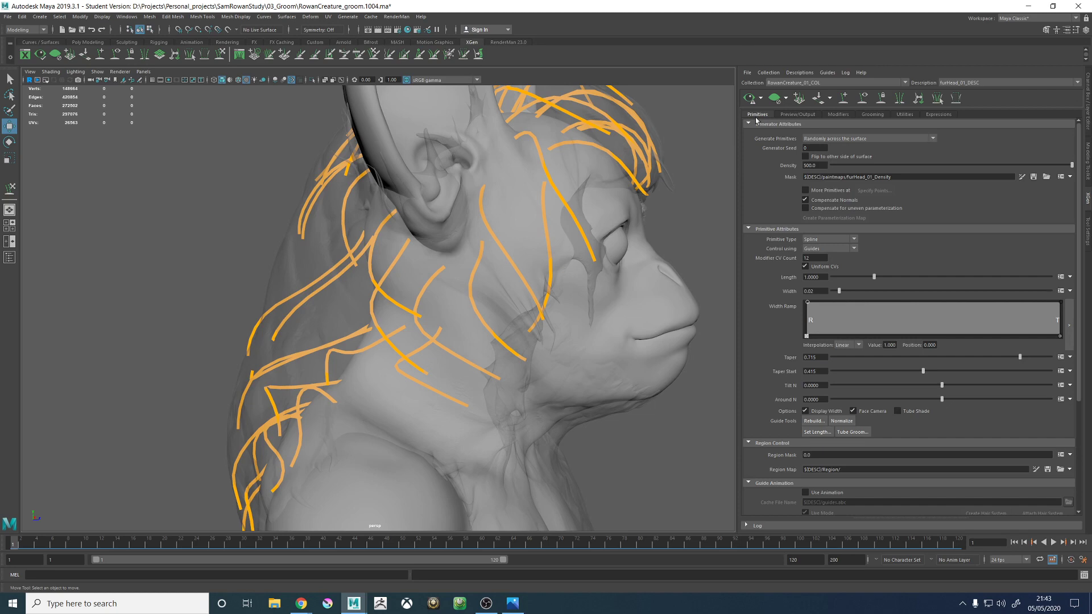
alt+drag(371, 249, 468, 258)
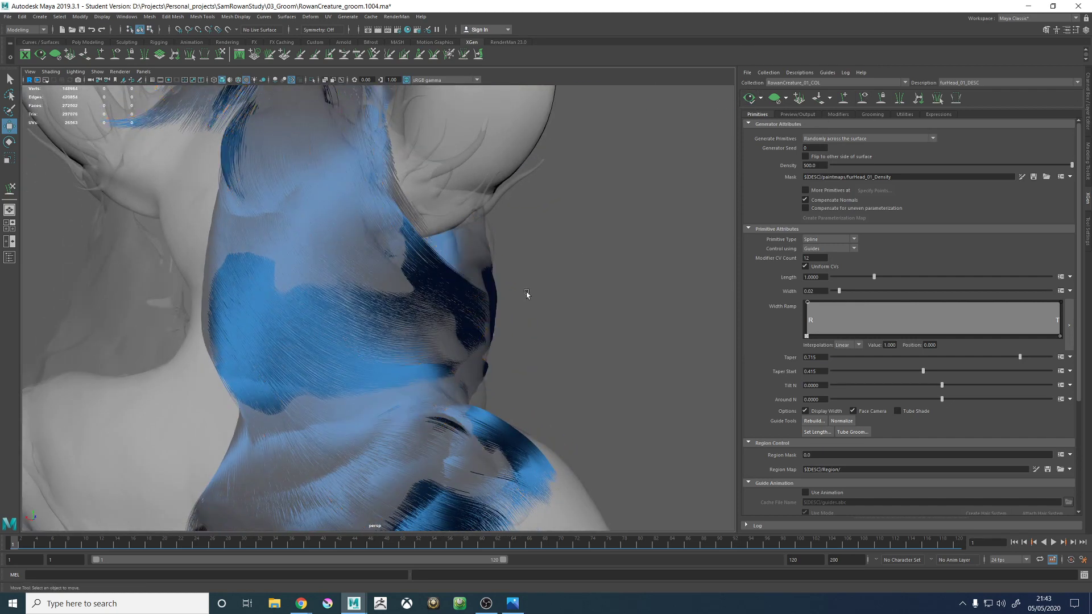
alt+drag(529, 296, 364, 279)
scroll(363, 279, up, 4)
alt+drag(394, 352, 465, 266)
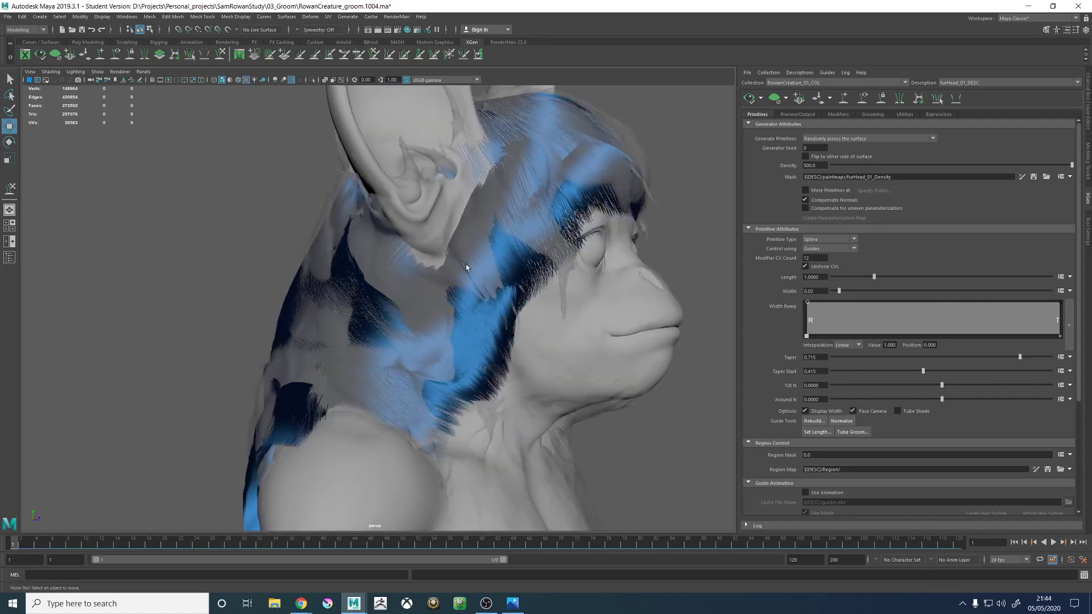
alt+drag(386, 253, 375, 218)
alt+drag(417, 247, 518, 310)
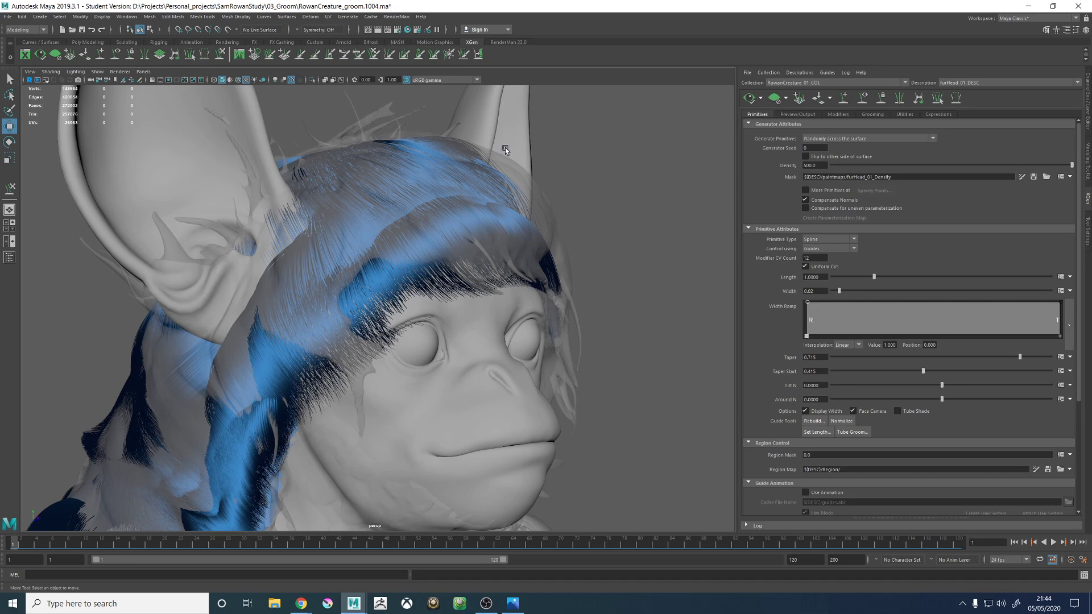
alt+drag(505, 147, 392, 223)
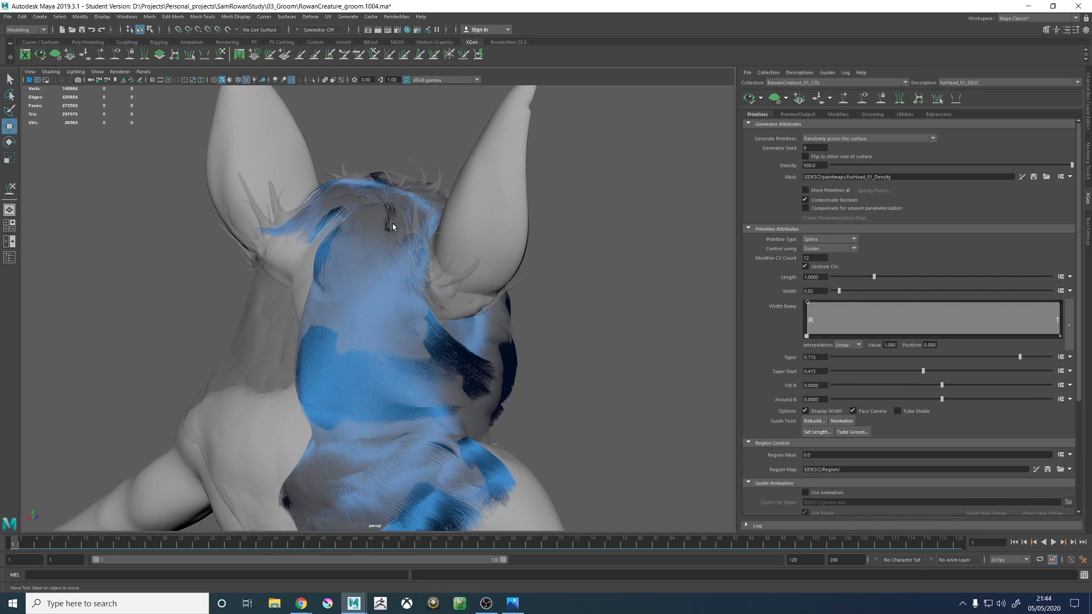
alt+drag(353, 244, 379, 275)
alt+right_drag(378, 275, 477, 286)
alt+drag(476, 286, 410, 263)
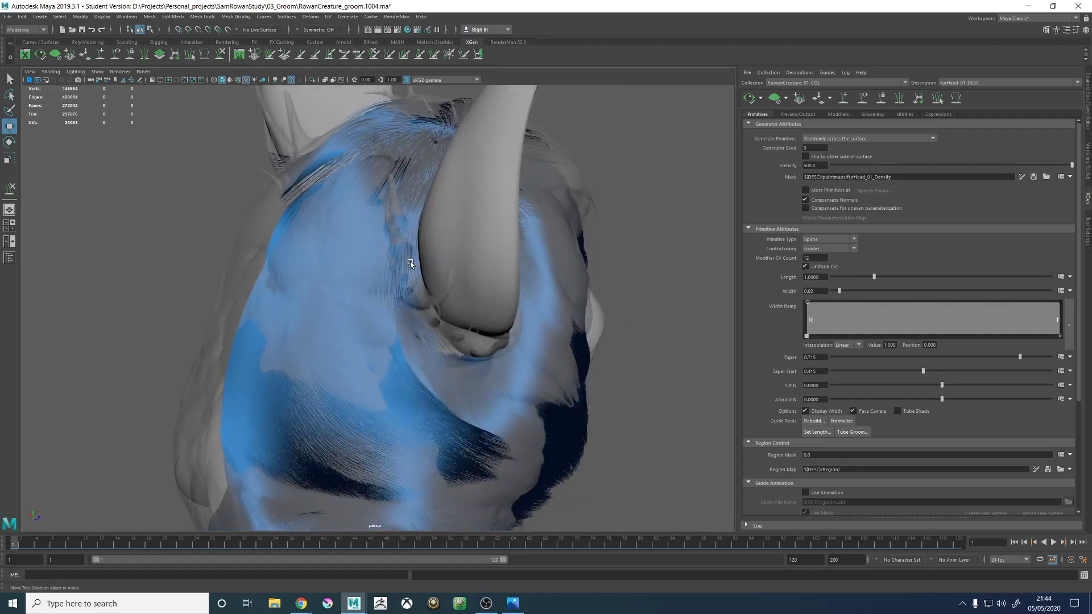
alt+drag(490, 110, 649, 229)
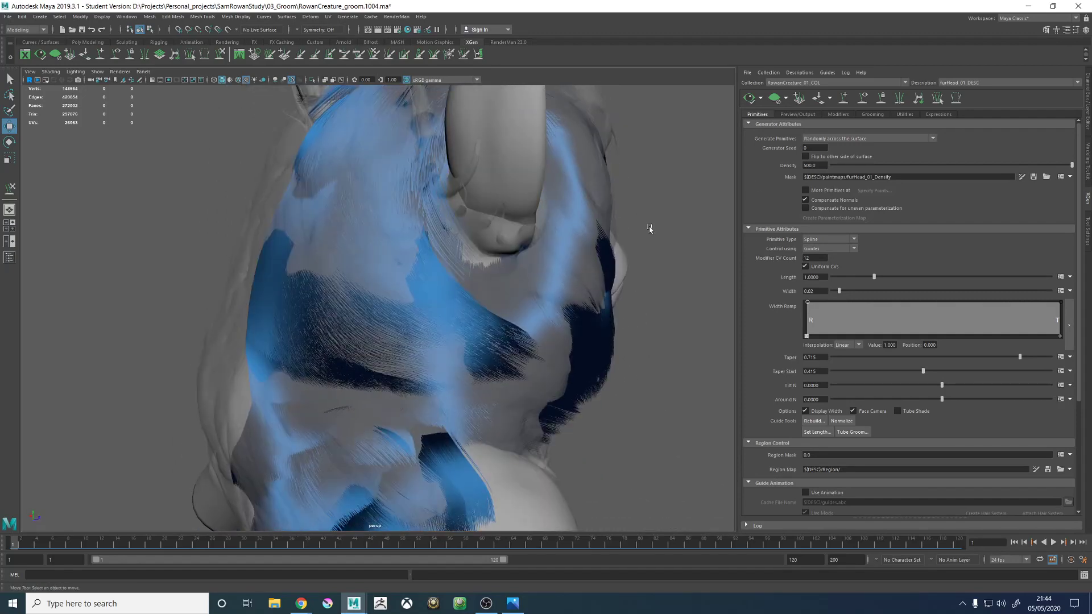
click(780, 101)
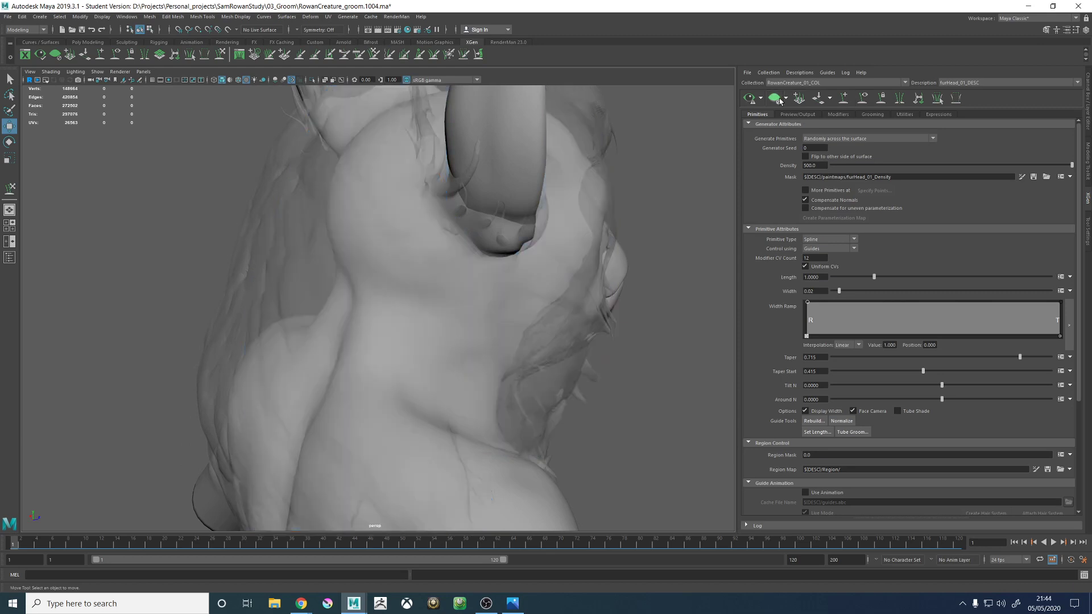
click(862, 99)
- Sculpt the guide just behind the ear base so its middle and tip sweep outward under the ear
alt+drag(574, 184, 478, 278)
click(467, 279)
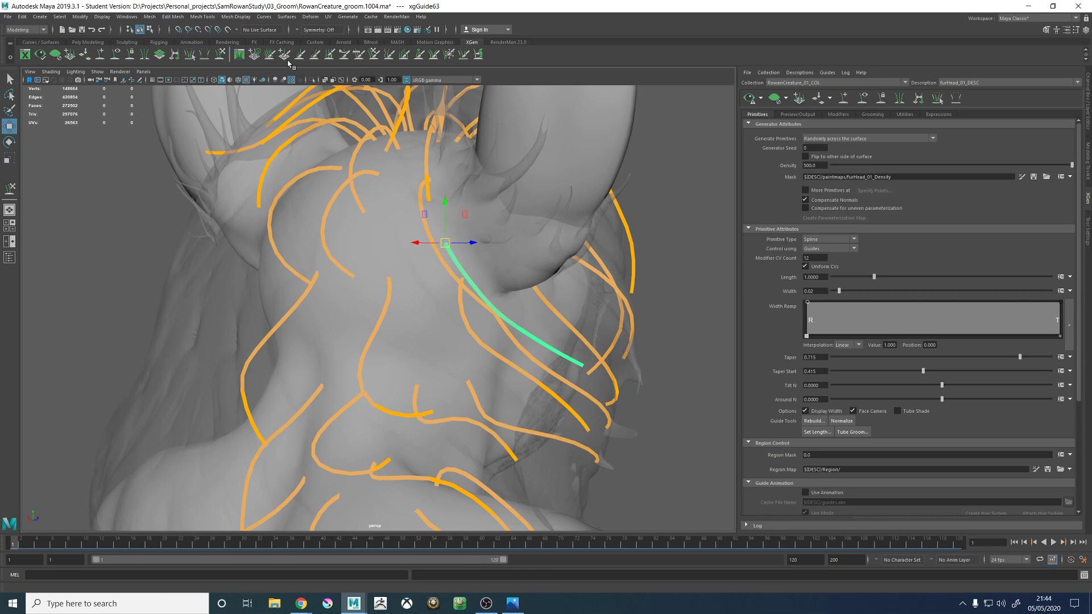
click(220, 55)
alt+drag(596, 356, 574, 346)
drag(506, 341, 549, 281)
mouse_move(561, 343)
mouse_down()
mouse_move(578, 322)
mouse_move(544, 353)
mouse_move(439, 361)
mouse_move(560, 341)
mouse_move(586, 325)
mouse_move(564, 325)
mouse_move(643, 378)
mouse_up()
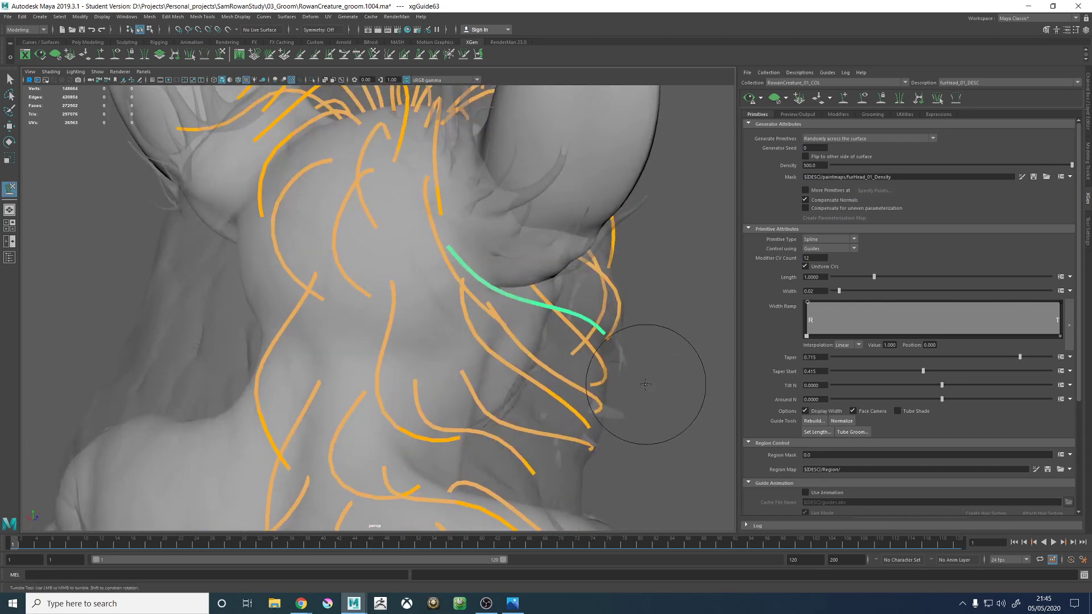
alt+drag(520, 299, 536, 305)
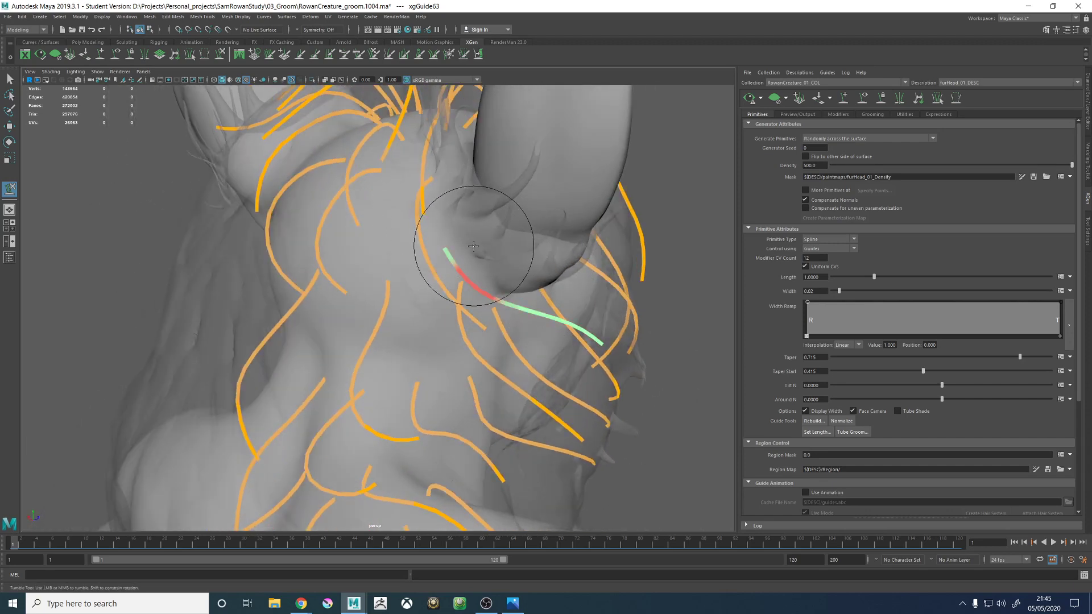
- Sculpt the guide above it on the back of the head so its lower half sweeps outward behind the ear
key(w)
click(427, 269)
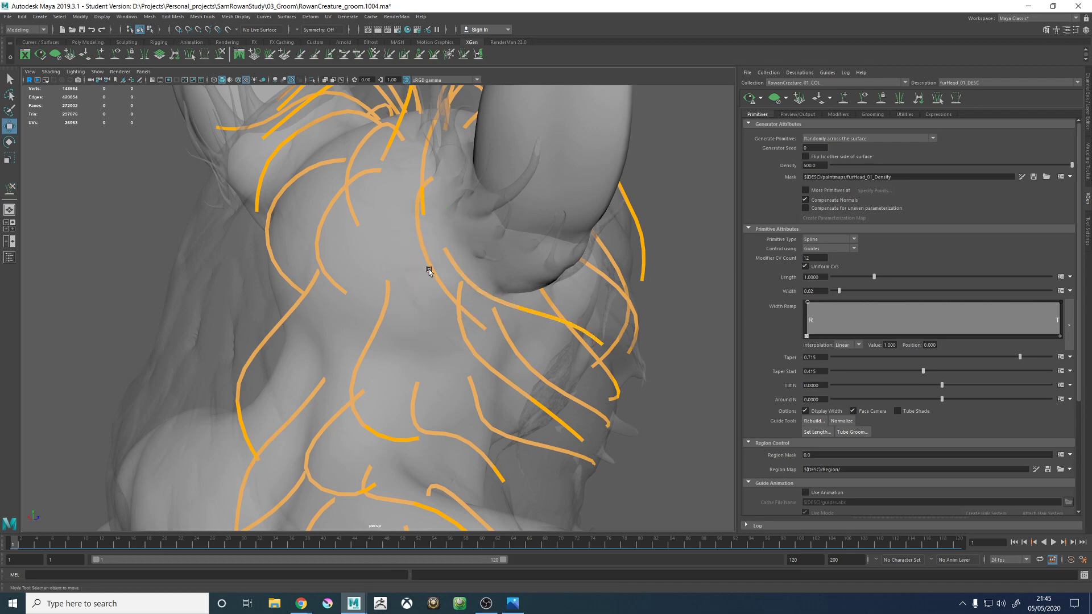
click(433, 259)
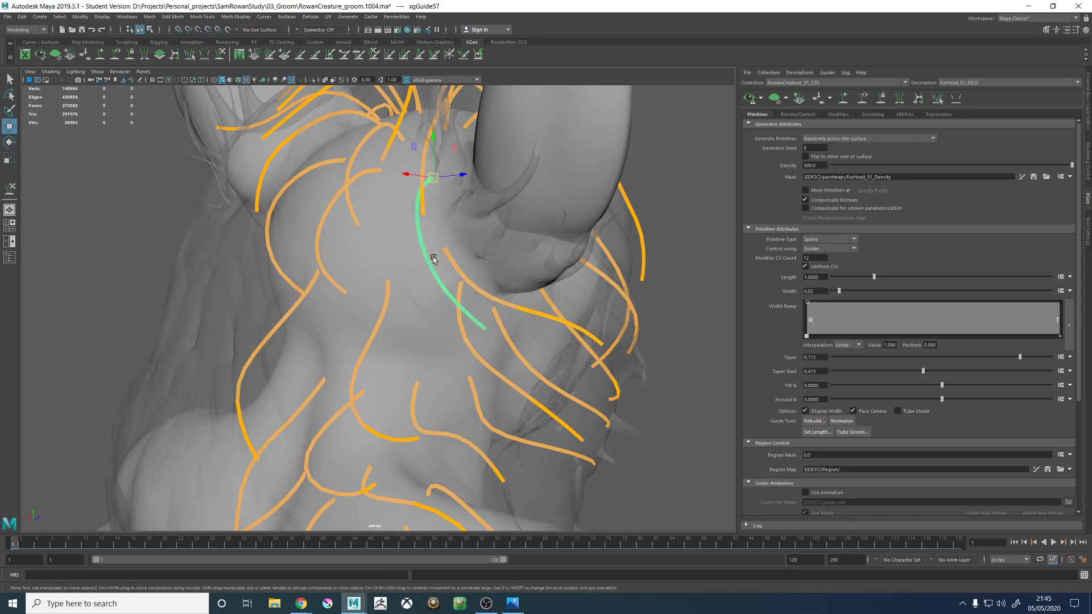
click(220, 59)
mouse_move(476, 288)
alt+mouse_down()
mouse_move(529, 341)
mouse_move(503, 309)
alt+mouse_up()
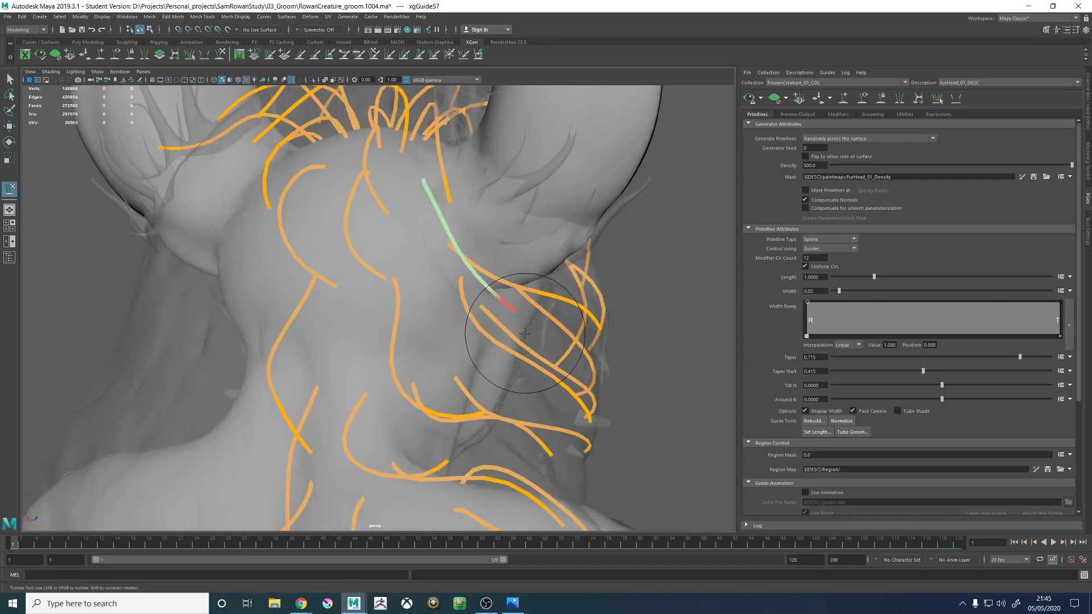
mouse_move(500, 309)
mouse_down()
mouse_move(521, 282)
mouse_move(493, 277)
mouse_up()
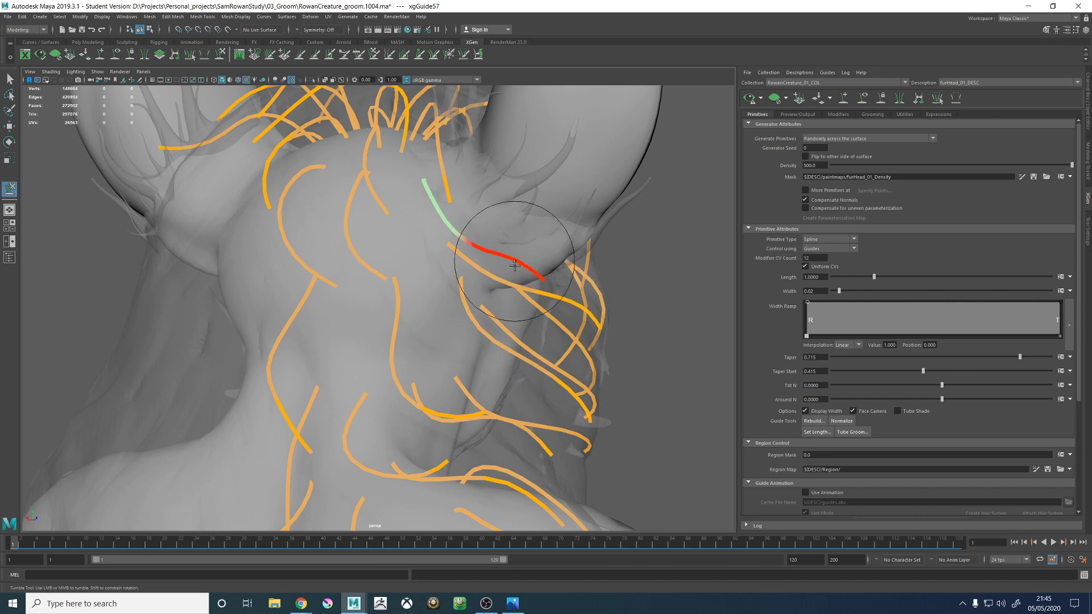
mouse_move(514, 265)
alt+mouse_down()
mouse_move(512, 342)
mouse_move(511, 266)
mouse_move(540, 244)
mouse_move(561, 314)
mouse_move(520, 288)
mouse_move(568, 292)
mouse_move(548, 239)
alt+mouse_up()
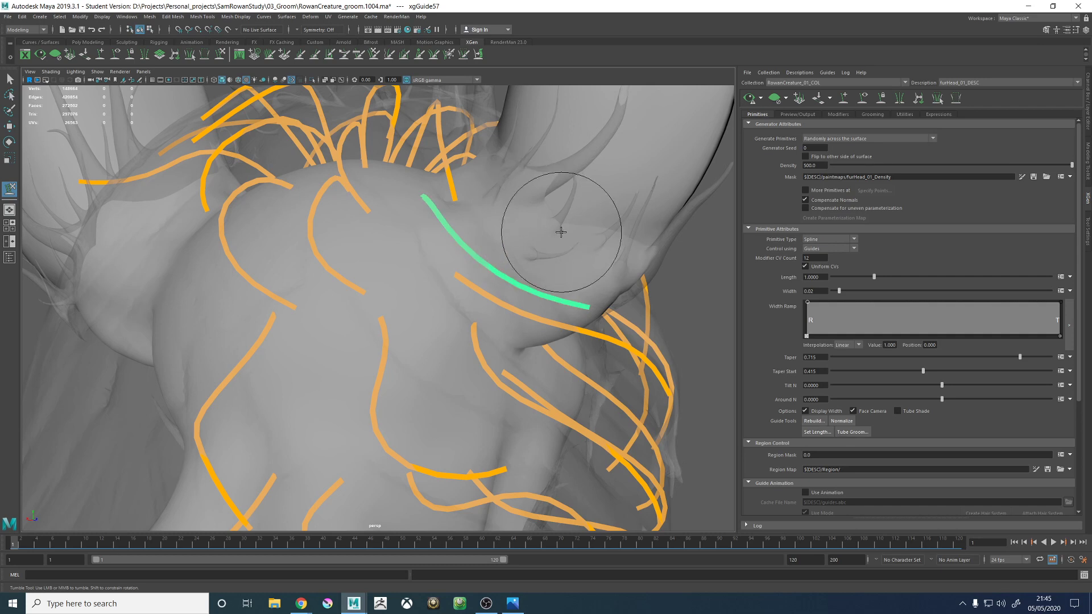
alt+drag(561, 232, 400, 297)
- Sculpt the long neck guide rooted below the ear so its middle and tip follow the neighbouring guides under the ear
key(w)
click(399, 298)
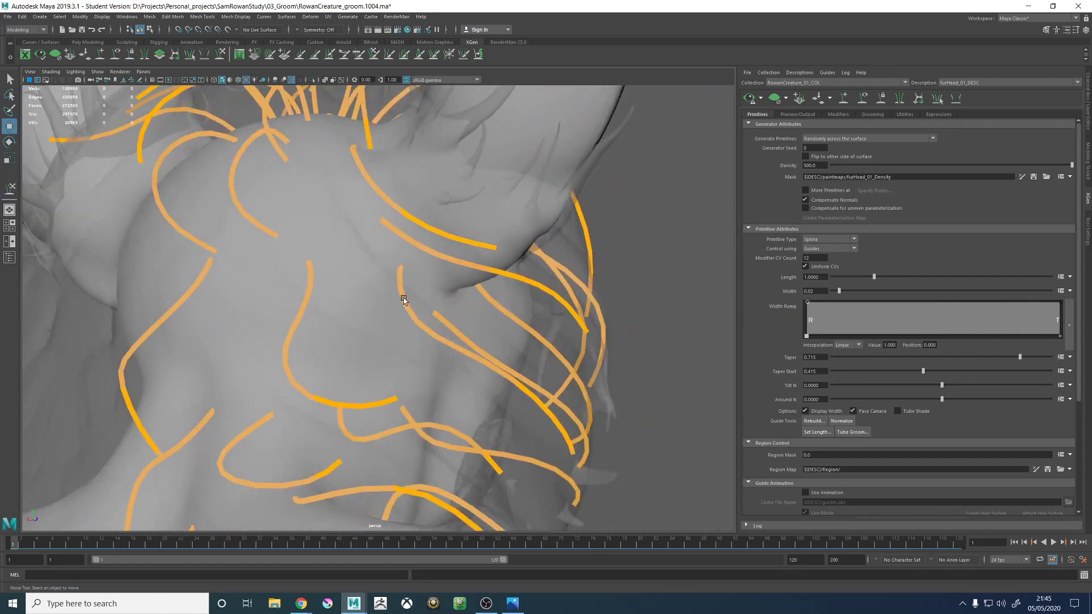
click(221, 55)
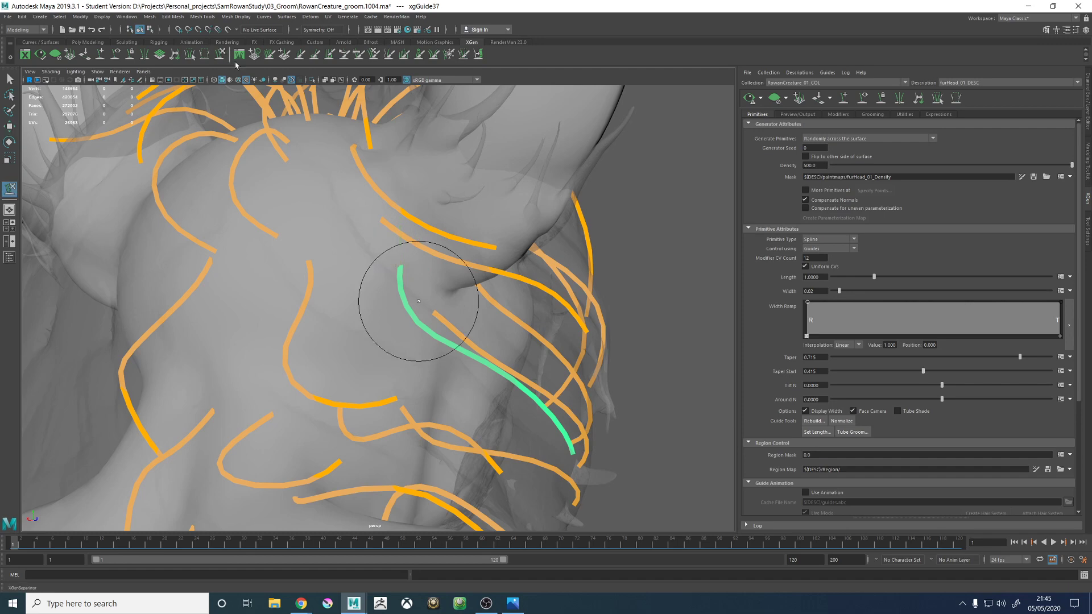
alt+drag(485, 326, 522, 308)
alt+right_drag(522, 308, 509, 369)
mouse_move(496, 380)
mouse_down()
mouse_move(531, 370)
mouse_move(456, 387)
mouse_up()
mouse_move(455, 392)
mouse_down()
mouse_move(443, 425)
mouse_move(453, 389)
mouse_move(488, 355)
mouse_move(427, 326)
mouse_move(480, 323)
mouse_move(364, 315)
mouse_move(439, 307)
mouse_move(362, 326)
mouse_move(365, 349)
mouse_move(373, 343)
mouse_move(378, 366)
mouse_move(403, 351)
mouse_move(367, 239)
mouse_move(401, 287)
mouse_move(489, 275)
mouse_move(536, 285)
mouse_move(524, 293)
mouse_move(451, 231)
mouse_move(425, 309)
mouse_move(491, 415)
mouse_up()
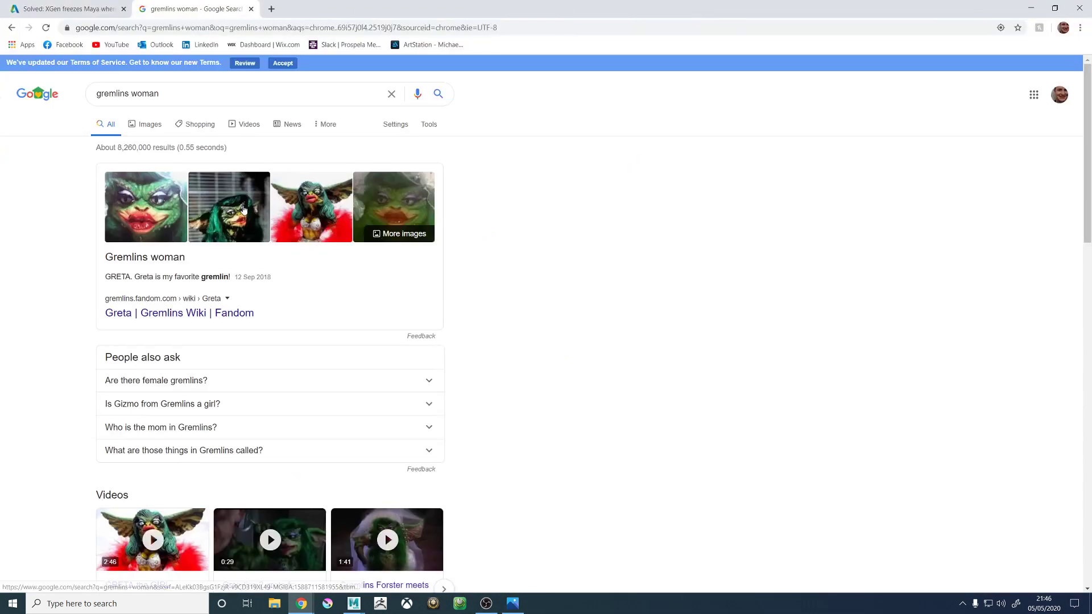
- Switch to Chrome, close the gremlins woman image search, look over the Autodesk forum thread on XGen freezes, and minimise the browser
click(244, 210)
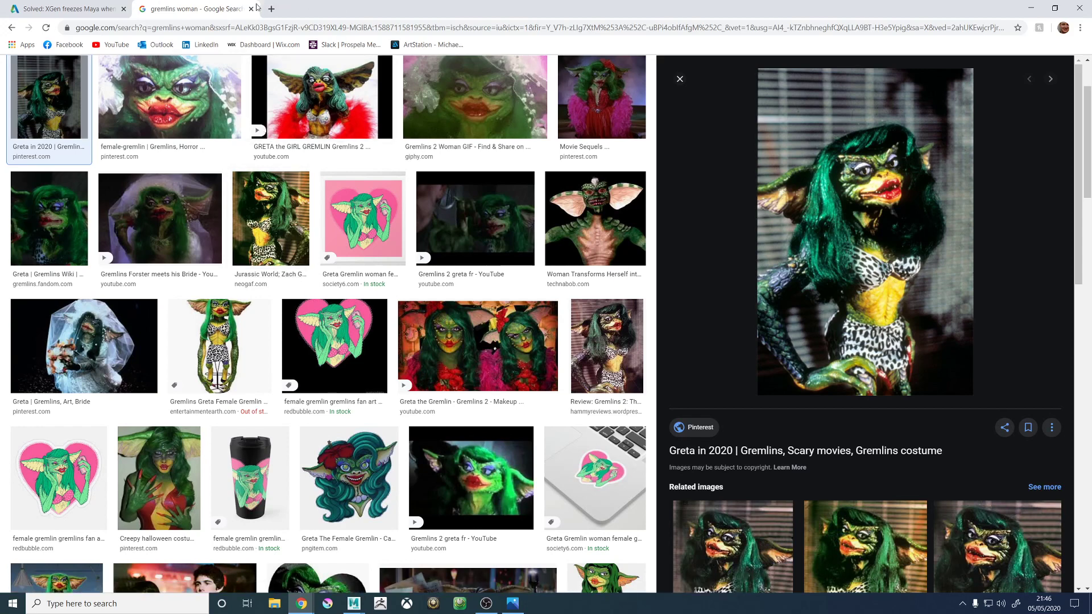
drag(213, 9, 1091, 182)
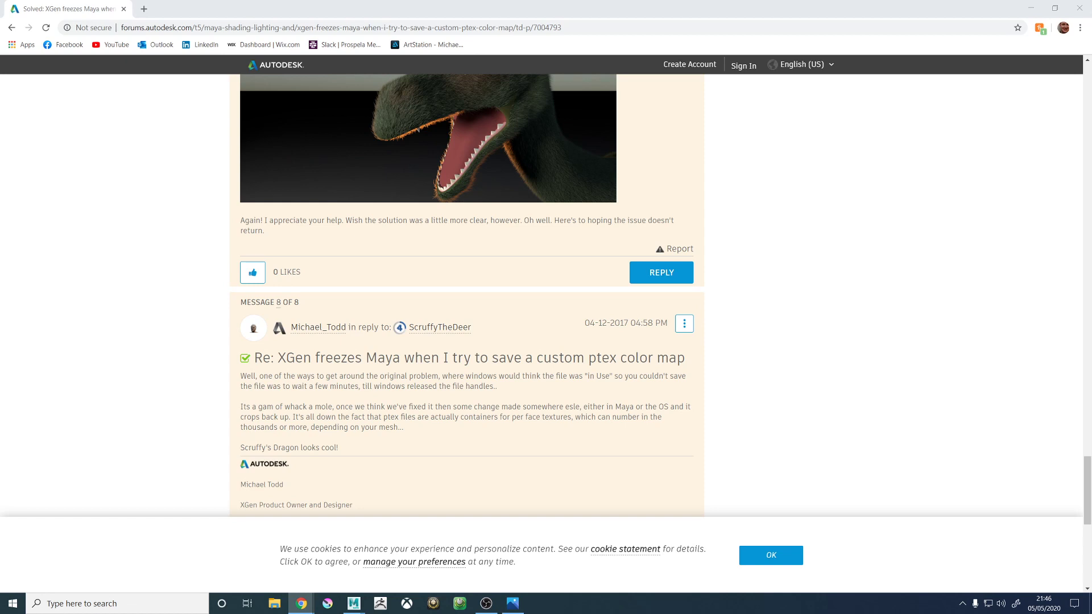
scroll(455, 149, up, 5)
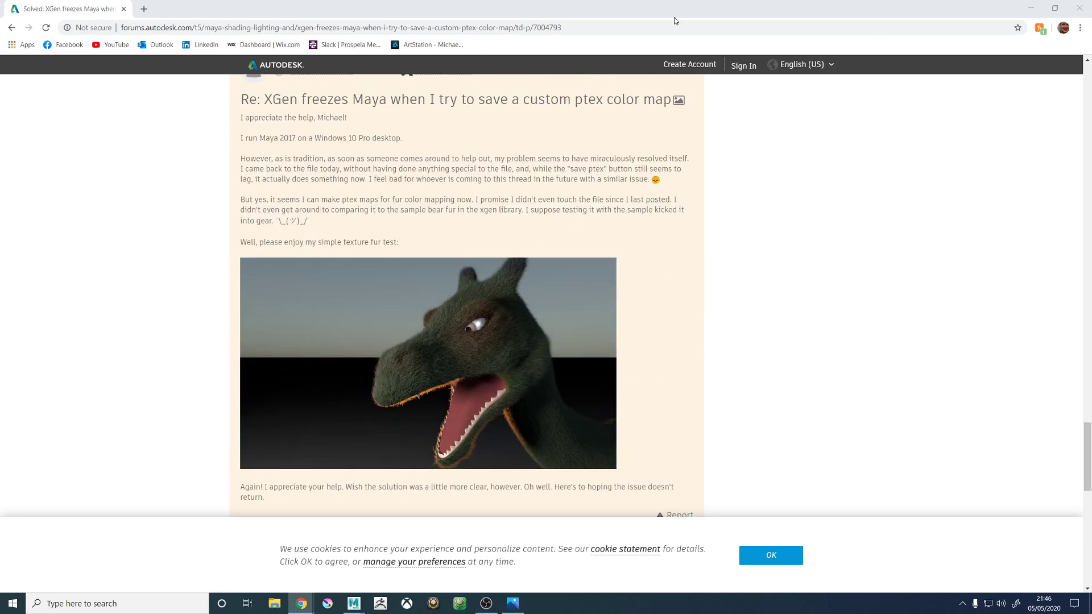
click(1032, 8)
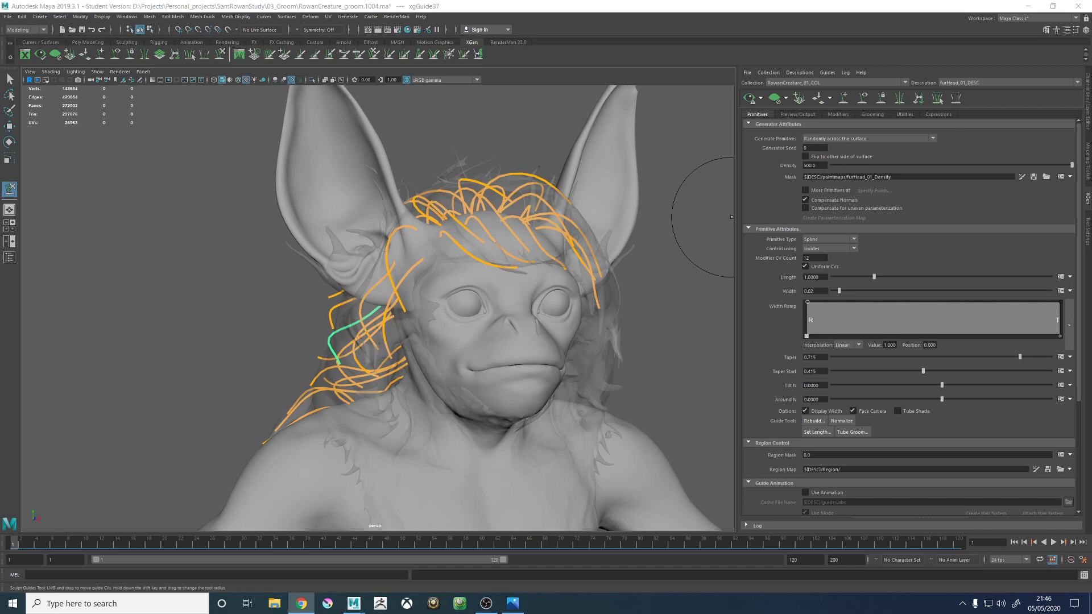
alt+drag(657, 256, 689, 250)
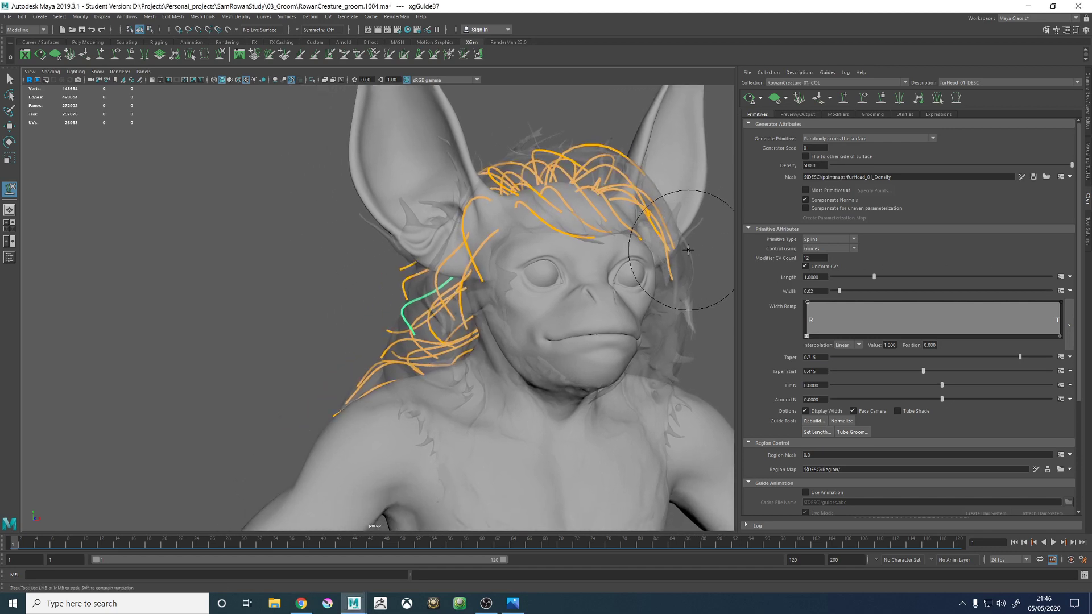
alt+right_drag(689, 250, 682, 272)
alt+drag(682, 273, 442, 252)
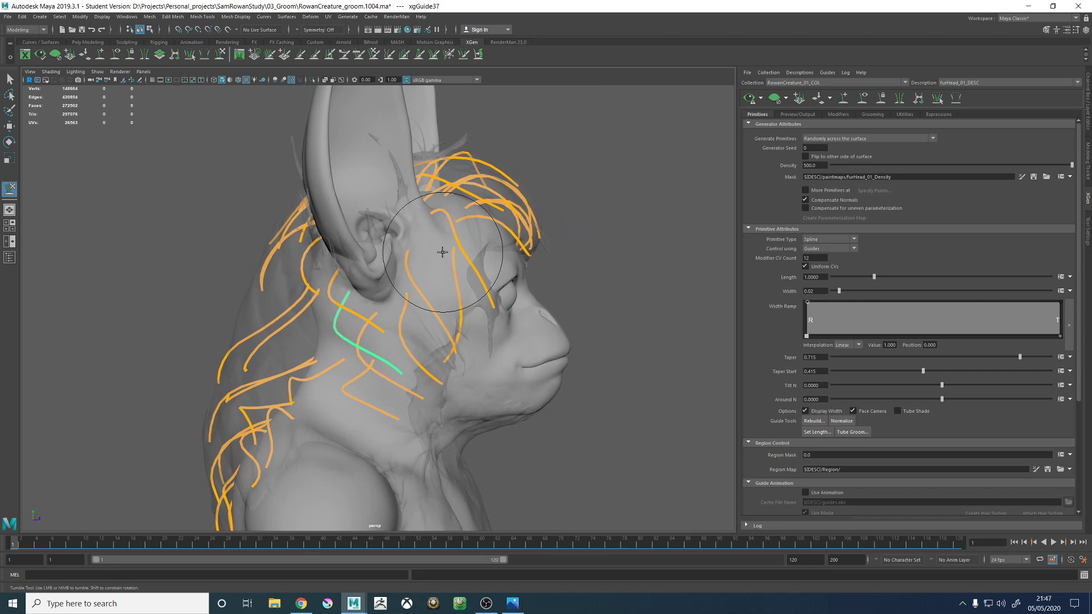
alt+drag(488, 329, 458, 326)
alt+middle_drag(484, 309, 497, 317)
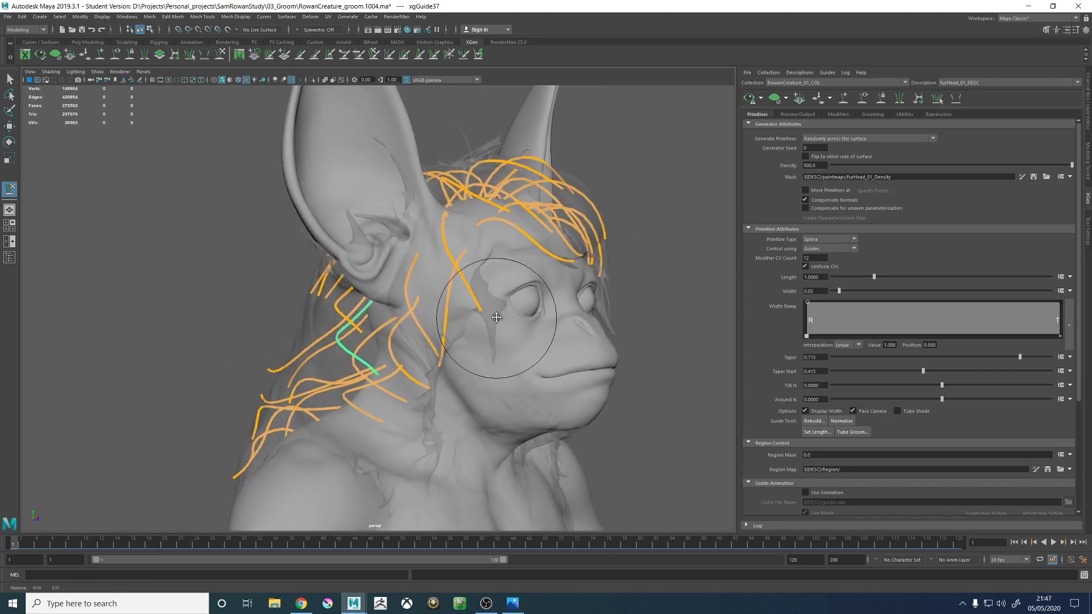
- Add a guide on the back of the head, between the central guides and those behind the ear, and scale it to suit its neighbours
alt+drag(496, 317, 666, 265)
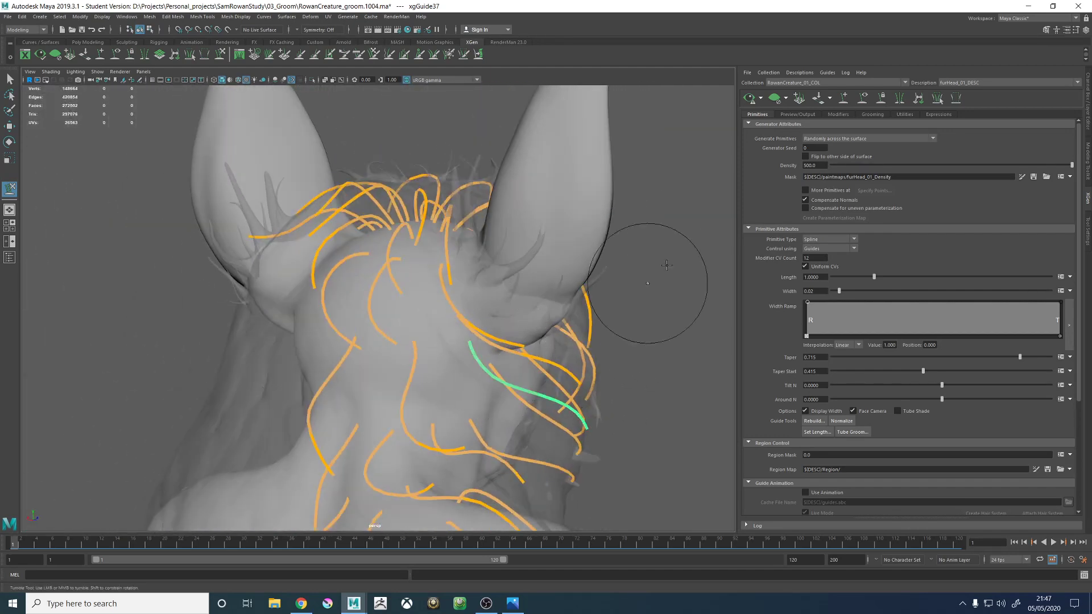
click(842, 103)
mouse_move(448, 348)
alt+middle_down()
mouse_move(416, 338)
mouse_move(423, 311)
alt+middle_up()
alt+right_drag(461, 328, 489, 329)
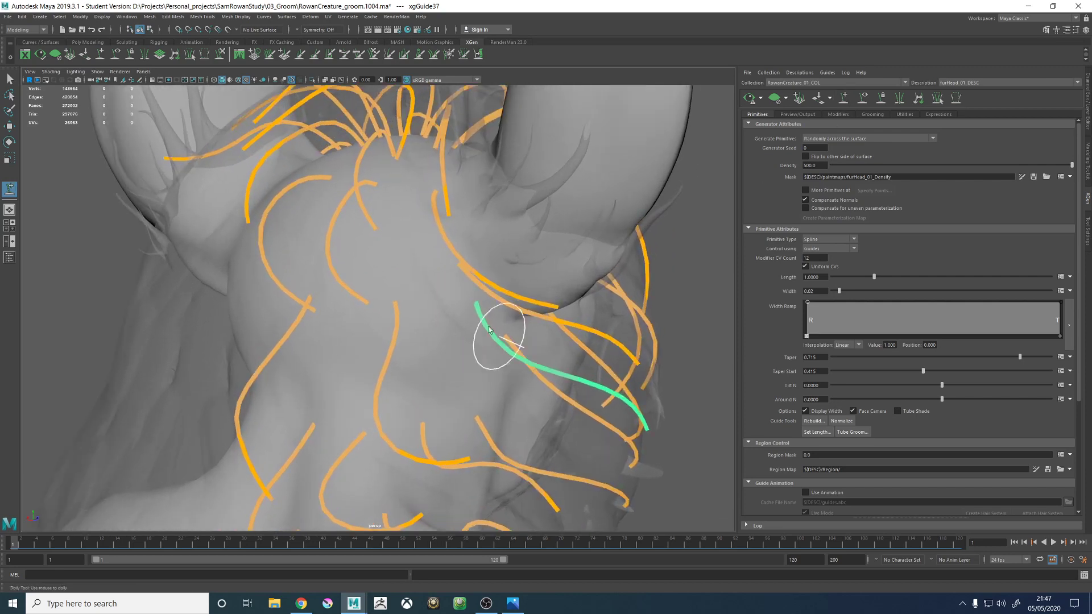
alt+drag(489, 329, 408, 273)
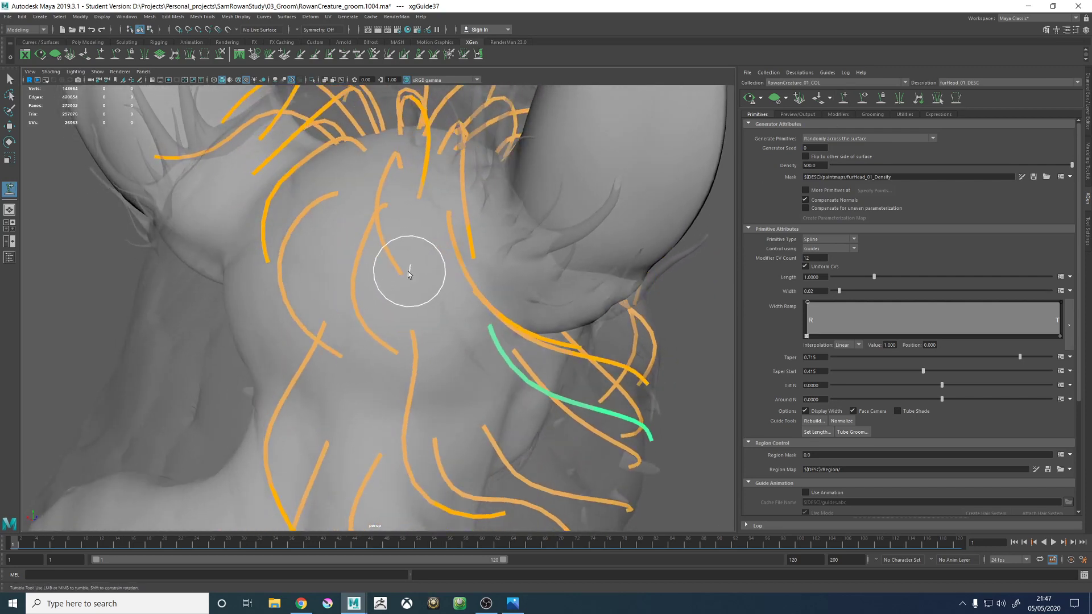
alt+right_drag(544, 359, 390, 285)
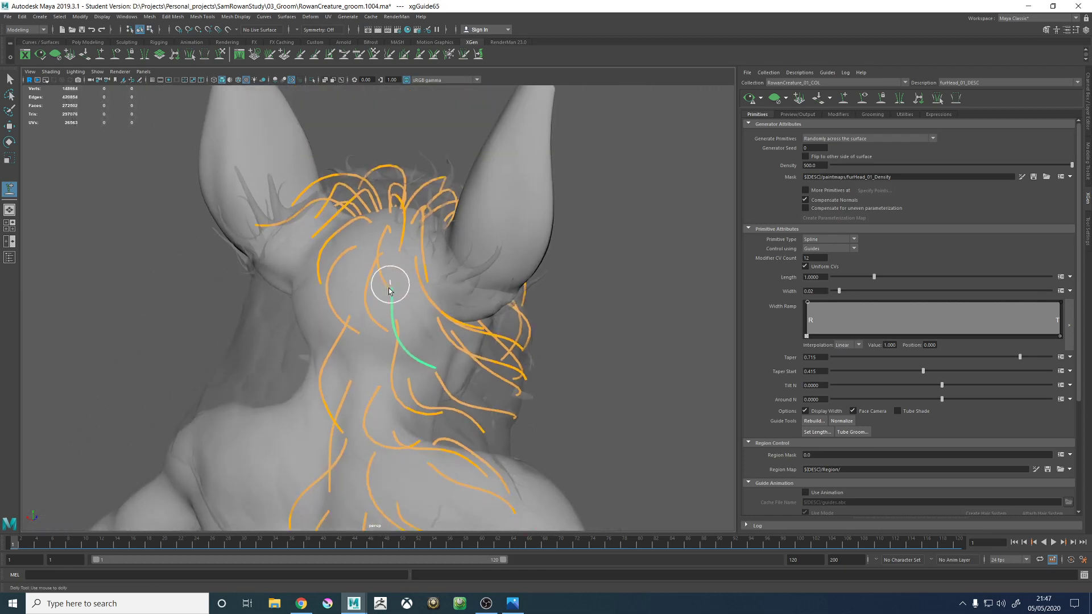
alt+drag(390, 285, 414, 298)
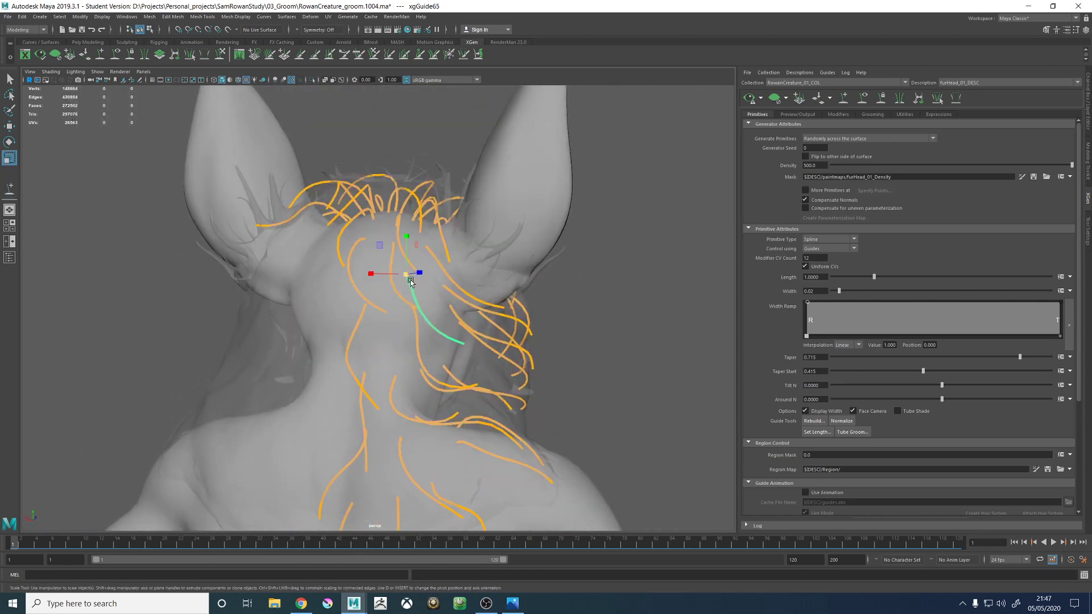
- Sculpt the new guide on the back of the head so its middle and tip curve outward towards the ear side
click(221, 54)
alt+drag(455, 319, 478, 336)
alt+right_drag(463, 335, 455, 321)
alt+drag(557, 324, 409, 348)
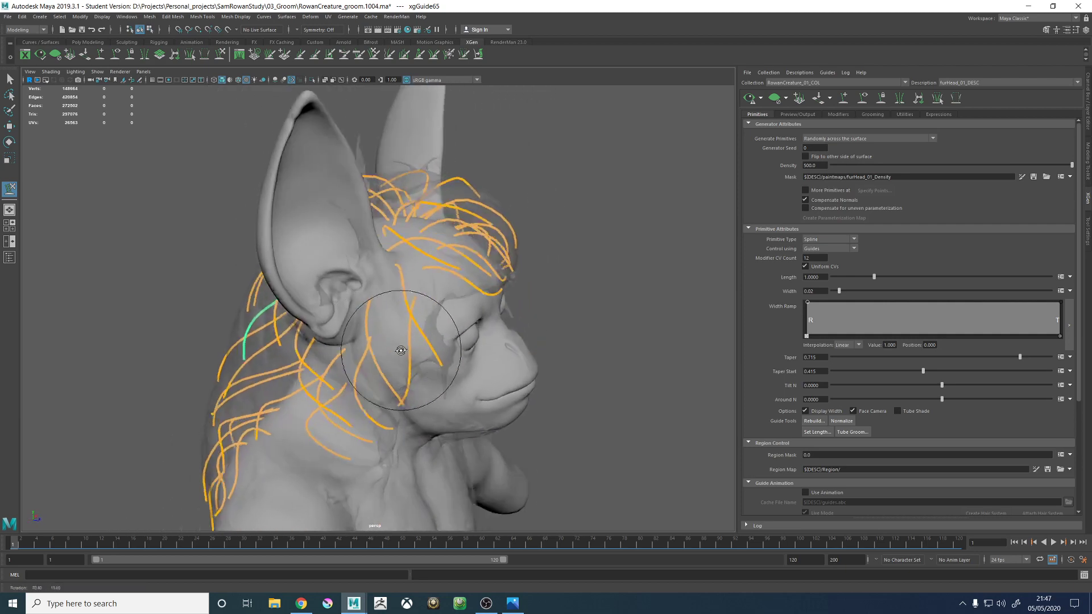
alt+middle_drag(330, 305, 438, 276)
alt+right_drag(353, 296, 439, 338)
alt+drag(439, 337, 335, 336)
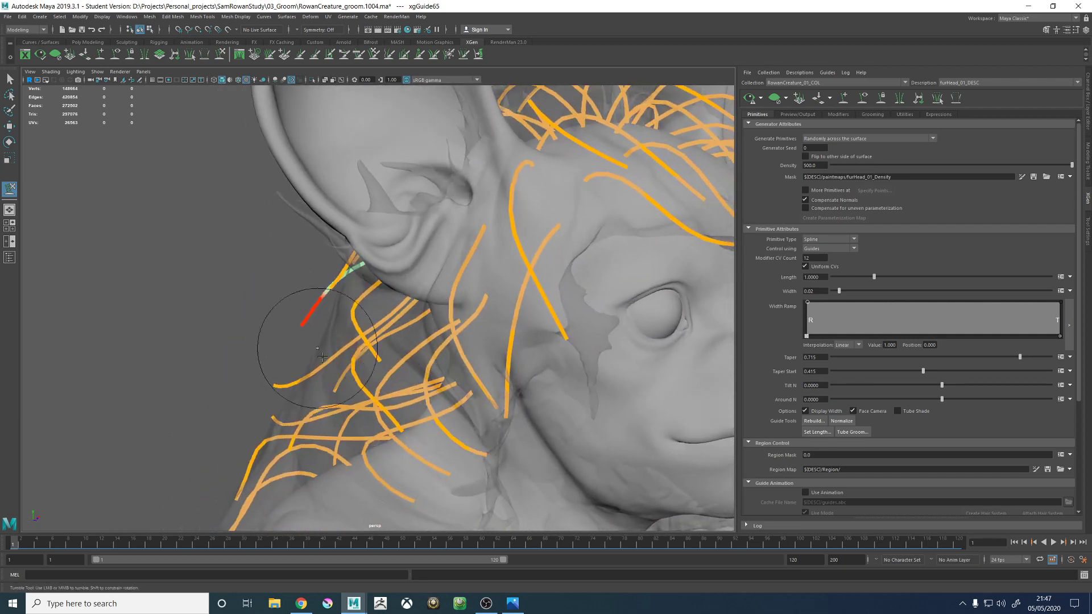
mouse_move(349, 390)
alt+mouse_down()
mouse_move(438, 232)
mouse_move(463, 317)
mouse_move(503, 326)
mouse_move(432, 511)
mouse_move(415, 312)
mouse_move(354, 316)
mouse_move(427, 324)
mouse_move(275, 323)
alt+mouse_up()
- Sculpt the long guide rooted behind the ear base so its middle hugs the neck and its tip sweeps forward towards the jaw
key(w)
click(220, 55)
key(w)
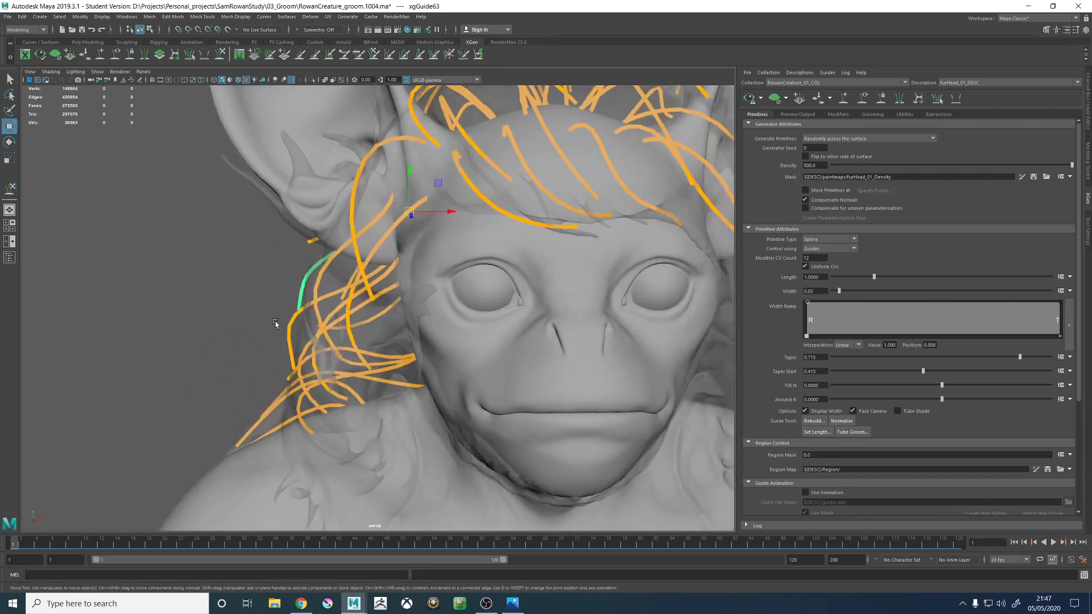
click(220, 55)
alt+drag(335, 354, 307, 393)
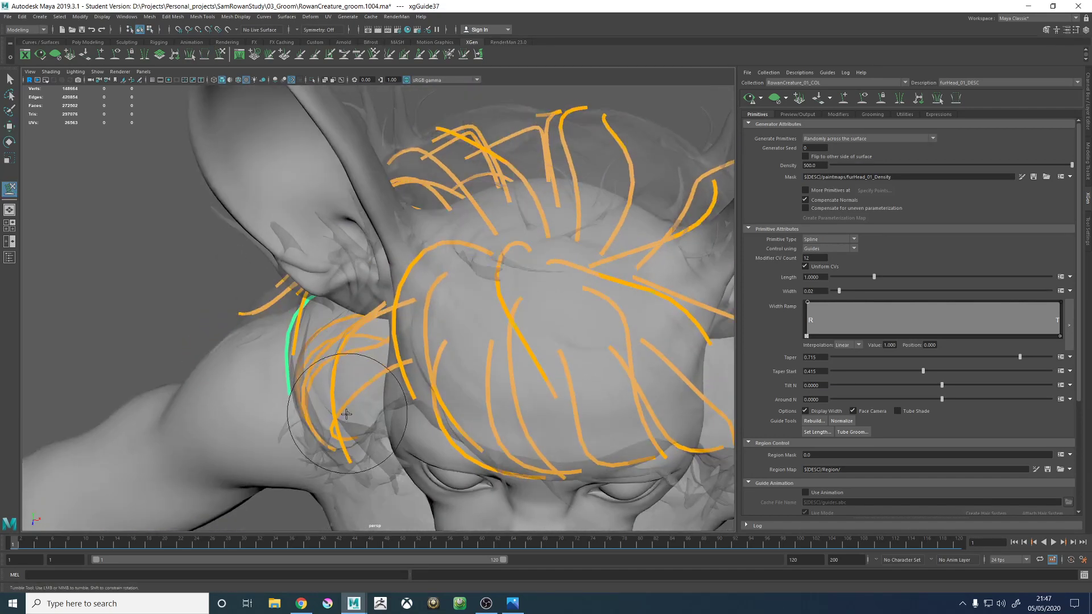
alt+middle_drag(307, 392, 355, 356)
drag(355, 356, 364, 334)
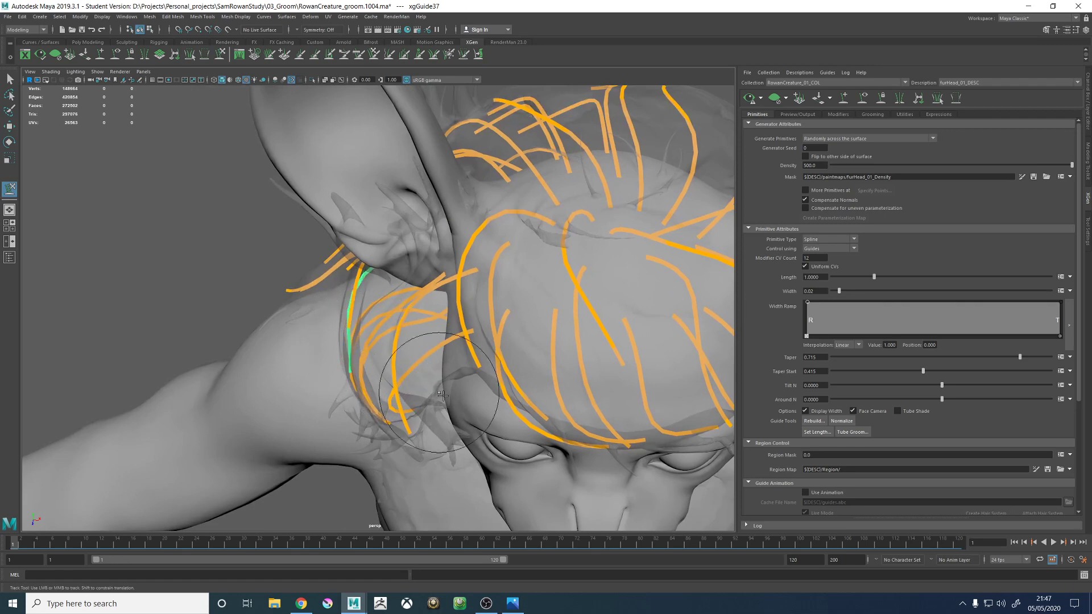
alt+drag(370, 291, 365, 356)
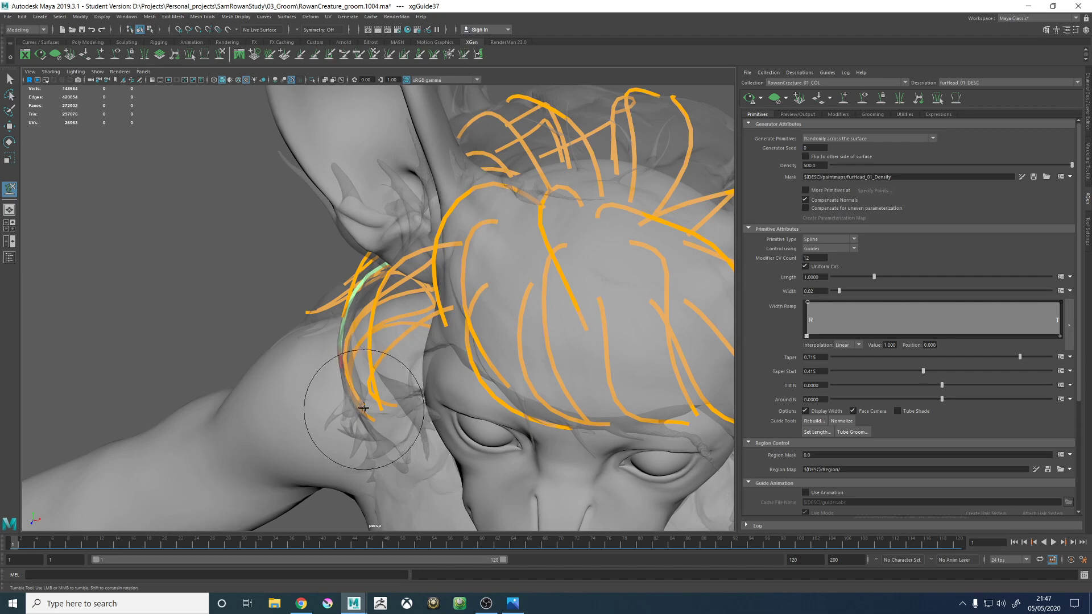
alt+drag(370, 360, 467, 362)
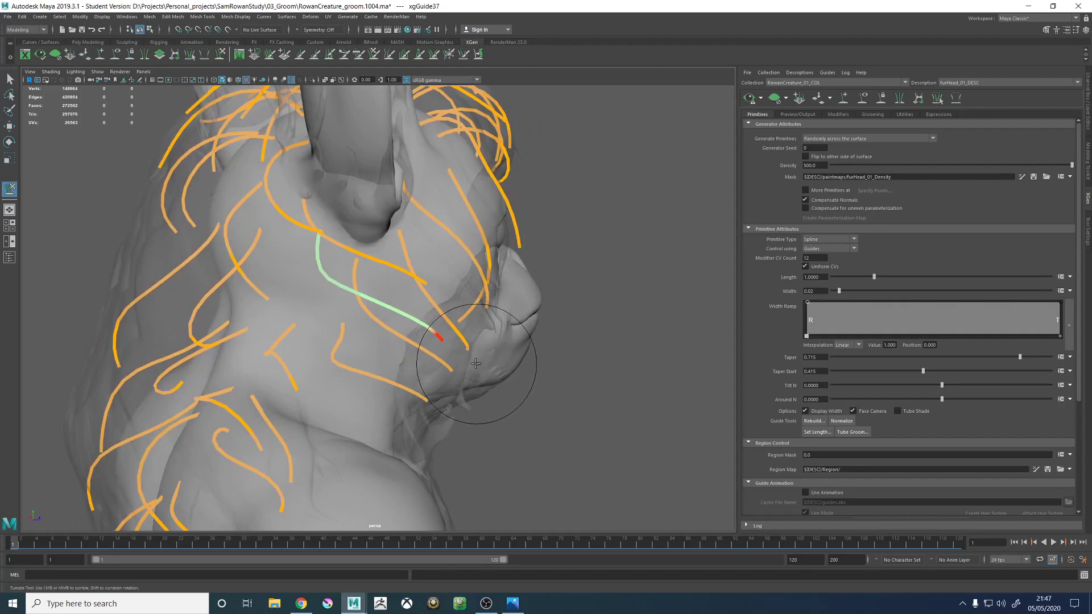
alt+drag(357, 317, 399, 295)
alt+middle_drag(399, 295, 488, 310)
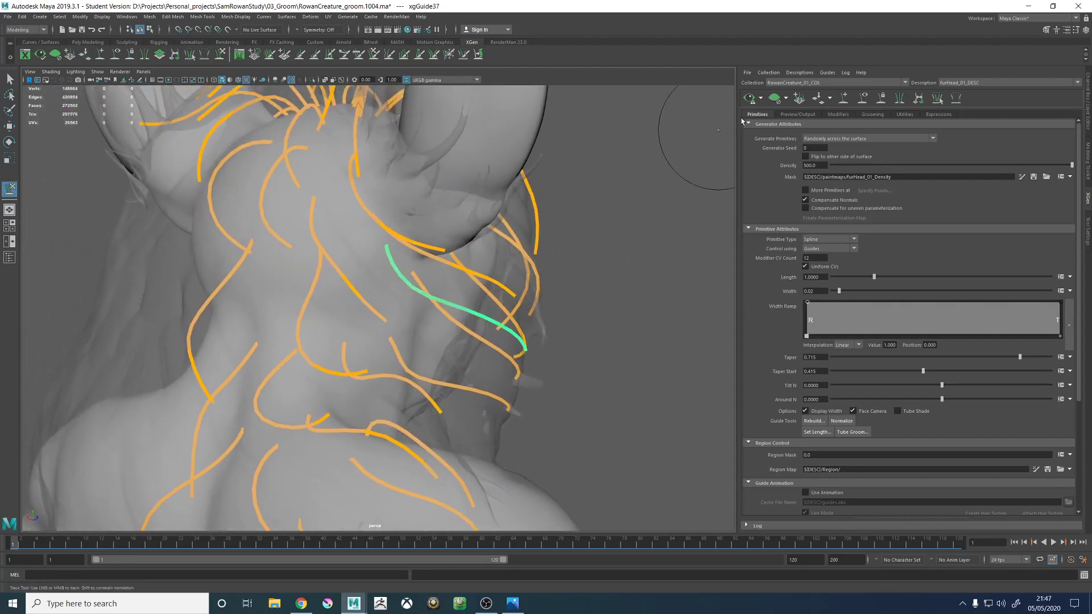
- Add a guide on the side of the neck, below and behind the long guide rooted at the ear base, and keep it selected
alt+drag(367, 268, 373, 309)
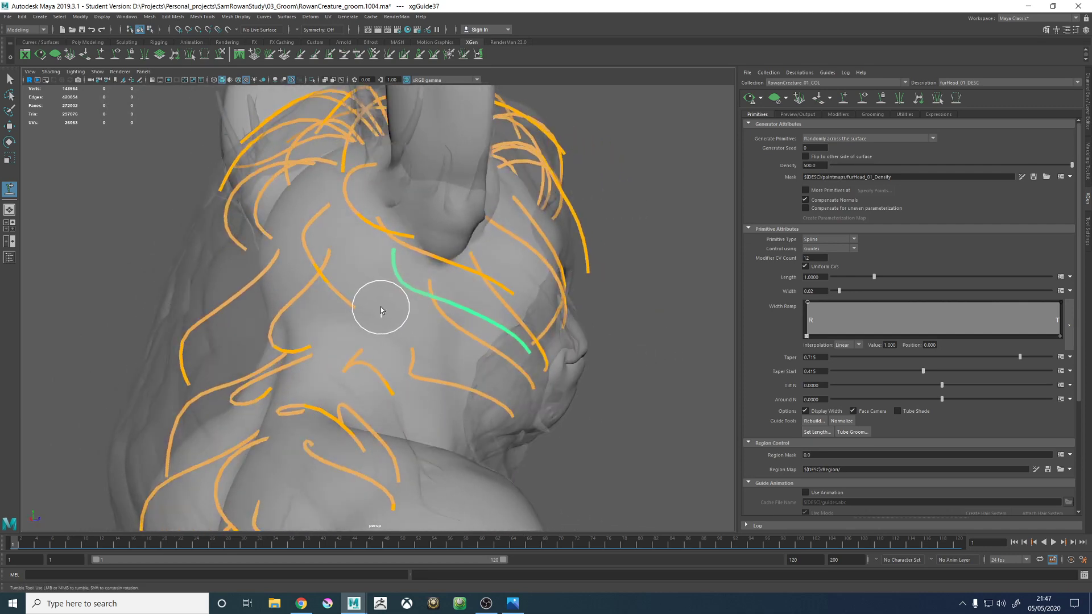
click(380, 310)
alt+drag(444, 355, 491, 389)
key(w)
click(490, 398)
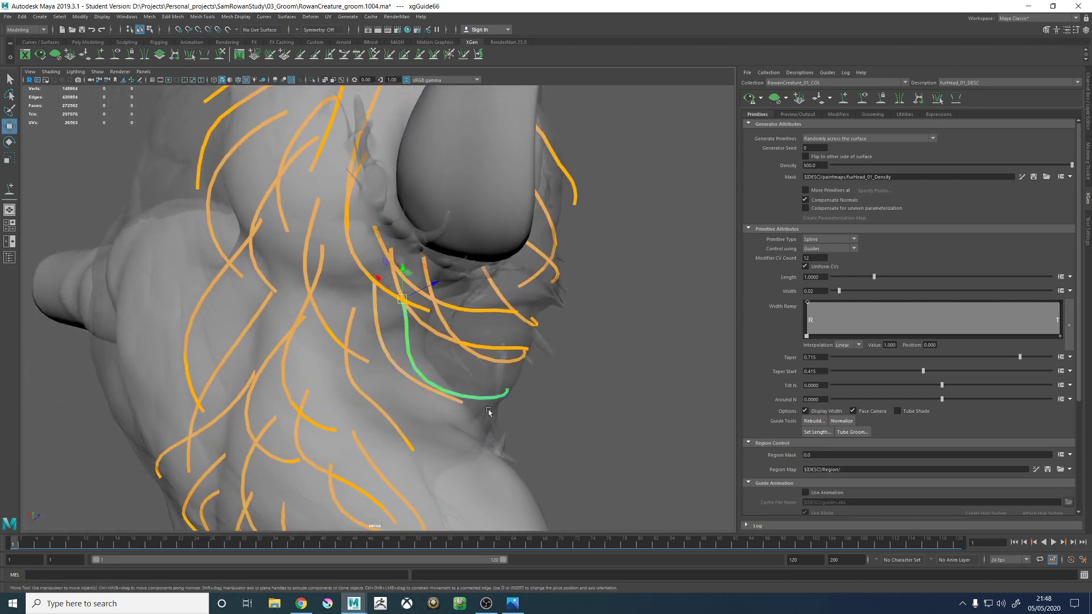
right_click(592, 386)
click(627, 391)
right_drag(599, 361, 565, 362)
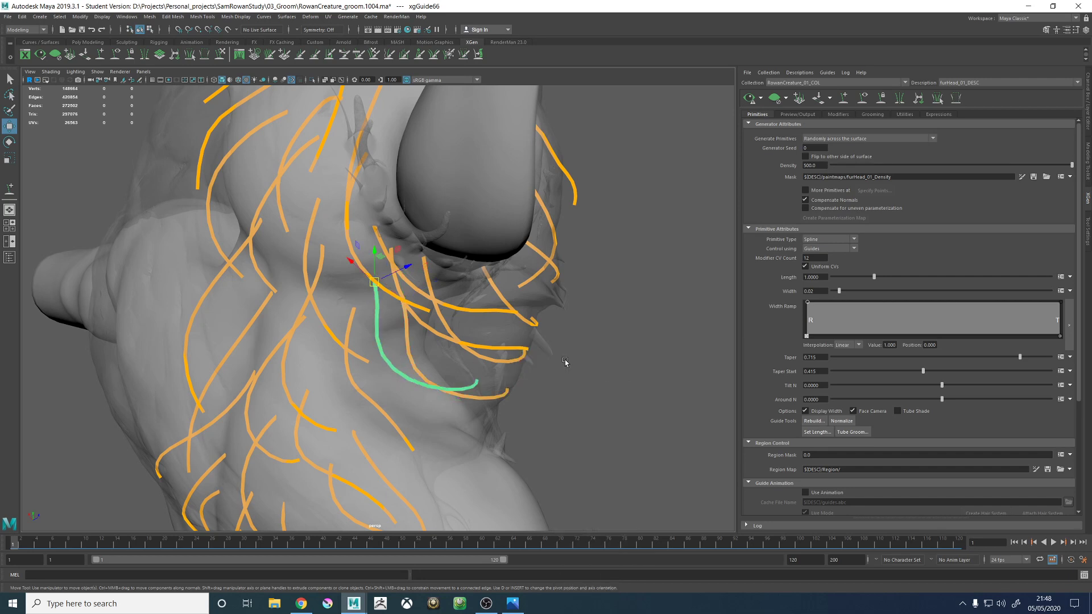
- Sculpt the new neck guide so its middle wraps around the neck and its tip points forward under the ear
click(220, 54)
mouse_move(499, 323)
alt+mouse_down()
mouse_move(444, 287)
mouse_move(428, 376)
alt+mouse_up()
alt+middle_drag(427, 398, 452, 307)
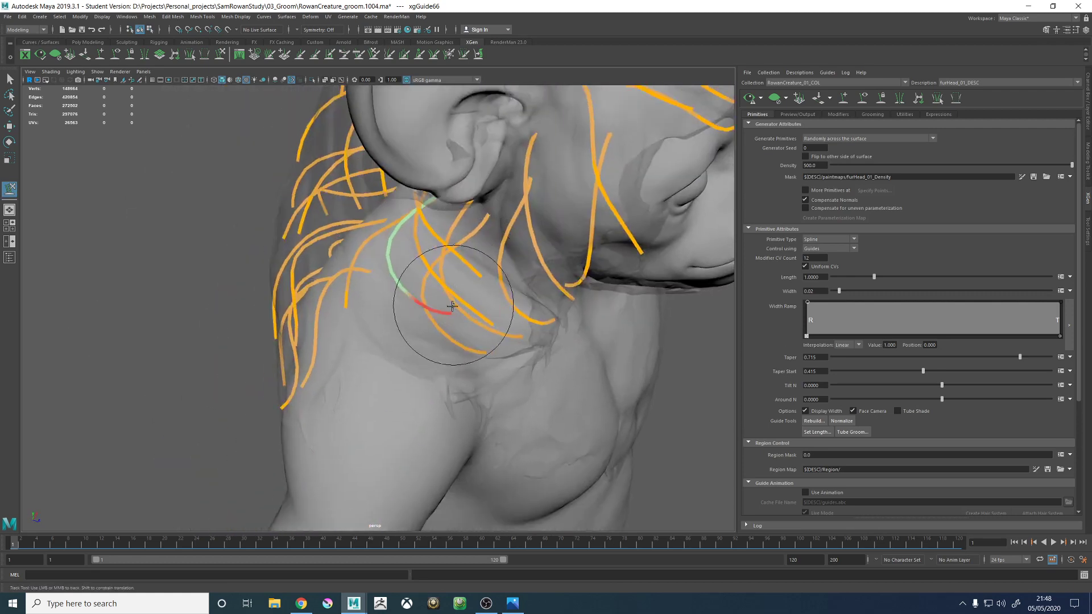
mouse_move(452, 306)
alt+mouse_down()
mouse_move(409, 351)
mouse_move(461, 369)
mouse_move(427, 333)
alt+mouse_up()
mouse_move(445, 382)
alt+mouse_down()
mouse_move(382, 394)
mouse_move(424, 369)
mouse_move(443, 335)
alt+mouse_up()
alt+middle_drag(443, 335, 431, 391)
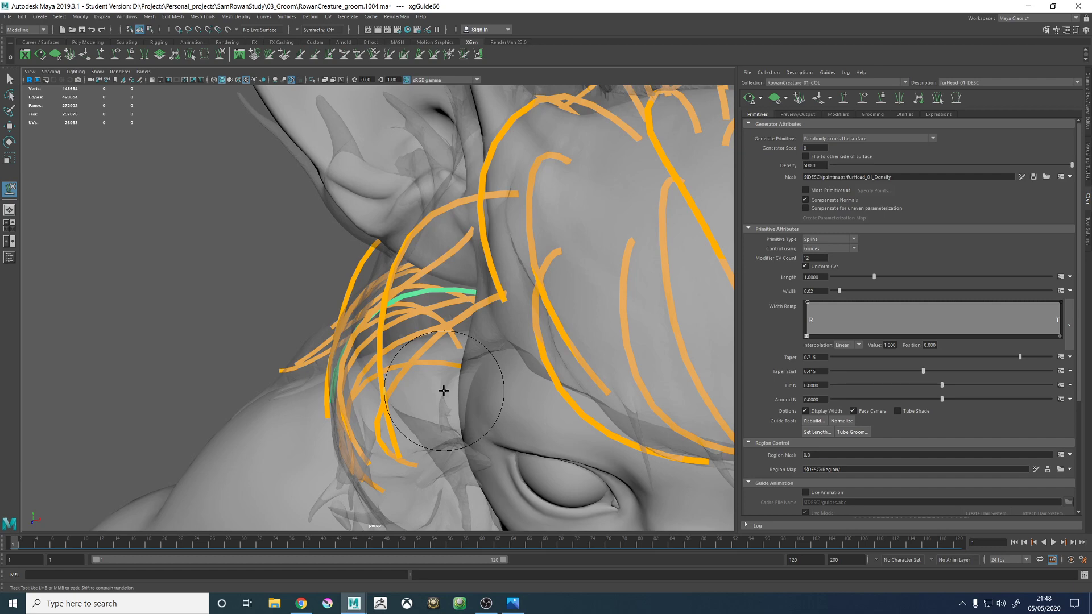
alt+drag(400, 300, 463, 402)
alt+middle_drag(464, 402, 431, 321)
alt+drag(432, 322, 463, 318)
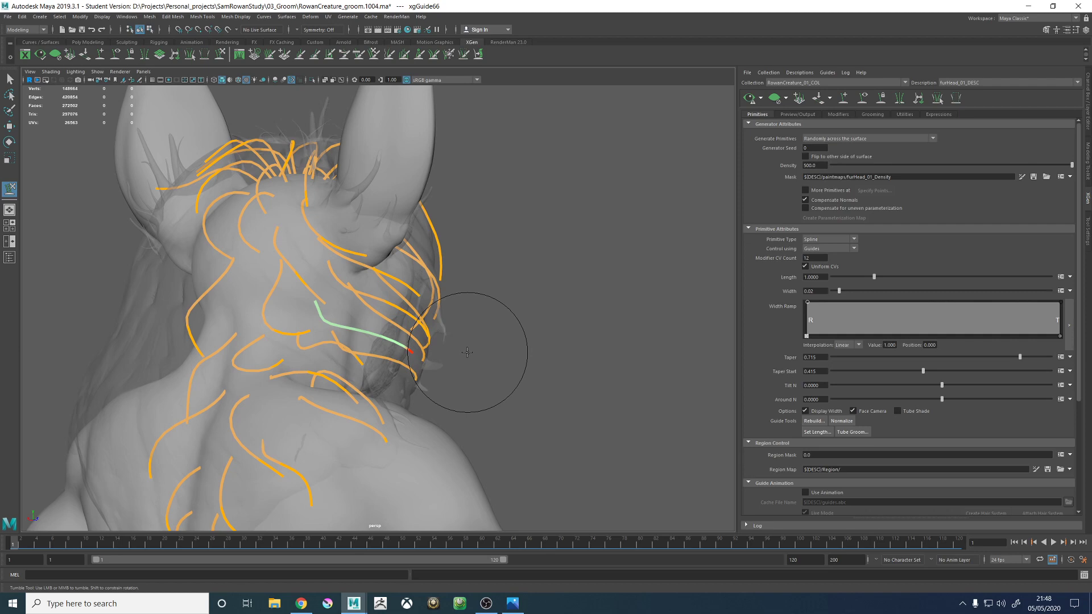
- Refine the same neck guide's middle and tip so it runs parallel to the neighbouring guides along the side of the neck
alt+drag(467, 352, 548, 309)
alt+right_drag(549, 310, 630, 394)
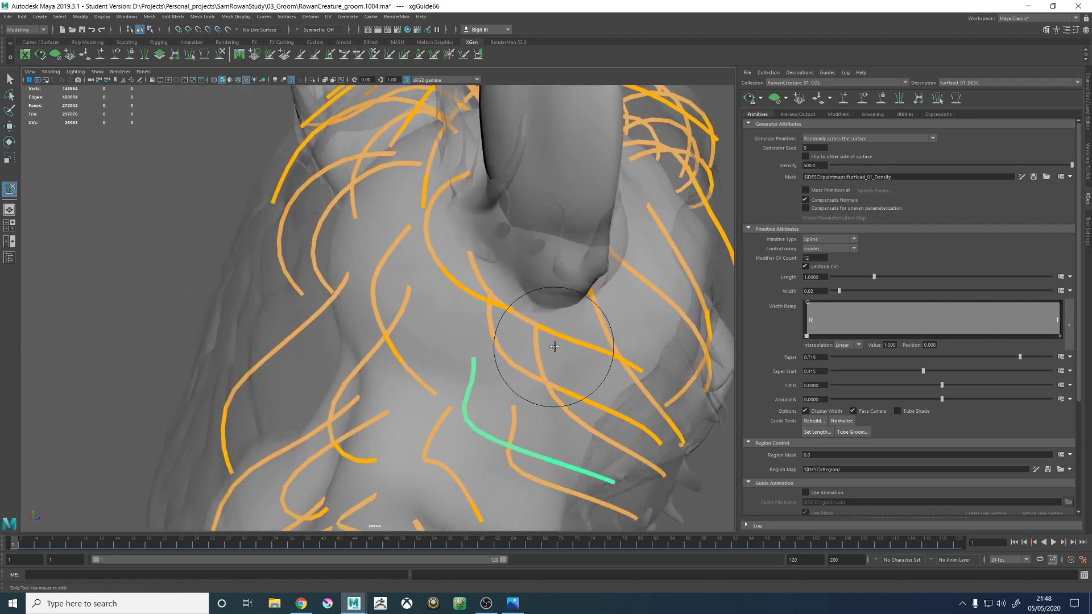
alt+drag(500, 321, 534, 326)
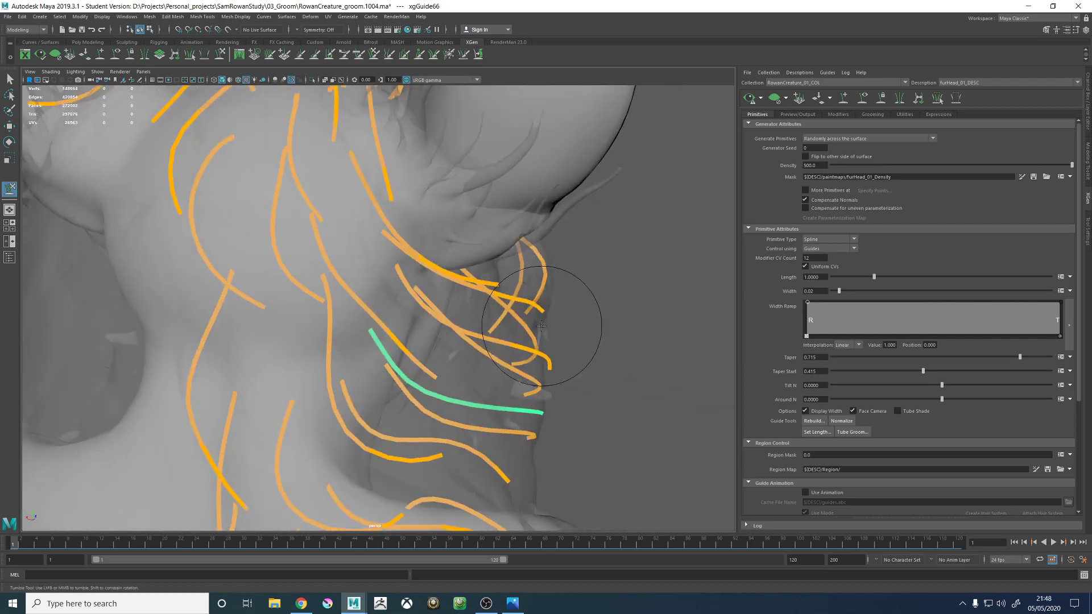
alt+right_drag(533, 326, 484, 356)
alt+drag(485, 356, 441, 313)
alt+right_drag(441, 313, 555, 345)
alt+drag(555, 345, 413, 260)
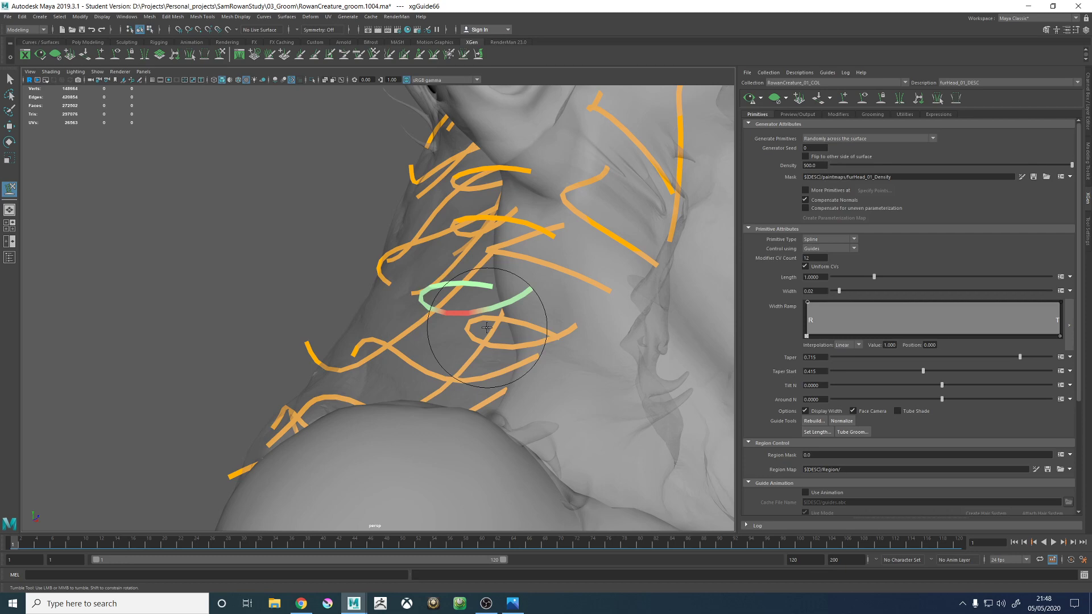
alt+right_drag(486, 327, 369, 240)
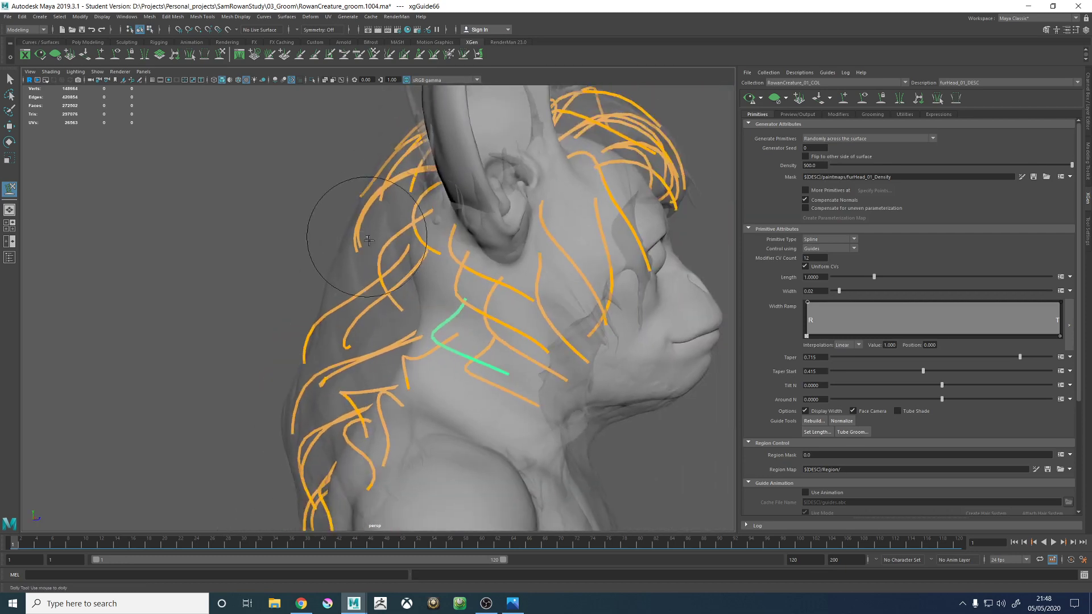
alt+drag(508, 318, 592, 336)
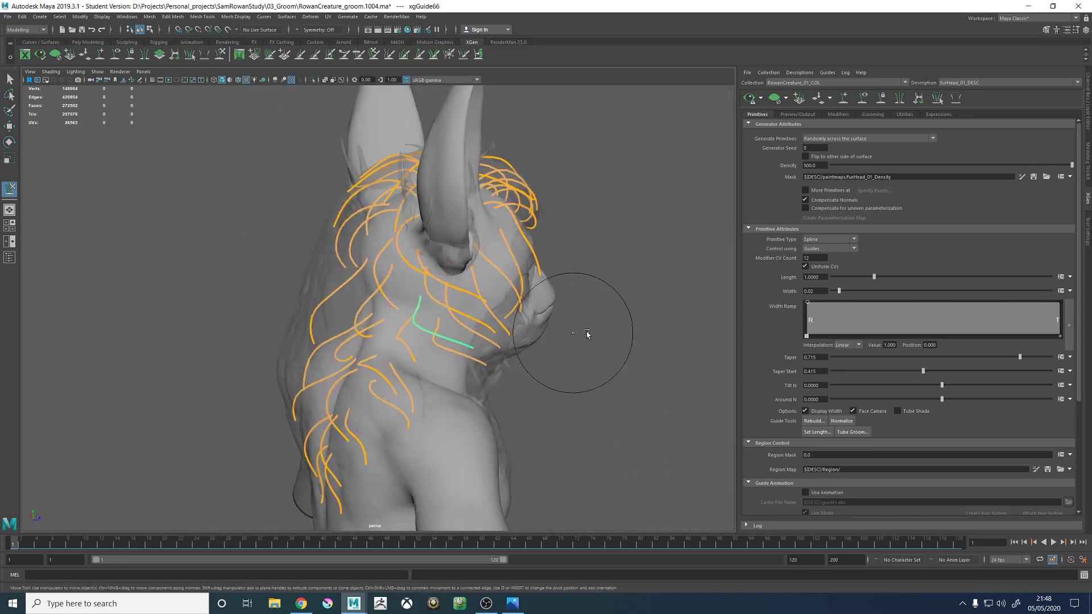
- Generate the fur preview, examine the fur flow around the ear, forehead, neck and upper back, and clear the preview
key(w)
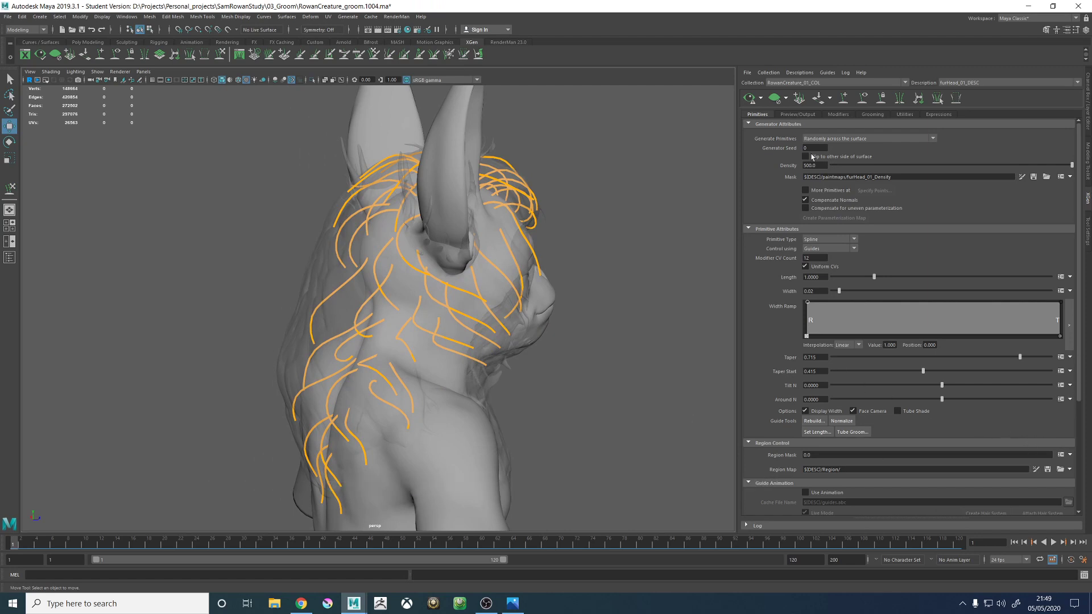
click(748, 99)
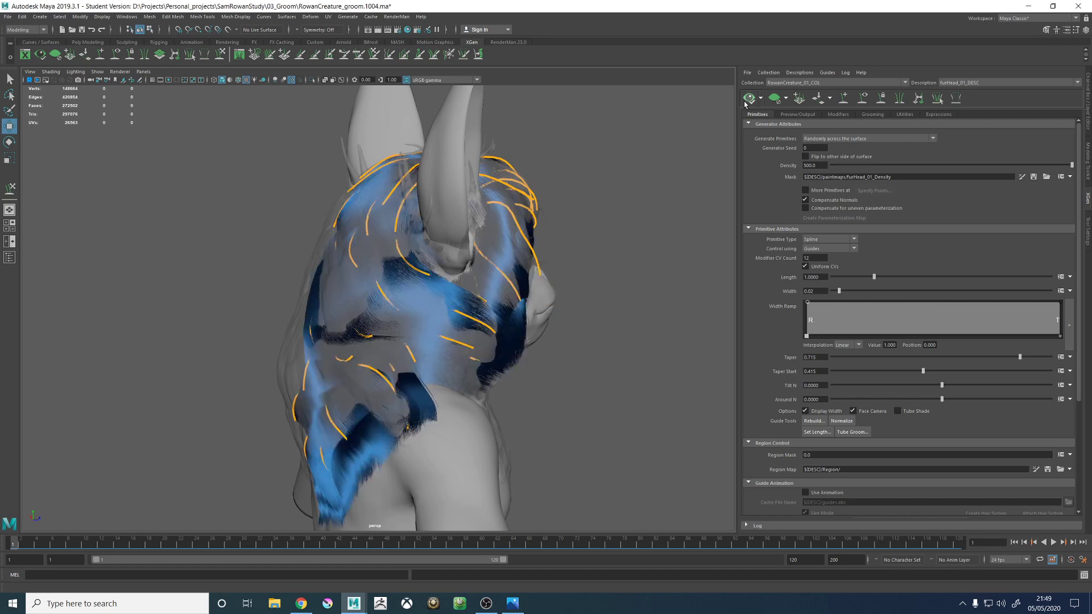
alt+drag(447, 231, 490, 367)
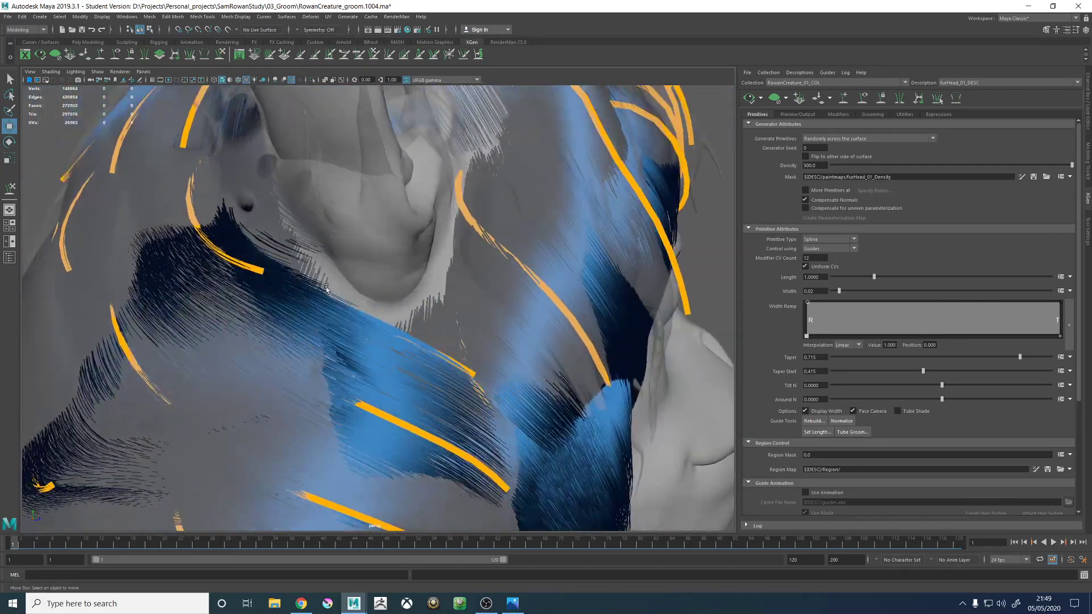
scroll(365, 351, down, 6)
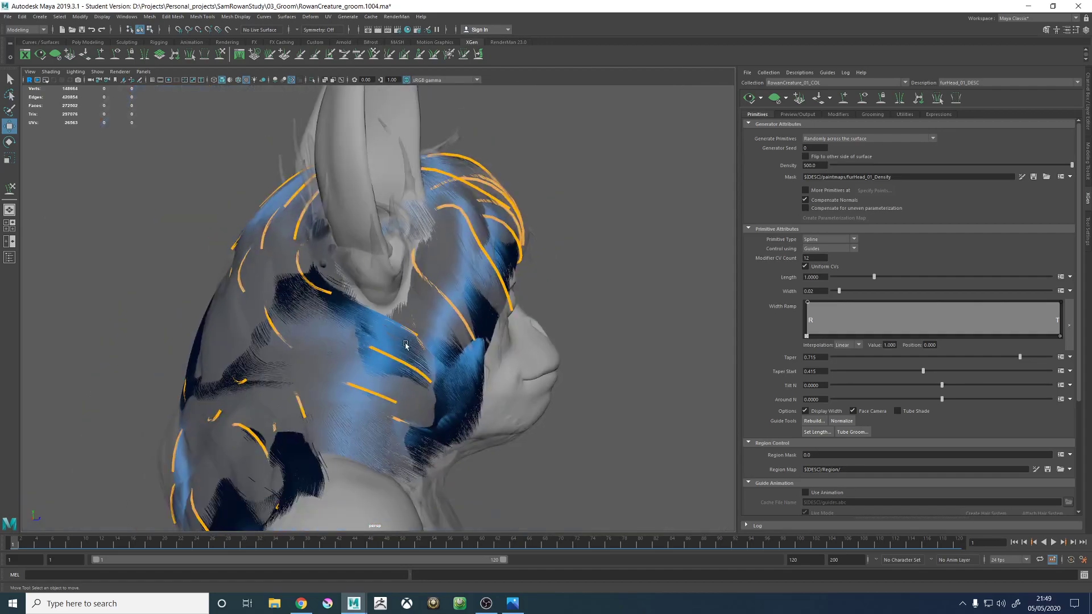
alt+drag(404, 342, 614, 350)
scroll(386, 340, up, 6)
scroll(376, 320, down, 6)
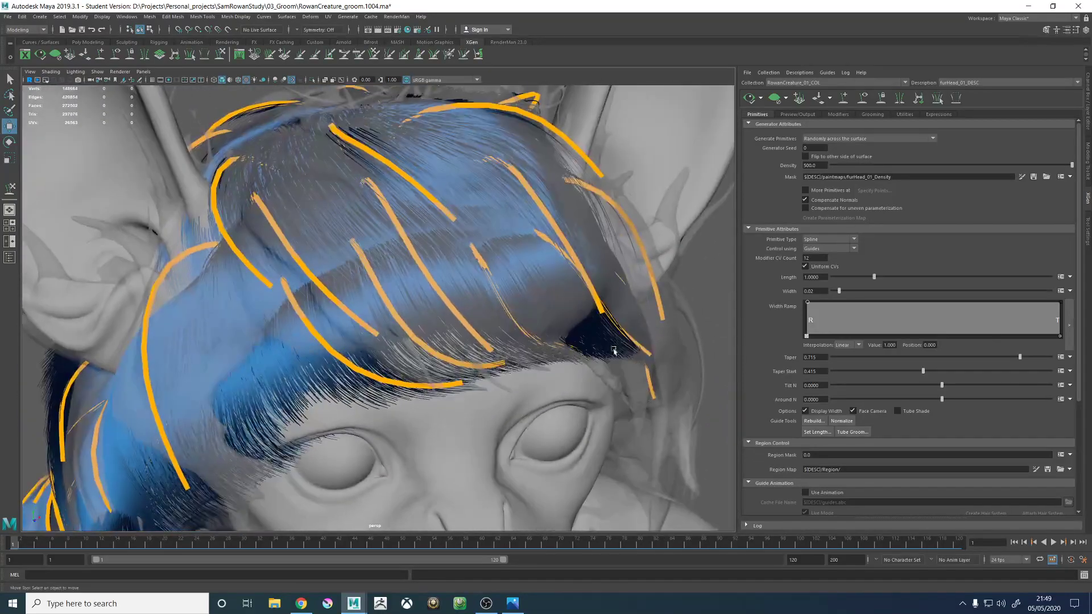
alt+right_drag(614, 350, 244, 347)
alt+drag(245, 347, 321, 323)
alt+middle_drag(321, 323, 452, 263)
alt+right_drag(452, 263, 449, 349)
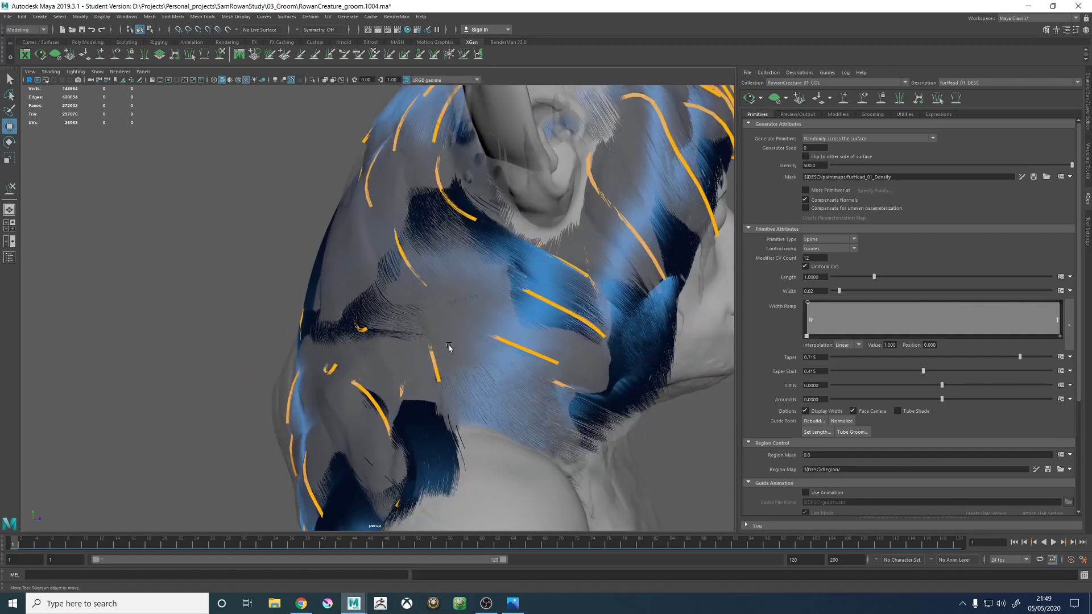
alt+drag(285, 335, 437, 316)
alt+right_drag(437, 317, 489, 361)
click(774, 103)
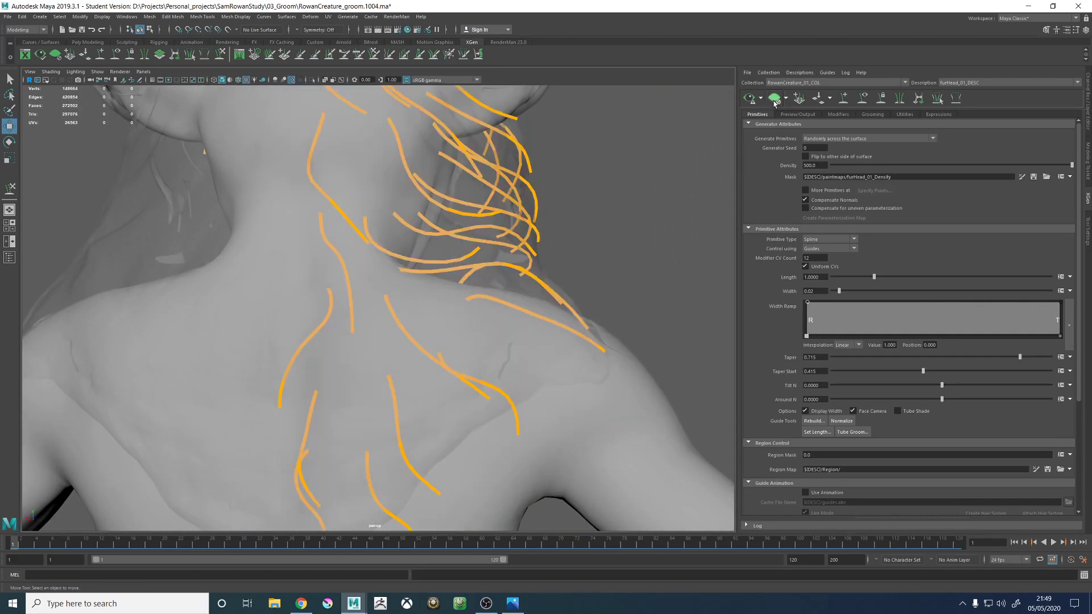
- Add a guide in the gap on the back of the neck, between the central guide and those behind the ear, and scale it
alt+drag(580, 179, 443, 277)
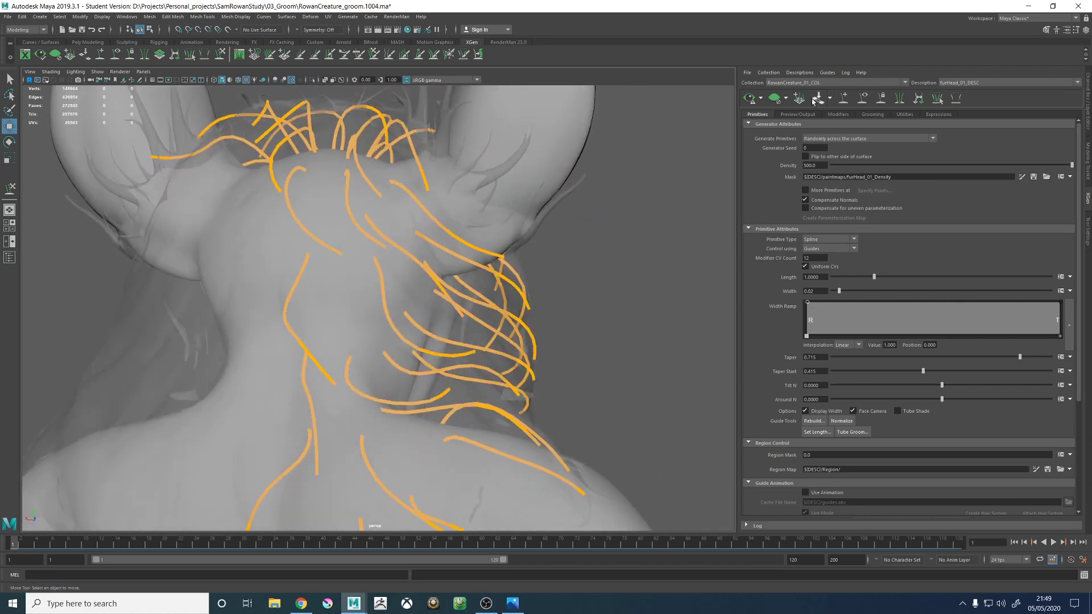
click(844, 100)
alt+drag(205, 294, 295, 291)
alt+right_drag(295, 290, 458, 341)
alt+drag(459, 341, 441, 334)
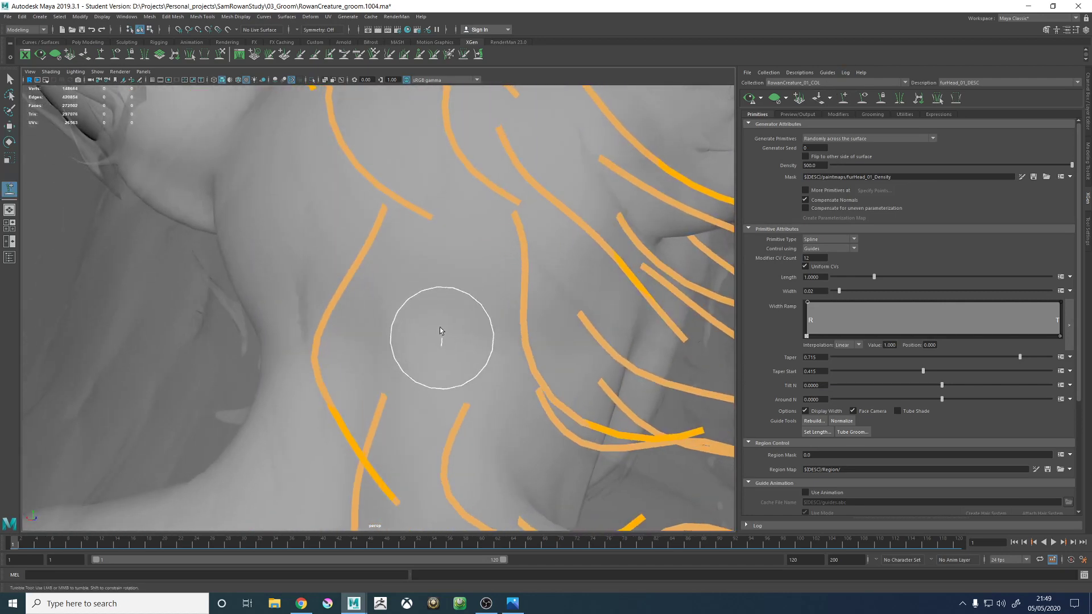
click(437, 302)
alt+right_drag(565, 366, 302, 358)
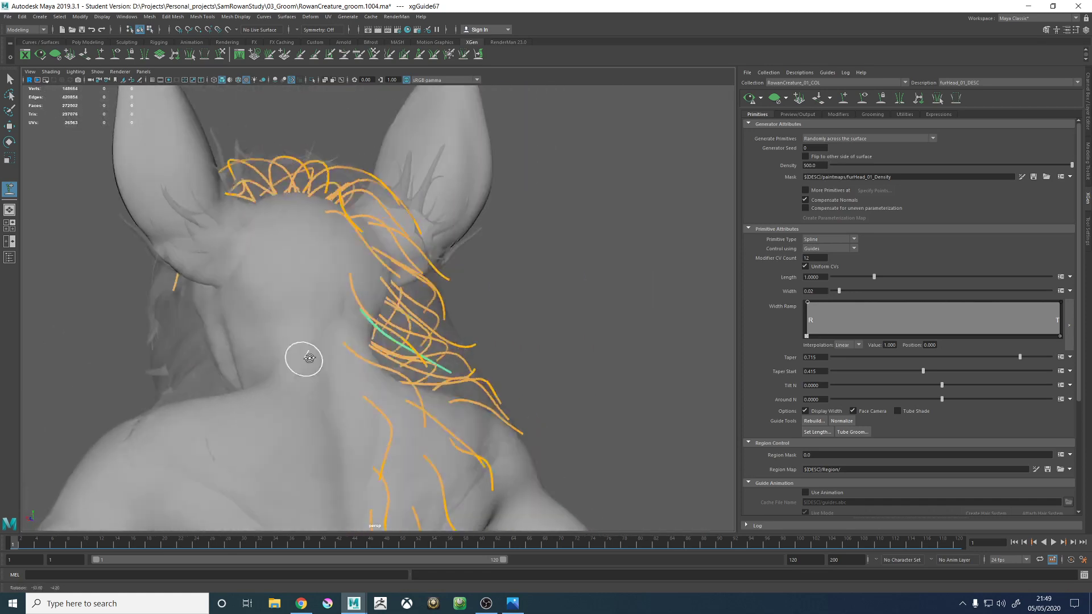
alt+drag(302, 358, 334, 358)
key(r)
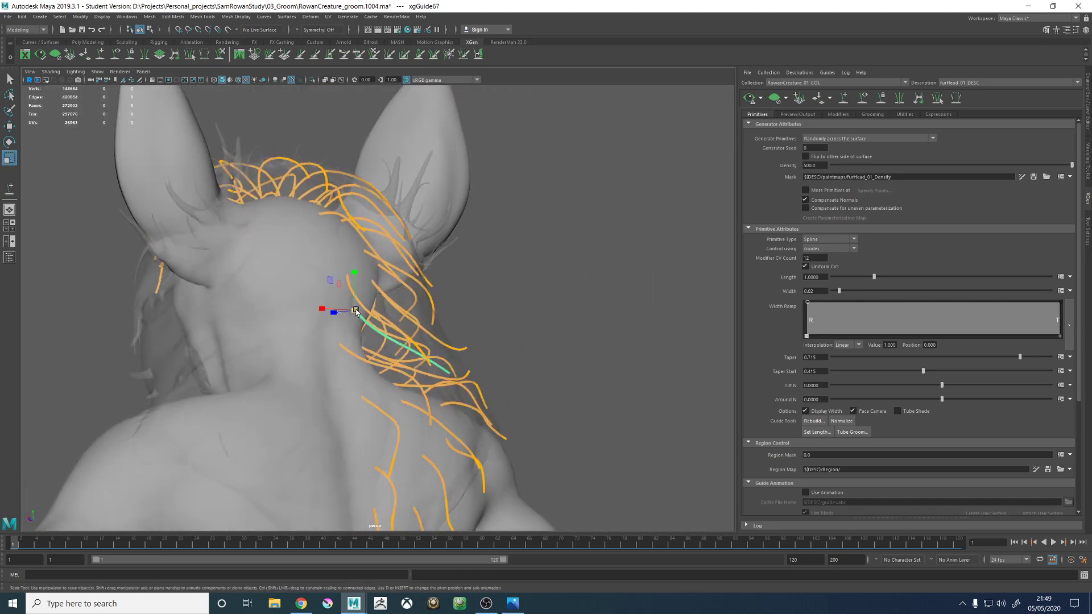
alt+drag(367, 315, 358, 337)
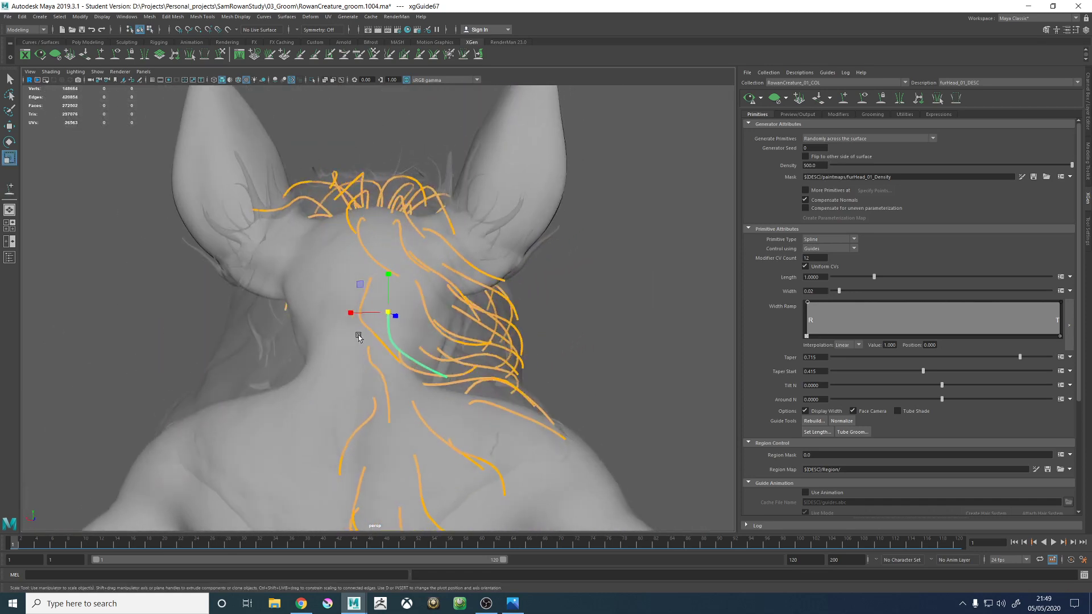
- Sculpt the new back-of-neck guide so its middle drops along the neck and its tip curves outward to the side
click(220, 57)
mouse_move(536, 367)
alt+mouse_down()
mouse_move(557, 397)
mouse_move(467, 387)
mouse_move(447, 399)
mouse_move(427, 187)
mouse_move(438, 171)
mouse_move(298, 198)
mouse_move(348, 252)
alt+mouse_up()
alt+drag(453, 303, 468, 267)
alt+right_drag(467, 267, 436, 334)
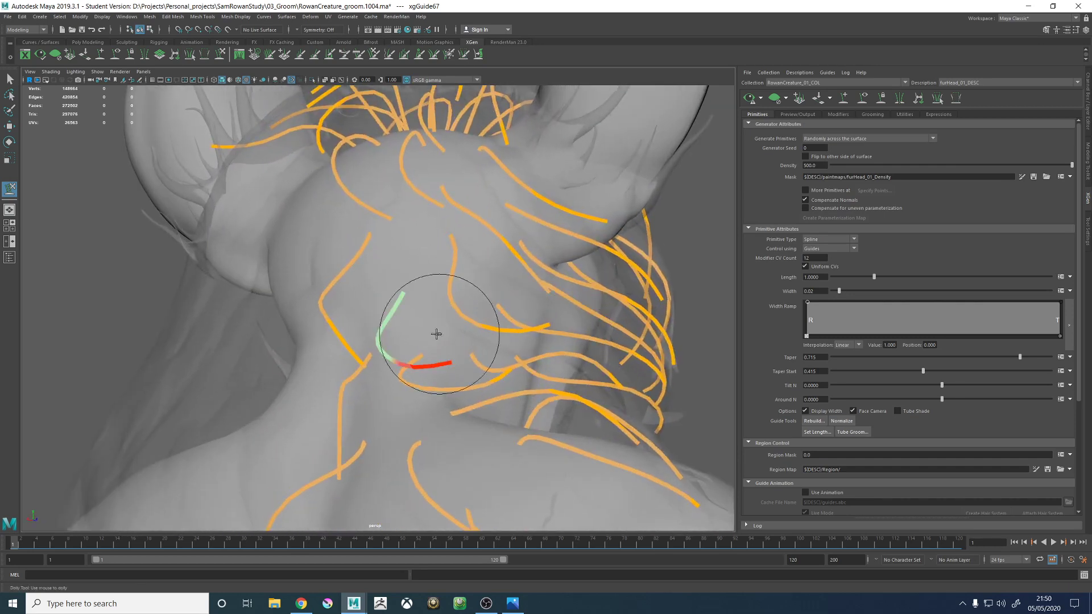
alt+drag(436, 334, 463, 271)
alt+middle_drag(463, 271, 429, 324)
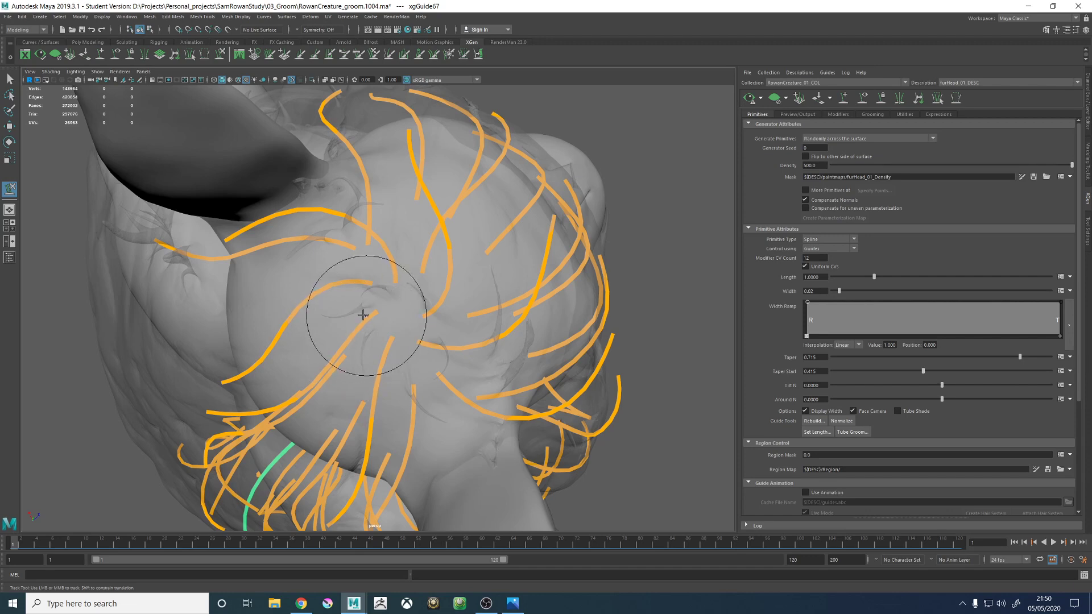
alt+drag(364, 315, 487, 390)
alt+right_drag(488, 390, 514, 344)
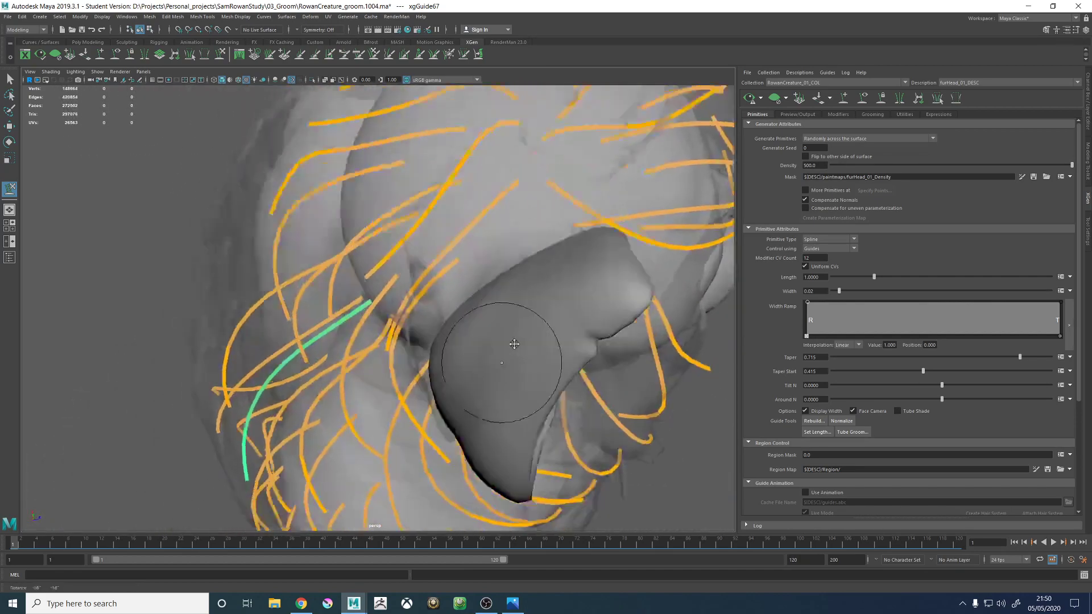
- Refine the same guide's middle and tip from the side so it follows the flow of the neighbouring neck guides
alt+drag(514, 344, 425, 224)
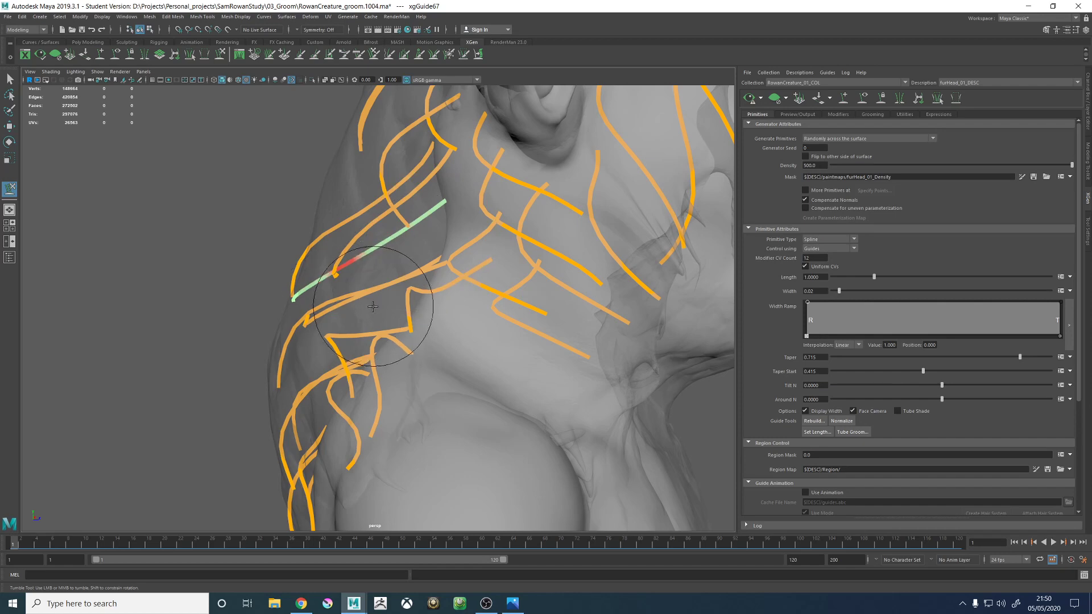
alt+drag(373, 306, 346, 248)
alt+drag(463, 295, 362, 283)
alt+middle_drag(444, 313, 458, 370)
alt+right_drag(458, 370, 515, 372)
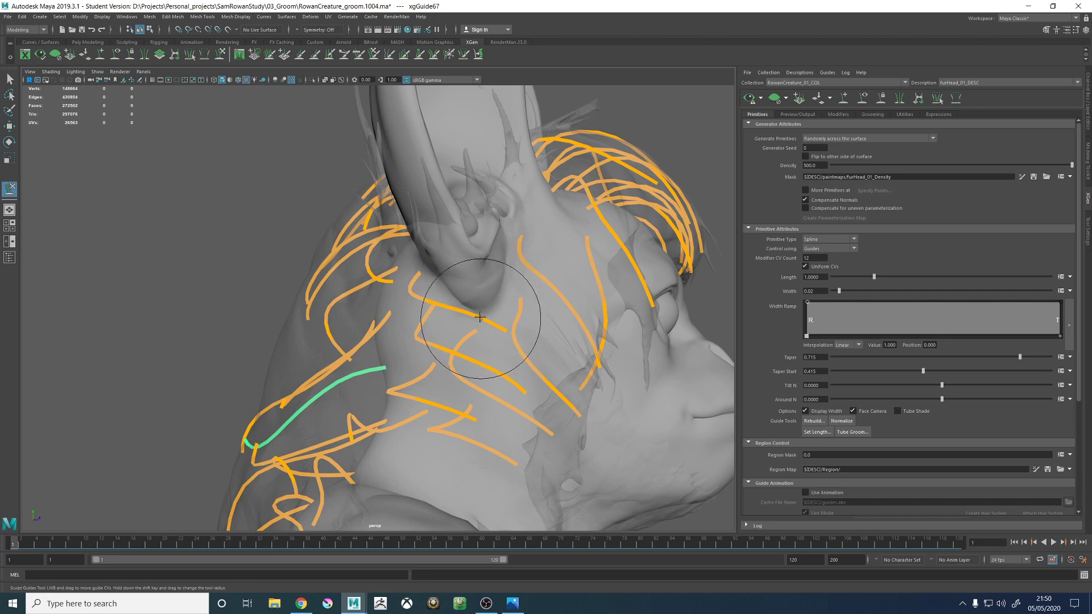
alt+drag(496, 283, 496, 274)
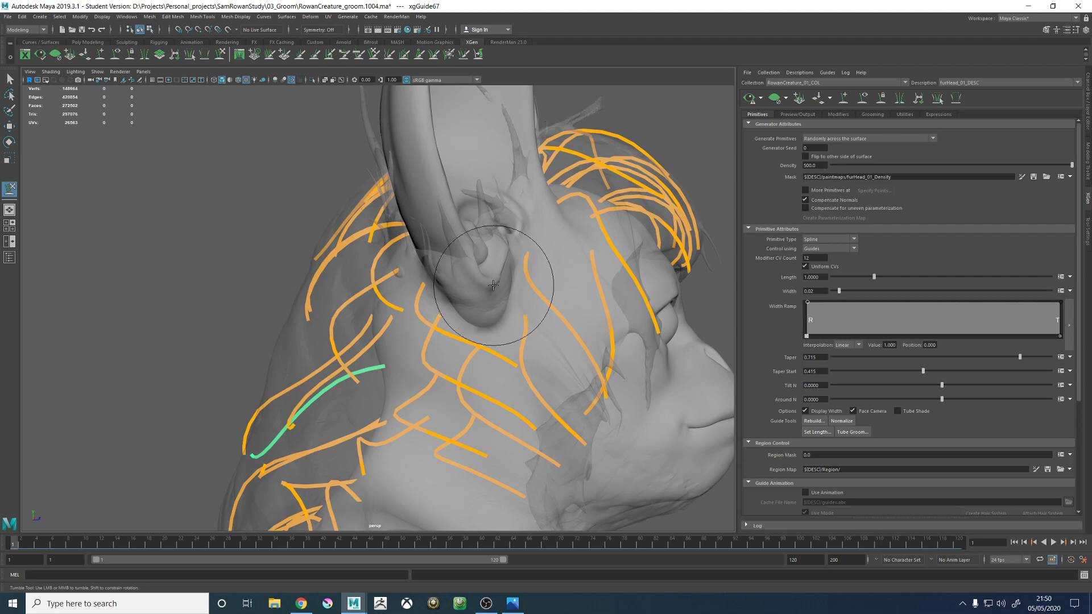
- Sculpt the guide rooted in front of the ear so its upper part runs down close to the ear before sweeping toward the jaw
alt+middle_drag(501, 221, 470, 203)
alt+right_drag(472, 206, 566, 264)
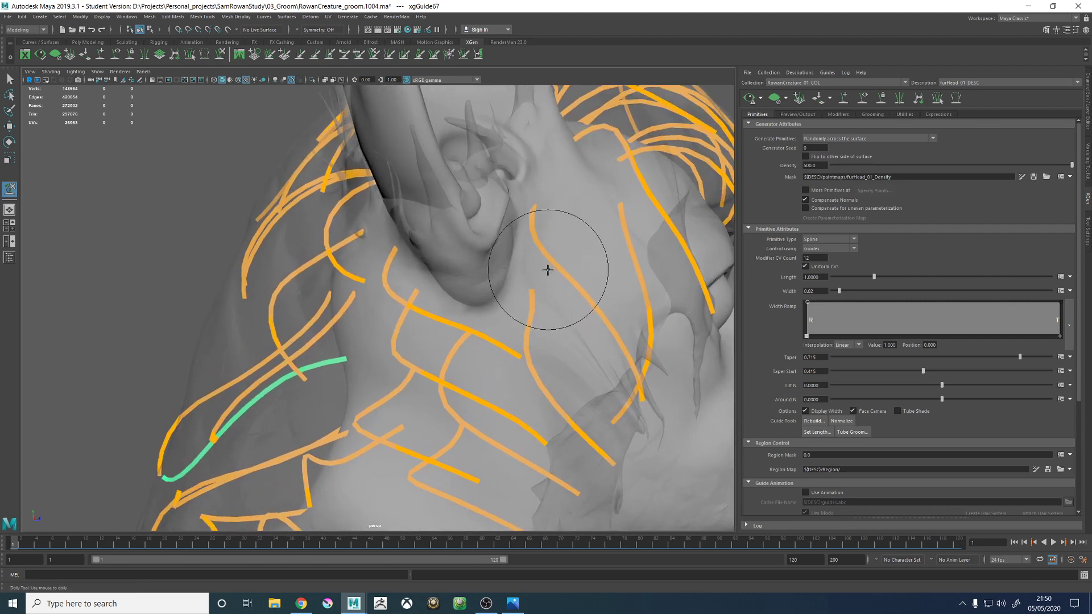
key(w)
alt+drag(548, 230, 546, 258)
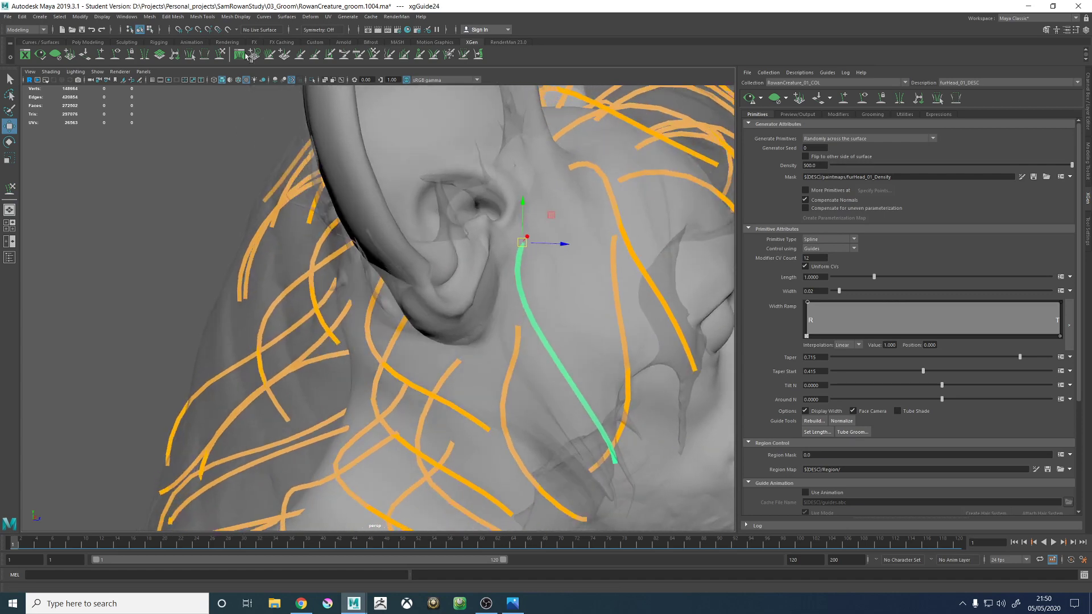
click(221, 55)
alt+right_drag(449, 279, 380, 271)
alt+drag(380, 272, 455, 341)
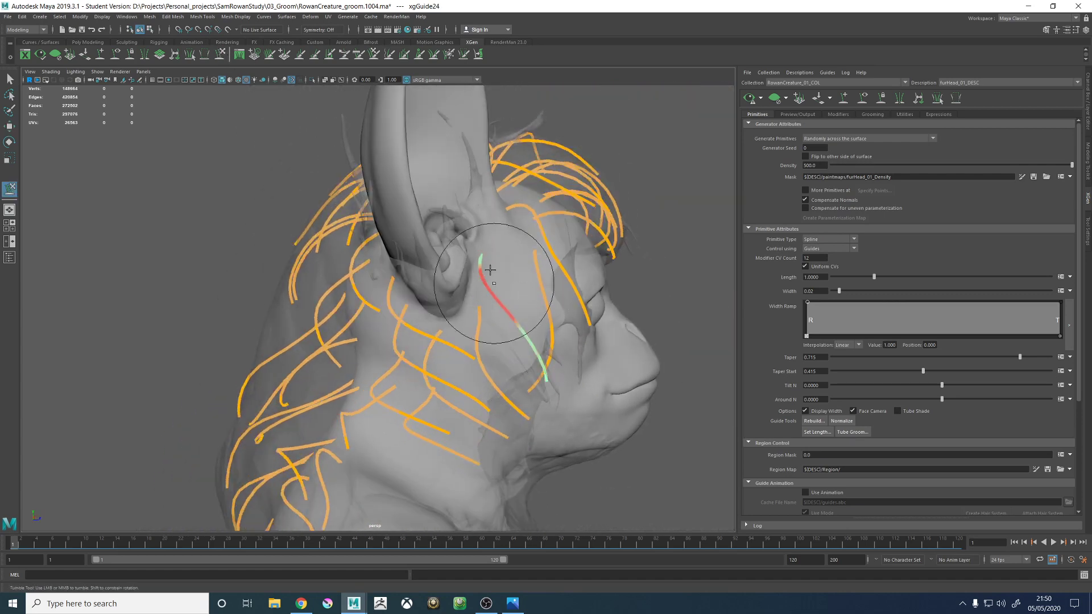
drag(546, 361, 371, 320)
mouse_move(281, 338)
alt+mouse_down()
mouse_move(271, 354)
mouse_move(319, 385)
mouse_move(394, 383)
alt+mouse_up()
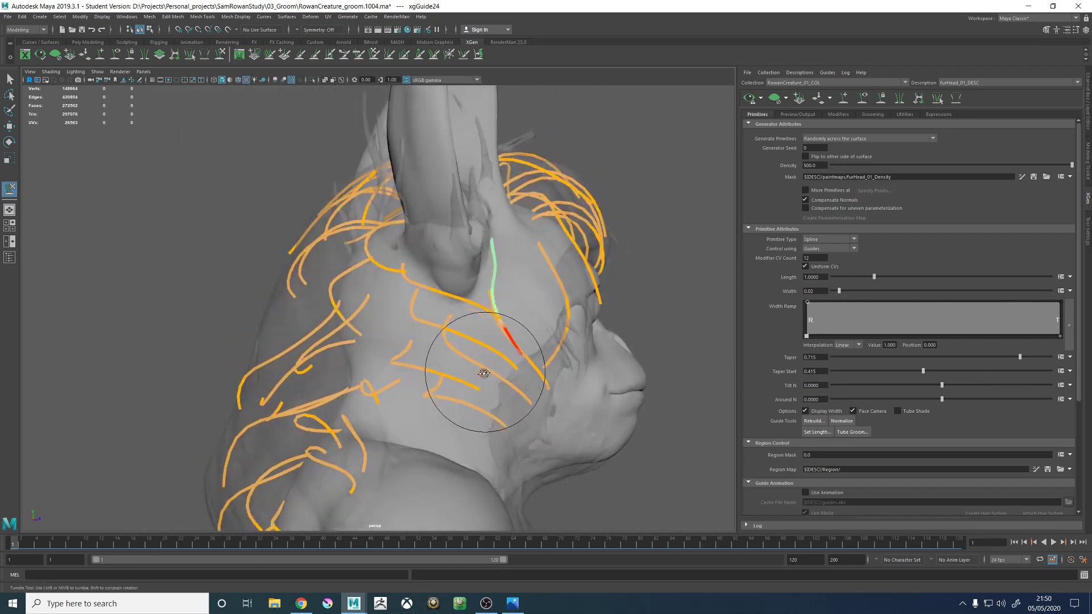
alt+drag(529, 367, 488, 364)
- Sculpt the long guide rooted below and behind the ear into a smooth arc around the side of the neck
mouse_move(380, 301)
alt+mouse_down()
mouse_move(430, 276)
mouse_move(398, 281)
mouse_move(501, 336)
mouse_move(524, 399)
mouse_move(561, 341)
mouse_move(531, 349)
mouse_move(533, 367)
mouse_move(547, 321)
mouse_move(501, 364)
mouse_move(520, 342)
mouse_move(508, 337)
alt+mouse_up()
key(w)
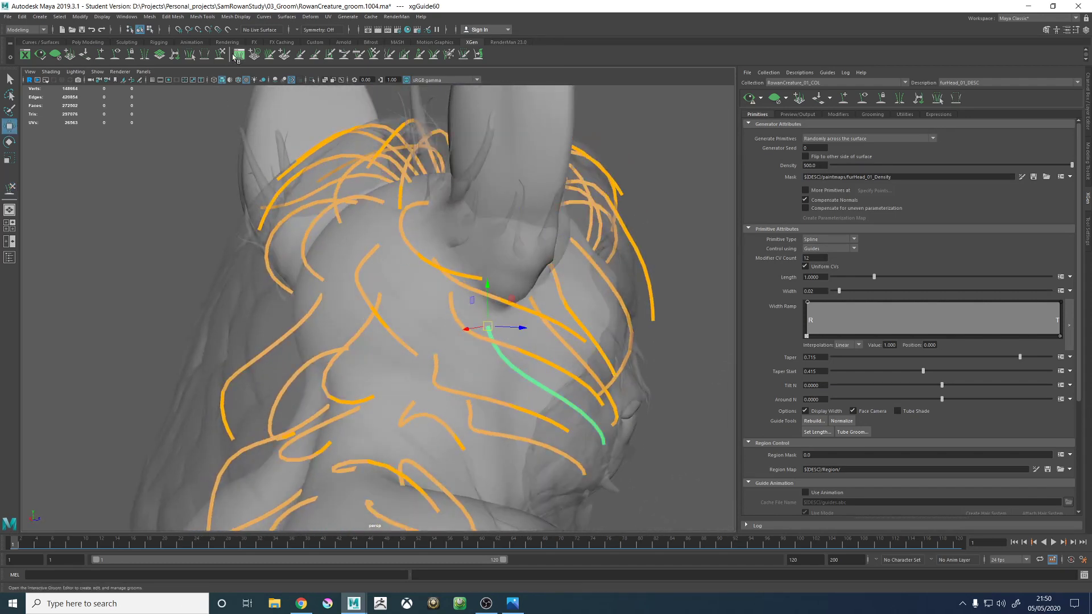
click(221, 54)
mouse_move(492, 316)
alt+mouse_down()
mouse_move(530, 317)
mouse_move(476, 332)
mouse_move(484, 305)
mouse_move(381, 305)
alt+mouse_up()
alt+middle_drag(380, 305, 430, 267)
alt+drag(431, 267, 396, 340)
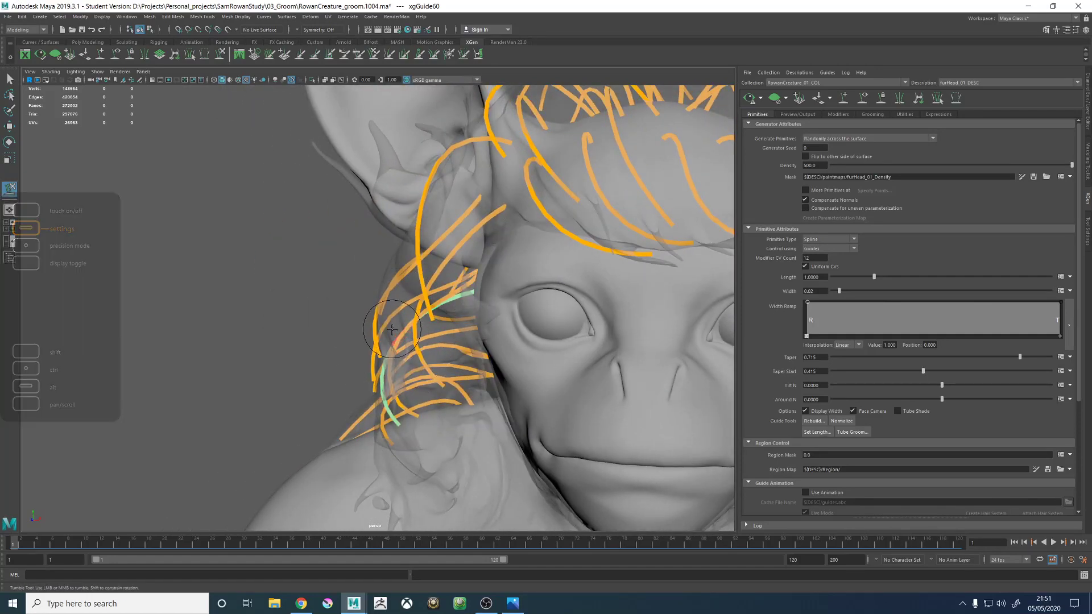
alt+drag(382, 327, 327, 267)
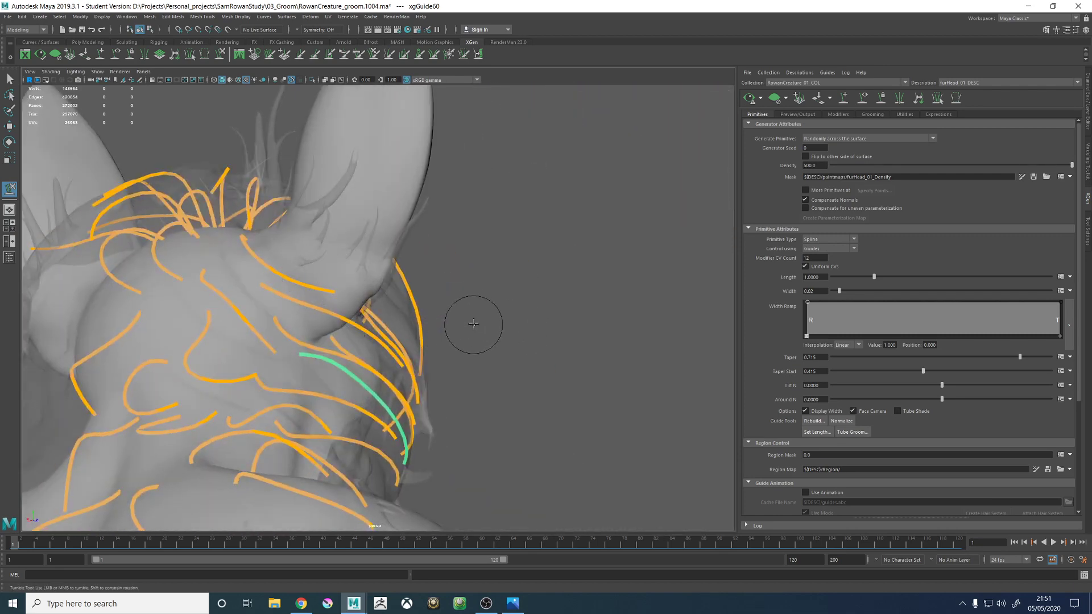
- Select and sculpt the guide rooted behind the ear base that passes just below the earlobe
alt+drag(473, 324, 365, 316)
key(w)
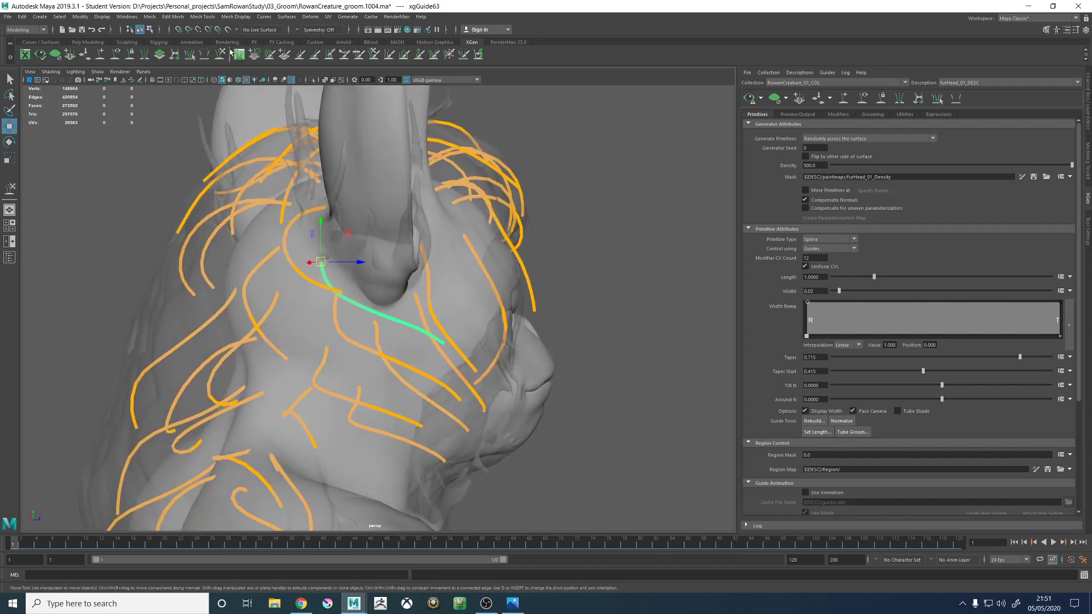
mouse_move(397, 314)
alt+mouse_down()
mouse_move(419, 315)
mouse_move(394, 325)
mouse_move(423, 305)
mouse_move(407, 336)
mouse_move(321, 336)
alt+mouse_up()
click(220, 54)
mouse_move(388, 335)
alt+mouse_down()
mouse_move(407, 327)
mouse_move(458, 367)
mouse_move(419, 318)
mouse_move(434, 316)
mouse_move(404, 364)
mouse_move(464, 334)
mouse_move(384, 303)
alt+mouse_up()
- Sculpt the neighbouring guides behind the ear, bending the tip of the uppermost one around the ear base
key(w)
click(220, 55)
mouse_move(453, 307)
alt+mouse_down()
mouse_move(309, 305)
mouse_move(426, 301)
mouse_move(476, 324)
mouse_move(478, 298)
mouse_move(431, 317)
mouse_move(338, 325)
alt+mouse_up()
key(w)
click(220, 54)
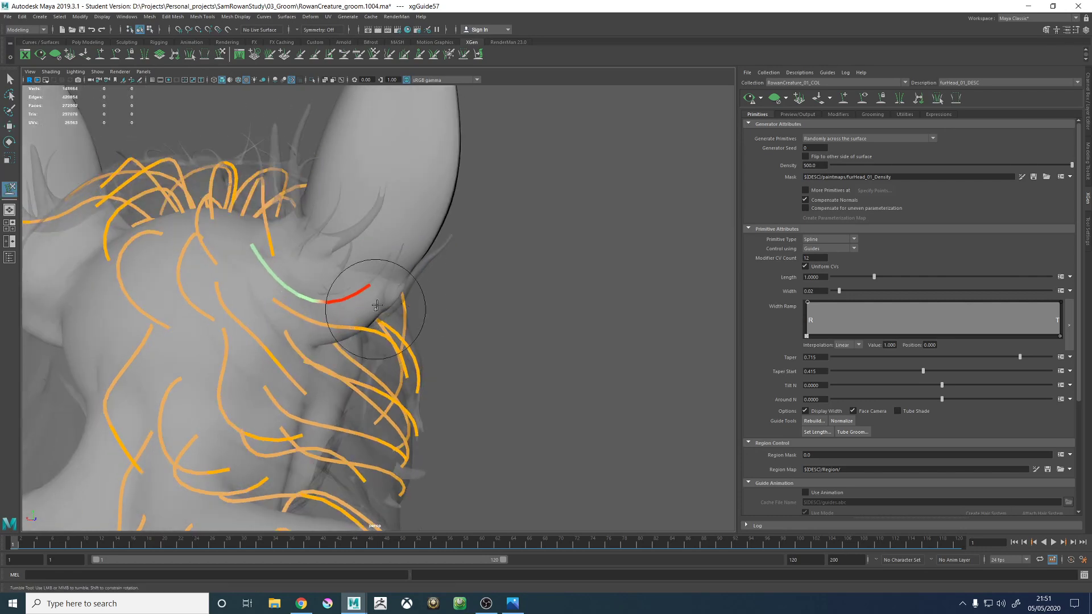
mouse_move(385, 308)
alt+mouse_down()
mouse_move(415, 293)
mouse_move(306, 279)
mouse_move(306, 267)
mouse_move(342, 258)
alt+mouse_up()
- Sculpt the arching guide on the crown beside the ear so its tip curves down toward the back of the ear base
key(w)
click(221, 55)
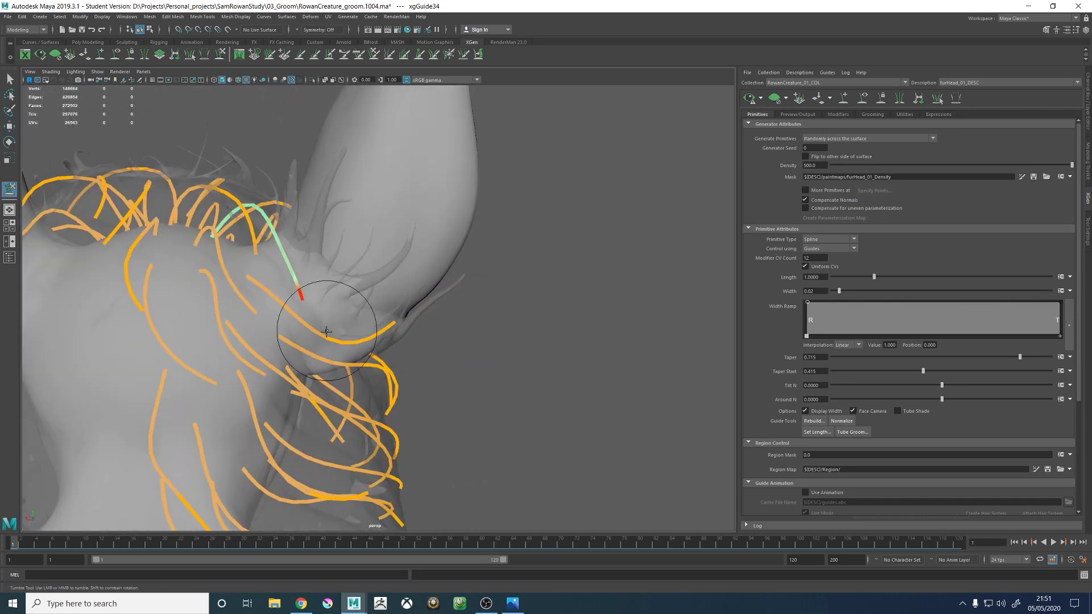
mouse_move(317, 305)
mouse_down()
mouse_move(351, 305)
mouse_move(370, 283)
mouse_up()
alt+right_drag(399, 265, 203, 171)
alt+drag(457, 281, 354, 289)
alt+middle_drag(354, 289, 319, 264)
alt+right_drag(318, 264, 467, 315)
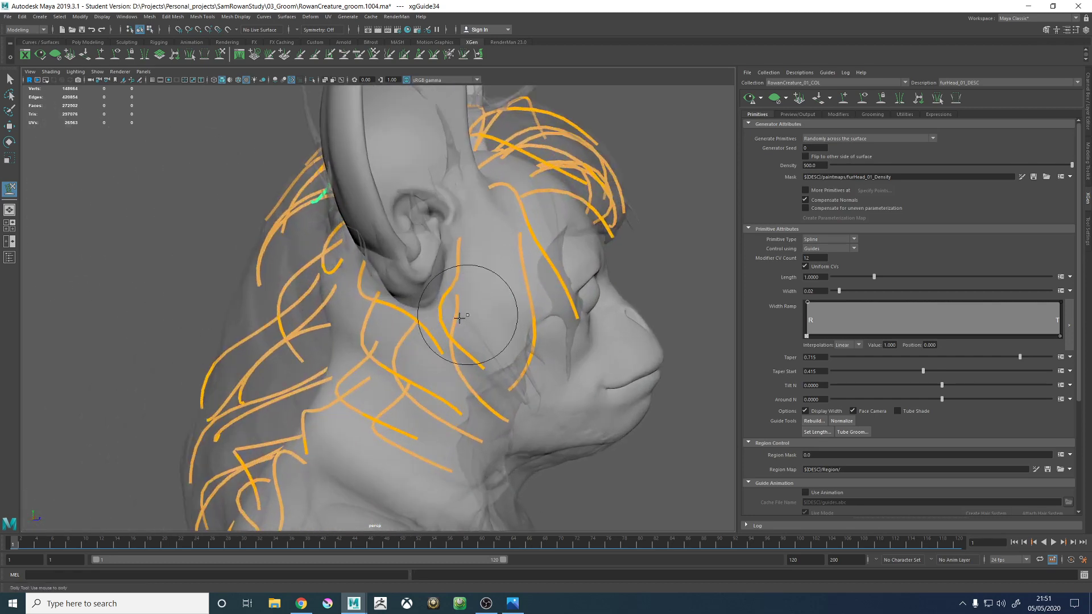
- Try to add a guide in the gap on the back of the head behind the ear base
alt+drag(459, 317, 299, 334)
alt+drag(283, 283, 432, 268)
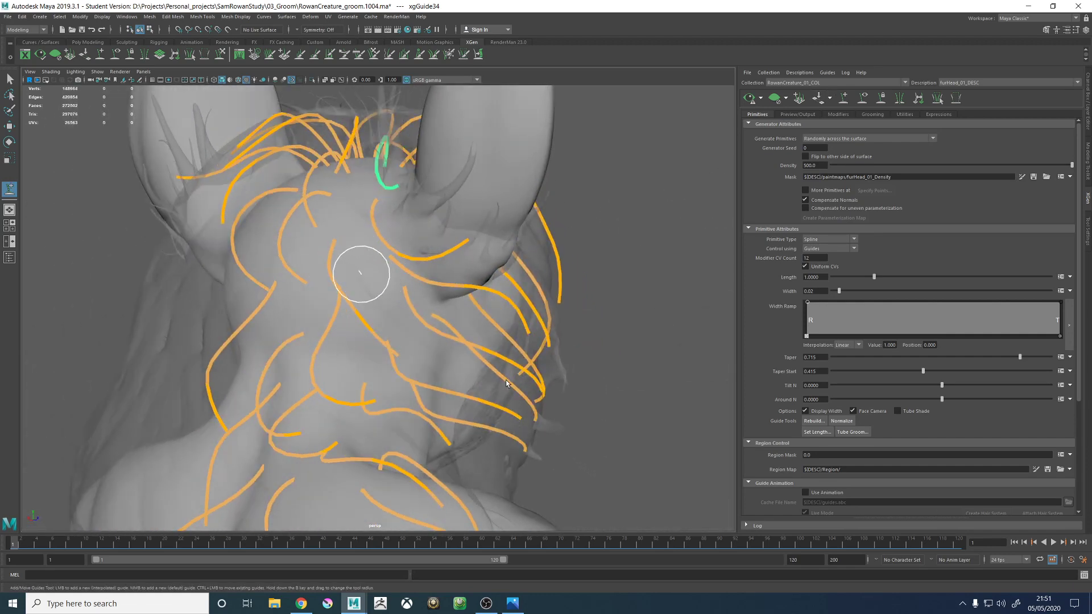
click(361, 274)
mouse_move(500, 391)
alt+mouse_down()
mouse_move(322, 331)
mouse_move(485, 355)
alt+mouse_up()
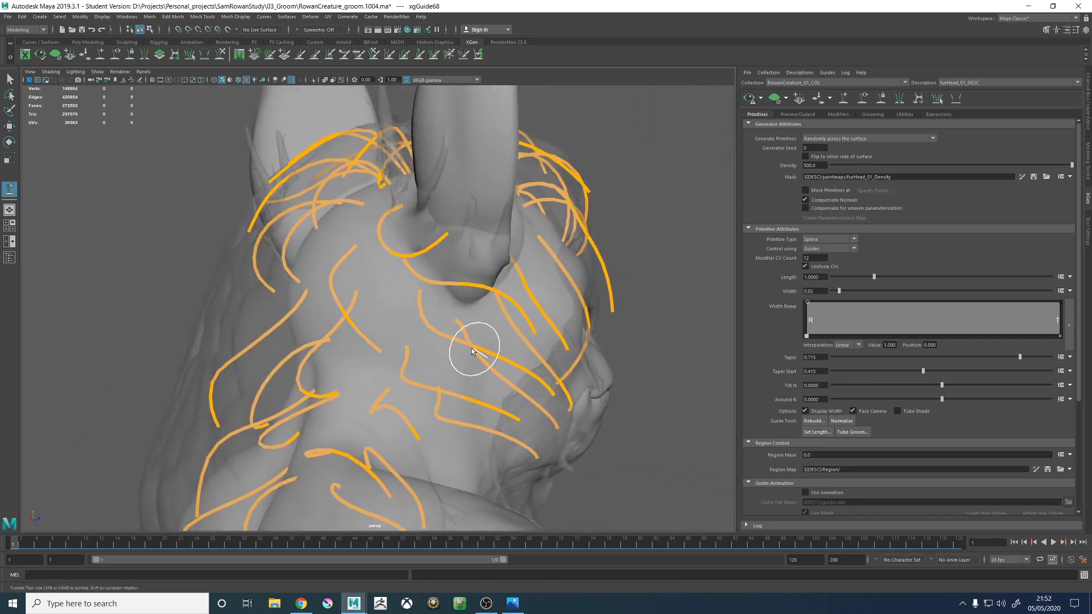
- Select the existing guide on the back of the head behind the ear base and reshape it with the Sculpt Guides tool
alt+drag(363, 282, 360, 274)
click(334, 274)
alt+drag(421, 294, 437, 316)
click(220, 55)
mouse_move(531, 252)
alt+mouse_down()
mouse_move(462, 263)
mouse_move(549, 288)
mouse_move(415, 319)
mouse_move(416, 330)
alt+mouse_up()
alt+right_drag(416, 330, 471, 329)
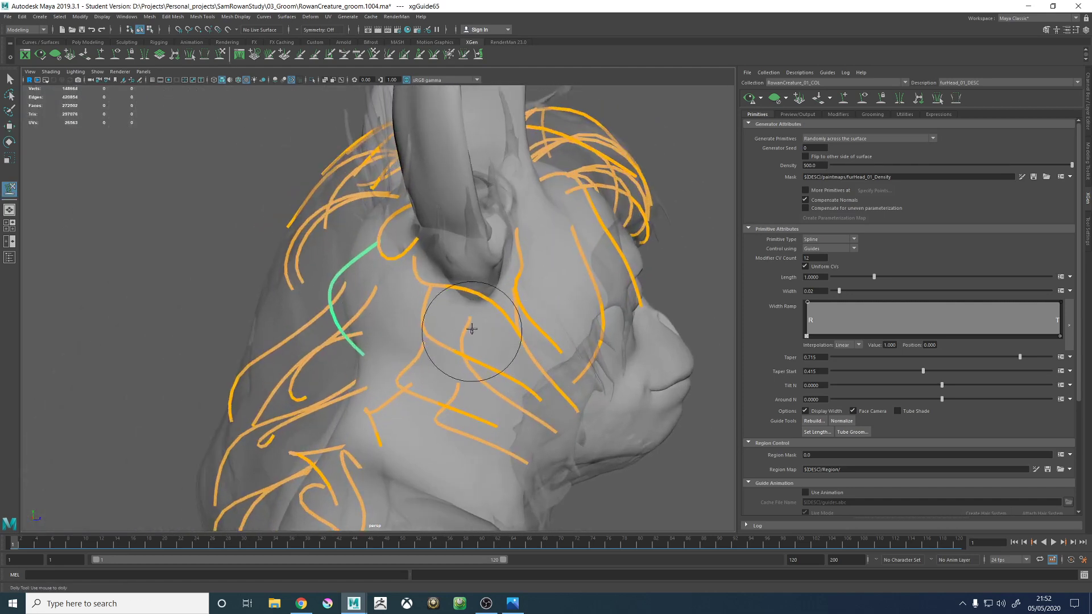
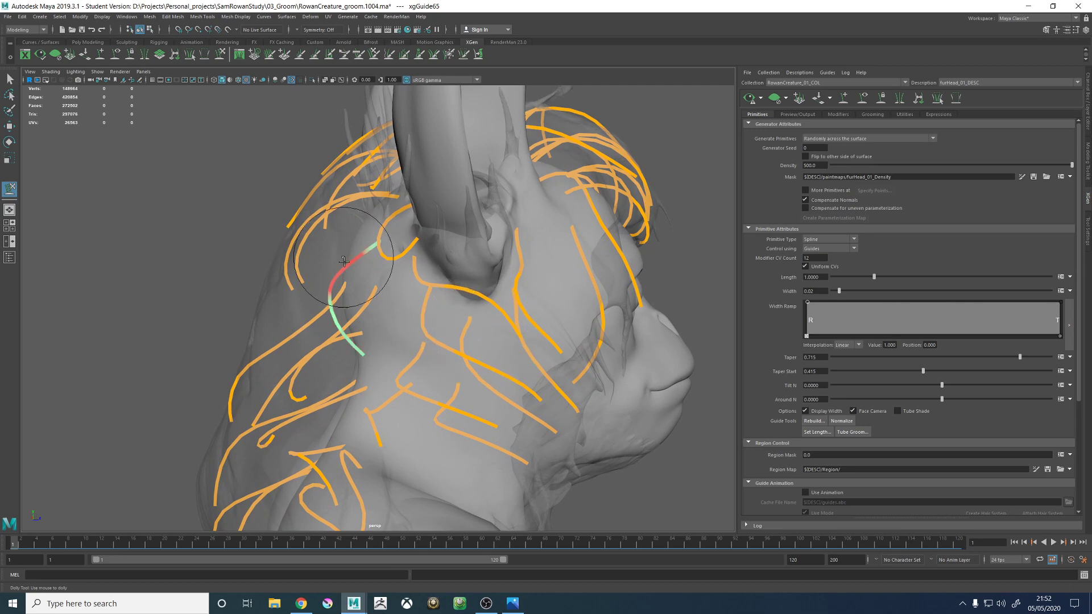
- Sculpt the guide on the back of the head behind the ear base so it curves down and outward below the ear
alt+drag(344, 261, 419, 375)
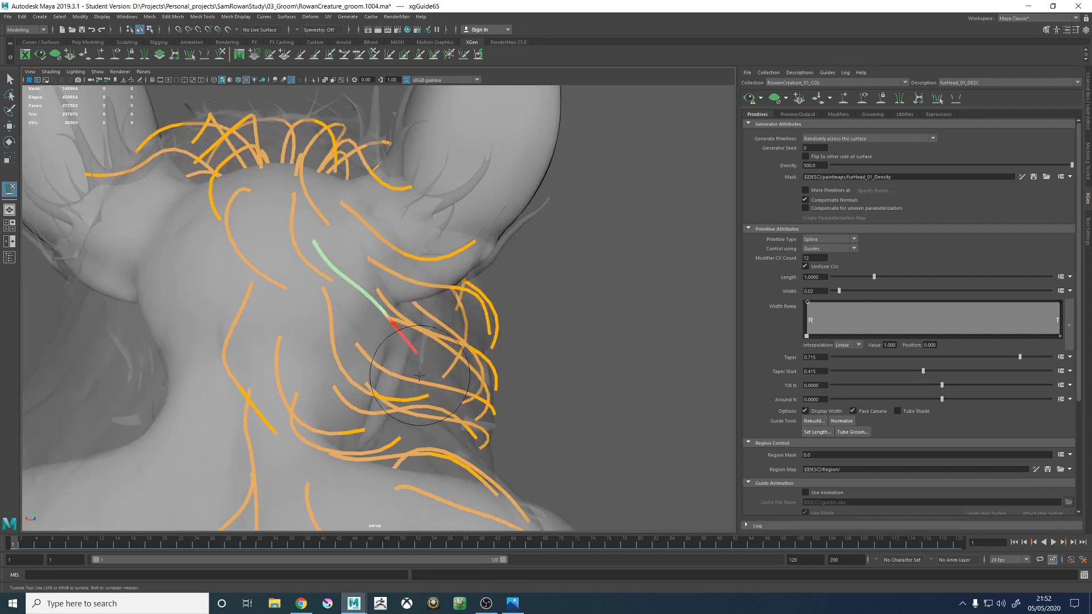
mouse_move(468, 346)
alt+mouse_down()
mouse_move(353, 341)
mouse_move(474, 340)
alt+mouse_up()
alt+right_drag(474, 340, 288, 268)
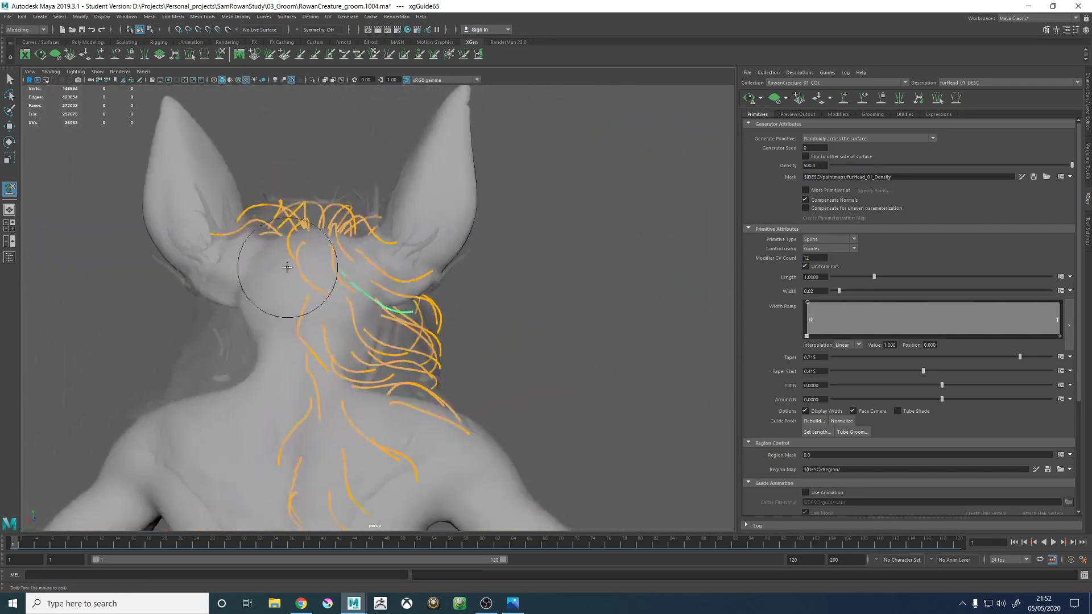
mouse_move(378, 293)
alt+mouse_down()
mouse_move(370, 289)
mouse_move(371, 299)
alt+mouse_up()
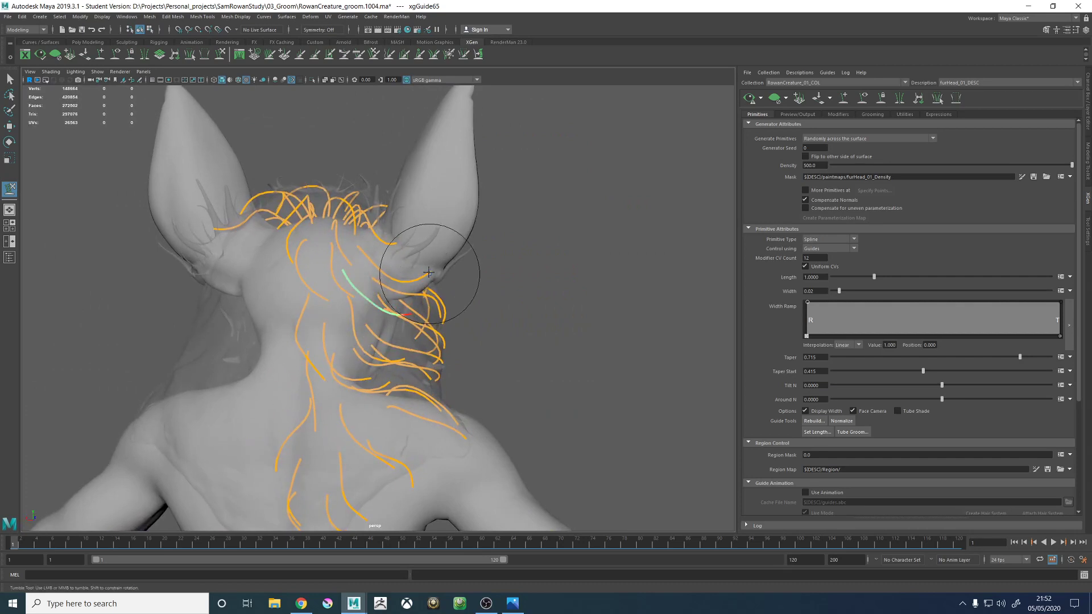
alt+right_drag(325, 329, 473, 353)
alt+drag(375, 308, 368, 308)
alt+right_drag(368, 308, 336, 295)
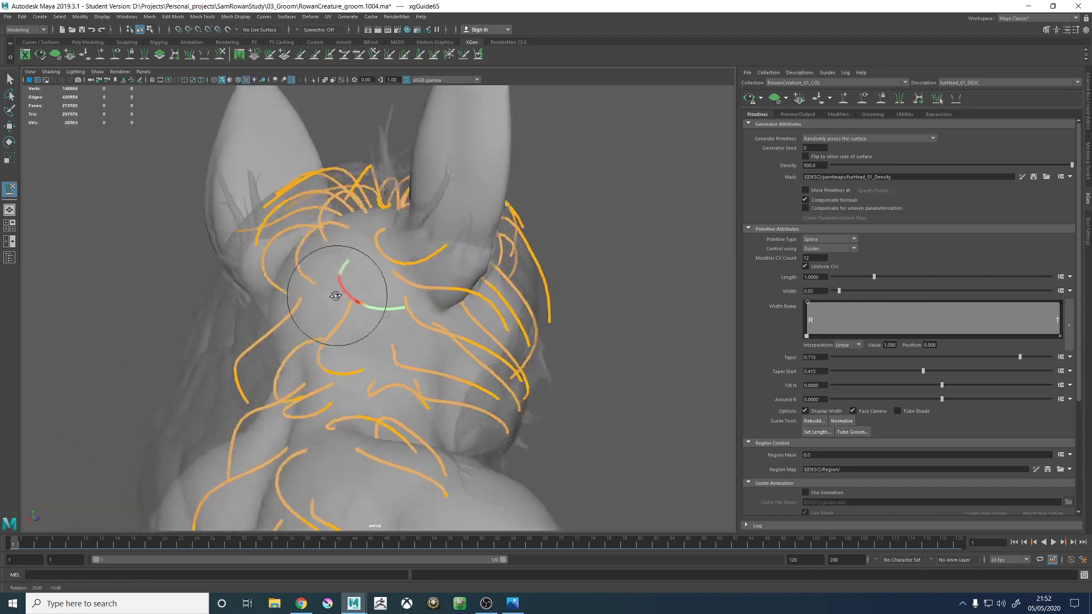
alt+drag(336, 295, 364, 279)
- Clear the guide selection and save the scene, accepting the student version notice
key(w)
click(555, 325)
alt+drag(555, 325, 509, 303)
key(q)
key(ctrl+s)
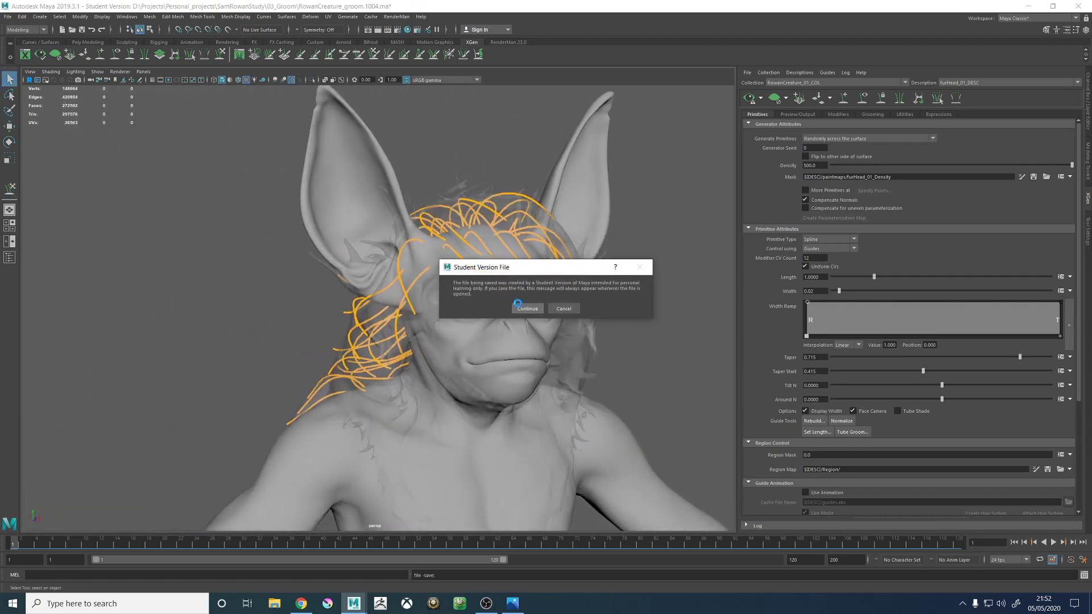
click(519, 306)
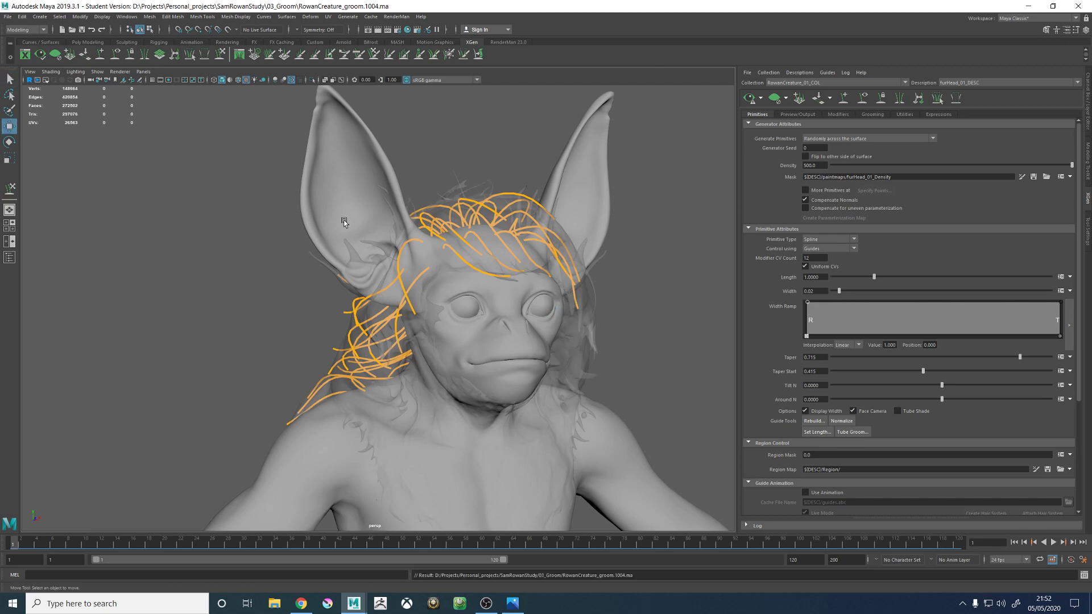
- Preview the generated fur, examine its flow around the ears, head and neck with the guides hidden, and return to the guides
alt+drag(341, 223, 704, 106)
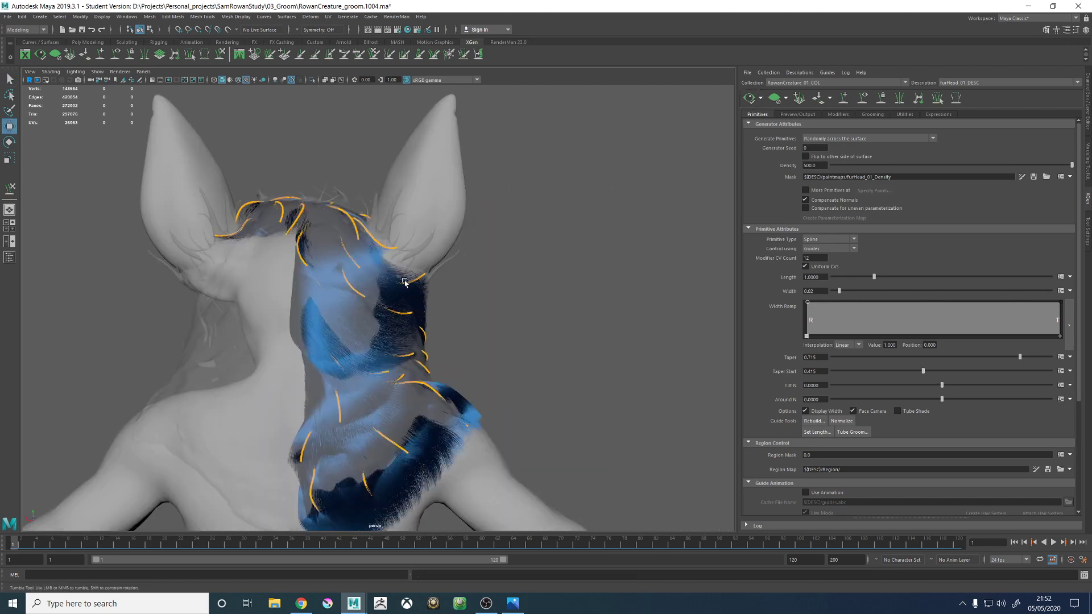
alt+drag(391, 261, 426, 339)
alt+right_drag(427, 339, 547, 294)
alt+drag(547, 294, 492, 329)
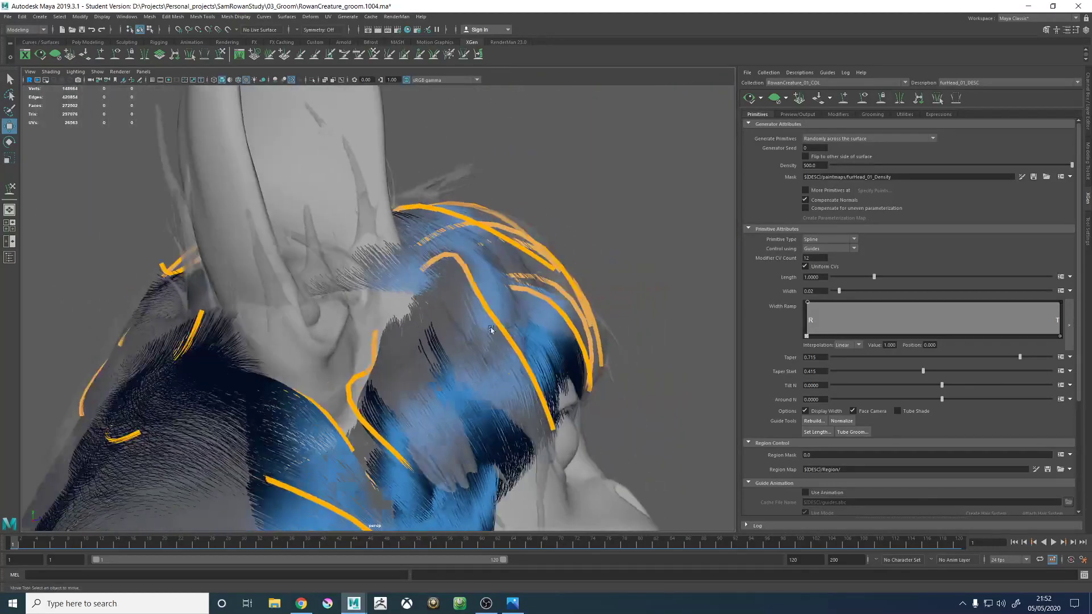
alt+drag(609, 291, 286, 339)
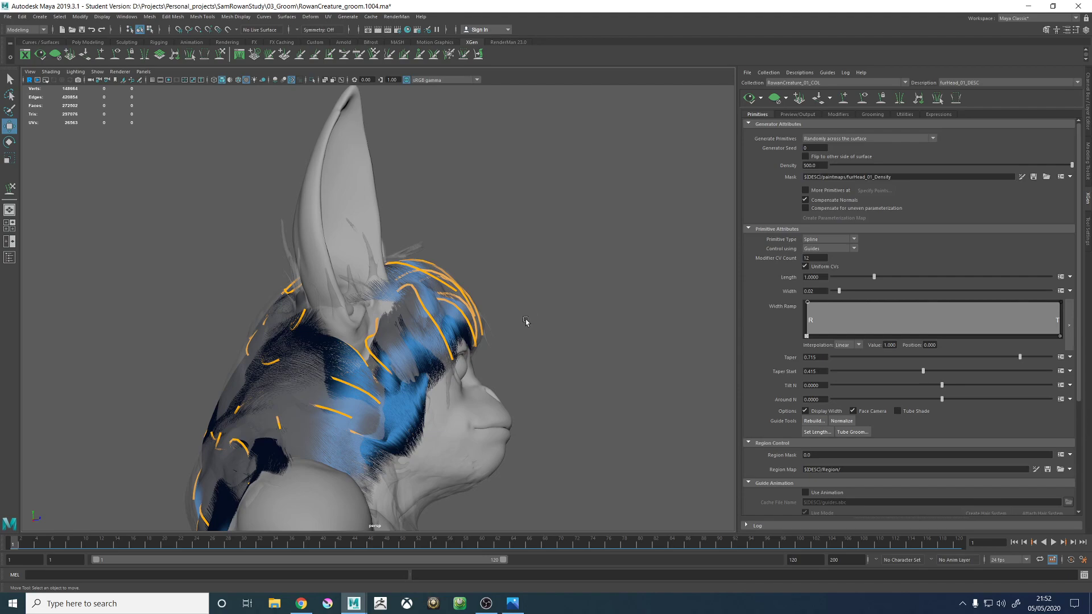
alt+drag(525, 321, 432, 361)
alt+right_drag(432, 361, 524, 328)
alt+drag(524, 327, 441, 335)
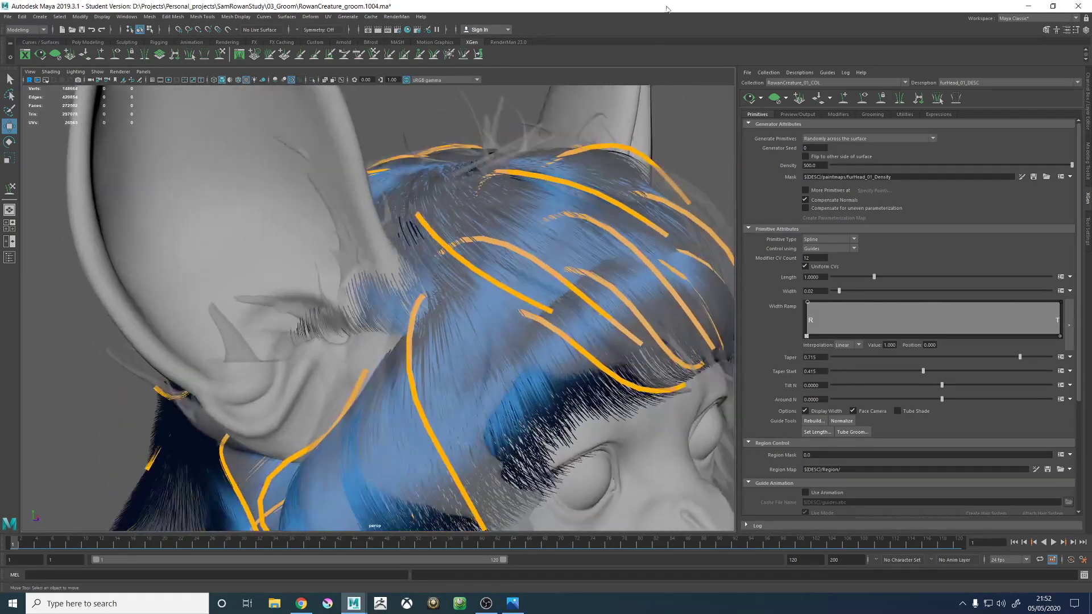
click(863, 100)
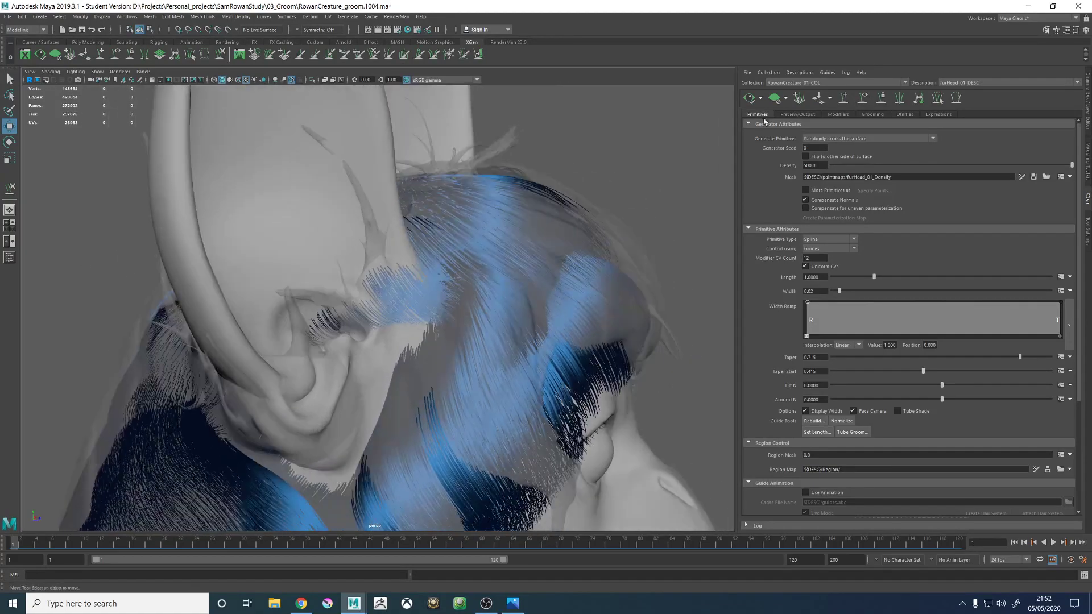
click(845, 98)
- Select the guide on the side of the forehead beside the ear and sculpt it to follow the neighbouring curve toward the brow
alt+drag(500, 273, 420, 277)
alt+right_drag(419, 277, 495, 315)
alt+drag(494, 315, 446, 294)
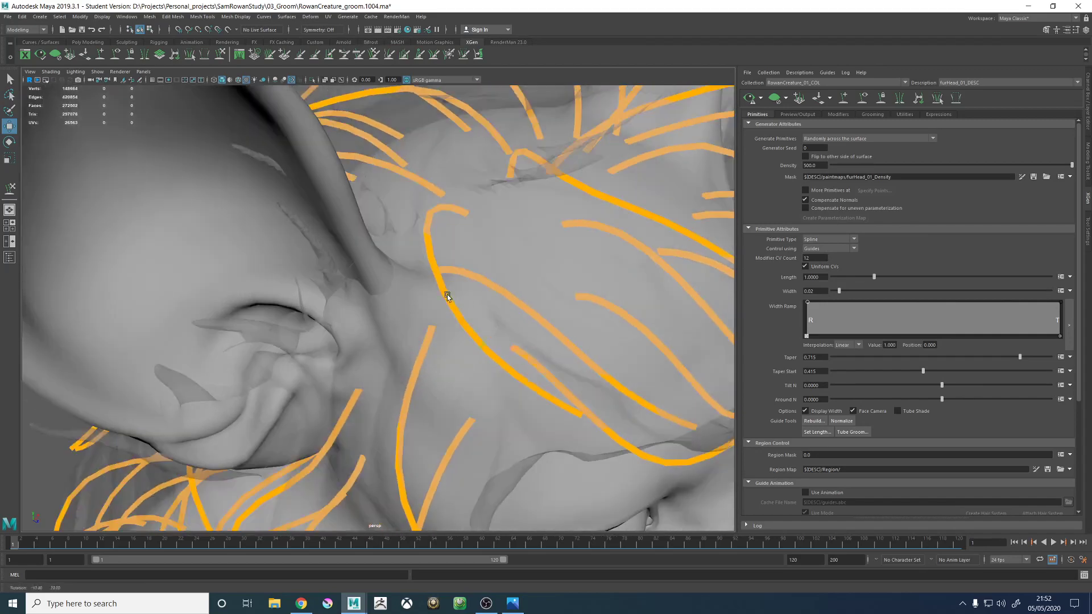
alt+right_drag(447, 295, 392, 294)
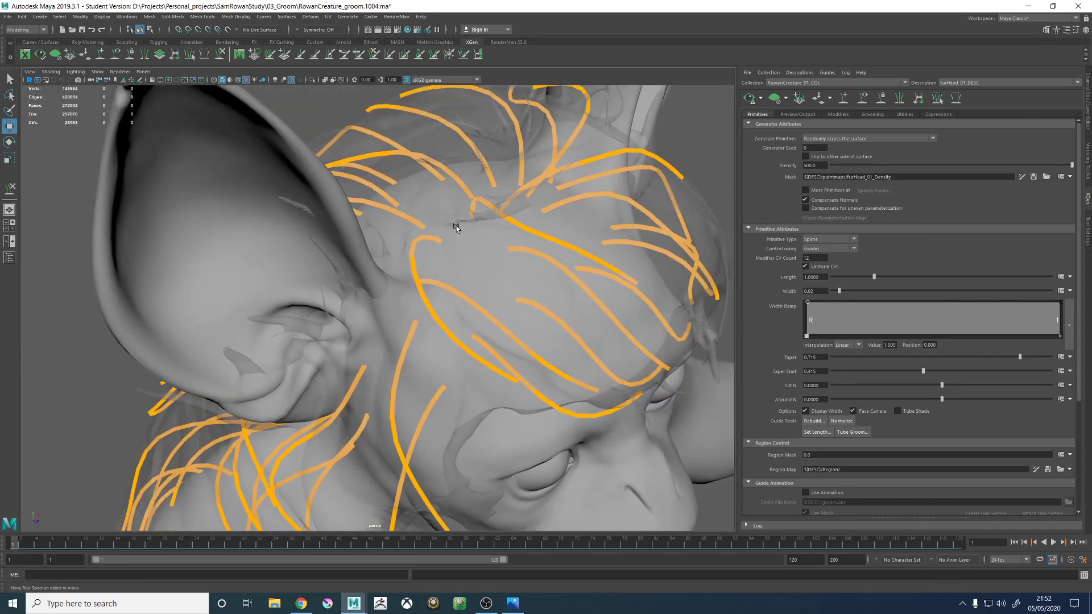
mouse_move(436, 312)
alt+mouse_down()
mouse_move(465, 340)
mouse_move(483, 326)
mouse_move(438, 303)
mouse_move(414, 309)
alt+mouse_up()
click(453, 305)
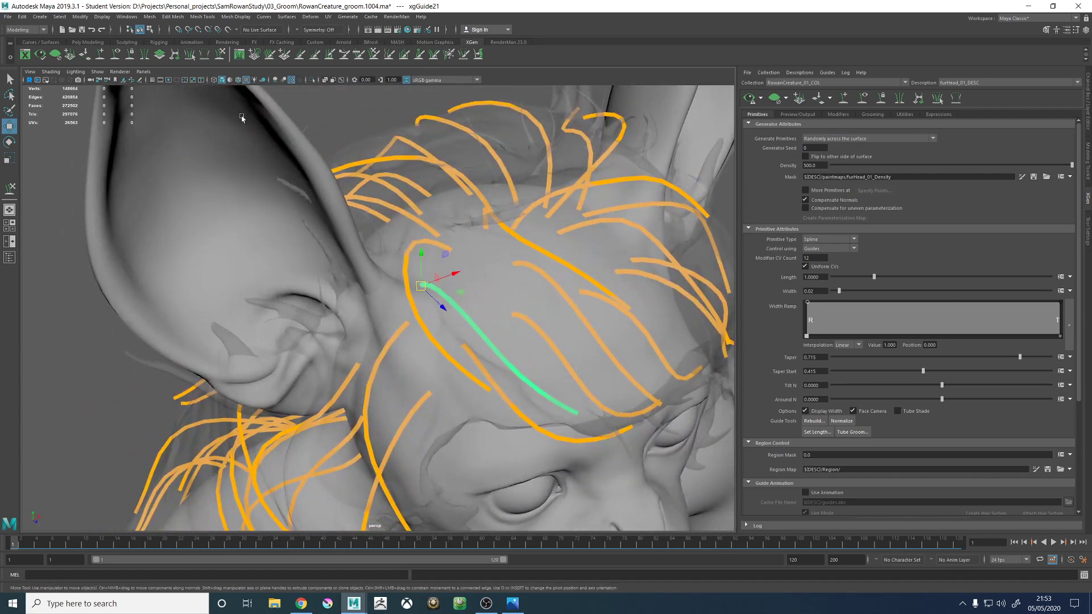
click(222, 54)
alt+drag(495, 280, 424, 278)
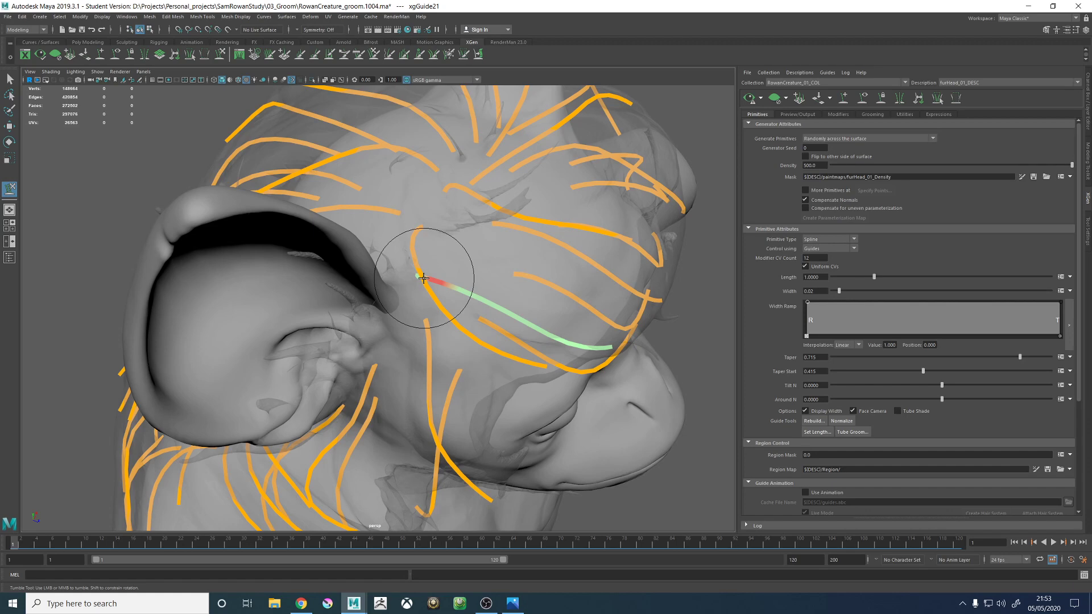
mouse_move(475, 305)
mouse_down()
mouse_move(465, 329)
mouse_move(516, 346)
mouse_move(523, 324)
mouse_move(342, 312)
mouse_move(319, 375)
mouse_move(402, 432)
mouse_move(441, 407)
mouse_move(471, 349)
mouse_up()
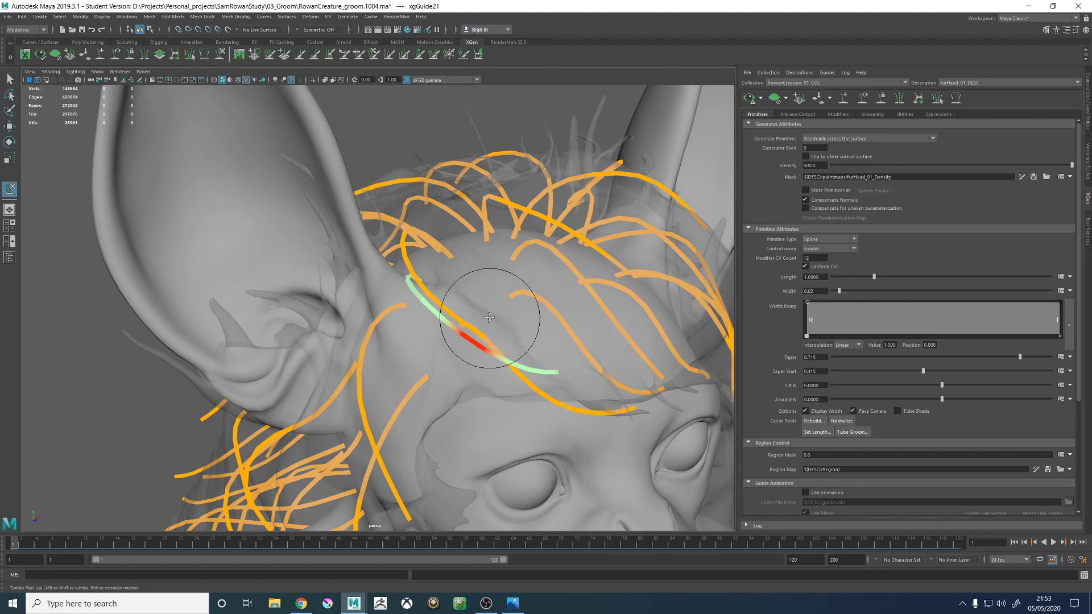
alt+drag(500, 317, 365, 280)
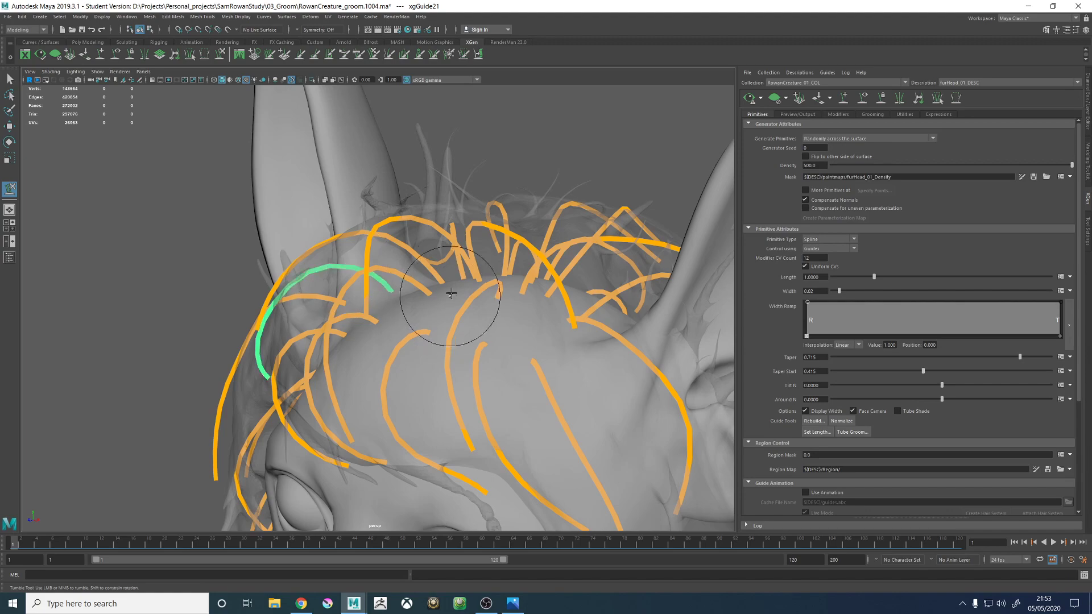
- Add a guide in the gap on the upper forehead and match its shape to the longer neighbouring guide
alt+drag(451, 292, 725, 186)
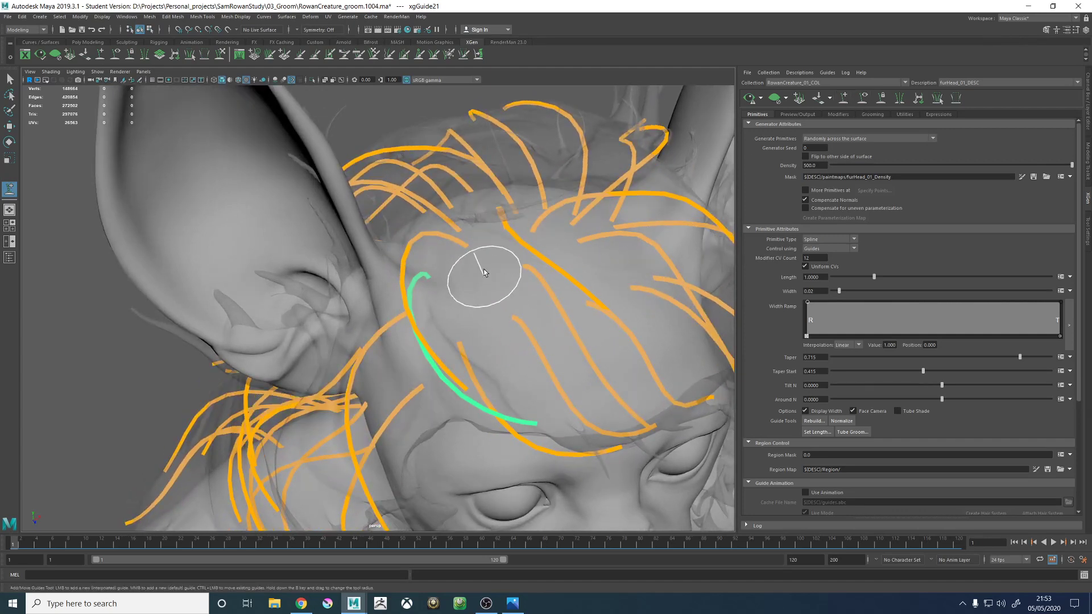
alt+drag(540, 357, 428, 323)
key(w)
click(514, 309)
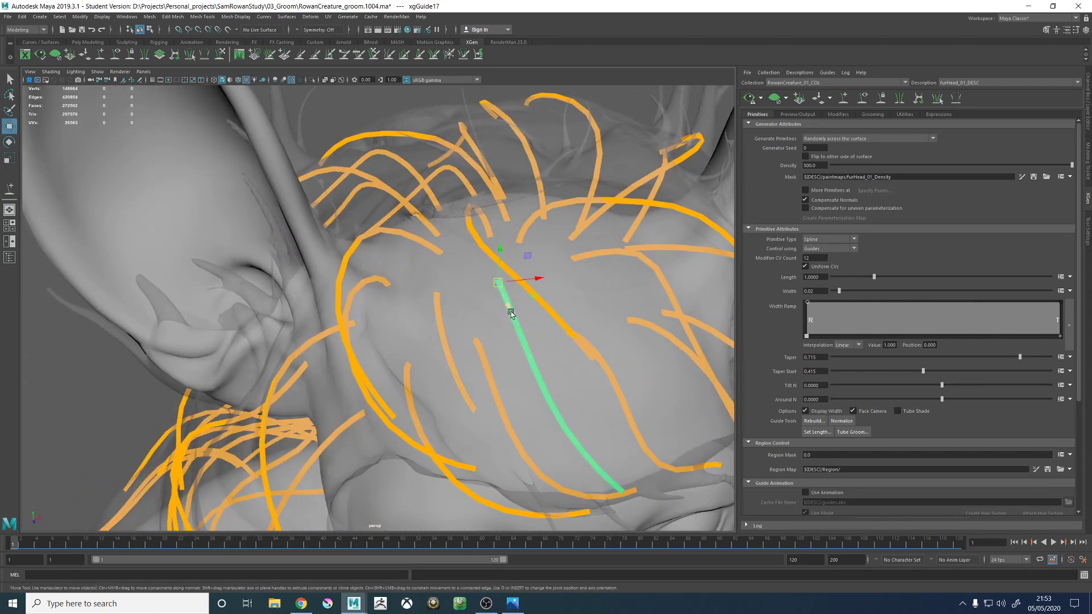
right_drag(514, 318, 557, 318)
right_drag(456, 320, 506, 320)
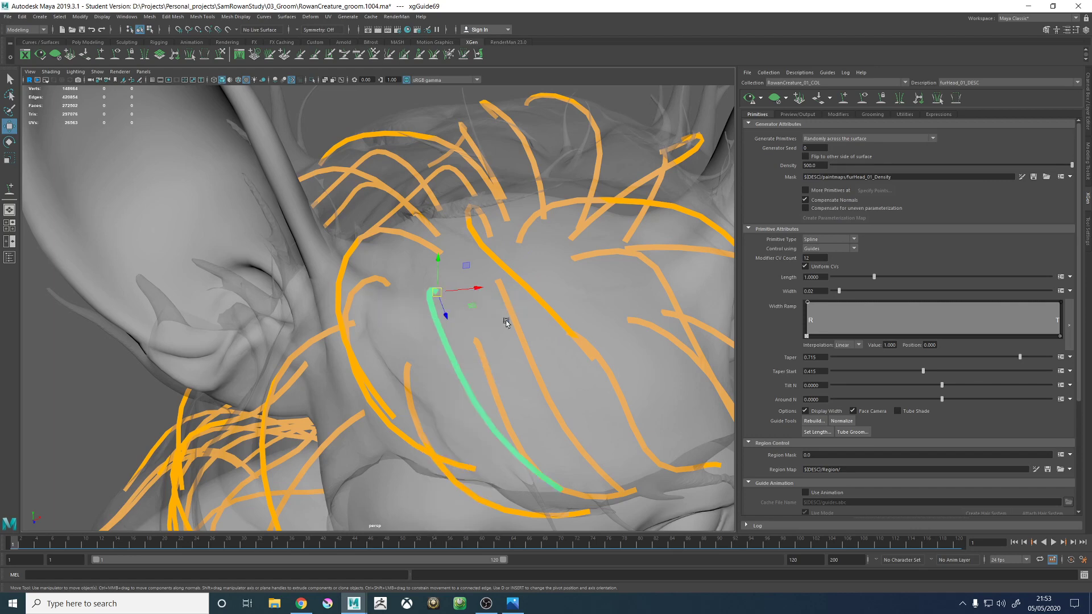
- Sculpt the new upper forehead guide from root to tip so it bows toward the ear and sweeps down to the brow
mouse_move(506, 320)
alt+mouse_down()
mouse_move(488, 313)
mouse_move(513, 302)
mouse_move(453, 336)
mouse_move(513, 338)
mouse_move(488, 348)
mouse_move(438, 329)
mouse_move(463, 324)
mouse_move(465, 356)
mouse_move(483, 353)
mouse_move(447, 297)
alt+mouse_up()
click(220, 54)
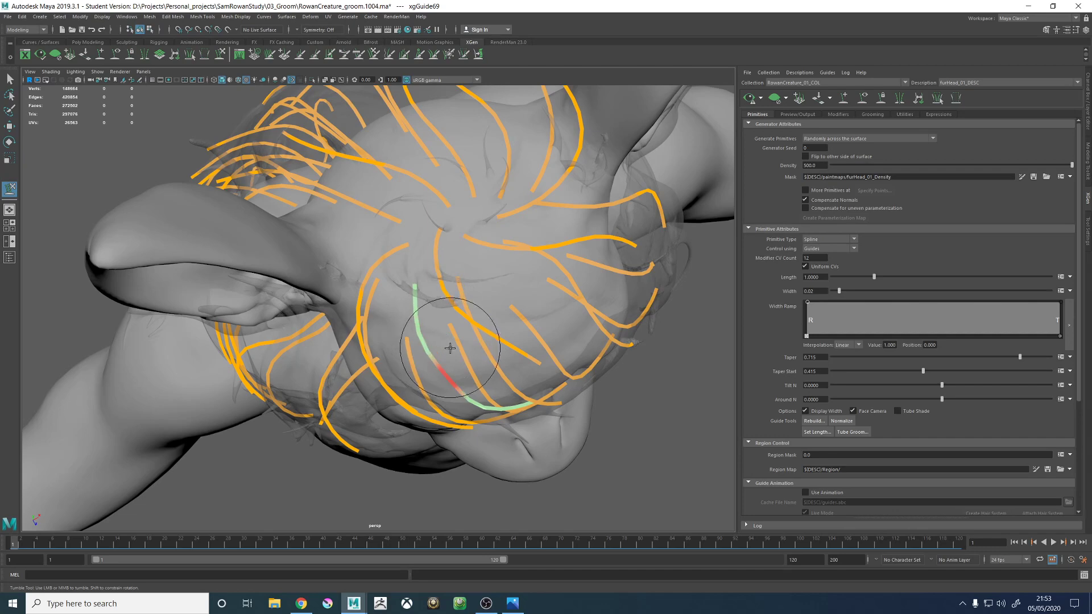
alt+drag(443, 335, 453, 366)
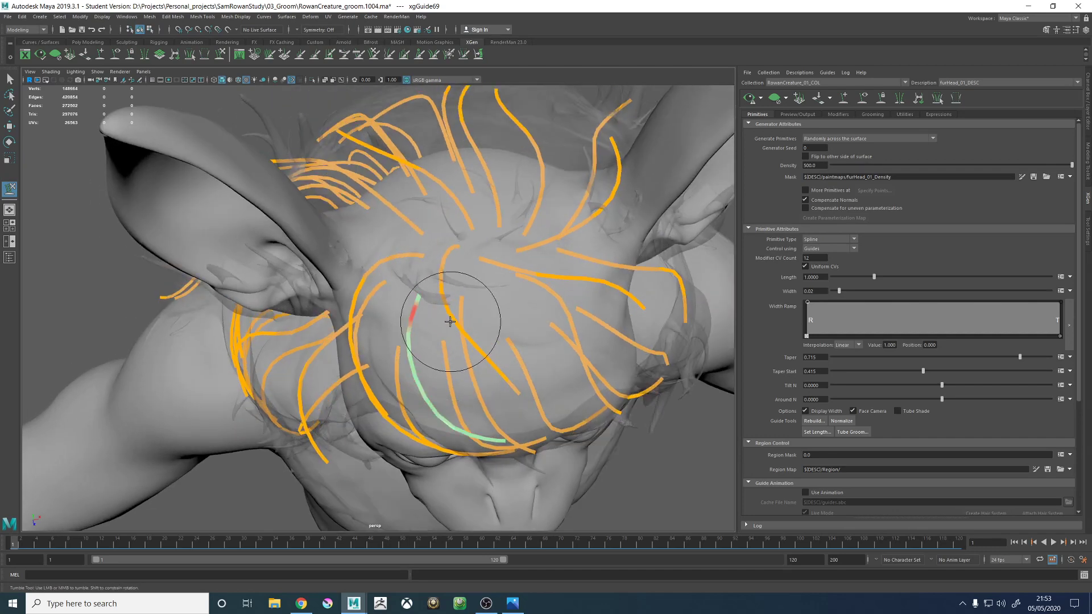
mouse_move(451, 317)
alt+mouse_down()
mouse_move(318, 307)
mouse_move(495, 289)
mouse_move(503, 319)
alt+mouse_up()
- Add another guide in the gap at the centre of the upper forehead, just in front of the crown
alt+drag(561, 293, 426, 316)
alt+middle_drag(425, 316, 419, 316)
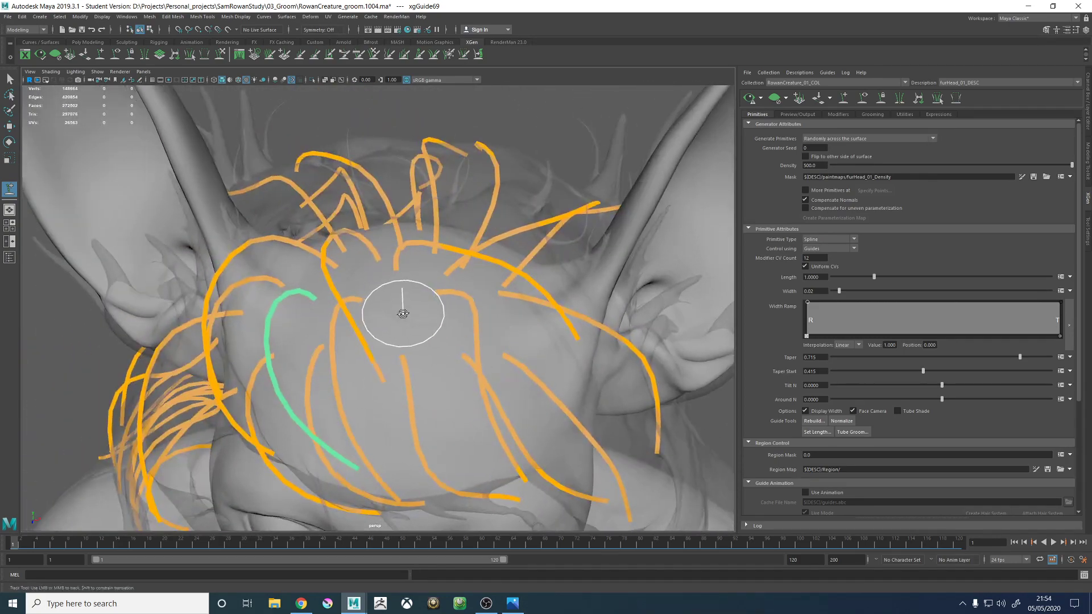
alt+drag(402, 314, 398, 308)
click(460, 364)
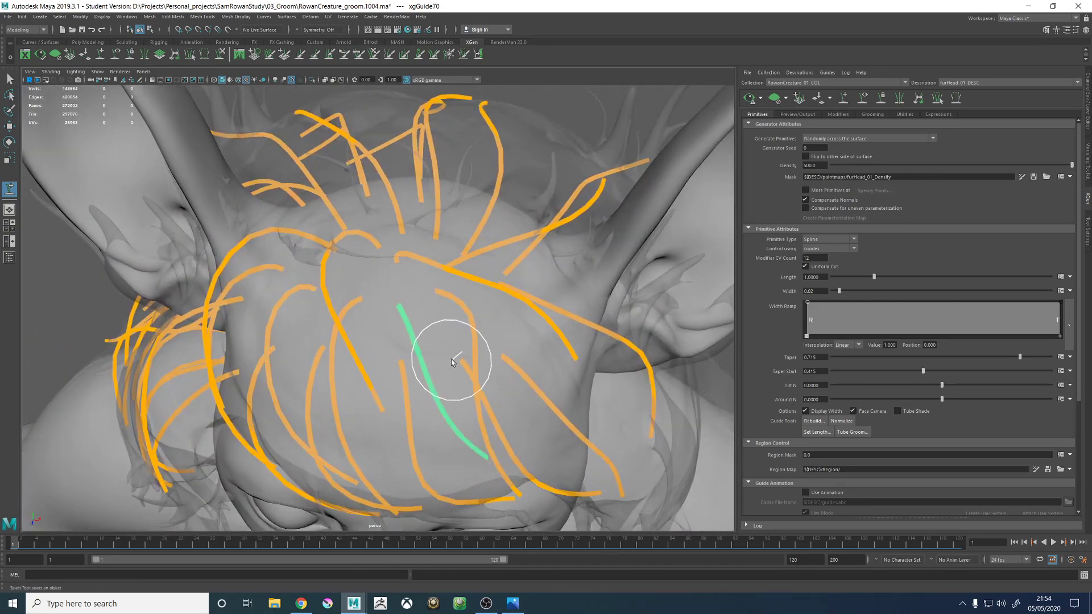
- Sculpt the new central forehead guide into an arch that follows the surrounding guides over the forehead
alt+drag(460, 364, 430, 329)
right_drag(476, 145, 445, 158)
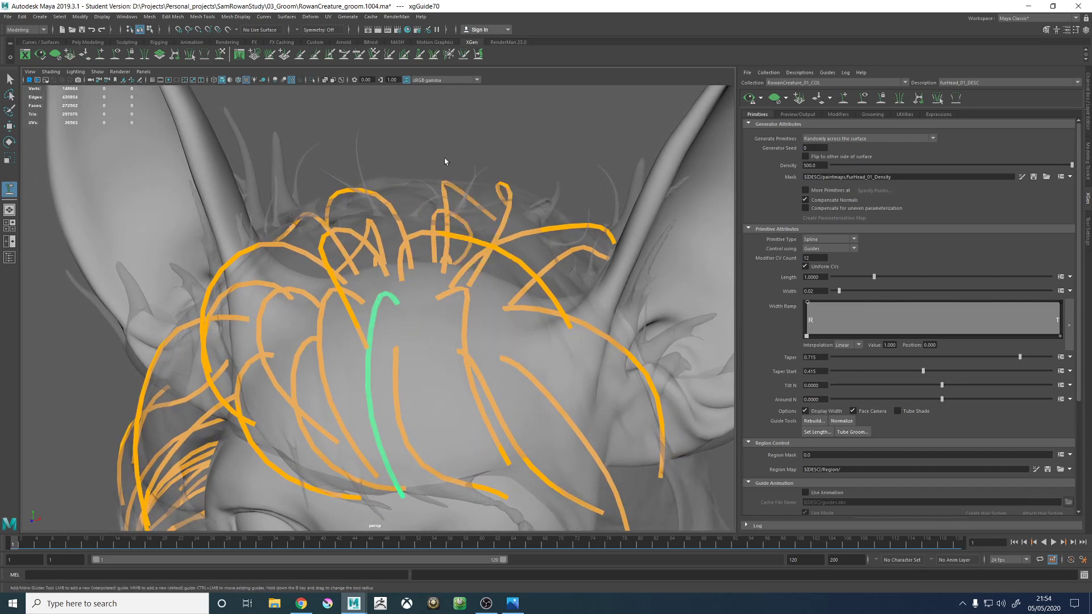
click(224, 57)
scroll(364, 227, down, 4)
alt+drag(377, 317, 390, 321)
mouse_move(385, 385)
mouse_down()
mouse_move(427, 393)
mouse_move(414, 368)
mouse_move(511, 363)
mouse_up()
alt+drag(482, 320, 503, 337)
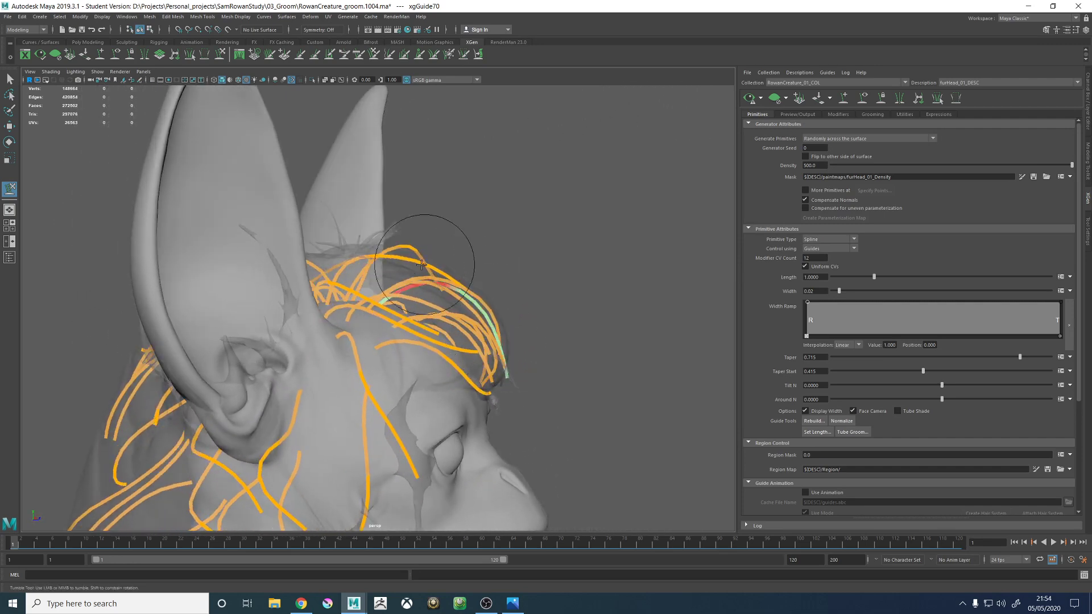
mouse_move(422, 264)
alt+mouse_down()
mouse_move(488, 268)
mouse_move(520, 288)
alt+mouse_up()
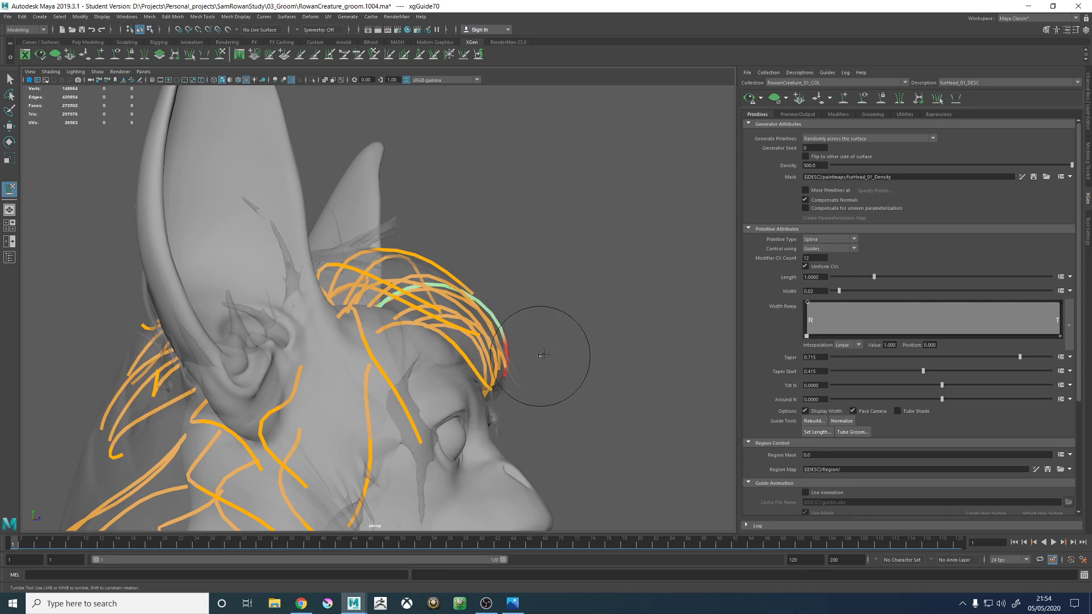
- Refine the root and tip of the central forehead guide so it blends with the fringe across the forehead
alt+drag(543, 354, 462, 361)
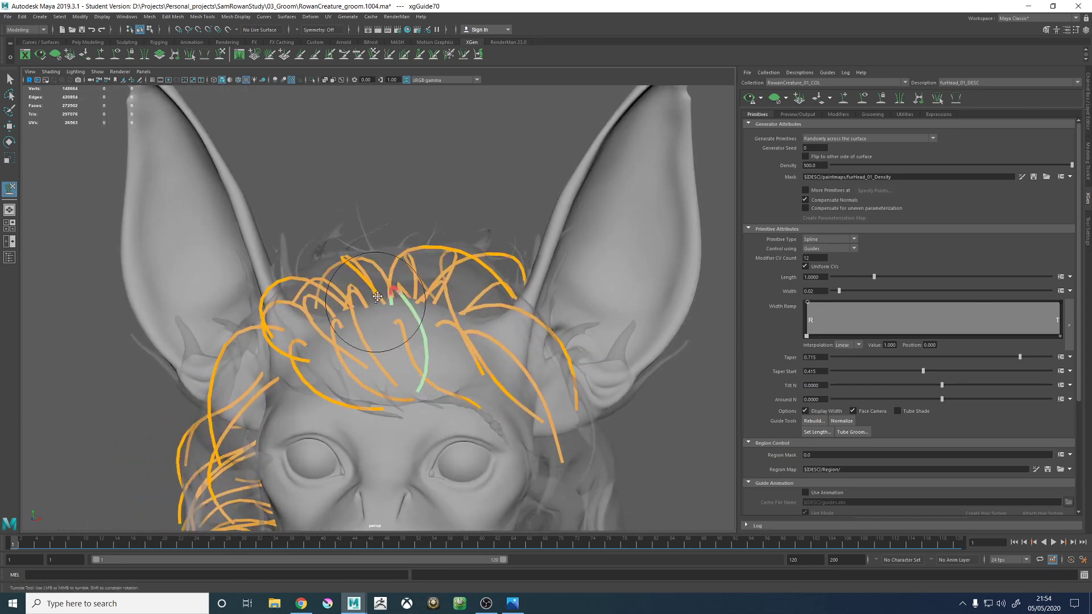
alt+middle_drag(377, 296, 393, 250)
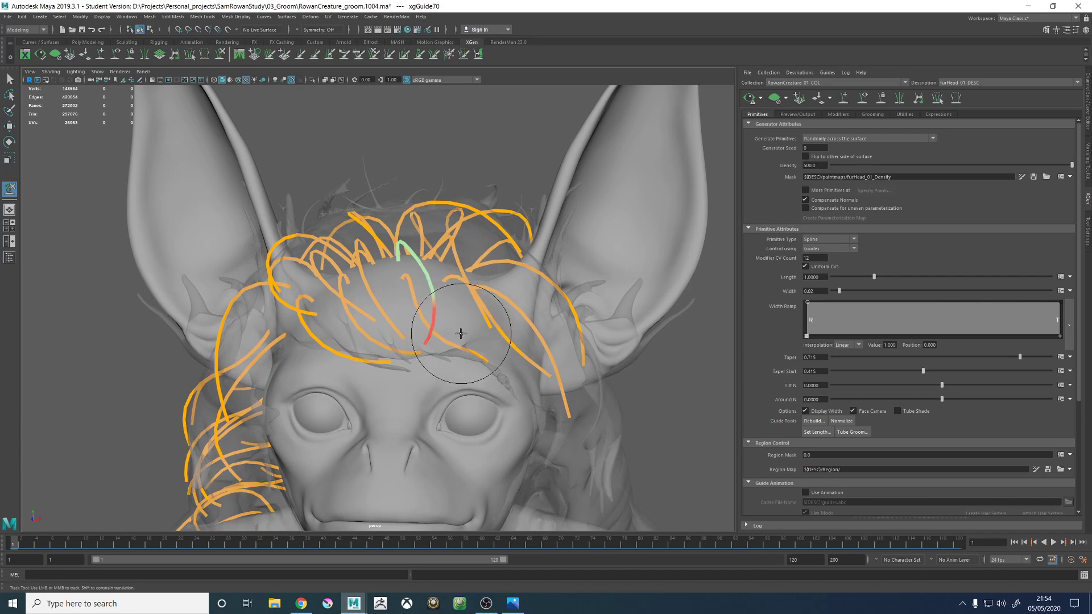
mouse_move(435, 321)
alt+mouse_down()
mouse_move(426, 307)
mouse_move(454, 309)
alt+mouse_up()
alt+right_drag(454, 309, 522, 299)
alt+middle_drag(522, 300, 436, 305)
alt+drag(437, 306, 386, 270)
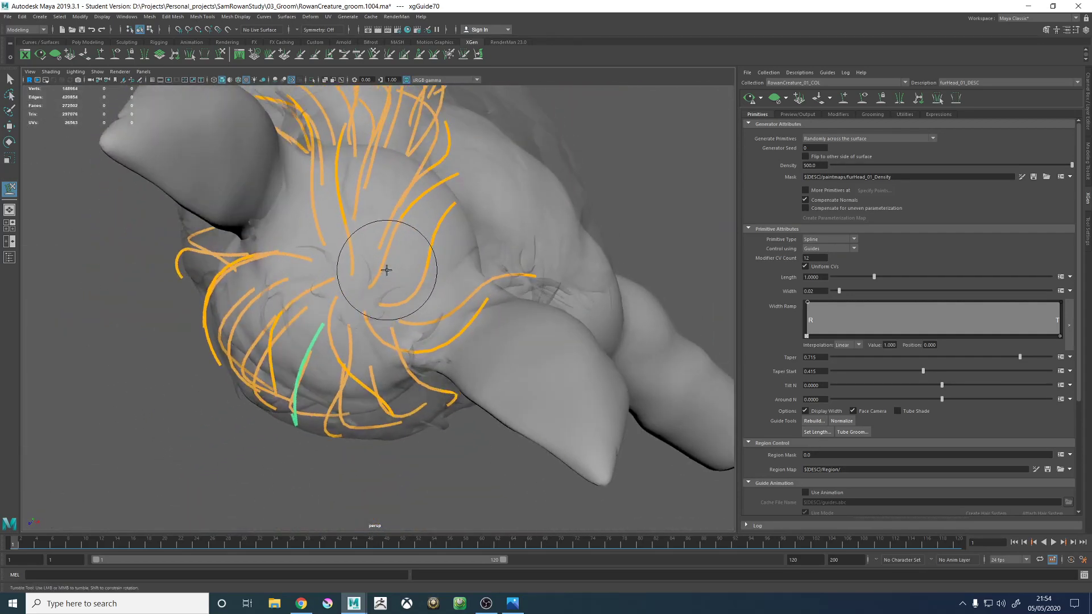
mouse_move(487, 261)
alt+mouse_down()
mouse_move(485, 225)
mouse_move(569, 222)
mouse_move(366, 119)
mouse_move(453, 292)
mouse_move(484, 291)
mouse_move(474, 263)
alt+mouse_up()
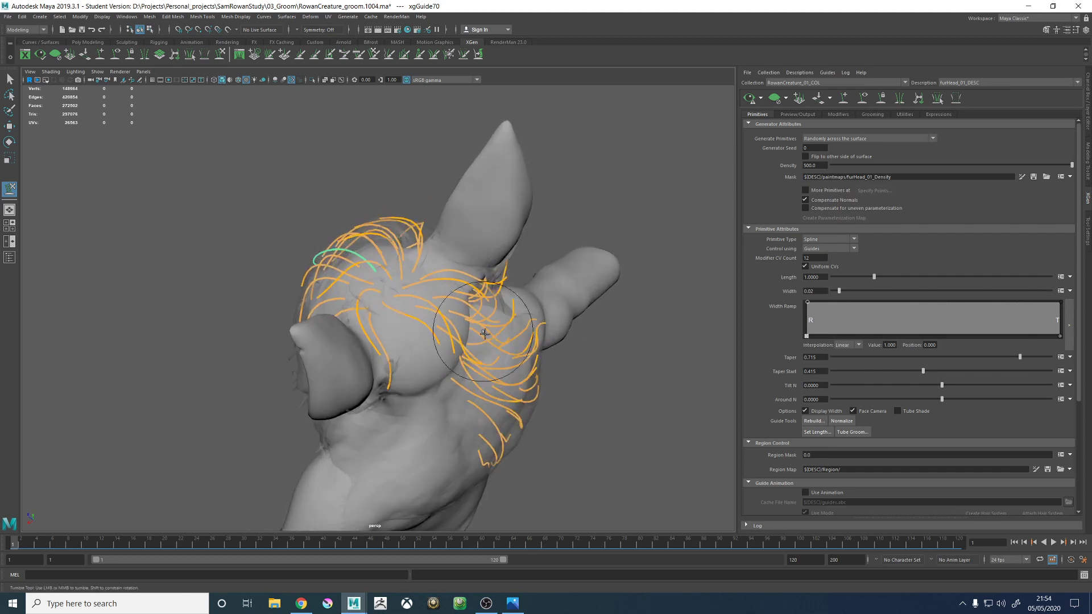
- Deselect the guide and save the scene again, accepting the student version notice
mouse_move(499, 341)
alt+mouse_down()
mouse_move(458, 318)
mouse_move(483, 320)
mouse_move(462, 304)
alt+mouse_up()
key(w)
click(446, 193)
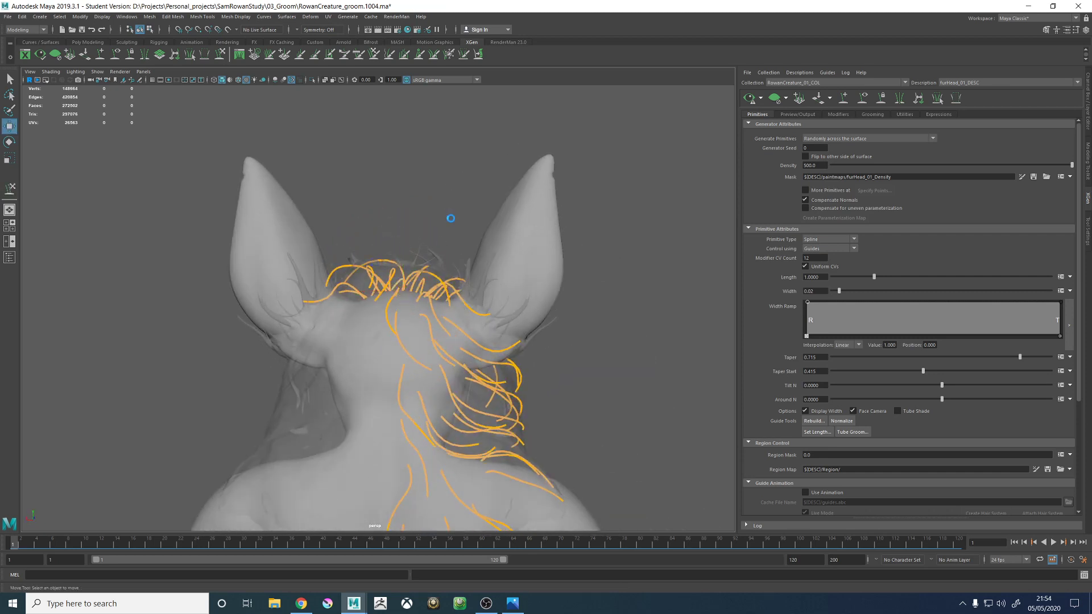
key(ctrl+s)
click(527, 308)
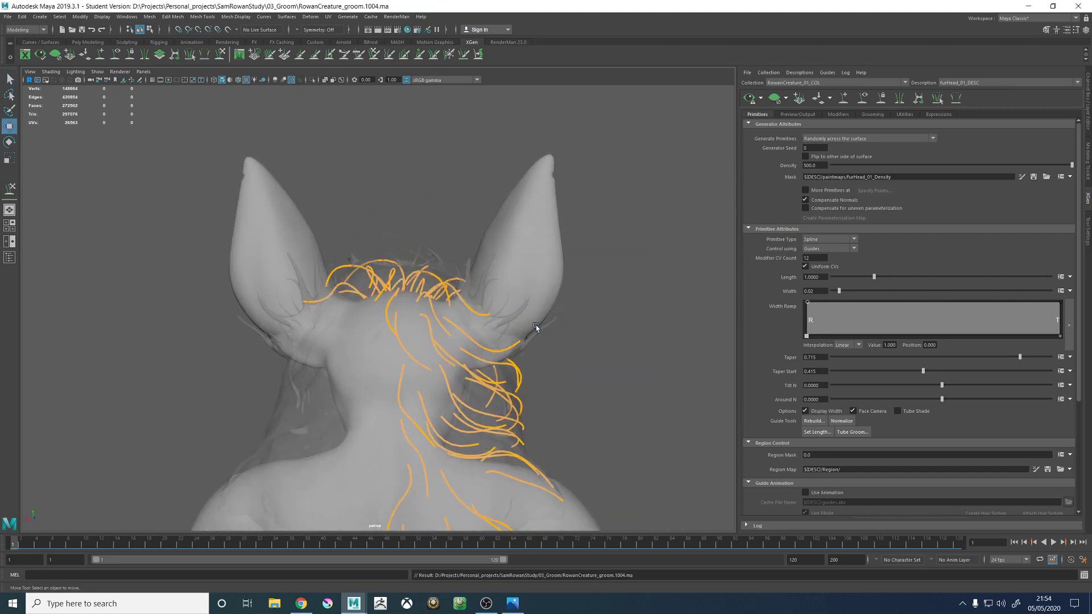
- Preview the updated fur on the back of the head and neck, examine its flow, and return to the guides
click(774, 99)
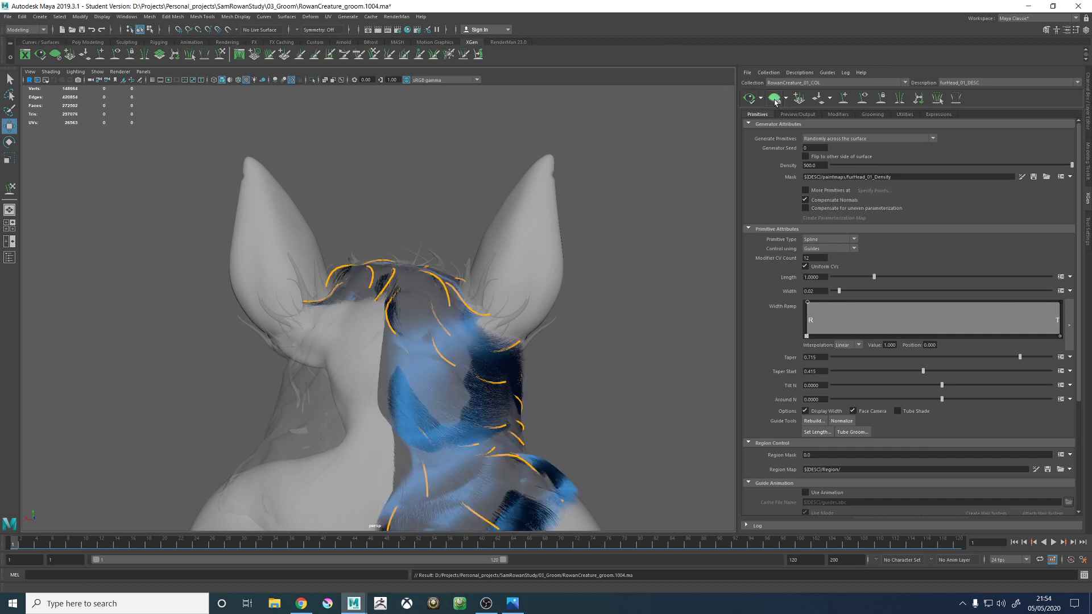
alt+drag(594, 224, 520, 350)
click(864, 103)
click(798, 99)
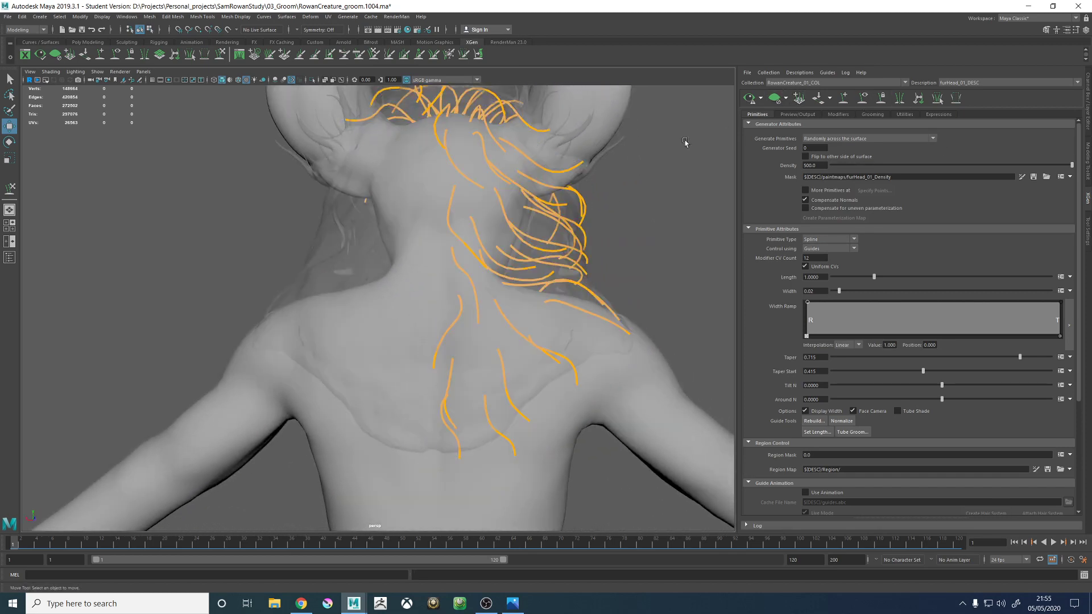
- Save the scene and accept the student version notice
alt+drag(684, 142, 491, 277)
key(ctrl+s)
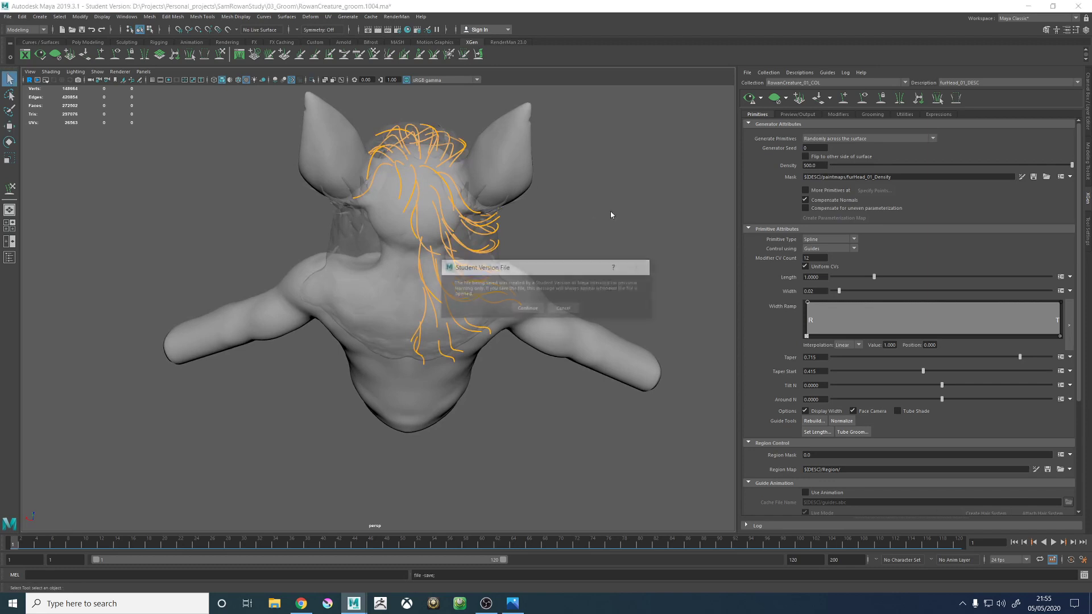
click(526, 307)
- Select the outer neck, shoulder and upper-back guides and mirror them to the other side of the body
scroll(455, 272, up, 3)
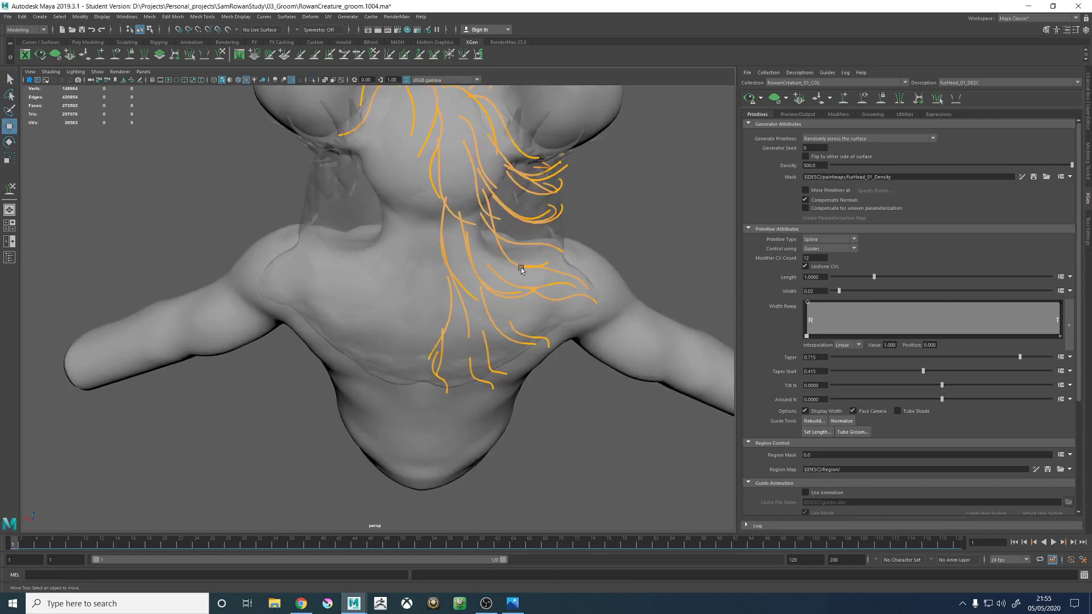
alt+middle_drag(514, 257, 445, 281)
alt+drag(374, 166, 375, 309)
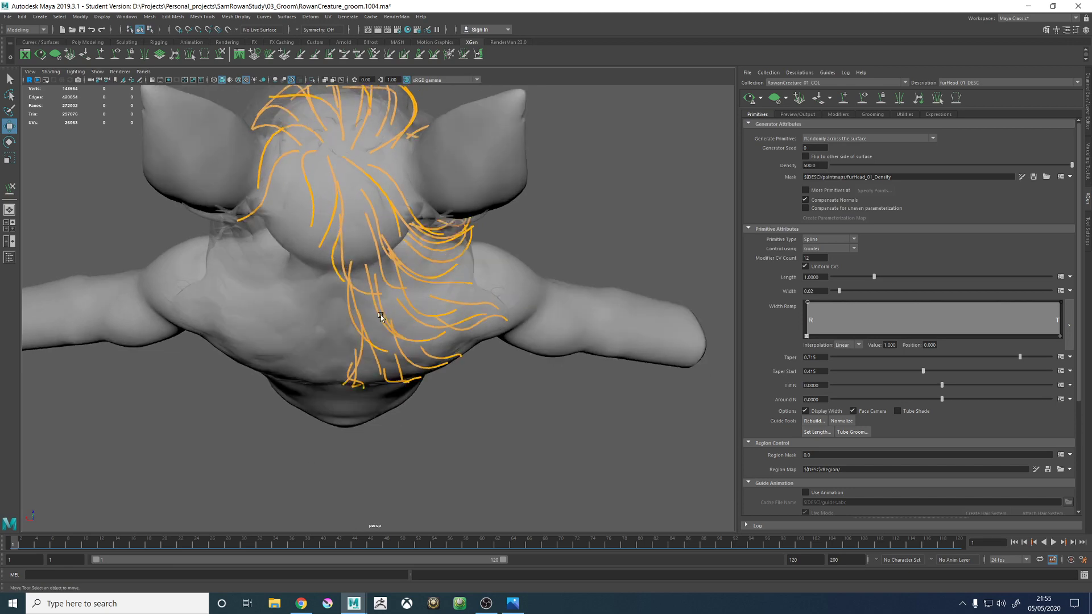
drag(488, 340, 510, 195)
alt+drag(305, 204, 370, 200)
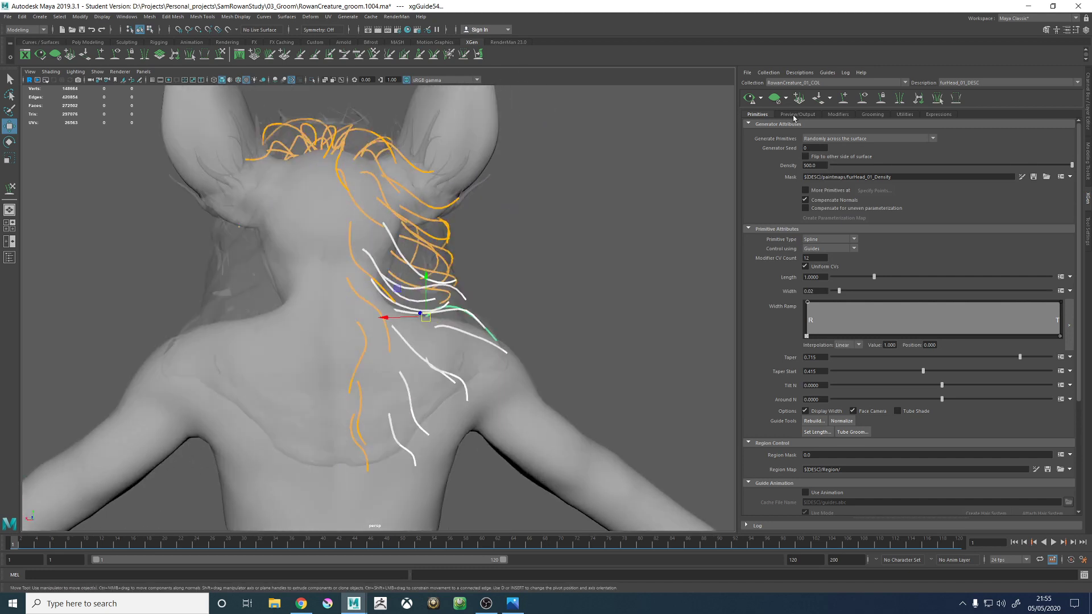
click(563, 260)
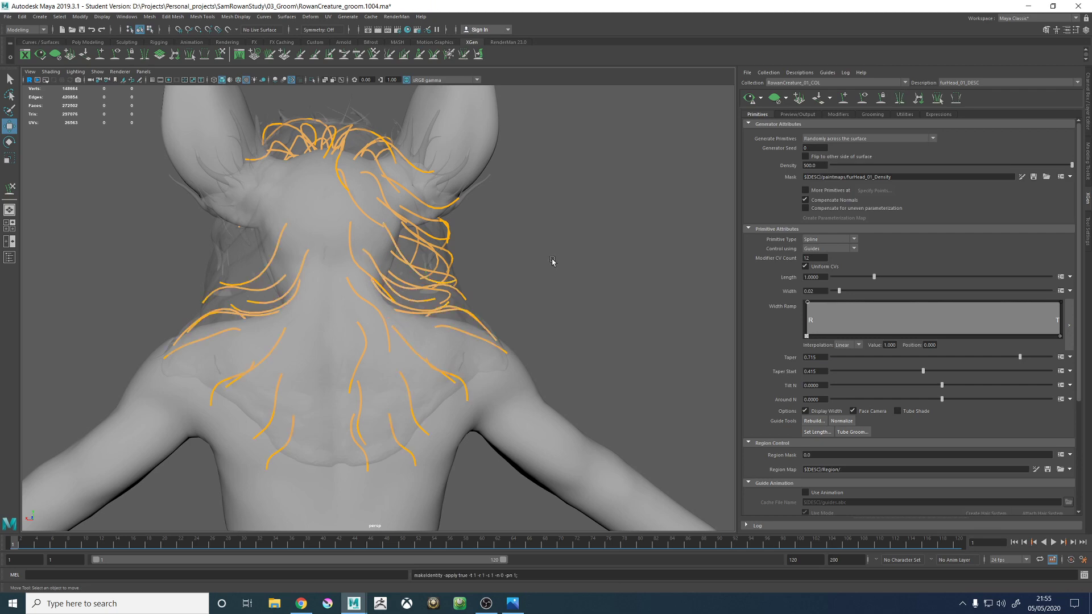
- Select the remaining guides along the nape and spine and mirror them across the body's centre line
alt+drag(556, 261, 431, 354)
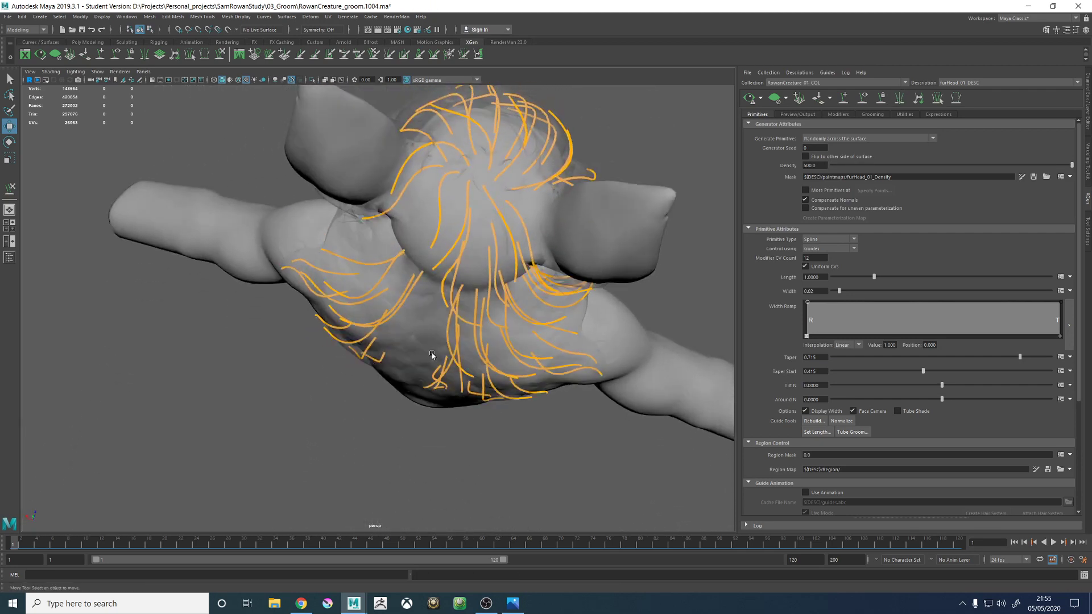
drag(458, 389, 606, 251)
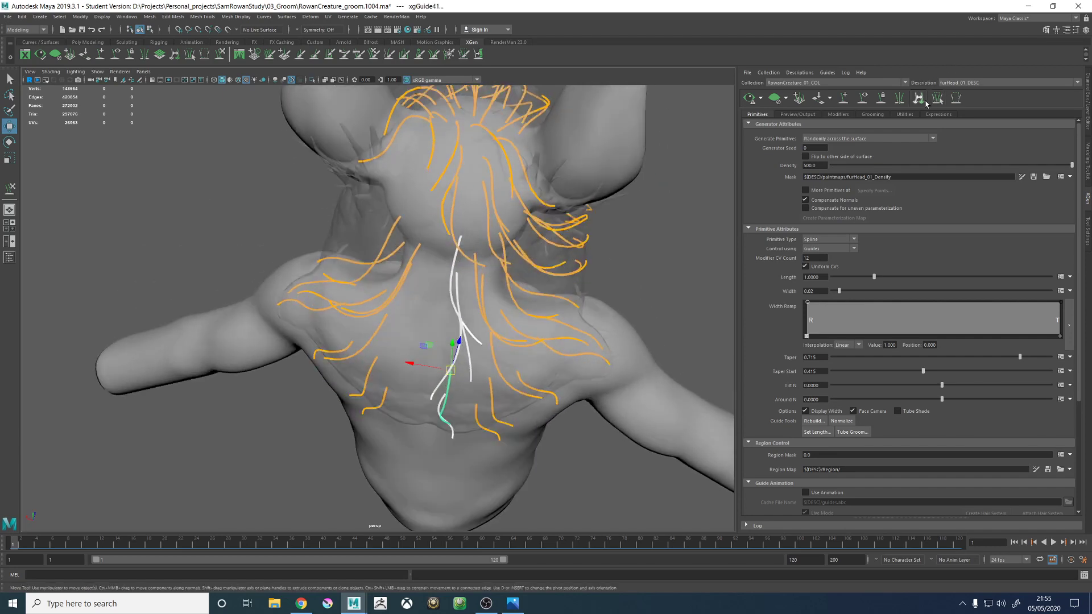
click(901, 102)
alt+drag(479, 266, 500, 241)
alt+right_drag(578, 241, 371, 272)
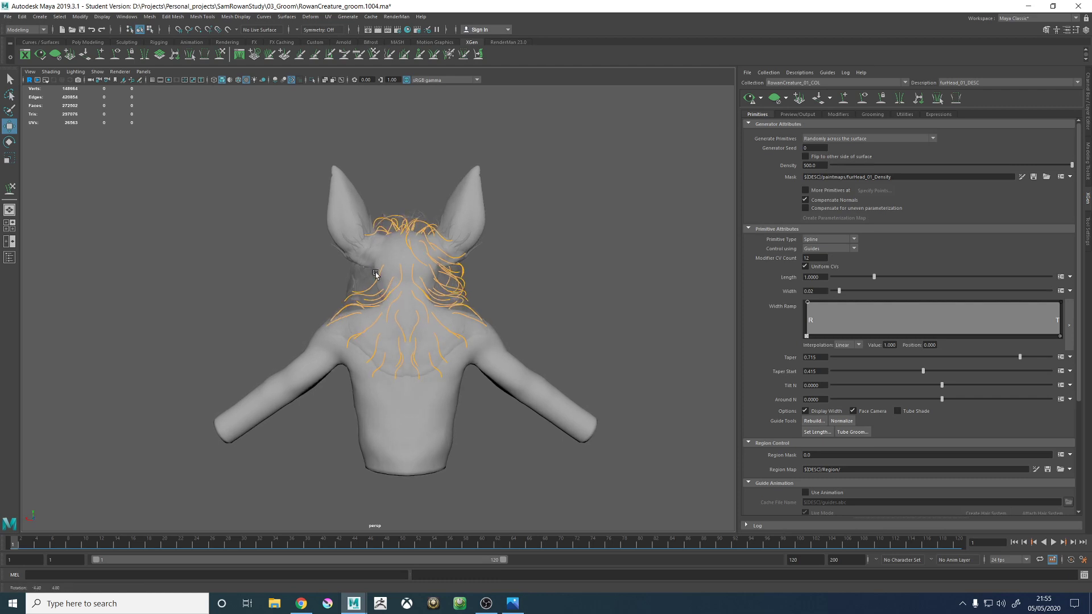
scroll(415, 287, up, 3)
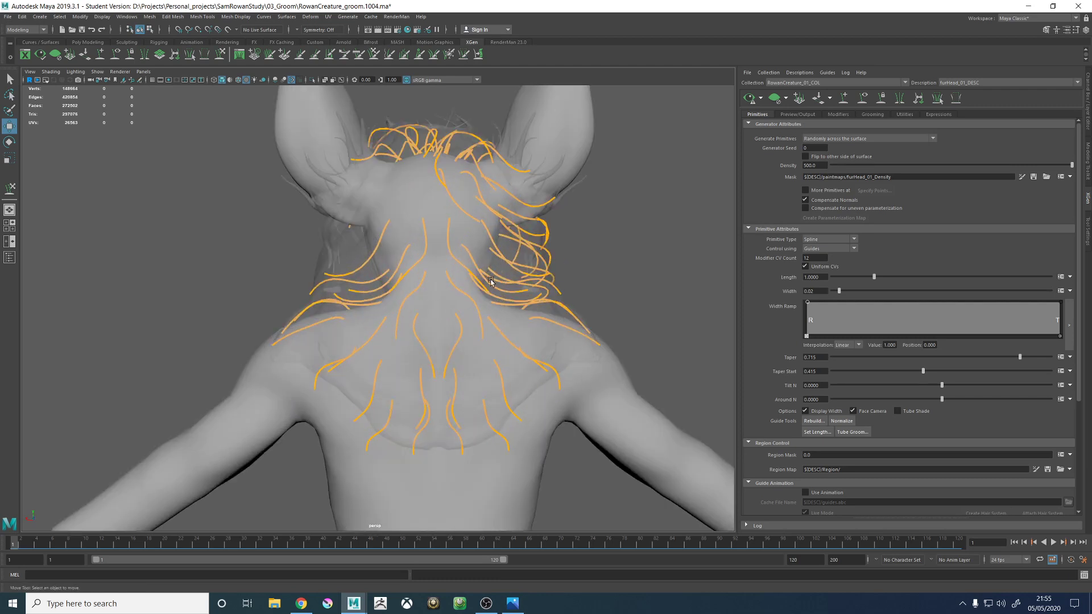
- Save the scene with the mirrored guides, accepting the student version notice
mouse_move(609, 204)
alt+mouse_down()
mouse_move(619, 202)
mouse_move(601, 202)
alt+mouse_up()
key(ctrl+s)
click(523, 308)
key(w)
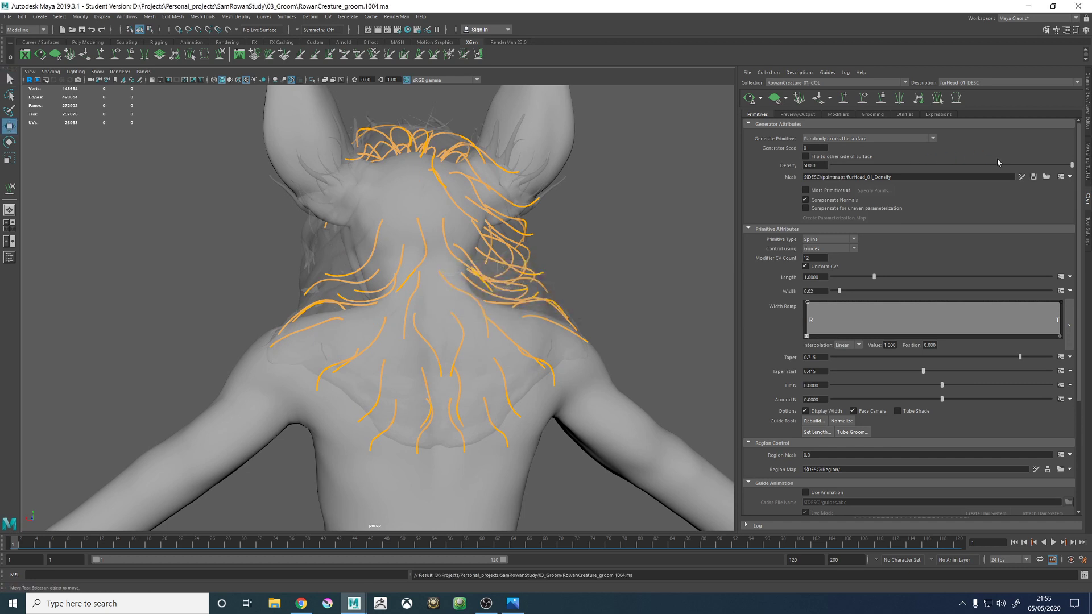
- Start painting the furHead_01_Density mask and extend the white area over the unpainted half of the head and neck
click(1022, 178)
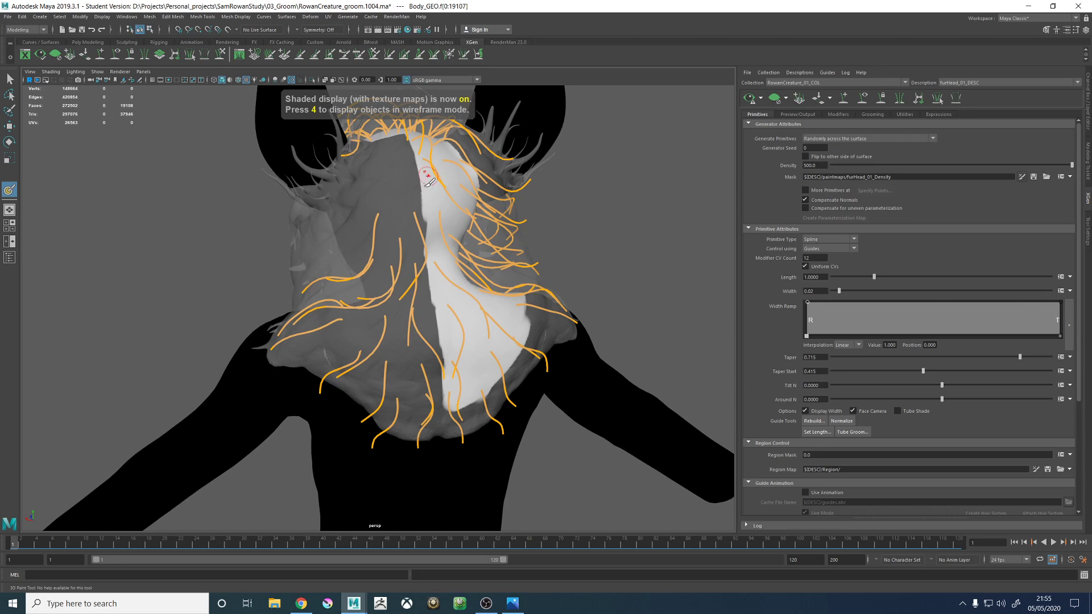
mouse_move(427, 181)
alt+mouse_down()
mouse_move(426, 350)
mouse_move(430, 300)
mouse_move(452, 321)
mouse_move(464, 308)
alt+mouse_up()
alt+drag(450, 357, 457, 245)
mouse_move(547, 193)
alt+mouse_down()
mouse_move(478, 290)
mouse_move(466, 341)
alt+mouse_up()
mouse_move(466, 341)
alt+mouse_down()
mouse_move(470, 304)
mouse_move(369, 245)
alt+mouse_up()
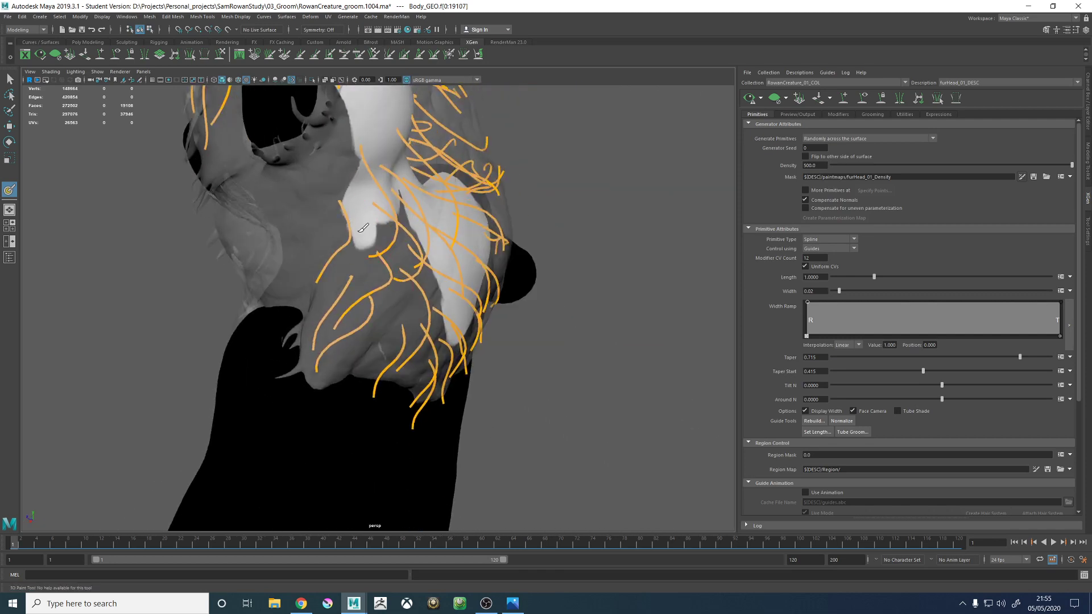
alt+drag(384, 282, 426, 317)
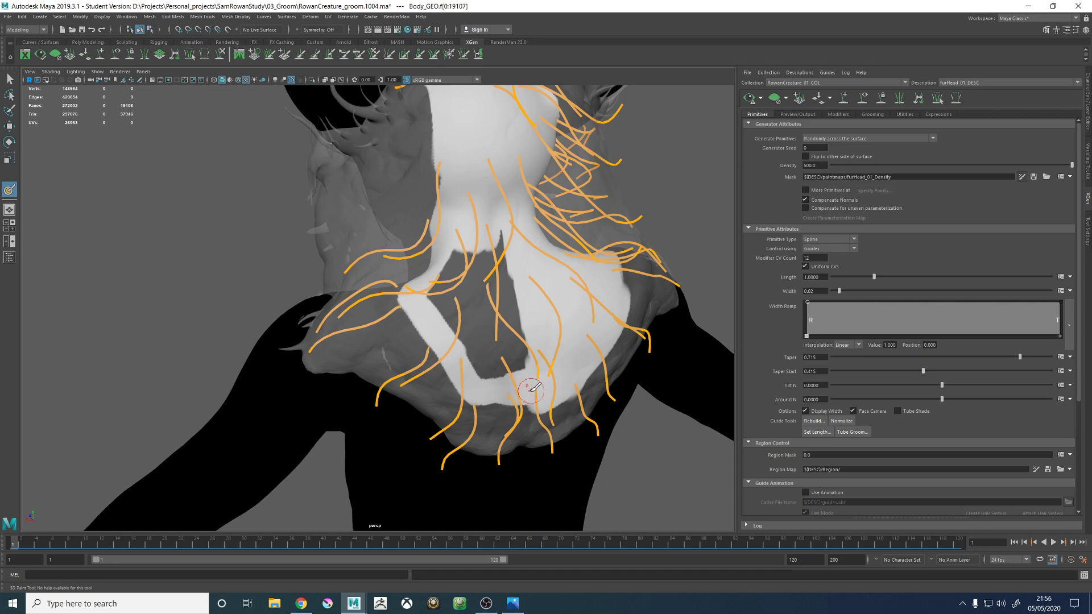
- Fill the unpainted patch of the density mask on the upper back with white to match the painted side
alt+drag(532, 389, 476, 383)
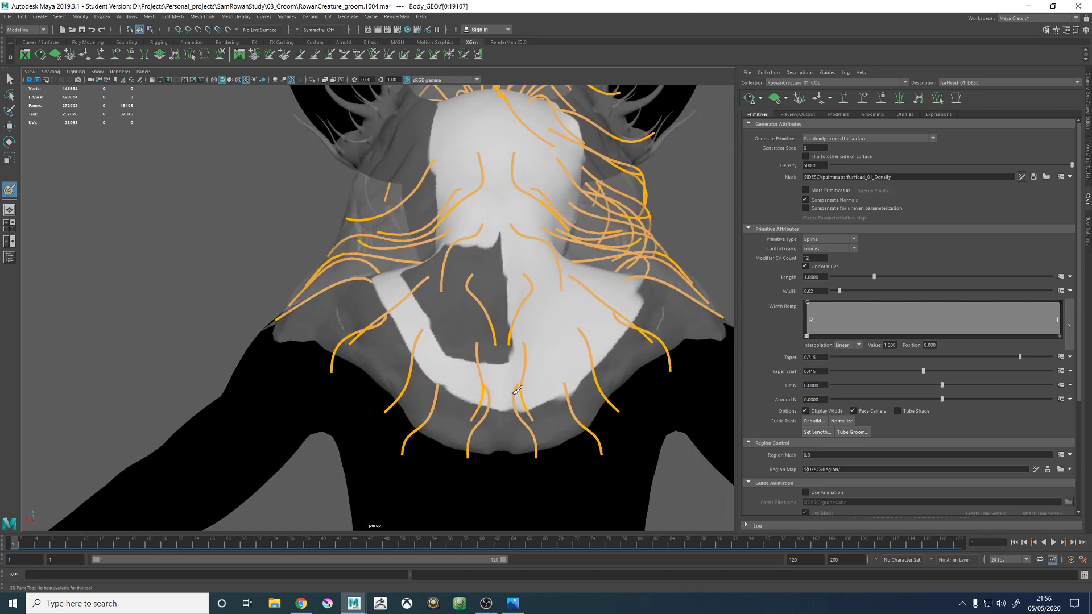
drag(449, 337, 503, 365)
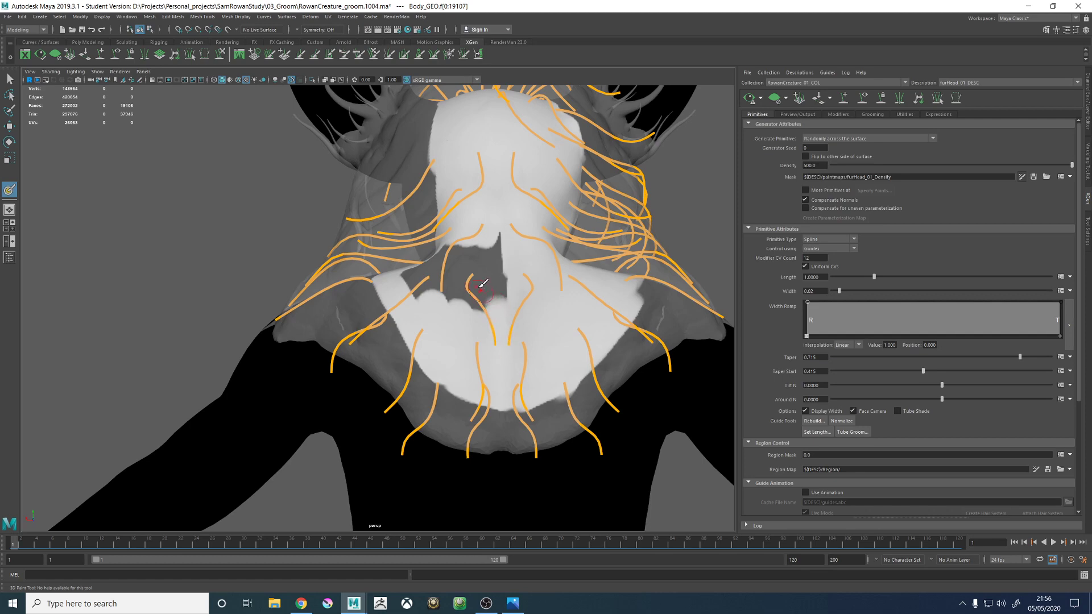
mouse_move(480, 287)
alt+mouse_down()
mouse_move(481, 357)
mouse_move(436, 363)
mouse_move(430, 344)
alt+mouse_up()
alt+drag(430, 344, 469, 330)
mouse_move(412, 292)
mouse_down()
mouse_move(400, 248)
mouse_move(454, 317)
mouse_move(332, 212)
mouse_up()
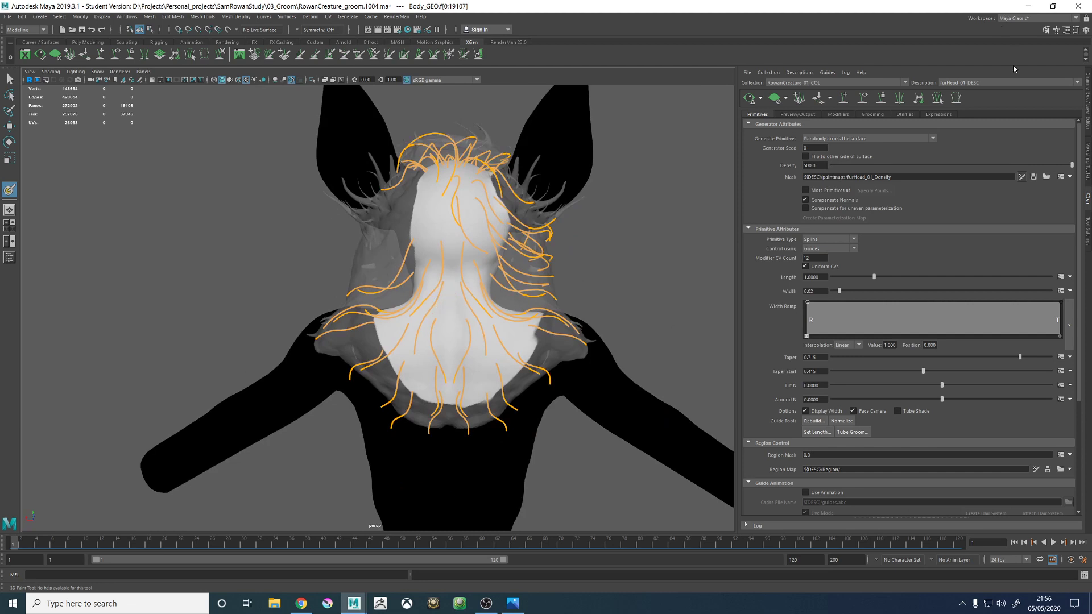
- Save the painted density texture and preview the updated fur over the head and upper back
click(1084, 225)
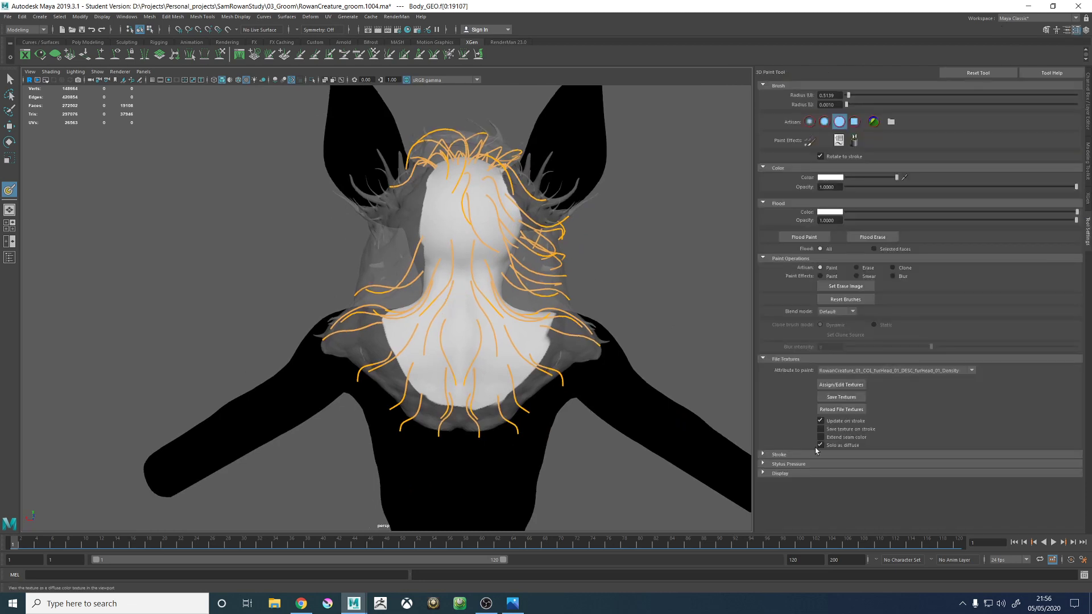
click(841, 396)
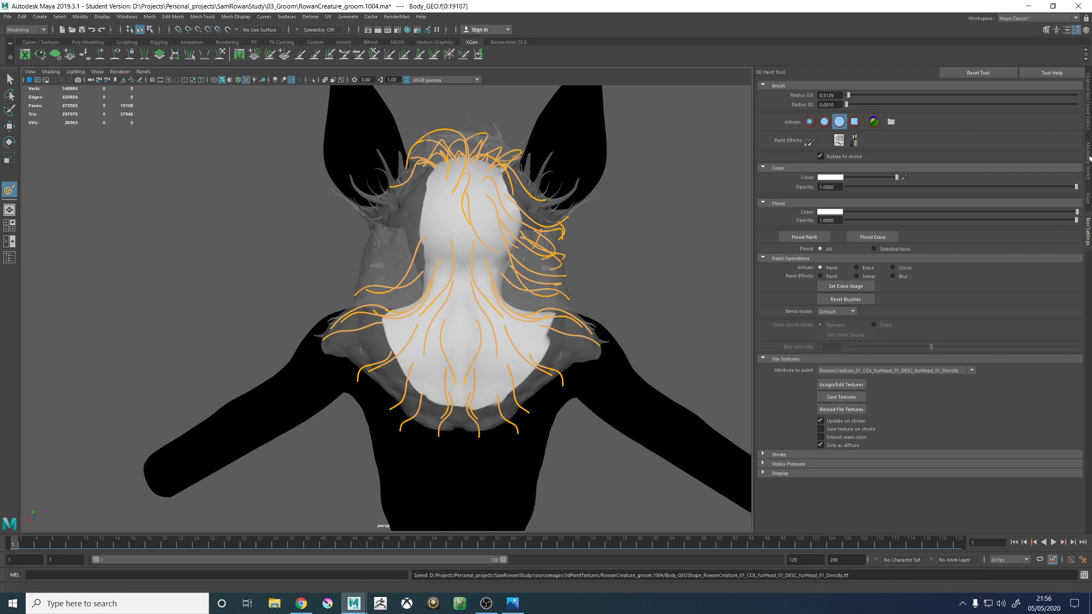
click(1087, 203)
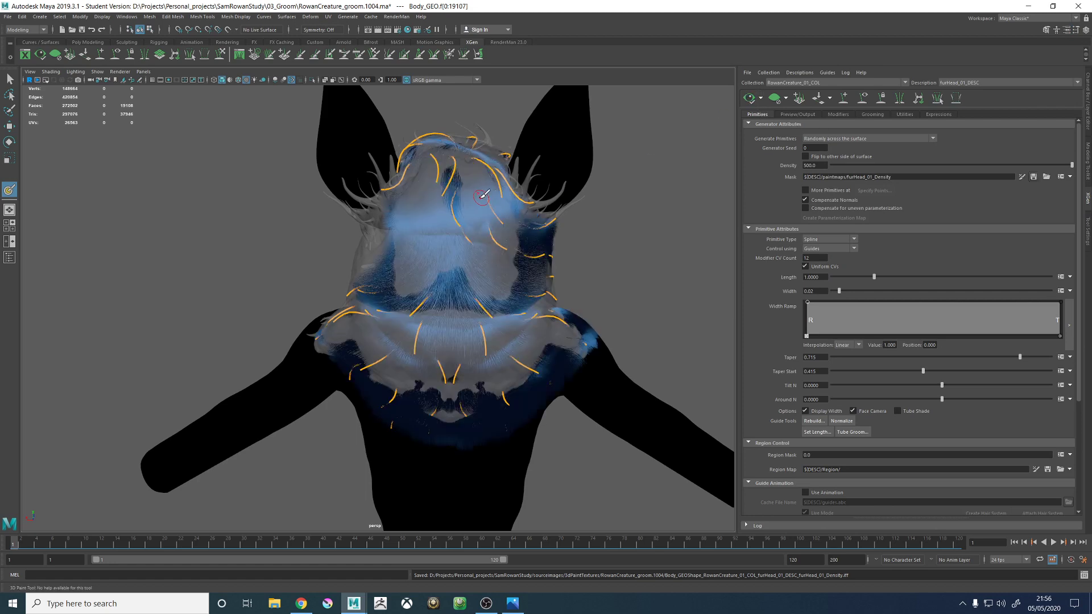
alt+drag(486, 196, 498, 259)
key(w)
alt+drag(567, 271, 817, 174)
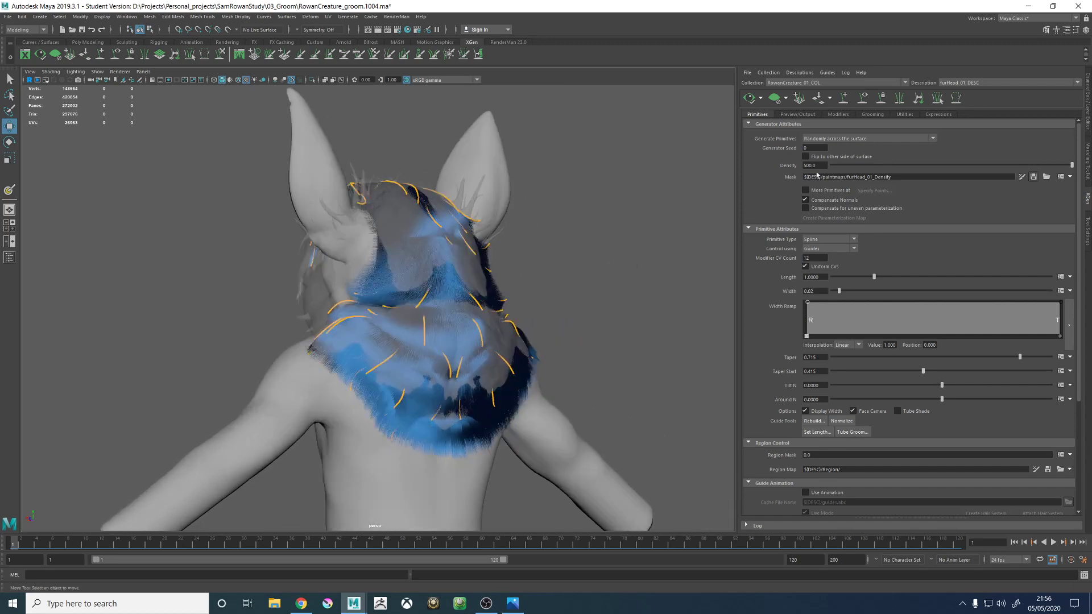
- Hide the GEO_HairProxy_LYR display layer so that it no longer covers the fur preview
click(1088, 232)
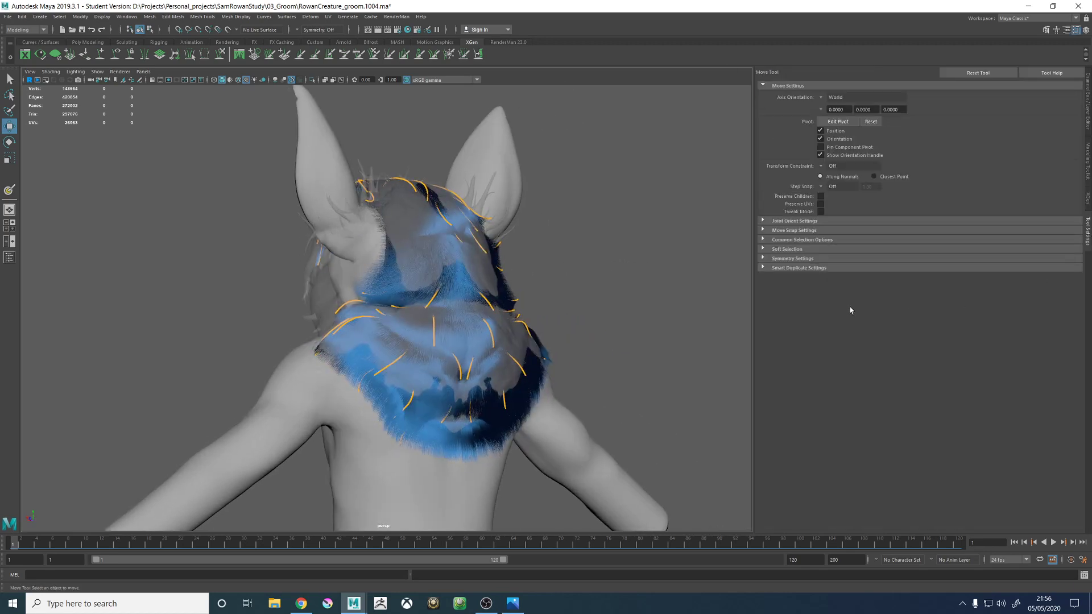
click(1089, 124)
click(876, 448)
alt+drag(638, 314, 568, 310)
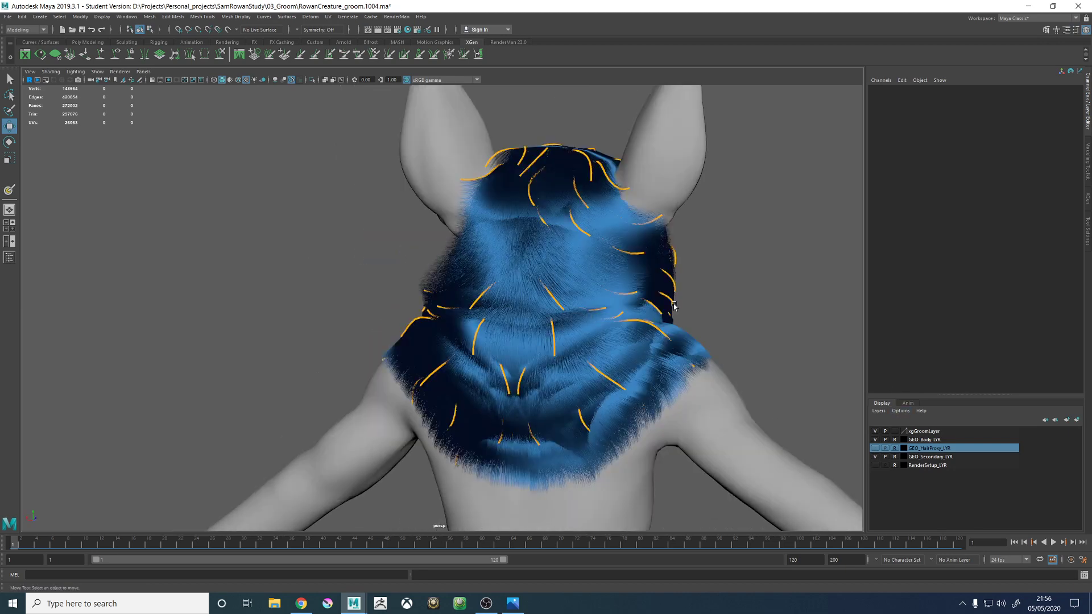
- Examine the fur preview's coverage and flow around the back of the head, neck, shoulders and sides
mouse_move(569, 310)
alt+right_down()
mouse_move(536, 298)
mouse_move(568, 330)
alt+right_up()
alt+drag(568, 329, 542, 311)
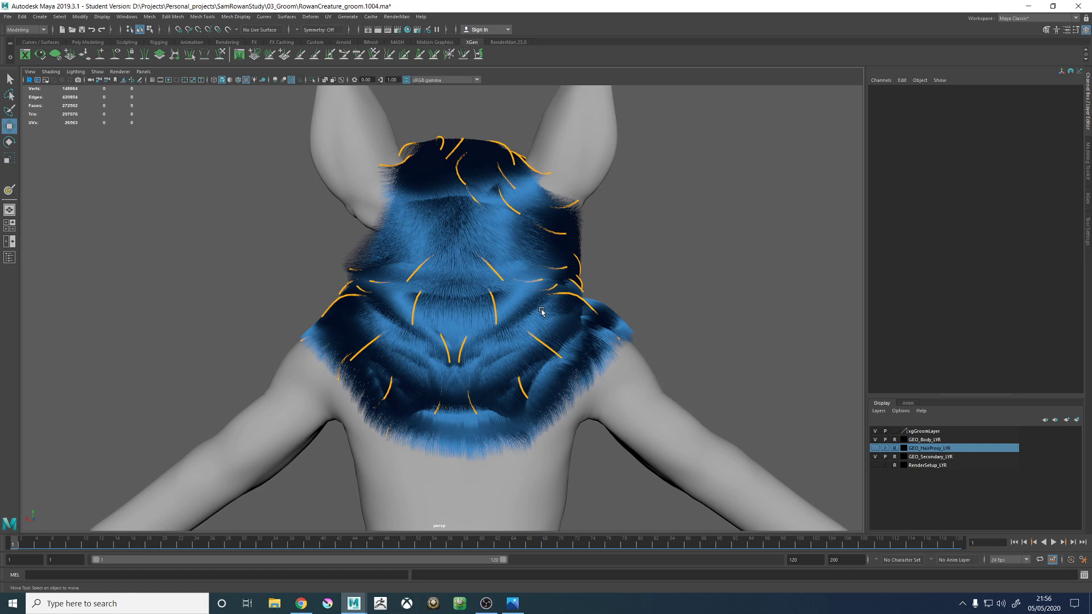
alt+drag(445, 210, 595, 224)
scroll(378, 268, up, 5)
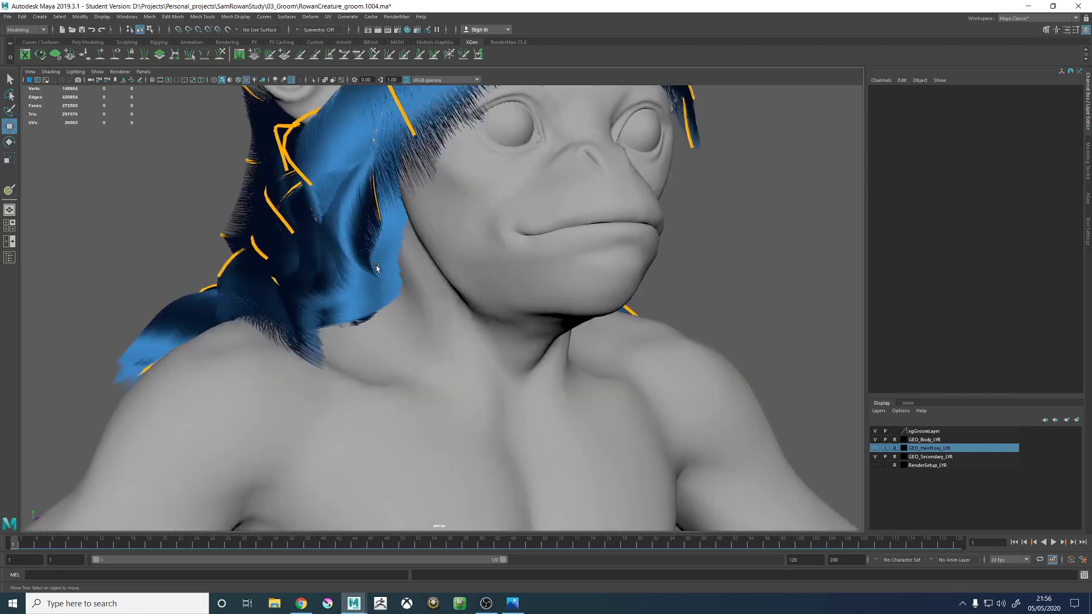
alt+middle_drag(378, 268, 574, 293)
alt+drag(312, 265, 562, 413)
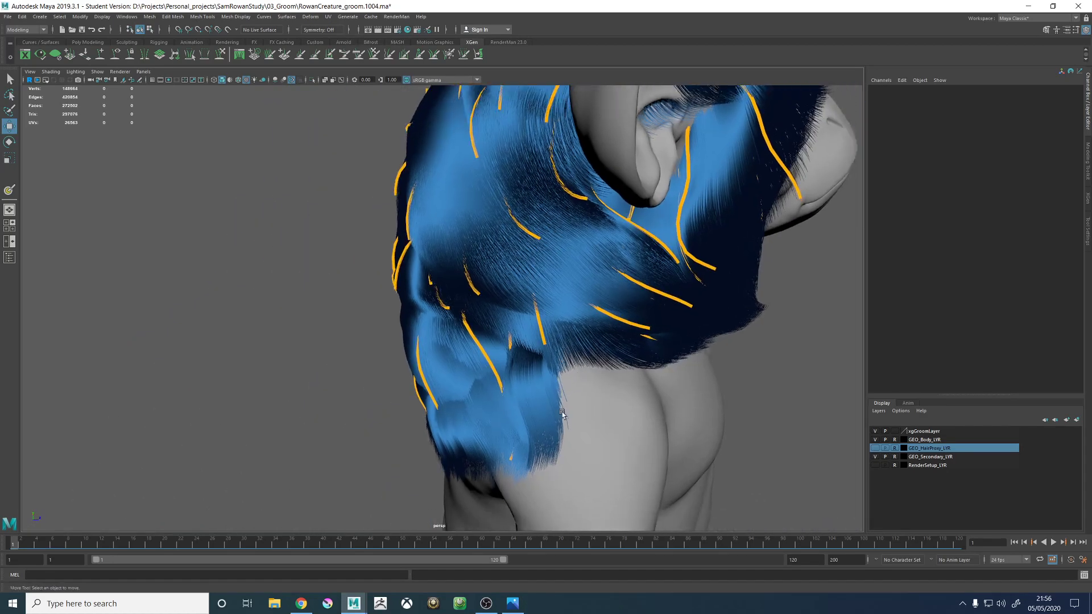
alt+drag(651, 322, 563, 323)
alt+right_drag(563, 323, 483, 345)
scroll(481, 342, up, 3)
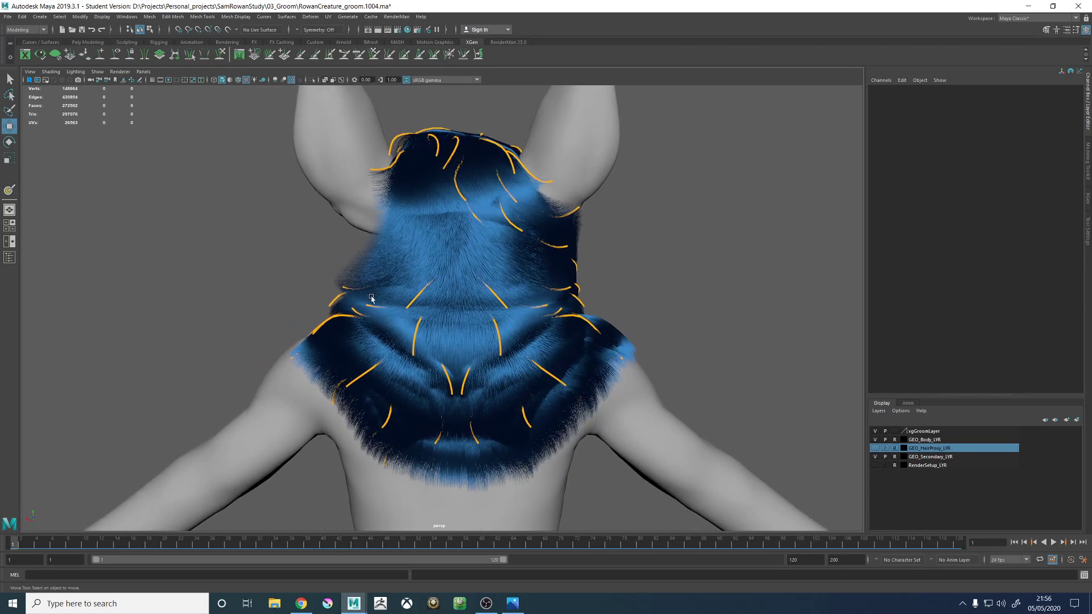
- Clear the fur preview and display the guides again over the neck and upper back
click(1085, 200)
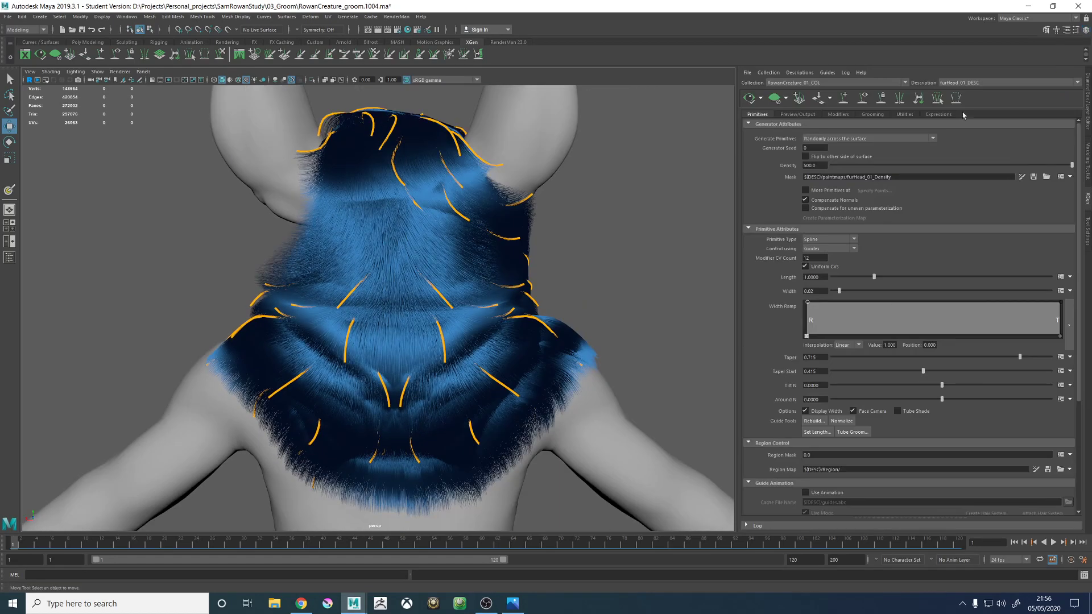
click(771, 103)
click(863, 100)
scroll(524, 254, down, 1)
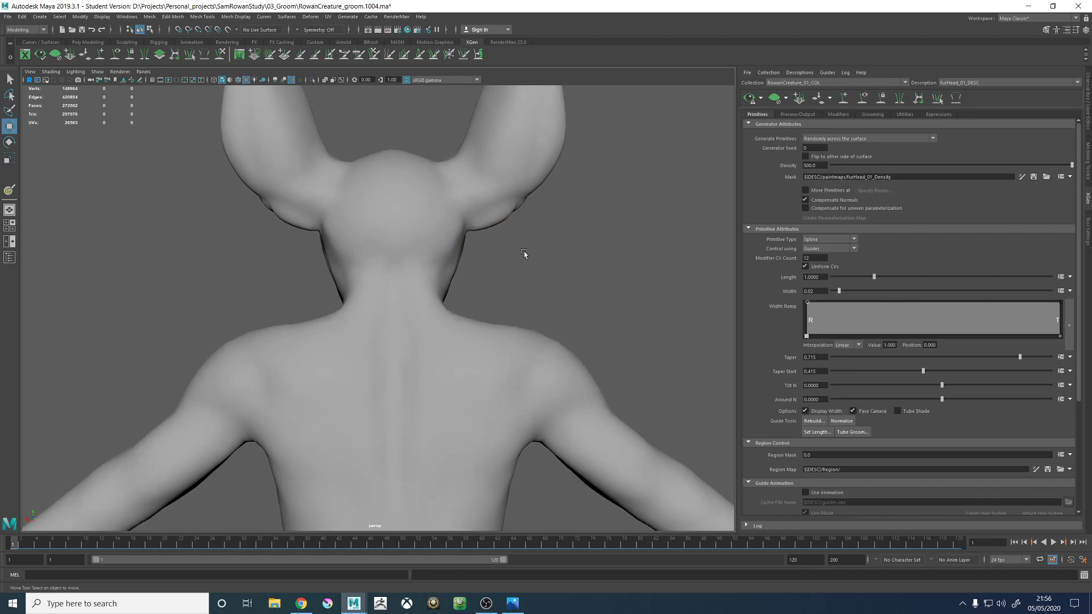
click(868, 98)
scroll(382, 291, up, 5)
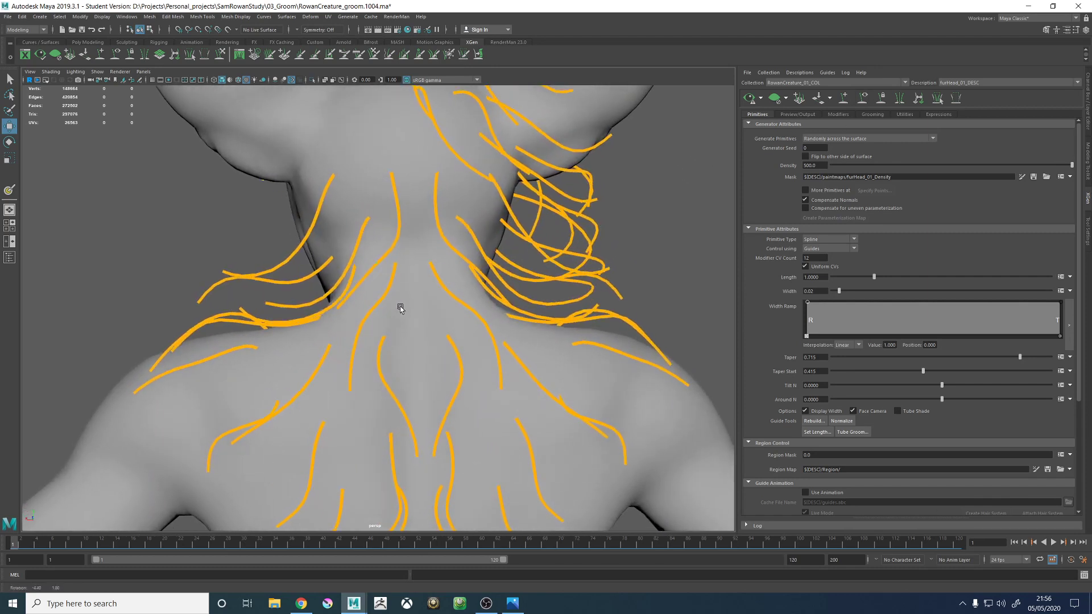
- Sculpt the mirrored guide at the base of the nape so it runs downward closer to the spine
click(383, 292)
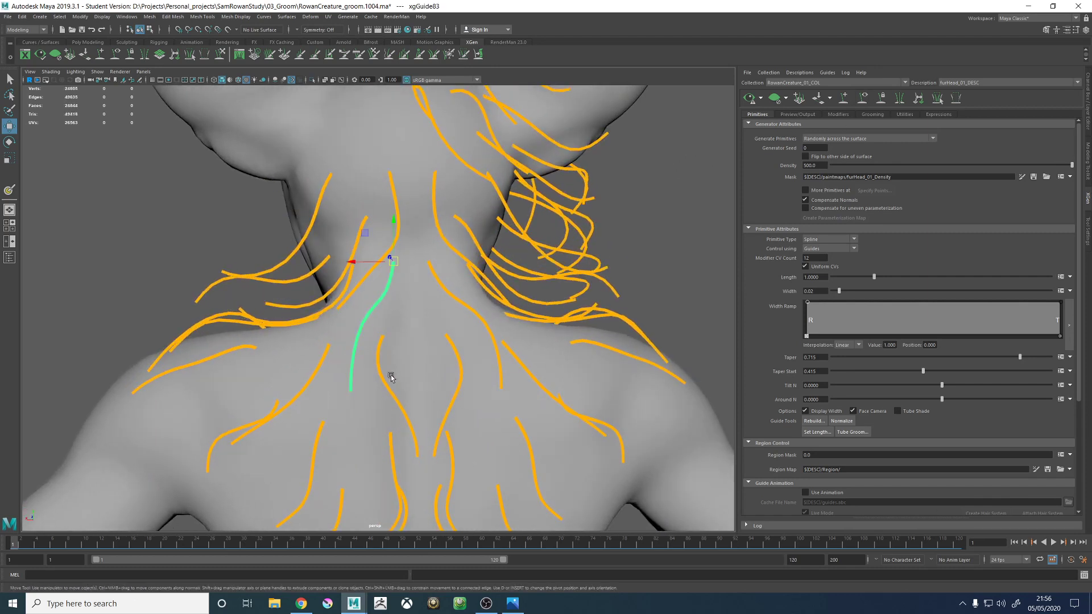
click(221, 54)
alt+right_drag(460, 314, 406, 290)
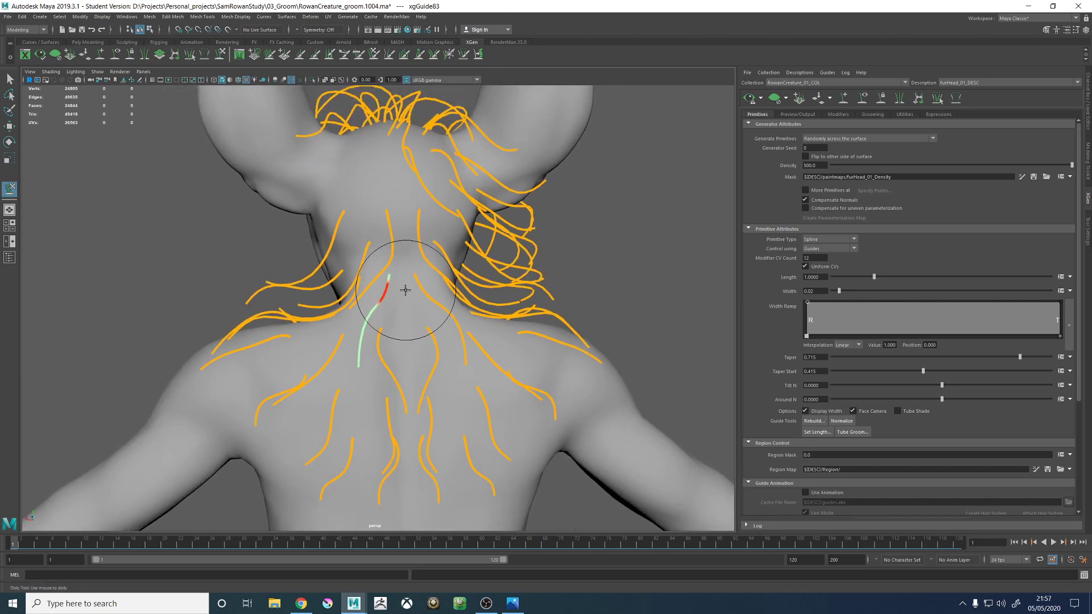
mouse_move(406, 290)
alt+mouse_down()
mouse_move(419, 275)
mouse_move(390, 288)
alt+mouse_up()
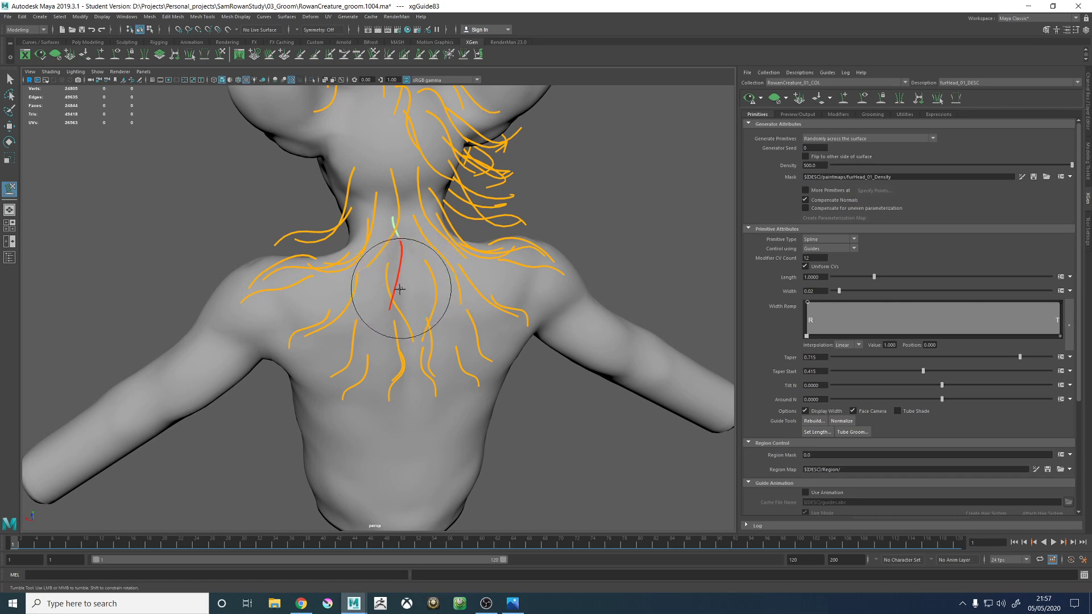
mouse_move(444, 310)
alt+mouse_down()
mouse_move(414, 292)
mouse_move(430, 291)
mouse_move(364, 287)
mouse_move(436, 307)
mouse_move(407, 306)
alt+mouse_up()
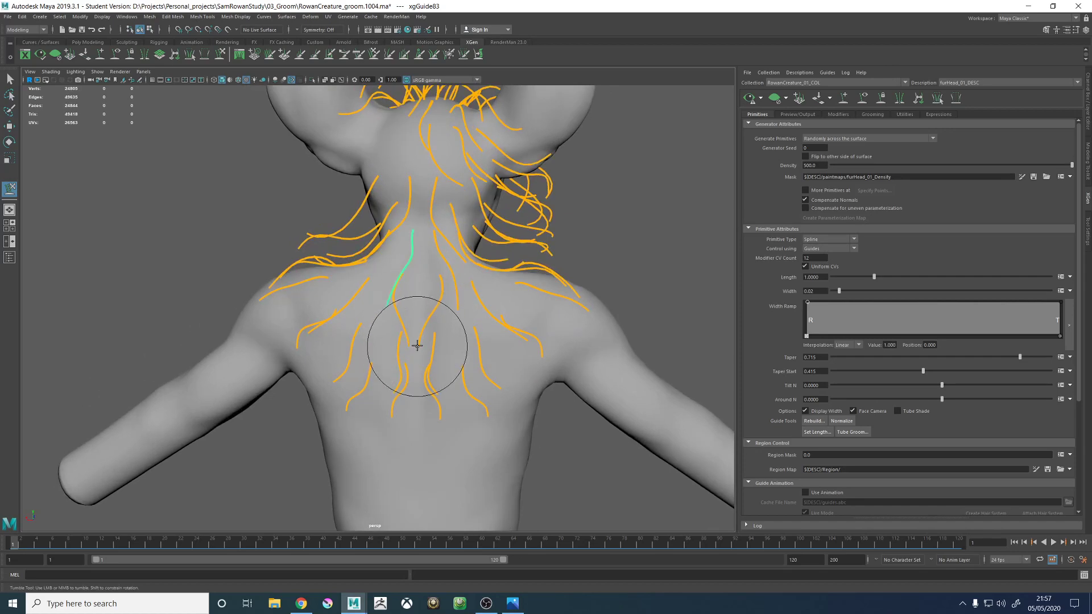
alt+drag(417, 345, 404, 304)
mouse_move(374, 310)
alt+mouse_down()
mouse_move(469, 331)
mouse_move(404, 318)
mouse_move(417, 349)
mouse_move(408, 311)
mouse_move(380, 387)
mouse_move(441, 356)
mouse_move(409, 352)
mouse_move(430, 262)
alt+mouse_up()
- Sculpt the mirrored upper-back guide beside the spine so its tip curves outward away from the centre
key(w)
click(220, 55)
alt+middle_drag(430, 262, 415, 326)
key(w)
- Sculpt the mirrored guide at the centre of the nape so its tip runs down toward the spine
click(383, 259)
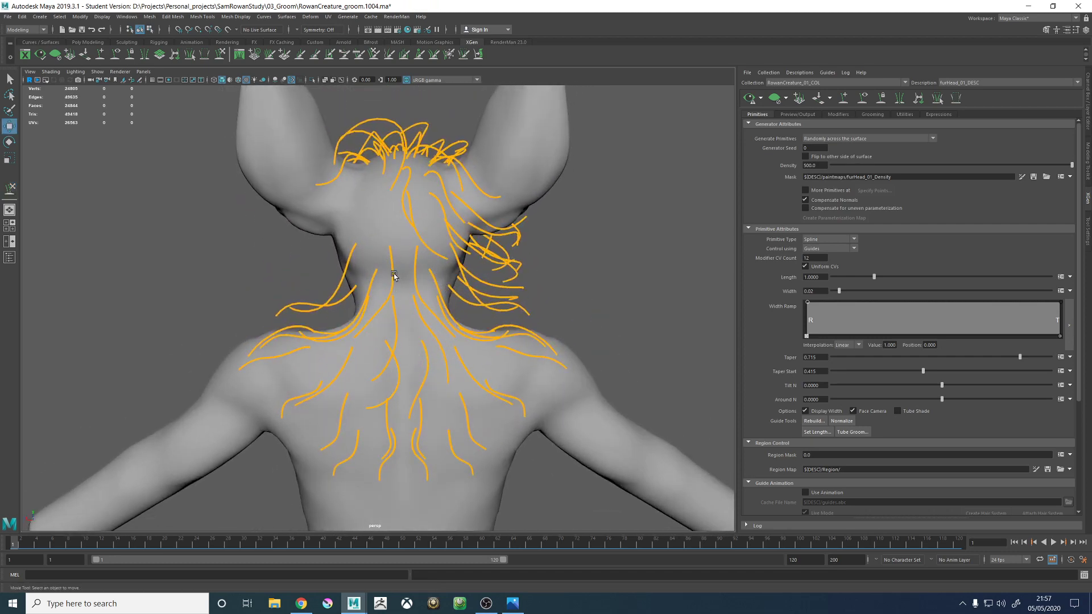
click(394, 277)
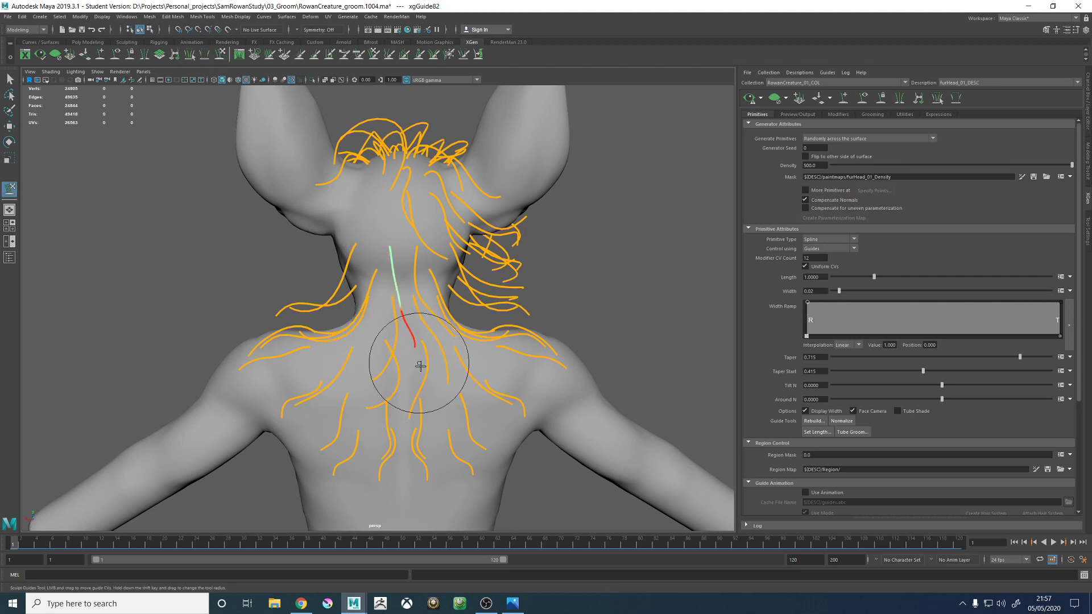
mouse_move(395, 377)
alt+mouse_down()
mouse_move(419, 370)
mouse_move(334, 351)
mouse_move(429, 348)
mouse_move(434, 316)
mouse_move(416, 300)
mouse_move(425, 306)
alt+mouse_up()
alt+middle_drag(425, 306, 384, 221)
mouse_move(384, 222)
alt+right_down()
mouse_move(438, 307)
mouse_move(398, 367)
alt+right_up()
key(w)
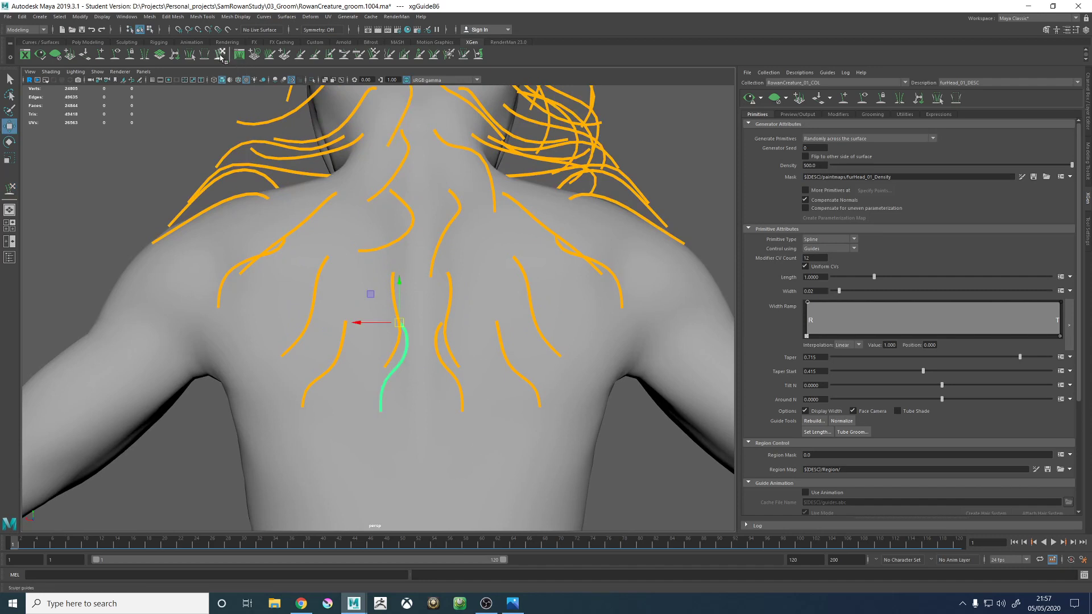
- Sculpt the lowest mirrored back guide beside the spine so it bends inward across the spine and lies close to the body
click(220, 54)
mouse_move(446, 281)
alt+mouse_down()
mouse_move(427, 300)
mouse_move(375, 232)
alt+mouse_up()
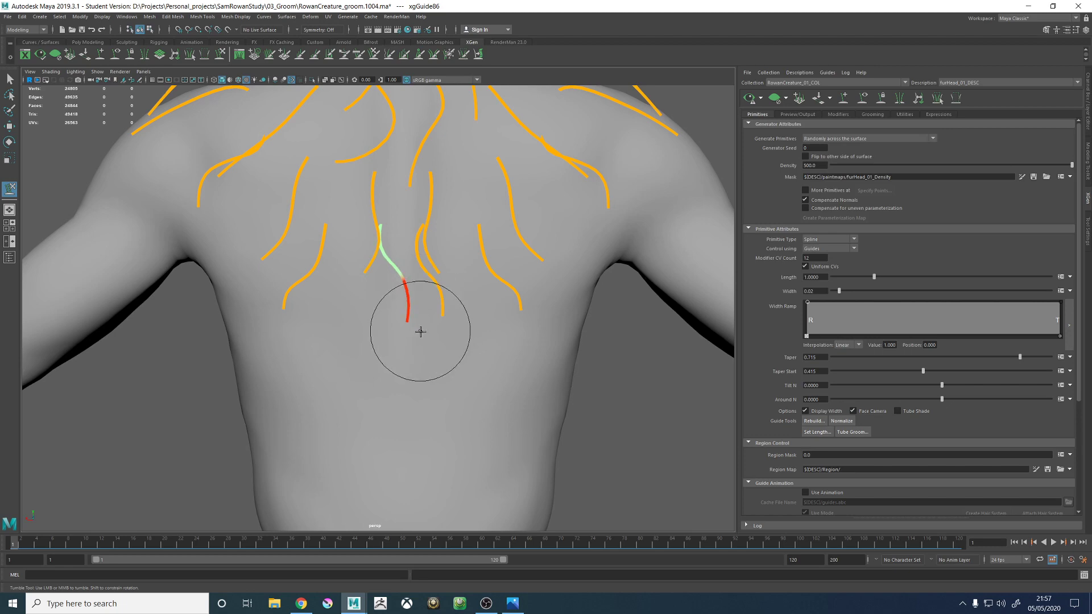
mouse_move(415, 340)
alt+mouse_down()
mouse_move(419, 319)
mouse_move(470, 336)
mouse_move(438, 326)
mouse_move(415, 353)
alt+mouse_up()
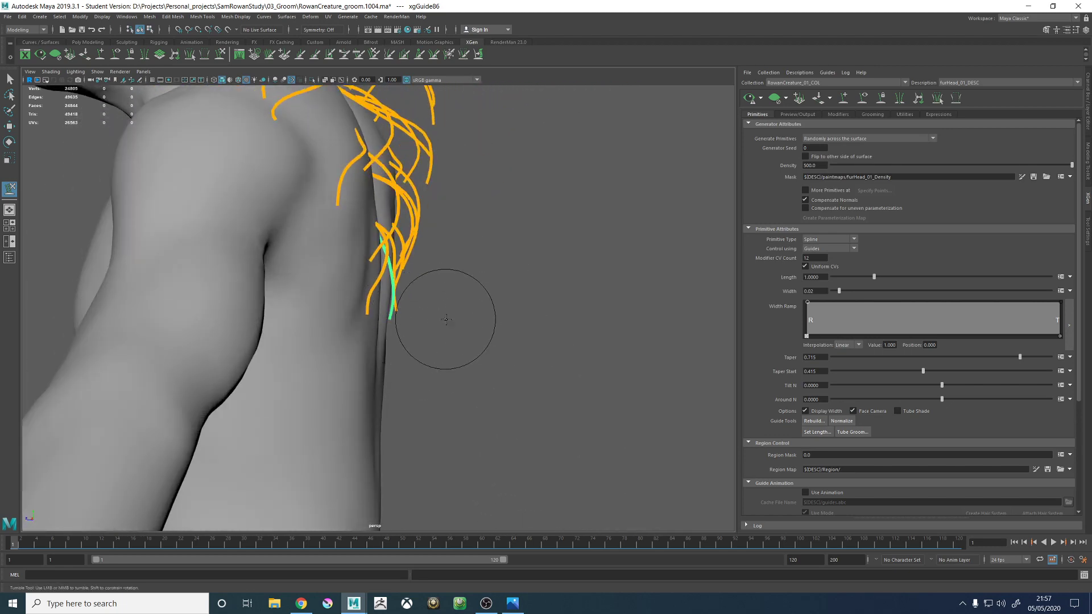
alt+drag(433, 269, 432, 324)
key(w)
- Sculpt the mirrored mid-back guide just above it so it runs down along the spine and sits closer to the skin
click(336, 268)
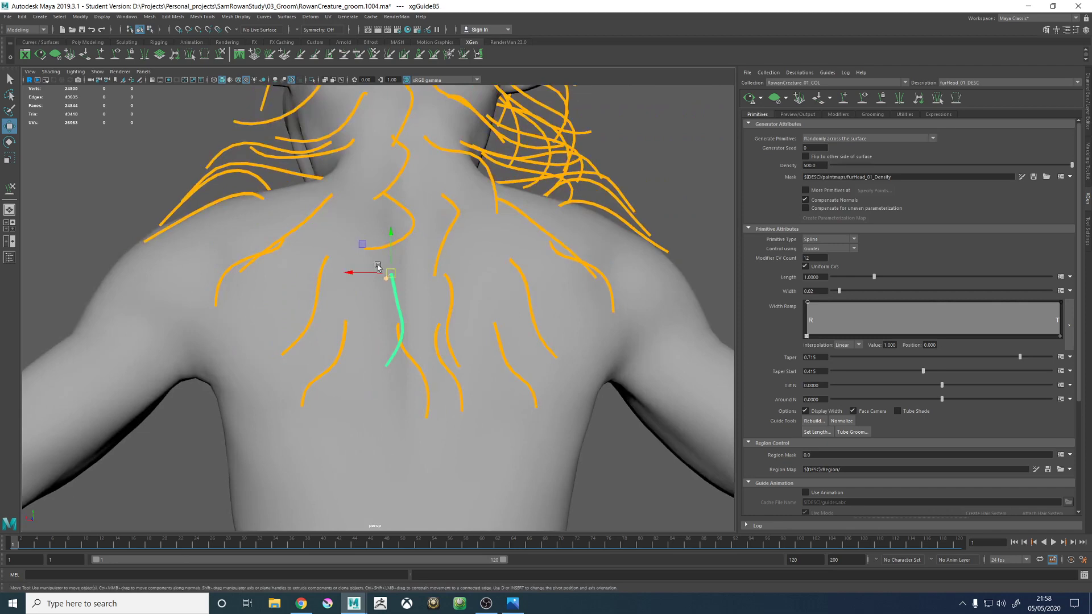
click(222, 57)
mouse_move(424, 314)
alt+mouse_down()
mouse_move(464, 297)
mouse_move(493, 310)
mouse_move(410, 359)
mouse_move(438, 353)
mouse_move(438, 296)
alt+mouse_up()
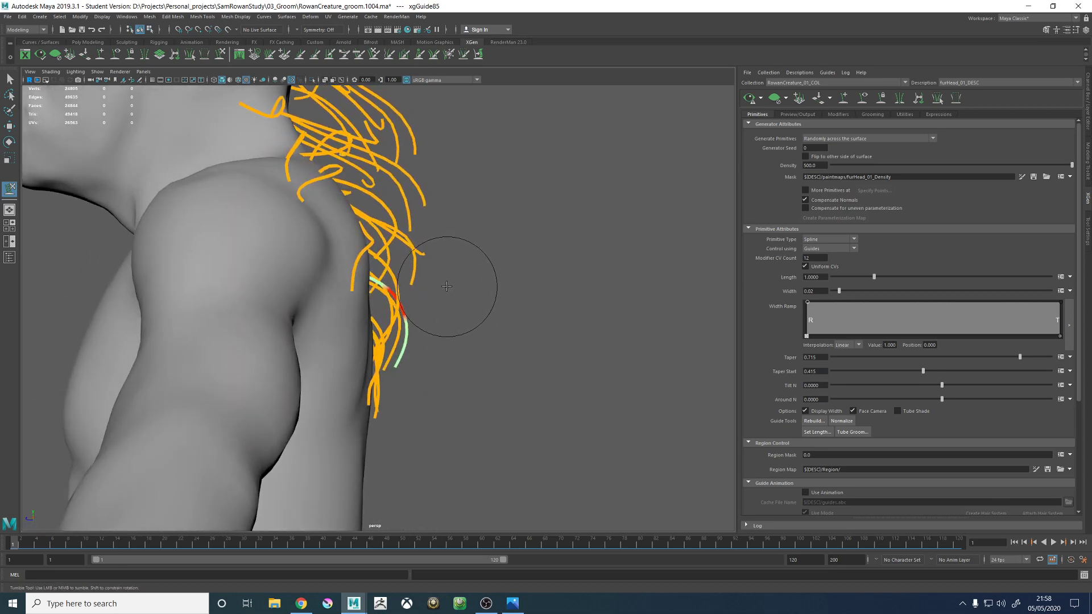
alt+drag(468, 316, 380, 319)
alt+right_drag(458, 279, 322, 247)
alt+drag(321, 247, 310, 267)
key(w)
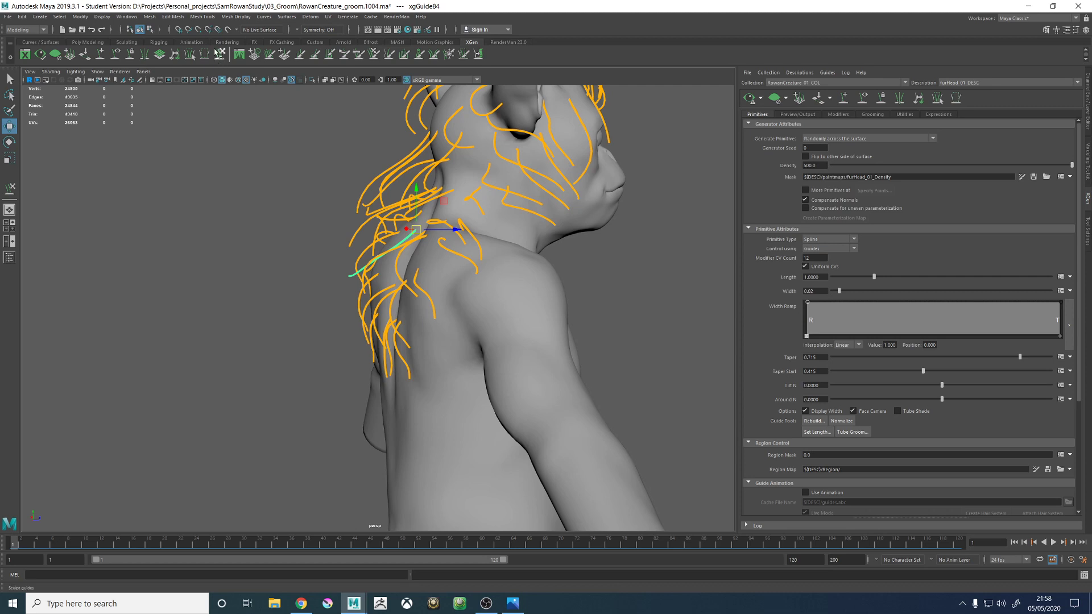
- Sculpt the mirrored upper-back guide between the shoulder blades from the side so it arcs downward over the back
alt+middle_drag(410, 223, 419, 268)
alt+right_drag(419, 267, 492, 343)
alt+drag(492, 343, 449, 285)
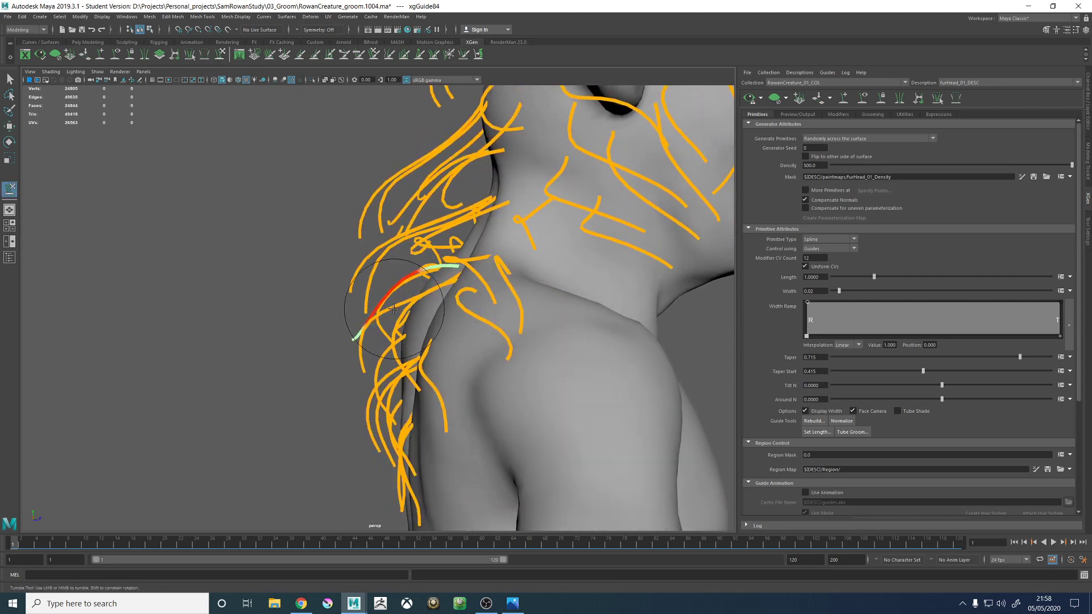
alt+drag(415, 316, 600, 340)
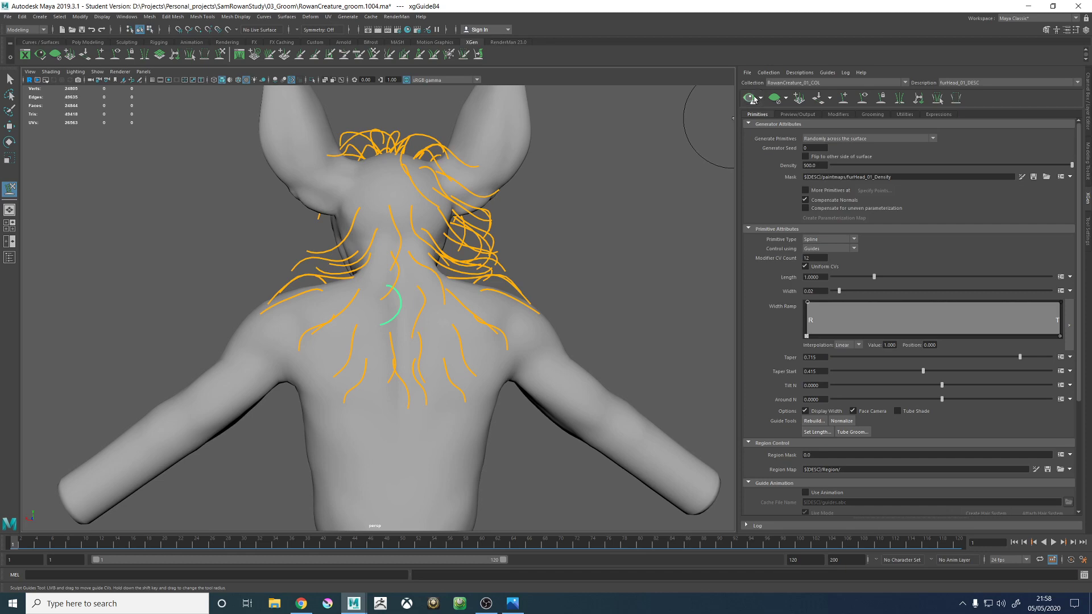
- Update the fur preview and examine its flow over the nape, shoulders and upper back
mouse_move(566, 225)
alt+mouse_down()
mouse_move(510, 243)
mouse_move(557, 230)
alt+mouse_up()
alt+right_drag(557, 230, 528, 316)
alt+drag(529, 316, 443, 324)
alt+right_drag(376, 324, 526, 424)
alt+right_drag(587, 362, 370, 353)
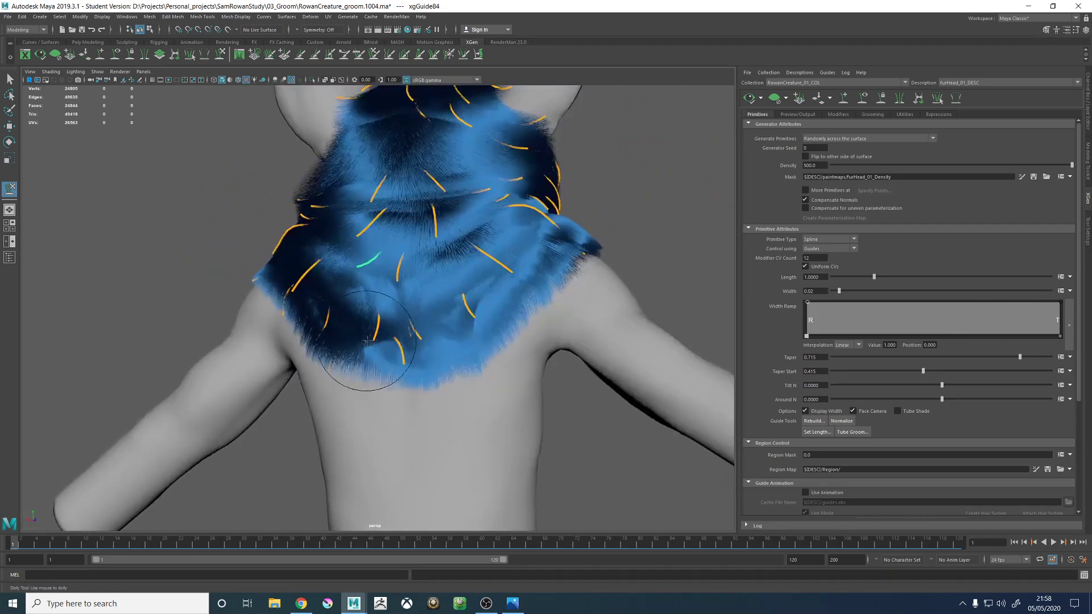
alt+drag(370, 353, 455, 318)
key(w)
click(587, 241)
alt+right_drag(587, 241, 512, 213)
alt+middle_drag(372, 245, 365, 304)
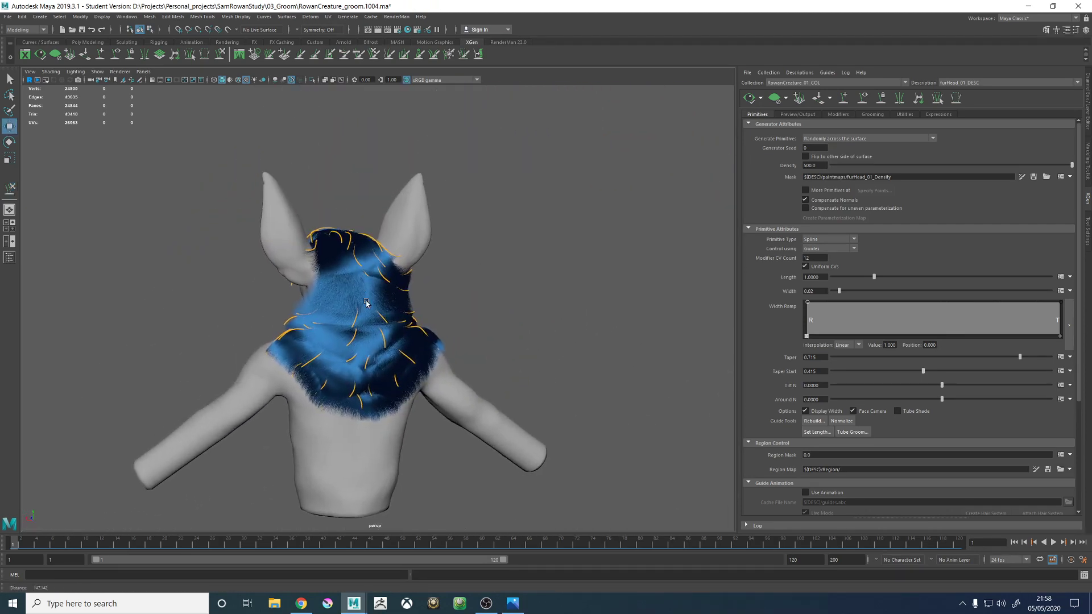
alt+right_drag(365, 305, 451, 331)
mouse_move(483, 330)
alt+mouse_down()
mouse_move(362, 330)
mouse_move(483, 342)
alt+mouse_up()
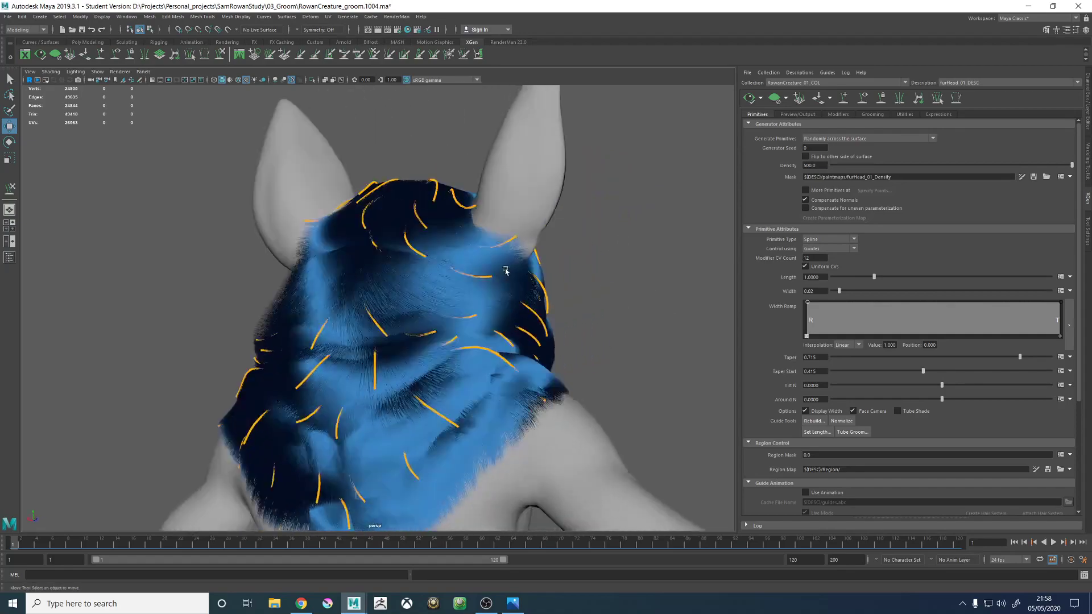
- Examine the previewed fur around the back of the head, the crown whorl, the forehead and the temple
alt+right_drag(483, 353, 617, 443)
alt+middle_drag(484, 387, 461, 305)
alt+right_drag(461, 304, 103, 250)
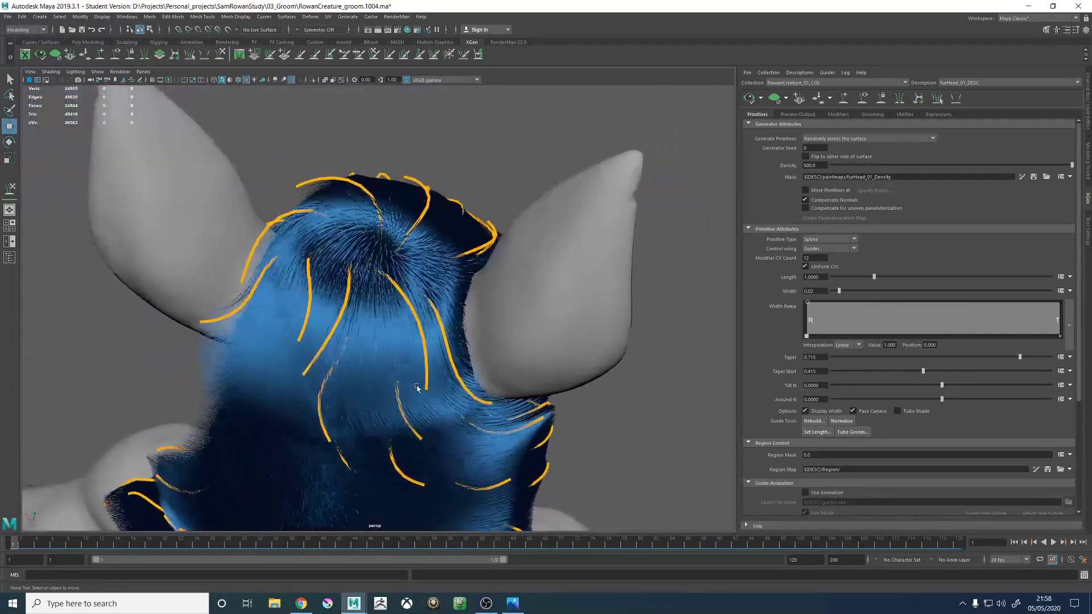
alt+drag(354, 250, 392, 344)
alt+middle_drag(392, 344, 388, 243)
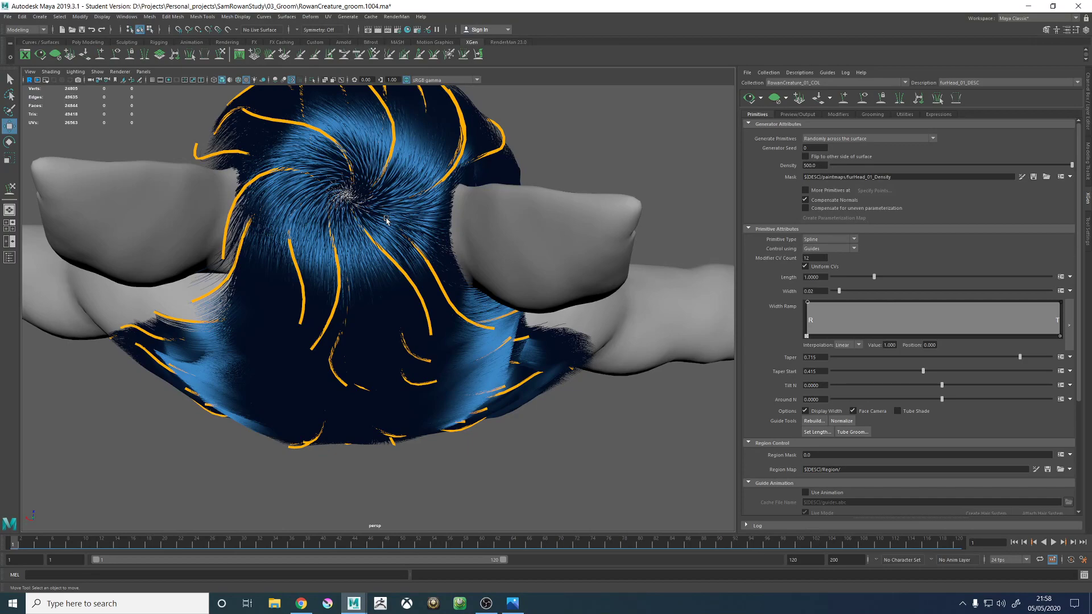
alt+drag(376, 249, 502, 218)
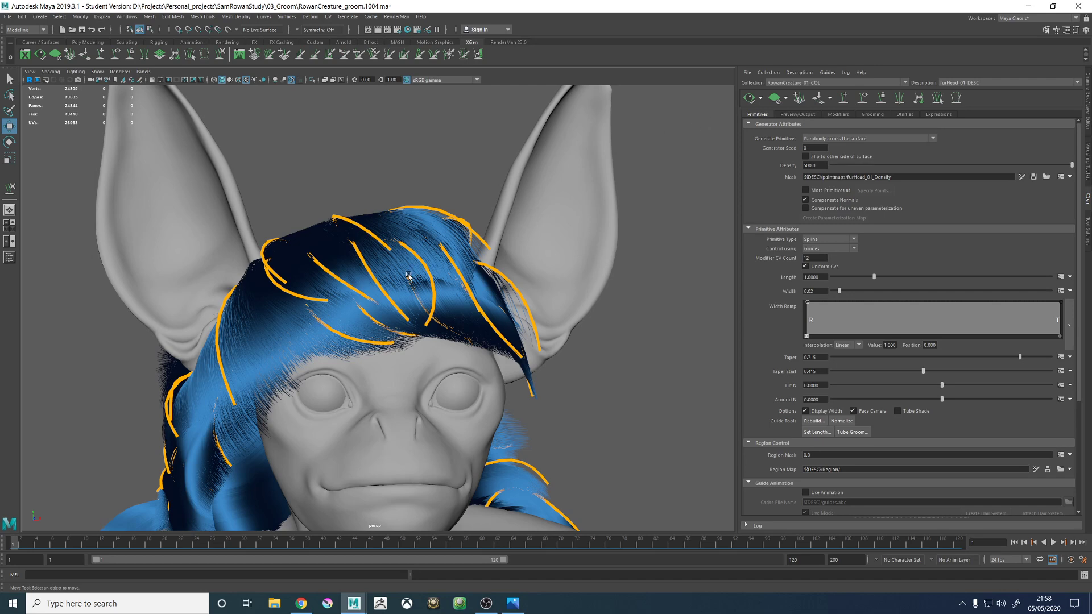
alt+drag(432, 260, 694, 192)
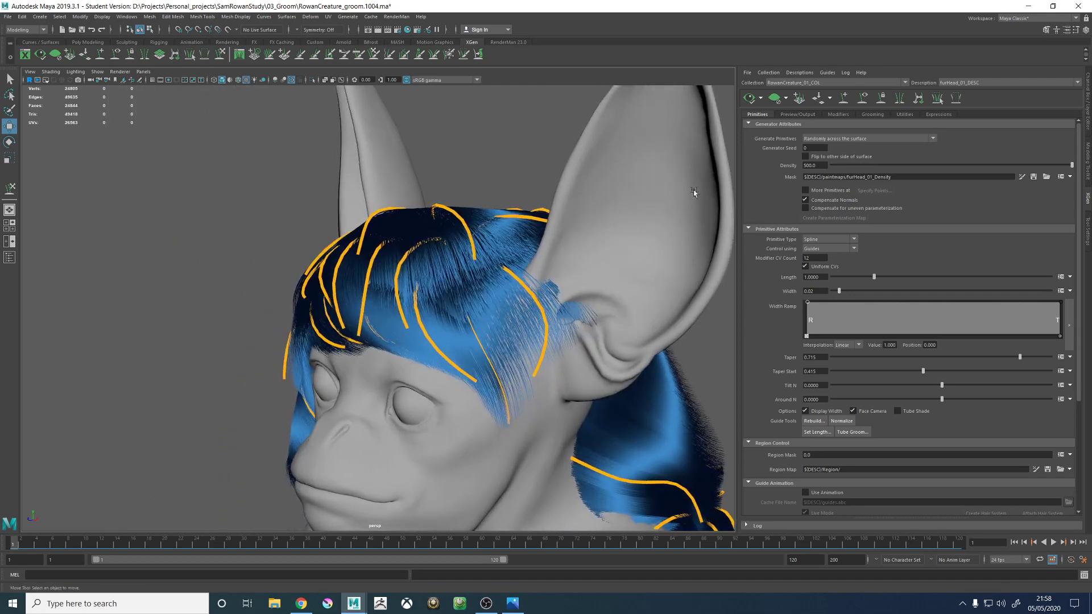
- Clear the fur preview and add a new guide between the crown and the creature's left temple, adjusting its root placement
click(863, 99)
click(863, 99)
click(774, 99)
alt+drag(398, 199, 373, 256)
alt+right_drag(373, 256, 546, 299)
alt+drag(546, 298, 403, 261)
click(844, 98)
click(408, 308)
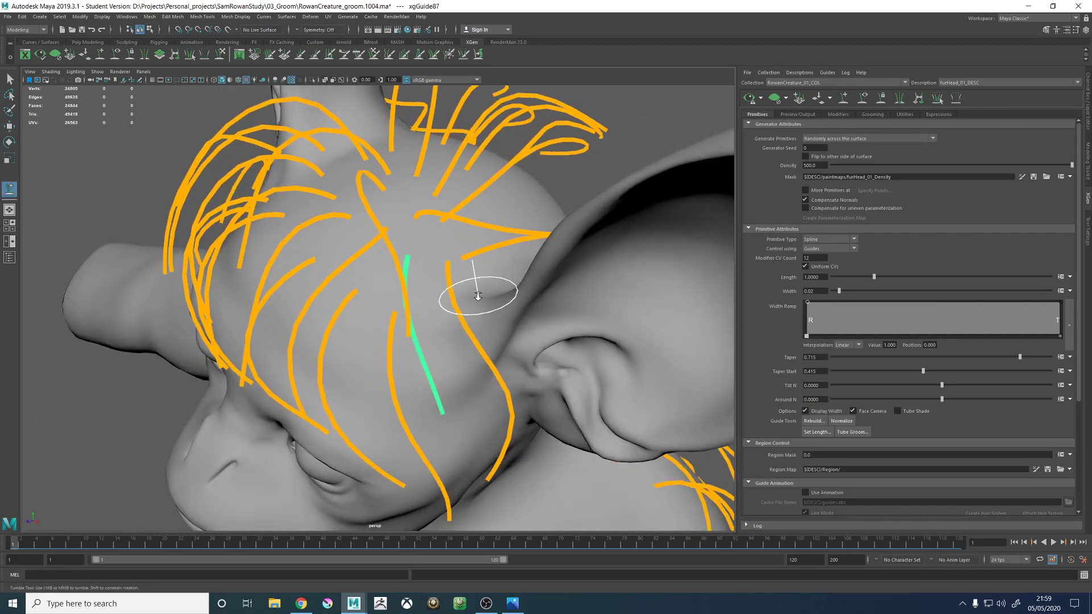
mouse_move(479, 292)
alt+mouse_down()
mouse_move(404, 298)
mouse_move(463, 284)
mouse_move(442, 178)
mouse_move(419, 196)
mouse_move(423, 254)
alt+mouse_up()
- Copy the guide shape from the neighbouring forehead guide and paste it onto the new guide
right_click(435, 165)
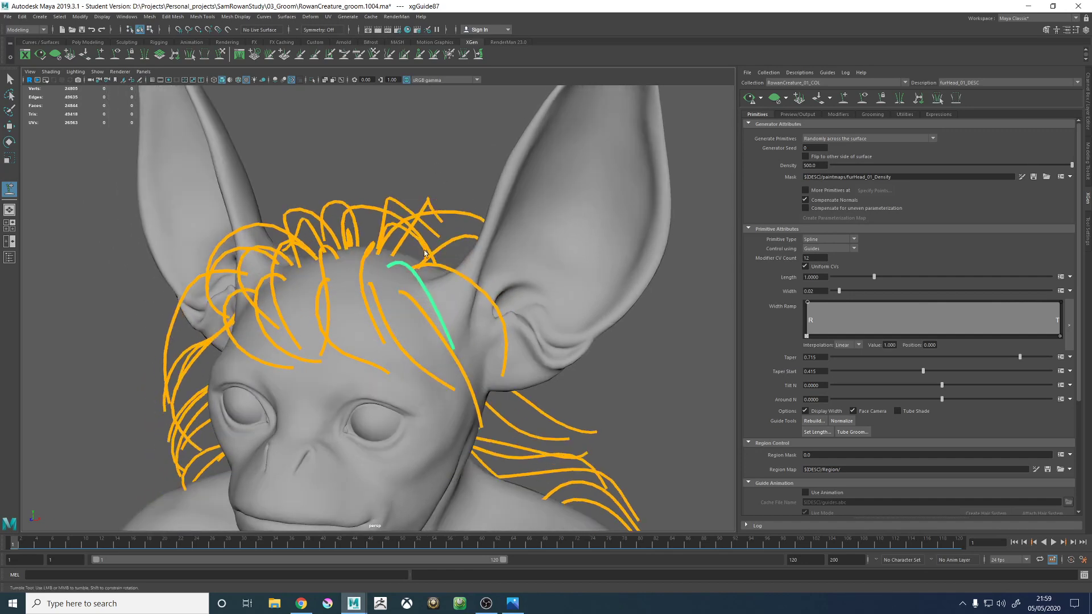
key(w)
right_click(473, 123)
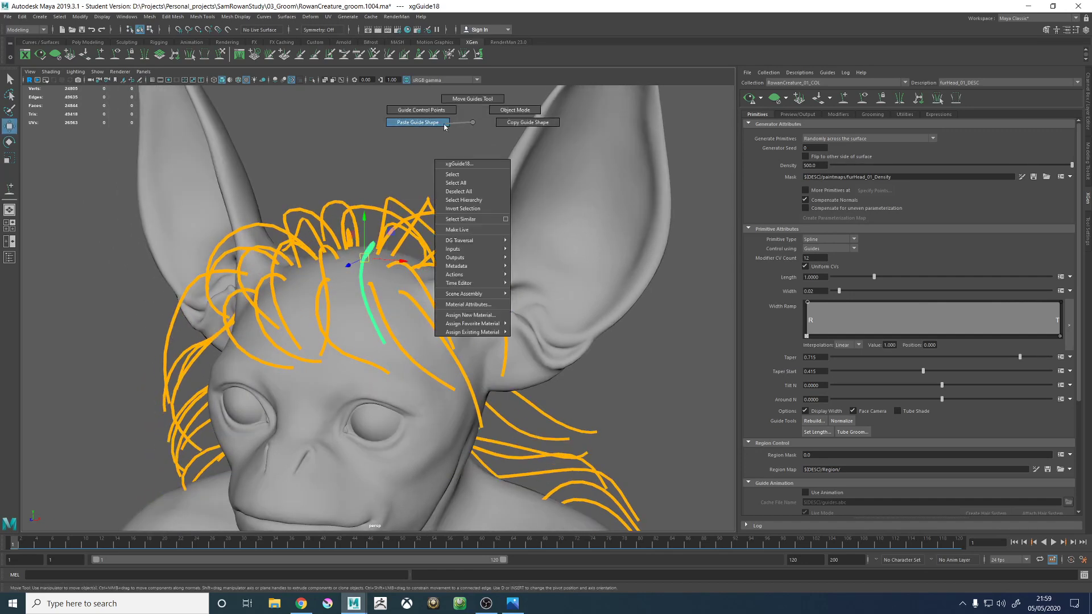
right_drag(492, 128, 504, 125)
alt+drag(441, 279, 410, 284)
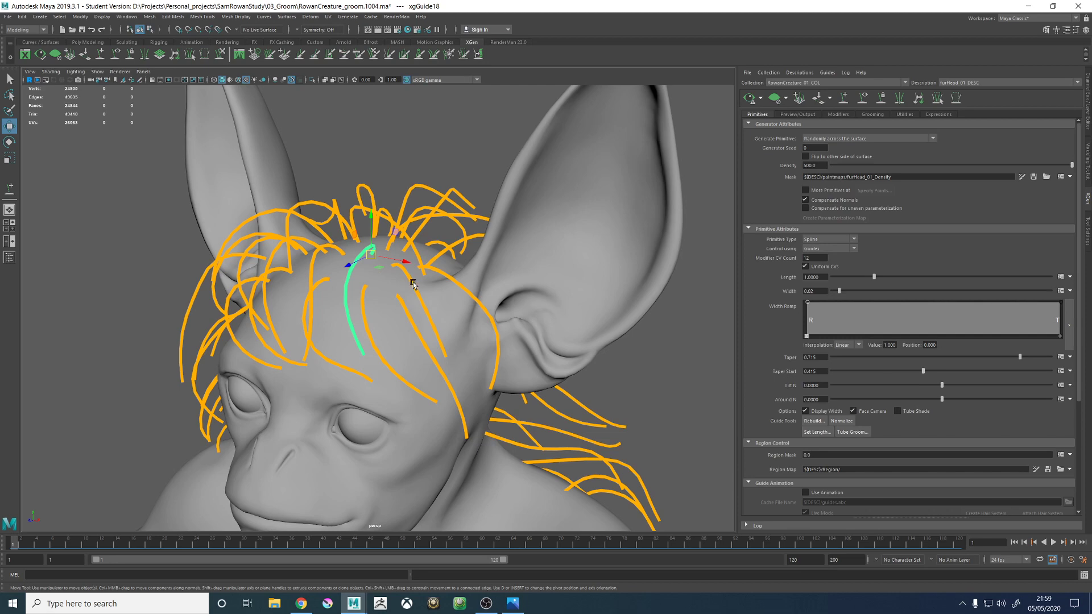
right_drag(464, 124, 409, 125)
alt+drag(419, 192, 231, 2)
- Sculpt the new guide so it sweeps diagonally over the side of the forehead toward the temple like its neighbours
click(220, 55)
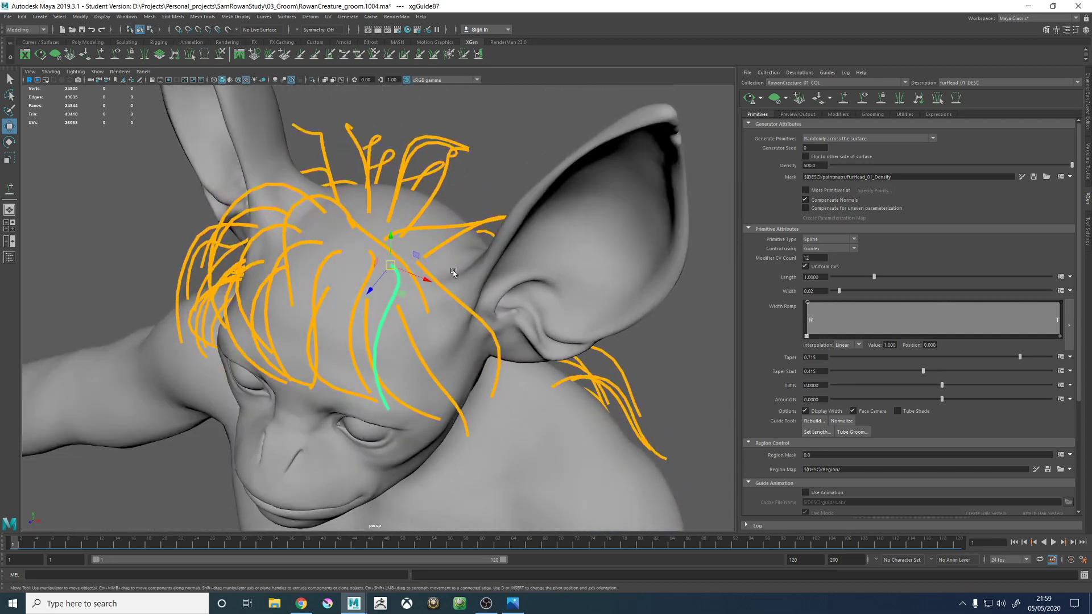
alt+drag(453, 273, 498, 299)
alt+right_drag(498, 300, 449, 315)
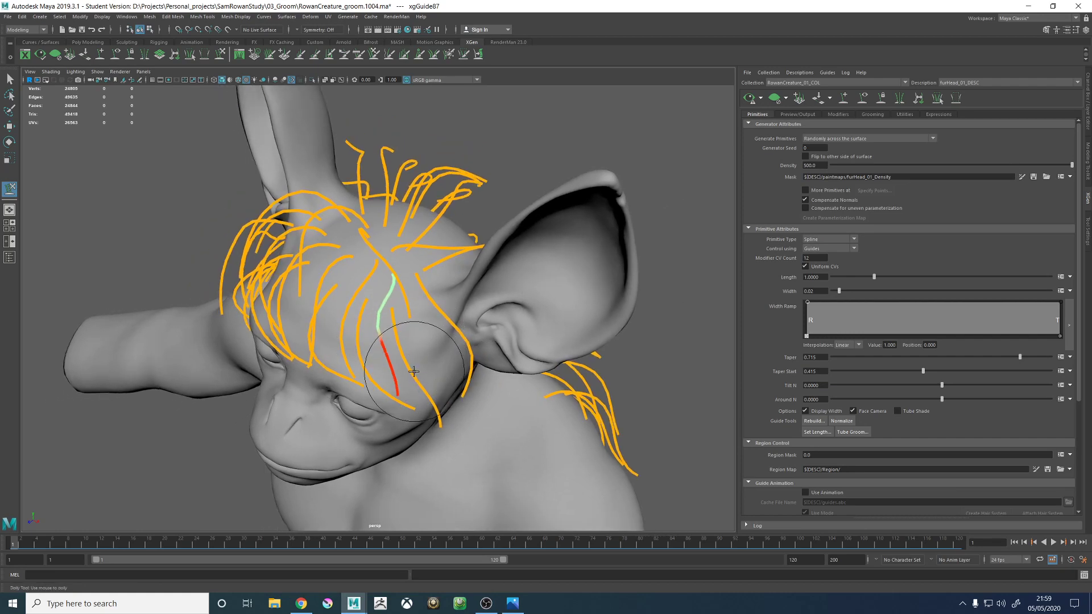
alt+drag(397, 379, 437, 378)
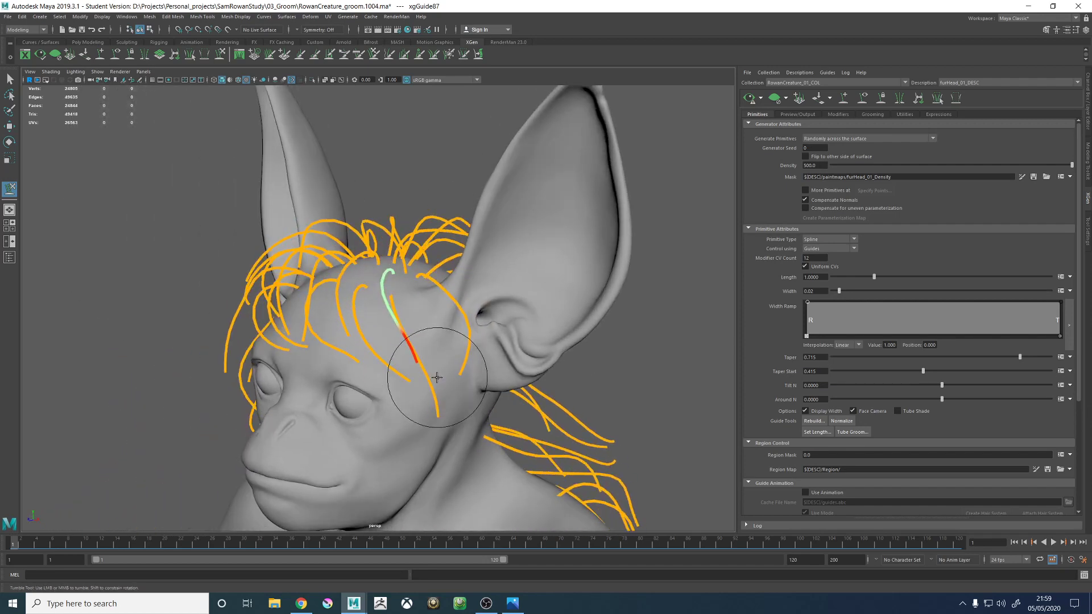
alt+drag(467, 199, 435, 299)
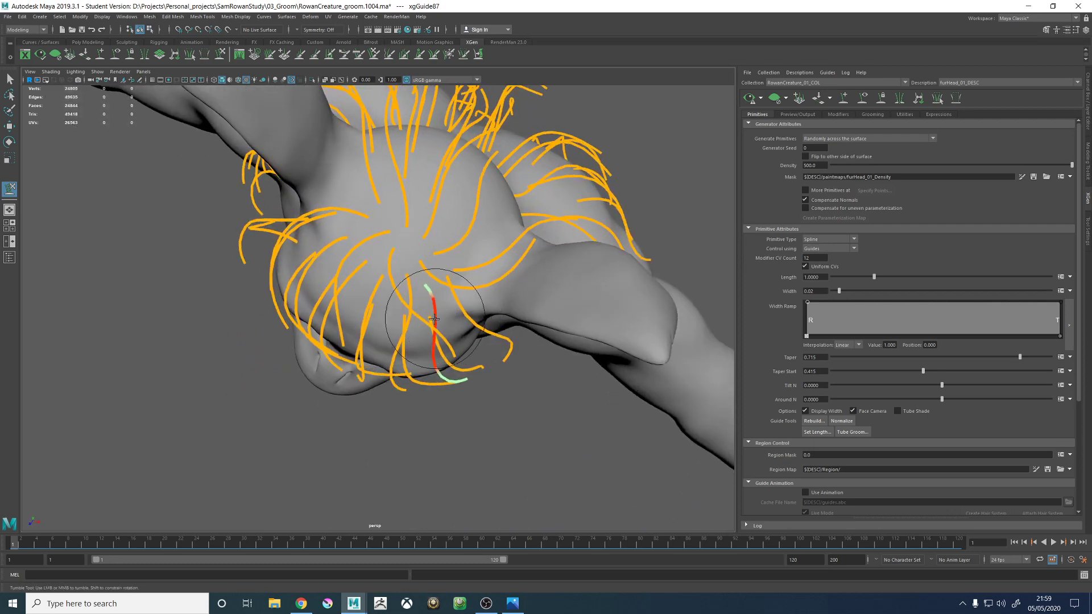
alt+drag(447, 343, 381, 296)
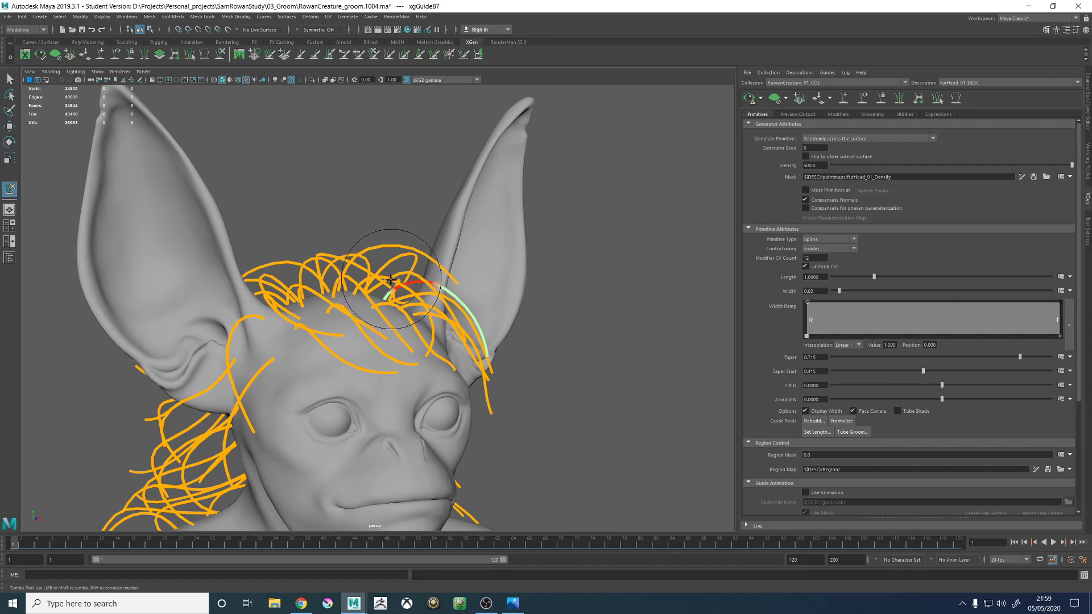
alt+drag(460, 316, 489, 244)
key(w)
- Preview the fur, examine the fringe and left side of the head, and clear the preview again
click(602, 257)
alt+drag(601, 257, 523, 216)
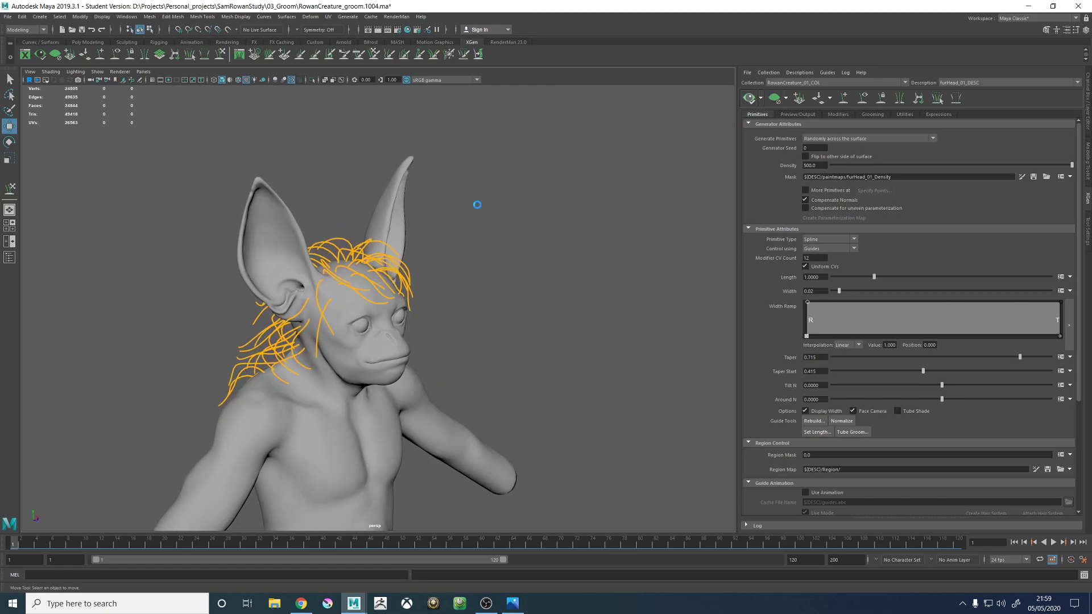
alt+drag(456, 212, 451, 275)
scroll(441, 219, up, 4)
alt+right_drag(451, 275, 490, 291)
alt+drag(398, 249, 501, 231)
click(775, 100)
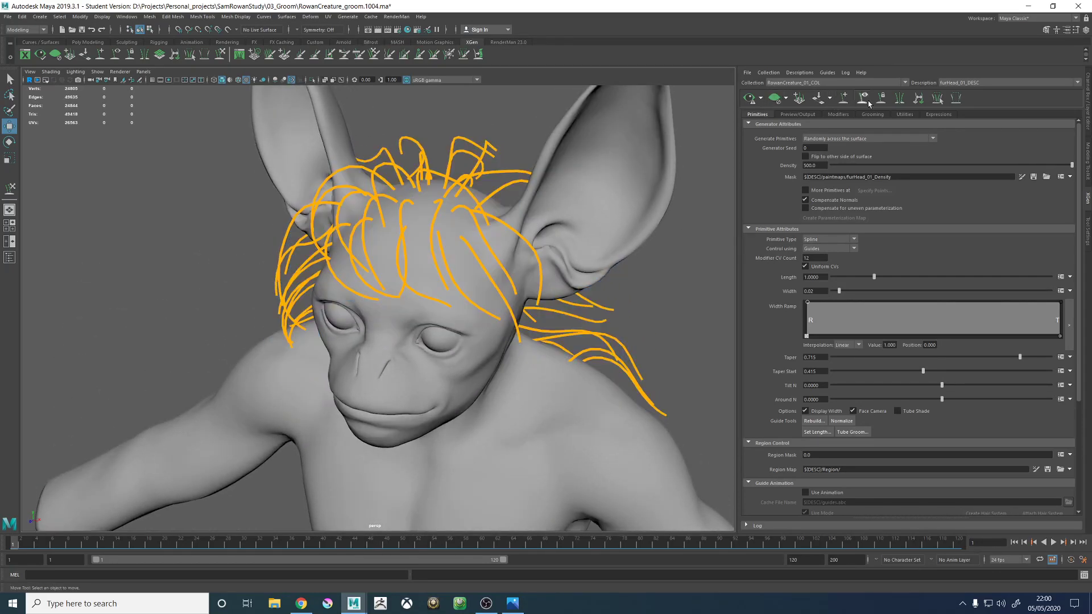
- Reposition the crown guide that sweeps toward the creature's left ear with the Move Guides tool so it roots near the whorl's centre
click(864, 100)
click(863, 99)
click(437, 175)
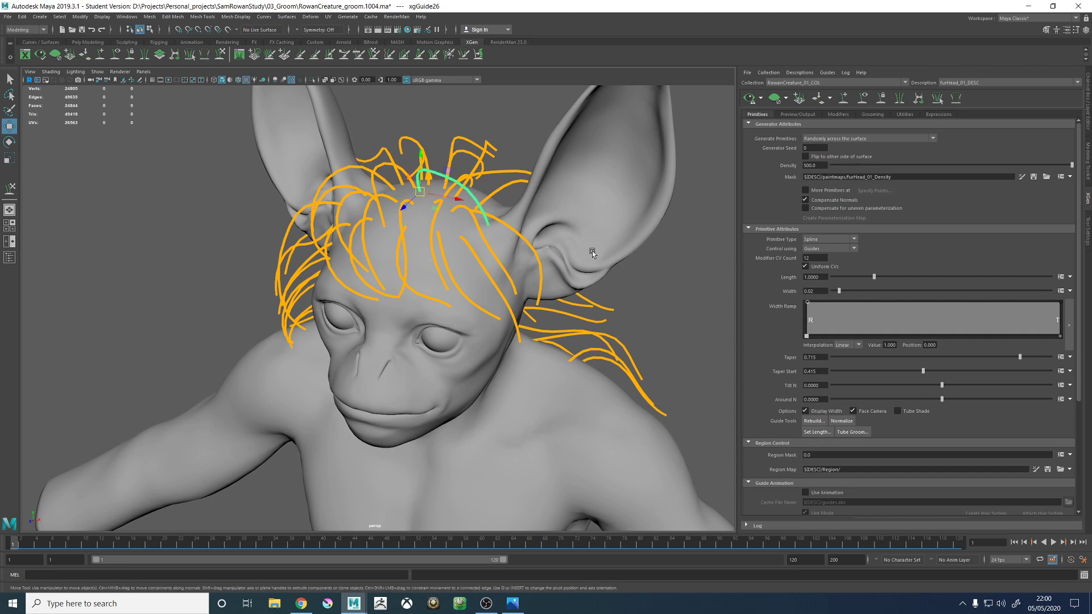
alt+drag(586, 235, 539, 320)
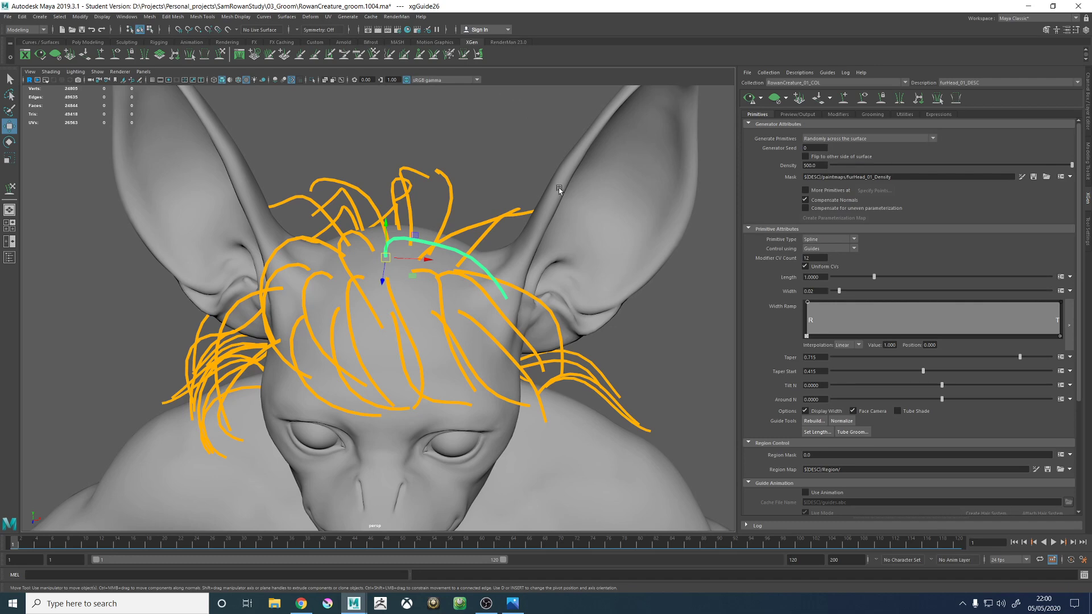
alt+drag(559, 189, 452, 254)
alt+drag(432, 265, 539, 253)
alt+right_drag(484, 250, 523, 248)
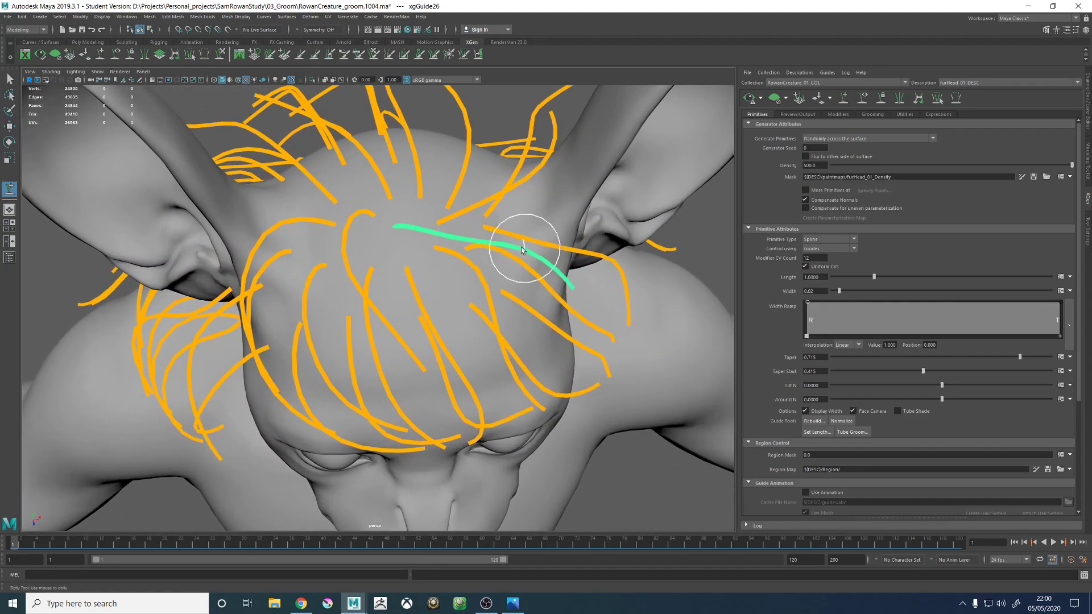
alt+drag(524, 248, 461, 237)
alt+middle_drag(483, 273, 485, 264)
alt+drag(437, 304, 467, 264)
alt+right_drag(467, 264, 357, 265)
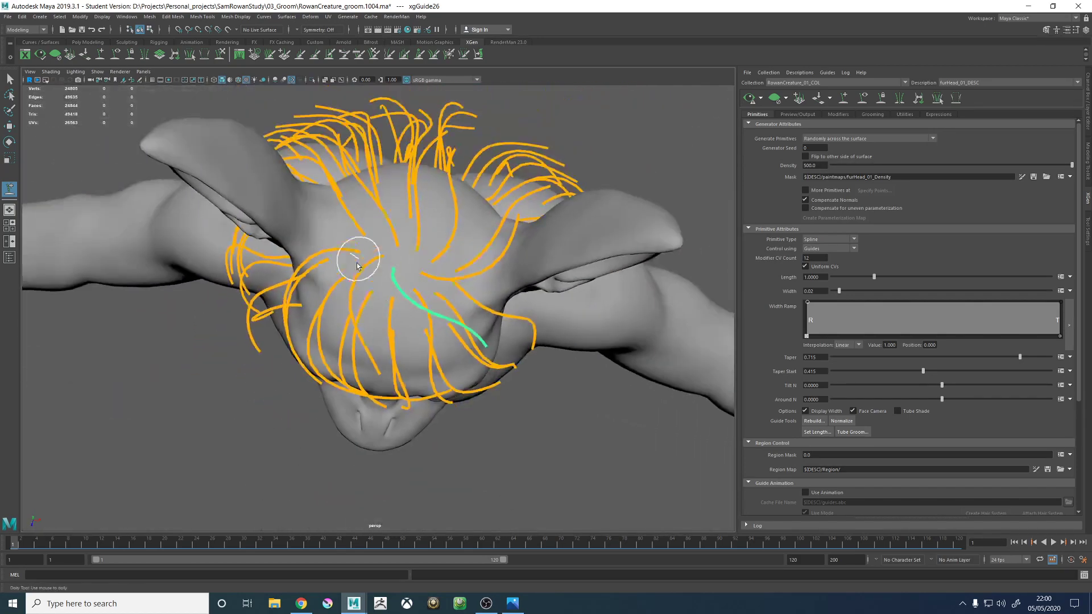
alt+middle_drag(435, 279, 426, 311)
alt+right_drag(426, 311, 480, 336)
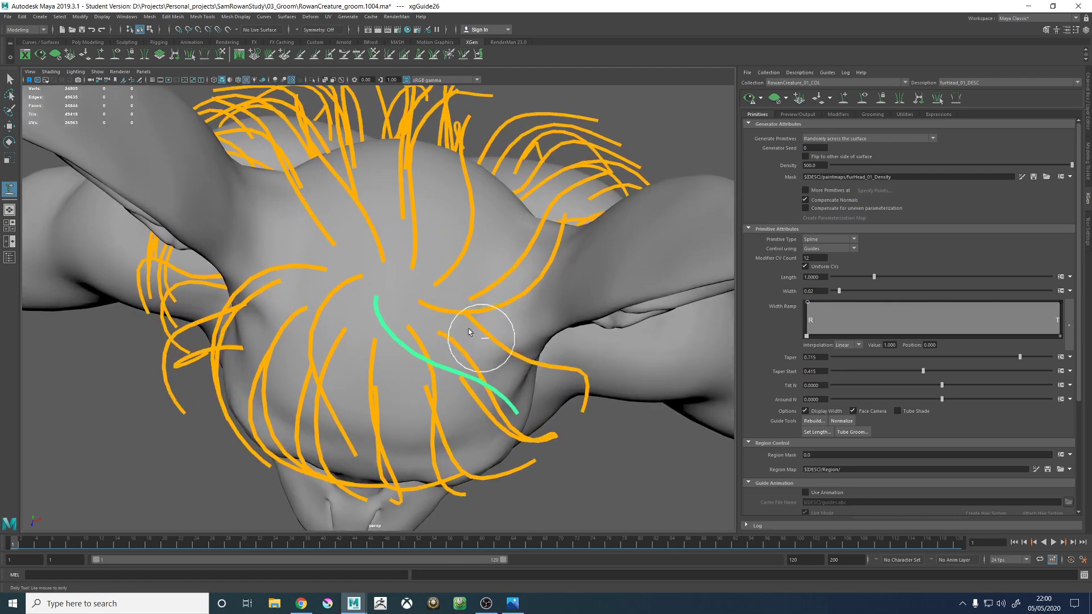
alt+drag(480, 336, 415, 305)
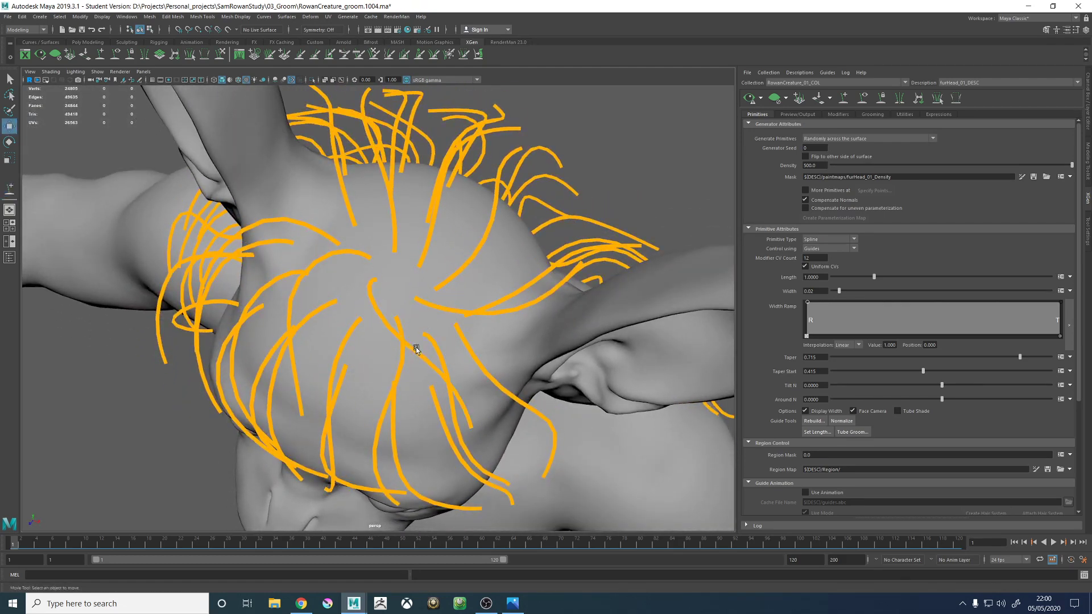
- Sculpt the diagonal crown guide beside the whorl so it curves smoothly over the front of the head
key(w)
click(220, 54)
alt+right_drag(447, 257, 328, 268)
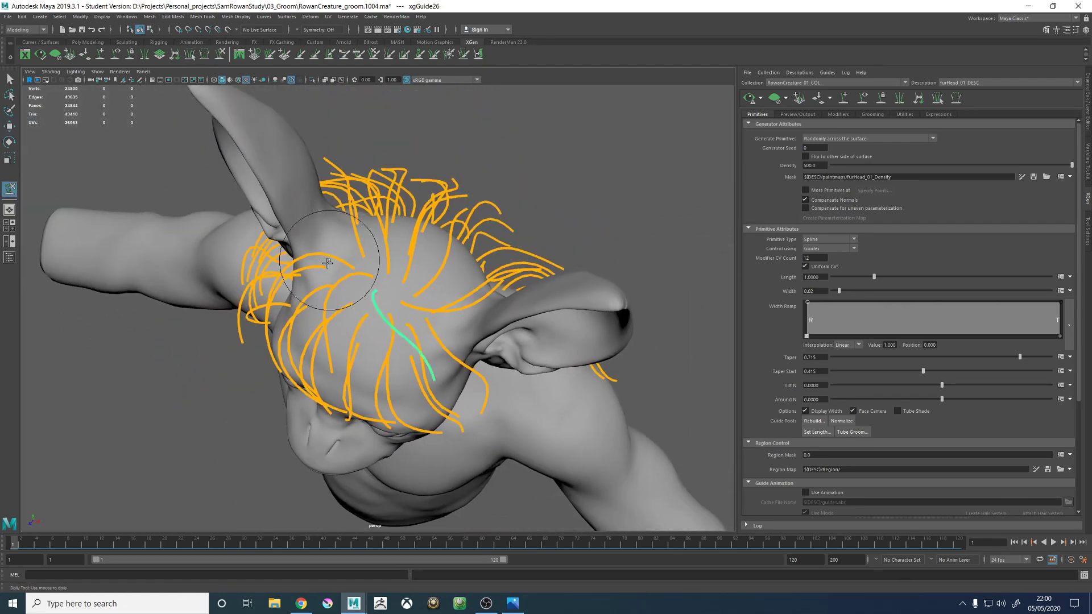
mouse_move(406, 360)
alt+mouse_down()
mouse_move(420, 400)
mouse_move(425, 360)
mouse_move(489, 255)
mouse_move(548, 261)
mouse_move(498, 316)
mouse_move(418, 290)
alt+mouse_up()
- Sculpt the guide running from the whorl to the forehead so it arcs smoothly above the creature's left eye like its neighbours
key(w)
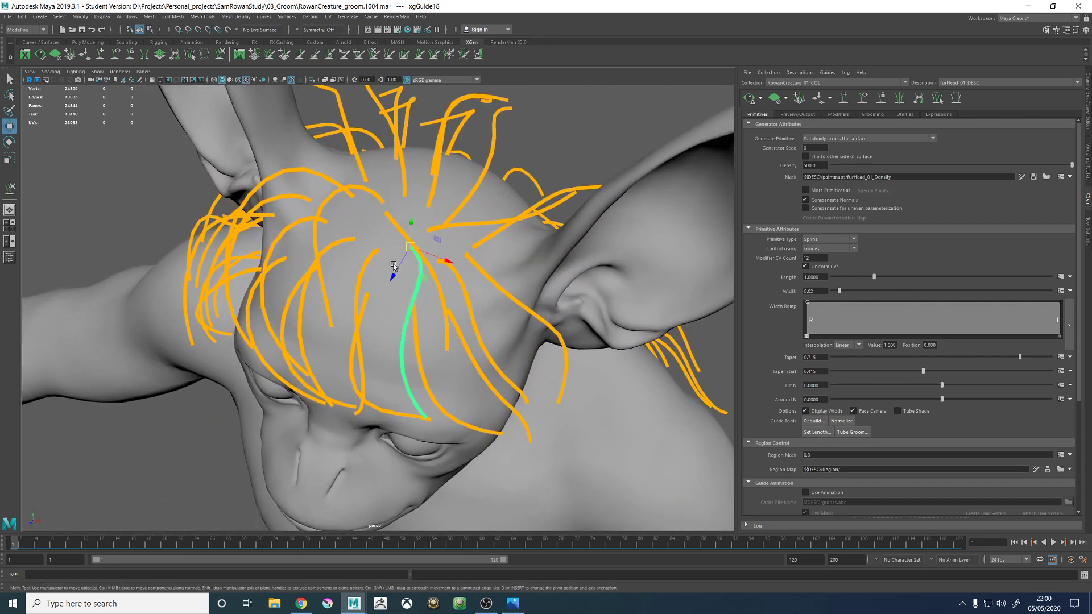
click(220, 54)
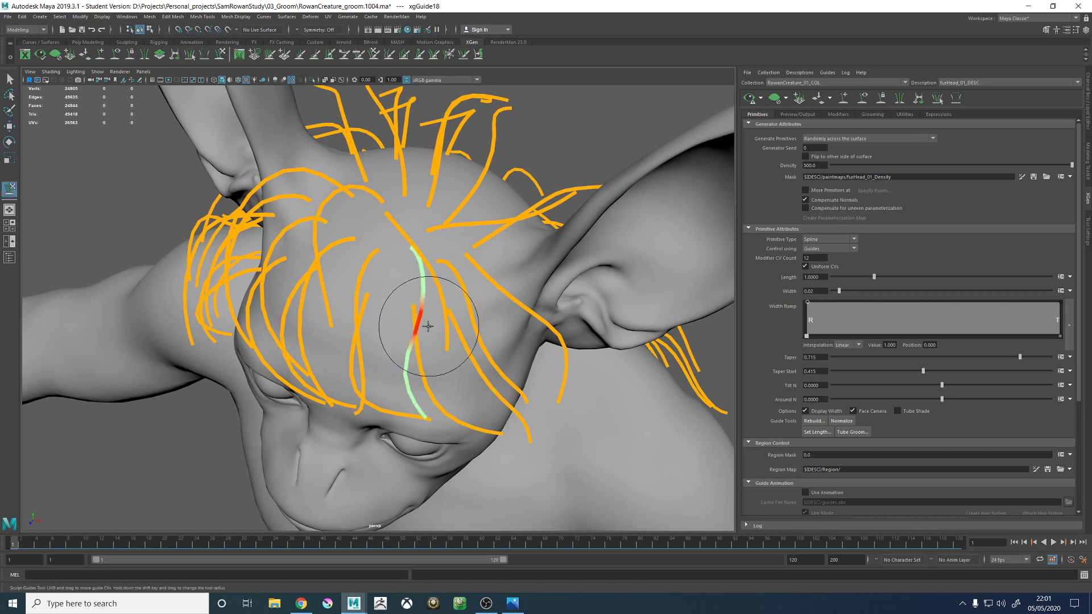
drag(428, 326, 432, 340)
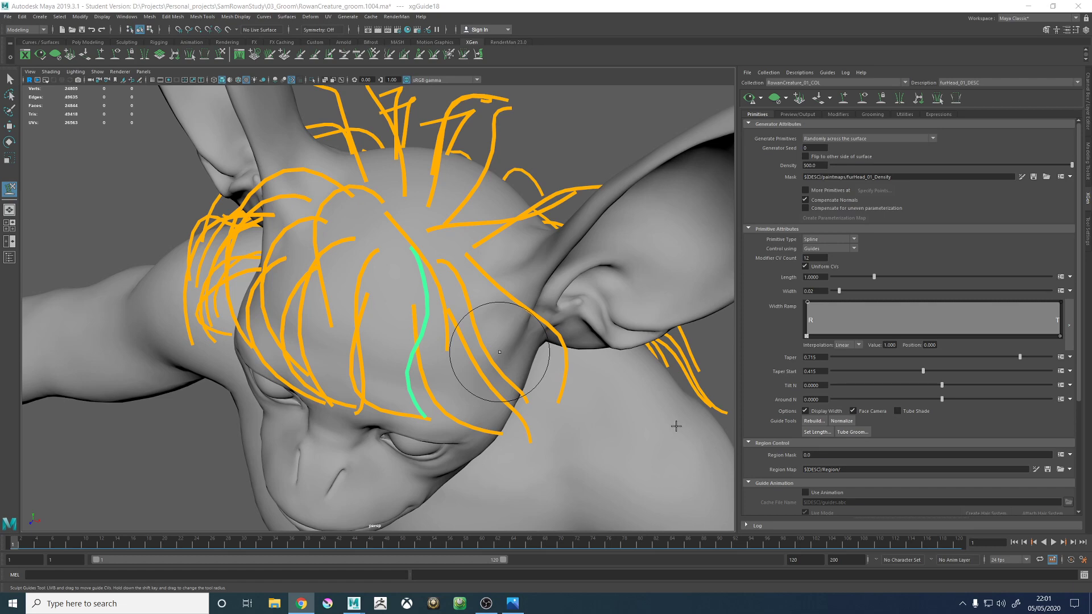
alt+middle_drag(428, 246, 440, 292)
alt+drag(441, 292, 421, 219)
alt+middle_drag(421, 219, 441, 249)
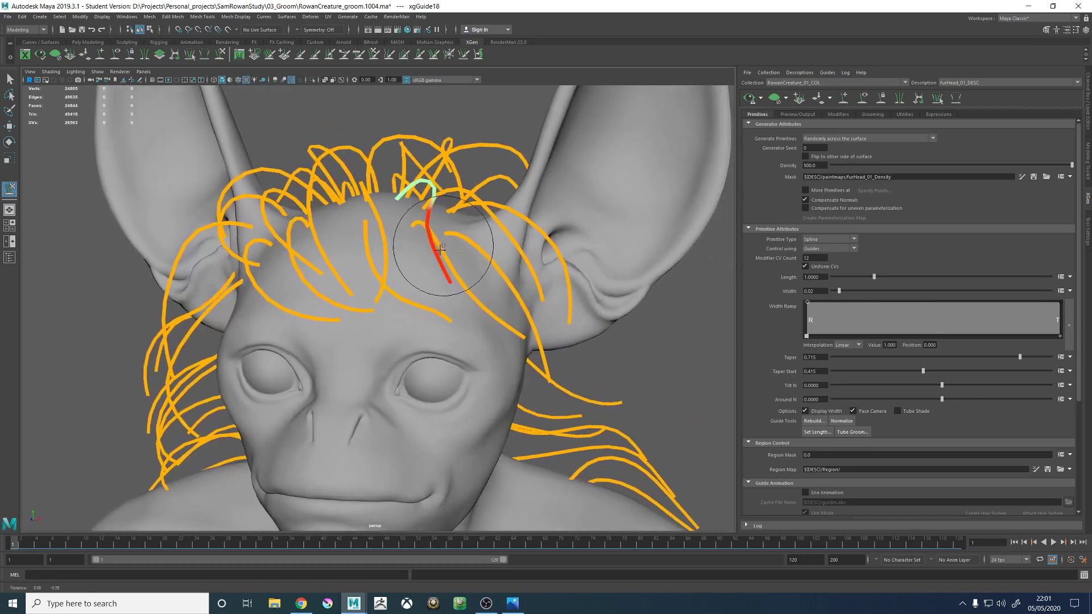
alt+drag(441, 249, 455, 267)
alt+right_drag(455, 267, 552, 325)
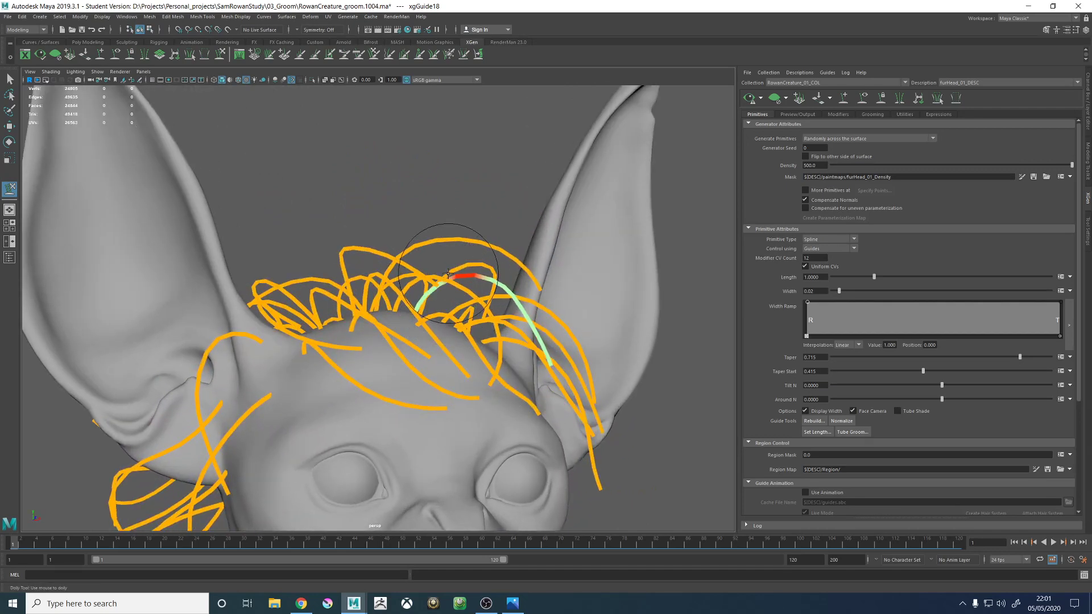
alt+drag(519, 251, 527, 293)
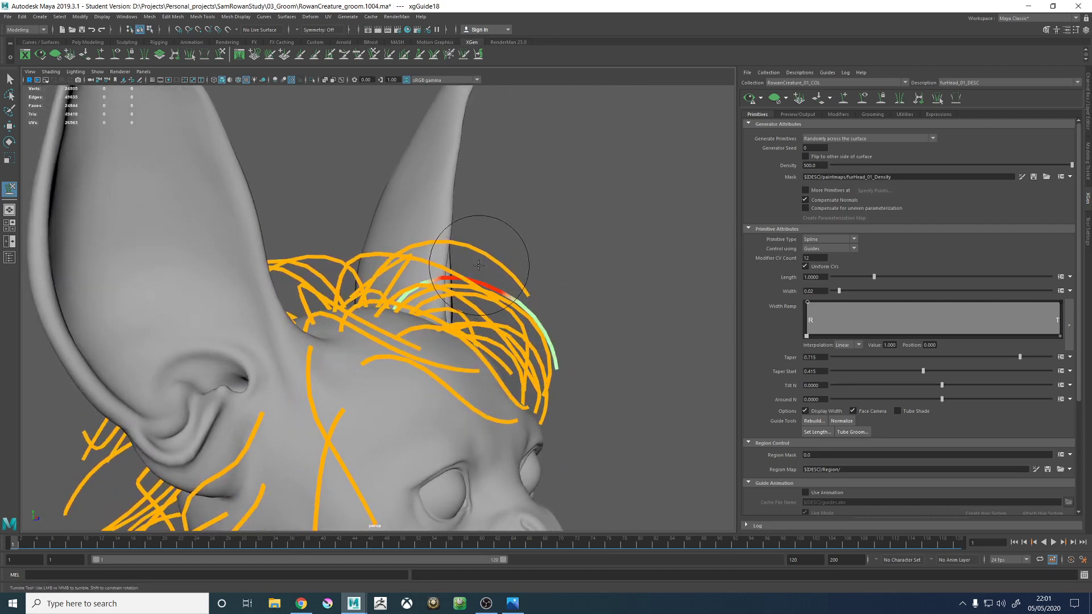
mouse_move(454, 285)
alt+mouse_down()
mouse_move(489, 287)
mouse_move(434, 293)
mouse_move(415, 307)
mouse_move(448, 292)
mouse_move(517, 303)
mouse_move(508, 250)
mouse_move(555, 244)
mouse_move(451, 262)
mouse_move(427, 312)
mouse_move(472, 236)
mouse_move(397, 284)
mouse_move(407, 224)
mouse_move(322, 215)
mouse_move(342, 252)
mouse_move(413, 243)
alt+mouse_up()
- Sculpt the highest arching crown guide so its tip curves down toward the front fringe
key(w)
click(229, 60)
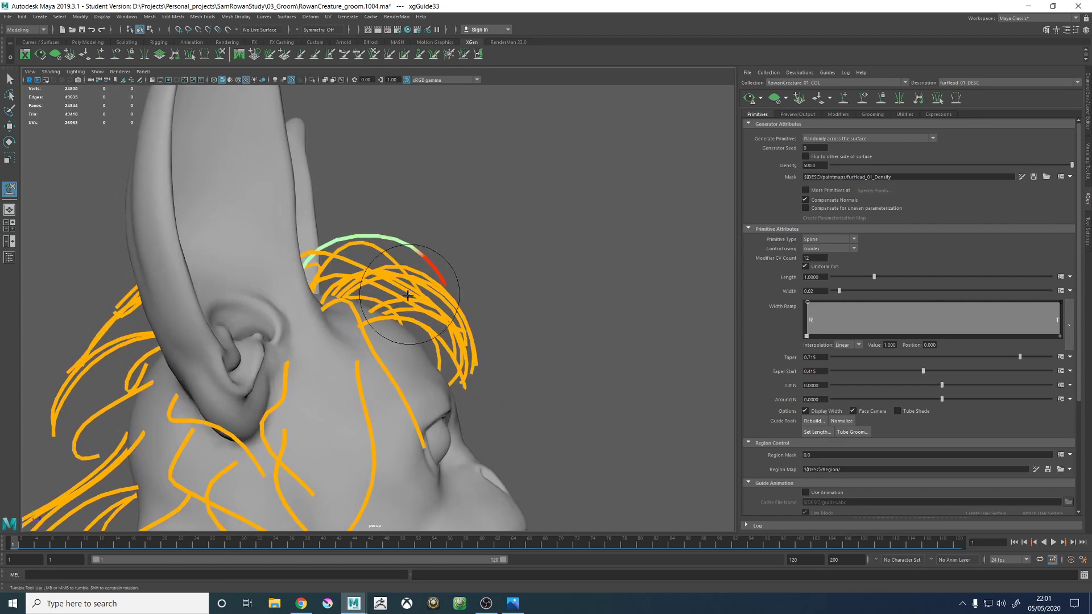
alt+drag(408, 295, 622, 206)
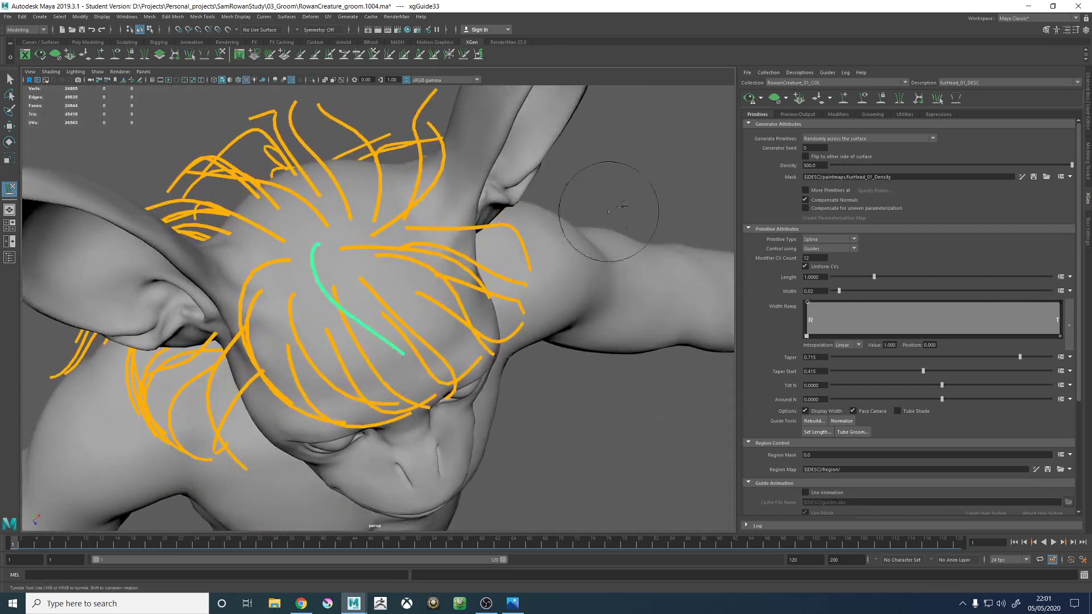
- Sculpt the guide running from the whorl down the rear of the crown so it arcs over the back of the head
mouse_move(728, 111)
alt+mouse_down()
mouse_move(523, 281)
mouse_move(426, 251)
mouse_move(437, 217)
mouse_move(536, 305)
mouse_move(360, 288)
mouse_move(433, 296)
mouse_move(450, 251)
mouse_move(427, 280)
mouse_move(451, 275)
mouse_move(302, 254)
mouse_move(432, 288)
mouse_move(444, 273)
mouse_move(422, 295)
mouse_move(495, 261)
mouse_move(381, 237)
mouse_move(434, 276)
mouse_move(446, 246)
mouse_move(398, 259)
mouse_move(500, 251)
mouse_move(499, 267)
alt+mouse_up()
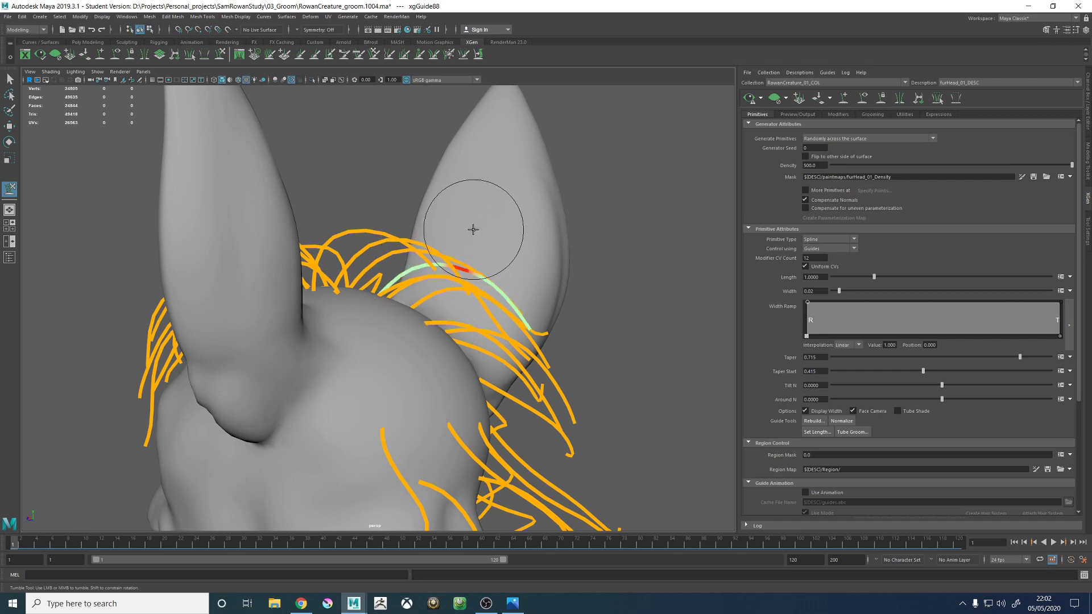
mouse_move(524, 305)
alt+mouse_down()
mouse_move(536, 312)
mouse_move(451, 341)
mouse_move(450, 361)
mouse_move(366, 317)
mouse_move(398, 296)
alt+mouse_up()
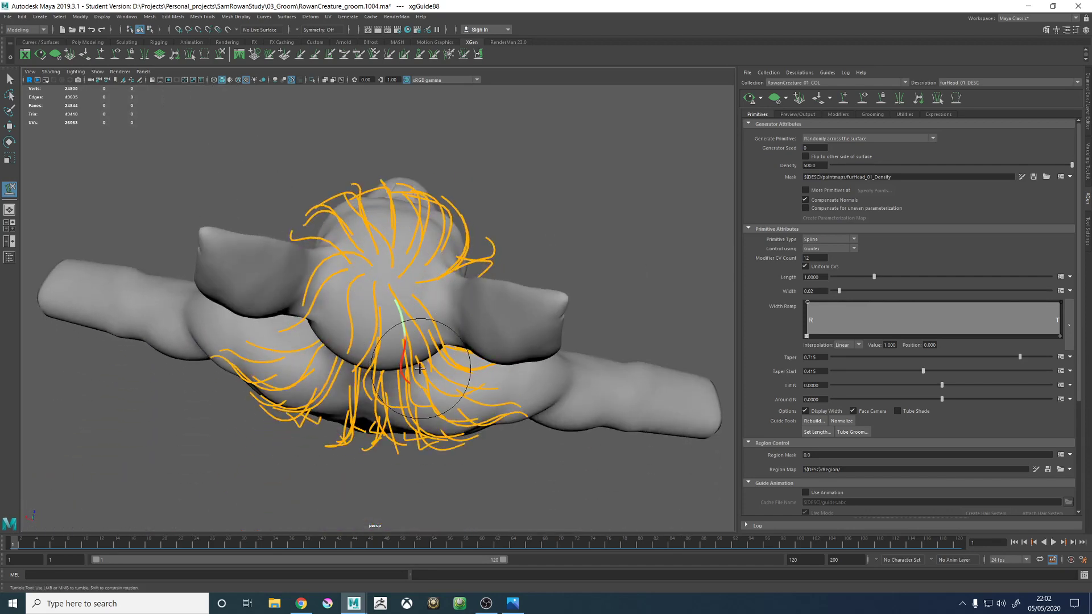
alt+drag(430, 382, 419, 323)
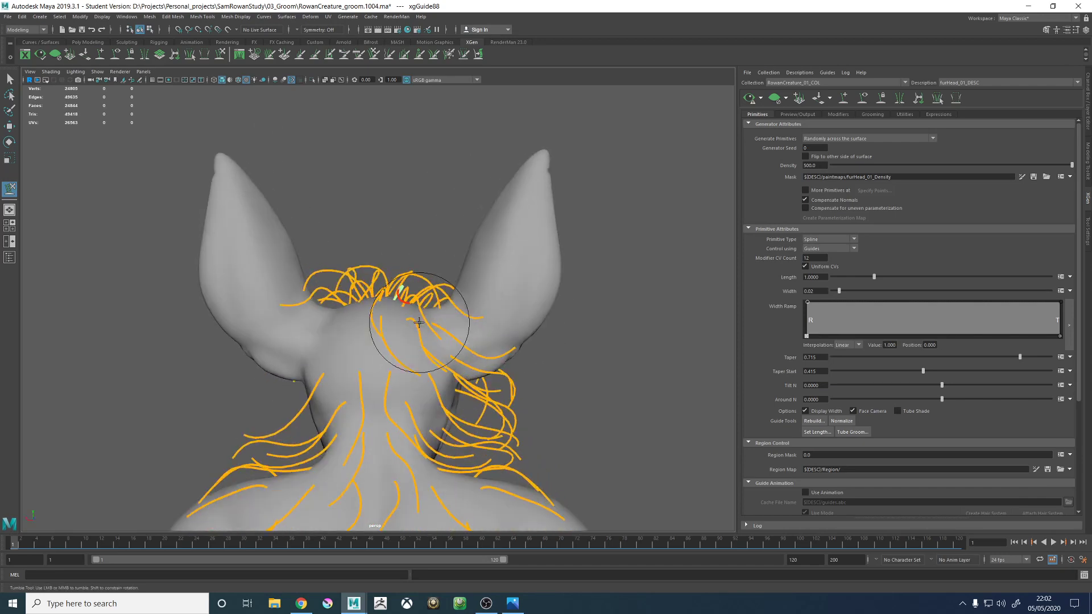
alt+right_drag(419, 323, 437, 293)
alt+drag(438, 293, 449, 250)
- Sculpt the neighbouring high rear crown guide so it sweeps backward and its tip lies among the surrounding guides
key(w)
click(398, 206)
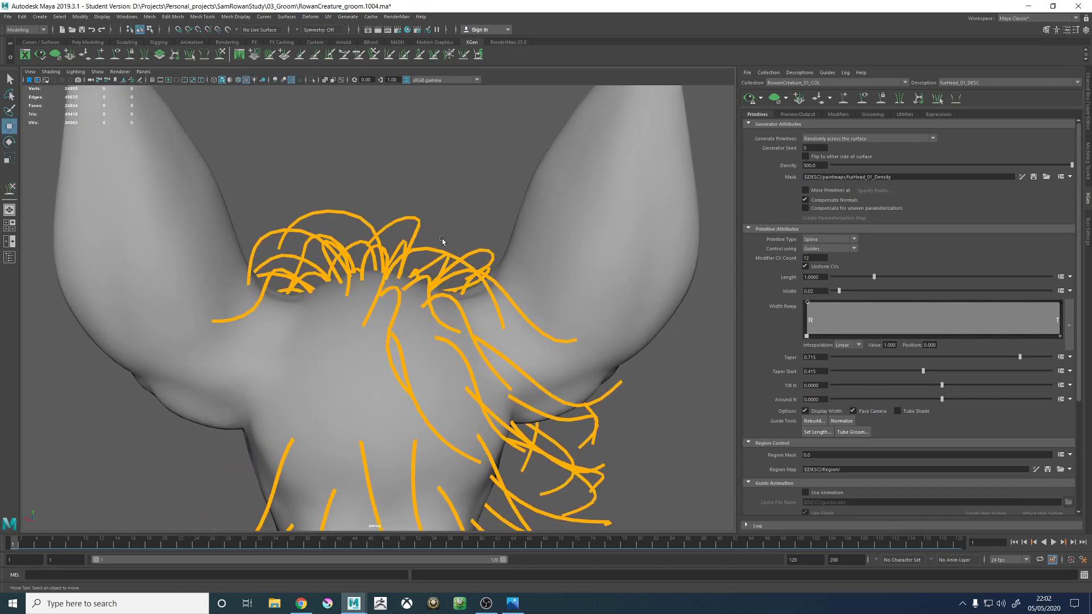
click(432, 249)
click(220, 54)
mouse_move(456, 324)
alt+mouse_down()
mouse_move(497, 345)
mouse_move(534, 326)
alt+mouse_up()
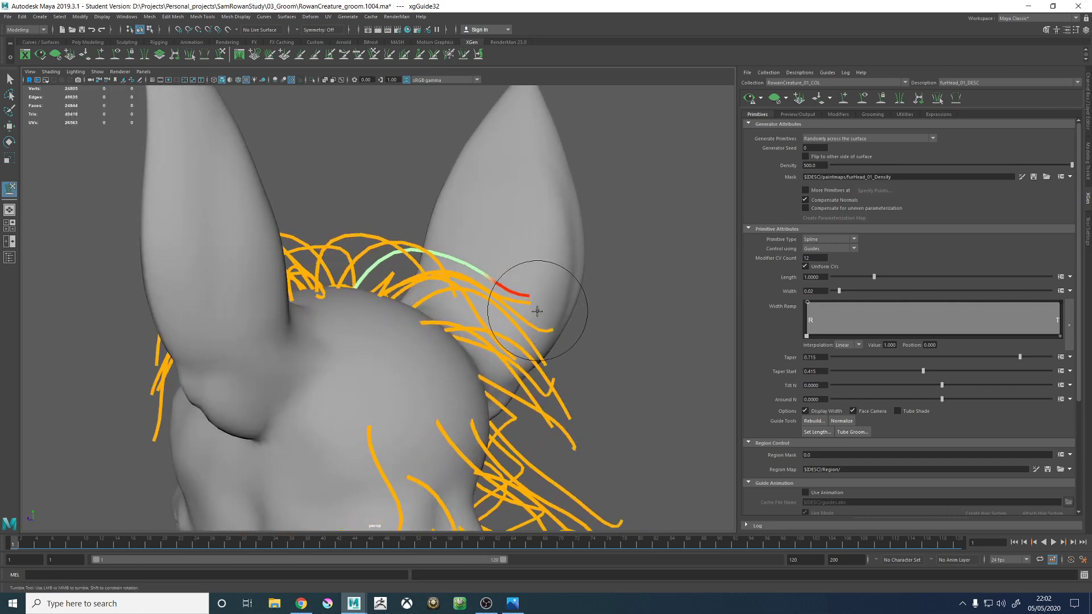
alt+right_drag(547, 287, 415, 197)
alt+drag(415, 197, 451, 271)
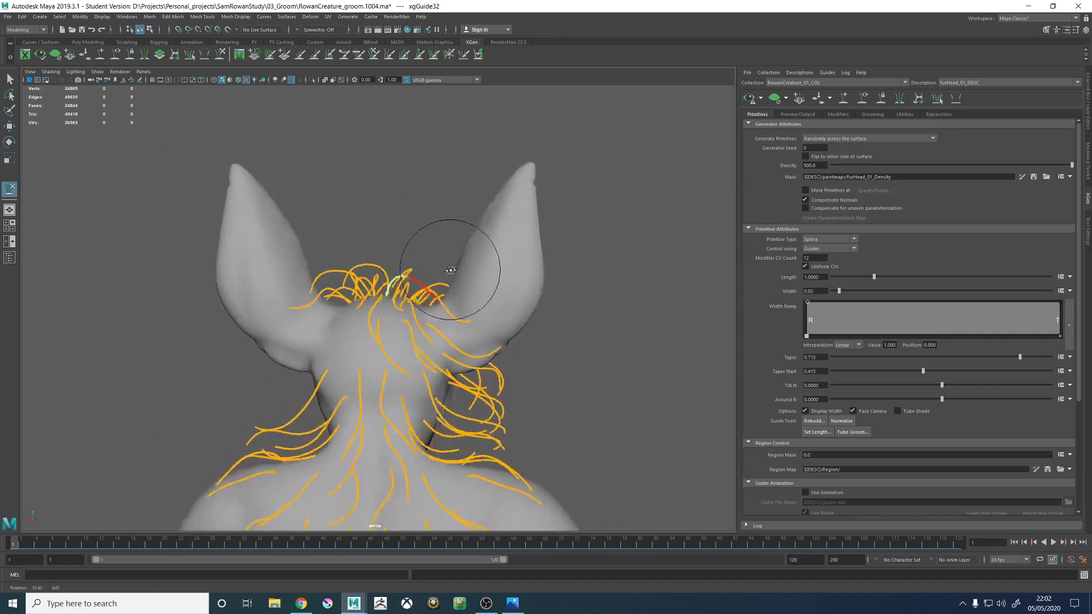
alt+right_drag(451, 271, 544, 346)
alt+drag(544, 346, 444, 349)
alt+middle_drag(444, 349, 401, 331)
- Mirror the four guides on the right half of the back of the head to the creature's left side
key(w)
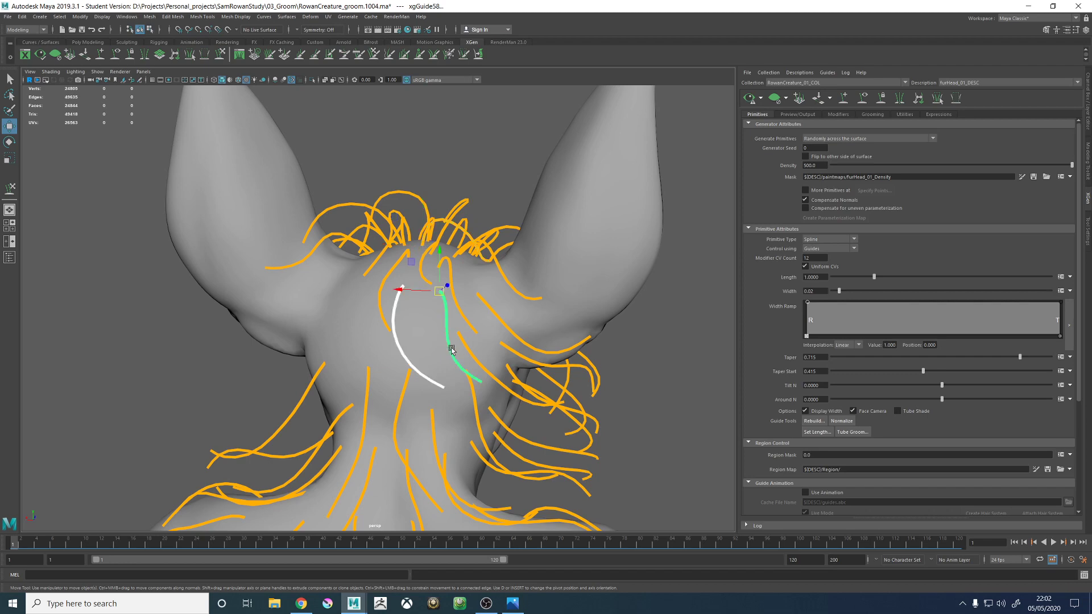
alt+drag(451, 350, 589, 235)
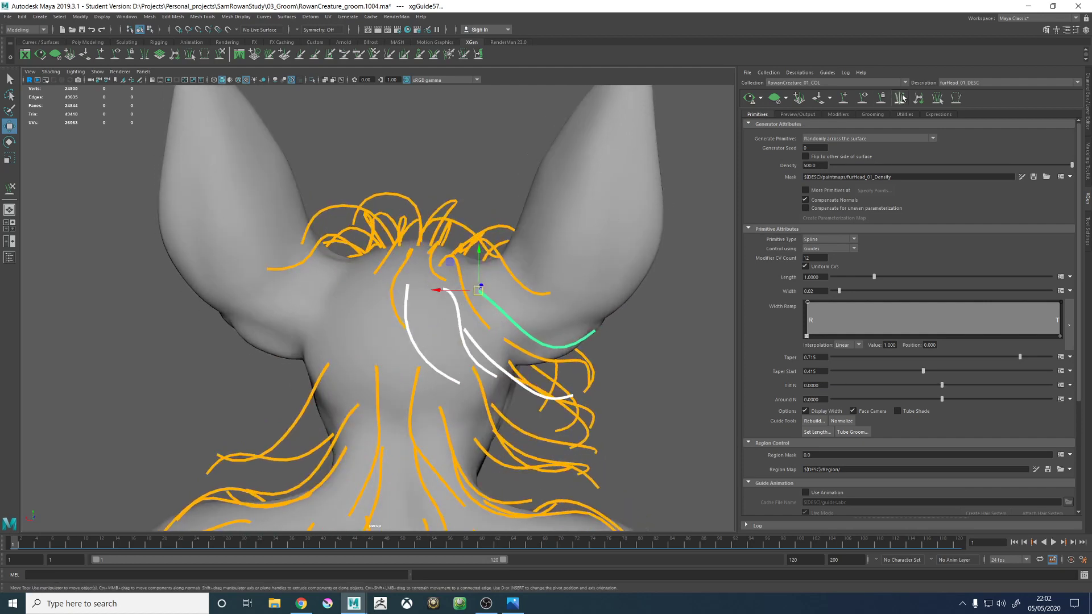
alt+drag(441, 295, 463, 282)
- Mirror the guide rooted just below the creature's right ear to the left side of the head
click(490, 274)
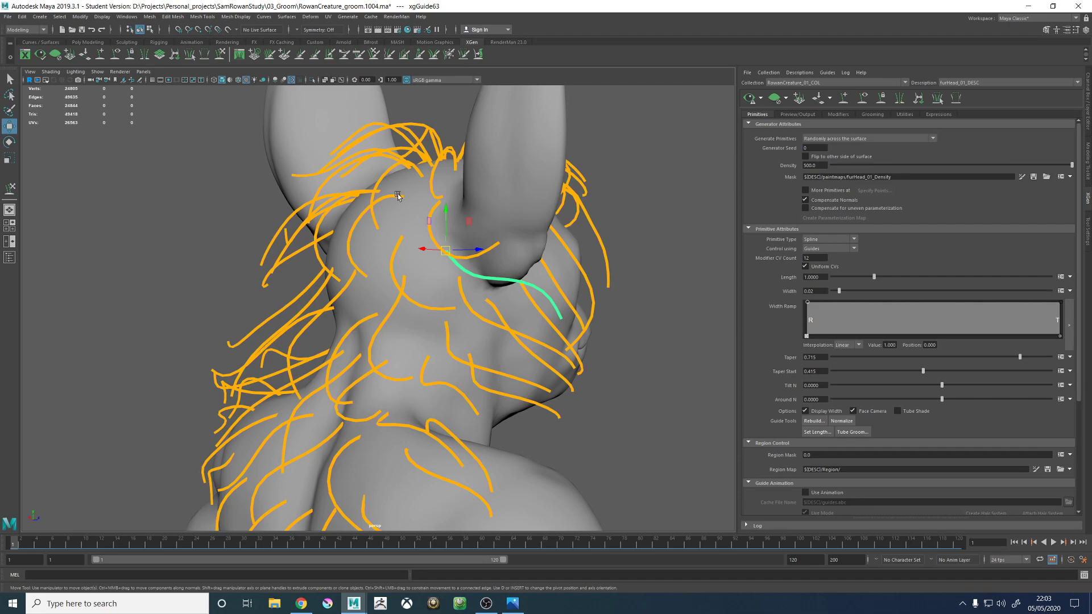
alt+drag(438, 234, 590, 255)
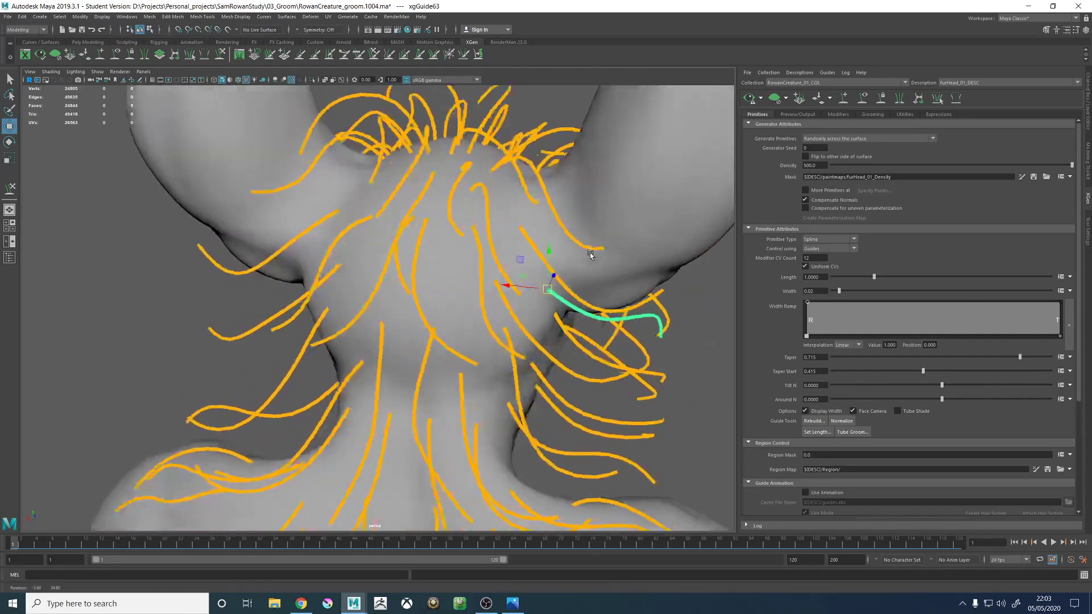
alt+right_drag(590, 255, 527, 217)
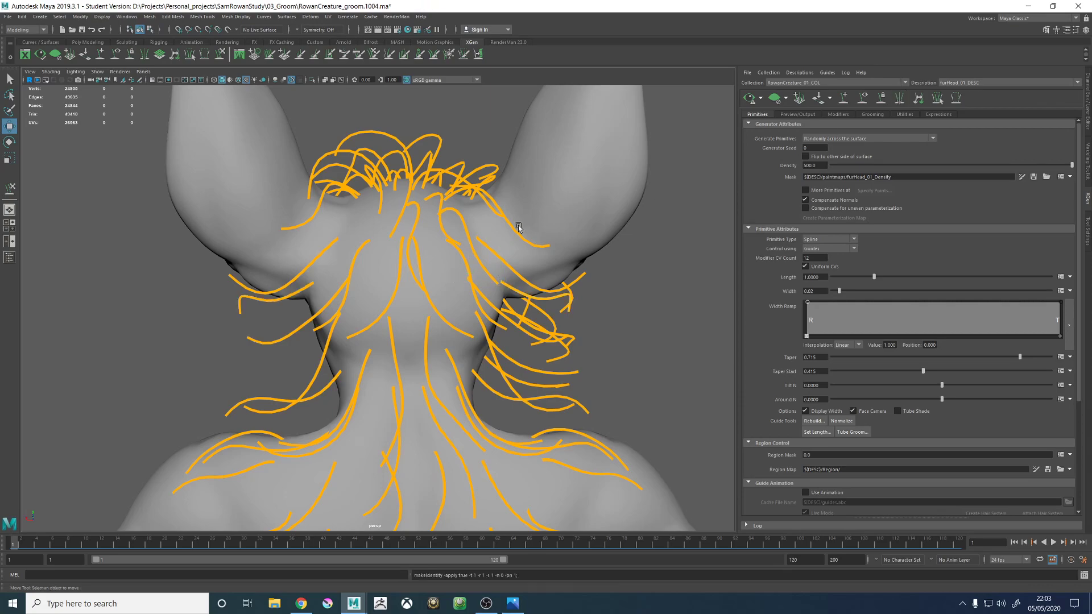
- Mirror the two guides sweeping across the side of the head below the right ear to the left side
alt+drag(519, 227, 521, 309)
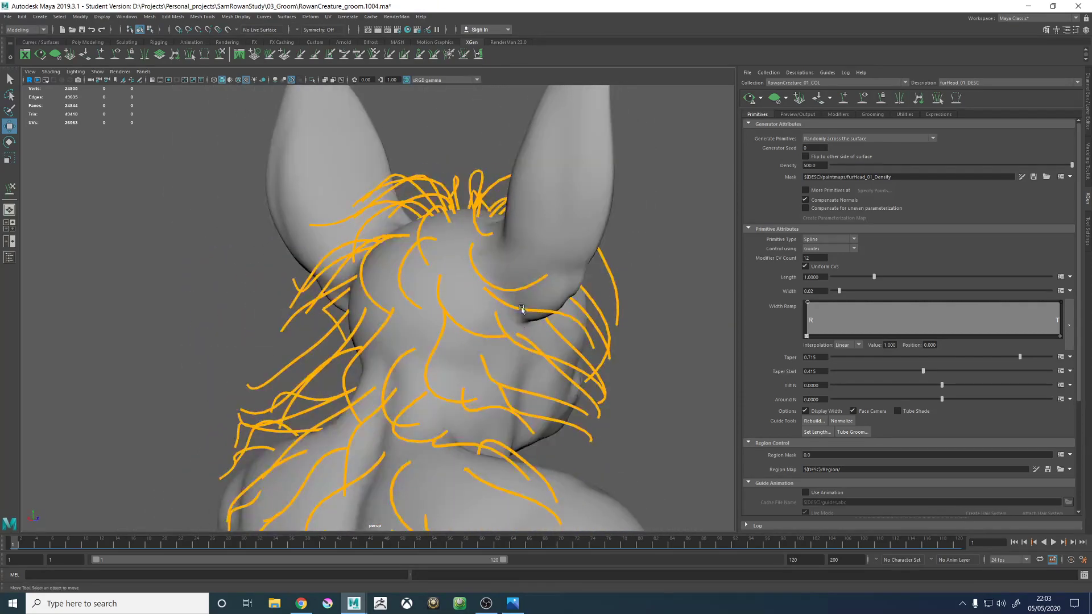
click(511, 343)
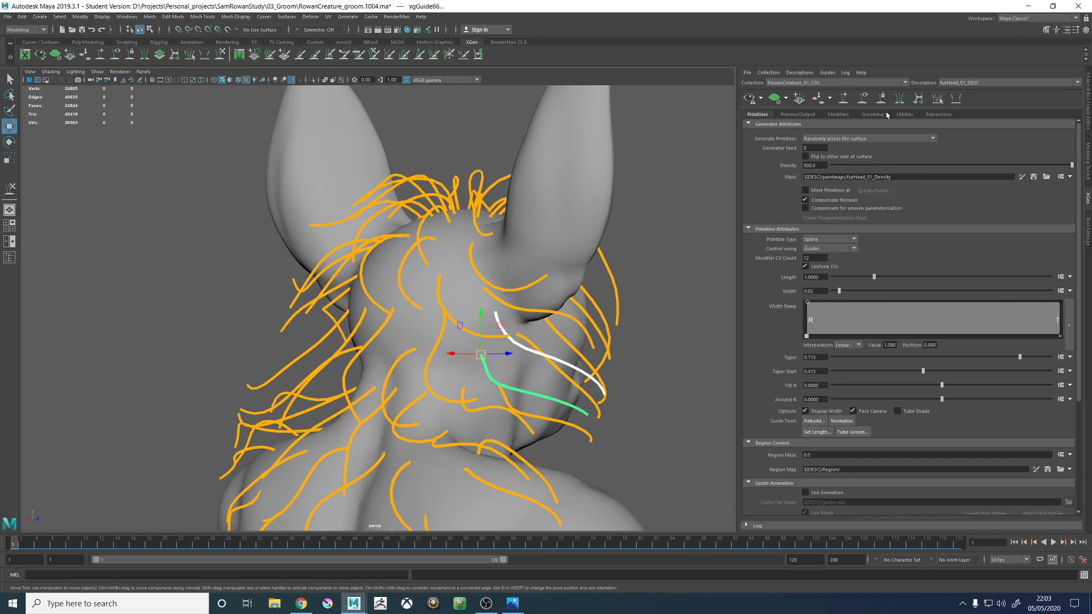
alt+drag(409, 267, 410, 292)
- Check the mirrored guides around the head and save the scene, continuing past the student-version notice
alt+right_drag(456, 295, 299, 237)
alt+drag(416, 261, 535, 207)
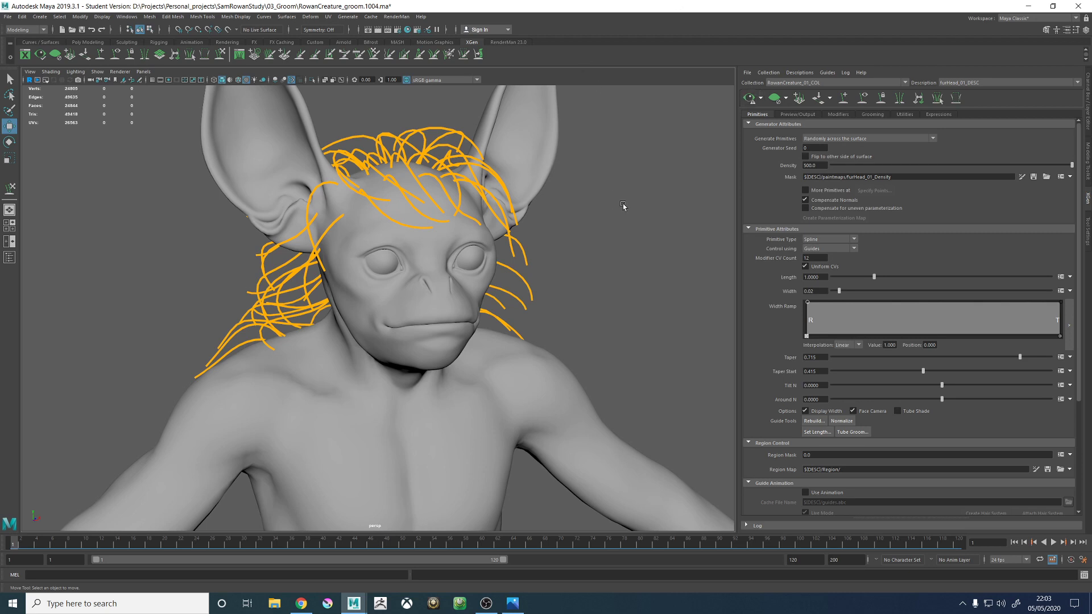
alt+drag(604, 219, 519, 231)
key(ctrl+s)
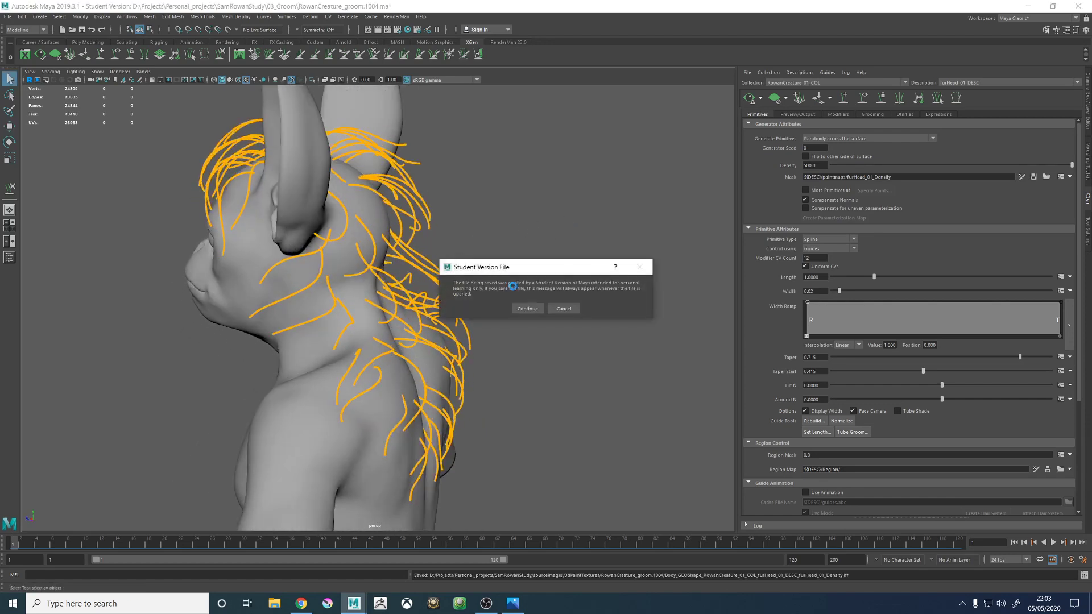
click(527, 308)
- Open the furHead_01_Density mask for painting and paint white behind the creature's left ear and along the side of the neck
scroll(564, 282, up, 5)
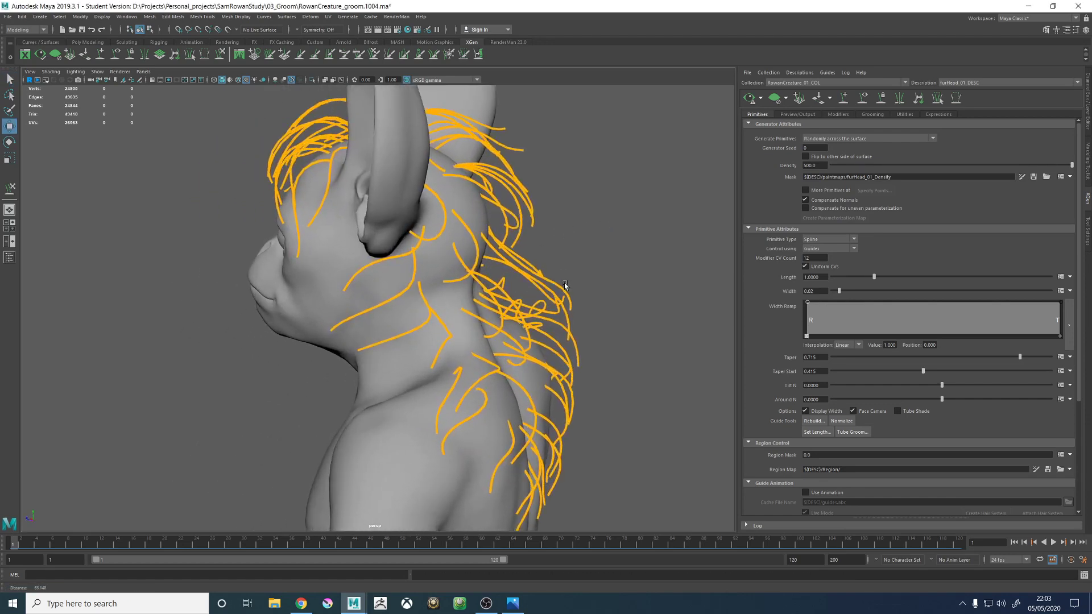
key(w)
click(1022, 178)
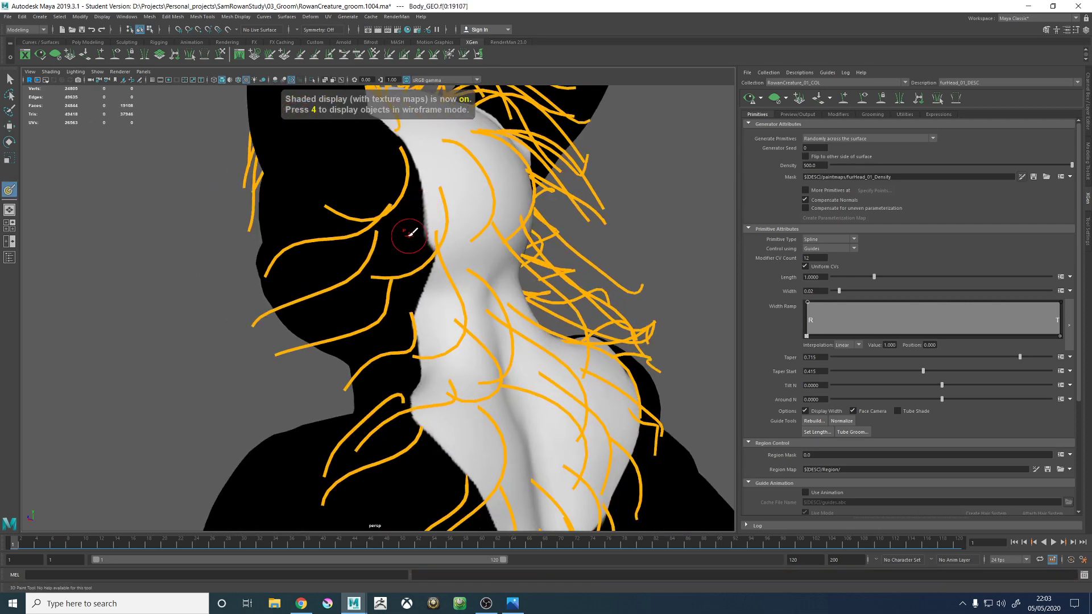
mouse_move(408, 233)
mouse_down()
mouse_move(405, 207)
mouse_move(401, 228)
mouse_up()
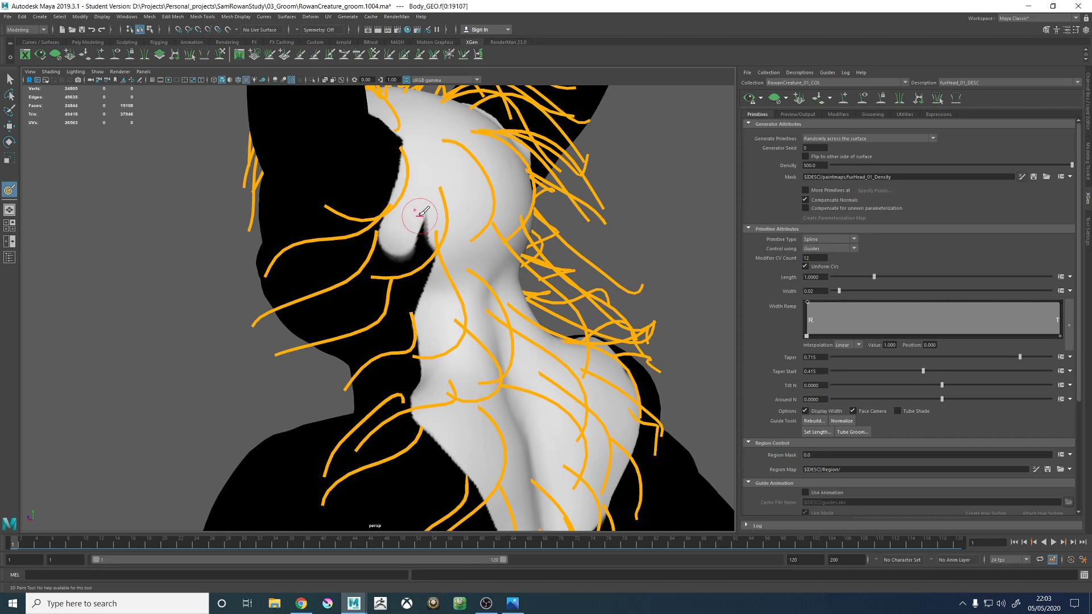
drag(420, 213, 420, 285)
alt+drag(442, 328, 455, 341)
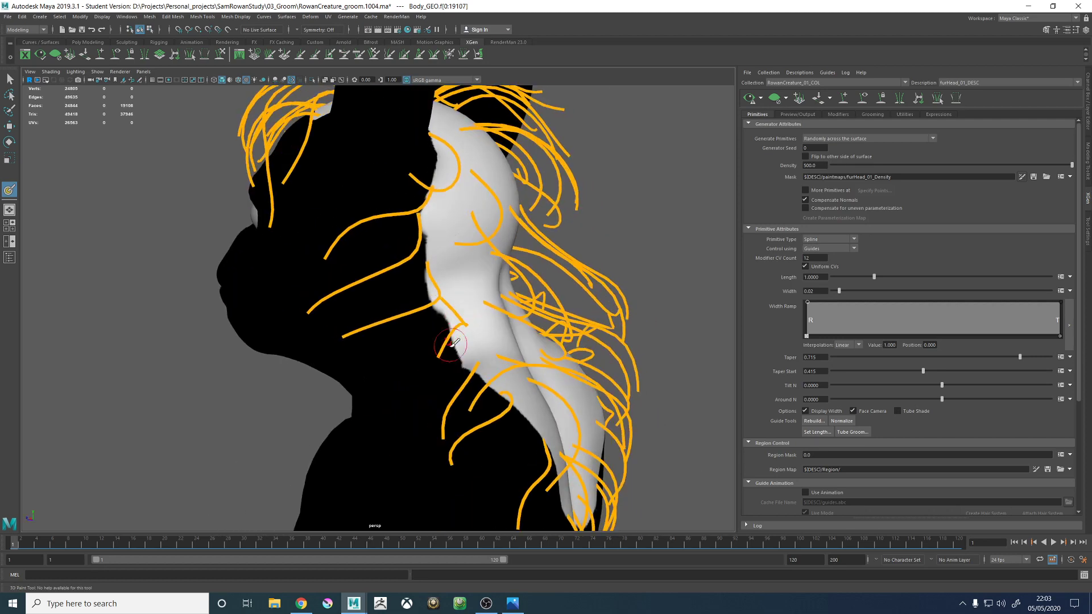
alt+middle_drag(455, 341, 444, 239)
mouse_move(444, 239)
alt+mouse_down()
mouse_move(422, 257)
mouse_move(454, 276)
mouse_move(429, 254)
mouse_move(413, 258)
mouse_move(438, 270)
alt+mouse_up()
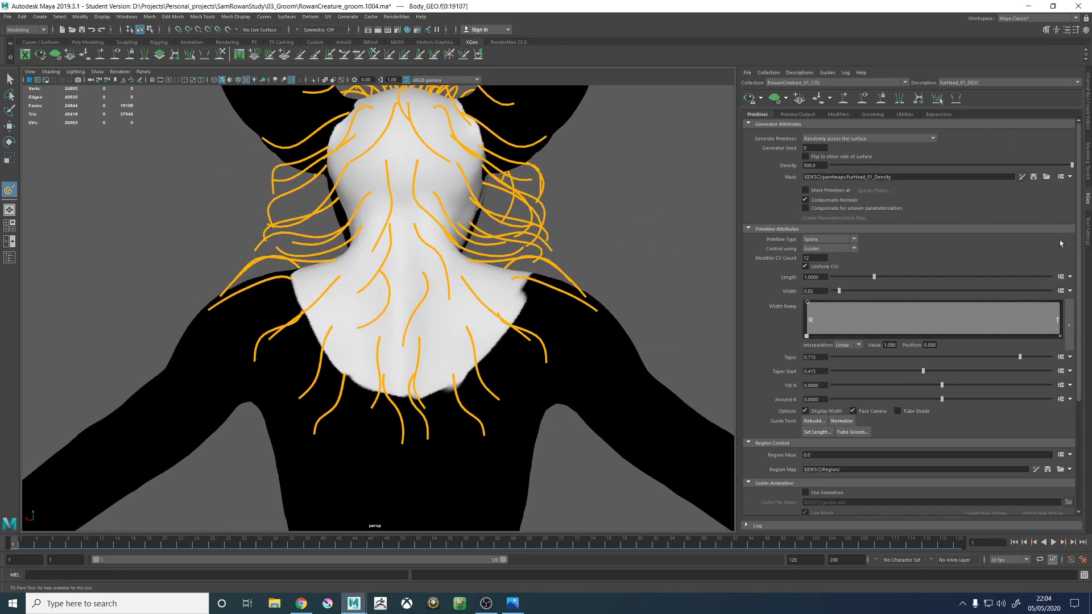
- Save the painted density mask texture and return to the XGen settings
click(1086, 232)
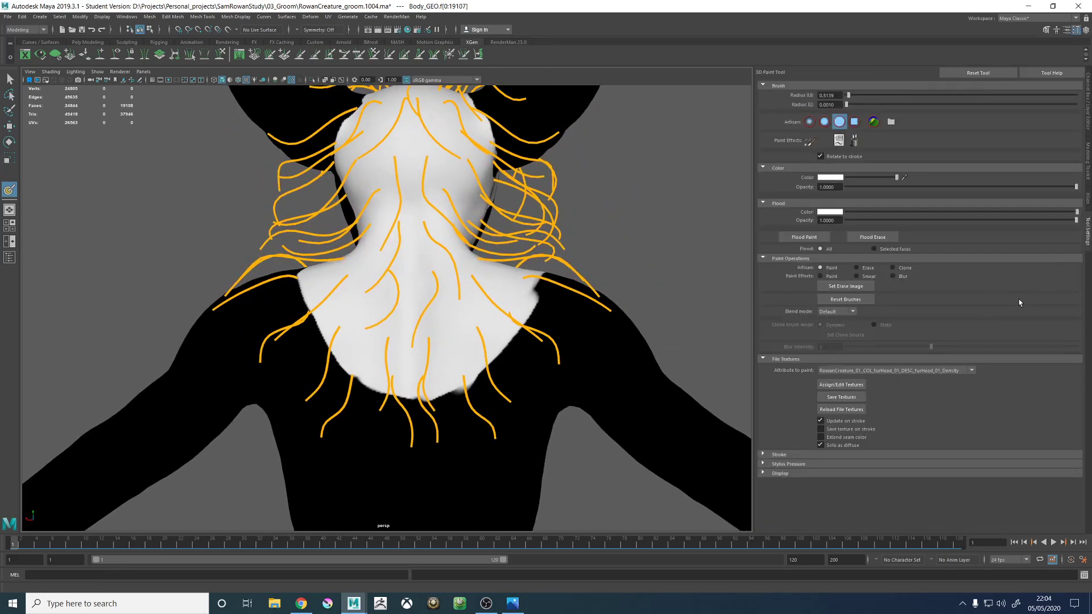
click(841, 397)
click(1086, 120)
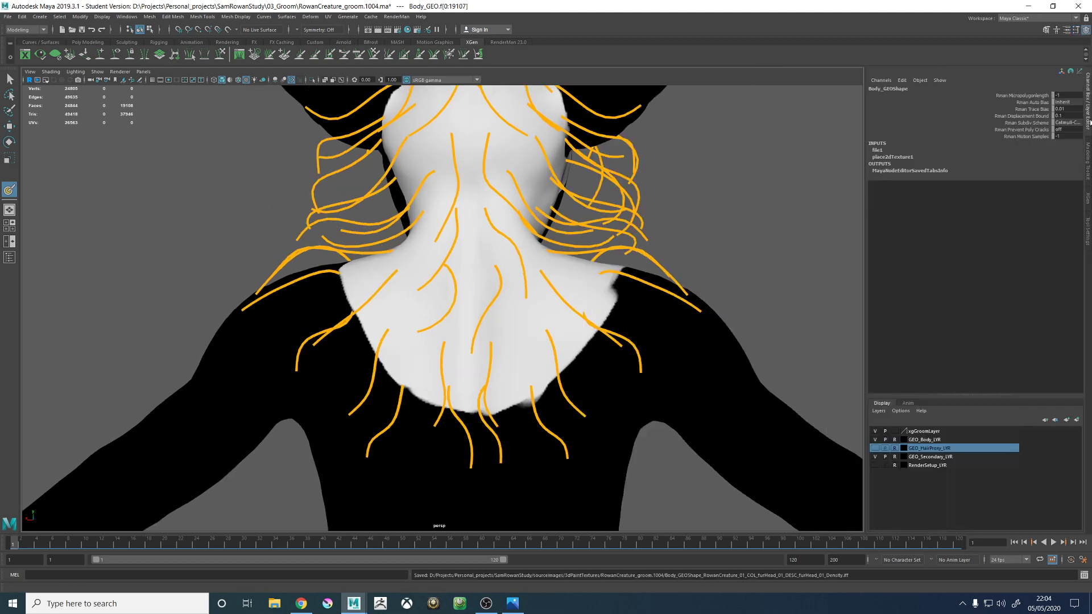
click(1086, 201)
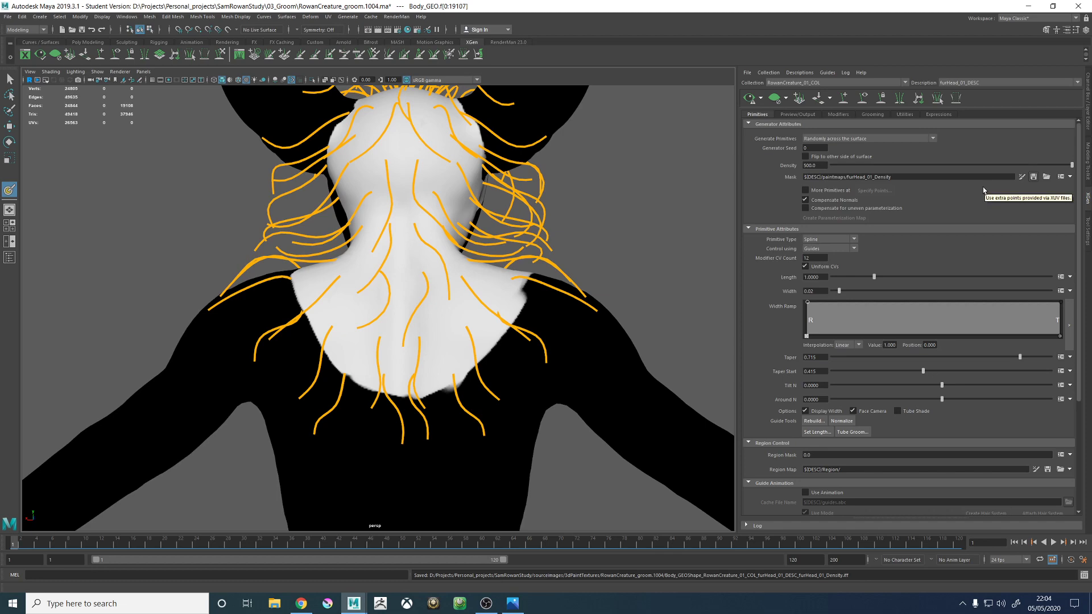
- Leave mask painting and add a new guide at the back of the crown beside the creature's left ear
alt+drag(327, 183, 382, 203)
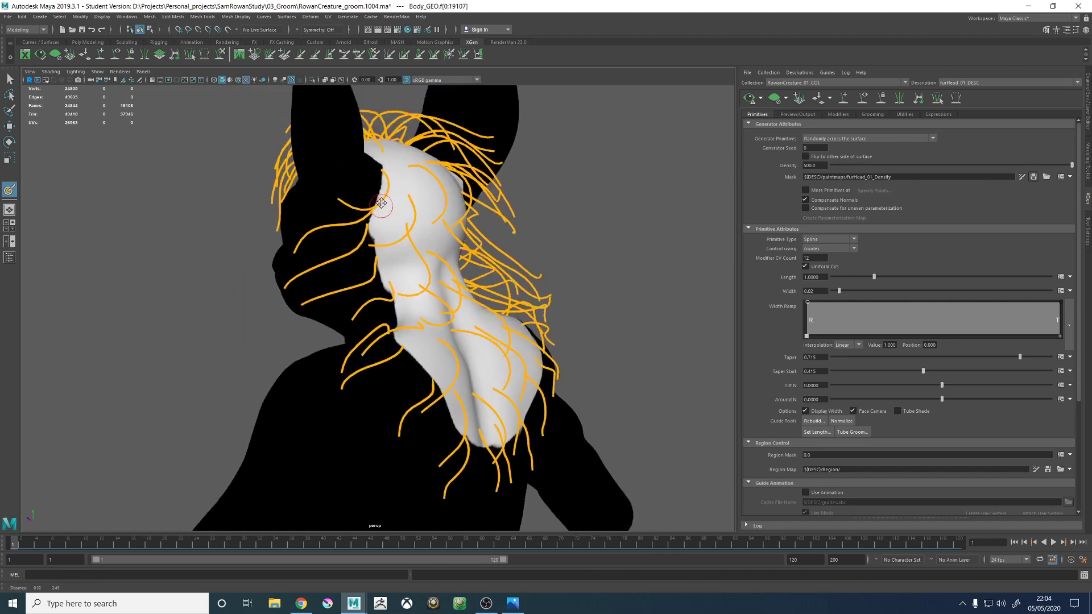
alt+middle_drag(341, 142, 307, 257)
alt+drag(306, 258, 256, 251)
alt+drag(341, 142, 381, 165)
key(w)
alt+right_drag(326, 189, 509, 232)
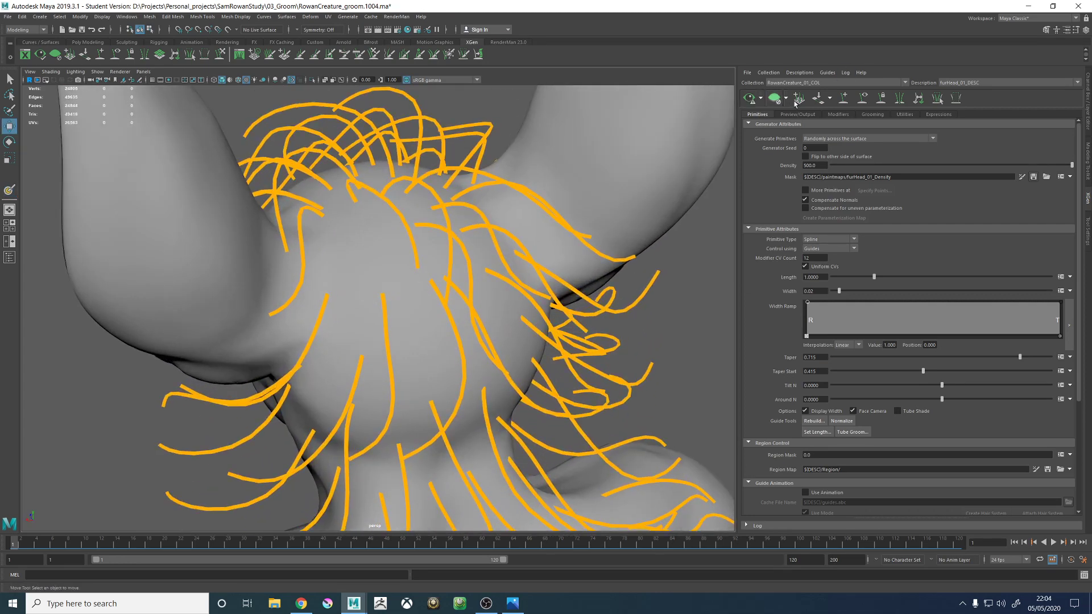
click(843, 99)
mouse_move(409, 212)
alt+mouse_down()
mouse_move(347, 359)
mouse_move(504, 351)
mouse_move(386, 338)
mouse_move(373, 325)
mouse_move(461, 334)
mouse_move(480, 290)
mouse_move(431, 291)
mouse_move(427, 310)
mouse_move(373, 295)
alt+mouse_up()
click(436, 315)
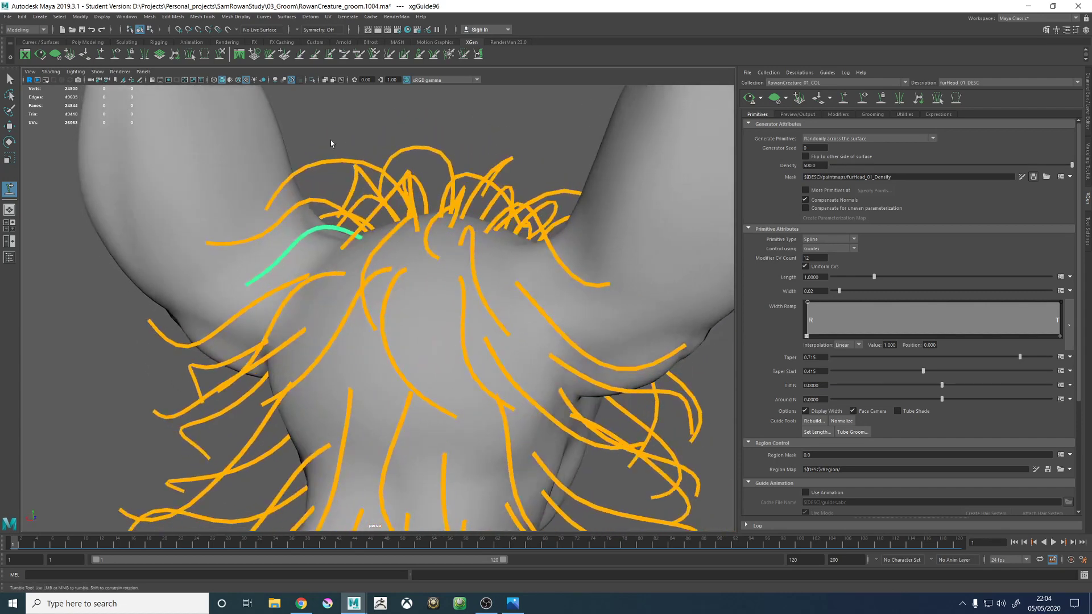
- Select the new guide at the back of the crown and sculpt its lower half to curve toward the base of the creature's left ear
alt+middle_drag(319, 208, 372, 234)
key(w)
click(353, 223)
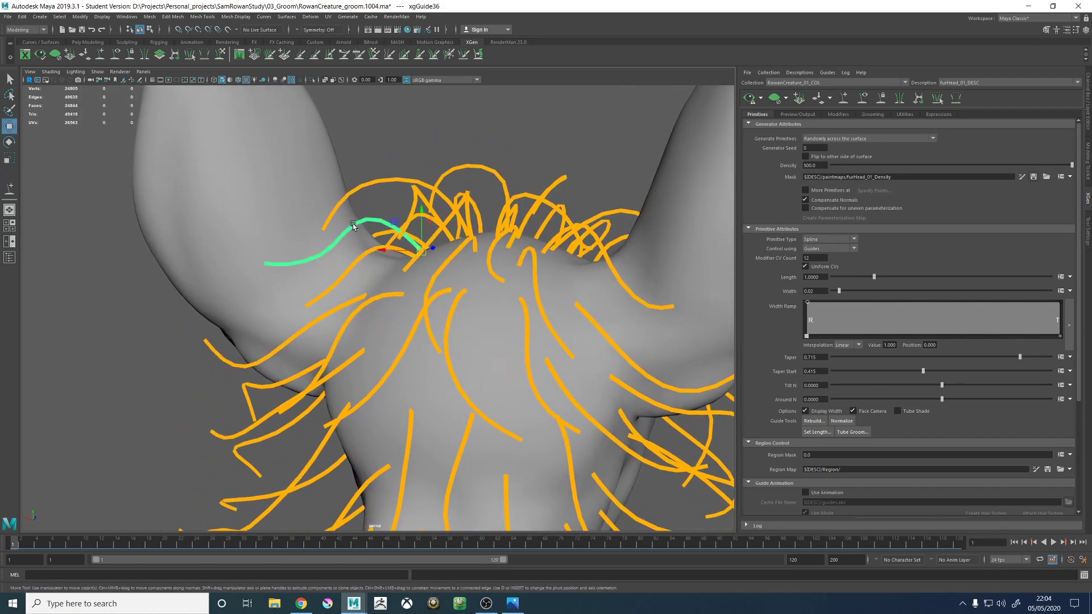
mouse_move(407, 119)
right_down()
mouse_move(450, 121)
mouse_move(421, 119)
right_up()
click(359, 261)
right_click(487, 112)
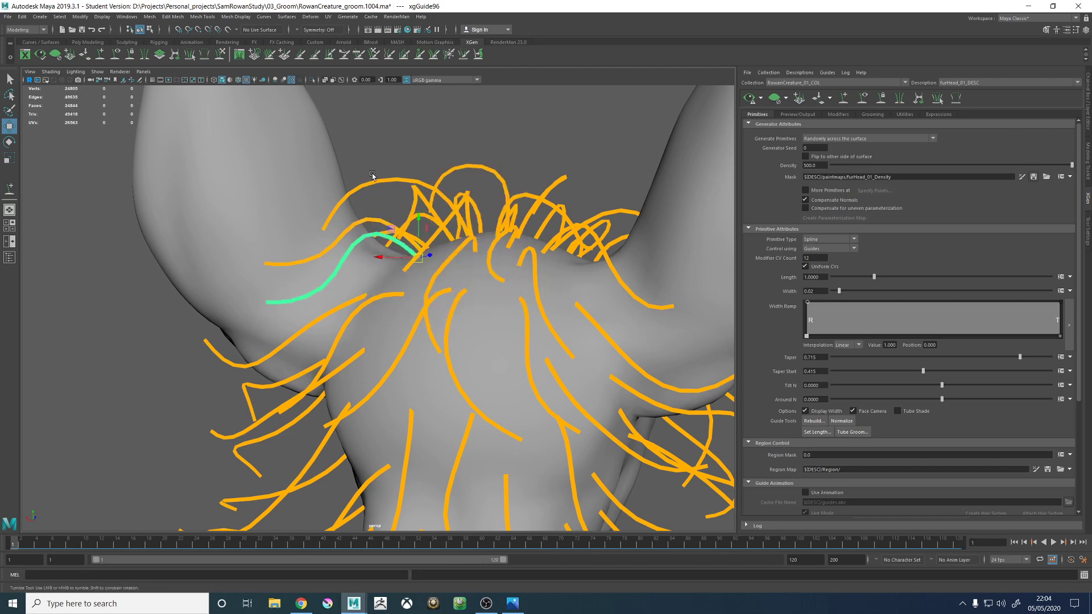
alt+drag(372, 172, 455, 259)
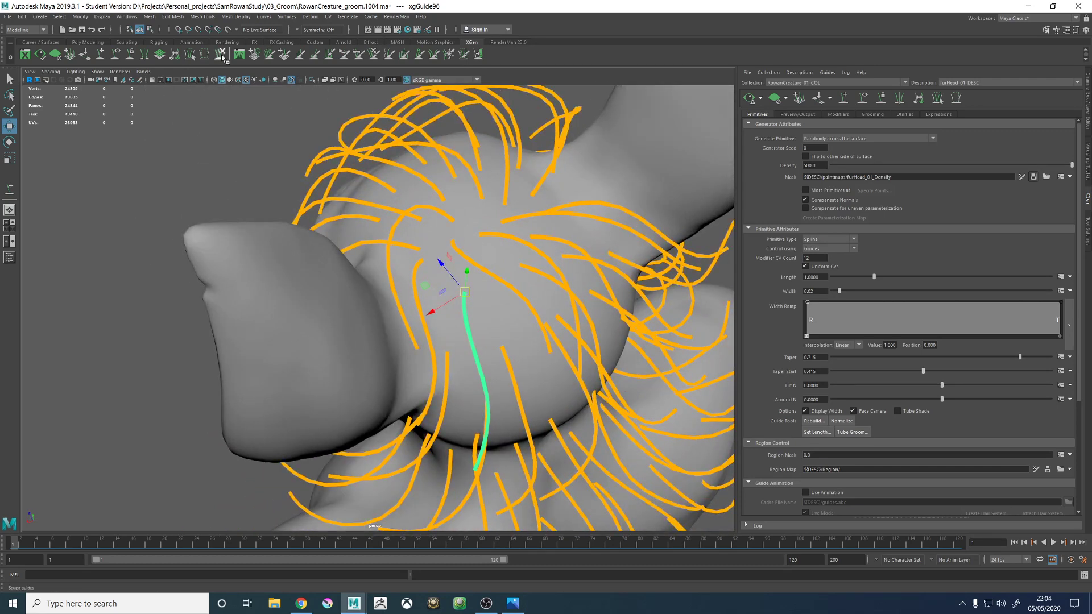
click(221, 54)
alt+middle_drag(540, 250, 512, 171)
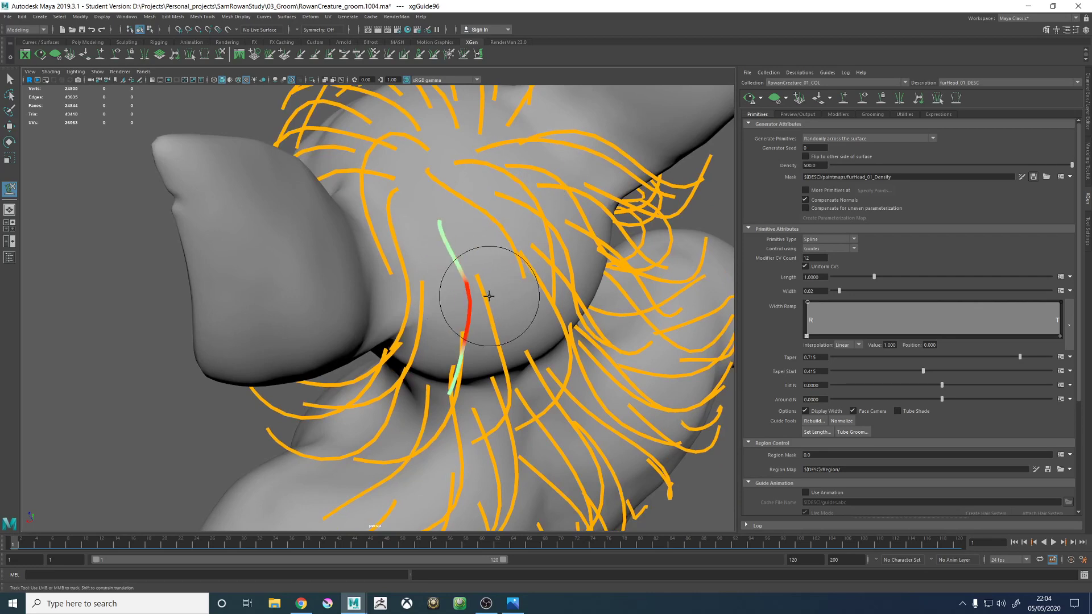
alt+middle_drag(474, 347, 479, 329)
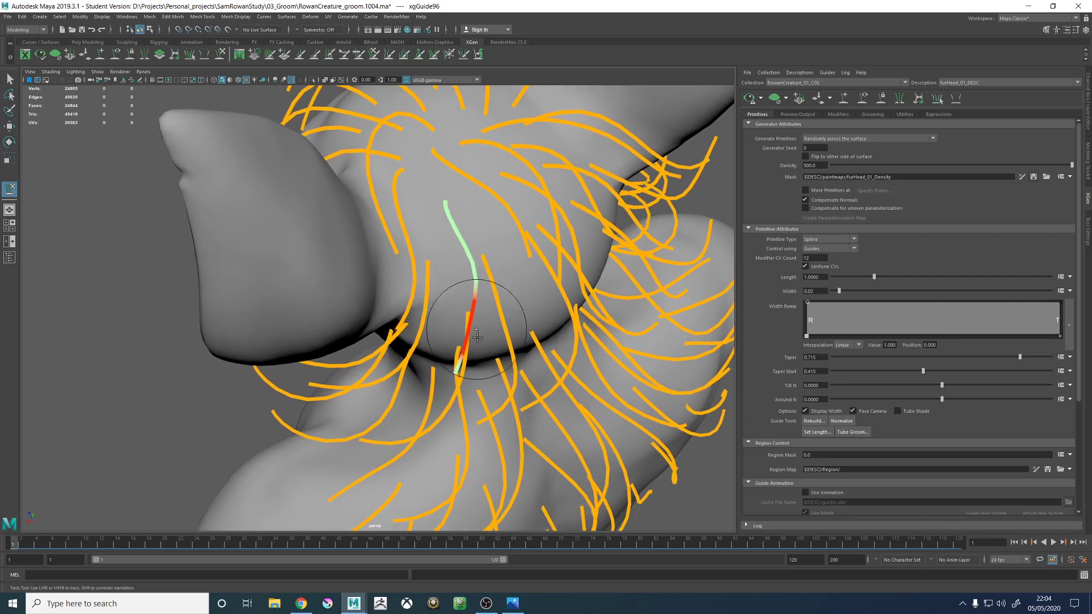
mouse_move(458, 332)
mouse_down()
mouse_move(512, 350)
mouse_move(463, 304)
mouse_move(341, 231)
mouse_up()
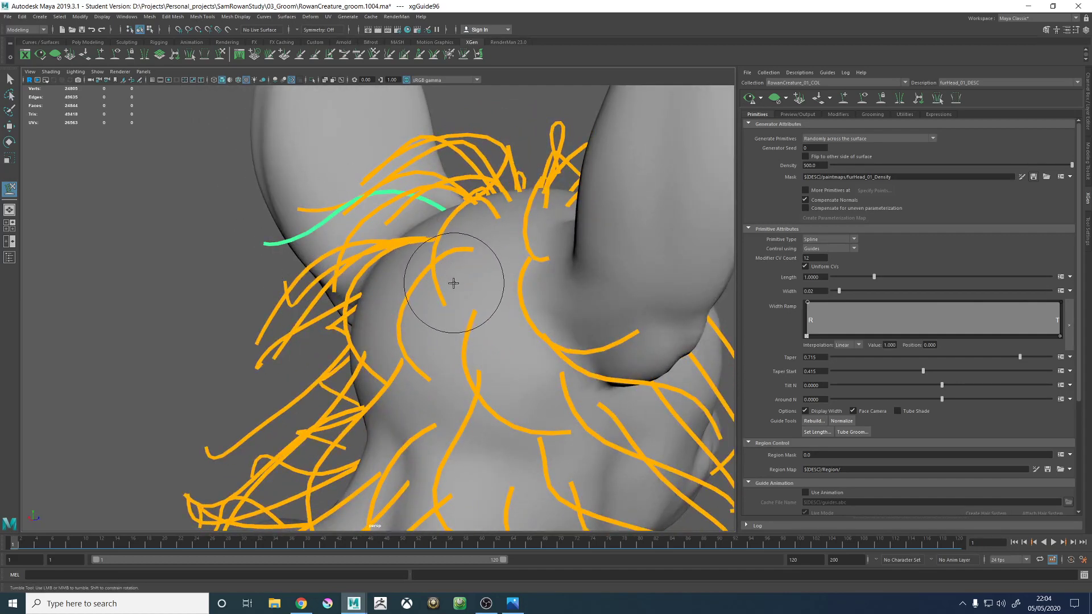
mouse_move(330, 214)
alt+mouse_down()
mouse_move(451, 219)
mouse_move(444, 315)
mouse_move(489, 315)
mouse_move(514, 250)
mouse_move(496, 261)
mouse_move(515, 284)
mouse_move(516, 330)
mouse_move(478, 259)
mouse_move(490, 267)
mouse_move(541, 231)
mouse_move(564, 250)
mouse_move(574, 239)
alt+mouse_up()
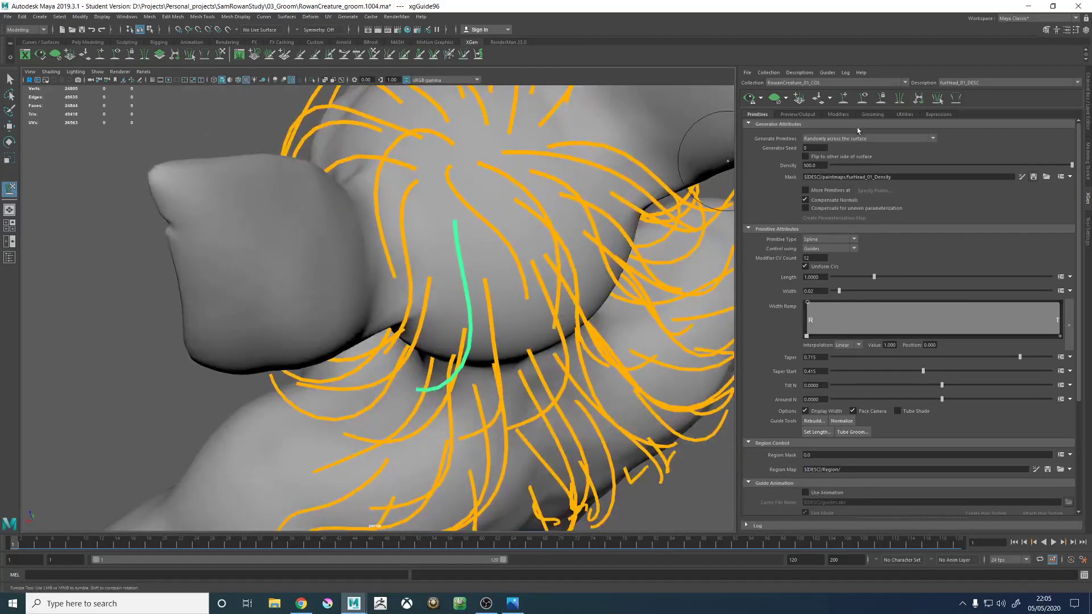
- Refine the same crown guide by sculpting its outer end down along the back of the creature's left ear
alt+drag(446, 187, 434, 248)
key(r)
click(392, 208)
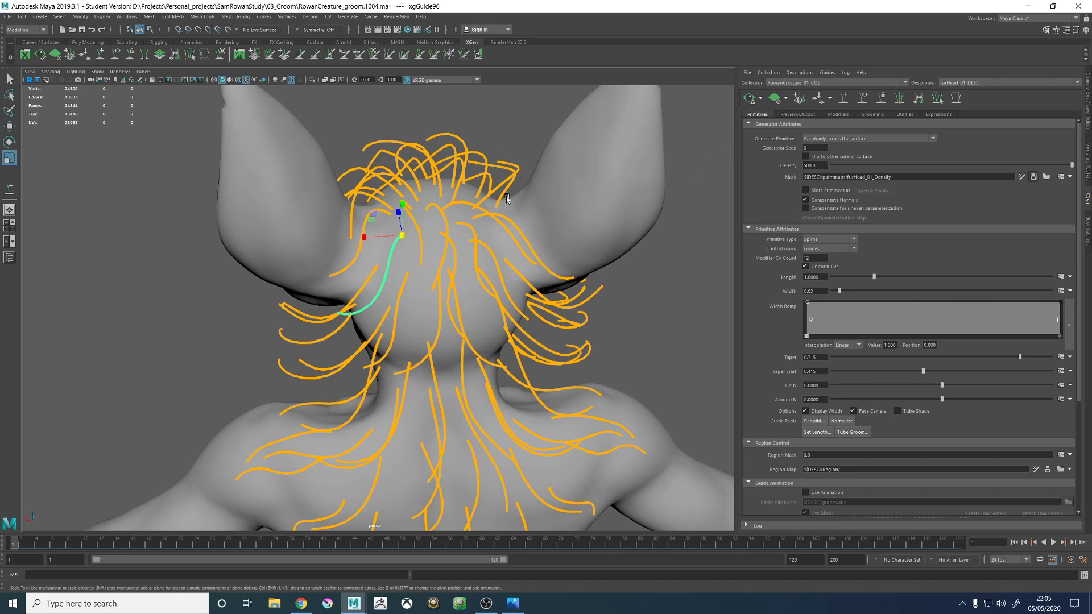
alt+drag(507, 199, 466, 221)
alt+right_drag(466, 222, 480, 244)
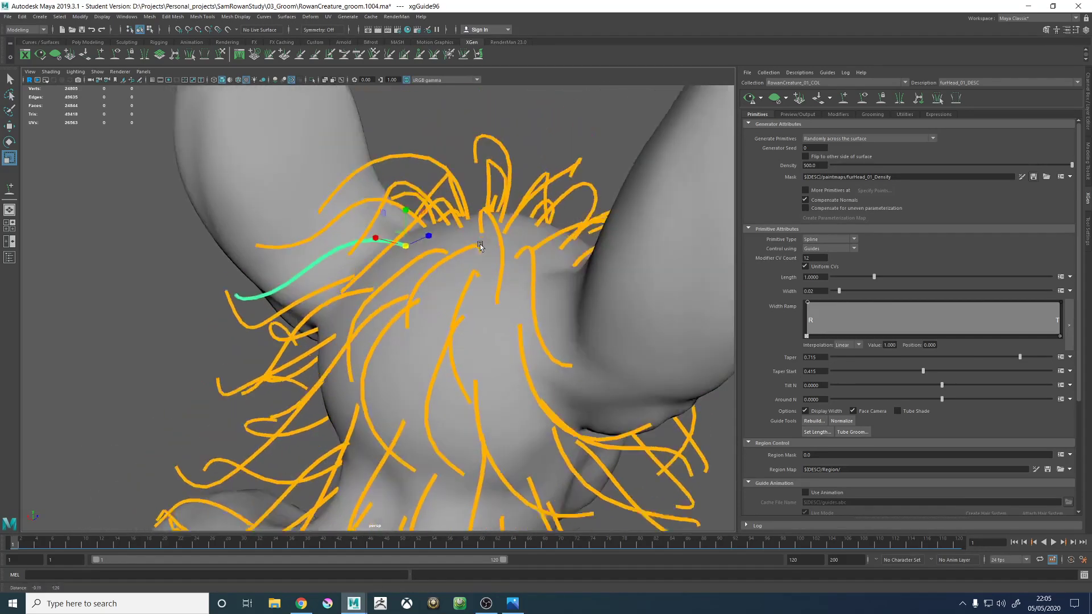
alt+middle_drag(480, 244, 482, 275)
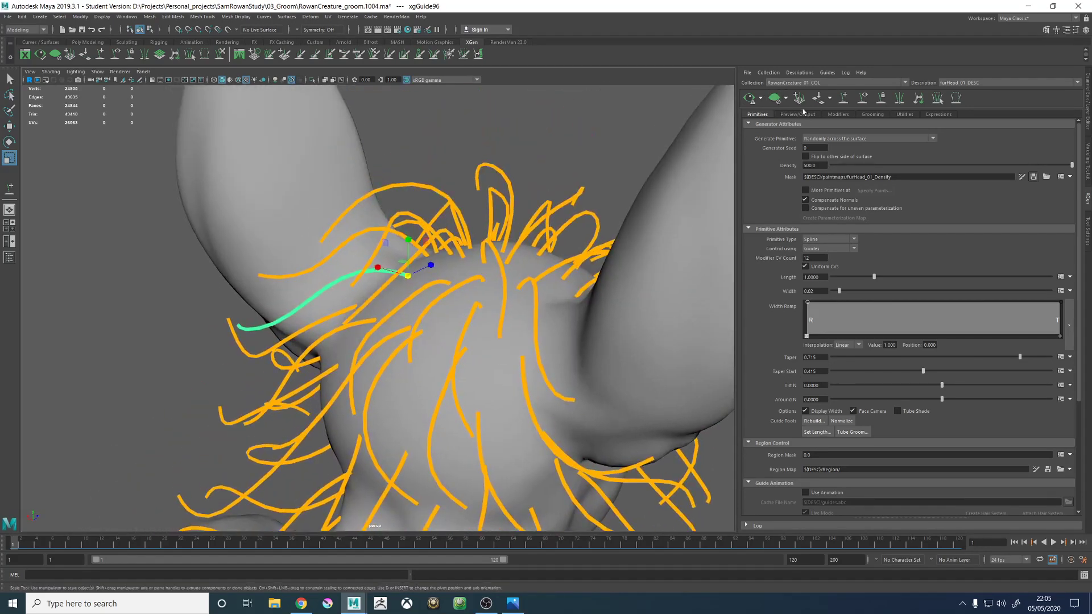
click(222, 55)
mouse_move(413, 280)
alt+mouse_down()
mouse_move(244, 262)
mouse_move(208, 268)
alt+mouse_up()
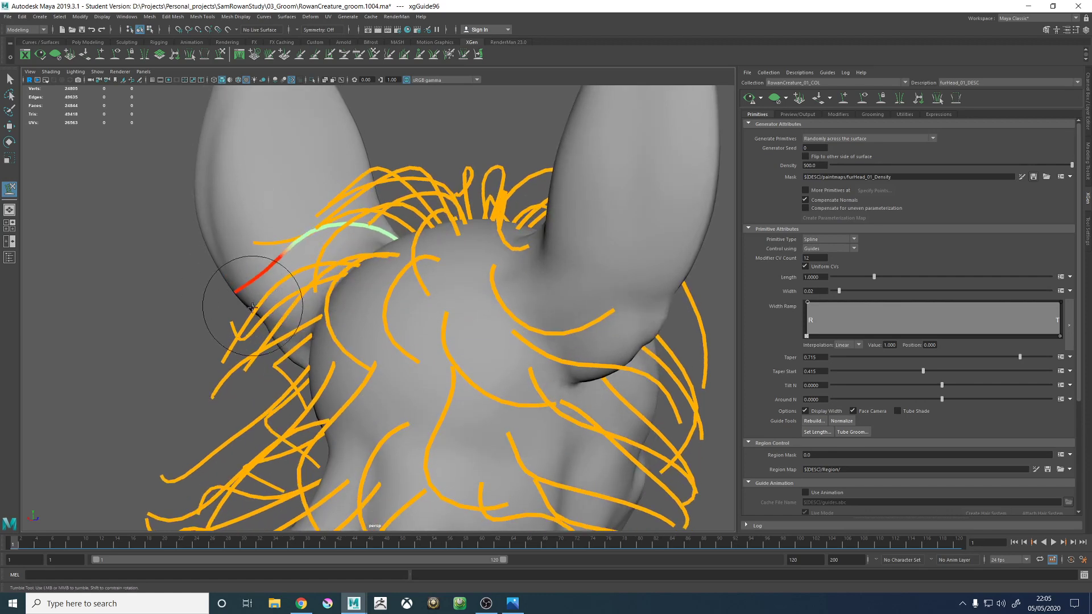
alt+drag(257, 326, 296, 324)
alt+right_drag(304, 189, 280, 187)
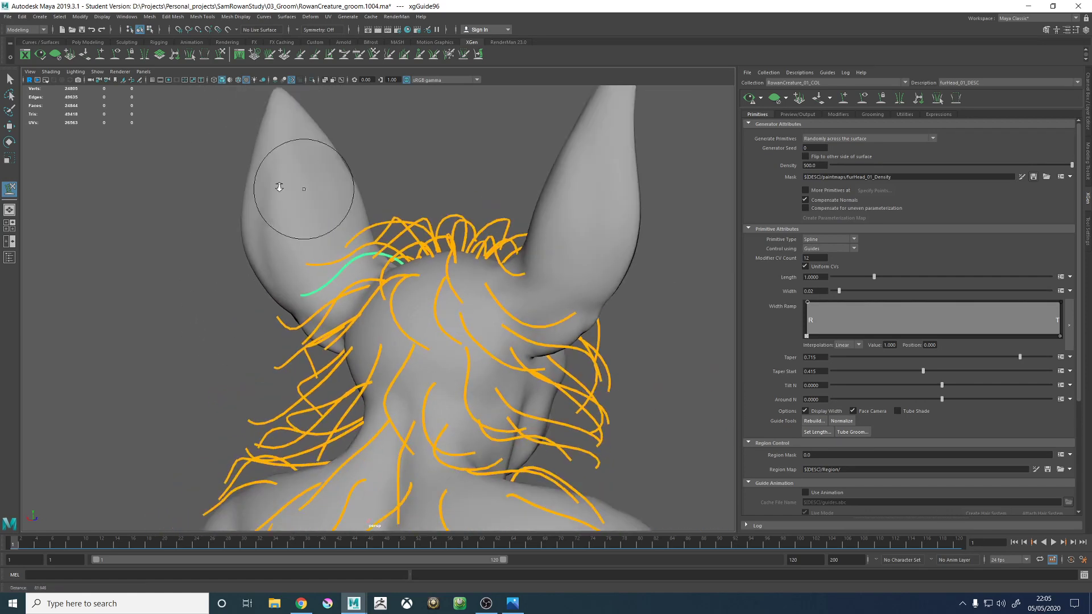
mouse_move(279, 187)
alt+mouse_down()
mouse_move(353, 207)
mouse_move(480, 293)
mouse_move(510, 257)
mouse_move(500, 244)
mouse_move(556, 307)
mouse_move(468, 298)
mouse_move(406, 257)
mouse_move(421, 292)
alt+mouse_up()
alt+right_drag(421, 292, 471, 287)
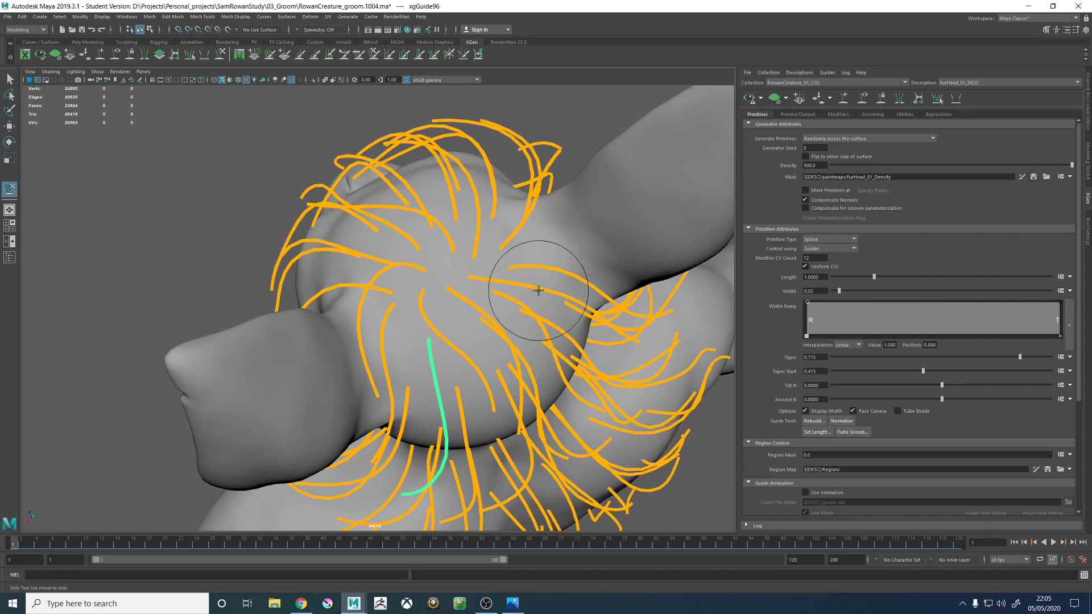
- Generate the fur preview and examine the coverage and flow over the back of the head and around the creature's right ear
key(w)
alt+right_drag(539, 289, 424, 238)
alt+drag(424, 238, 411, 223)
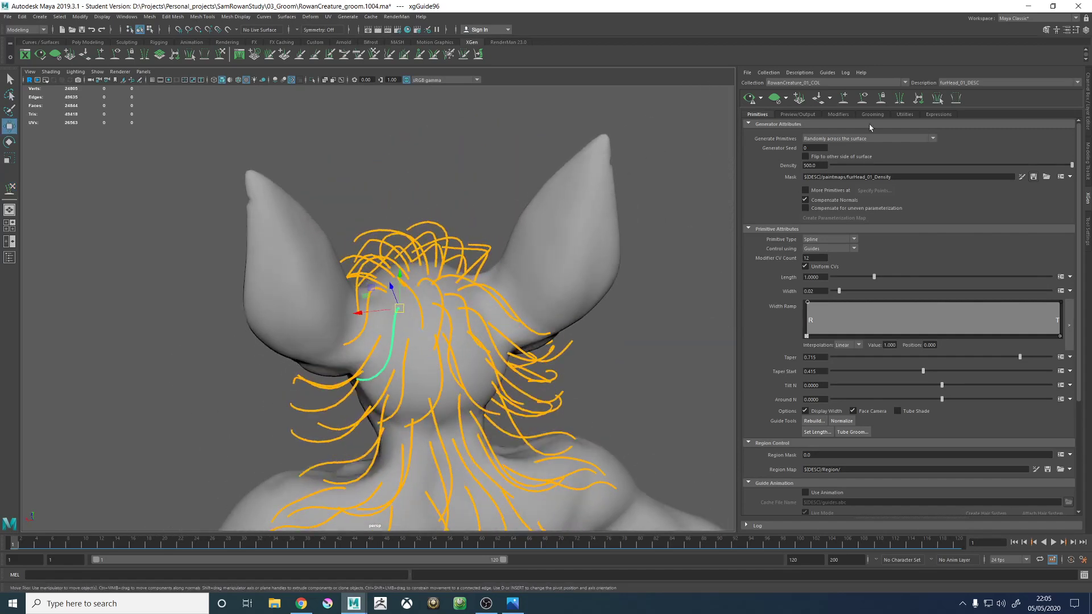
click(749, 98)
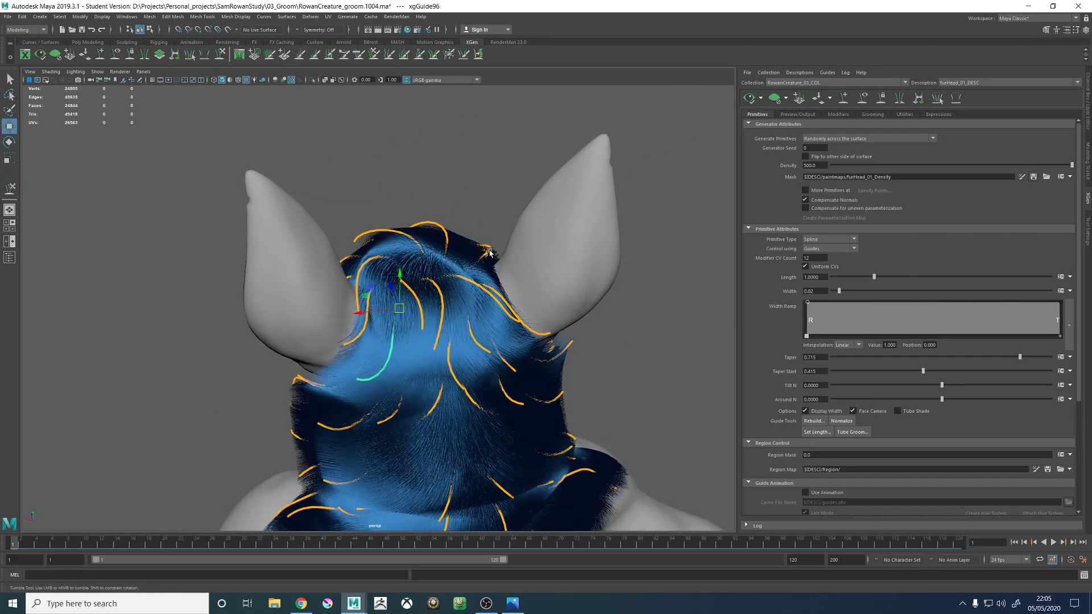
alt+drag(494, 251, 477, 238)
alt+right_drag(478, 238, 427, 263)
alt+middle_drag(428, 263, 442, 246)
alt+right_drag(442, 246, 462, 248)
alt+drag(462, 248, 475, 251)
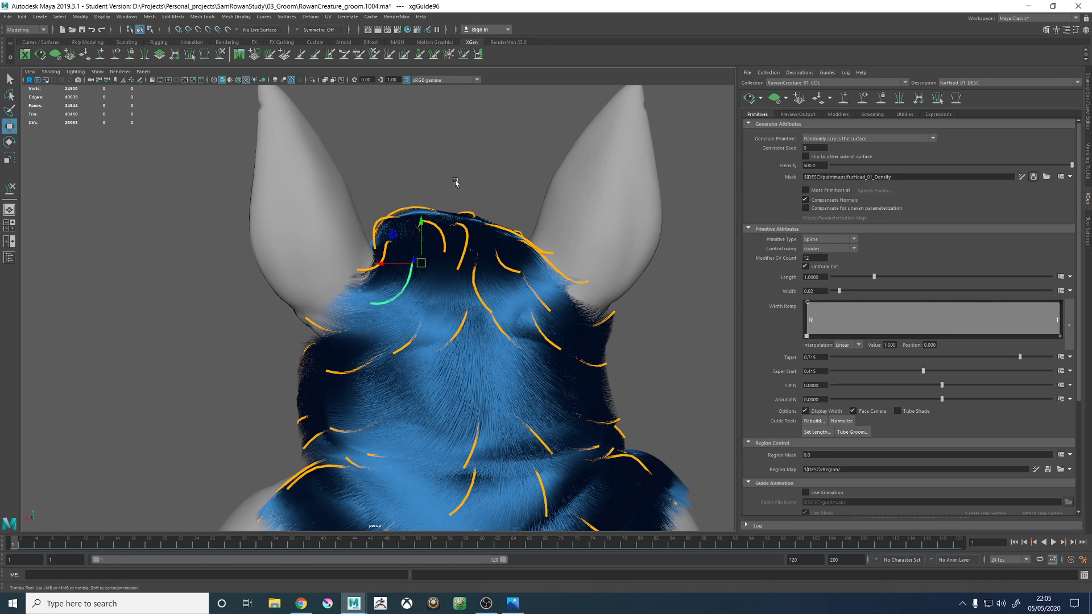
alt+drag(451, 188, 503, 210)
alt+right_drag(502, 210, 659, 192)
alt+drag(659, 192, 695, 179)
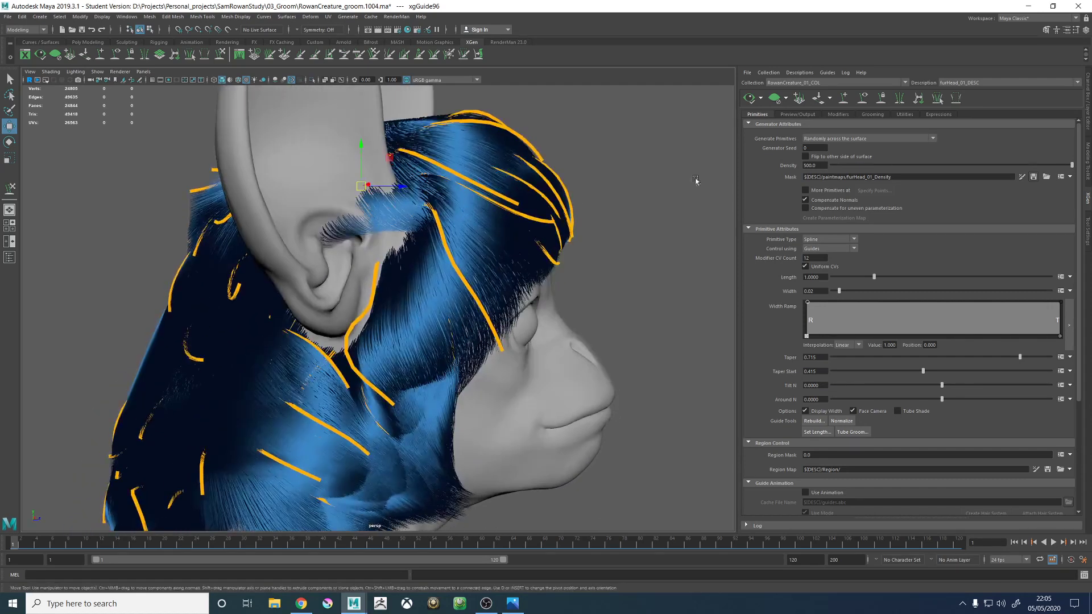
- Clear the fur preview, open the furHead_01_Density mask for painting and paint white in front of the creature's right ear
click(860, 100)
click(799, 98)
click(863, 100)
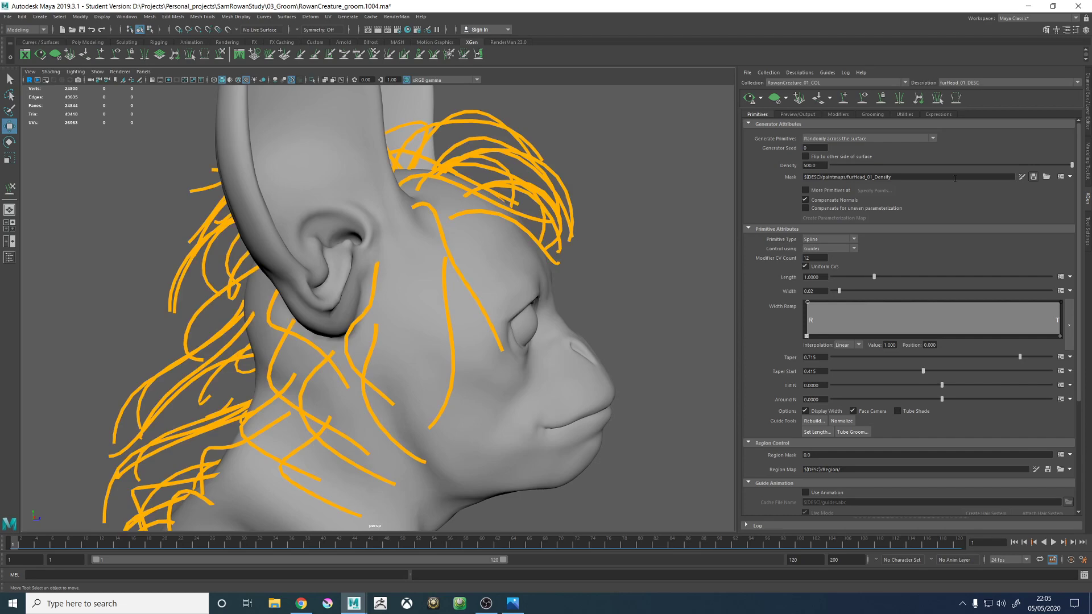
alt+middle_drag(428, 251, 438, 285)
scroll(444, 276, up, 3)
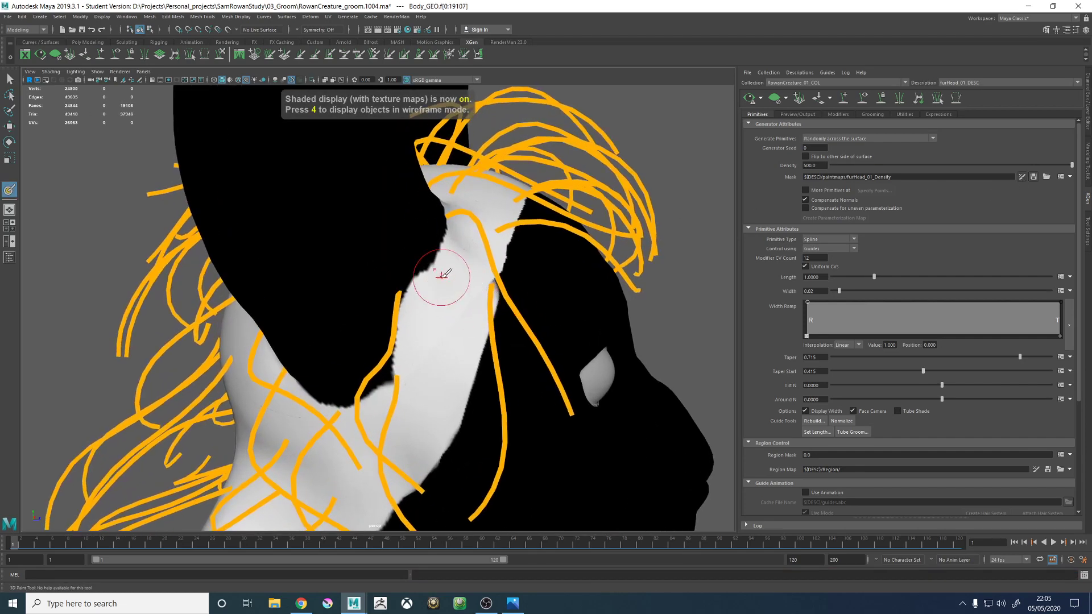
mouse_move(446, 275)
alt+mouse_down()
mouse_move(476, 288)
mouse_move(448, 297)
mouse_move(452, 272)
mouse_move(459, 310)
mouse_move(474, 289)
mouse_move(439, 273)
mouse_move(470, 296)
alt+mouse_up()
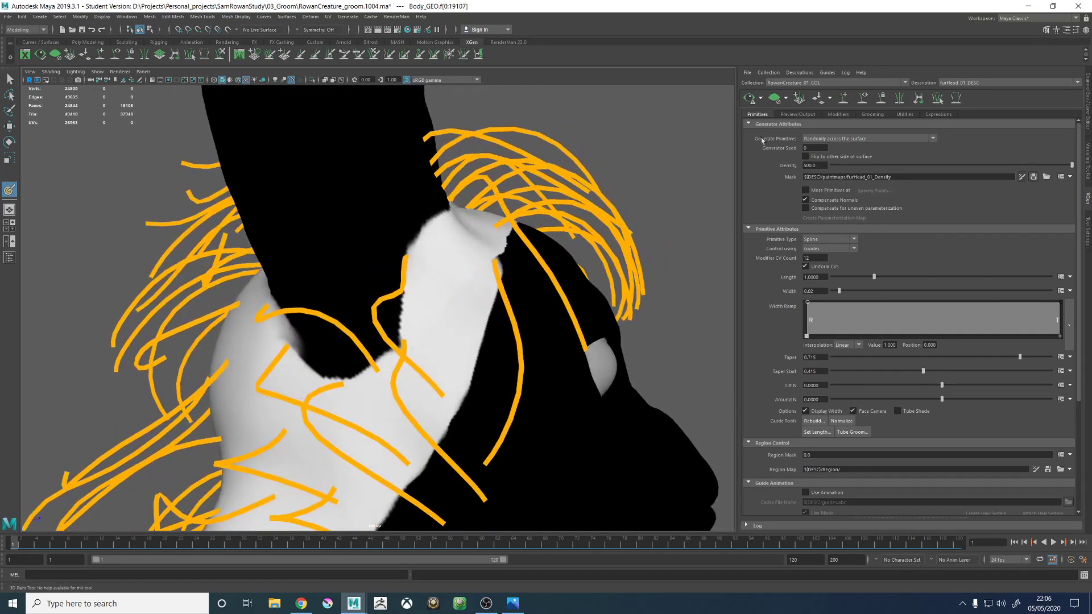
- Save the density texture painted in front of the right ear and return to the XGen settings
click(1086, 243)
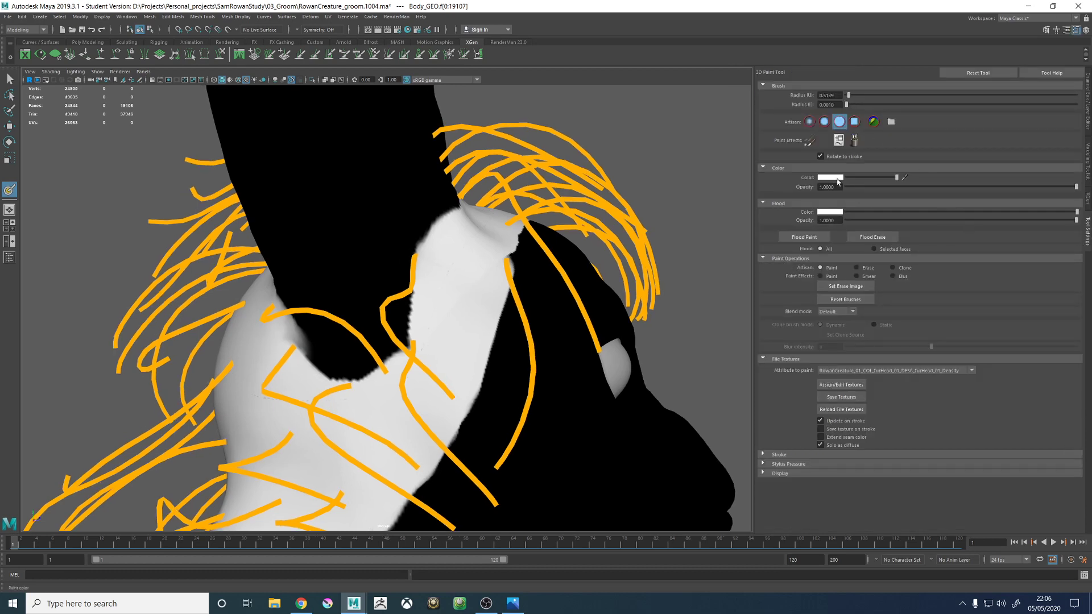
click(841, 397)
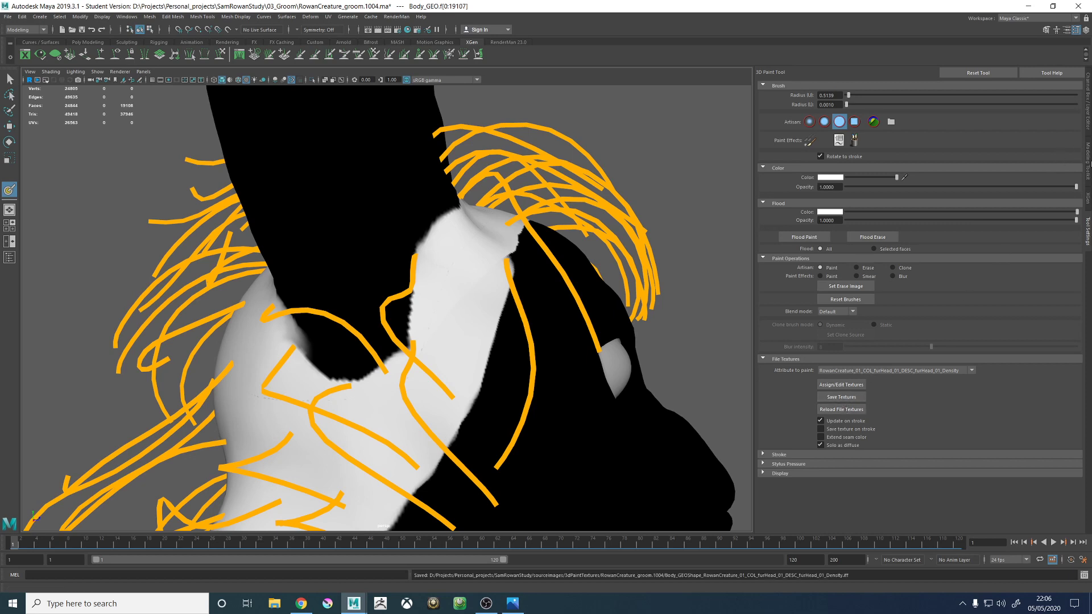
click(1087, 122)
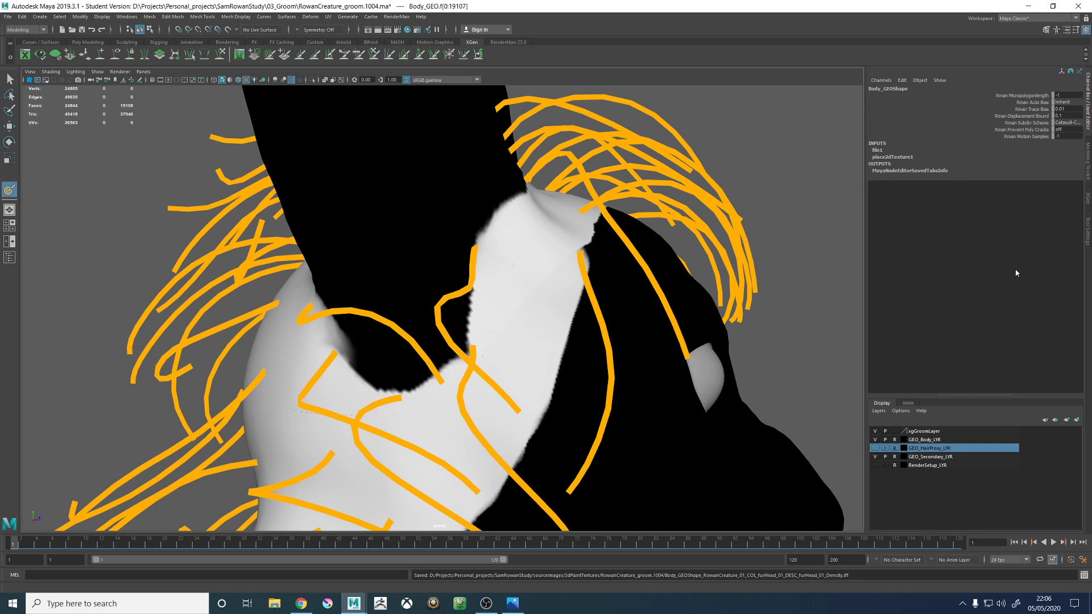
click(1086, 231)
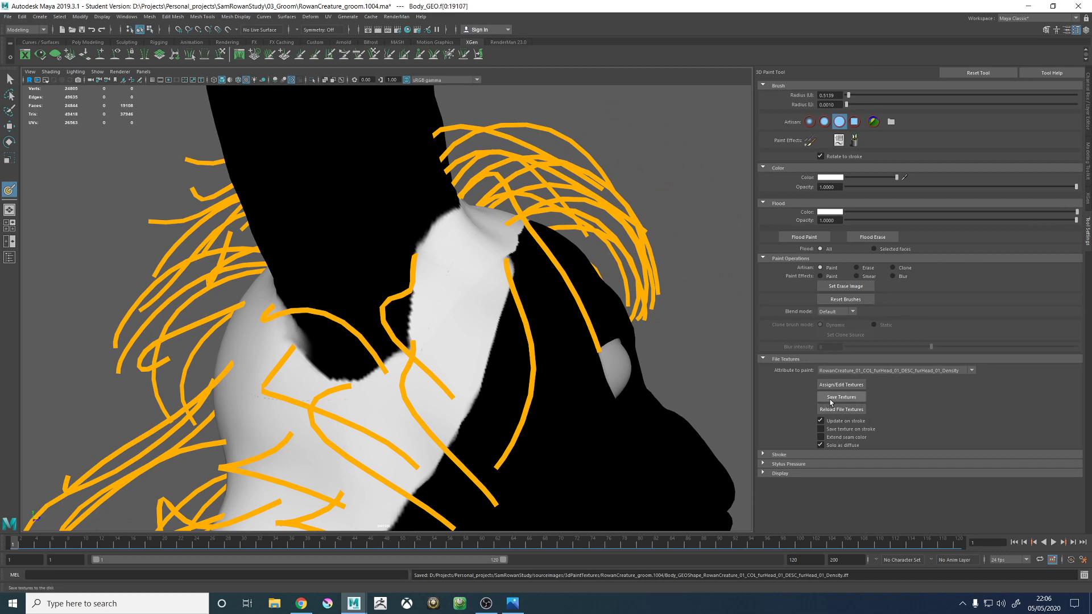
click(1087, 207)
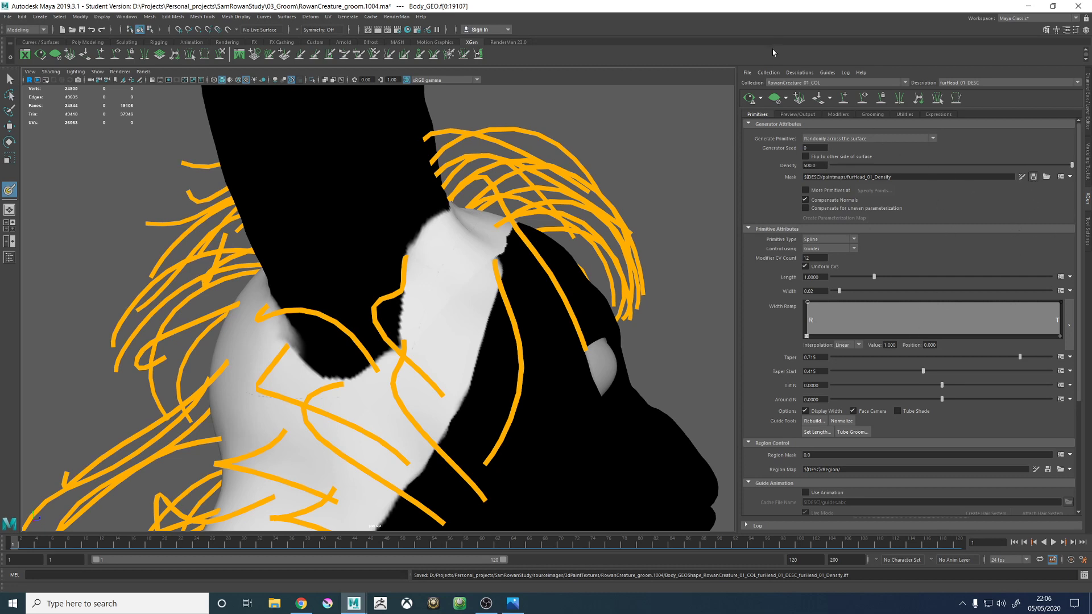
- Add a new guide on the creature's right cheek, below the temple and in front of the ear
click(844, 98)
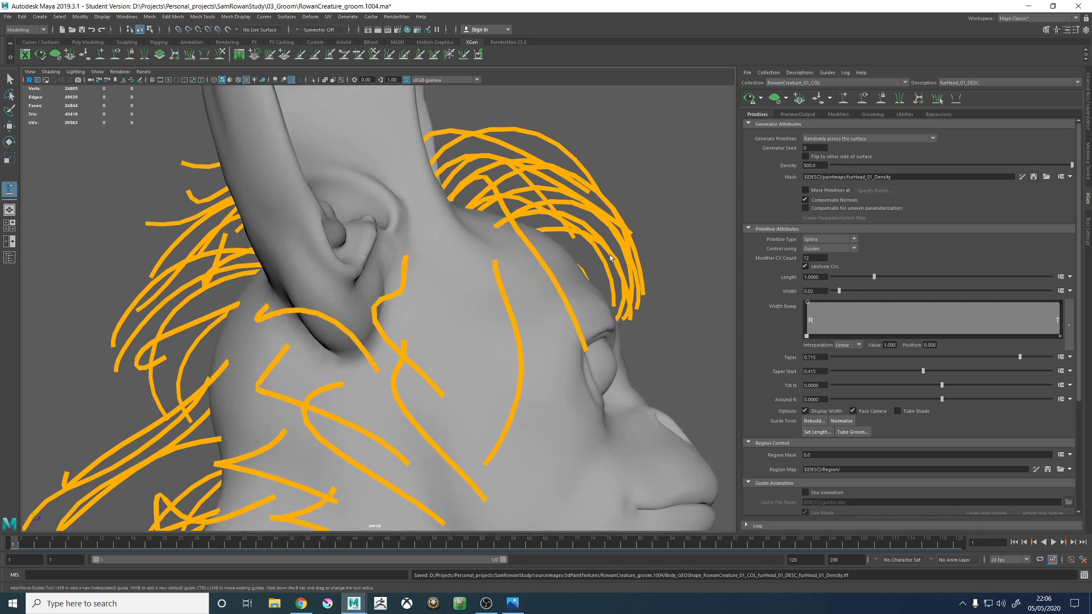
click(481, 357)
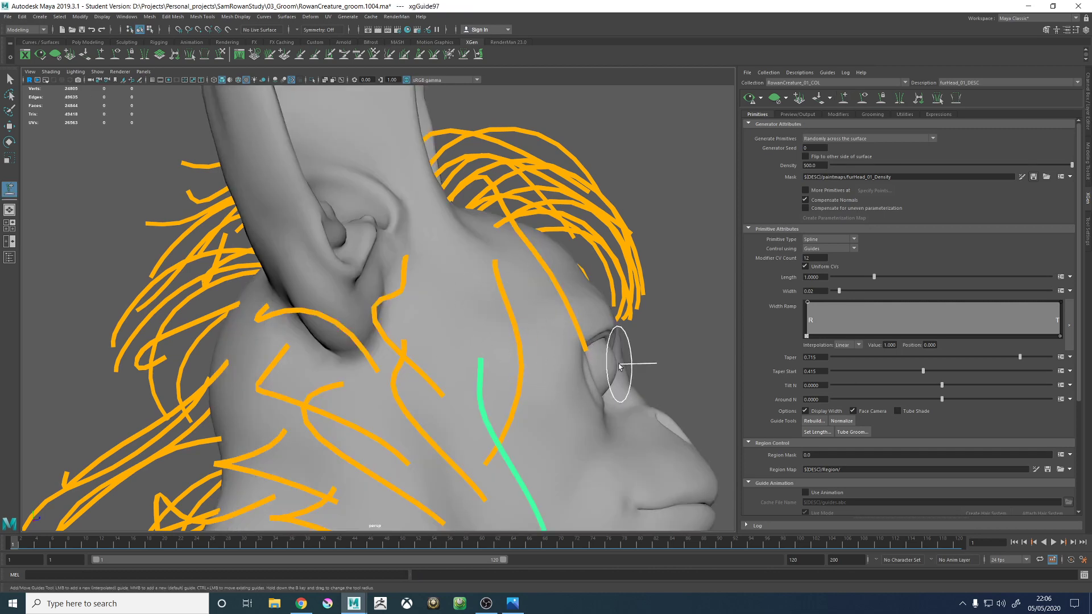
mouse_move(614, 349)
alt+mouse_down()
mouse_move(608, 359)
mouse_move(455, 287)
mouse_move(487, 336)
alt+mouse_up()
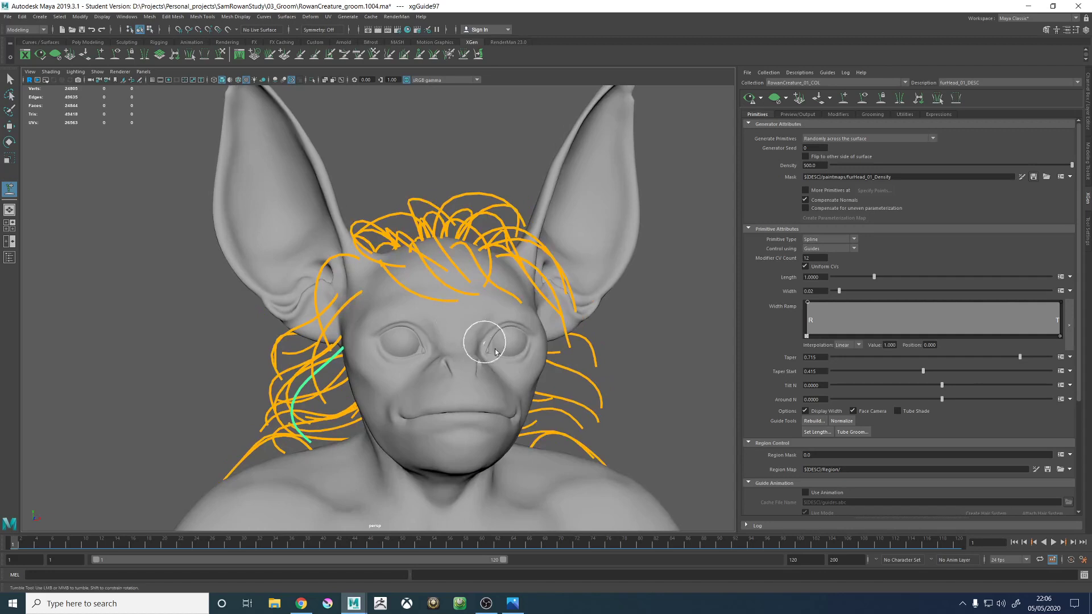
- Show the GEO_HairProxy_LYR layer and compare the guides on the right side of the head with the proxy hair
click(1088, 228)
click(1088, 125)
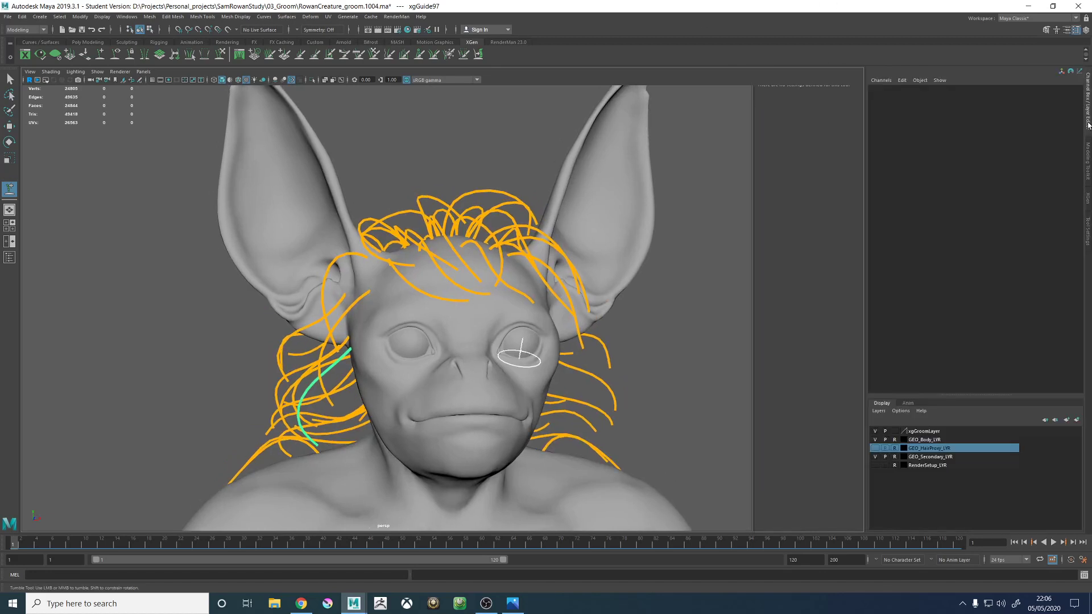
click(875, 448)
alt+drag(512, 334, 612, 317)
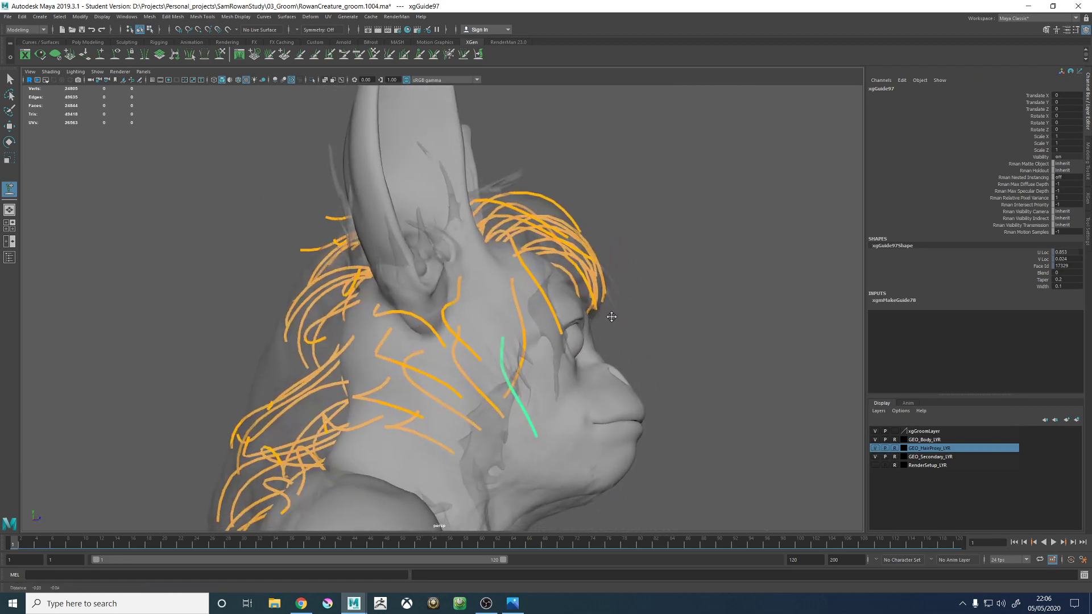
alt+middle_drag(612, 317, 592, 296)
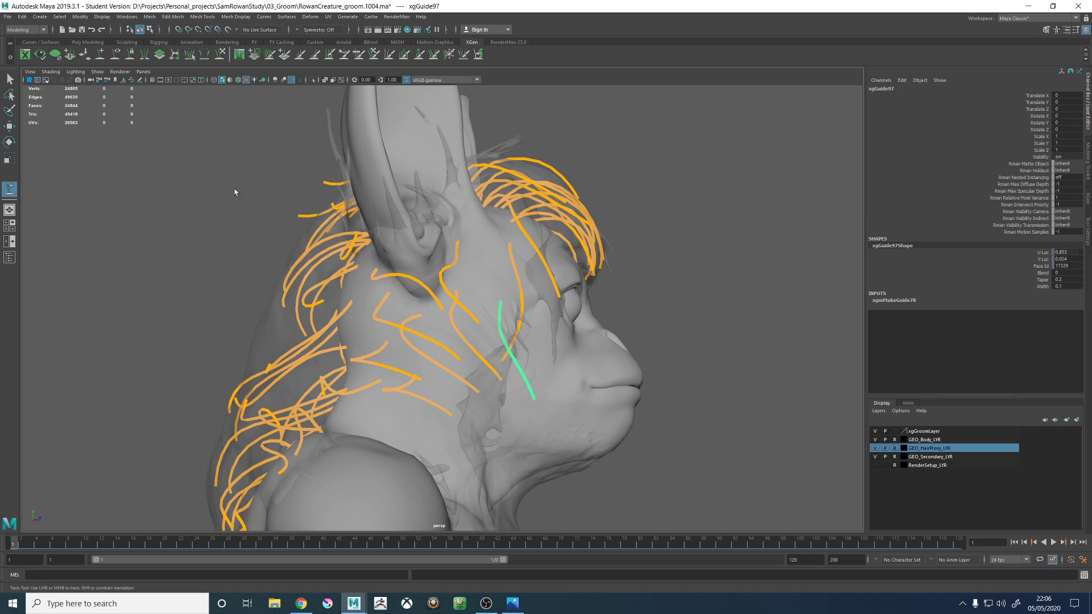
- Sculpt the new right-cheek guide to run down along the jaw, using the proxy hair as reference
mouse_move(508, 394)
mouse_down()
mouse_move(566, 415)
mouse_move(537, 410)
mouse_move(547, 412)
mouse_up()
mouse_move(548, 412)
alt+mouse_down()
mouse_move(510, 398)
mouse_move(499, 444)
mouse_move(512, 434)
mouse_move(471, 427)
mouse_move(511, 410)
mouse_move(443, 455)
mouse_move(436, 423)
mouse_move(475, 402)
mouse_move(539, 417)
mouse_move(459, 395)
mouse_move(471, 443)
mouse_move(476, 424)
mouse_move(500, 415)
mouse_move(442, 434)
mouse_move(455, 342)
mouse_move(400, 377)
mouse_move(412, 391)
mouse_move(483, 377)
mouse_move(487, 415)
mouse_move(492, 407)
alt+mouse_up()
key(w)
- Select the guide behind the creature's right cheek, below the ear, and sculpt its tip to follow the proxy hair
click(446, 334)
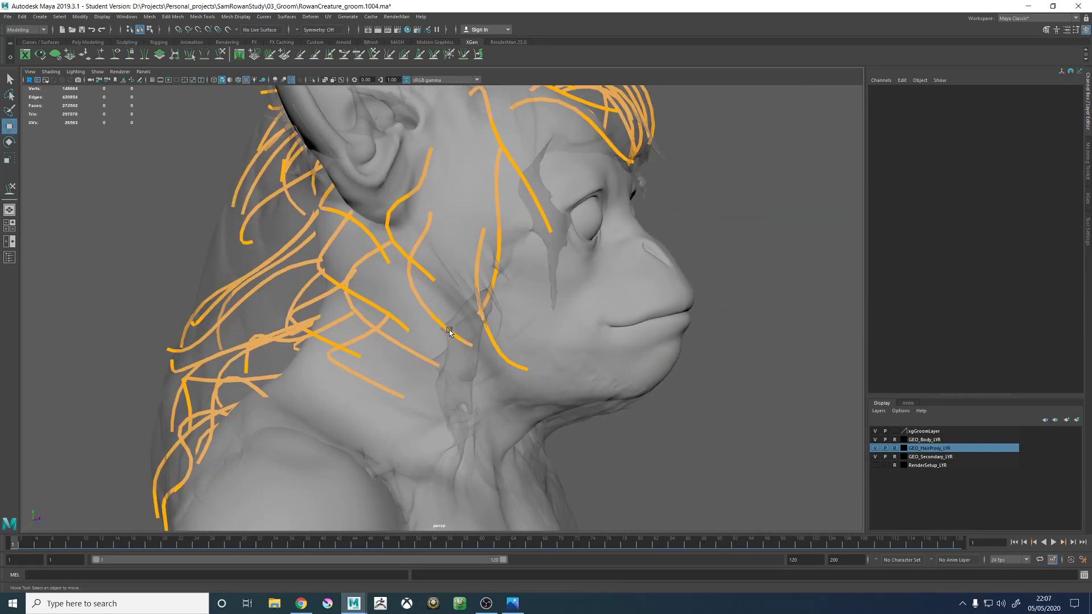
click(445, 328)
click(221, 54)
alt+drag(481, 313, 386, 337)
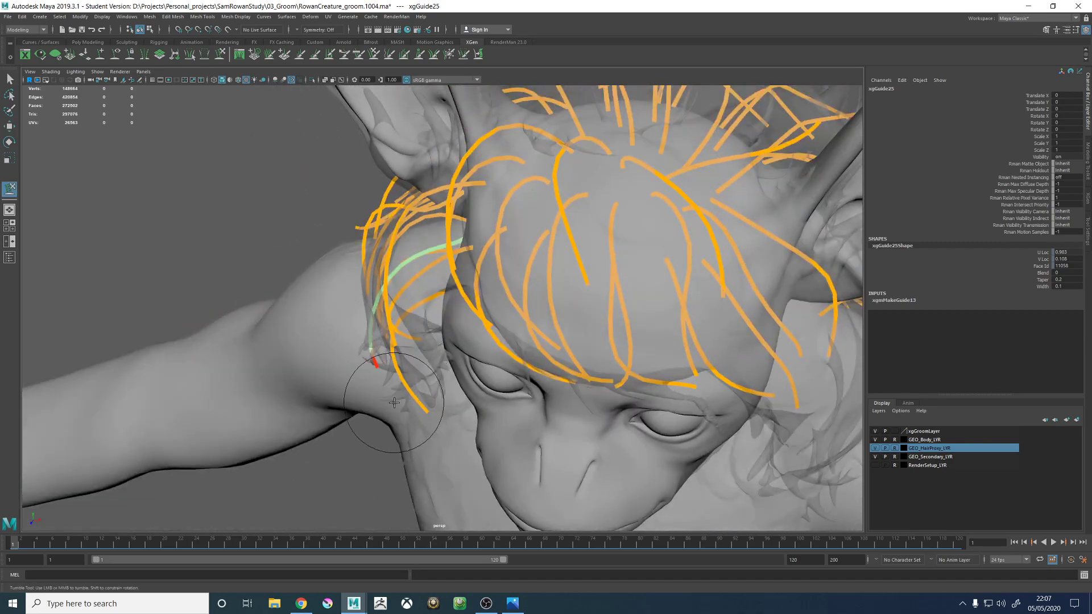
alt+drag(395, 375, 424, 308)
mouse_move(458, 275)
alt+mouse_down()
mouse_move(462, 245)
mouse_move(451, 323)
mouse_move(360, 292)
mouse_move(392, 333)
mouse_move(341, 328)
alt+mouse_up()
- Sculpt the middle and tip of a neighbouring guide on the creature's right side to match the proxy hair's flow
key(w)
click(222, 54)
mouse_move(381, 283)
alt+mouse_down()
mouse_move(395, 289)
mouse_move(388, 298)
alt+mouse_up()
mouse_move(397, 363)
alt+mouse_down()
mouse_move(439, 320)
mouse_move(398, 332)
alt+mouse_up()
- Select the guide behind the creature's right cheek with the sculpt tool ready and inspect its shape from the front, side and back
key(w)
click(398, 333)
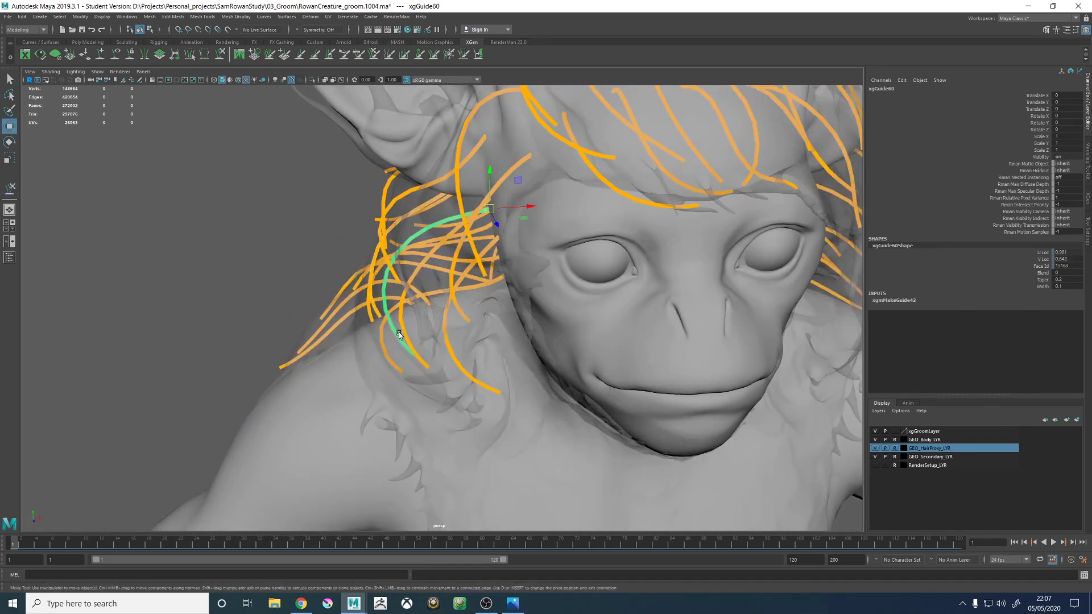
click(222, 54)
mouse_move(402, 290)
alt+mouse_down()
mouse_move(391, 354)
mouse_move(397, 341)
mouse_move(405, 364)
mouse_move(509, 290)
alt+mouse_up()
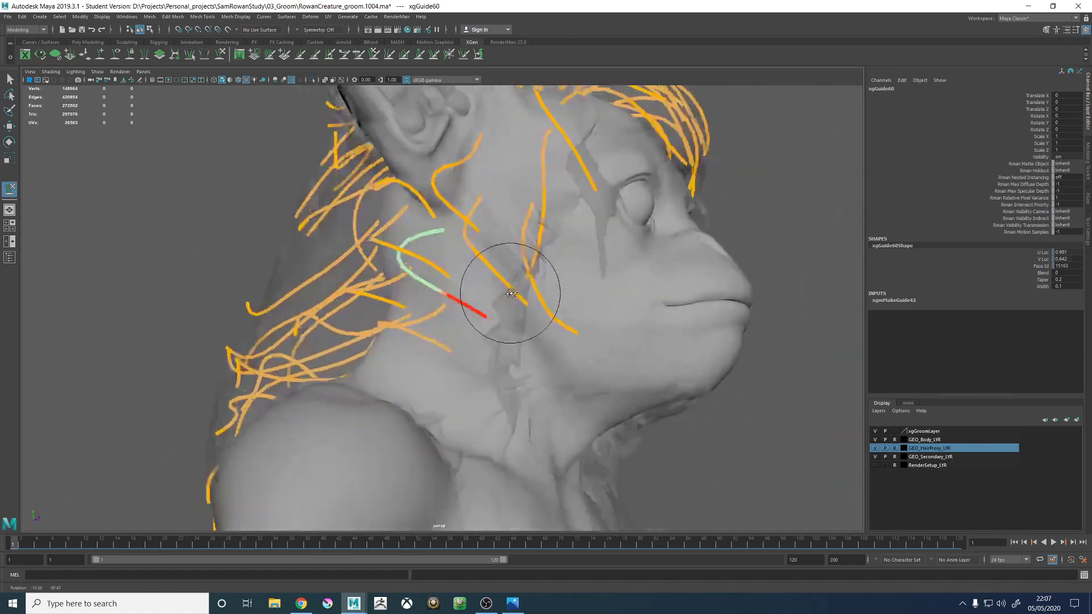
alt+right_drag(509, 290, 340, 258)
alt+drag(340, 258, 458, 280)
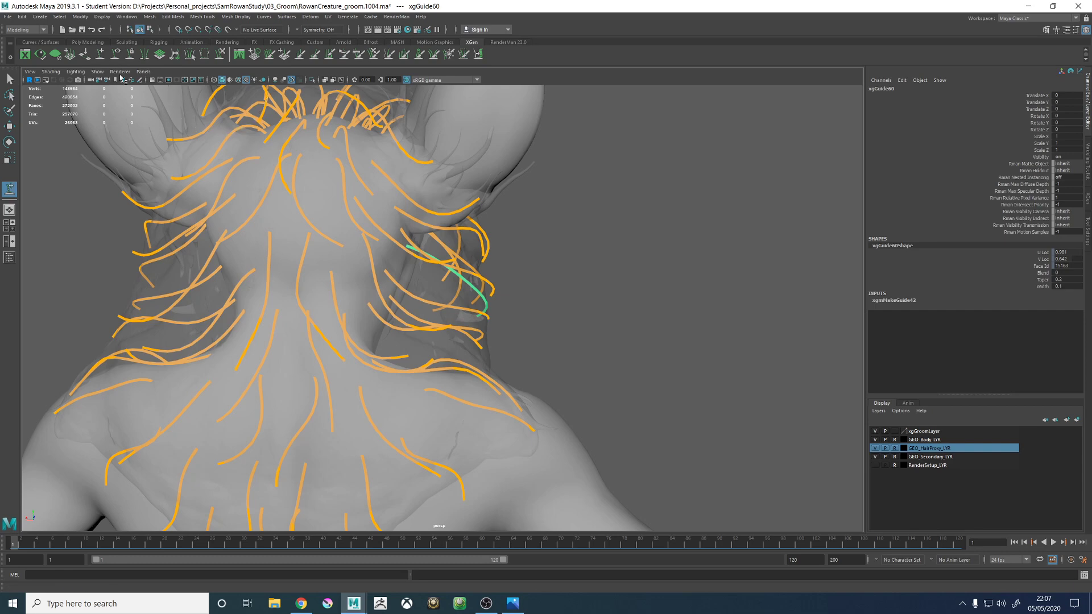
- Add a new guide at the centre of the back of the creature's head
alt+right_drag(365, 256, 417, 277)
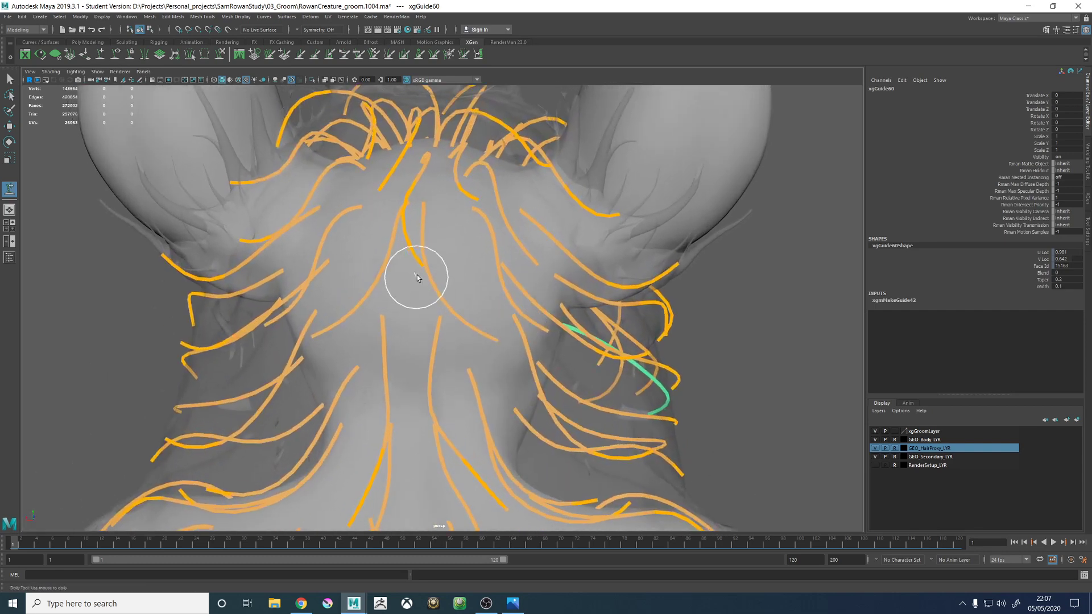
alt+drag(417, 278, 428, 247)
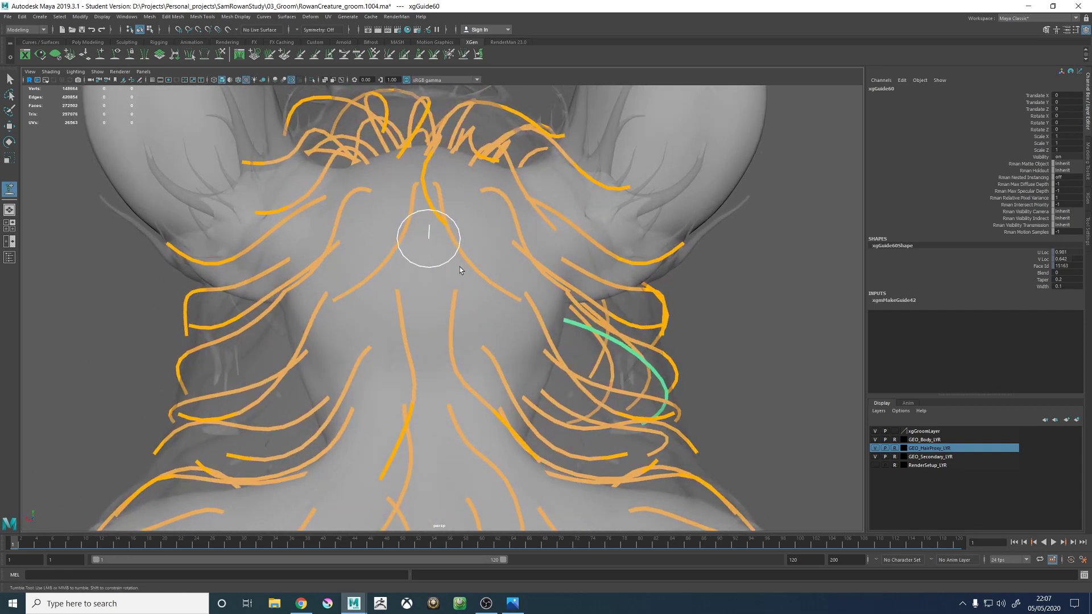
click(428, 240)
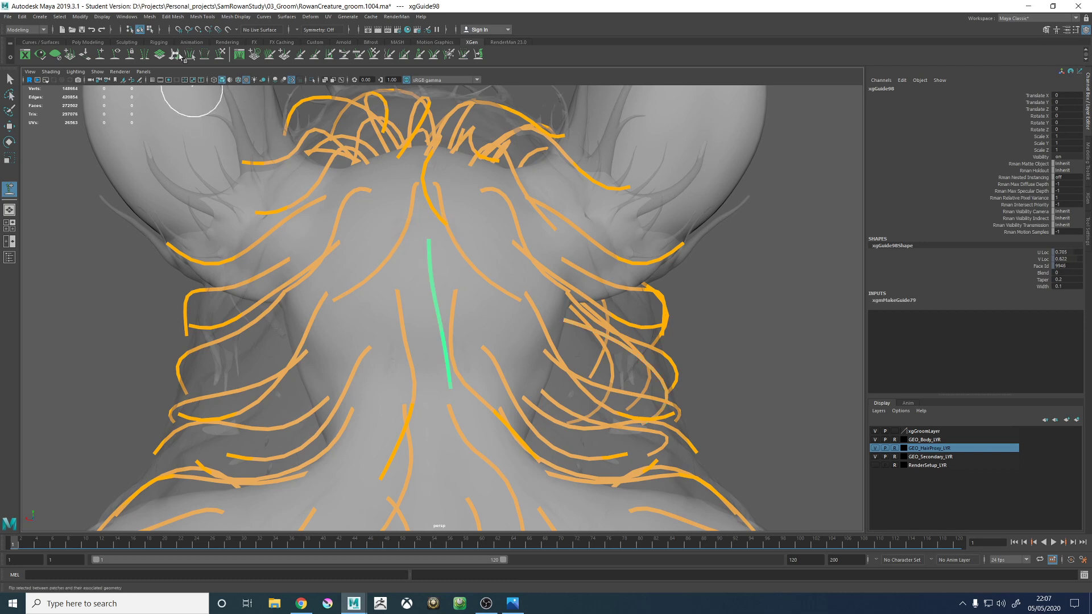
- Assign a layered shader to the new back-of-head guide and try to undo the assignment
click(221, 46)
click(219, 52)
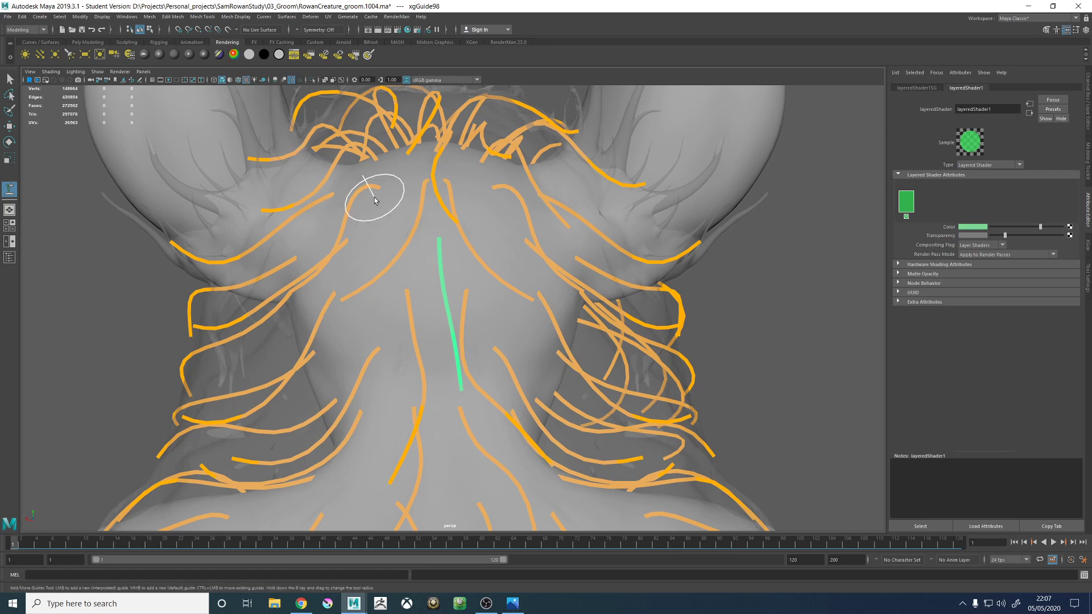
alt+drag(374, 197, 297, 206)
key(ctrl+z)
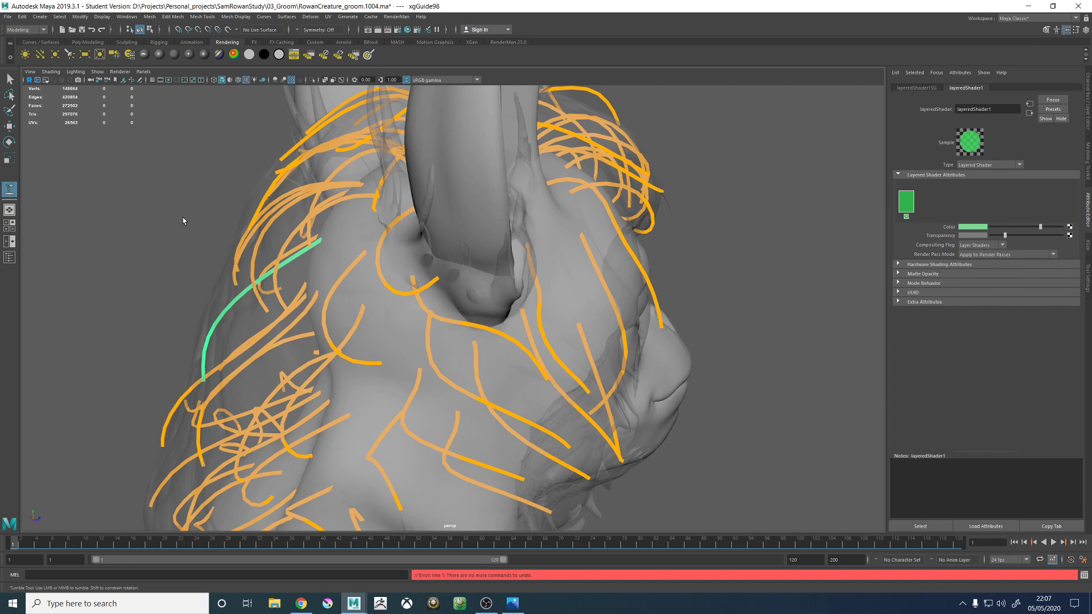
- Open the Node Editor and graph the input and output connections of the new guide's shape, xgGuide98Shape
key(w)
click(178, 264)
alt+drag(178, 263, 257, 263)
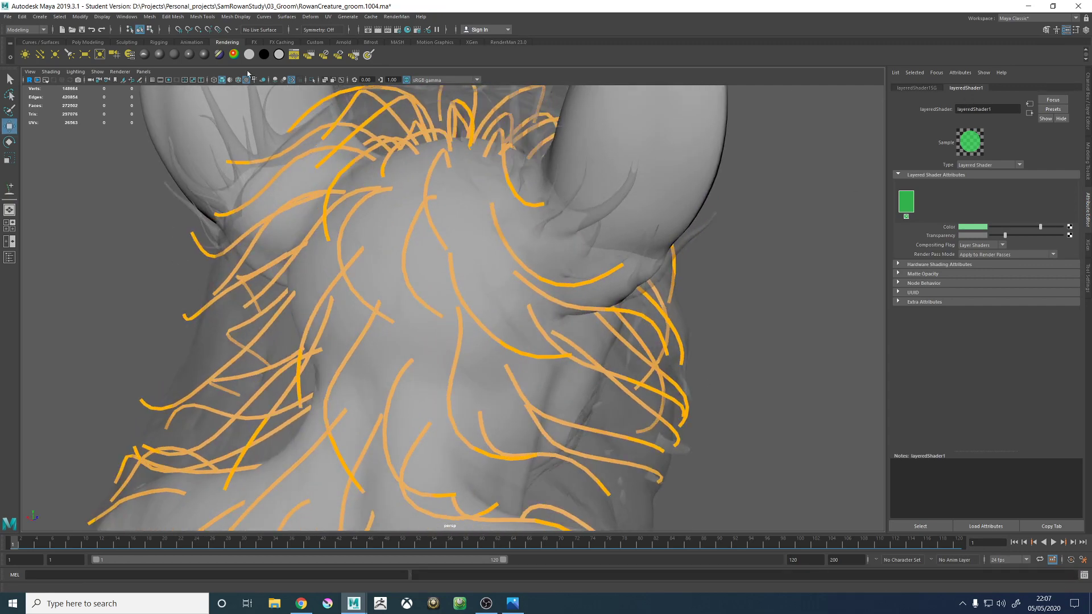
click(126, 17)
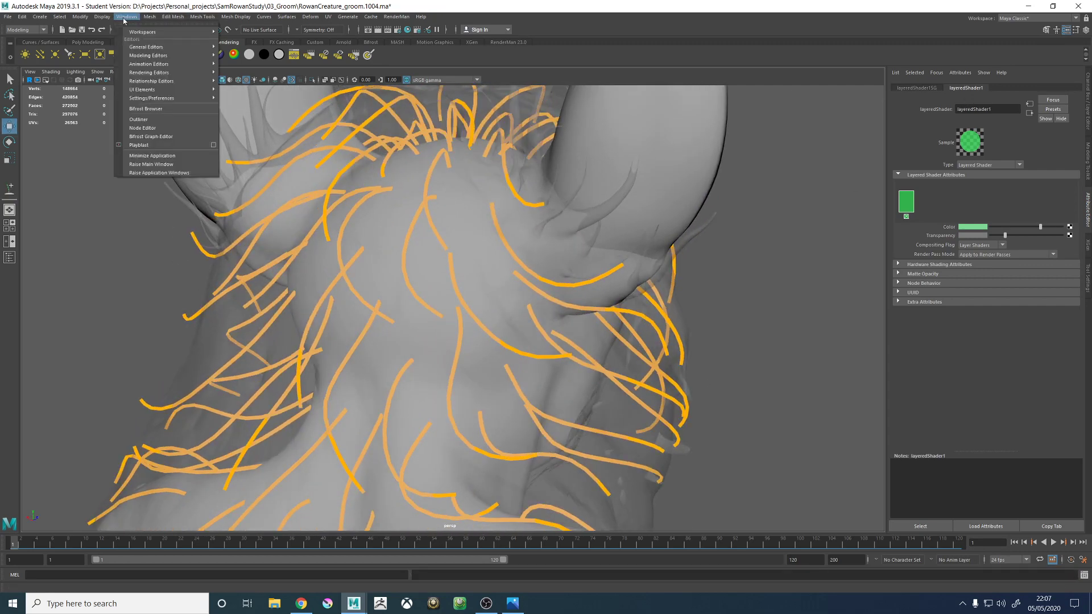
click(147, 128)
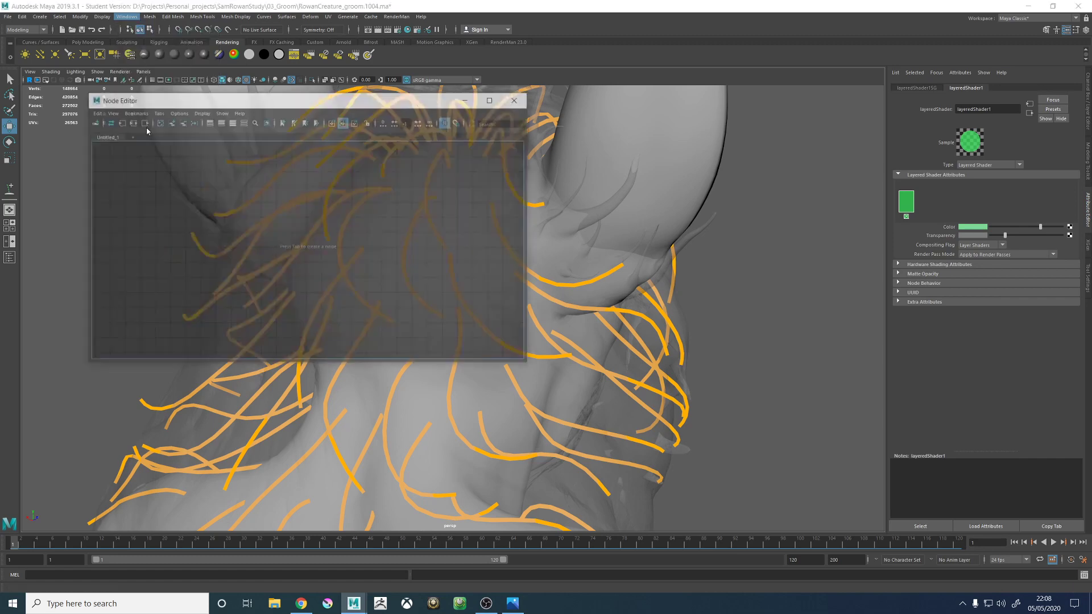
click(130, 122)
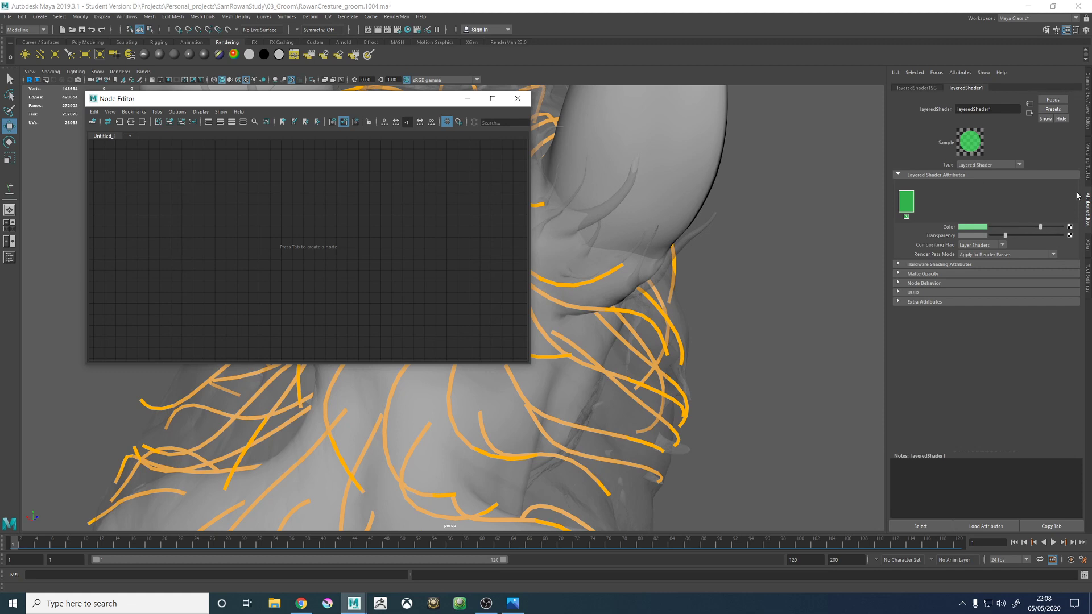
click(928, 89)
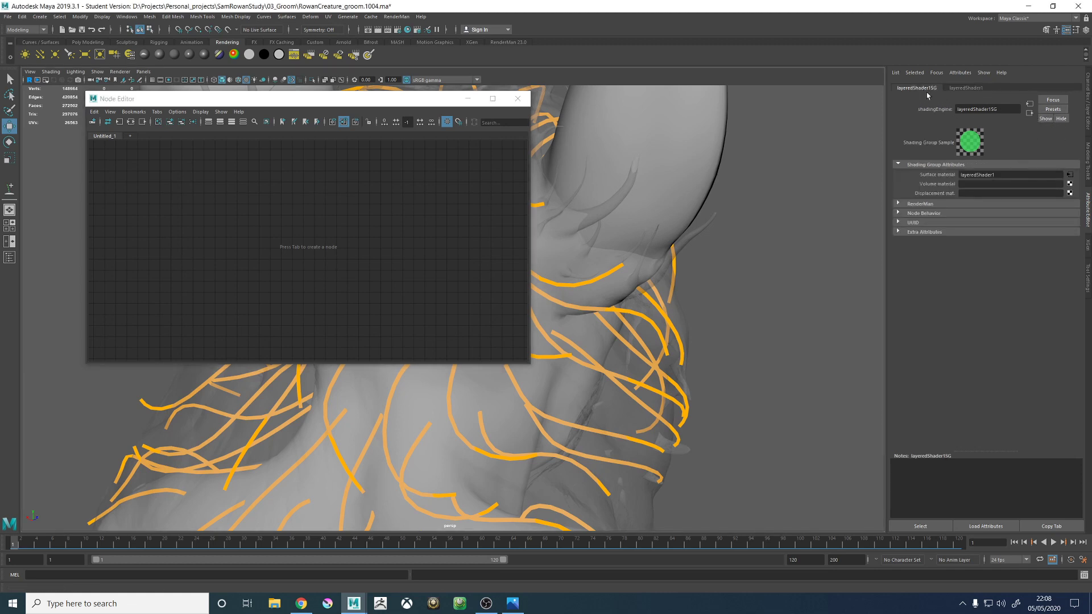
click(298, 390)
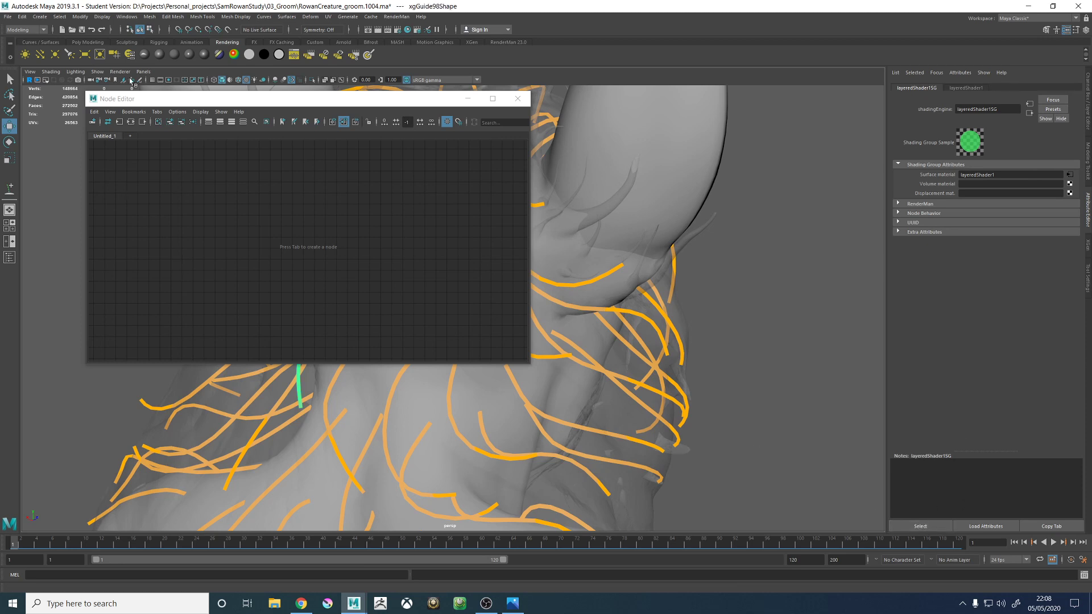
click(131, 122)
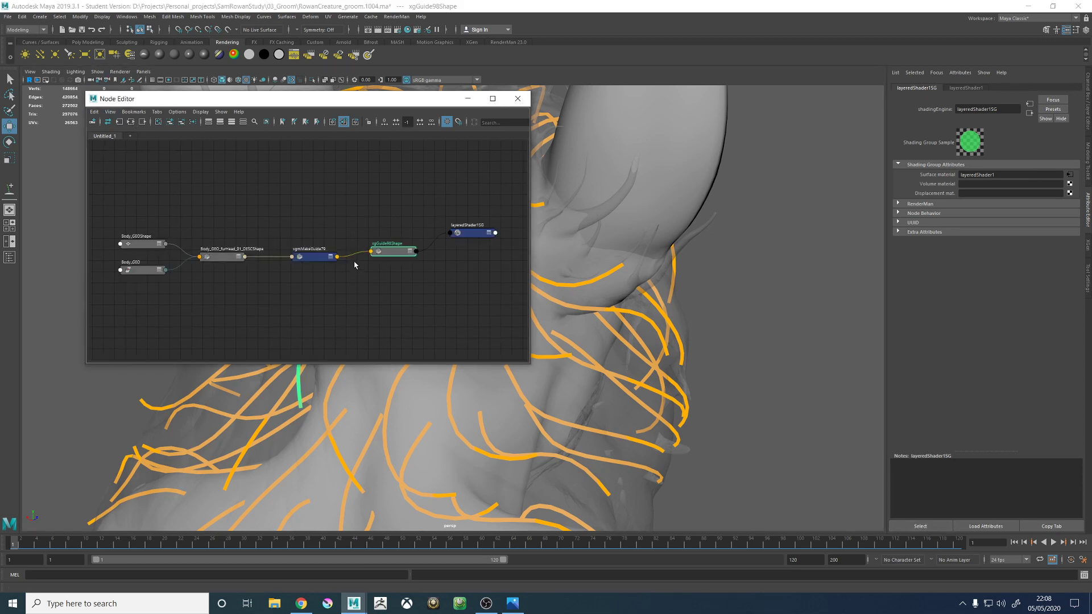
- Disconnect xgGuide98Shape from the layeredShader1SG shading group in the node graph
scroll(354, 264, up, 3)
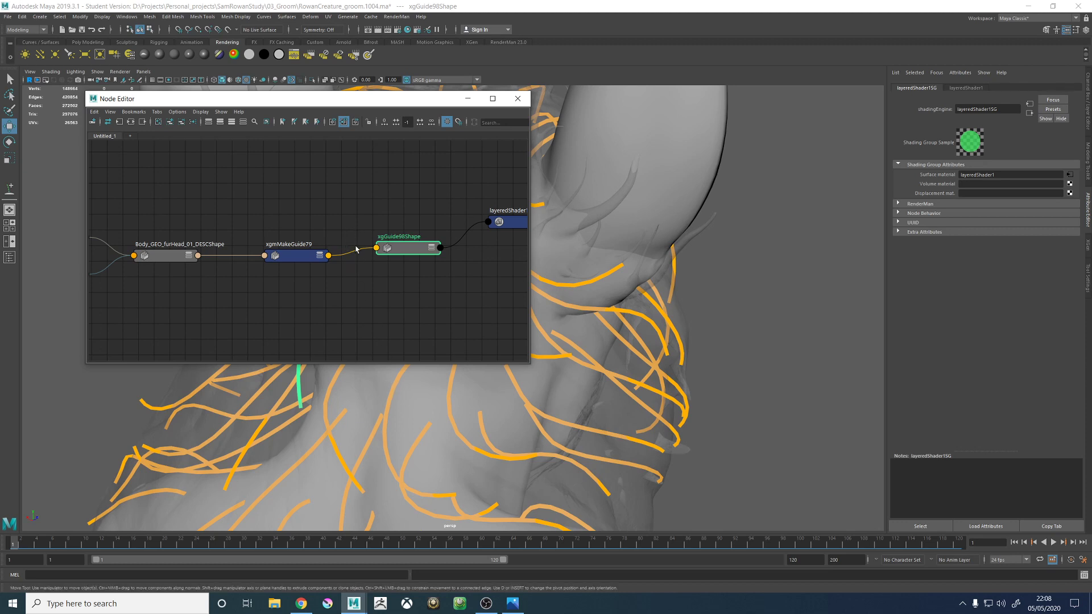
middle_drag(453, 210, 370, 209)
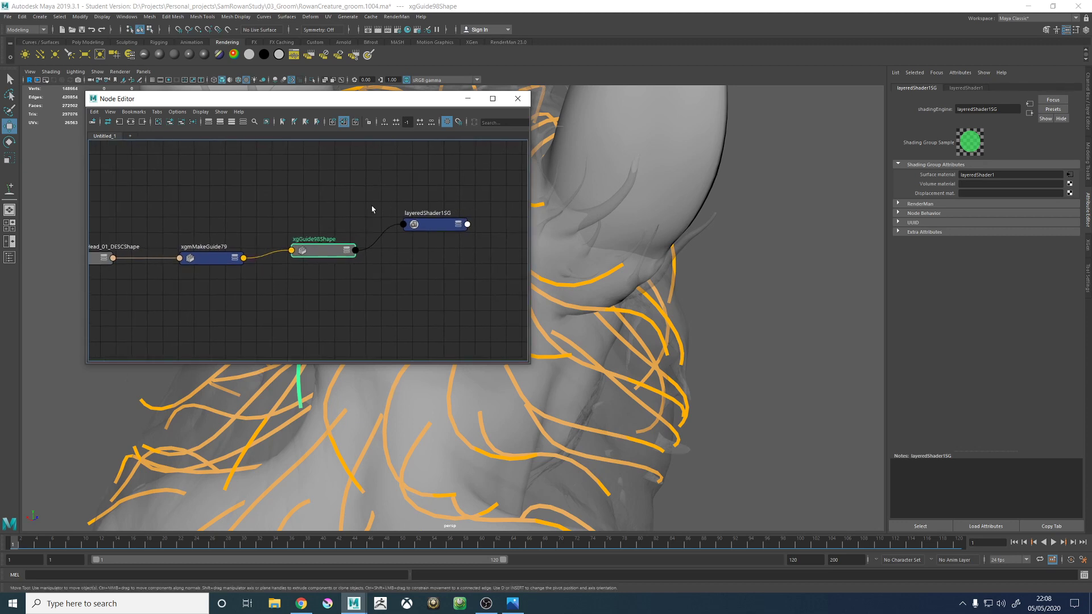
click(391, 245)
key(Delete)
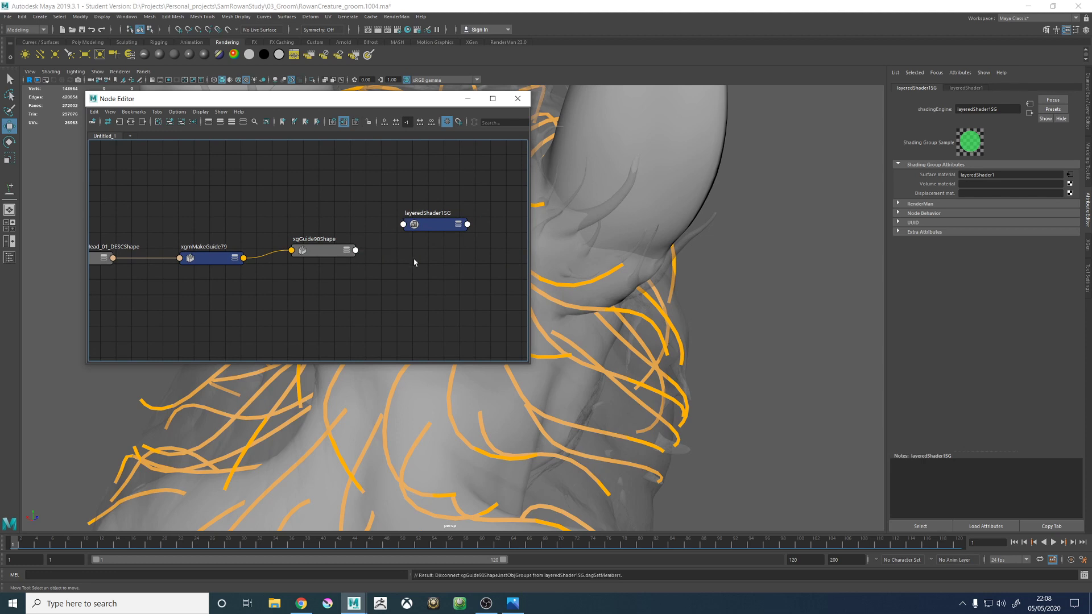
- Graph the connections of another guide on the neck for comparison and move the Node Editor clear of the guides
click(523, 398)
click(131, 121)
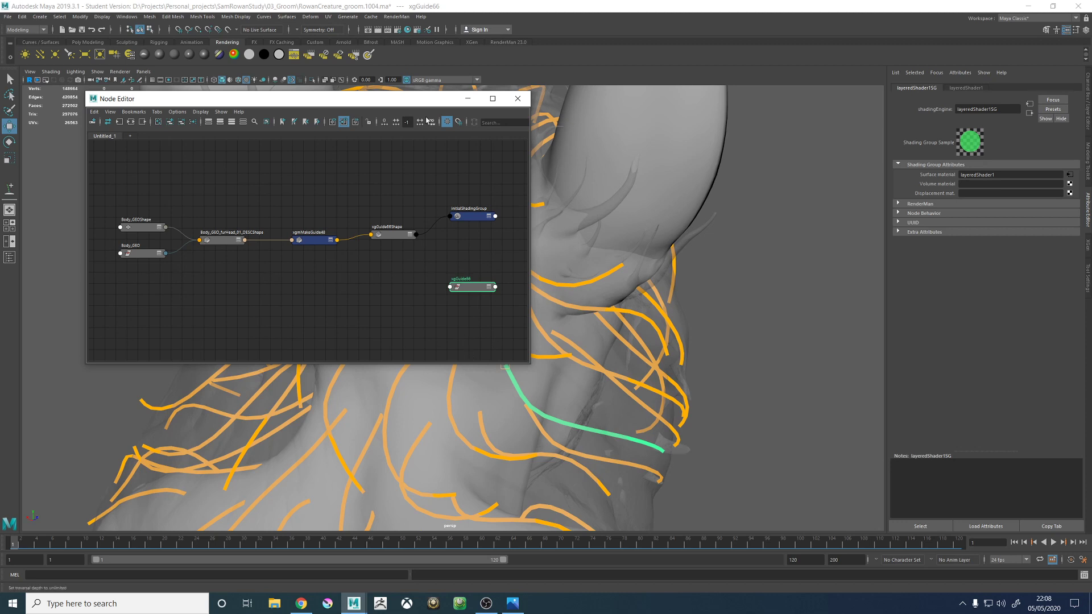
drag(367, 101, 727, 102)
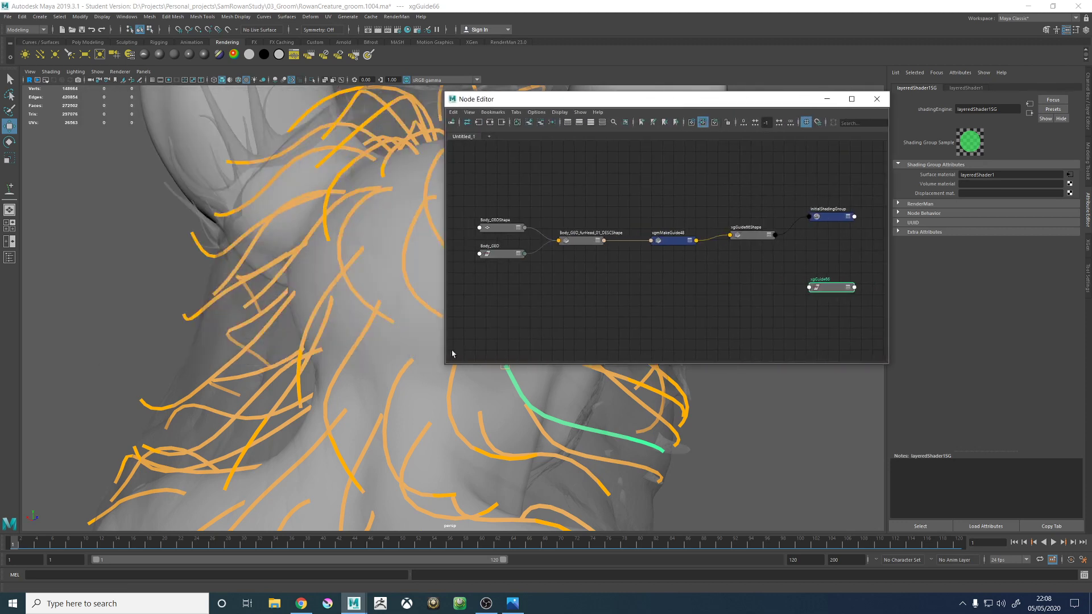
- Select the group of guides at the back of the head and neck, including the new one, and graph their connections together
click(361, 332)
click(359, 301)
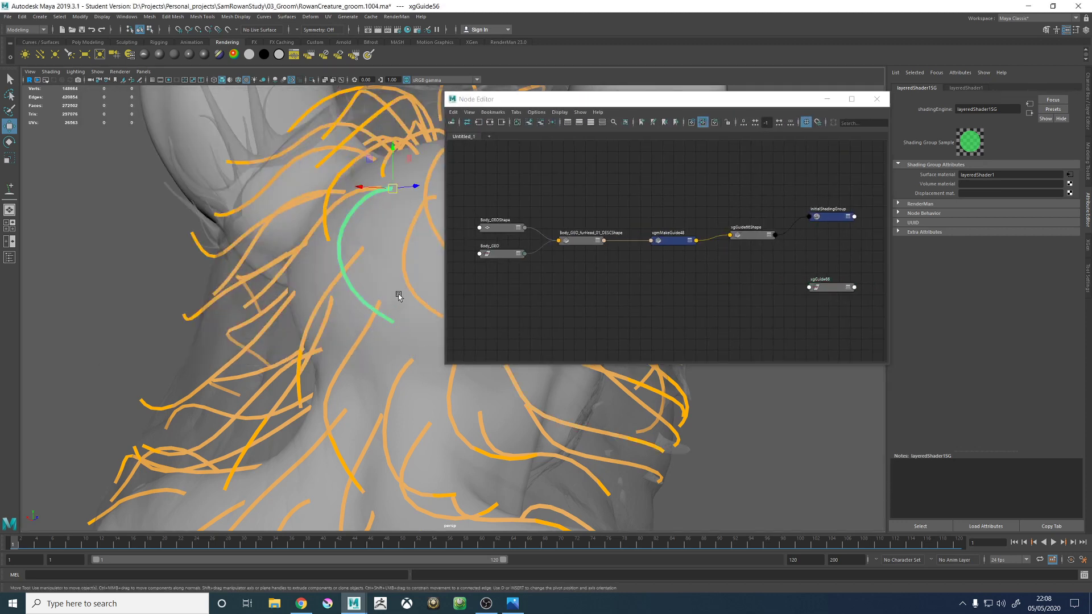
alt+right_drag(434, 278, 341, 283)
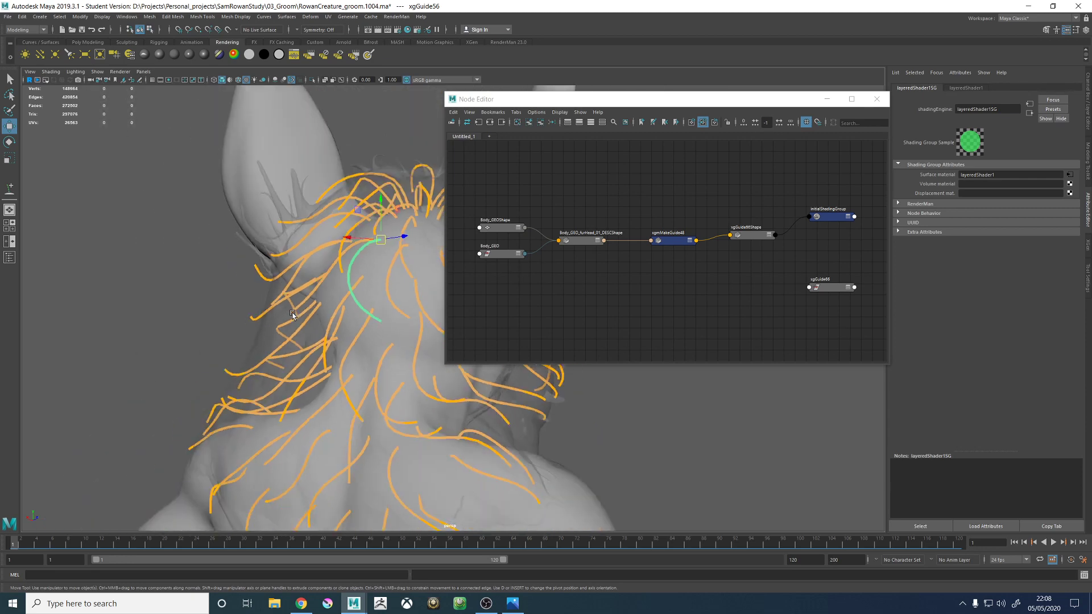
alt+drag(341, 283, 328, 325)
drag(421, 362, 423, 363)
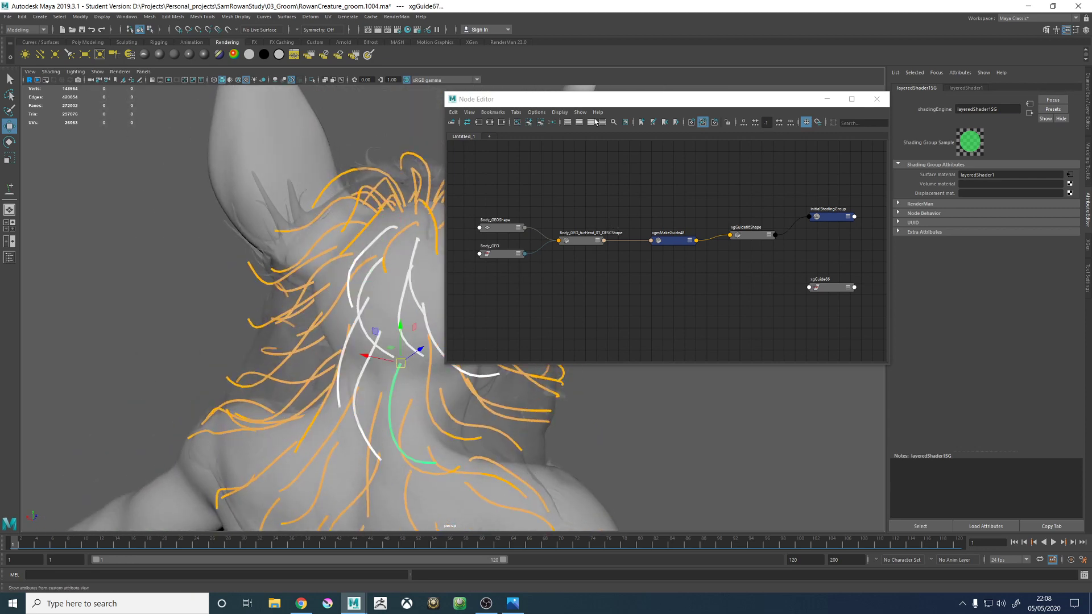
click(488, 123)
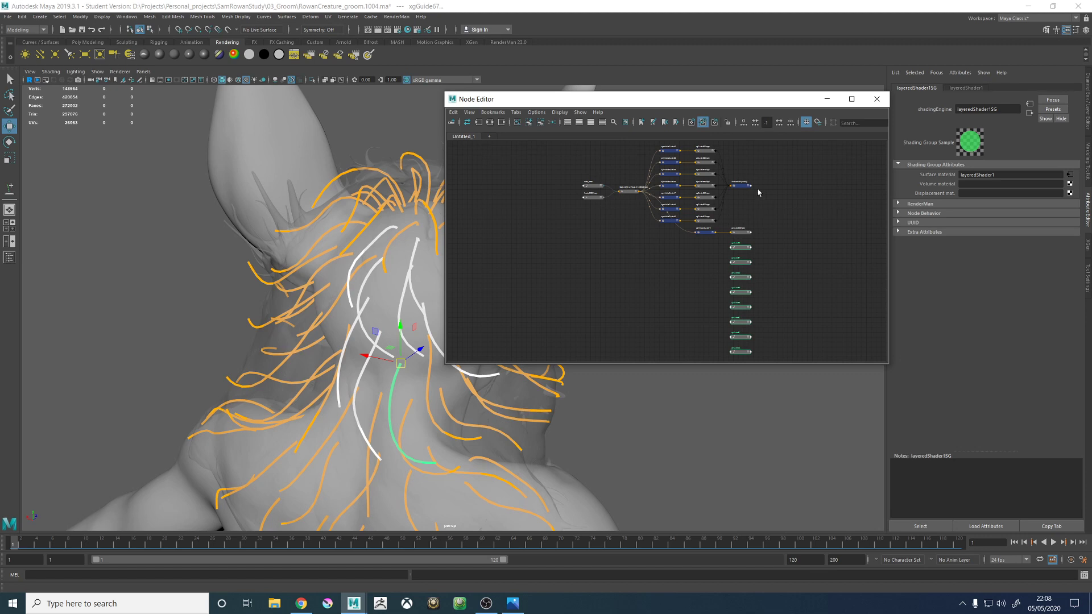
- Show the connected attributes of xgGuide98Shape and xgGuide61Shape in the node graph to compare their links
scroll(758, 193, up, 4)
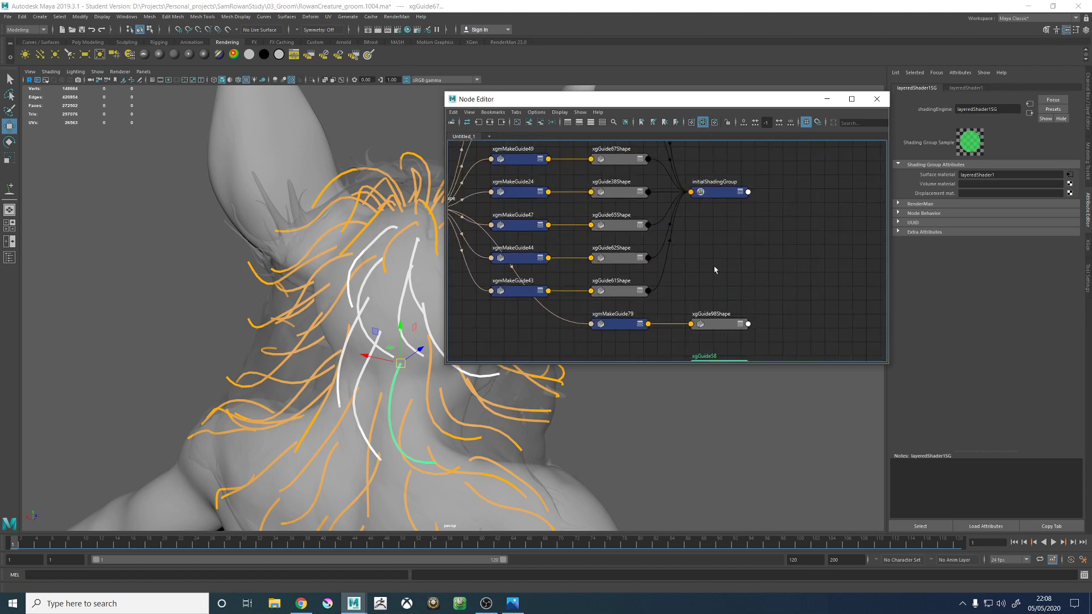
alt+middle_drag(715, 268, 716, 295)
click(742, 334)
alt+middle_drag(742, 333, 727, 261)
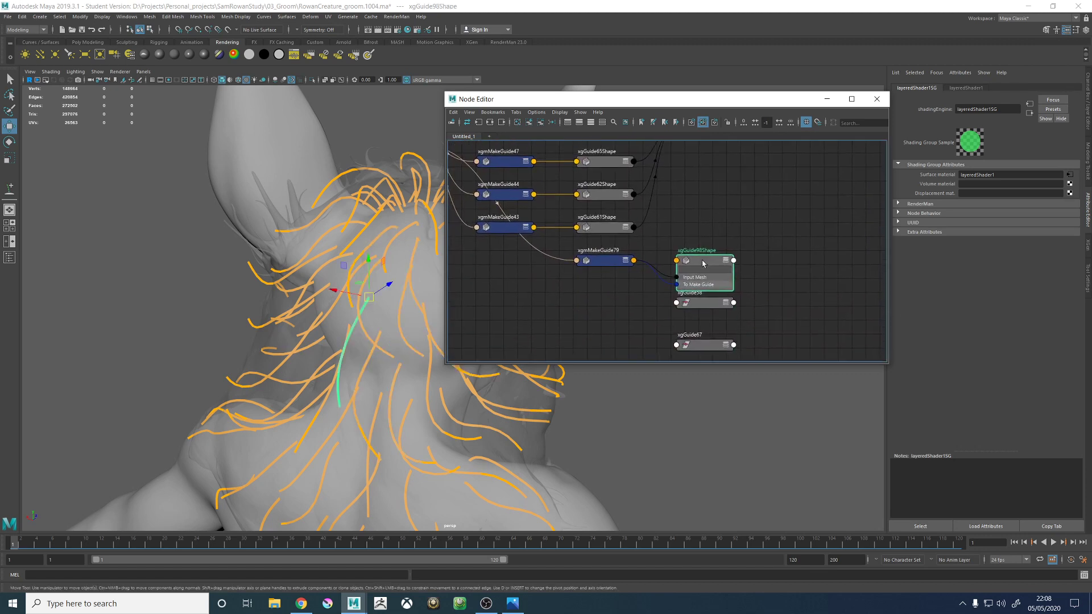
click(623, 230)
drag(617, 231, 615, 221)
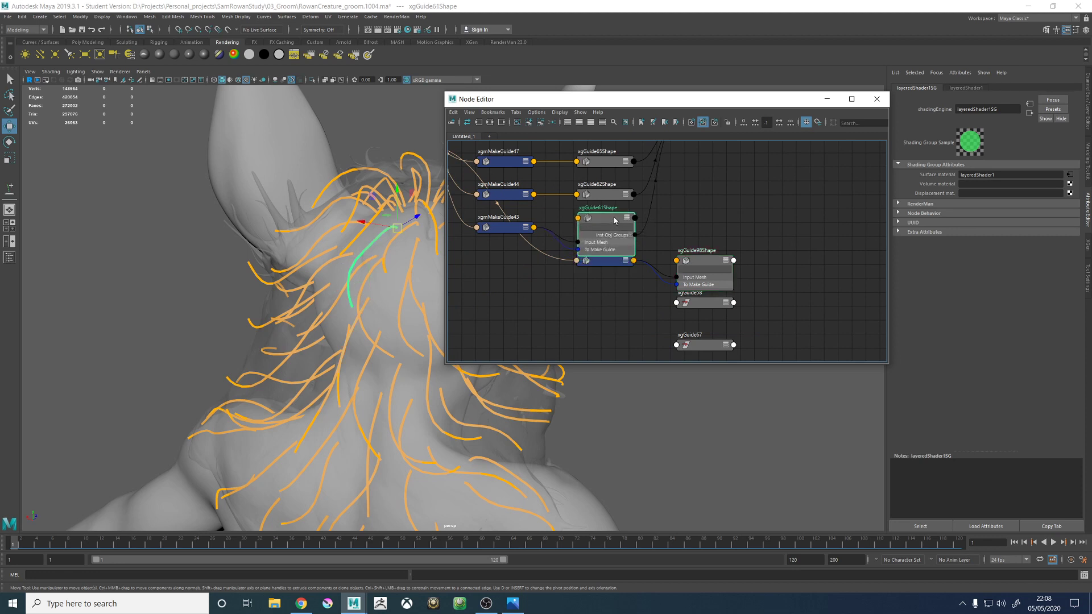
- Show all attributes of xgGuide98Shape and place the expanded node beside initialShadingGroup
click(725, 260)
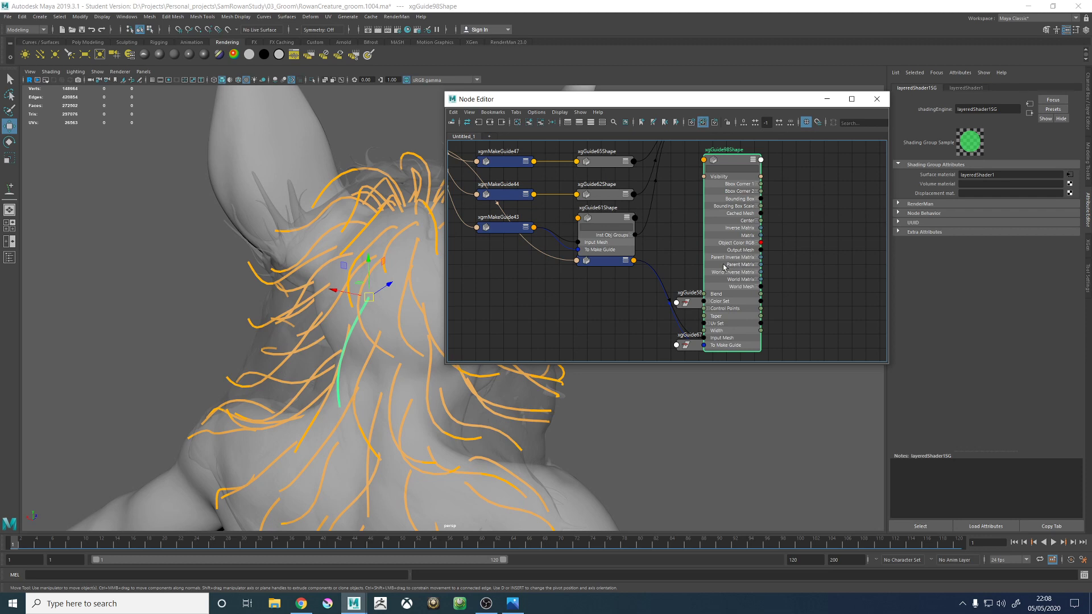
right_click(730, 162)
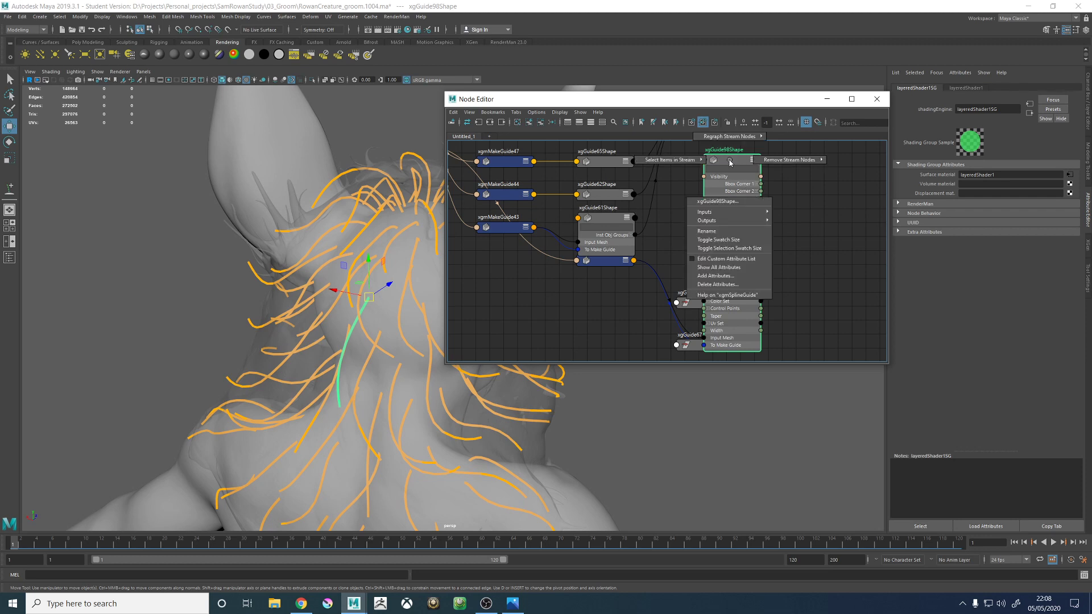
click(724, 267)
drag(723, 267, 796, 243)
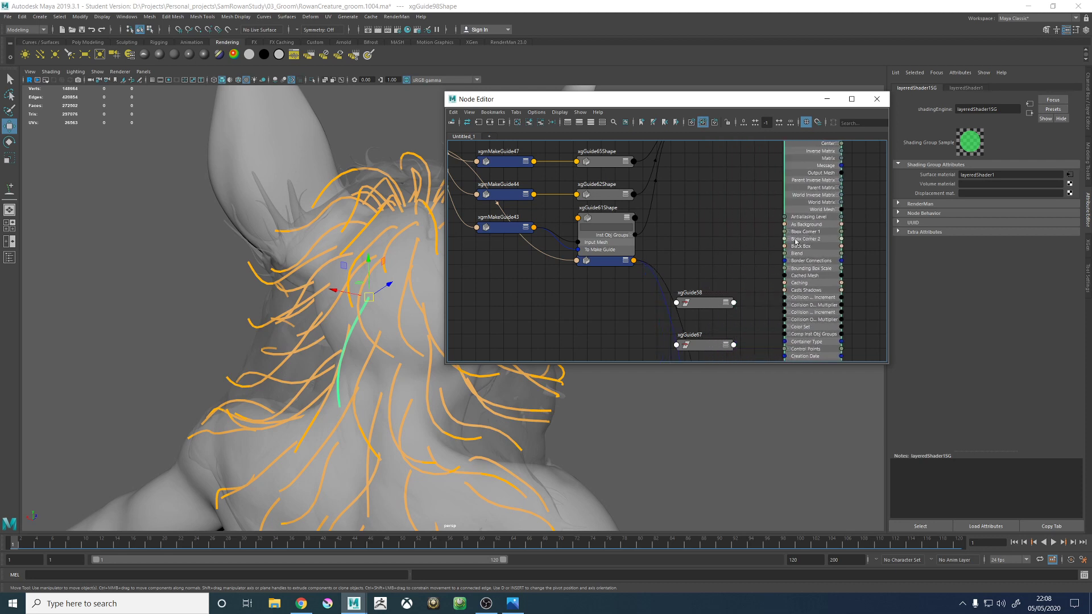
scroll(813, 273, down, 10)
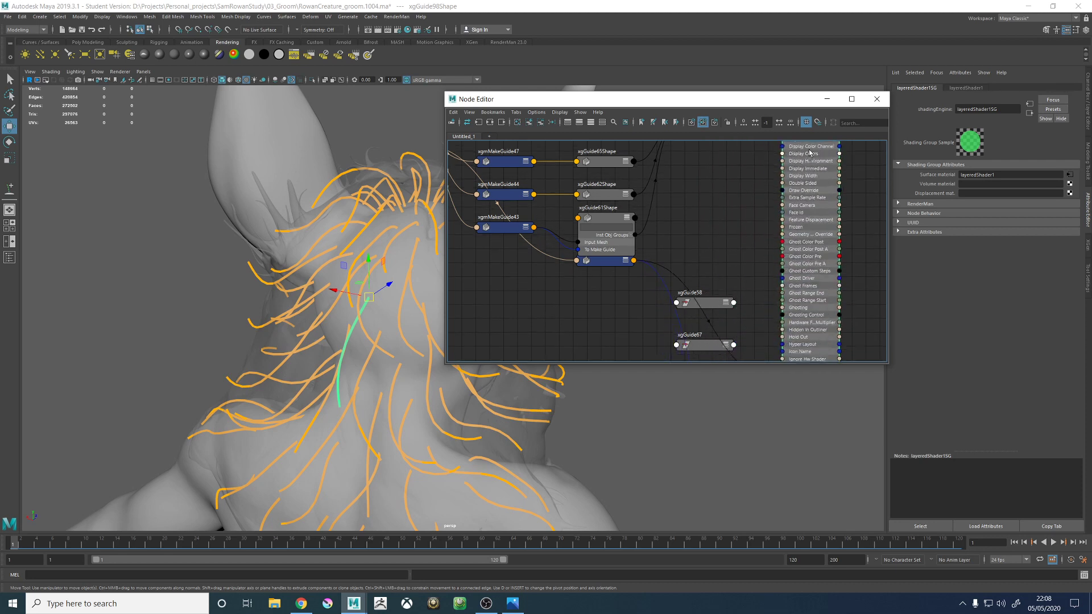
alt+middle_drag(820, 242, 808, 268)
drag(805, 294, 809, 246)
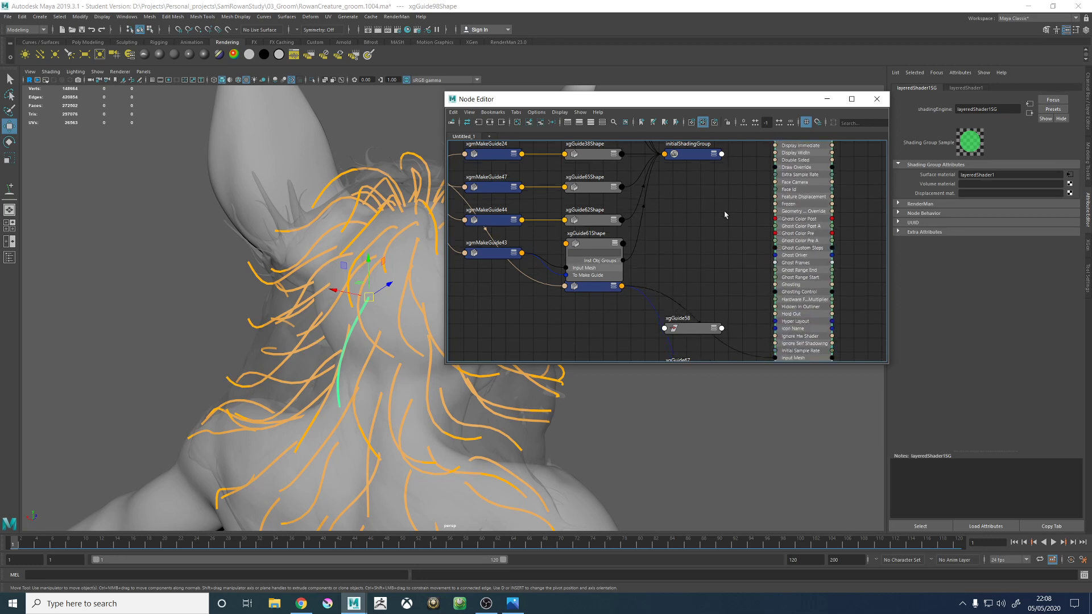
- Expand the Inst Obj Groups of xgGuide98Shape and the Dag Set Members of initialShadingGroup in the node graph
click(714, 154)
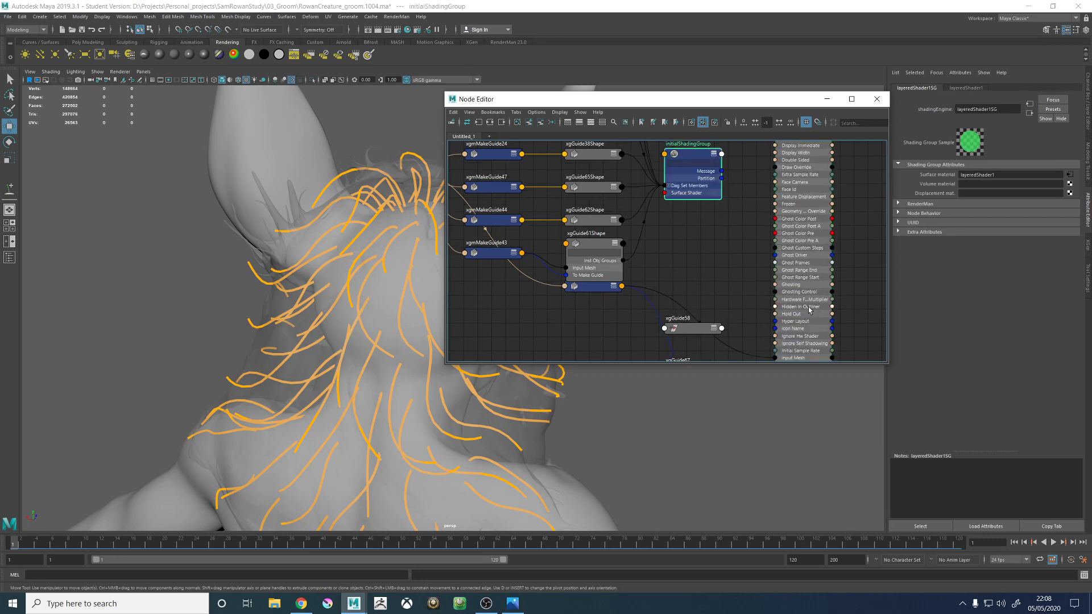
drag(810, 309, 814, 223)
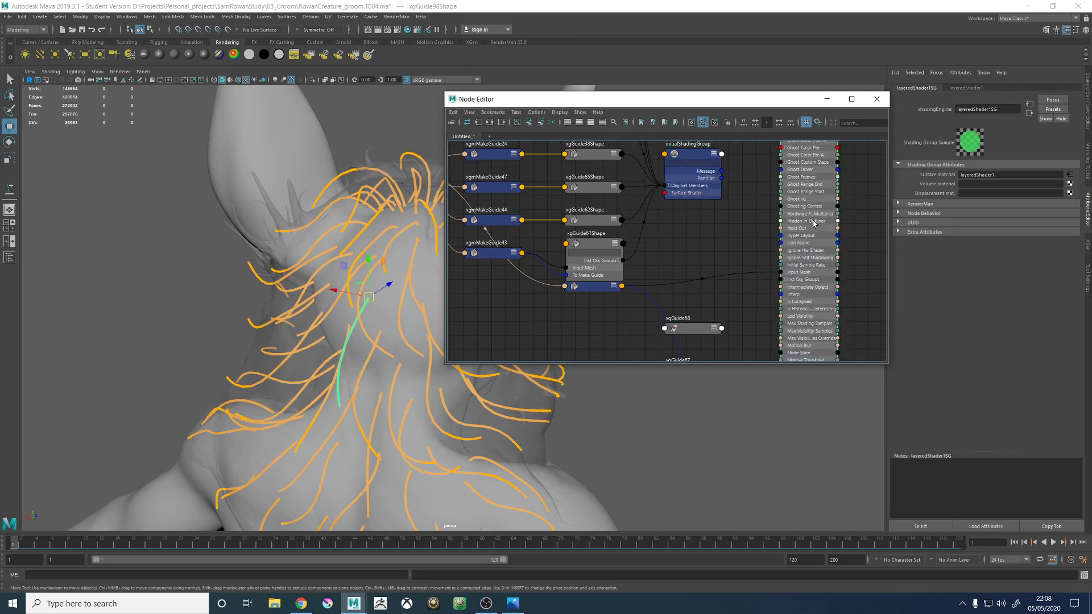
click(838, 280)
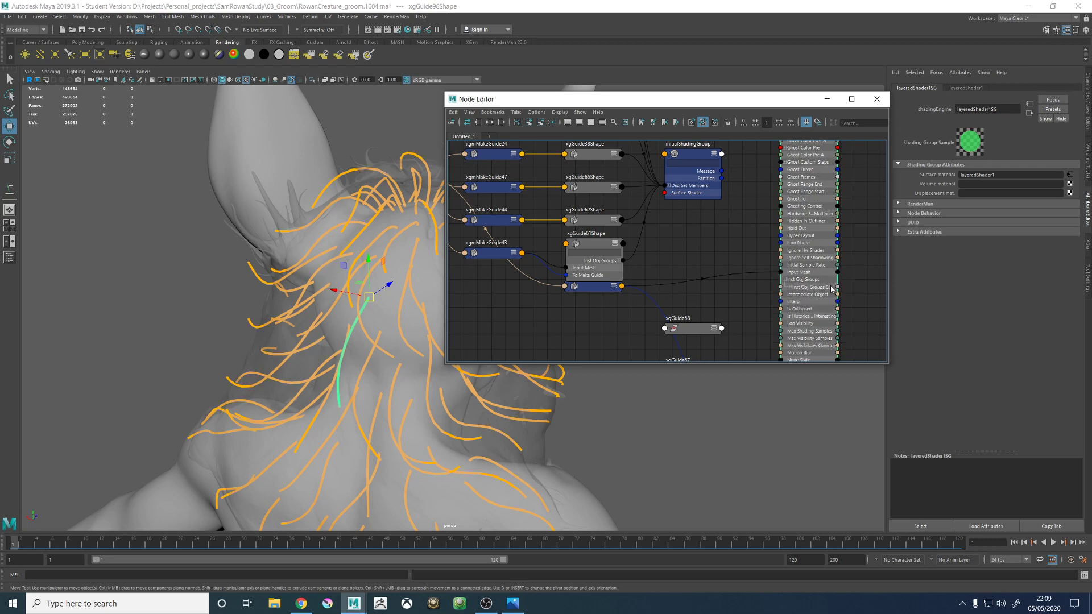
drag(838, 287, 665, 188)
click(668, 186)
scroll(702, 254, down, 2)
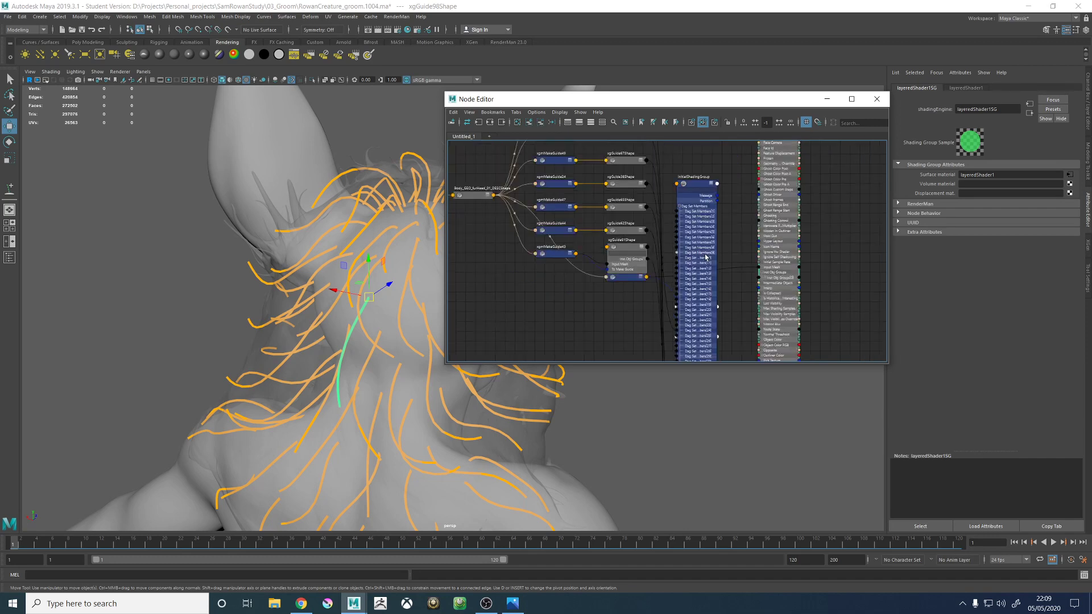
- Connect the Inst Obj Groups output of xgGuide98Shape to initialShadingGroup's Dag Set Members and close the Node Editor
alt+middle_drag(743, 300, 744, 142)
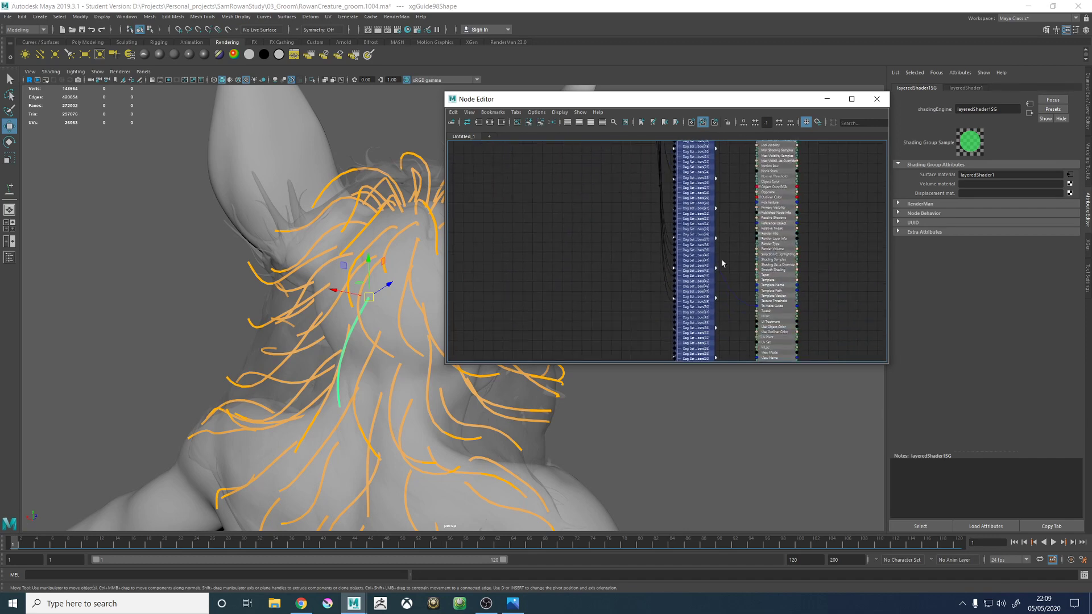
drag(702, 284, 729, 170)
alt+middle_drag(642, 235, 577, 377)
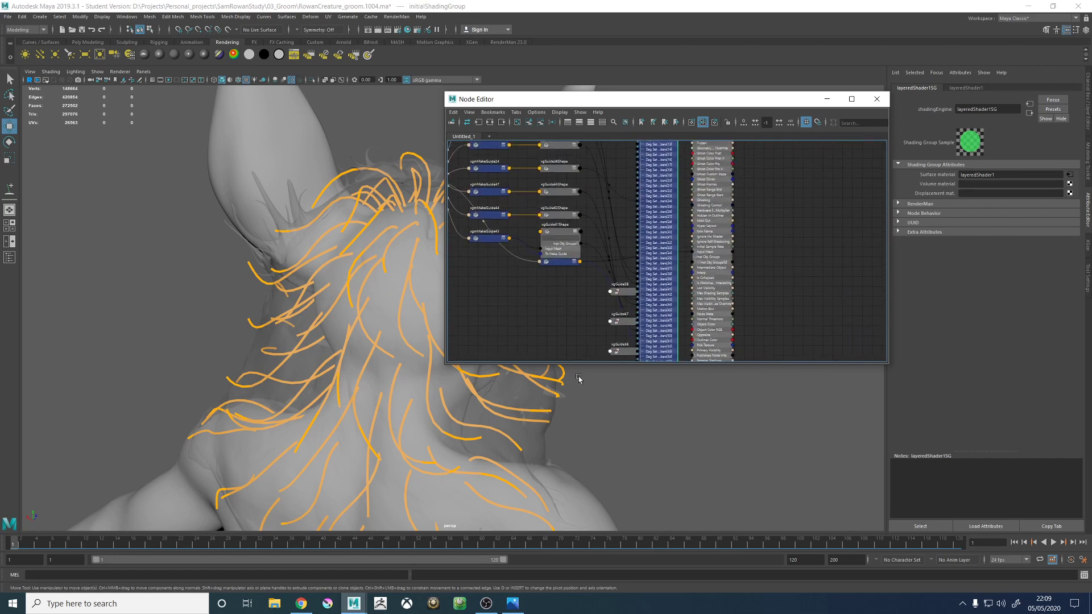
drag(660, 276, 669, 189)
alt+middle_drag(669, 189, 661, 213)
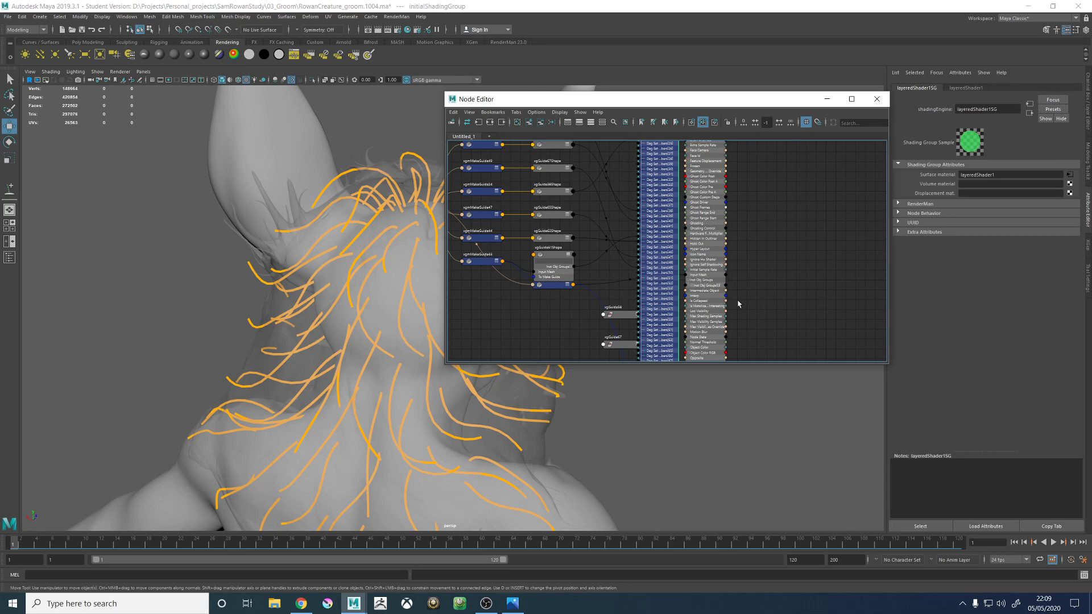
drag(710, 331, 712, 252)
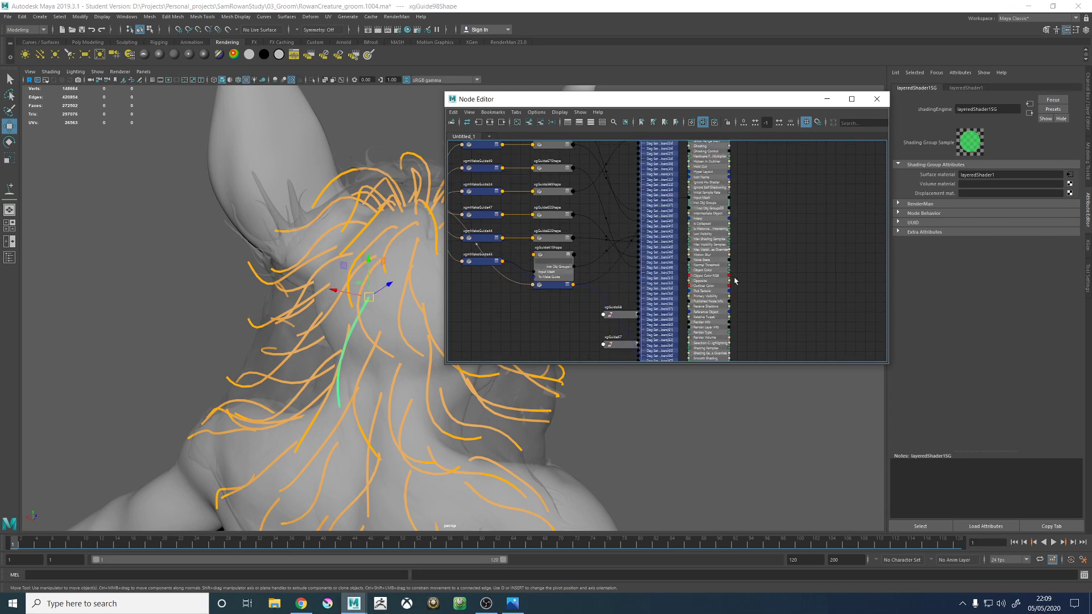
scroll(705, 233, up, 6)
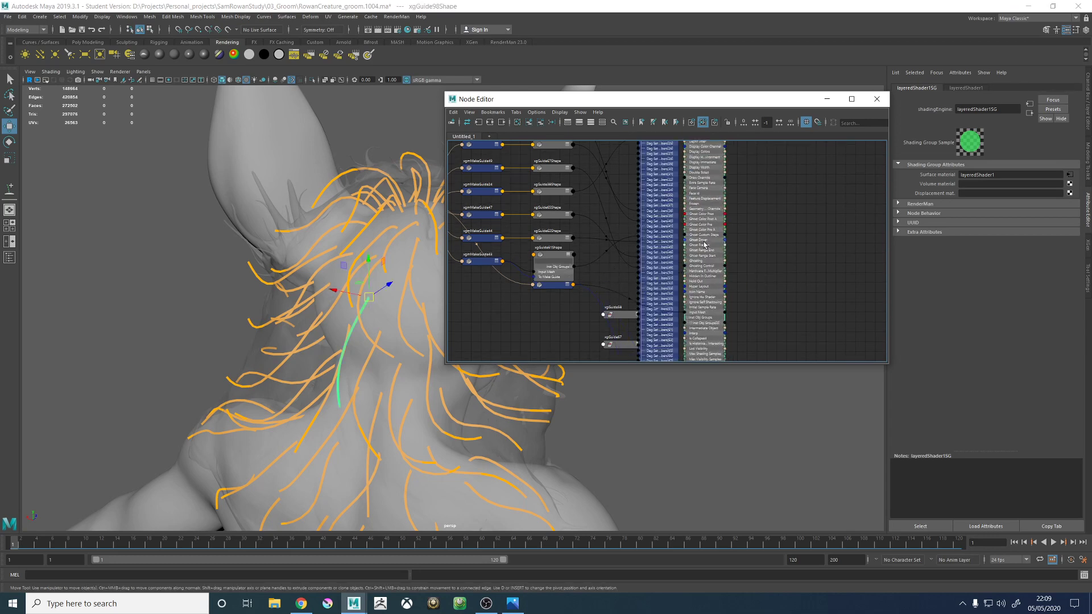
drag(704, 244, 714, 219)
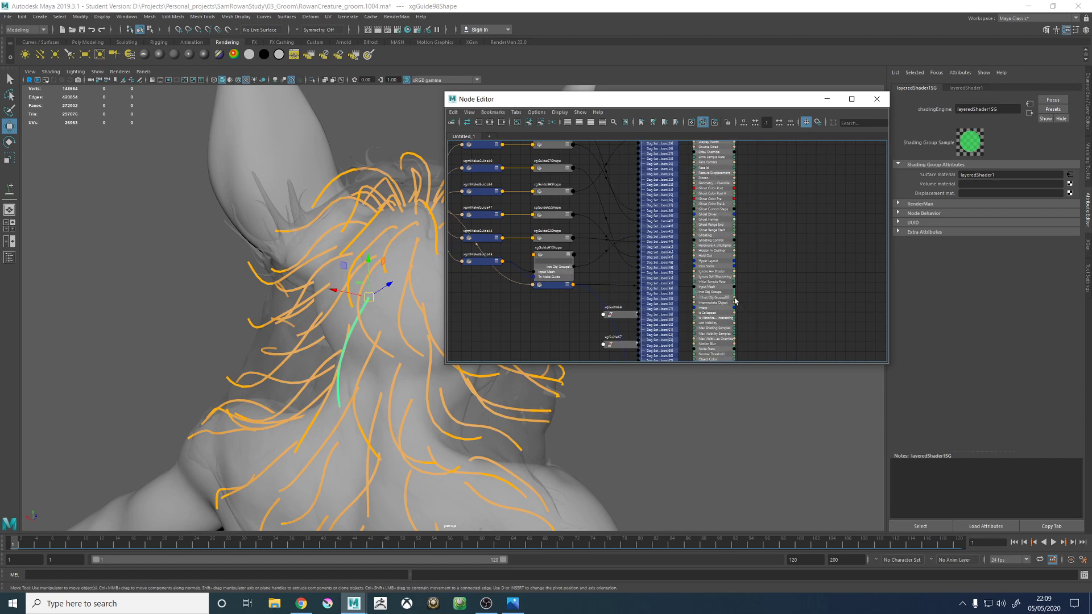
drag(639, 294, 716, 290)
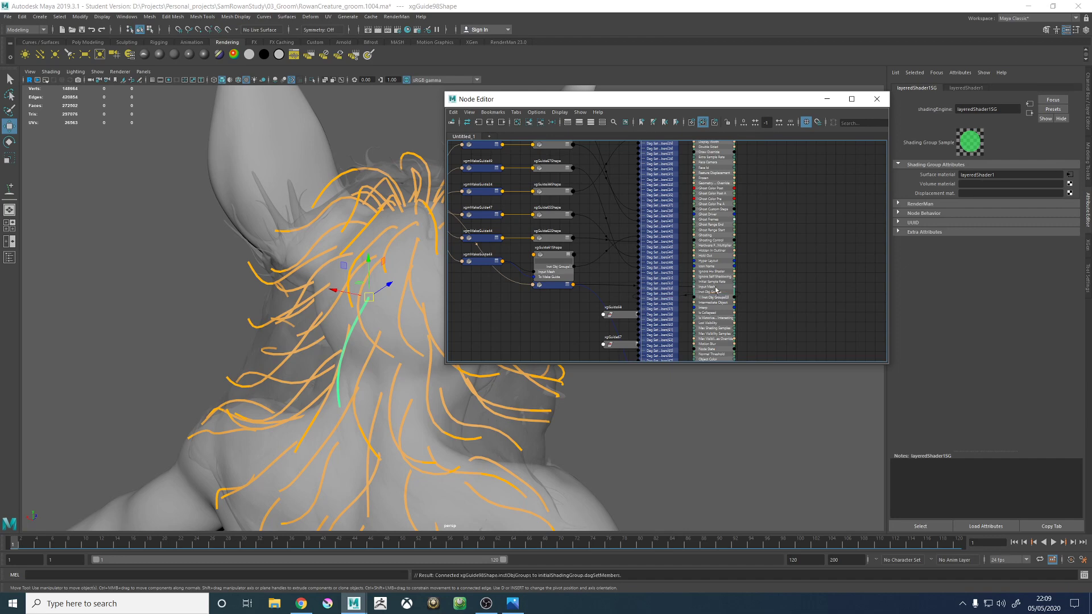
click(877, 99)
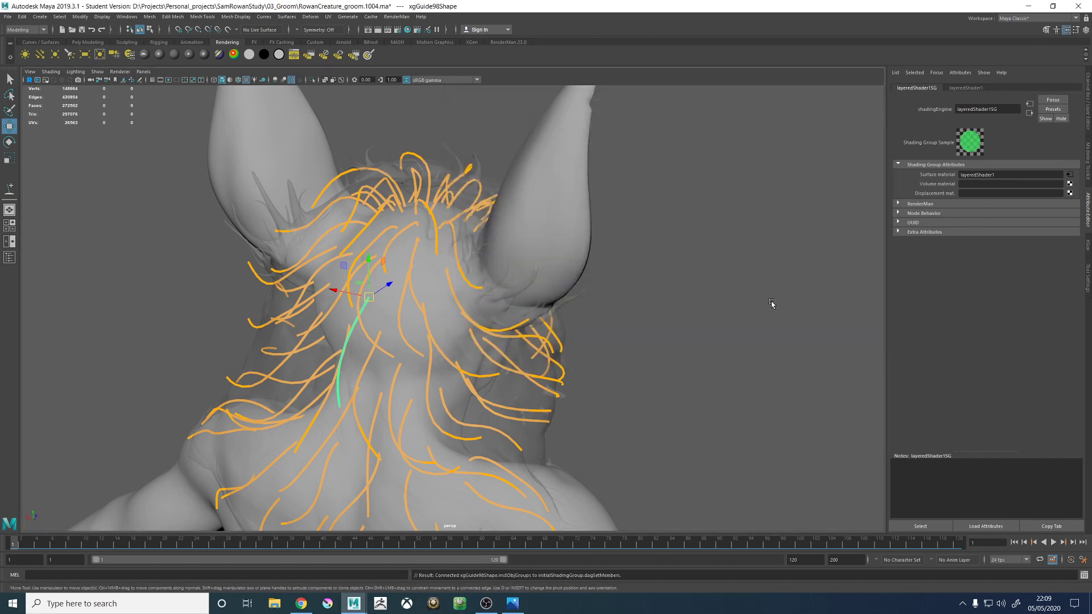
- Select xgGuide98 at the back of the neck and sculpt it with the Sculpt Guides tool to follow the hair proxy
click(718, 307)
alt+drag(718, 307, 415, 264)
scroll(405, 295, up, 2)
click(412, 292)
key(r)
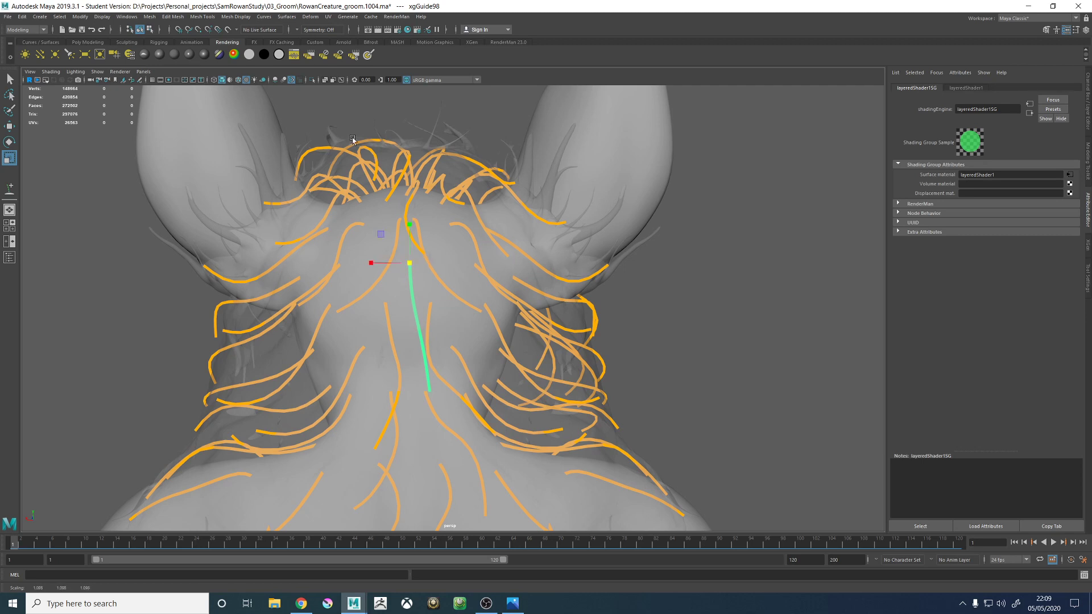
click(471, 42)
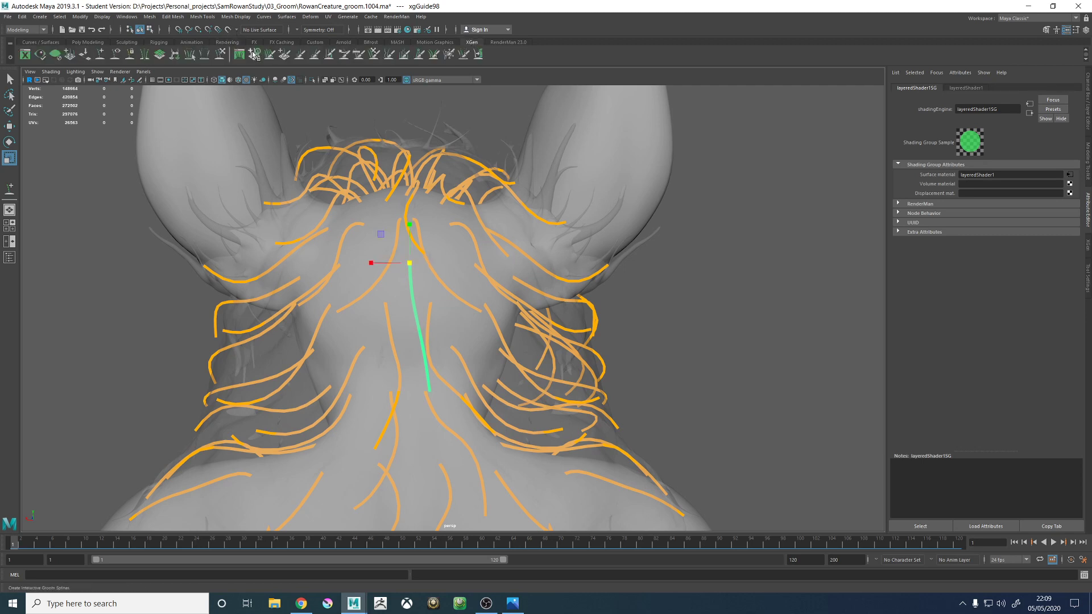
click(220, 54)
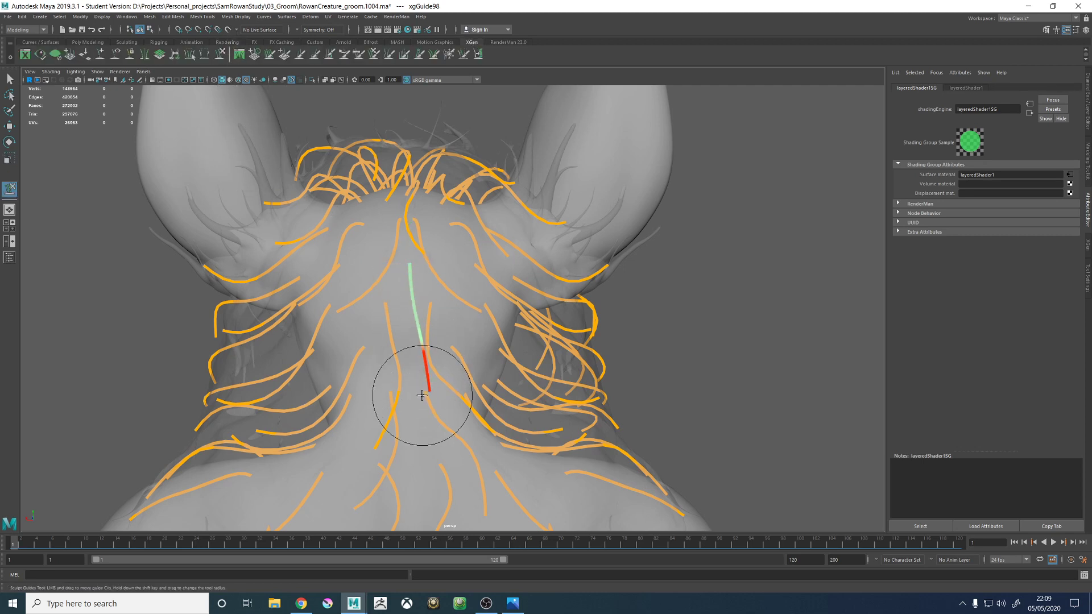
drag(427, 394, 438, 391)
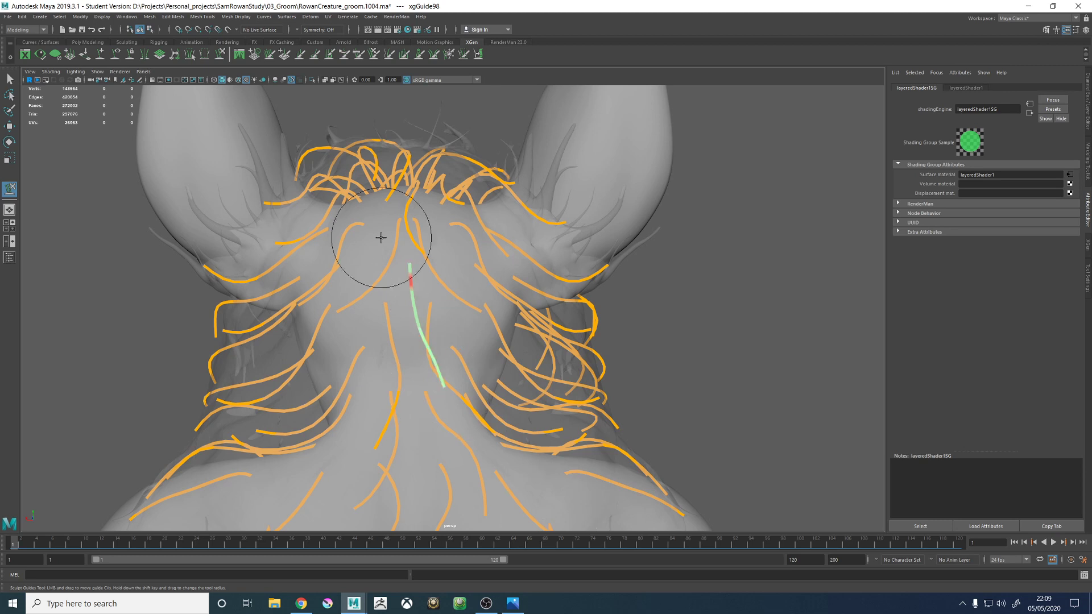
alt+drag(378, 237, 467, 276)
mouse_move(512, 411)
alt+mouse_down()
mouse_move(528, 364)
mouse_move(518, 349)
mouse_move(542, 353)
mouse_move(318, 325)
alt+mouse_up()
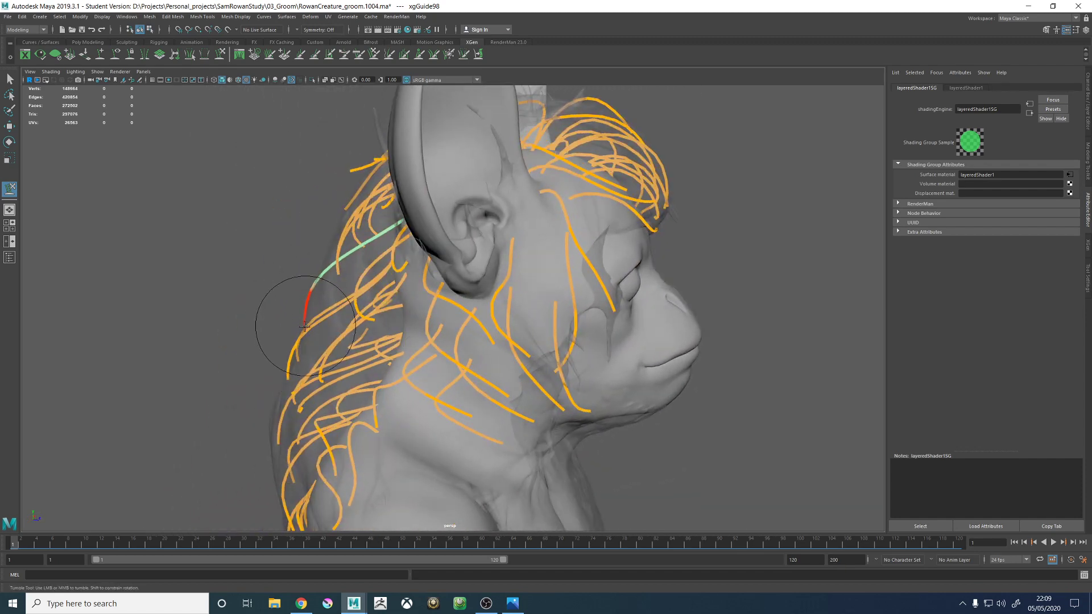
alt+drag(340, 364, 500, 345)
mouse_move(500, 334)
mouse_down()
mouse_move(521, 294)
mouse_move(517, 304)
mouse_move(565, 334)
mouse_move(497, 310)
mouse_up()
- Select xgGuide89 at the back of the head and sculpt it outward to follow the hair proxy
key(w)
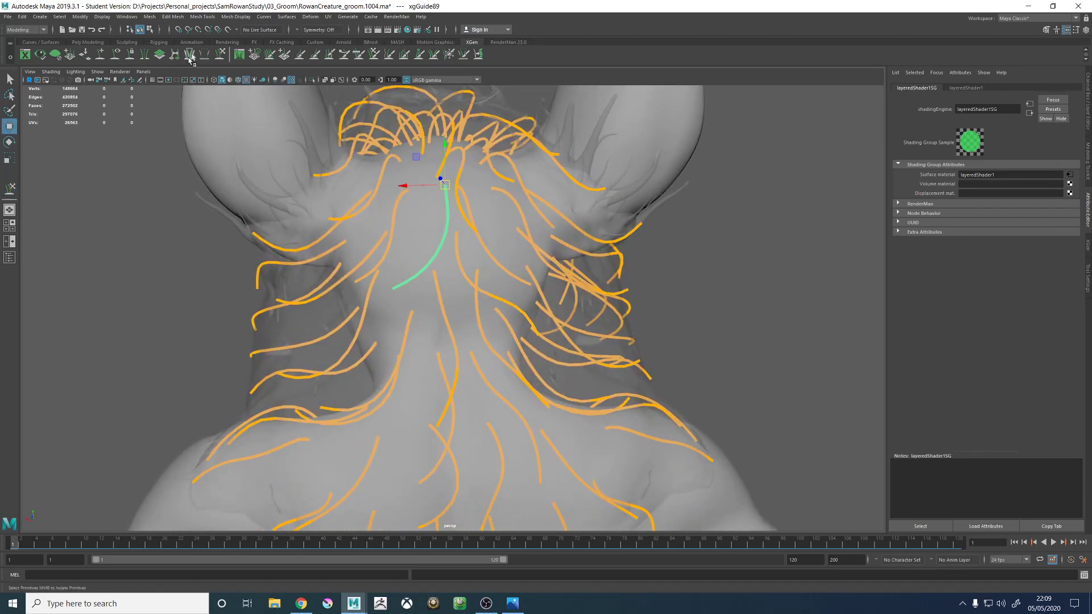
key(y)
alt+drag(393, 258, 448, 199)
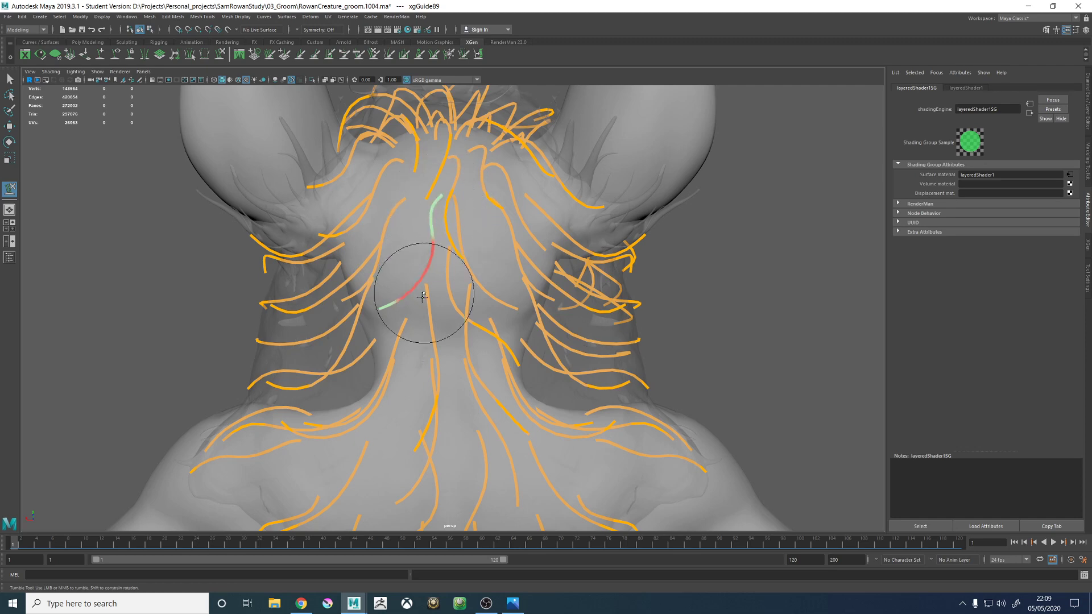
drag(424, 292, 390, 324)
mouse_move(453, 221)
alt+mouse_down()
mouse_move(424, 216)
mouse_move(370, 250)
alt+mouse_up()
mouse_move(366, 288)
alt+mouse_down()
mouse_move(446, 287)
mouse_move(433, 243)
mouse_move(446, 261)
mouse_move(390, 202)
mouse_move(398, 239)
mouse_move(435, 245)
mouse_move(459, 373)
mouse_move(439, 366)
mouse_move(430, 341)
alt+mouse_up()
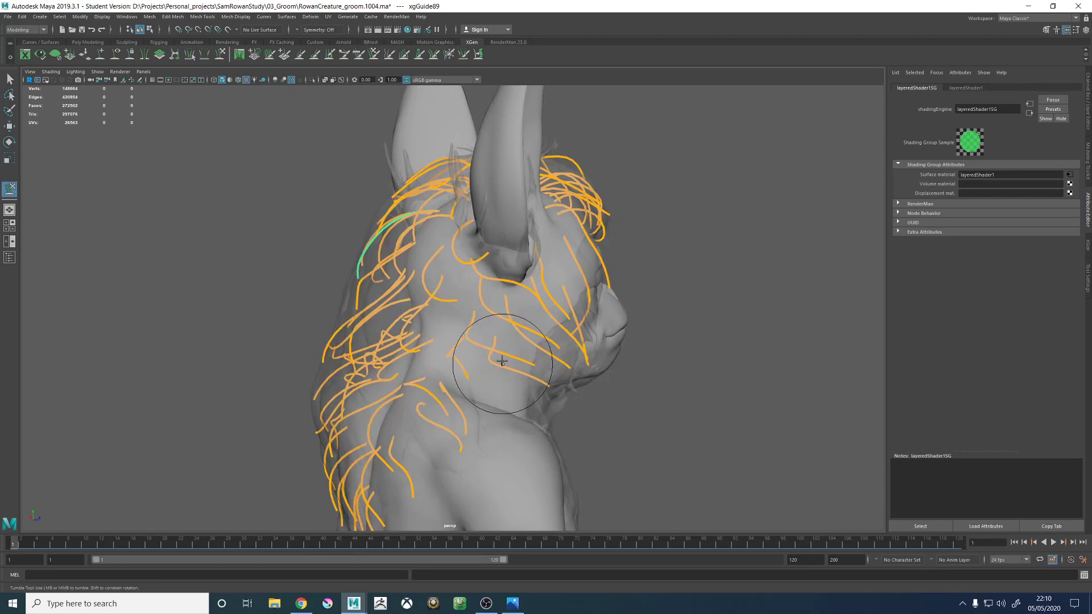
- Add a new guide on the back of the shoulder, just below the existing shoulder guides
alt+drag(506, 358, 573, 364)
alt+middle_drag(574, 363, 514, 295)
alt+right_drag(514, 295, 626, 336)
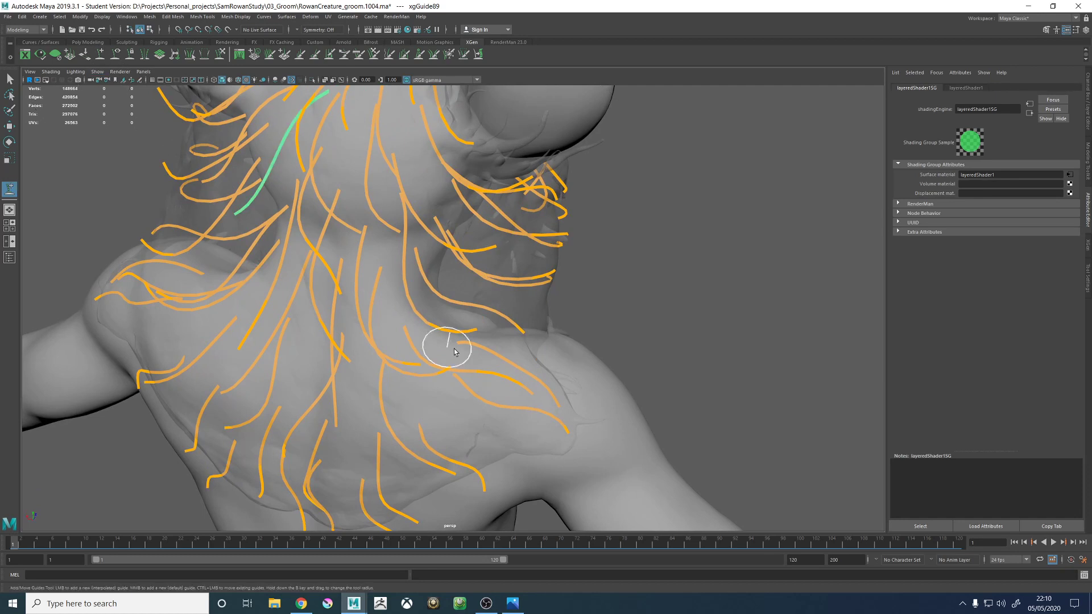
alt+drag(445, 341, 480, 312)
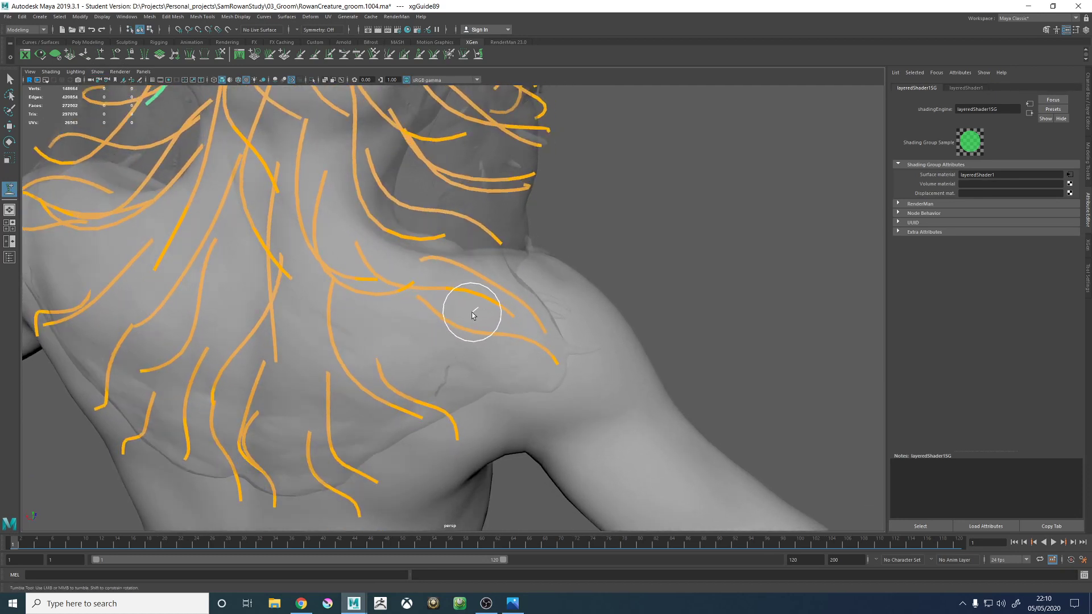
click(473, 313)
- Copy the shape of a neighbouring guide onto the new shoulder guide xgGuide99
alt+drag(514, 368, 520, 317)
click(524, 293)
key(w)
right_drag(619, 242, 654, 251)
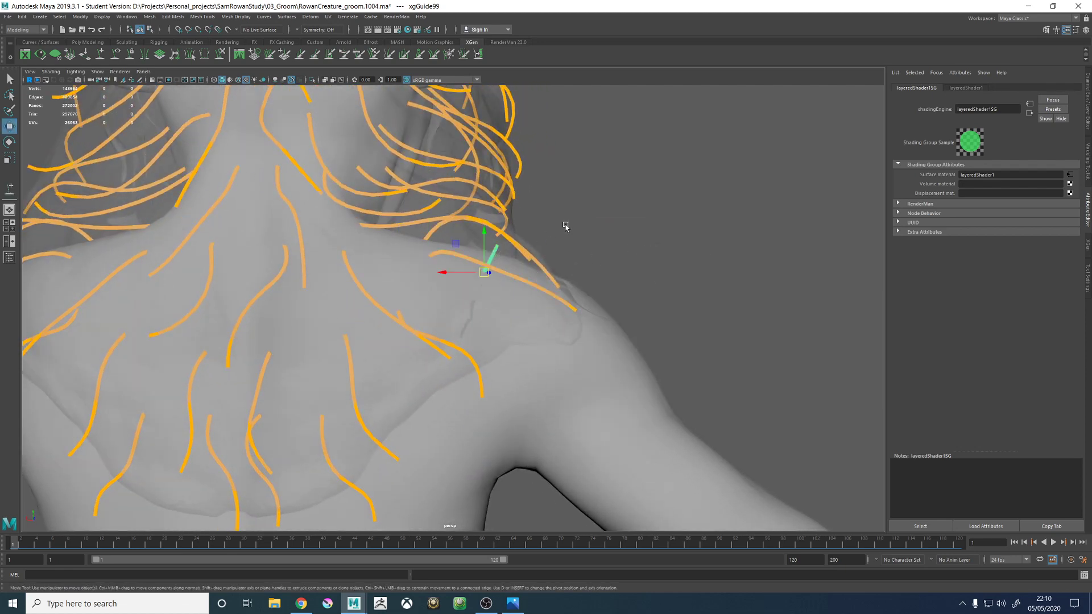
right_drag(565, 226, 534, 217)
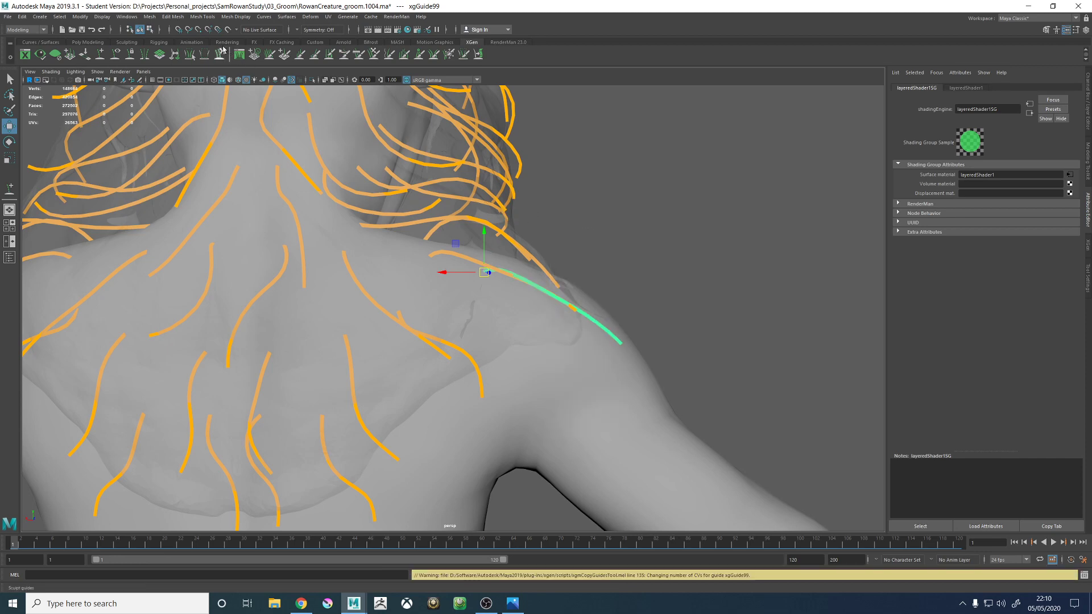
- Copy the shape of the lower shoulder blade guide onto the new shoulder guide xgGuide99
alt+drag(319, 166, 505, 361)
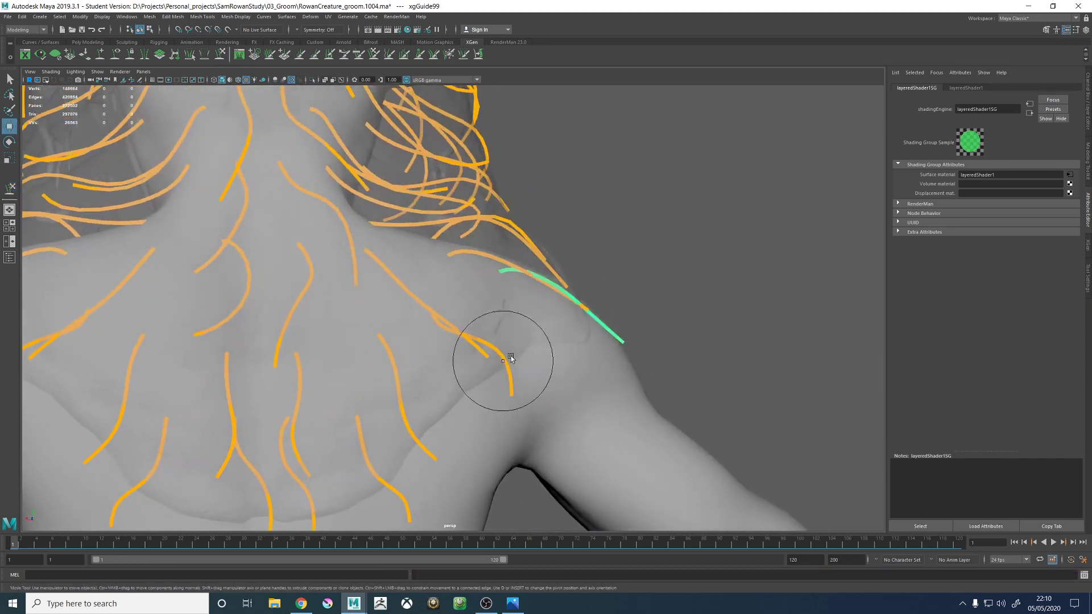
key(w)
click(507, 361)
right_drag(636, 261, 594, 278)
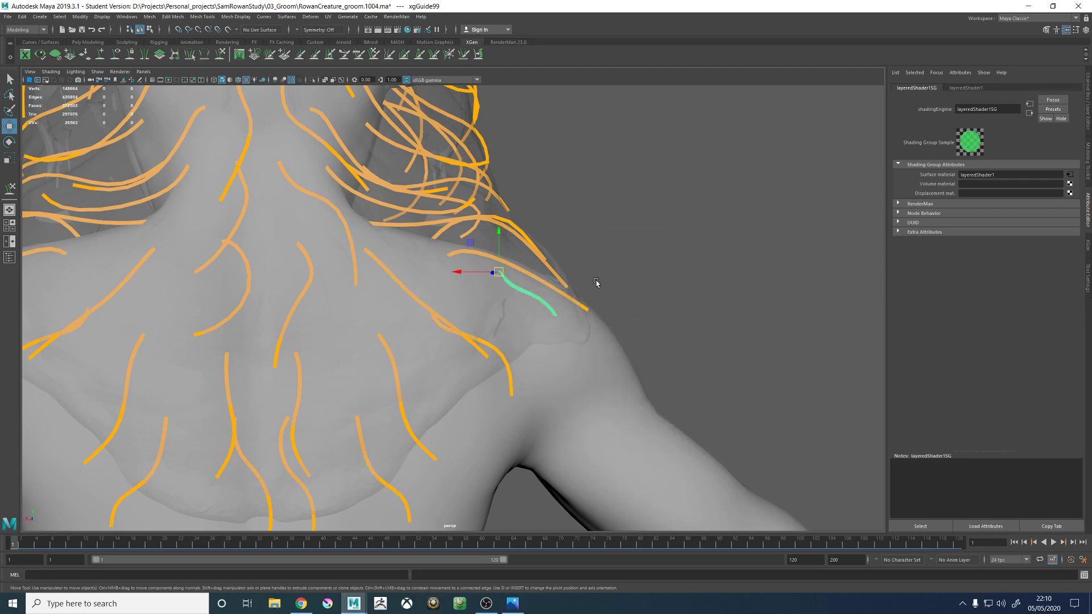
alt+drag(564, 236, 556, 244)
- Sculpt xgGuide99 from several angles so it curves down over the back of the shoulder
click(221, 54)
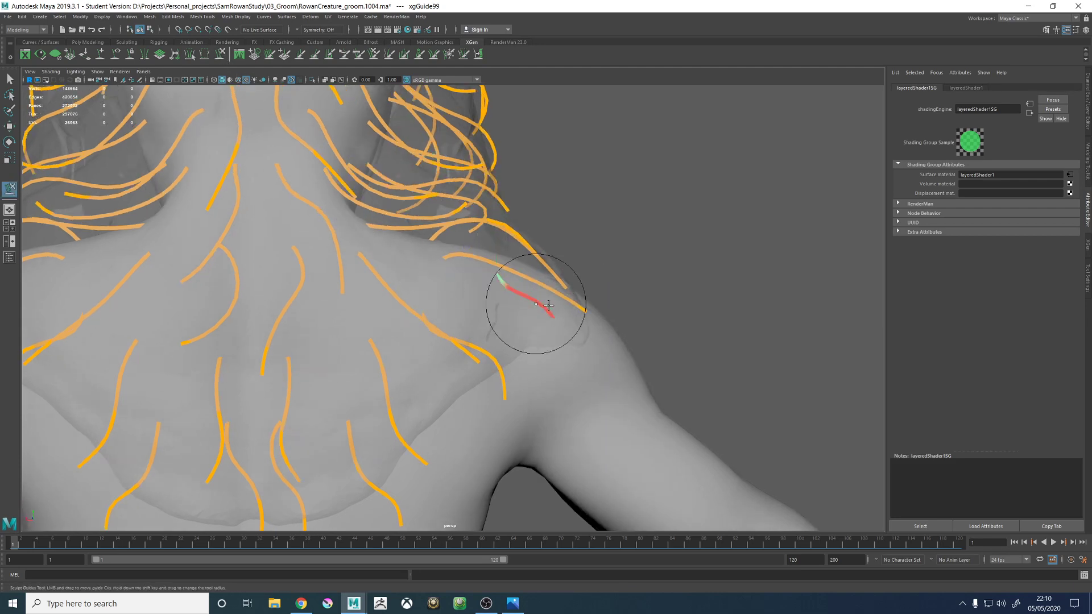
alt+drag(531, 305, 556, 317)
mouse_move(607, 365)
alt+mouse_down()
mouse_move(597, 353)
mouse_move(555, 360)
mouse_move(511, 314)
alt+mouse_up()
alt+drag(530, 349, 601, 319)
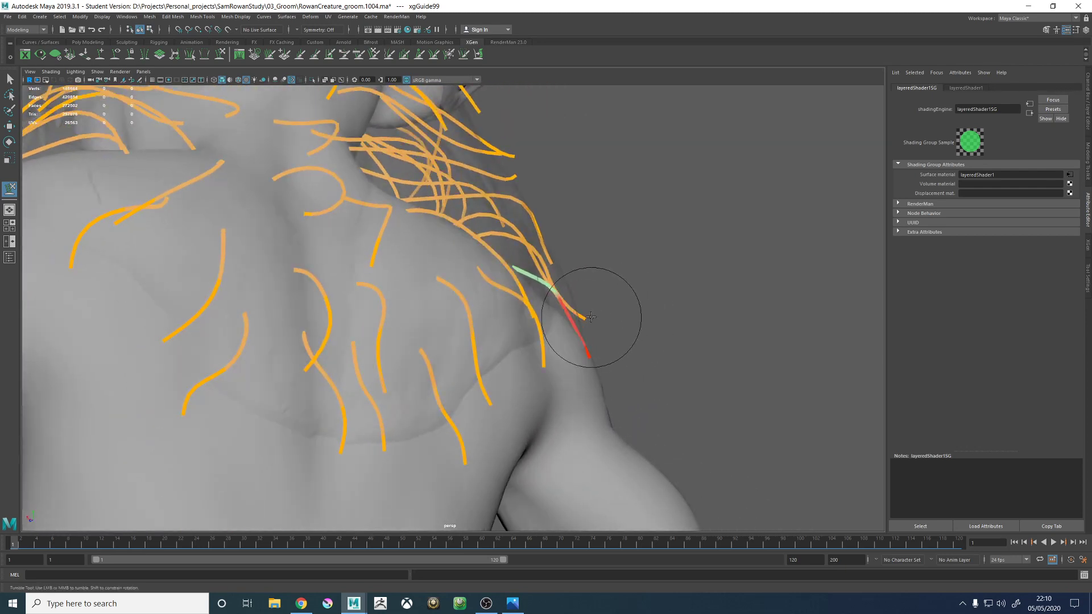
alt+drag(563, 254, 512, 257)
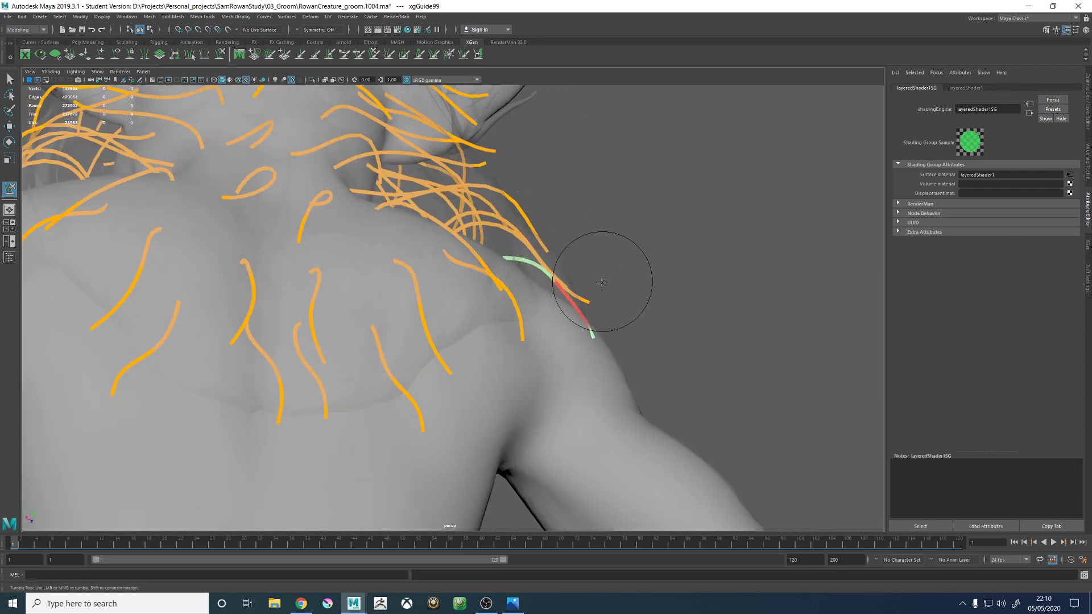
mouse_move(602, 282)
alt+mouse_down()
mouse_move(517, 319)
mouse_move(366, 329)
mouse_move(353, 351)
mouse_move(382, 378)
mouse_move(419, 358)
mouse_move(483, 374)
mouse_move(551, 355)
mouse_move(569, 341)
mouse_move(542, 252)
alt+mouse_up()
alt+drag(552, 321, 550, 359)
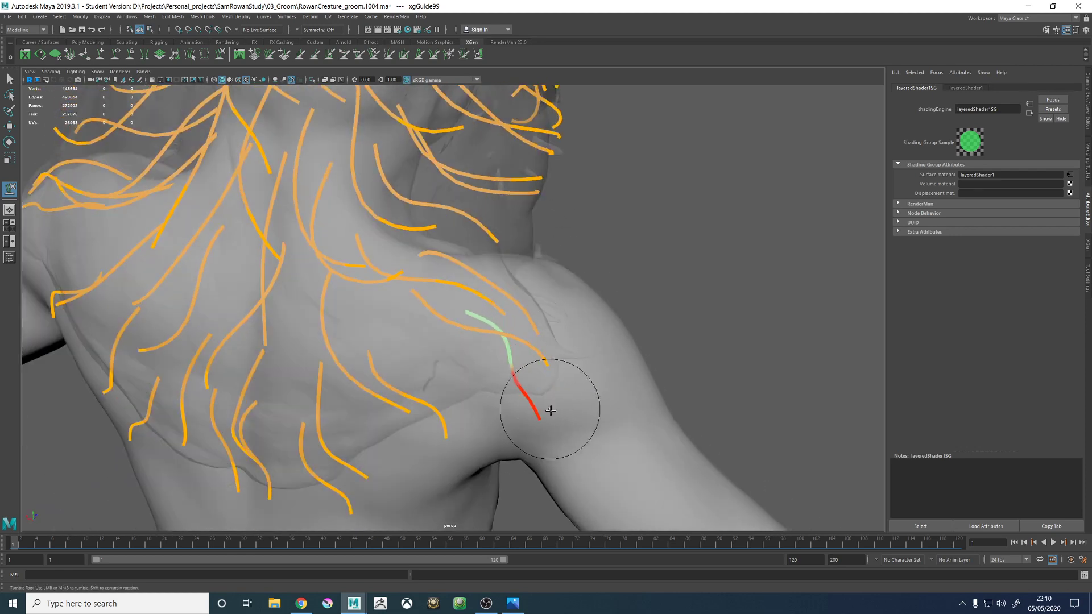
mouse_move(514, 419)
alt+mouse_down()
mouse_move(555, 369)
mouse_move(615, 365)
mouse_move(608, 370)
mouse_move(532, 260)
alt+mouse_up()
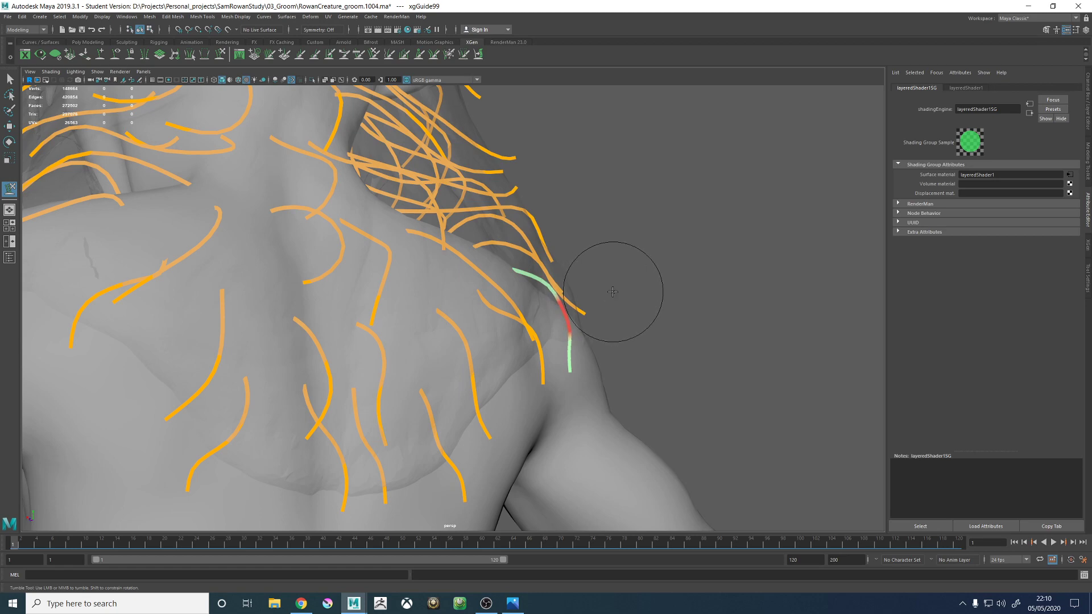
alt+drag(606, 284, 664, 325)
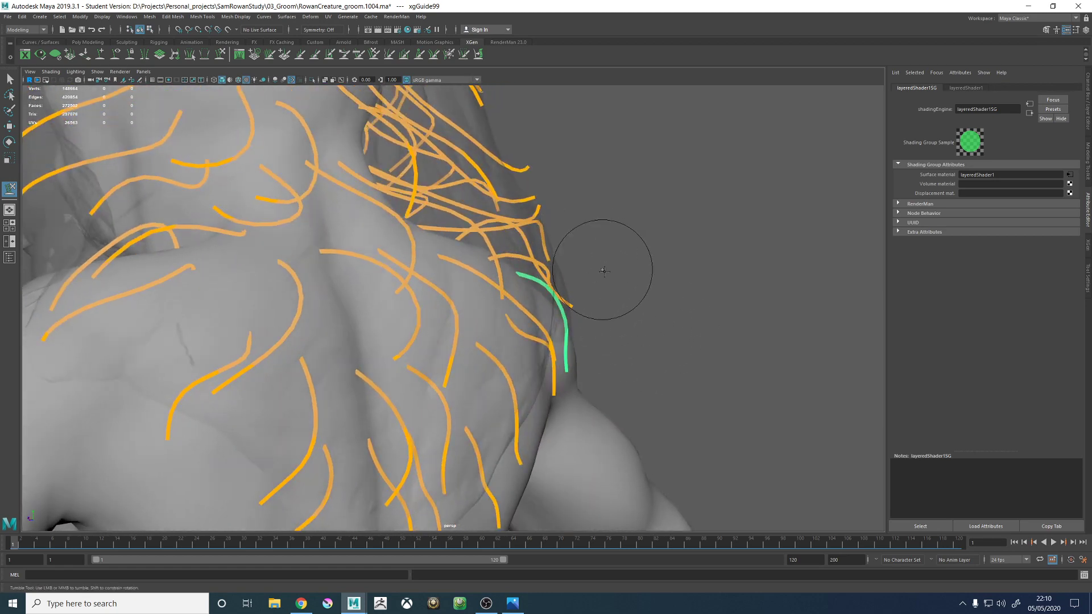
mouse_move(604, 271)
alt+mouse_down()
mouse_move(541, 281)
mouse_move(577, 296)
mouse_move(556, 263)
mouse_move(536, 292)
mouse_move(553, 322)
mouse_move(536, 329)
mouse_move(509, 324)
mouse_move(428, 256)
mouse_move(423, 270)
mouse_move(463, 341)
mouse_move(517, 360)
mouse_move(463, 268)
mouse_move(481, 246)
mouse_move(467, 239)
mouse_move(544, 213)
mouse_move(500, 292)
mouse_move(438, 272)
mouse_move(475, 256)
mouse_move(419, 288)
mouse_move(402, 263)
mouse_move(421, 276)
mouse_move(482, 258)
mouse_move(512, 268)
mouse_move(468, 244)
mouse_move(475, 305)
mouse_move(533, 339)
alt+mouse_up()
- Select a guide in the shoulder and neck area and delete it
key(w)
click(220, 55)
key(w)
click(473, 307)
key(Delete)
- Copy the shape of xgGuide60 below the ear onto the neighbouring guide xgGuide59 on the side of the neck
alt+drag(550, 299, 547, 248)
click(544, 246)
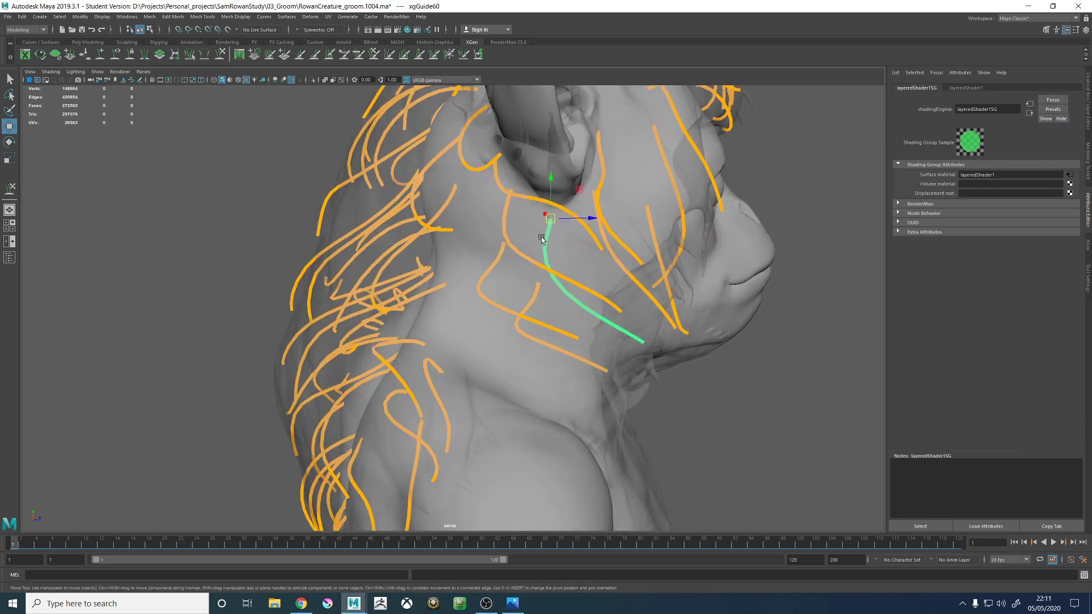
right_click(540, 234)
click(584, 235)
click(536, 295)
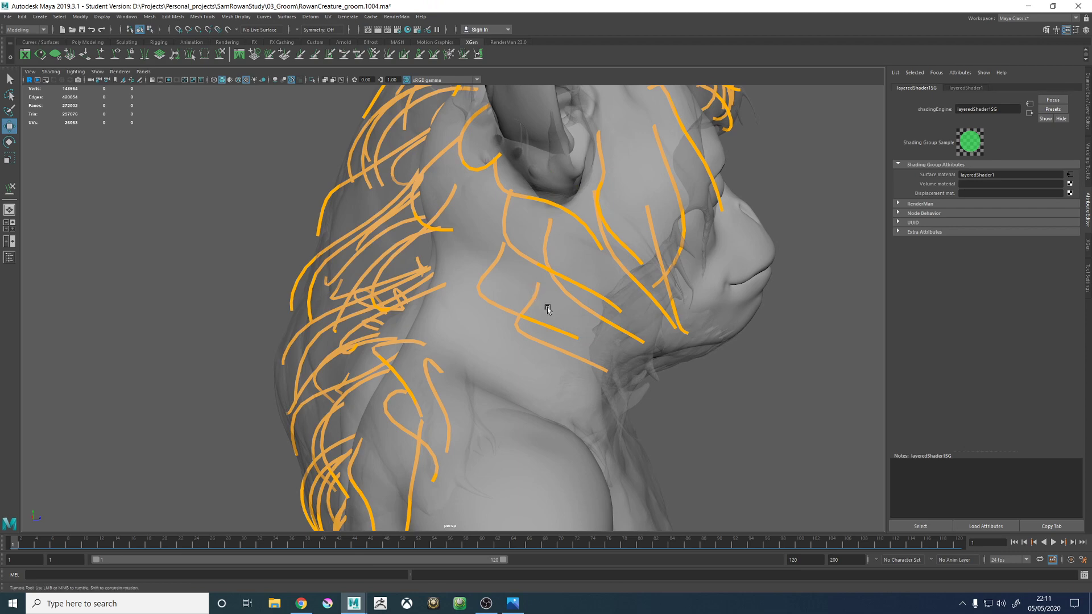
alt+drag(547, 308, 523, 295)
click(524, 292)
right_drag(537, 290, 491, 299)
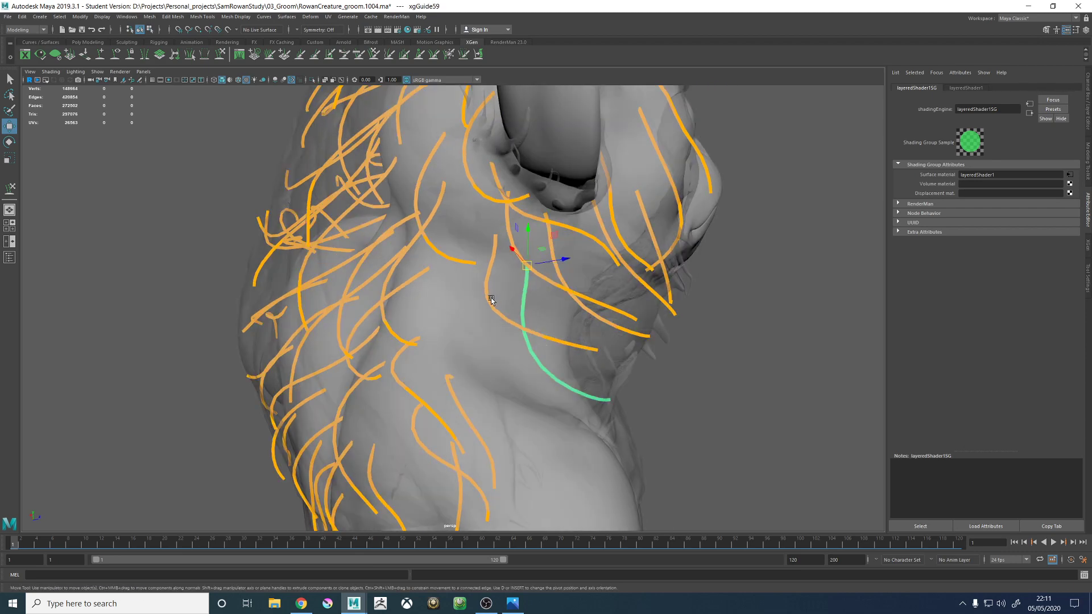
- Sculpt xgGuide59 from several angles so it curves down and forward along the side of the neck
alt+drag(491, 299, 531, 319)
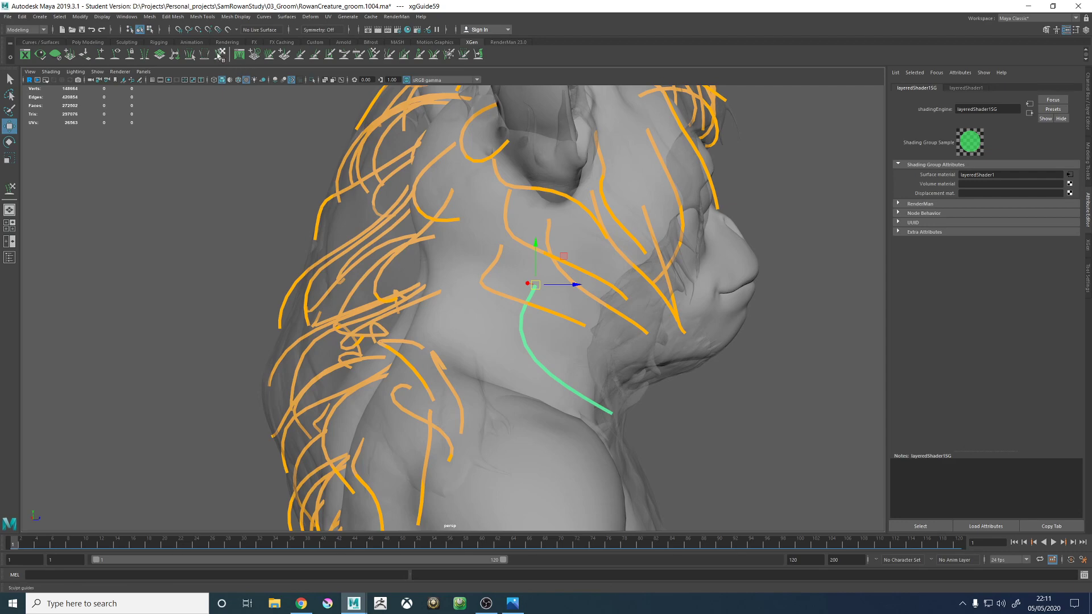
click(220, 55)
mouse_move(571, 265)
alt+mouse_down()
mouse_move(560, 309)
mouse_move(588, 345)
mouse_move(512, 330)
mouse_move(494, 346)
mouse_move(570, 337)
alt+mouse_up()
key(b)
drag(570, 388, 602, 365)
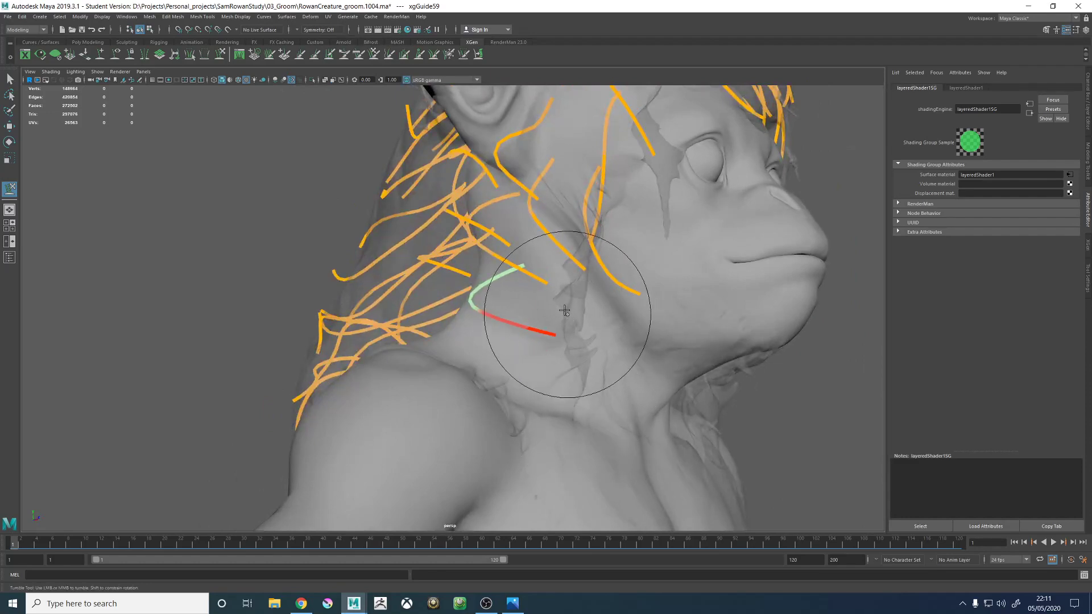
mouse_move(564, 311)
alt+mouse_down()
mouse_move(597, 322)
mouse_move(614, 361)
alt+mouse_up()
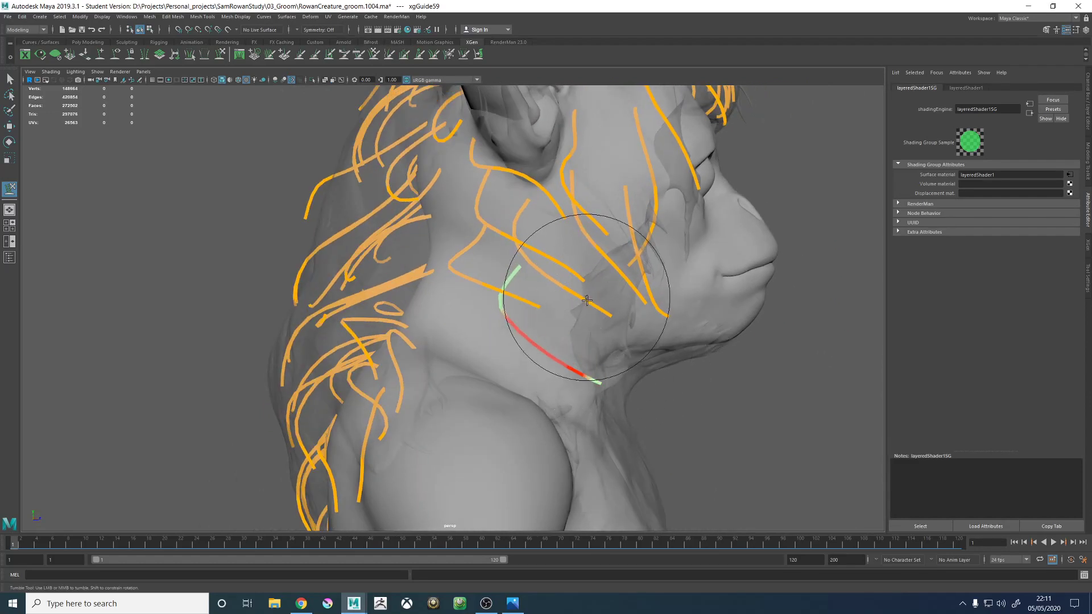
alt+drag(586, 300, 549, 323)
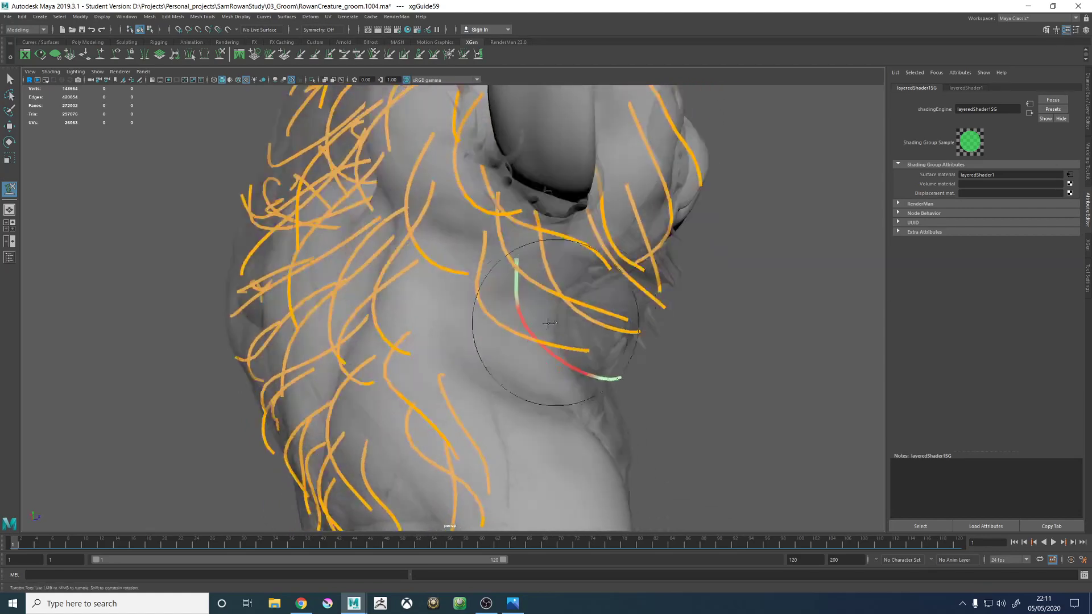
- Paste the copied guide shape onto xgGuide66 on the side of the neck and sculpt its curve
key(w)
click(490, 311)
click(489, 315)
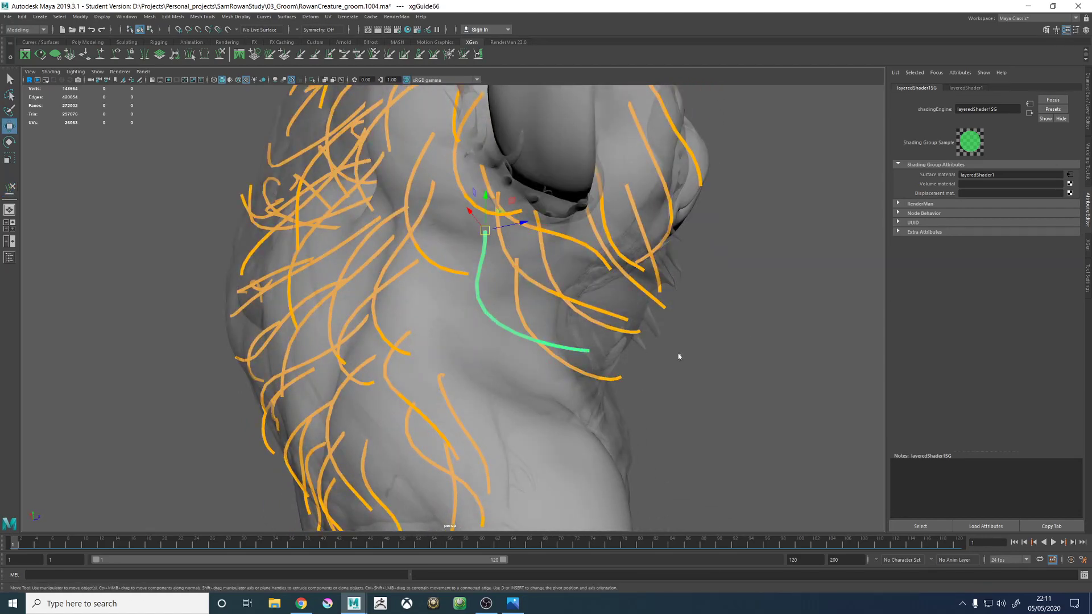
right_drag(681, 355, 635, 353)
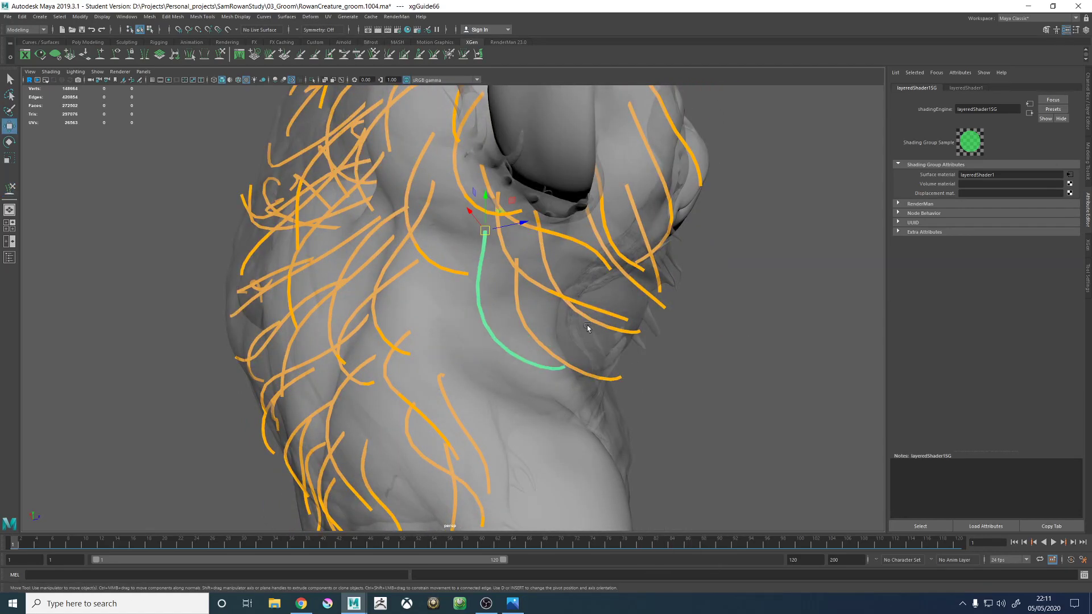
click(219, 54)
mouse_move(512, 341)
alt+mouse_down()
mouse_move(500, 317)
mouse_move(560, 365)
mouse_move(540, 365)
mouse_move(550, 320)
mouse_move(503, 310)
mouse_move(565, 341)
mouse_move(575, 366)
mouse_move(565, 361)
mouse_move(596, 339)
mouse_move(653, 324)
mouse_move(585, 275)
mouse_move(586, 256)
alt+mouse_up()
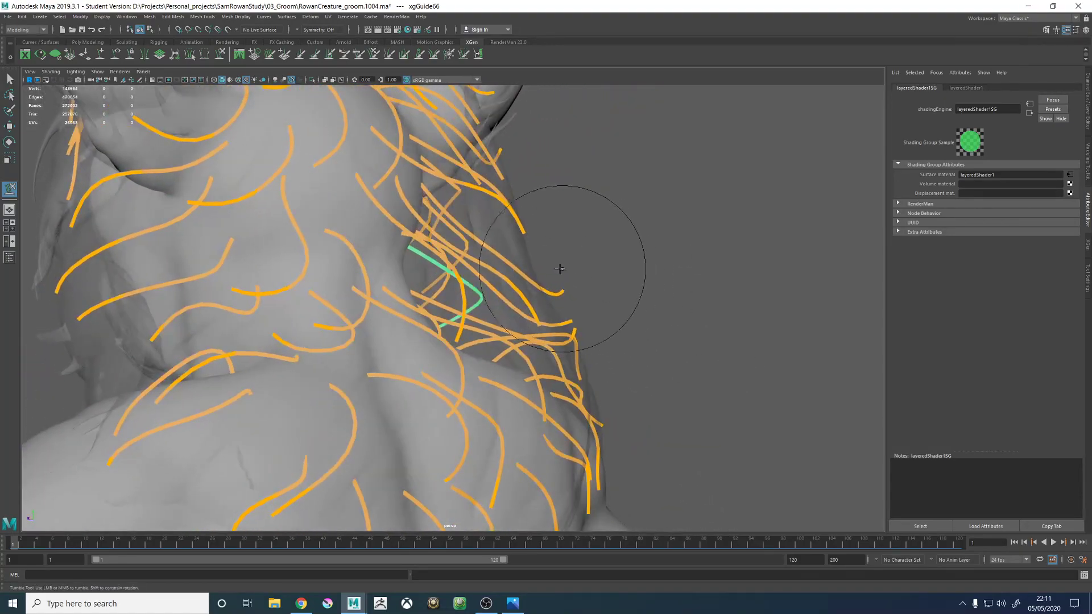
- Sculpt xgGuide47 behind the ear from several angles so it follows the curve of the neck
key(w)
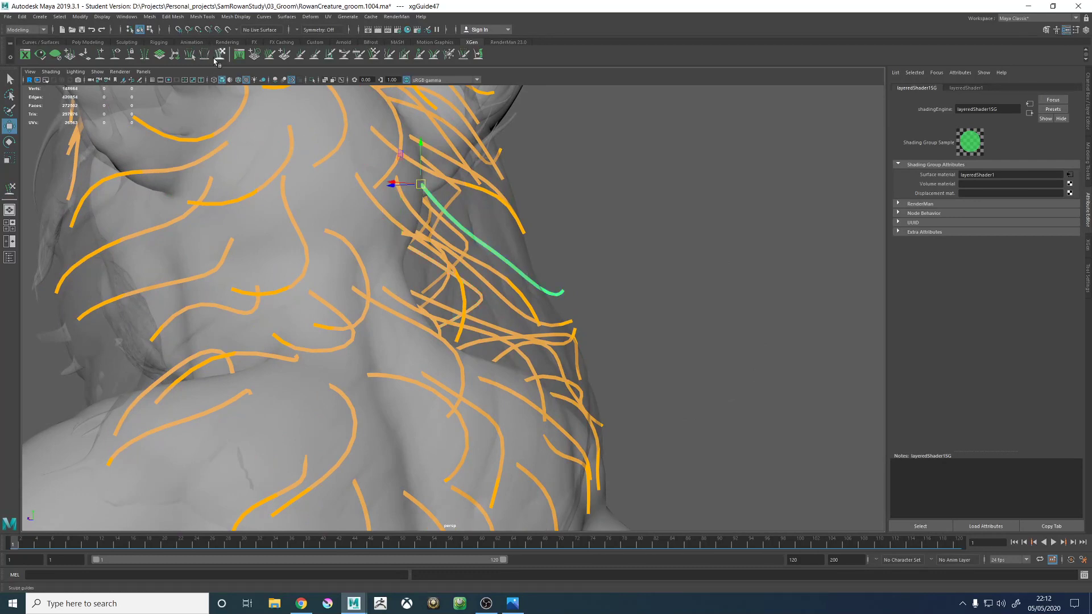
click(216, 57)
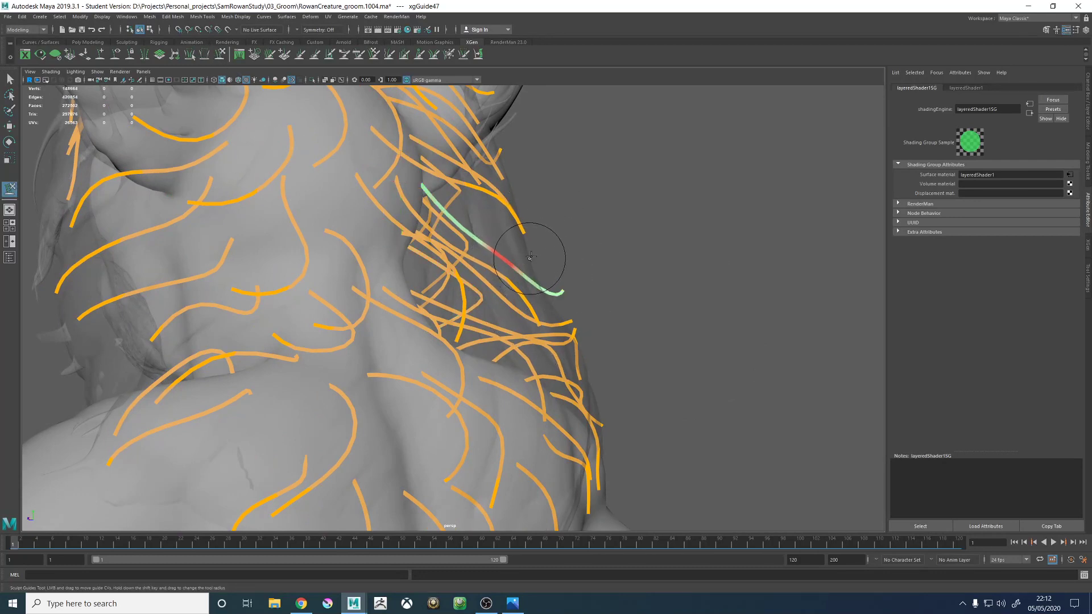
alt+drag(602, 273, 567, 236)
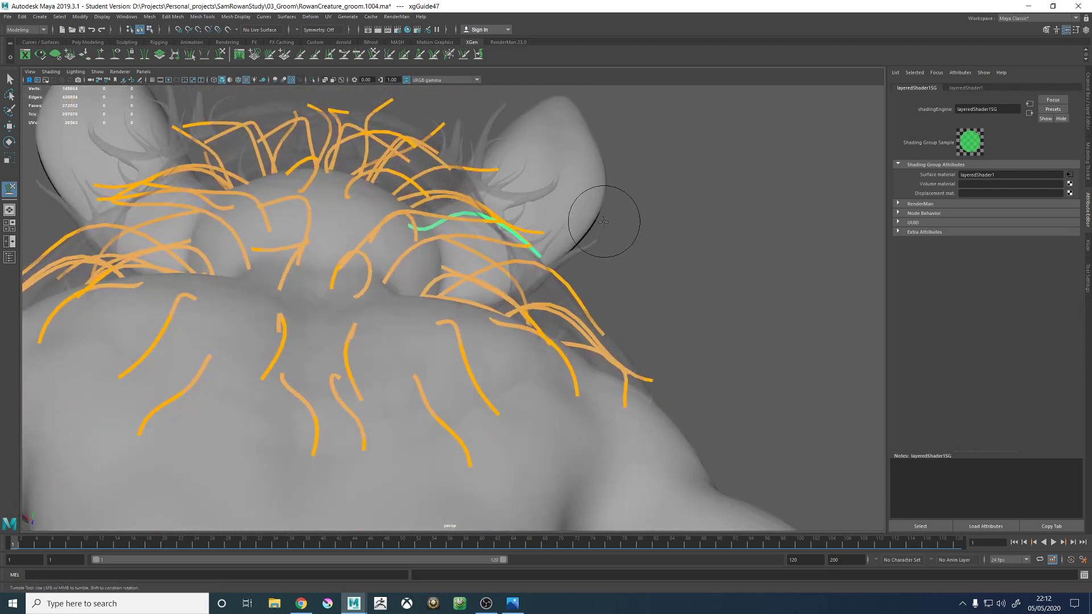
mouse_move(591, 232)
alt+mouse_down()
mouse_move(500, 232)
mouse_move(494, 245)
alt+mouse_up()
alt+right_drag(494, 245, 524, 268)
mouse_move(524, 267)
alt+mouse_down()
mouse_move(448, 244)
mouse_move(529, 287)
alt+mouse_up()
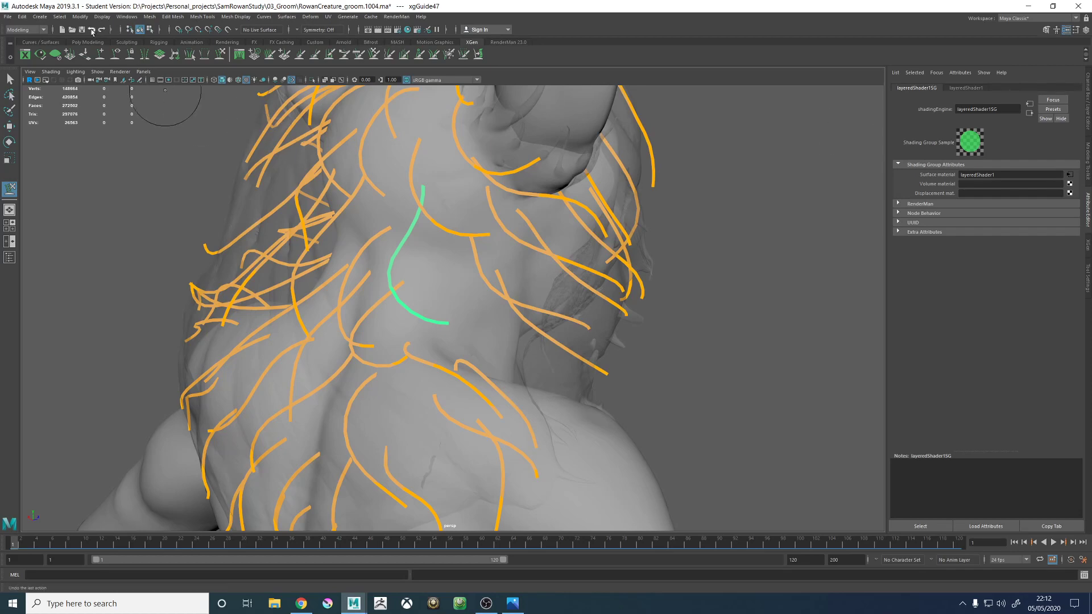
- Add a new guide at the base of the neck above the shoulder and paste the copied guide shape onto it
click(100, 55)
alt+drag(462, 316, 581, 319)
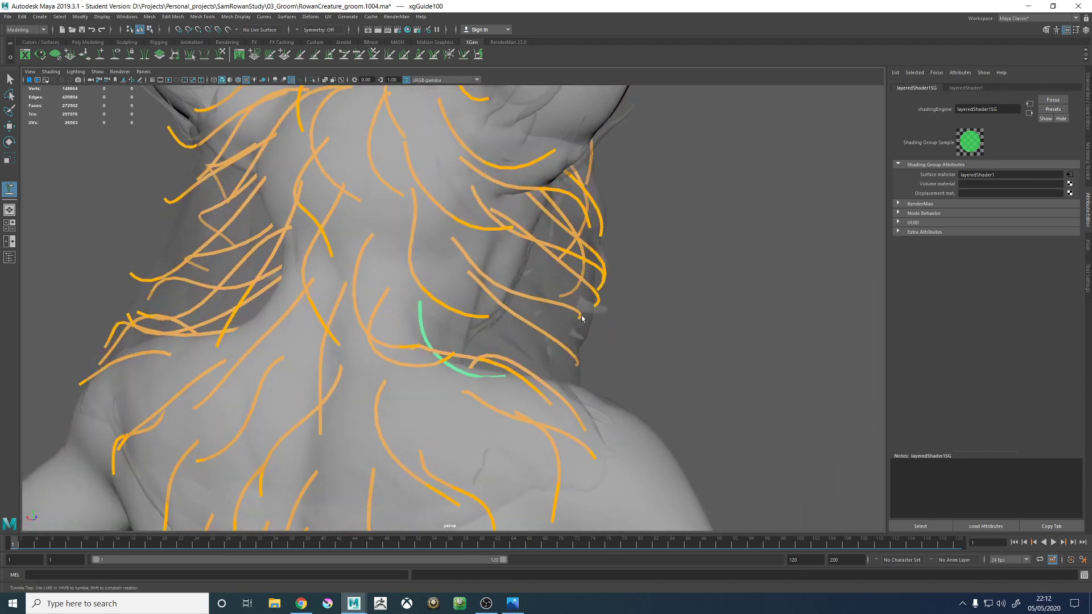
right_click(682, 317)
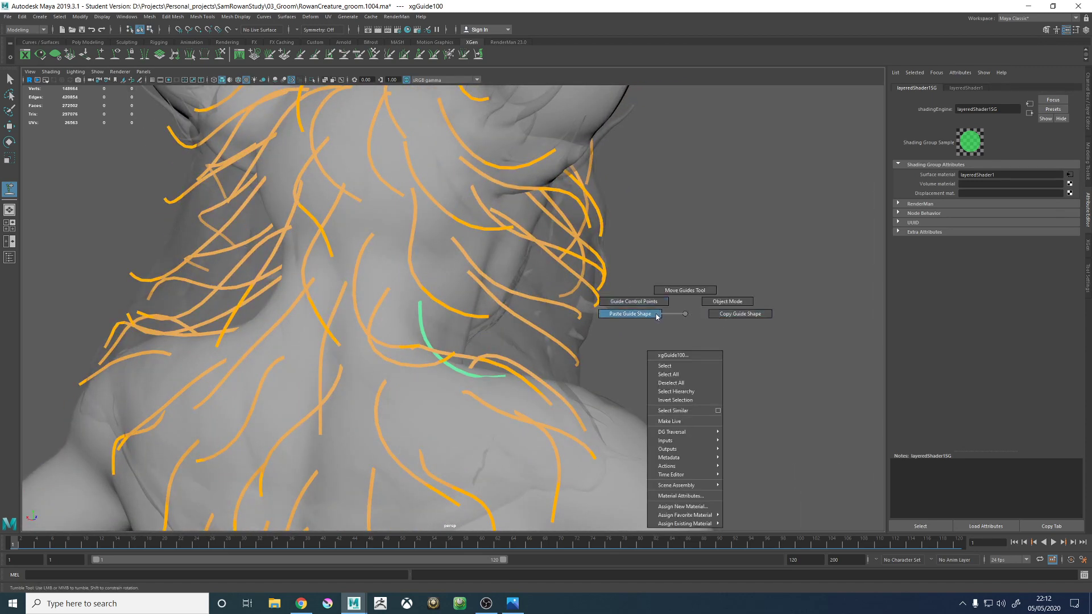
click(657, 316)
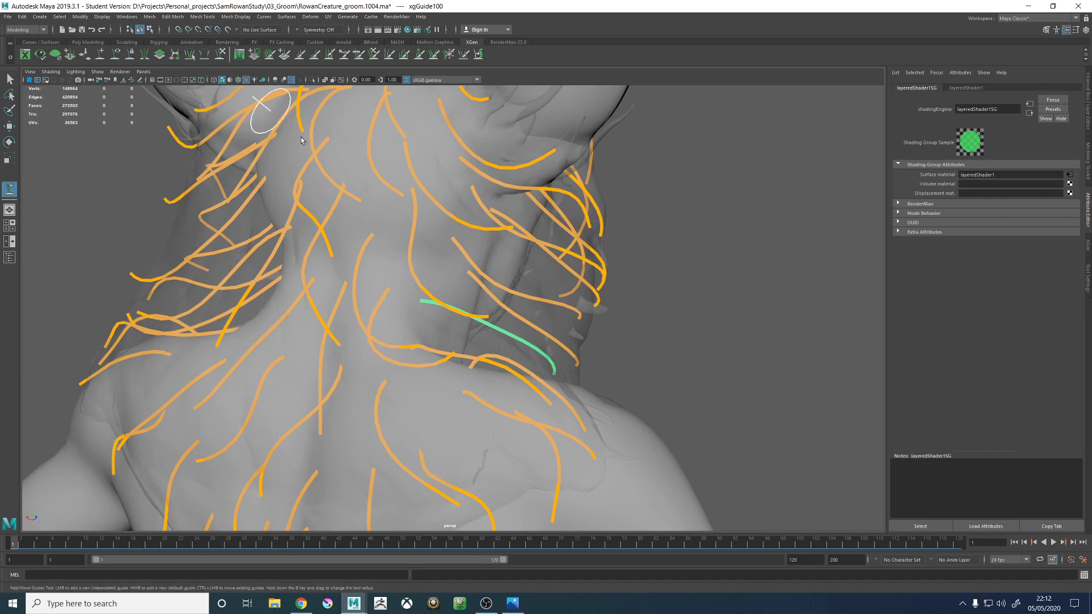
- Sculpt the new guide xgGuide100 so it bends down from the neck base toward the top of the shoulder
alt+drag(473, 274, 533, 283)
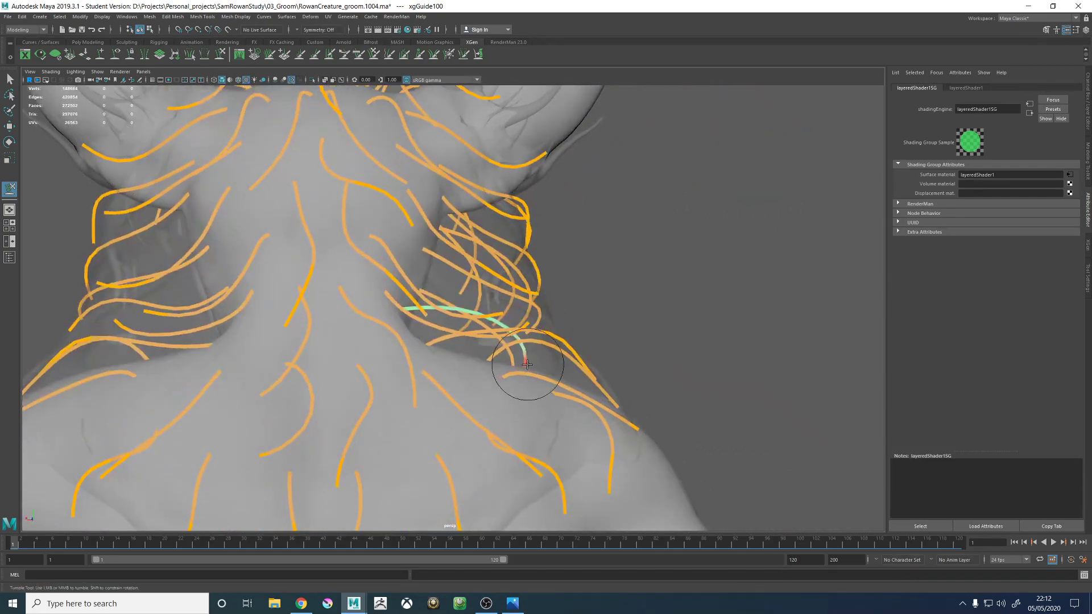
alt+drag(569, 340, 546, 310)
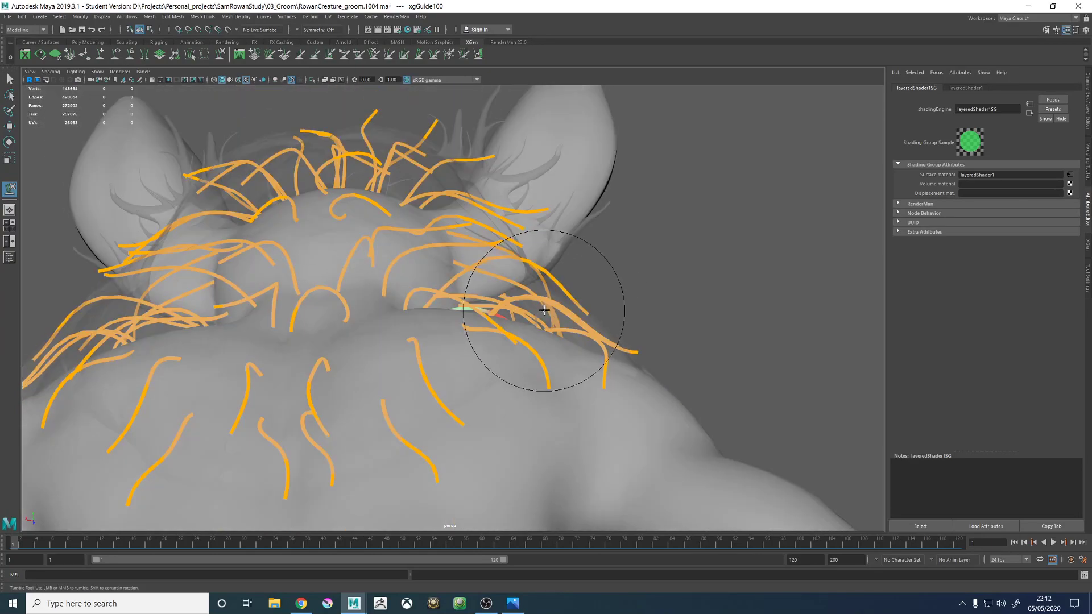
alt+drag(597, 279, 385, 456)
mouse_move(586, 354)
alt+mouse_down()
mouse_move(457, 352)
mouse_move(501, 369)
mouse_move(597, 327)
mouse_move(507, 336)
mouse_move(517, 365)
alt+mouse_up()
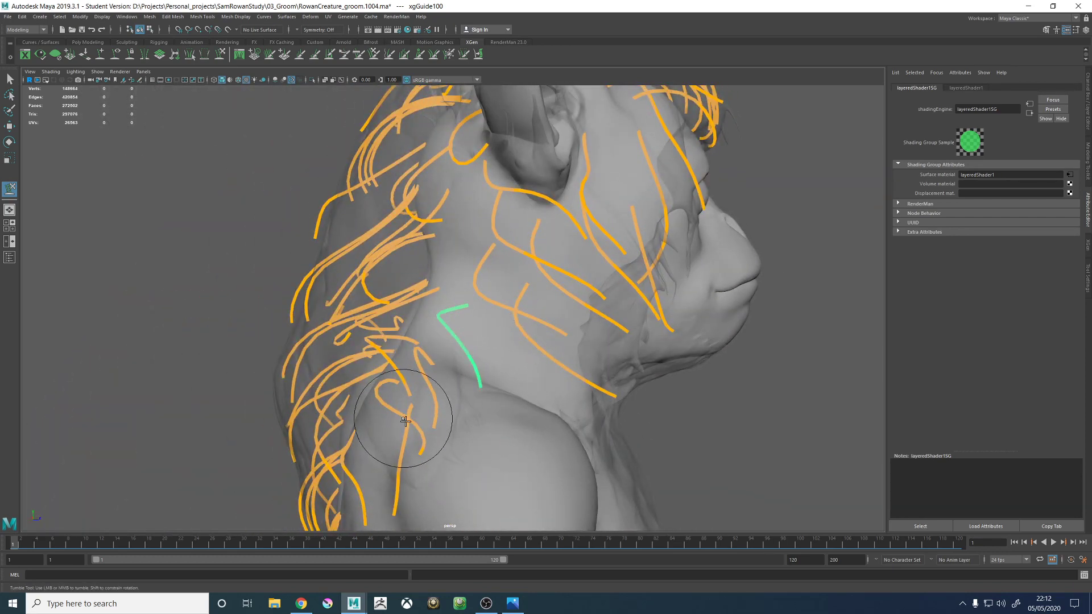
mouse_move(500, 341)
alt+mouse_down()
mouse_move(468, 366)
mouse_move(523, 341)
mouse_move(500, 360)
mouse_move(441, 367)
mouse_move(451, 390)
mouse_move(475, 391)
alt+mouse_up()
- Examine the neck and shoulder guides from the side, front and back of the creature
key(w)
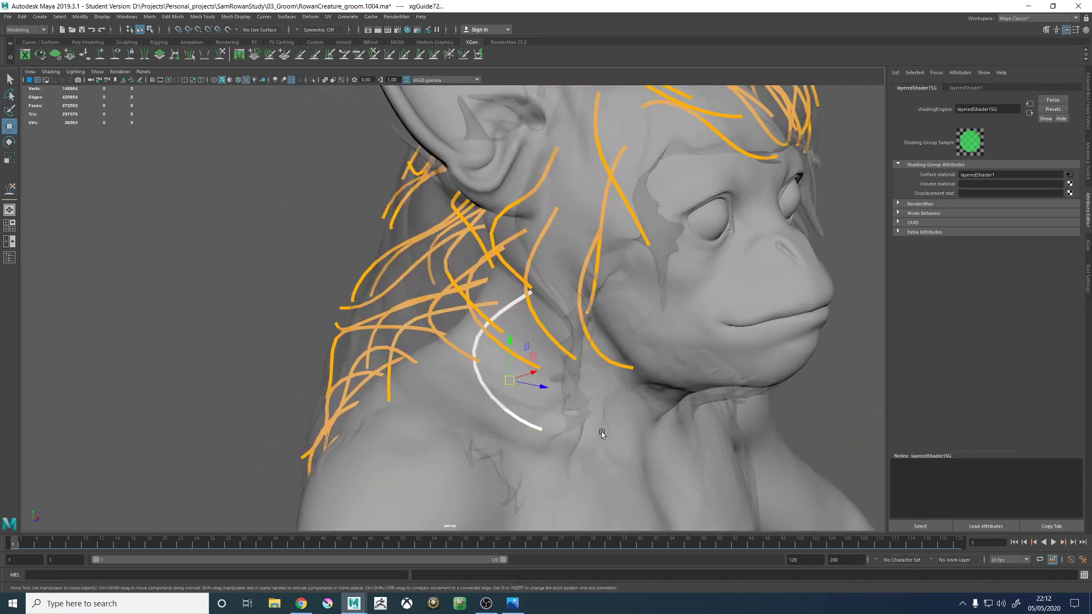
right_drag(637, 421, 607, 398)
alt+drag(581, 384, 229, 239)
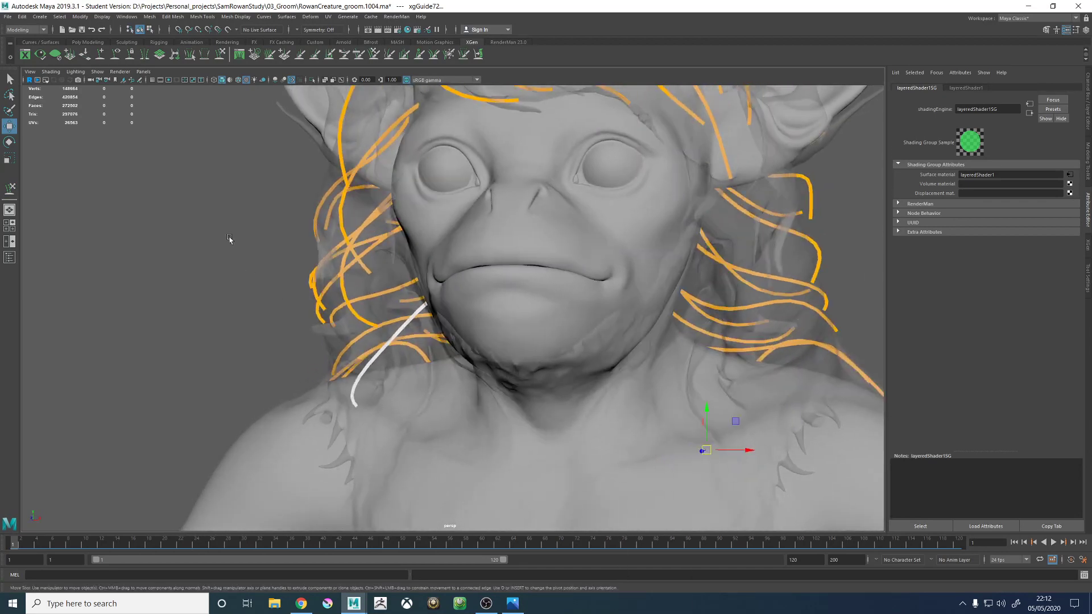
alt+drag(499, 301, 519, 316)
key(ctrl+z)
click(646, 311)
alt+drag(646, 313, 528, 353)
key(ctrl+z)
click(393, 377)
click(514, 348)
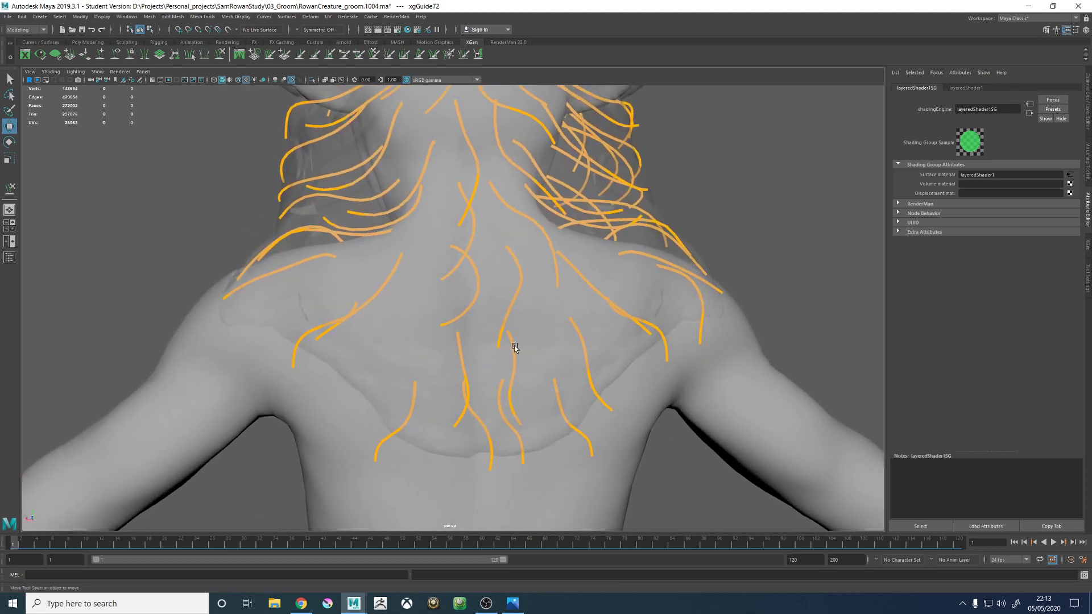
- Select the guide xgGuide44 on the upper back and show the XGen settings of the furHead_01_DESC description
click(585, 363)
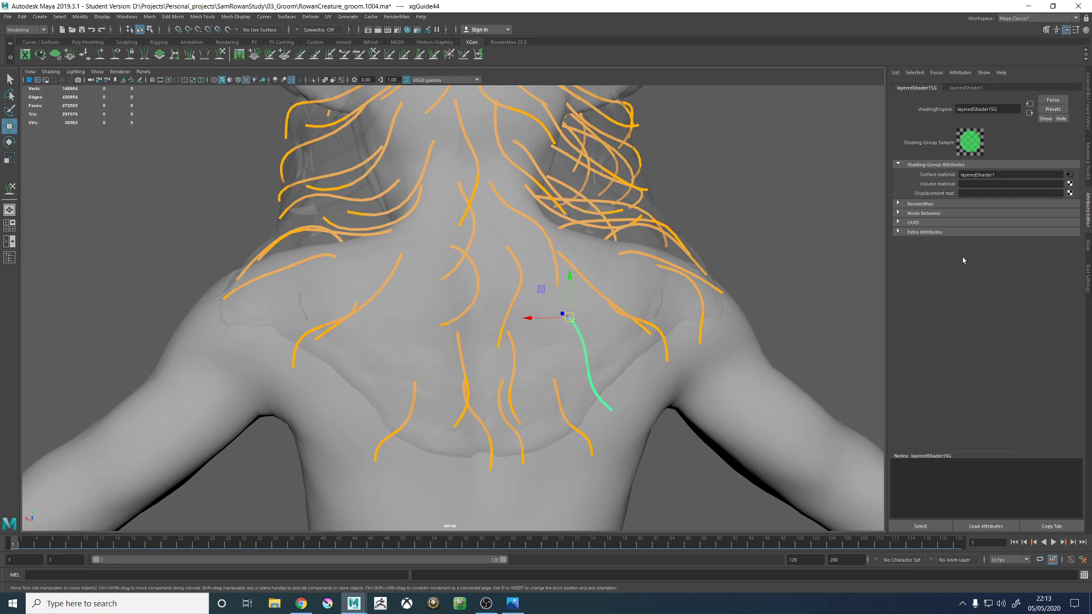
click(1086, 248)
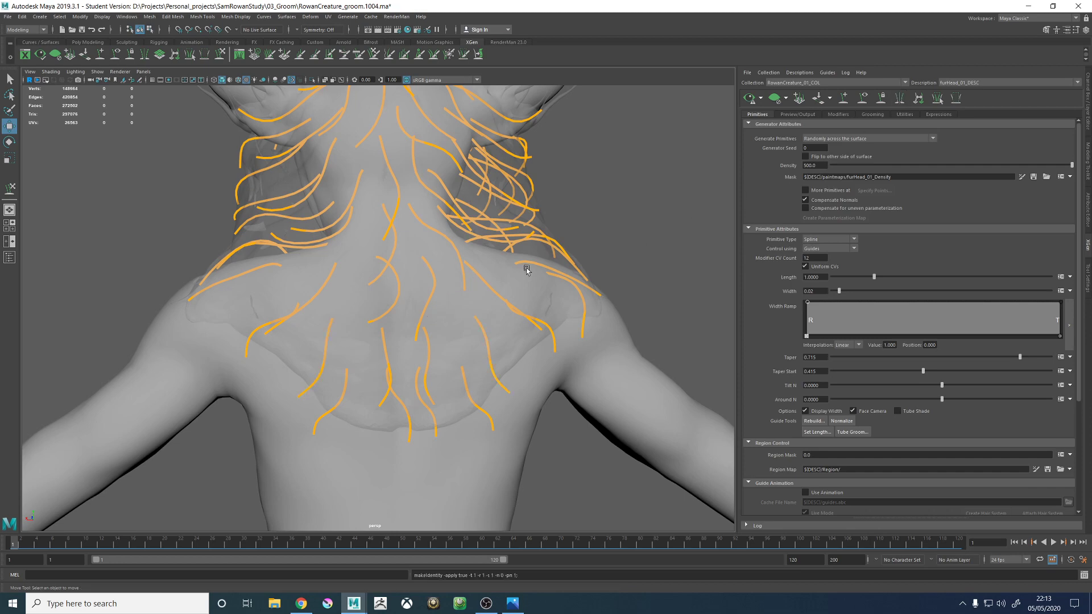
- Resculpt xgGuide59 from several angles so it curves down from the neck over the front of the shoulder
mouse_move(527, 264)
alt+mouse_down()
mouse_move(463, 315)
mouse_move(512, 265)
mouse_move(461, 261)
mouse_move(535, 275)
alt+mouse_up()
alt+right_drag(536, 276, 575, 333)
alt+drag(575, 333, 501, 311)
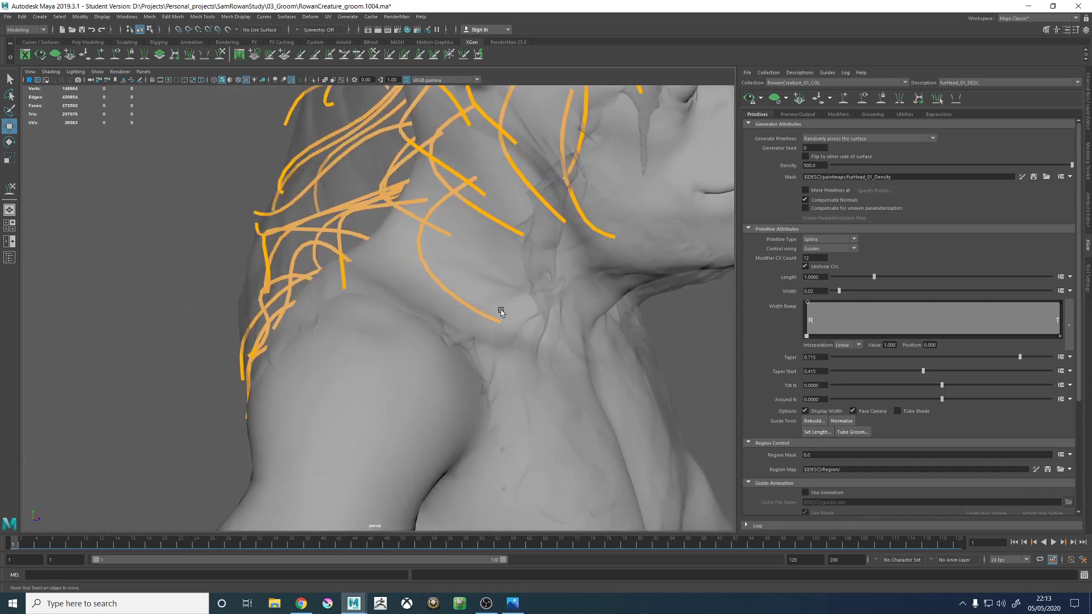
click(449, 291)
click(220, 56)
alt+right_drag(446, 279, 404, 301)
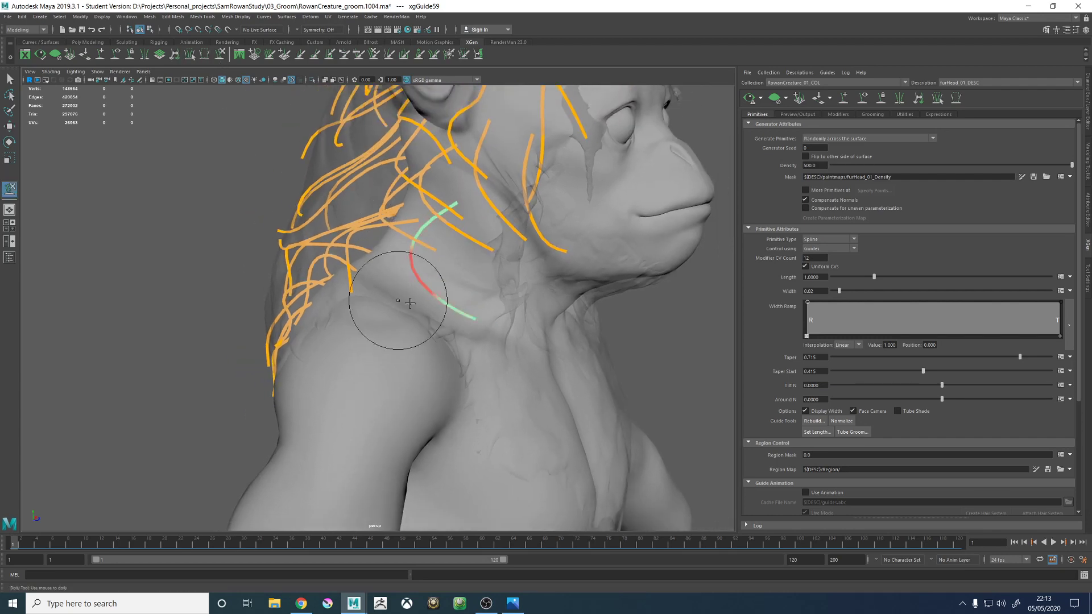
alt+drag(409, 303, 609, 256)
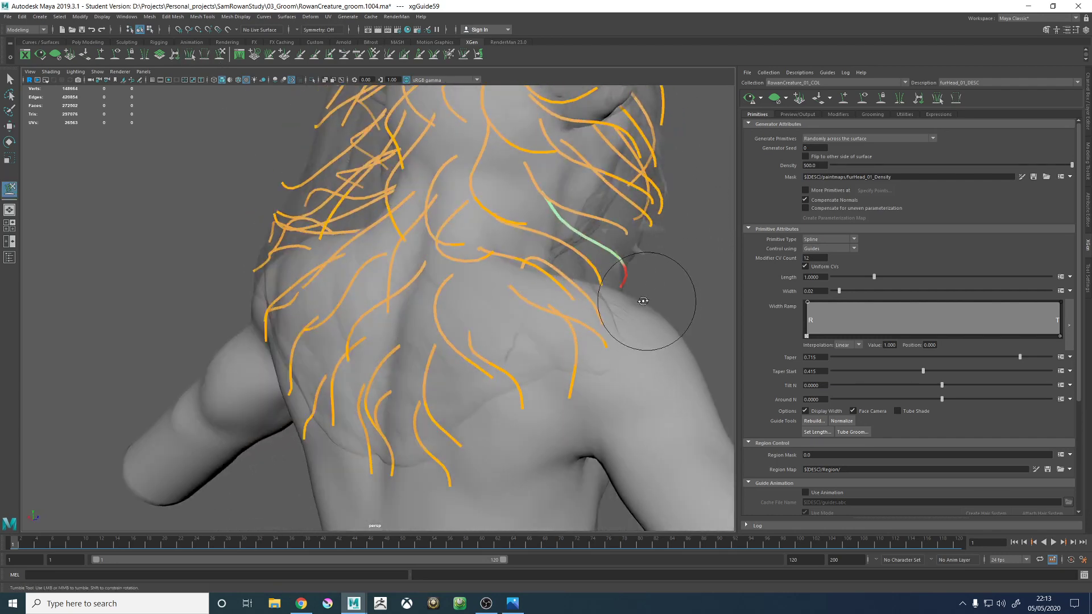
mouse_move(643, 301)
alt+mouse_down()
mouse_move(578, 288)
mouse_move(577, 309)
mouse_move(533, 290)
mouse_move(607, 297)
mouse_move(592, 293)
mouse_move(546, 332)
mouse_move(385, 312)
mouse_move(415, 341)
alt+mouse_up()
mouse_move(431, 387)
alt+mouse_down()
mouse_move(449, 373)
mouse_move(498, 388)
alt+mouse_up()
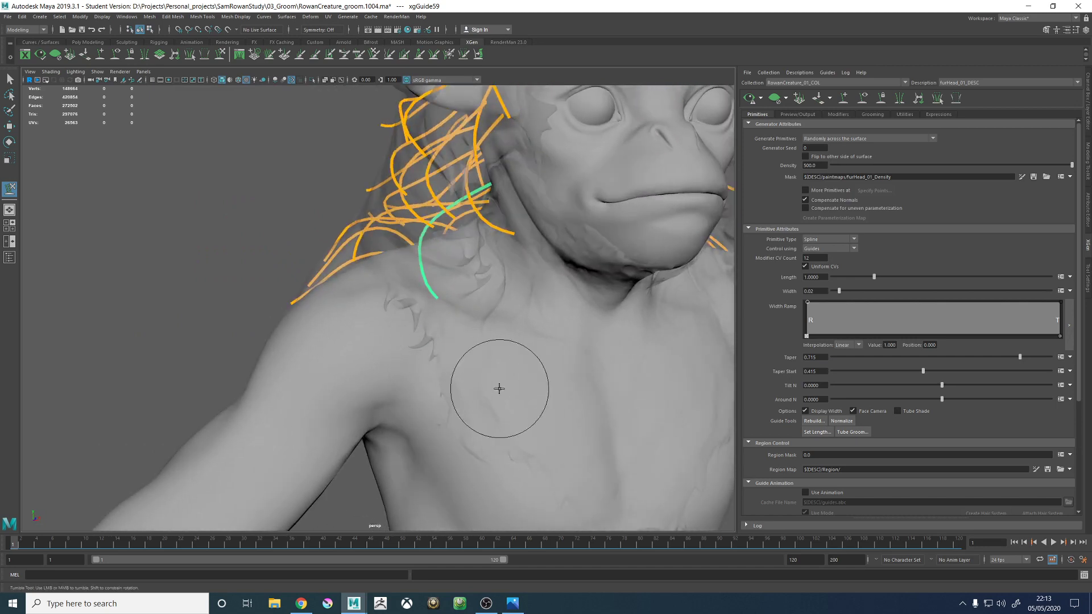
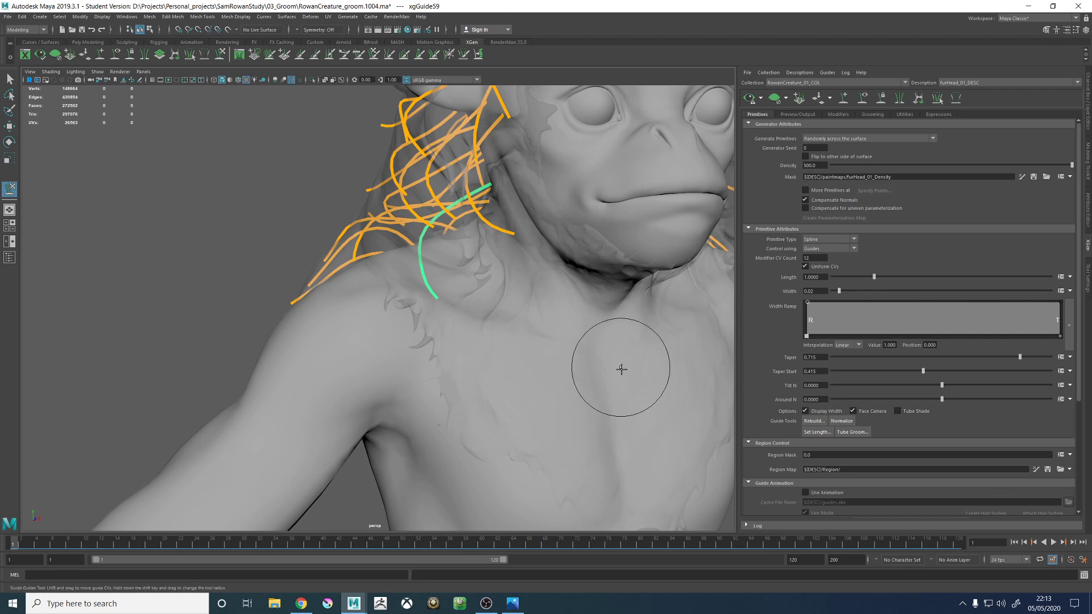
- Sculpt the lowest neck guide (xgGuide59) into a smooth curve that wraps around the neck and falls toward the collarbone
alt+drag(501, 300, 455, 344)
alt+middle_drag(444, 335, 492, 290)
alt+right_drag(483, 290, 495, 340)
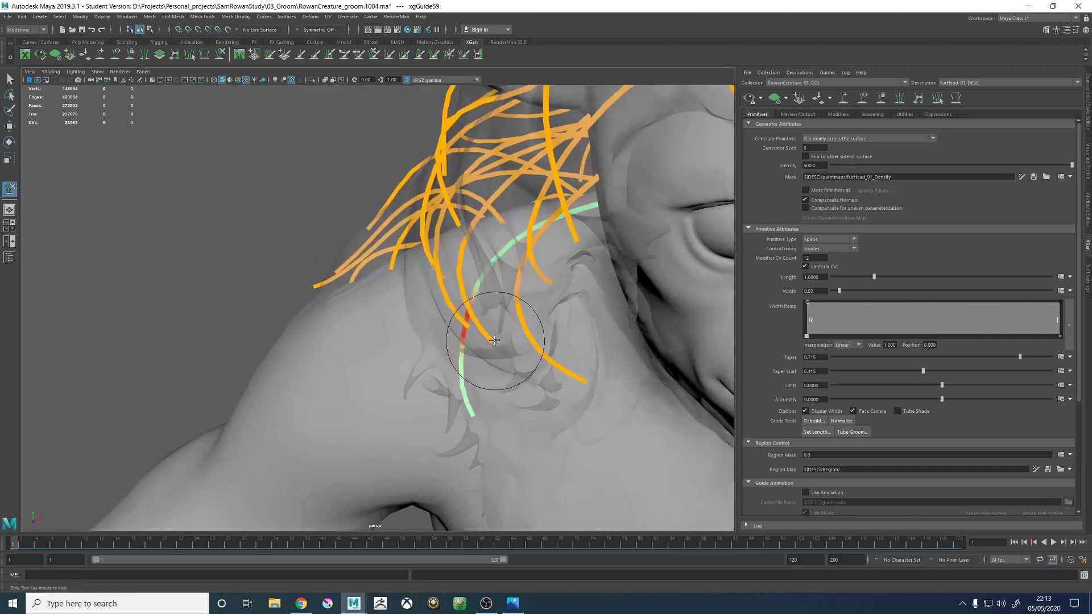
alt+drag(494, 340, 445, 336)
alt+right_drag(462, 336, 433, 297)
alt+drag(465, 330, 468, 315)
alt+middle_drag(468, 315, 470, 363)
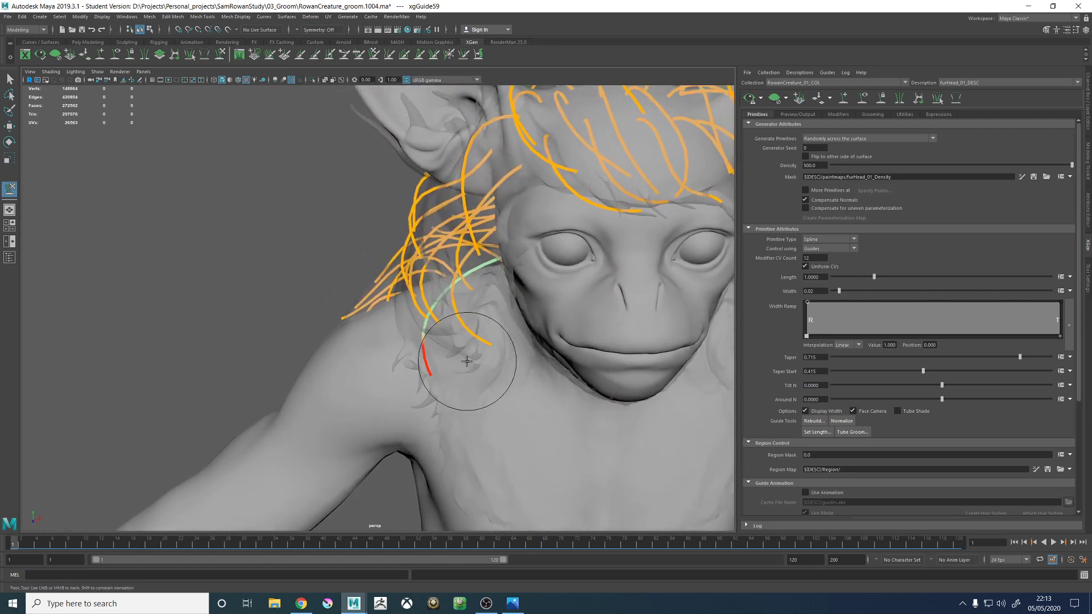
alt+drag(466, 359, 438, 365)
alt+right_drag(439, 366, 468, 364)
alt+middle_drag(467, 364, 472, 381)
mouse_move(470, 381)
alt+mouse_down()
mouse_move(484, 387)
mouse_move(465, 392)
alt+mouse_up()
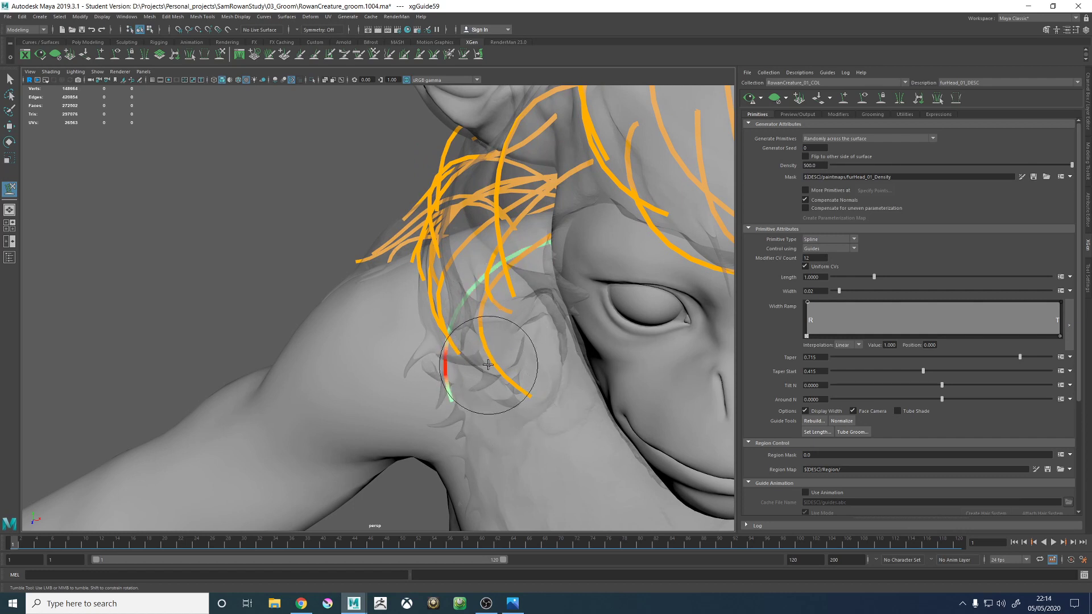
mouse_move(488, 365)
alt+mouse_down()
mouse_move(473, 387)
mouse_move(599, 359)
mouse_move(487, 421)
mouse_move(463, 304)
mouse_move(451, 317)
mouse_move(451, 303)
alt+mouse_up()
- Select the side neck guide xgGuide66 and sculpt its curve to follow the flow of the neighbouring guides
key(w)
click(447, 258)
click(442, 259)
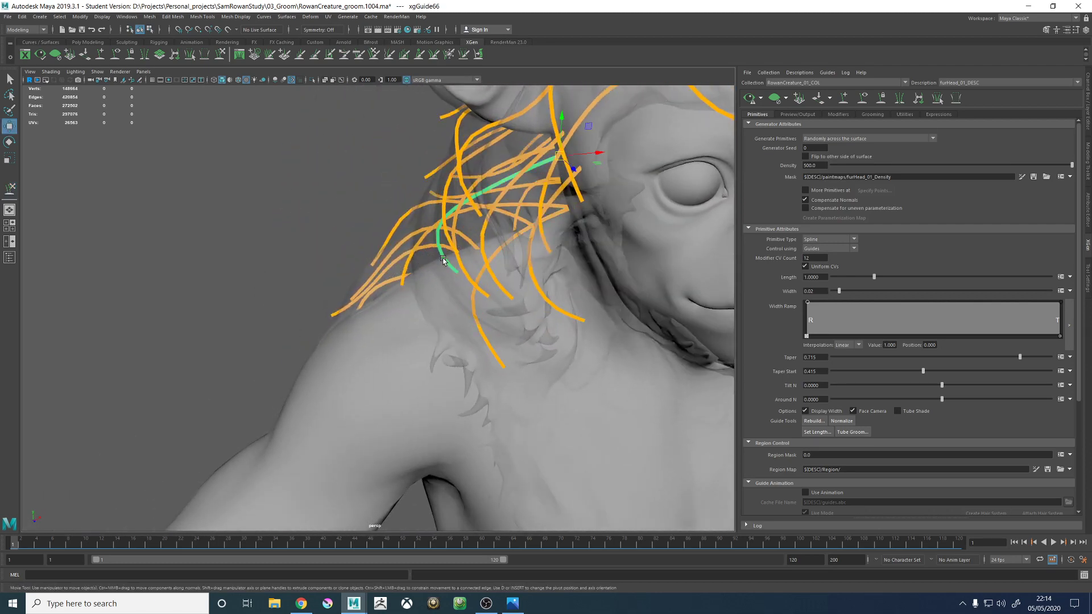
click(219, 55)
mouse_move(498, 312)
alt+mouse_down()
mouse_move(466, 333)
mouse_move(495, 293)
mouse_move(561, 292)
mouse_move(485, 357)
mouse_move(488, 305)
mouse_move(502, 368)
mouse_move(392, 330)
alt+mouse_up()
- Reselect the lowest neck guide xgGuide59 and sculpt its lower half into a curve running forward and down toward the throat
key(w)
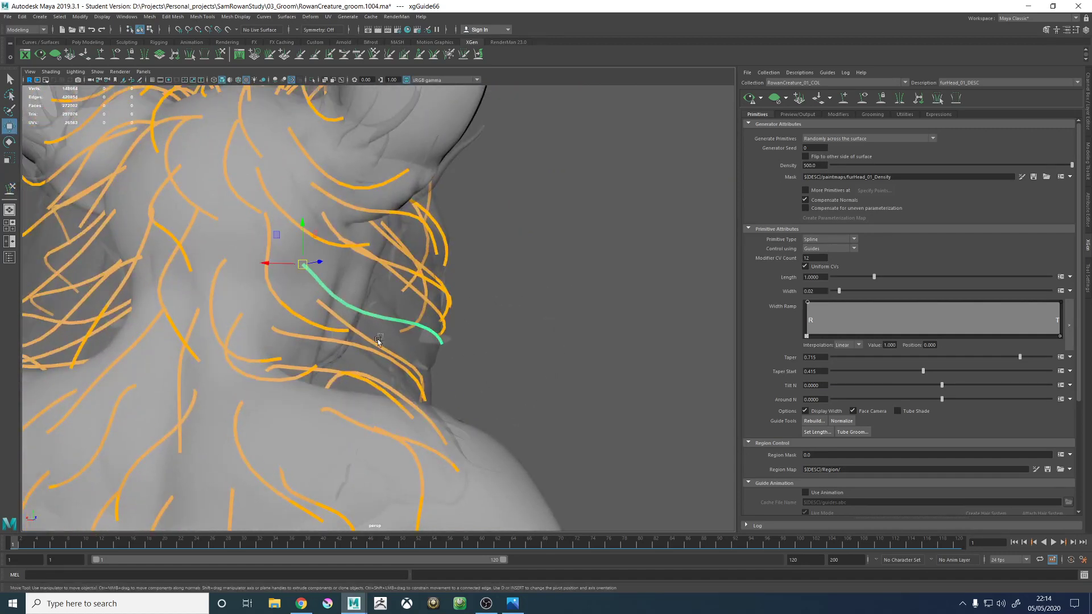
click(374, 341)
click(355, 333)
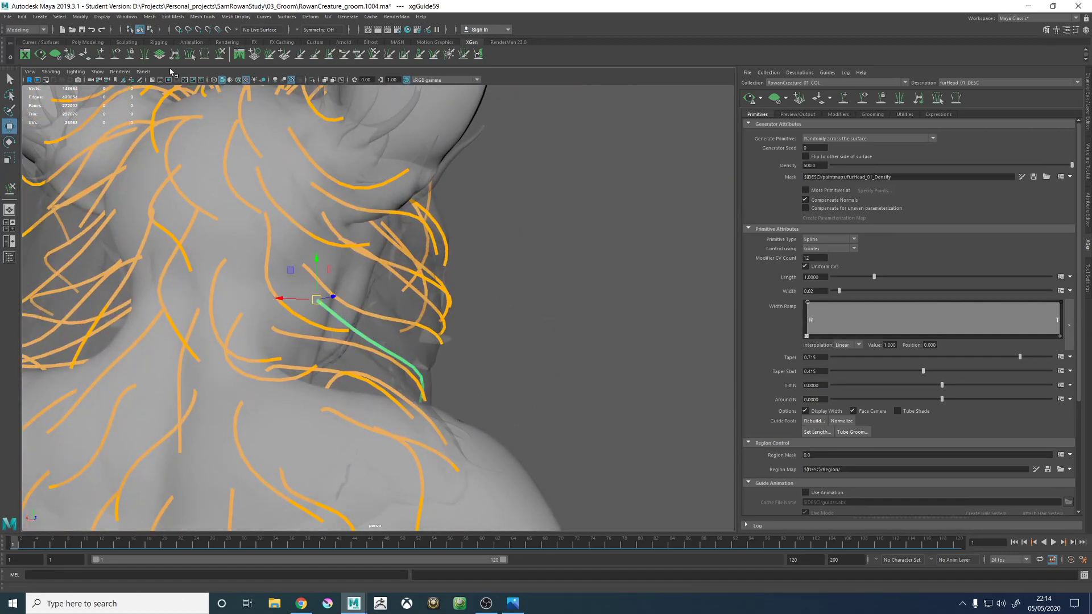
click(219, 57)
mouse_move(421, 361)
alt+mouse_down()
mouse_move(408, 363)
mouse_move(426, 350)
mouse_move(489, 380)
alt+mouse_up()
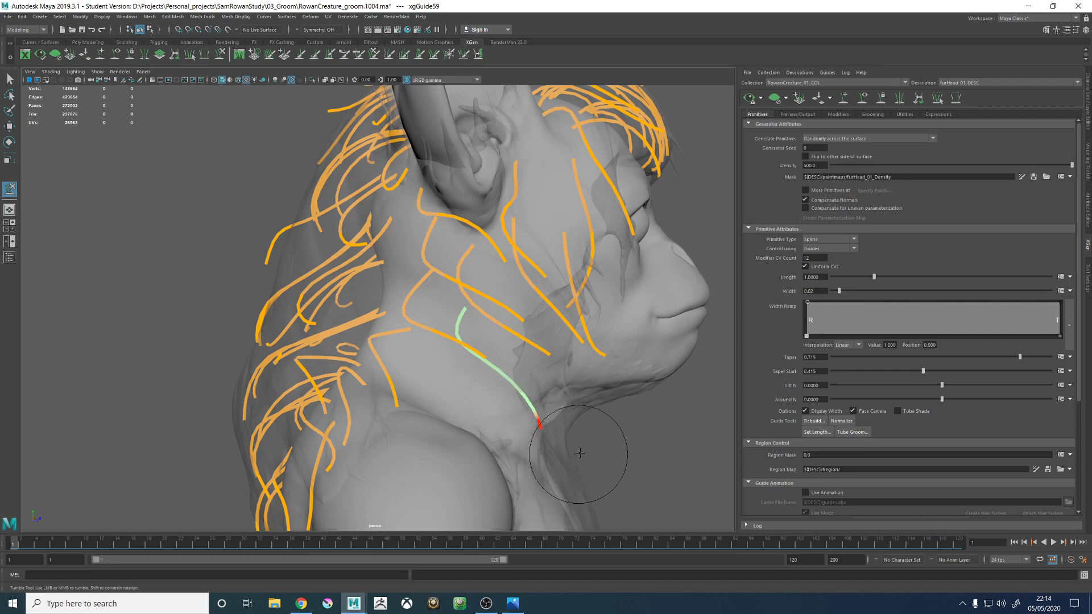
alt+right_drag(616, 364, 512, 295)
alt+drag(512, 296, 519, 273)
alt+right_drag(519, 273, 621, 349)
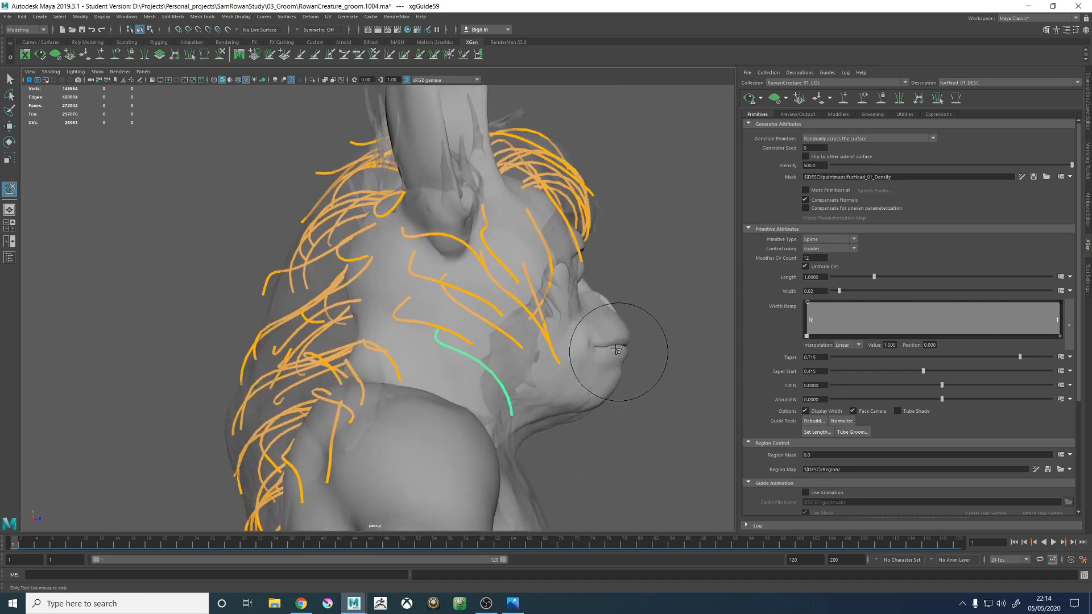
alt+drag(622, 349, 574, 338)
mouse_move(546, 251)
alt+mouse_down()
mouse_move(451, 288)
mouse_move(499, 317)
mouse_move(451, 297)
alt+mouse_up()
alt+middle_drag(451, 297, 463, 298)
mouse_move(464, 298)
alt+mouse_down()
mouse_move(538, 312)
mouse_move(487, 292)
mouse_move(499, 283)
alt+mouse_up()
- Select the temple guide in front of the ear (xgGuide23) and sculpt it to bend back and sweep forward across the cheek
key(w)
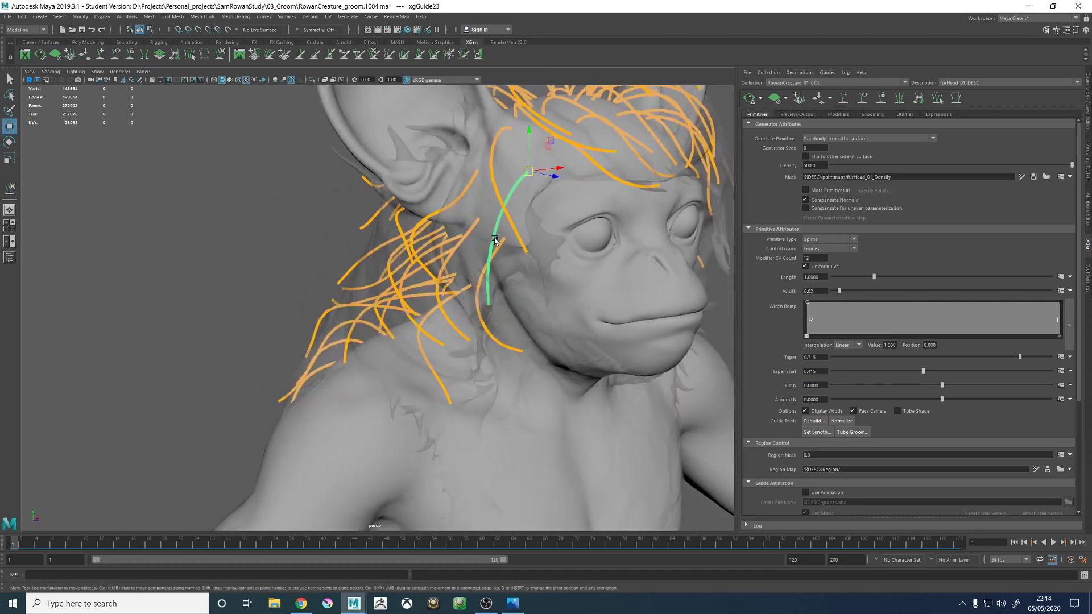
click(220, 54)
mouse_move(534, 285)
alt+mouse_down()
mouse_move(500, 244)
mouse_move(506, 261)
mouse_move(486, 244)
alt+mouse_up()
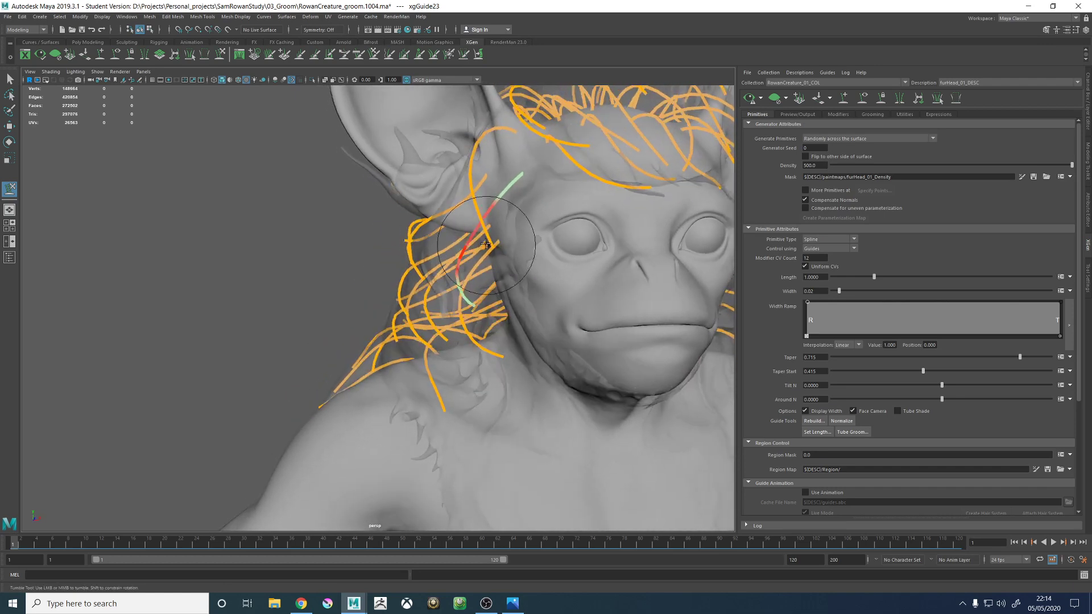
alt+drag(489, 296, 486, 232)
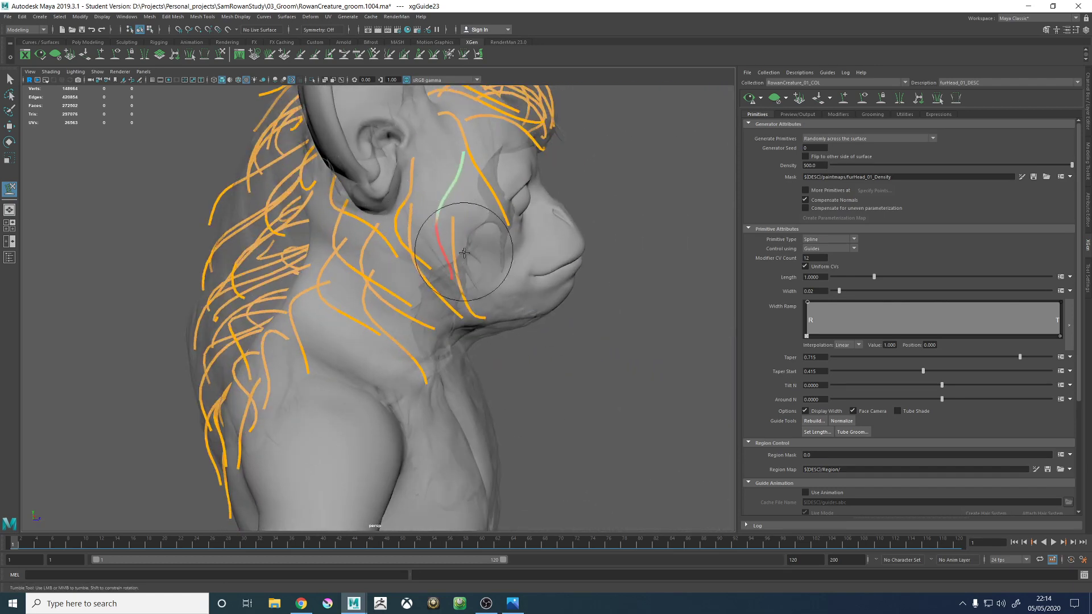
alt+drag(518, 318, 477, 299)
alt+right_drag(452, 290, 499, 307)
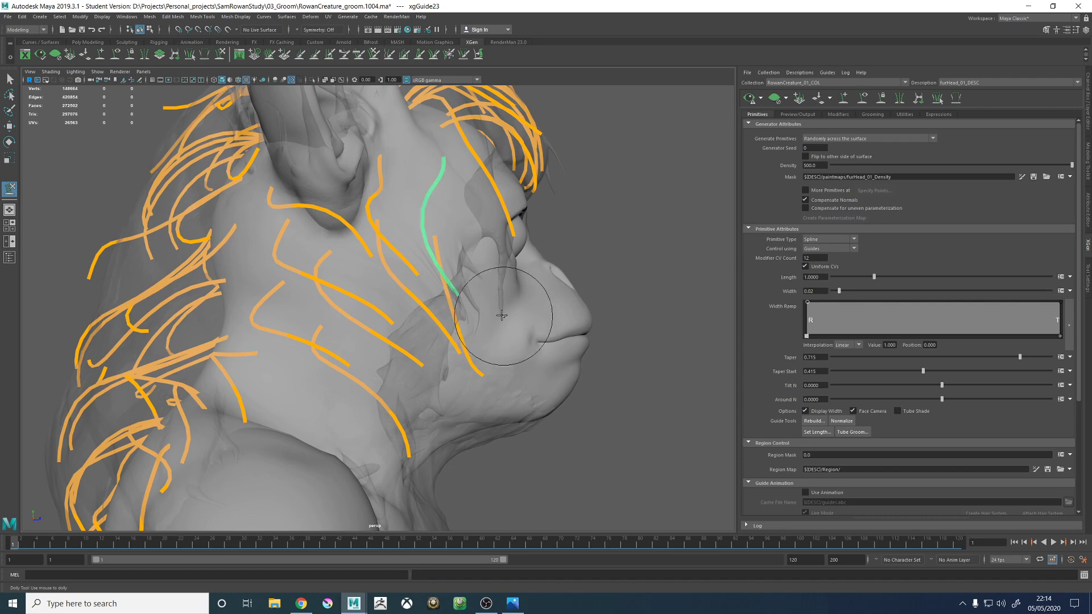
alt+drag(500, 268, 380, 228)
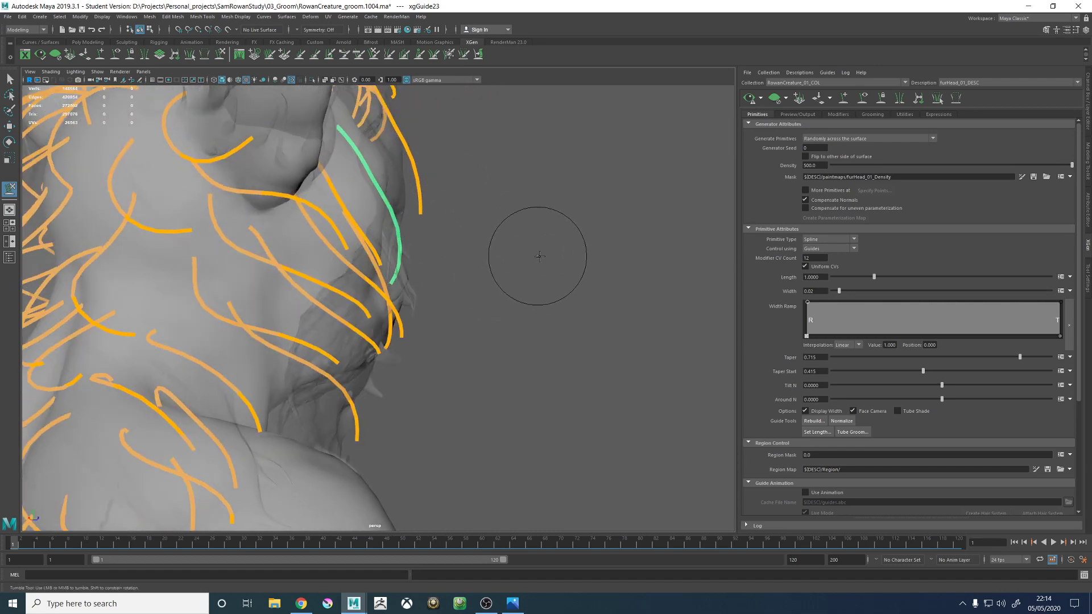
mouse_move(539, 256)
alt+mouse_down()
mouse_move(572, 287)
mouse_move(402, 285)
mouse_move(451, 249)
mouse_move(499, 185)
mouse_move(494, 239)
mouse_move(536, 249)
alt+mouse_up()
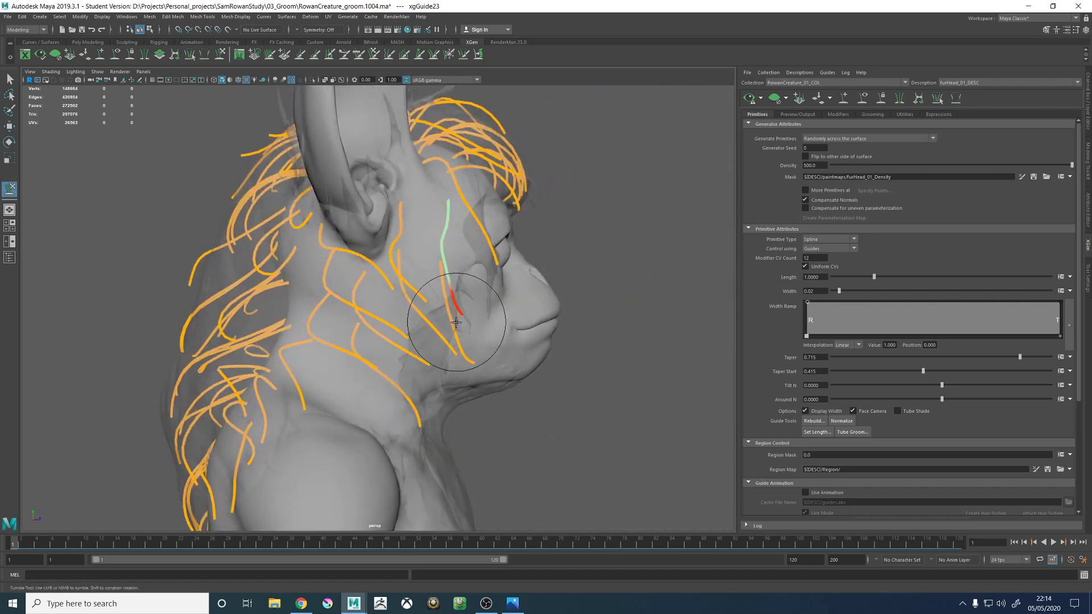
mouse_move(476, 337)
alt+right_down()
mouse_move(375, 271)
mouse_move(486, 338)
alt+right_up()
- Select the cheek guide xgGuide97 and sculpt its lower end to curve forward along the jaw
key(w)
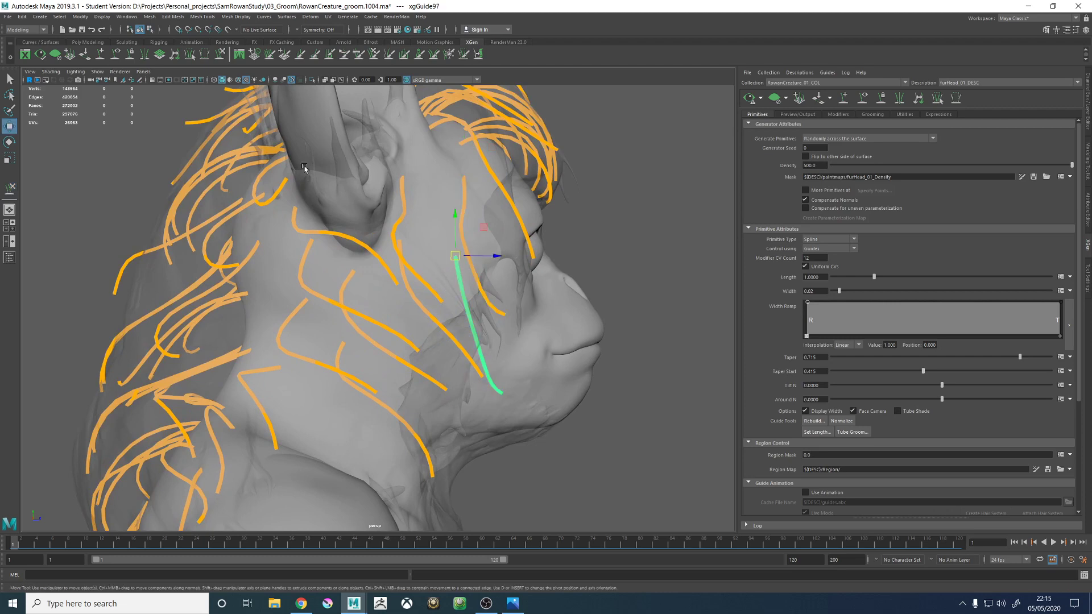
click(220, 55)
alt+drag(496, 319, 478, 324)
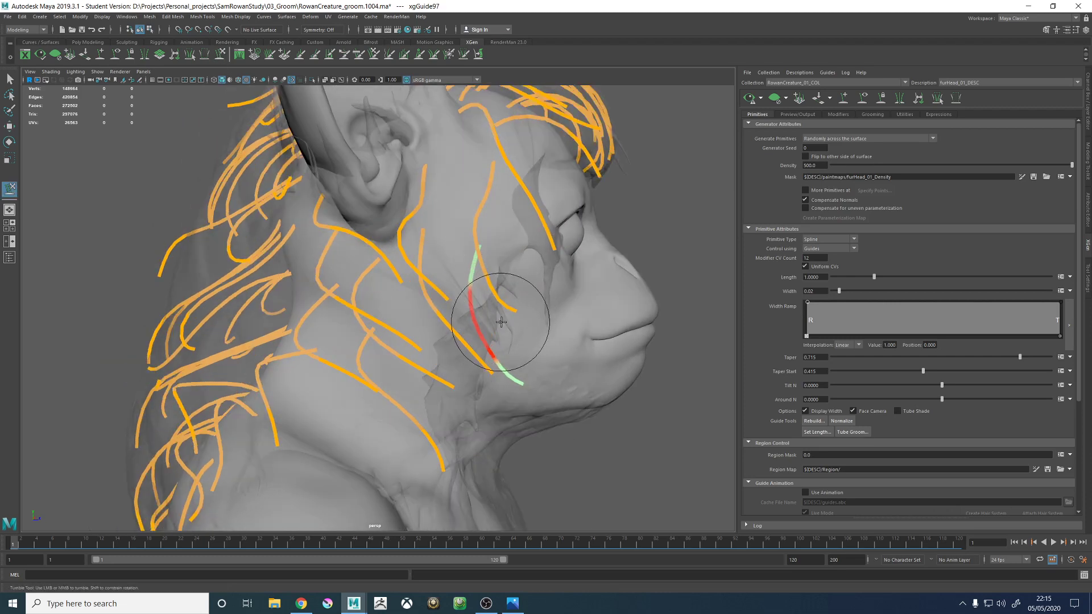
alt+drag(529, 290, 427, 244)
alt+right_drag(427, 244, 463, 350)
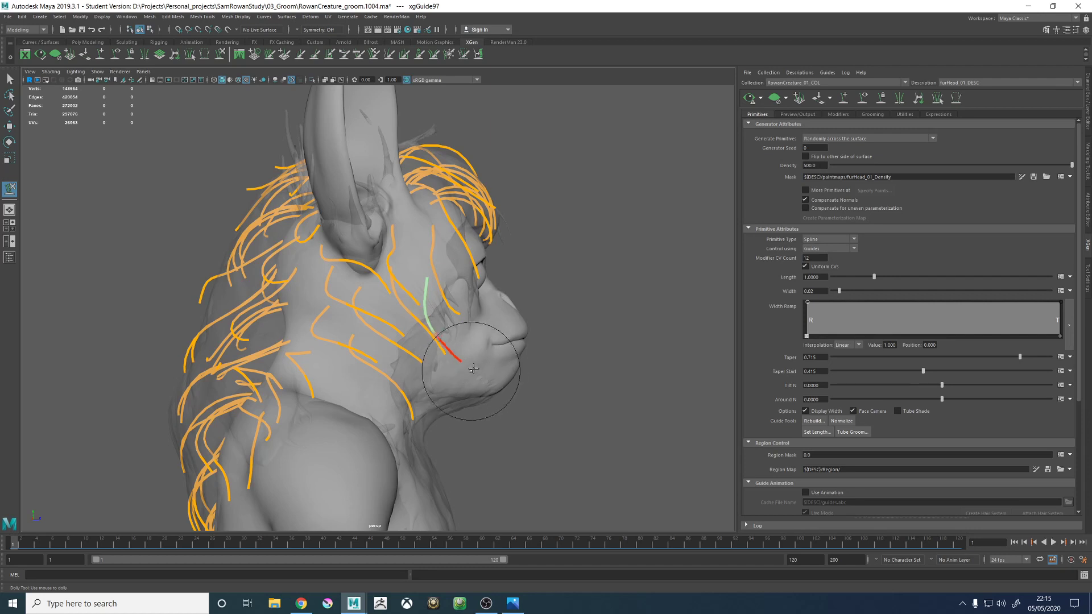
drag(472, 351, 476, 358)
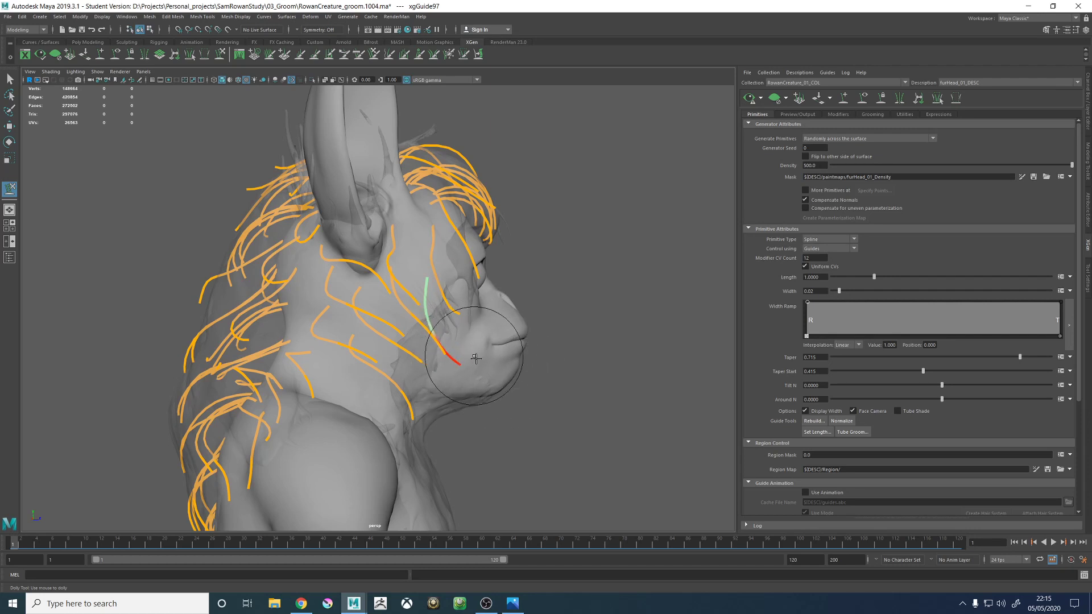
- Select the two neck guides below the ear (xgGuide60 and xgGuide37) and sculpt their tips downward along the jaw
key(w)
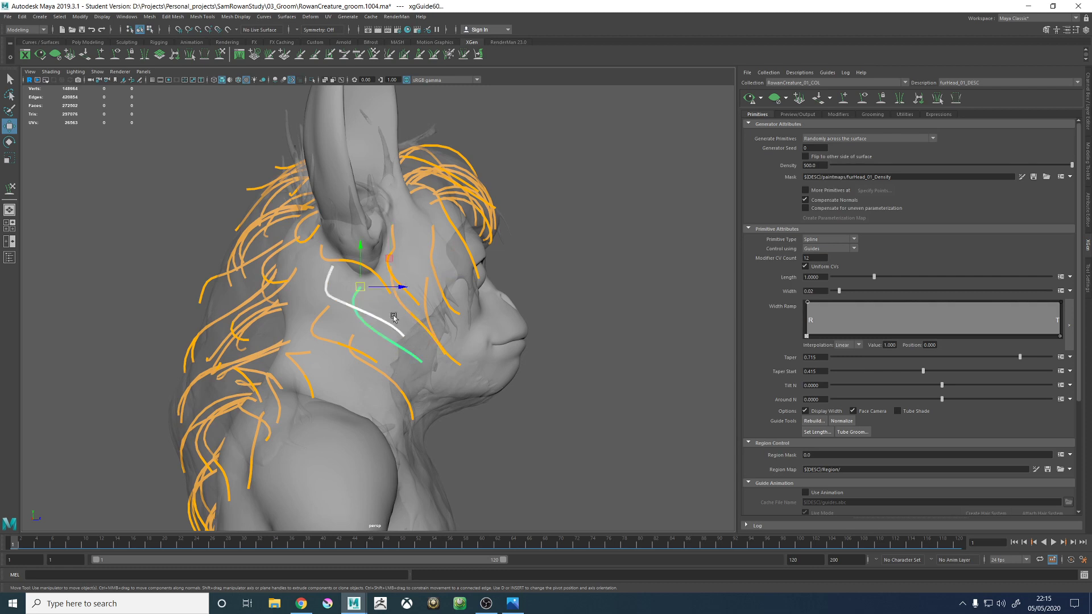
mouse_move(370, 305)
alt+mouse_down()
mouse_move(347, 302)
mouse_move(366, 313)
alt+mouse_up()
click(220, 54)
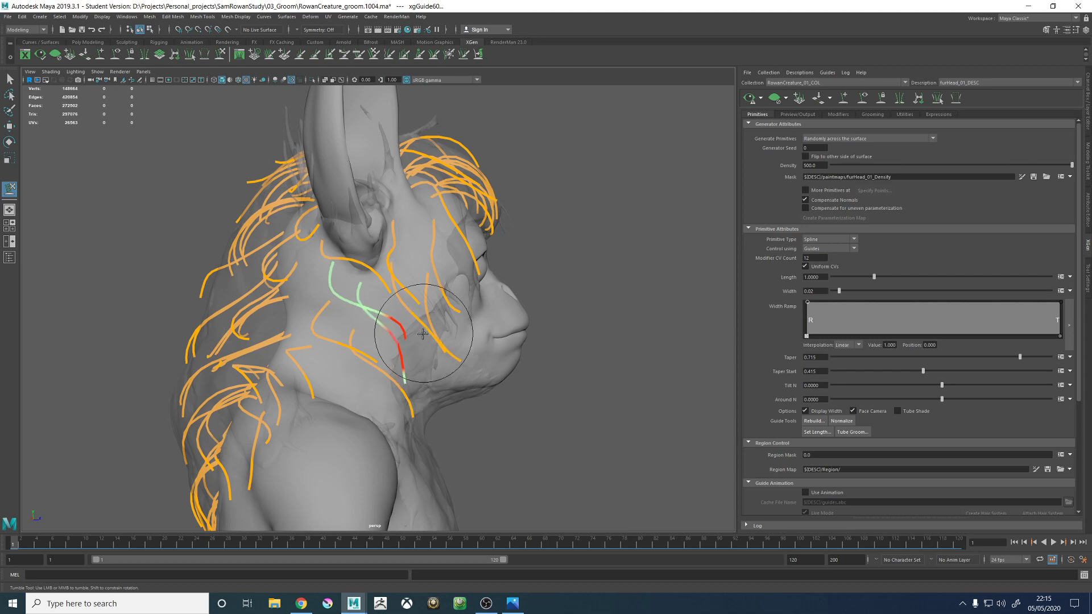
alt+drag(459, 347, 416, 333)
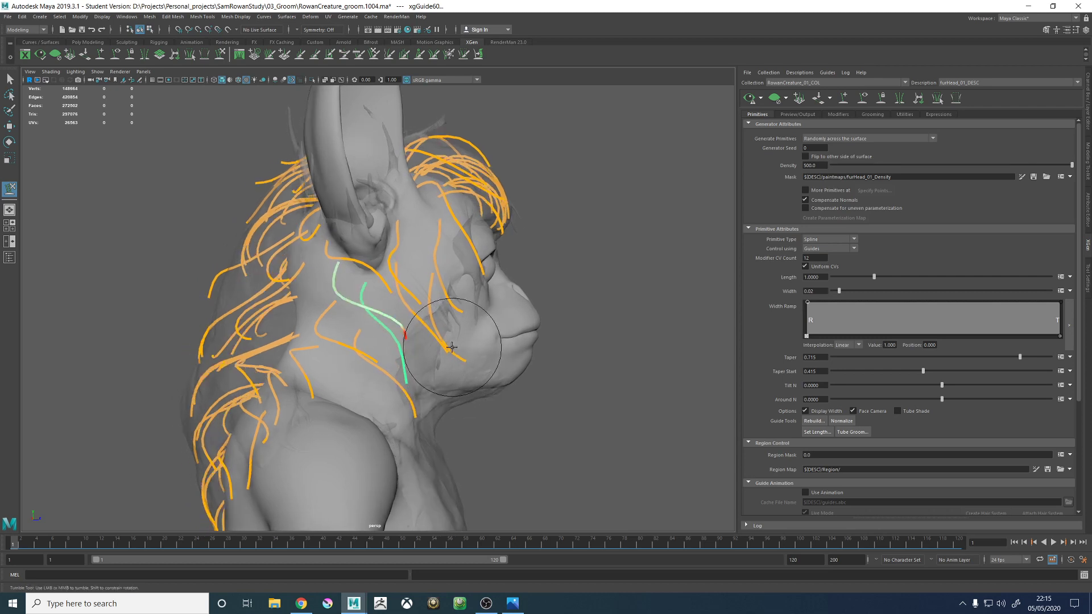
alt+right_drag(428, 308, 522, 329)
alt+drag(420, 287, 433, 285)
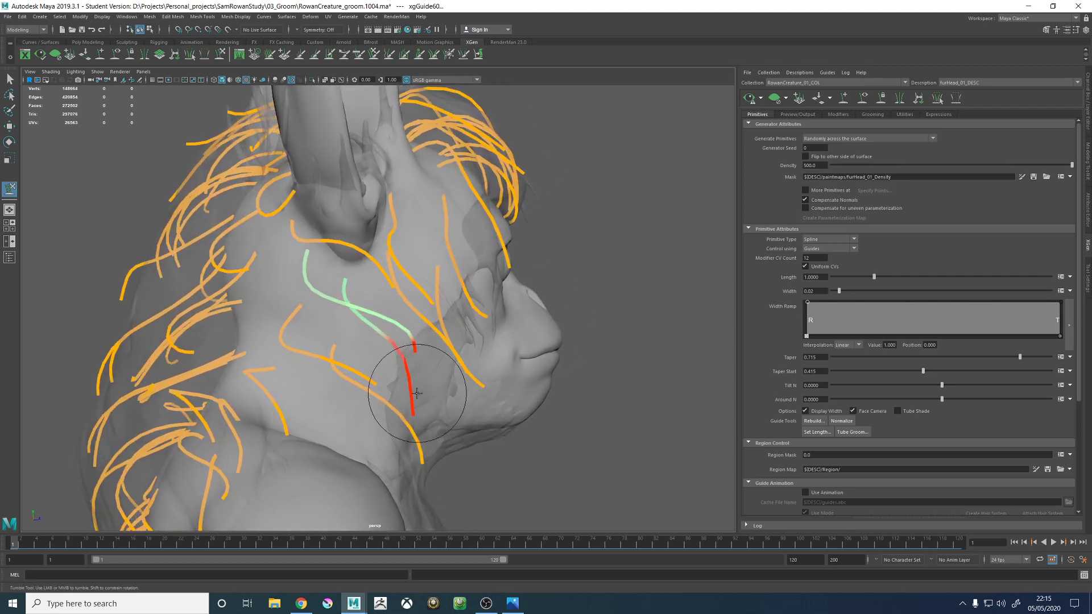
drag(417, 394, 429, 415)
- Select only the upper guide below the ear (xgGuide37) and sculpt its tip upward and forward onto the cheek
key(w)
click(406, 338)
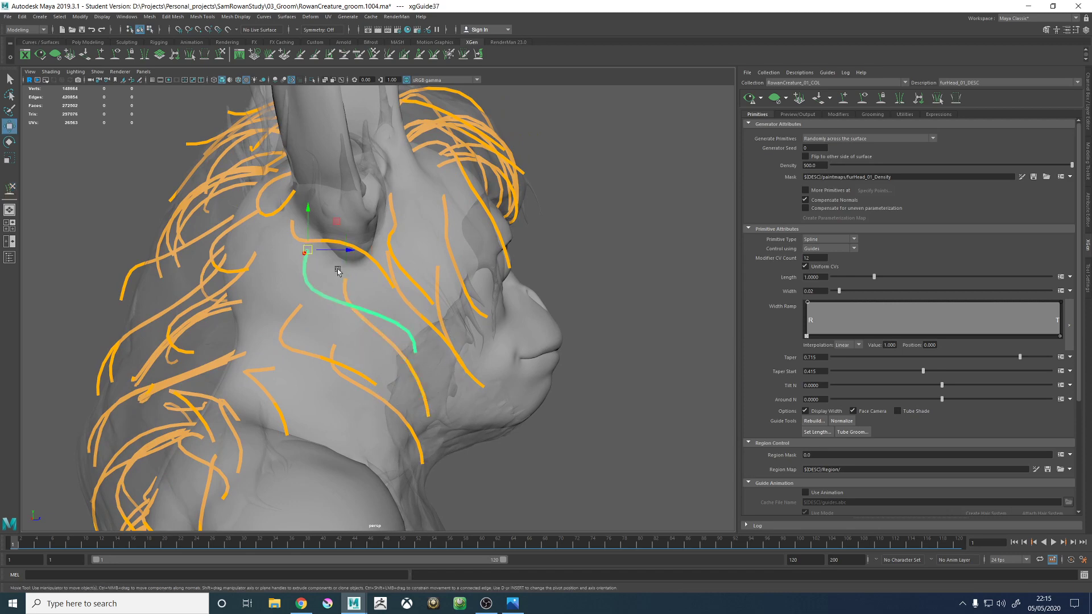
alt+drag(339, 271, 362, 289)
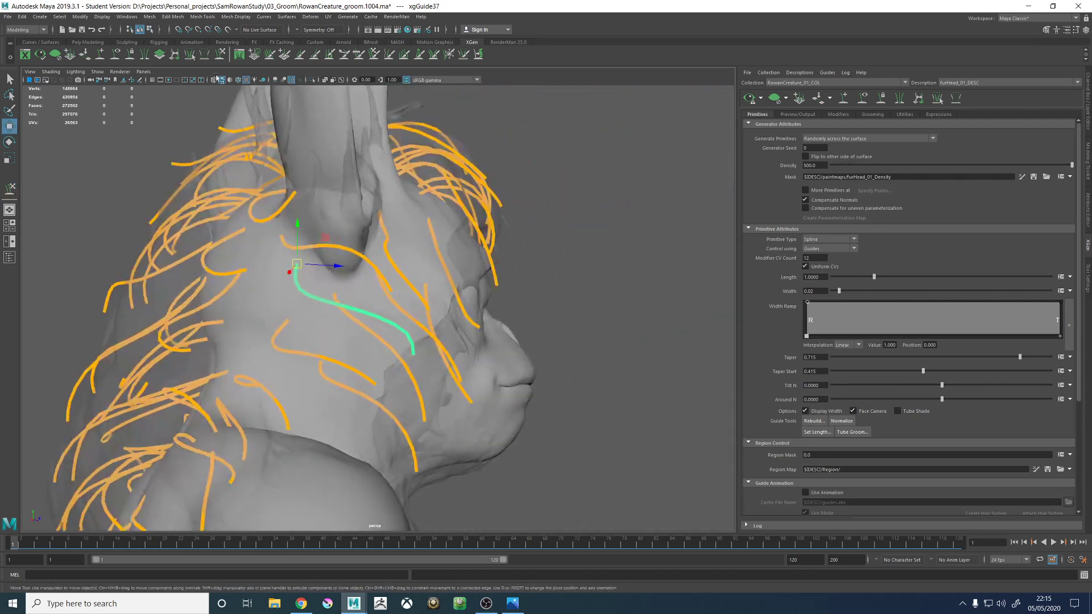
click(220, 55)
alt+drag(404, 329, 425, 289)
drag(415, 359, 452, 298)
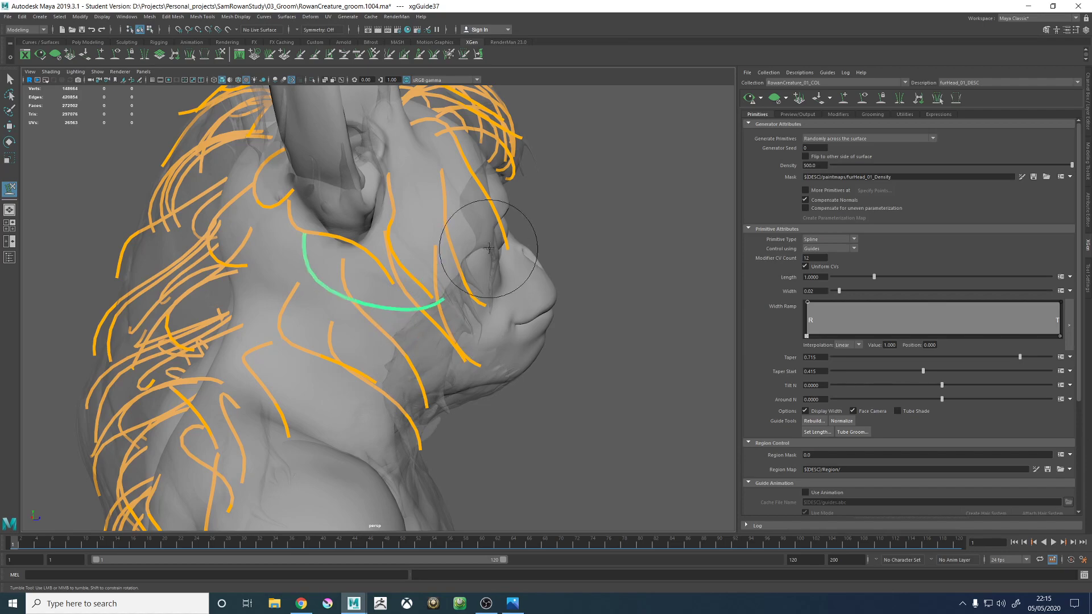
mouse_move(489, 248)
alt+mouse_down()
mouse_move(501, 256)
mouse_move(424, 295)
mouse_move(366, 288)
mouse_move(424, 298)
mouse_move(434, 321)
mouse_move(414, 231)
mouse_move(316, 208)
mouse_move(377, 255)
mouse_move(407, 247)
mouse_move(438, 326)
alt+mouse_up()
- Select xgGuide24 beside the ear and sculpt its curve around the side of the head
key(w)
mouse_move(401, 281)
alt+mouse_down()
mouse_move(411, 291)
mouse_move(397, 314)
mouse_move(382, 302)
mouse_move(427, 228)
alt+mouse_up()
click(401, 323)
click(395, 318)
click(220, 55)
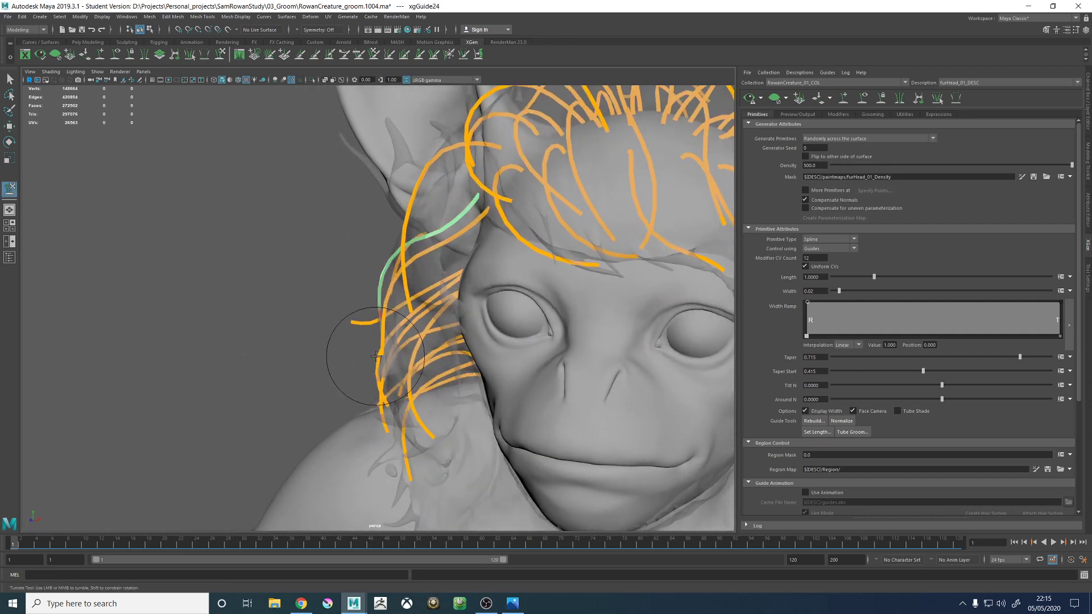
alt+drag(368, 347, 546, 291)
- Deselect the guides, update the fur preview and examine the head groom from the side and front
key(w)
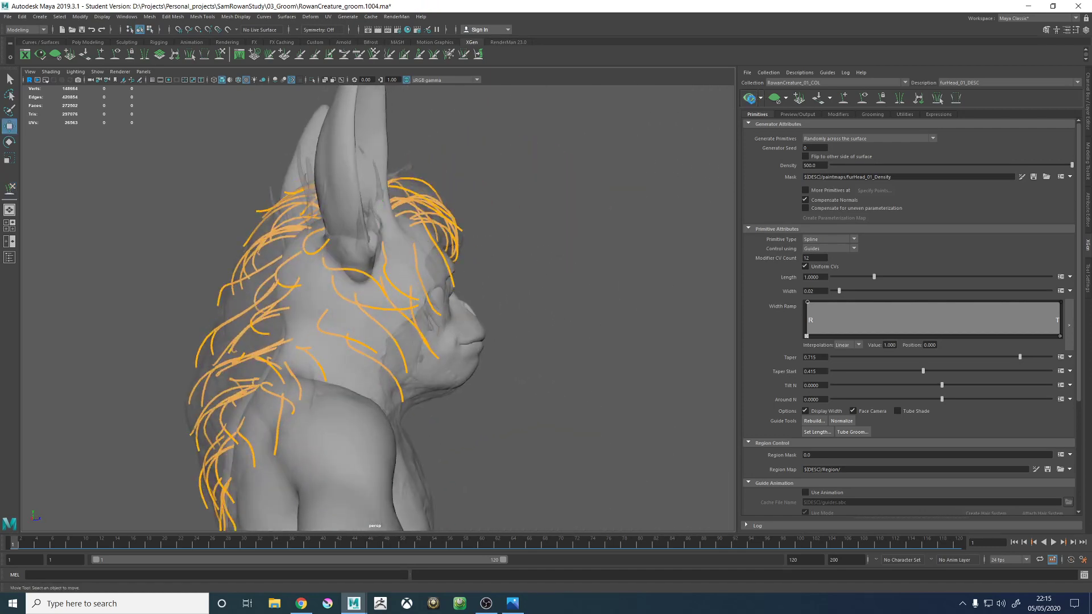
alt+drag(566, 358, 539, 344)
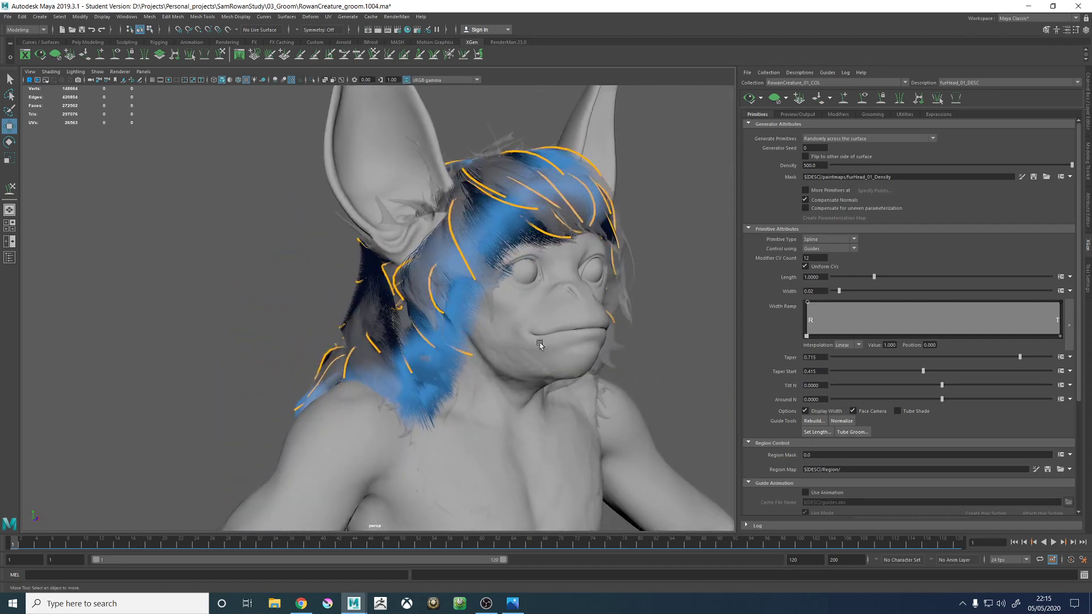
alt+drag(659, 278, 545, 322)
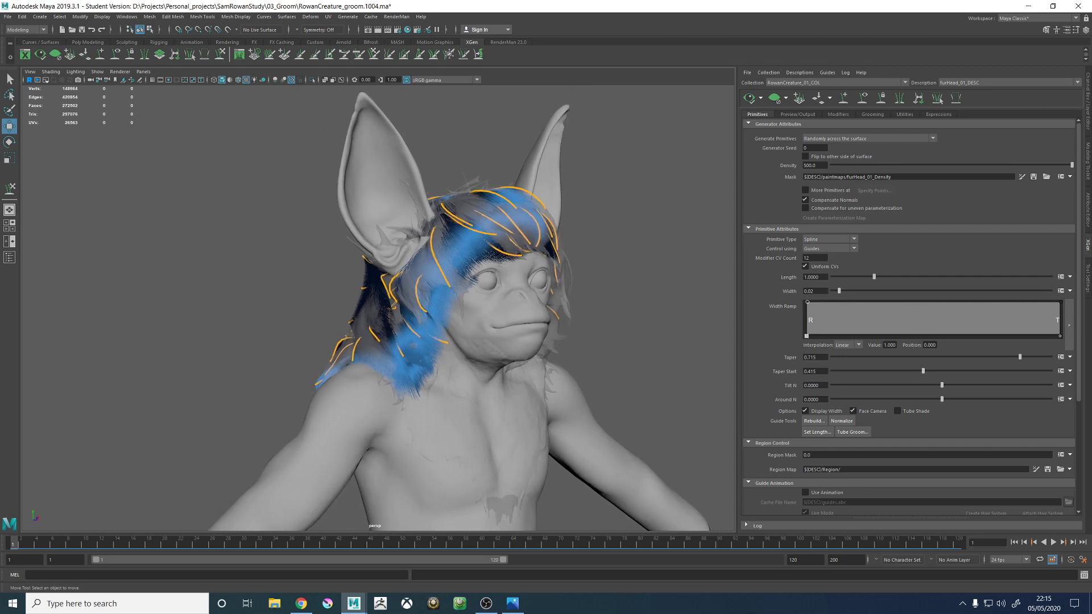
- Switch to Chrome, look at the emo hairstyle images and close the browser window
key(alt+Tab)
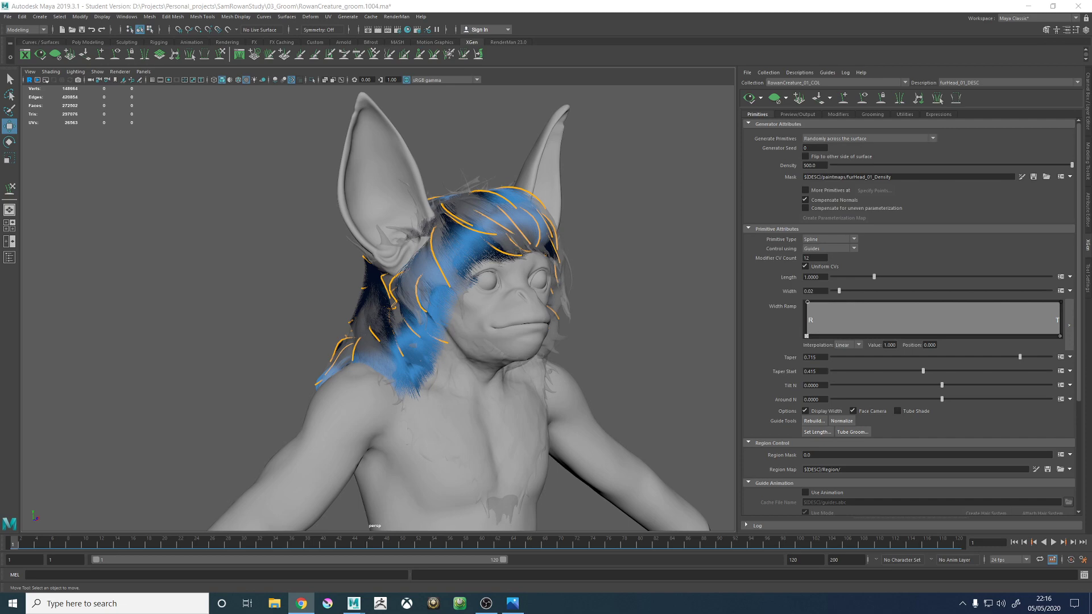
click(301, 603)
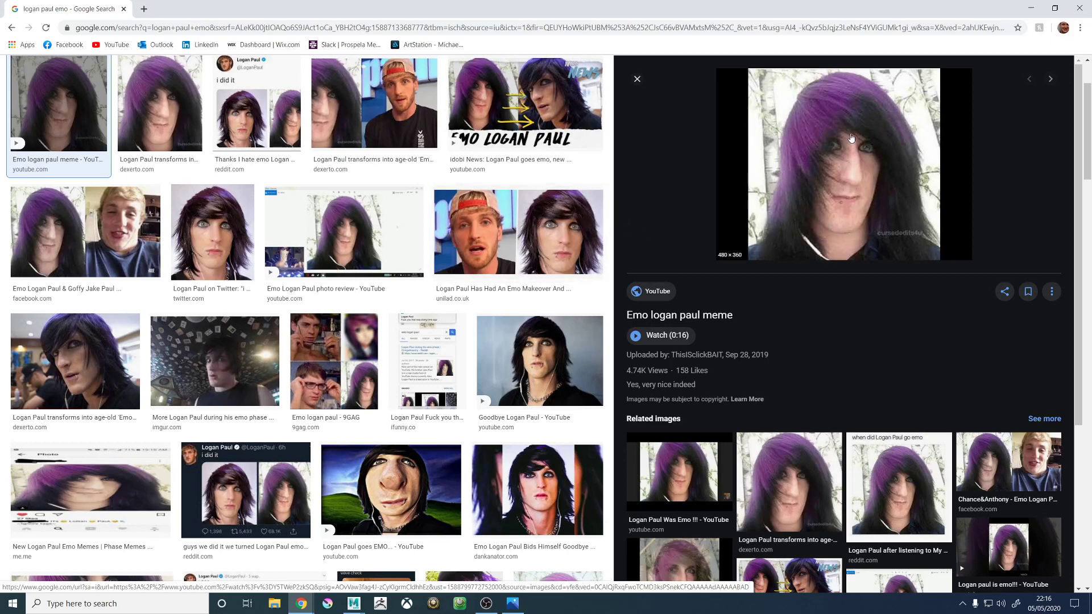
click(1080, 8)
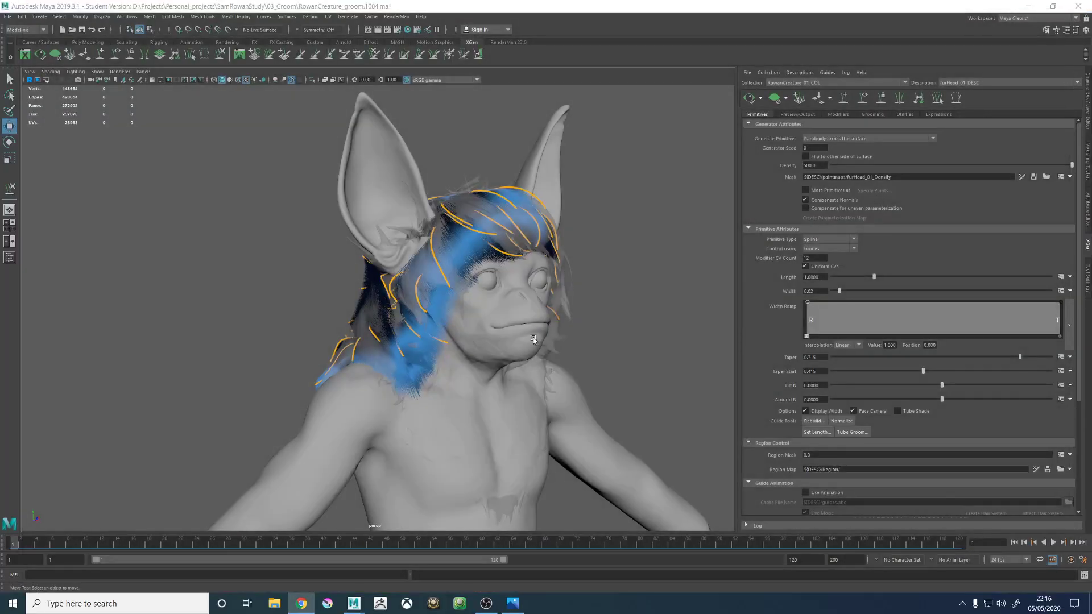
- Check the previewed fur closely around the ear and cheek and clear the preview so only the guides remain
scroll(710, 344, up, 5)
alt+drag(709, 344, 469, 279)
alt+right_drag(427, 267, 483, 334)
alt+drag(482, 334, 514, 359)
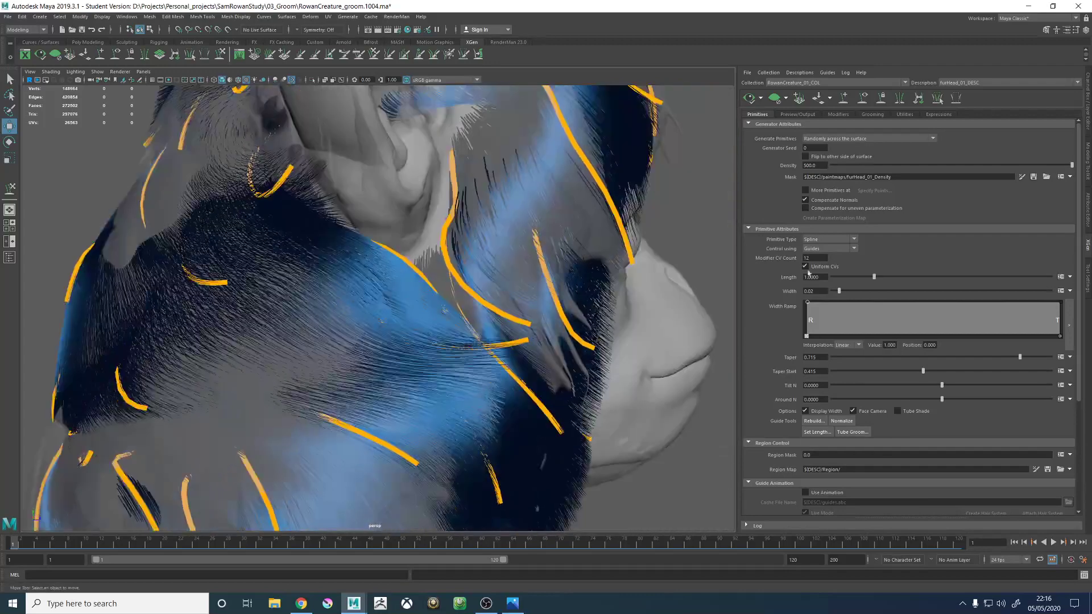
click(778, 104)
- Select xgGuide60 below the ear and sculpt its curve forward along the cheek and down toward the jaw
alt+drag(574, 279, 341, 319)
click(387, 317)
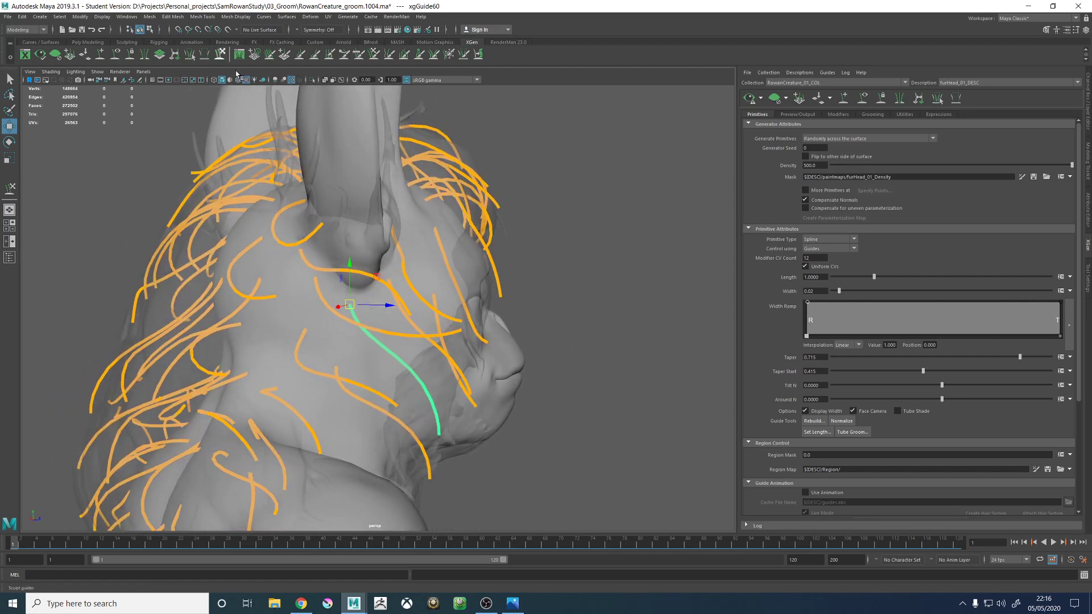
click(220, 55)
alt+drag(369, 275, 424, 273)
mouse_move(396, 355)
mouse_down()
mouse_move(433, 322)
mouse_move(447, 336)
mouse_move(387, 375)
mouse_move(329, 378)
mouse_move(463, 373)
mouse_up()
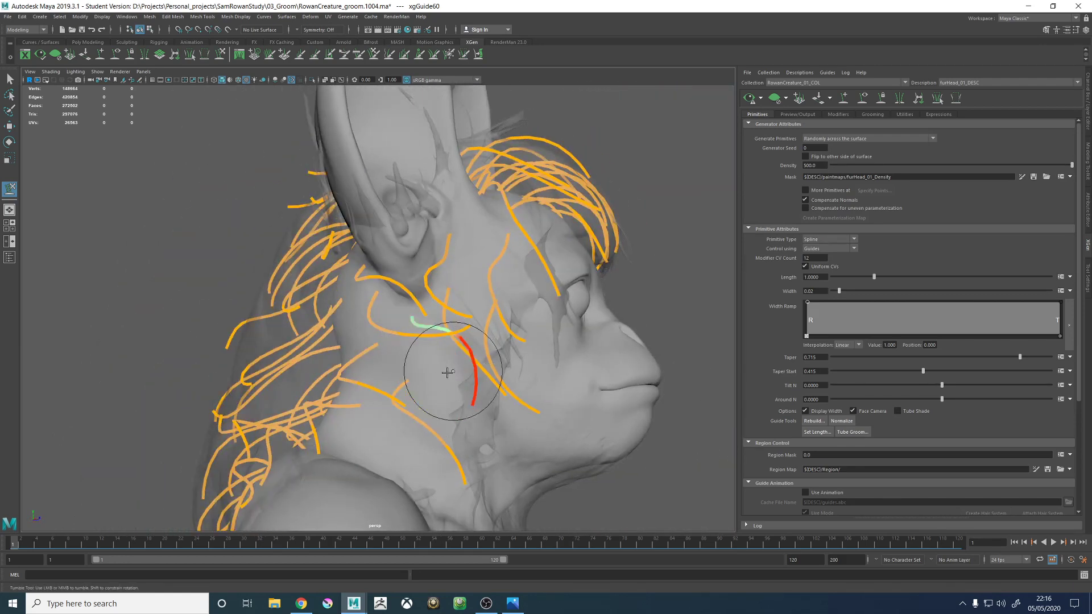
alt+drag(424, 404, 472, 368)
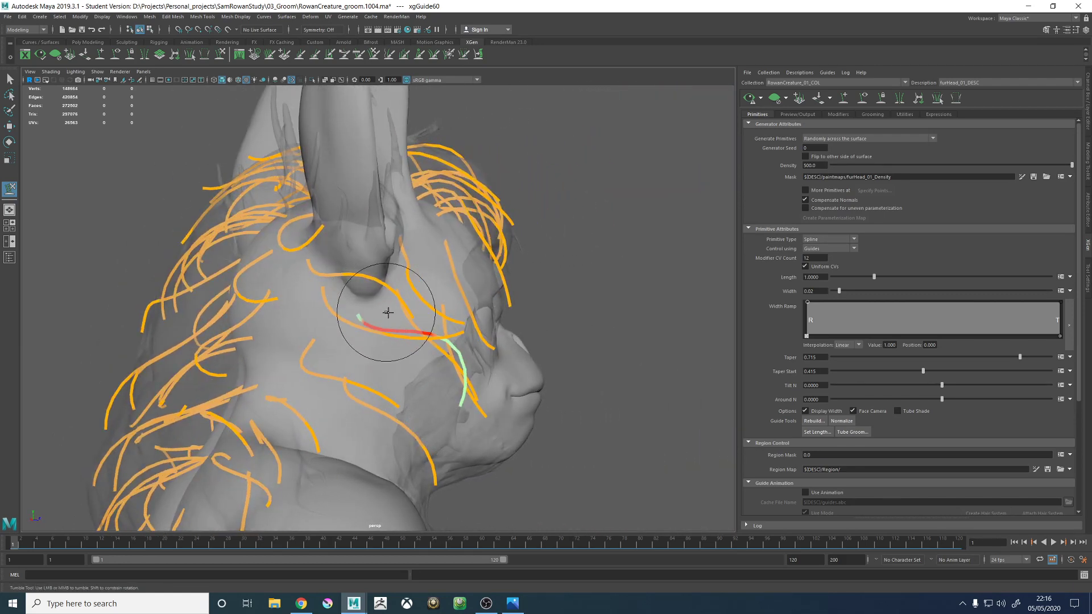
alt+drag(387, 313, 718, 183)
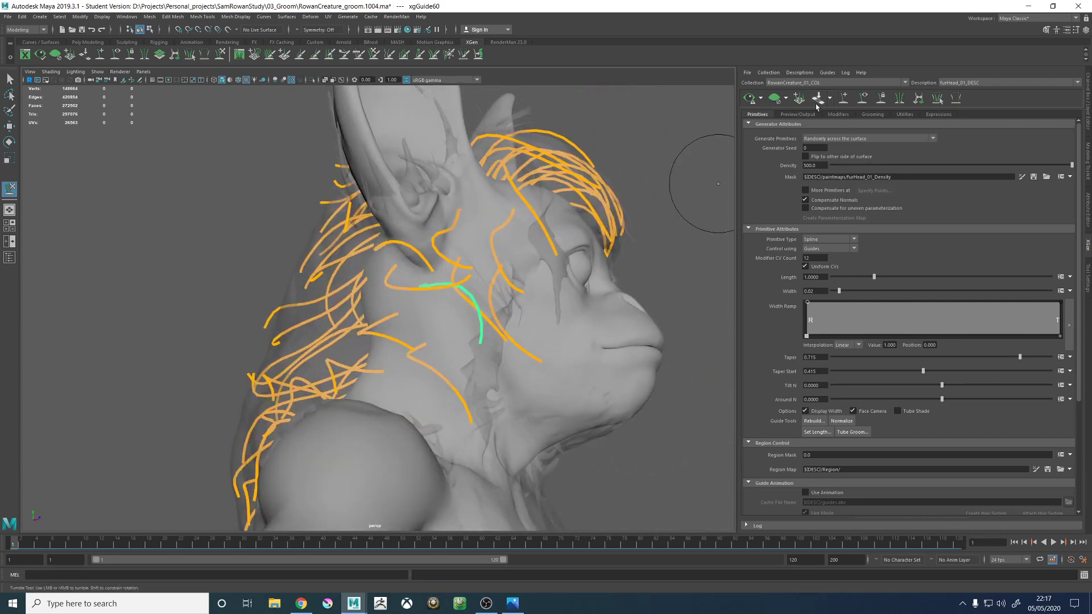
- Display the furHead_01 density mask on the body and examine the painted area around the neck and cheek
click(844, 101)
alt+drag(416, 228, 433, 254)
alt+middle_drag(432, 253, 446, 219)
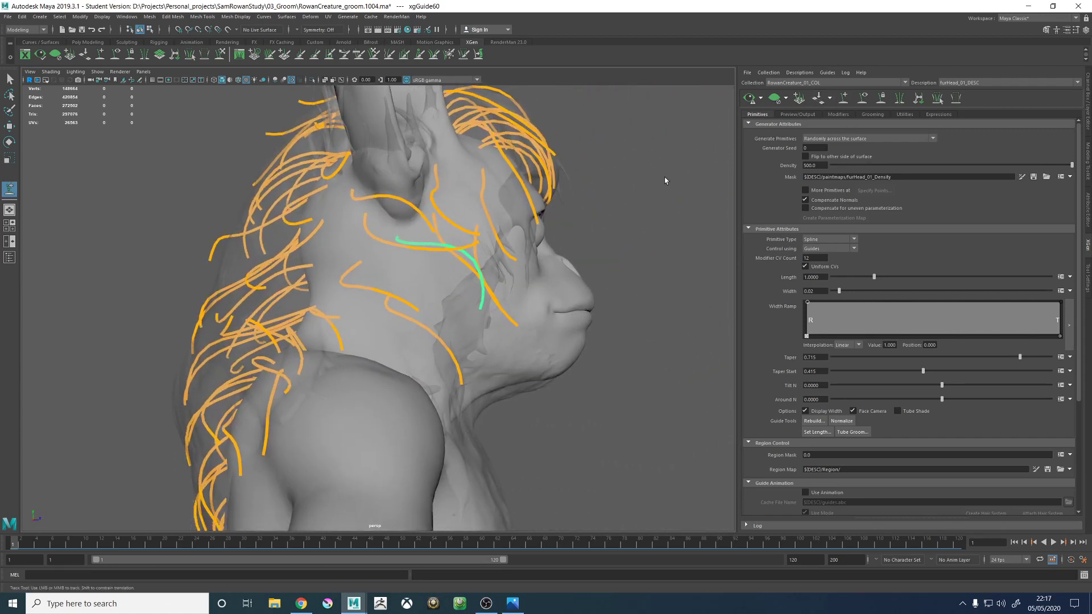
click(1021, 178)
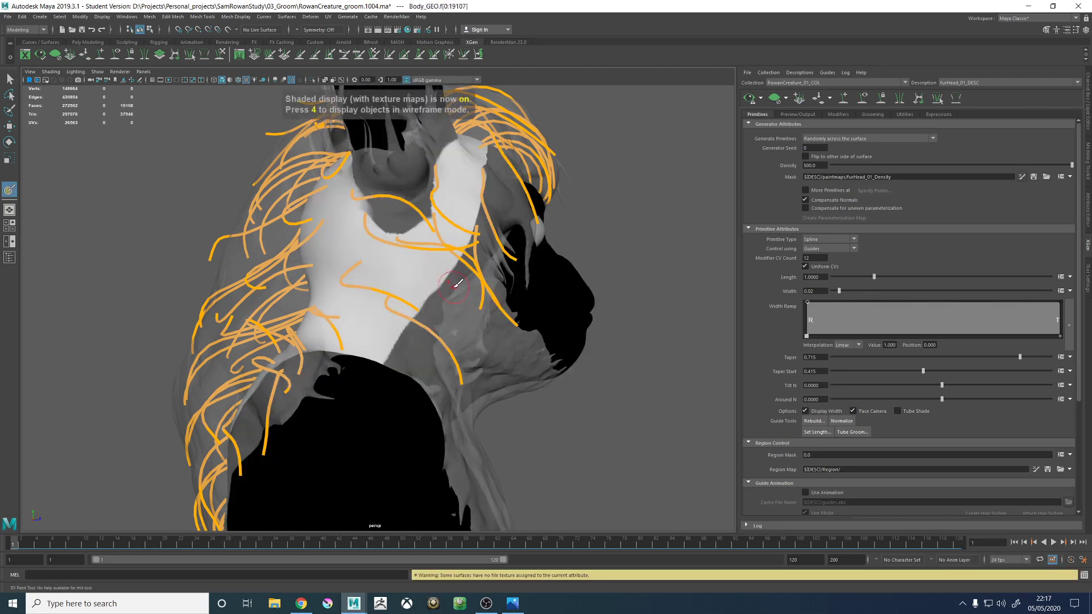
alt+right_drag(434, 274, 510, 281)
alt+middle_drag(509, 239, 505, 260)
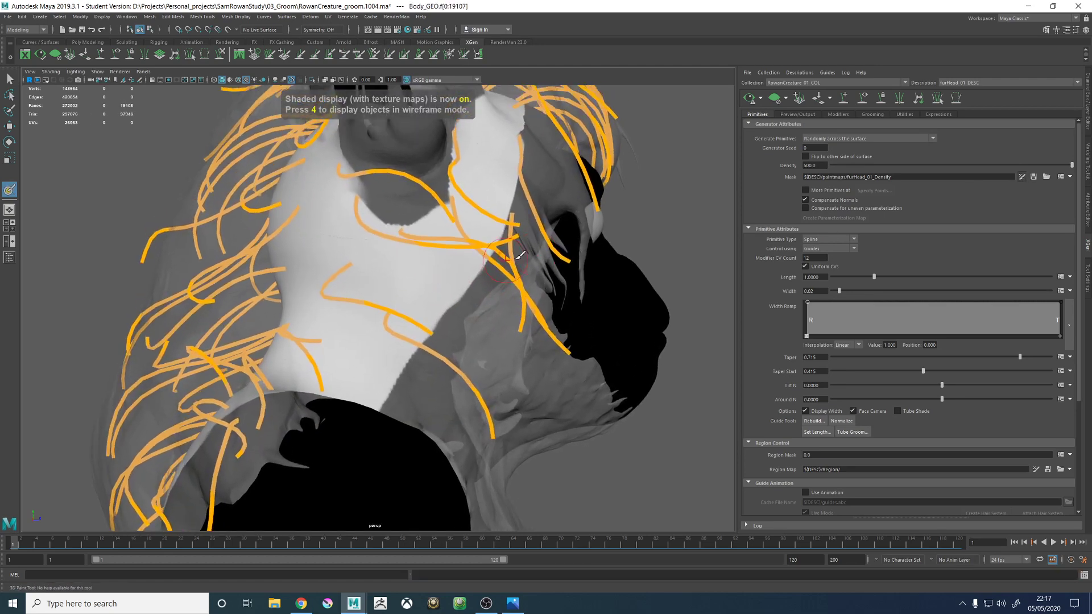
- Add a guide on the neck below the ear and sculpt its curve to follow the underside of the jaw
click(843, 99)
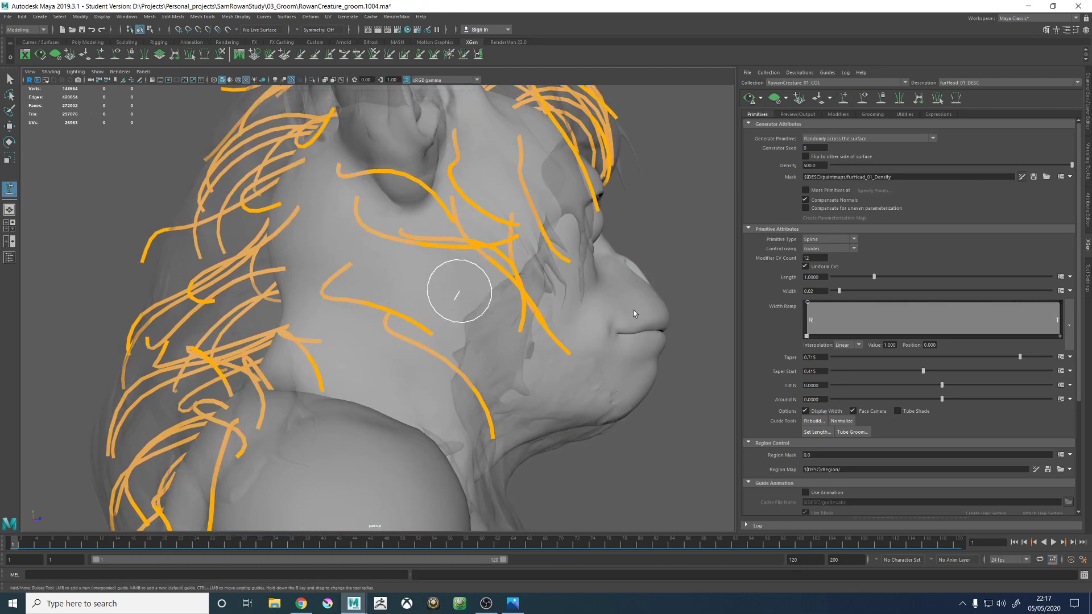
mouse_move(635, 307)
alt+mouse_down()
mouse_move(432, 304)
mouse_move(362, 316)
alt+mouse_up()
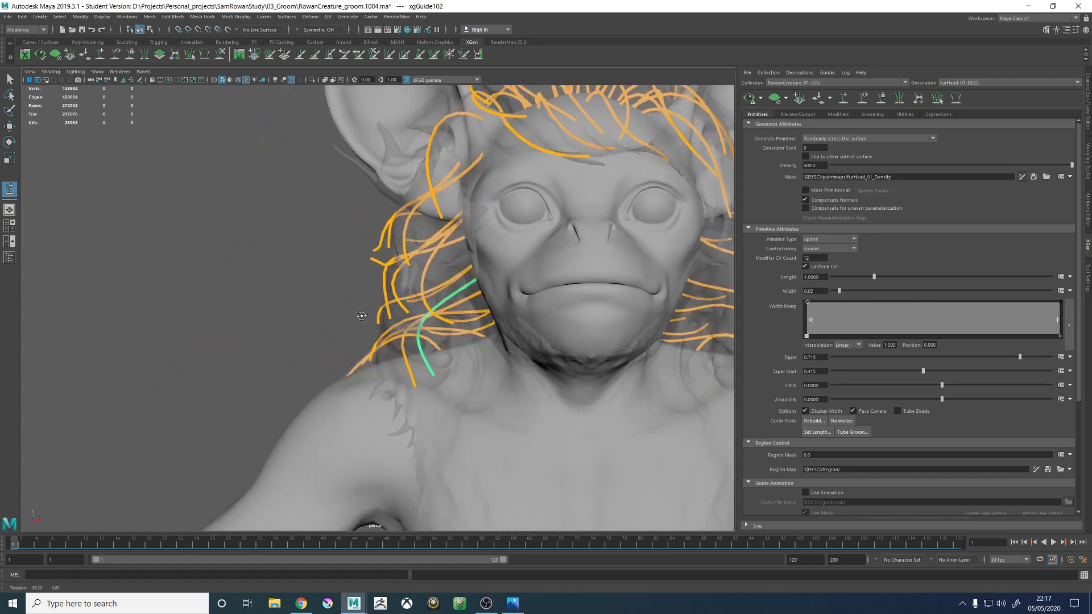
alt+drag(442, 316, 398, 289)
click(218, 55)
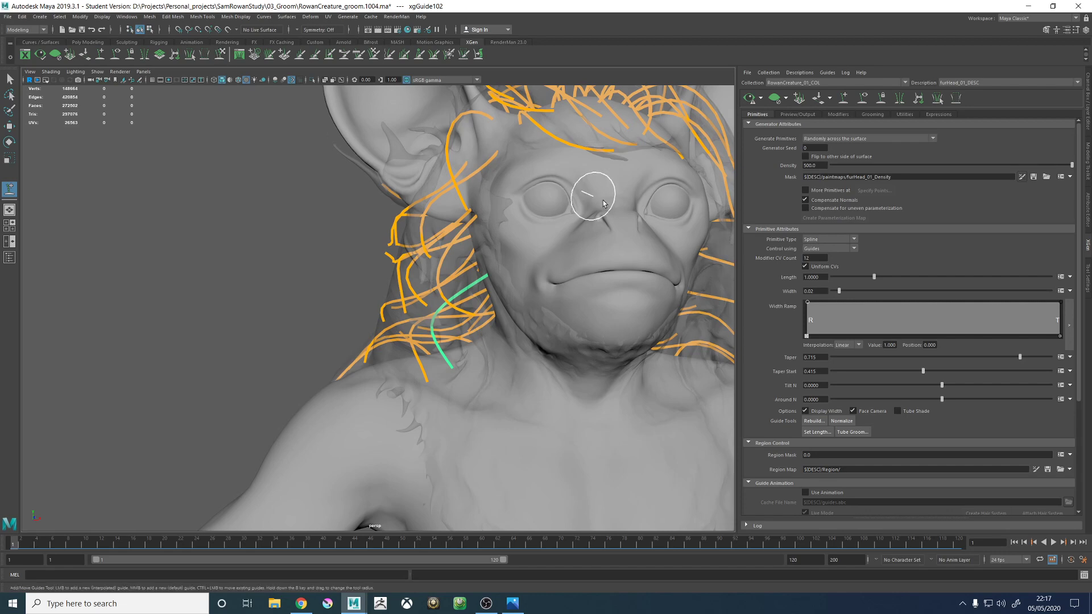
alt+drag(477, 370, 578, 364)
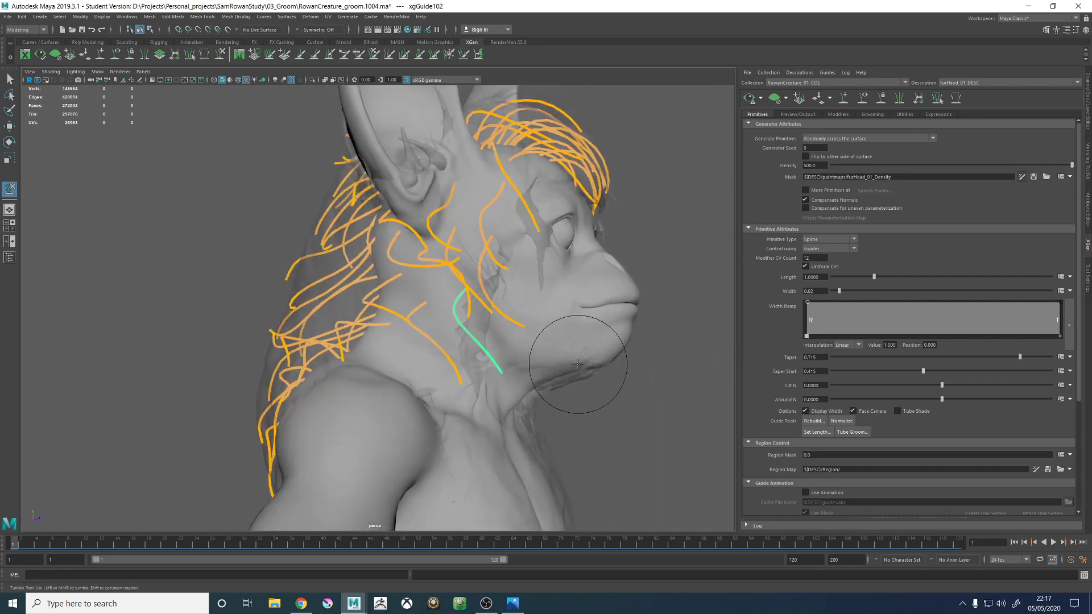
mouse_move(484, 326)
alt+mouse_down()
mouse_move(461, 296)
mouse_move(468, 244)
mouse_move(492, 248)
mouse_move(447, 274)
mouse_move(481, 324)
mouse_move(449, 350)
mouse_move(401, 362)
mouse_move(400, 395)
mouse_move(451, 341)
mouse_move(451, 283)
mouse_move(446, 337)
mouse_move(480, 341)
mouse_move(511, 385)
mouse_move(455, 329)
mouse_move(450, 382)
mouse_move(639, 288)
alt+mouse_up()
alt+right_drag(435, 293, 492, 322)
alt+drag(493, 322, 475, 319)
alt+middle_drag(475, 319, 478, 245)
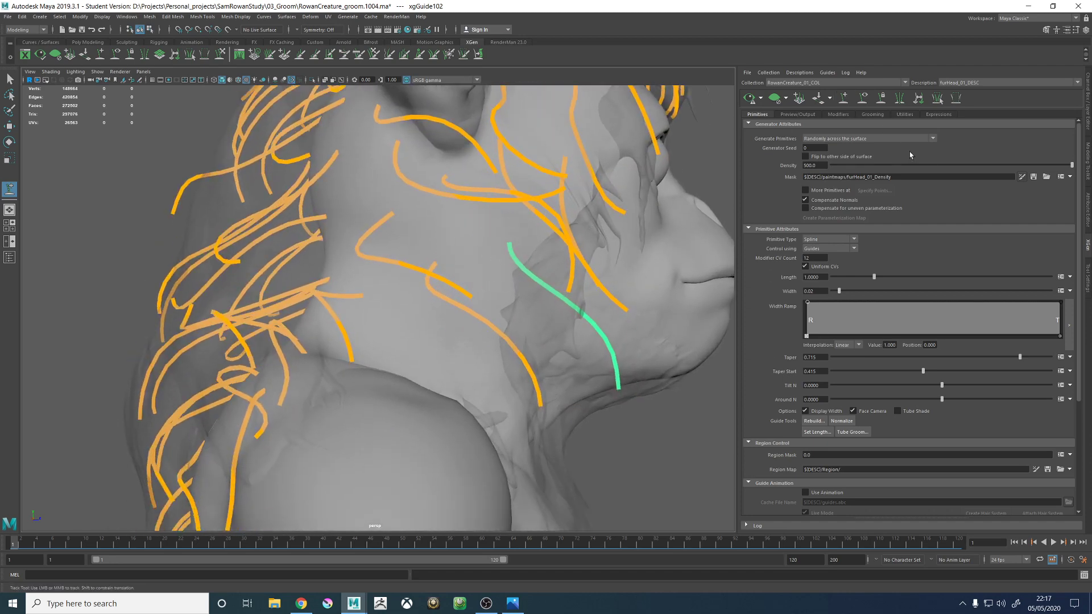
- Display the density mask again and examine its painted edge on the lower neck
click(1022, 176)
alt+drag(502, 317, 467, 302)
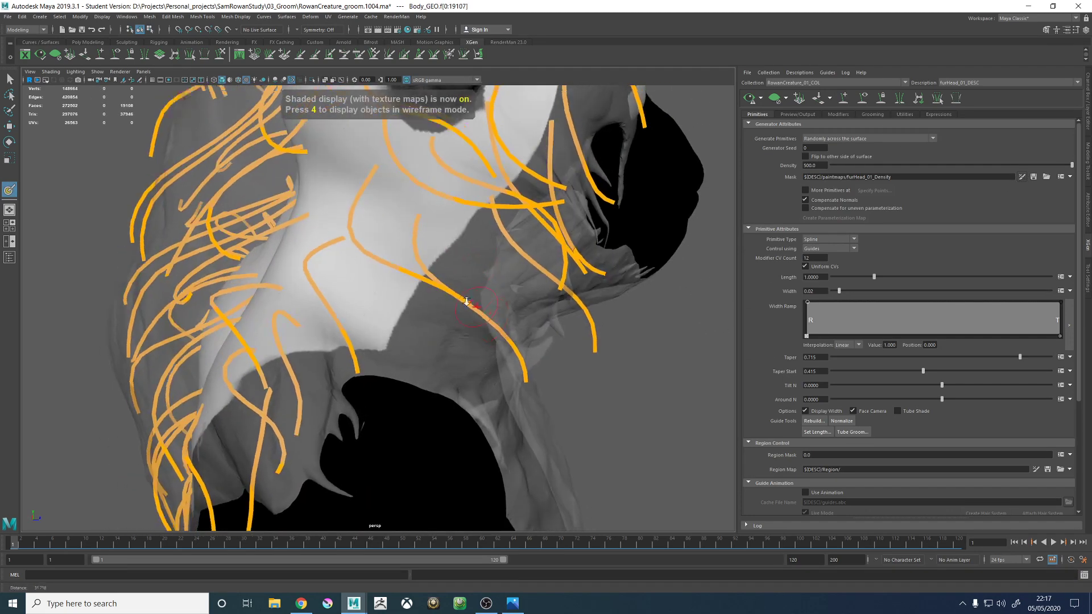
alt+right_drag(467, 303, 379, 290)
alt+drag(380, 289, 390, 280)
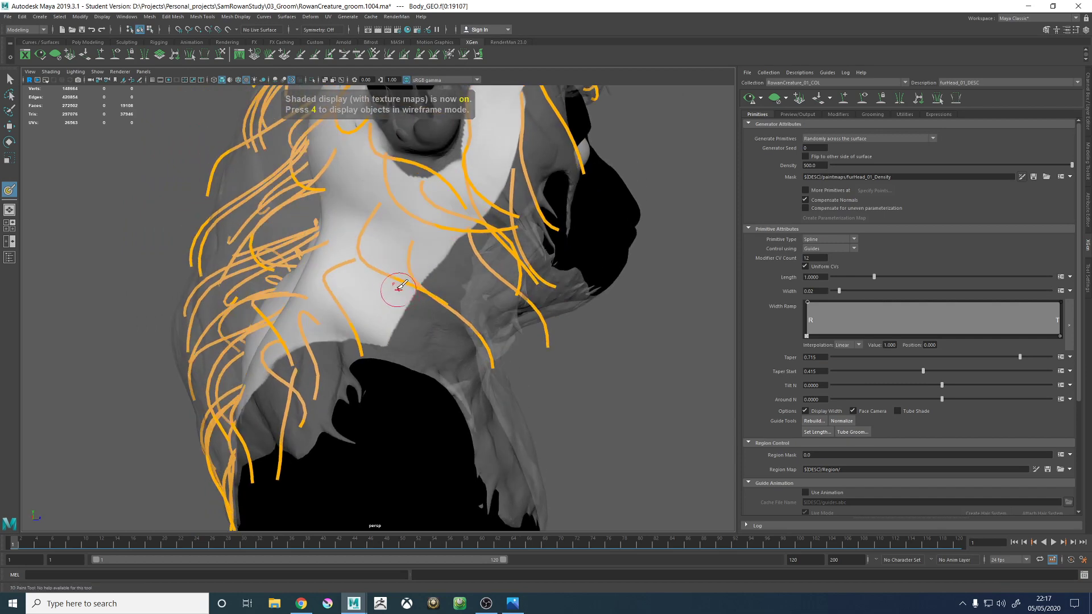
- Add a guide on the lower side of the neck above the shoulder and select it for shaping
click(841, 99)
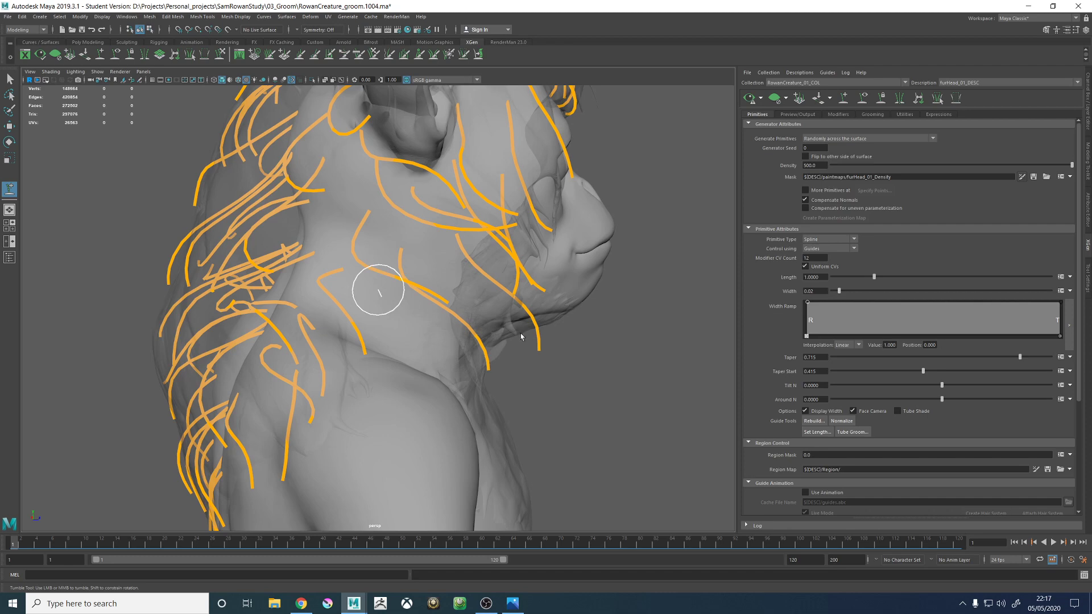
alt+drag(520, 334, 478, 331)
click(402, 290)
alt+drag(654, 313, 474, 308)
key(w)
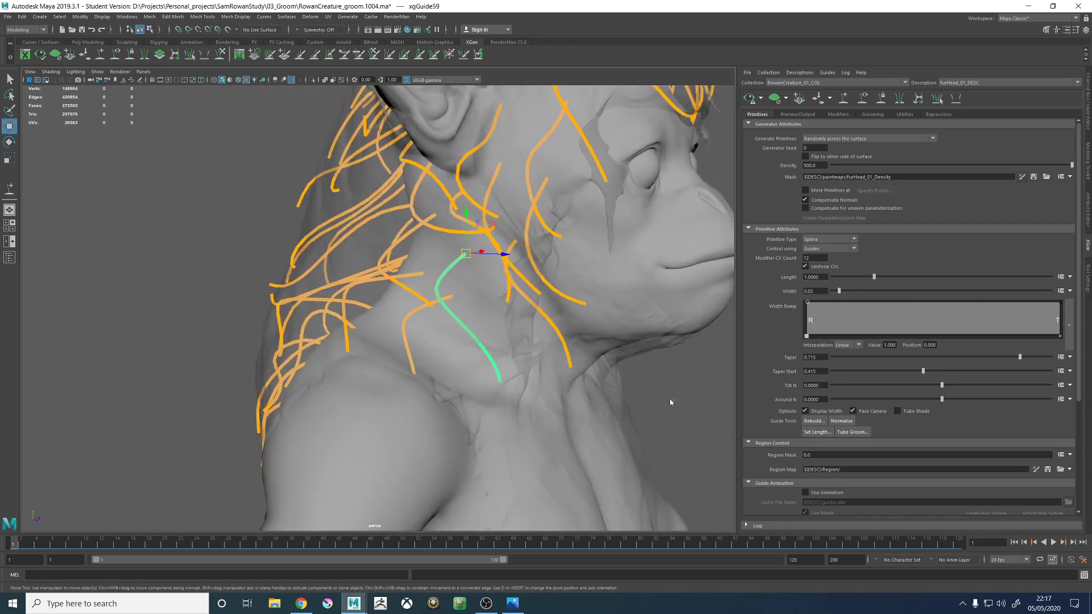
mouse_move(670, 402)
right_down()
mouse_move(652, 401)
mouse_move(637, 369)
mouse_move(592, 367)
right_up()
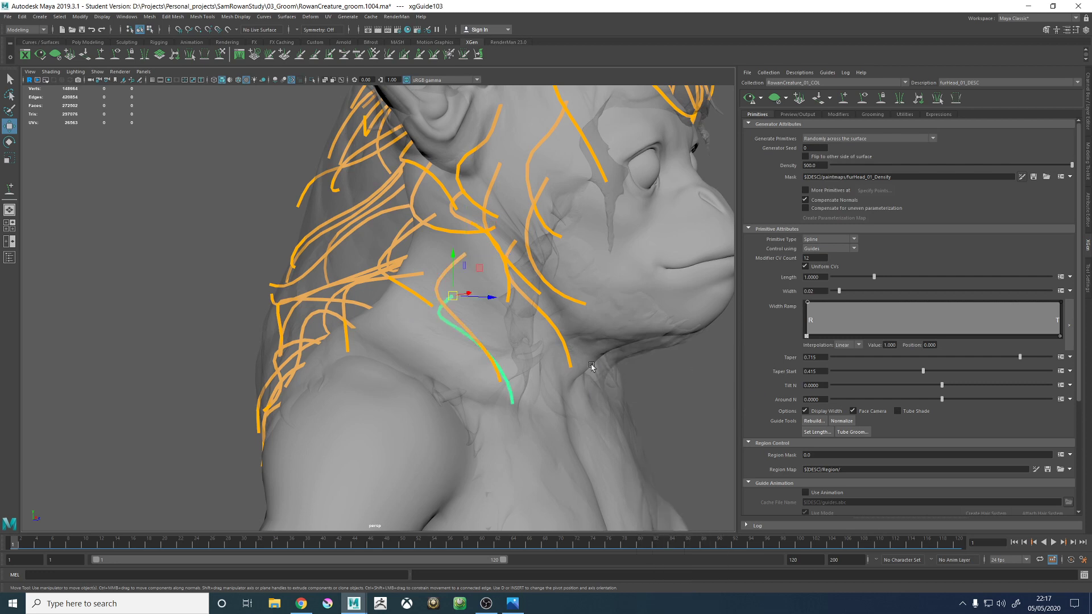
- Sculpt xgGuide103 on the lower neck so it arcs outward and drops over the front of the shoulder
click(220, 54)
mouse_move(398, 279)
alt+mouse_down()
mouse_move(462, 311)
mouse_move(446, 321)
alt+mouse_up()
drag(476, 328, 394, 315)
drag(487, 360, 390, 381)
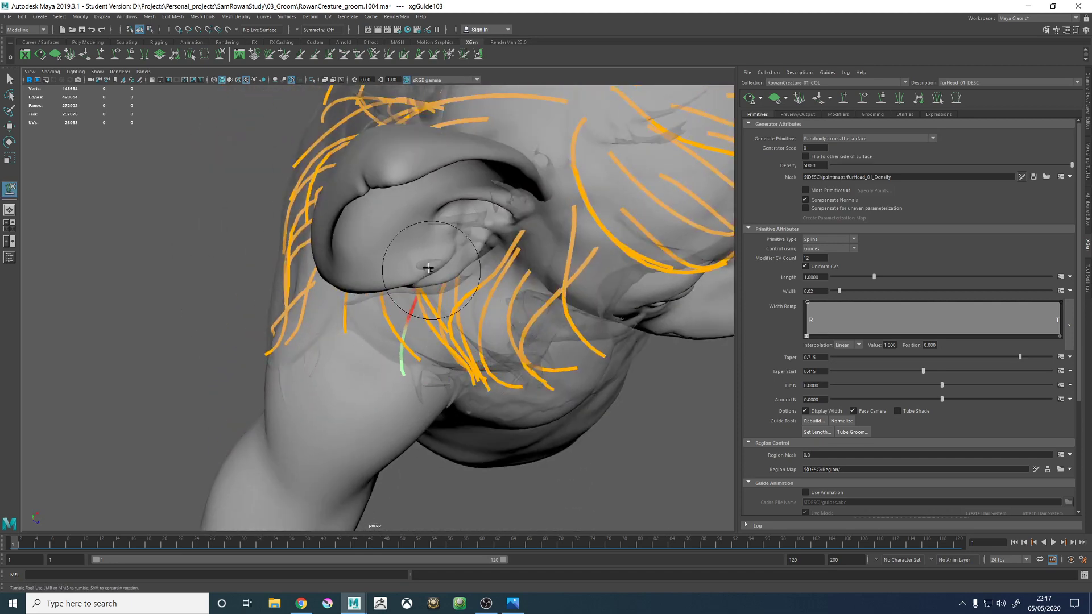
mouse_move(472, 365)
alt+mouse_down()
mouse_move(459, 320)
mouse_move(474, 376)
alt+mouse_up()
mouse_move(451, 423)
mouse_down()
mouse_move(483, 388)
mouse_move(446, 375)
mouse_move(394, 380)
mouse_move(415, 316)
mouse_move(426, 329)
mouse_move(447, 313)
mouse_move(524, 317)
mouse_move(511, 341)
mouse_up()
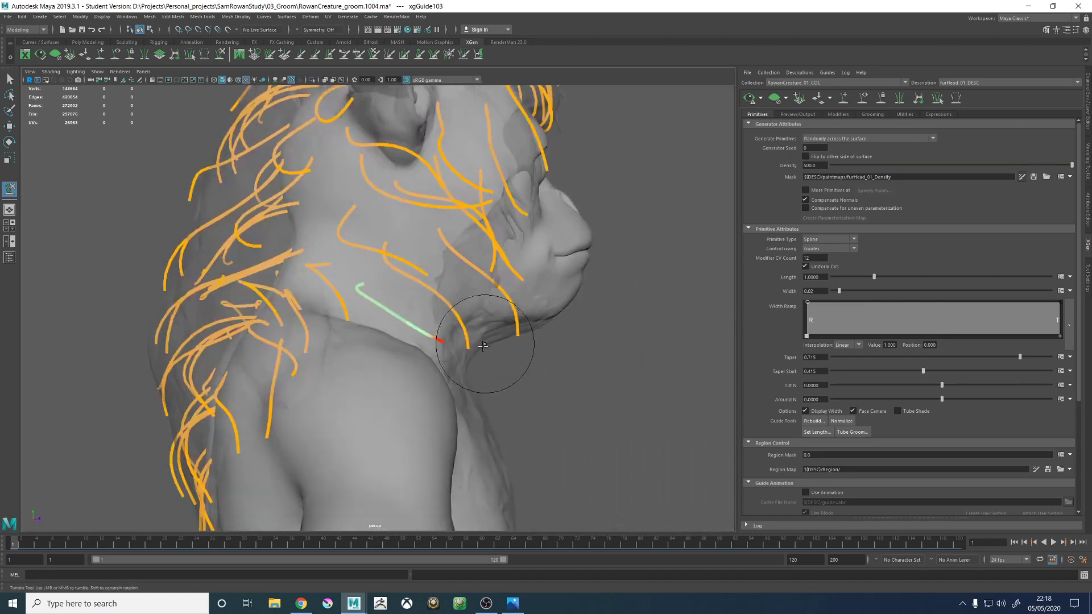
drag(432, 338, 451, 329)
mouse_move(515, 319)
alt+mouse_down()
mouse_move(406, 319)
mouse_move(412, 299)
alt+mouse_up()
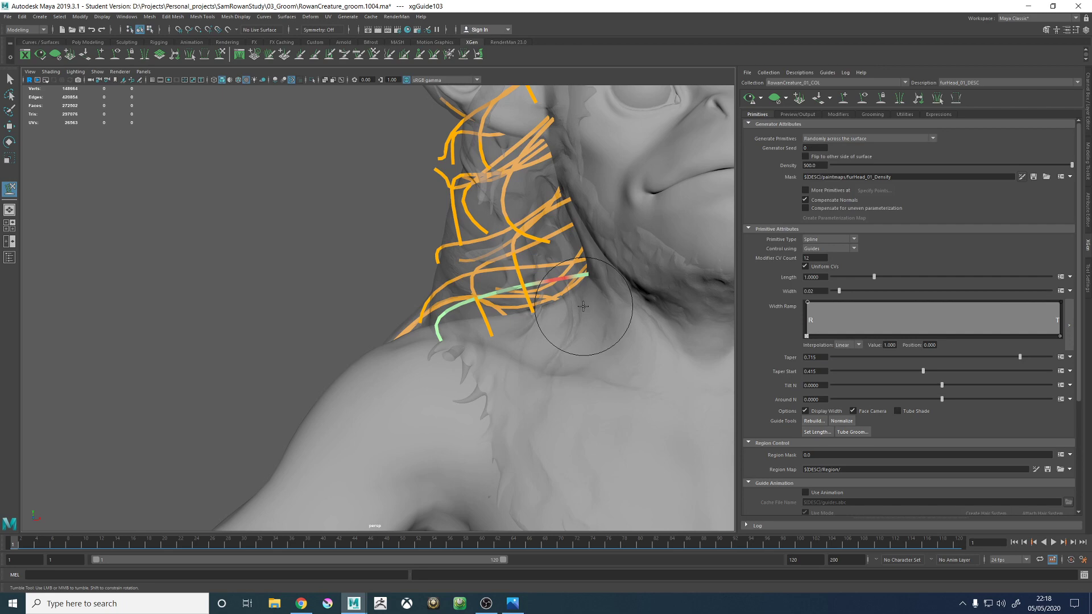
mouse_move(555, 277)
alt+mouse_down()
mouse_move(567, 273)
mouse_move(456, 269)
mouse_move(514, 247)
mouse_move(483, 310)
mouse_move(508, 345)
mouse_move(529, 338)
alt+mouse_up()
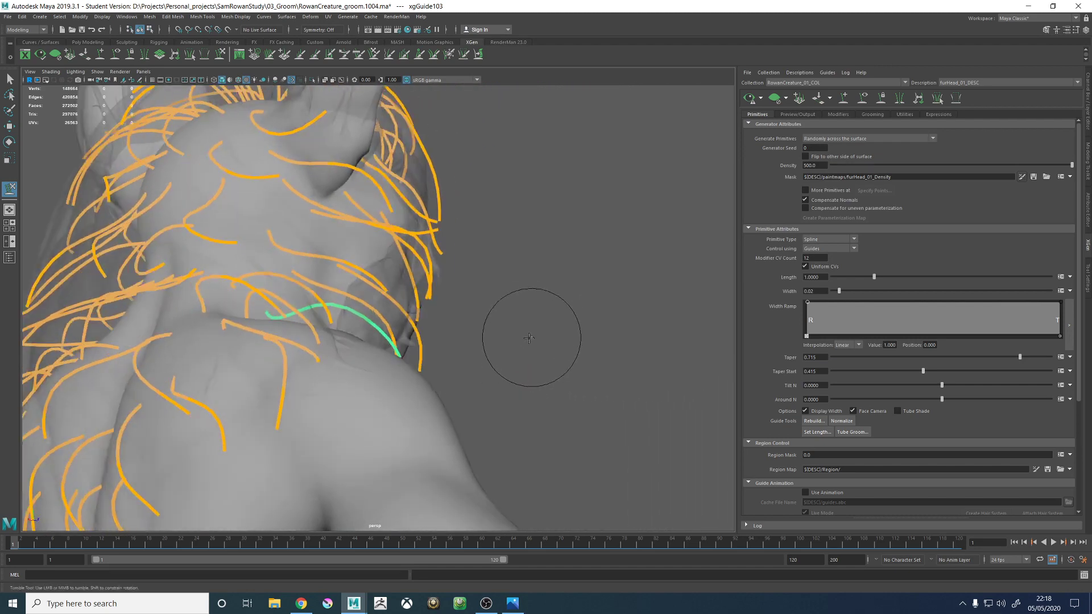
alt+middle_drag(484, 322, 543, 332)
alt+drag(543, 331, 476, 402)
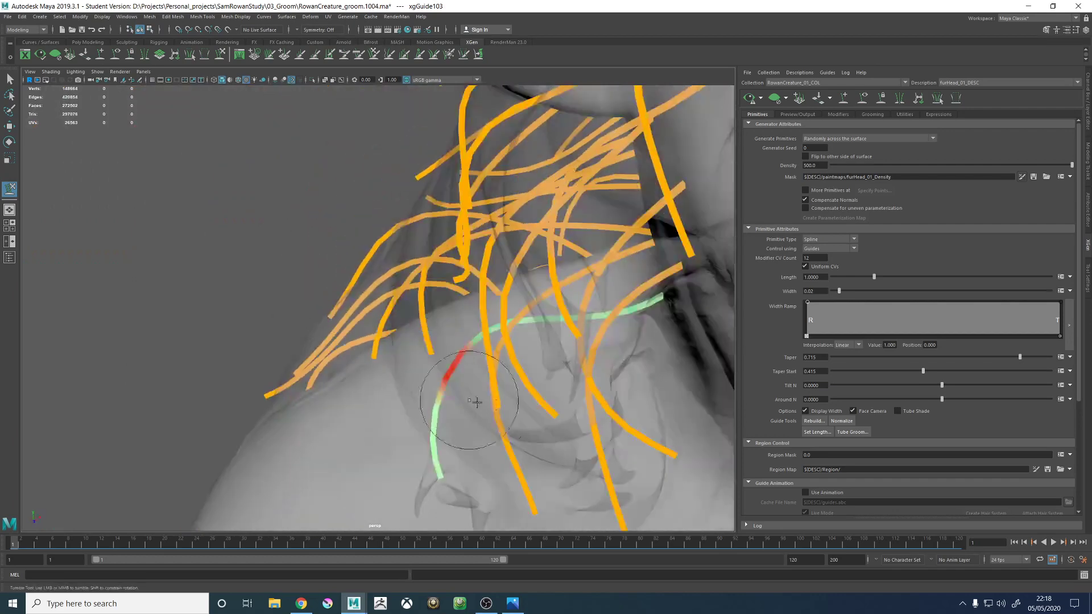
alt+middle_drag(475, 402, 484, 299)
mouse_move(484, 299)
alt+mouse_down()
mouse_move(361, 365)
mouse_move(395, 380)
mouse_move(451, 378)
mouse_move(476, 354)
mouse_move(415, 382)
mouse_move(463, 353)
mouse_move(468, 324)
mouse_move(354, 303)
mouse_move(484, 341)
mouse_move(428, 311)
mouse_move(624, 239)
alt+mouse_up()
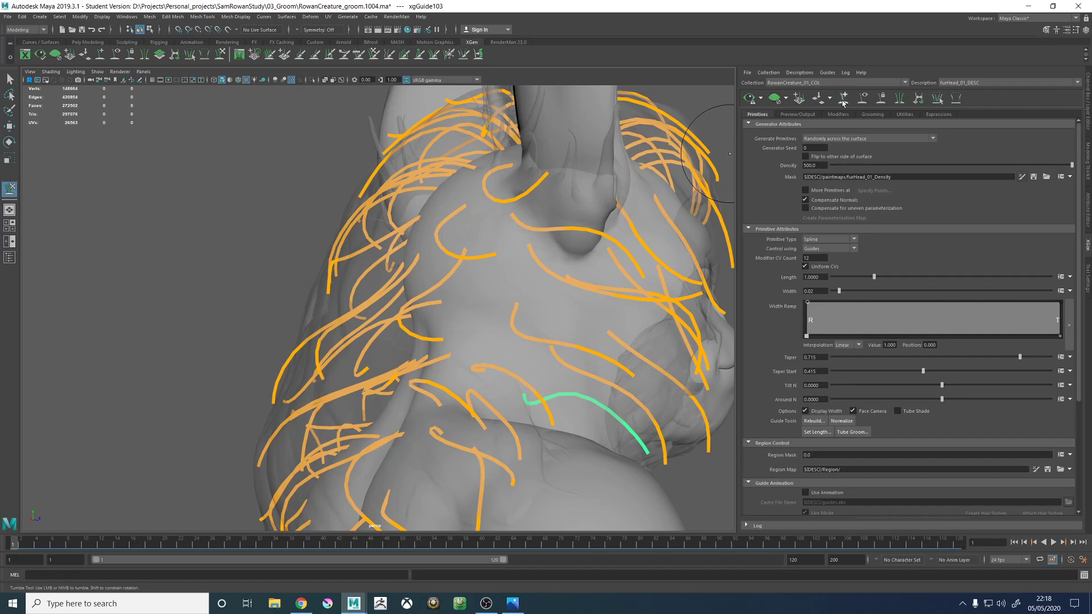
- Add a guide on the side of the neck behind the ear and paste the copied guide shape onto it
alt+drag(438, 305, 442, 319)
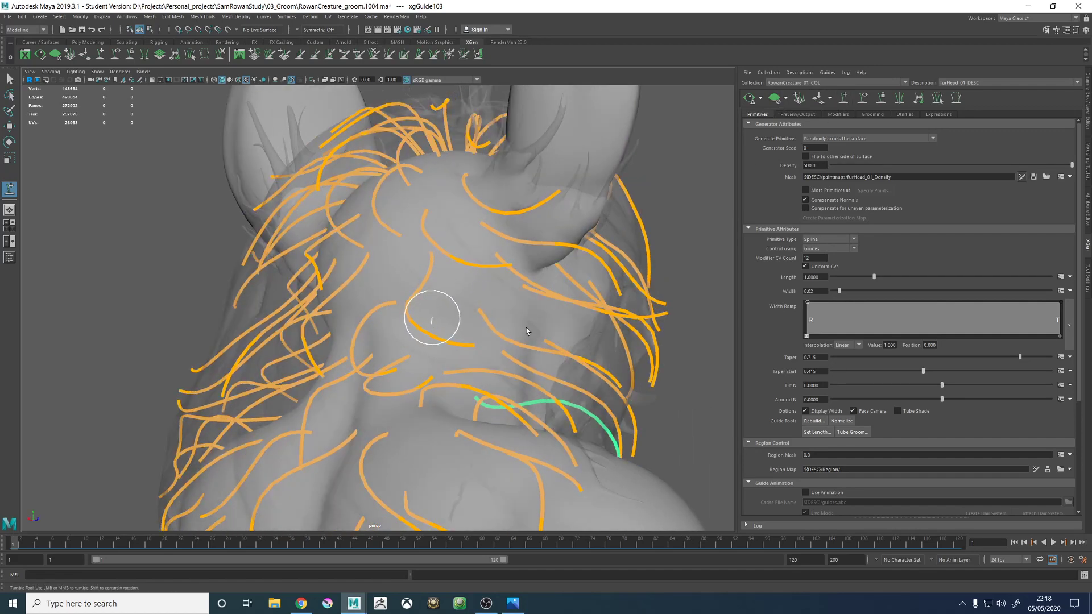
alt+drag(527, 328, 553, 313)
scroll(437, 342, down, 5)
click(399, 319)
alt+drag(383, 288, 536, 289)
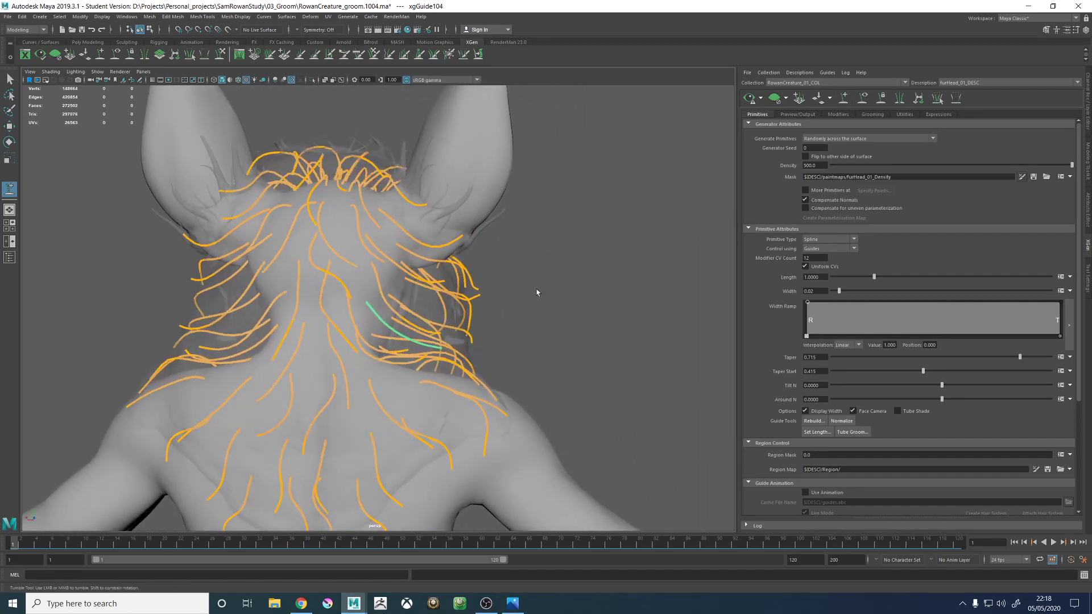
right_click(544, 282)
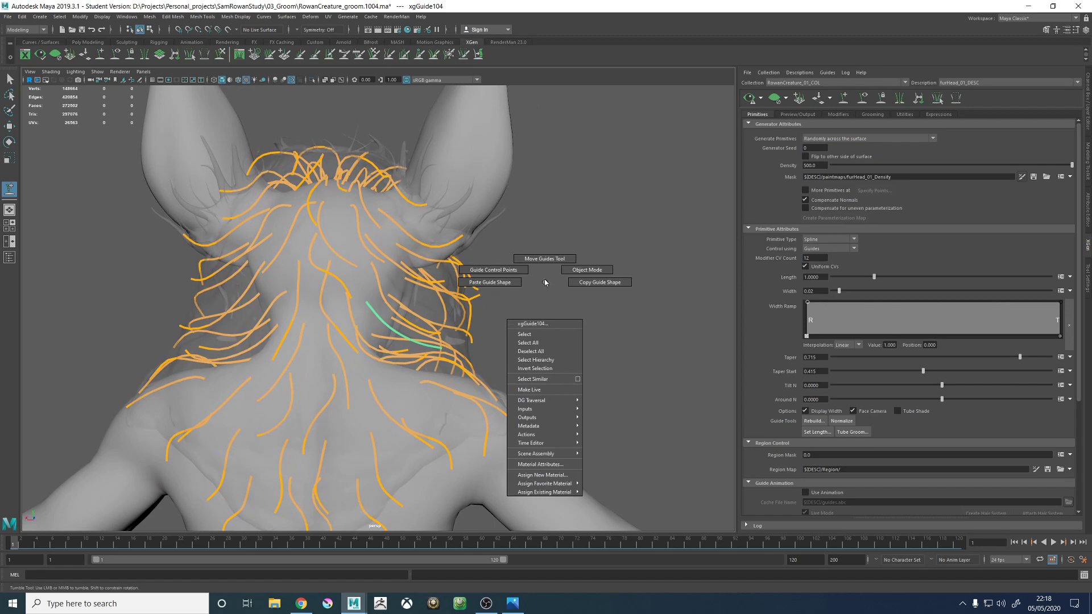
click(490, 282)
- Sculpt xgGuide104 behind the ear so its curve wraps around the side of the neck
alt+drag(550, 339, 470, 301)
scroll(540, 366, up, 5)
key(r)
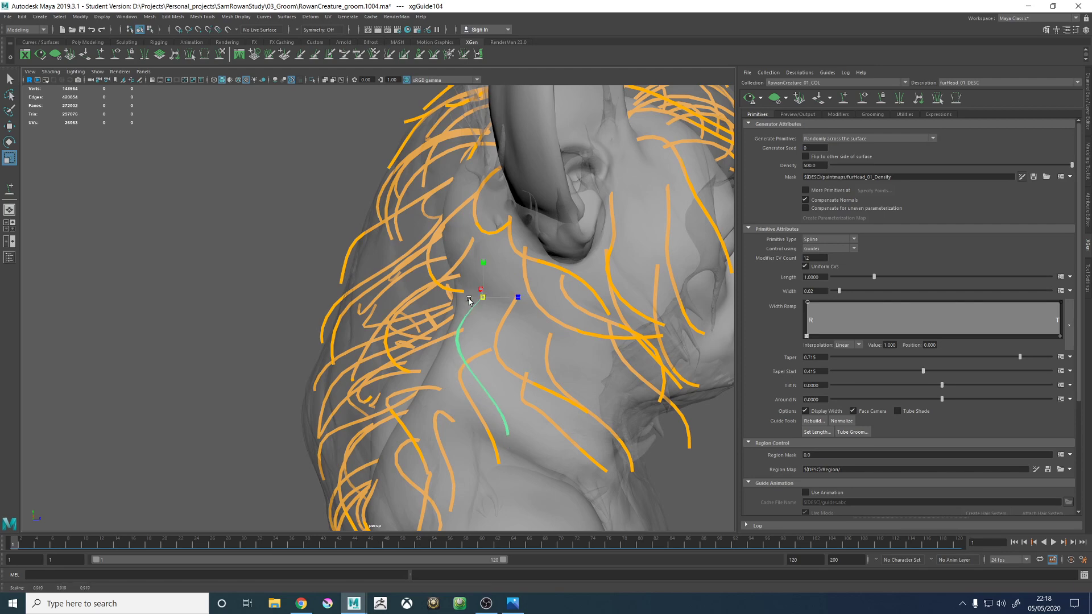
click(220, 55)
scroll(484, 324, down, 4)
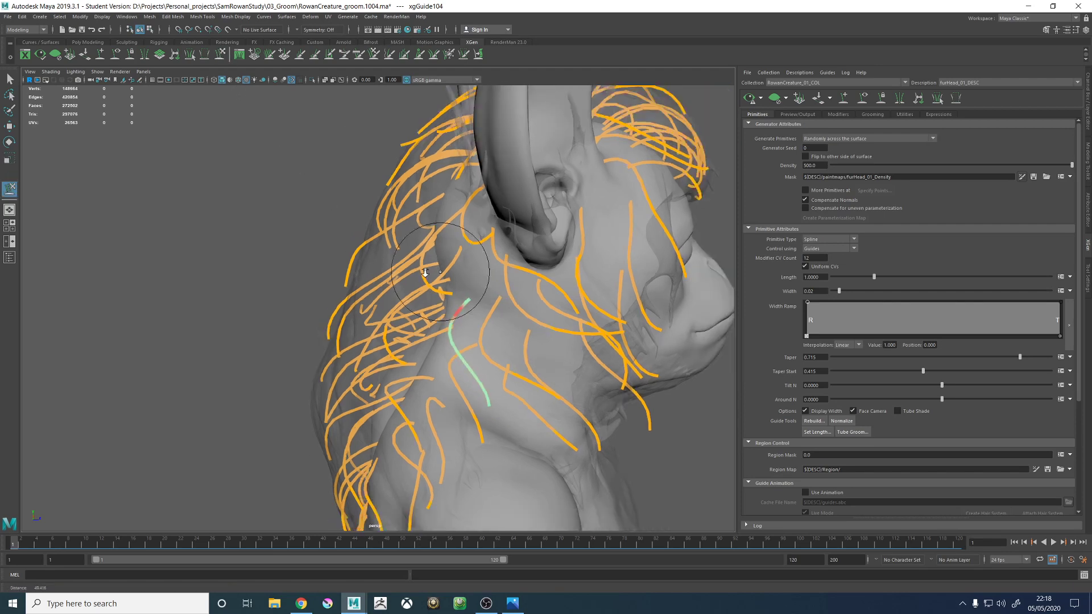
alt+drag(500, 335, 402, 330)
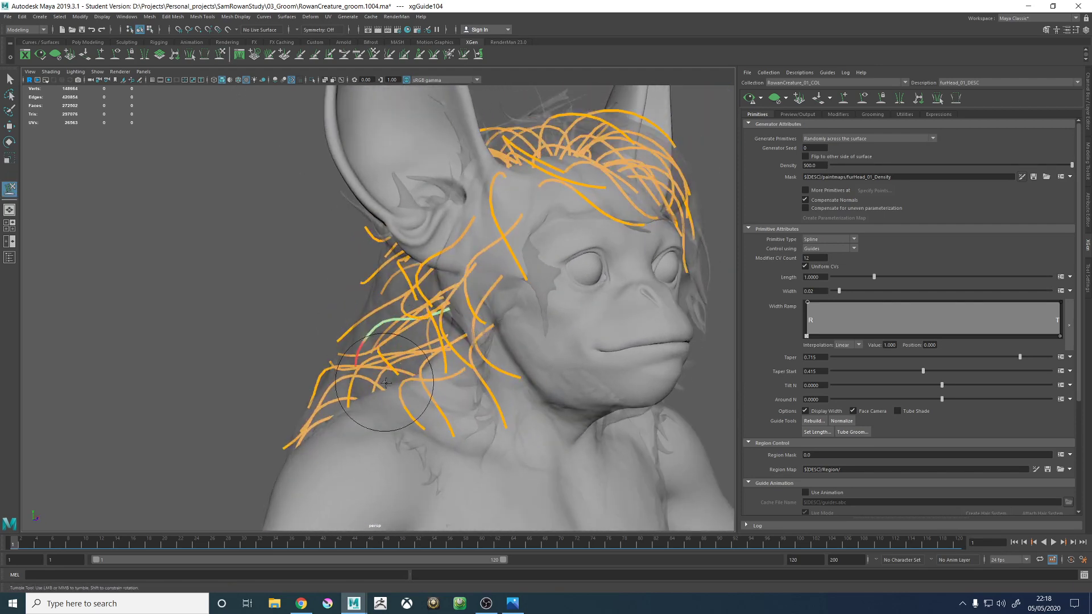
mouse_move(386, 383)
alt+mouse_down()
mouse_move(451, 390)
mouse_move(480, 368)
alt+mouse_up()
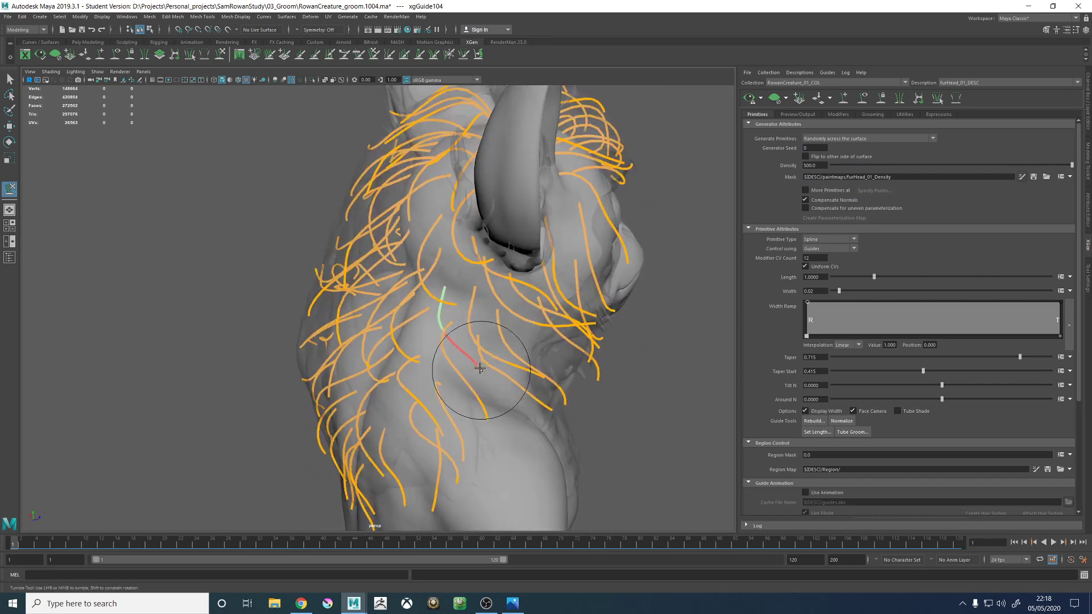
- Scale xgGuide104 and sculpt its length outward from the neck to match the neighbouring guides
key(r)
drag(449, 287, 454, 286)
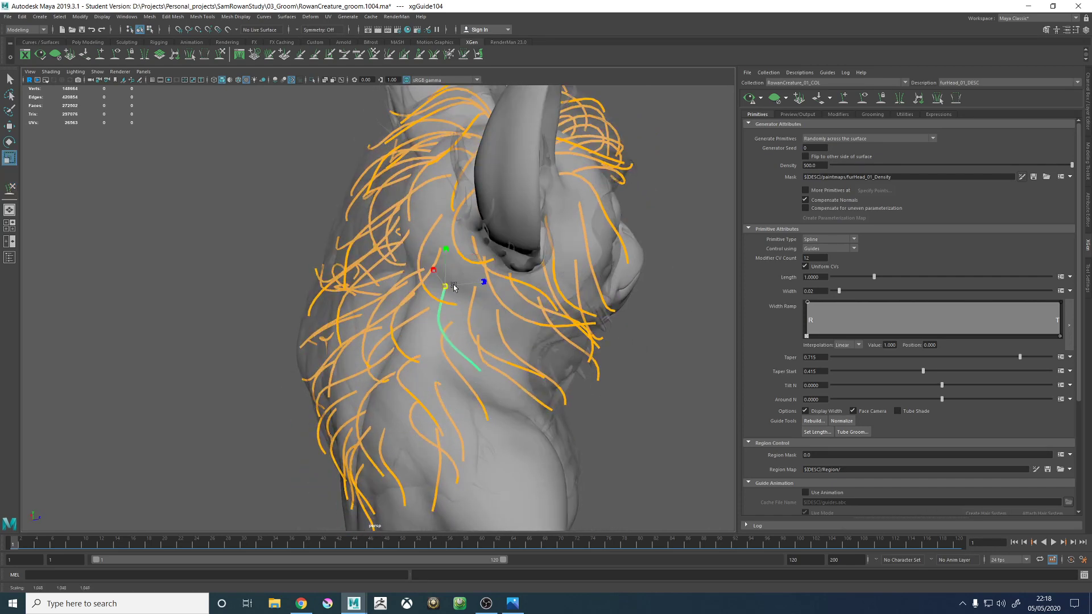
click(221, 55)
mouse_move(501, 341)
alt+mouse_down()
mouse_move(536, 336)
mouse_move(541, 324)
mouse_move(480, 356)
mouse_move(475, 327)
mouse_move(548, 359)
mouse_move(559, 347)
mouse_move(366, 295)
alt+mouse_up()
alt+drag(499, 328, 407, 322)
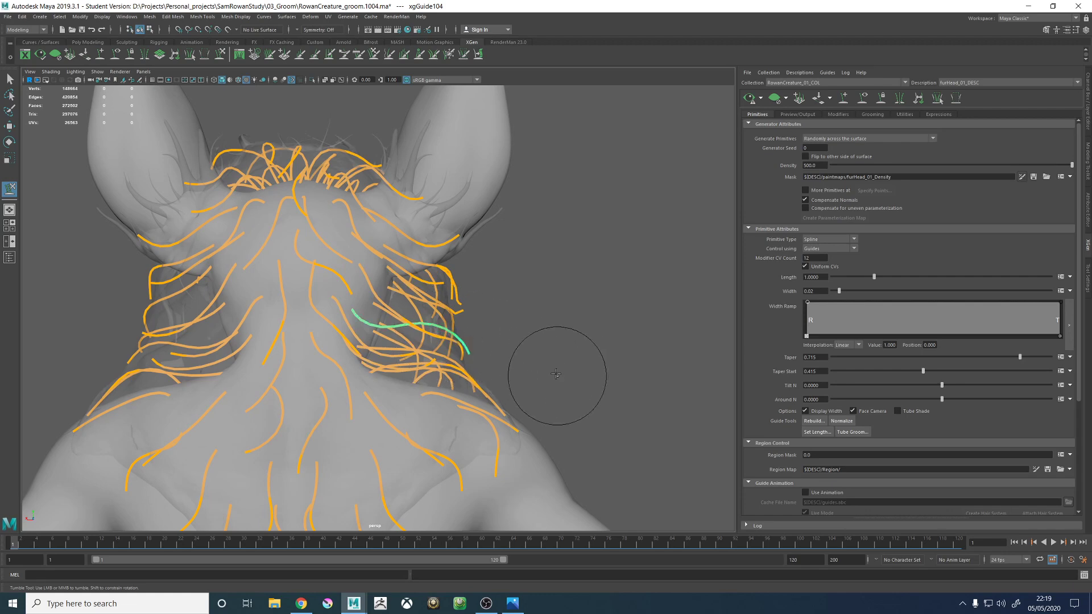
alt+right_drag(572, 346, 361, 298)
alt+middle_drag(361, 298, 422, 310)
alt+right_drag(422, 310, 624, 361)
alt+middle_drag(494, 342, 405, 333)
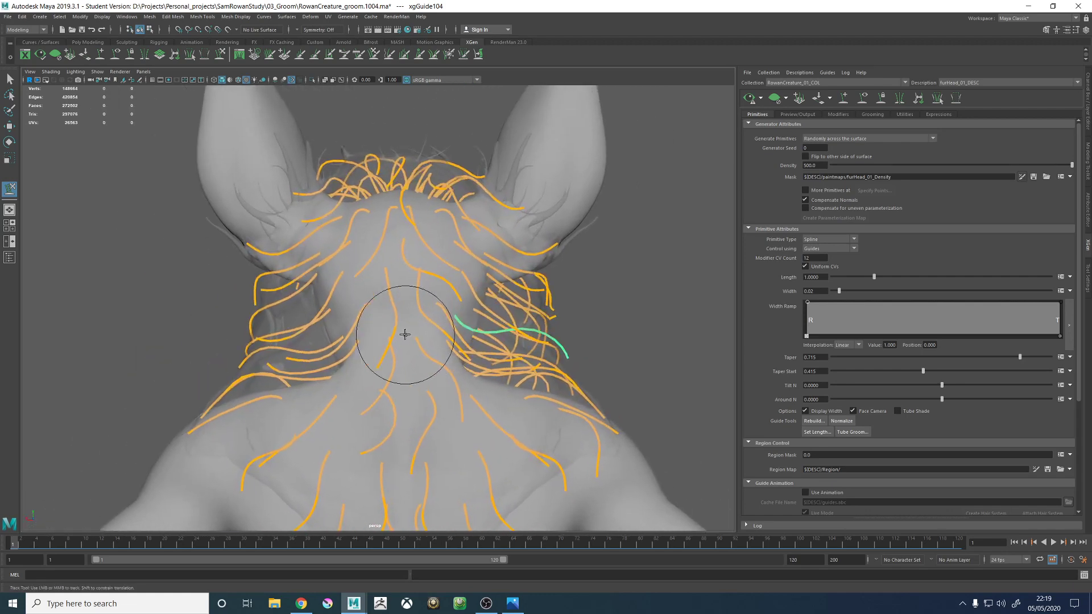
- Sculpt xgGuide38 on the nape so its lower end sweeps outward toward the side of the neck
alt+right_drag(307, 337, 394, 346)
key(w)
click(405, 336)
alt+drag(416, 334, 431, 315)
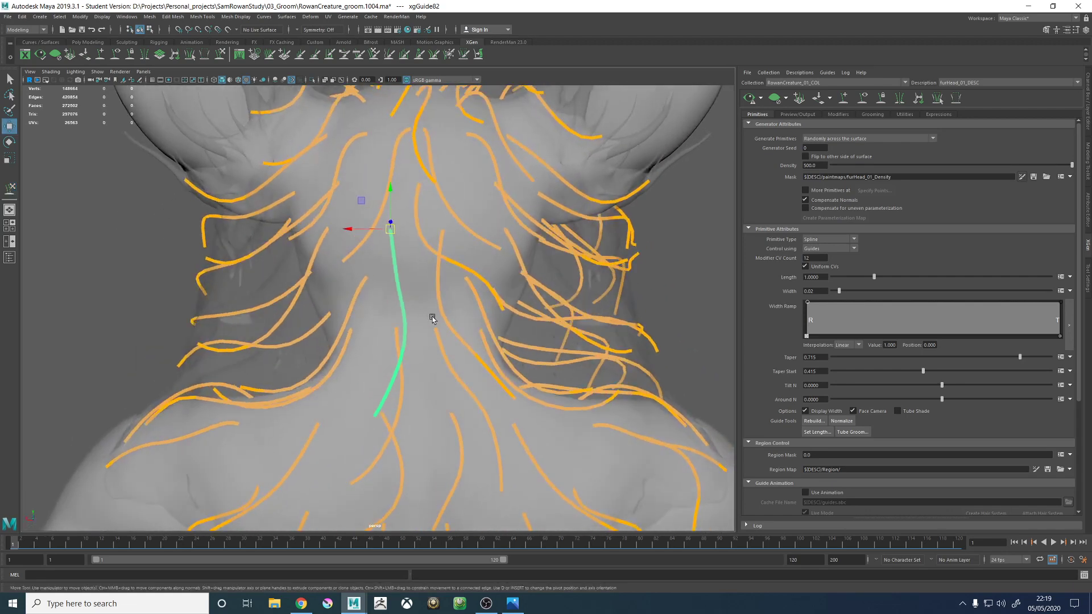
alt+right_drag(432, 315, 368, 254)
alt+middle_drag(414, 284, 410, 292)
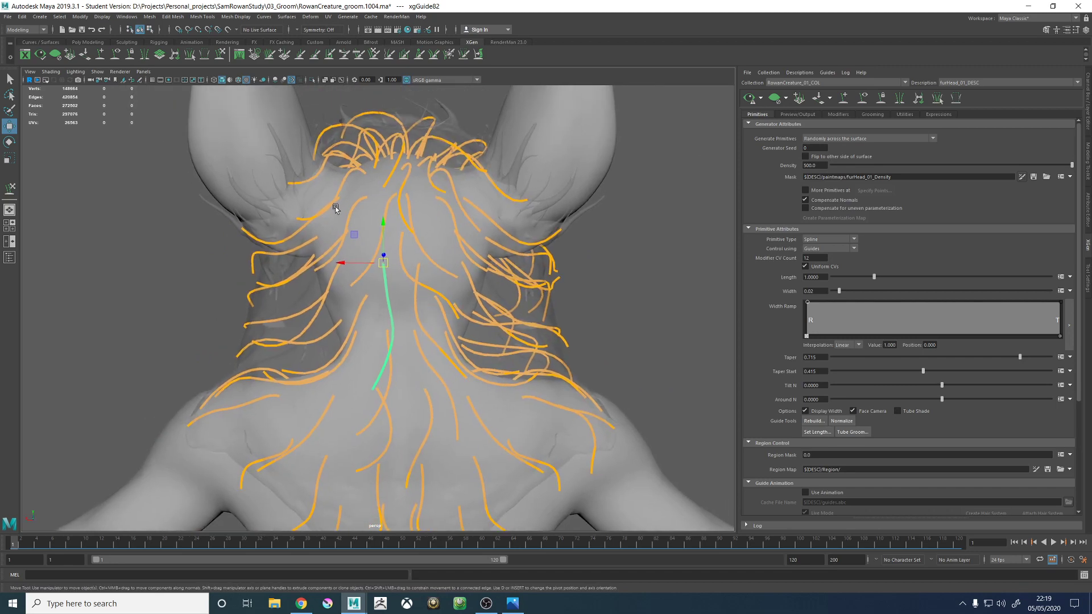
click(220, 55)
mouse_move(452, 325)
alt+mouse_down()
mouse_move(444, 343)
mouse_move(500, 382)
mouse_move(460, 385)
alt+mouse_up()
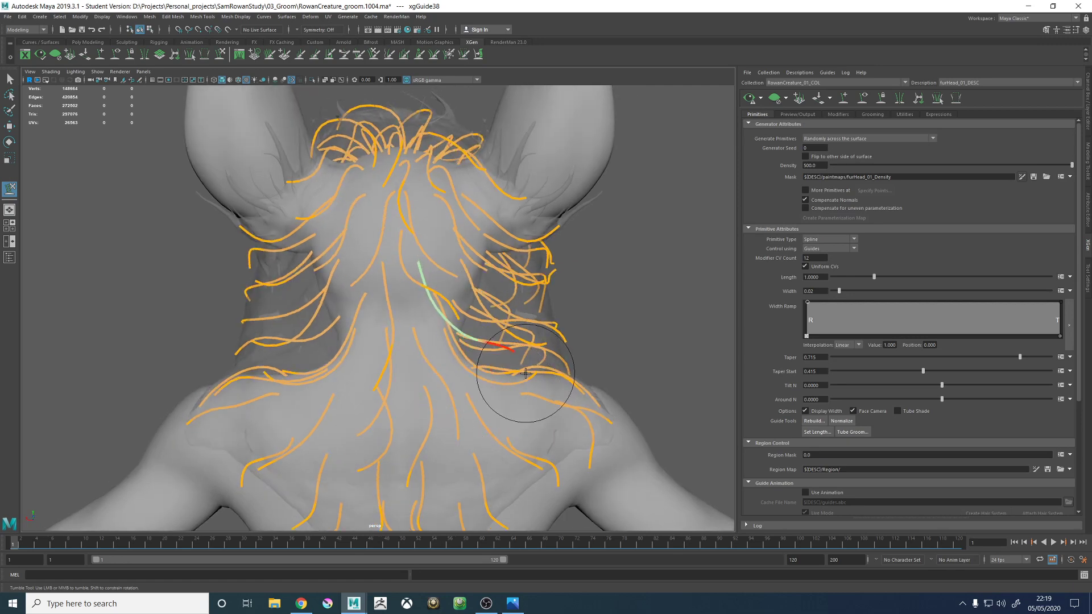
alt+drag(526, 373, 489, 371)
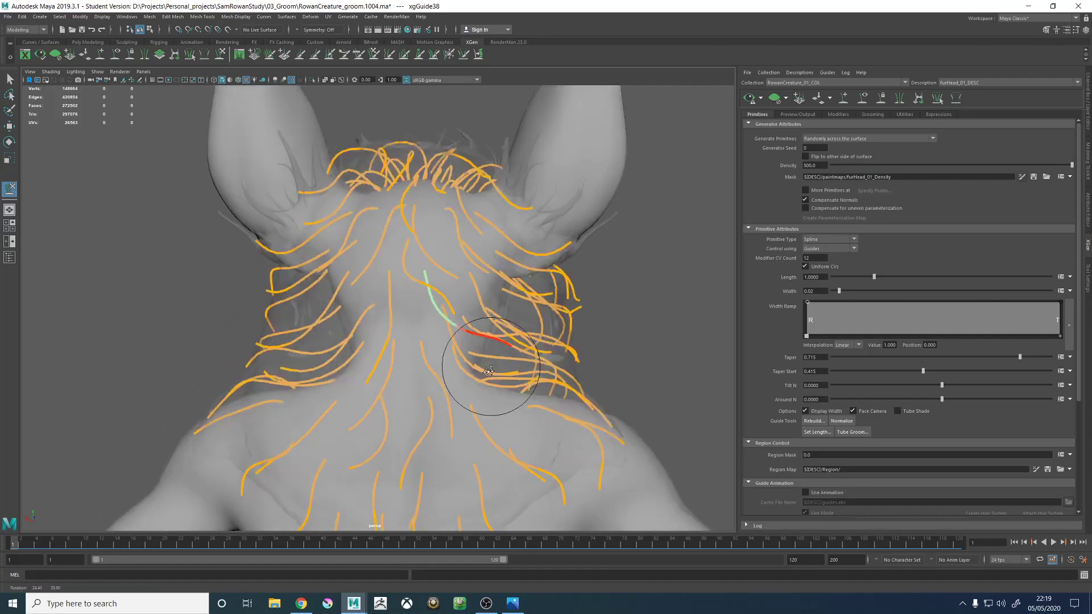
alt+right_drag(488, 371, 324, 310)
mouse_move(495, 319)
alt+mouse_down()
mouse_move(546, 322)
mouse_move(538, 343)
alt+mouse_up()
- Regenerate the fur preview with the guides hidden and examine the fur around the nape and shoulders
key(w)
click(614, 334)
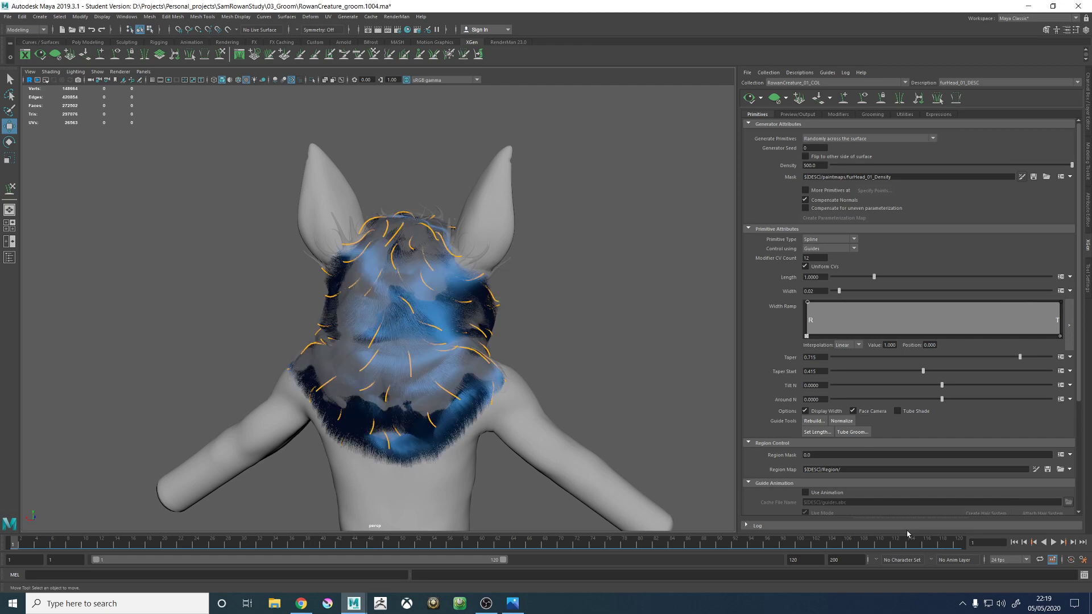
alt+drag(518, 358, 712, 157)
scroll(321, 336, up, 5)
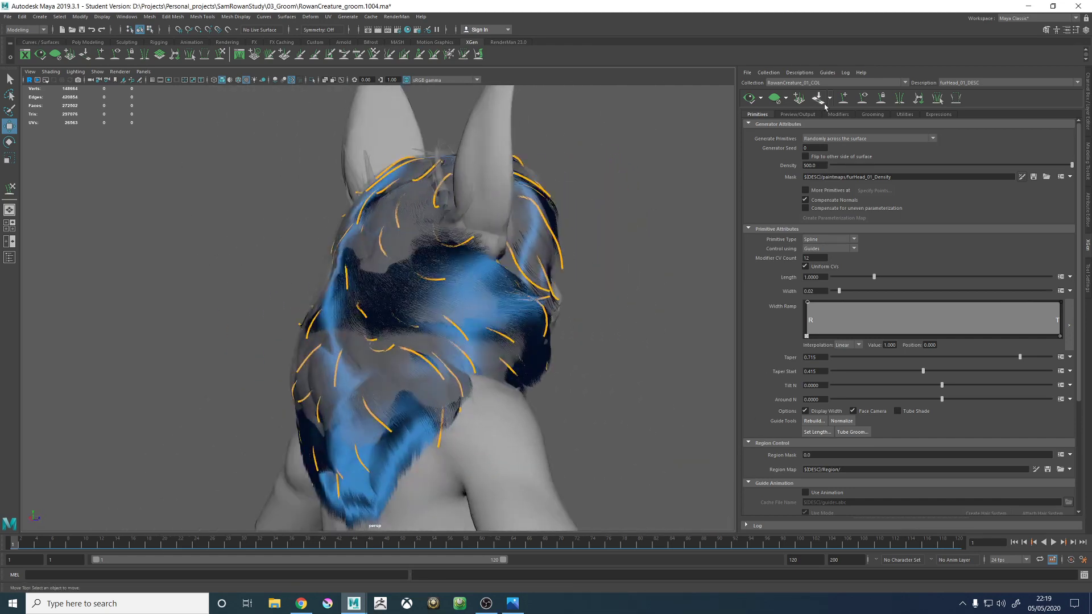
click(862, 98)
alt+drag(556, 207, 618, 210)
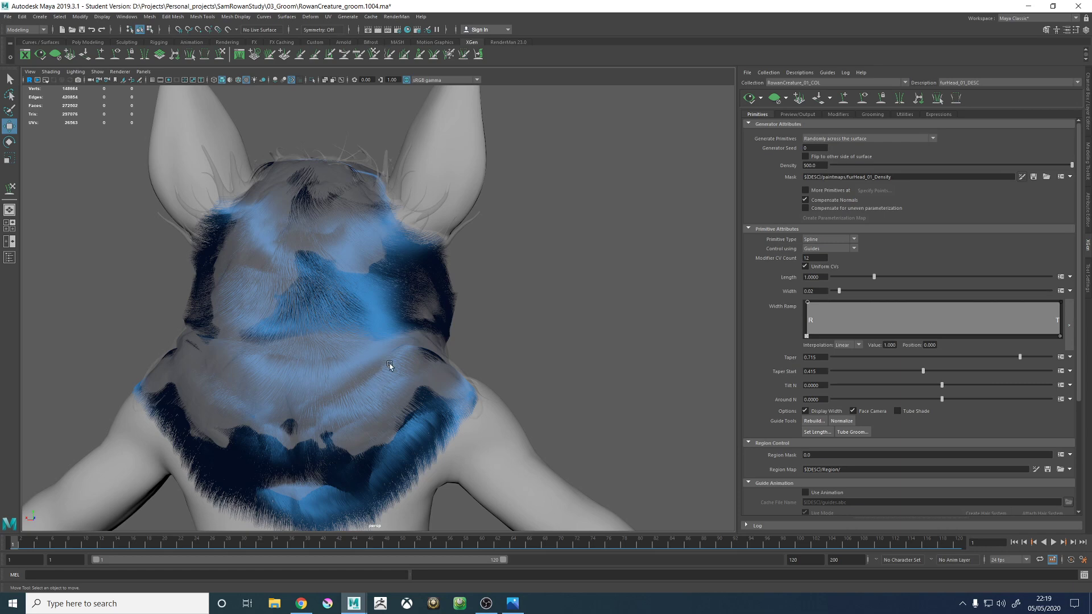
alt+drag(336, 357, 363, 299)
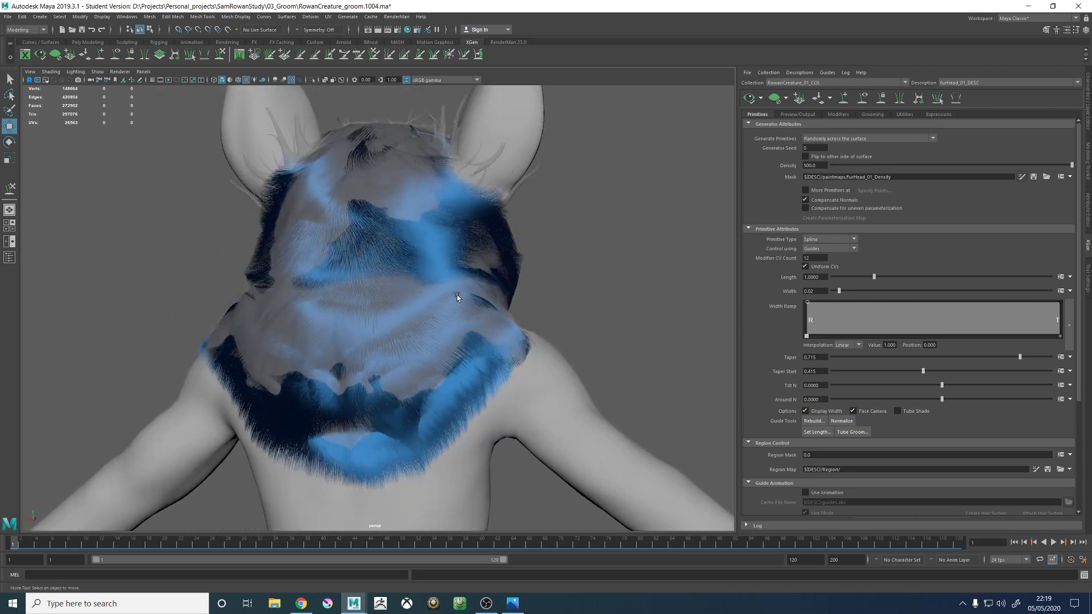
scroll(421, 294, up, 8)
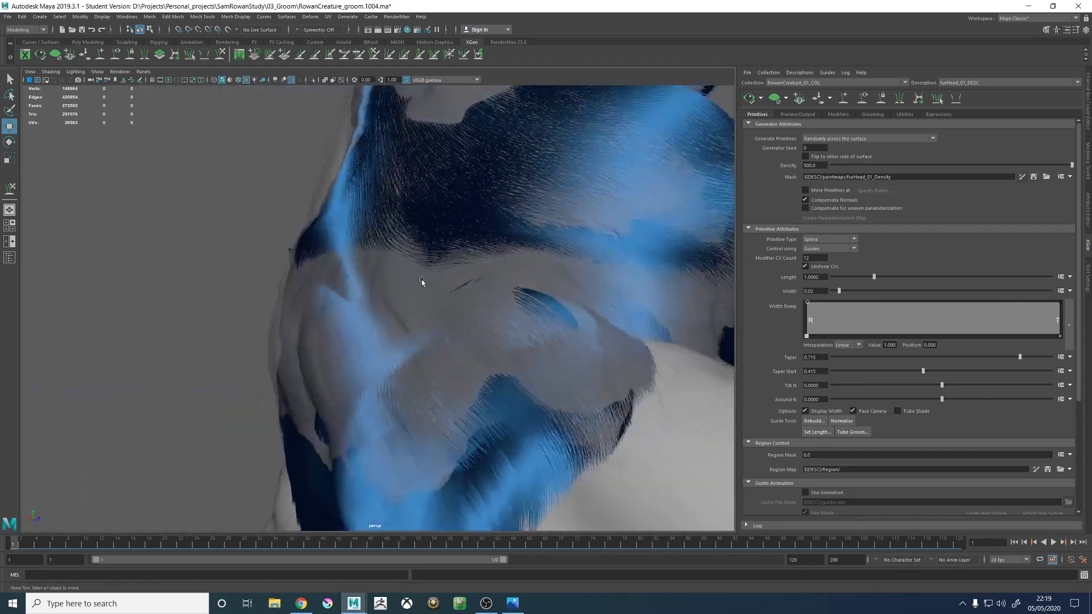
scroll(421, 282, down, 6)
alt+drag(421, 282, 434, 263)
scroll(434, 263, up, 6)
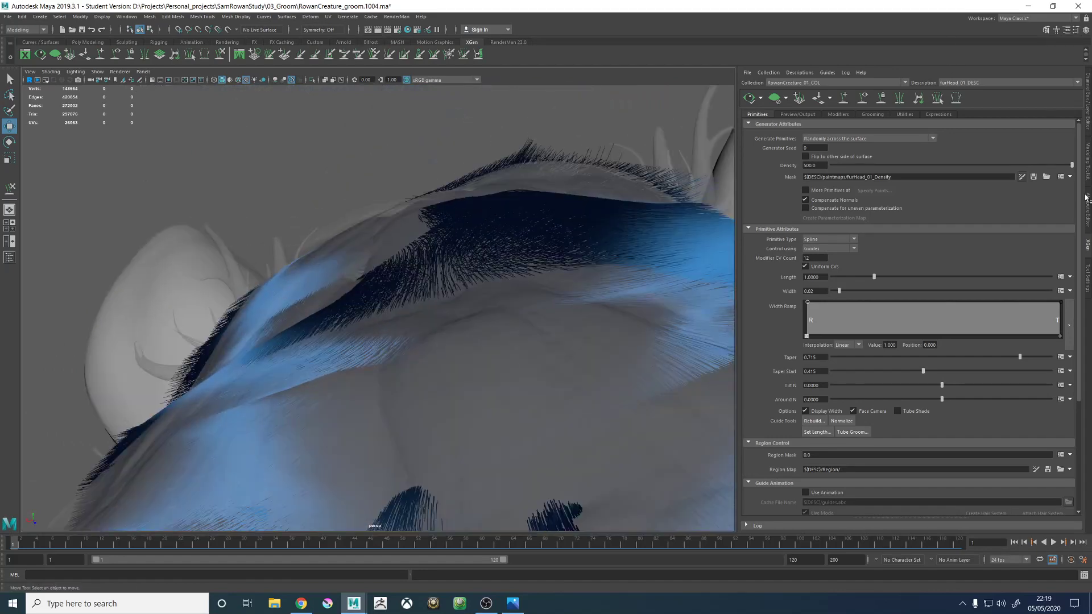
- Hide the GEO_HairProxy_LYR display layer and check the fur on the back of the neck and shoulders
click(1088, 111)
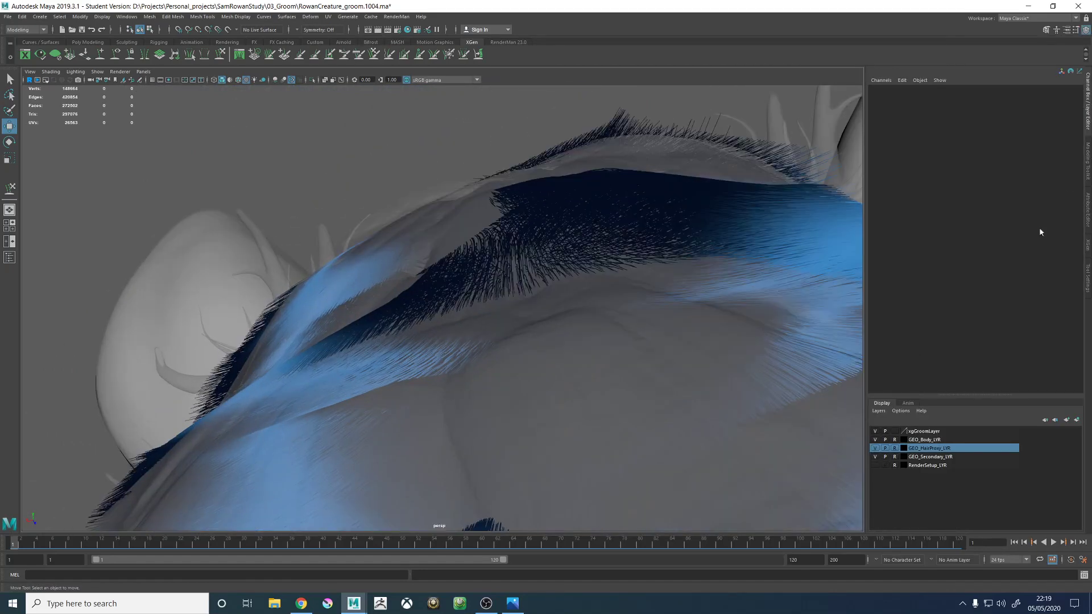
click(875, 448)
alt+drag(524, 312, 530, 356)
alt+right_drag(530, 355, 490, 305)
alt+drag(490, 305, 486, 351)
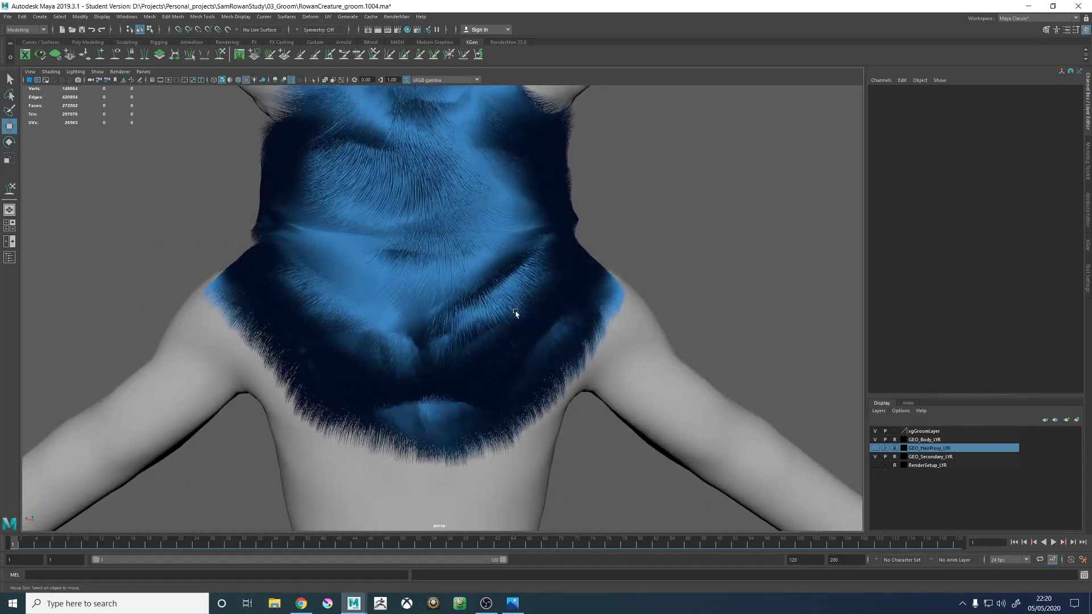
alt+drag(516, 312, 531, 251)
alt+drag(459, 333, 466, 307)
alt+right_drag(398, 290, 426, 312)
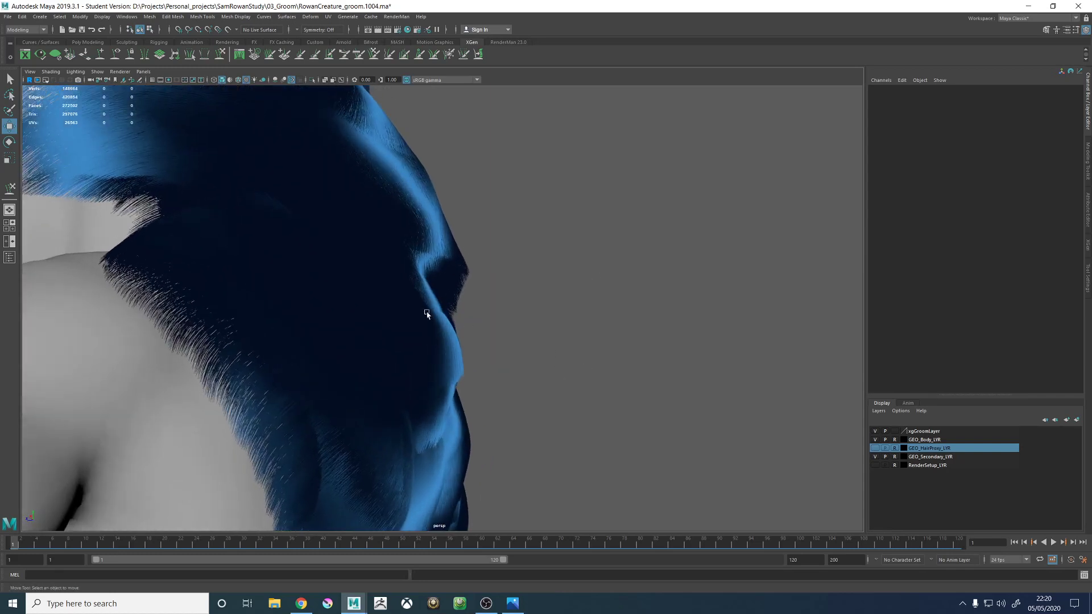
alt+drag(426, 313, 423, 262)
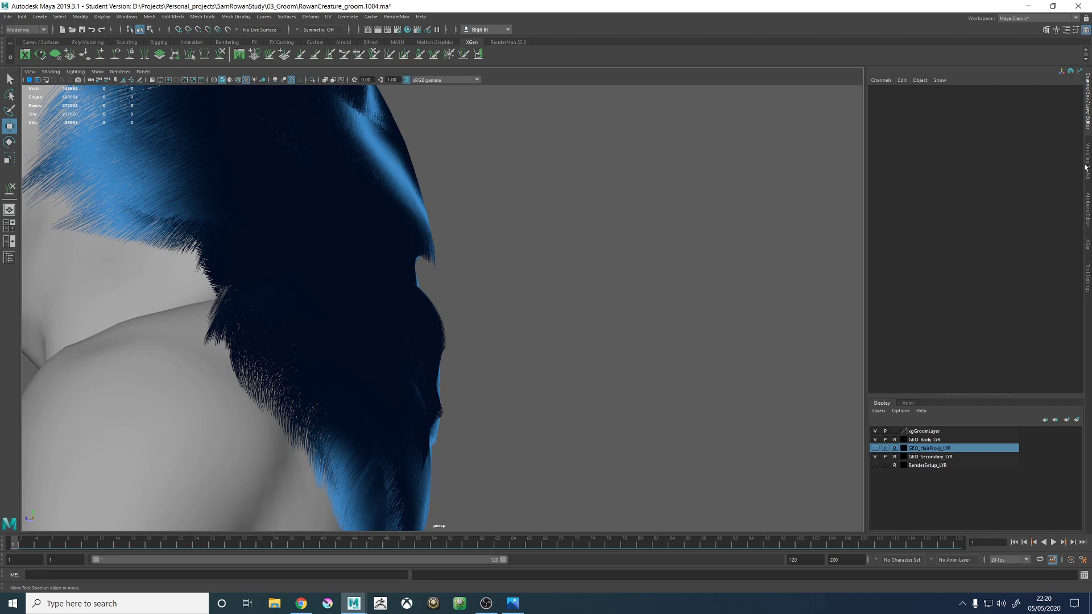
- Return to the XGen description settings and clear the fur preview to work on the guides
click(1088, 229)
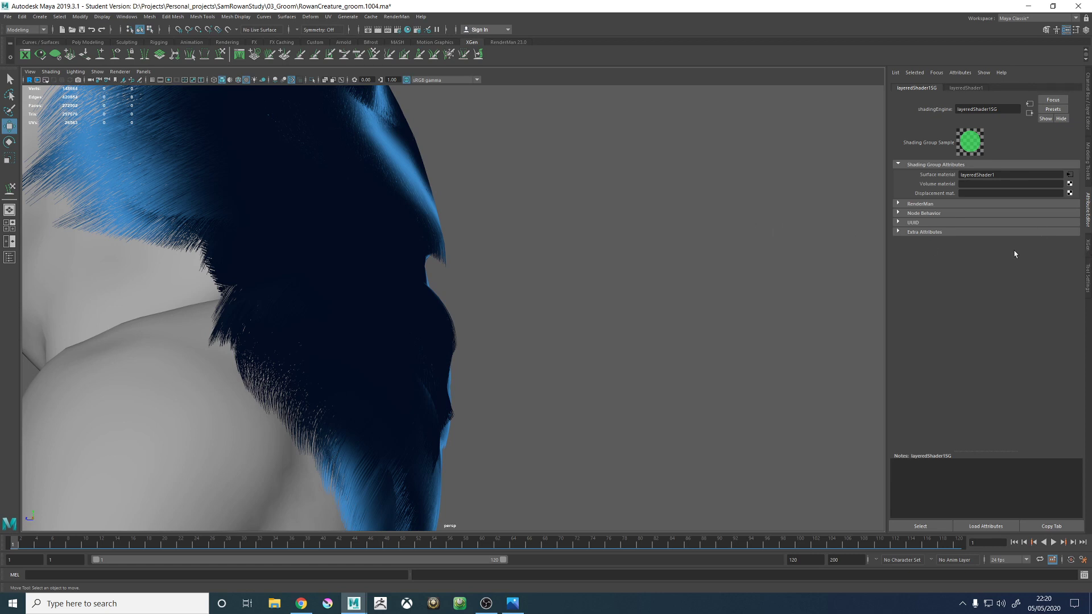
click(891, 75)
click(907, 85)
click(1088, 280)
click(1086, 244)
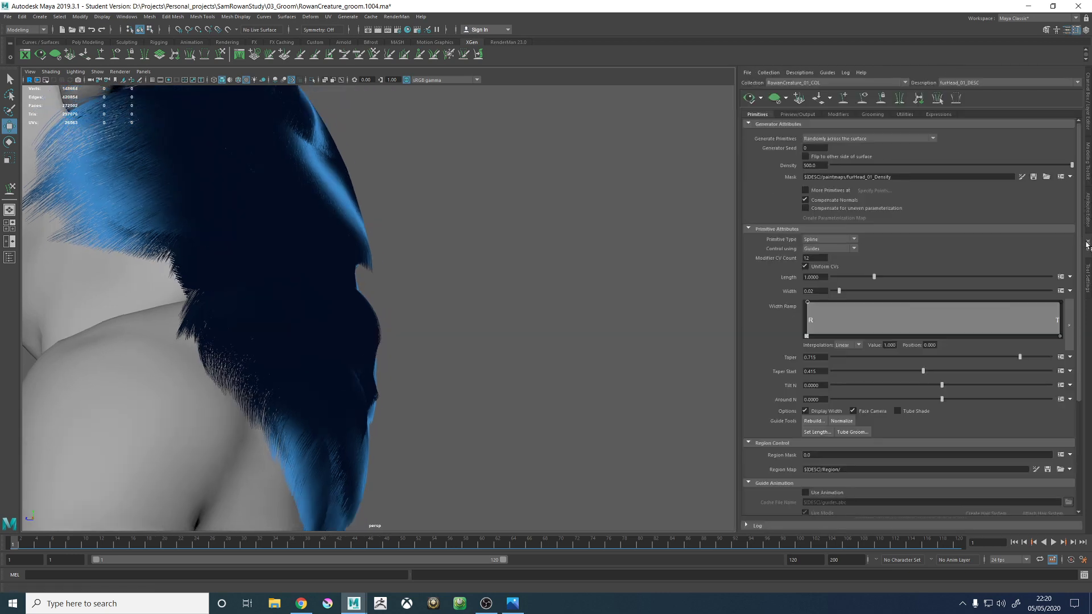
click(776, 99)
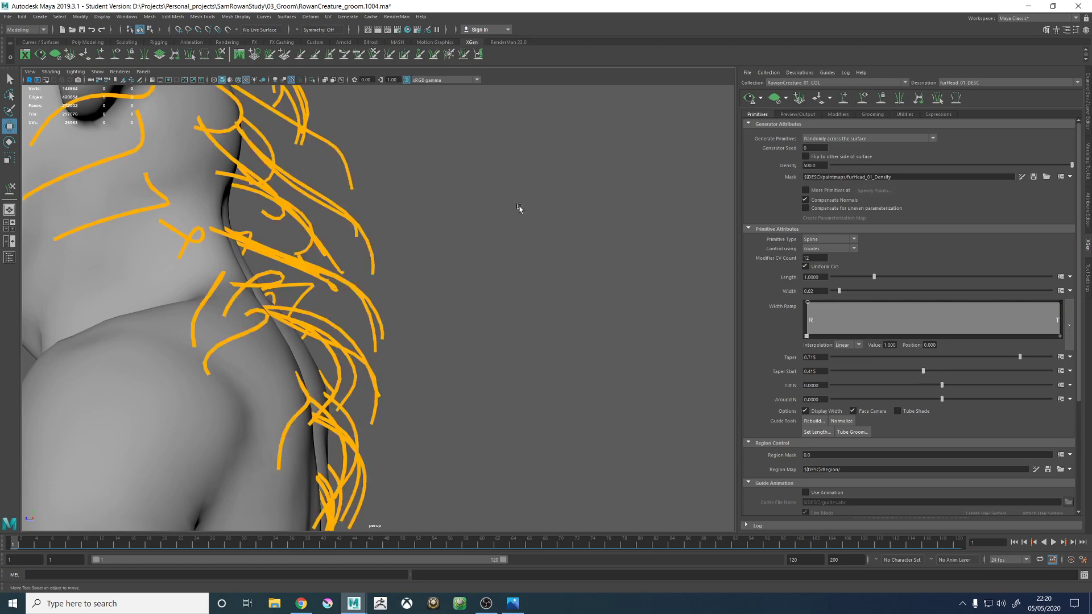
- Select xgGuide81 and the matching guide on the opposite side of the neck and scale them together
alt+drag(519, 206, 467, 234)
click(437, 235)
shift+click(425, 241)
alt+right_drag(491, 240, 360, 237)
alt+drag(360, 238, 364, 238)
mouse_move(492, 258)
alt+mouse_down()
mouse_move(506, 260)
mouse_move(486, 260)
alt+mouse_up()
key(r)
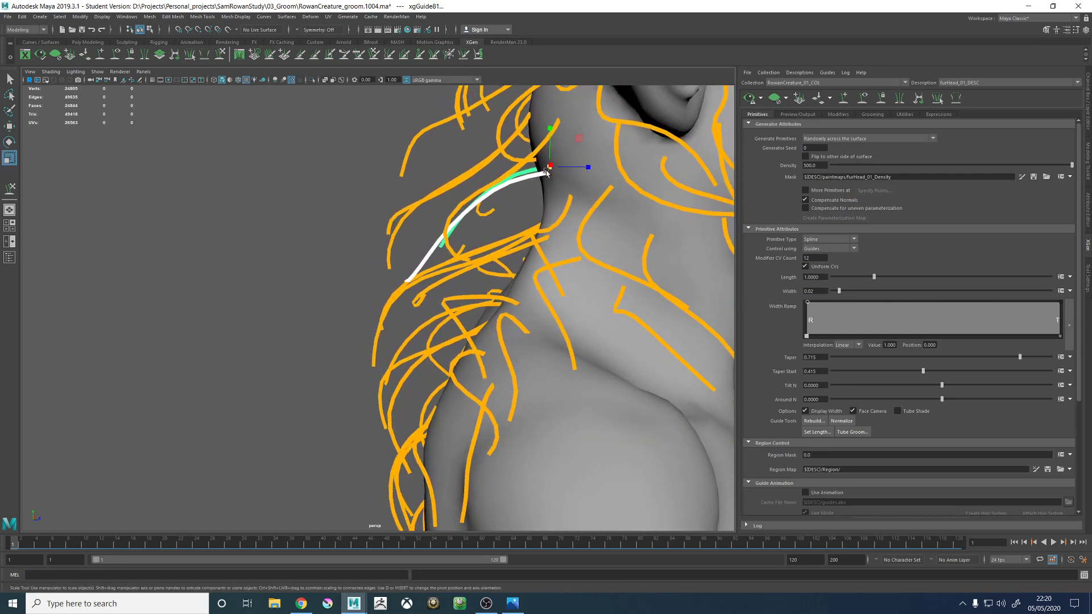
drag(548, 169, 578, 175)
alt+drag(543, 215, 586, 214)
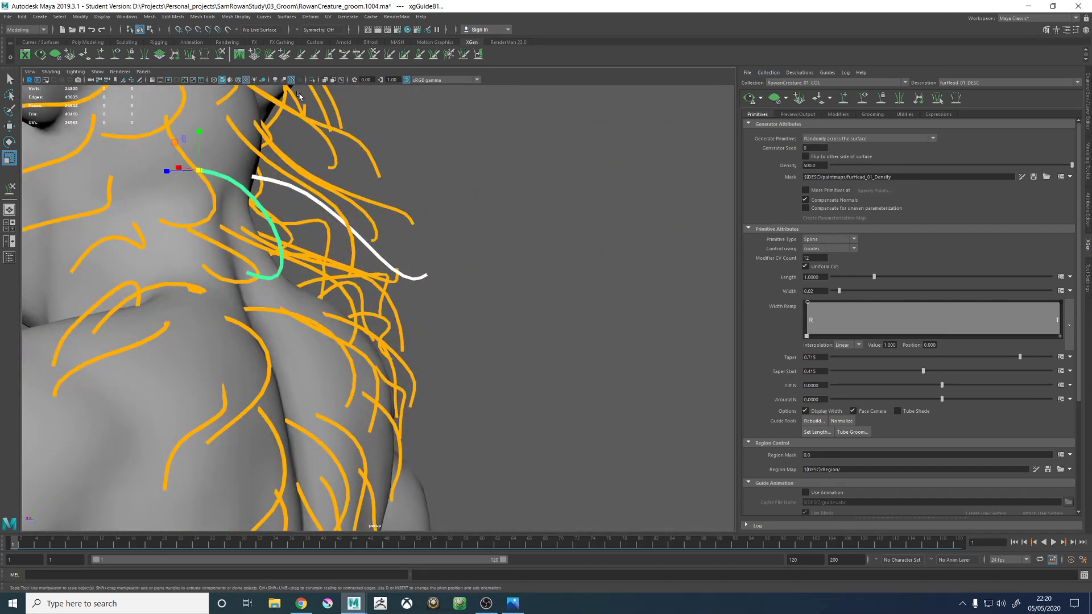
- Sculpt the end of xgGuide81 so it flows outward from the side of the neck
click(221, 57)
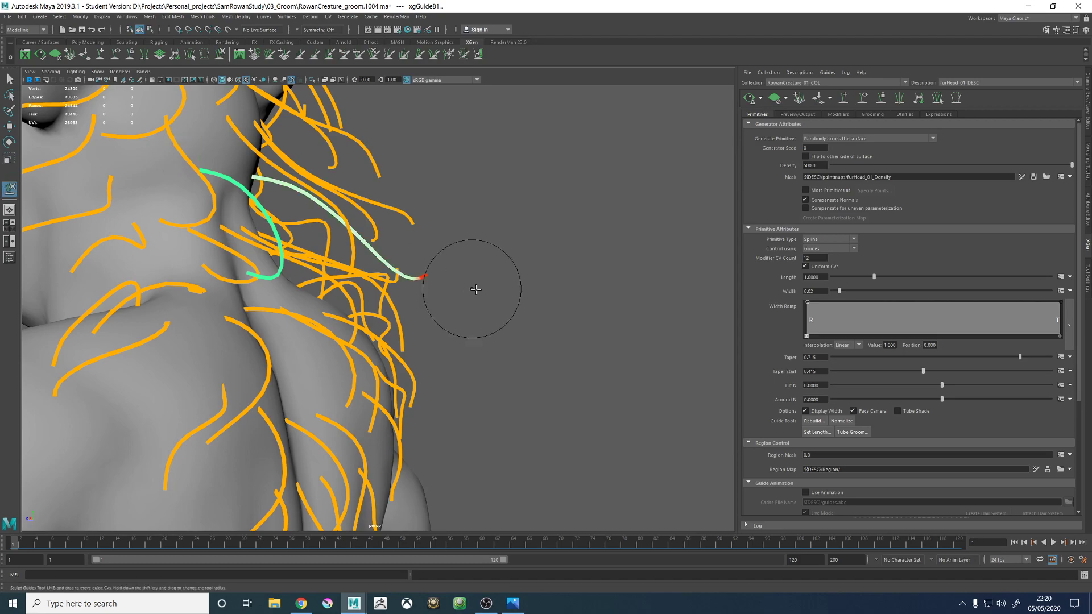
mouse_move(471, 288)
alt+mouse_down()
mouse_move(489, 281)
mouse_move(453, 304)
mouse_move(548, 292)
mouse_move(584, 308)
alt+mouse_up()
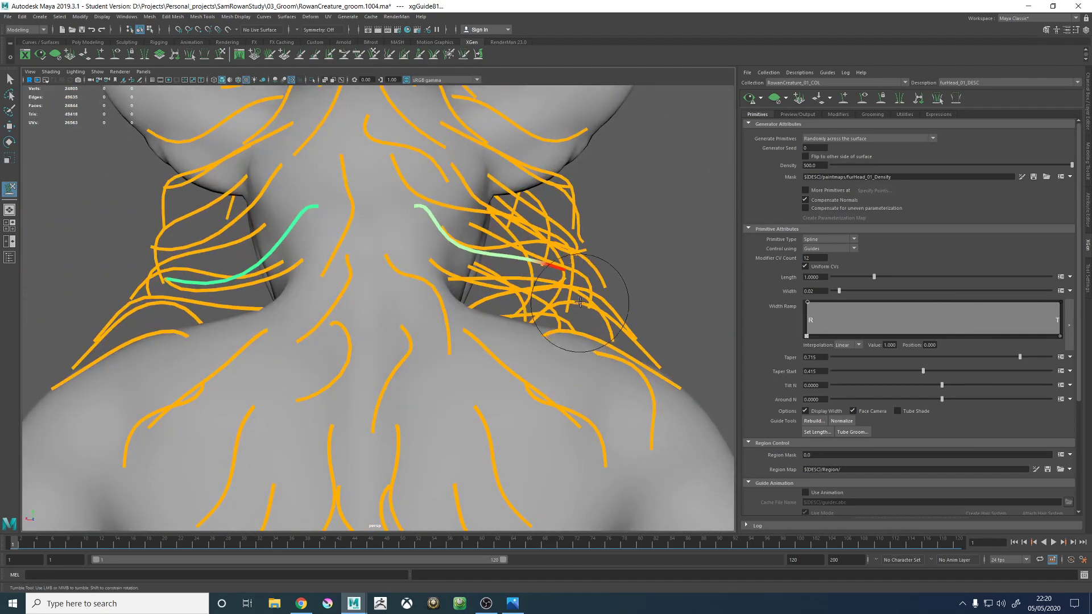
alt+drag(597, 266, 484, 280)
- Regenerate the fur preview, check the fur flow across the back of the neck, and clear the preview
scroll(483, 279, down, 6)
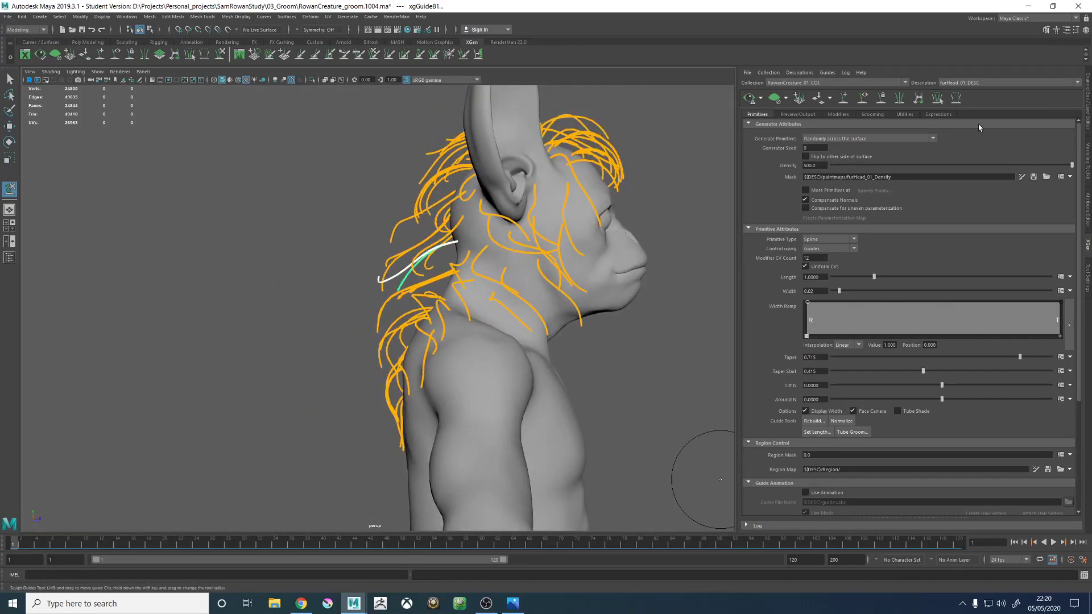
scroll(353, 276, up, 6)
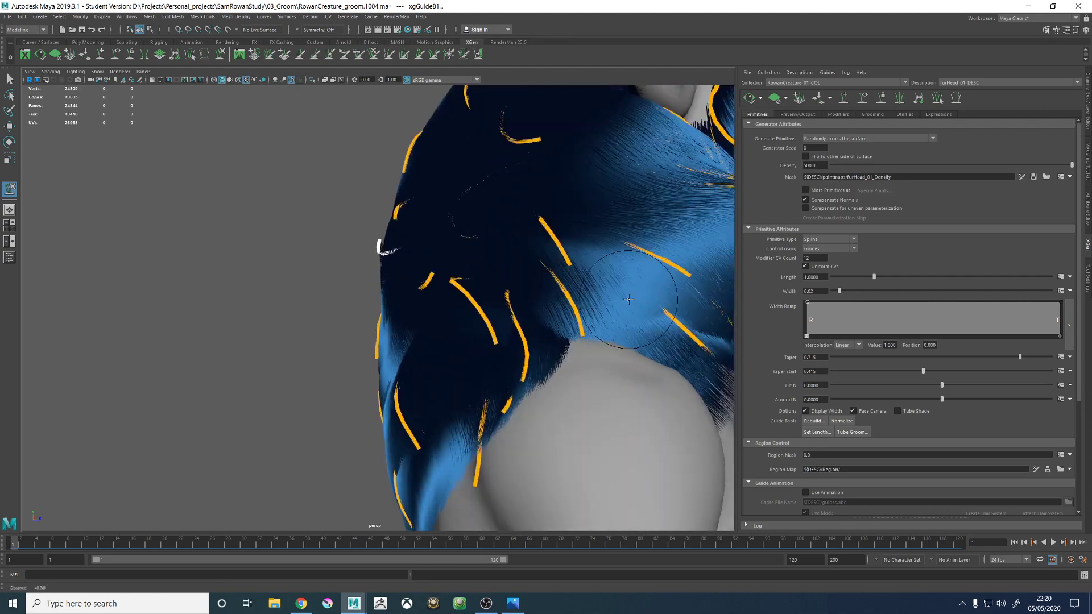
alt+drag(337, 280, 452, 265)
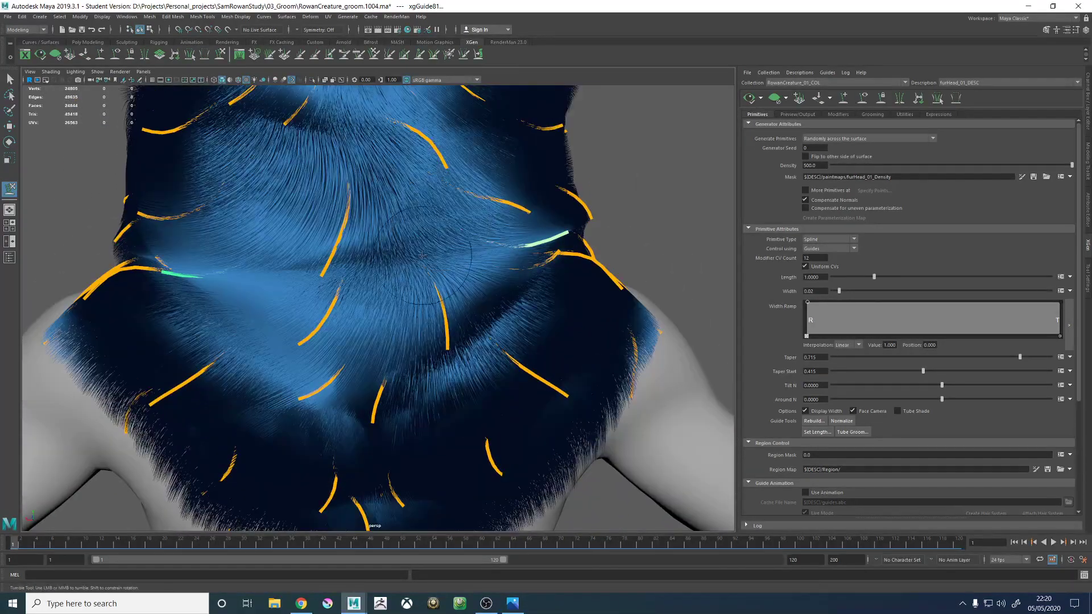
click(777, 100)
- Add a new fur guide at the middle of the nape and select it for editing
alt+drag(367, 210, 365, 192)
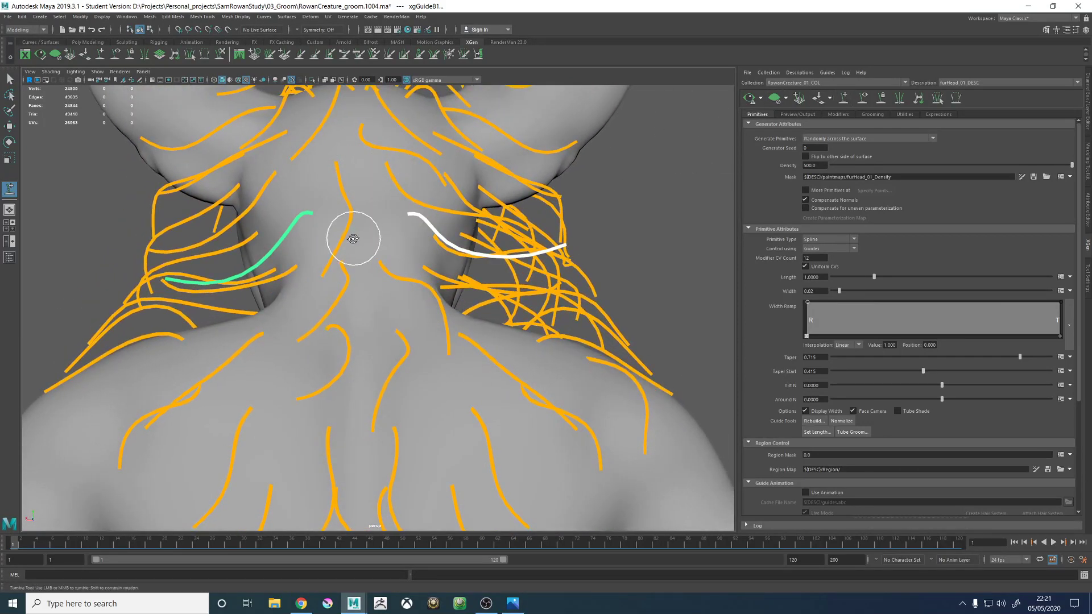
mouse_move(349, 237)
alt+mouse_down()
mouse_move(358, 215)
mouse_move(370, 244)
mouse_move(446, 254)
mouse_move(408, 274)
alt+mouse_up()
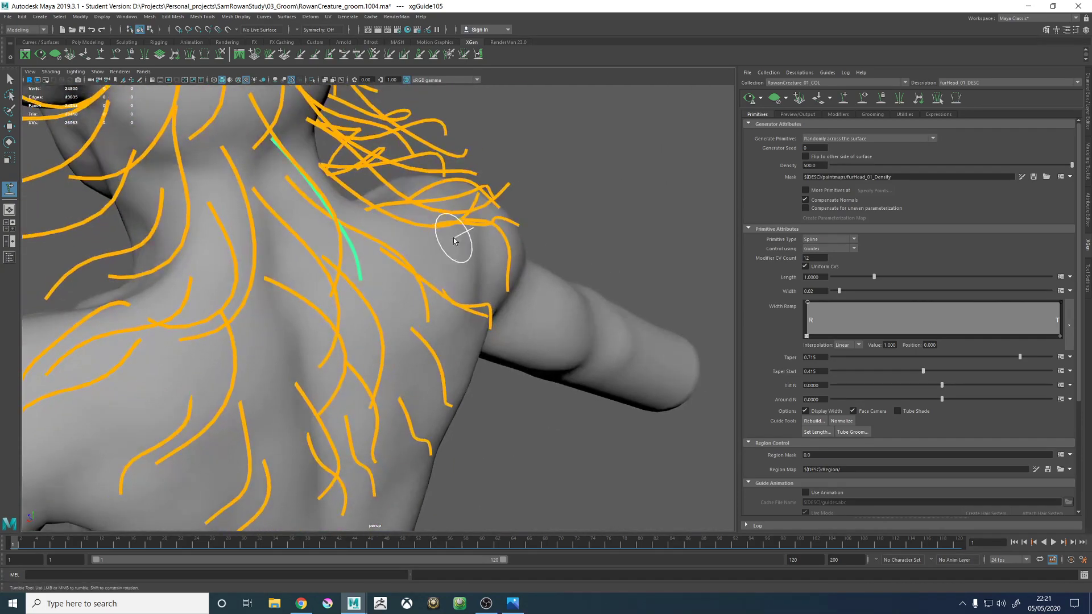
mouse_move(489, 241)
alt+mouse_down()
mouse_move(445, 236)
mouse_move(481, 239)
alt+mouse_up()
key(w)
click(481, 239)
right_drag(481, 239, 529, 242)
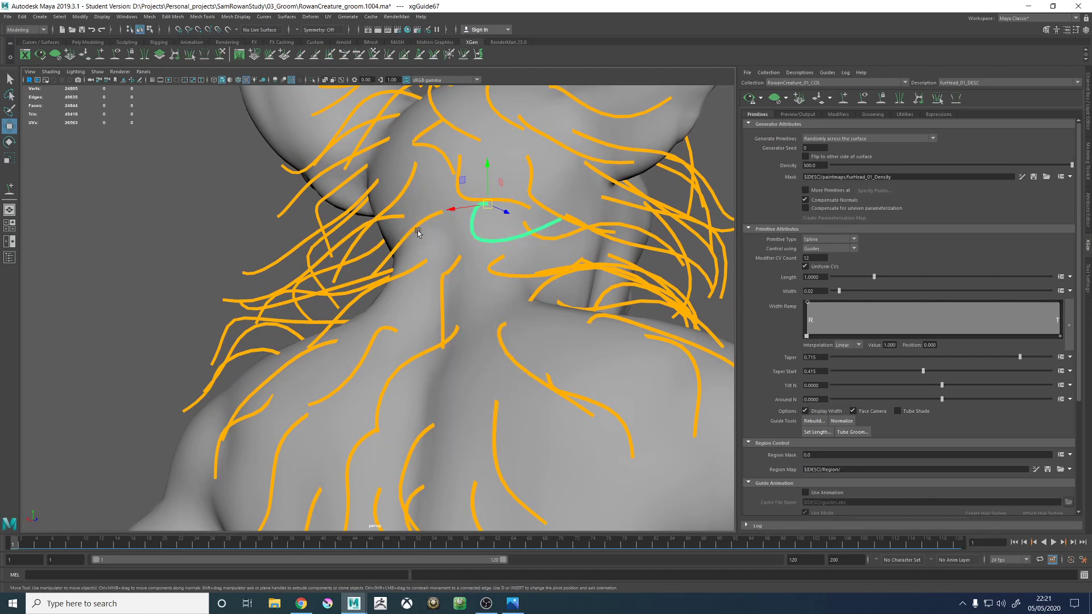
click(417, 225)
right_click(417, 225)
alt+drag(421, 230, 392, 214)
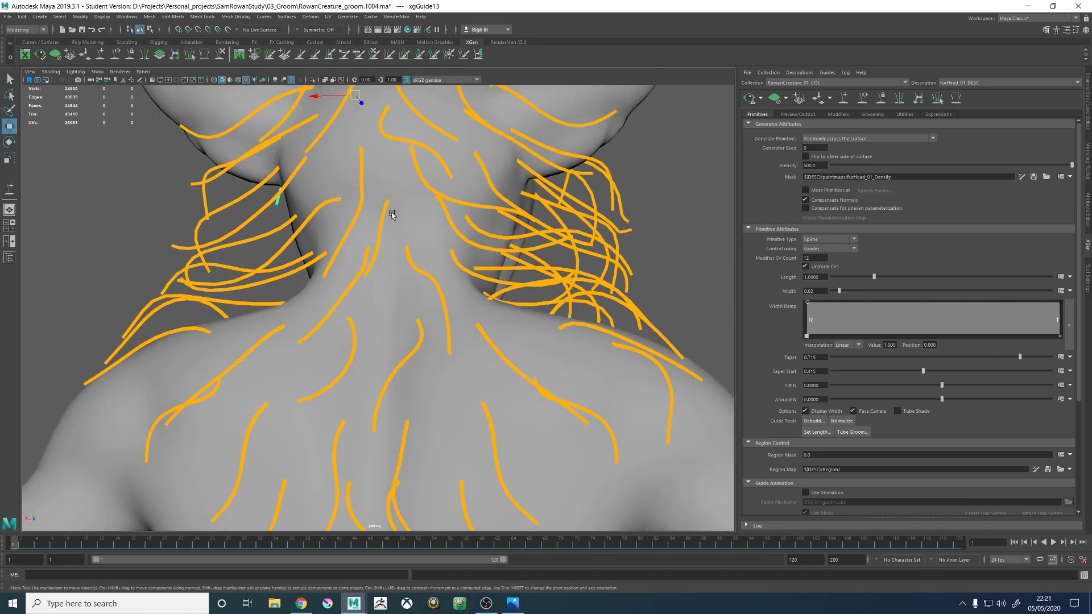
right_drag(381, 214, 334, 216)
alt+drag(337, 219, 444, 230)
alt+right_drag(443, 230, 222, 215)
- Sculpt xgGuide105 so it runs down the nape in line with the neighbouring guides
click(220, 54)
alt+drag(462, 257, 371, 280)
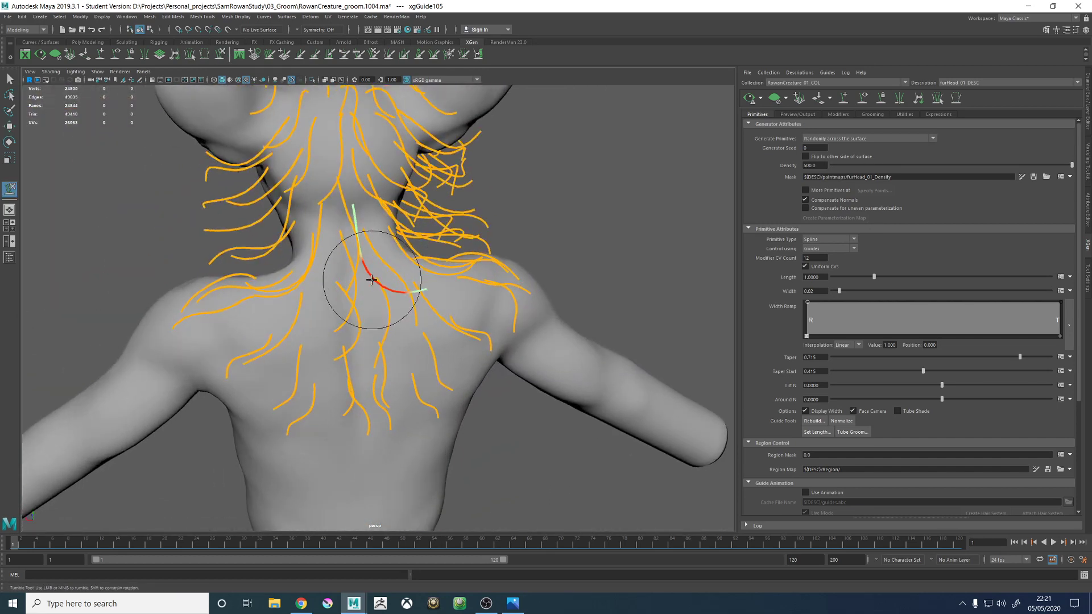
alt+middle_drag(419, 208, 447, 249)
alt+right_drag(447, 250, 470, 318)
mouse_move(492, 329)
alt+mouse_down()
mouse_move(466, 291)
mouse_move(491, 279)
alt+mouse_up()
drag(392, 308, 447, 309)
mouse_move(526, 335)
alt+mouse_down()
mouse_move(500, 348)
mouse_move(517, 321)
mouse_move(508, 333)
mouse_move(519, 342)
mouse_move(492, 381)
mouse_move(450, 360)
mouse_move(458, 365)
mouse_move(434, 383)
mouse_move(471, 392)
alt+mouse_up()
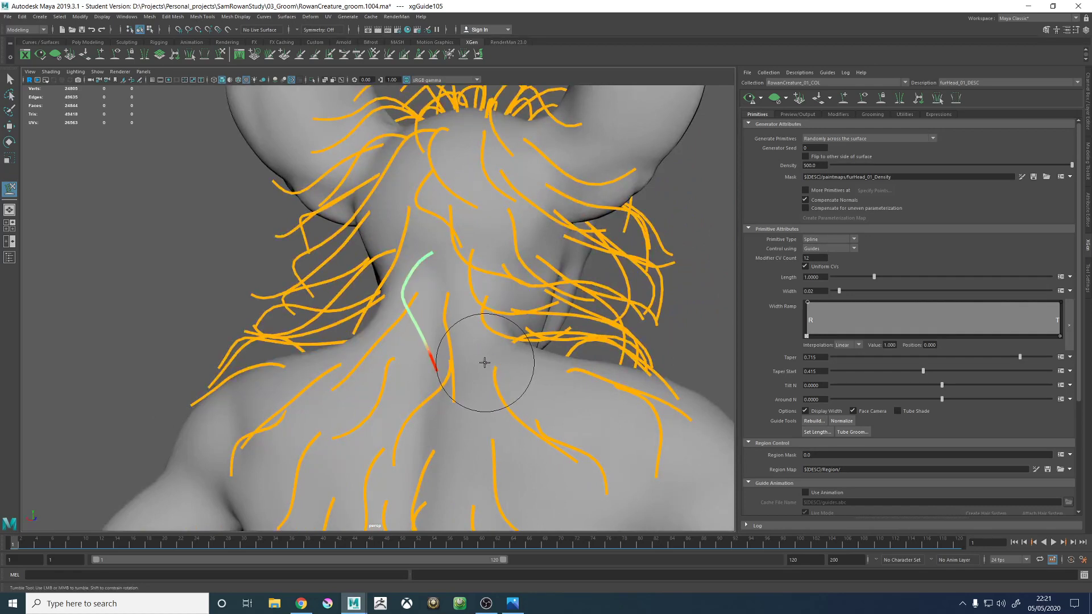
mouse_move(461, 330)
alt+mouse_down()
mouse_move(454, 340)
mouse_move(575, 326)
mouse_move(549, 315)
mouse_move(475, 334)
mouse_move(446, 288)
mouse_move(553, 309)
mouse_move(451, 330)
mouse_move(383, 446)
mouse_move(427, 305)
mouse_move(402, 287)
mouse_move(406, 314)
mouse_move(398, 312)
mouse_move(365, 288)
mouse_move(383, 312)
mouse_move(538, 327)
alt+mouse_up()
key(w)
click(396, 292)
click(220, 55)
key(w)
- Deselect the guides, regenerate the fur preview and examine the fur flow over the back of the head and neck
click(717, 351)
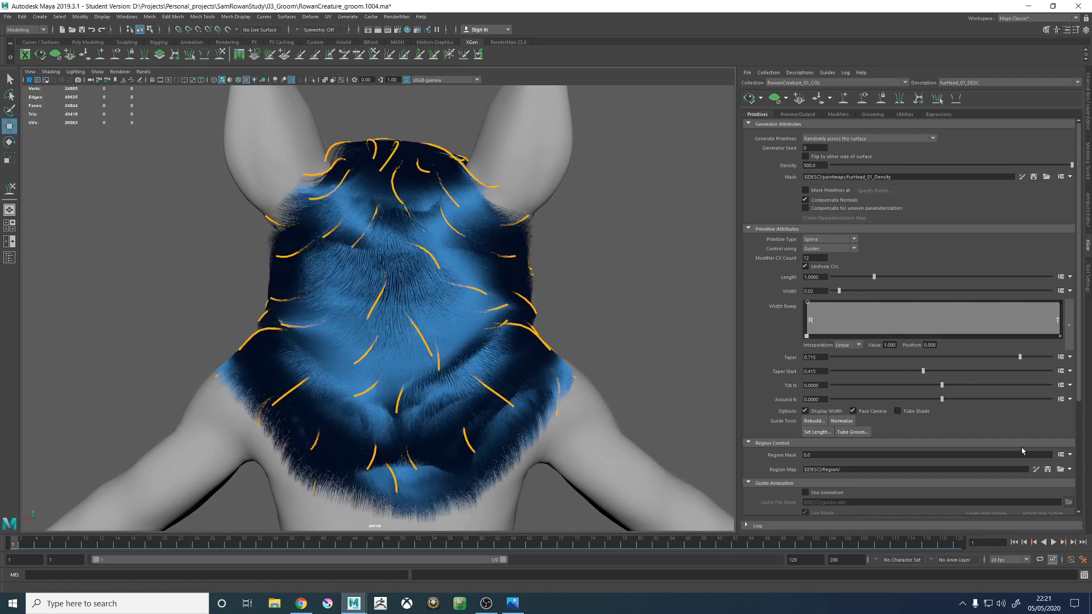
alt+drag(527, 364, 507, 348)
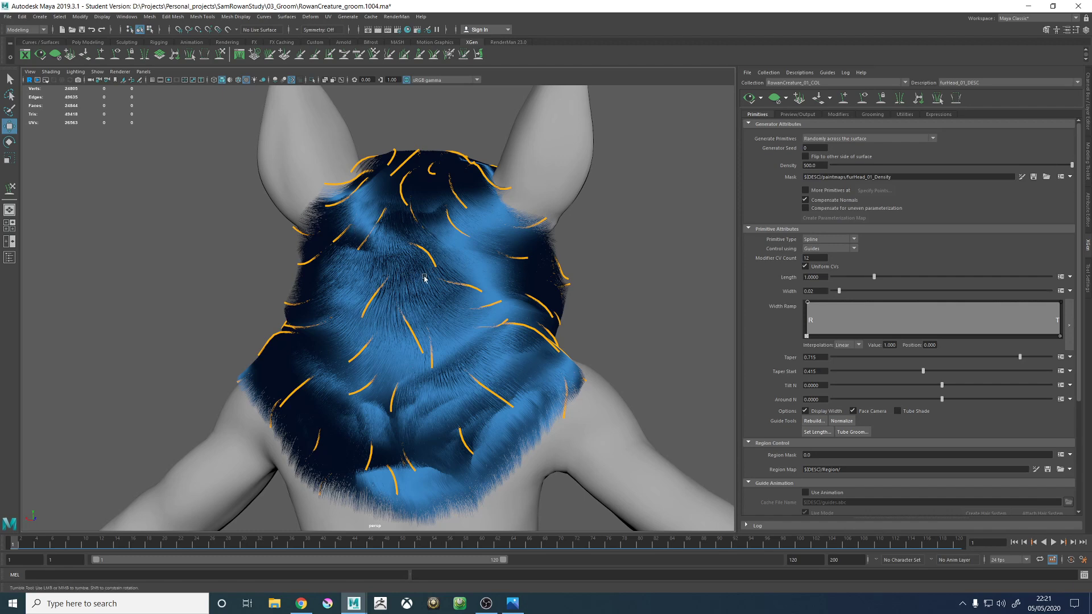
alt+drag(424, 278, 390, 316)
alt+middle_drag(399, 277, 394, 348)
alt+drag(394, 348, 378, 330)
alt+right_drag(378, 330, 565, 393)
alt+drag(565, 393, 472, 323)
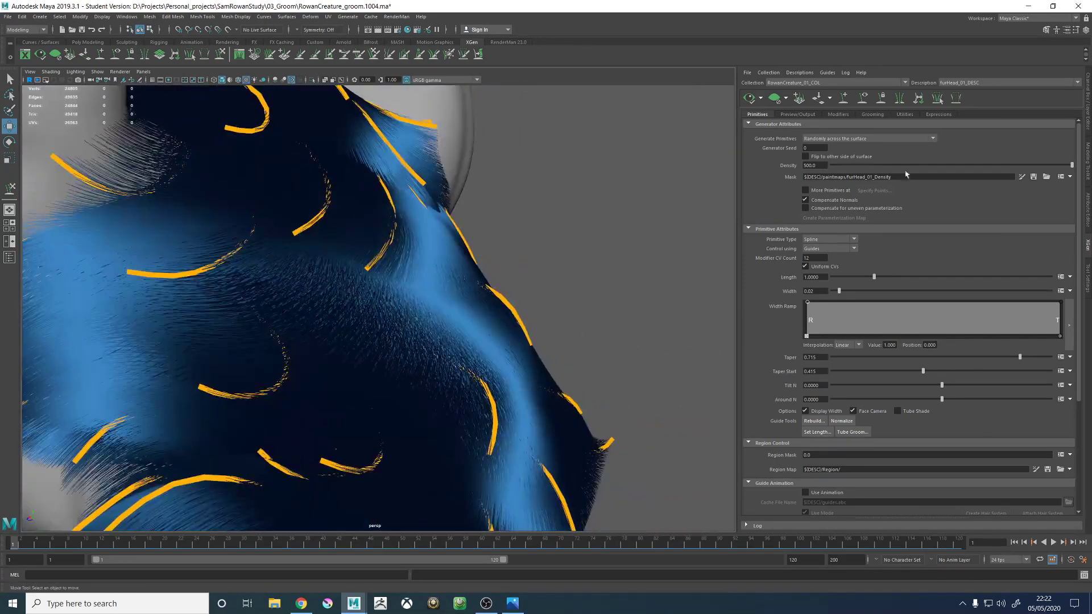
- Clear the fur preview with the guides displayed and examine the guides around the nape and sides of the neck
click(862, 100)
click(774, 99)
click(862, 99)
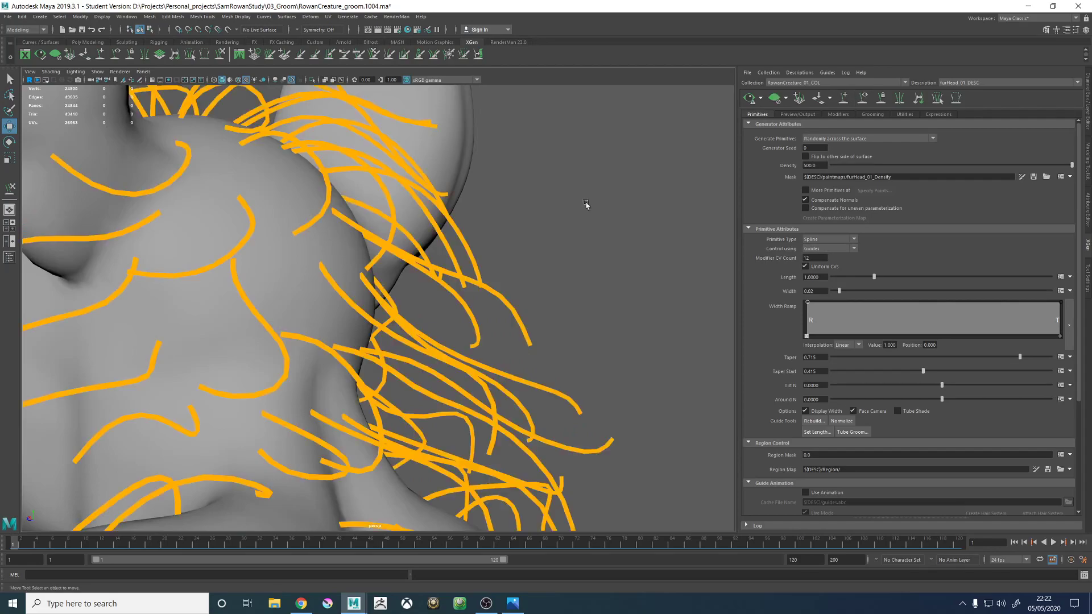
alt+drag(537, 237, 441, 260)
alt+middle_drag(441, 260, 483, 244)
alt+drag(483, 245, 602, 284)
alt+right_drag(648, 324, 559, 292)
alt+drag(559, 293, 438, 266)
scroll(390, 277, up, 5)
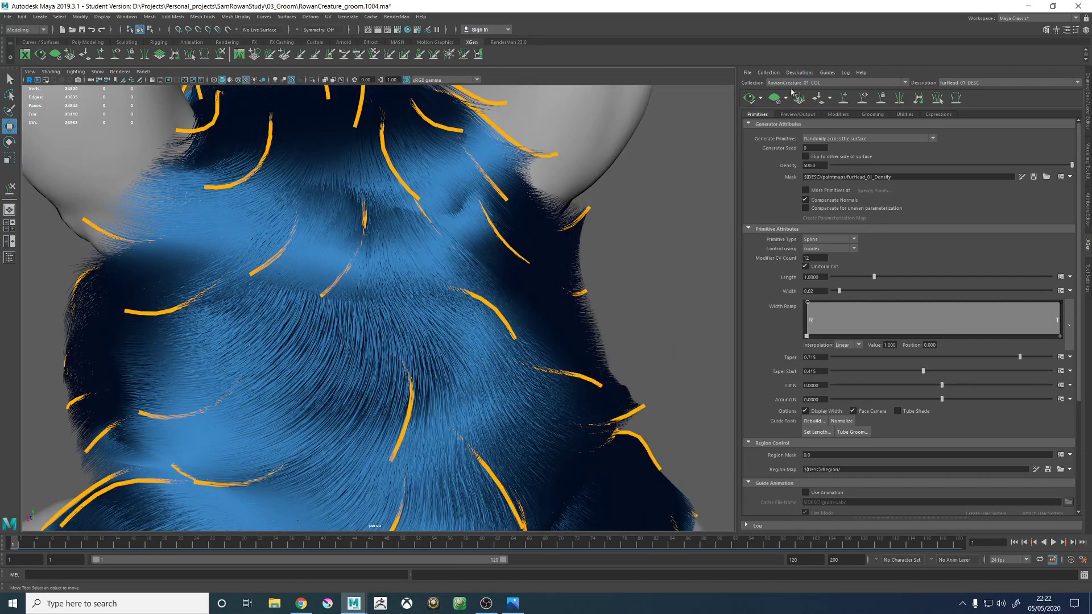
- Clear the fur preview, keep the guides displayed and add a new guide on the back of the head behind the ear
click(774, 98)
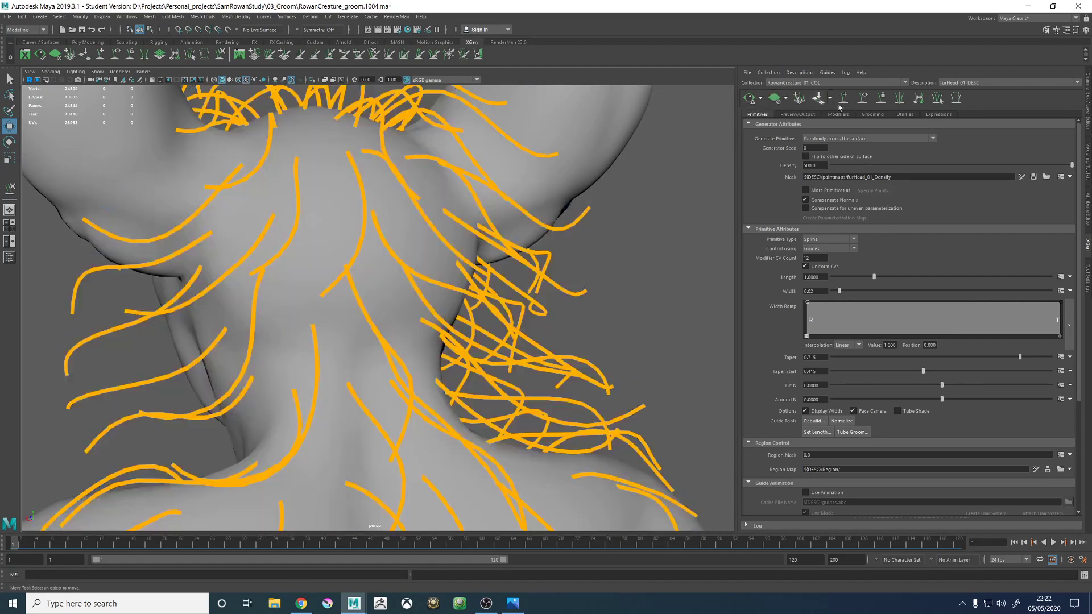
click(862, 99)
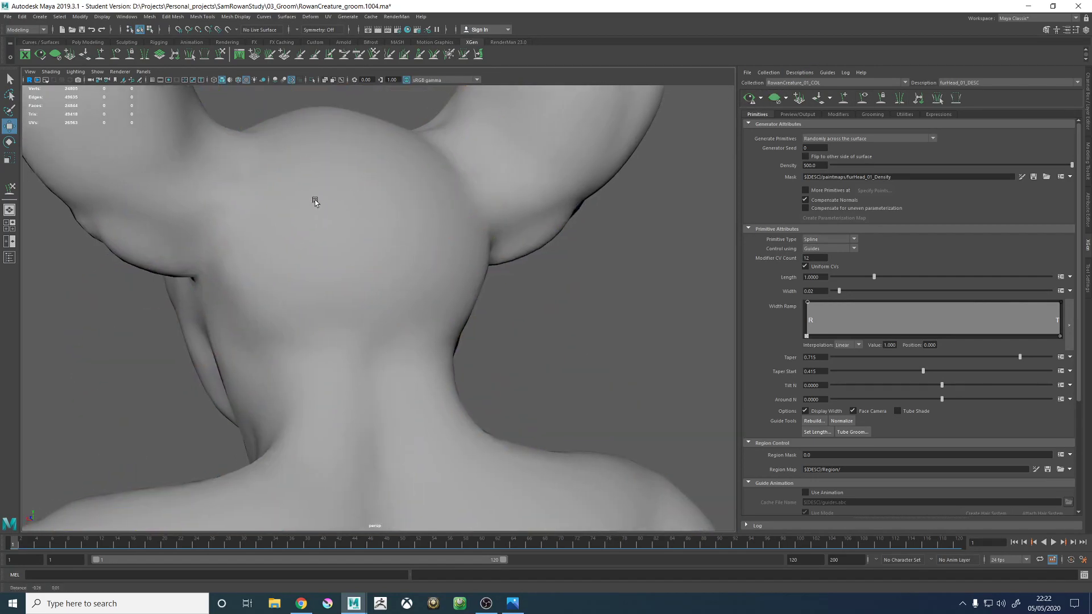
click(870, 98)
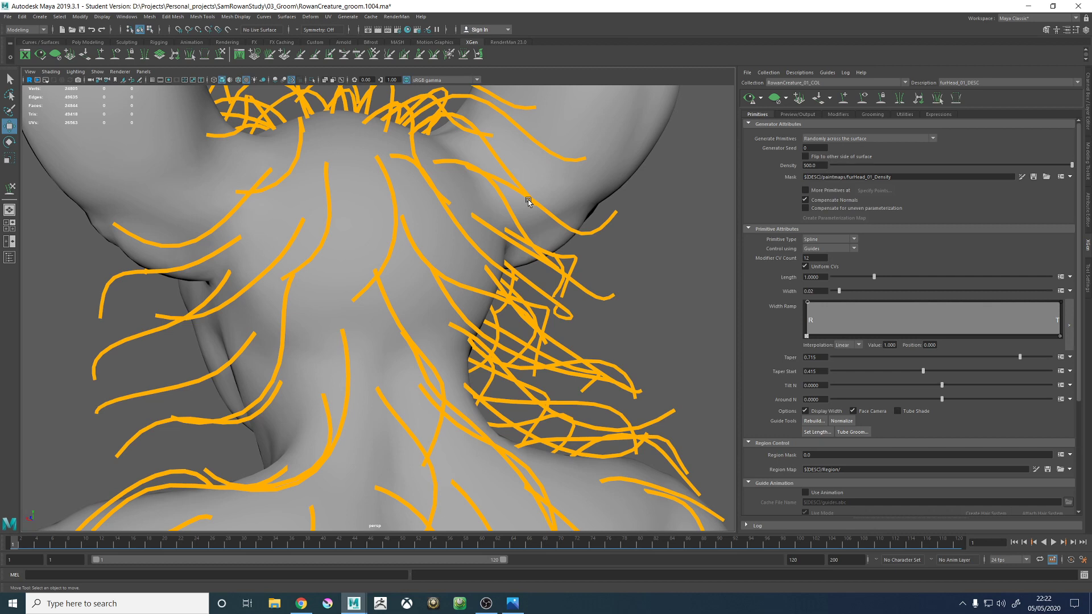
mouse_move(384, 217)
alt+mouse_down()
mouse_move(351, 185)
mouse_move(405, 284)
mouse_move(357, 286)
mouse_move(341, 267)
mouse_move(346, 237)
mouse_move(300, 246)
alt+mouse_up()
click(846, 98)
mouse_move(545, 264)
alt+mouse_down()
mouse_move(398, 276)
mouse_move(421, 288)
mouse_move(453, 283)
alt+mouse_up()
click(406, 286)
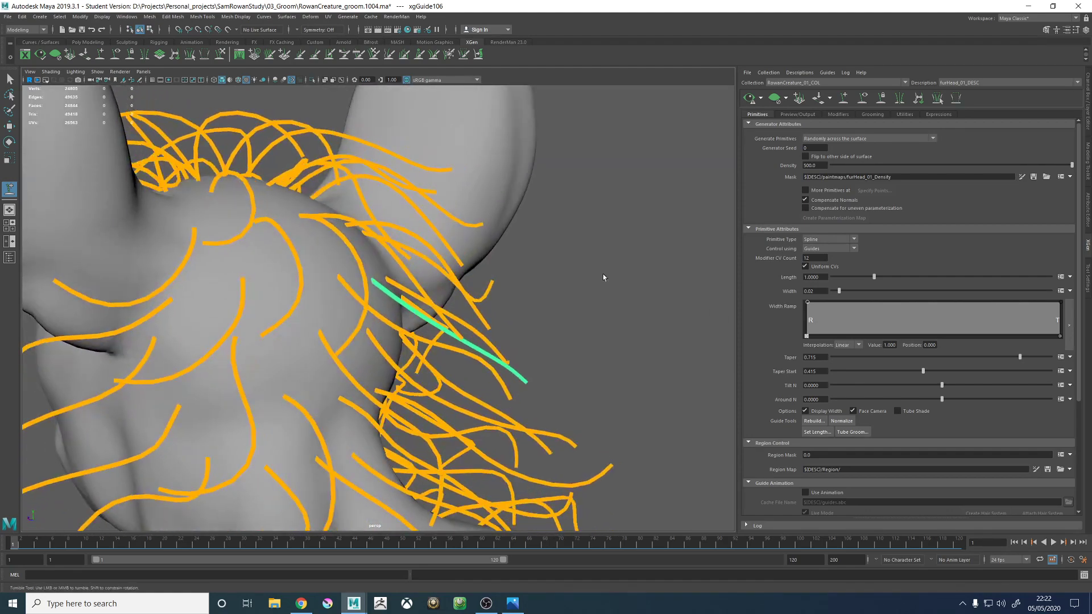
- Scale xgGuide106 on the back of the head to fit the neighbouring guides
alt+drag(631, 266, 535, 292)
alt+right_drag(534, 292, 206, 334)
alt+drag(205, 333, 219, 308)
alt+right_drag(219, 308, 352, 318)
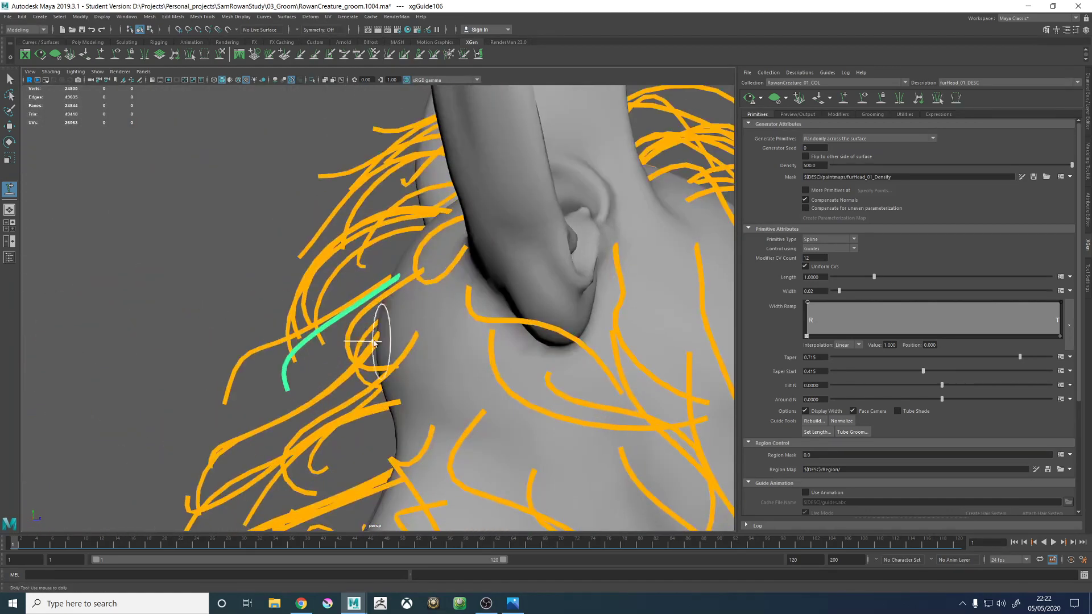
alt+drag(353, 319, 435, 347)
key(r)
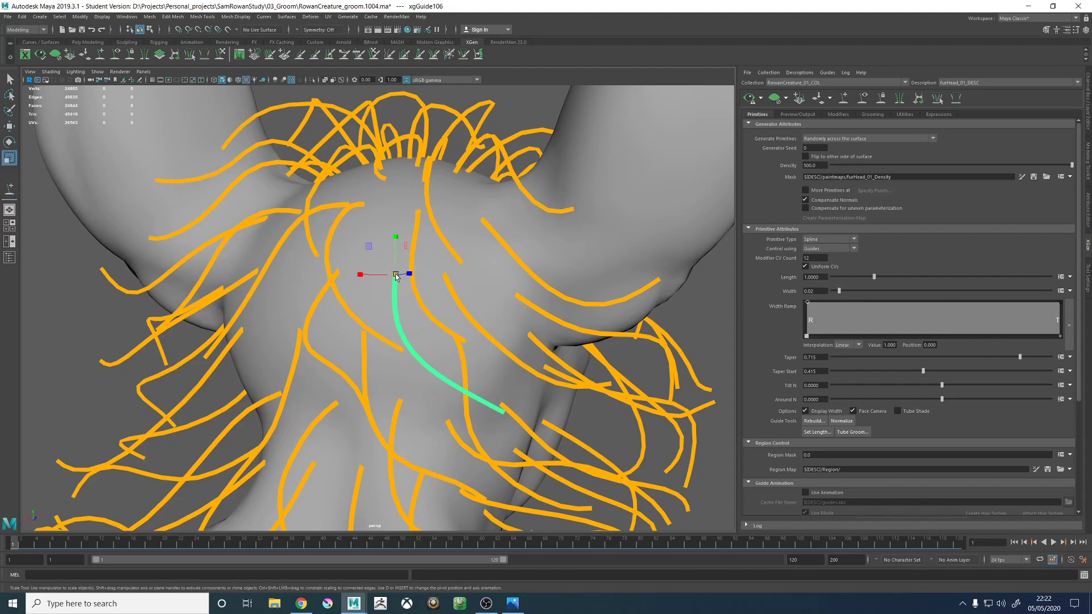
drag(394, 275, 406, 275)
- Examine the fur preview over the back of the head, then clear it and display the guides again
alt+right_drag(503, 305, 363, 302)
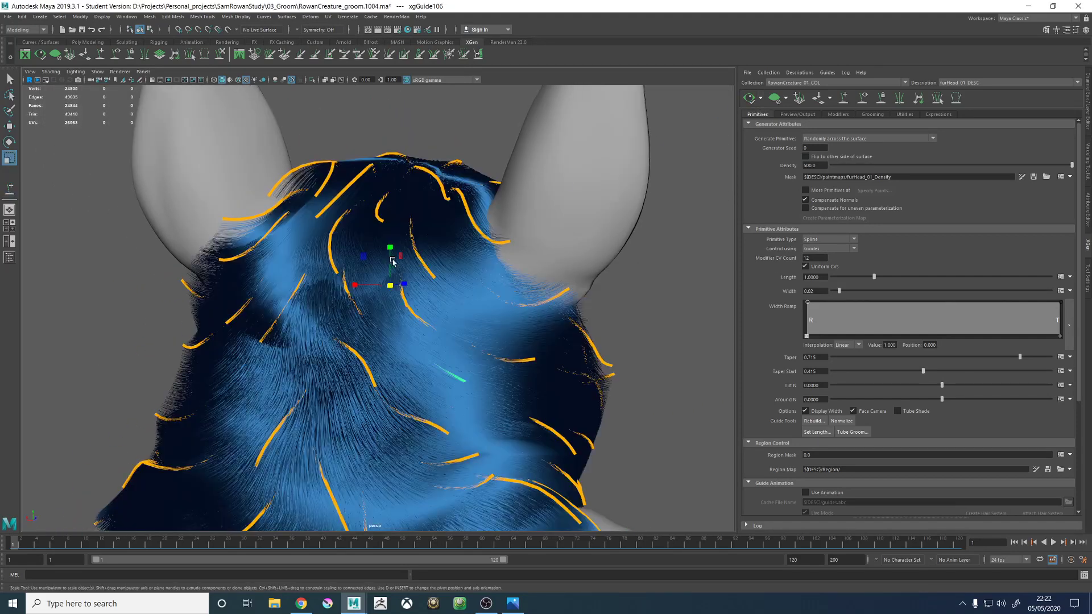
alt+drag(389, 257, 452, 248)
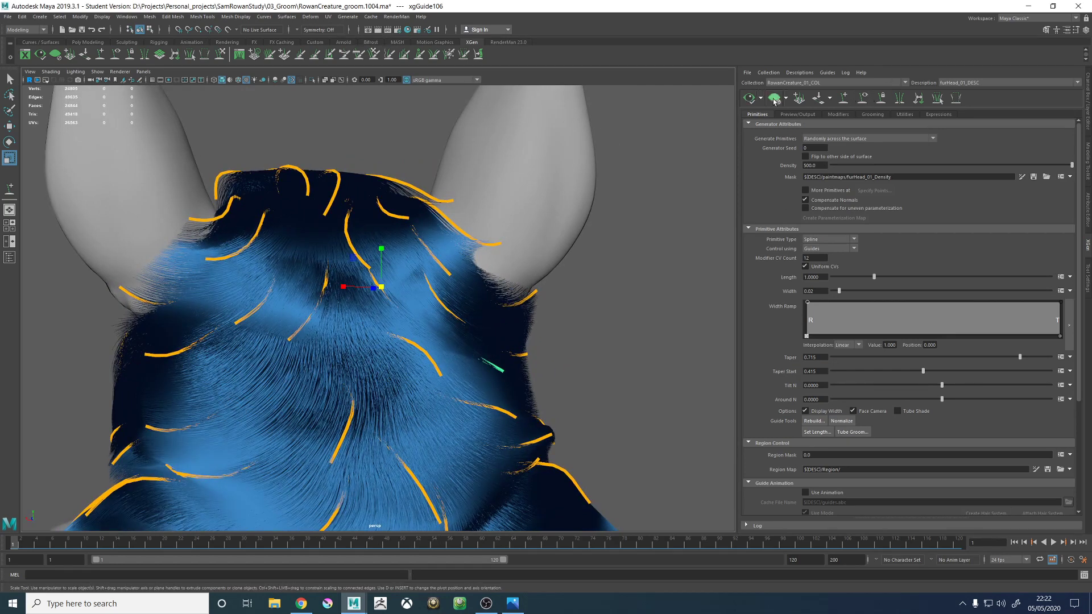
click(773, 100)
click(862, 99)
alt+drag(514, 277, 509, 274)
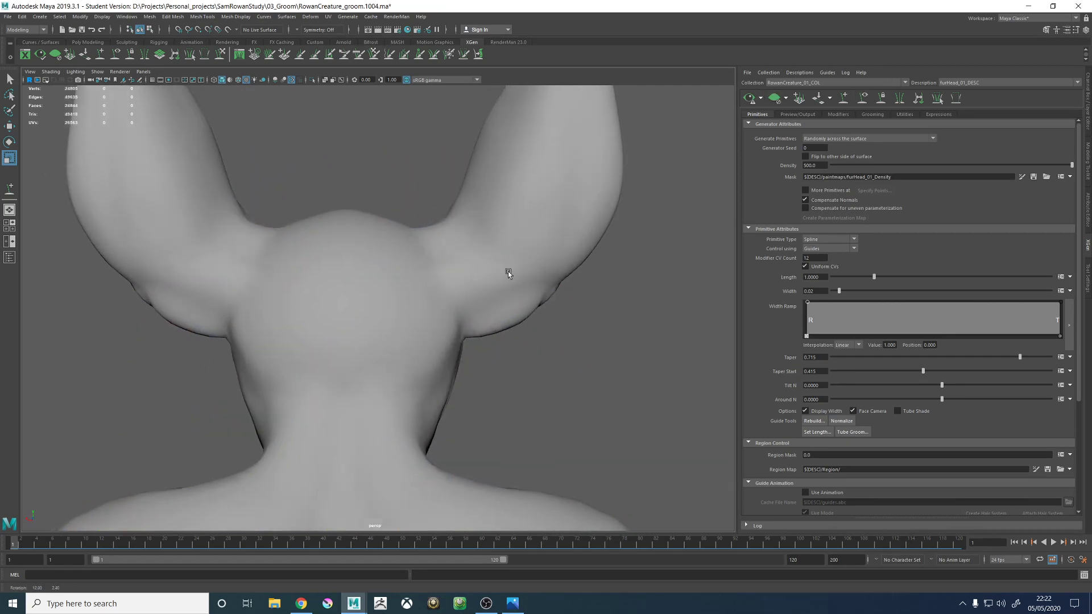
click(862, 99)
alt+drag(645, 158, 395, 400)
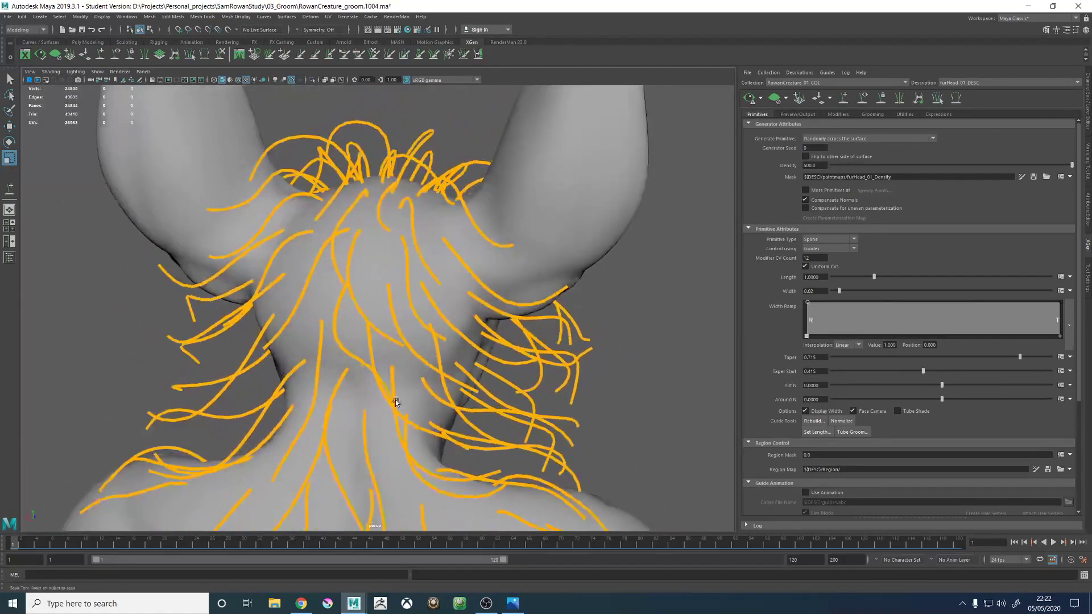
- Sculpt xgGuide106 so its tip sweeps outward and up beneath the base of the ear
alt+middle_drag(395, 400, 396, 303)
scroll(396, 303, up, 4)
click(396, 303)
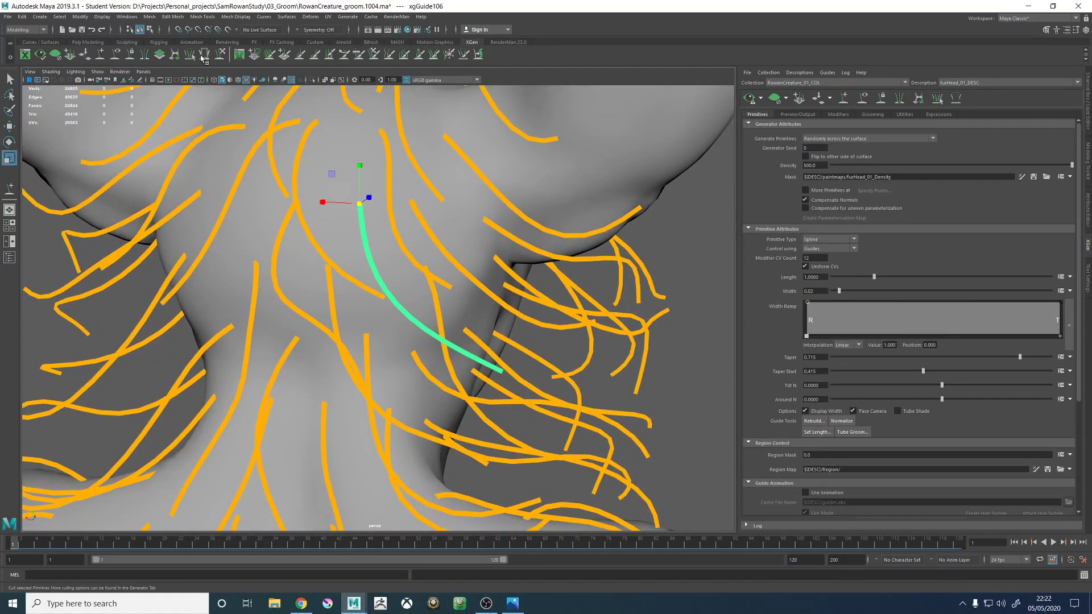
click(220, 54)
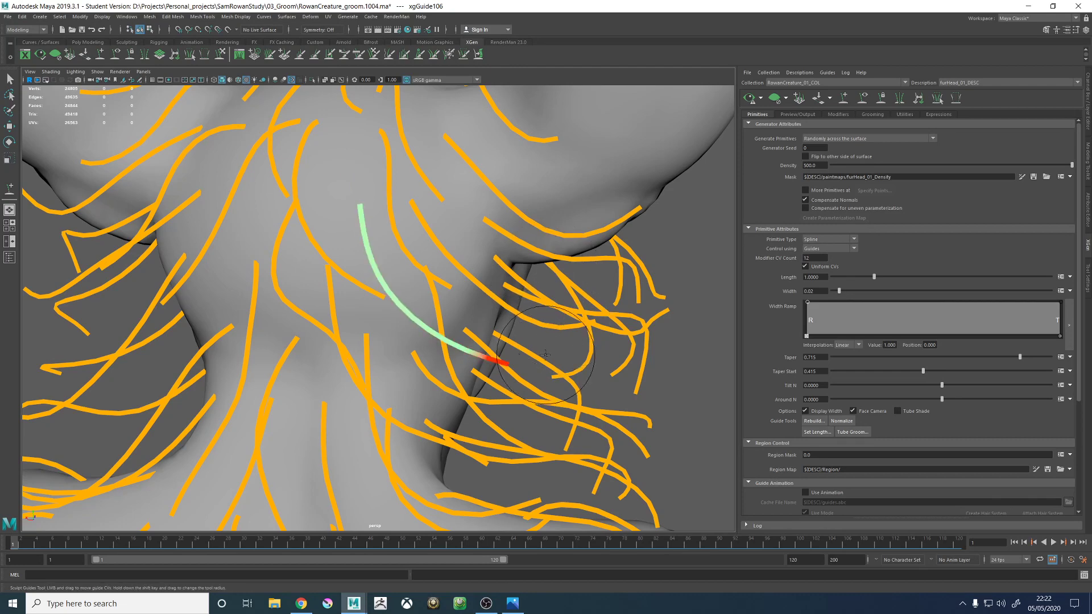
mouse_move(495, 364)
alt+mouse_down()
mouse_move(565, 341)
mouse_move(591, 280)
alt+mouse_up()
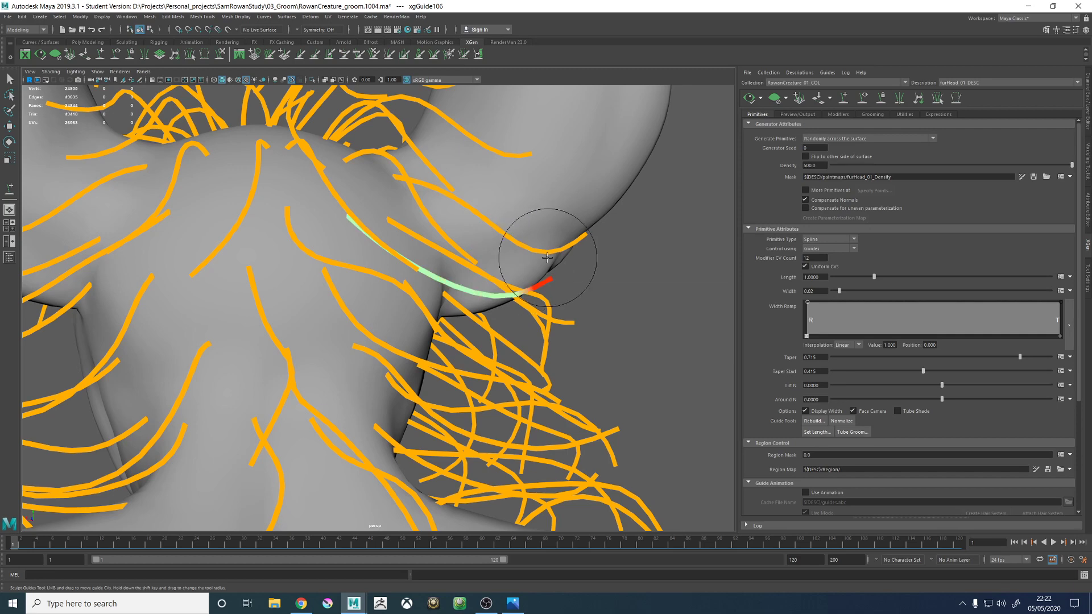
scroll(622, 305, down, 3)
key(w)
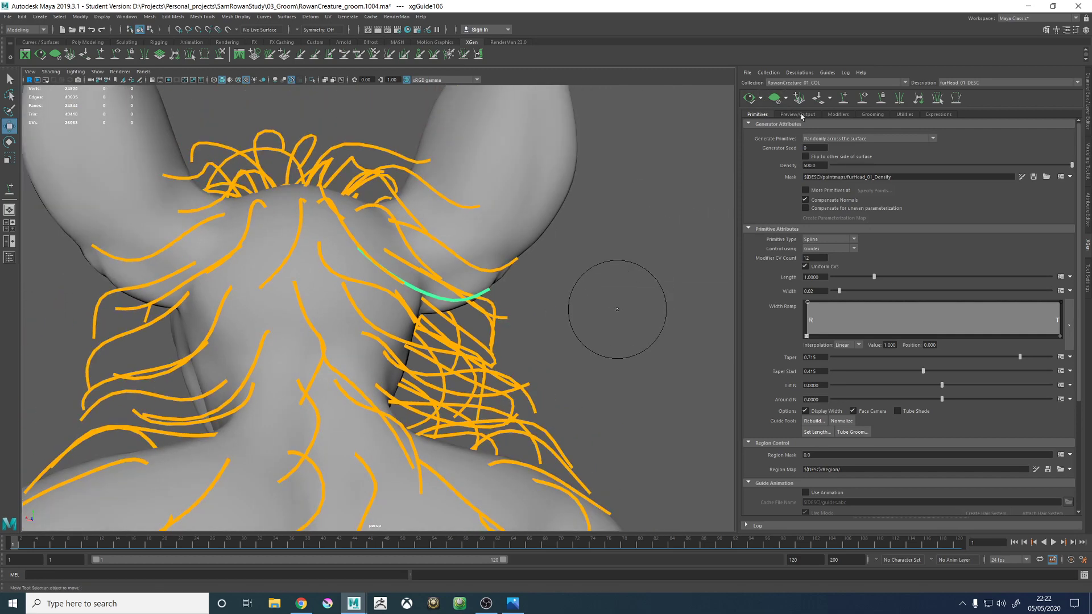
- Check the guides in wireframe, return to shaded display and save the scene, accepting the student version notice
key(4)
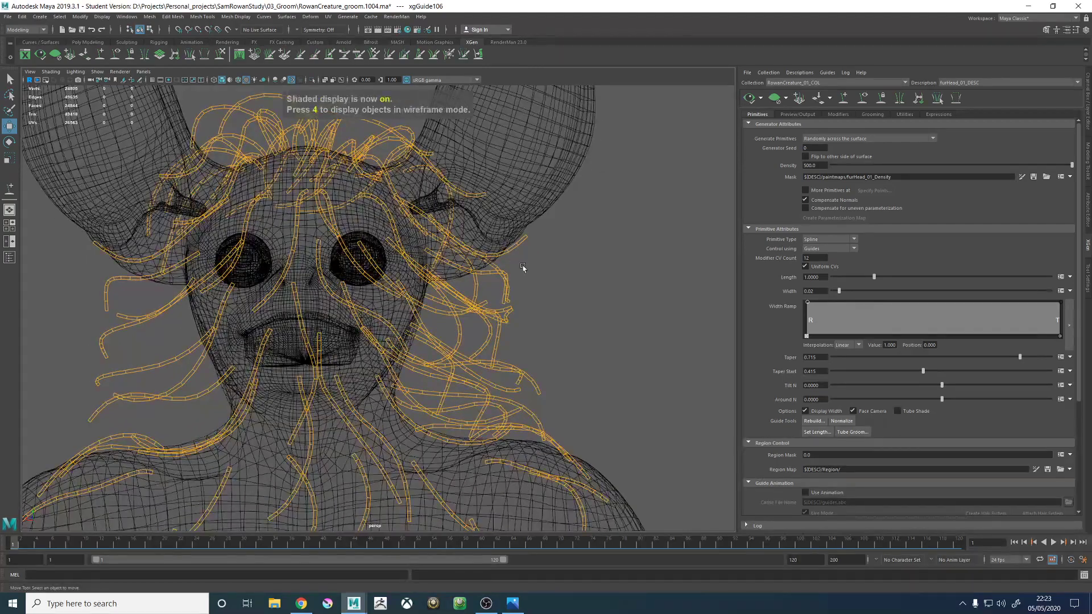
key(5)
scroll(534, 276, down, 3)
key(ctrl+s)
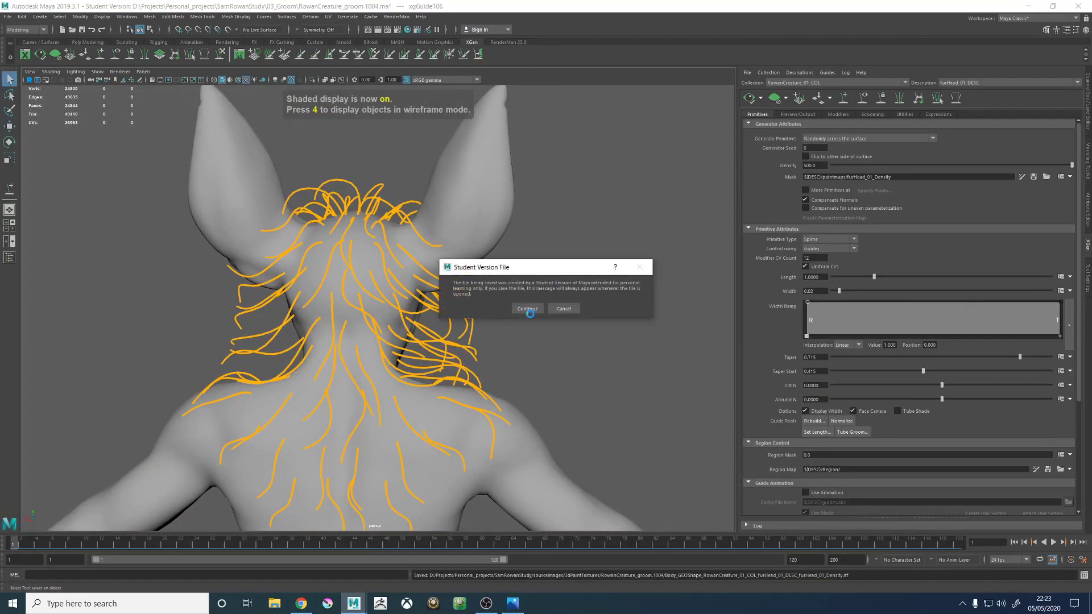
click(530, 311)
key(w)
alt+drag(517, 313, 478, 306)
key(ctrl+alt+s)
click(528, 310)
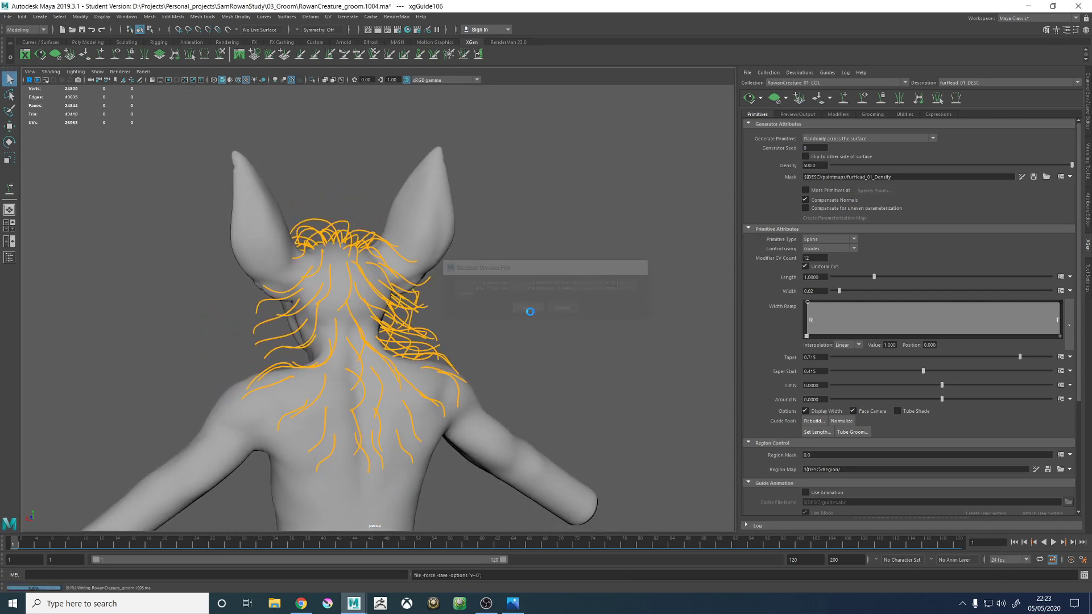
- Examine the guides over the back of the head and shoulders, then save the scene again
alt+drag(572, 343, 551, 341)
alt+right_drag(551, 341, 845, 210)
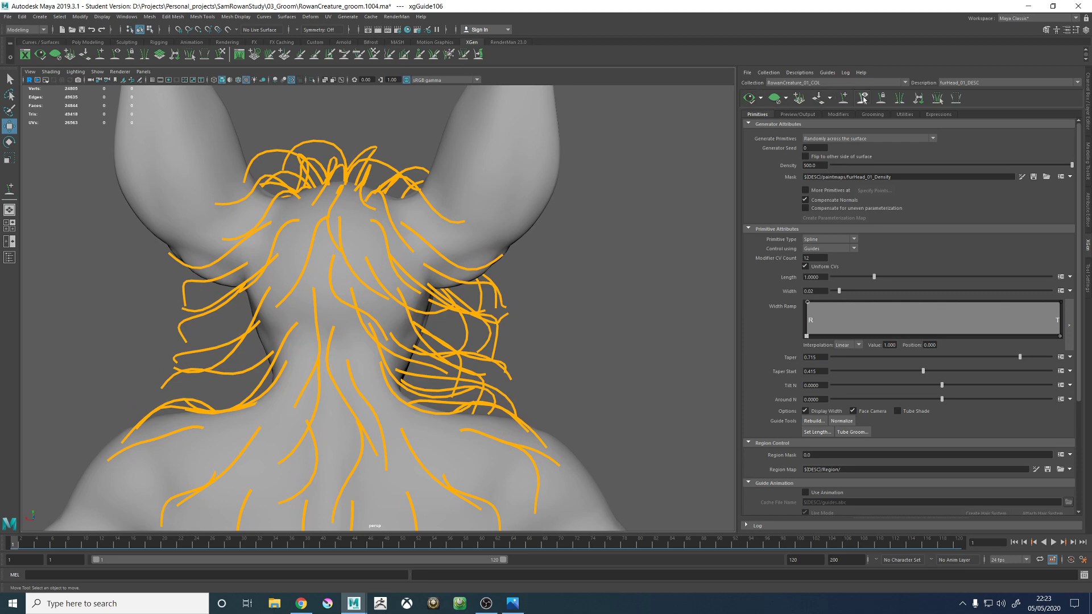
alt+right_drag(577, 245, 229, 246)
alt+drag(229, 247, 400, 252)
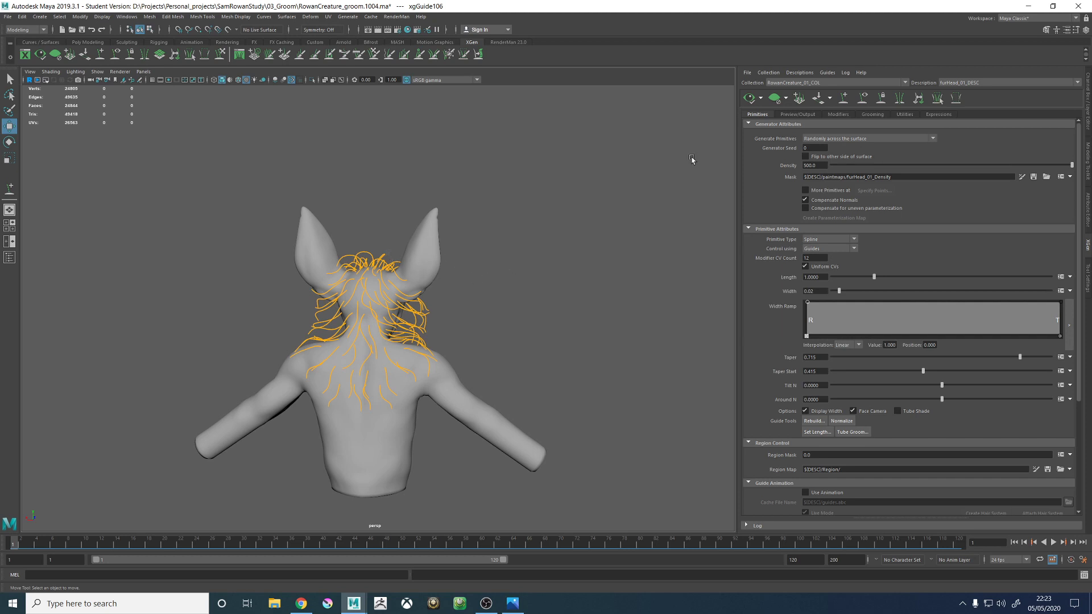
alt+drag(575, 188, 584, 187)
key(q)
key(ctrl+s)
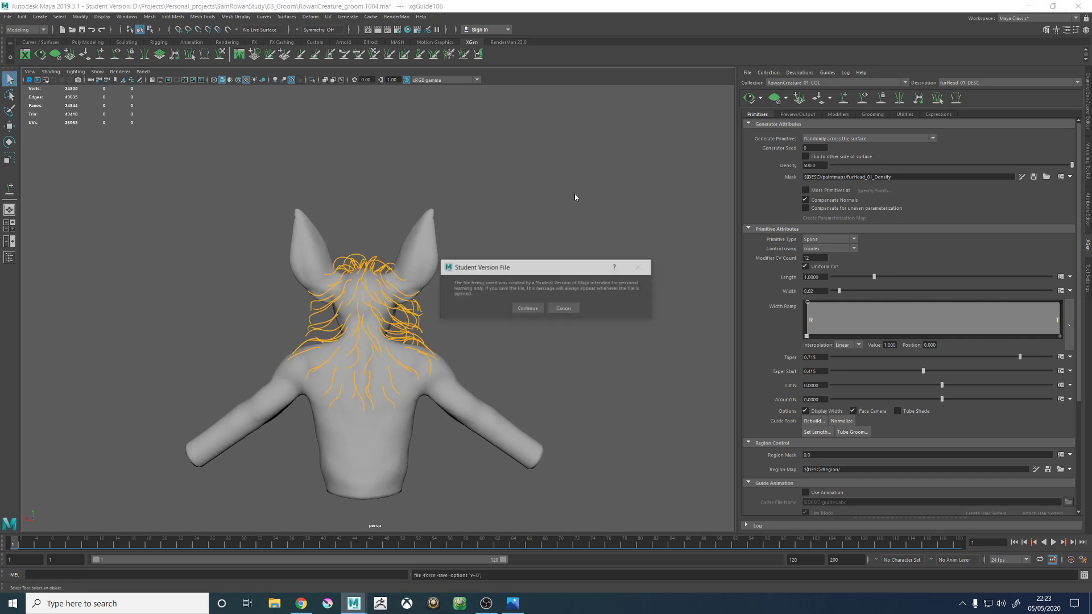
click(526, 309)
key(w)
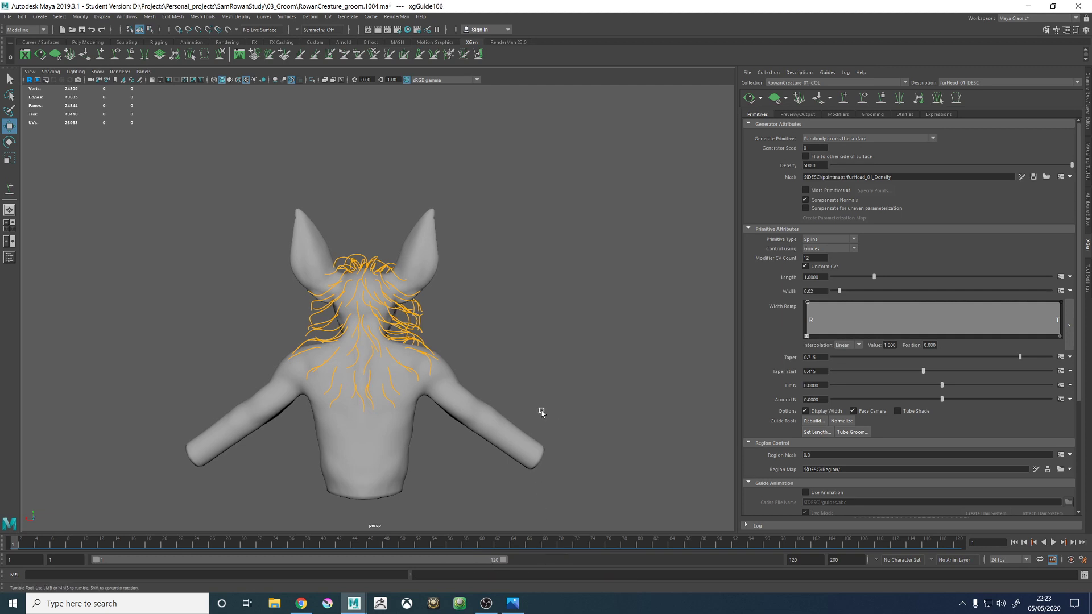
- Select a guide near the middle of the back of the head and examine its shape among its neighbours
alt+drag(542, 413, 508, 419)
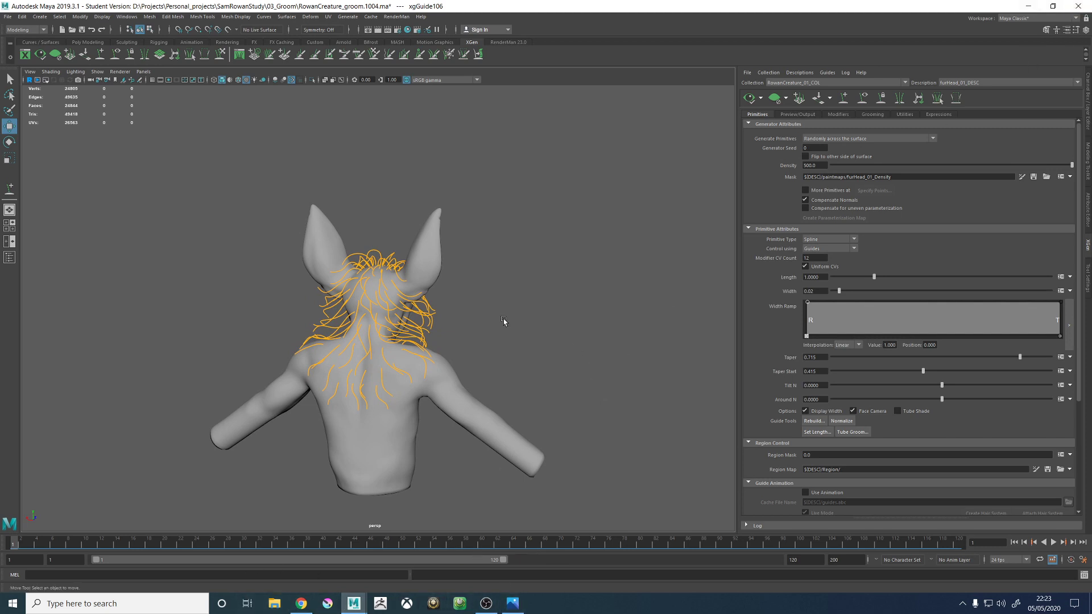
scroll(341, 317, up, 6)
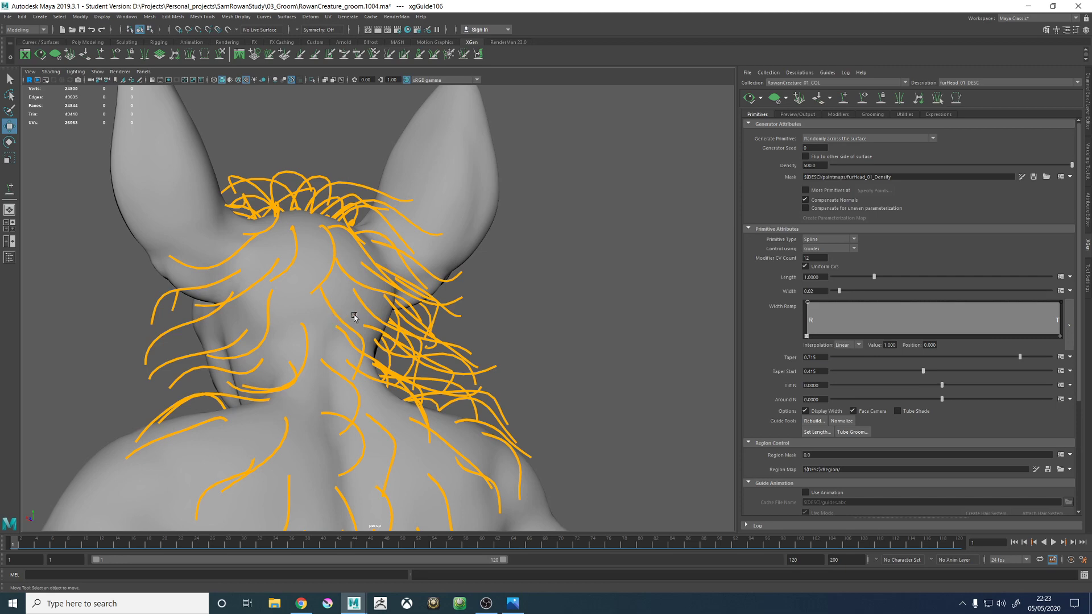
click(354, 316)
alt+drag(424, 378, 476, 357)
alt+drag(445, 299, 396, 302)
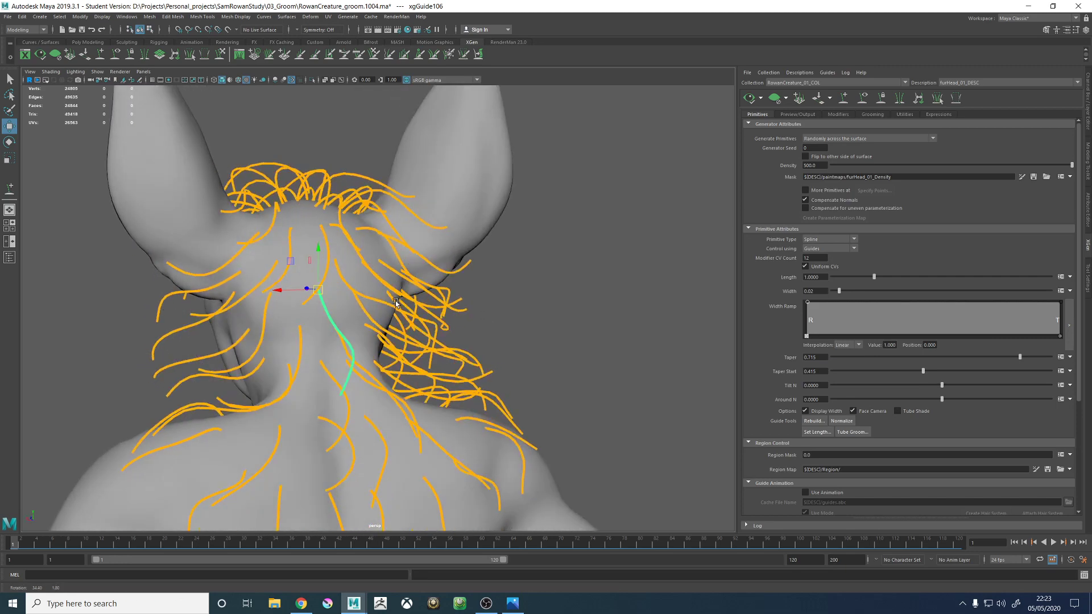
scroll(396, 303, down, 3)
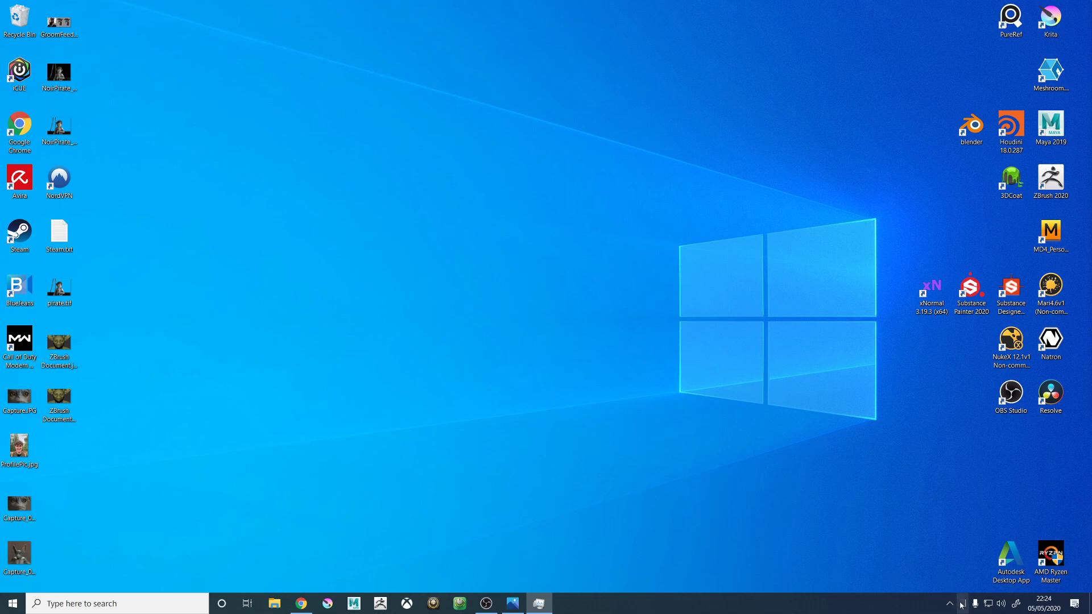
- Open the scene RowanCreature_groom.1006.ma from the 03_Groom folder, accepting the student version notice
mouse_move(962, 603)
mouse_move(515, 604)
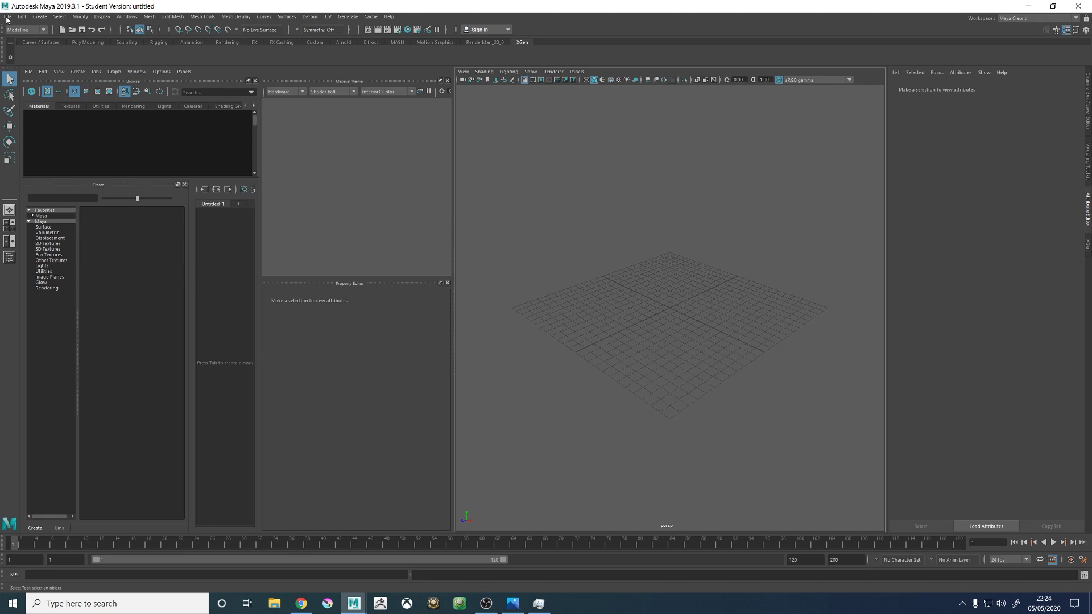
click(8, 17)
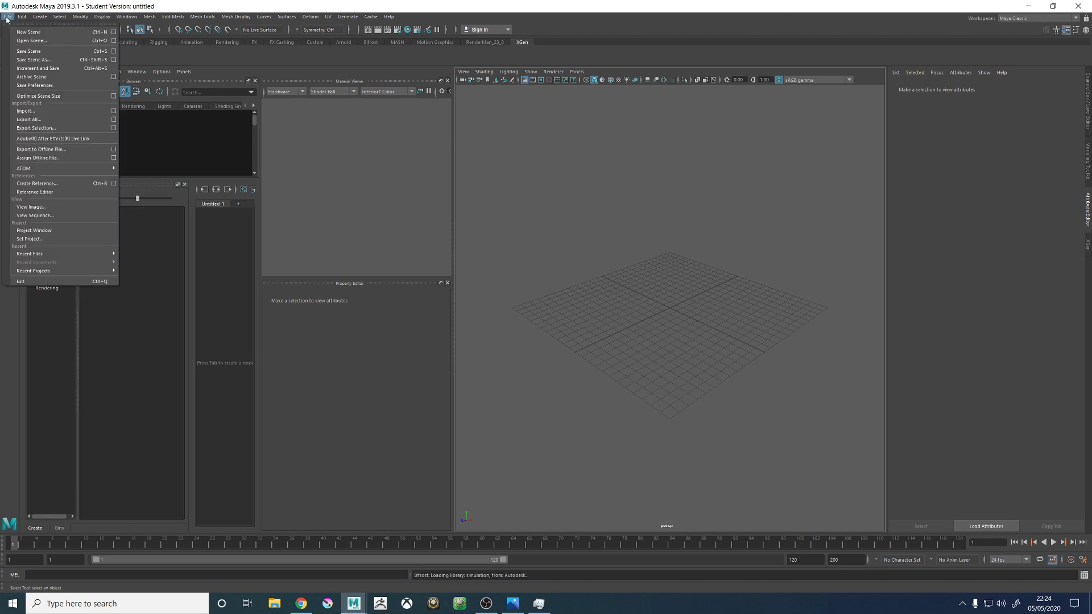
click(22, 41)
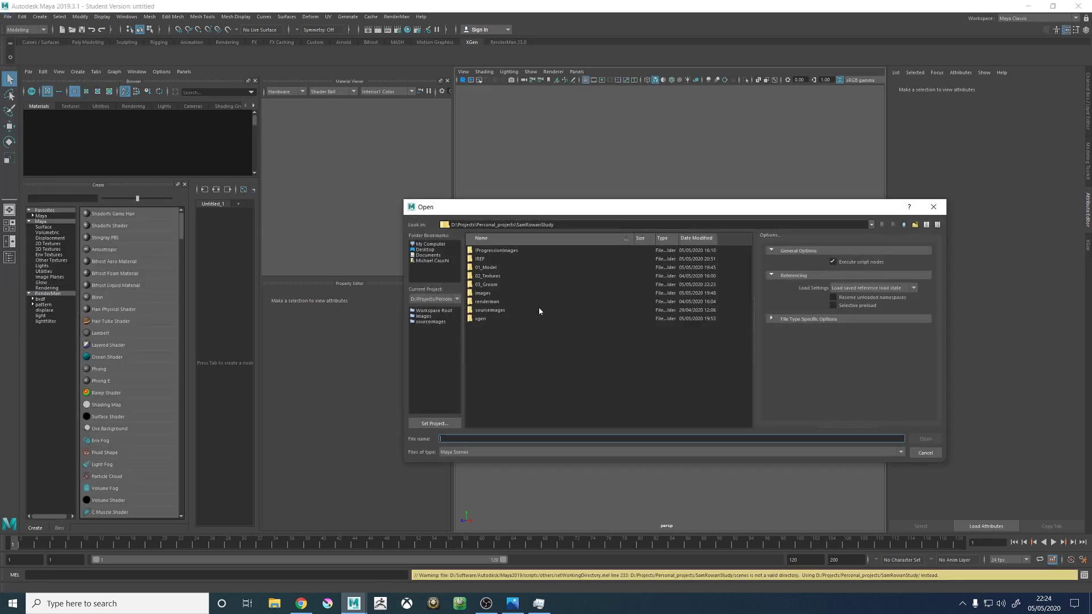
double_click(488, 287)
double_click(511, 301)
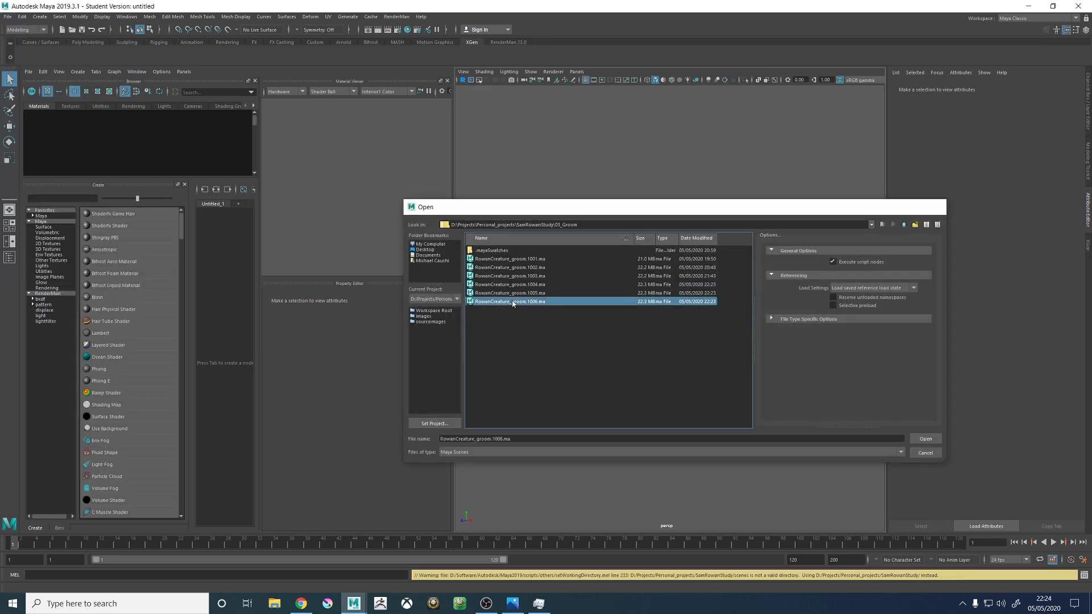
click(528, 309)
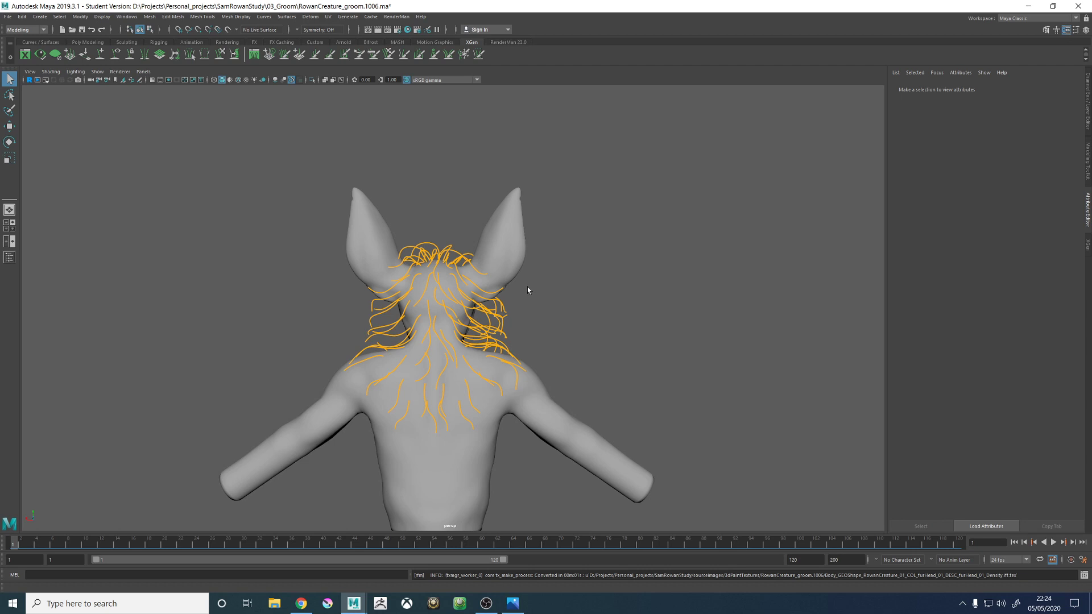
- View the creature through the RenderCam camera and narrow the viewport to widen the attribute area
alt+drag(565, 244, 914, 236)
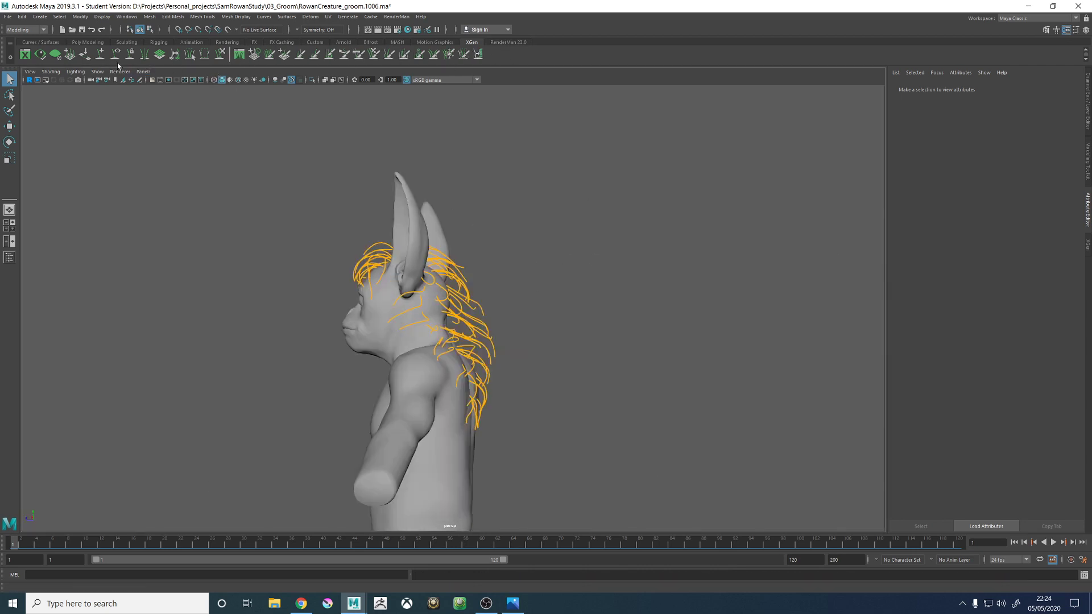
click(143, 71)
mouse_move(158, 83)
click(248, 80)
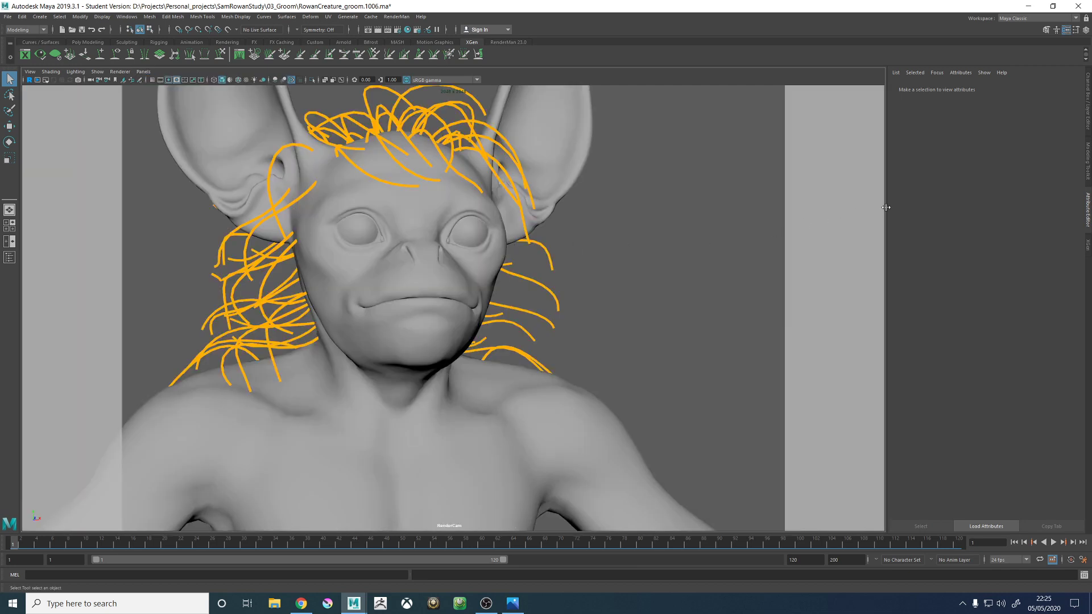
drag(885, 208, 609, 224)
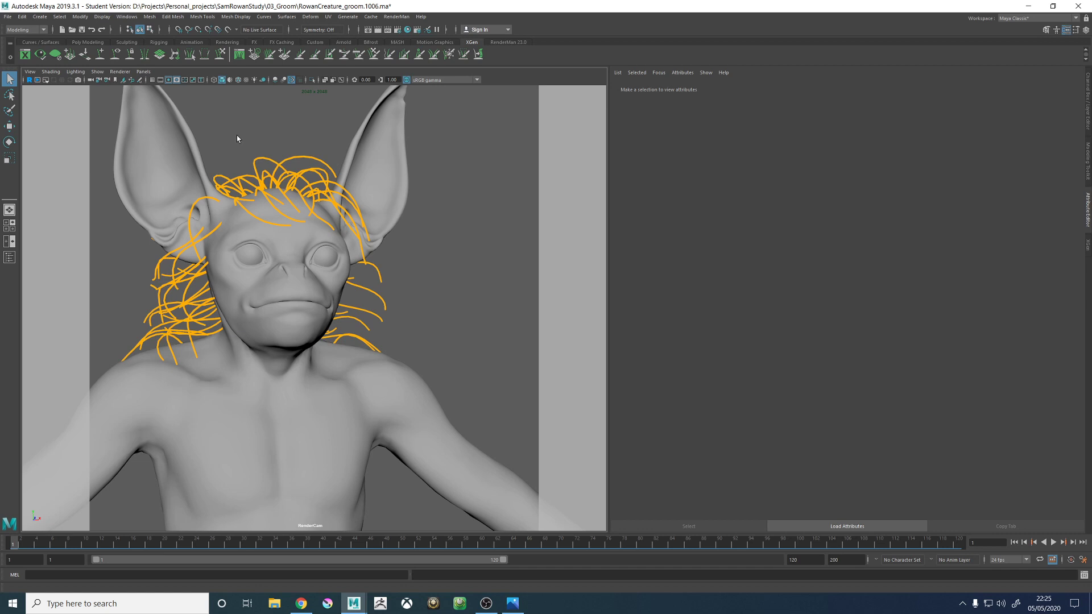
- Switch the viewport back to the persp camera
click(143, 71)
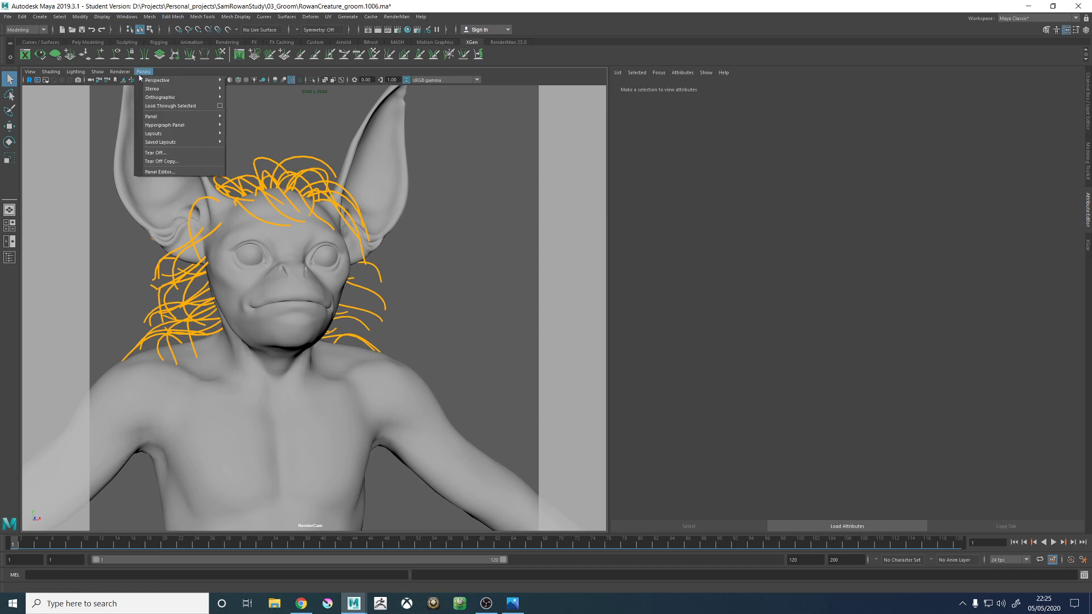
mouse_move(213, 80)
click(242, 90)
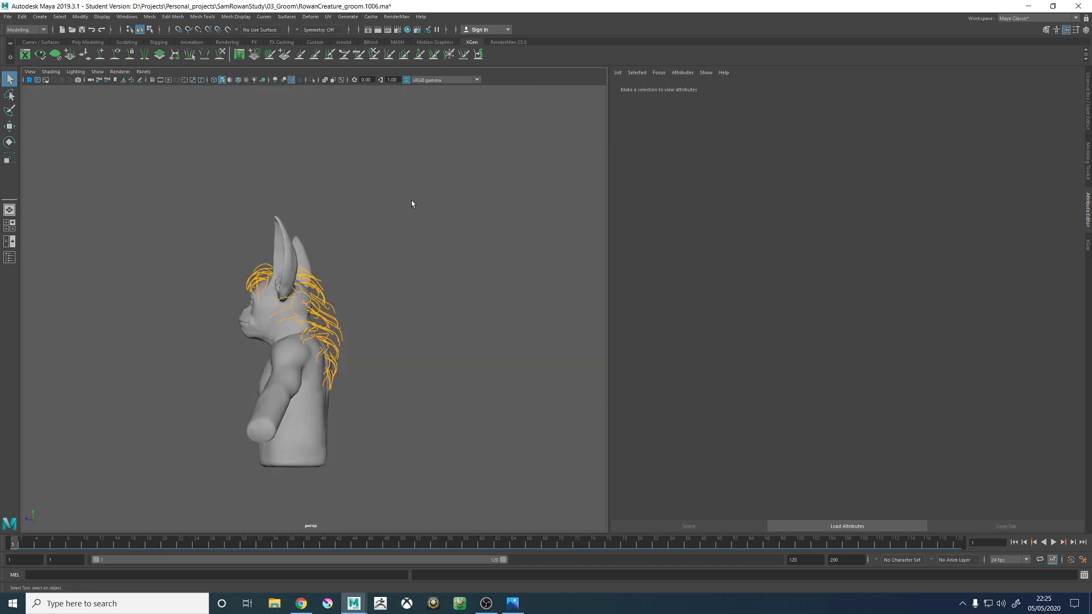
- Generate the XGen fur preview for furHead_01_DESC and examine the fur on the back of the head and nape
click(1088, 245)
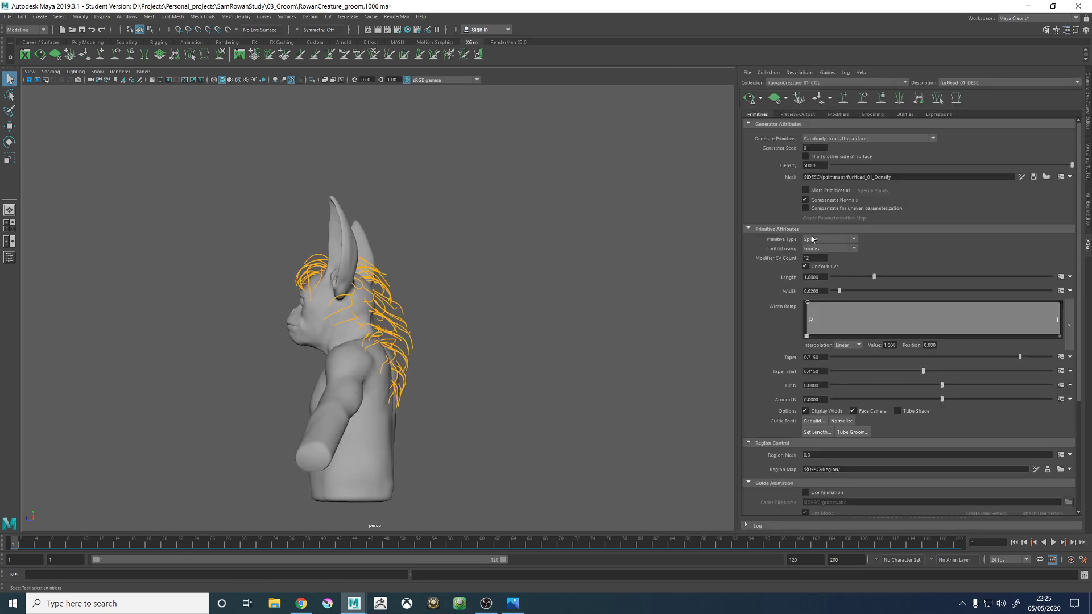
click(749, 97)
alt+drag(536, 246, 442, 288)
alt+right_drag(441, 288, 480, 288)
mouse_move(480, 287)
alt+mouse_down()
mouse_move(499, 287)
mouse_move(483, 294)
alt+mouse_up()
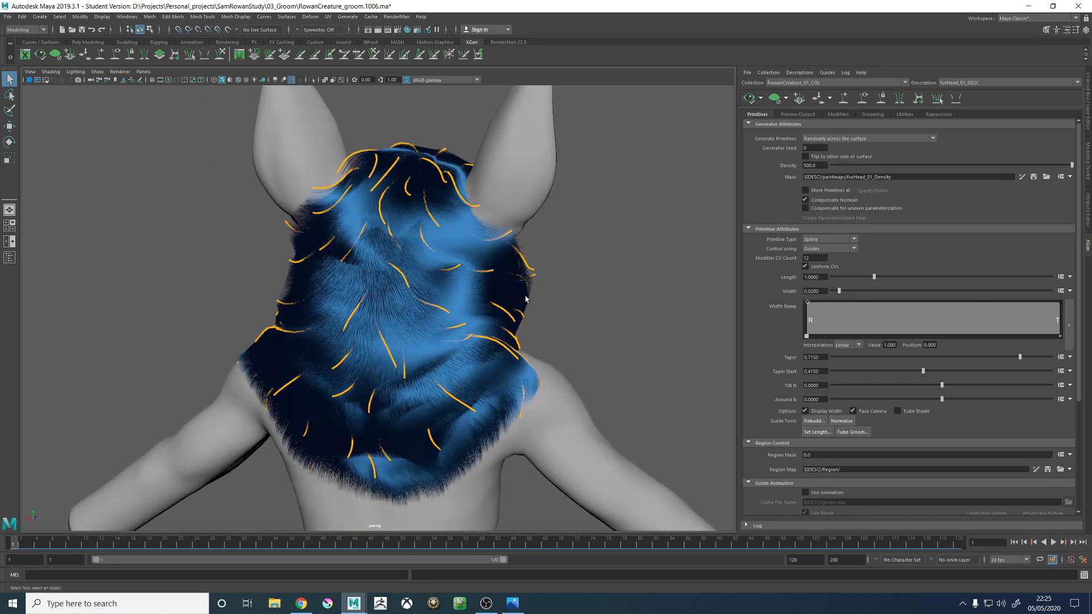
click(301, 603)
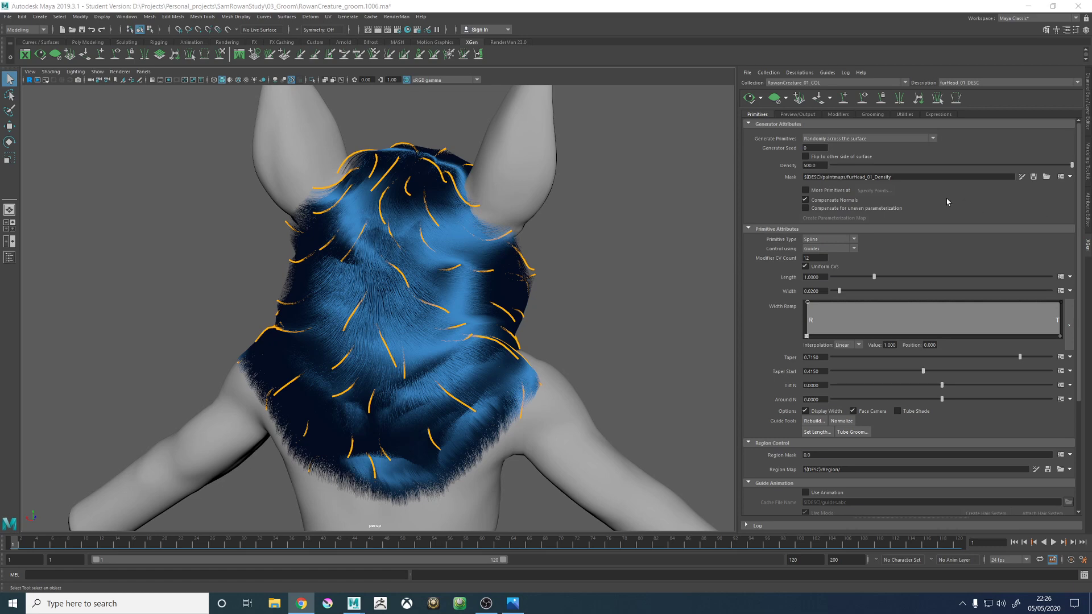
- Add a single XGen guide on the outer side of the creature's upper arm, just below the shoulder
alt+drag(418, 169, 511, 165)
alt+right_drag(510, 165, 403, 256)
alt+middle_drag(404, 256, 586, 151)
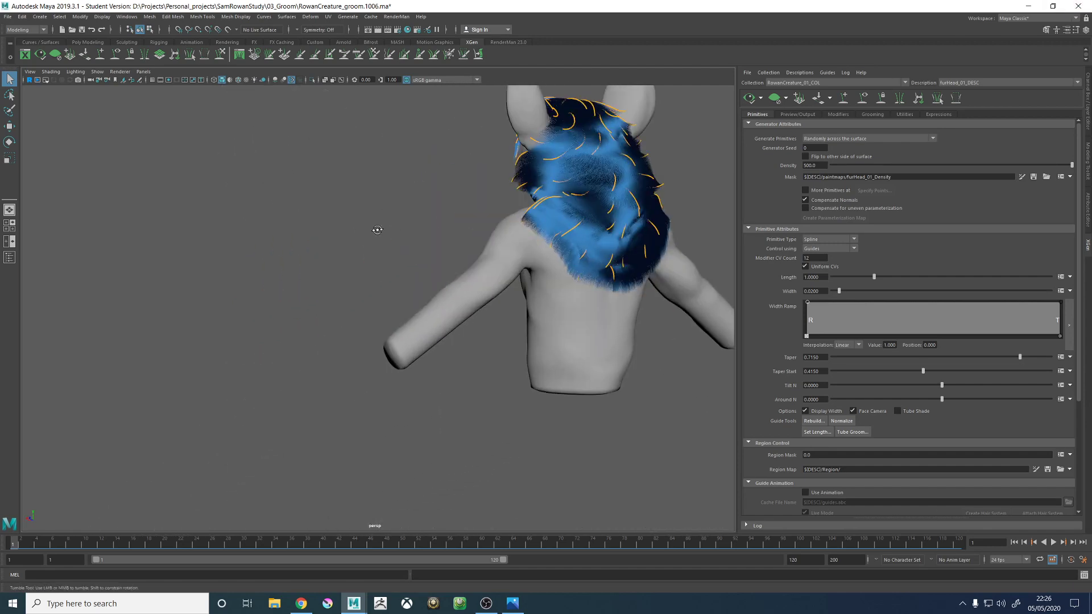
alt+drag(375, 230, 555, 296)
alt+right_drag(555, 295, 558, 185)
alt+middle_drag(558, 185, 415, 250)
alt+drag(414, 250, 462, 302)
alt+right_drag(461, 302, 519, 227)
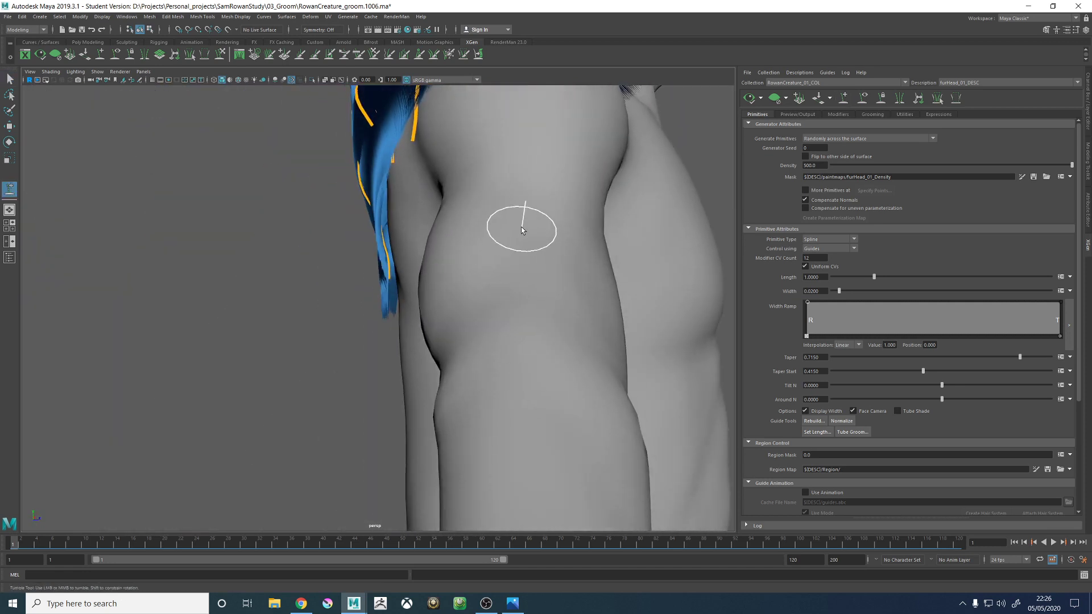
click(520, 225)
- Scale the upper-arm guide up uniformly to about 4 times its size
alt+drag(556, 314, 451, 199)
key(r)
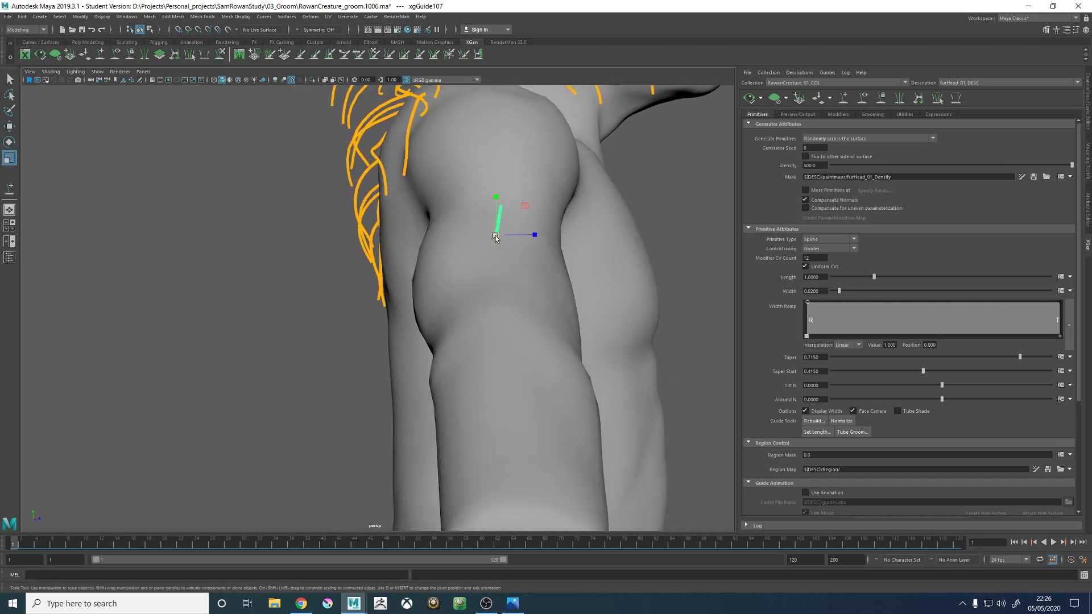
key(w)
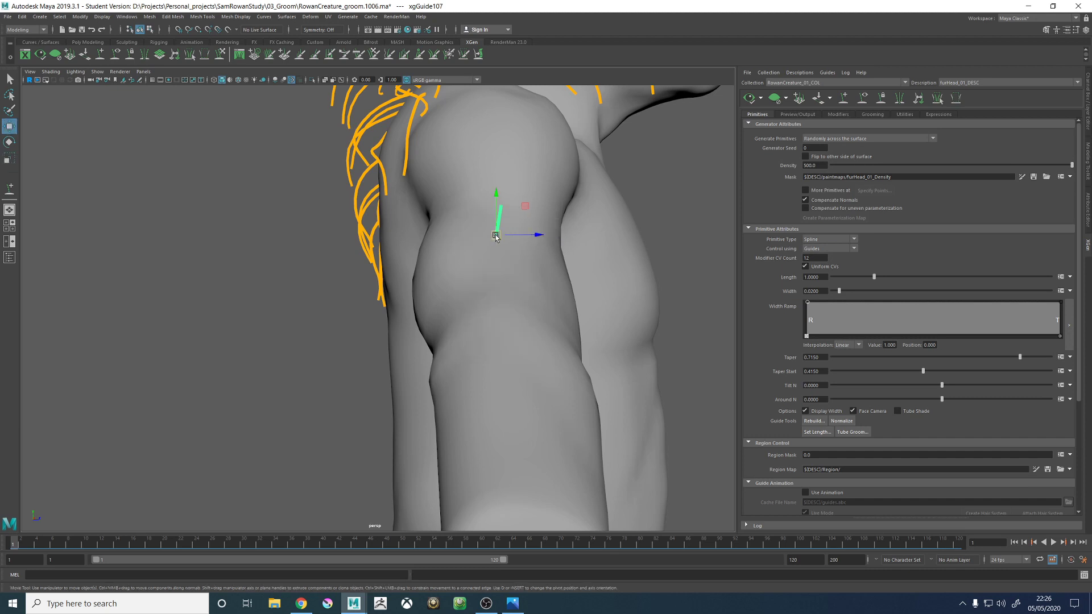
key(r)
drag(496, 235, 550, 238)
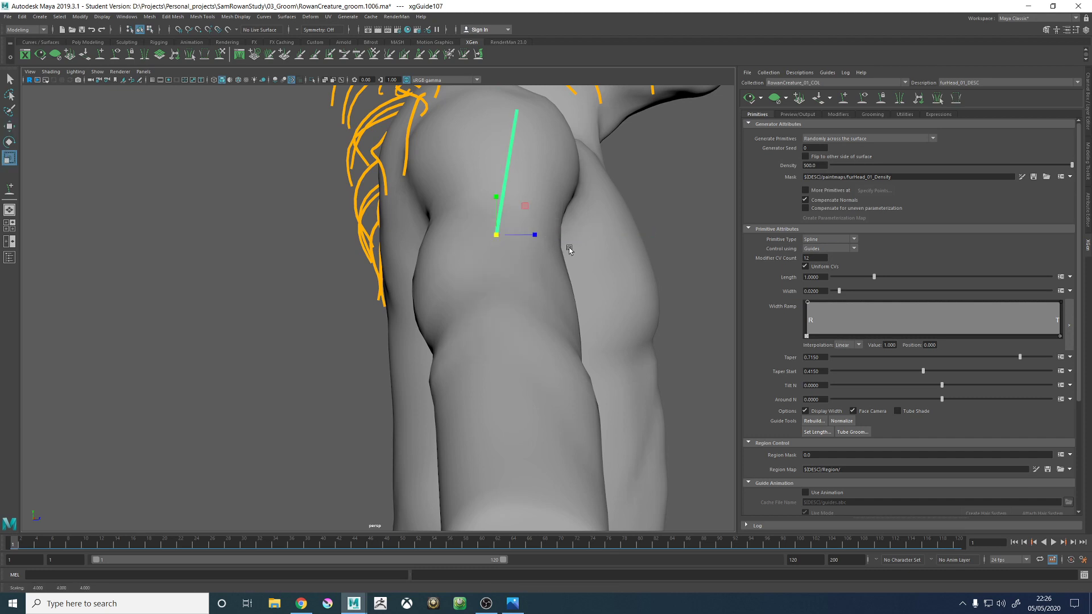
- Reset the Scale tool's pivot and try the move and scale manipulators on the upper-arm guide
alt+right_drag(570, 246, 484, 243)
alt+middle_drag(483, 242, 456, 287)
click(1077, 32)
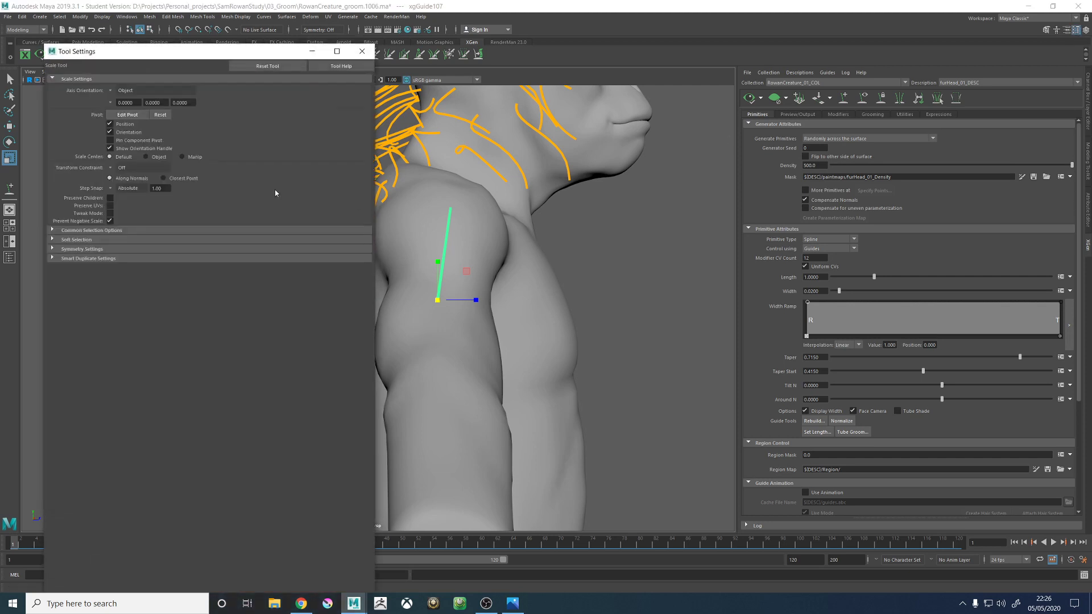
click(161, 115)
drag(443, 255, 412, 284)
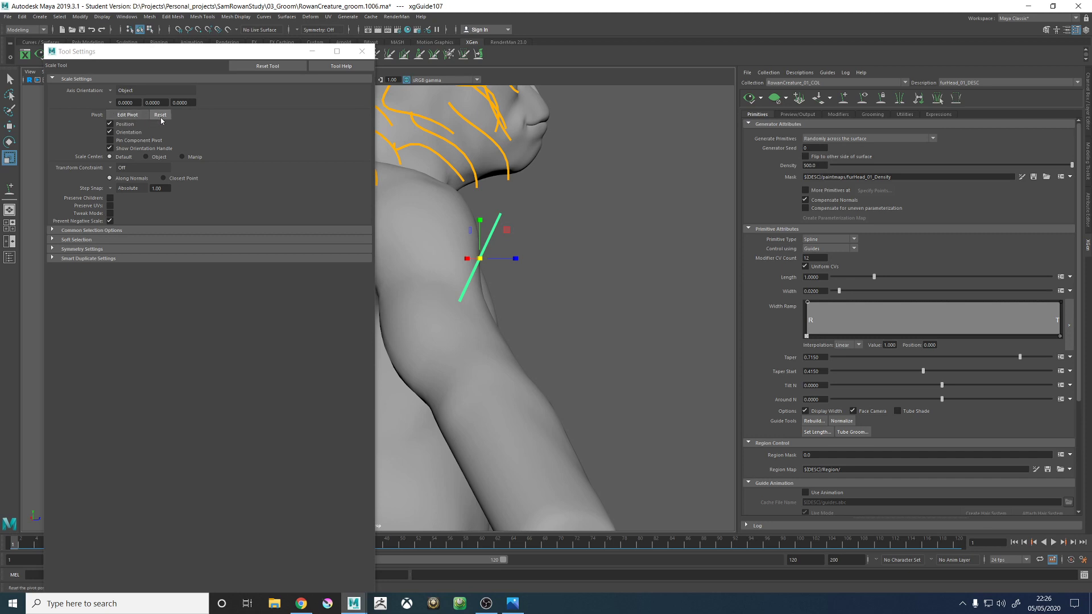
key(w)
click(472, 278)
click(472, 279)
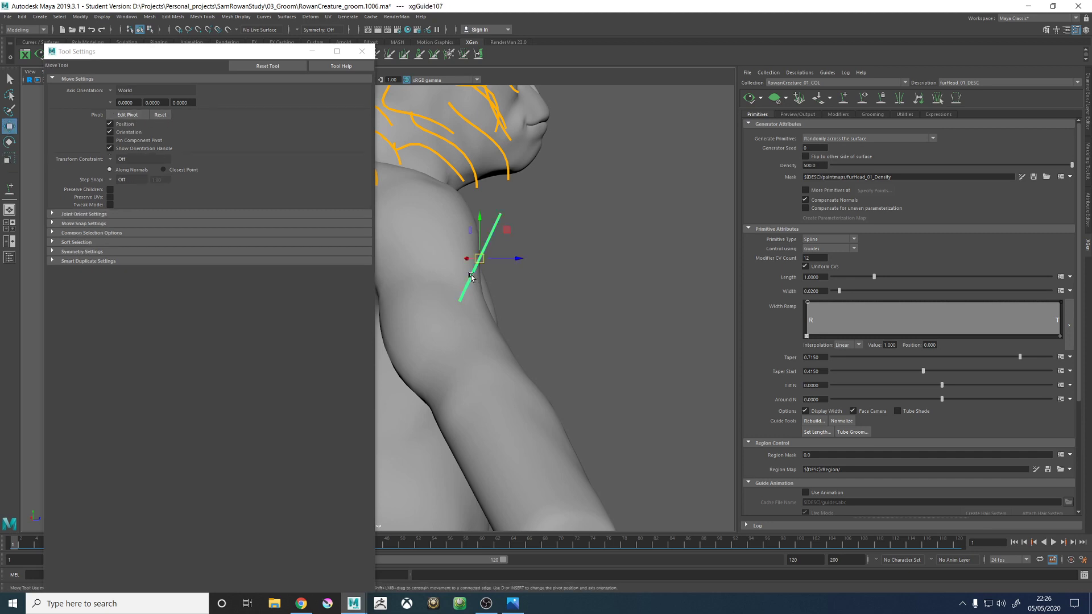
key(r)
middle_drag(560, 259, 504, 263)
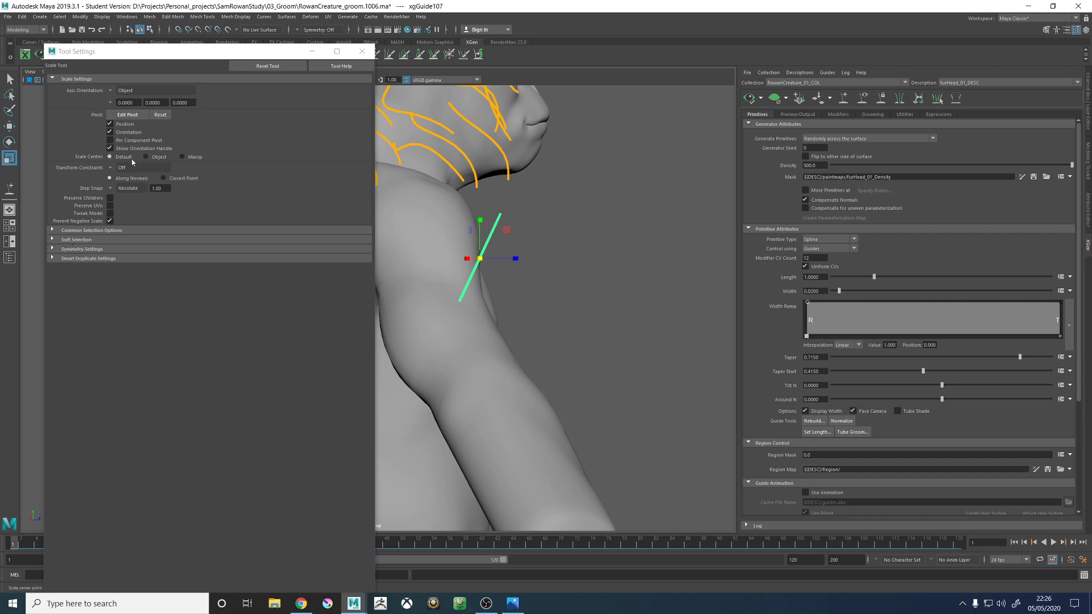
- Turn the Scale tool's step snap off and minimize its tool settings
click(111, 189)
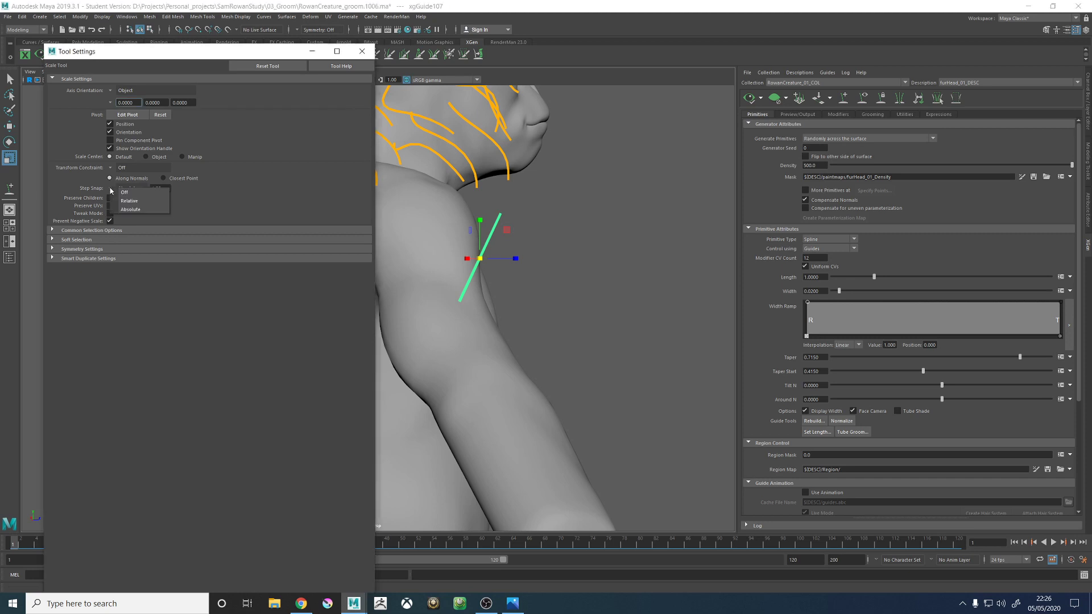
click(125, 193)
mouse_move(496, 278)
alt+mouse_down()
mouse_move(463, 264)
mouse_move(488, 264)
alt+mouse_up()
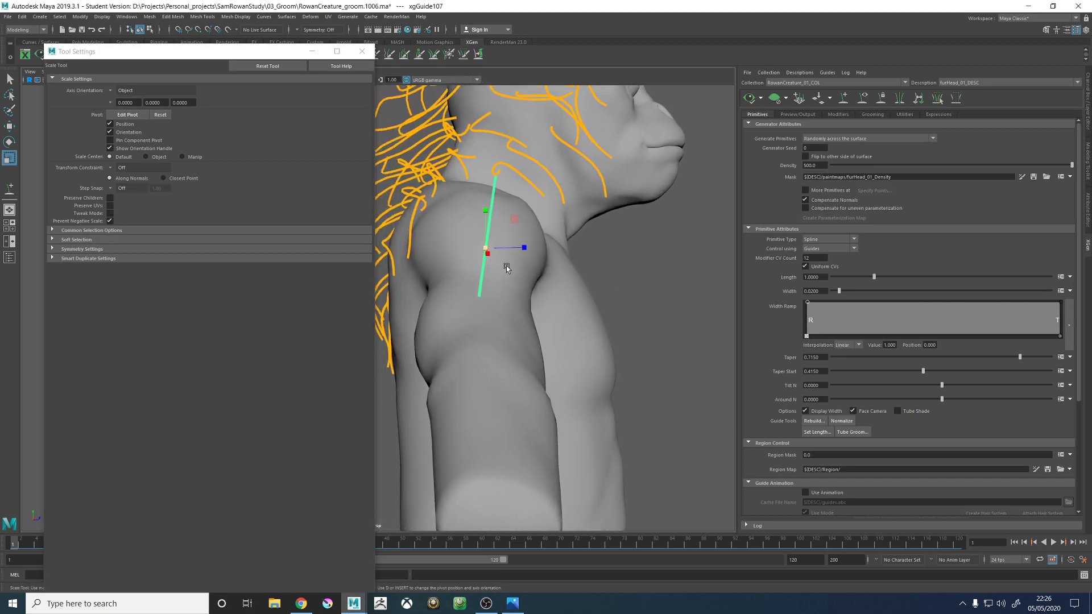
click(311, 52)
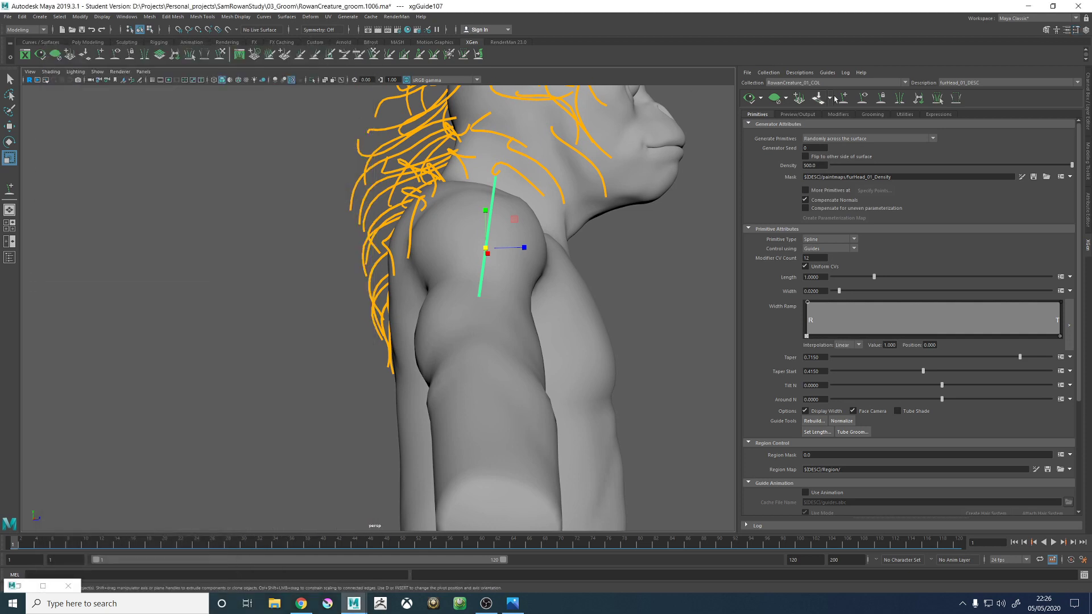
- Add a second guide on the back of the upper arm and check it in wireframe before returning to shaded display
right_drag(495, 210, 517, 214)
click(844, 98)
mouse_move(369, 302)
alt+mouse_down()
mouse_move(424, 307)
mouse_move(456, 342)
alt+mouse_up()
click(443, 342)
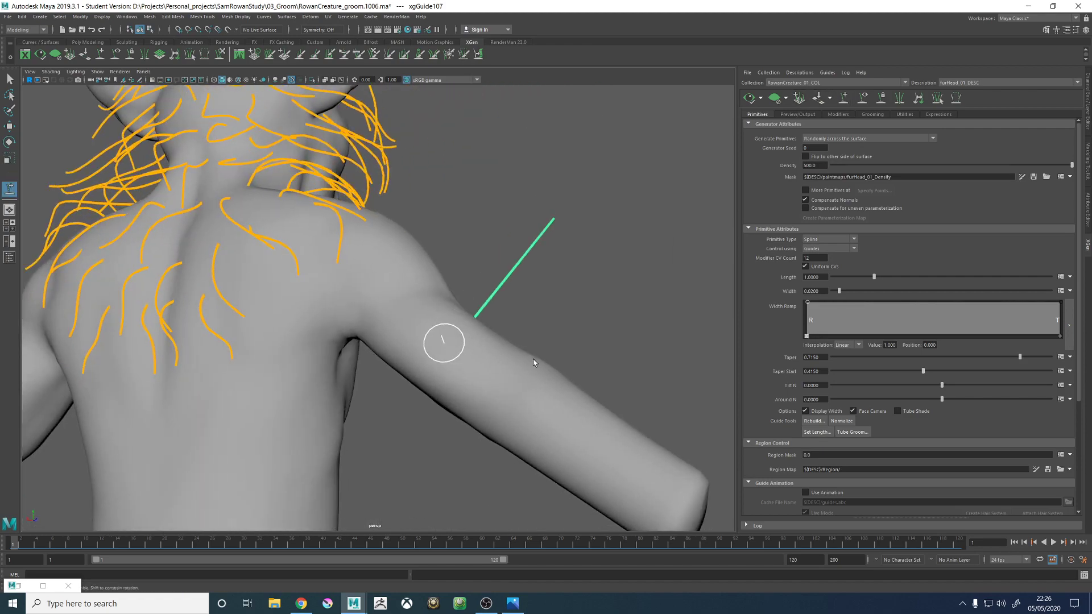
key(4)
mouse_move(516, 334)
alt+mouse_down()
mouse_move(471, 330)
mouse_move(548, 324)
mouse_move(518, 338)
alt+mouse_up()
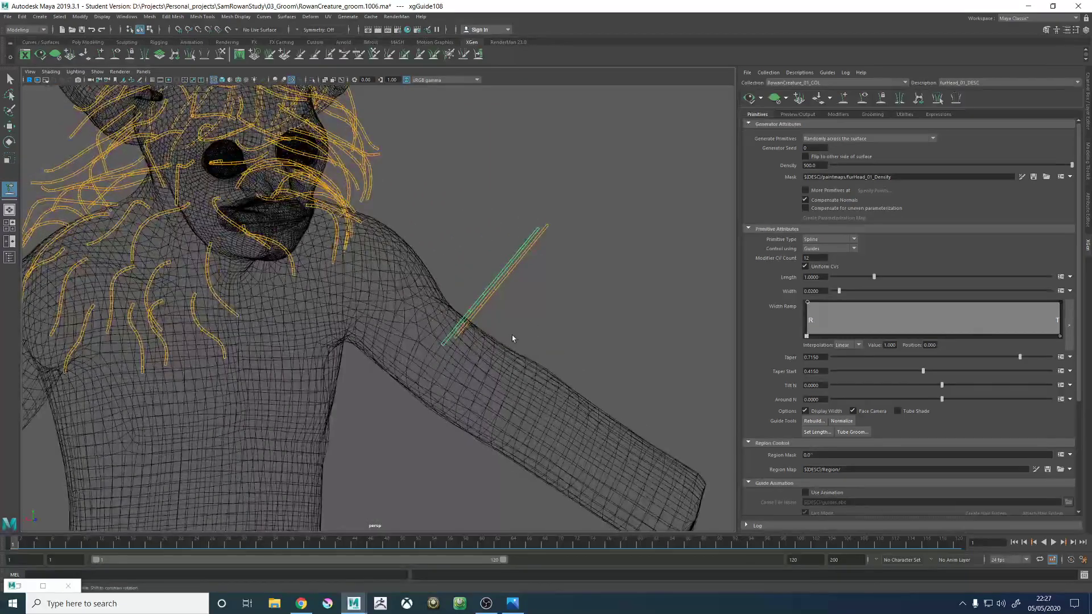
key(5)
- Add a third guide on the upper arm between the two existing arm guides
mouse_move(517, 308)
right_down()
mouse_move(564, 311)
mouse_move(463, 311)
right_up()
mouse_move(463, 312)
alt+mouse_down()
mouse_move(409, 309)
mouse_move(441, 334)
mouse_move(452, 328)
alt+mouse_up()
click(462, 310)
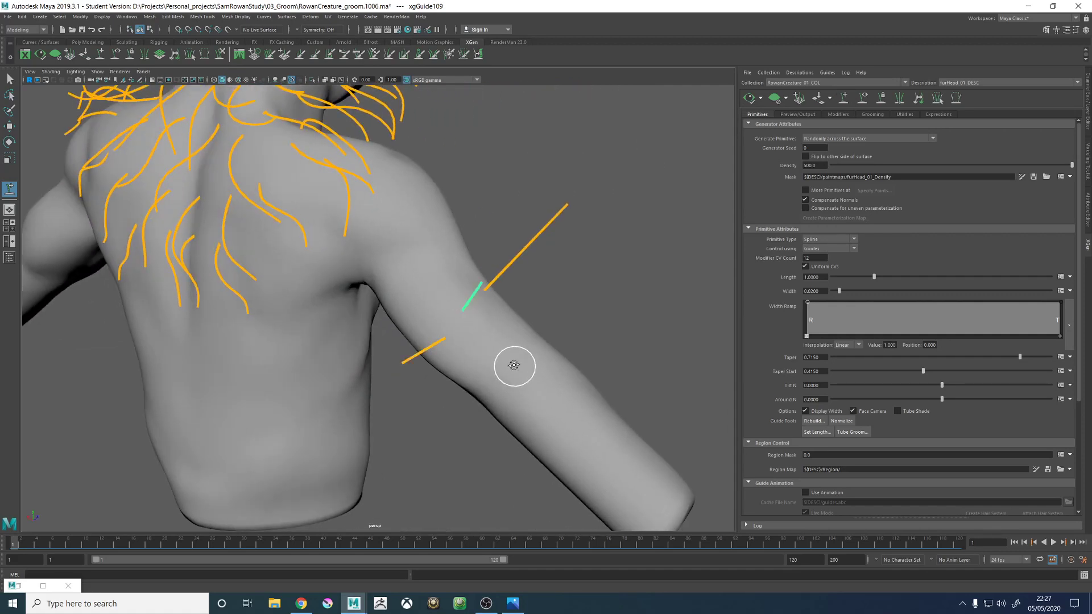
mouse_move(514, 366)
alt+mouse_down()
mouse_move(404, 348)
mouse_move(381, 332)
alt+mouse_up()
alt+middle_drag(450, 234, 392, 290)
alt+drag(392, 289, 421, 304)
key(w)
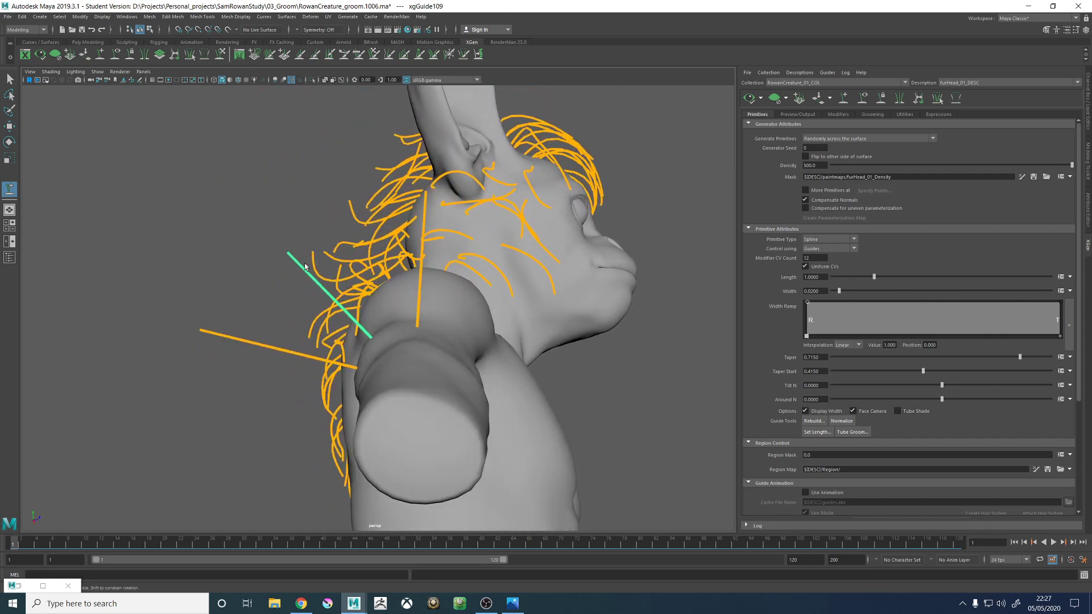
- Add a fourth guide on the upper arm right beside the middle one of the three arm guides
click(220, 59)
mouse_move(310, 284)
alt+mouse_down()
mouse_move(348, 288)
mouse_move(329, 327)
mouse_move(322, 299)
mouse_move(353, 296)
alt+mouse_up()
alt+drag(418, 365, 444, 377)
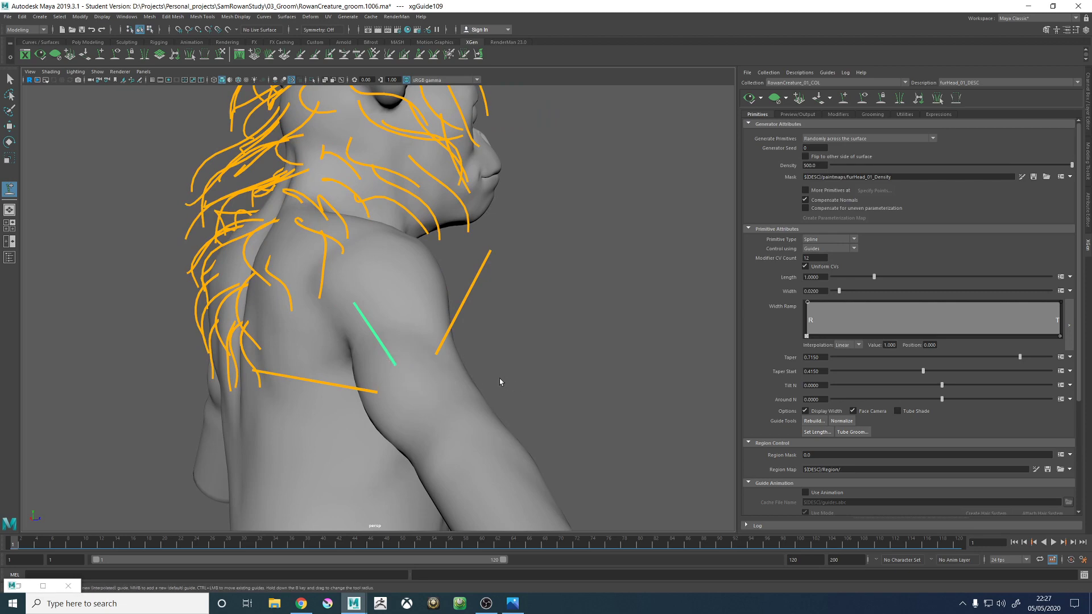
alt+drag(499, 381, 407, 378)
scroll(449, 408, up, 3)
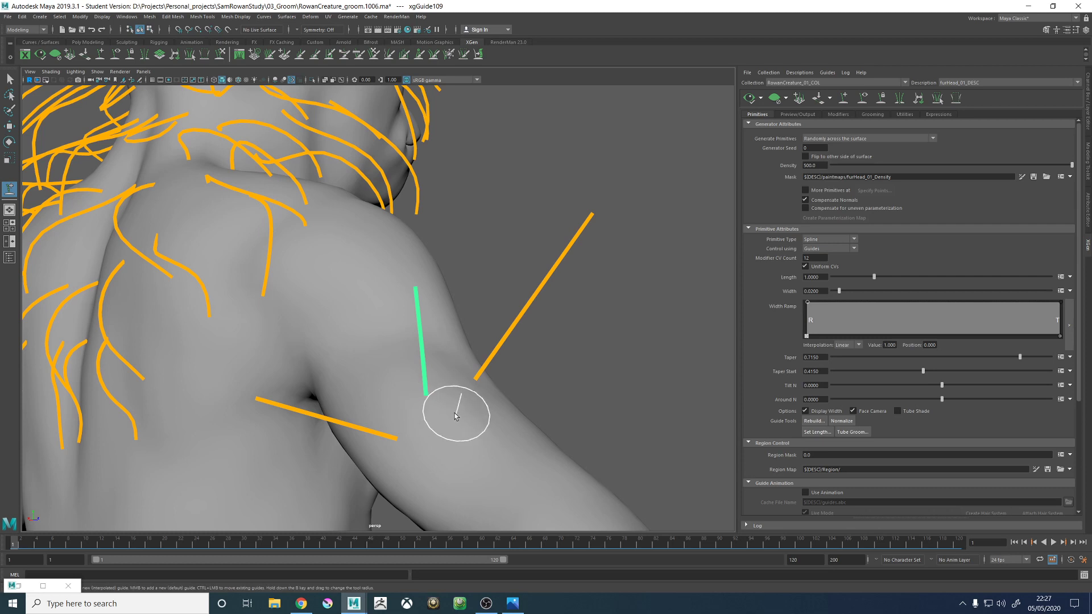
key(q)
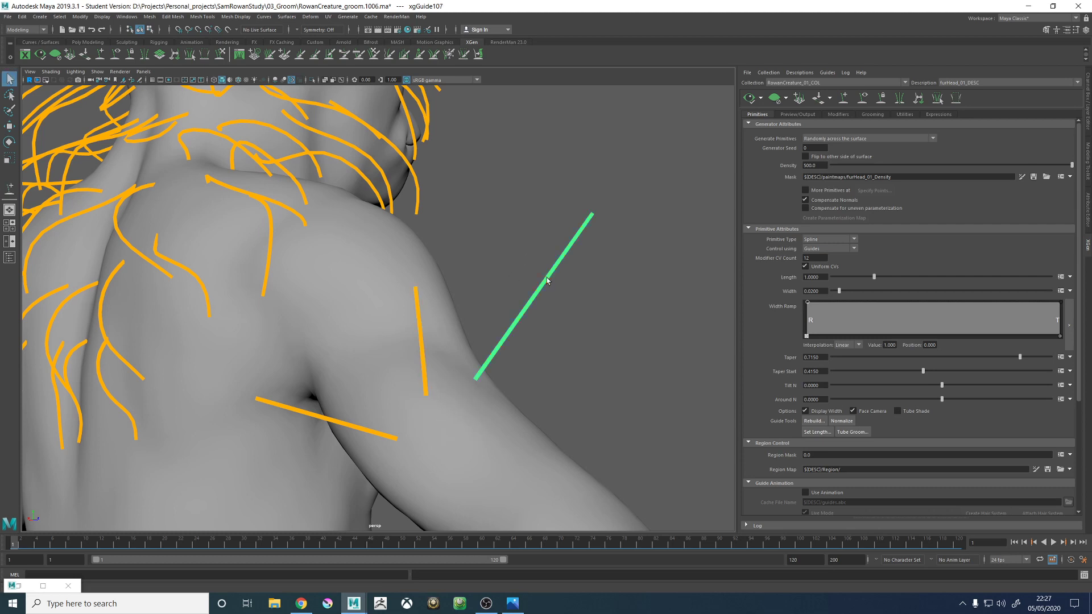
click(103, 55)
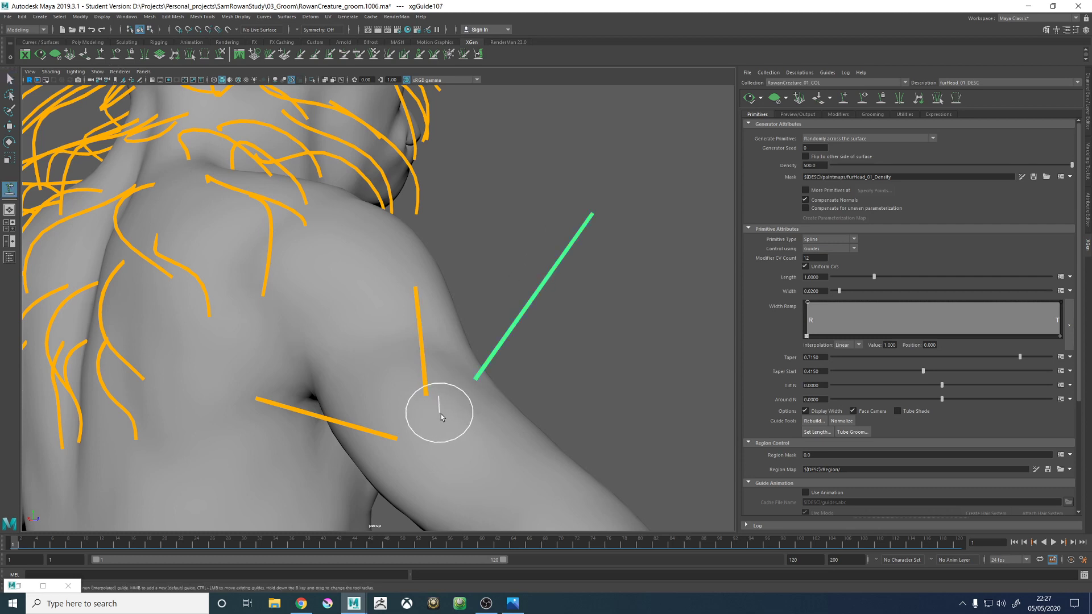
alt+drag(557, 427, 541, 409)
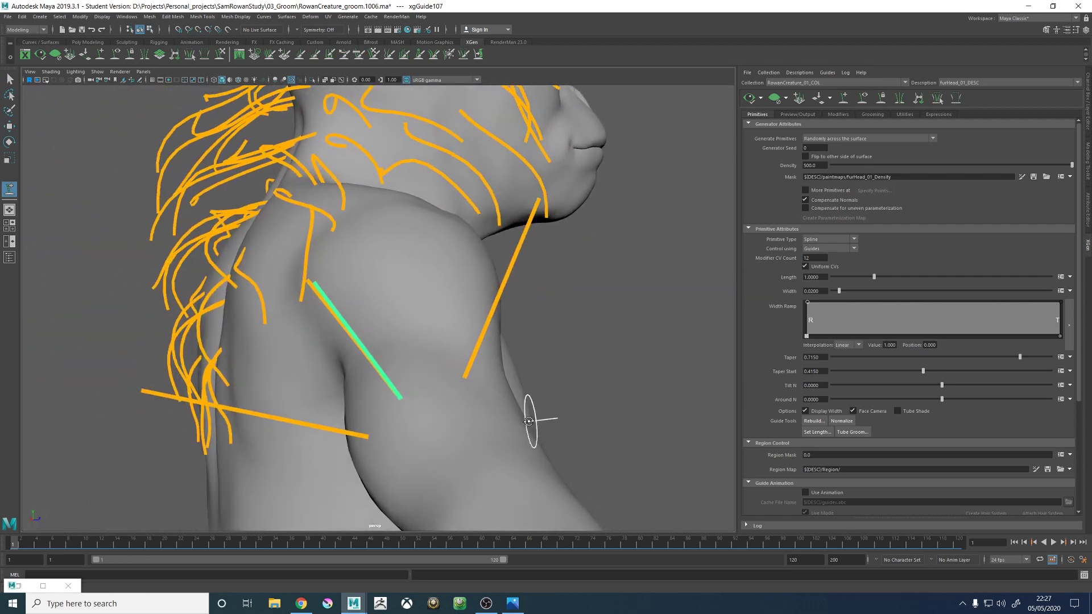
right_click(570, 365)
click(514, 362)
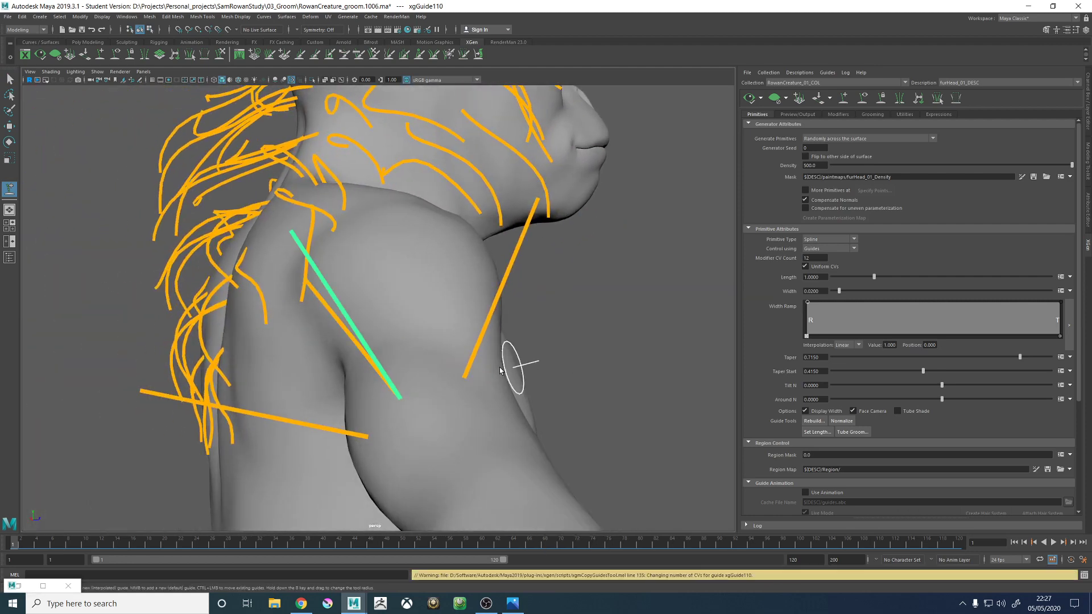
- Examine the directions and lengths of the upper-arm guides from behind, from the side and from the end of the arm
mouse_move(516, 365)
alt+mouse_down()
mouse_move(477, 287)
mouse_move(507, 352)
mouse_move(473, 352)
alt+mouse_up()
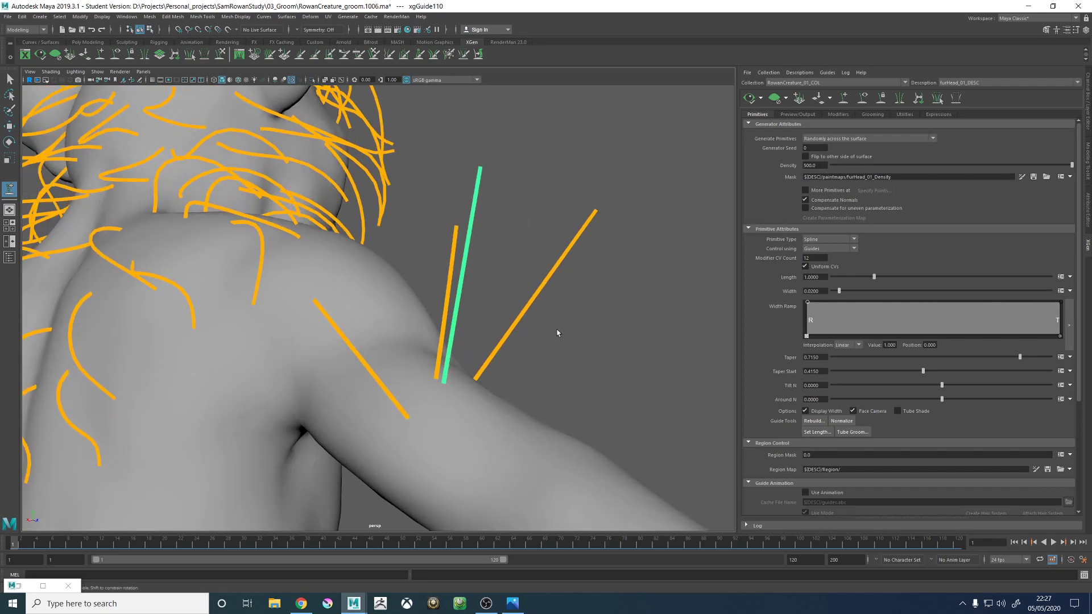
alt+right_drag(558, 334, 451, 326)
alt+drag(451, 327, 425, 285)
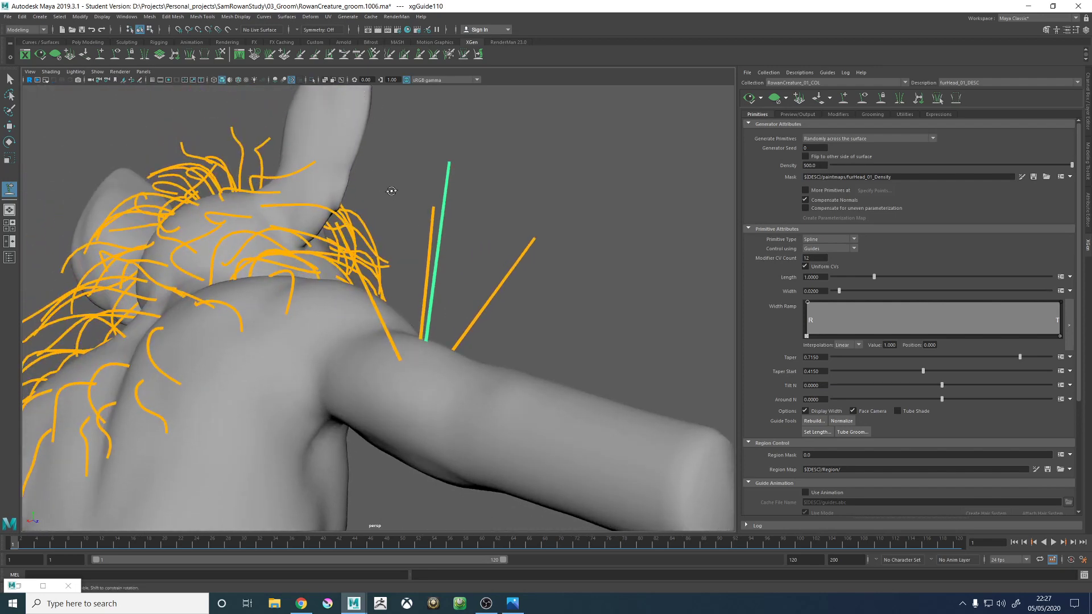
alt+drag(390, 188, 257, 255)
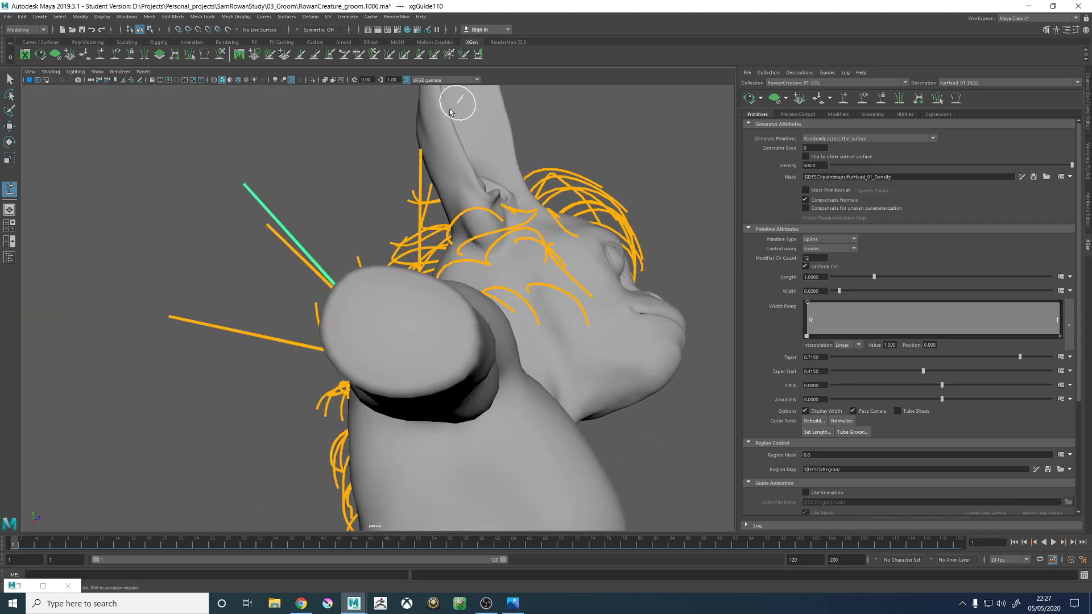
alt+drag(178, 313, 187, 282)
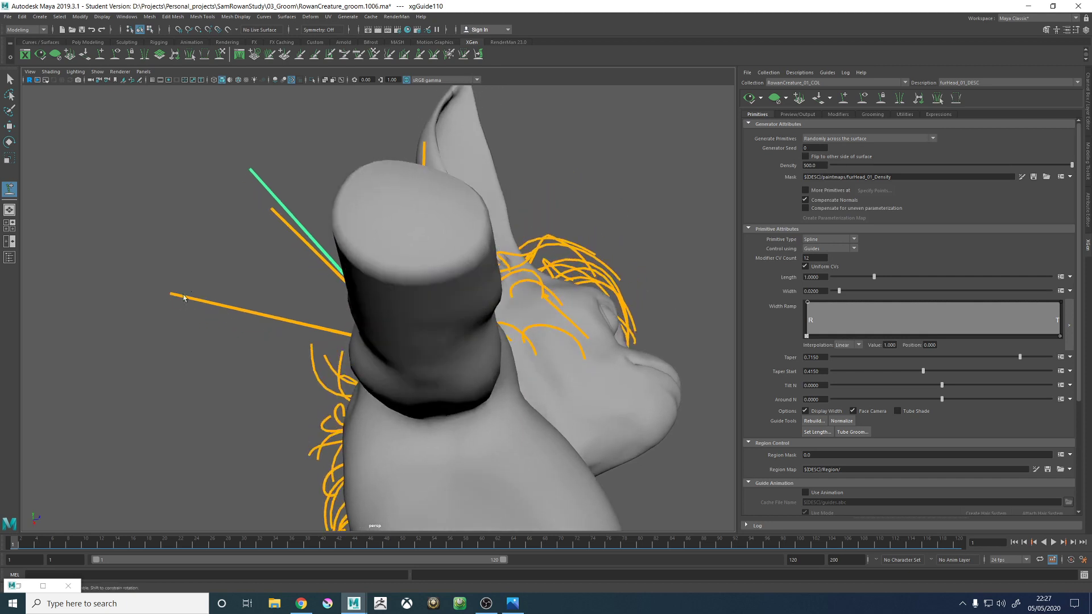
alt+middle_drag(186, 281, 226, 362)
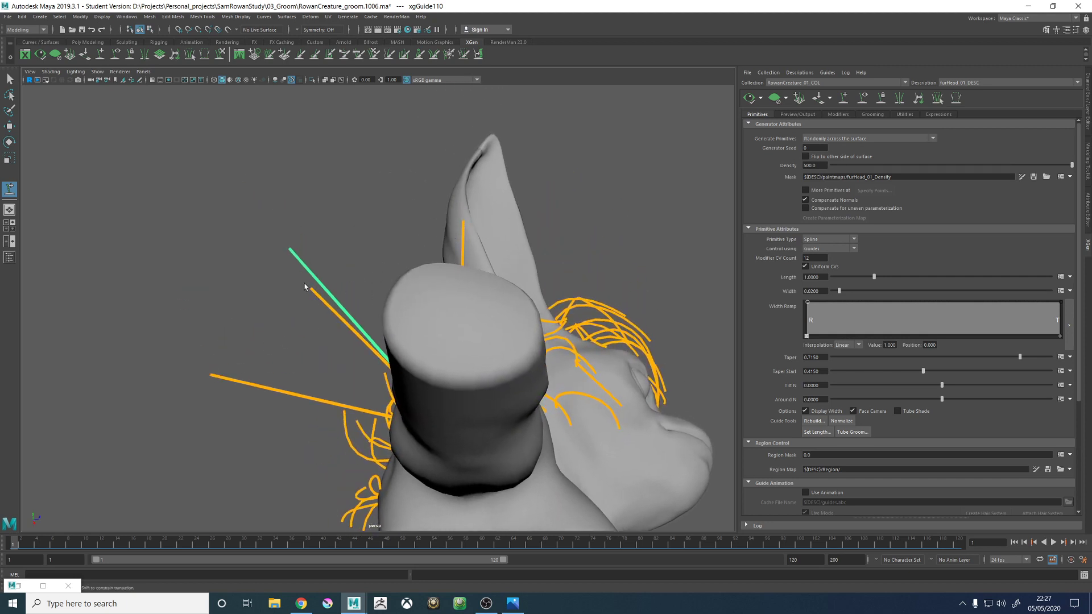
alt+drag(305, 287, 298, 261)
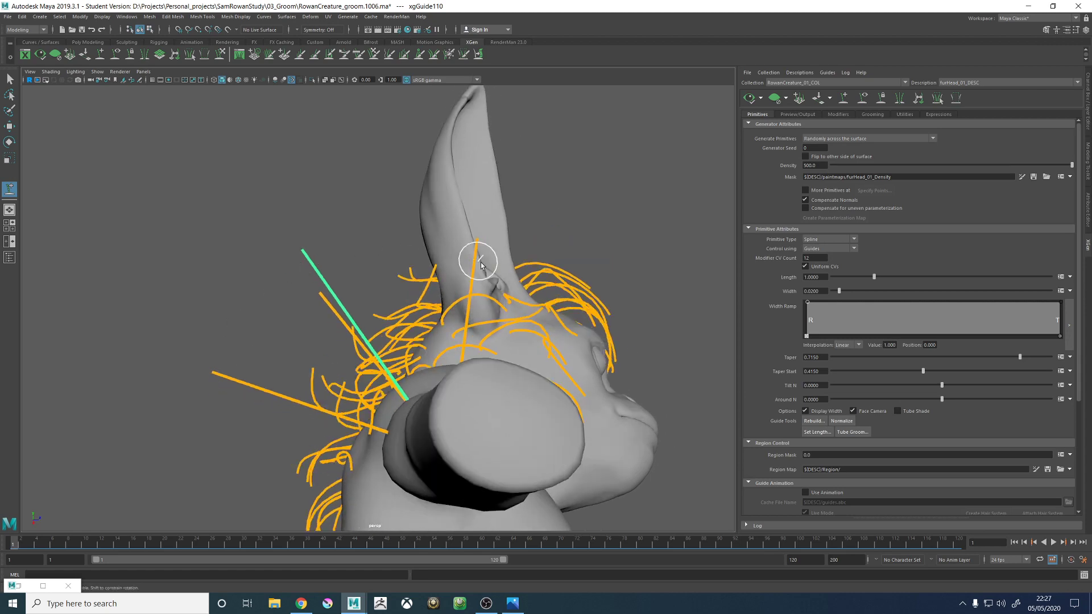
alt+drag(333, 228, 284, 271)
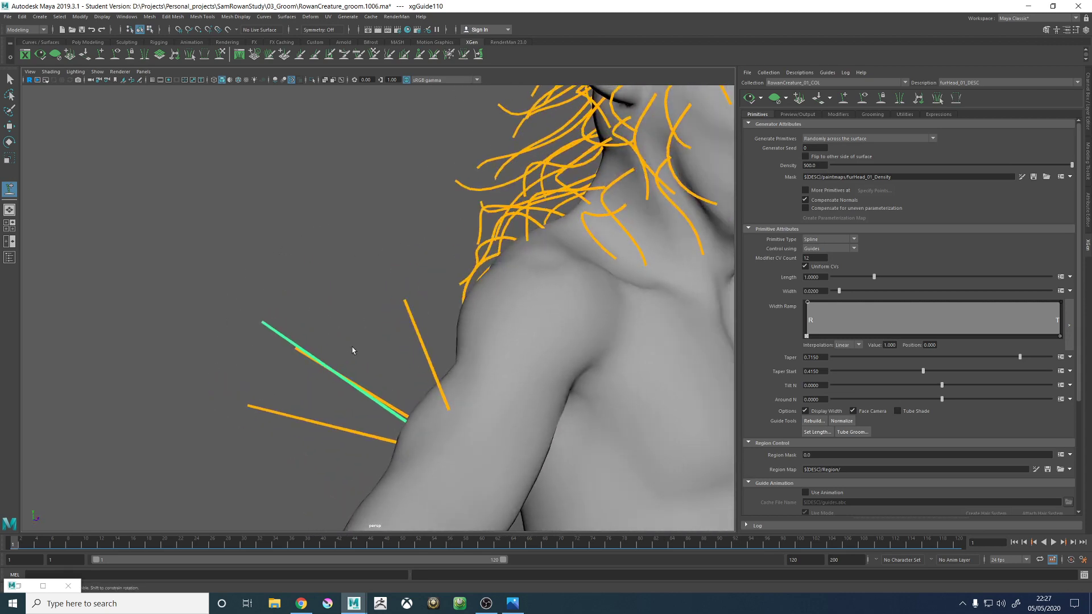
- Delete the pair of adjacent test guides and the one nearest the shoulder from the upper arm
key(w)
drag(337, 319, 319, 423)
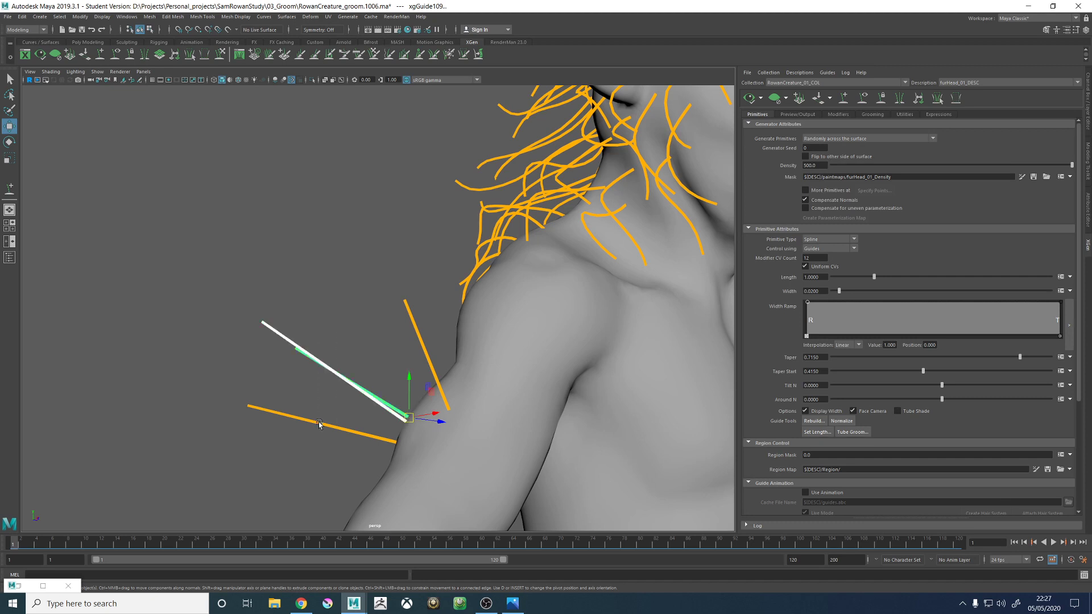
key(Delete)
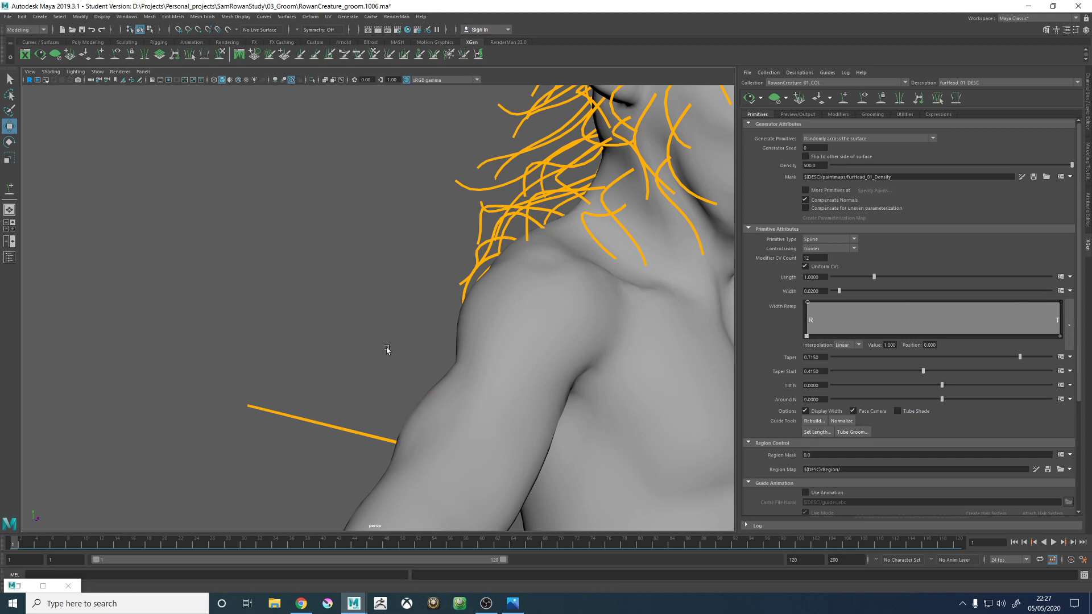
scroll(400, 327, down, 3)
alt+middle_drag(514, 281, 429, 353)
alt+drag(500, 326, 380, 344)
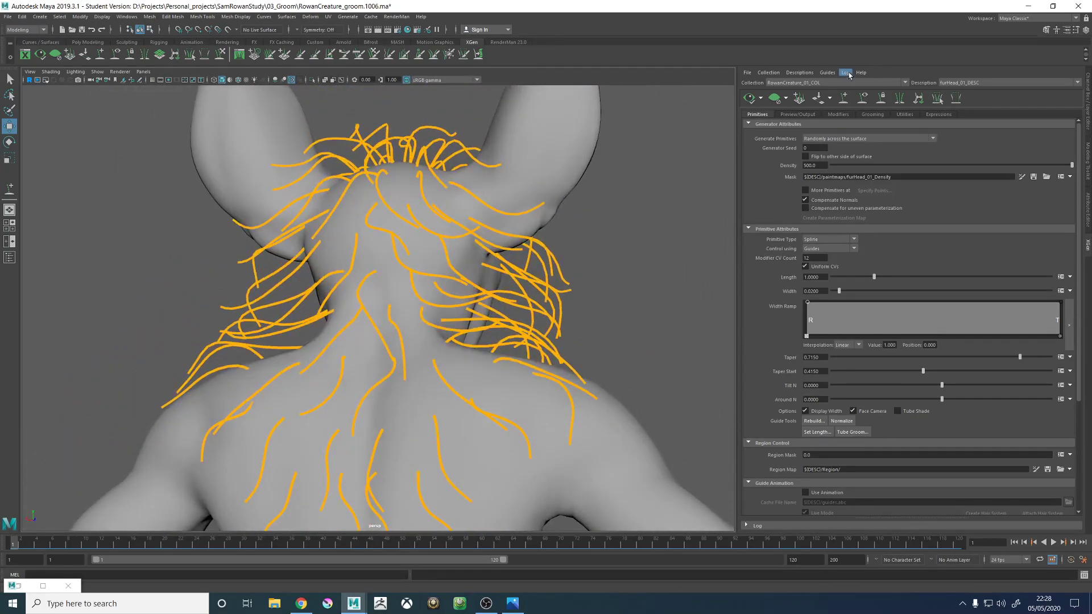
- Add a guide on the creature's upper back just right of the spine and scale it to suit its neighbours
click(848, 98)
alt+middle_drag(389, 336, 391, 319)
alt+right_drag(390, 319, 449, 347)
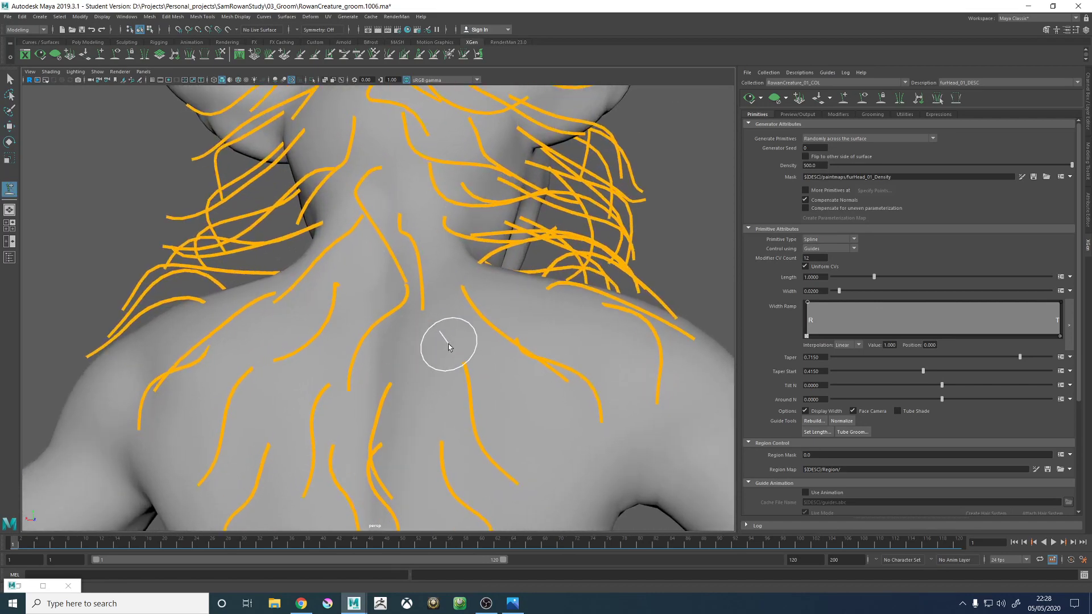
click(420, 327)
mouse_move(408, 330)
alt+mouse_down()
mouse_move(439, 329)
mouse_move(435, 343)
mouse_move(468, 327)
mouse_move(453, 326)
alt+mouse_up()
key(r)
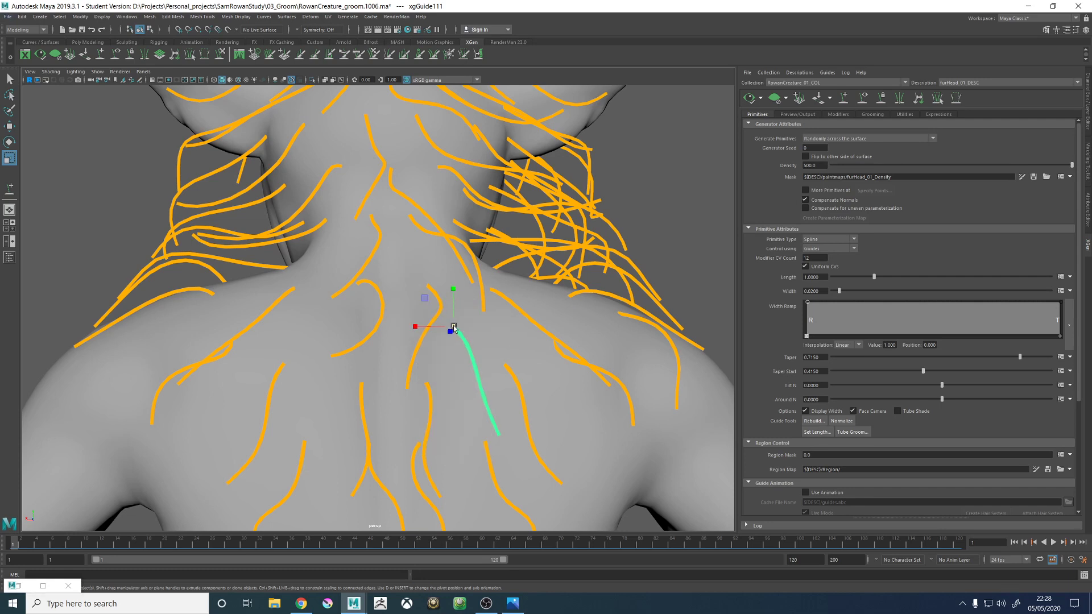
click(453, 326)
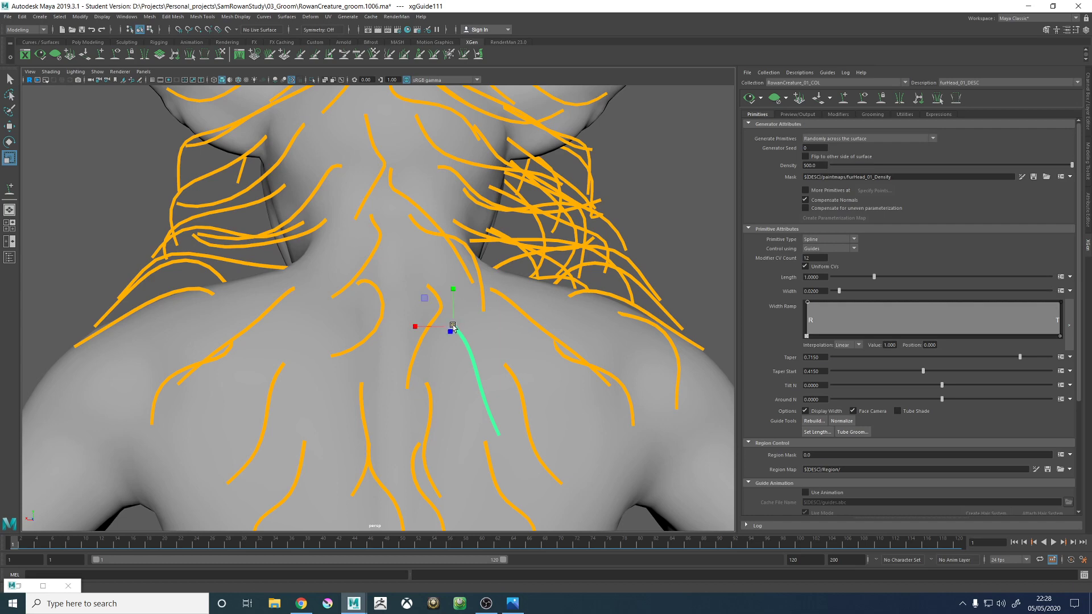
mouse_move(507, 347)
alt+mouse_down()
mouse_move(514, 359)
mouse_move(438, 354)
mouse_move(514, 363)
alt+mouse_up()
scroll(514, 363, up, 5)
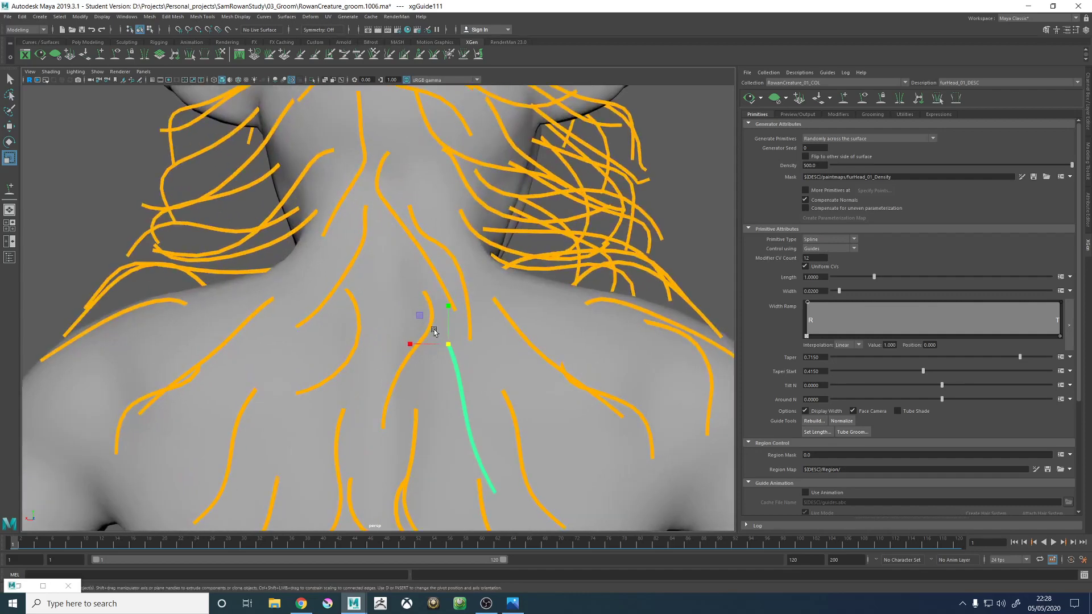
drag(449, 344, 448, 343)
scroll(500, 376, down, 4)
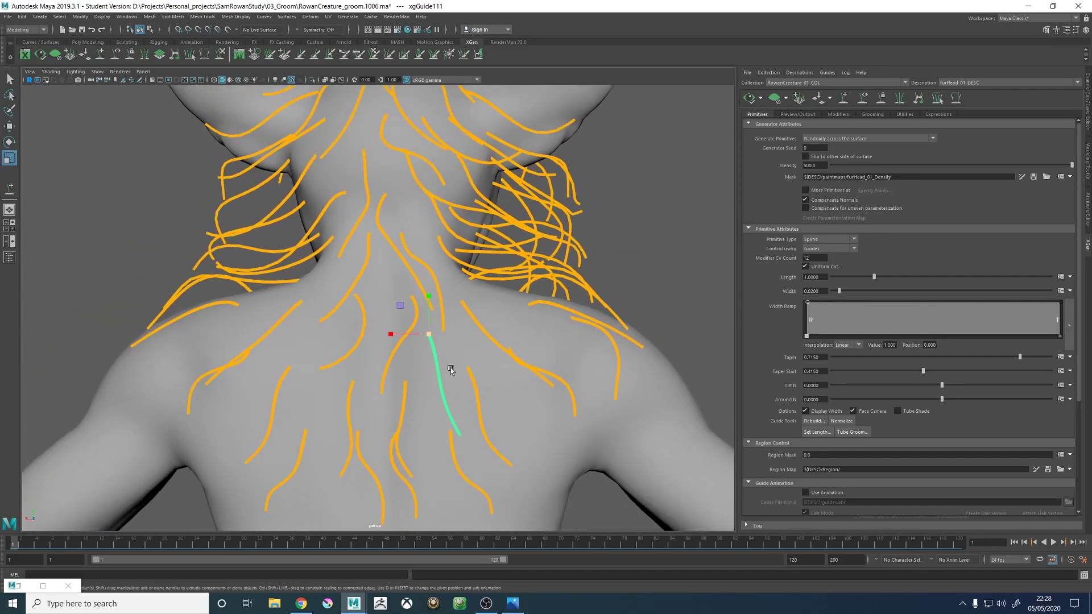
- Sculpt the new guide right of the spine so it hangs down and sweeps outwards towards the right shoulder
click(222, 55)
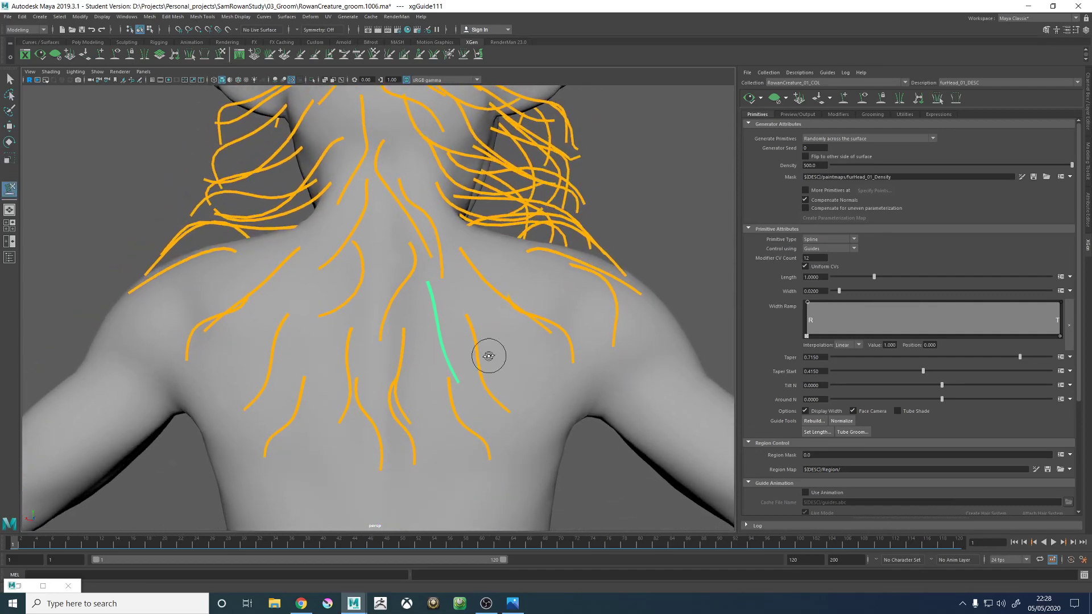
mouse_move(467, 357)
mouse_down()
mouse_move(424, 358)
mouse_move(427, 293)
mouse_move(434, 370)
mouse_move(471, 362)
mouse_move(494, 377)
mouse_move(541, 341)
mouse_move(483, 324)
mouse_move(407, 334)
mouse_move(411, 322)
mouse_move(361, 310)
mouse_move(436, 341)
mouse_move(528, 331)
mouse_move(311, 391)
mouse_move(327, 368)
mouse_up()
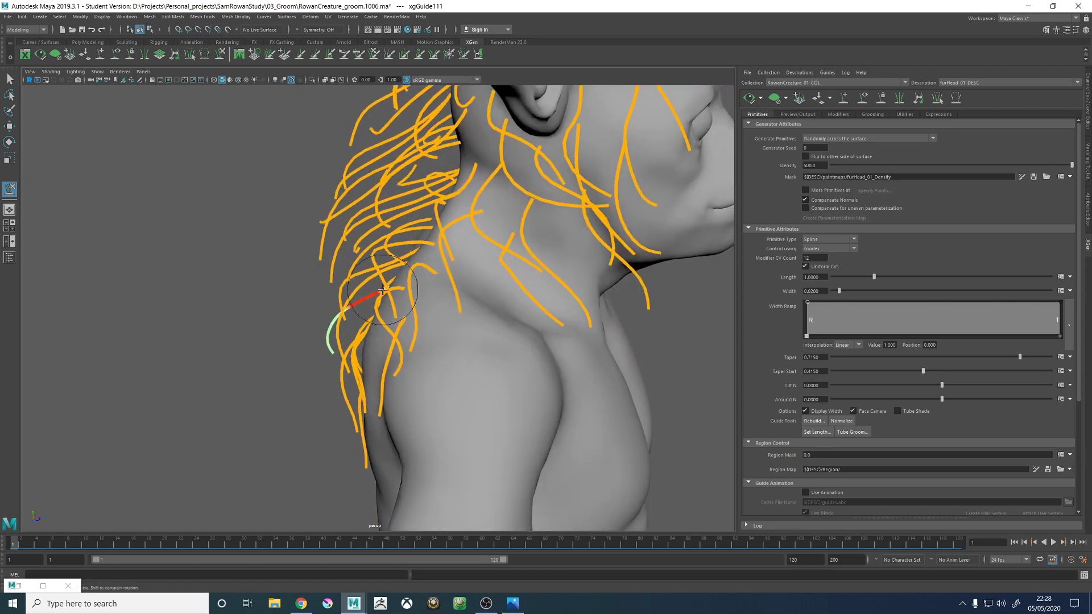
alt+drag(382, 290, 371, 277)
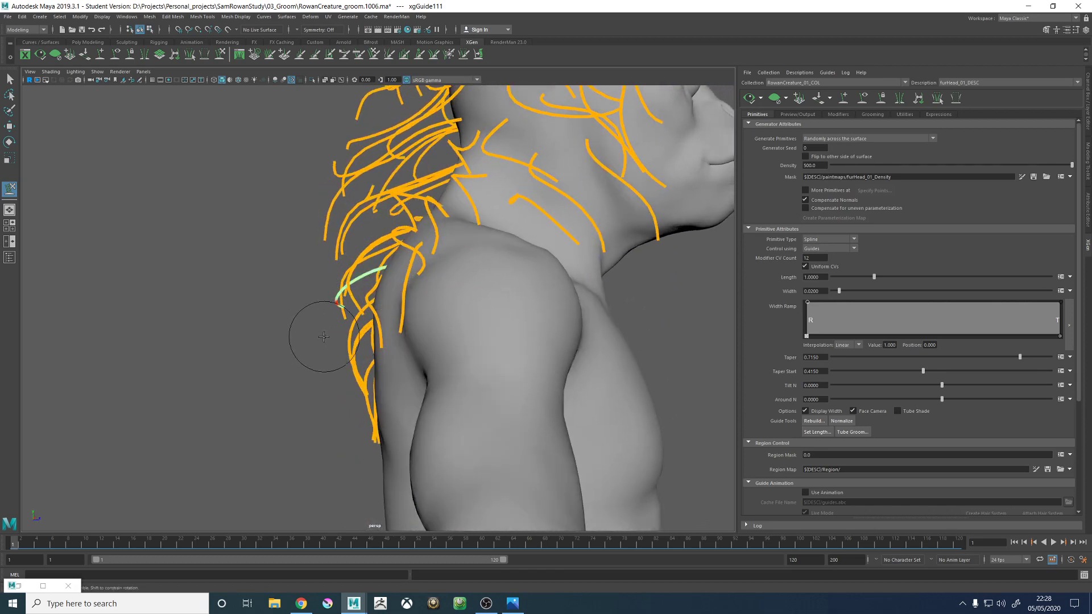
mouse_move(323, 337)
alt+mouse_down()
mouse_move(312, 346)
mouse_move(322, 381)
mouse_move(434, 360)
mouse_move(458, 305)
mouse_move(513, 297)
mouse_move(475, 340)
alt+mouse_up()
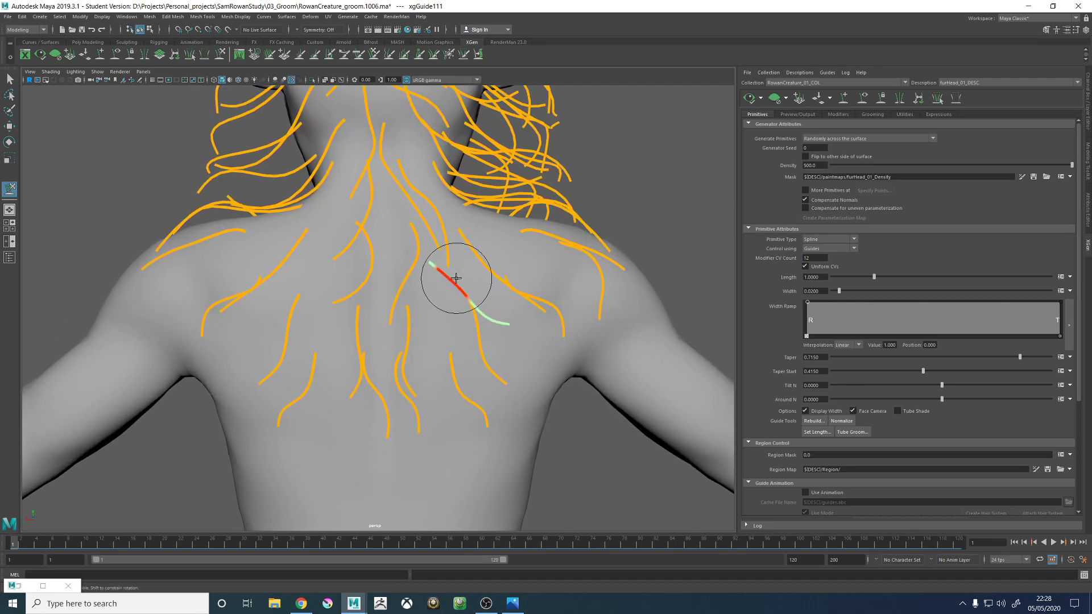
mouse_move(456, 277)
mouse_down()
mouse_move(445, 309)
mouse_move(463, 319)
mouse_move(515, 304)
mouse_move(439, 330)
mouse_up()
drag(389, 298, 400, 295)
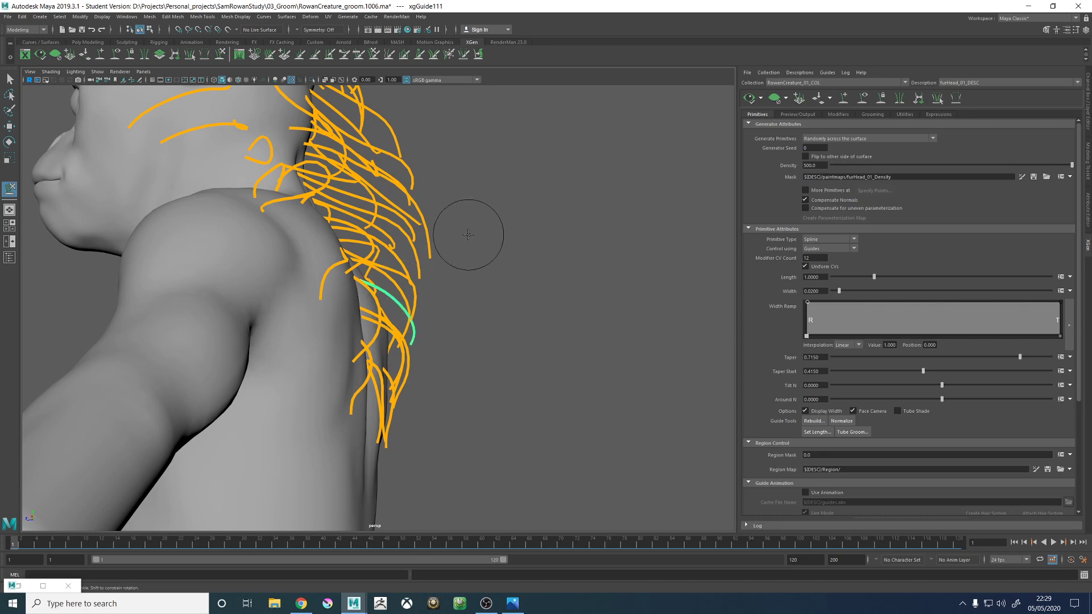
- Add a guide over the spine in the gap between the upper-back guides and adjust its scale
alt+drag(487, 248, 402, 265)
alt+right_drag(402, 265, 706, 204)
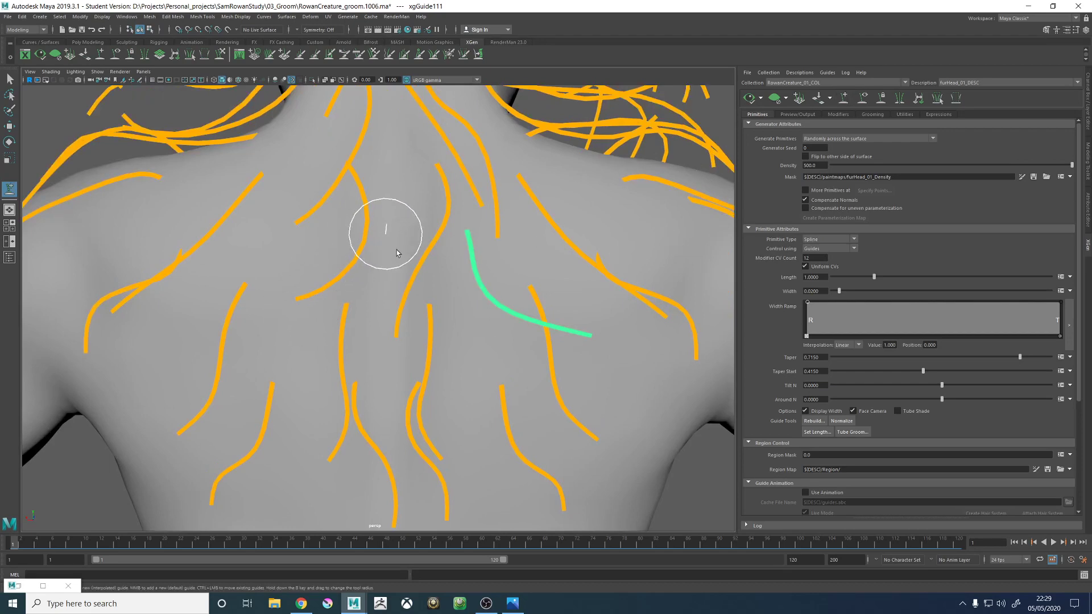
alt+right_drag(476, 285, 222, 228)
alt+drag(221, 228, 320, 195)
key(r)
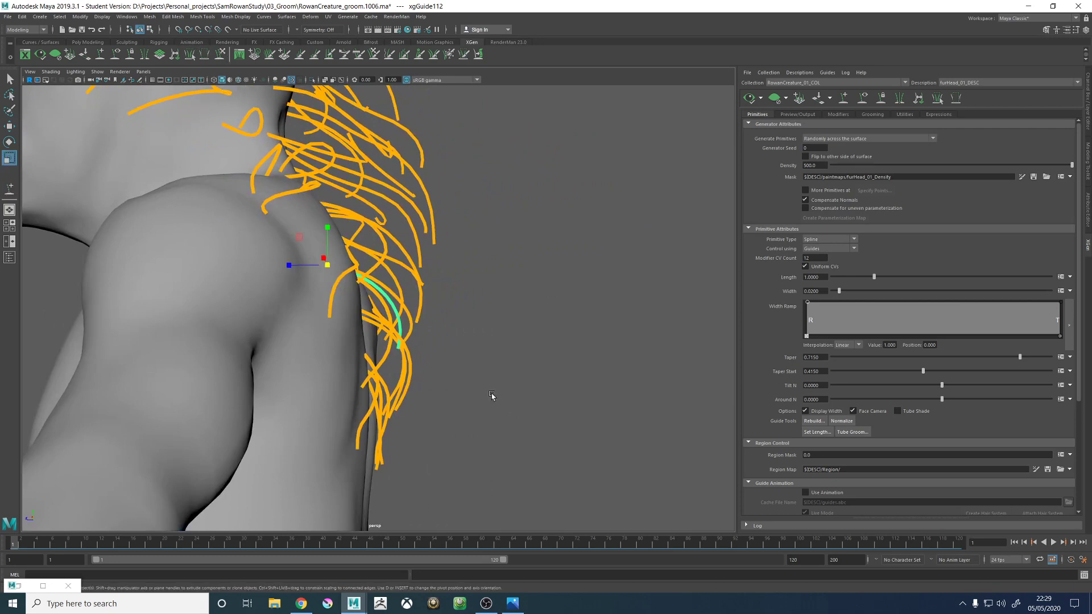
alt+drag(476, 378, 385, 287)
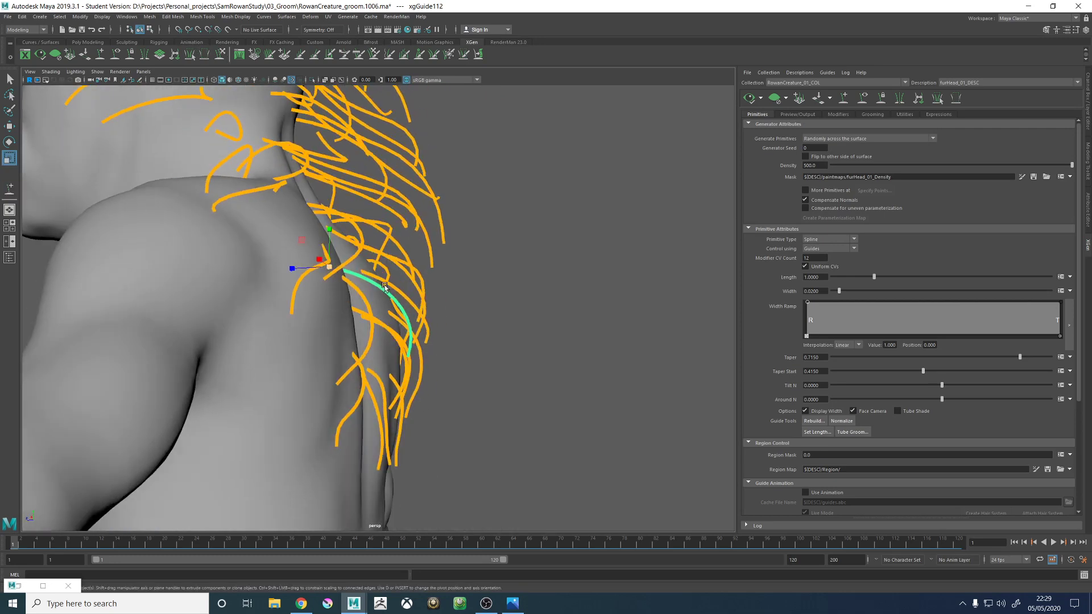
- Sculpt the new spine guide into a gentle curve running down the middle of the back
click(220, 55)
mouse_move(466, 344)
alt+mouse_down()
mouse_move(360, 405)
mouse_move(341, 397)
alt+mouse_up()
mouse_move(367, 372)
mouse_down()
mouse_move(412, 363)
mouse_move(358, 347)
mouse_up()
mouse_move(356, 387)
mouse_down()
mouse_move(388, 391)
mouse_move(293, 392)
mouse_move(296, 340)
mouse_move(317, 317)
mouse_move(377, 366)
mouse_move(404, 248)
mouse_up()
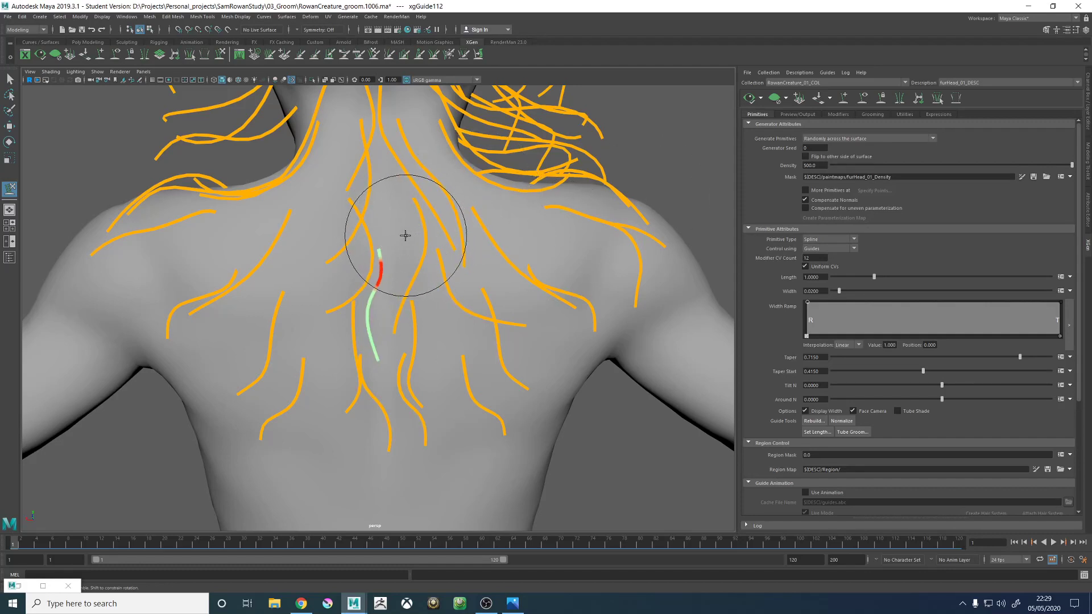
alt+right_drag(371, 273, 319, 267)
alt+drag(405, 271, 410, 284)
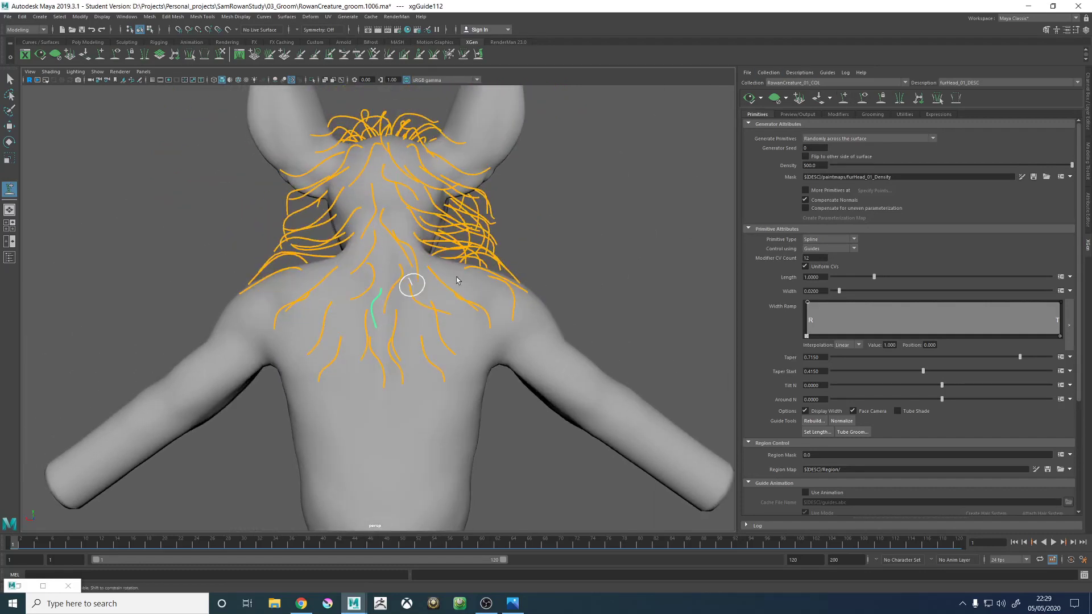
- Examine the guide coverage between the base of the neck and the right shoulder for gaps
click(844, 99)
key(w)
alt+drag(506, 236, 437, 251)
alt+middle_drag(438, 251, 375, 253)
alt+right_drag(398, 273, 654, 435)
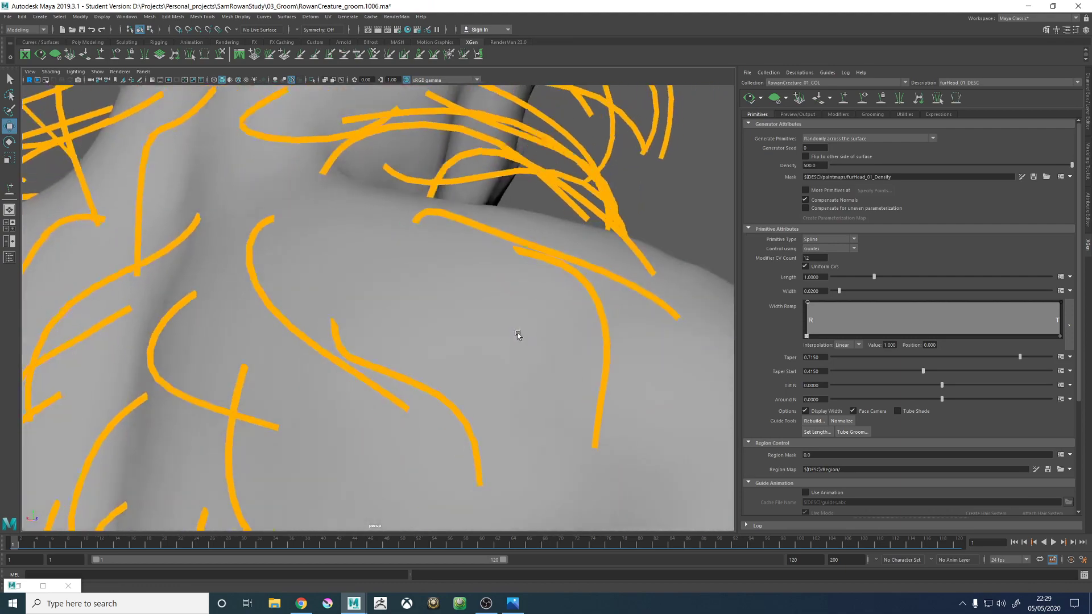
alt+drag(517, 334, 492, 288)
click(846, 99)
mouse_move(361, 250)
alt+mouse_down()
mouse_move(395, 244)
mouse_move(363, 256)
mouse_move(304, 334)
mouse_move(360, 285)
alt+mouse_up()
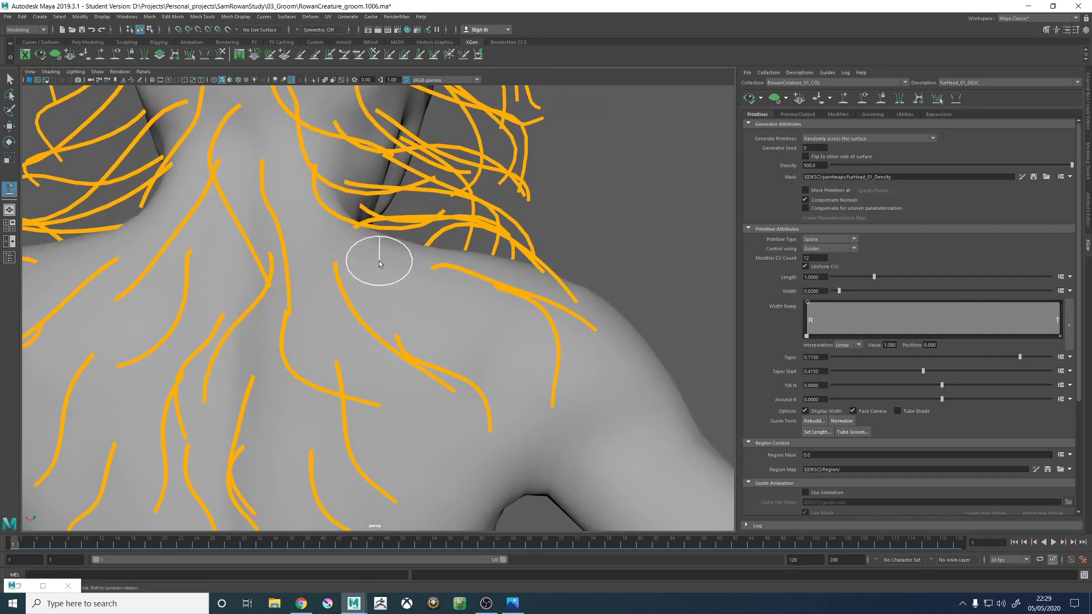
key(w)
- Select the guide running from the neck base towards the right shoulder and sculpt it into a downward, outward curve
click(342, 280)
alt+right_drag(359, 292, 332, 291)
alt+drag(332, 291, 327, 237)
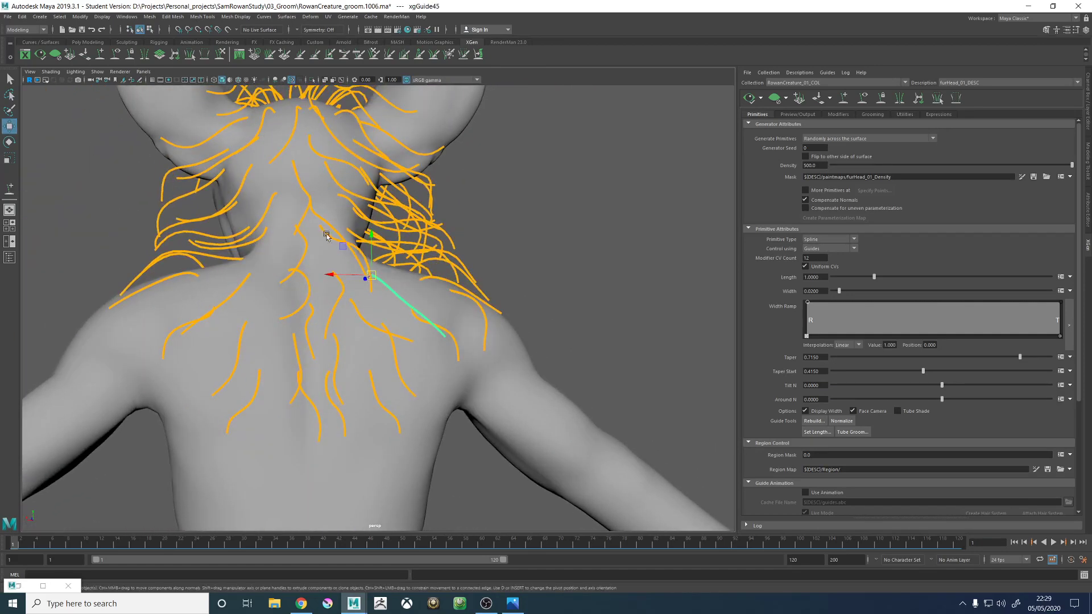
click(220, 55)
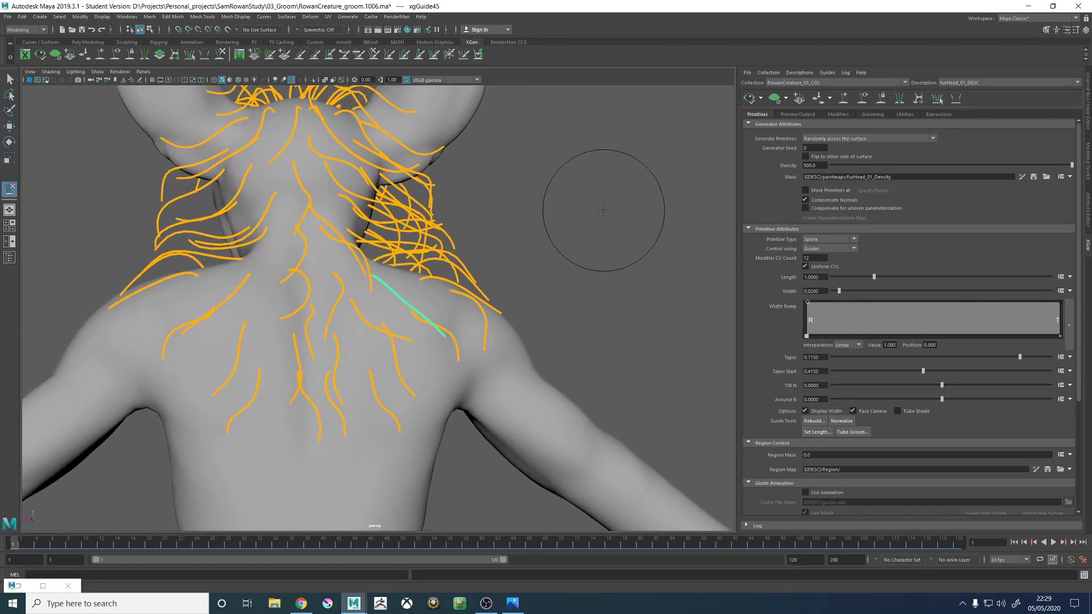
mouse_move(438, 317)
alt+mouse_down()
mouse_move(409, 292)
mouse_move(427, 256)
alt+mouse_up()
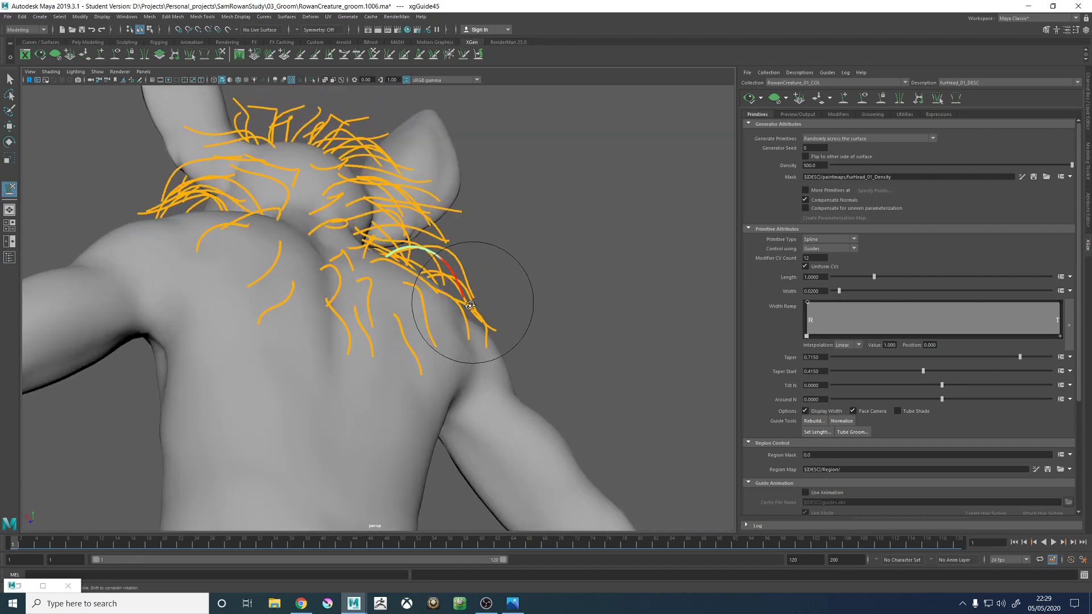
alt+drag(469, 305, 426, 353)
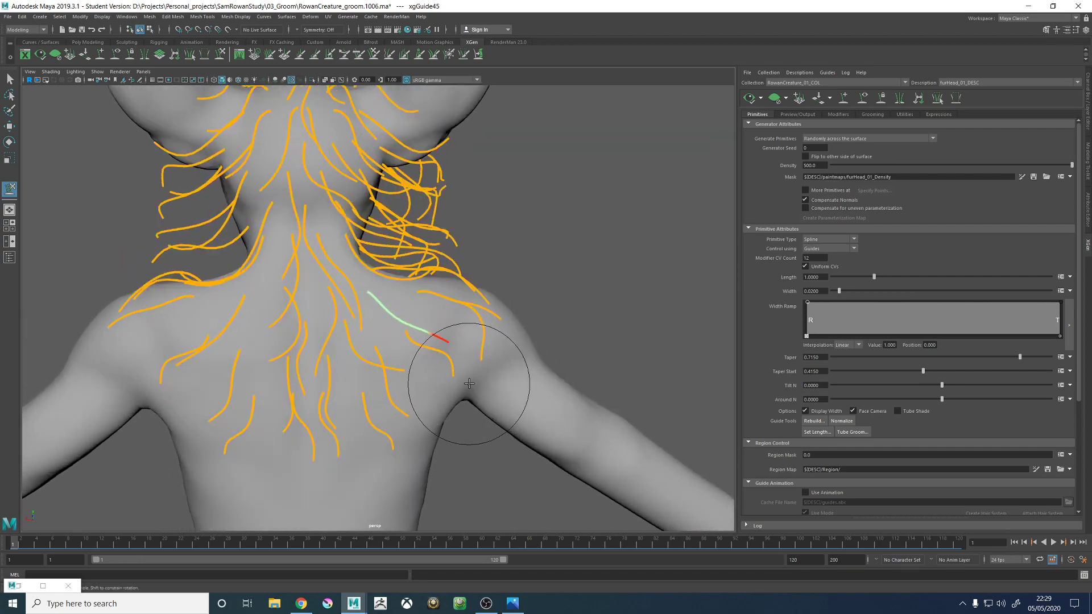
alt+drag(469, 384, 435, 365)
alt+middle_drag(348, 268, 398, 307)
- Add a guide at the right side of the neck base, above the reshaped guide, and scale it up
scroll(397, 307, up, 5)
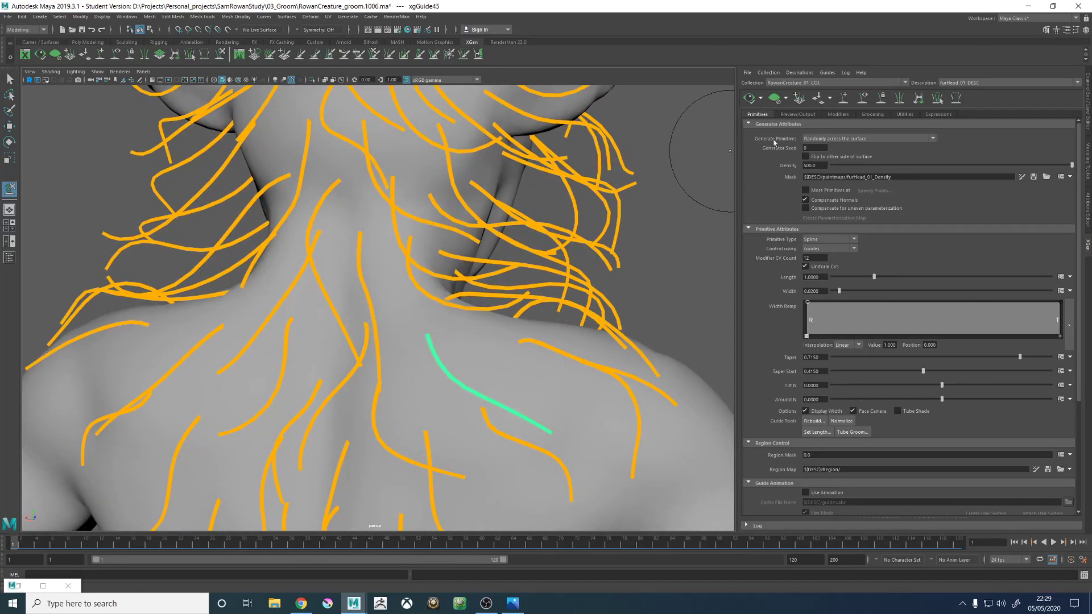
click(844, 99)
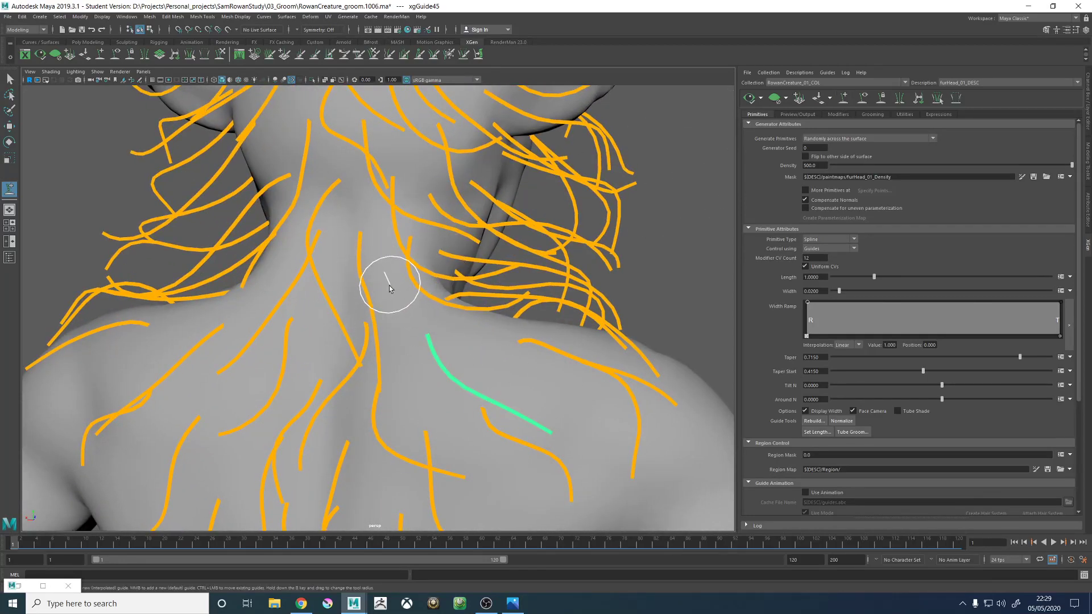
click(389, 285)
scroll(392, 289, down, 3)
alt+drag(393, 290, 421, 306)
key(r)
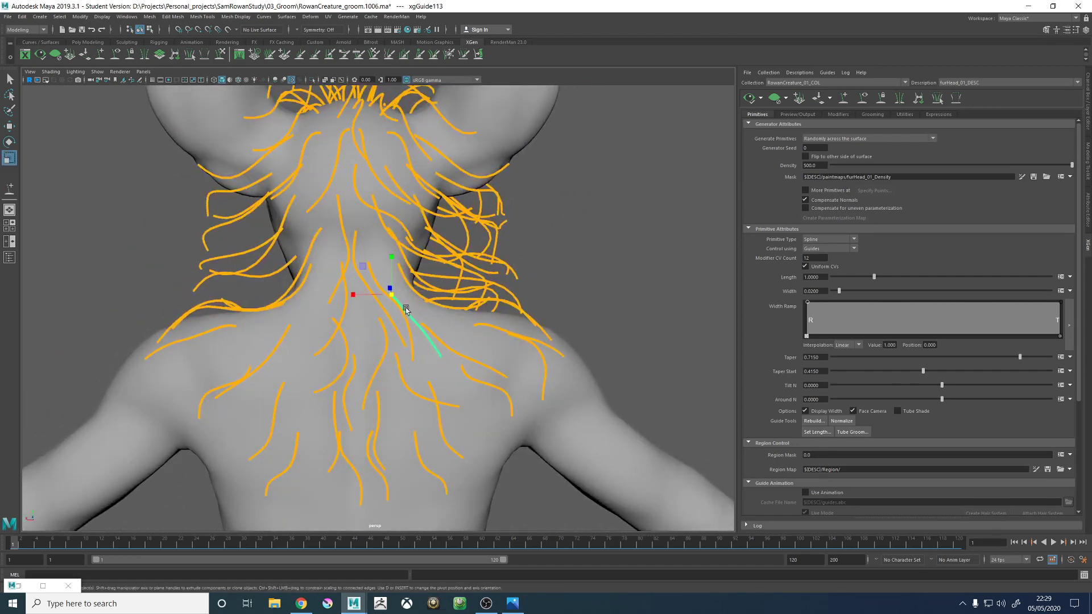
right_click(392, 296)
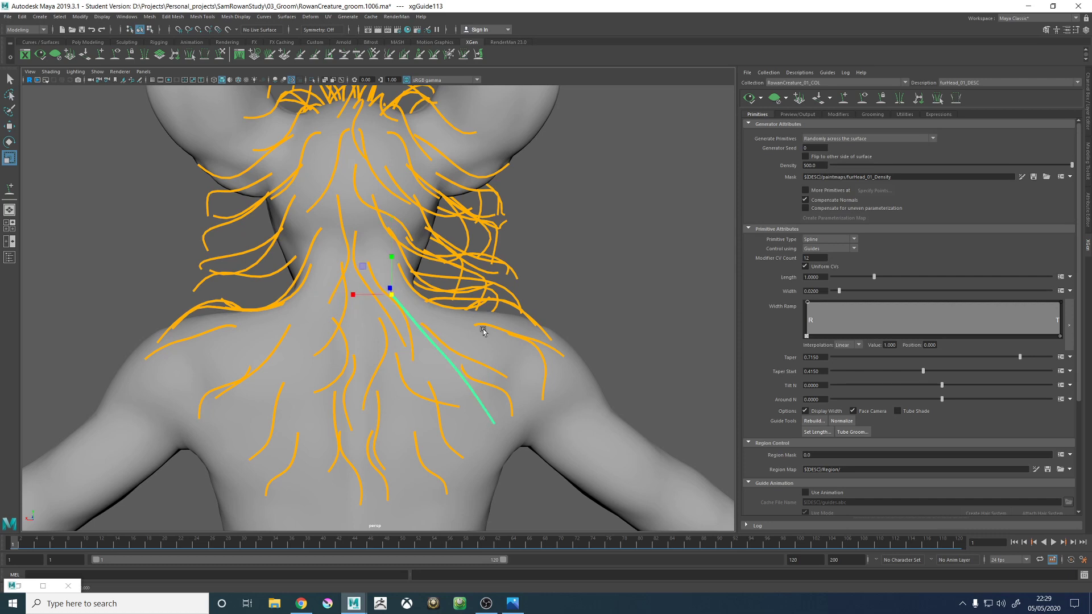
- Turn off Step Snap for the Scale tool and shorten the new neck-base guide by scaling it down
click(1076, 30)
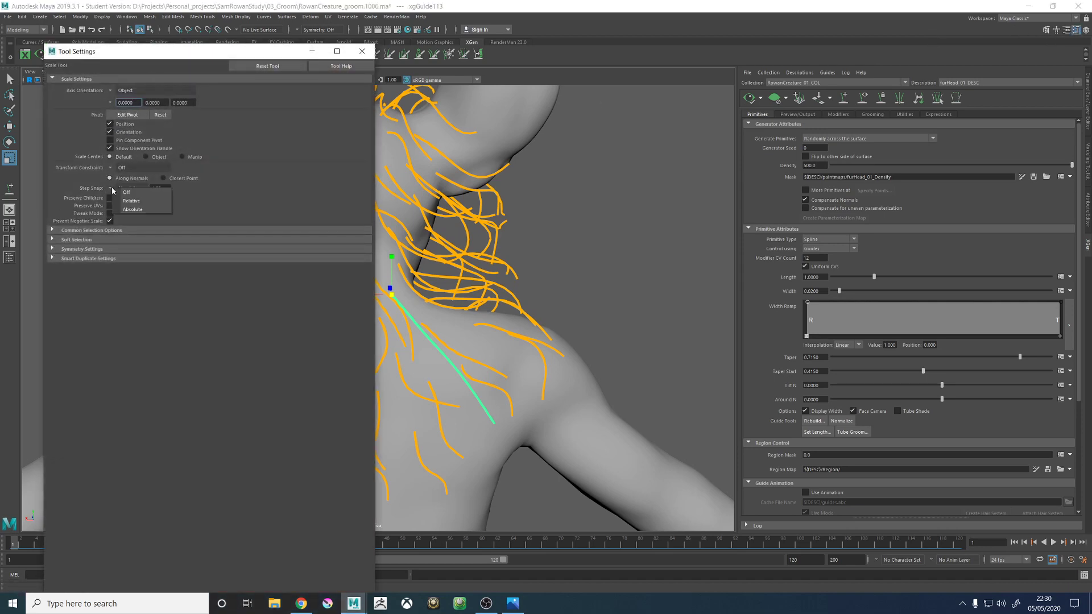
click(132, 194)
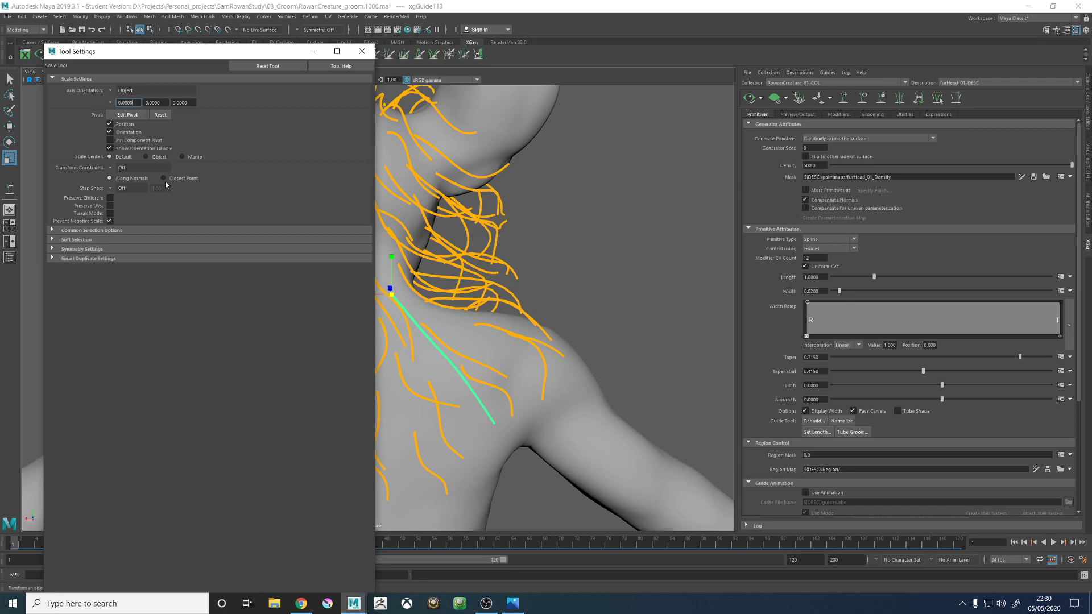
click(364, 55)
scroll(396, 293, up, 3)
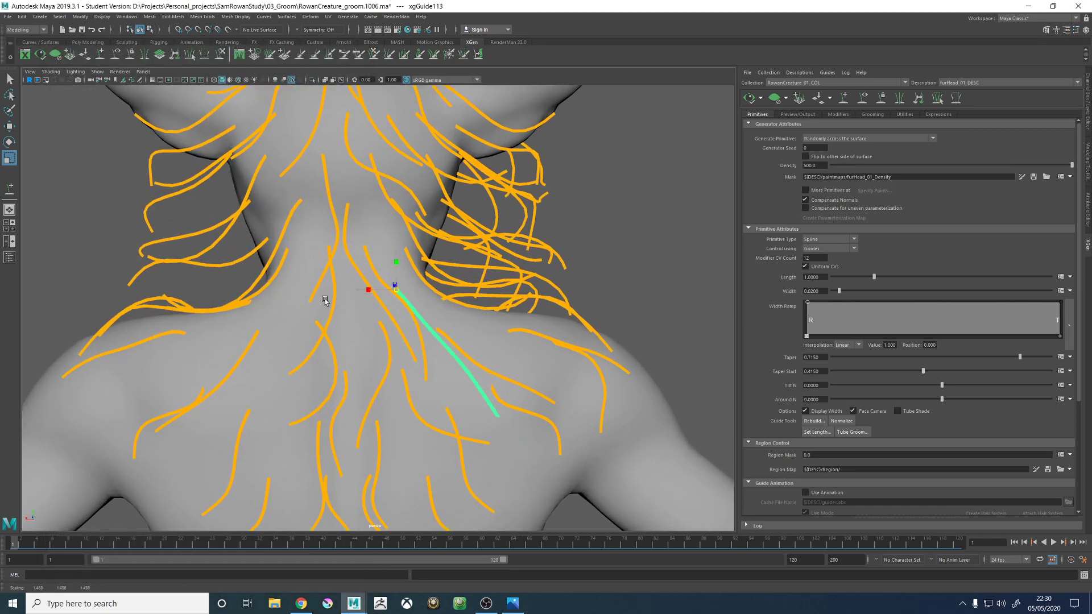
mouse_move(439, 334)
alt+mouse_down()
mouse_move(402, 325)
mouse_move(435, 326)
alt+mouse_up()
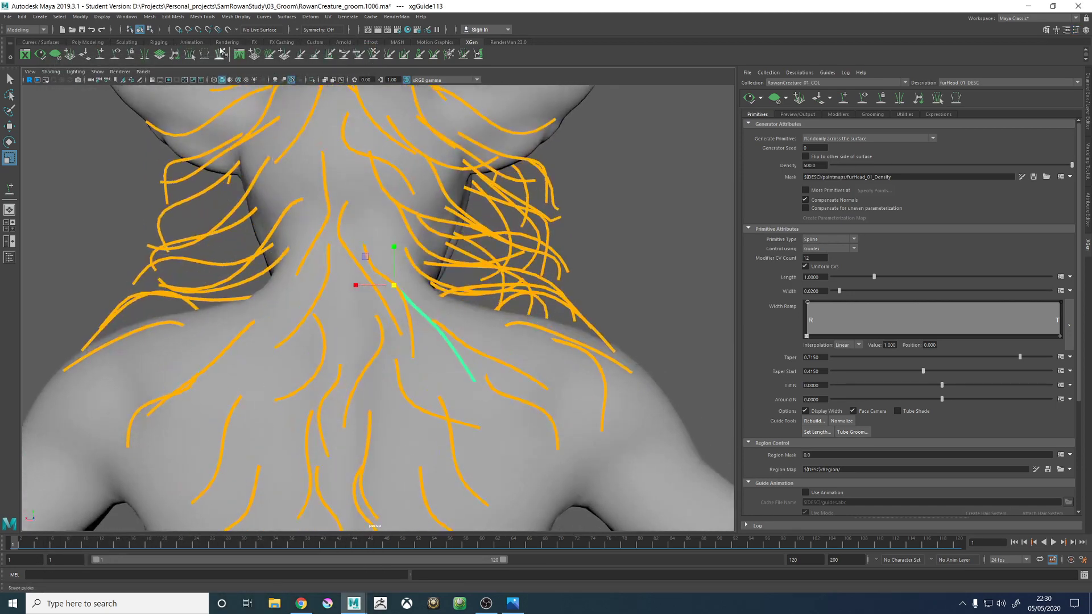
- Sculpt the neck-base guide so it arcs off the neck, over the right shoulder blade and down at its tip
key(y)
mouse_move(470, 375)
mouse_down()
mouse_move(500, 338)
mouse_move(419, 392)
mouse_move(478, 378)
mouse_move(471, 366)
mouse_move(411, 418)
mouse_move(441, 347)
mouse_move(458, 380)
mouse_move(565, 377)
mouse_move(500, 427)
mouse_move(453, 431)
mouse_up()
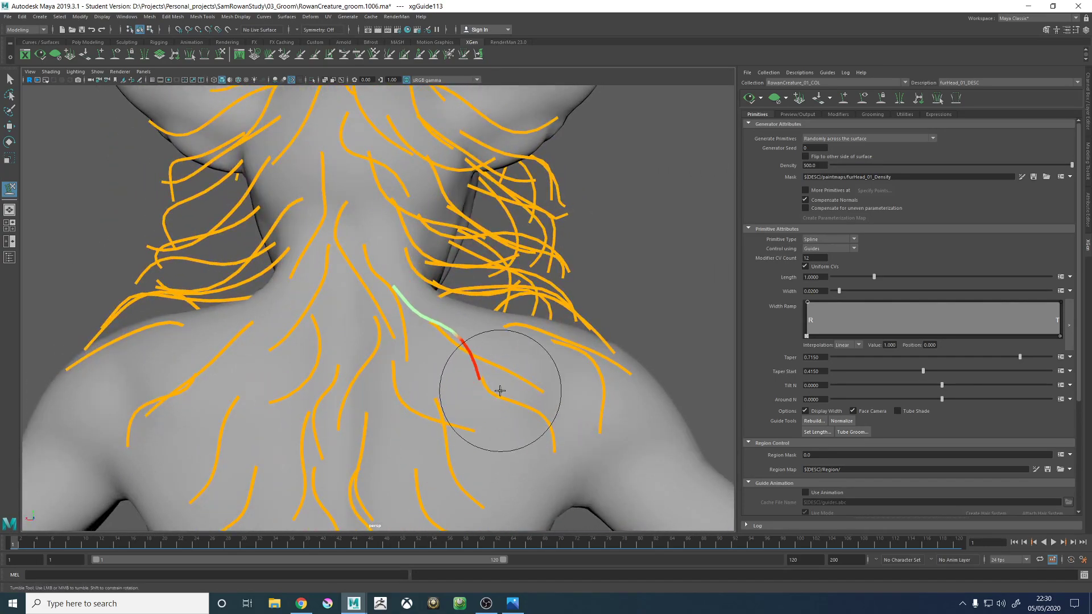
alt+drag(499, 391, 388, 363)
alt+drag(354, 327, 238, 288)
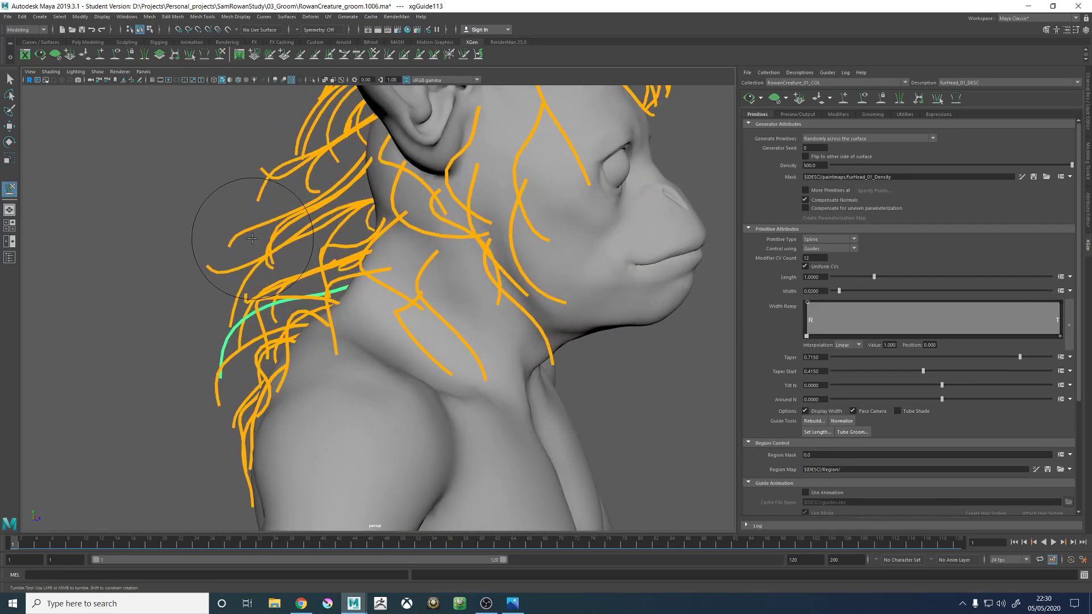
alt+drag(252, 239, 489, 289)
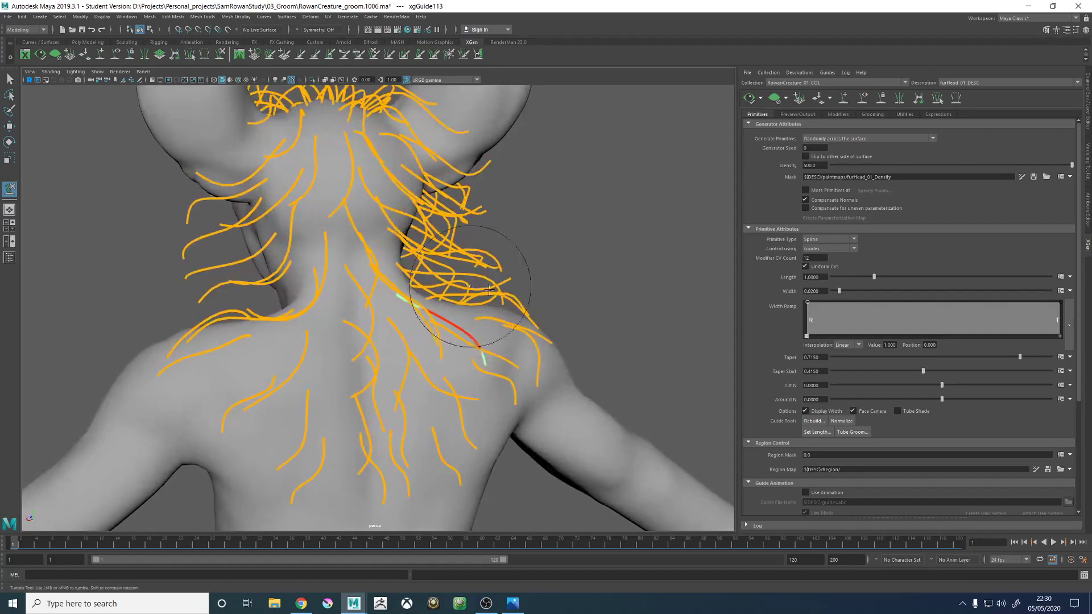
key(w)
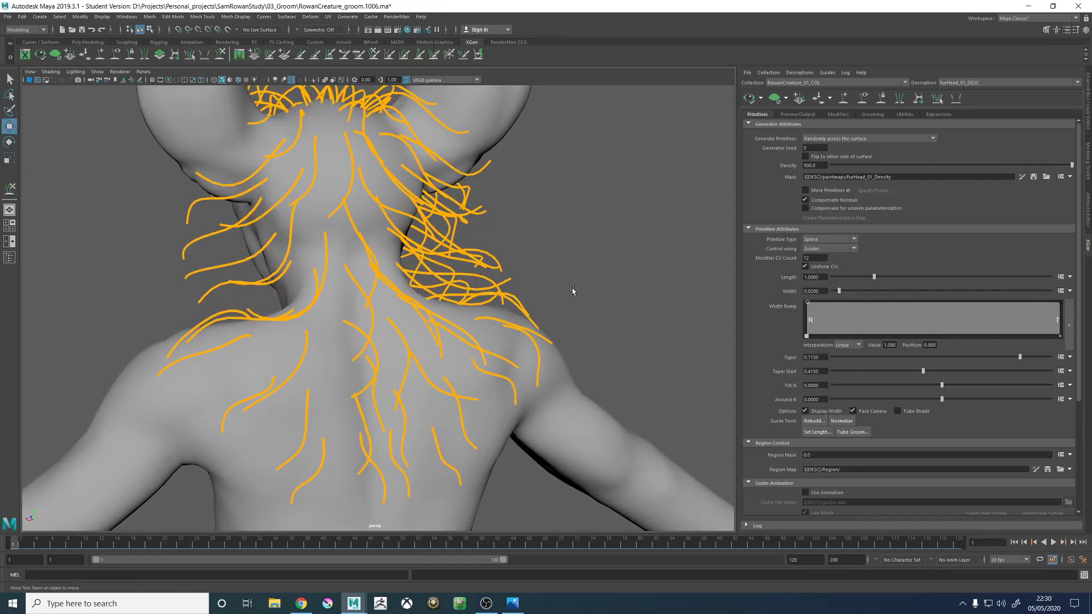
- Generate the fur preview and inspect it from behind
alt+drag(573, 292, 538, 299)
click(750, 101)
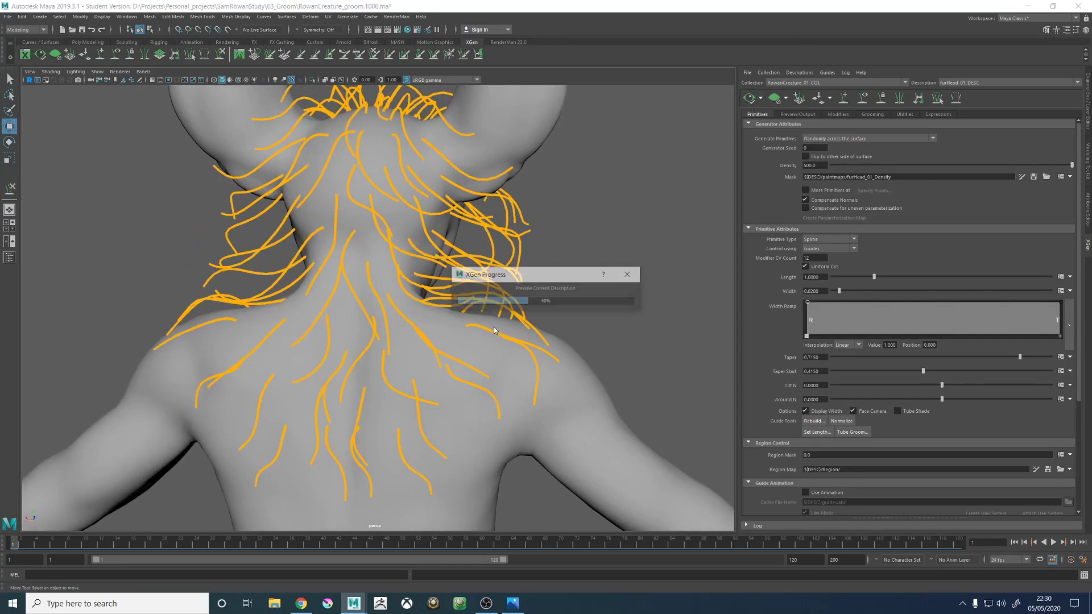
alt+drag(447, 330, 578, 324)
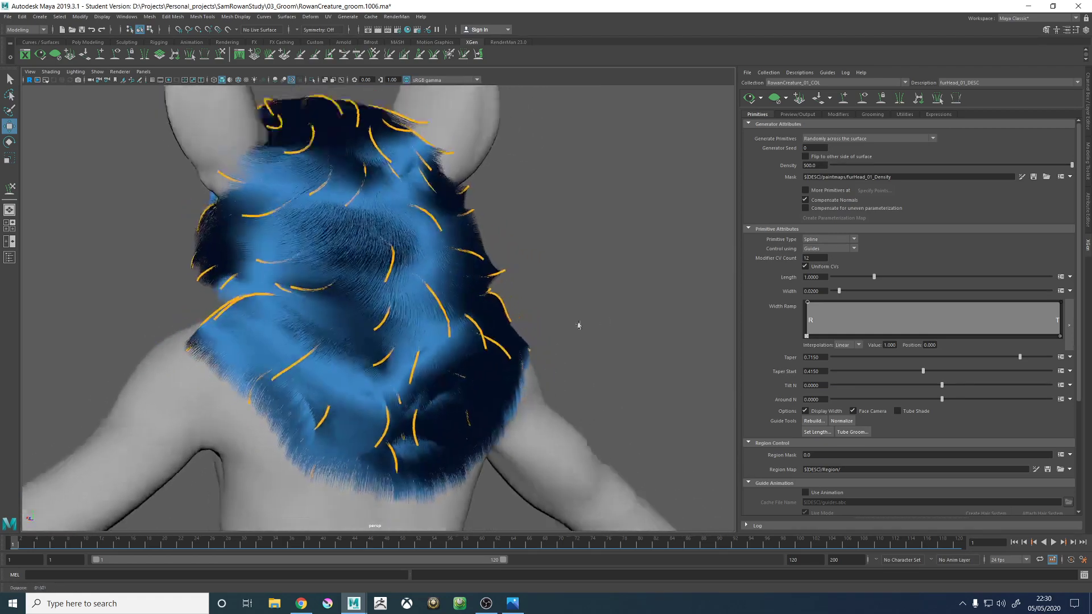
- Examine the fur preview around the nape and the right side of the neck, and clear the preview
alt+right_drag(578, 324, 438, 325)
alt+drag(438, 325, 378, 337)
alt+right_drag(377, 338, 671, 467)
alt+middle_drag(402, 297, 464, 368)
alt+drag(463, 369, 446, 373)
alt+drag(404, 381, 435, 392)
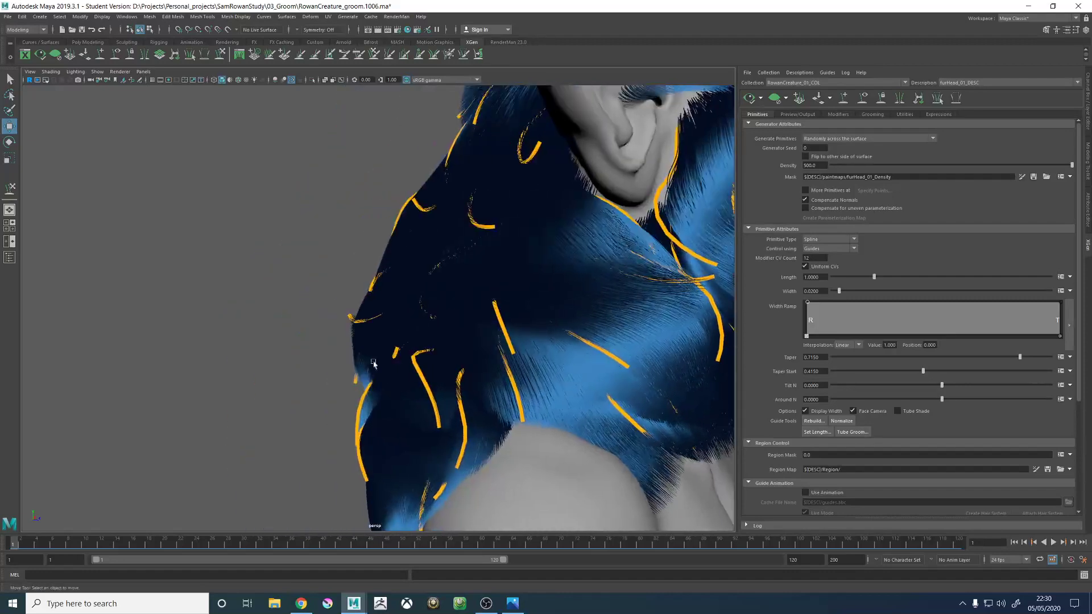
alt+right_drag(435, 393, 453, 407)
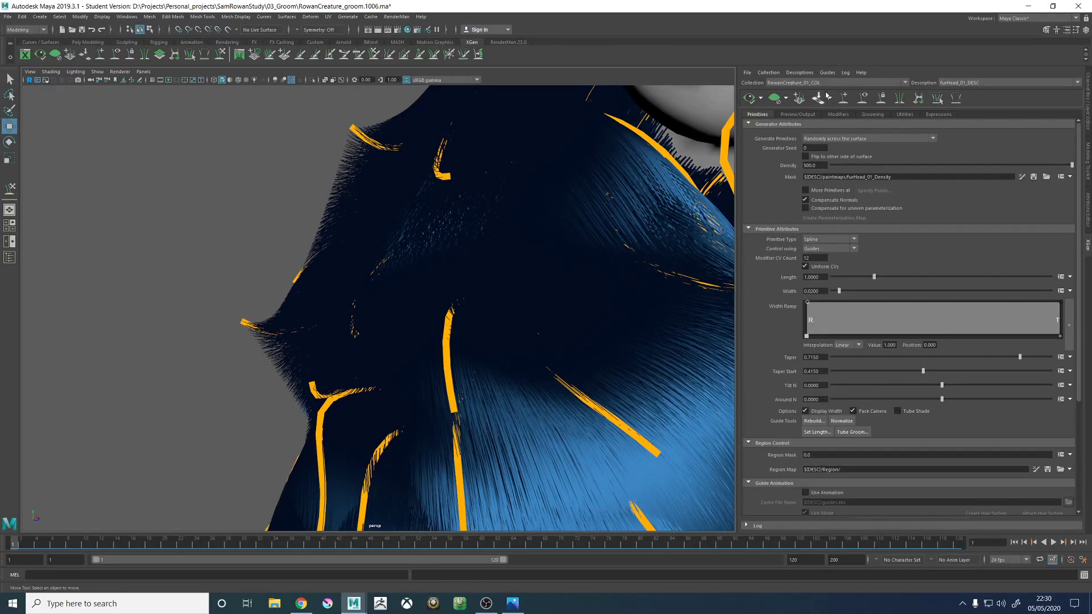
click(774, 98)
- Select the guide jutting out at the right side of the neck base and adjust its length by scaling
alt+right_drag(366, 357, 379, 375)
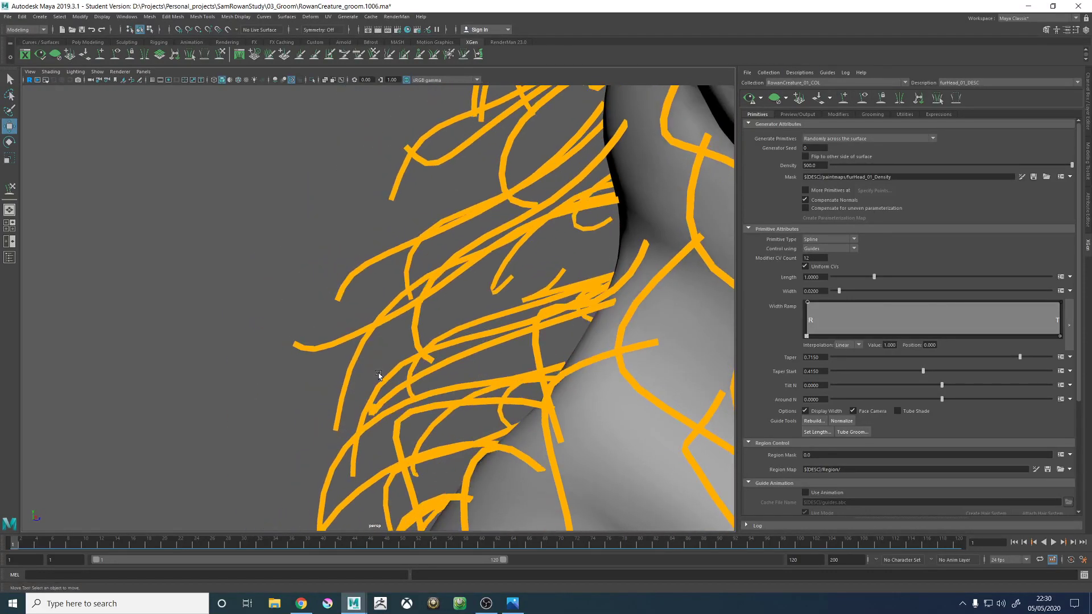
click(390, 394)
alt+right_drag(520, 351, 375, 338)
alt+drag(375, 338, 573, 328)
key(r)
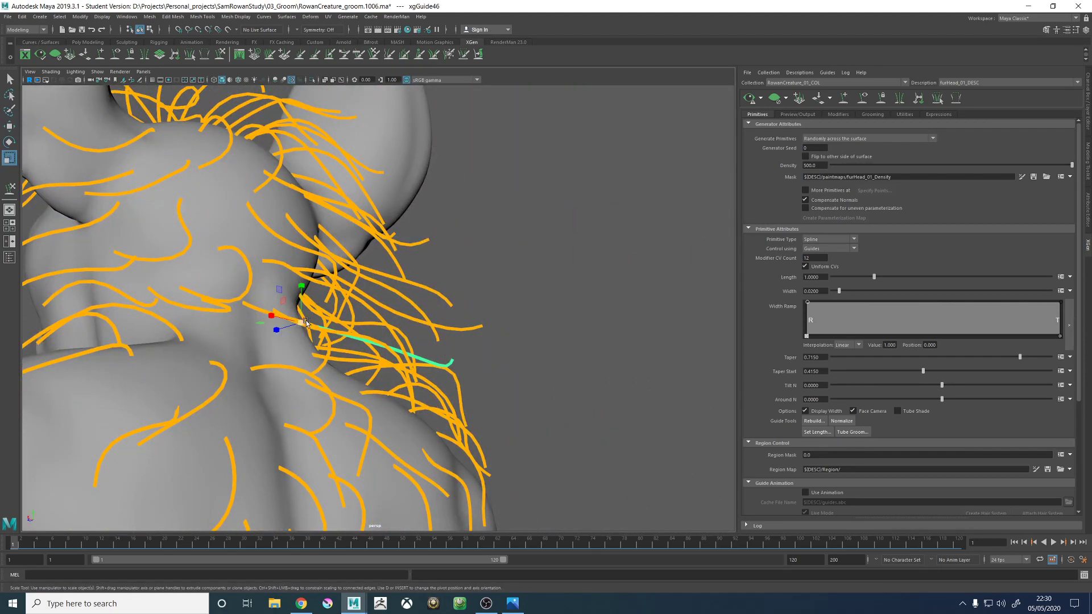
mouse_move(312, 322)
alt+mouse_down()
mouse_move(358, 336)
mouse_move(302, 336)
alt+mouse_up()
- Sculpt the tip of the scaled neck-base guide so it curves smoothly off the neck and over the right shoulder
key(y)
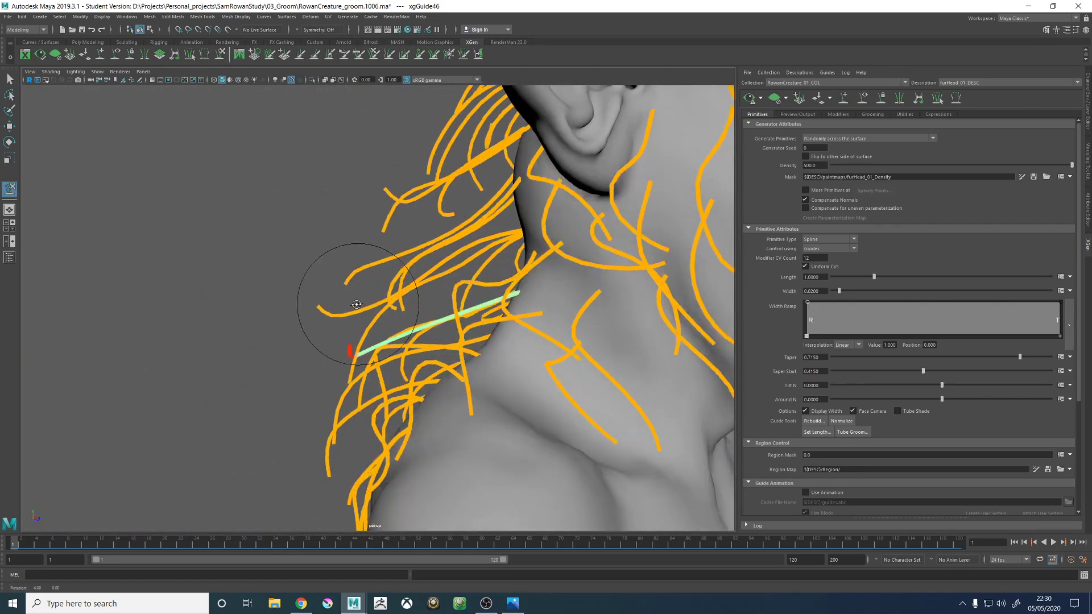
alt+drag(357, 305, 348, 313)
mouse_move(346, 358)
mouse_down()
mouse_move(327, 334)
mouse_move(375, 355)
mouse_move(415, 330)
mouse_move(578, 341)
mouse_up()
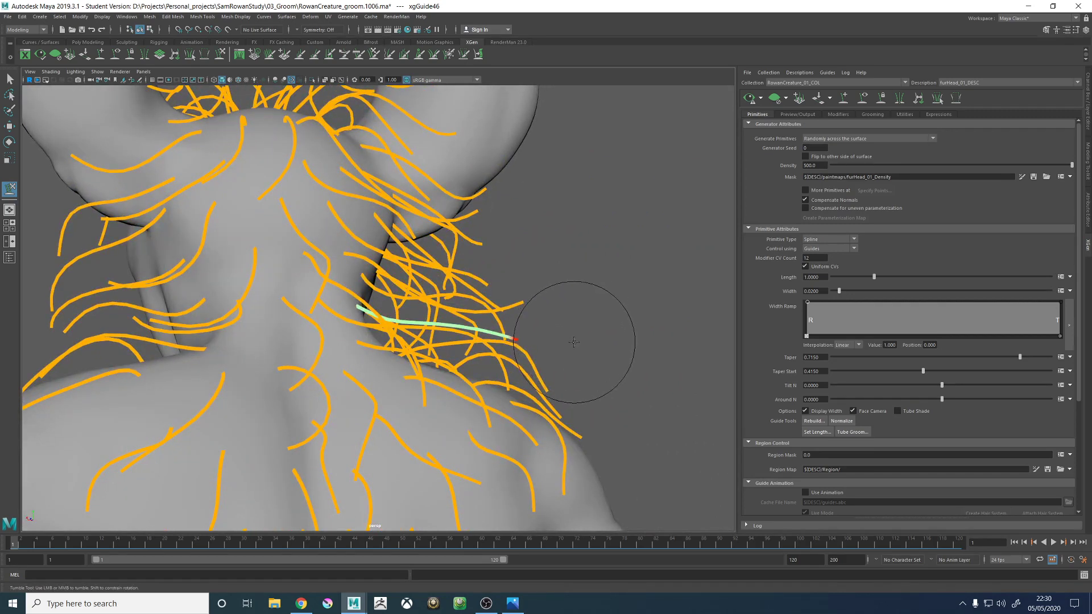
alt+right_drag(601, 346, 394, 329)
mouse_move(393, 328)
alt+mouse_down()
mouse_move(388, 344)
mouse_move(545, 279)
alt+mouse_up()
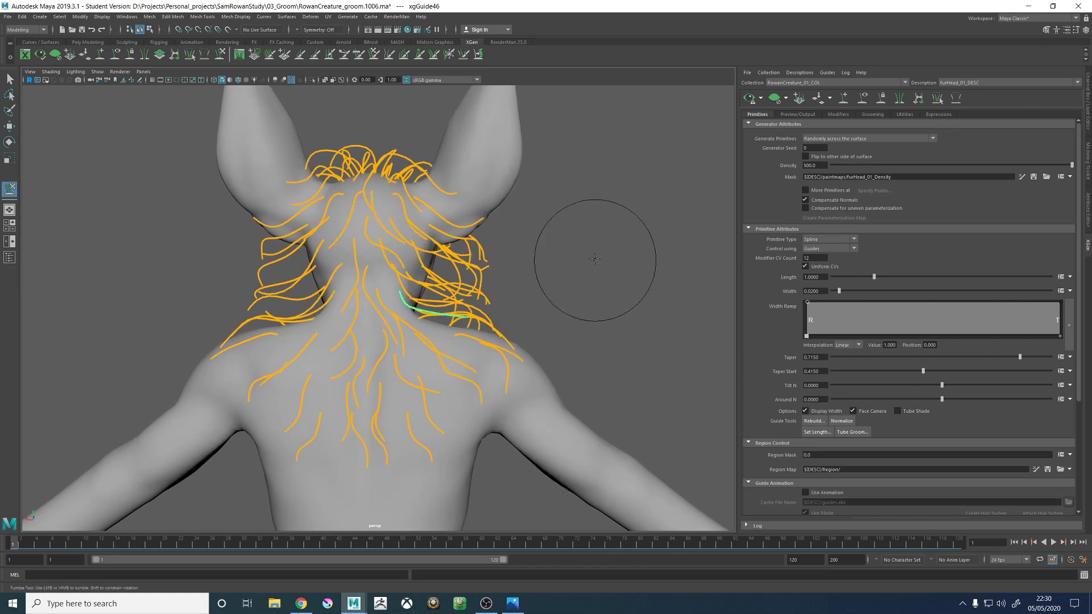
- Select a neighbouring guide at the outer edge of the neck fur and sculpt its shape
key(w)
alt+drag(588, 310, 402, 390)
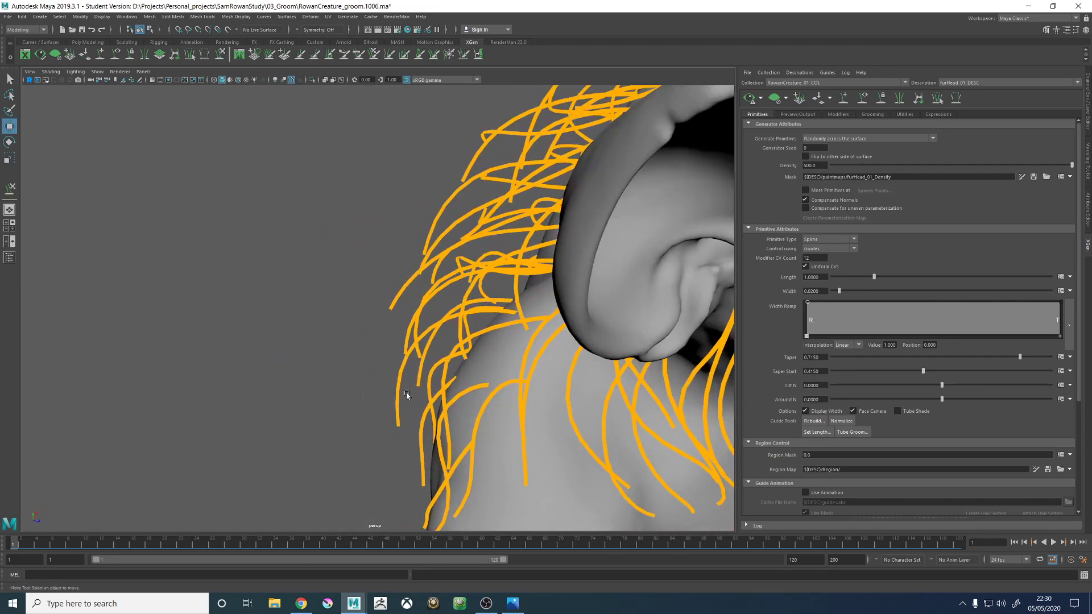
click(402, 392)
click(222, 58)
alt+drag(373, 284, 371, 242)
mouse_move(375, 341)
mouse_down()
mouse_move(388, 351)
mouse_move(524, 288)
mouse_up()
- Generate the fur preview, inspect it from behind, the side and above the crown, and hide the guides
key(w)
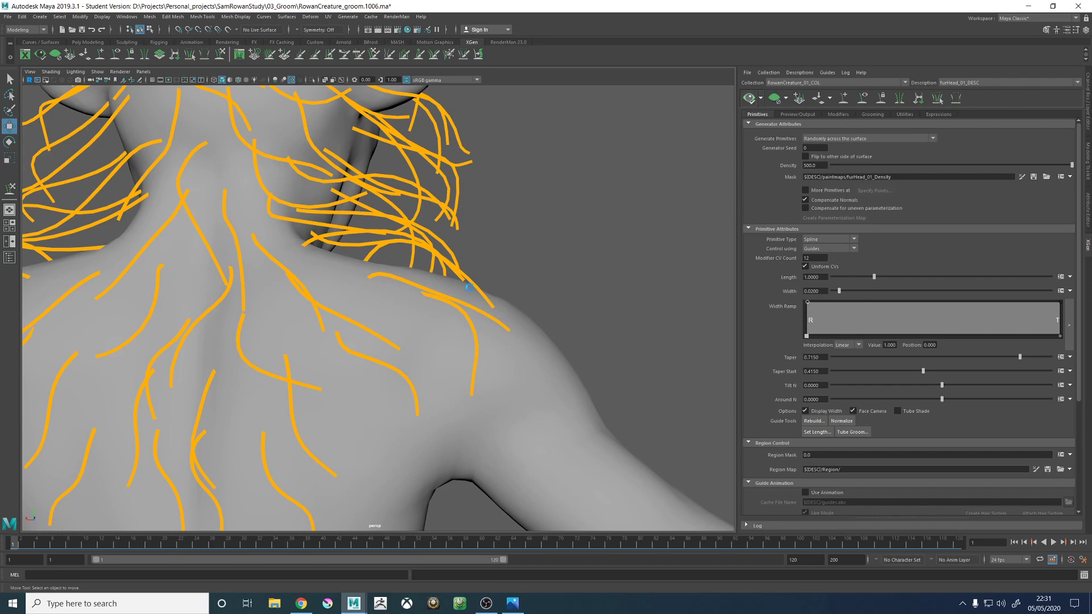
alt+right_drag(467, 286, 273, 302)
alt+drag(270, 302, 209, 311)
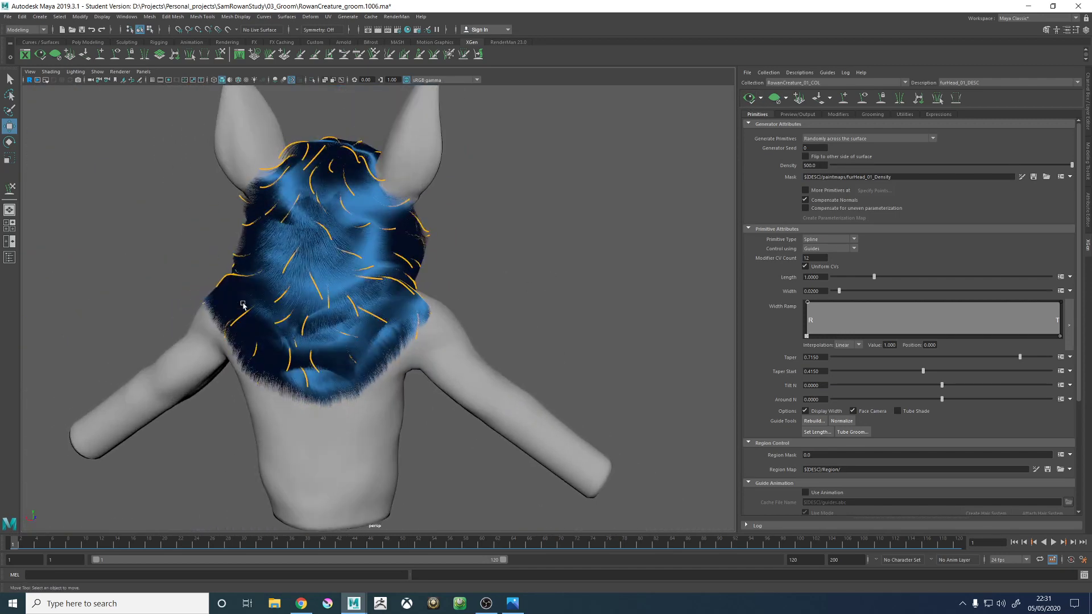
alt+drag(511, 287, 401, 290)
alt+right_drag(398, 296, 449, 339)
mouse_move(381, 321)
alt+mouse_down()
mouse_move(276, 323)
mouse_move(426, 292)
mouse_move(373, 314)
alt+mouse_up()
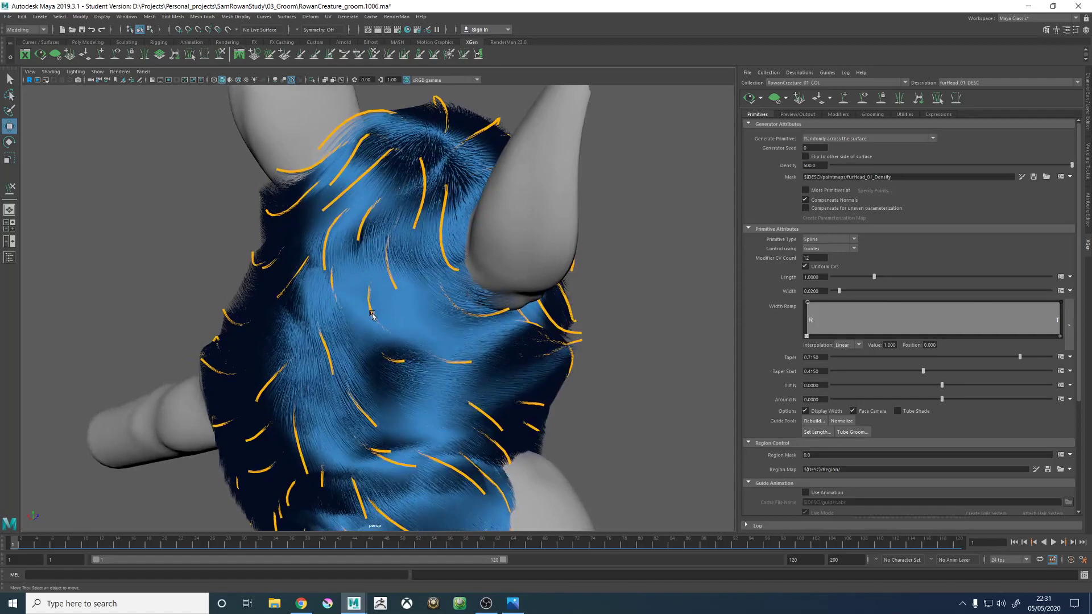
alt+right_drag(389, 311, 574, 256)
alt+middle_drag(574, 256, 592, 400)
alt+drag(592, 400, 501, 298)
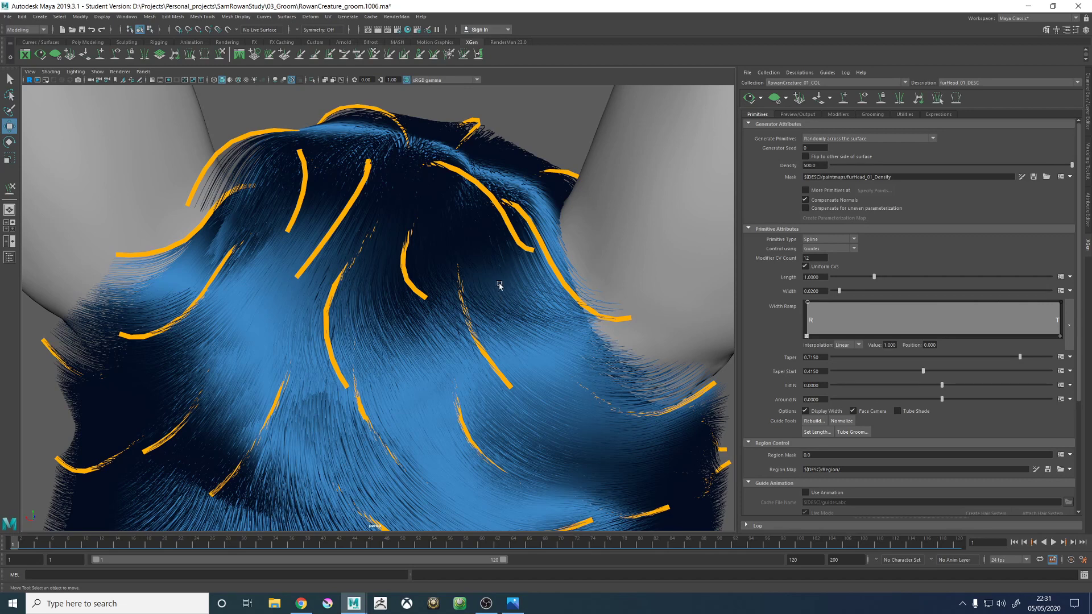
click(859, 102)
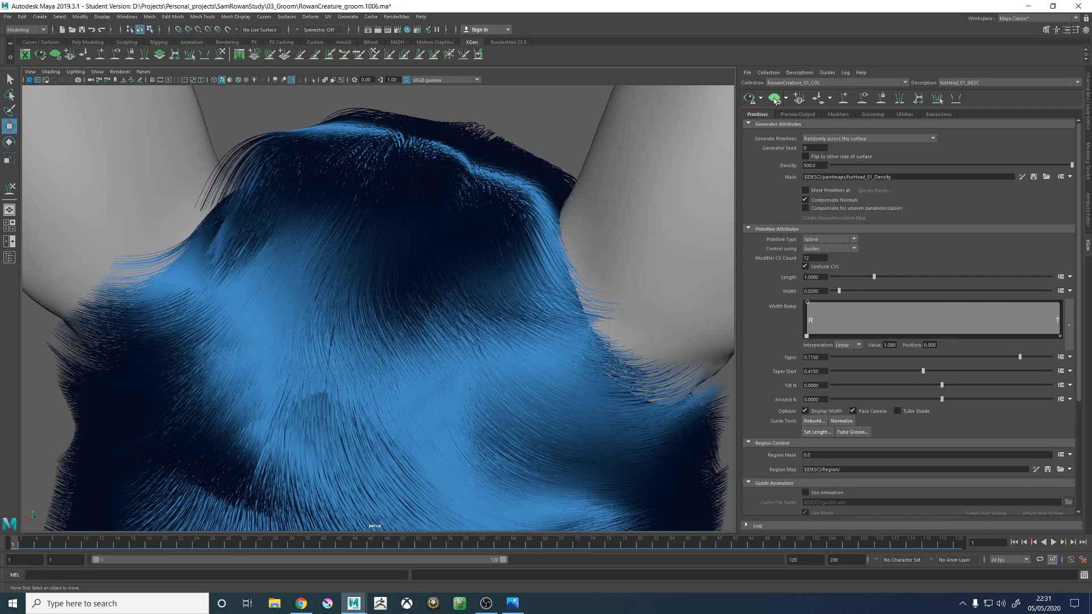
- Clear the fur preview and show the guides again for a view of the head from above
click(774, 99)
click(862, 99)
mouse_move(432, 273)
alt+mouse_down()
mouse_move(343, 279)
mouse_move(319, 302)
mouse_move(373, 250)
mouse_move(378, 281)
mouse_move(435, 273)
alt+mouse_up()
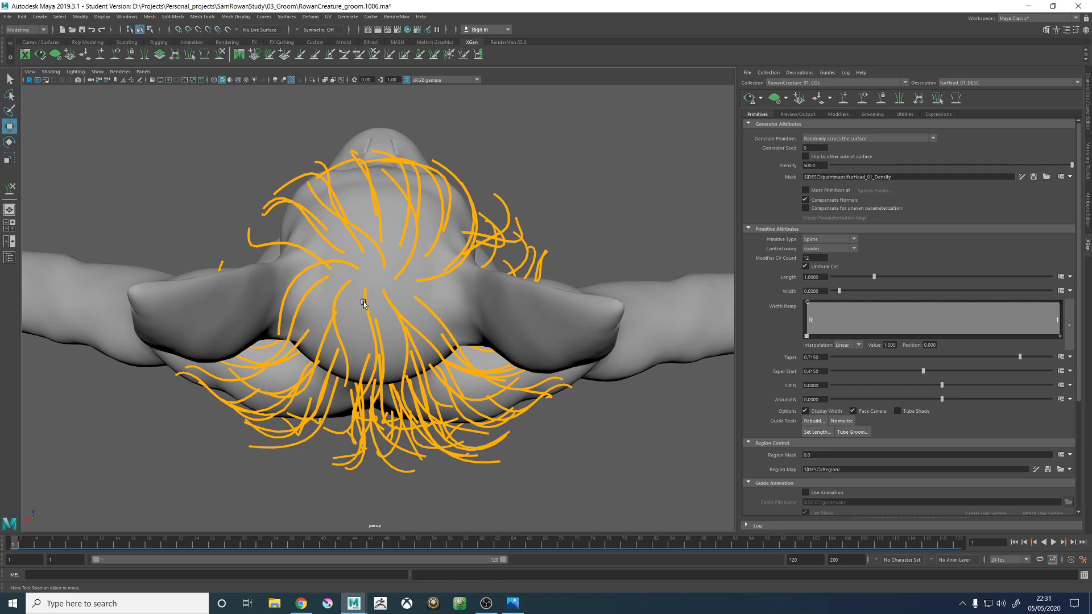
- Sketch the swirling hair direction around the crown with the Grease Pencil, discard the sketch and close the tool
click(144, 81)
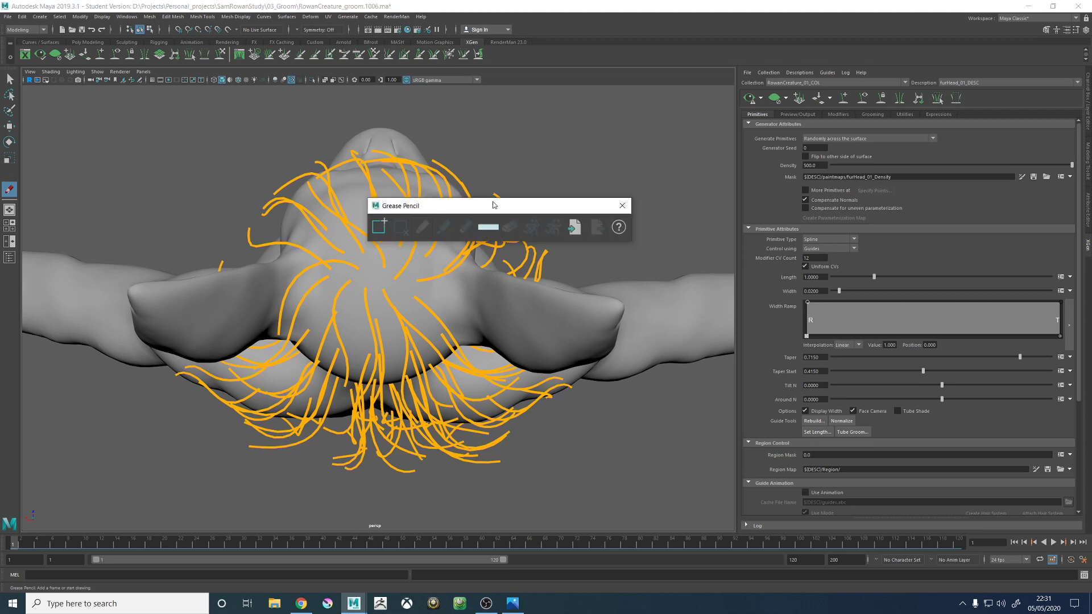
drag(493, 205, 568, 139)
click(405, 221)
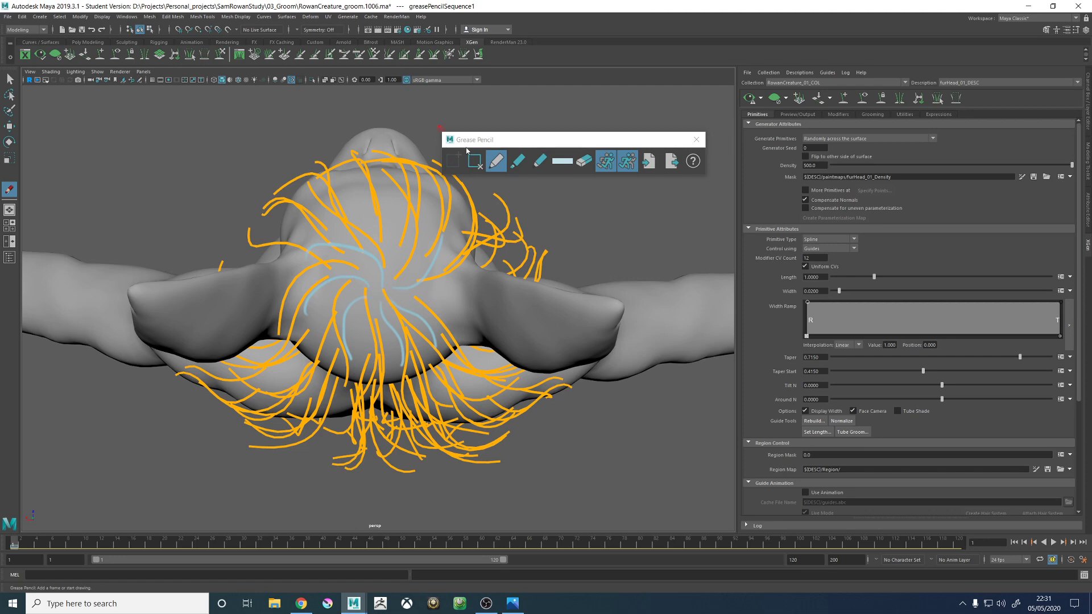
click(696, 139)
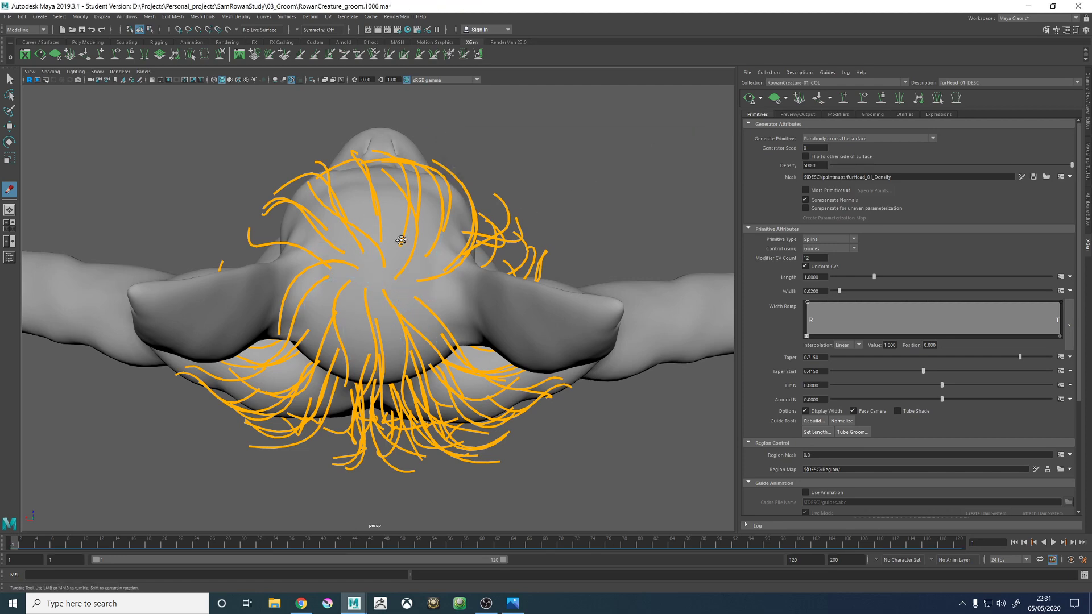
- Delete the surplus guide at the back of the crown
alt+drag(401, 240, 423, 310)
alt+right_drag(392, 310, 438, 315)
alt+drag(438, 316, 398, 281)
key(w)
click(373, 268)
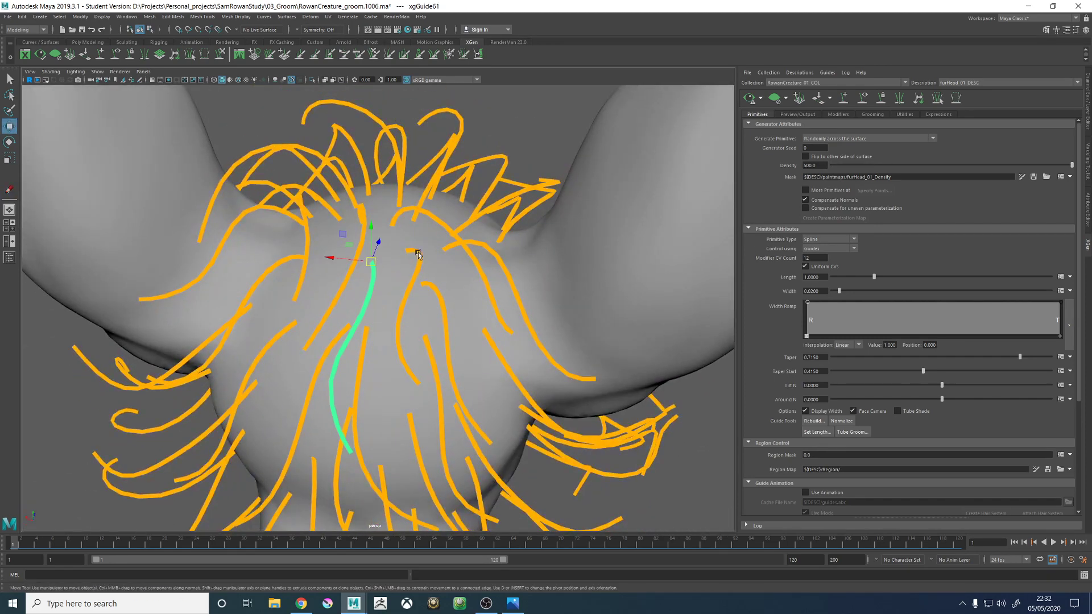
click(417, 253)
key(Delete)
- Move the roots of the guides at the back and left of the crown so they radiate around the whorl centre
alt+drag(348, 252, 380, 279)
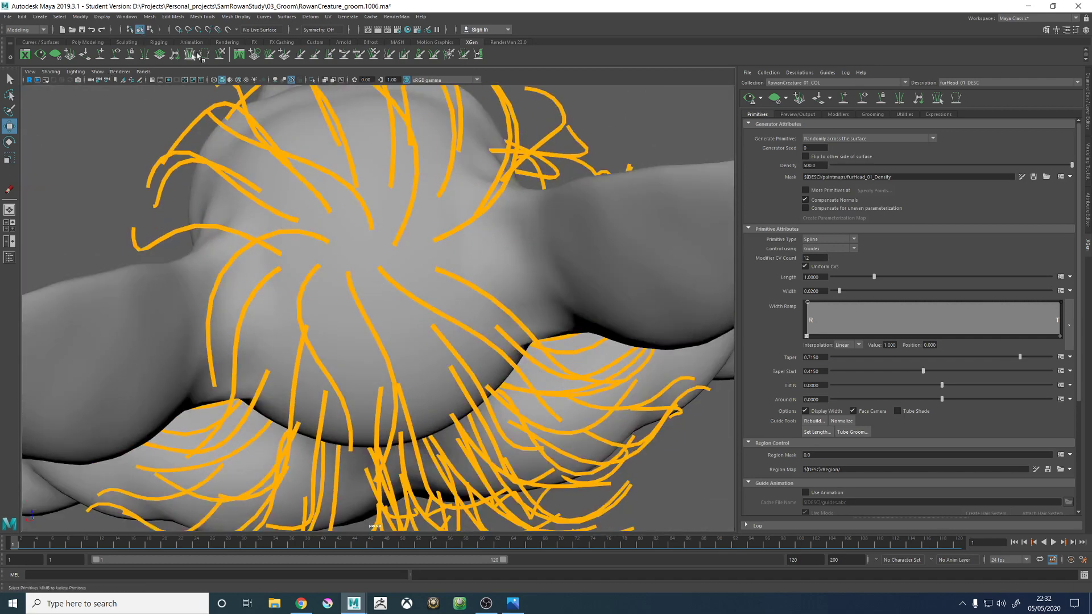
click(98, 56)
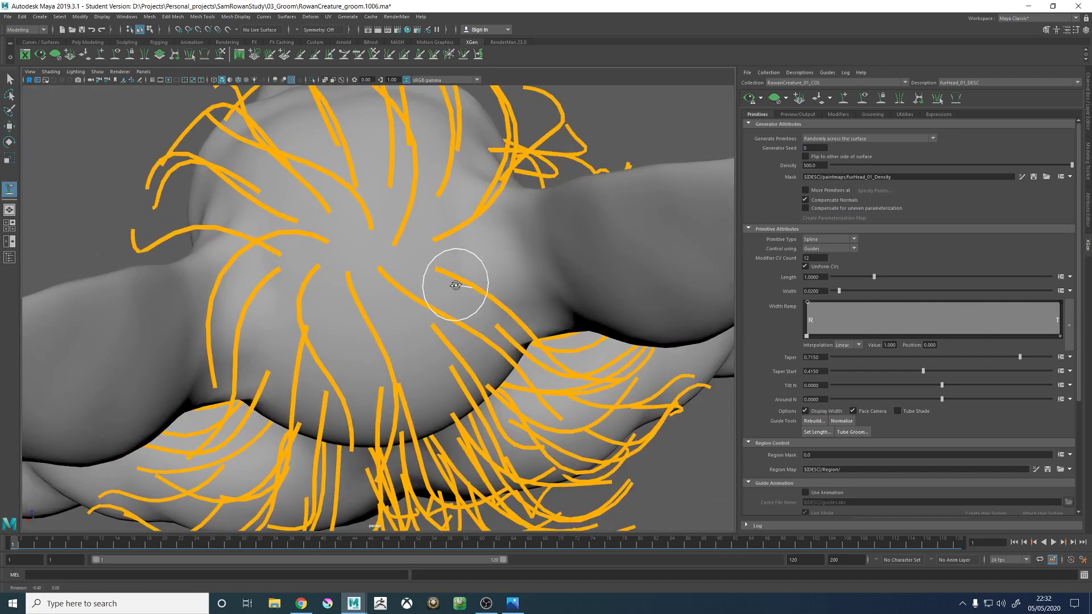
click(392, 290)
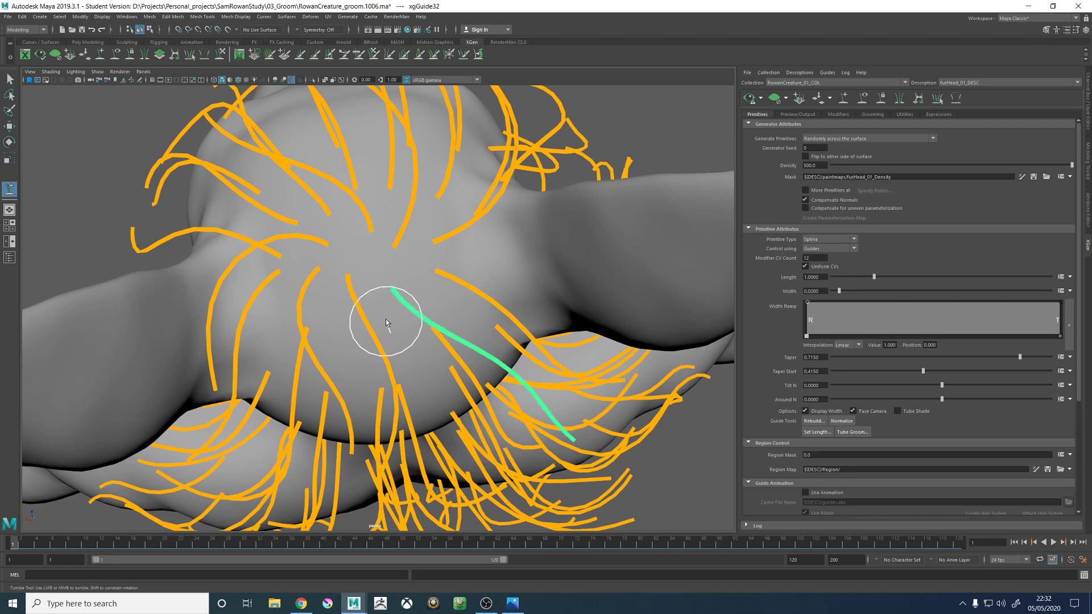
alt+drag(385, 327, 384, 298)
click(361, 294)
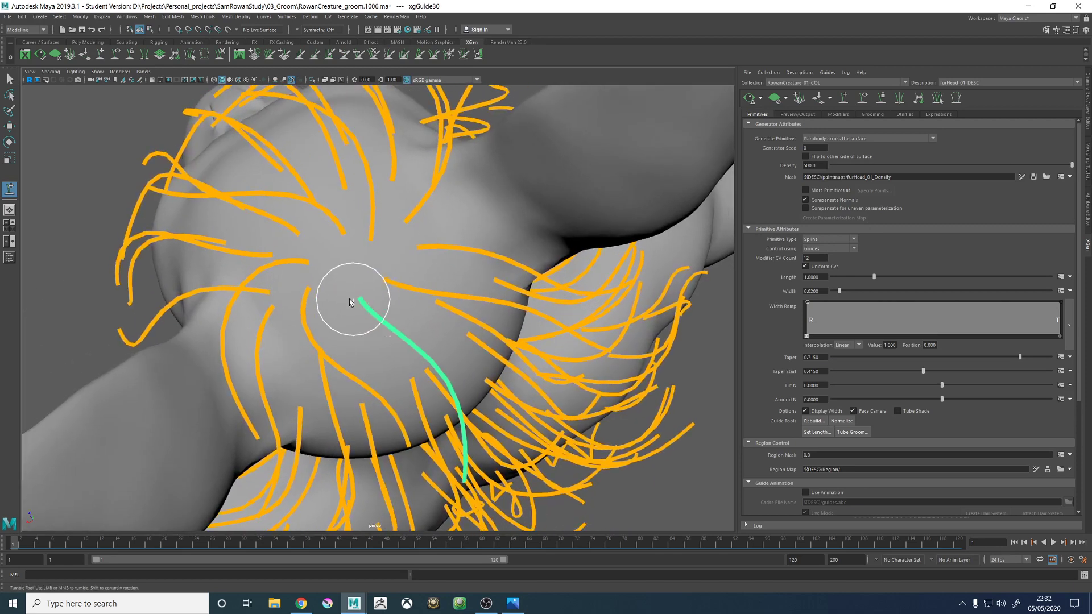
click(321, 306)
alt+drag(304, 307, 322, 309)
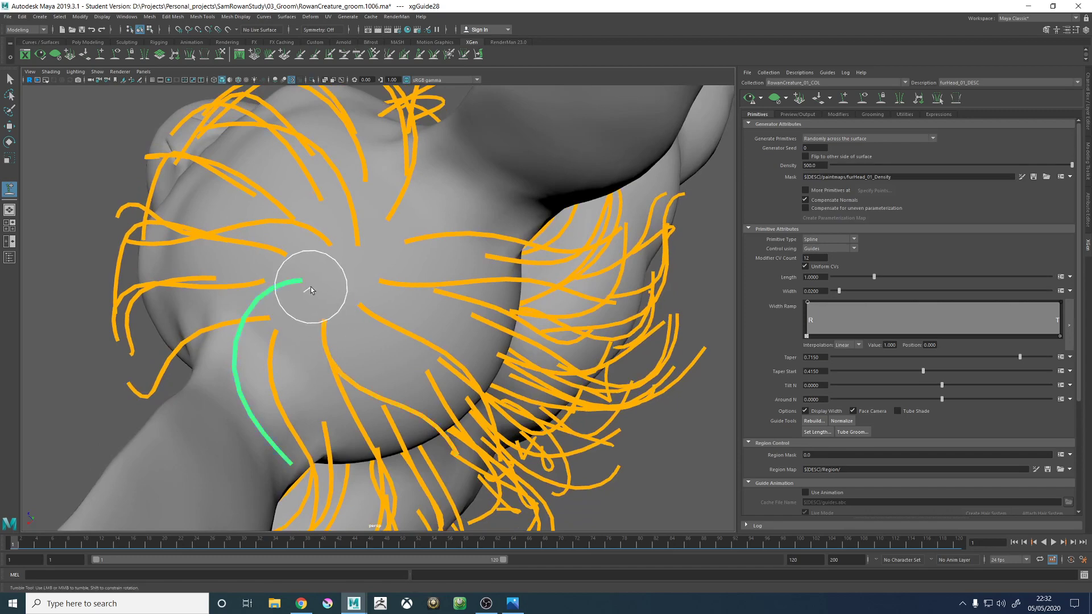
- Move the front crown guides' roots closer to the whorl centre and readjust the back crown guides around it
click(335, 259)
click(371, 254)
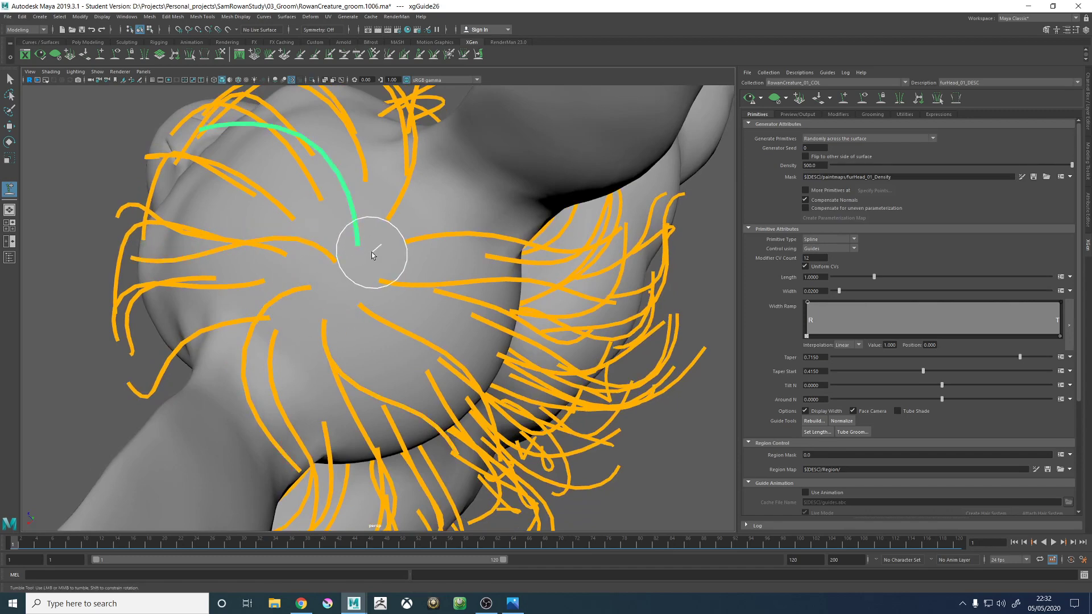
mouse_move(377, 250)
alt+mouse_down()
mouse_move(440, 289)
mouse_move(433, 254)
mouse_move(398, 254)
mouse_move(402, 267)
mouse_move(391, 266)
mouse_move(398, 247)
mouse_move(408, 270)
mouse_move(397, 252)
mouse_move(384, 289)
alt+mouse_up()
click(396, 284)
mouse_move(457, 283)
mouse_down()
mouse_move(432, 275)
mouse_move(432, 310)
mouse_up()
click(438, 304)
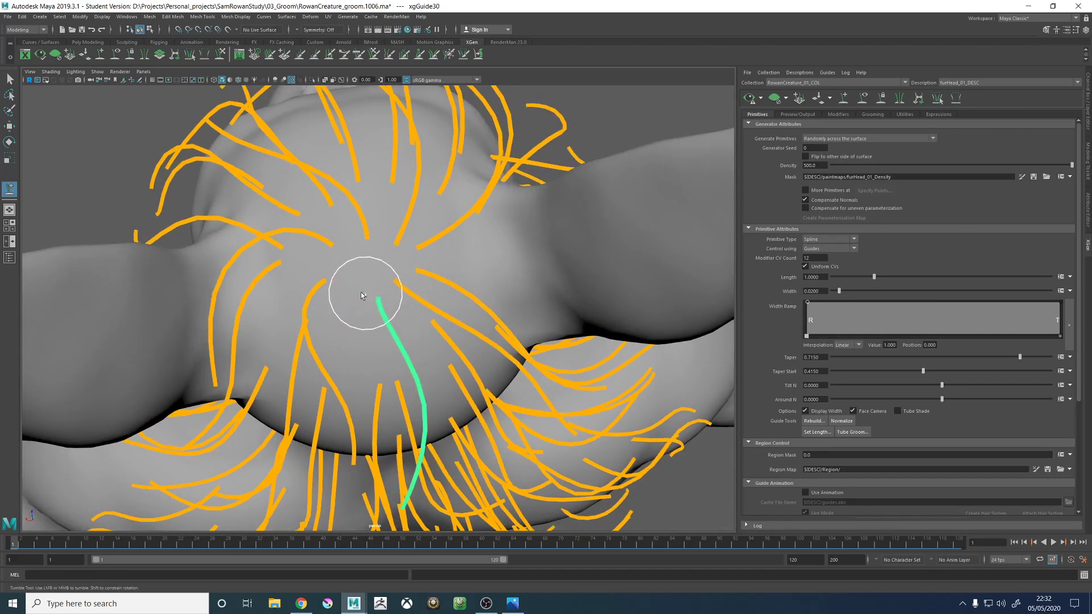
mouse_move(364, 293)
alt+mouse_down()
mouse_move(336, 295)
mouse_move(339, 262)
mouse_move(396, 293)
mouse_move(385, 251)
mouse_move(402, 239)
mouse_move(427, 236)
mouse_move(436, 282)
alt+mouse_up()
- Examine the rearranged crown guides from above and from behind the head
alt+right_drag(436, 281, 102, 248)
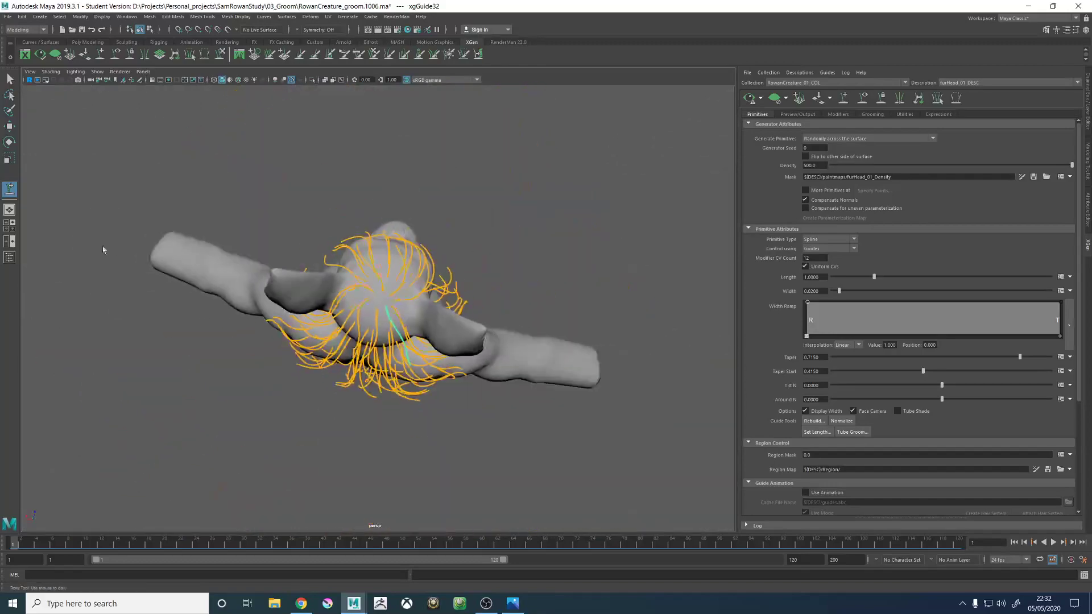
mouse_move(378, 295)
alt+mouse_down()
mouse_move(582, 237)
mouse_move(531, 299)
mouse_move(372, 299)
alt+mouse_up()
alt+right_drag(372, 298, 537, 363)
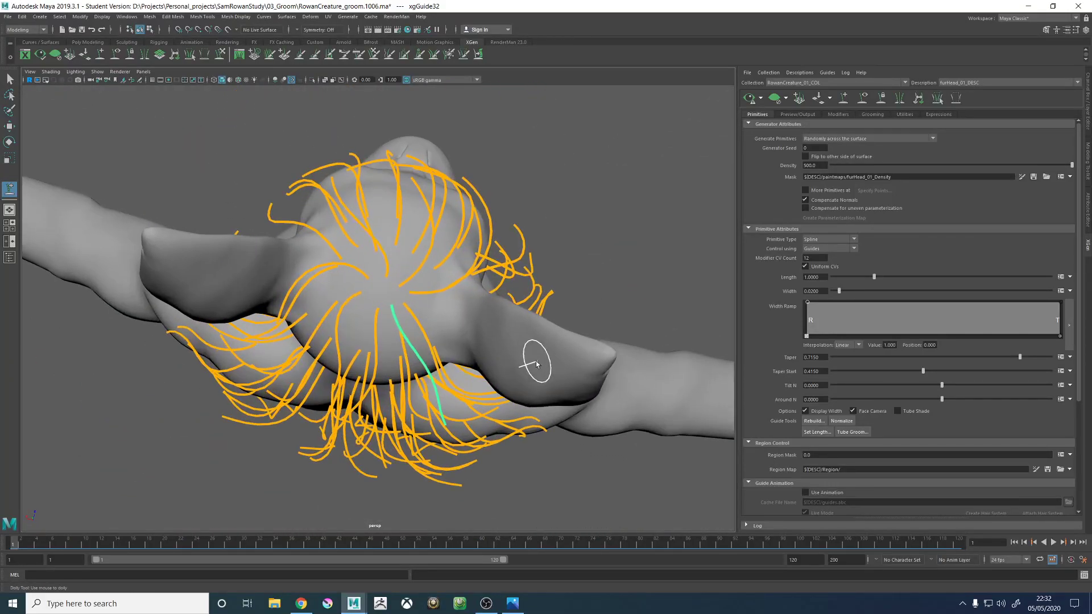
alt+drag(367, 378, 383, 319)
key(w)
mouse_move(358, 246)
alt+mouse_down()
mouse_move(349, 200)
mouse_move(317, 199)
mouse_move(342, 205)
alt+mouse_up()
alt+right_drag(341, 205, 423, 262)
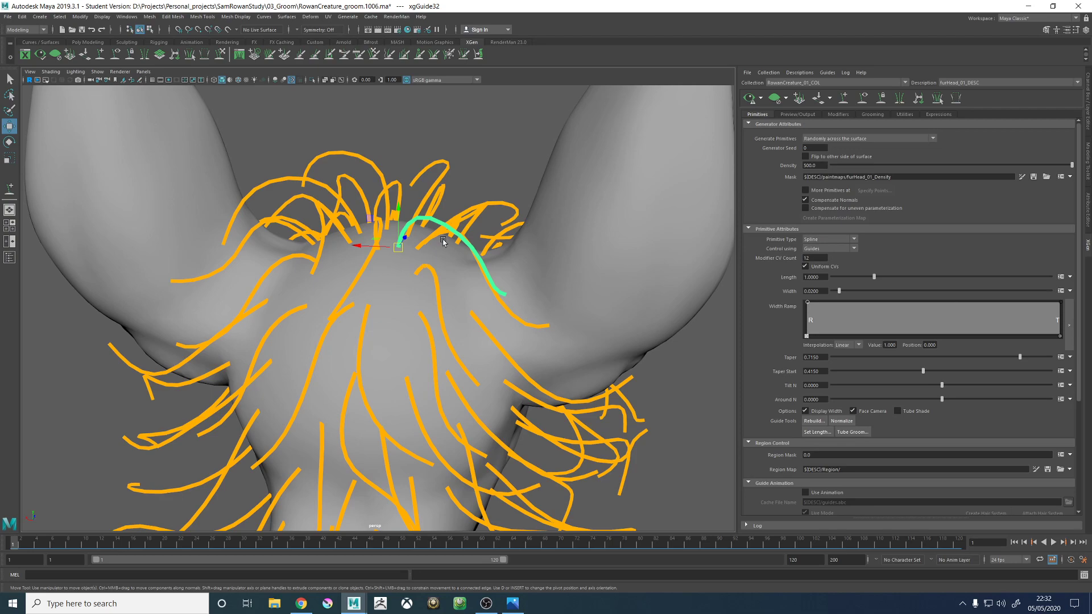
- Add a new guide in the gap at the back of the crown with the Add or Move Guides tool
click(841, 101)
alt+drag(503, 157, 534, 236)
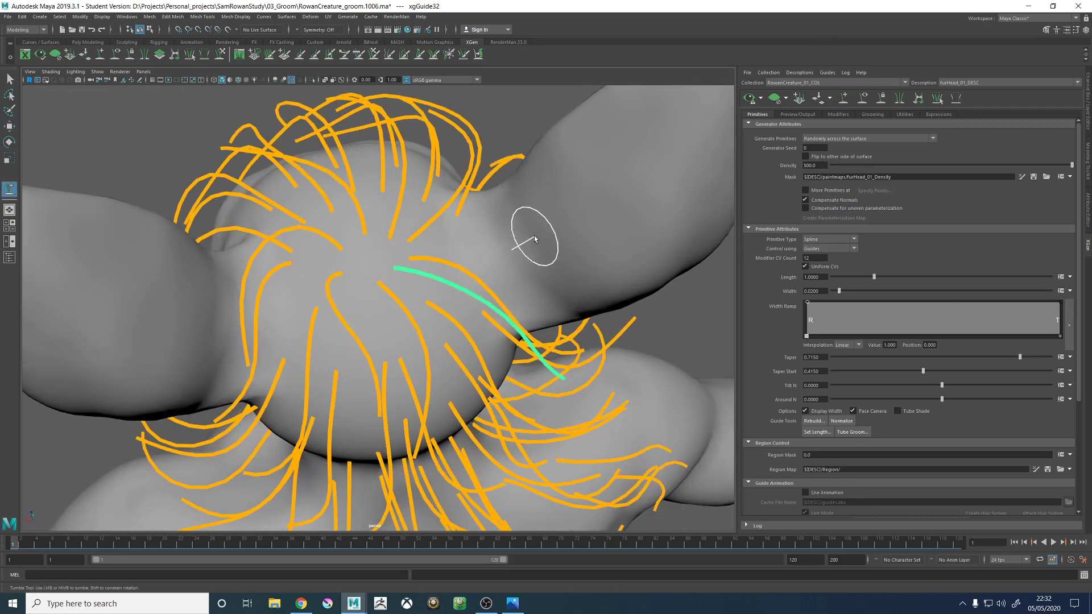
alt+right_drag(373, 280, 441, 305)
alt+drag(441, 305, 455, 284)
alt+right_drag(454, 318, 420, 334)
alt+drag(421, 334, 274, 323)
alt+right_drag(274, 323, 248, 318)
alt+middle_drag(429, 340, 431, 283)
alt+right_drag(424, 279, 480, 290)
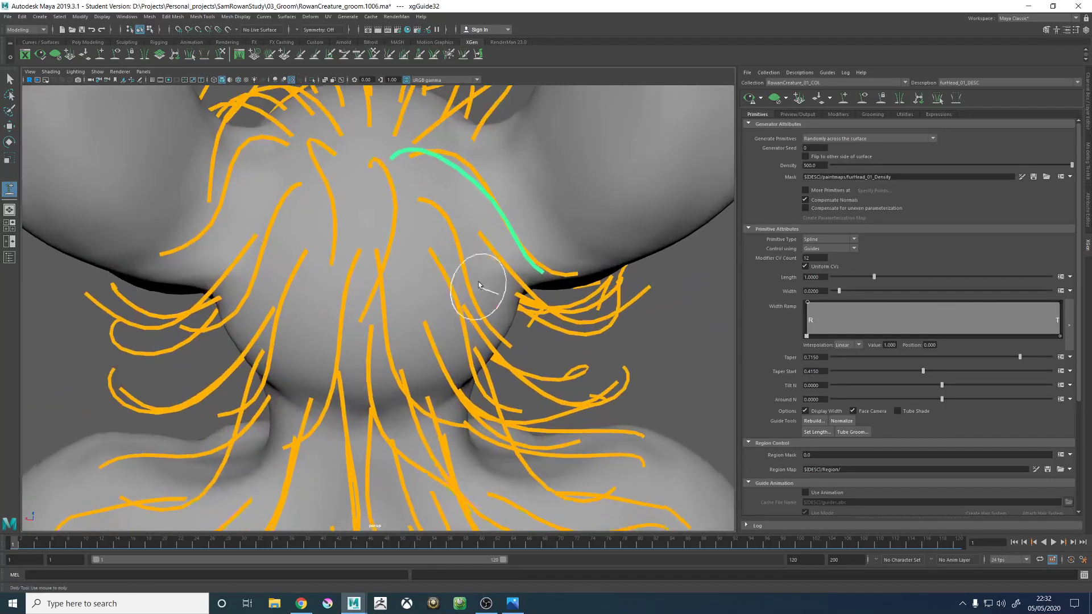
alt+middle_drag(402, 248, 408, 298)
alt+drag(408, 298, 381, 275)
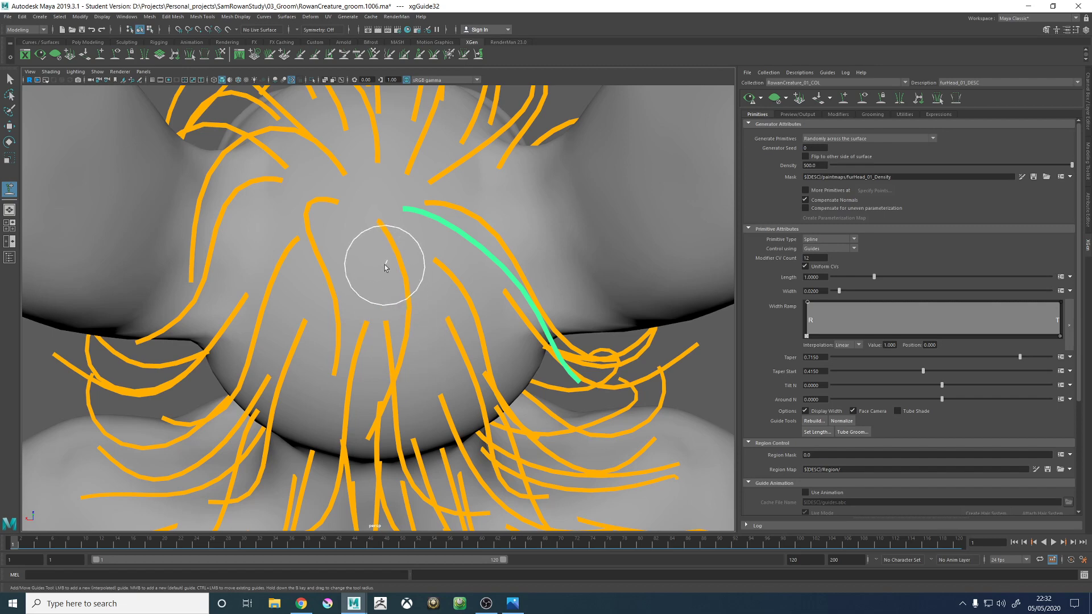
click(384, 270)
- Scale the newly added guide at the back of the crown
alt+drag(394, 330, 587, 251)
key(r)
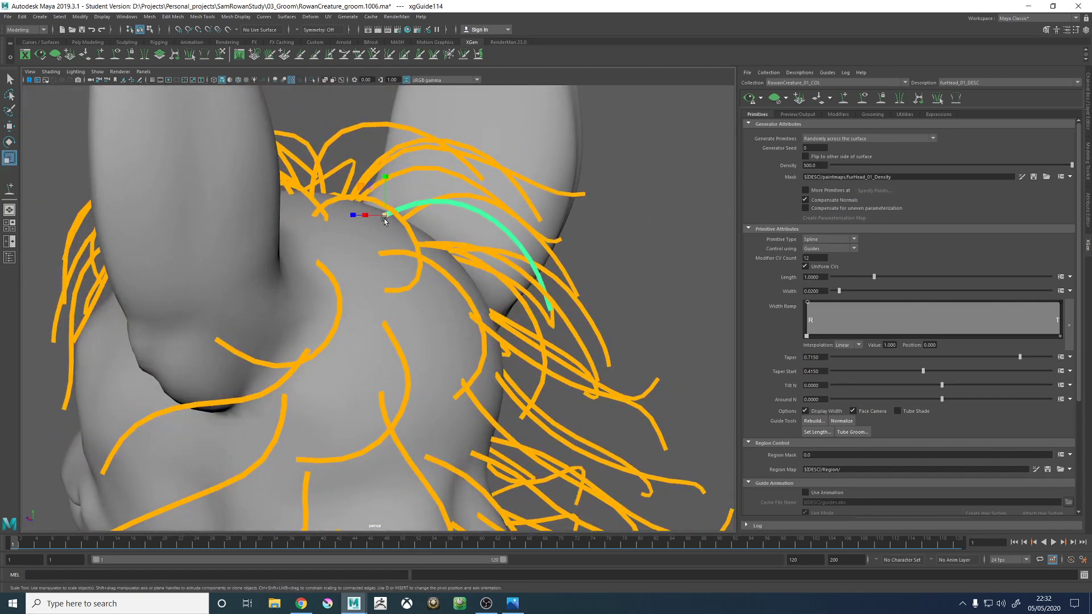
mouse_move(386, 219)
right_down()
mouse_move(401, 218)
mouse_move(386, 216)
right_up()
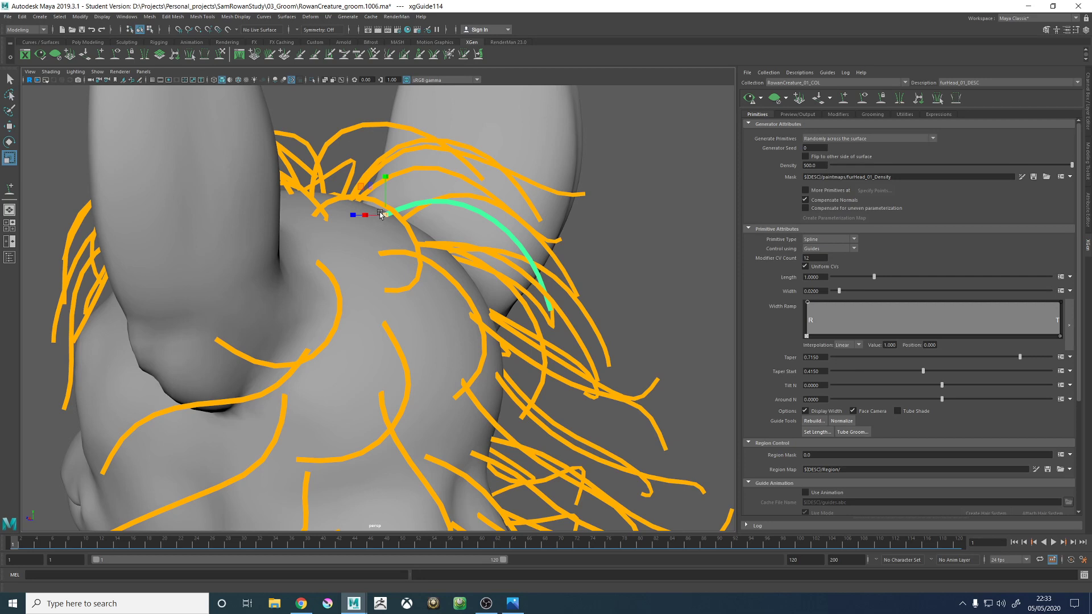
right_drag(380, 215, 387, 218)
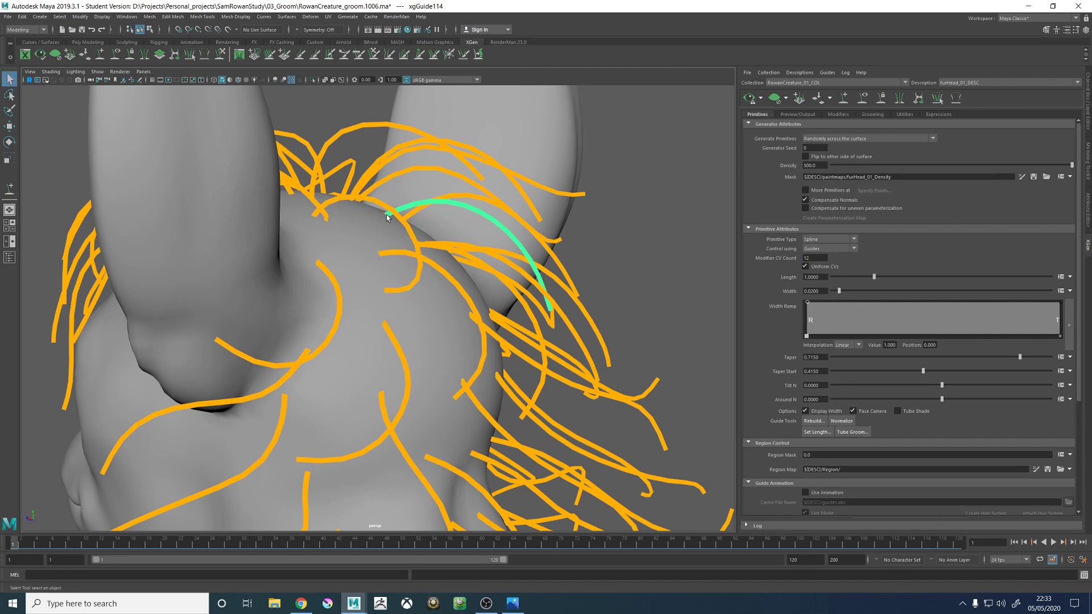
key(e)
key(r)
drag(386, 216, 397, 217)
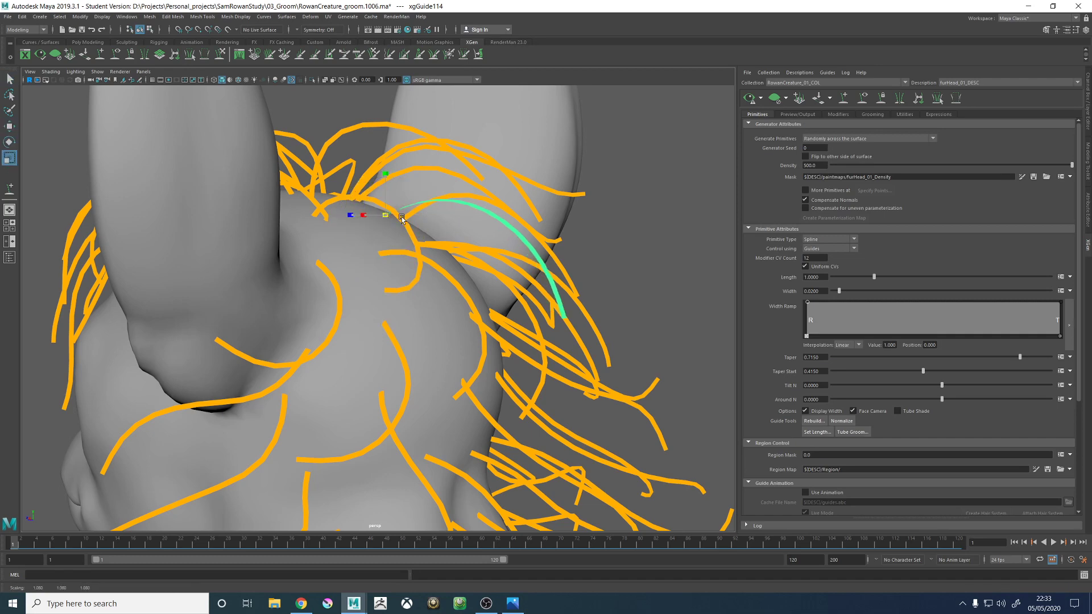
alt+drag(519, 256, 450, 264)
- Sculpt the new back-of-crown guide so it arches over the head in line with its neighbours
alt+right_drag(451, 264, 298, 272)
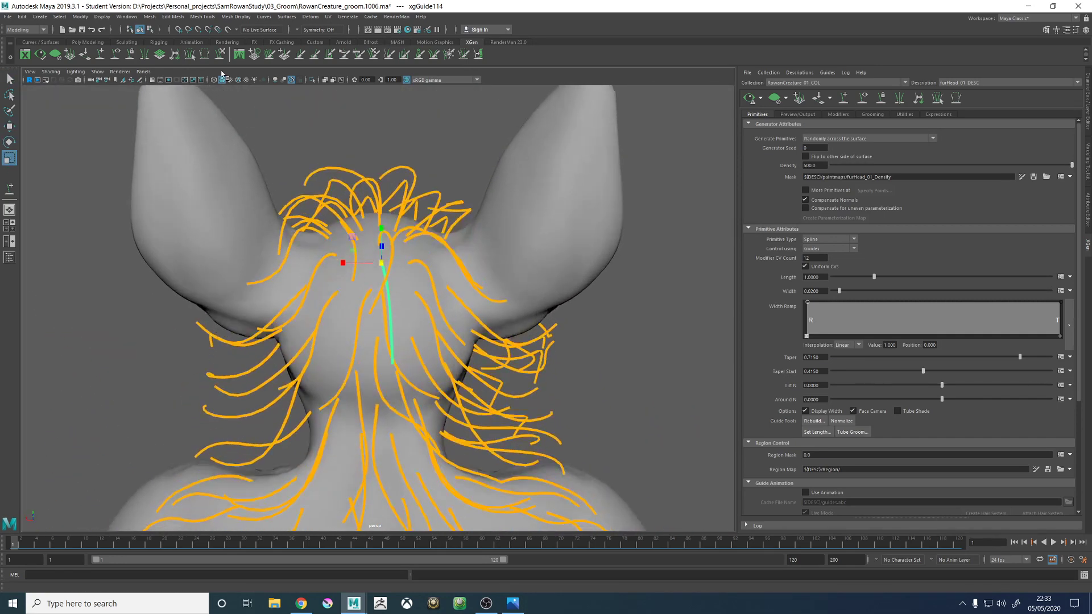
click(219, 60)
mouse_move(490, 236)
alt+mouse_down()
mouse_move(455, 244)
mouse_move(311, 214)
alt+mouse_up()
alt+drag(432, 307, 366, 282)
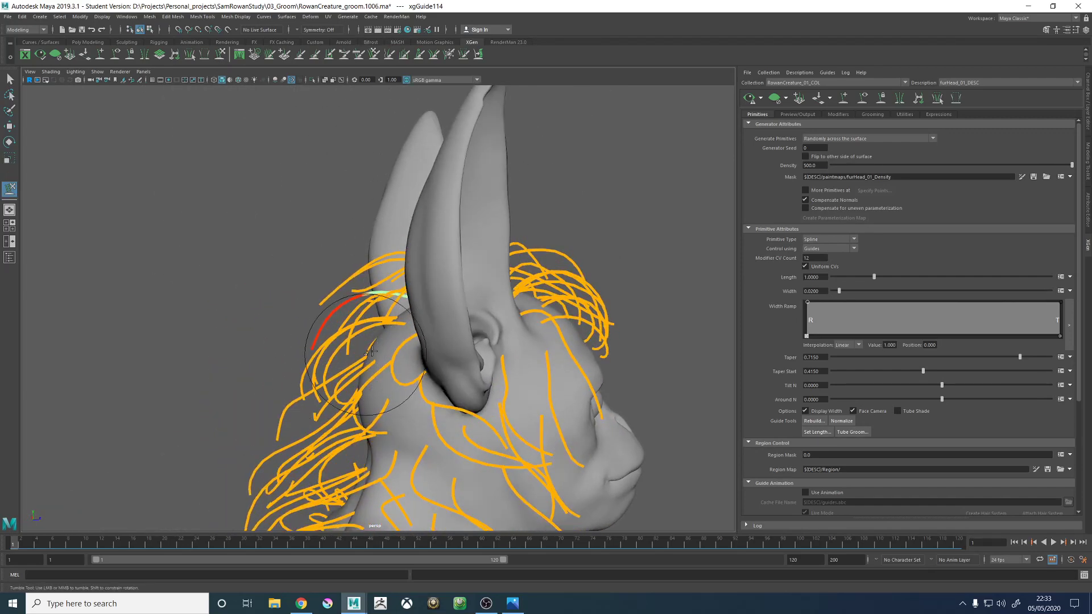
alt+drag(371, 352, 427, 317)
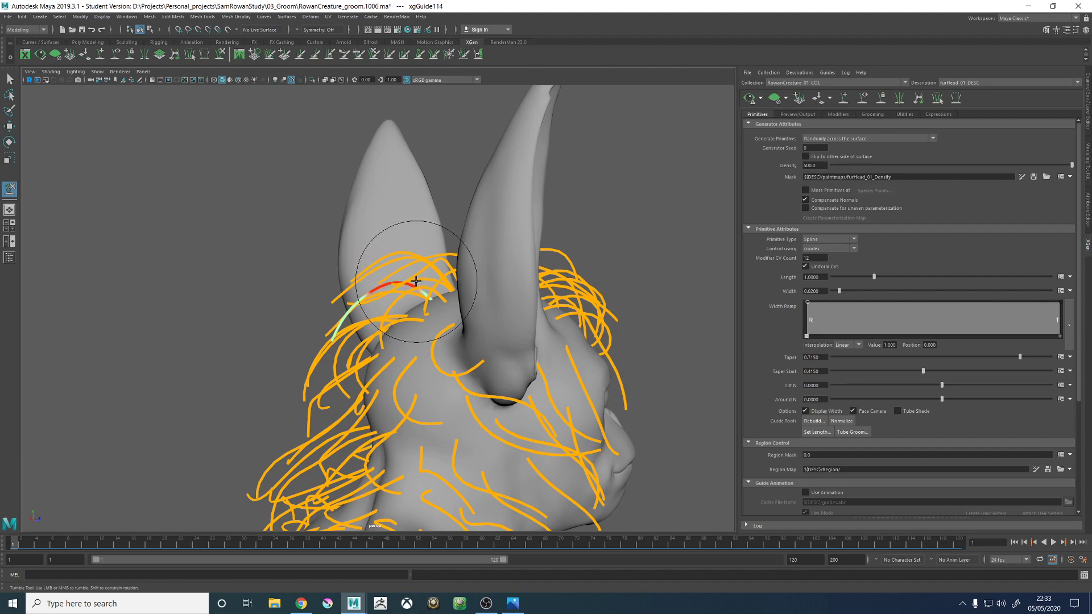
mouse_move(415, 280)
alt+mouse_down()
mouse_move(438, 319)
mouse_move(457, 400)
mouse_move(429, 390)
mouse_move(435, 323)
mouse_move(511, 318)
mouse_move(463, 302)
mouse_move(482, 268)
mouse_move(536, 244)
mouse_move(500, 170)
mouse_move(427, 220)
mouse_move(457, 274)
alt+mouse_up()
- Update the fur preview and examine the fringe, the area around the ear and the side of the neck
alt+right_drag(458, 274, 439, 212)
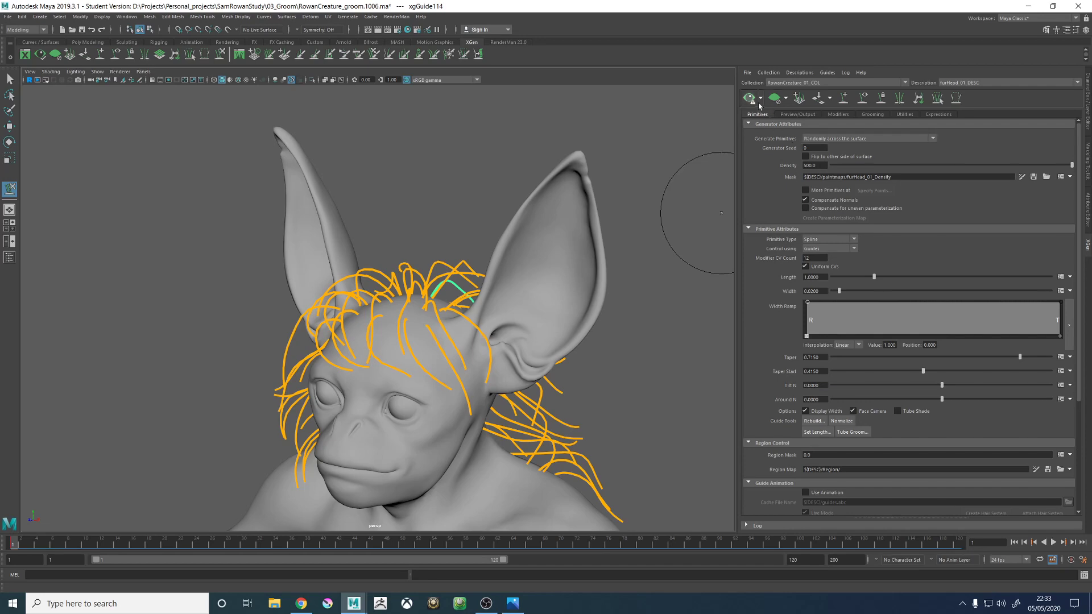
alt+drag(719, 212, 420, 250)
alt+right_drag(421, 250, 441, 243)
alt+drag(441, 243, 452, 219)
alt+right_drag(452, 219, 366, 275)
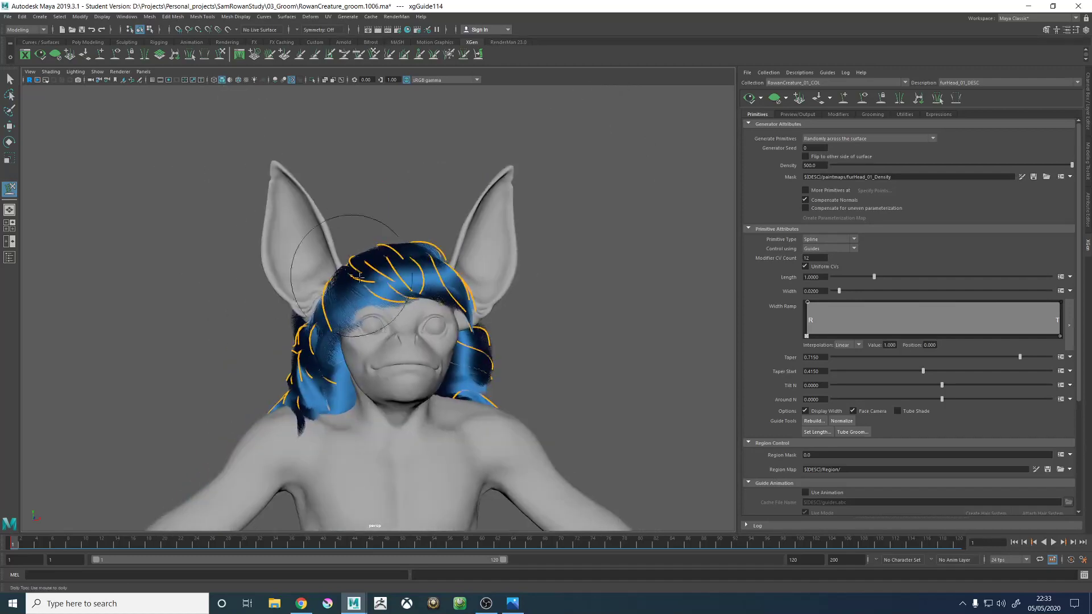
alt+middle_drag(367, 275, 371, 246)
alt+drag(333, 273, 359, 274)
alt+middle_drag(361, 293, 393, 240)
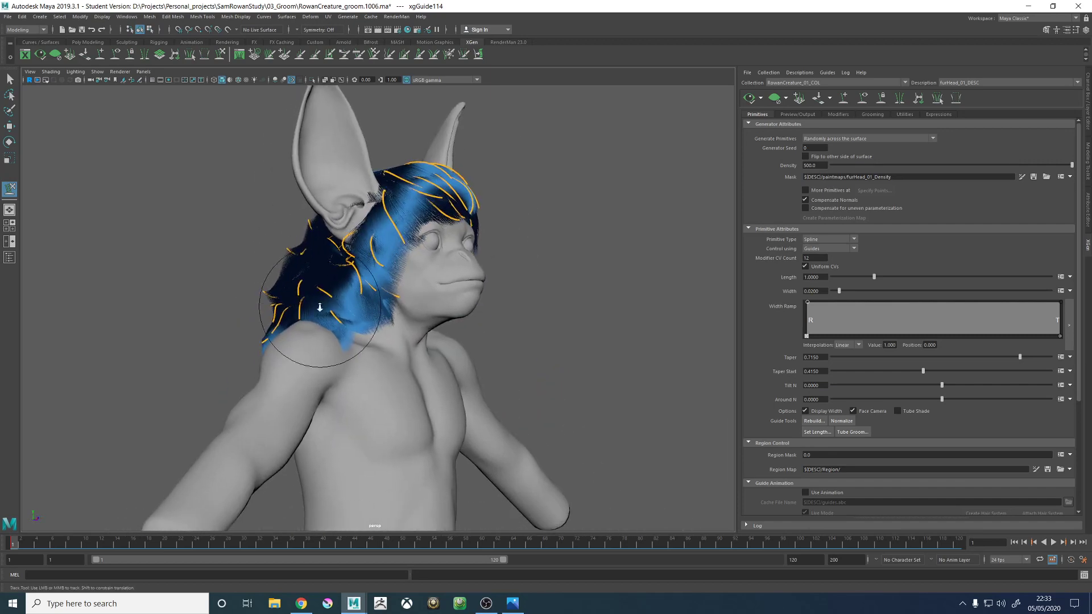
alt+right_drag(319, 308, 380, 366)
alt+drag(380, 366, 403, 316)
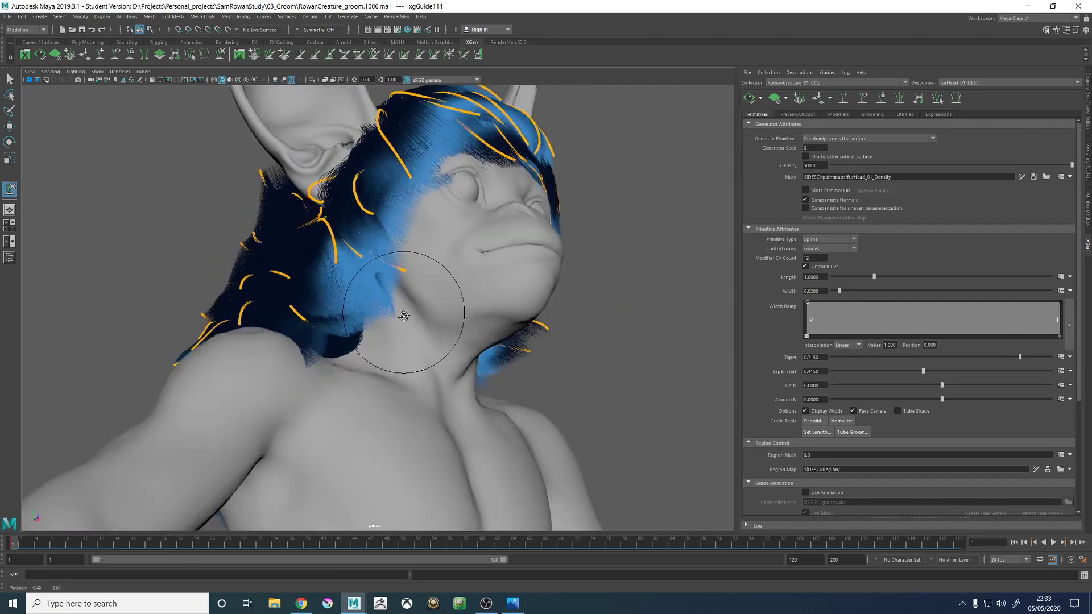
- Clear the fur preview, add a guide low on the side of the neck and adjust it to sweep forward toward the chest
click(847, 97)
click(774, 98)
alt+drag(434, 267, 403, 303)
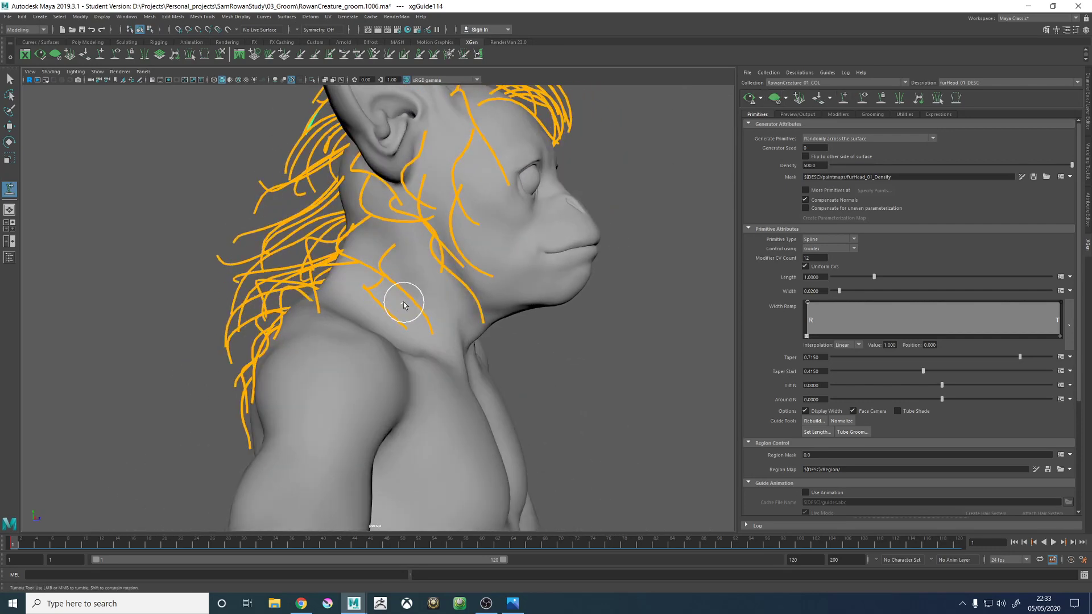
click(452, 342)
alt+drag(464, 344, 357, 329)
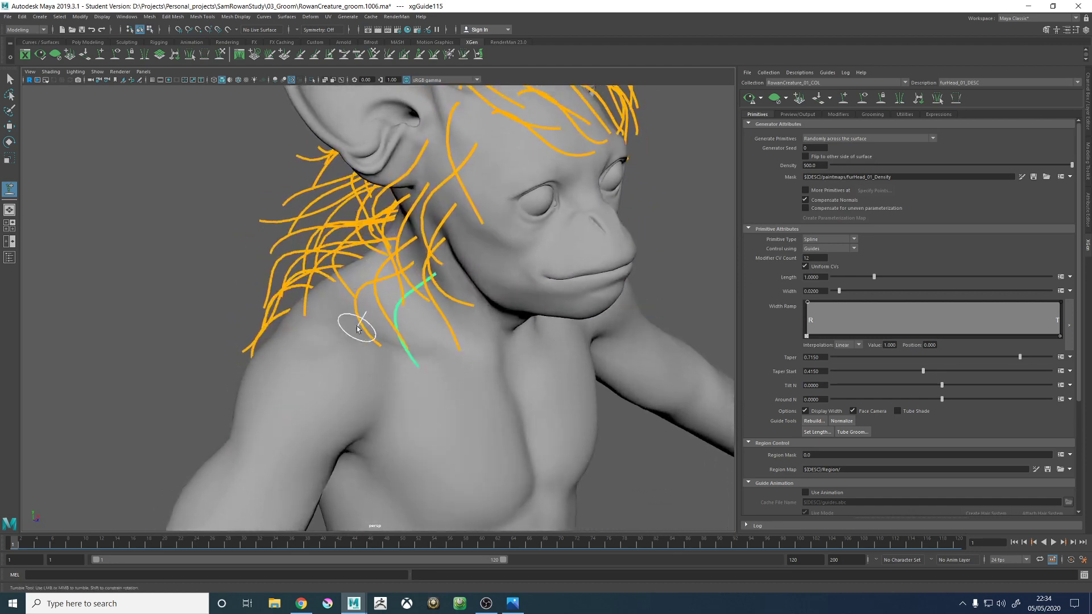
key(w)
key(q)
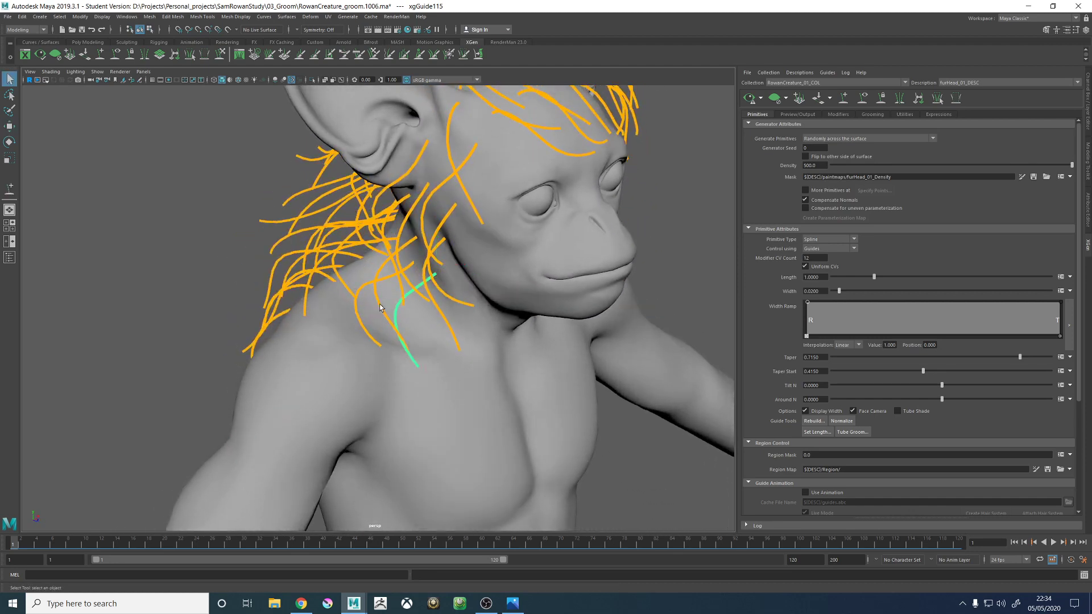
mouse_move(385, 313)
right_down()
mouse_move(418, 311)
mouse_move(393, 313)
right_up()
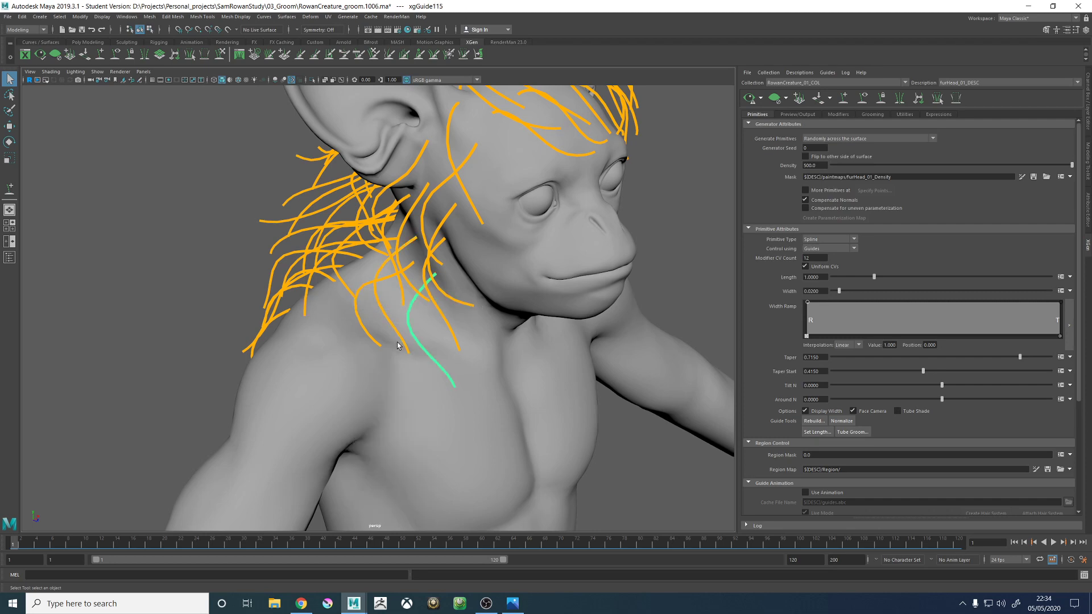
alt+drag(393, 313, 399, 252)
- Add another guide beside it at the base of the neck and paste the copied guide shape onto it
click(100, 55)
alt+drag(353, 284, 368, 309)
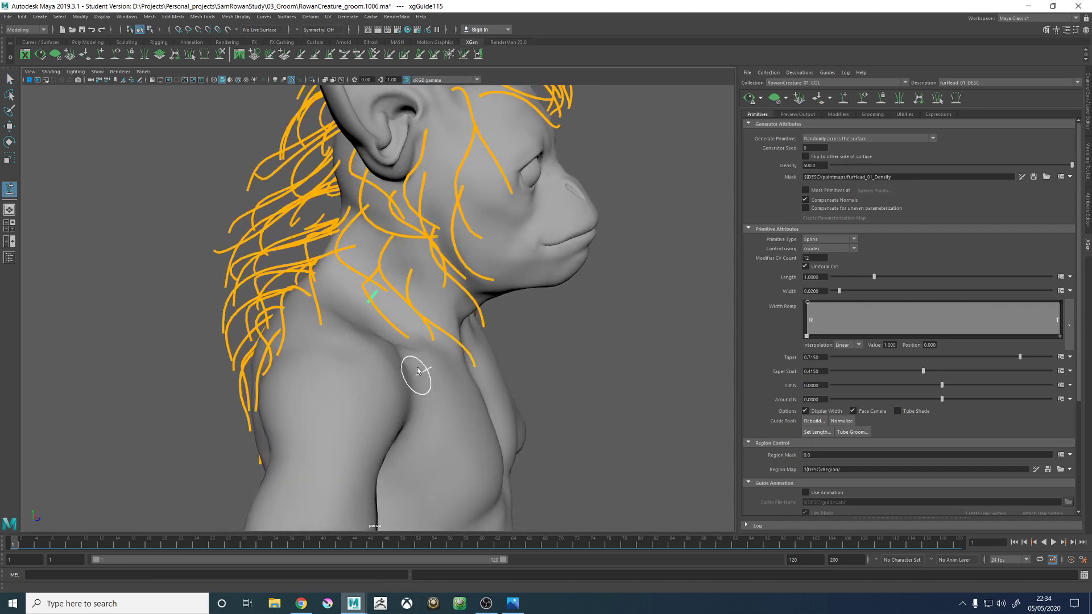
alt+drag(417, 370, 258, 303)
right_click(224, 252)
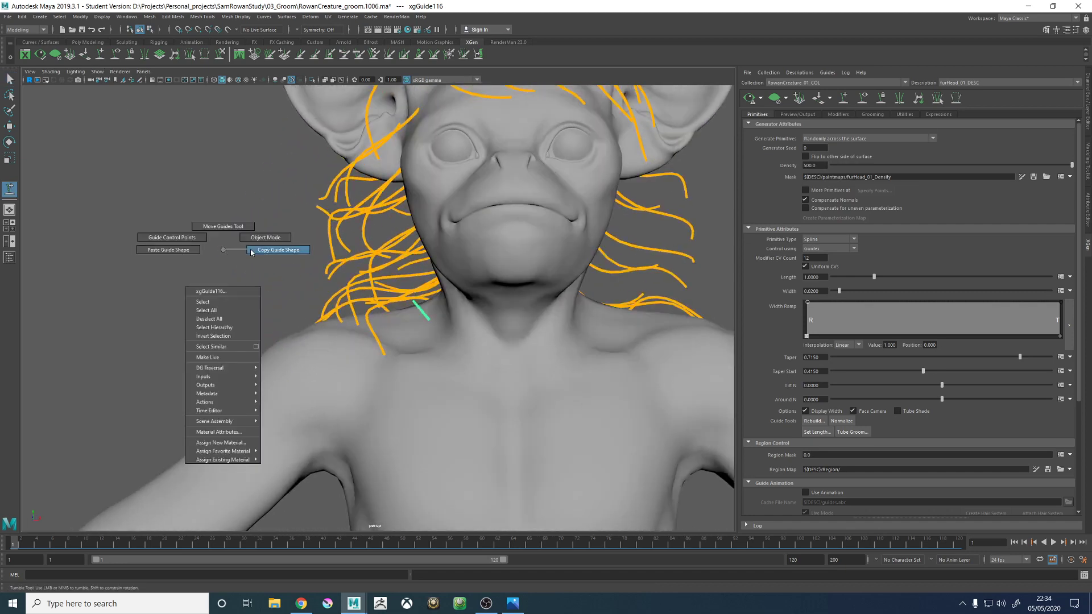
click(169, 250)
alt+drag(168, 250, 271, 268)
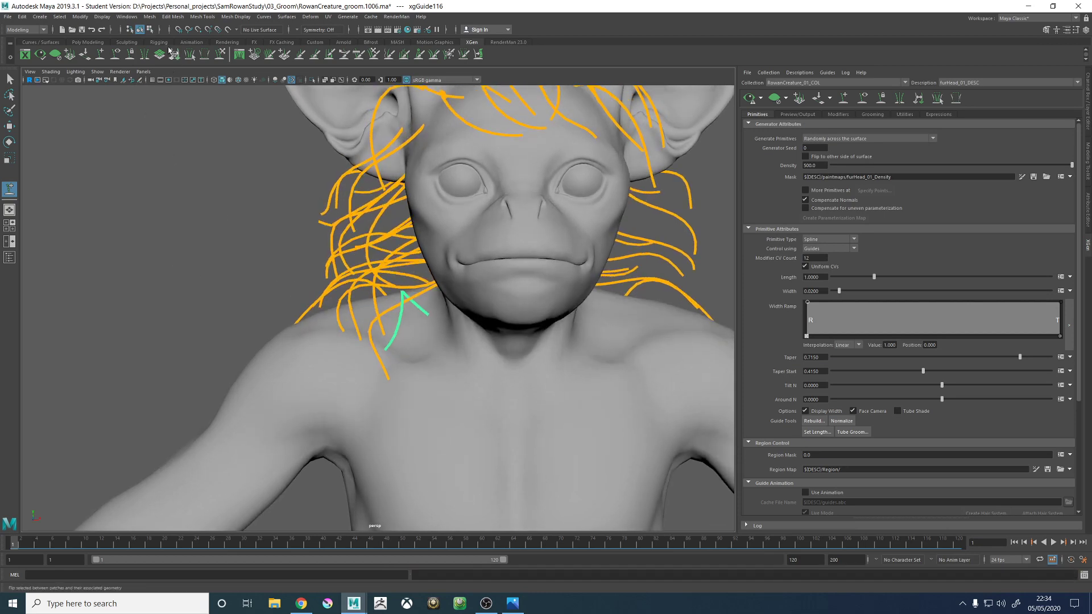
- Sculpt the pasted guide at the base of the neck so it follows the surrounding guides down toward the chest
click(221, 54)
mouse_move(373, 318)
alt+mouse_down()
mouse_move(370, 330)
mouse_move(296, 330)
mouse_move(331, 364)
mouse_move(395, 389)
mouse_move(402, 344)
alt+mouse_up()
drag(401, 306, 365, 334)
mouse_move(401, 368)
alt+mouse_down()
mouse_move(423, 346)
mouse_move(456, 378)
mouse_move(420, 402)
mouse_move(421, 386)
mouse_move(415, 407)
mouse_move(369, 383)
mouse_move(333, 399)
mouse_move(347, 409)
alt+mouse_up()
mouse_move(280, 409)
mouse_down()
mouse_move(336, 436)
mouse_move(361, 418)
mouse_move(391, 431)
mouse_move(398, 385)
mouse_move(377, 433)
mouse_up()
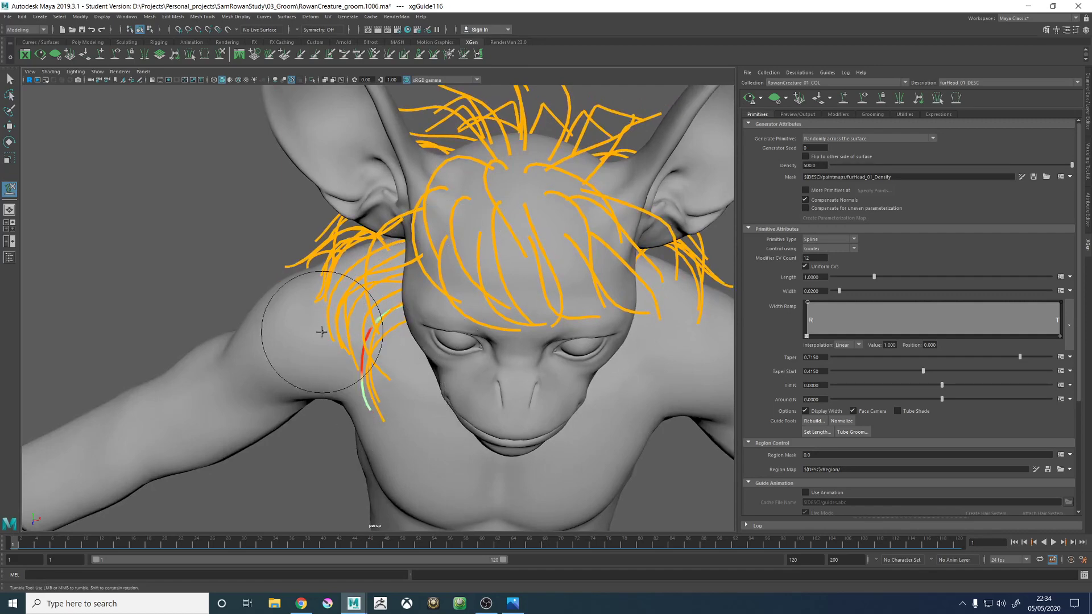
mouse_move(335, 335)
alt+mouse_down()
mouse_move(305, 292)
mouse_move(376, 279)
mouse_move(365, 280)
mouse_move(390, 304)
mouse_move(426, 317)
mouse_move(434, 300)
mouse_move(387, 324)
mouse_move(395, 346)
mouse_move(389, 340)
mouse_move(451, 341)
mouse_move(501, 365)
mouse_move(723, 232)
alt+mouse_up()
- Add one more guide where the neck meets the shoulder and paste the copied guide shape onto it
click(842, 97)
scroll(324, 298, up, 4)
alt+middle_drag(324, 298, 398, 320)
mouse_move(398, 320)
alt+mouse_down()
mouse_move(419, 322)
mouse_move(244, 249)
alt+mouse_up()
right_click(244, 249)
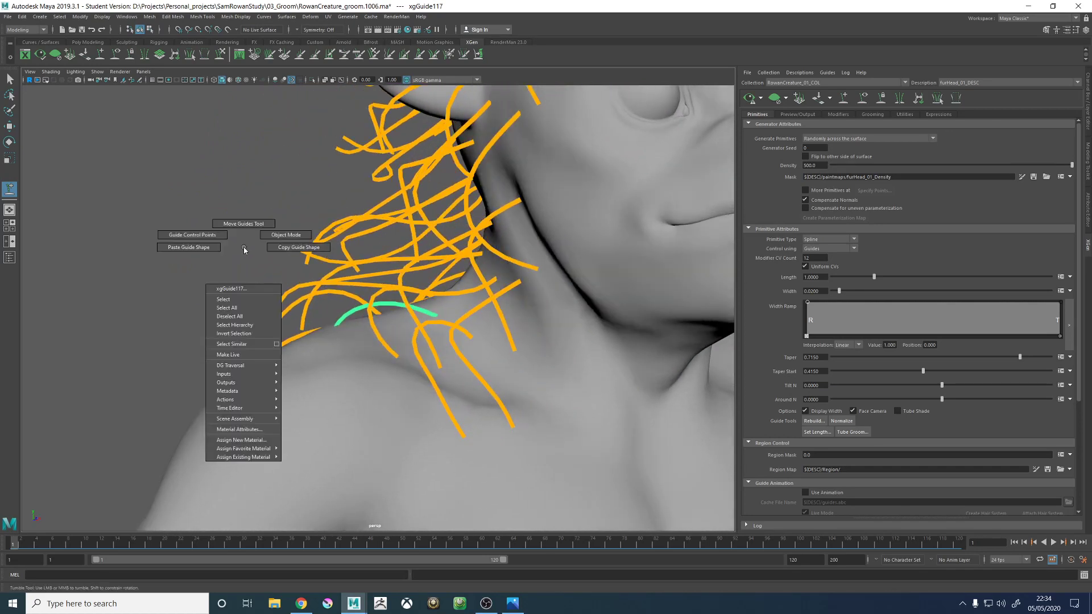
click(207, 246)
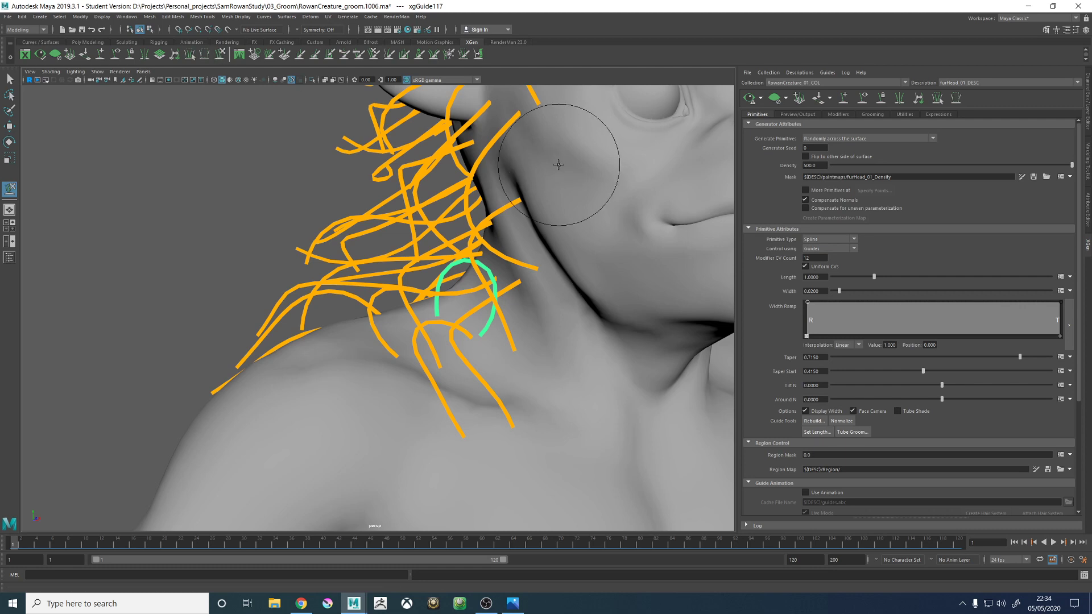
- Resize the sculpt brush and sculpt the neck-shoulder guide to lie forward along the base of the neck
key(b)
mouse_move(451, 297)
mouse_down()
mouse_move(487, 299)
mouse_move(453, 297)
mouse_move(364, 335)
mouse_move(293, 312)
mouse_move(327, 327)
mouse_move(346, 312)
mouse_move(415, 325)
mouse_move(392, 346)
mouse_move(356, 307)
mouse_move(295, 317)
mouse_move(407, 336)
mouse_up()
mouse_move(407, 336)
mouse_down()
mouse_move(515, 314)
mouse_move(503, 335)
mouse_move(473, 317)
mouse_move(551, 313)
mouse_move(392, 312)
mouse_move(427, 292)
mouse_move(475, 328)
mouse_move(434, 246)
mouse_move(353, 176)
mouse_move(455, 318)
mouse_move(505, 305)
mouse_move(421, 327)
mouse_move(381, 358)
mouse_move(451, 307)
mouse_move(414, 329)
mouse_move(499, 305)
mouse_move(515, 312)
mouse_up()
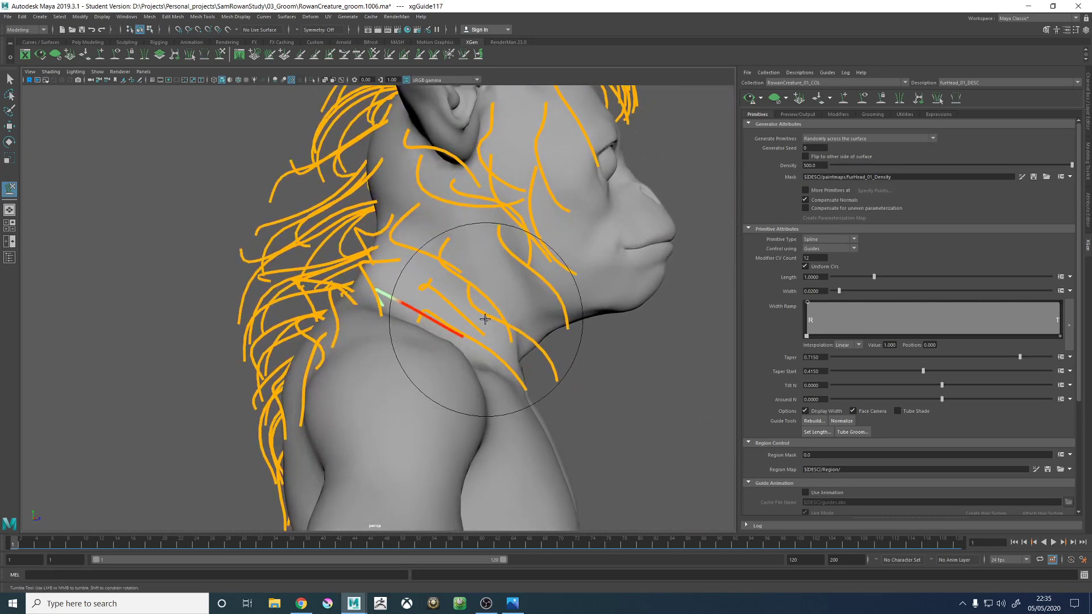
mouse_move(462, 329)
alt+mouse_down()
mouse_move(560, 317)
mouse_move(407, 297)
mouse_move(451, 317)
mouse_move(465, 291)
mouse_move(487, 317)
mouse_move(526, 309)
mouse_move(537, 281)
mouse_move(473, 271)
mouse_move(504, 301)
mouse_move(487, 312)
mouse_move(519, 324)
alt+mouse_up()
alt+right_drag(519, 324, 564, 345)
alt+drag(564, 345, 549, 122)
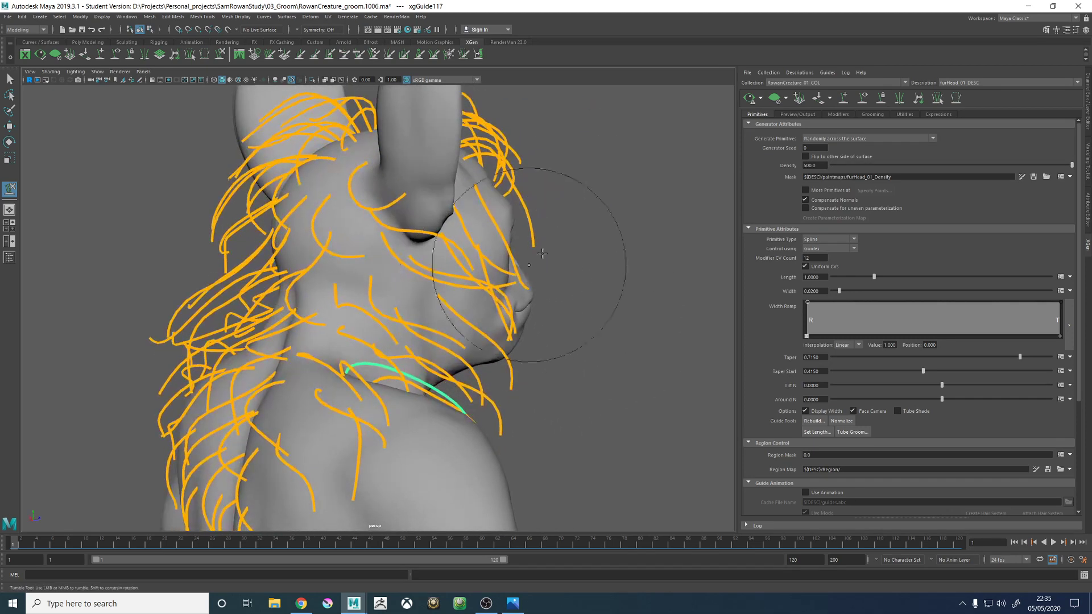
- Add a guide in the gap on the side of the neck behind the ear and scale it
alt+middle_drag(365, 296, 403, 318)
alt+right_drag(402, 317, 414, 253)
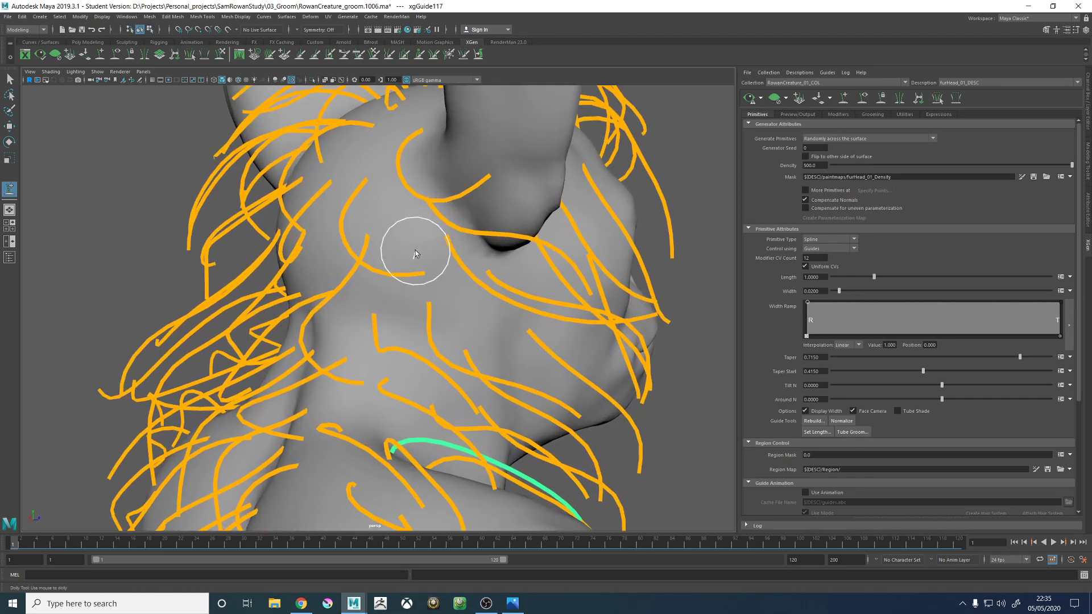
click(406, 256)
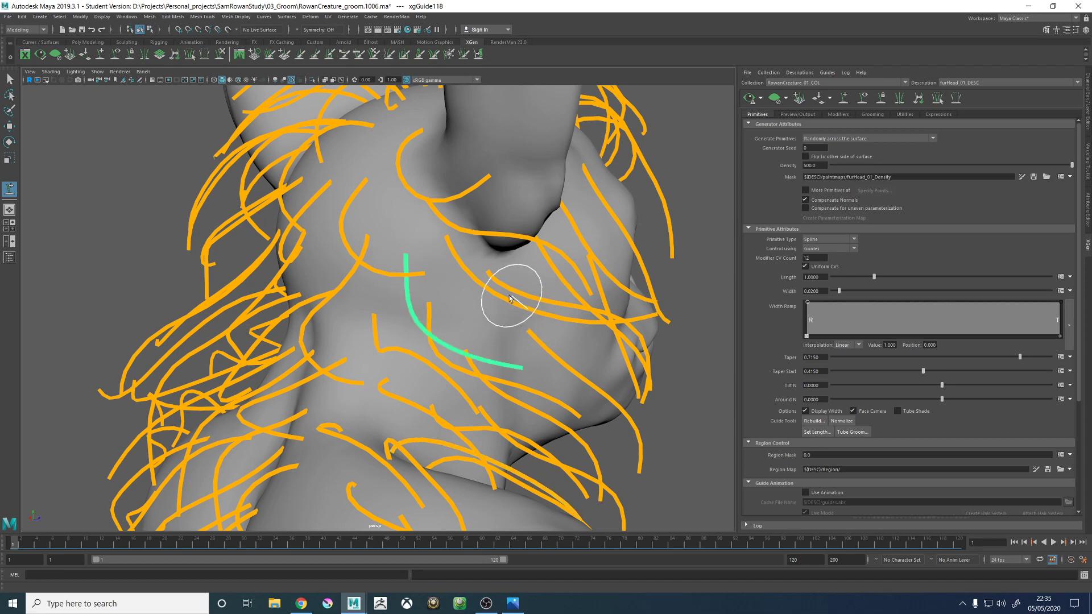
mouse_move(512, 295)
alt+mouse_down()
mouse_move(586, 285)
mouse_move(572, 283)
alt+mouse_up()
key(r)
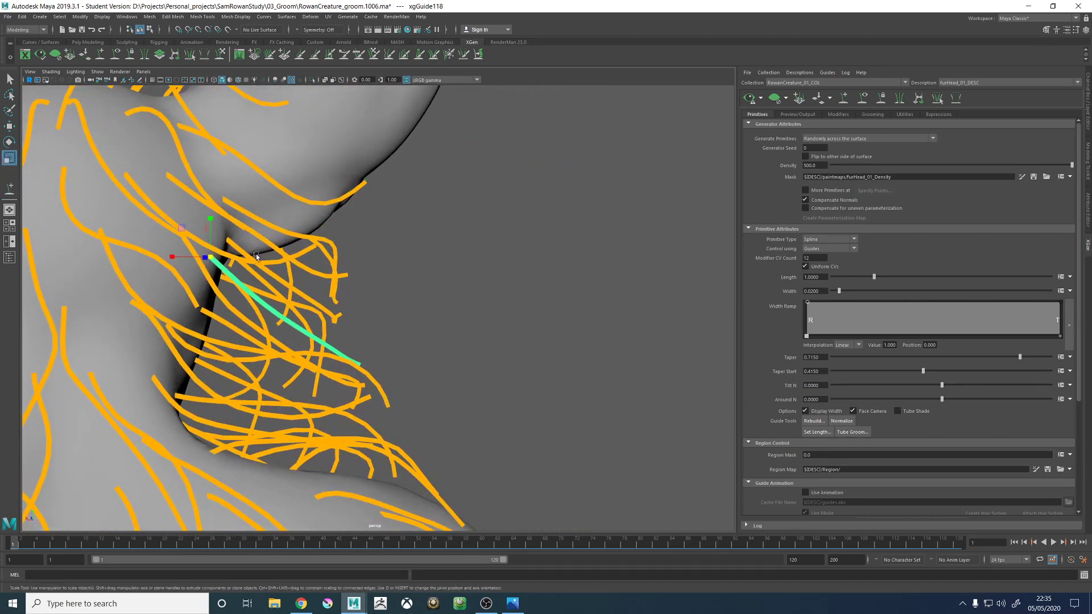
right_drag(217, 260, 213, 257)
key(w)
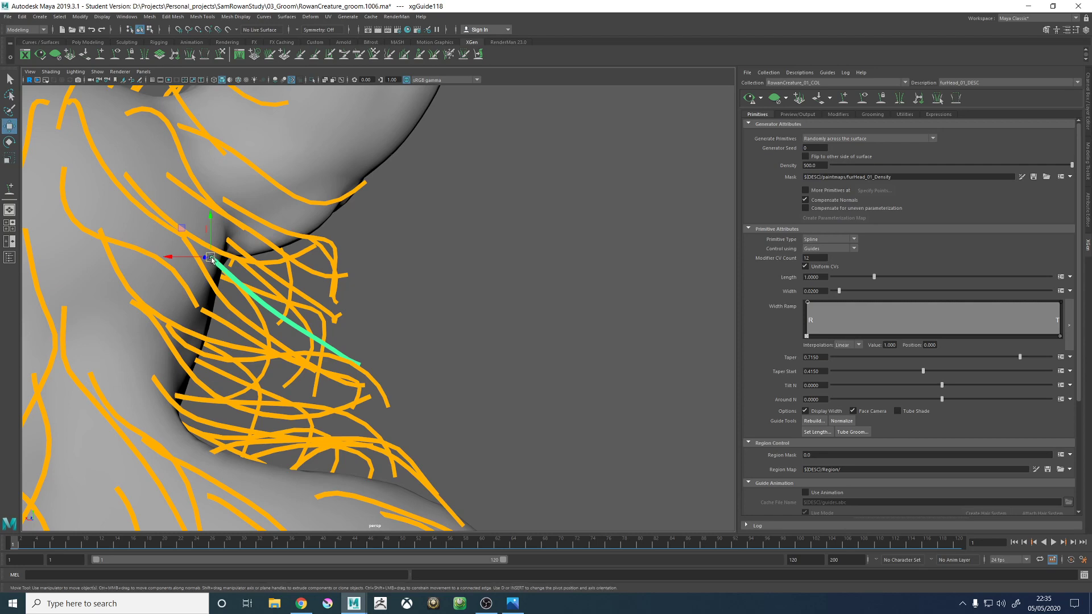
alt+drag(229, 269, 249, 259)
key(r)
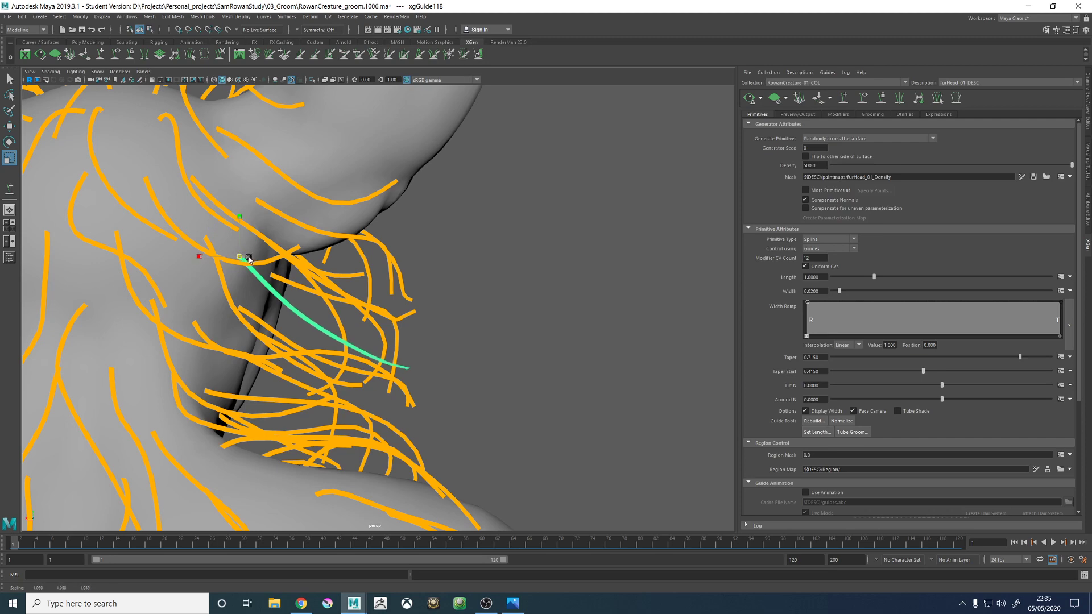
scroll(403, 347, down, 3)
- Sculpt the new guide behind the ear to blend with the neighbouring neck guides
alt+drag(404, 346, 362, 368)
scroll(361, 368, down, 3)
scroll(444, 307, up, 3)
mouse_move(443, 307)
alt+mouse_down()
mouse_move(392, 307)
mouse_move(431, 299)
mouse_move(423, 318)
alt+mouse_up()
click(221, 55)
mouse_move(405, 360)
mouse_down()
mouse_move(397, 345)
mouse_move(403, 360)
mouse_move(472, 307)
mouse_move(426, 279)
mouse_move(452, 324)
mouse_move(367, 231)
mouse_move(455, 291)
mouse_move(438, 239)
mouse_move(446, 263)
mouse_move(516, 293)
mouse_move(435, 296)
mouse_move(439, 280)
mouse_move(390, 247)
mouse_move(512, 348)
mouse_move(390, 280)
mouse_move(322, 221)
mouse_move(499, 214)
mouse_up()
- Update the fur preview to check the head and neck from several angles, and save the scene
key(w)
mouse_move(541, 302)
alt+mouse_down()
mouse_move(546, 341)
mouse_move(553, 243)
mouse_move(738, 181)
alt+mouse_up()
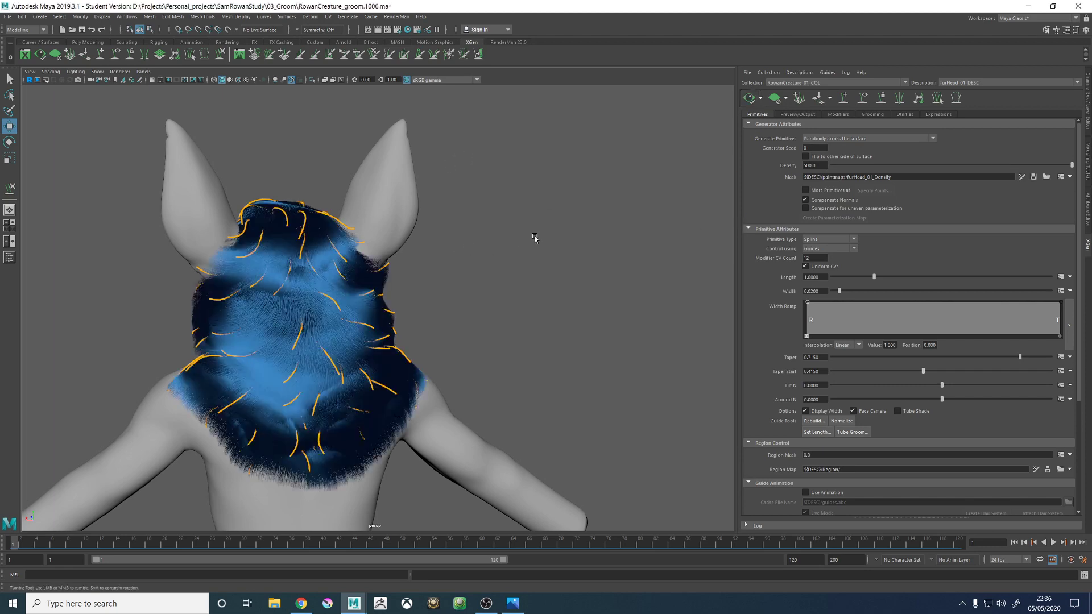
alt+drag(534, 237, 449, 275)
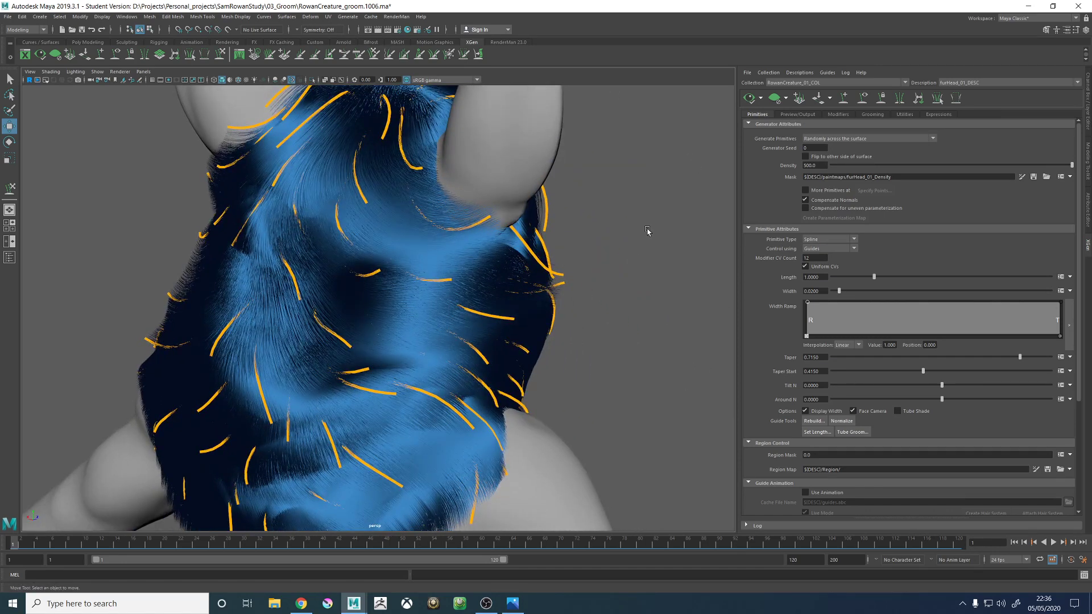
key(ctrl+s)
click(523, 307)
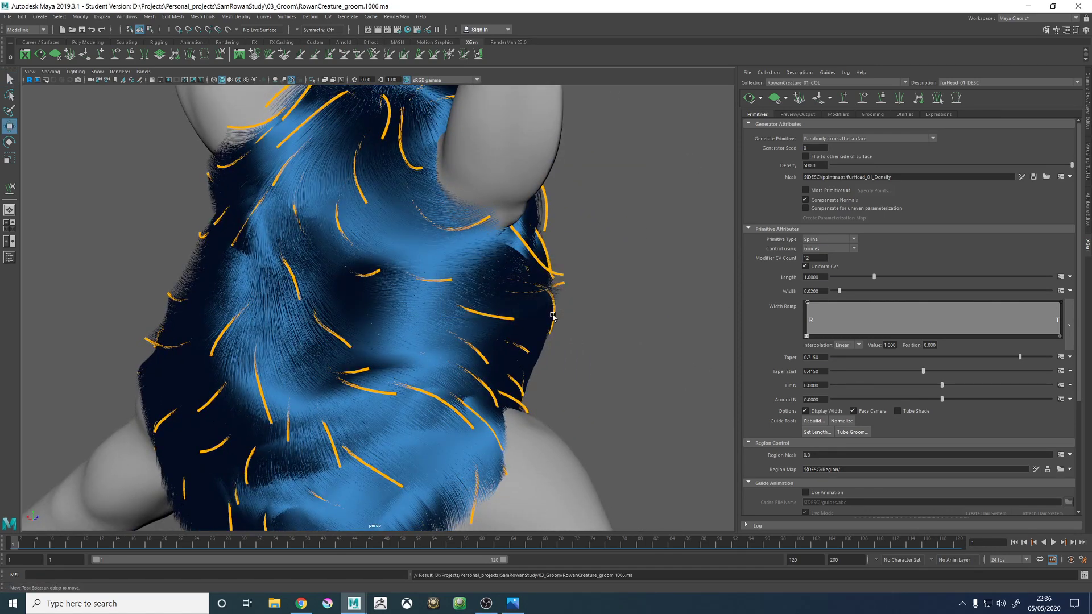
alt+drag(602, 307, 563, 289)
alt+right_drag(563, 288, 528, 296)
alt+drag(529, 296, 483, 295)
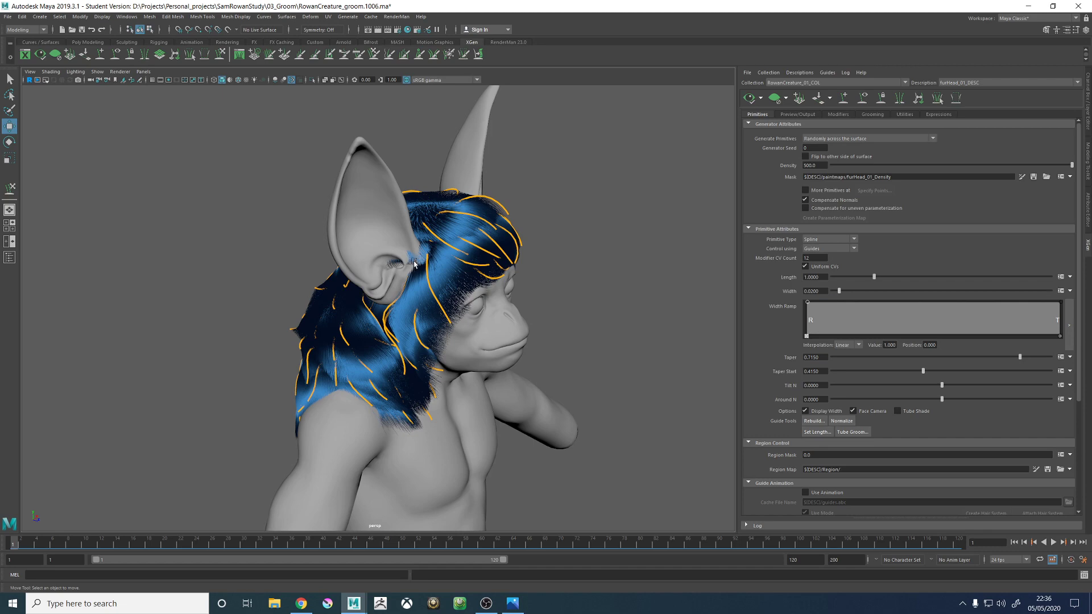
- Add a Clumping modifier to the head fur description
alt+drag(386, 238, 503, 260)
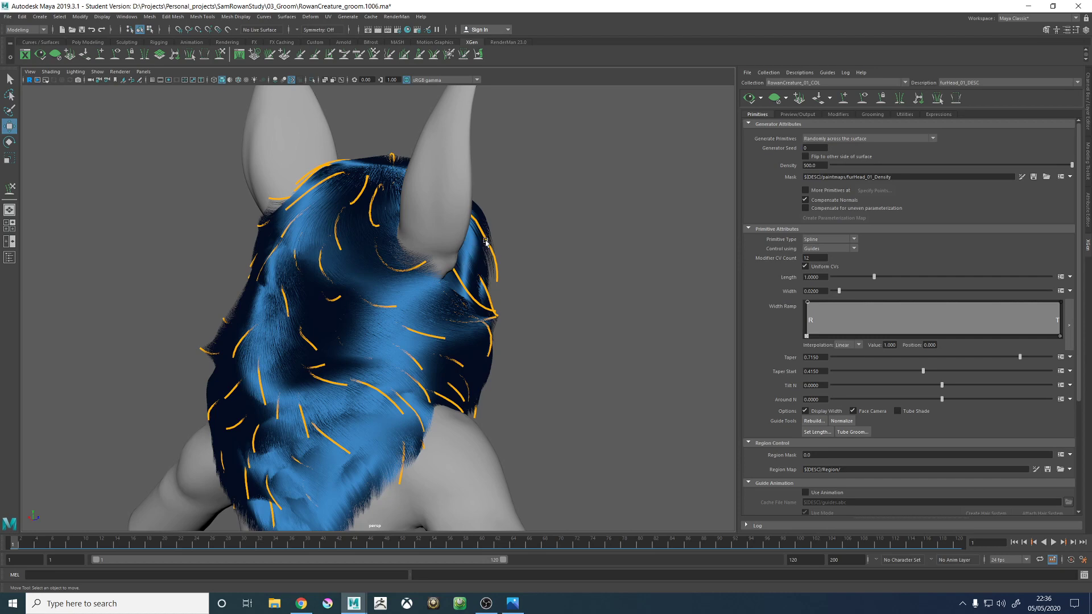
alt+drag(486, 242, 626, 206)
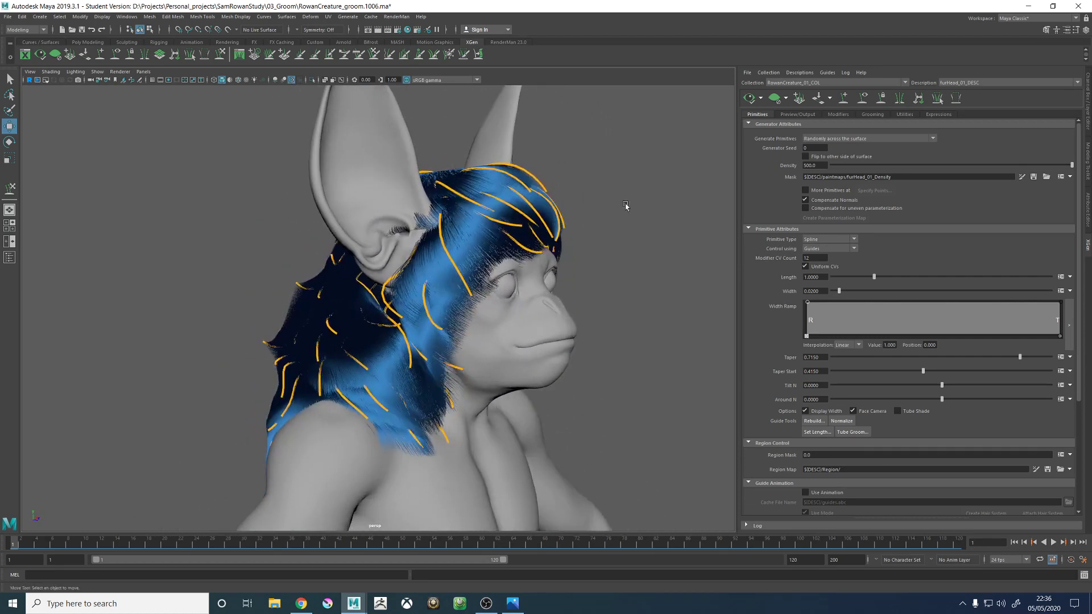
click(839, 115)
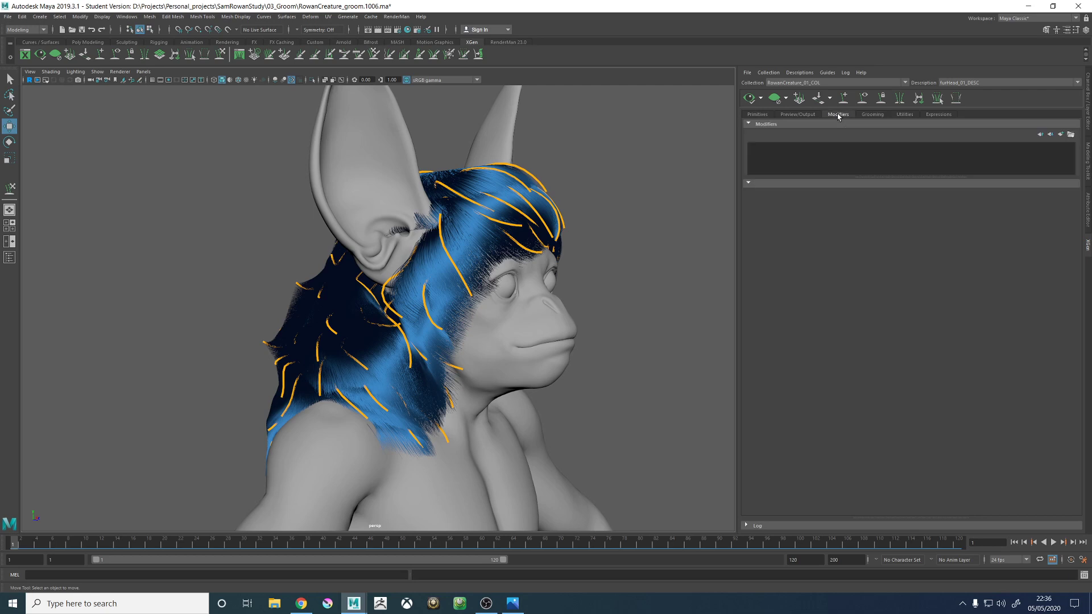
click(1061, 135)
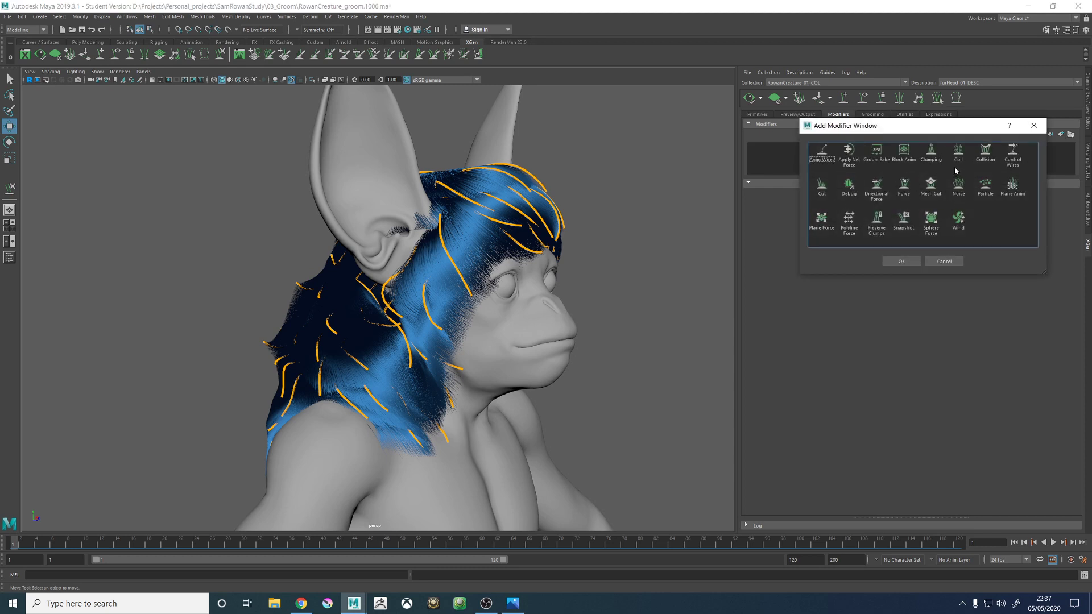
click(900, 263)
- Generate clump points across the surface, save the first Clumping modifier's maps, and update the fur preview to check the clumps
click(1060, 386)
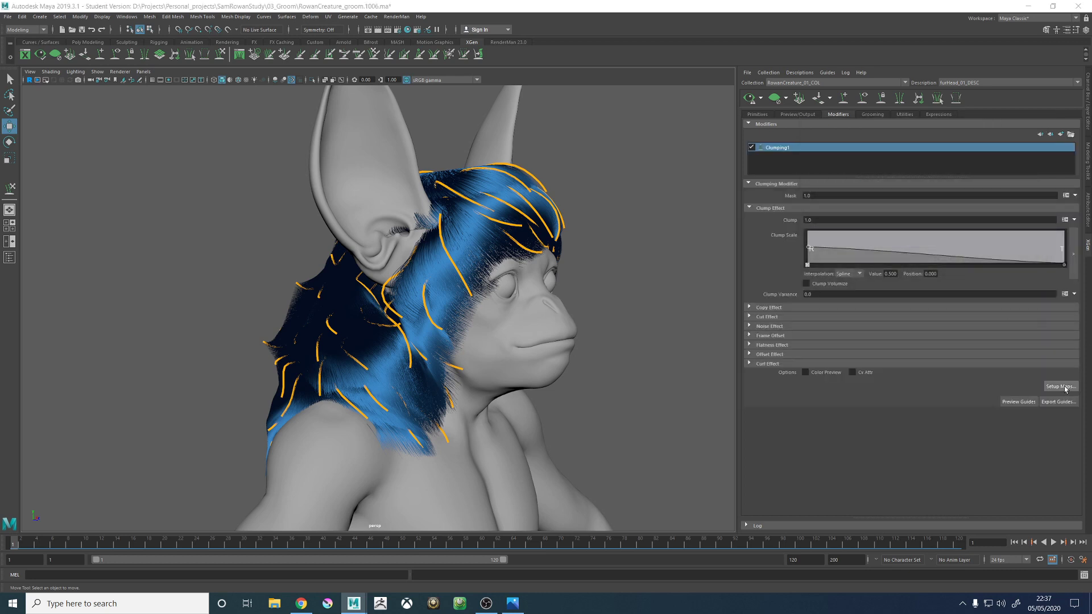
drag(518, 193, 643, 152)
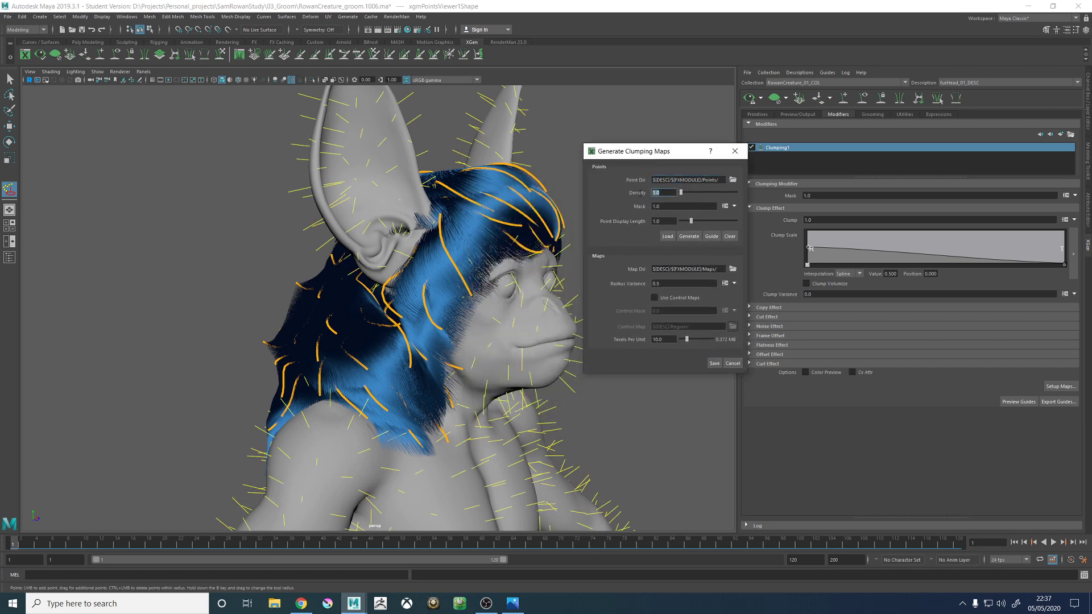
click(688, 240)
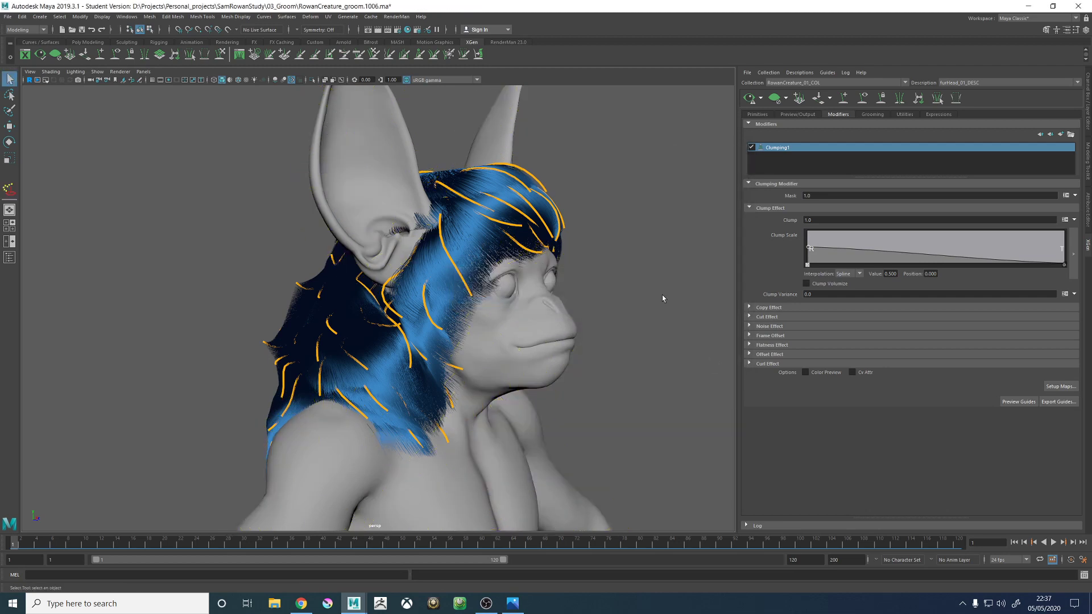
click(752, 97)
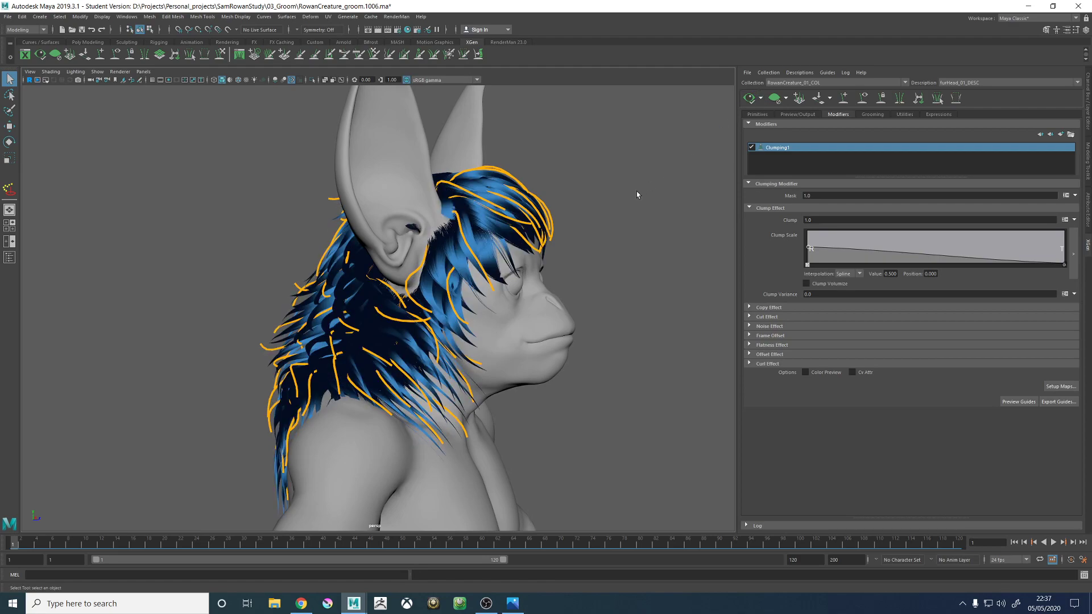
alt+drag(505, 196, 680, 216)
alt+drag(517, 271, 370, 402)
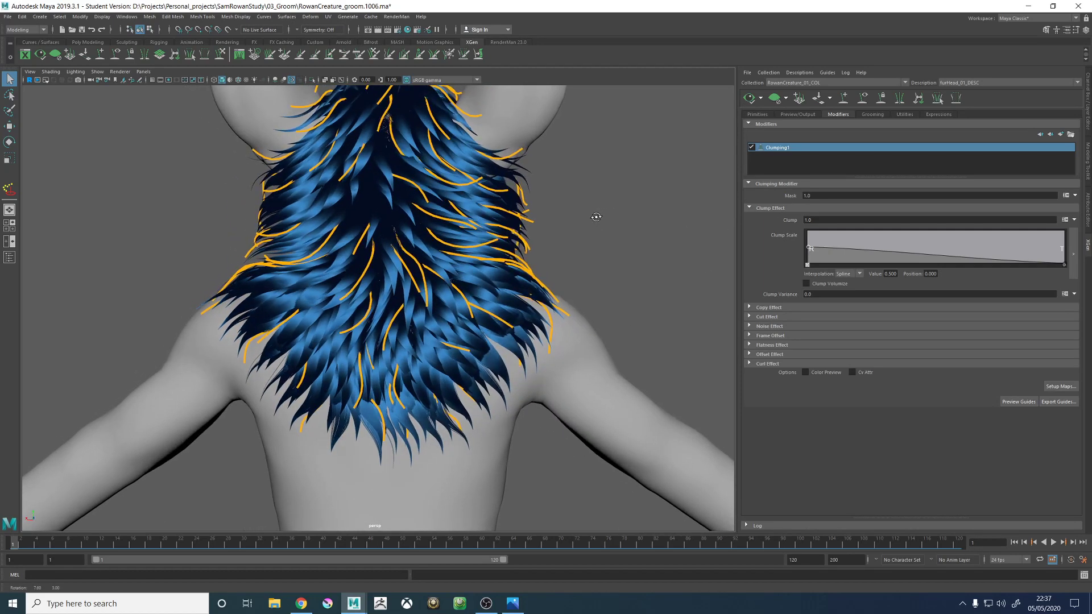
- Add a Clump Scale ramp point at about position 0.56 and value 0.39, and enable automatic preview updates to check the clumps
click(951, 250)
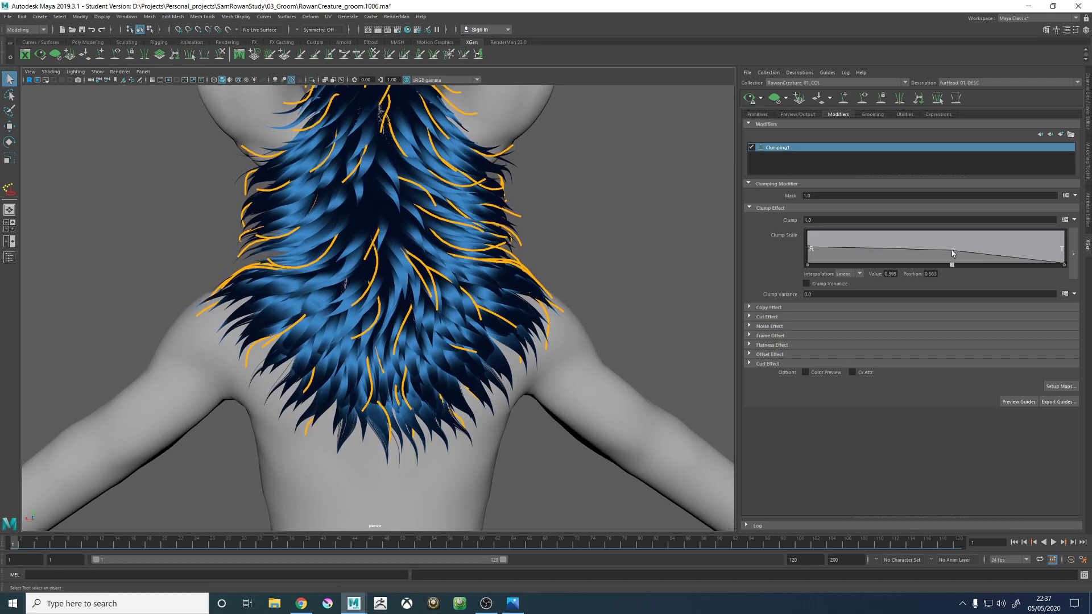
click(762, 100)
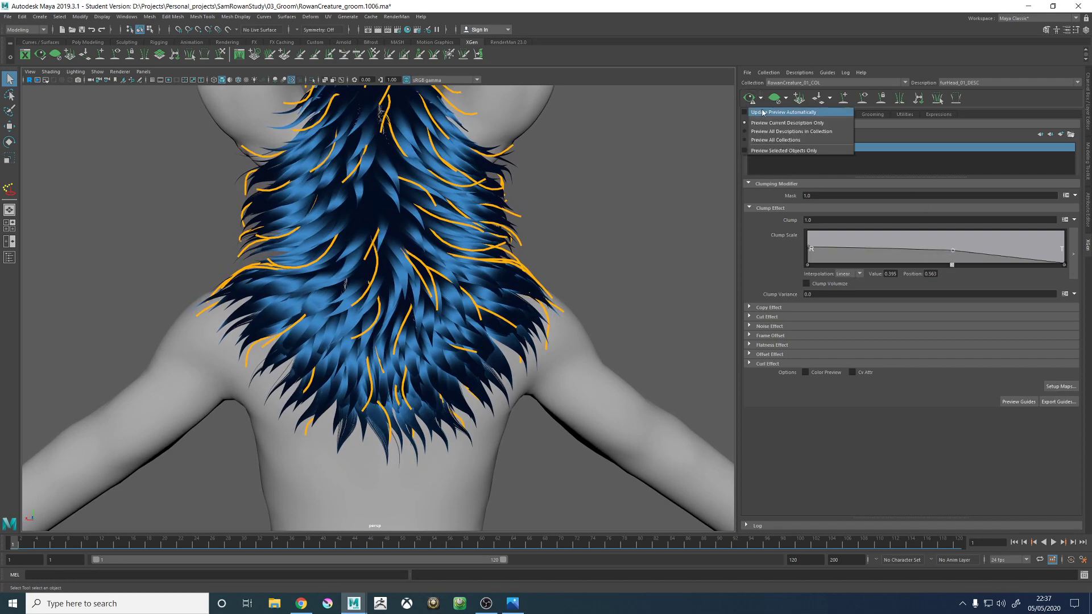
click(760, 108)
alt+middle_drag(517, 272, 517, 282)
alt+drag(517, 281, 449, 279)
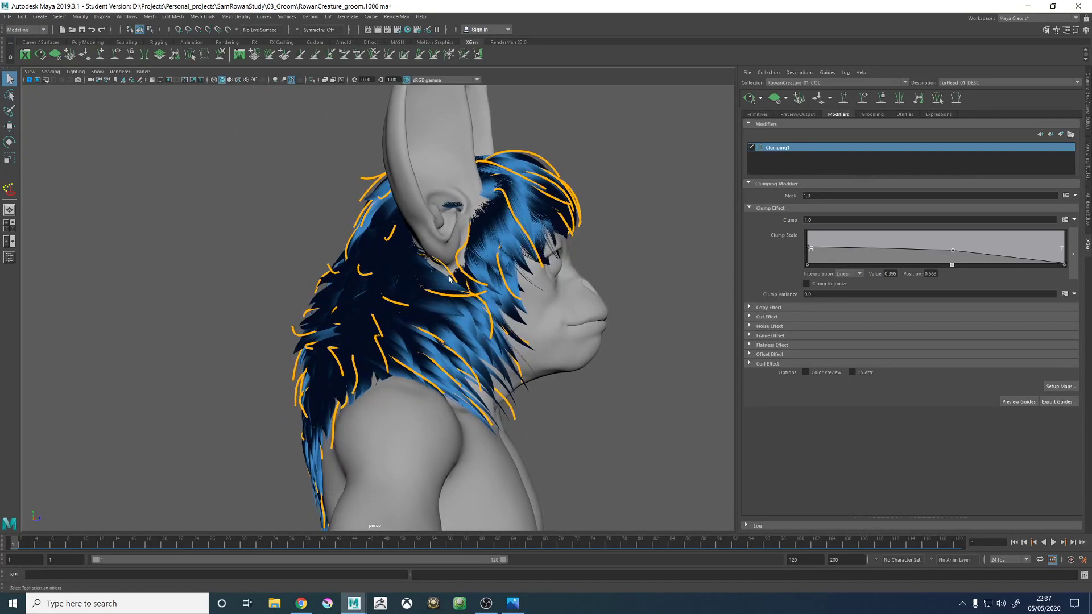
alt+right_drag(543, 264, 446, 266)
alt+drag(446, 266, 436, 266)
alt+right_drag(437, 266, 780, 286)
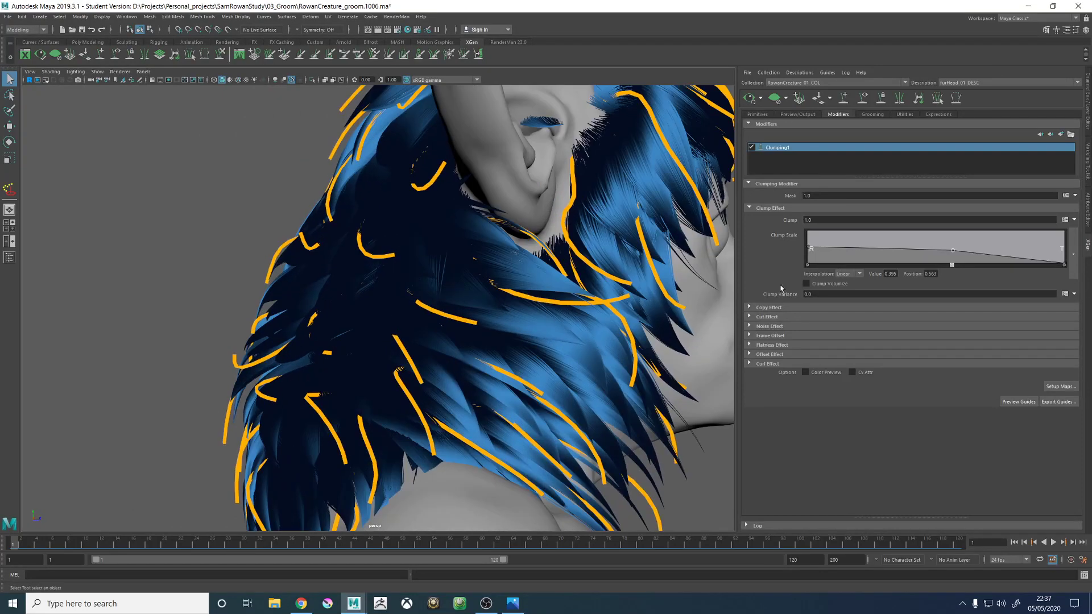
- Add a second Clumping modifier and generate and save its clumping maps with a point density of 12
click(1059, 134)
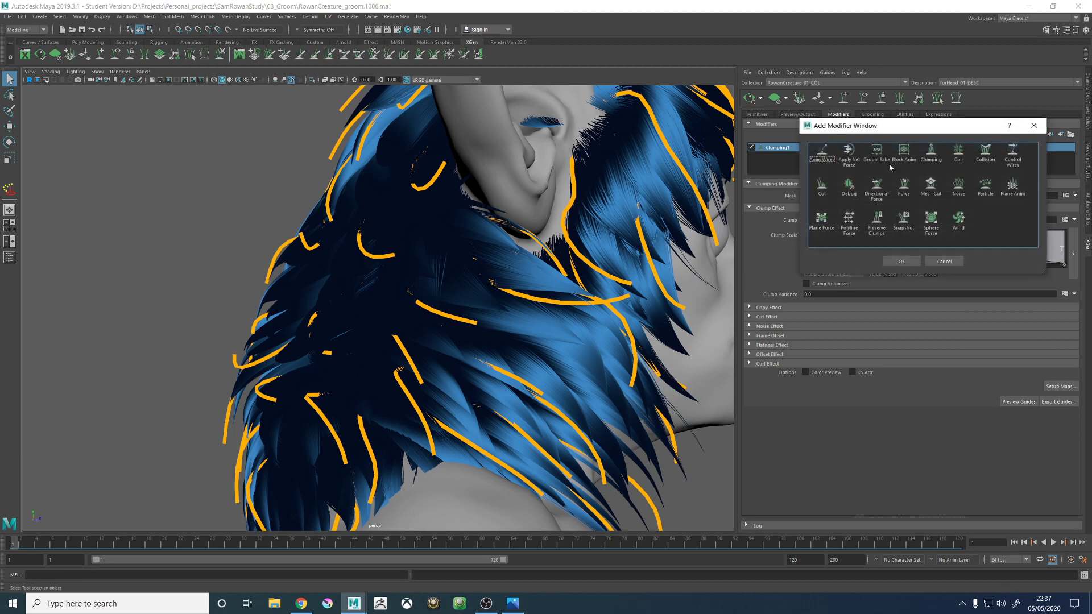
click(902, 260)
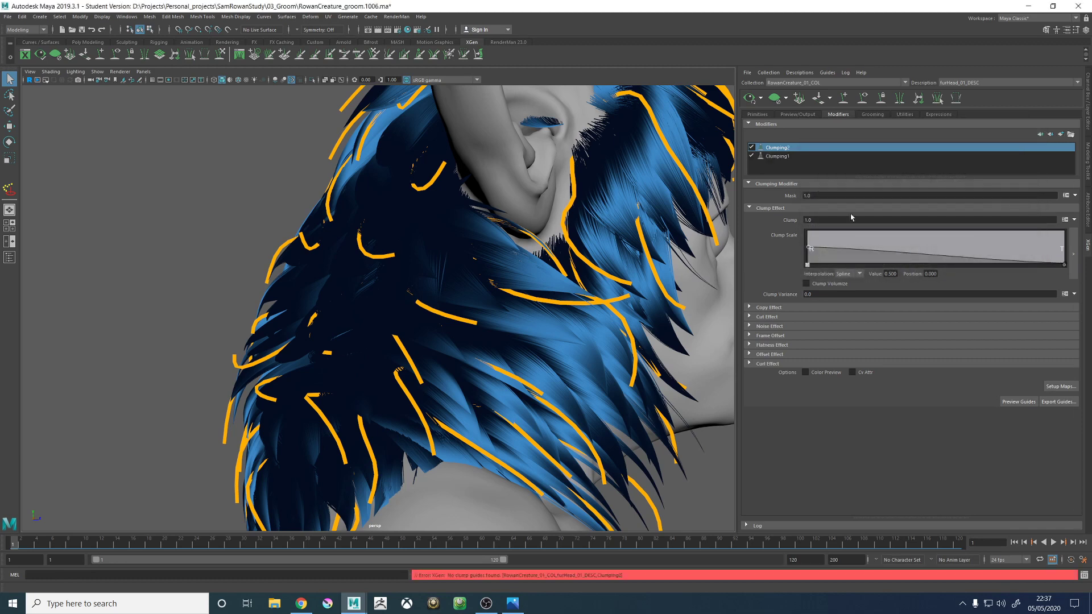
click(1067, 387)
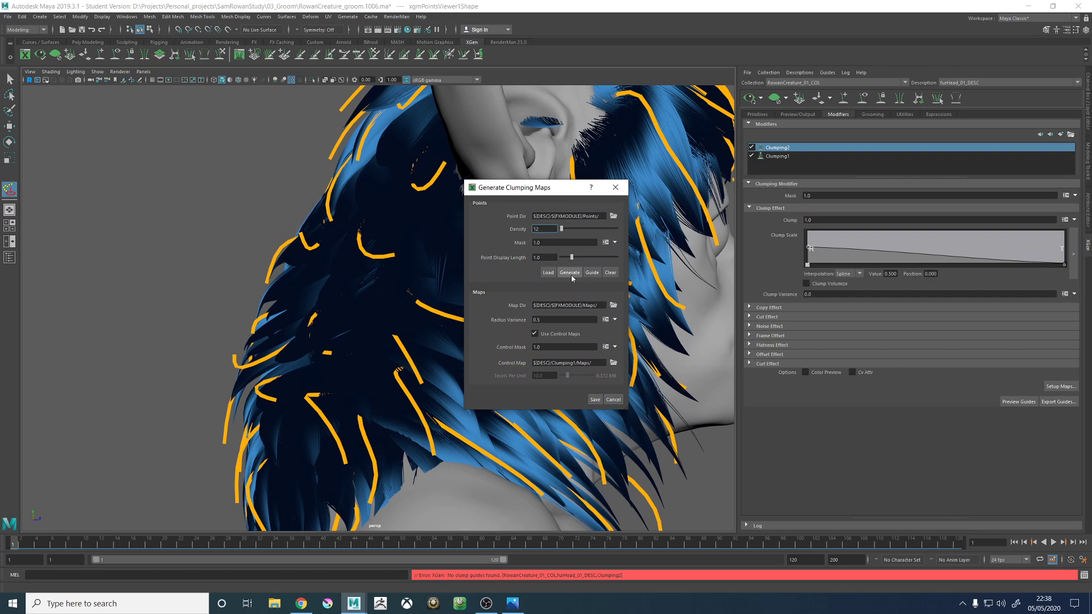
click(599, 399)
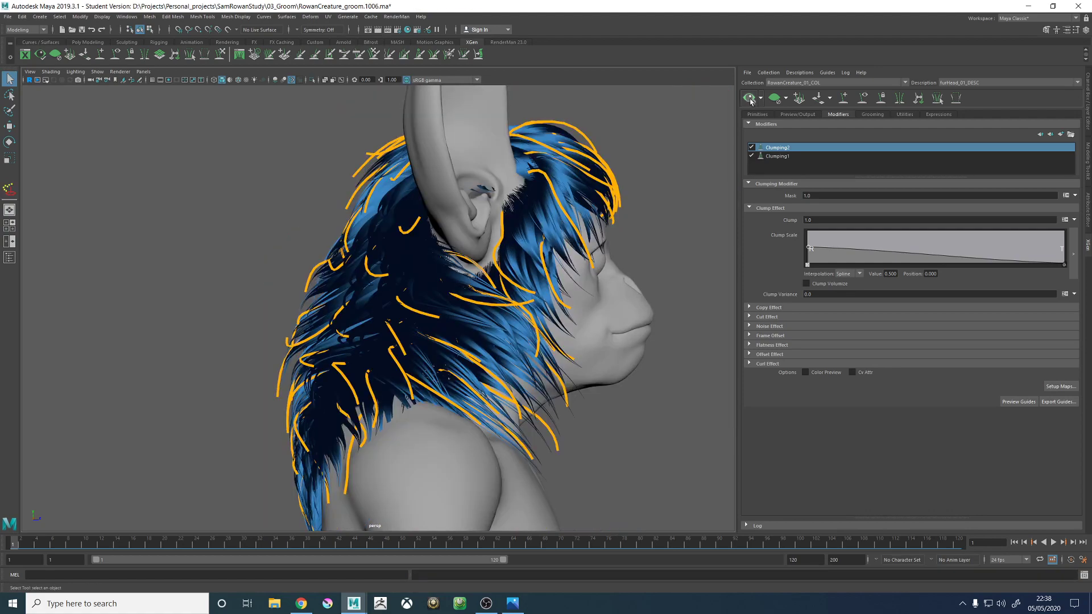
- Examine the two-level clumping around the ears, hairline, crown and neck from several angles
alt+drag(571, 313, 451, 302)
scroll(544, 315, up, 3)
alt+right_drag(450, 301, 397, 322)
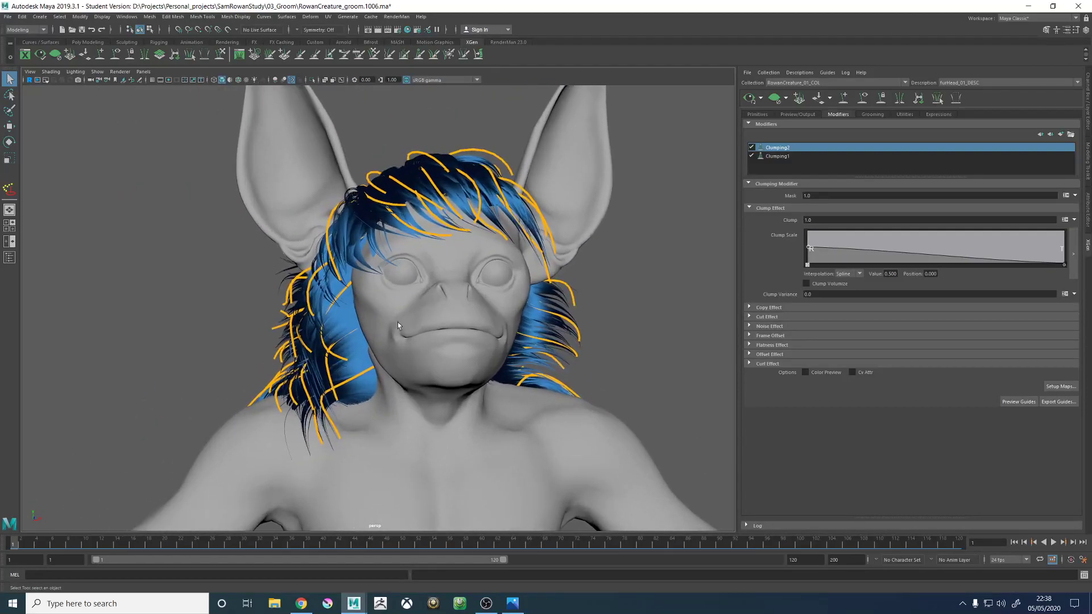
alt+drag(354, 307, 460, 301)
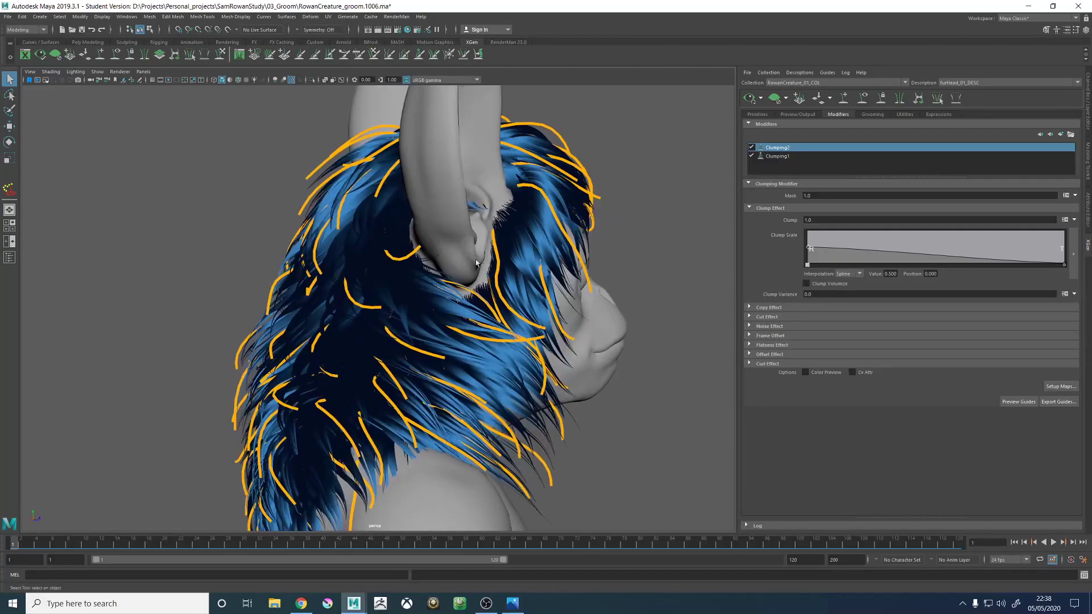
alt+right_drag(461, 301, 502, 325)
alt+drag(503, 326, 484, 334)
alt+right_drag(484, 334, 483, 307)
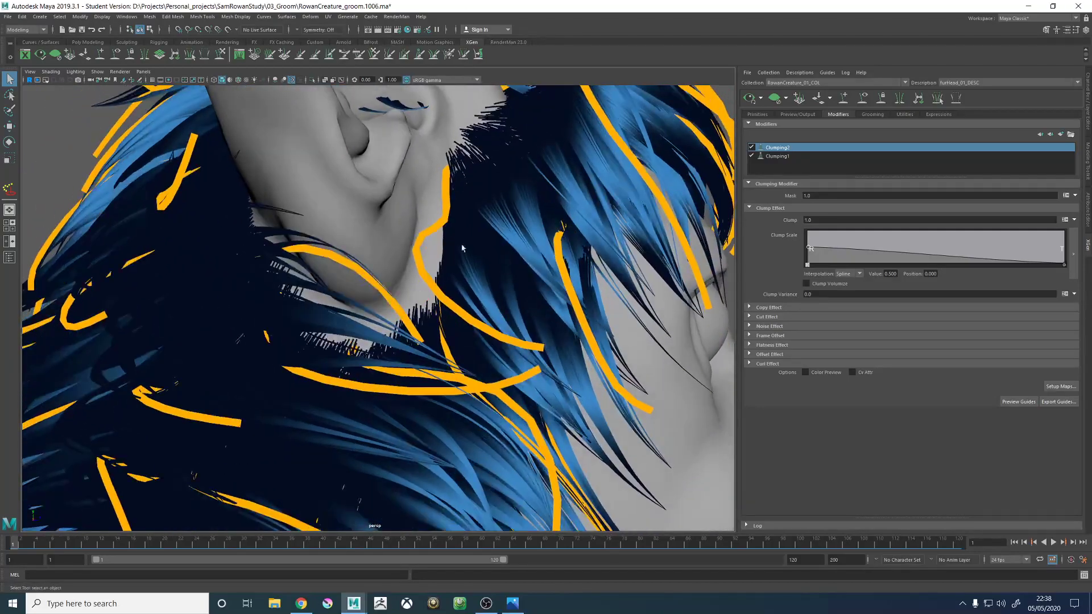
alt+drag(461, 248, 420, 310)
alt+right_drag(420, 310, 184, 309)
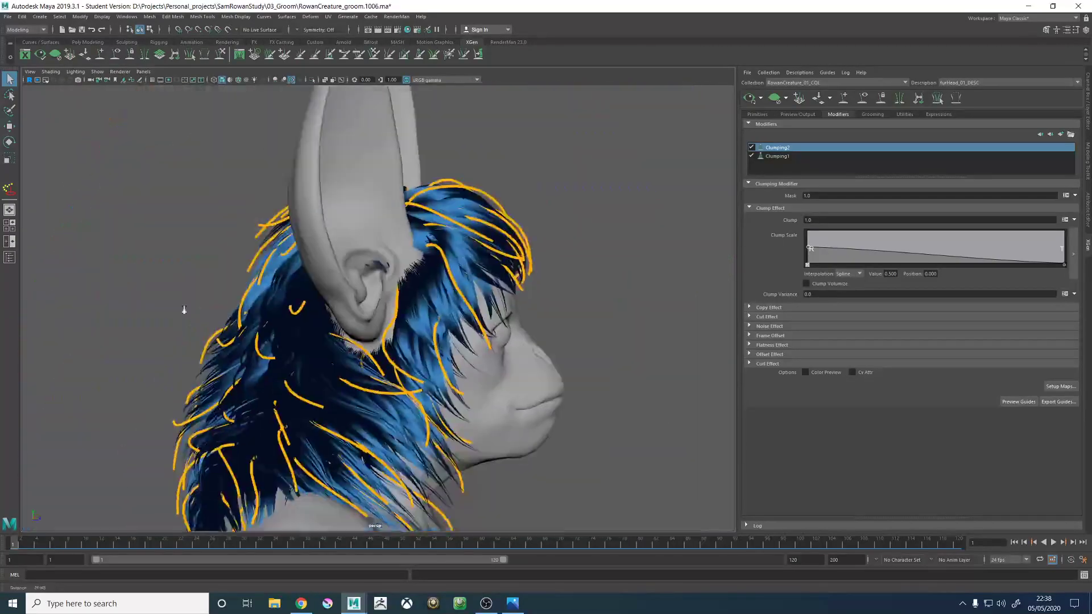
alt+drag(184, 310, 462, 304)
alt+drag(364, 296, 418, 295)
alt+middle_drag(418, 295, 407, 239)
alt+right_drag(364, 245, 477, 250)
alt+drag(481, 253, 334, 98)
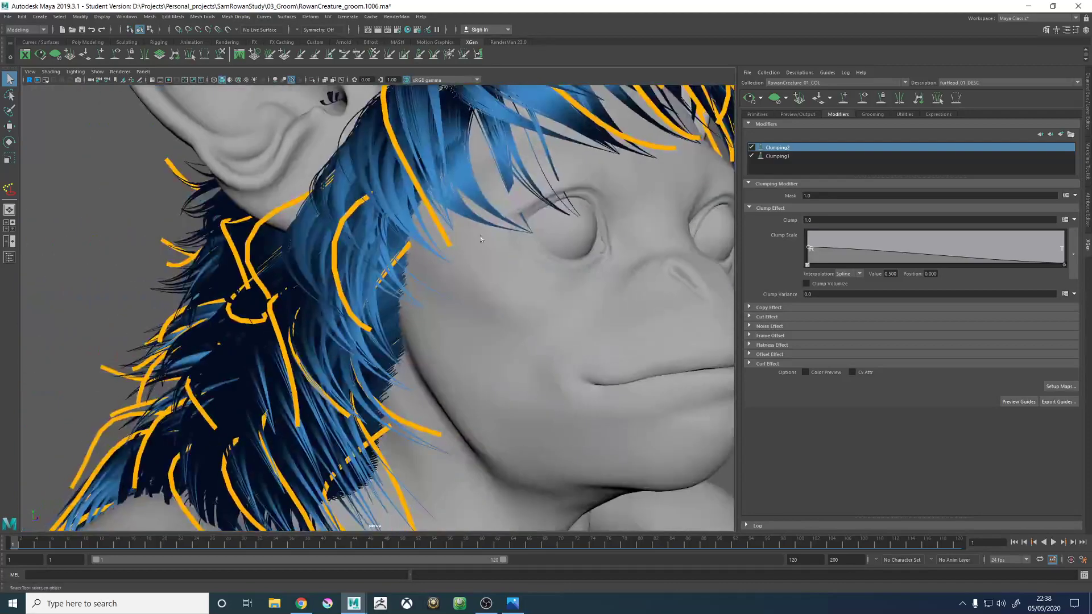
alt+right_drag(334, 97, 250, 162)
alt+drag(256, 171, 444, 290)
alt+right_drag(443, 290, 506, 205)
alt+middle_drag(498, 199, 460, 272)
alt+right_drag(459, 272, 339, 266)
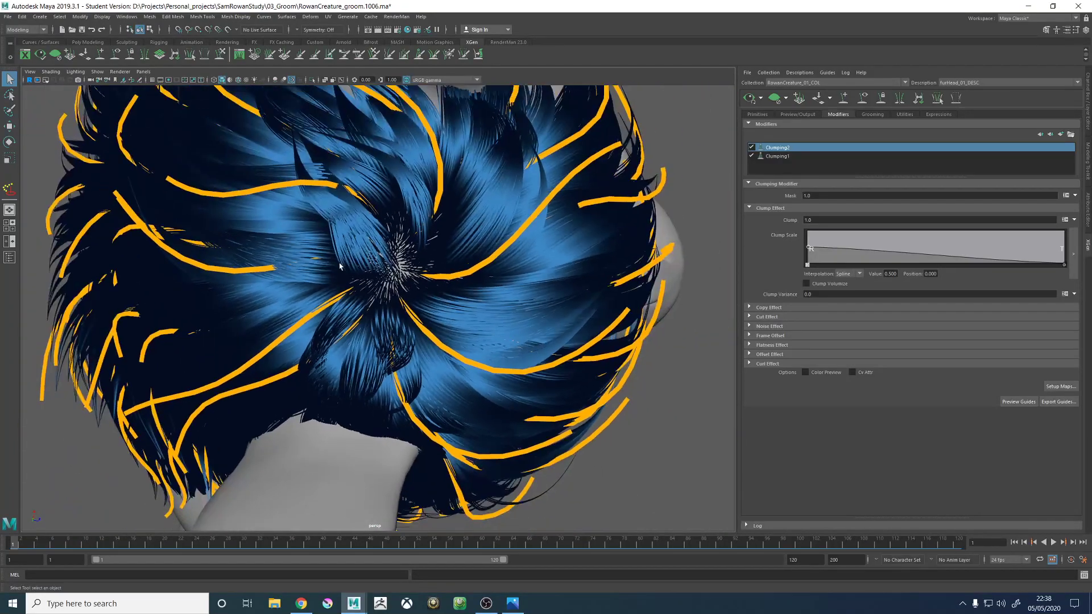
alt+drag(376, 288, 617, 260)
alt+right_drag(617, 259, 692, 284)
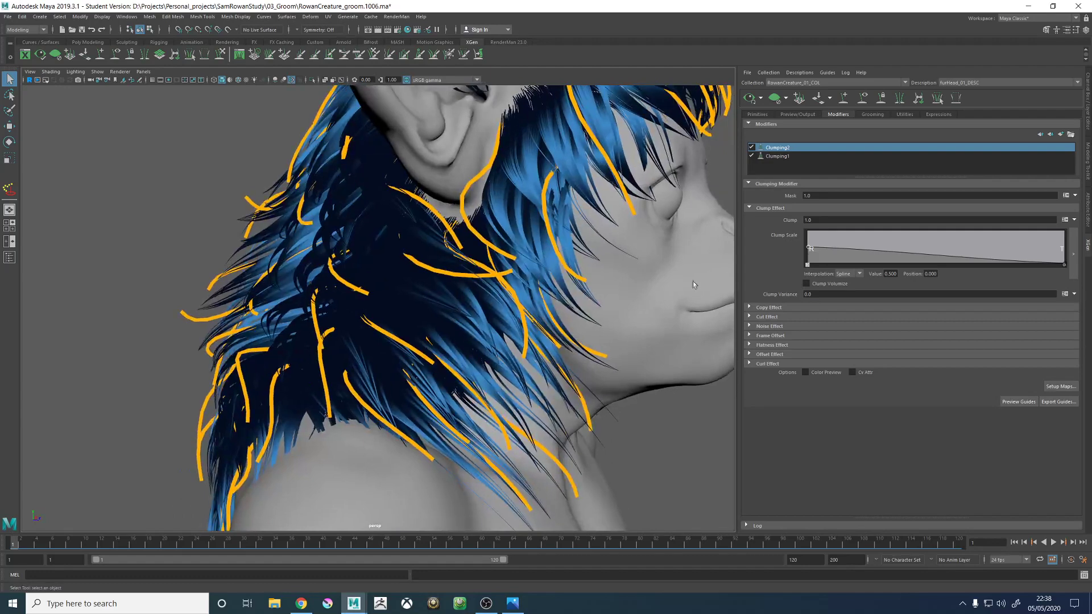
alt+drag(488, 211, 550, 226)
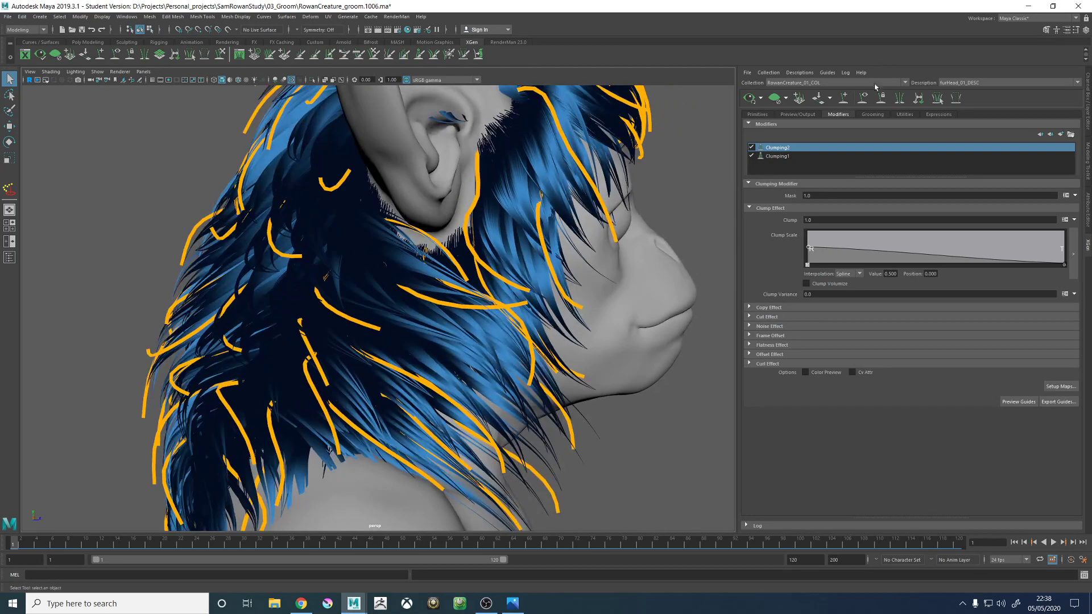
- Rebuild the Clumping1 maps using the guides as clump centres, and update the fur preview to check the result
click(787, 156)
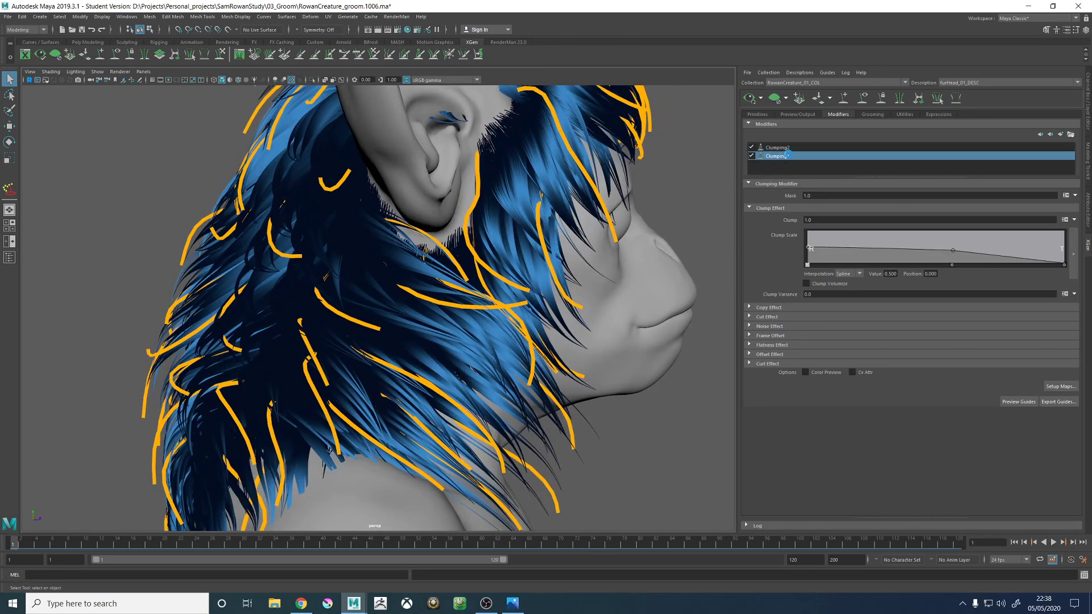
click(1061, 387)
click(592, 273)
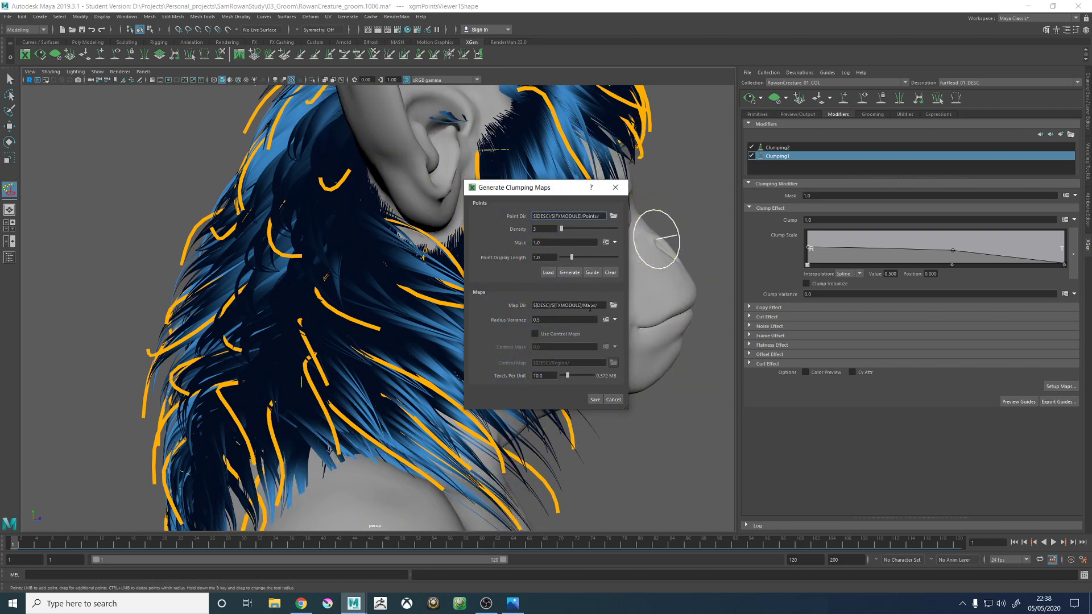
click(593, 400)
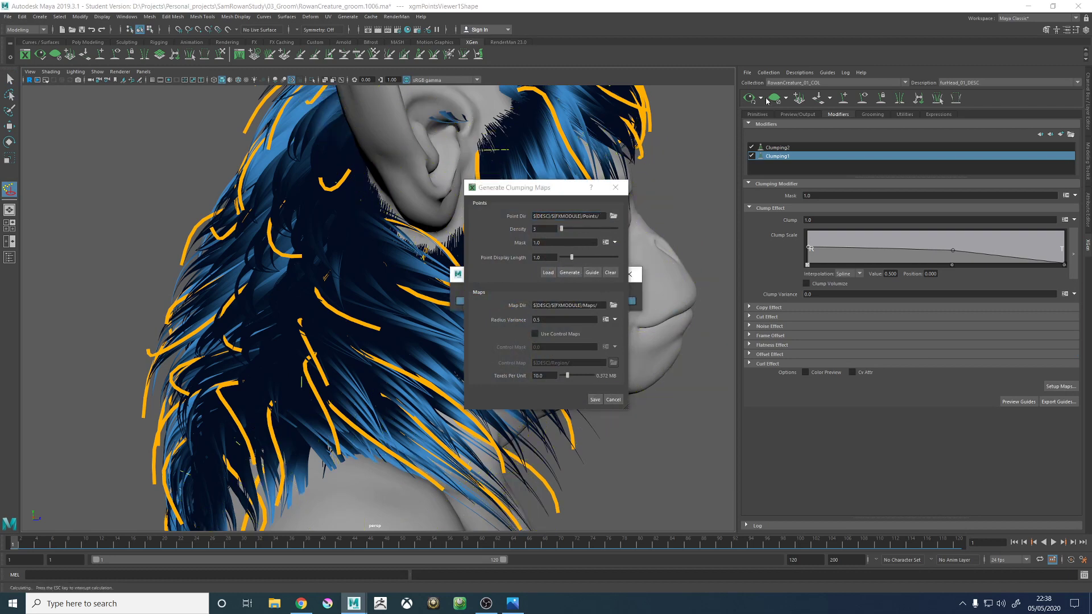
click(748, 98)
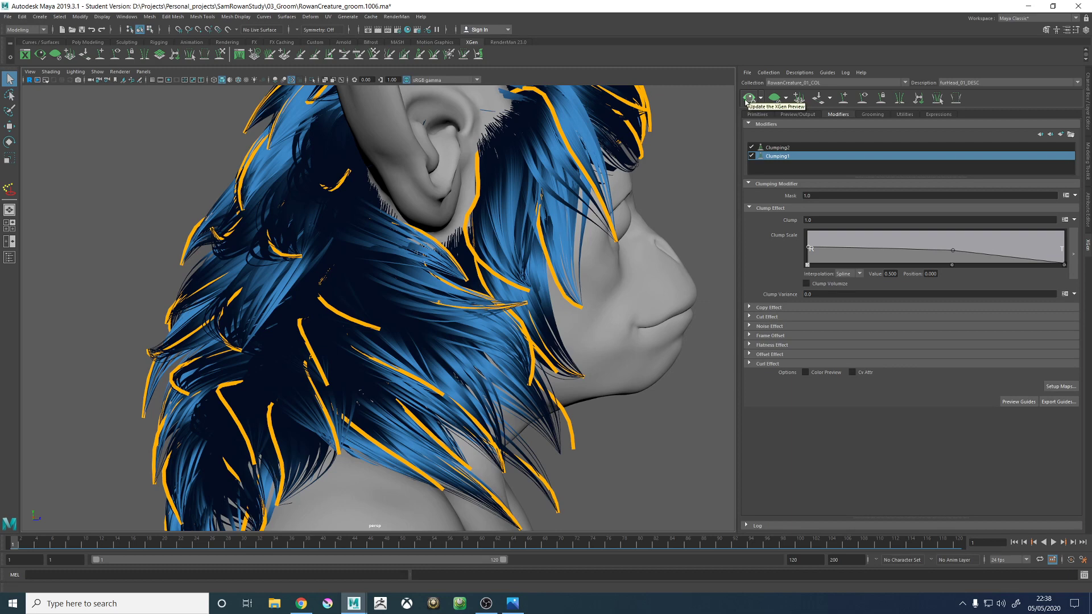
click(746, 99)
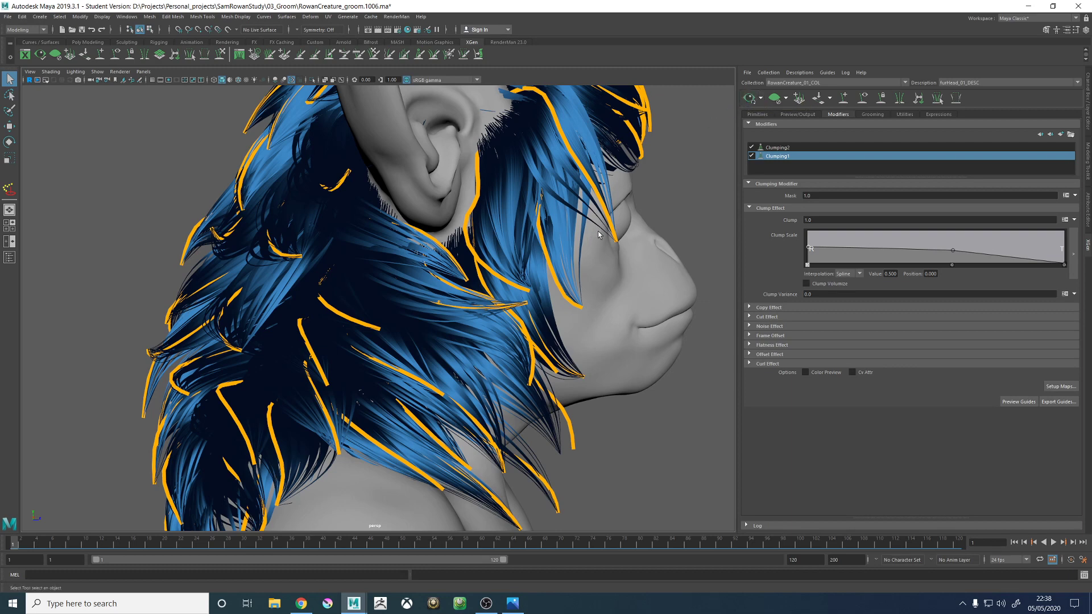
alt+drag(592, 232, 600, 232)
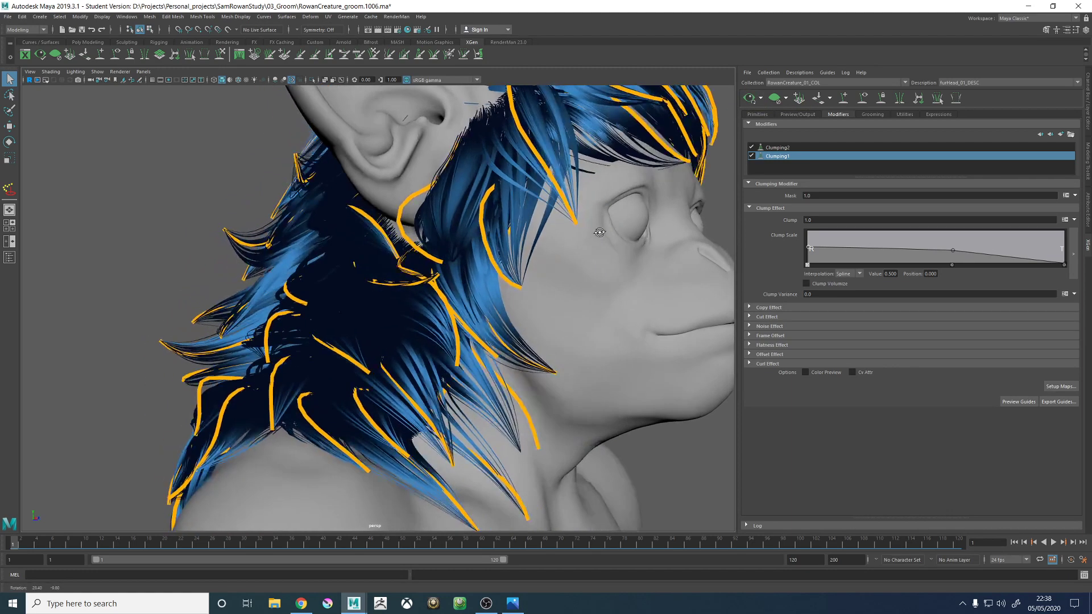
- Disable the Clumping2 modifier and check the fur with only Clumping1 active
click(777, 148)
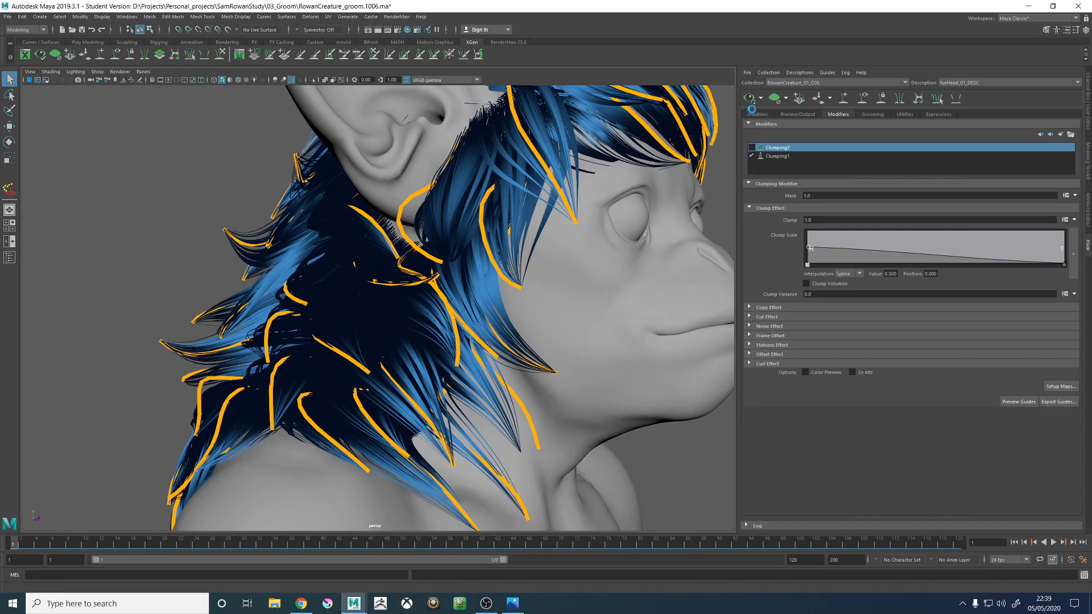
scroll(504, 213, down, 3)
alt+drag(504, 213, 579, 203)
scroll(510, 205, up, 3)
scroll(579, 203, down, 5)
alt+drag(431, 204, 555, 278)
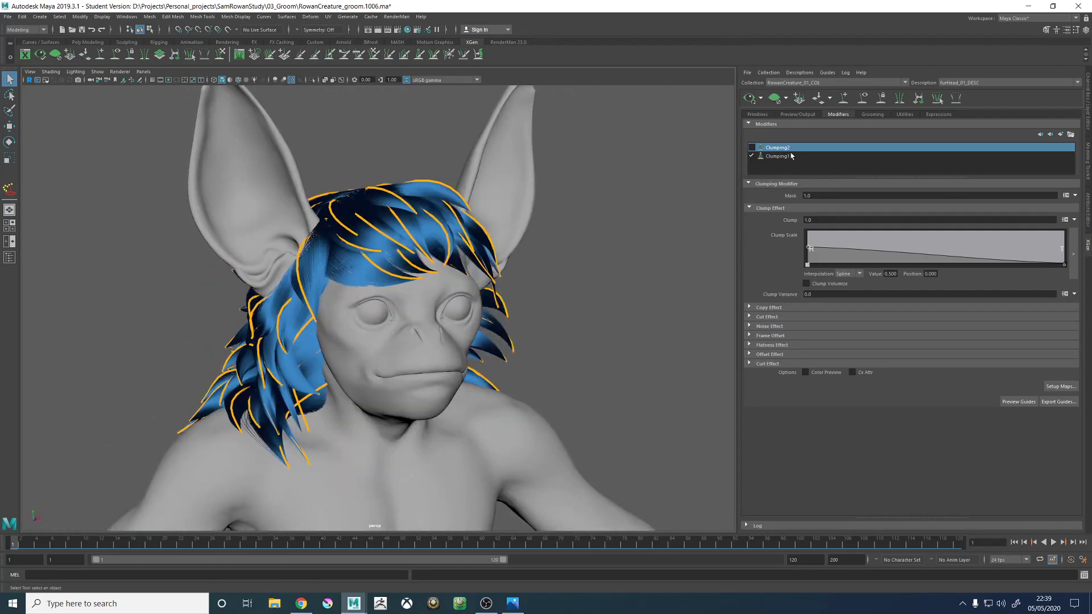
- Regenerate the Clumping1 maps from generated surface points instead of the guides
click(792, 156)
click(1060, 387)
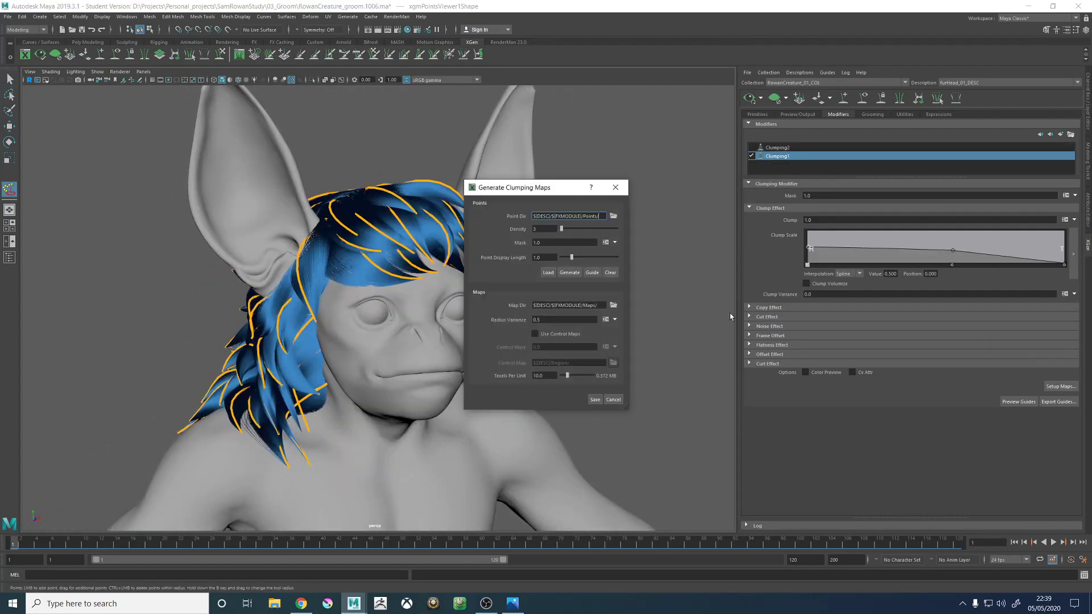
click(569, 273)
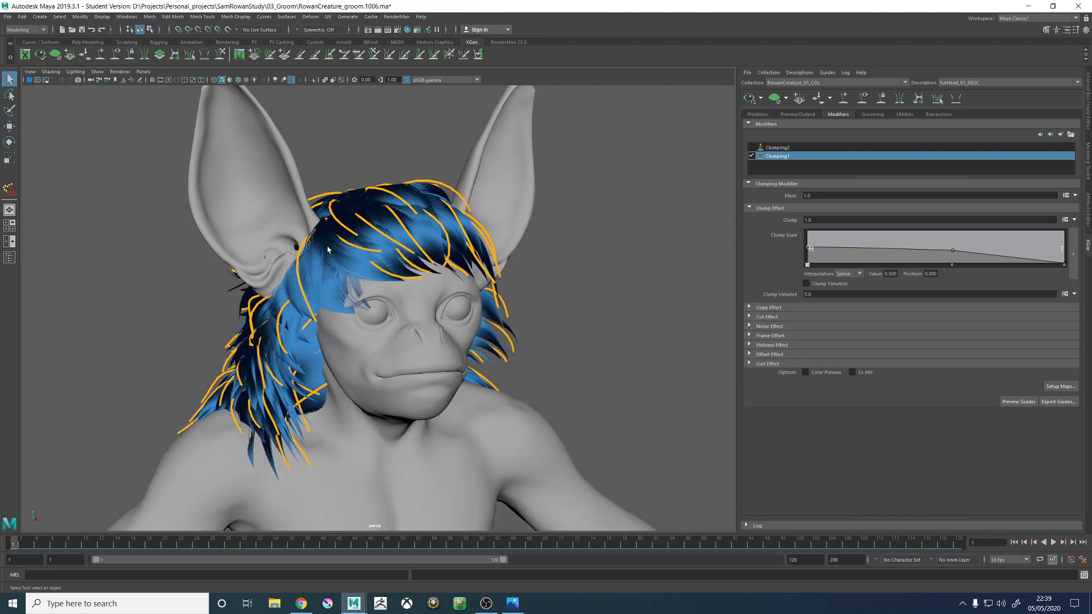
- Re-enable the Clumping2 modifier on top of Clumping1 and update the fur preview
alt+drag(327, 248, 375, 257)
click(753, 146)
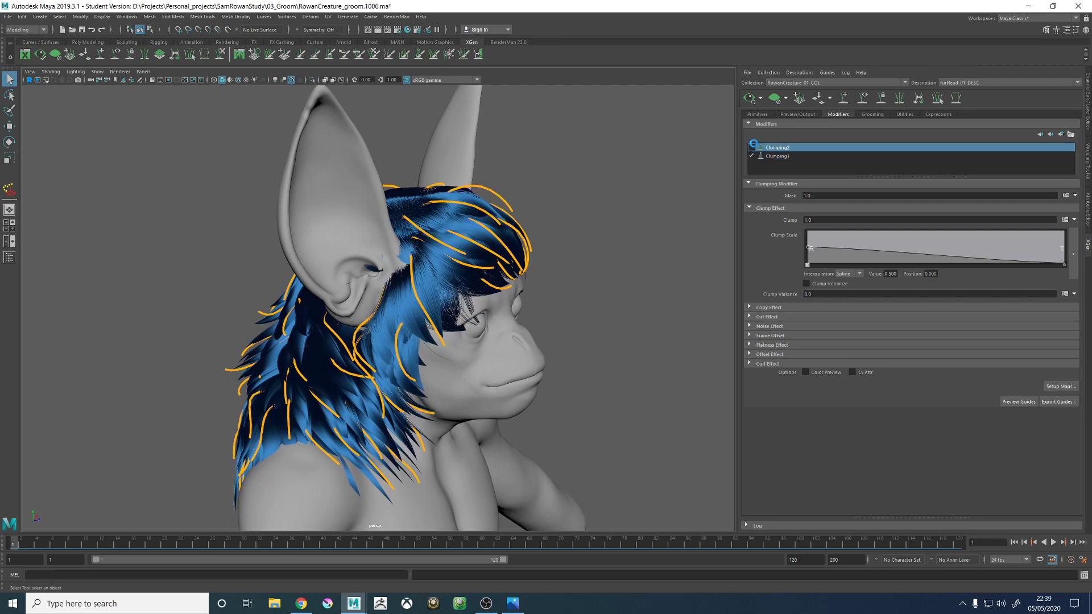
click(747, 100)
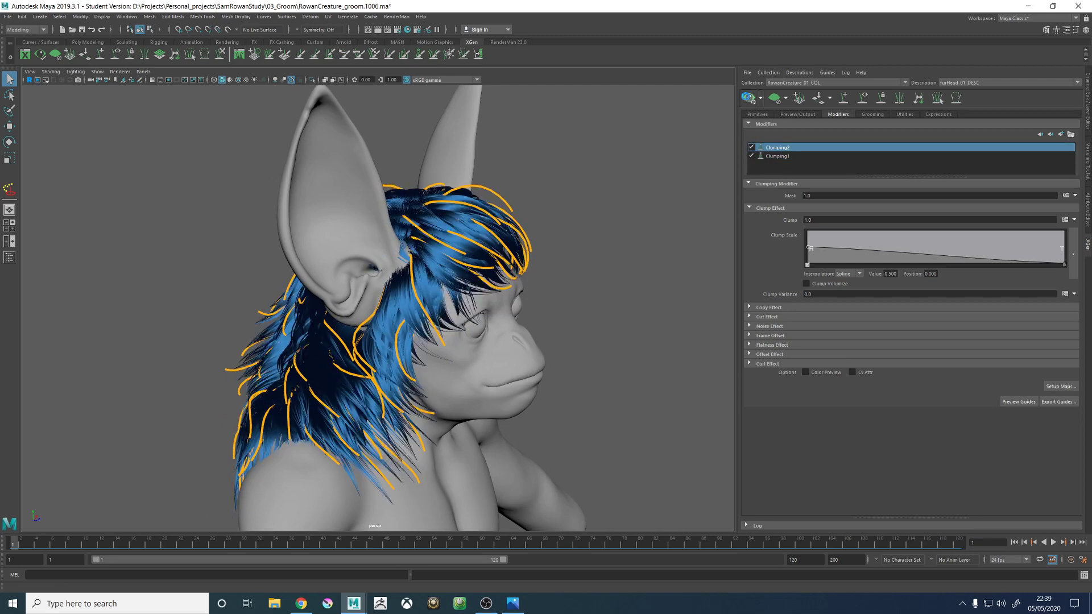
- Examine the two-level clumping along the side, back of the head and neck, both close up and from a distance
alt+drag(376, 246, 479, 252)
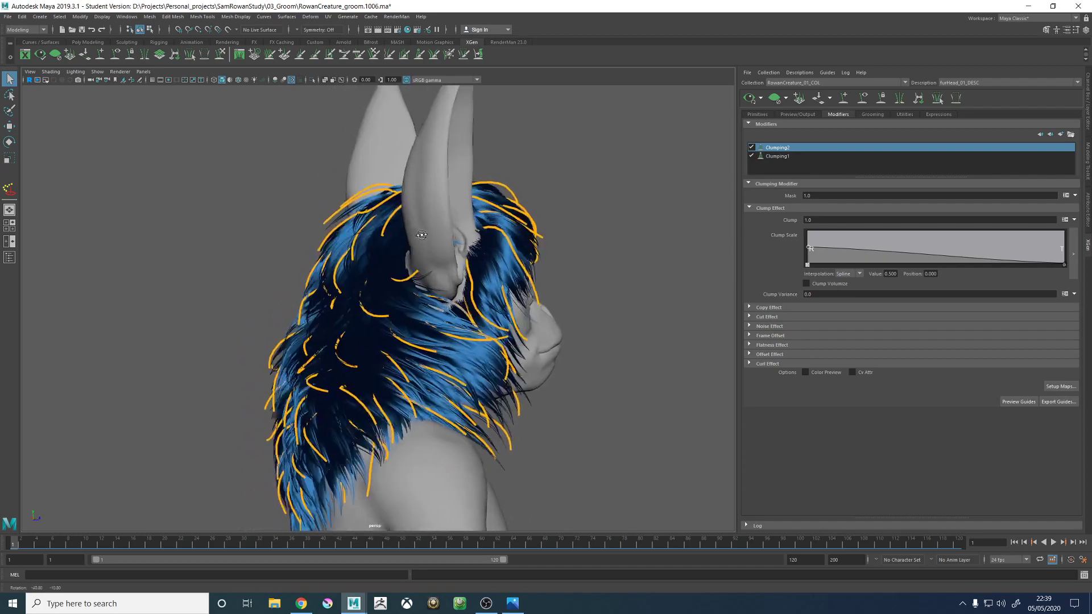
alt+middle_drag(479, 252, 475, 231)
alt+right_drag(433, 245, 588, 311)
alt+drag(589, 311, 653, 312)
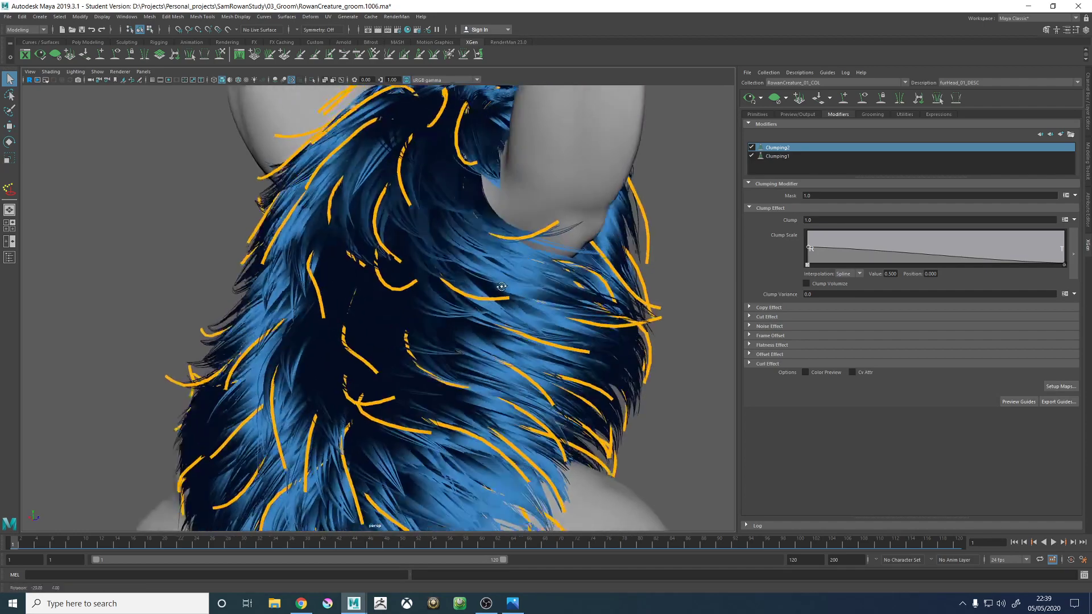
alt+right_drag(652, 313, 264, 291)
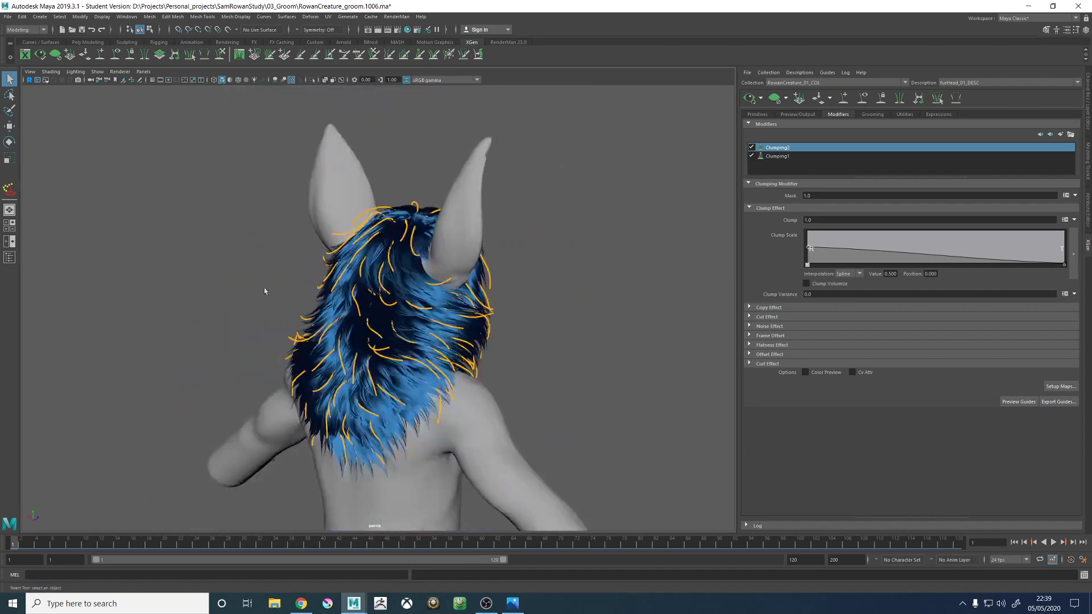
alt+drag(265, 292, 370, 296)
alt+middle_drag(369, 296, 366, 269)
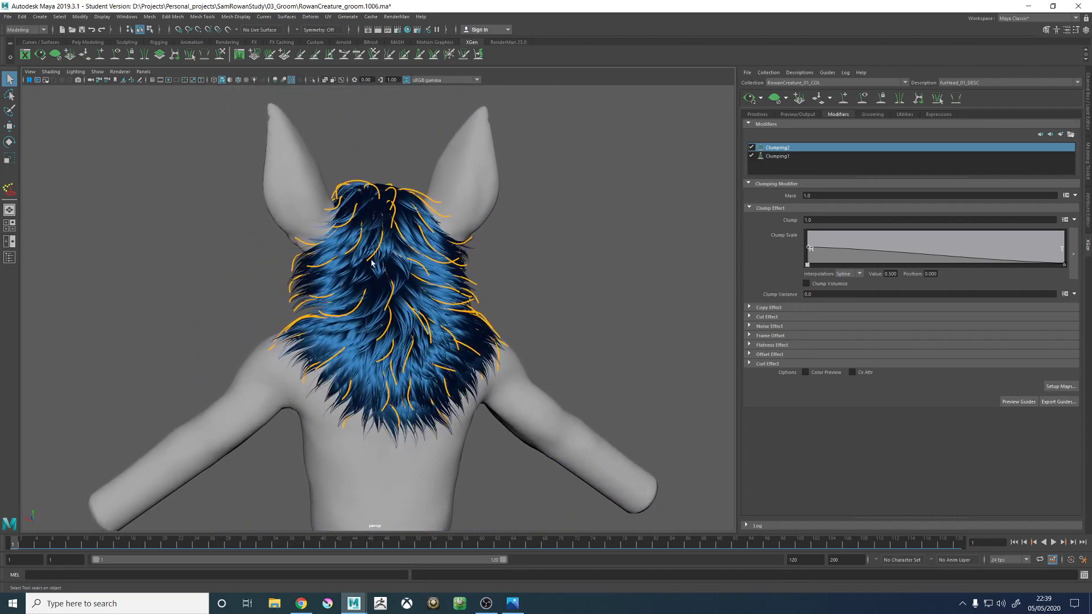
alt+right_drag(366, 268, 518, 305)
alt+drag(518, 305, 372, 314)
- Disable the Clumping2 modifier to show the back fur with only Clumping1 active, and select Clumping1
click(801, 158)
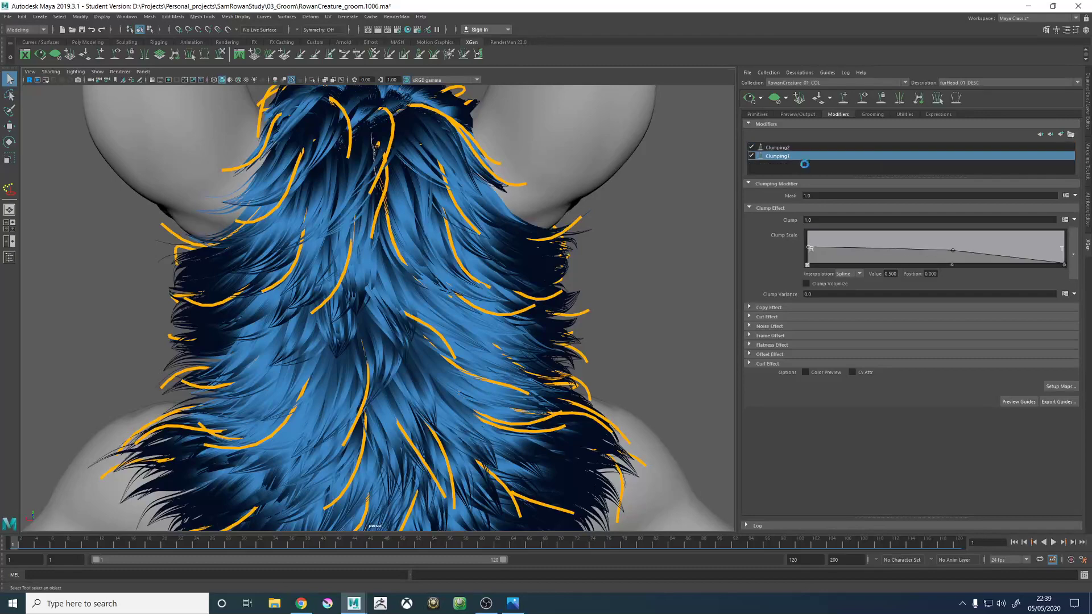
click(749, 147)
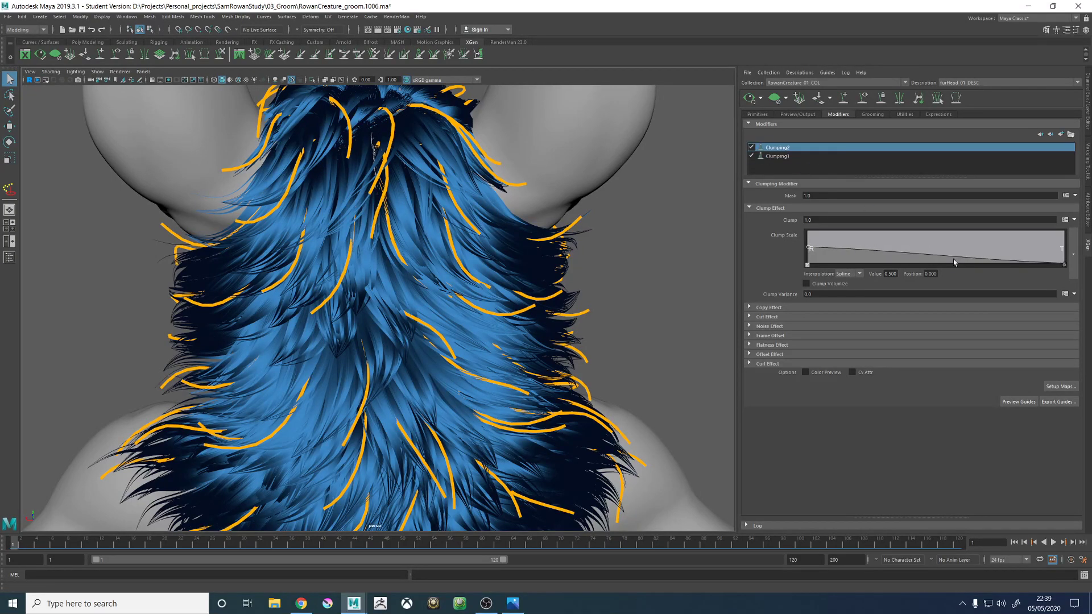
alt+drag(658, 200, 650, 188)
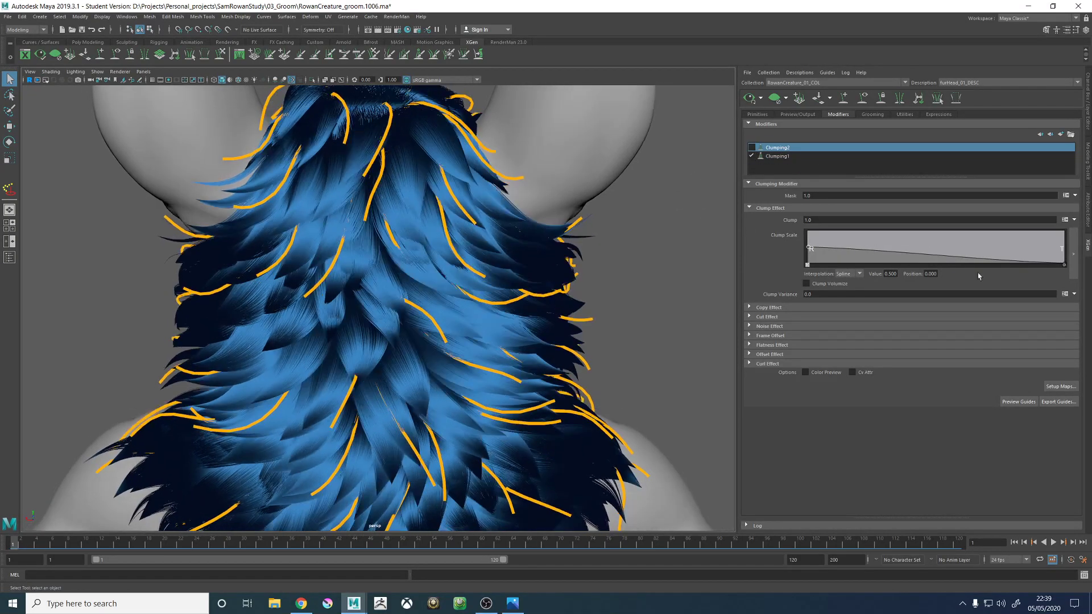
click(780, 158)
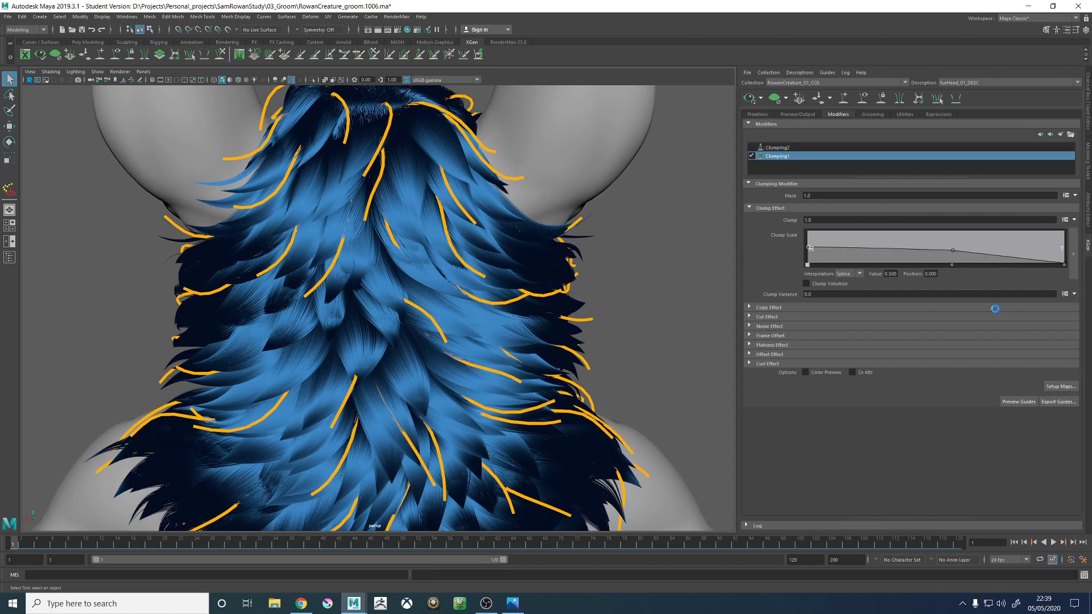
- Regenerate the Clumping1 maps from surface points at density 5 and check the clumps across the back of the head
click(1060, 386)
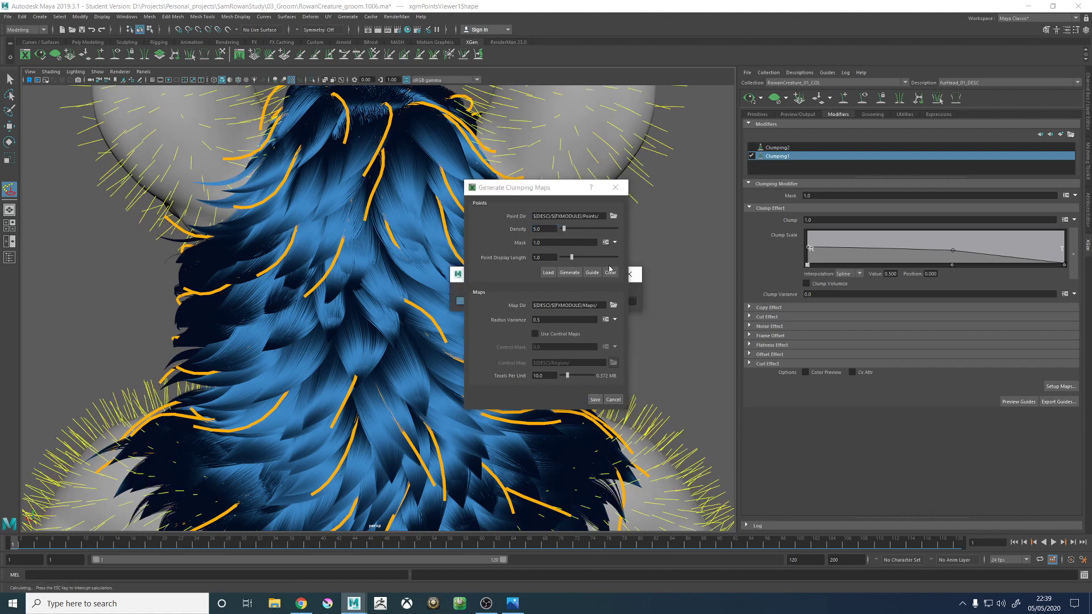
alt+drag(610, 309, 630, 285)
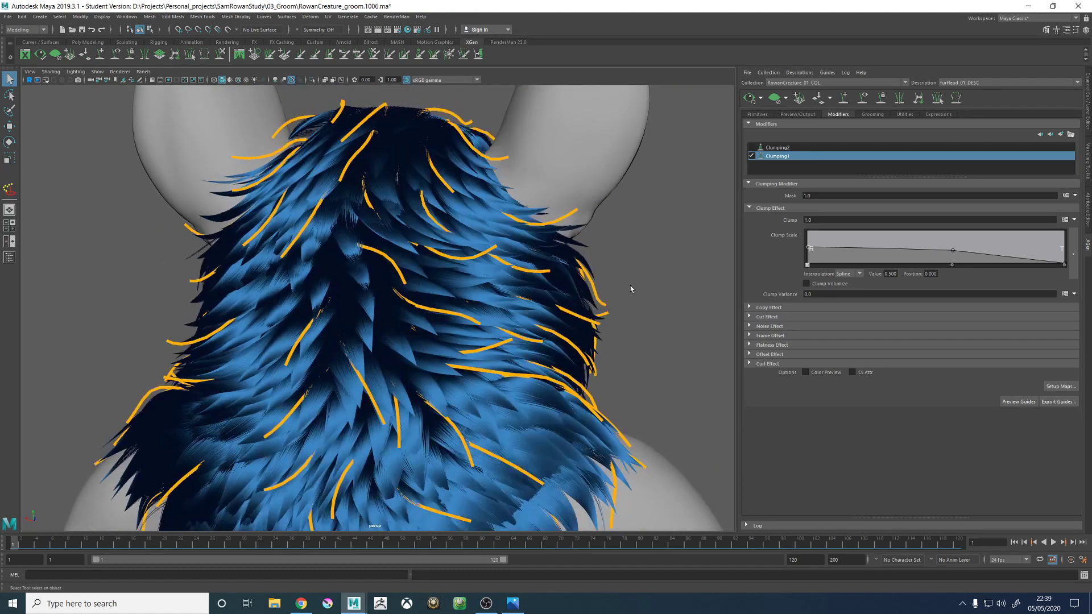
alt+right_drag(630, 285, 478, 284)
alt+drag(473, 281, 318, 315)
alt+right_drag(319, 315, 471, 423)
alt+drag(471, 423, 545, 325)
- Try regenerating the Clumping1 maps at density 5 with a reduced point mask, and check the fur from behind and the front
click(1060, 386)
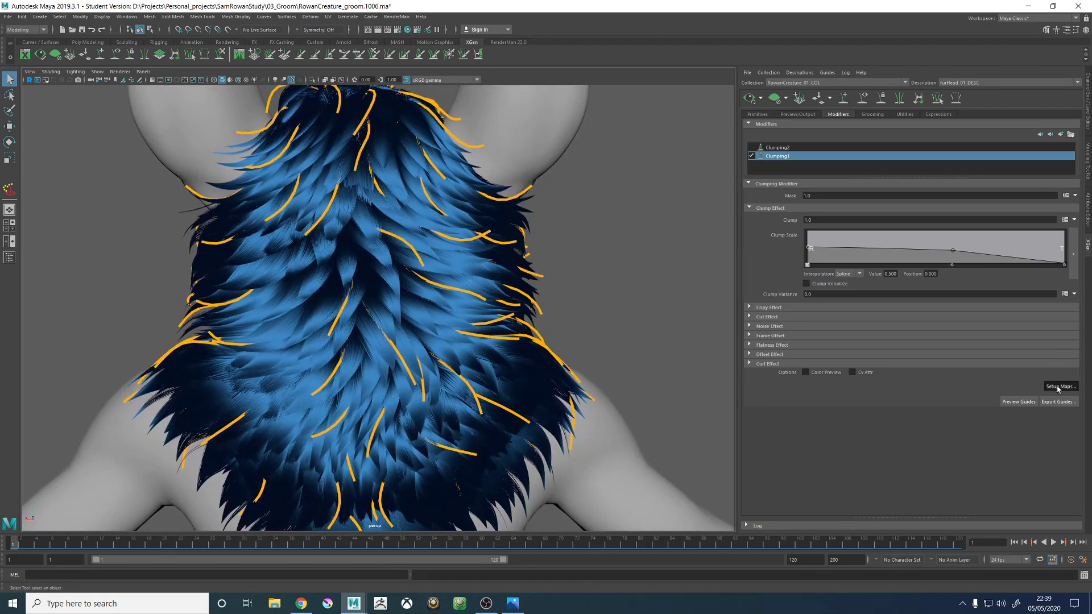
click(534, 229)
text(5)
click(537, 243)
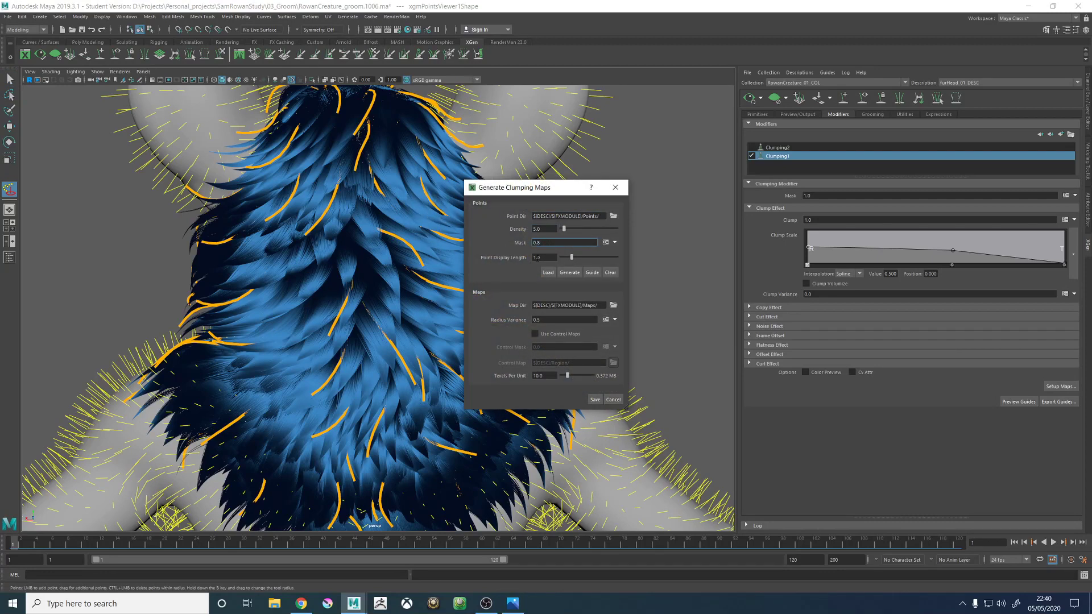
click(595, 399)
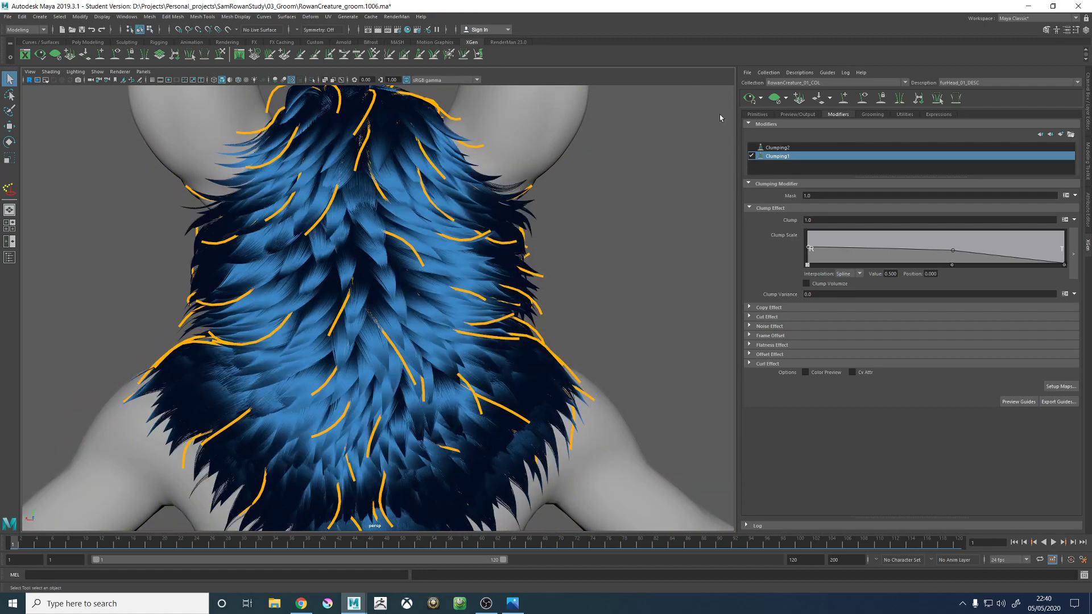
alt+drag(608, 214, 457, 212)
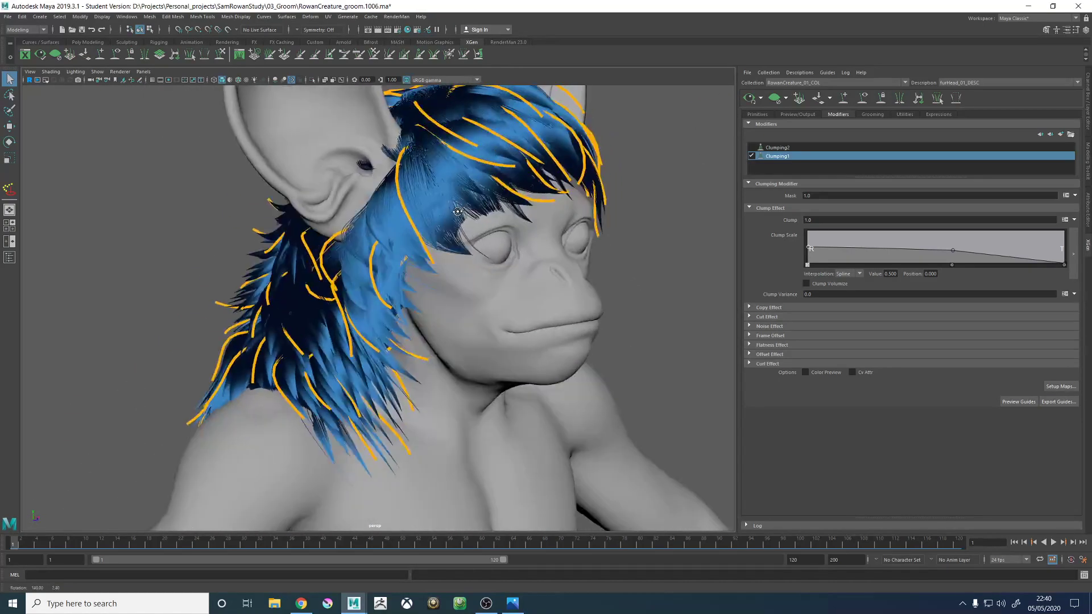
- Regenerate the Clumping1 points with density 4 and mask 0.8, and save the new clumping maps
click(1060, 386)
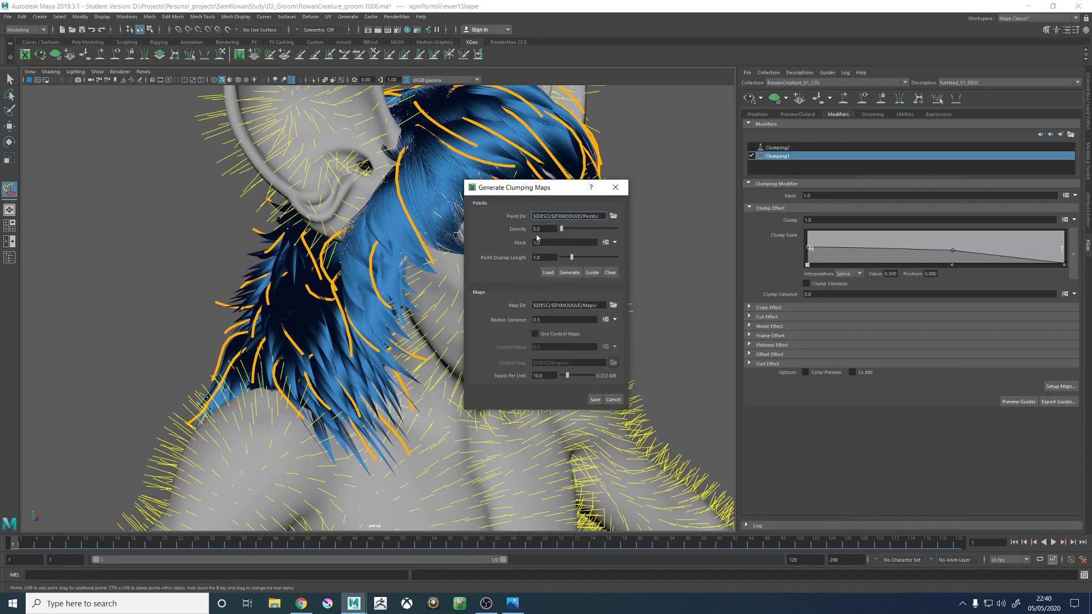
key(Tab)
text(0.8)
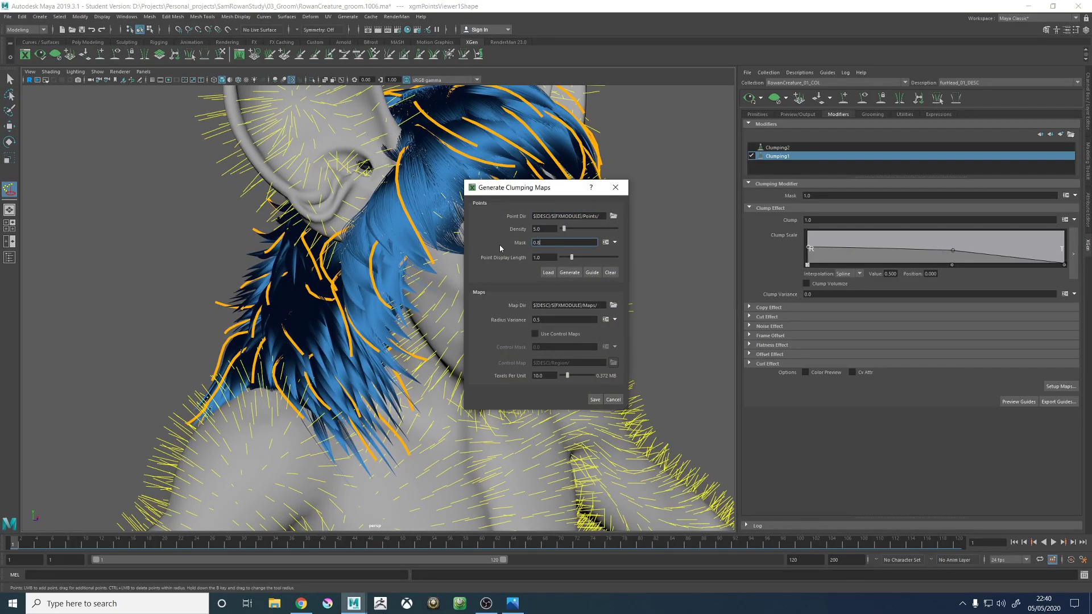
click(567, 272)
double_click(553, 230)
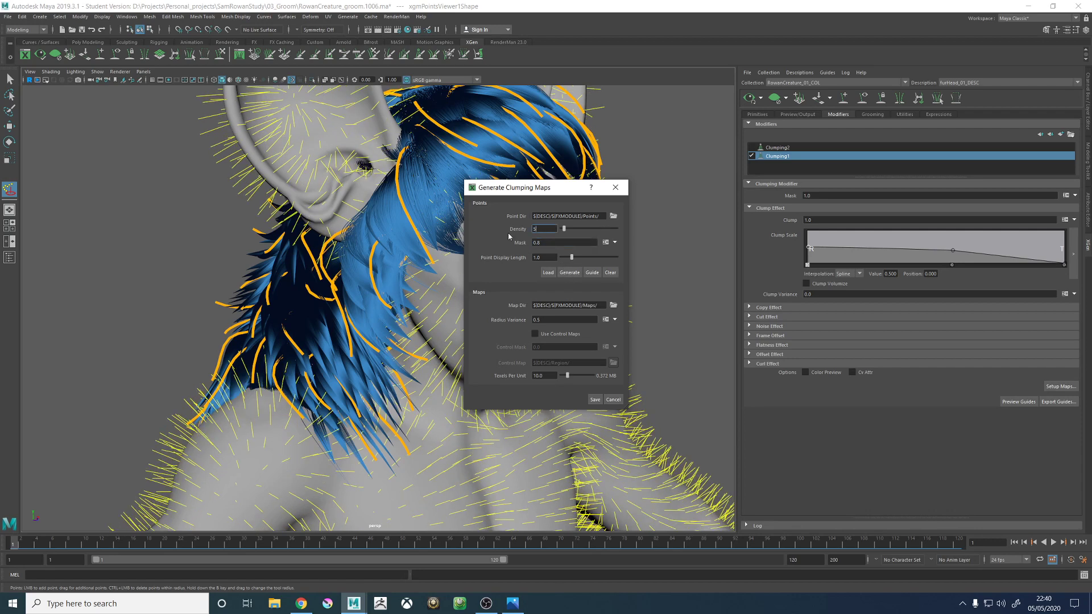
text(4)
click(570, 273)
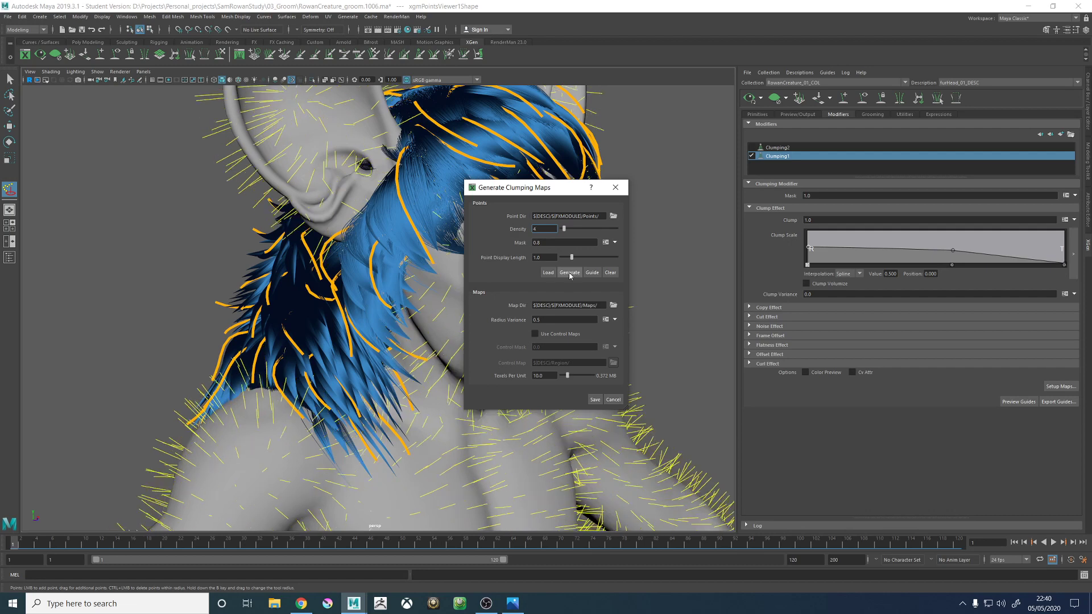
click(594, 400)
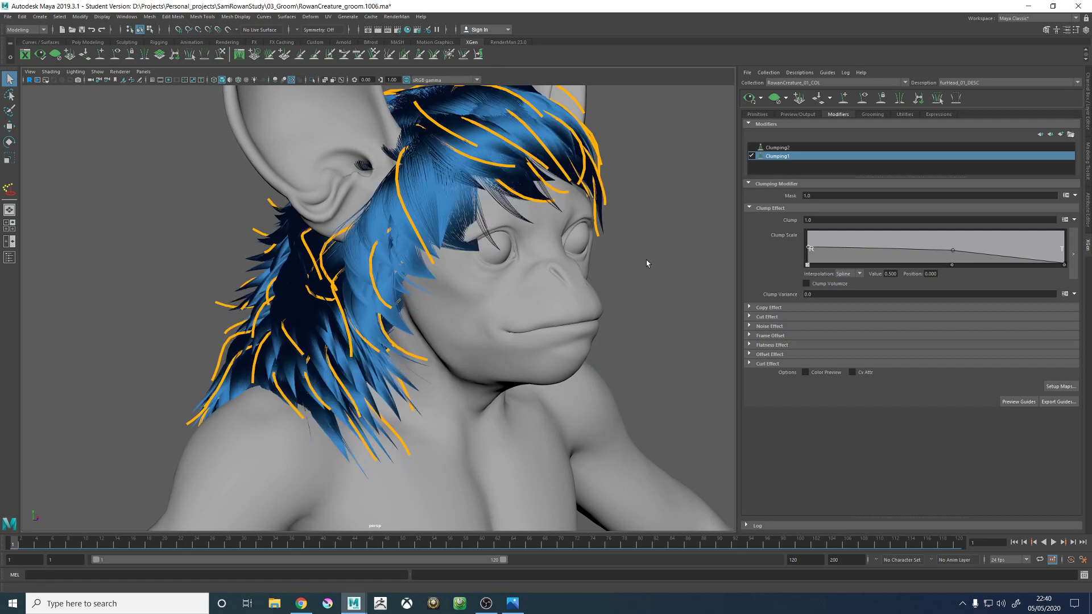
- Re-enable Clumping2 and regenerate its clumping maps with a point density of 15
alt+drag(646, 264, 626, 298)
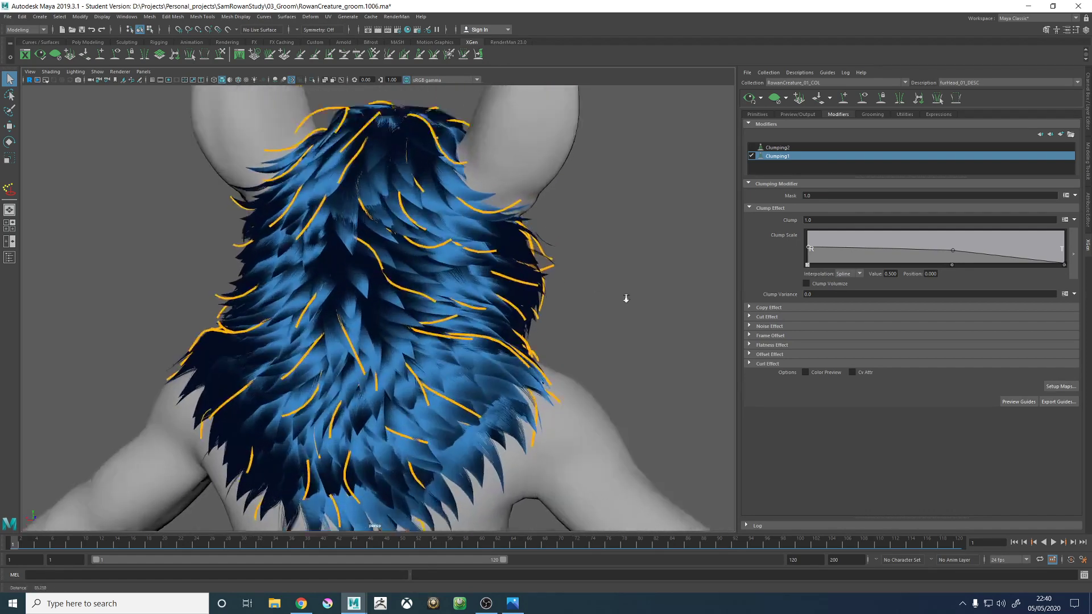
scroll(626, 298, up, 3)
click(752, 147)
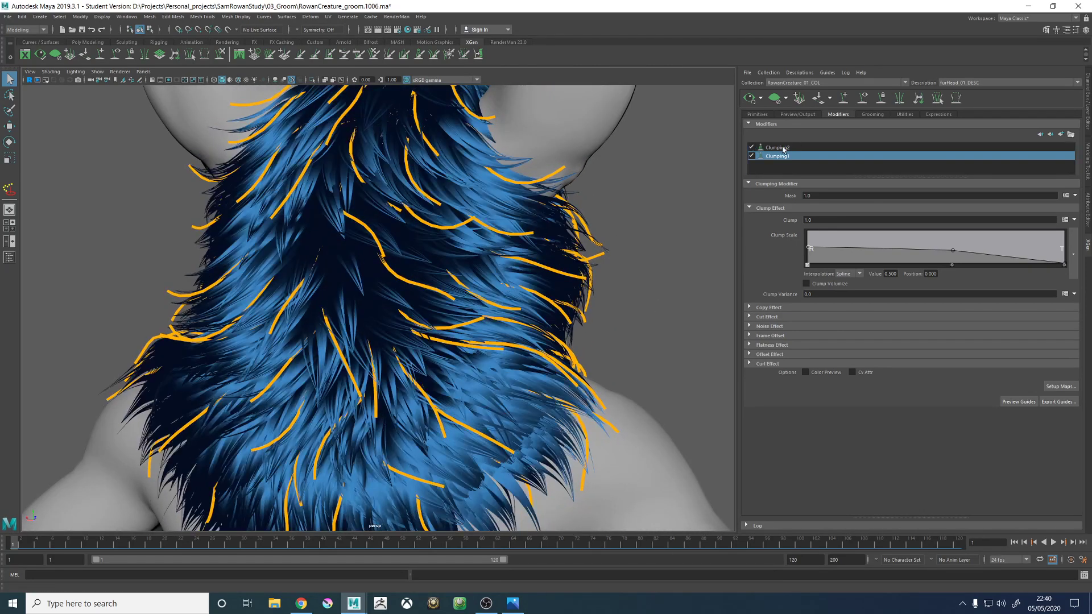
click(782, 147)
click(1059, 387)
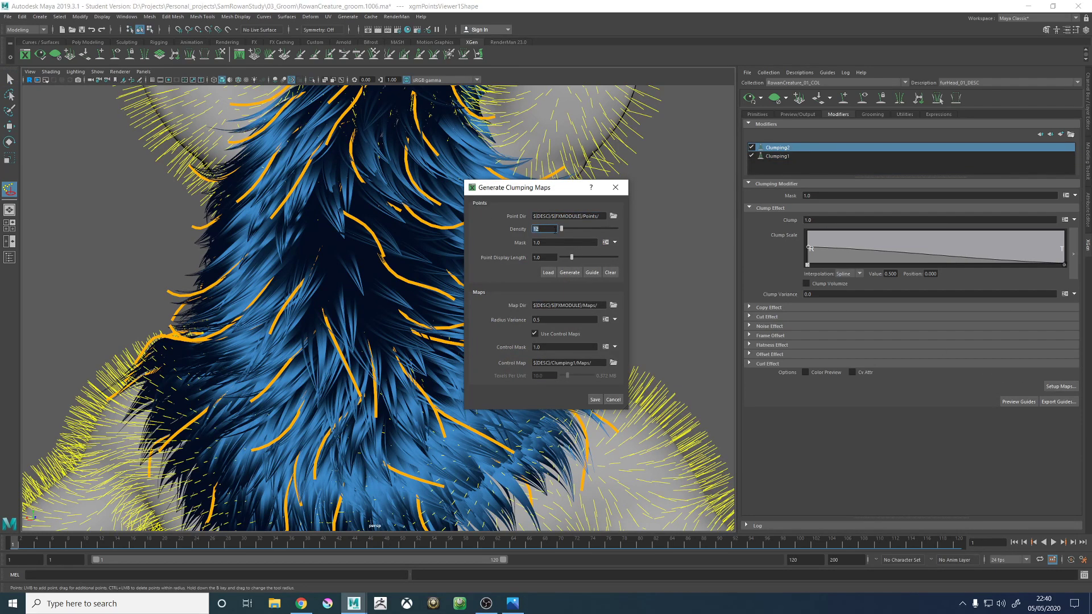
click(569, 272)
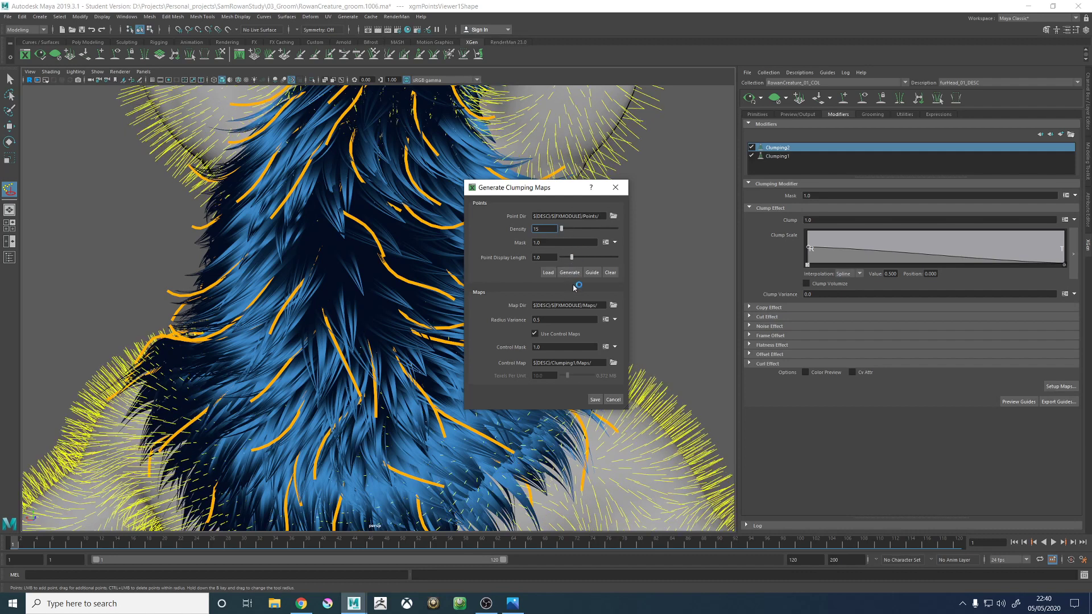
click(596, 400)
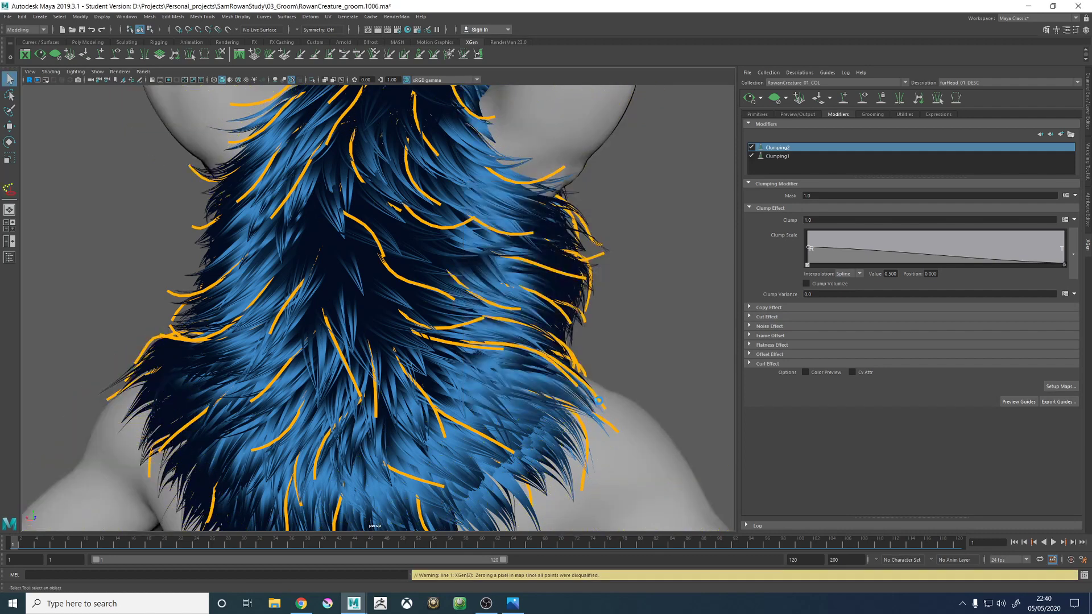
- Hide the guides and inspect the clumped fur from the side, especially around the base of the ear
alt+right_drag(542, 328, 518, 342)
alt+drag(500, 339, 514, 341)
click(862, 97)
alt+drag(420, 200, 417, 268)
alt+drag(403, 216, 428, 288)
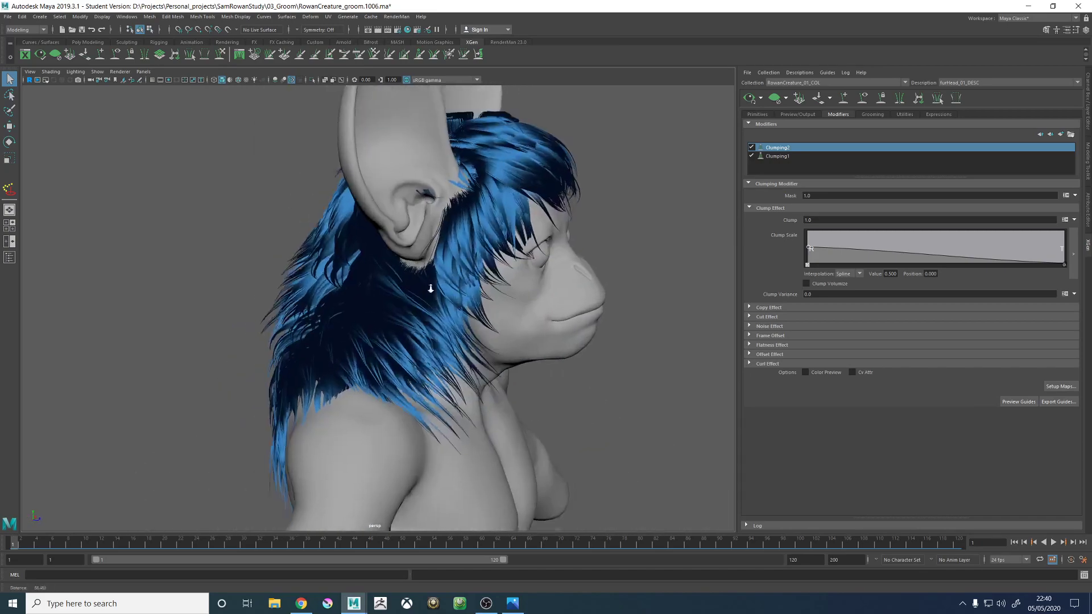
alt+right_drag(429, 287, 500, 284)
alt+drag(455, 284, 485, 284)
alt+middle_drag(519, 215, 510, 249)
alt+drag(510, 248, 487, 300)
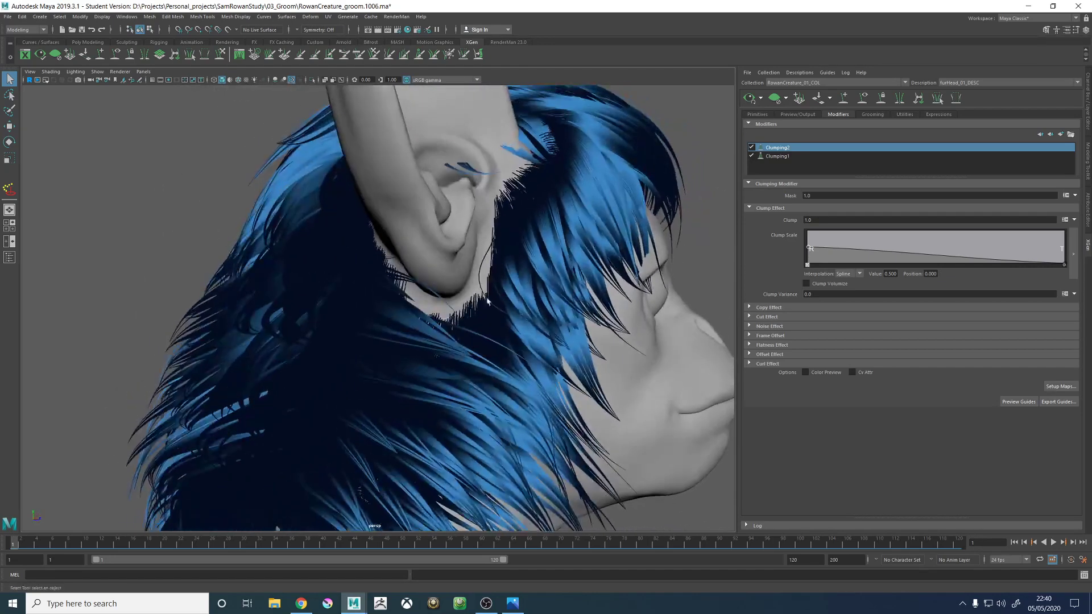
- Clear the fur preview and show the wireframe over the shaded head, framing the area below the ear
click(774, 102)
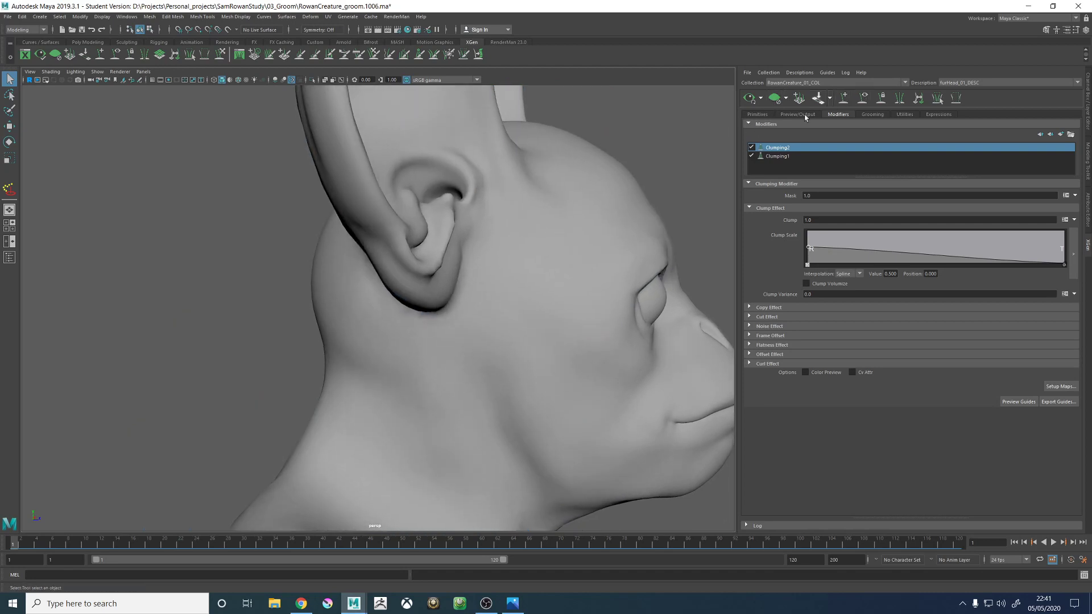
click(757, 114)
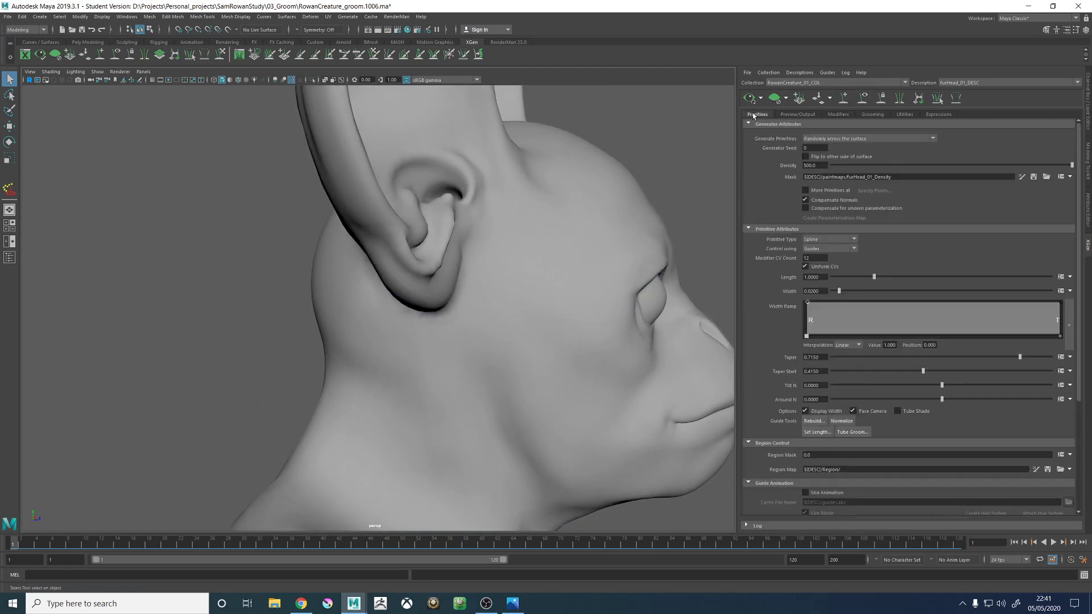
click(241, 79)
alt+drag(494, 232, 463, 230)
scroll(463, 229, up, 4)
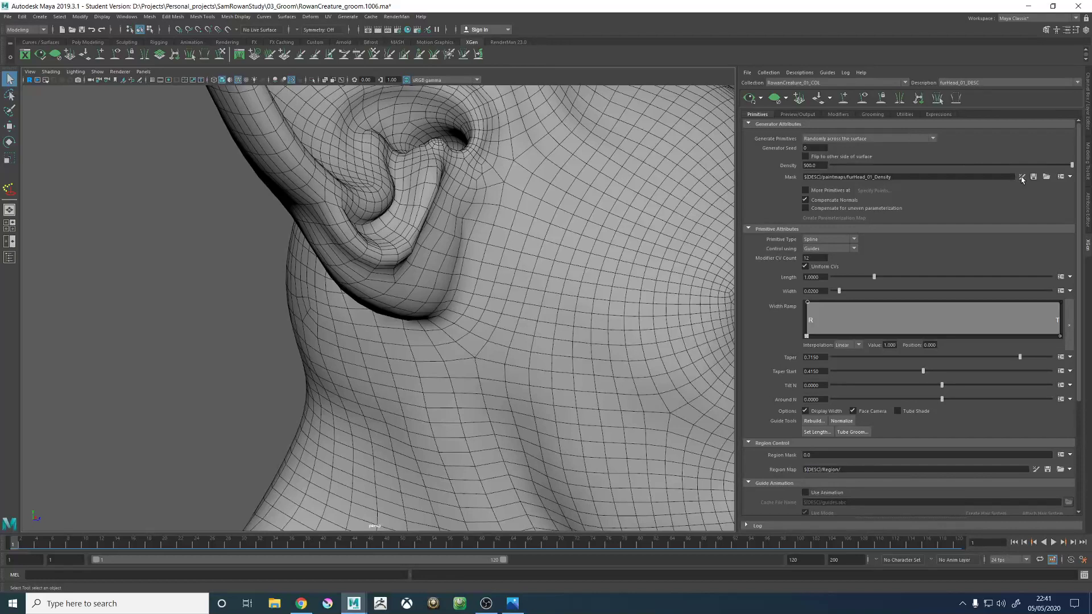
- Start painting the furHead_01_Density mask on the body mesh and bring up the 3D Paint Tool settings
click(1022, 178)
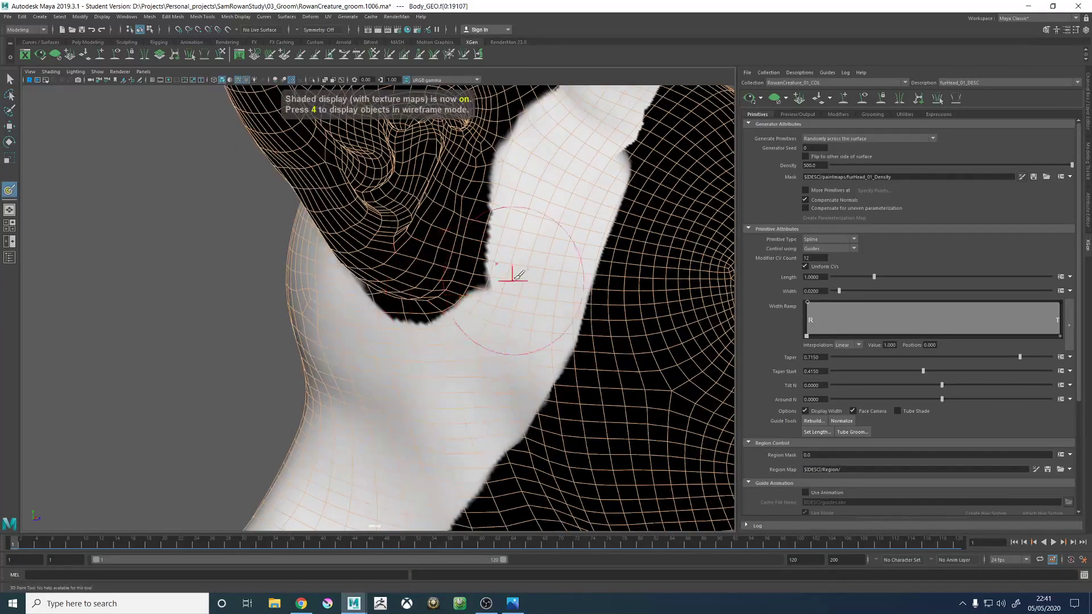
drag(522, 269, 505, 269)
click(1087, 178)
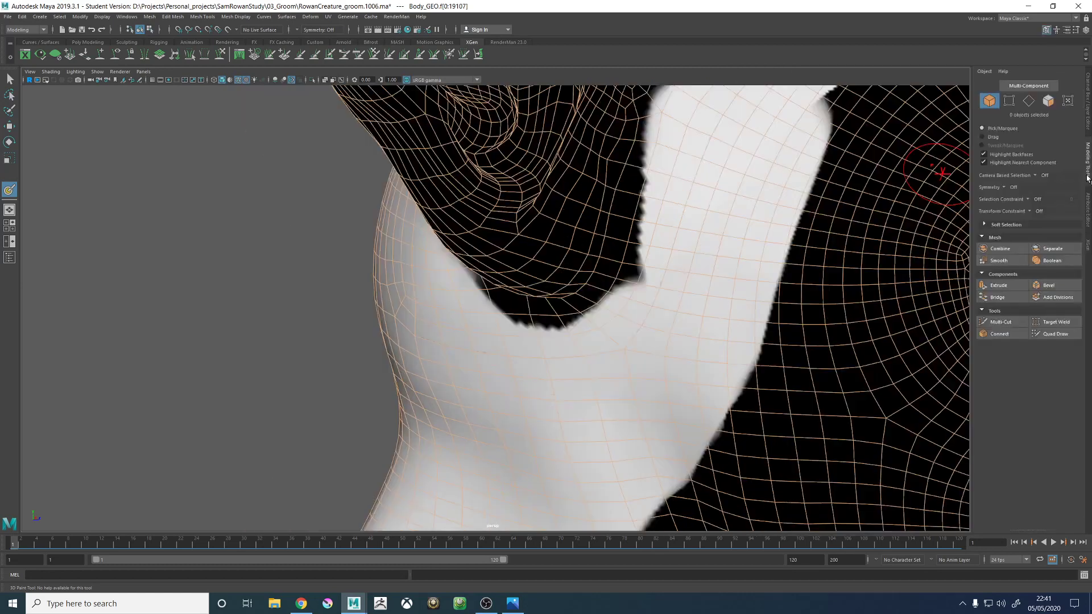
click(1085, 115)
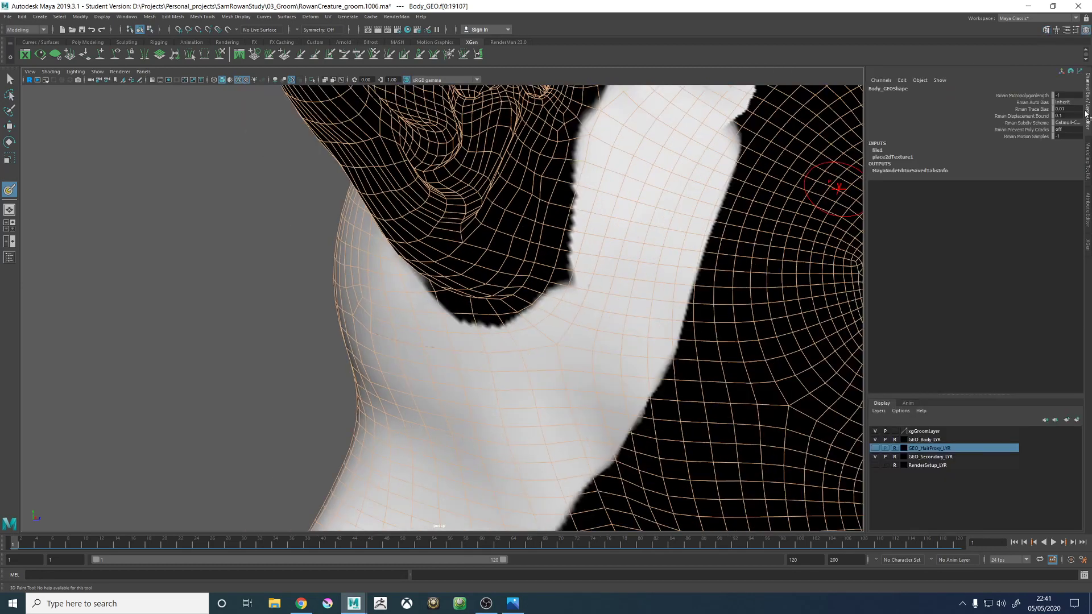
click(1074, 33)
mouse_move(65, 51)
mouse_down()
mouse_move(452, 106)
mouse_move(1024, 91)
mouse_move(1086, 118)
mouse_up()
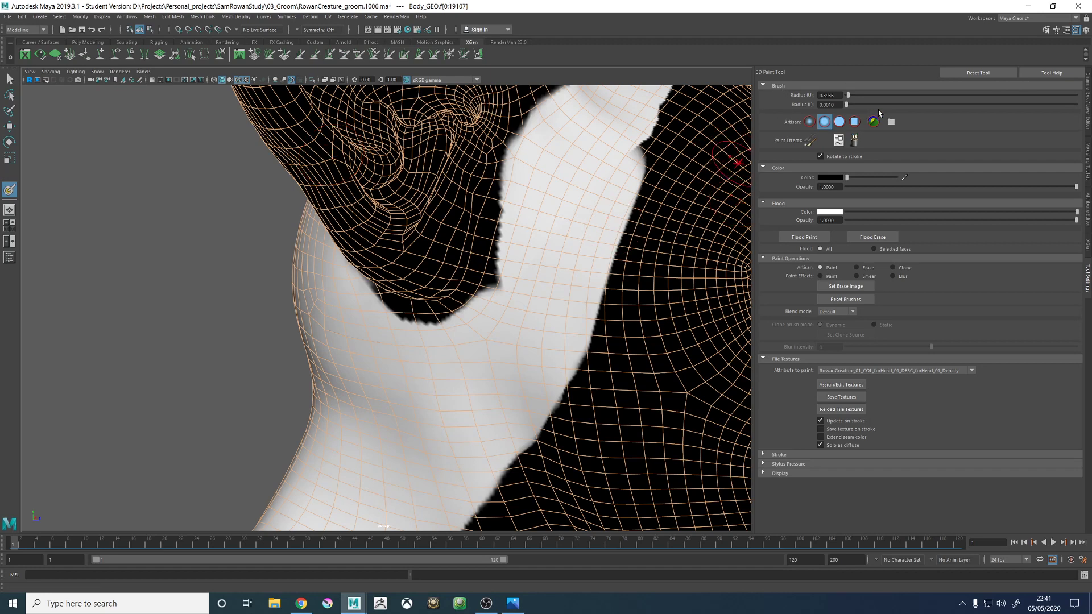
- Using the solid round brush, paint the density mask black beside the ear's base, then switch the paint colour to white
click(839, 122)
mouse_move(496, 289)
mouse_down()
mouse_move(508, 262)
mouse_move(495, 307)
mouse_up()
drag(846, 176, 904, 186)
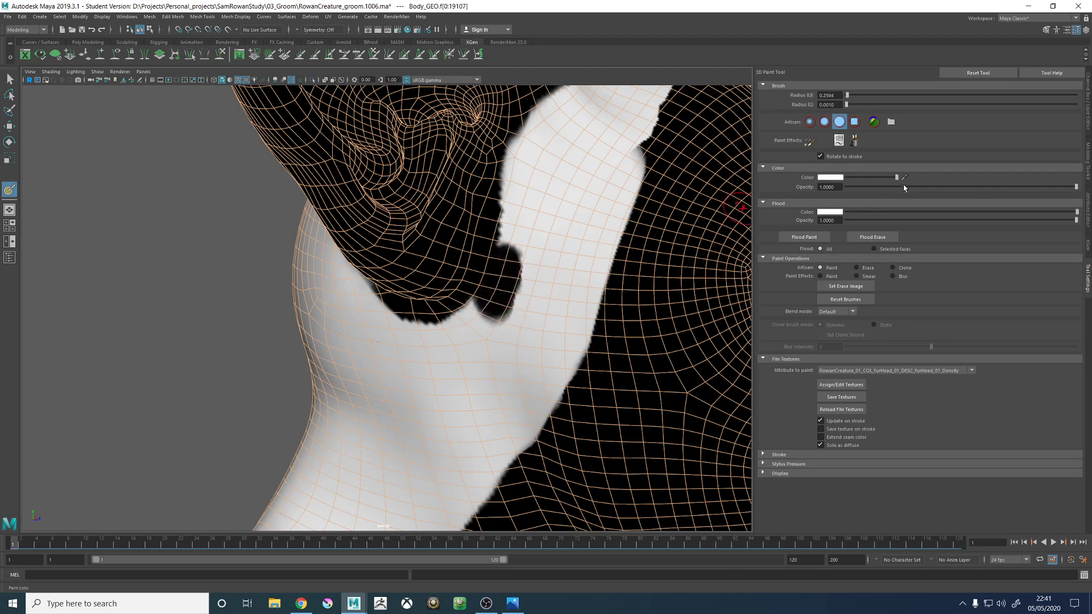
mouse_move(518, 301)
mouse_down()
mouse_move(519, 251)
mouse_move(507, 255)
mouse_move(505, 235)
mouse_move(527, 165)
mouse_move(519, 288)
mouse_move(535, 287)
mouse_up()
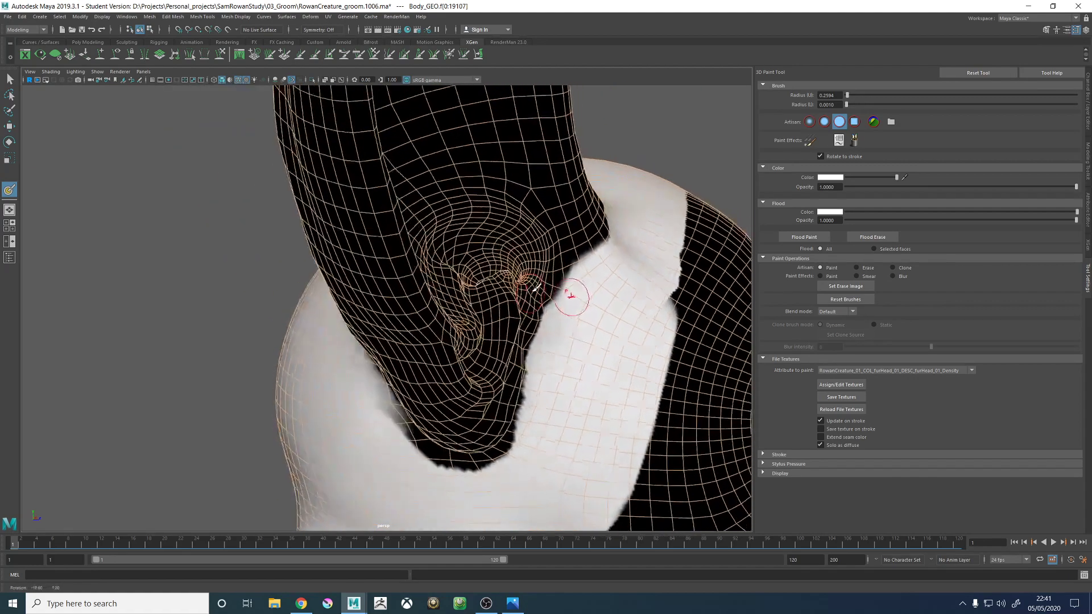
- Clean up the mask boundary below and behind the ear with white strokes at a brush radius of about 0.26
mouse_move(602, 258)
alt+mouse_down()
mouse_move(546, 277)
mouse_move(631, 221)
alt+mouse_up()
mouse_move(546, 334)
alt+mouse_down()
mouse_move(545, 300)
mouse_move(491, 311)
alt+mouse_up()
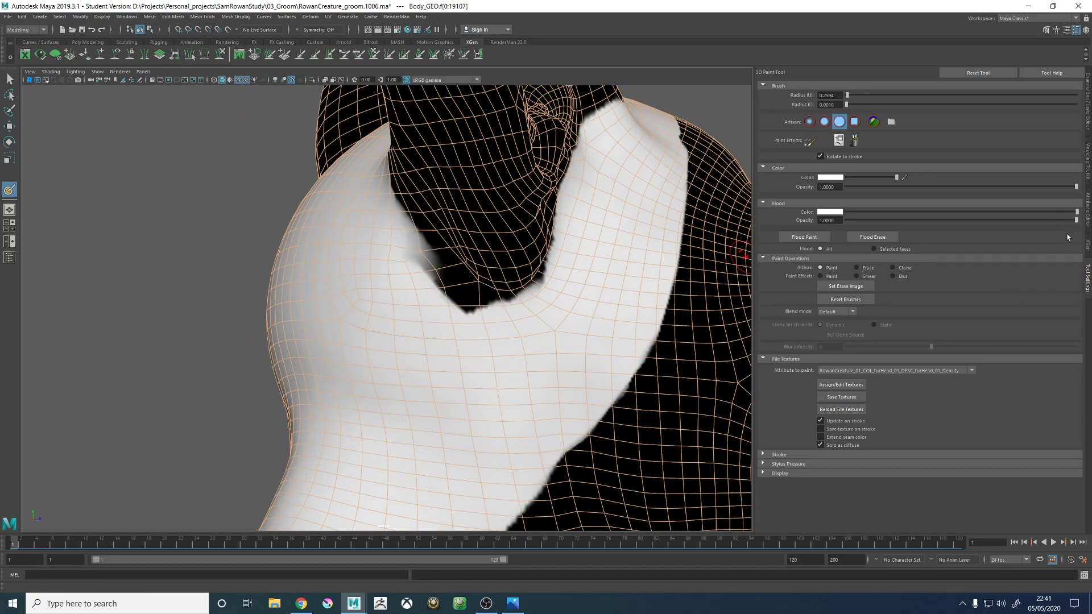
mouse_move(397, 288)
mouse_down()
mouse_move(488, 312)
mouse_move(500, 304)
mouse_move(473, 262)
mouse_up()
mouse_move(505, 308)
alt+mouse_down()
mouse_move(485, 280)
mouse_move(519, 171)
mouse_move(540, 206)
mouse_move(487, 304)
mouse_move(473, 212)
mouse_move(480, 267)
mouse_move(479, 227)
mouse_move(515, 156)
mouse_move(475, 297)
mouse_move(463, 285)
mouse_move(500, 333)
mouse_move(522, 399)
mouse_move(438, 329)
mouse_move(446, 299)
mouse_move(397, 317)
mouse_move(437, 292)
alt+mouse_up()
alt+drag(465, 245, 423, 301)
mouse_move(419, 307)
mouse_down()
mouse_move(428, 254)
mouse_move(410, 245)
mouse_move(413, 208)
mouse_up()
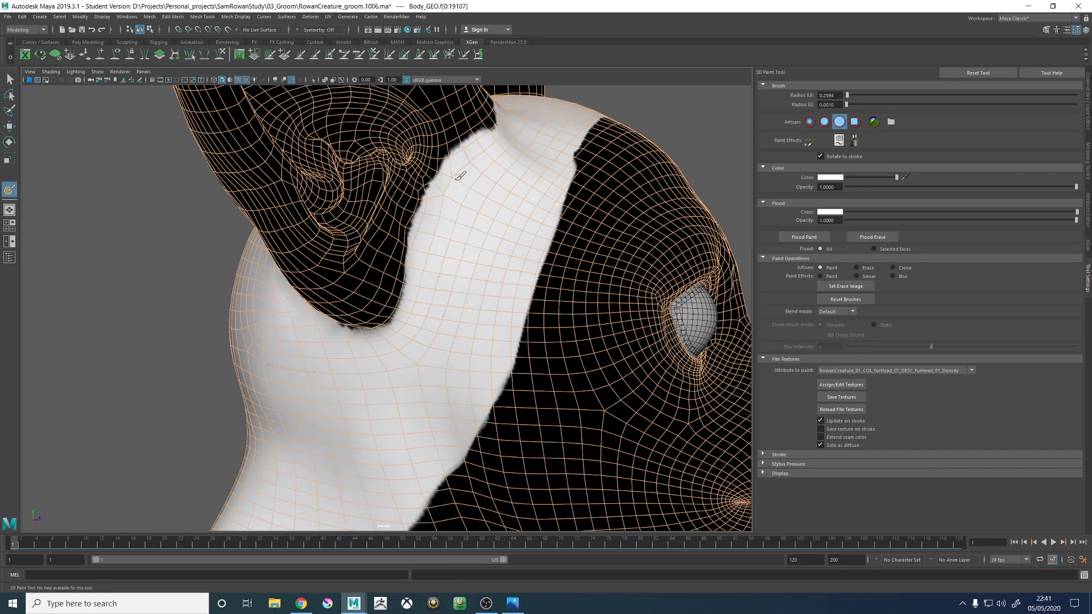
- Extend the white density mask along the front, top and back edges of the ear bases
alt+drag(480, 165, 453, 205)
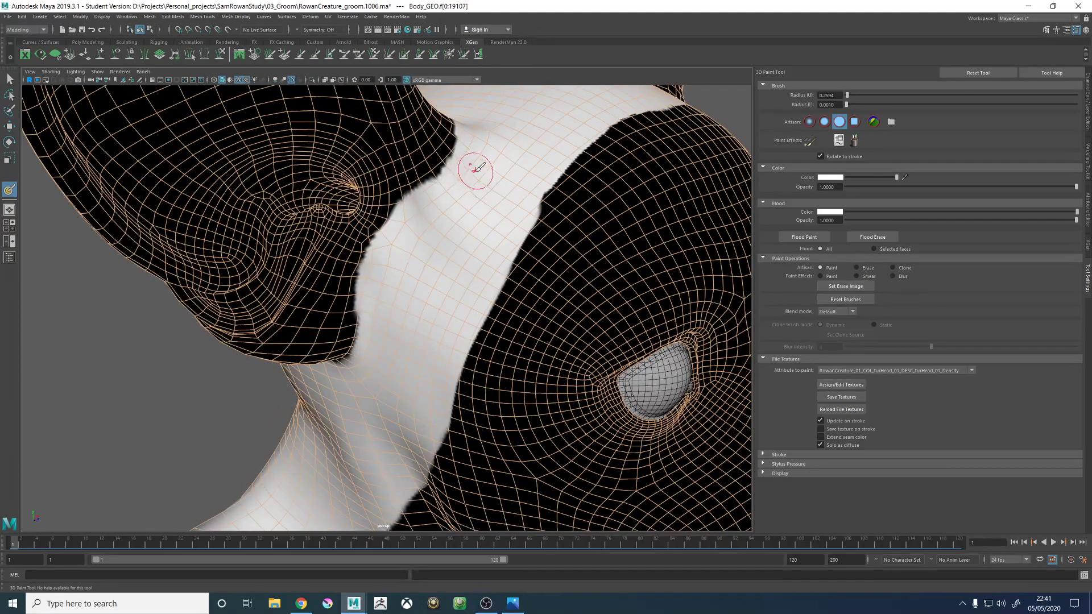
mouse_move(477, 168)
alt+mouse_down()
mouse_move(453, 246)
mouse_move(398, 244)
mouse_move(483, 287)
alt+mouse_up()
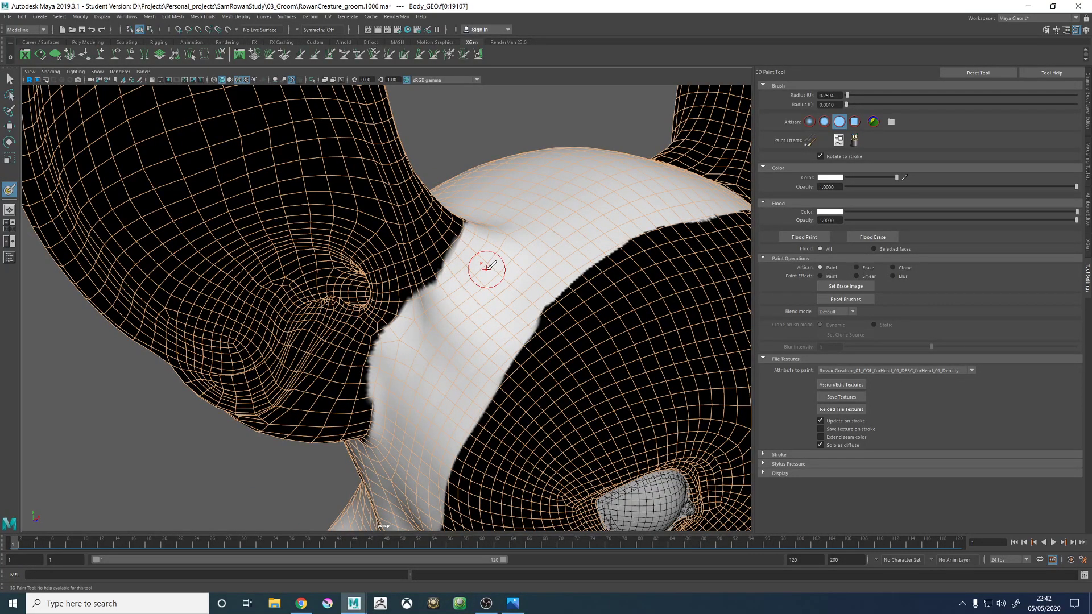
mouse_move(488, 266)
alt+mouse_down()
mouse_move(382, 356)
mouse_move(391, 347)
mouse_move(377, 267)
alt+mouse_up()
alt+drag(376, 308, 386, 262)
drag(396, 343, 372, 239)
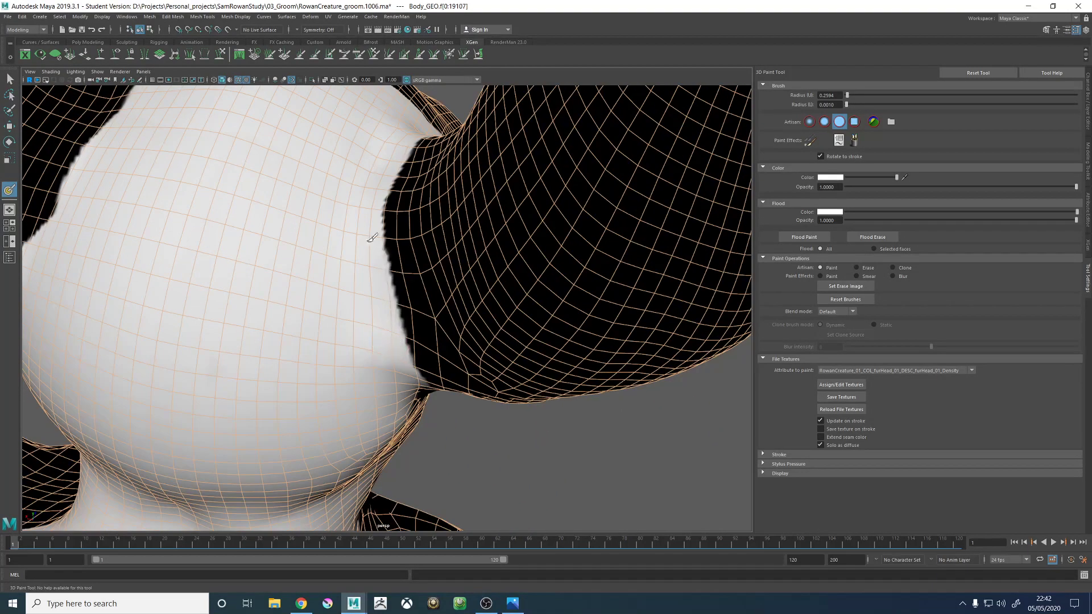
drag(383, 289, 373, 210)
scroll(398, 245, down, 5)
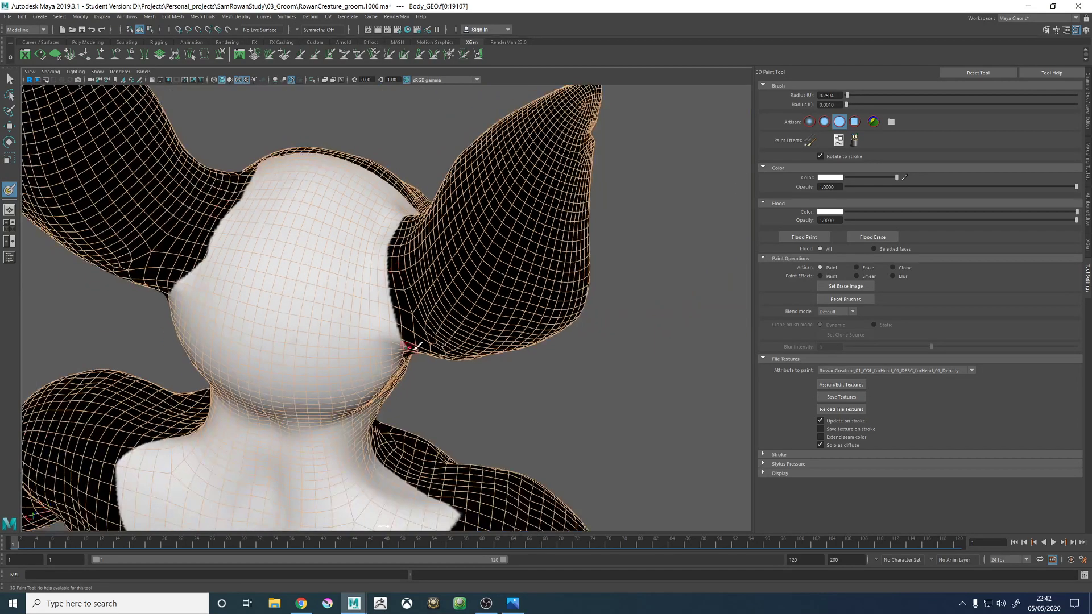
mouse_move(408, 349)
alt+mouse_down()
mouse_move(430, 311)
mouse_move(425, 327)
alt+mouse_up()
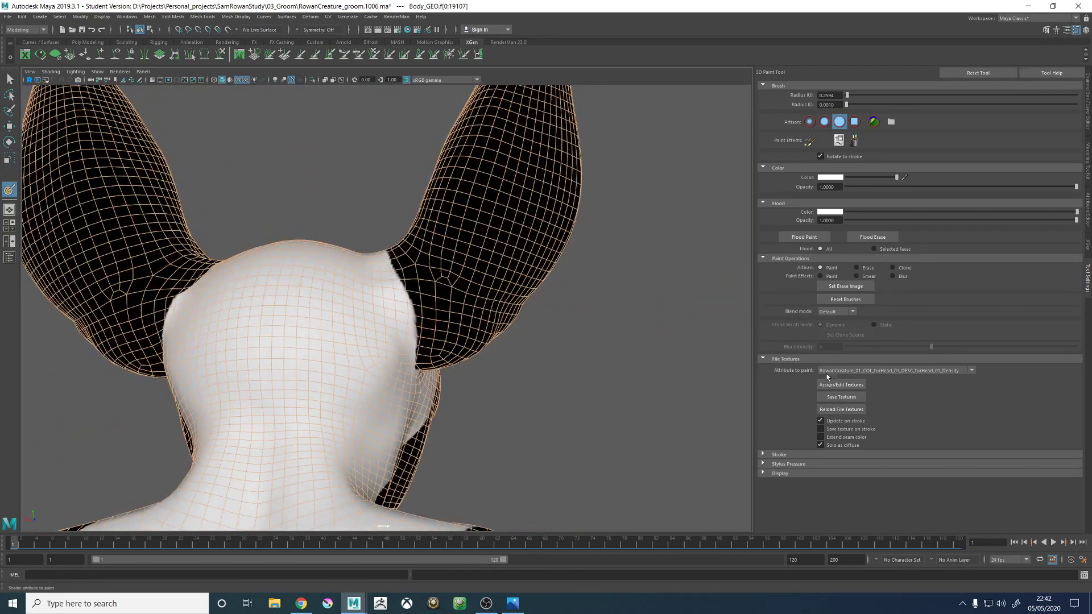
- Save the painted texture and the furHead_01_Density mask in XGen, and check the regenerated fur from behind
click(841, 397)
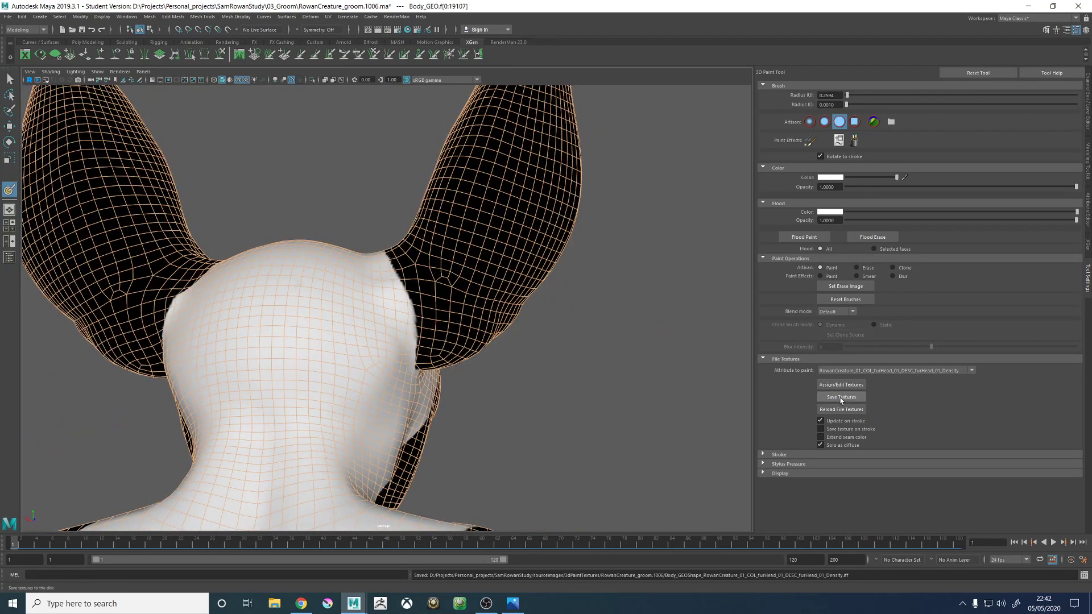
click(1088, 250)
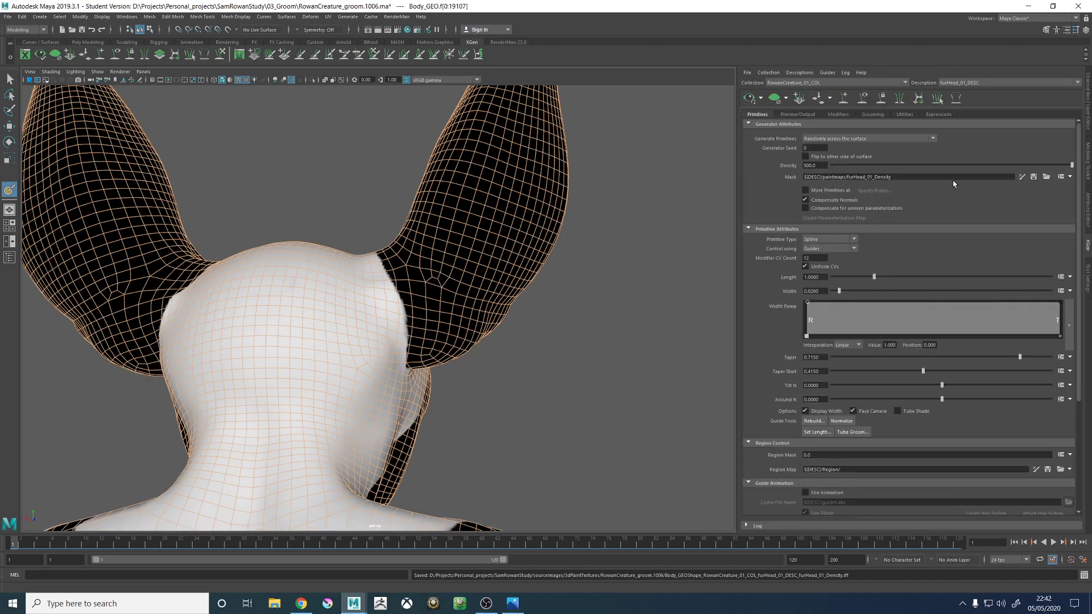
click(1034, 177)
alt+drag(637, 193, 568, 211)
alt+drag(199, 248, 265, 261)
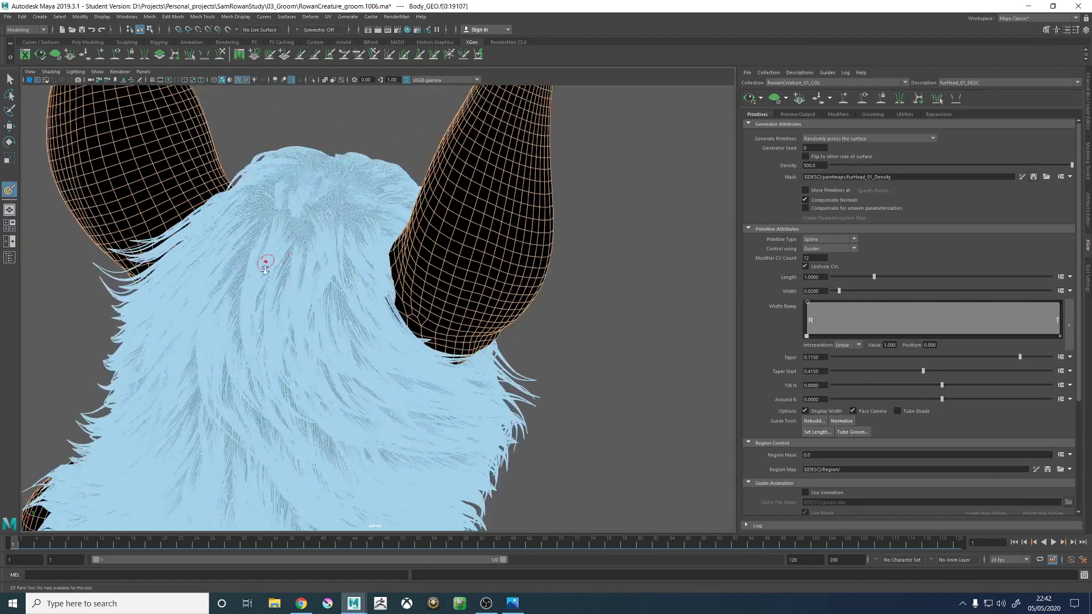
mouse_move(265, 261)
alt+right_down()
mouse_move(577, 412)
mouse_move(264, 358)
alt+right_up()
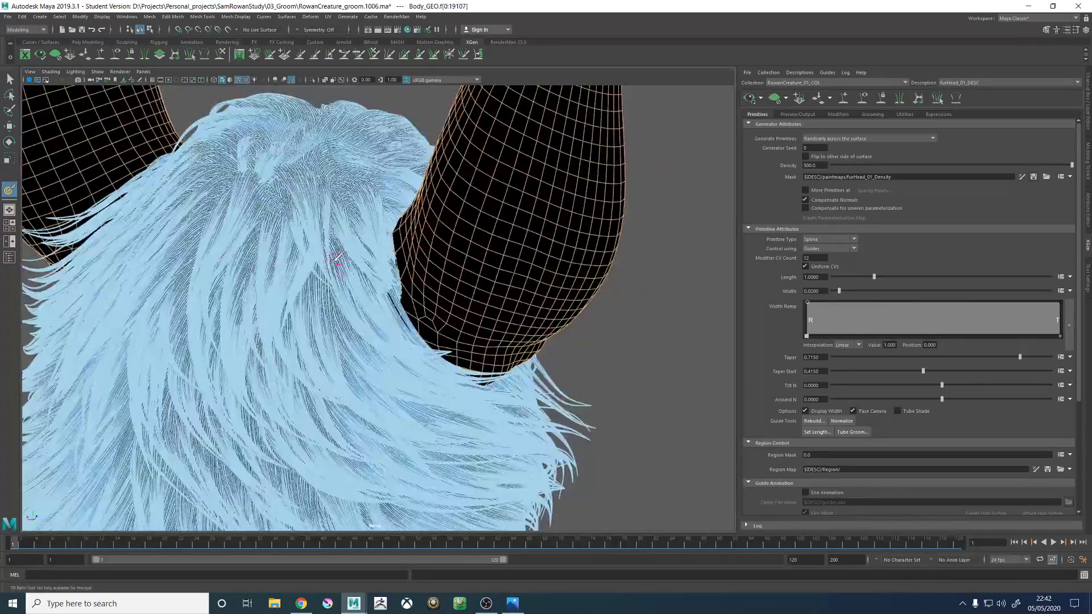
- Turn off the wireframe over the shaded model and leave the 3D Paint Tool for the Move Tool
click(239, 80)
mouse_move(520, 283)
alt+mouse_down()
mouse_move(368, 278)
mouse_move(572, 275)
alt+mouse_up()
alt+right_drag(573, 276, 392, 257)
mouse_move(392, 257)
alt+mouse_down()
mouse_move(340, 272)
mouse_move(376, 279)
alt+mouse_up()
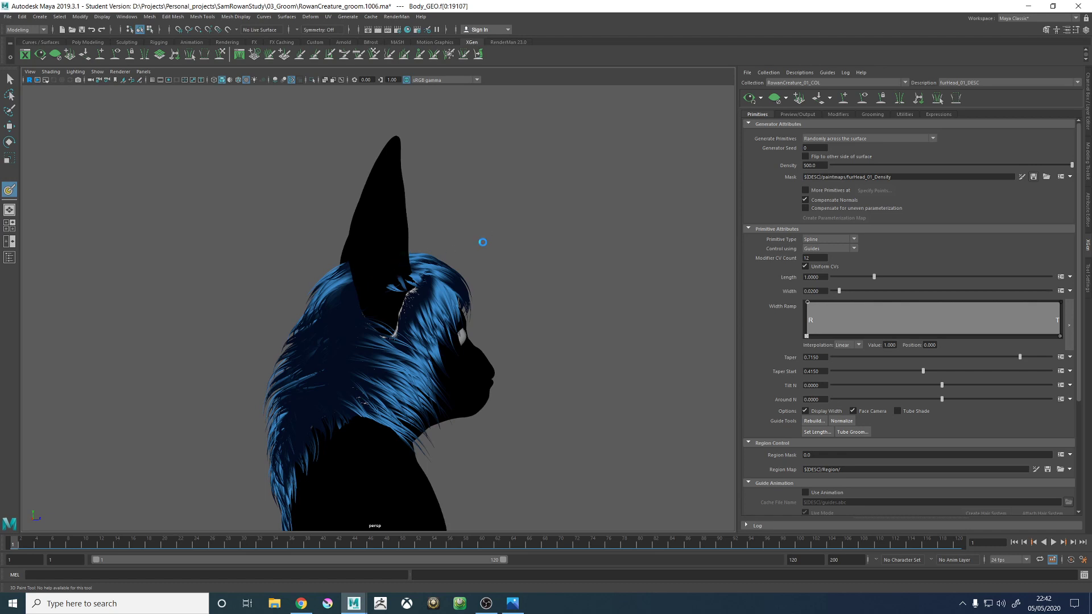
key(w)
- Inspect the fur on the crown and around both ears from the front, above and the side
mouse_move(490, 246)
alt+mouse_down()
mouse_move(509, 246)
mouse_move(445, 271)
mouse_move(448, 288)
alt+mouse_up()
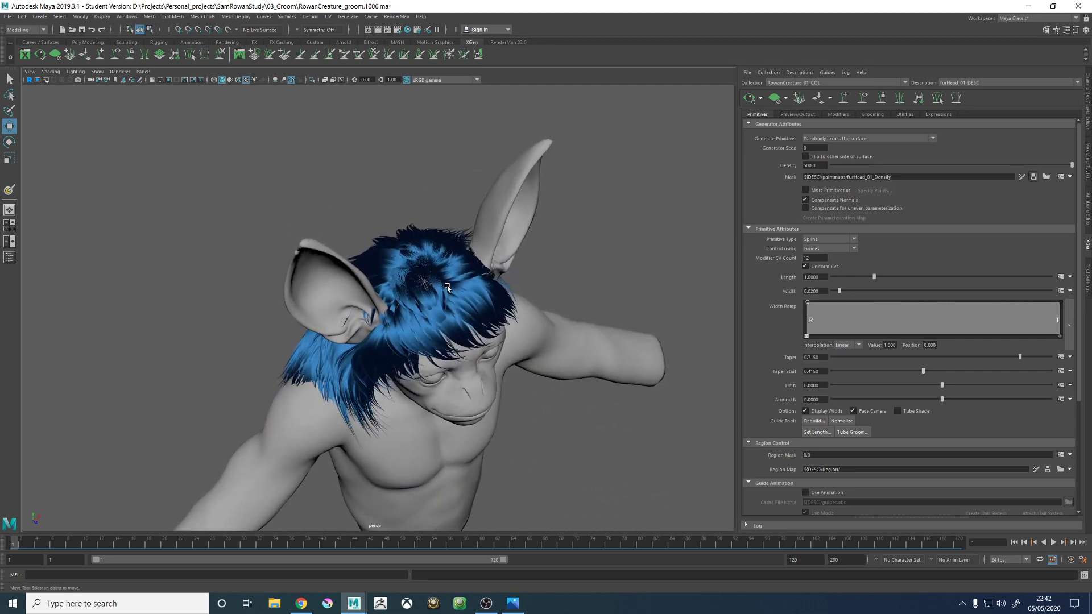
alt+drag(224, 320, 440, 297)
scroll(283, 305, up, 5)
alt+middle_drag(441, 298, 479, 241)
alt+drag(479, 241, 436, 275)
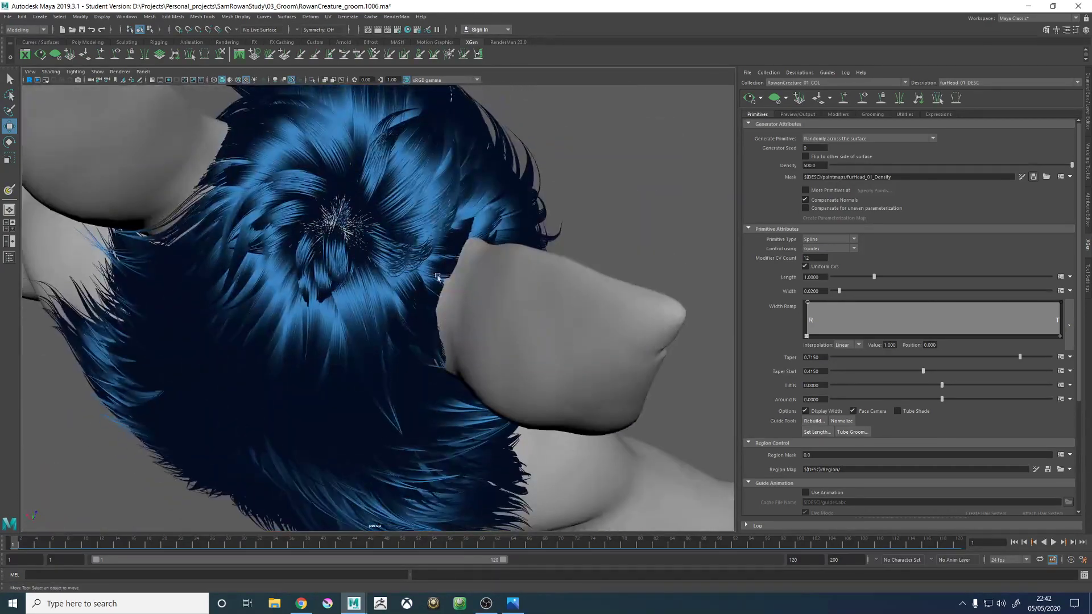
alt+middle_drag(421, 242, 414, 299)
mouse_move(413, 299)
alt+mouse_down()
mouse_move(465, 293)
mouse_move(468, 208)
mouse_move(459, 204)
alt+mouse_up()
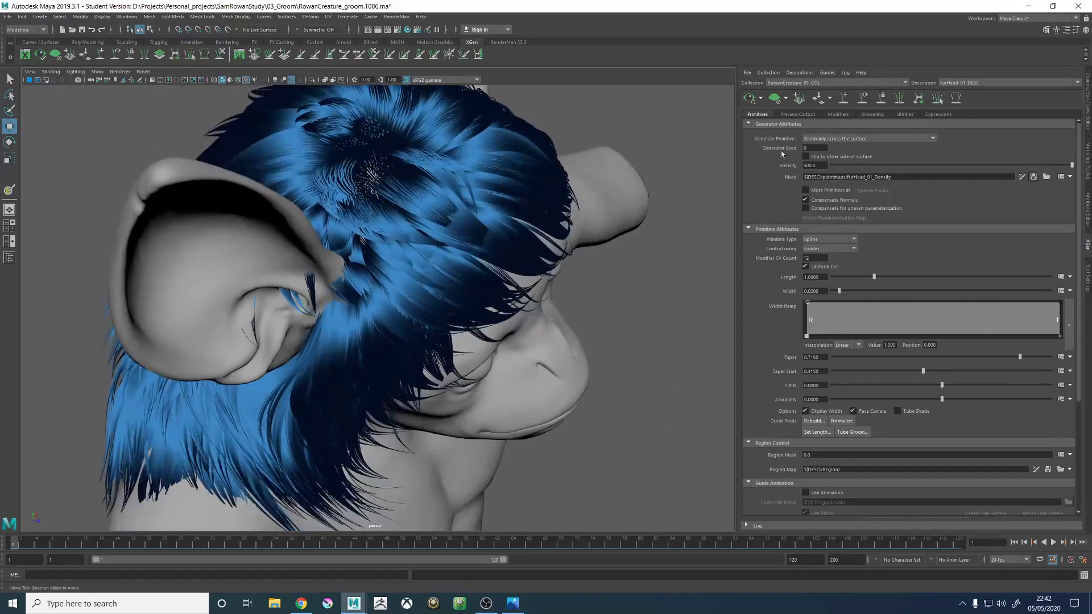
- Show the guides to compare them with the fur on all sides of the head, then hide them again
click(864, 101)
alt+drag(250, 166, 258, 243)
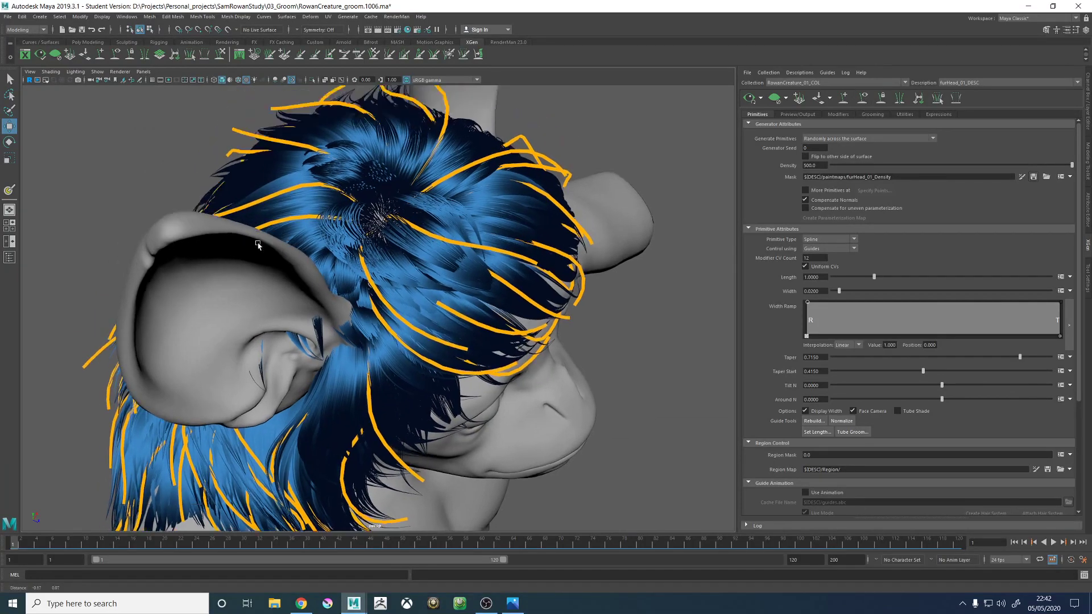
alt+drag(365, 424, 408, 299)
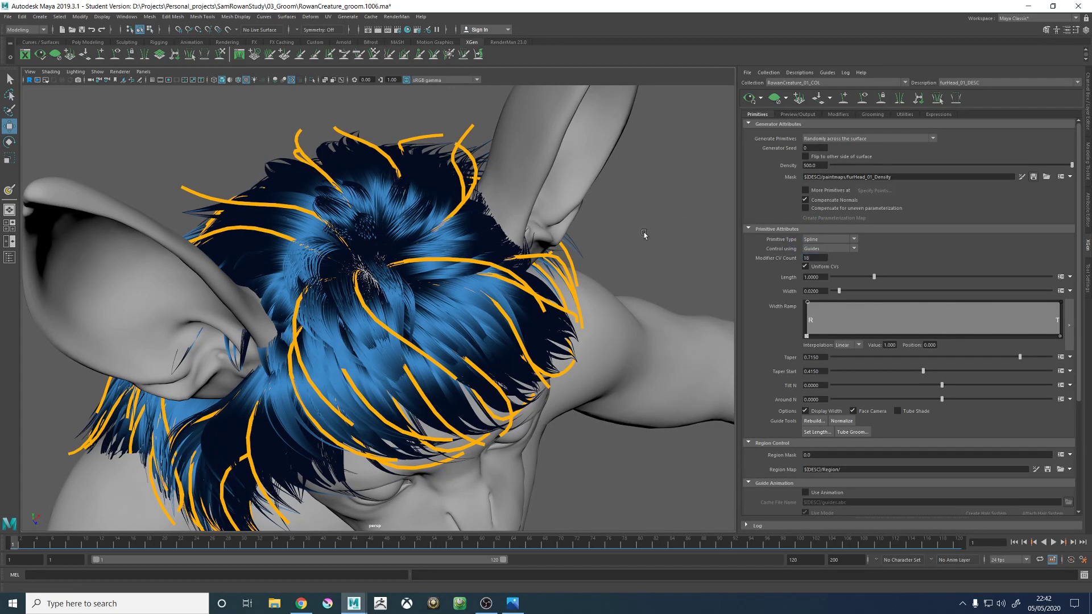
alt+drag(526, 258, 724, 217)
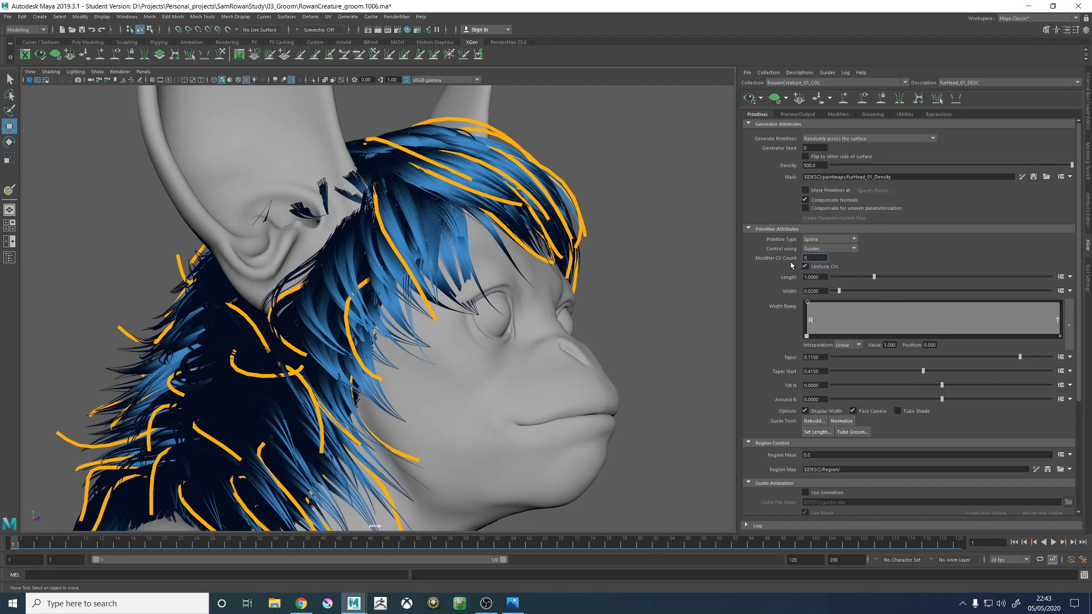
alt+drag(515, 275, 498, 320)
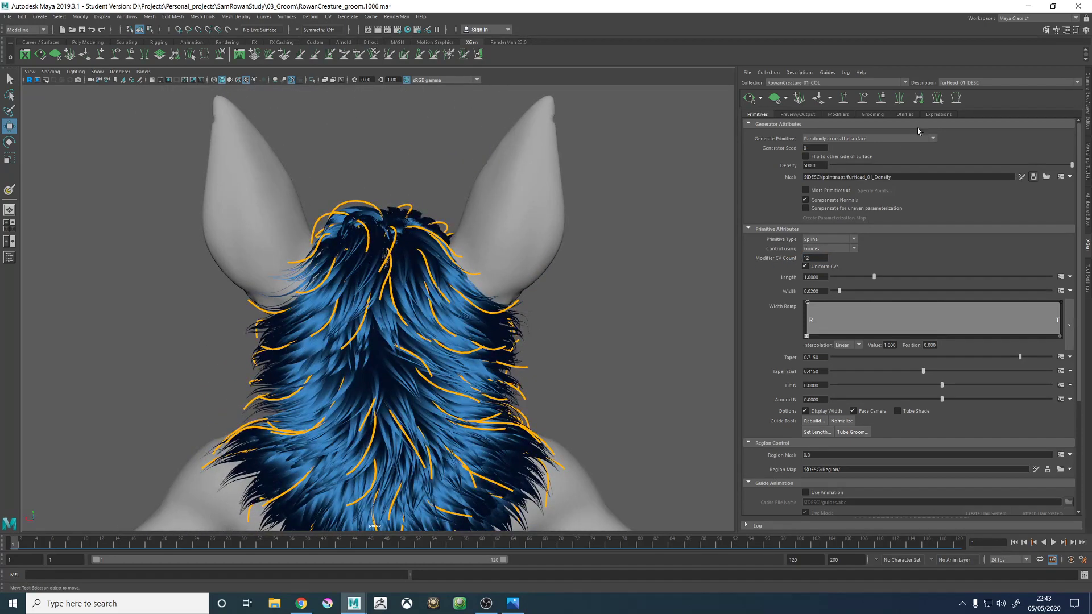
click(862, 100)
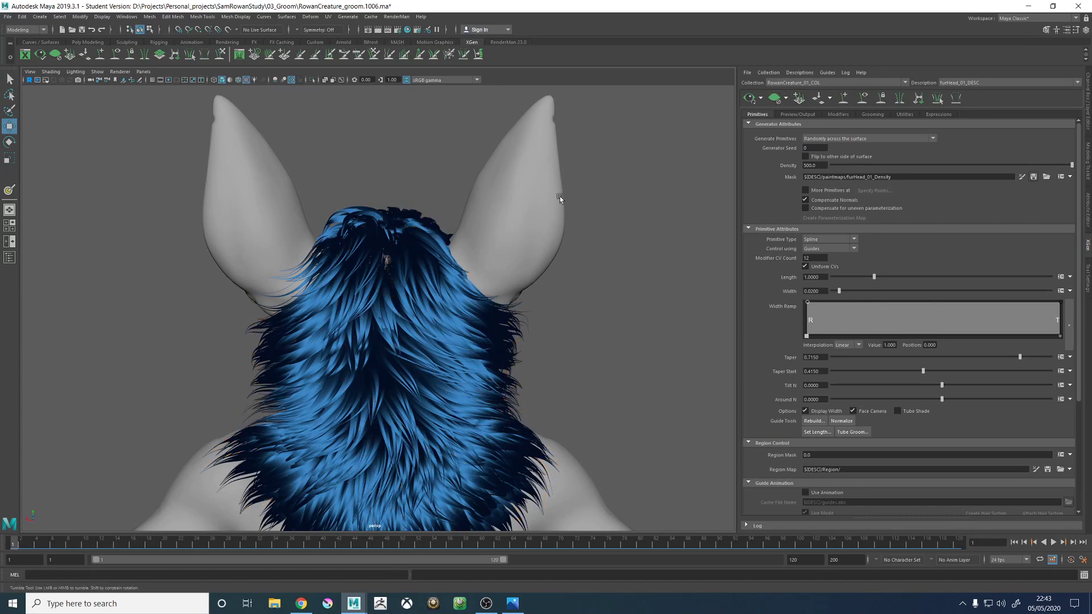
- Review the head fur from farther away and save the scene
scroll(404, 227, down, 3)
scroll(403, 228, down, 3)
alt+middle_drag(403, 288, 402, 215)
scroll(383, 246, up, 3)
alt+drag(383, 246, 442, 243)
key(ctrl+s)
click(528, 308)
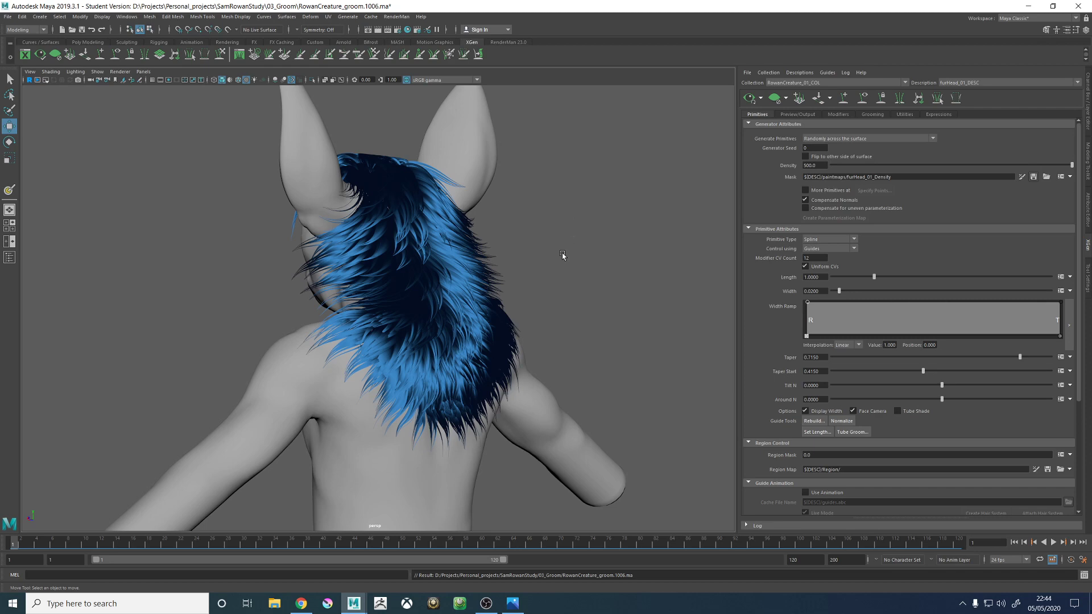
- Examine the fur from the front and side, up close at the hair roots below the ear
alt+drag(367, 229, 499, 242)
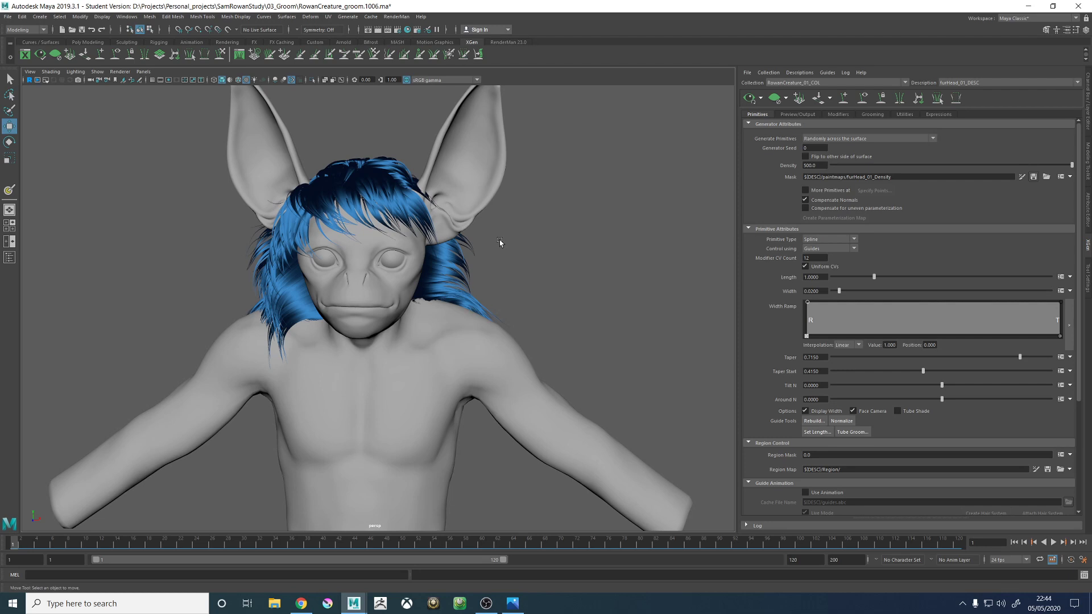
alt+drag(373, 167, 423, 176)
scroll(422, 177, up, 5)
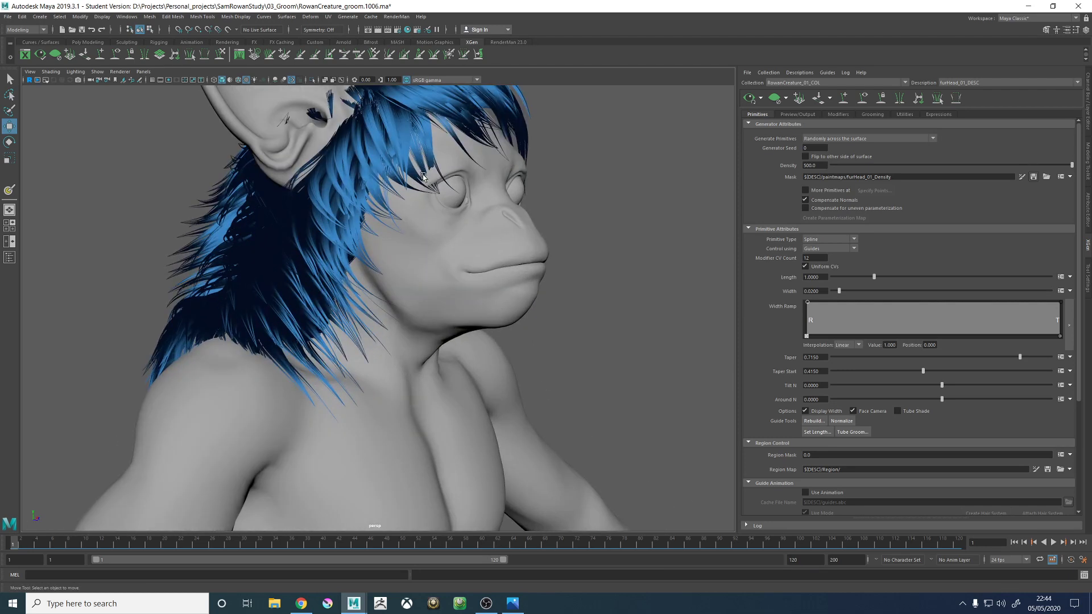
alt+middle_drag(423, 176, 407, 216)
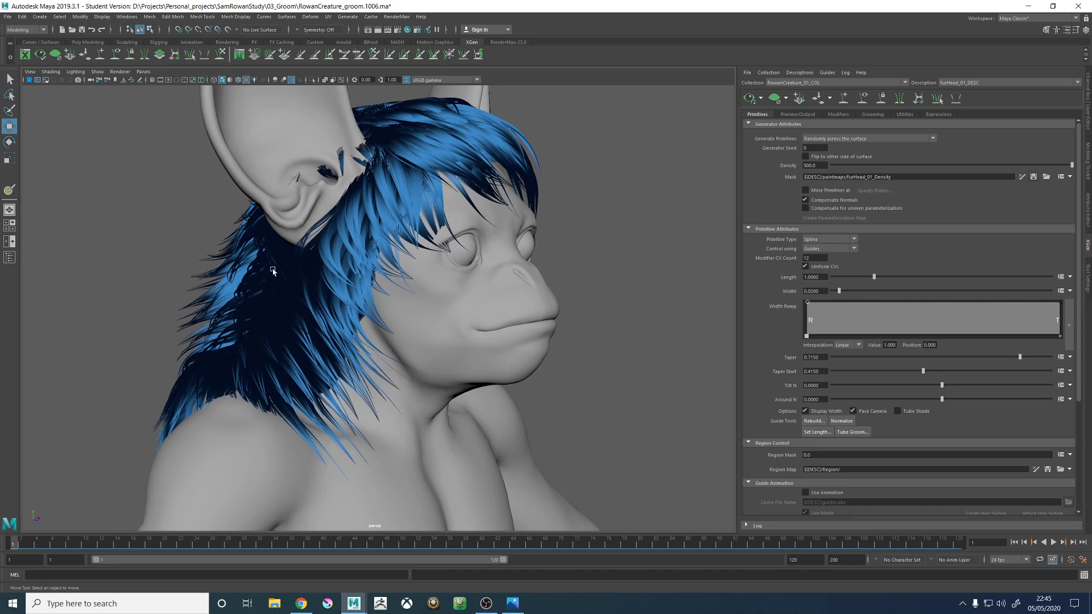
alt+drag(273, 270, 323, 226)
alt+middle_drag(323, 226, 308, 258)
alt+right_drag(308, 258, 398, 265)
alt+drag(398, 265, 424, 244)
alt+right_drag(424, 244, 541, 317)
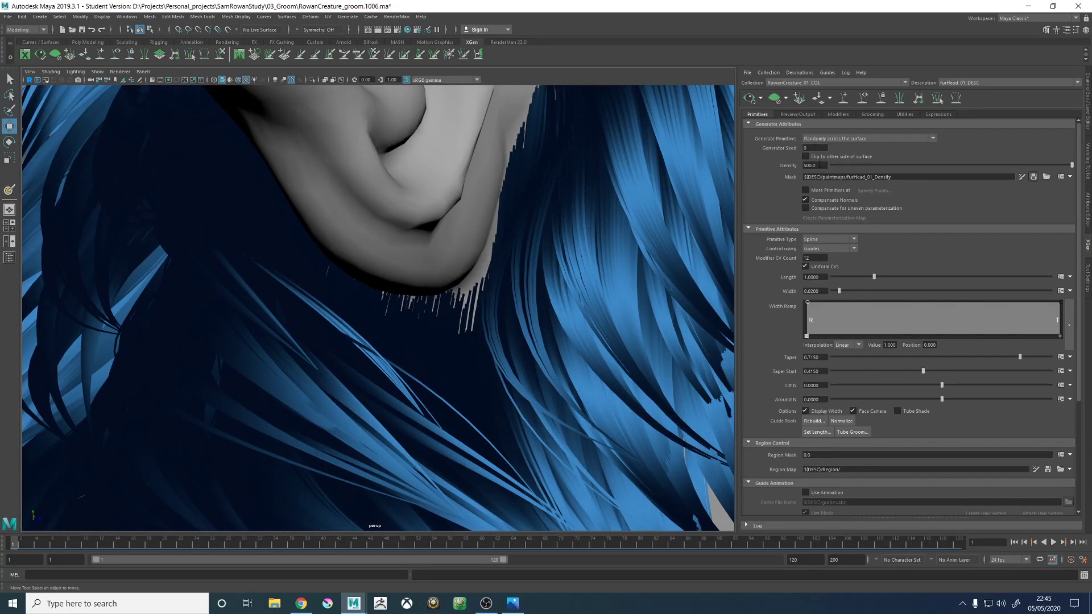
- Try a fur width of 0.01 and check the strands around the ear in profile
drag(820, 293, 811, 294)
text(1)
key(Return)
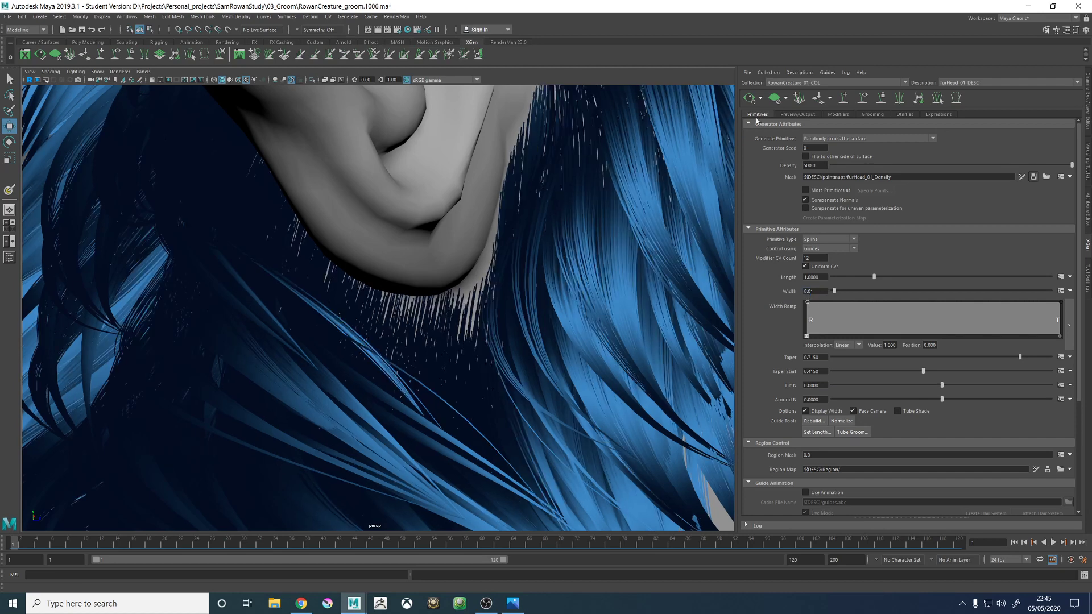
alt+right_drag(629, 239, 409, 257)
alt+drag(408, 257, 406, 245)
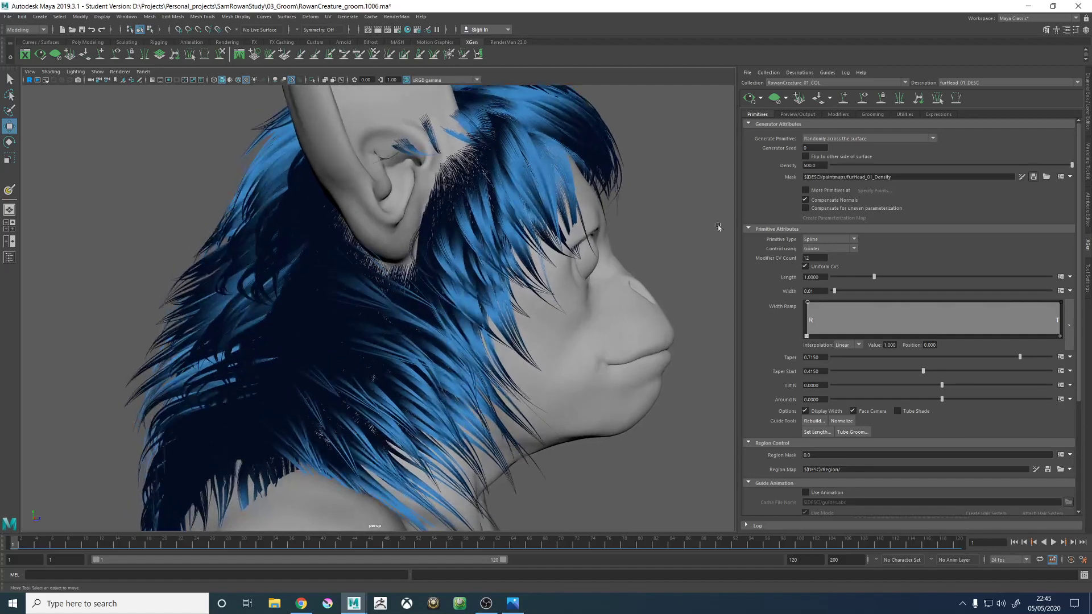
- Try a thinner fur width of 0.005
click(825, 294)
key(BackSpace)
key(BackSpace)
text(5)
key(Return)
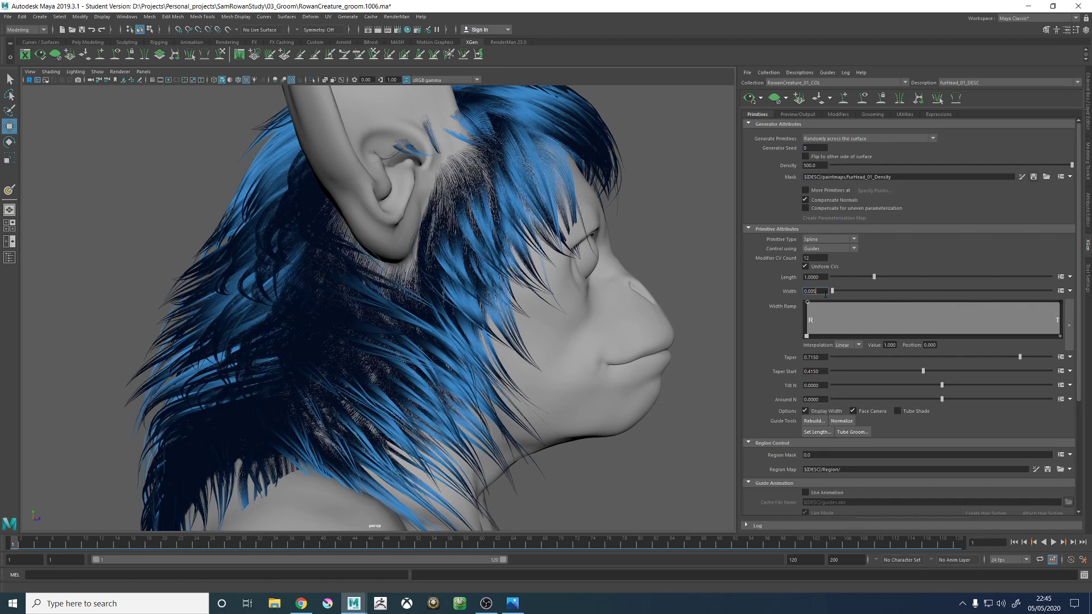
- Set the fur width to 0.0075 and check the coverage on the back of the head
text(5)
key(Return)
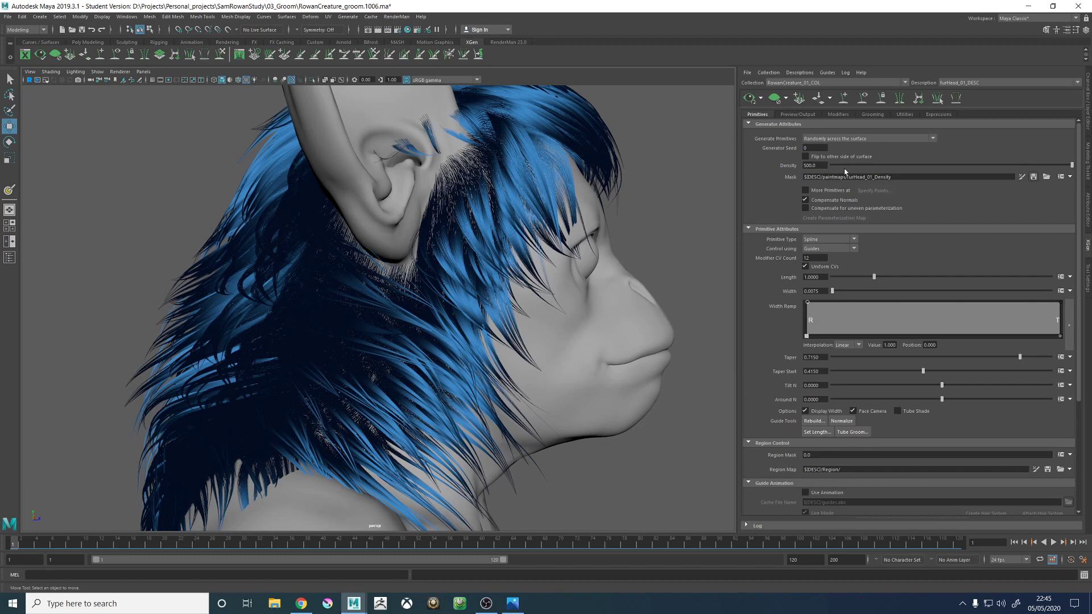
alt+drag(569, 223, 431, 235)
alt+middle_drag(431, 235, 471, 307)
alt+drag(471, 306, 564, 252)
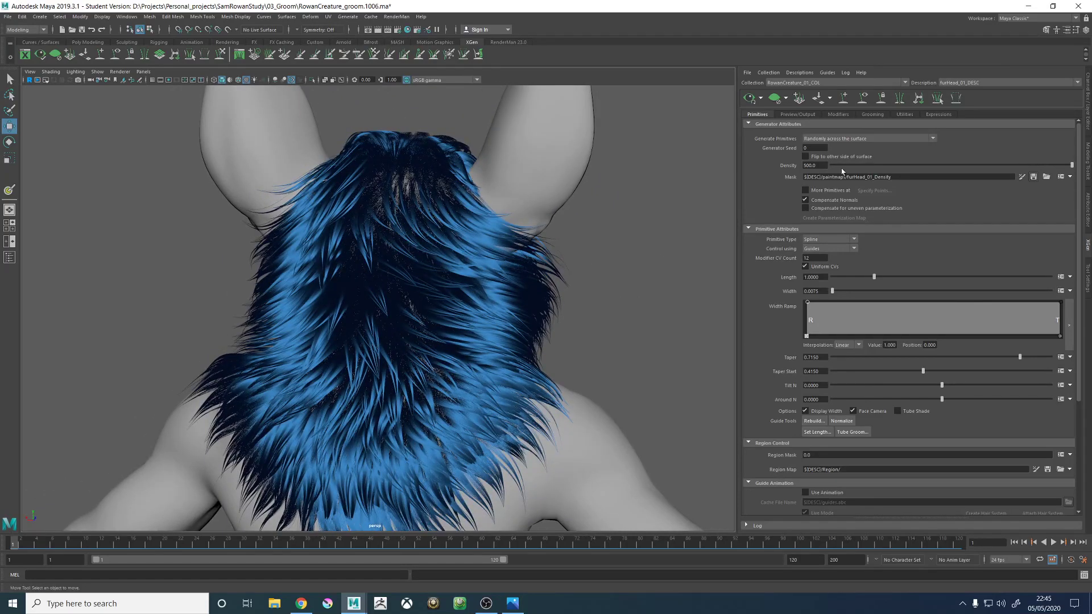
- Set the furHead_01 description's density to 1000
double_click(815, 165)
text(1000)
key(Return)
- Inspect the denser fur up close at the clump tips, the ears and the back of the head
alt+drag(466, 219, 510, 294)
scroll(503, 296, up, 6)
alt+right_drag(510, 295, 455, 291)
alt+drag(455, 291, 412, 263)
alt+right_drag(412, 263, 597, 364)
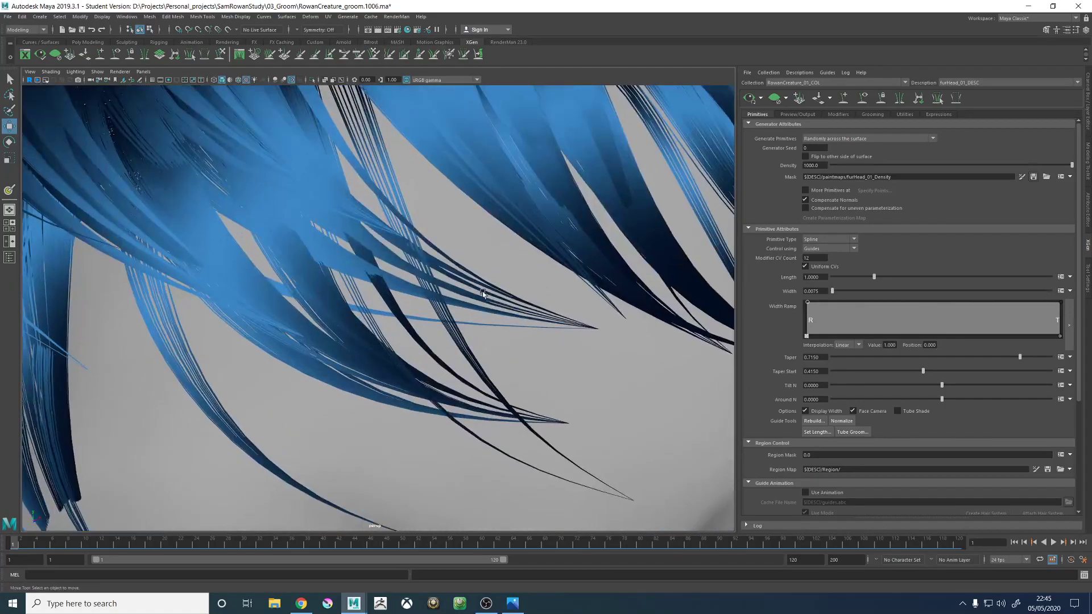
alt+right_drag(482, 293, 418, 330)
alt+drag(418, 330, 502, 314)
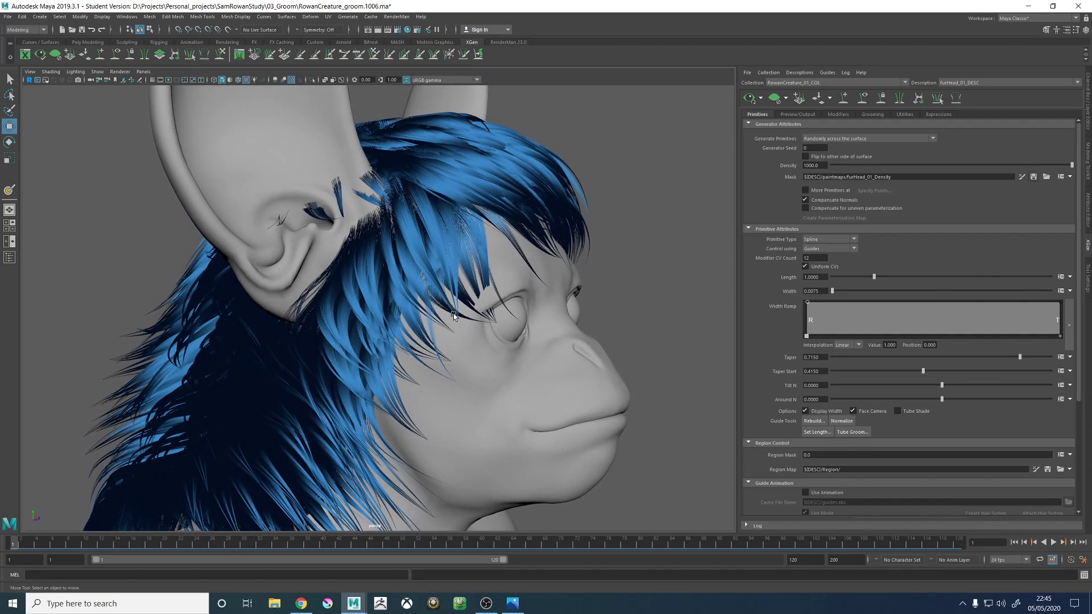
alt+drag(453, 314, 493, 385)
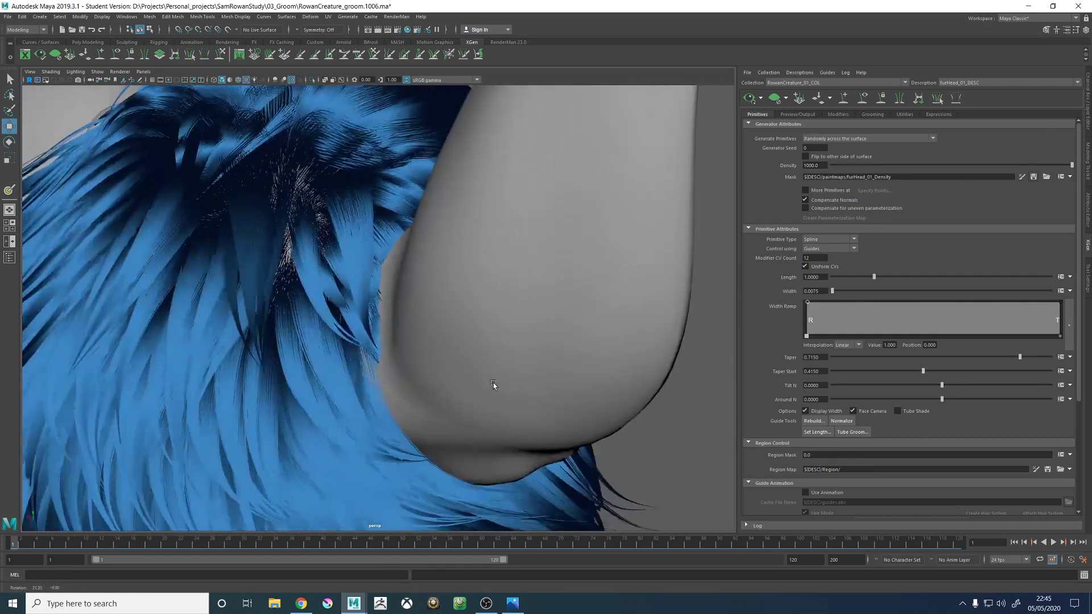
- Clear the fur preview and display the head's guides around the crown and right ear
click(774, 98)
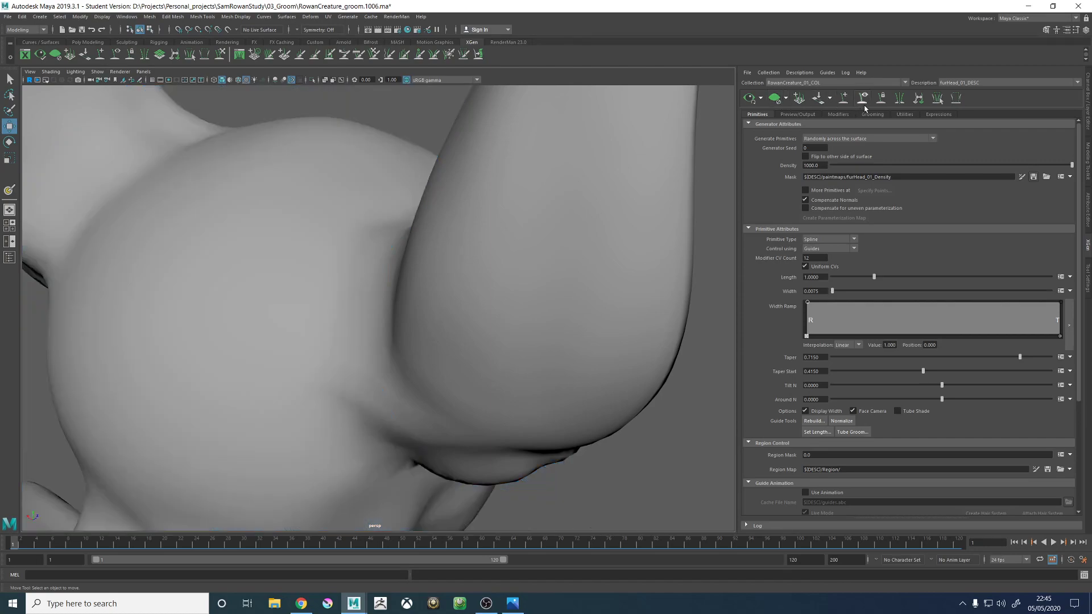
click(864, 102)
mouse_move(405, 285)
alt+mouse_down()
mouse_move(340, 269)
mouse_move(415, 295)
alt+mouse_up()
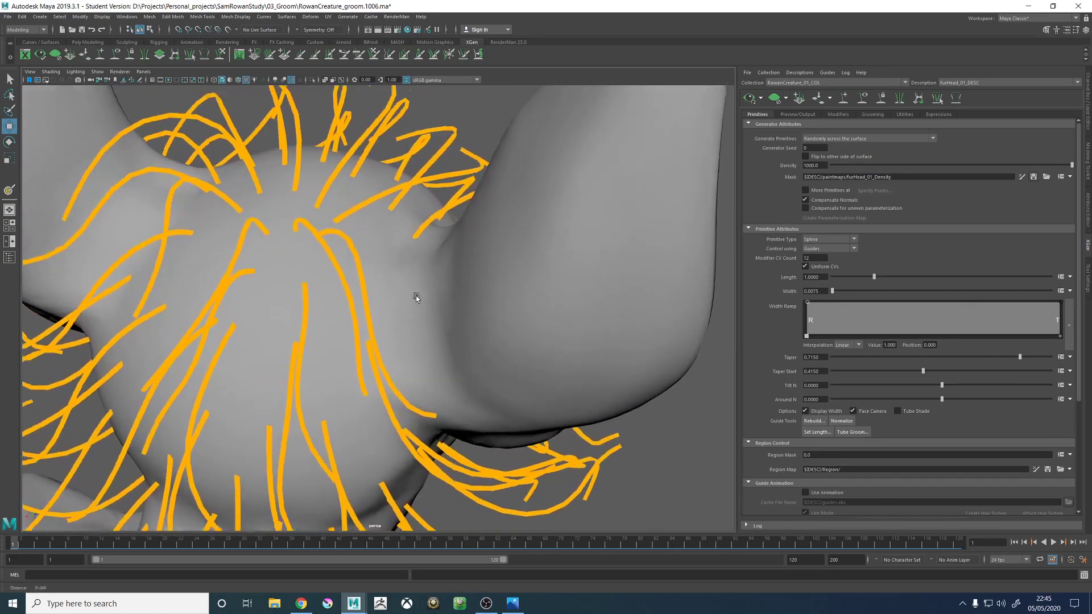
alt+right_drag(416, 295, 425, 293)
- Add a guide in the gap between the crown and the base of the right ear, and scale it longer
click(843, 99)
mouse_move(274, 246)
alt+mouse_down()
mouse_move(334, 305)
mouse_move(360, 292)
alt+mouse_up()
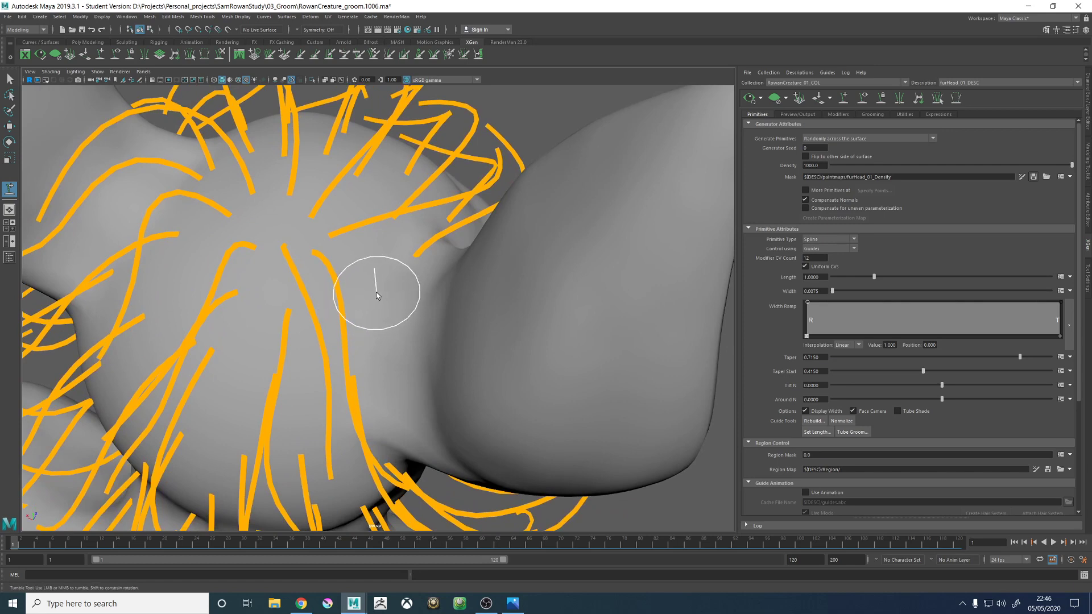
click(377, 295)
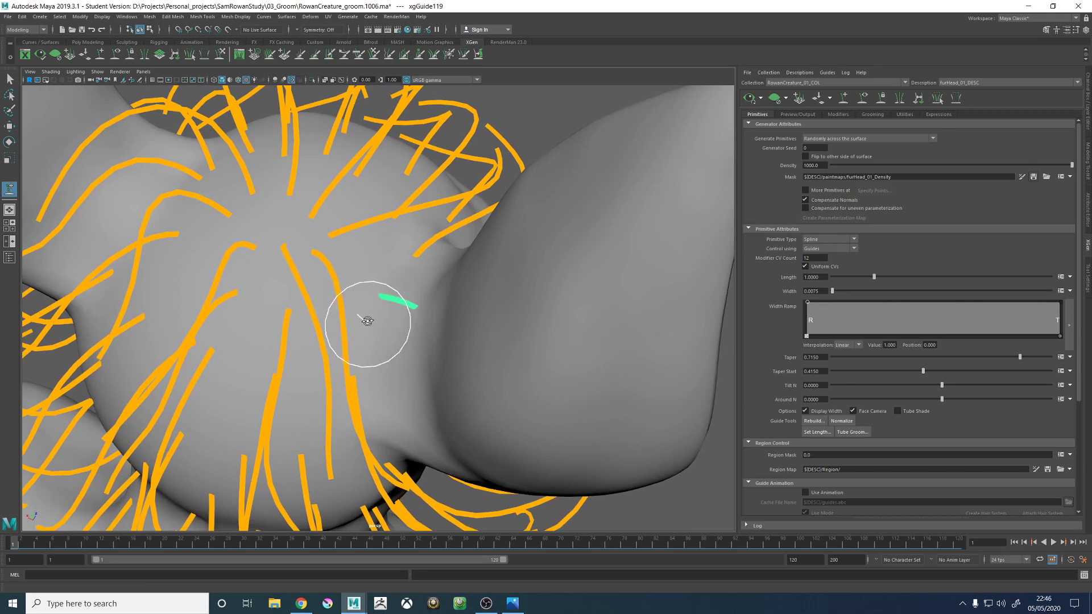
alt+drag(367, 321, 334, 244)
key(w)
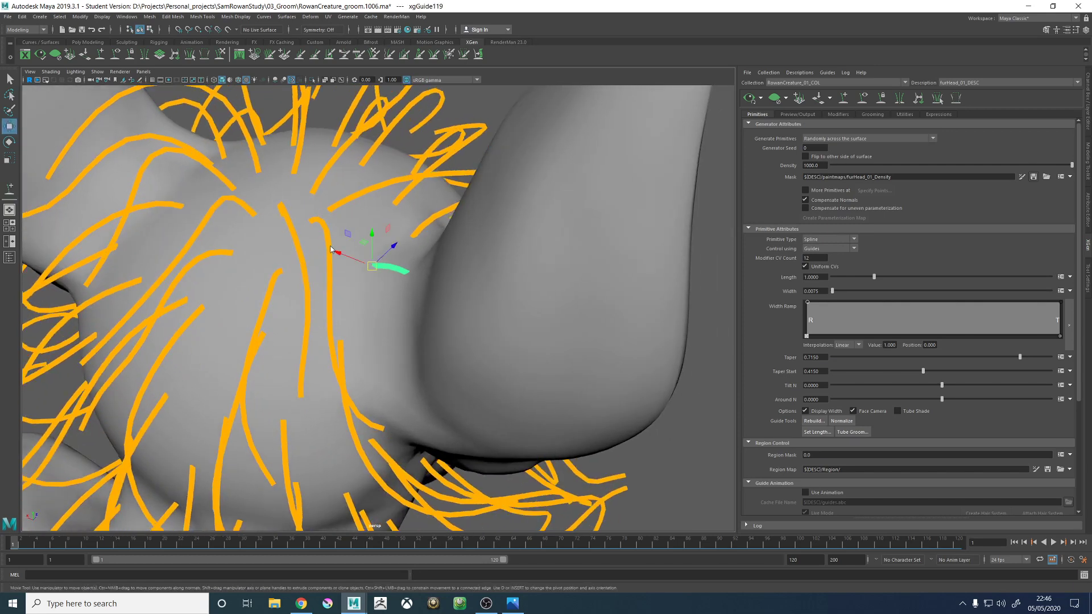
key(r)
click(329, 280)
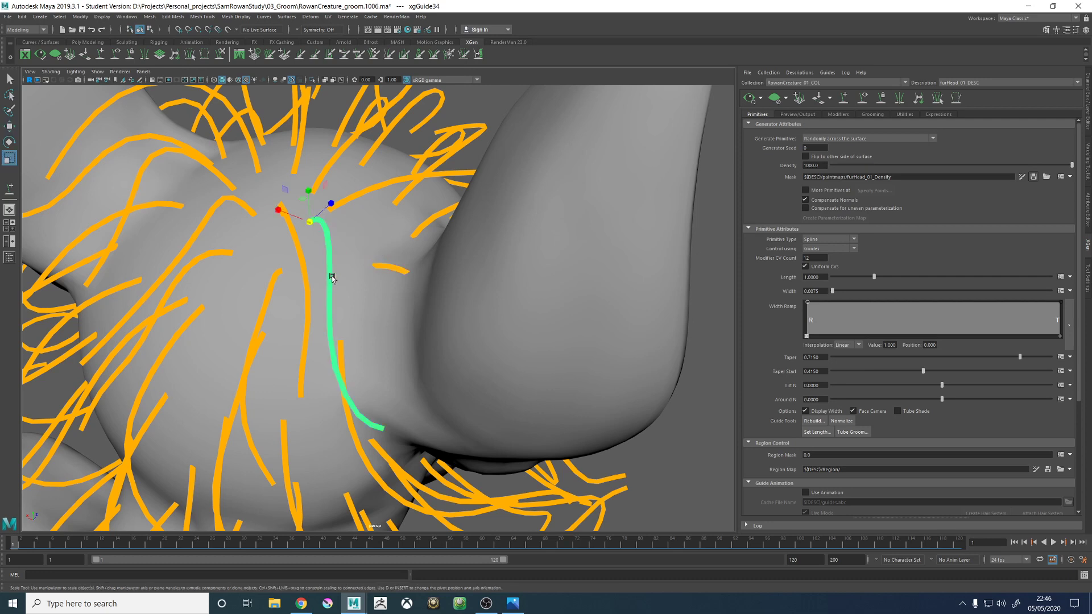
right_click(333, 279)
click(403, 268)
right_drag(404, 269, 361, 268)
- Sculpt the new guide behind the right ear so it arches and flows with the neighbouring guides
alt+right_drag(465, 279, 321, 282)
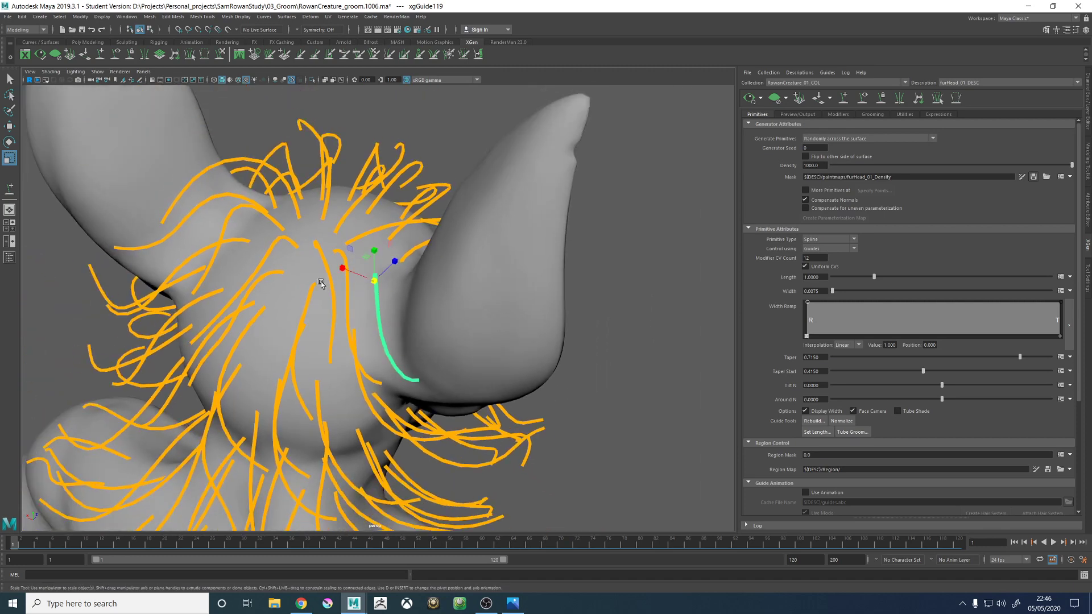
mouse_move(319, 329)
alt+mouse_down()
mouse_move(401, 275)
mouse_move(397, 227)
alt+mouse_up()
click(219, 56)
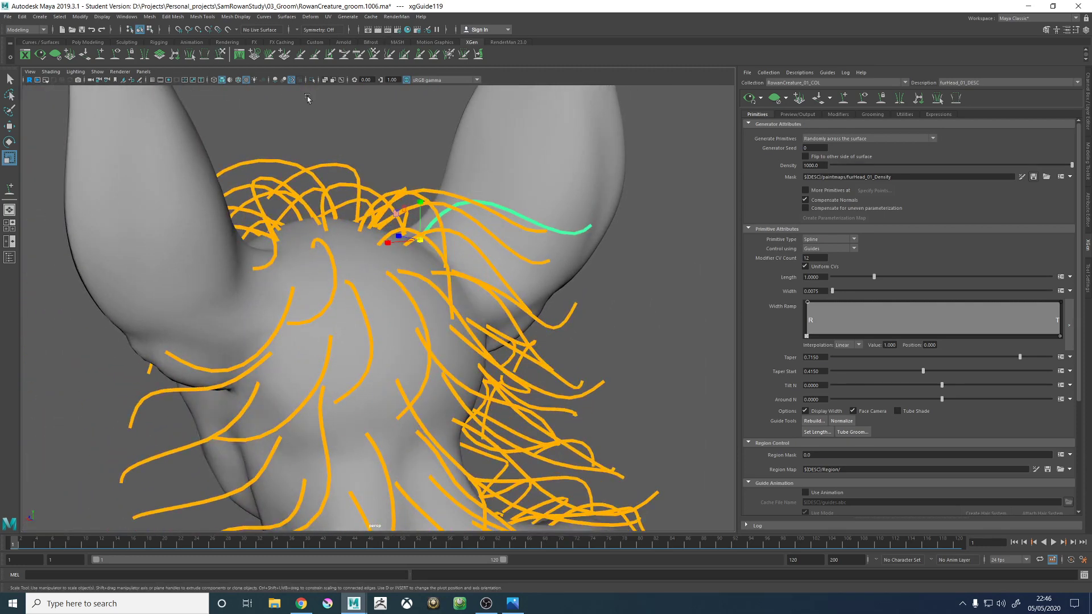
mouse_move(555, 256)
alt+mouse_down()
mouse_move(539, 244)
mouse_move(555, 298)
mouse_move(517, 316)
mouse_move(490, 373)
alt+mouse_up()
mouse_move(482, 447)
mouse_down()
mouse_move(522, 455)
mouse_move(551, 432)
mouse_move(603, 318)
mouse_move(419, 341)
mouse_move(391, 392)
mouse_up()
mouse_move(402, 345)
alt+mouse_down()
mouse_move(414, 322)
mouse_move(401, 314)
mouse_move(420, 352)
mouse_move(466, 319)
mouse_move(383, 233)
alt+mouse_up()
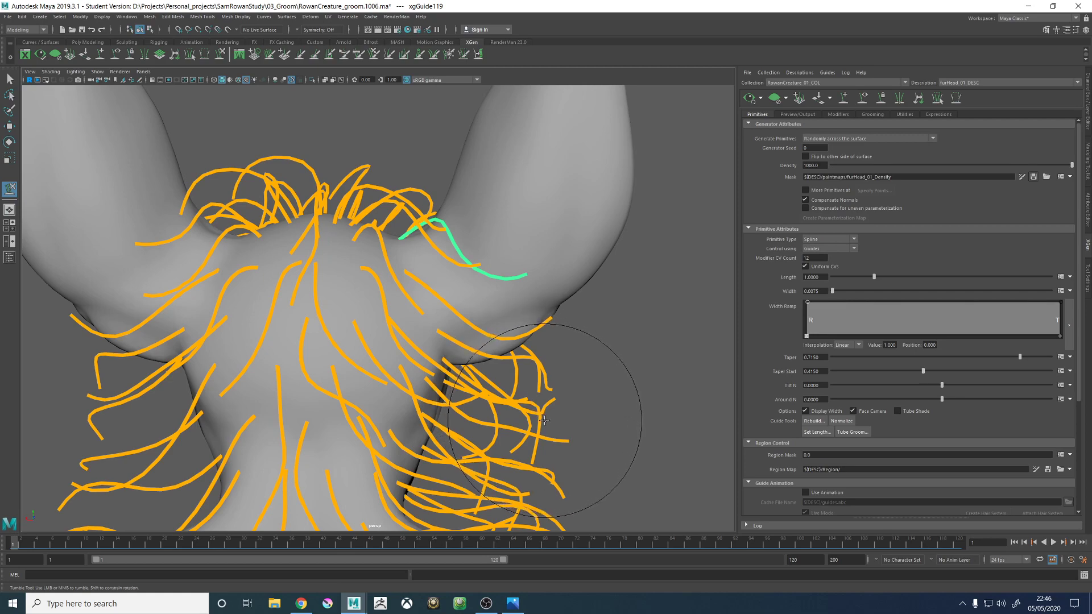
mouse_move(573, 312)
alt+mouse_down()
mouse_move(578, 288)
mouse_move(542, 353)
alt+mouse_up()
mouse_move(455, 319)
alt+mouse_down()
mouse_move(424, 292)
mouse_move(485, 353)
mouse_move(517, 336)
mouse_move(475, 341)
mouse_move(505, 377)
mouse_move(481, 307)
mouse_move(568, 301)
mouse_move(548, 305)
mouse_move(575, 322)
alt+mouse_up()
scroll(491, 334, up, 3)
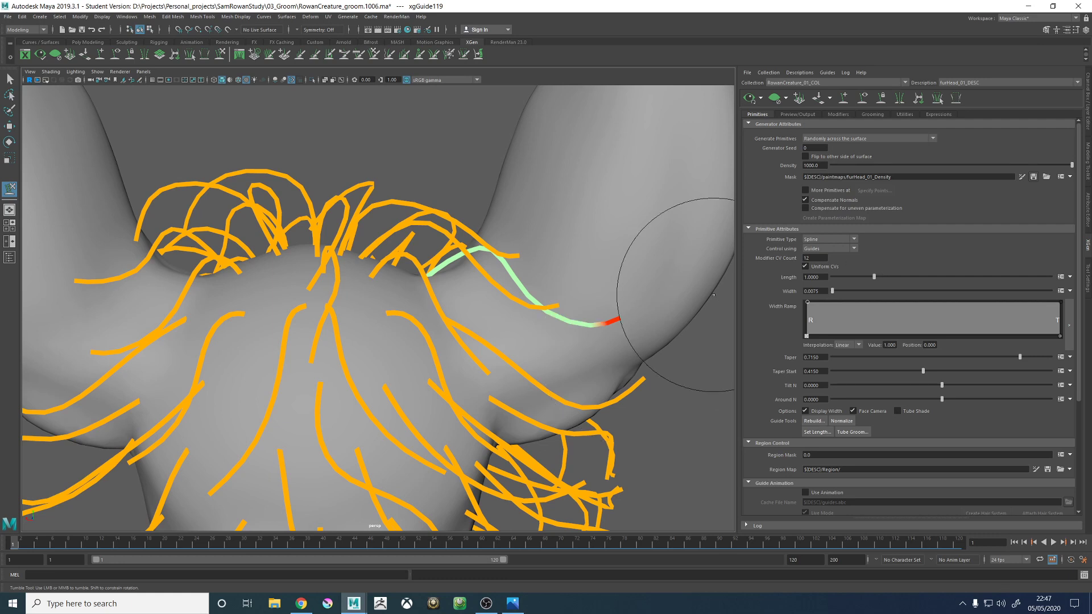
key(alt+Tab)
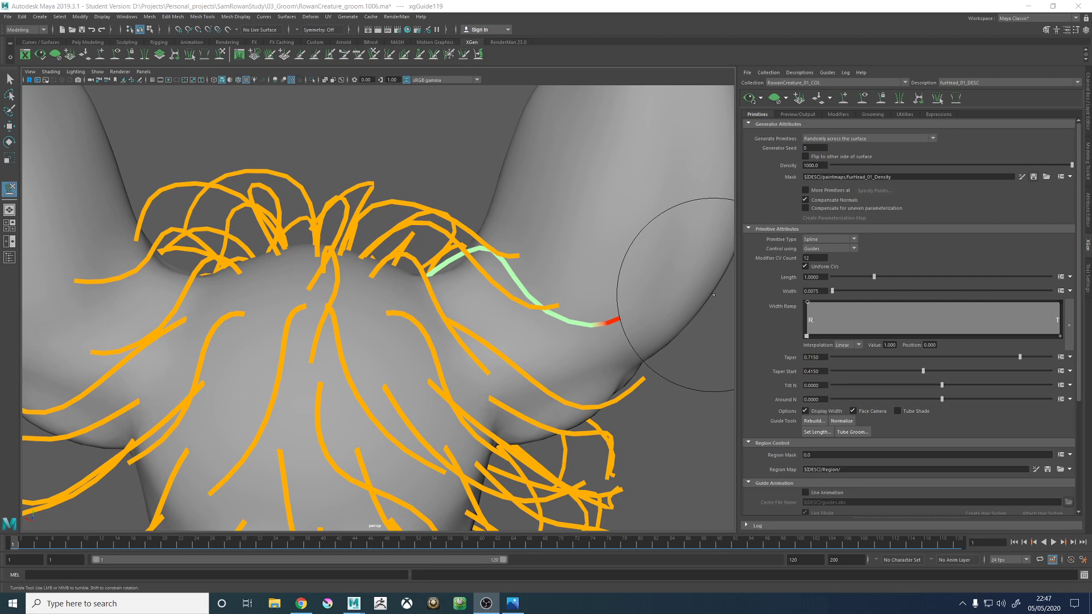
key(alt+Tab)
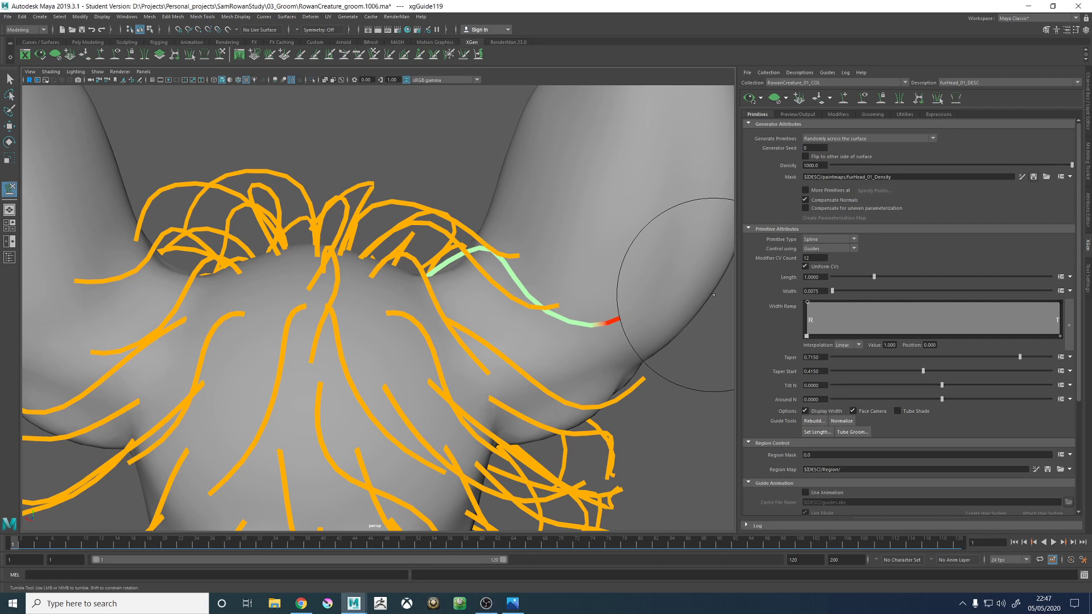
key(alt+Tab)
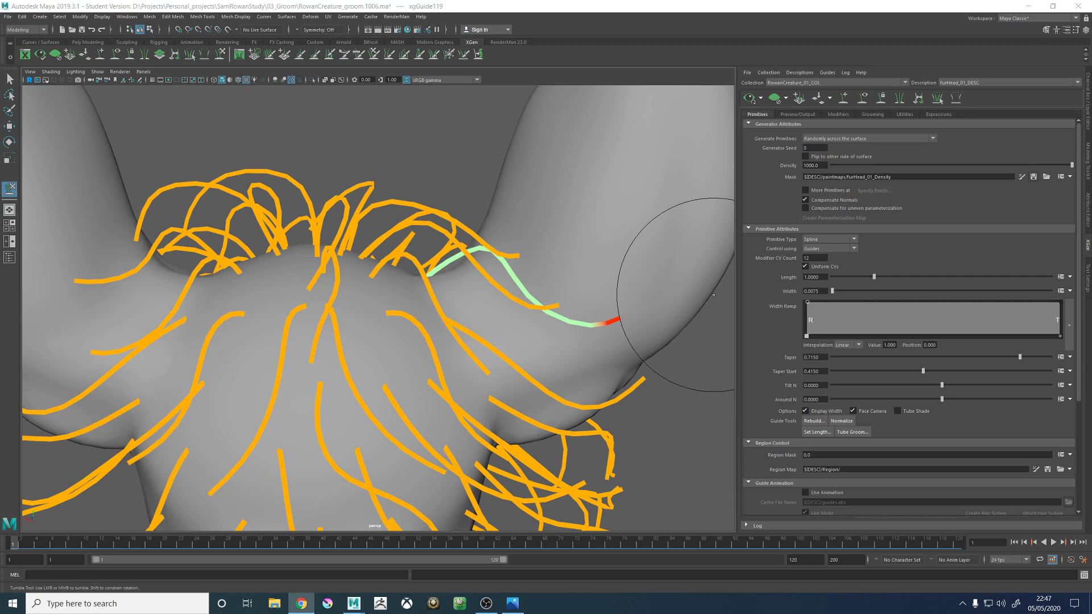
key(alt+Tab)
key(alt+Tab)
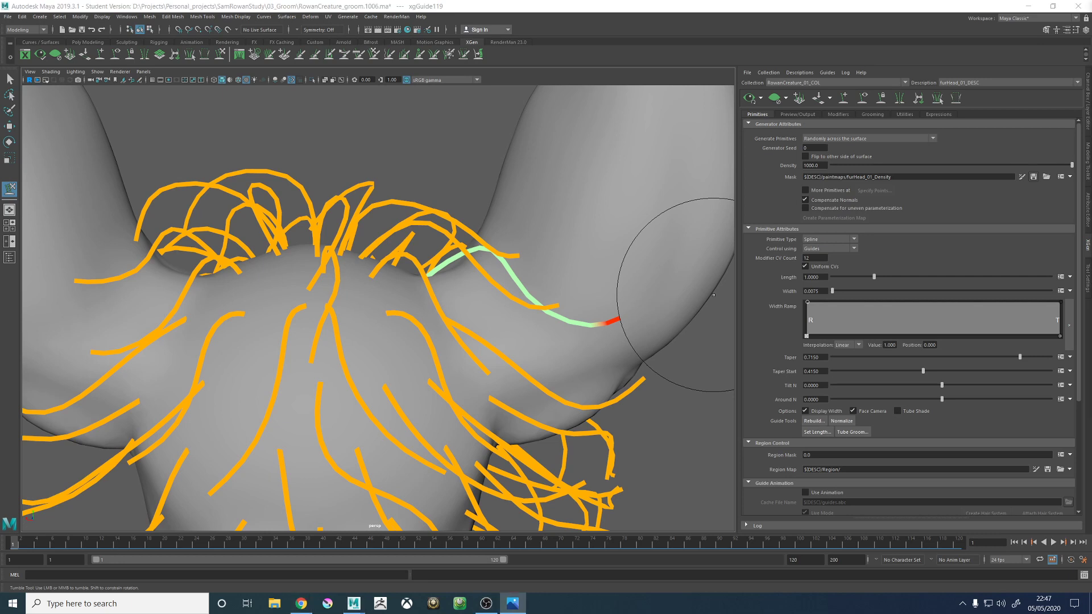
key(alt+Tab)
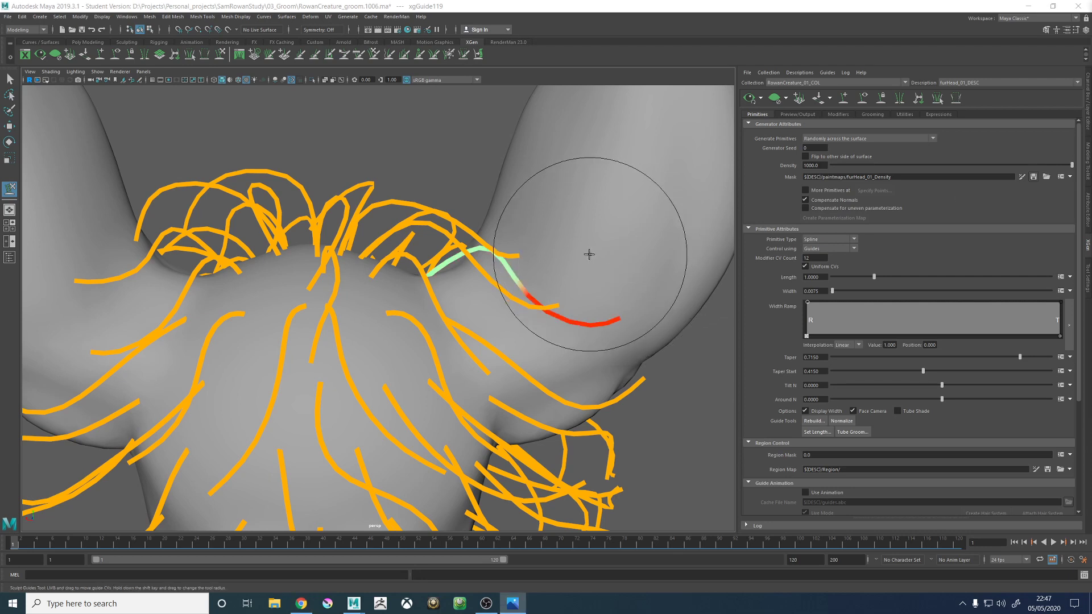
- Add another guide beside the right ear's base, just in front of the previously added one
alt+drag(588, 253, 591, 255)
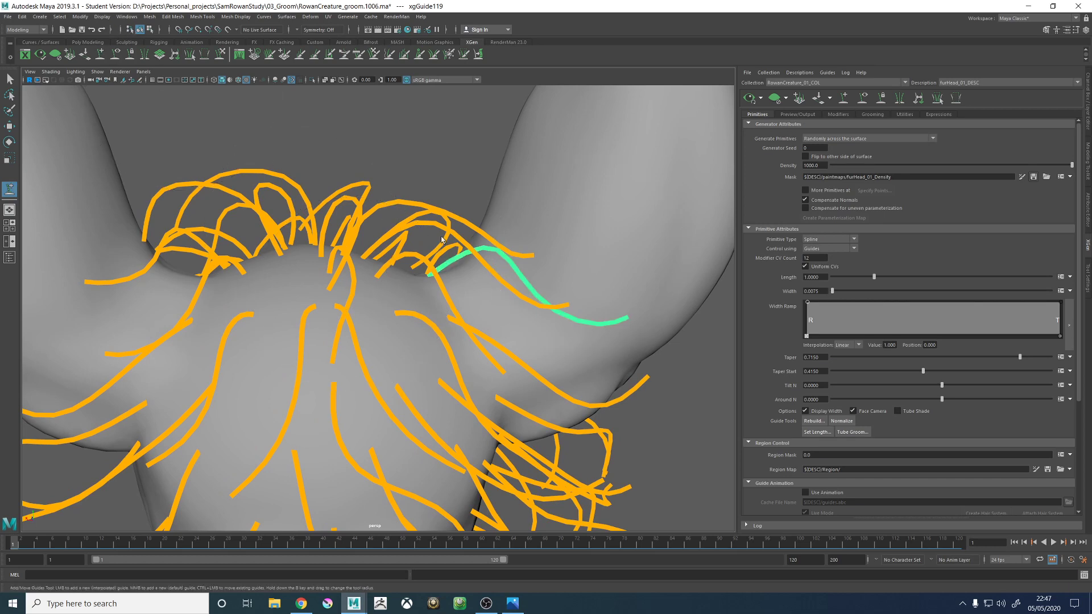
alt+drag(442, 239, 444, 296)
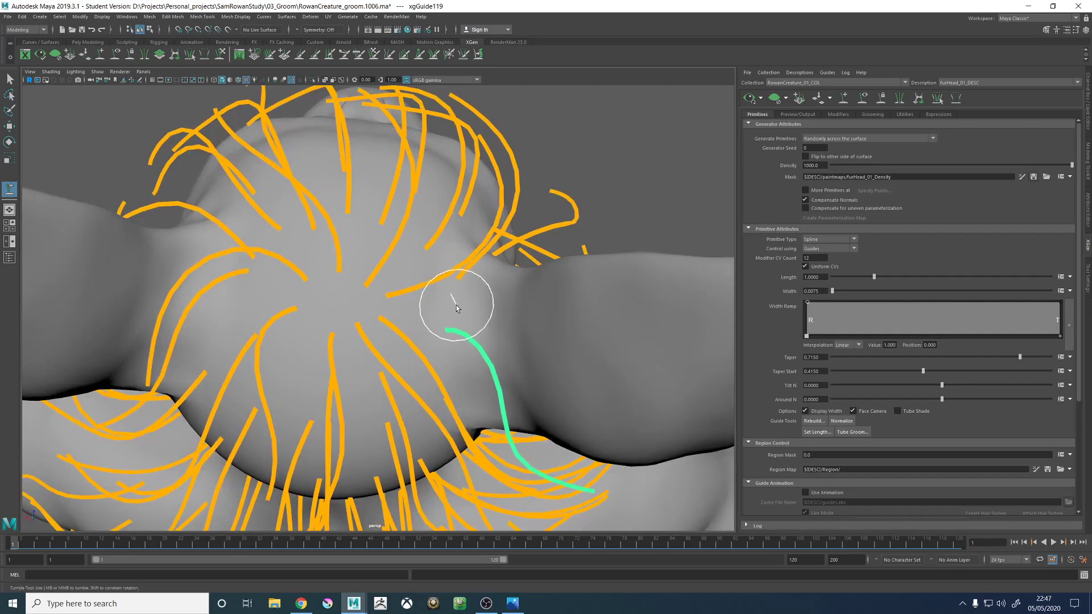
alt+drag(479, 341, 480, 273)
right_click(479, 155)
click(443, 157)
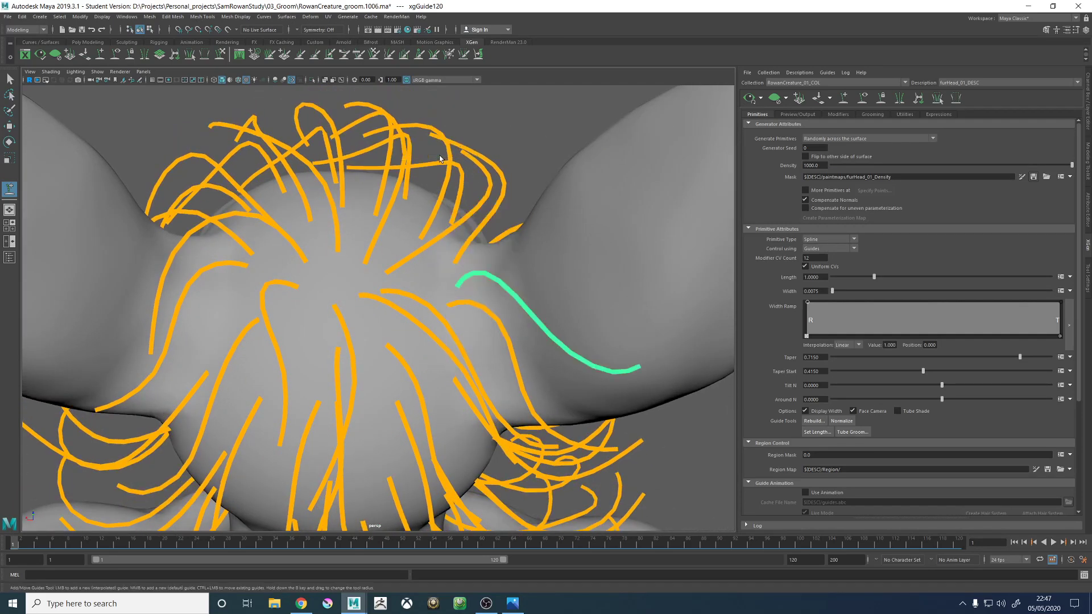
- Sculpt the front guide by the right ear so it sweeps forward over the forehead
click(221, 58)
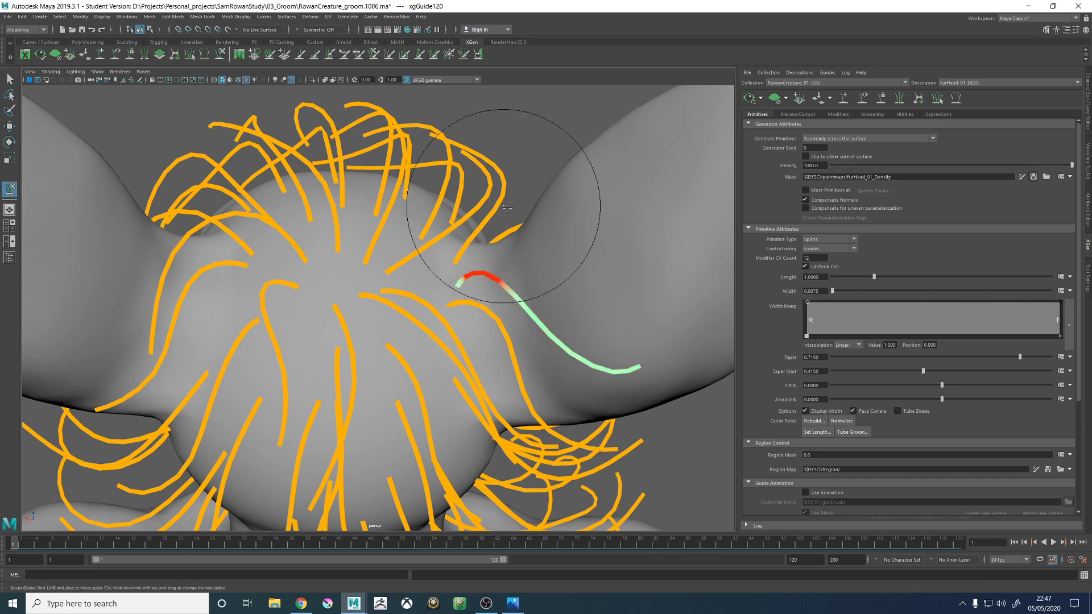
alt+right_drag(503, 205, 424, 220)
alt+drag(424, 220, 503, 249)
drag(541, 217, 418, 108)
drag(485, 155, 417, 105)
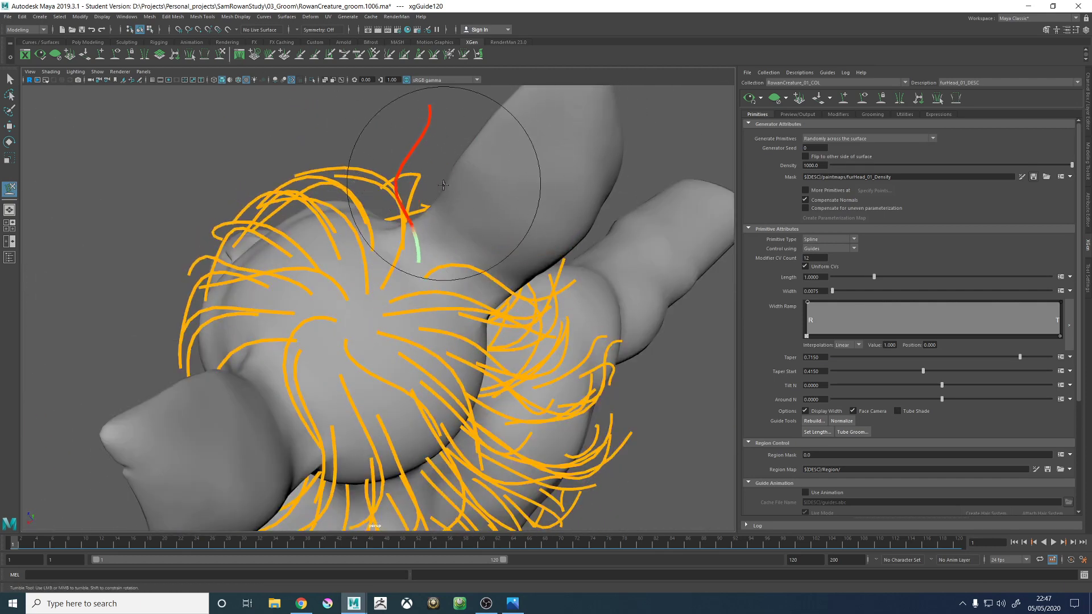
alt+drag(449, 256, 508, 170)
mouse_move(403, 250)
alt+mouse_down()
mouse_move(424, 231)
mouse_move(463, 117)
mouse_move(434, 159)
mouse_move(439, 207)
mouse_move(494, 273)
mouse_move(489, 317)
mouse_move(506, 352)
mouse_move(440, 436)
alt+mouse_up()
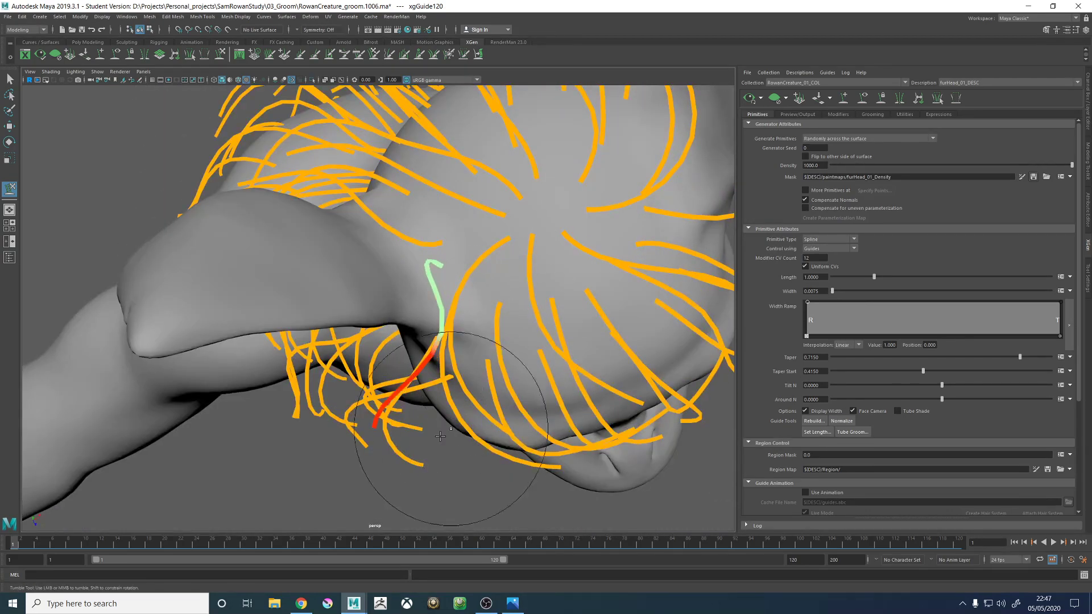
alt+drag(500, 358, 485, 226)
- Select the neighbouring guide that starts nearer the crown and sculpt its curve down toward the forehead
key(w)
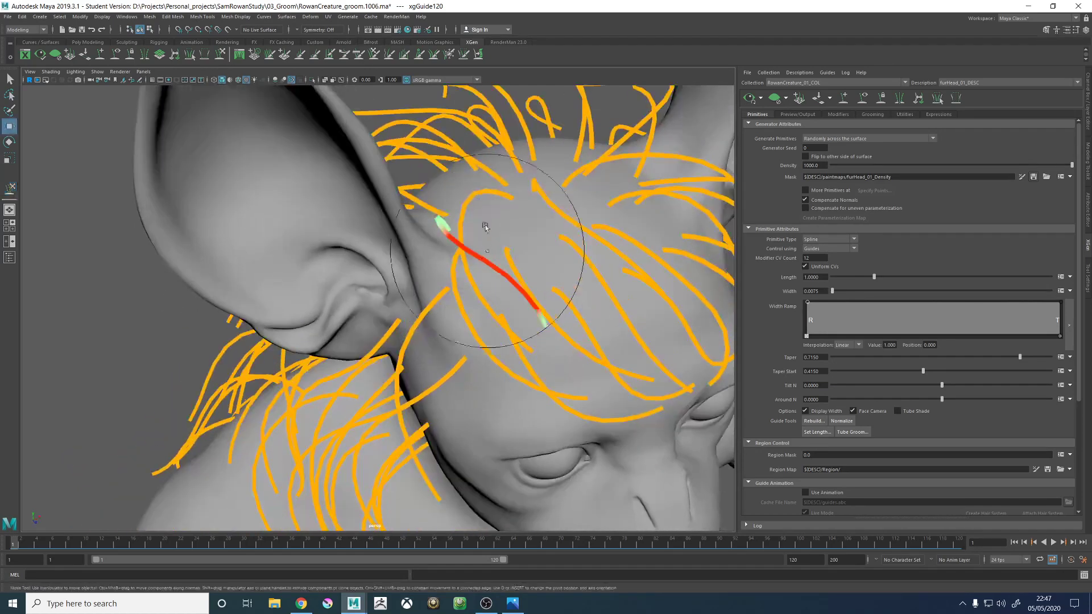
click(485, 227)
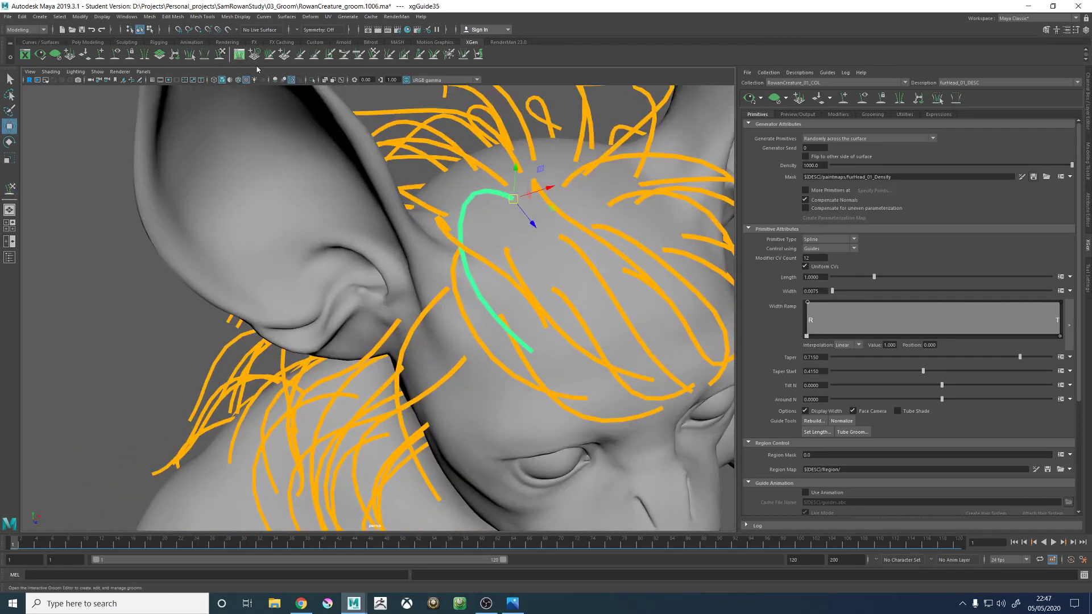
click(220, 54)
mouse_move(501, 304)
alt+mouse_down()
mouse_move(538, 290)
mouse_move(488, 277)
alt+mouse_up()
mouse_move(487, 277)
mouse_down()
mouse_move(499, 234)
mouse_move(511, 231)
mouse_up()
mouse_move(511, 239)
alt+mouse_down()
mouse_move(549, 278)
mouse_move(524, 278)
mouse_move(523, 237)
mouse_move(536, 316)
mouse_move(565, 361)
mouse_move(563, 333)
mouse_move(500, 305)
mouse_move(500, 232)
alt+mouse_up()
alt+right_drag(500, 231, 651, 202)
alt+middle_drag(652, 201, 600, 294)
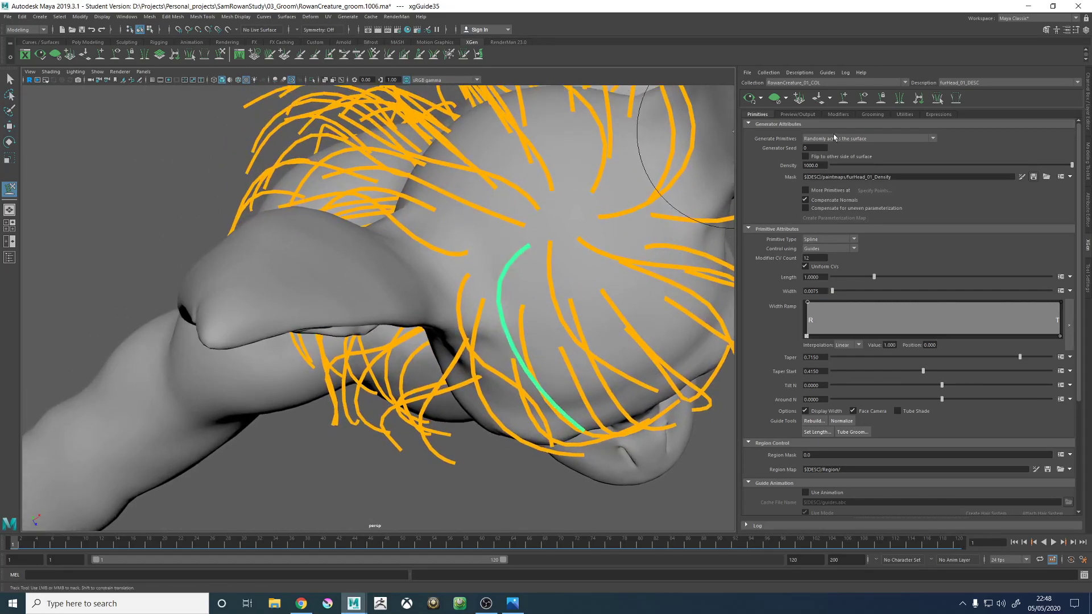
- Add a guide between the crown and the right ear and lengthen it
click(500, 244)
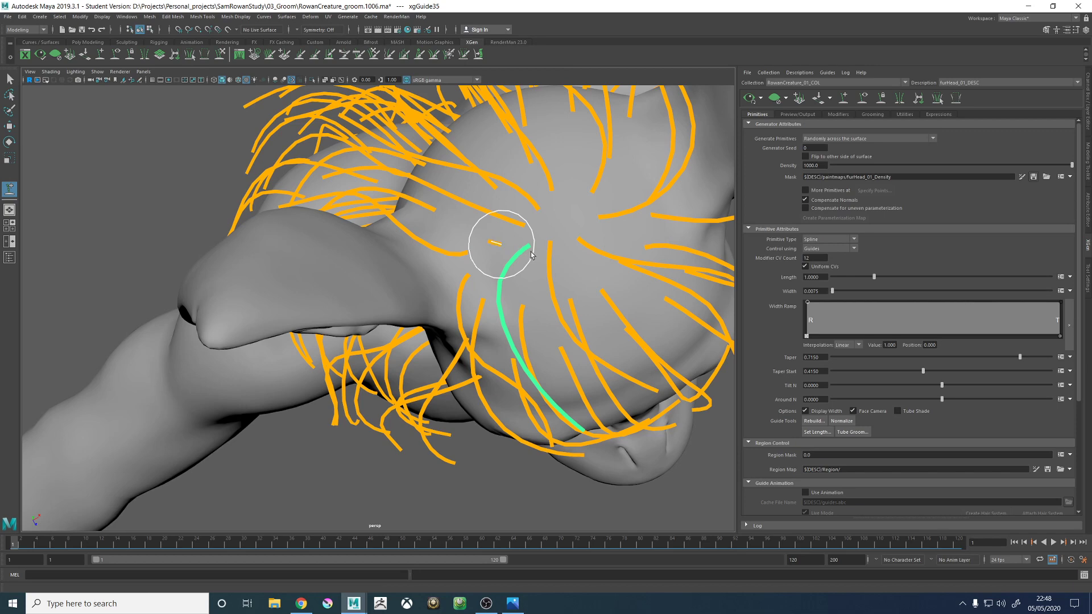
alt+drag(529, 256, 469, 107)
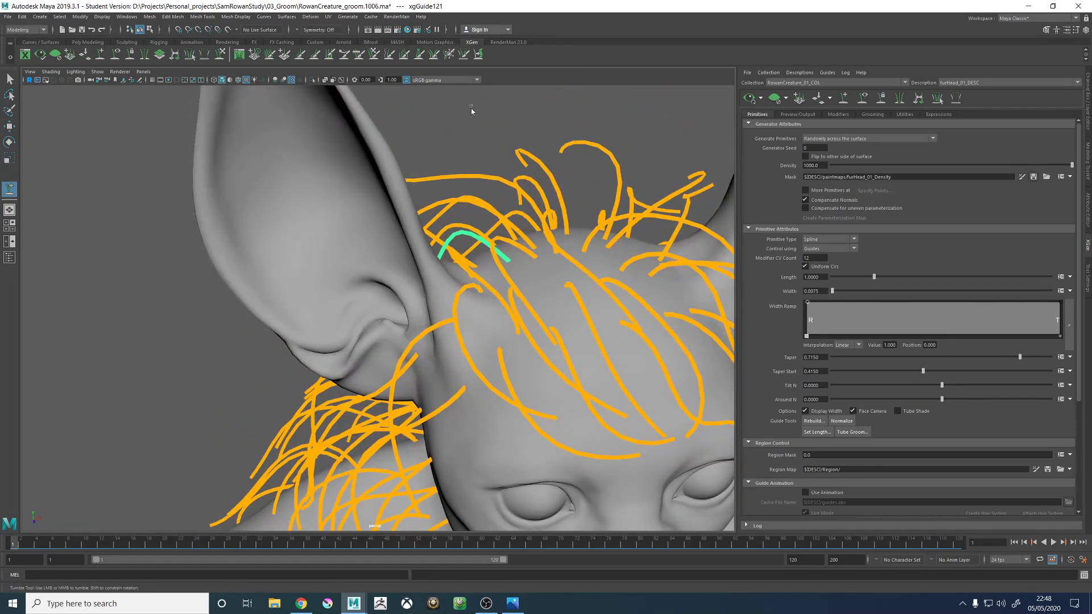
right_drag(470, 108, 456, 108)
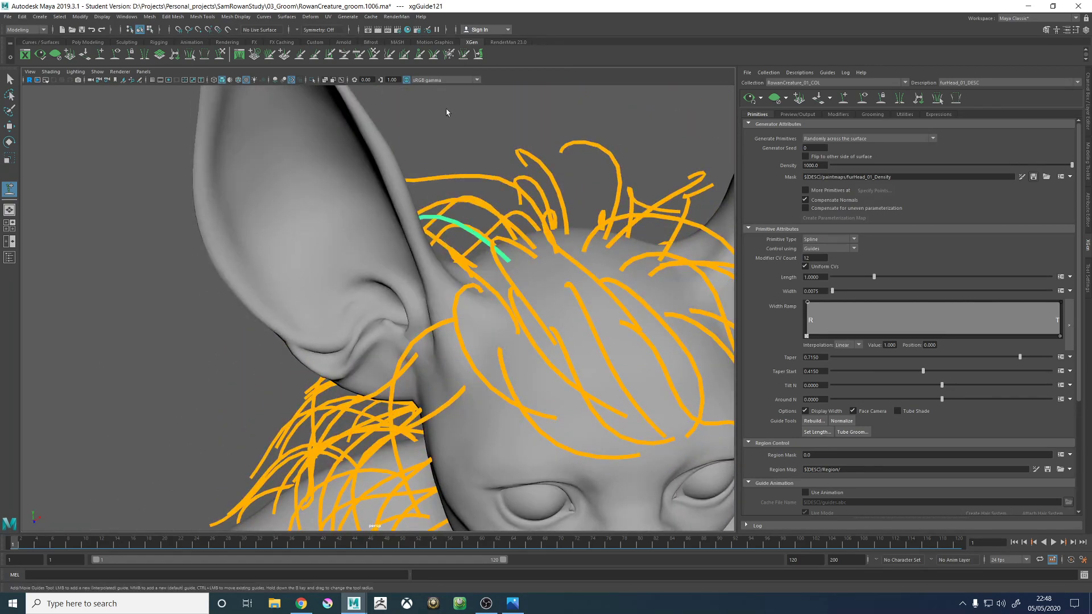
- Sculpt the newest guide into an arch sweeping forward over the top of the head beside the right ear
click(220, 60)
mouse_move(375, 256)
mouse_down()
mouse_move(368, 214)
mouse_move(397, 241)
mouse_move(463, 261)
mouse_move(412, 253)
mouse_move(446, 331)
mouse_up()
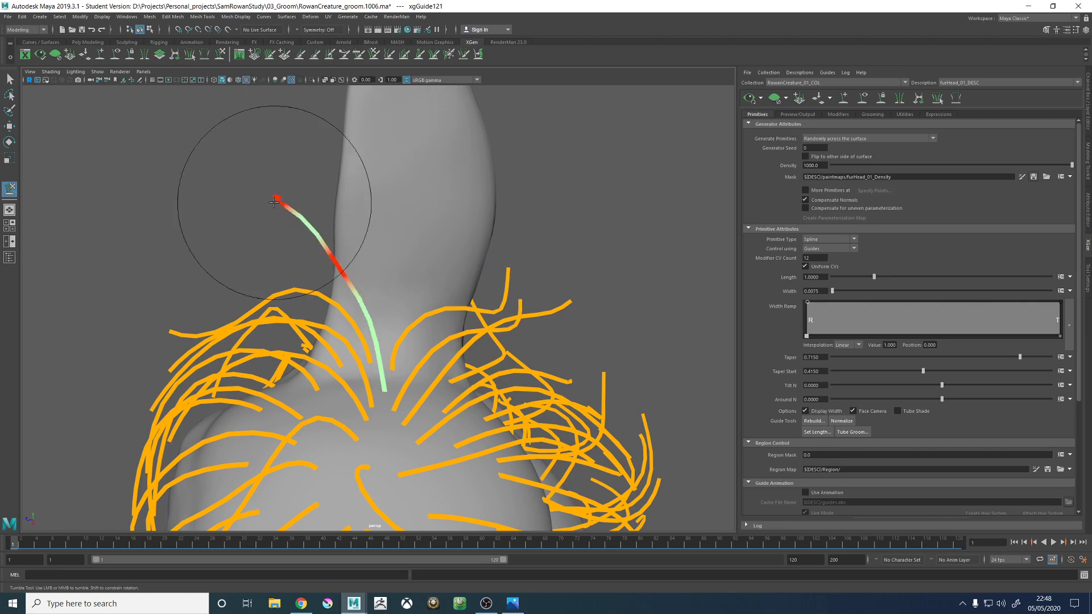
alt+drag(274, 203, 402, 325)
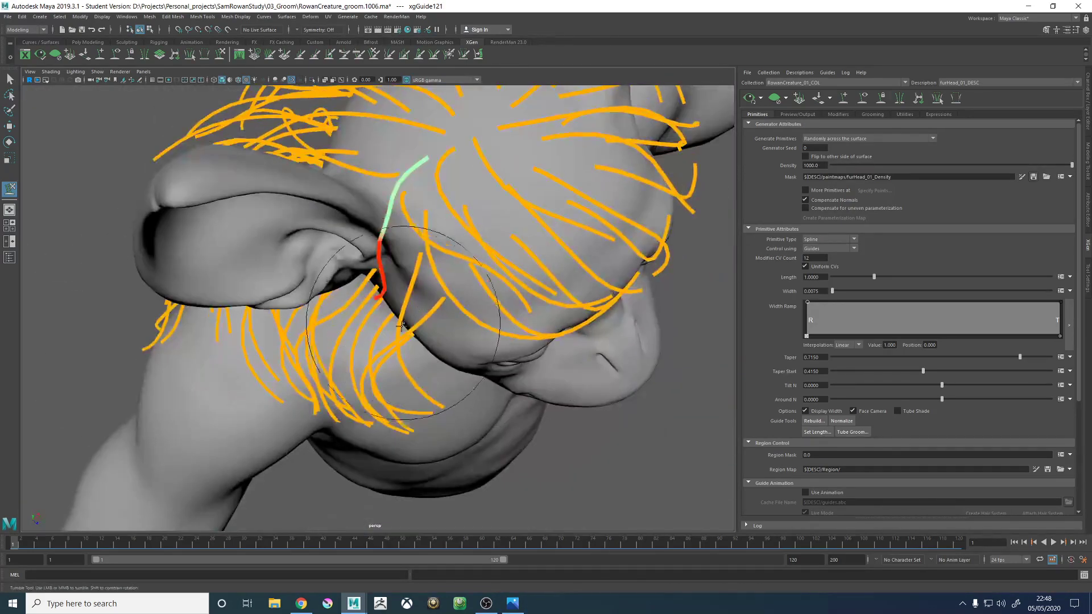
alt+drag(491, 331, 518, 302)
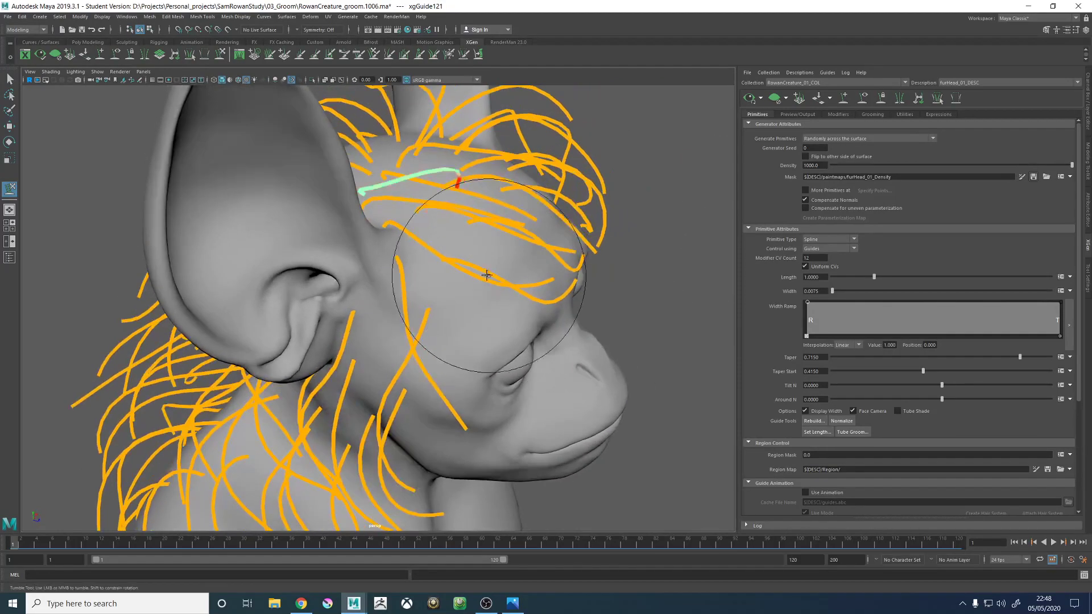
mouse_move(533, 250)
alt+mouse_down()
mouse_move(614, 151)
mouse_move(525, 260)
mouse_move(519, 240)
alt+mouse_up()
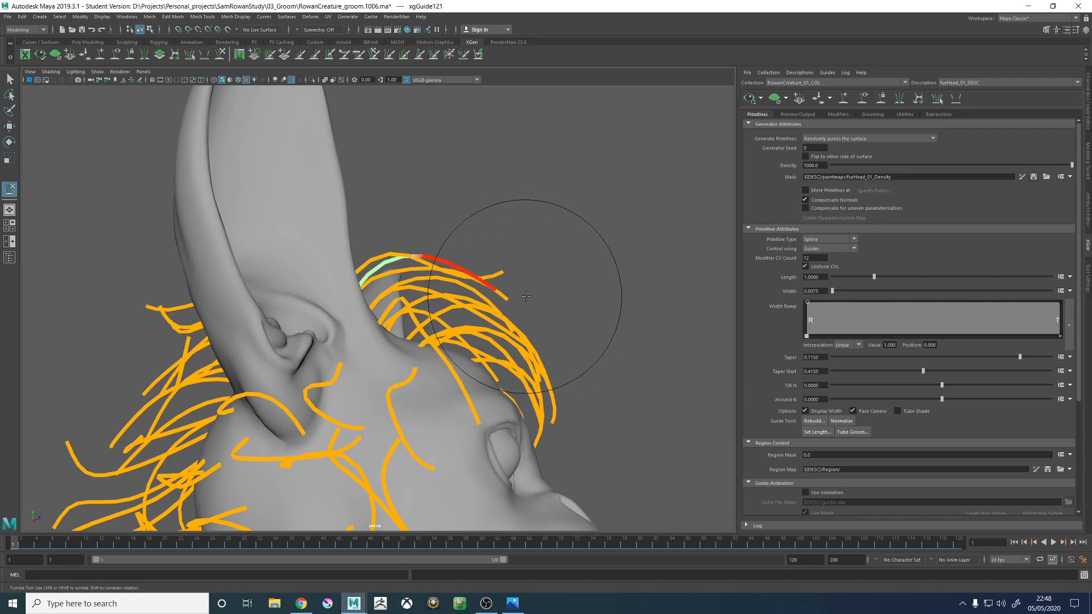
alt+drag(526, 296, 443, 187)
alt+middle_drag(516, 270, 473, 281)
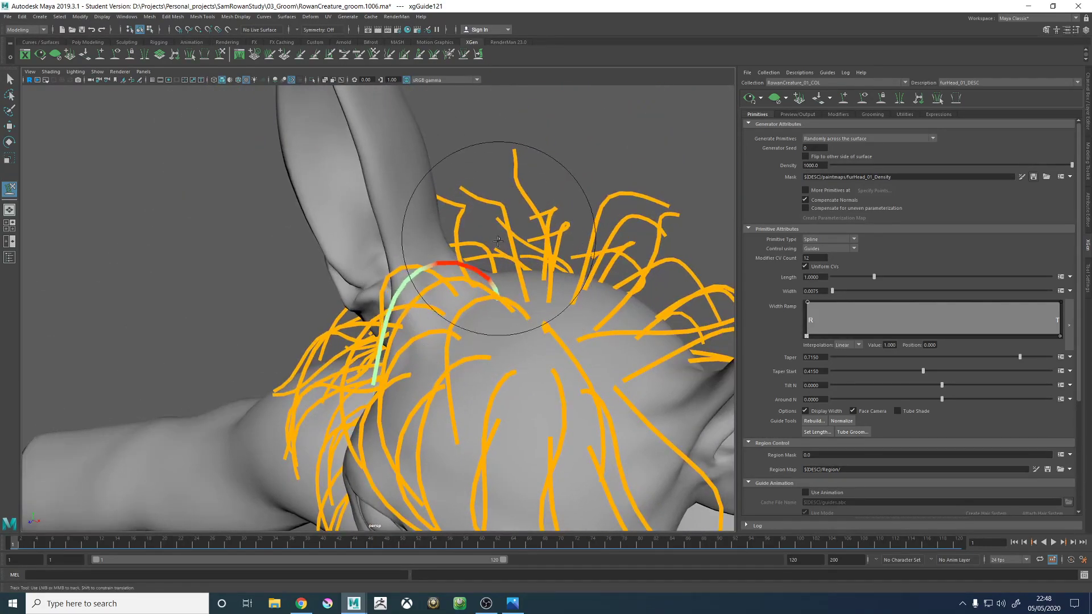
mouse_move(488, 298)
alt+mouse_down()
mouse_move(394, 256)
mouse_move(500, 122)
mouse_move(597, 176)
mouse_move(500, 272)
alt+mouse_up()
- Reselect the guide at the front base of the right ear and smooth its shape into a forward arch
key(w)
alt+drag(422, 223, 444, 254)
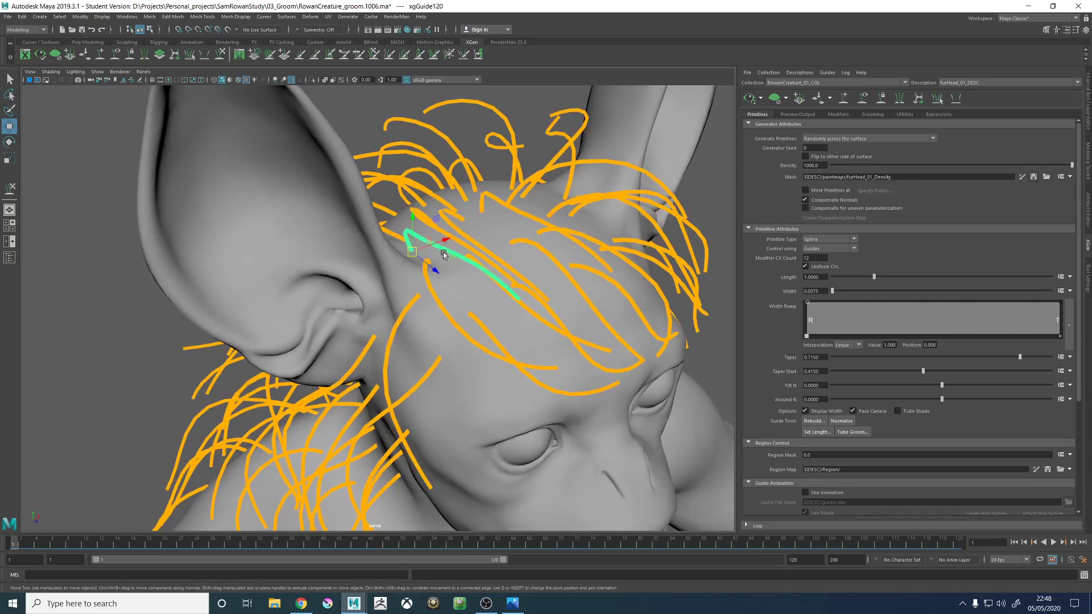
alt+drag(317, 156, 349, 335)
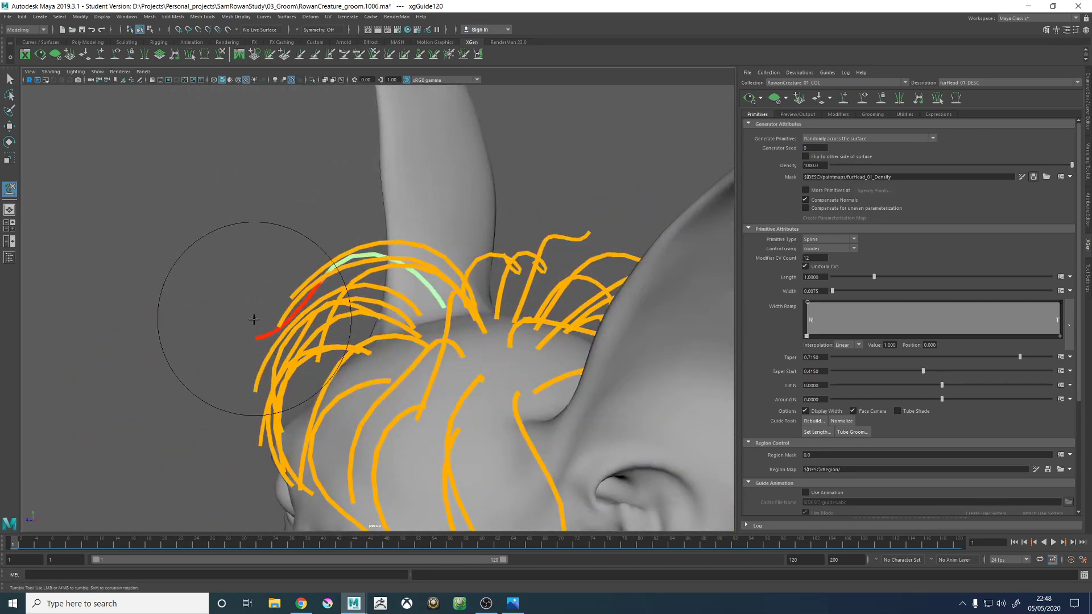
mouse_move(230, 383)
alt+mouse_down()
mouse_move(450, 360)
mouse_move(390, 151)
mouse_move(451, 244)
mouse_move(500, 272)
mouse_move(442, 282)
alt+mouse_up()
alt+middle_drag(484, 312, 468, 285)
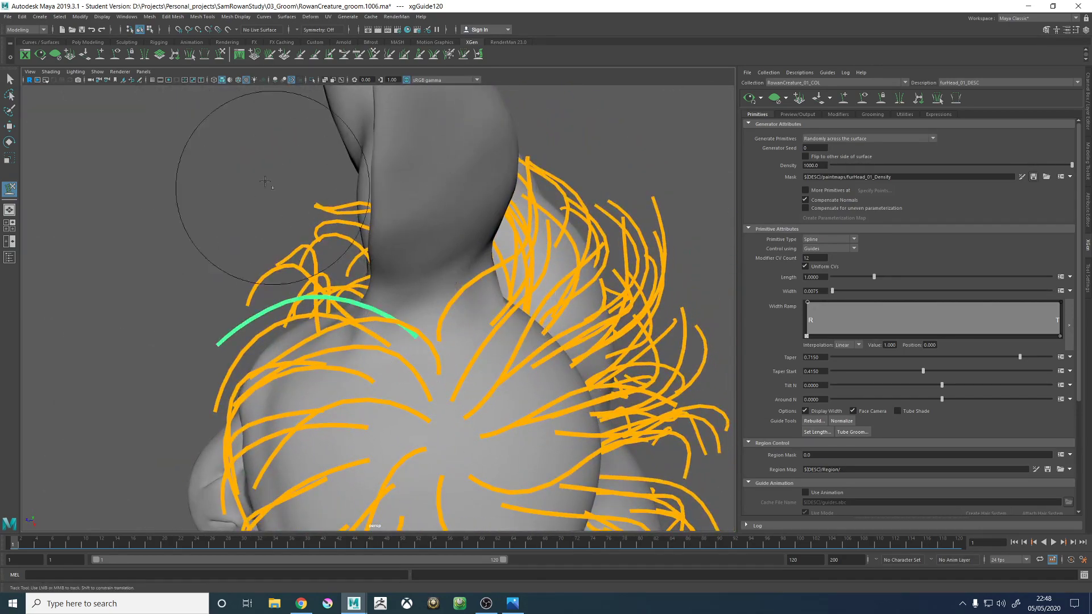
- Refine the curve of the selected arched guide so it flows with the fur beside the right ear
alt+middle_drag(431, 328, 433, 288)
alt+middle_drag(454, 367, 449, 309)
mouse_move(454, 334)
alt+mouse_down()
mouse_move(462, 347)
mouse_move(470, 324)
mouse_move(616, 275)
mouse_move(555, 305)
mouse_move(420, 254)
mouse_move(425, 227)
mouse_move(503, 211)
mouse_move(530, 254)
alt+mouse_up()
- Select the neighbouring guide near the crown and sculpt its tip forward and down toward the forehead
key(w)
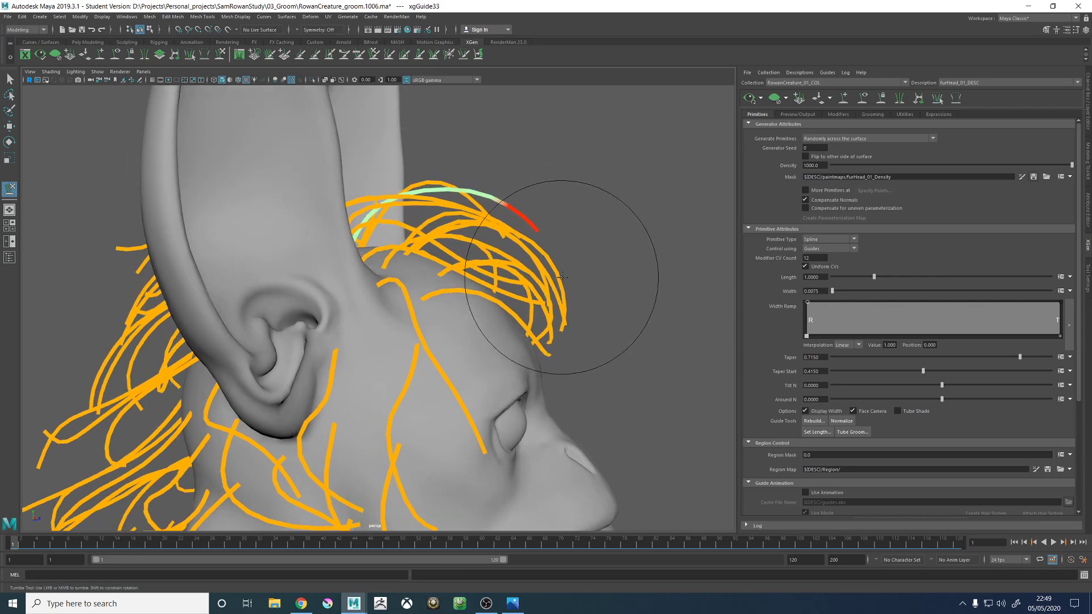
alt+right_drag(574, 266, 425, 183)
alt+drag(532, 224, 341, 130)
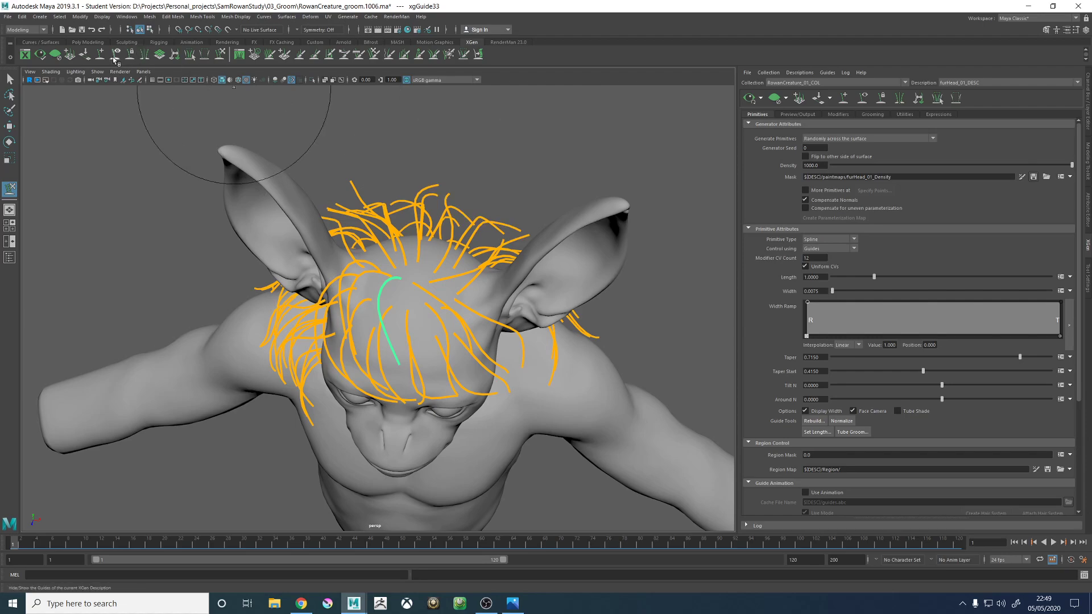
- Add a guide on the crown, in the gap beside the guide just sculpted
alt+right_drag(353, 239, 491, 304)
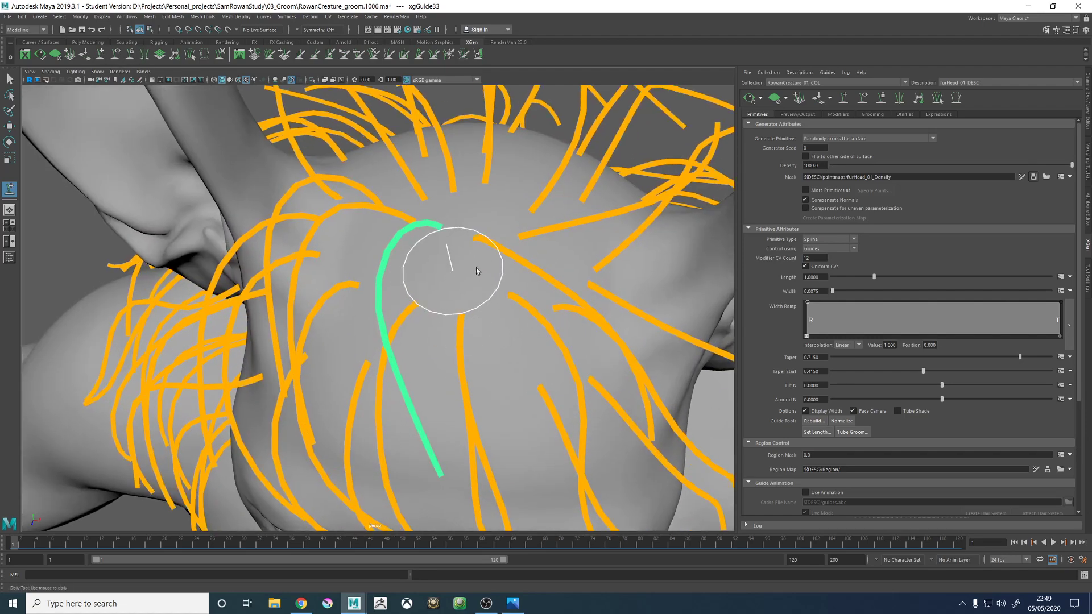
click(455, 273)
mouse_move(477, 310)
alt+mouse_down()
mouse_move(529, 236)
mouse_move(603, 173)
alt+mouse_up()
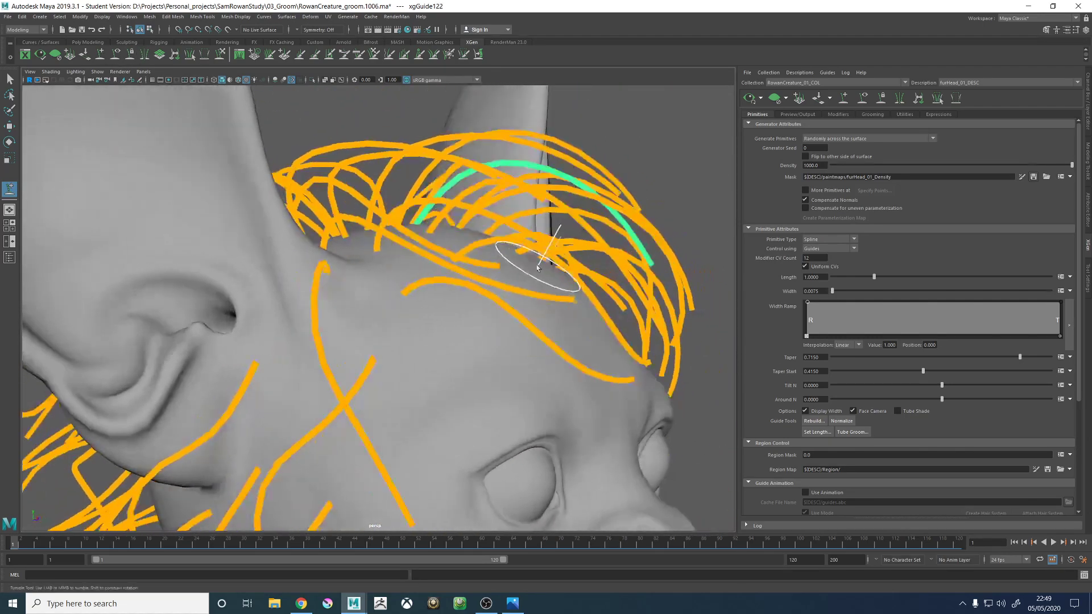
alt+middle_drag(626, 159, 593, 163)
right_drag(593, 161, 554, 151)
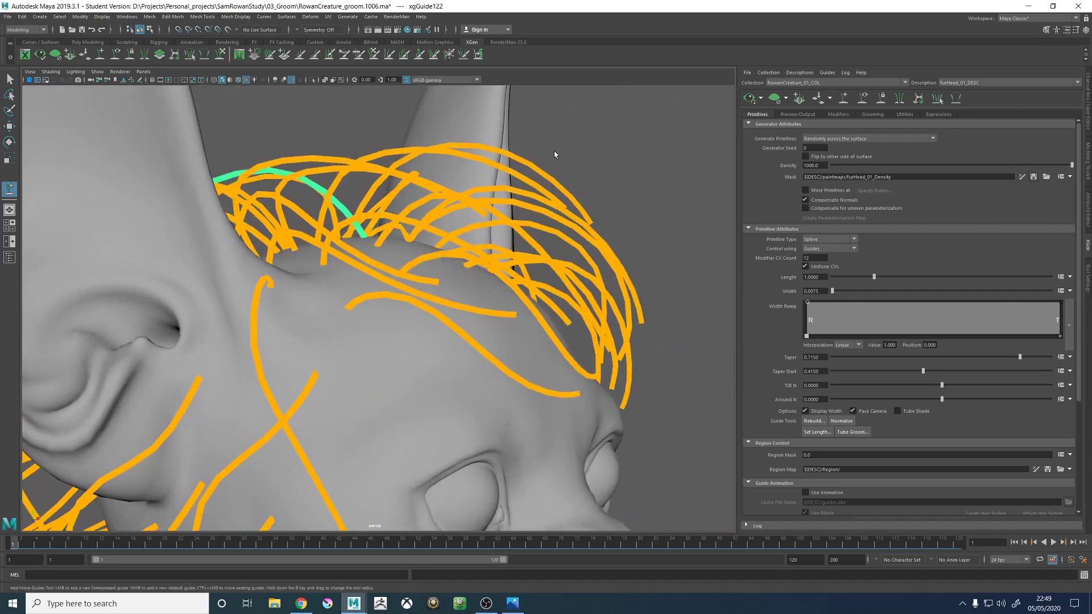
alt+drag(279, 146, 276, 190)
alt+right_drag(276, 191, 161, 175)
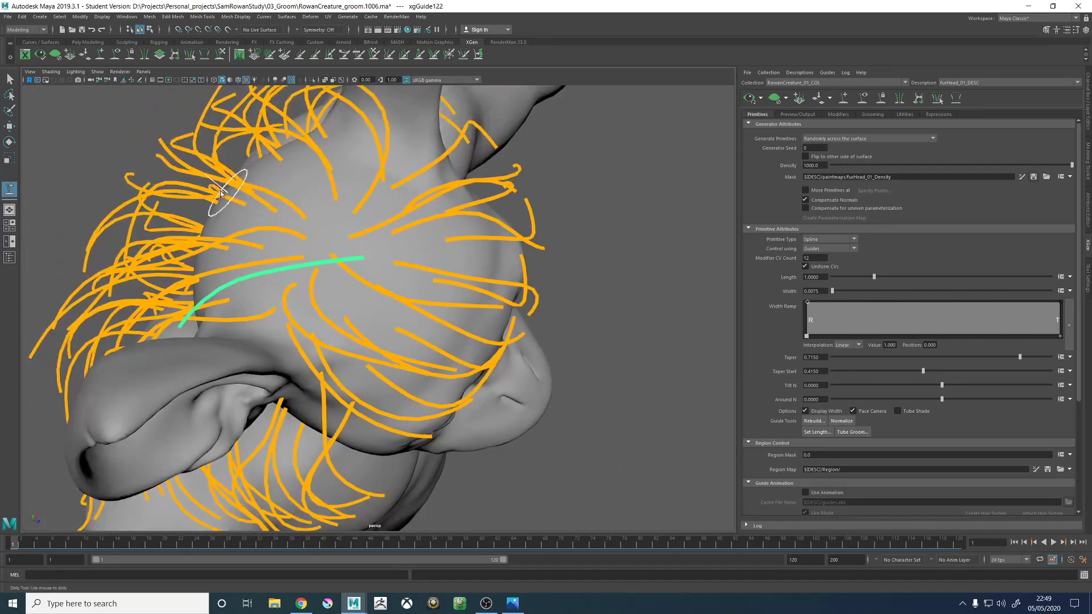
- Sculpt the new crown guide from its backward direction into an arch sweeping forward over the head
click(220, 55)
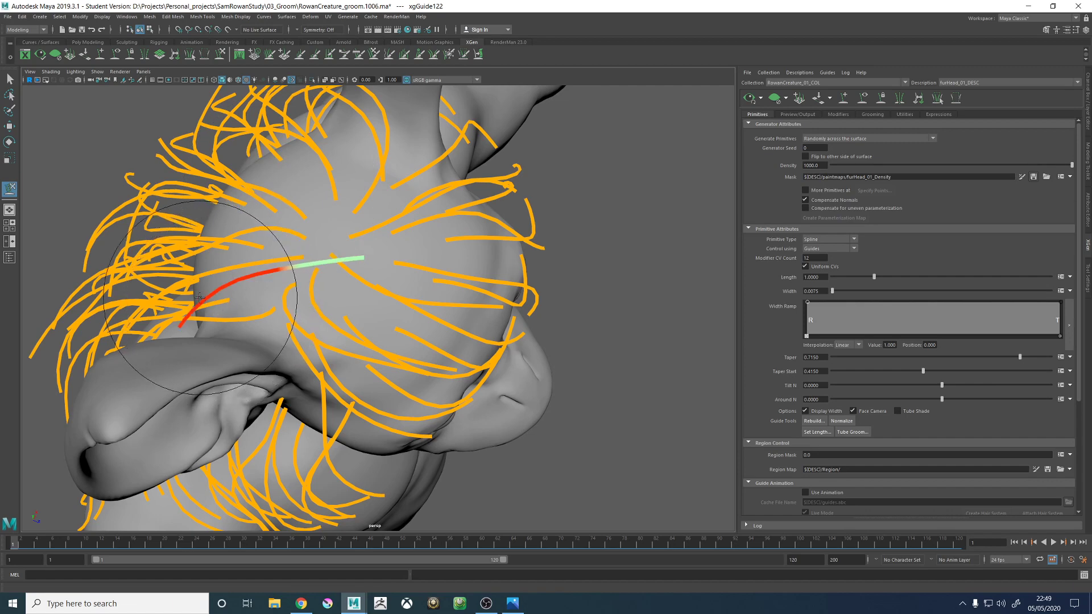
mouse_move(188, 310)
mouse_down()
mouse_move(545, 295)
mouse_move(475, 267)
mouse_move(500, 238)
mouse_up()
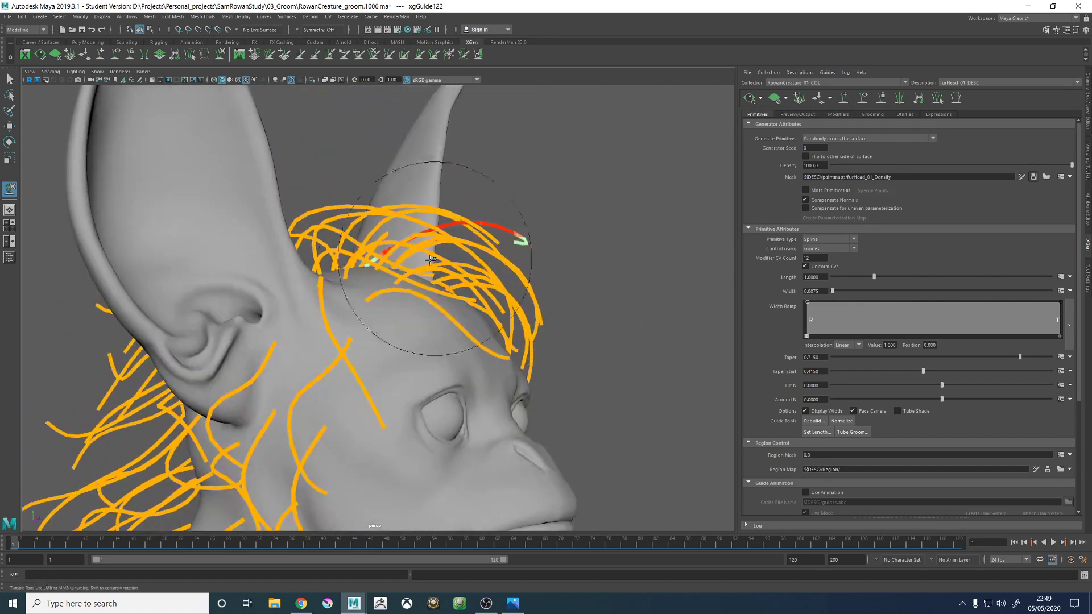
mouse_move(551, 309)
mouse_down()
mouse_move(595, 378)
mouse_move(528, 386)
mouse_move(523, 401)
mouse_up()
mouse_move(475, 431)
mouse_down()
mouse_move(526, 460)
mouse_move(490, 482)
mouse_up()
mouse_move(464, 440)
alt+mouse_down()
mouse_move(454, 398)
mouse_move(419, 341)
mouse_move(463, 232)
alt+mouse_up()
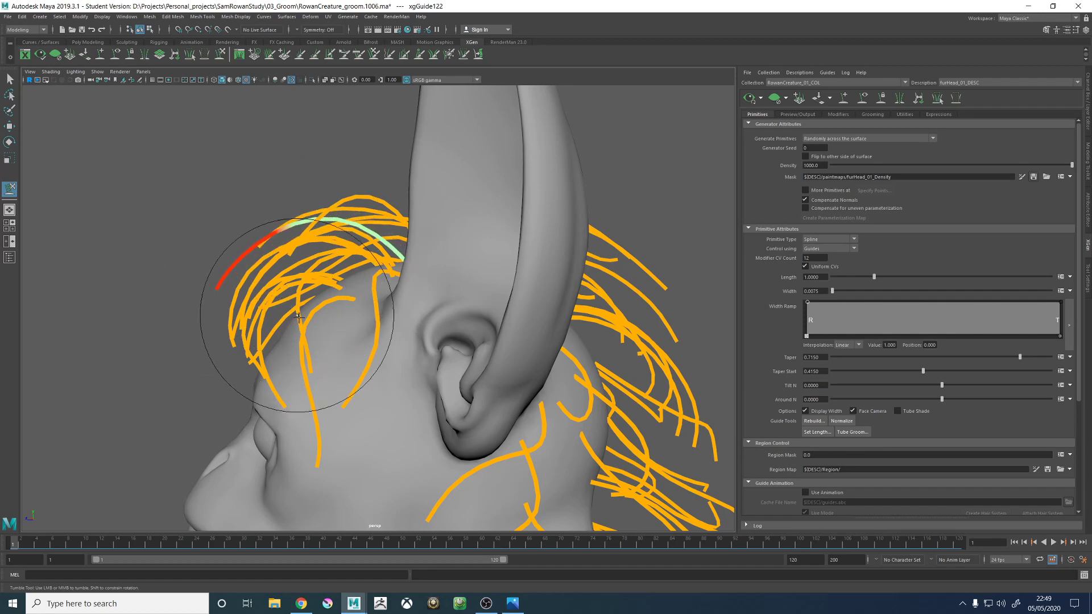
alt+drag(276, 325, 478, 316)
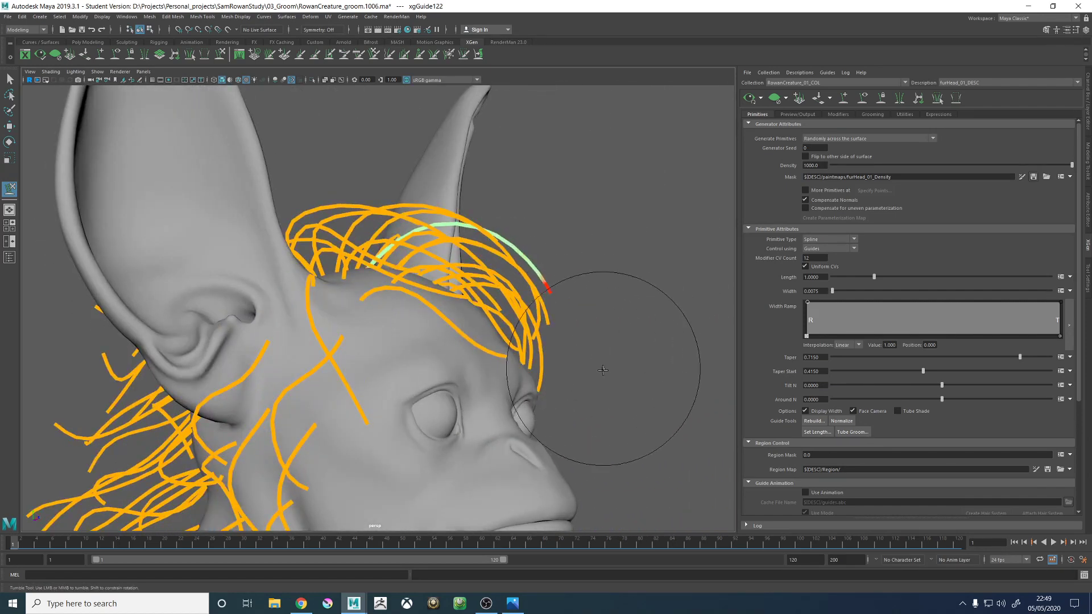
alt+right_drag(596, 311, 508, 241)
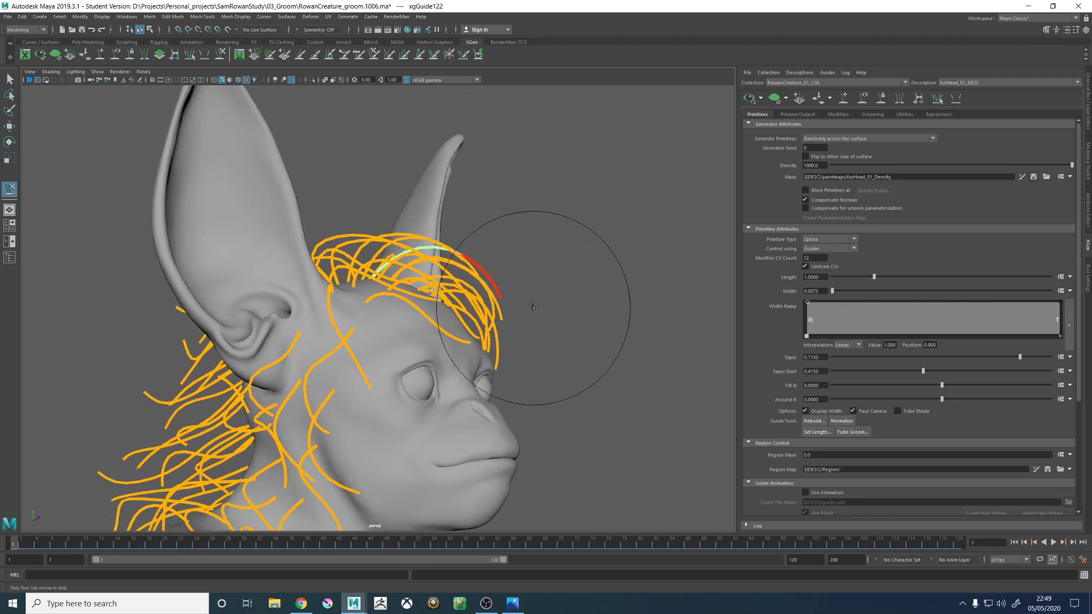
- Smooth the new guide's root and middle so its arch follows the surrounding guides in profile
alt+drag(471, 255, 493, 261)
alt+right_drag(487, 253, 593, 276)
alt+middle_drag(472, 235, 486, 278)
alt+right_drag(487, 278, 543, 282)
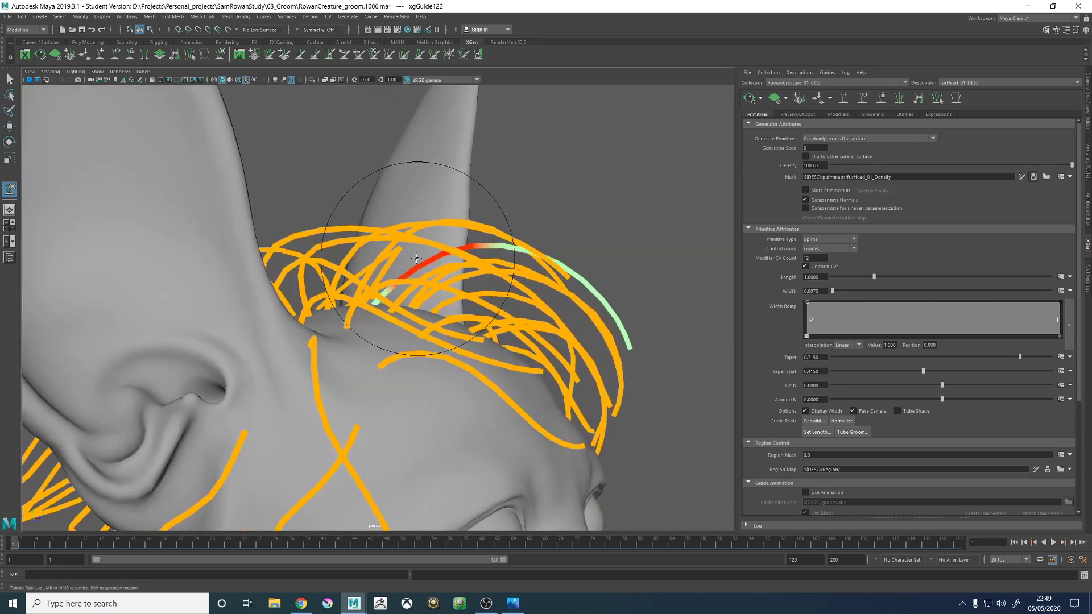
alt+drag(407, 258, 418, 258)
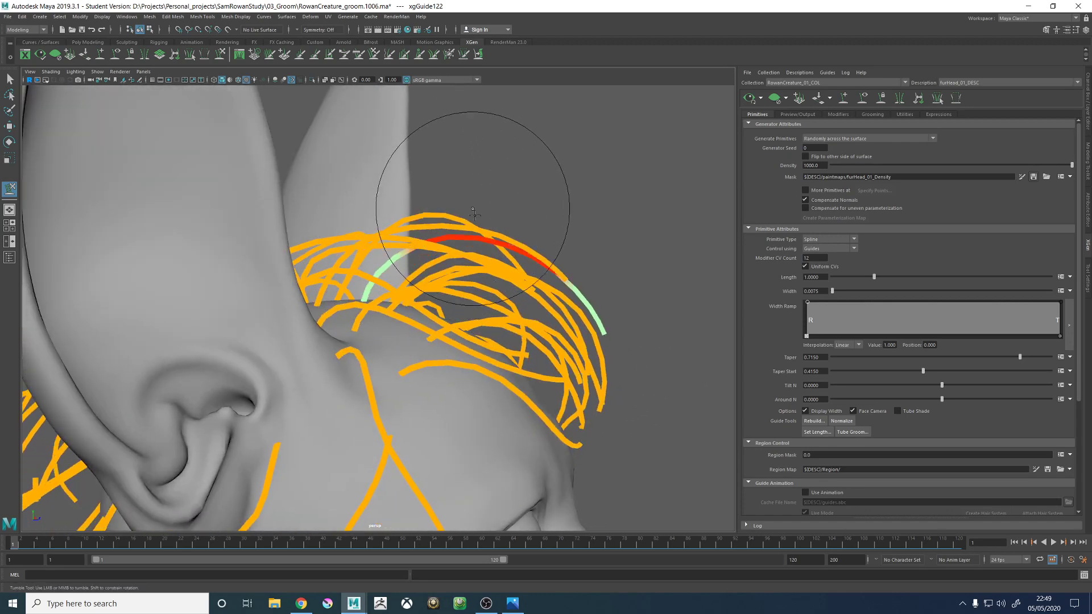
mouse_move(562, 229)
alt+mouse_down()
mouse_move(476, 182)
mouse_move(451, 219)
mouse_move(447, 272)
mouse_move(419, 341)
mouse_move(451, 341)
mouse_move(500, 305)
mouse_move(560, 291)
mouse_move(610, 319)
mouse_move(592, 220)
mouse_move(492, 347)
alt+mouse_up()
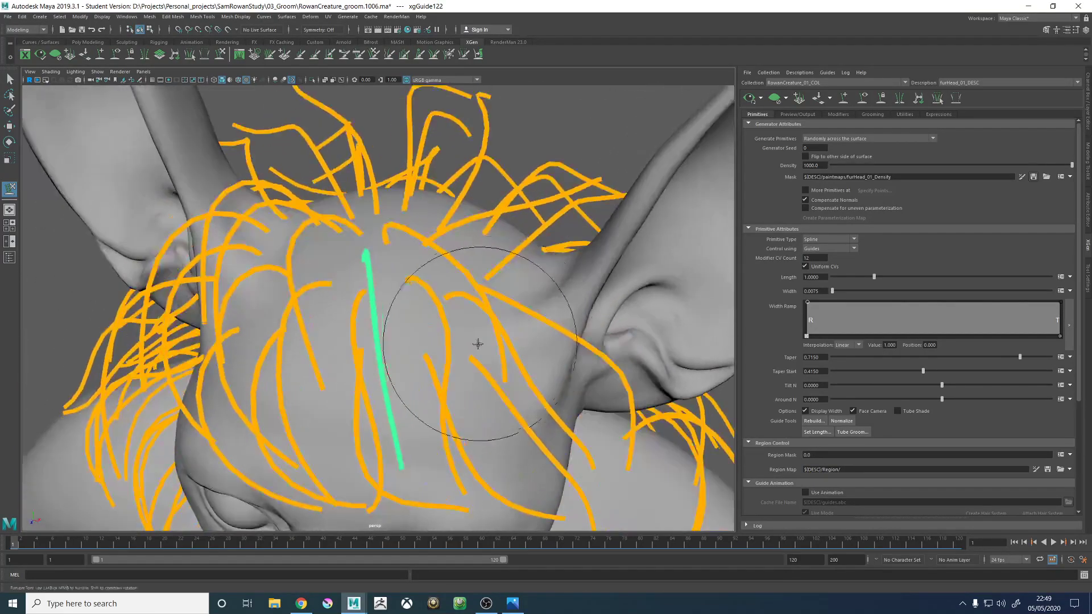
- Adjust the crown guide's sideways direction so it runs down toward the forehead alongside its neighbours
alt+middle_drag(492, 347, 521, 343)
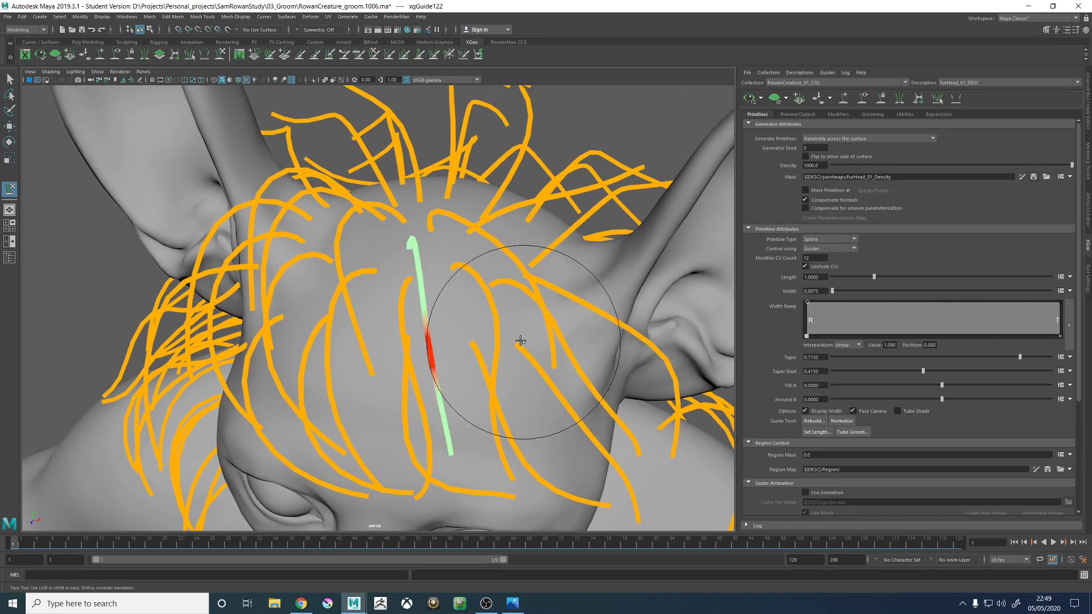
alt+right_drag(484, 331, 431, 309)
alt+drag(457, 322, 461, 336)
alt+right_drag(461, 338, 477, 375)
alt+middle_drag(466, 383, 452, 326)
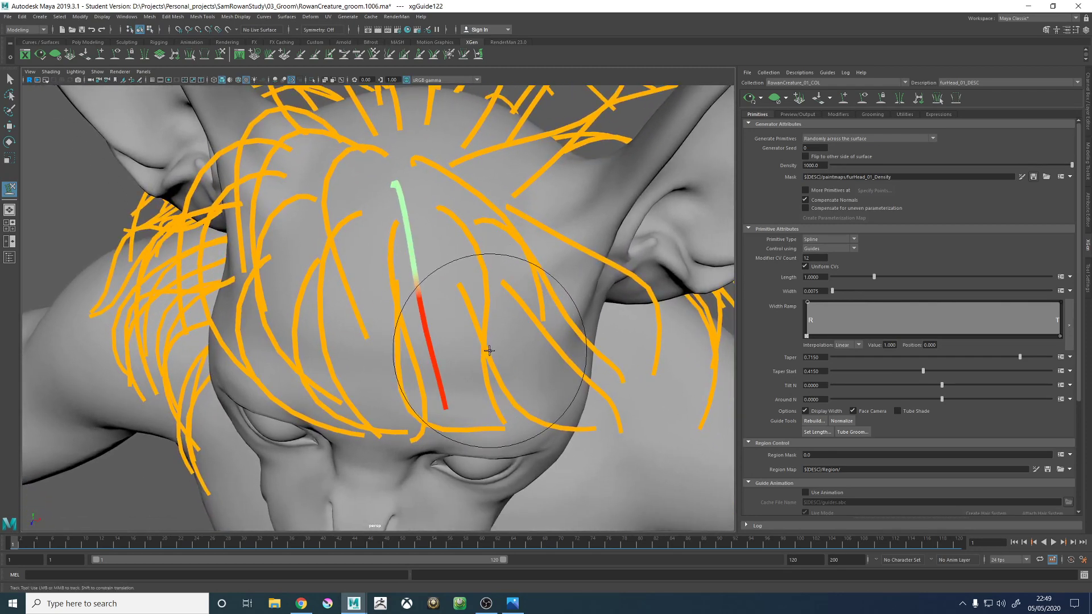
alt+drag(483, 364, 585, 305)
alt+right_drag(585, 305, 551, 350)
- Add another guide on the crown, on the right-ear side of the one just shaped
alt+drag(551, 351, 728, 149)
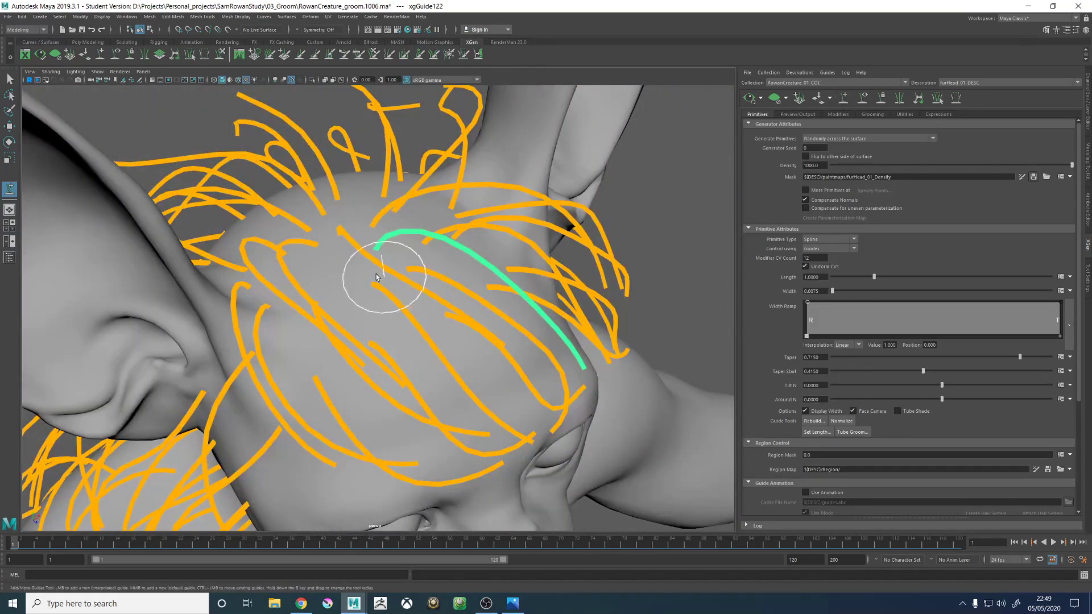
alt+drag(376, 277, 425, 152)
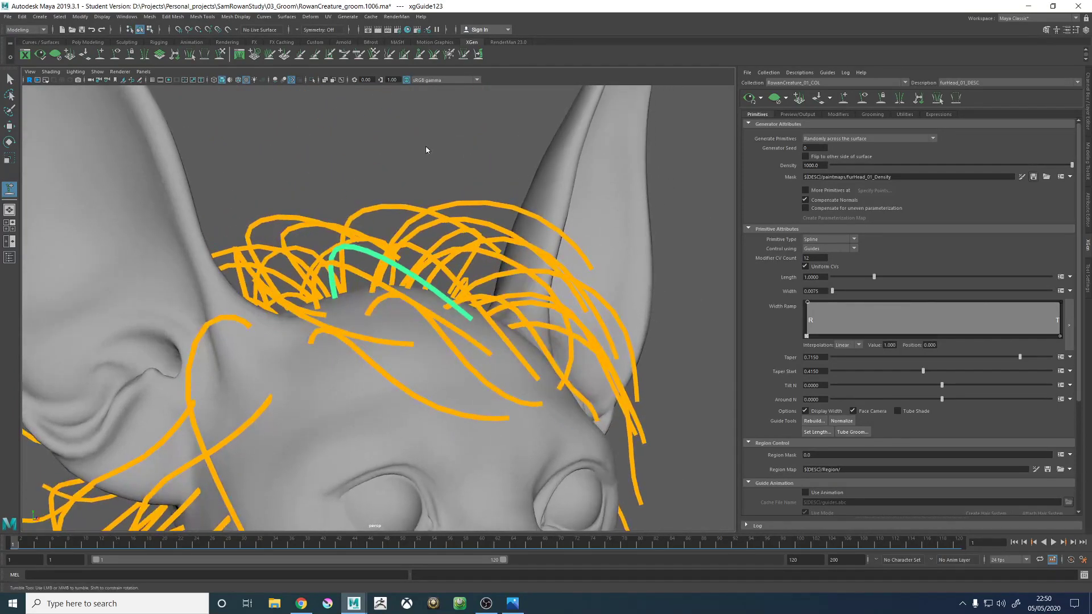
right_drag(425, 146, 389, 155)
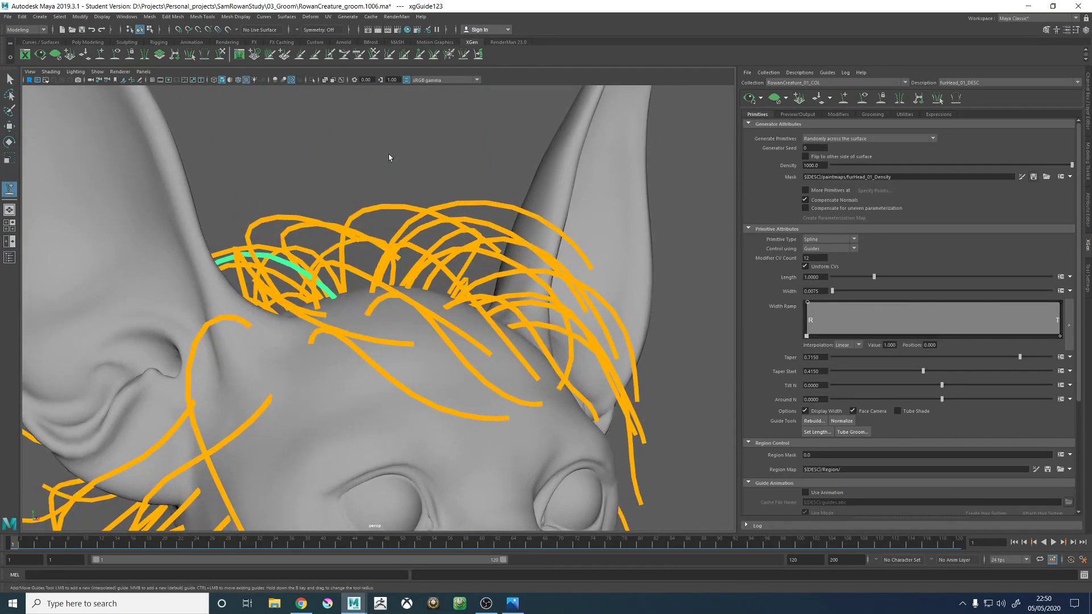
- Sculpt the newly added guide forward into an arch that falls toward the middle of the forehead
click(221, 56)
scroll(281, 197, down, 3)
mouse_move(281, 198)
alt+mouse_down()
mouse_move(315, 222)
mouse_move(448, 108)
alt+mouse_up()
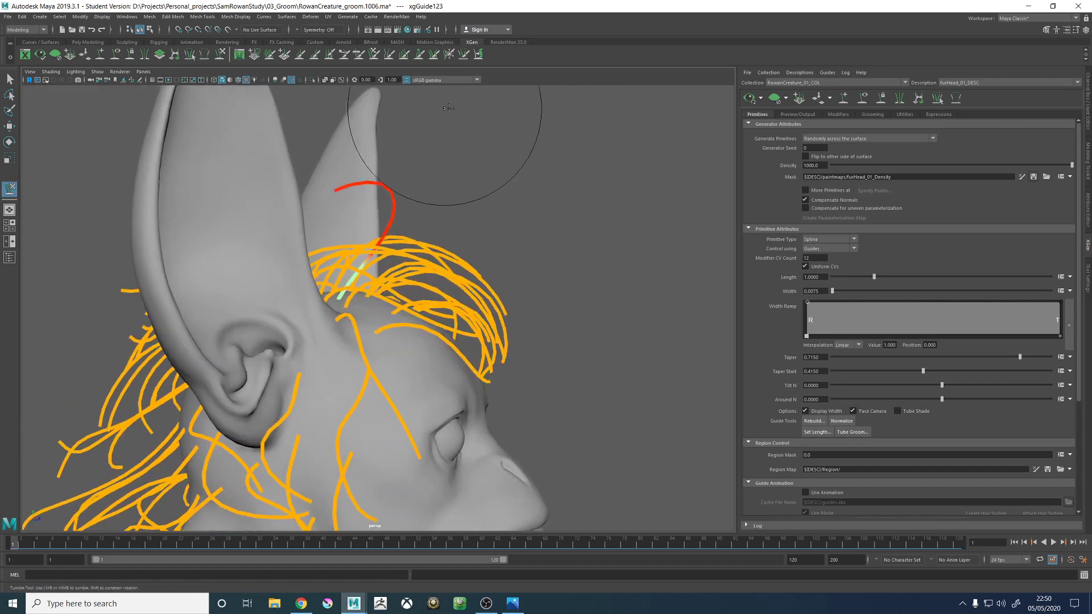
drag(337, 206, 561, 103)
mouse_move(366, 288)
mouse_down()
mouse_move(463, 182)
mouse_move(556, 244)
mouse_move(571, 277)
mouse_move(402, 316)
mouse_move(395, 307)
mouse_move(454, 364)
mouse_move(501, 159)
mouse_move(552, 288)
mouse_move(475, 281)
mouse_move(461, 306)
mouse_up()
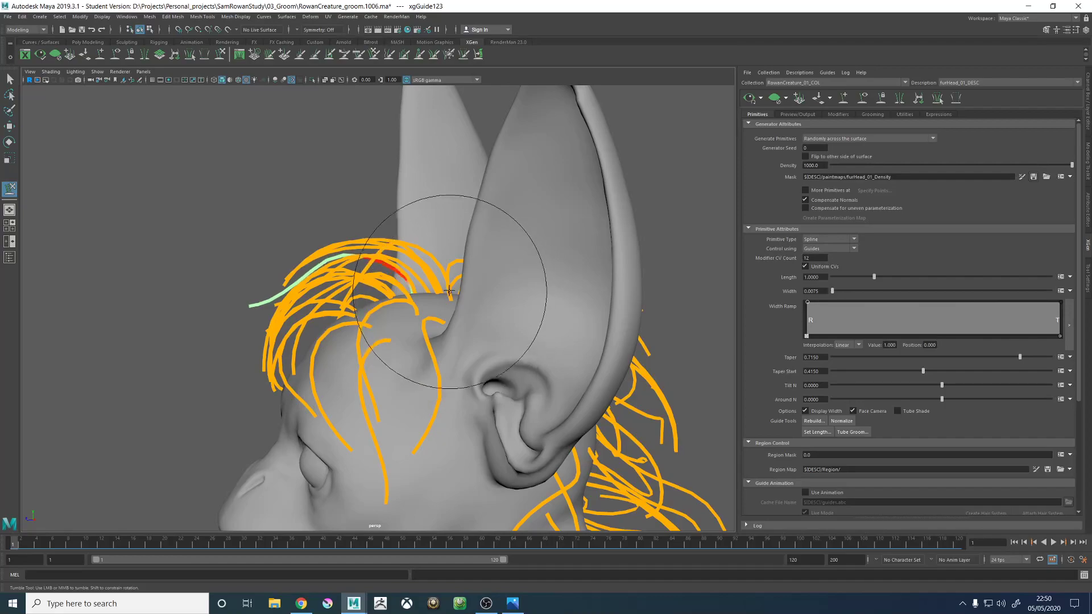
mouse_move(402, 280)
alt+mouse_down()
mouse_move(378, 316)
mouse_move(451, 199)
mouse_move(512, 278)
mouse_move(570, 275)
mouse_move(523, 265)
alt+mouse_up()
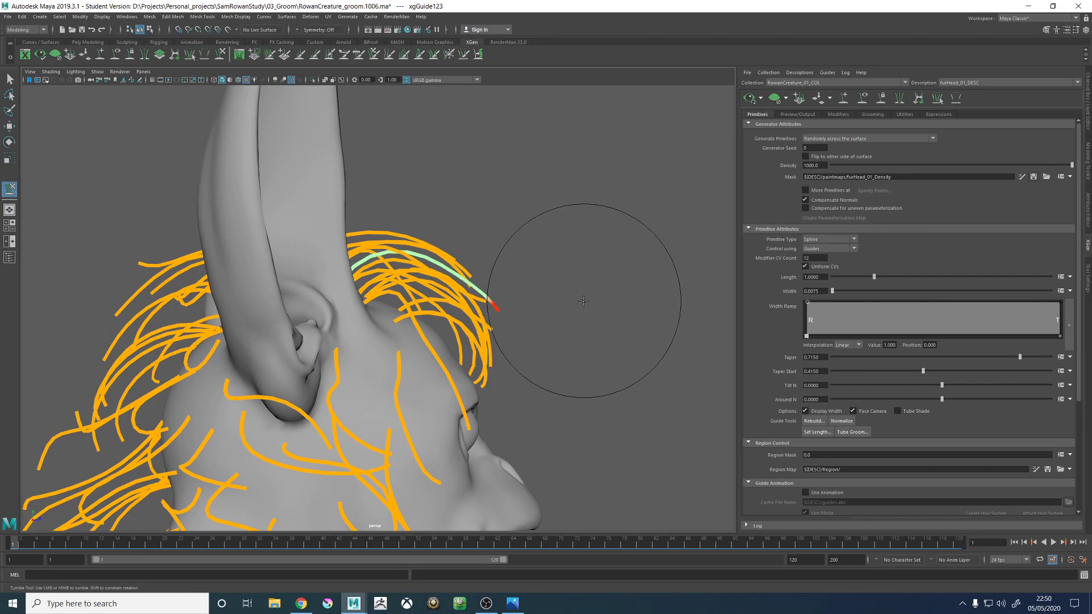
mouse_move(573, 311)
alt+mouse_down()
mouse_move(487, 182)
mouse_move(414, 199)
mouse_move(407, 273)
mouse_move(431, 301)
mouse_move(472, 284)
mouse_move(512, 297)
mouse_move(518, 397)
mouse_move(504, 412)
alt+mouse_up()
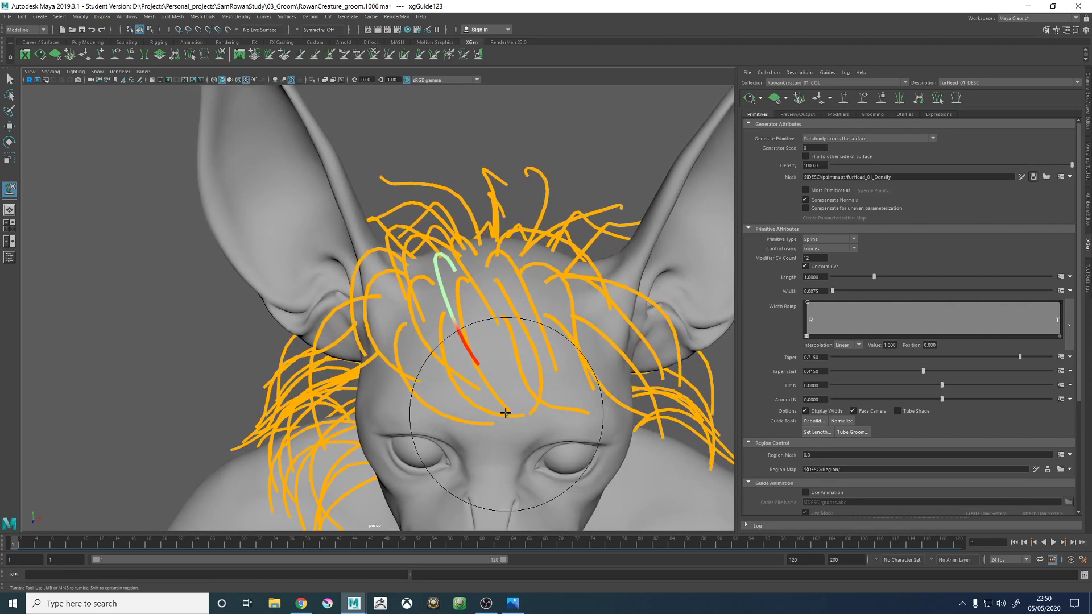
- Select the existing crown guide nearest the right ear and sculpt its arch to match the neighbouring forward-sweeping guides
key(w)
alt+drag(440, 274, 447, 291)
click(414, 259)
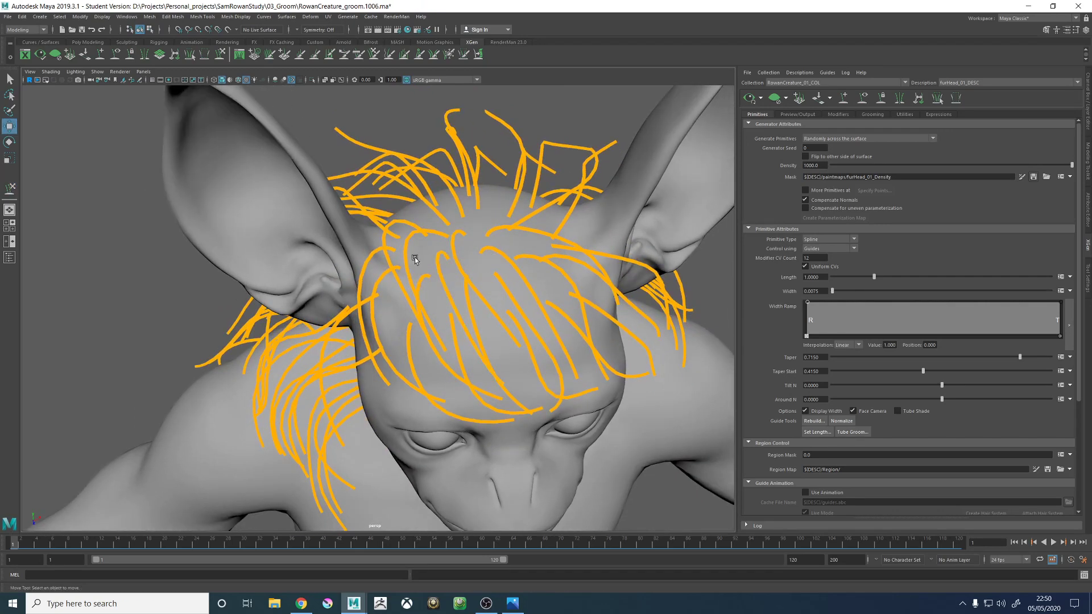
alt+drag(417, 250, 393, 237)
click(391, 234)
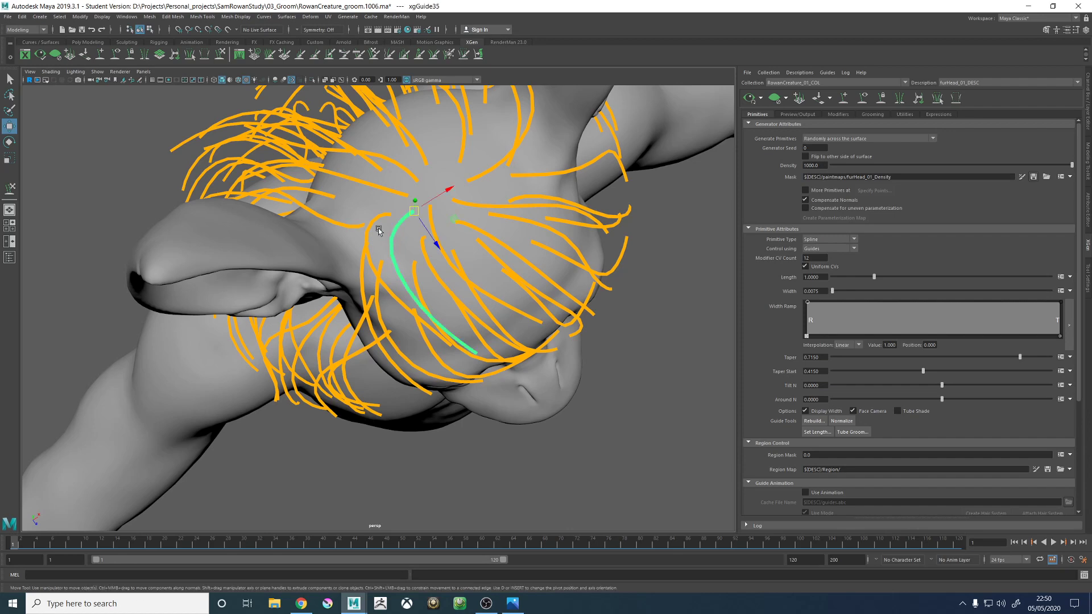
click(221, 54)
mouse_move(420, 347)
alt+mouse_down()
mouse_move(450, 309)
mouse_move(500, 176)
mouse_move(541, 110)
mouse_move(467, 264)
alt+mouse_up()
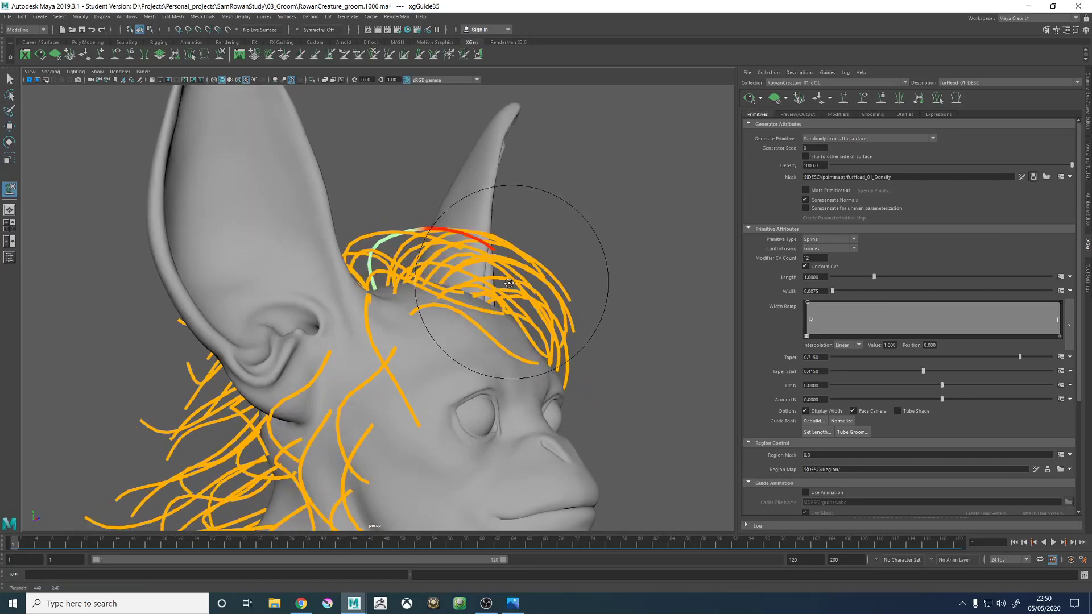
mouse_move(536, 147)
alt+mouse_down()
mouse_move(459, 316)
mouse_move(475, 337)
alt+mouse_up()
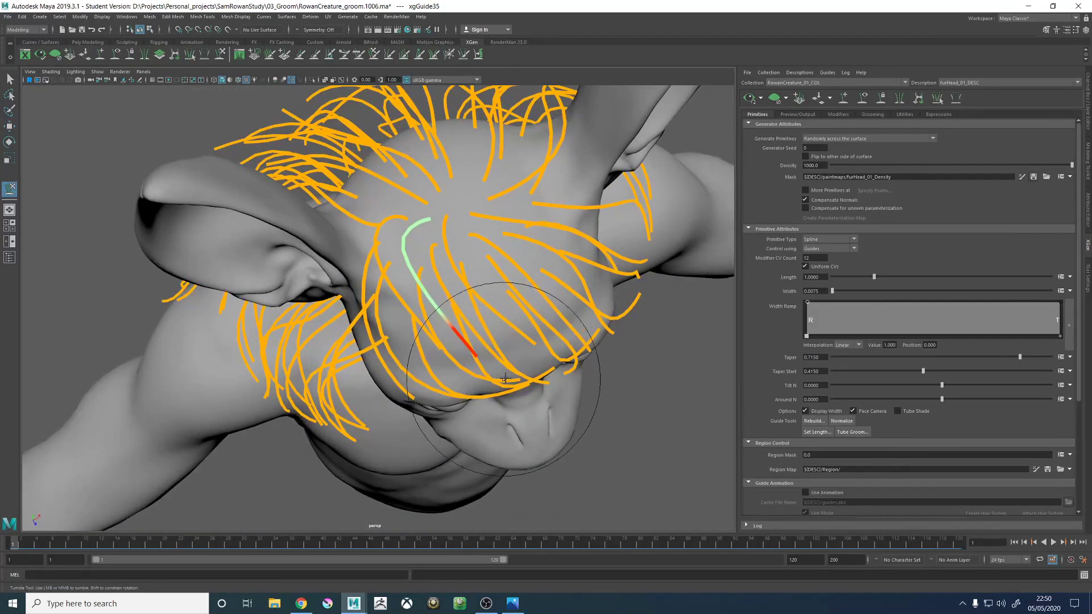
mouse_move(503, 347)
alt+mouse_down()
mouse_move(529, 341)
mouse_move(501, 318)
mouse_move(509, 276)
mouse_move(561, 313)
mouse_move(451, 224)
mouse_move(451, 170)
mouse_move(500, 273)
mouse_move(487, 341)
mouse_move(488, 165)
mouse_move(540, 211)
mouse_move(548, 141)
mouse_move(609, 171)
mouse_move(560, 237)
mouse_move(495, 239)
mouse_move(487, 353)
mouse_move(434, 195)
mouse_move(500, 170)
alt+mouse_up()
alt+right_drag(499, 171, 579, 275)
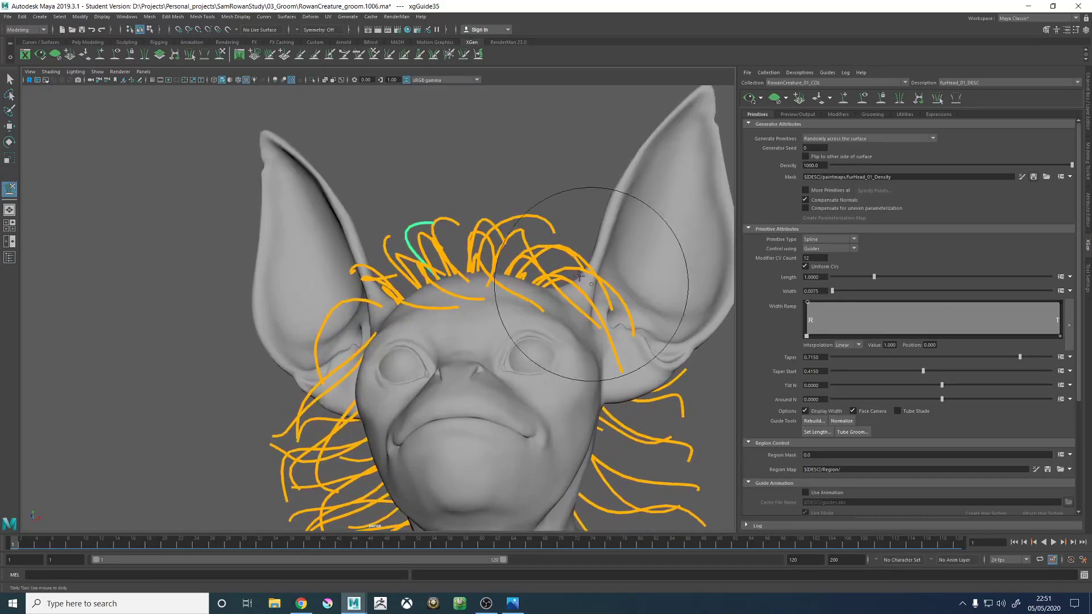
- Leave guide sculpting with no guide selected and save the scene
mouse_move(579, 276)
alt+mouse_down()
mouse_move(573, 195)
mouse_move(523, 182)
alt+mouse_up()
key(w)
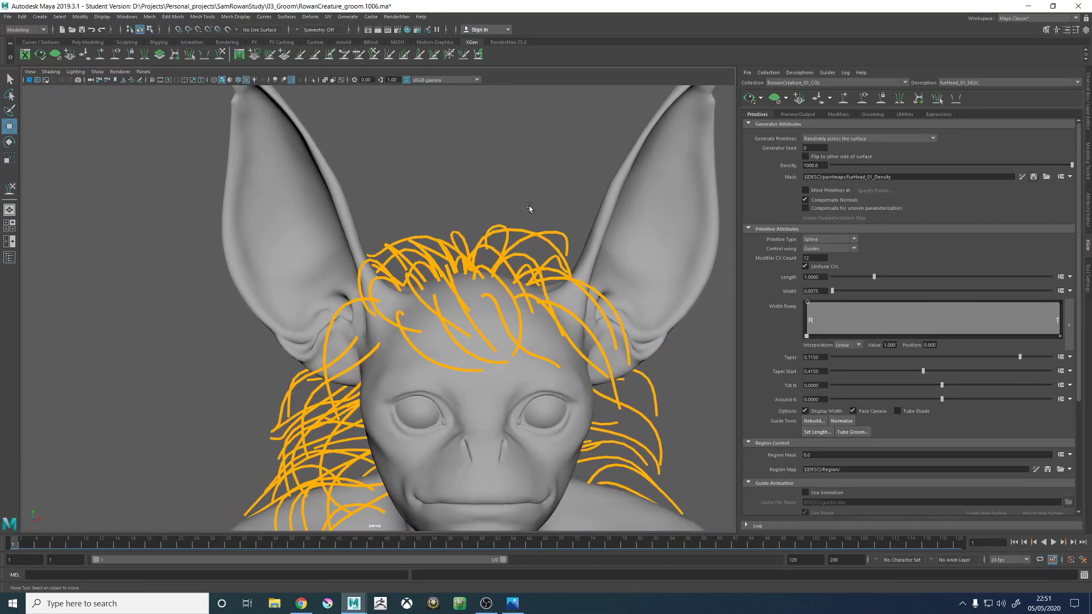
key(ctrl+s)
click(527, 309)
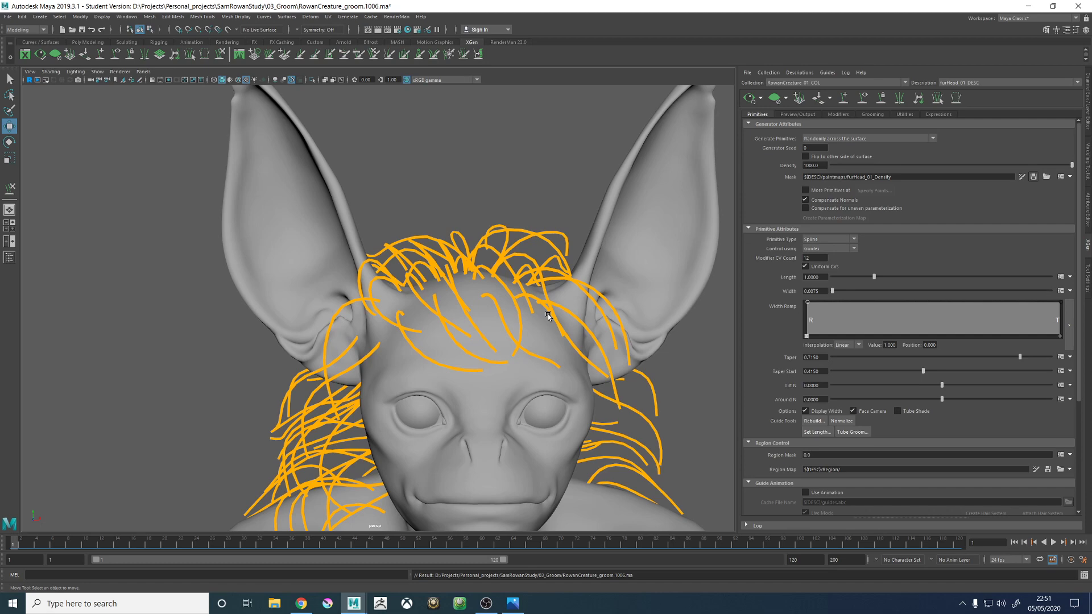
- Update the XGen preview to generate the head fur from the edited guides
scroll(571, 254, down, 5)
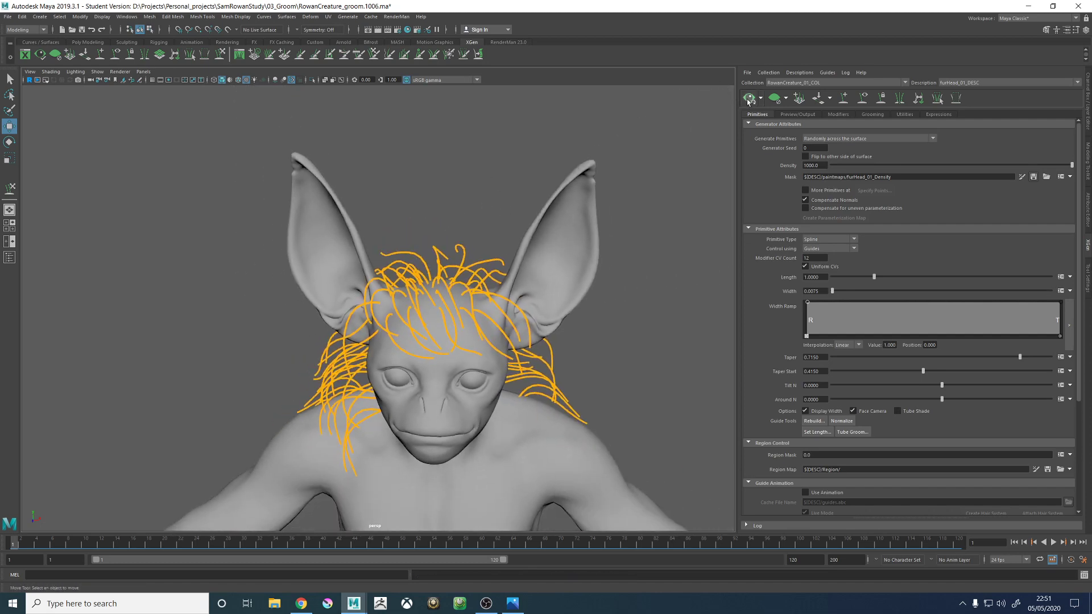
click(748, 100)
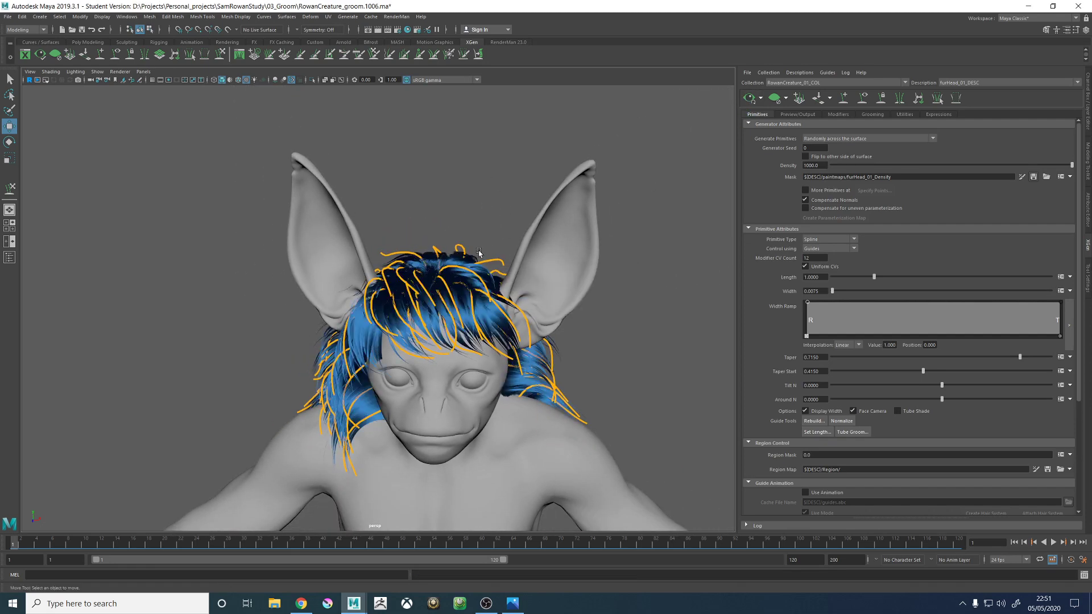
alt+drag(479, 253, 540, 279)
scroll(510, 242, up, 5)
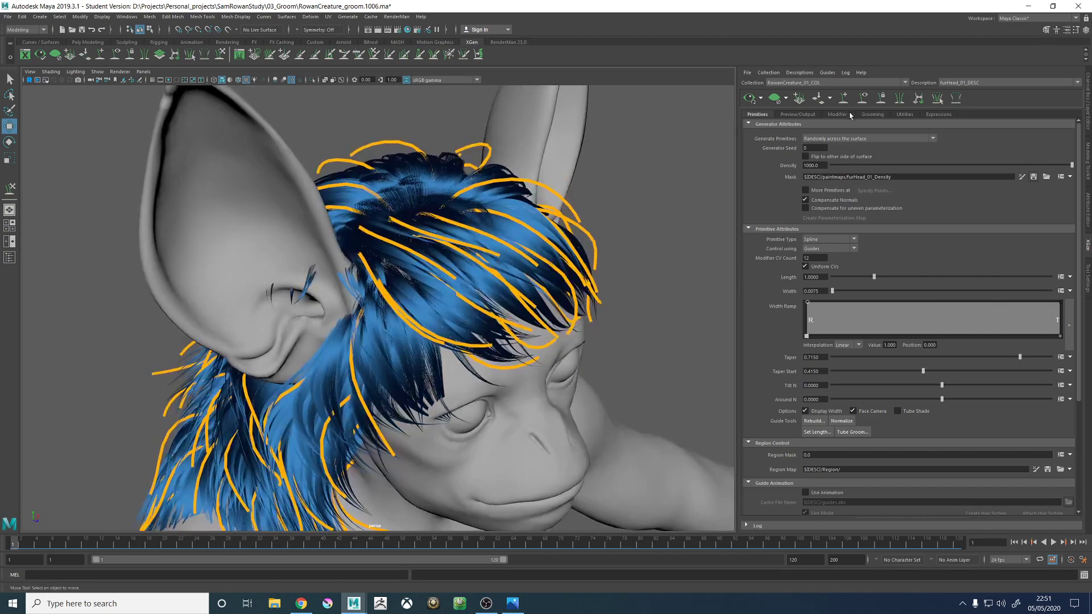
- Hide the guides and inspect the previewed fur around the forehead and ears
click(862, 100)
mouse_move(477, 257)
alt+mouse_down()
mouse_move(485, 265)
mouse_move(459, 251)
mouse_move(478, 253)
alt+mouse_up()
alt+right_drag(477, 254, 373, 207)
alt+drag(496, 258, 460, 233)
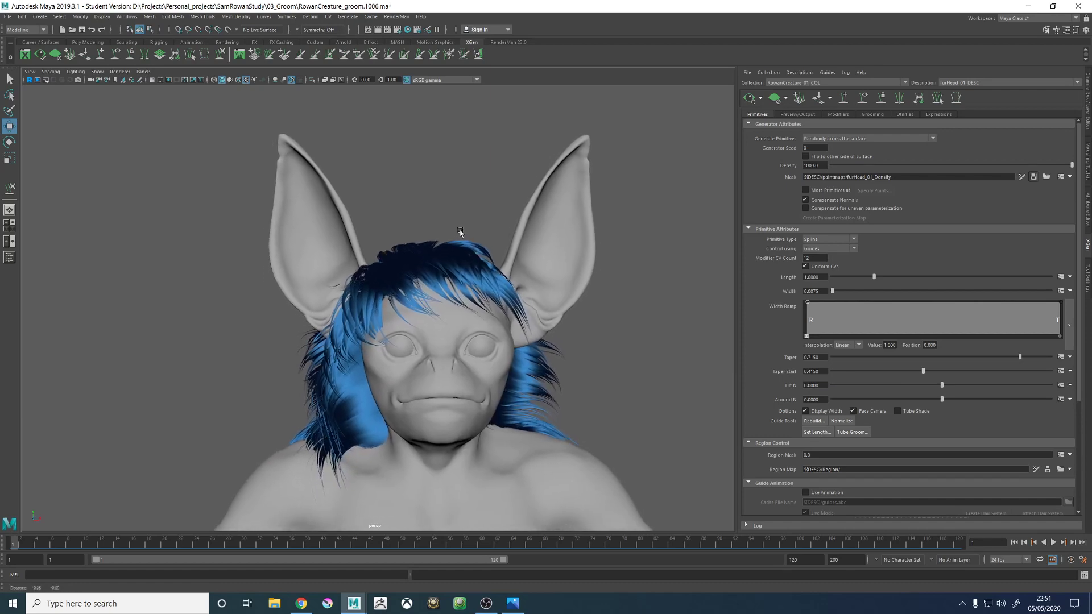
alt+right_drag(460, 234, 558, 300)
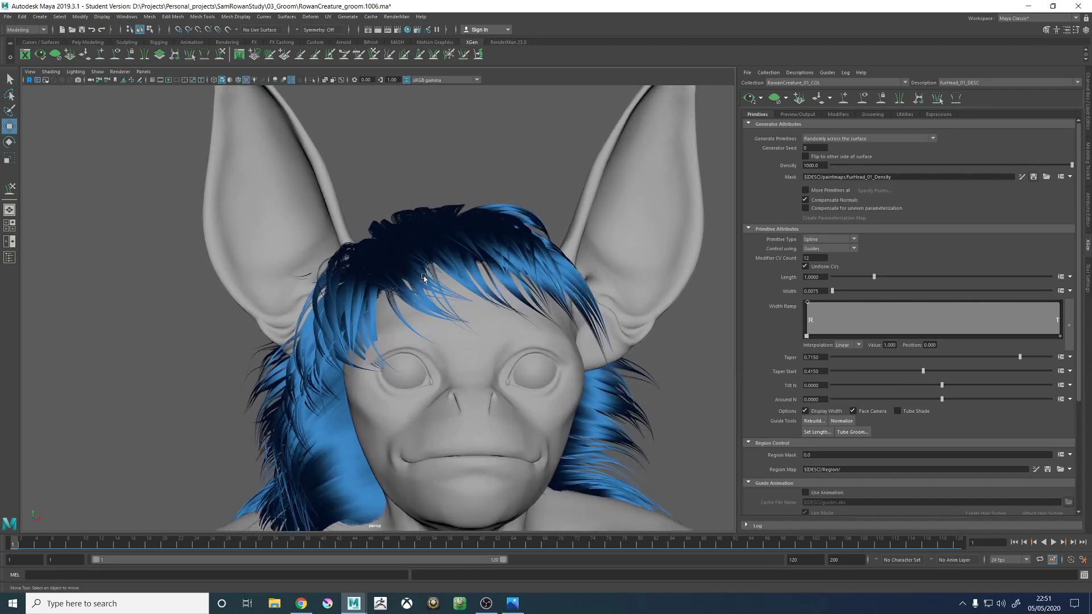
- Examine the previewed fur fringe across the forehead and beside the right ear from several angles
alt+drag(445, 261, 444, 259)
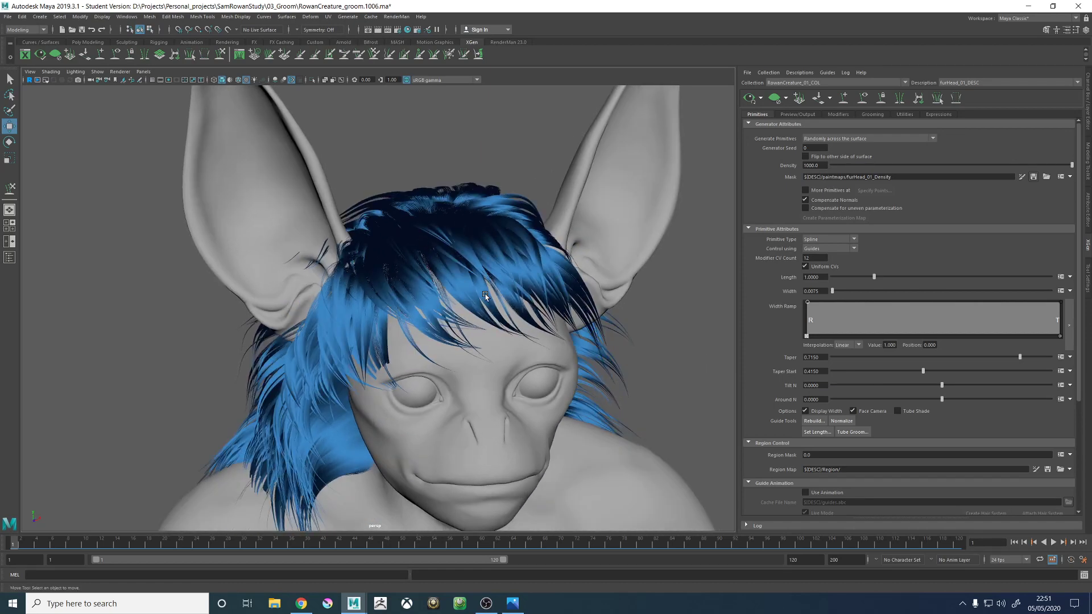
alt+drag(485, 293, 470, 272)
alt+right_drag(470, 272, 424, 258)
alt+drag(432, 251, 435, 256)
alt+right_drag(431, 275, 554, 334)
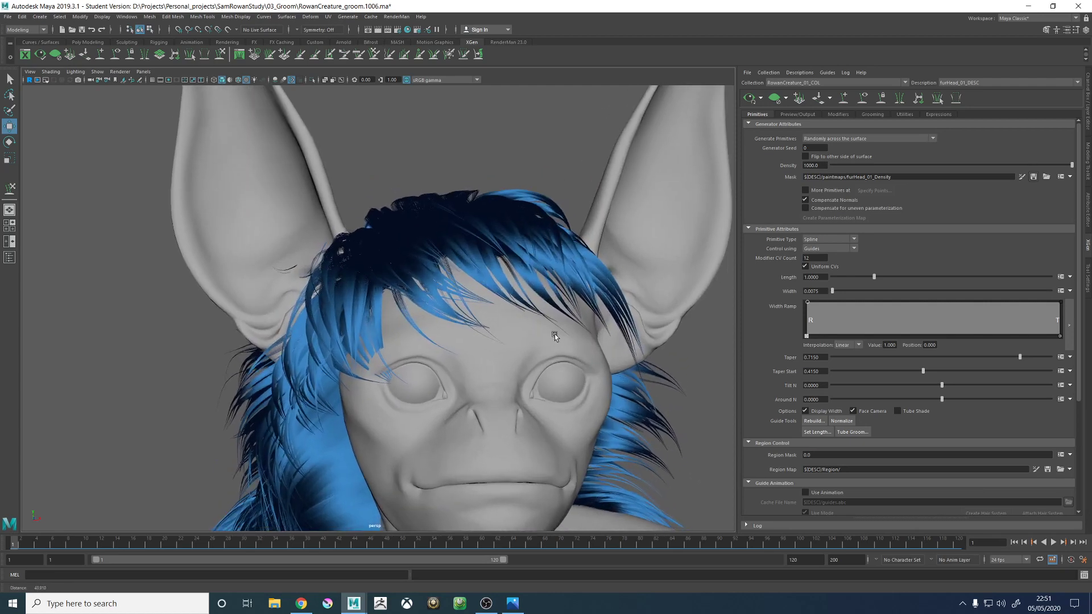
alt+drag(555, 333, 470, 302)
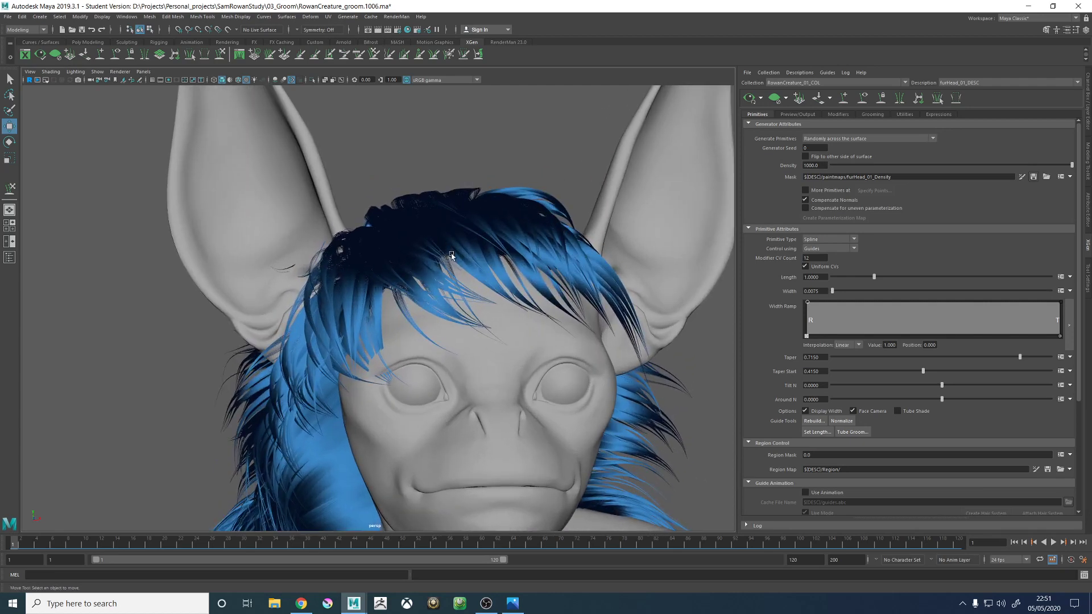
alt+drag(451, 255, 478, 269)
alt+right_drag(476, 271, 526, 329)
alt+drag(449, 302, 480, 307)
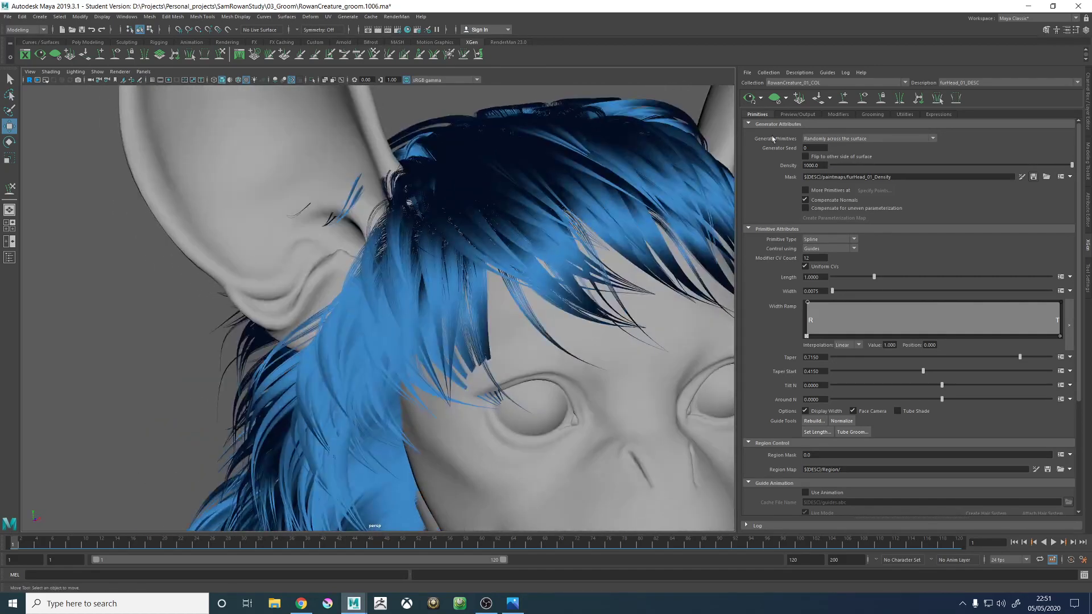
- Clear the fur preview and paint black on the furHead_01_Density mask to trim the hairline around the right temple
click(774, 99)
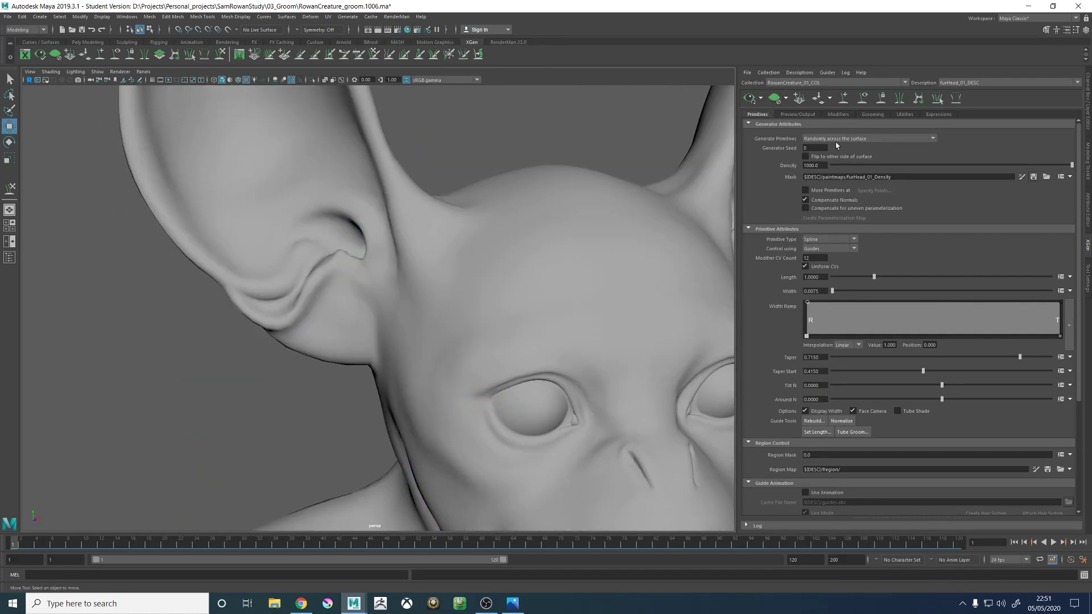
click(1022, 177)
mouse_move(592, 231)
alt+mouse_down()
mouse_move(434, 203)
mouse_move(480, 294)
mouse_move(412, 278)
alt+mouse_up()
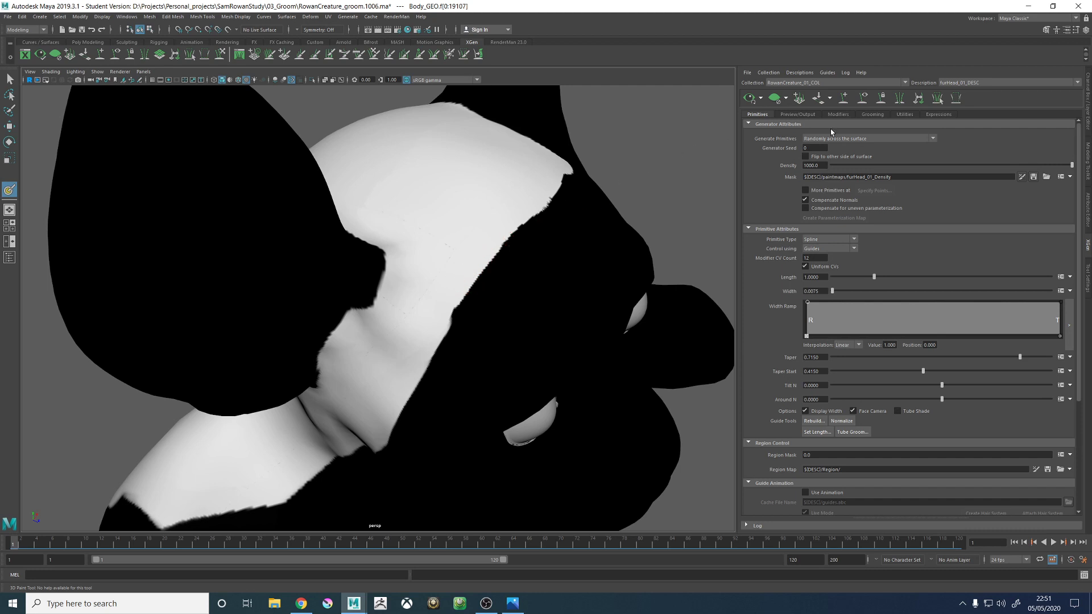
click(1087, 271)
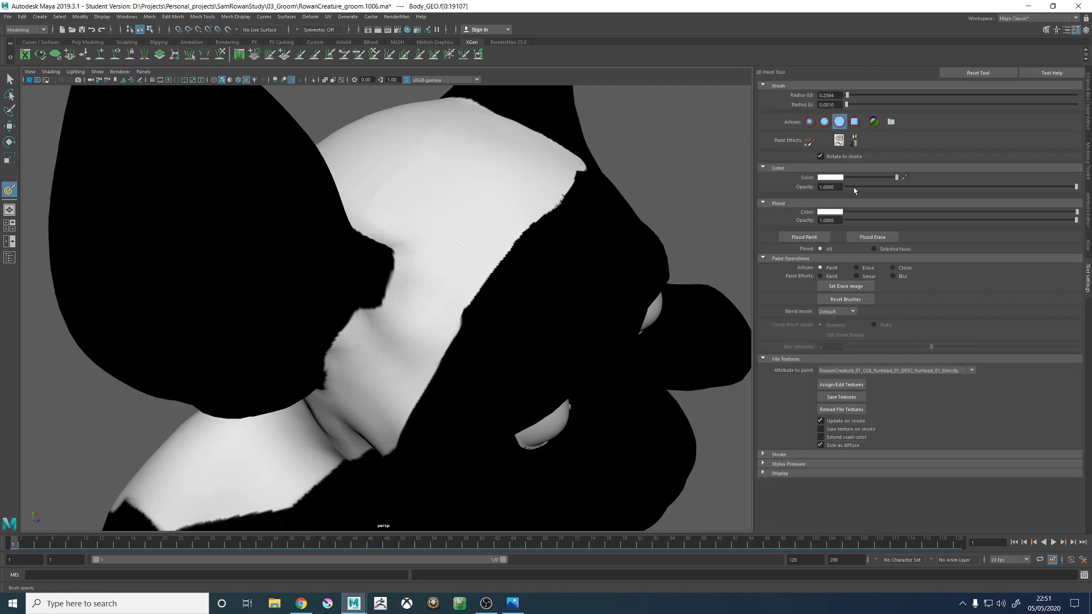
drag(851, 178, 846, 178)
mouse_move(442, 375)
mouse_down()
mouse_move(446, 325)
mouse_move(506, 263)
mouse_move(445, 341)
mouse_move(438, 331)
mouse_move(438, 401)
mouse_up()
mouse_move(471, 350)
alt+mouse_down()
mouse_move(491, 339)
mouse_move(451, 286)
mouse_move(464, 276)
mouse_move(448, 287)
alt+mouse_up()
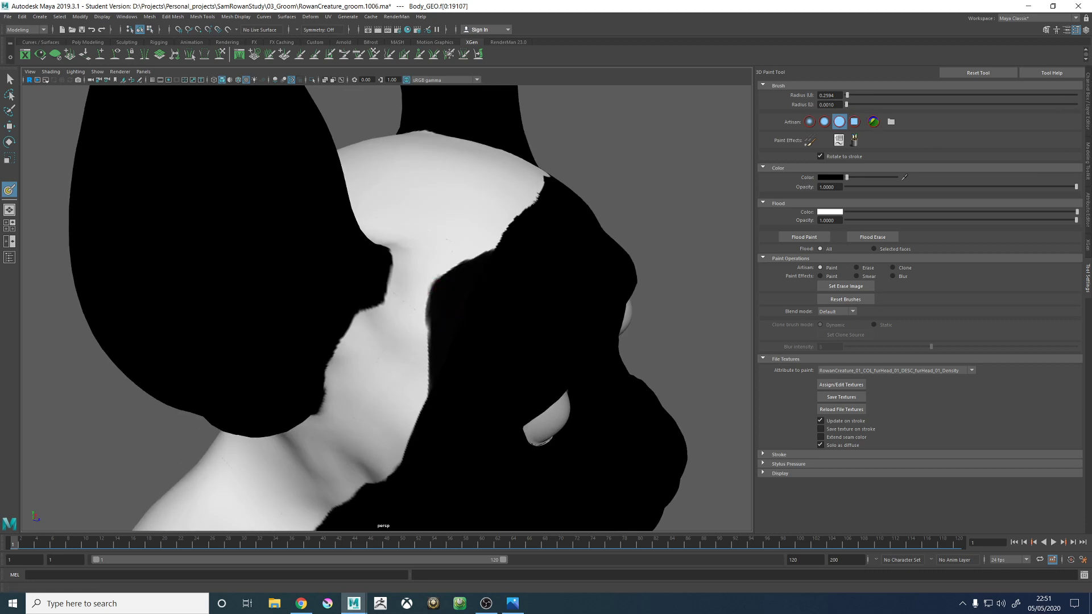
- Switch to Photos, check the hairline in OriginalConcept.jpg, and move the reference off the 3D view
key(alt+Tab)
drag(807, 56, 648, 26)
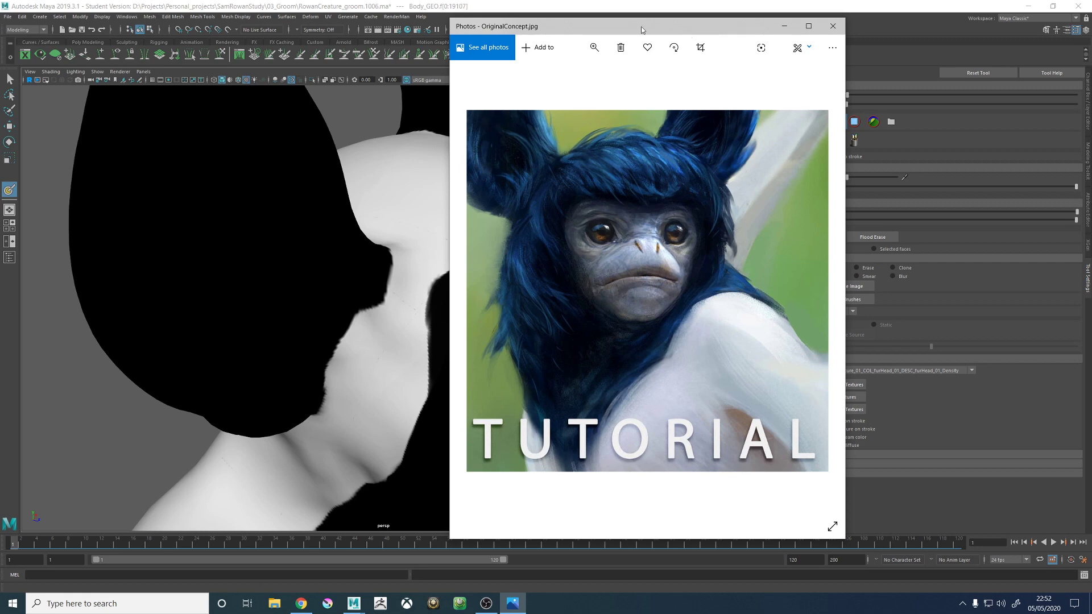
drag(642, 26, 1091, 45)
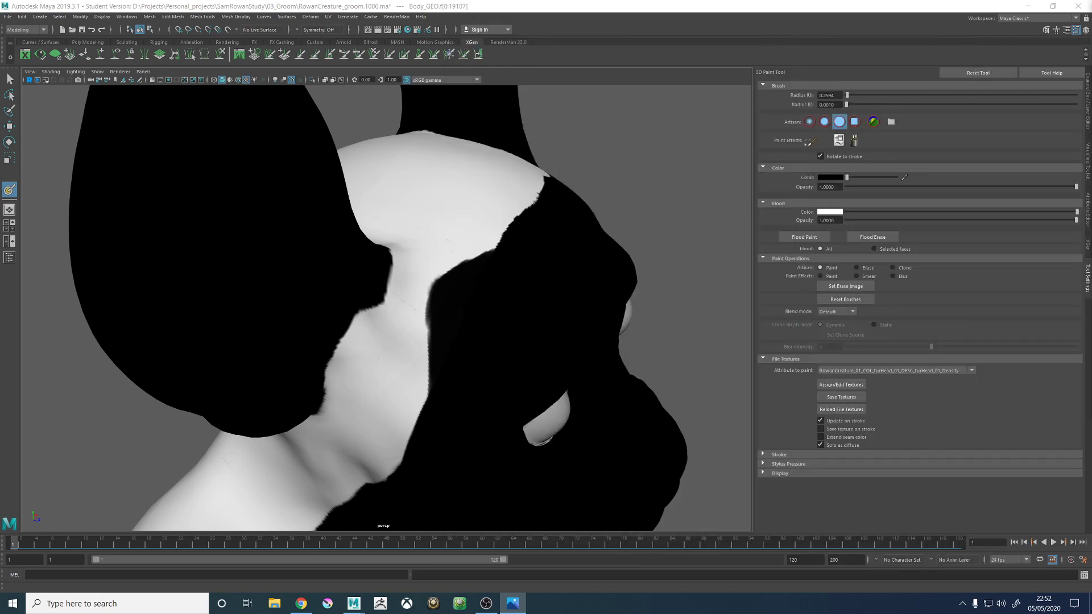
- Touch up the density mask's forehead hairline with white paint and save the textures
click(852, 178)
mouse_move(541, 212)
alt+mouse_down()
mouse_move(500, 261)
mouse_move(494, 236)
alt+mouse_up()
mouse_move(461, 284)
mouse_down()
mouse_move(496, 266)
mouse_move(478, 275)
mouse_move(525, 216)
mouse_move(497, 178)
mouse_move(436, 224)
mouse_move(445, 289)
mouse_move(423, 310)
mouse_up()
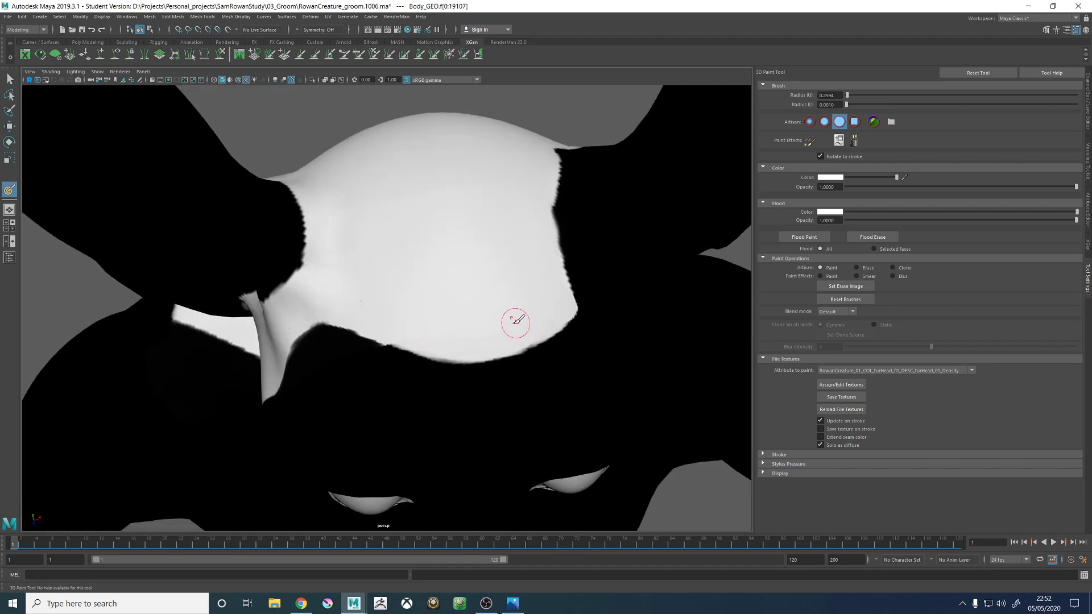
mouse_move(514, 319)
alt+mouse_down()
mouse_move(575, 301)
mouse_move(529, 297)
alt+mouse_up()
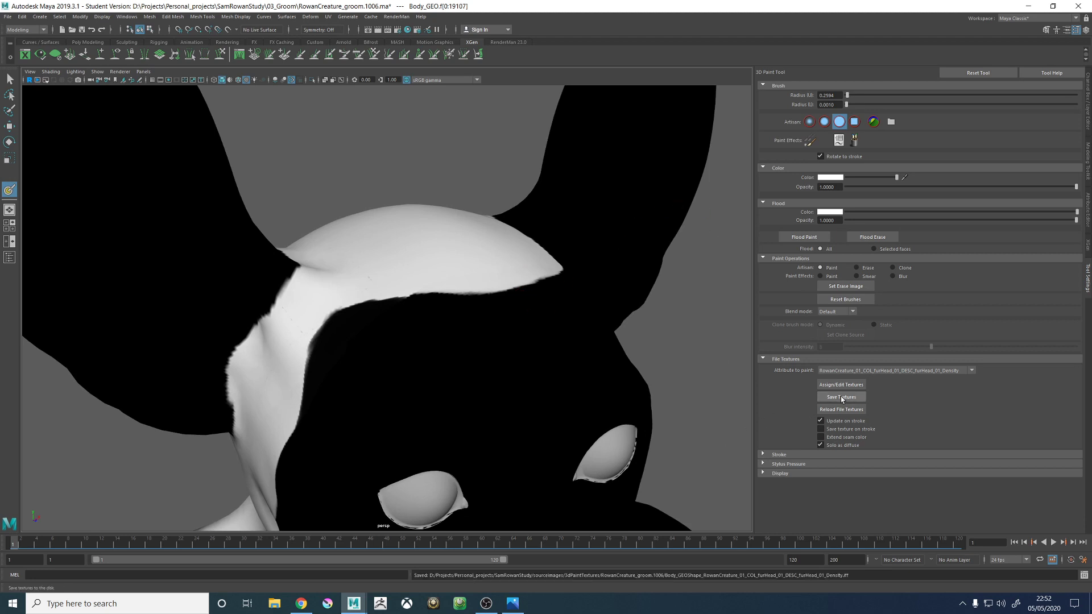
mouse_move(628, 313)
alt+mouse_down()
mouse_move(623, 302)
mouse_move(608, 318)
mouse_move(617, 312)
alt+mouse_up()
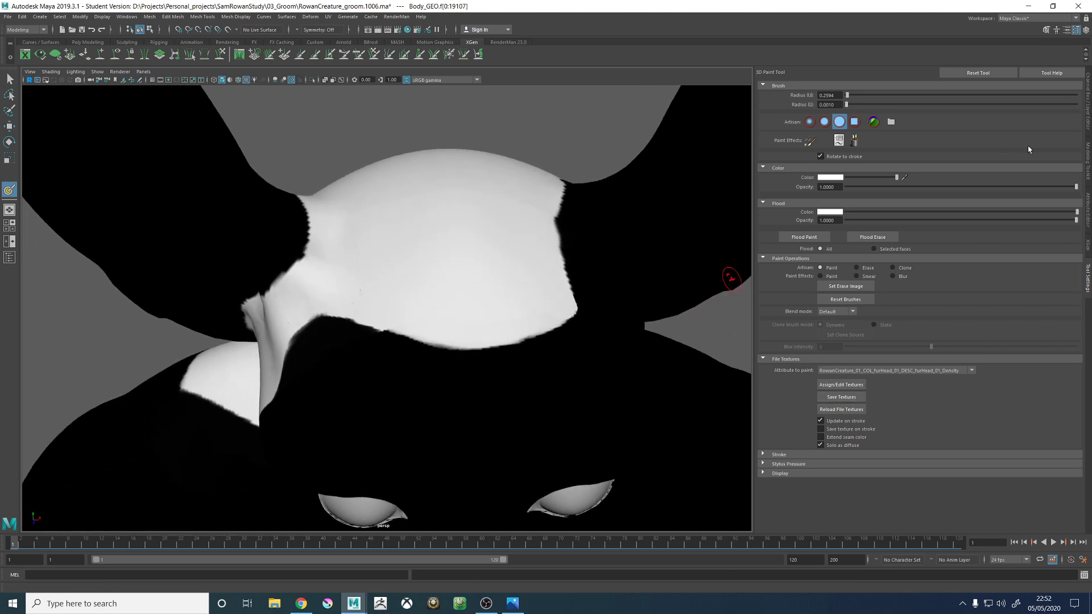
- Return to the XGen settings and preview the head fur with the repainted density mask
click(1084, 210)
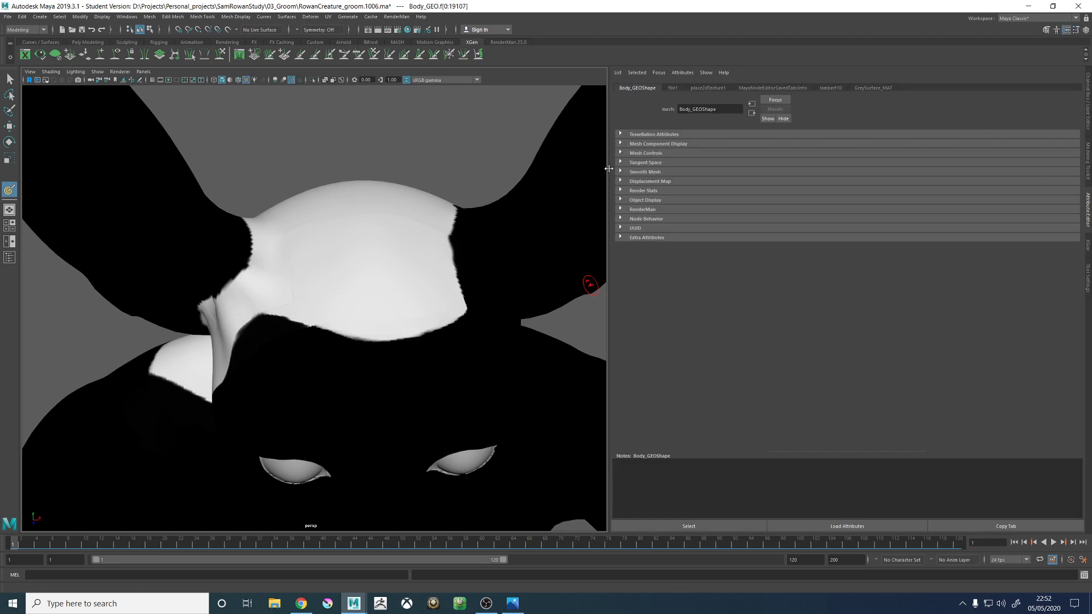
drag(609, 168, 814, 169)
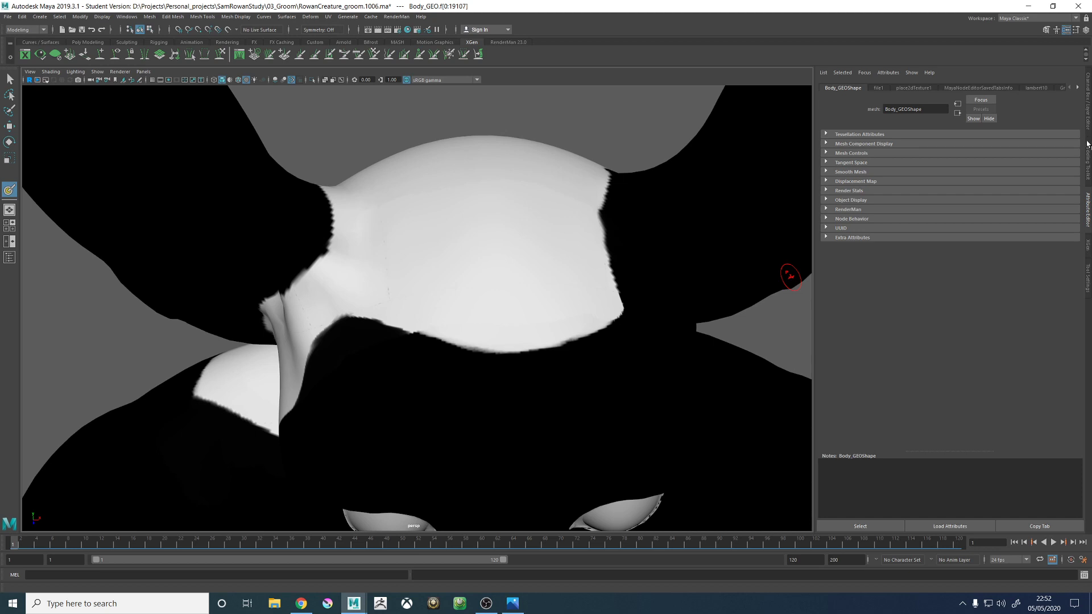
click(1088, 113)
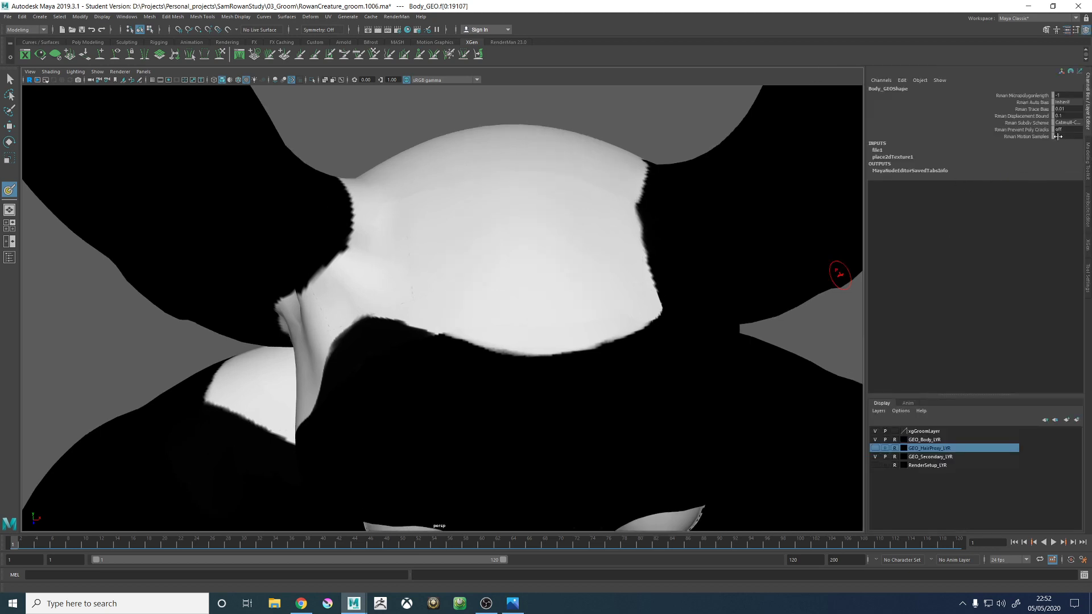
click(1086, 255)
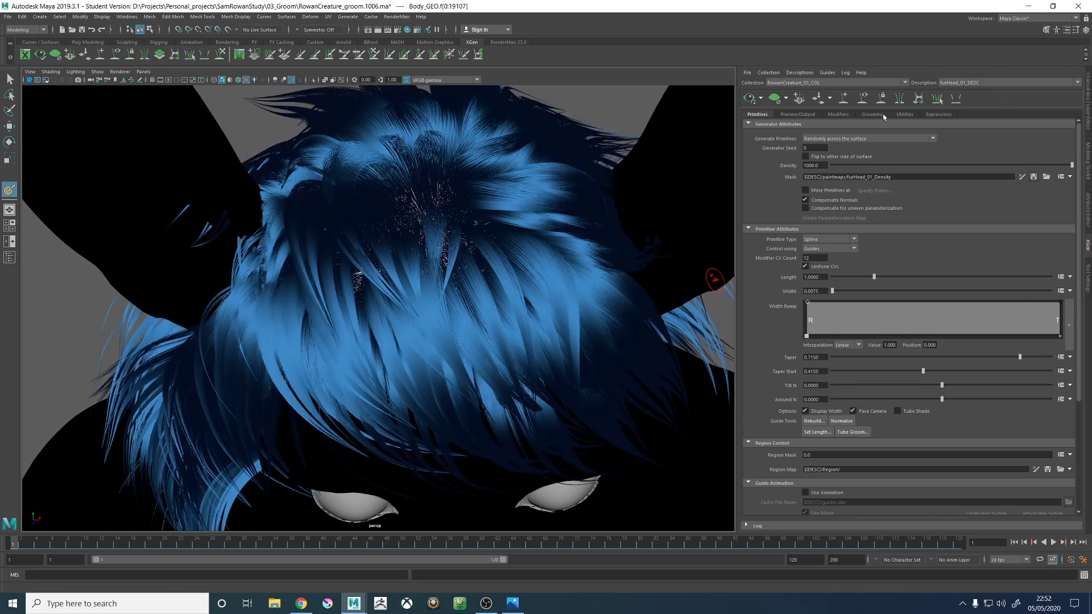
- Clear the fur preview, show the guides, and reposition the front forehead guide at the edge of the painted hairline
click(786, 101)
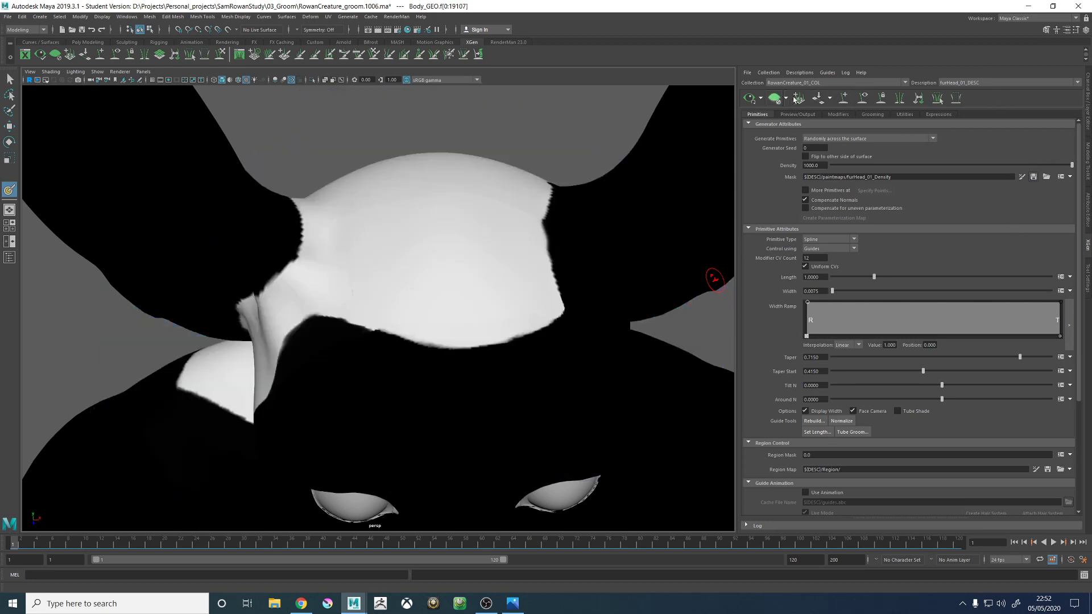
click(864, 99)
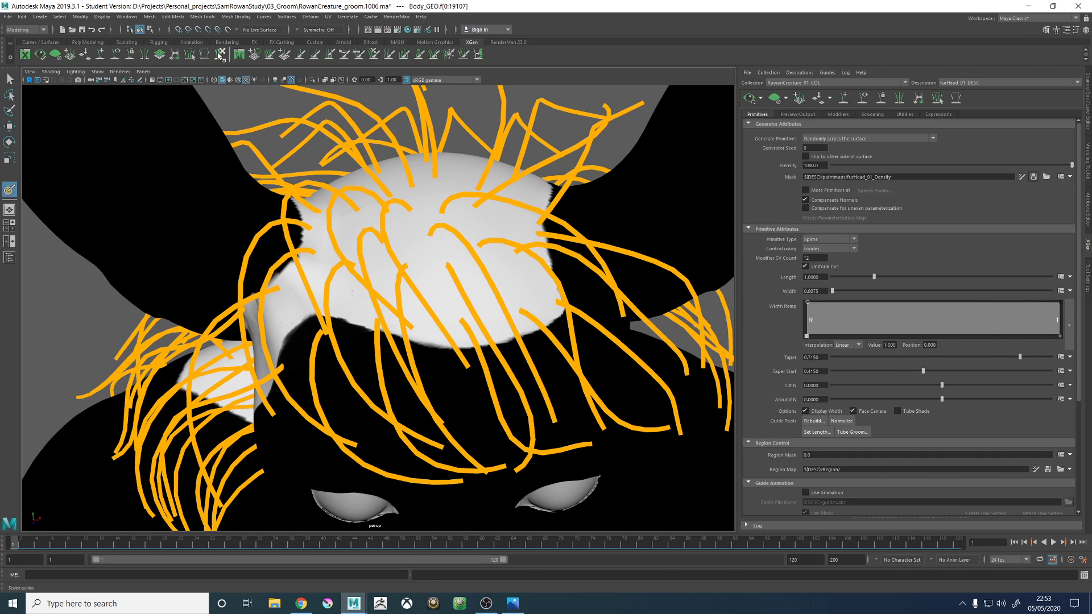
click(101, 55)
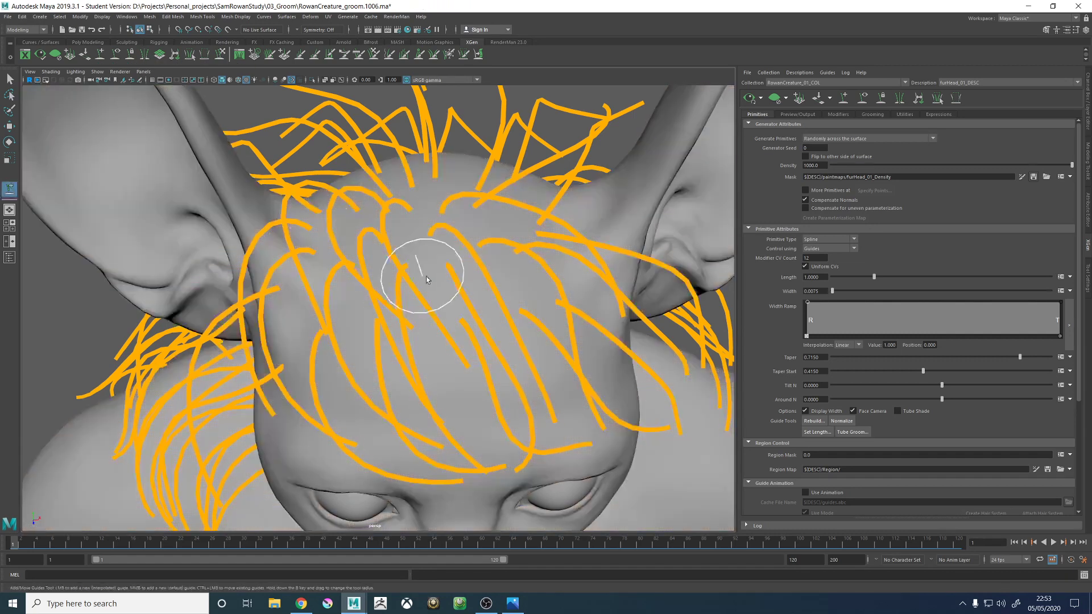
click(469, 342)
mouse_move(469, 342)
alt+mouse_down()
mouse_move(488, 305)
mouse_move(402, 317)
mouse_move(451, 324)
alt+mouse_up()
click(391, 327)
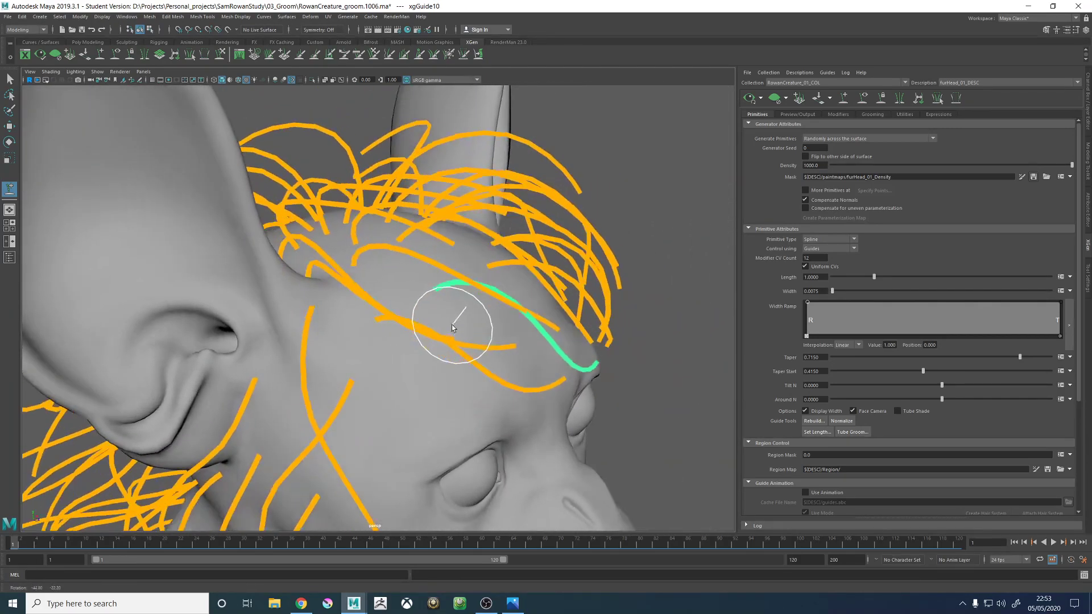
- Compare the guides with the density mask and move the right temple guide's root back towards the painted hairline
click(1021, 177)
alt+drag(383, 288, 391, 322)
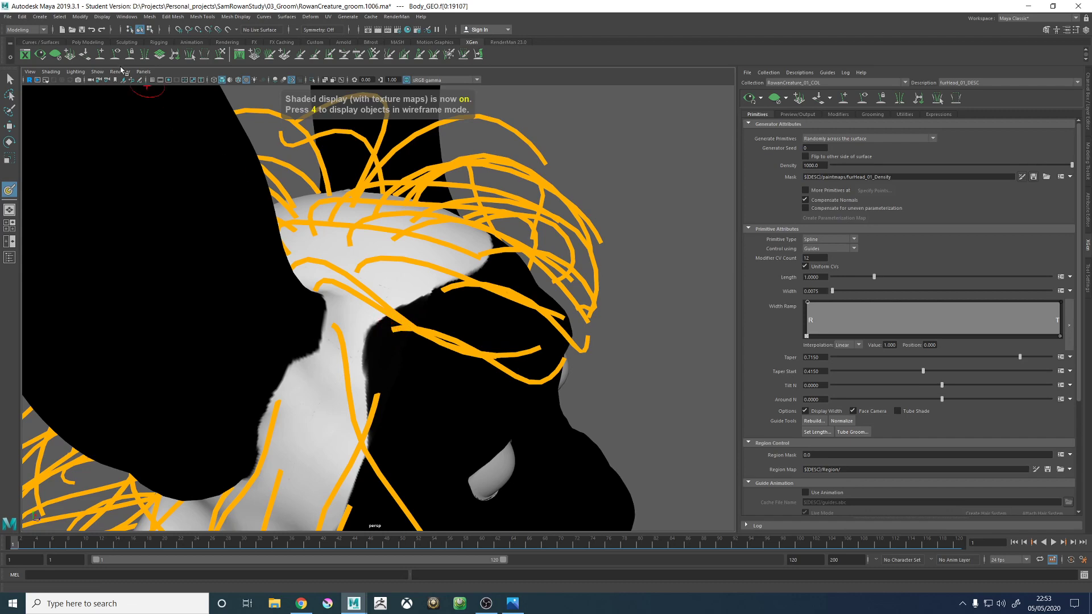
click(101, 54)
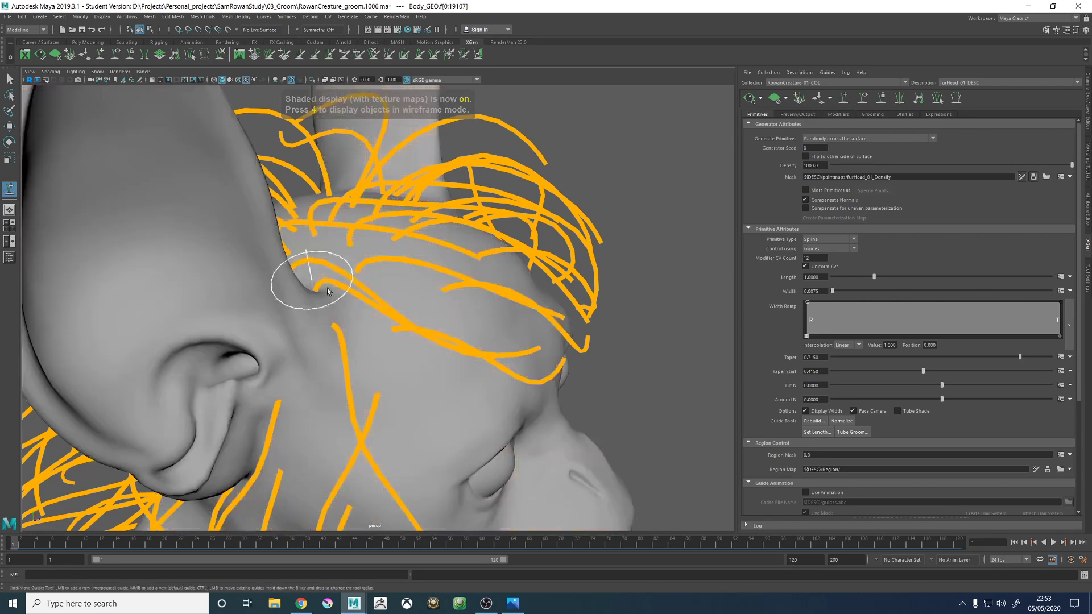
click(381, 329)
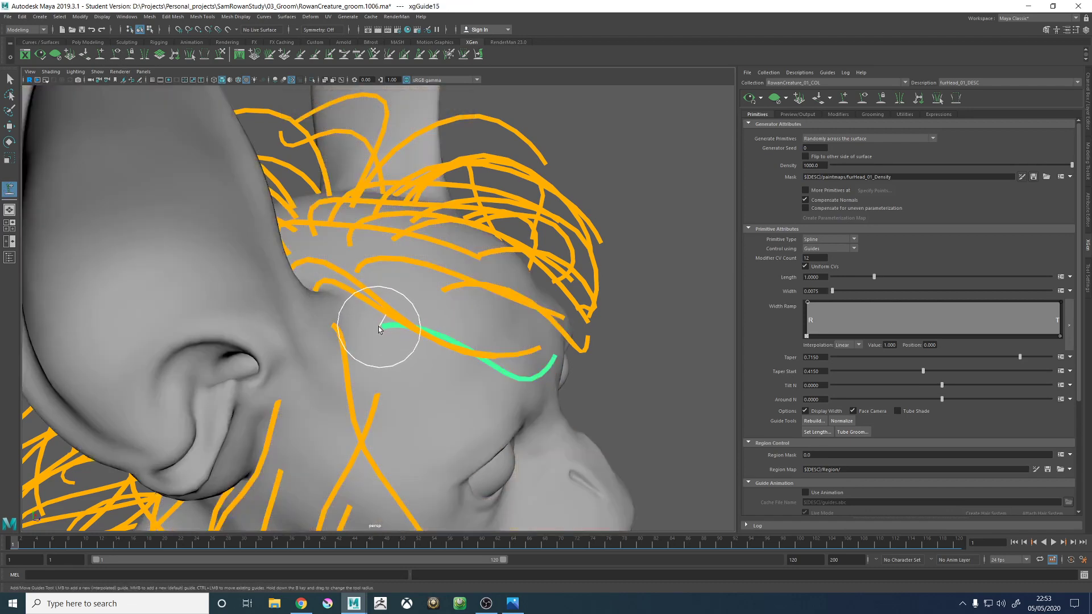
alt+right_drag(560, 352, 264, 329)
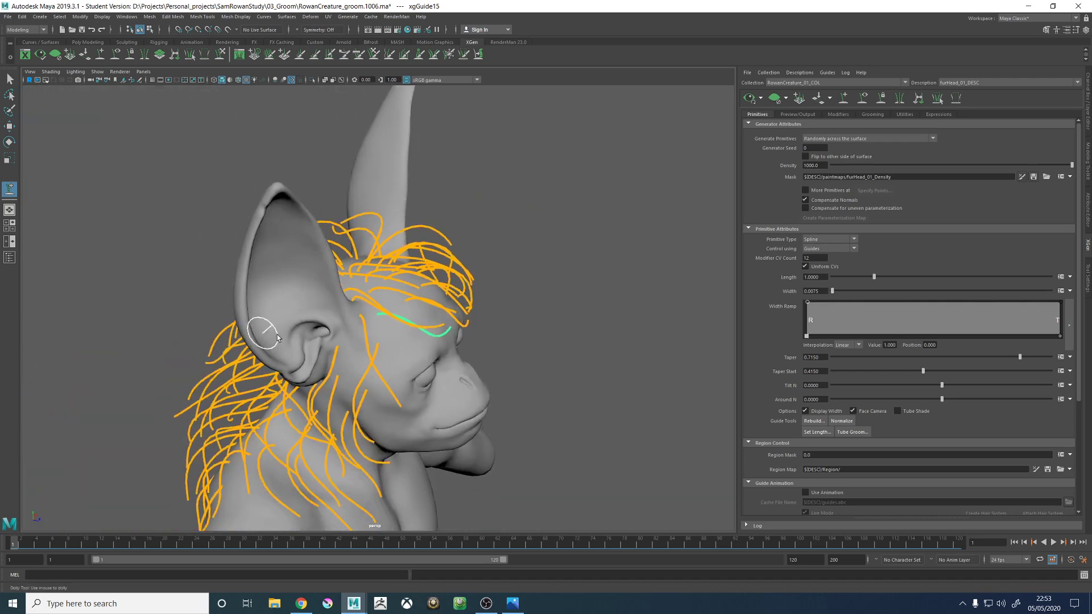
alt+drag(484, 324, 455, 313)
key(w)
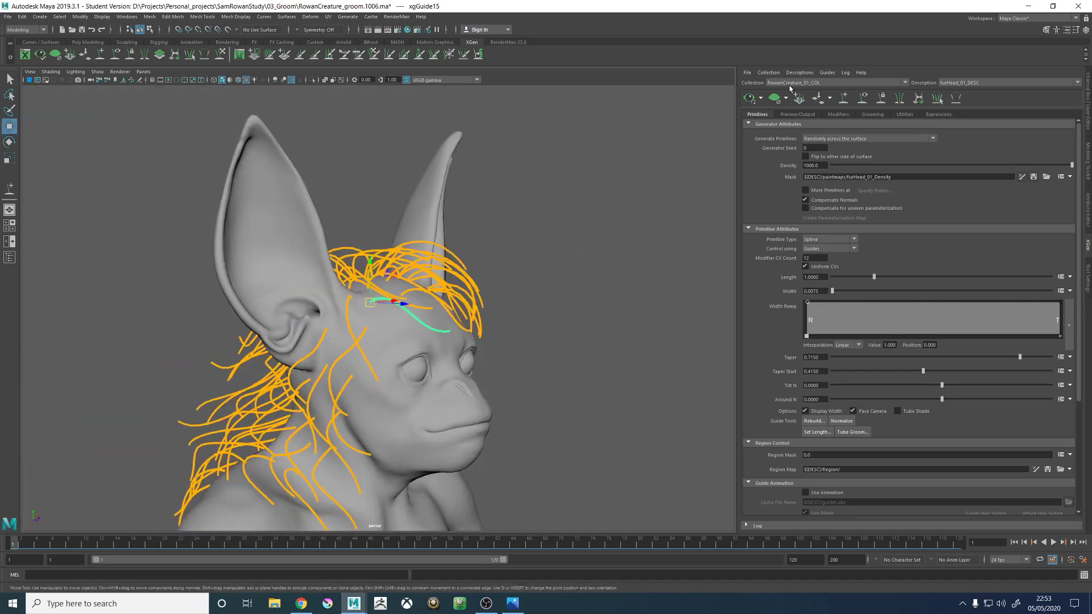
- Update the XGen preview and inspect the fur on the fringe, right temple and crown
click(750, 99)
alt+drag(548, 280, 475, 278)
alt+right_drag(398, 284, 449, 304)
alt+middle_drag(449, 304, 534, 279)
alt+drag(445, 323, 476, 319)
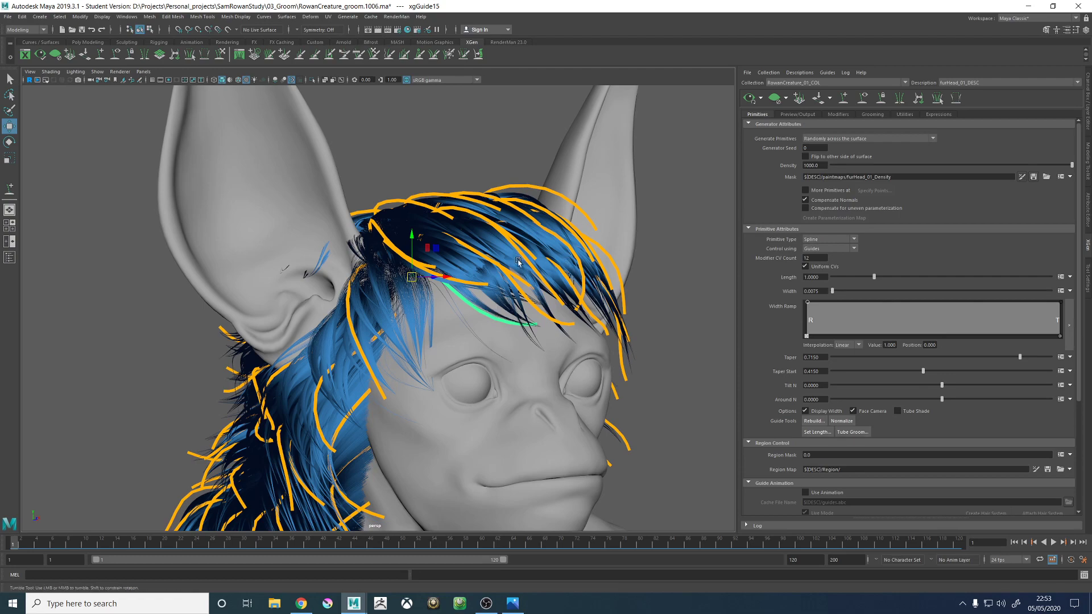
alt+drag(530, 256, 409, 357)
scroll(542, 343, up, 5)
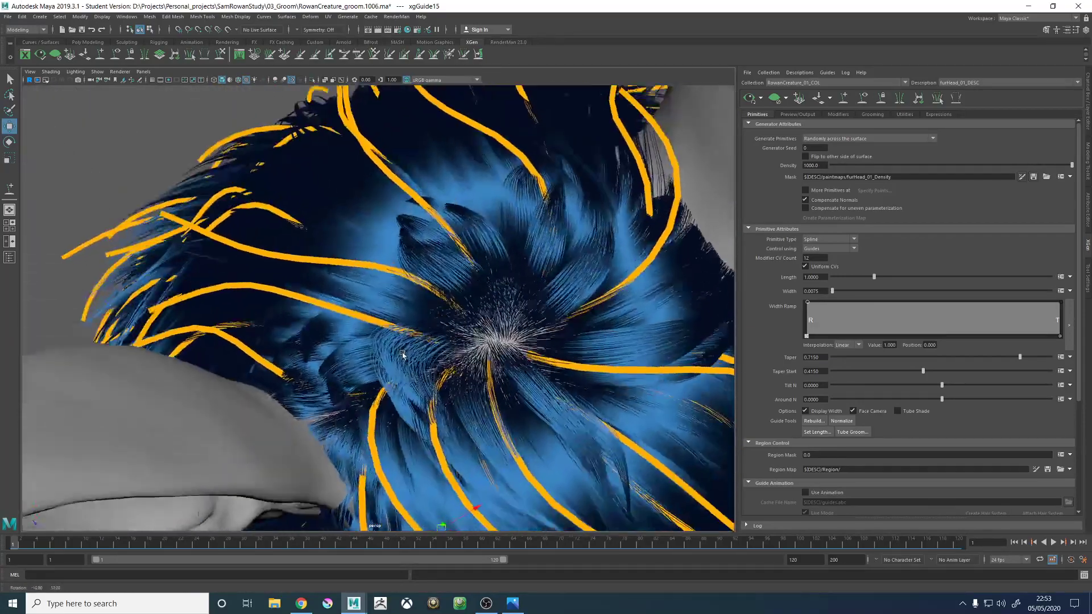
scroll(409, 357, down, 6)
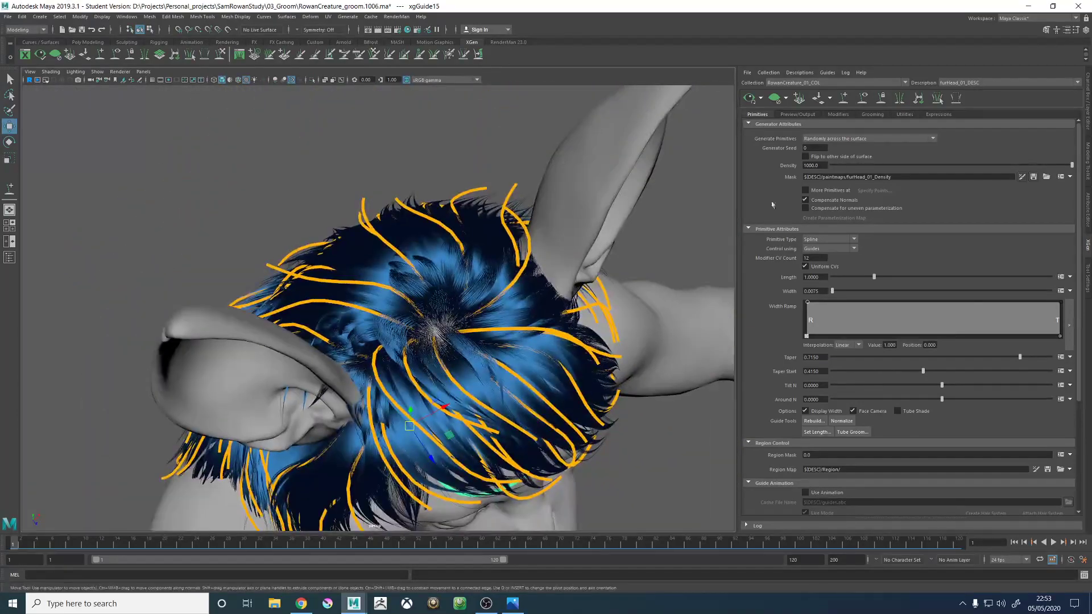
- Clear the fur preview and examine the guide layout over the crown and the right side of the head
click(864, 101)
click(777, 103)
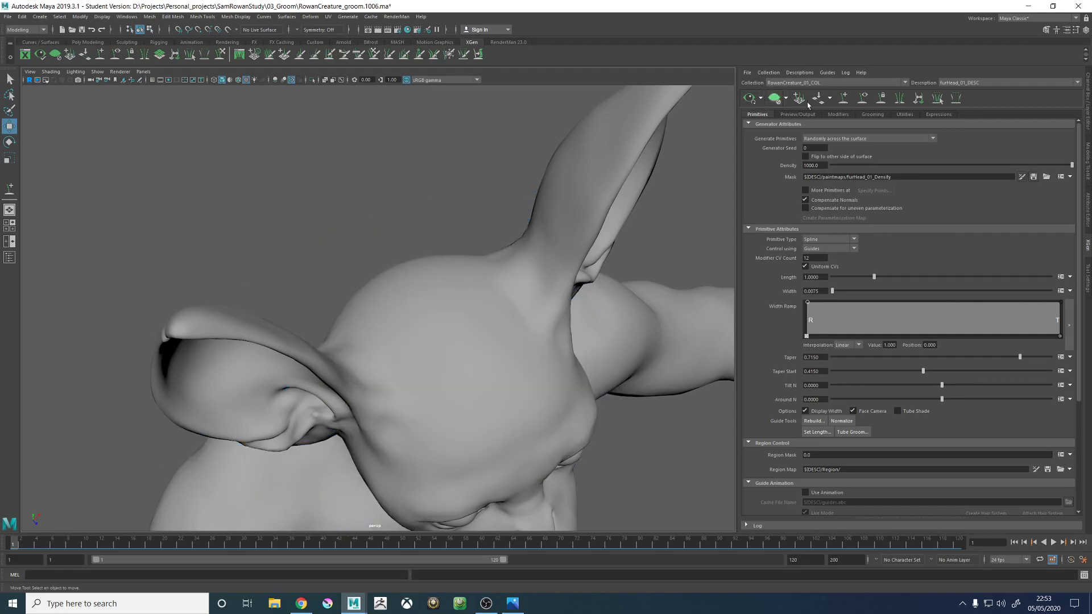
click(864, 100)
alt+drag(398, 231, 358, 260)
alt+right_drag(418, 281, 490, 276)
alt+drag(489, 275, 502, 303)
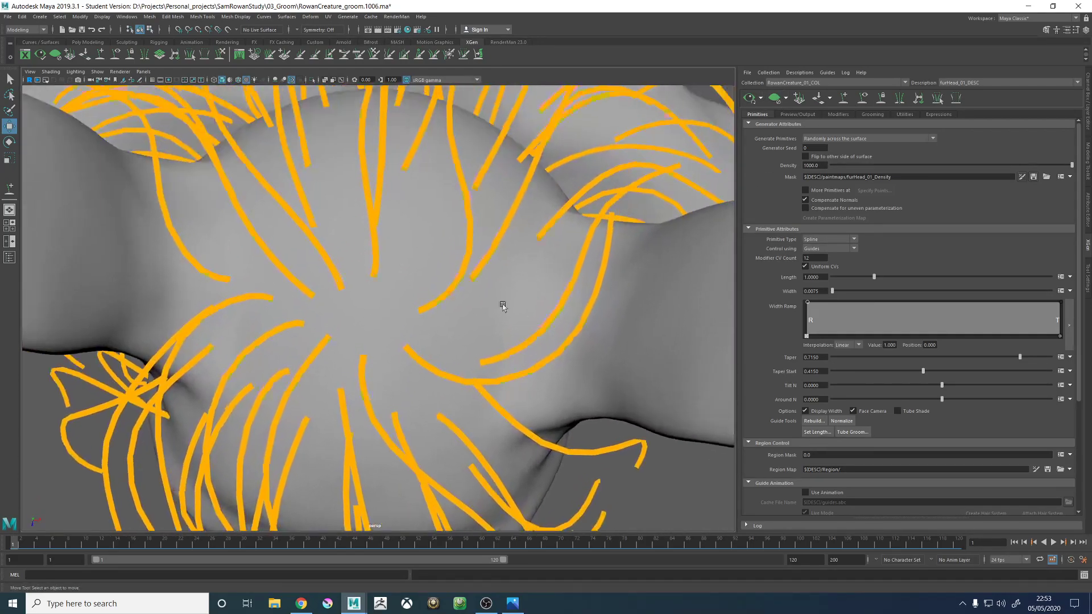
alt+right_drag(503, 303, 433, 324)
alt+drag(434, 323, 445, 288)
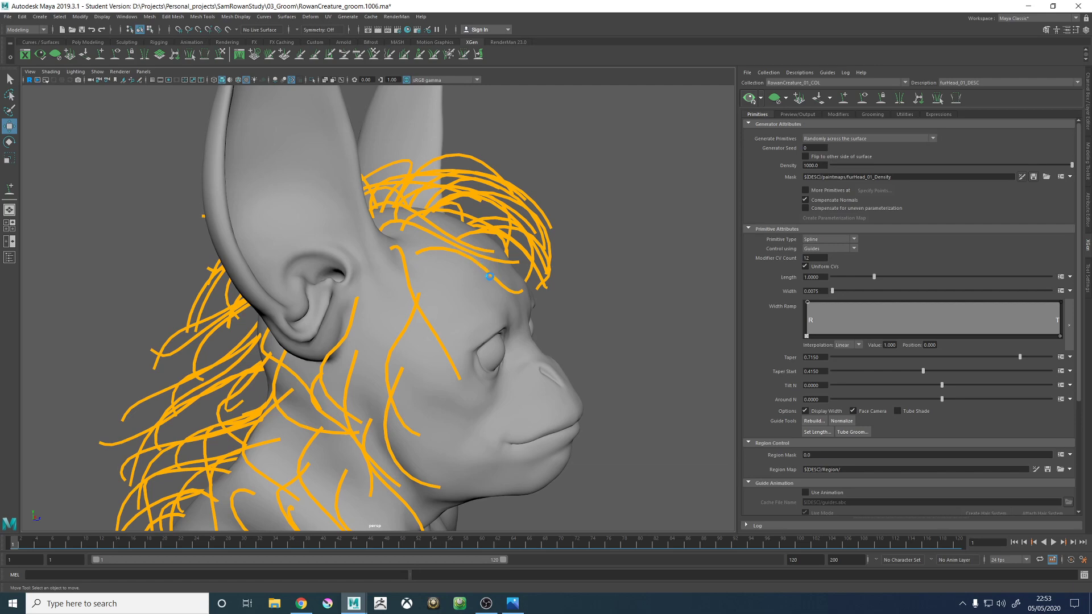
- Regenerate the fur preview and open the clumping modifiers of the head fur description
alt+drag(476, 299, 606, 273)
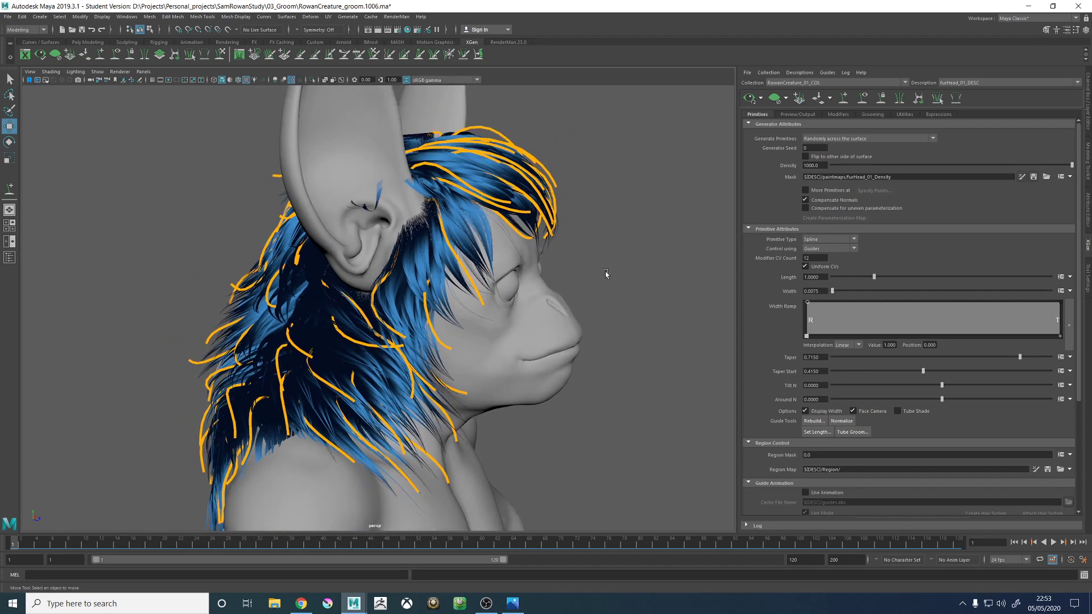
click(871, 114)
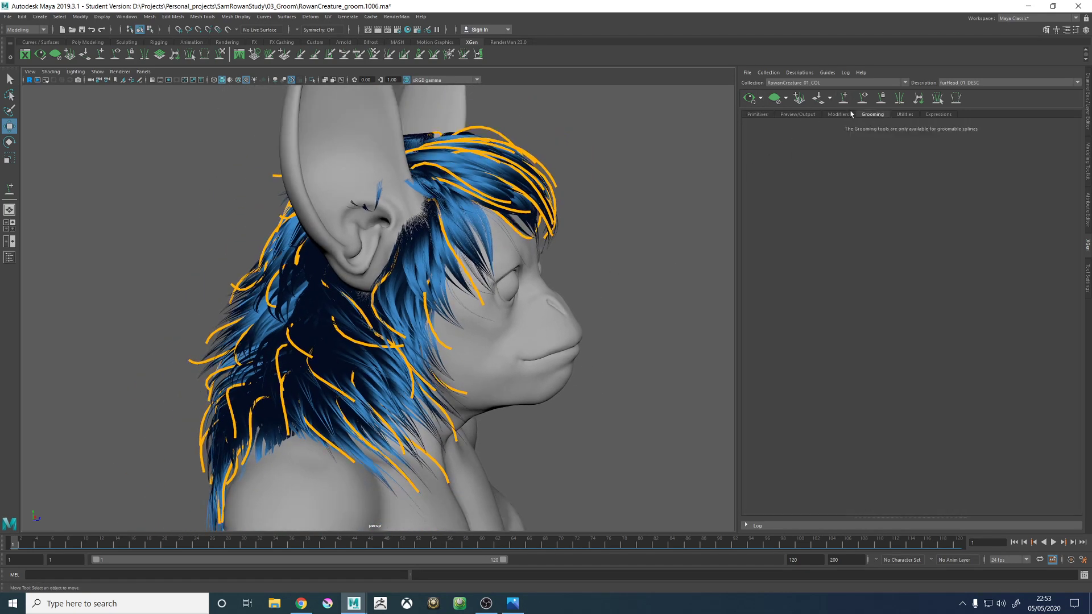
click(838, 114)
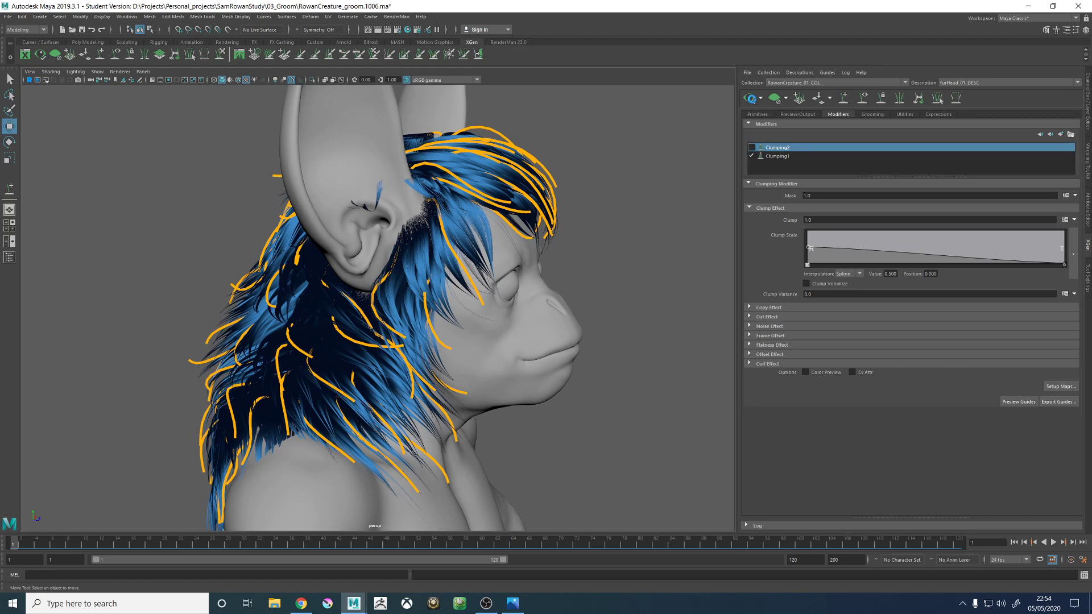
- Turn off the Clumping1 modifier and inspect the regenerated fur from the front, back and right side of the head
alt+drag(656, 182, 469, 219)
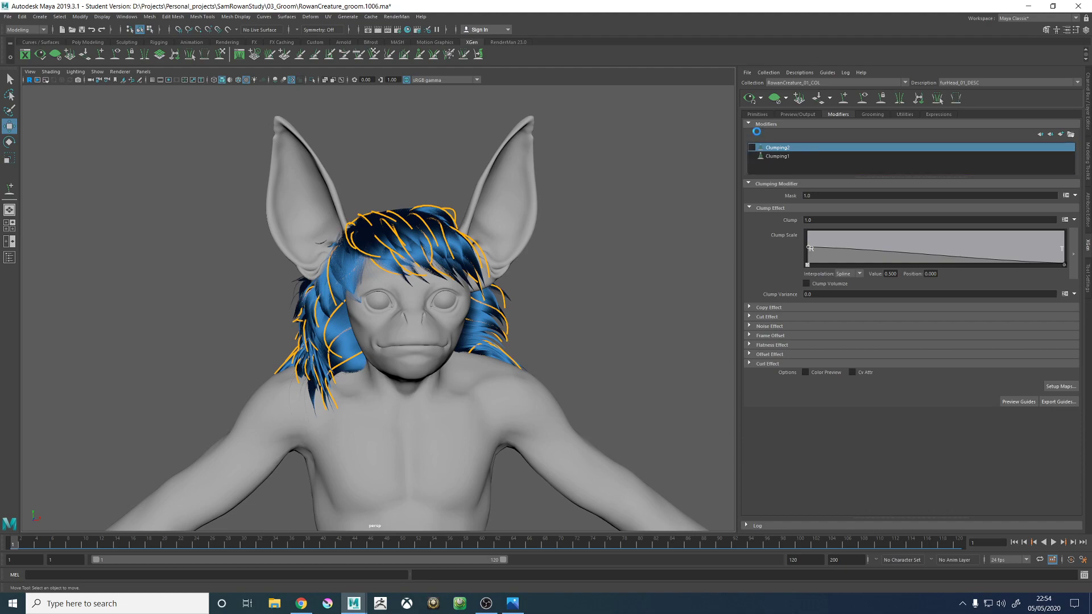
alt+right_drag(418, 165, 510, 175)
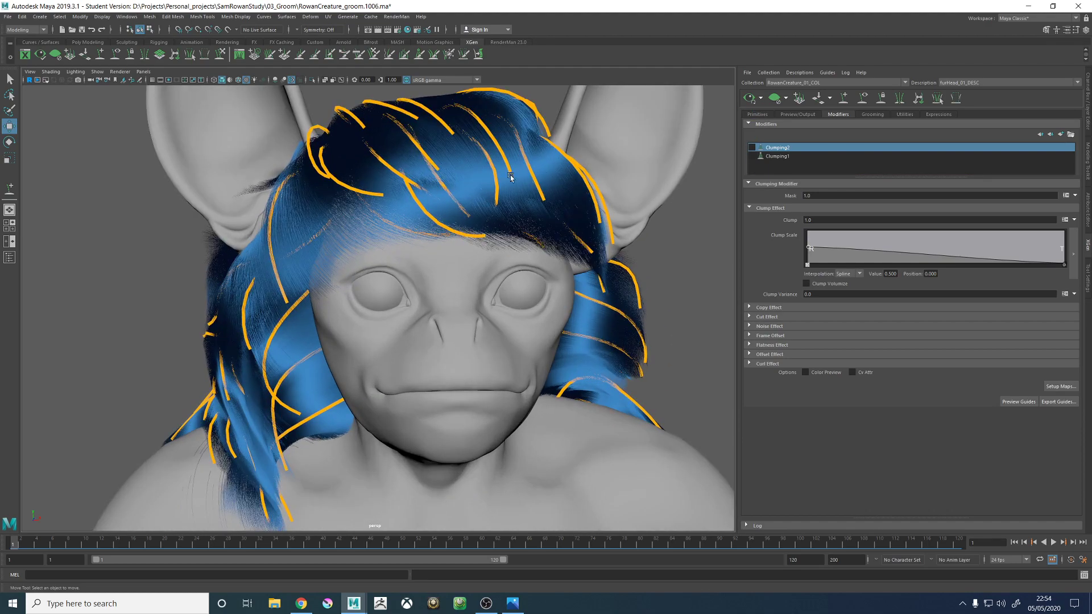
alt+drag(347, 145, 431, 217)
alt+drag(368, 261, 423, 193)
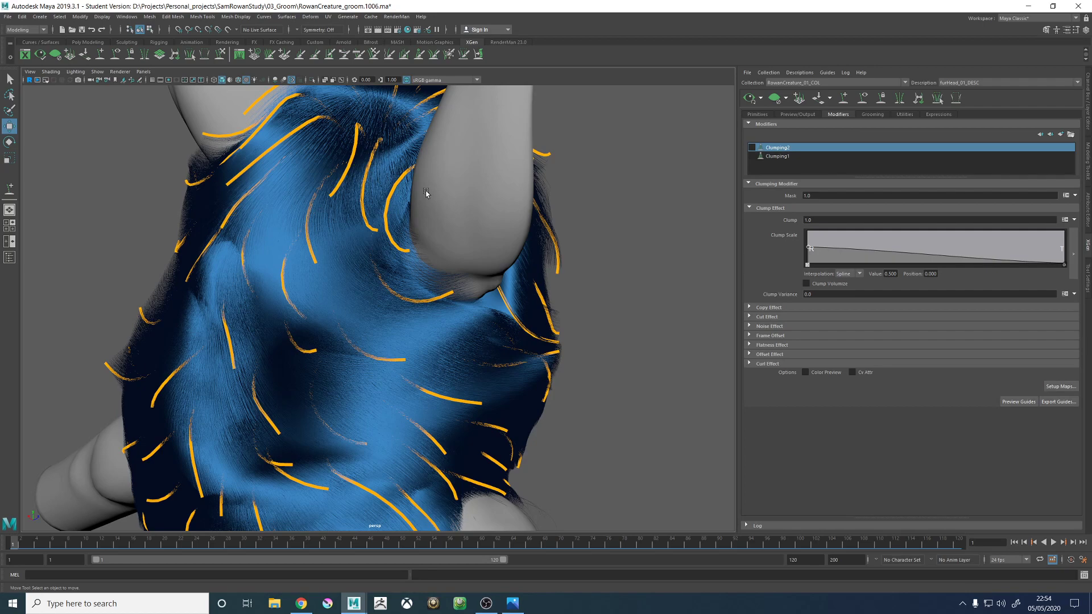
alt+drag(388, 206, 603, 219)
alt+drag(434, 205, 357, 263)
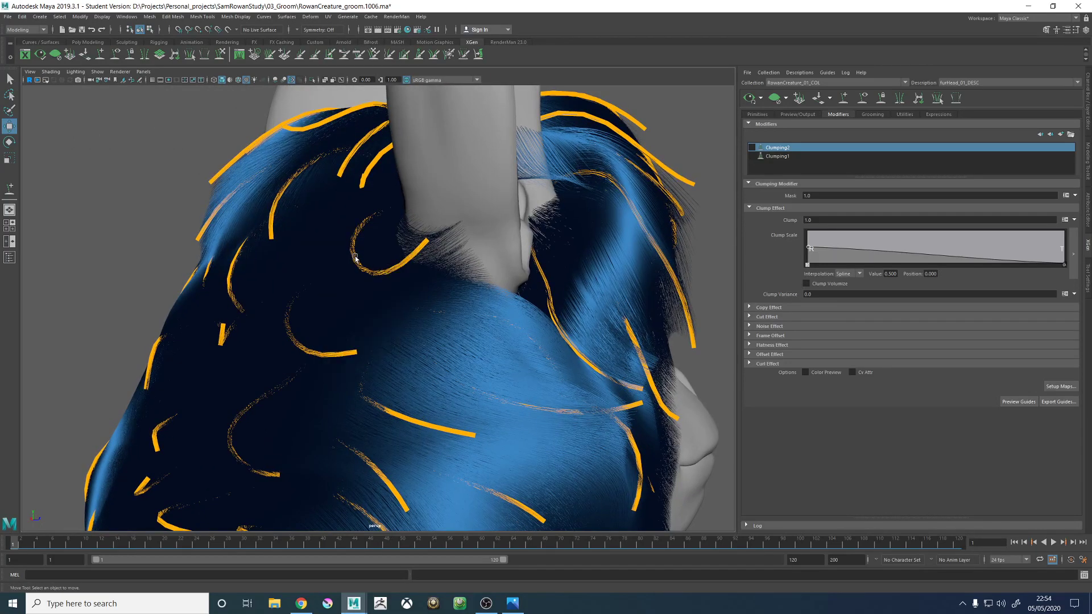
alt+drag(349, 260, 550, 250)
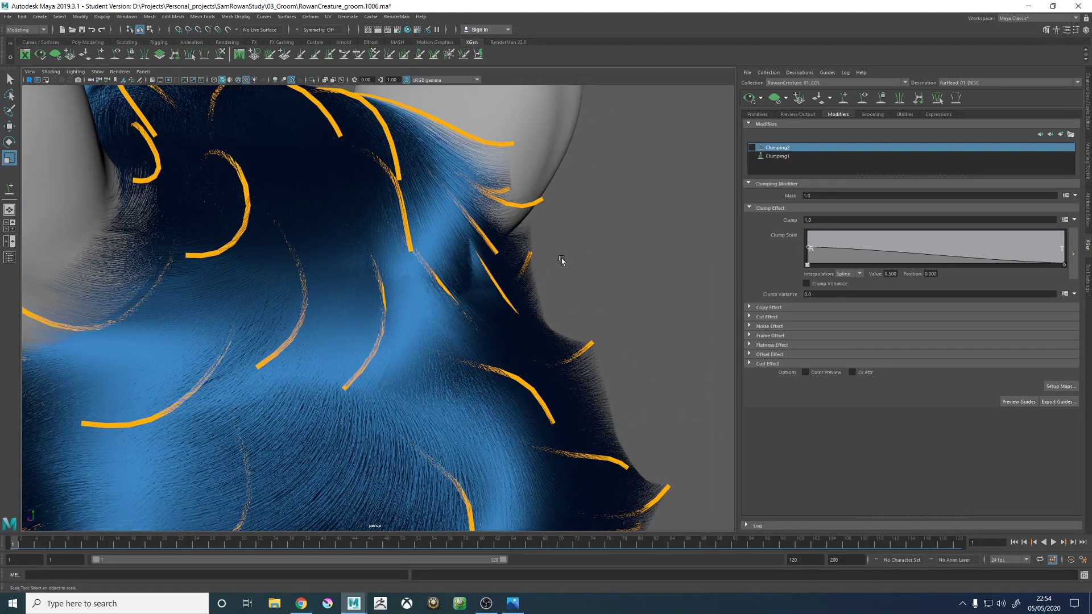
- Clear the fur preview and reshape the guide behind the right ear with the Sculpt Guides tool
click(774, 99)
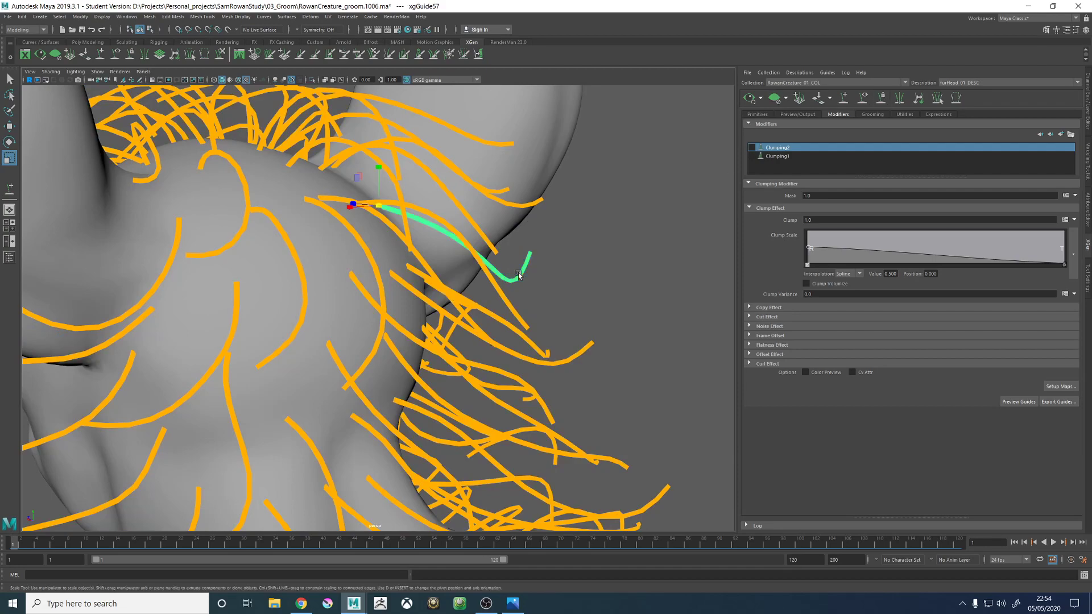
alt+drag(551, 284, 329, 266)
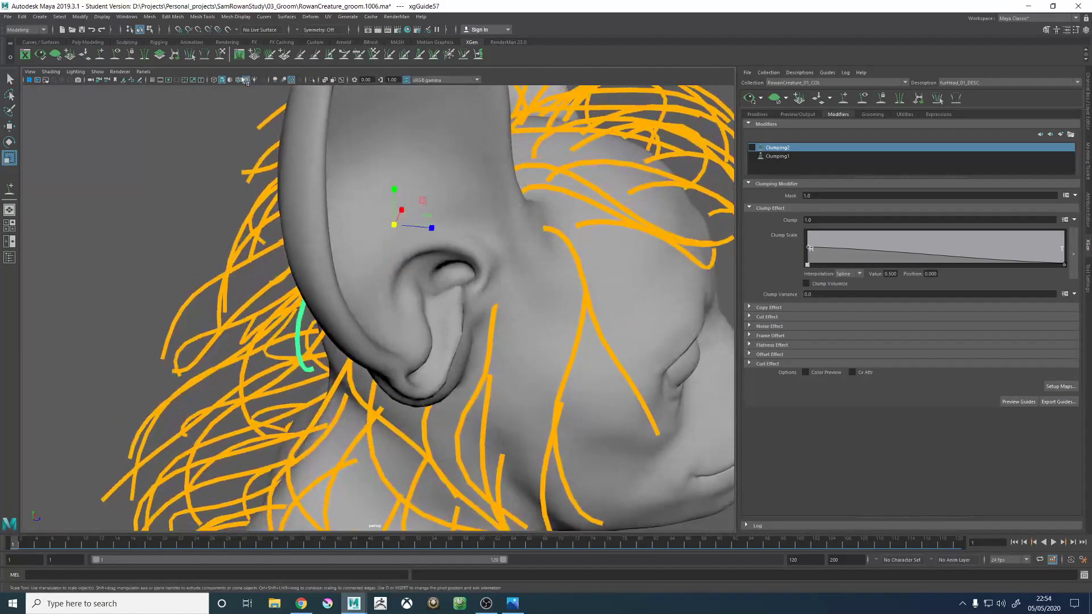
click(221, 57)
alt+drag(229, 160, 505, 243)
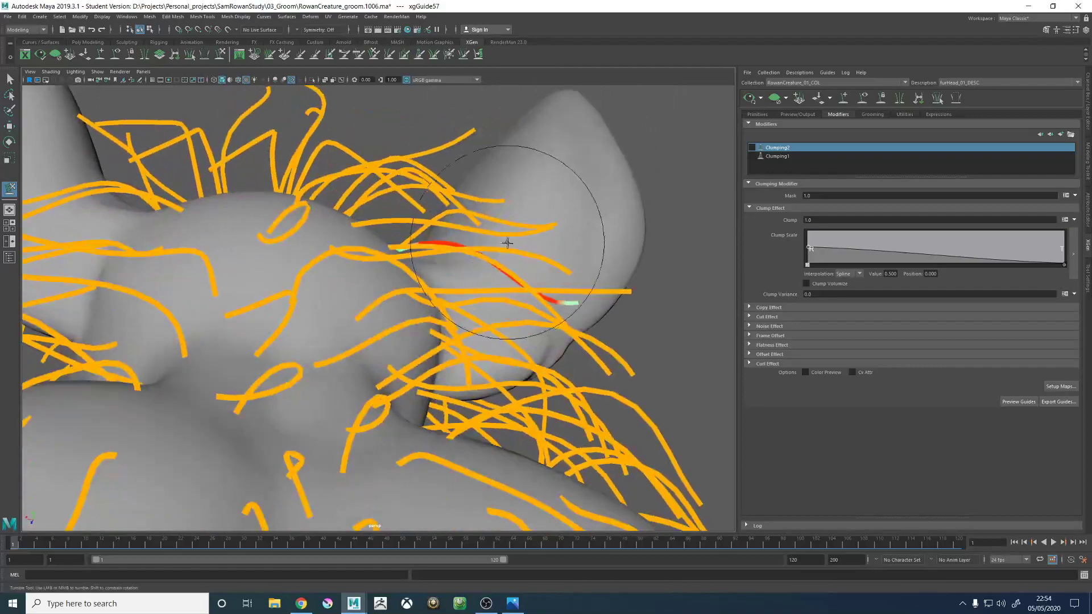
alt+drag(590, 244, 528, 332)
alt+right_drag(529, 332, 251, 324)
alt+drag(251, 324, 319, 305)
alt+right_drag(319, 305, 731, 183)
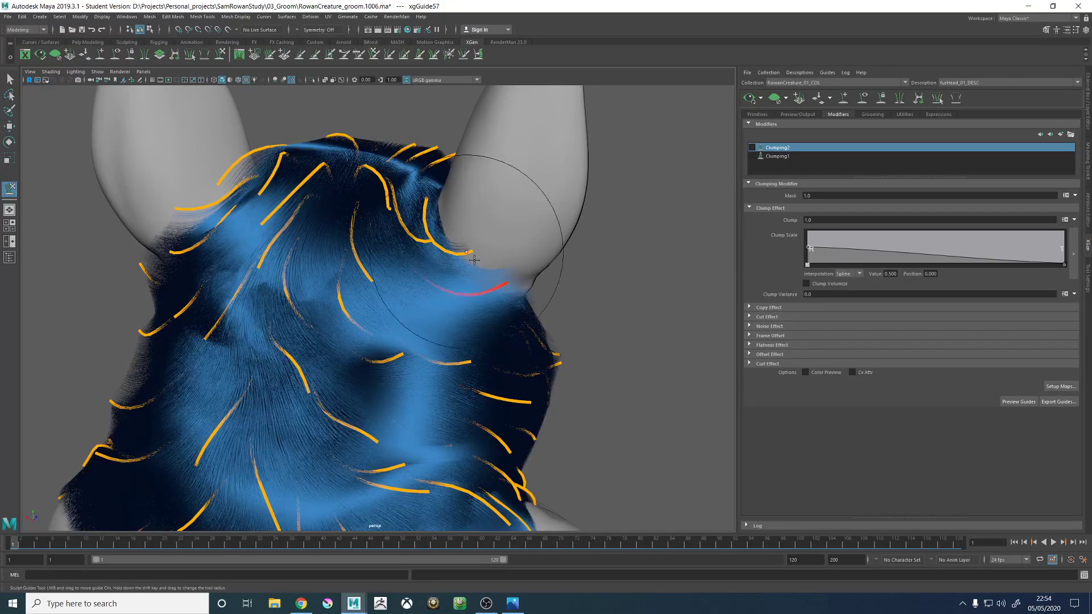
- Examine the previewed fur flow around the base of the right ear and the back of the head
alt+drag(440, 199, 424, 265)
alt+right_drag(424, 265, 445, 280)
alt+drag(446, 281, 499, 300)
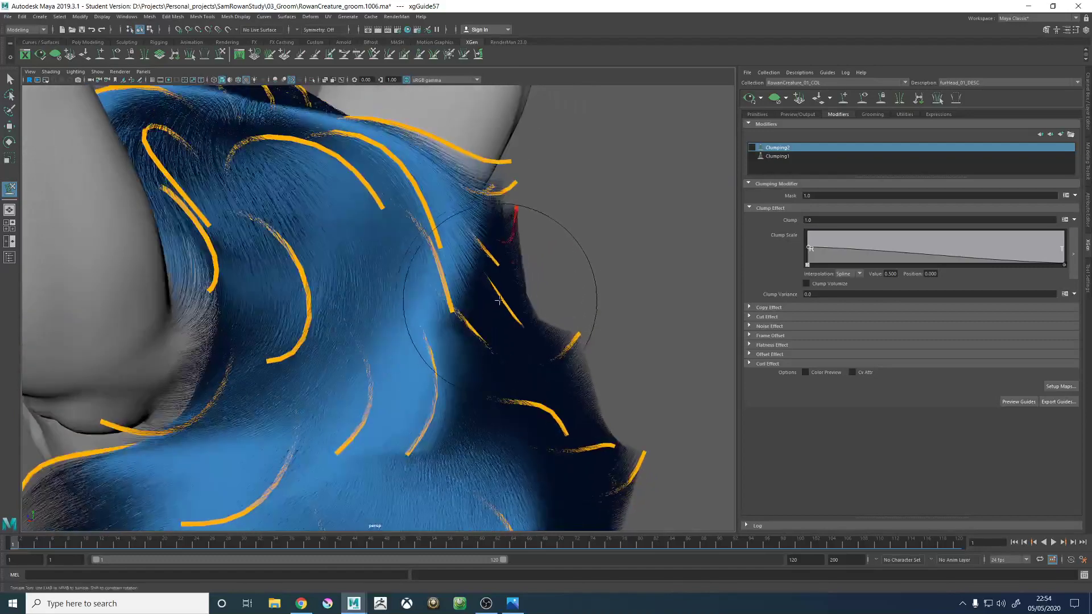
- Clear the fur preview and refine the guides behind the right ear and at the back of the crown
click(775, 98)
alt+drag(482, 260, 461, 275)
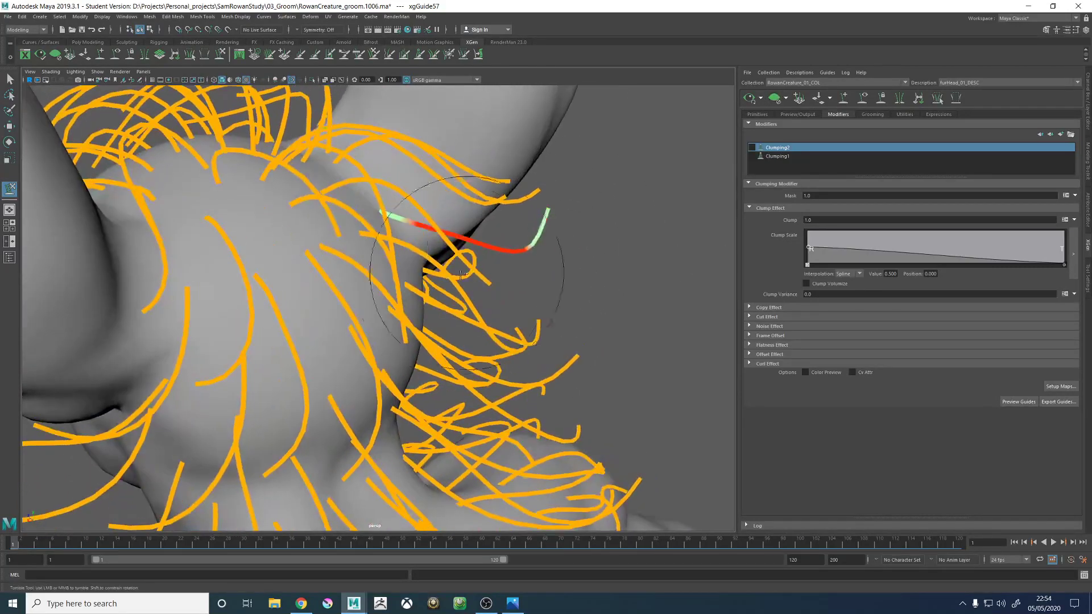
key(w)
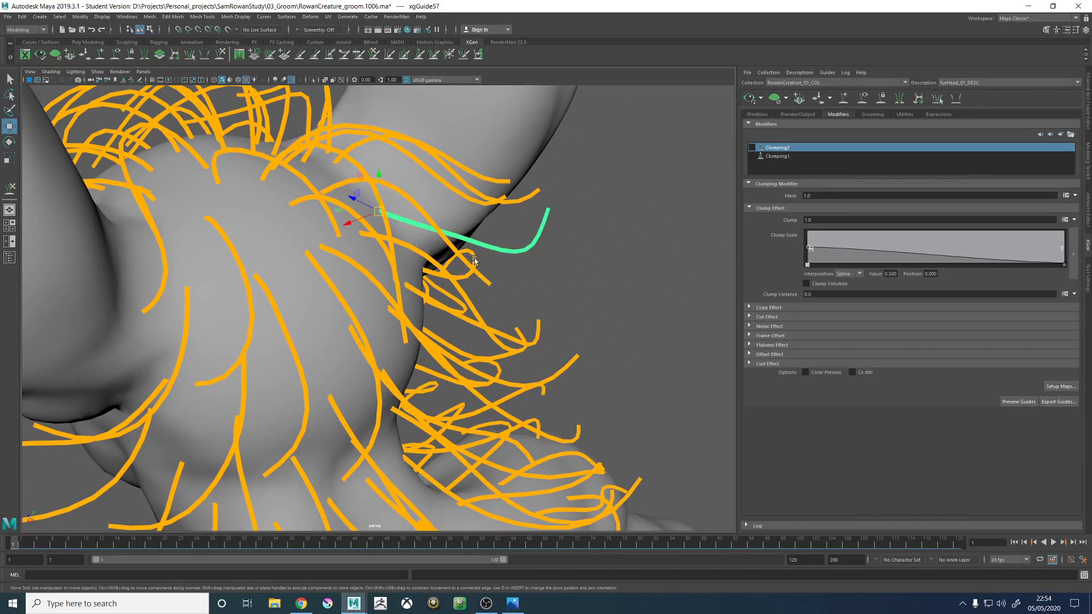
click(224, 58)
mouse_move(494, 236)
alt+mouse_down()
mouse_move(518, 252)
mouse_move(591, 239)
mouse_move(504, 290)
mouse_move(244, 287)
mouse_move(341, 298)
mouse_move(439, 256)
mouse_move(273, 244)
mouse_move(322, 286)
mouse_move(347, 279)
alt+mouse_up()
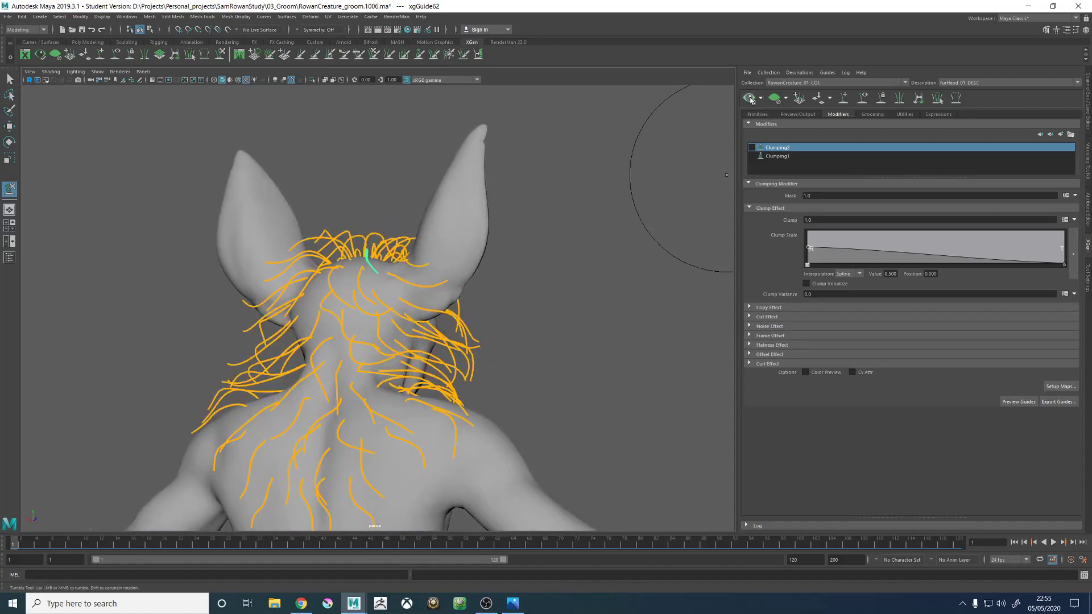
- Regenerate the fur preview and inspect the parting and fur direction on the crown between the ears
click(749, 99)
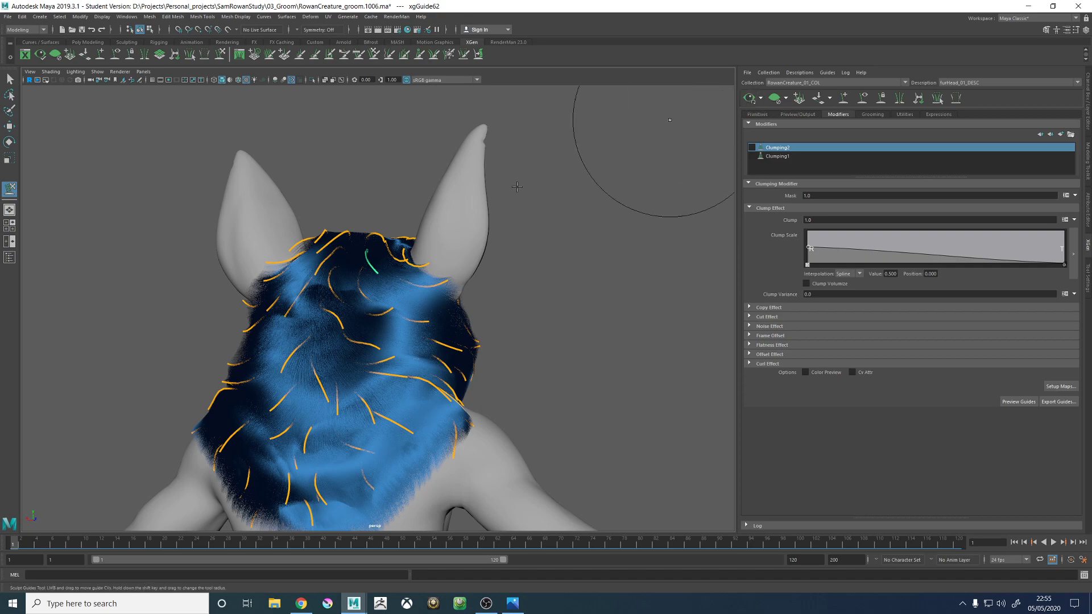
alt+drag(515, 190, 529, 203)
alt+right_drag(531, 204, 721, 319)
alt+middle_drag(455, 114, 441, 286)
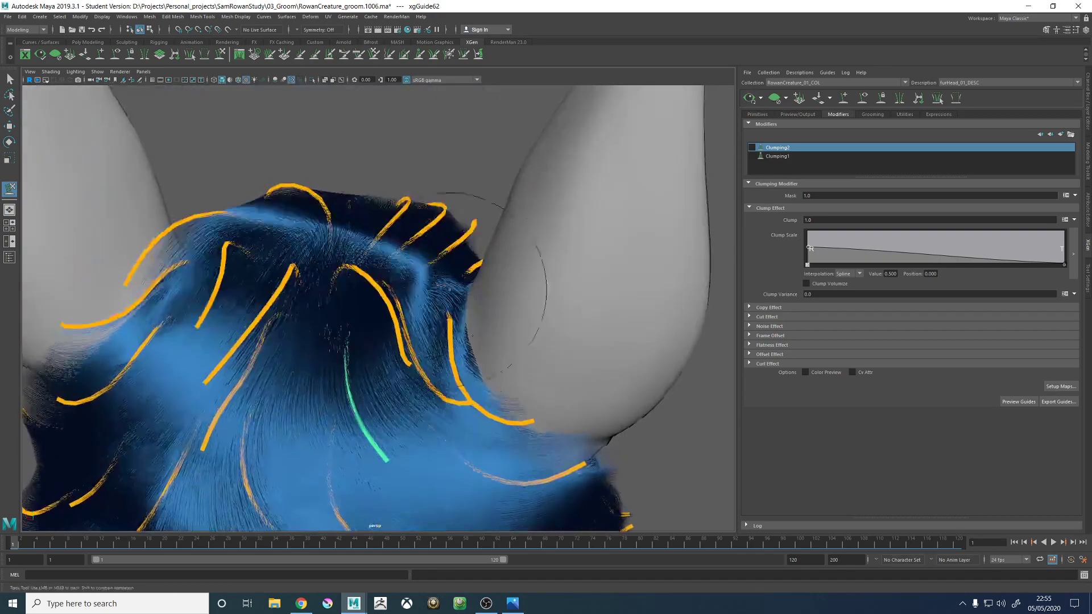
alt+drag(449, 290, 342, 217)
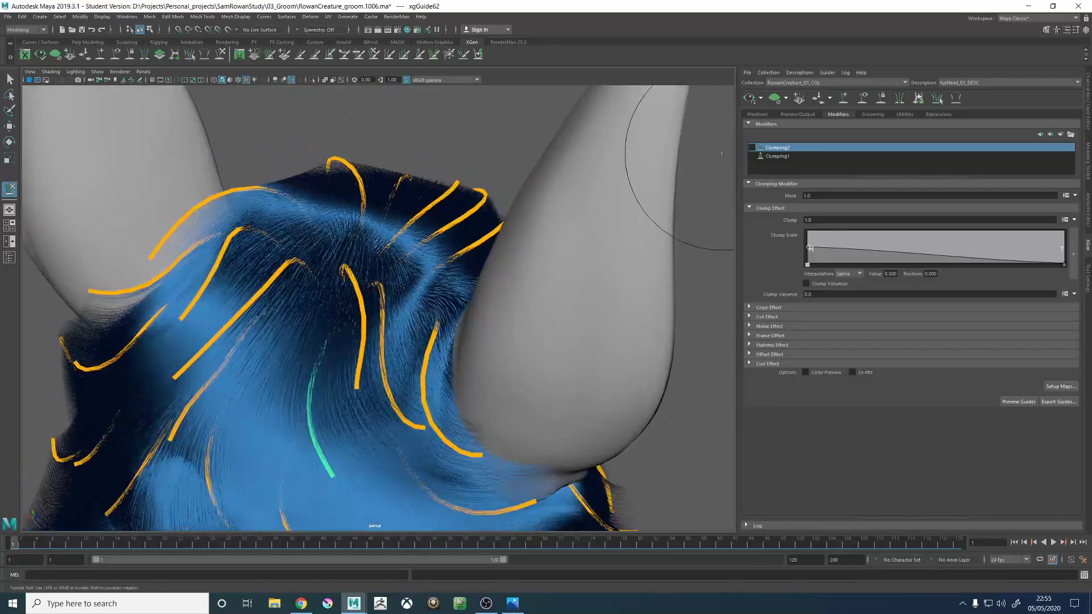
- Clear the preview, display the guides again and add a new guide on the crown beside the right ear
click(775, 98)
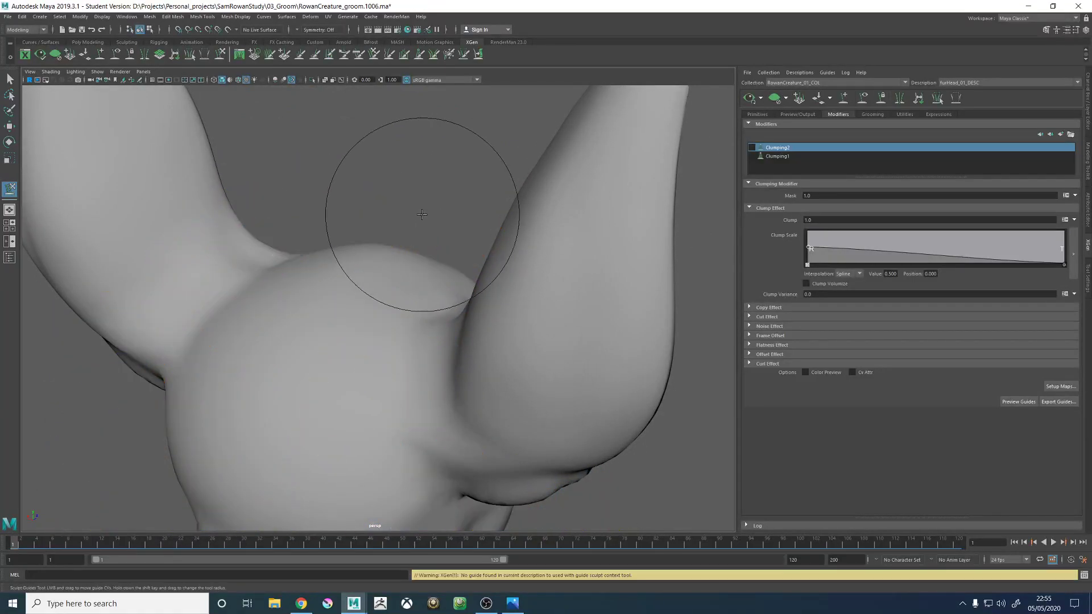
click(863, 99)
alt+drag(365, 176, 358, 274)
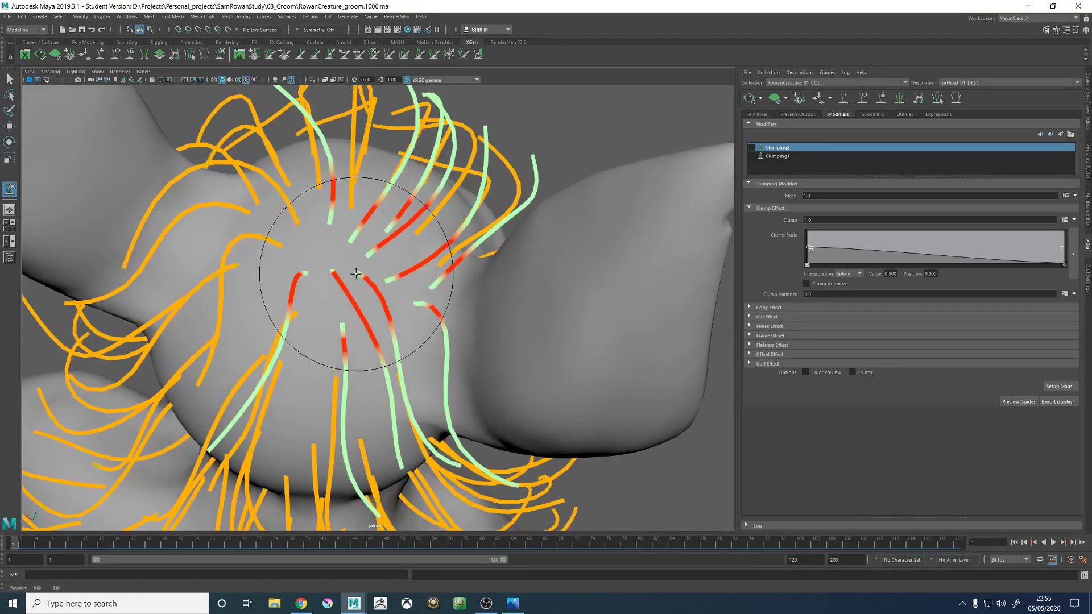
key(w)
mouse_move(415, 295)
alt+mouse_down()
mouse_move(407, 256)
mouse_move(375, 261)
mouse_move(402, 287)
mouse_move(383, 295)
mouse_move(434, 278)
mouse_move(394, 301)
alt+mouse_up()
click(843, 99)
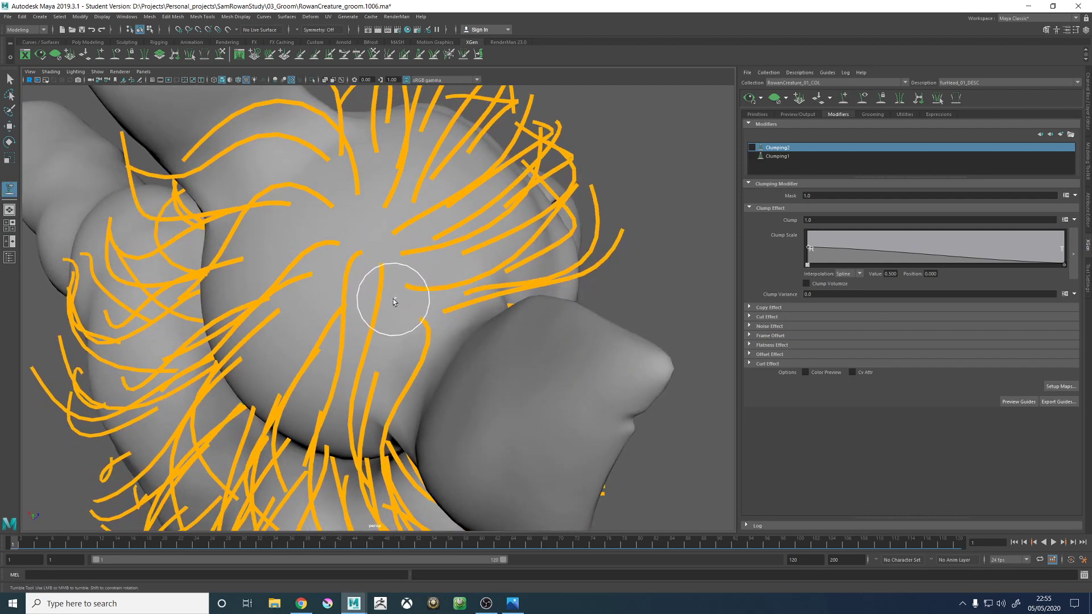
click(395, 304)
- Copy the shape of the neighbouring longer crown guide onto the newly added guide
alt+drag(463, 322, 390, 297)
key(w)
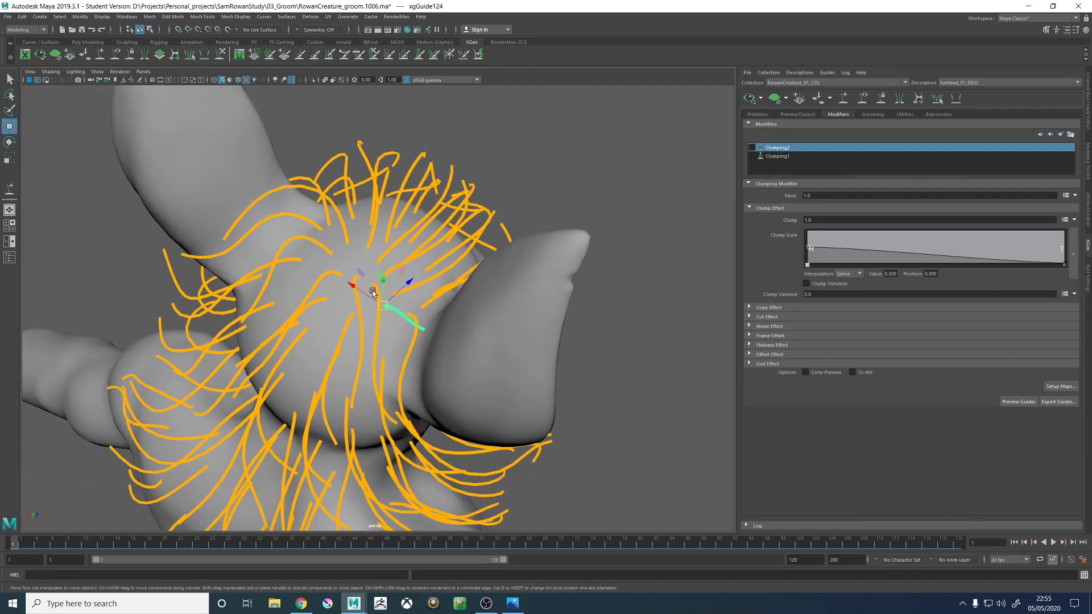
key(q)
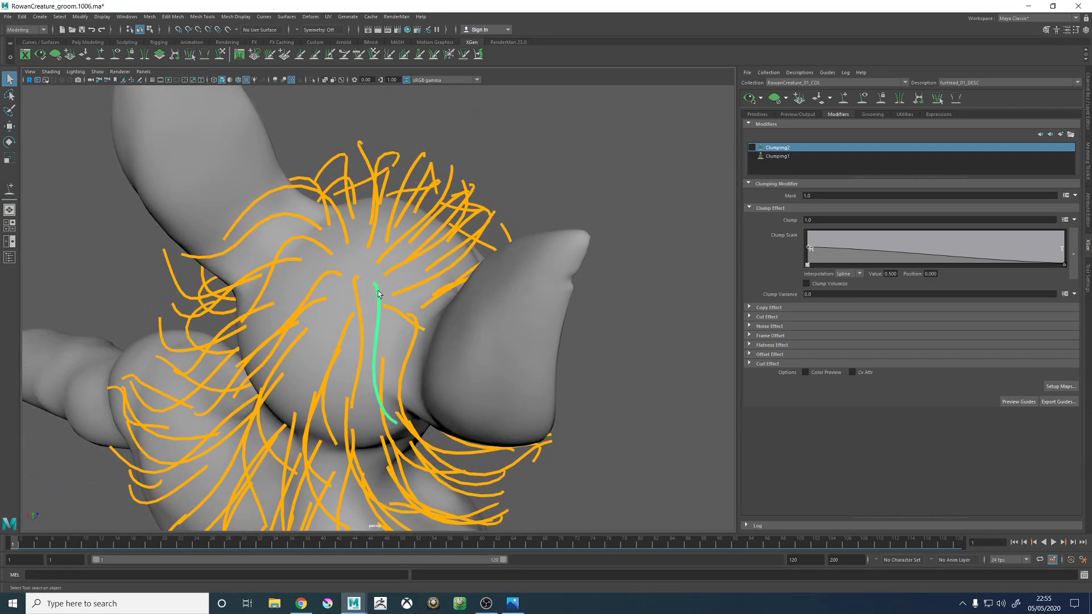
right_click(379, 293)
click(422, 293)
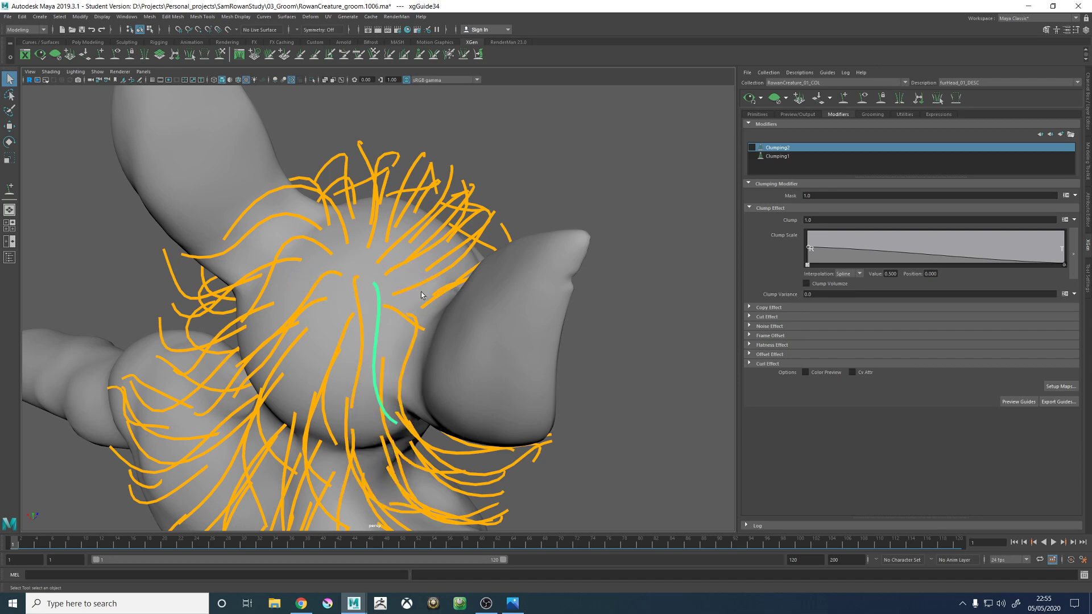
right_drag(396, 313, 355, 312)
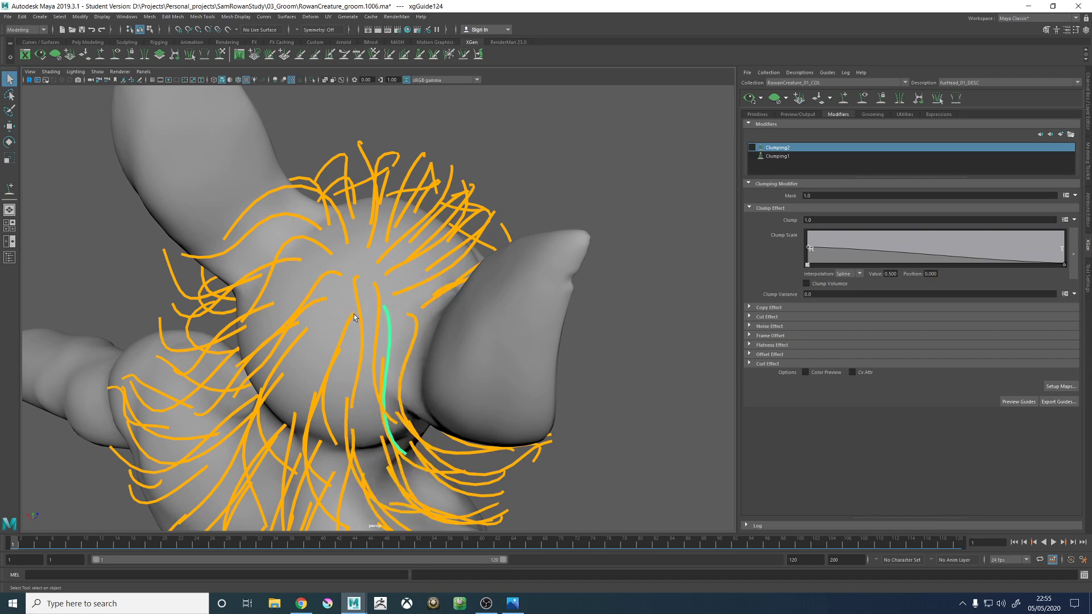
- Sculpt the source crown guide next to the new one so it arcs smoothly over the back of the head
alt+drag(342, 353, 379, 292)
key(w)
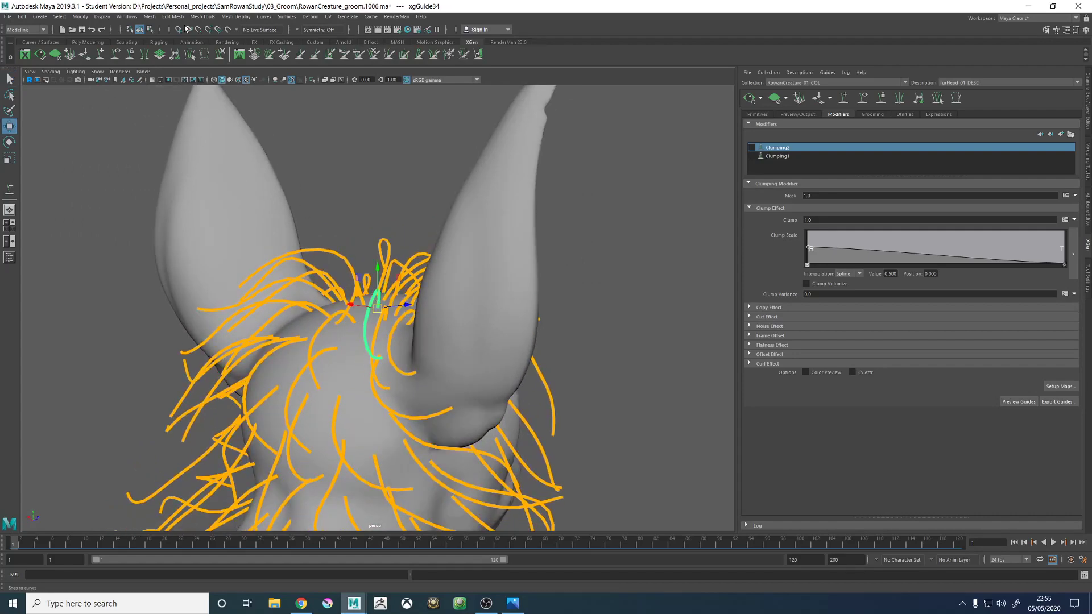
click(220, 53)
mouse_move(370, 238)
alt+mouse_down()
mouse_move(317, 175)
mouse_move(415, 183)
alt+mouse_up()
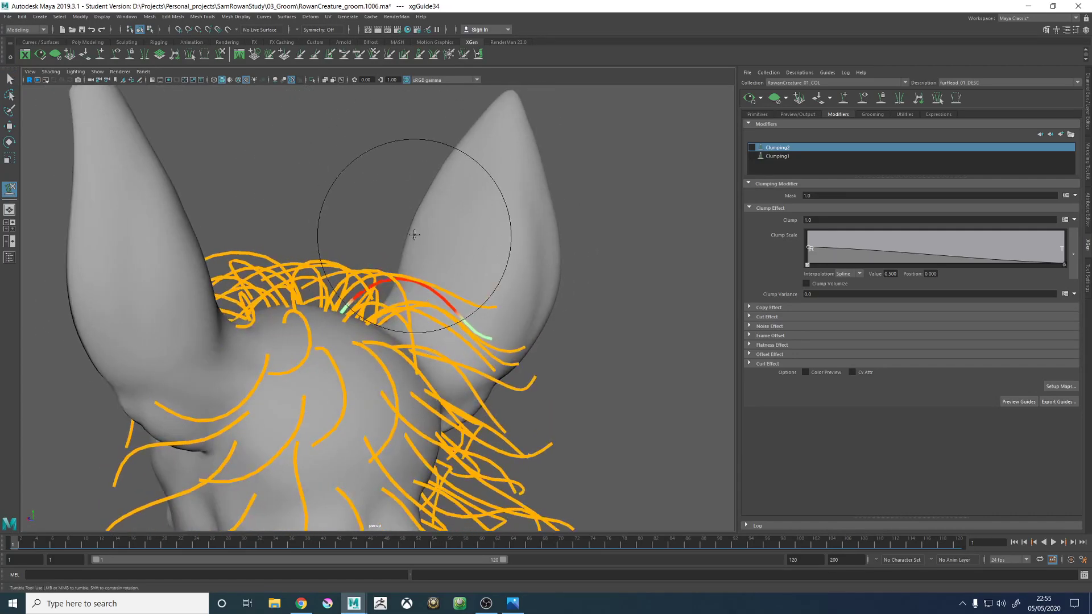
mouse_move(434, 261)
alt+mouse_down()
mouse_move(451, 280)
mouse_move(442, 318)
mouse_move(423, 317)
alt+mouse_up()
- Sculpt the newly added crown guide into an arc that follows the surrounding guides behind the right ear
key(w)
click(399, 303)
mouse_move(245, 185)
alt+mouse_down()
mouse_move(256, 156)
mouse_move(280, 145)
alt+mouse_up()
click(221, 53)
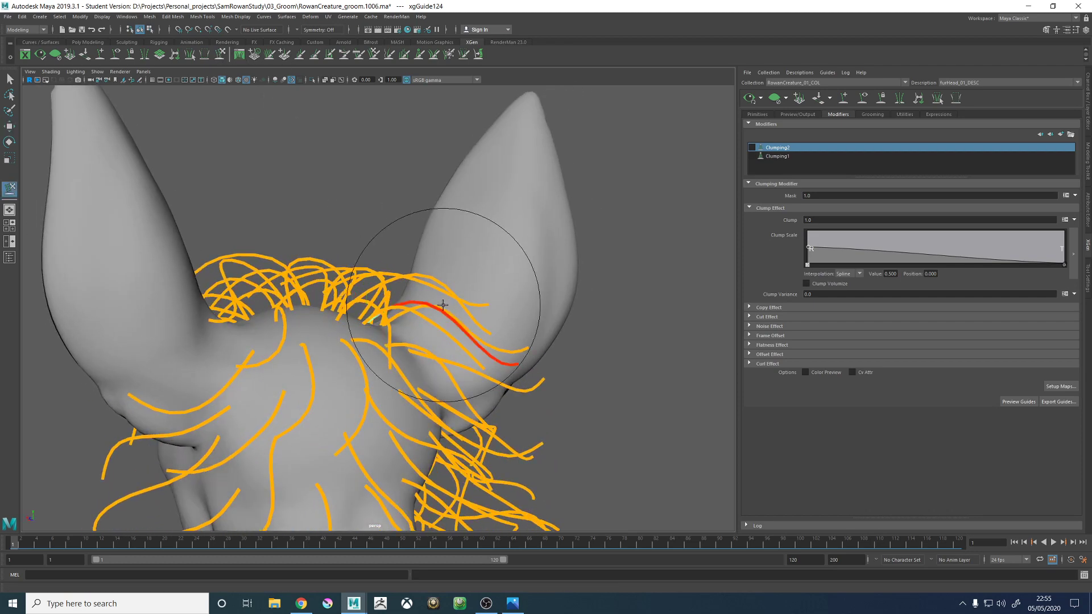
mouse_move(480, 224)
alt+mouse_down()
mouse_move(390, 354)
mouse_move(396, 283)
mouse_move(431, 278)
alt+mouse_up()
mouse_move(444, 327)
alt+mouse_down()
mouse_move(453, 275)
mouse_move(512, 261)
mouse_move(572, 360)
alt+mouse_up()
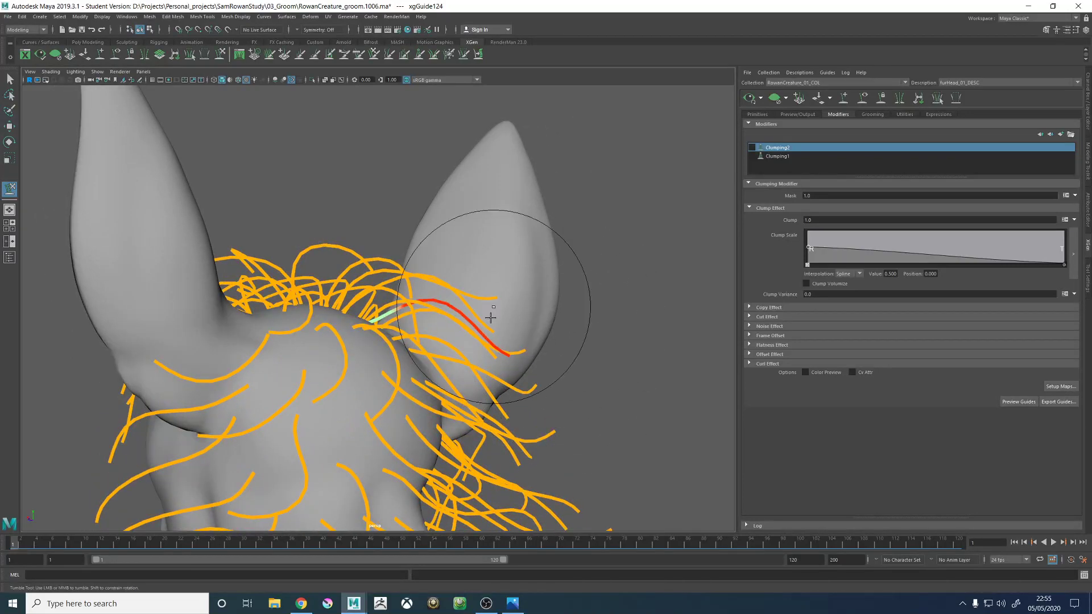
mouse_move(497, 330)
alt+mouse_down()
mouse_move(503, 322)
mouse_move(435, 341)
mouse_move(488, 356)
alt+mouse_up()
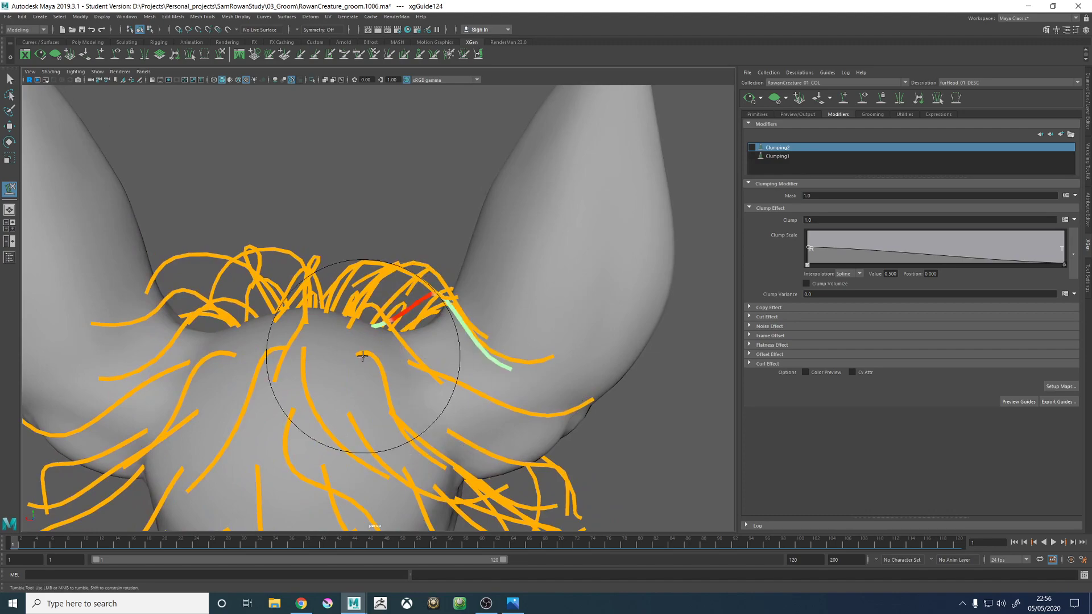
mouse_move(373, 344)
alt+mouse_down()
mouse_move(390, 312)
mouse_move(287, 389)
mouse_move(307, 341)
mouse_move(364, 346)
mouse_move(377, 361)
mouse_move(347, 343)
mouse_move(385, 360)
mouse_move(398, 393)
mouse_move(521, 390)
alt+mouse_up()
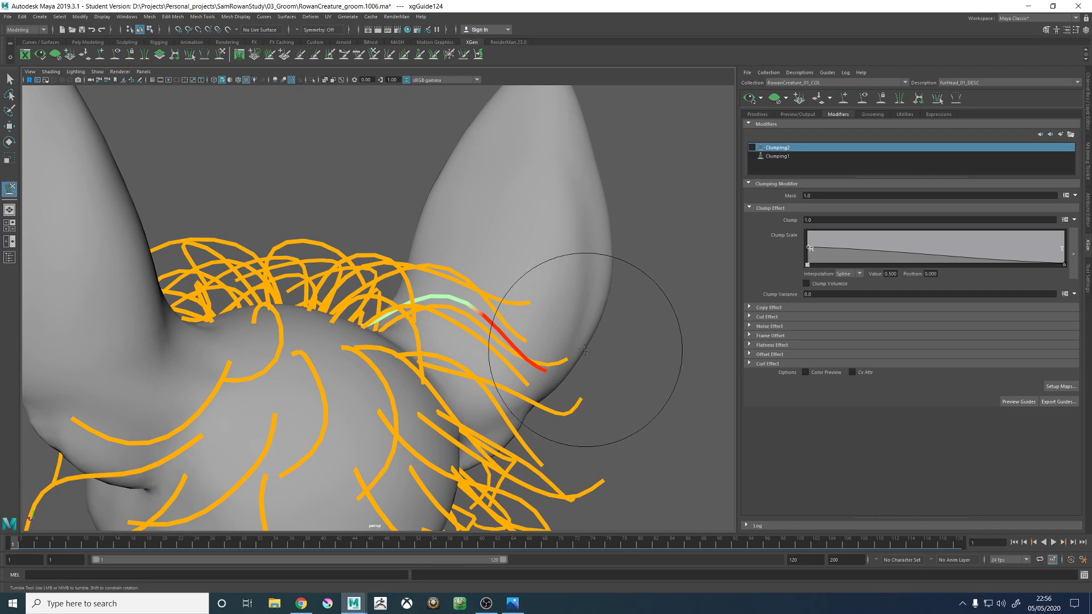
- Add another guide on the crown below the previous one and sculpt it to curve with its neighbours
mouse_move(436, 355)
alt+mouse_down()
mouse_move(458, 338)
mouse_move(367, 341)
mouse_move(372, 376)
mouse_move(399, 375)
mouse_move(383, 344)
alt+mouse_up()
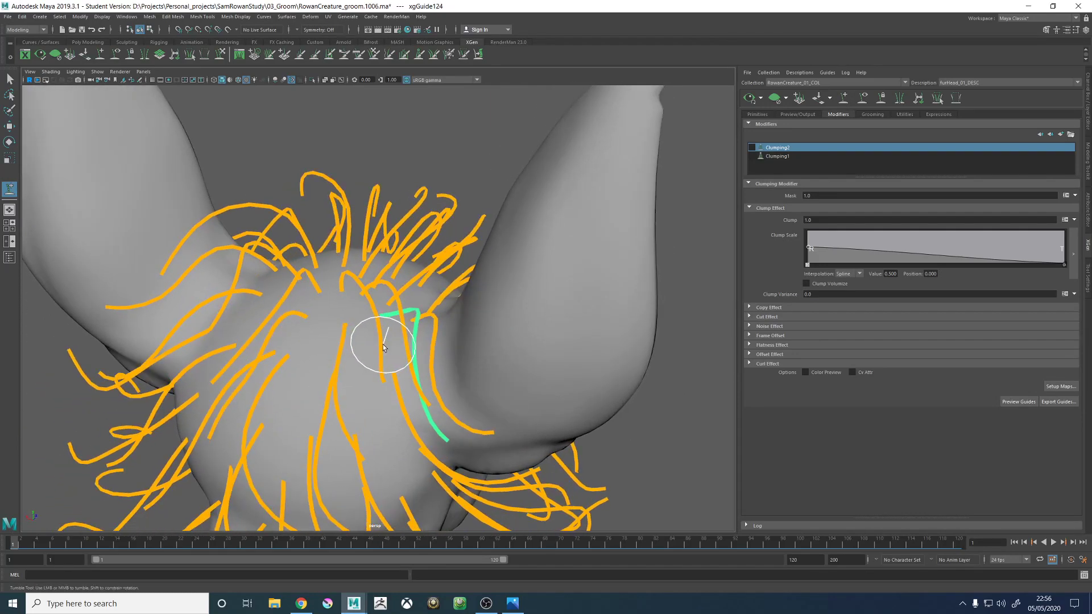
mouse_move(370, 407)
alt+mouse_down()
mouse_move(371, 382)
mouse_move(390, 382)
mouse_move(352, 394)
alt+mouse_up()
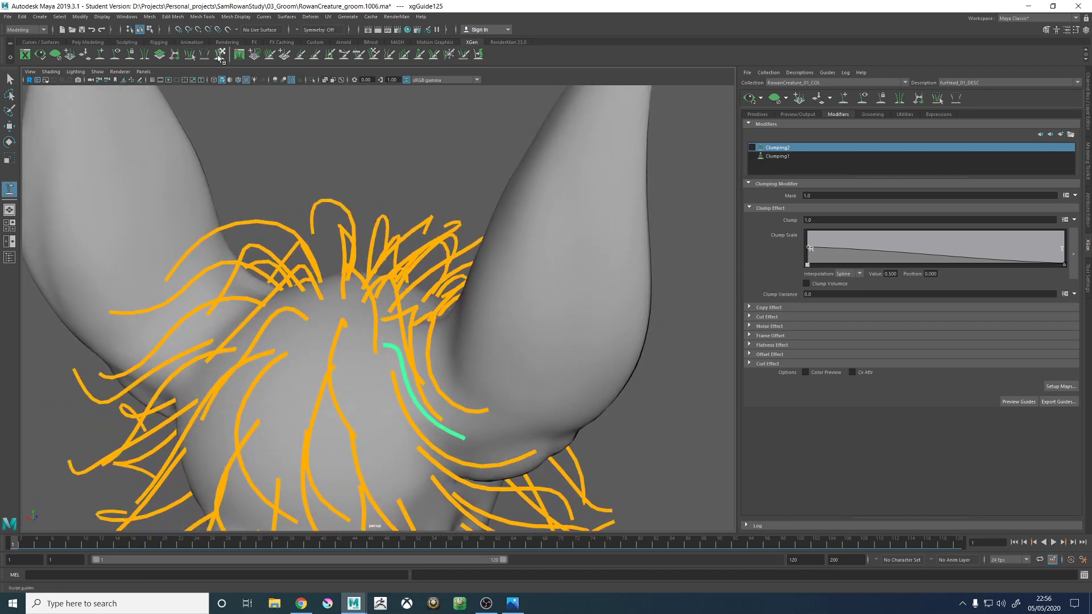
mouse_move(450, 293)
alt+mouse_down()
mouse_move(450, 341)
mouse_move(487, 366)
mouse_move(450, 378)
mouse_move(425, 358)
mouse_move(488, 353)
mouse_move(450, 341)
alt+mouse_up()
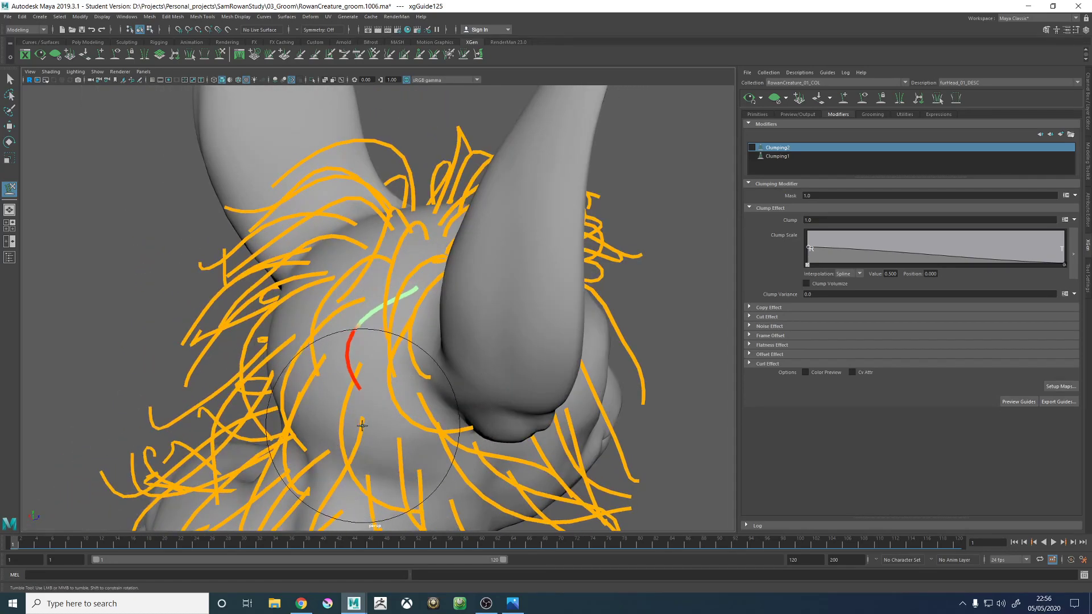
mouse_move(389, 439)
alt+mouse_down()
mouse_move(500, 414)
mouse_move(488, 341)
mouse_move(554, 366)
alt+mouse_up()
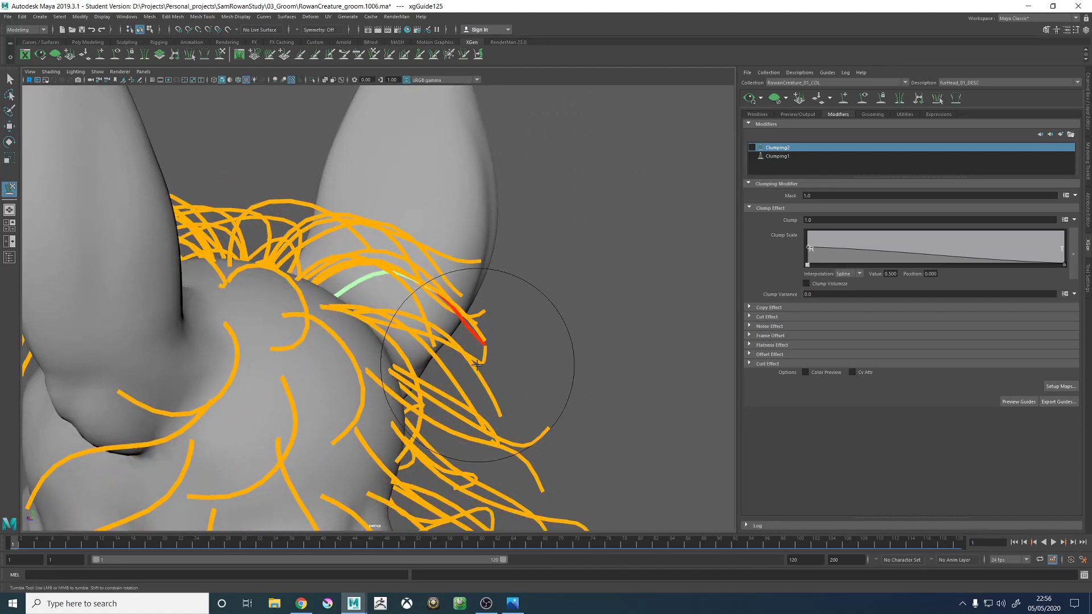
- Sculpt the crown guide right of the centre line so it bends smoothly down the back of the head
mouse_move(579, 404)
alt+mouse_down()
mouse_move(504, 202)
mouse_move(432, 410)
mouse_move(380, 392)
mouse_move(382, 373)
mouse_move(370, 401)
alt+mouse_up()
key(w)
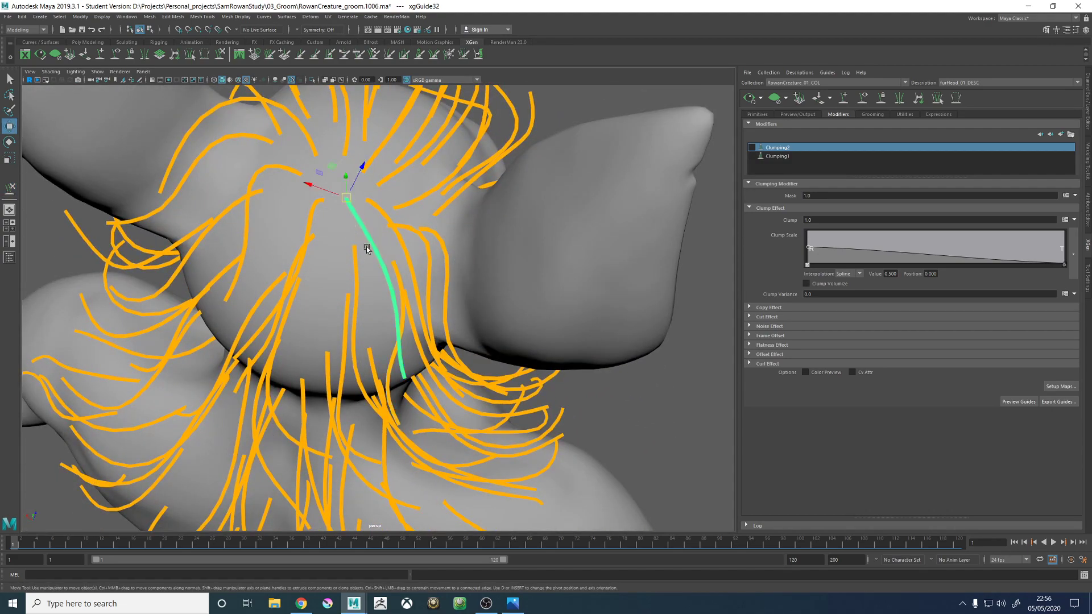
key(y)
mouse_move(375, 308)
alt+mouse_down()
mouse_move(409, 381)
mouse_move(387, 401)
mouse_move(417, 418)
alt+mouse_up()
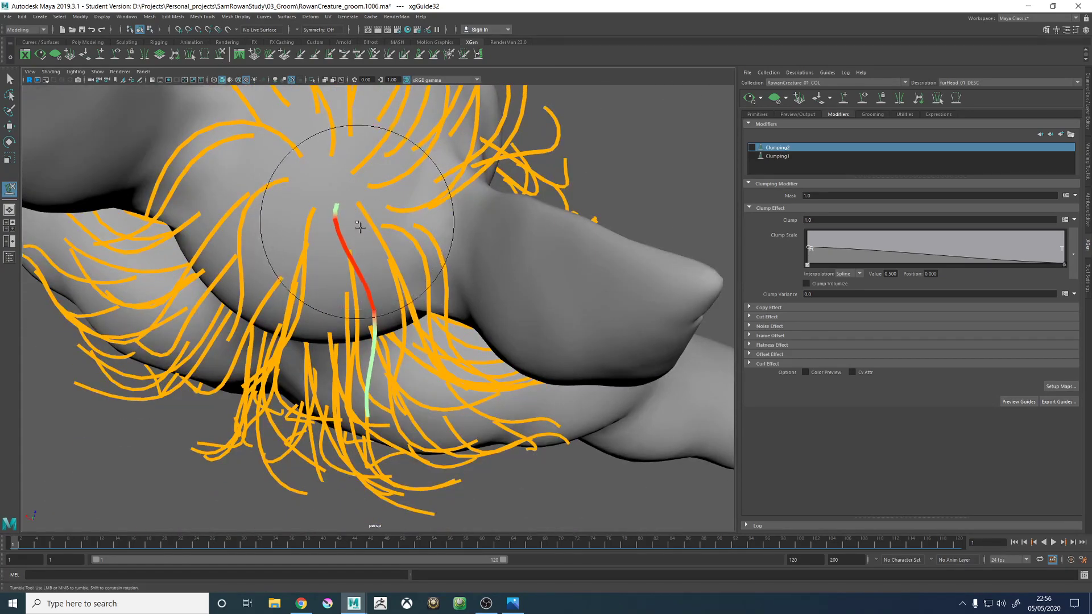
alt+drag(361, 213, 386, 334)
- Select the crown guide running straight down the centre and sculpt it to follow its neighbours over the back of the head
key(w)
click(300, 226)
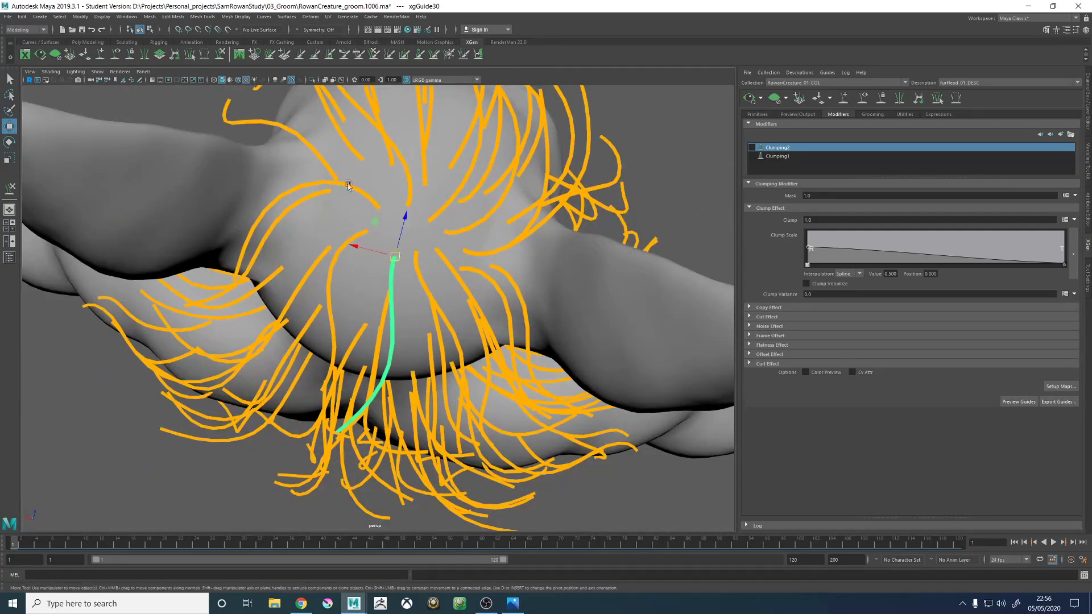
click(220, 55)
mouse_move(415, 276)
mouse_down()
mouse_move(386, 274)
mouse_move(419, 176)
mouse_move(369, 232)
mouse_move(402, 284)
mouse_up()
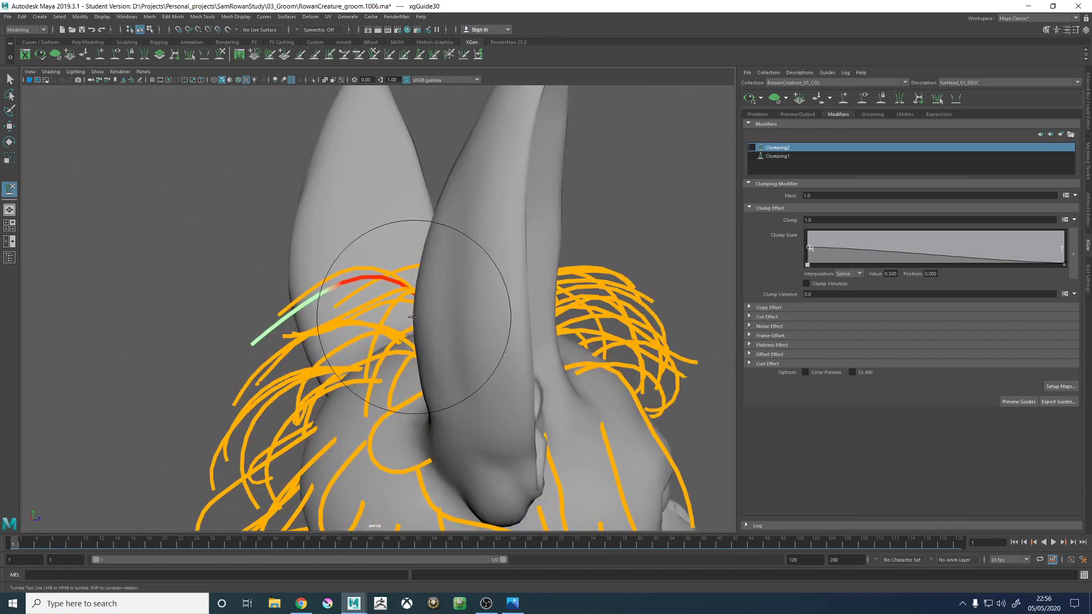
mouse_move(375, 329)
alt+mouse_down()
mouse_move(402, 341)
mouse_move(463, 329)
mouse_move(455, 406)
alt+mouse_up()
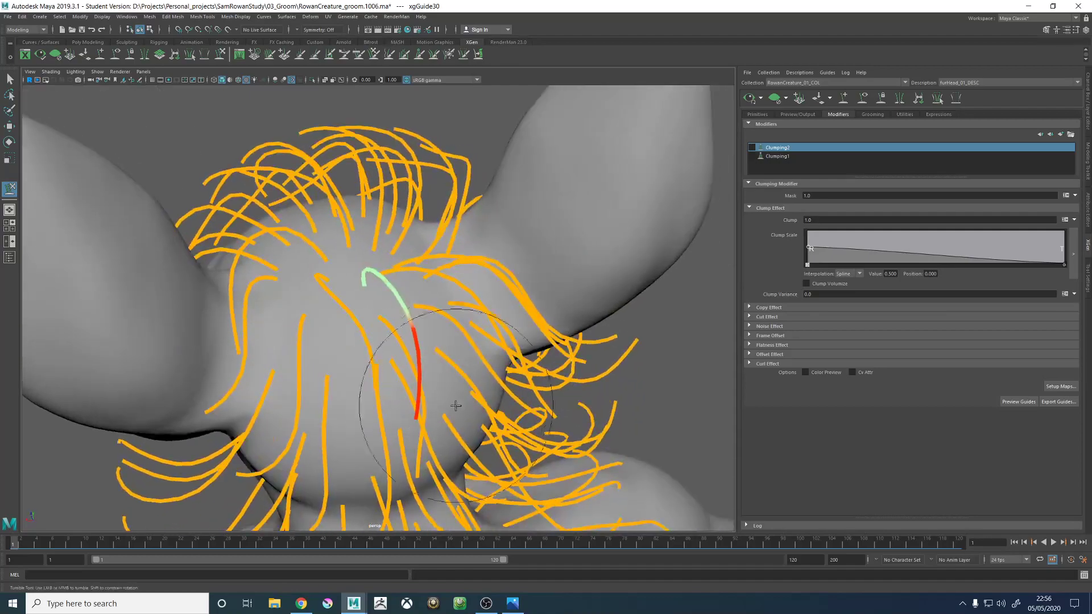
mouse_move(444, 449)
mouse_down()
mouse_move(411, 433)
mouse_move(435, 430)
mouse_move(431, 418)
mouse_up()
key(w)
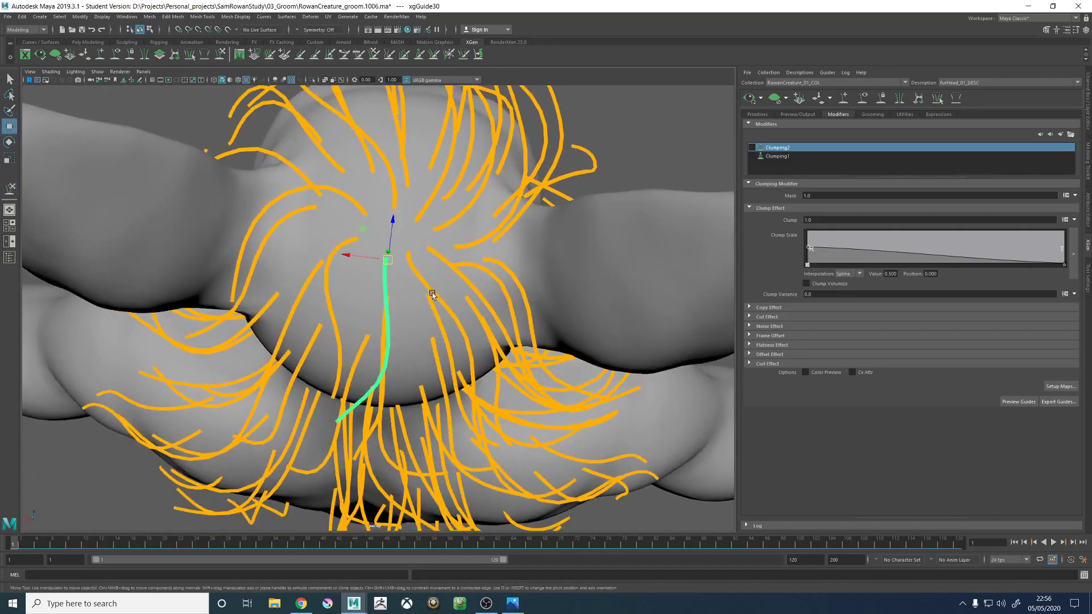
- Sculpt the bent guide at the top of the crown into a smooth arc falling over the back of the head
click(445, 311)
click(427, 278)
alt+right_drag(482, 302, 369, 347)
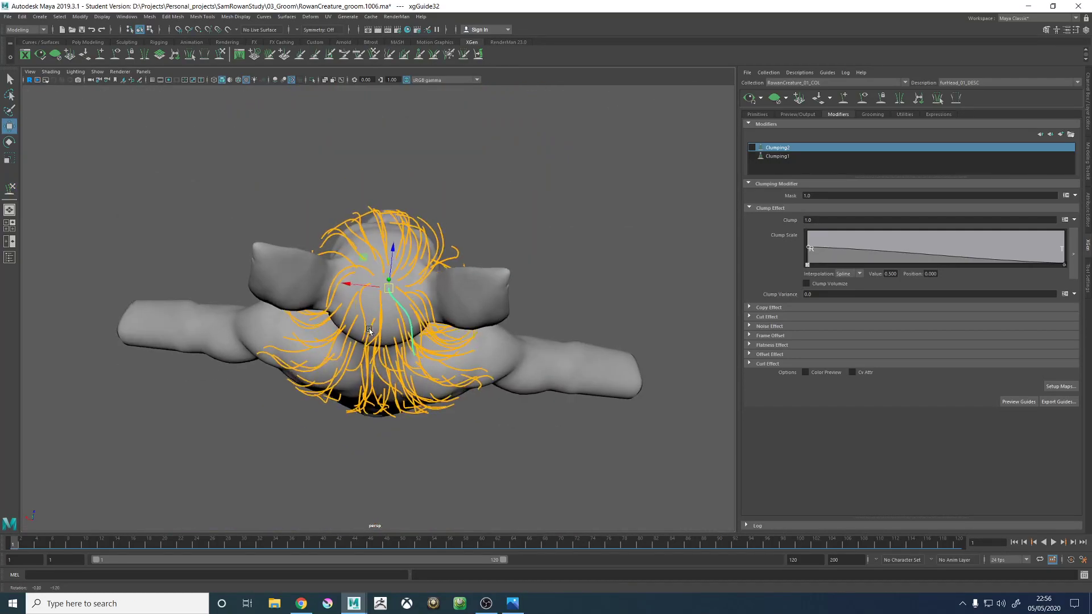
alt+drag(362, 392, 316, 282)
alt+right_drag(316, 282, 342, 267)
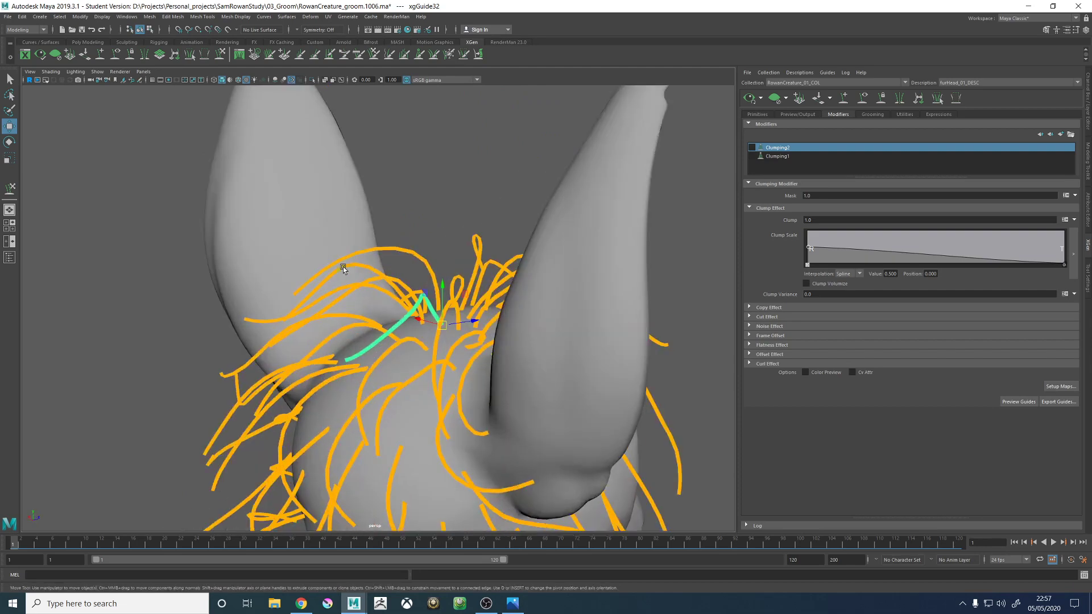
alt+drag(378, 381, 418, 262)
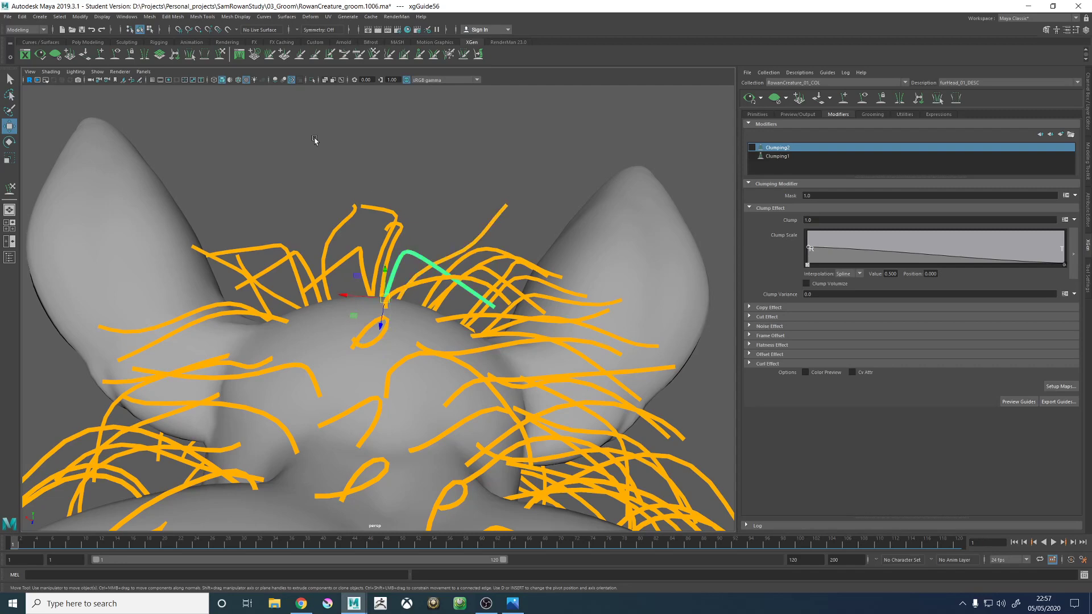
key(y)
alt+drag(382, 214, 482, 260)
alt+middle_drag(548, 325, 485, 290)
alt+drag(485, 290, 506, 328)
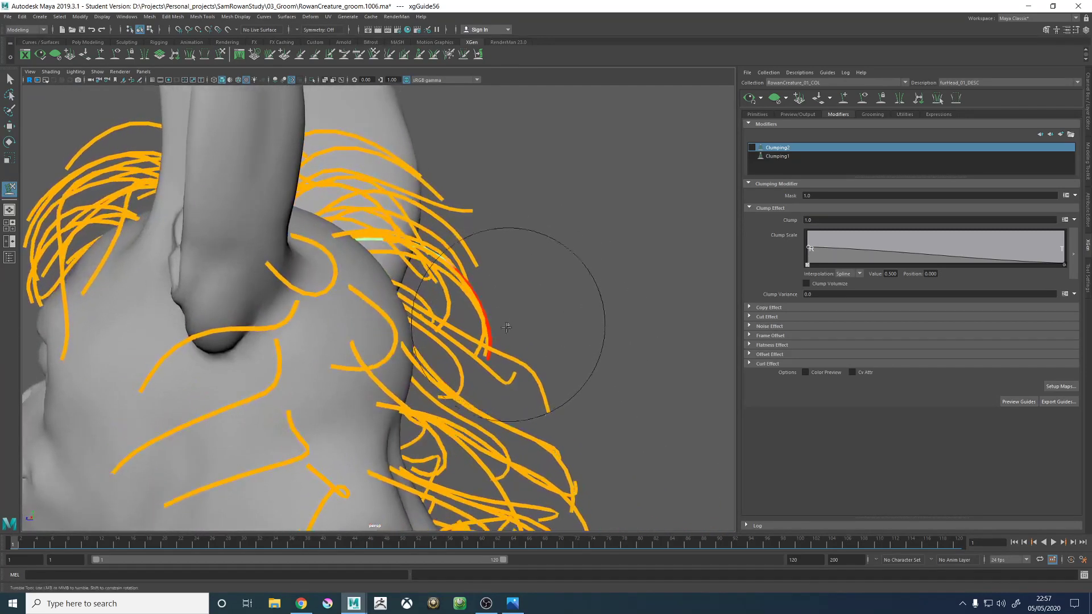
mouse_move(520, 399)
alt+mouse_down()
mouse_move(461, 387)
mouse_move(429, 399)
mouse_move(461, 396)
mouse_move(464, 406)
alt+mouse_up()
key(w)
click(614, 365)
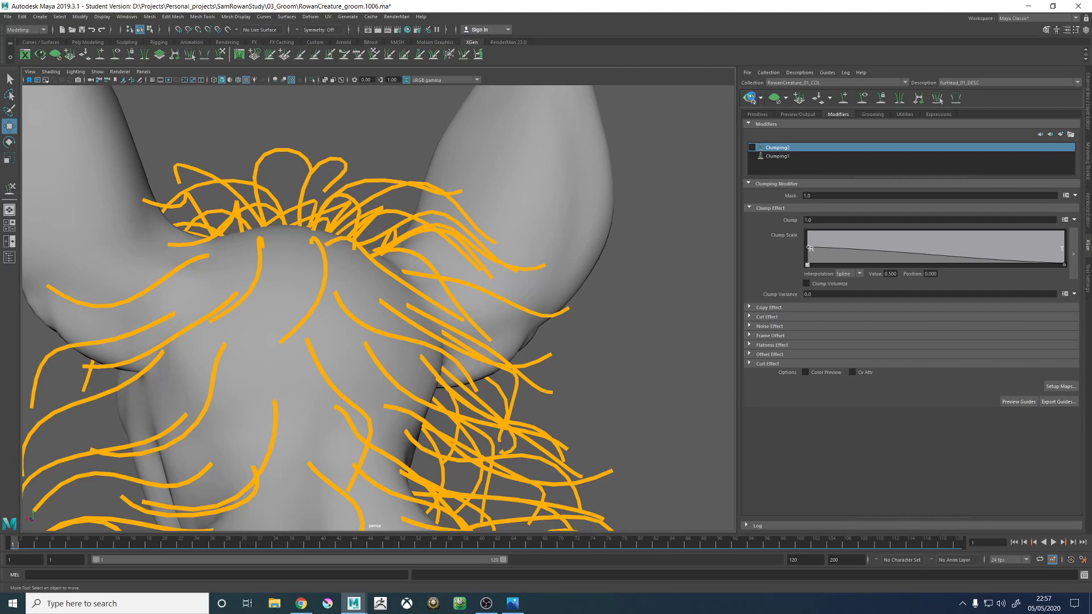
- Update the head fur preview, inspect the unclumped flow from several sides, and re-enable the Clumping1 and Clumping2 modifiers
alt+drag(526, 195, 537, 264)
alt+right_drag(538, 264, 261, 265)
alt+drag(261, 265, 220, 241)
alt+right_drag(219, 241, 536, 381)
alt+drag(535, 381, 693, 270)
click(754, 156)
click(752, 147)
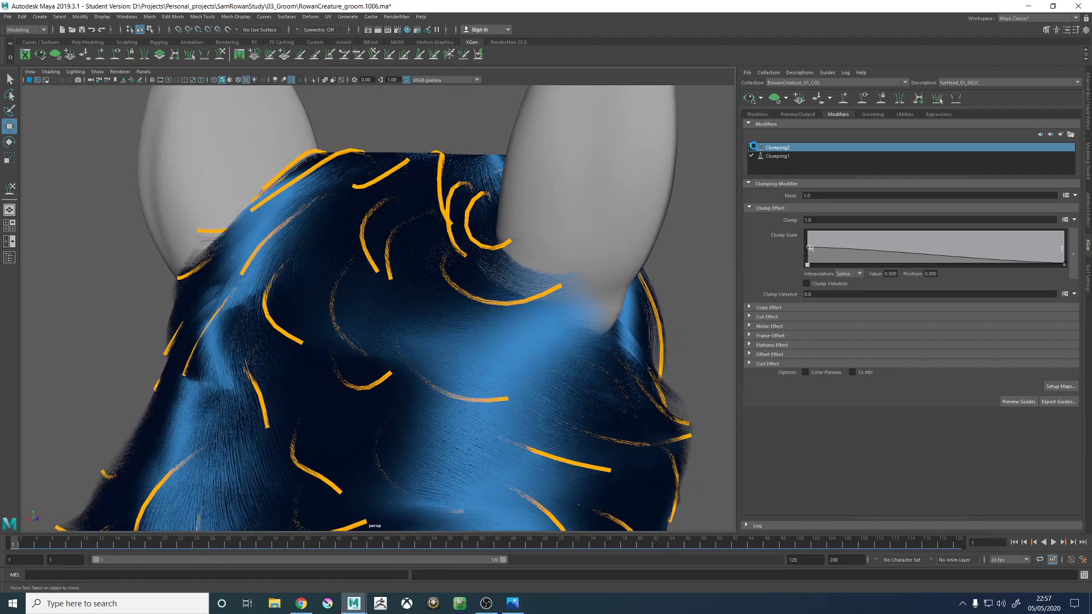
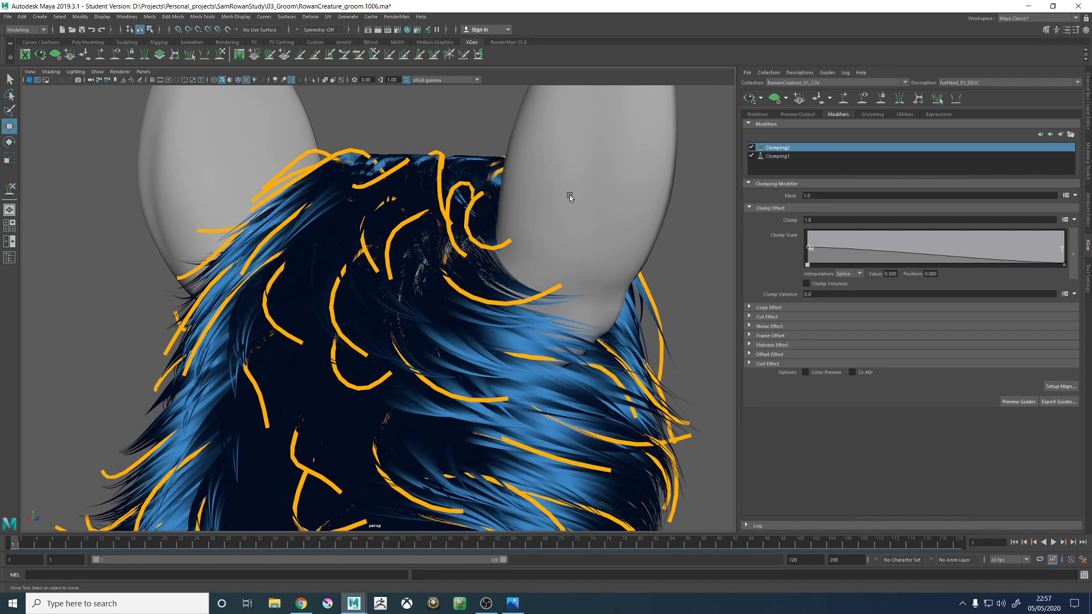
- Select the guide at the centre of the crown whorl and sculpt it to fall down the back of the head
alt+drag(569, 196, 434, 204)
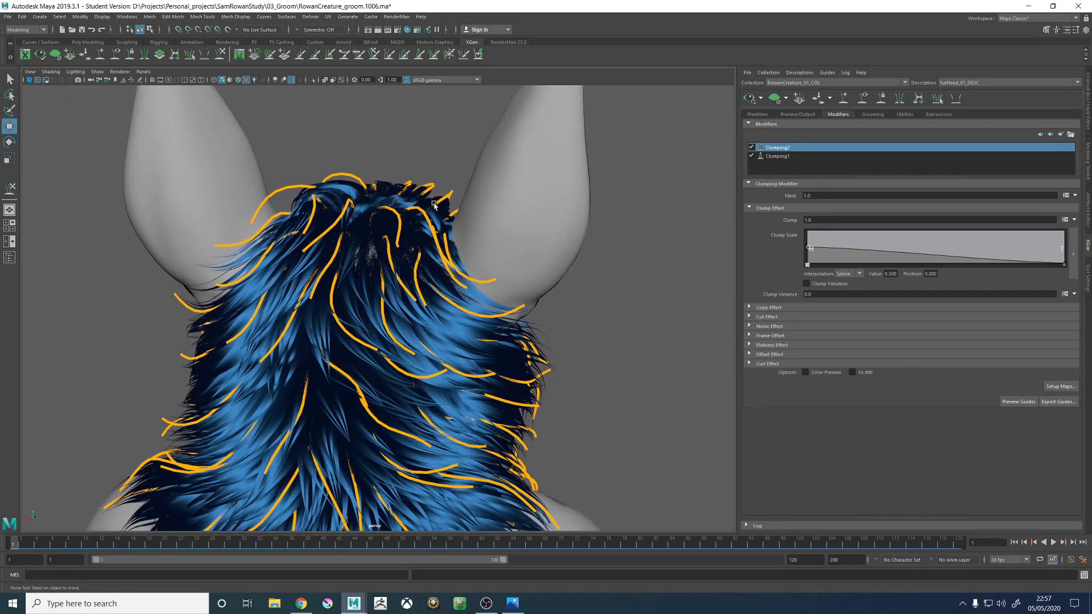
alt+drag(351, 168, 373, 268)
scroll(372, 269, up, 5)
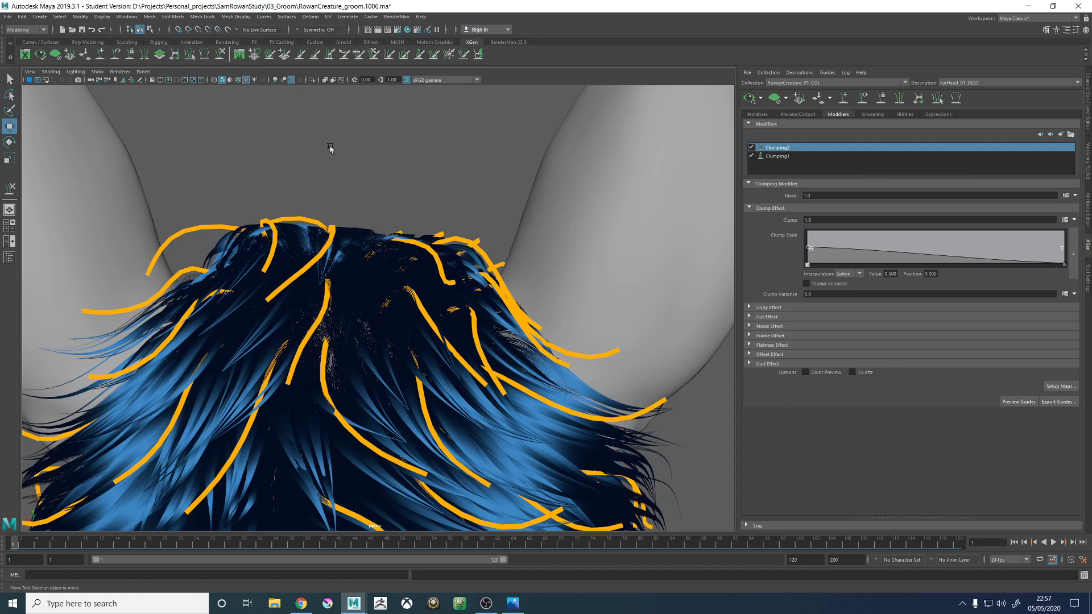
alt+drag(375, 221, 421, 239)
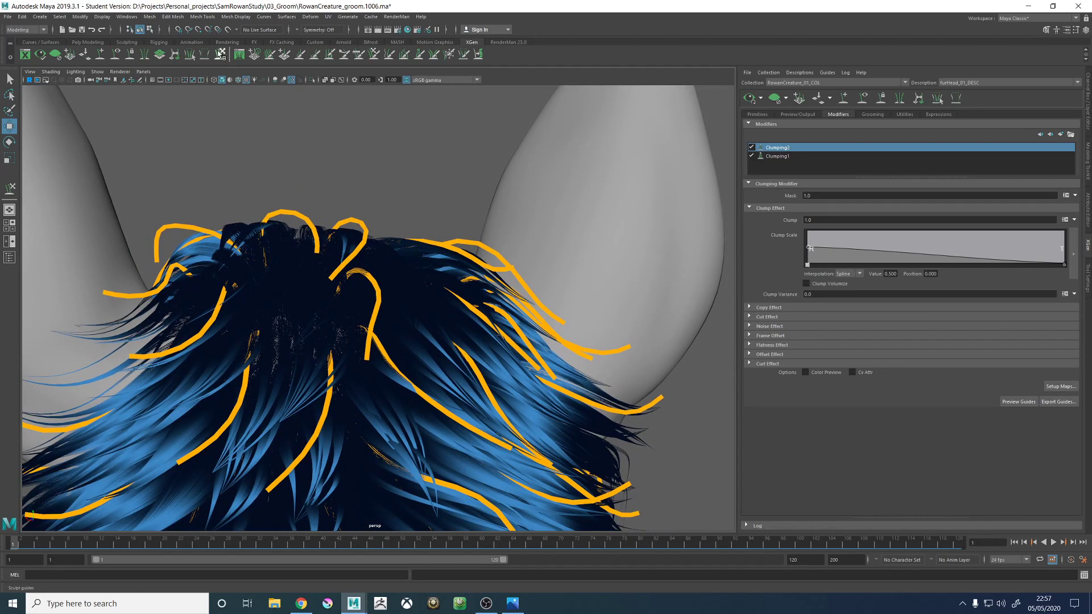
key(y)
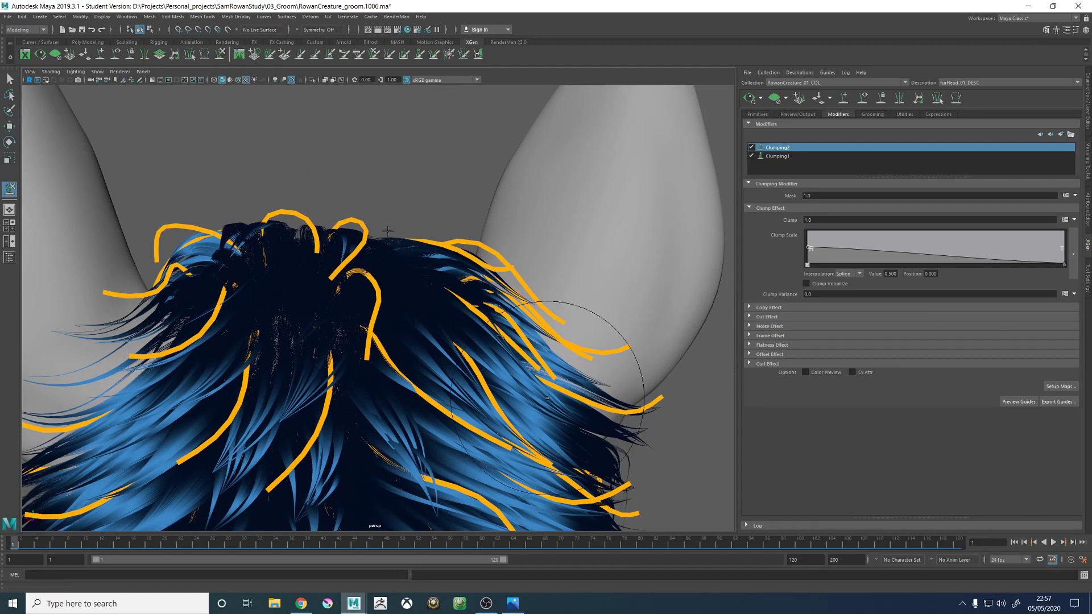
key(w)
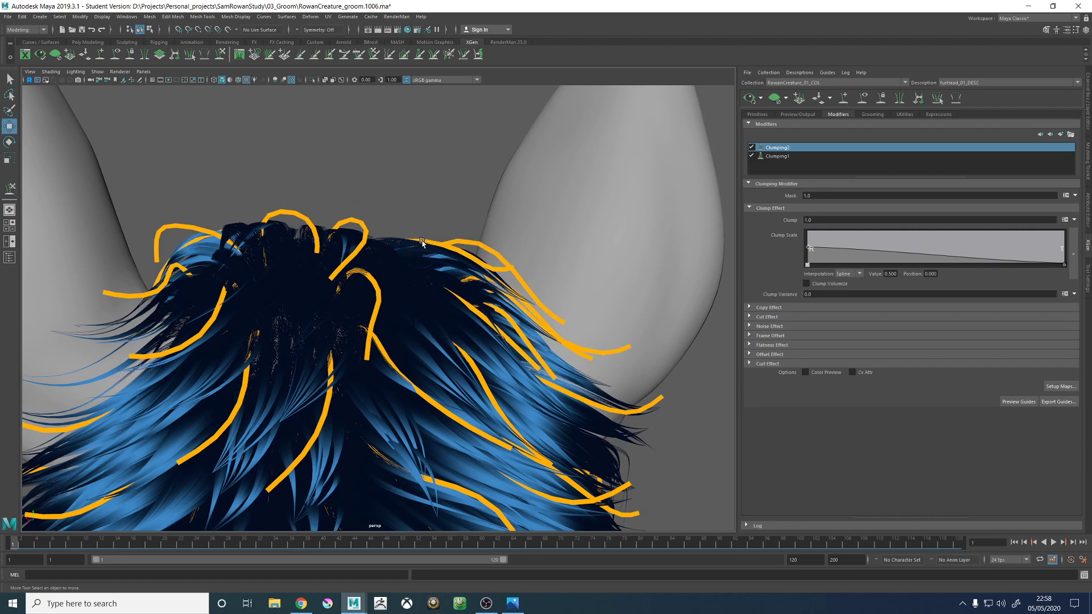
mouse_move(422, 242)
alt+mouse_down()
mouse_move(413, 239)
mouse_move(427, 207)
mouse_move(395, 238)
mouse_move(417, 330)
alt+mouse_up()
click(420, 234)
key(y)
drag(411, 404, 401, 394)
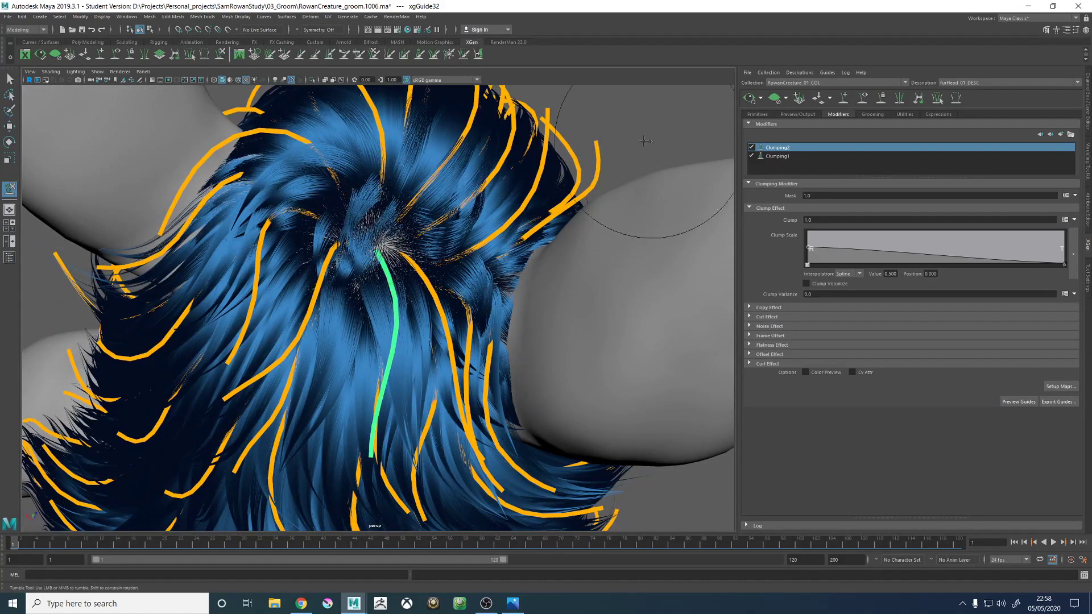
- Update the head fur preview and examine the clumped flow around the crown whorl and down the back of the neck
click(774, 101)
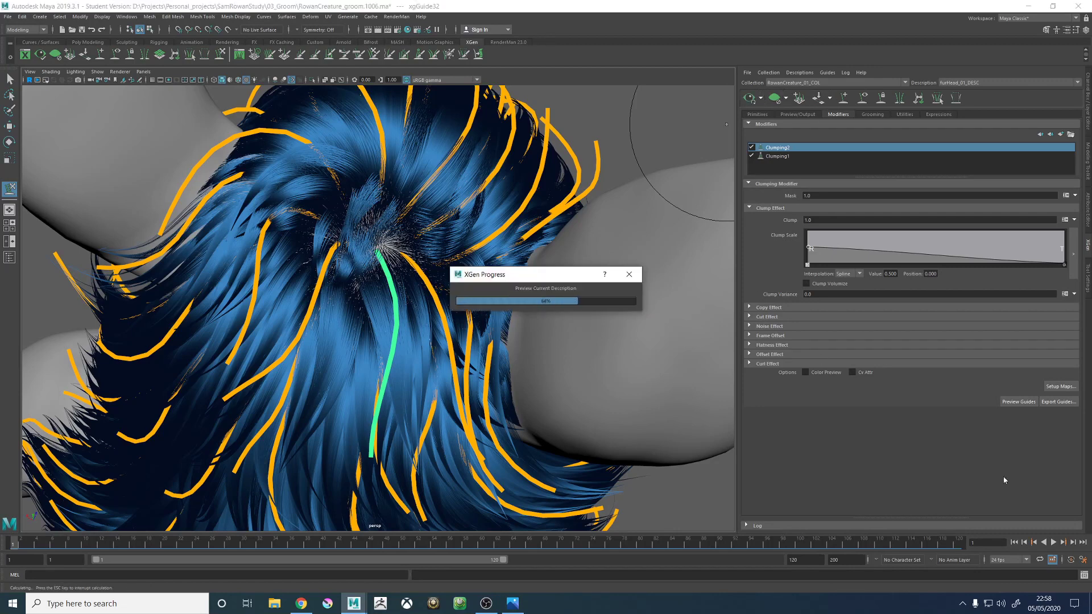
scroll(544, 265, down, 5)
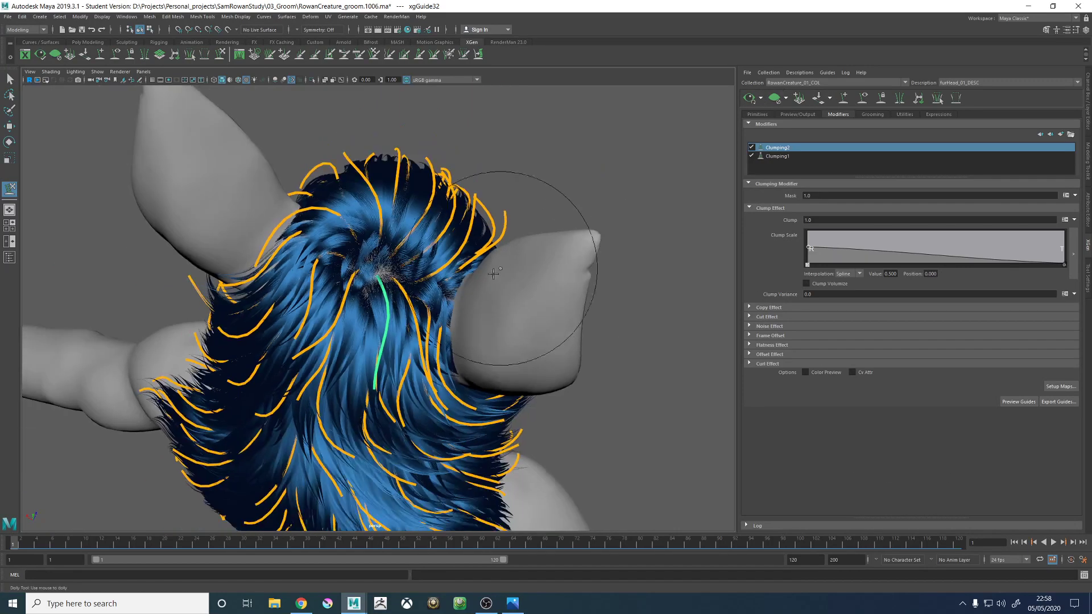
key(w)
click(504, 169)
alt+drag(490, 284, 449, 358)
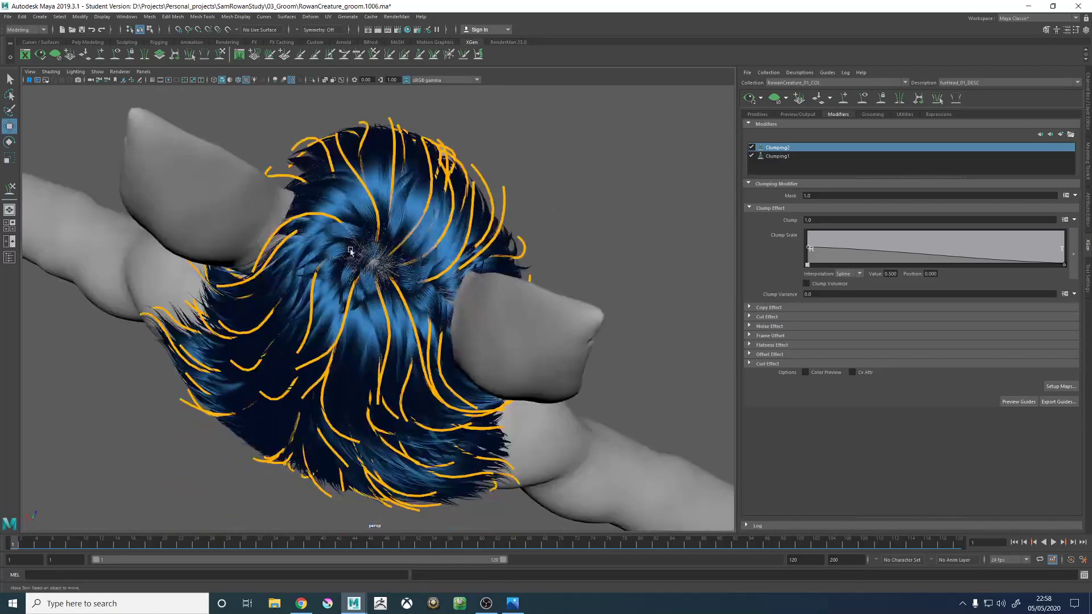
scroll(349, 213, up, 7)
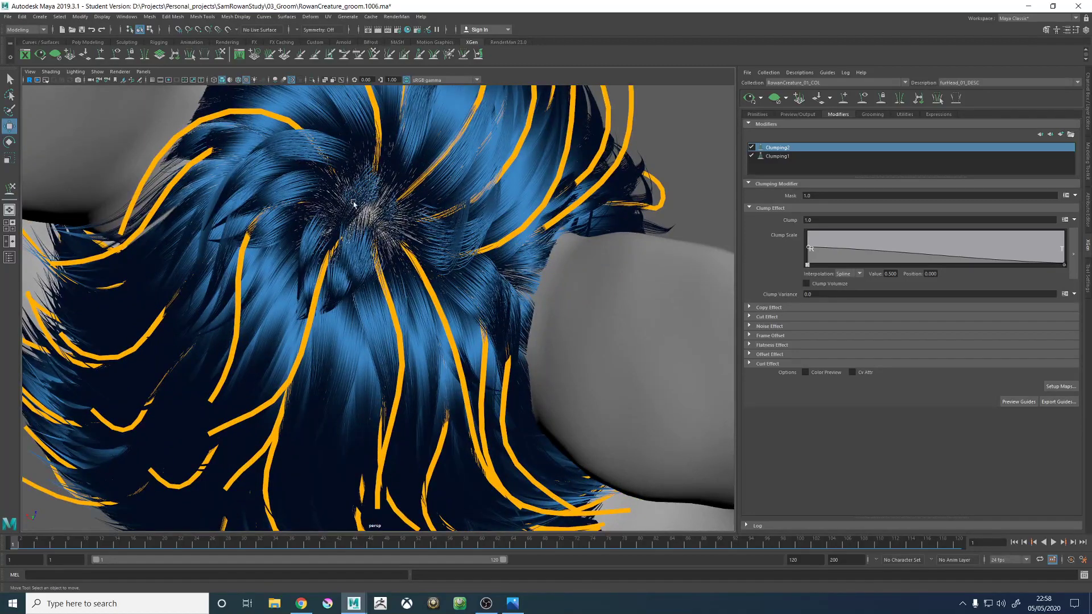
scroll(358, 222, down, 2)
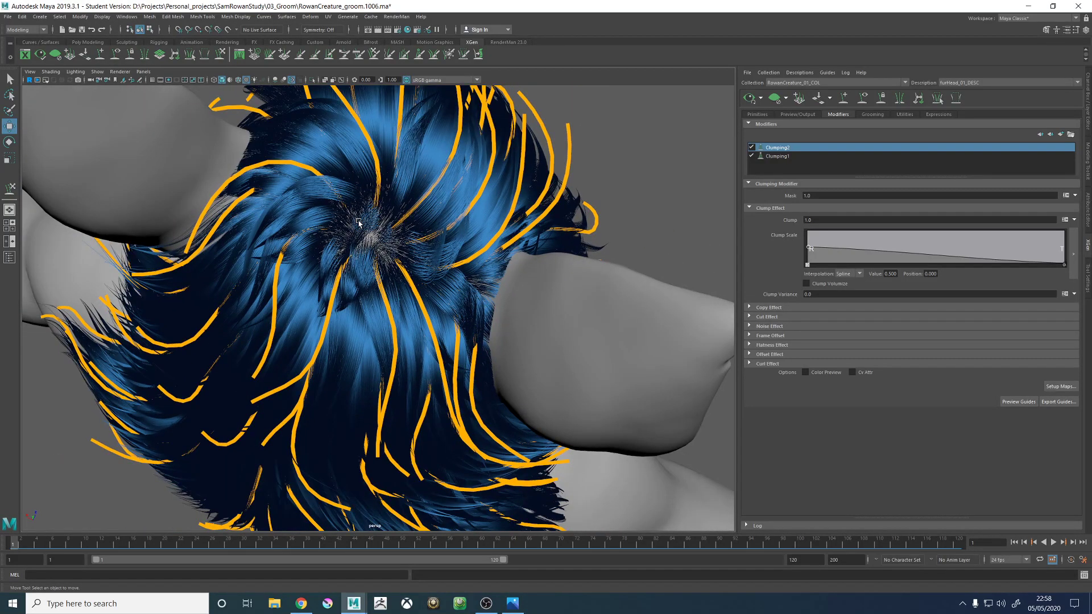
scroll(359, 222, down, 2)
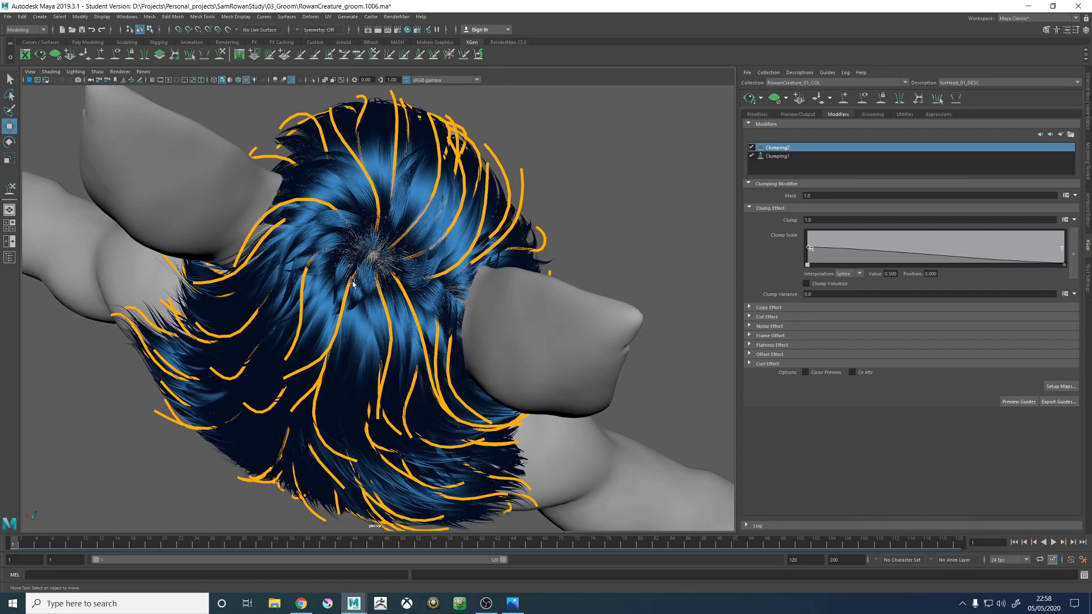
alt+drag(353, 283, 449, 256)
scroll(428, 240, up, 3)
scroll(388, 314, down, 3)
alt+middle_drag(477, 364, 485, 168)
scroll(415, 283, down, 1)
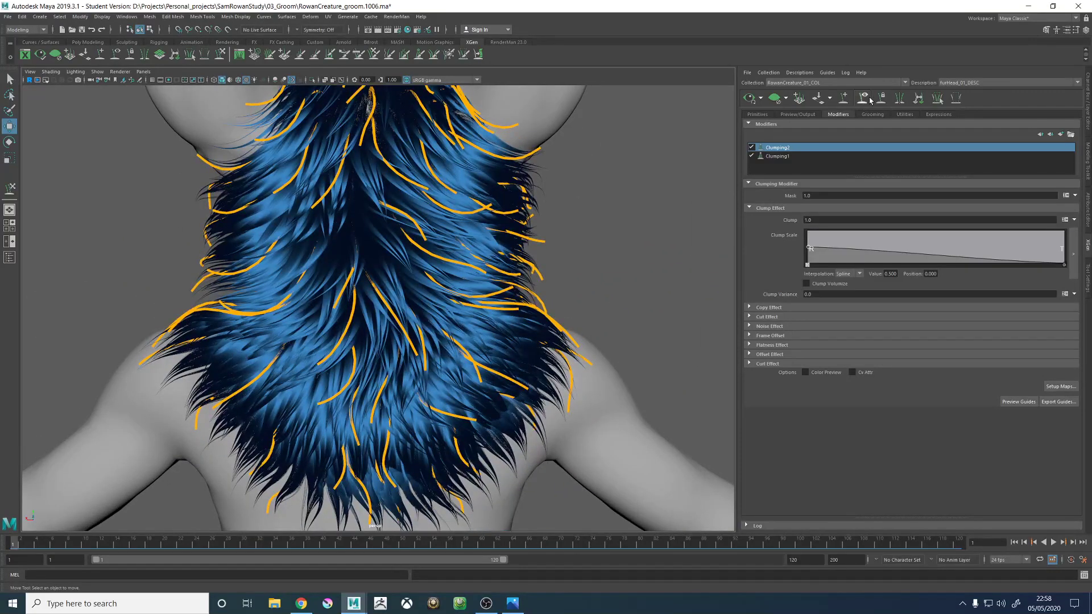
- Hide the guides to review the fur silhouette from behind, and save the scene
click(864, 98)
alt+drag(550, 232, 446, 268)
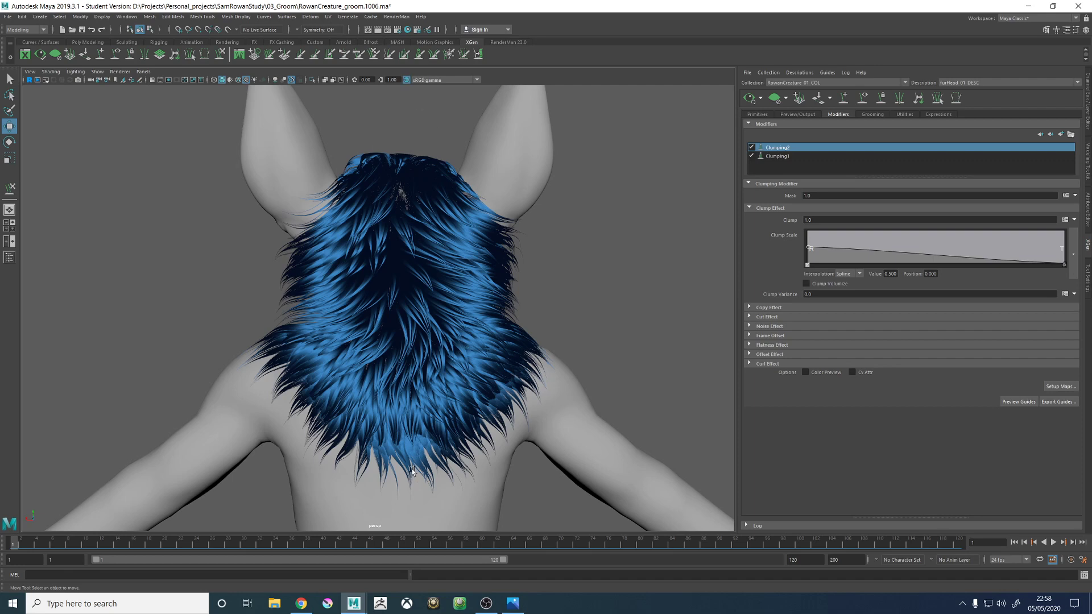
alt+middle_drag(438, 302, 432, 307)
alt+right_drag(473, 305, 501, 331)
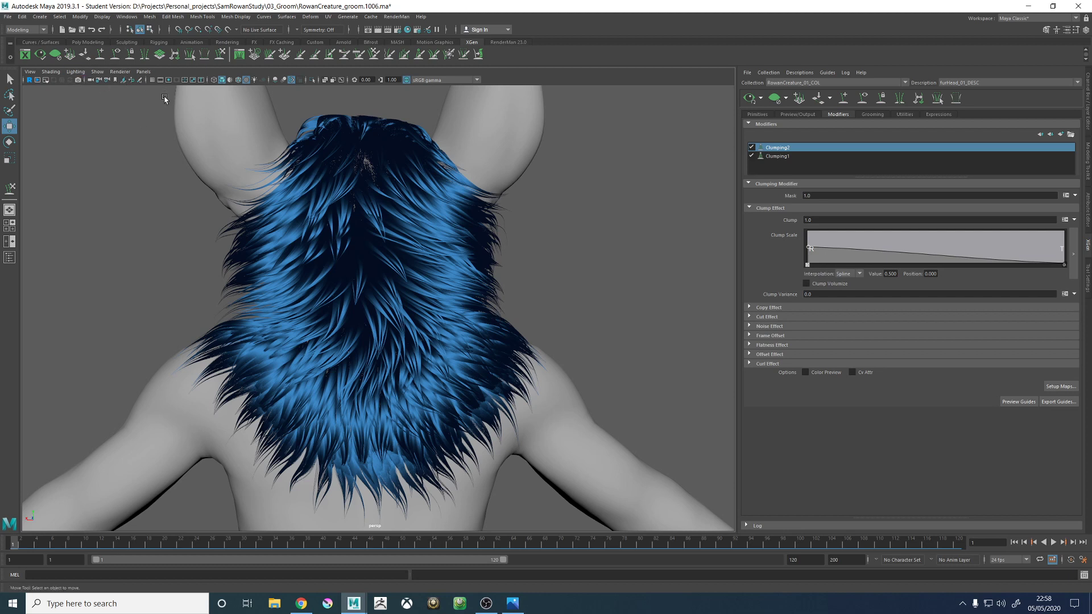
key(ctrl+s)
click(524, 310)
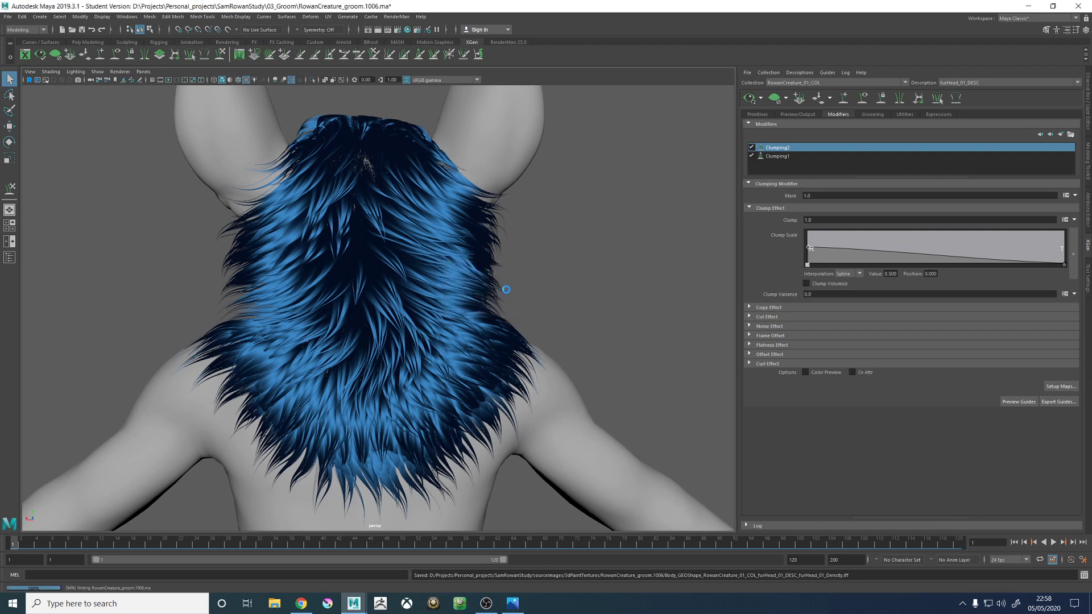
- Open the Grease Pencil, sketch a trial outline down the right edge of the neck fur, and remove the sketch frame
click(140, 80)
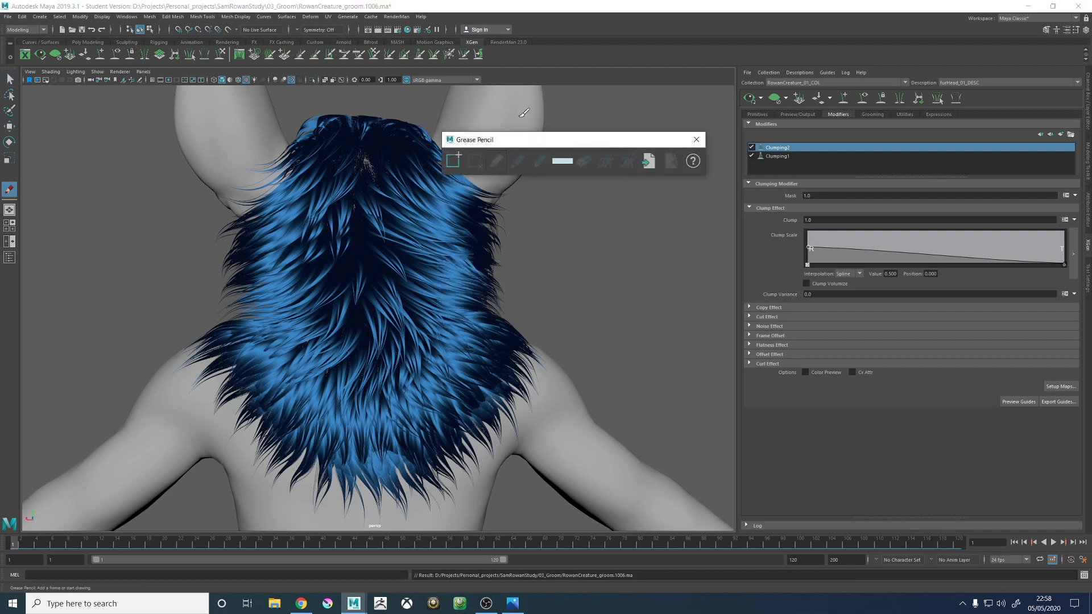
drag(541, 141, 610, 142)
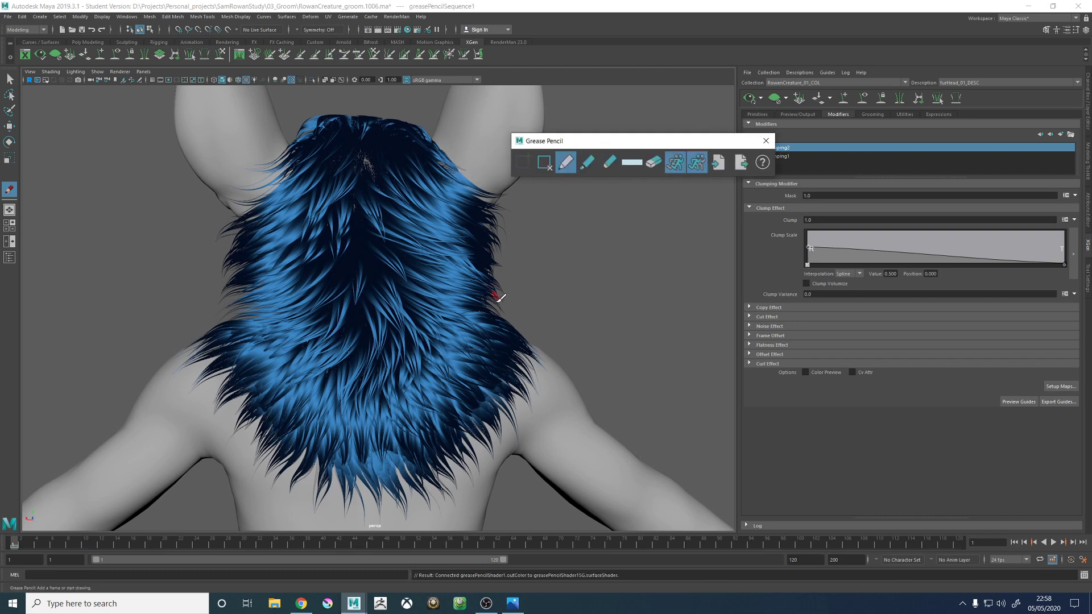
mouse_move(494, 310)
mouse_down()
mouse_move(499, 219)
mouse_move(494, 310)
mouse_up()
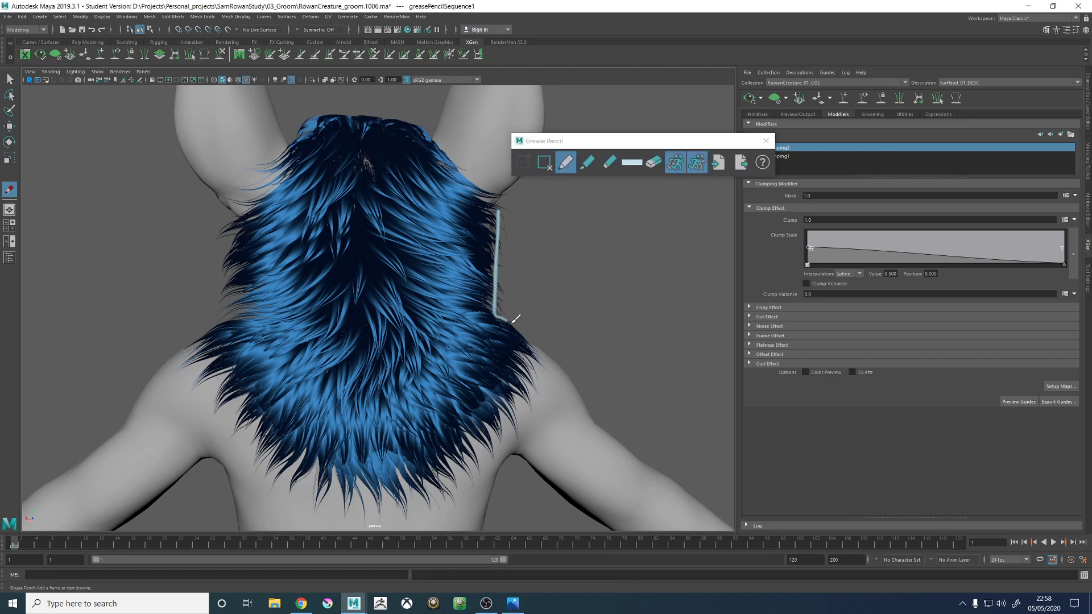
click(539, 165)
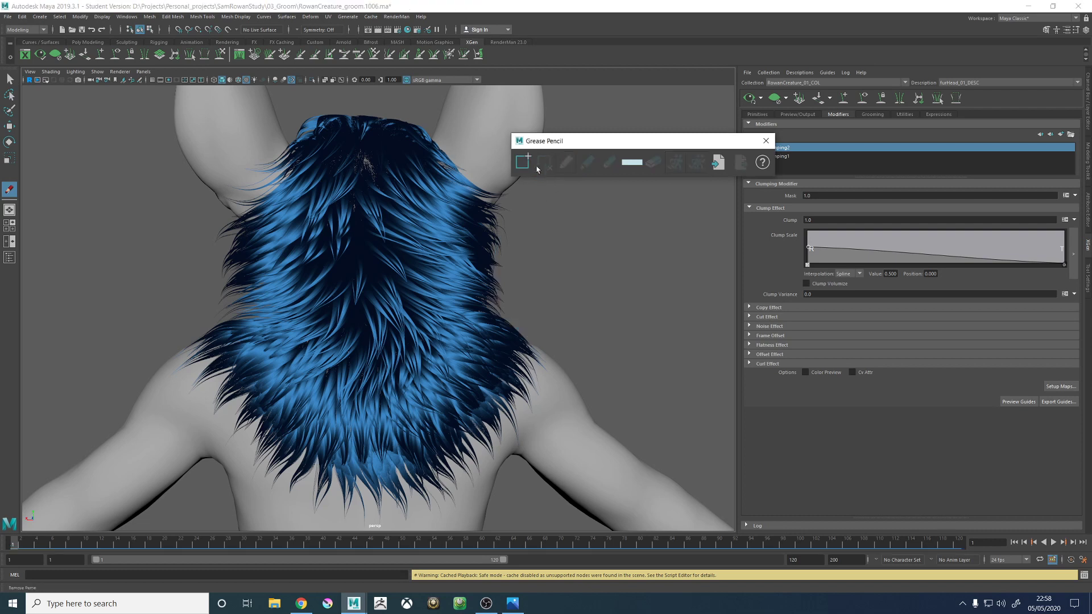
- Try two curved outline strokes from the right side of the head down to the shoulder, removing the frame after each
click(523, 162)
mouse_move(500, 239)
mouse_down()
mouse_move(498, 228)
mouse_move(544, 334)
mouse_move(493, 194)
mouse_up()
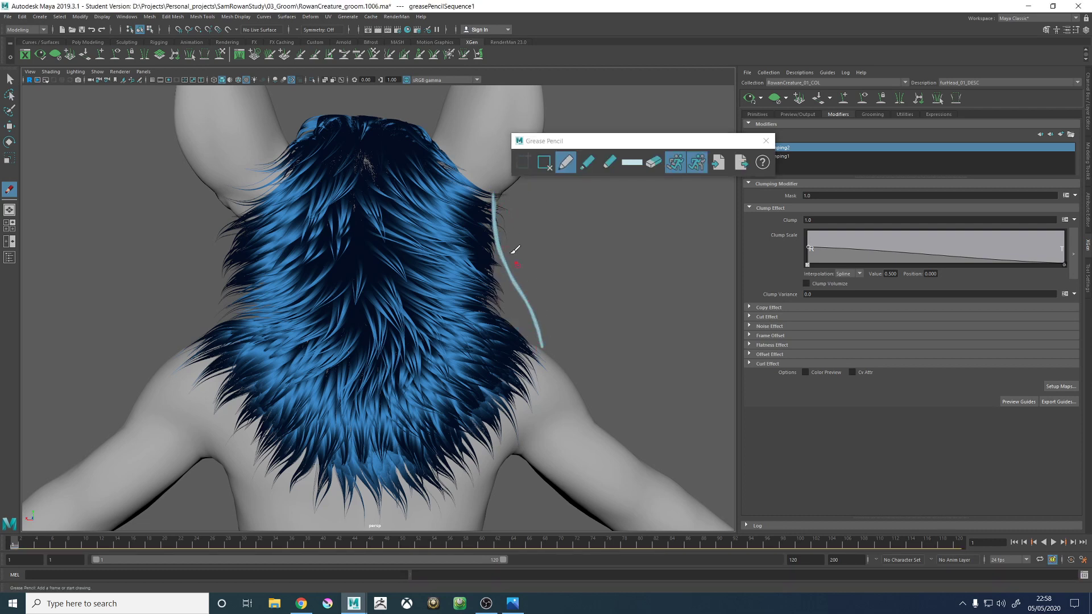
click(544, 163)
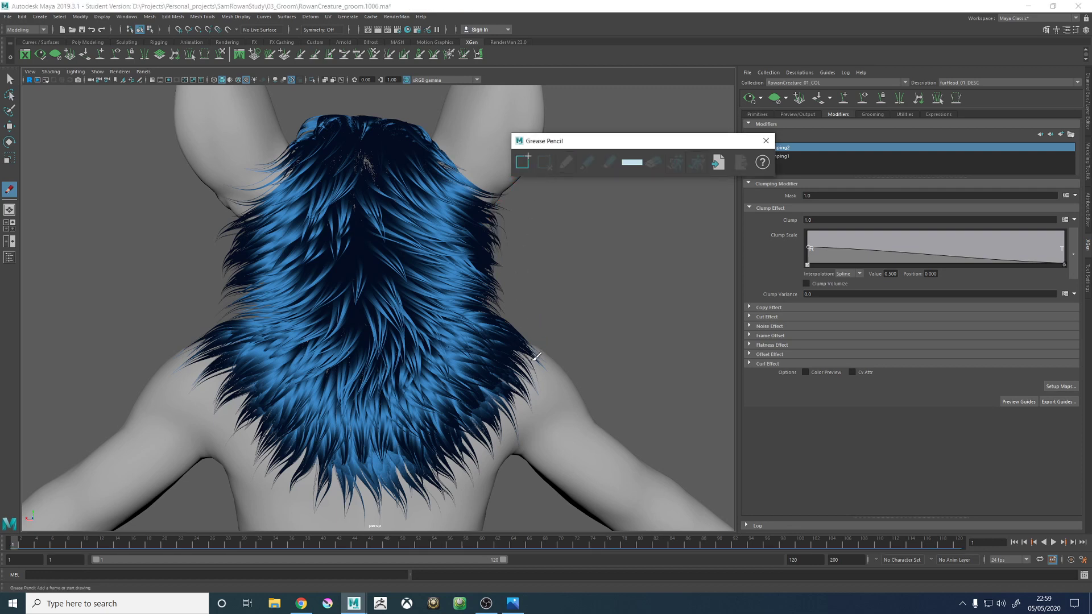
drag(534, 349, 446, 150)
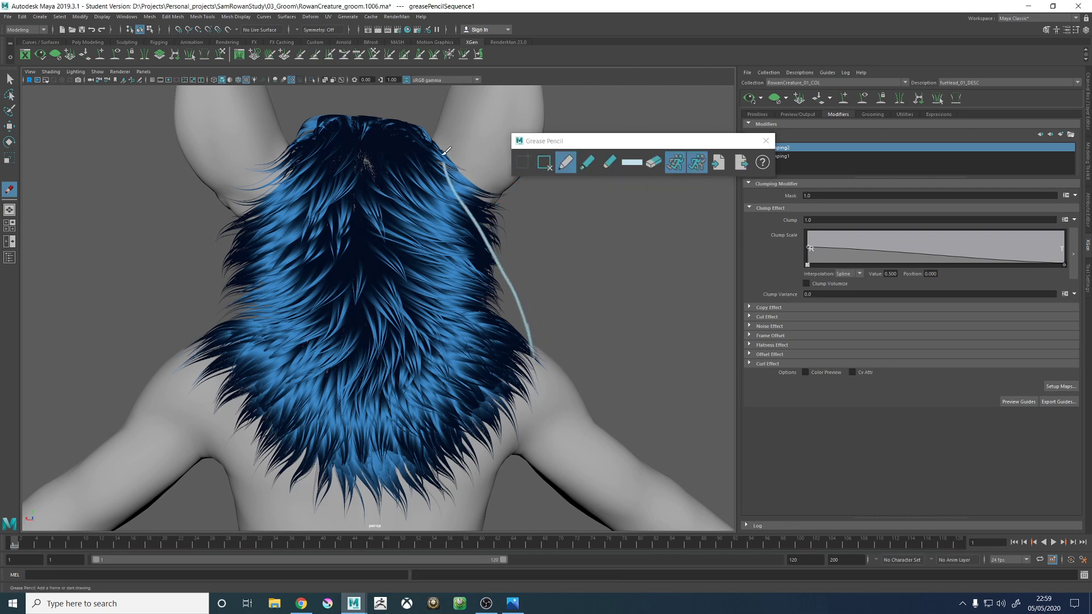
click(544, 163)
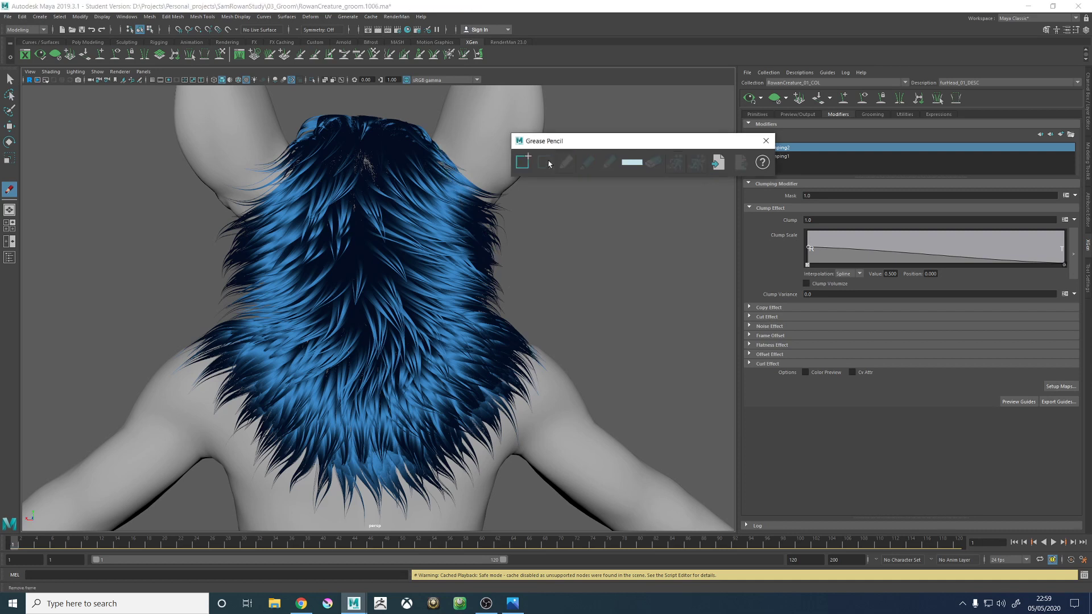
- Sketch a sloping outline from crown to shoulder with fur flow strokes around it on the right side, and remove the frame
click(521, 163)
mouse_move(538, 359)
mouse_down()
mouse_move(535, 334)
mouse_move(429, 130)
mouse_move(503, 174)
mouse_move(462, 194)
mouse_move(507, 199)
mouse_move(493, 229)
mouse_up()
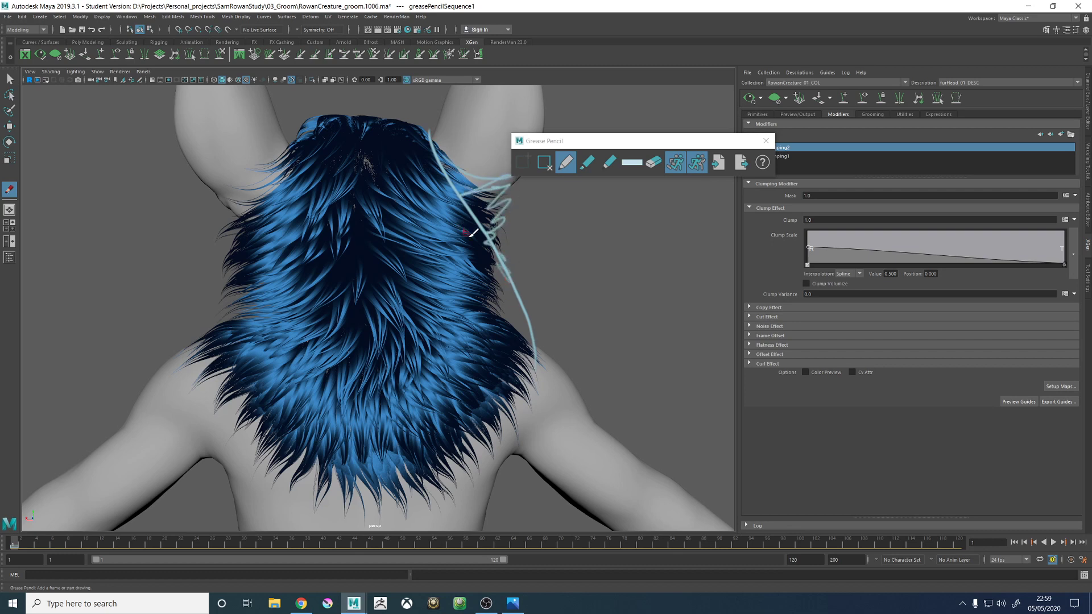
mouse_move(396, 152)
mouse_down()
mouse_move(477, 197)
mouse_move(423, 225)
mouse_move(523, 344)
mouse_up()
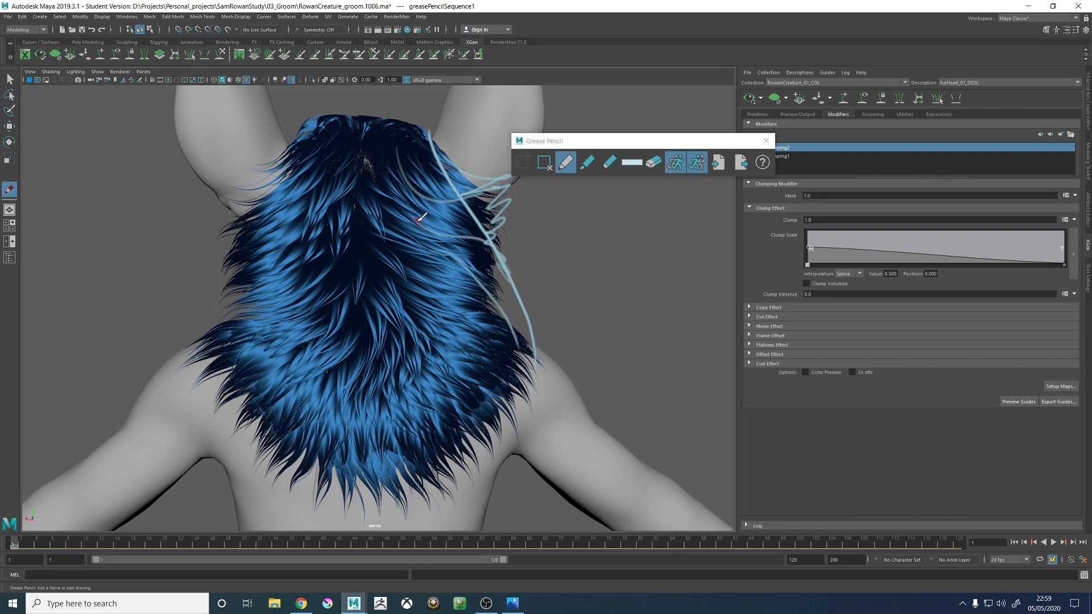
mouse_move(421, 219)
mouse_down()
mouse_move(505, 257)
mouse_move(476, 261)
mouse_move(514, 328)
mouse_up()
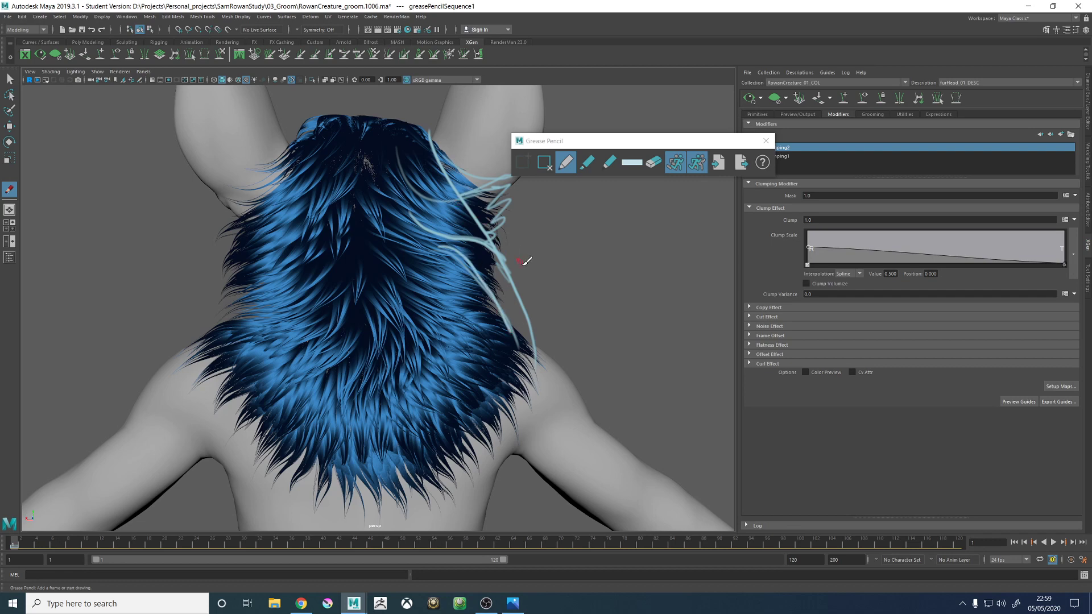
click(544, 162)
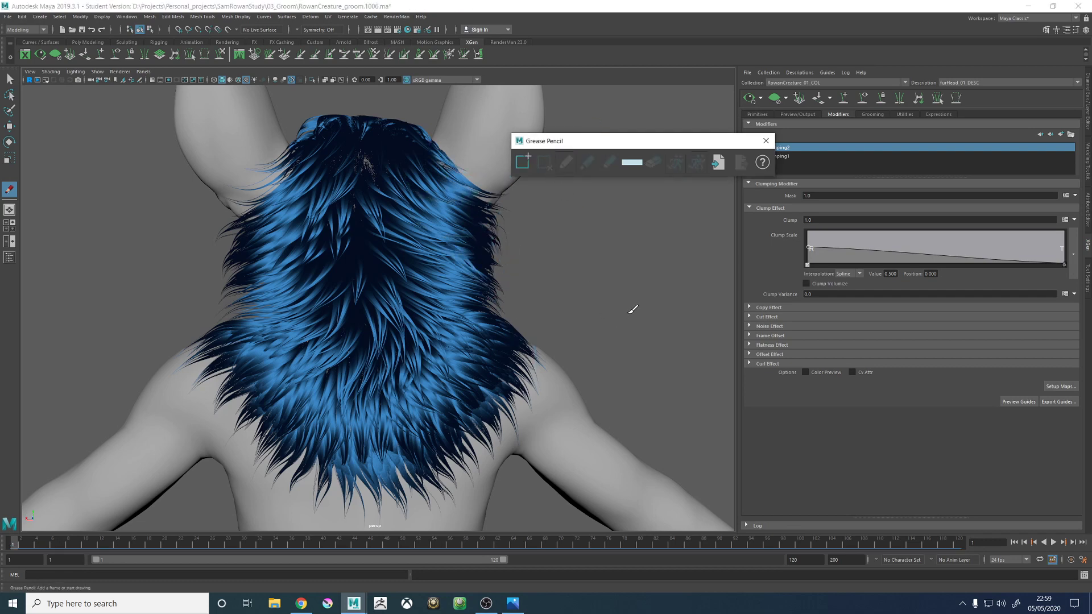
- Circle the fur at the lower centre of the back with the Grease Pencil, and remove the frame
alt+middle_drag(628, 313, 581, 275)
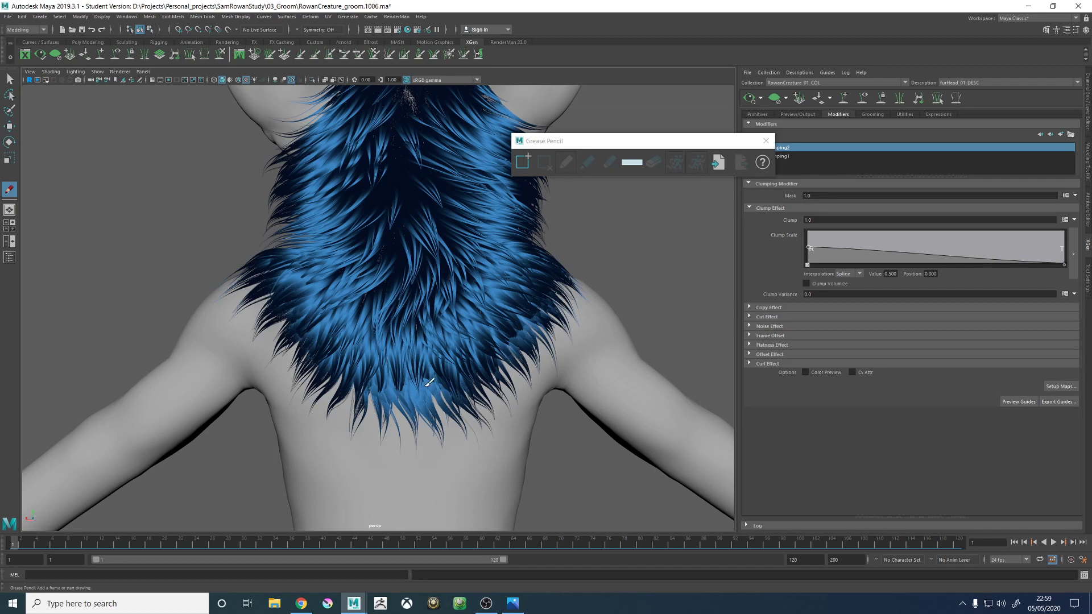
drag(427, 378, 433, 354)
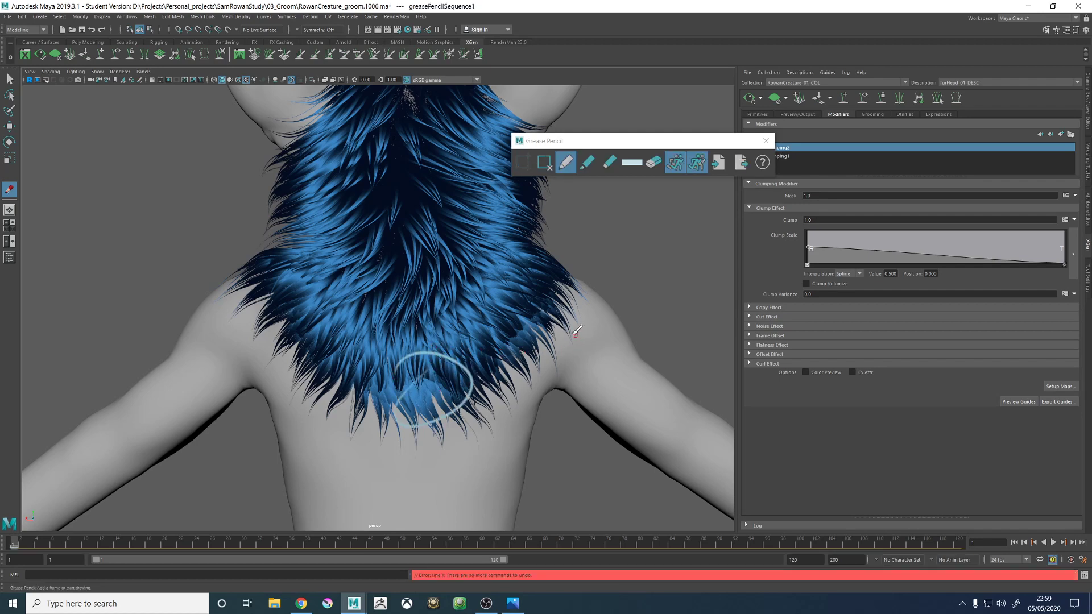
click(544, 162)
- Add a Grease Pencil frame on the head's side view and sketch curved fur strokes over the crown and side fringe
mouse_move(604, 288)
alt+mouse_down()
mouse_move(489, 296)
mouse_move(500, 339)
alt+mouse_up()
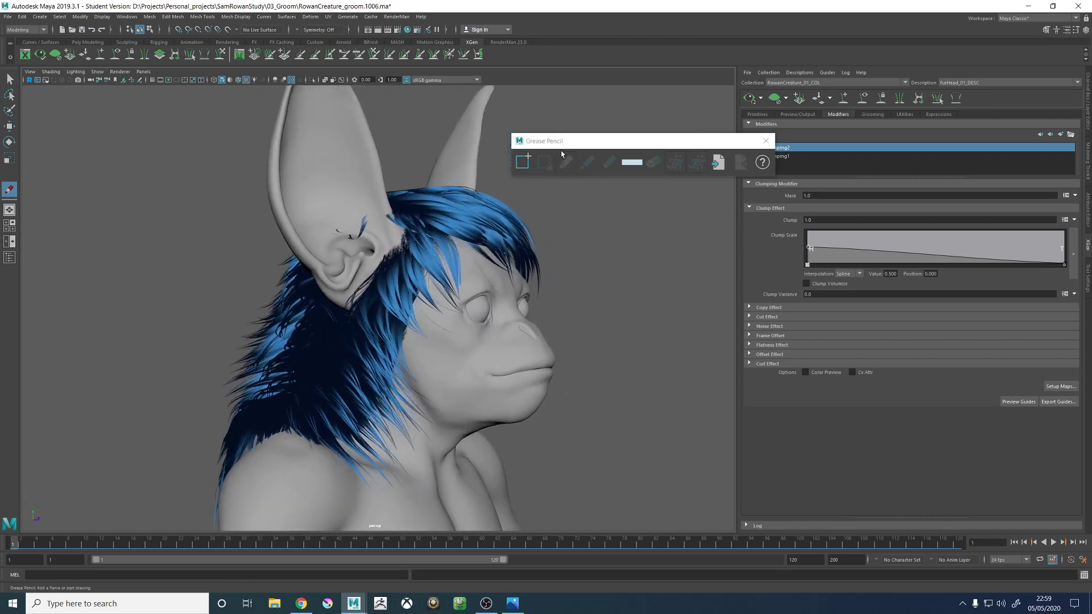
click(522, 162)
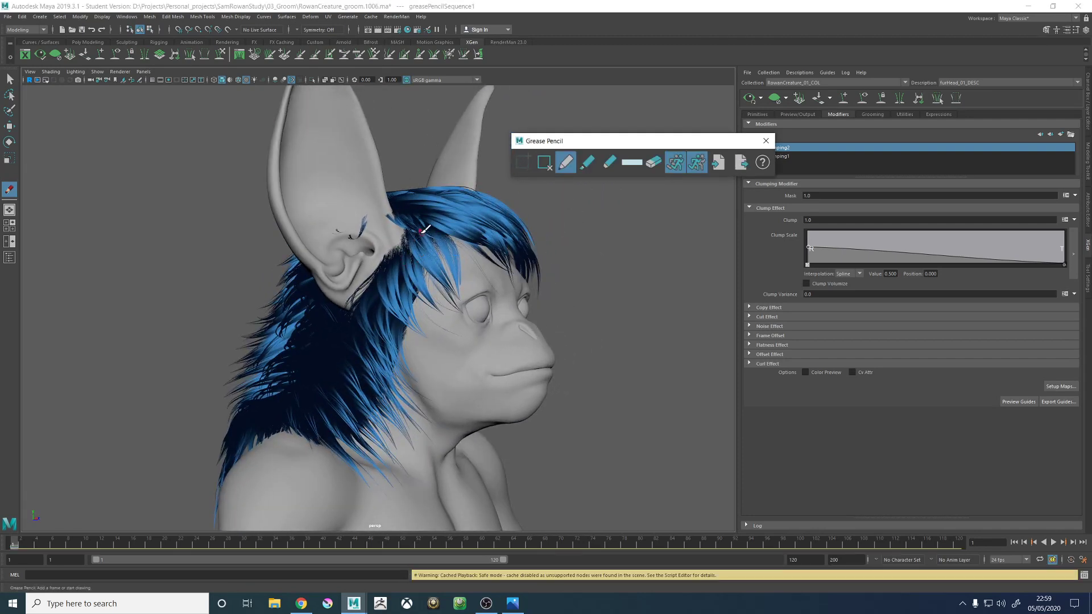
mouse_move(422, 230)
alt+mouse_down()
mouse_move(437, 207)
mouse_move(458, 209)
mouse_move(436, 226)
mouse_move(411, 210)
mouse_move(452, 219)
mouse_move(488, 268)
alt+mouse_up()
mouse_move(418, 216)
mouse_down()
mouse_move(388, 238)
mouse_move(499, 277)
mouse_move(406, 242)
mouse_up()
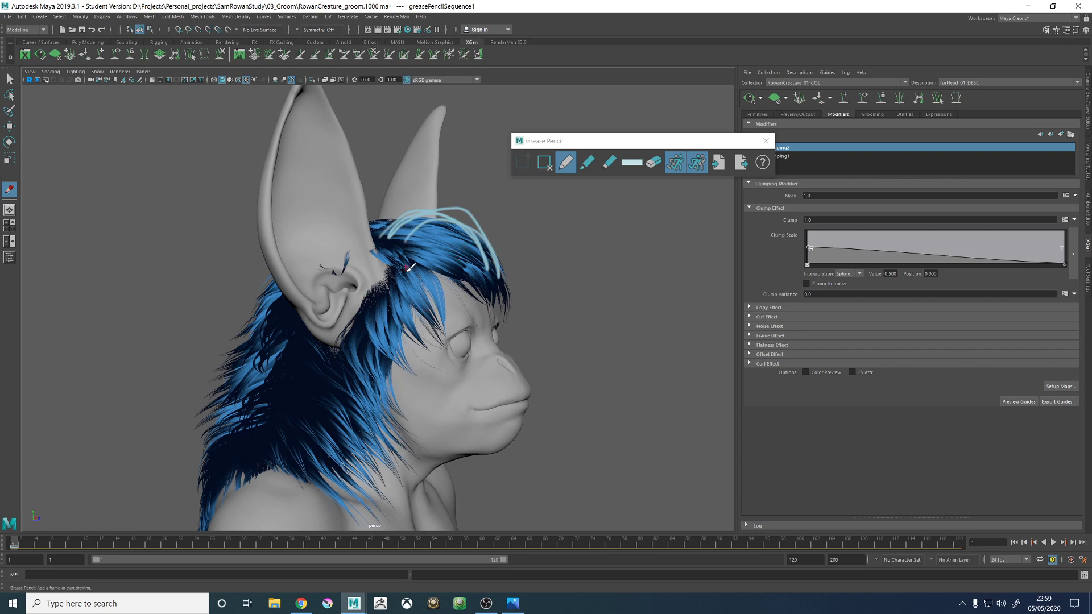
mouse_move(391, 257)
mouse_down()
mouse_move(454, 279)
mouse_move(414, 315)
mouse_up()
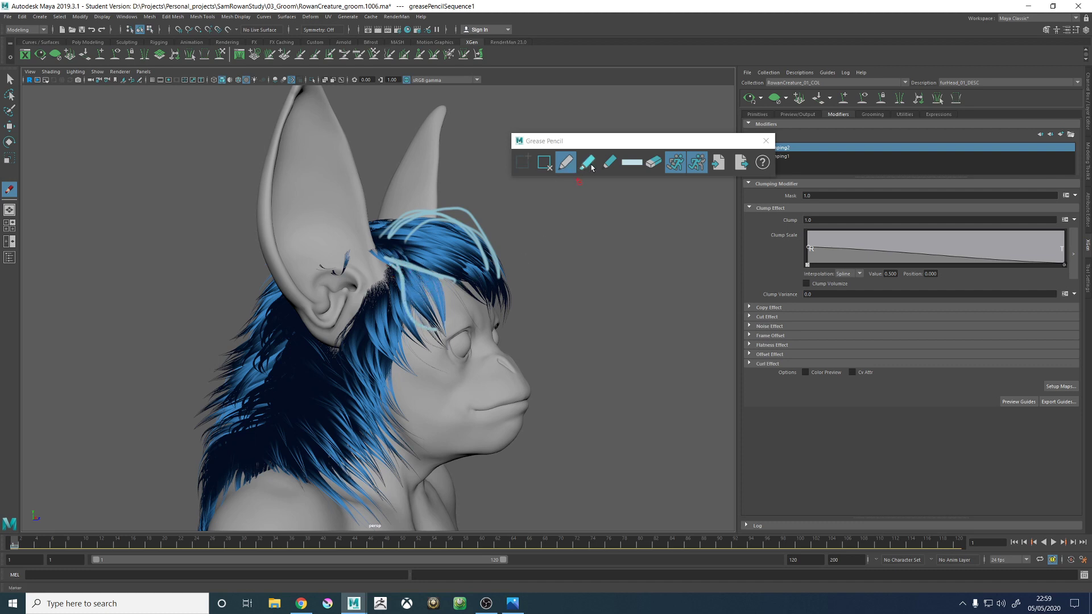
- Sample a grey pencil colour from the forehead skin and paint over the side fringe beside the forehead
click(631, 163)
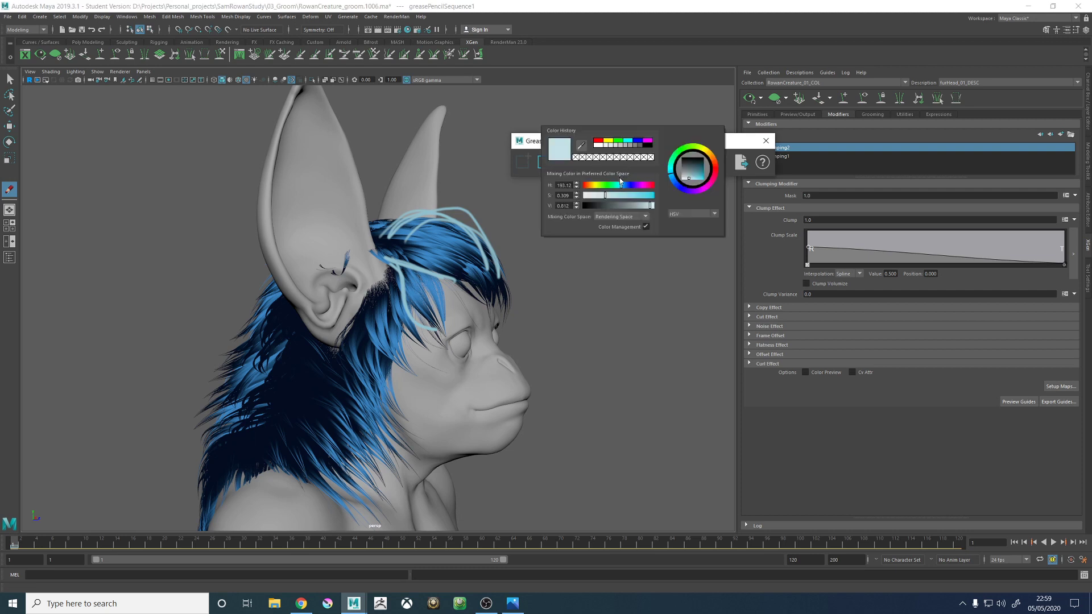
click(583, 146)
click(451, 292)
drag(439, 280, 439, 303)
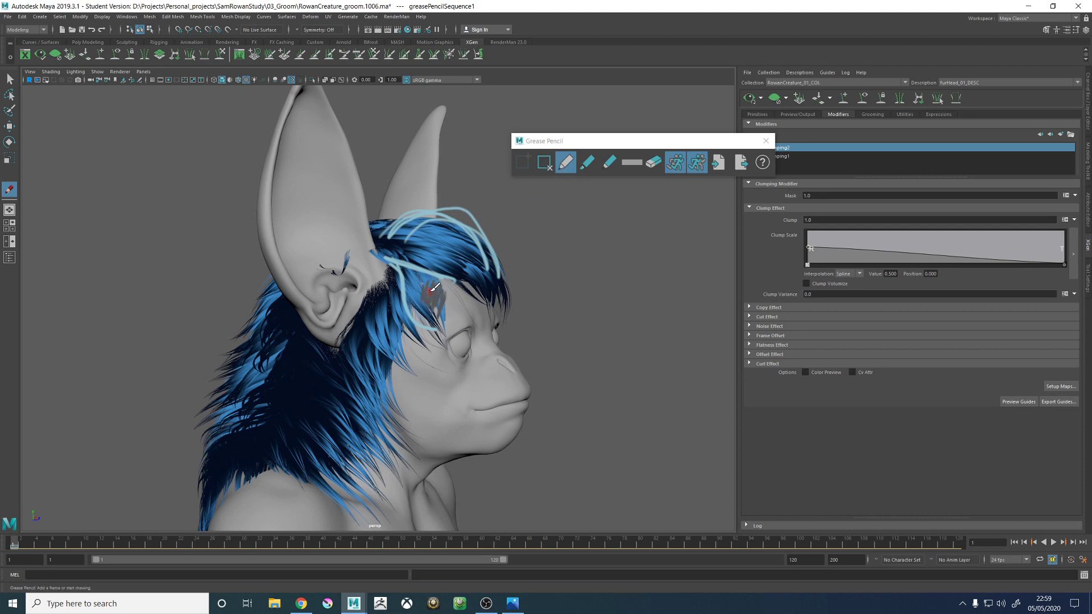
- Resample the skin grey under the Raw view transform, dab it over the side fringe, and restore sRGB gamma
click(427, 81)
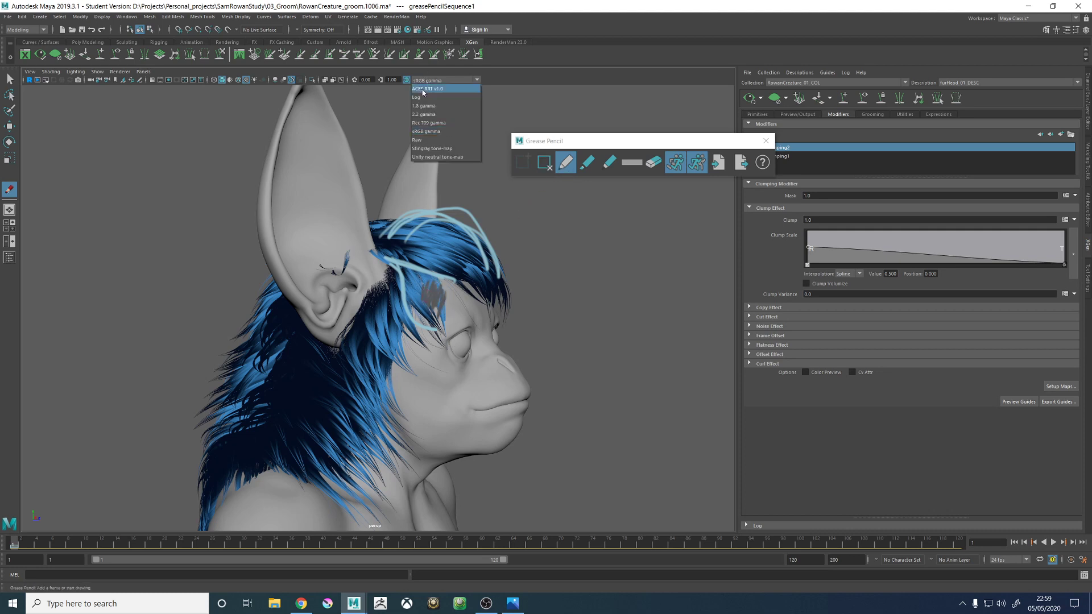
click(423, 142)
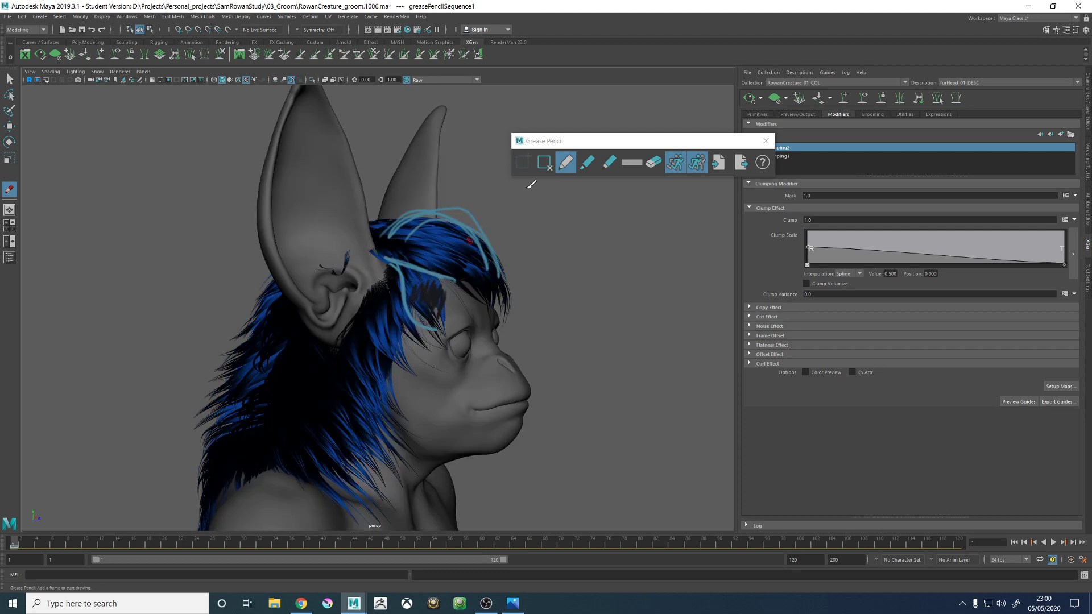
click(619, 174)
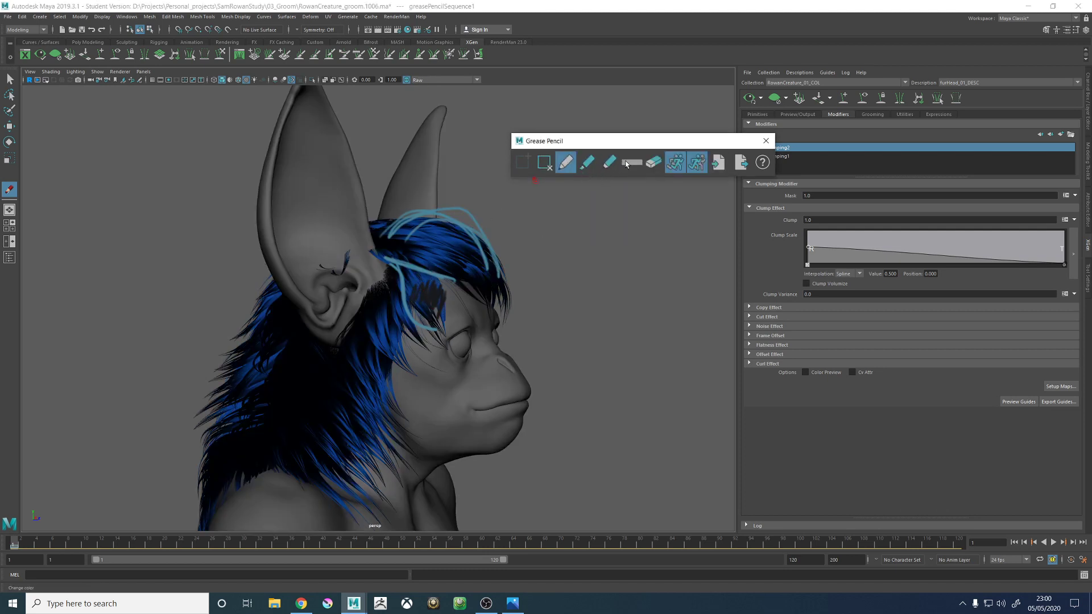
click(631, 163)
click(584, 147)
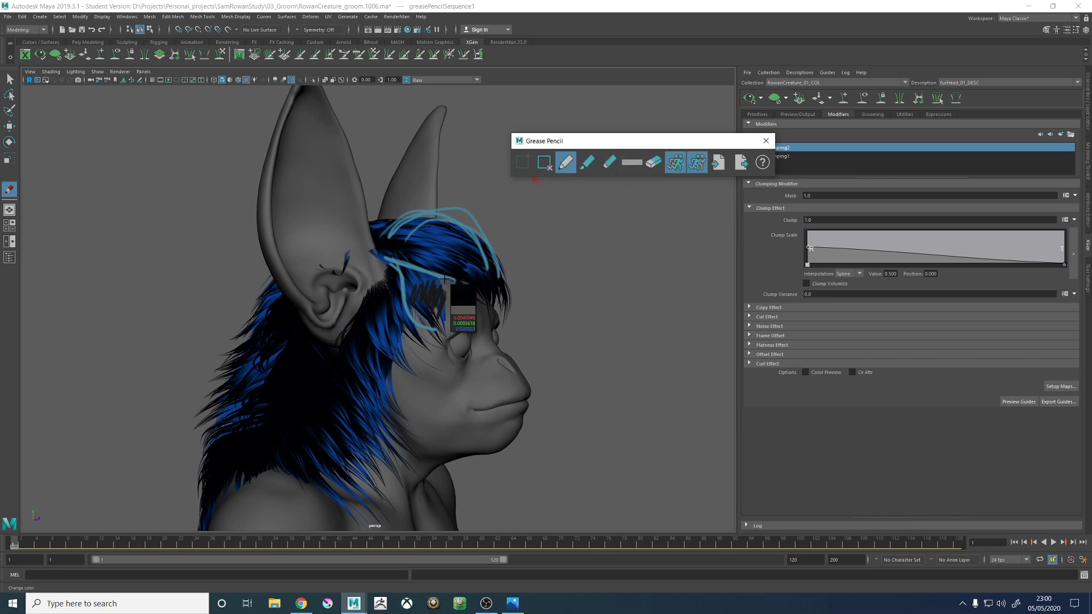
click(453, 300)
click(438, 311)
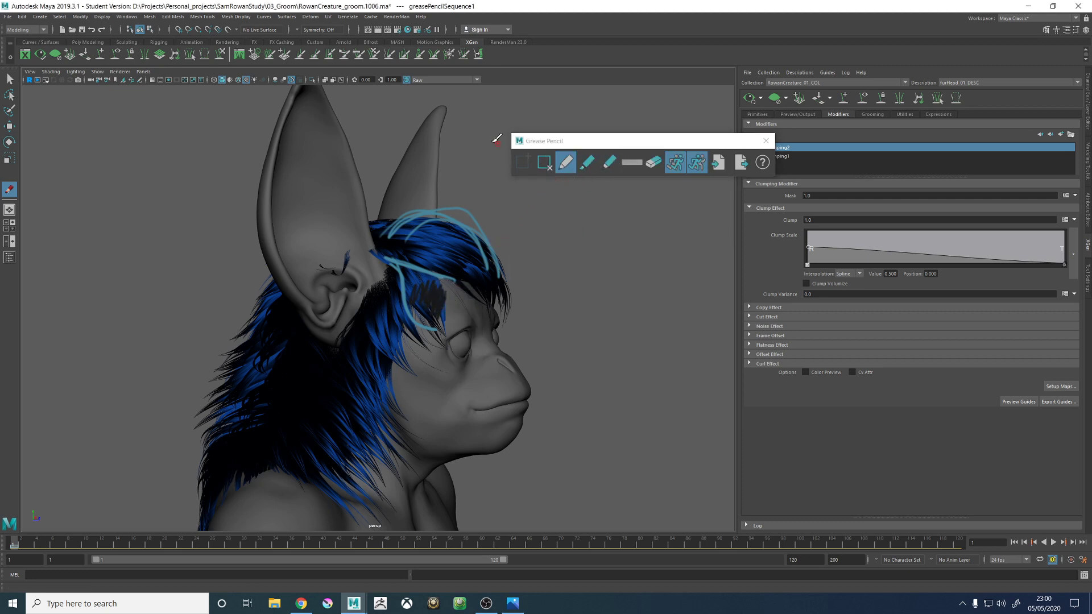
click(414, 80)
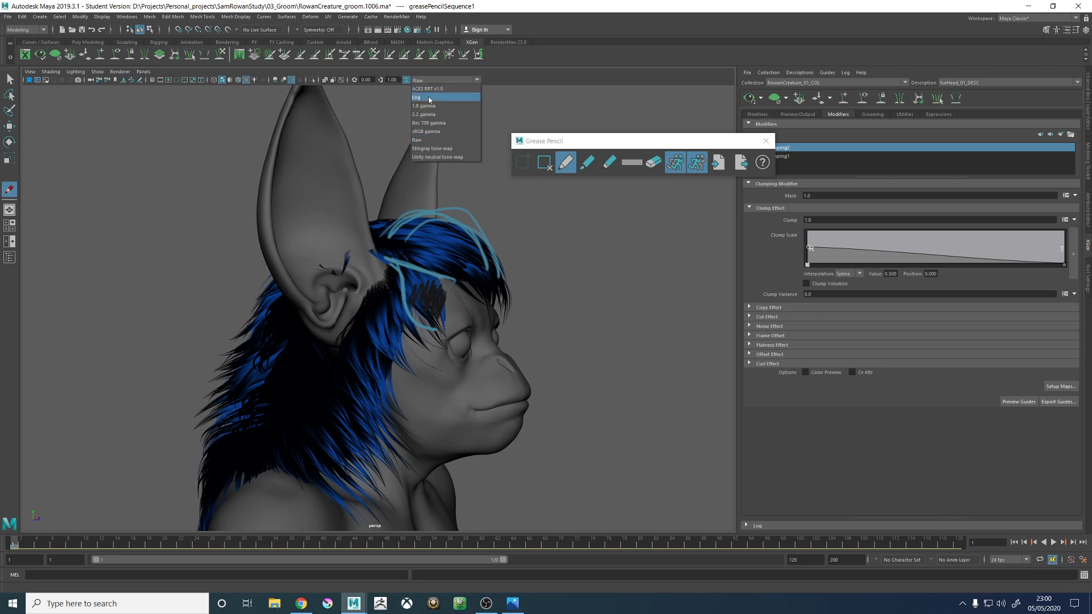
click(424, 134)
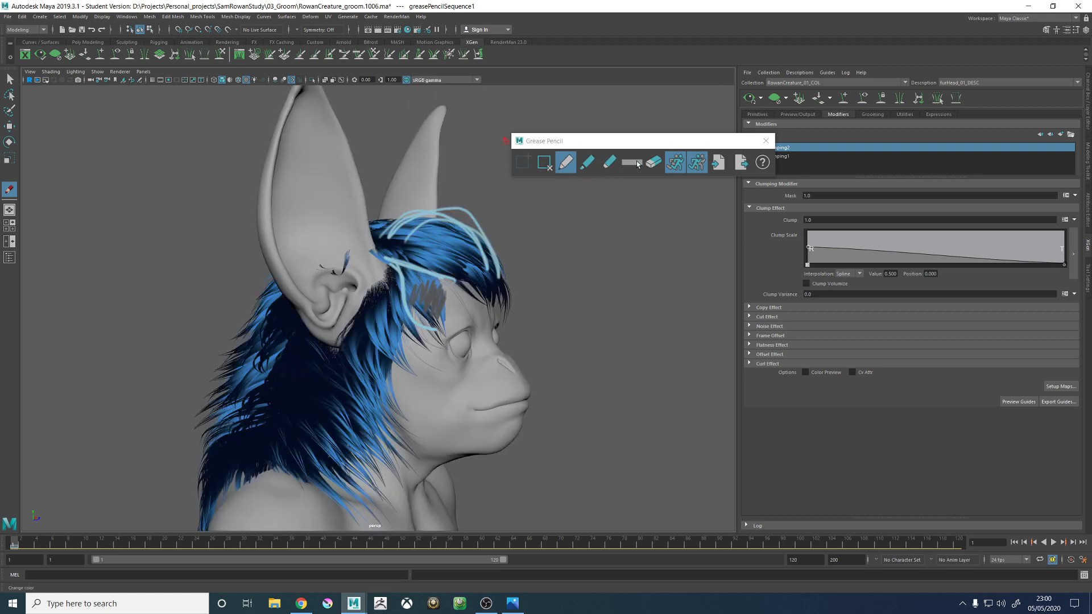
- Disable colour management for the pencil colour, set a grey of value about 0.633, and paint over the side fringe
click(637, 164)
click(634, 163)
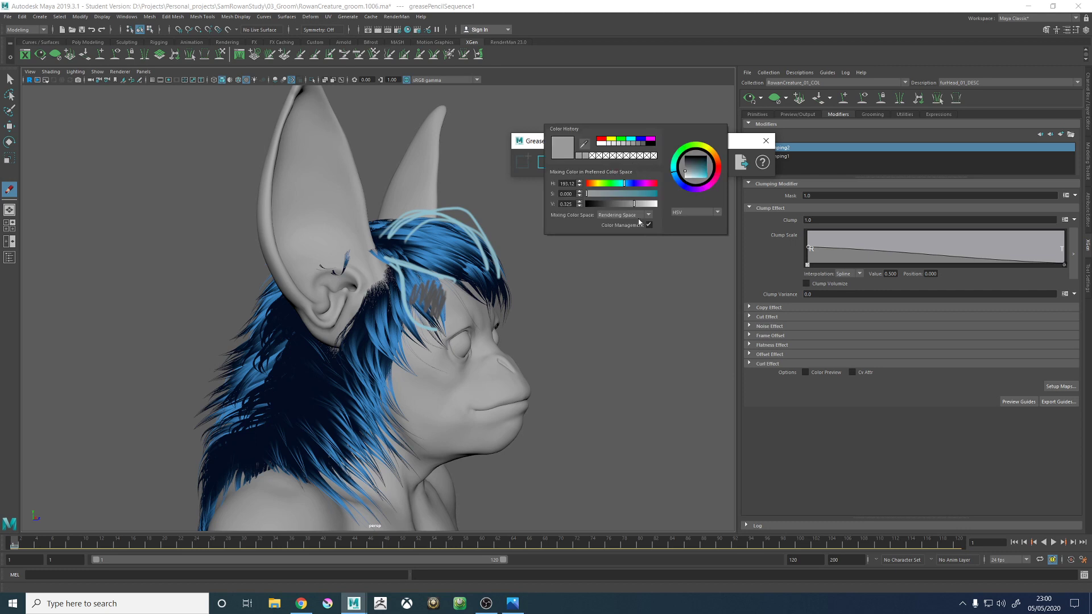
mouse_move(633, 204)
mouse_down()
mouse_move(616, 205)
mouse_move(630, 205)
mouse_up()
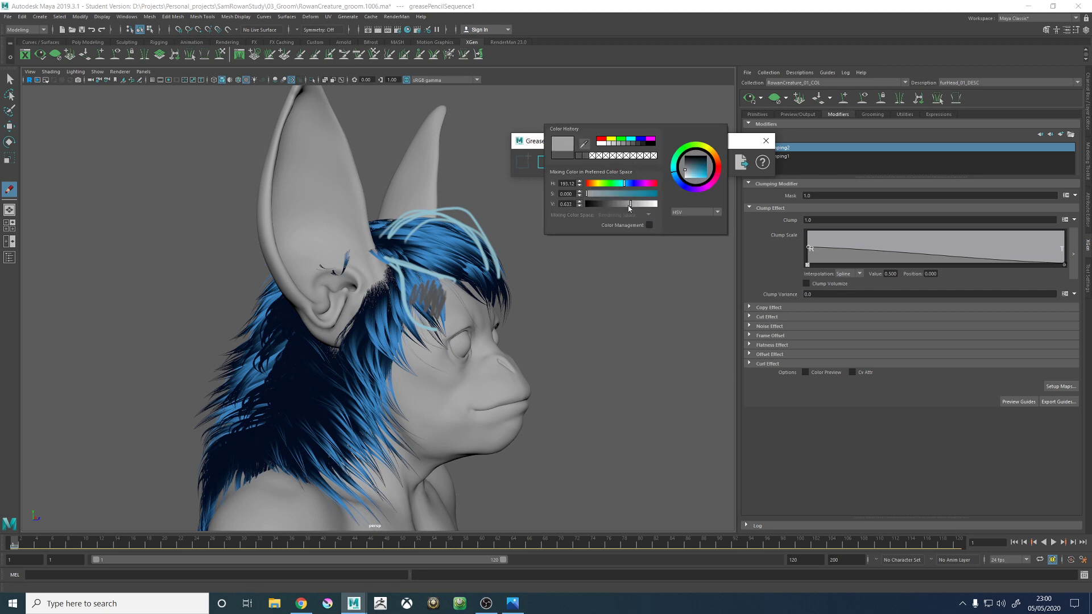
mouse_move(446, 291)
mouse_down()
mouse_move(437, 314)
mouse_move(420, 270)
mouse_move(413, 310)
mouse_move(428, 291)
mouse_move(439, 301)
mouse_up()
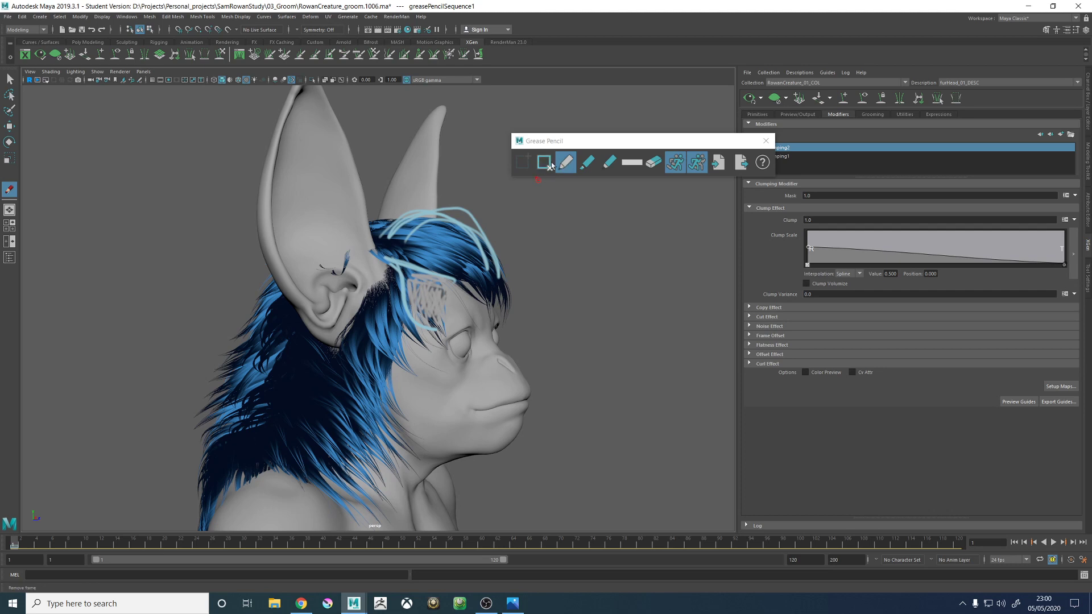
- Set the pencil colour to cyan and sketch curved fur strokes on the side fringe and below the ear
click(629, 163)
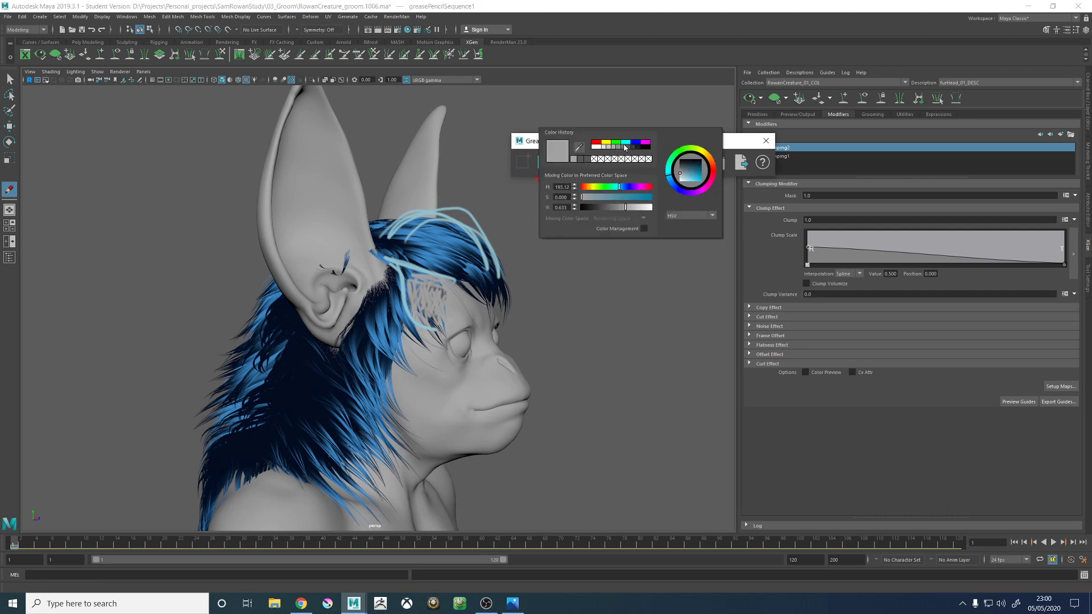
click(624, 143)
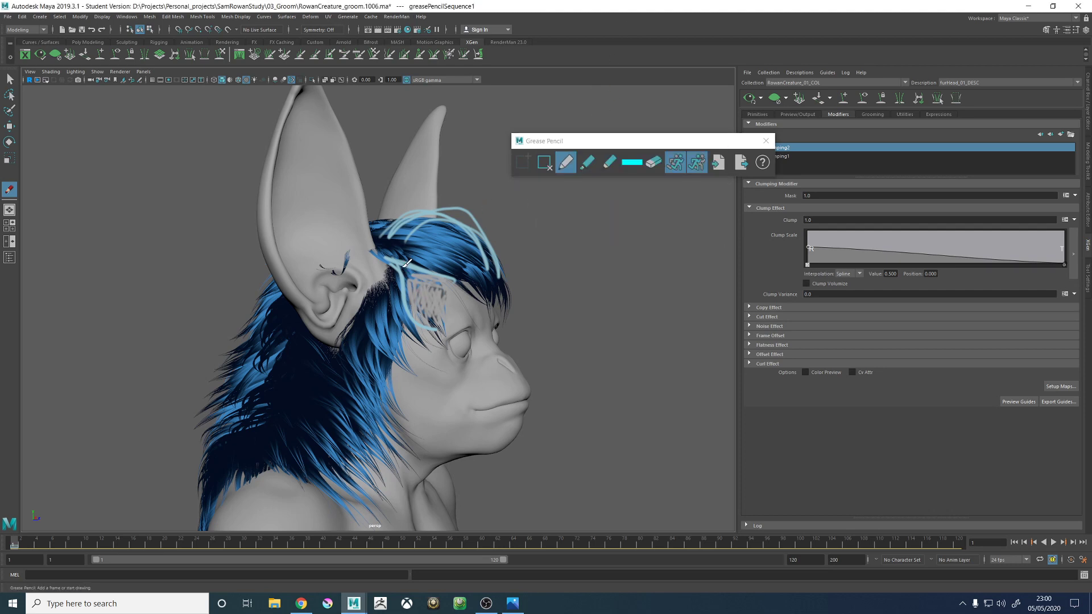
drag(404, 266, 446, 295)
mouse_move(322, 346)
mouse_down()
mouse_move(353, 430)
mouse_move(347, 386)
mouse_move(401, 401)
mouse_move(336, 449)
mouse_move(322, 351)
mouse_up()
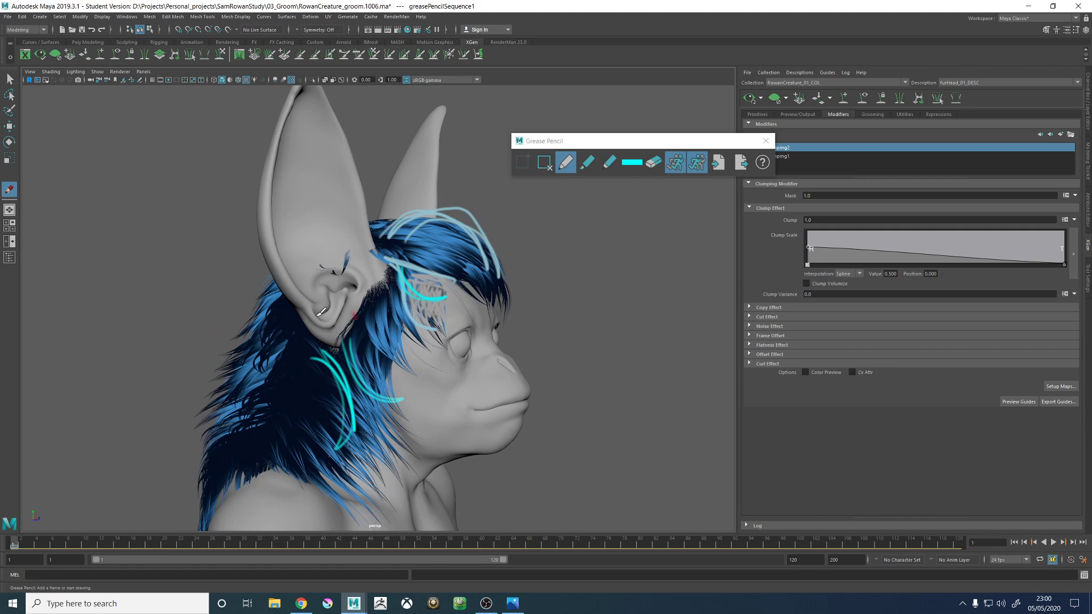
- Sketch a looping curl in the empty space behind the head, and remove the sketch frame
mouse_move(162, 233)
mouse_down()
mouse_move(120, 259)
mouse_move(71, 337)
mouse_up()
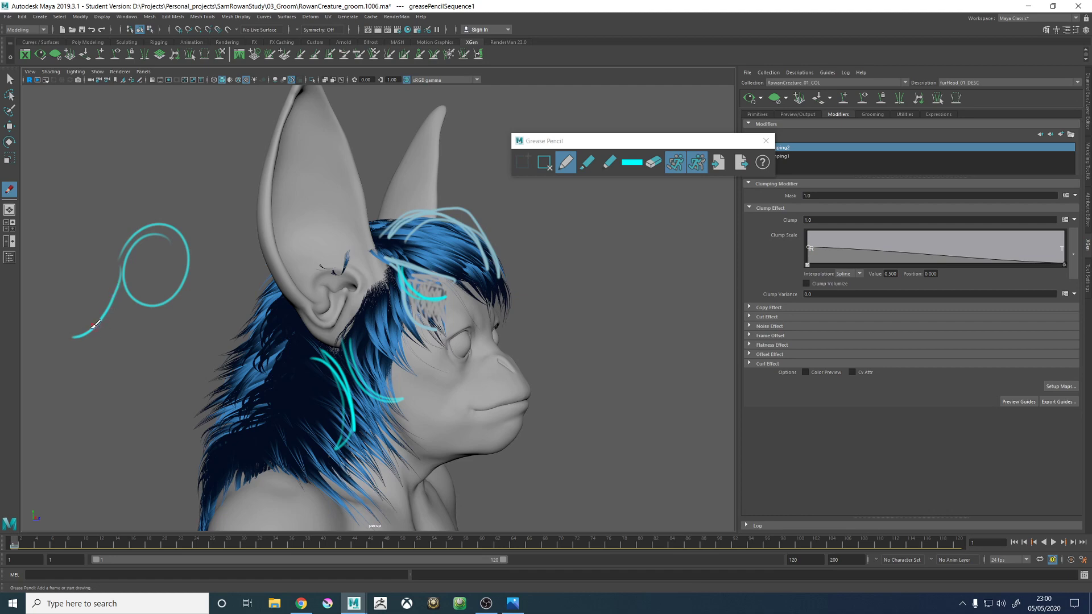
drag(112, 302, 71, 338)
click(544, 162)
- Add a frame on the head's front view and outline both sides of the crown with a jagged fringe across the forehead
mouse_move(603, 318)
alt+mouse_down()
mouse_move(531, 329)
mouse_move(575, 296)
mouse_move(489, 271)
alt+mouse_up()
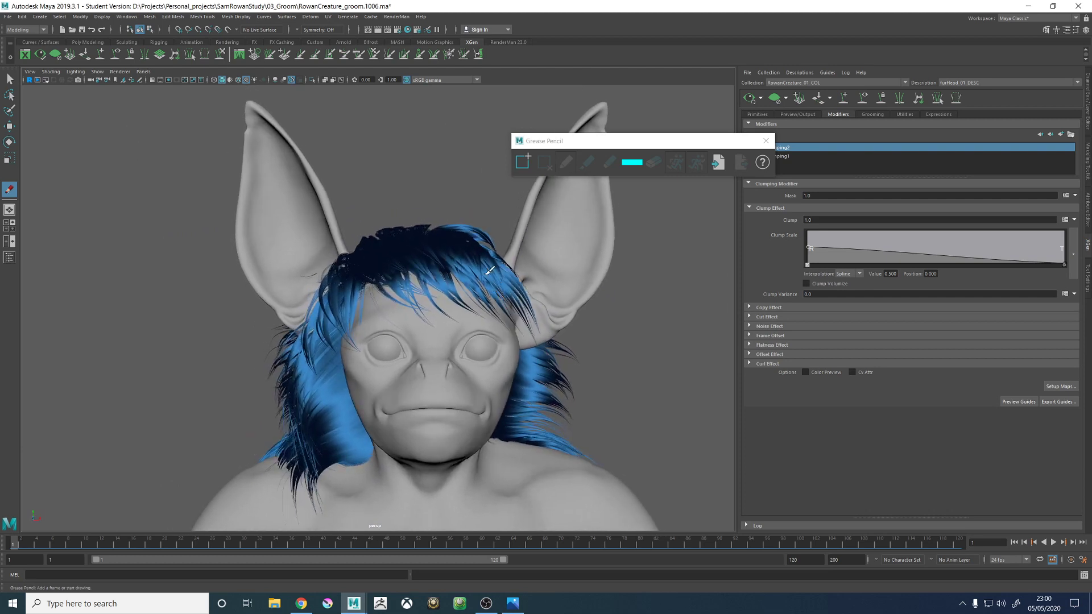
click(523, 161)
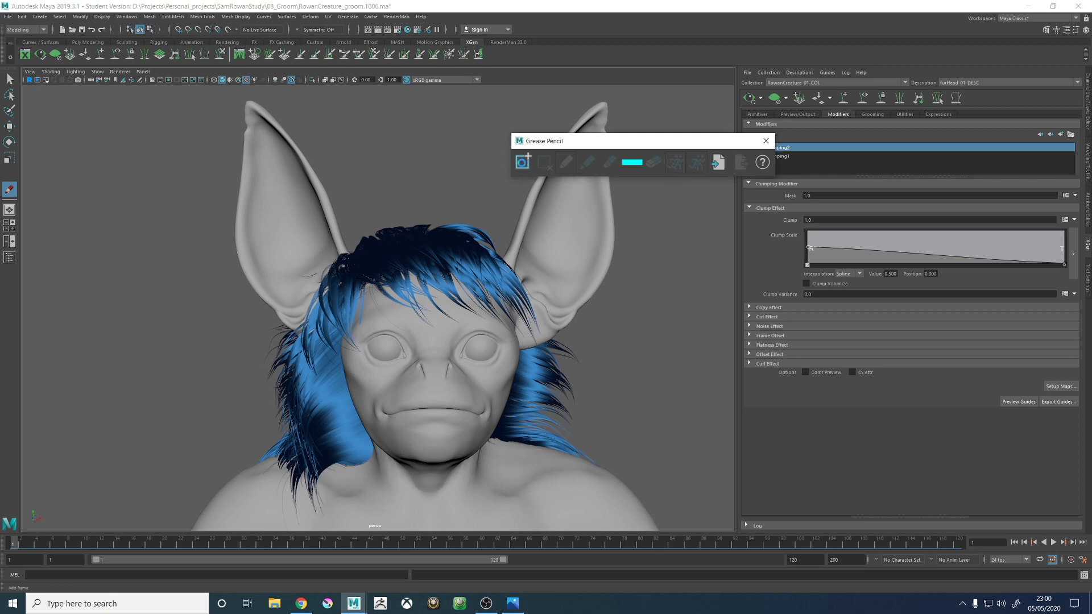
mouse_move(464, 228)
mouse_down()
mouse_move(498, 241)
mouse_move(516, 287)
mouse_up()
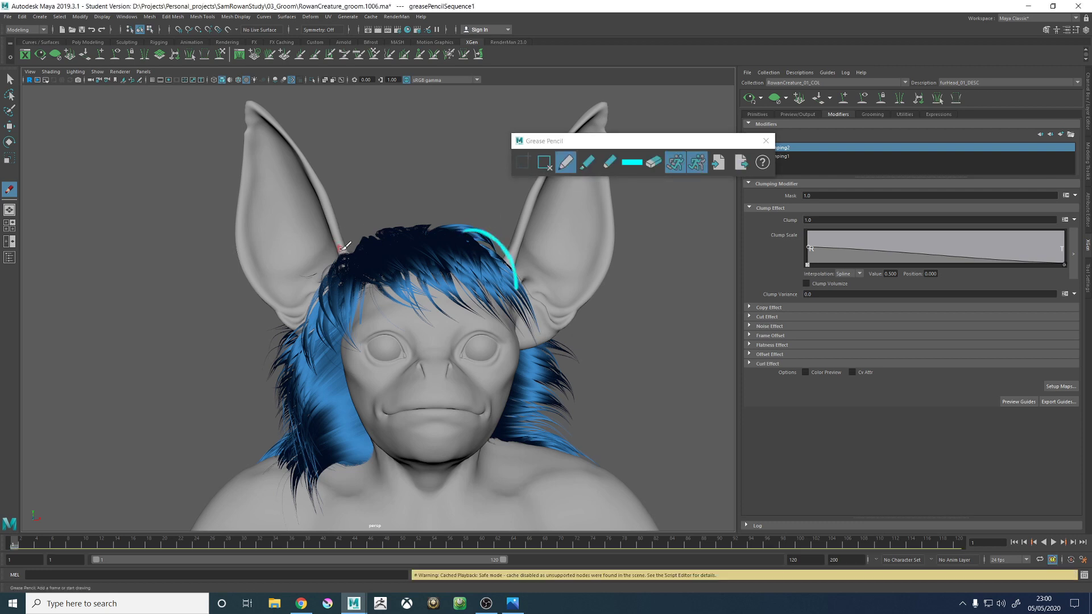
mouse_move(348, 284)
mouse_down()
mouse_move(358, 257)
mouse_move(401, 230)
mouse_move(346, 277)
mouse_move(402, 310)
mouse_move(520, 299)
mouse_up()
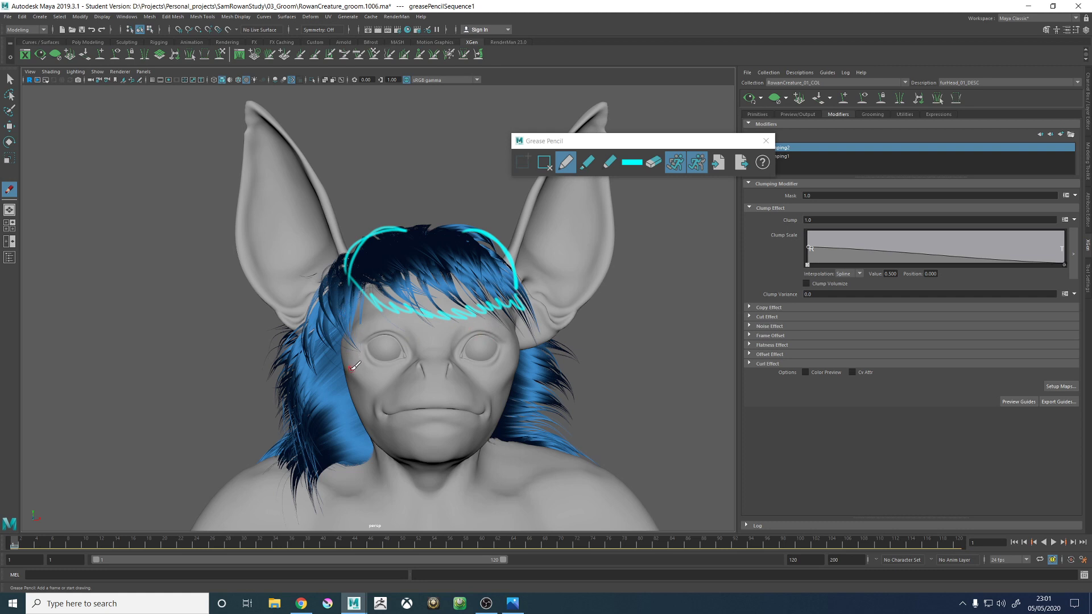
- Sketch hanging fur strokes down both sides of the face, with tufts flaring outward on the left side
mouse_move(303, 370)
mouse_down()
mouse_move(337, 431)
mouse_move(315, 342)
mouse_move(342, 436)
mouse_up()
mouse_move(315, 373)
mouse_down()
mouse_move(320, 328)
mouse_move(339, 356)
mouse_move(340, 299)
mouse_move(338, 453)
mouse_move(302, 402)
mouse_move(317, 406)
mouse_up()
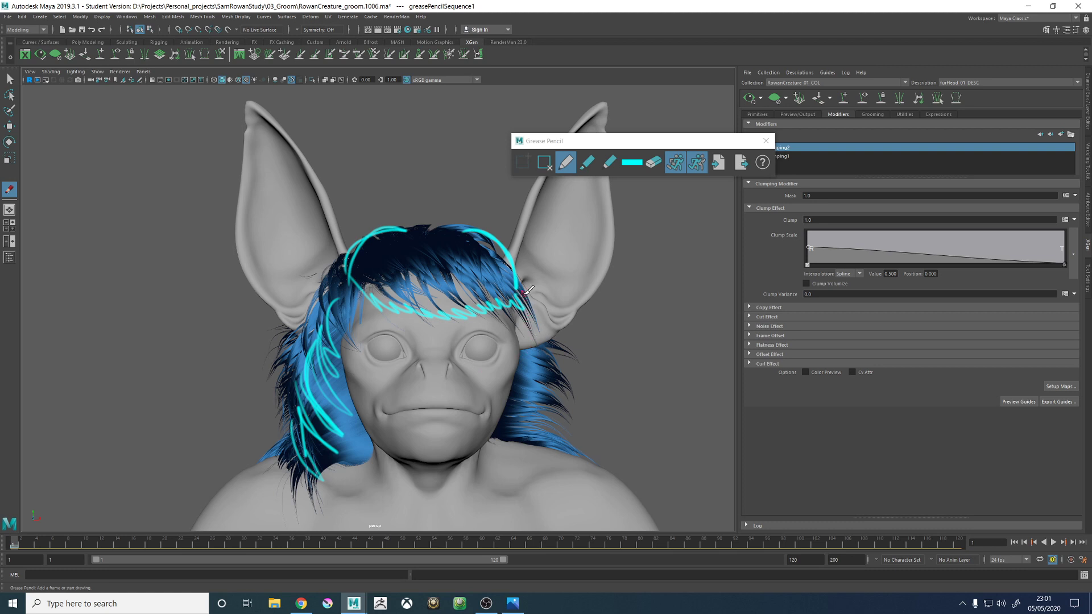
drag(528, 287, 504, 377)
mouse_move(538, 313)
mouse_down()
mouse_move(526, 364)
mouse_move(540, 424)
mouse_move(522, 419)
mouse_move(539, 391)
mouse_move(544, 311)
mouse_up()
drag(522, 424, 493, 437)
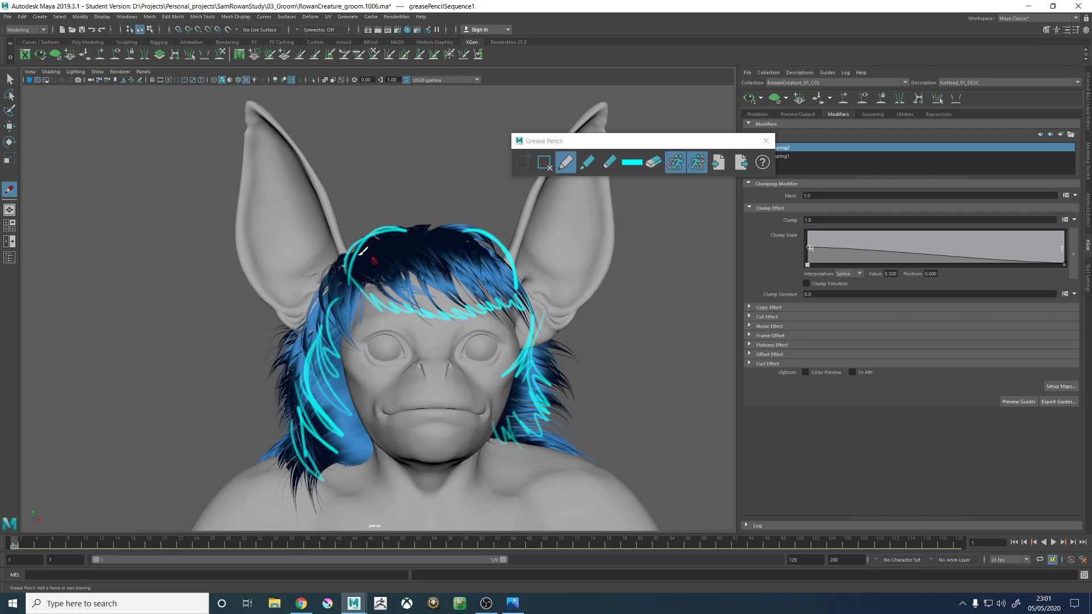
drag(288, 394, 250, 427)
drag(272, 380, 250, 391)
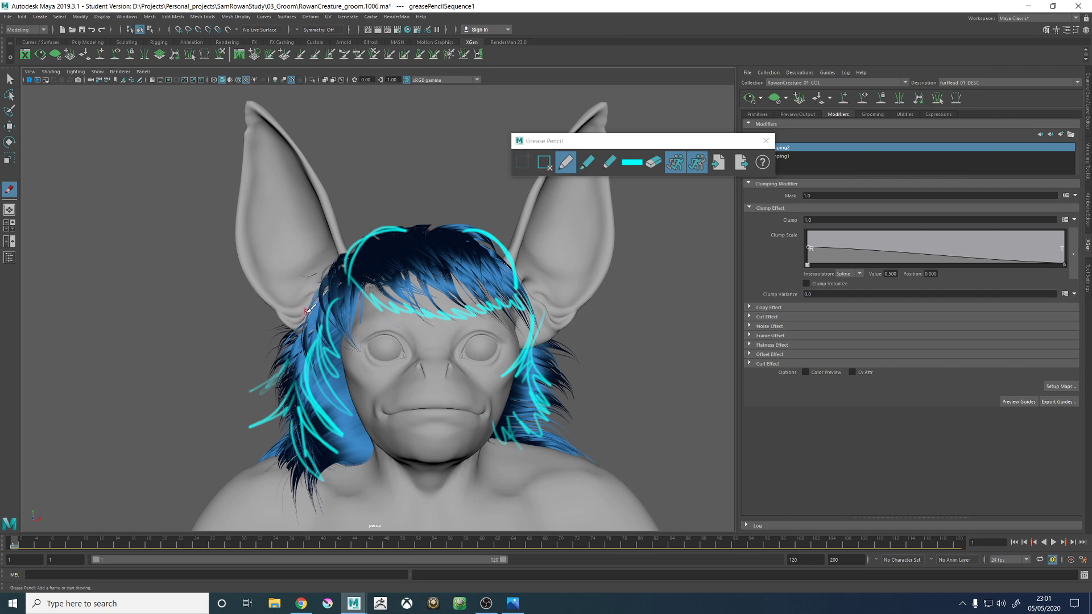
- Sketch fur tufts over both inner ears and add a stroke to the lower fur on the right side
mouse_move(284, 267)
mouse_down()
mouse_move(307, 320)
mouse_move(309, 305)
mouse_up()
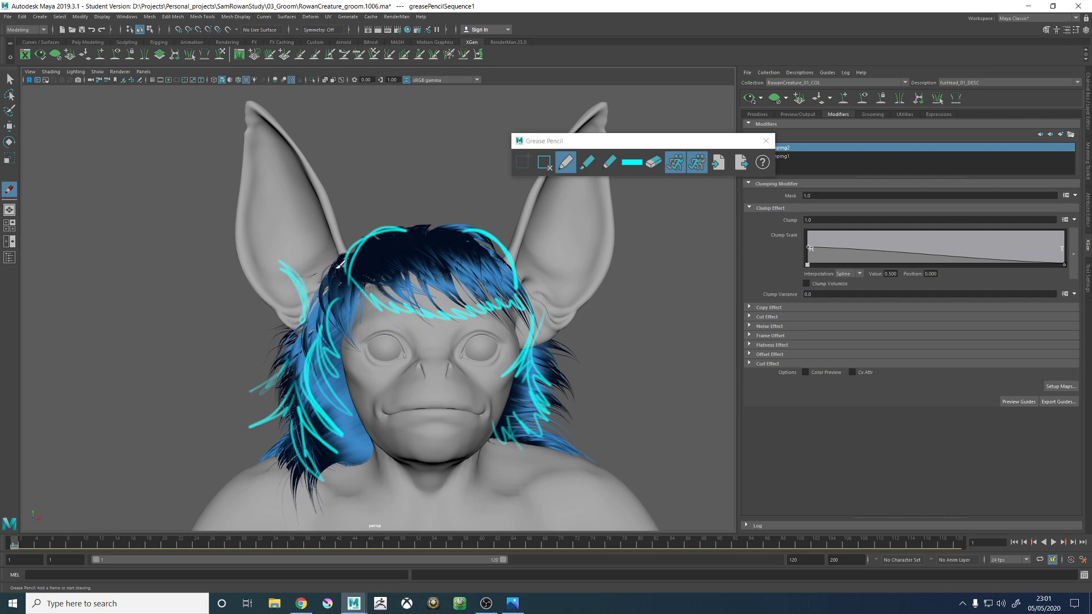
mouse_move(340, 262)
mouse_down()
mouse_move(318, 267)
mouse_move(342, 239)
mouse_move(347, 259)
mouse_up()
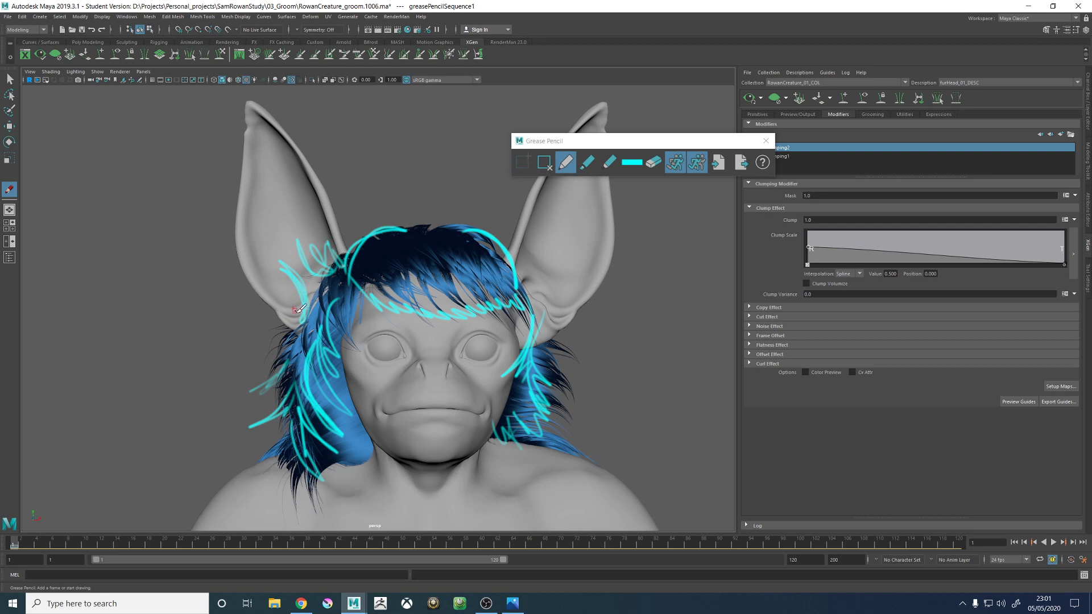
mouse_move(298, 309)
mouse_down()
mouse_move(284, 284)
mouse_move(287, 328)
mouse_move(282, 296)
mouse_up()
mouse_move(506, 241)
mouse_down()
mouse_move(528, 287)
mouse_move(549, 254)
mouse_move(560, 293)
mouse_move(549, 314)
mouse_move(566, 324)
mouse_move(580, 301)
mouse_up()
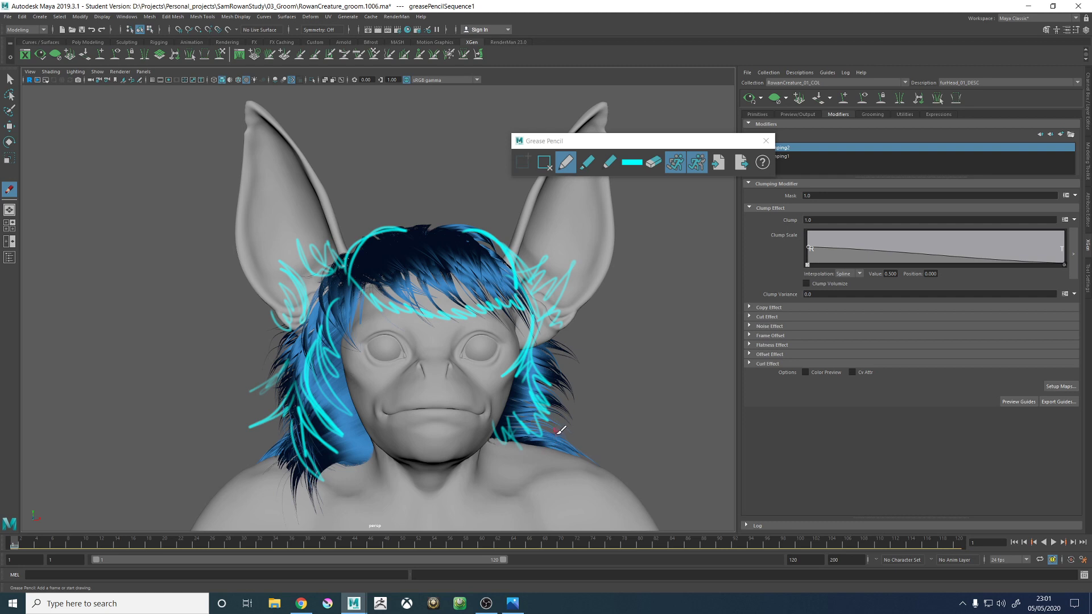
drag(550, 431, 581, 455)
- Switch the pencil to grey and paint over the fur outside the sketched outline on the right side of the neck
click(637, 163)
drag(630, 218, 572, 209)
drag(556, 437, 567, 447)
mouse_move(557, 351)
mouse_down()
mouse_move(577, 415)
mouse_move(574, 365)
mouse_move(560, 362)
mouse_up()
- Darken the pencil grey to a value of about 0.373 and paint out the fur outside the sketched outline
click(630, 163)
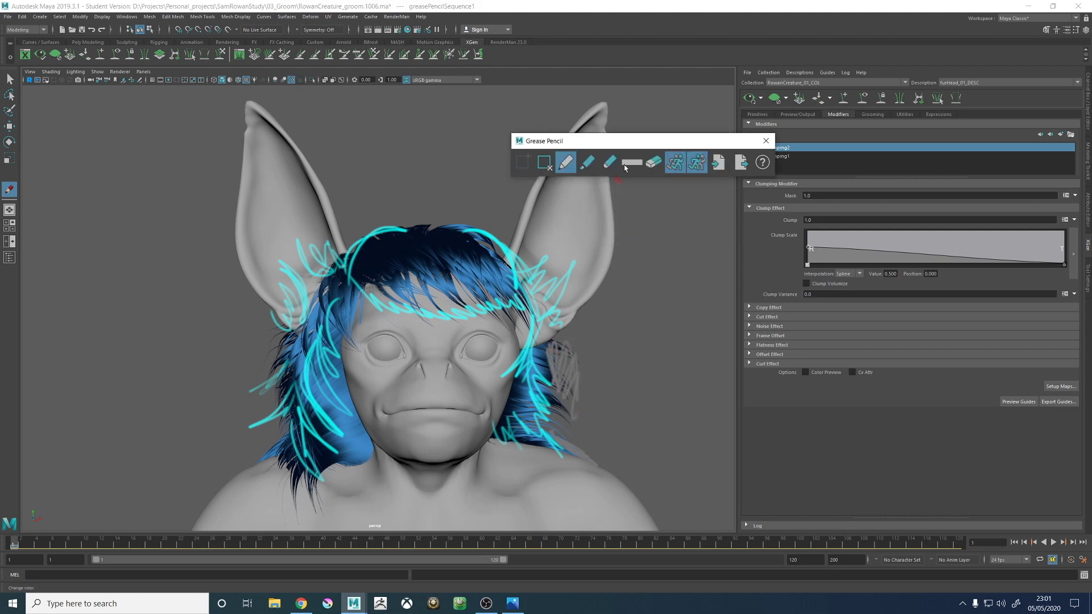
click(632, 163)
drag(618, 205, 614, 205)
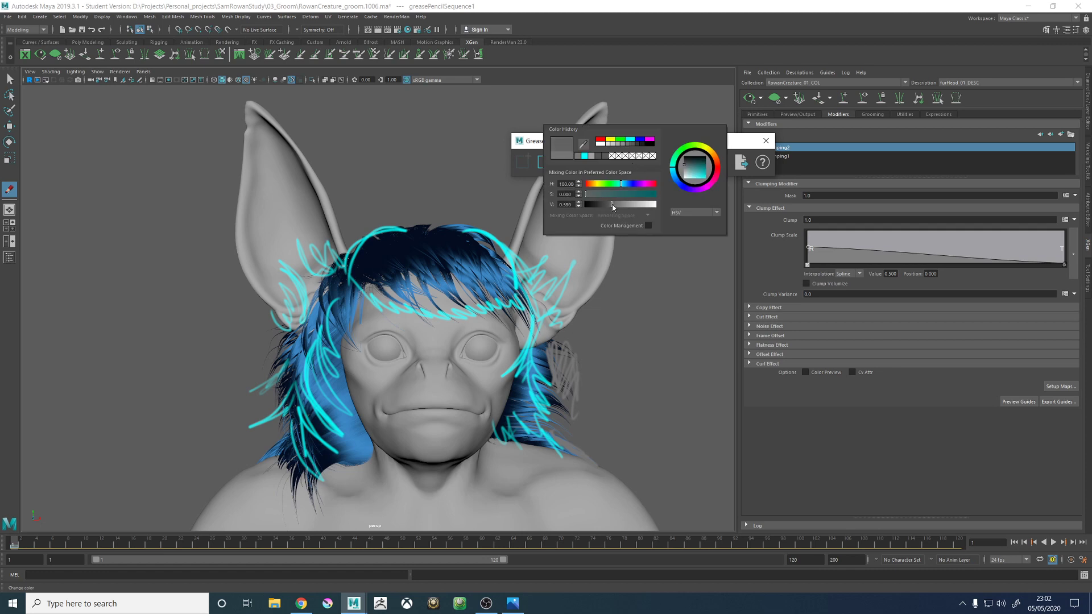
mouse_move(573, 378)
mouse_down()
mouse_move(557, 391)
mouse_move(576, 409)
mouse_move(547, 362)
mouse_move(555, 354)
mouse_up()
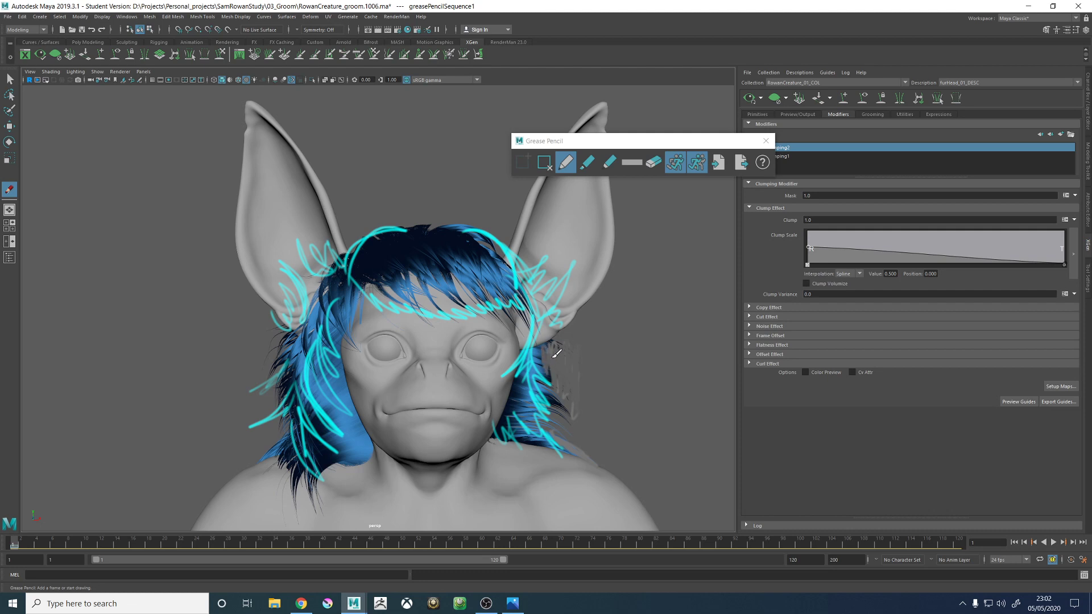
drag(576, 407, 559, 405)
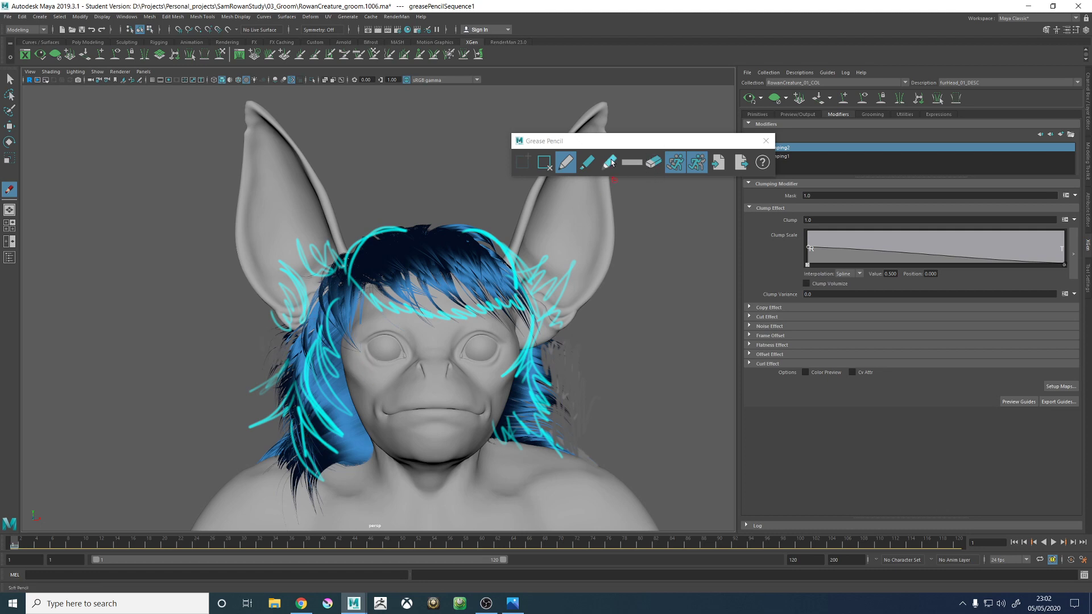
- Switch the pencil back to cyan and sketch fur tufts over the lower left hair and above the crown
click(633, 163)
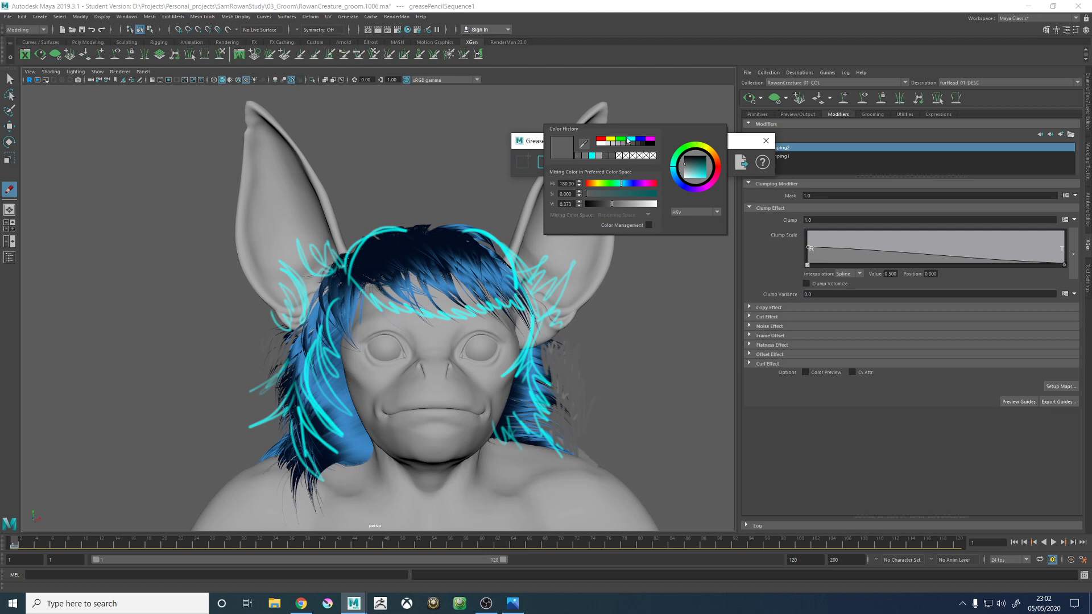
click(627, 139)
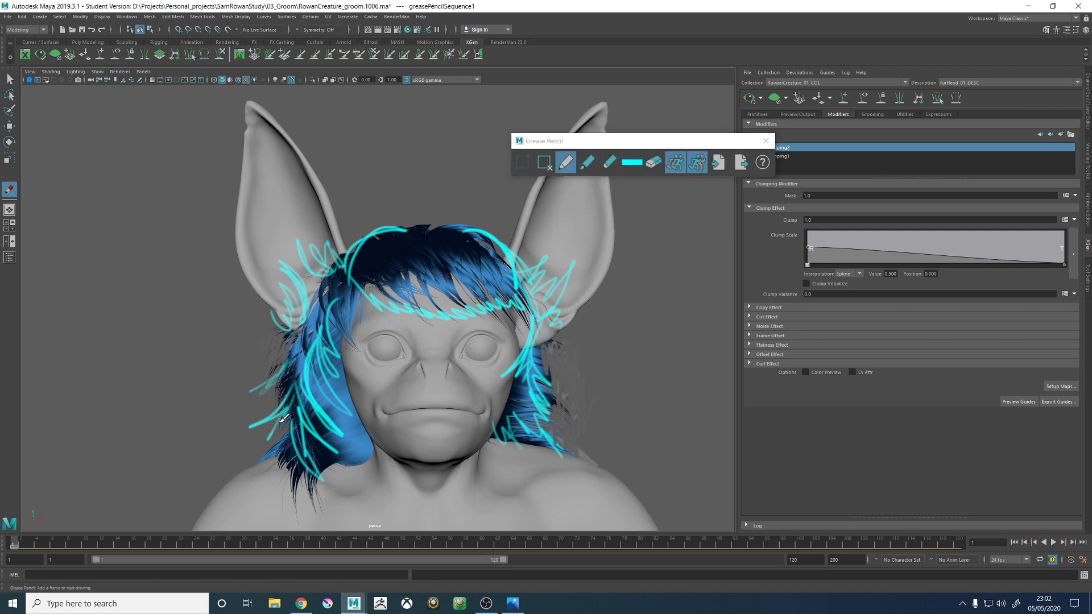
mouse_move(280, 421)
mouse_down()
mouse_move(276, 459)
mouse_move(293, 475)
mouse_move(284, 454)
mouse_move(305, 425)
mouse_up()
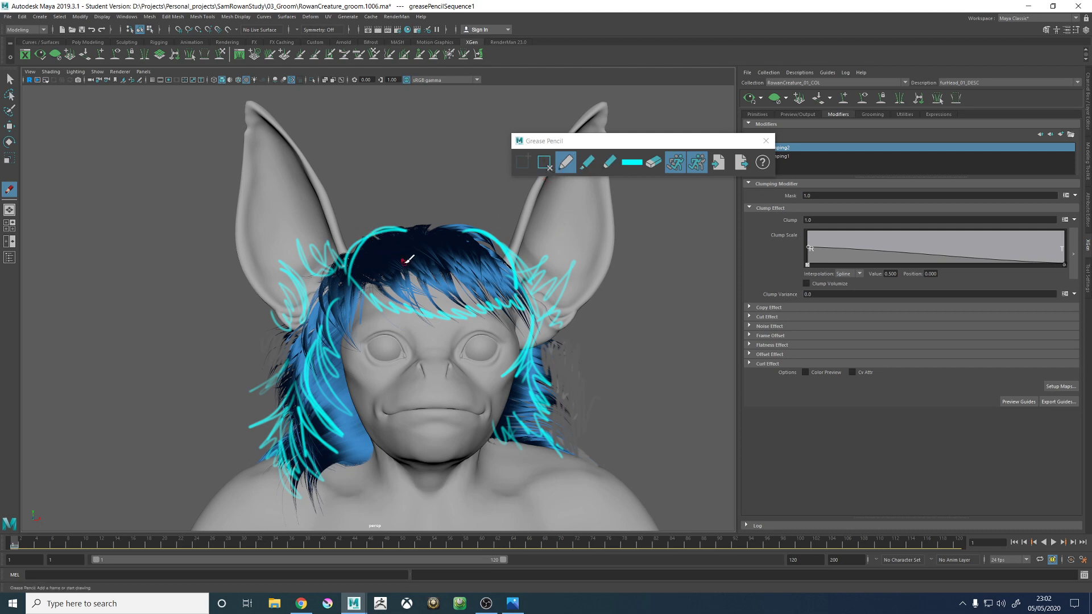
mouse_move(382, 221)
mouse_down()
mouse_move(398, 211)
mouse_move(373, 234)
mouse_move(438, 211)
mouse_move(425, 227)
mouse_move(467, 223)
mouse_up()
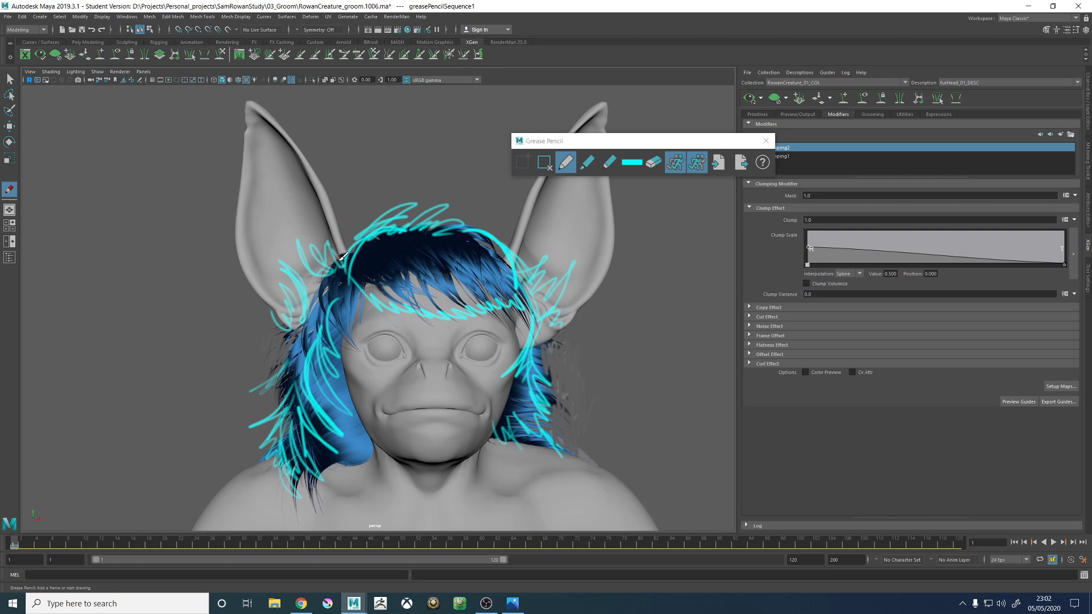
- Sketch short cyan fur strokes along the inner and outer edges of both ears
mouse_move(342, 256)
mouse_down()
mouse_move(340, 209)
mouse_move(299, 135)
mouse_up()
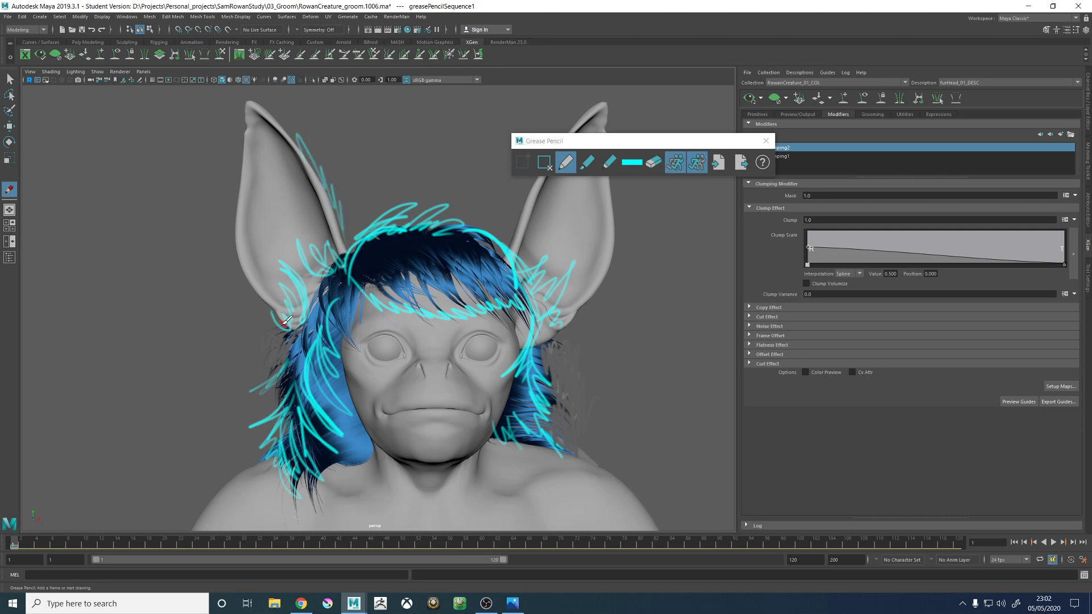
mouse_move(283, 323)
mouse_down()
mouse_move(232, 236)
mouse_move(230, 176)
mouse_move(256, 137)
mouse_up()
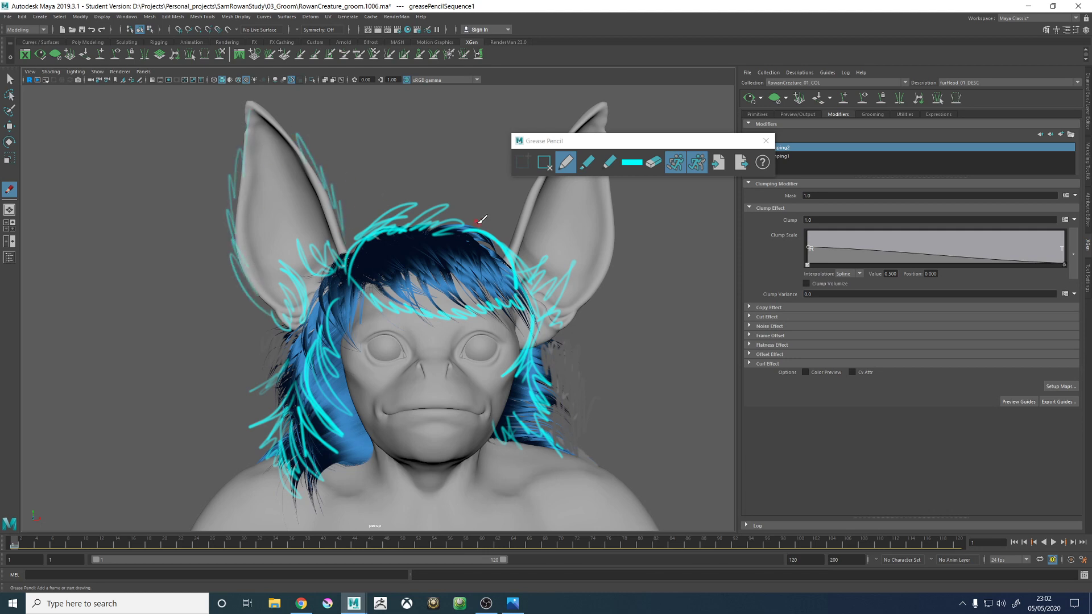
mouse_move(512, 248)
mouse_down()
mouse_move(529, 182)
mouse_move(569, 123)
mouse_up()
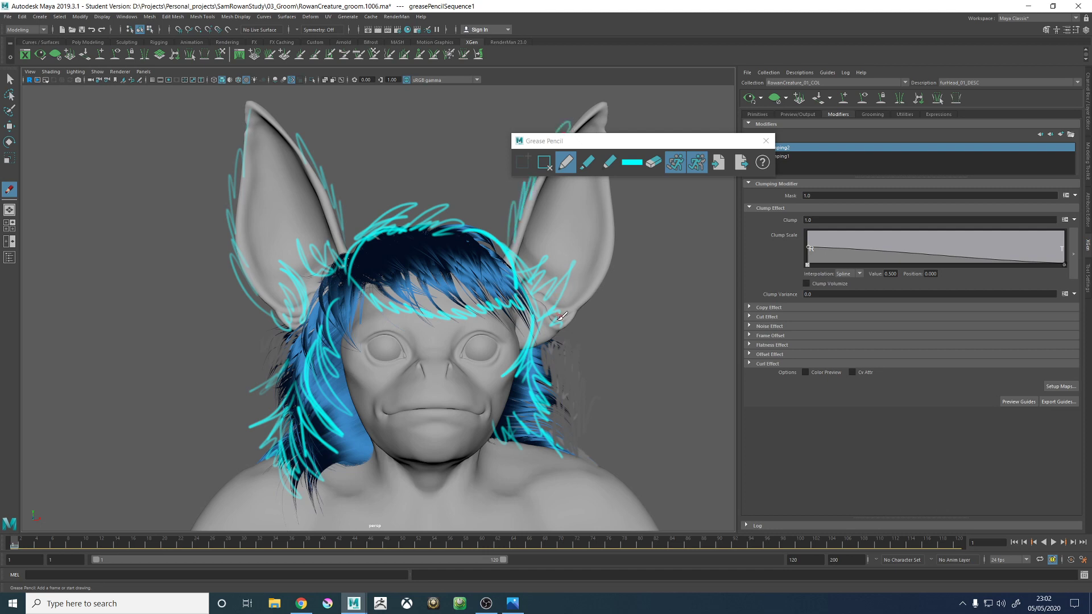
mouse_move(597, 301)
mouse_down()
mouse_move(620, 254)
mouse_move(622, 166)
mouse_up()
- Delete the paint-over frame and close the Grease Pencil tools
click(544, 162)
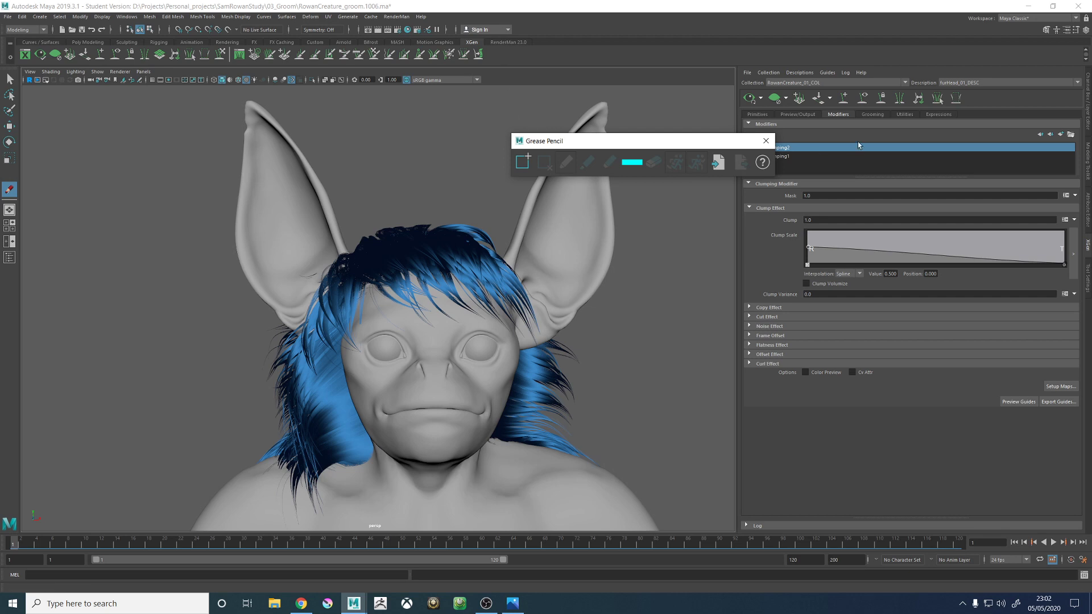
click(766, 140)
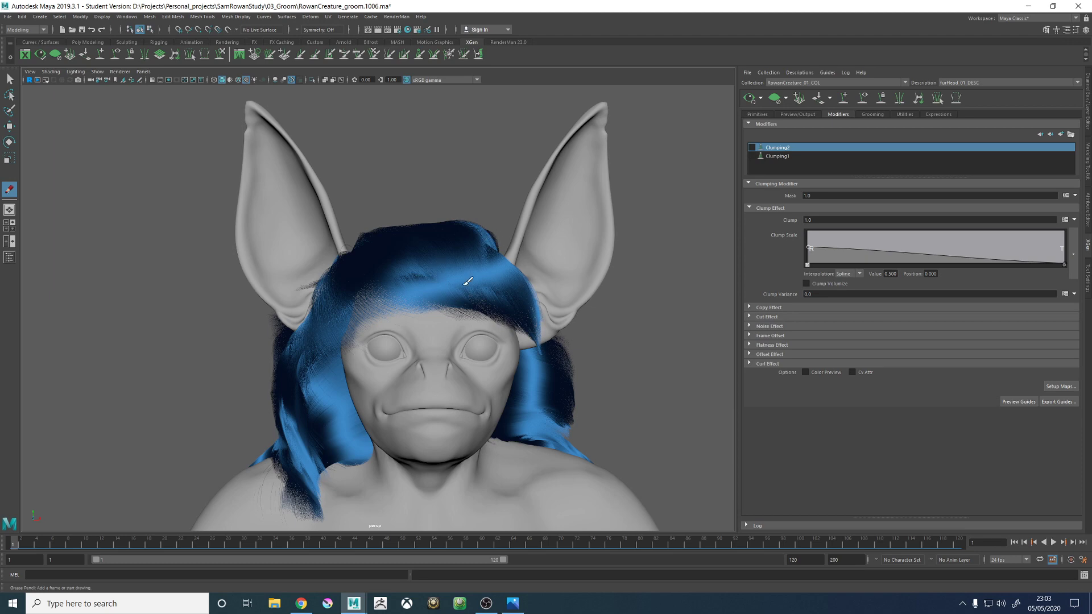
alt+drag(423, 203, 422, 300)
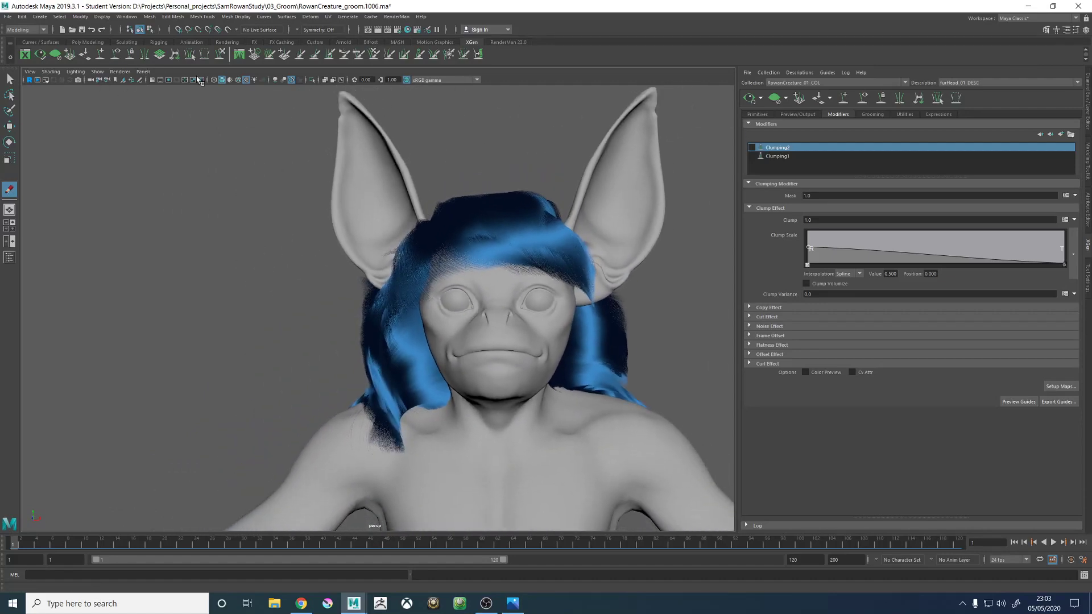
- Try a cyan outline down the left side of the head fur on a new Grease Pencil frame, and delete that frame
click(135, 79)
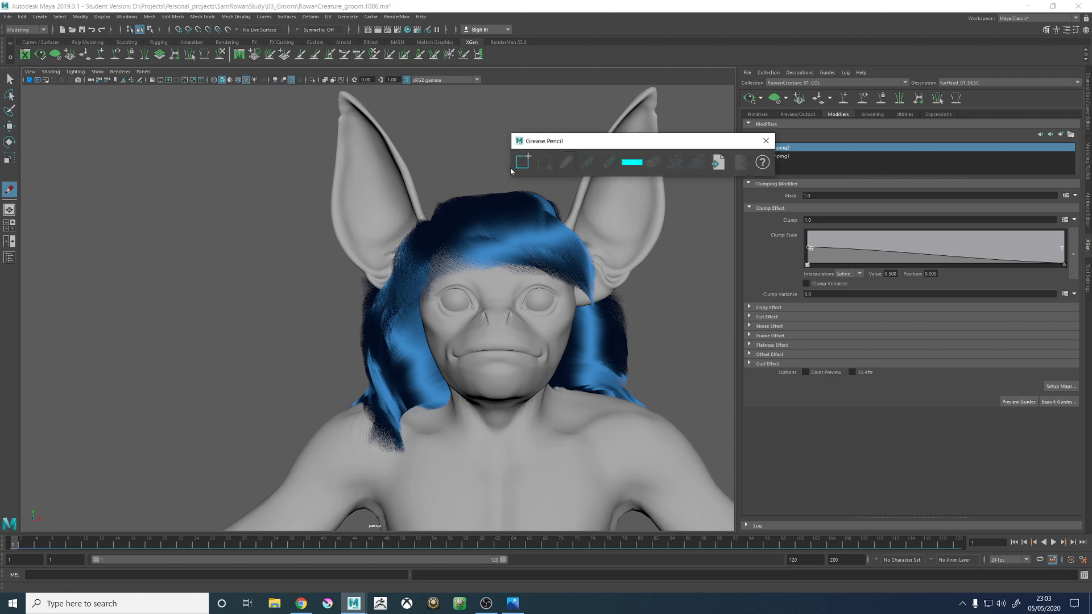
alt+drag(410, 317, 420, 284)
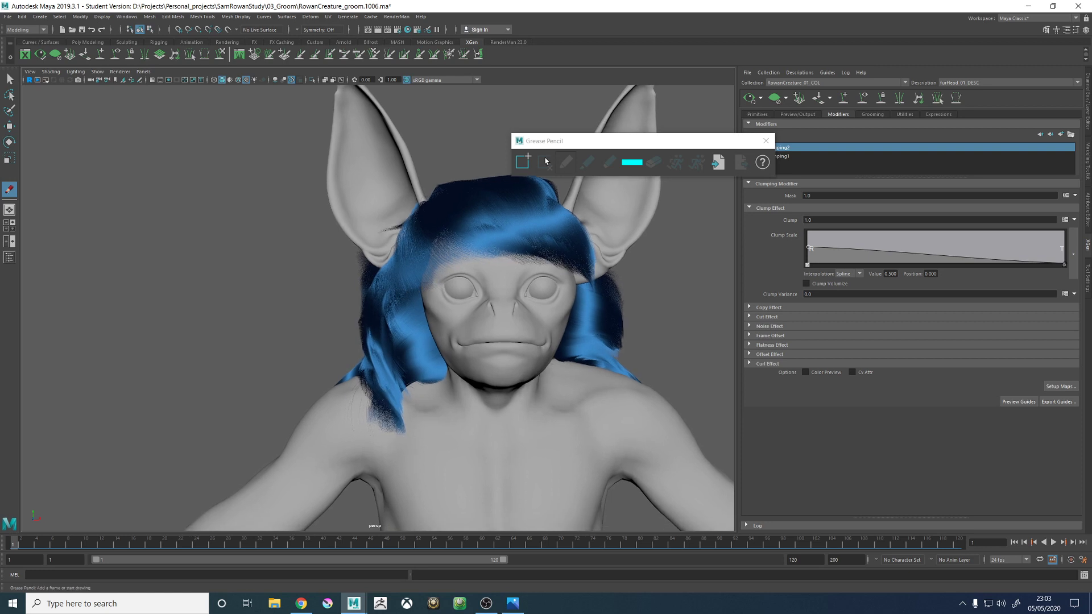
click(522, 162)
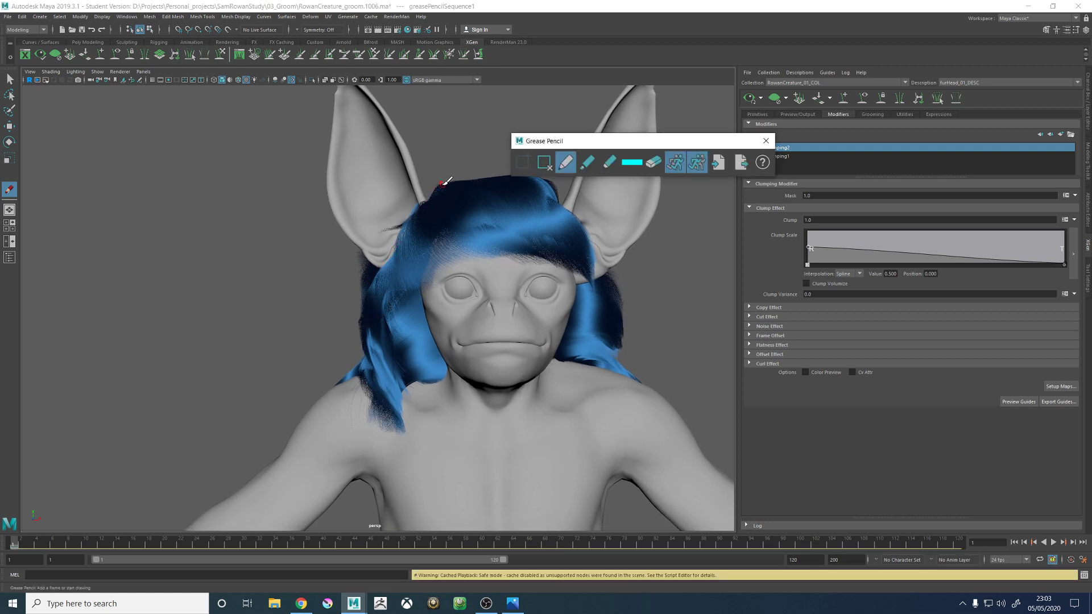
mouse_move(443, 184)
mouse_down()
mouse_move(410, 213)
mouse_move(351, 327)
mouse_move(363, 397)
mouse_move(368, 294)
mouse_move(357, 409)
mouse_move(372, 439)
mouse_move(378, 276)
mouse_move(374, 294)
mouse_move(427, 207)
mouse_up()
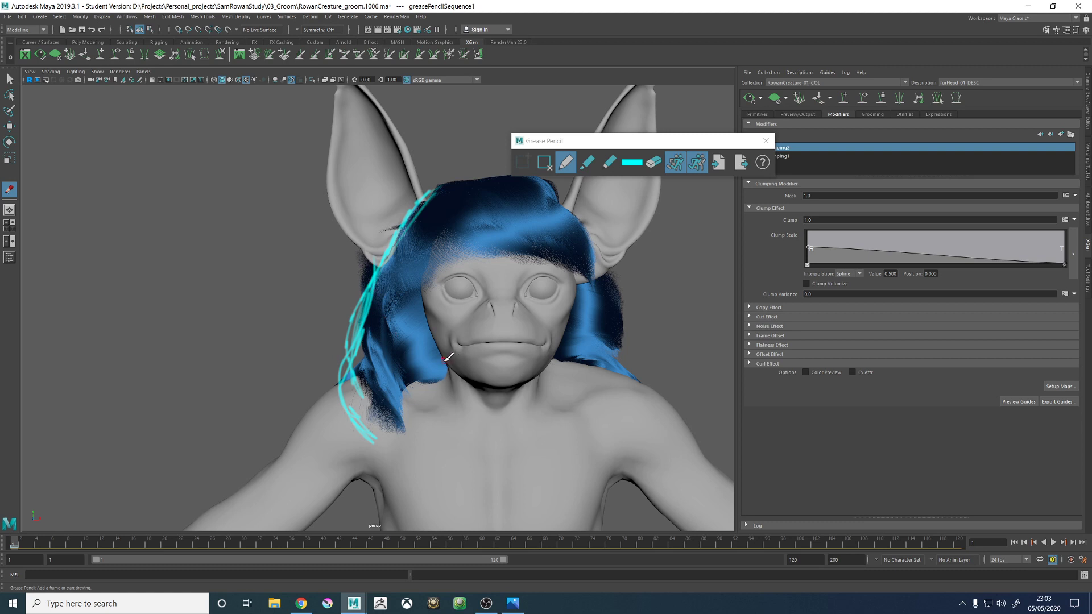
click(544, 162)
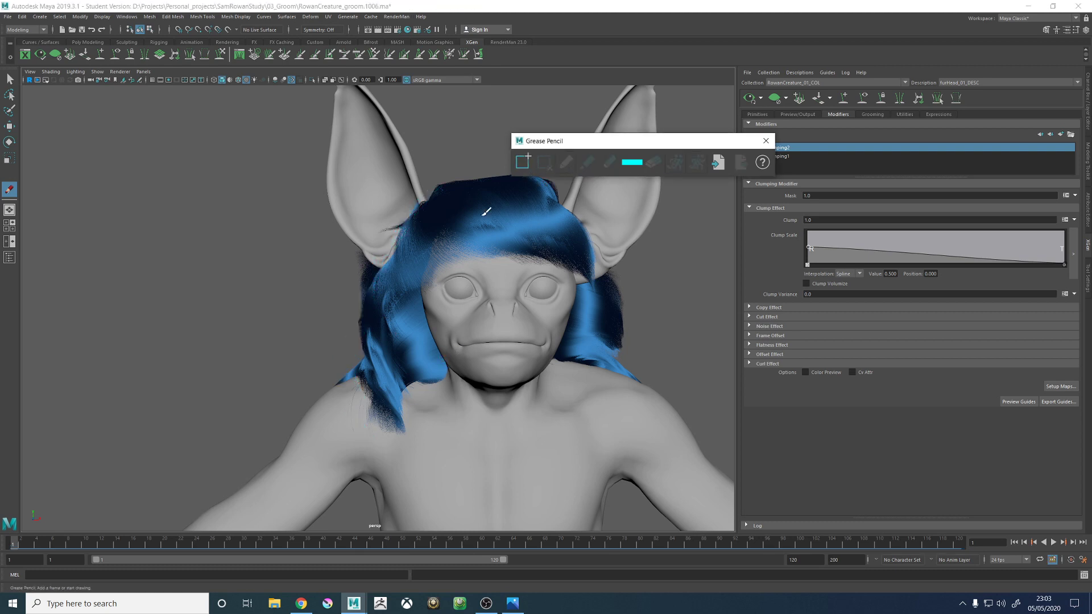
- Sketch flaring cyan fur tufts down the left side of the face and paint out the fur behind the ear in grey
mouse_move(409, 223)
mouse_down()
mouse_move(359, 372)
mouse_move(372, 407)
mouse_move(405, 433)
mouse_move(432, 374)
mouse_move(398, 282)
mouse_move(435, 327)
mouse_move(426, 253)
mouse_move(429, 295)
mouse_move(329, 359)
mouse_move(341, 391)
mouse_move(363, 395)
mouse_up()
mouse_move(385, 259)
mouse_down()
mouse_move(344, 315)
mouse_move(397, 285)
mouse_up()
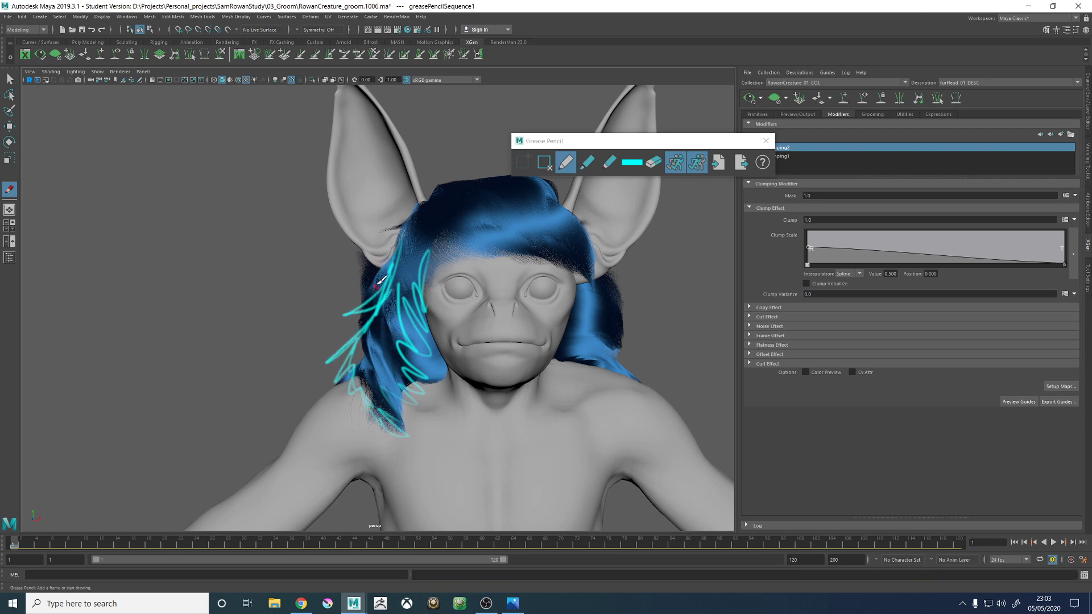
click(631, 162)
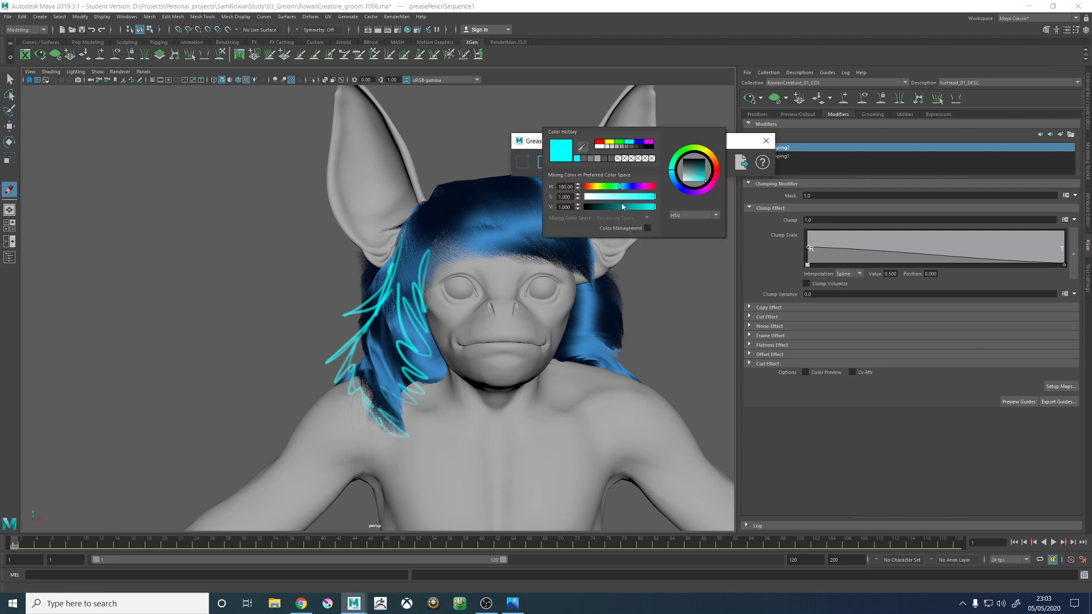
mouse_move(613, 197)
mouse_down()
mouse_move(586, 197)
mouse_move(605, 206)
mouse_up()
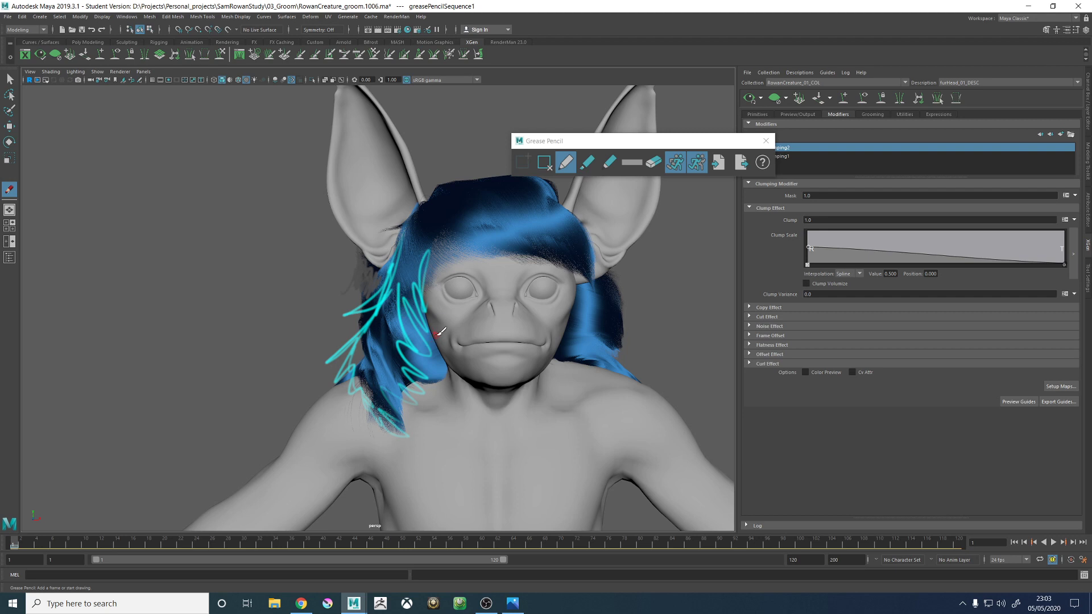
- Delete the front-view paint-over frame, close Grease Pencil and save the scene
click(545, 162)
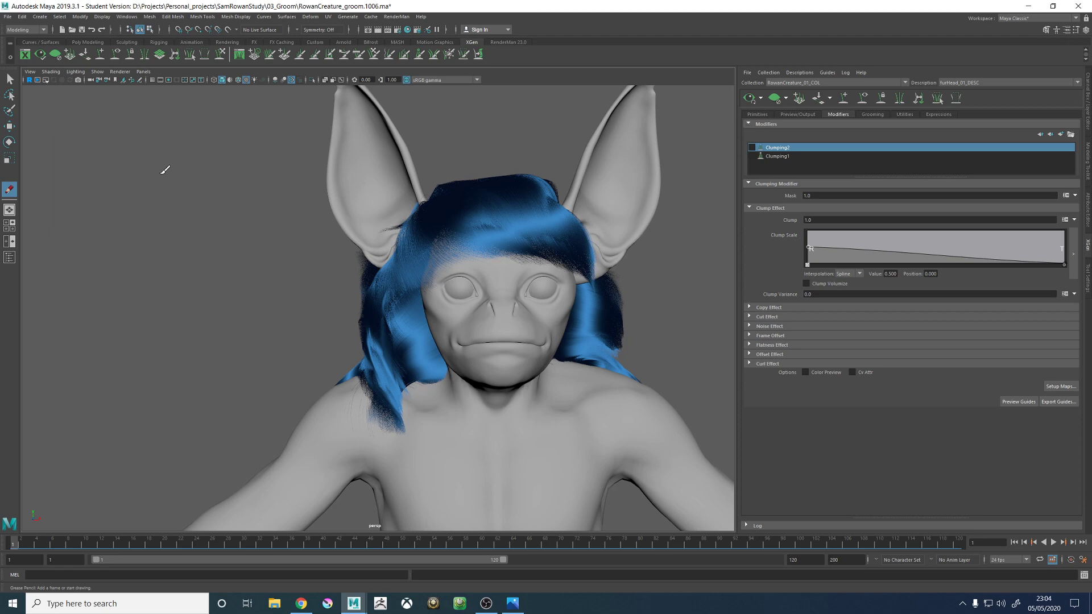
key(w)
mouse_move(156, 242)
alt+mouse_down()
mouse_move(298, 237)
mouse_move(309, 282)
mouse_move(509, 289)
alt+mouse_up()
key(ctrl+s)
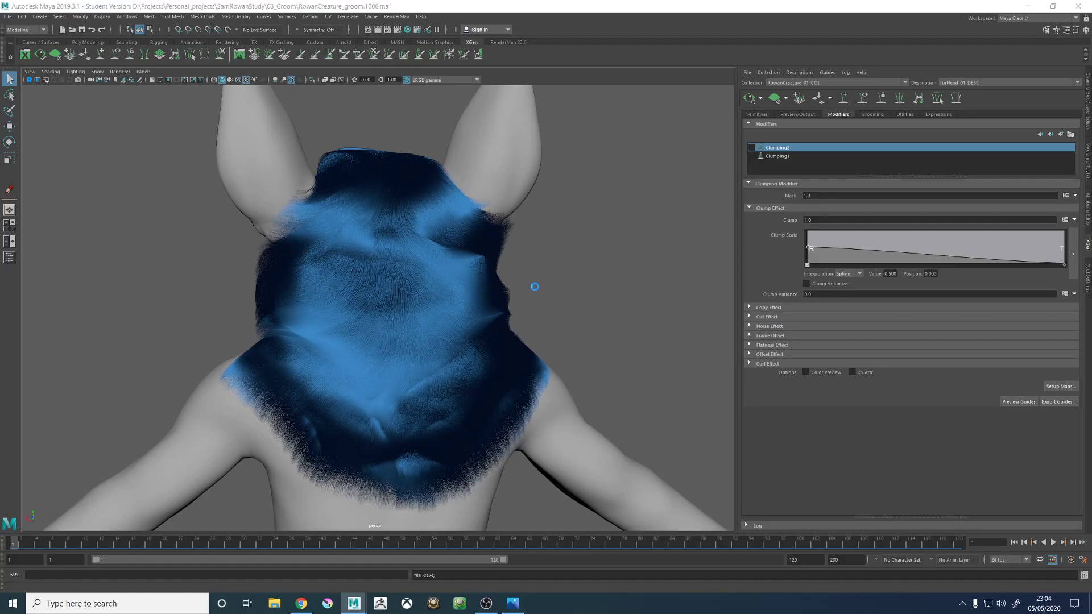
click(525, 308)
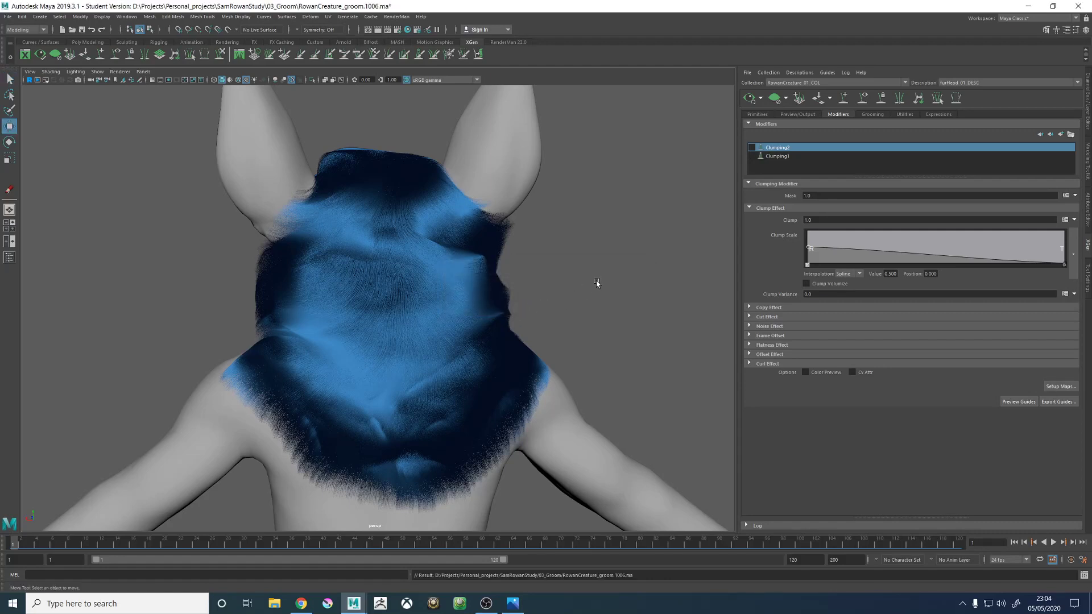
alt+right_drag(597, 283, 542, 327)
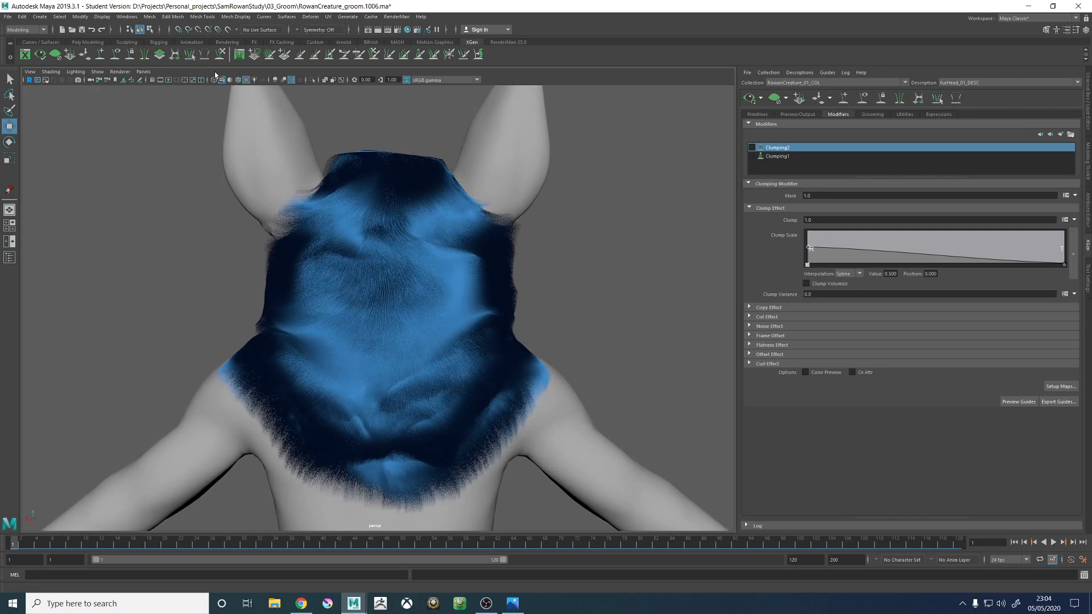
- Start a fresh Grease Pencil frame on the back view of the head and change the pencil from grey to muted teal
click(140, 80)
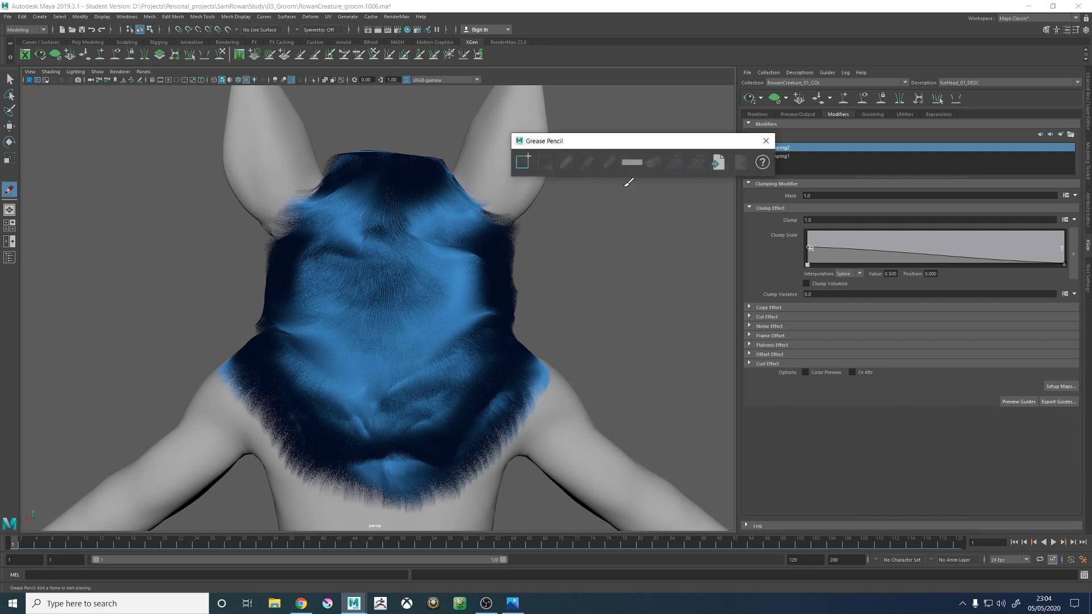
click(523, 163)
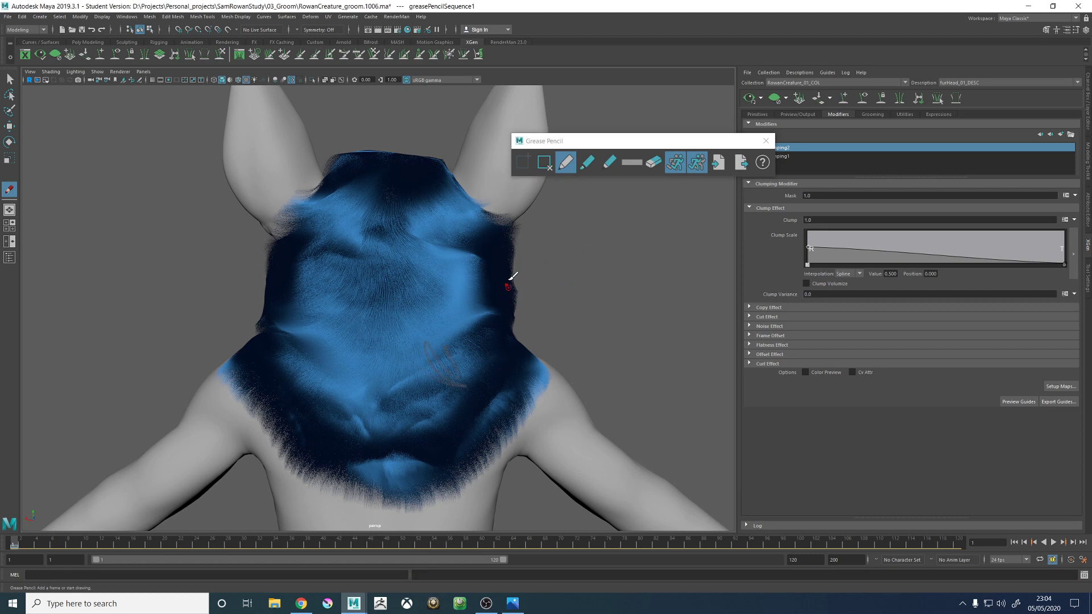
click(544, 162)
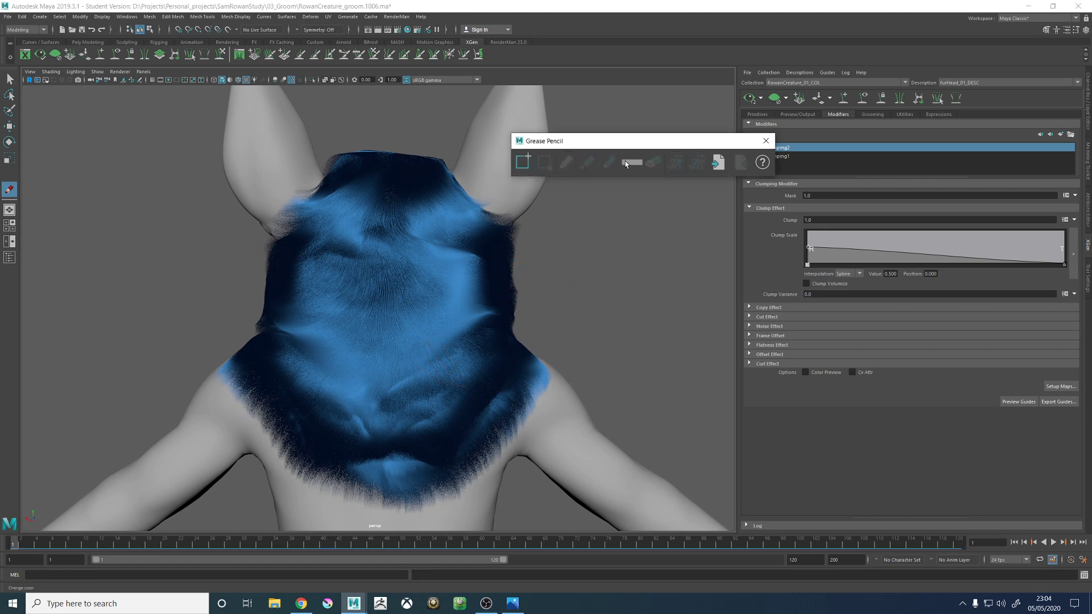
click(523, 163)
click(633, 163)
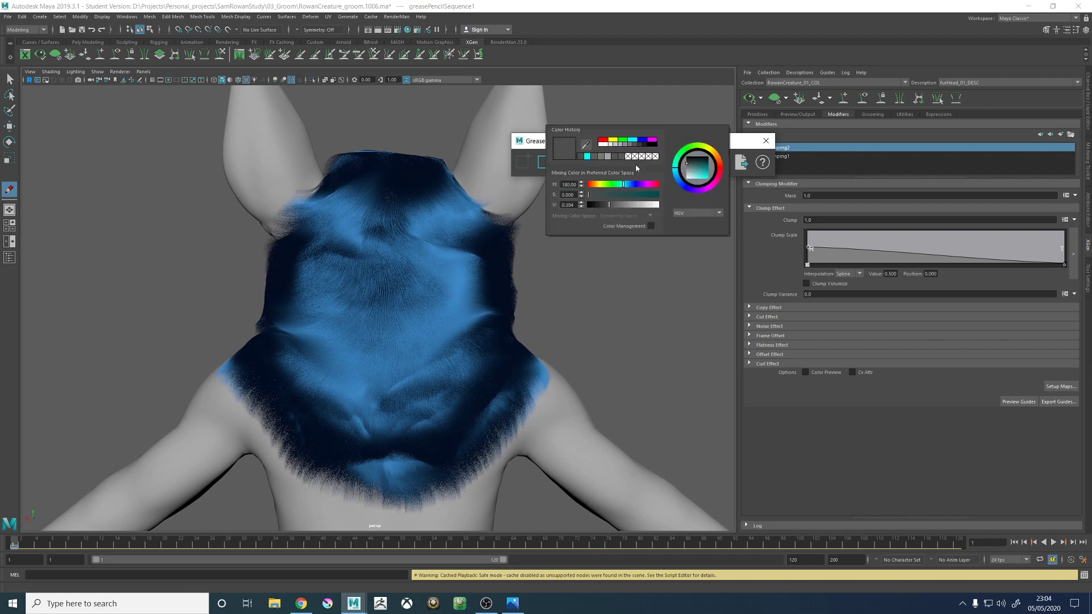
mouse_move(632, 193)
mouse_down()
mouse_move(623, 209)
mouse_move(618, 183)
mouse_up()
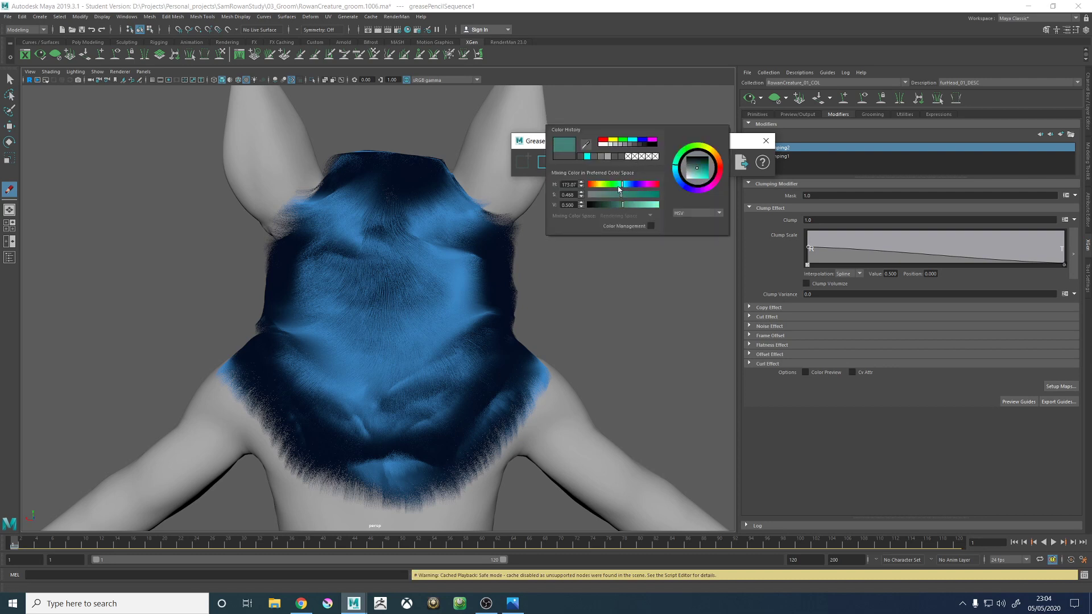
- Sketch radiating fur clump strokes on the right side of the back of the head and a curved clump across the nape
mouse_move(426, 298)
mouse_down()
mouse_move(455, 307)
mouse_move(461, 283)
mouse_move(471, 294)
mouse_move(423, 355)
mouse_move(490, 320)
mouse_move(472, 347)
mouse_move(505, 346)
mouse_move(488, 331)
mouse_move(458, 338)
mouse_move(501, 314)
mouse_move(490, 293)
mouse_up()
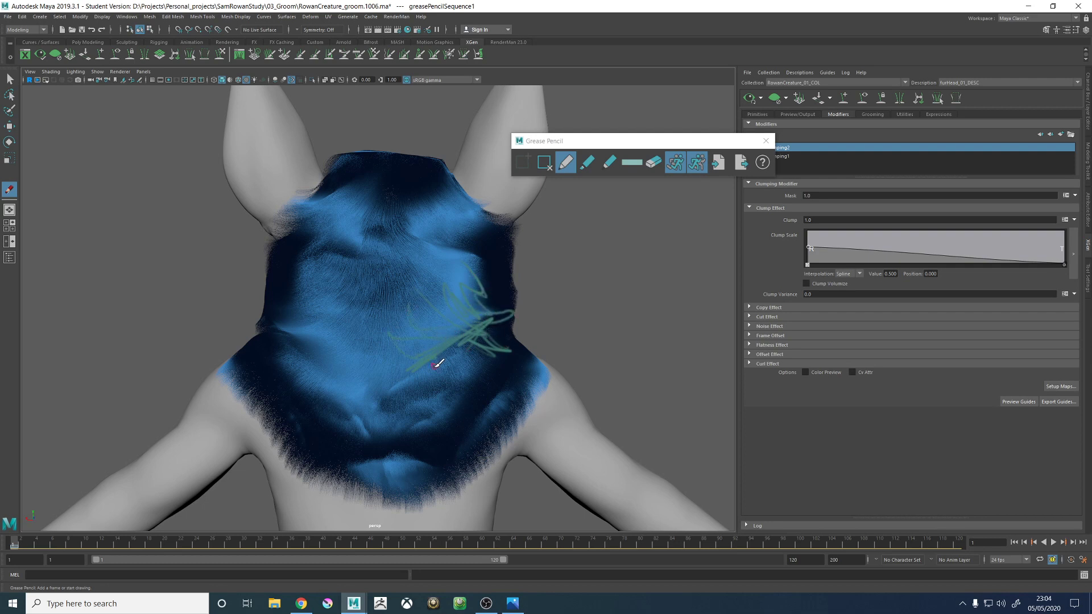
mouse_move(437, 364)
mouse_down()
mouse_move(451, 395)
mouse_move(419, 365)
mouse_move(480, 327)
mouse_move(421, 360)
mouse_up()
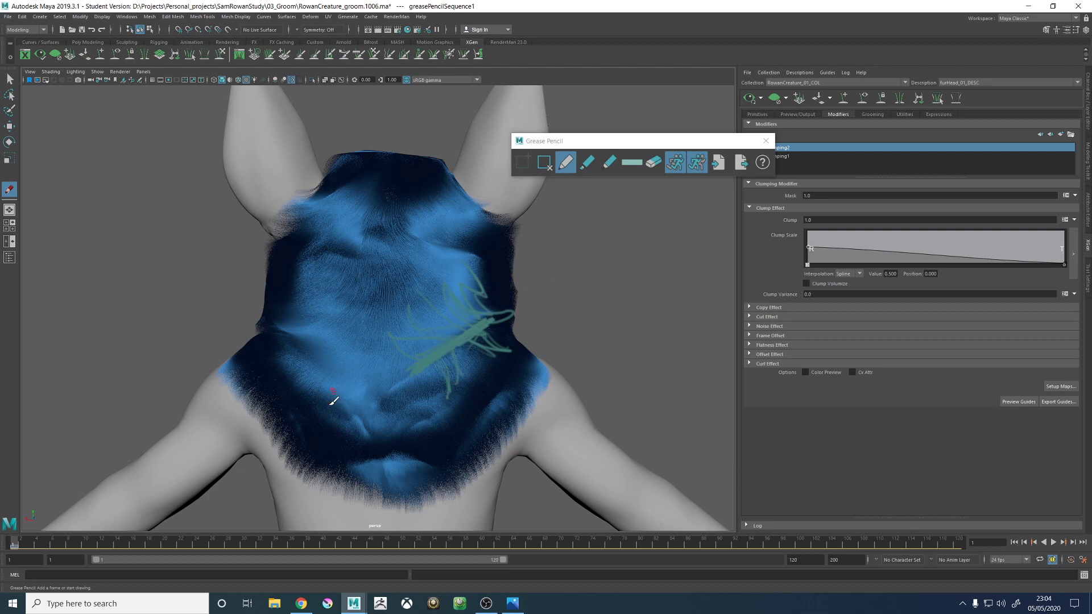
drag(345, 414, 341, 410)
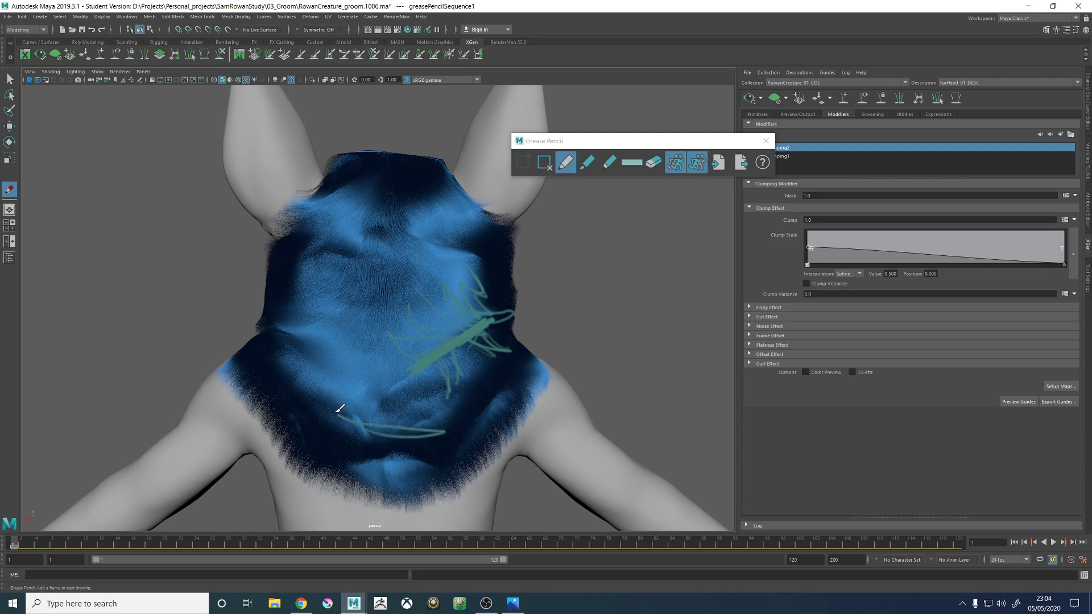
- Sketch a long fur stroke on the left side of the back of the head, erase it, and redraw shorter clumps there and on the neck
drag(308, 297, 367, 370)
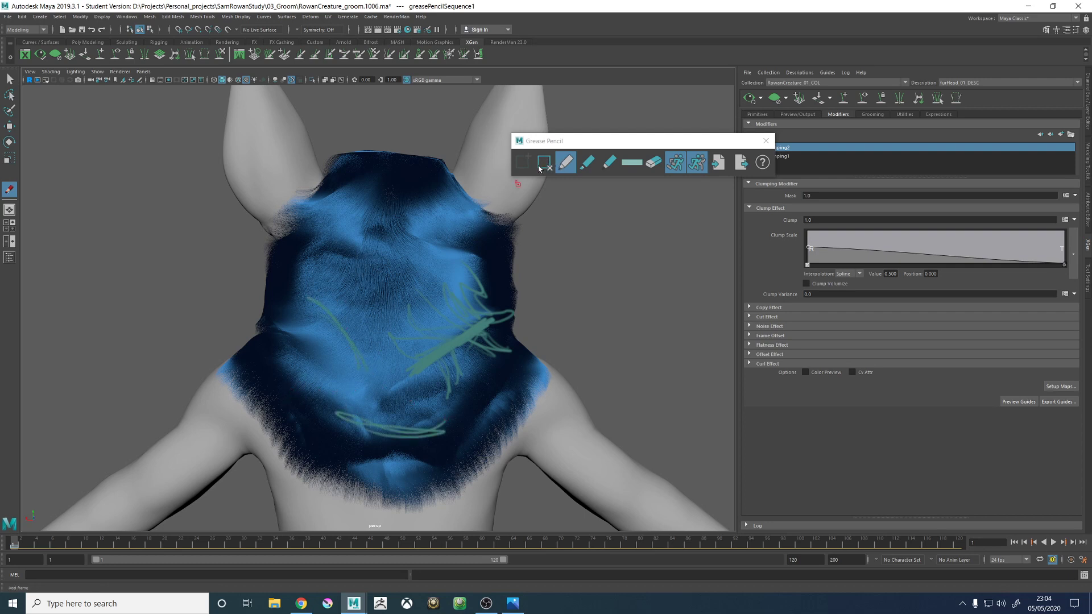
click(655, 162)
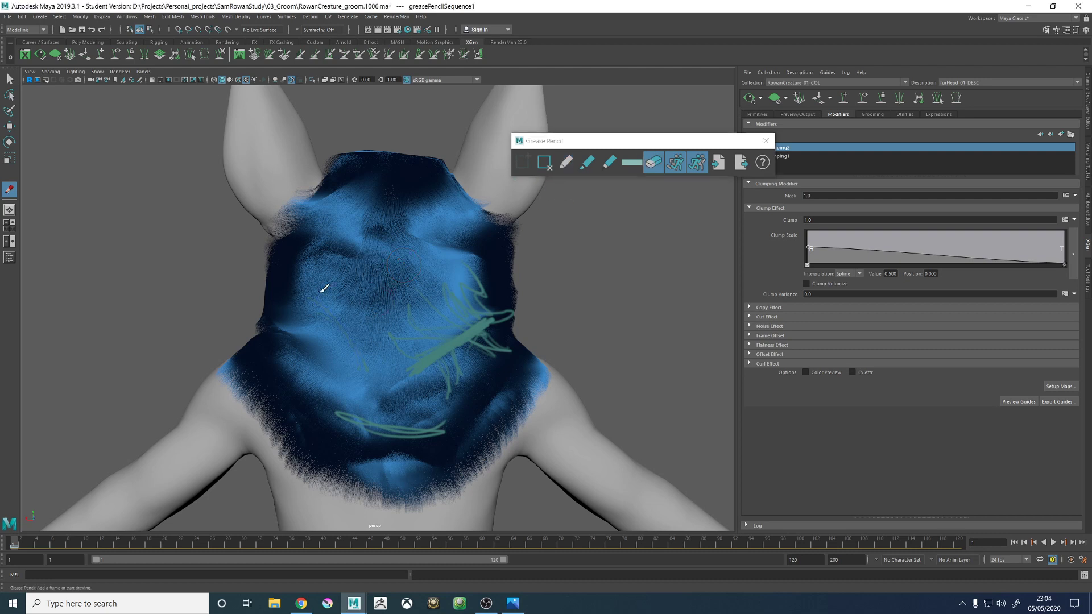
click(566, 162)
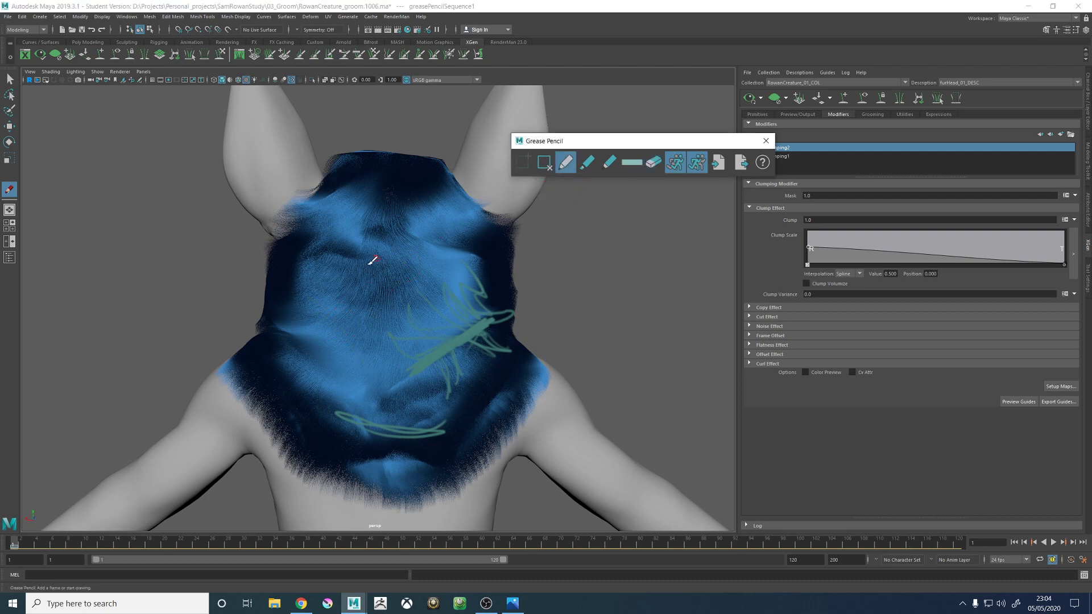
drag(303, 368, 341, 390)
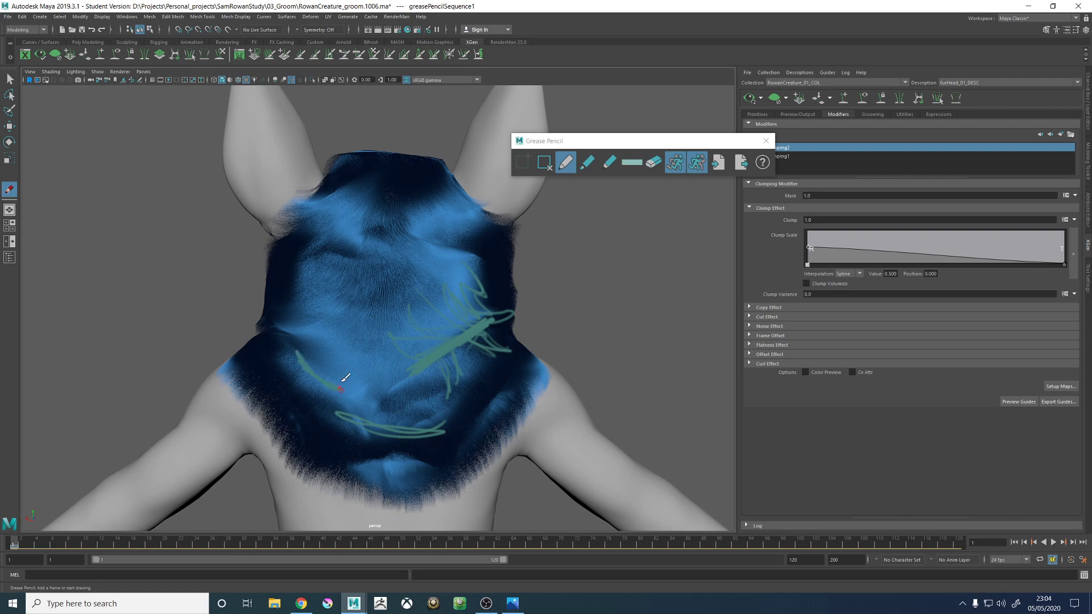
drag(331, 279, 359, 331)
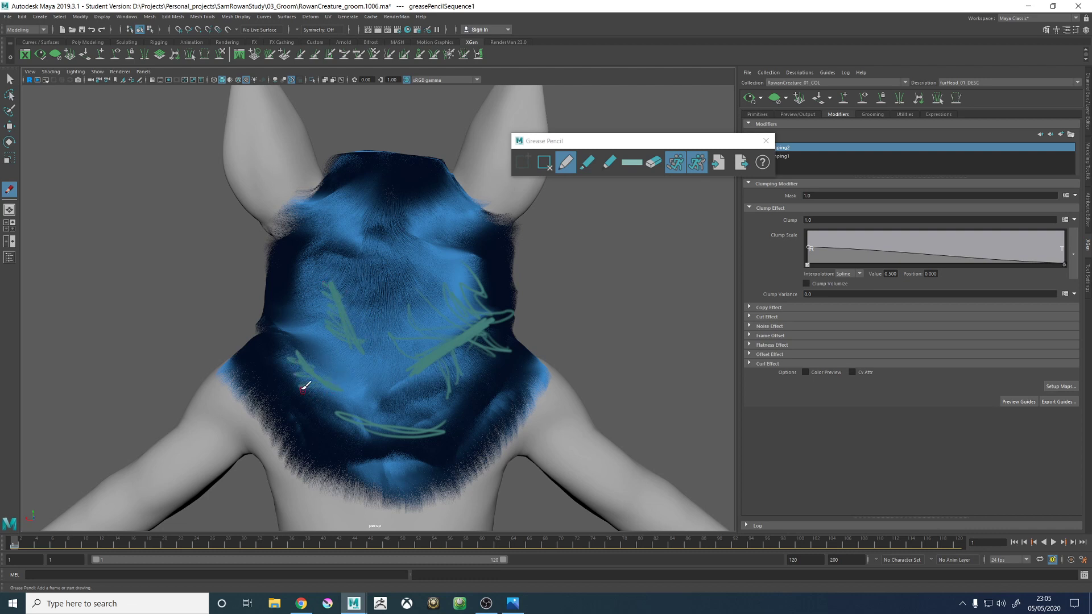
- Add short hooked clump strokes at the lower left of the neck, and delete the teal paint-over frame
mouse_move(299, 371)
mouse_down()
mouse_move(300, 409)
mouse_move(335, 430)
mouse_up()
click(544, 162)
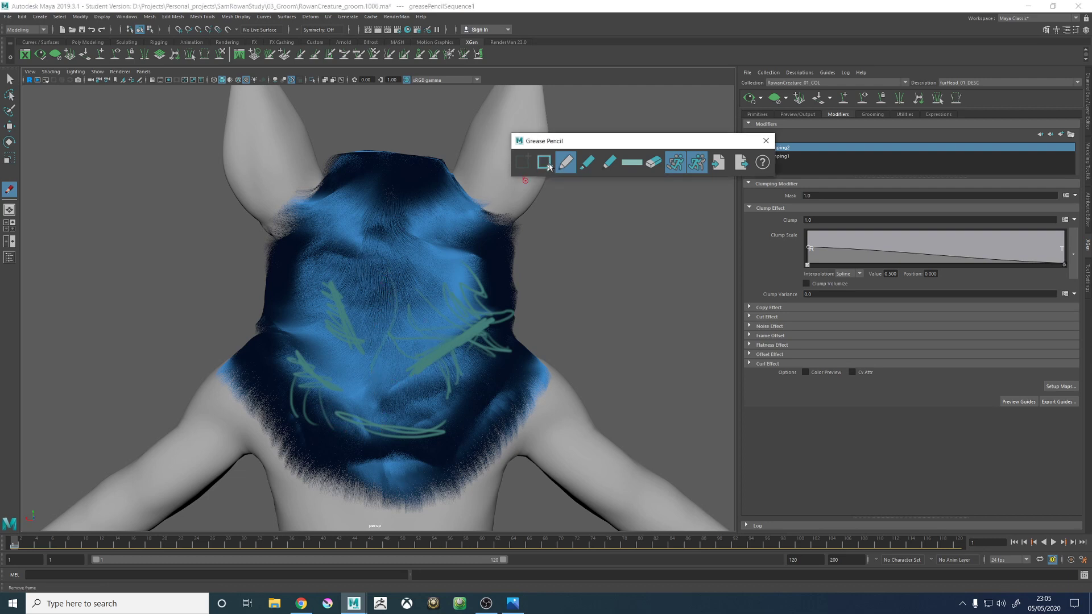
- Change the pencil to muted red and sketch diverging fur-flow lines down the back of the head
click(632, 163)
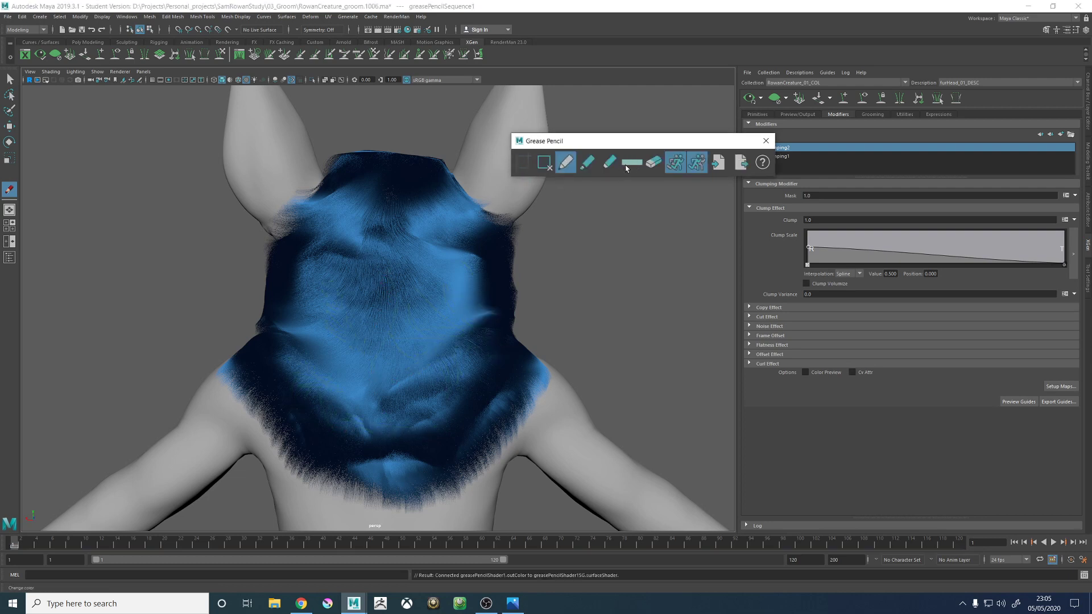
drag(600, 186, 576, 184)
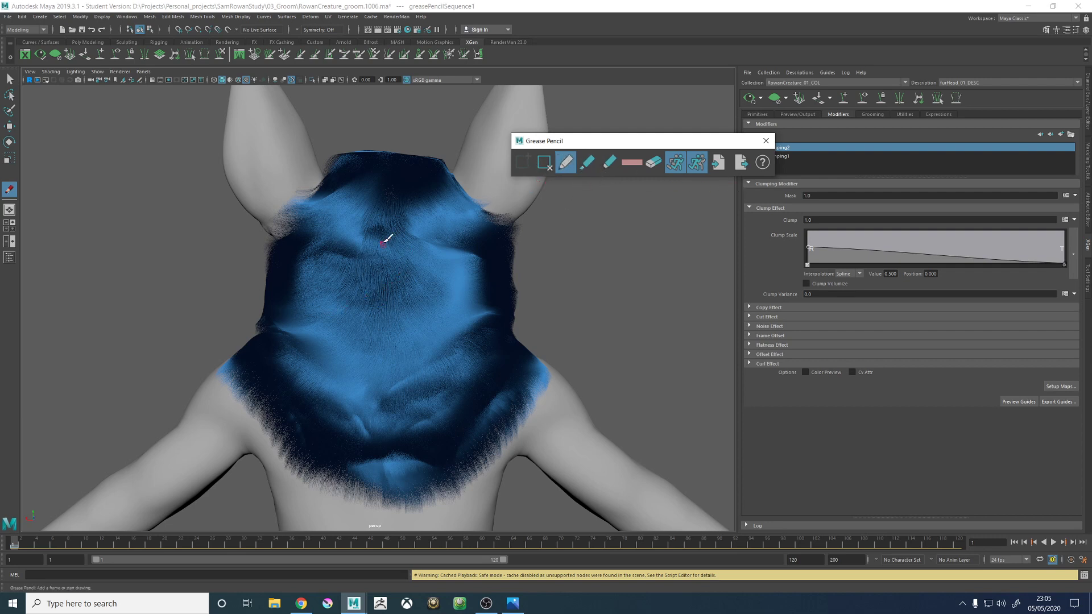
drag(390, 233, 349, 317)
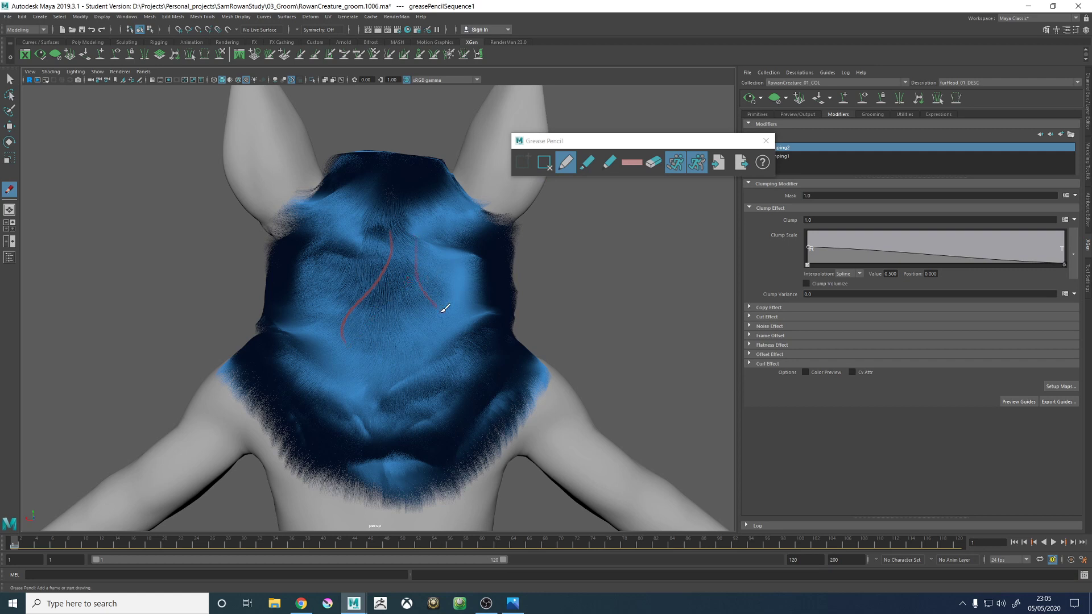
drag(442, 310, 445, 324)
click(406, 333)
drag(391, 301, 343, 416)
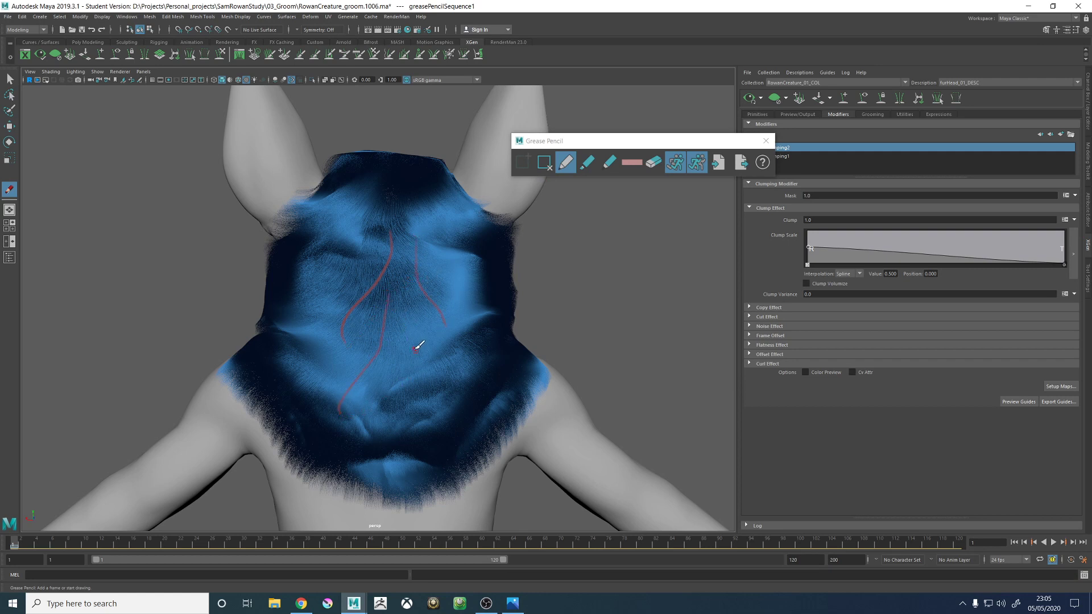
- Delete the red paint-over frame and close Grease Pencil, returning to the Move tool
click(545, 163)
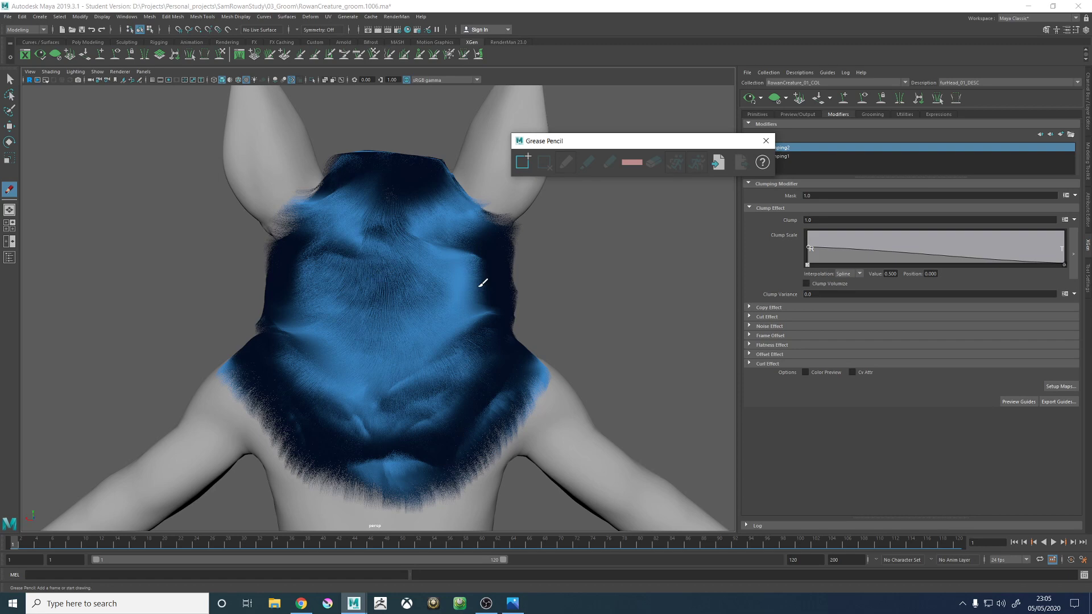
click(766, 141)
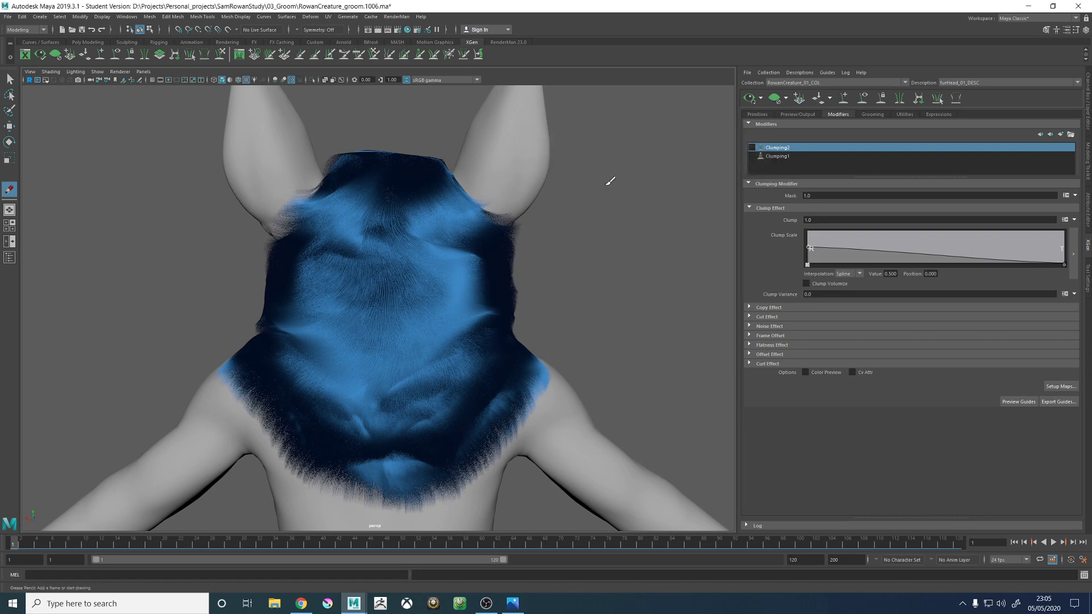
mouse_move(433, 248)
alt+mouse_down()
mouse_move(590, 246)
mouse_move(576, 265)
mouse_move(625, 267)
alt+mouse_up()
key(w)
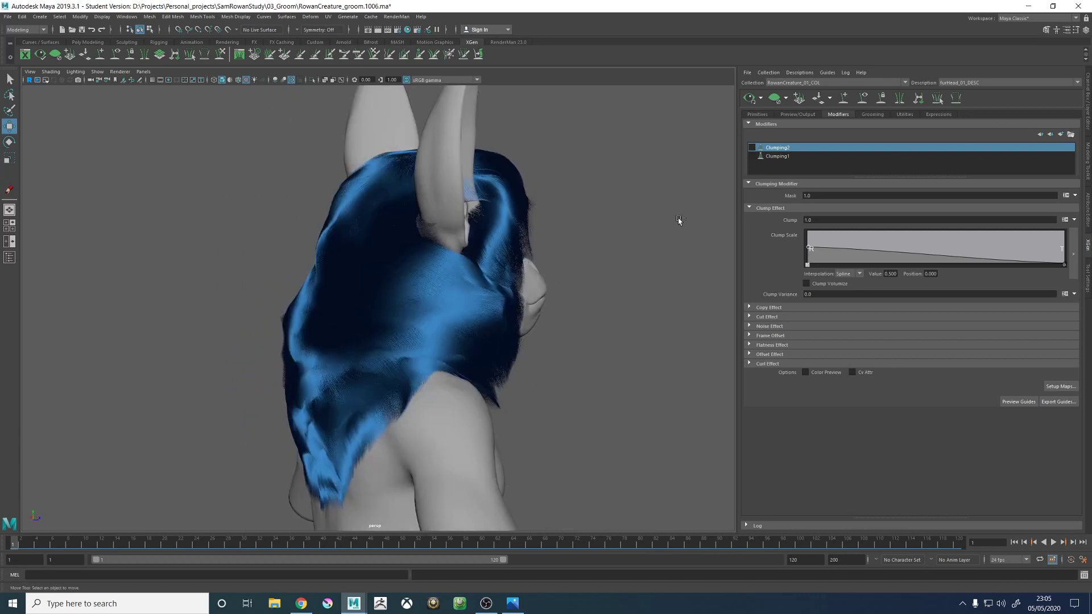
- Save the scene, accepting the Student Version File notice
key(ctrl+s)
click(526, 309)
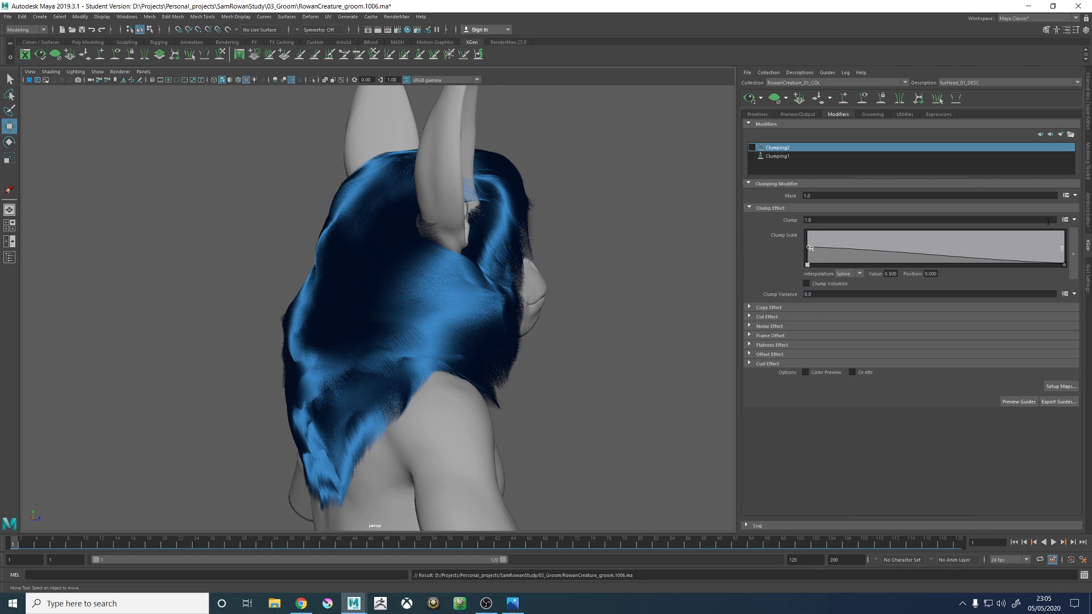
alt+drag(599, 168, 288, 195)
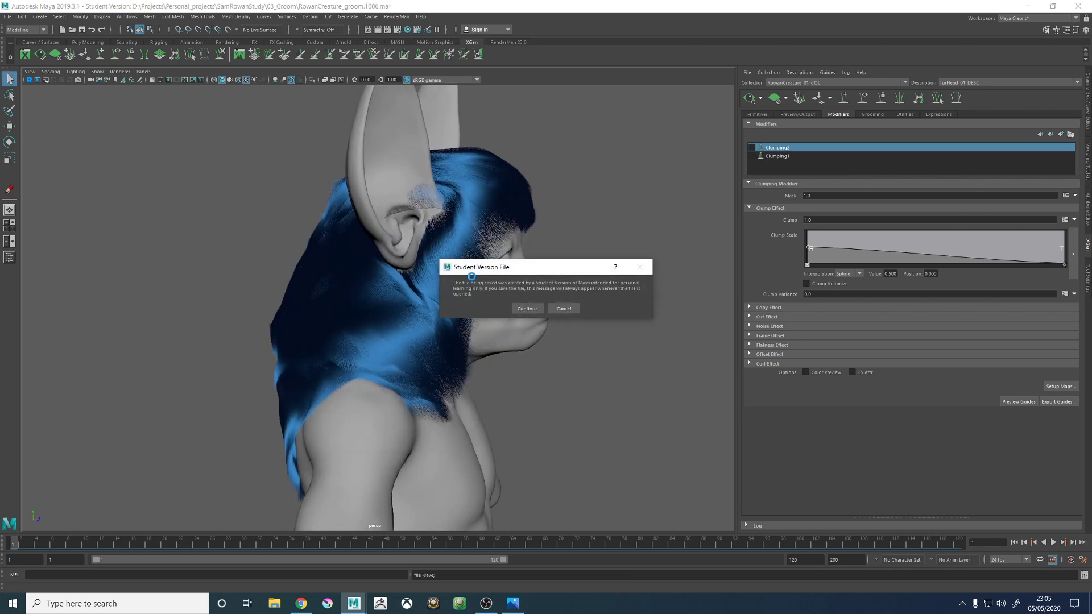
click(523, 309)
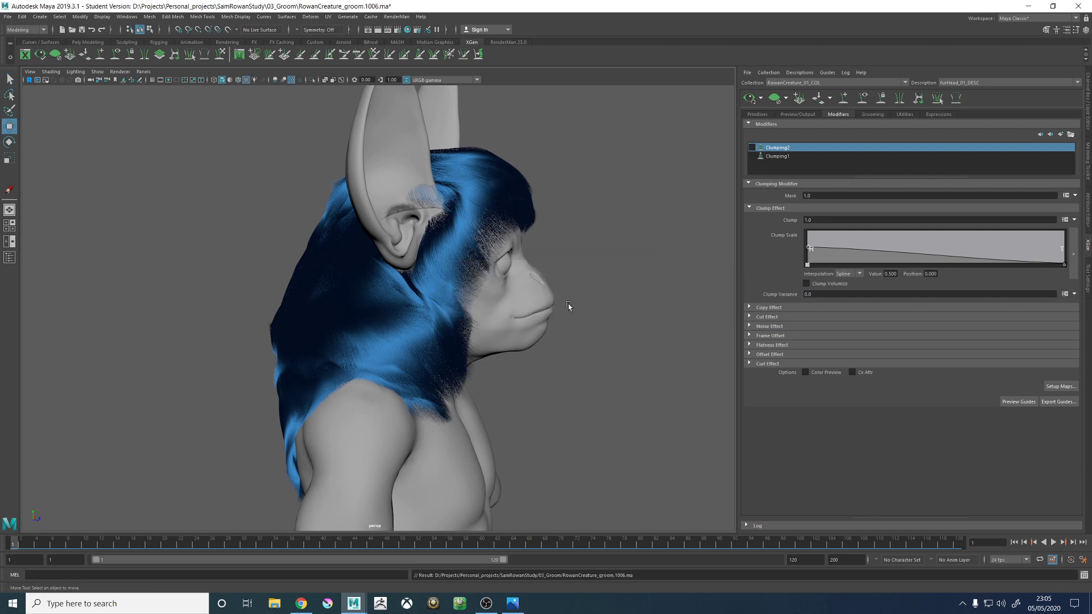
- Switch to a two-pane layout with Hypershade beside the perspective view of the creature
alt+drag(568, 304, 466, 285)
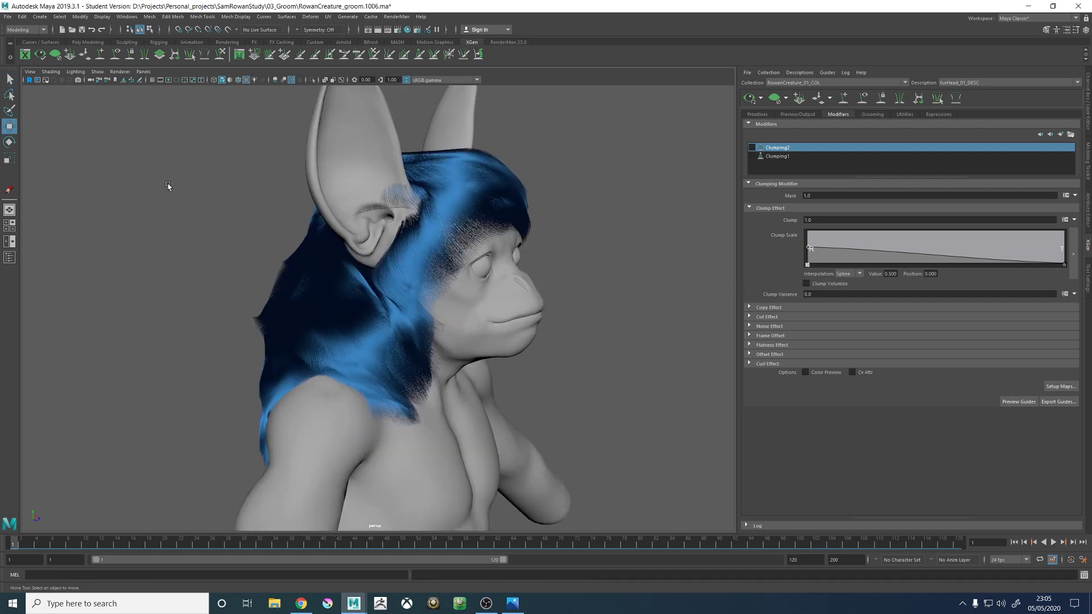
key(space)
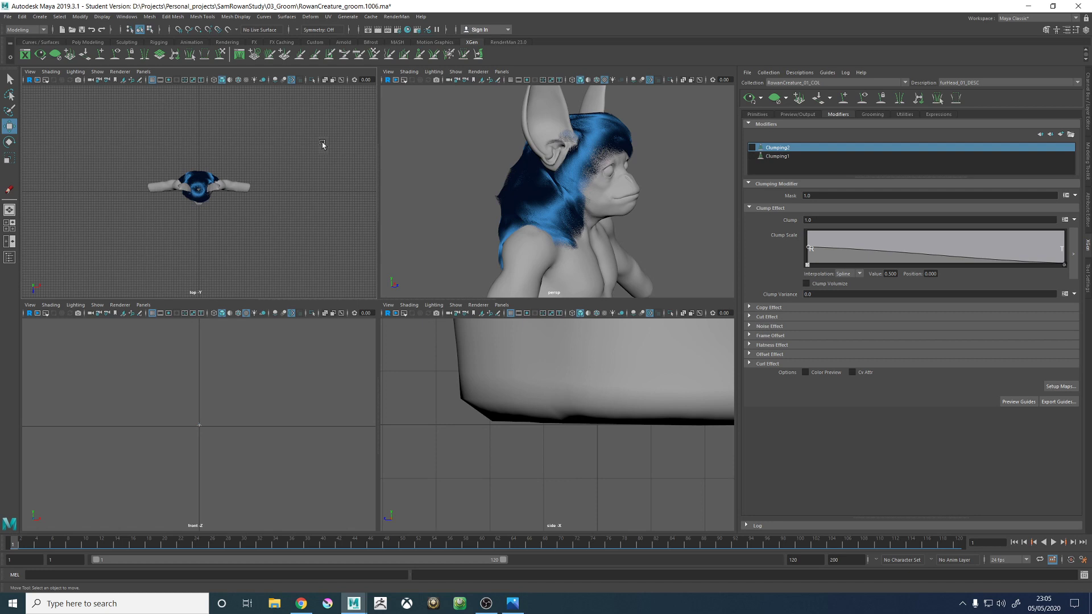
click(9, 241)
click(144, 72)
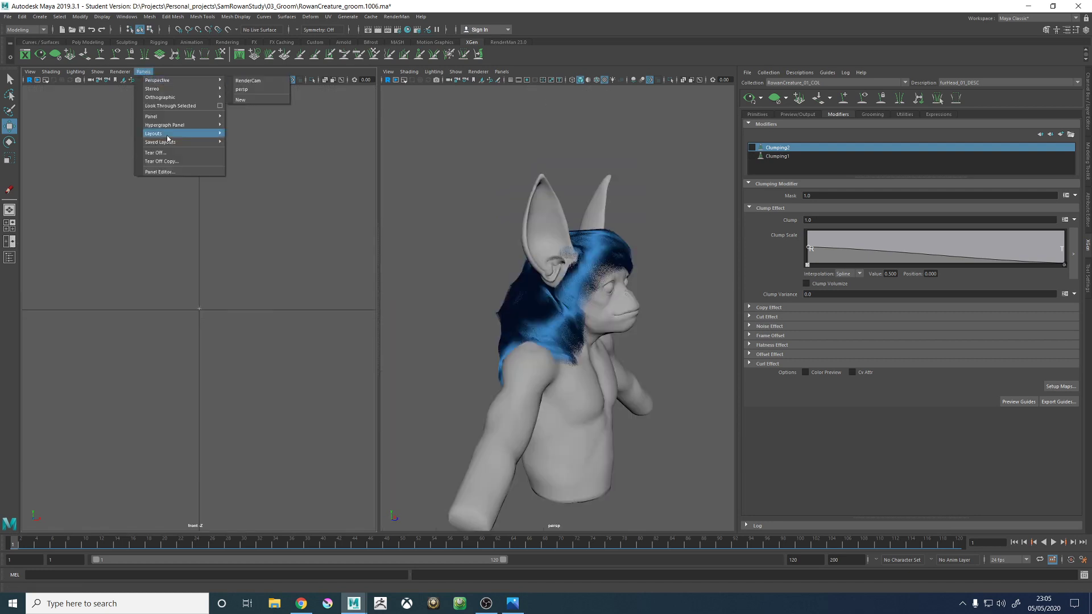
mouse_move(164, 121)
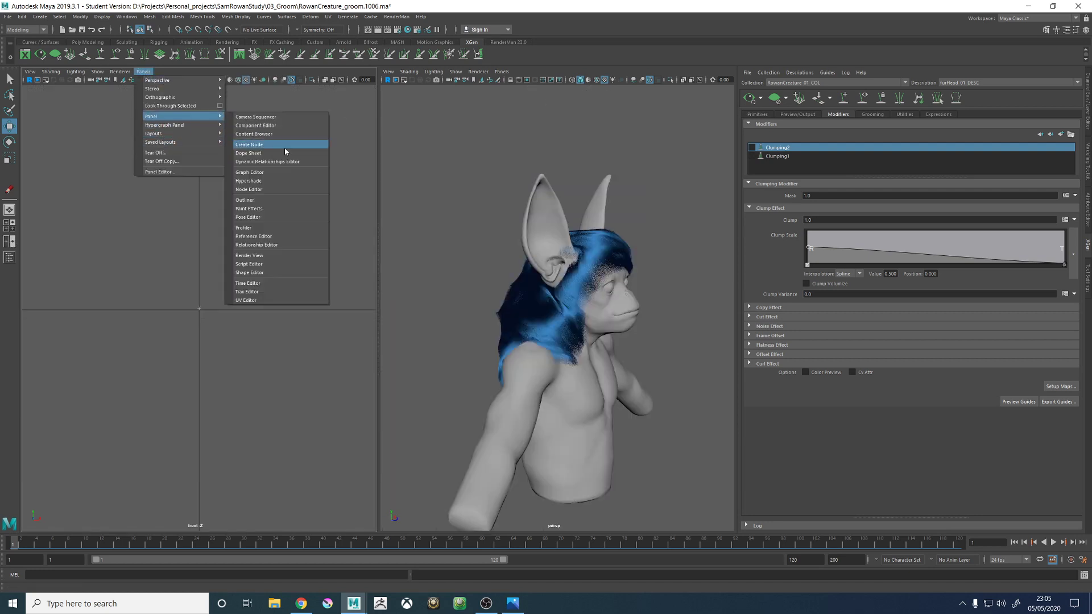
click(246, 190)
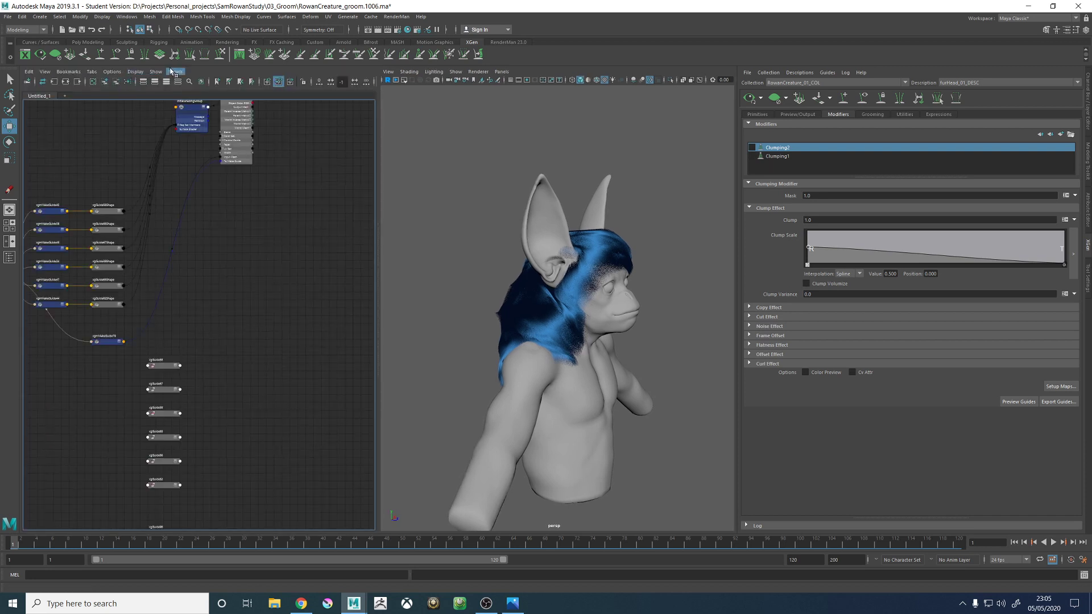
click(175, 71)
mouse_move(192, 119)
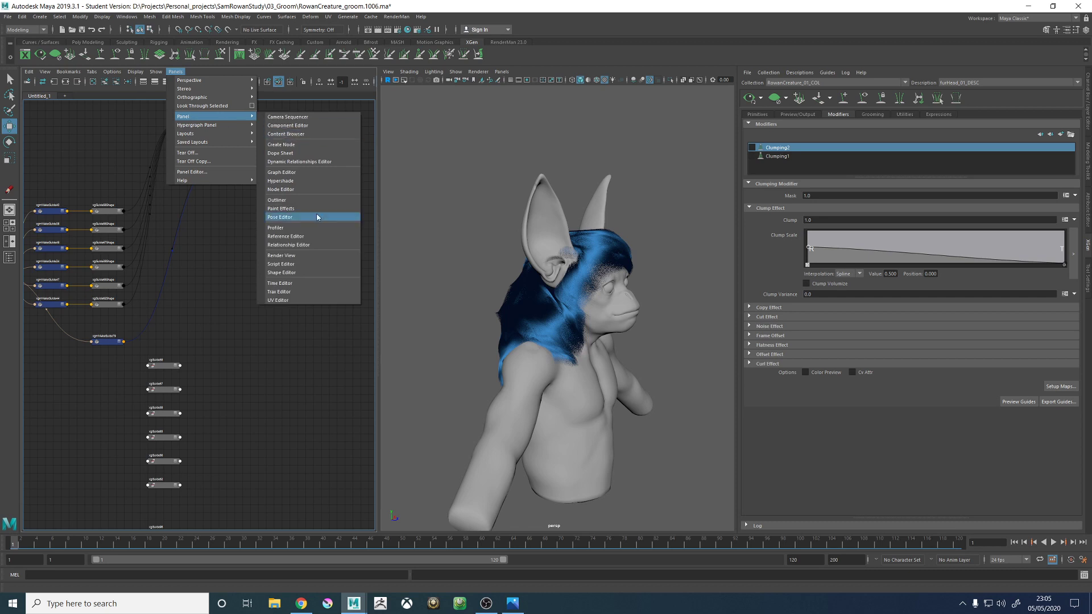
click(285, 182)
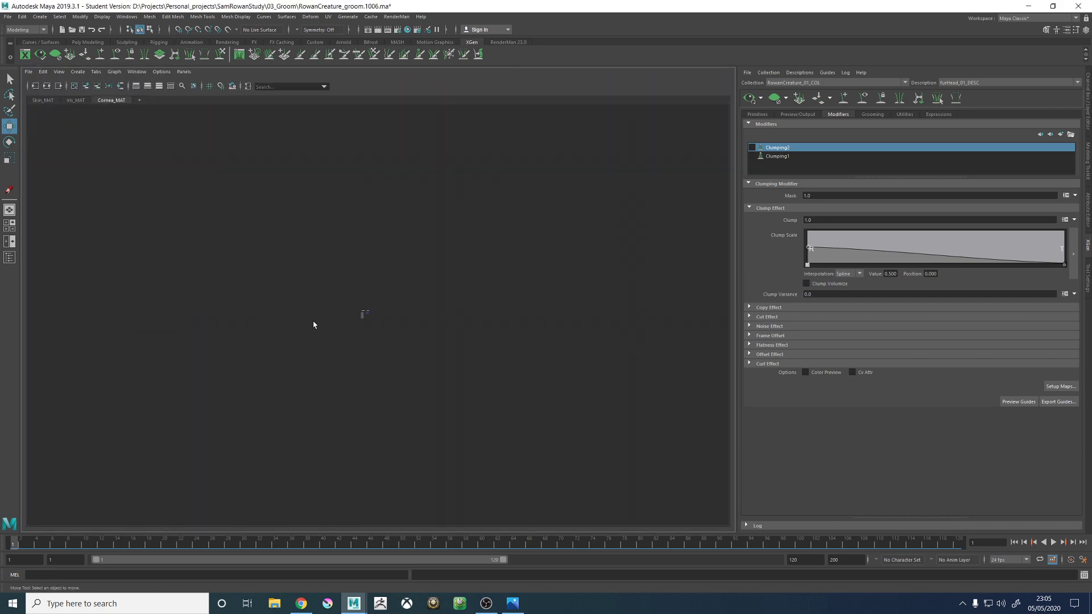
- Select the Hair_Blue_Preview_MAT node in the Cornea_MAT graph and show its settings in the Attribute Editor
scroll(193, 296, up, 10)
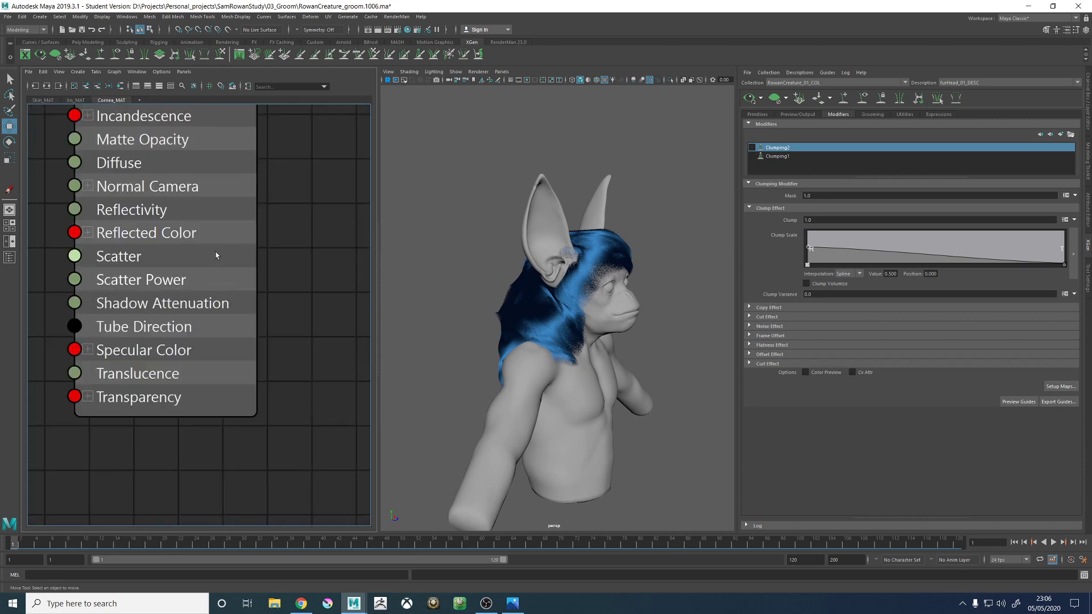
scroll(226, 246, down, 5)
alt+middle_drag(263, 237, 258, 267)
click(195, 205)
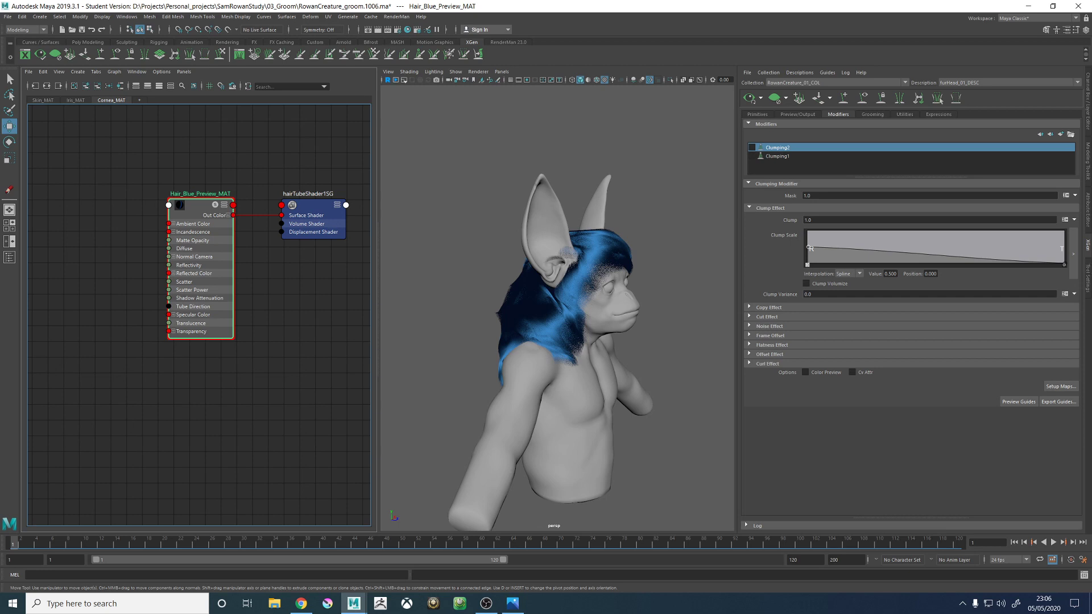
click(1086, 106)
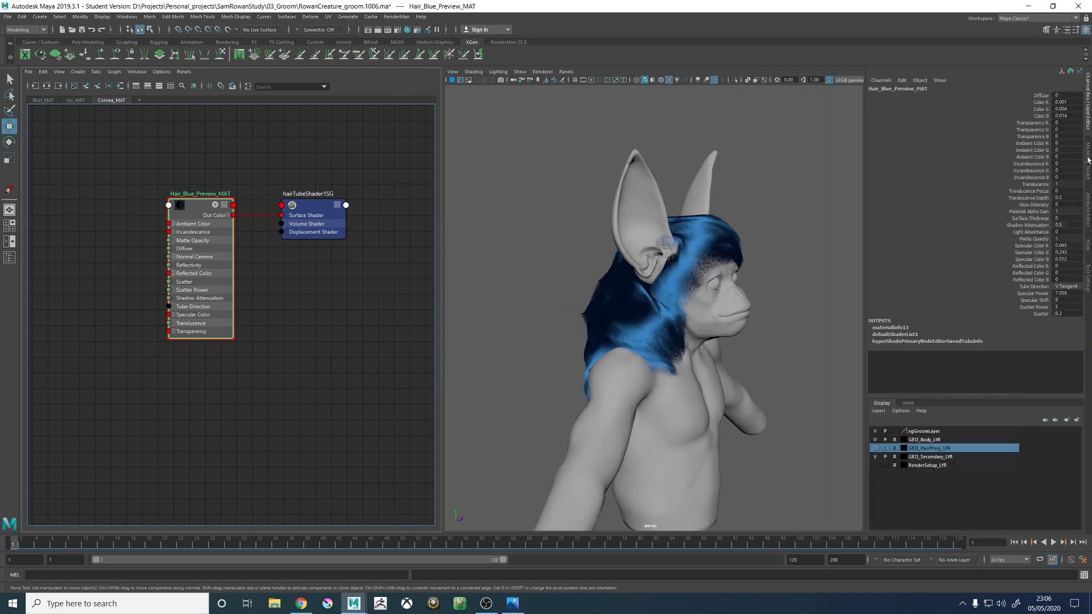
click(1088, 239)
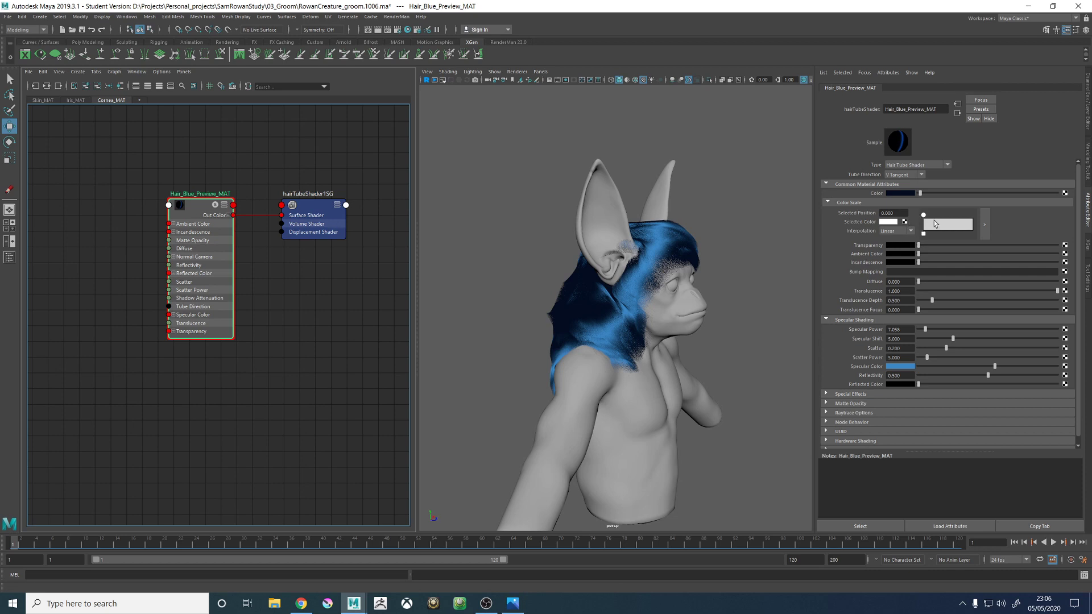
- Add a black point near the end of the hair shader's Color Scale at position 0.974
drag(951, 222, 972, 222)
click(889, 221)
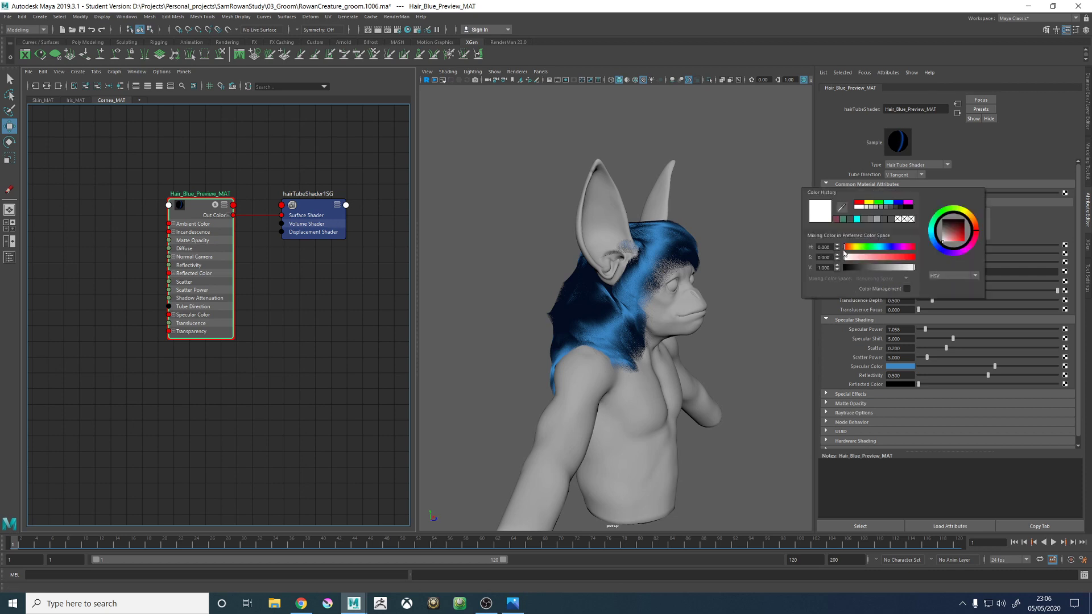
drag(862, 267, 783, 275)
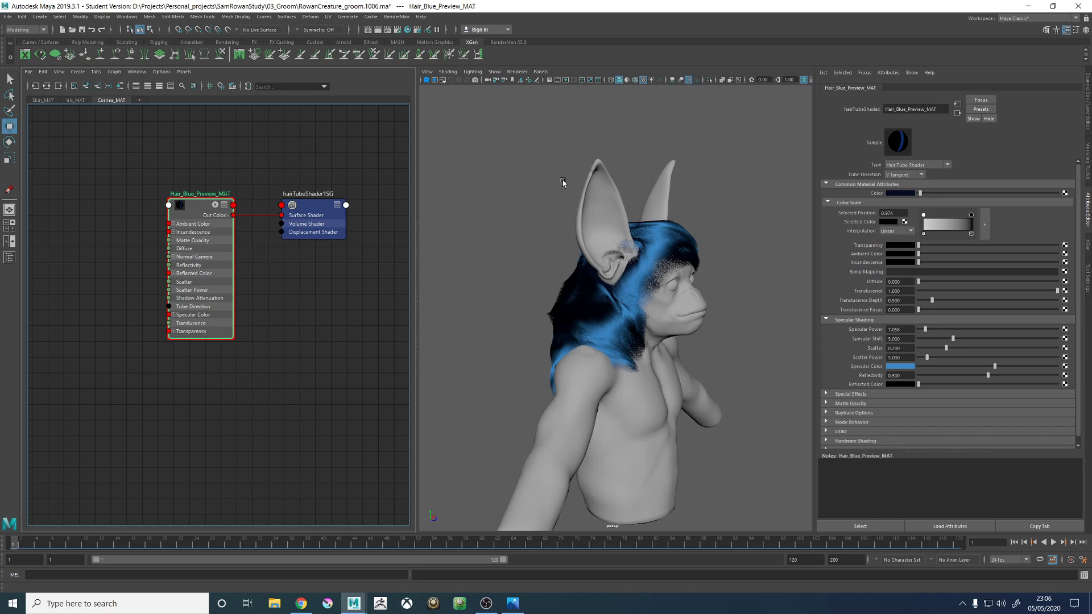
- Set the hair shader's main Color to white and its Specular Color to black
alt+drag(563, 182, 610, 176)
alt+right_drag(610, 175, 861, 195)
drag(920, 195, 1060, 196)
alt+drag(686, 195, 689, 251)
drag(938, 369, 917, 366)
mouse_move(699, 260)
alt+mouse_down()
mouse_move(653, 278)
mouse_move(557, 242)
mouse_move(689, 274)
alt+mouse_up()
- Make the first point of the hair shader's Color Scale, at position 0.000, pure red
click(923, 216)
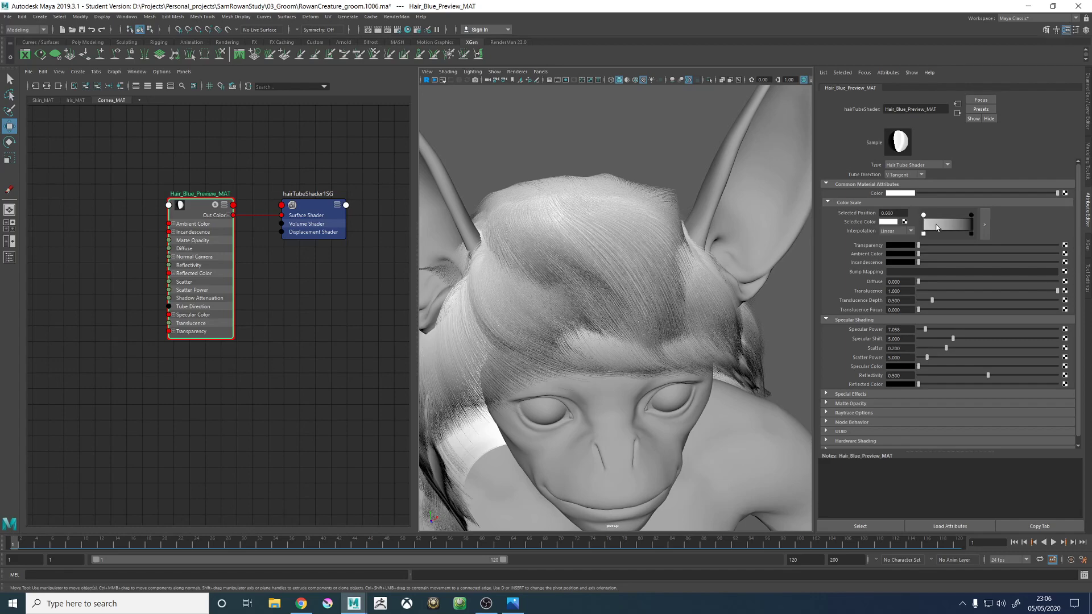
click(882, 223)
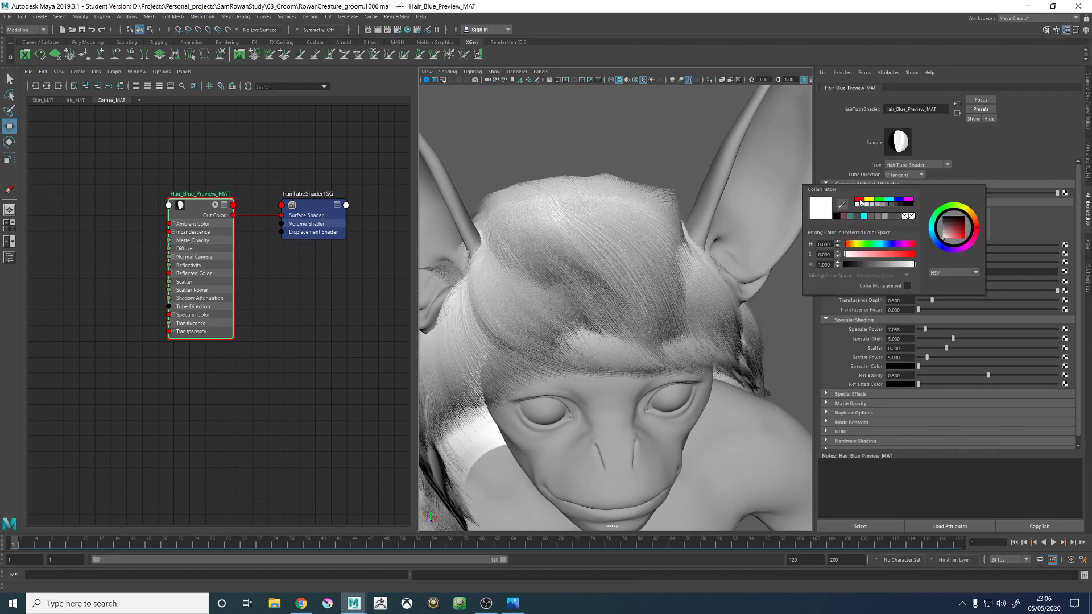
click(861, 202)
alt+drag(733, 171, 750, 167)
- Change the end point of the hair shader's Color Scale to cyan and inspect the fur around the face
click(971, 216)
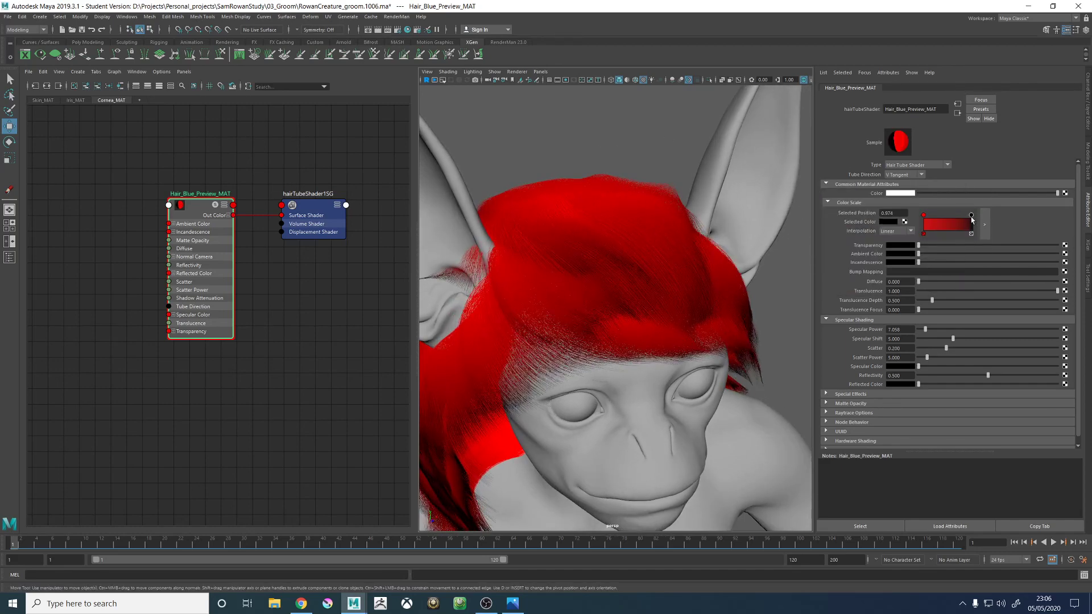
click(891, 222)
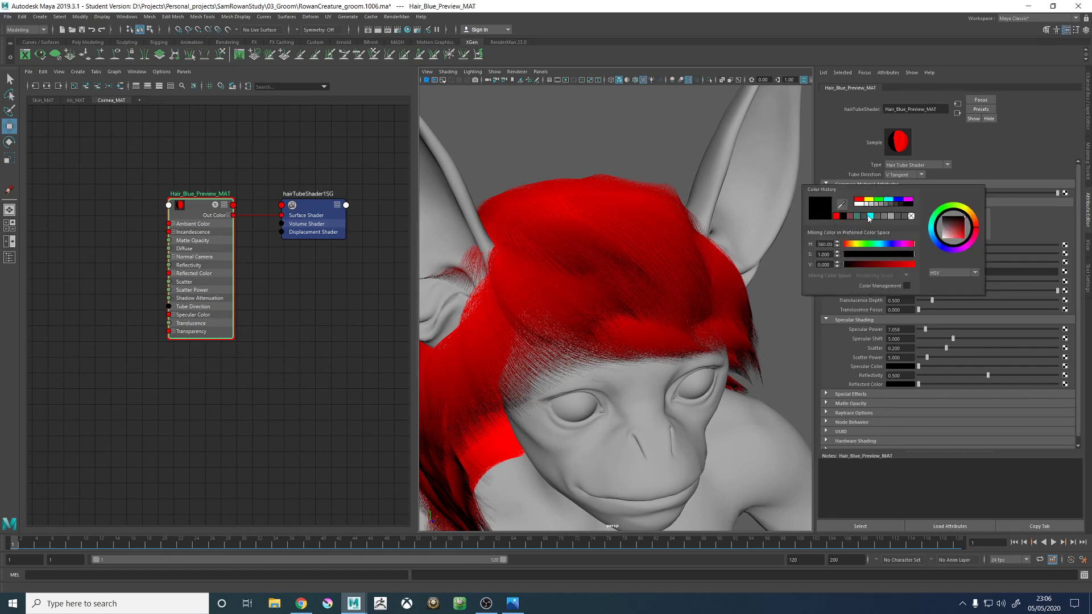
click(870, 216)
alt+drag(643, 249, 697, 199)
alt+middle_drag(445, 250, 609, 247)
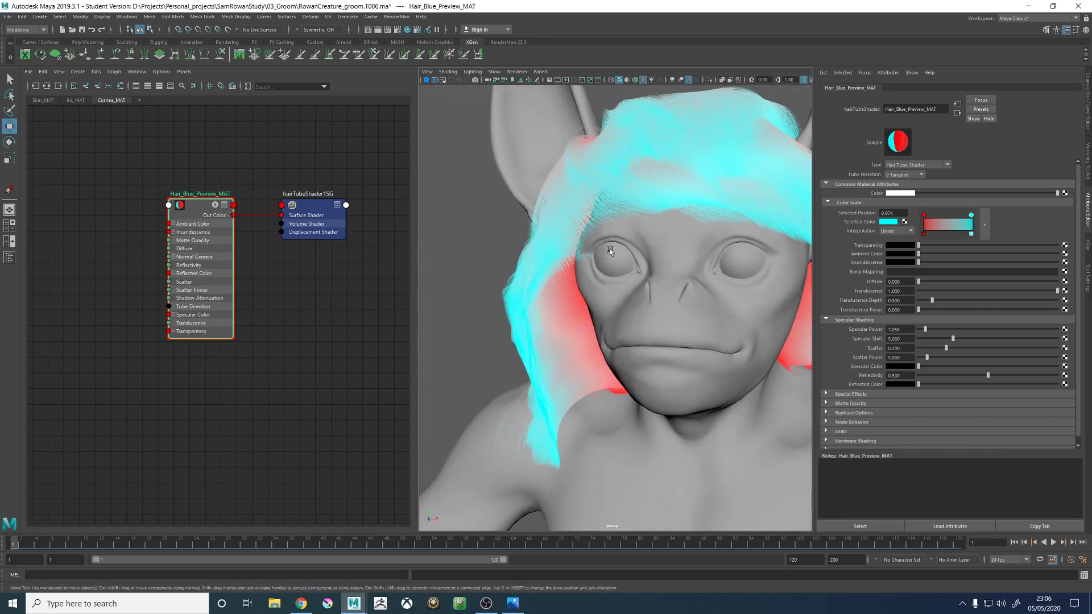
- Add a bright green point midway along the Color Scale, at position 0.530, and check the fur from several angles
click(949, 227)
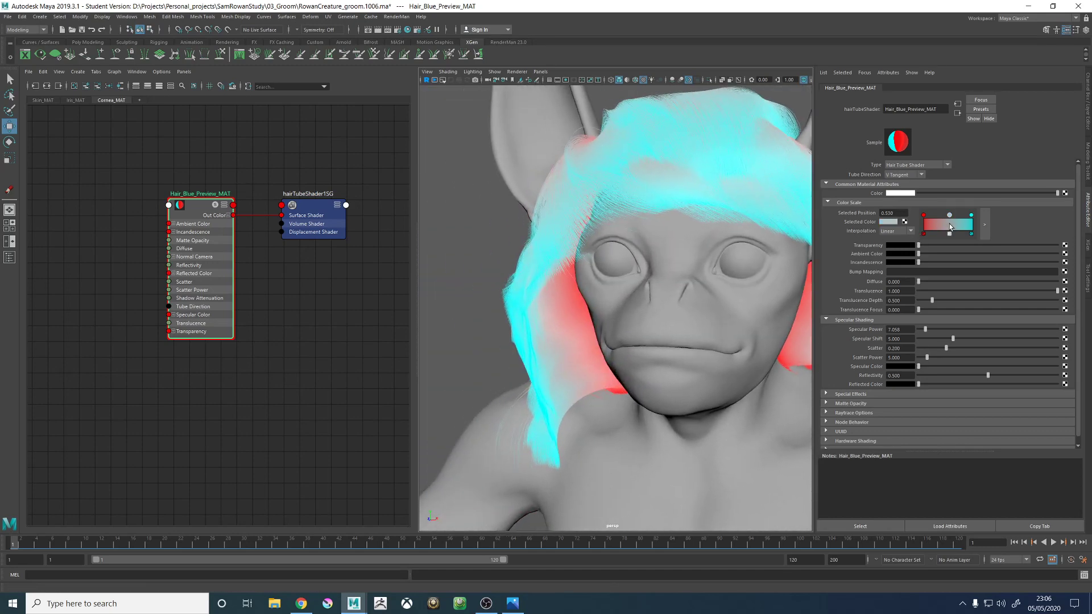
click(887, 223)
drag(873, 244, 945, 260)
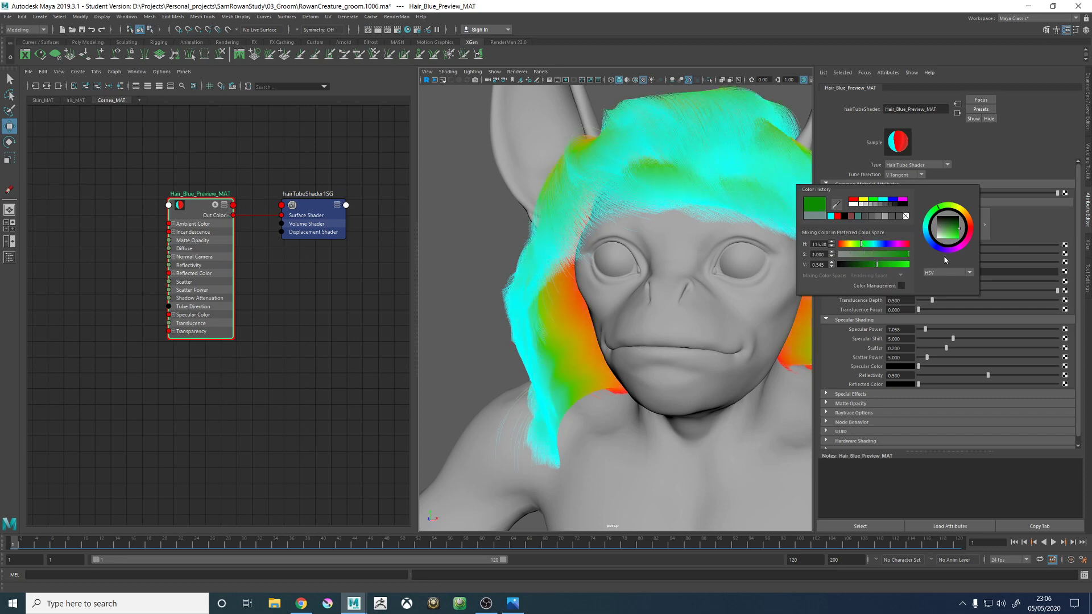
drag(878, 265, 917, 266)
click(470, 239)
key(f)
alt+drag(483, 242, 580, 259)
alt+right_drag(580, 258, 705, 332)
alt+drag(705, 331, 636, 223)
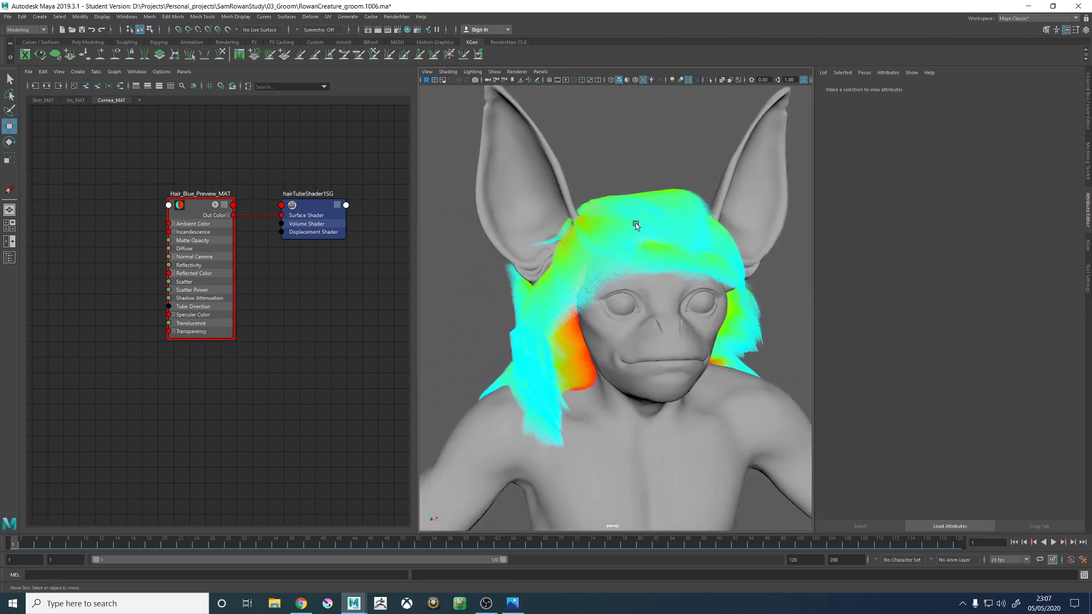
- Reselect Hair_Blue_Preview_MAT and mute the middle green of its Color Scale by lowering saturation and brightness
click(187, 198)
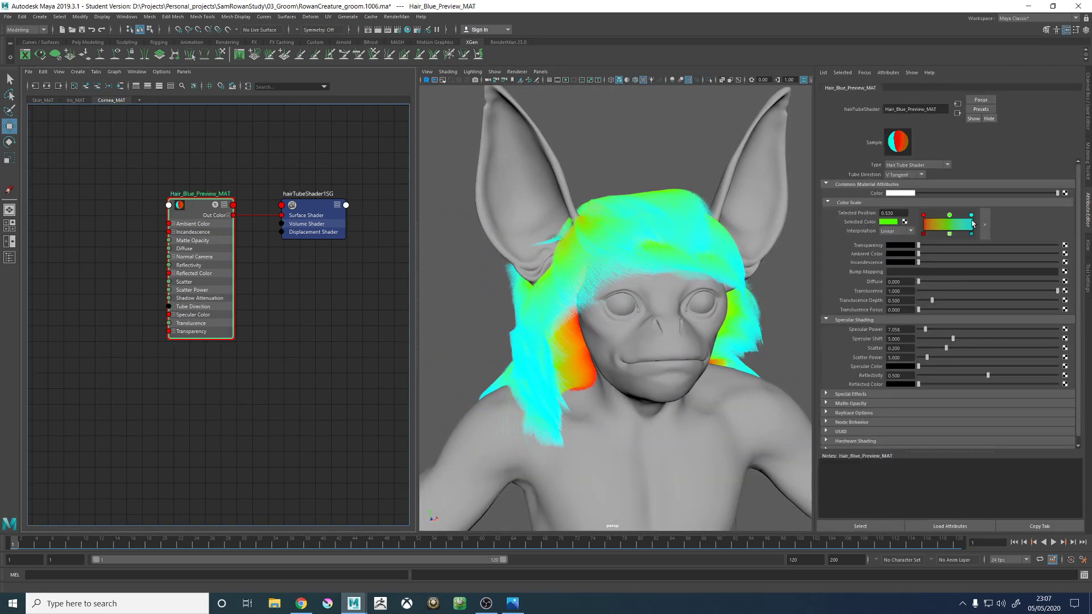
click(891, 221)
click(889, 256)
mouse_move(889, 255)
mouse_down()
mouse_move(898, 256)
mouse_move(880, 266)
mouse_up()
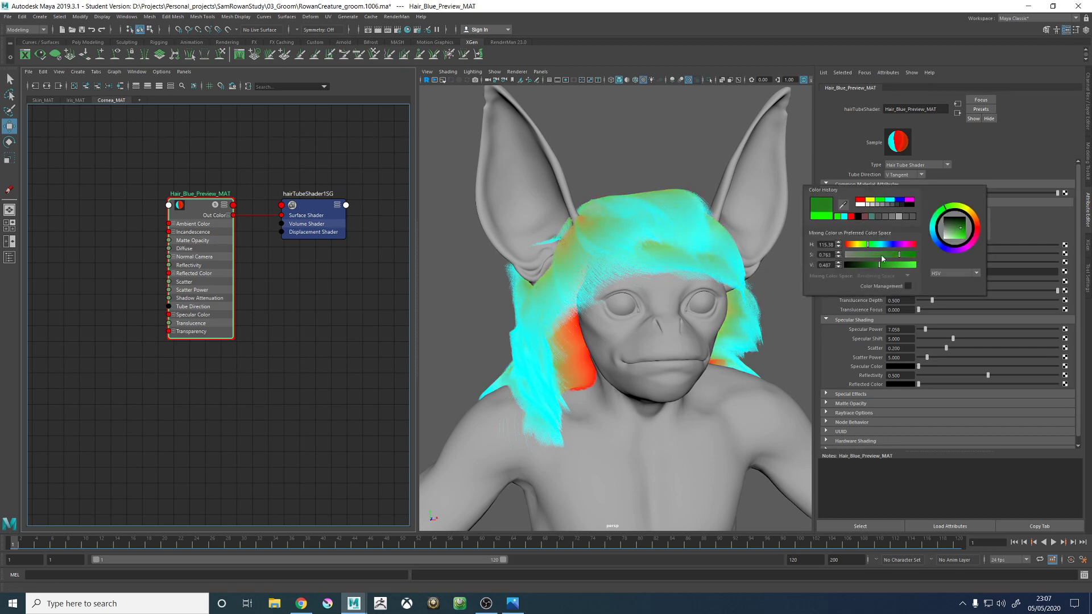
- Mute the red start point of the Color Scale to saturation 0.519 and value 0.525
click(923, 215)
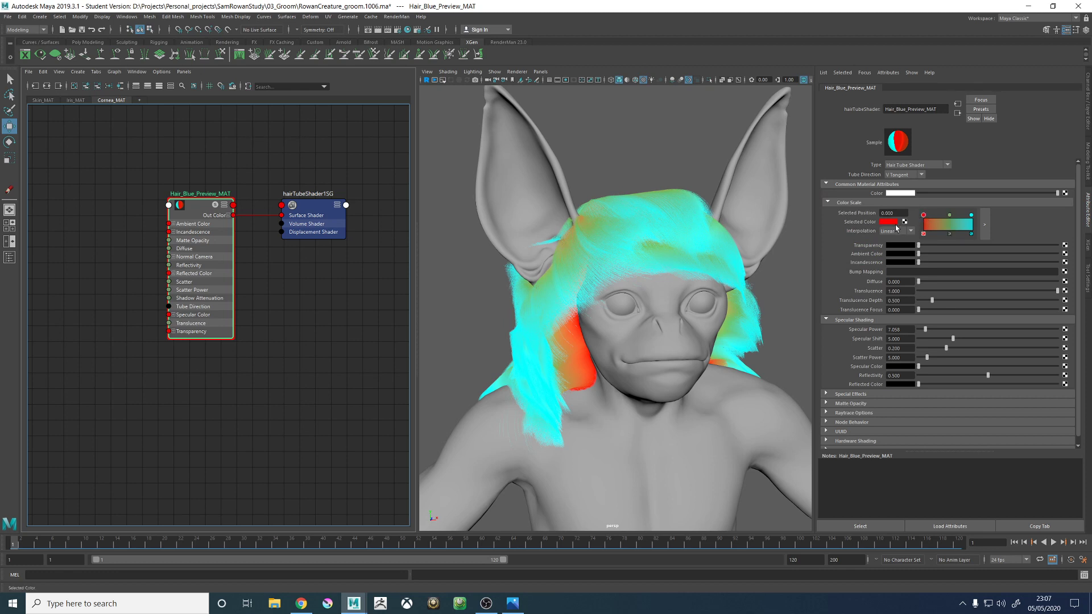
click(889, 222)
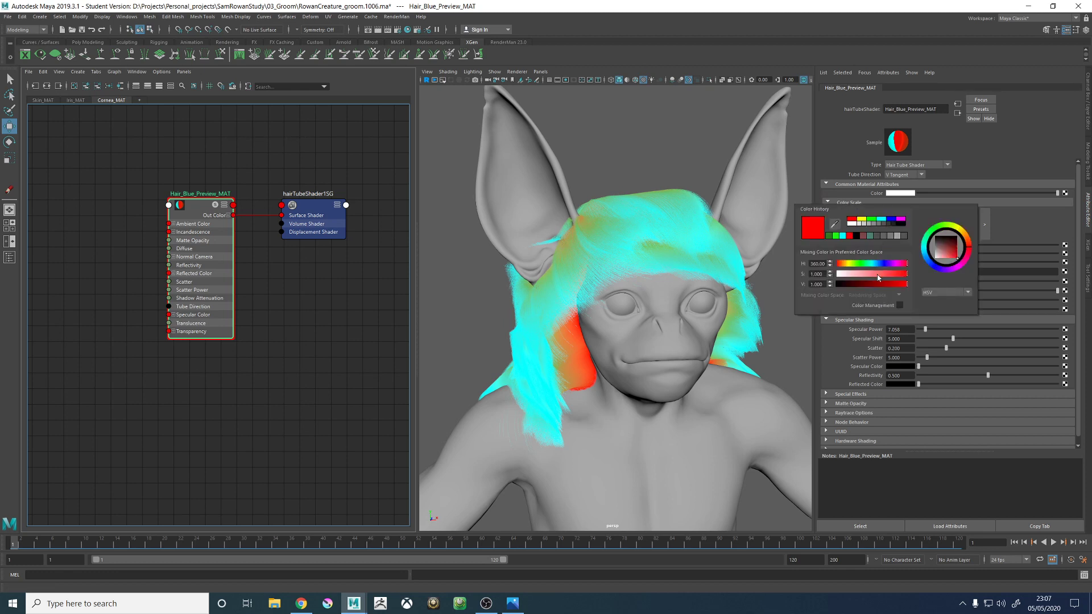
click(873, 274)
click(876, 284)
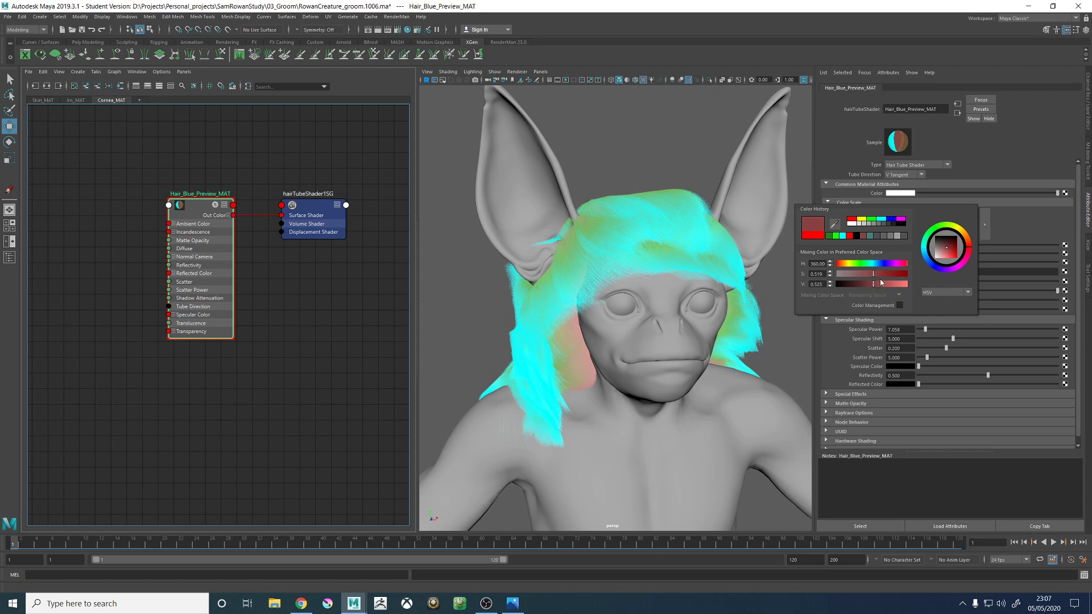
- Make the Color Scale's red start point more vivid and darken its cyan end point to value 0.500
drag(880, 282, 891, 282)
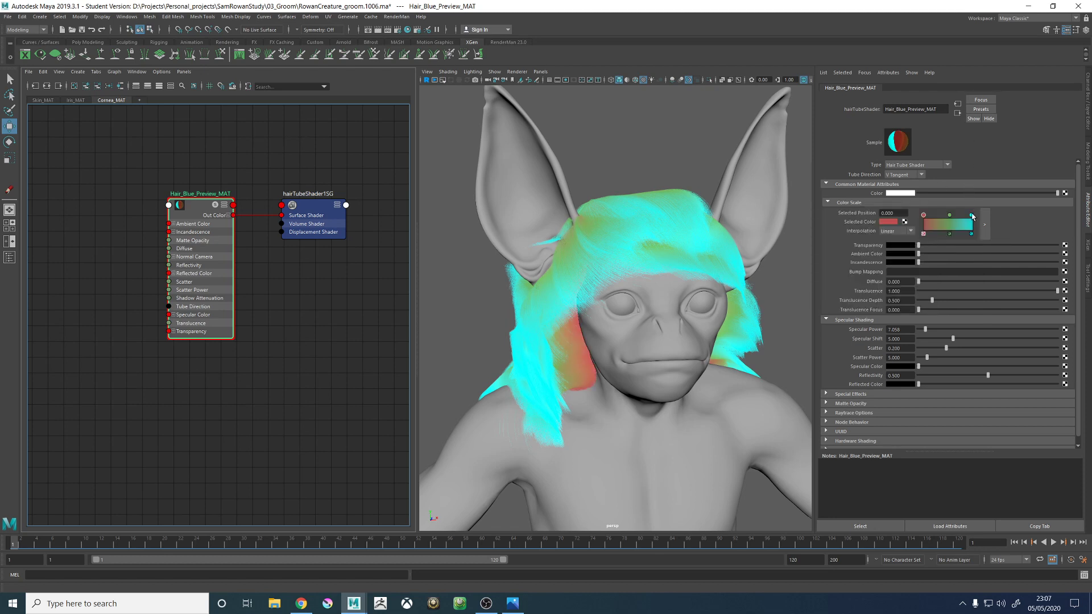
click(971, 215)
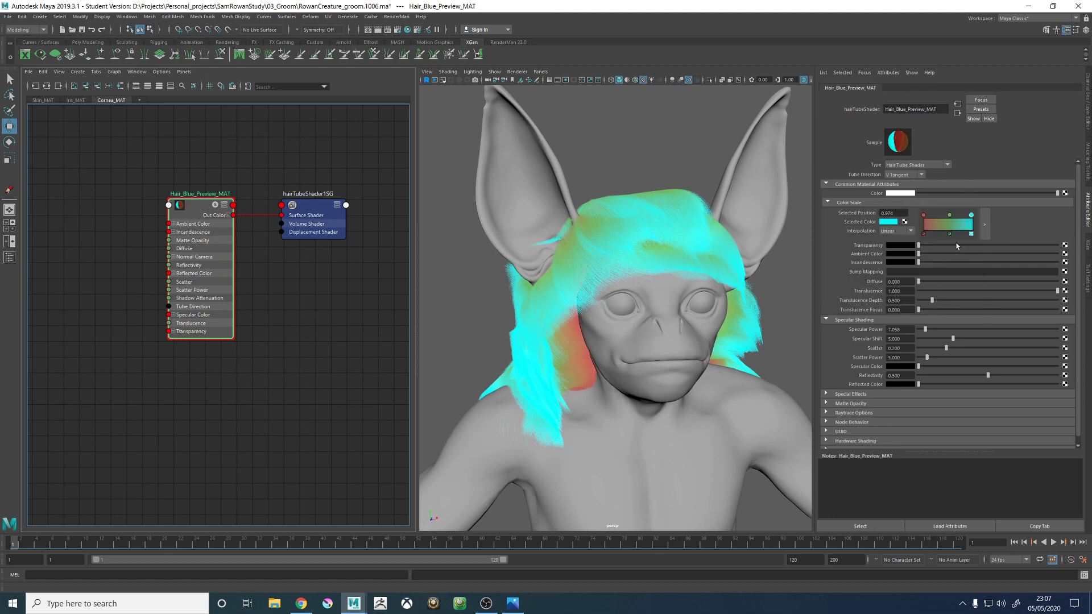
click(891, 226)
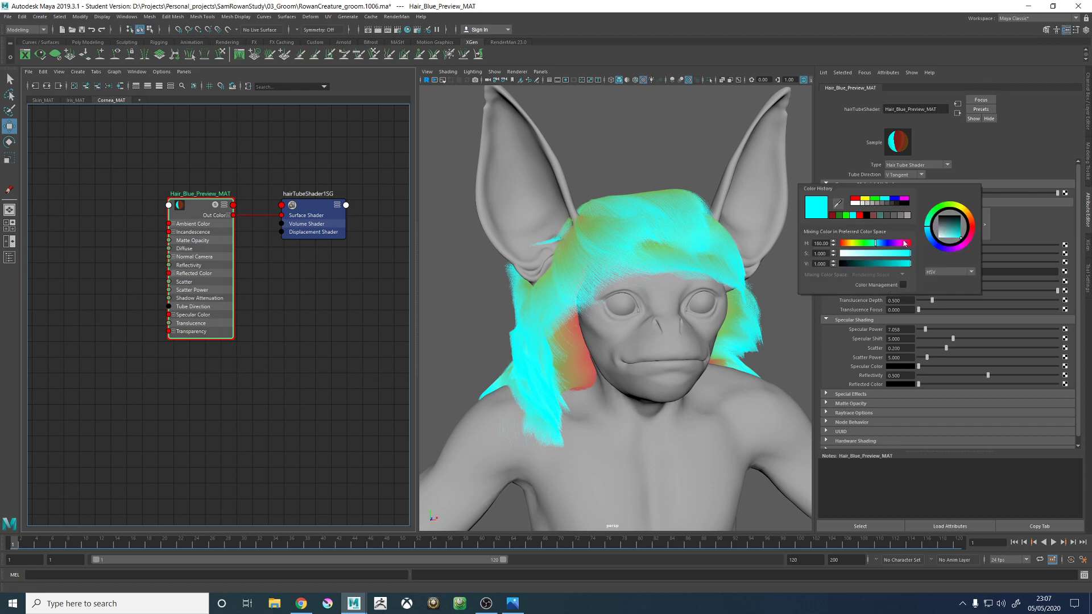
click(873, 264)
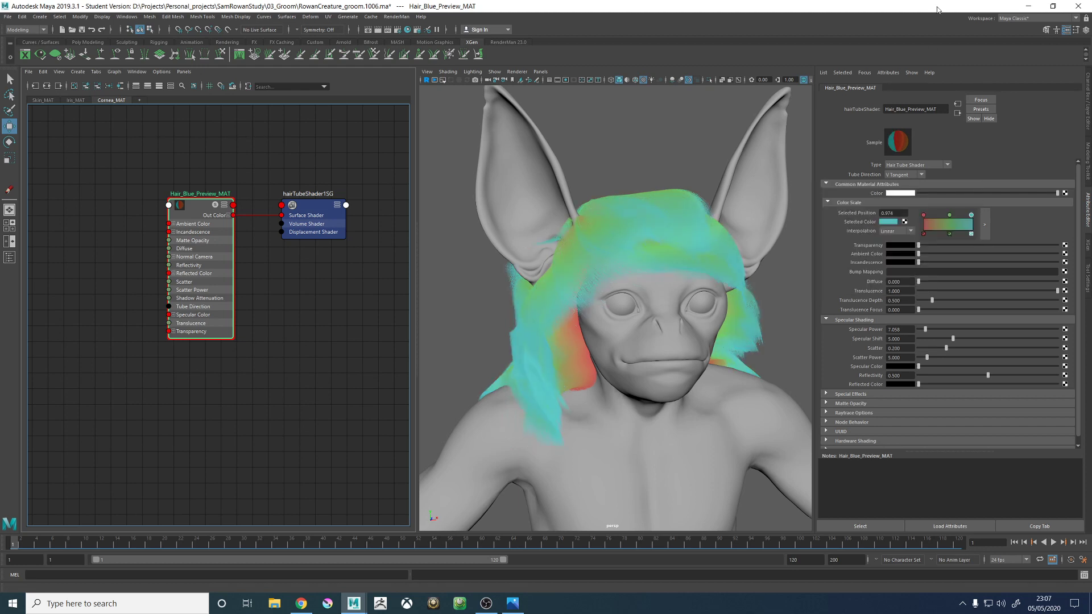
- Lighten the hair shader's Specular Color to mid grey and check the highlights on the fur from the back and side
drag(929, 366, 966, 366)
alt+drag(743, 320, 645, 239)
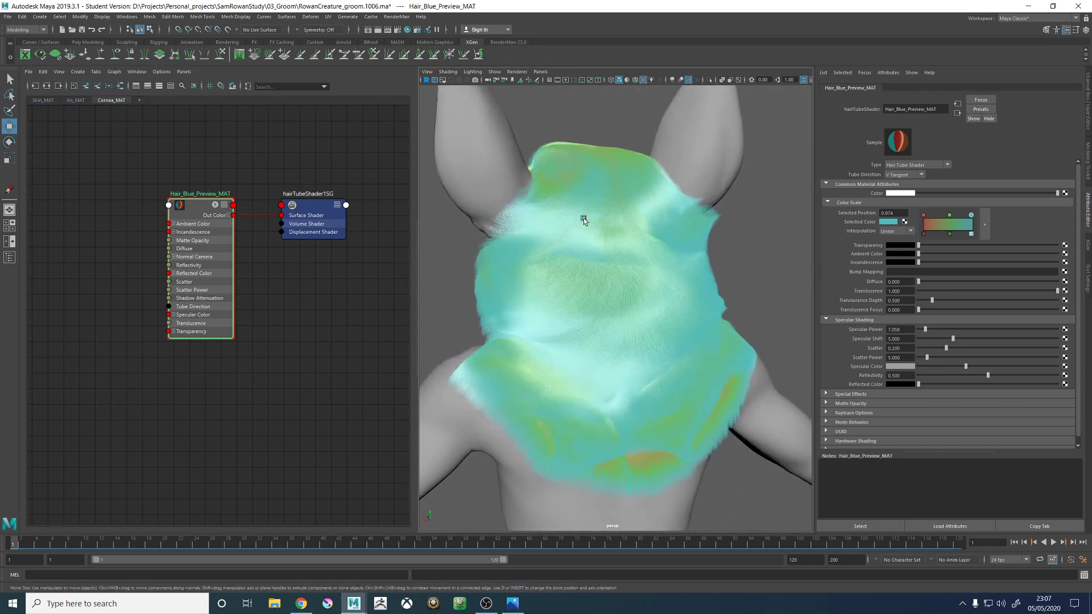
alt+drag(585, 219, 660, 268)
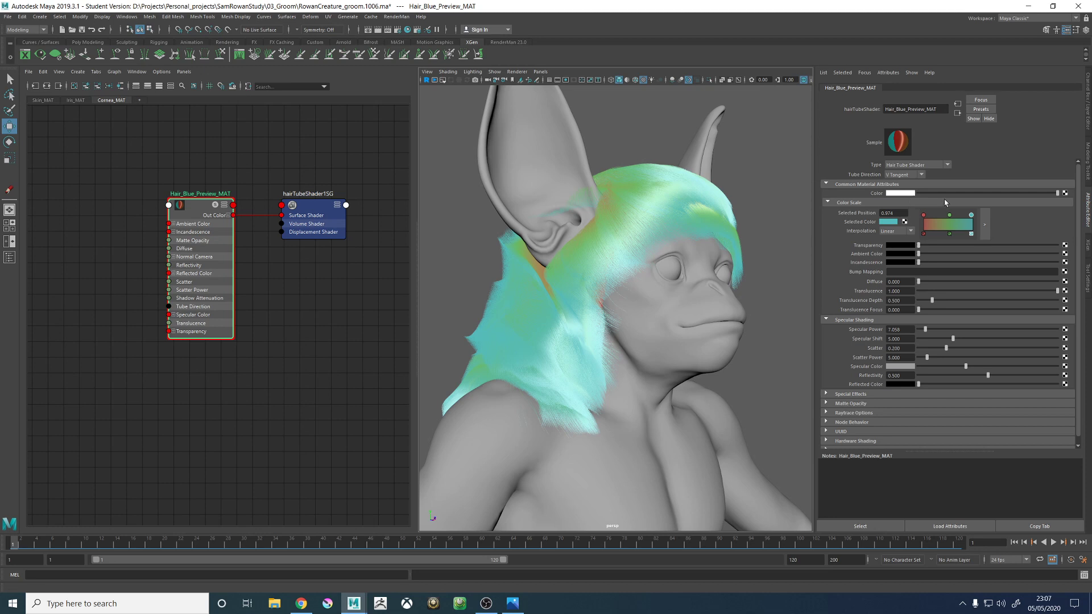
- Delete the red and green points from the Color Scale and make the remaining point pure white, saturation 0 and value 1
click(923, 234)
click(949, 234)
drag(971, 214, 910, 221)
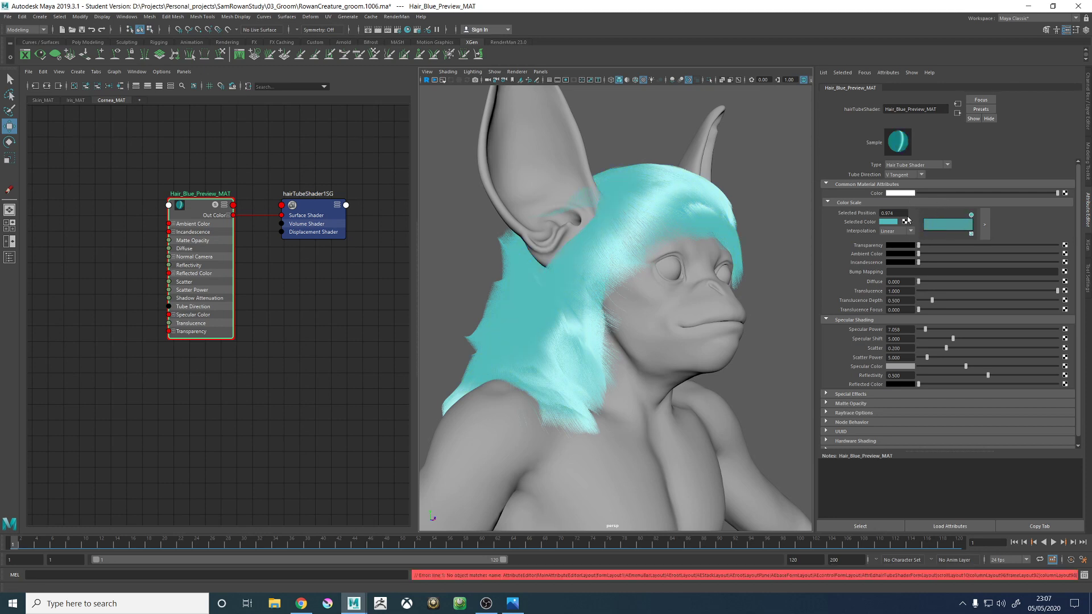
click(885, 226)
click(887, 225)
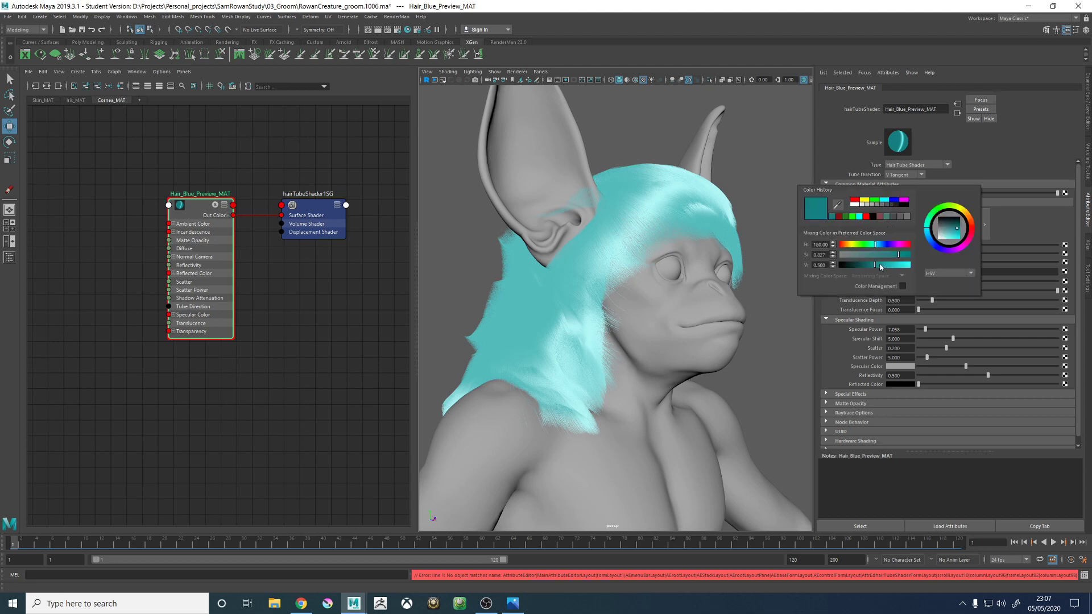
drag(852, 258, 951, 264)
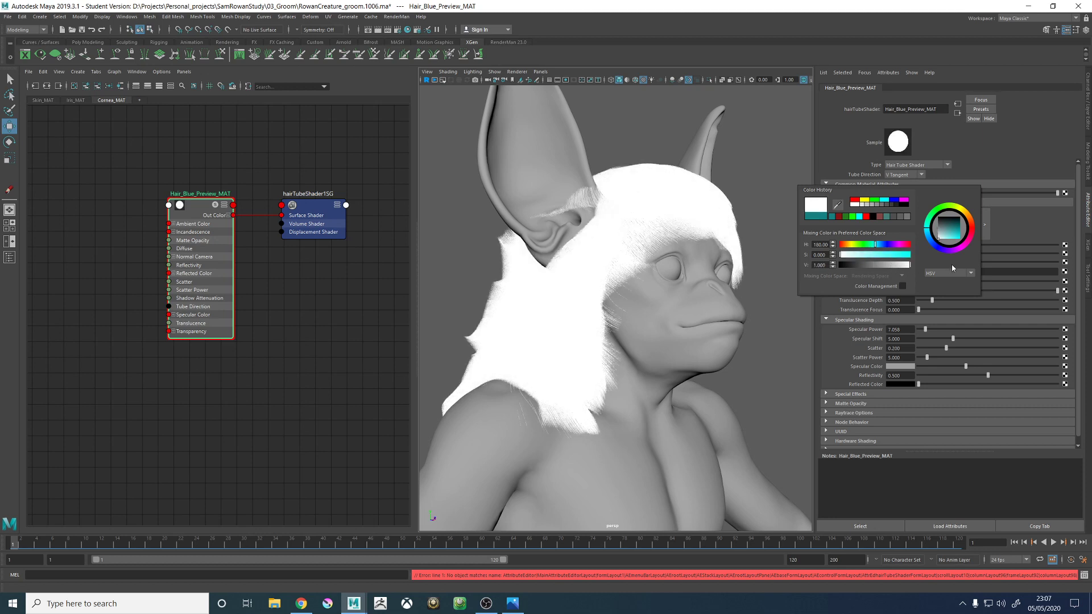
alt+drag(705, 272, 669, 279)
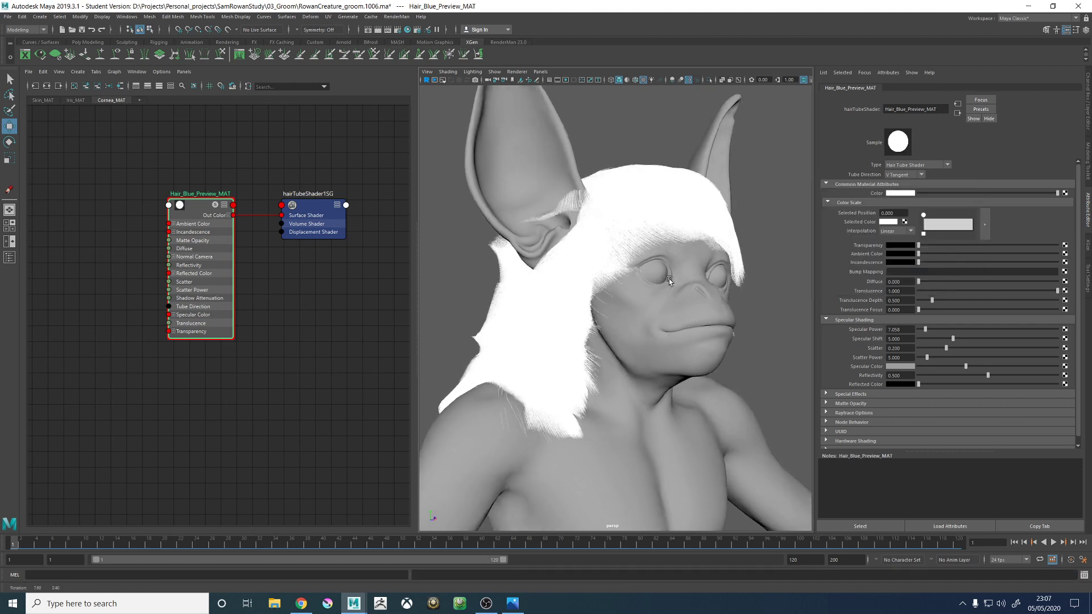
- Set the hair shader's main Color to the recently used teal and its Specular Color to a medium blue
click(890, 192)
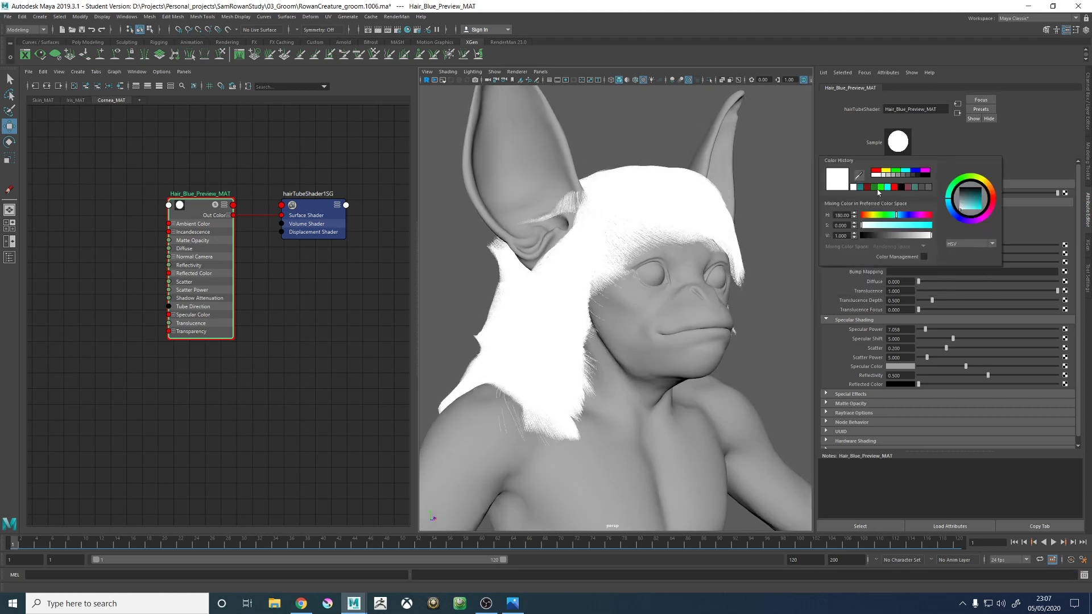
click(861, 188)
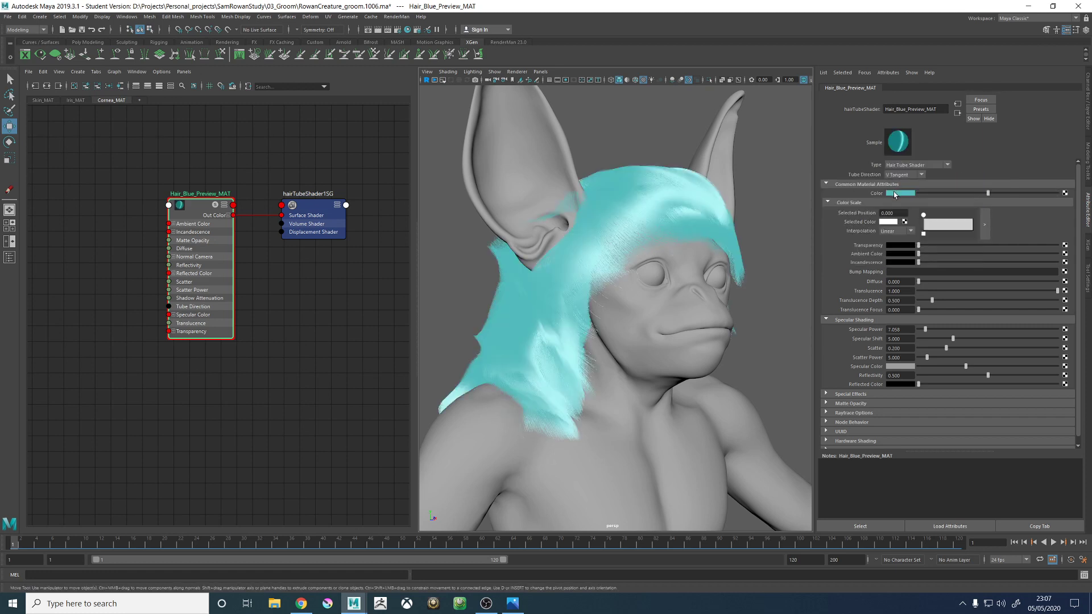
click(894, 192)
click(897, 367)
click(846, 354)
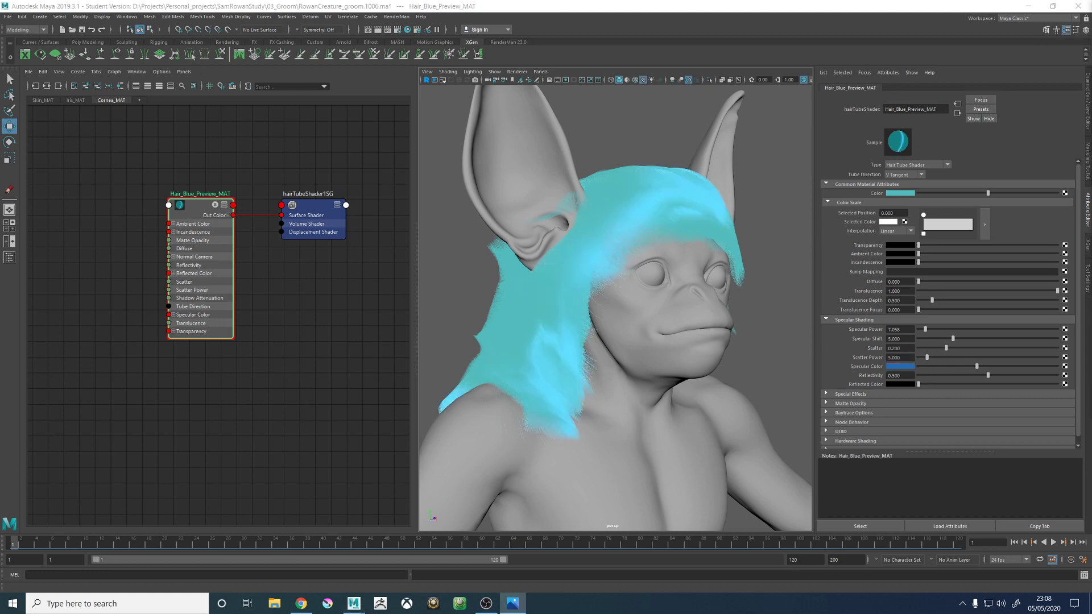
- Change the hair shader's main Color to a very dark navy blue and check the fur from the front
click(904, 194)
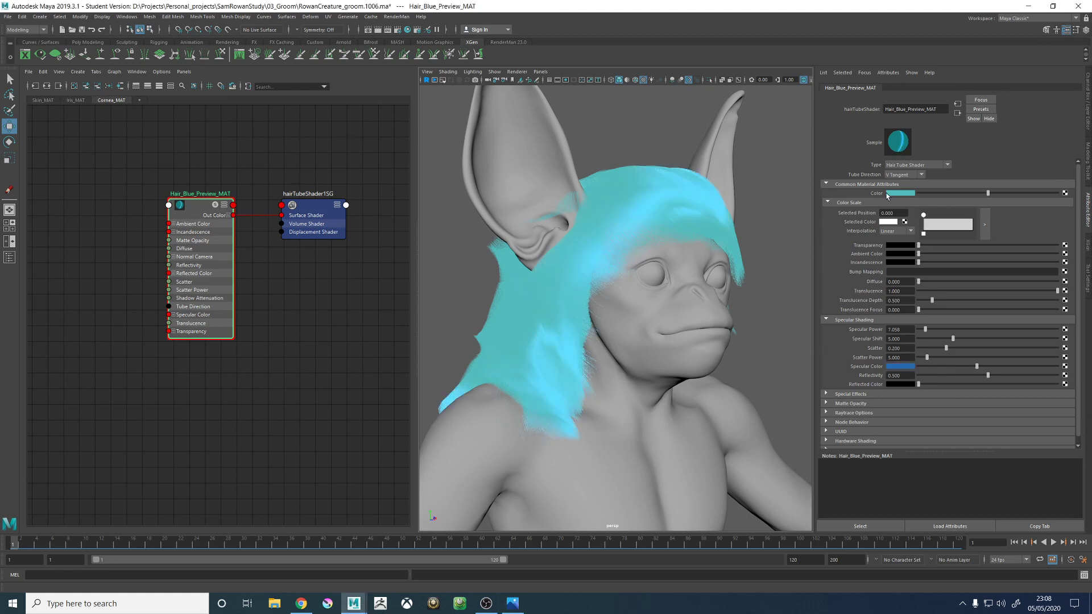
click(888, 193)
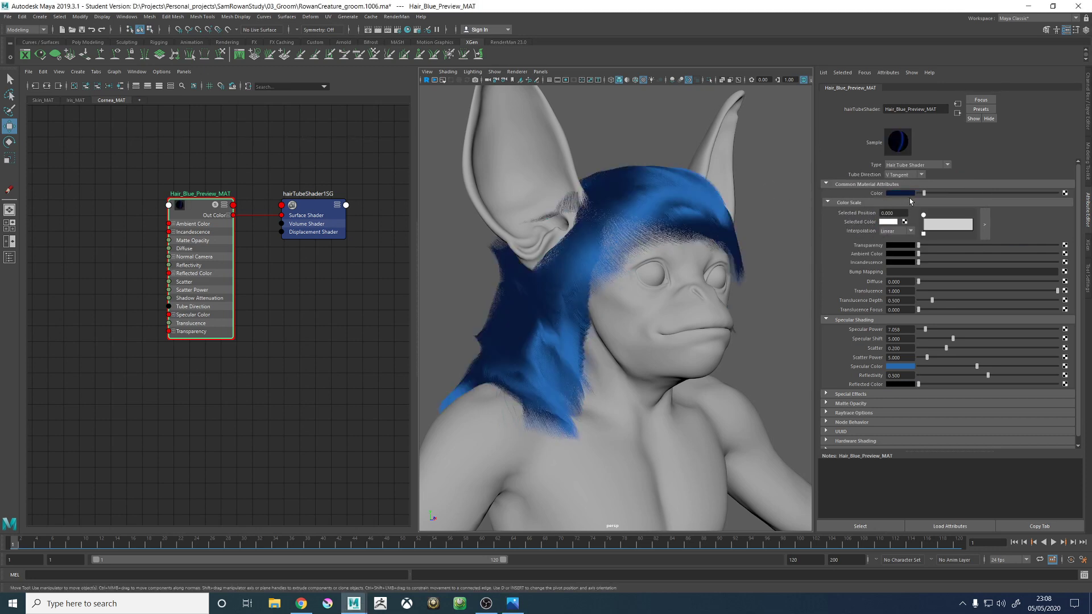
alt+drag(646, 226, 607, 223)
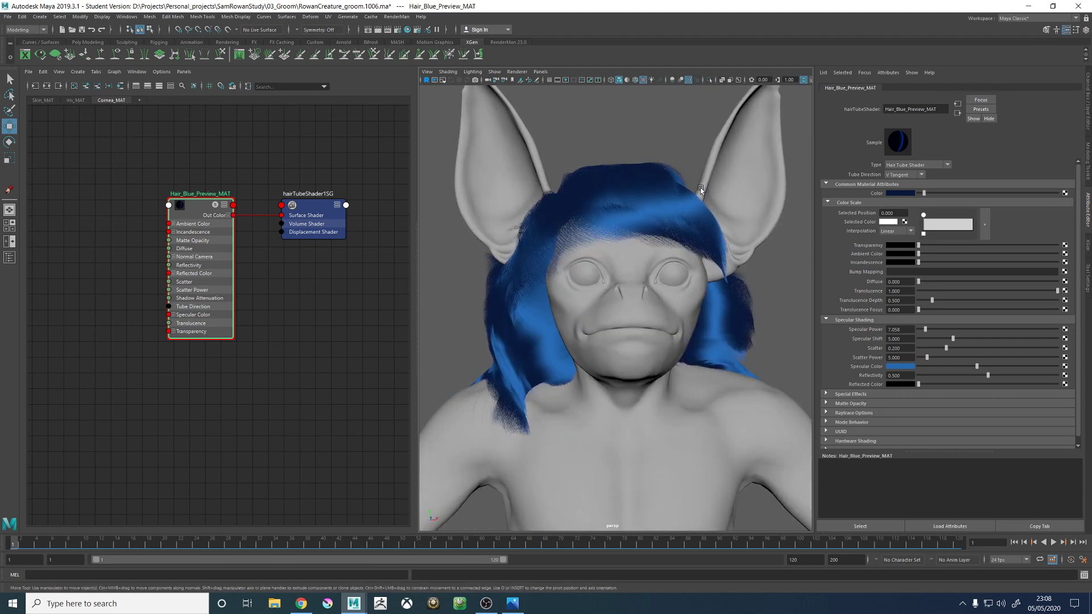
alt+drag(701, 190, 678, 190)
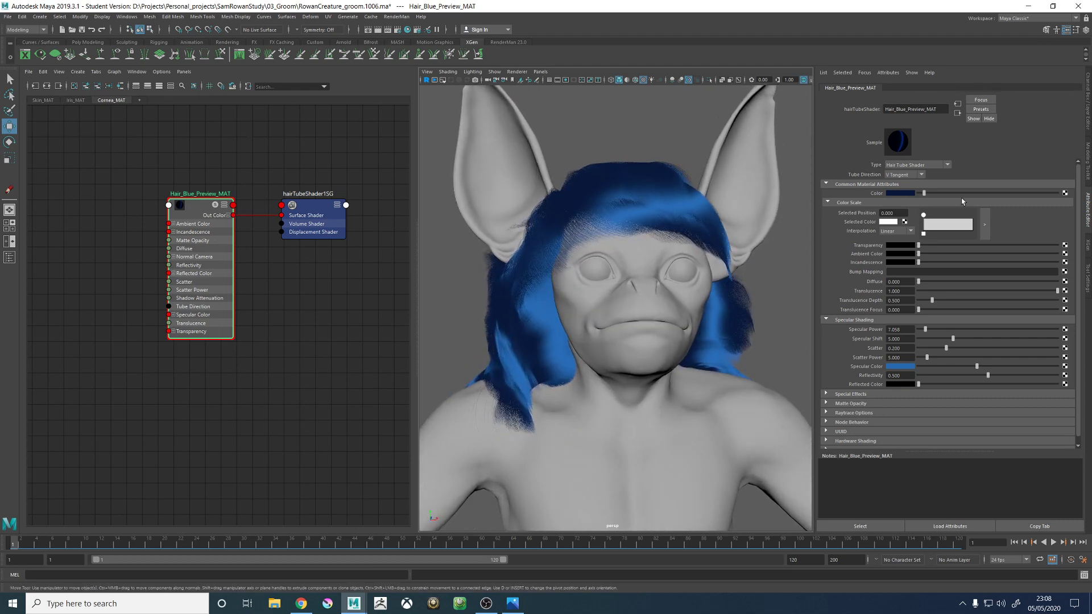
- Darken the hair shader's main Color by setting its HSV value to 0.03
click(912, 193)
click(908, 194)
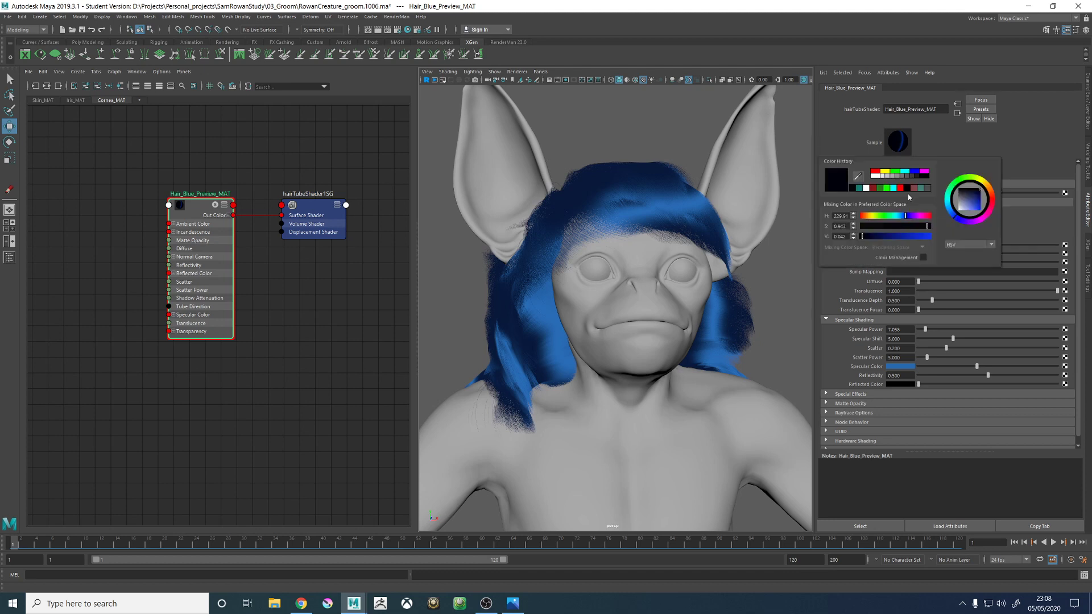
drag(848, 238, 842, 239)
double_click(842, 238)
text(0.03)
key(Return)
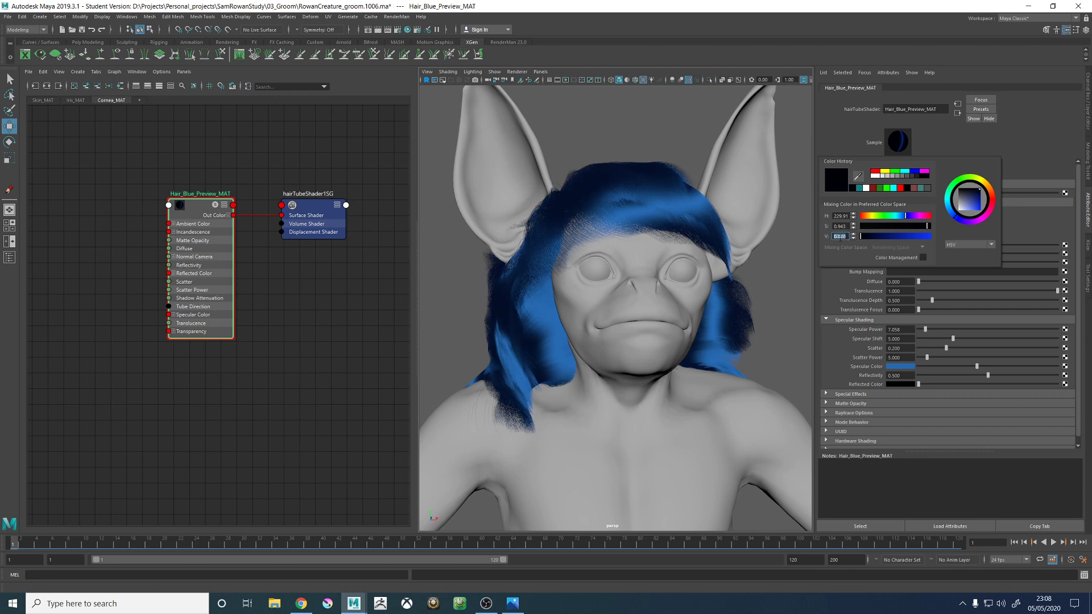
- Examine how the dark blue base and blue highlights read on the fur at the back and sides of the head
alt+drag(548, 97, 688, 199)
alt+right_drag(688, 199, 685, 306)
alt+drag(684, 306, 650, 324)
alt+right_drag(650, 323, 631, 347)
alt+drag(631, 346, 644, 337)
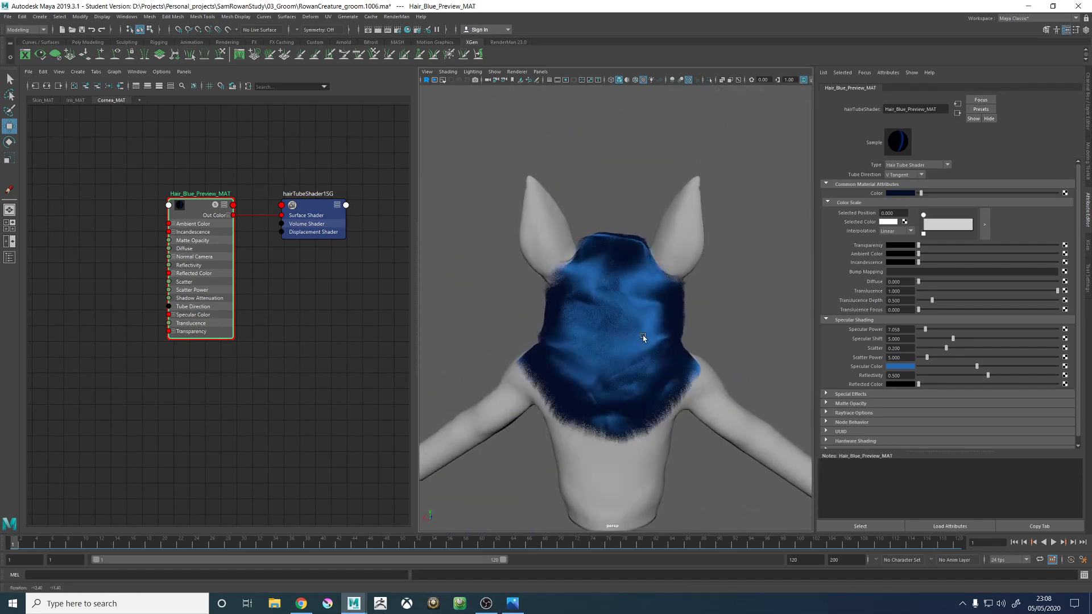
alt+right_drag(644, 336, 671, 347)
alt+drag(671, 346, 750, 289)
alt+right_drag(751, 289, 579, 265)
alt+drag(580, 265, 659, 240)
alt+right_drag(658, 240, 842, 188)
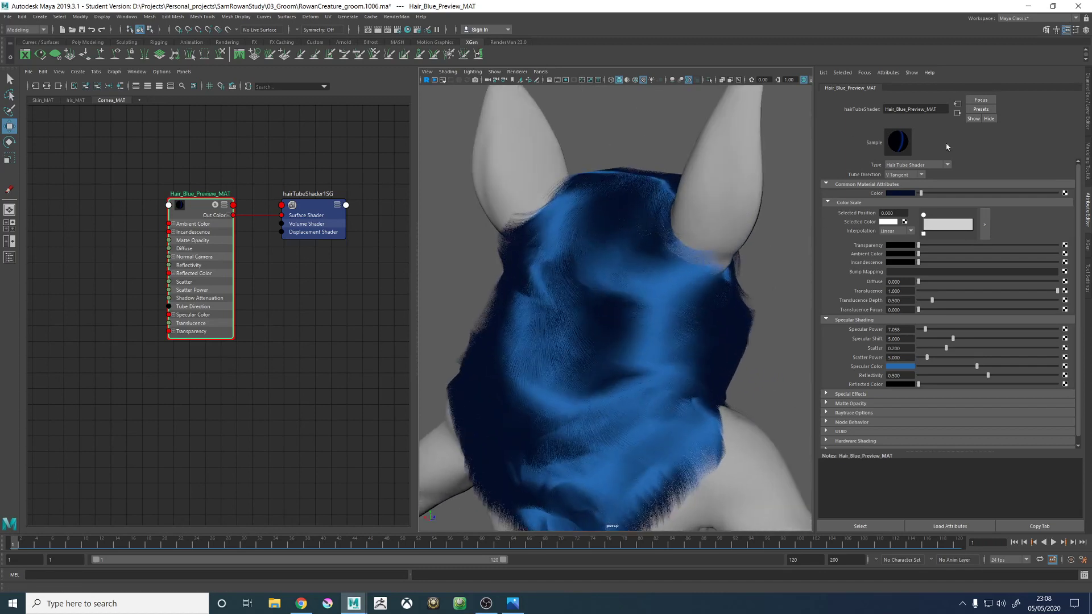
- Enable the Clumping2 and Clumping1 modifiers of the XGen head fur and inspect the clumps on the back of the head
click(1086, 245)
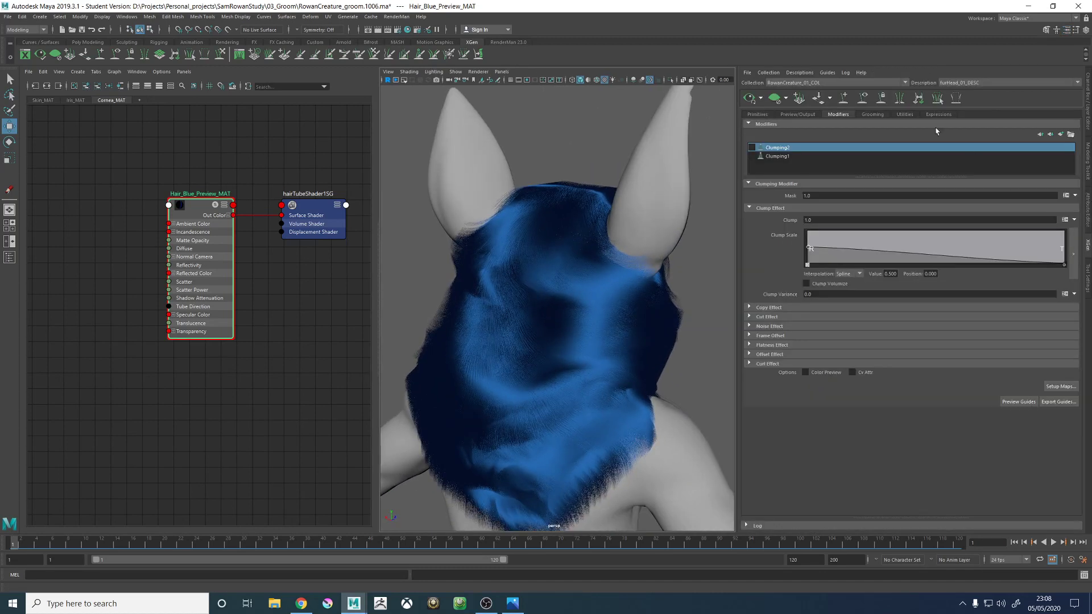
click(751, 147)
click(751, 156)
alt+drag(545, 235, 581, 263)
key(f)
alt+right_drag(572, 260, 626, 310)
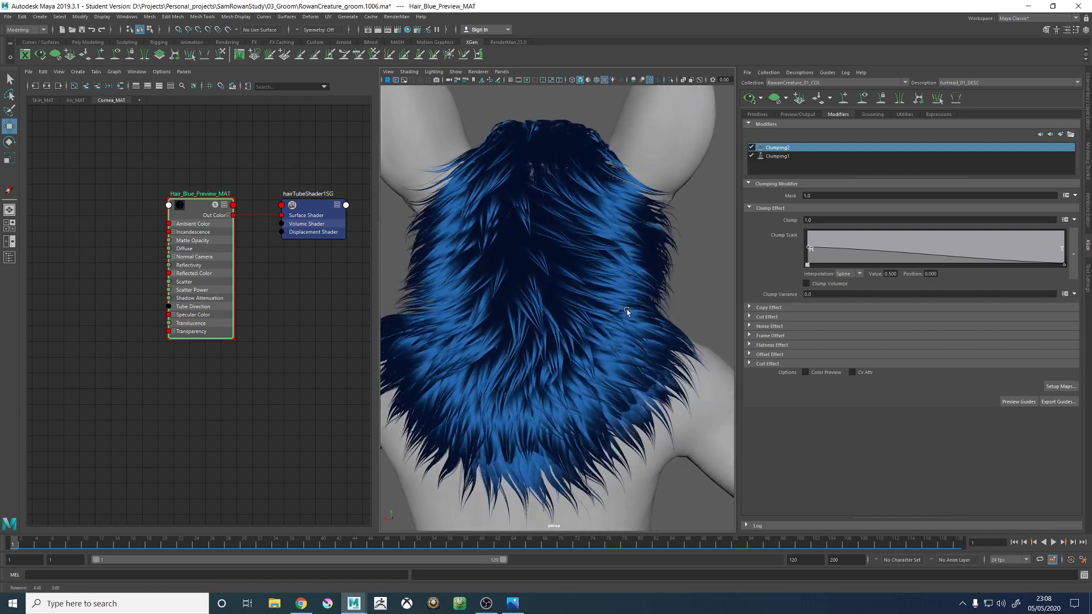
alt+drag(626, 310, 602, 315)
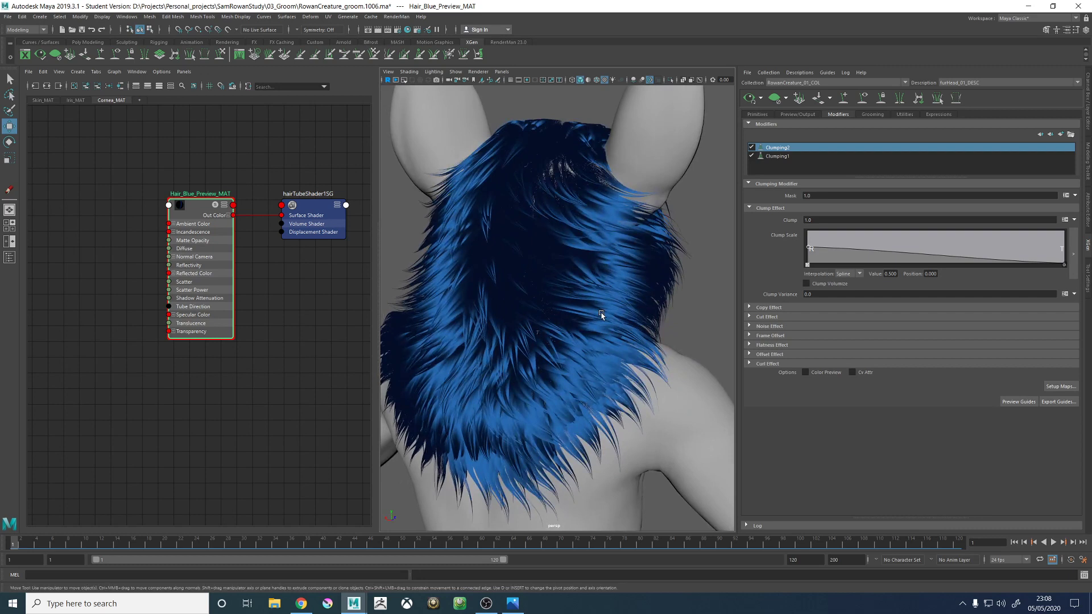